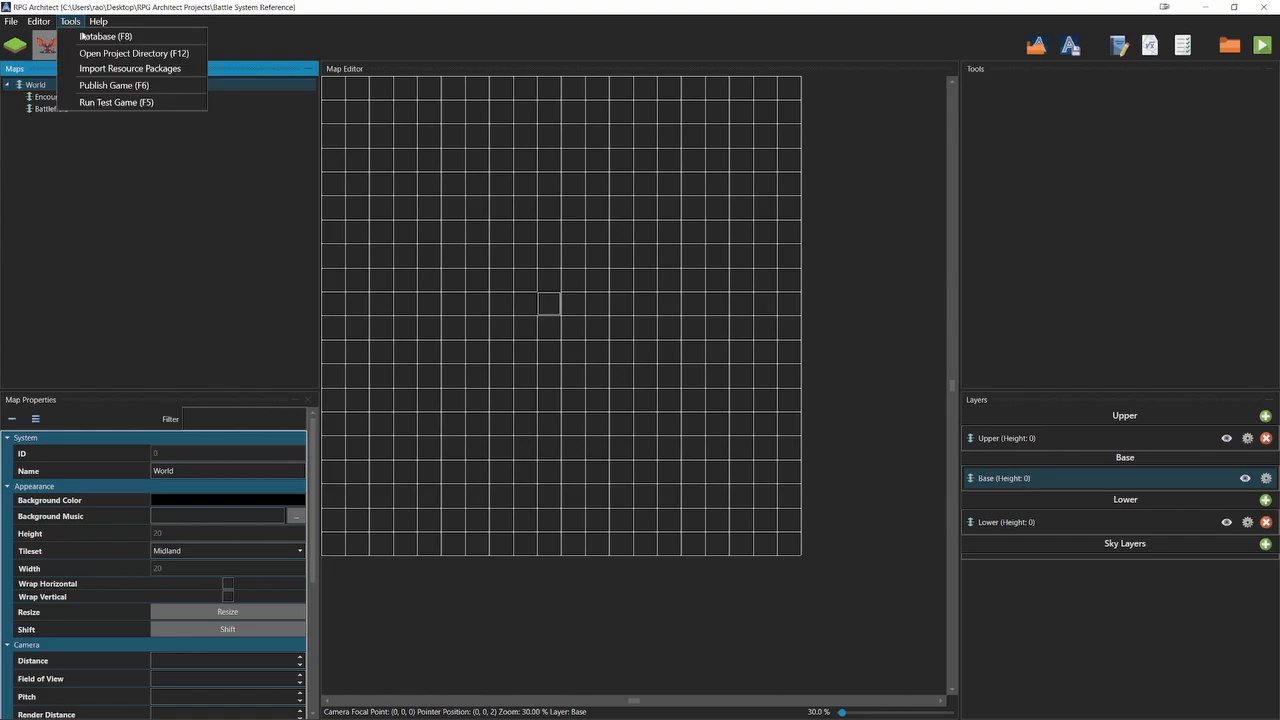
Open the database and examine the Midland tileset and the video configuration settings down to the rotation limits.
left_click(100, 36)
left_click_drag(1030, 128, 835, 6)
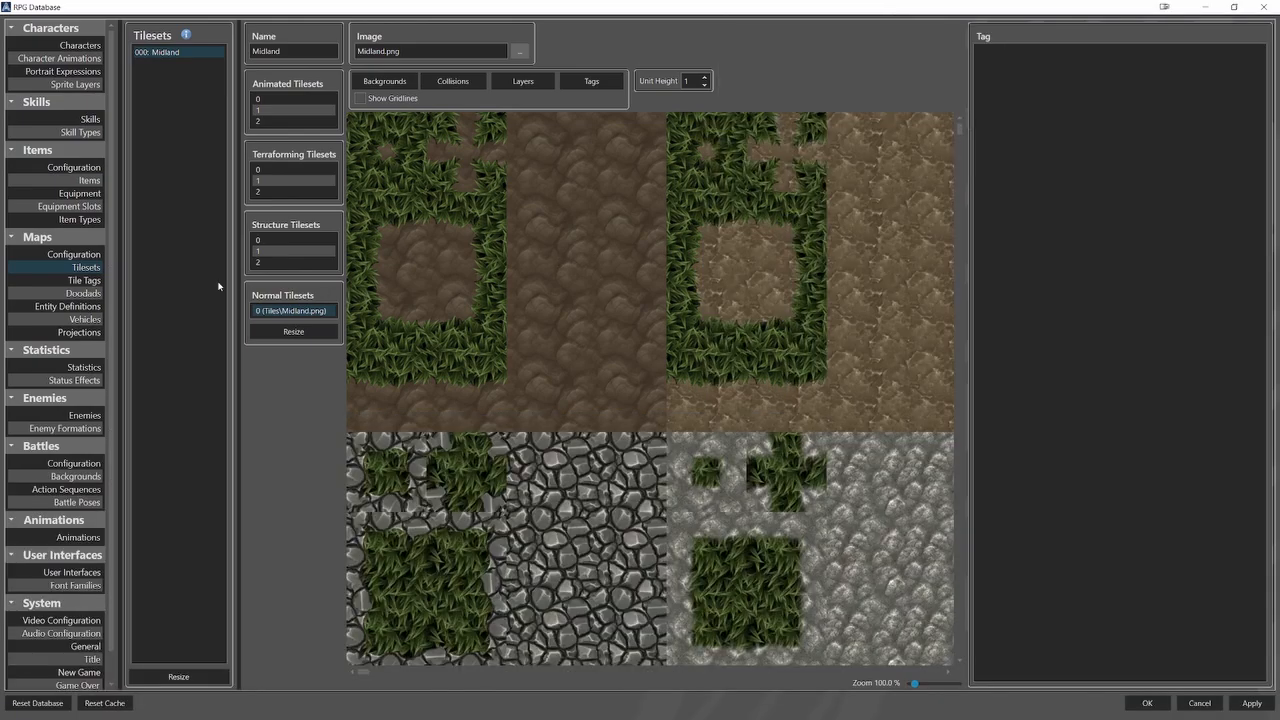
left_click(86, 267)
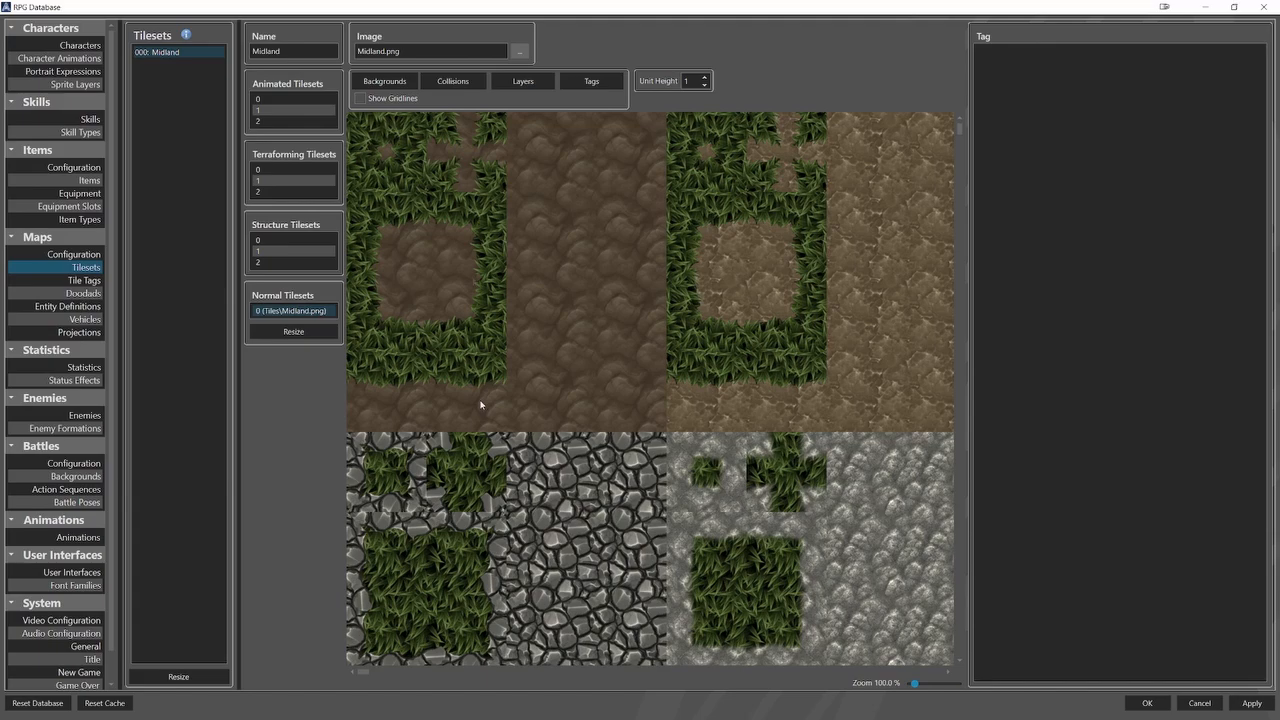
left_click(85, 620)
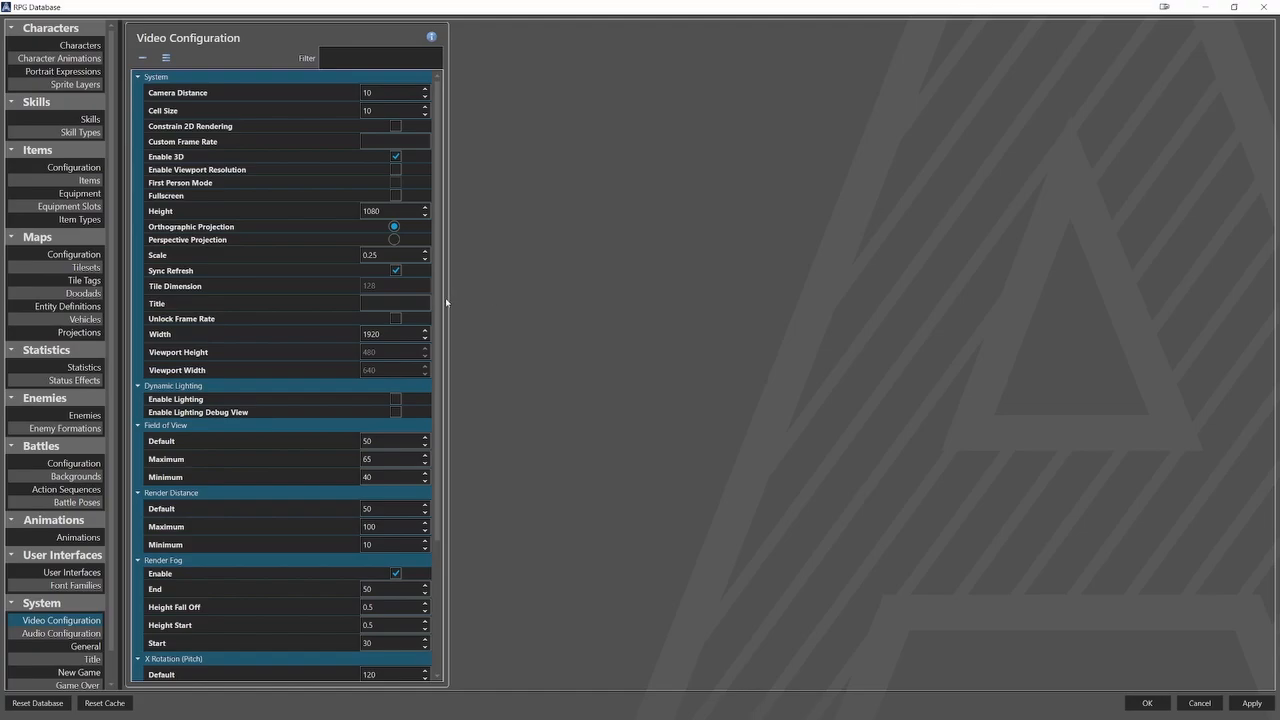
left_click_drag(440, 302, 441, 452)
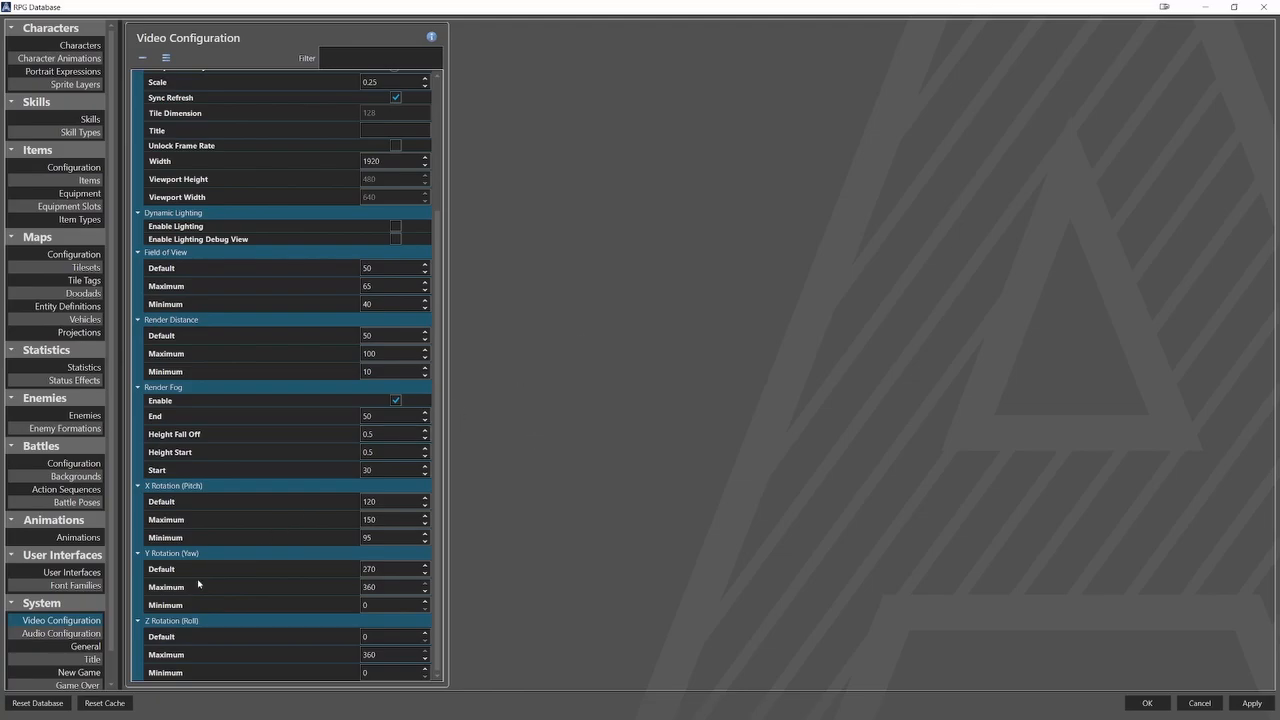
Review the general system settings, including the Icons.png icon sheet, and the title screen settings.
left_click(85, 646)
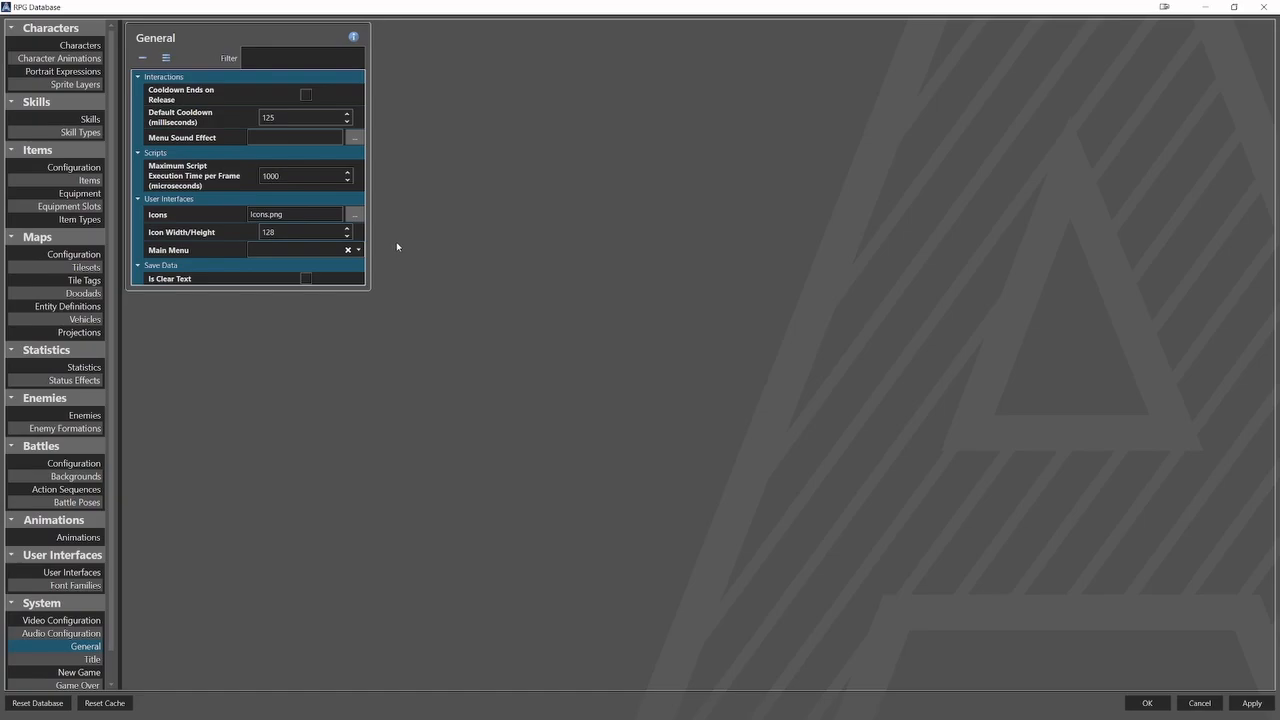
left_click(354, 214)
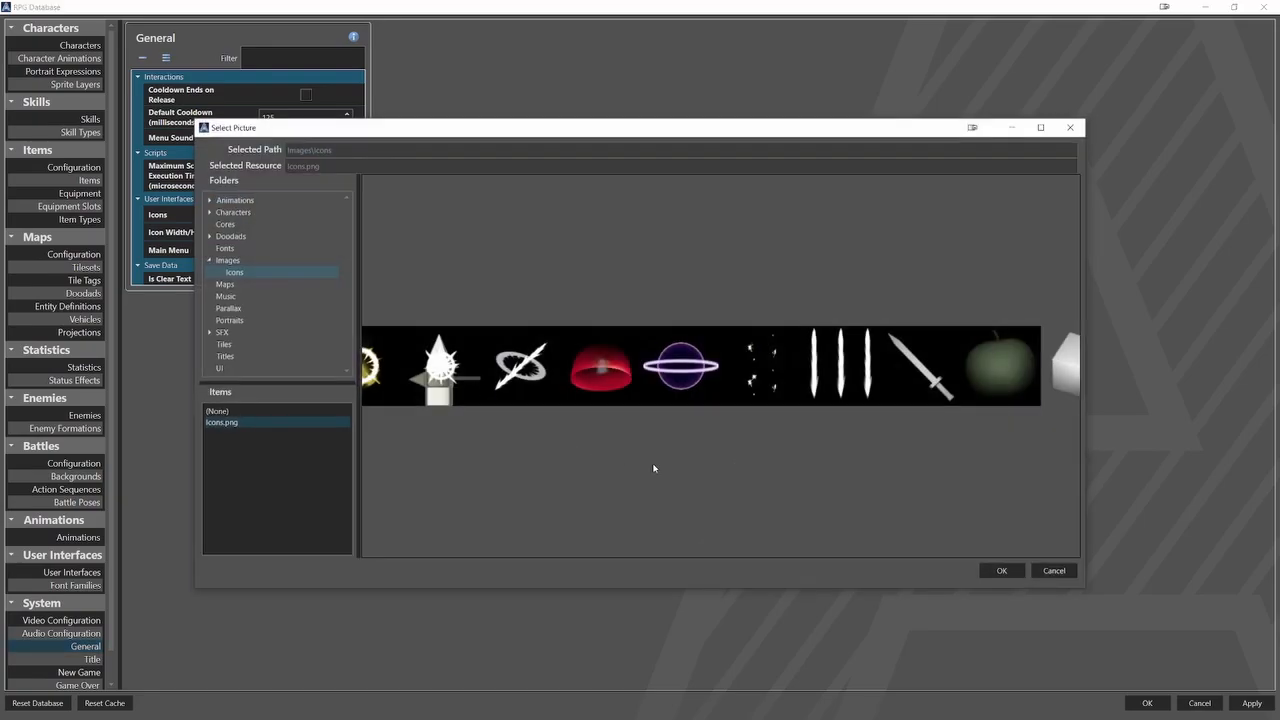
left_click(1001, 571)
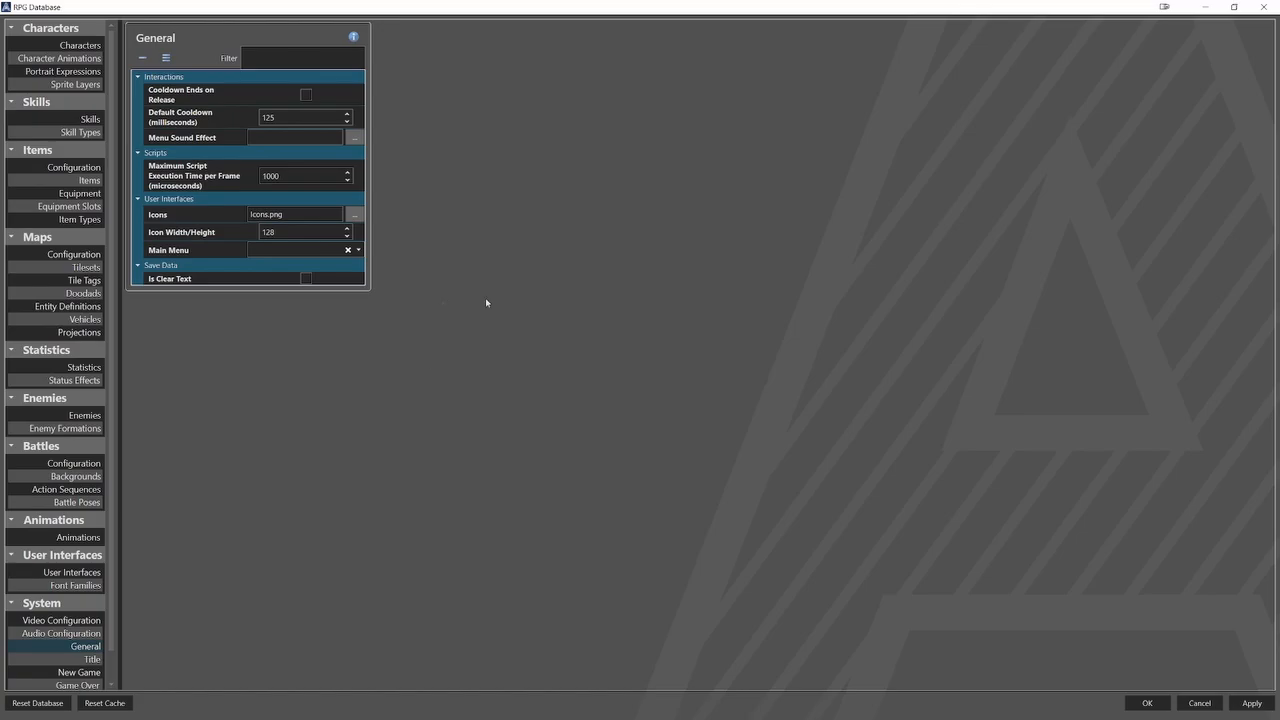
left_click(92, 659)
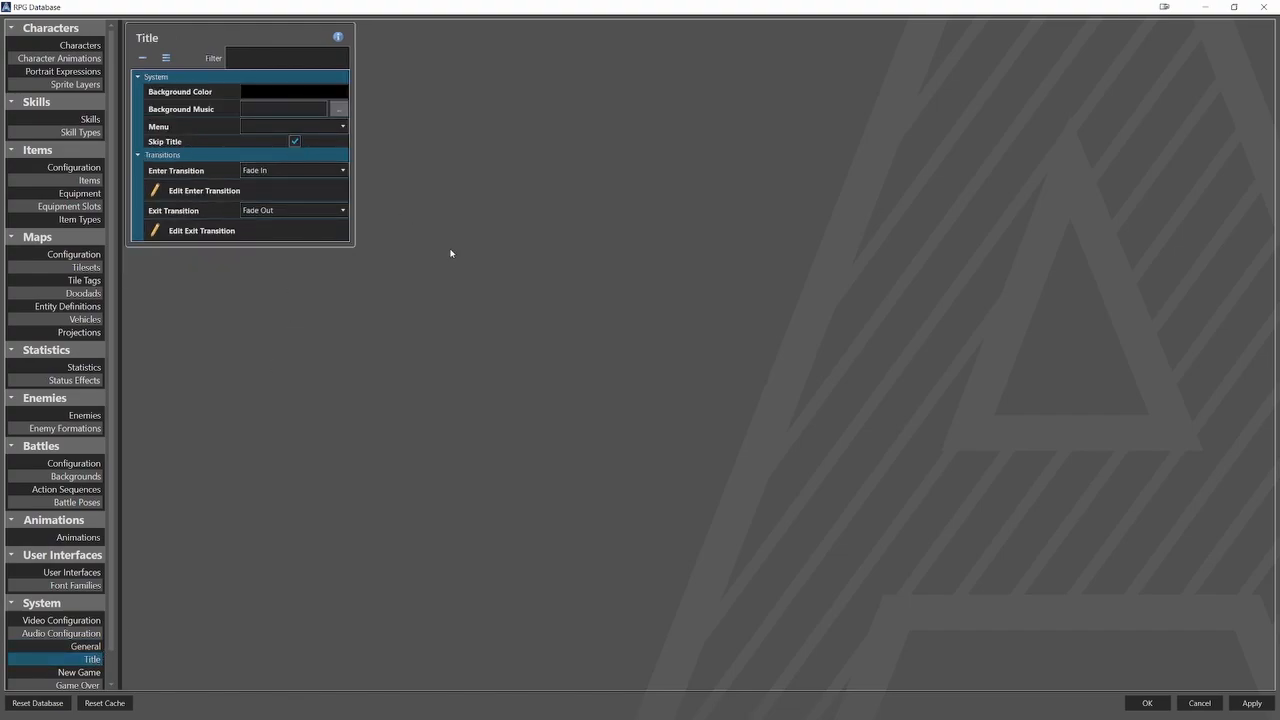
Review the keyboard mappings of the Left, Up, Right and Down virtual keys and close the database.
scroll(110, 677, "down", 1)
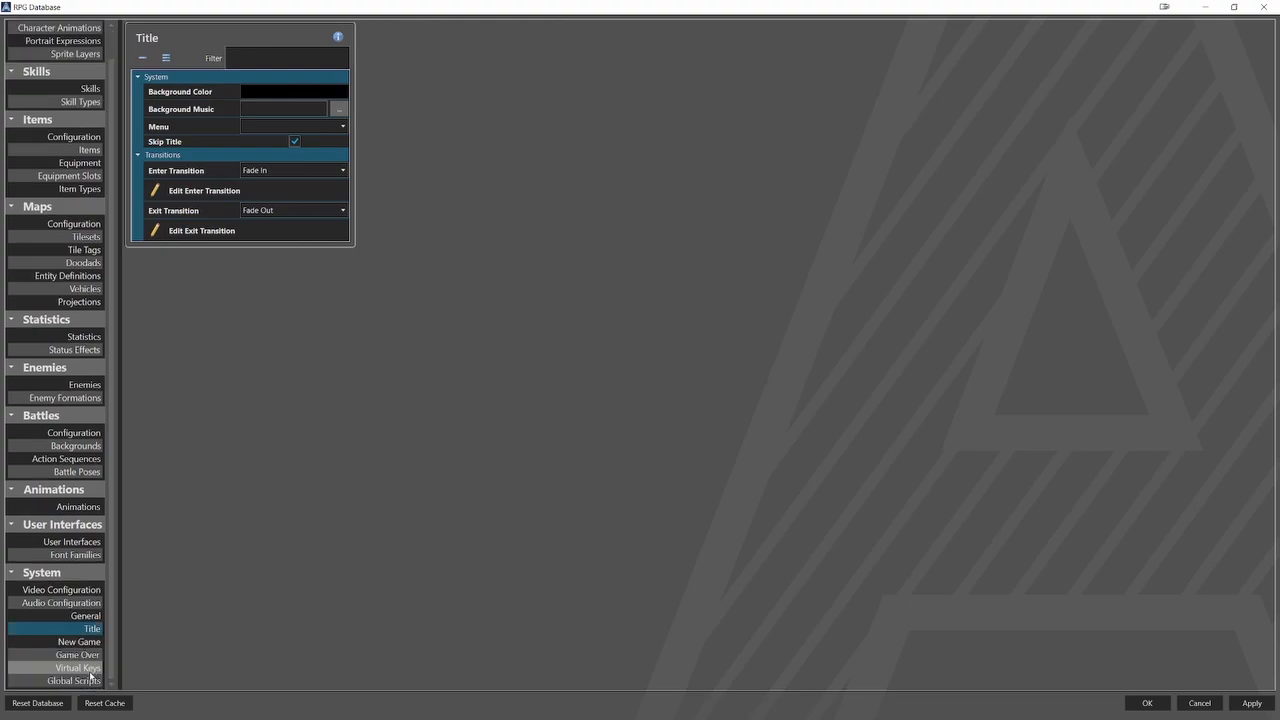
left_click(90, 669)
left_click(190, 52)
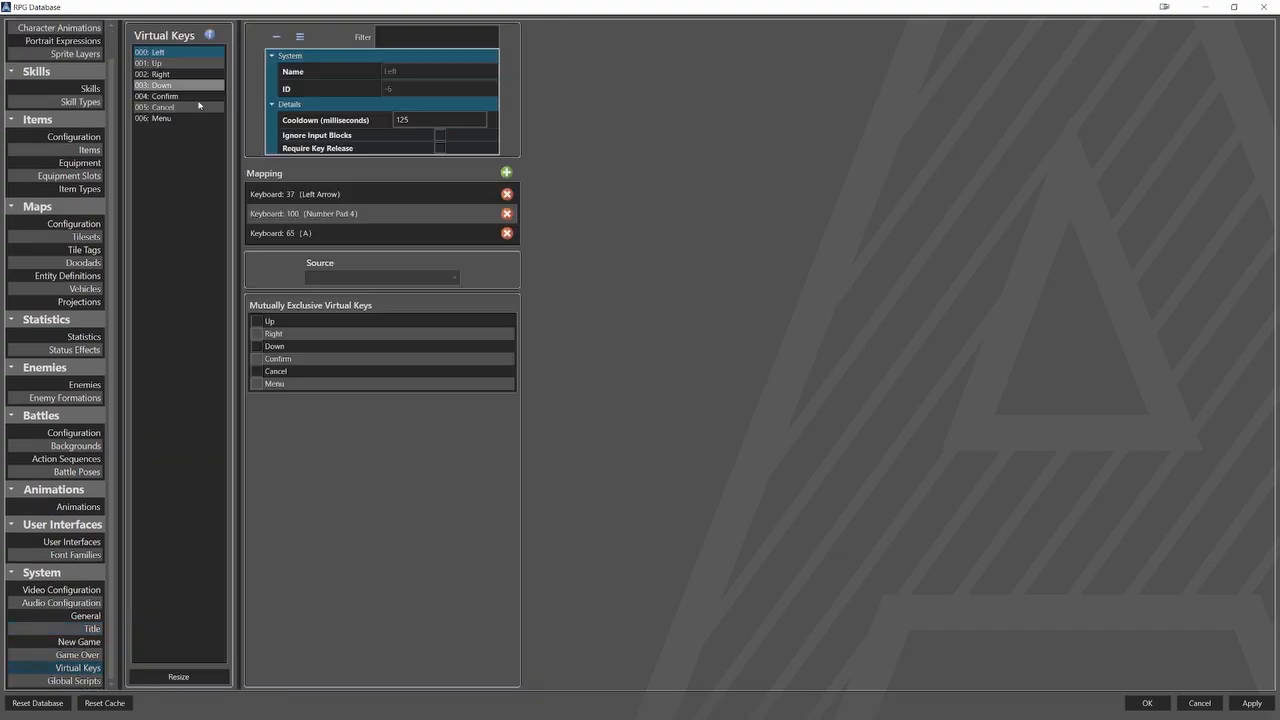
left_click(185, 63)
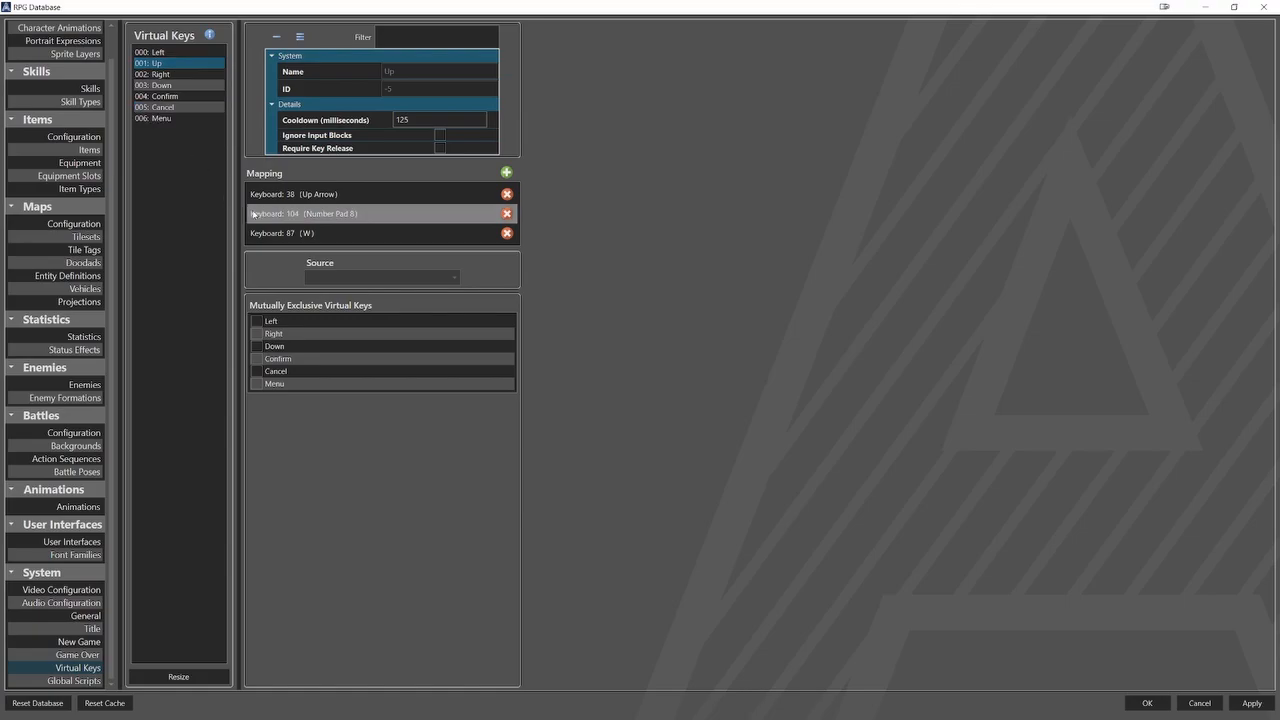
left_click(180, 74)
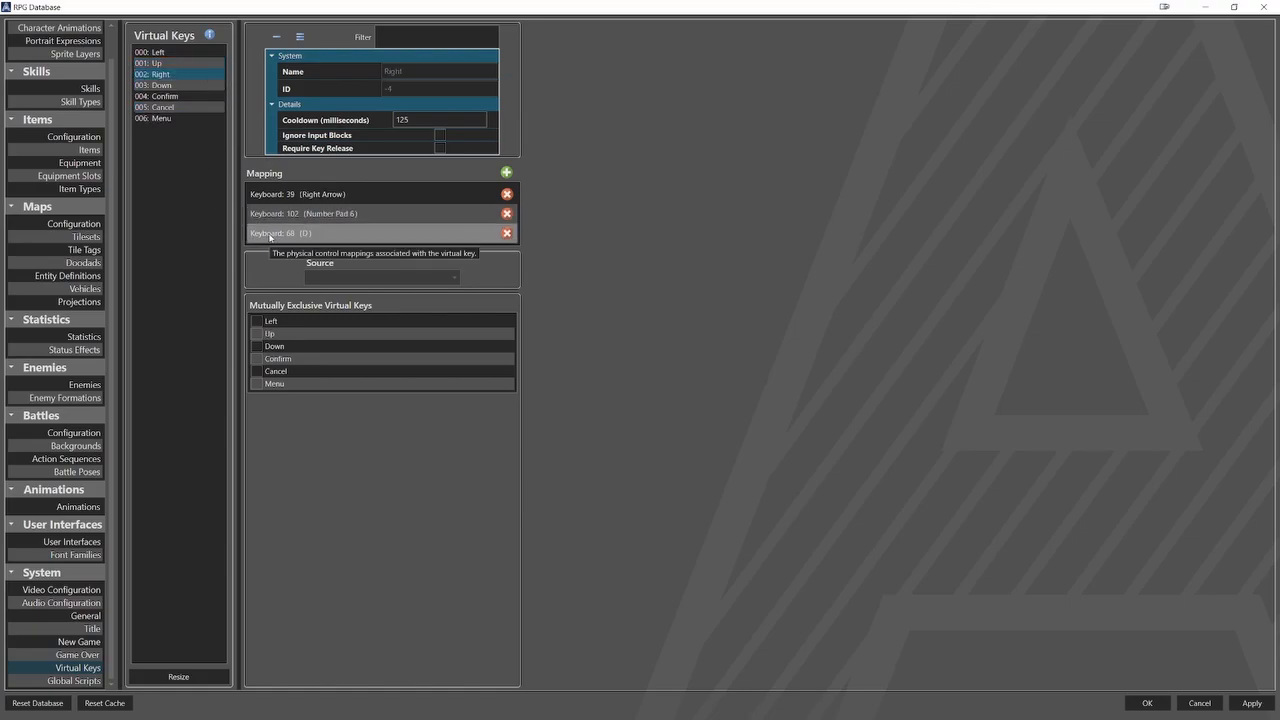
left_click(204, 87)
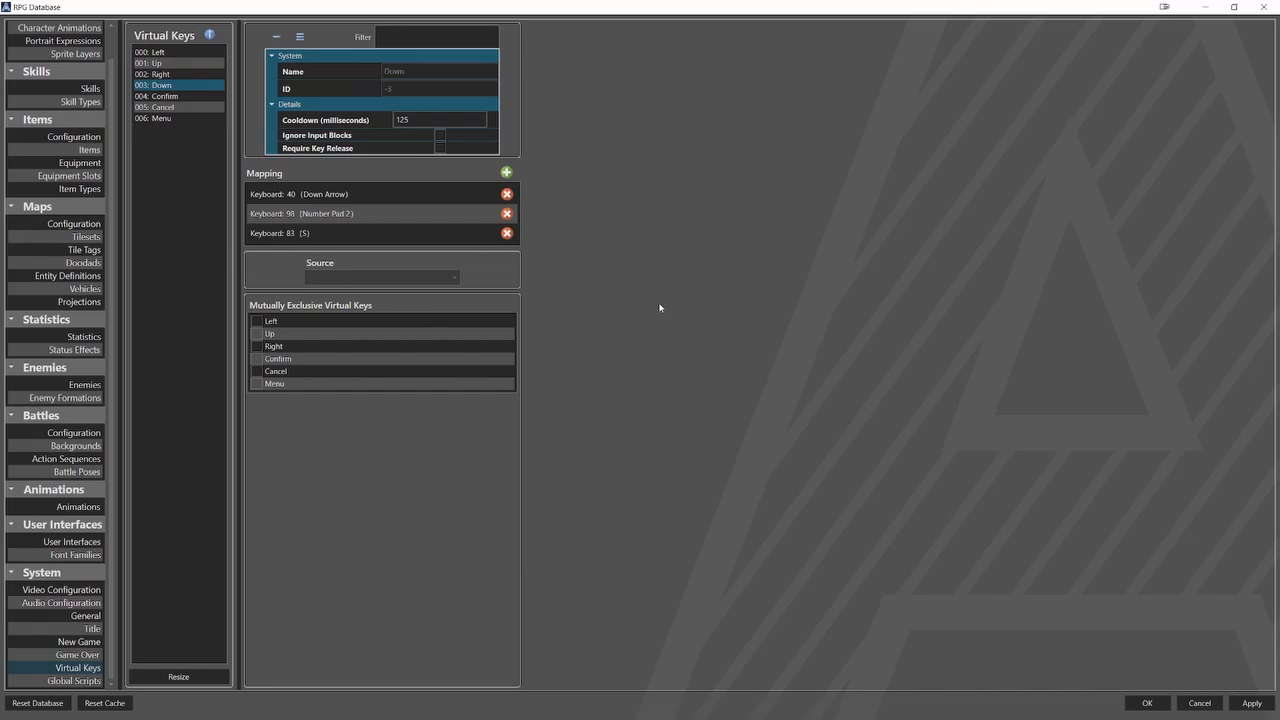
left_click(1147, 703)
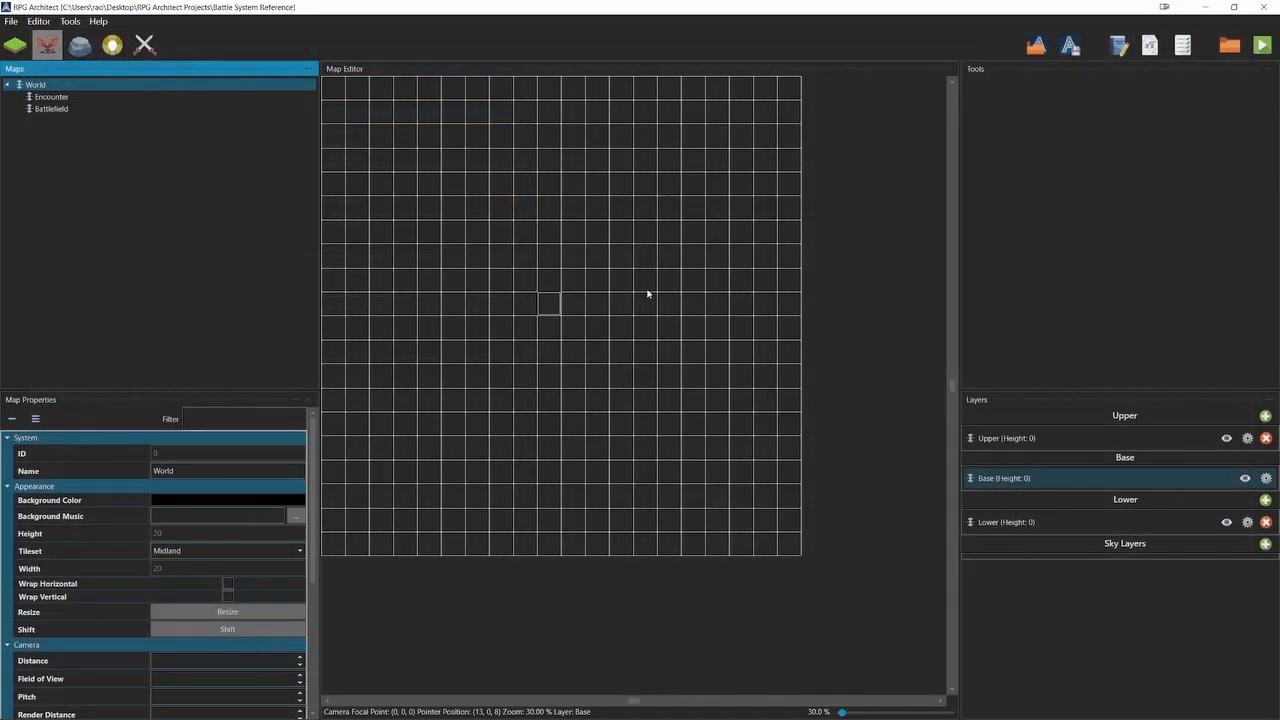
Examine the Encounter and Battlefield maps, including the Battlefield map's camera properties.
left_click(52, 96)
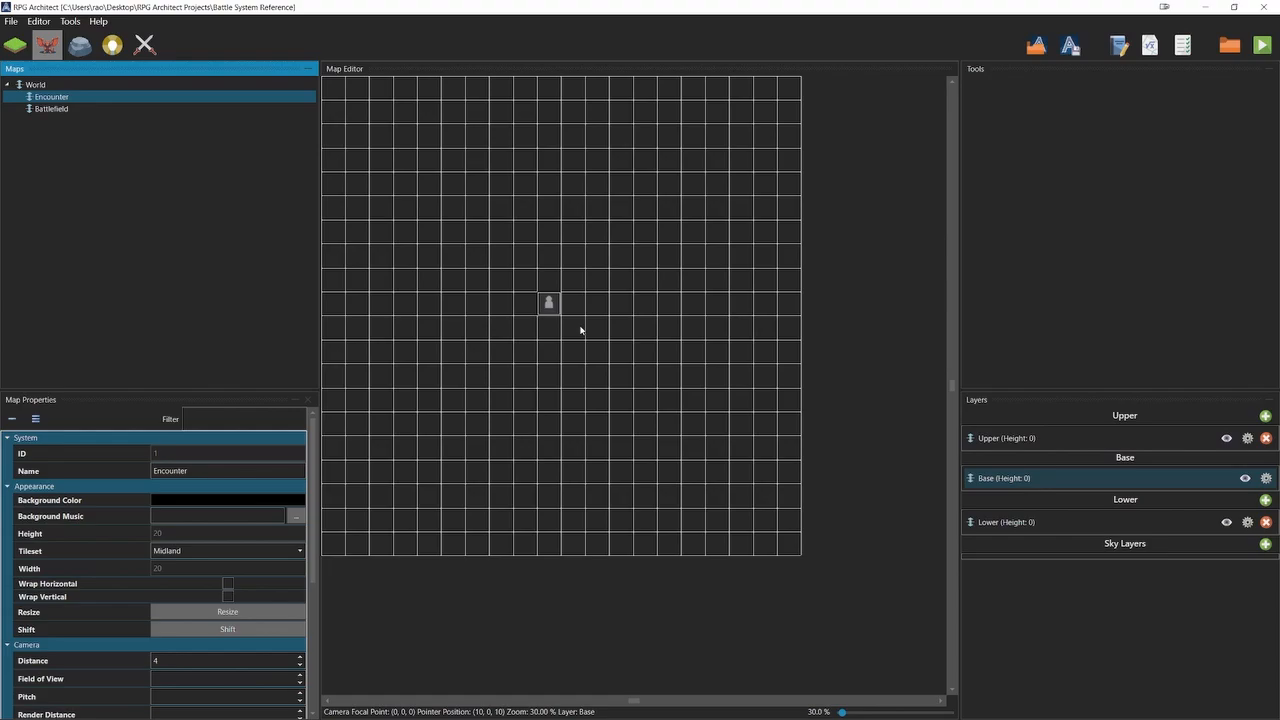
left_click(70, 110)
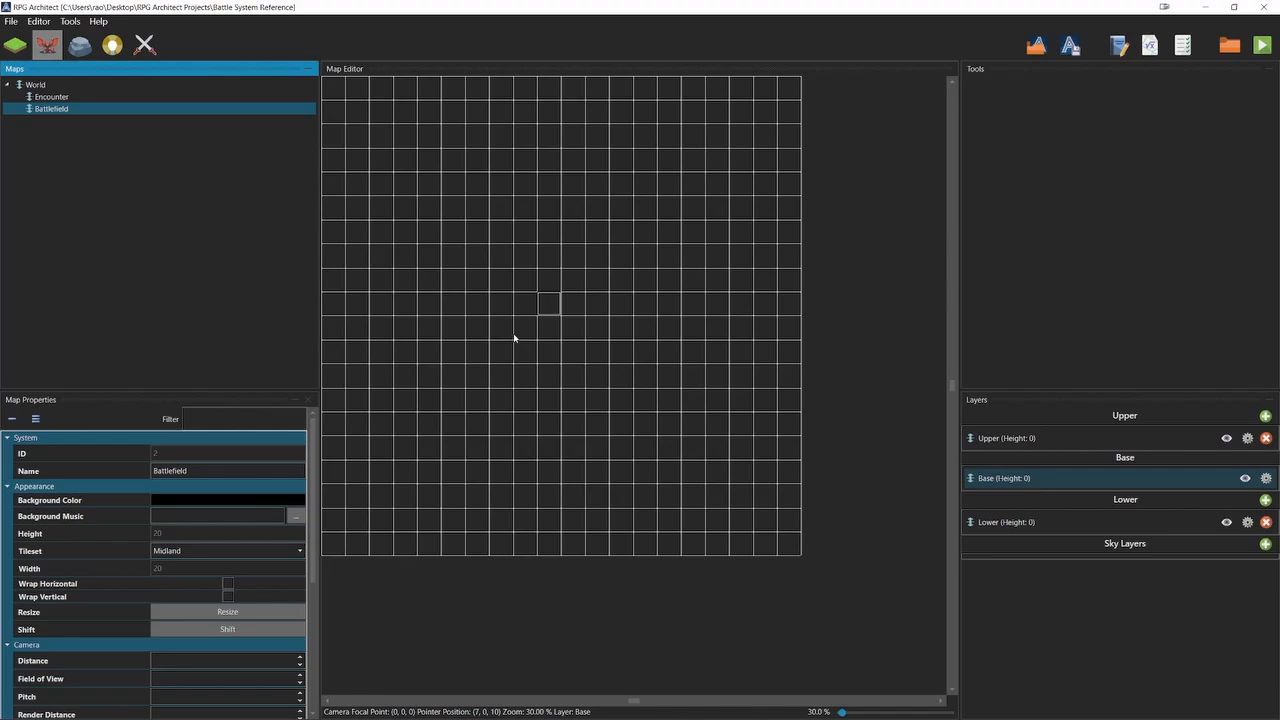
scroll(155, 560, "down", 3)
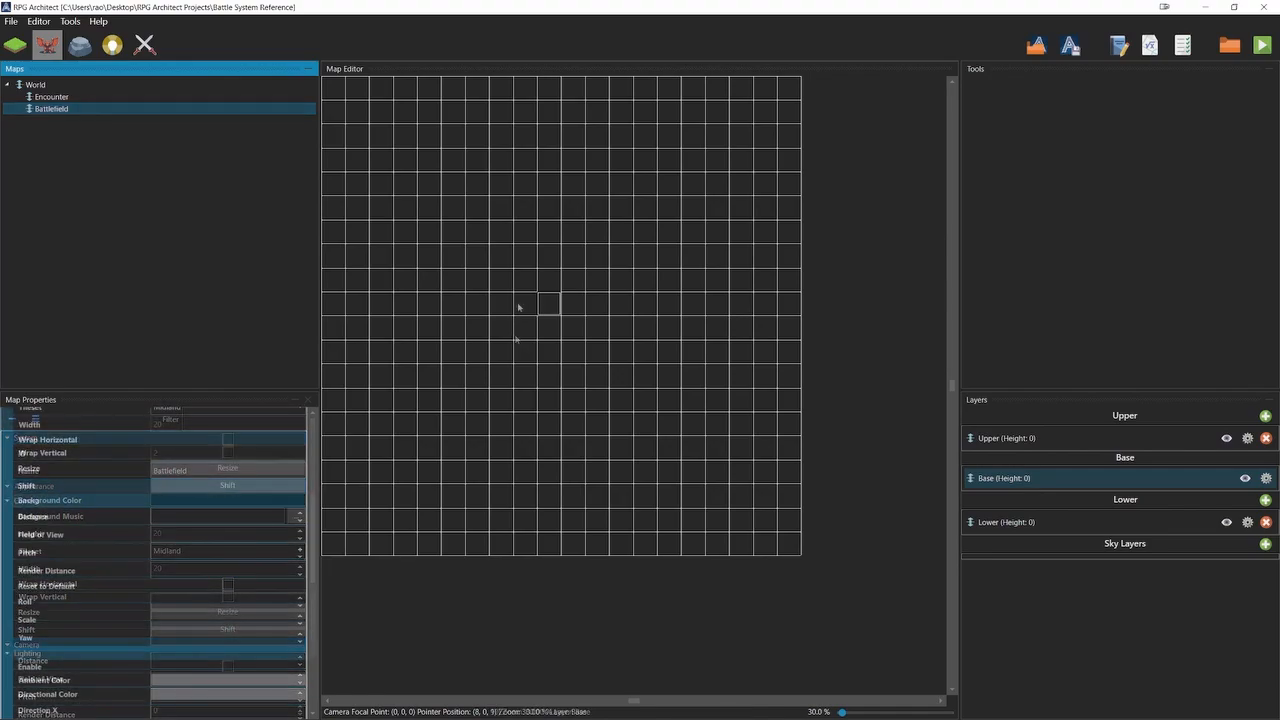
Fill the Lower layer of the Encounter map with the grass tile from the tileset.
left_click(77, 97)
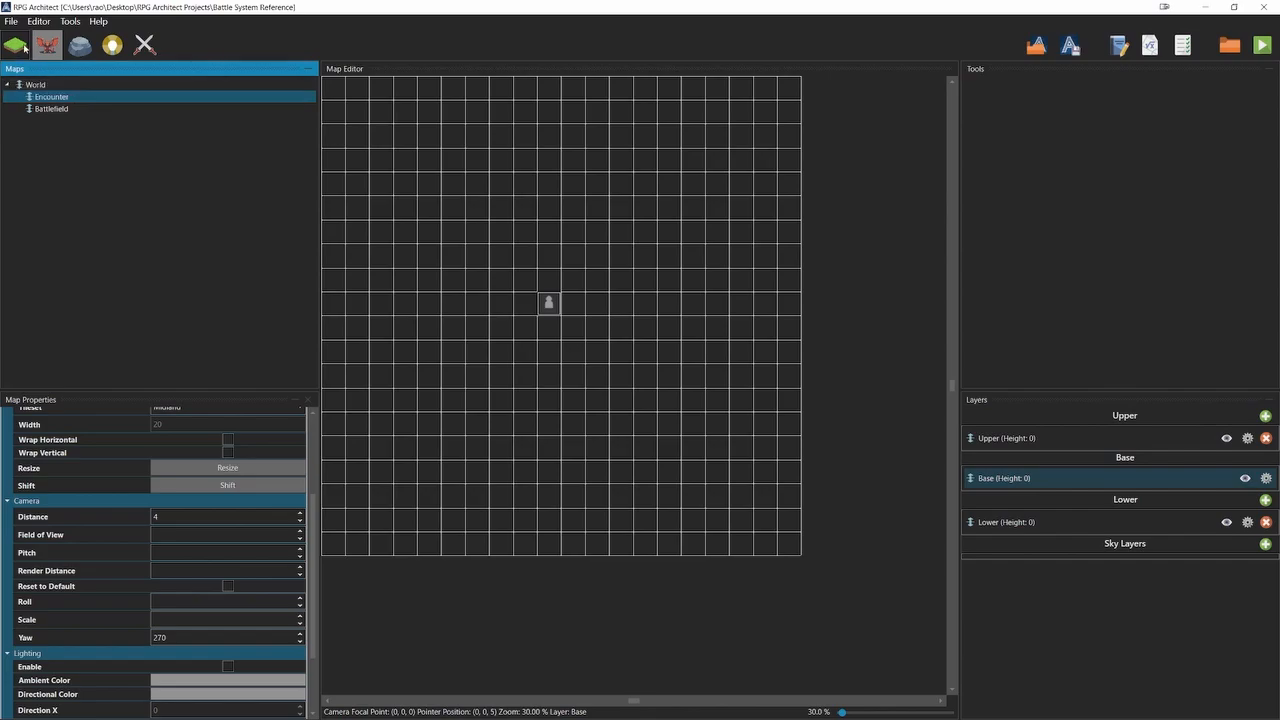
left_click(14, 44)
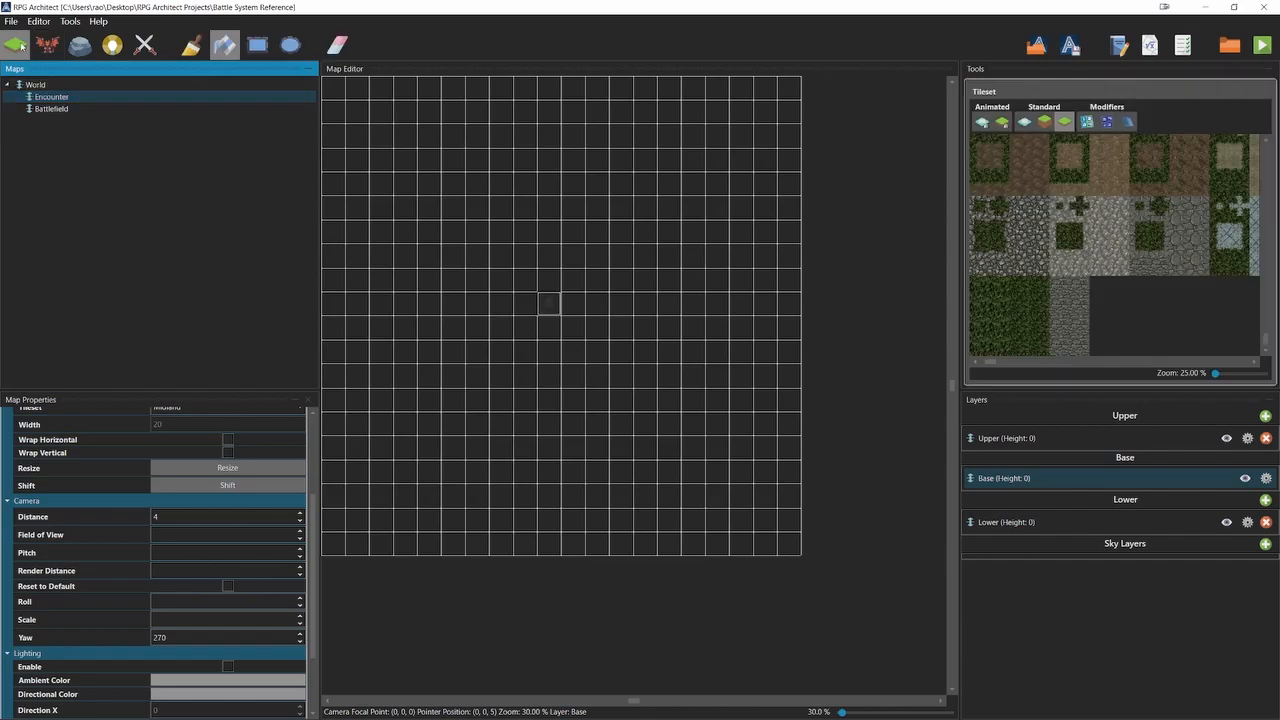
left_click(979, 288)
left_click(1004, 519)
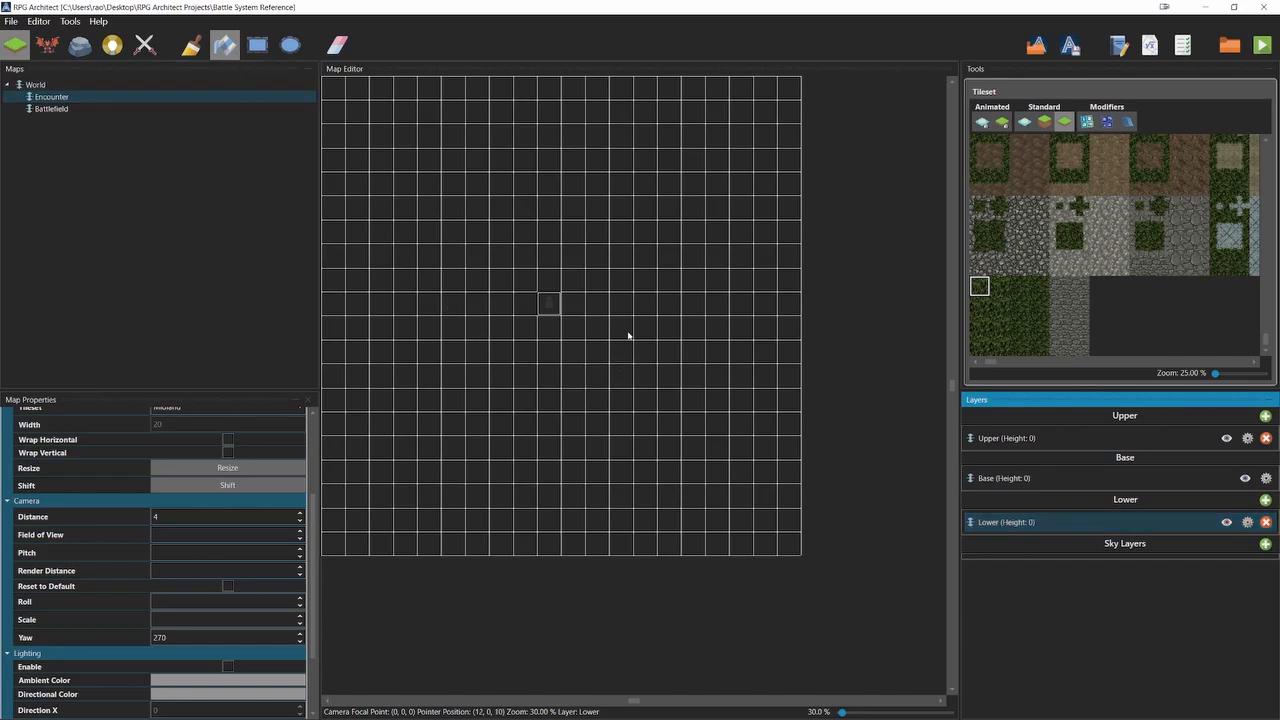
left_click(654, 446)
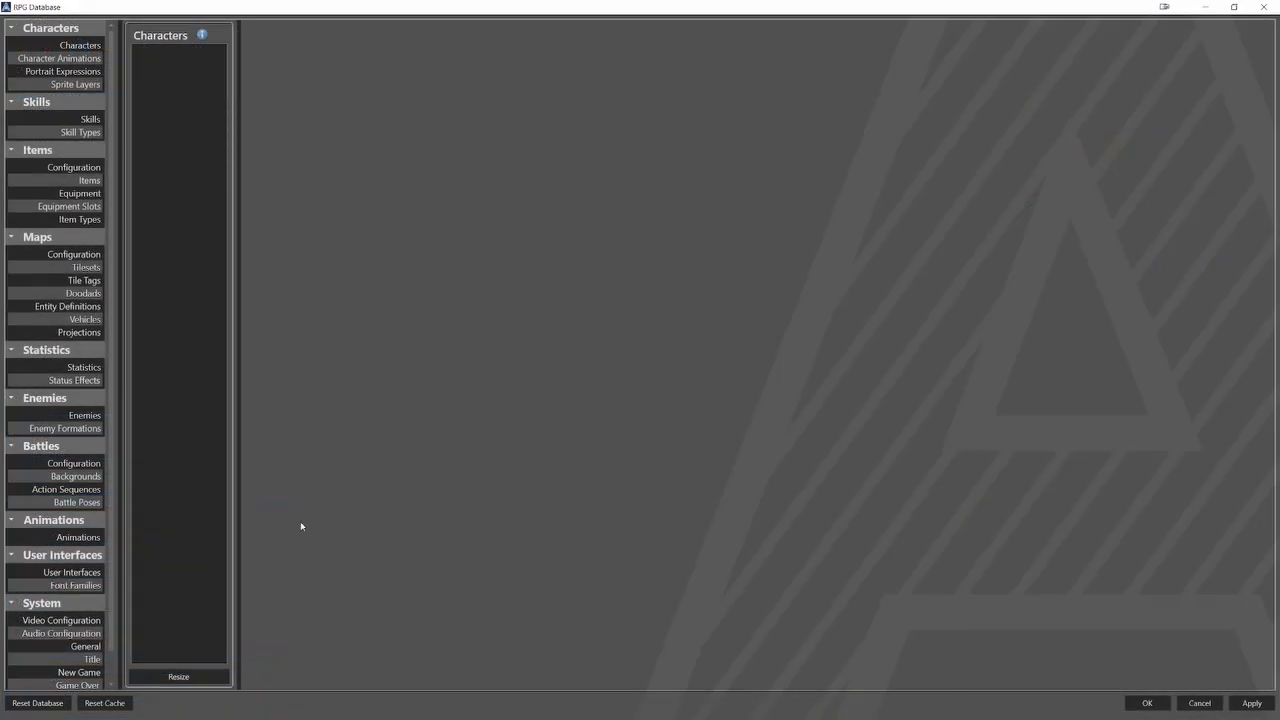
Resize the database's character list to 5 entries and name the first character Erick.
left_click(192, 676)
double_click(622, 369)
type("5")
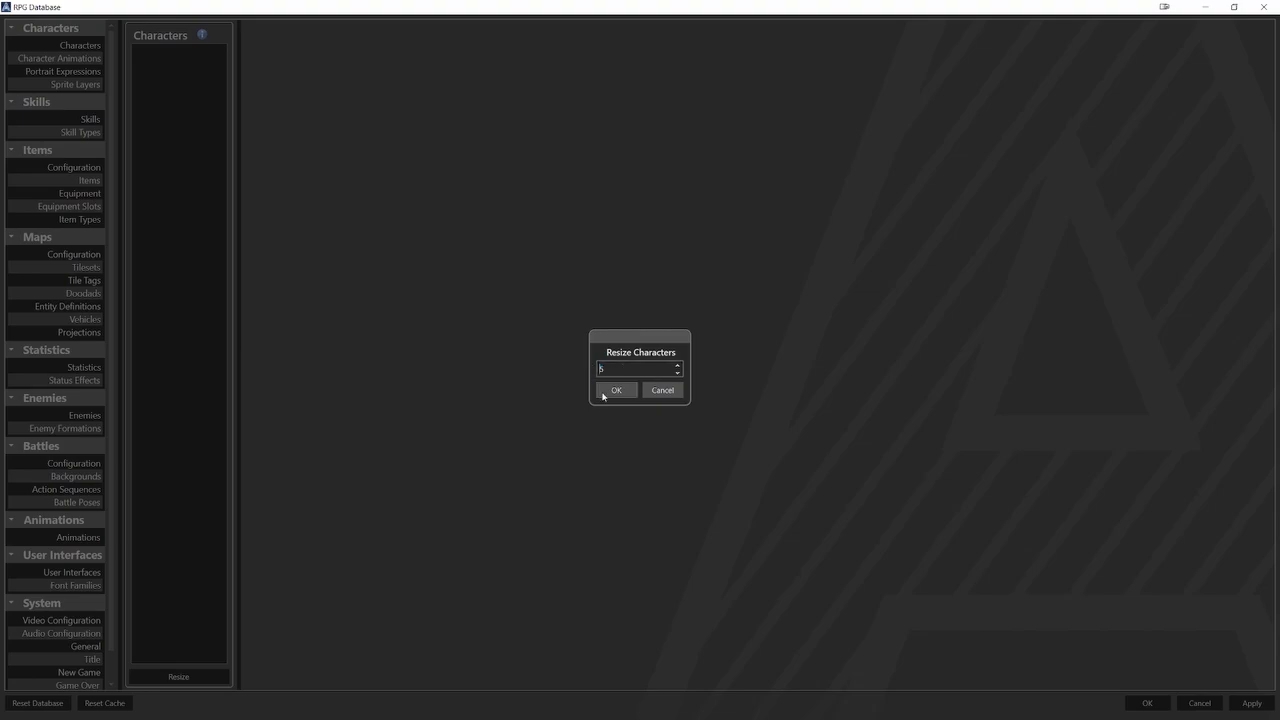
left_click(604, 393)
left_click(402, 71)
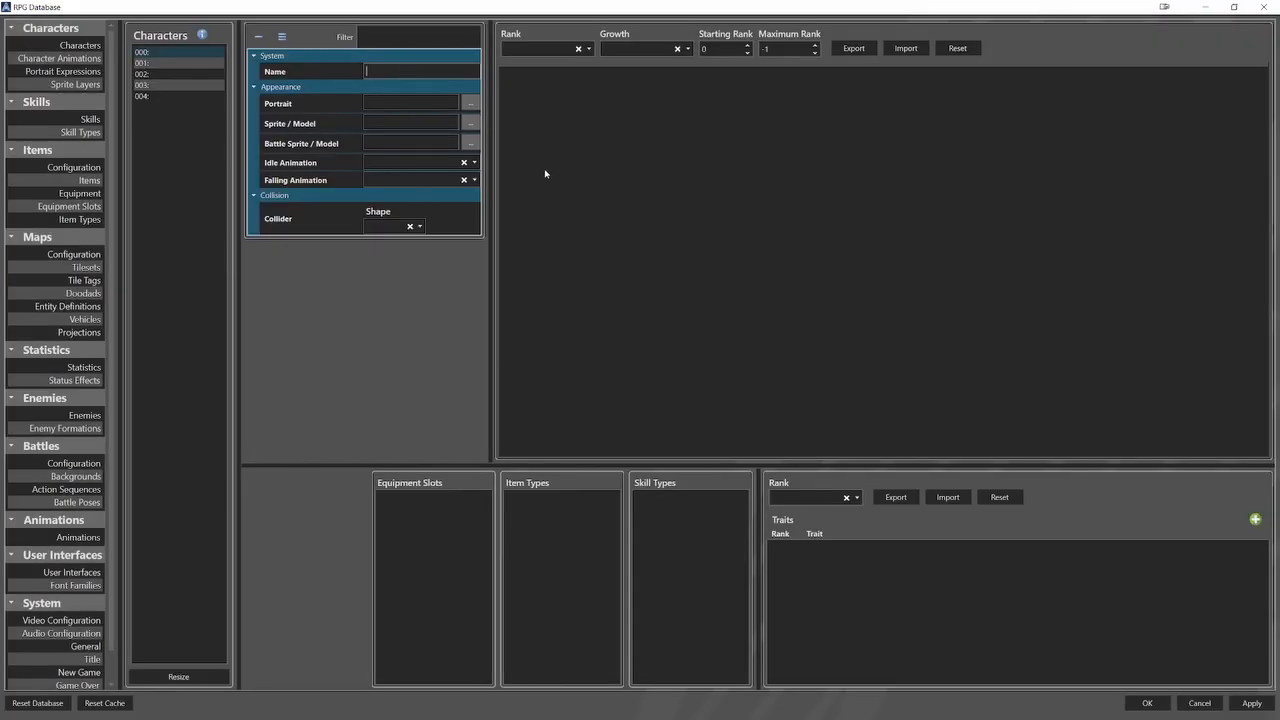
type("Erick")
Assign Erick.png from the Portraits folder as the first character's portrait, with frame width and height of 200.
left_click(470, 103)
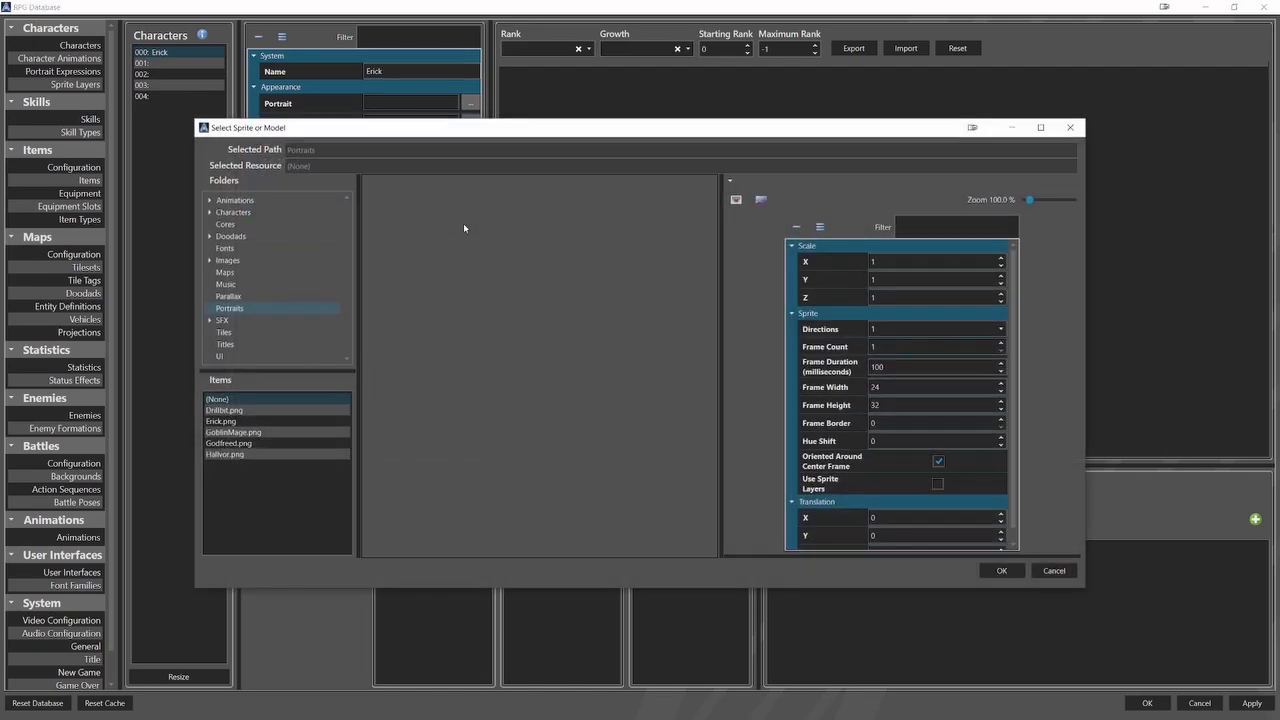
left_click(221, 421)
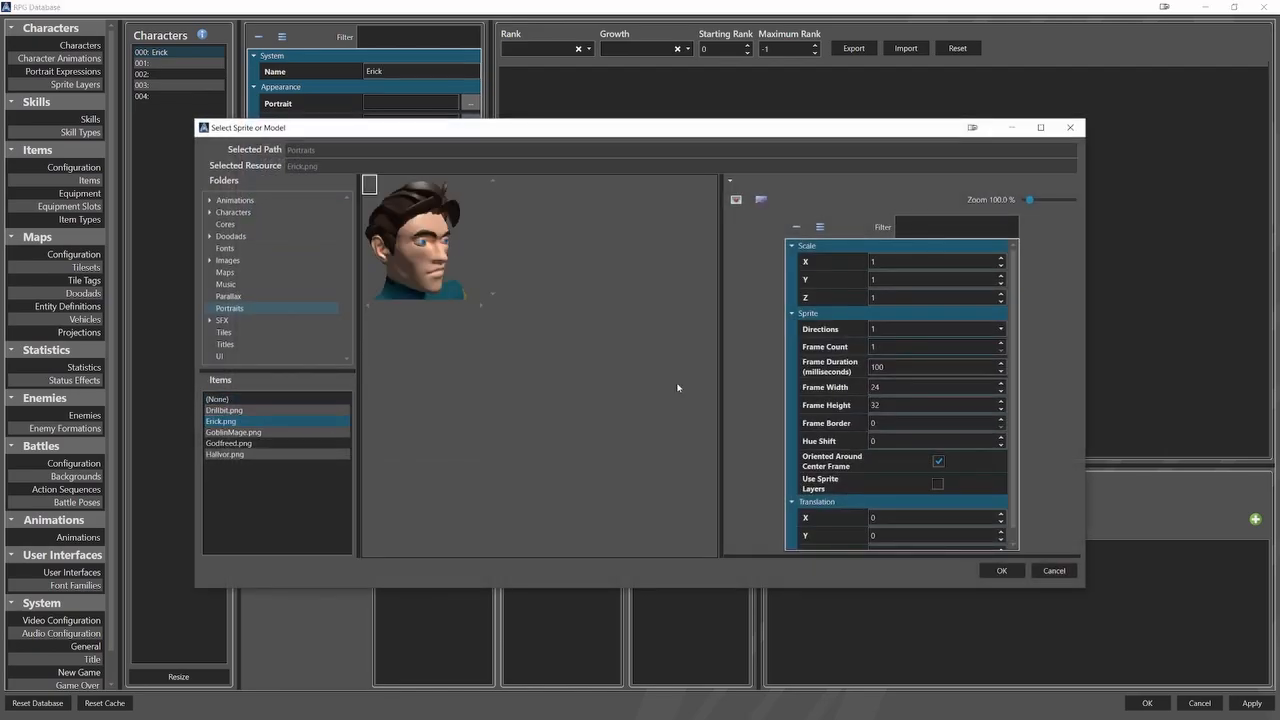
double_click(876, 387)
type("200")
key("Tab")
type("20")
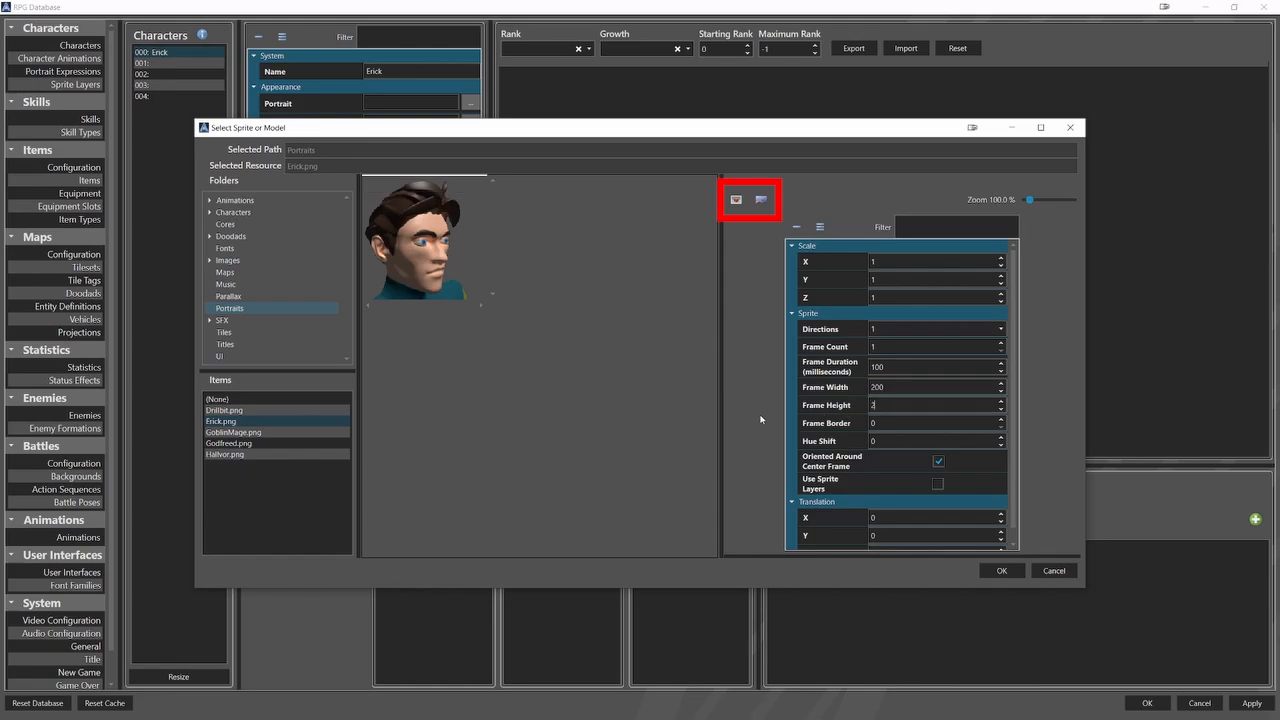
type("0")
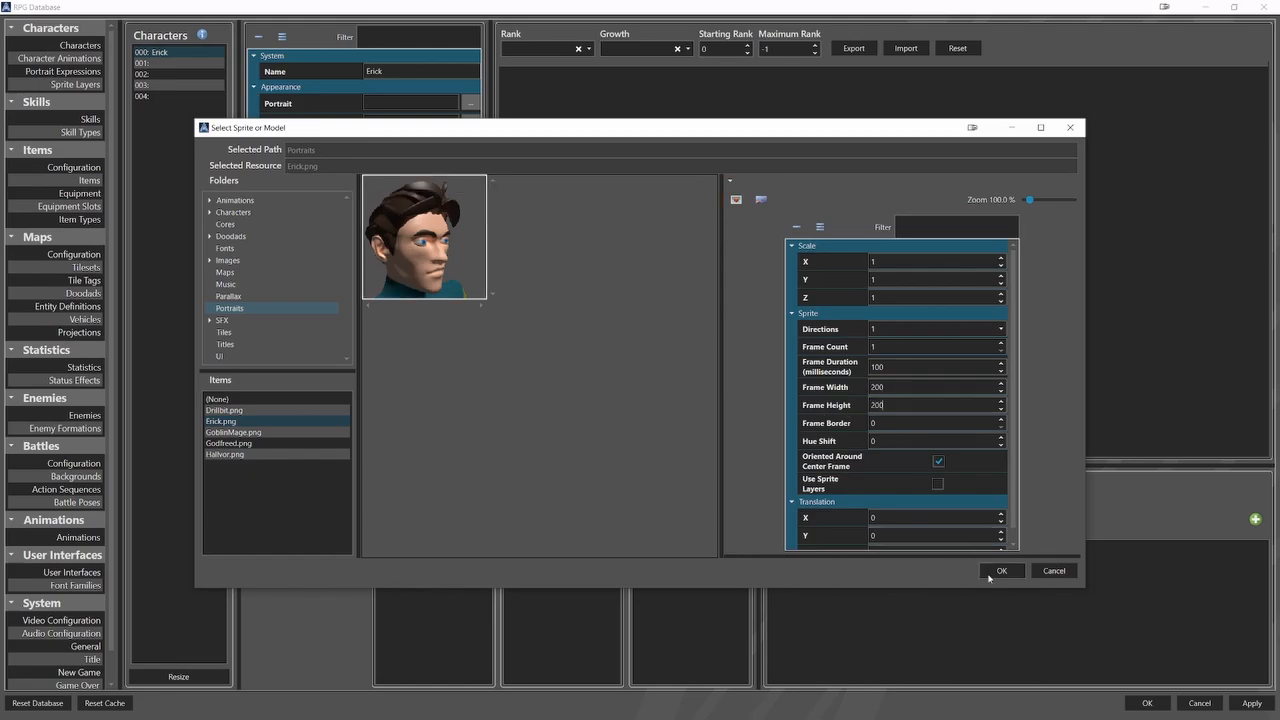
left_click(1001, 570)
Set up the Erick.png character sheet as the first character's sprite with 8 directions and a frame count of 8.
left_click(470, 162)
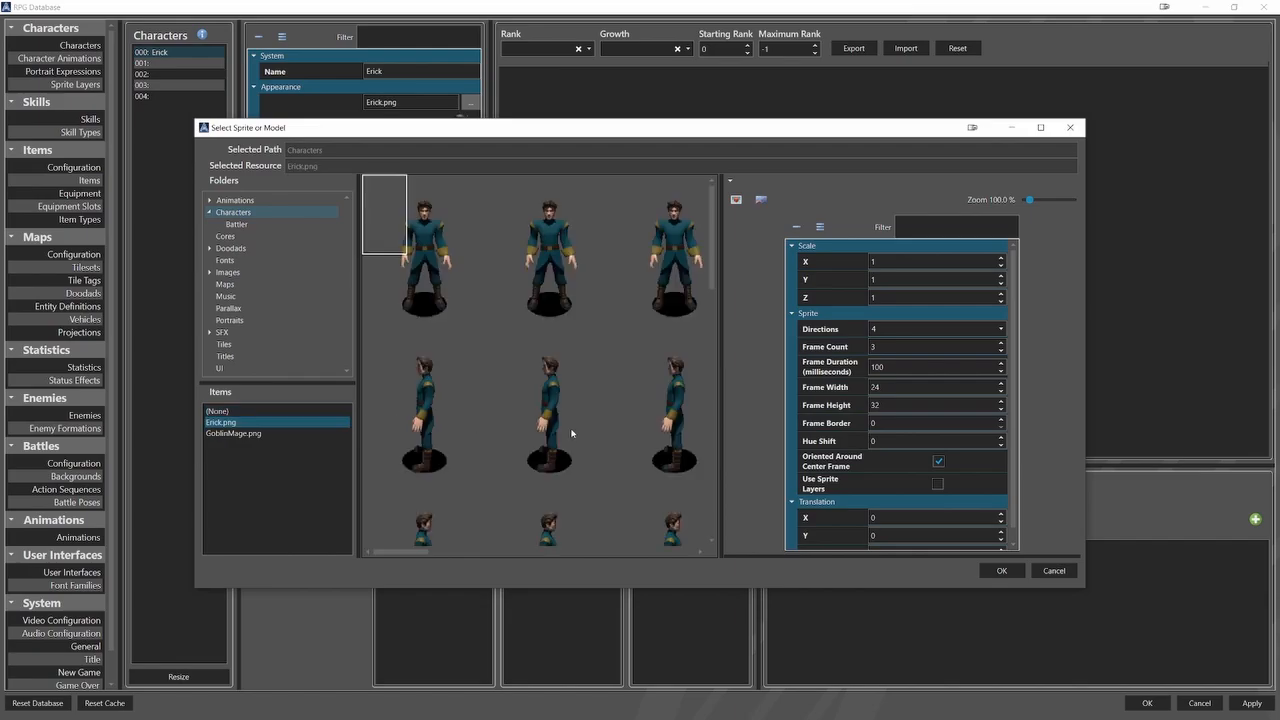
left_click(884, 329)
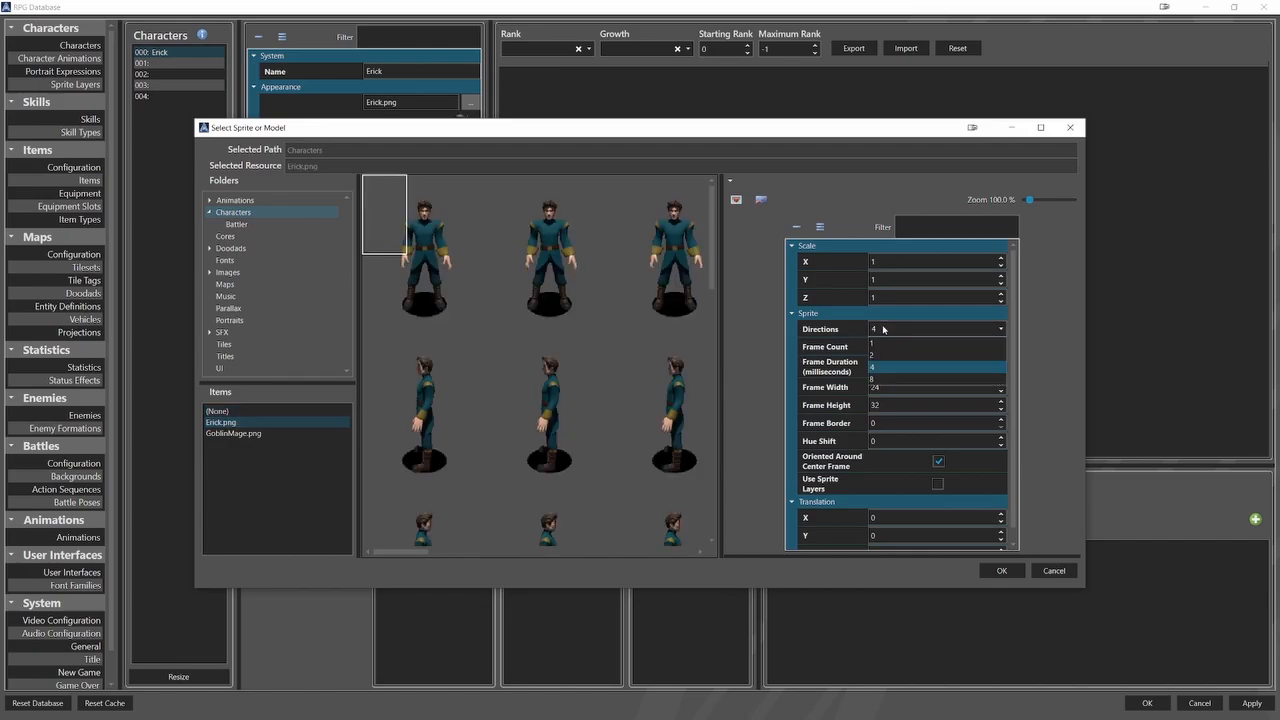
left_click(874, 383)
left_click_drag(877, 348, 864, 351)
type("8")
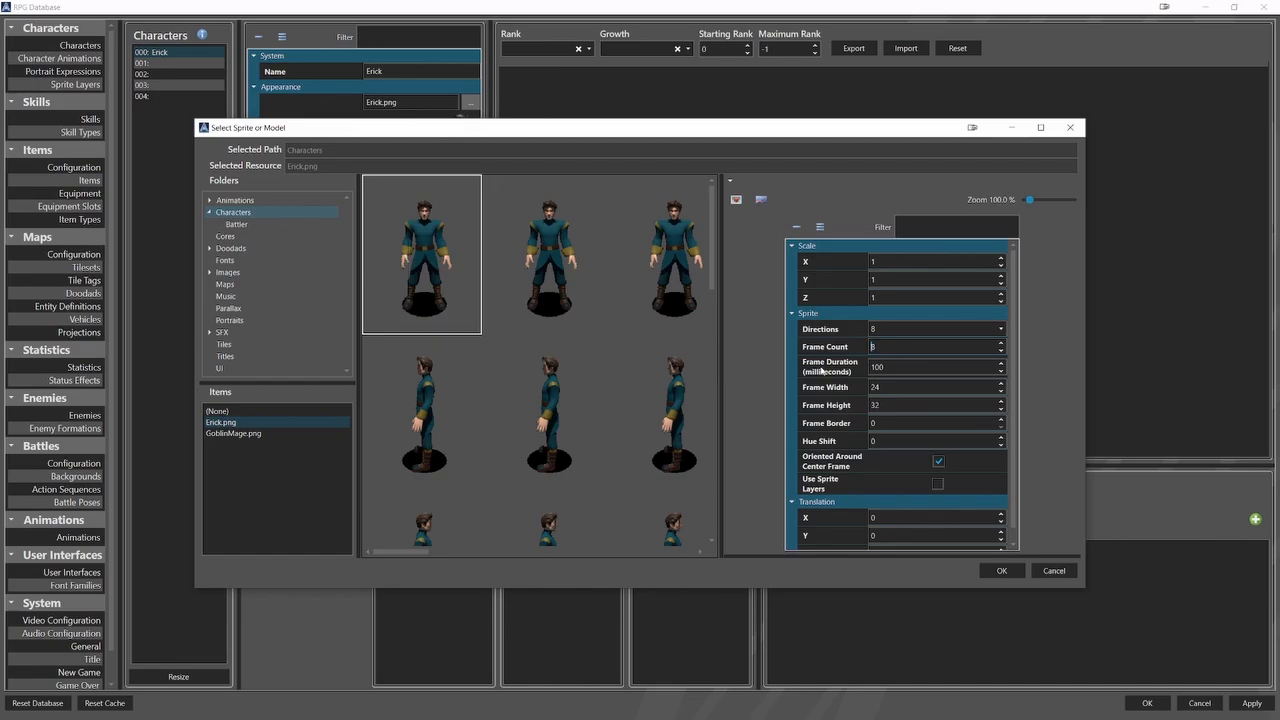
Set the sprite's frame width to 200 and height to 250, disable Oriented Around Center Frame, and accept the sprite.
left_click(887, 386)
left_click_drag(887, 387, 809, 397)
type("200")
left_click_drag(885, 404, 863, 411)
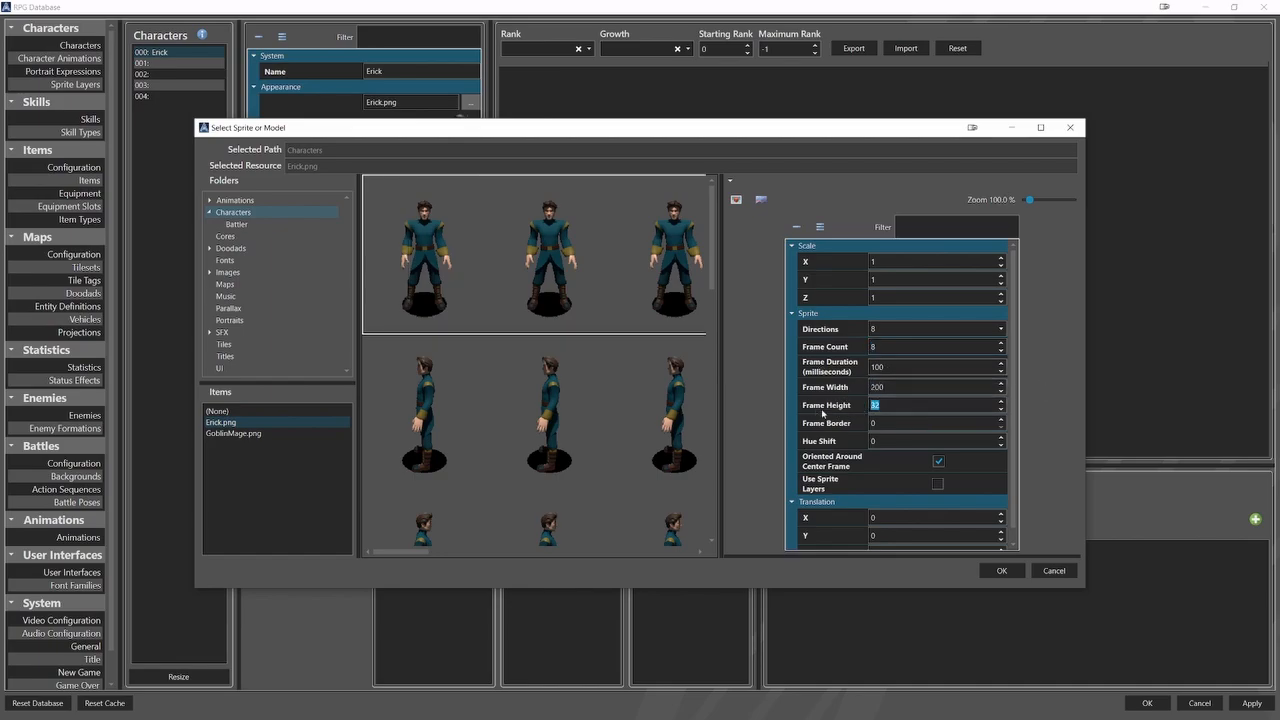
type("250")
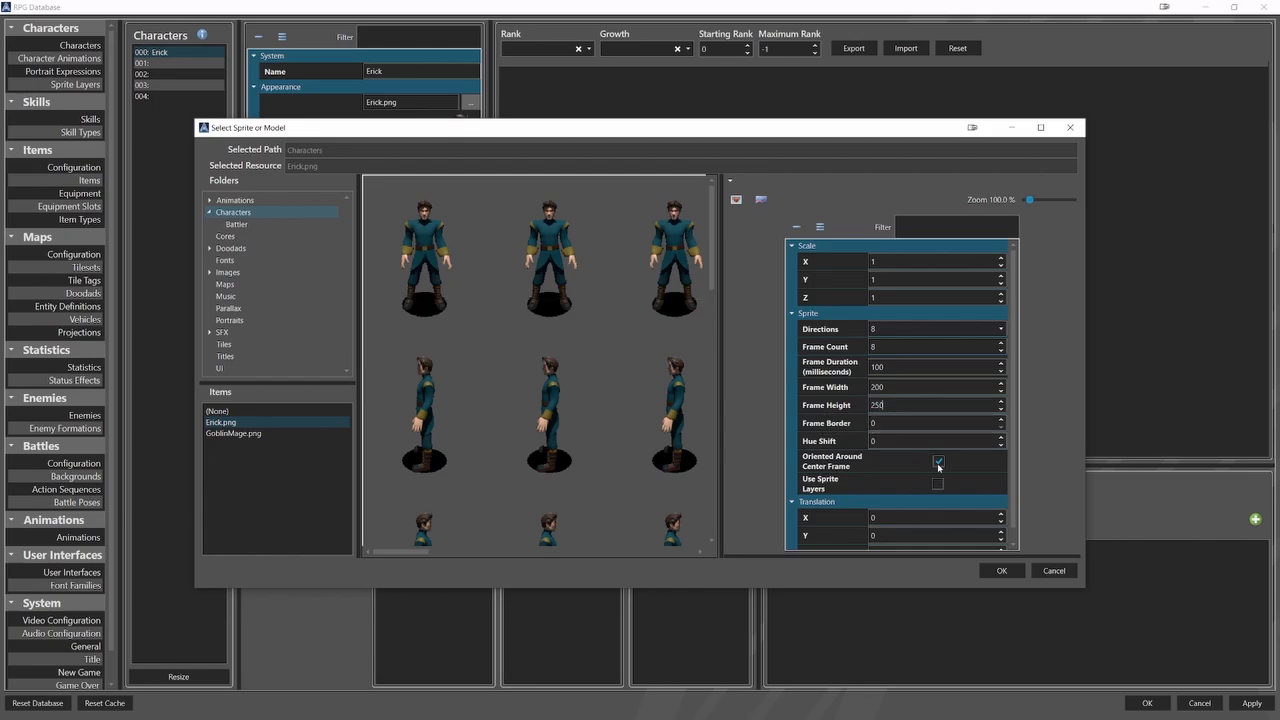
left_click(937, 462)
scroll(608, 322, "down", 6)
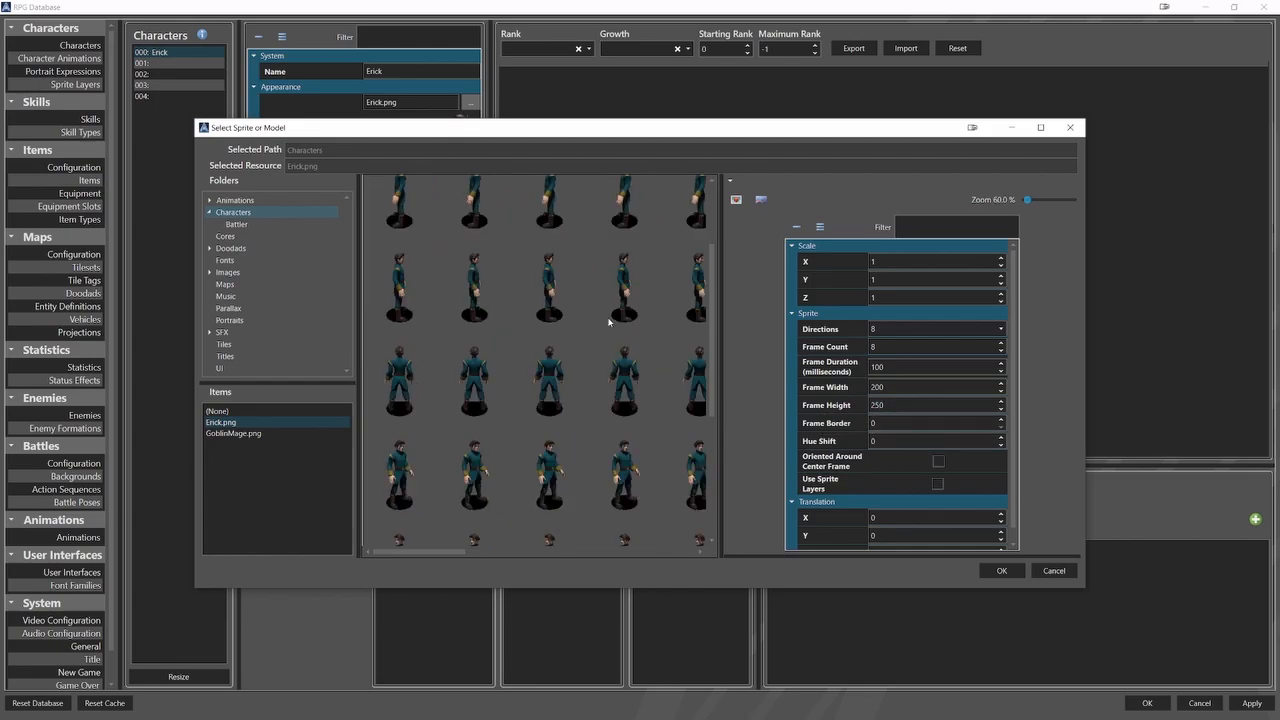
scroll(608, 322, "down", 2)
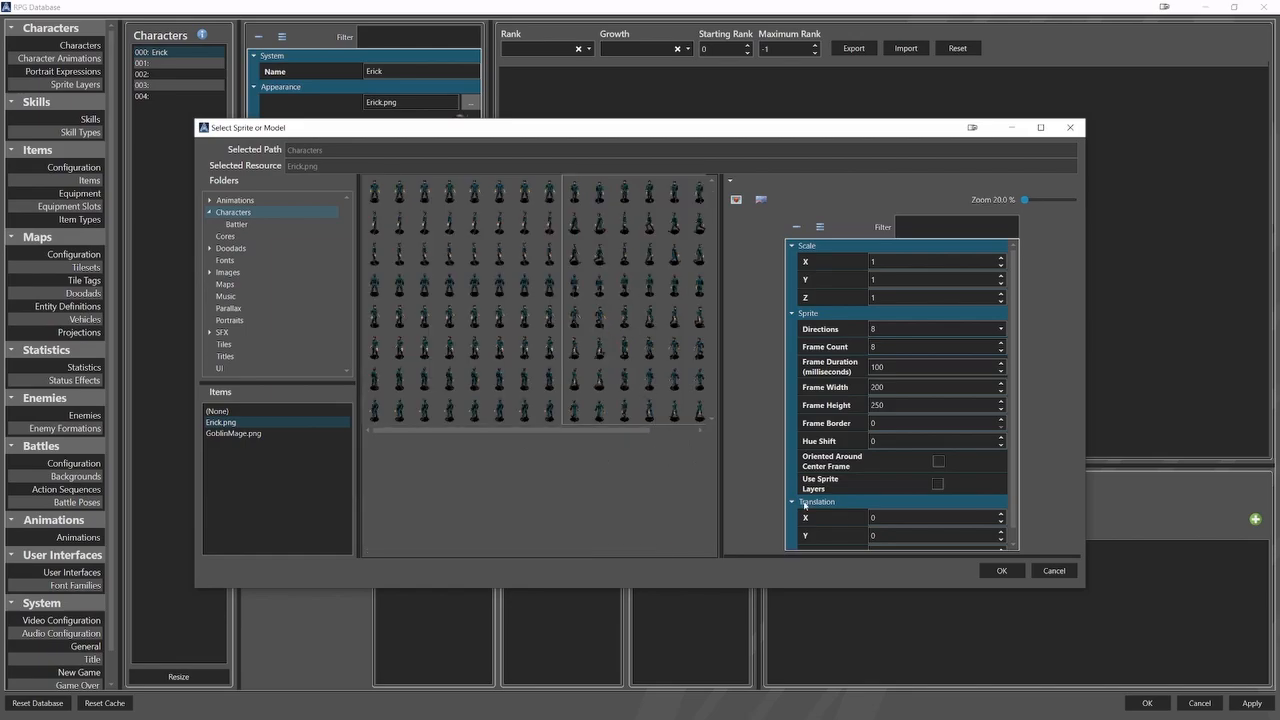
left_click(992, 570)
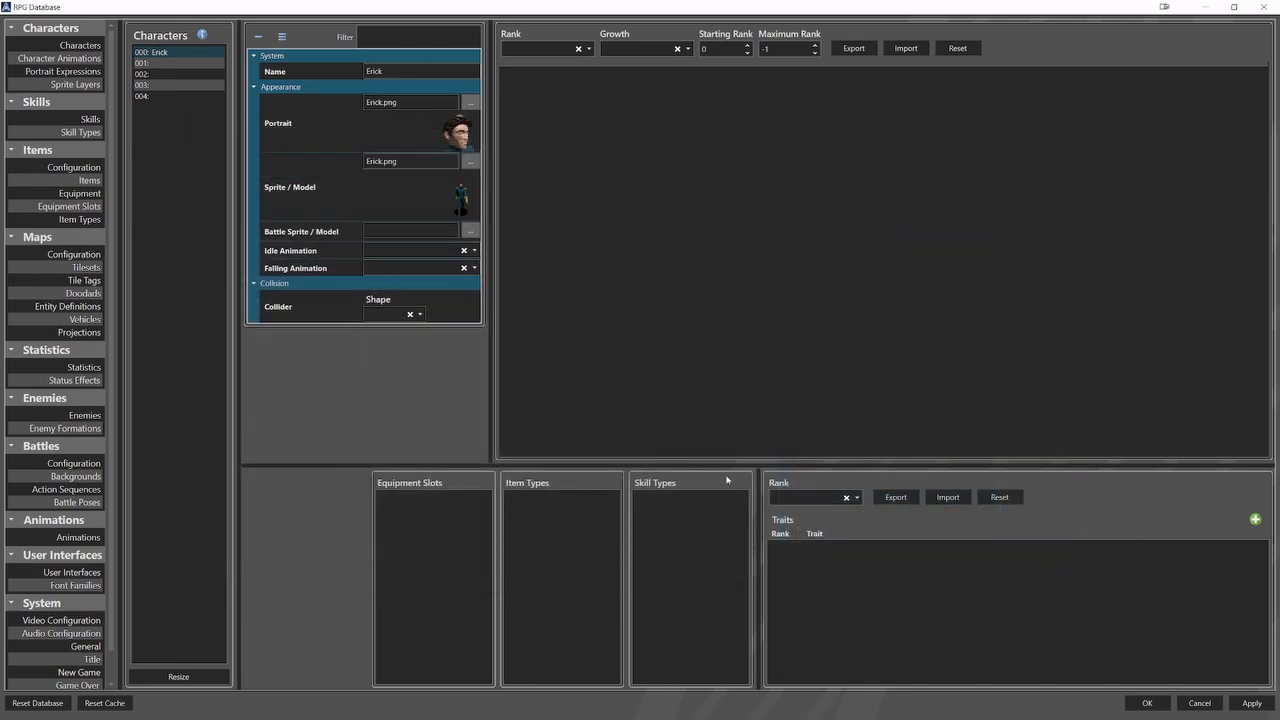
Assign Erick_Battle.png from the Characters/Battler folder as Erick's battle sprite, with 1 direction and a frame count of 8.
left_click(470, 231)
double_click(233, 212)
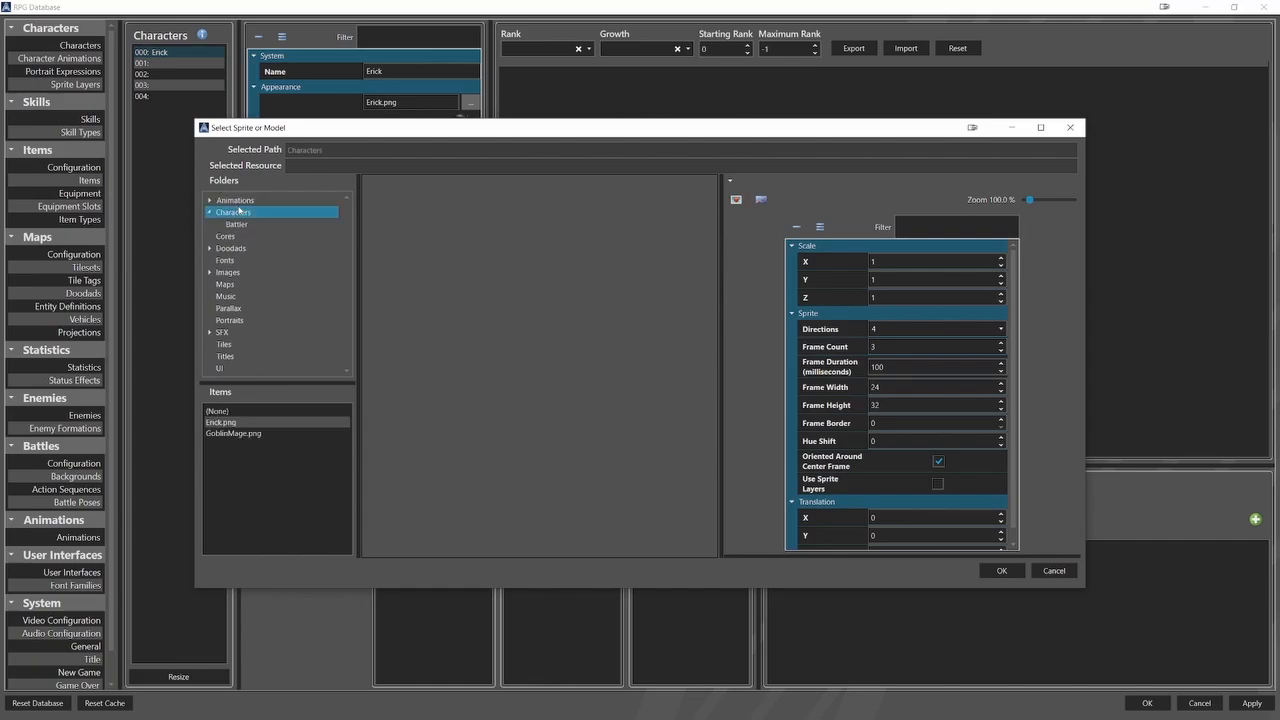
left_click(236, 224)
left_click(250, 432)
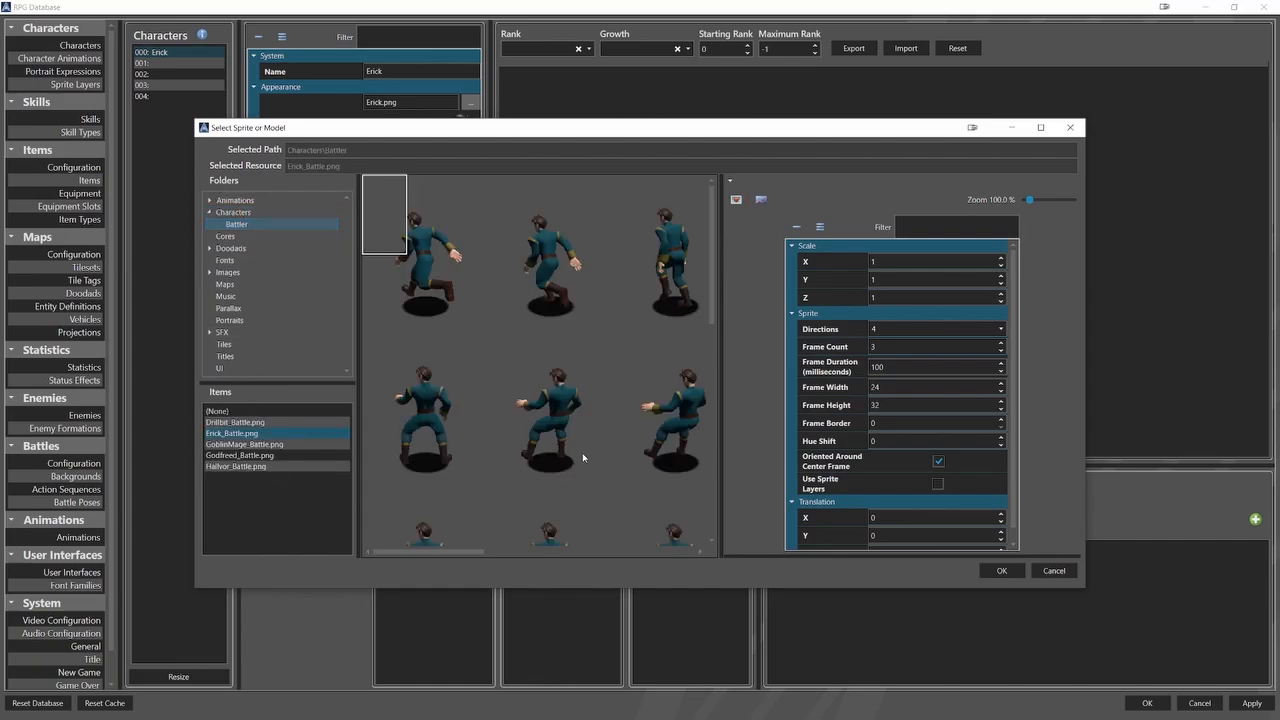
left_click(889, 330)
left_click(888, 343)
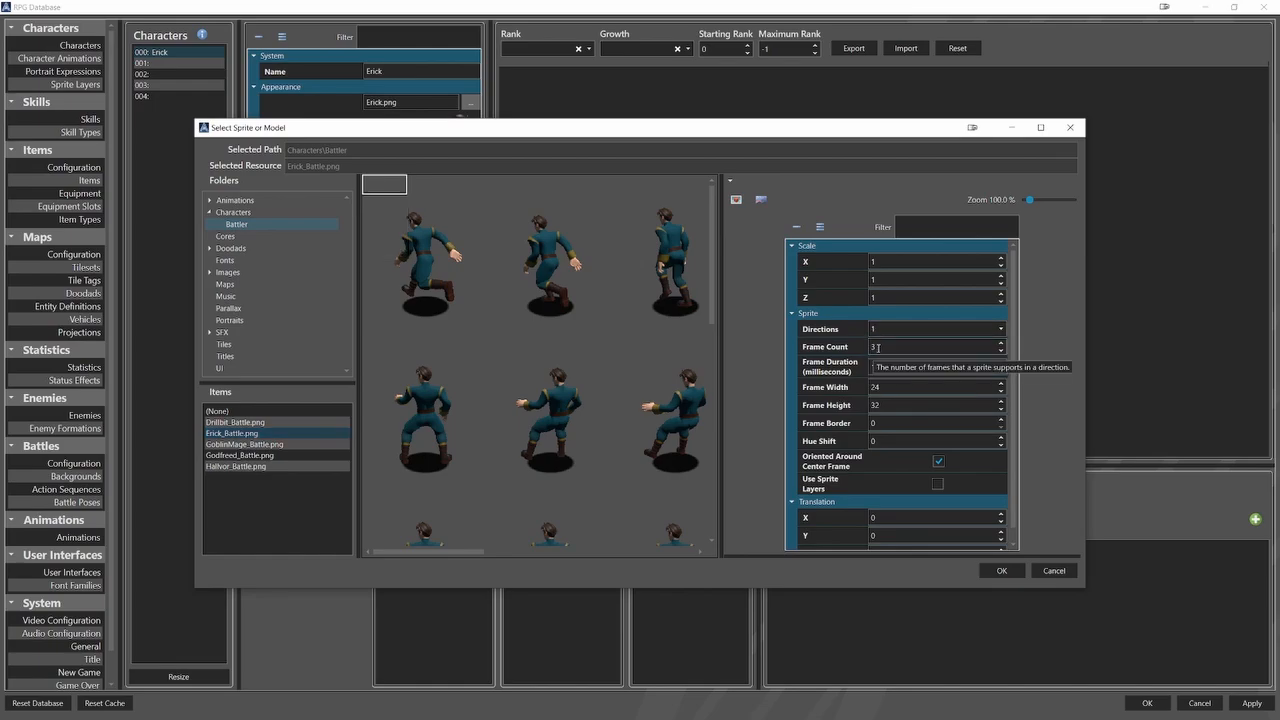
double_click(872, 346)
type("8")
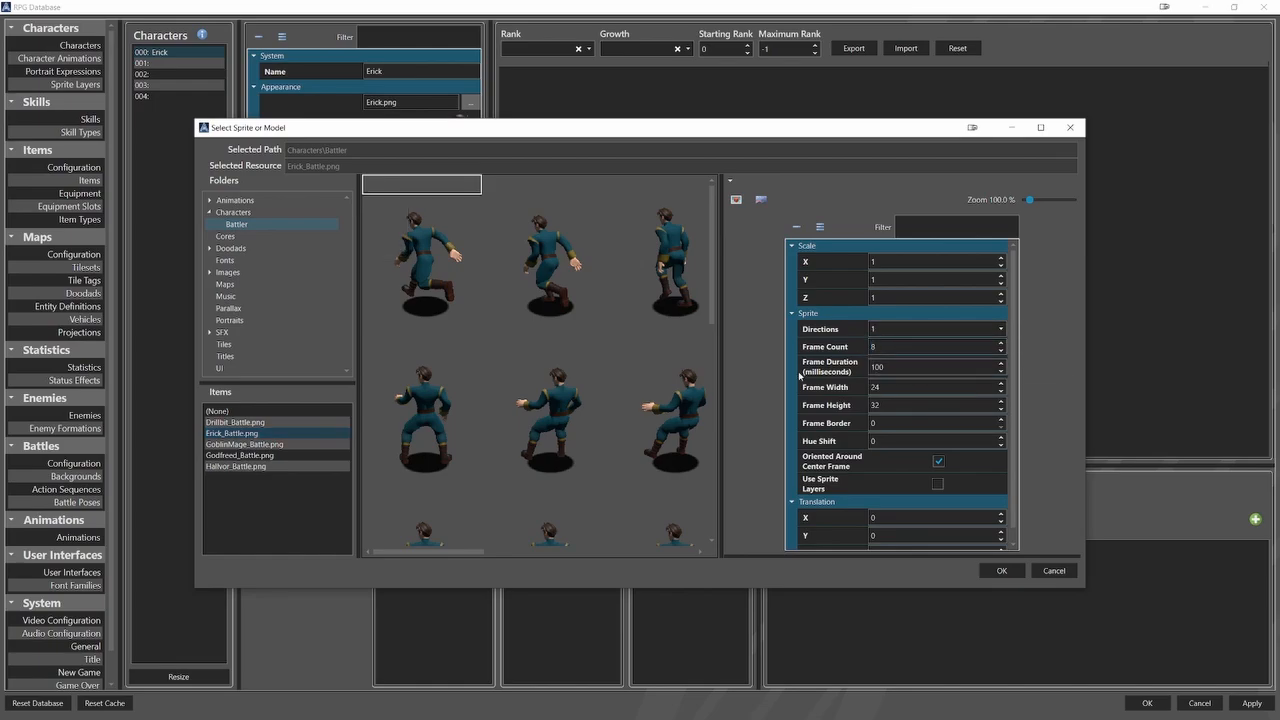
Set the battle sprite's frame duration to 200 milliseconds, frame width to 200 and frame height to 250.
double_click(893, 366)
type("200")
double_click(876, 387)
type("200")
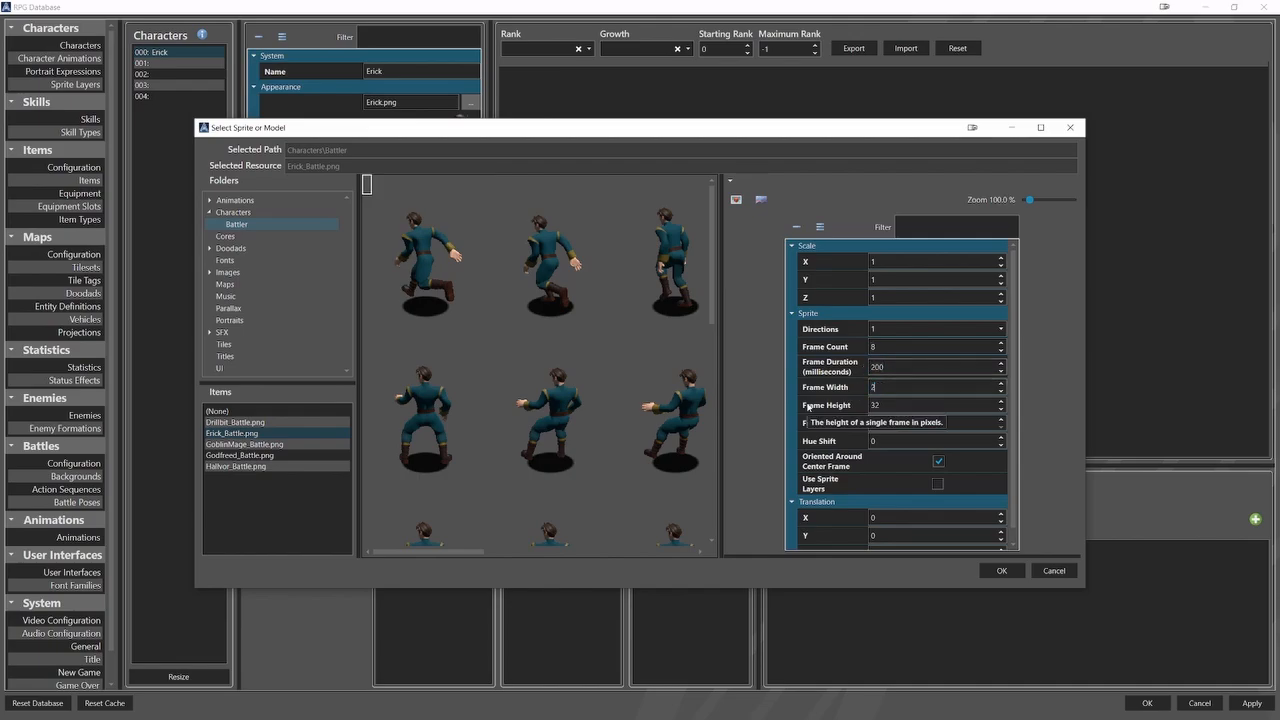
double_click(866, 405)
type("250")
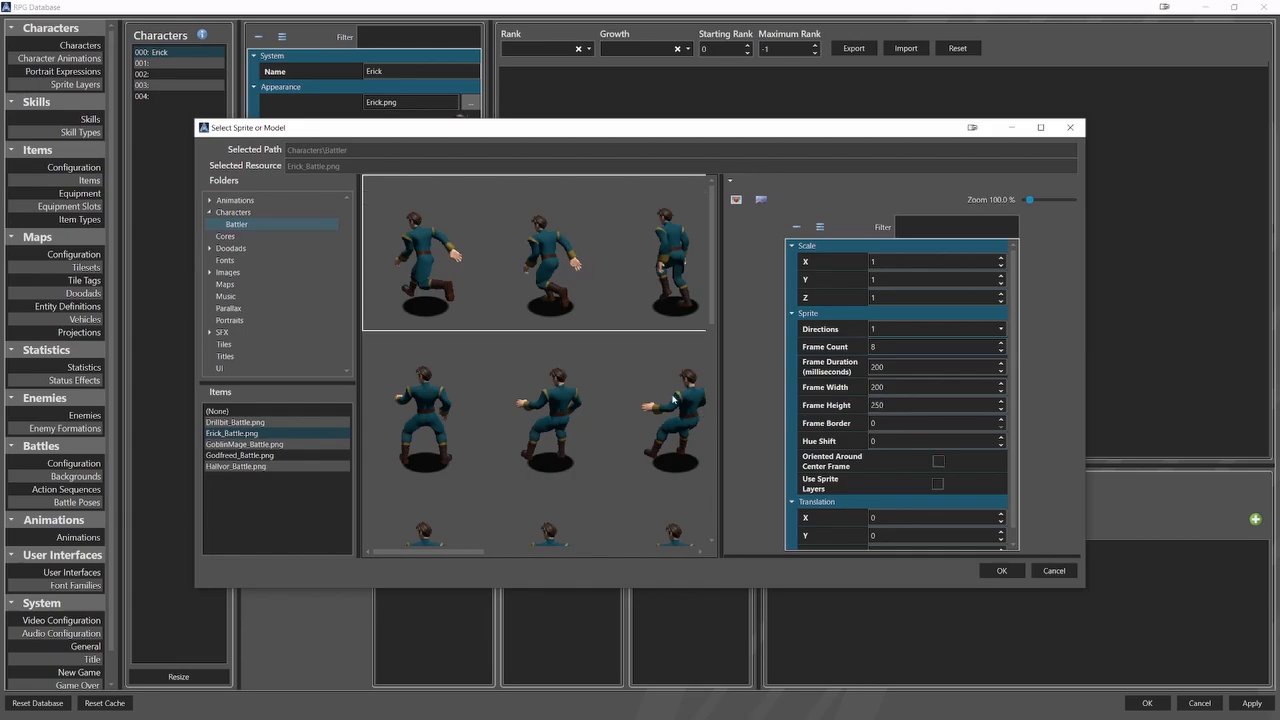
Disable Oriented Around Center Frame, choose the third row of frames on the battle sheet, and accept the battle sprite.
scroll(537, 318, "down", 4)
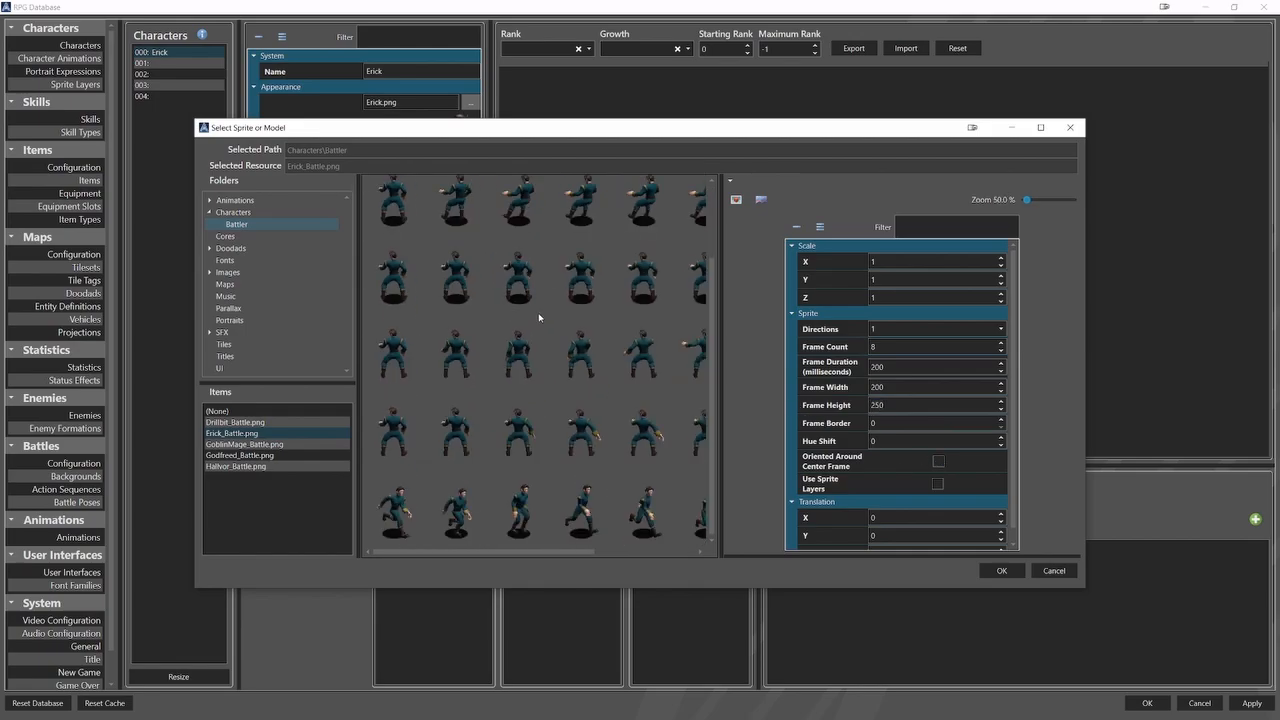
scroll(538, 317, "down", 3)
left_click(551, 305)
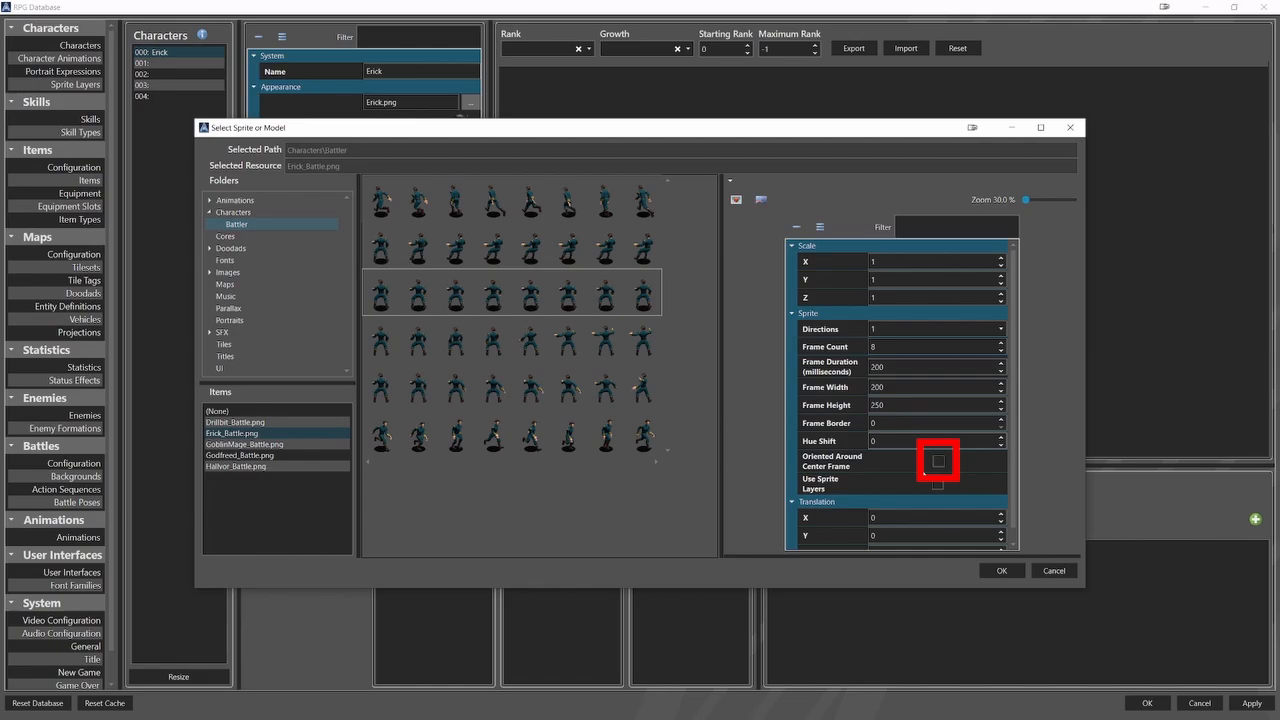
left_click(1000, 570)
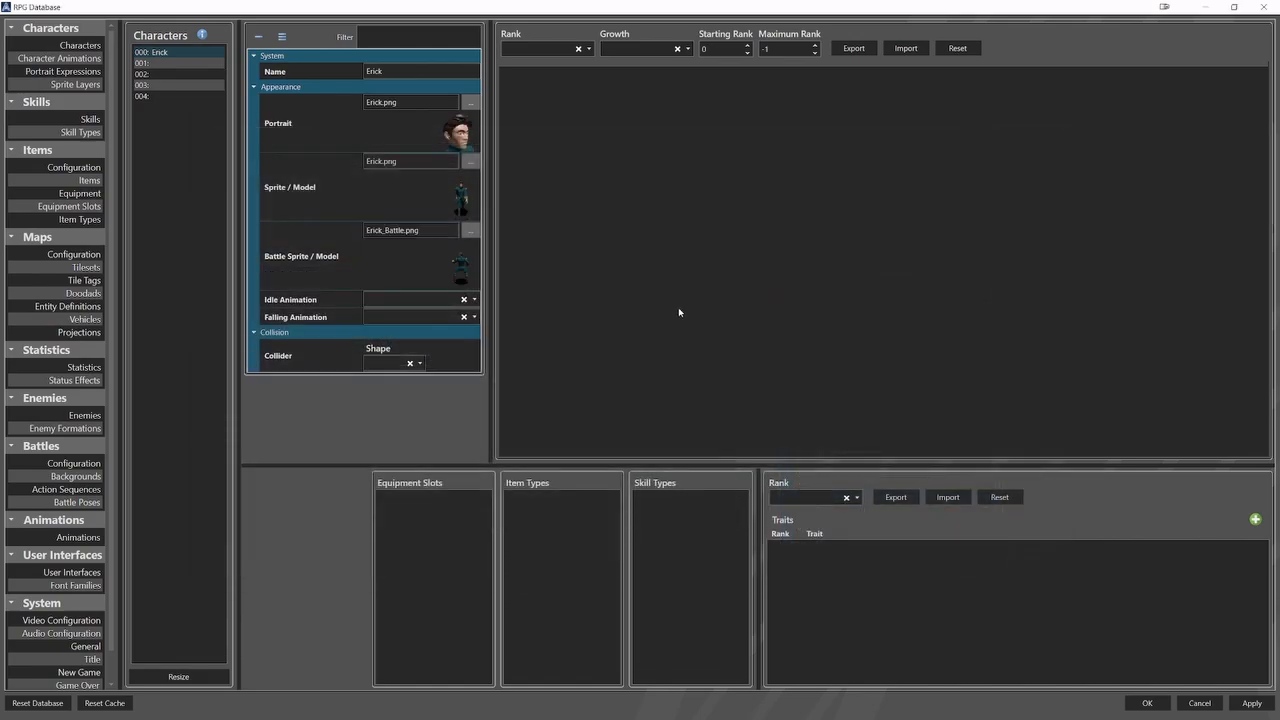
Give Erick a Capsule collider with a diameter of 0.5 and a height of 1.
left_click(419, 363)
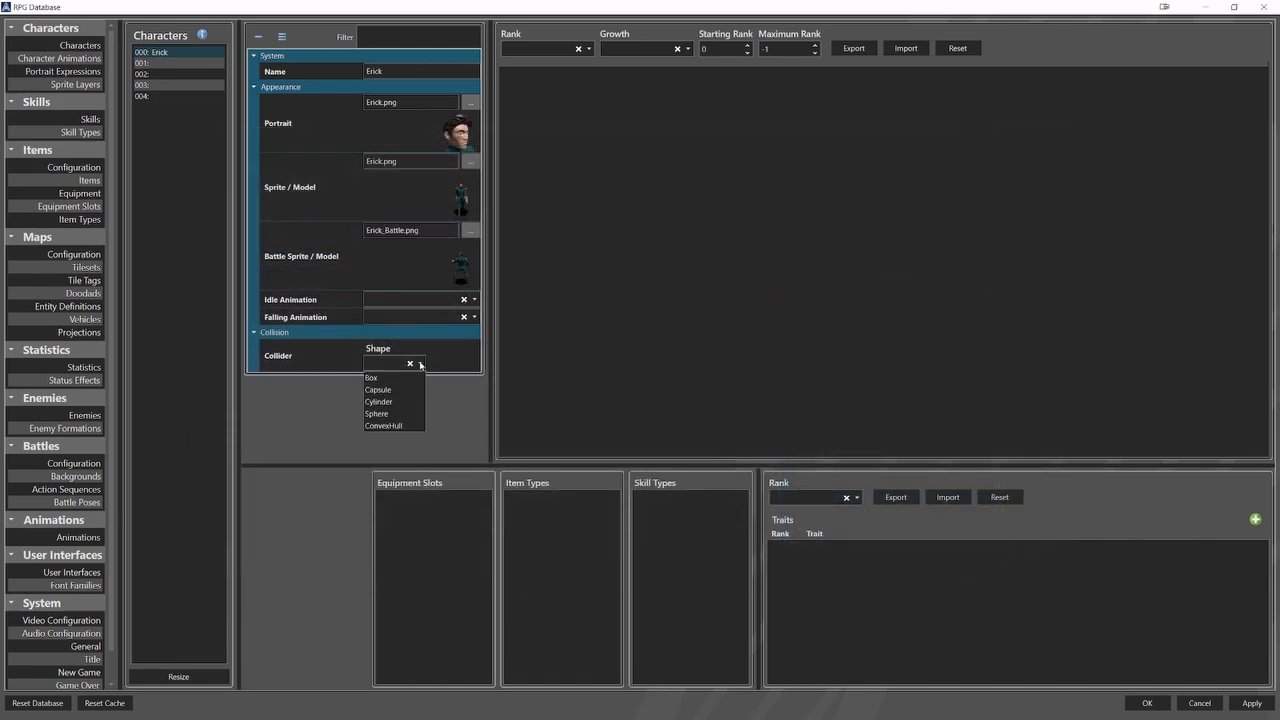
left_click(397, 384)
left_click(392, 394)
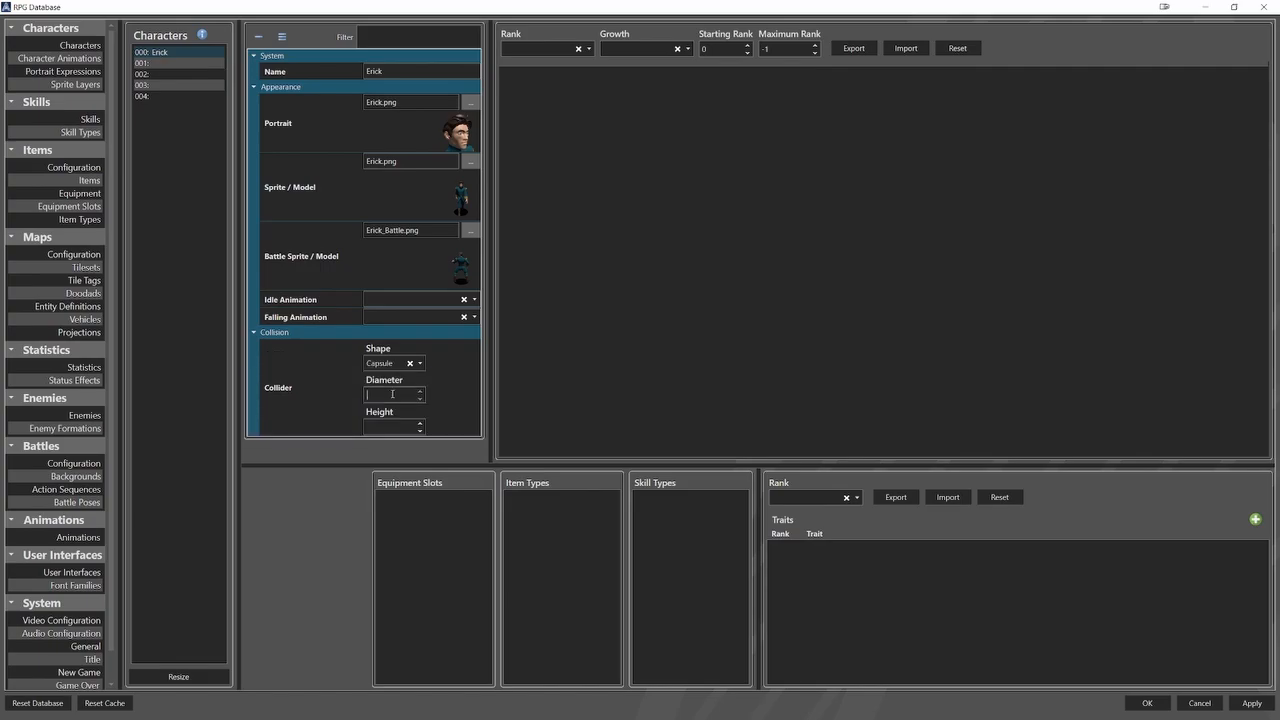
type(".5")
left_click(398, 428)
type("1")
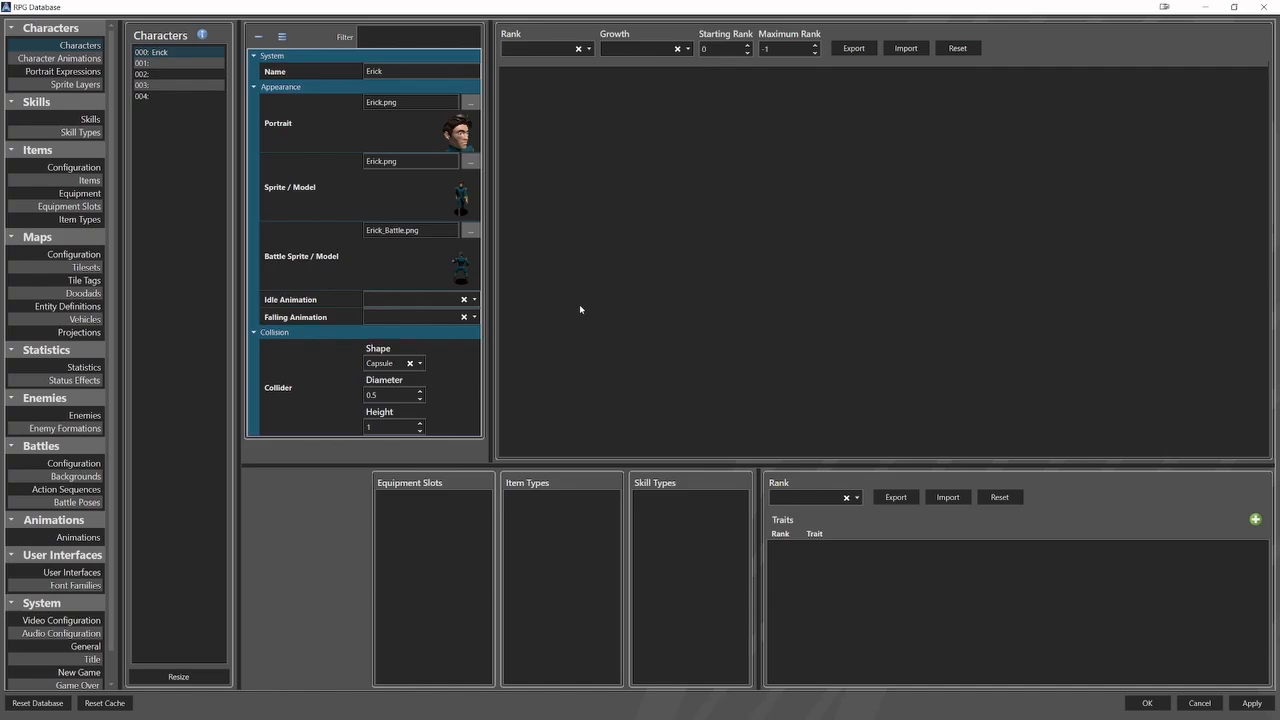
Resize the database's character animations list to 1 entry.
left_click(59, 58)
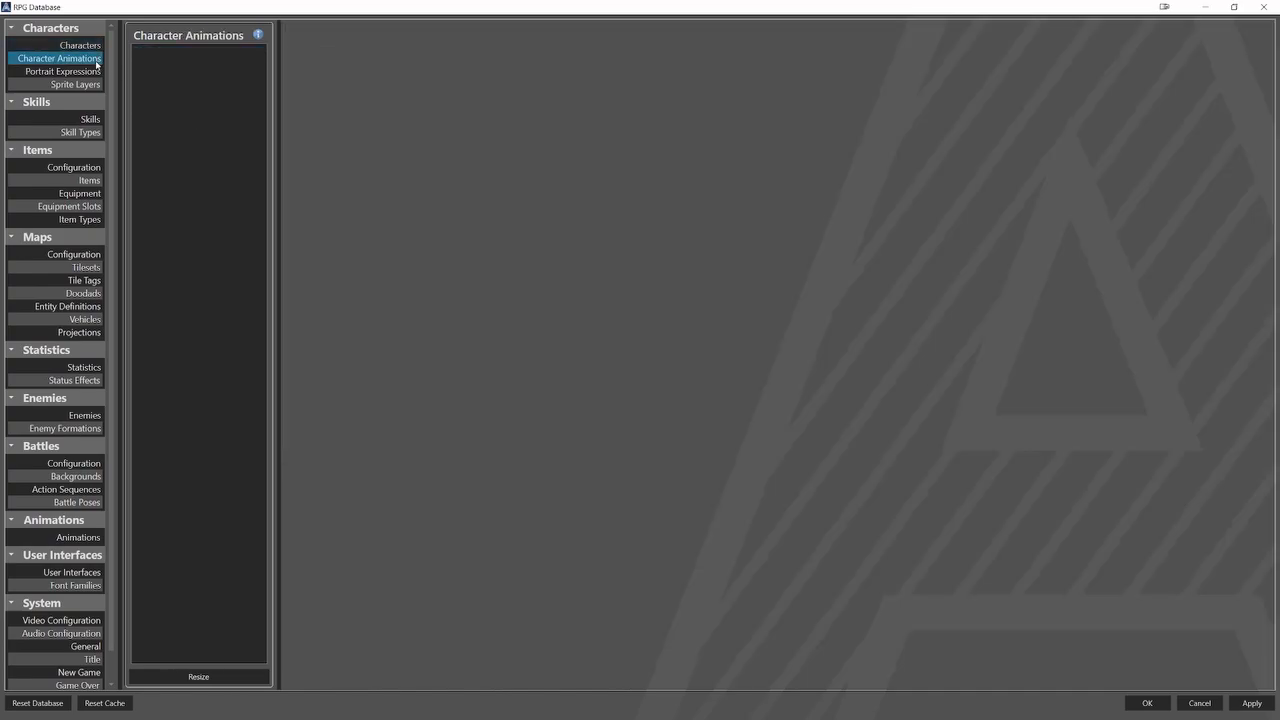
left_click(247, 677)
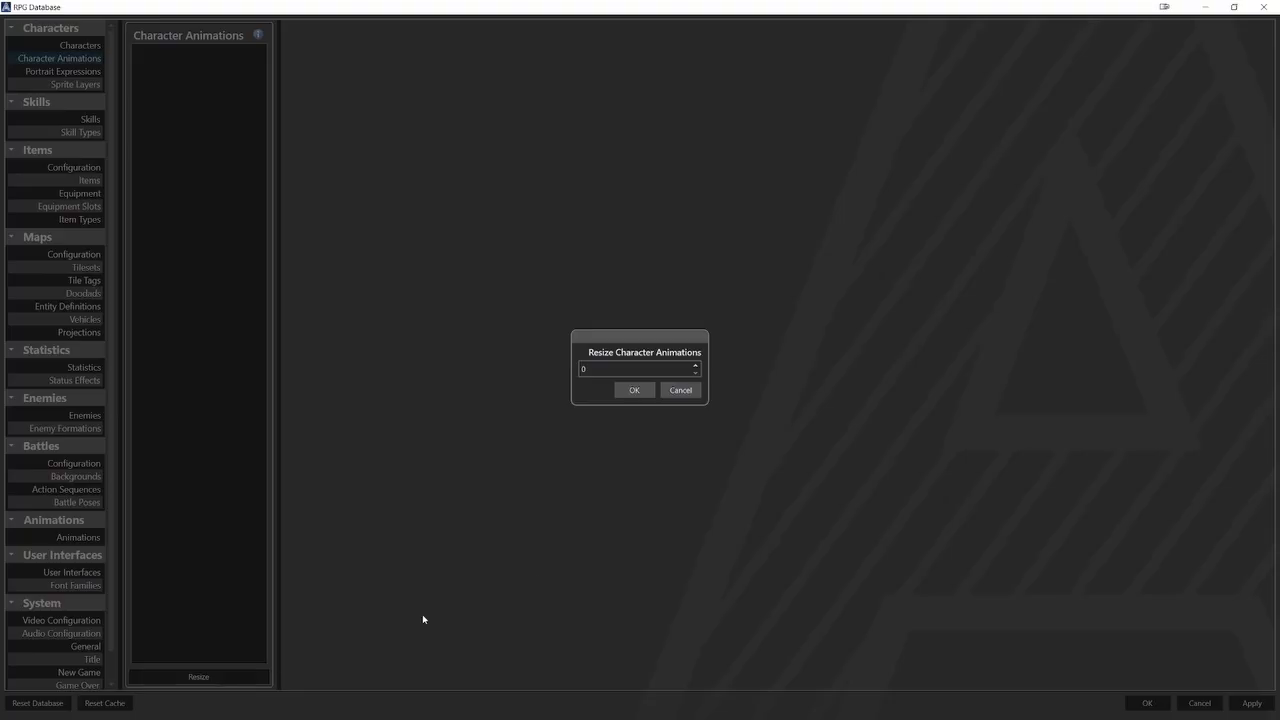
left_click(692, 364)
left_click(634, 390)
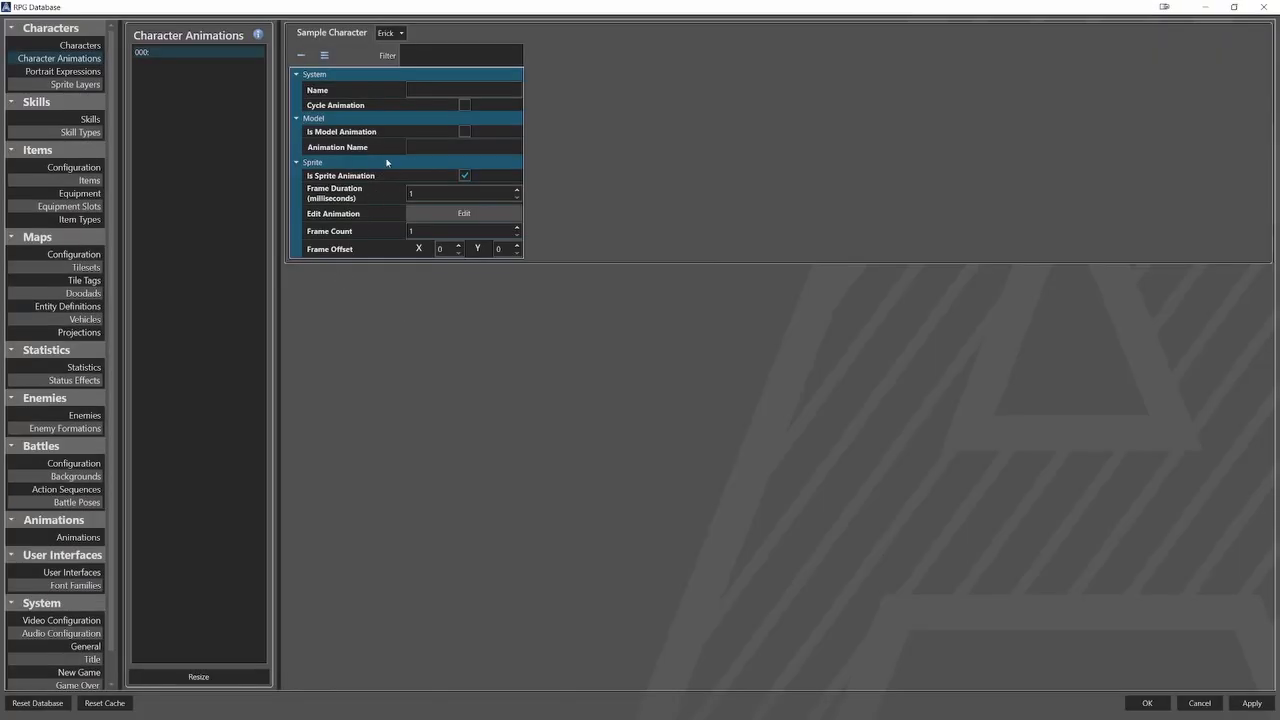
Name the character animation Hero_Idle, enable Cycle Animation, and set its frame duration to 200 milliseconds.
left_click(425, 92)
type("Hero_Idle")
left_click(464, 105)
double_click(410, 194)
type("200")
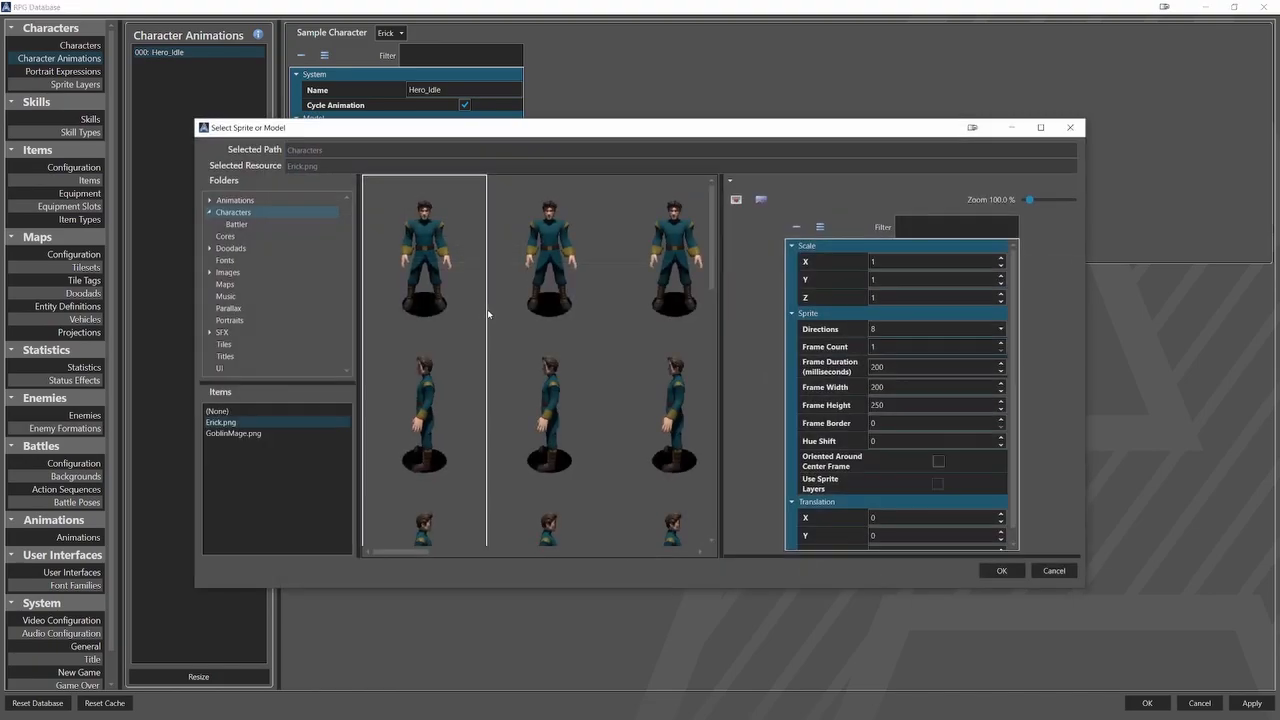
Edit the Hero_Idle sprite animation to use a frame count of 8 on the Erick.png sheet and accept it.
left_click_drag(880, 347, 869, 347)
type("8")
scroll(499, 303, "down", 7)
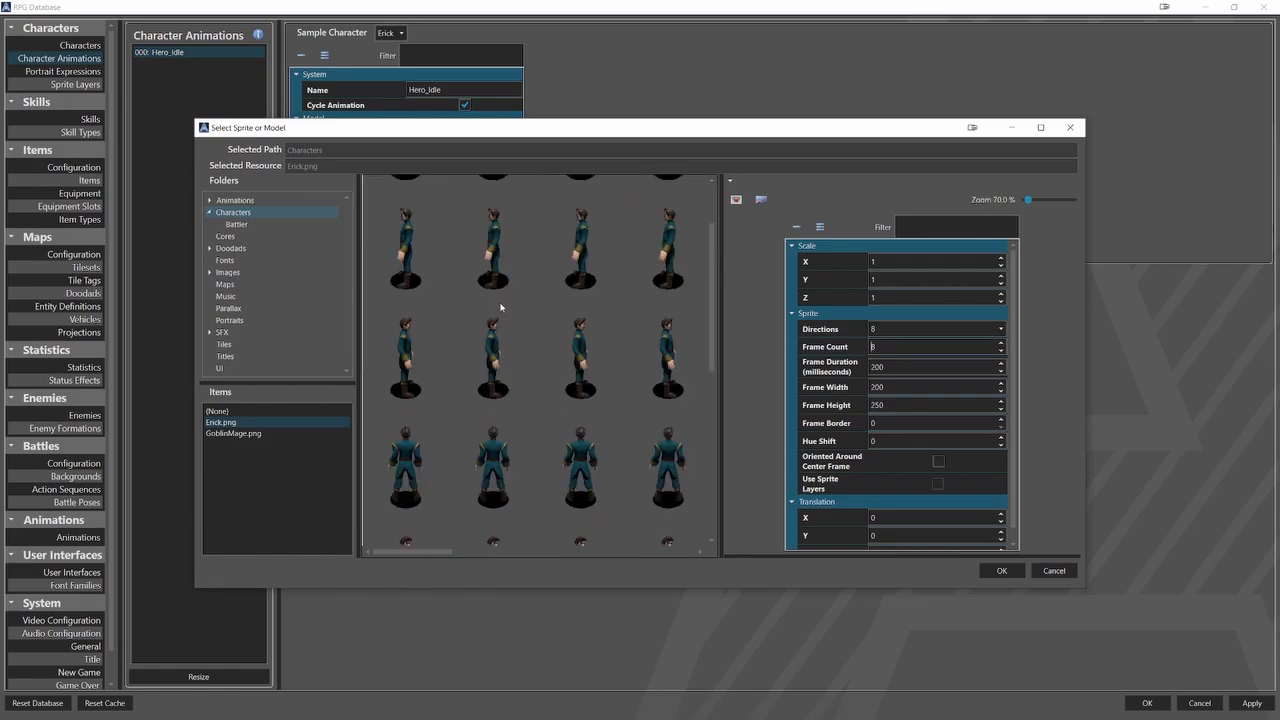
scroll(503, 304, "down", 1)
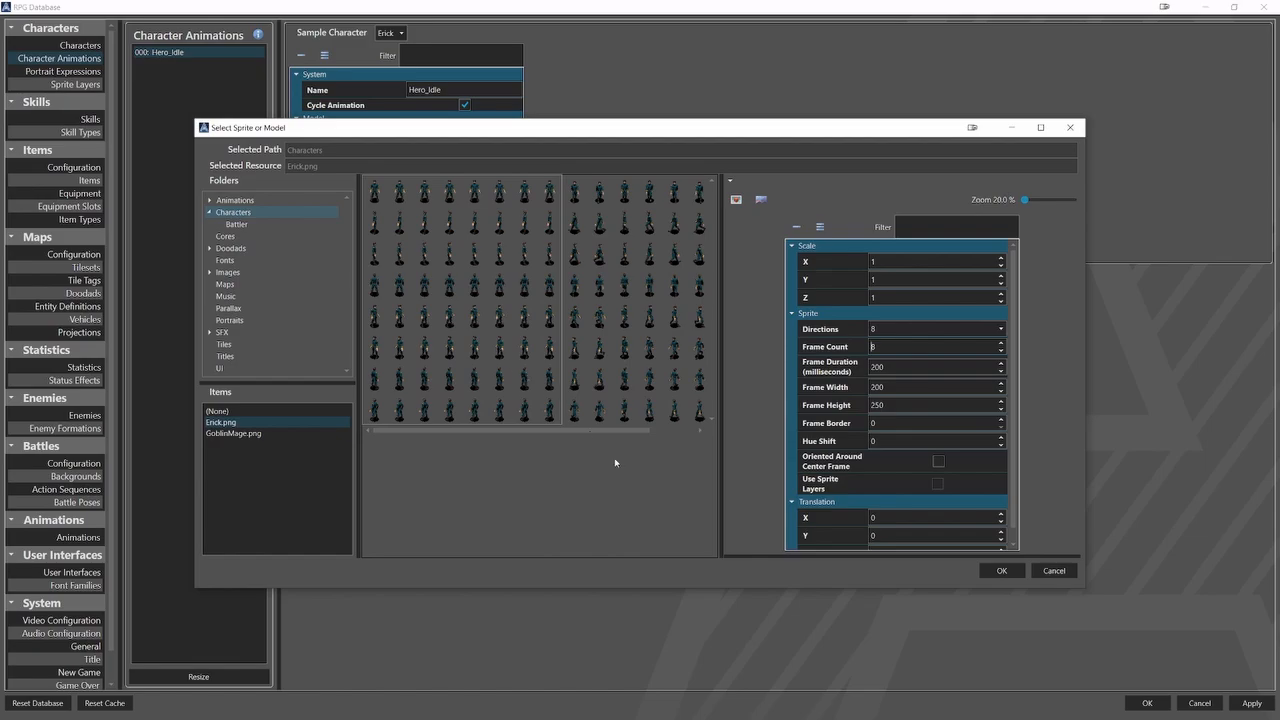
left_click(1000, 570)
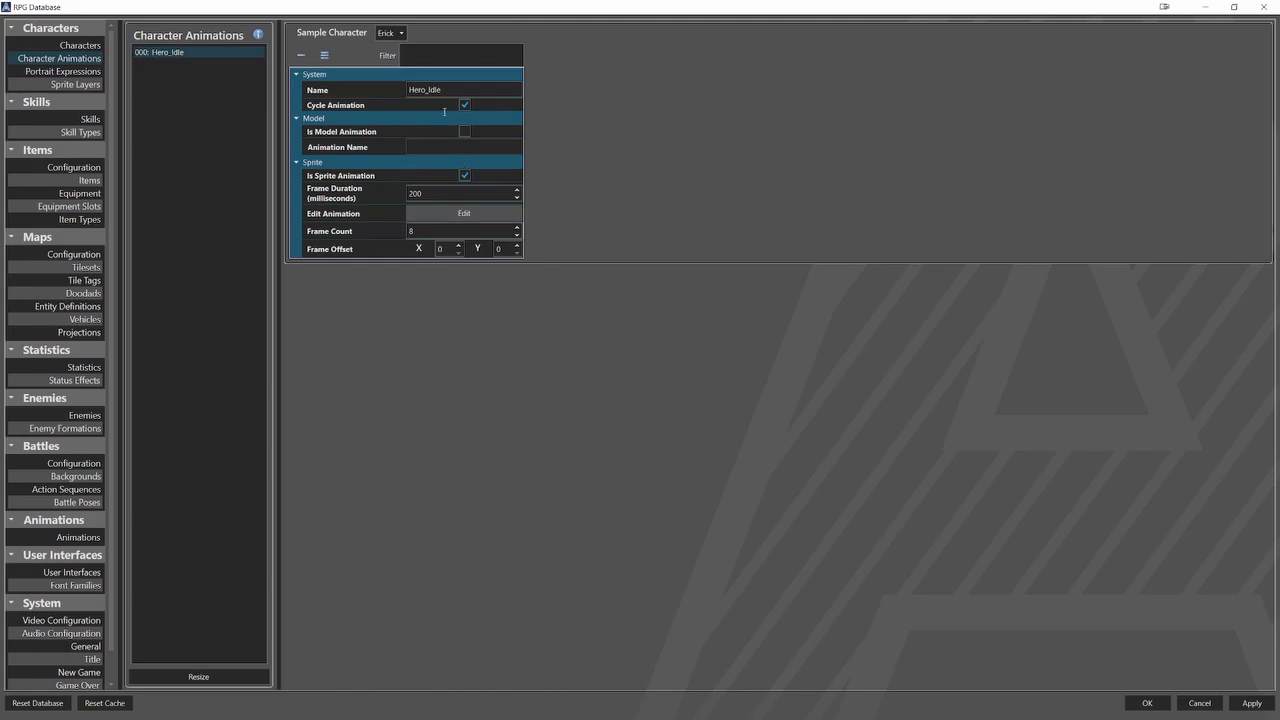
left_click(400, 33)
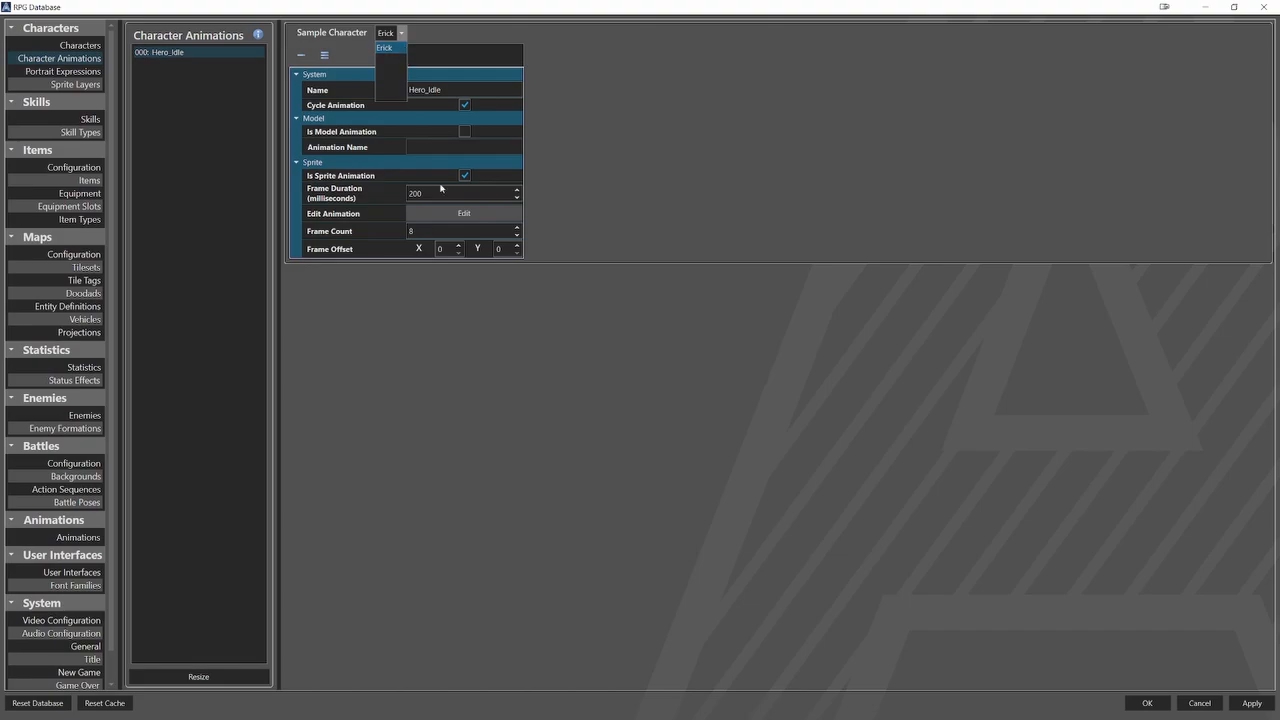
left_click(479, 279)
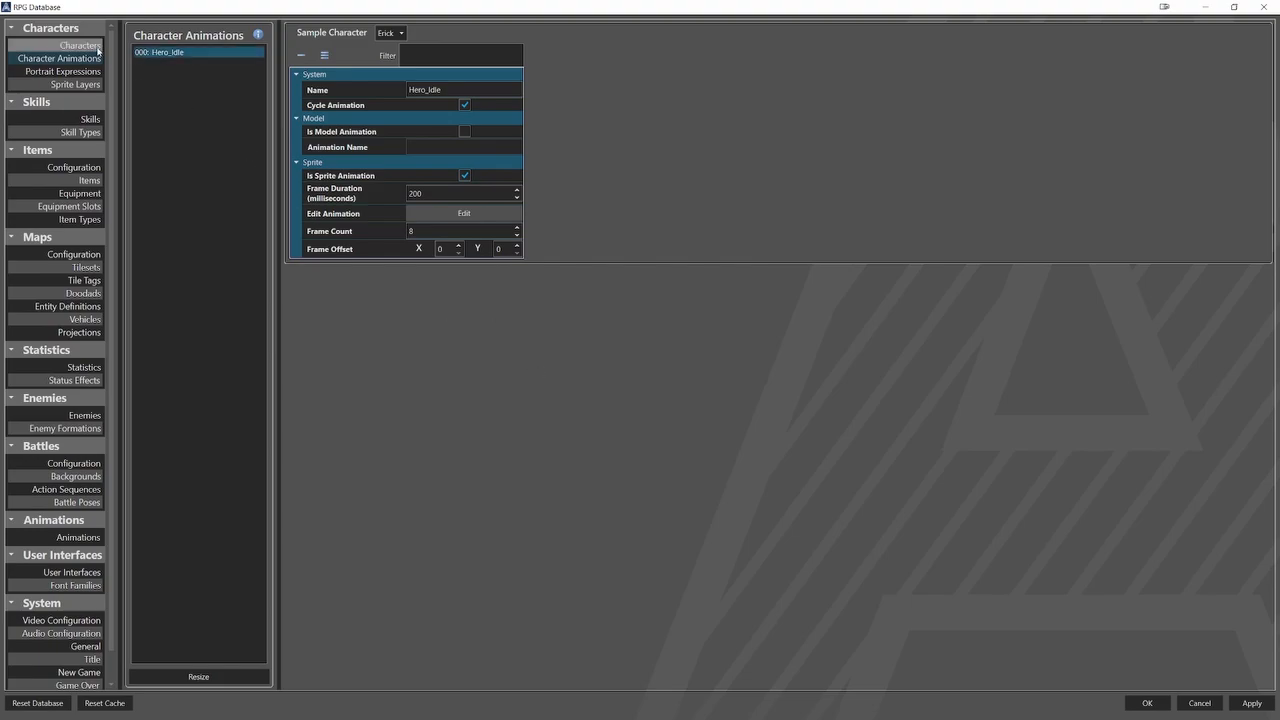
Assign Hero_Idle as the idle animation of the character Erick.
left_click(80, 45)
left_click(155, 52)
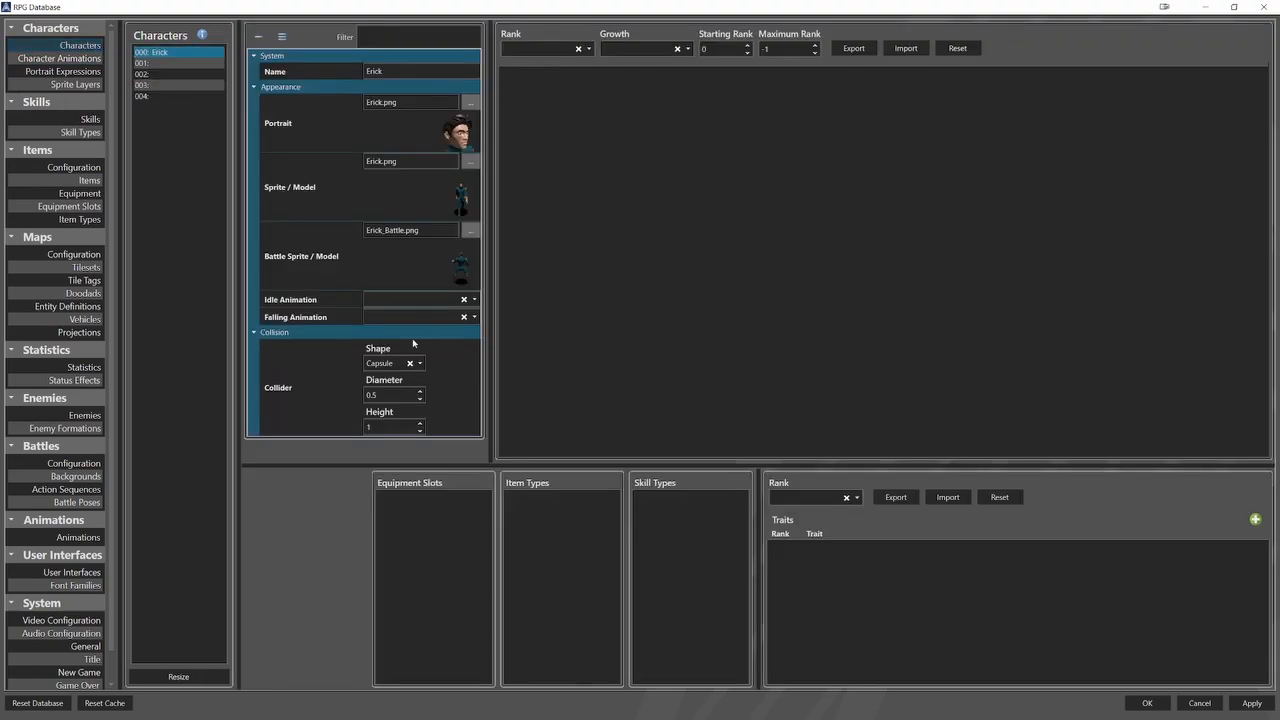
left_click(475, 300)
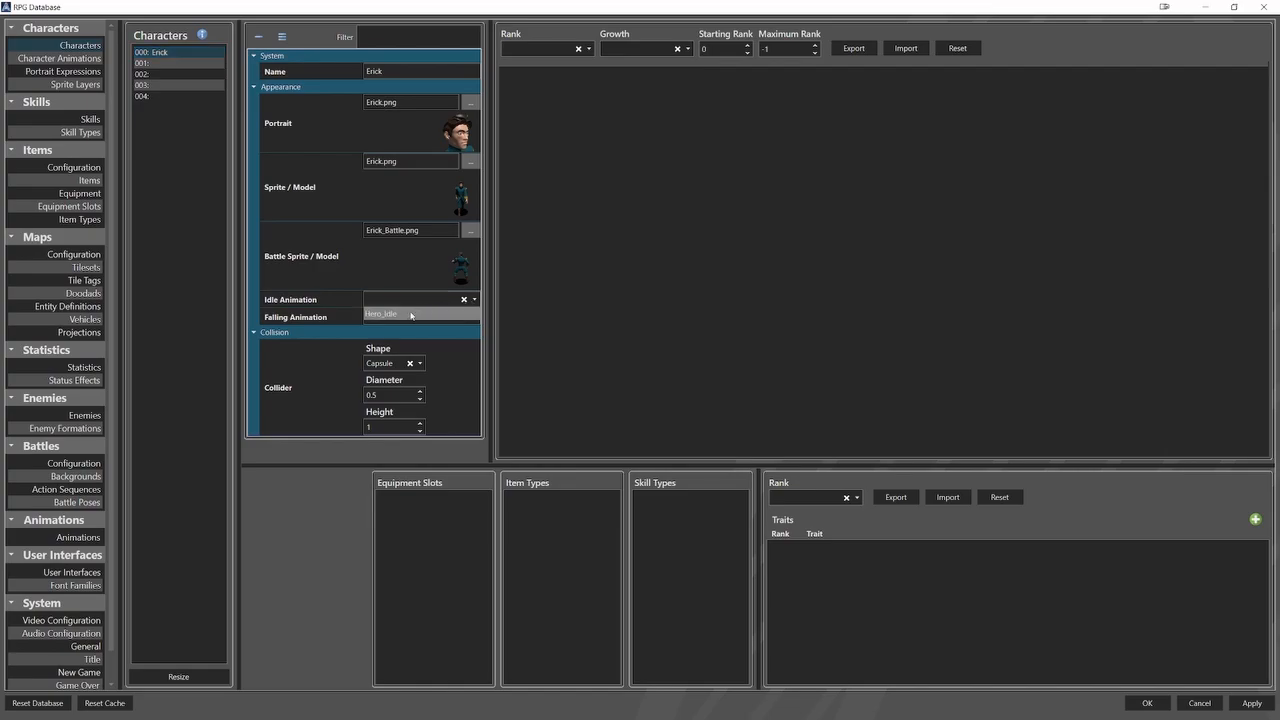
left_click(410, 314)
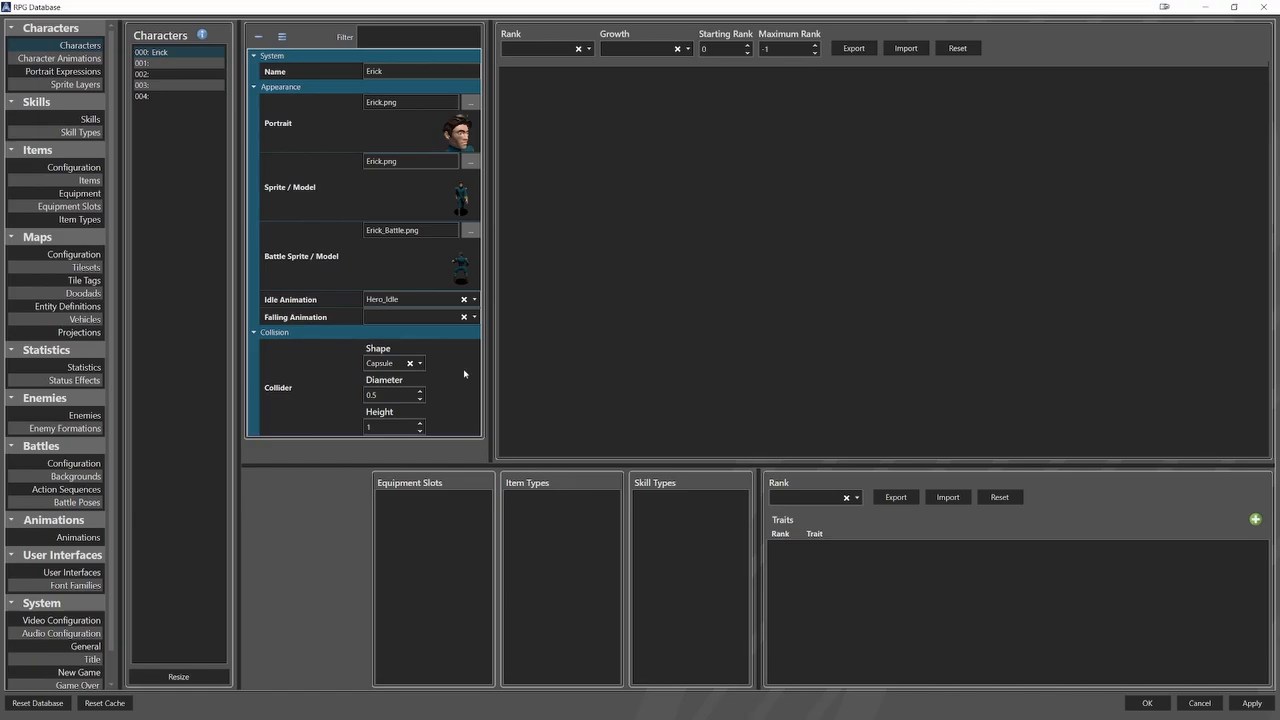
Add Erick as a party member in the New Game settings and save the database changes.
left_click(80, 672)
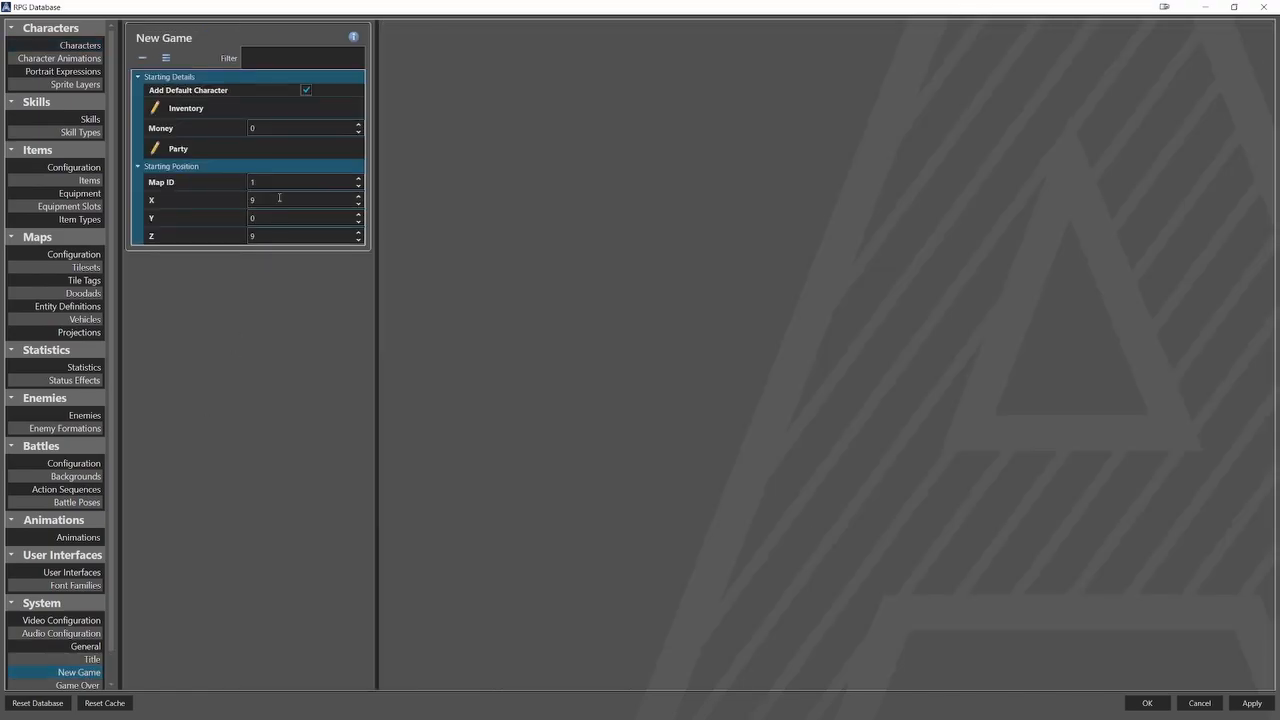
left_click(310, 148)
left_click(530, 34)
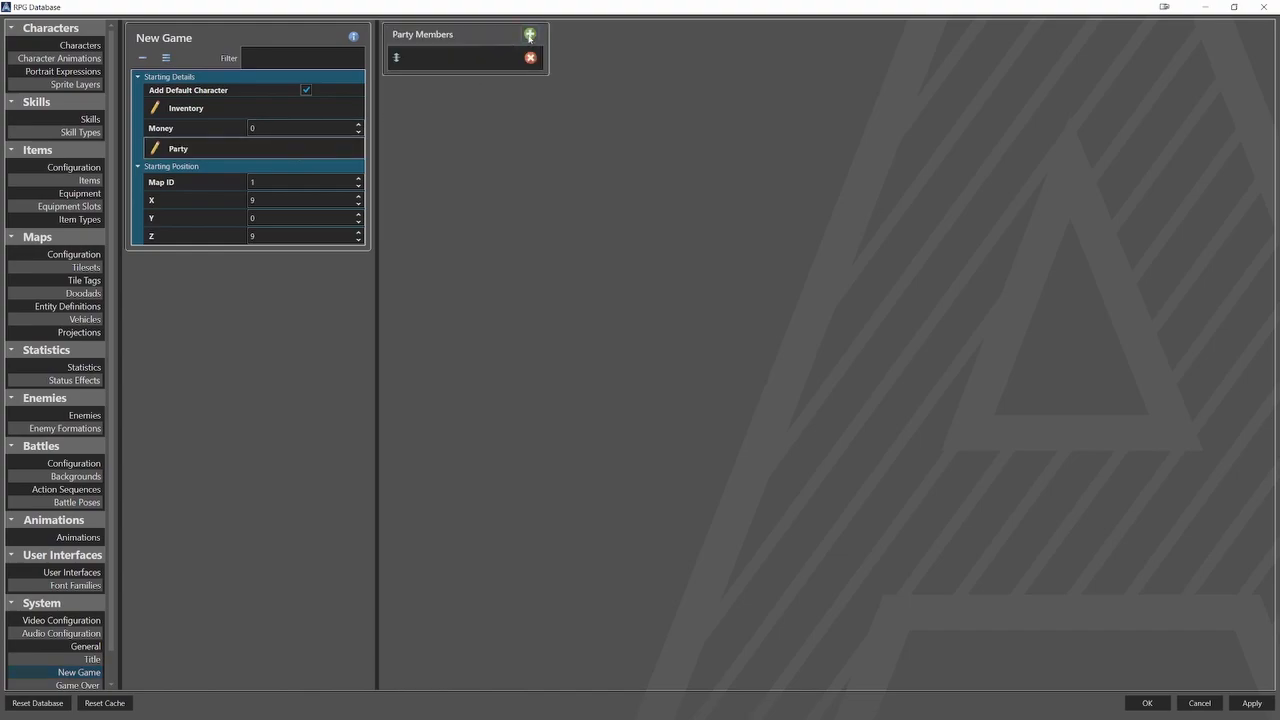
left_click(477, 57)
left_click(686, 72)
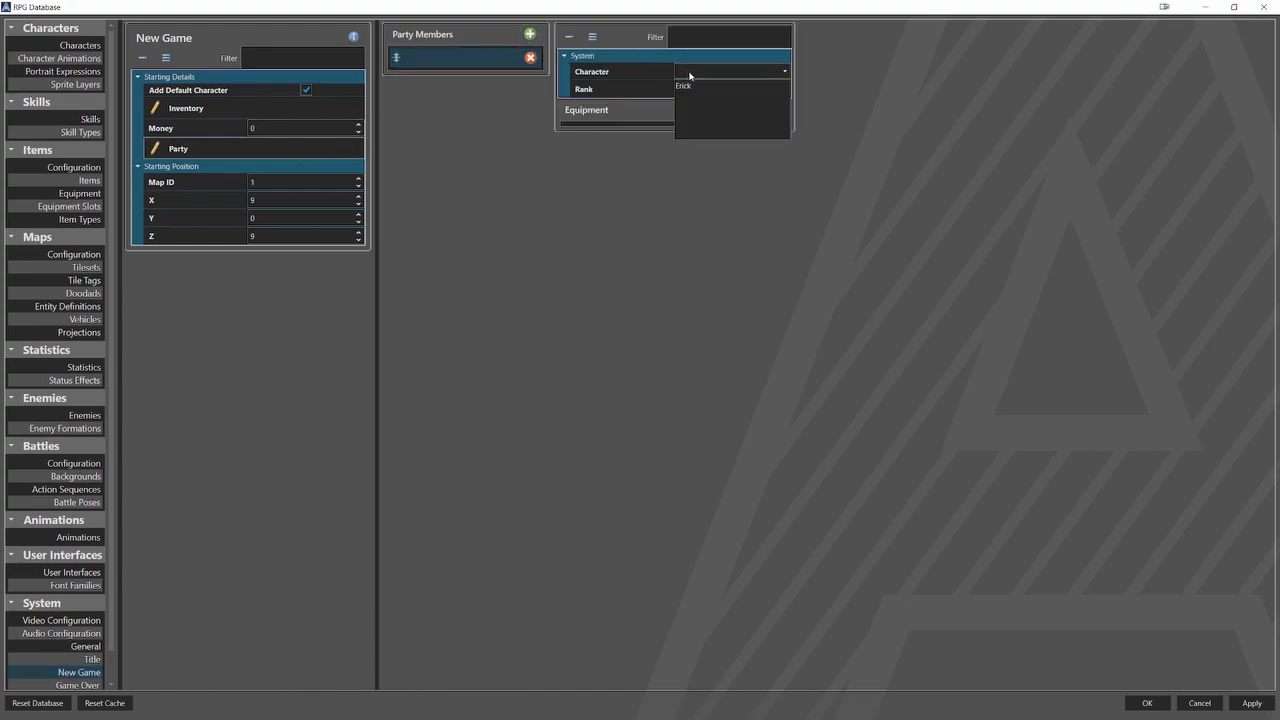
left_click(688, 85)
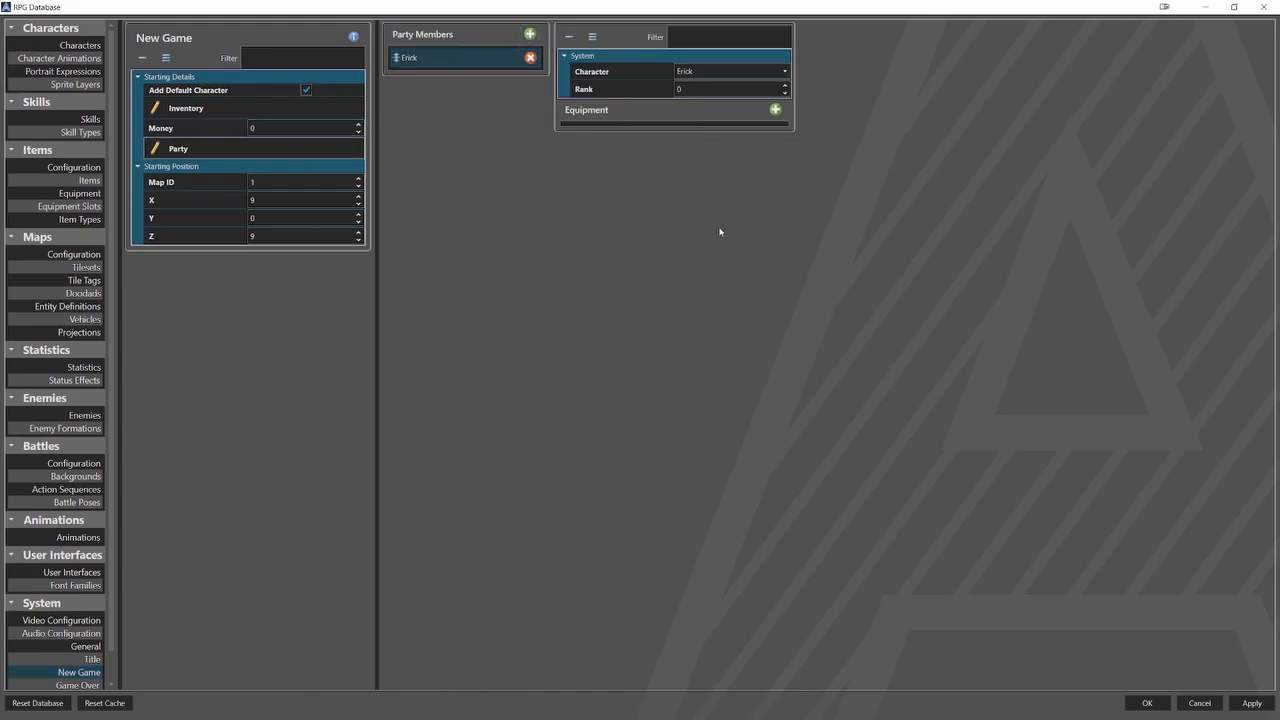
left_click(1147, 703)
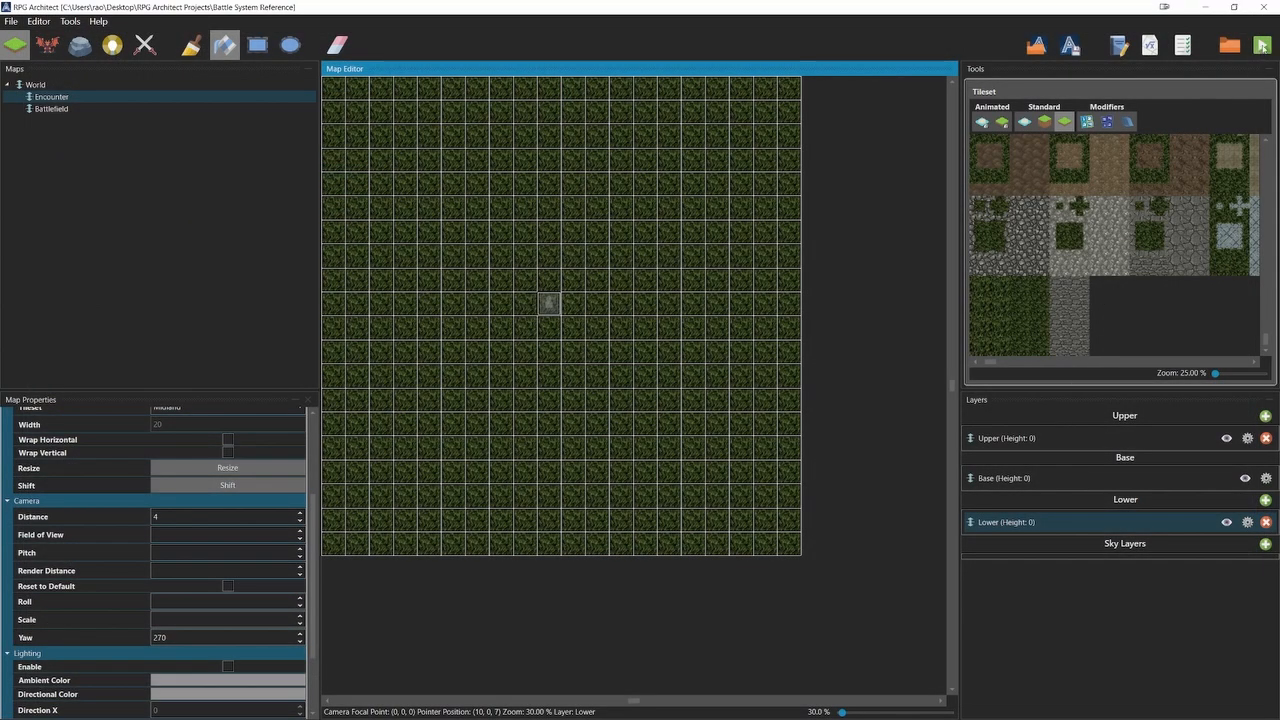
Playtest the project and walk the hero around the map in all four directions to check the sprite and idle animation.
left_click(1262, 46)
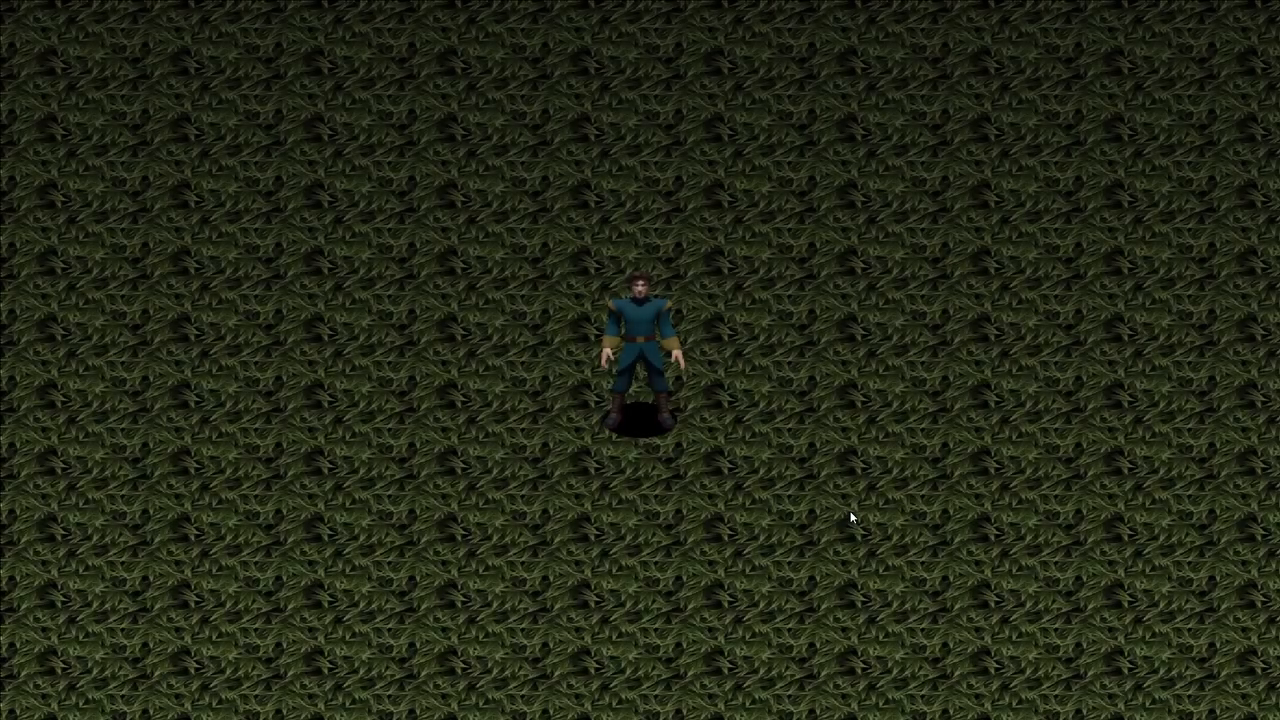
key("Down")
key("Right")
key("Right")
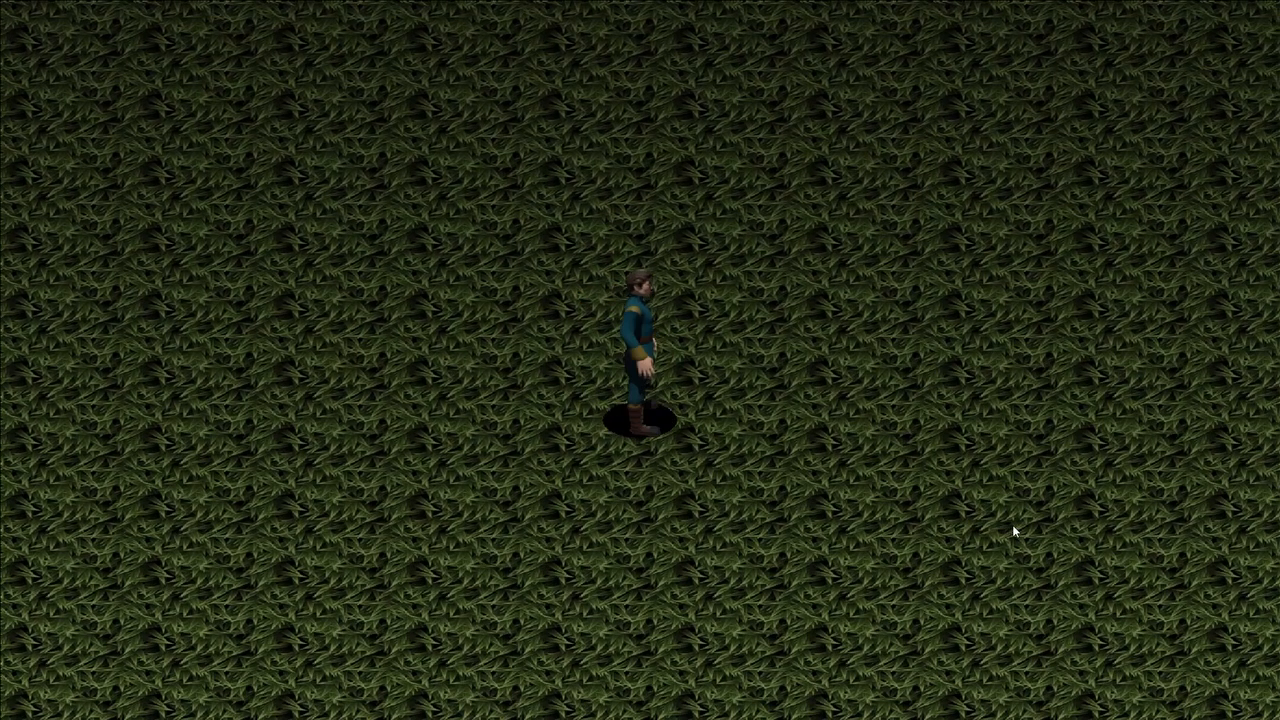
key("Down")
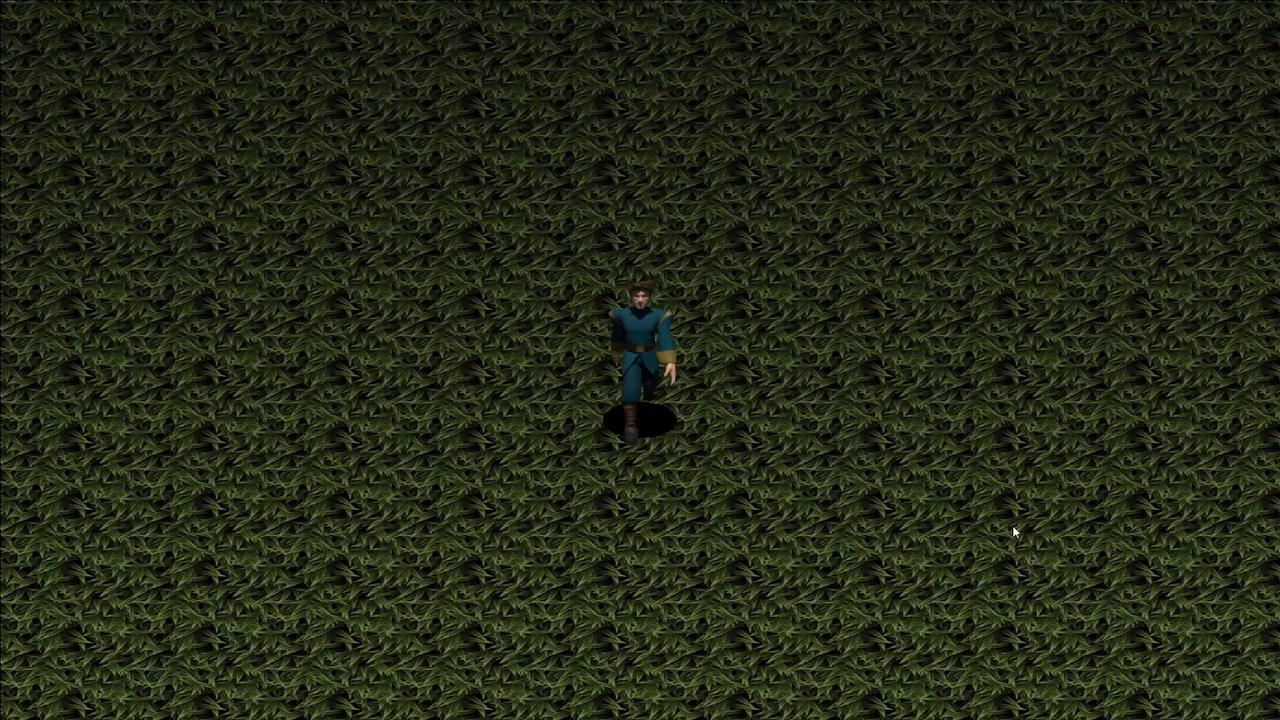
key("Right")
key("Down")
key("Left")
key("Up")
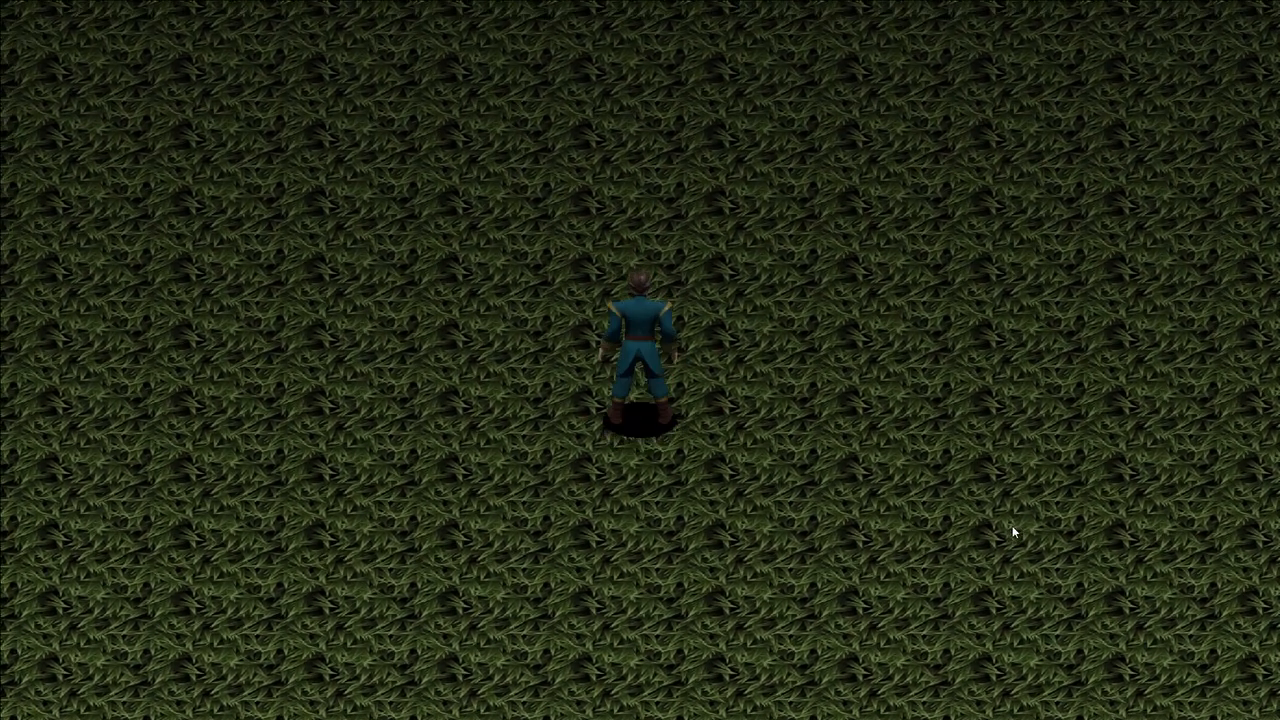
key("Down")
key("Left")
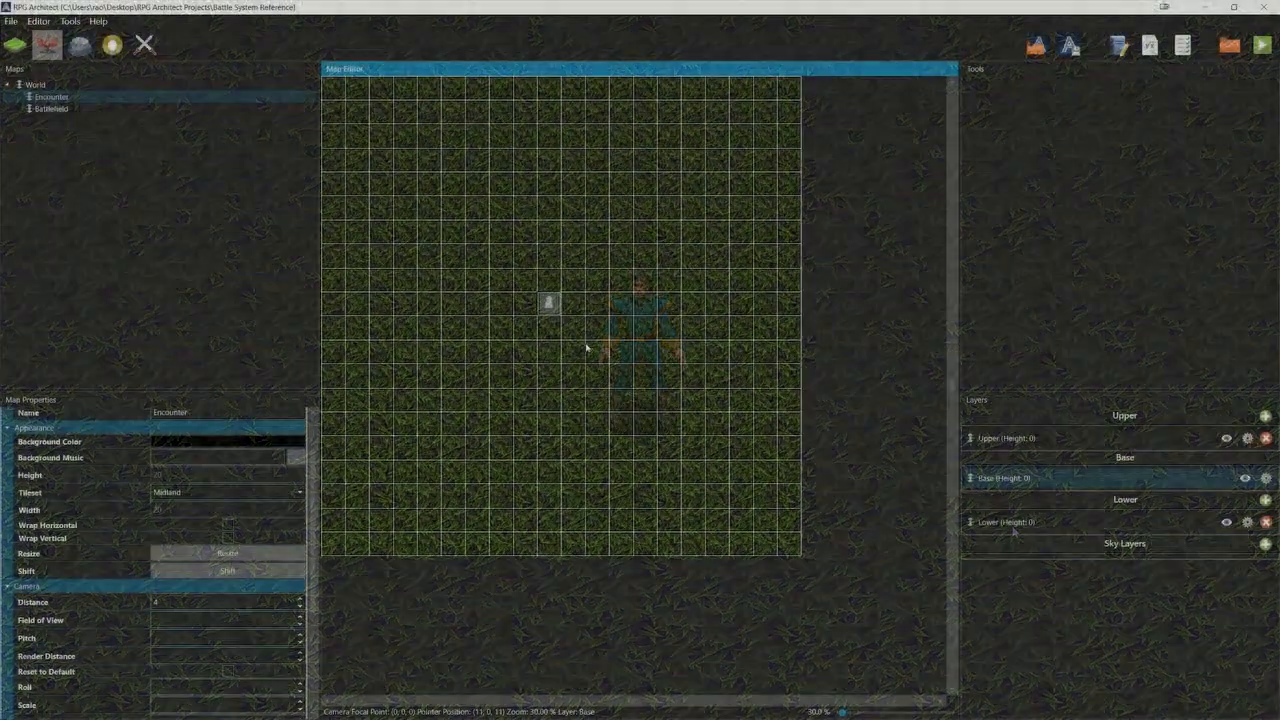
Open the entity on the Encounter map, name it Battle Start and name its script GoblinMage.
double_click(545, 303)
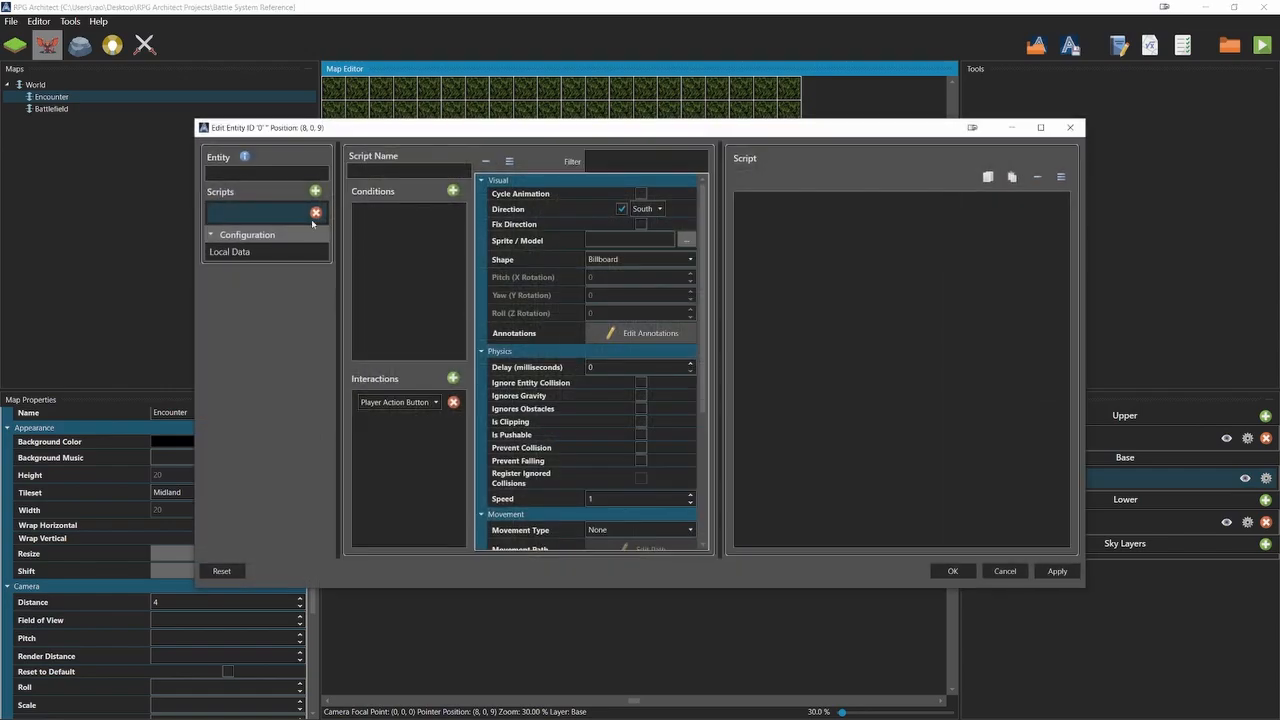
left_click(290, 175)
type("Battle Start")
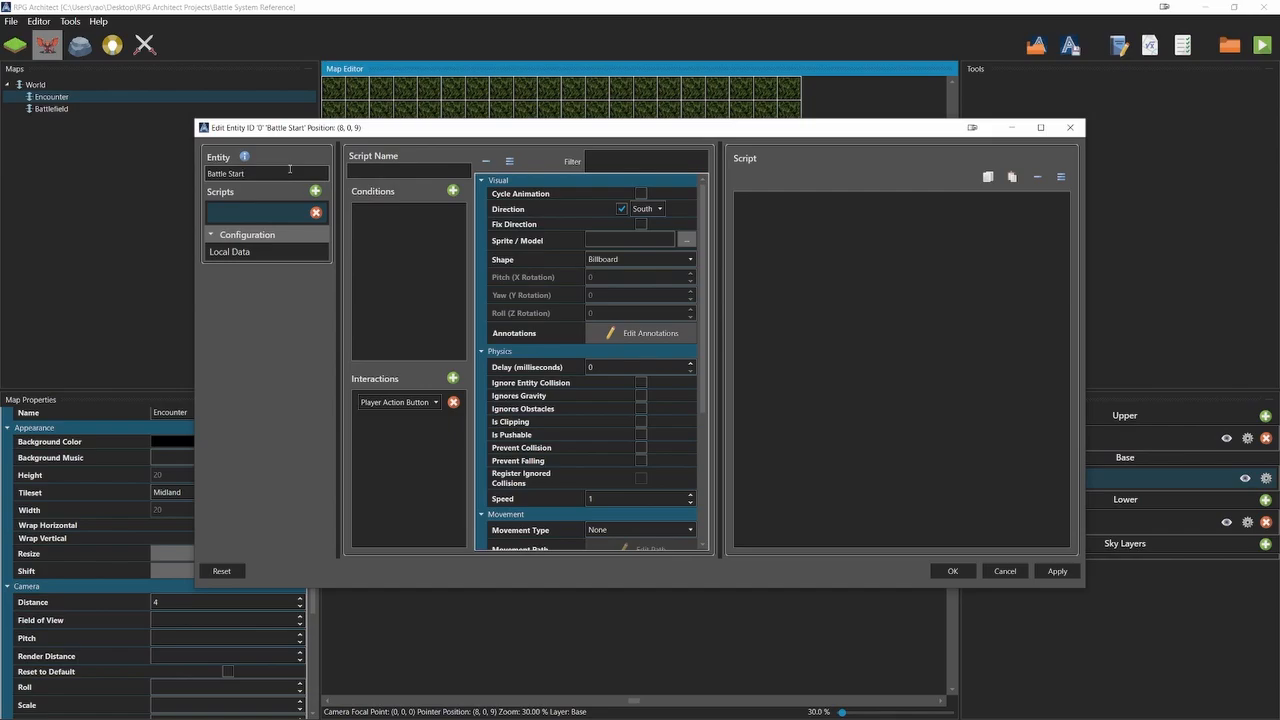
left_click(353, 169)
type("GoblinMage")
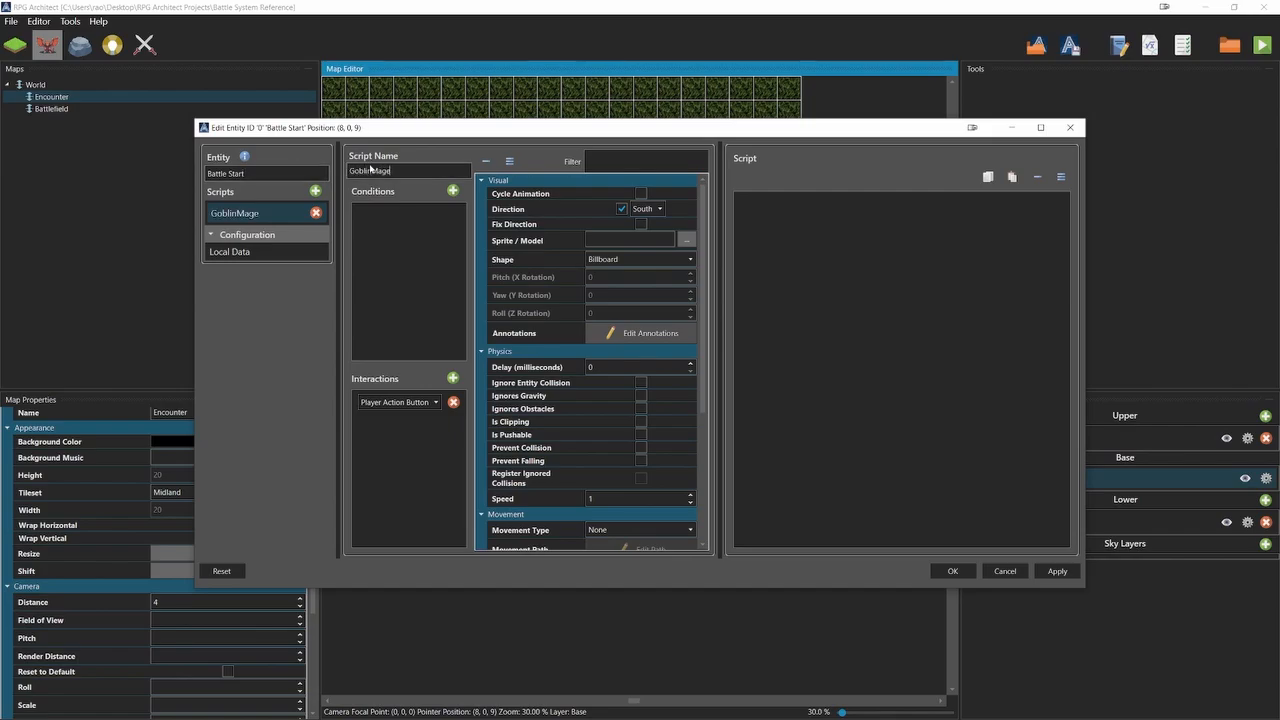
Choose GoblinMage.png as the entity's sprite with 8 directions, a frame count of 8 and a frame duration of 200 milliseconds.
left_click(681, 239)
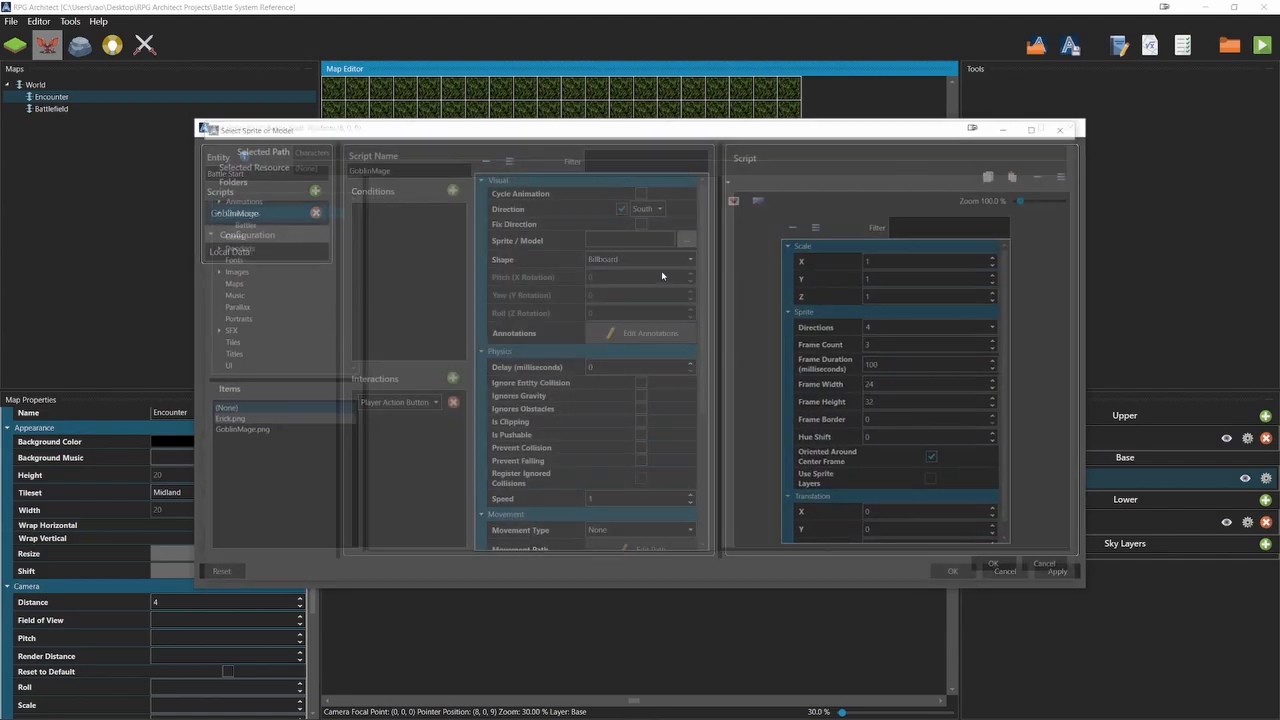
left_click(292, 433)
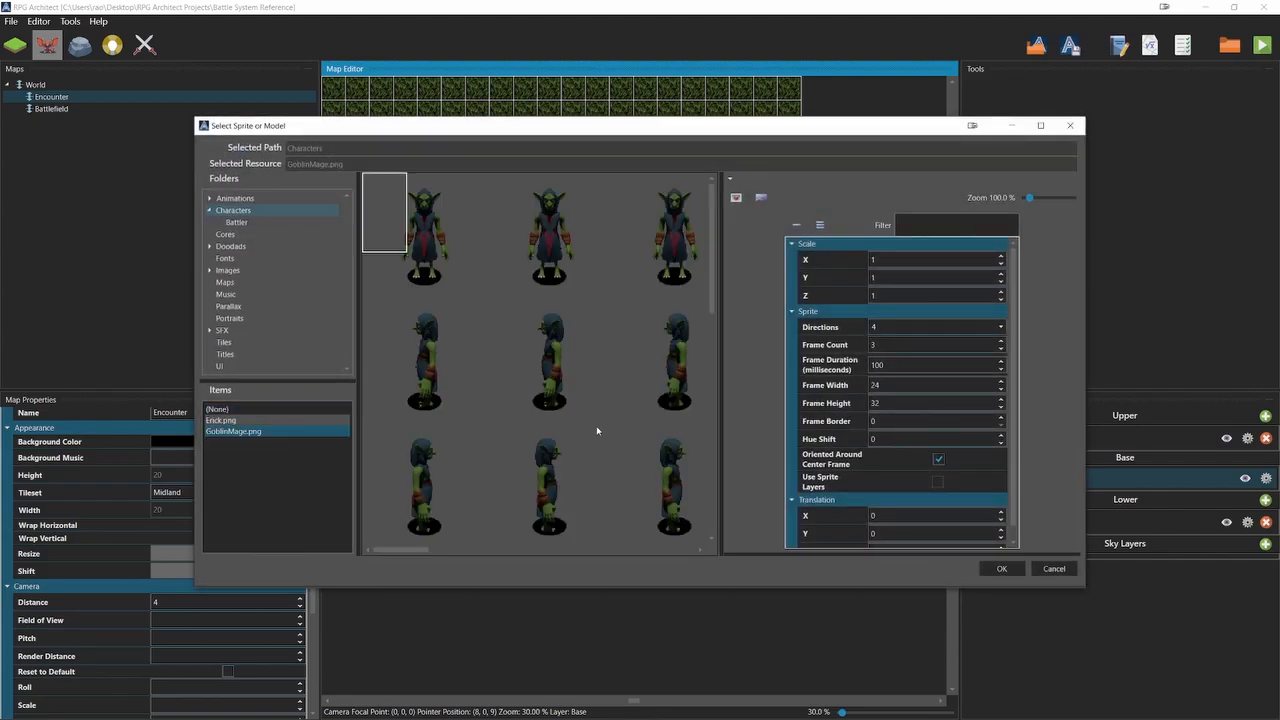
left_click(875, 328)
left_click(873, 378)
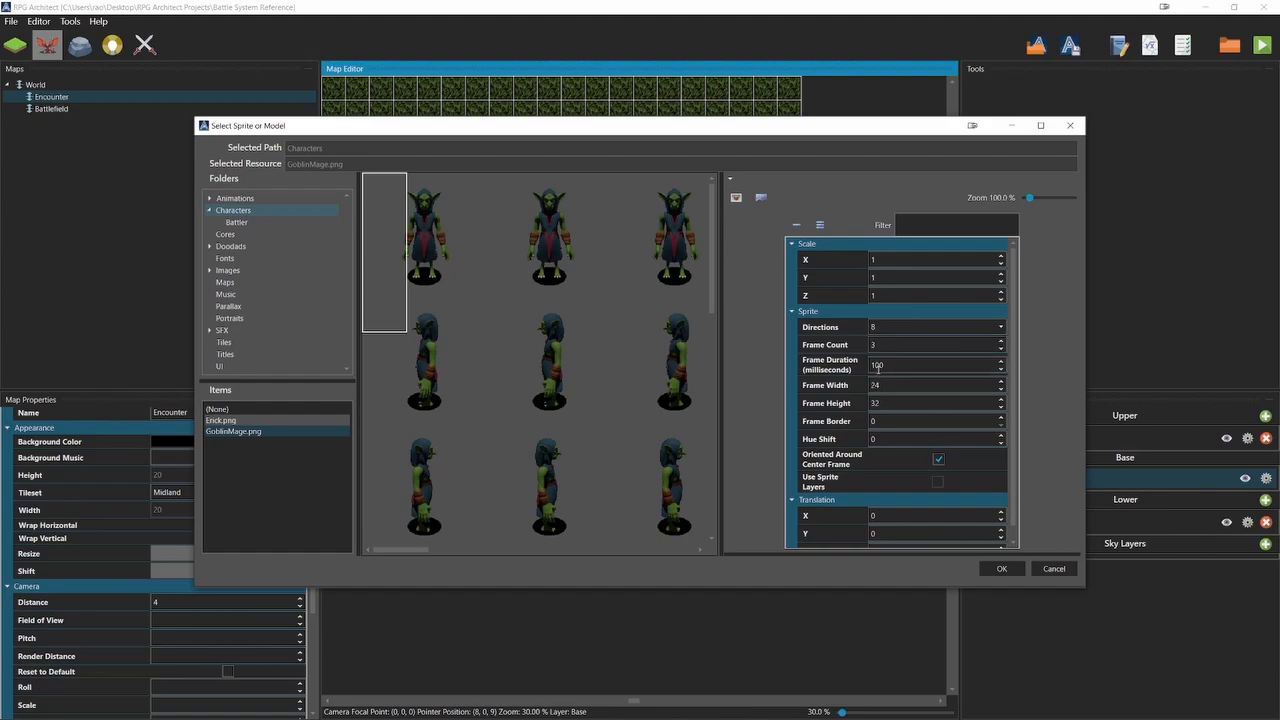
double_click(877, 345)
type("8")
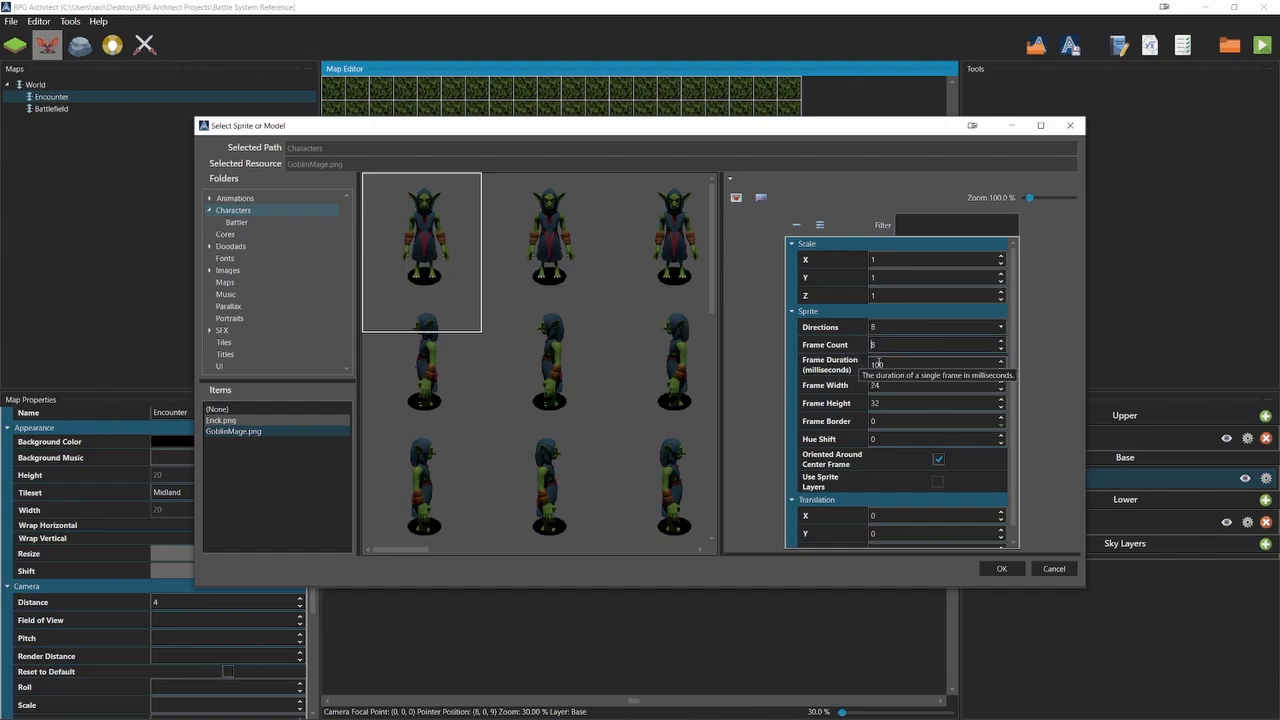
double_click(878, 365)
type("200")
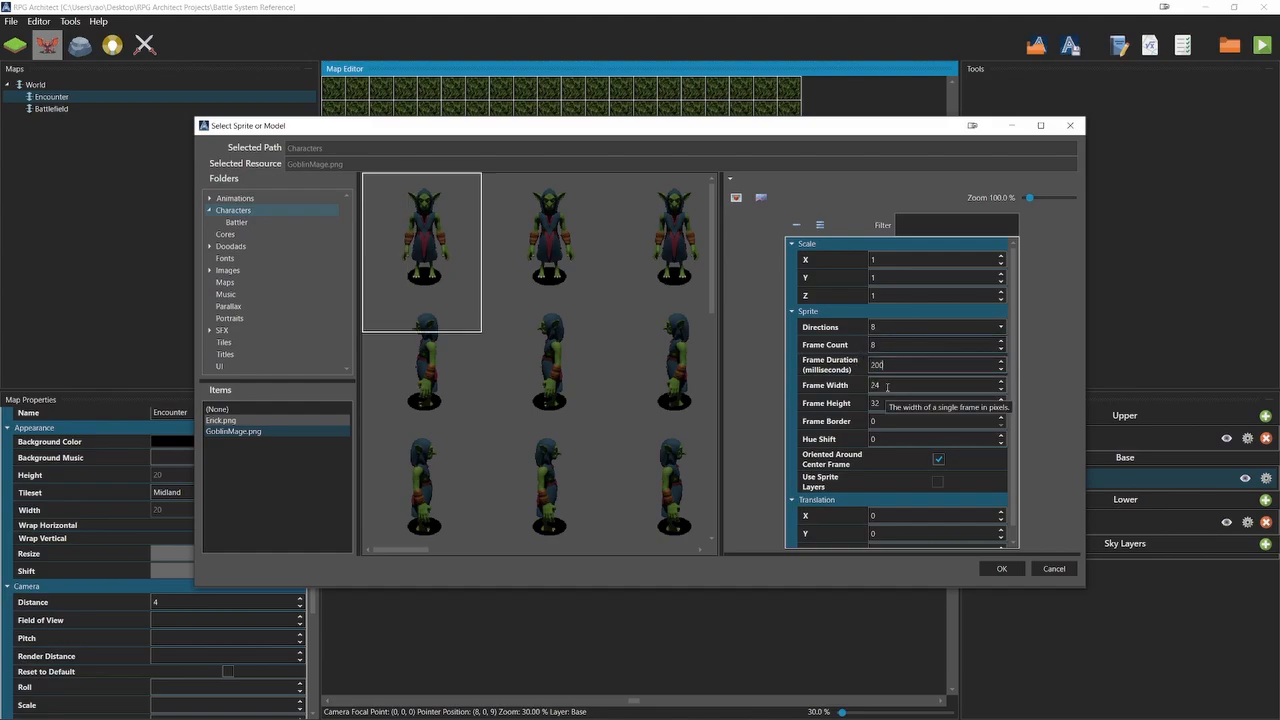
Set the GoblinMage sprite's frame width and height to 200, disable Oriented Around Center Frame and accept the sprite.
double_click(884, 386)
type("200")
double_click(886, 403)
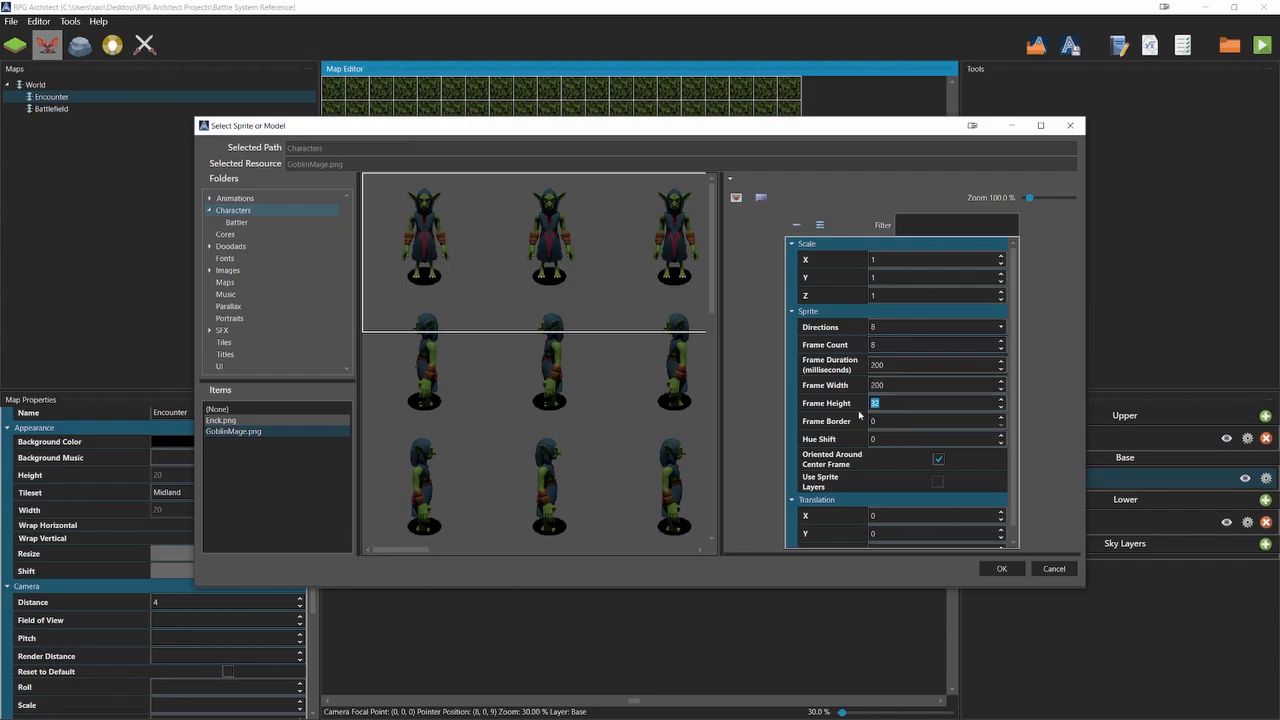
type("200")
scroll(584, 412, "down", 2)
scroll(584, 412, "down", 6)
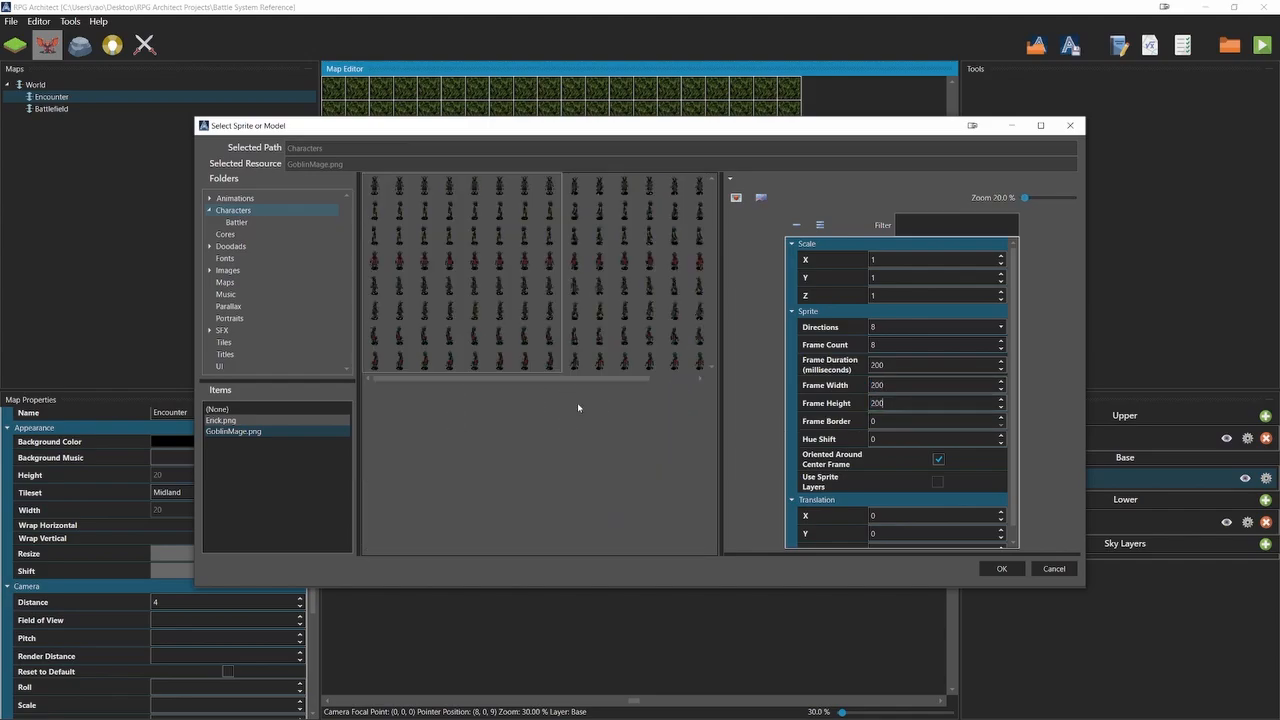
left_click(938, 459)
left_click(997, 569)
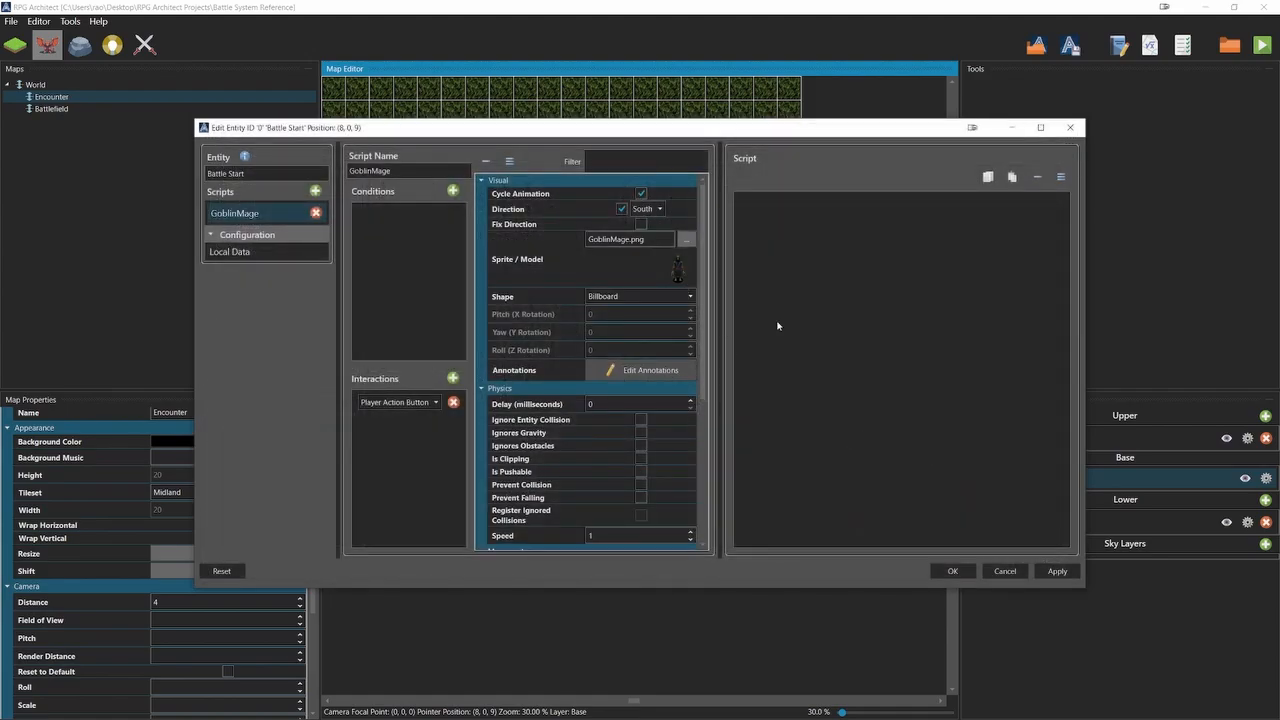
Set the entity's interaction to Player and Entity Touch, add a Start Battle command to its script and accept the entity.
left_click(400, 402)
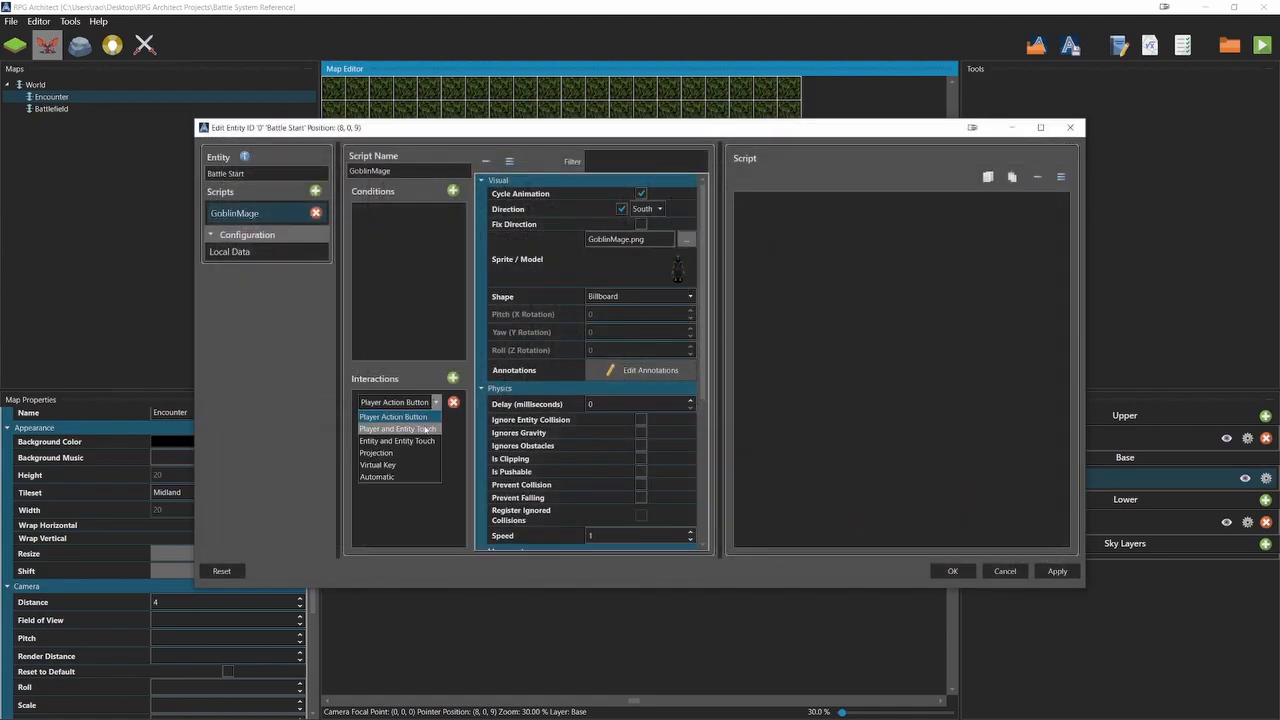
left_click(400, 418)
left_click(822, 207)
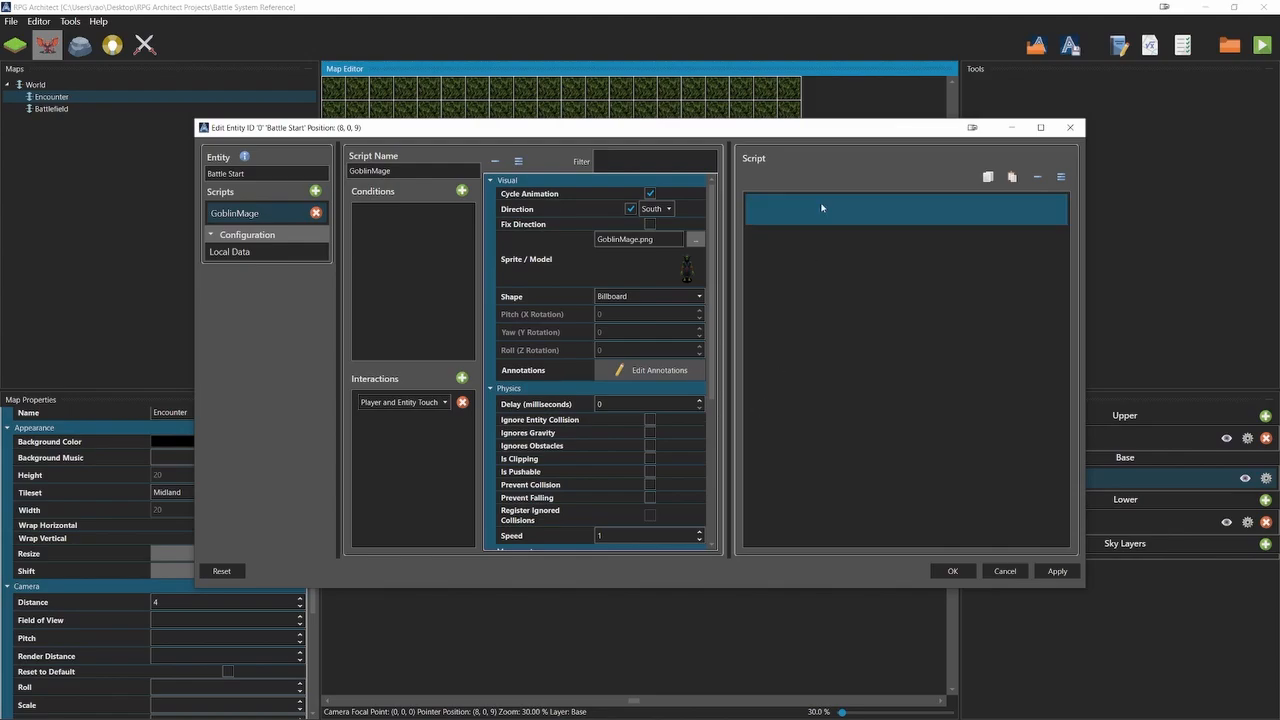
right_click(822, 207)
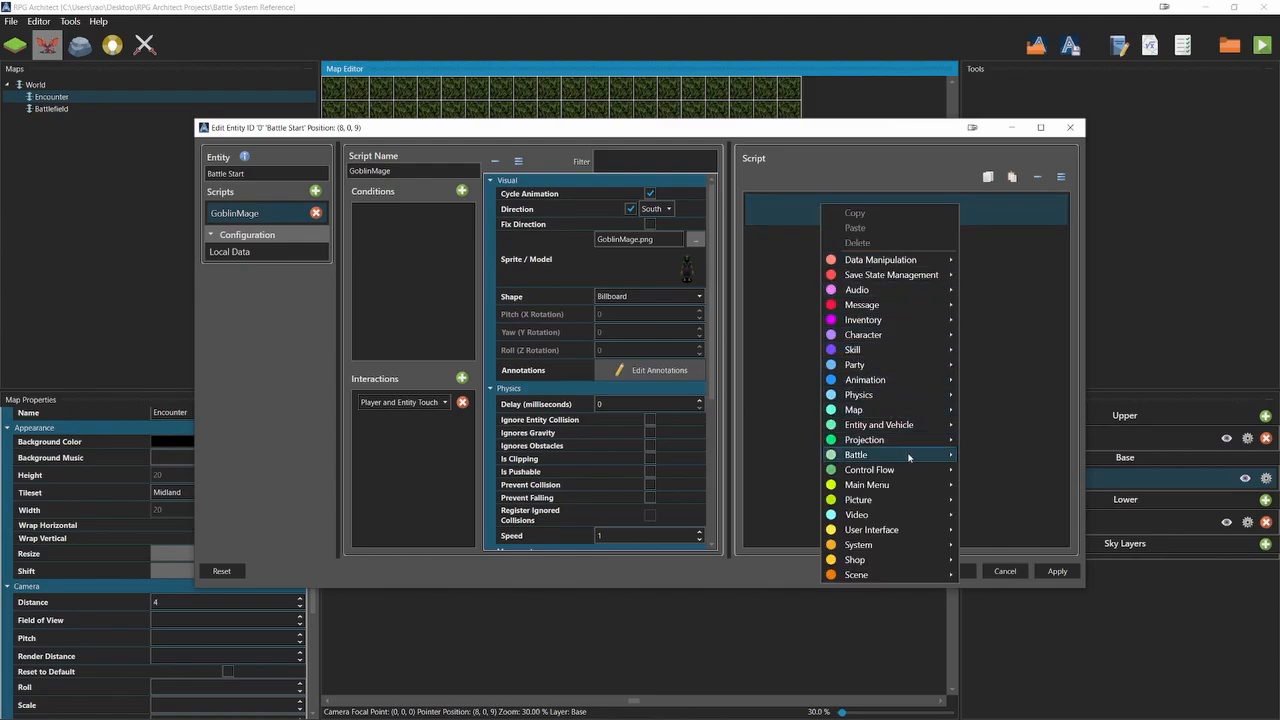
mouse_move(908, 457)
left_click(1000, 457)
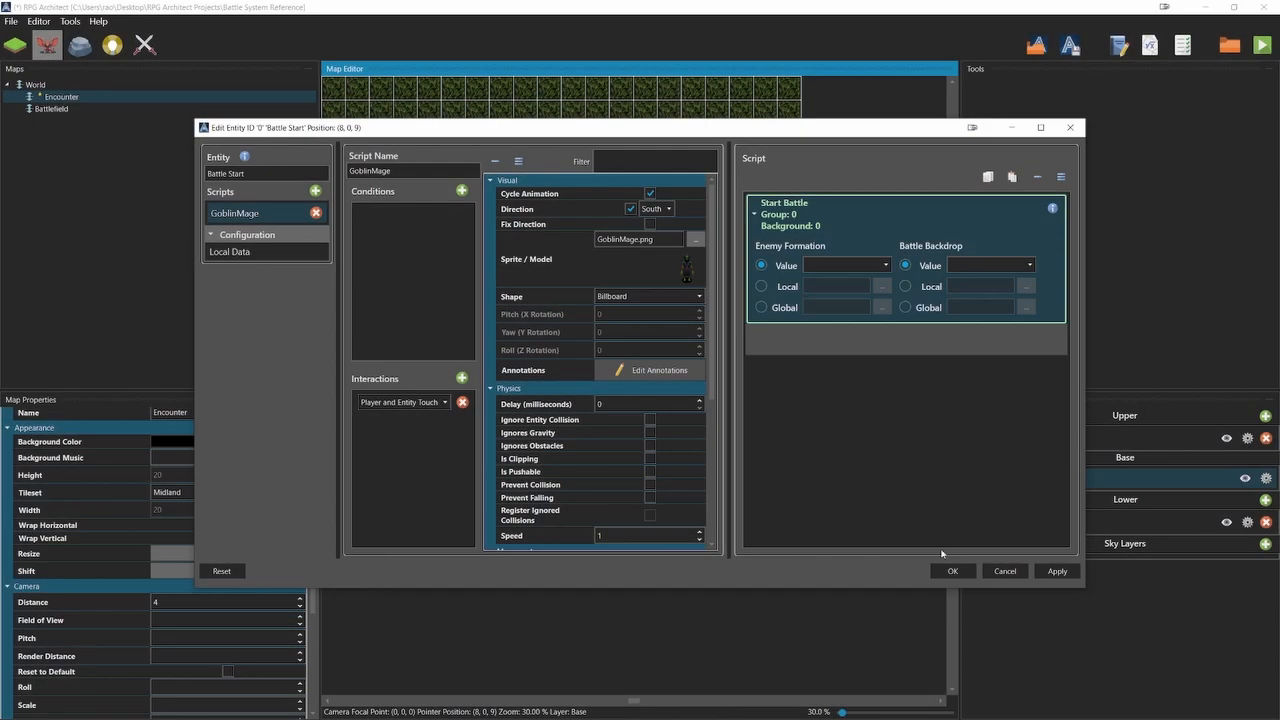
left_click(940, 563)
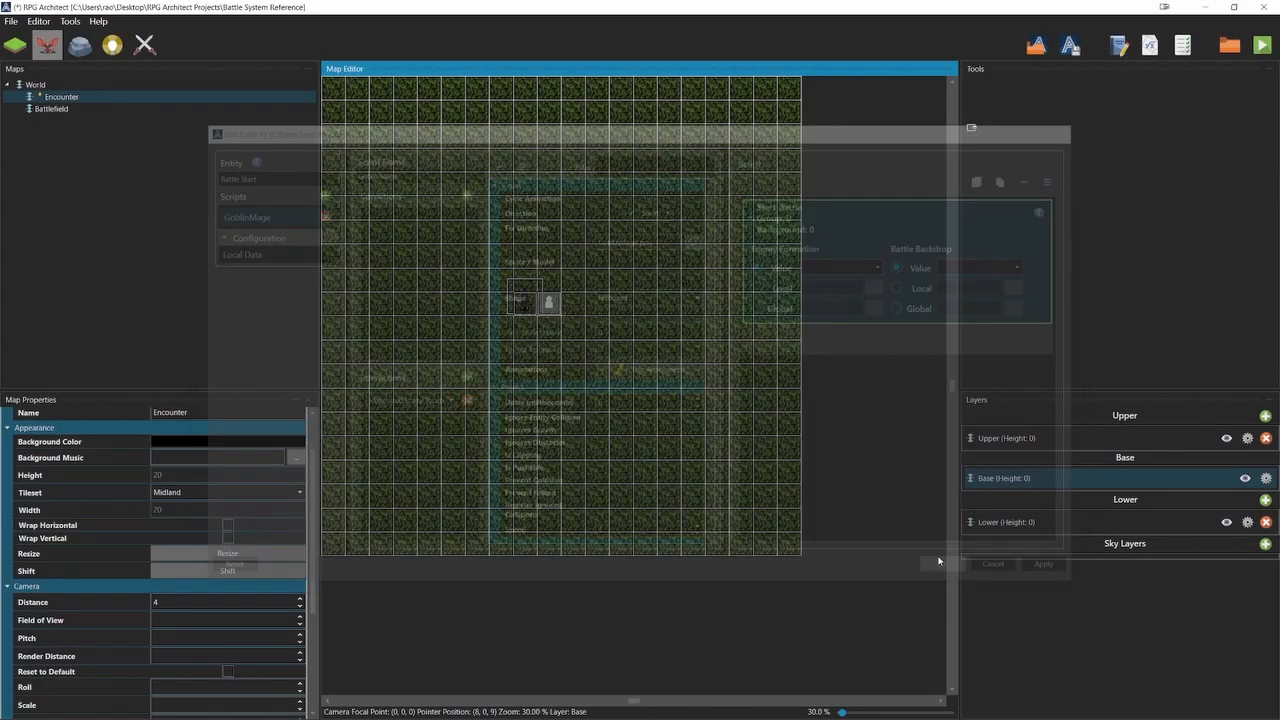
Resize the Enemies list in the database to one entry and name the enemy GoblinMage.
left_click(70, 21)
left_click(95, 36)
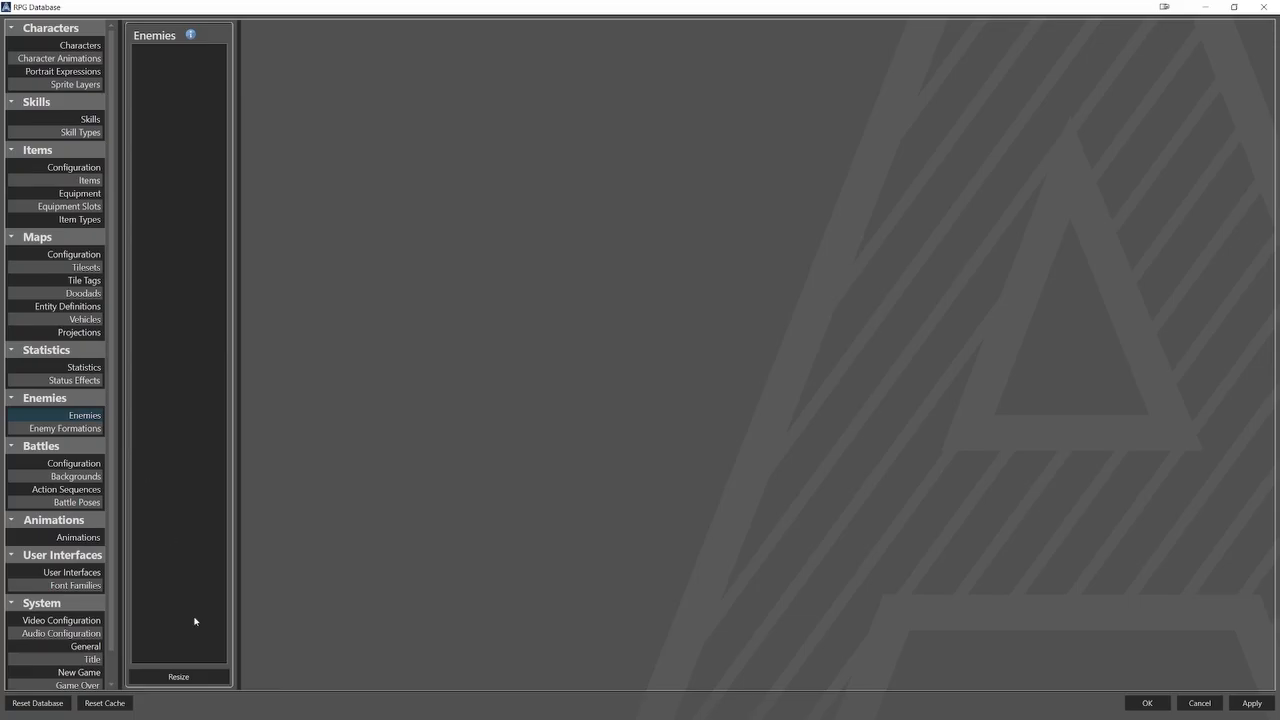
left_click(196, 676)
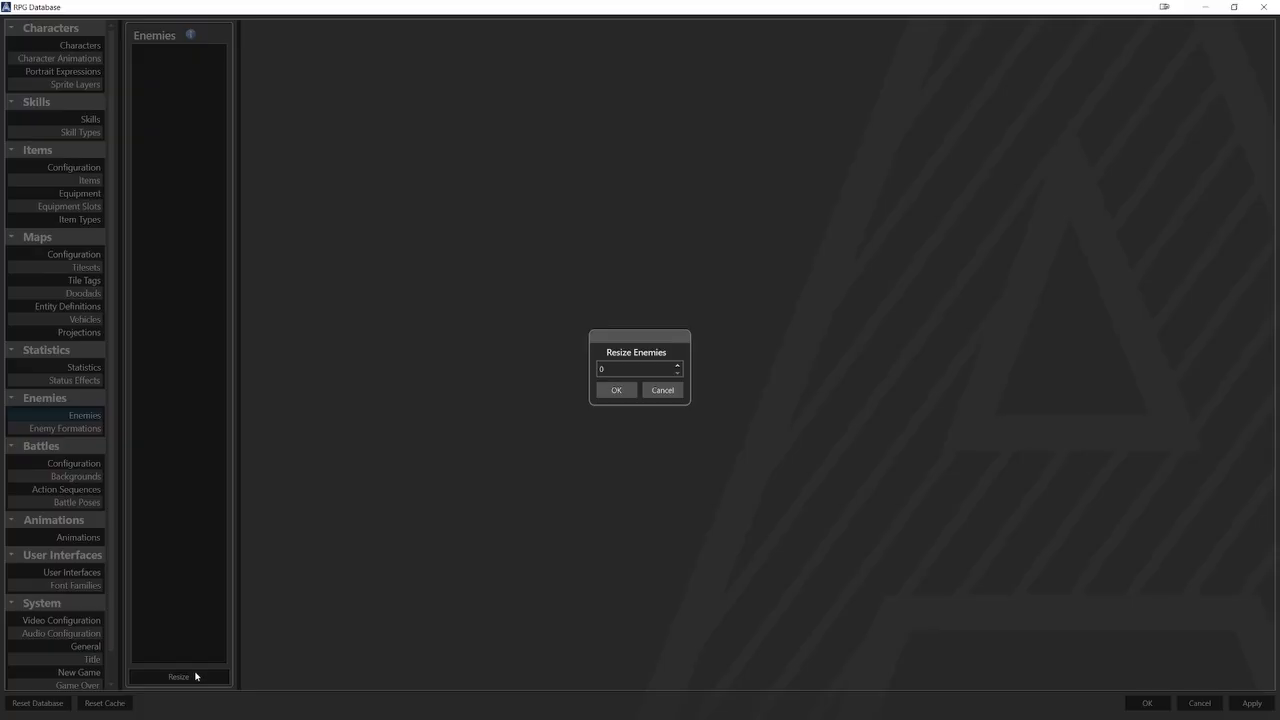
left_click(677, 365)
left_click(616, 390)
left_click(185, 52)
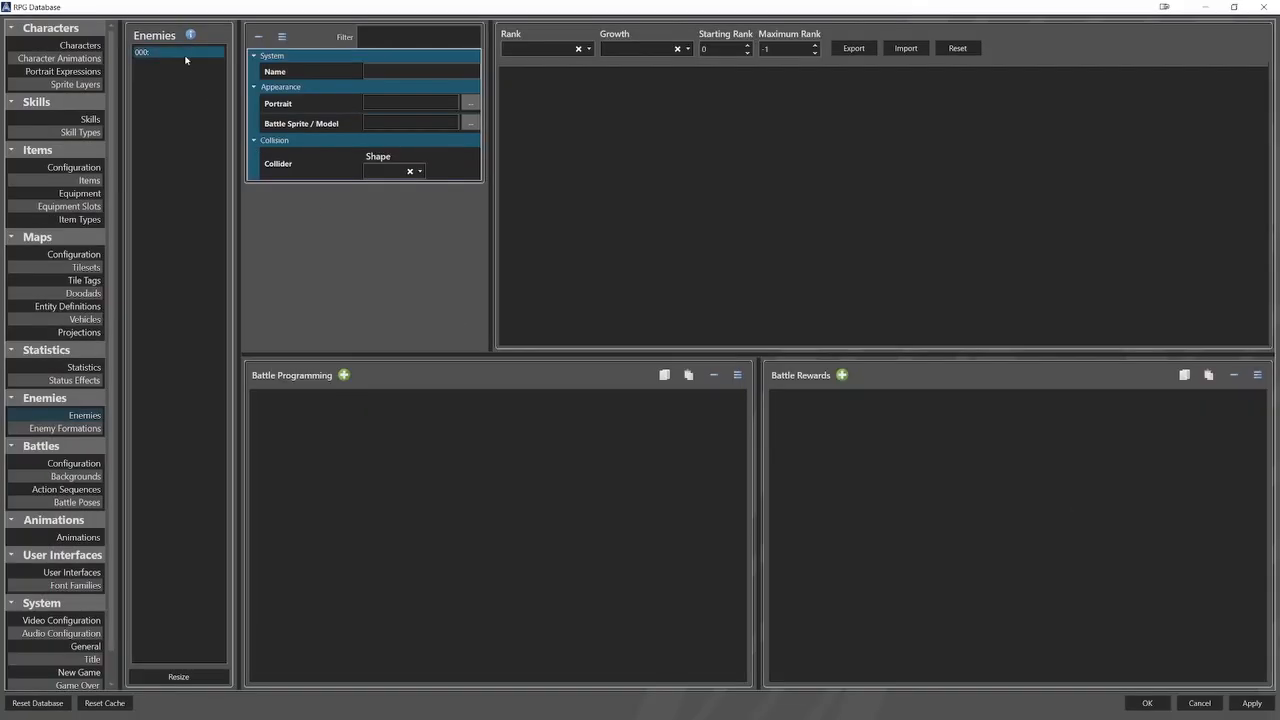
left_click(396, 72)
type("GoblinMage")
Assign GoblinMage.png as the enemy's portrait with a frame width and height of 200.
left_click(468, 103)
left_click(233, 432)
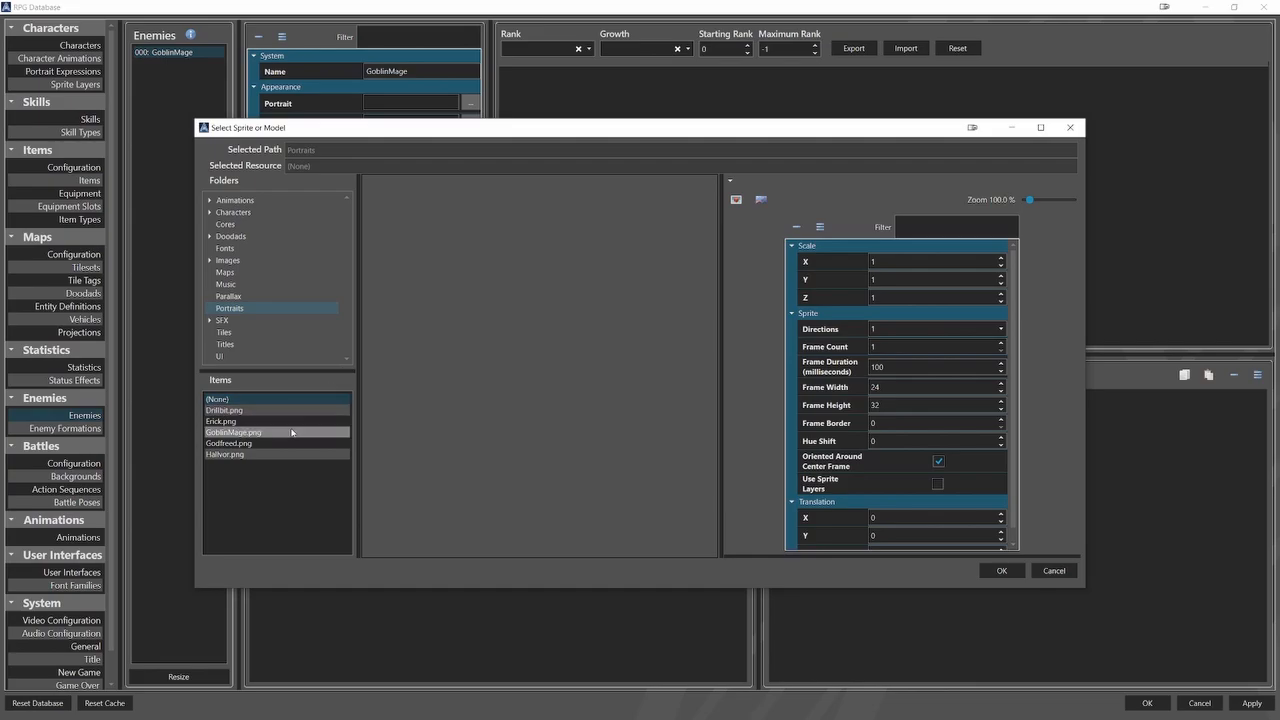
double_click(899, 390)
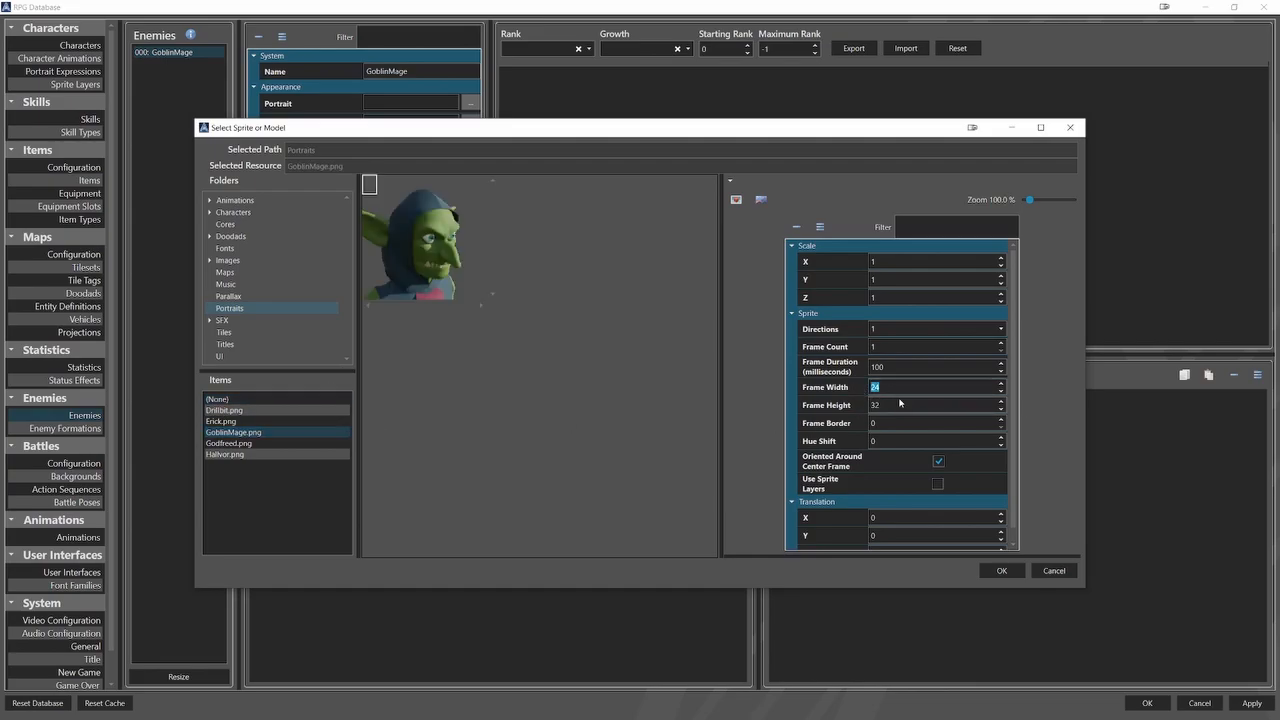
type("200")
left_click_drag(881, 406, 849, 408)
type("200")
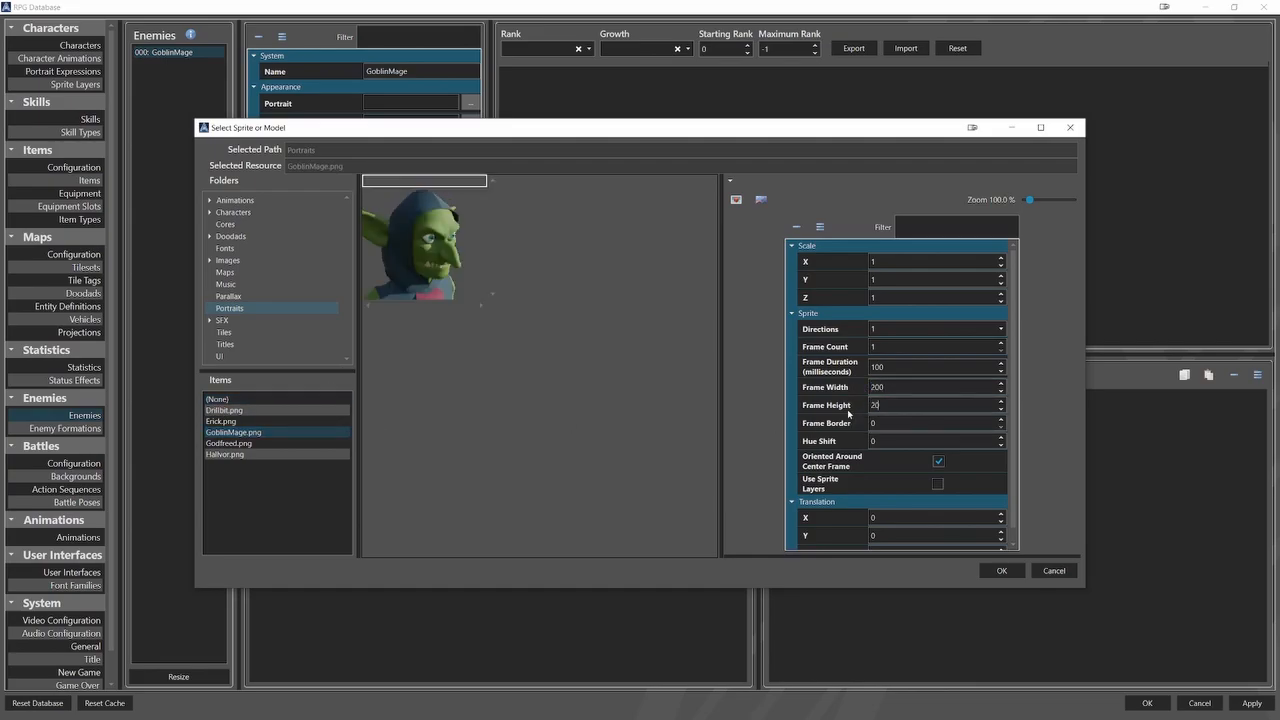
left_click(1001, 570)
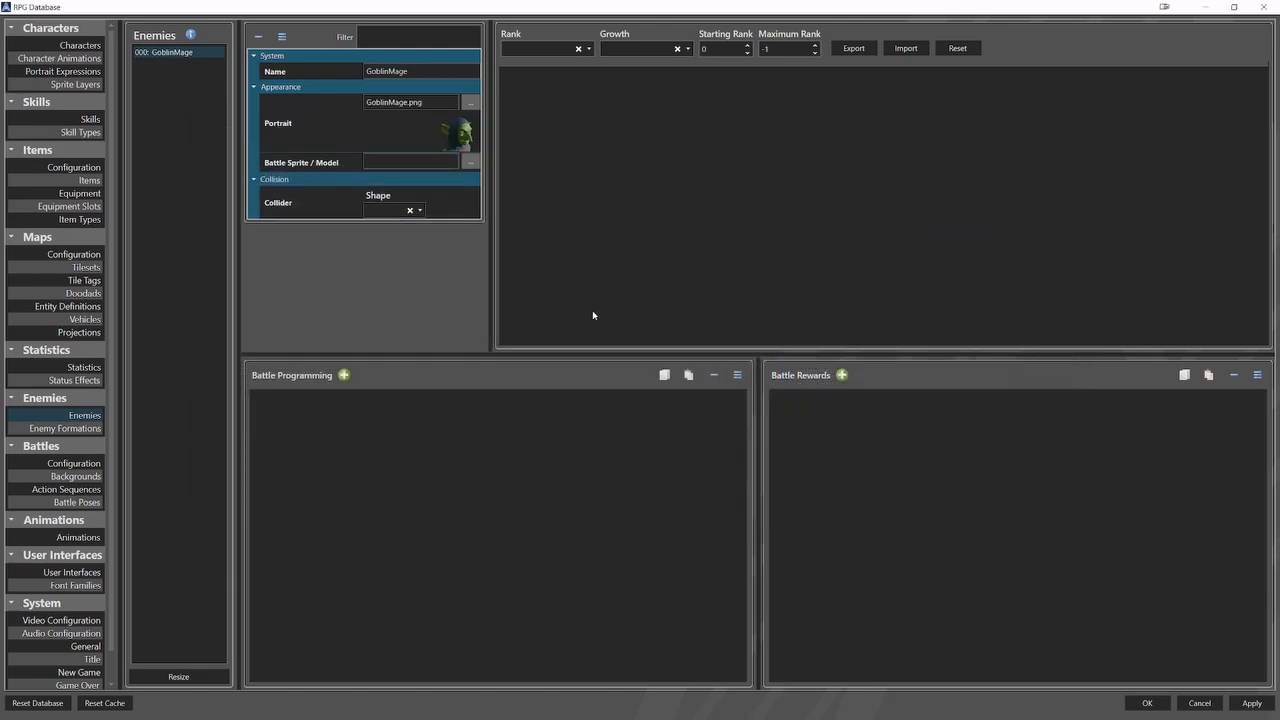
Choose GoblinMage_Battle.png from the Battler folder as the enemy's battle sprite, with 1 direction, 8 frames and 200 milliseconds per frame.
left_click(470, 162)
double_click(233, 212)
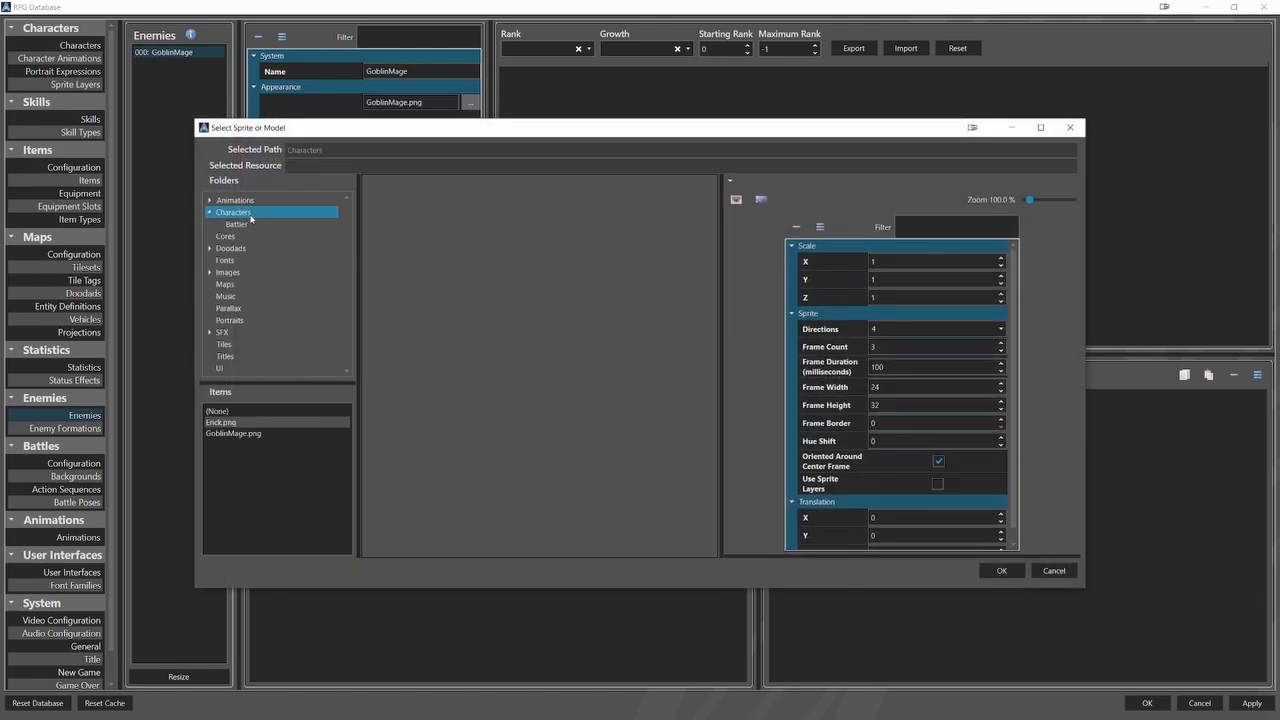
left_click(237, 224)
left_click(245, 444)
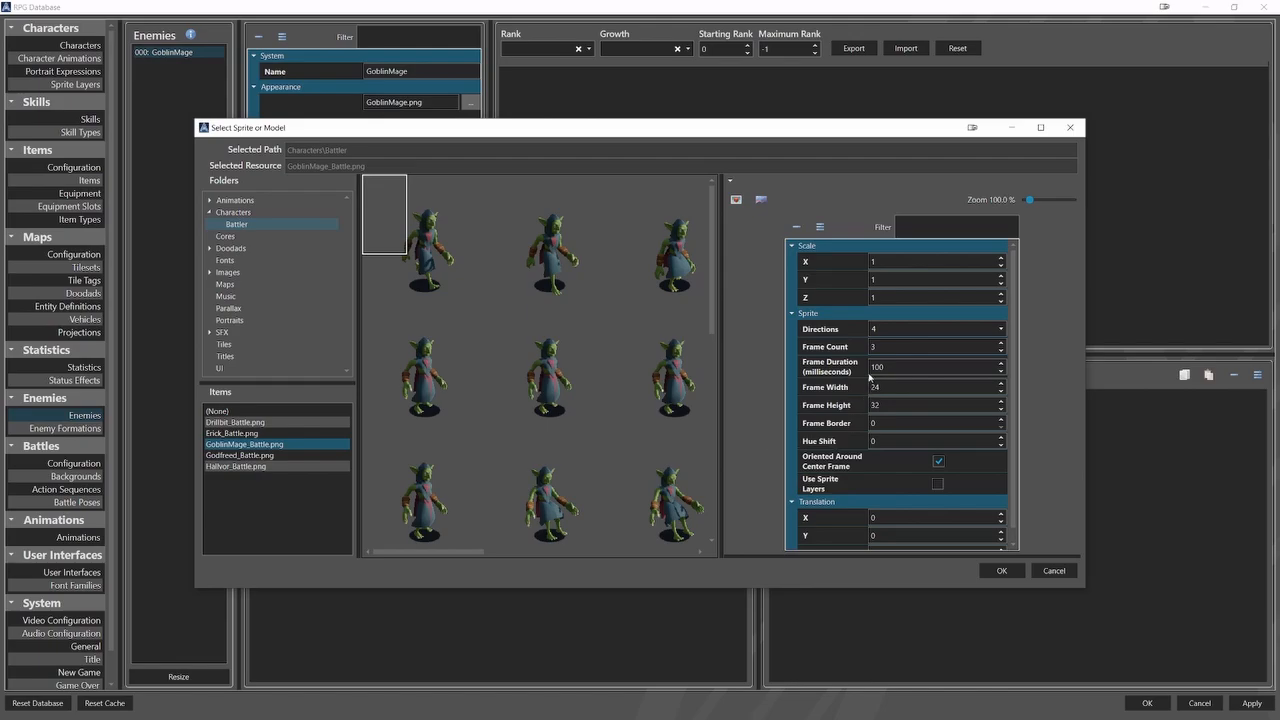
left_click(880, 329)
left_click(885, 343)
double_click(897, 347)
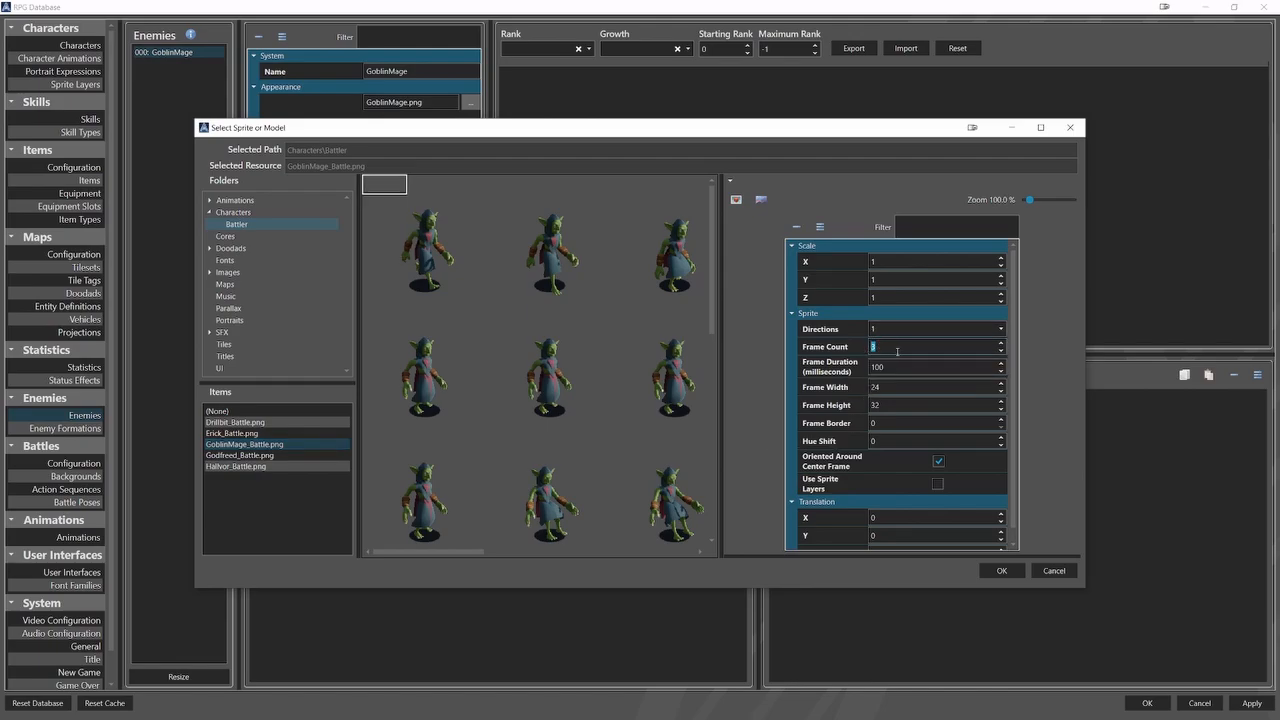
type("8")
double_click(906, 372)
type("20")
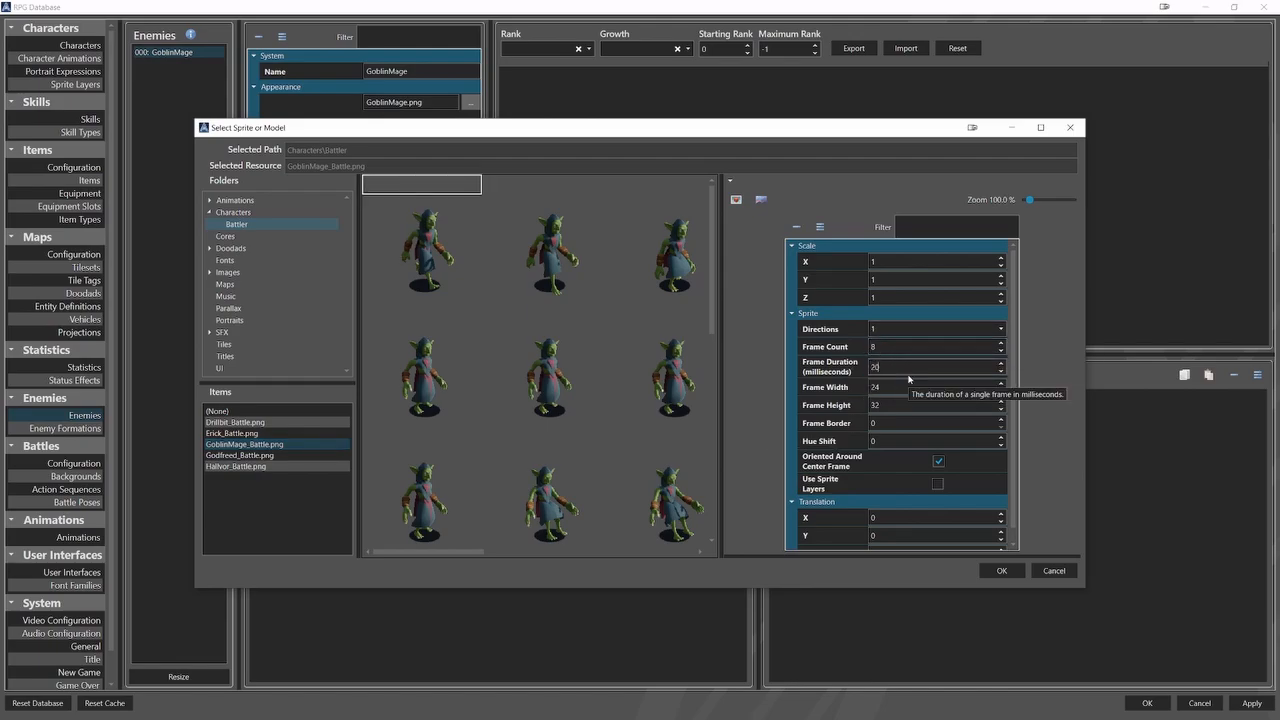
type("0")
Set the battle sprite's frame width and height to 200, disable Oriented Around Center Frame, select the second row of frames and accept it.
key("Tab")
type("200")
key("Tab")
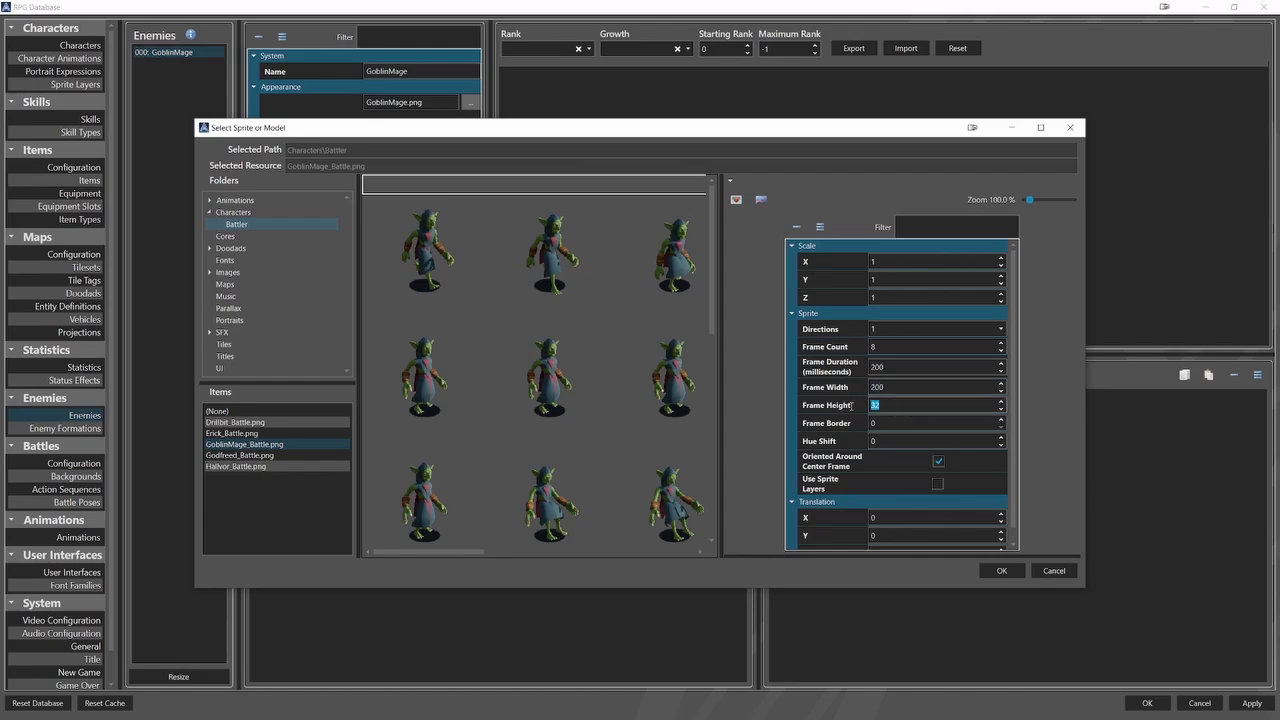
type("200")
left_click(938, 461)
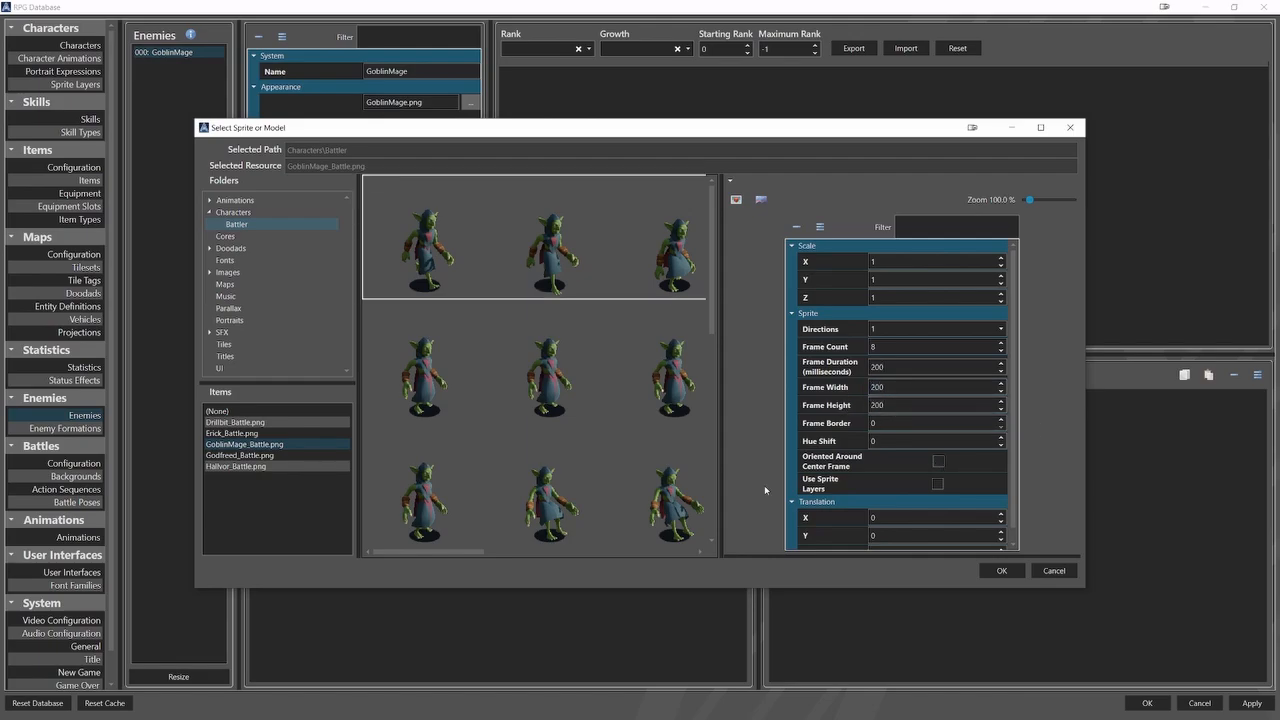
scroll(549, 366, "down", 7)
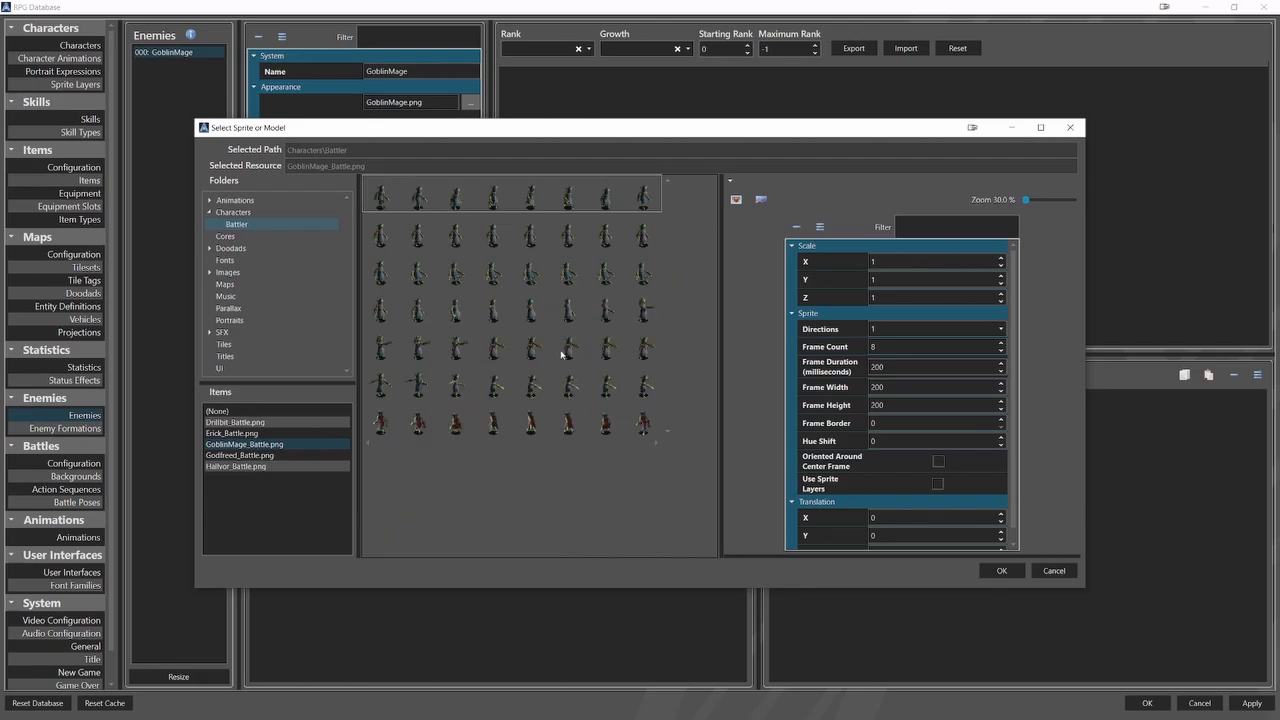
left_click(570, 250)
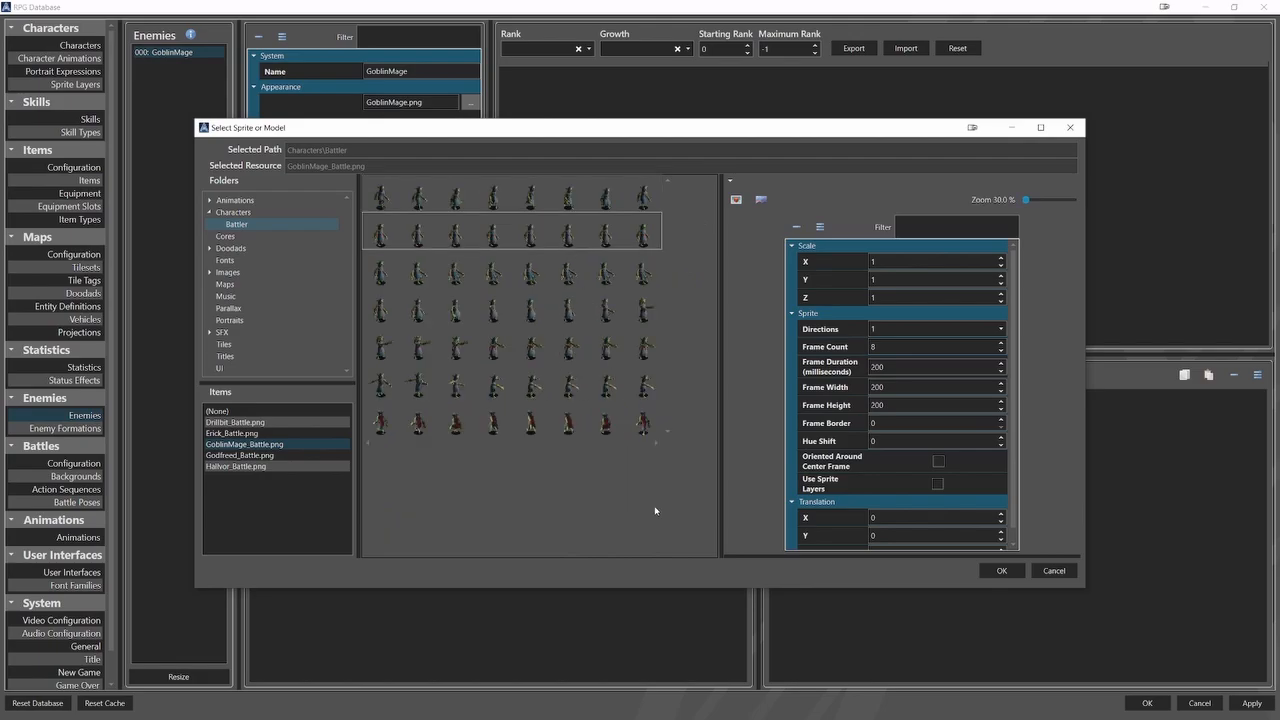
left_click(1001, 570)
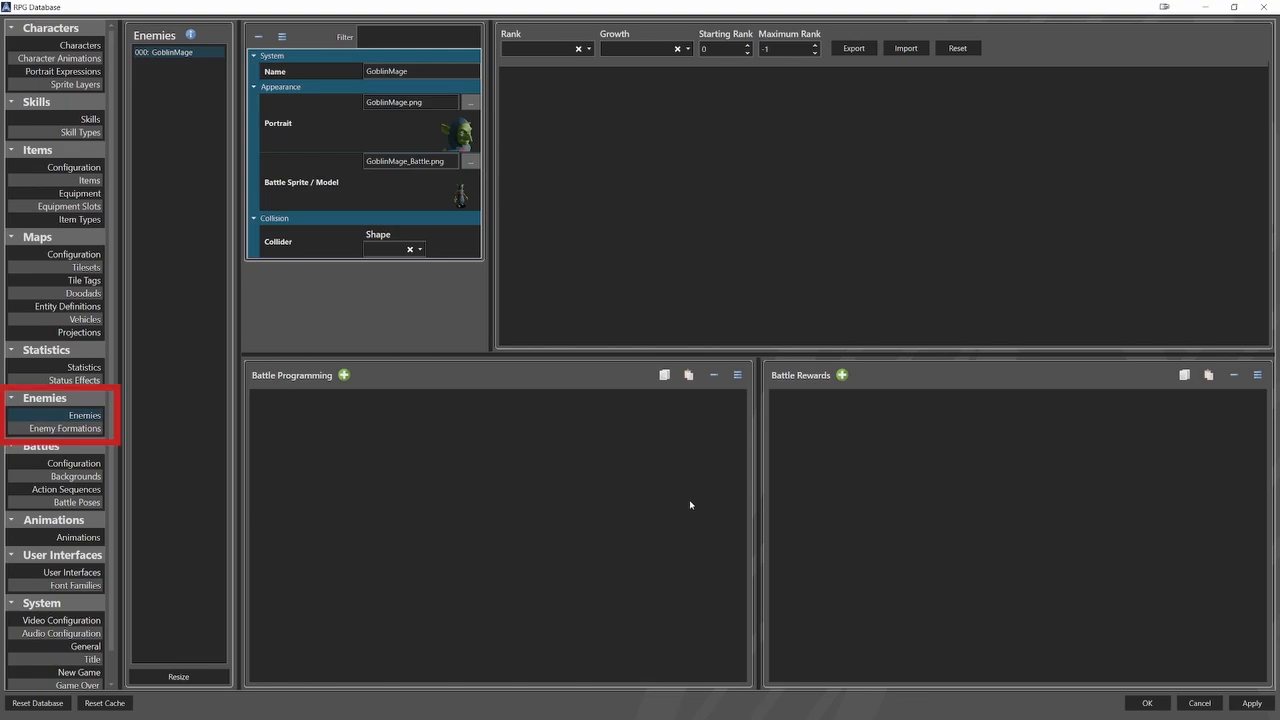
Resize the battle Backgrounds list in the database to one entry and name the background Battlefield.
left_click(76, 476)
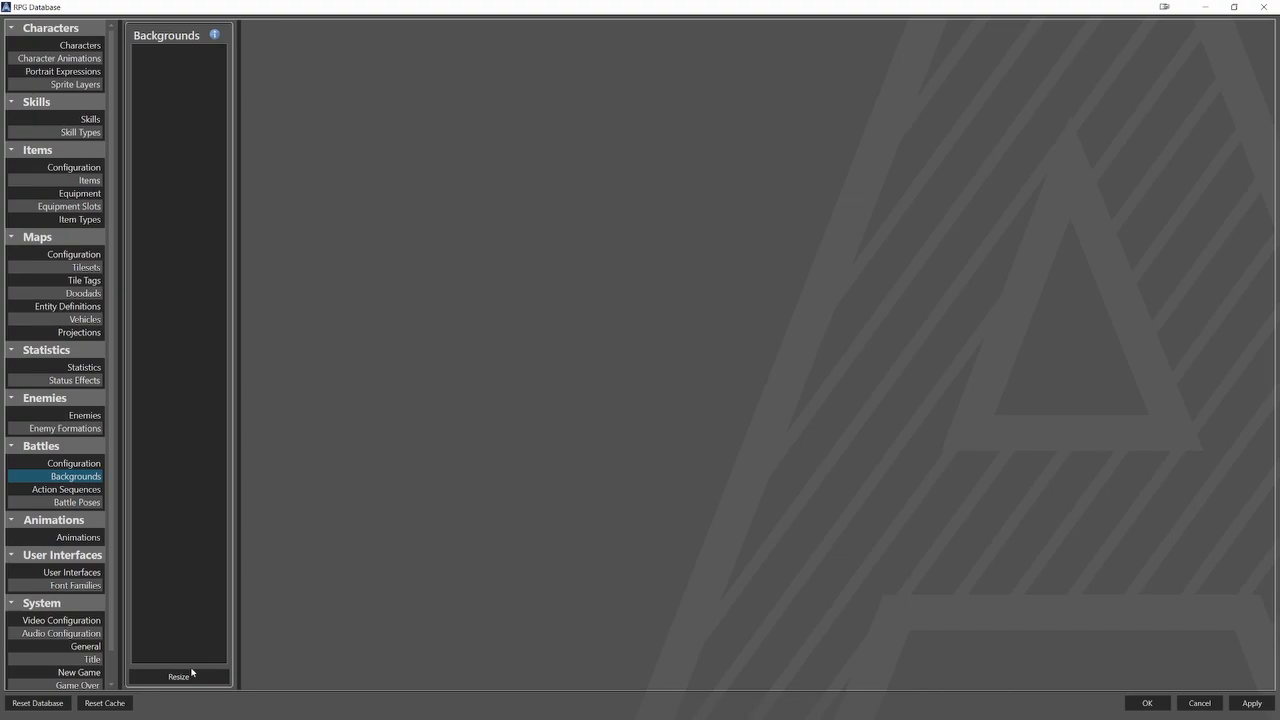
left_click(190, 675)
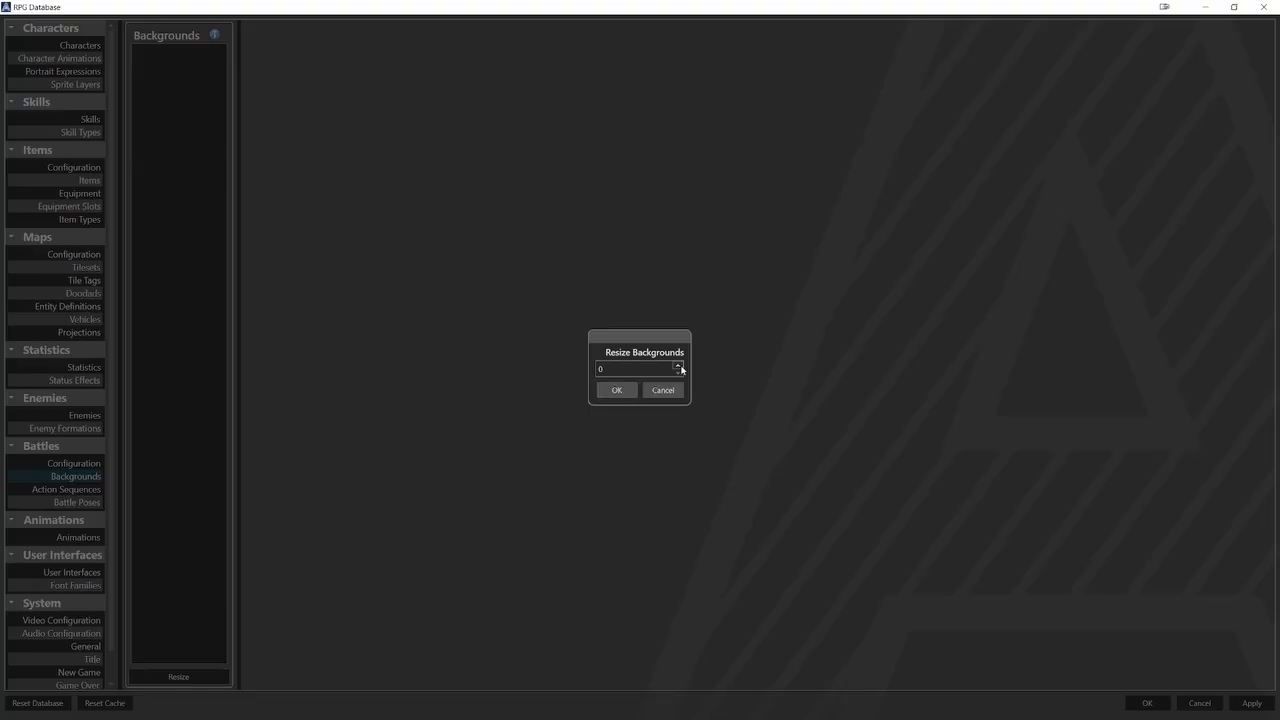
key("Return")
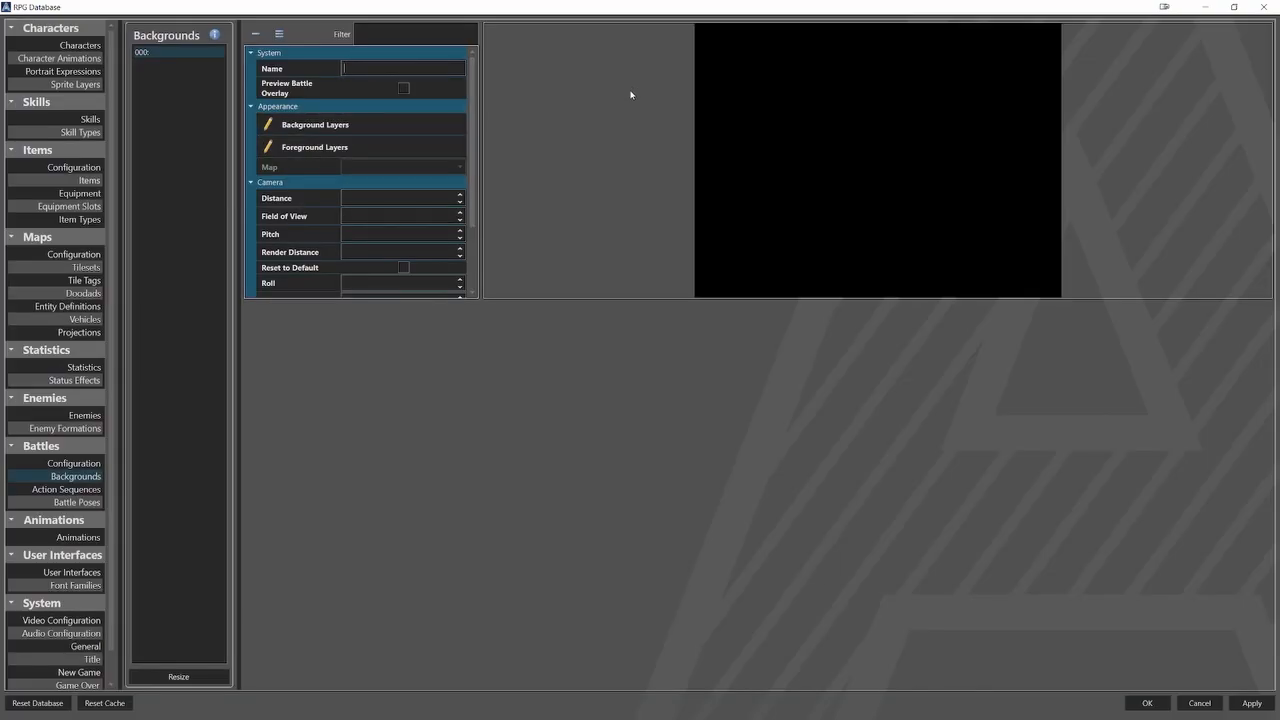
type("Battlefield")
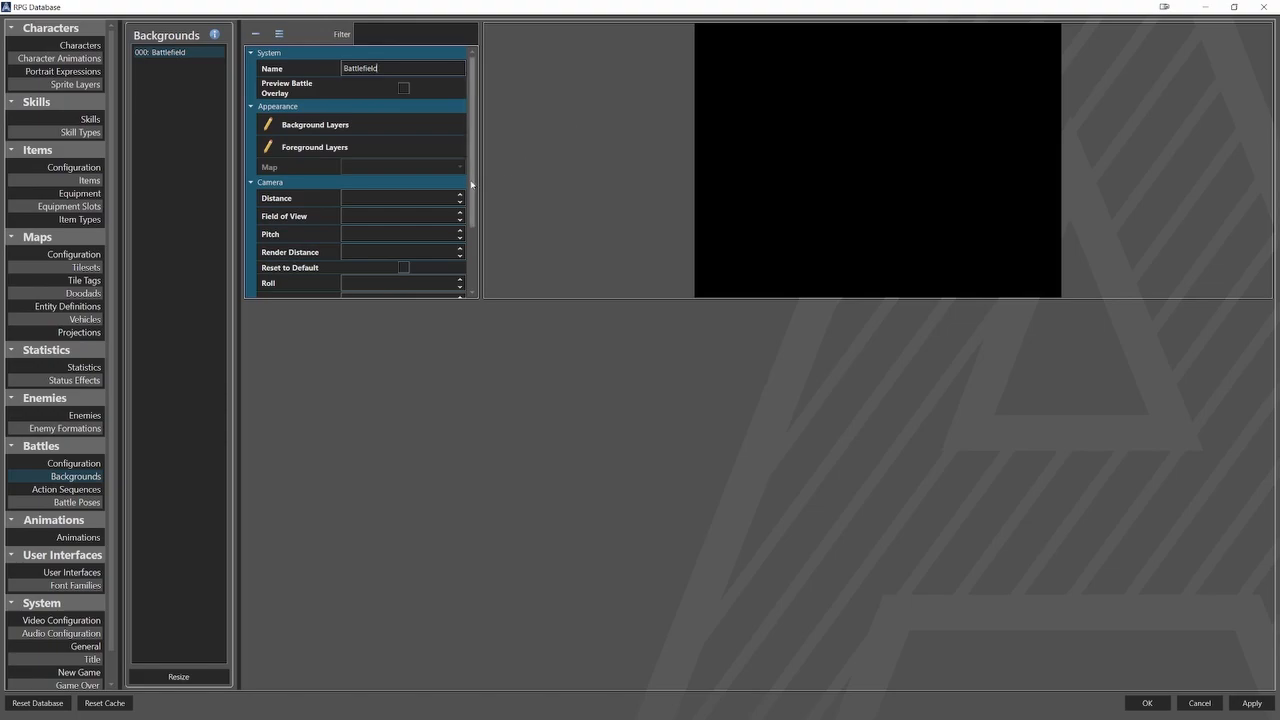
Add one enemy position to the Battlefield background and open its coordinates.
scroll(372, 250, "down", 3)
left_click(350, 266)
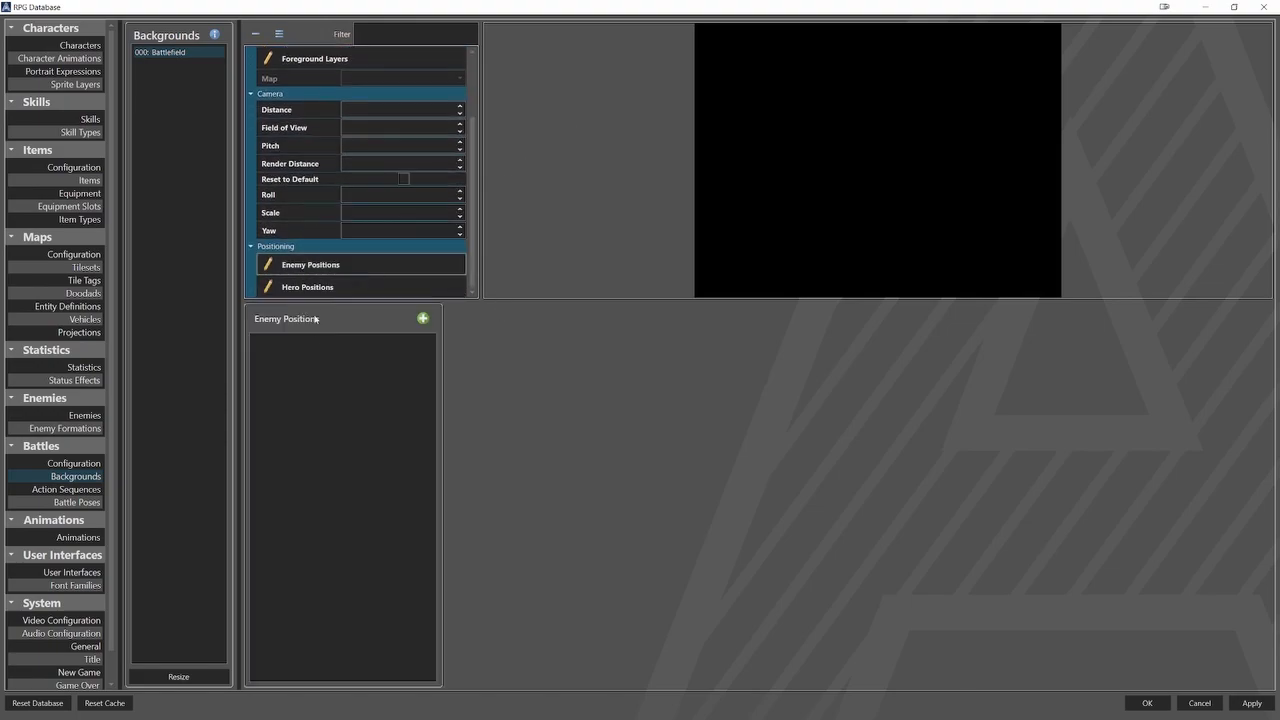
left_click(422, 318)
left_click(345, 346)
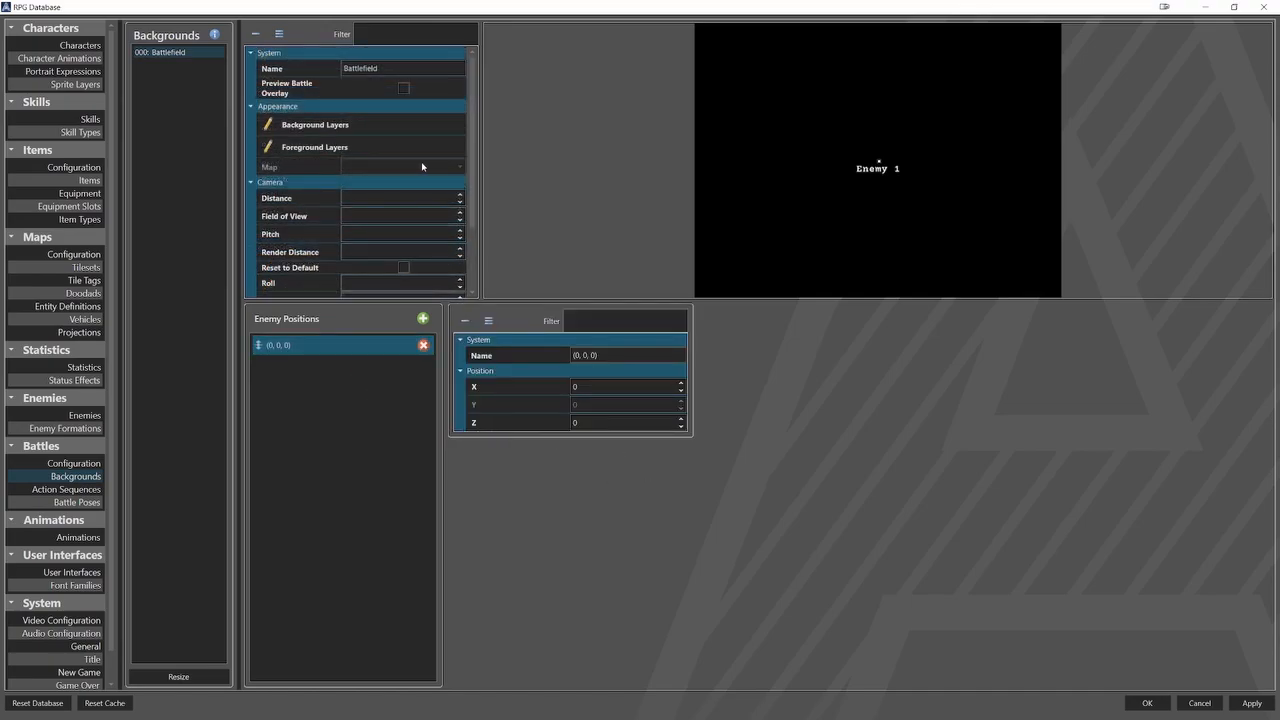
Set battles to occur on an external map and assign the Battlefield map to the Battlefield background.
left_click(74, 463)
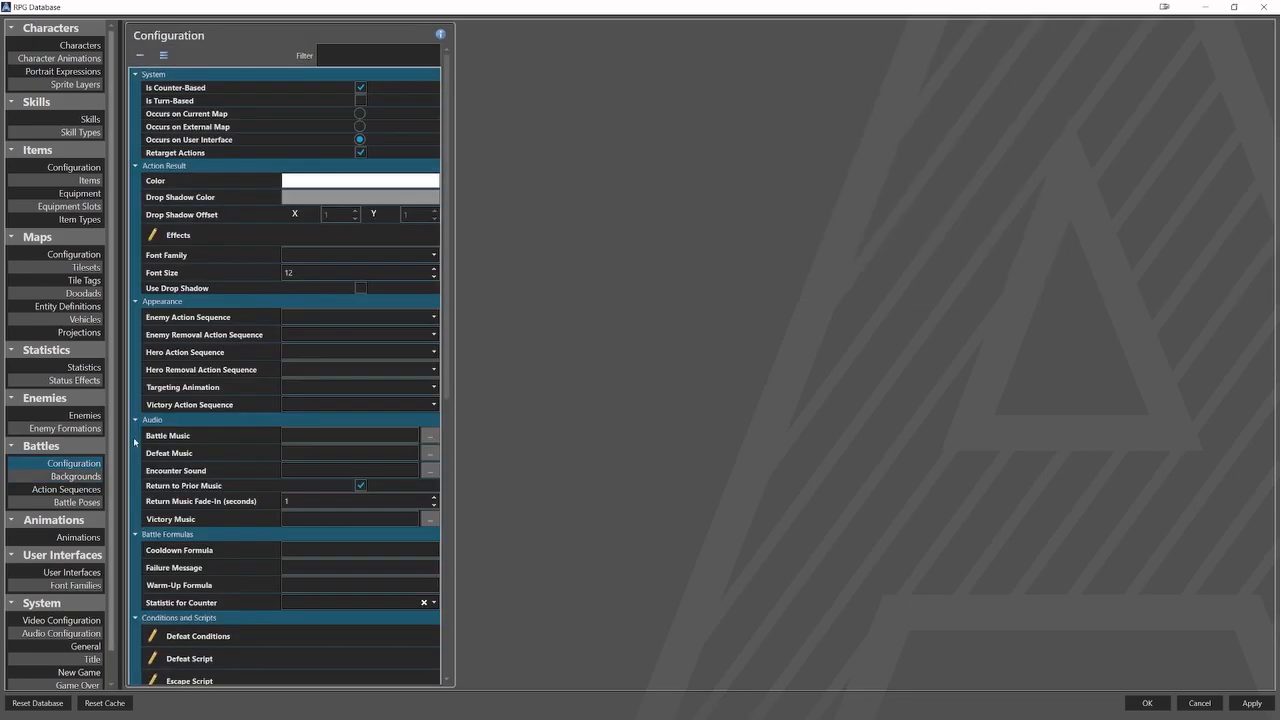
left_click(360, 127)
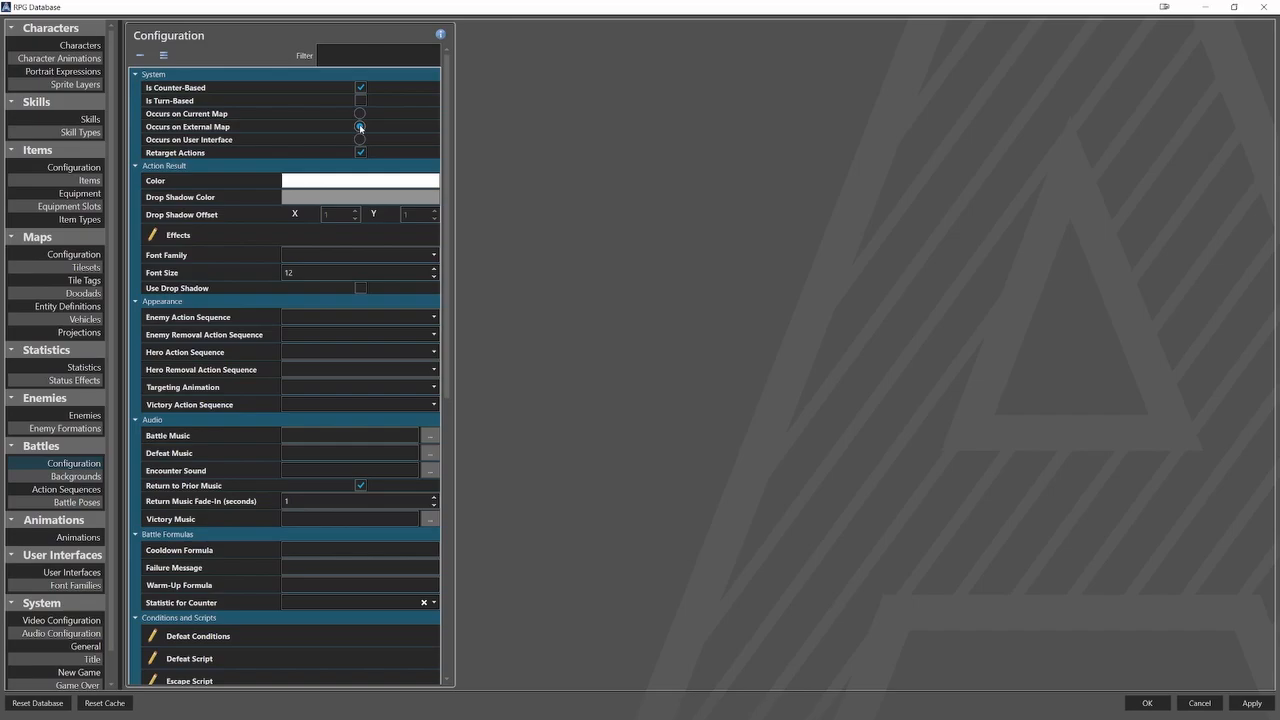
left_click(86, 477)
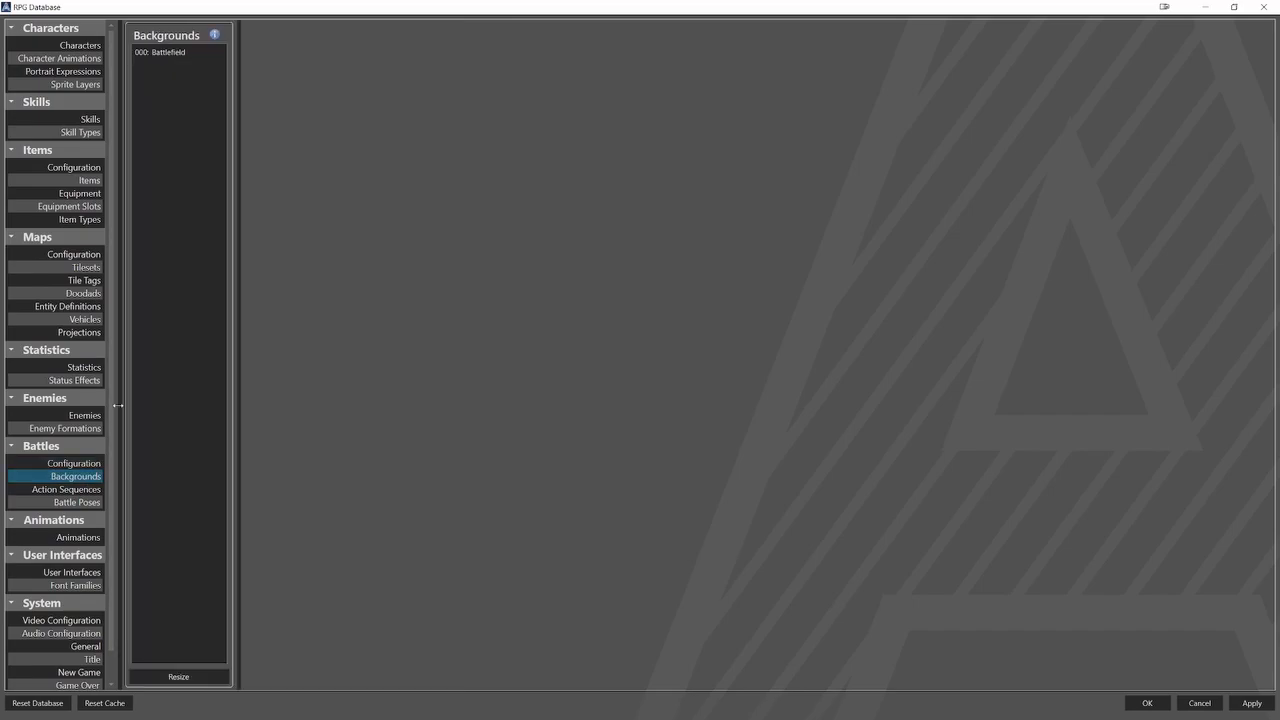
left_click(185, 52)
left_click(362, 167)
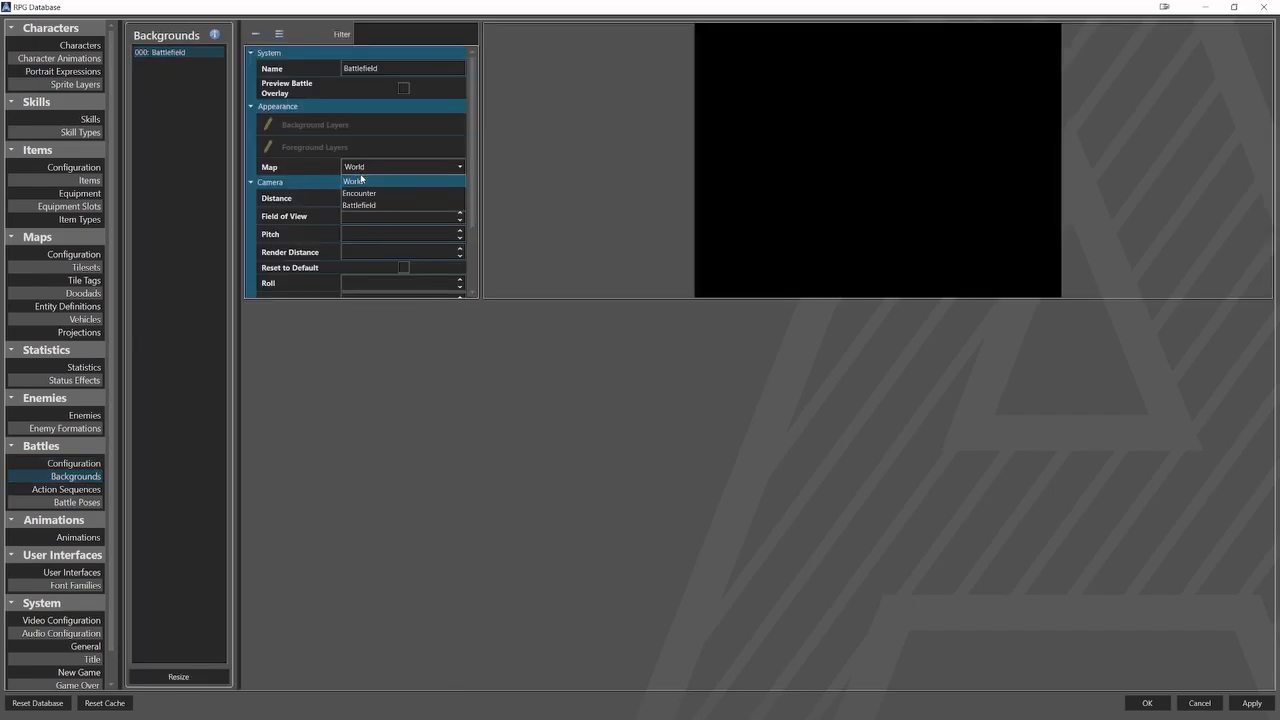
left_click(360, 205)
Review the coordinates of the Battlefield background's enemy position and accept the database changes.
scroll(362, 250, "down", 2)
left_click(358, 264)
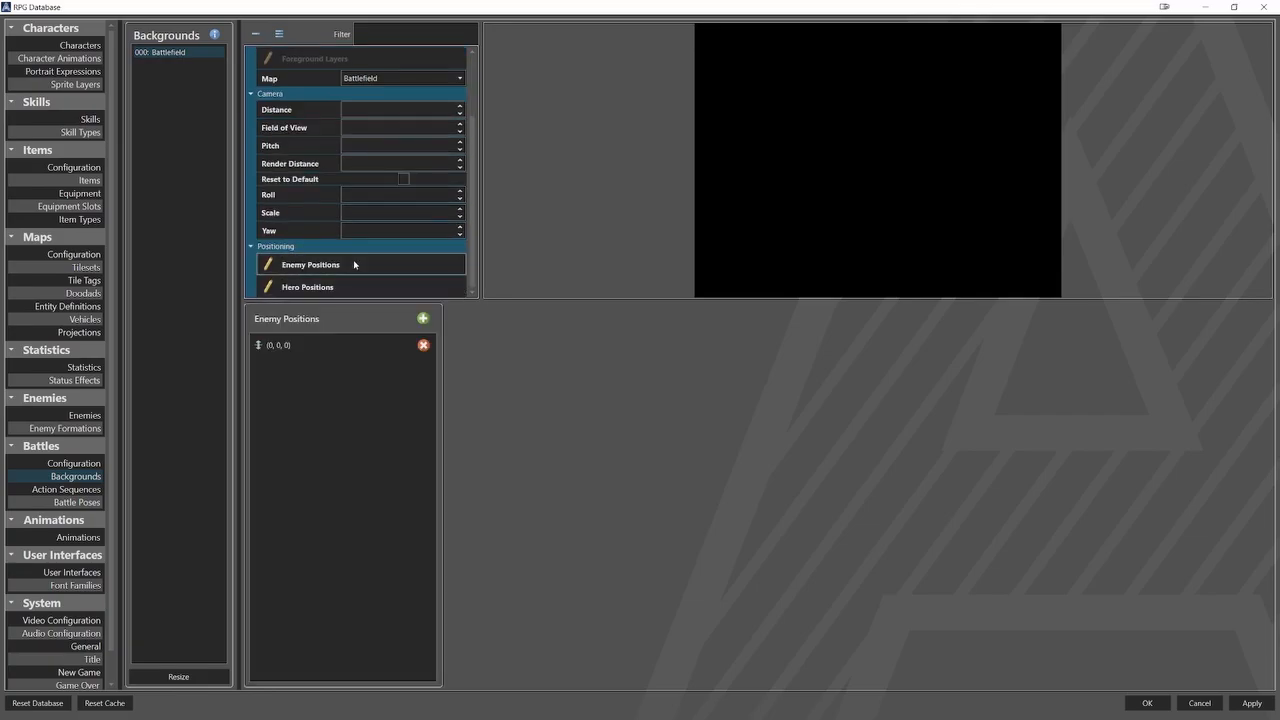
left_click(340, 345)
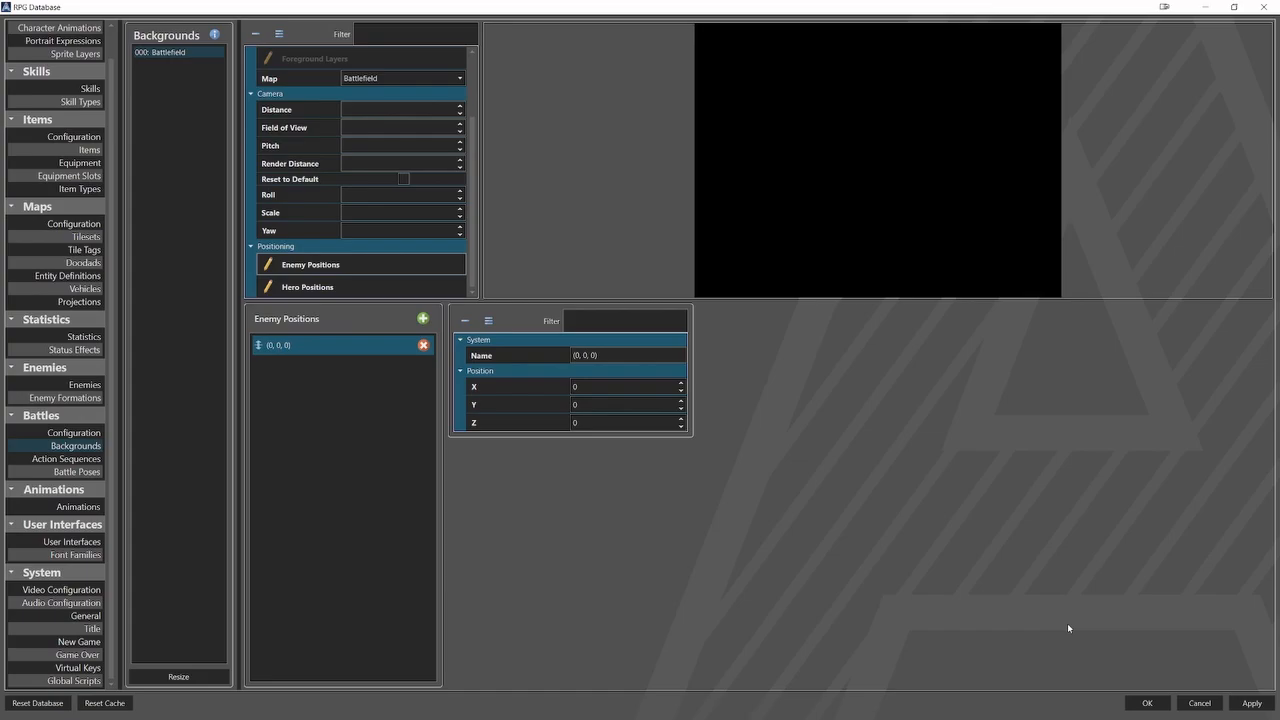
left_click(1142, 703)
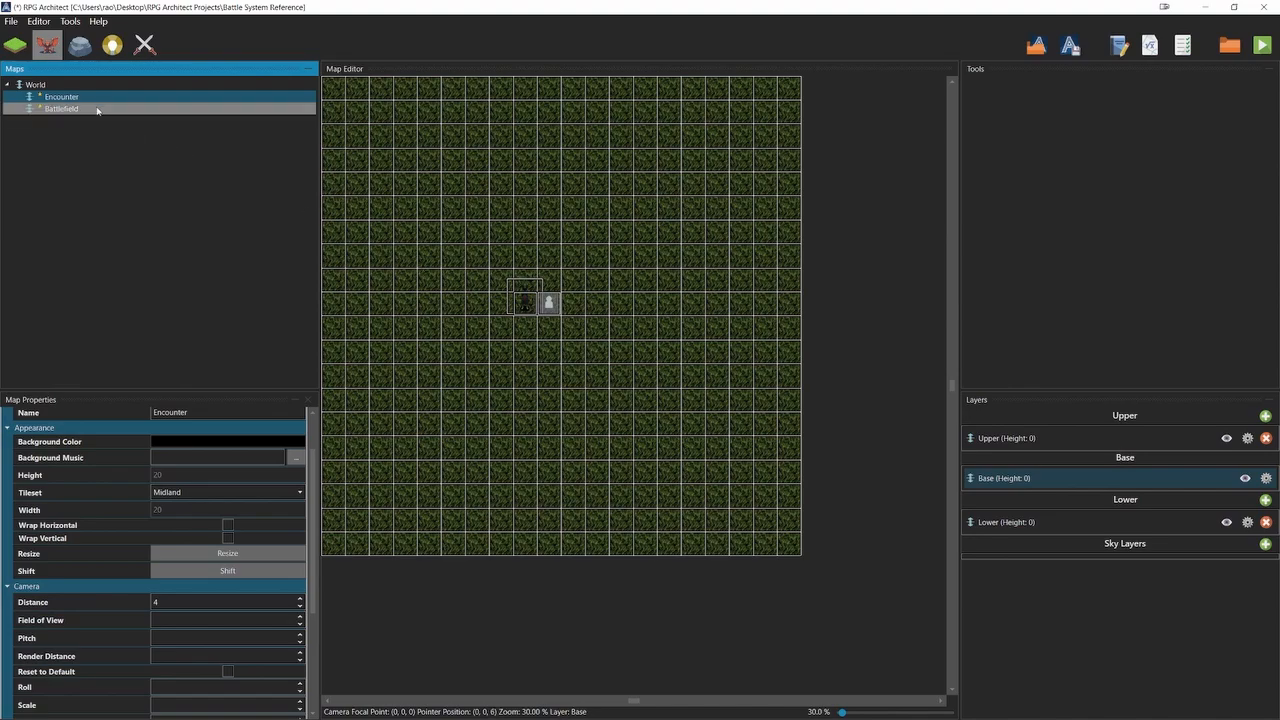
Add a battle focal point at the marked tile near the centre of the Battlefield map and save the project.
left_click(270, 108)
left_click(153, 40)
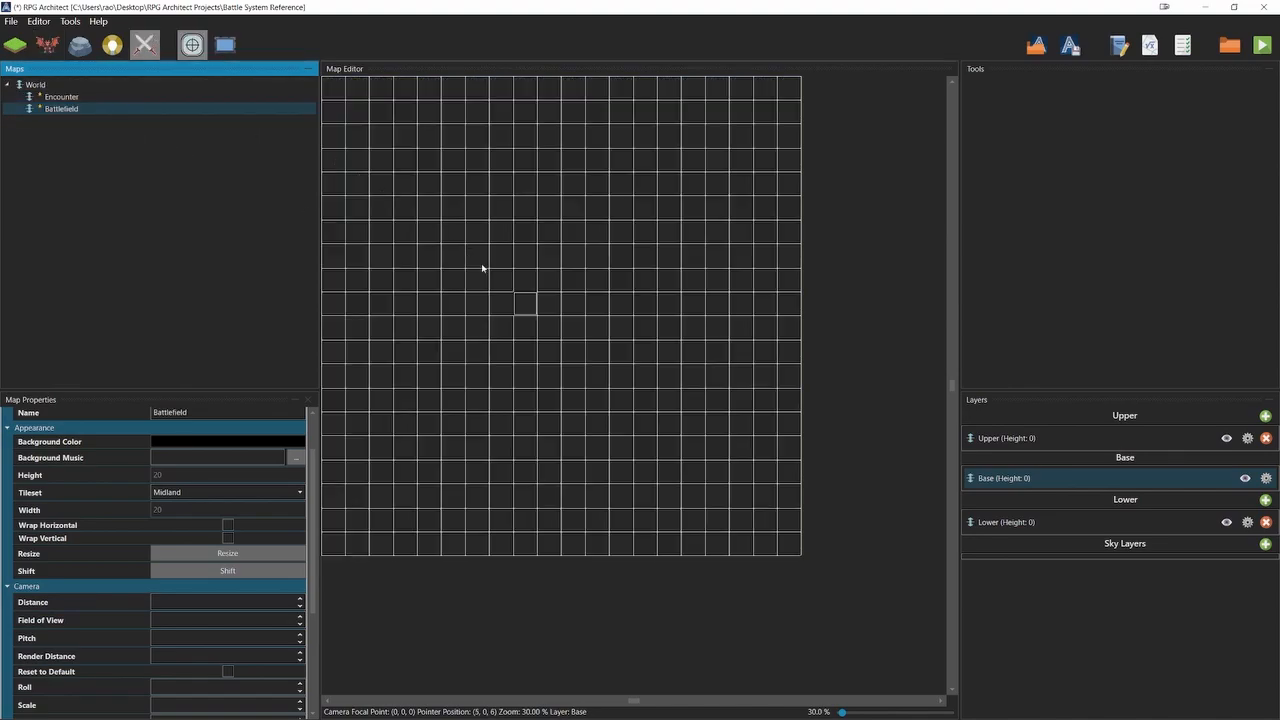
right_click(531, 309)
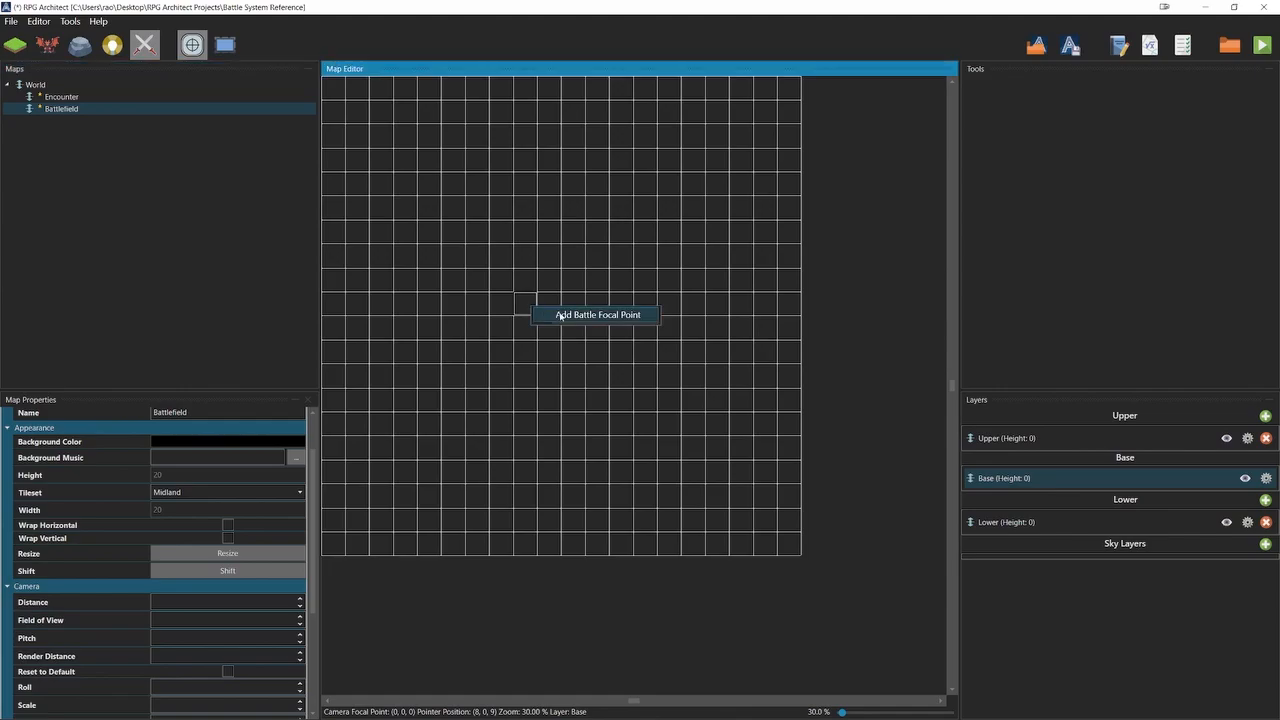
left_click(558, 314)
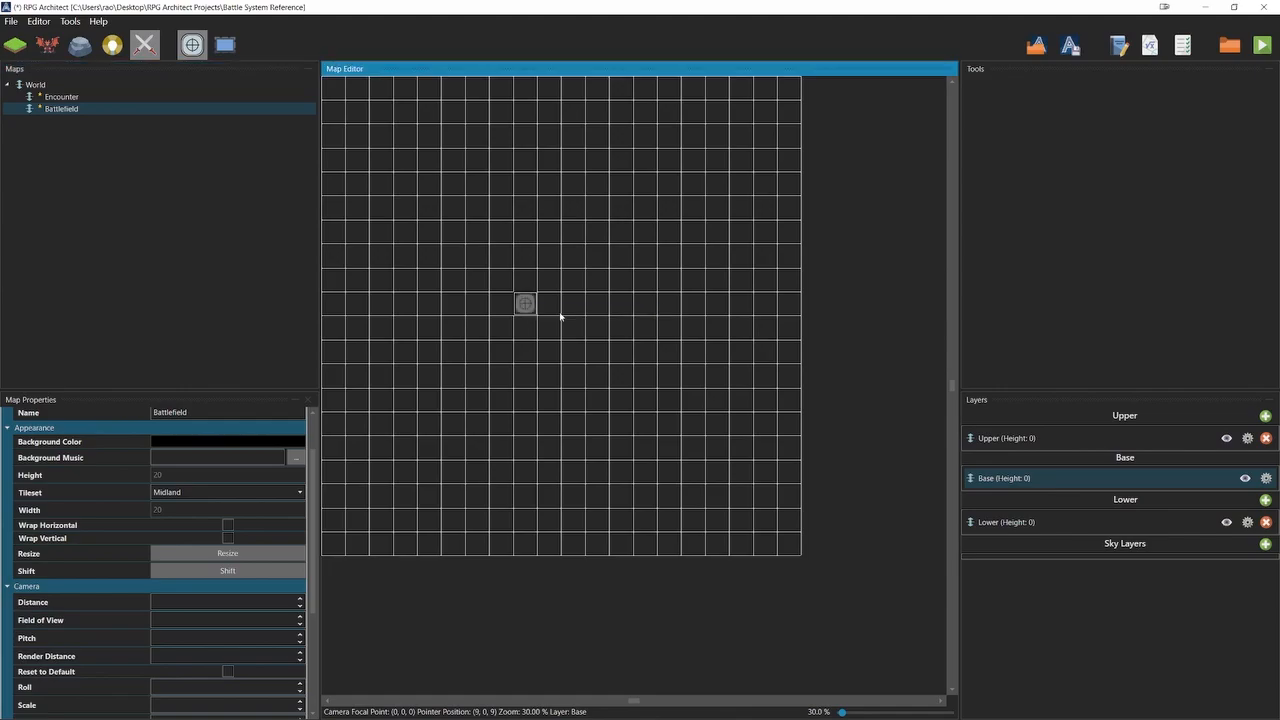
key("ctrl+s")
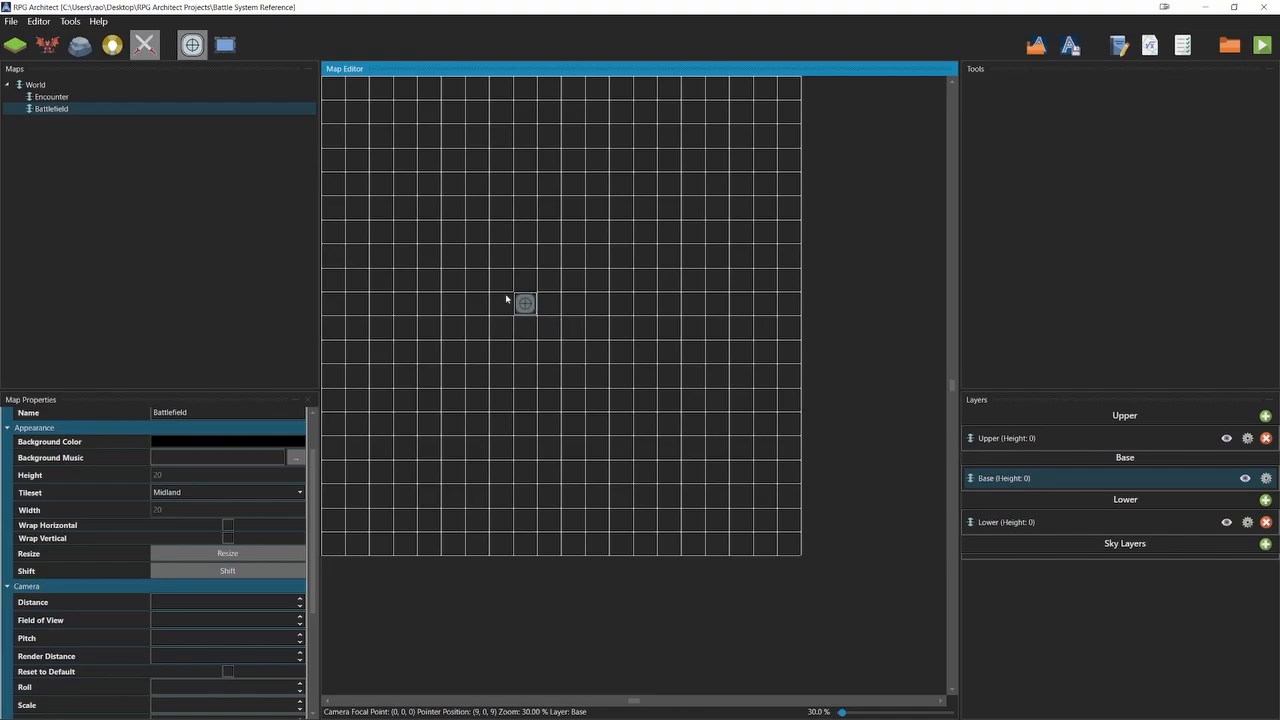
Reopen the database, inspect the Battlefield background's map preview and enemy position coordinates, and close the database.
left_click(70, 21)
left_click(86, 37)
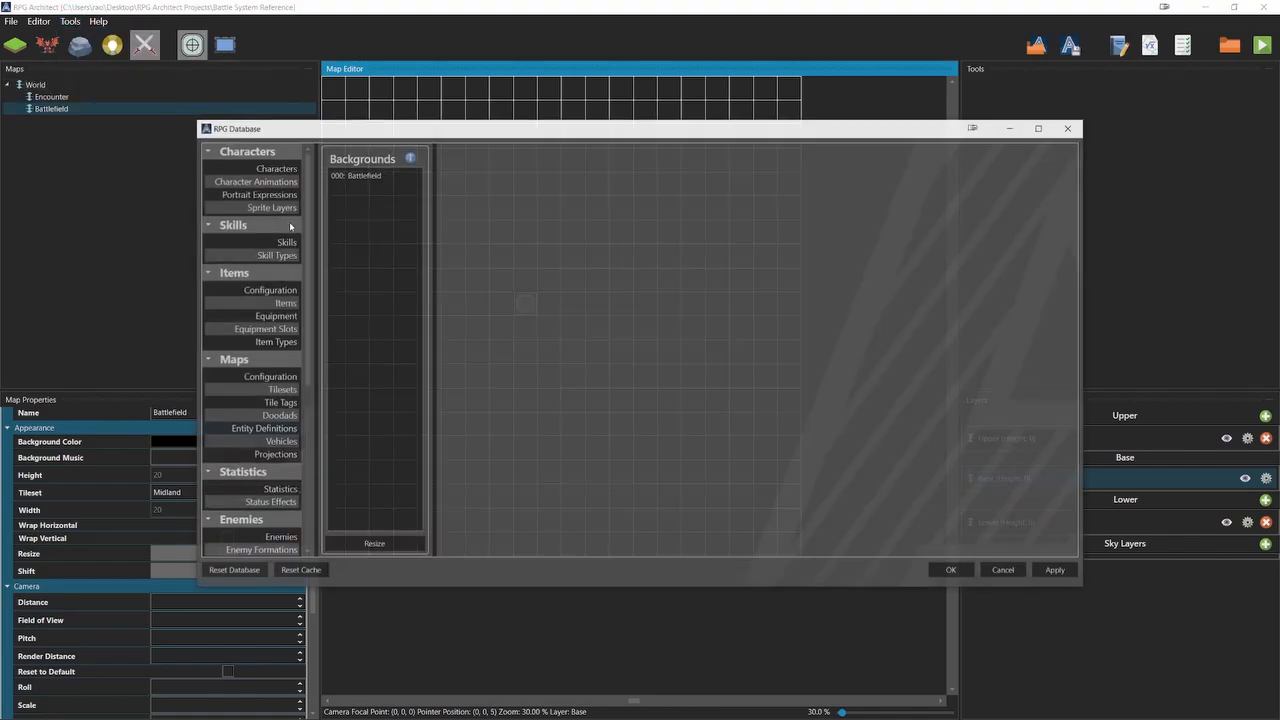
left_click(1040, 128)
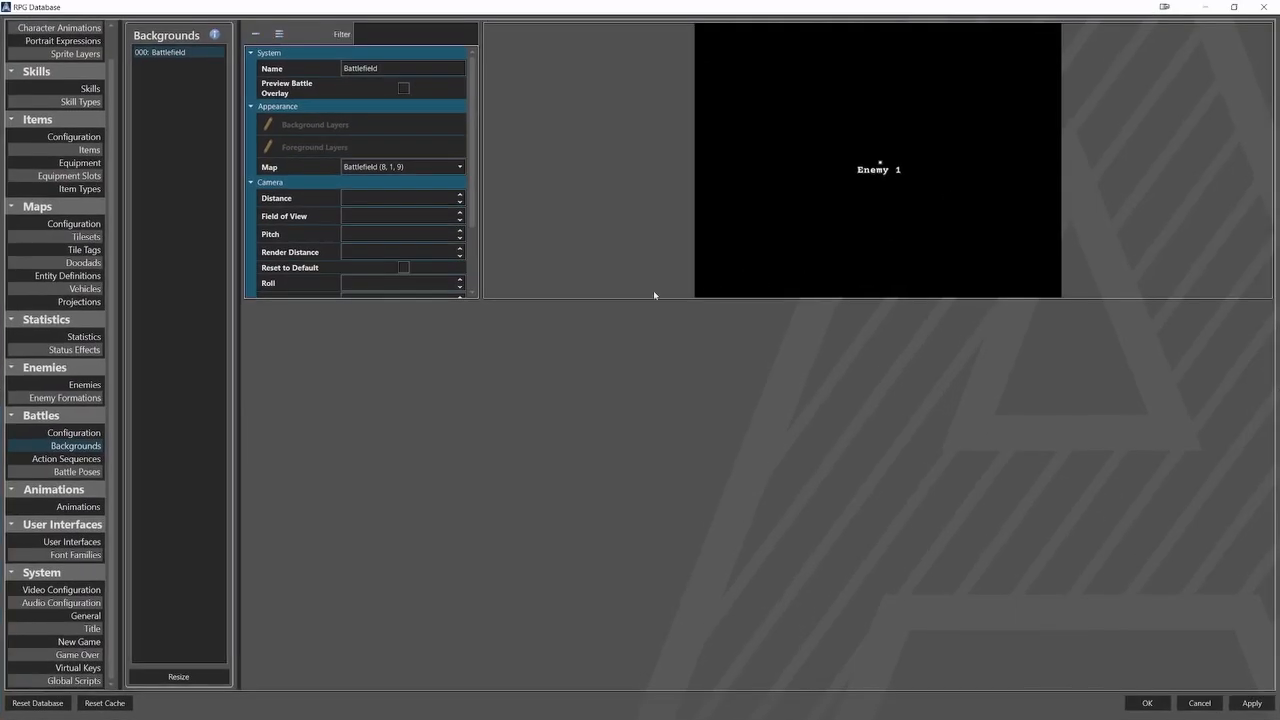
scroll(440, 255, "down", 3)
left_click(347, 264)
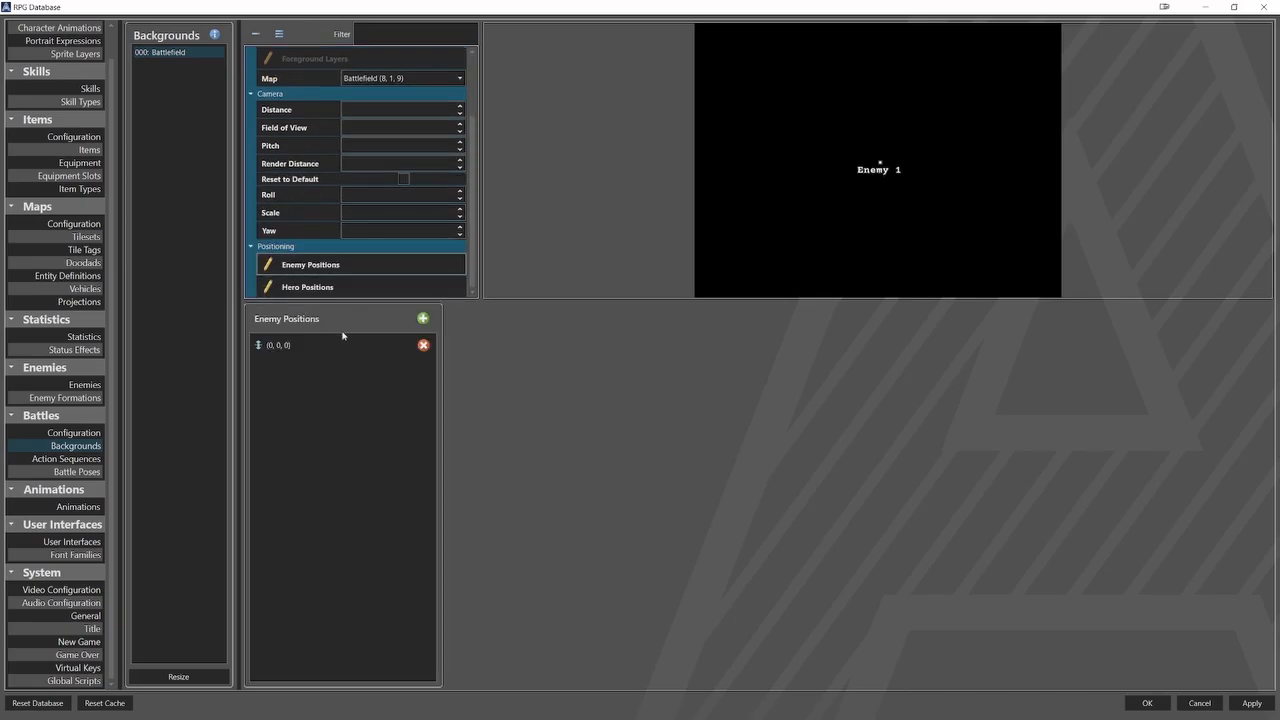
left_click(340, 344)
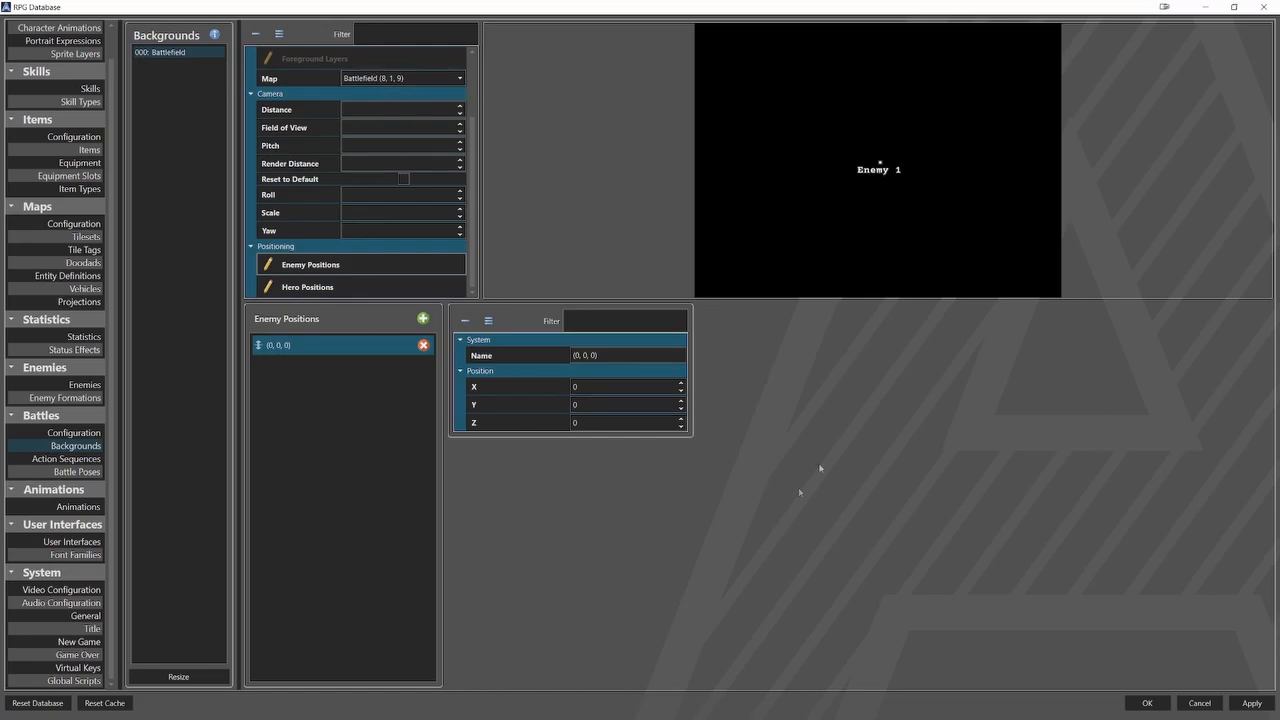
left_click(1147, 703)
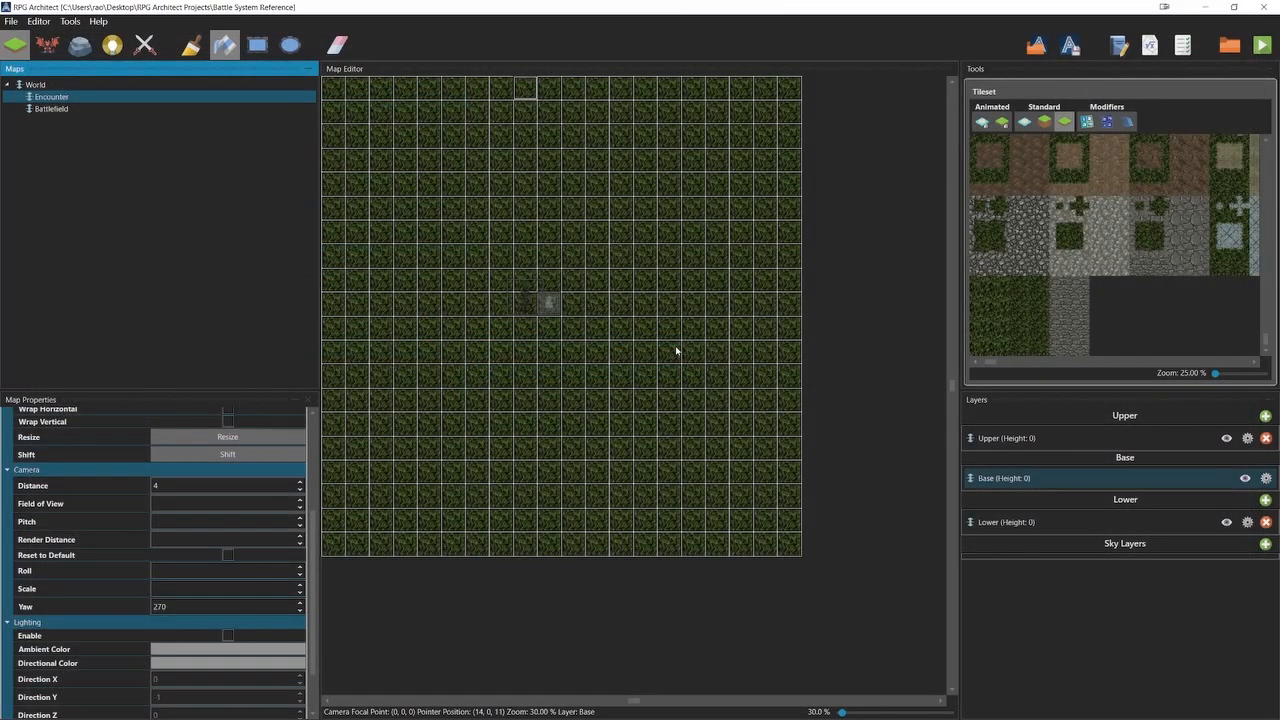
Try filling the Lower layer of the Battlefield map with the dark grass tile, and undo the fill.
left_click(112, 109)
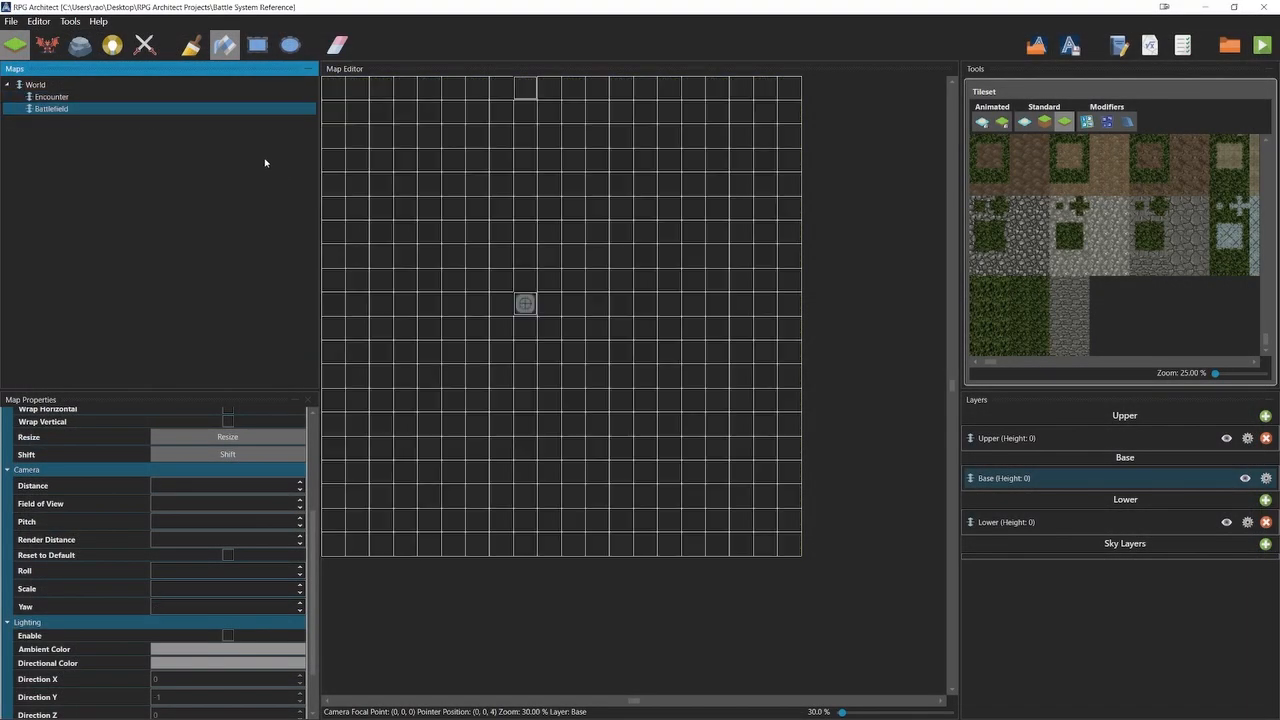
left_click(986, 294)
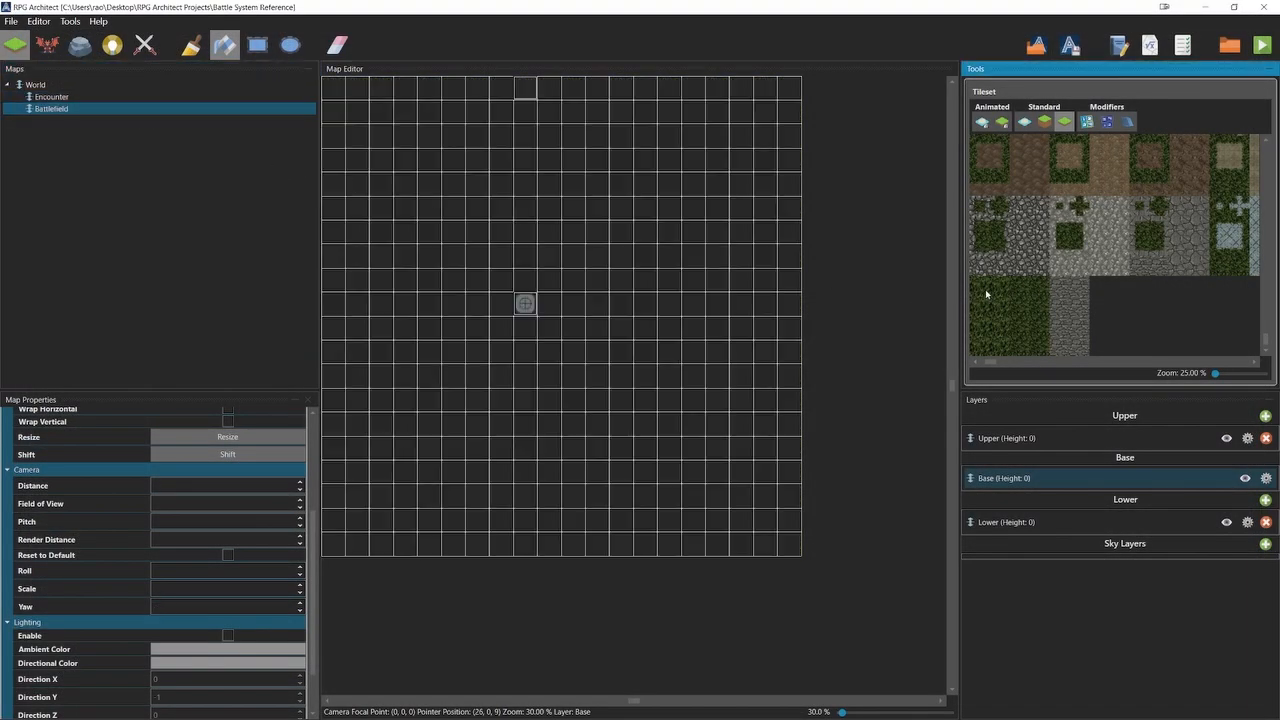
left_click(985, 522)
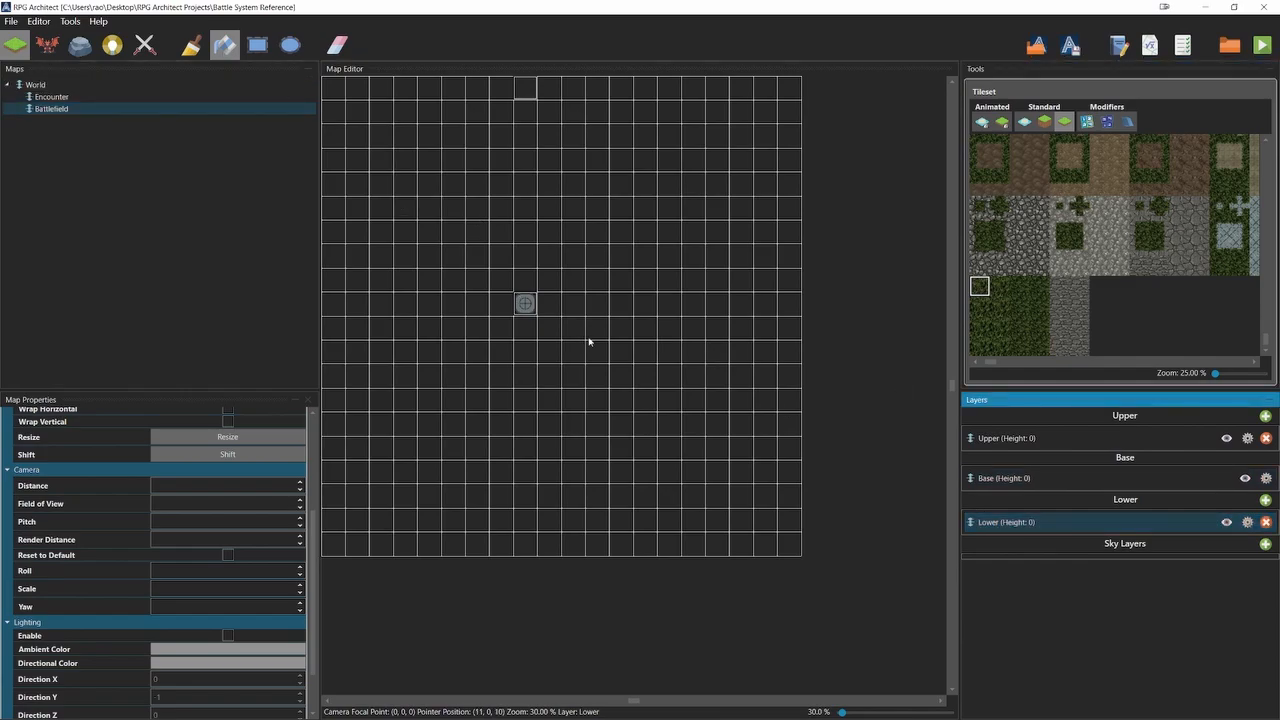
left_click(630, 420)
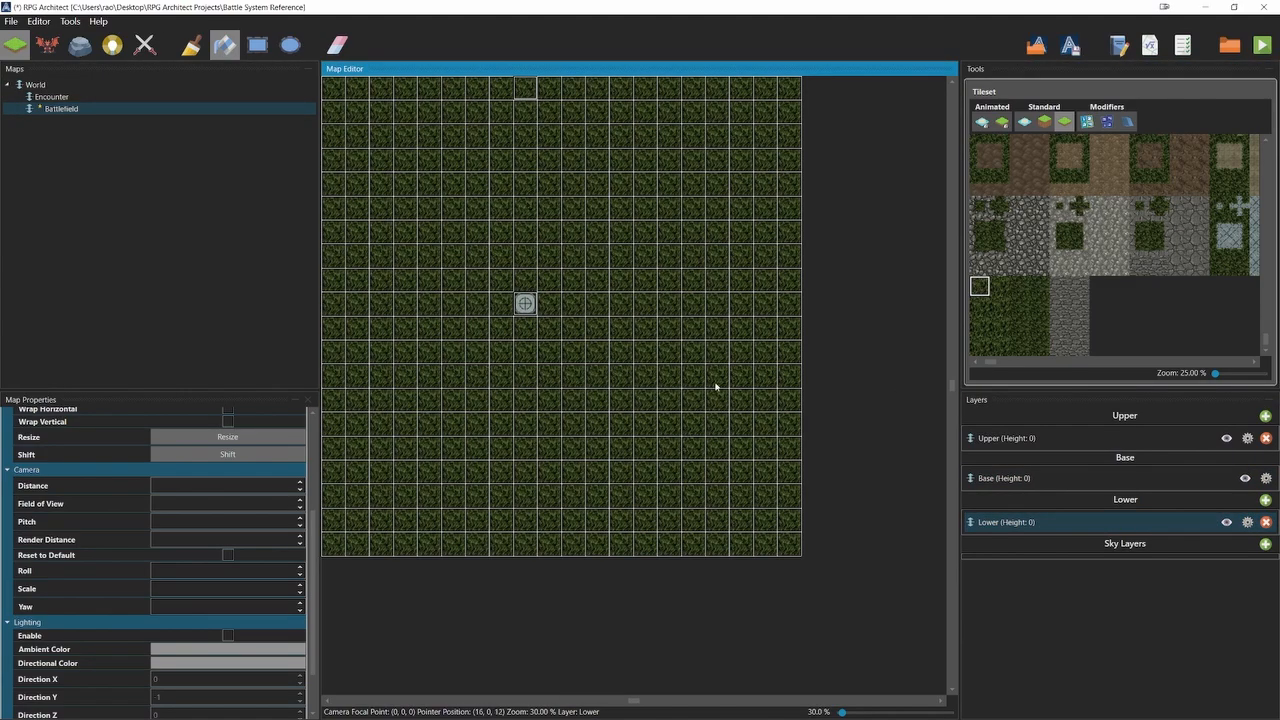
key("ctrl+z")
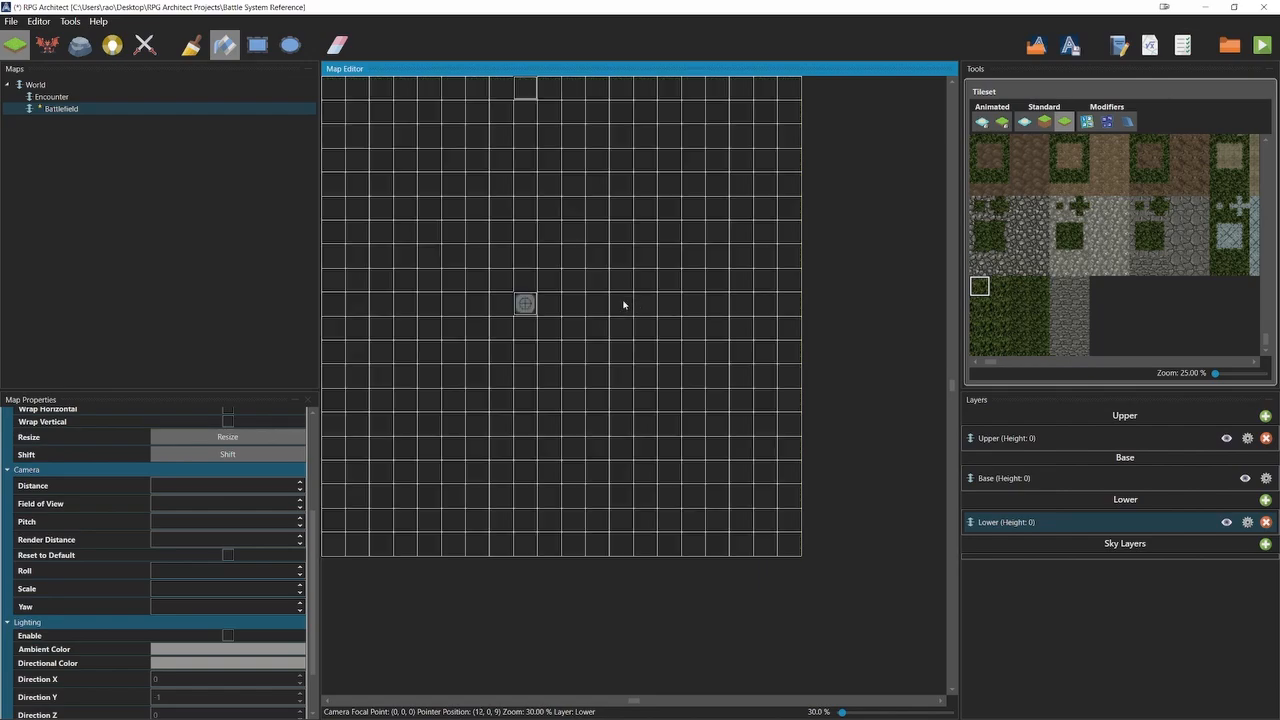
Open the database and resize the Doodads list to one entry.
key("F9")
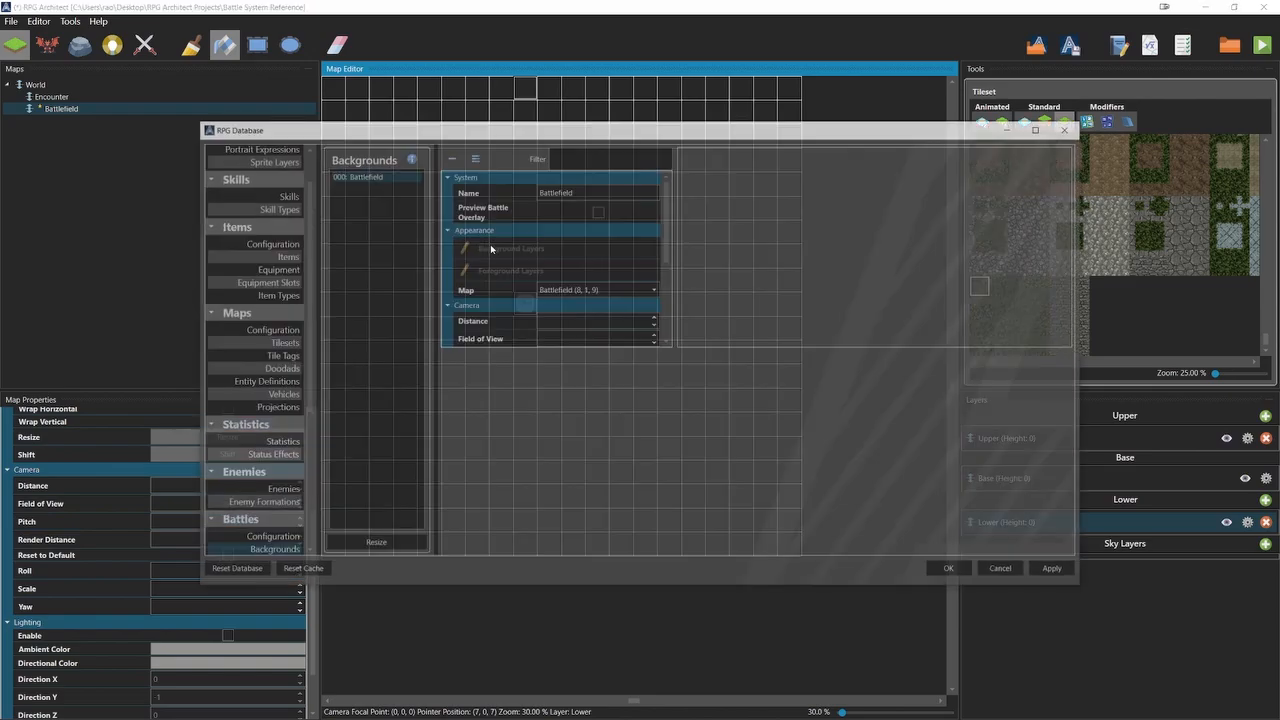
left_click(1040, 129)
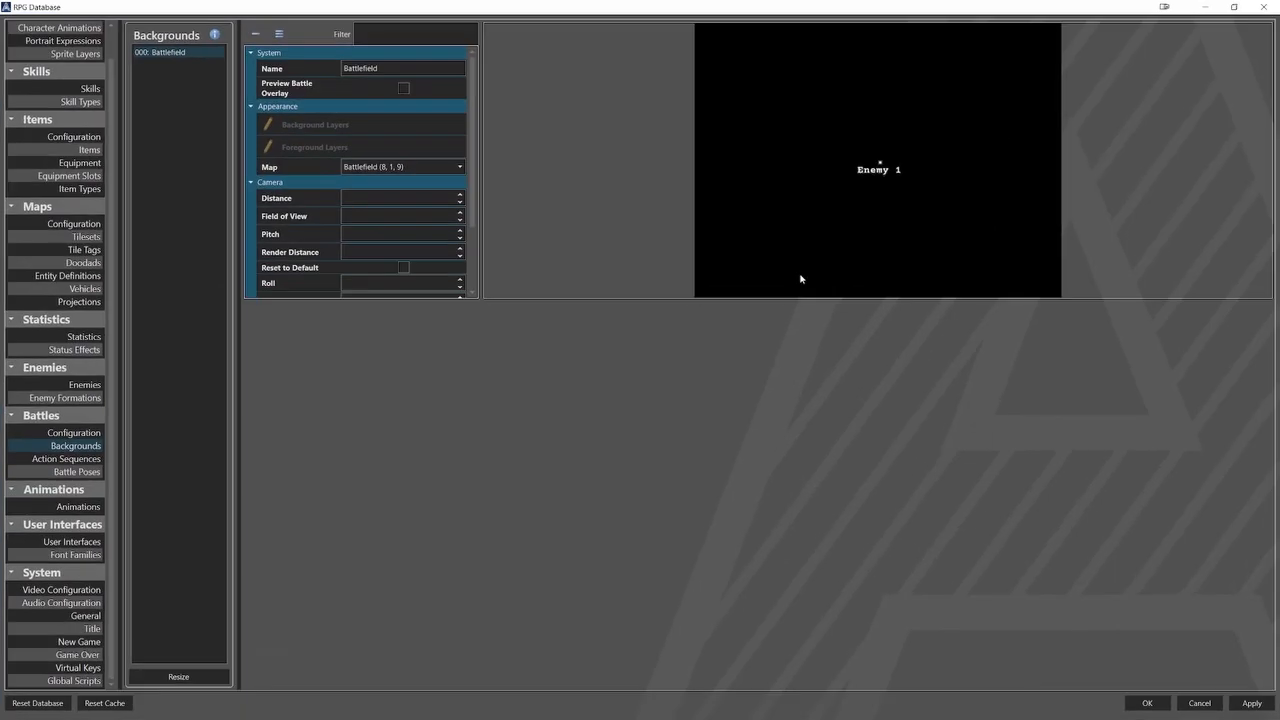
left_click(84, 262)
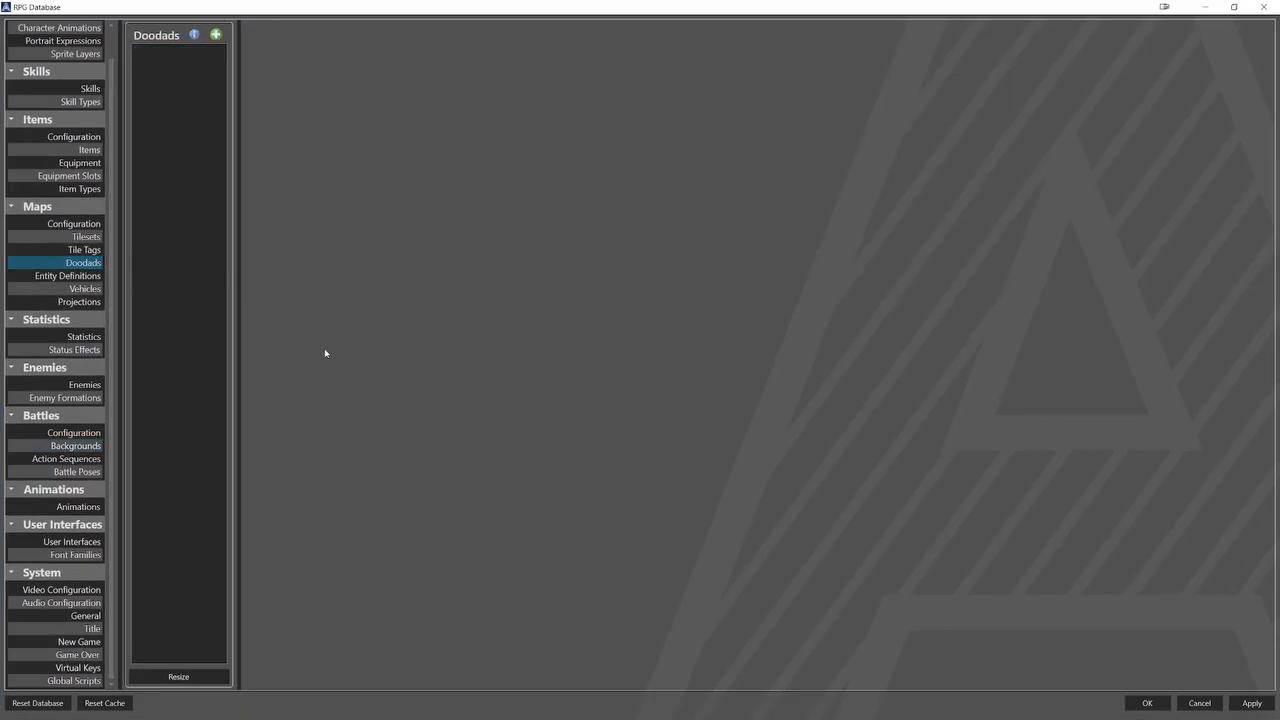
left_click(211, 679)
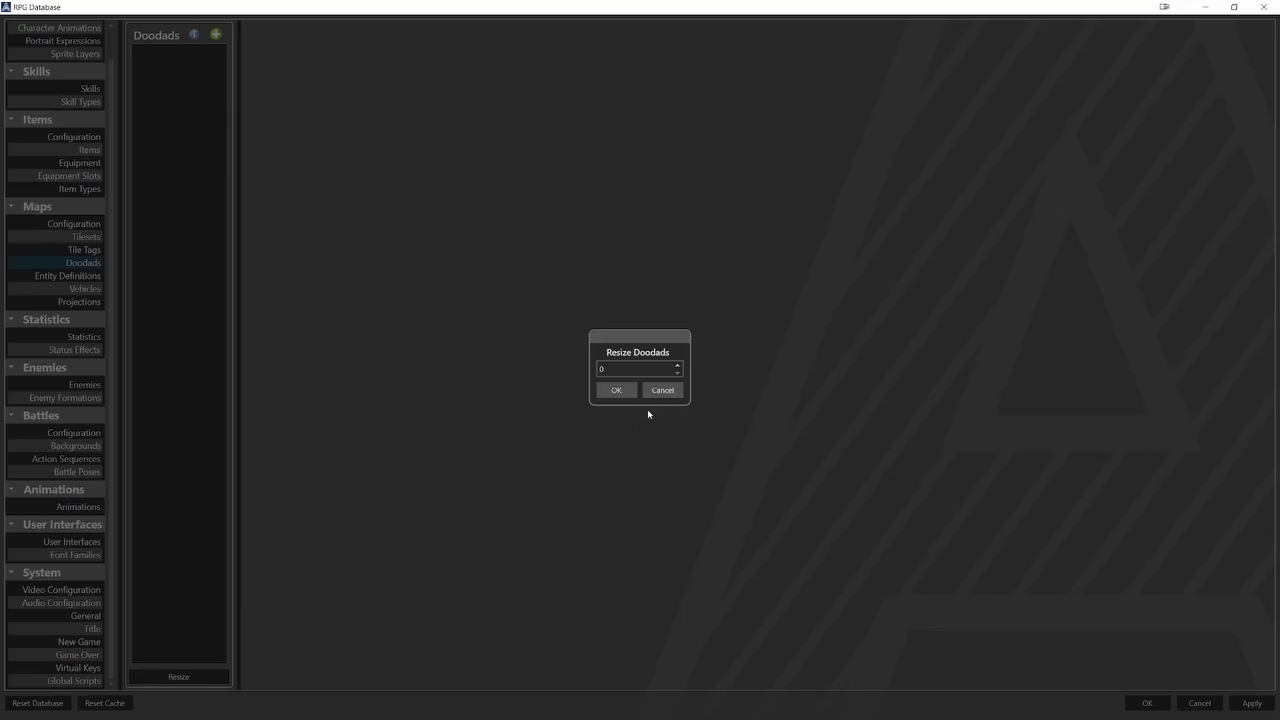
left_click(678, 366)
left_click(615, 390)
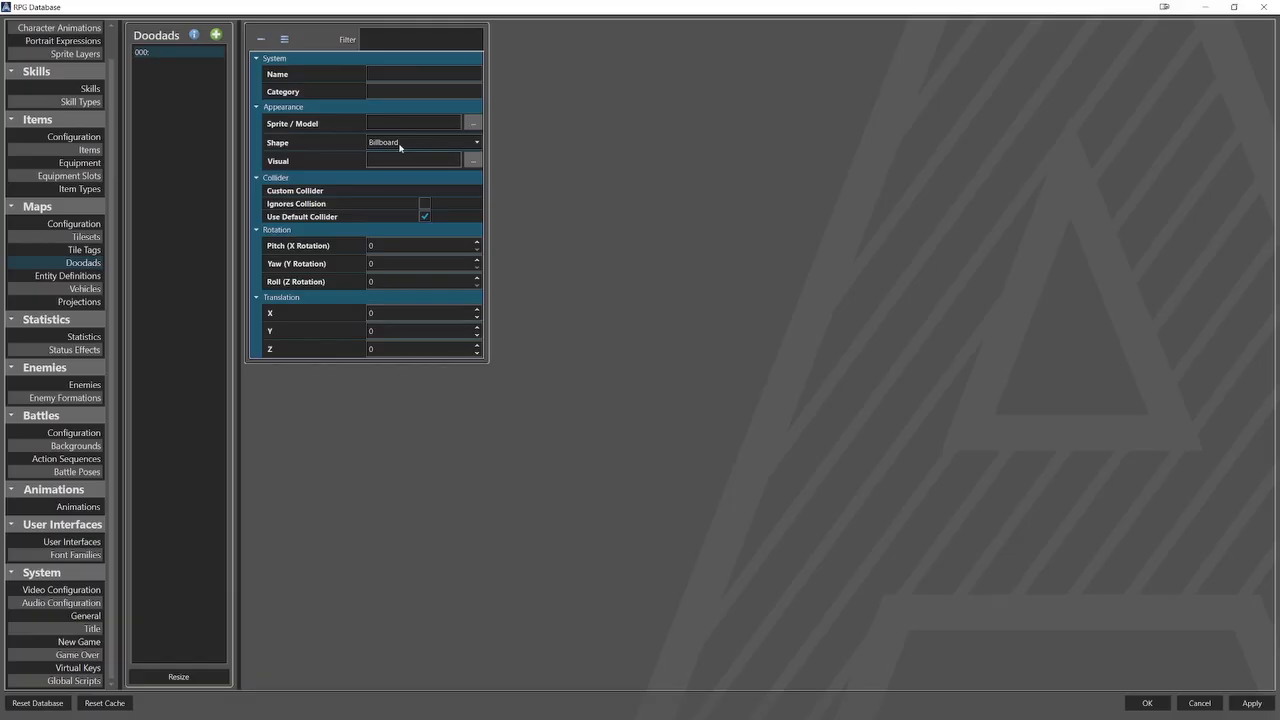
Name the doodad GrassPlane and set its category to Model.
left_click(402, 76)
type("GrassPlane")
left_click(466, 88)
type("Model")
Assign Grass_Background.gltf from the Doodads Model folder as the GrassPlane doodad's model.
left_click(472, 123)
left_click(290, 248)
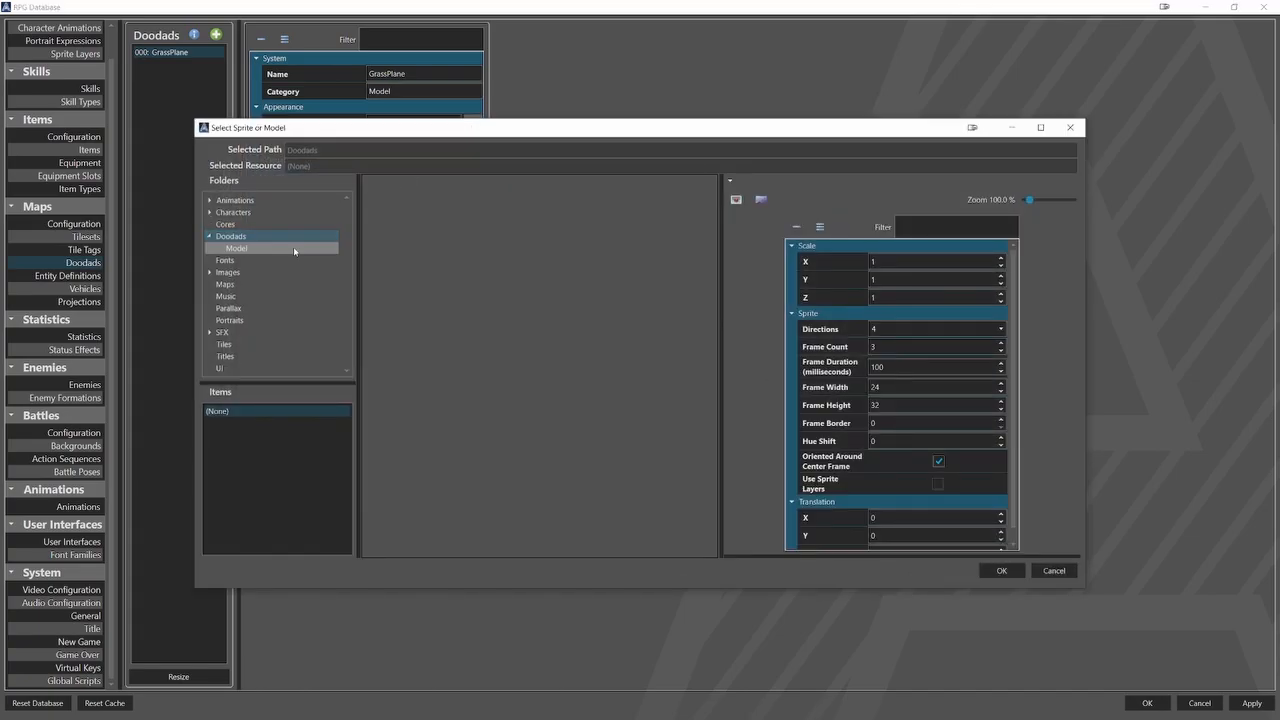
left_click(264, 422)
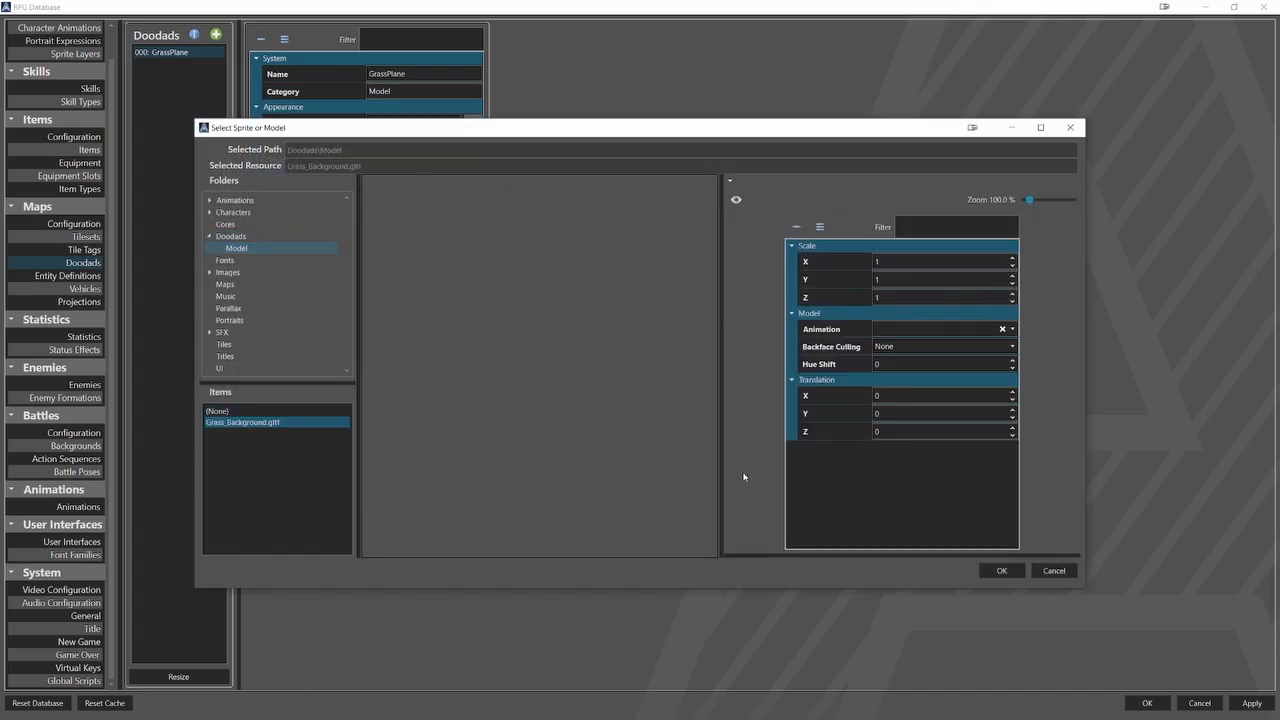
left_click(1000, 570)
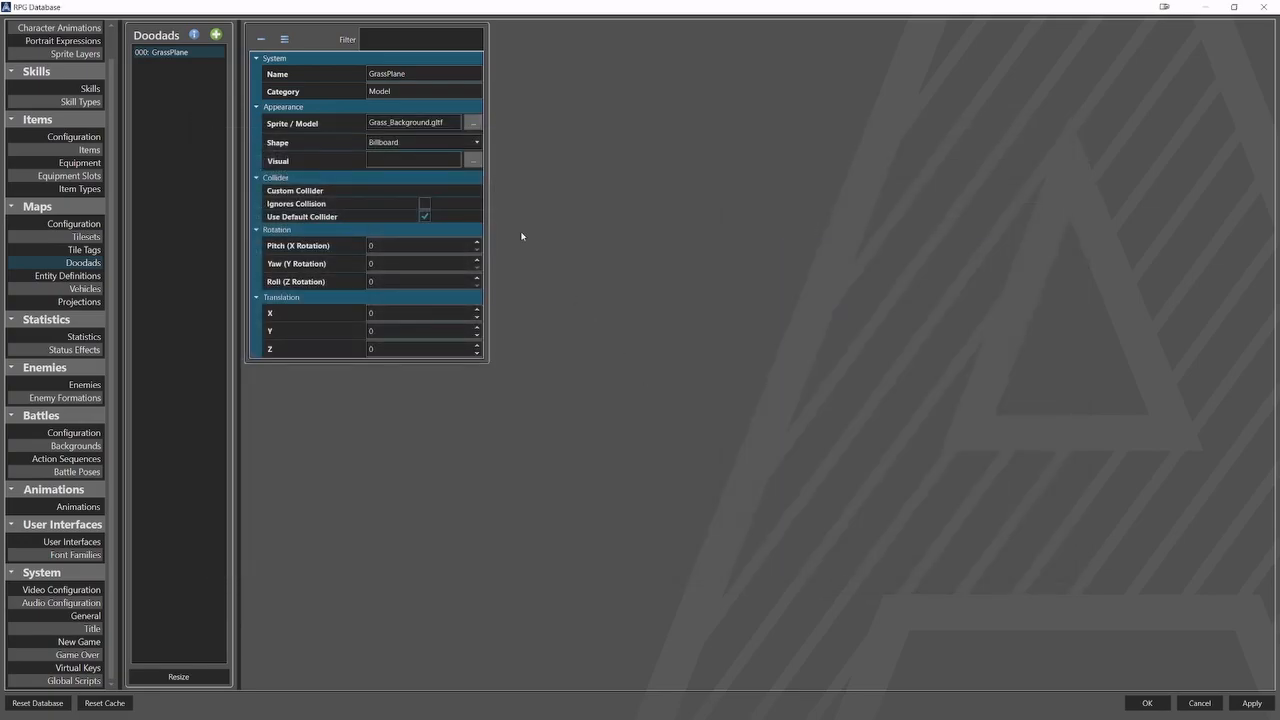
Set the GrassPlane doodad's shape to Flat - Y Plane and choose Icons.png from the Images Icons folder as its visual.
left_click(456, 146)
left_click(428, 190)
left_click(472, 163)
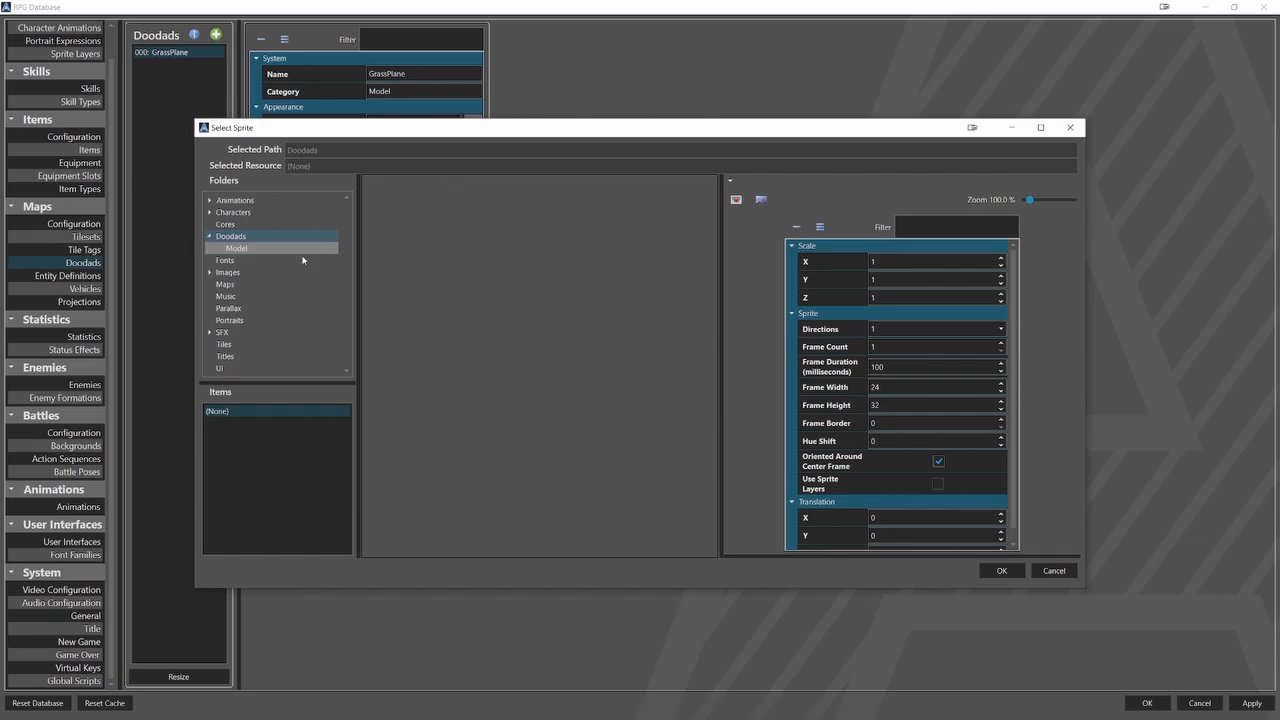
left_click(271, 274)
left_click(271, 285)
left_click(263, 434)
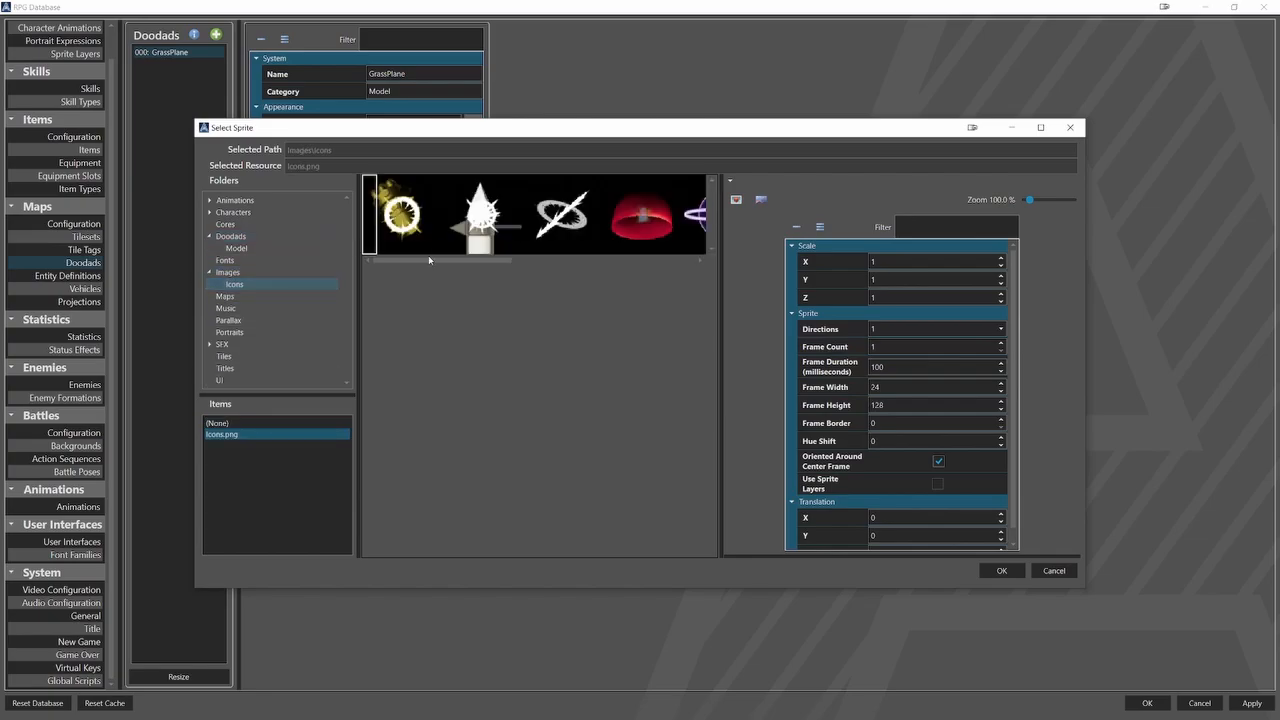
Set the icon frame width to 128 so the white cube serves as GrassPlane's visual, and save the database.
left_click_drag(428, 258, 656, 258)
double_click(916, 388)
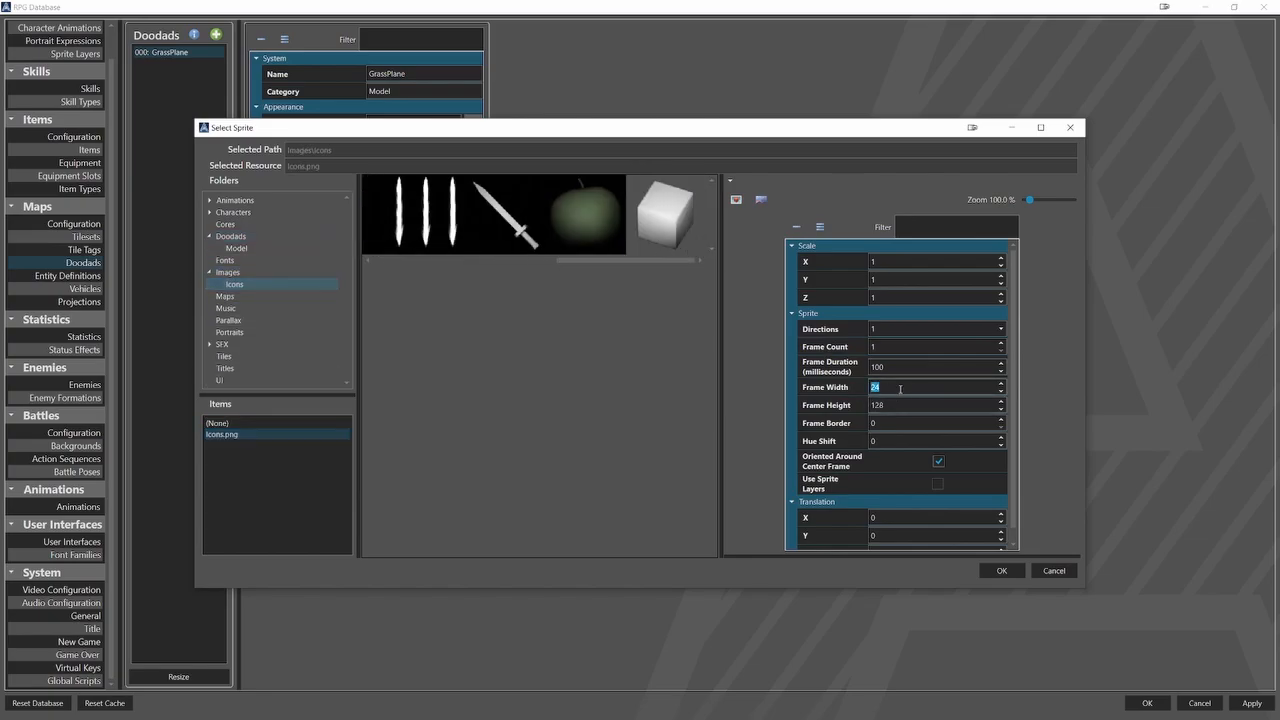
type("128")
left_click(1000, 570)
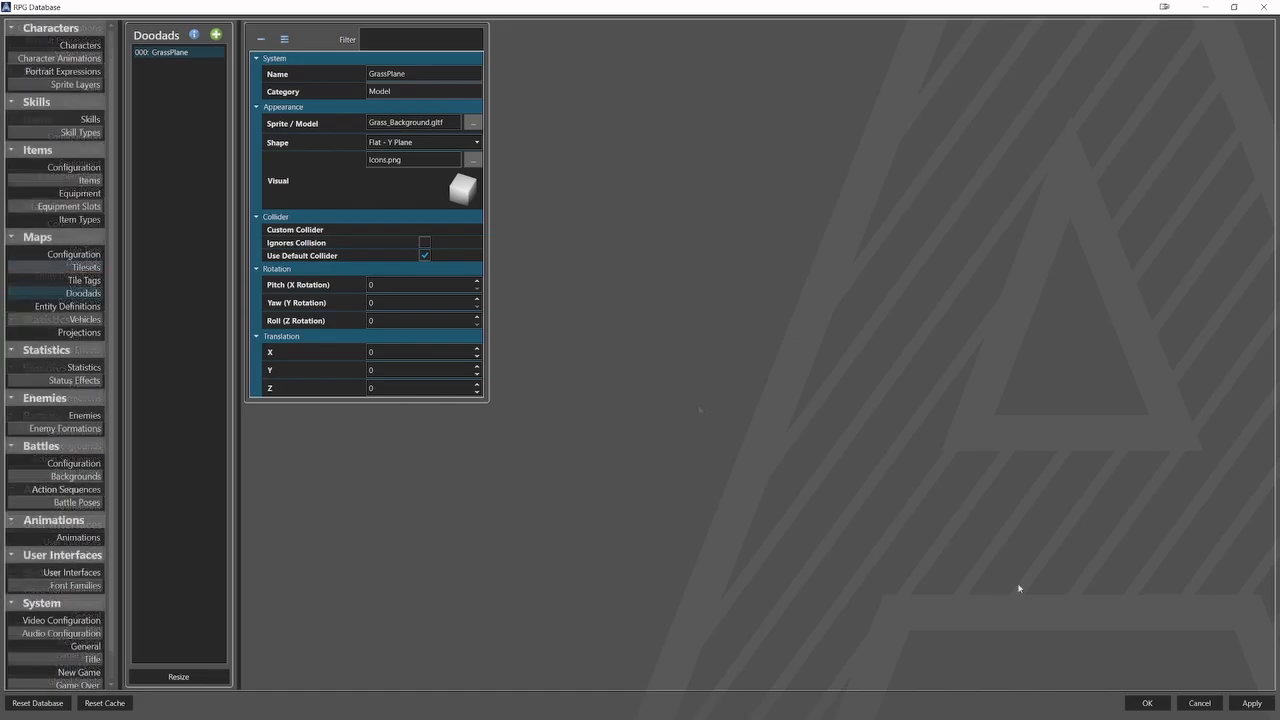
left_click(1145, 702)
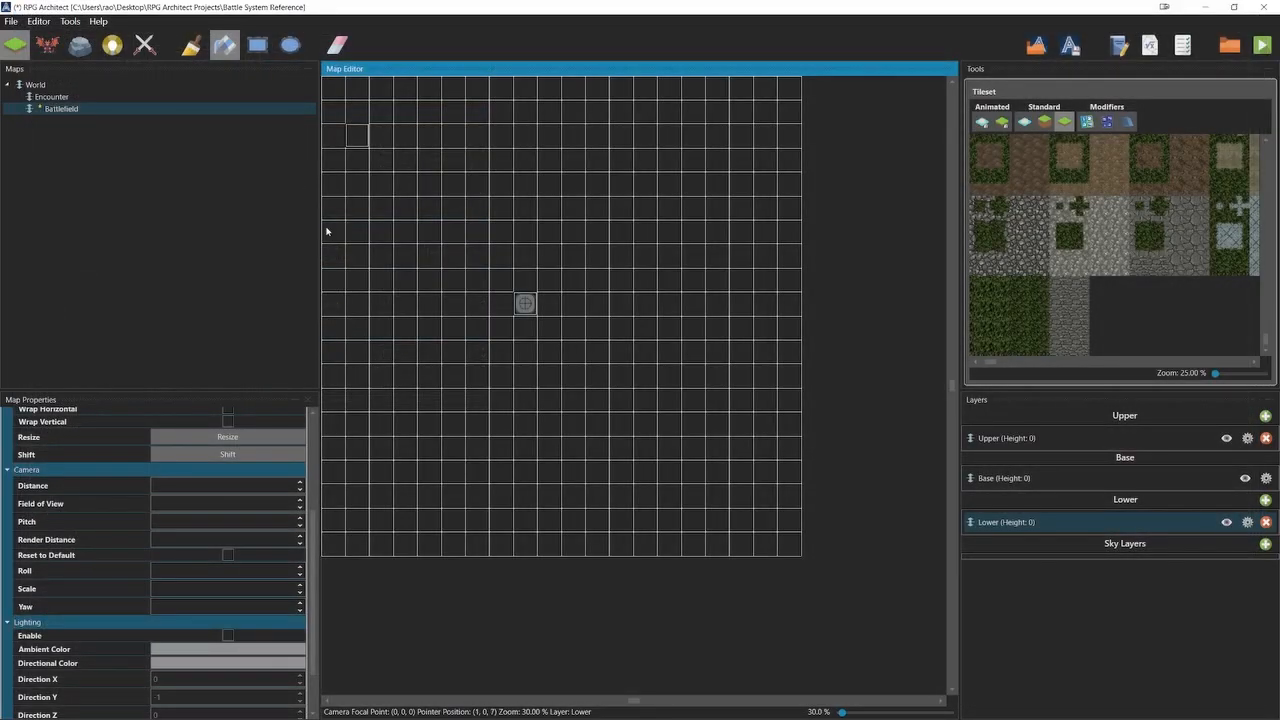
Enable Doodad Grid Assist and place the GrassPlane model doodad at (8, 0, 10) on the Battlefield map's Base layer.
left_click(83, 47)
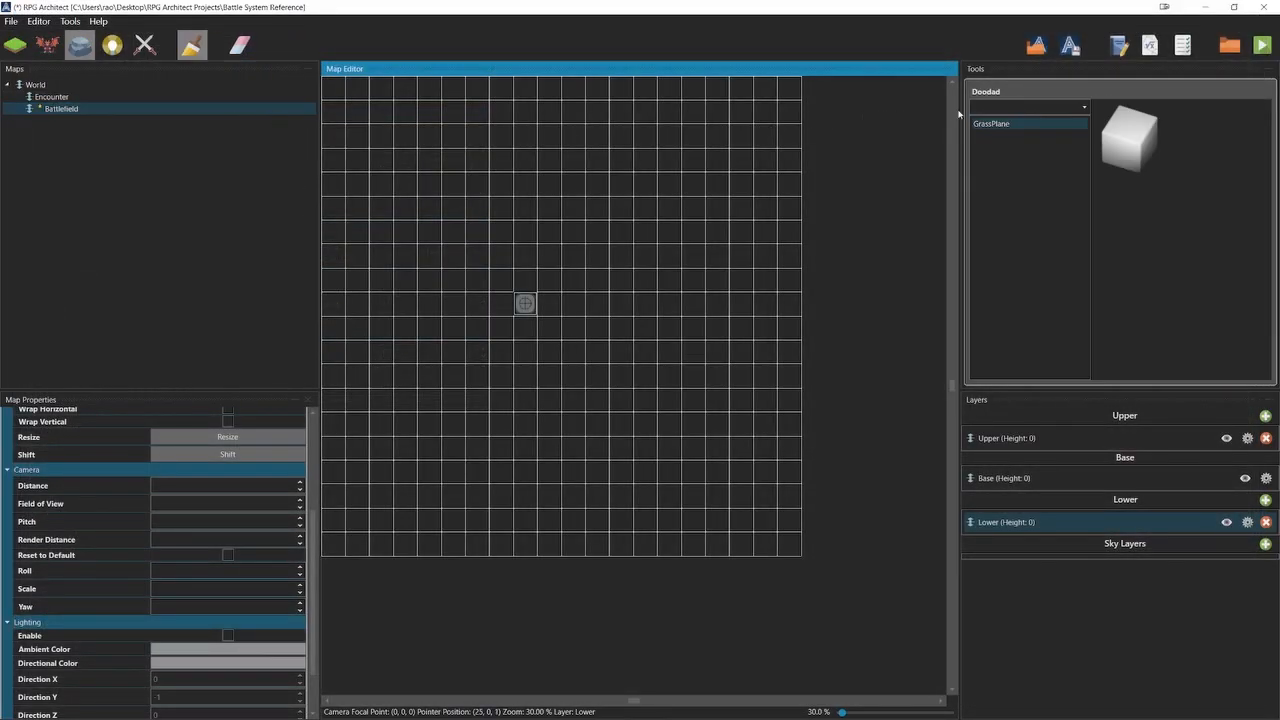
left_click(1028, 107)
left_click(992, 128)
left_click(998, 124)
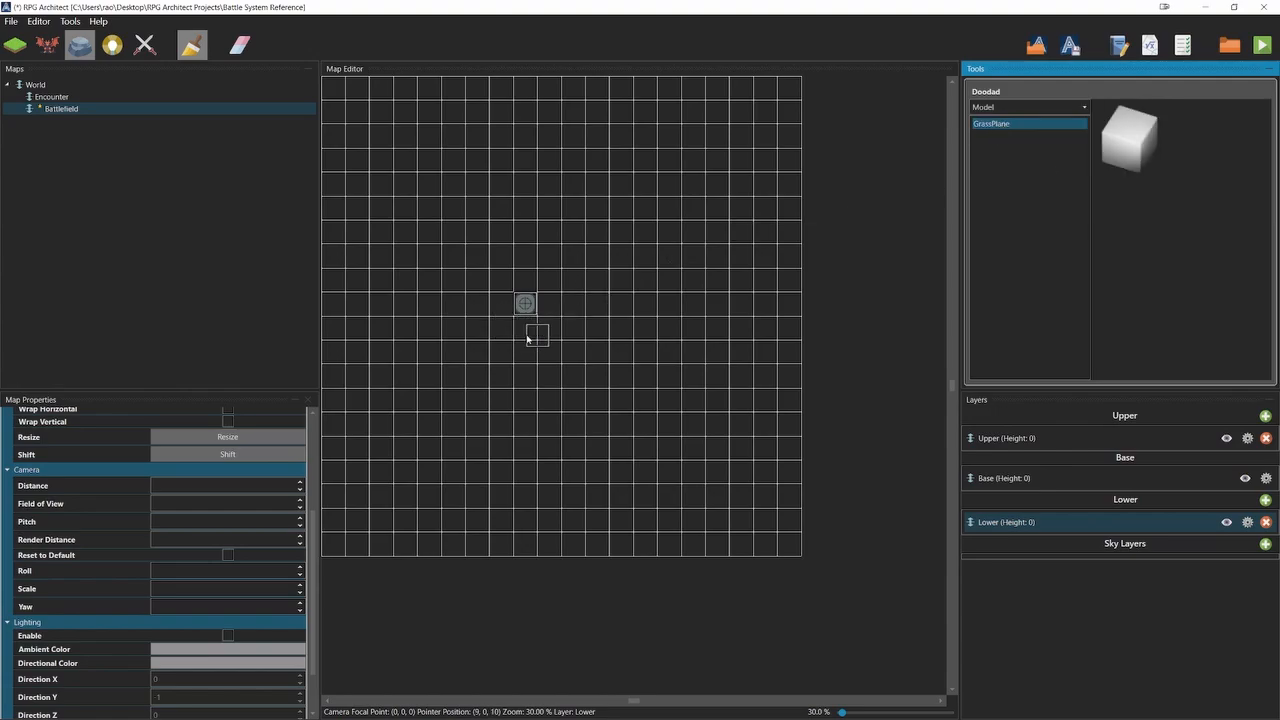
left_click(39, 21)
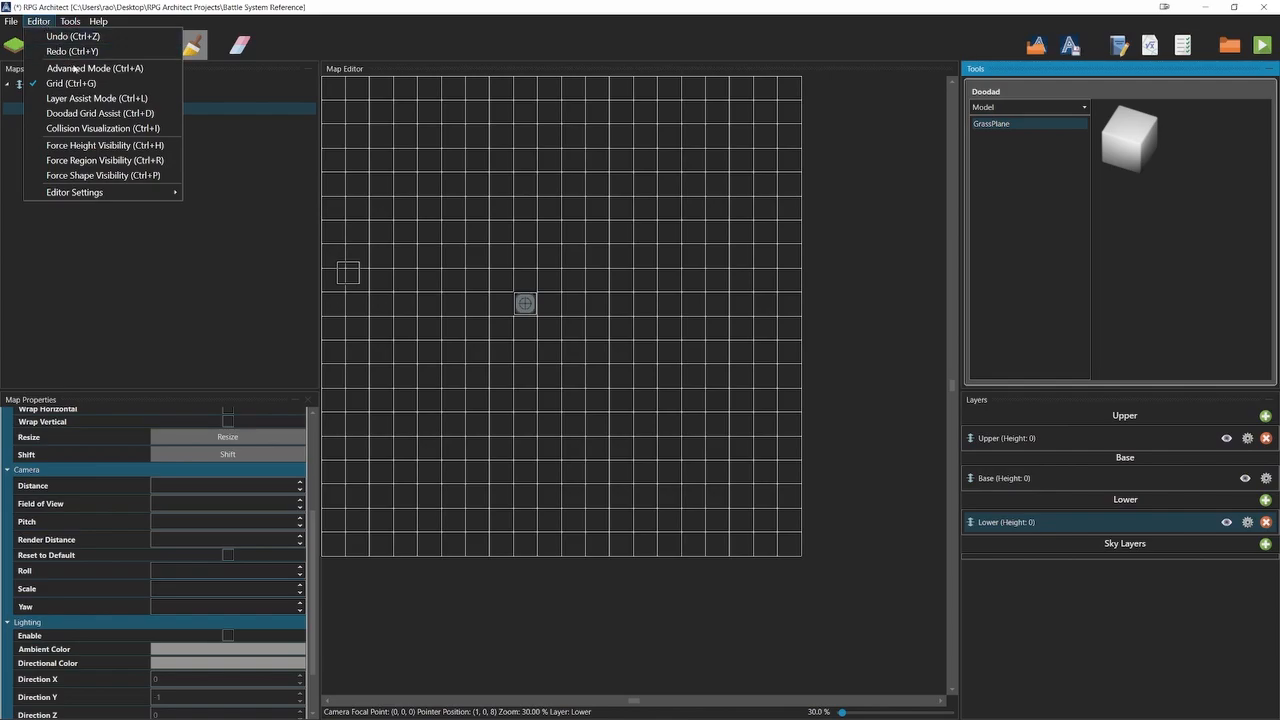
left_click(101, 113)
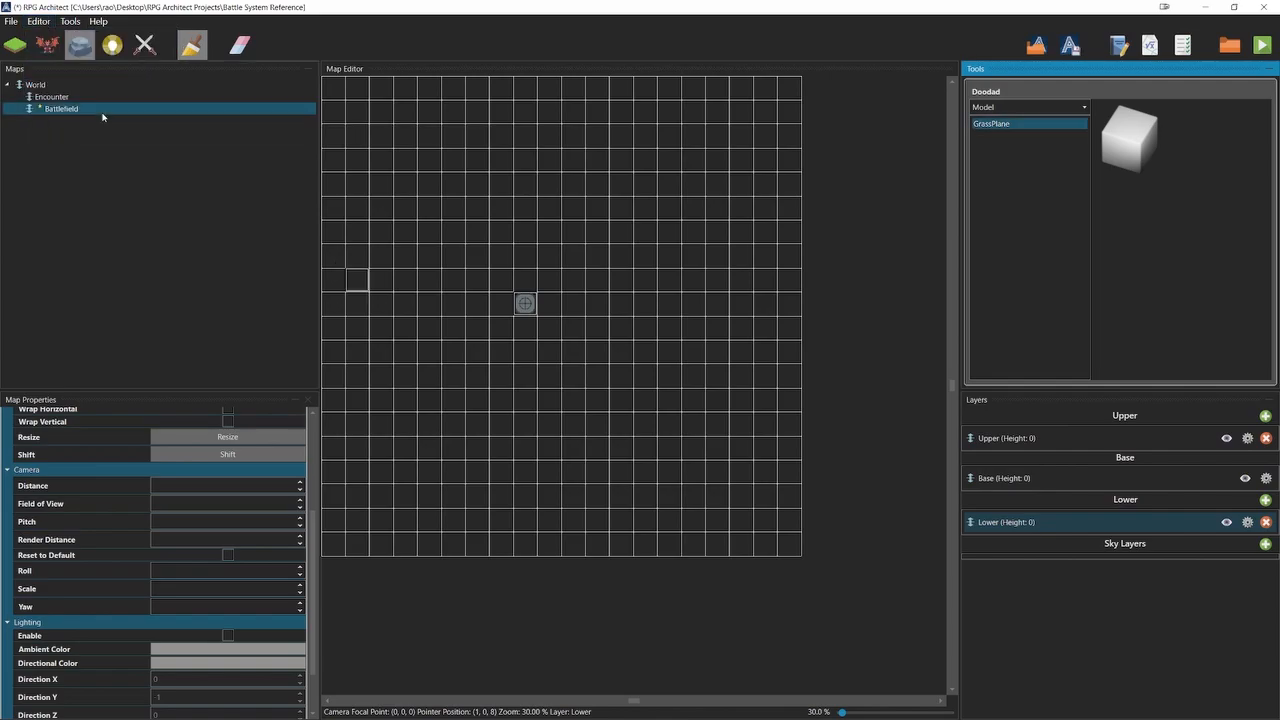
left_click(529, 329)
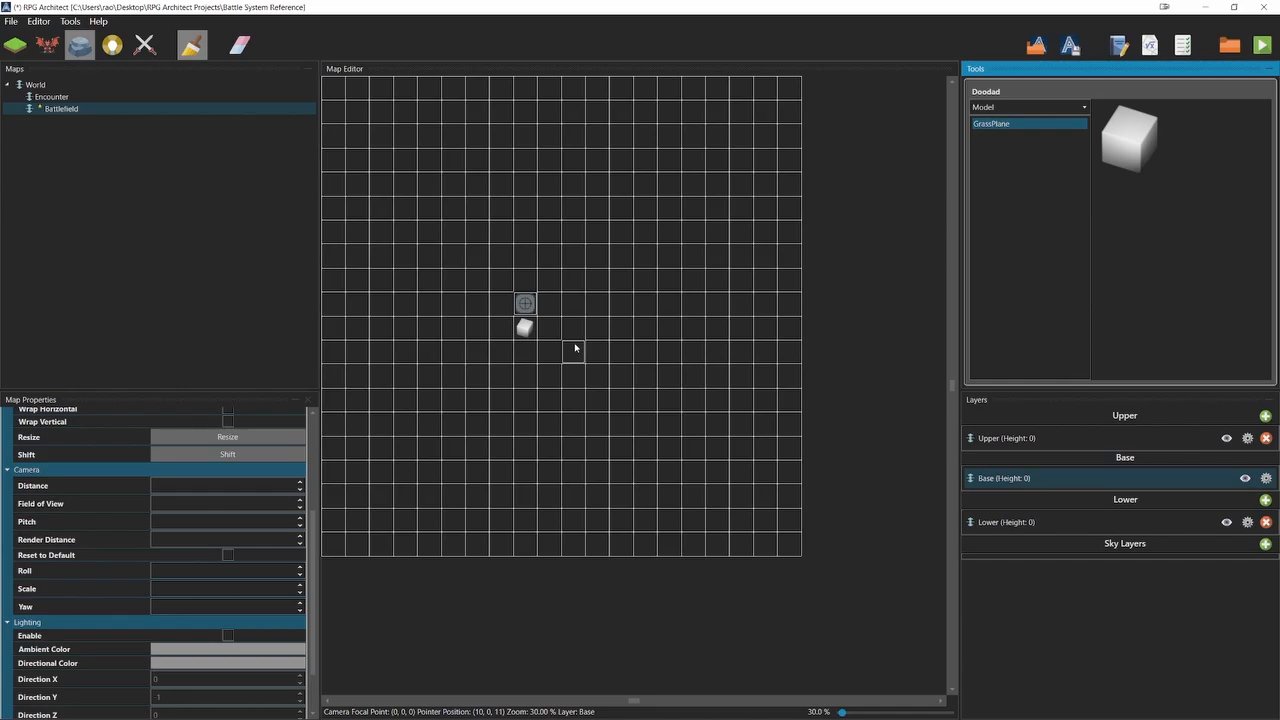
Open the database and resize the Enemy Formations list to one entry.
key("F9")
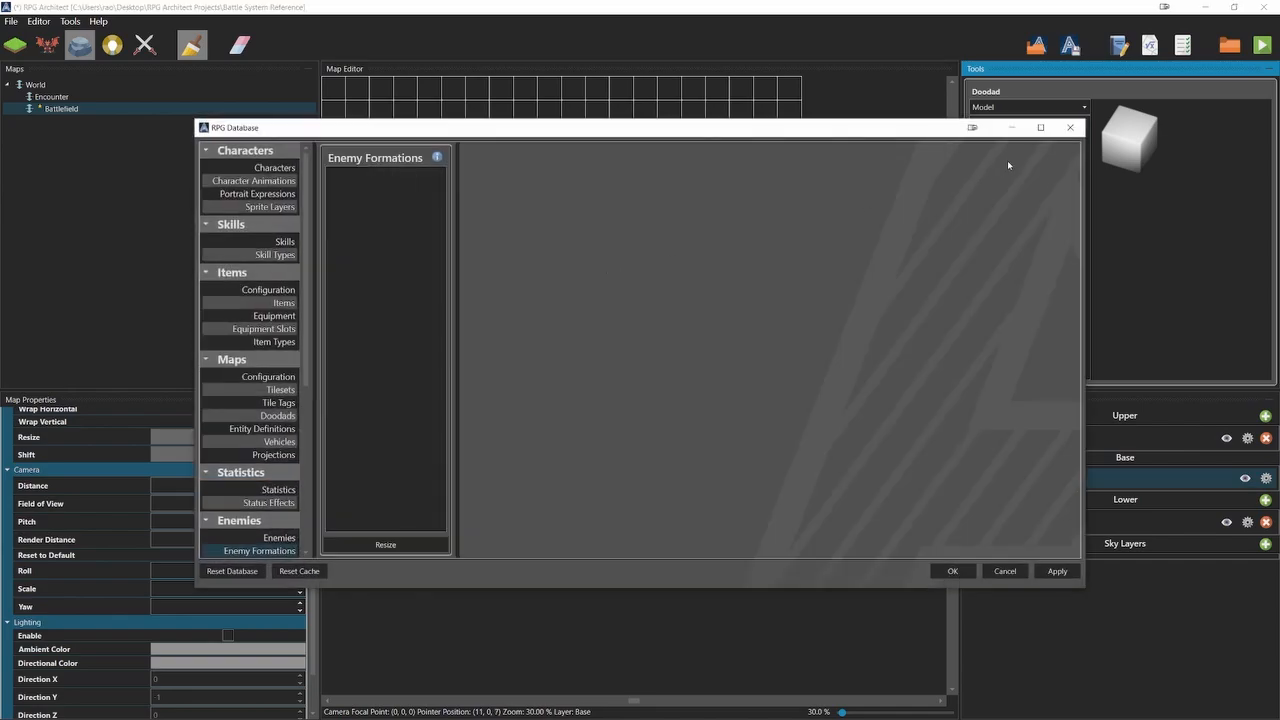
left_click(1040, 127)
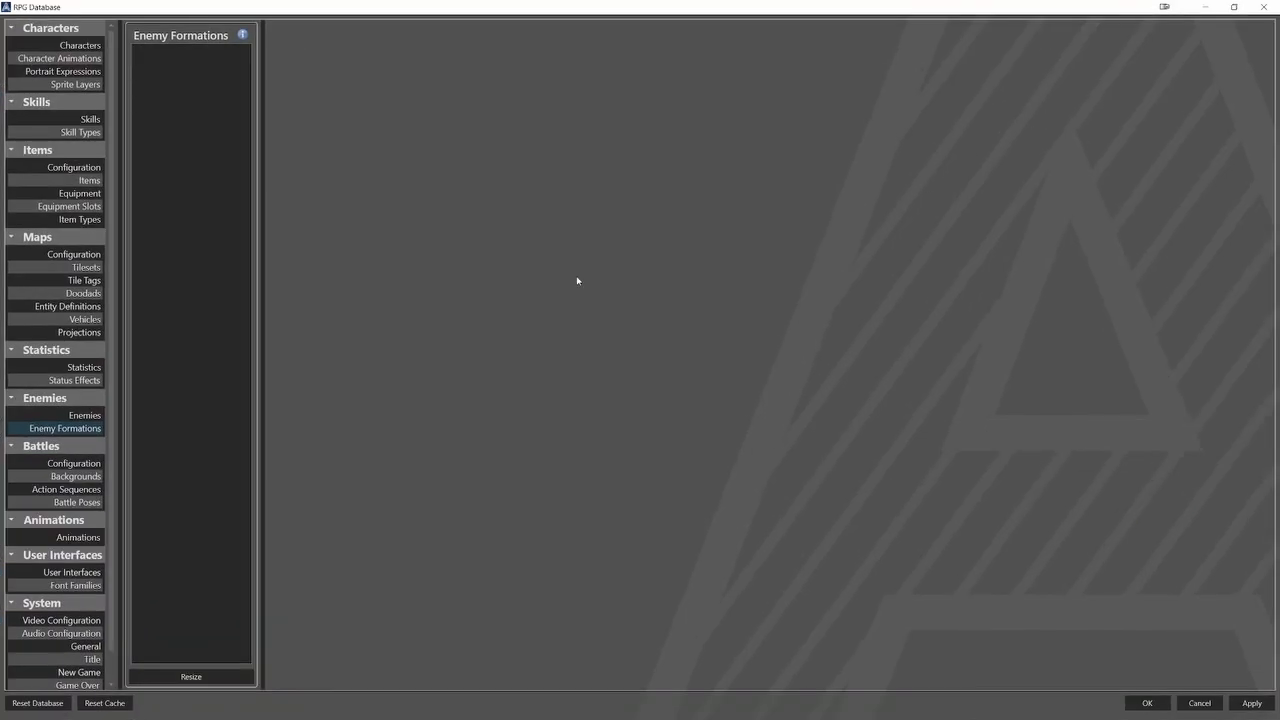
left_click(73, 430)
left_click(205, 677)
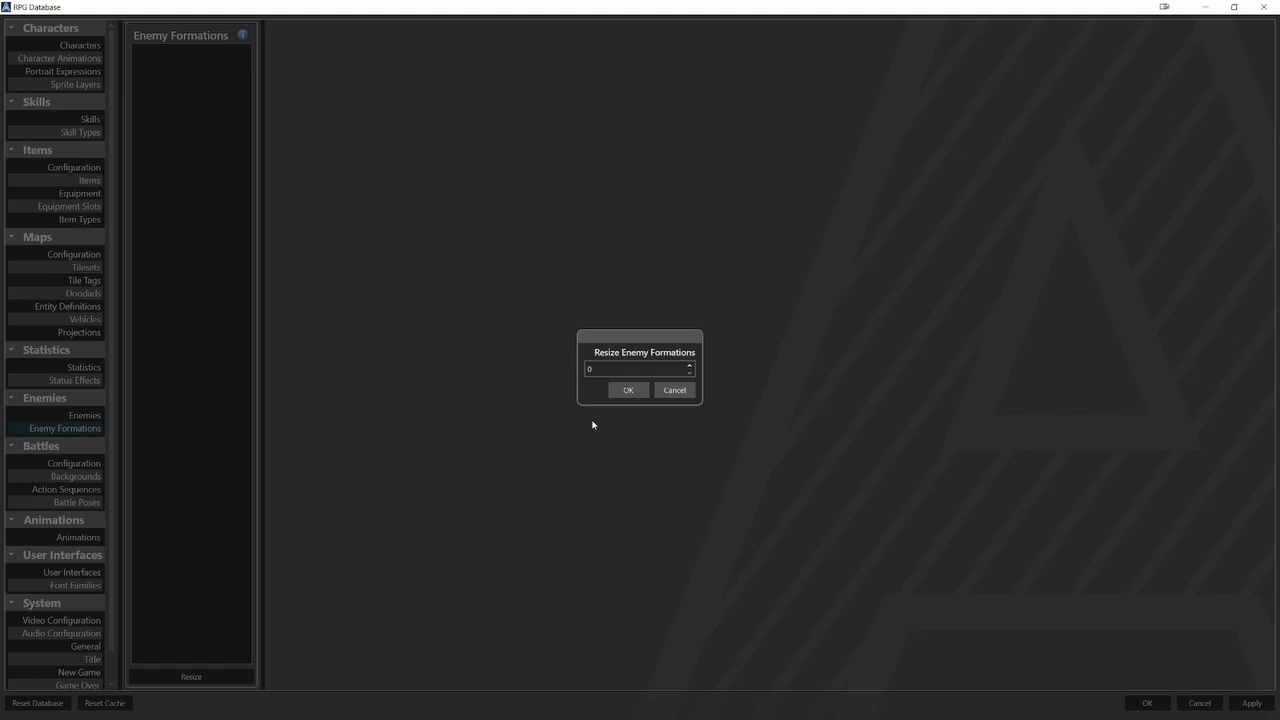
left_click(689, 367)
left_click(635, 390)
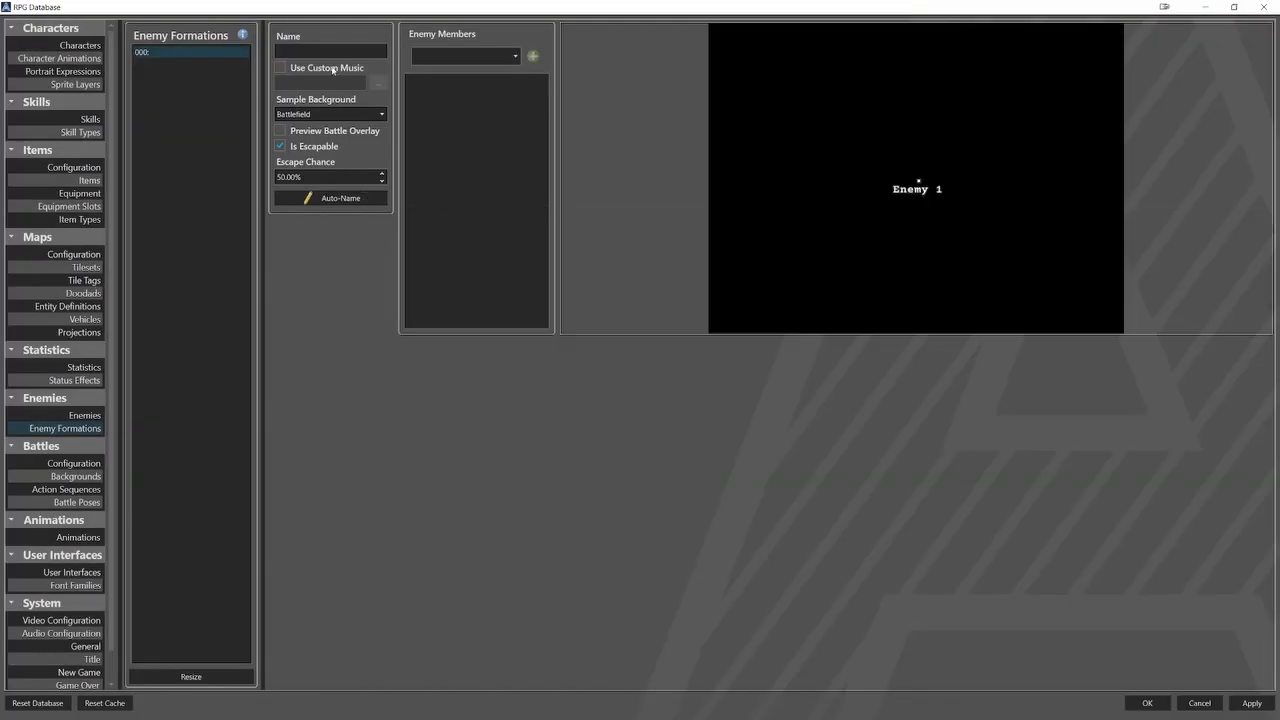
Name the new enemy formation "GoblinMage Formation".
left_click(330, 44)
type("GoblinMage Fo")
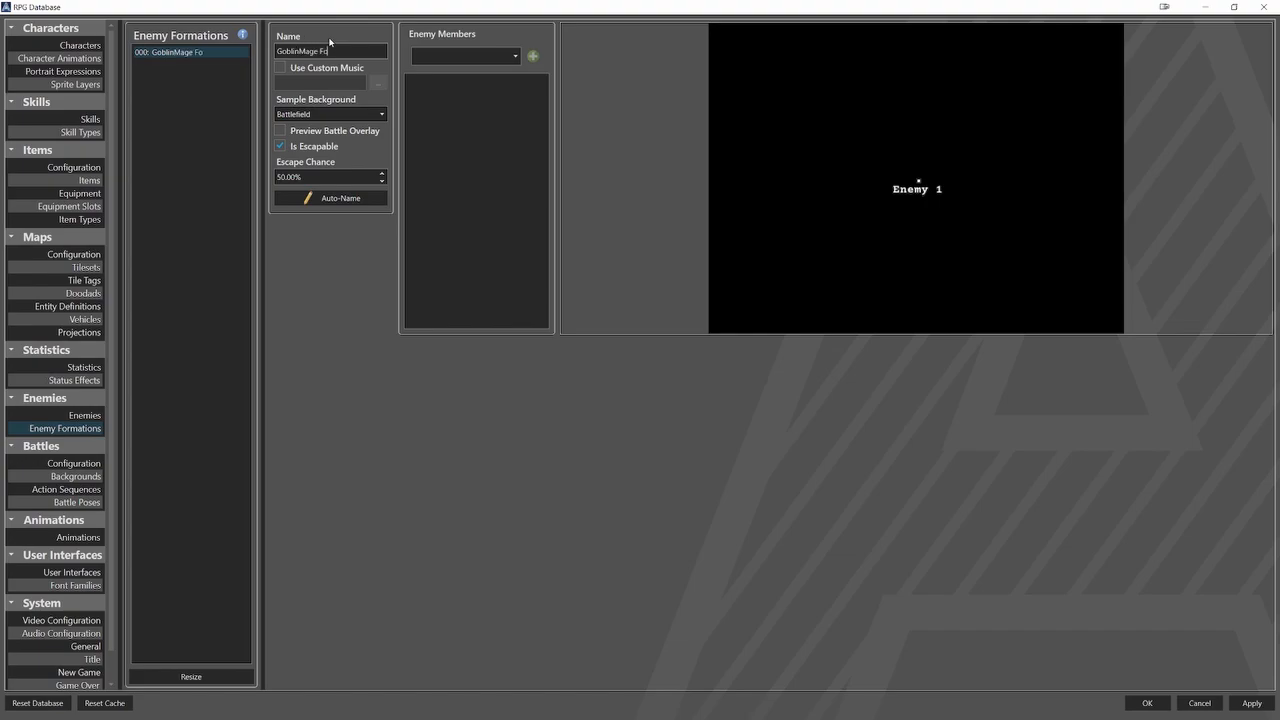
type("rmation")
Add four GoblinMage members to the formation and save the database.
left_click(482, 55)
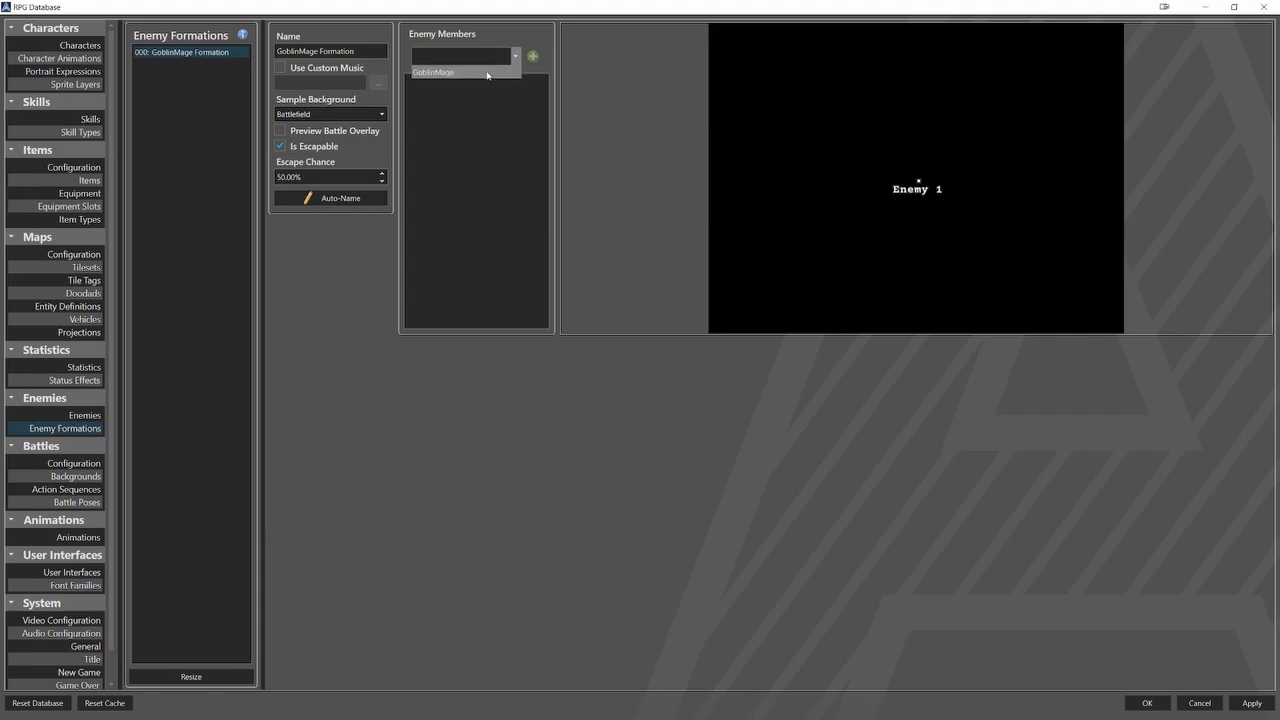
left_click(487, 74)
left_click(532, 56)
left_click(532, 56)
left_click(532, 56)
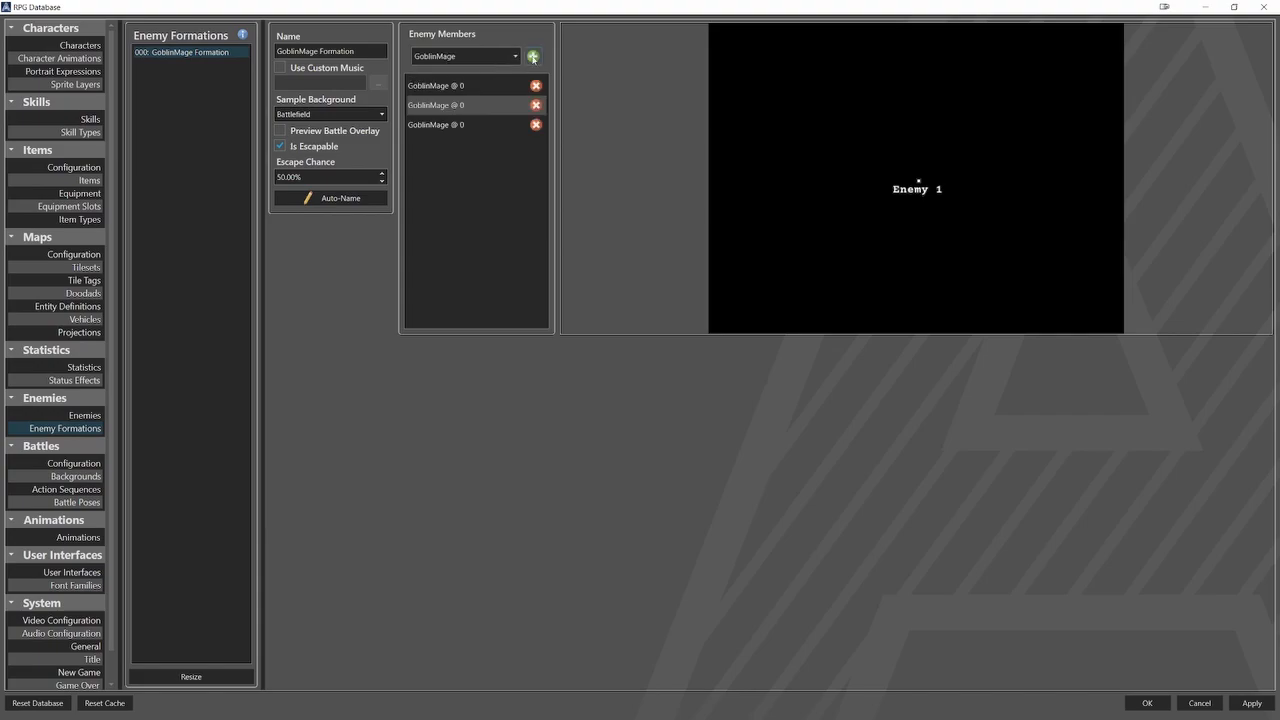
left_click(532, 56)
left_click(499, 148)
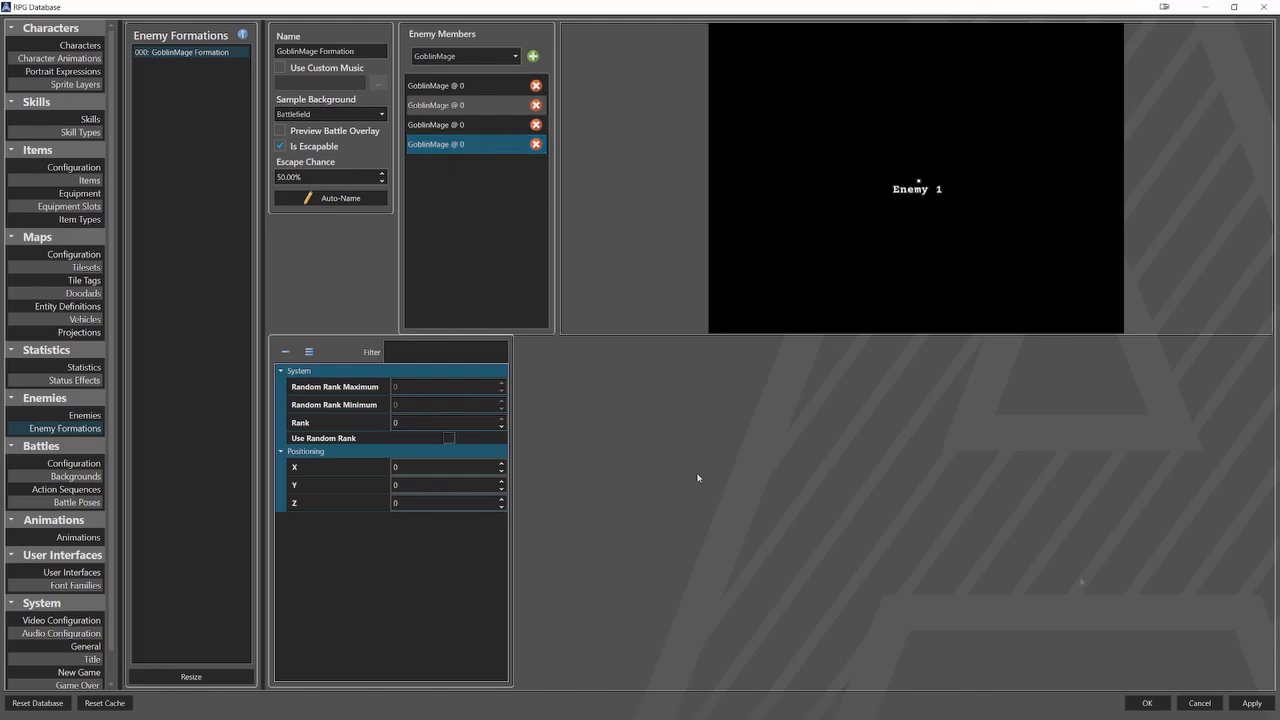
left_click(1143, 700)
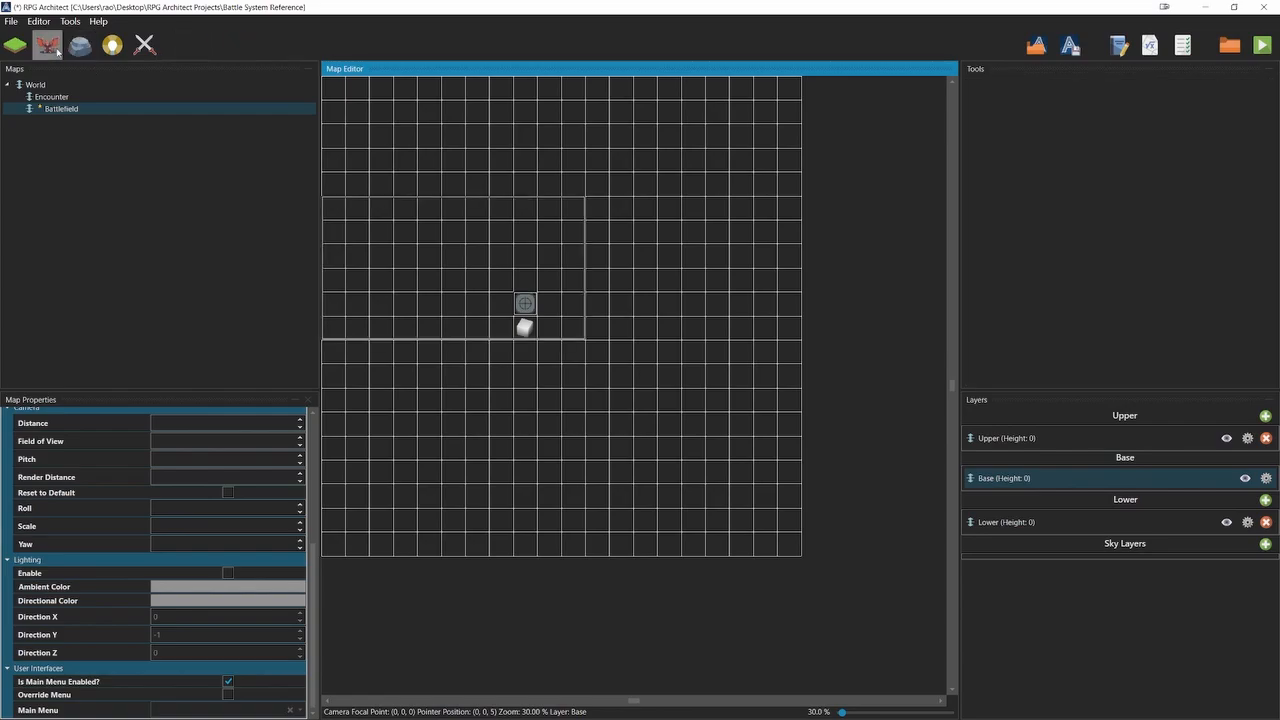
Set the battle backdrop to Battlefield in the Start Battle command of the Encounter map's Battle Start entity, and playtest the project.
left_click(52, 96)
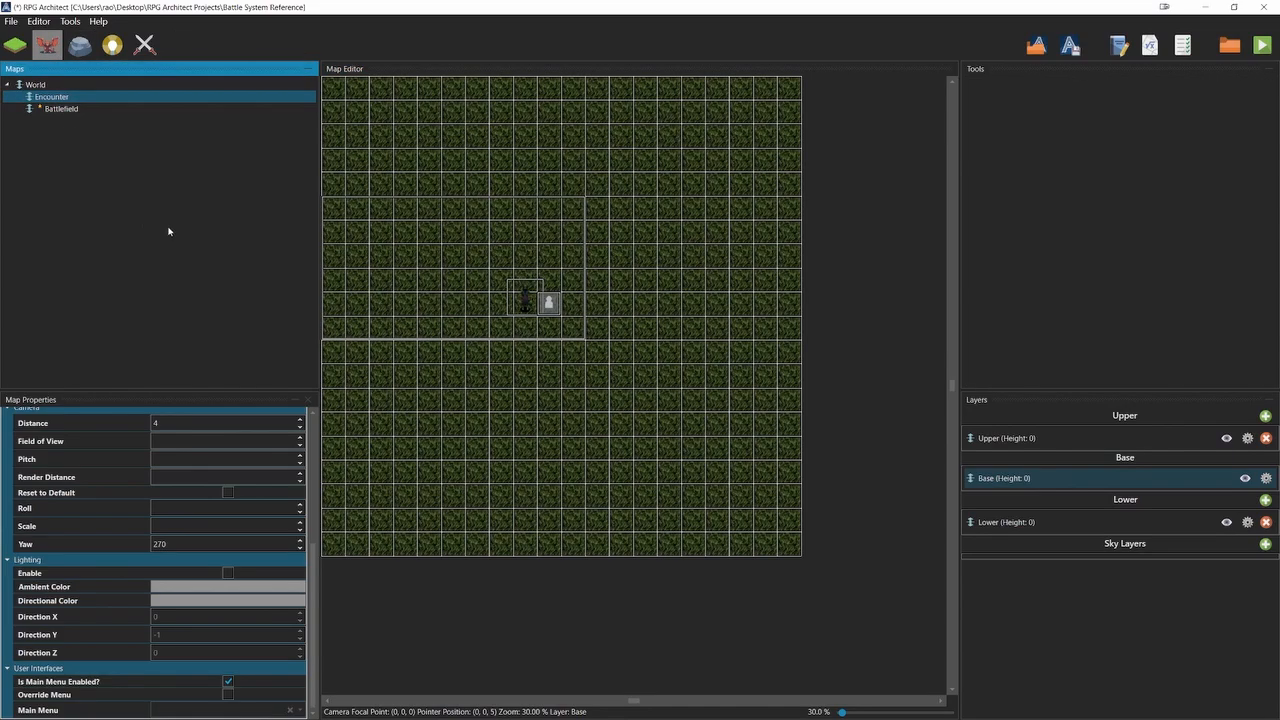
double_click(530, 303)
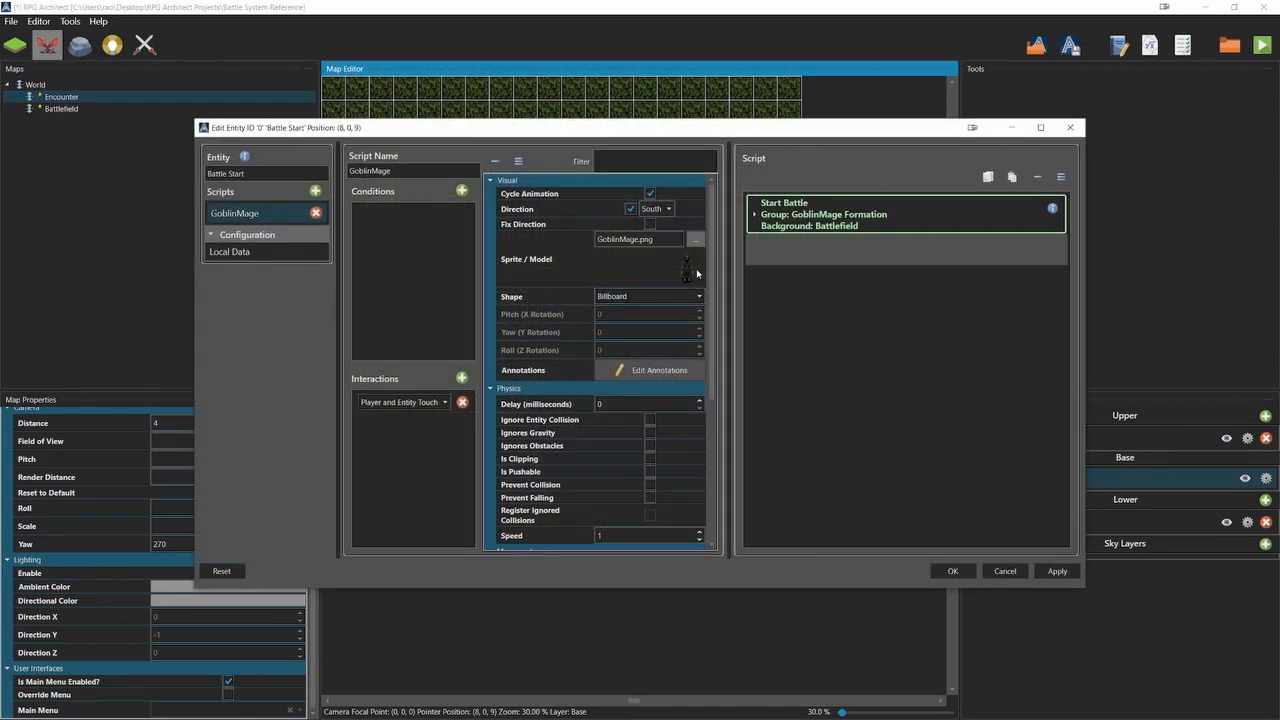
left_click(755, 215)
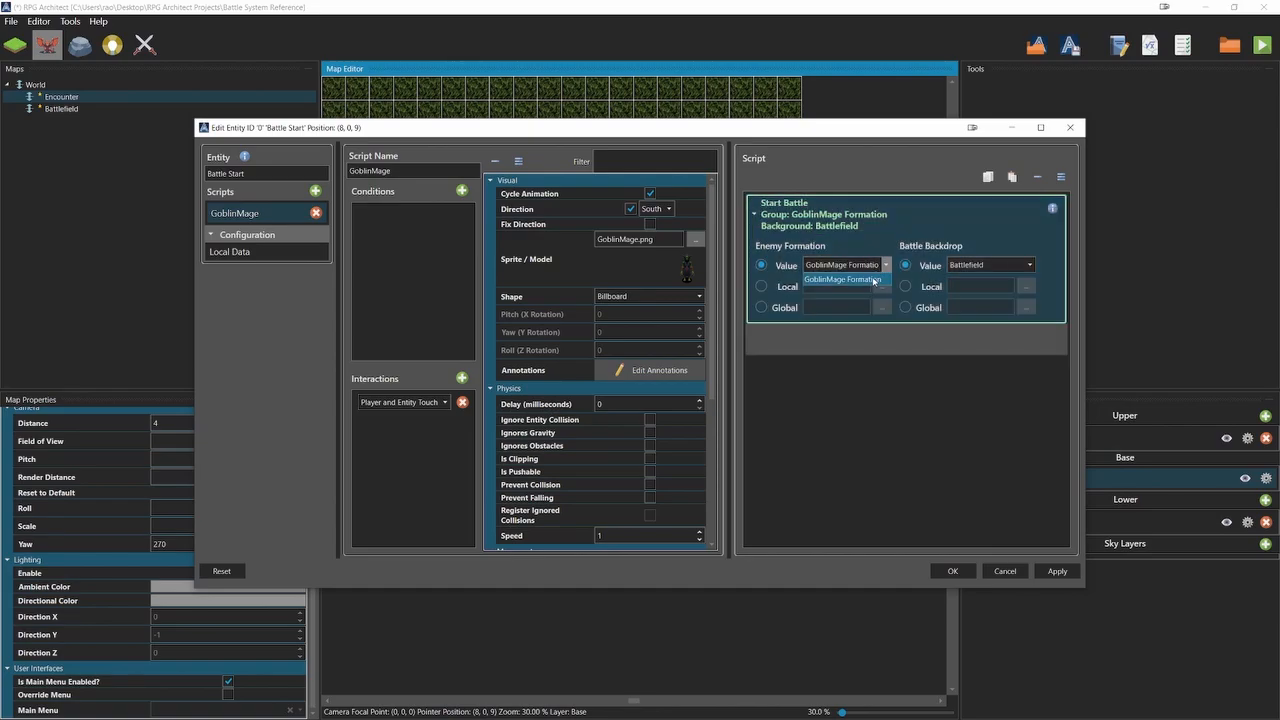
left_click(980, 267)
left_click(1000, 282)
left_click(960, 570)
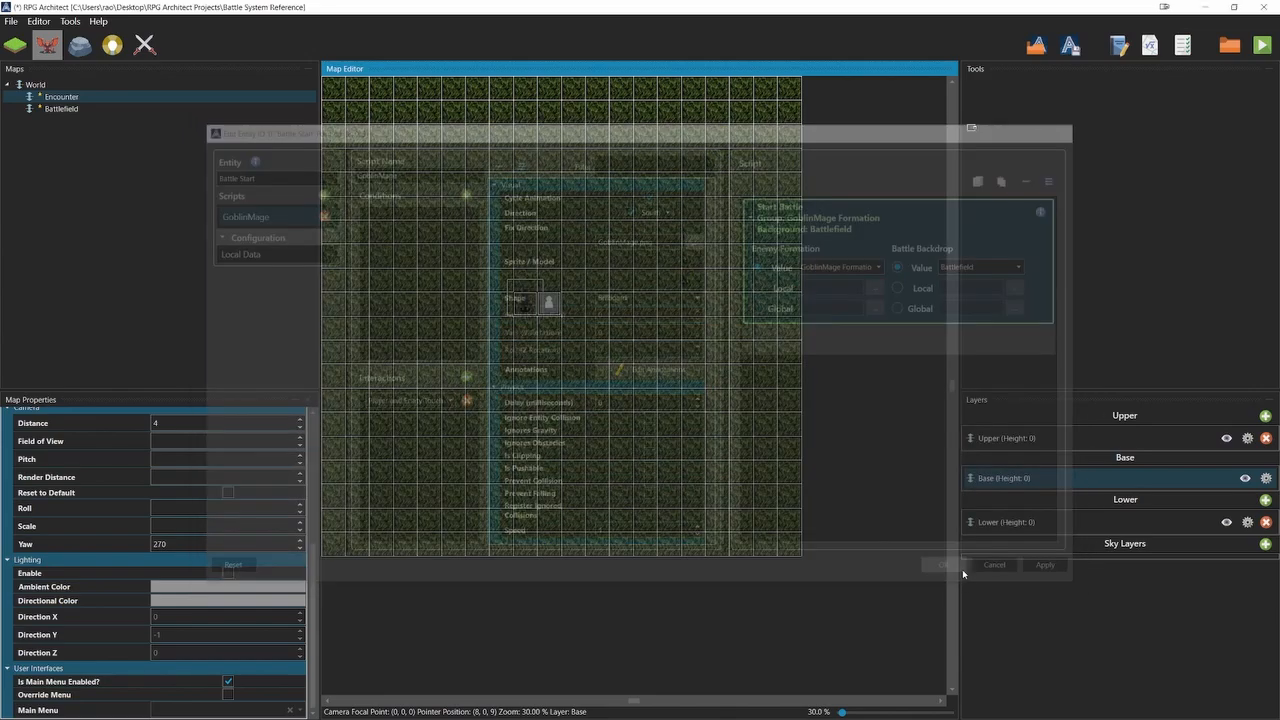
left_click(1262, 44)
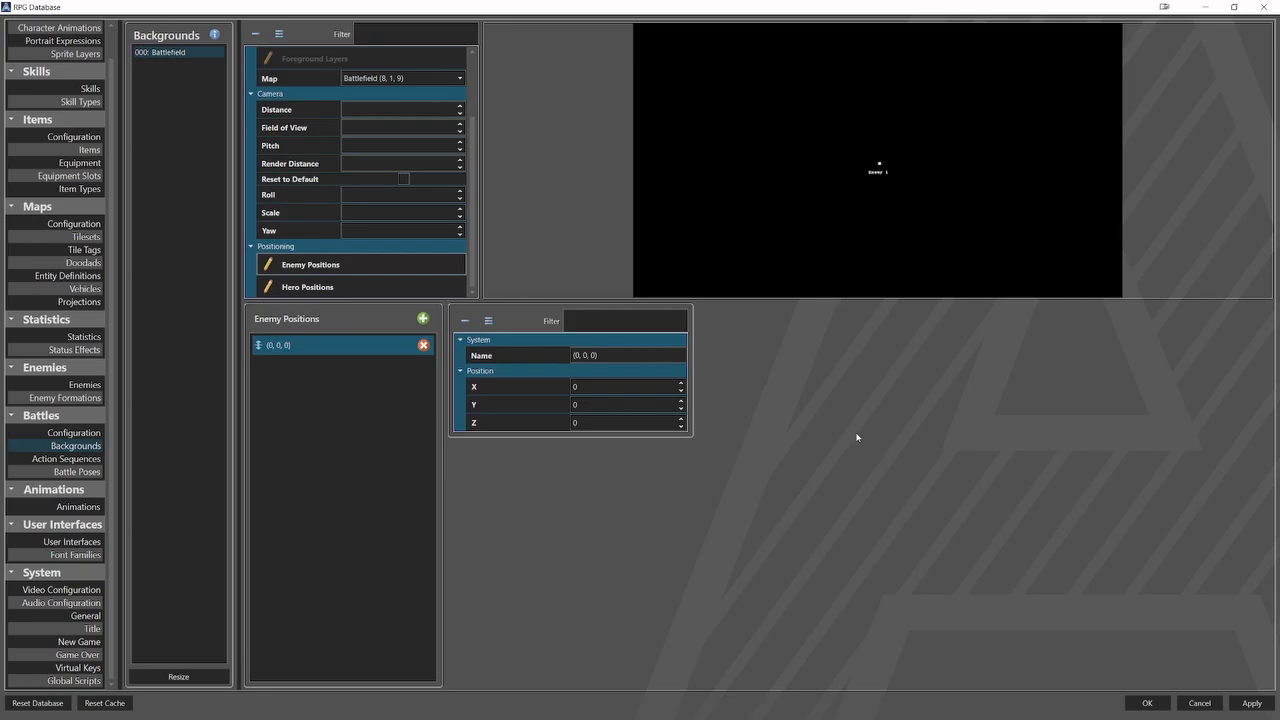
Check the default camera settings in Video Configuration, and reopen the first enemy position of the Battlefield background.
left_click(92, 590)
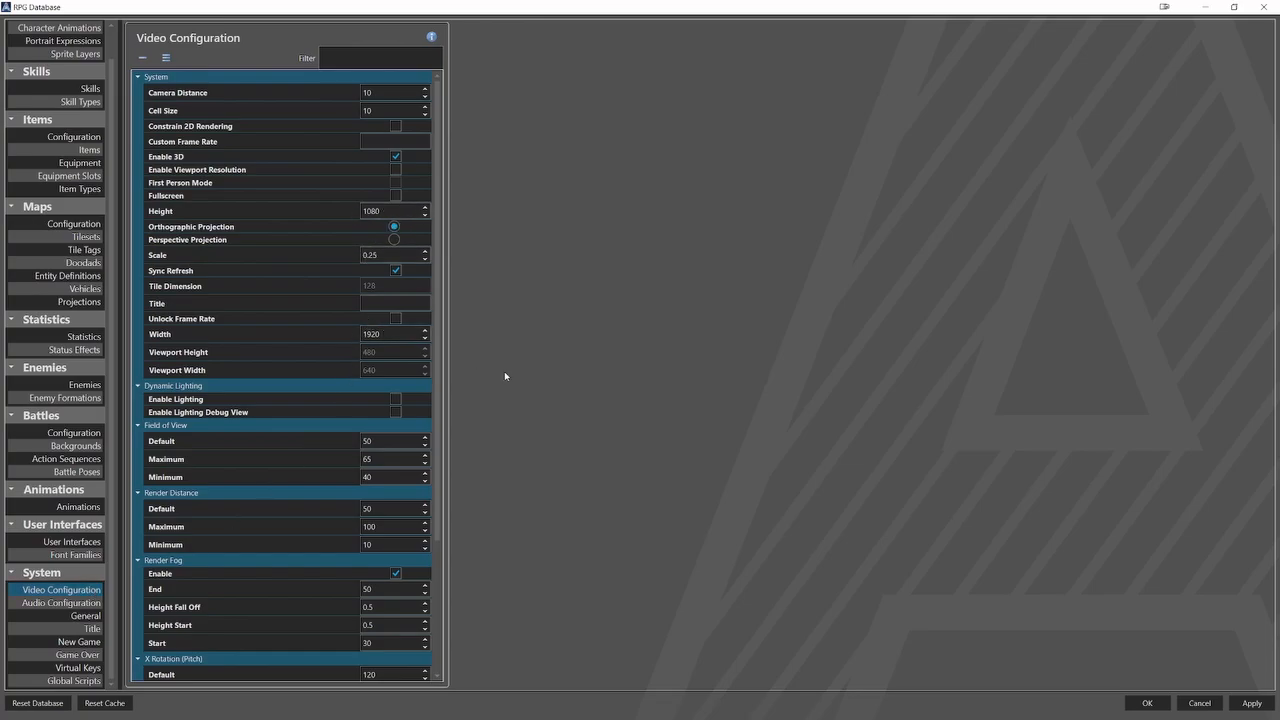
left_click(75, 445)
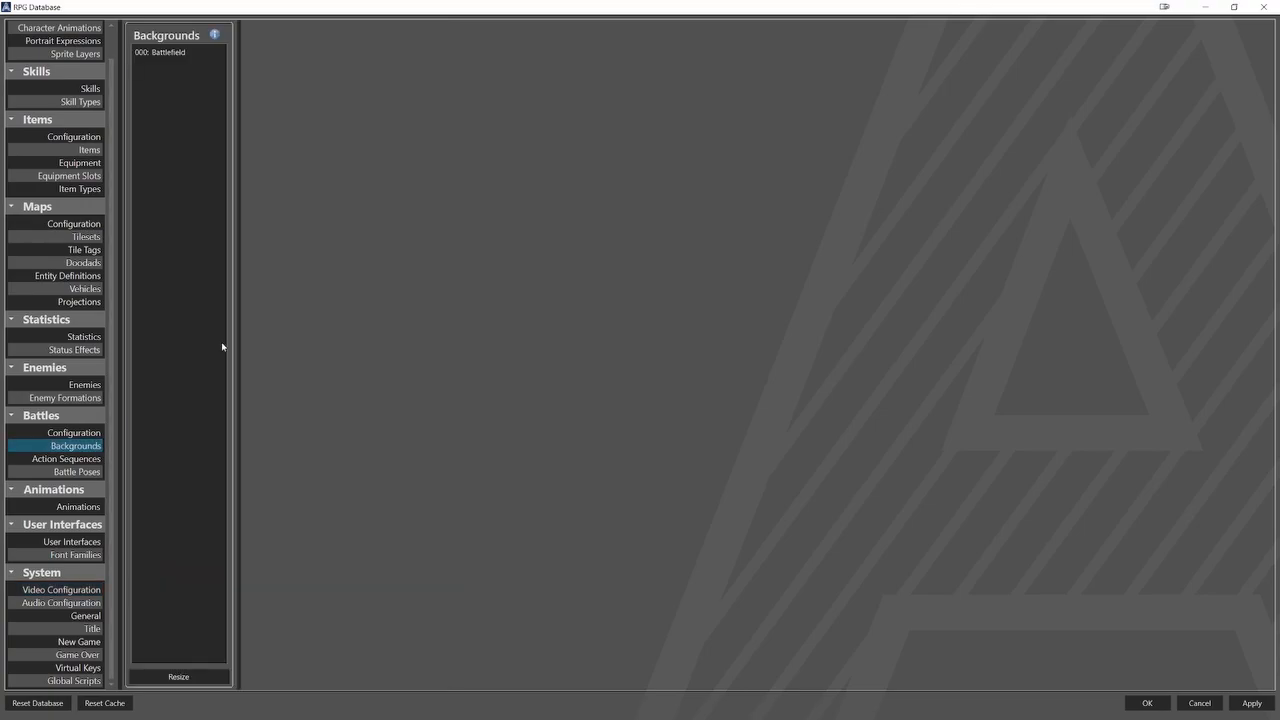
left_click(195, 54)
left_click(310, 350)
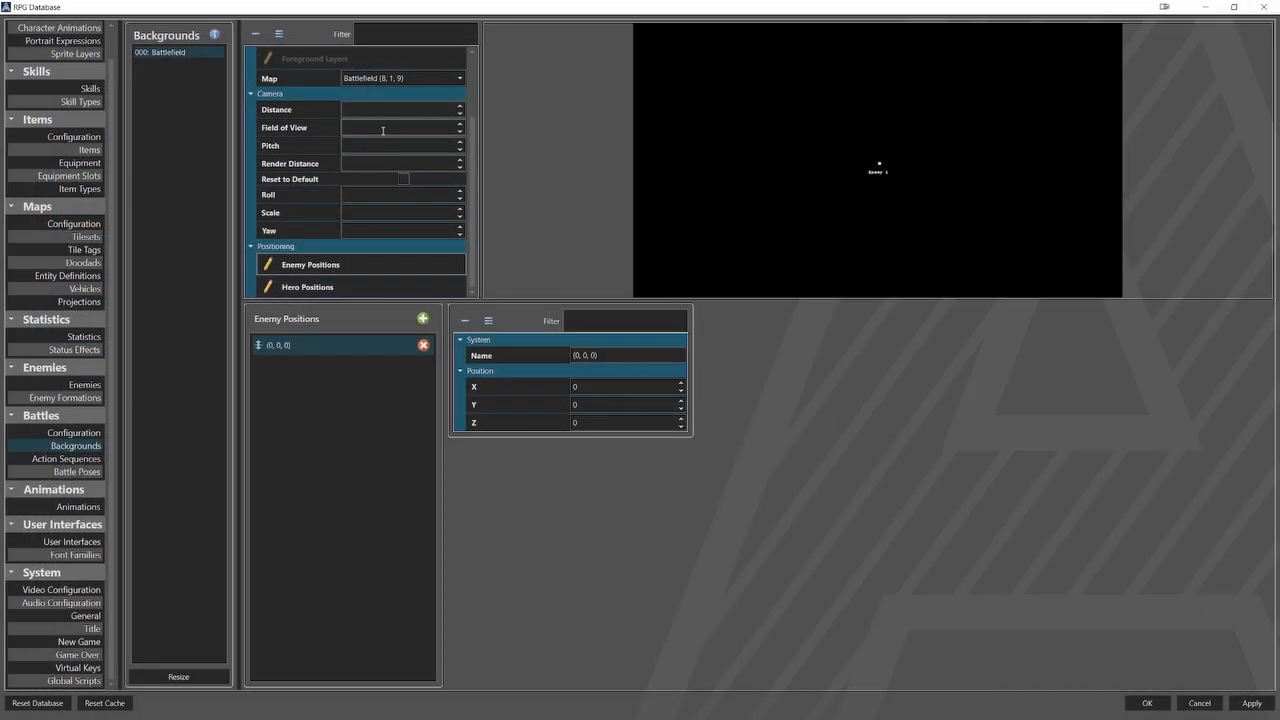
Set the Battlefield background's camera distance to 4 and its first enemy position to X -2 and Z -2.
left_click(381, 106)
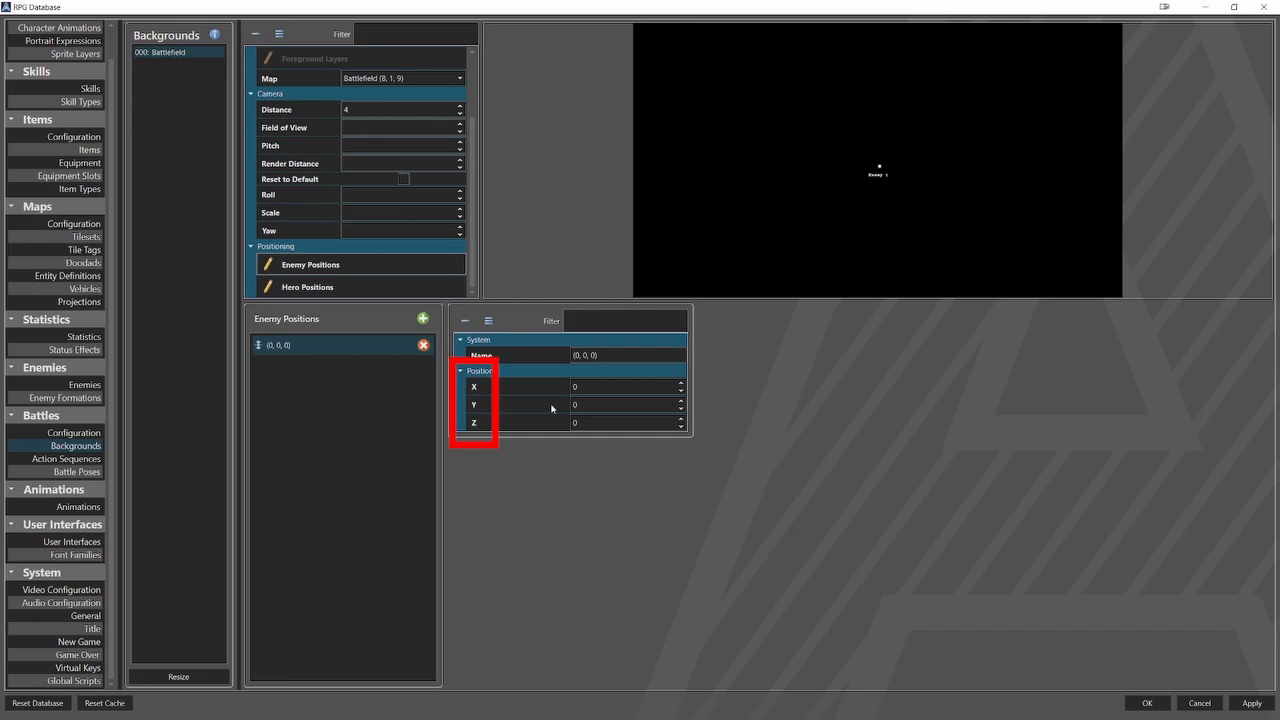
type("-2")
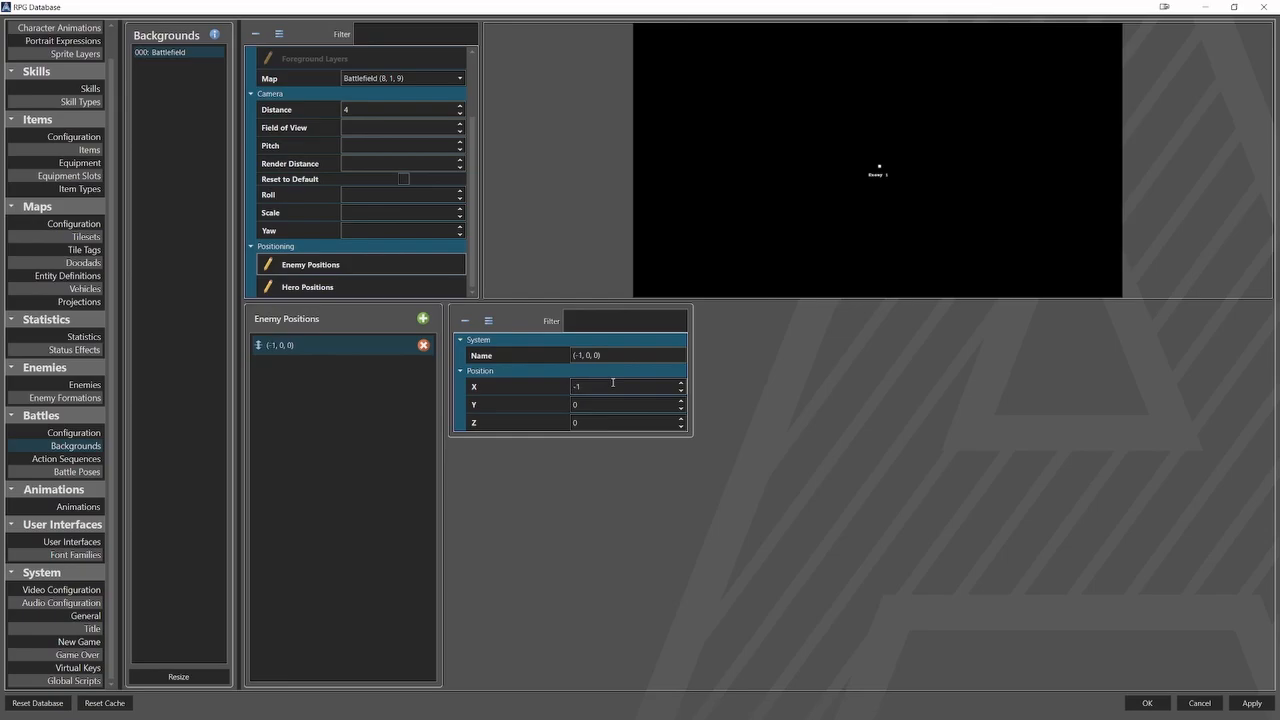
left_click(603, 423)
type("-2")
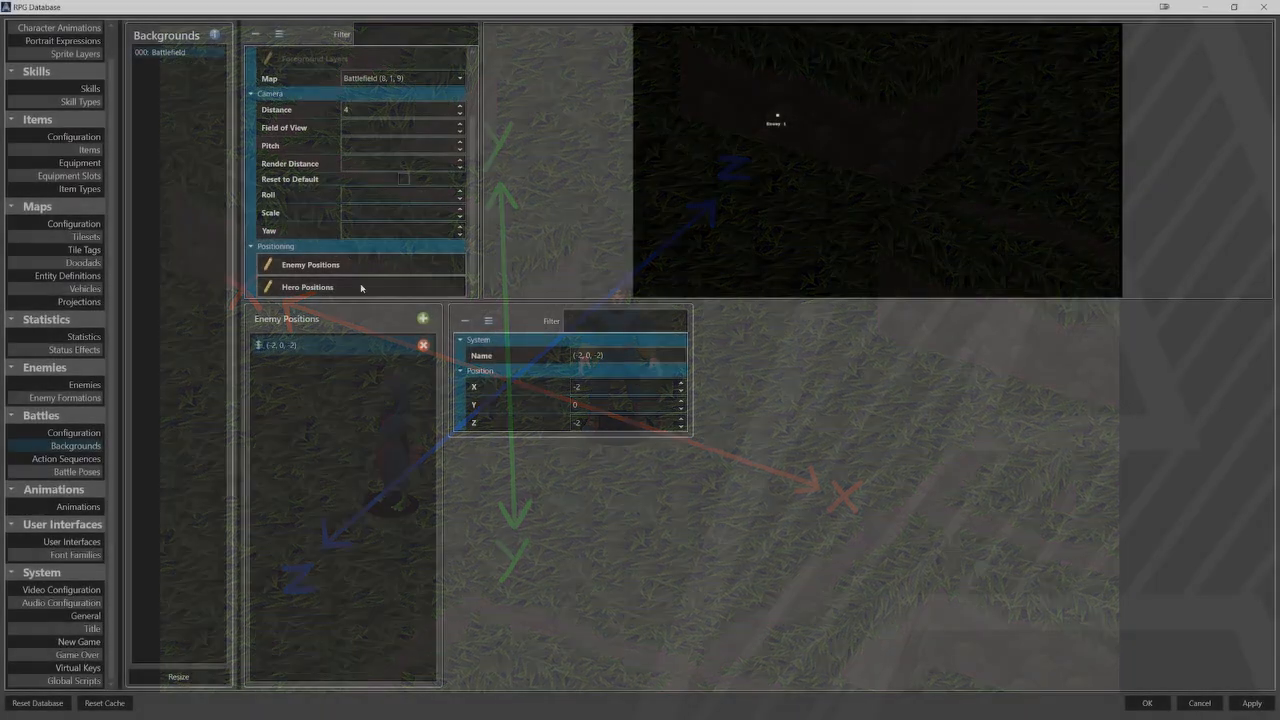
Add a hero position to the Battlefield background, move it diagonally opposite the first enemy position, and save the database.
left_click(360, 283)
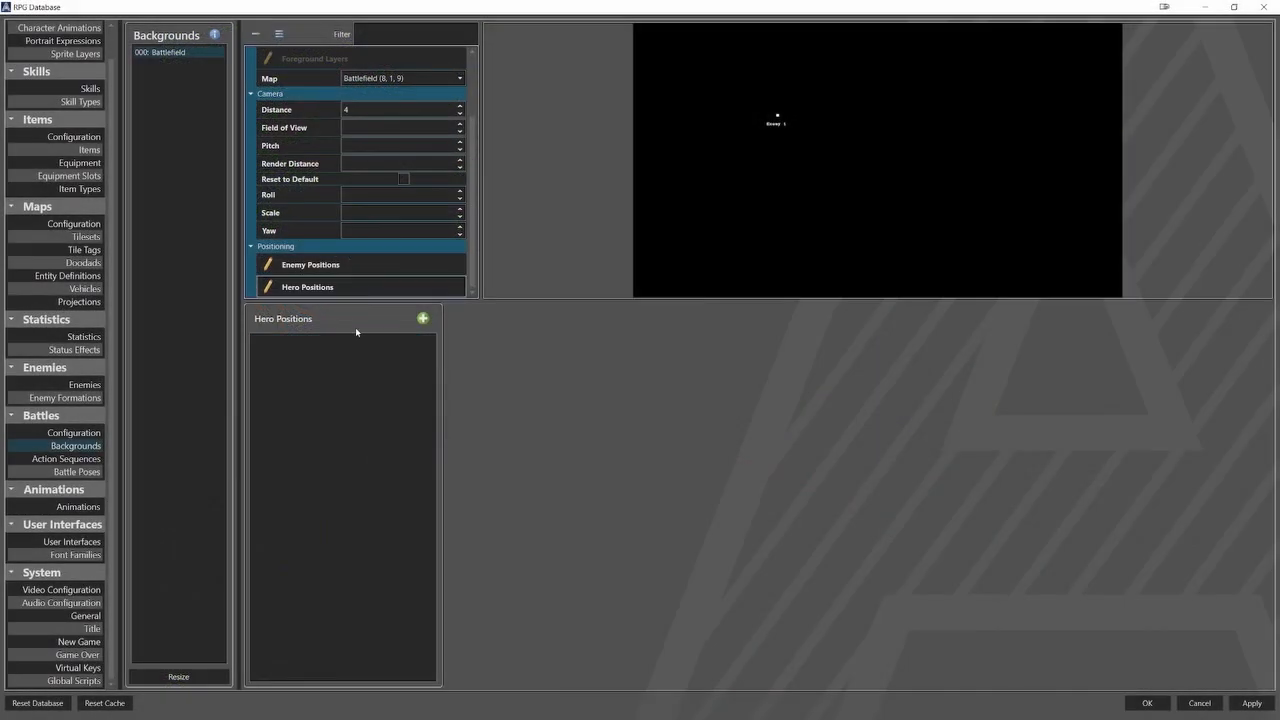
left_click(423, 319)
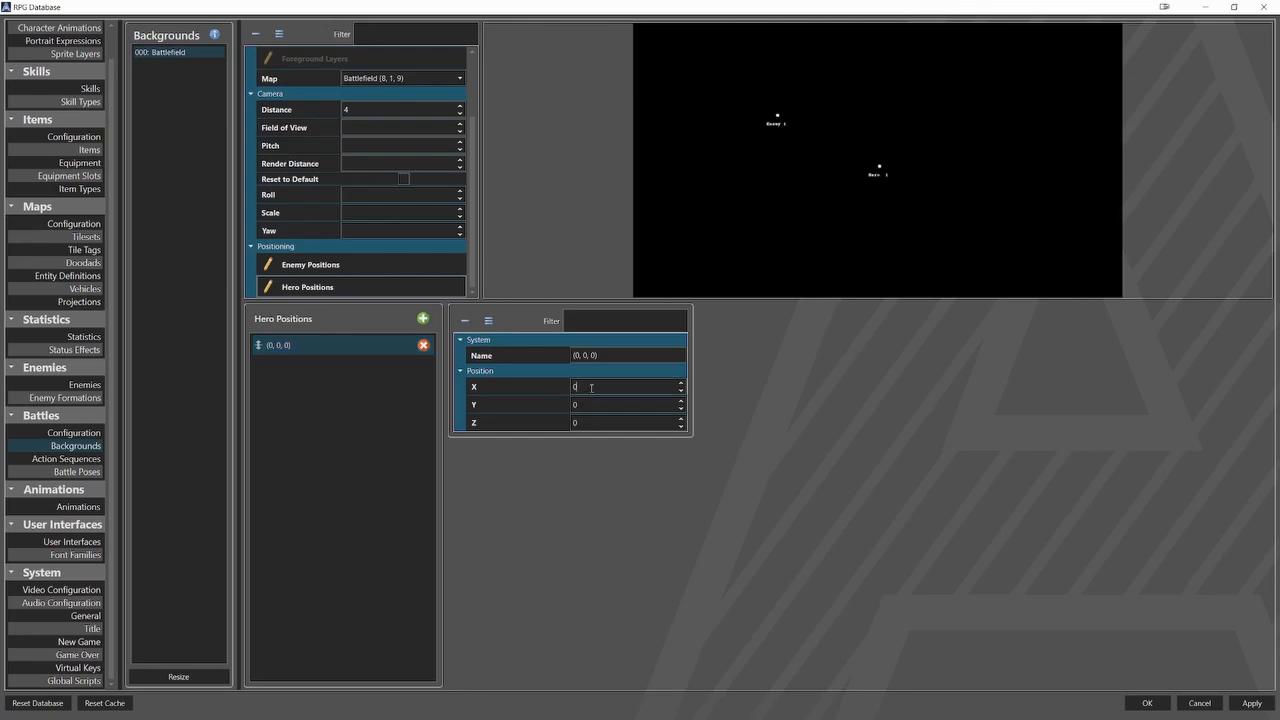
scroll(594, 387, "up", 1)
scroll(597, 422, "up", 1)
left_click(1147, 703)
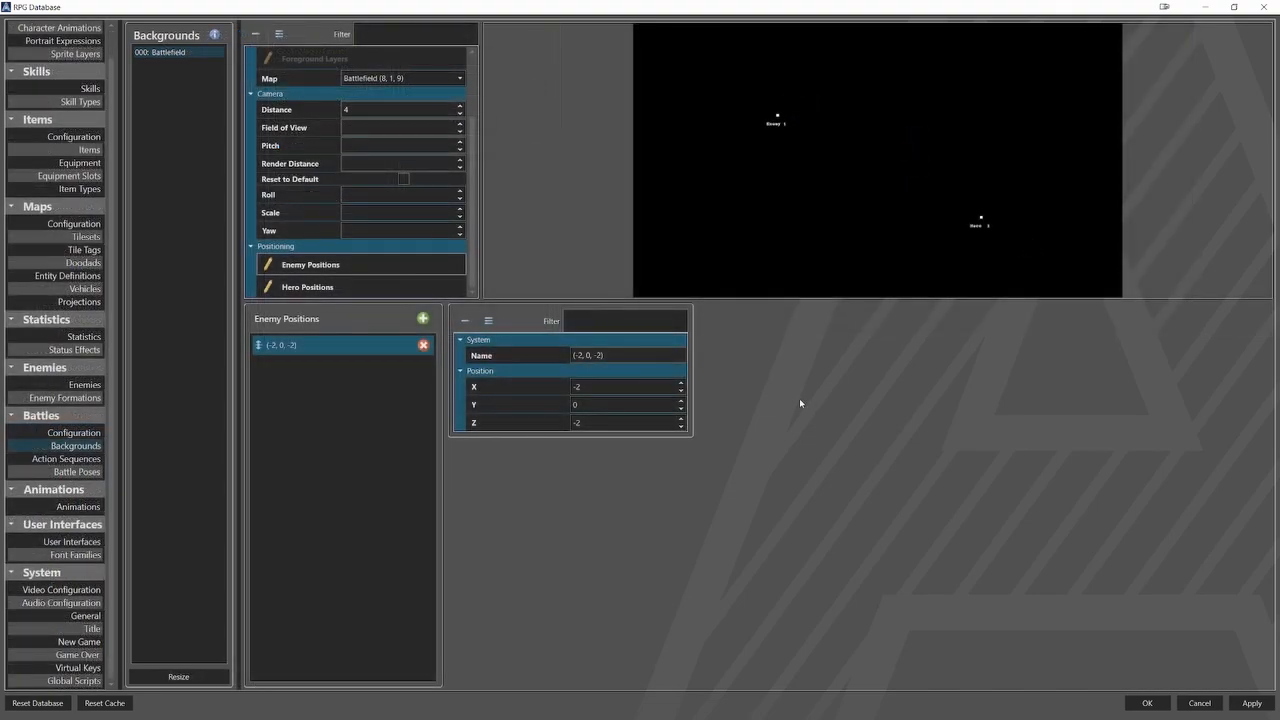
Add three more enemy positions to the Battlefield background.
left_click(423, 318)
left_click(423, 318)
left_click(423, 318)
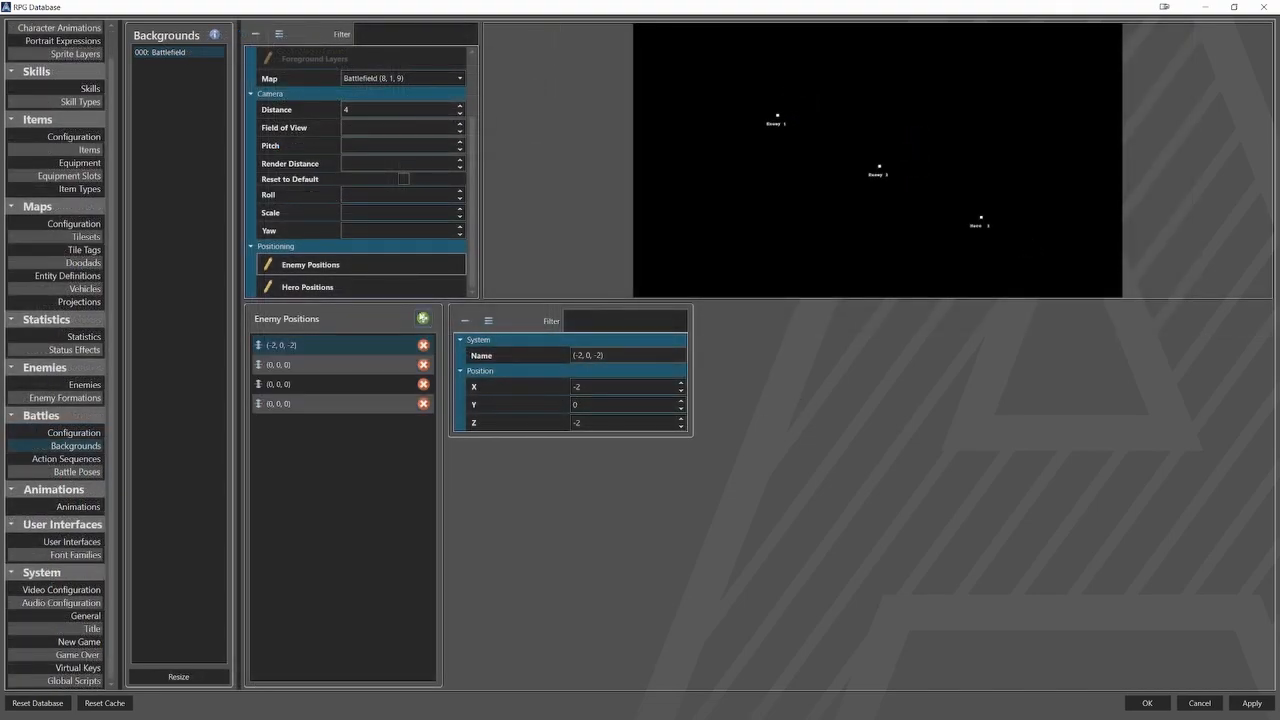
Set the Battlefield background's first enemy position to X -3 and Z 0, and the second enemy position to X -4.
left_click(597, 422)
key("BackSpace")
key("BackSpace")
type("0")
left_click(374, 366)
left_click(615, 388)
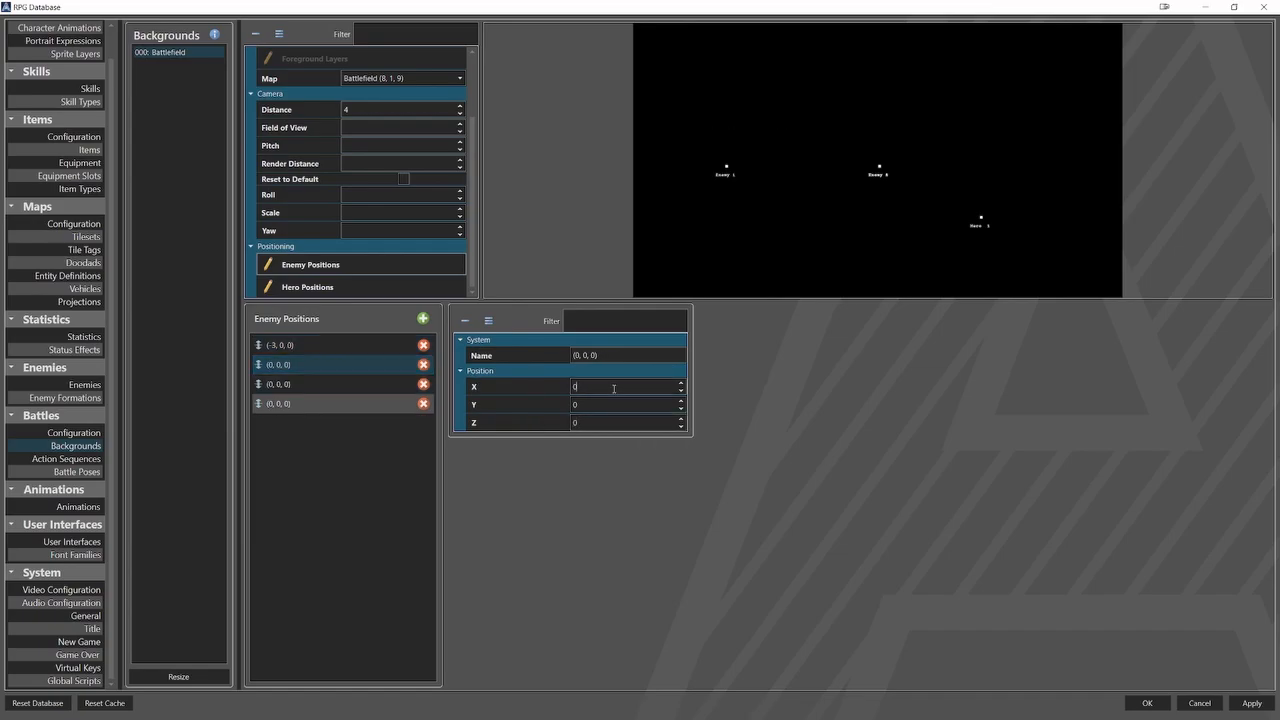
type("-4")
Set the third enemy position to X -2.5 and Z 2.
left_click(393, 388)
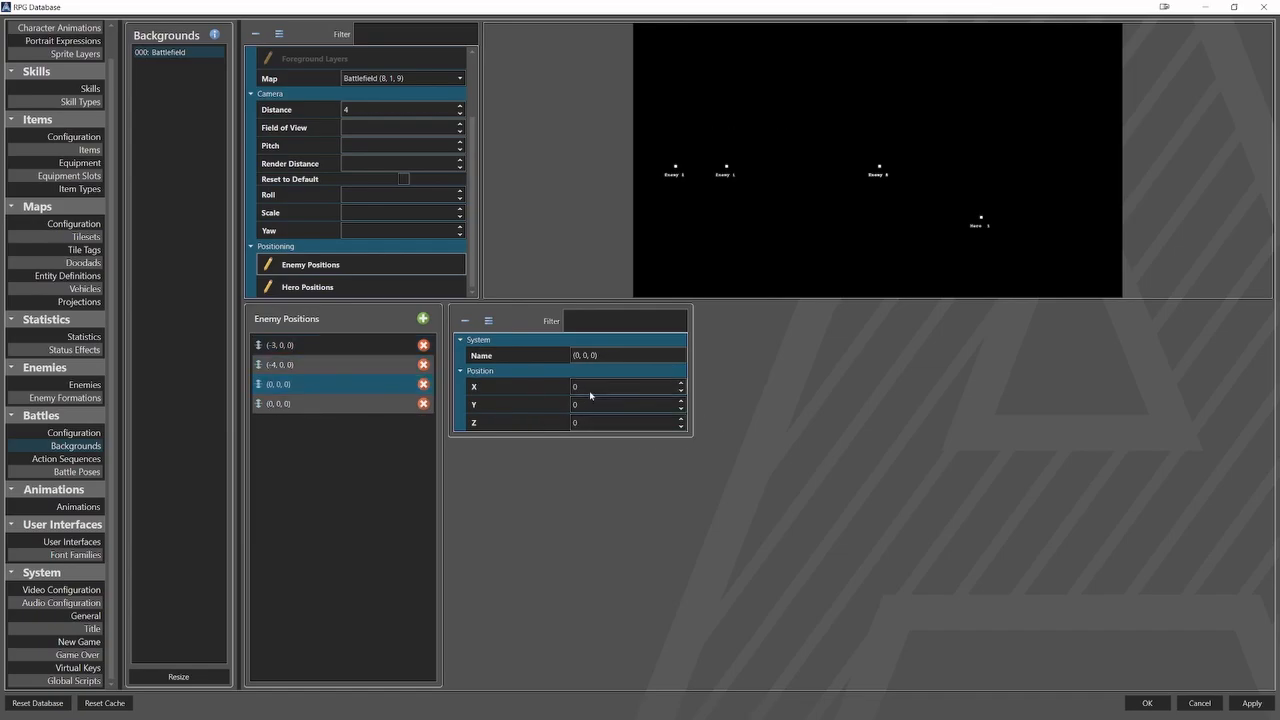
left_click(594, 386)
type("-2.5")
left_click(575, 422)
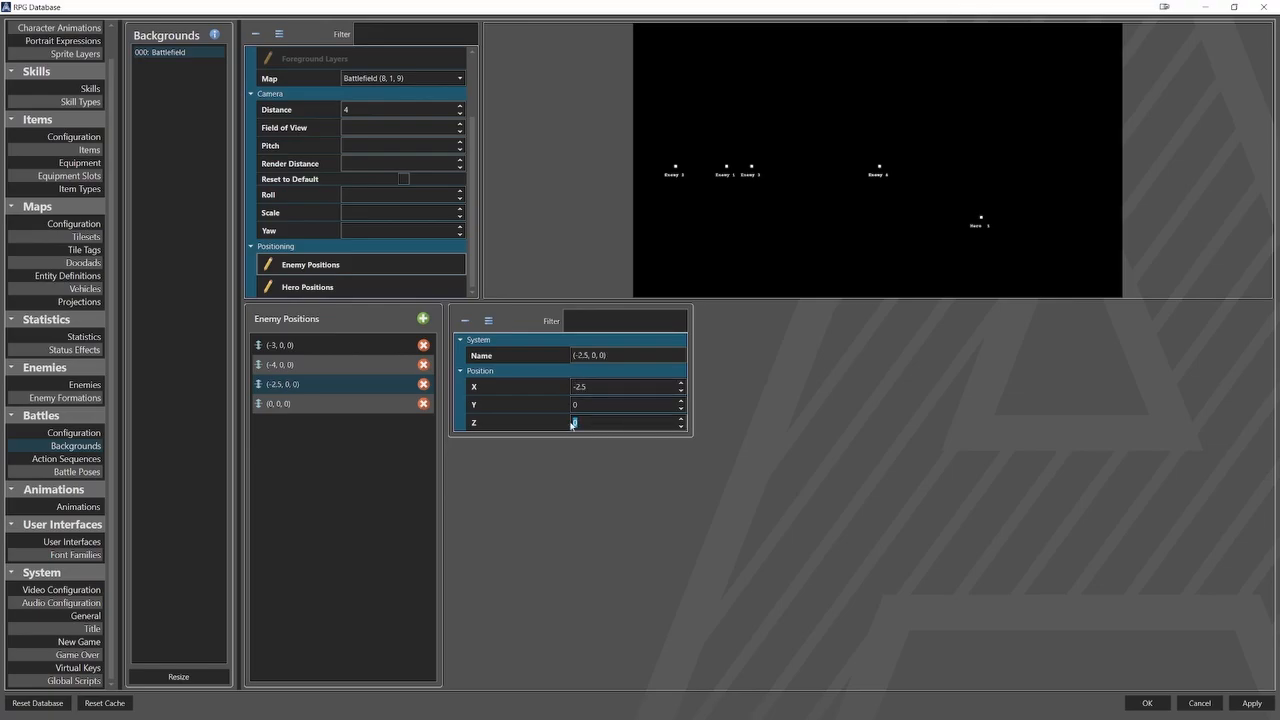
type("2")
Set the fourth enemy position to X -4 and Z 2, and save the database.
left_click(400, 403)
left_click(599, 388)
type("-4")
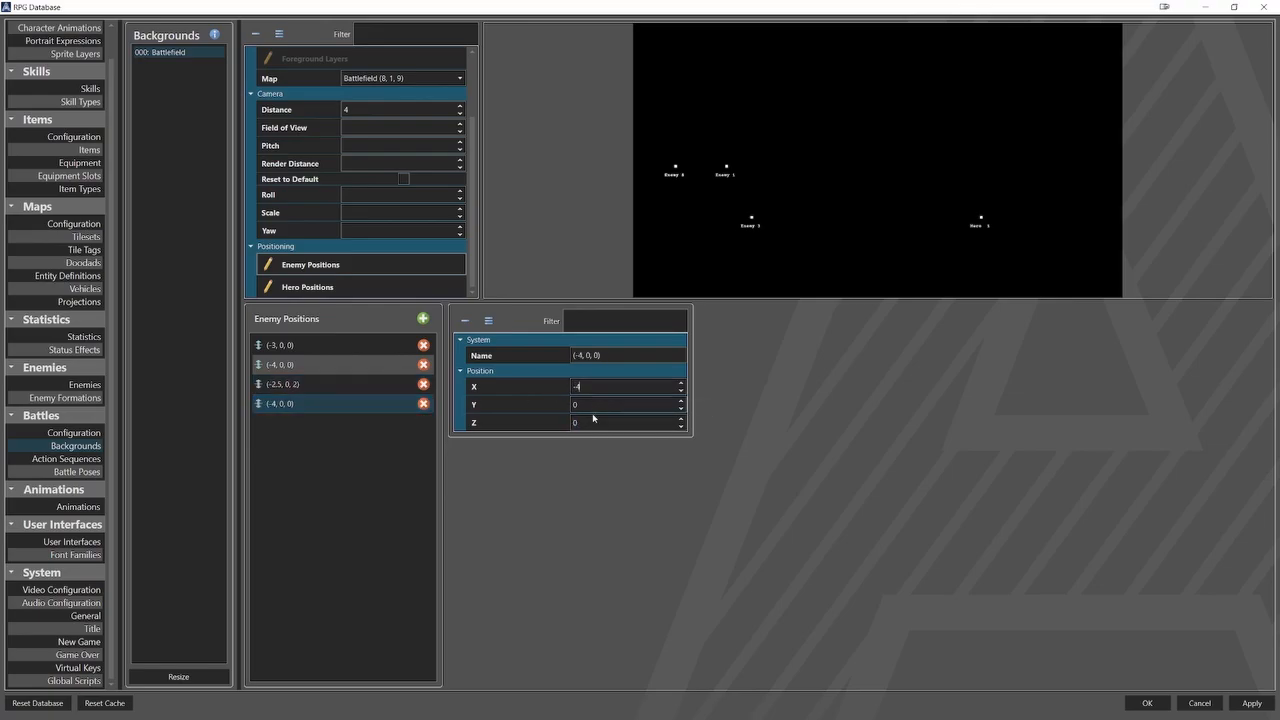
left_click(576, 422)
type("2")
left_click(1147, 703)
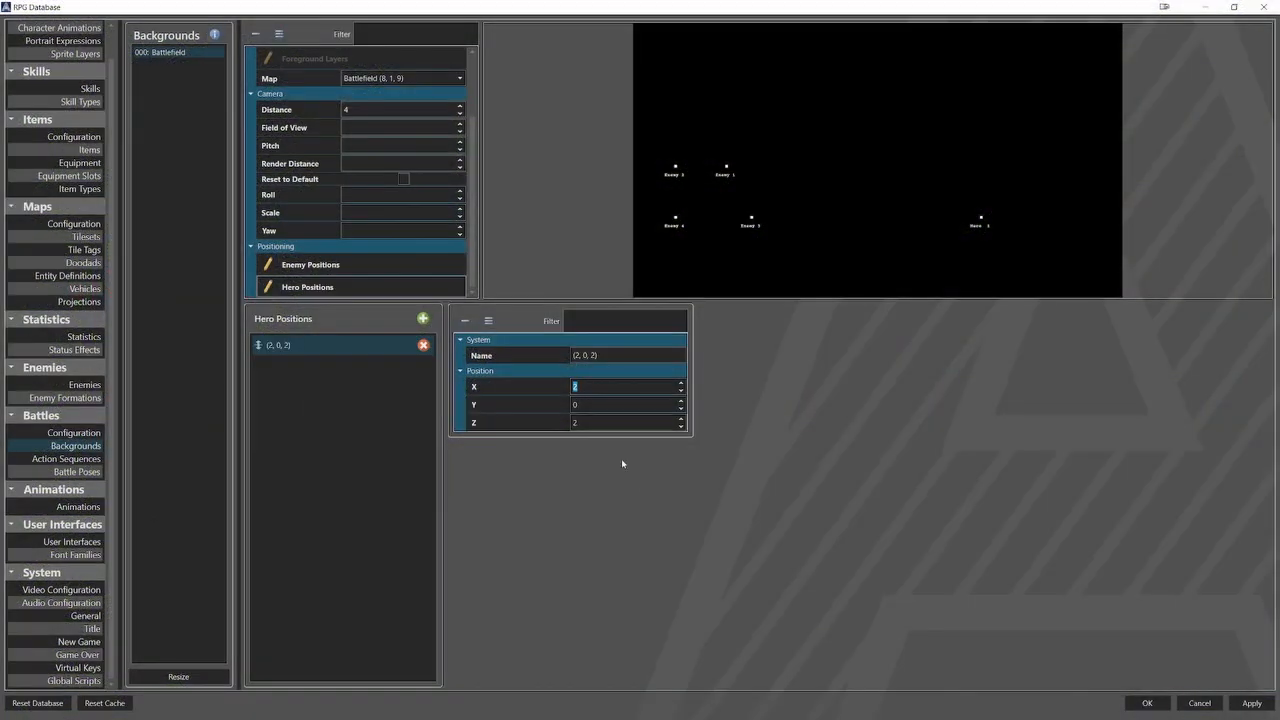
Set the hero position's X to 3.7 and the Y of all four enemy positions to 1.
type("3.7")
left_click(405, 268)
left_click(398, 346)
left_click_drag(588, 404, 559, 412)
type("1")
left_click(398, 365)
type("1")
left_click(398, 384)
type("1")
left_click(398, 404)
type("1")
Set the hero position's Y to 1 and save the database.
left_click(390, 287)
left_click(385, 345)
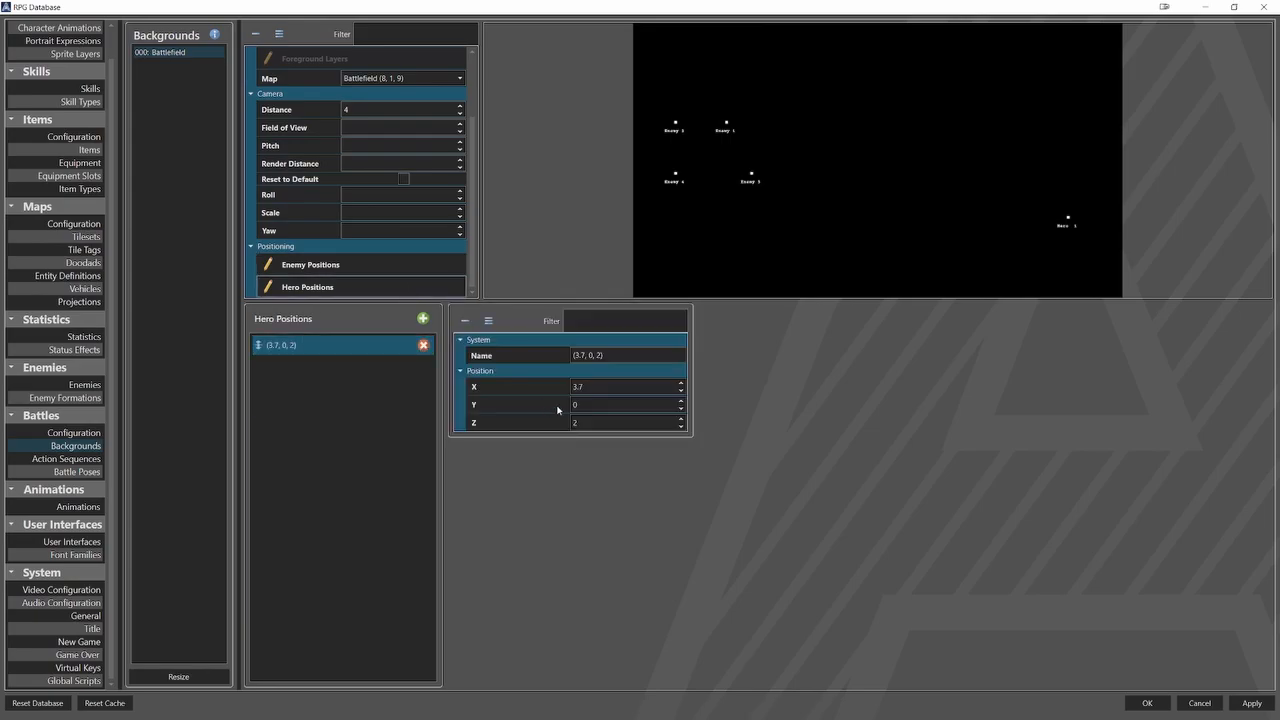
left_click(557, 408)
left_click(1147, 703)
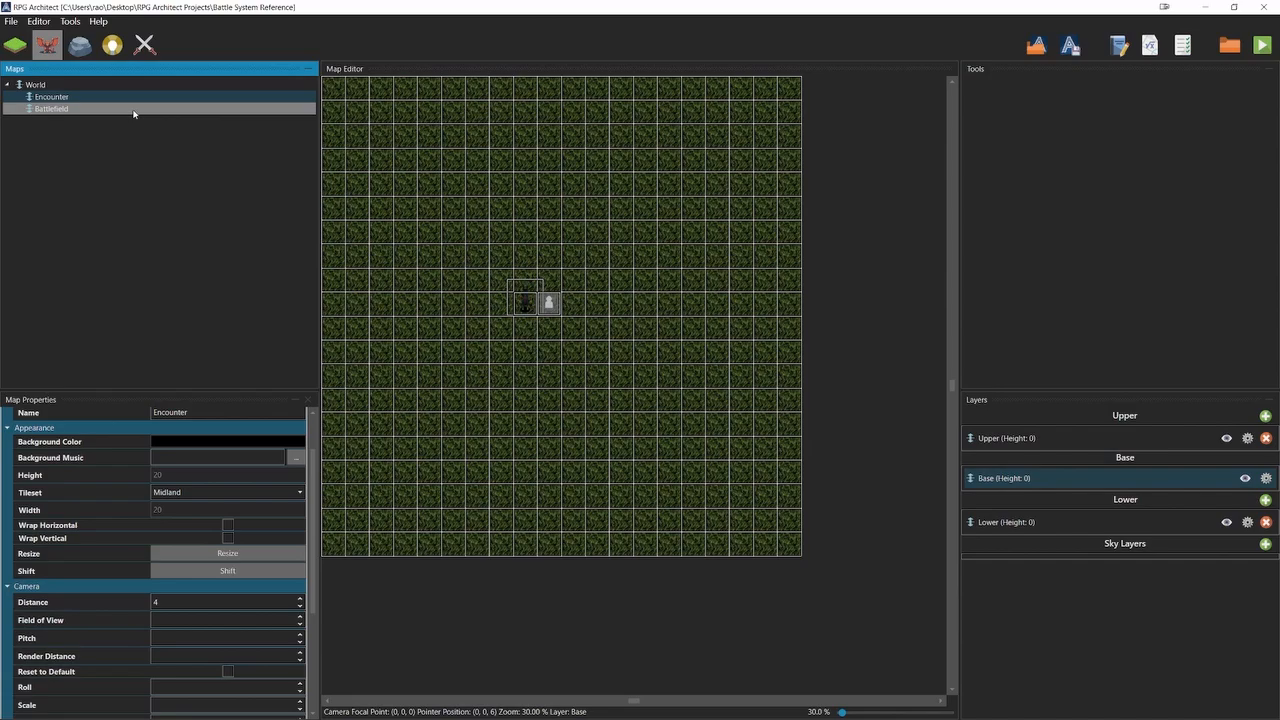
Set the Y position of the Battlefield map's battle focal point to 0.
left_click(133, 111)
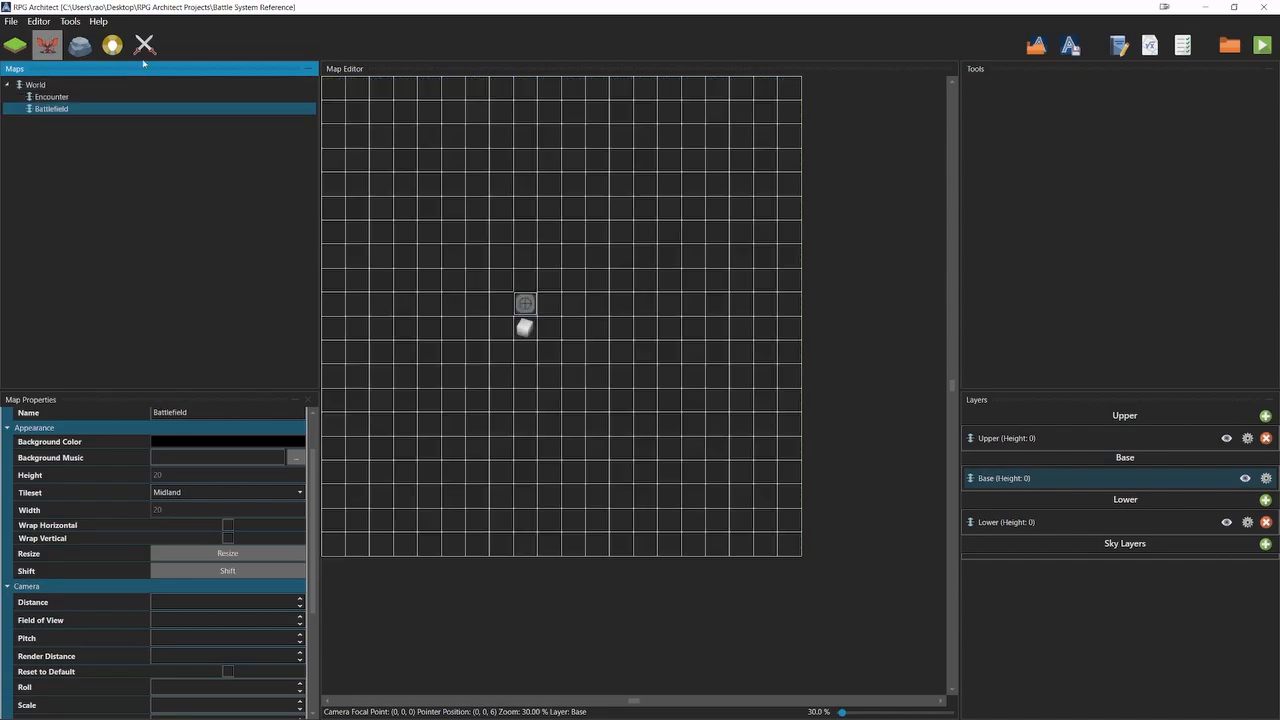
left_click(144, 44)
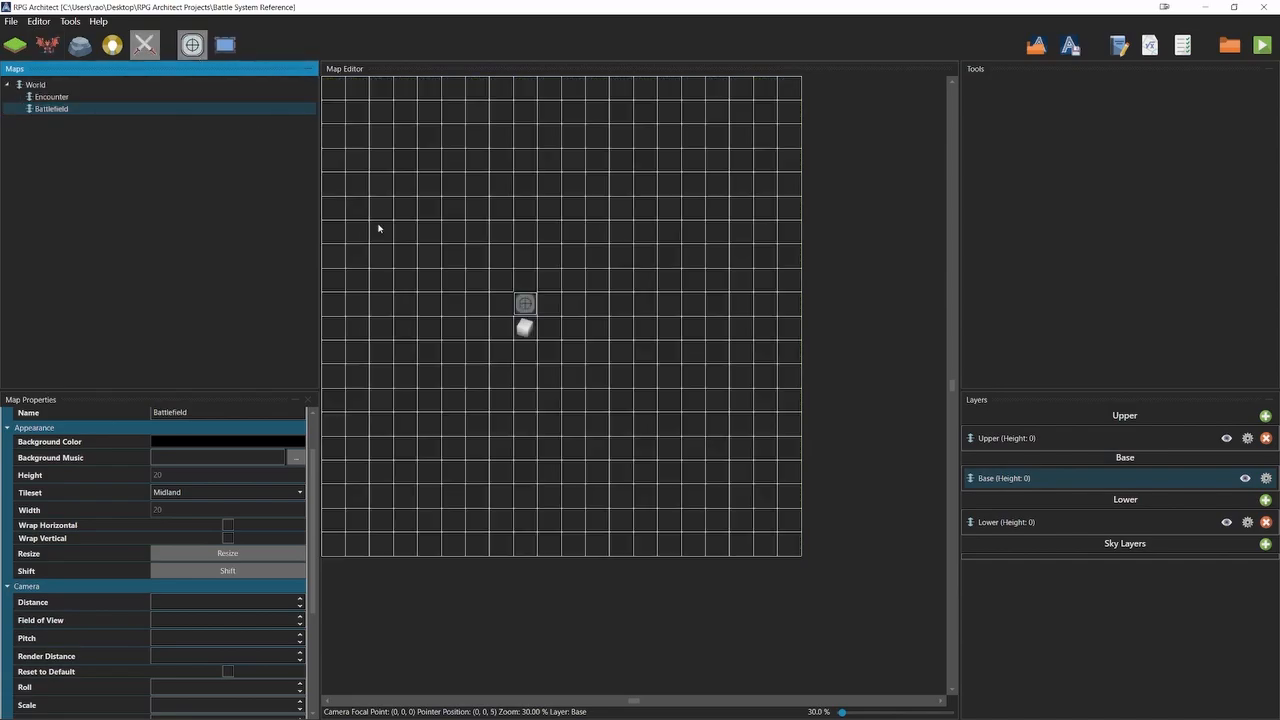
right_click(515, 306)
mouse_move(640, 310)
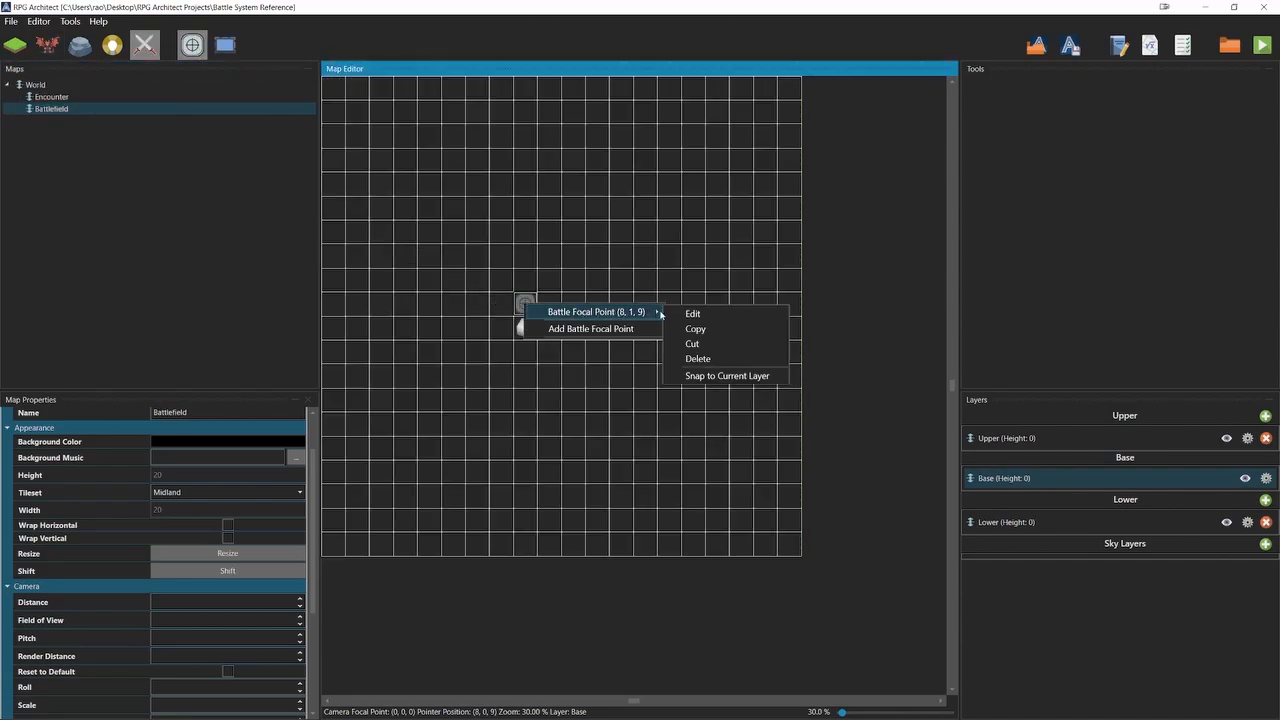
left_click(686, 313)
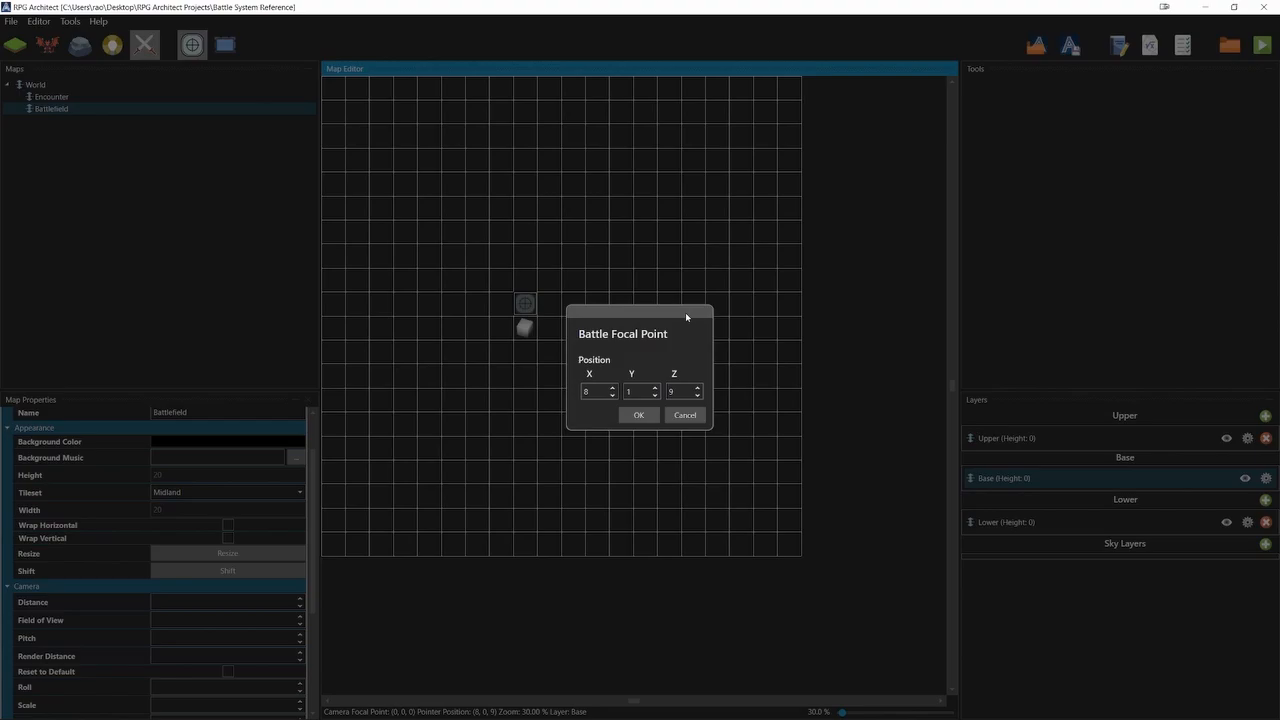
left_click(638, 415)
Review the portraits and battle sprites of the four characters in the database.
left_click(1229, 44)
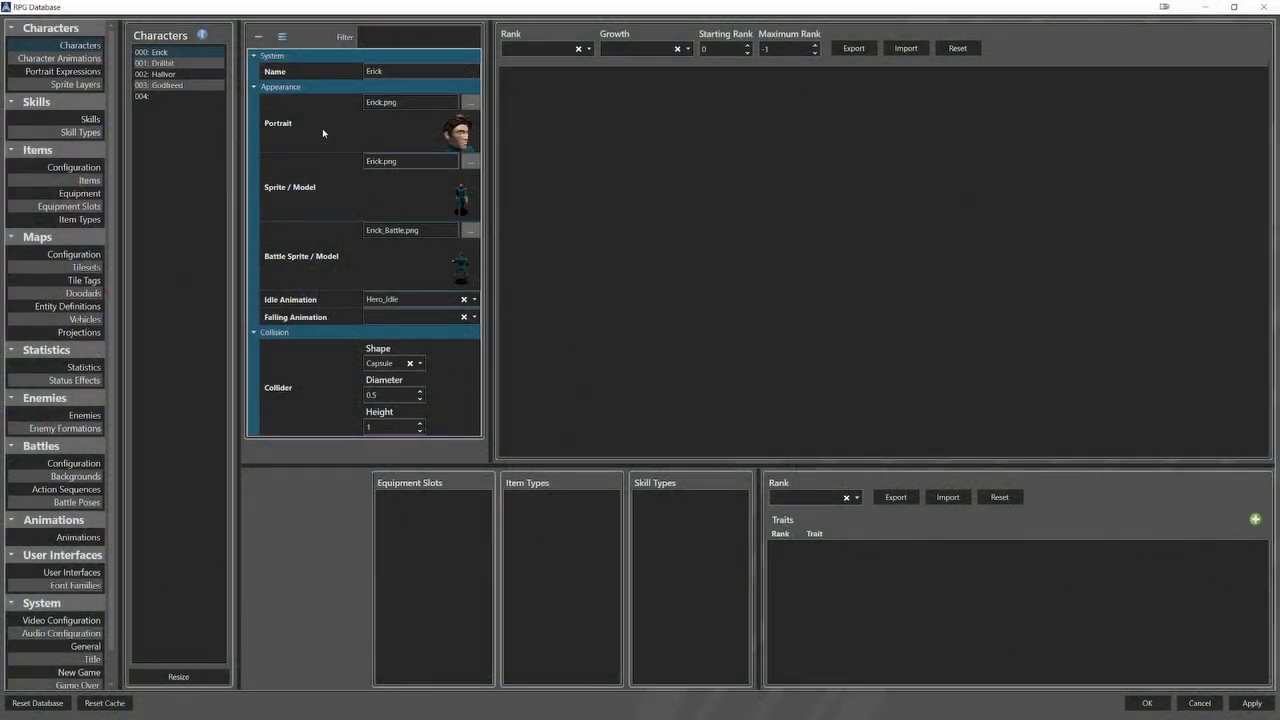
left_click(219, 65)
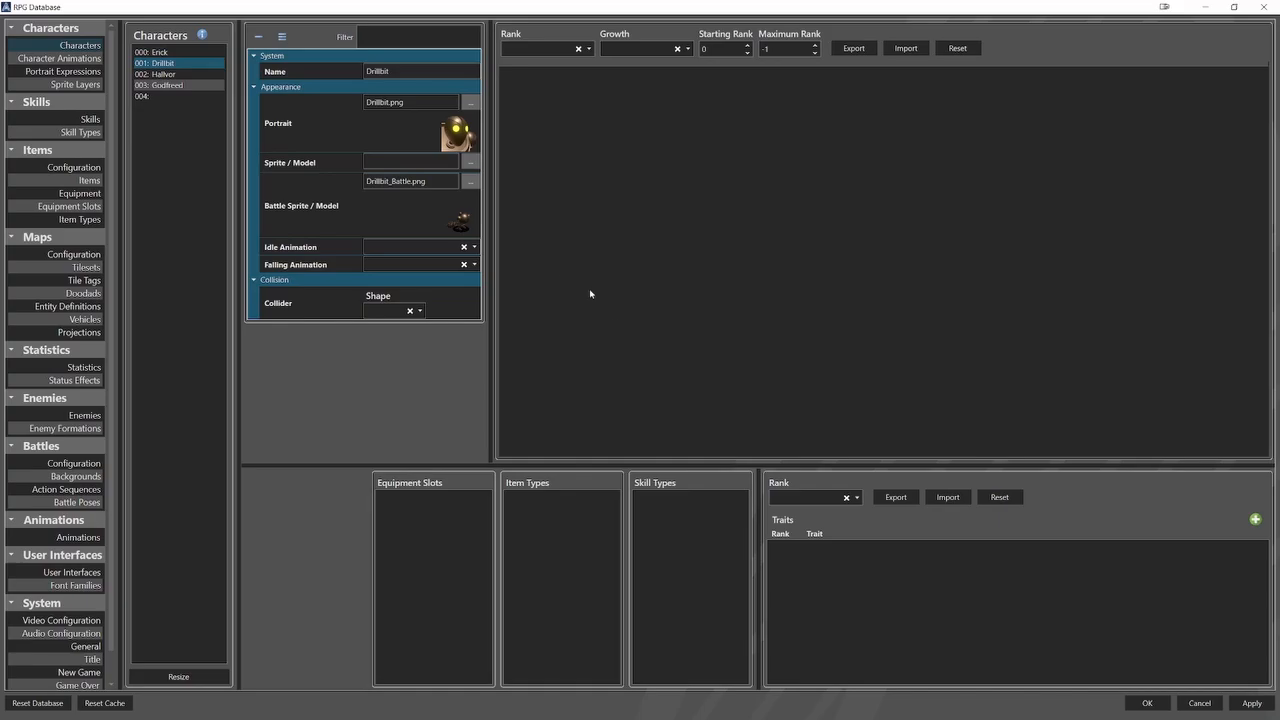
key("Down")
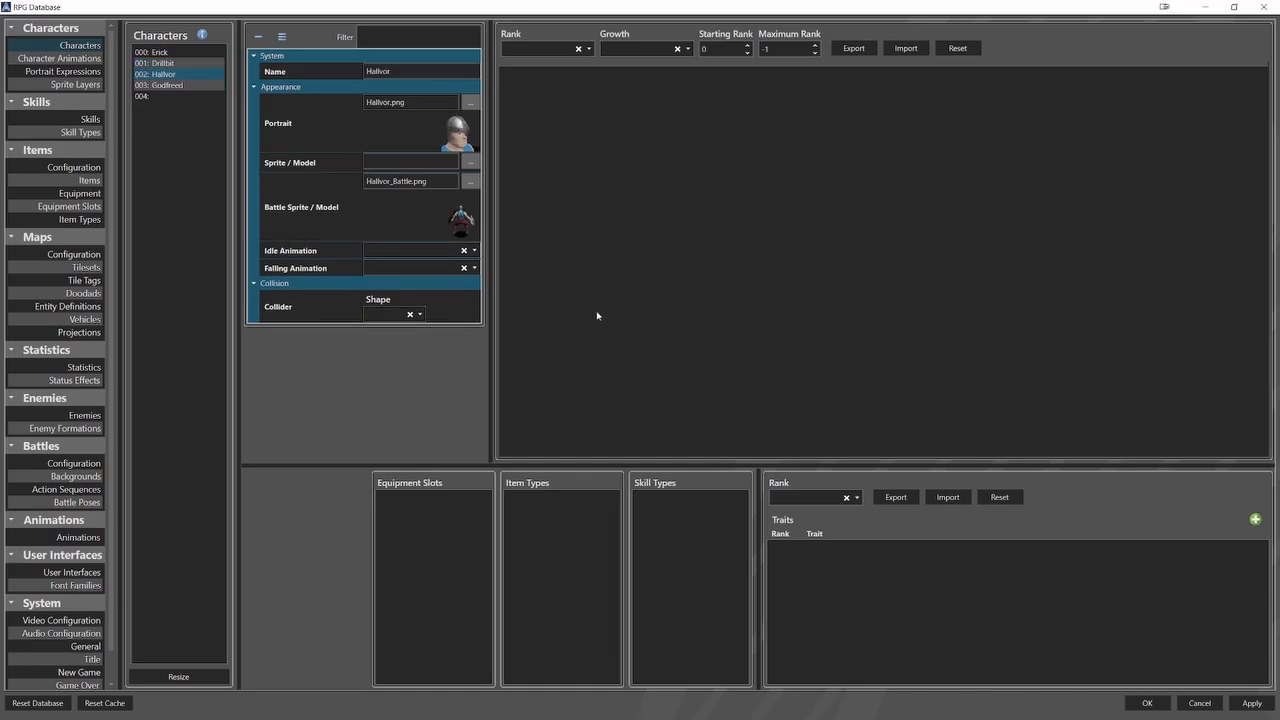
key("Down")
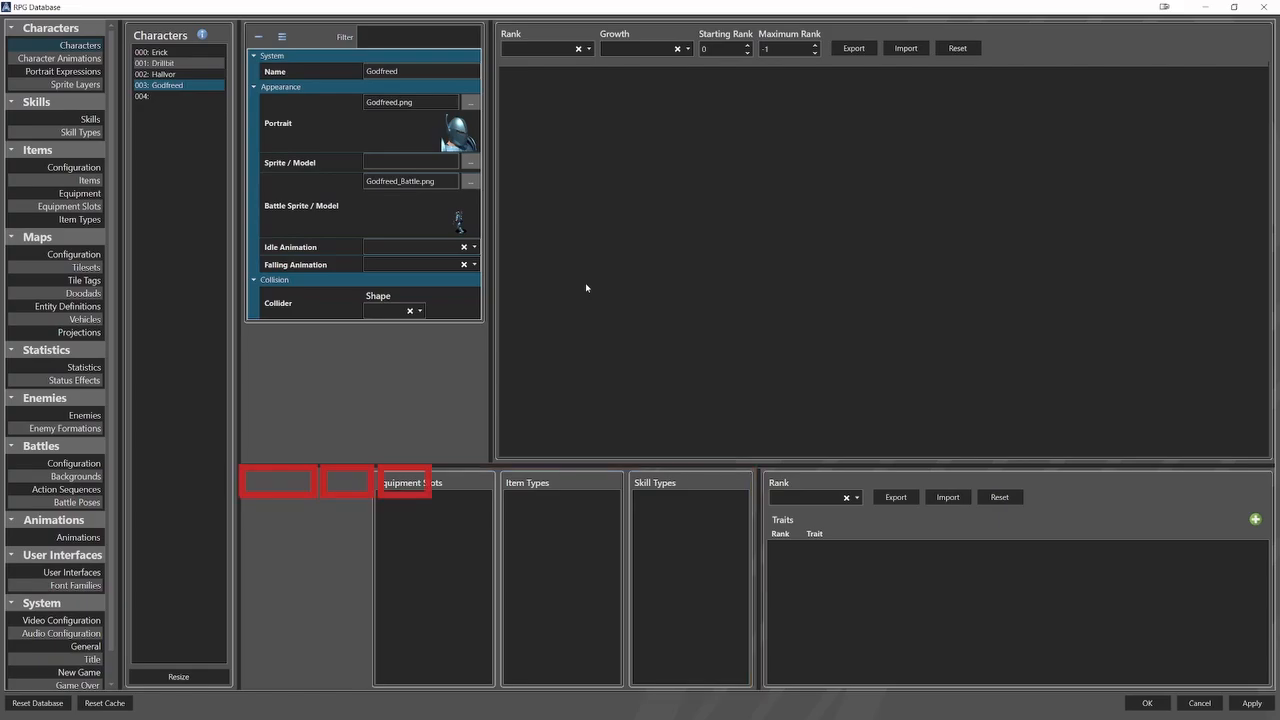
Review the coordinates of the Battlefield background's four hero positions.
left_click(75, 476)
left_click(183, 55)
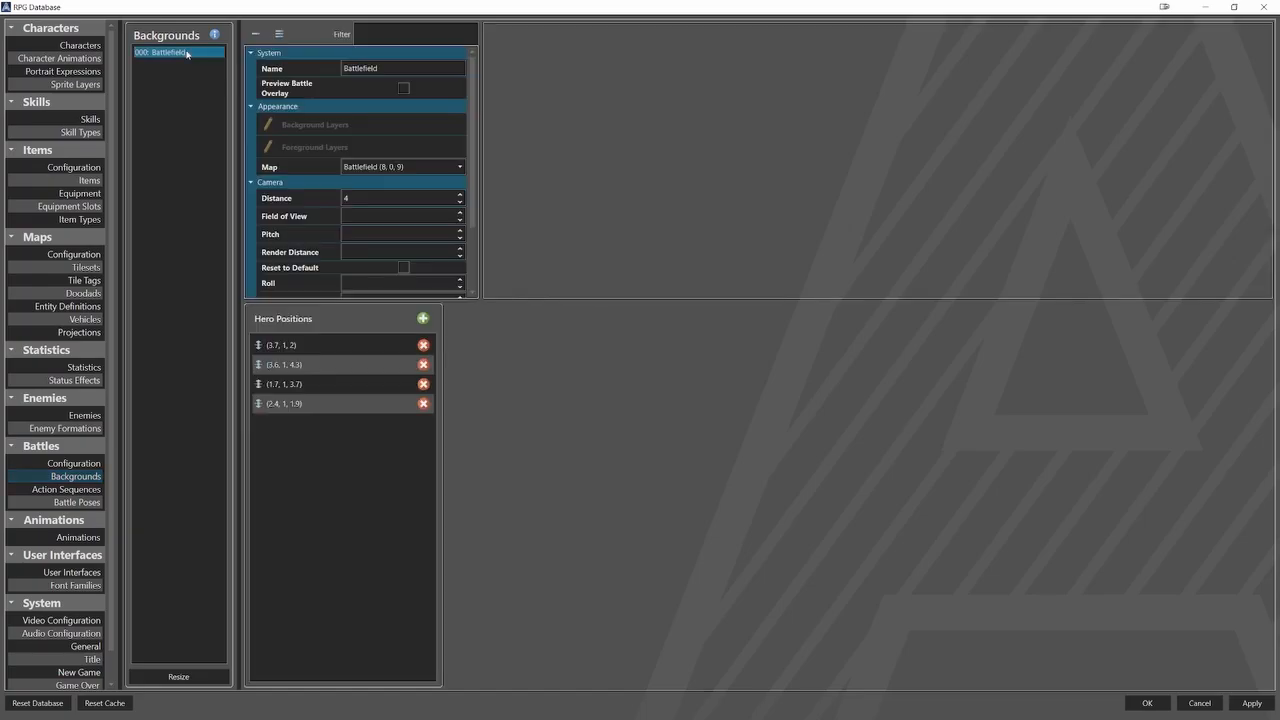
scroll(347, 267, "down", 2)
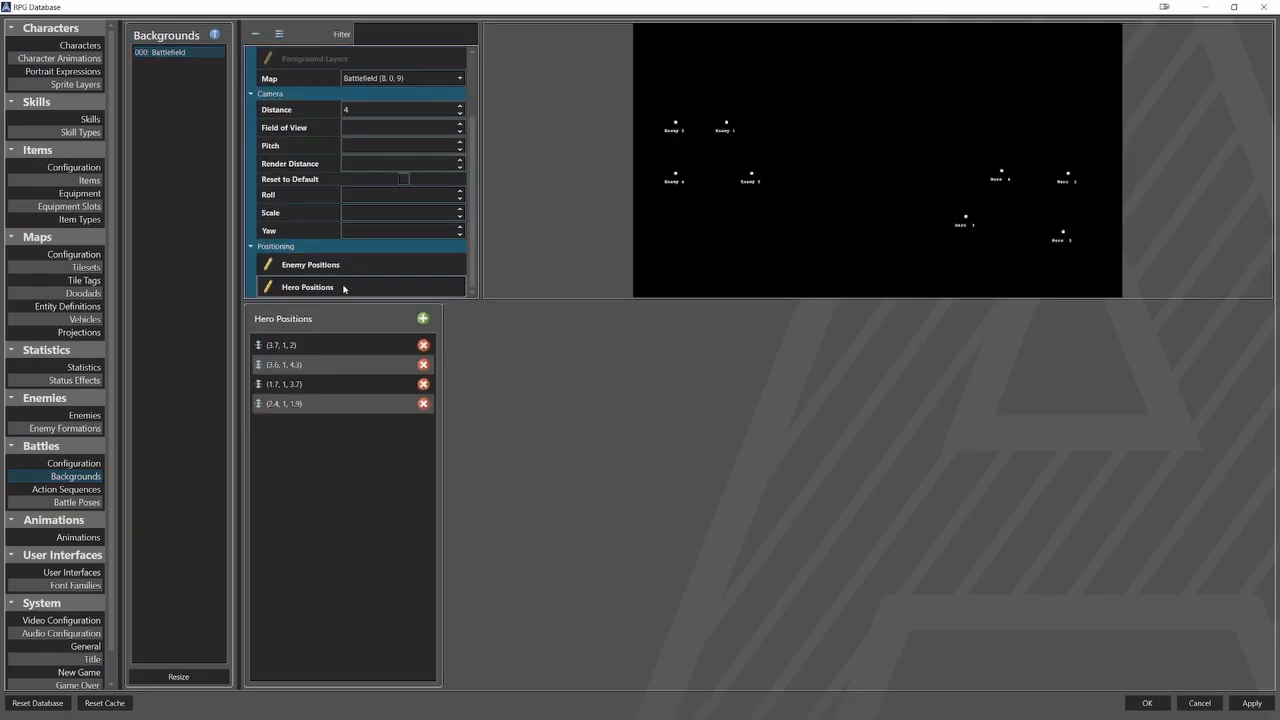
left_click(390, 345)
left_click(392, 366)
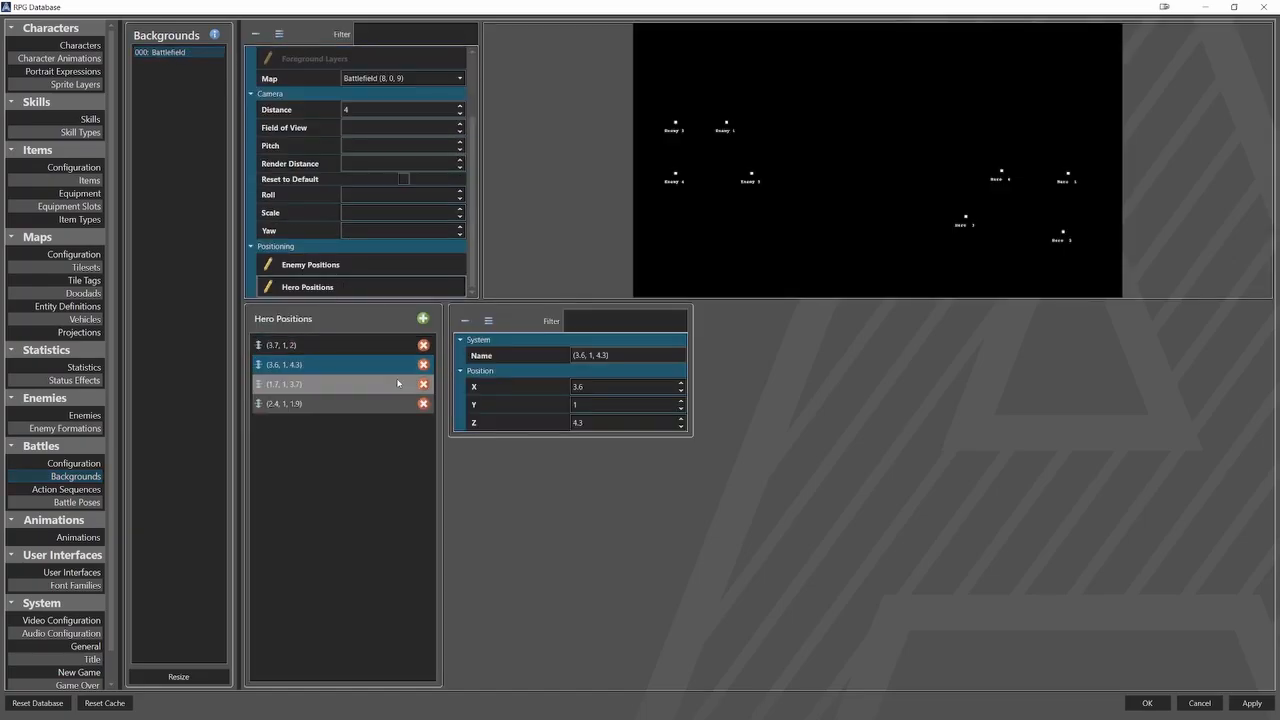
left_click(398, 385)
left_click(398, 404)
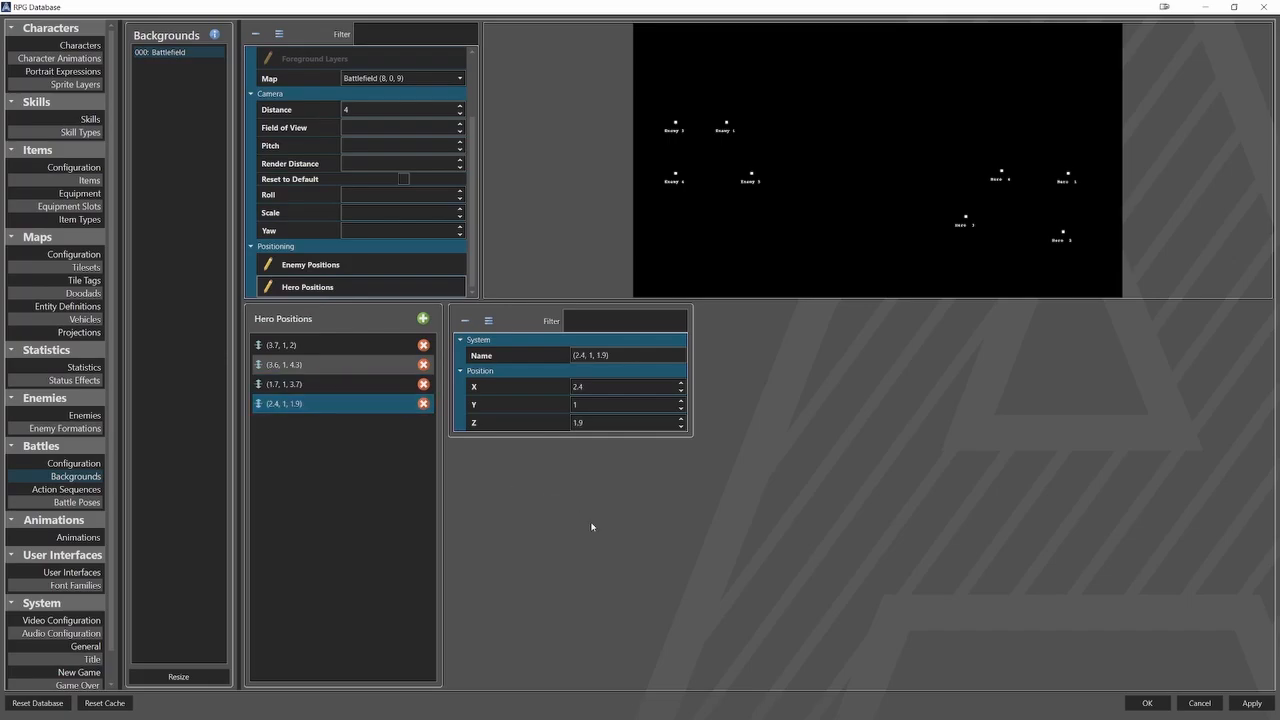
Review the four starting party members in the New Game settings.
left_click(92, 672)
left_click(301, 150)
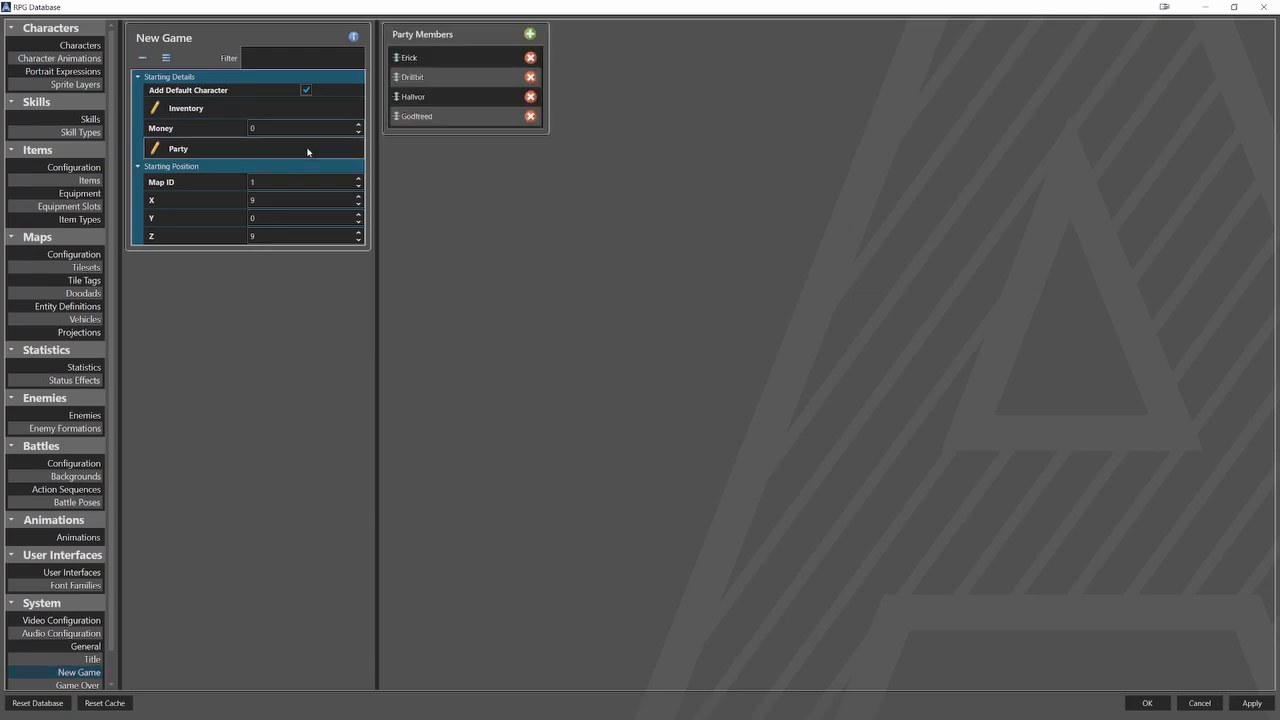
left_click(476, 57)
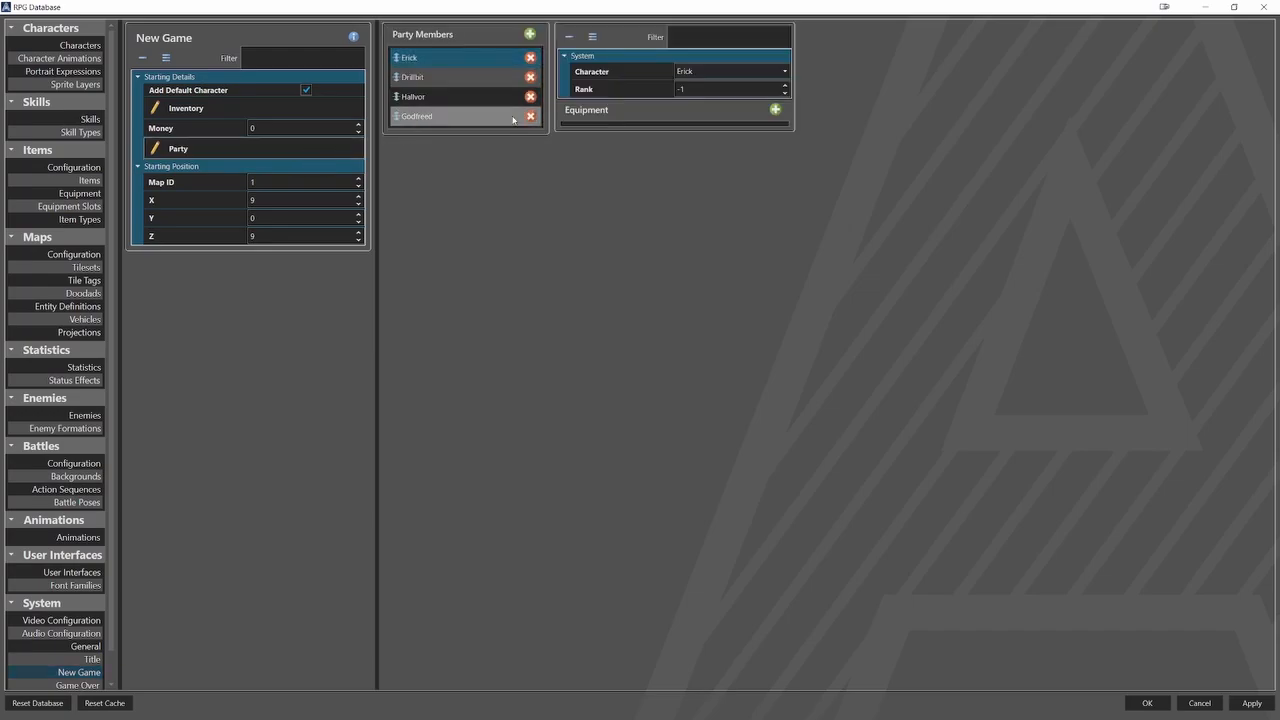
left_click(470, 77)
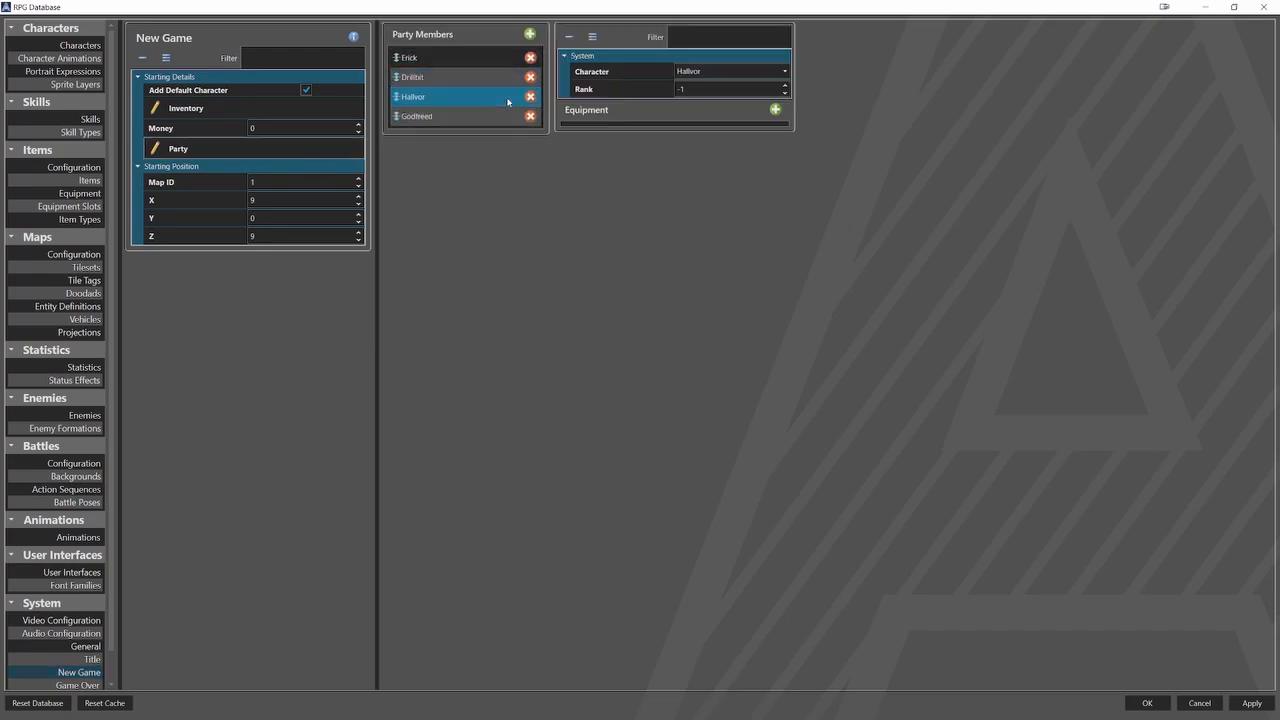
left_click(505, 118)
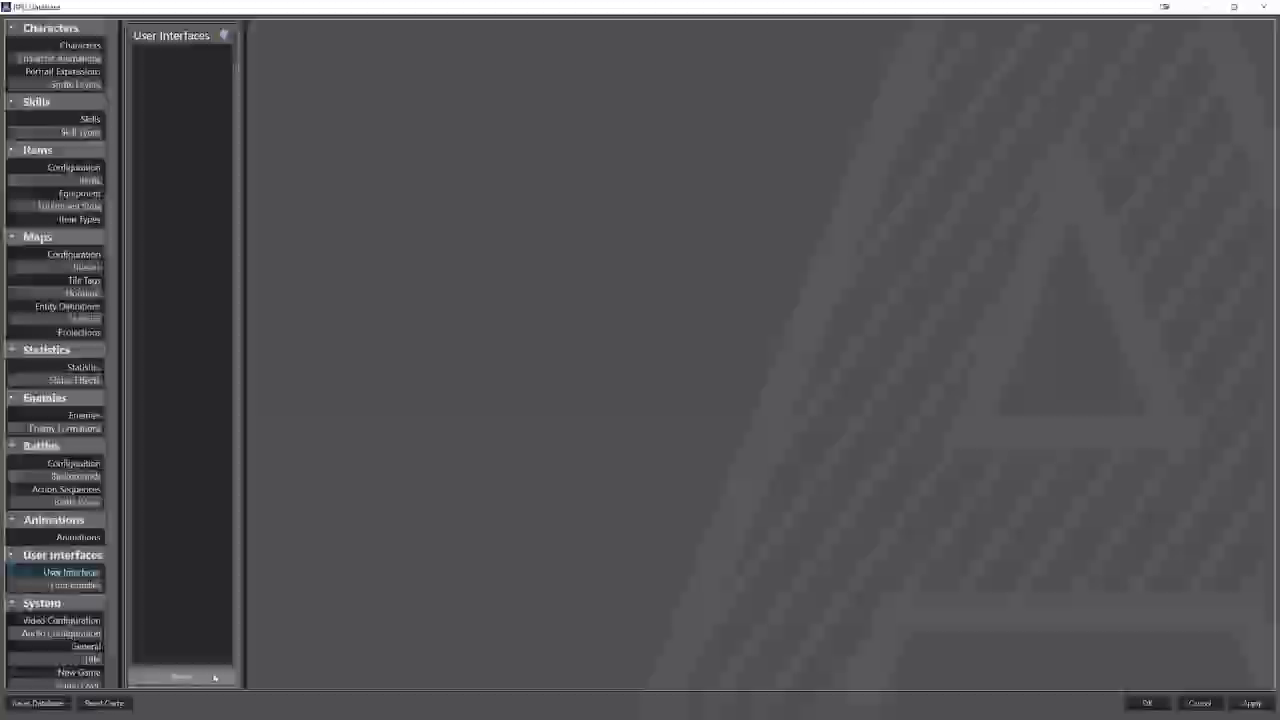
Resize the list of user interfaces to 2 entries.
left_click(214, 677)
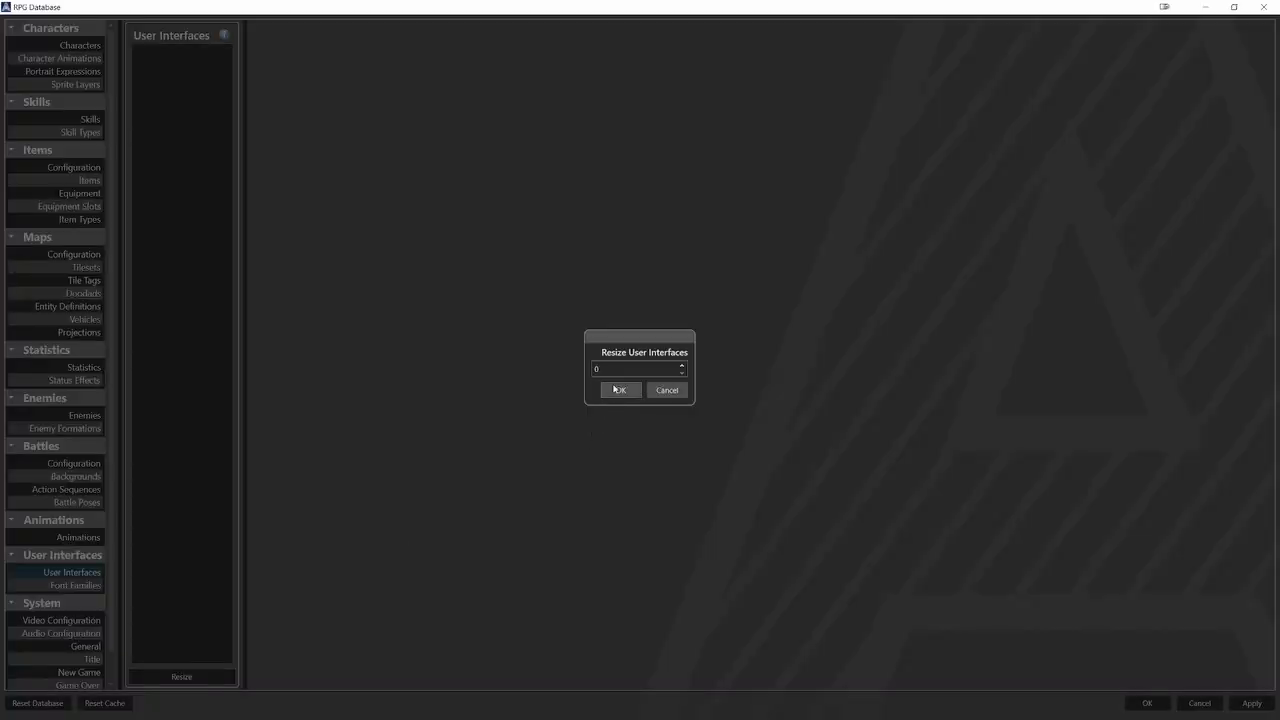
type("2")
left_click(620, 390)
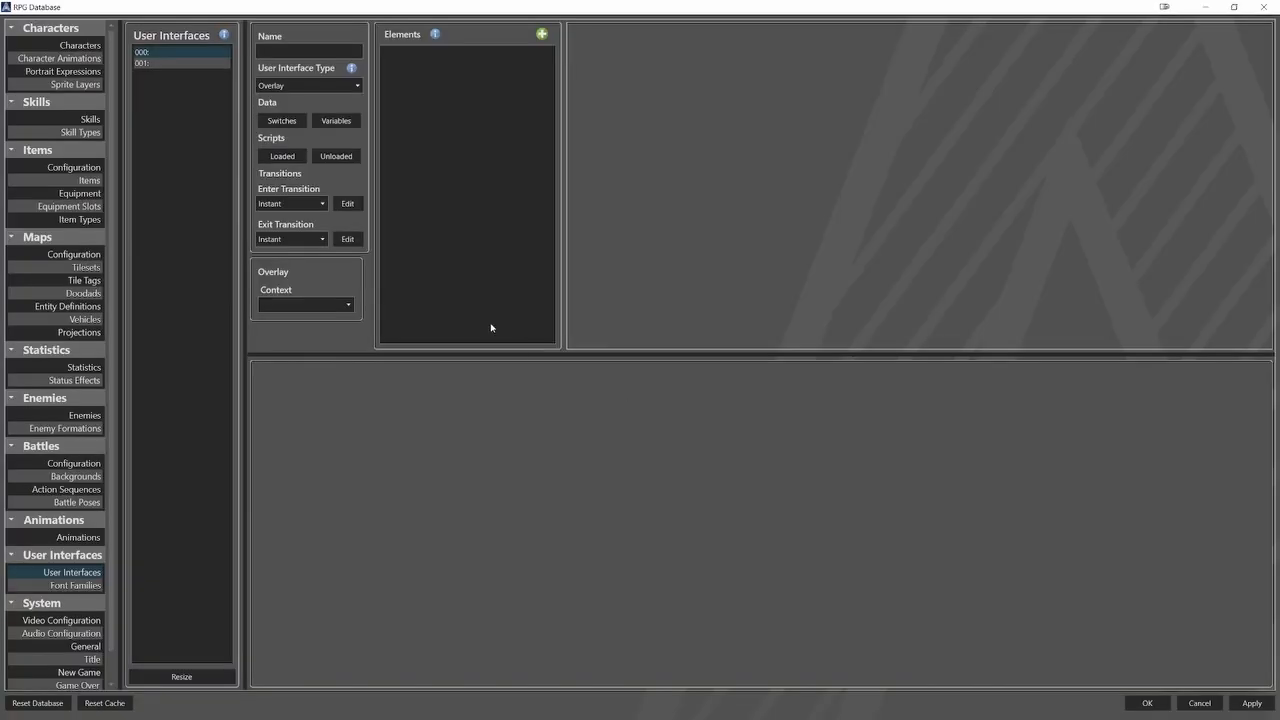
Name the first user interface Battle Command Menu and set its type to Menu.
left_click(342, 51)
type("Battle Commu")
type("nd Menu")
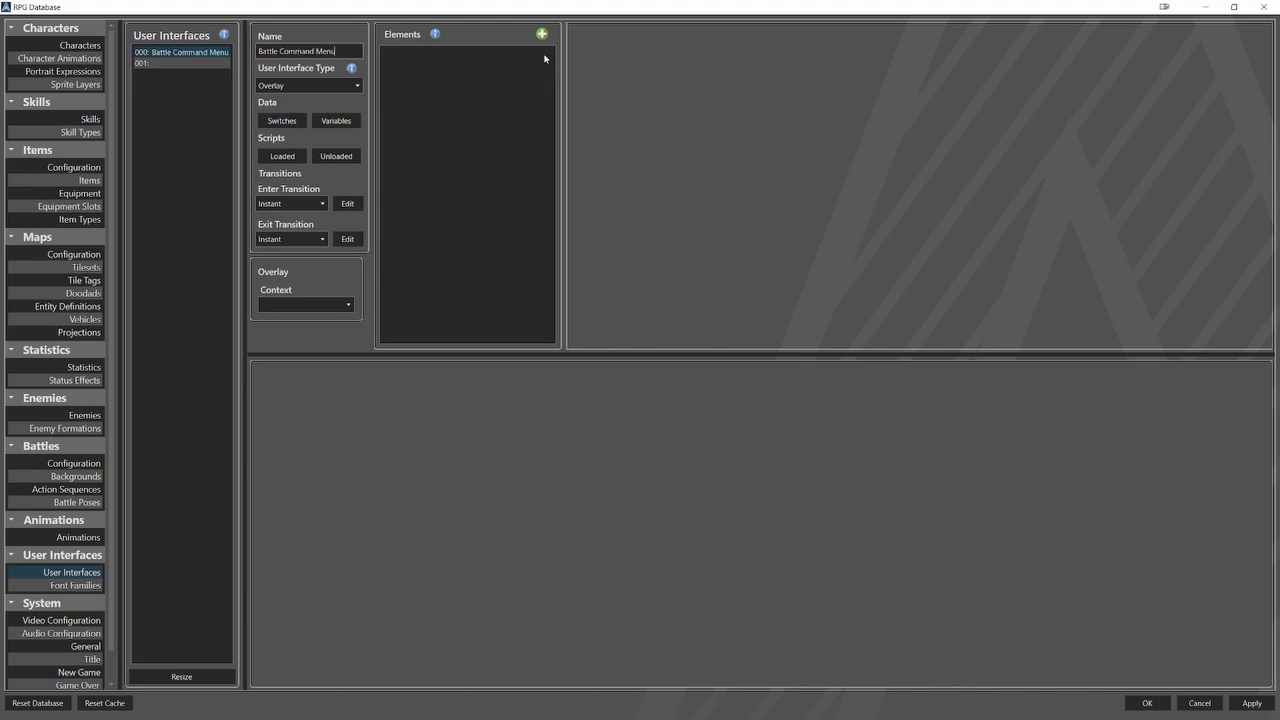
left_click(308, 85)
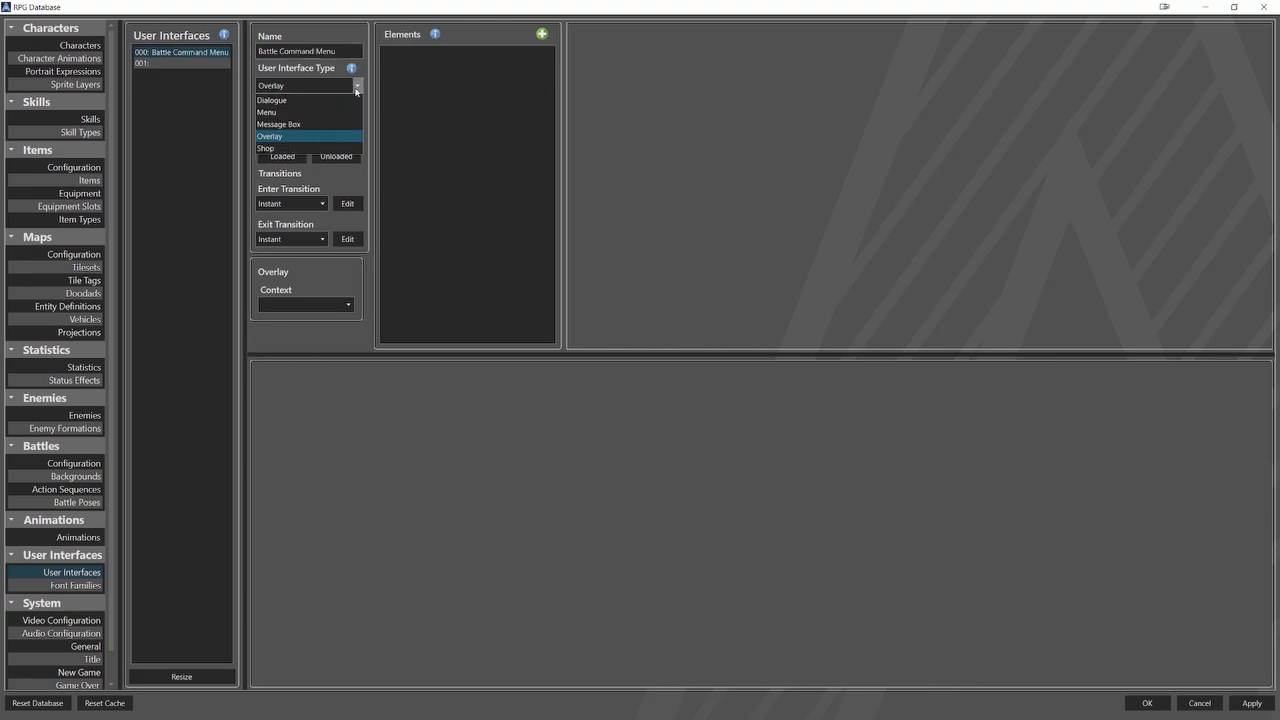
left_click(290, 110)
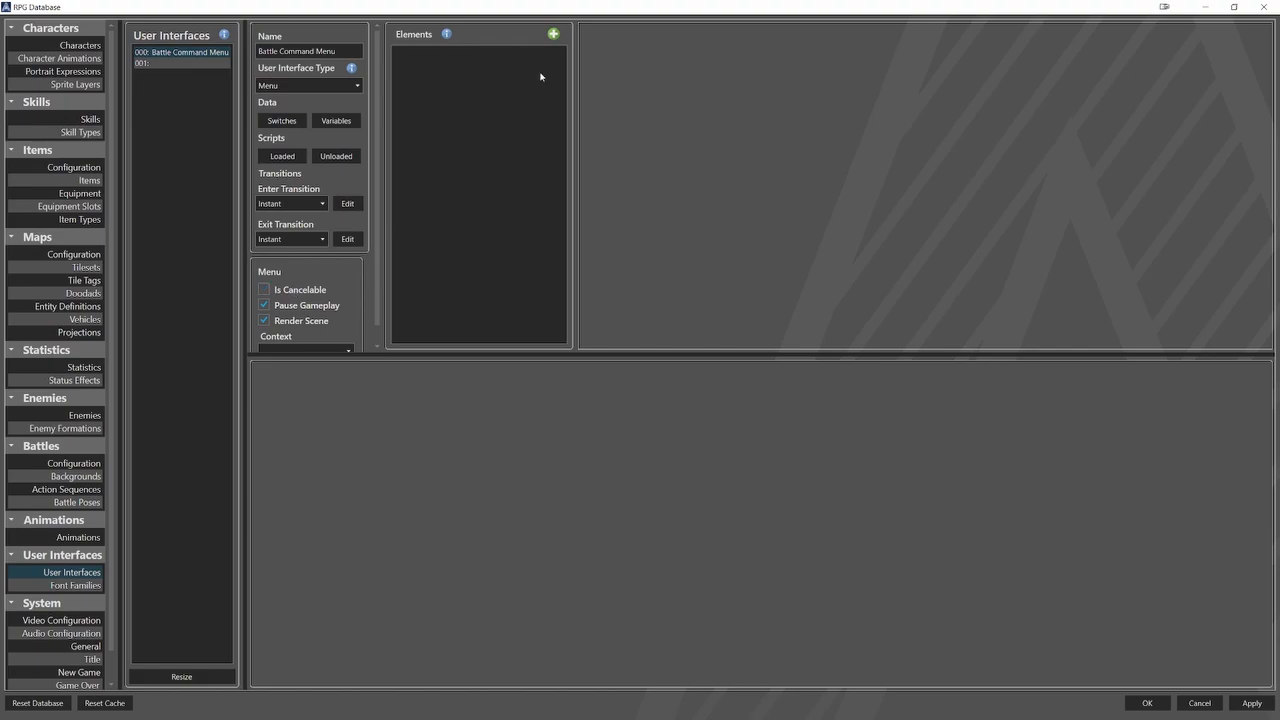
Add an element named commands_bg to the Battle Command Menu, with Commands_BG_3.png from the UI folder as its background.
left_click(553, 35)
left_click(596, 53)
left_click(463, 58)
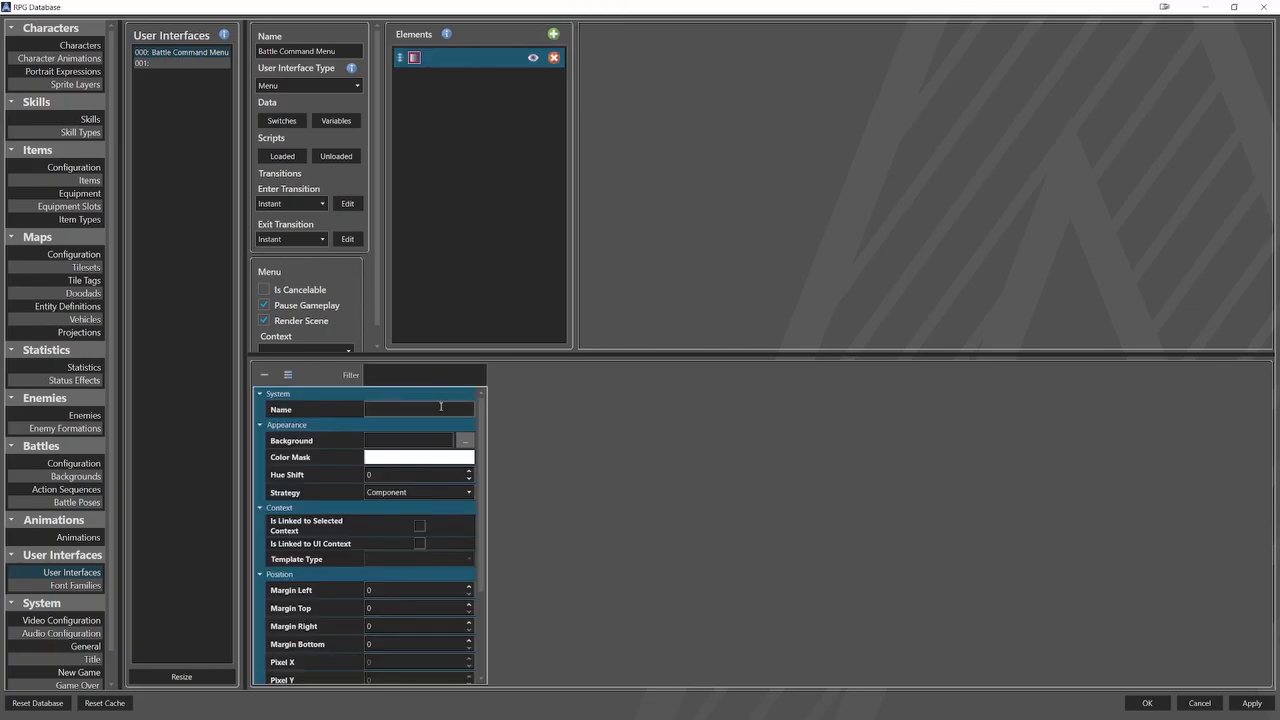
type("commands_bg")
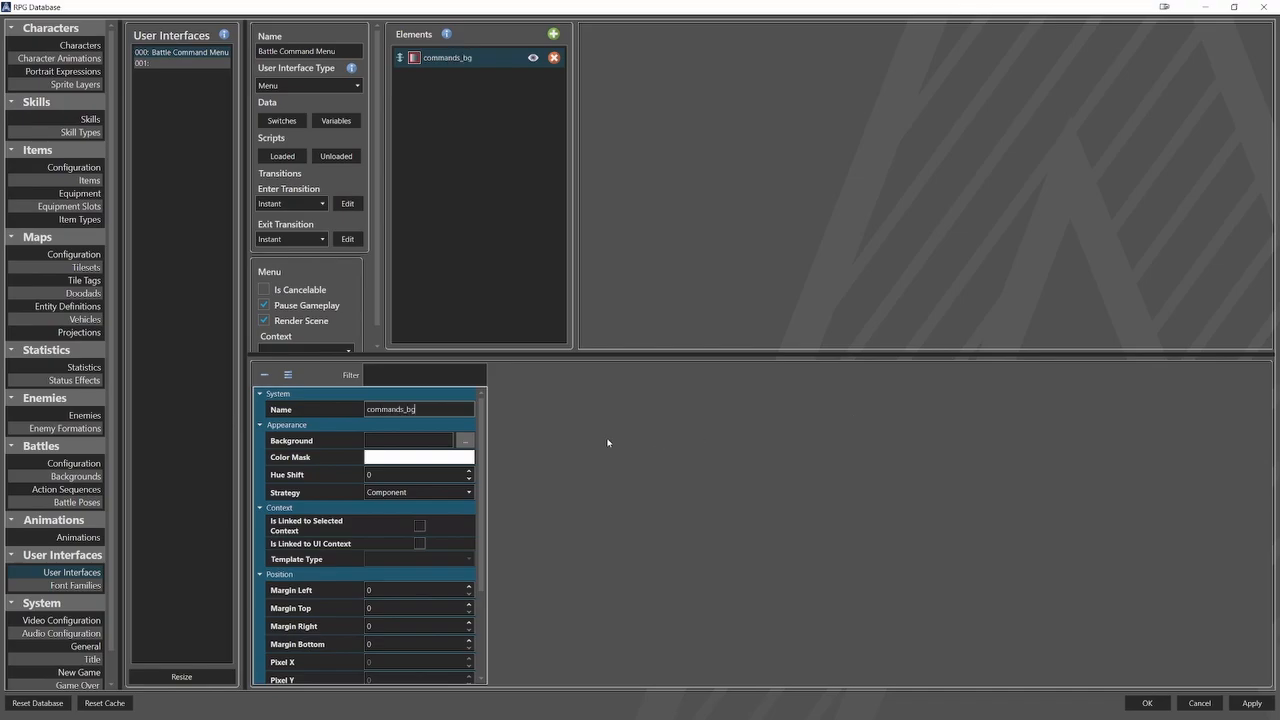
left_click(465, 441)
left_click(340, 432)
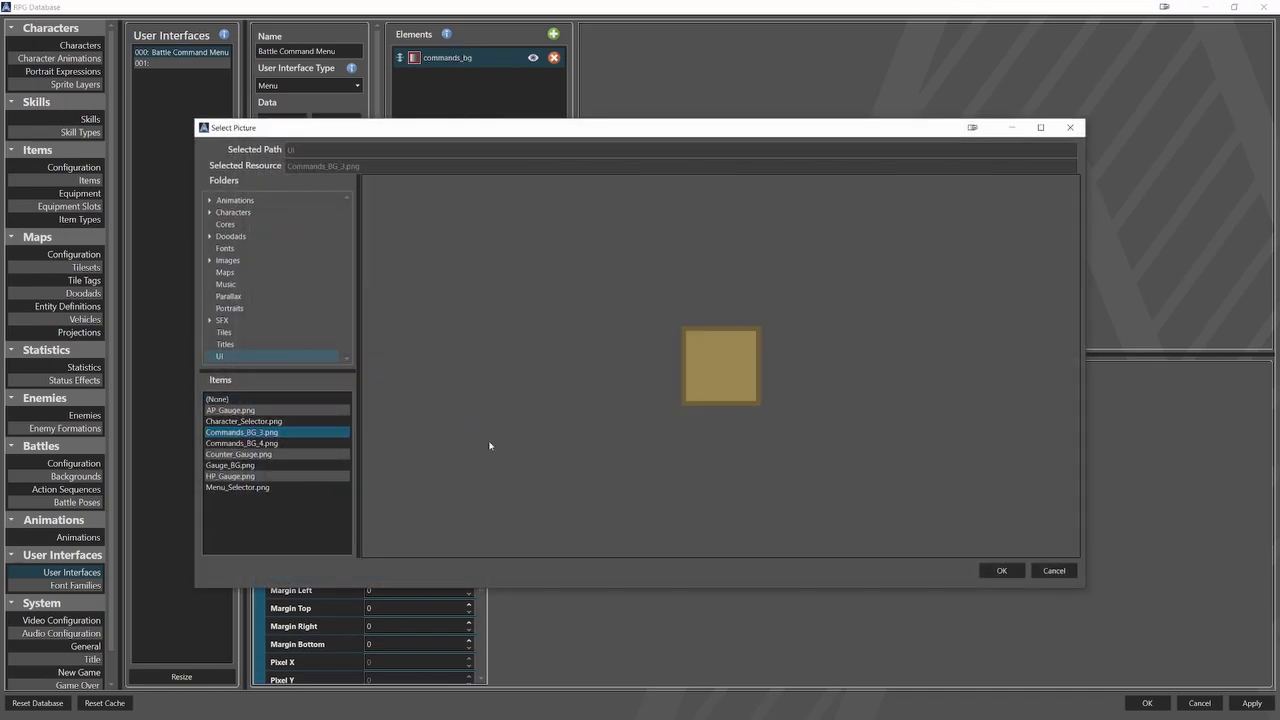
left_click(1003, 570)
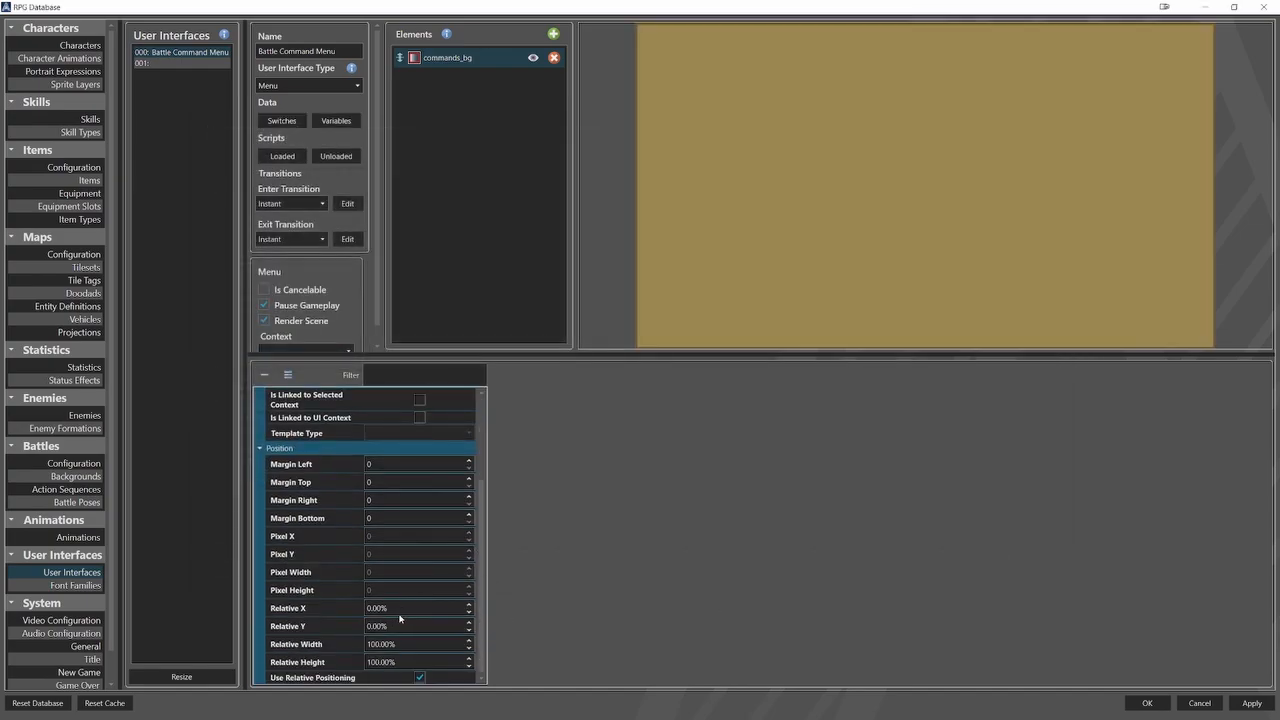
Position the commands_bg element at relative X 43% and Y 30%, with a relative width of 8% and height of 19%, and apply the changes.
left_click(400, 608)
type("43")
key("Tab")
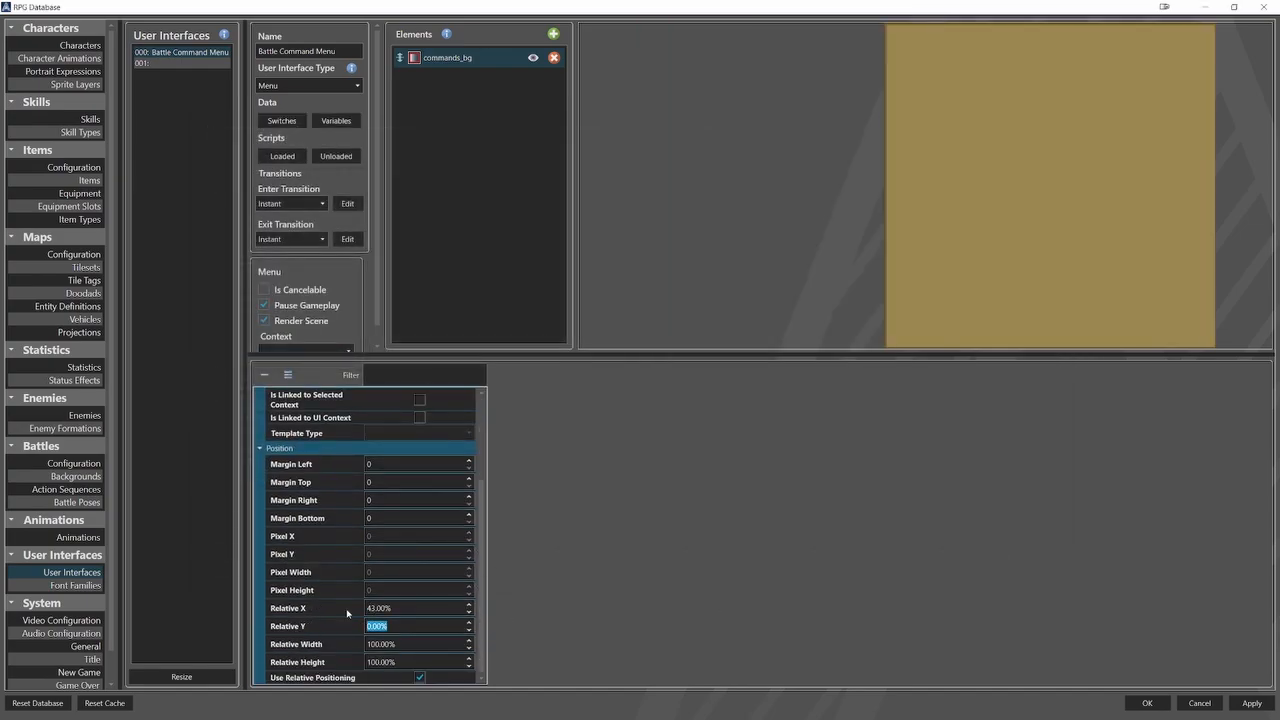
type("30")
key("Tab")
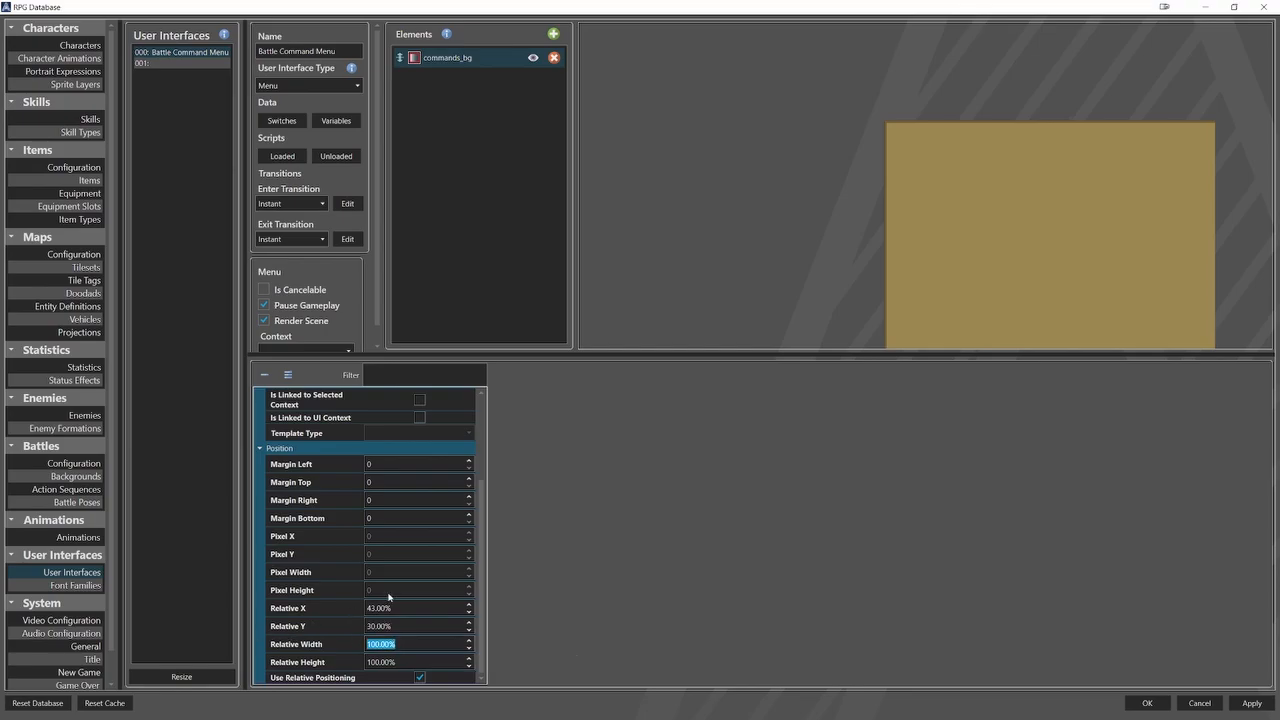
type("8")
key("Tab")
type("19")
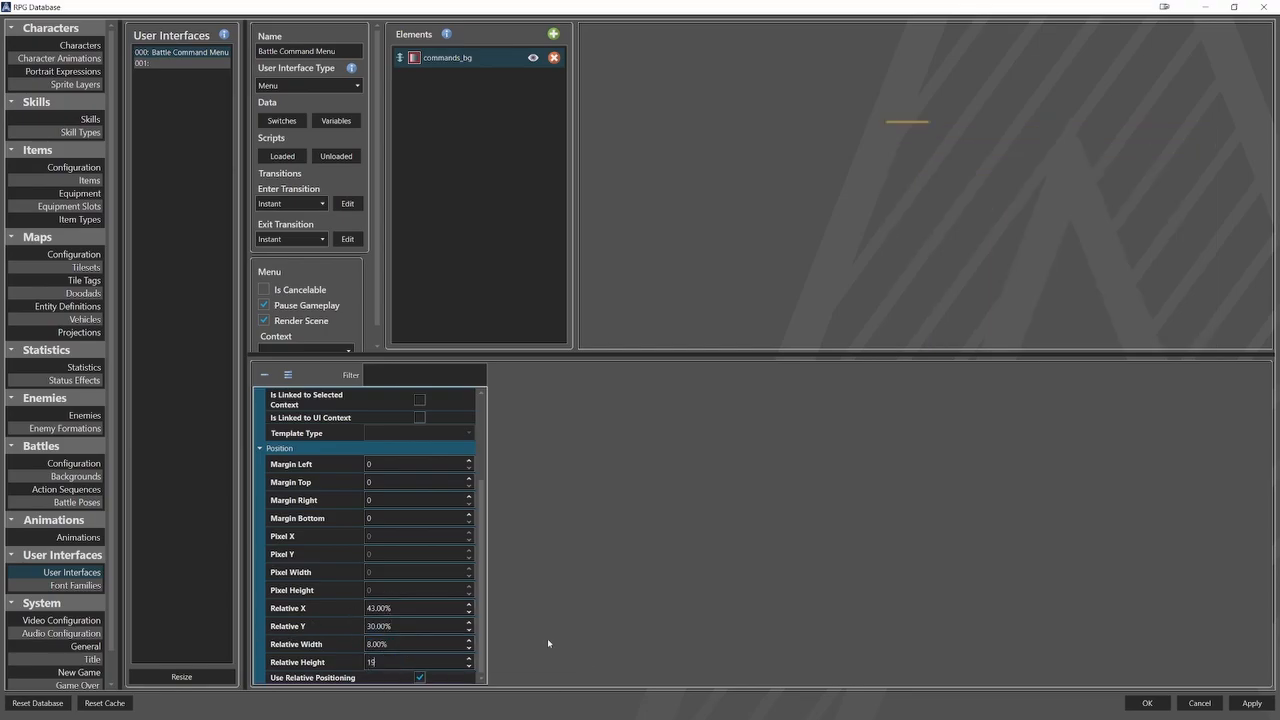
left_click(1244, 706)
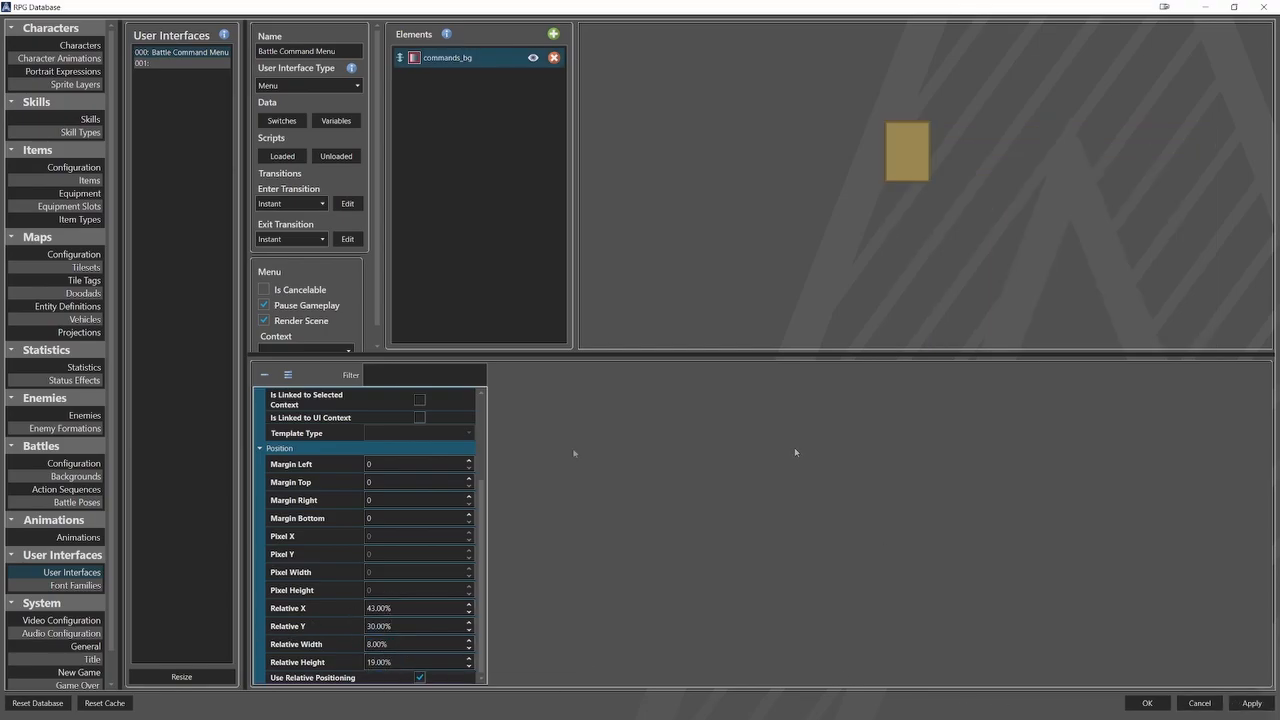
Duplicate the commands_bg element and rename the copy sub_commands_bg.
right_click(428, 57)
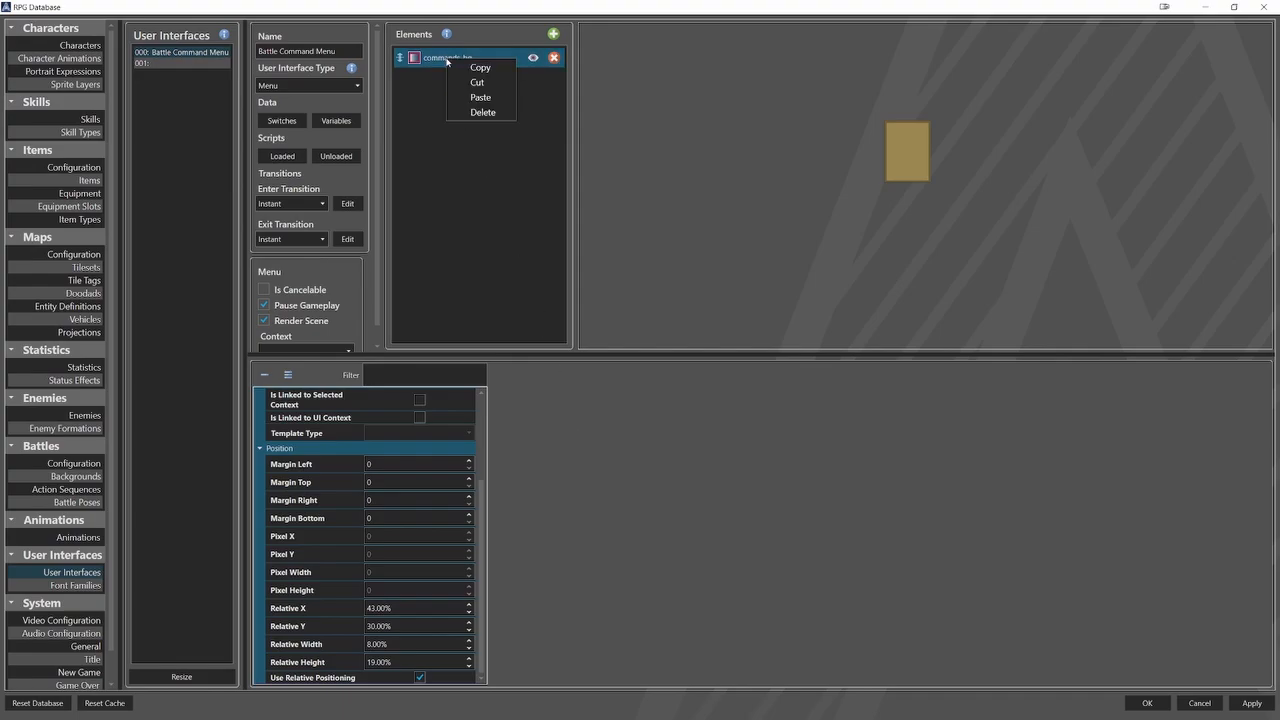
left_click(445, 64)
right_click(444, 92)
left_click(468, 127)
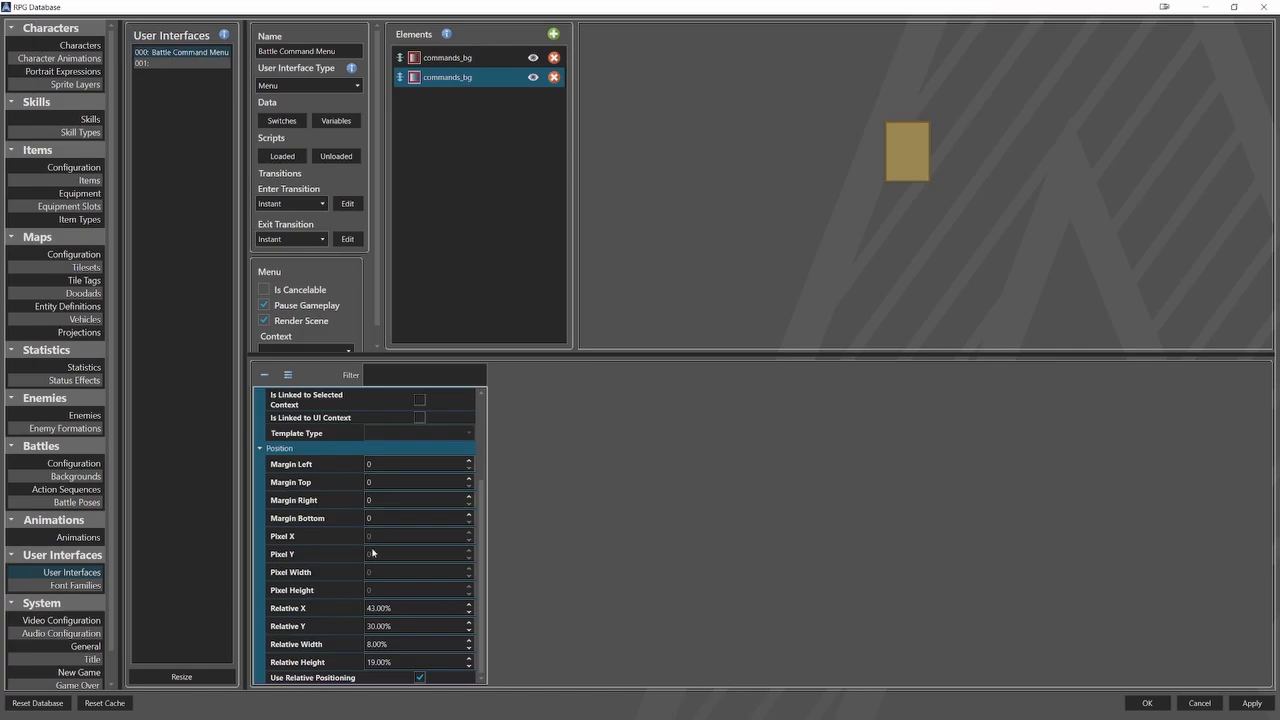
scroll(373, 552, "up", 3)
left_click(369, 410)
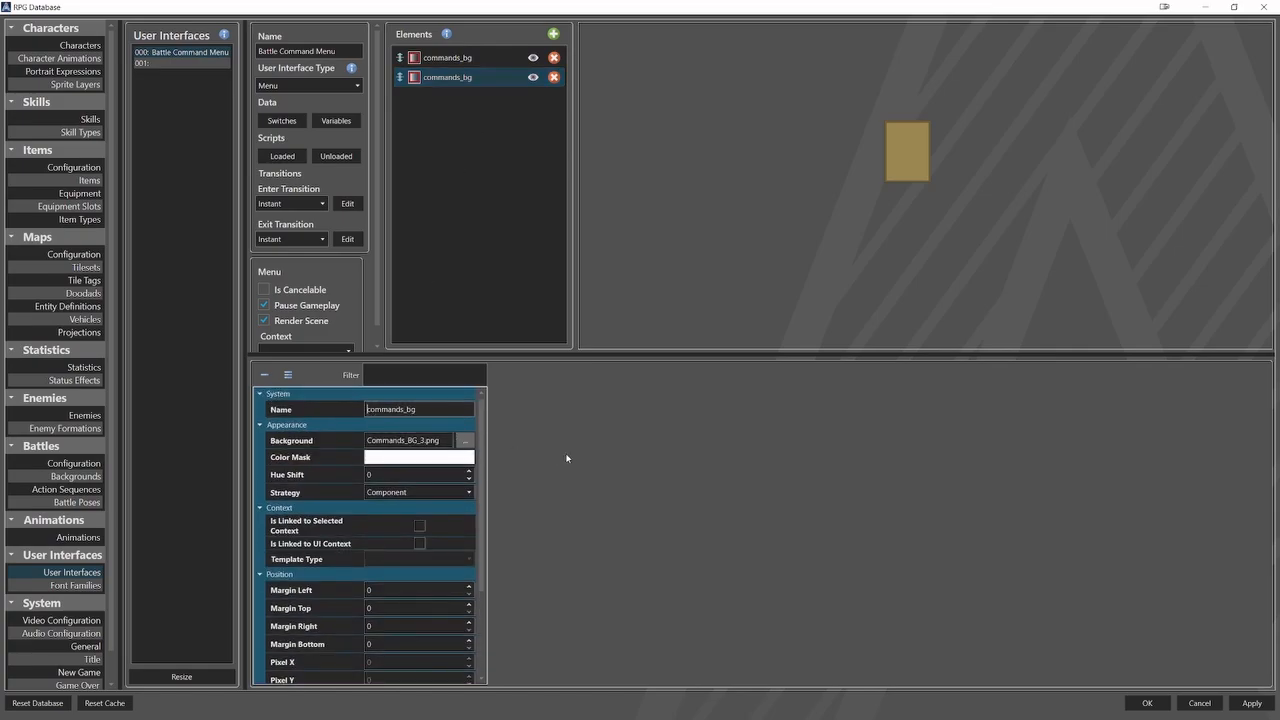
type("sub_")
Set the relative width of the sub_commands_bg element to 18%.
scroll(437, 586, "down", 3)
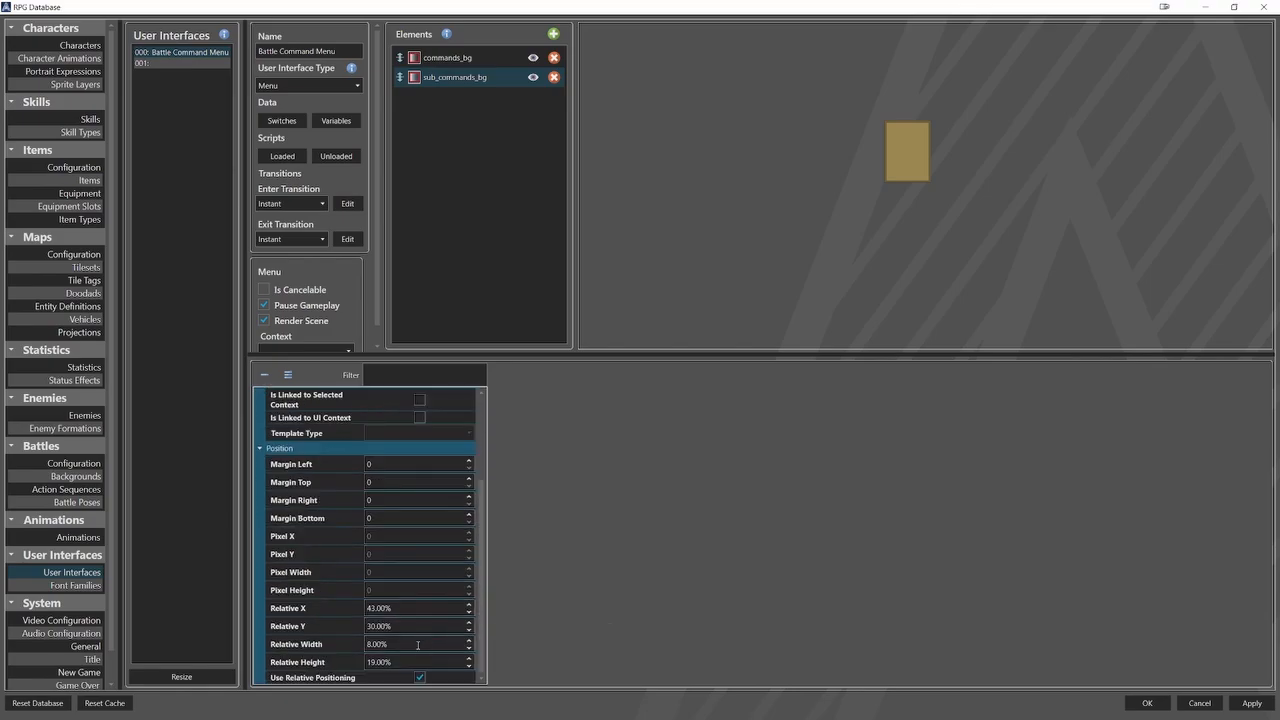
left_click(458, 643)
type("18")
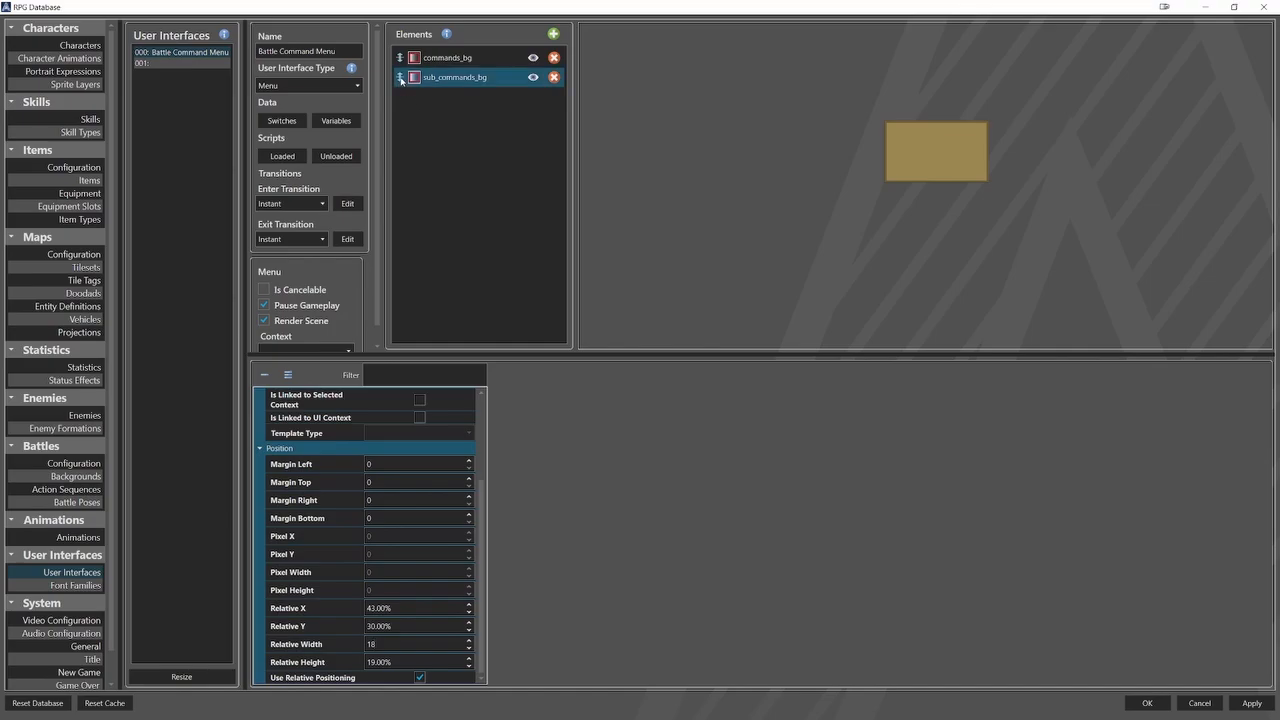
Move sub_commands_bg above commands_bg in the element order and check its visibility and position settings.
left_click(430, 78)
left_click_drag(400, 77, 401, 59)
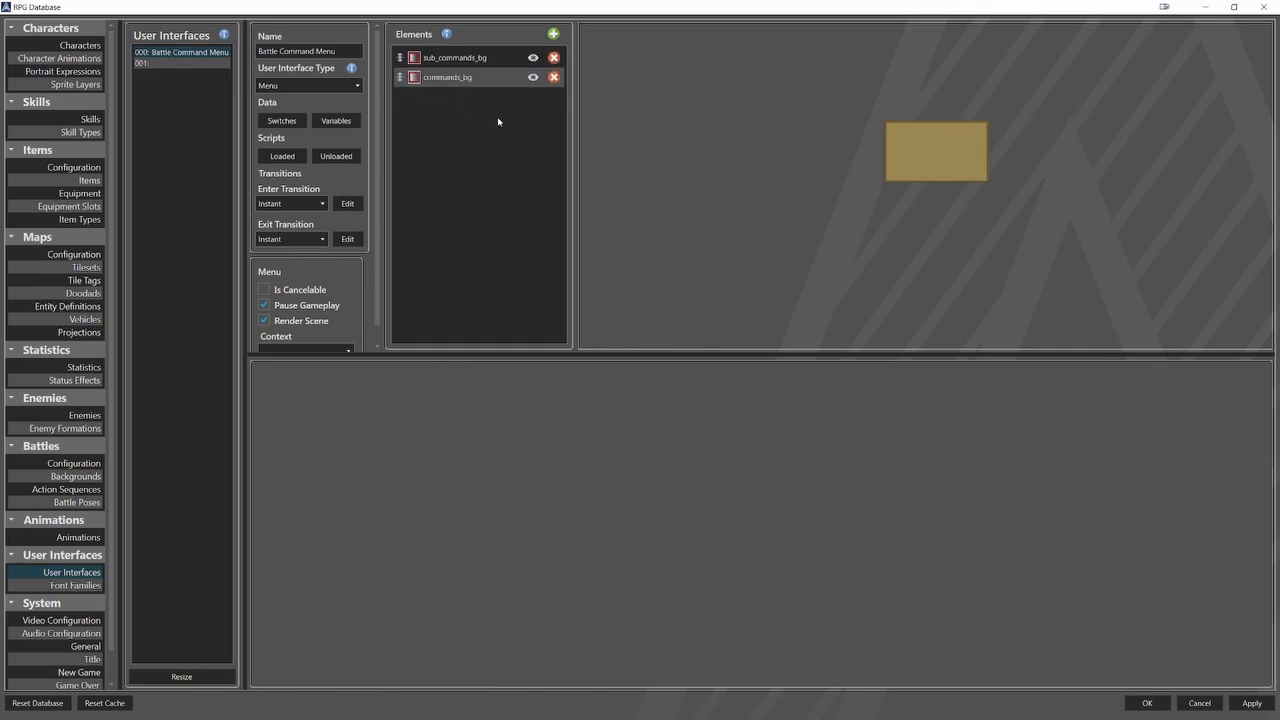
left_click(533, 58)
left_click(533, 58)
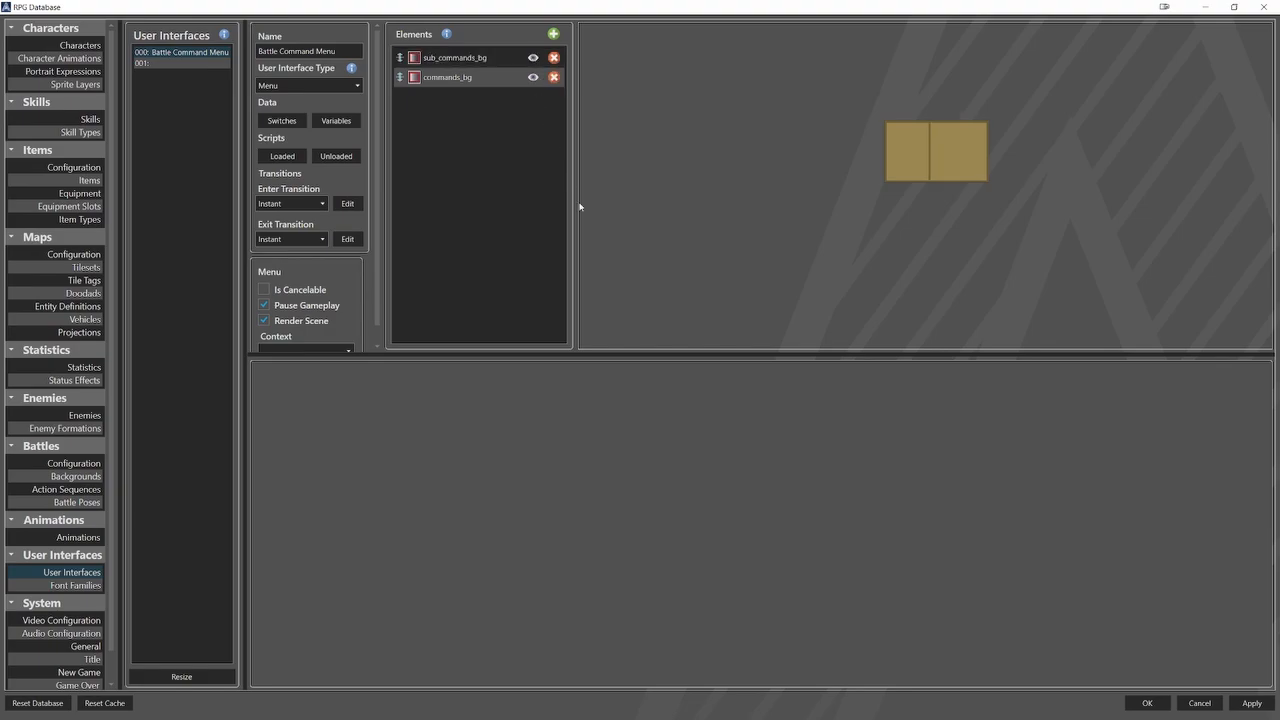
left_click(460, 58)
scroll(383, 568, "down", 3)
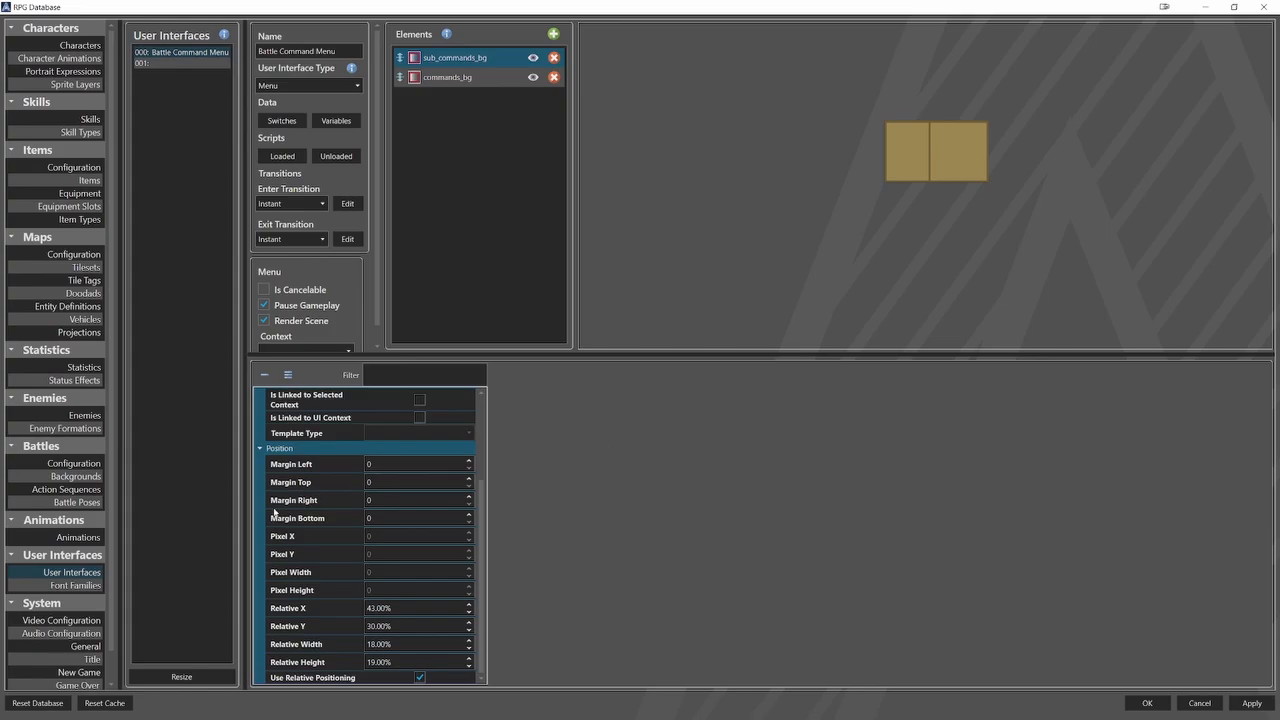
Resize the list of font families to one entry and name it Default.
left_click(75, 585)
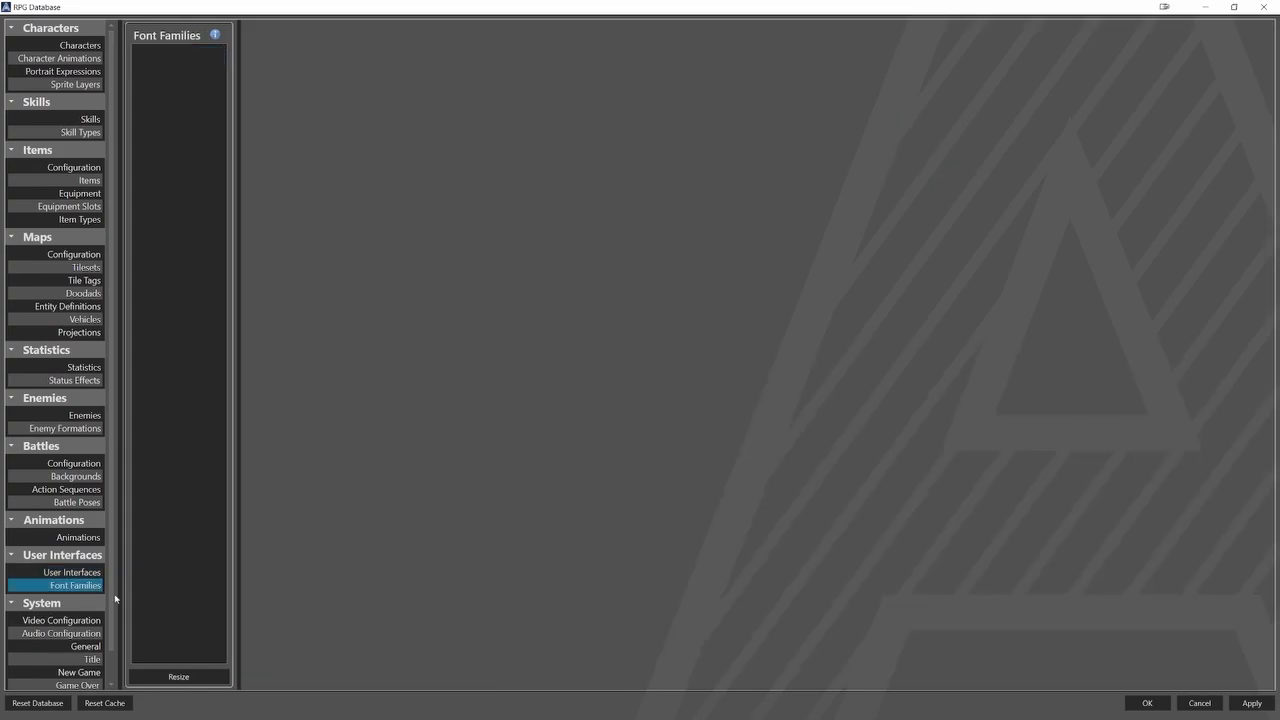
left_click(180, 674)
left_click(679, 365)
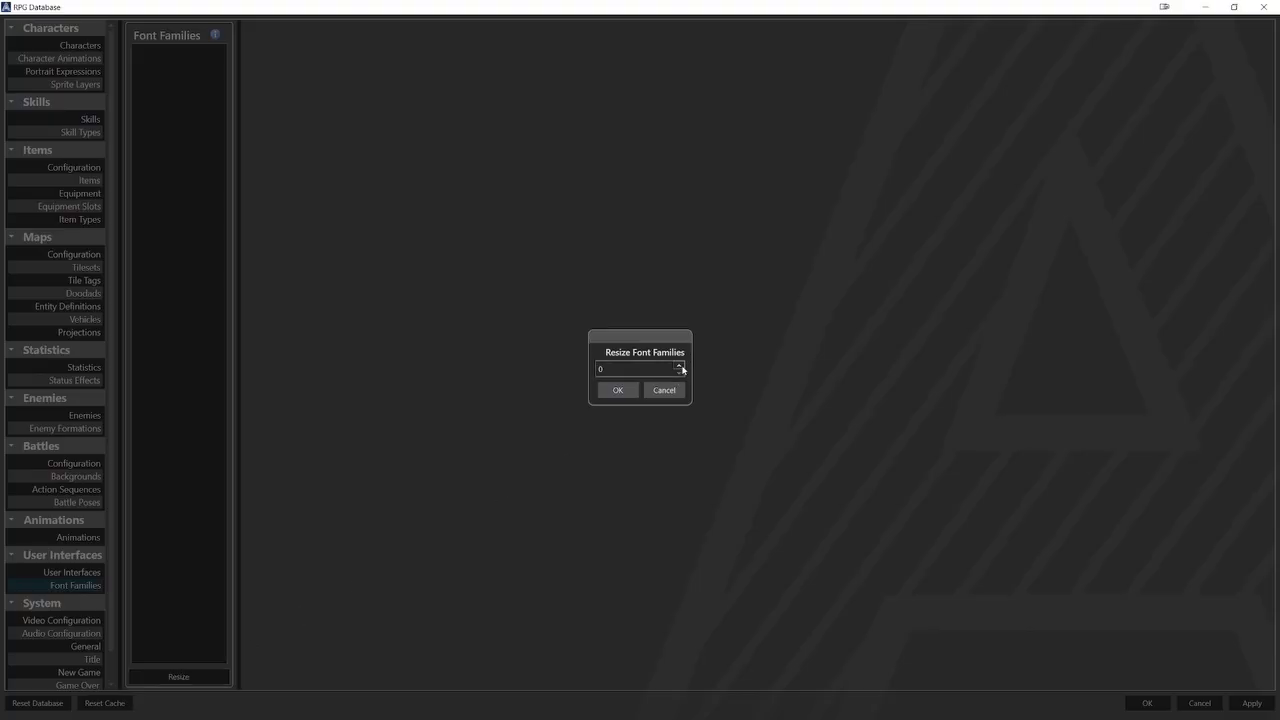
left_click(618, 390)
left_click(368, 72)
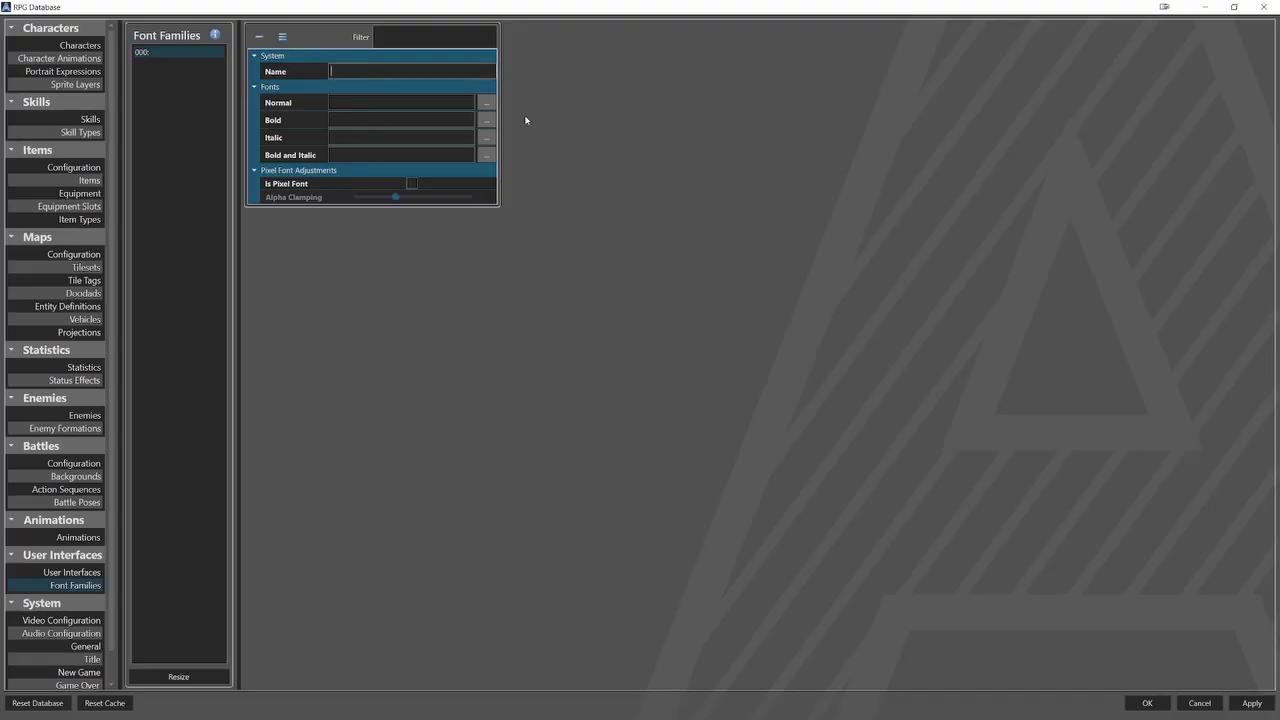
type("Default")
Assign arial.ttf from the Fonts folder as the normal font of the Default family.
left_click(486, 103)
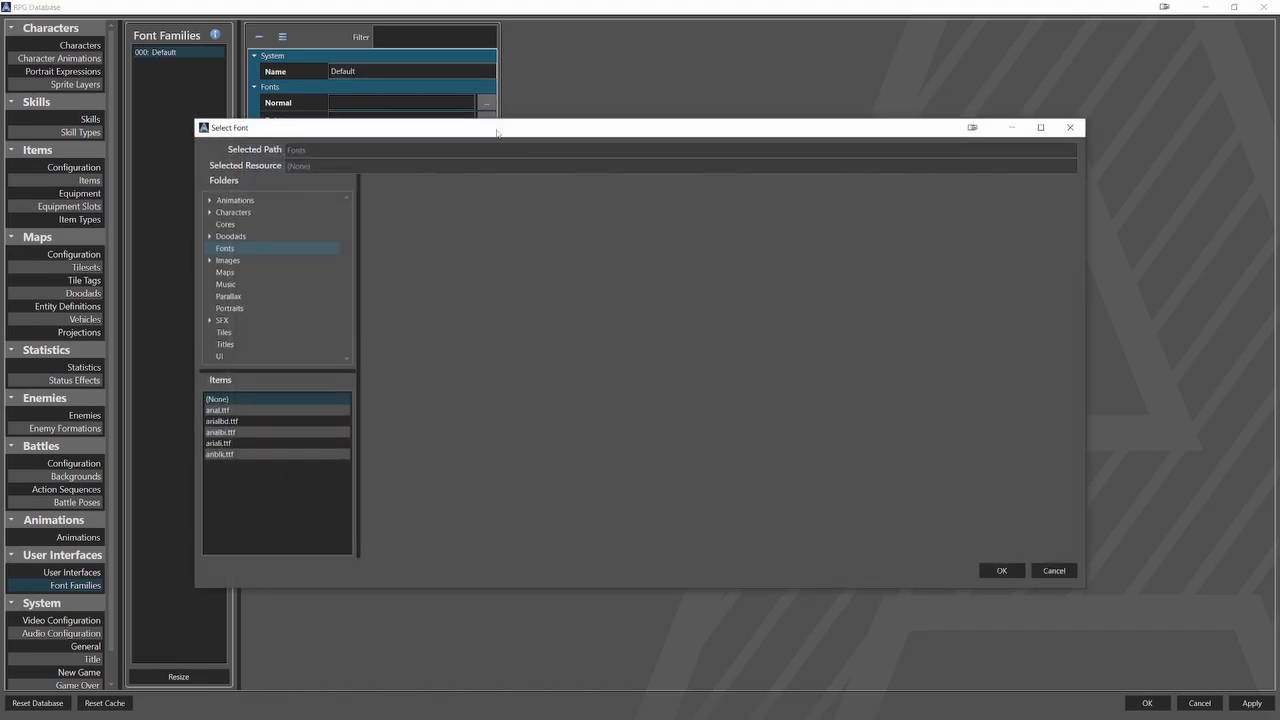
left_click(300, 410)
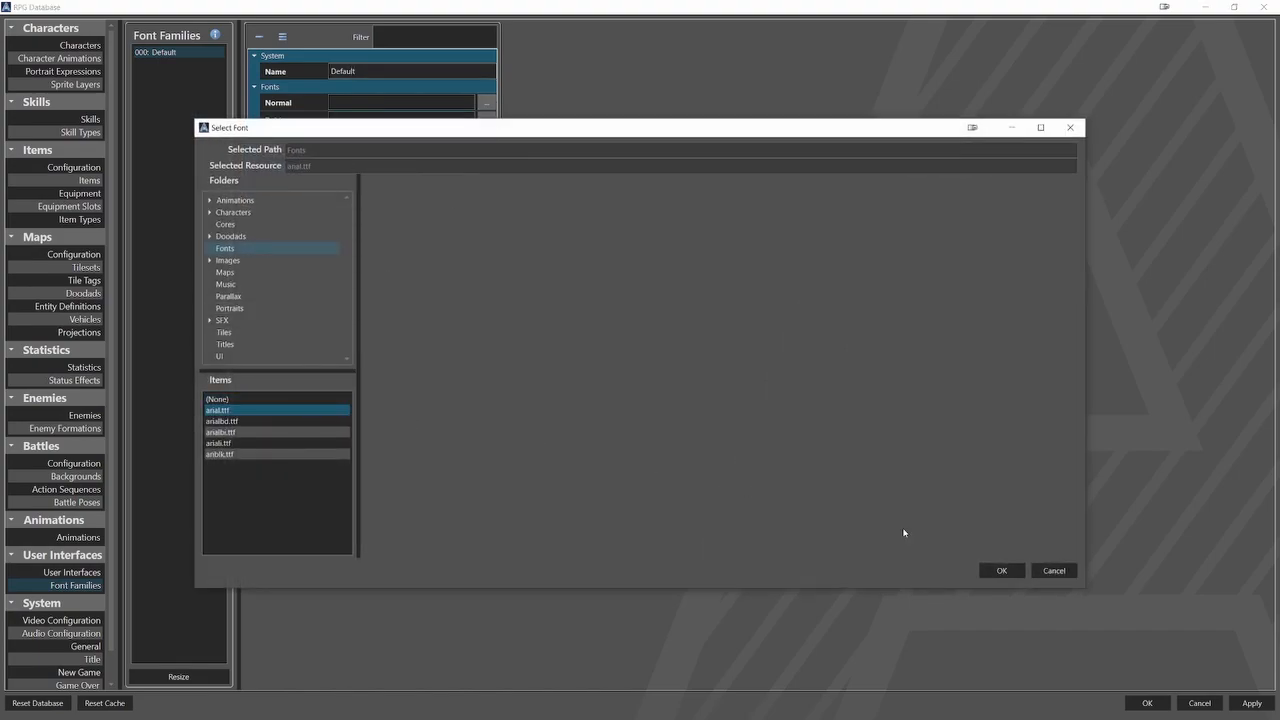
left_click(1001, 570)
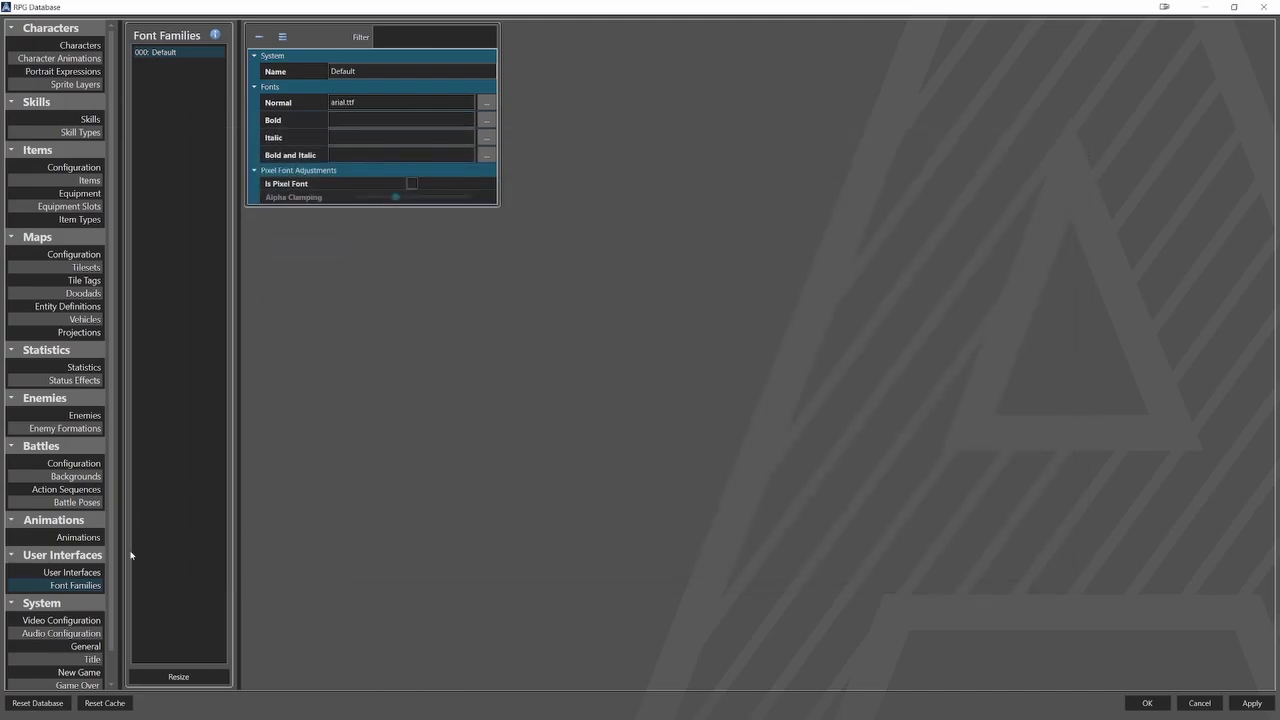
Add a Text element named menu_label to the Battle Command Menu interface.
left_click(72, 572)
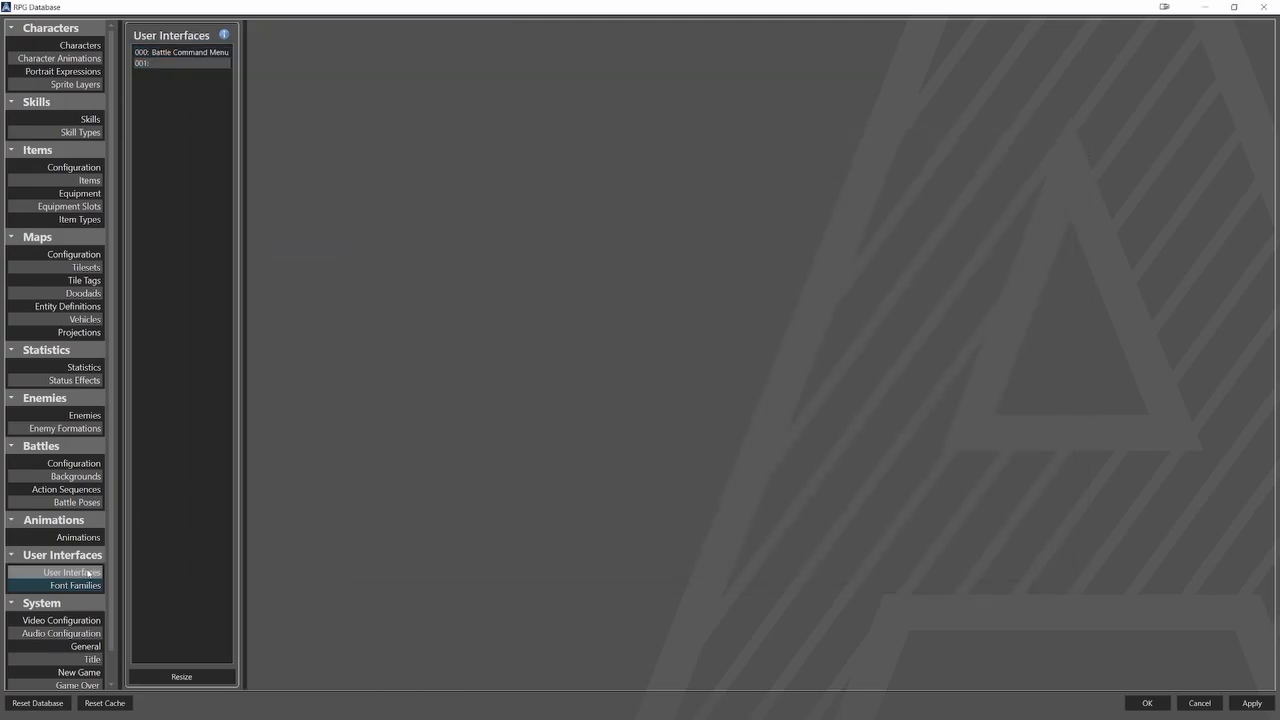
left_click(216, 54)
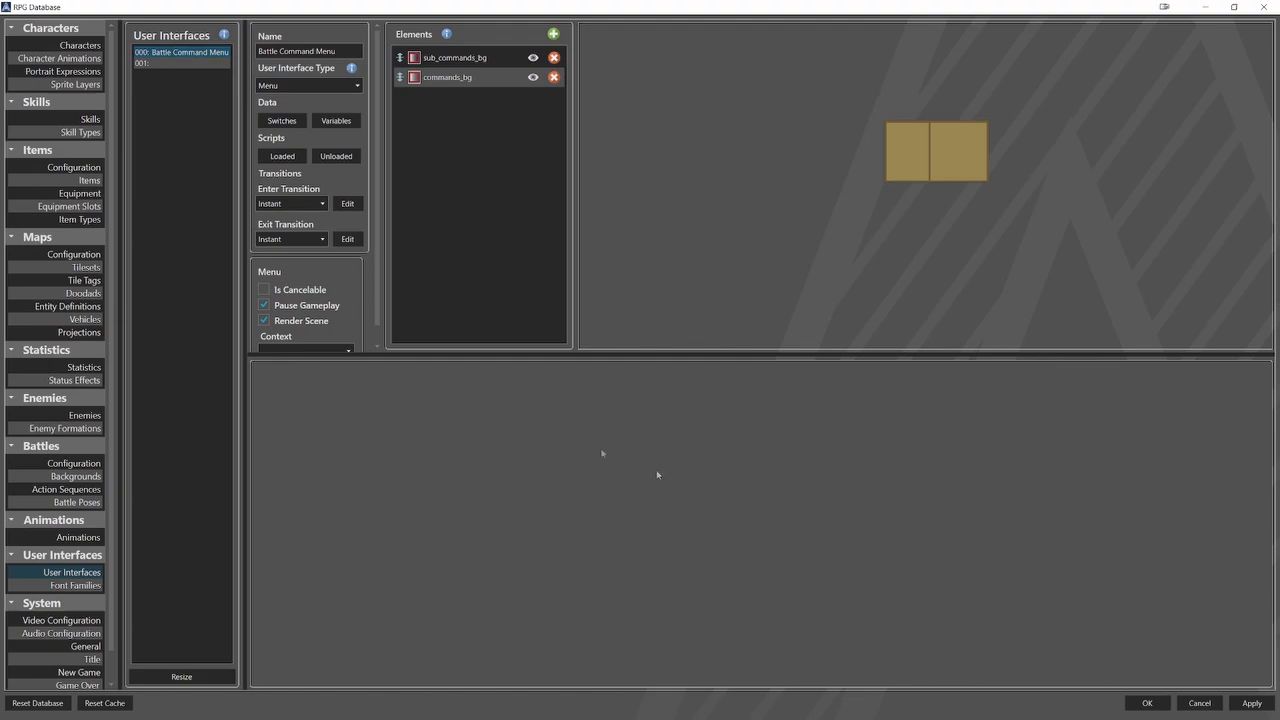
left_click(553, 34)
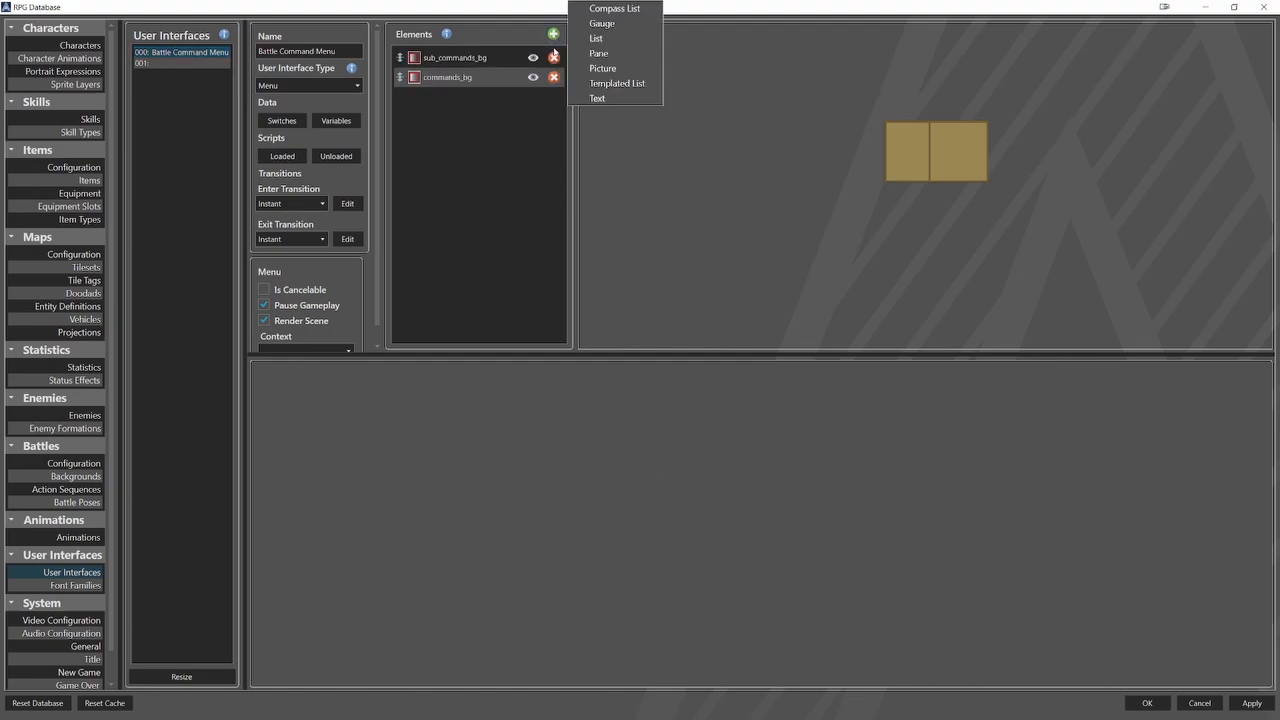
left_click(597, 99)
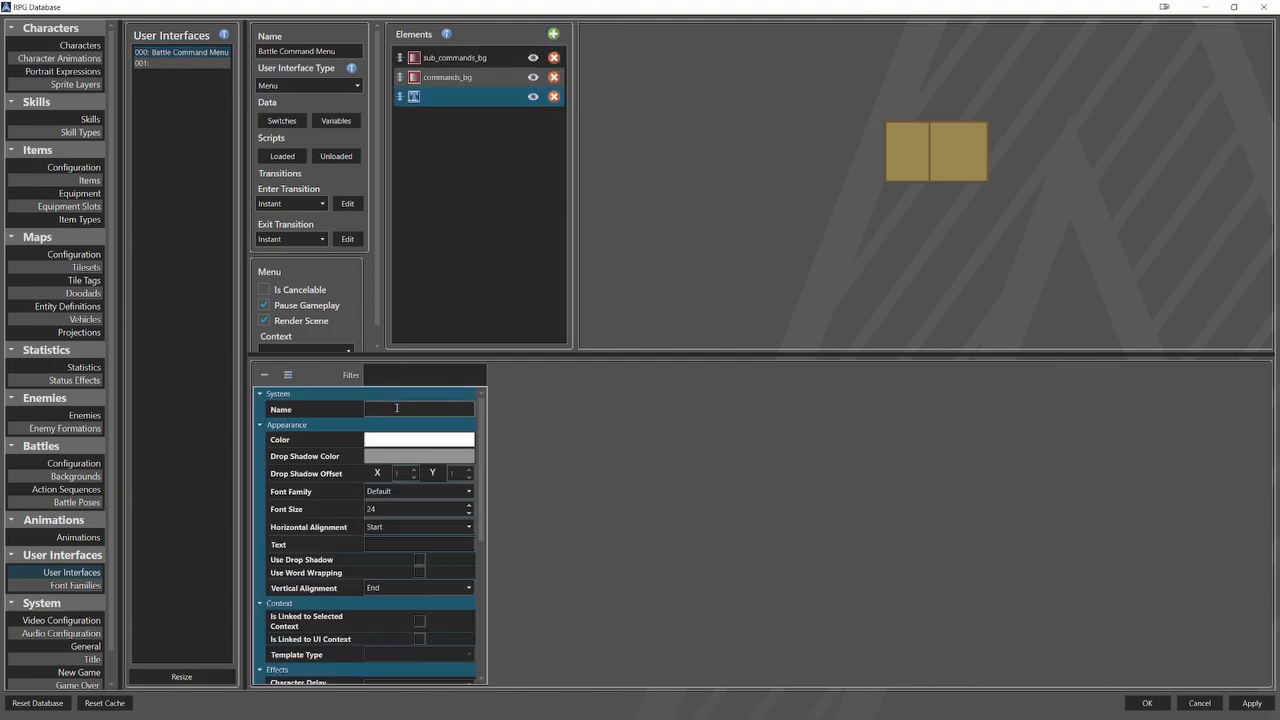
left_click(397, 408)
type("menu")
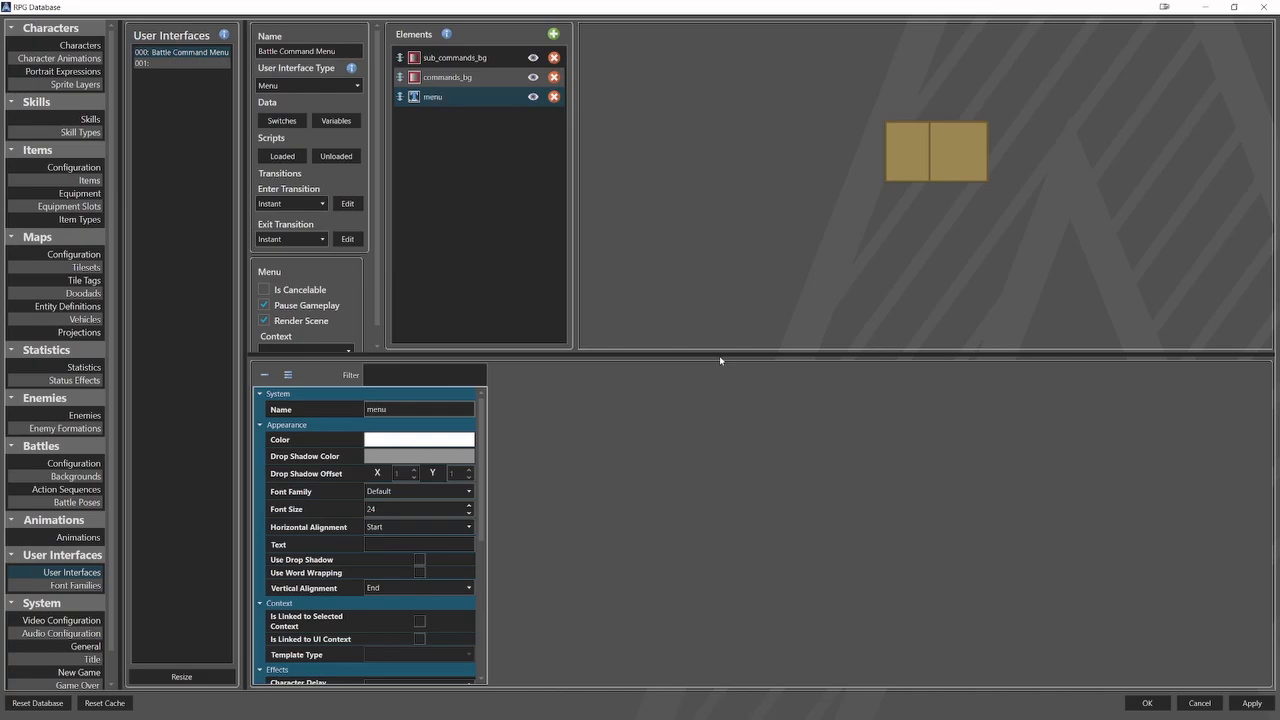
type("_label")
Set the text color of menu_label to the code #FFFFC300.
left_click(452, 440)
left_click_drag(461, 456, 394, 463)
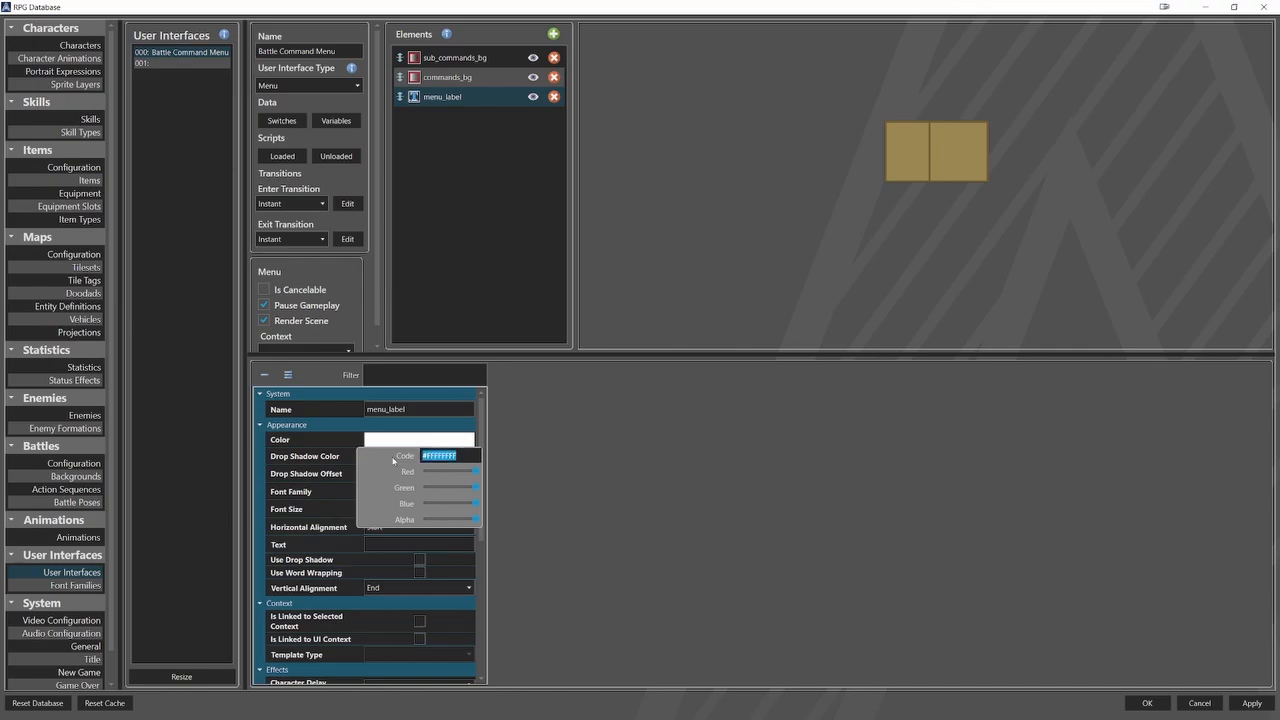
type("#FFFFC300")
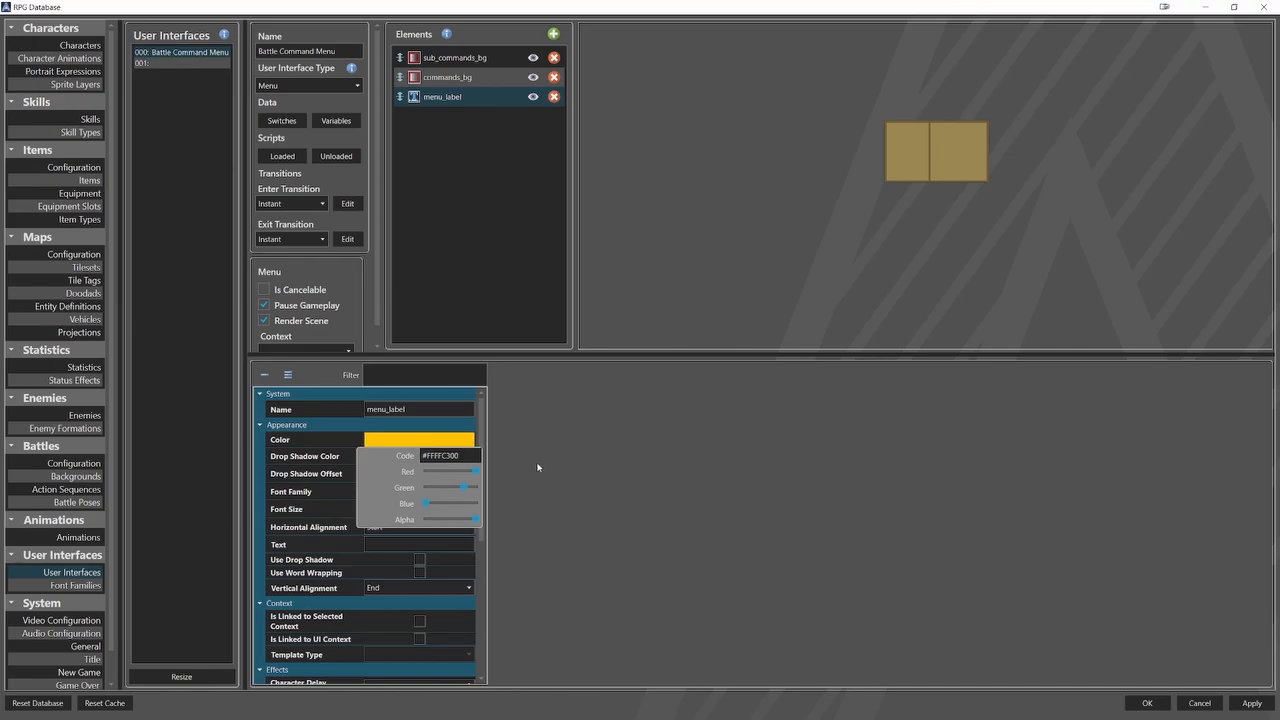
left_click(537, 467)
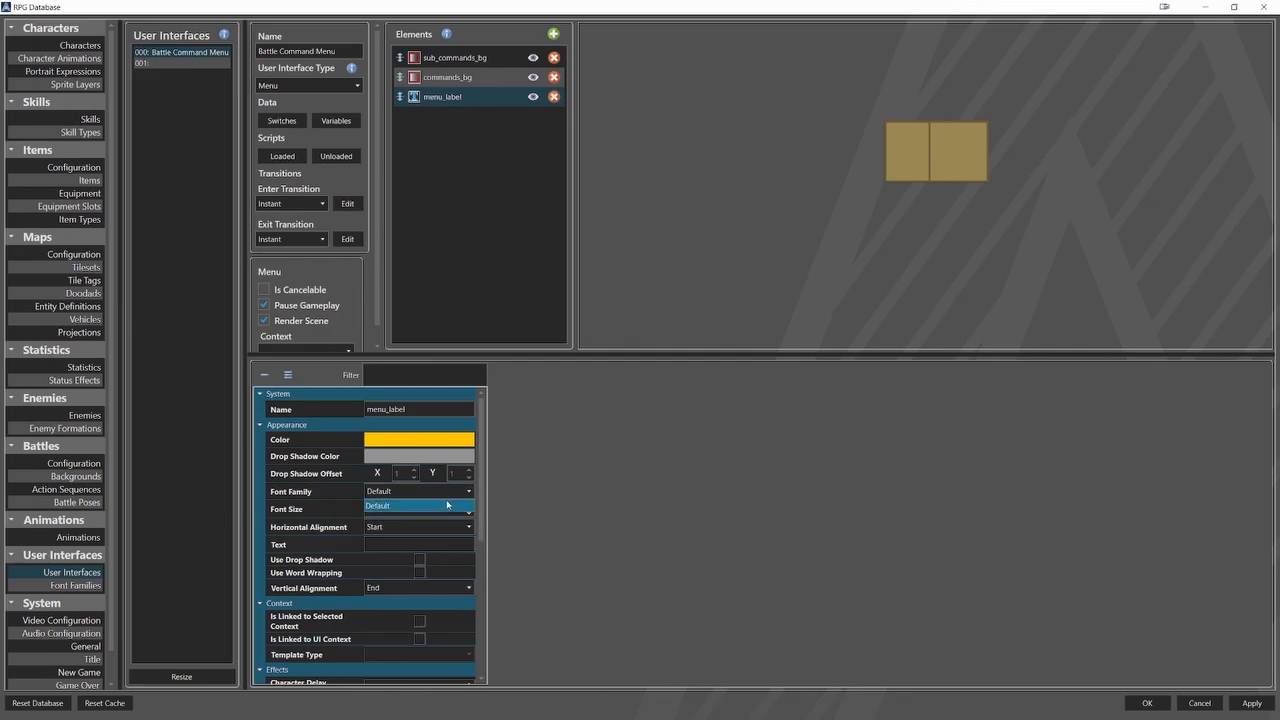
Give menu_label a font size of 36 and the text Menu.
double_click(409, 509)
type("36")
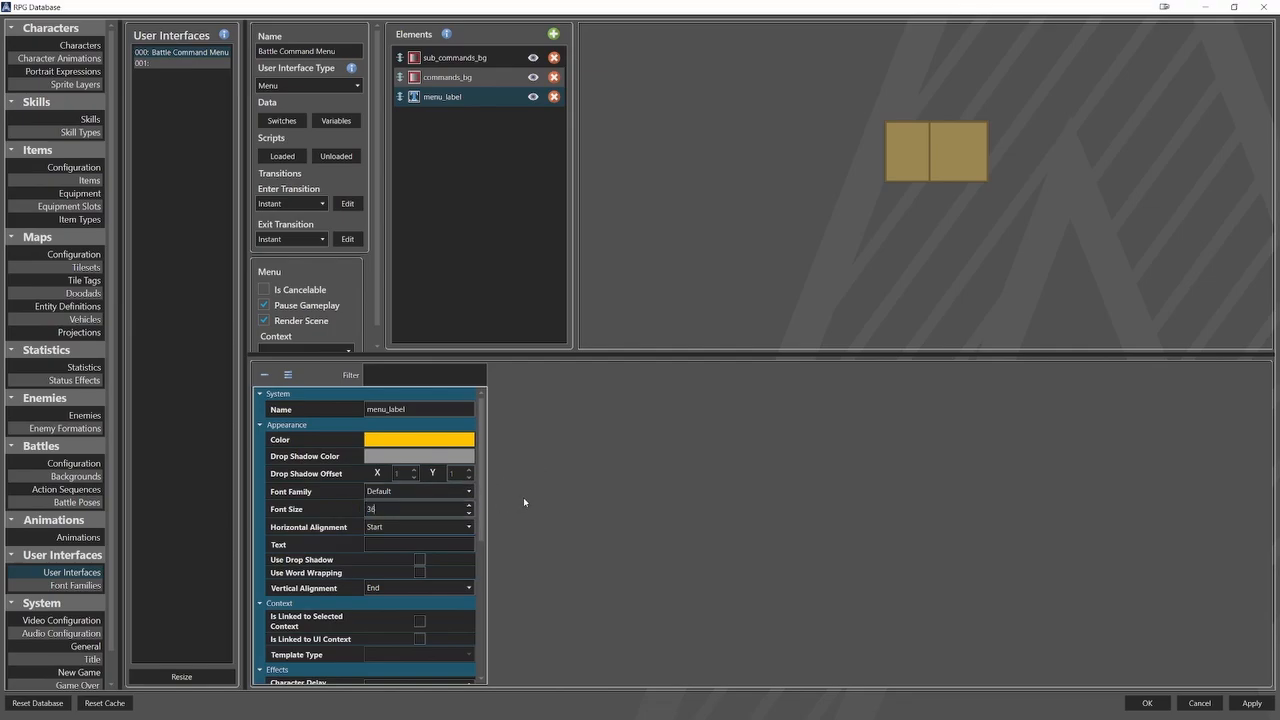
type("Menu")
Position menu_label at relative X 44% and relative Y 28.5%, and apply the changes.
left_click_drag(483, 520, 484, 670)
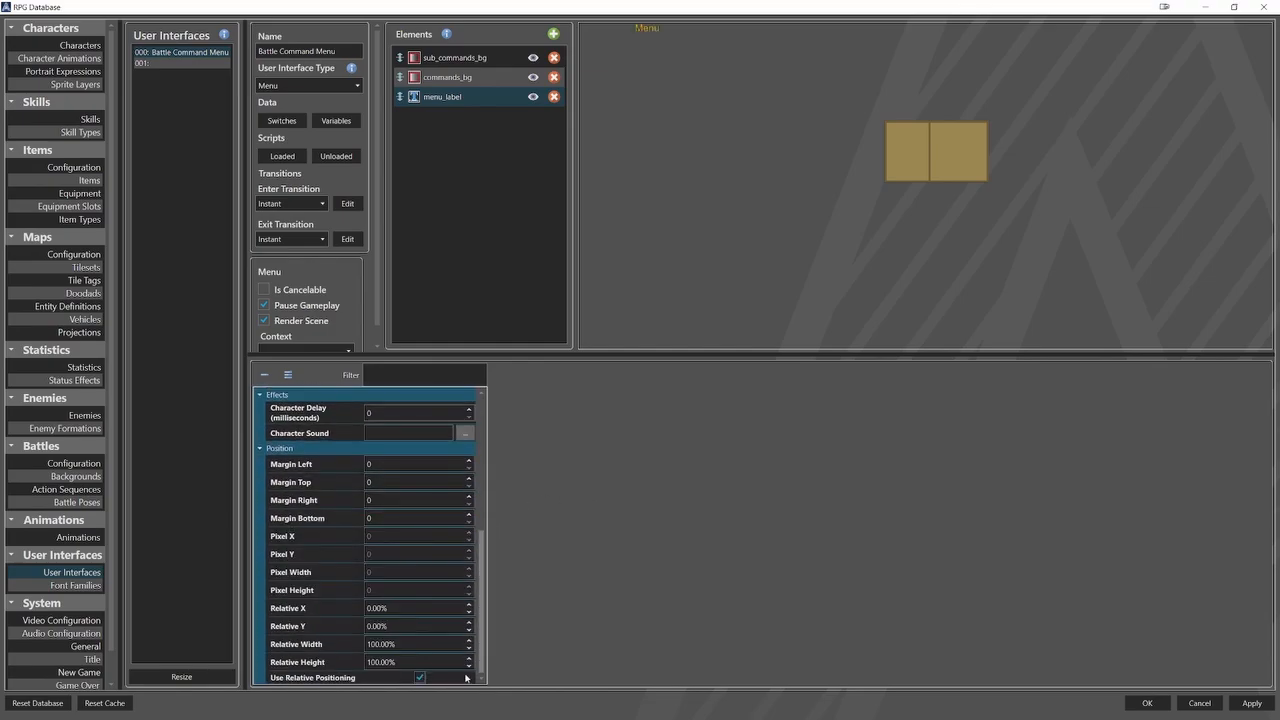
double_click(396, 607)
type("44")
key("Tab")
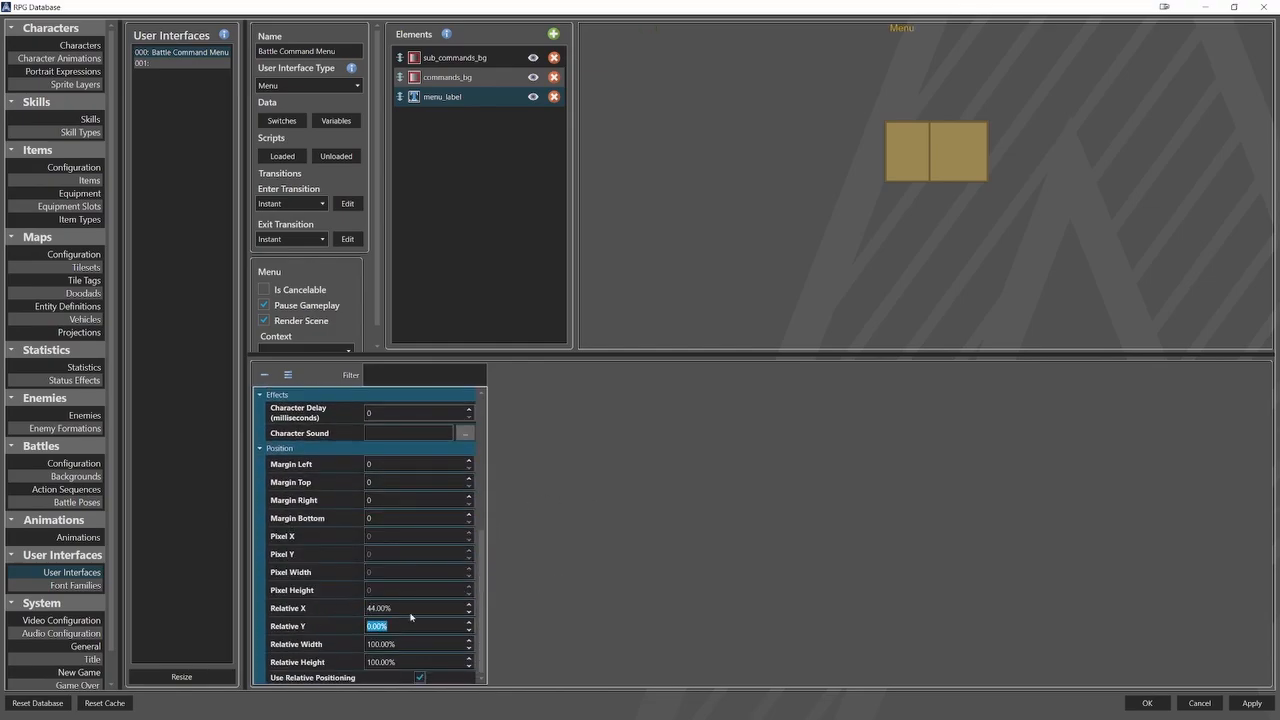
type("28.5")
left_click(1240, 706)
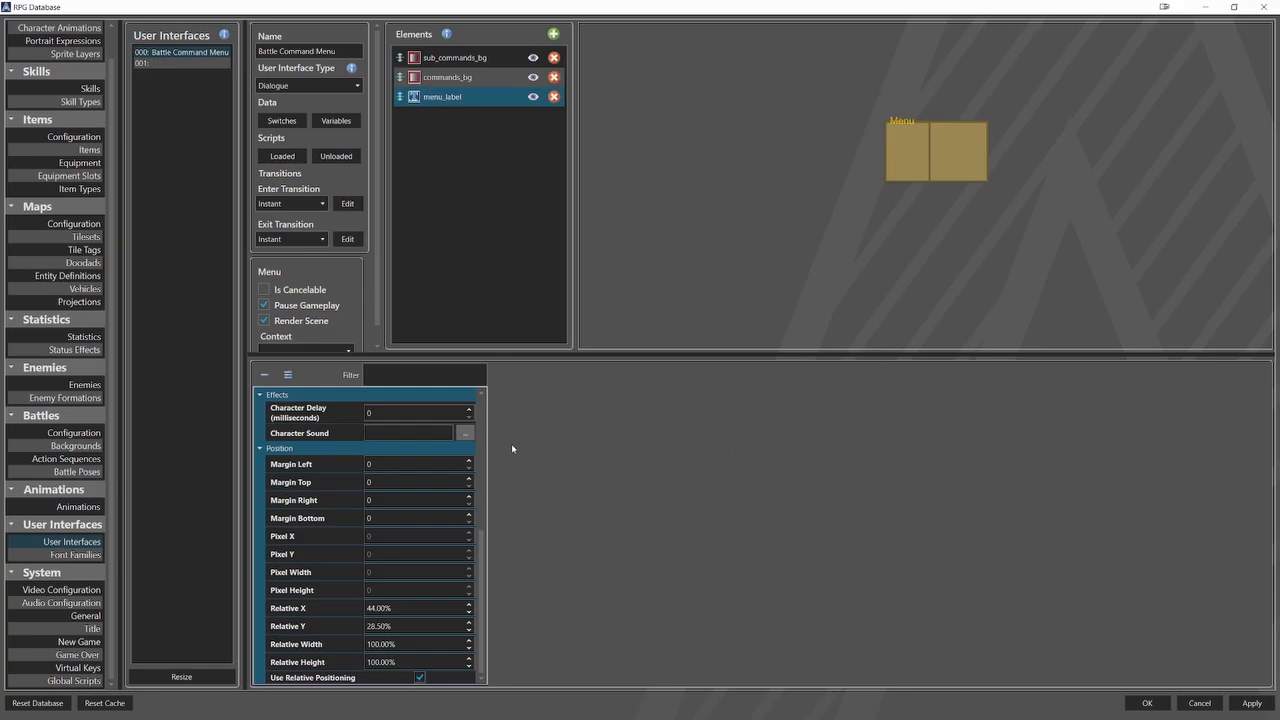
Assign Battle Command Menu as the battler command menu in the battle configuration, and close the database with the changes saved.
left_click(74, 432)
scroll(345, 571, "down", 10)
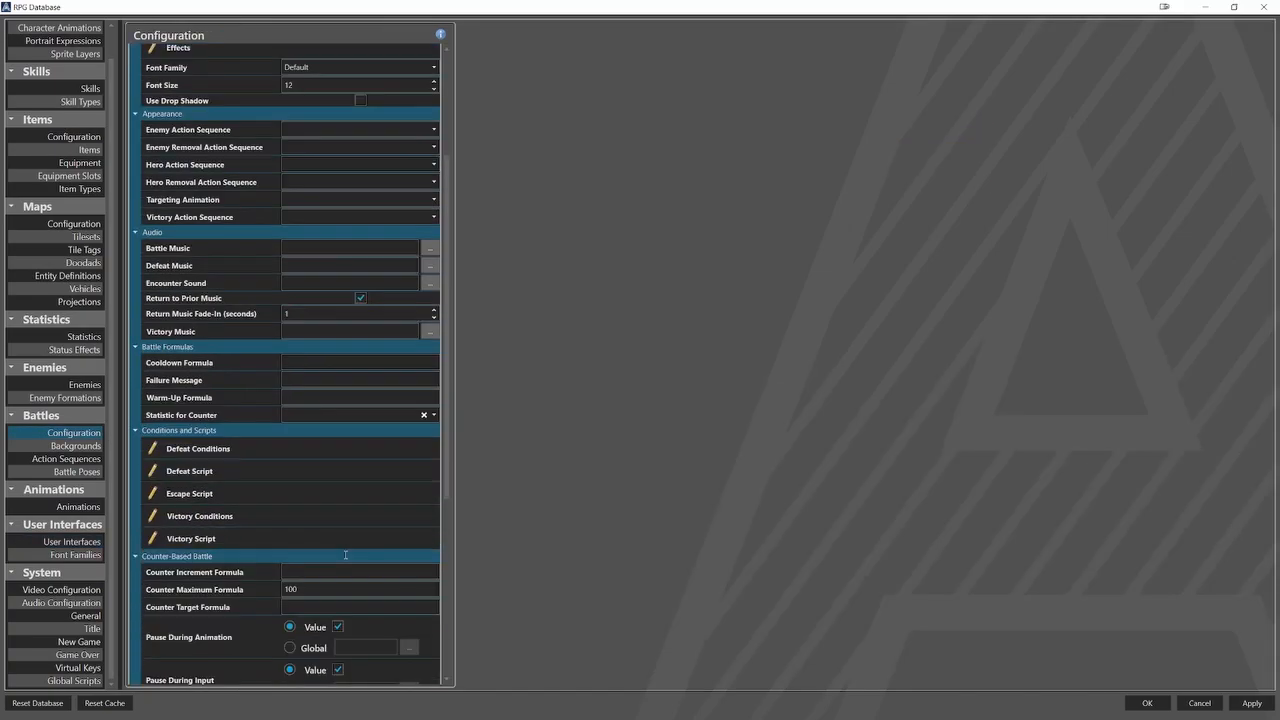
scroll(345, 571, "down", 1)
left_click(337, 657)
left_click(332, 675)
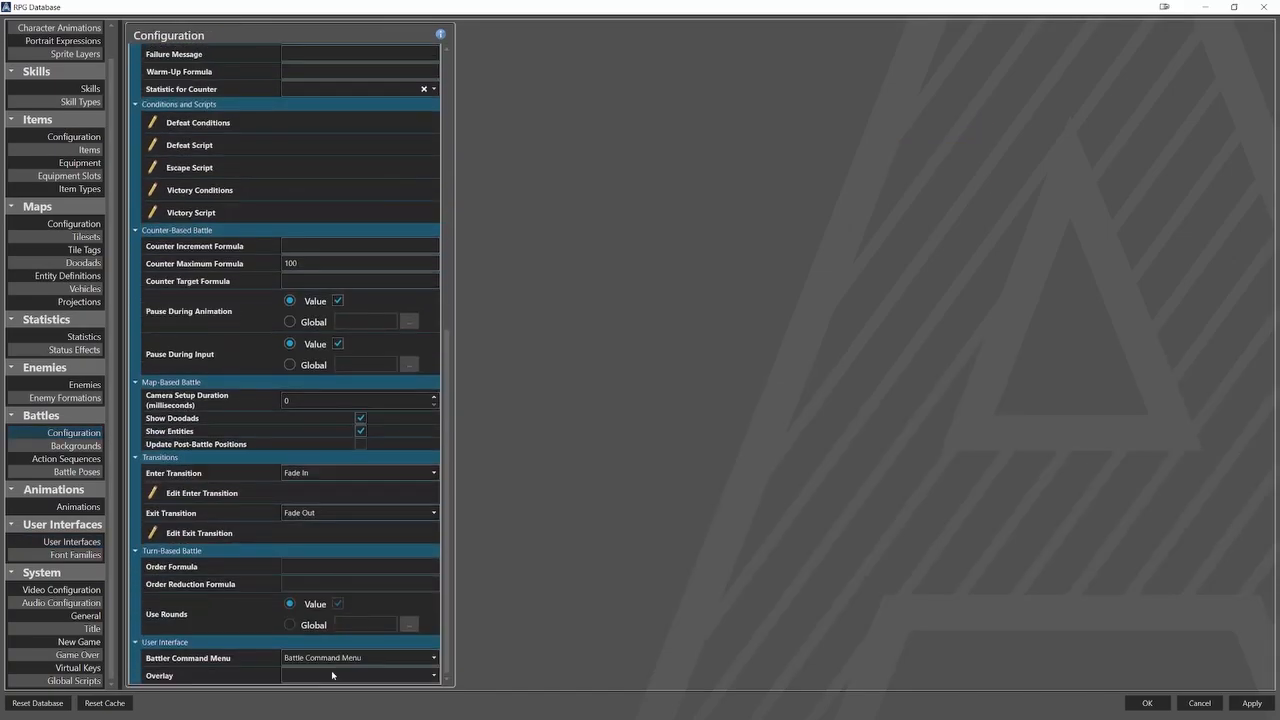
left_click(1146, 703)
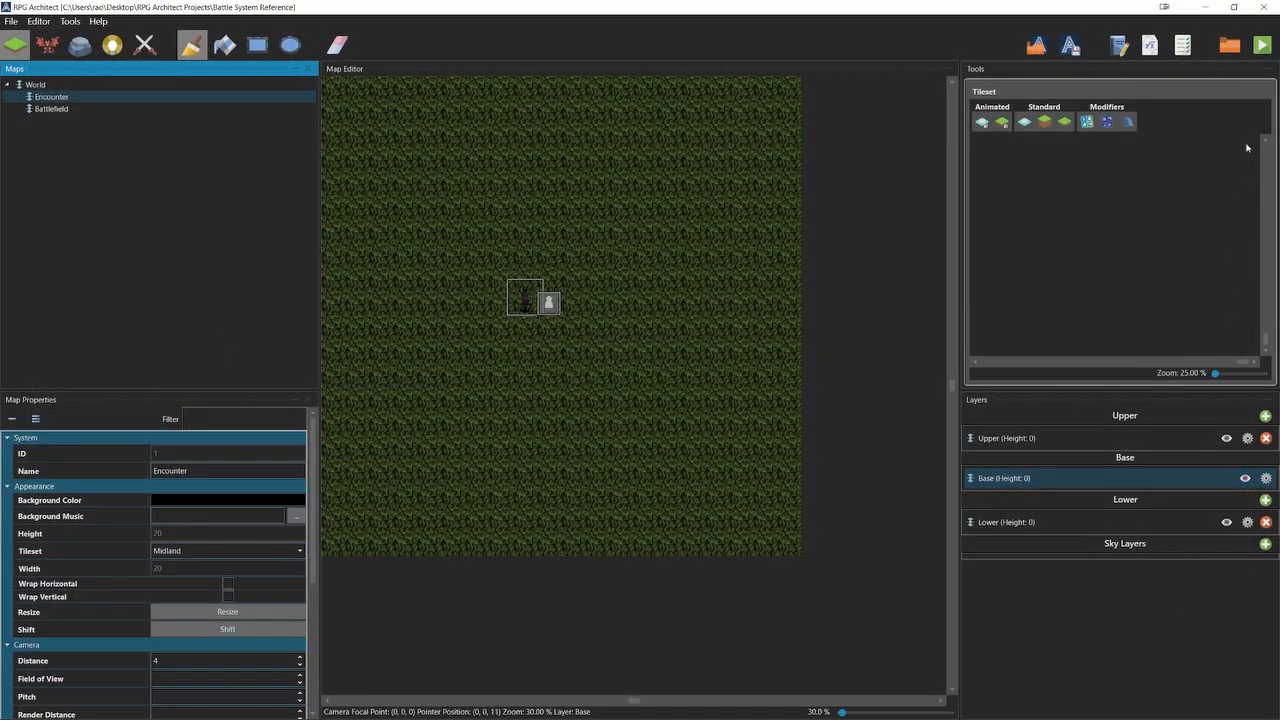
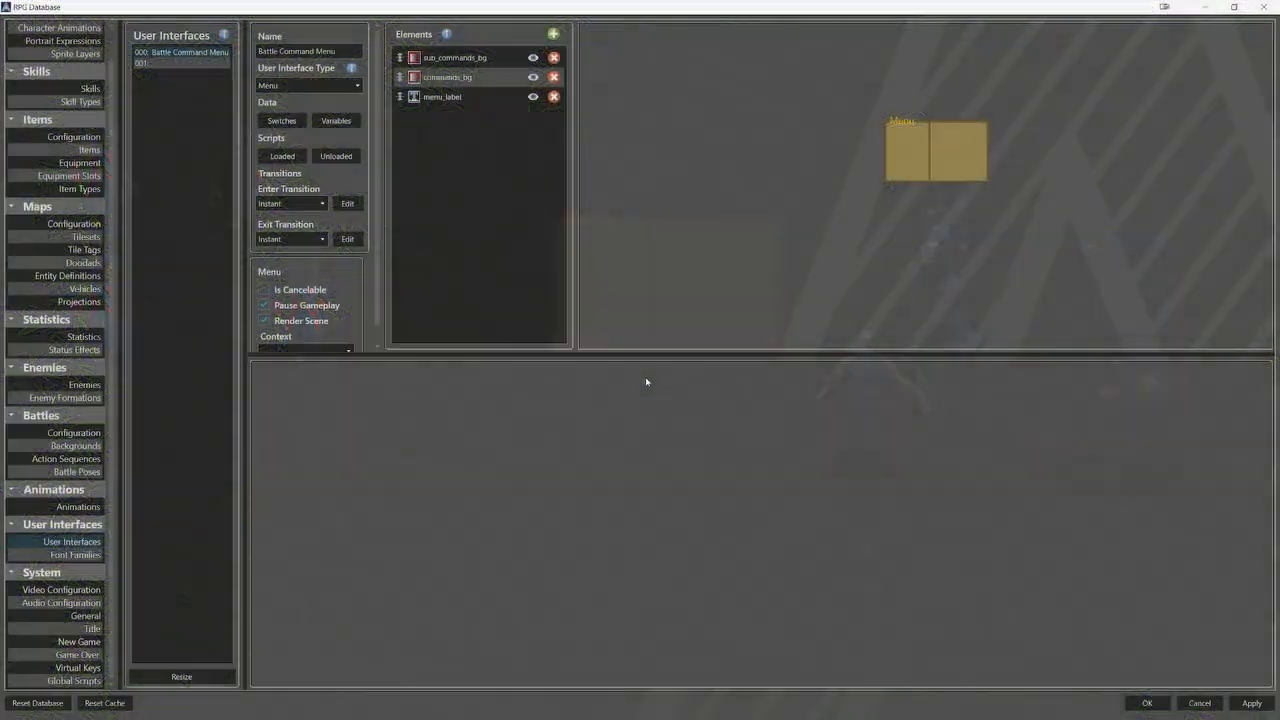
Add an item list element named battle_commands to the Battle Command Menu, with the Battle Command template type.
left_click(553, 34)
left_click(600, 86)
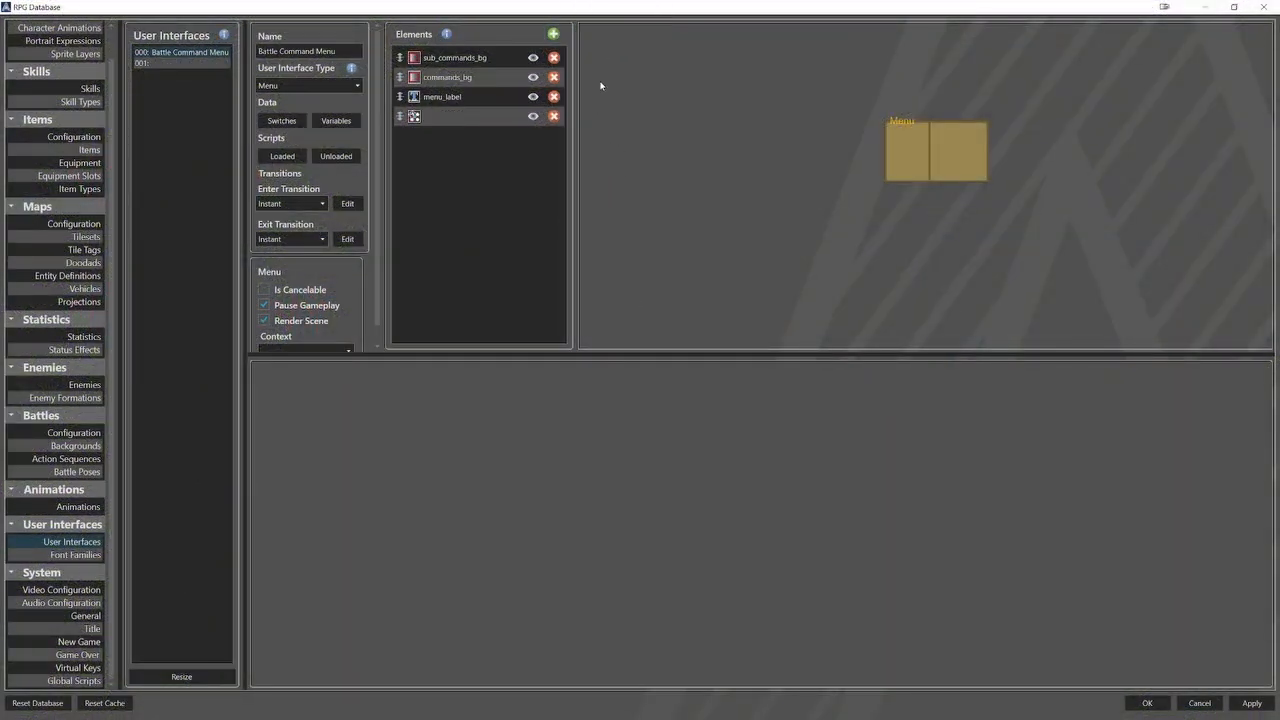
left_click(480, 116)
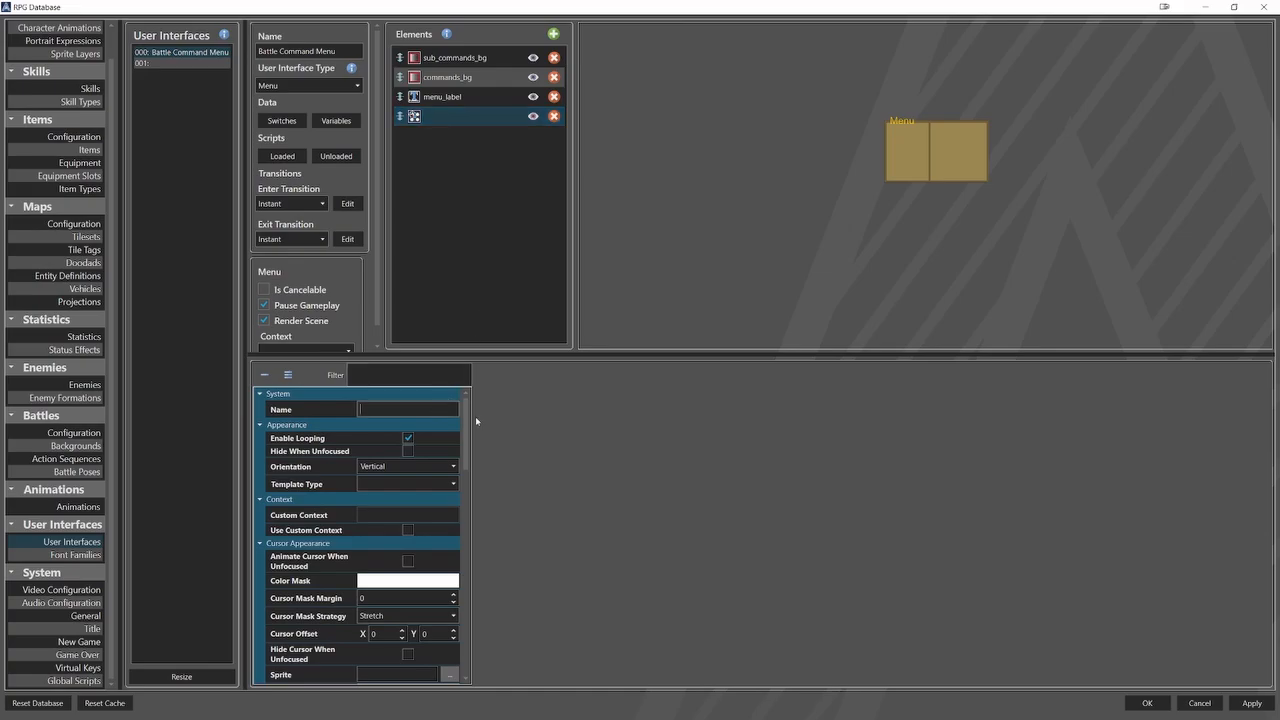
type("battle_commands")
left_click(440, 484)
left_click(438, 497)
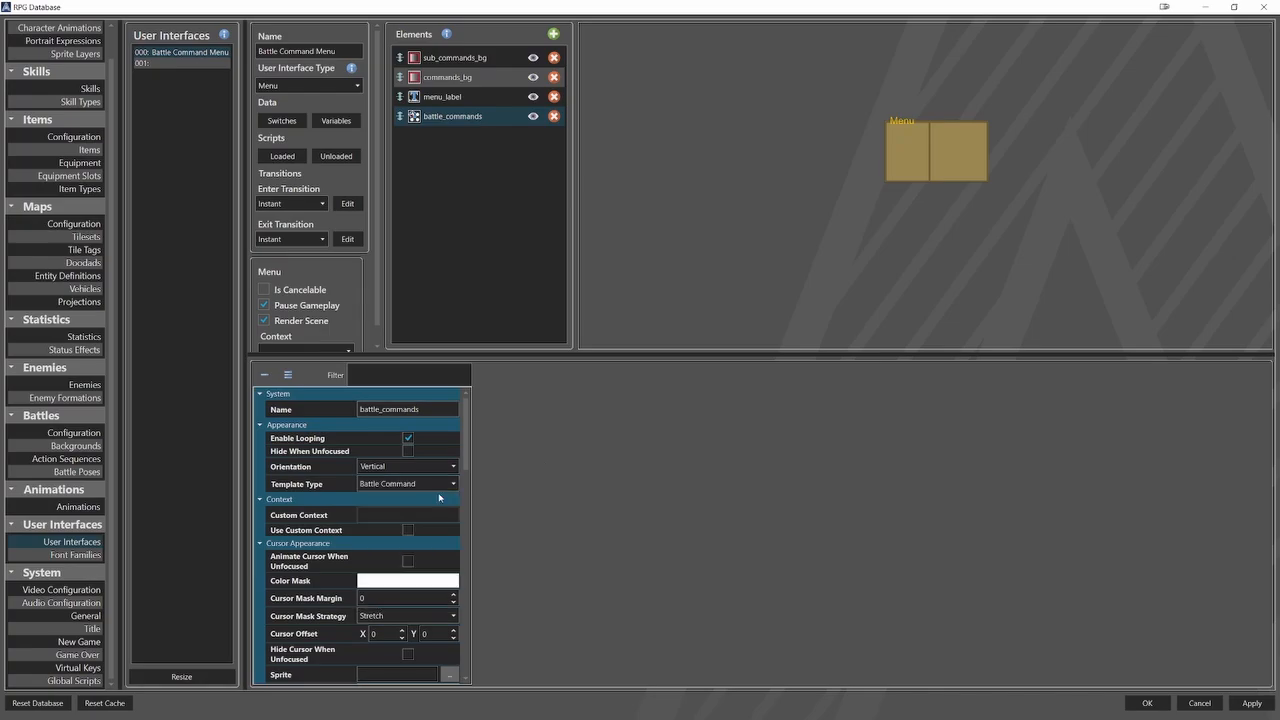
Paste the copied color code as the cursor color mask of battle_commands, and set the cursor mask strategy to Component.
scroll(321, 560, "down", 1)
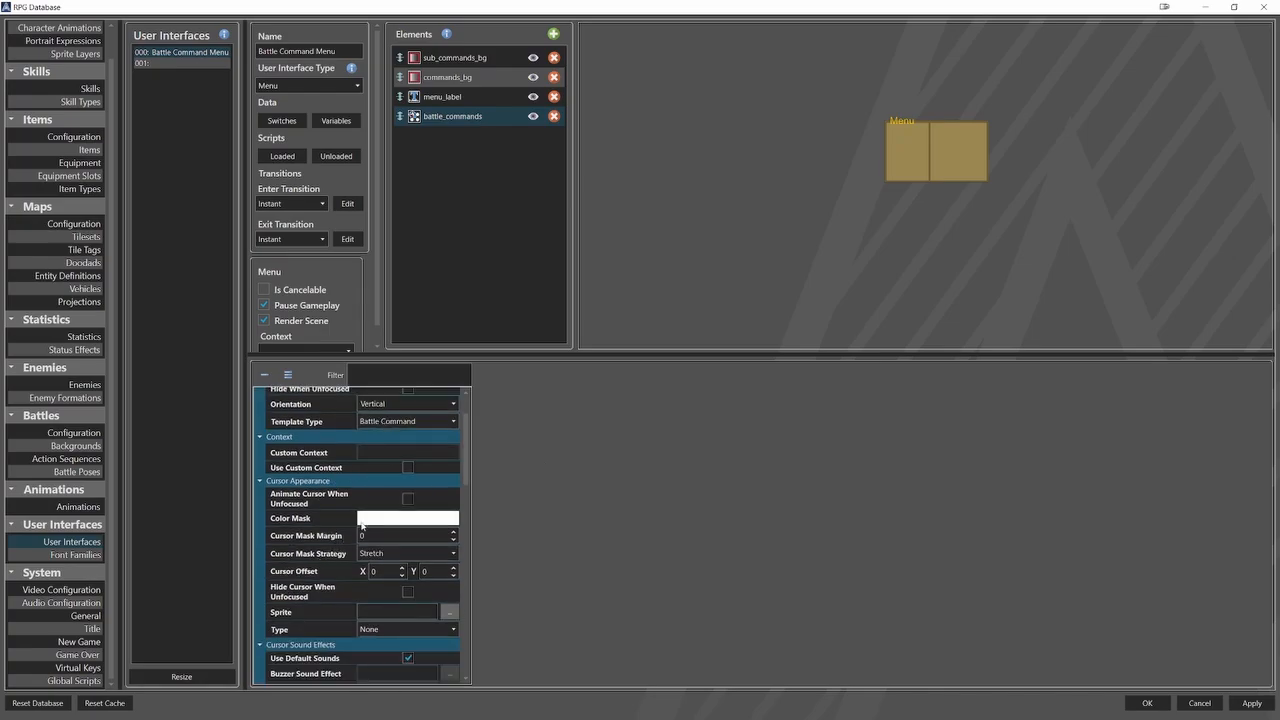
left_click(404, 519)
double_click(449, 535)
type("#58C8BEBE")
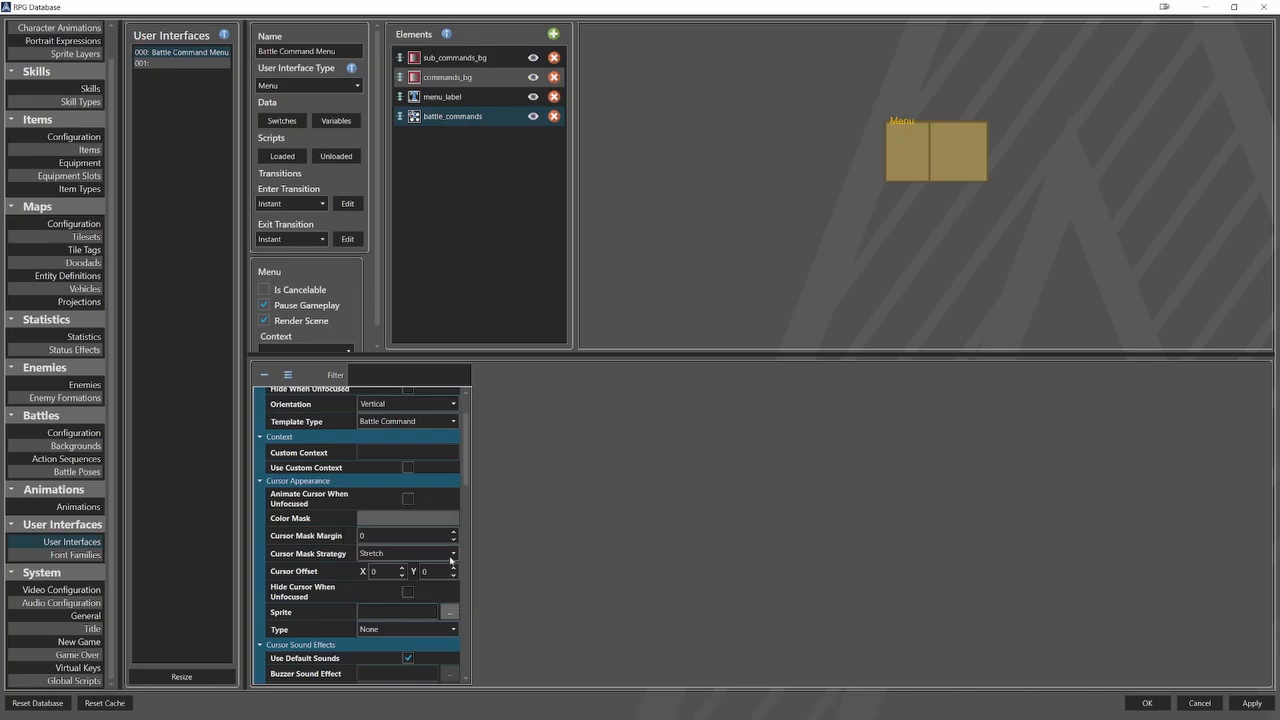
left_click(440, 553)
left_click(435, 567)
scroll(435, 560, "down", 1)
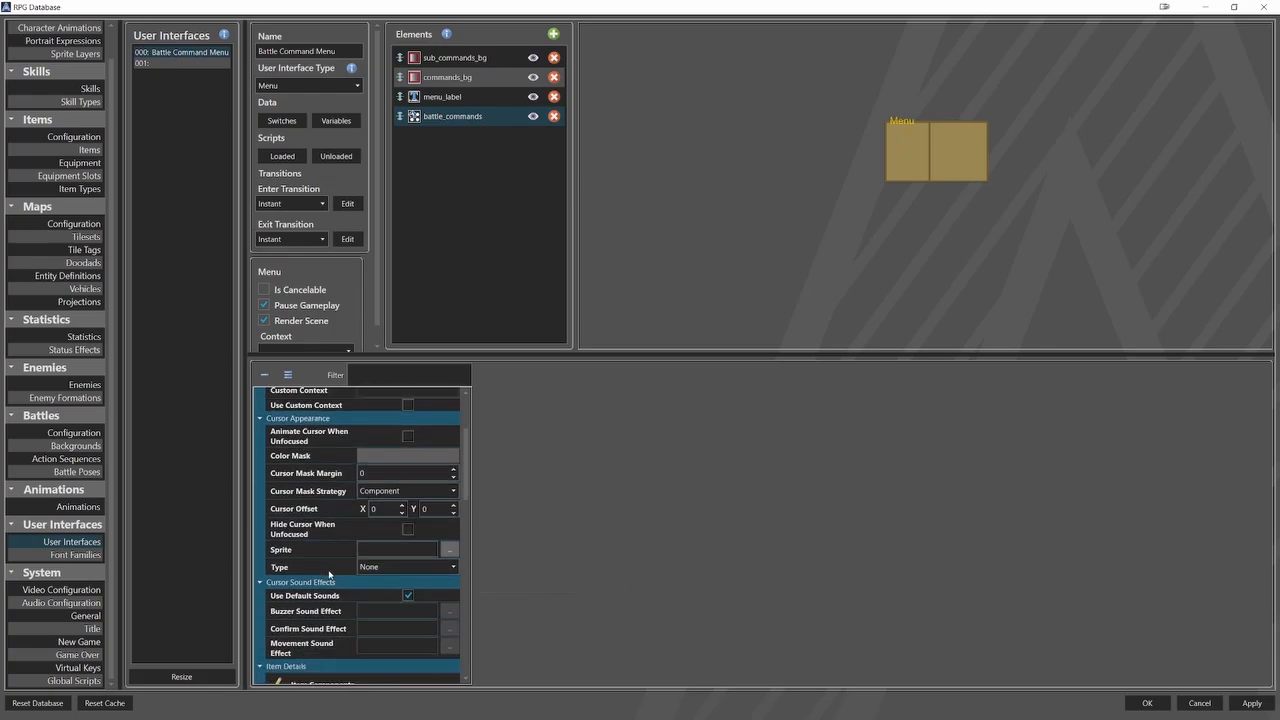
Assign Menu_Selector.png as the cursor sprite with frame width 50 and frame height 30, and set the cursor type to Mask.
left_click(449, 550)
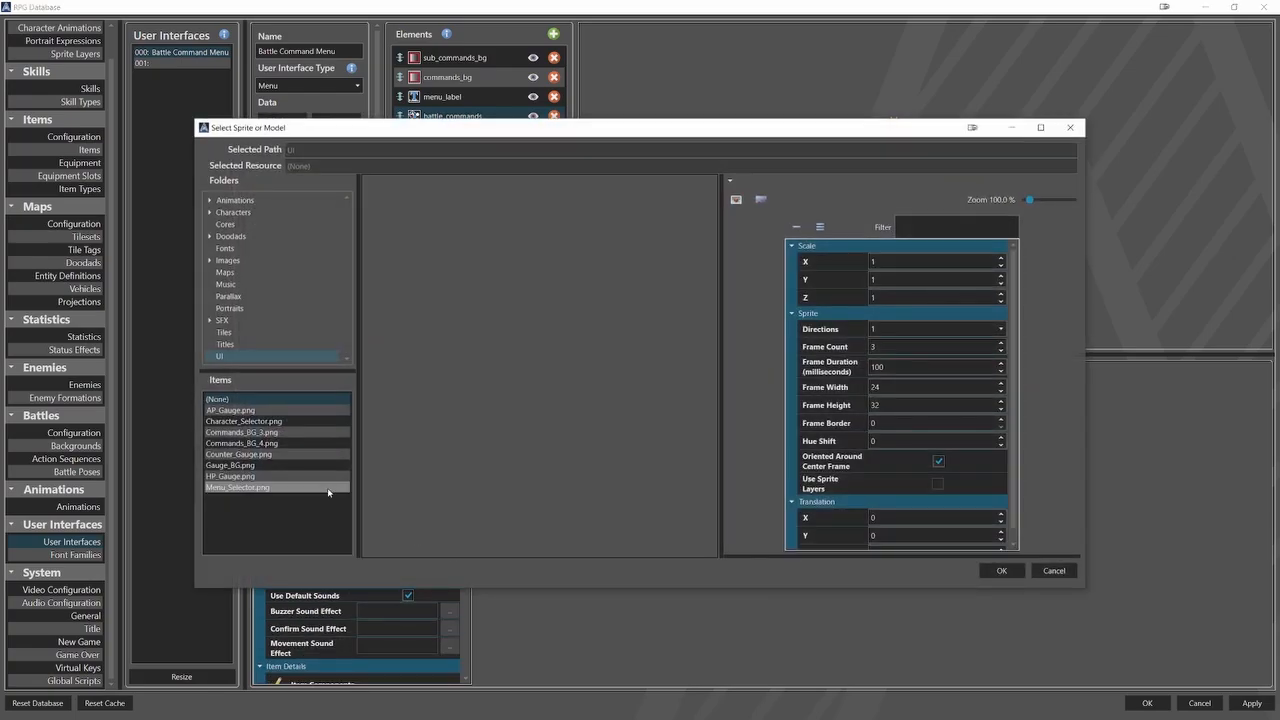
left_click(320, 487)
double_click(880, 387)
type("50")
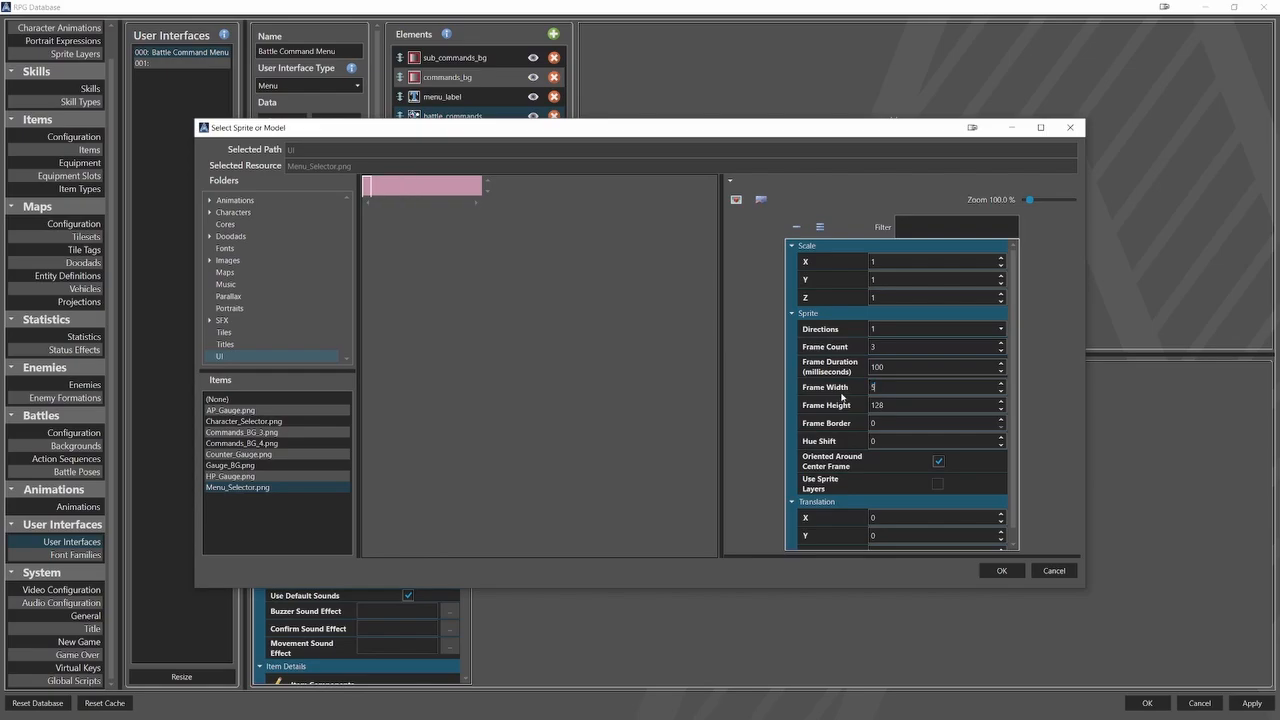
double_click(895, 404)
type("30")
left_click(1001, 569)
left_click(449, 566)
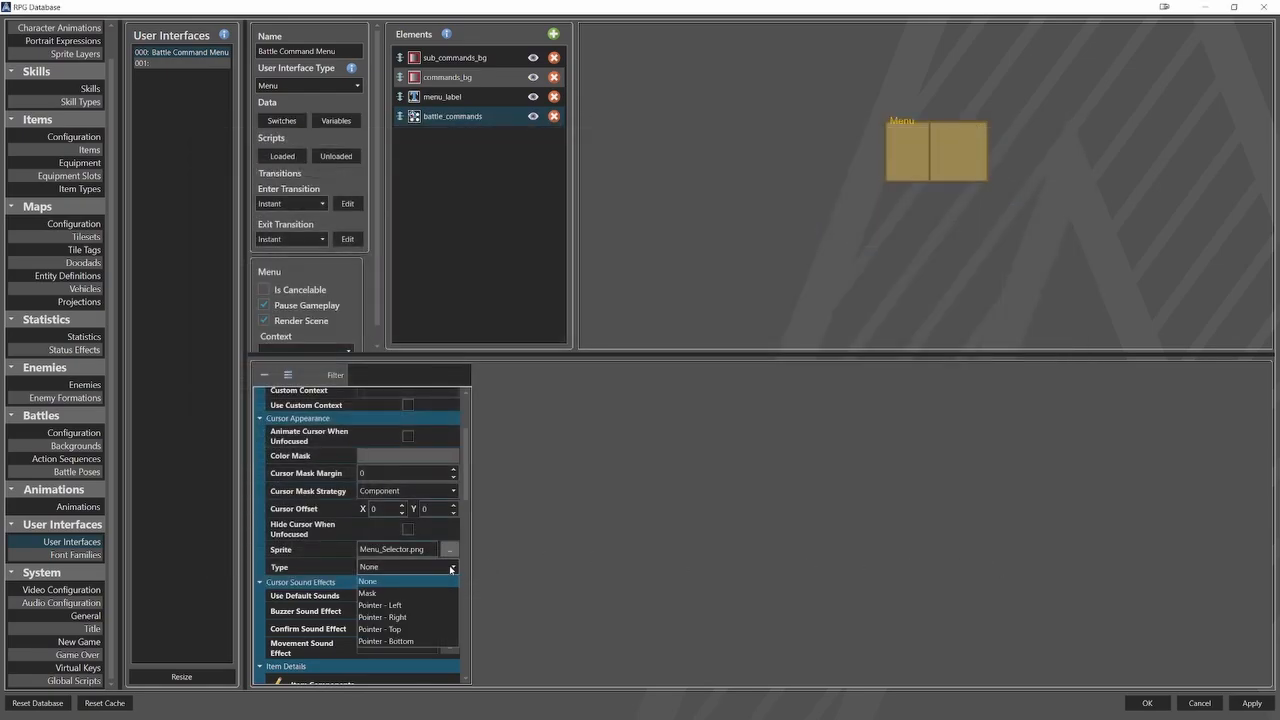
left_click(430, 593)
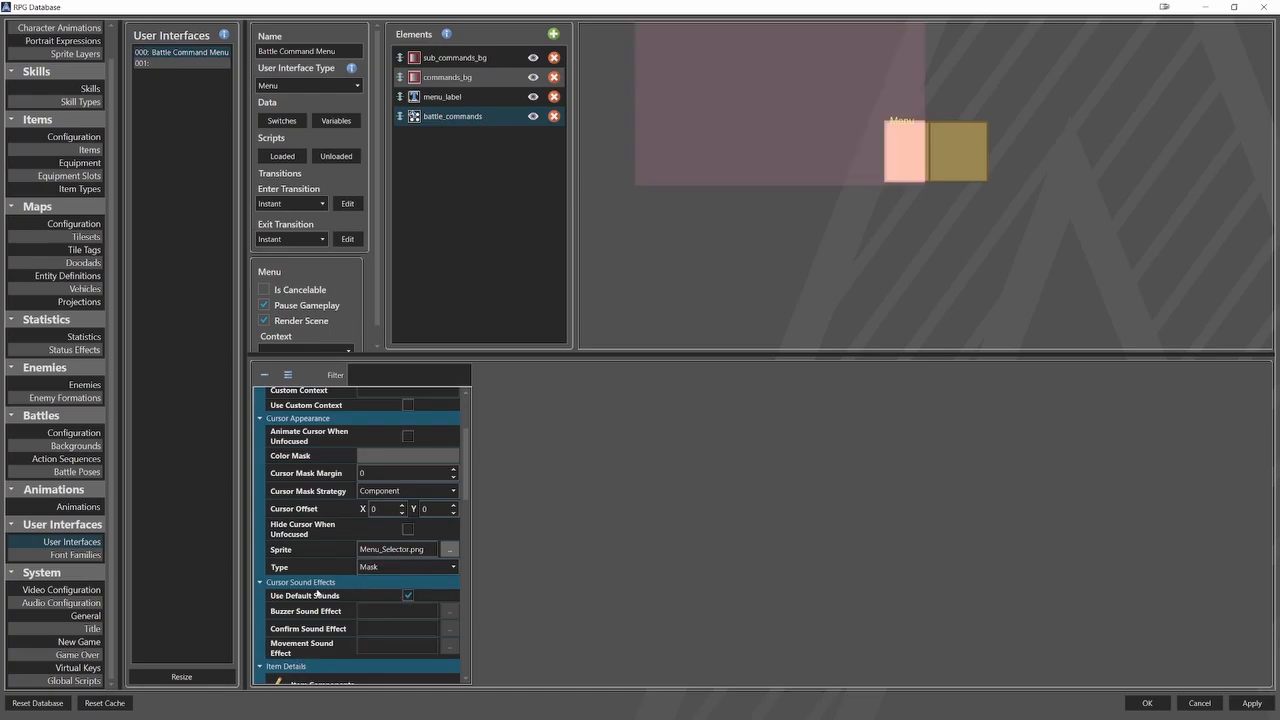
Size the battle_commands items to 100% relative width and 23% relative height, and give their disabled effect a grey color mask with Grayscale.
scroll(318, 592, "down", 2)
scroll(318, 592, "down", 2)
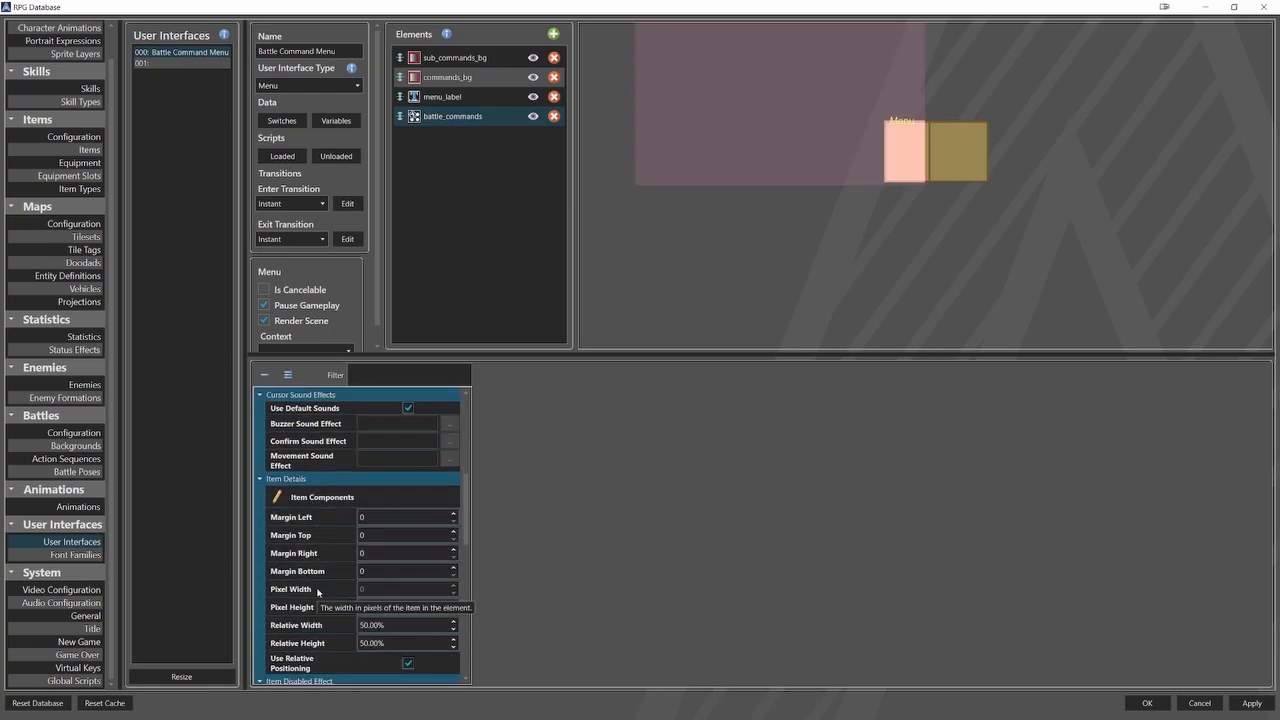
scroll(318, 592, "down", 2)
left_click(328, 565)
type("1")
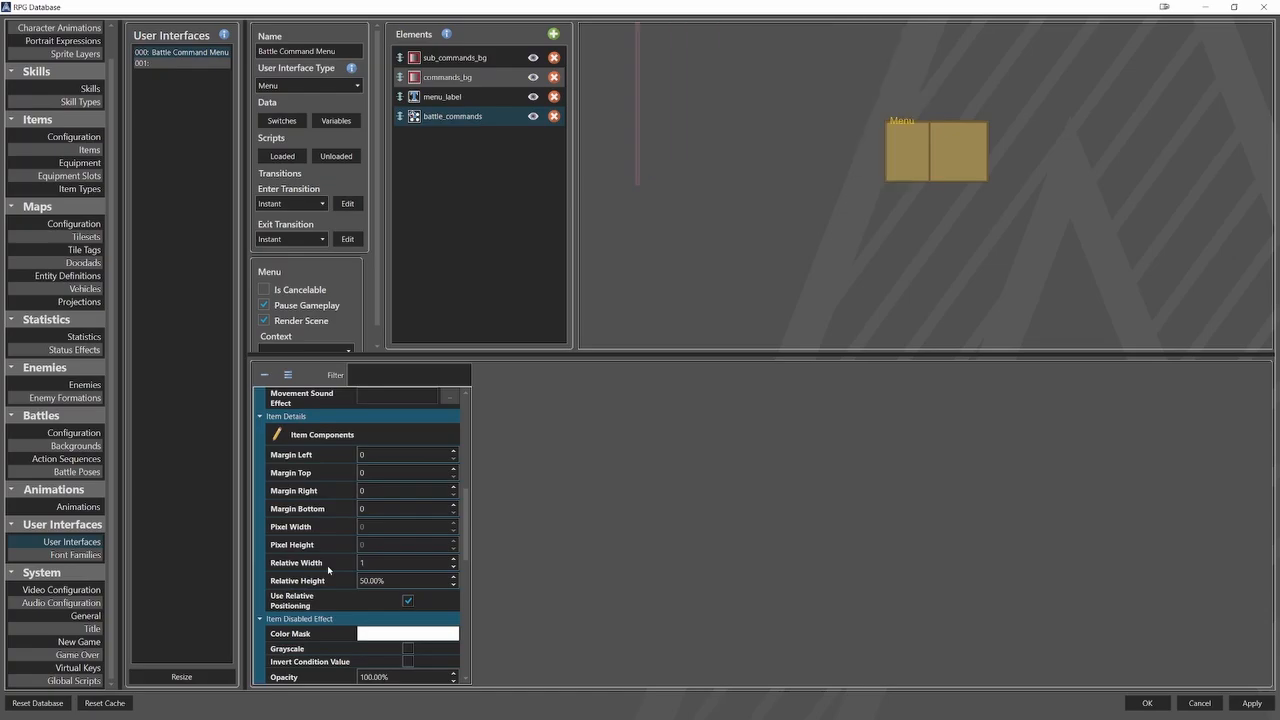
type("00")
left_click(330, 581)
type("25")
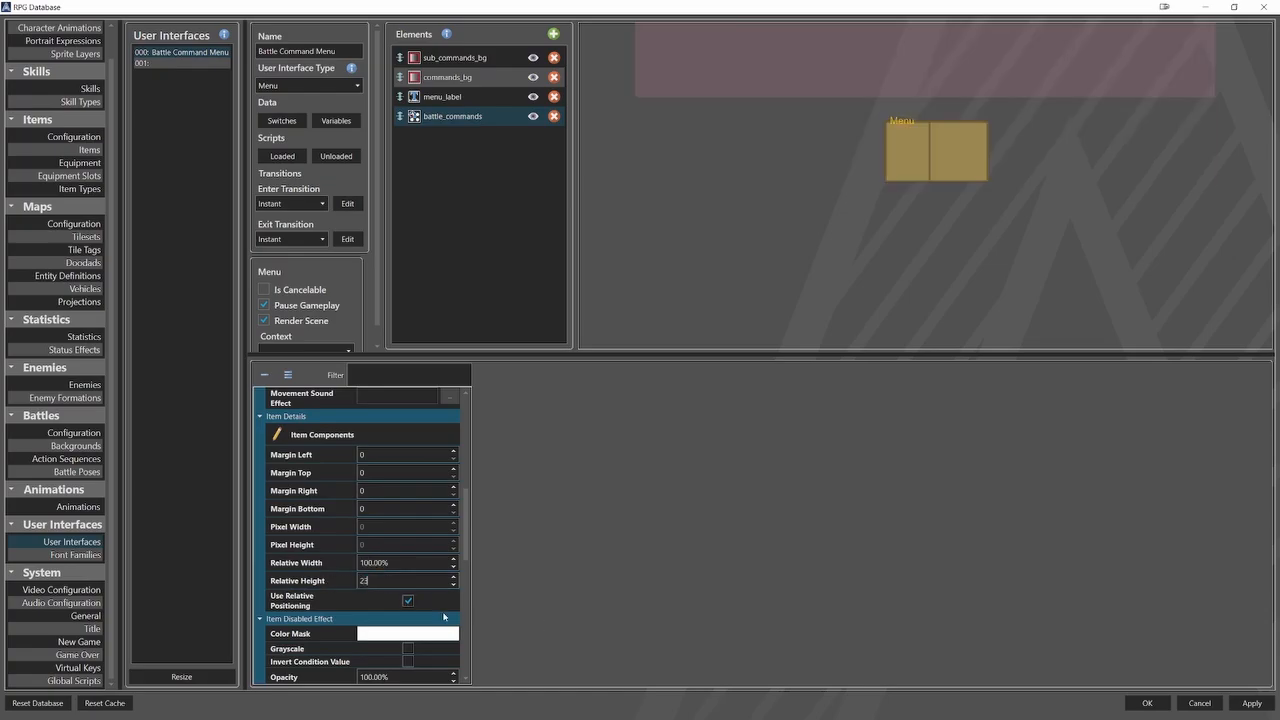
scroll(338, 593, "down", 3)
left_click(405, 556)
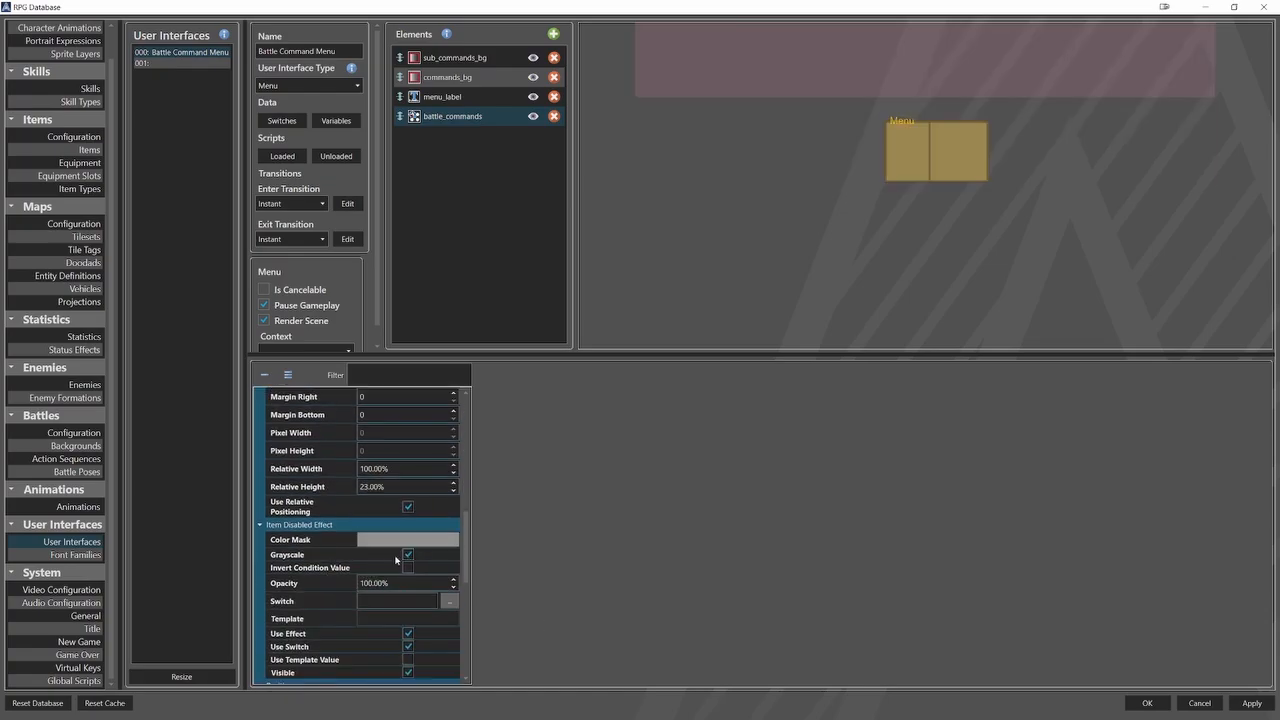
Position battle_commands at relative X 44% and relative Y 33%, with relative width 6% and relative height 16%.
scroll(319, 566, "down", 2)
scroll(321, 566, "down", 3)
scroll(324, 568, "down", 3)
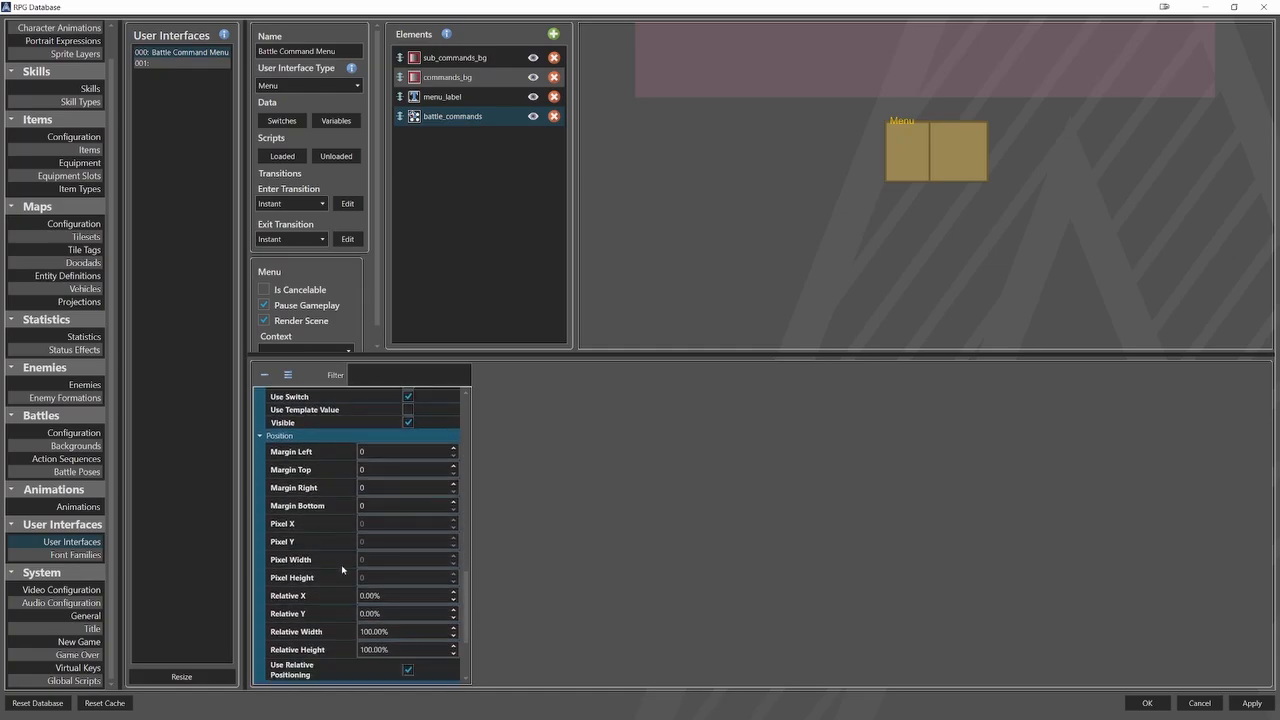
left_click(400, 595)
type("44")
key("Tab")
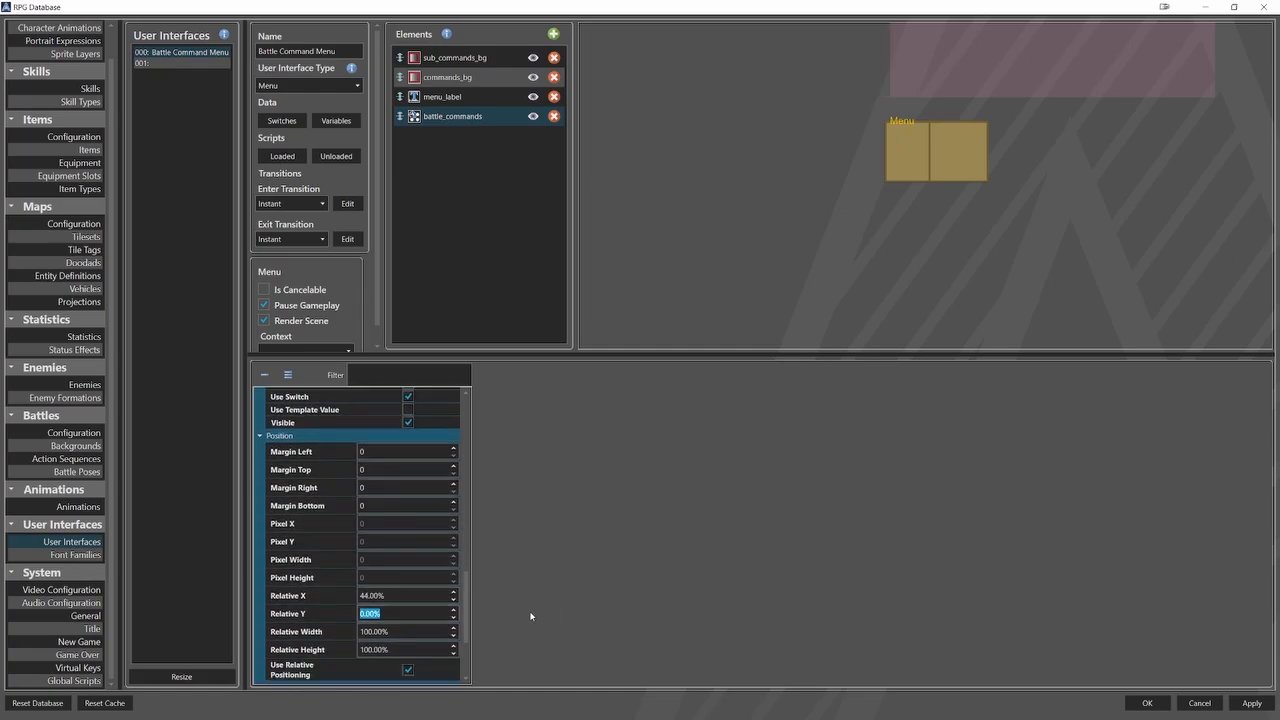
type("33")
key("Tab")
type("6")
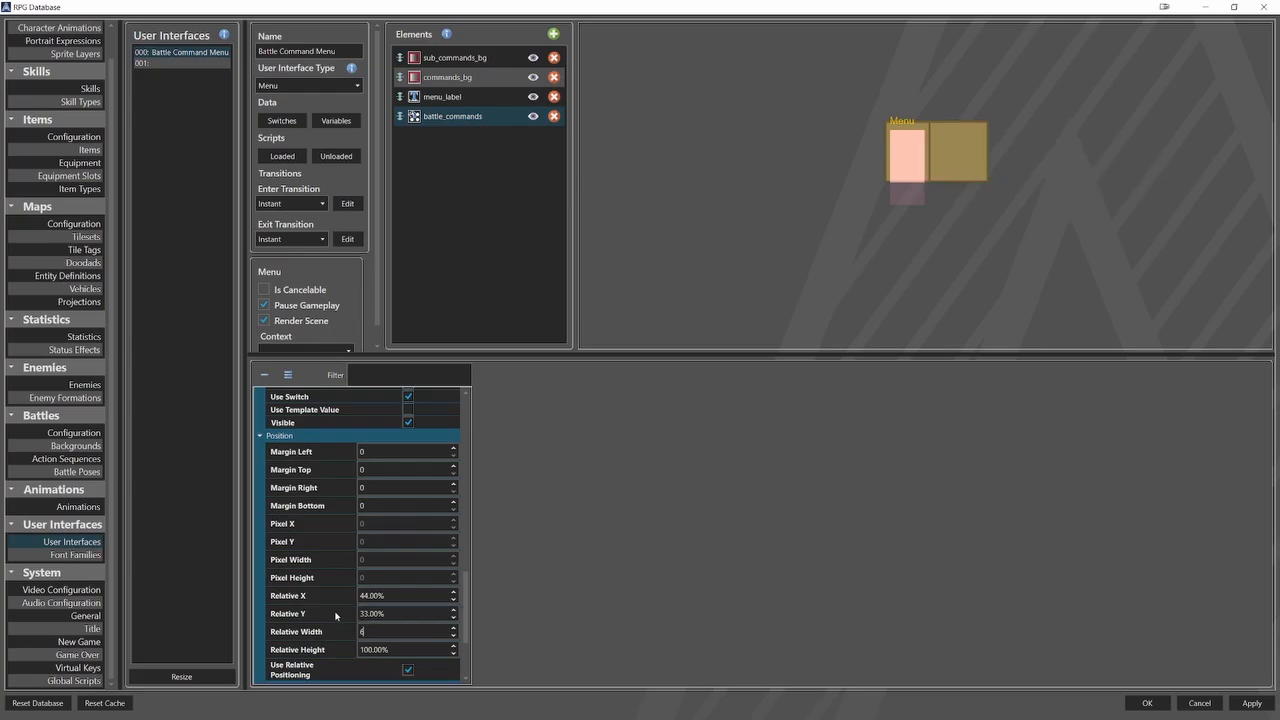
key("Tab")
type("16")
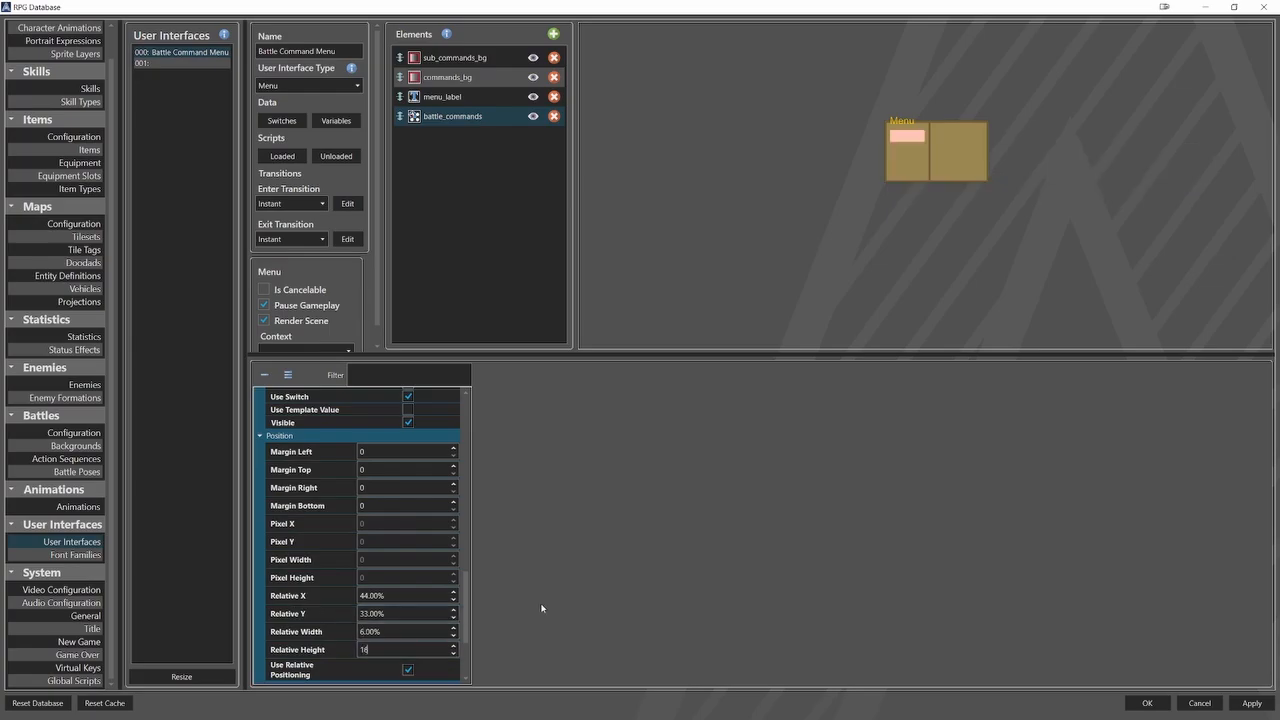
Add a text component called name to the item components of battle_commands.
scroll(315, 600, "up", 3)
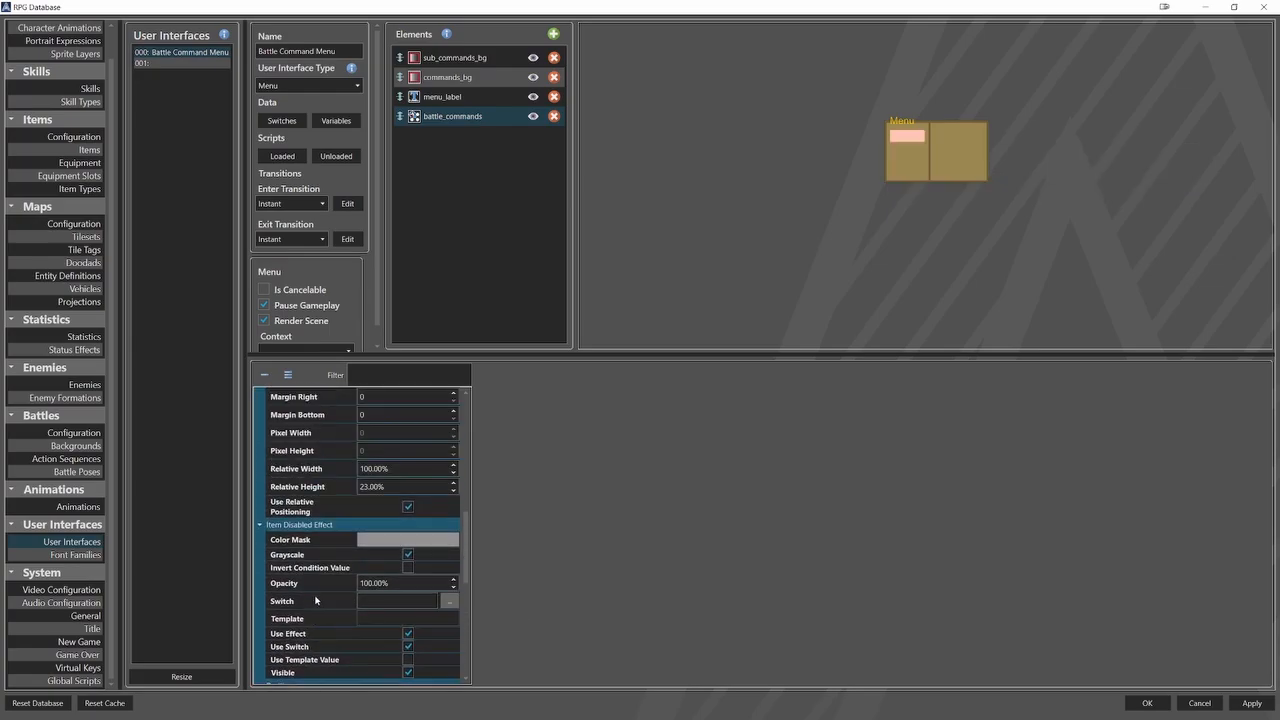
scroll(316, 600, "up", 2)
left_click(342, 568)
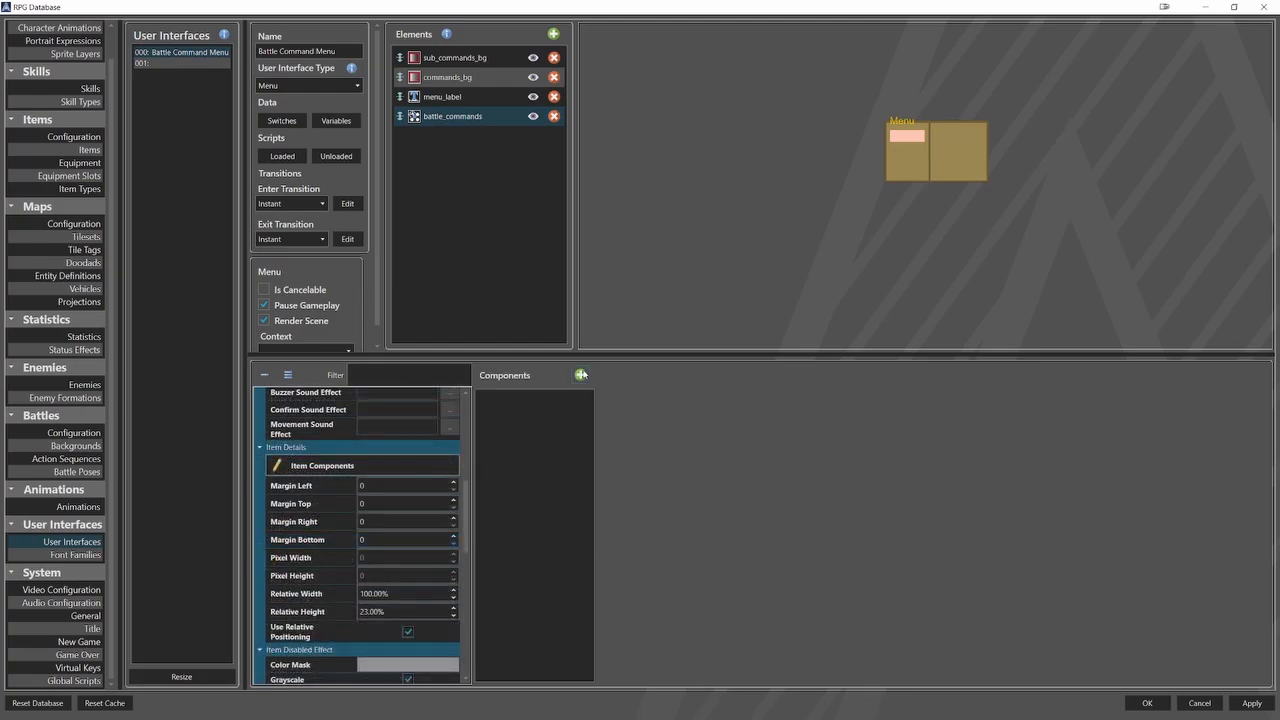
left_click(581, 375)
left_click(626, 401)
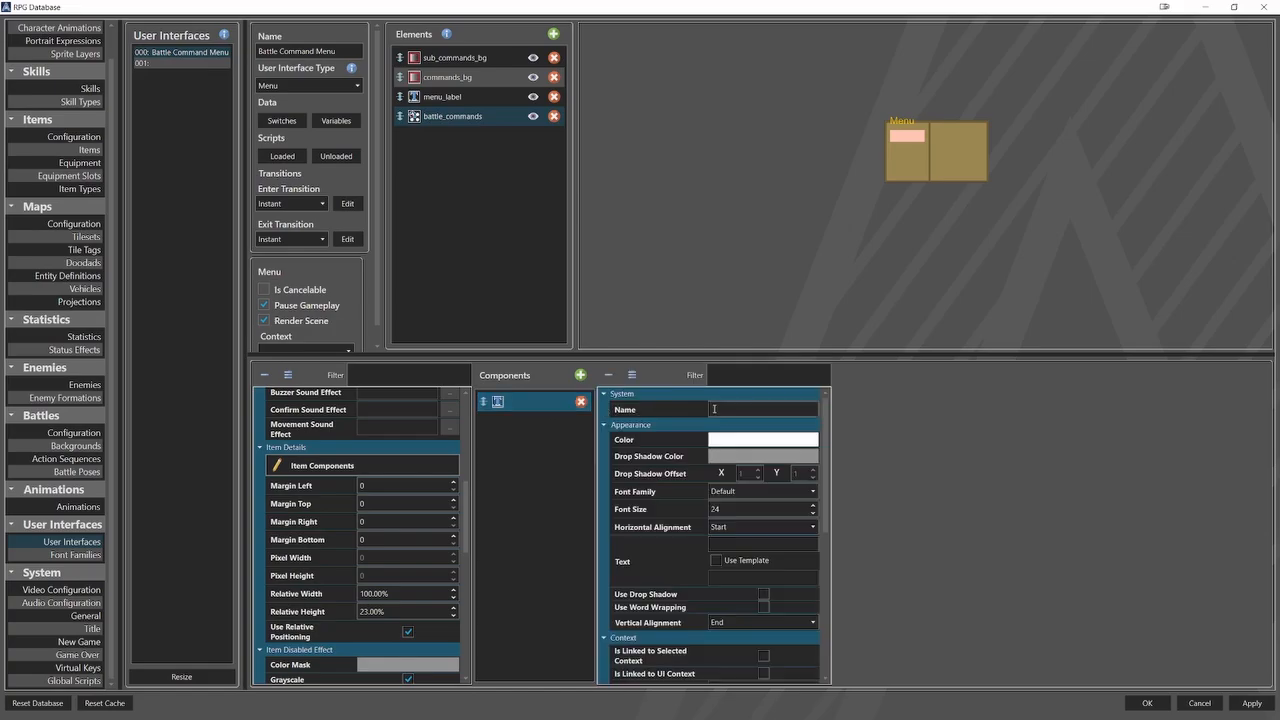
left_click(714, 409)
type("name")
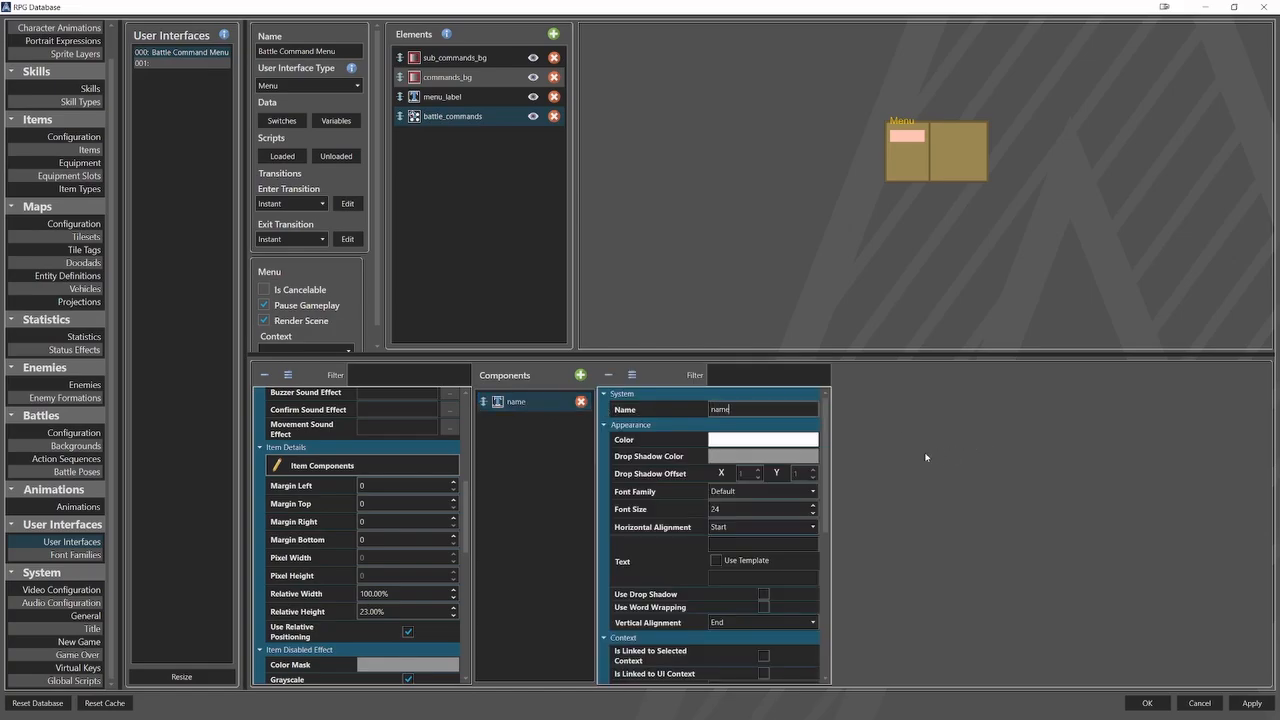
Give the name component font size 36, Middle horizontal alignment, and template text using the Name value.
left_click_drag(745, 509, 652, 508)
type("36")
left_click(762, 527)
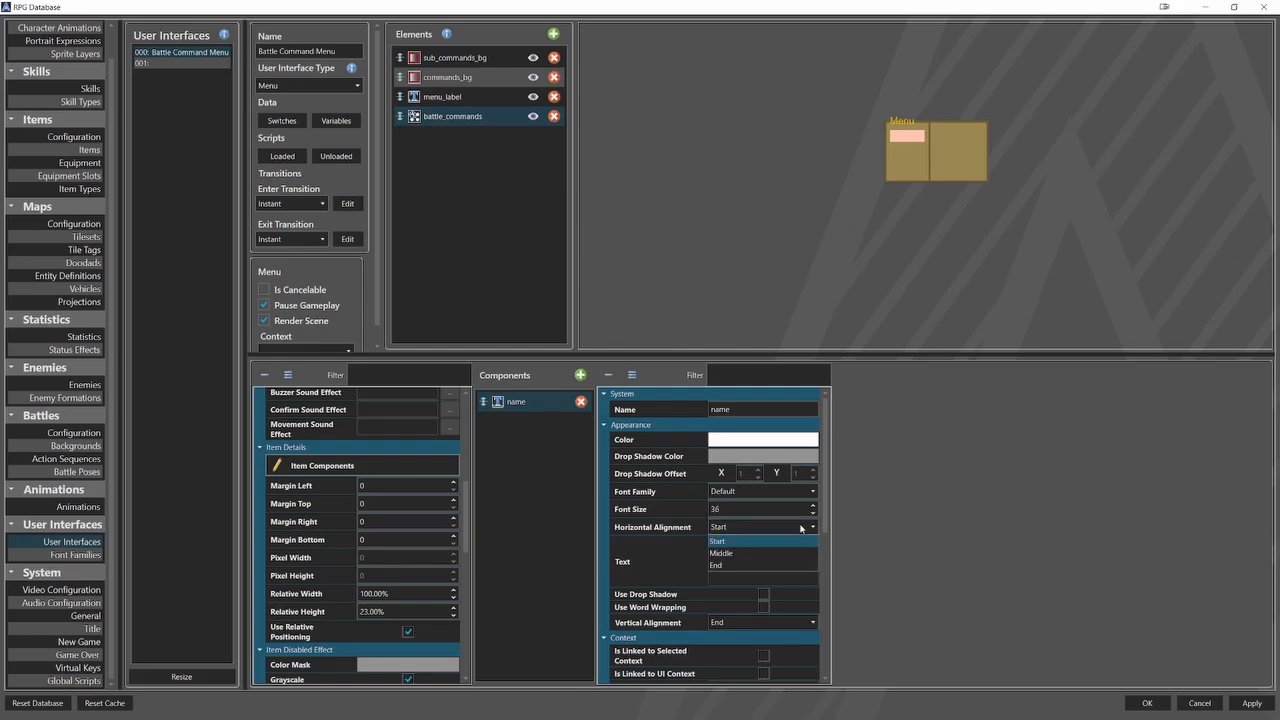
left_click(771, 554)
left_click(716, 560)
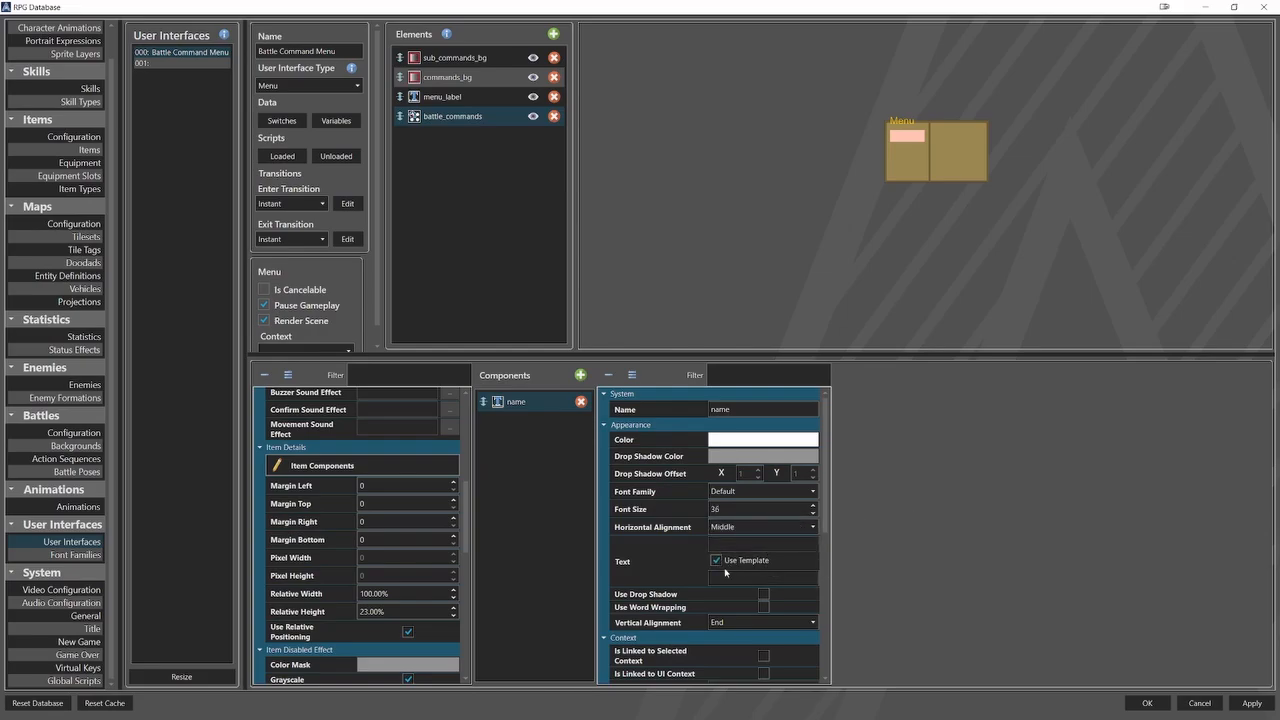
left_click(727, 579)
type("n")
left_click(722, 671)
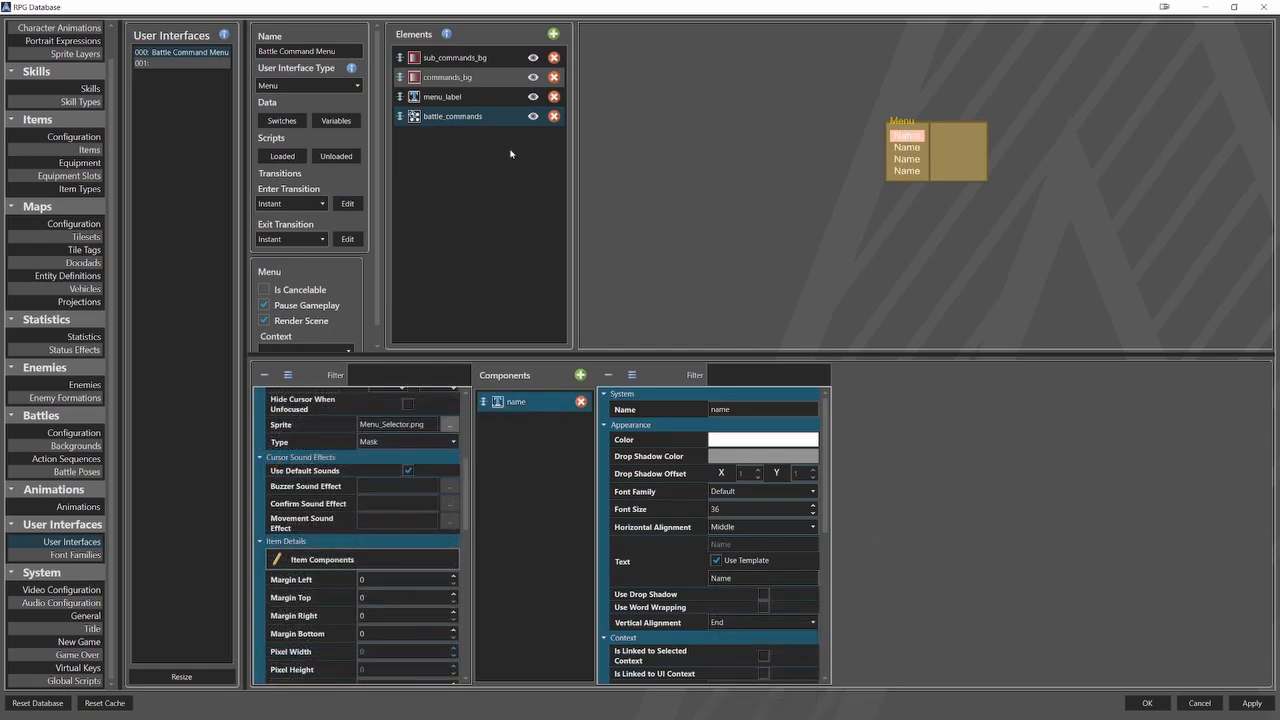
Duplicate the battle_commands element and rename the copy battle_sub_commands.
right_click(466, 118)
left_click(467, 162)
right_click(467, 162)
left_click(497, 199)
left_click(471, 134)
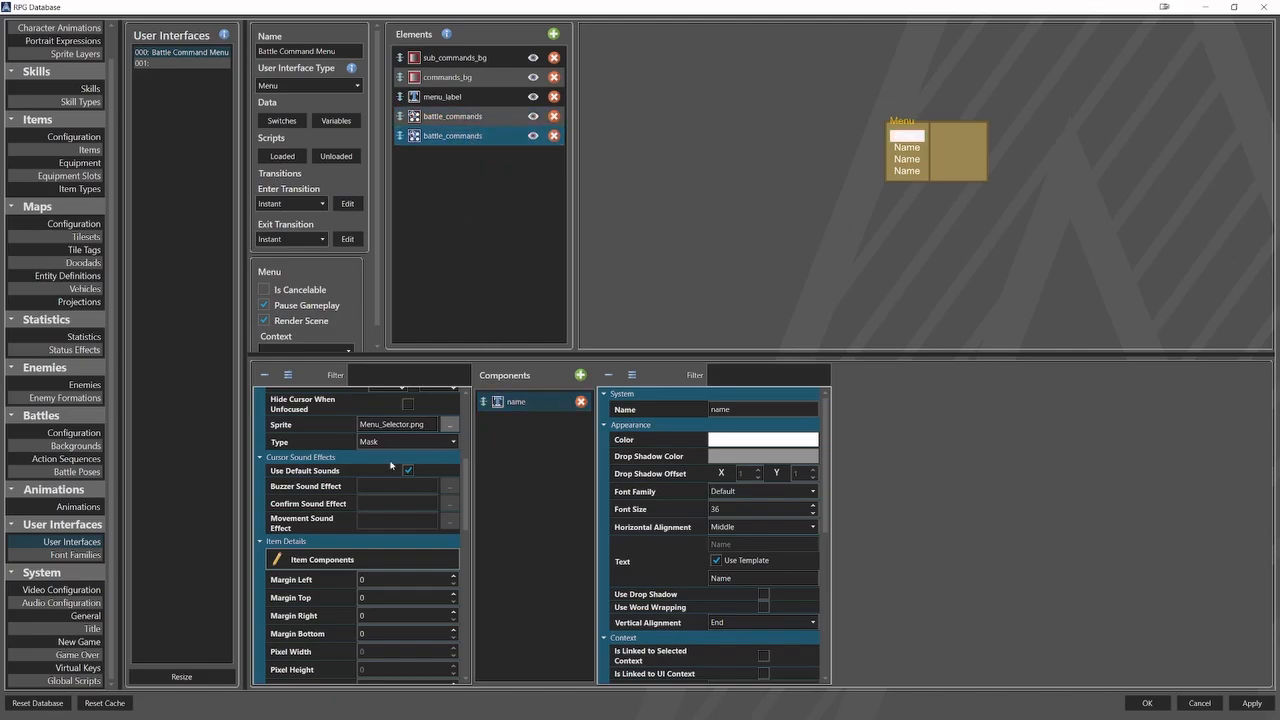
scroll(393, 481, "up", 5)
scroll(393, 480, "up", 2)
left_click(380, 409)
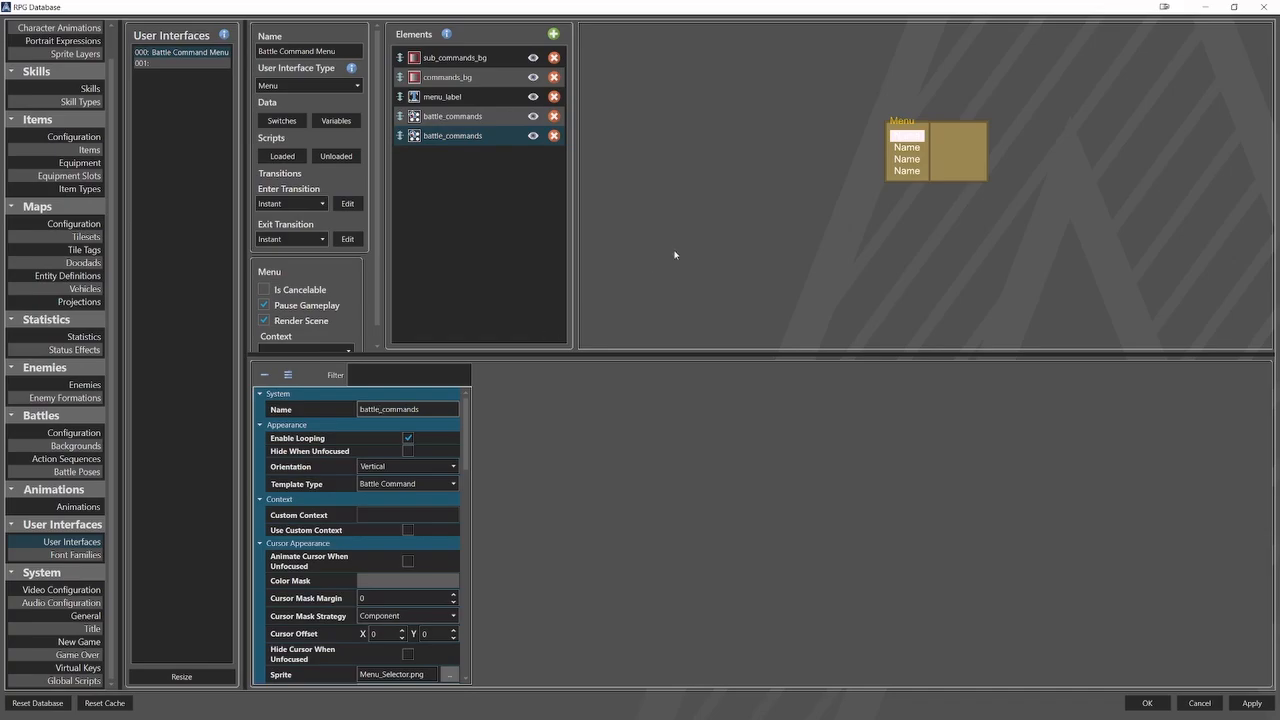
type("_sub")
Enable a custom context for battle_sub_commands and set it to Children.
left_click(411, 529)
left_click(415, 516)
left_click(403, 530)
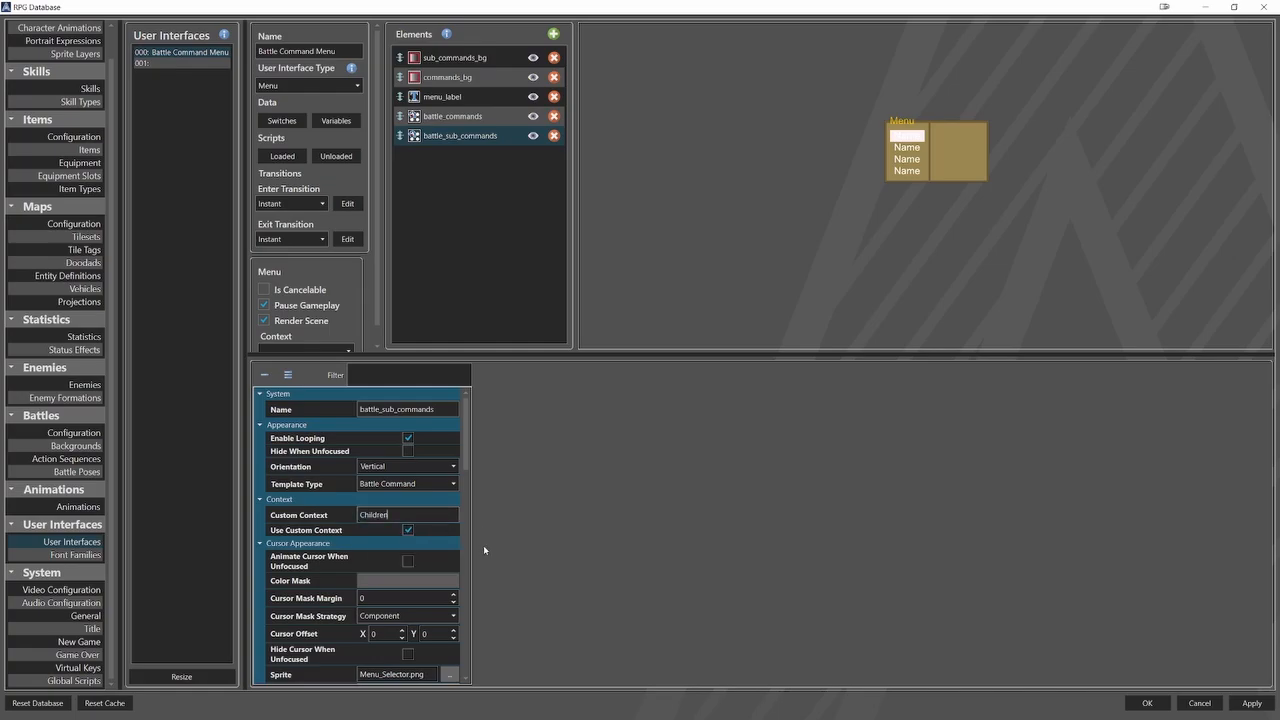
Set the relative width of battle_sub_commands to 16%, and make the element hide when unfocused.
scroll(306, 579, "down", 3)
scroll(306, 579, "down", 5)
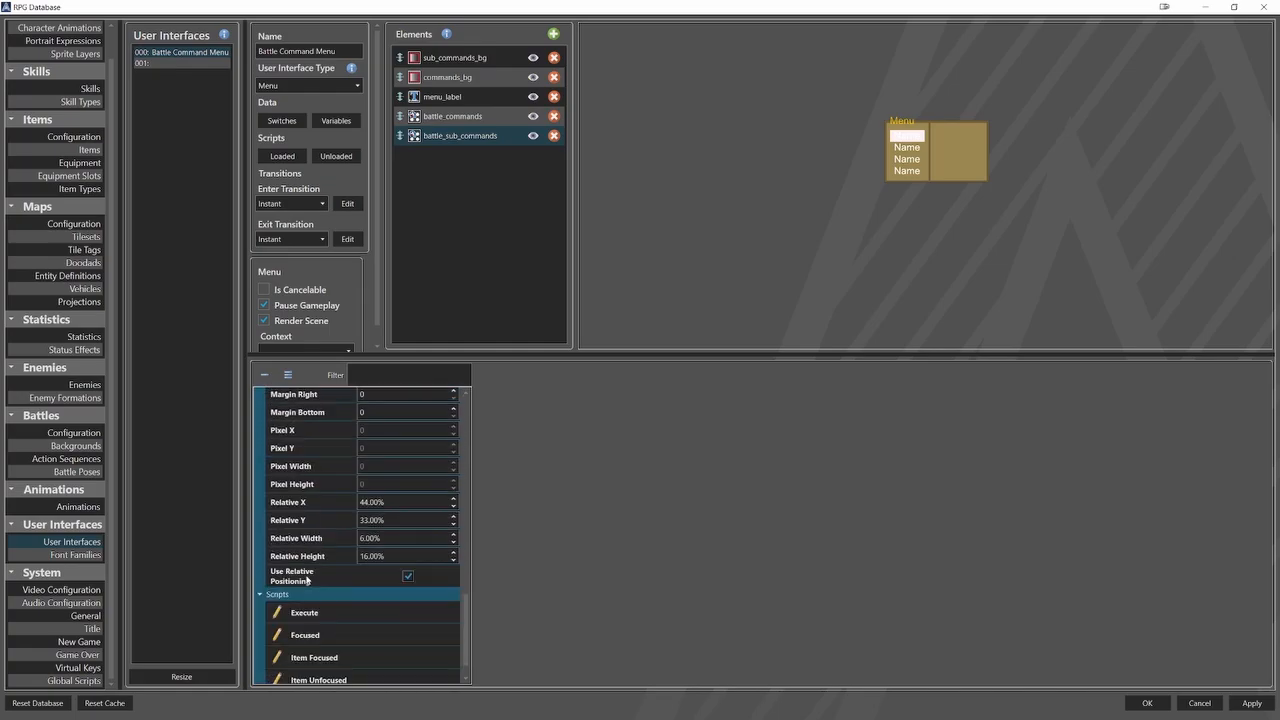
double_click(383, 538)
type("16")
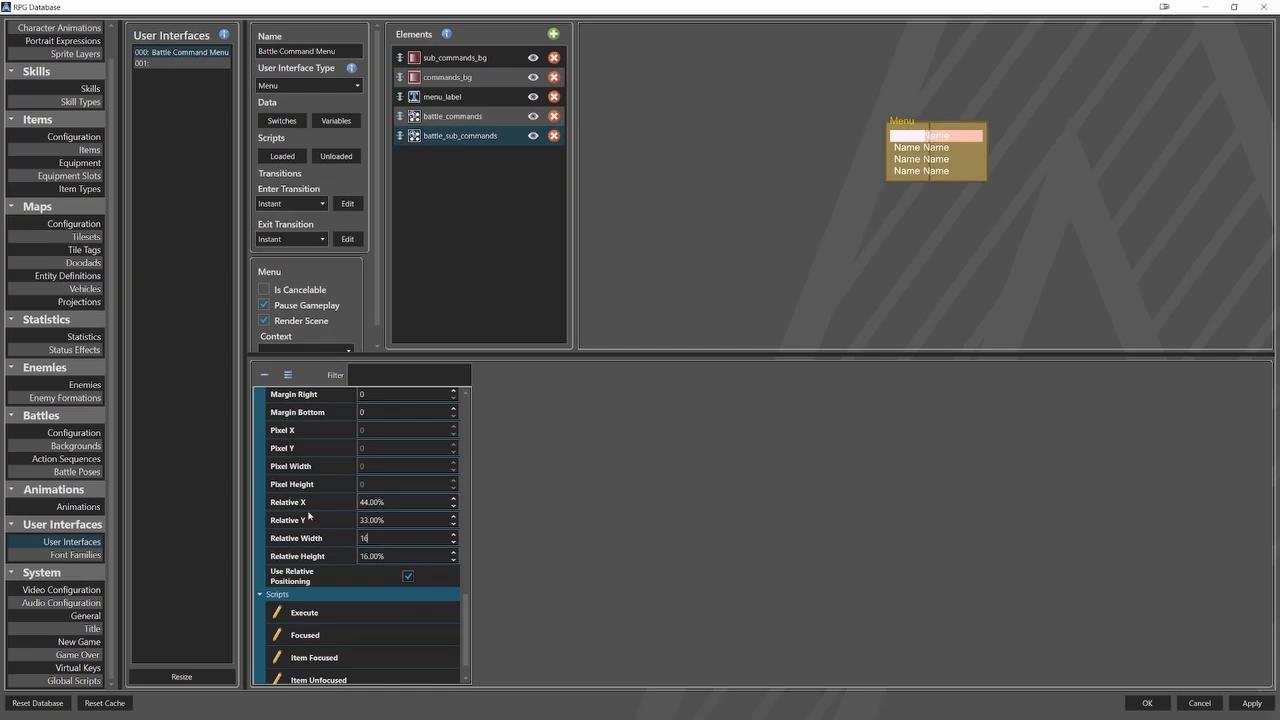
scroll(310, 515, "up", 15)
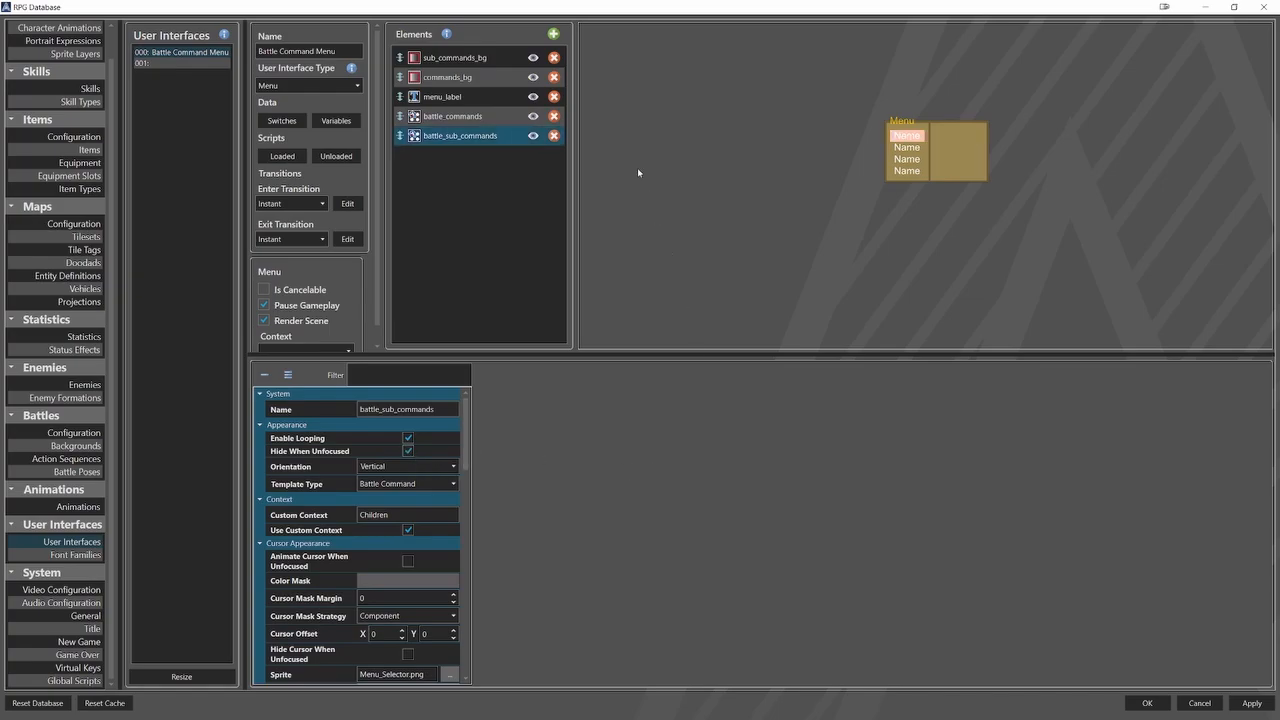
Add another item list element named targets, with the Battle Command template type and the custom context Targets enabled.
left_click(554, 35)
left_click(600, 84)
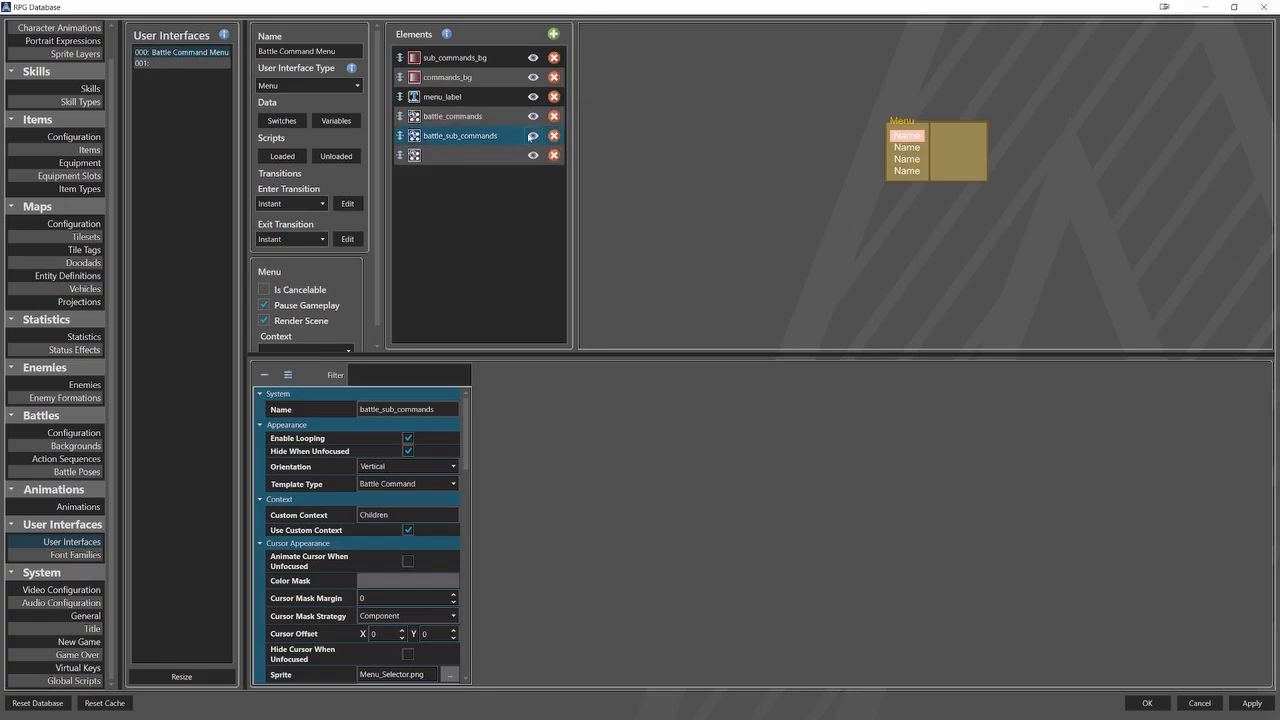
type("targ")
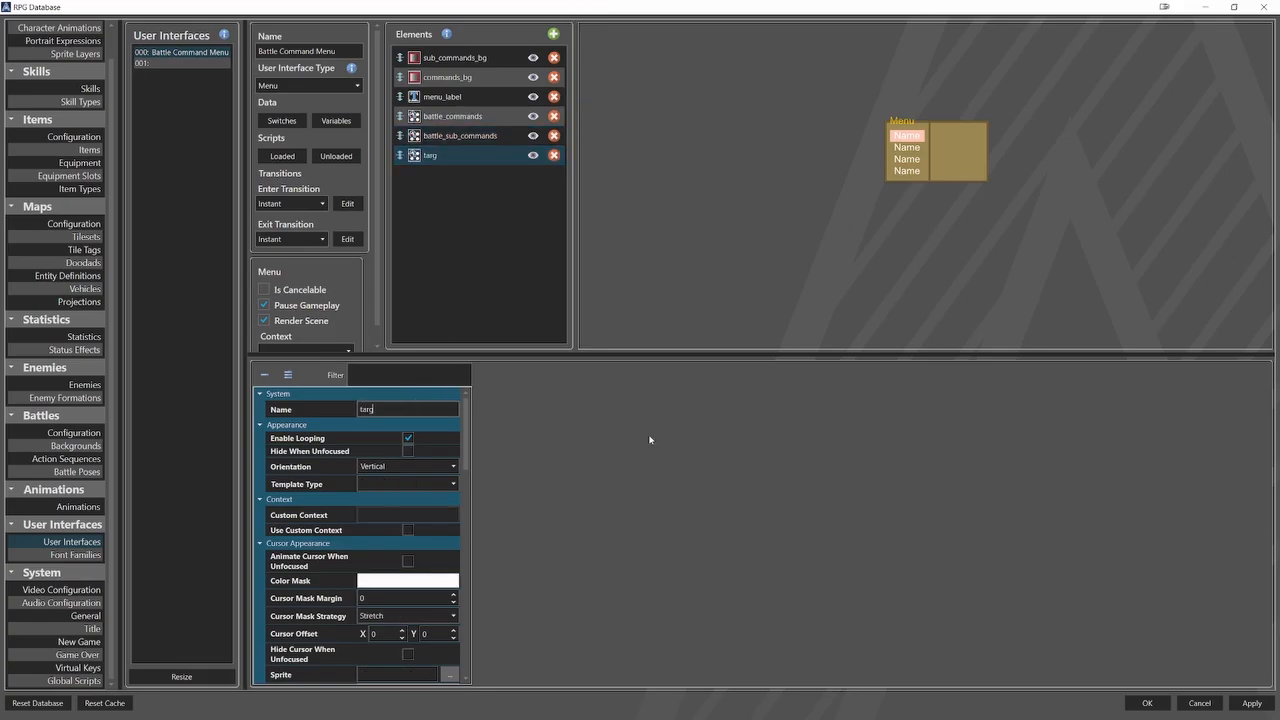
type("ets")
left_click(430, 484)
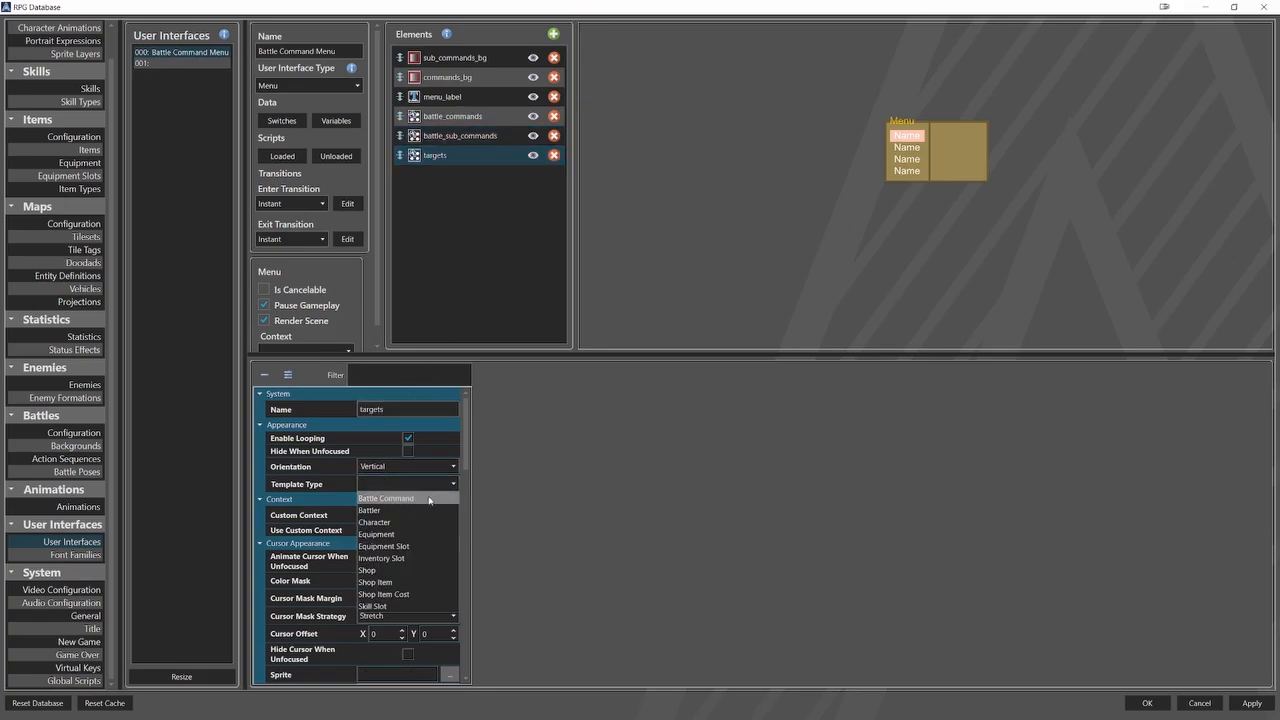
left_click(426, 500)
left_click(407, 530)
type("Targets")
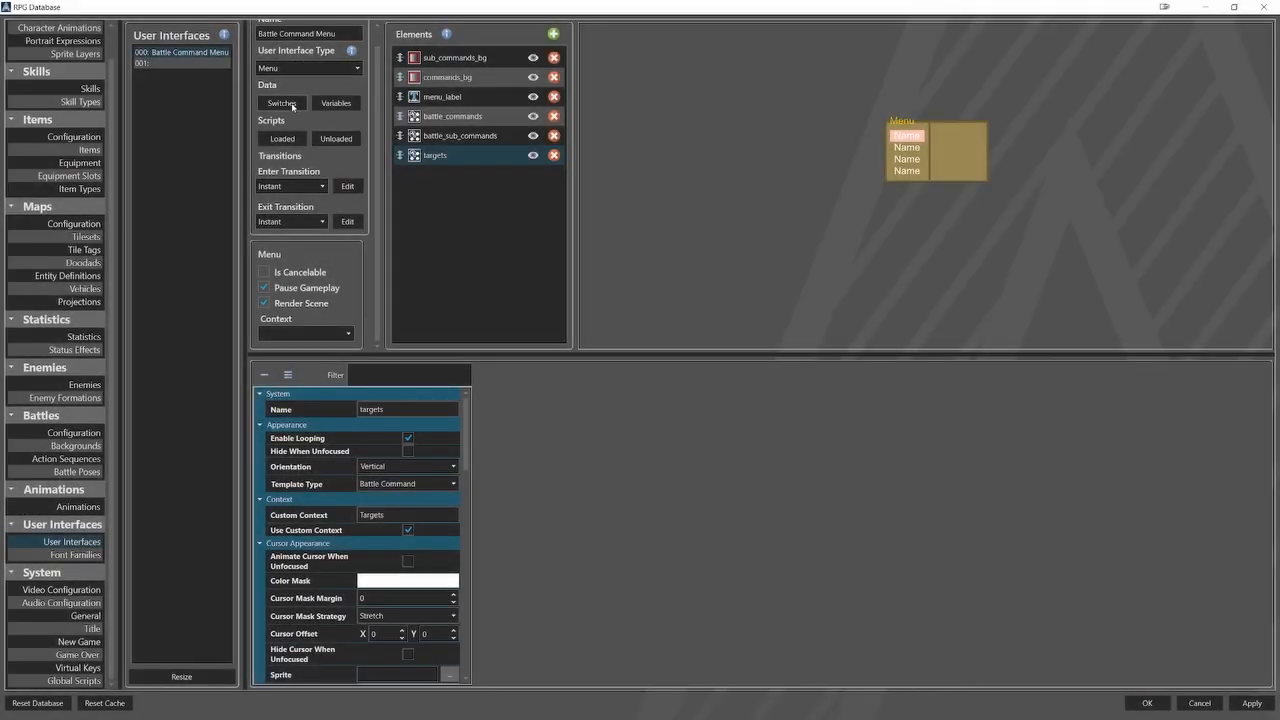
Create four local switches for the Battle Command Menu and name the first two Target All and Target Random.
left_click(282, 103)
left_click(532, 544)
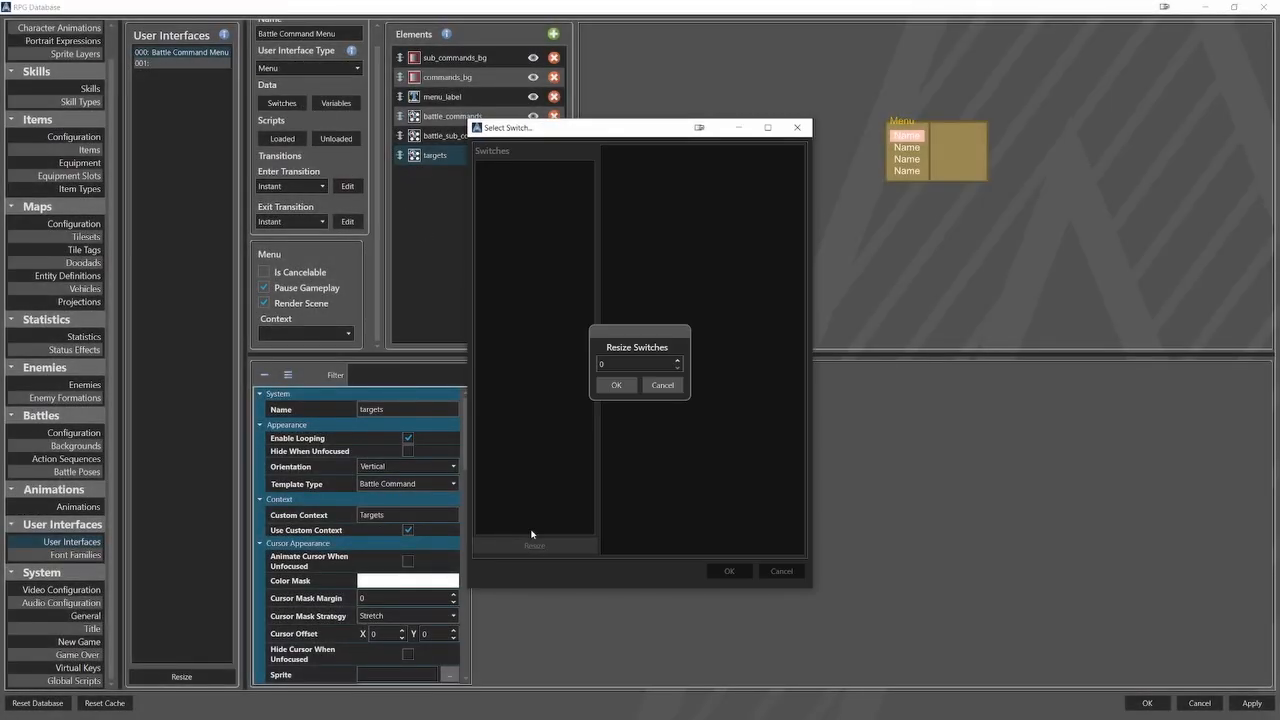
left_click(615, 386)
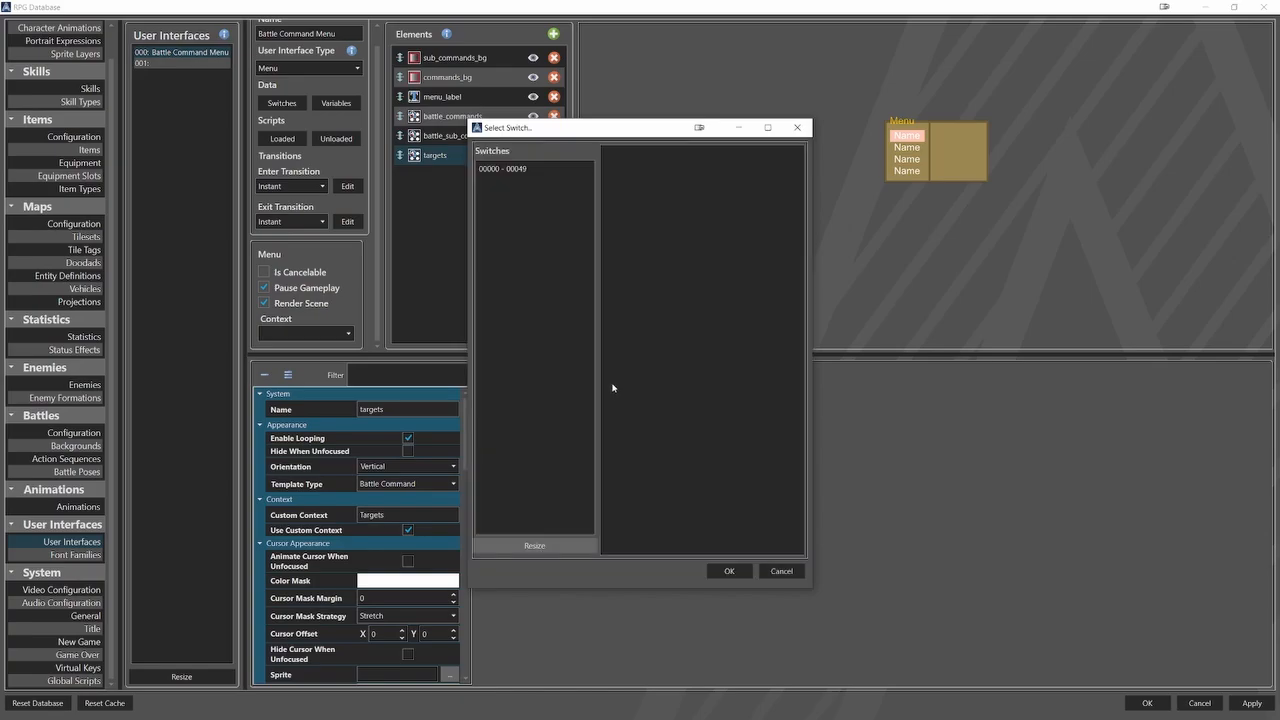
left_click(533, 170)
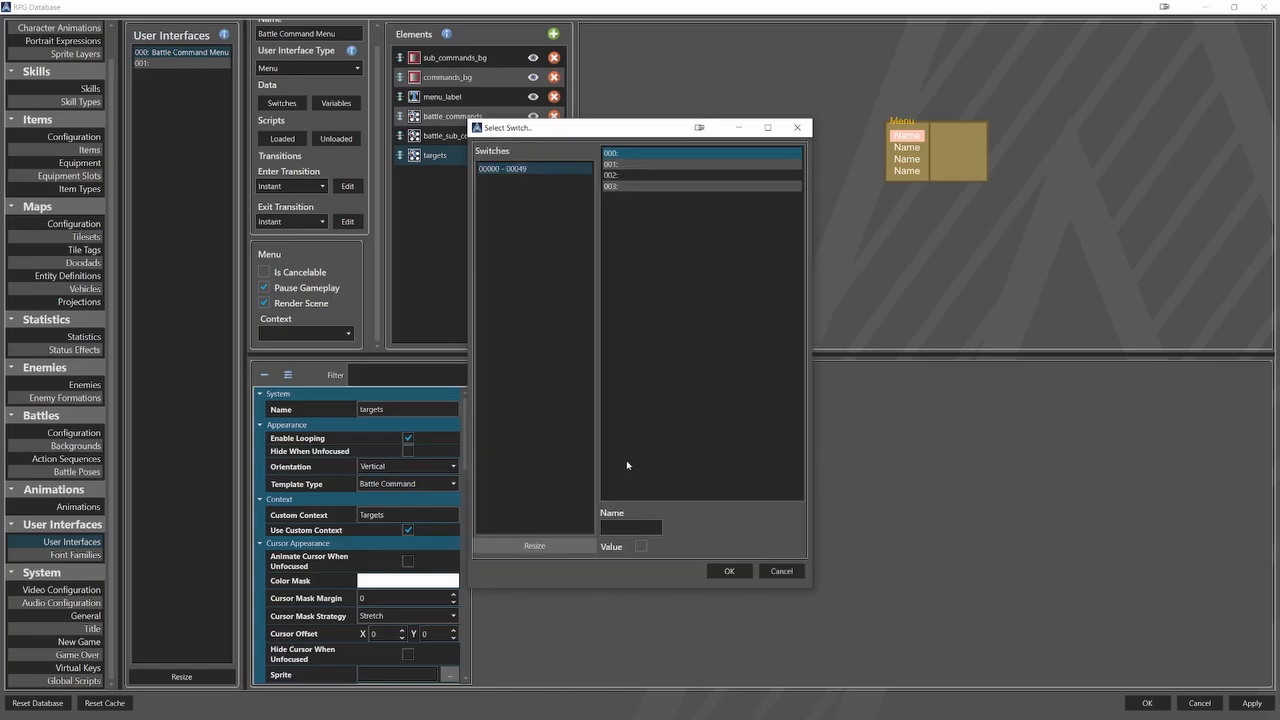
left_click(633, 526)
type("T")
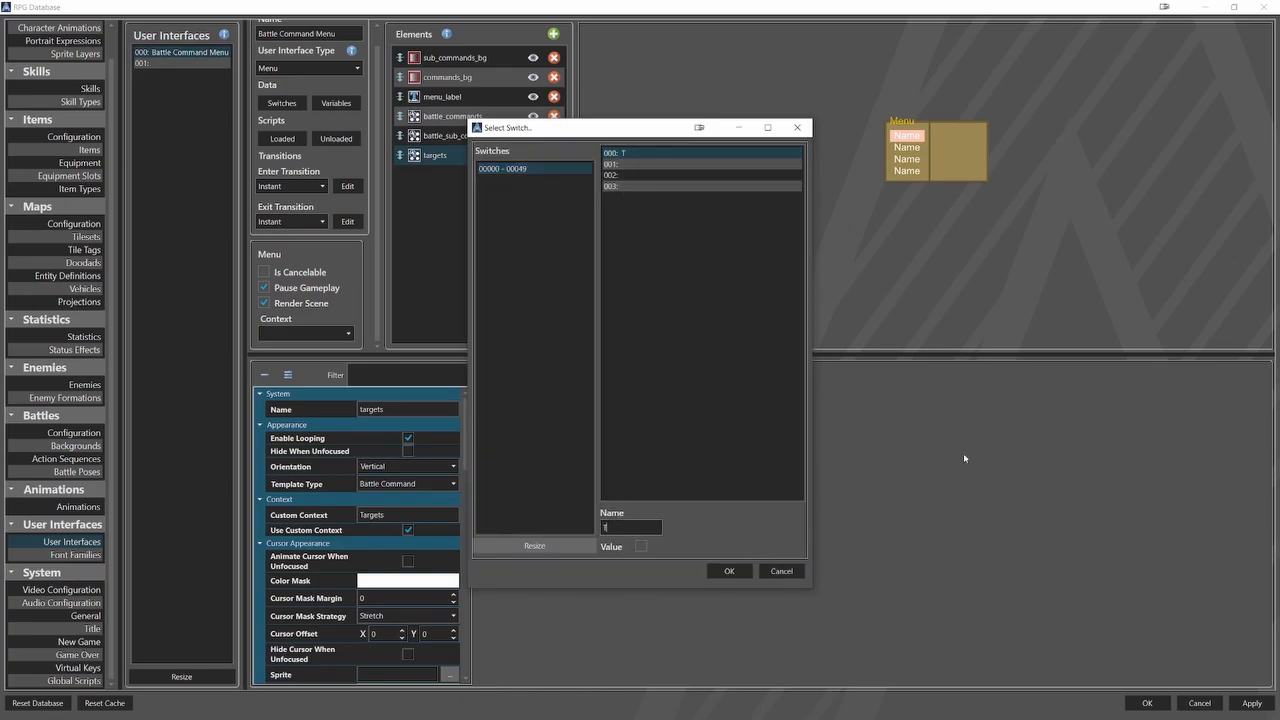
type("arget All")
left_click(754, 164)
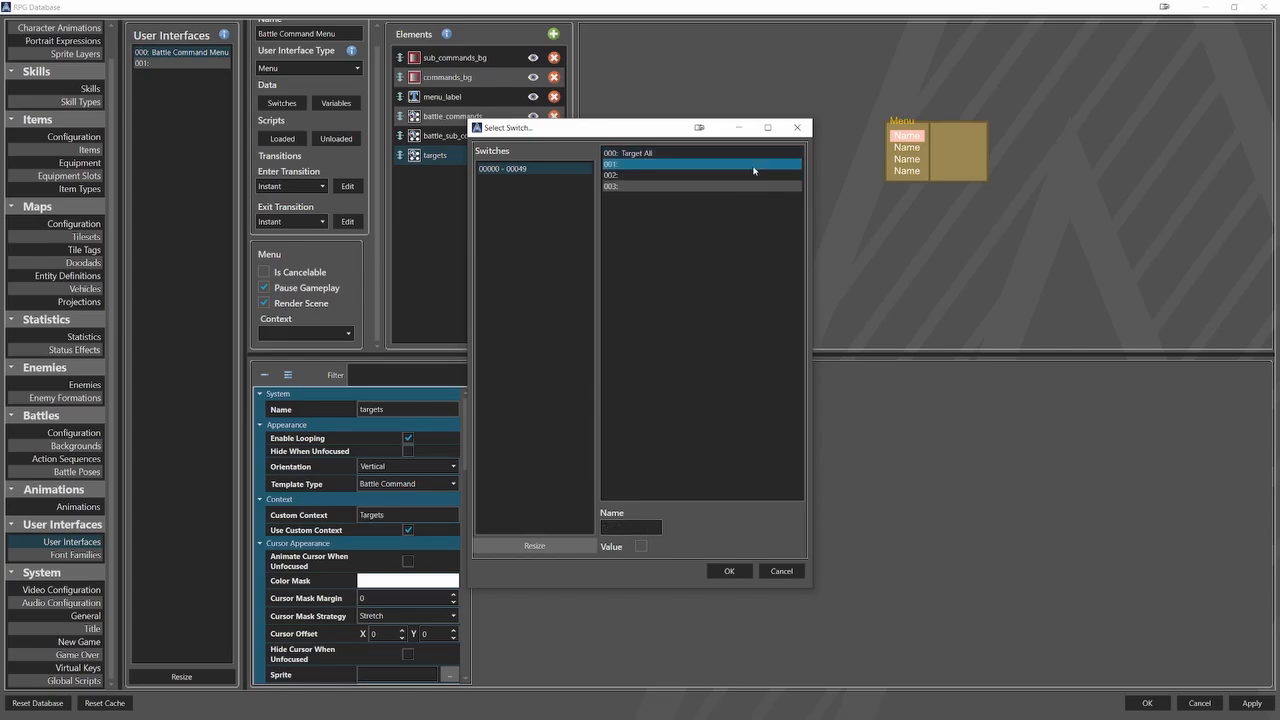
type("Tar")
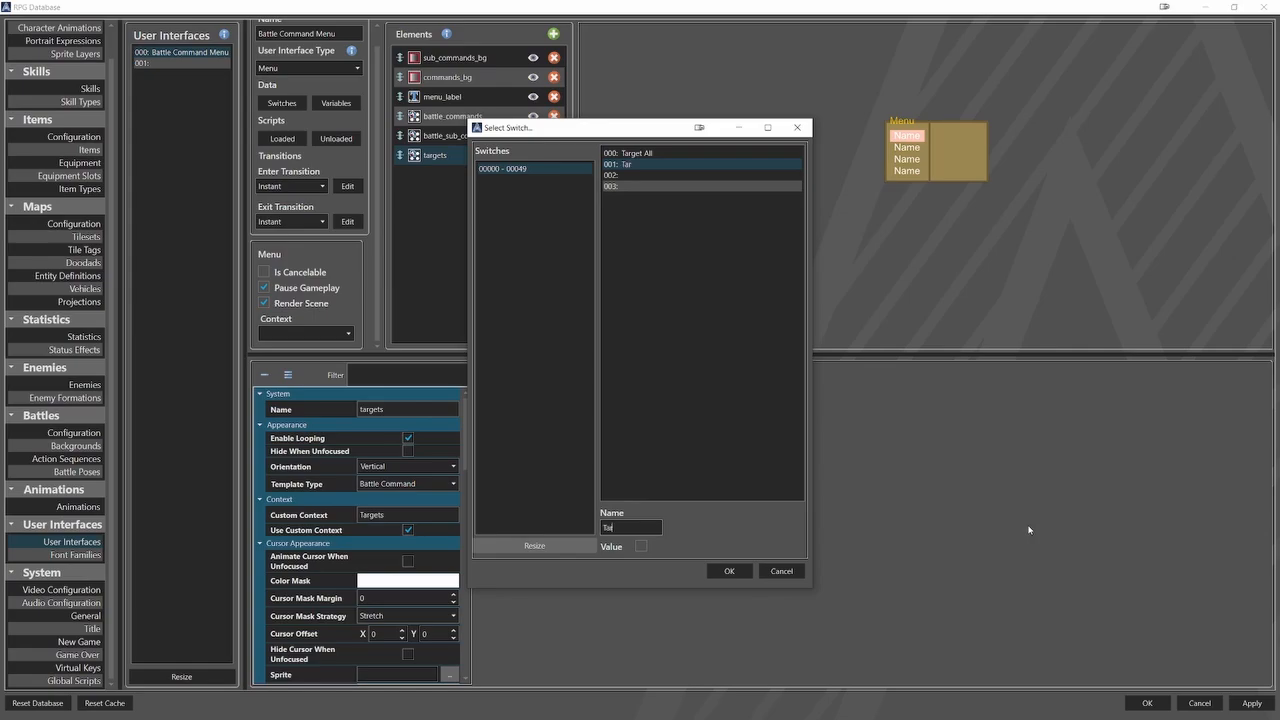
type("get Random")
Name the third local switch IsContainer and the fourth IsEnabled, and accept the switch list.
left_click(740, 175)
left_click(616, 528)
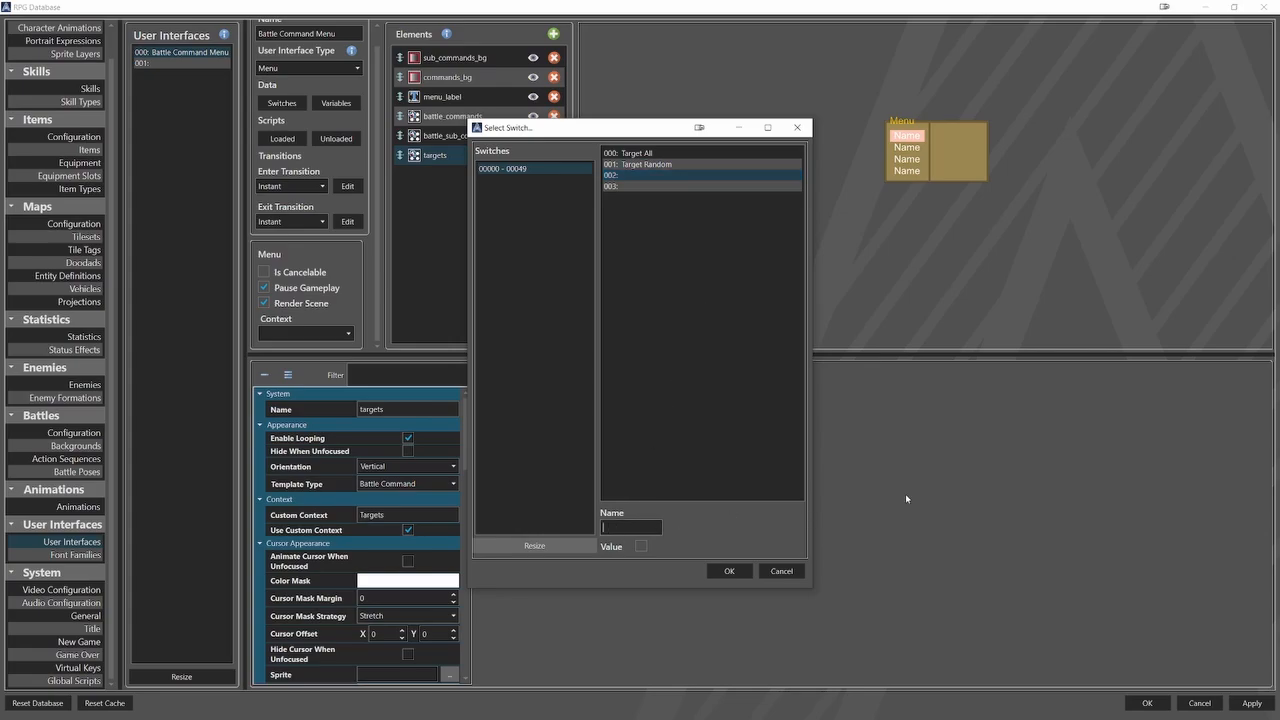
type("IsContainer")
left_click(704, 188)
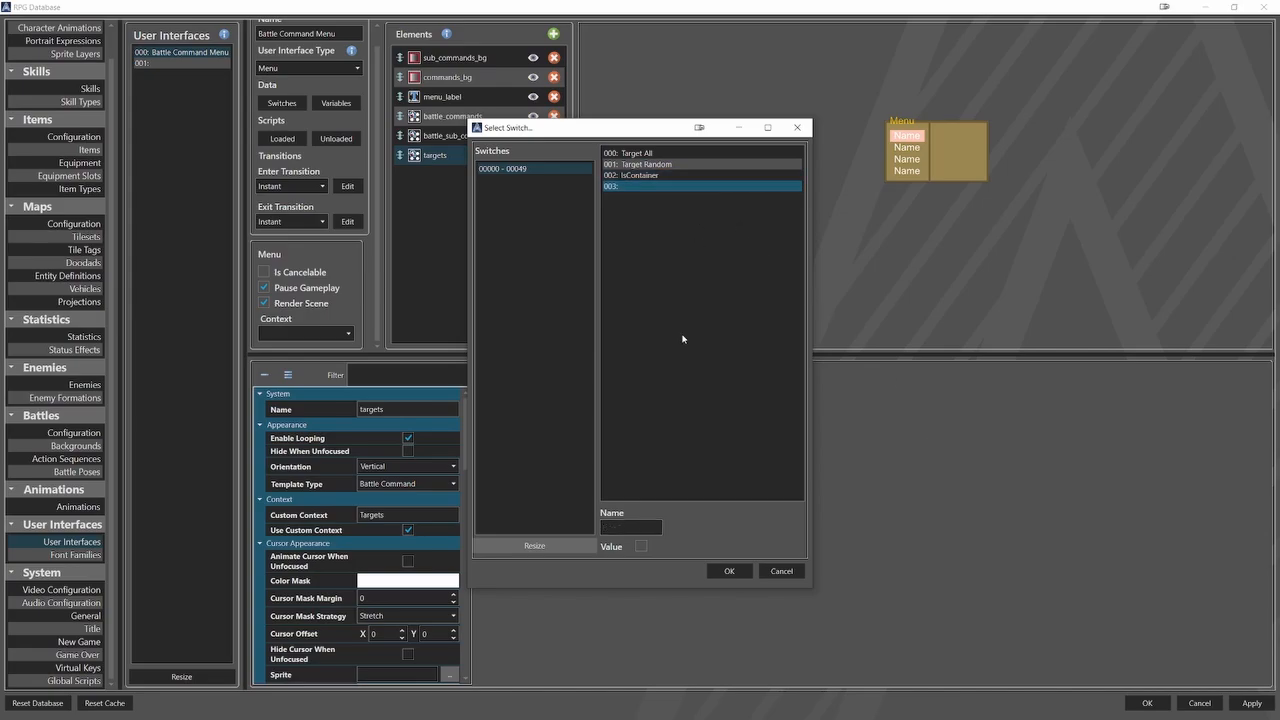
left_click(637, 523)
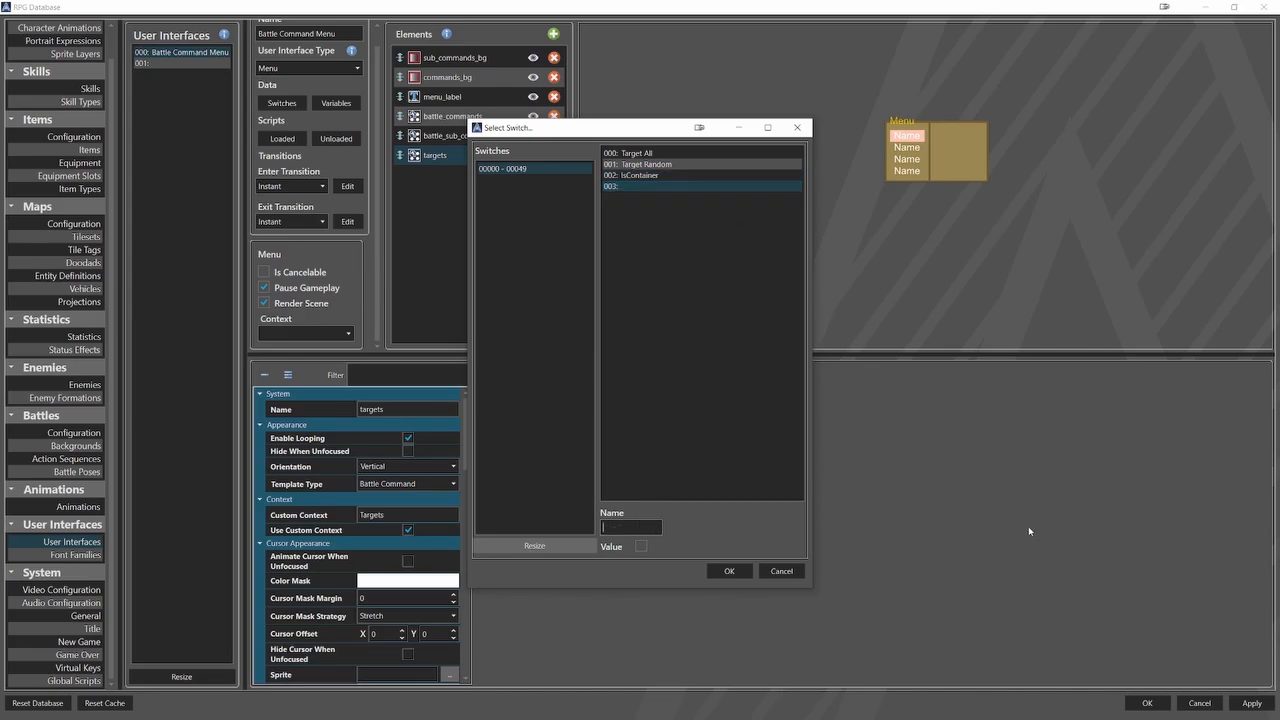
type("IsEnabled")
left_click(746, 571)
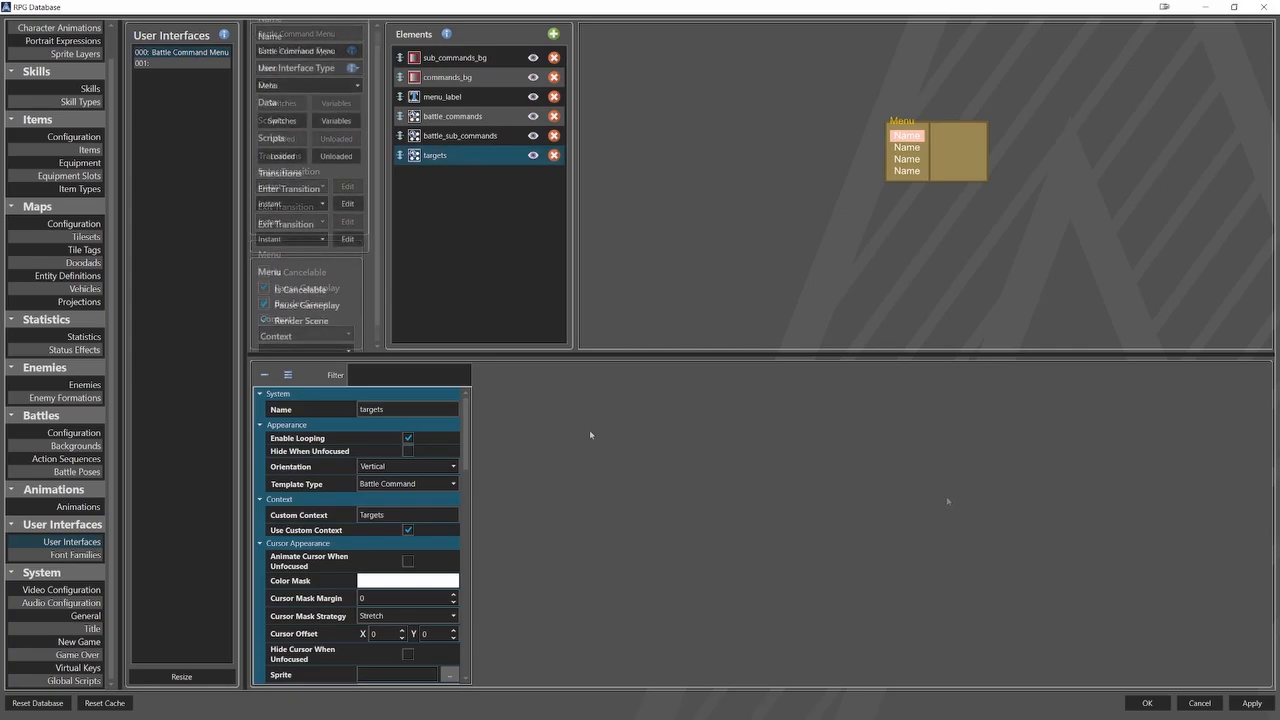
Create two local variables for the Battle Command Menu, named Battle Command and Target.
left_click(336, 120)
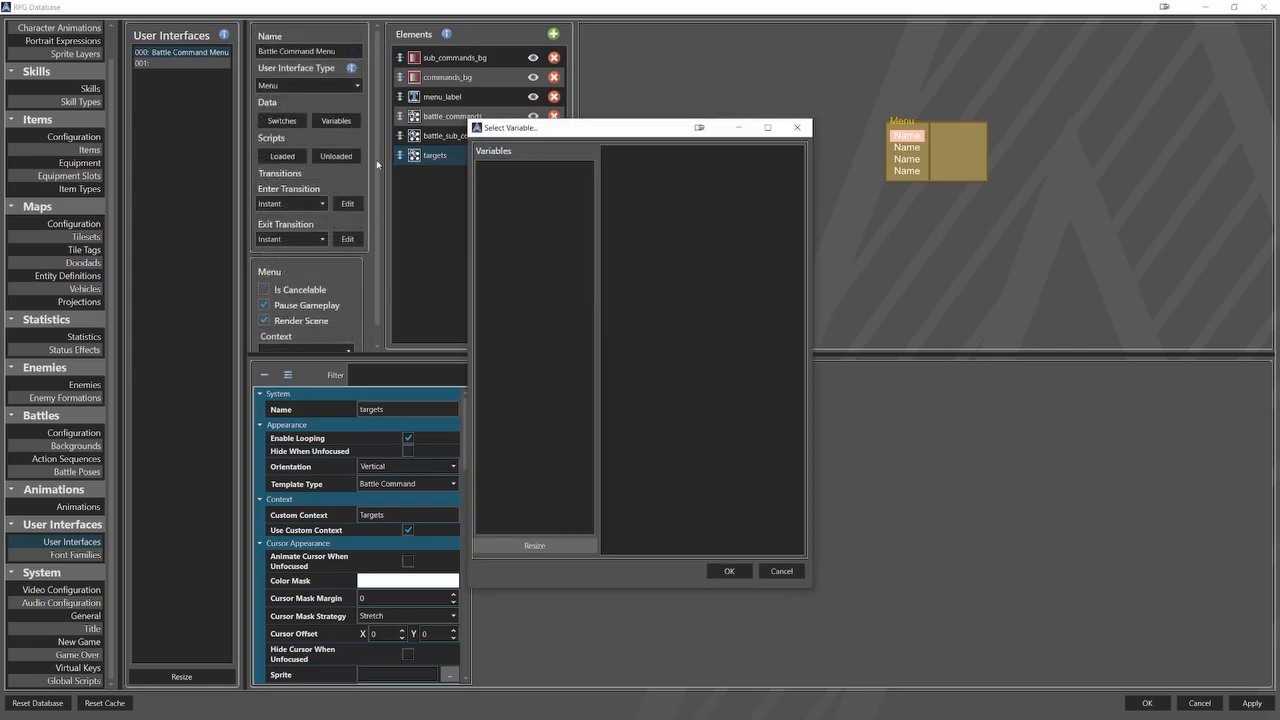
left_click(568, 543)
type("50")
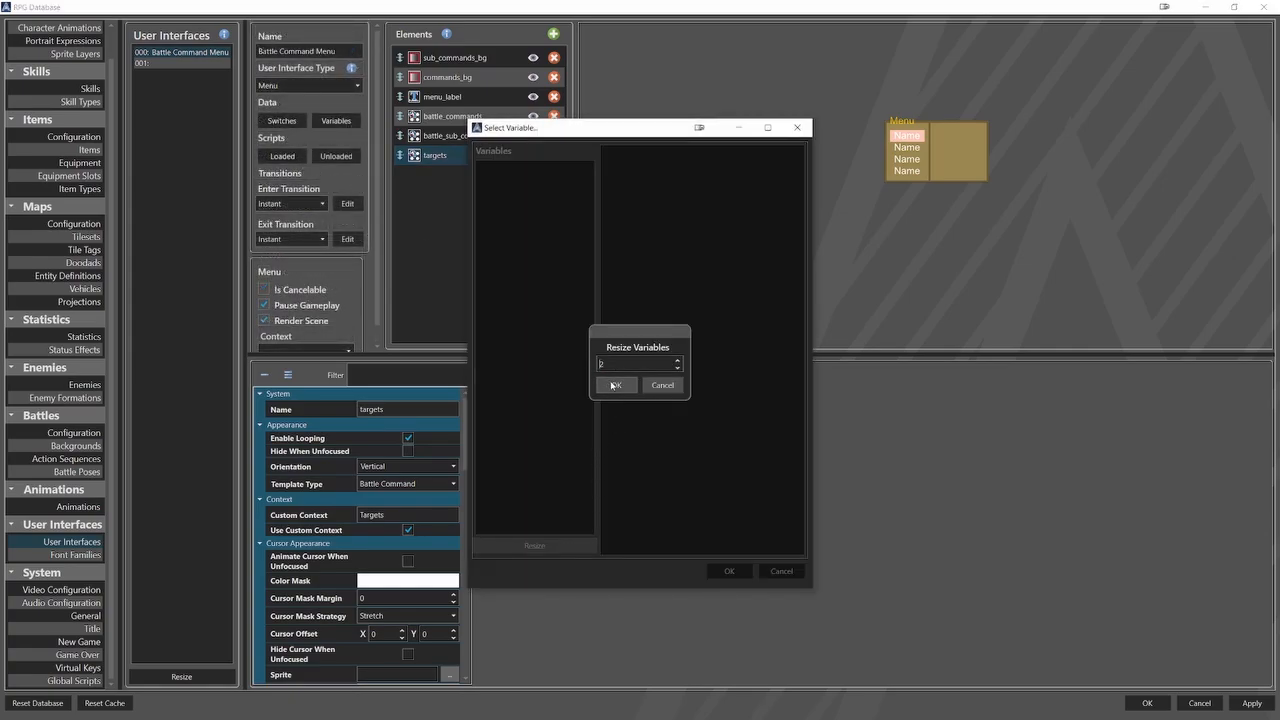
left_click(616, 385)
left_click(566, 172)
left_click(640, 153)
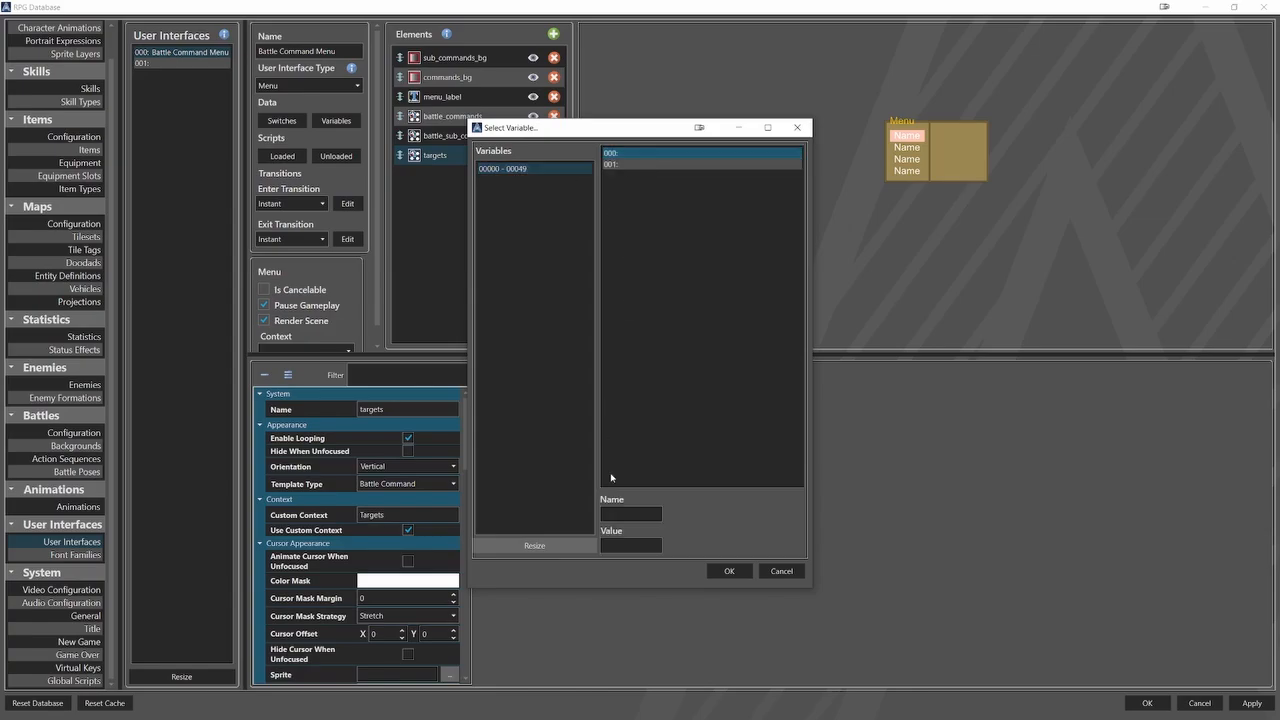
type("Battle Command")
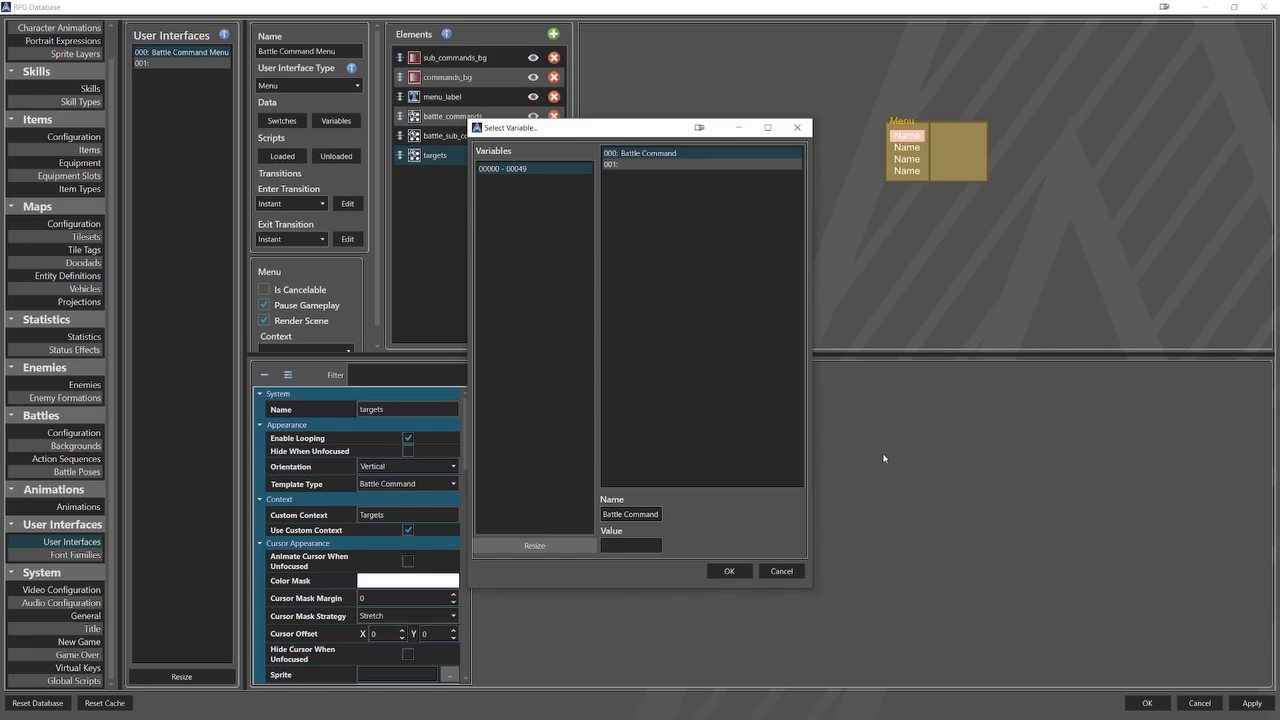
left_click(641, 165)
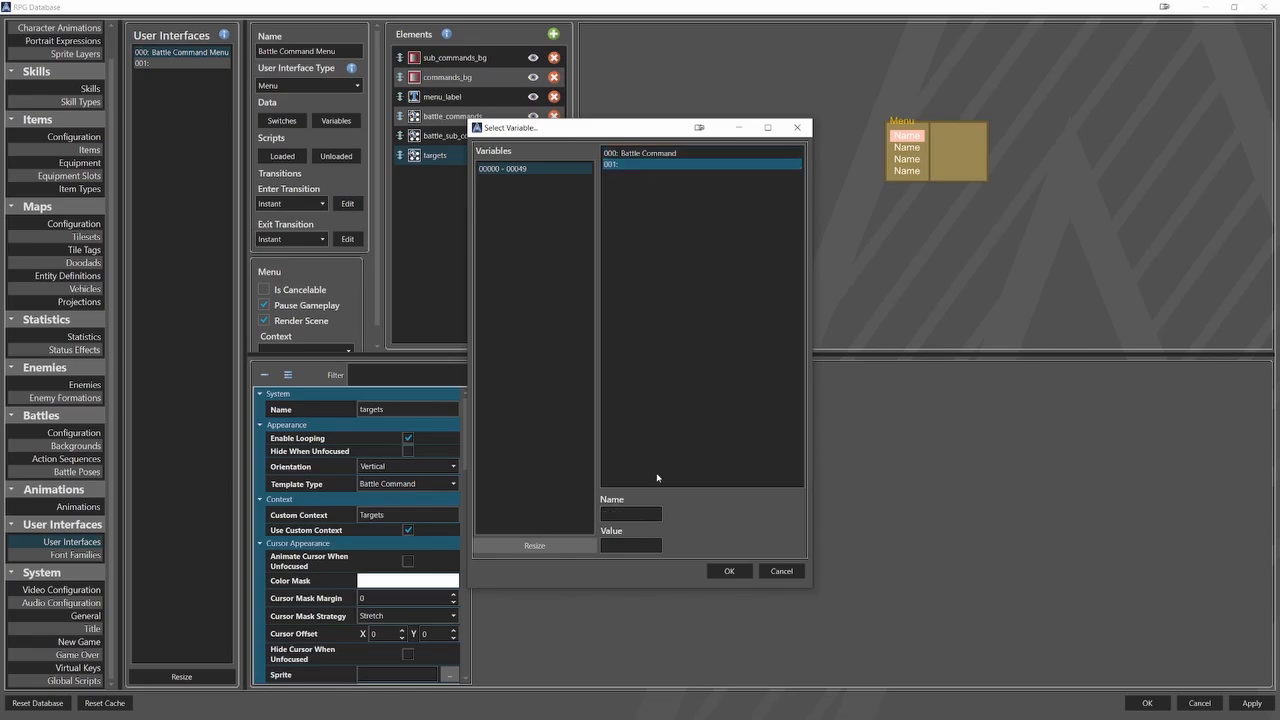
type("Target")
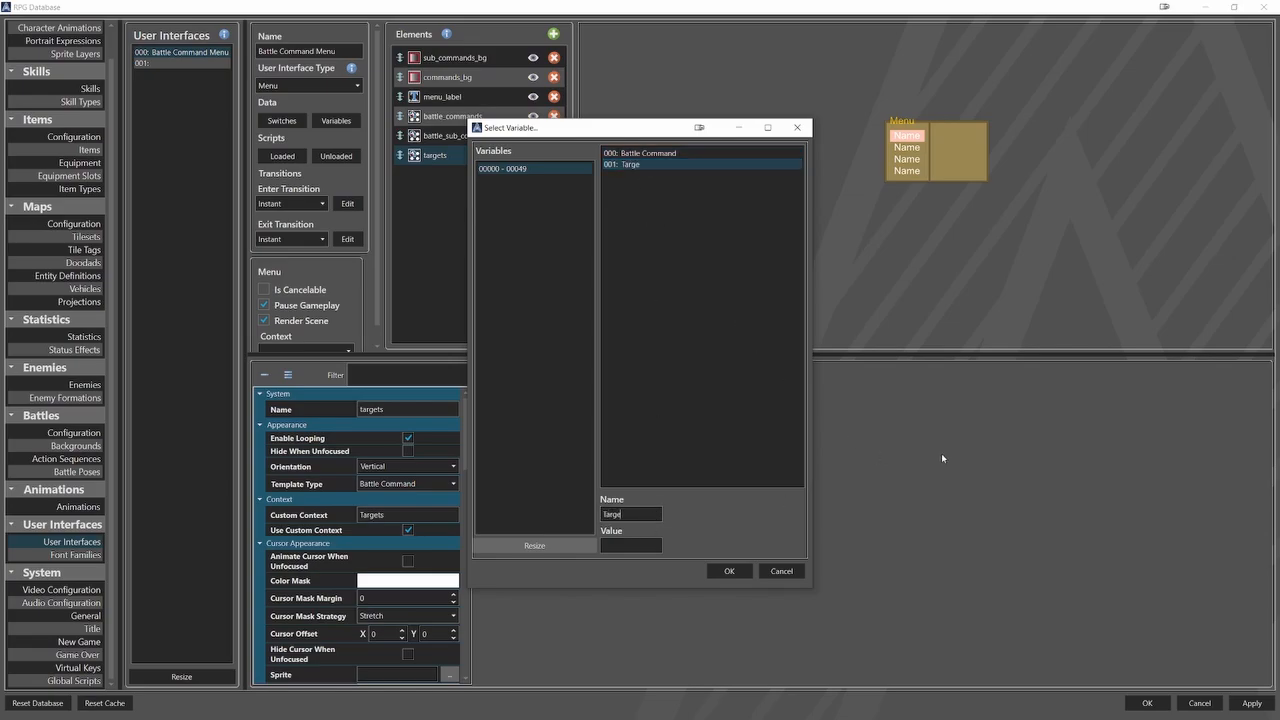
left_click(729, 571)
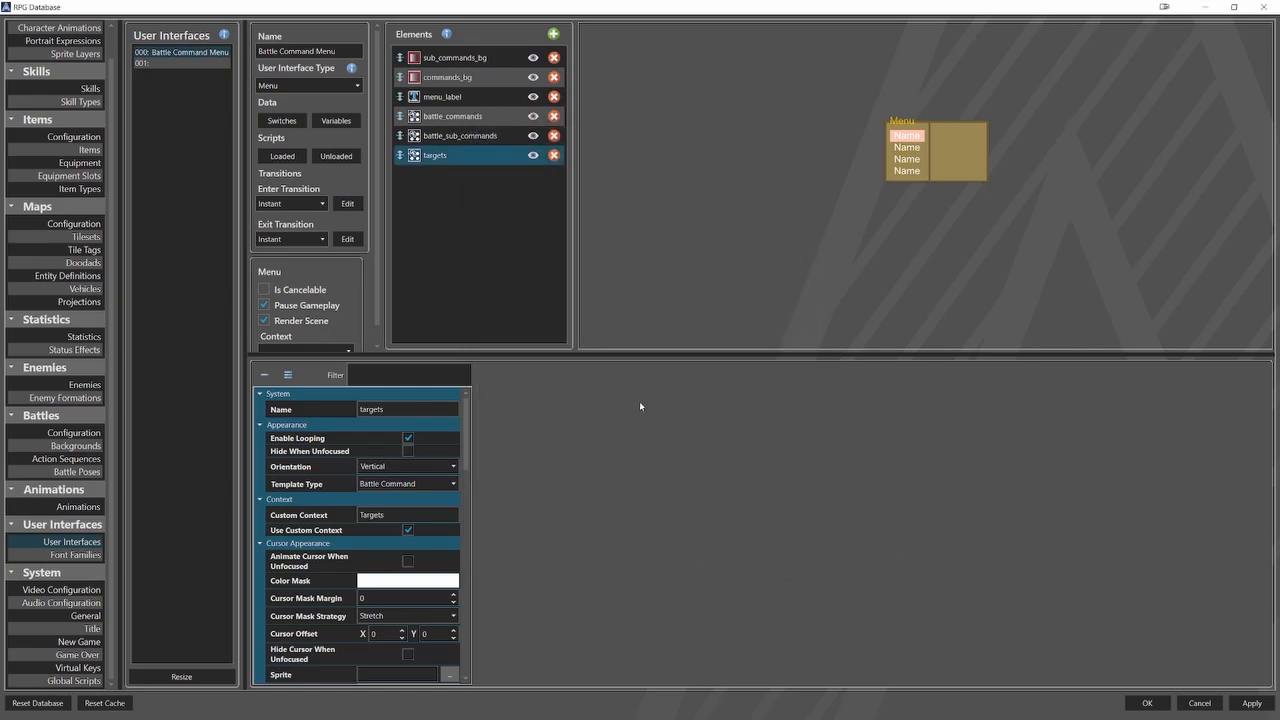
In the Execute script of battle_commands, add a Save Context Unique ID command targeting the local variable Battle Command.
left_click(452, 116)
scroll(372, 544, "down", 10)
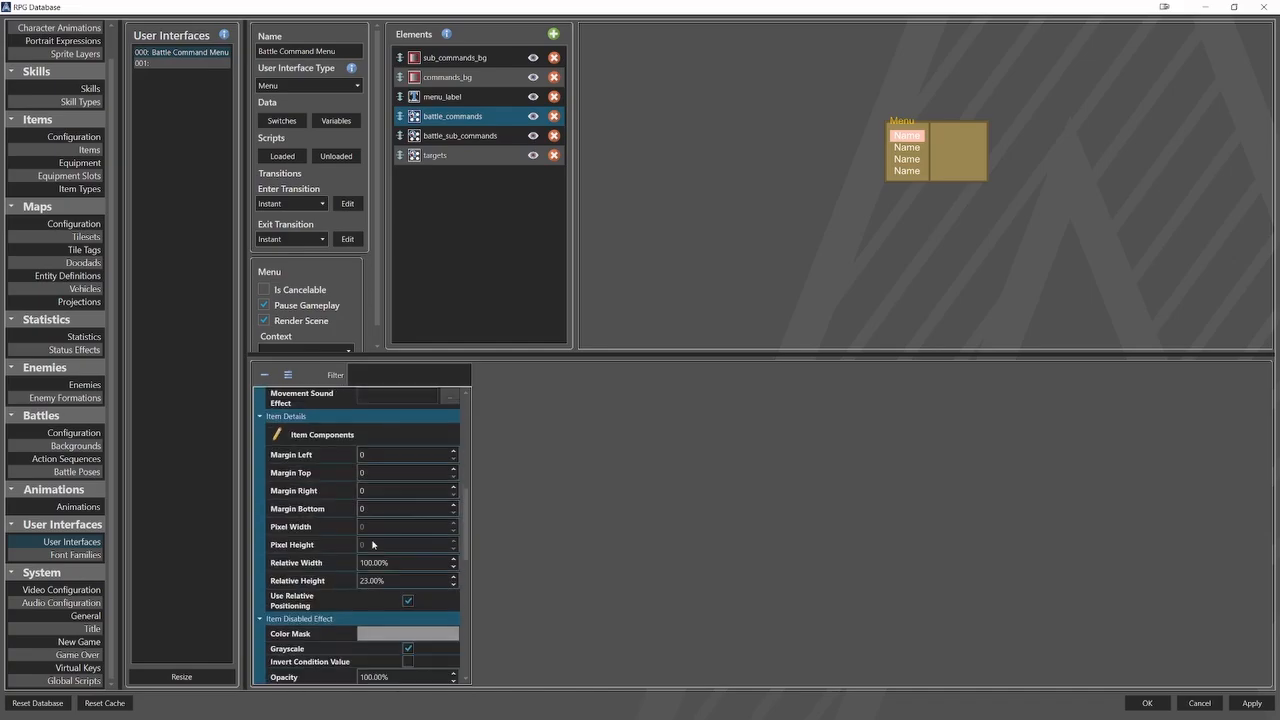
scroll(372, 544, "down", 10)
left_click(340, 583)
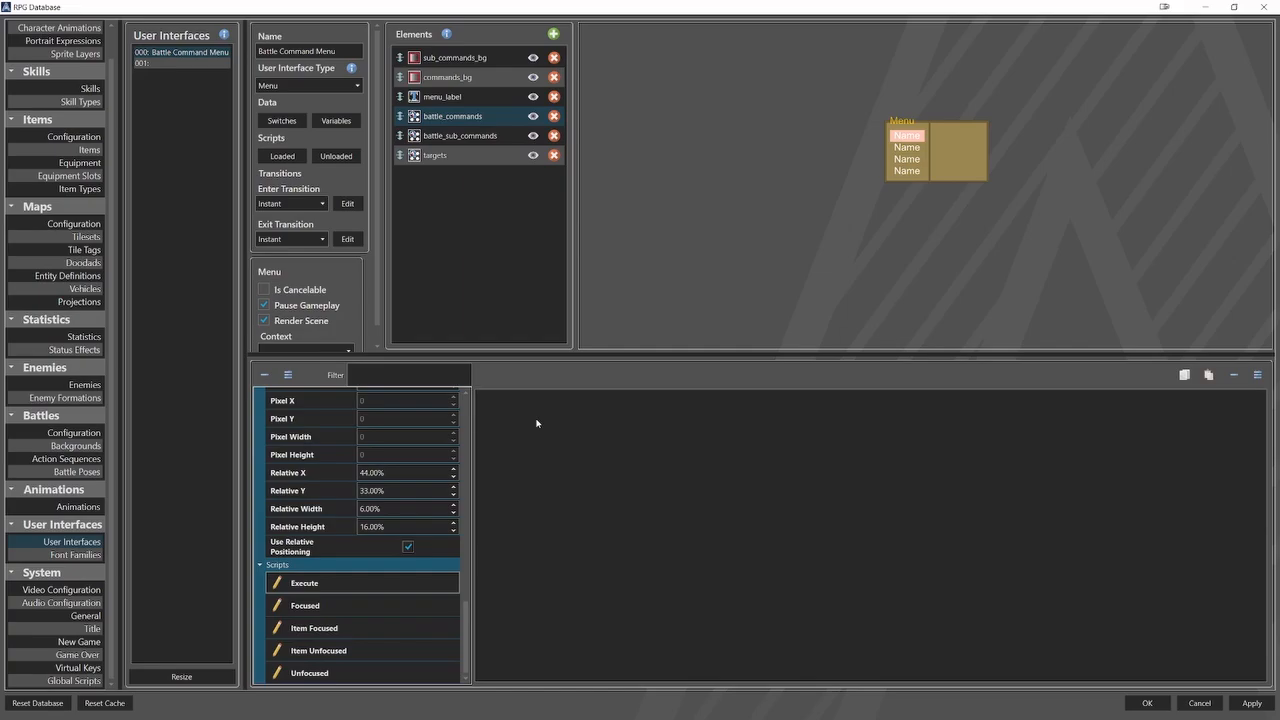
right_click(546, 405)
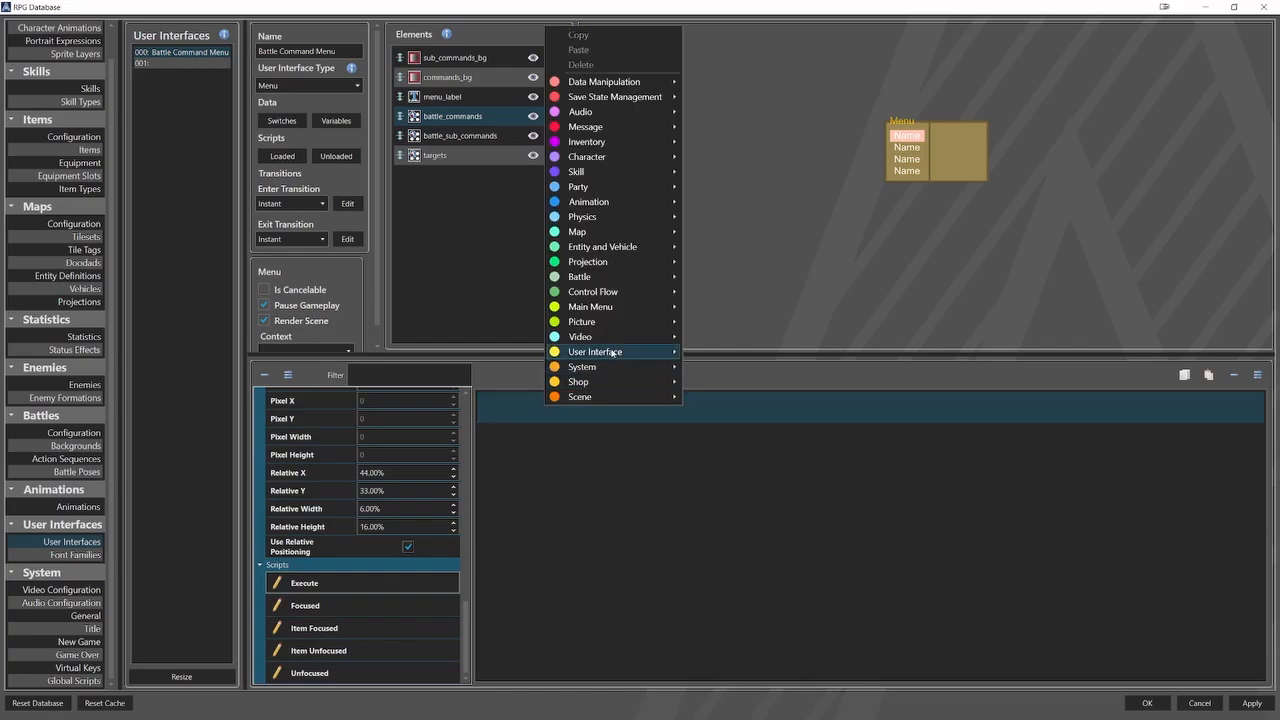
mouse_move(613, 352)
left_click(744, 461)
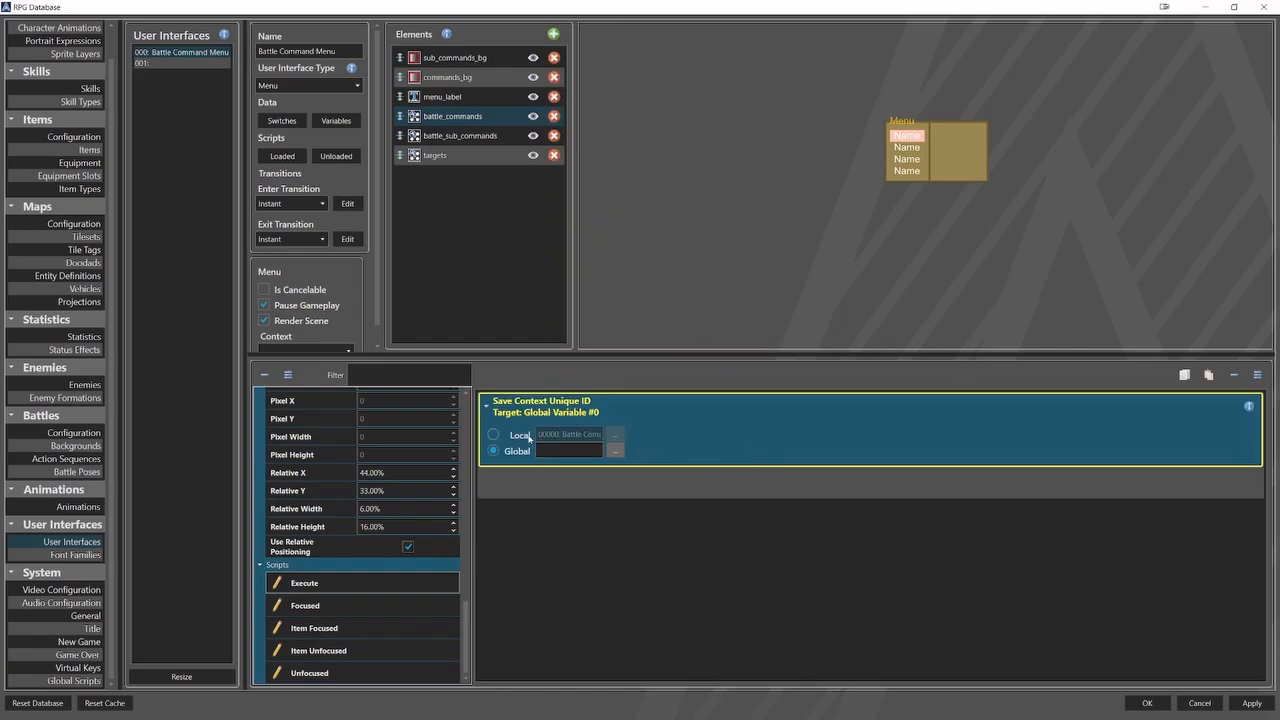
left_click(615, 450)
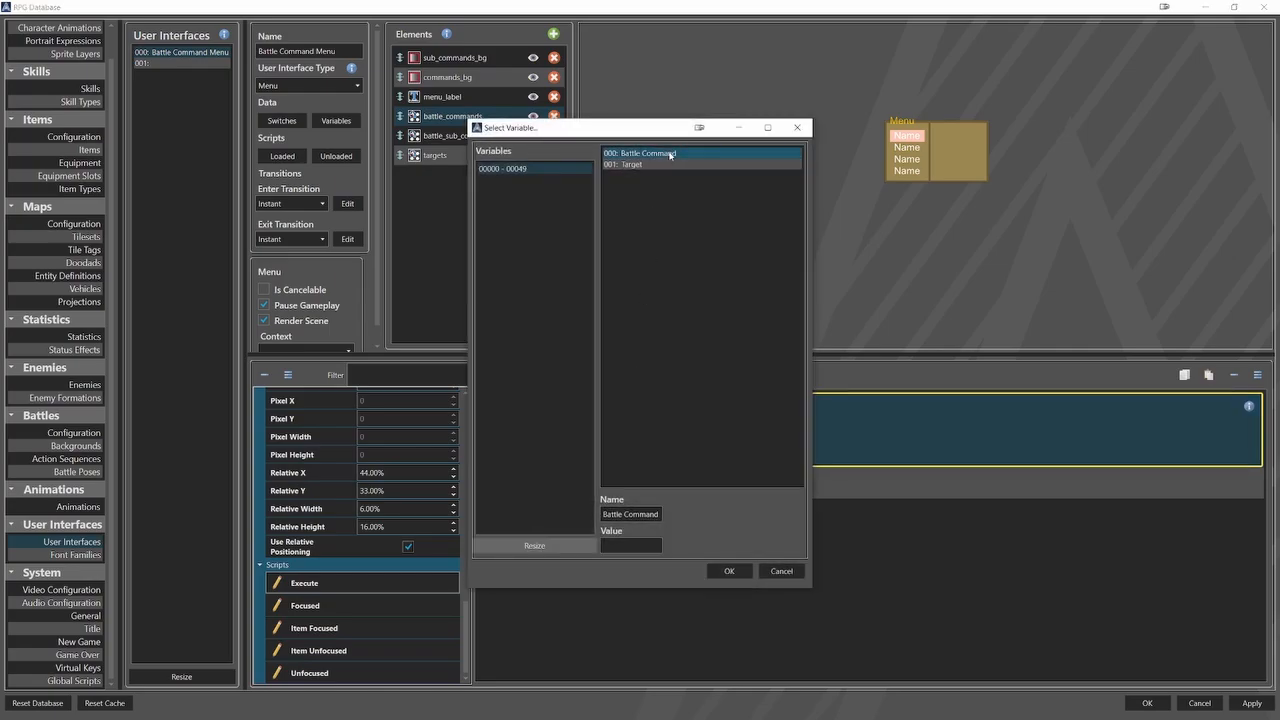
left_click(729, 571)
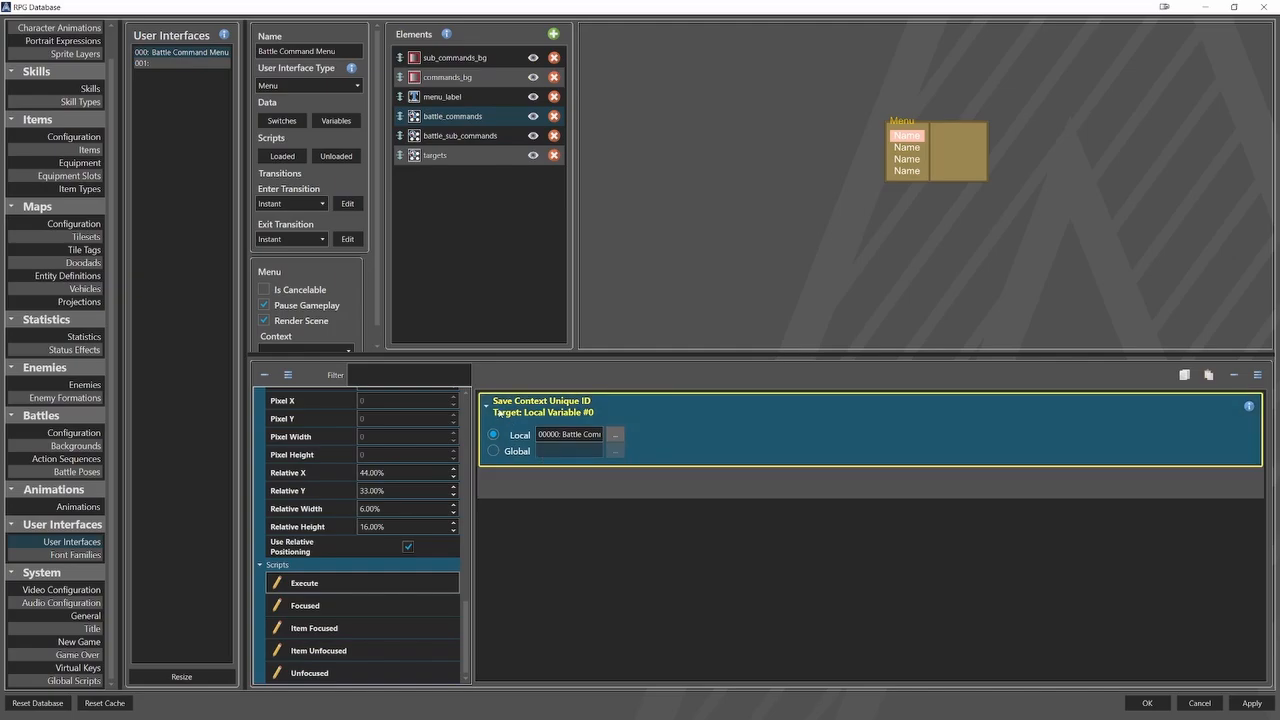
left_click(487, 407)
Add a Save Value command of type Switch with source Battle Command, using the local variable Battle Command as unique ID source.
left_click(530, 437)
right_click(530, 437)
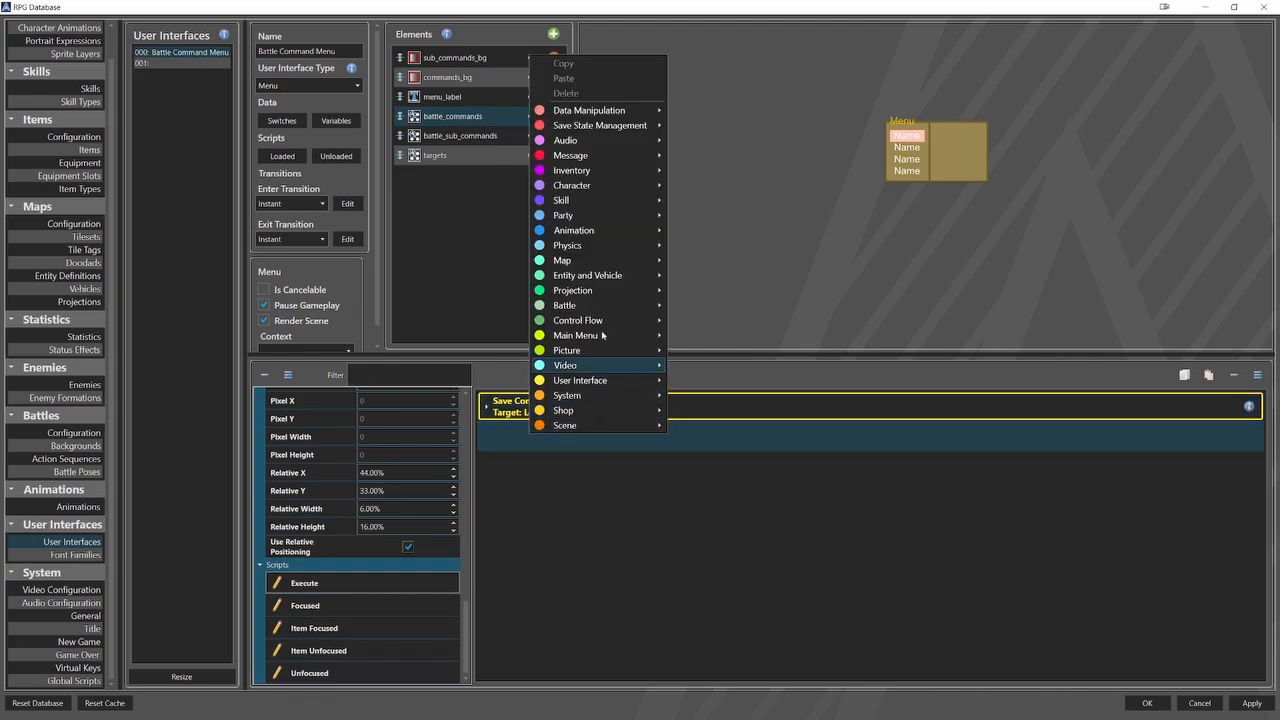
mouse_move(650, 116)
left_click(706, 142)
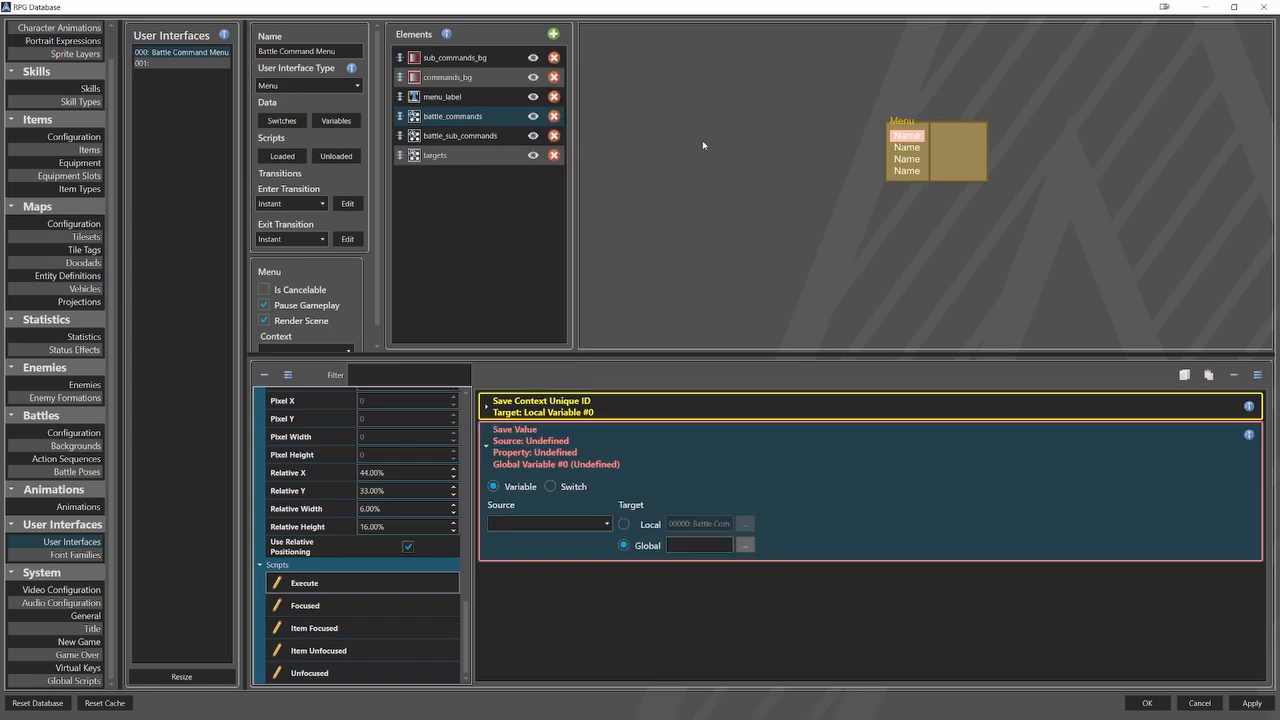
left_click(552, 486)
left_click(548, 523)
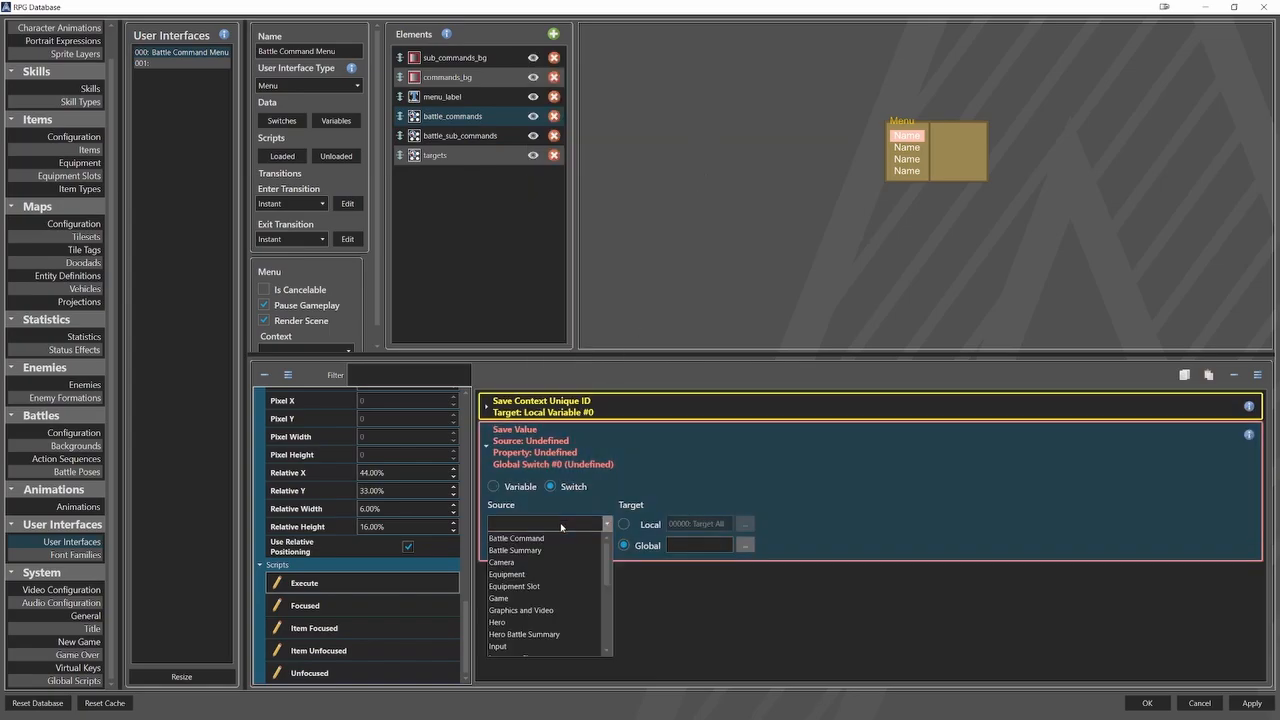
left_click(555, 540)
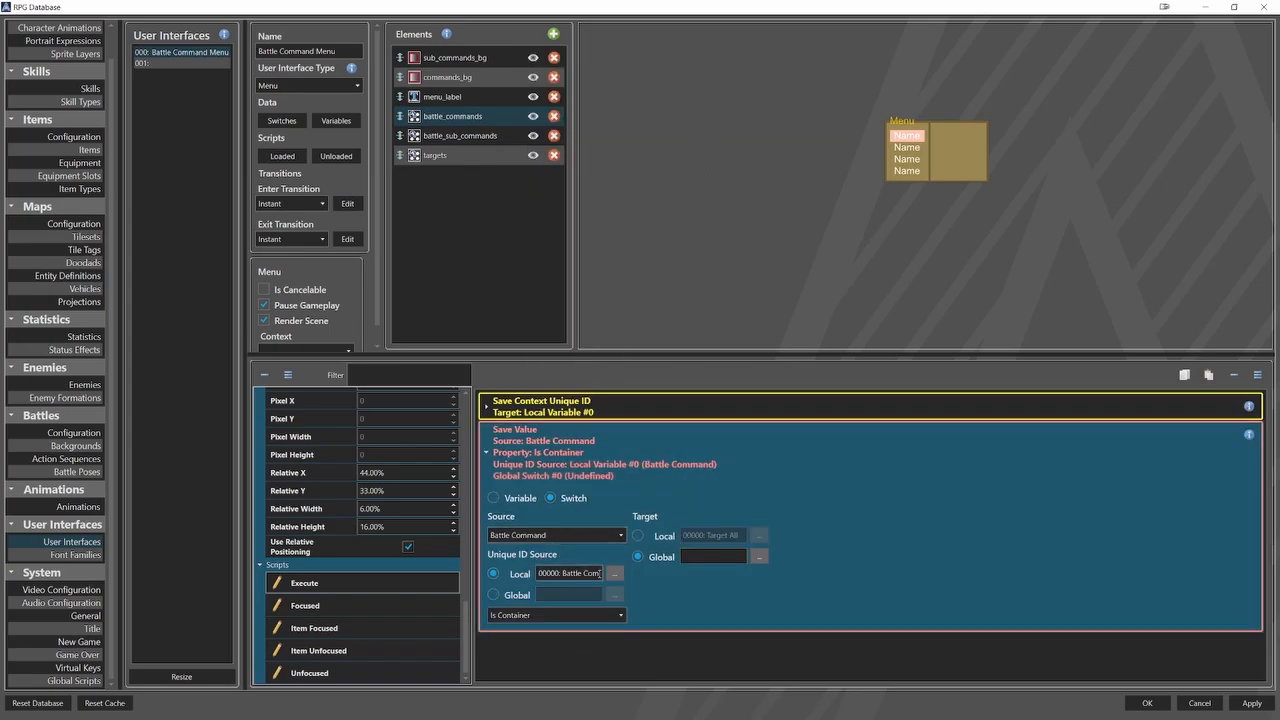
left_click(612, 574)
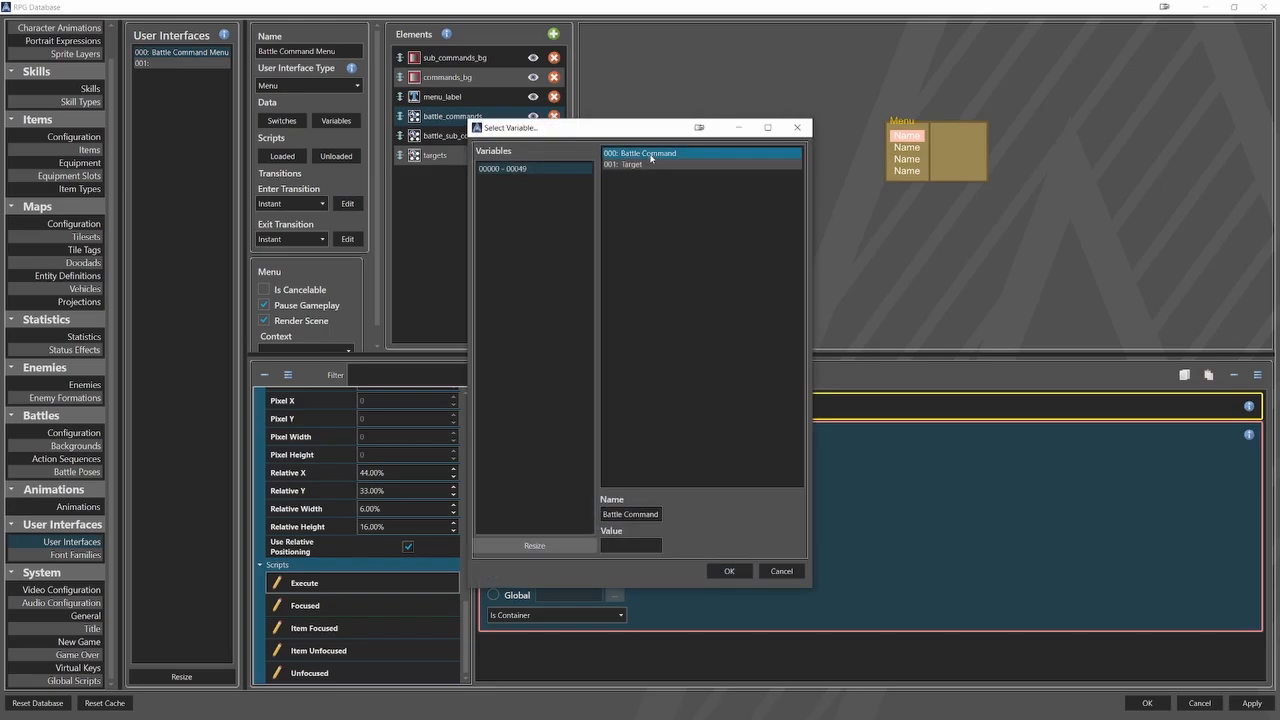
left_click(729, 571)
Set the Save Value property to Targets All Enemies and its target to the local switch Target All.
left_click(607, 615)
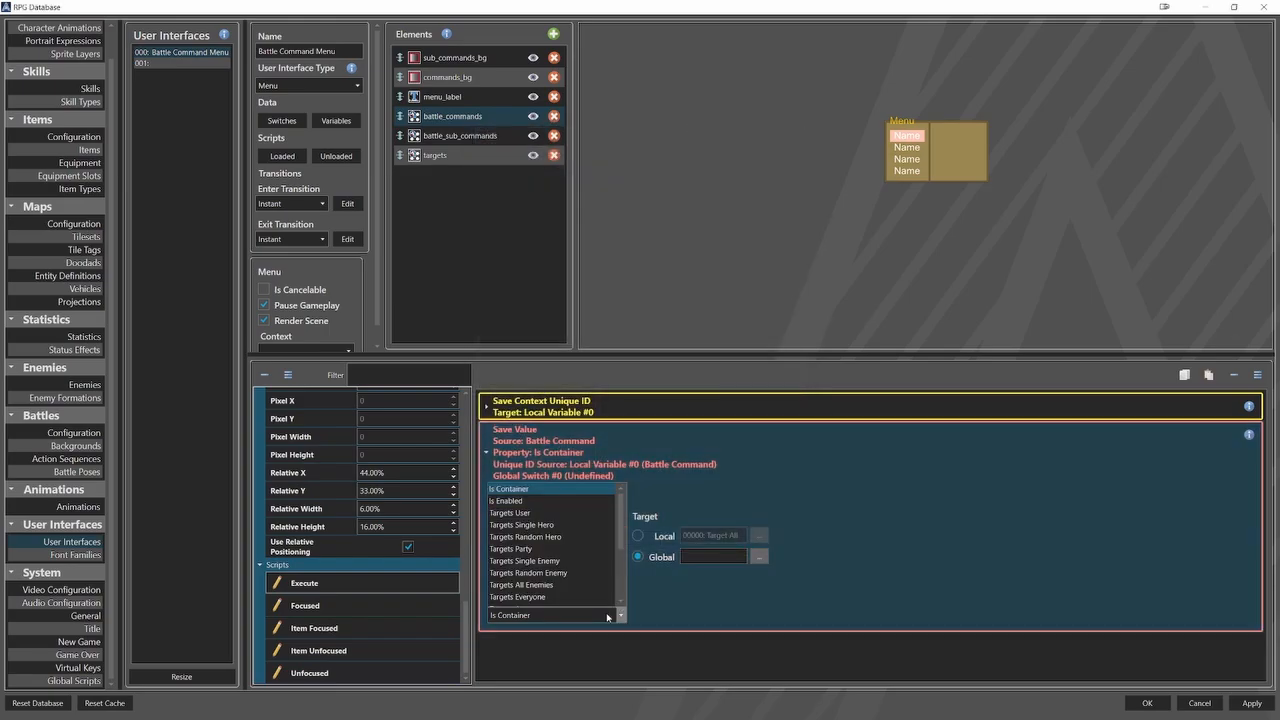
left_click(600, 585)
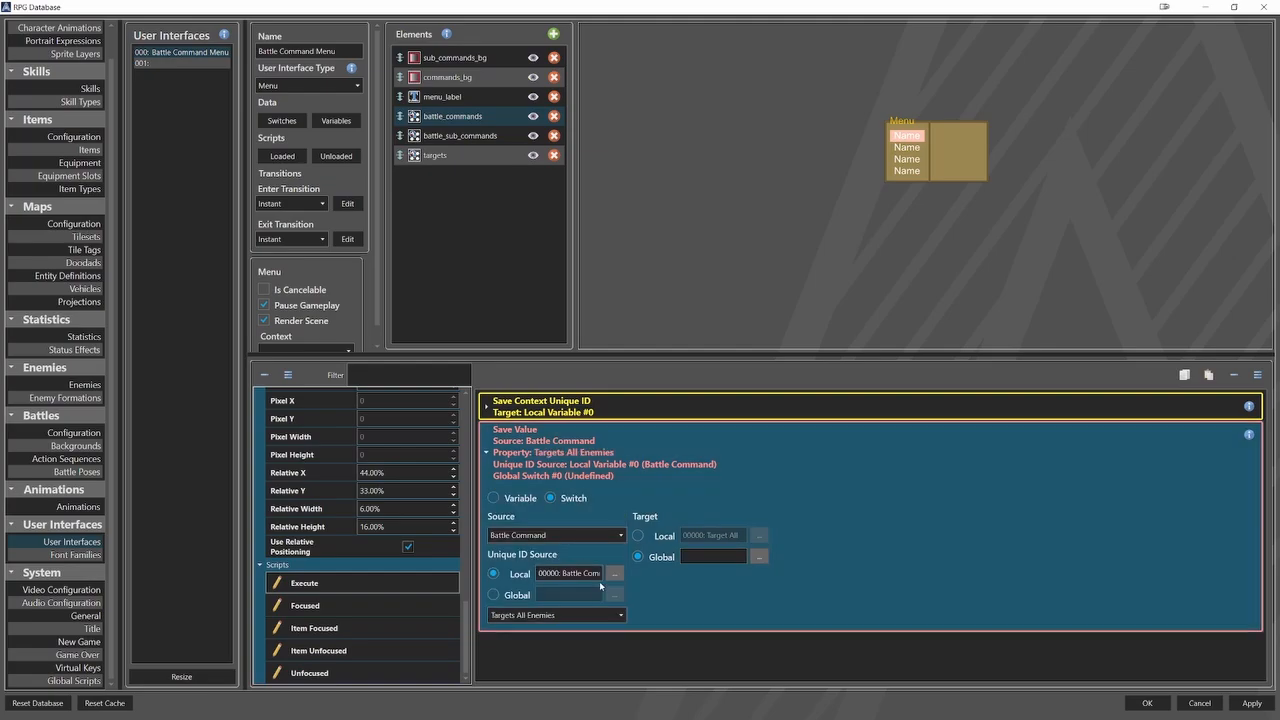
left_click(665, 537)
left_click(759, 535)
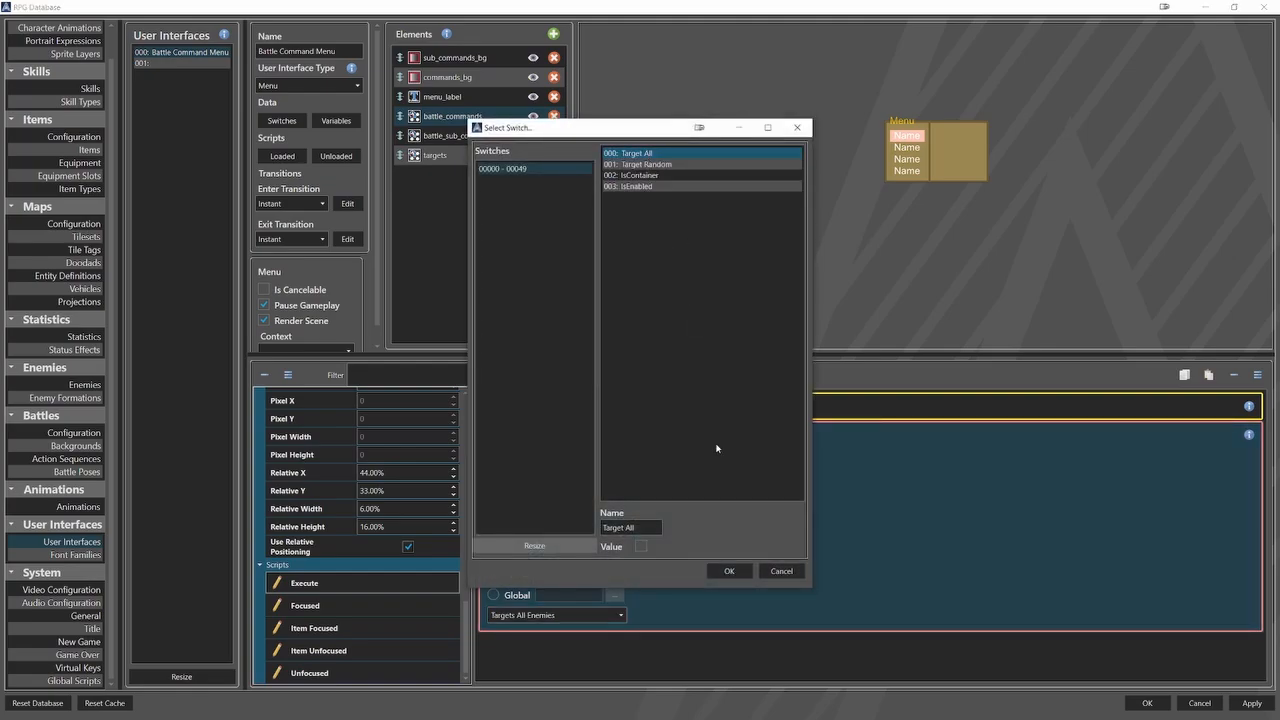
left_click(729, 571)
left_click(514, 451)
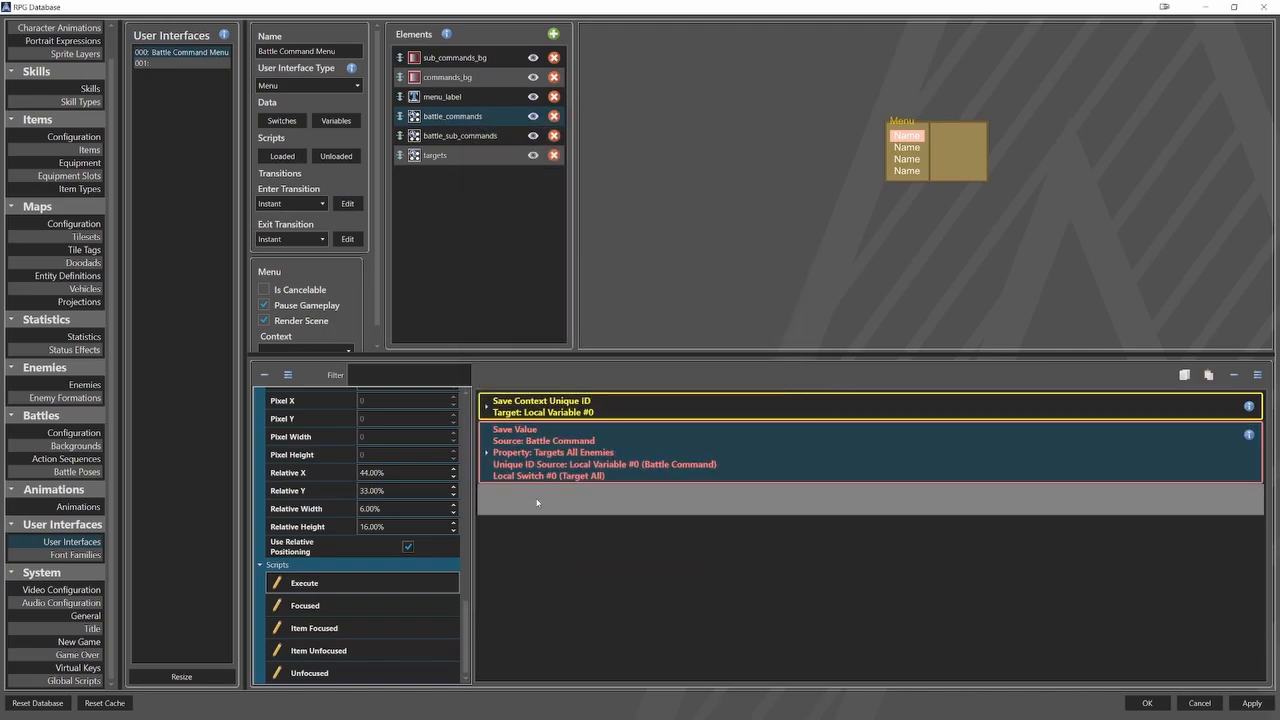
Add a second Save Value command of type Switch with source Battle Command, using the local variable Battle Command as unique ID source.
right_click(536, 502)
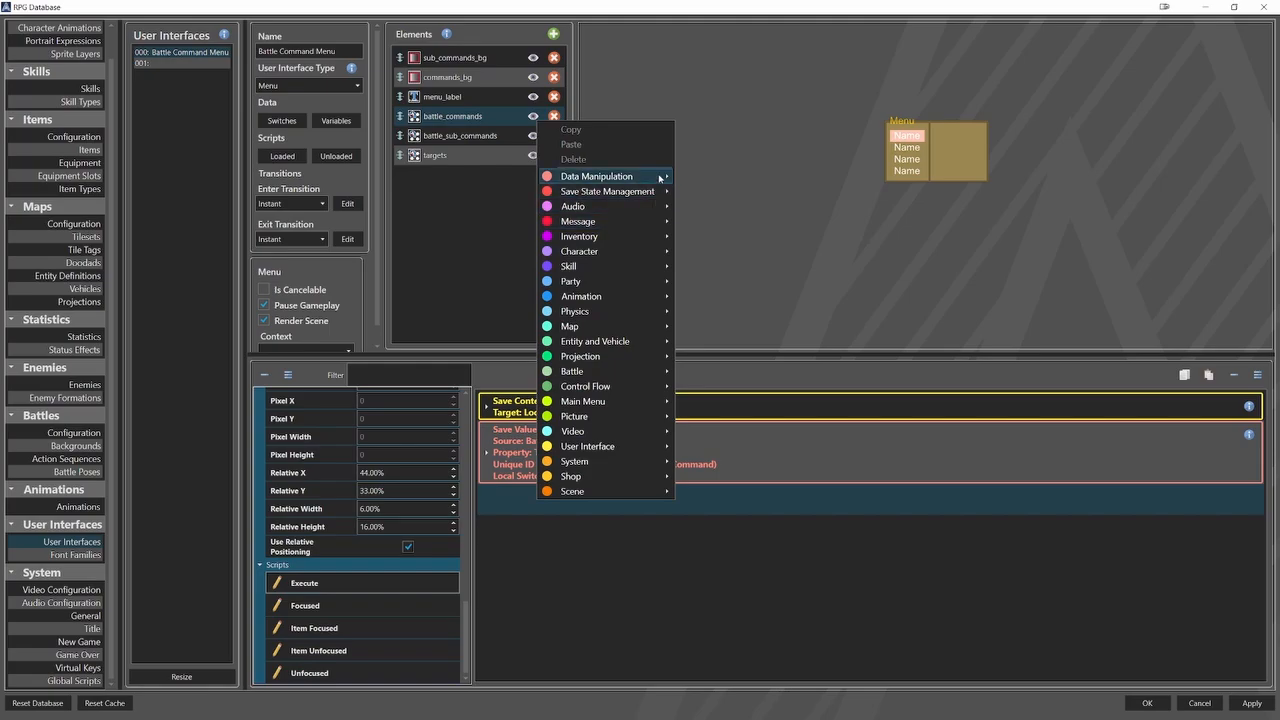
mouse_move(661, 177)
left_click(729, 206)
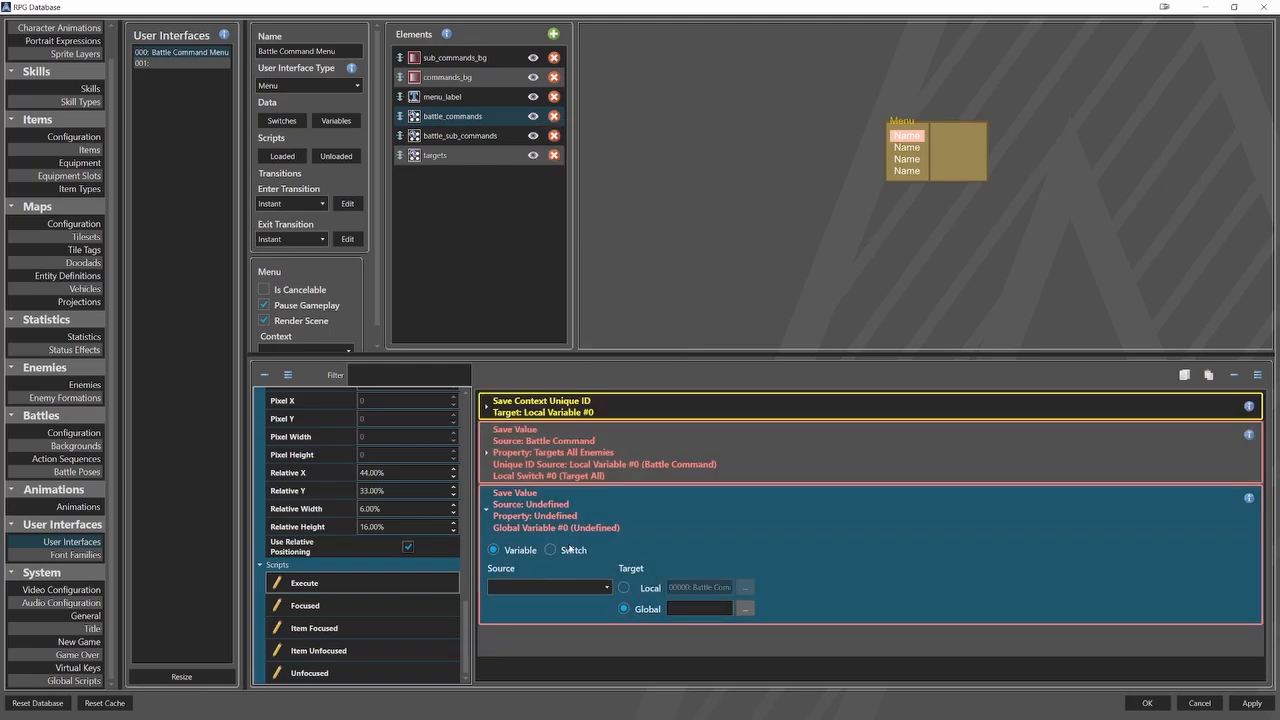
left_click(568, 550)
left_click(560, 587)
left_click(548, 601)
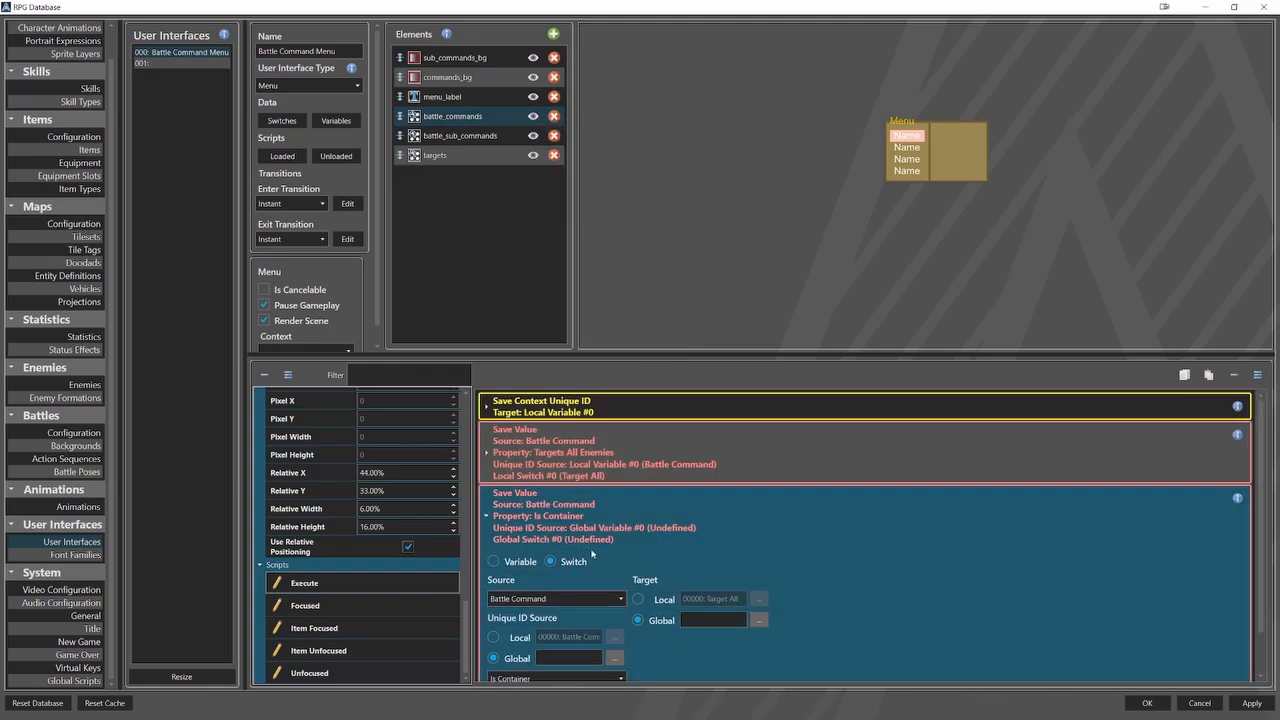
scroll(600, 550, "down", 1)
left_click(519, 589)
left_click(614, 589)
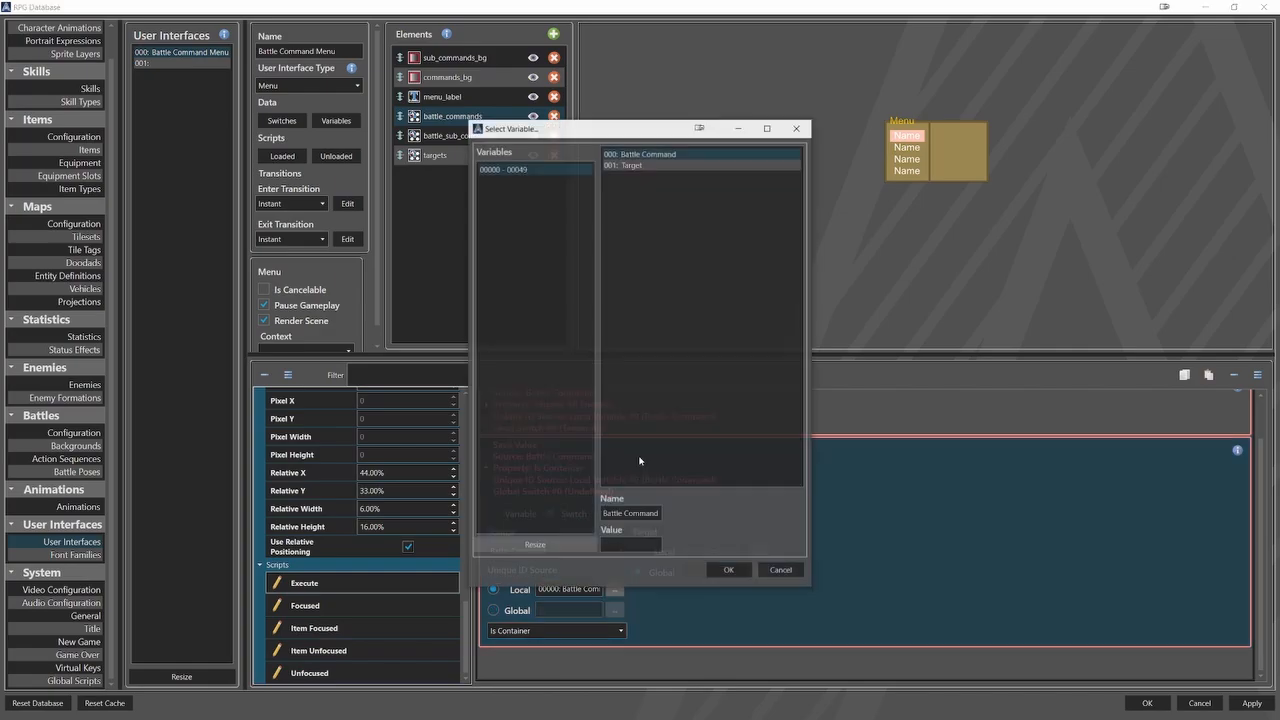
left_click(661, 155)
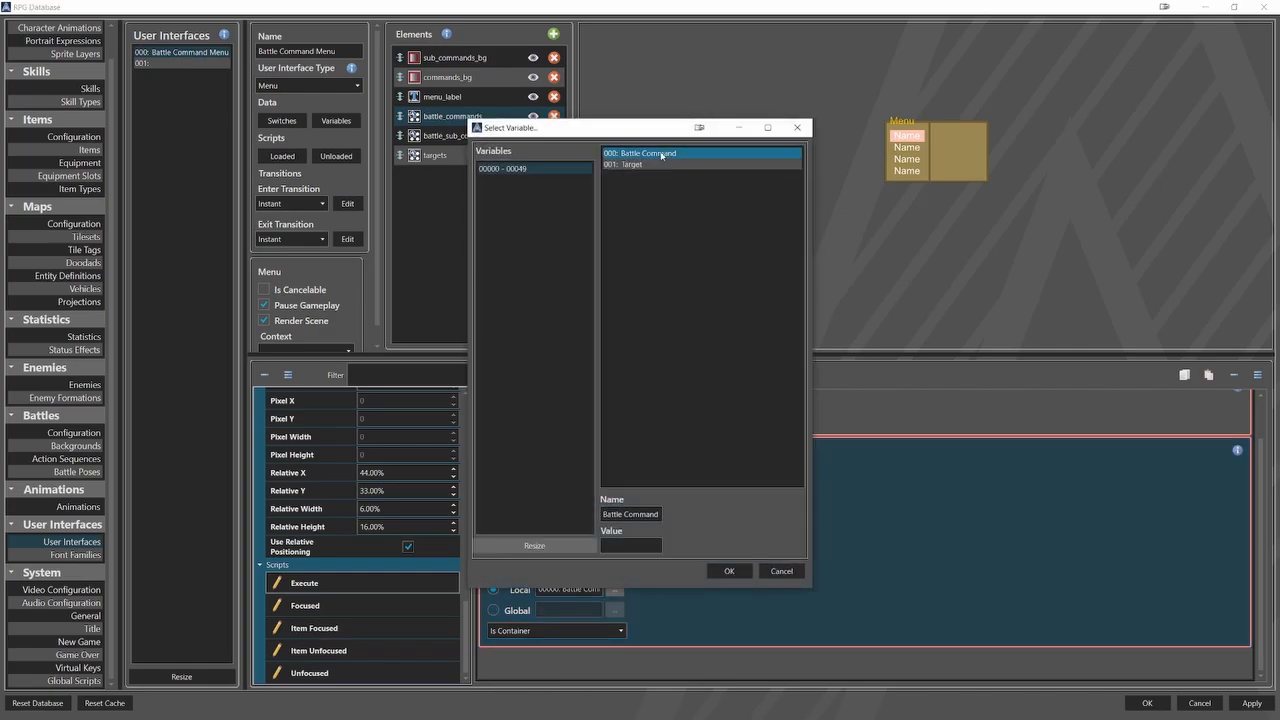
left_click(714, 567)
Set the second Save Value's property to Targets Random Enemy and its target to the local switch Target Random.
left_click(605, 628)
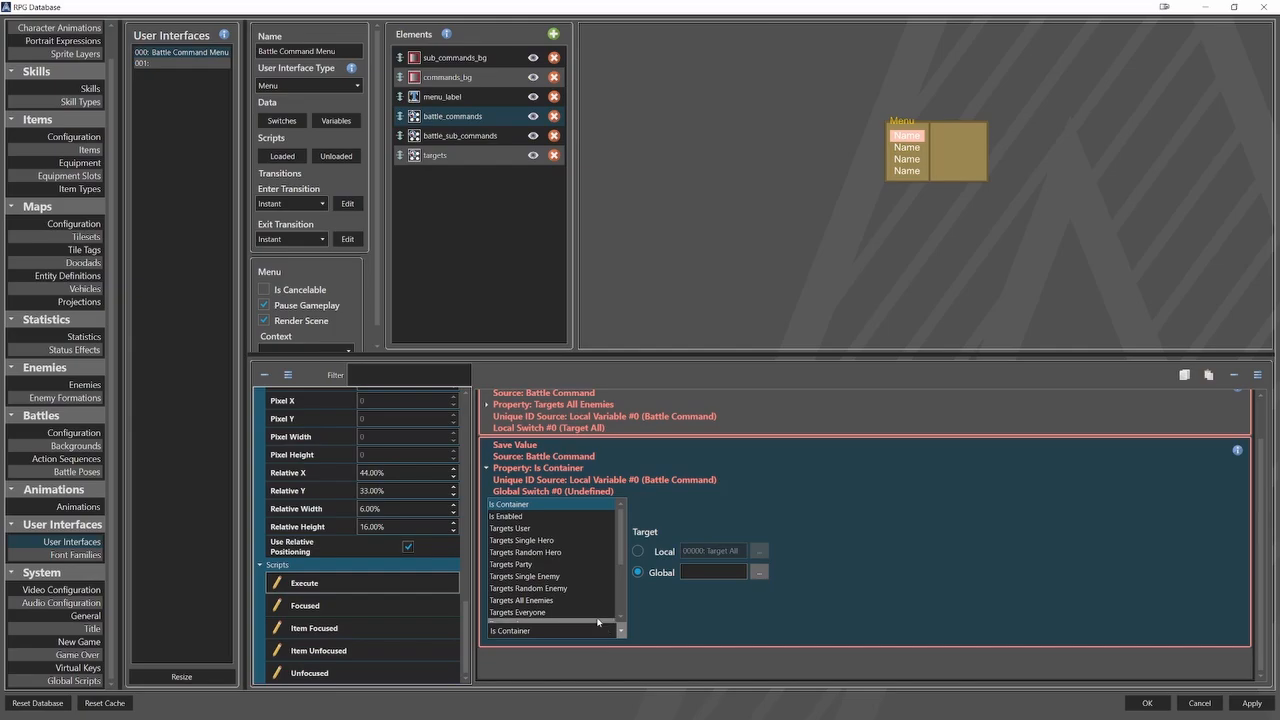
left_click(585, 588)
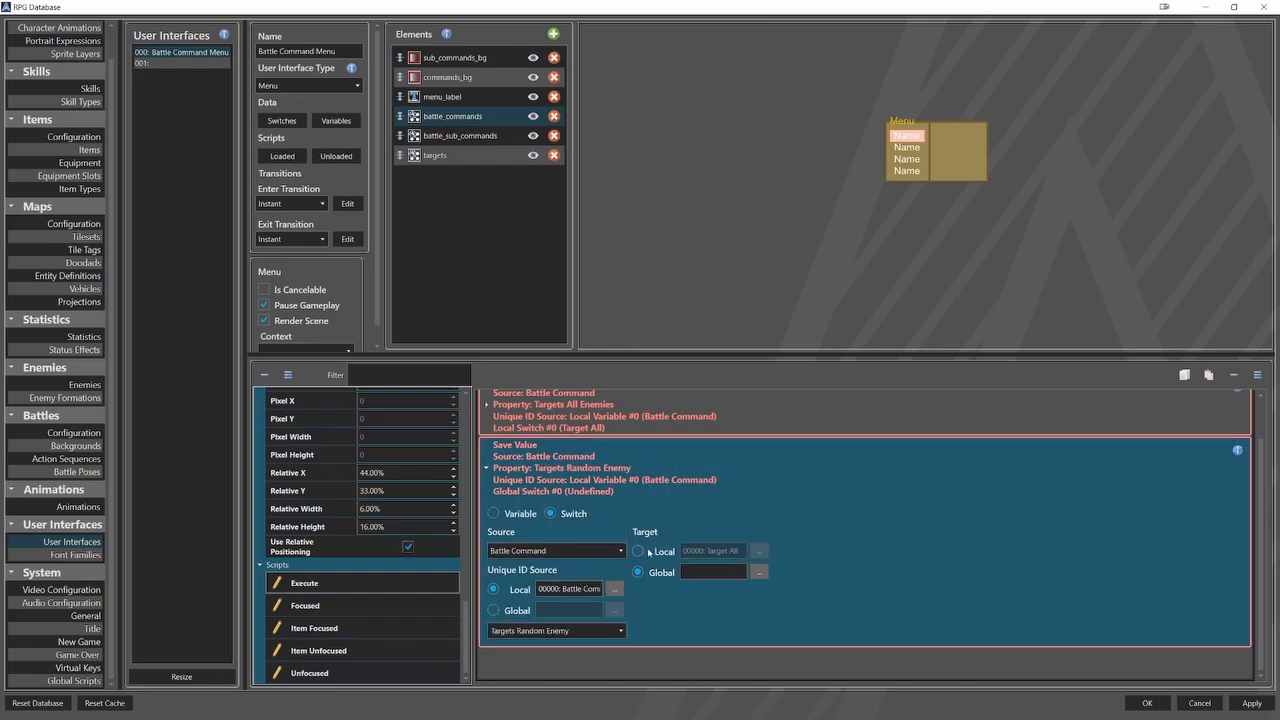
left_click(640, 551)
left_click(759, 550)
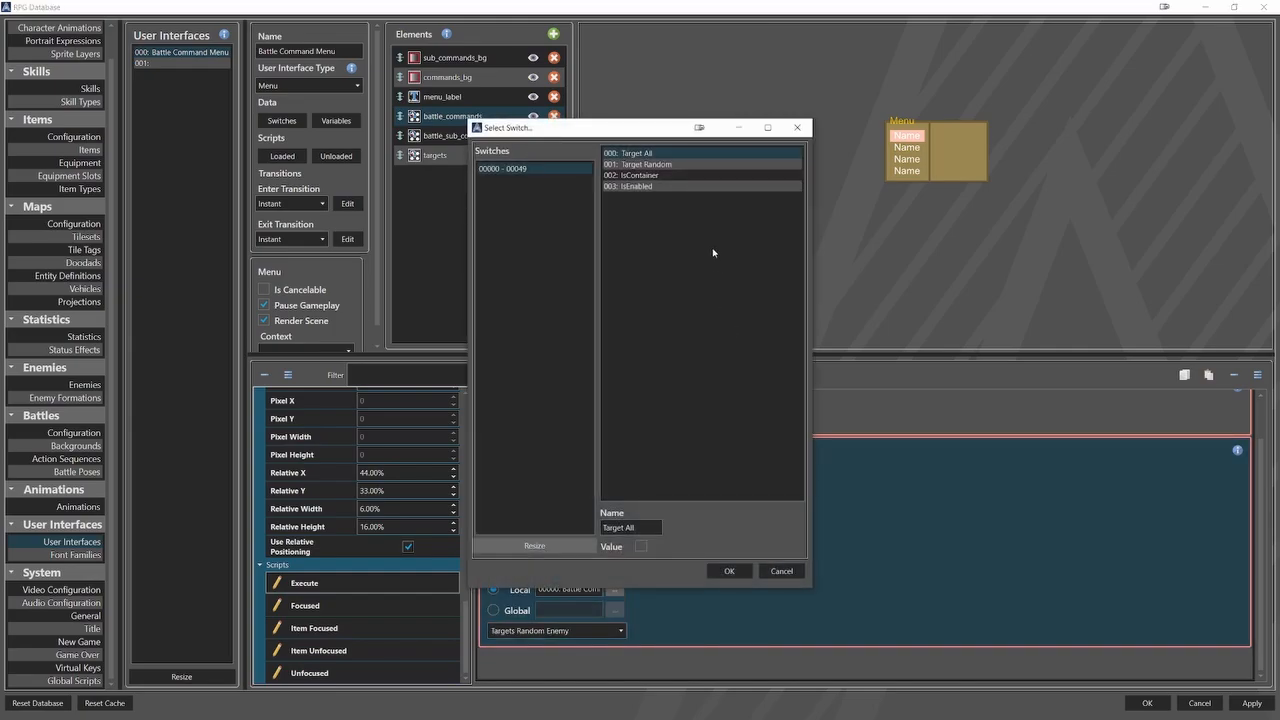
left_click(685, 166)
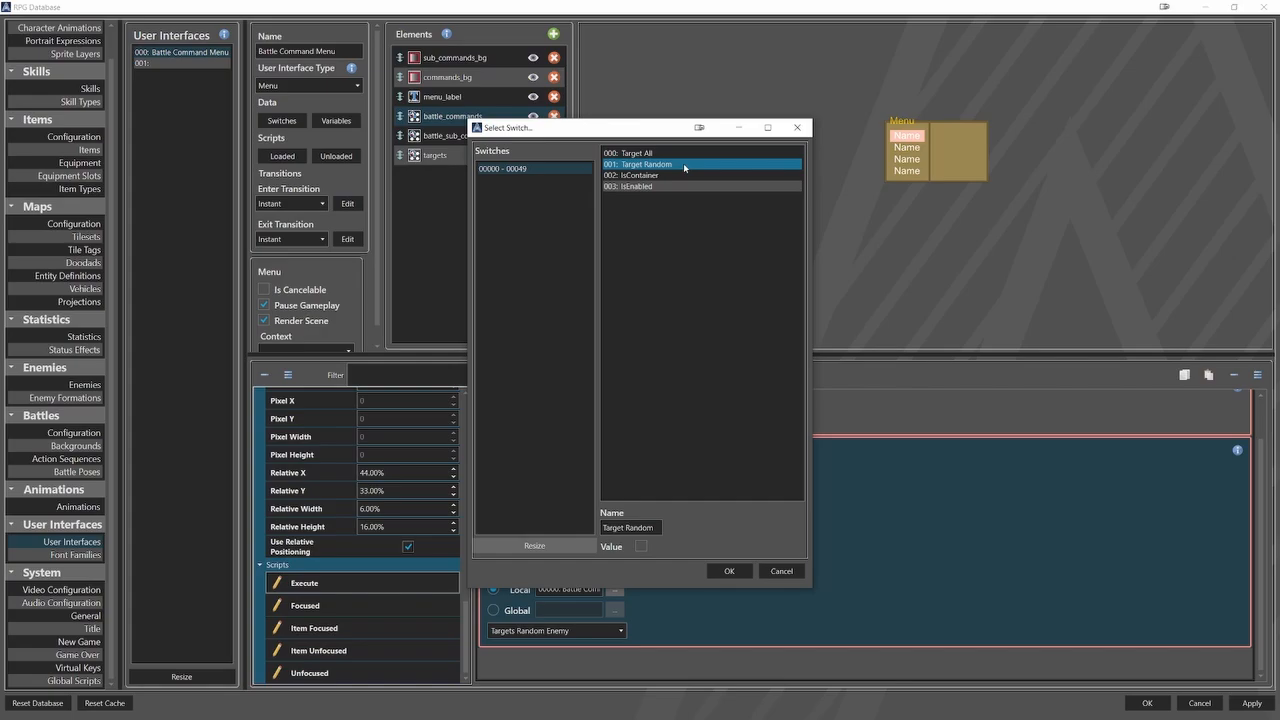
left_click(729, 571)
Add a third Save Value command of type Switch with source Battle Command, using the local variable Battle Command as unique ID source.
right_click(560, 560)
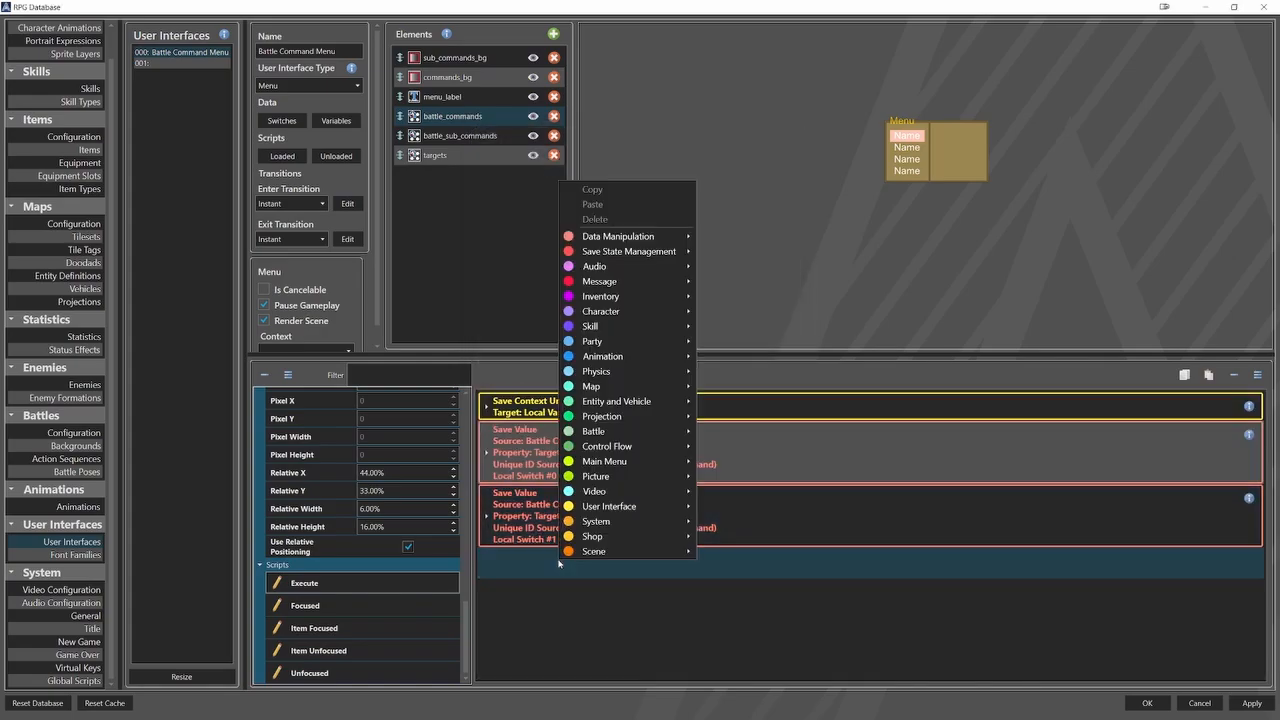
left_click(745, 271)
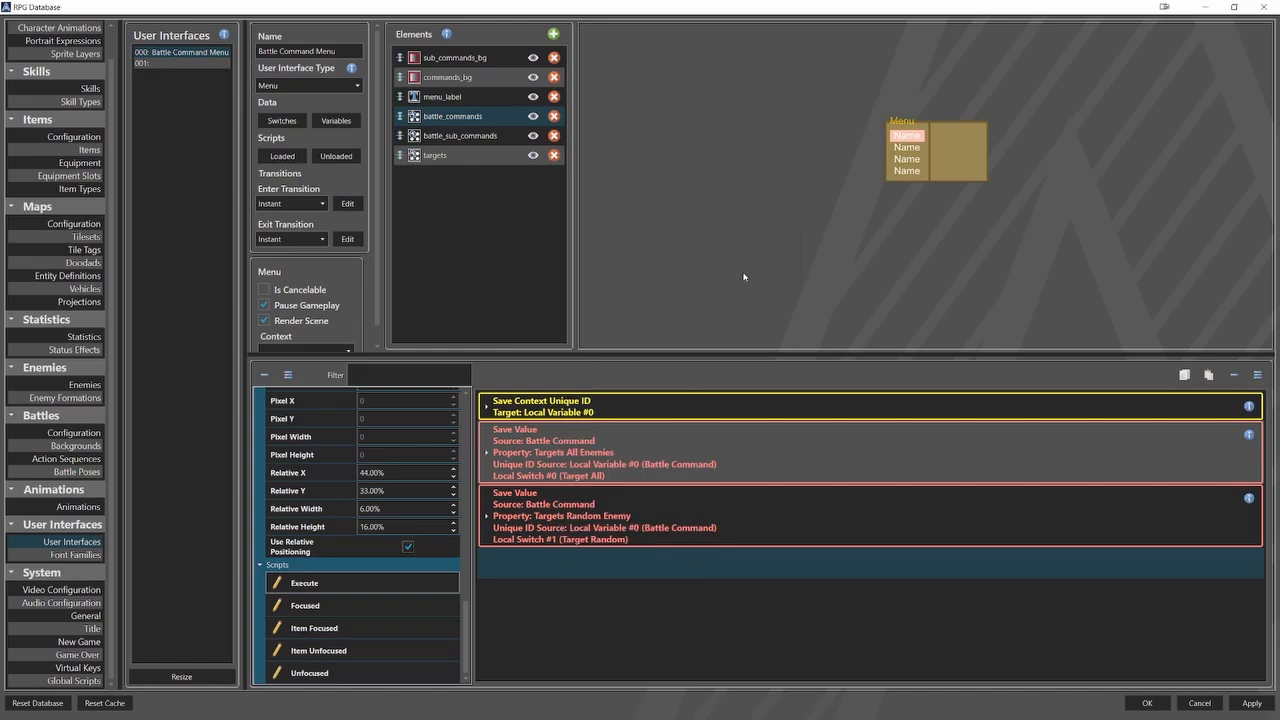
scroll(578, 611, "down", 1)
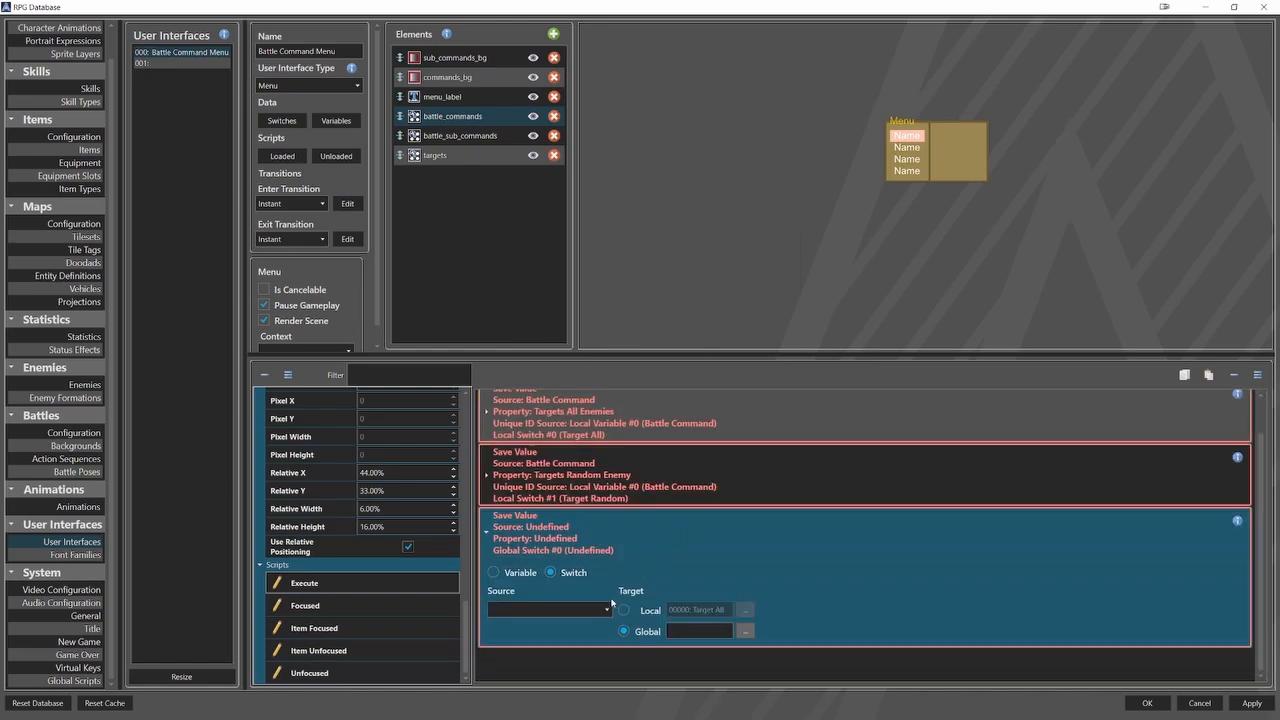
left_click(548, 609)
left_click(575, 484)
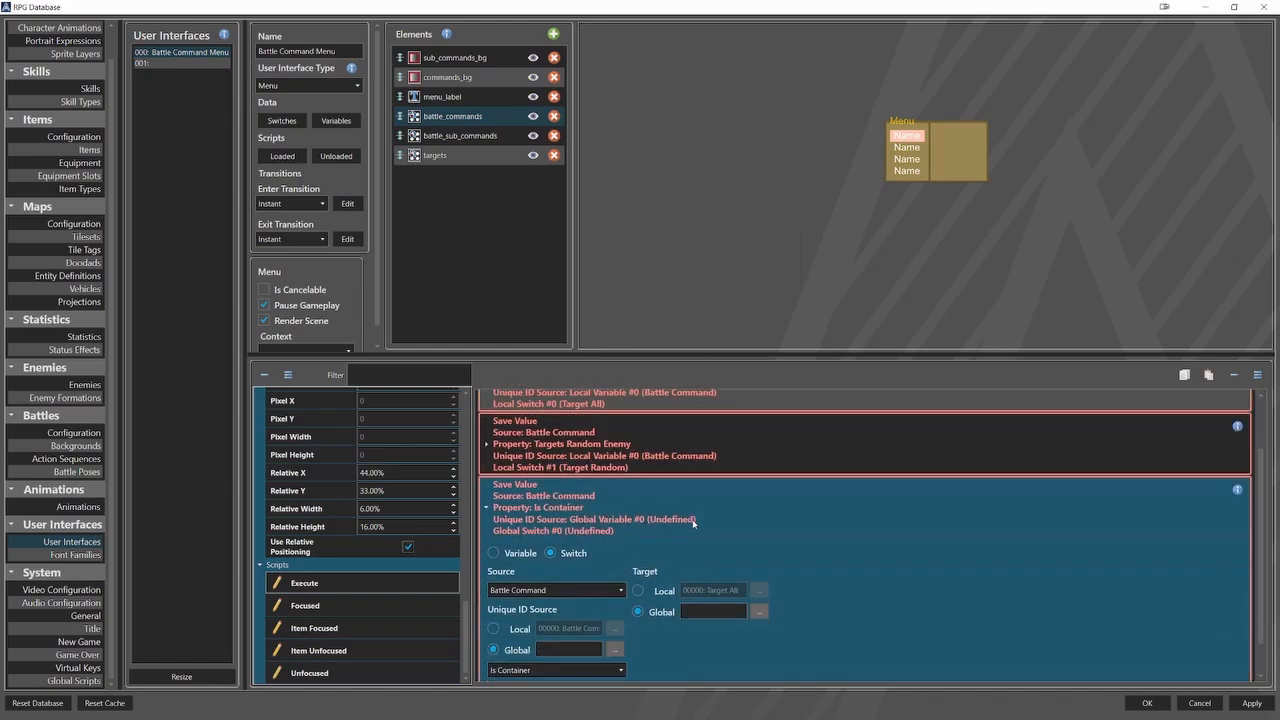
left_click(615, 589)
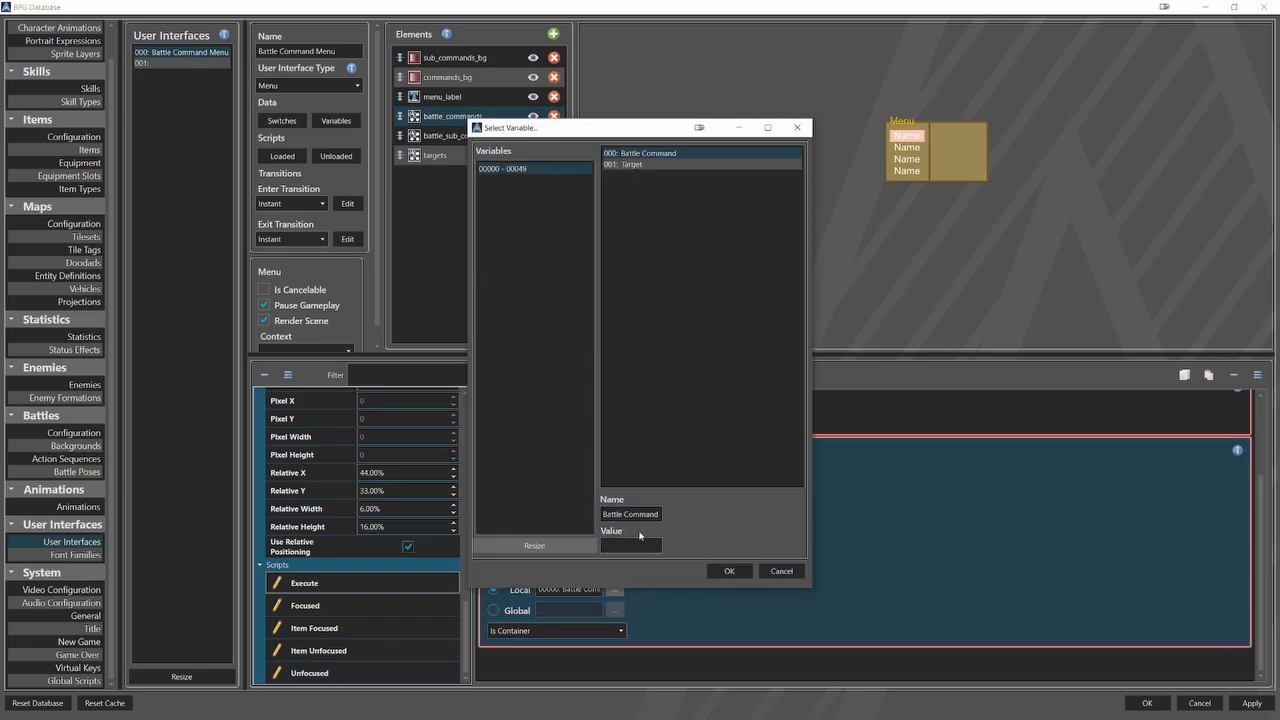
left_click(727, 571)
Set the third Save Value's property to Is Container and its target to the local switch IsContainer.
left_click(610, 631)
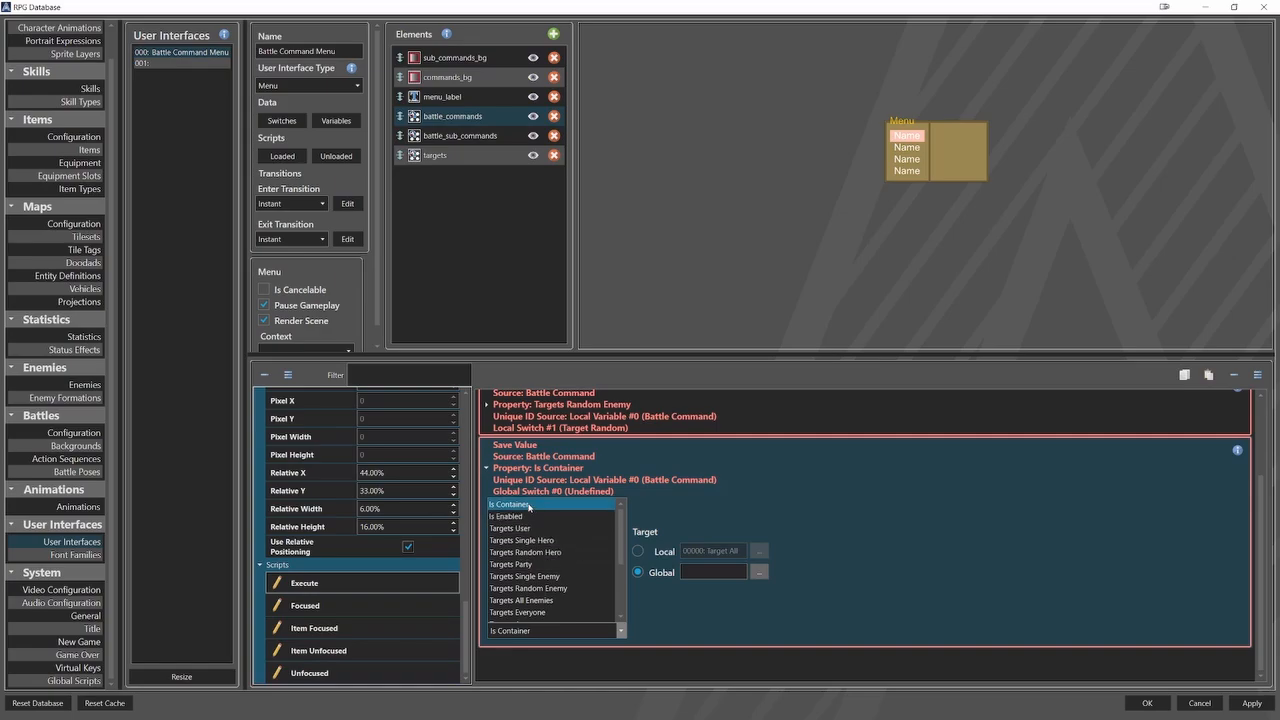
left_click(556, 513)
left_click(639, 551)
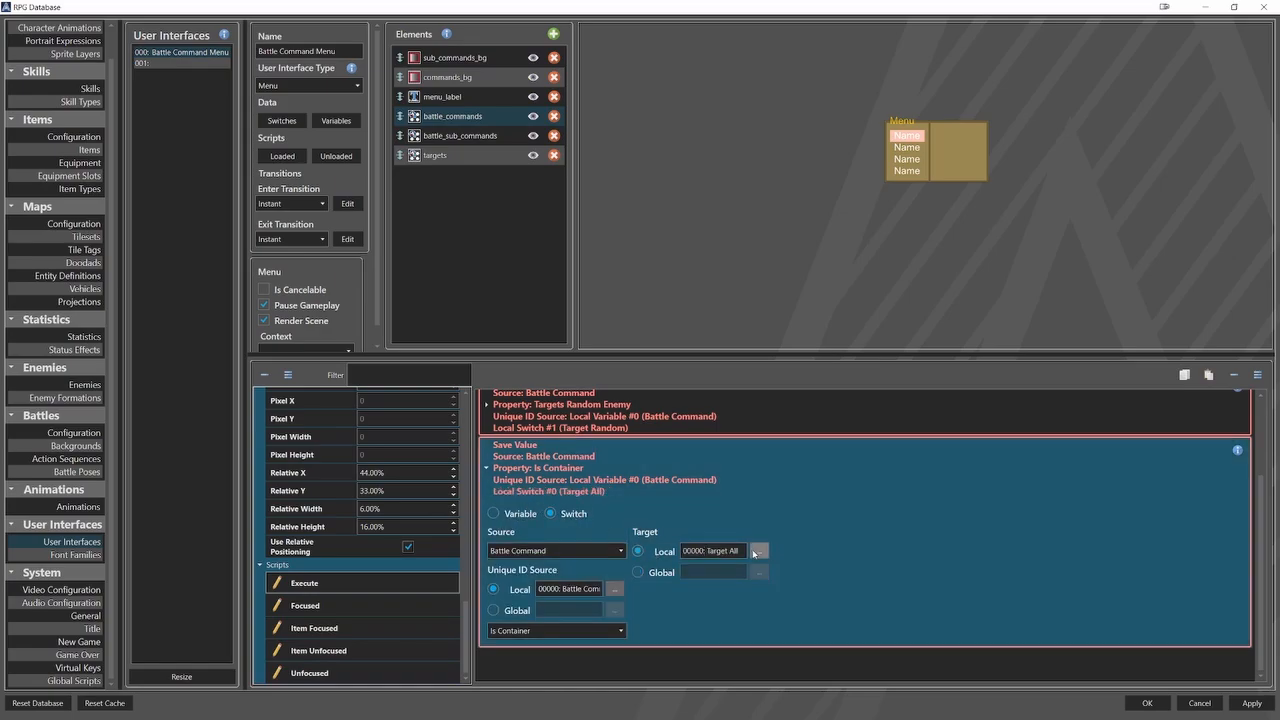
left_click(758, 551)
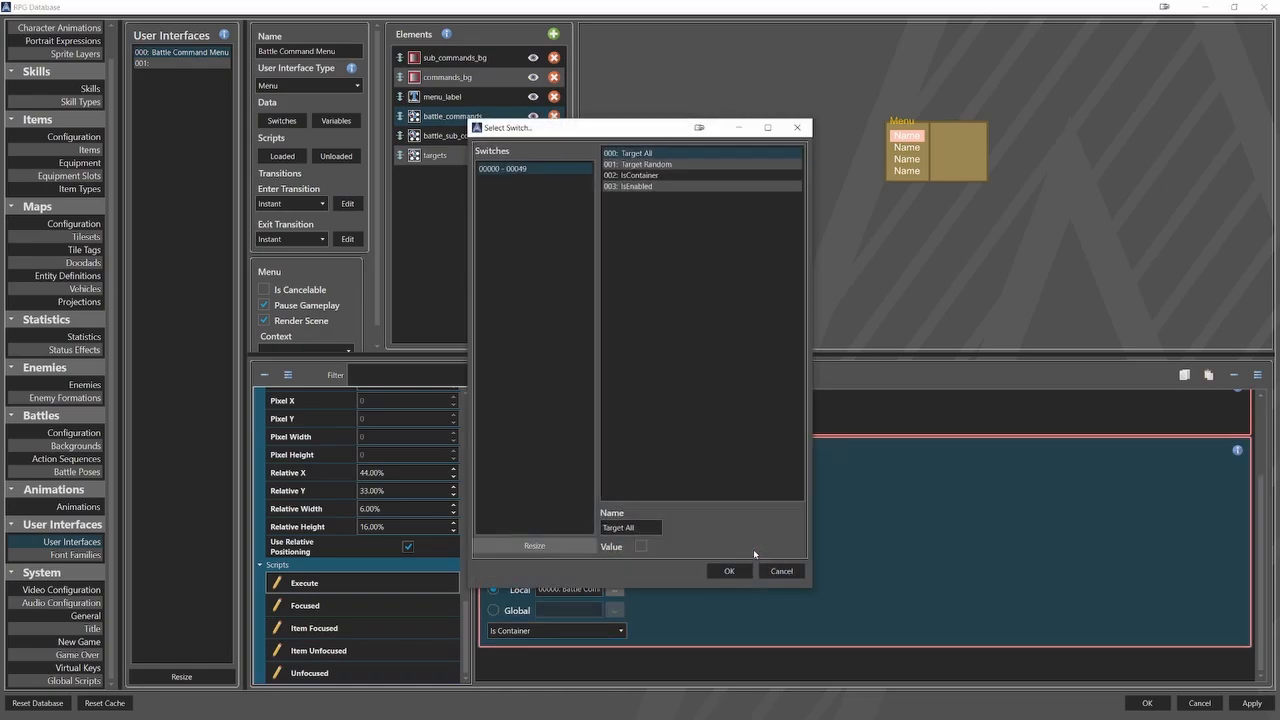
left_click(660, 176)
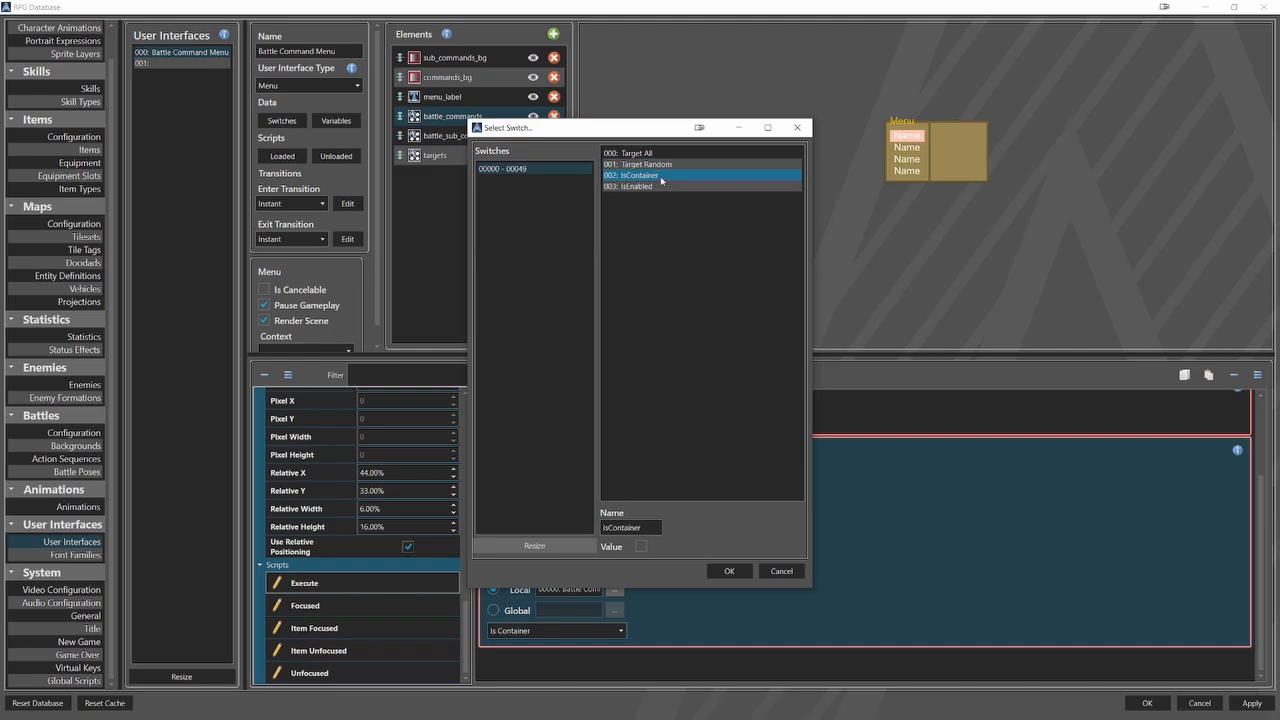
left_click(729, 571)
left_click(601, 481)
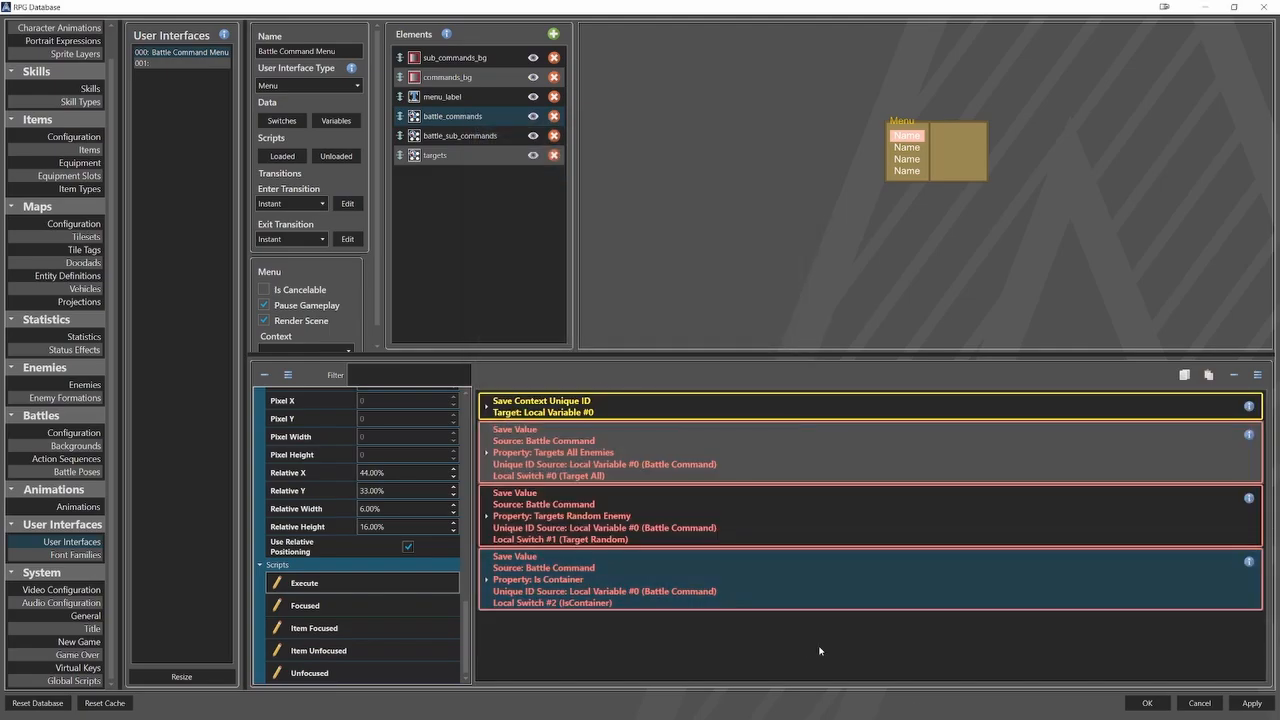
Add a conditional branch below the Save Value commands that checks whether the local switch IsContainer is On.
right_click(741, 627)
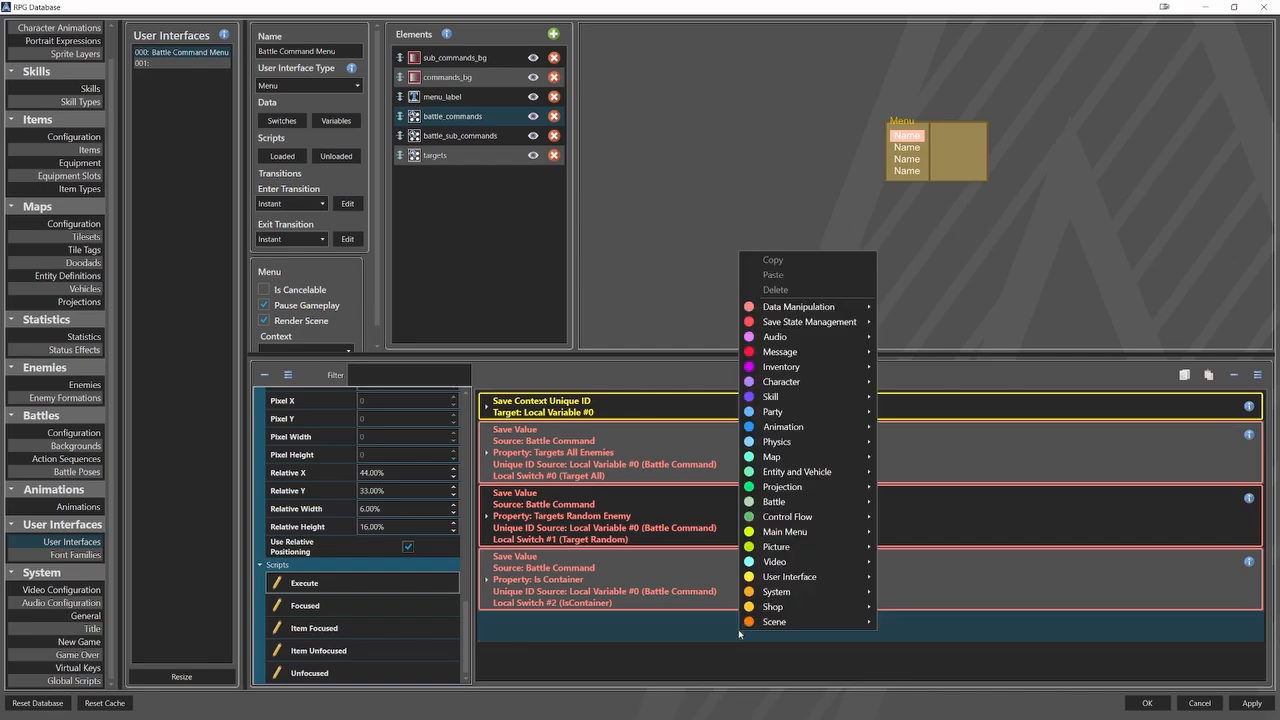
mouse_move(828, 516)
left_click(960, 423)
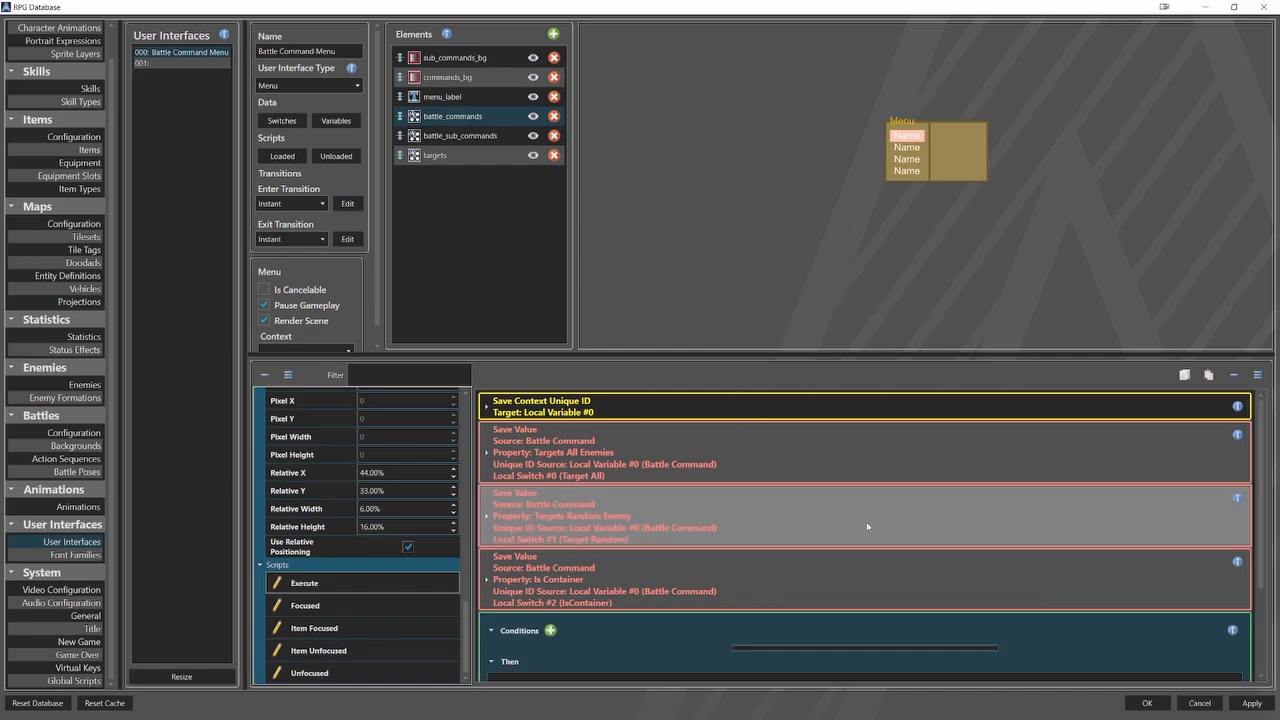
left_click(853, 535)
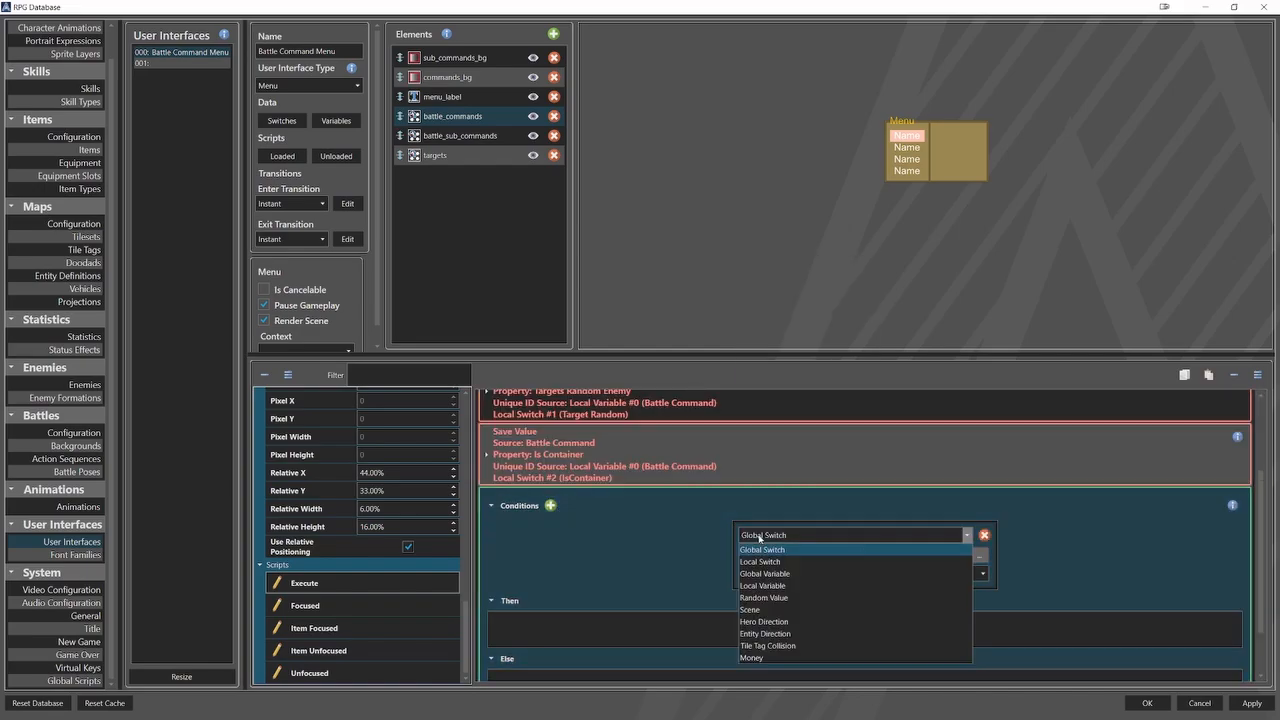
left_click(811, 566)
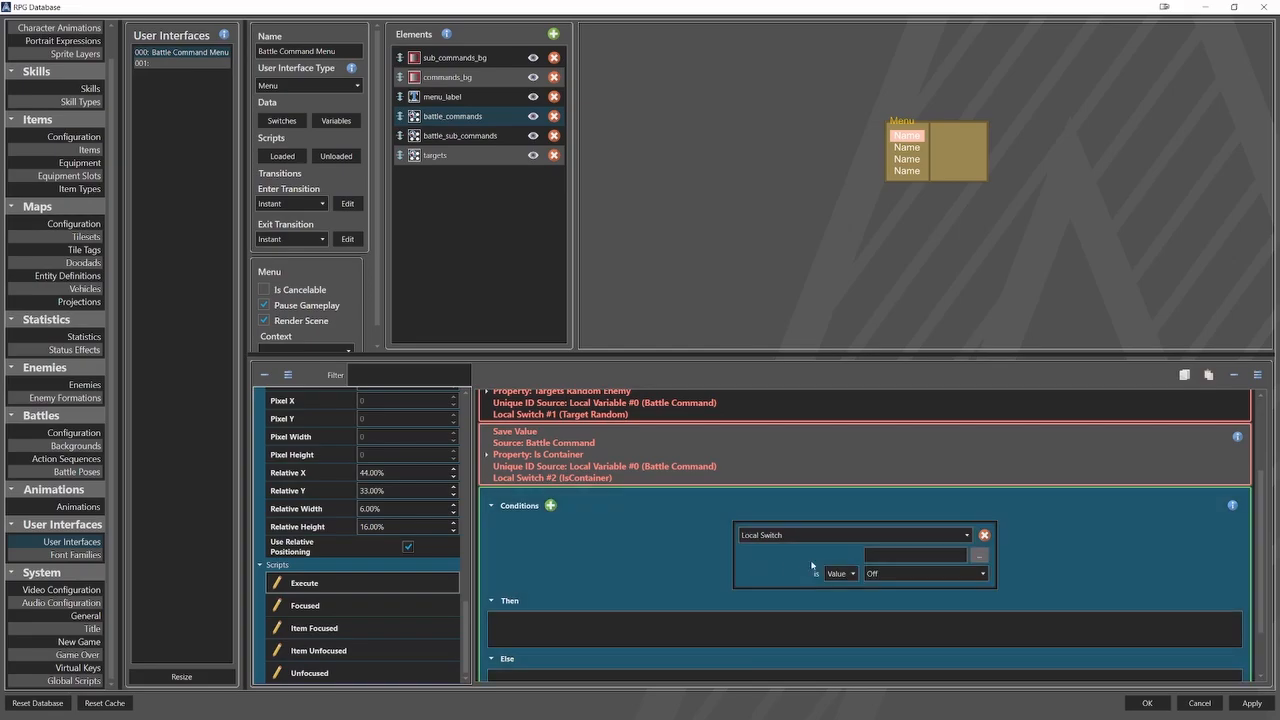
left_click(979, 555)
left_click(559, 170)
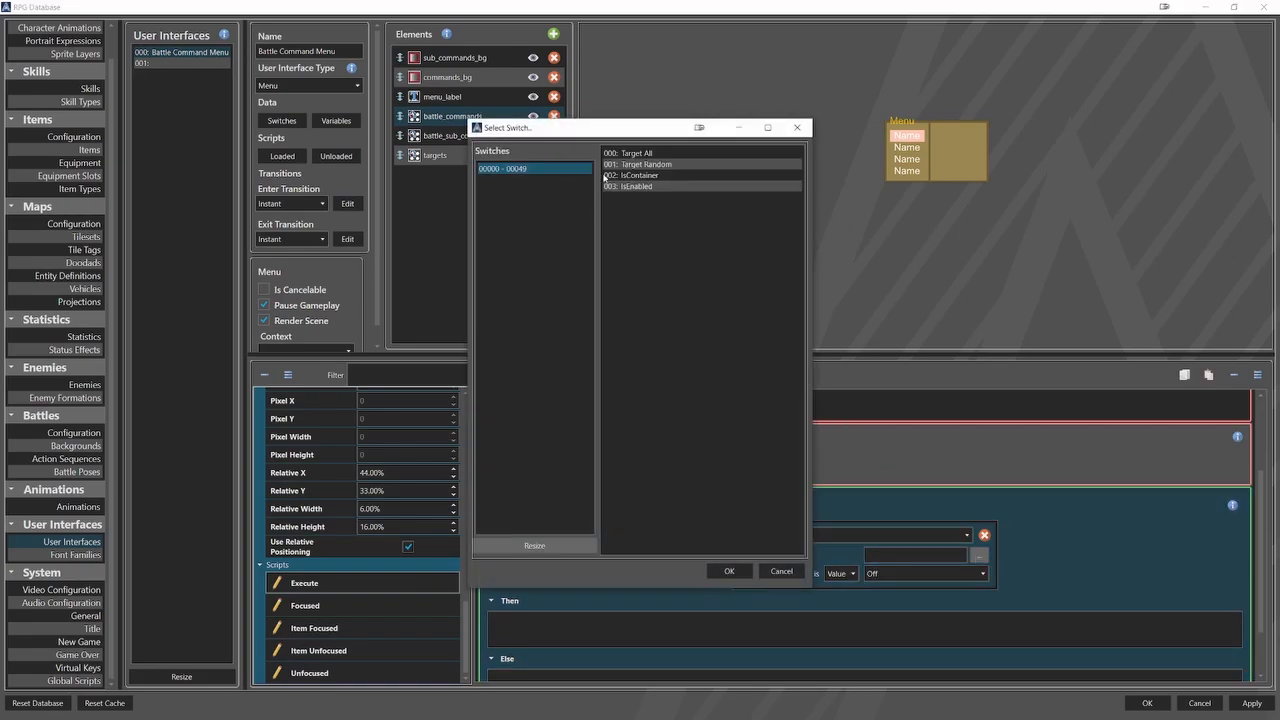
left_click(650, 175)
left_click(729, 571)
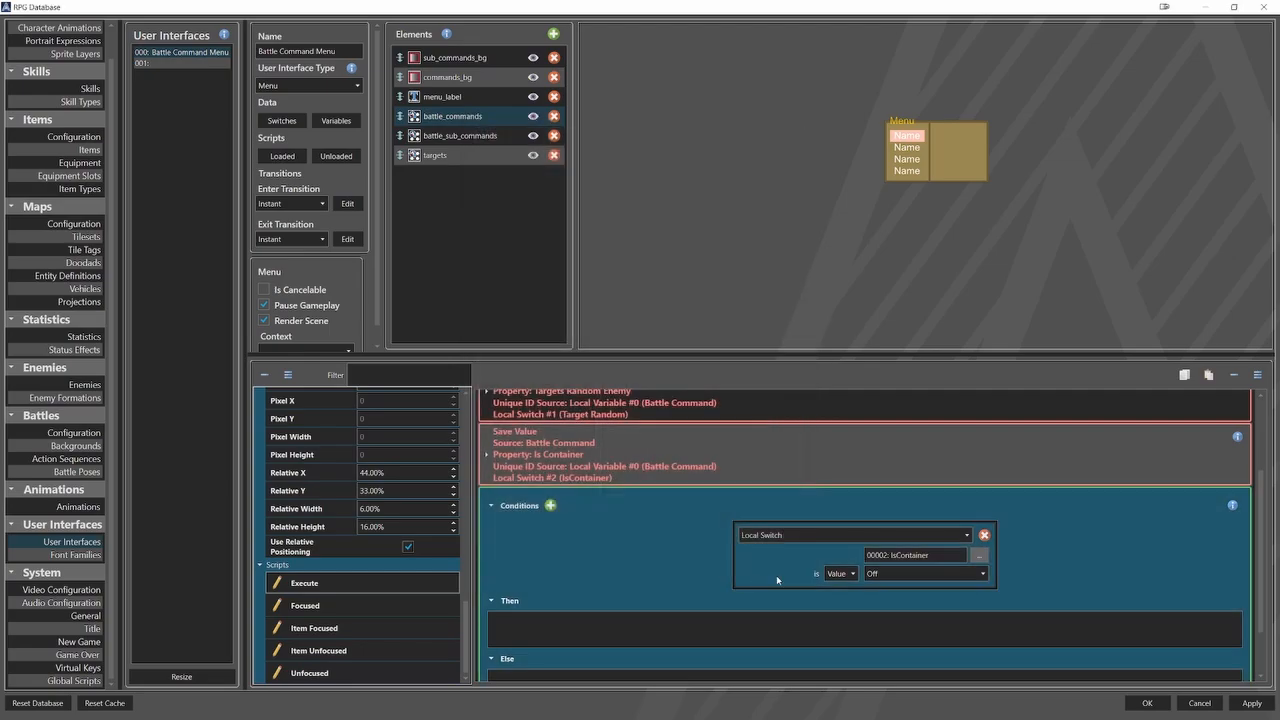
left_click(879, 576)
left_click(881, 597)
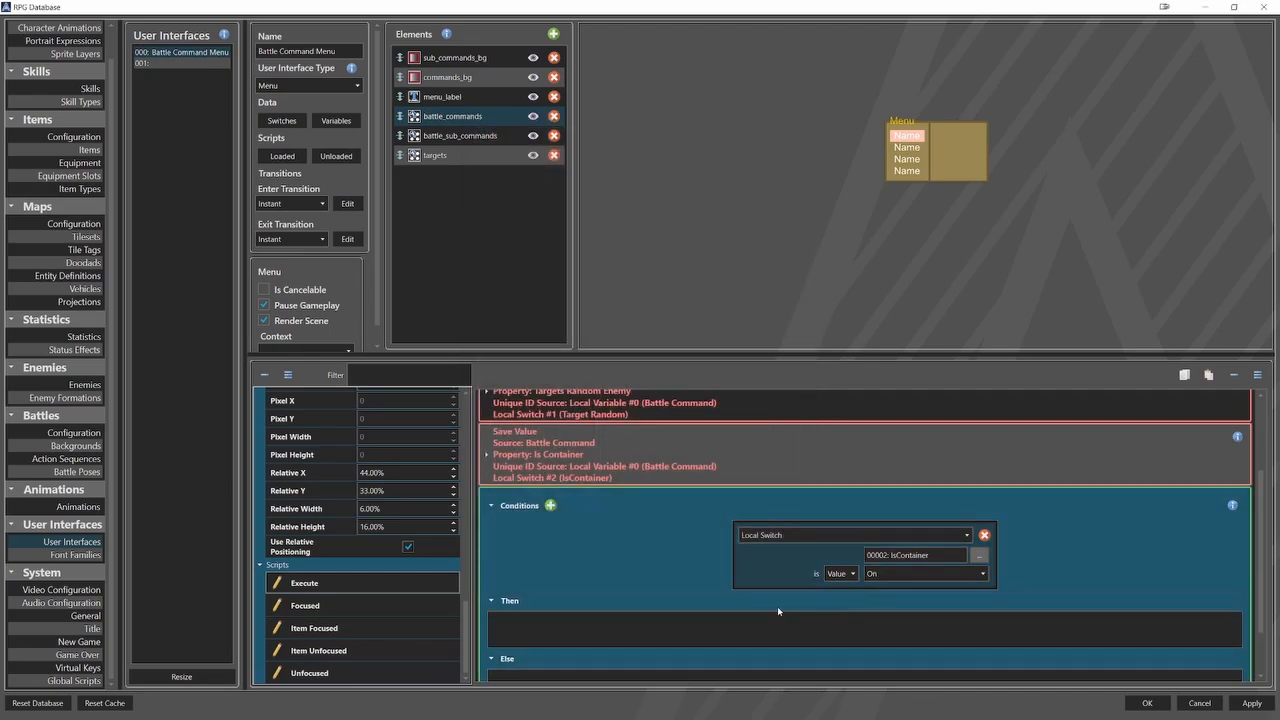
In the Then branch, add a Set User Interface Element Context command for battle_sub_commands using the current selection context.
left_click(709, 628)
right_click(709, 628)
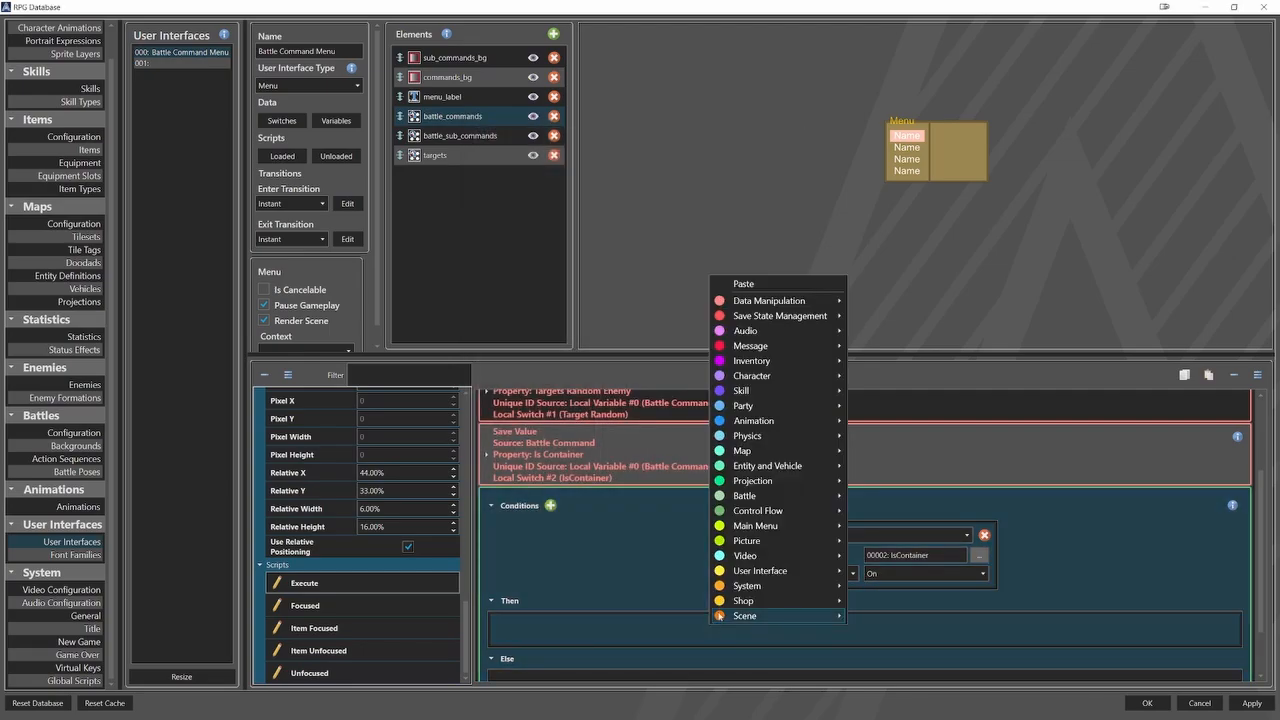
mouse_move(765, 570)
left_click(890, 539)
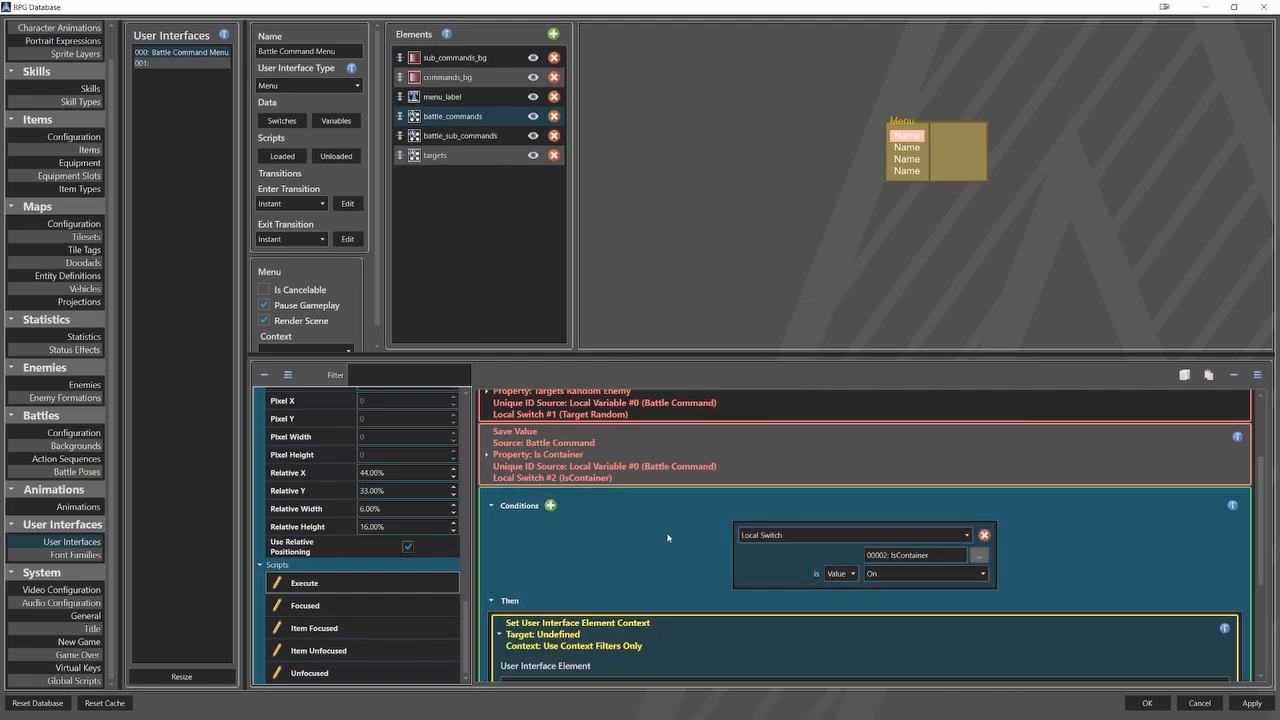
scroll(600, 560, "down", 1)
left_click(575, 560)
left_click(577, 587)
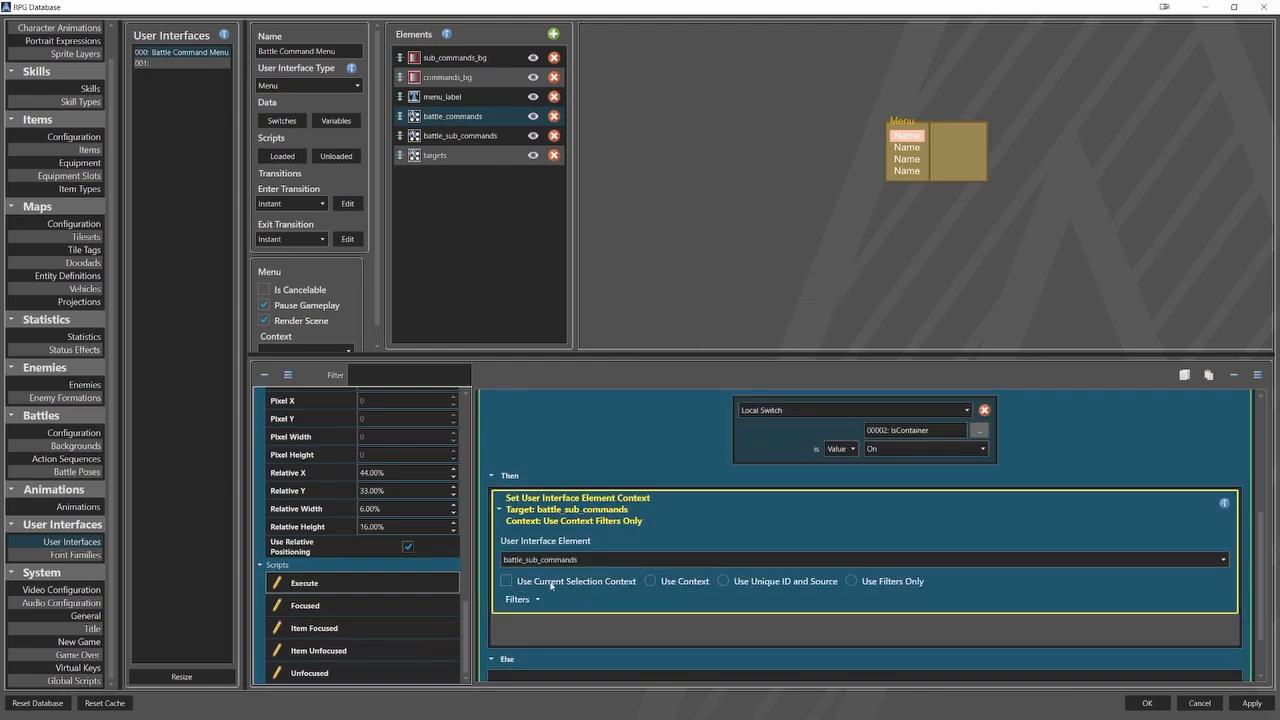
left_click(531, 584)
left_click(501, 510)
Add a Push Focus command for battle_sub_commands below the element context command in the Then branch.
right_click(544, 557)
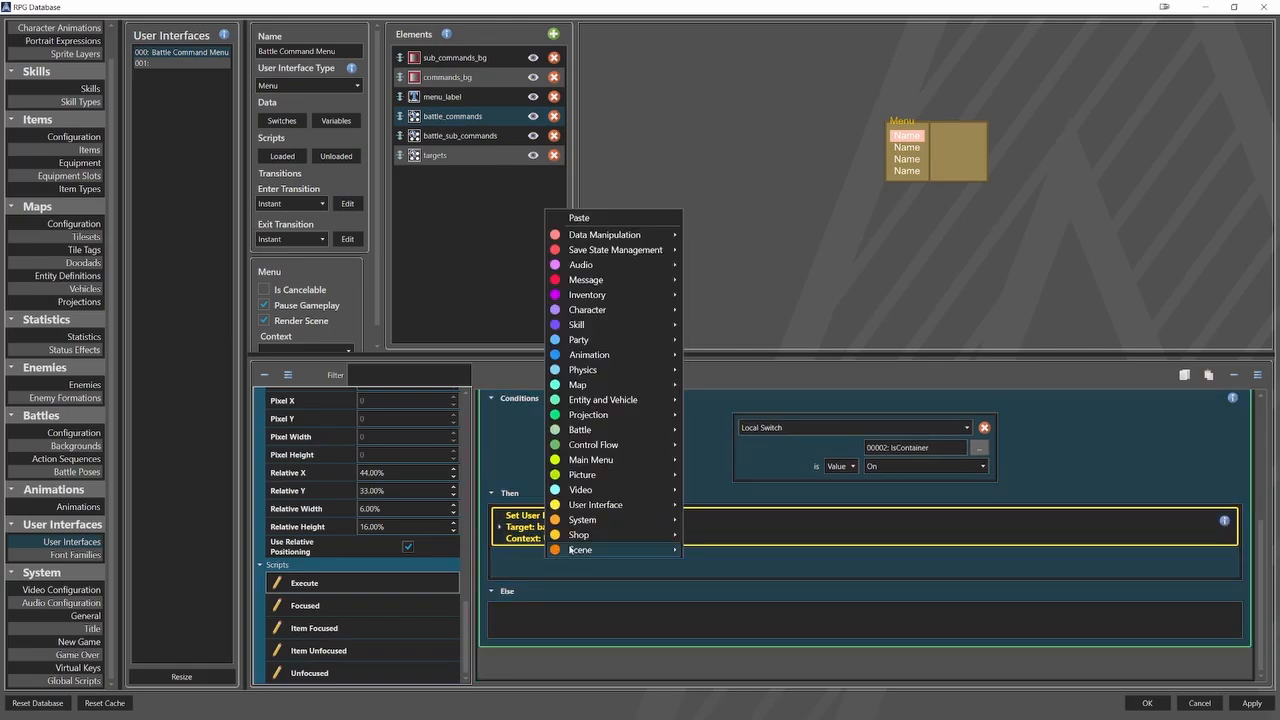
mouse_move(612, 506)
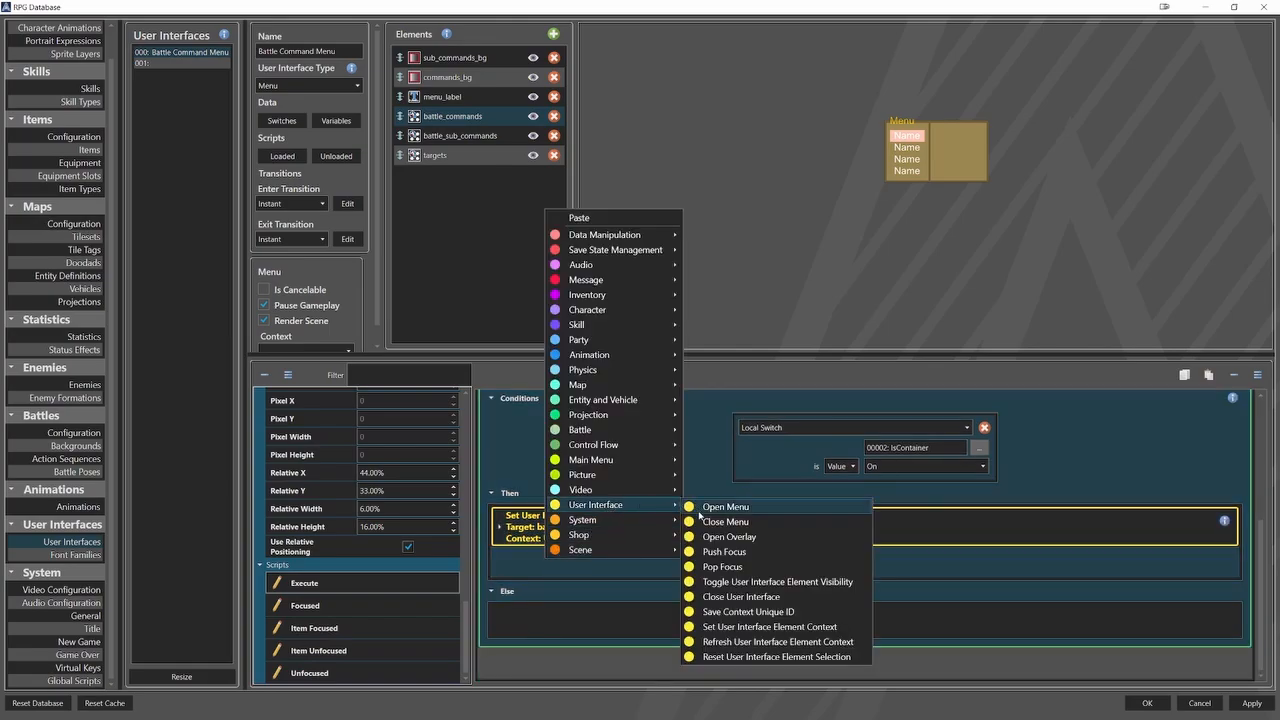
left_click(713, 551)
scroll(659, 554, "down", 2)
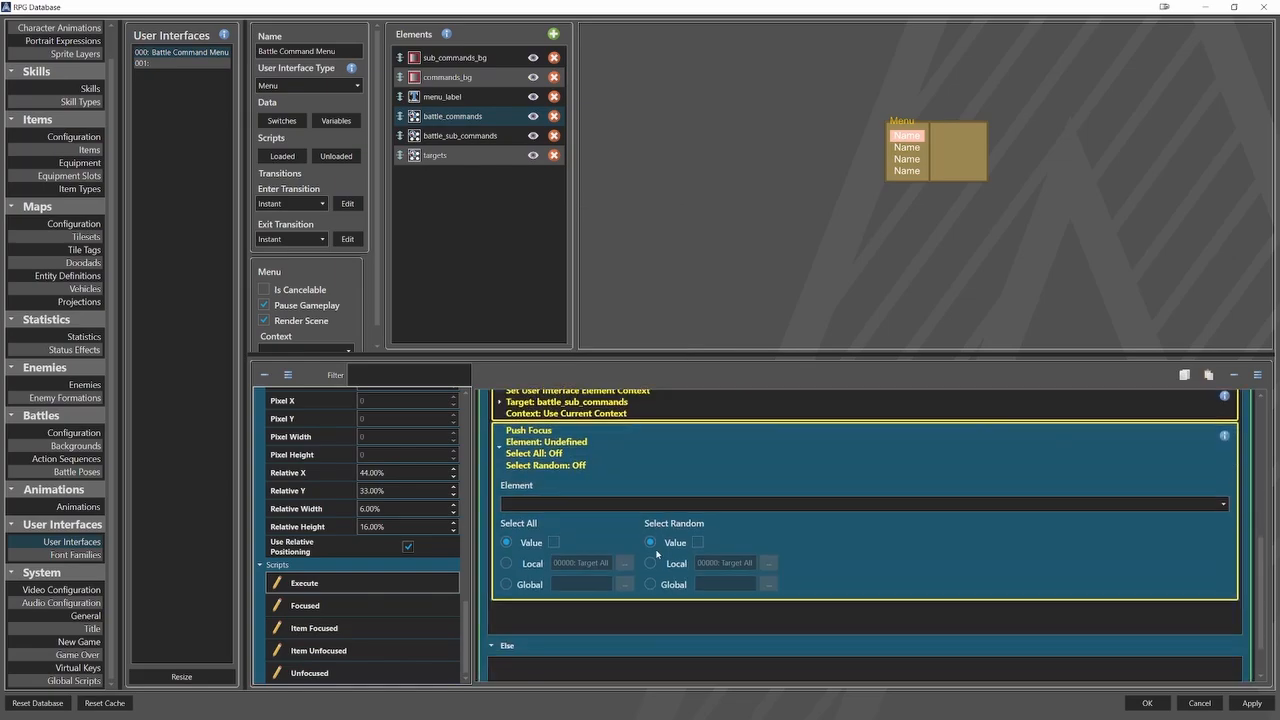
left_click(636, 504)
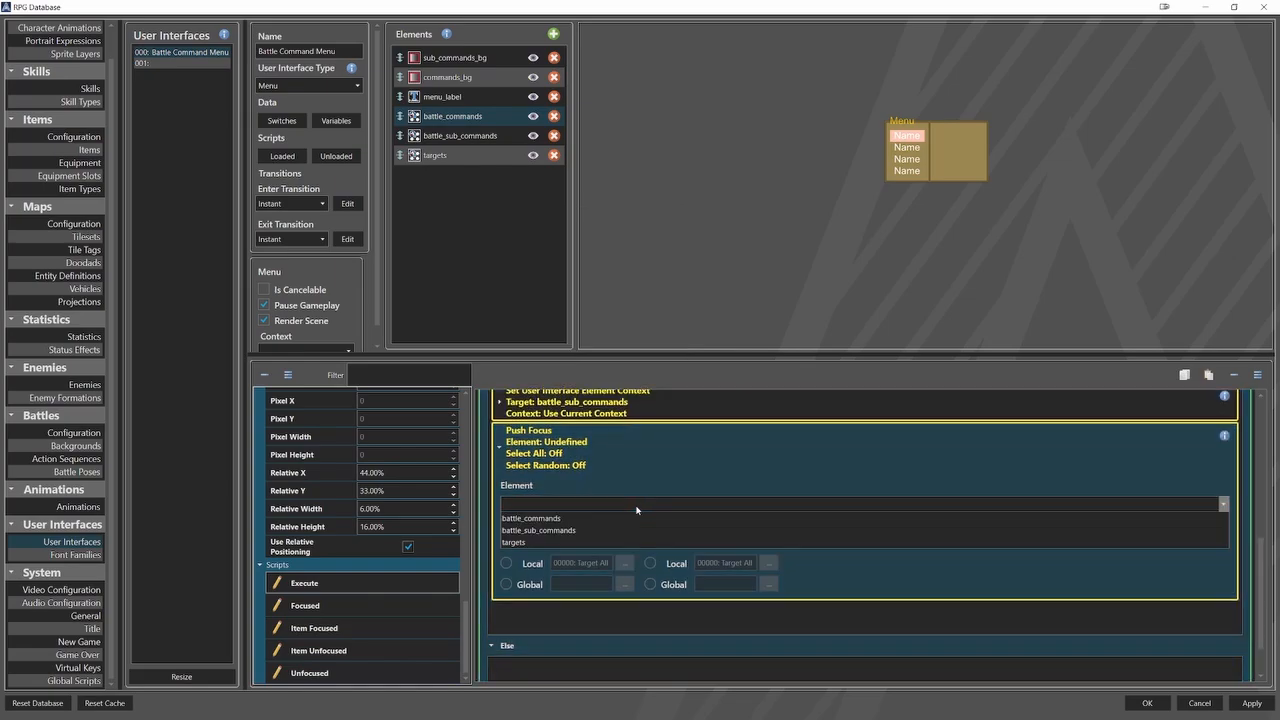
left_click(582, 530)
Set the battle_sub_commands Push Focus to use local switch Target All for Select All and local switch Target Random for Select Random.
left_click(545, 565)
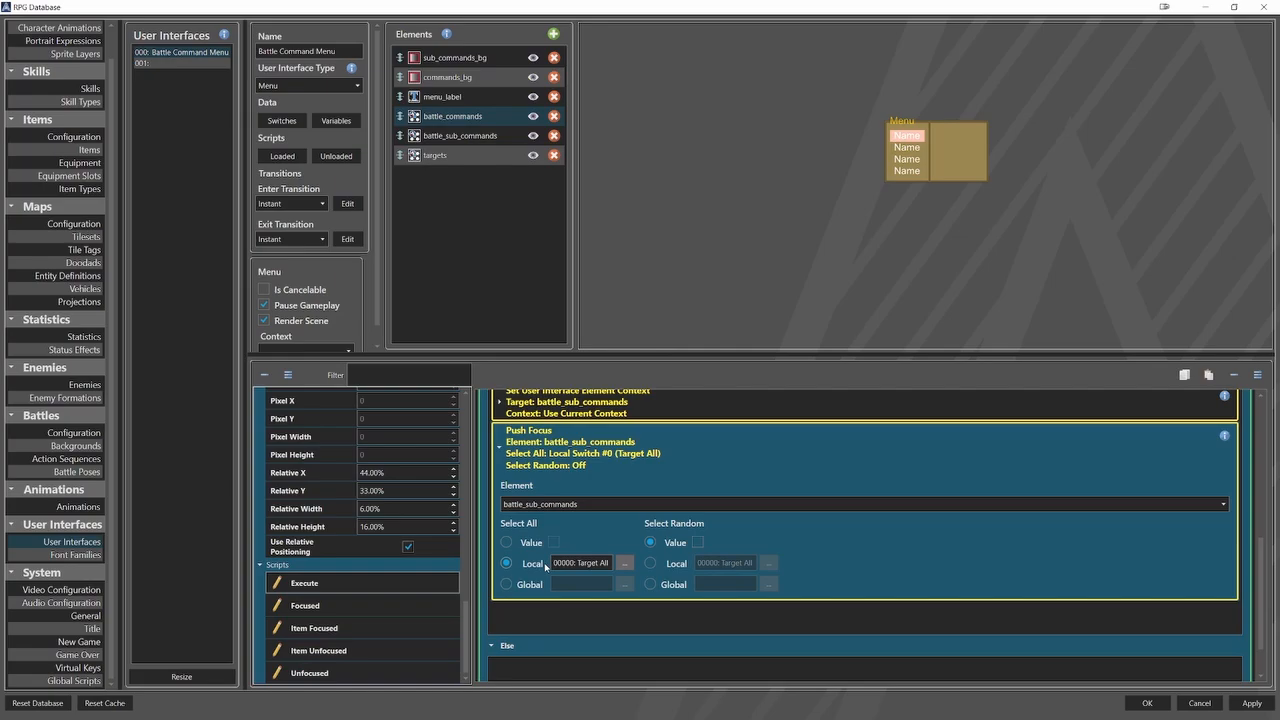
left_click(624, 563)
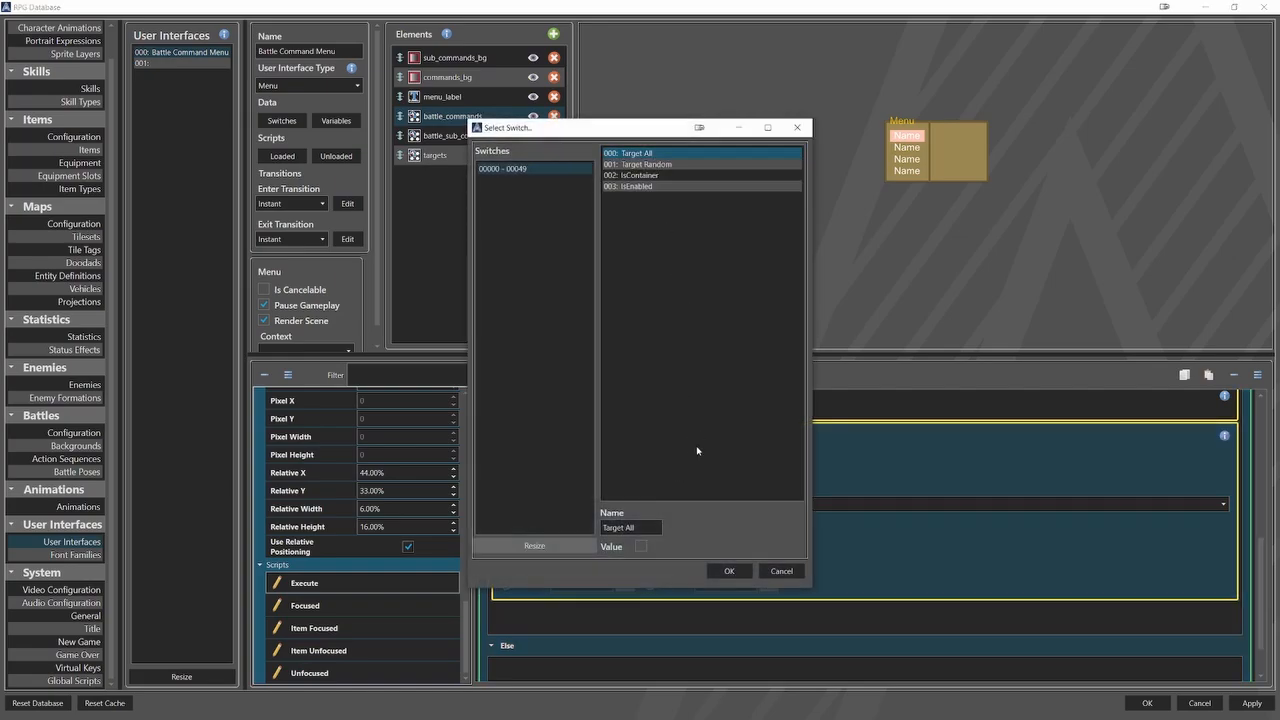
left_click(728, 570)
left_click(686, 566)
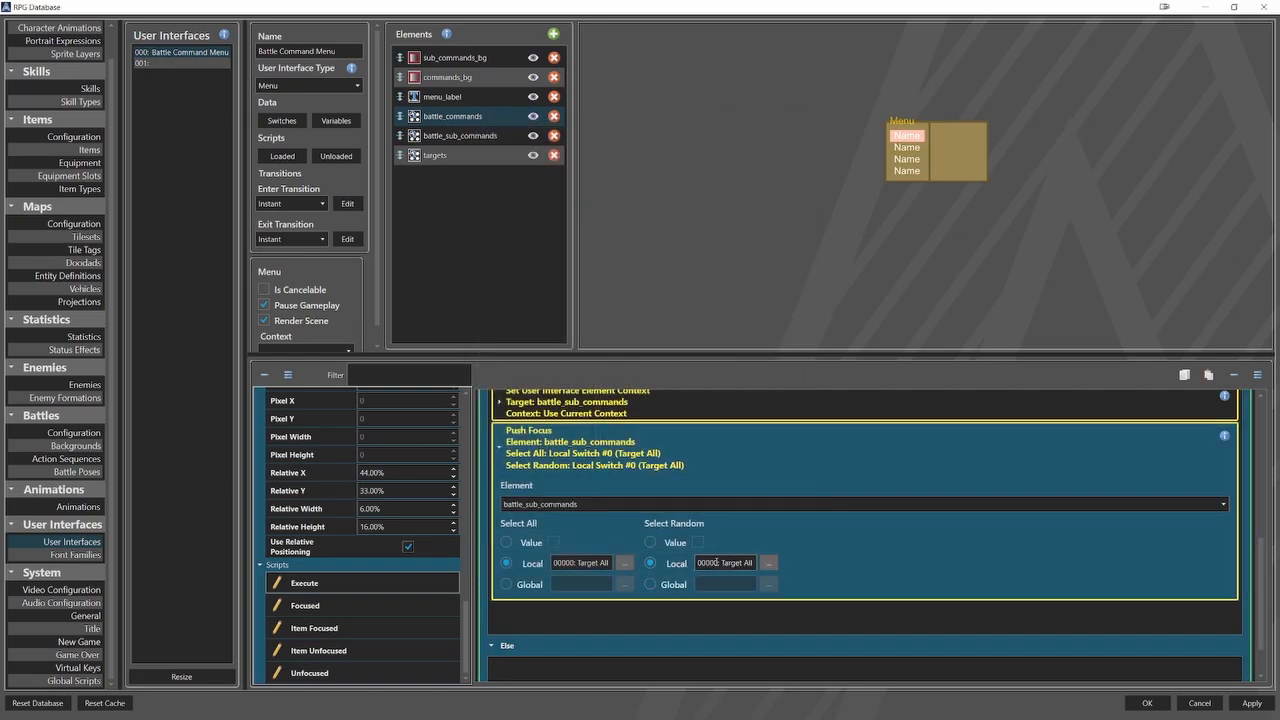
left_click(768, 563)
left_click(662, 165)
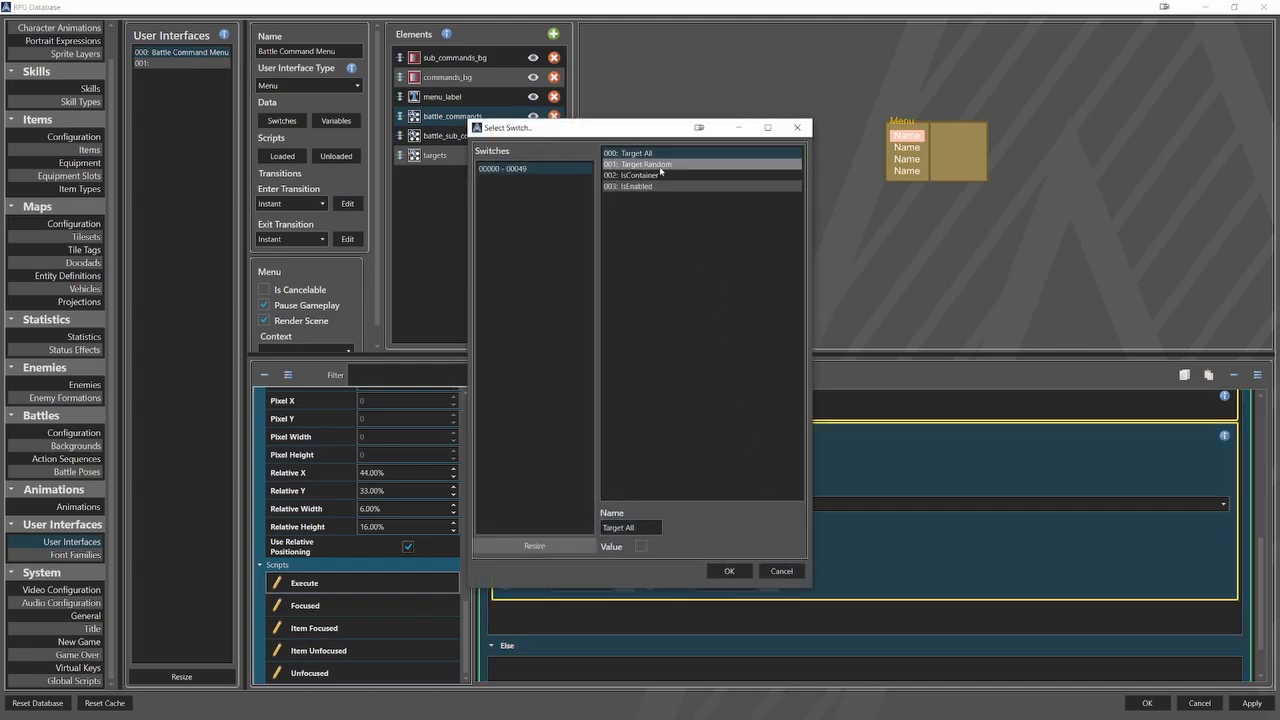
left_click(729, 570)
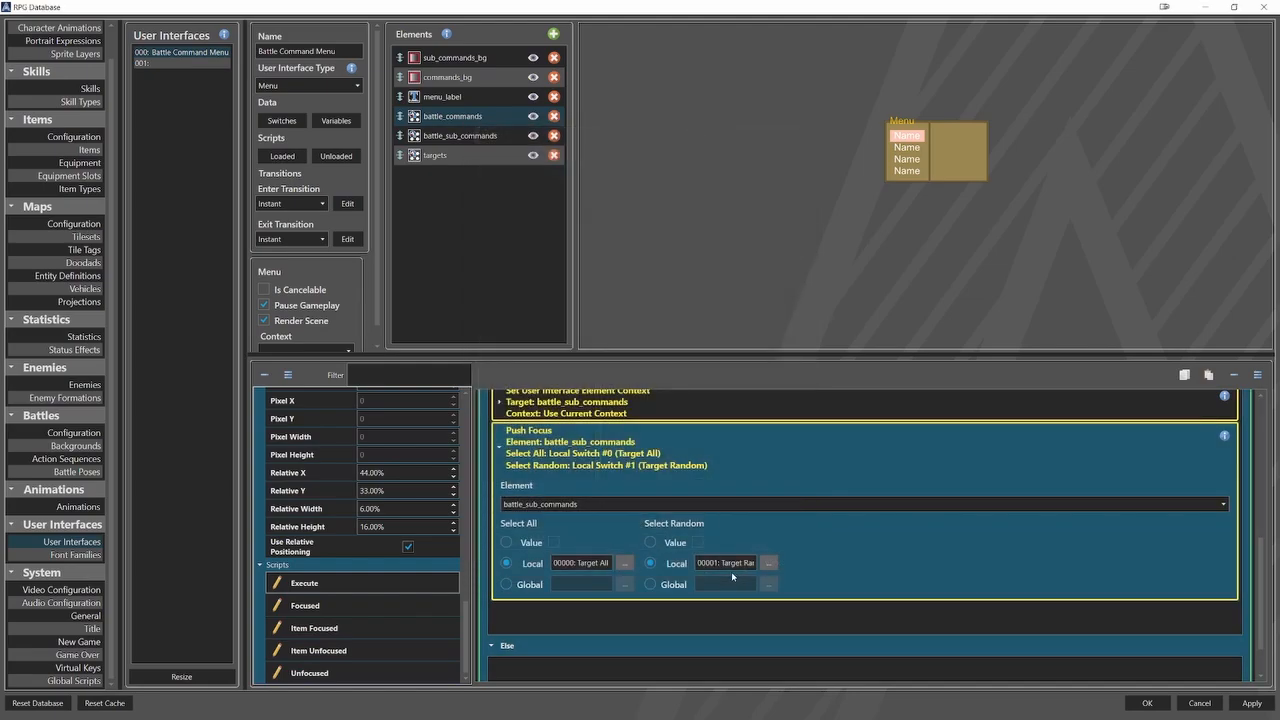
left_click(522, 451)
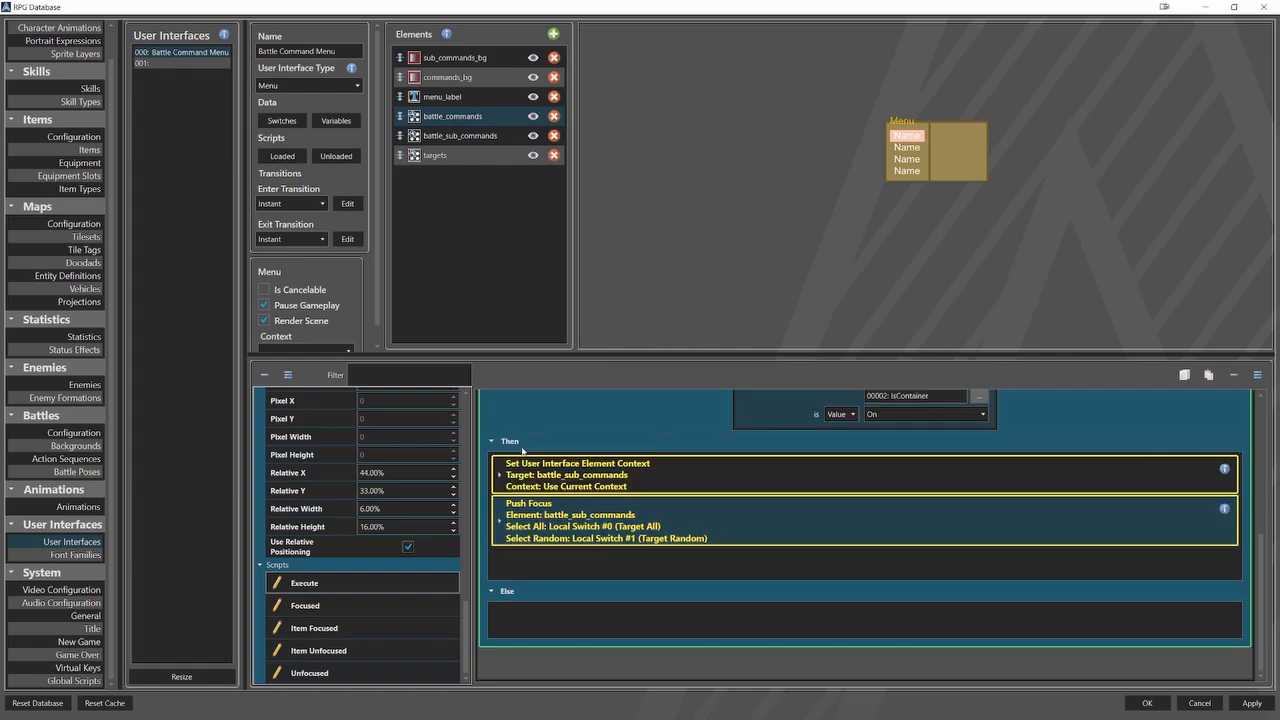
In the Else branch, add a Set User Interface Element Context command for targets using the current selection context.
right_click(607, 617)
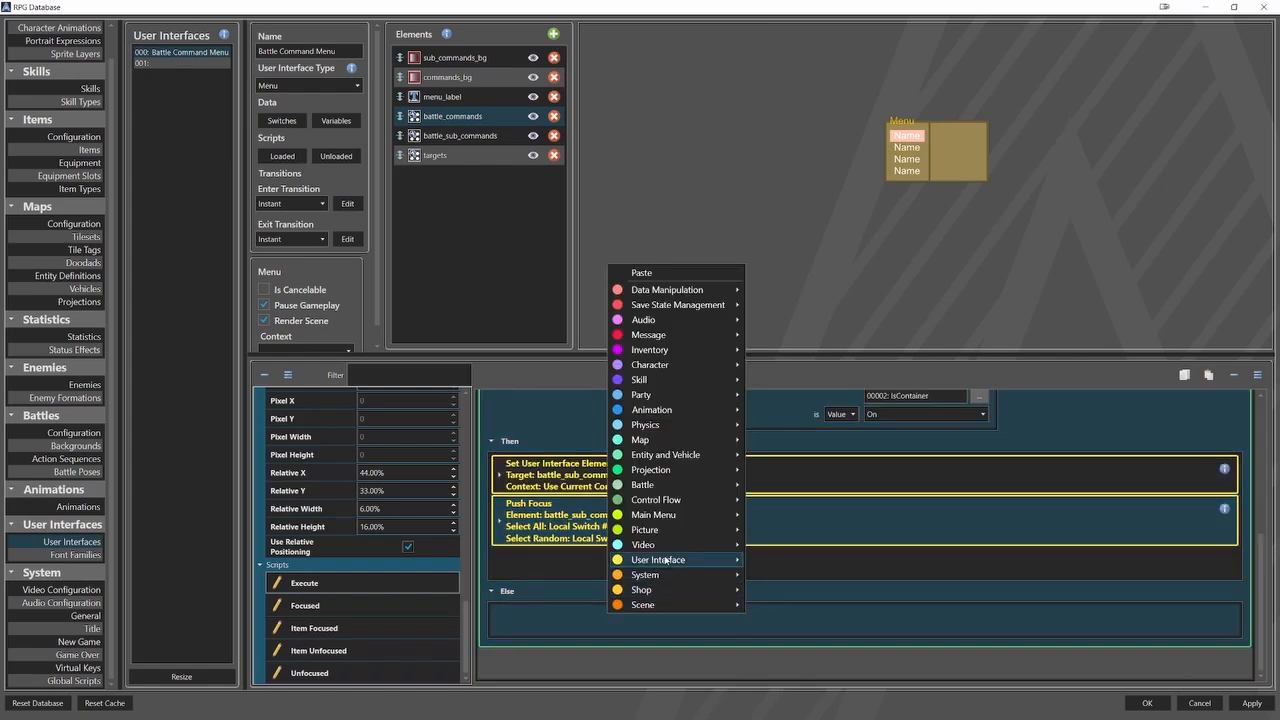
left_click(784, 527)
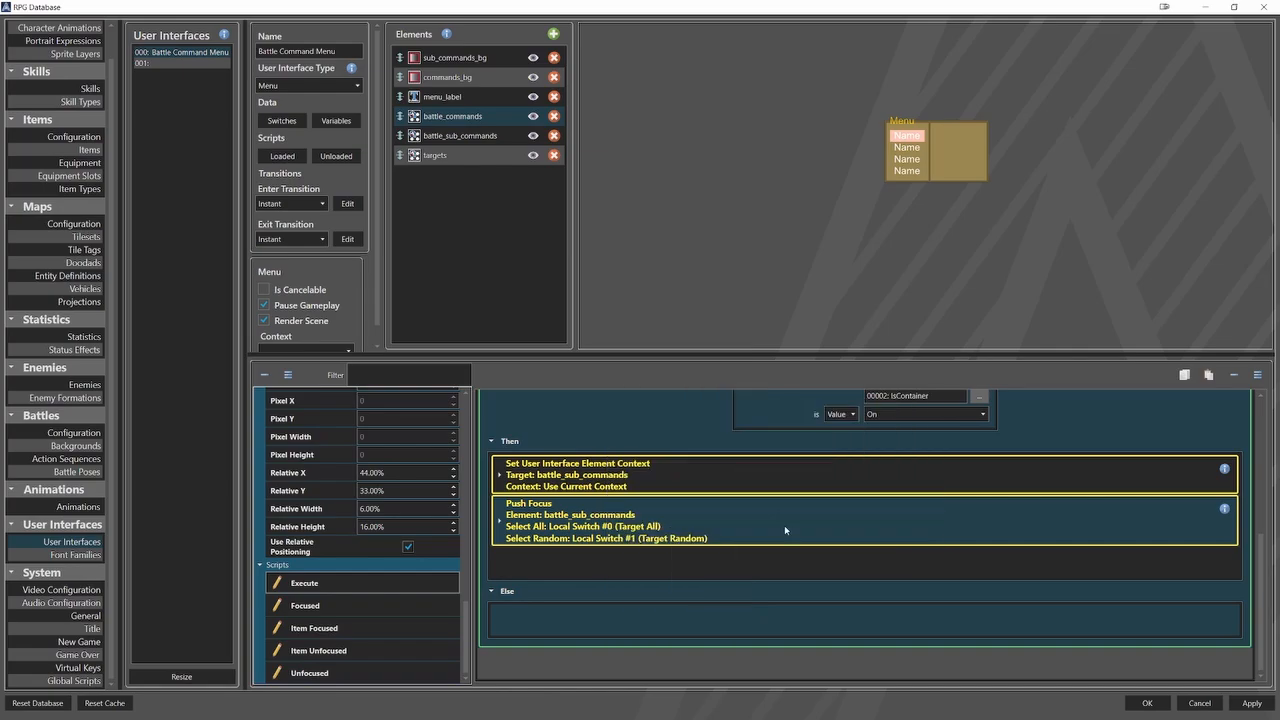
left_click(609, 550)
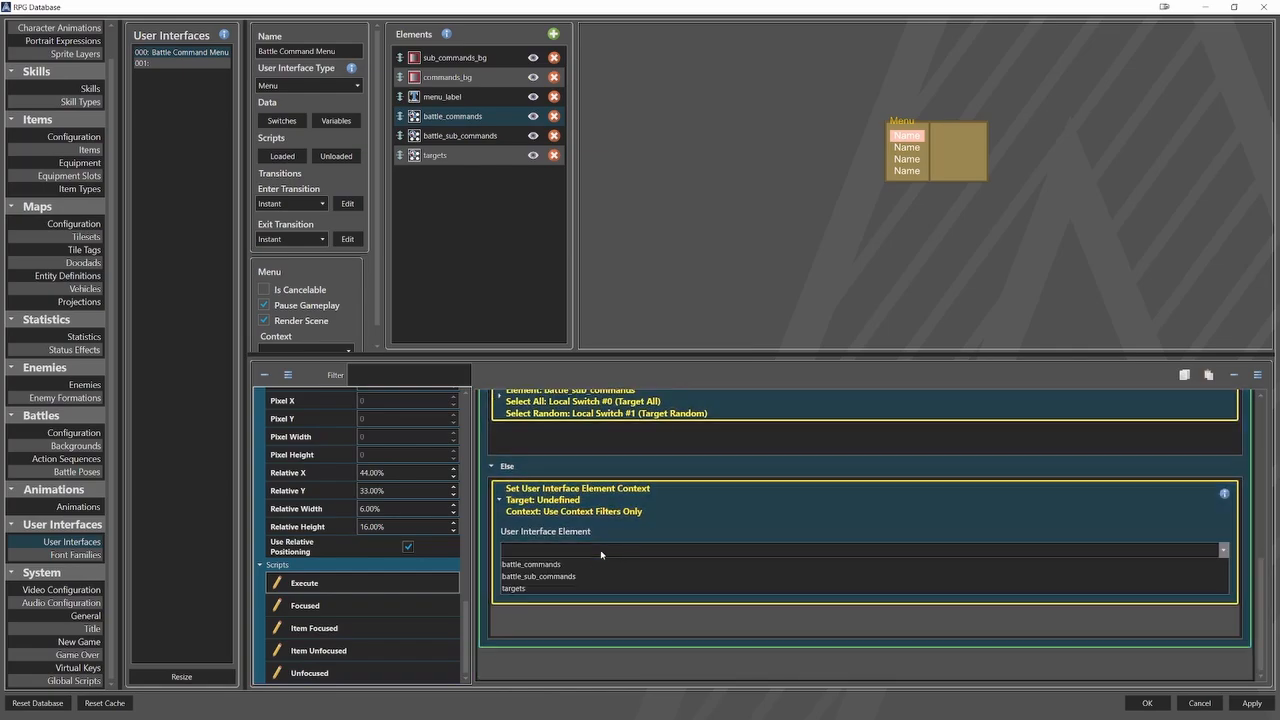
left_click(552, 589)
left_click(507, 572)
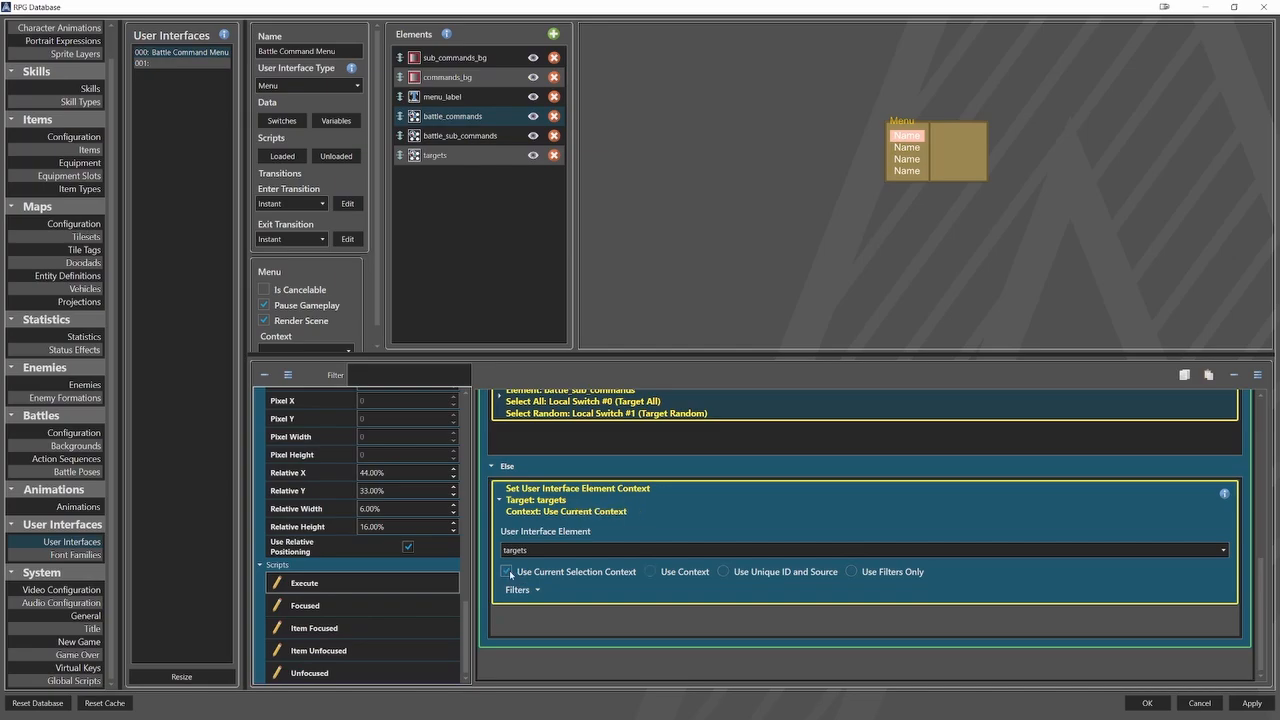
left_click(524, 511)
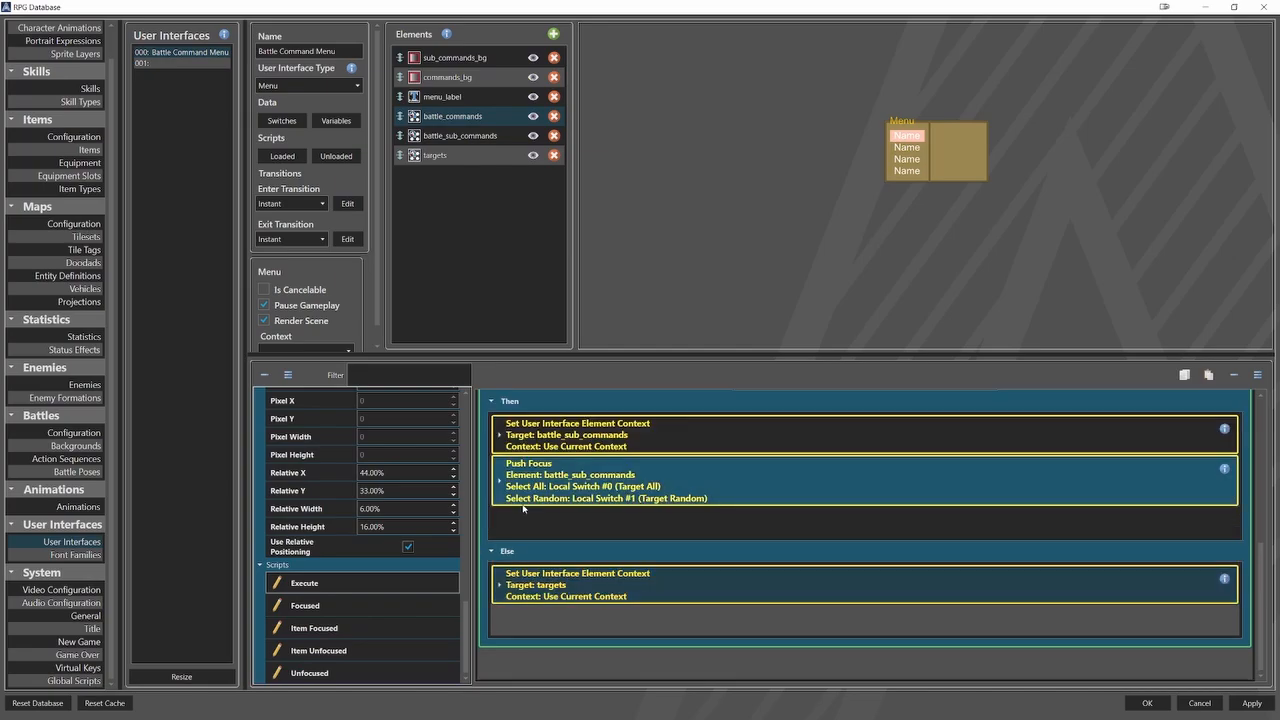
Add a Push Focus command for the targets element below the context command in the Else branch.
right_click(557, 609)
mouse_move(604, 560)
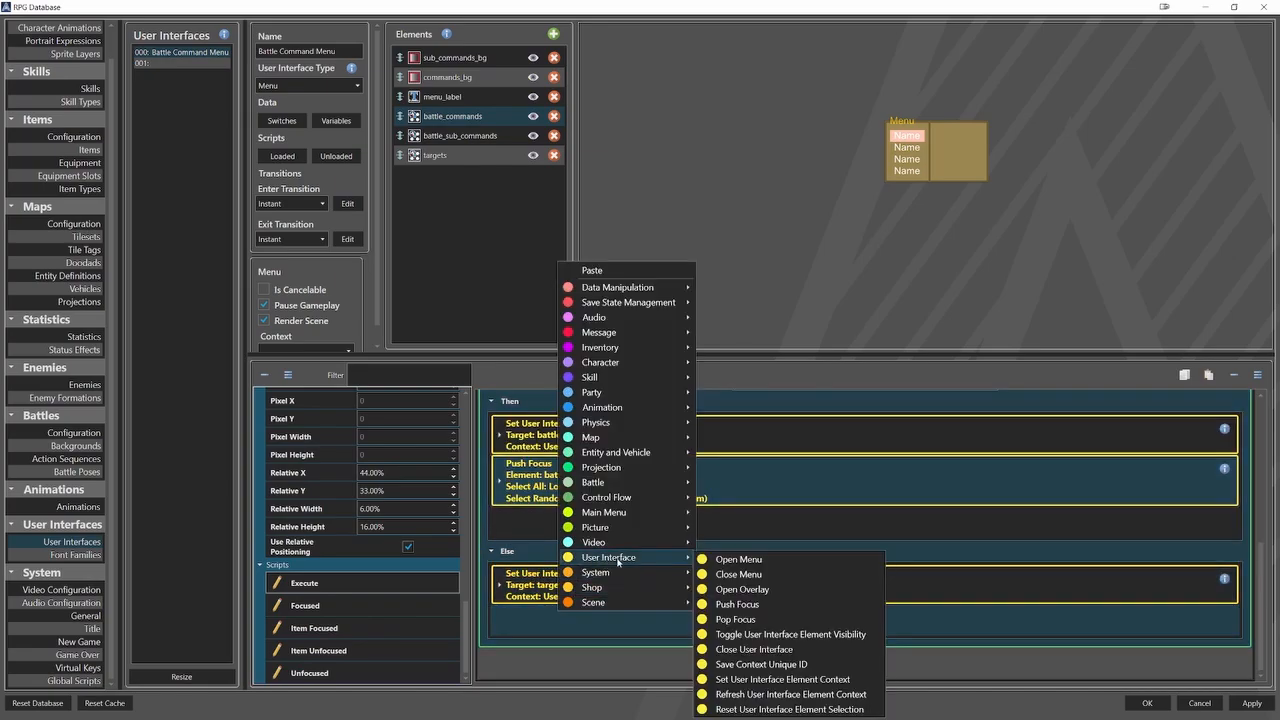
left_click(737, 604)
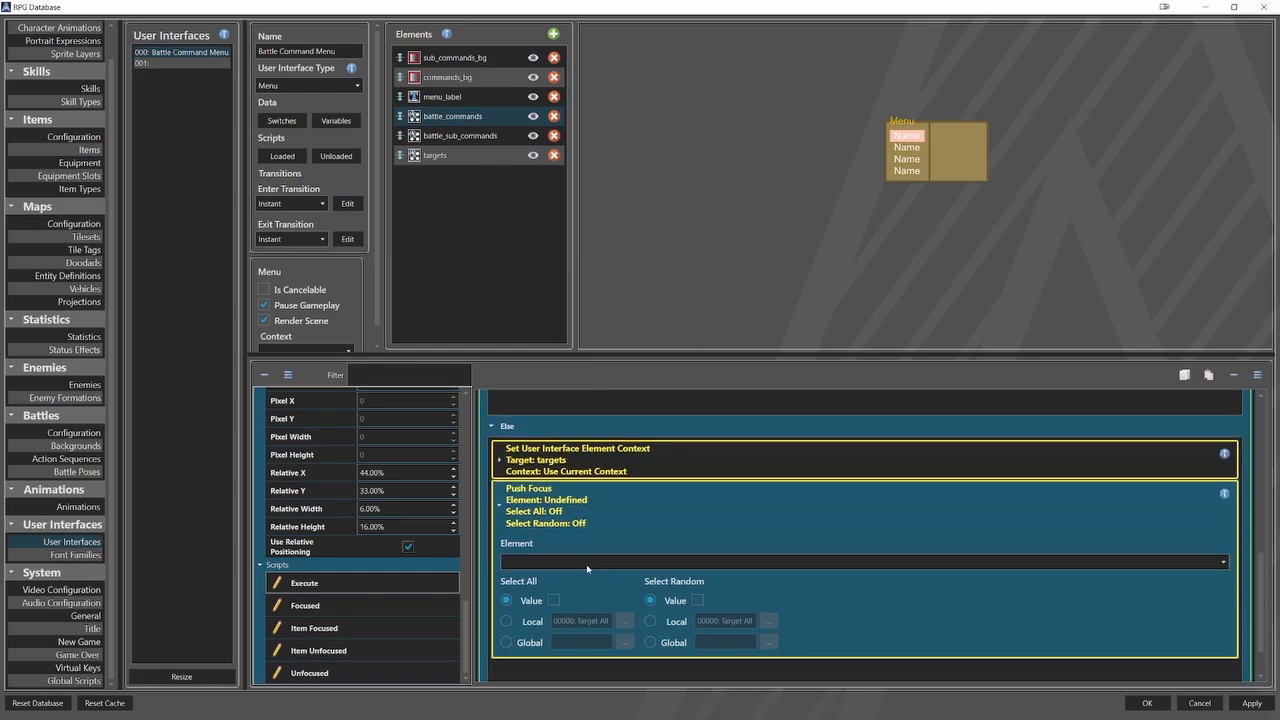
left_click(587, 562)
left_click(540, 590)
Set the targets Push Focus to use local switch Target All for Select All and local switch Target Random for Select Random.
left_click(531, 621)
left_click(625, 621)
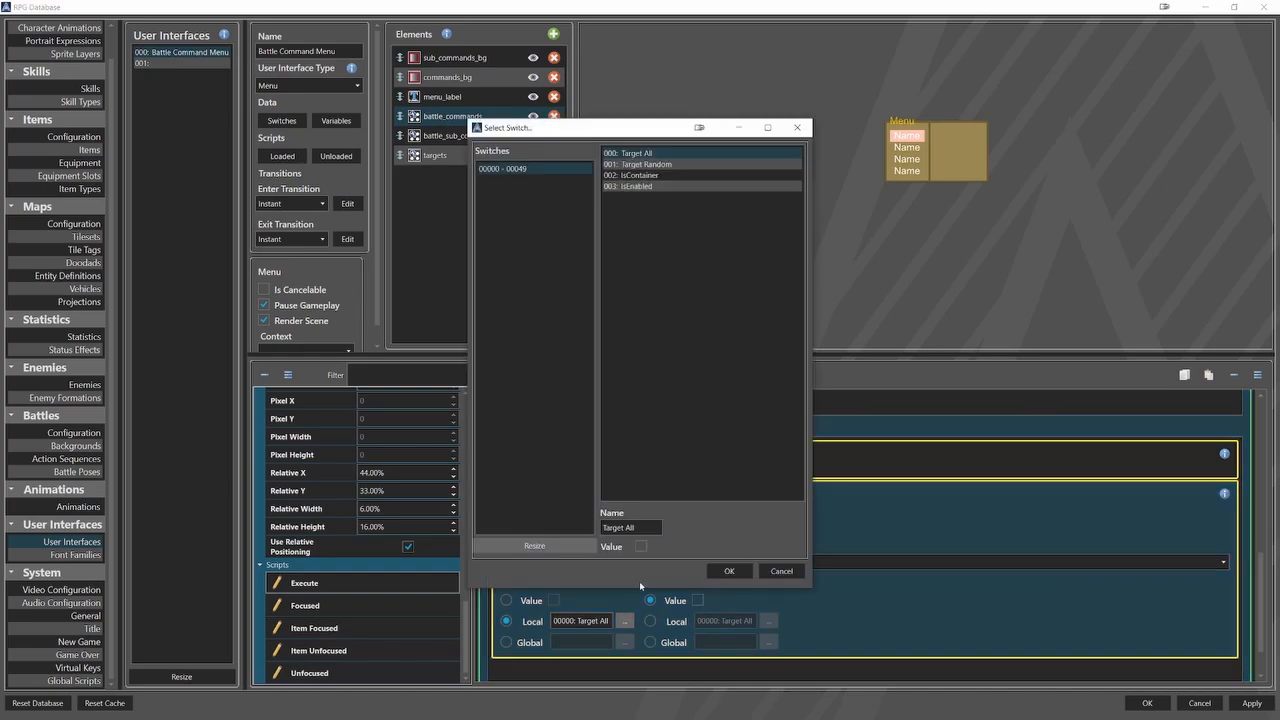
left_click(727, 570)
left_click(673, 622)
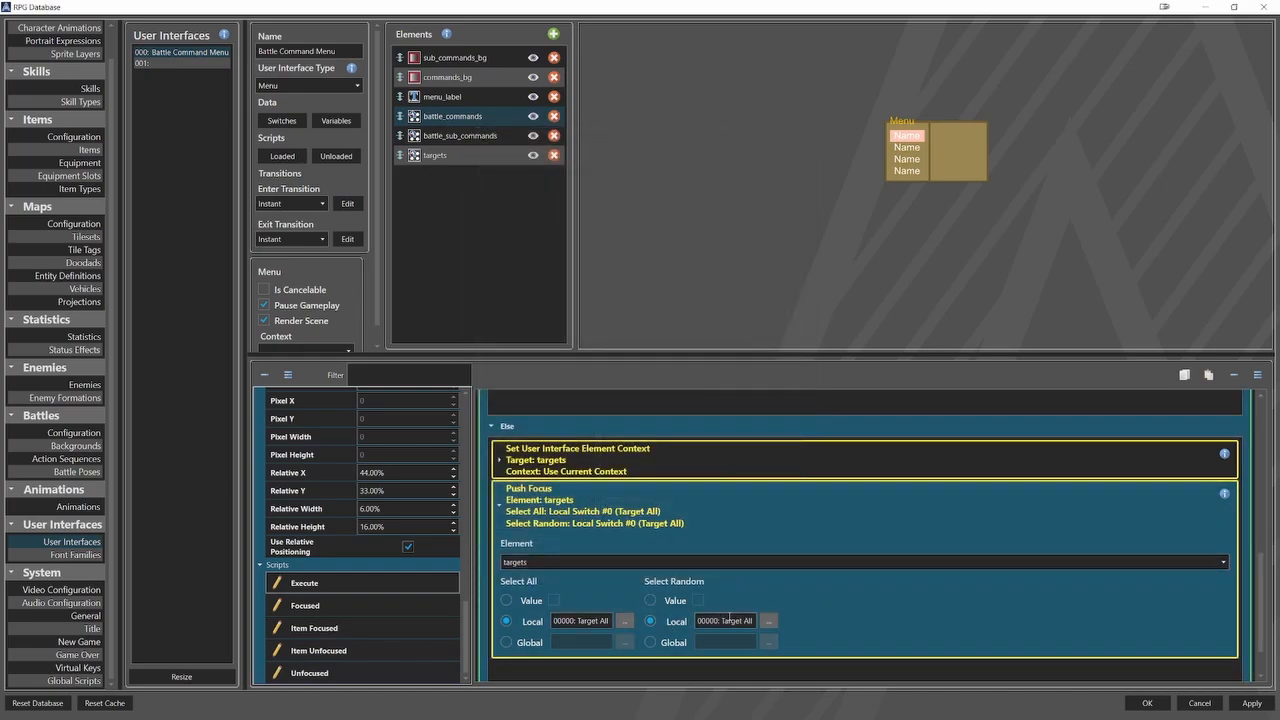
left_click(768, 621)
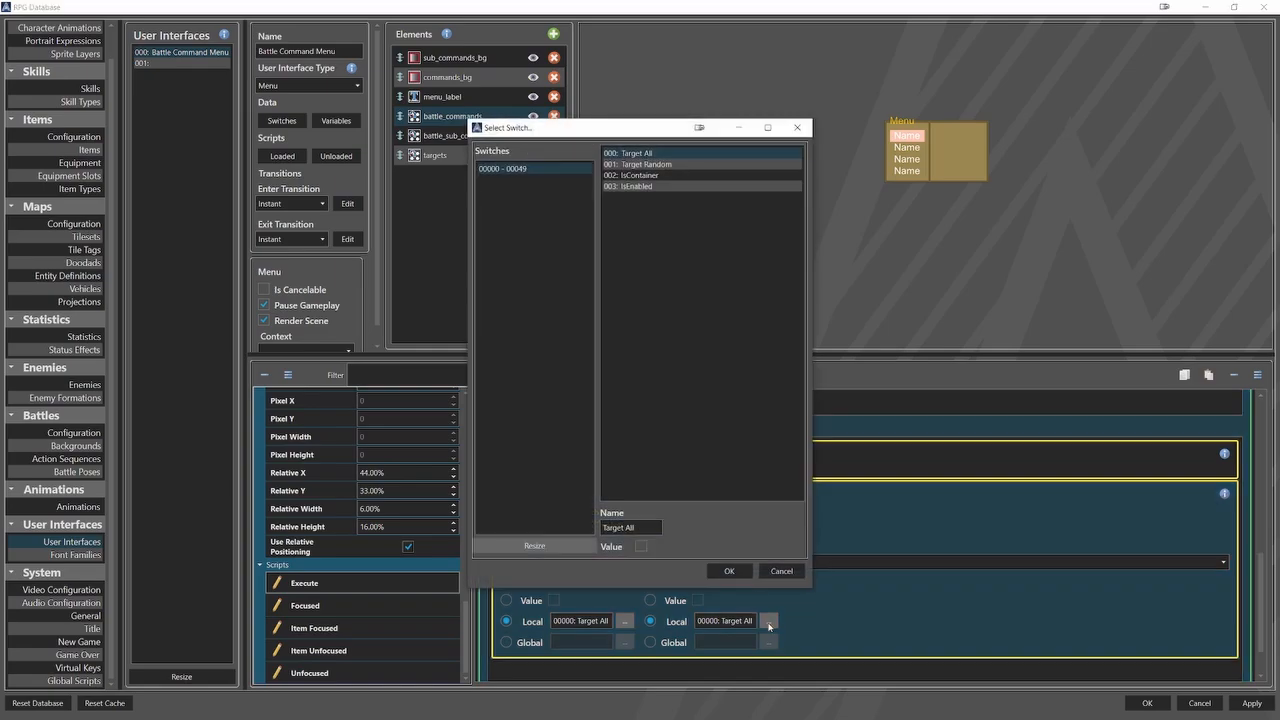
left_click(690, 164)
left_click(729, 571)
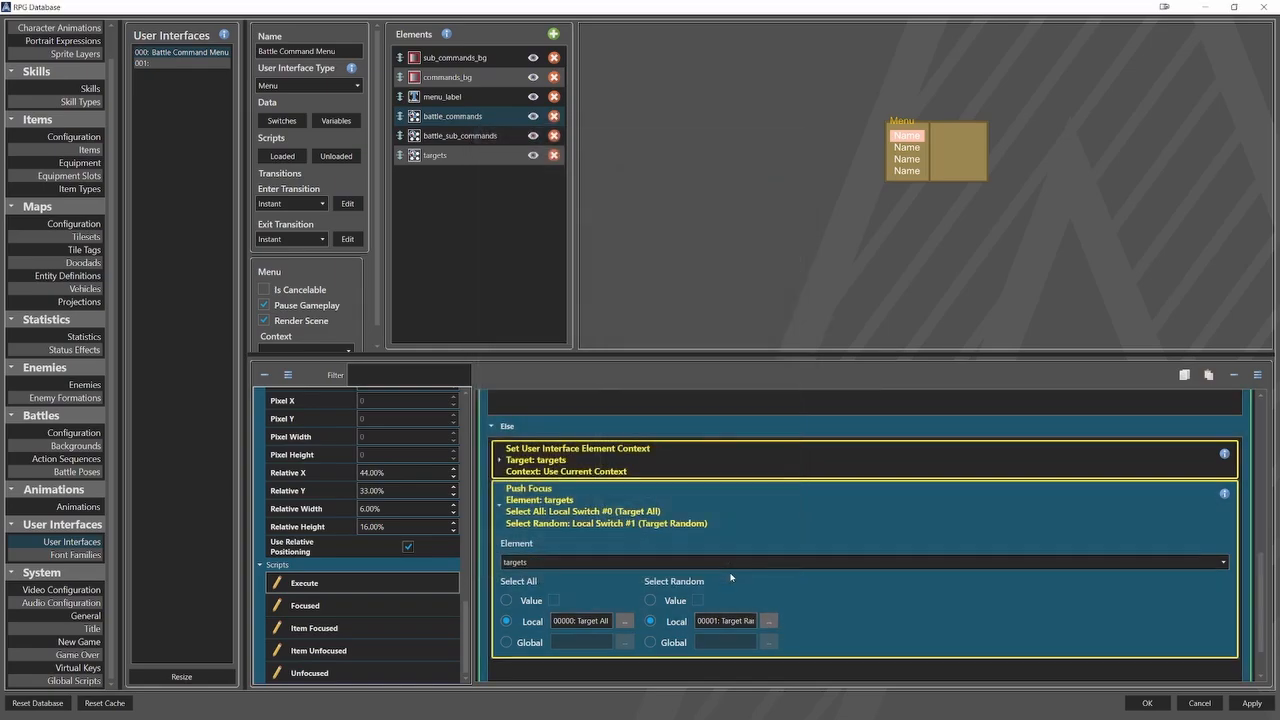
left_click(525, 506)
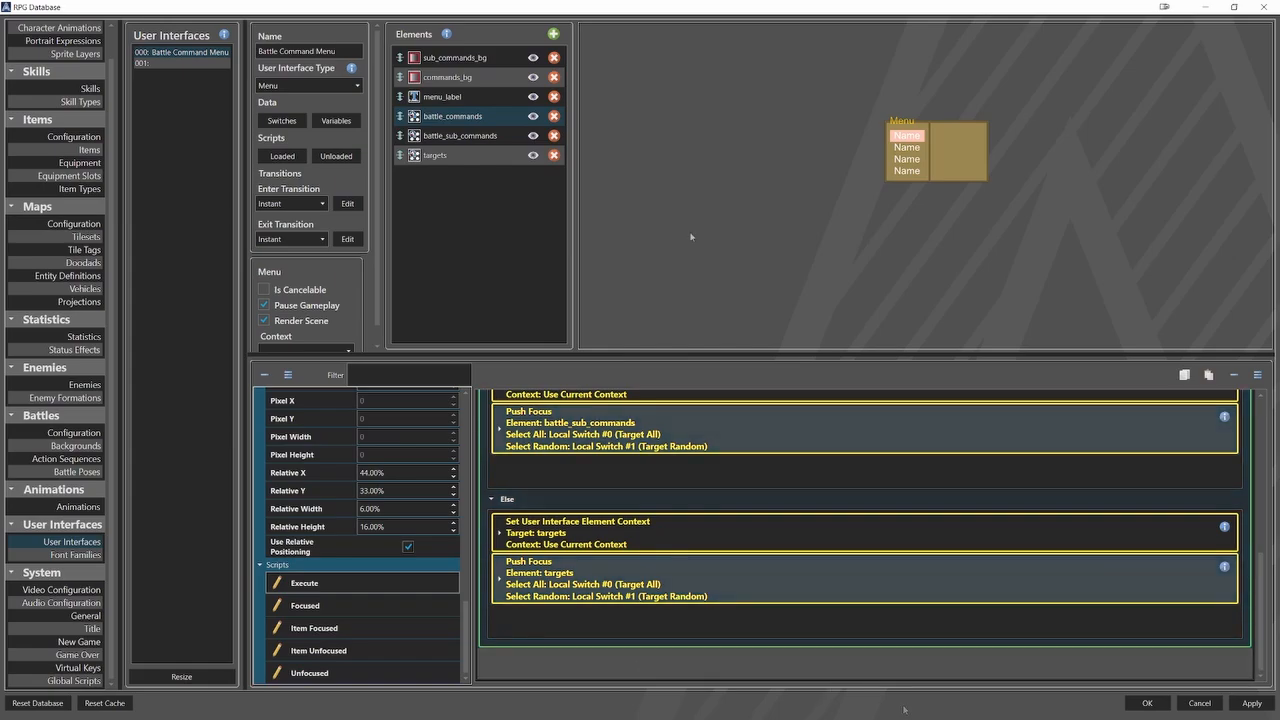
In the Focused script of battle_commands, add a Toggle User Interface Element Visibility command that turns commands_bg visibility On.
left_click(396, 606)
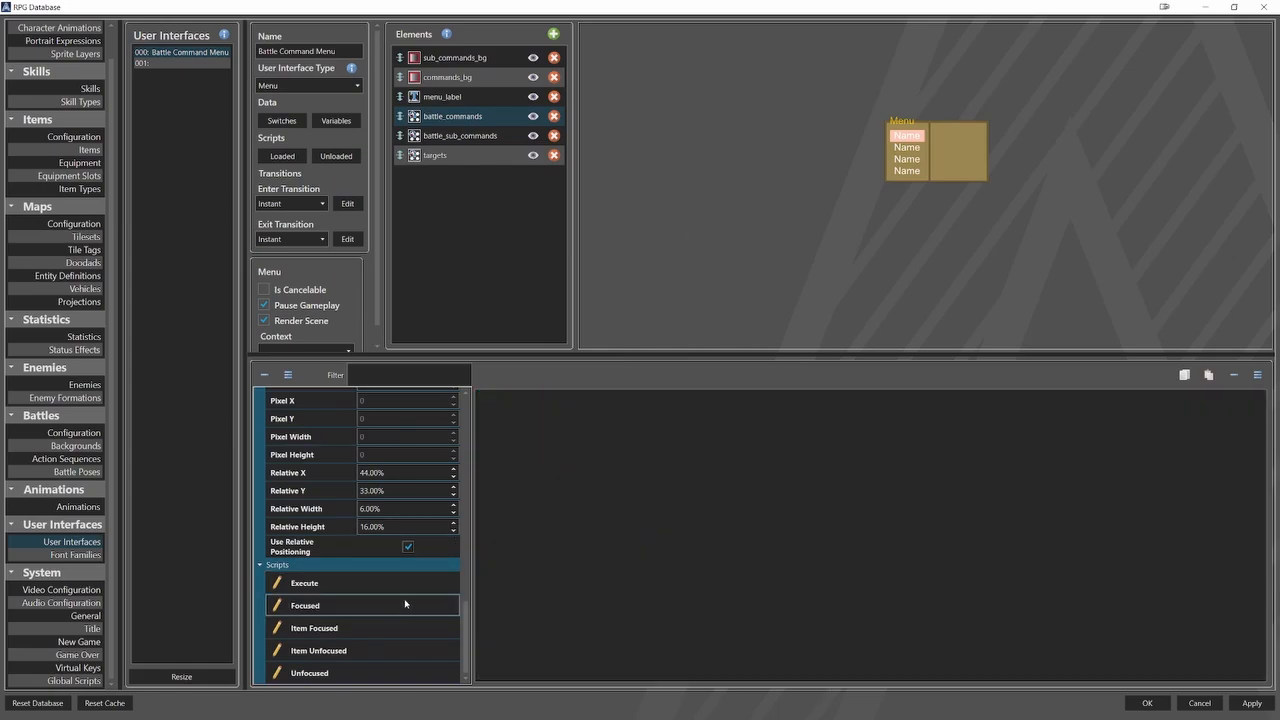
right_click(543, 417)
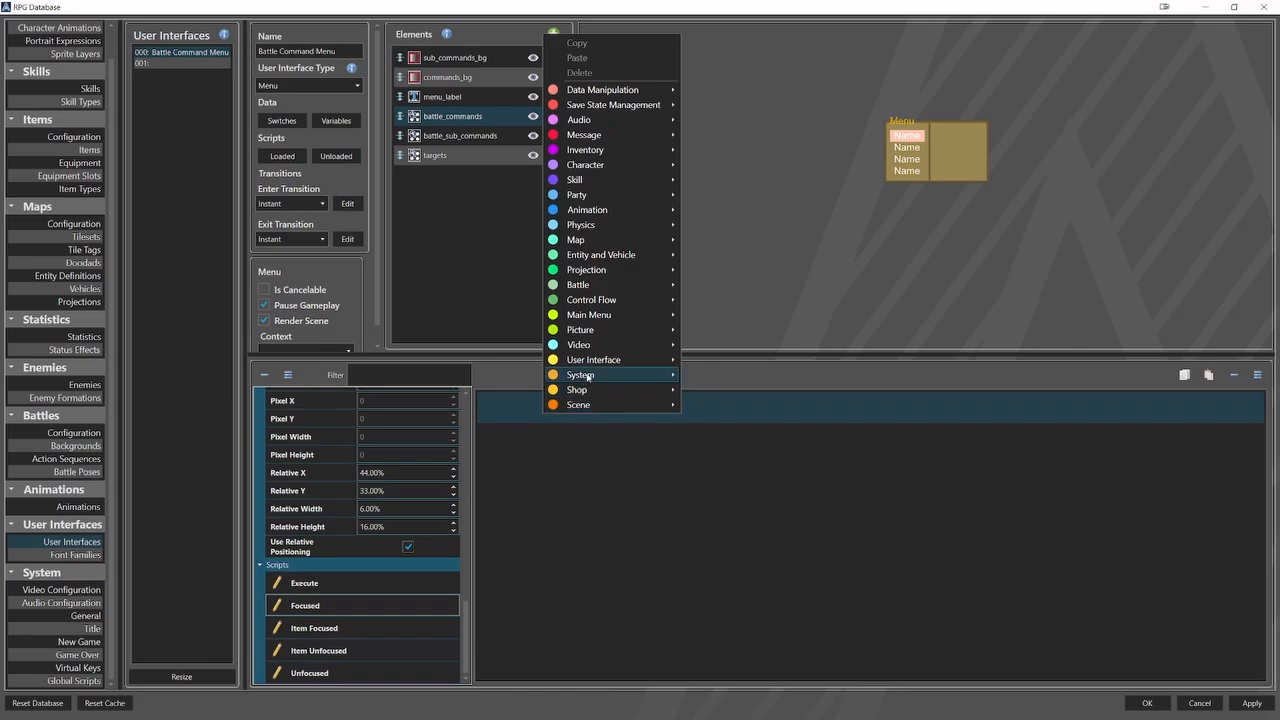
mouse_move(606, 362)
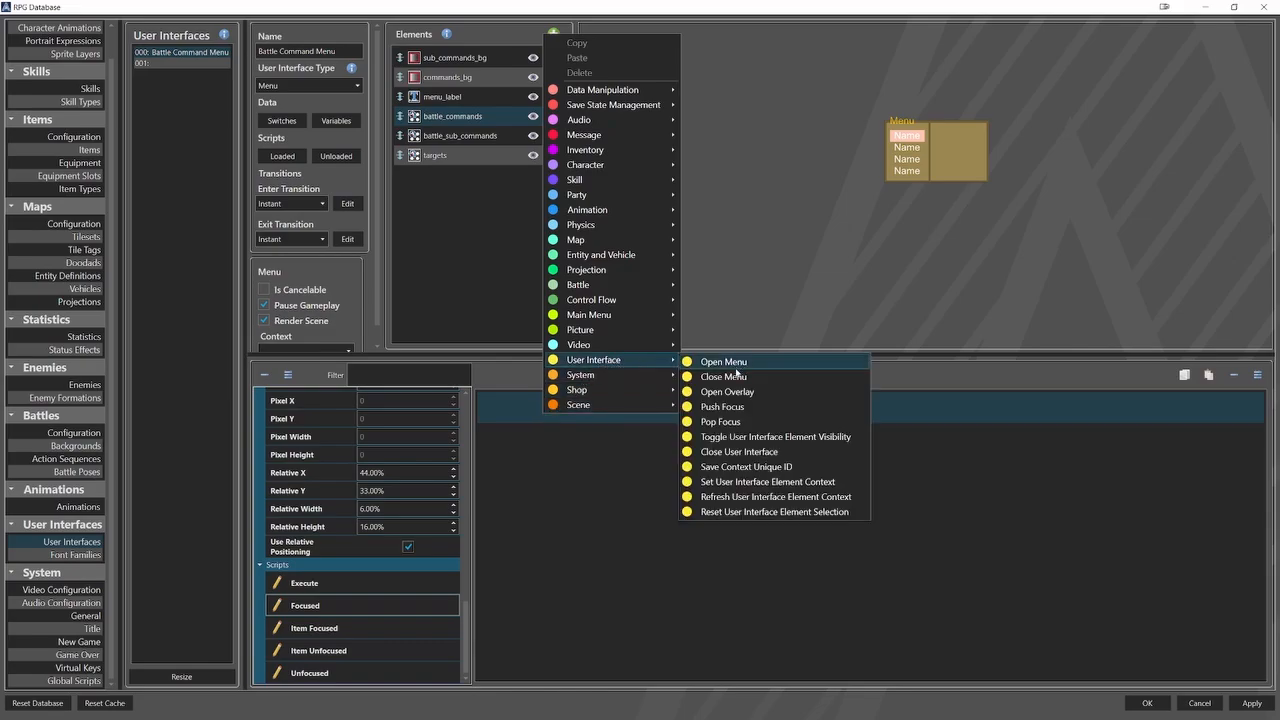
left_click(729, 439)
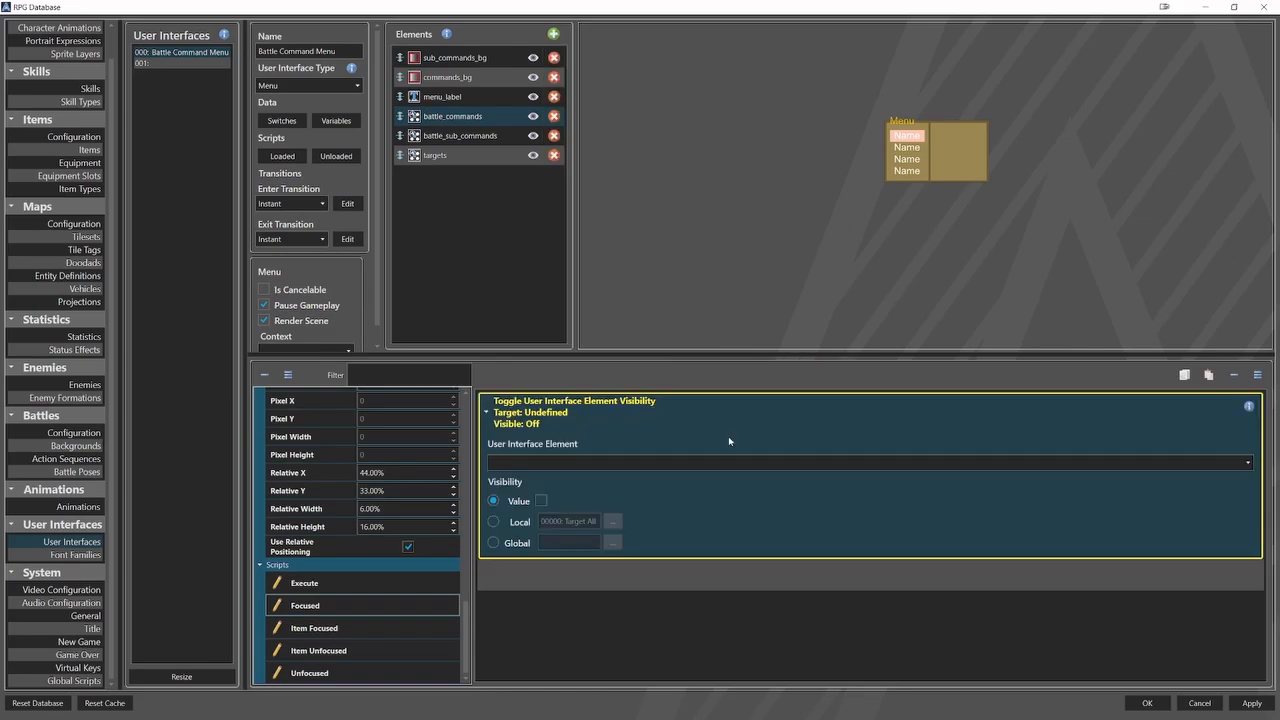
left_click(535, 463)
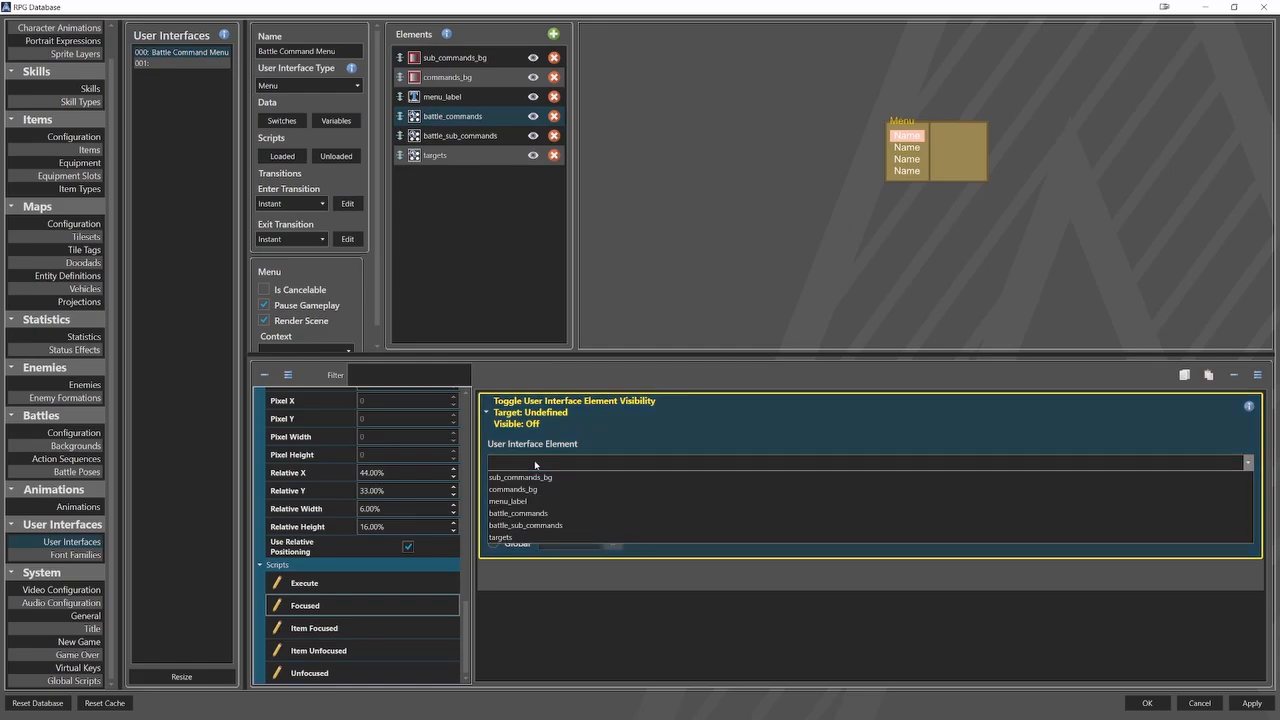
left_click(527, 490)
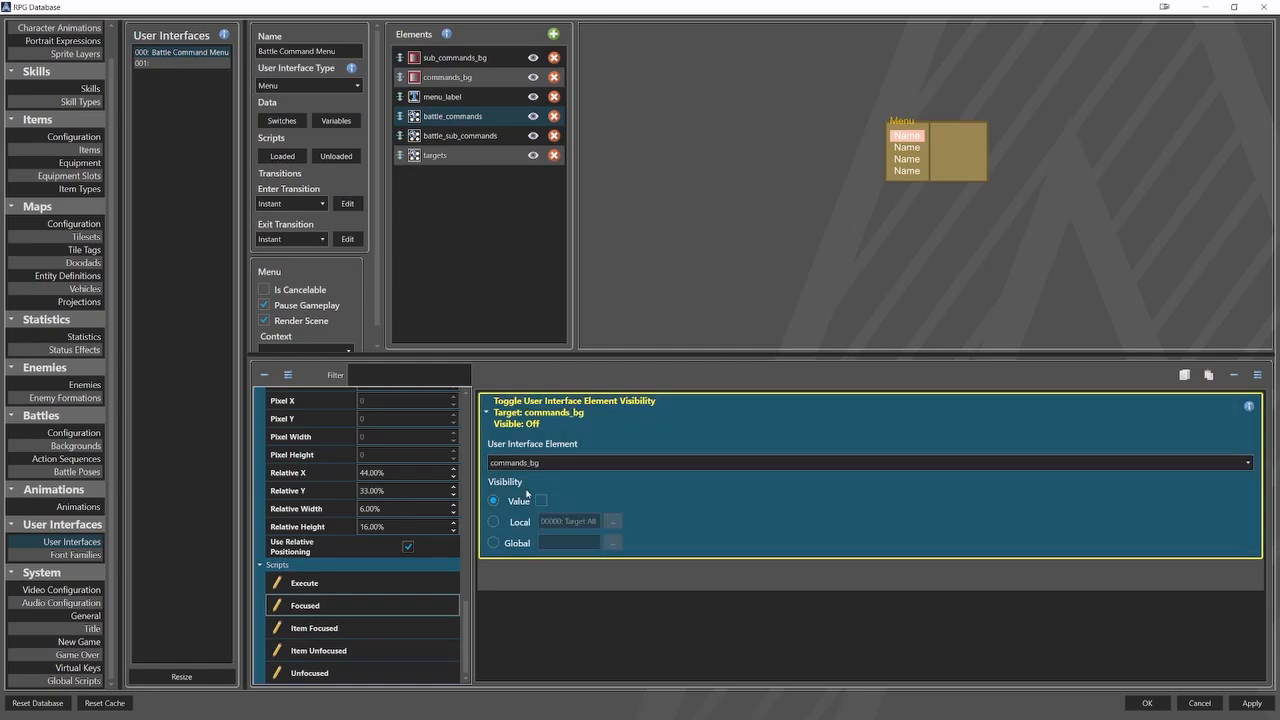
left_click(504, 425)
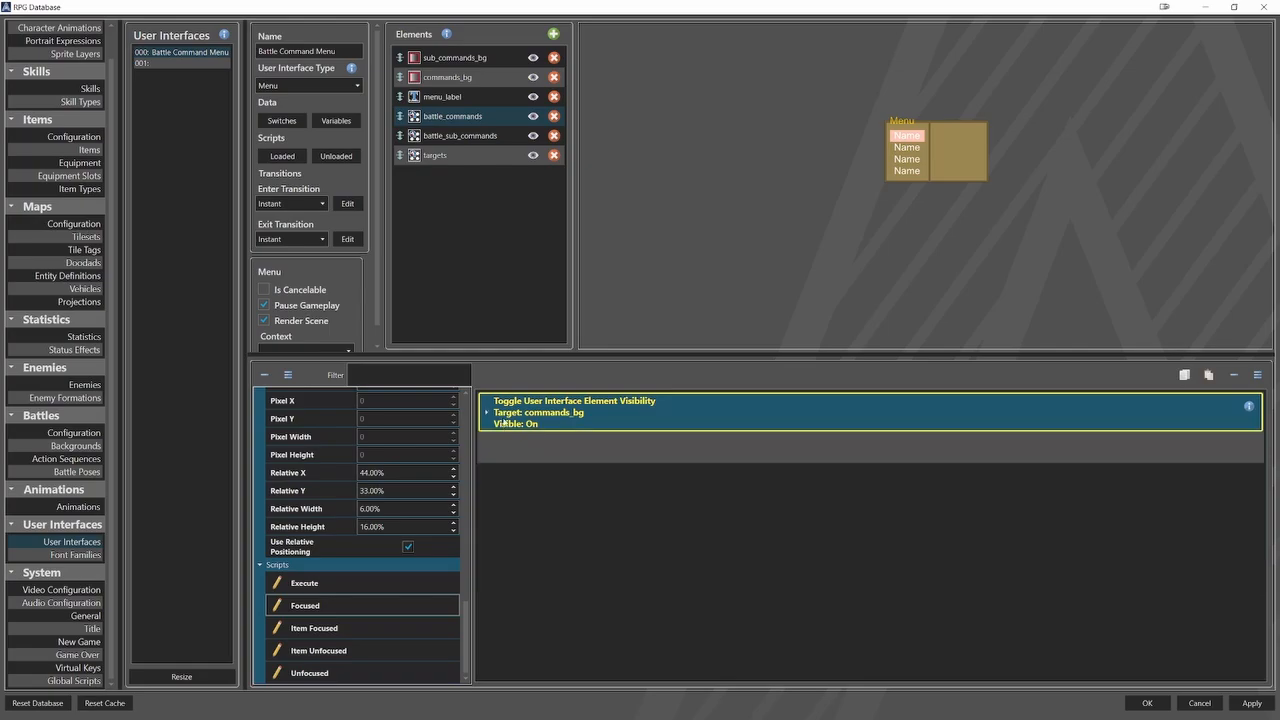
Copy the commands_bg visibility command and paste it twice below the original in the Focused script.
right_click(552, 407)
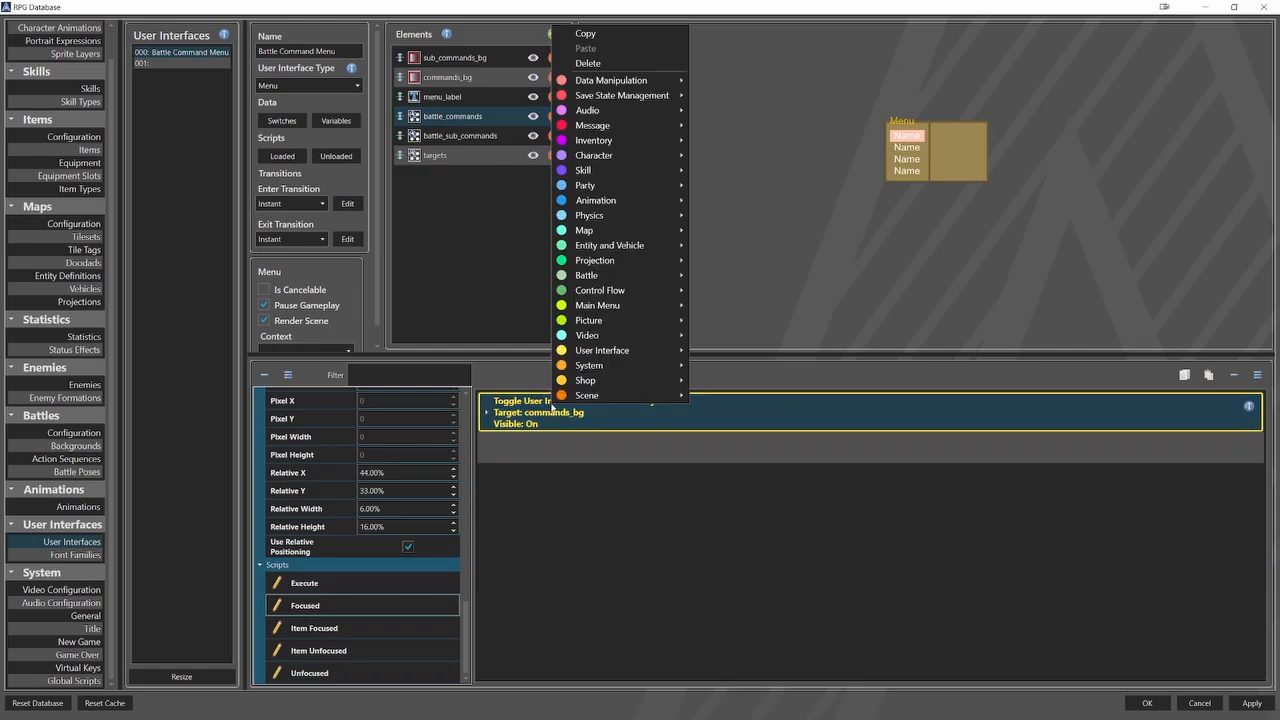
left_click(601, 36)
right_click(543, 449)
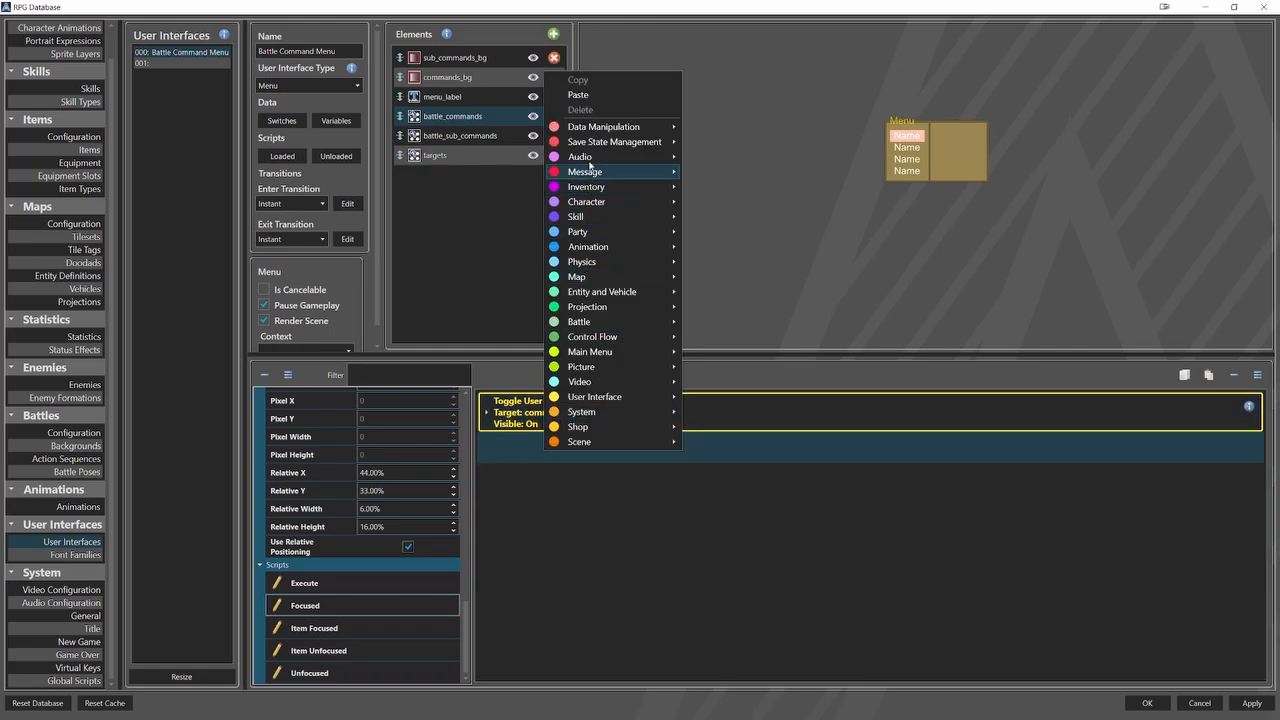
left_click(578, 95)
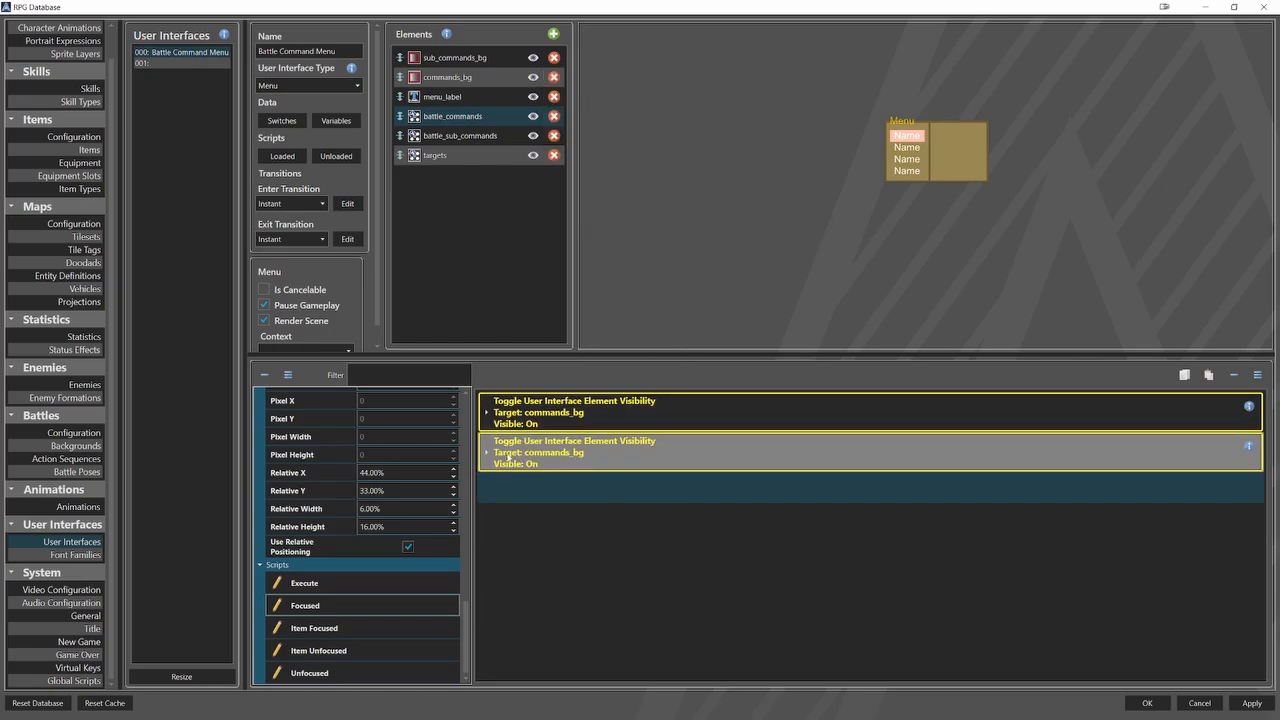
right_click(509, 487)
left_click(544, 133)
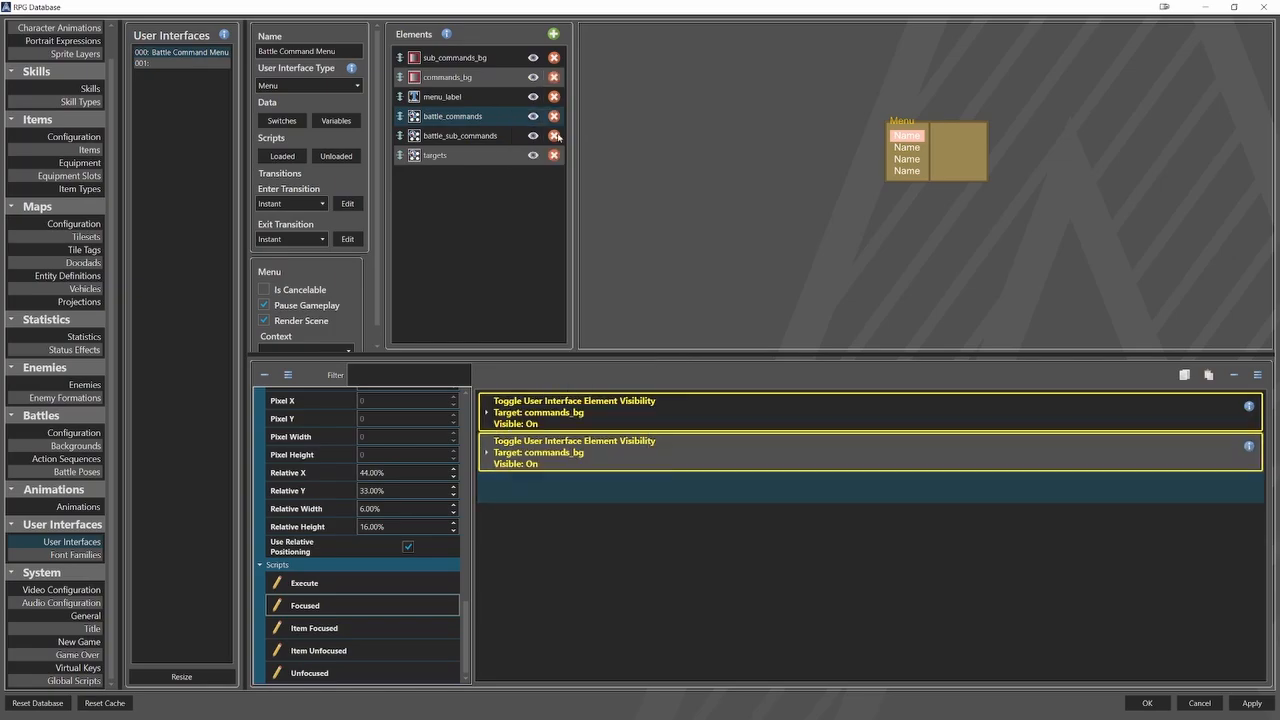
In the Focused script, retarget the second visibility command to menu_label and the third to battle_commands.
left_click(530, 458)
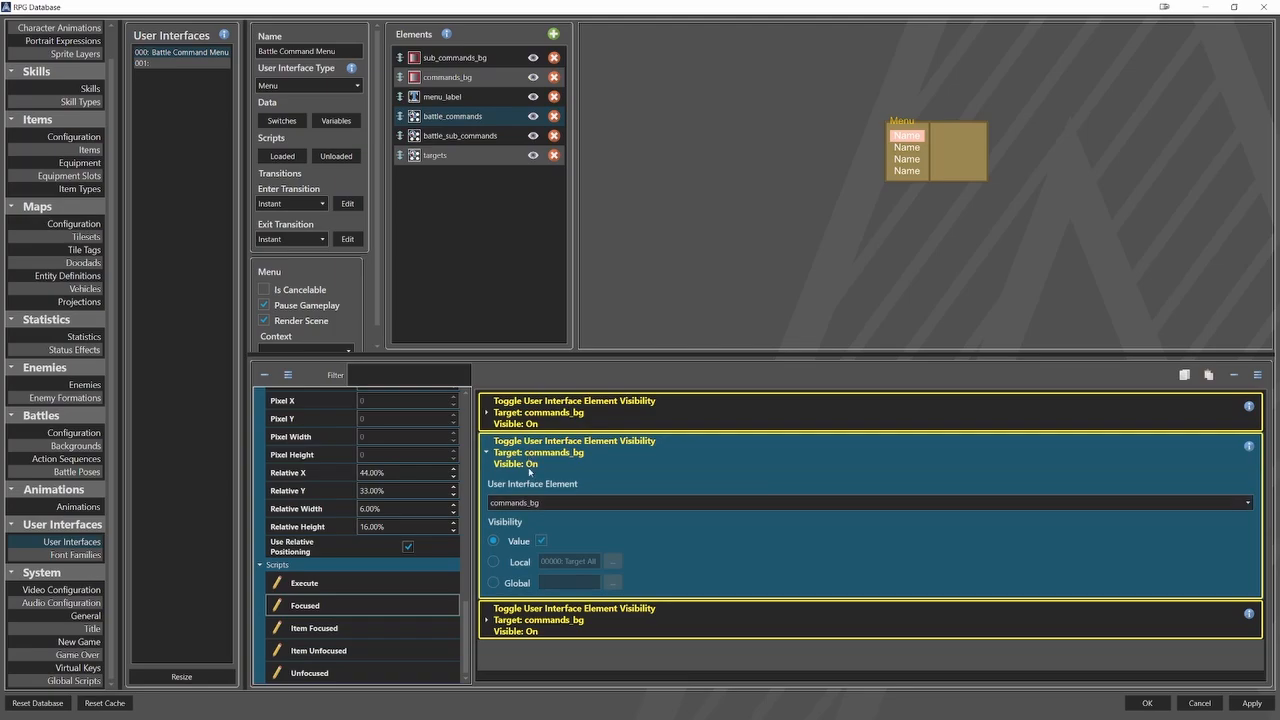
left_click(527, 503)
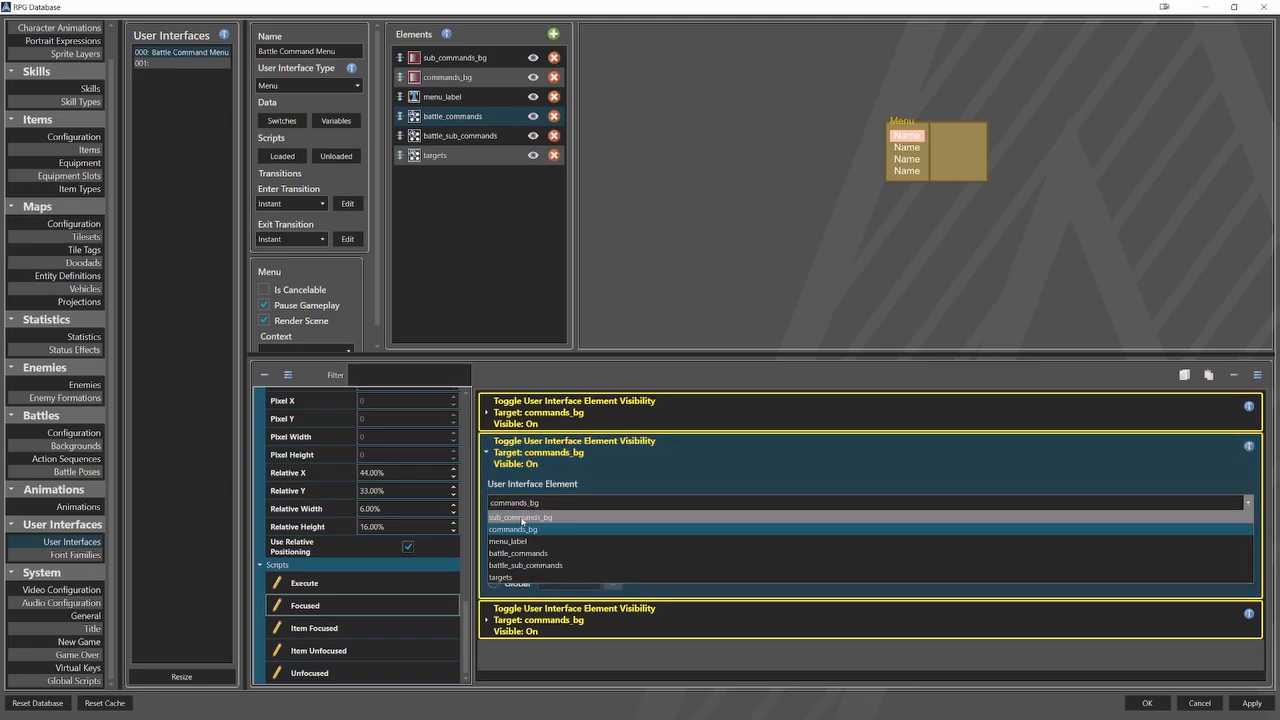
left_click(519, 542)
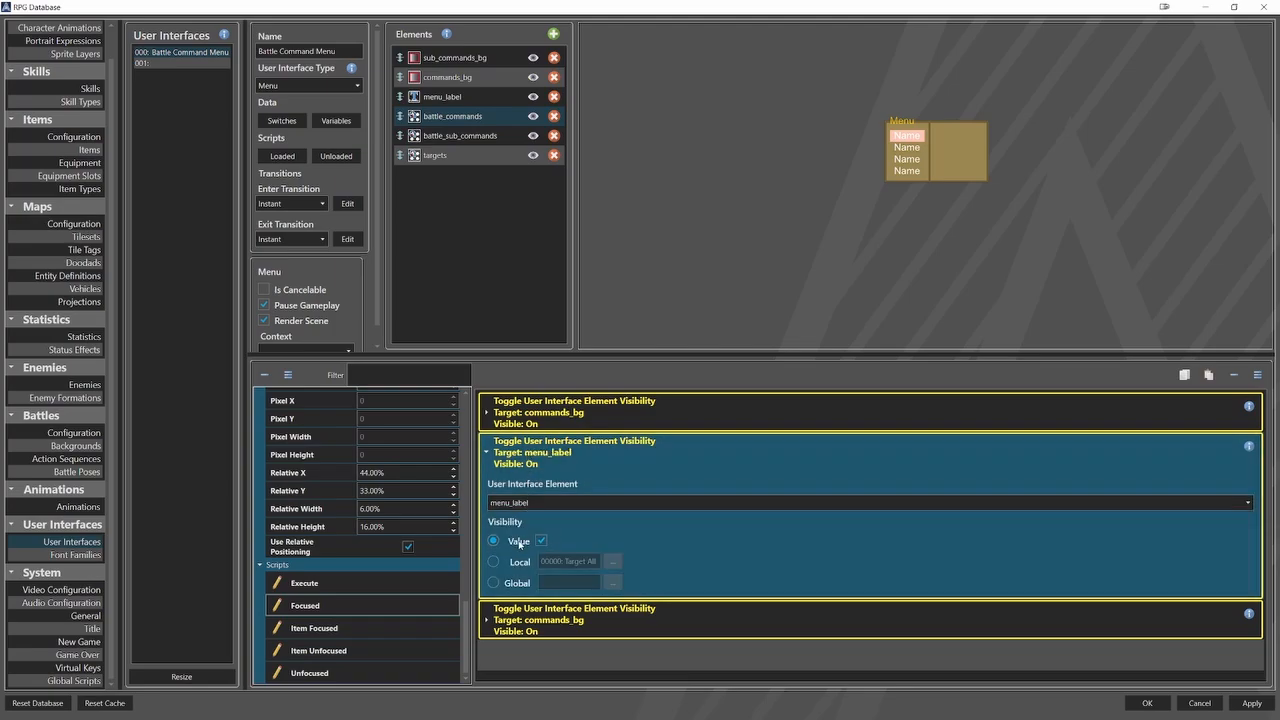
left_click(505, 463)
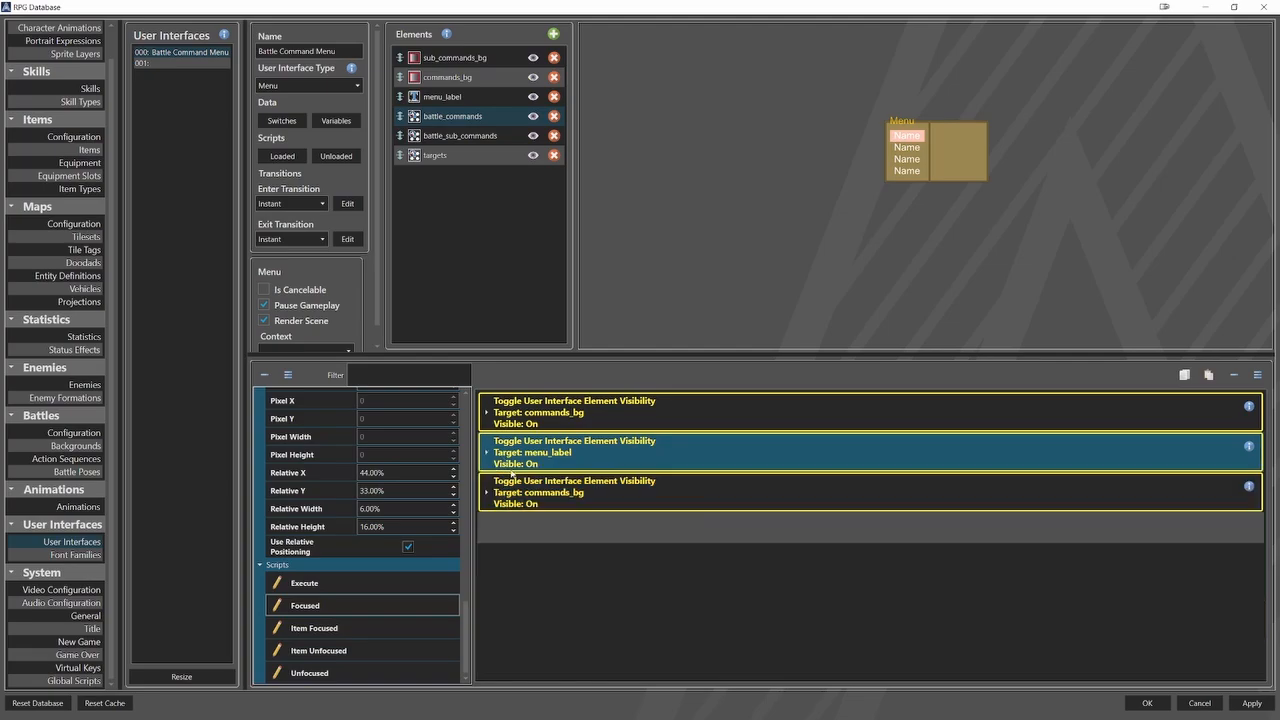
left_click(512, 478)
left_click(520, 504)
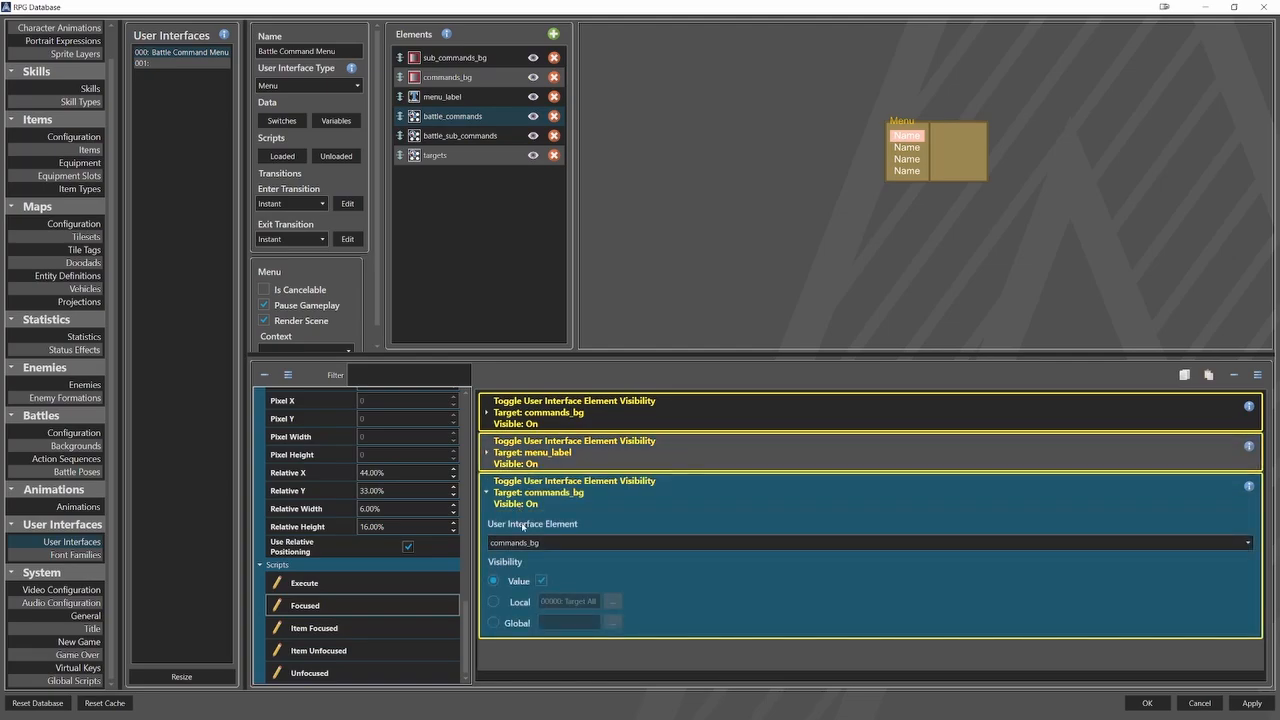
left_click(524, 543)
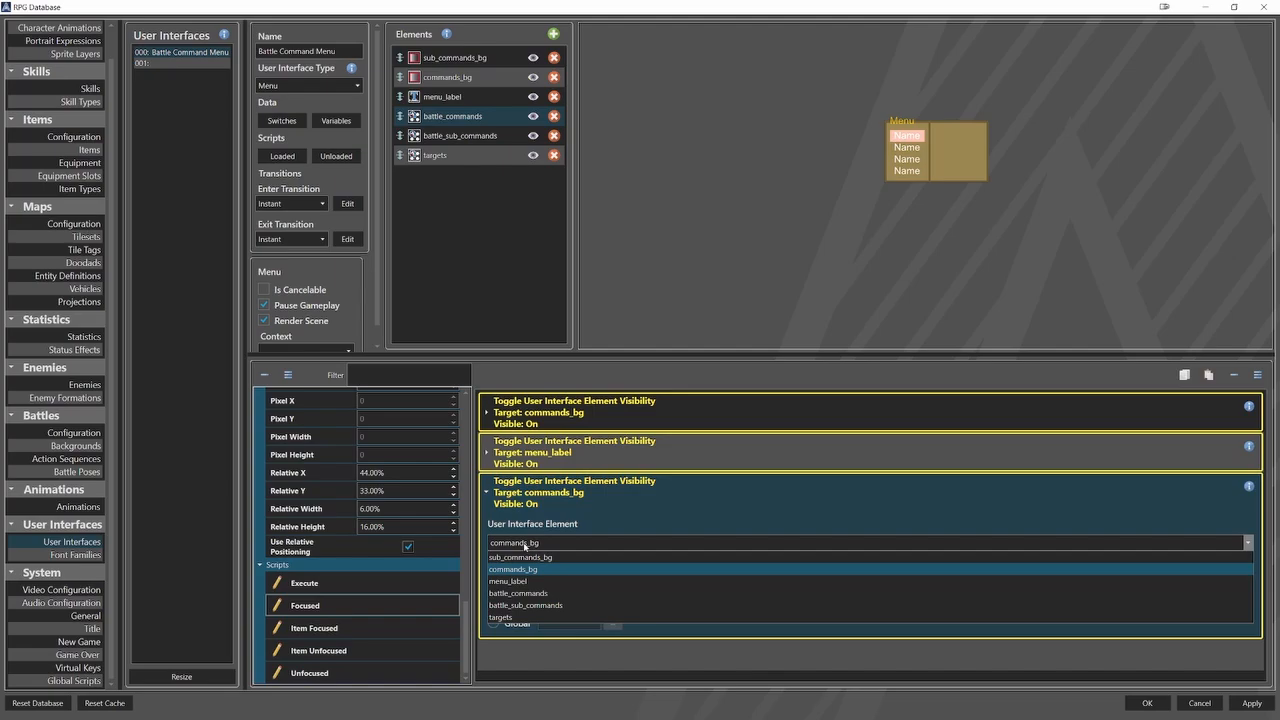
left_click(518, 593)
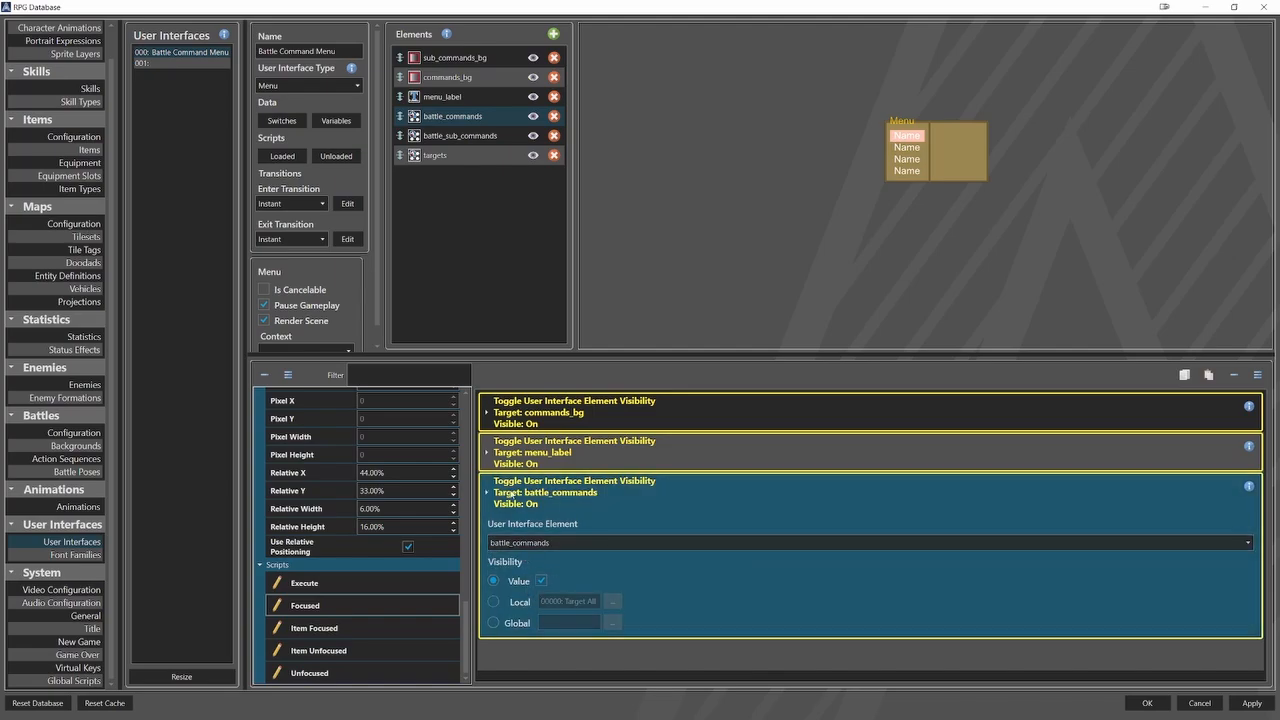
left_click(510, 494)
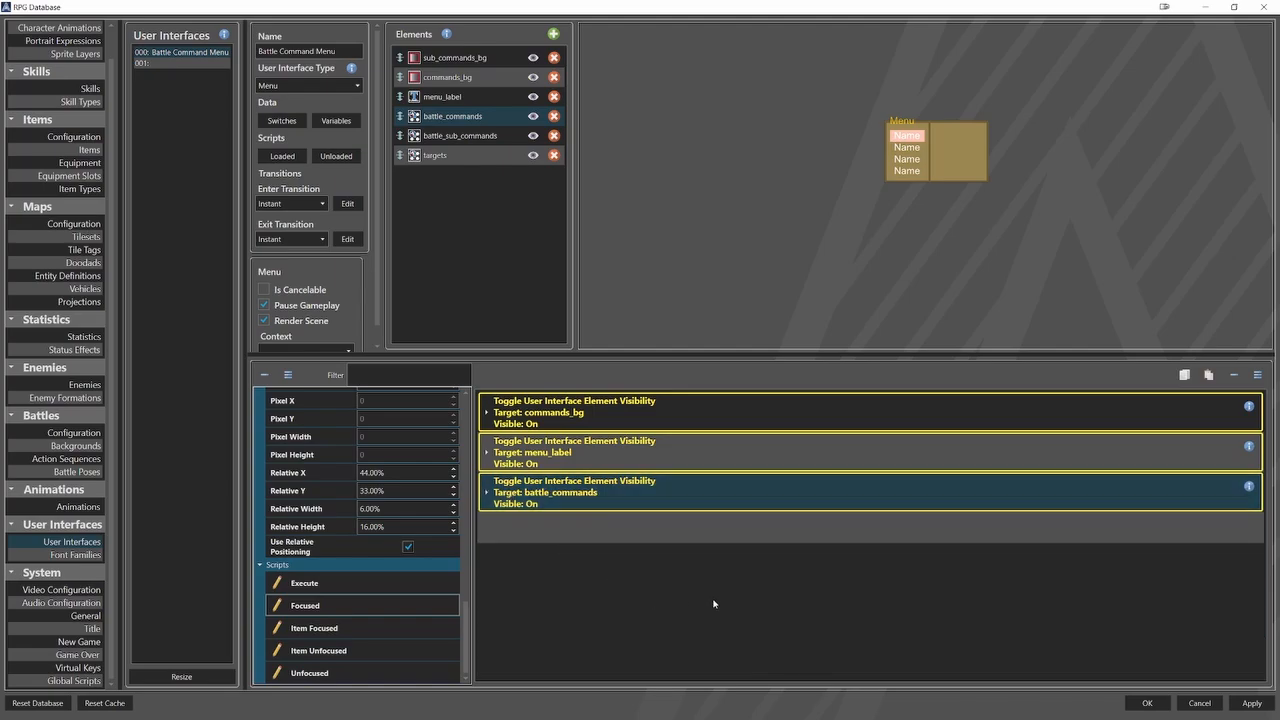
In the Item Focused script of battle_commands, add a Set User Interface Element Context command targeting battle_sub_commands with the current selection context.
left_click(457, 630)
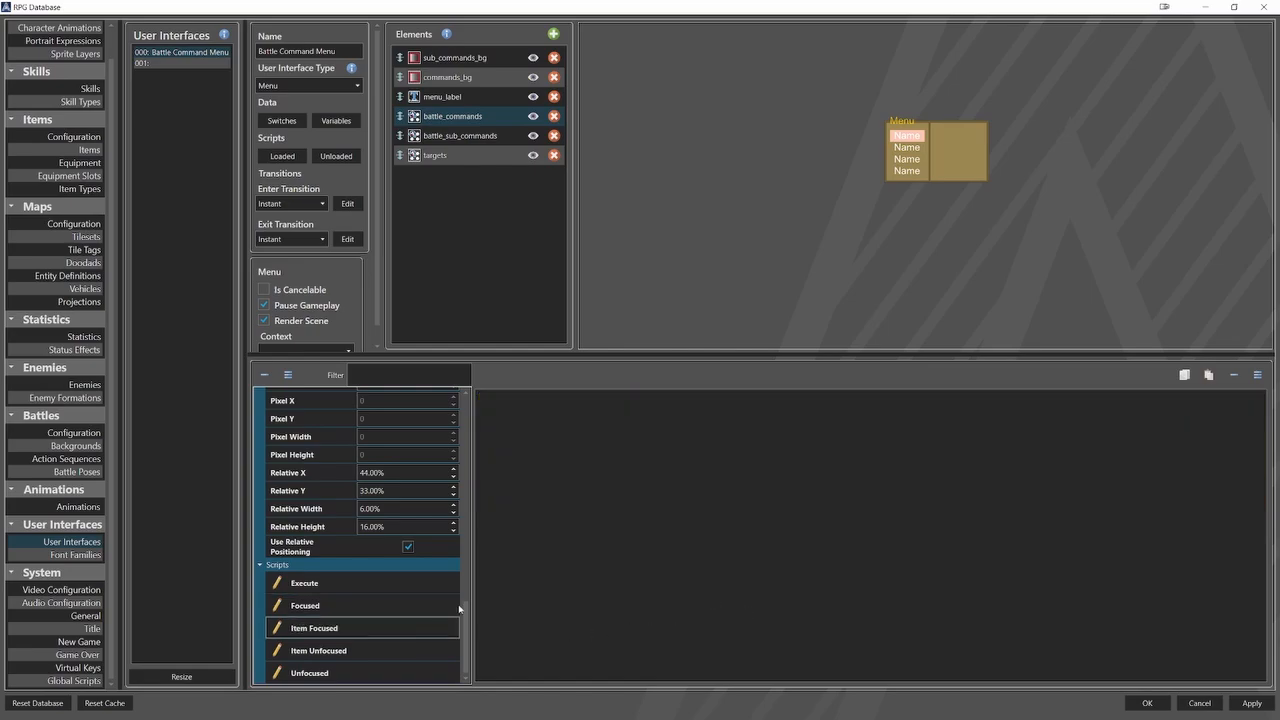
right_click(529, 405)
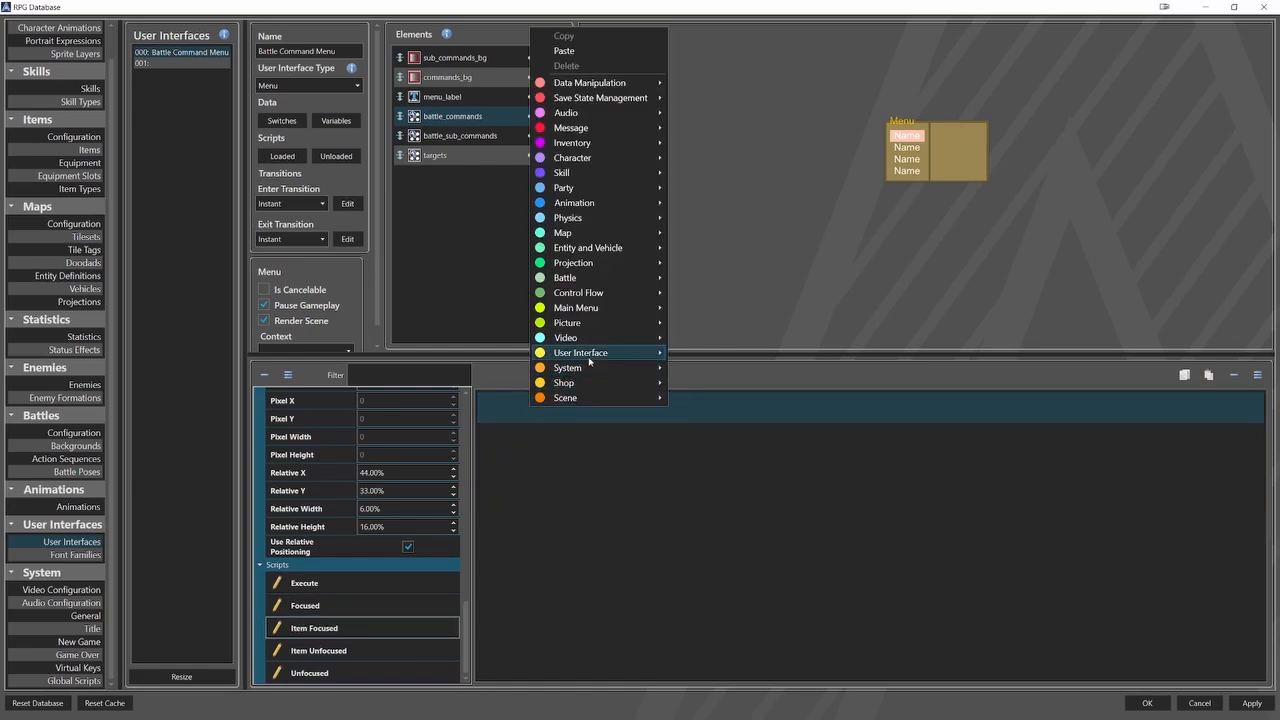
mouse_move(590, 353)
left_click(732, 475)
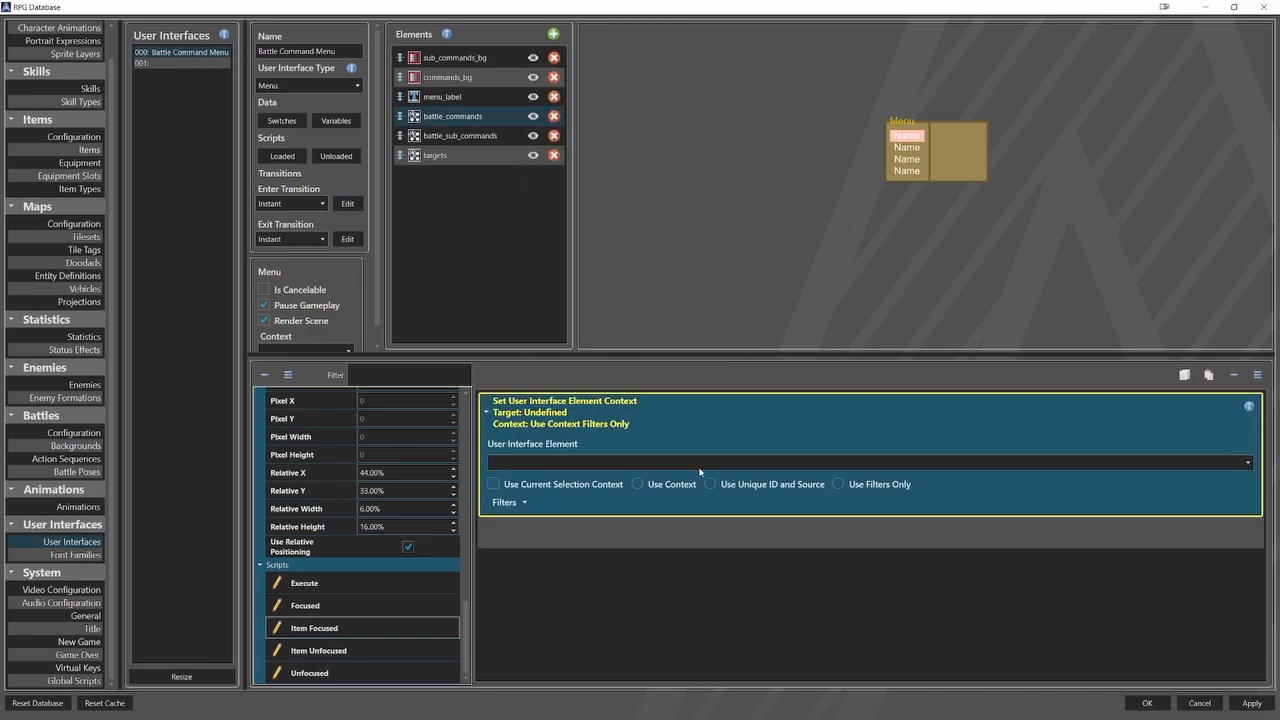
left_click(625, 463)
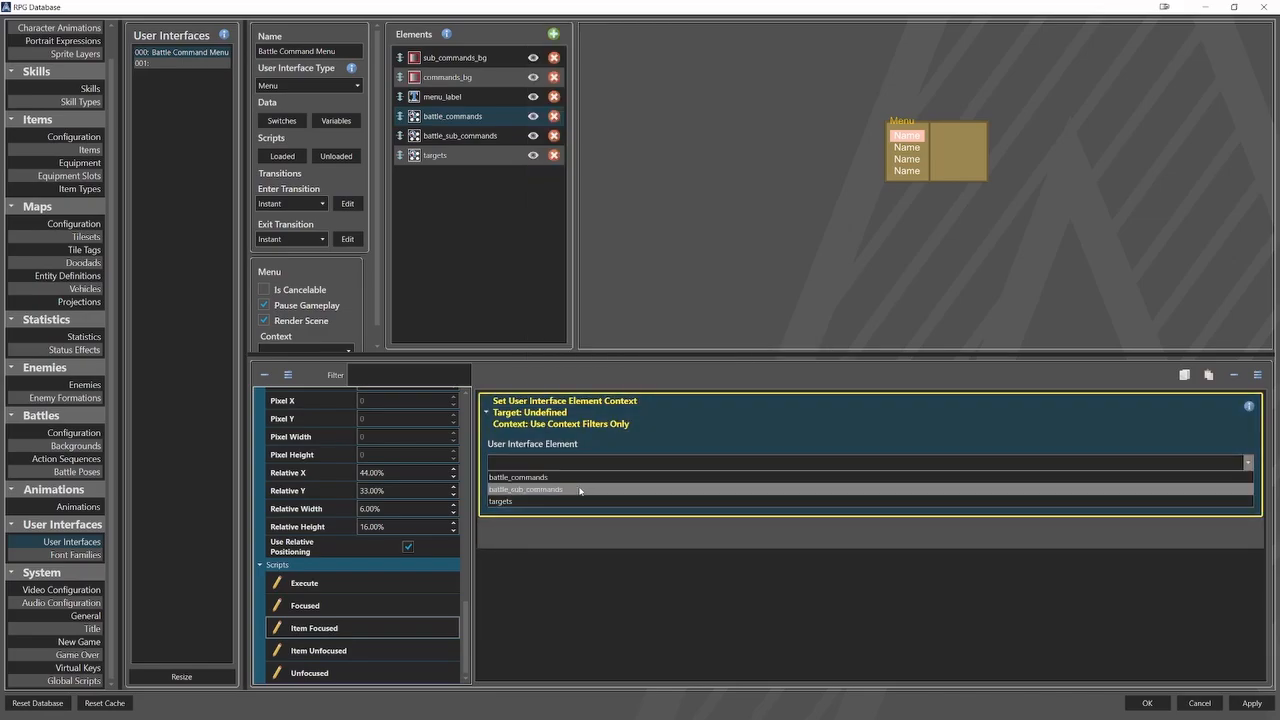
left_click(545, 487)
left_click(545, 487)
left_click(662, 540)
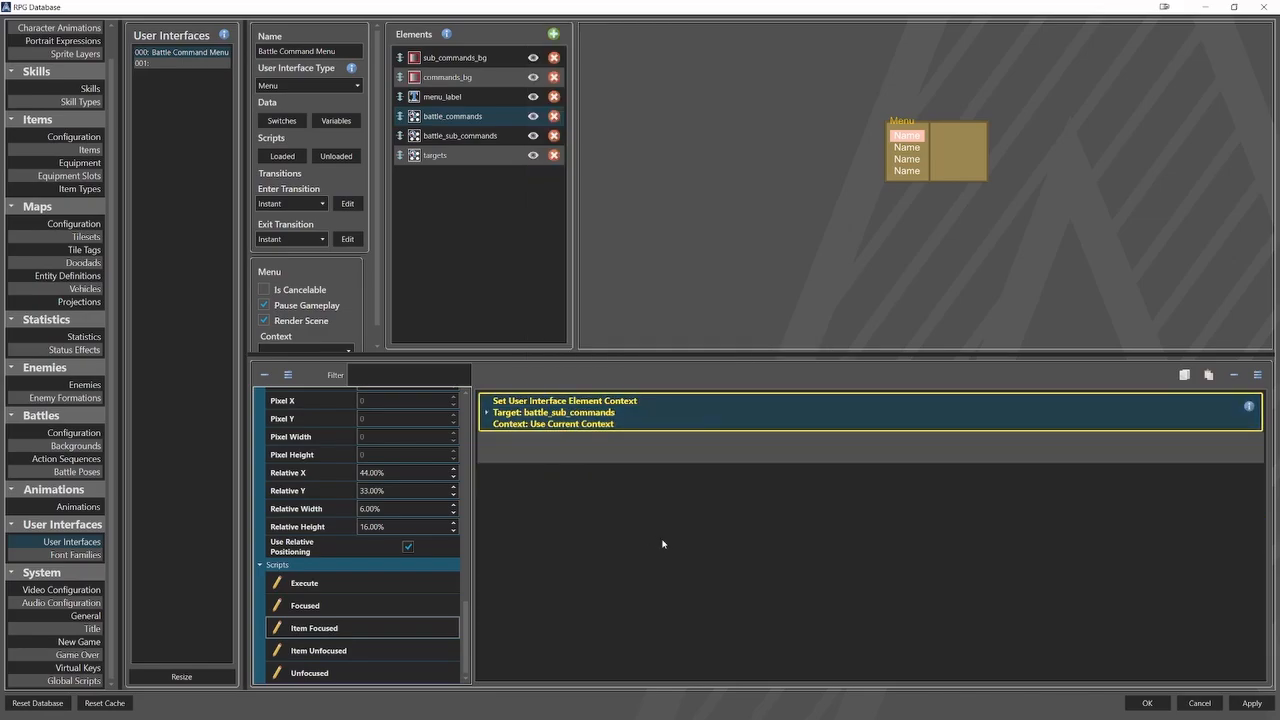
In the Unfocused script of battle_commands, add a Toggle User Interface Element Visibility command that turns commands_bg visibility Off.
left_click(420, 672)
right_click(573, 412)
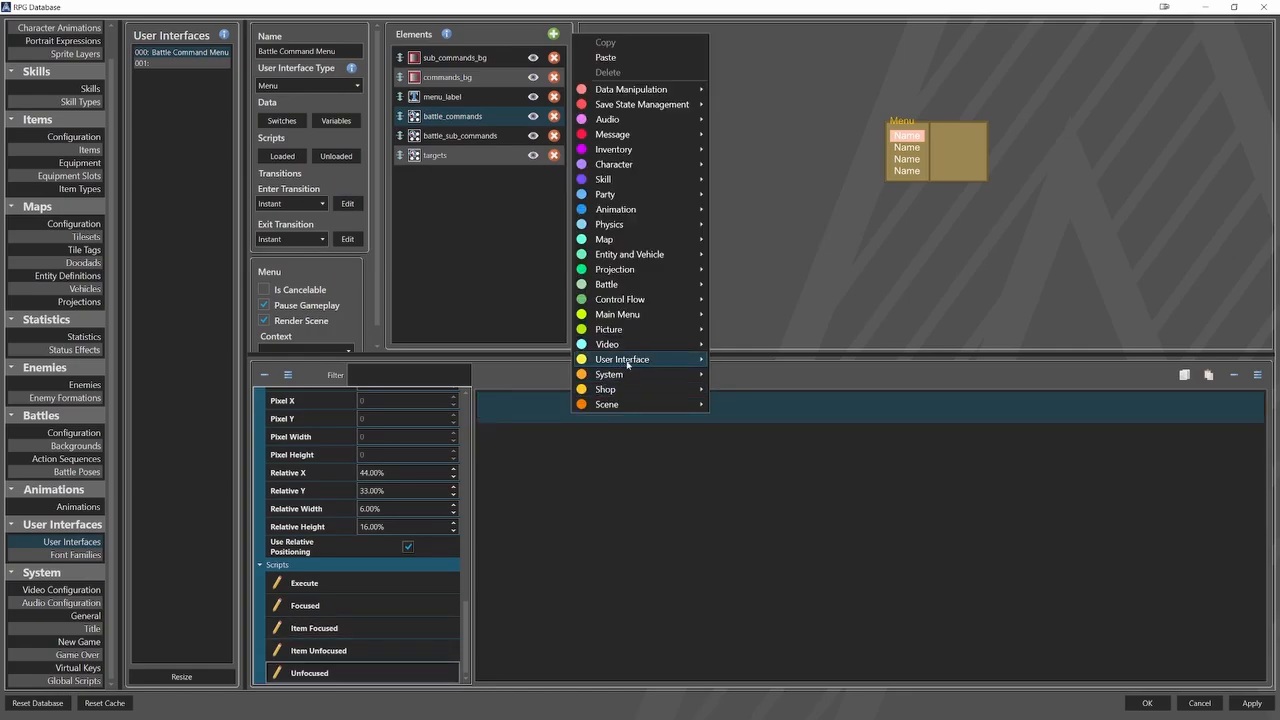
mouse_move(627, 364)
left_click(775, 437)
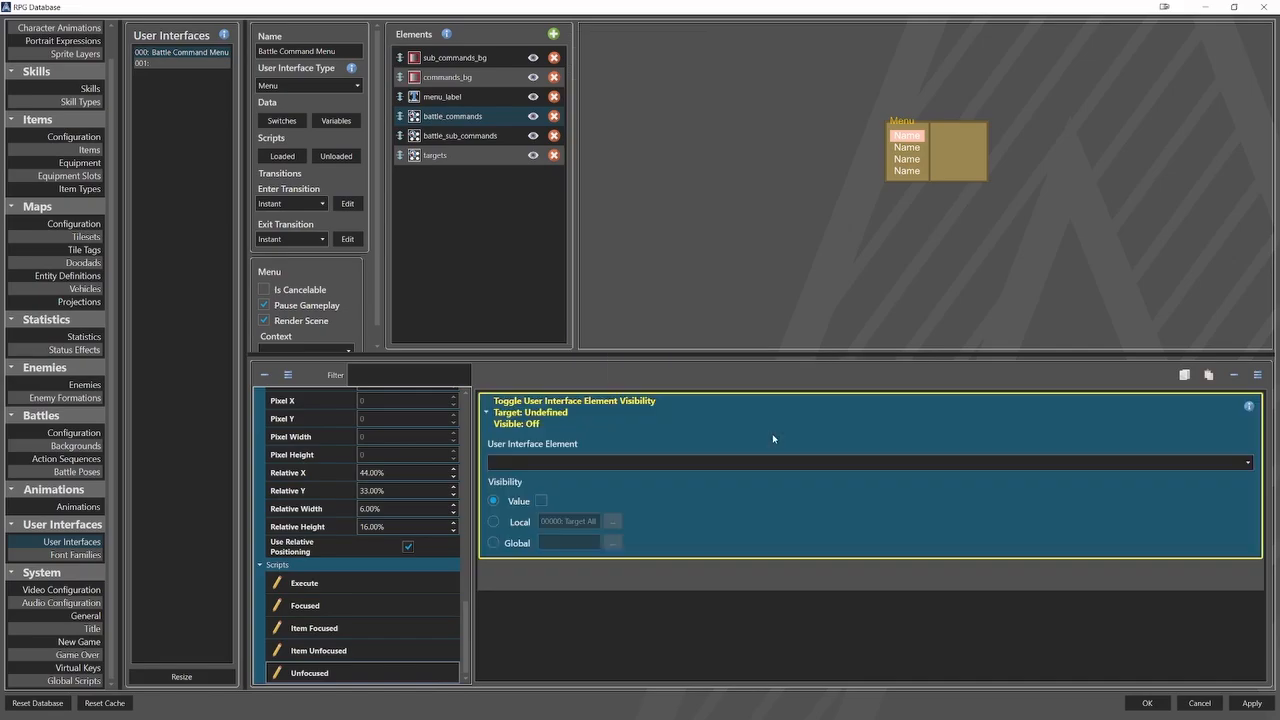
left_click(609, 461)
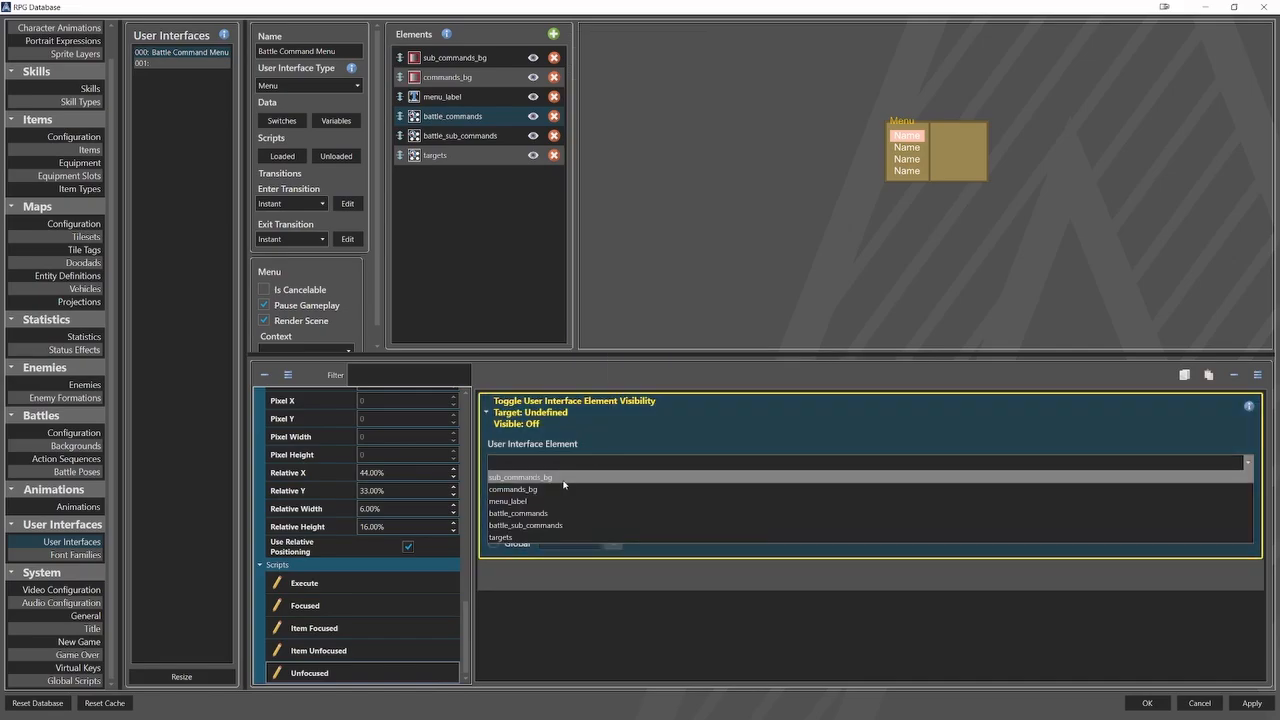
left_click(561, 487)
left_click(510, 414)
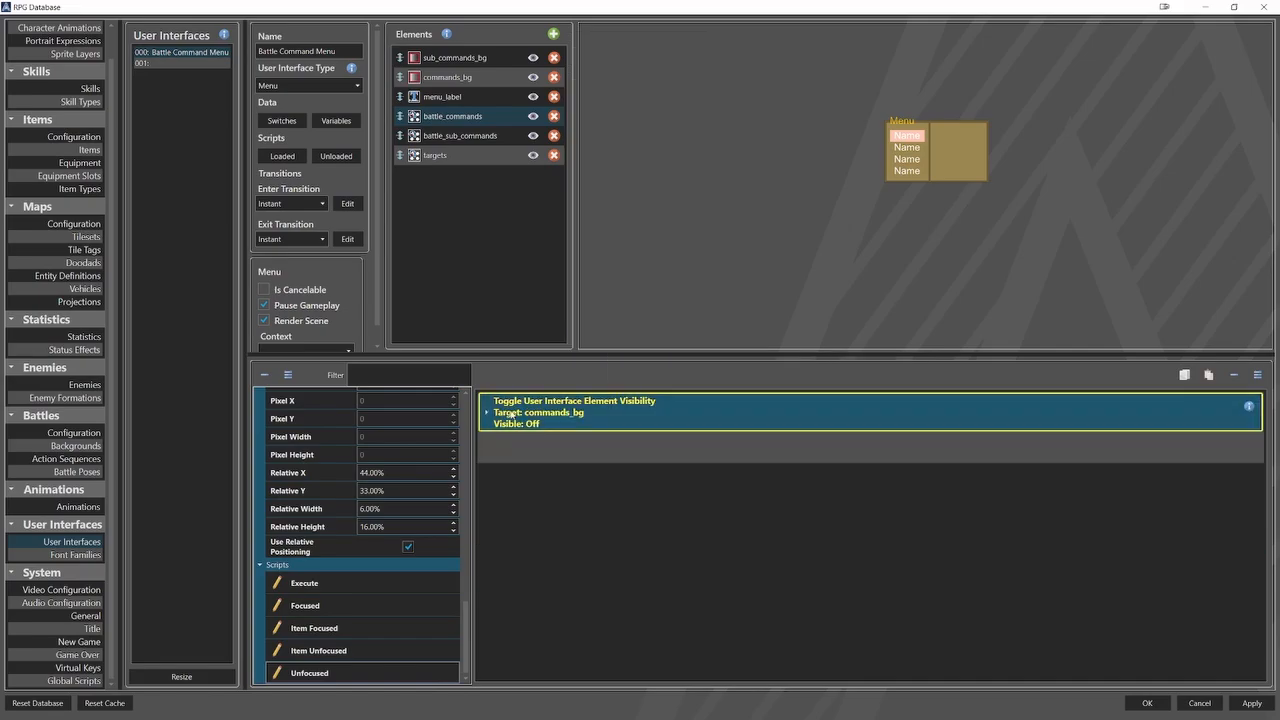
Copy the commands_bg Off visibility command and paste it twice below the original in the Unfocused script.
right_click(530, 405)
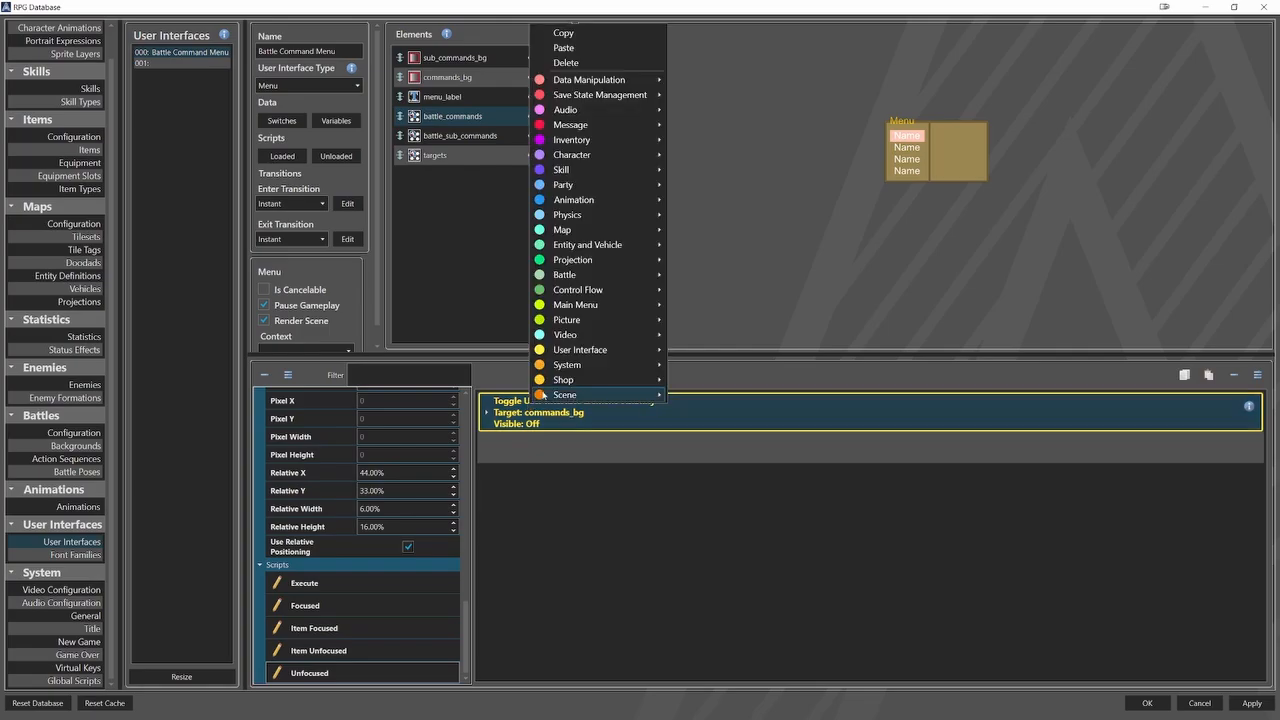
left_click(560, 30)
left_click(543, 445)
right_click(543, 445)
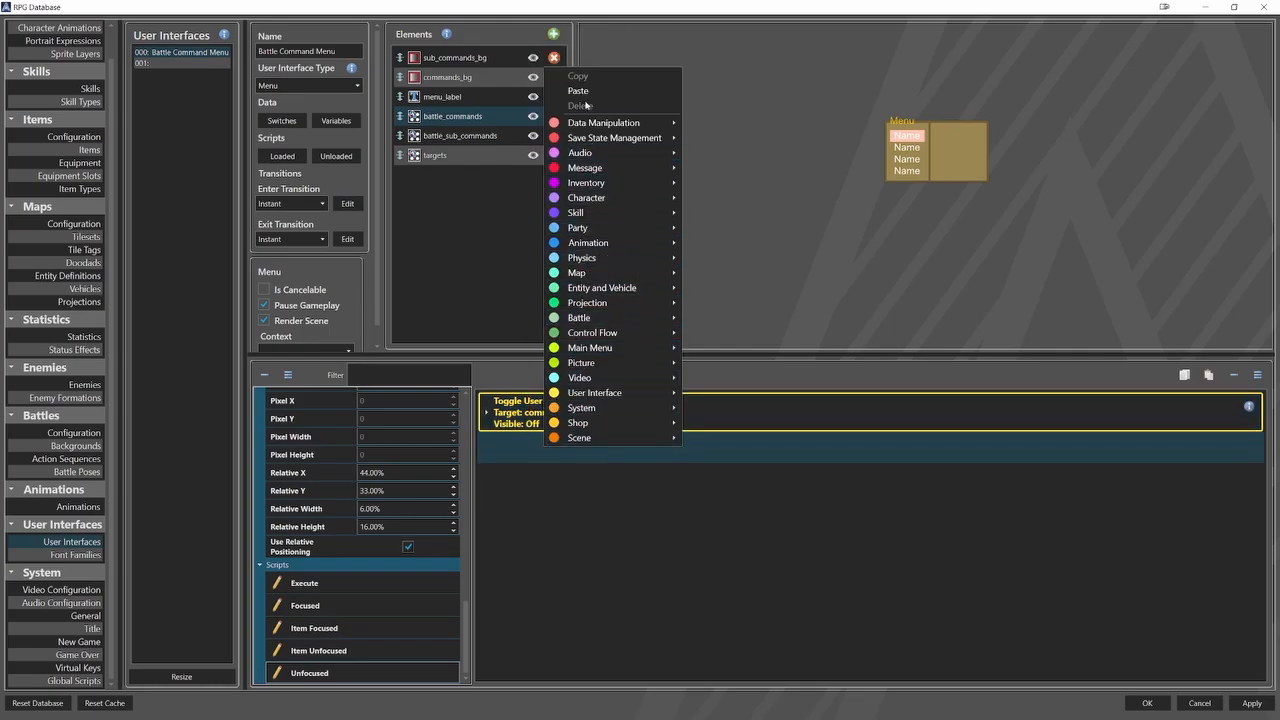
left_click(584, 90)
right_click(557, 482)
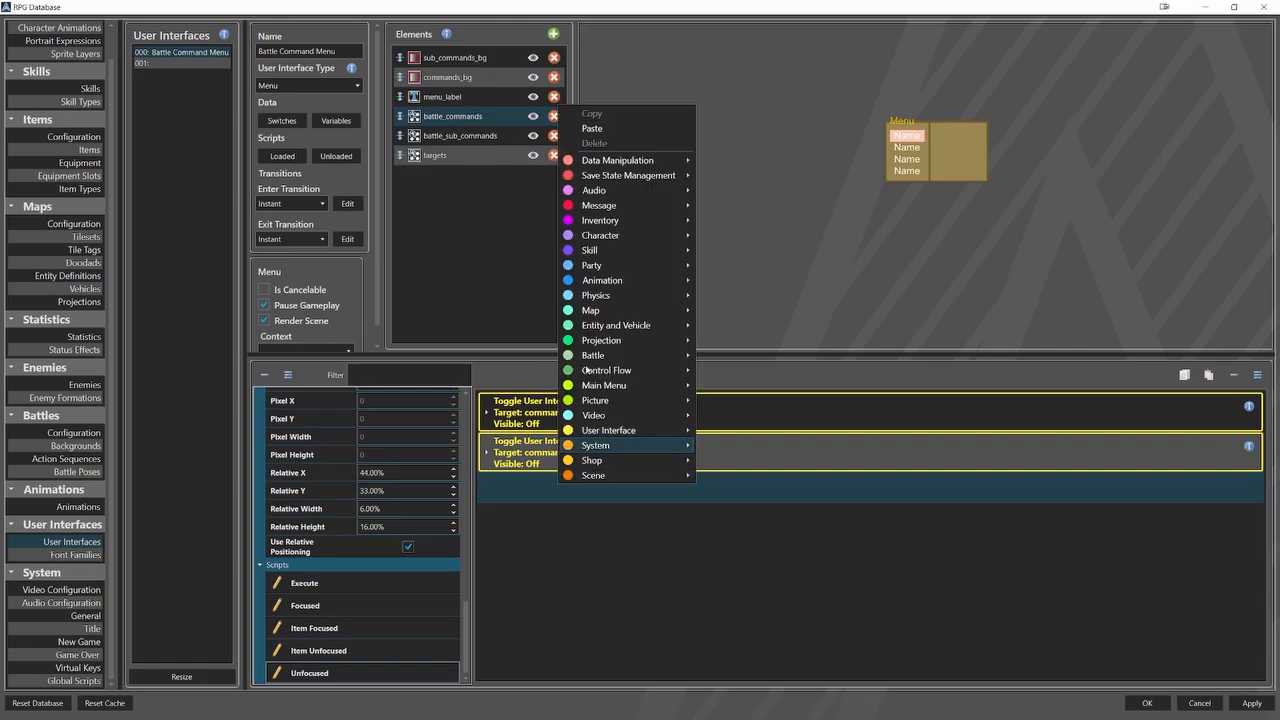
left_click(592, 128)
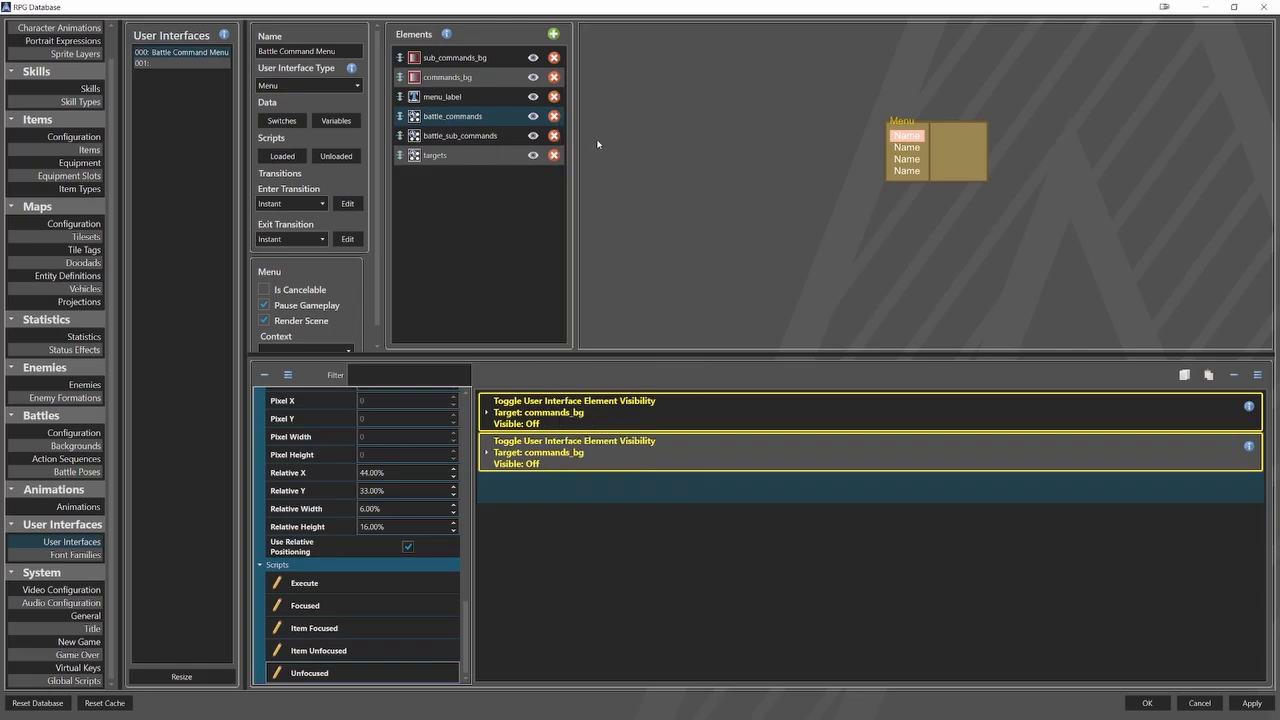
In the Unfocused script, retarget the second visibility command to menu_label and the third to battle_commands.
left_click(535, 452)
left_click(533, 503)
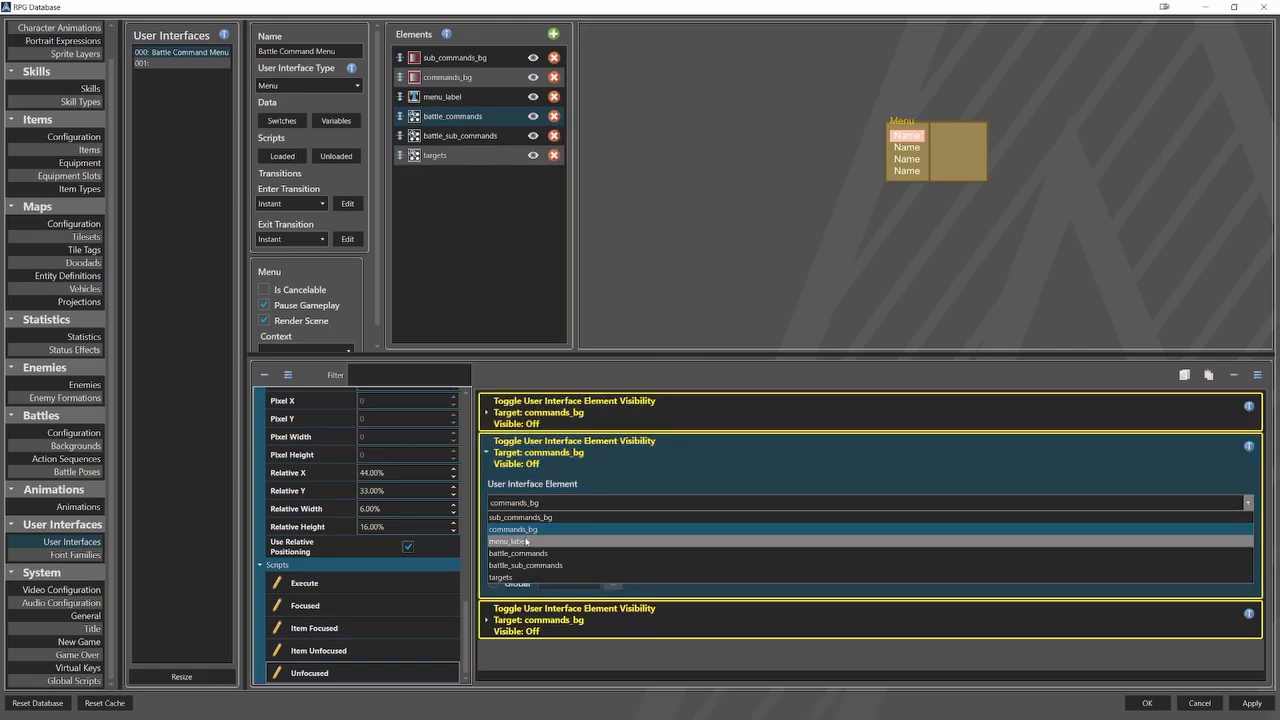
left_click(525, 541)
left_click(508, 463)
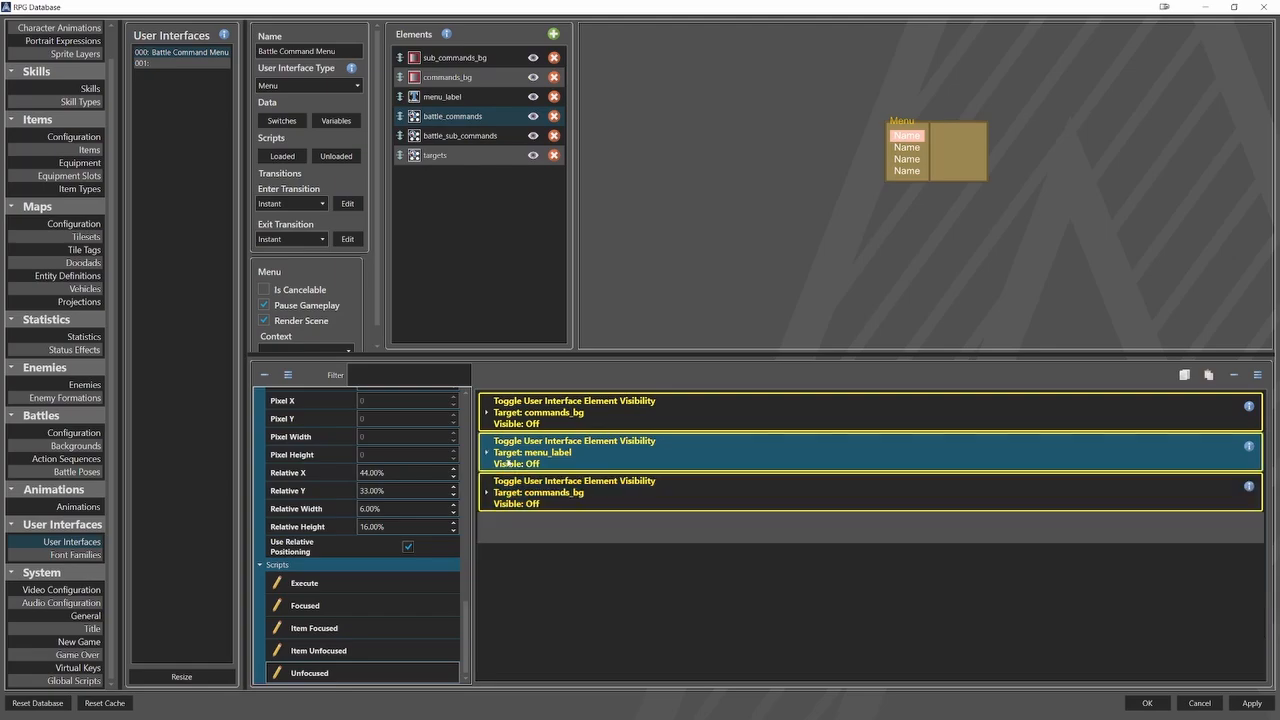
left_click(521, 492)
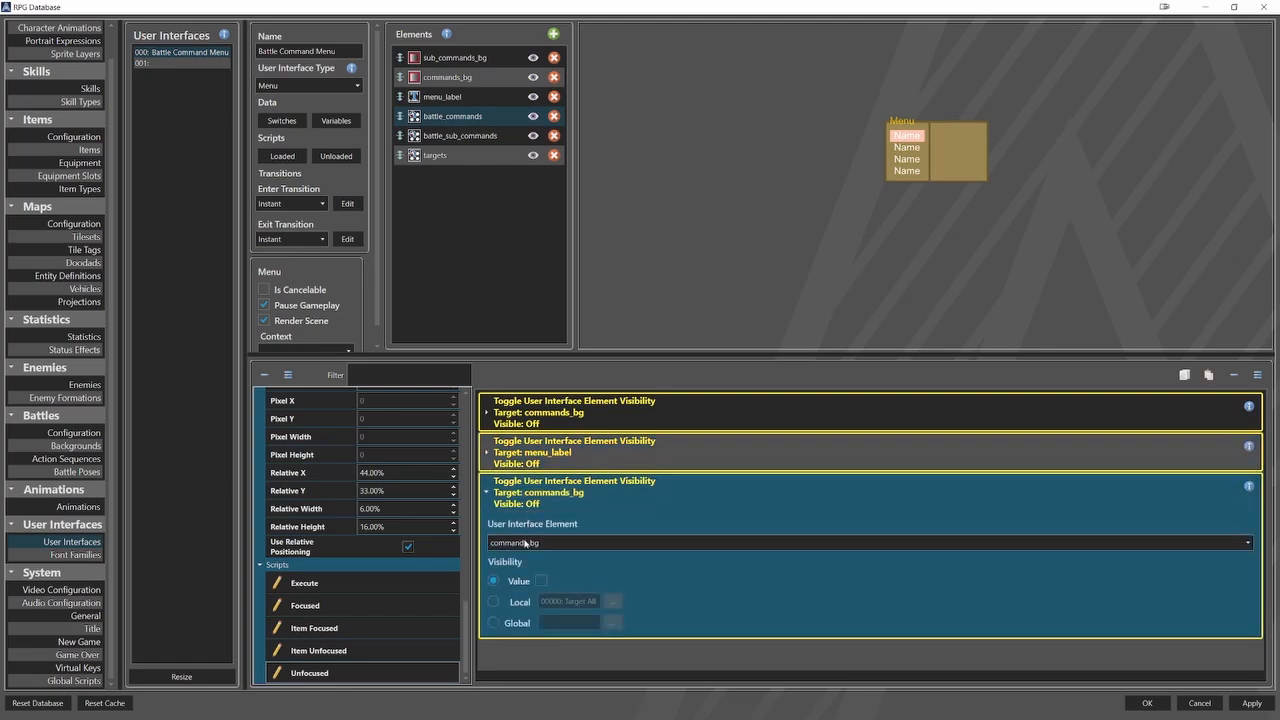
left_click(525, 543)
left_click(521, 595)
left_click(511, 503)
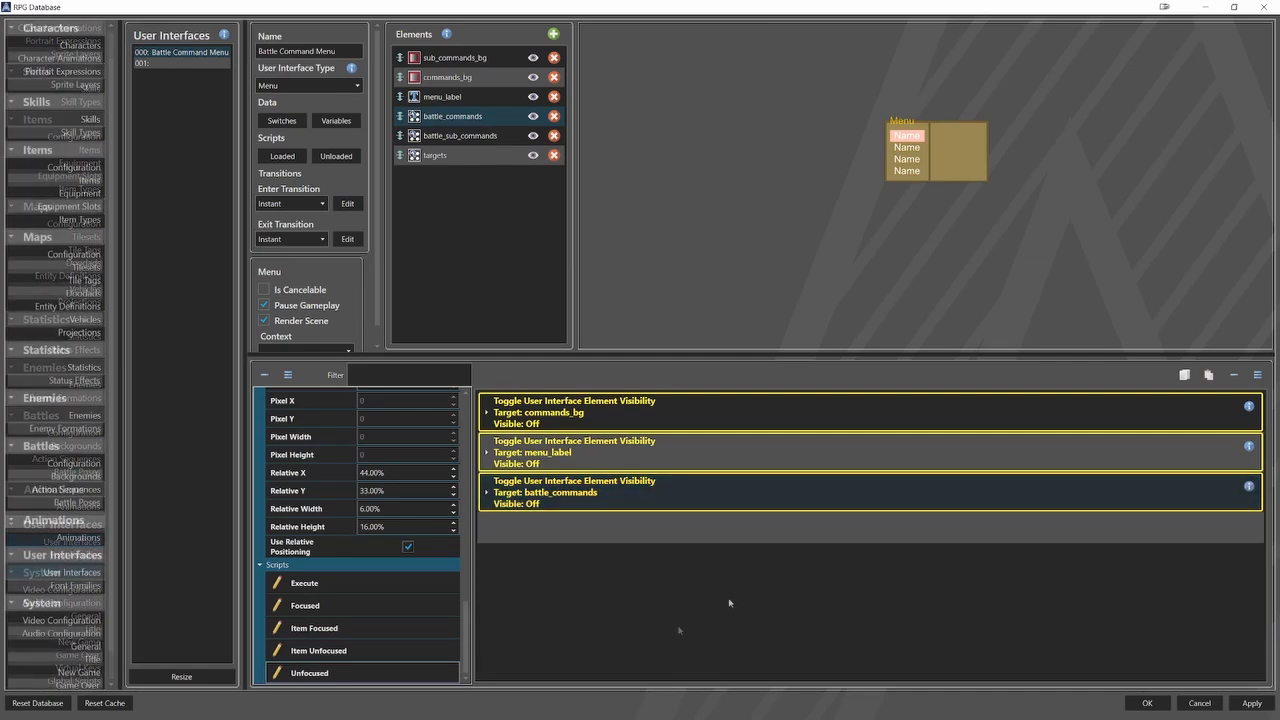
In the Execute script of battle_sub_commands, add a Save Context Unique ID command that stores to the local variable Battle Command.
left_click(460, 135)
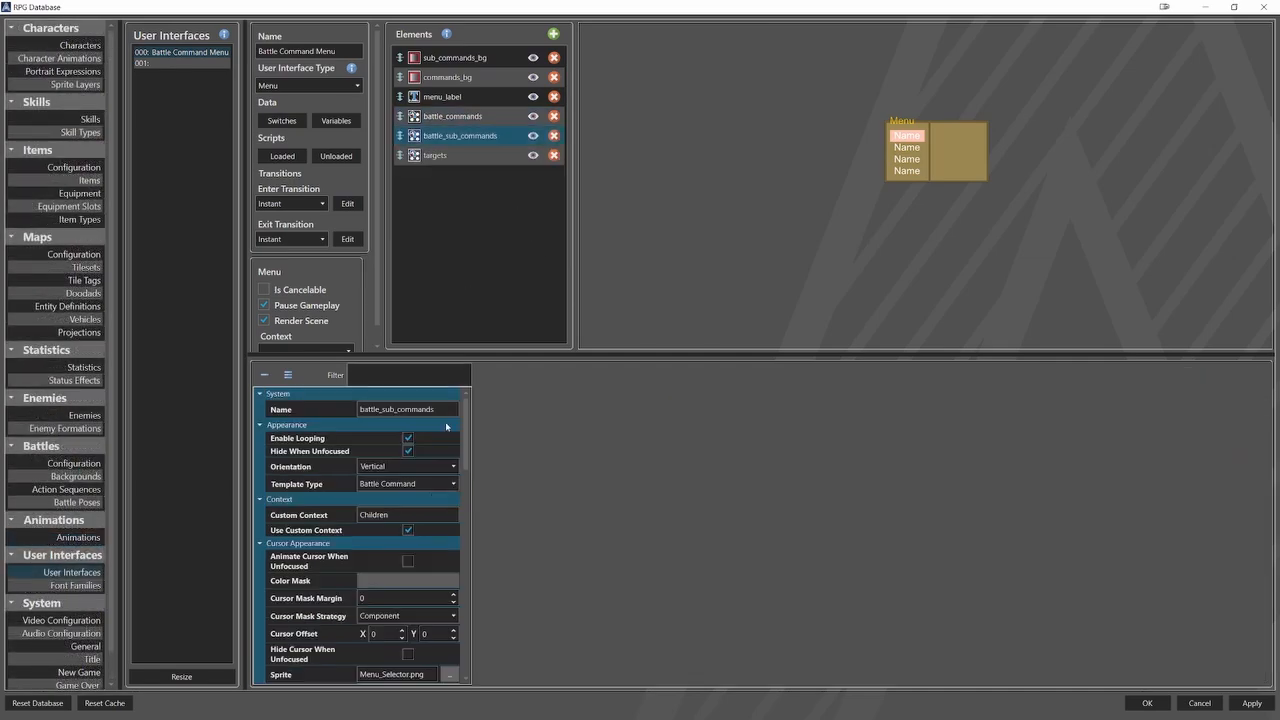
scroll(425, 560, "down", 5)
scroll(425, 560, "down", 10)
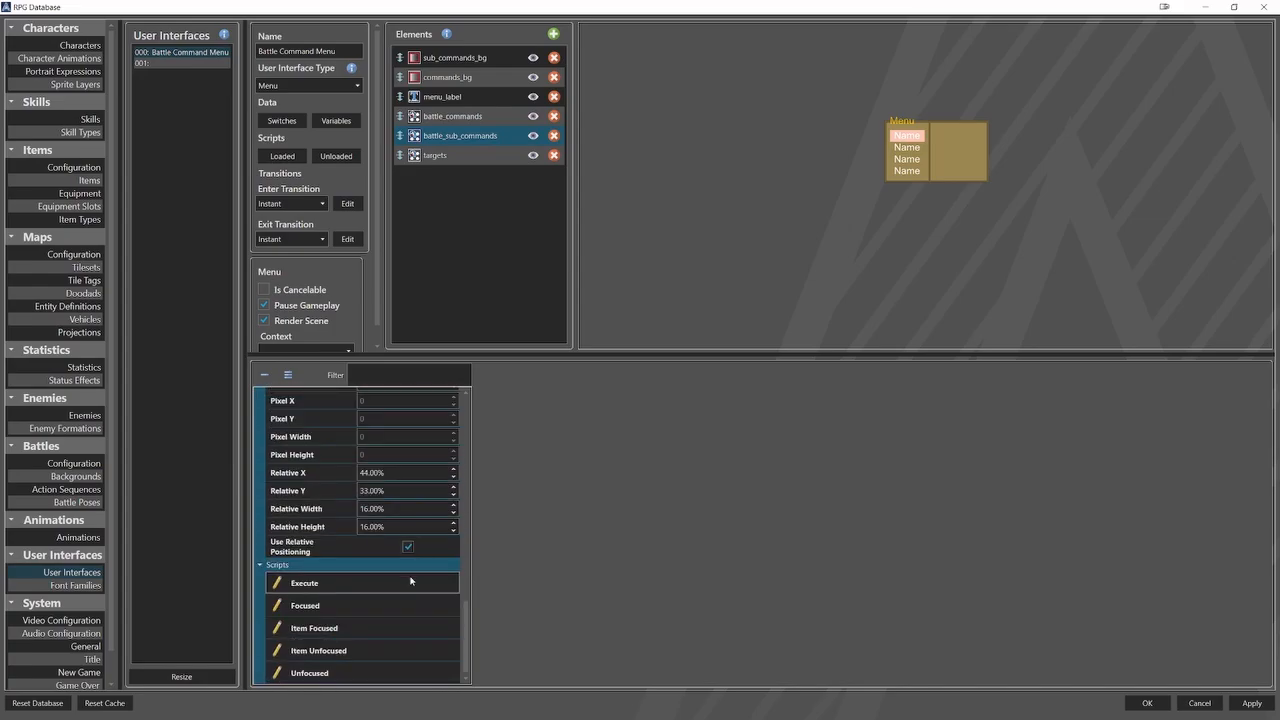
left_click(420, 583)
left_click(551, 407)
right_click(551, 407)
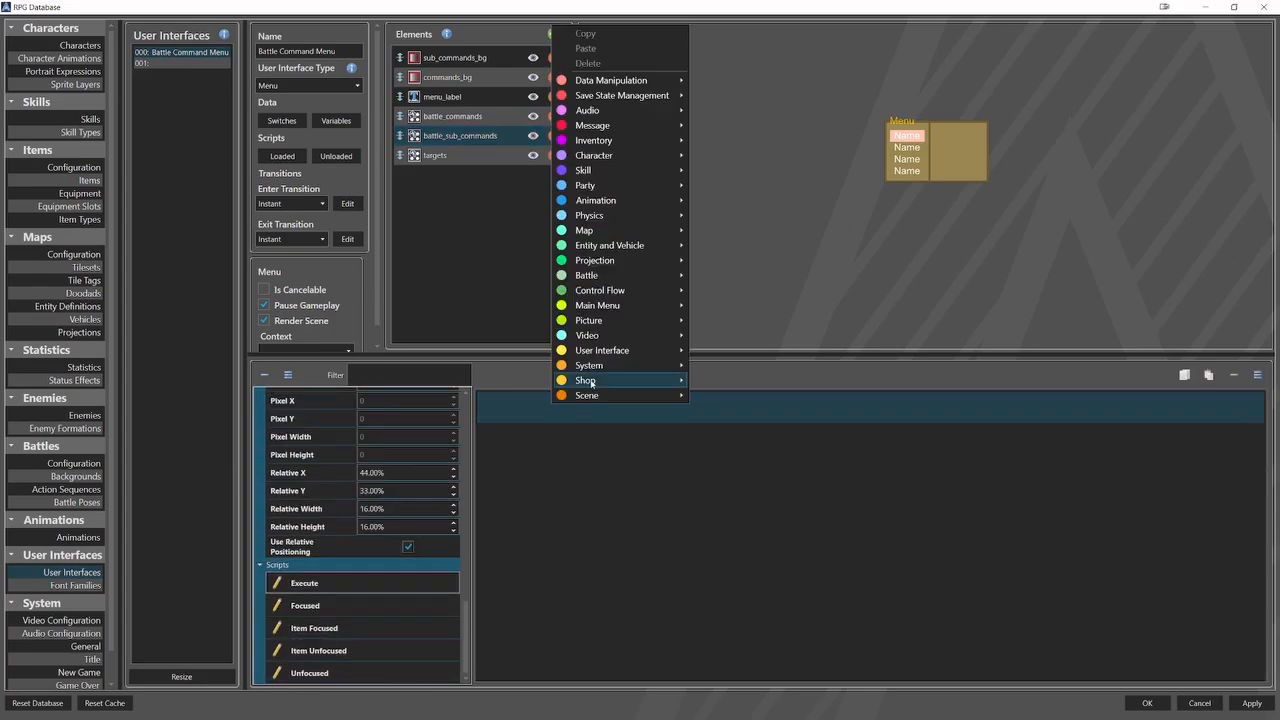
mouse_move(632, 352)
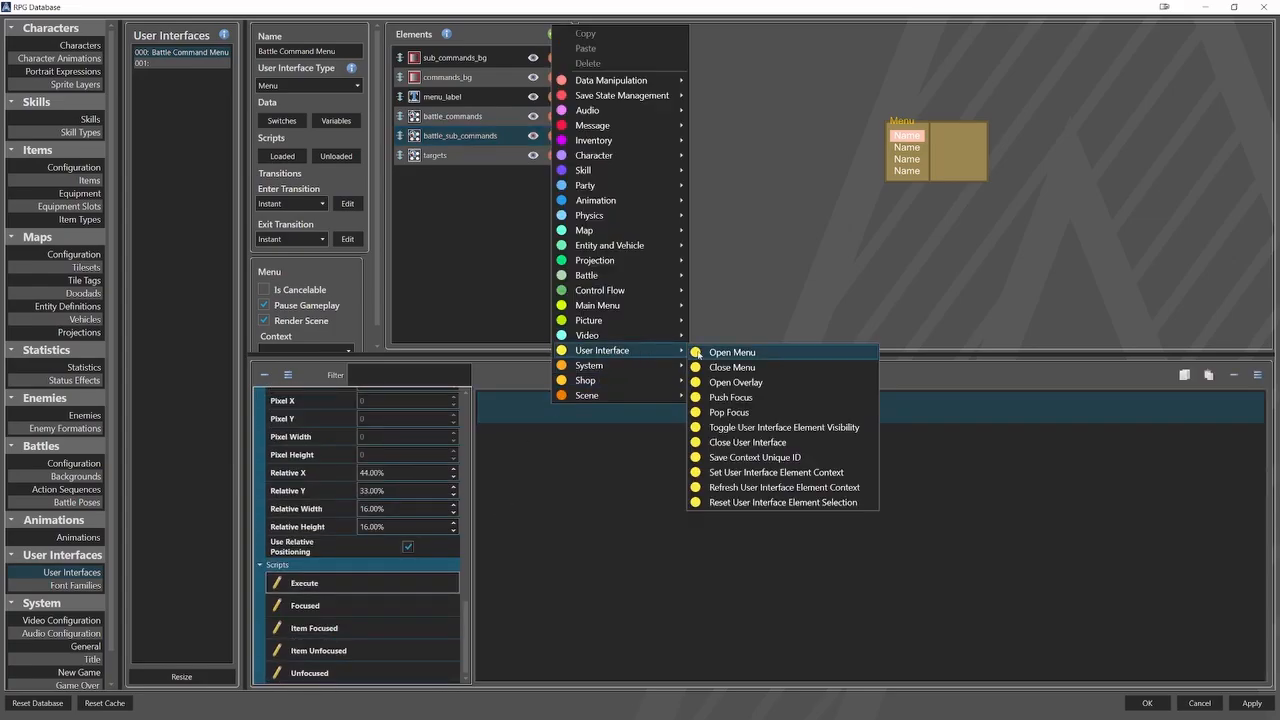
left_click(743, 457)
left_click(562, 434)
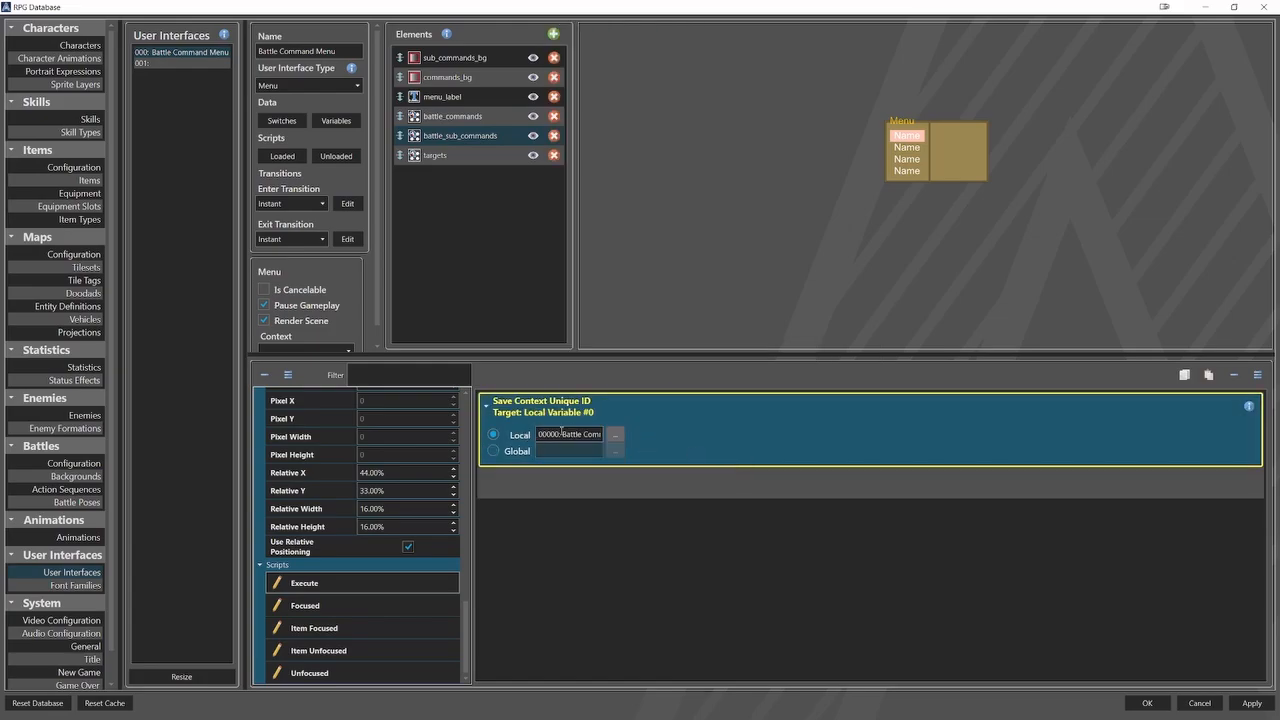
left_click(614, 437)
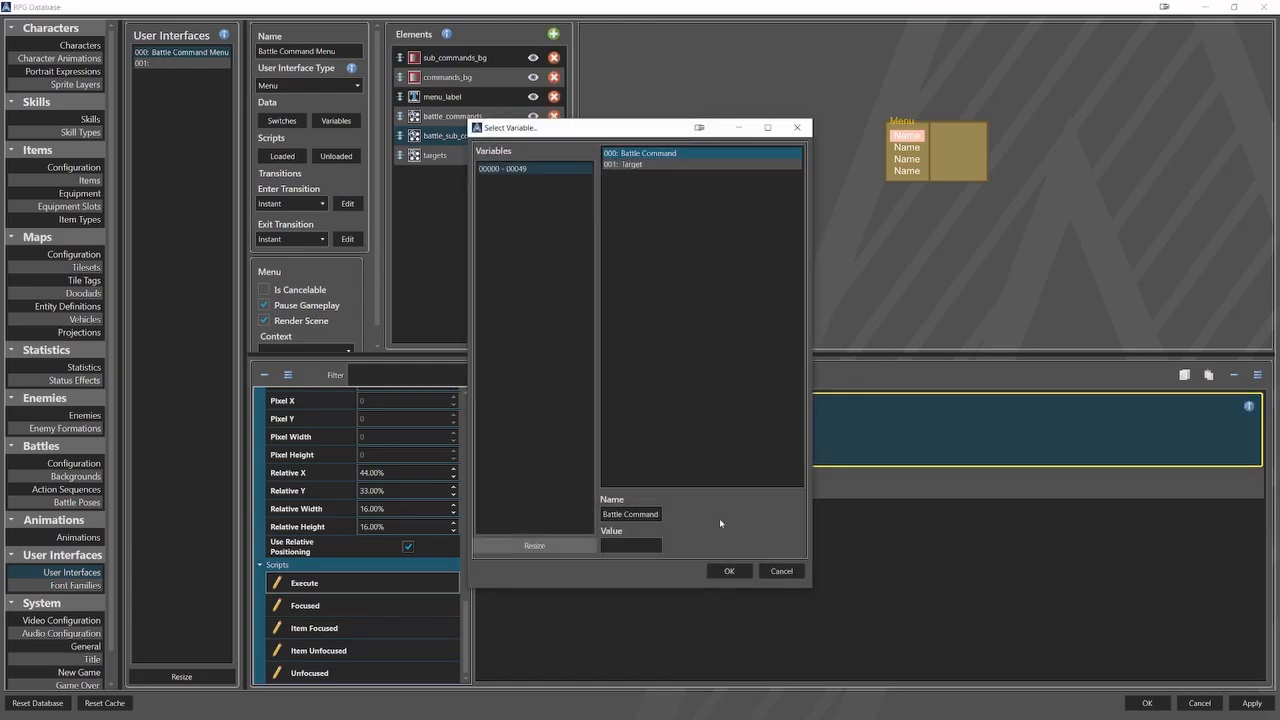
left_click(722, 571)
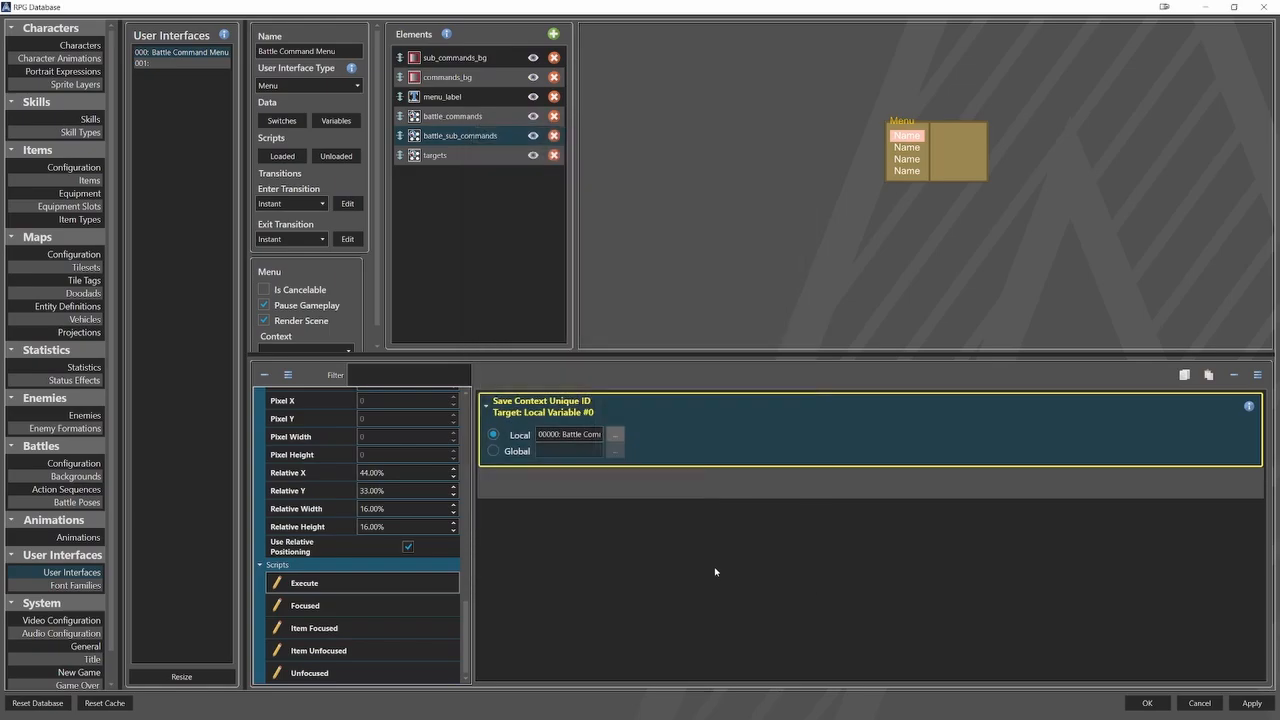
left_click(524, 428)
In the Execute script of battle_sub_commands, add a switch-type Save Value command sourced from Battle Command, using local variable Battle Command as unique ID.
right_click(529, 434)
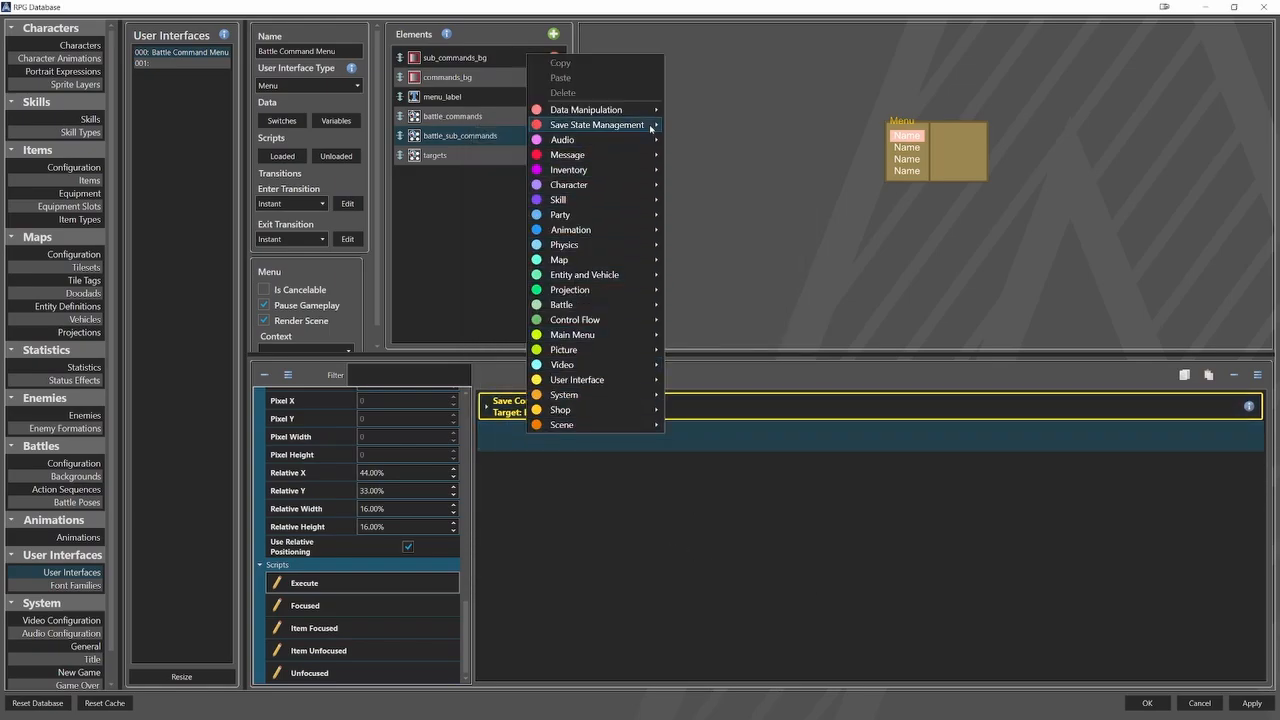
mouse_move(651, 125)
left_click(705, 144)
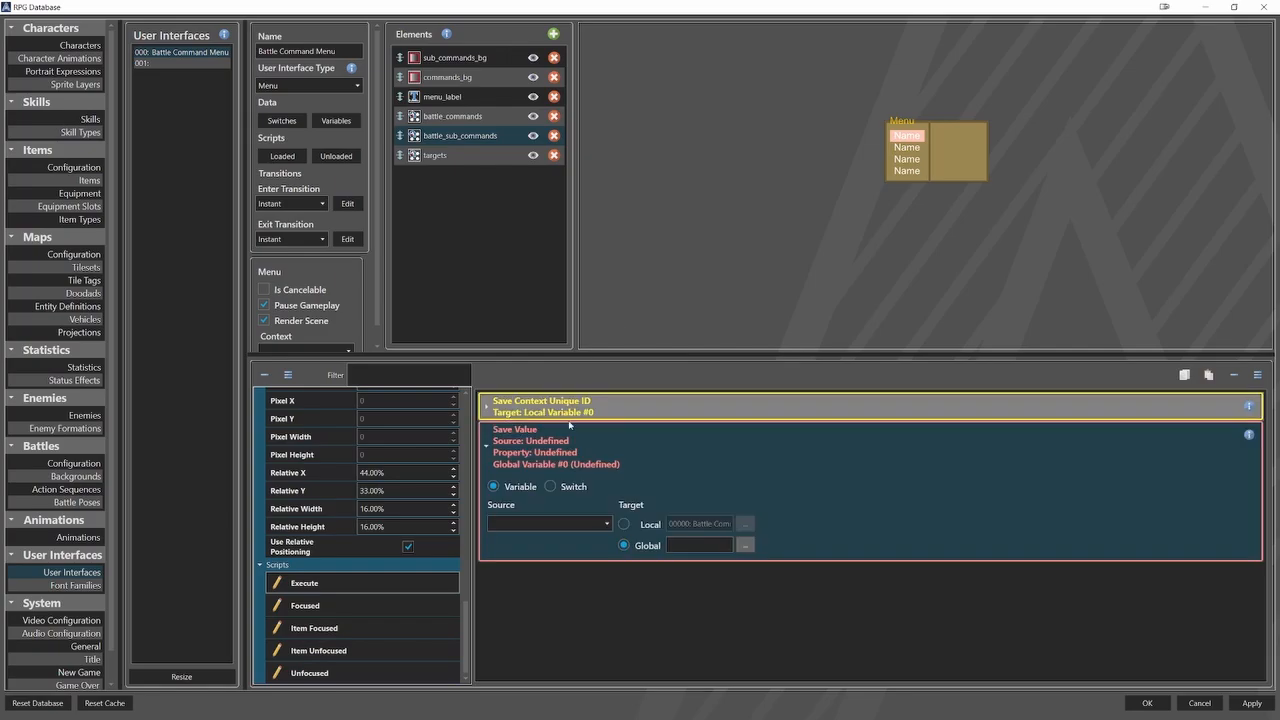
left_click(557, 524)
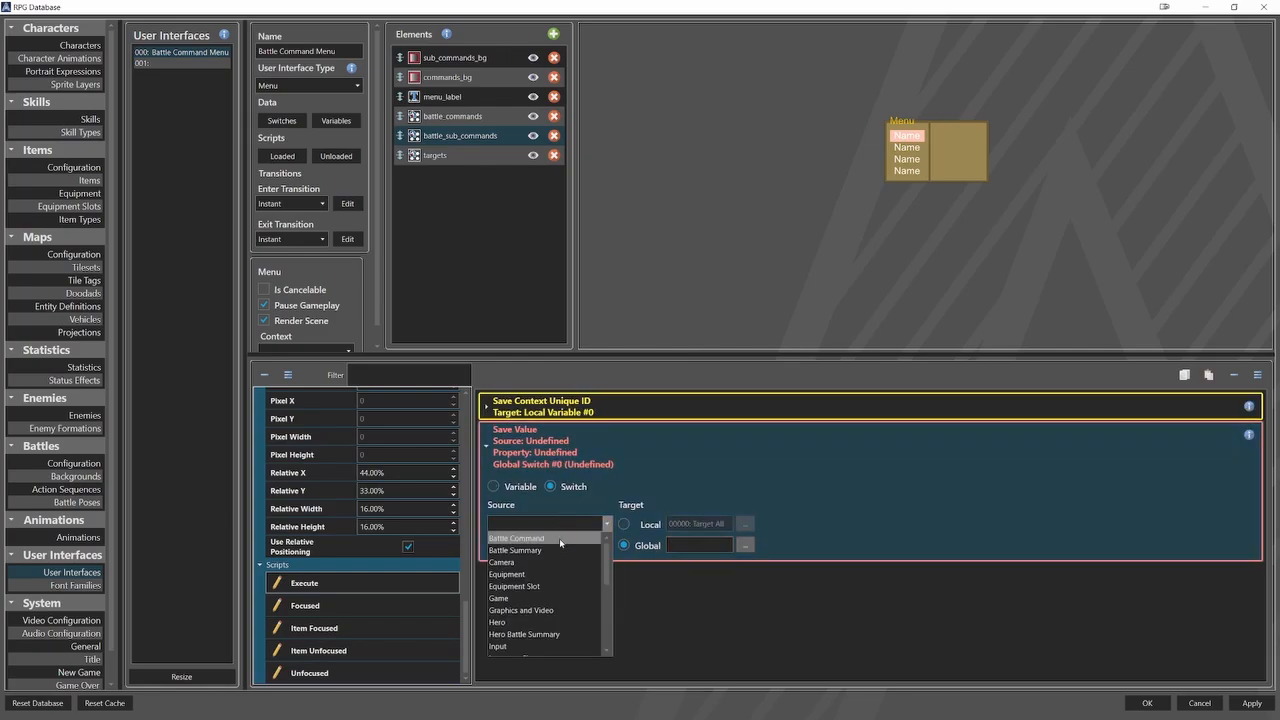
left_click(517, 538)
left_click(614, 594)
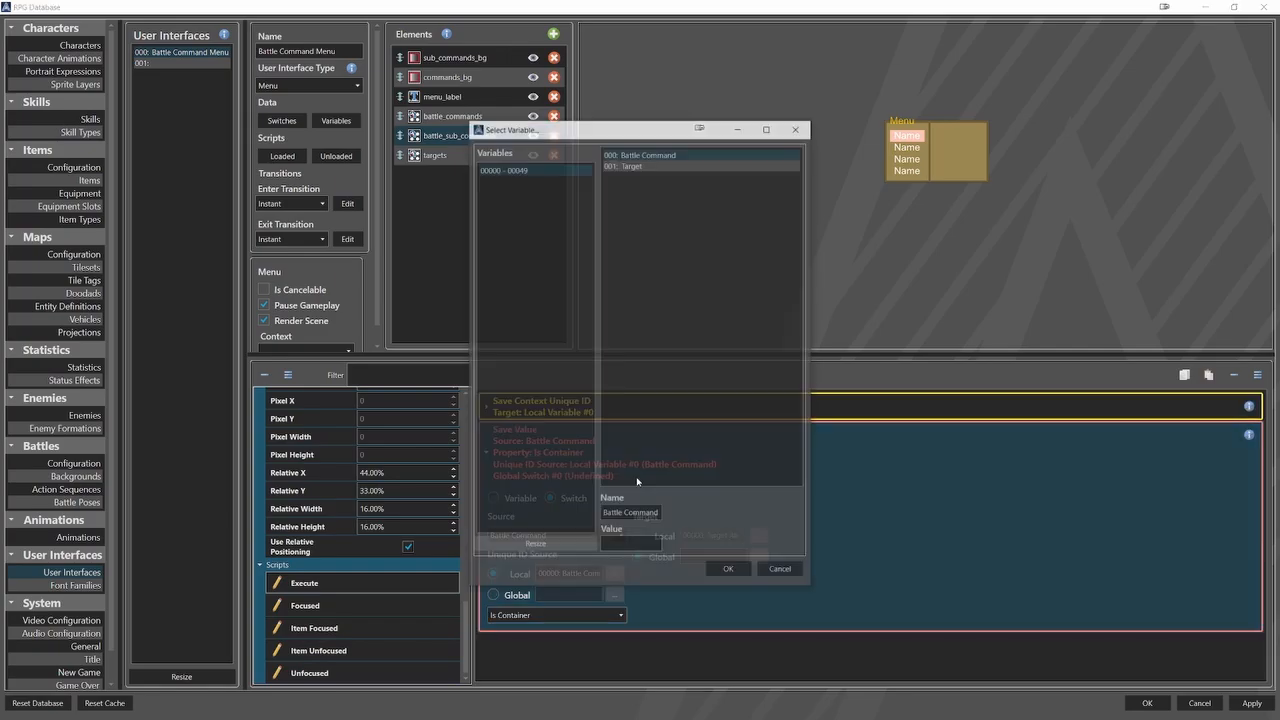
left_click(729, 571)
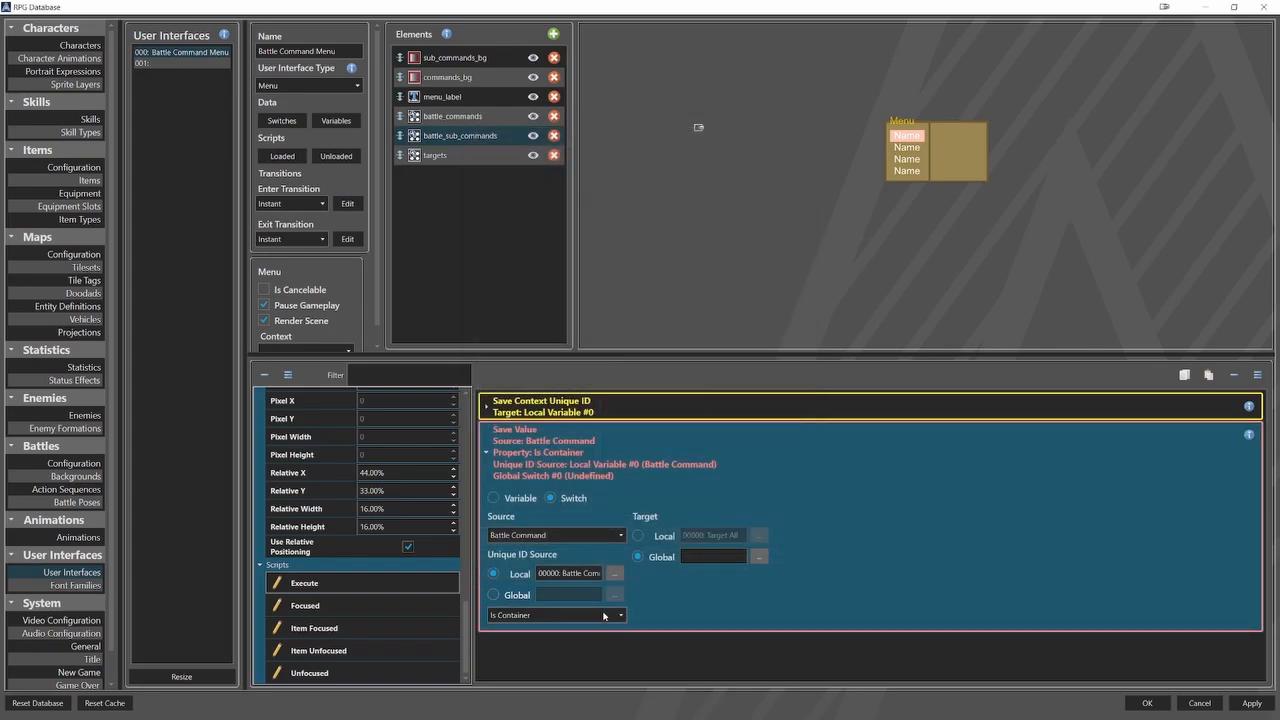
Make the first Save Value command store the Targets All Enemies property in the local switch Target All.
left_click(605, 615)
left_click(602, 585)
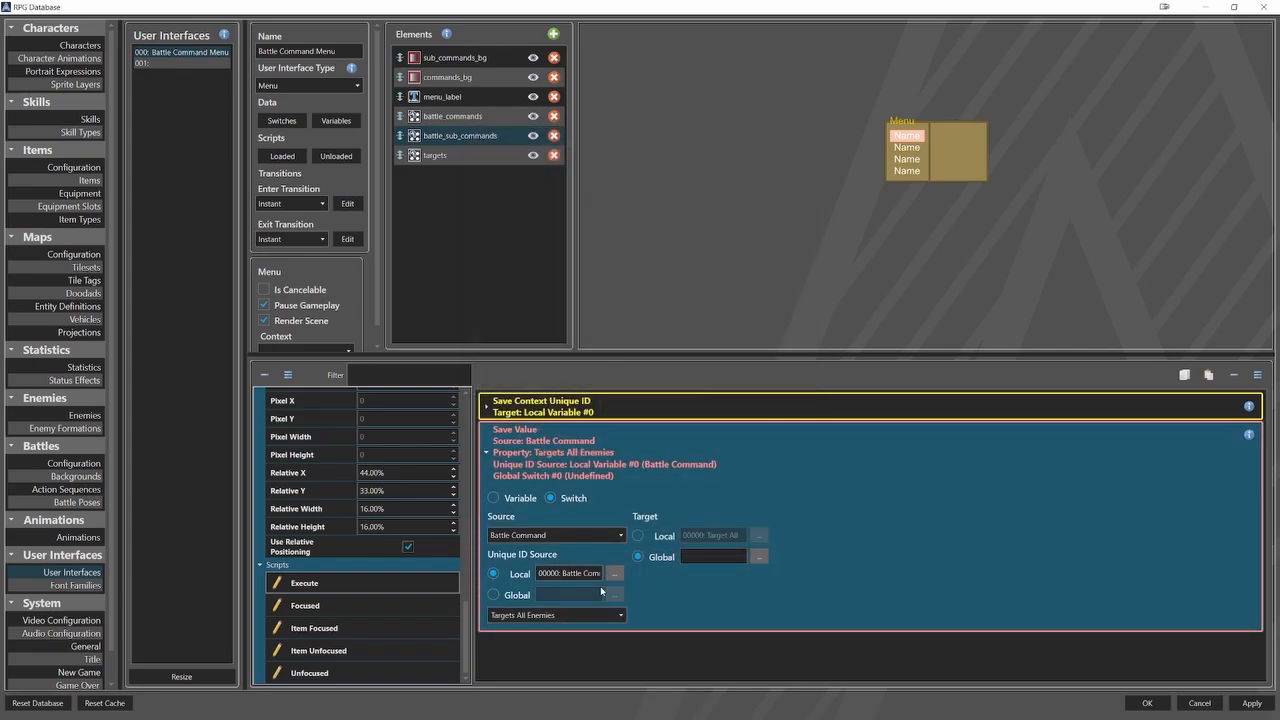
left_click(663, 538)
left_click(760, 537)
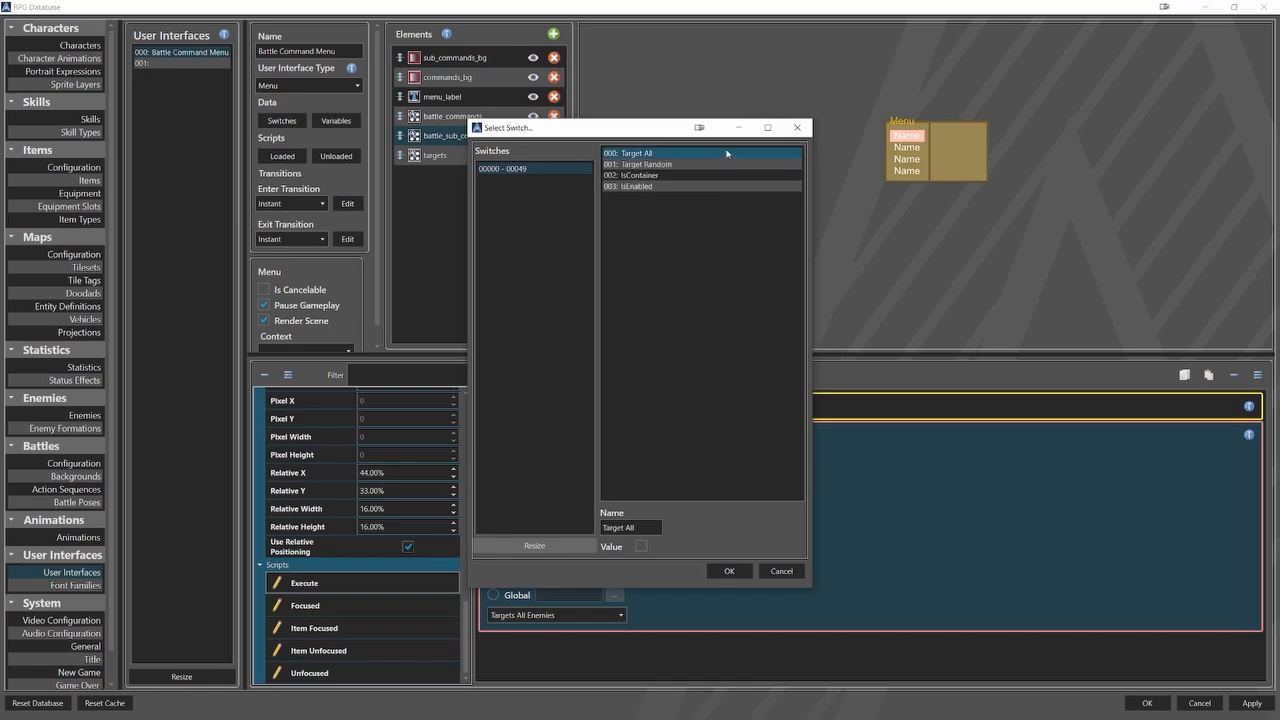
left_click(728, 571)
left_click(557, 500)
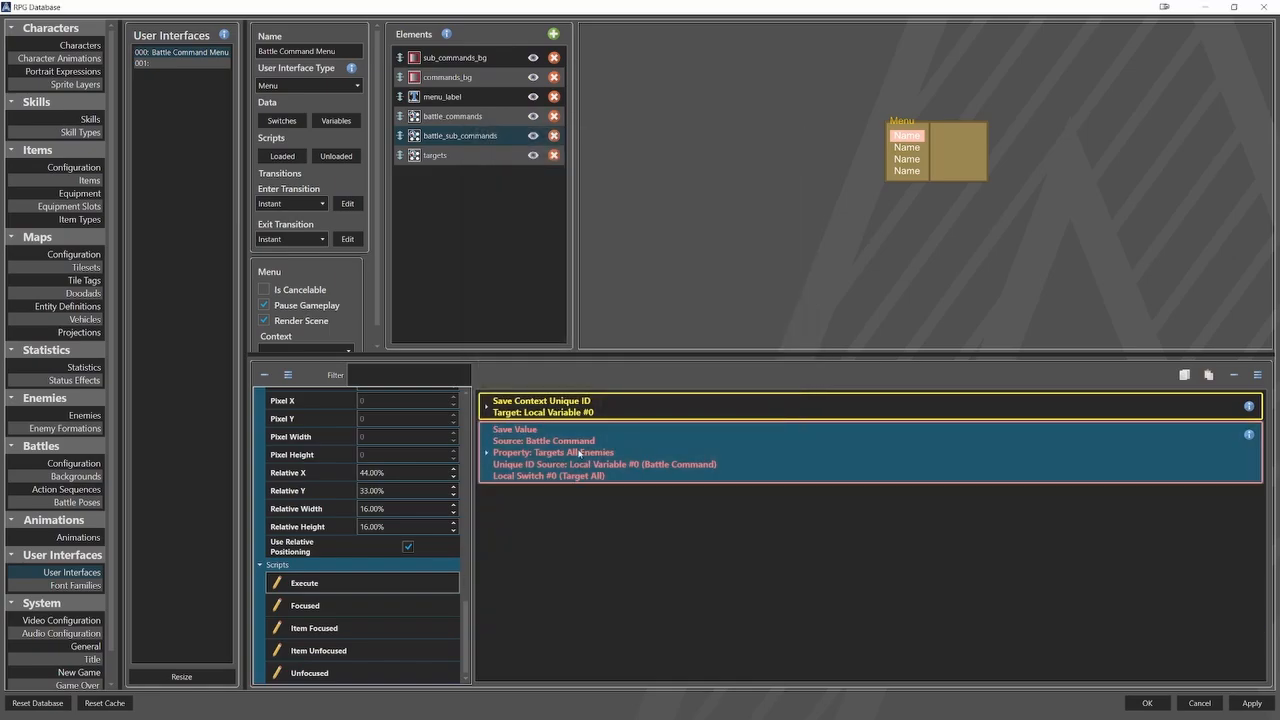
Add a second switch-type Save Value command sourced from Battle Command, taking its unique ID from the local variable Battle Command.
right_click(557, 500)
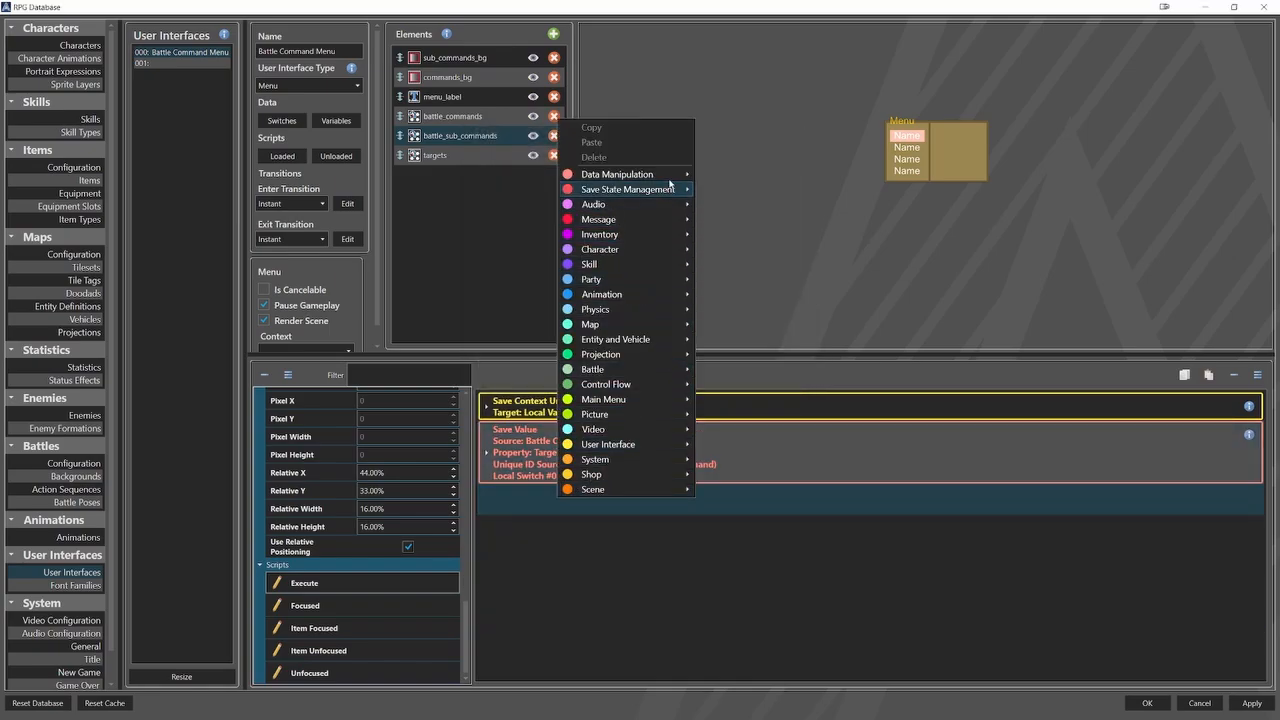
mouse_move(675, 178)
left_click(737, 206)
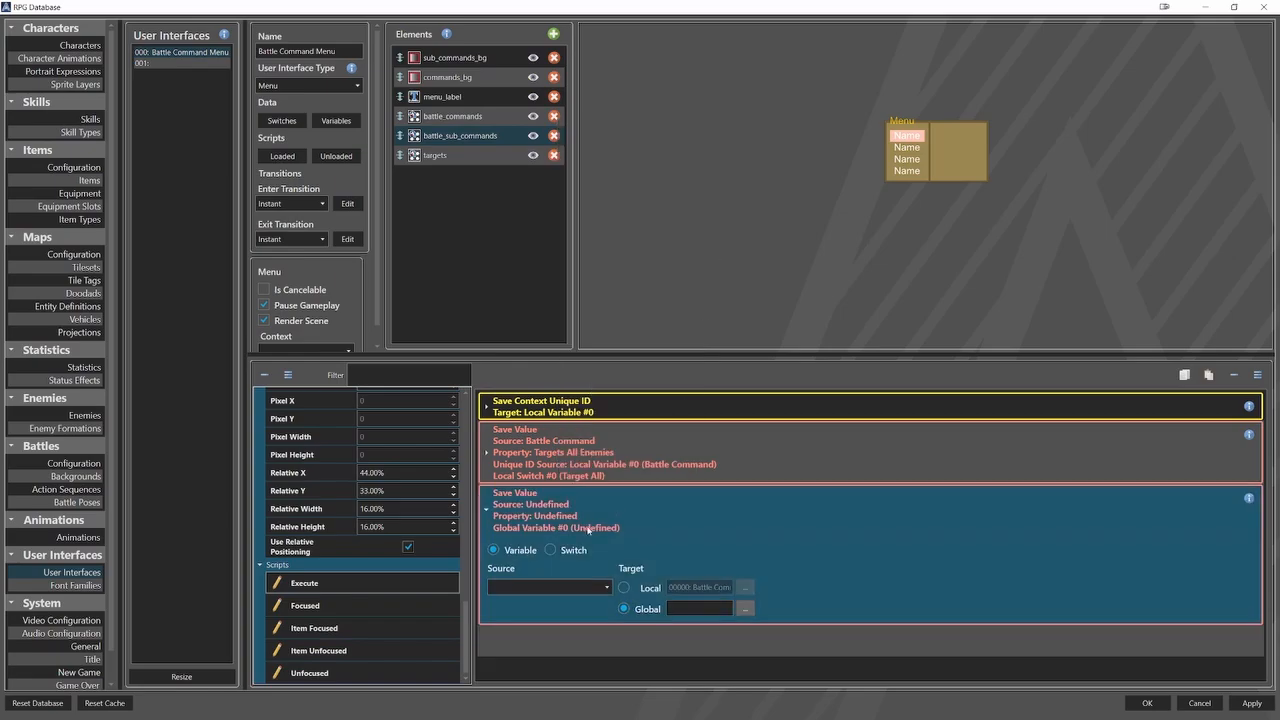
left_click(565, 589)
left_click(552, 604)
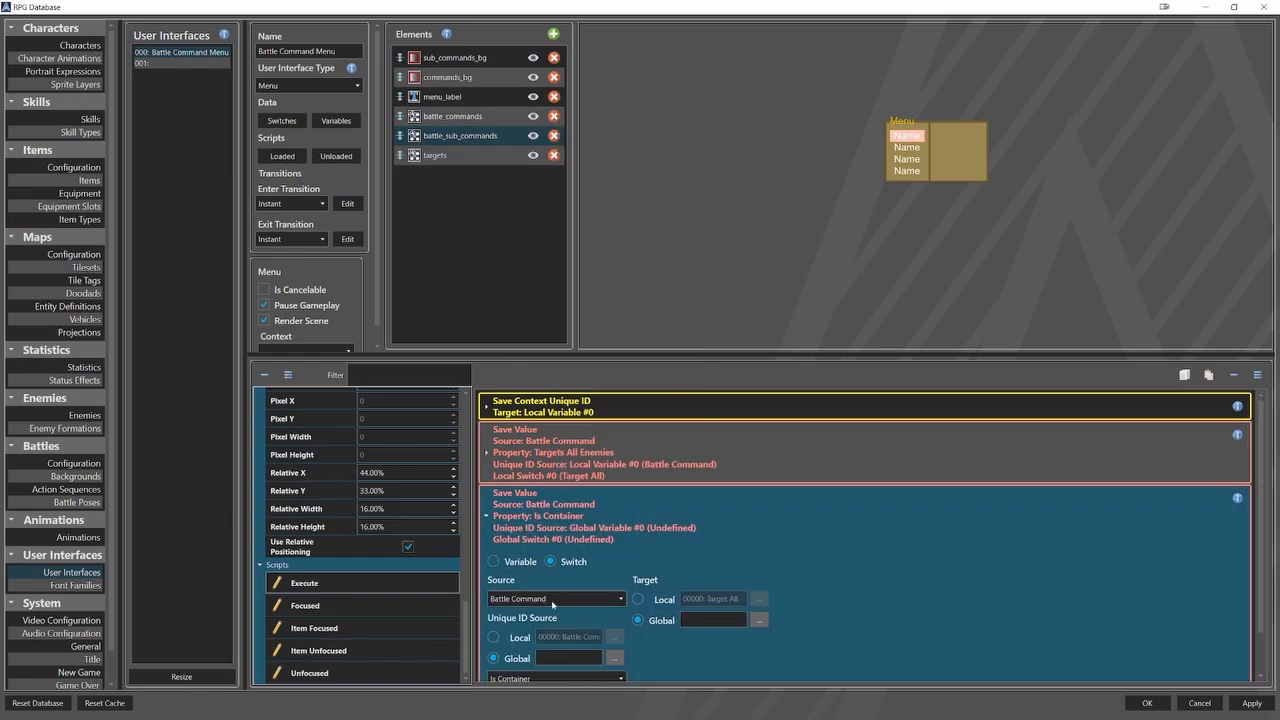
left_click(513, 640)
left_click(614, 637)
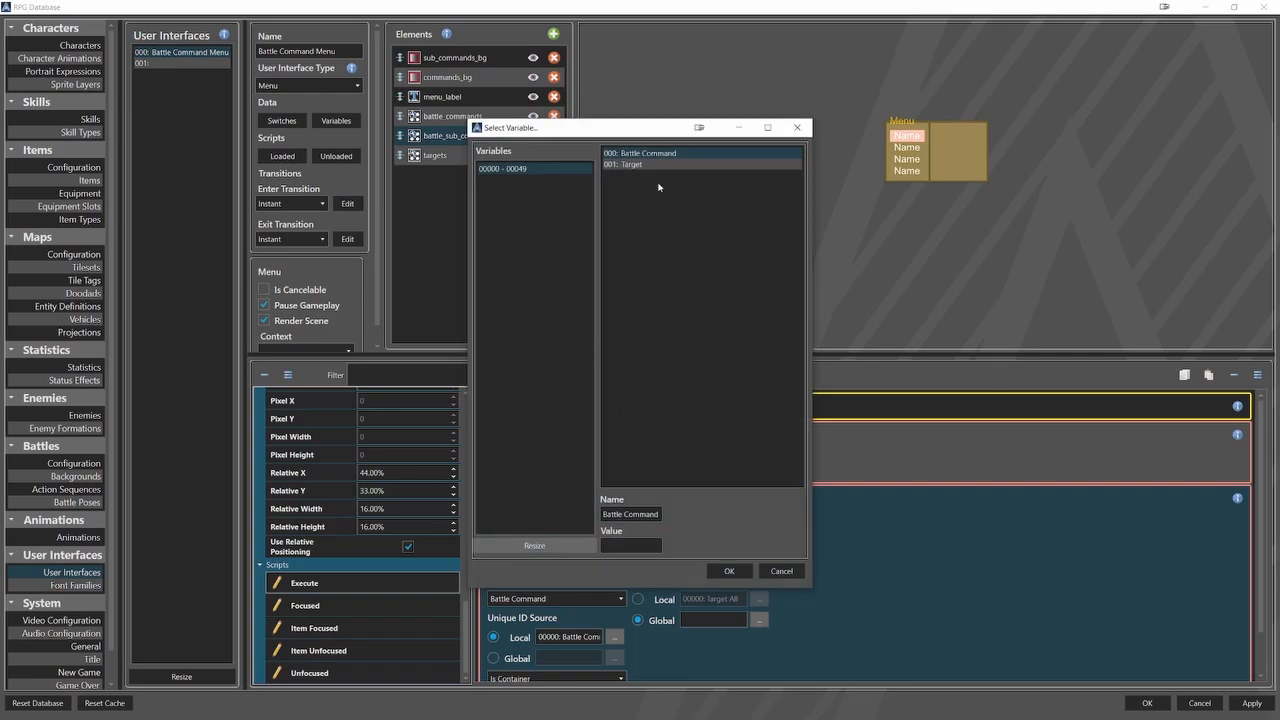
left_click(729, 570)
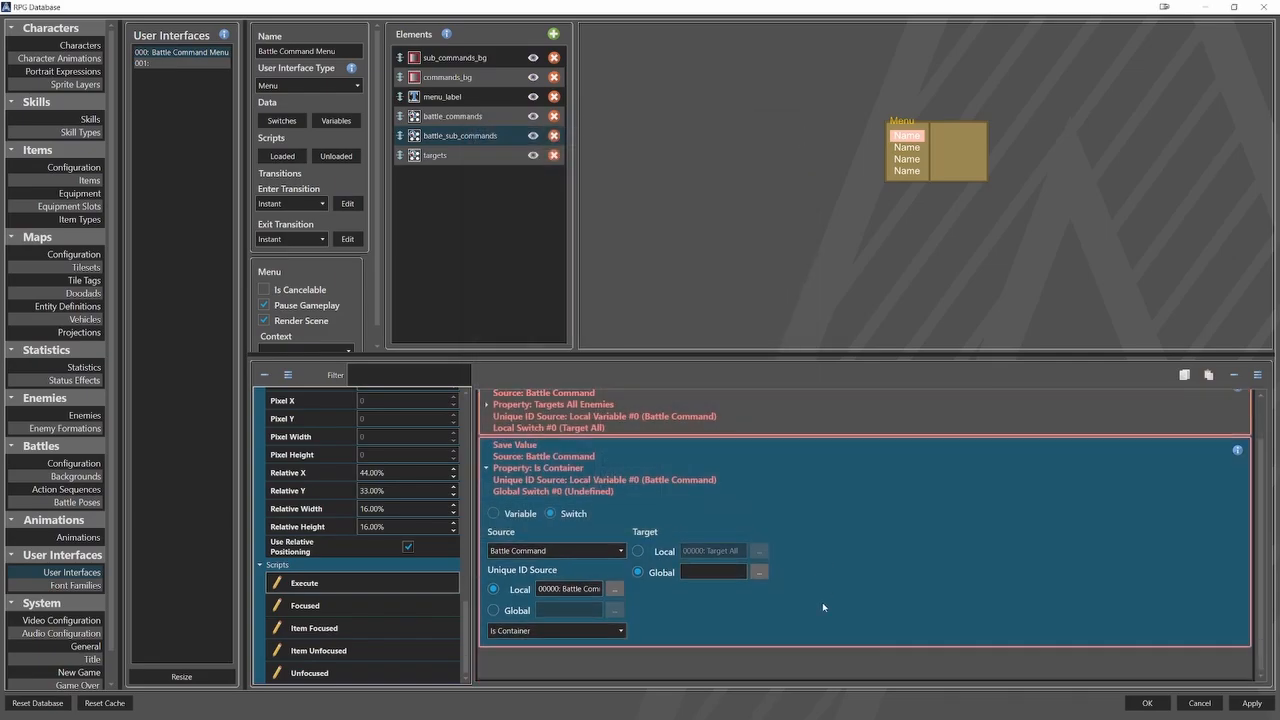
Make the second Save Value command store the Targets Random Enemy property in the local switch Target Random.
left_click(620, 631)
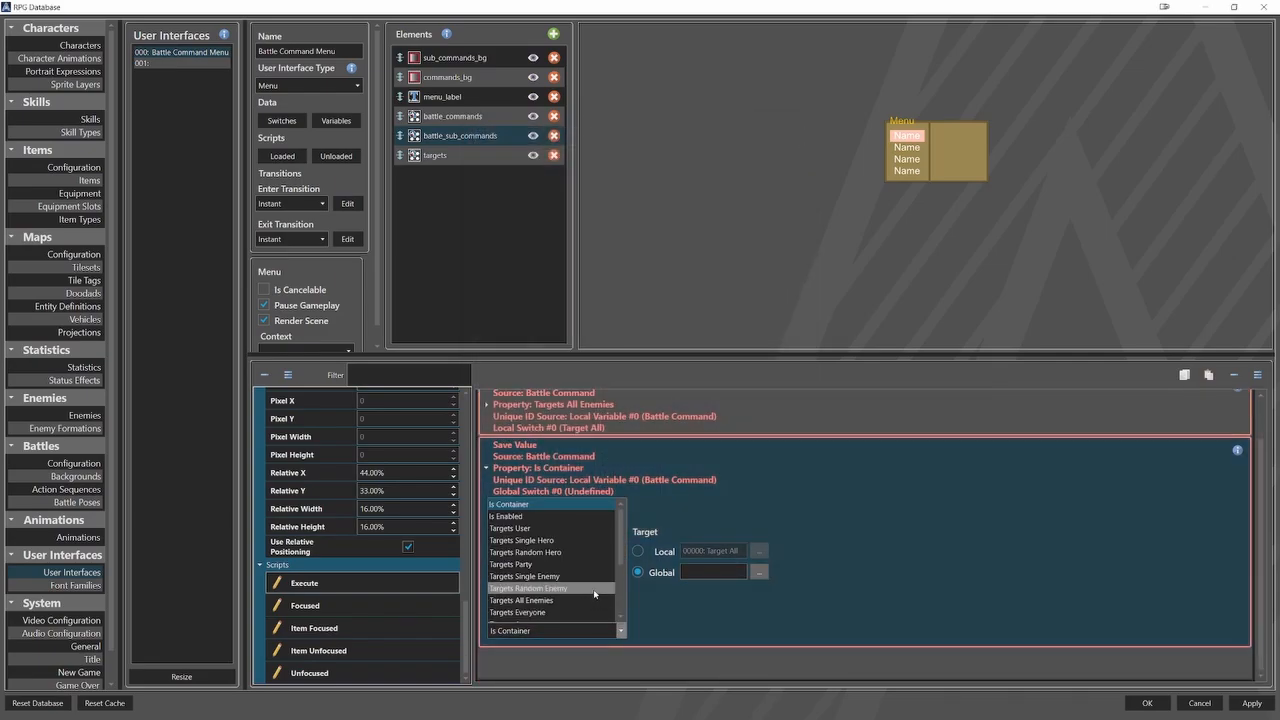
left_click(540, 588)
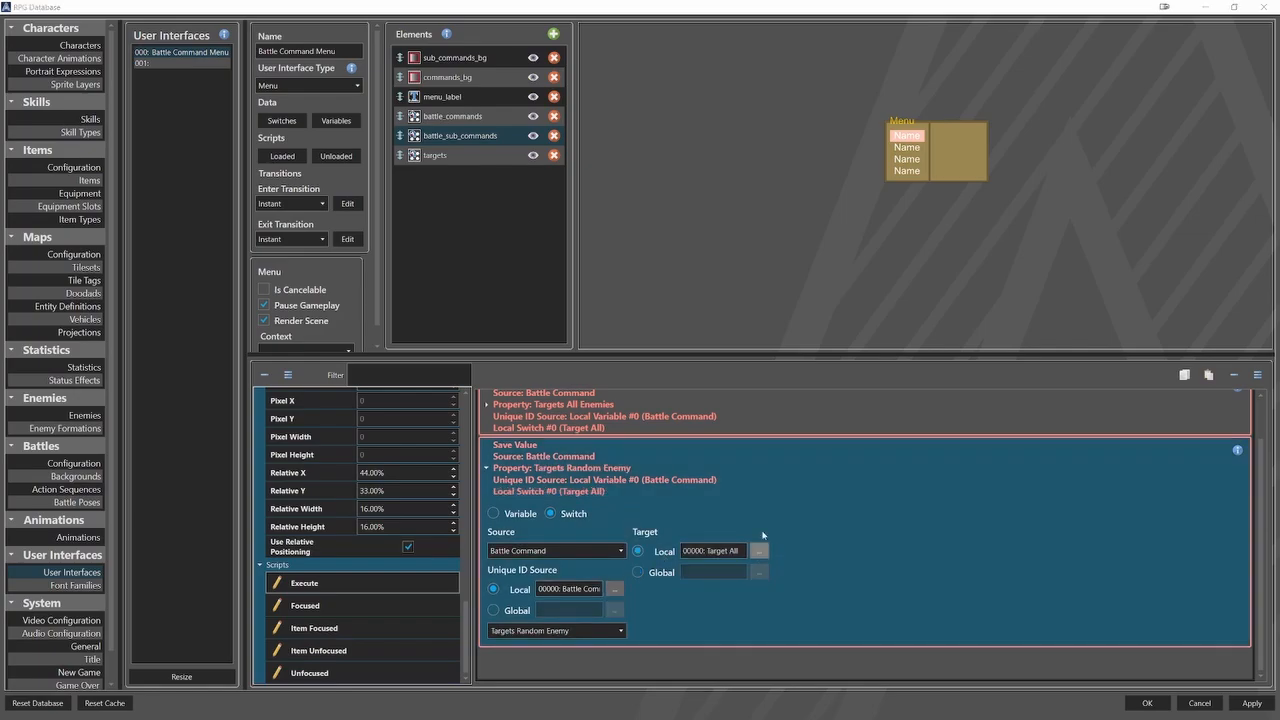
left_click(759, 550)
left_click(672, 164)
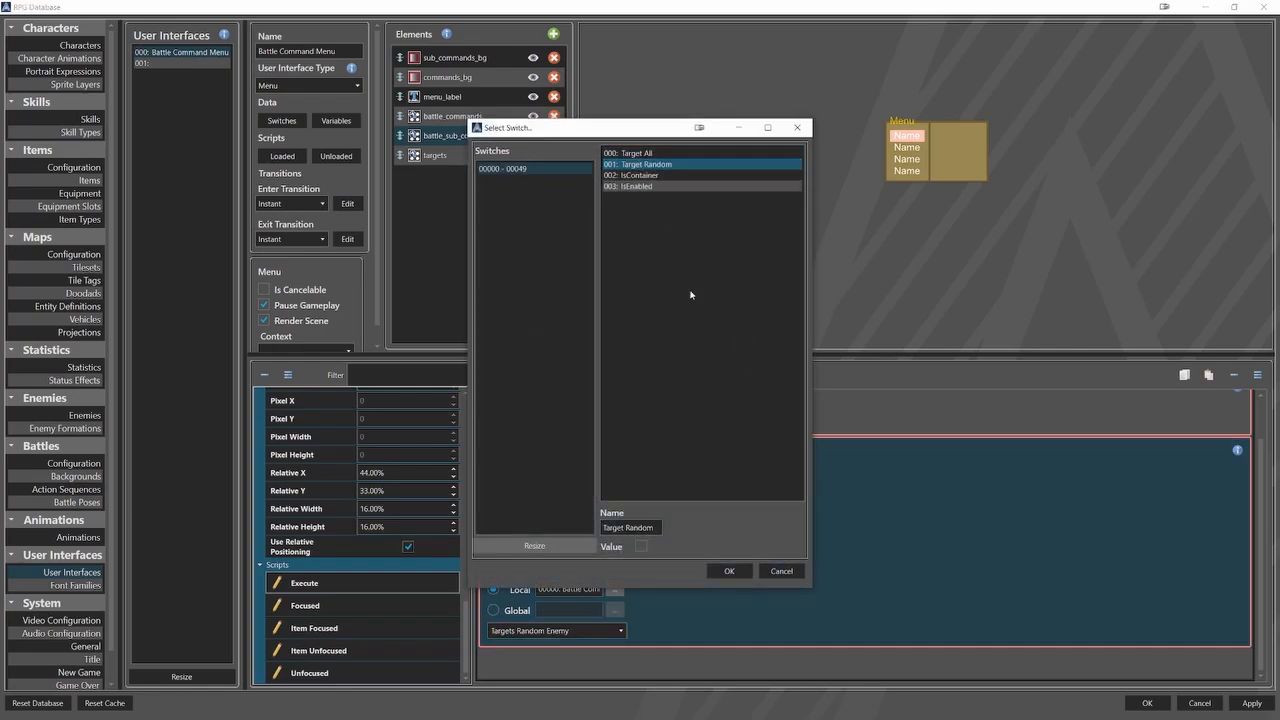
left_click(729, 570)
left_click(555, 466)
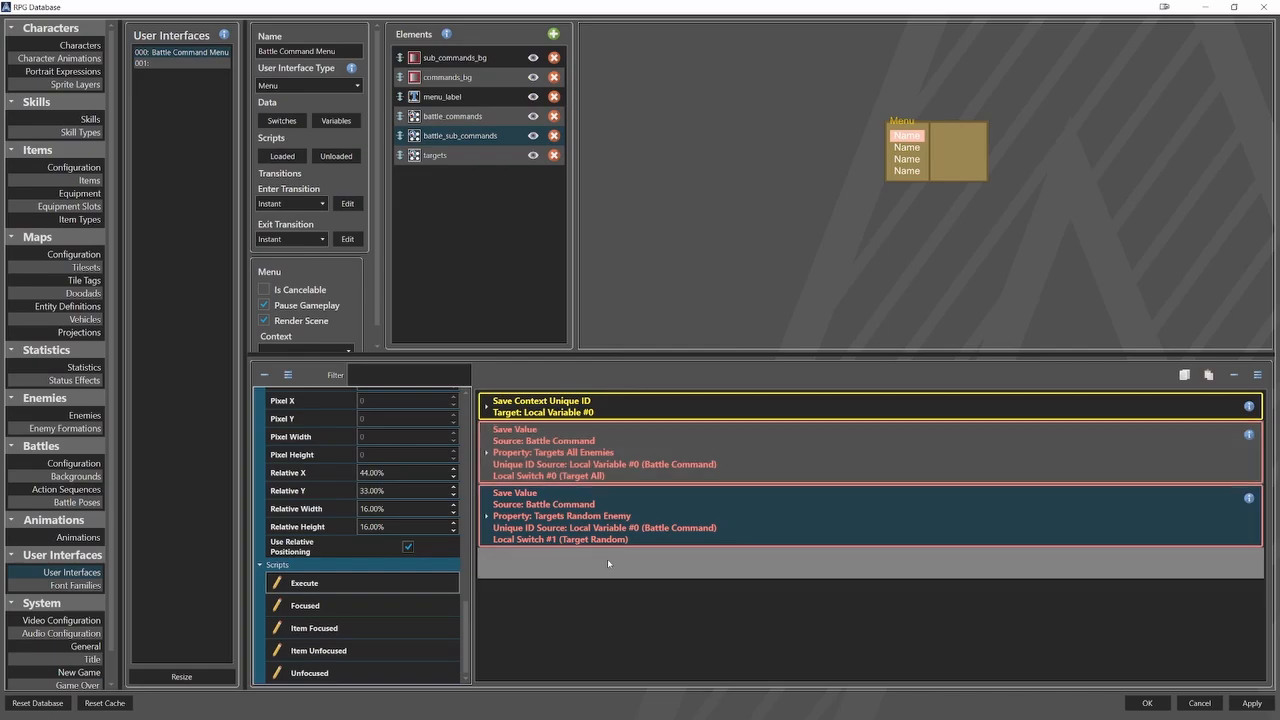
Below the Targets Random Enemy command, add a third Save Value switch command sourced from Battle Command with local variable Battle Command as unique ID.
right_click(607, 563)
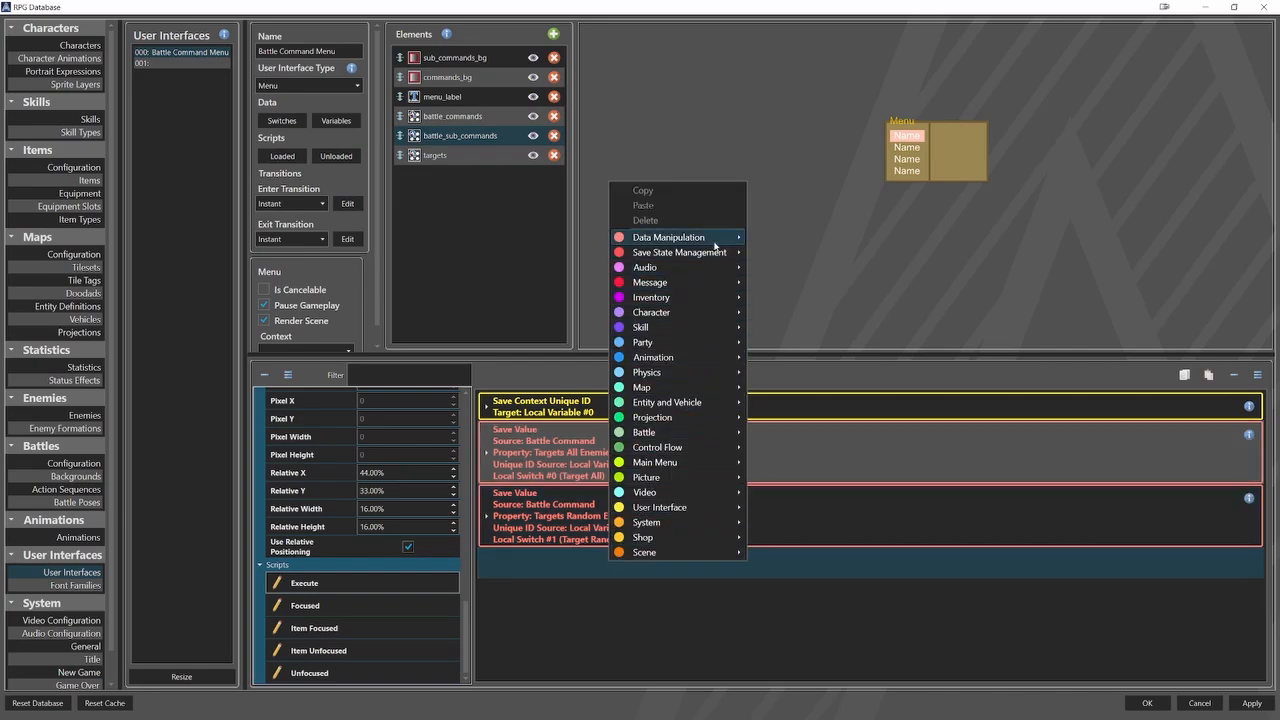
mouse_move(715, 246)
left_click(784, 268)
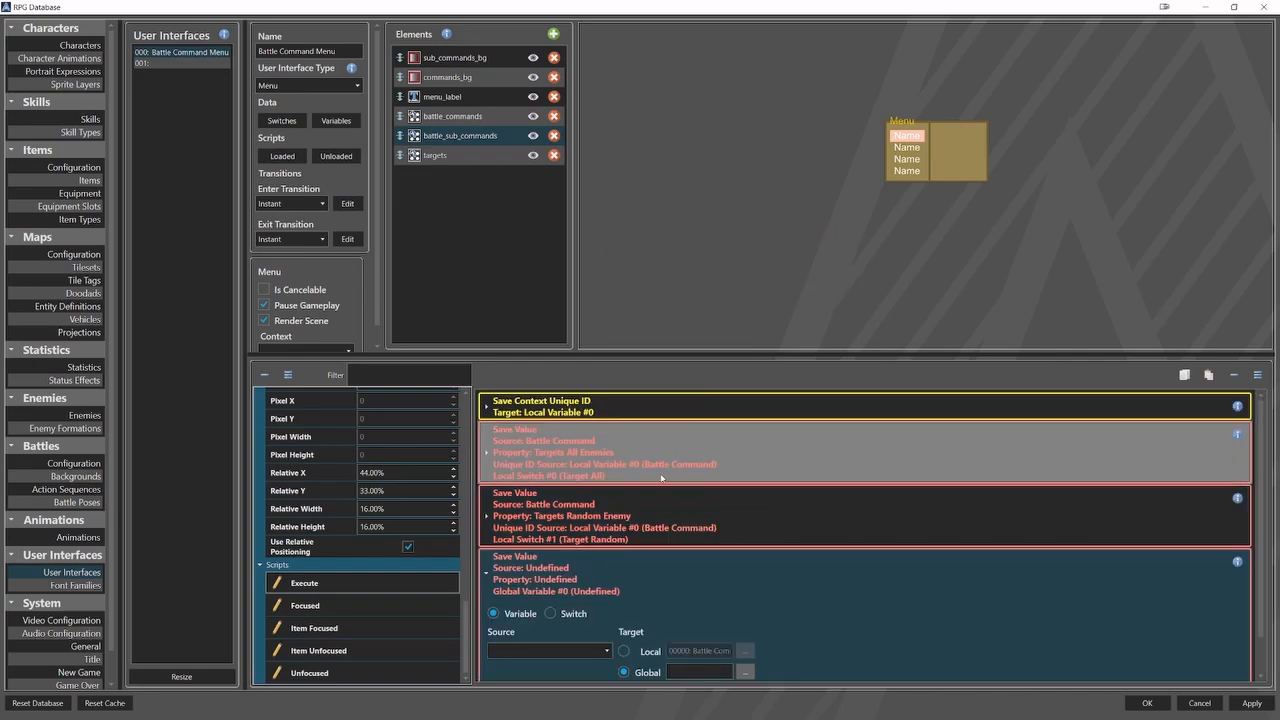
left_click(572, 648)
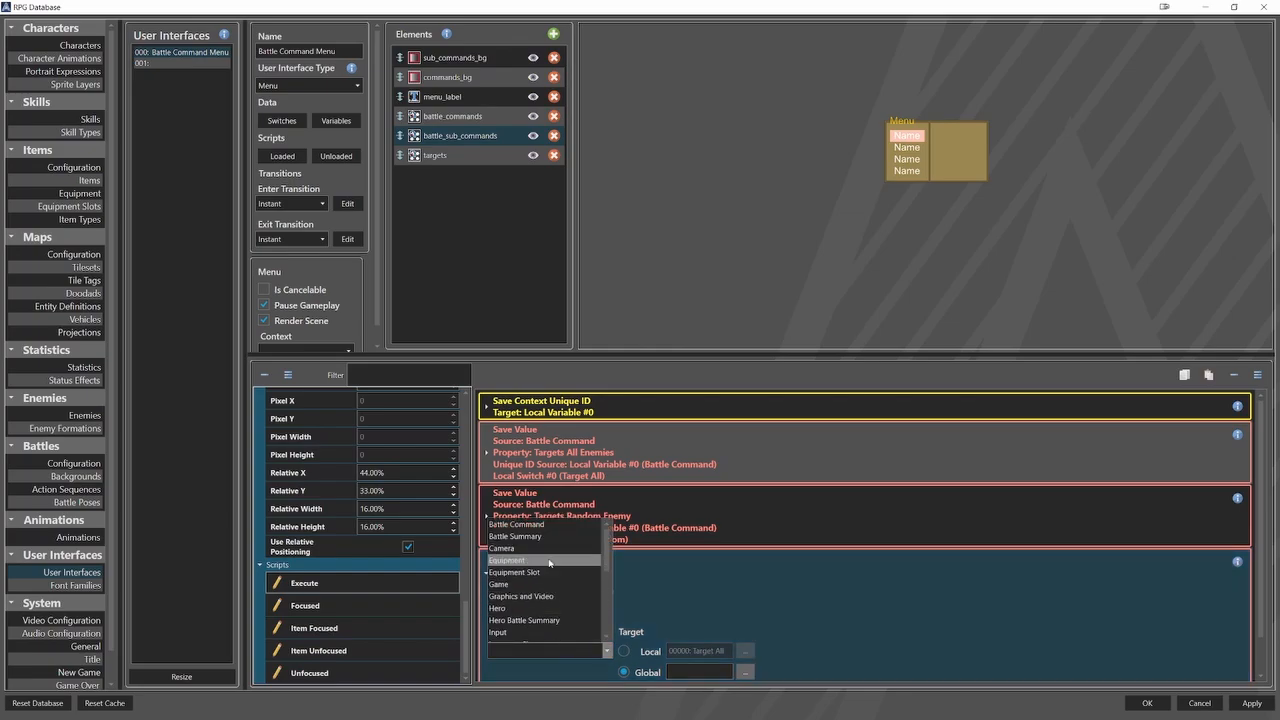
left_click(557, 527)
scroll(860, 640, "down", 1)
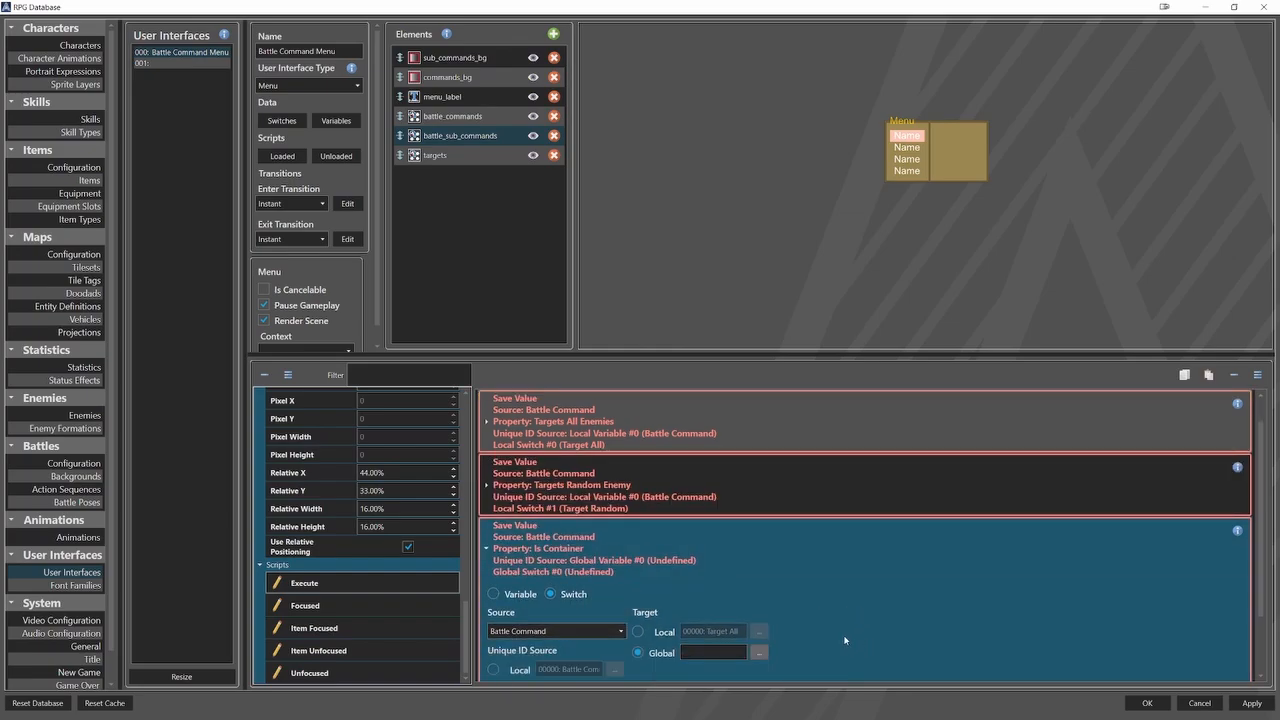
scroll(845, 640, "down", 1)
left_click(524, 638)
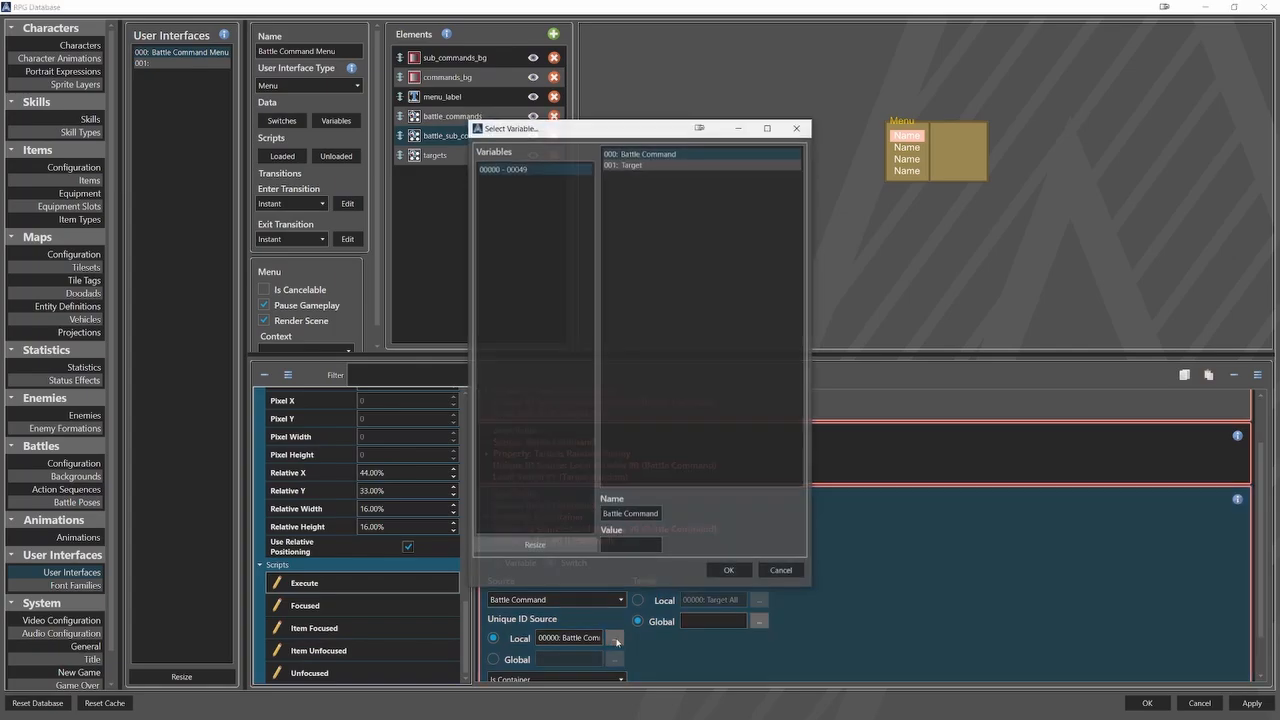
left_click(614, 638)
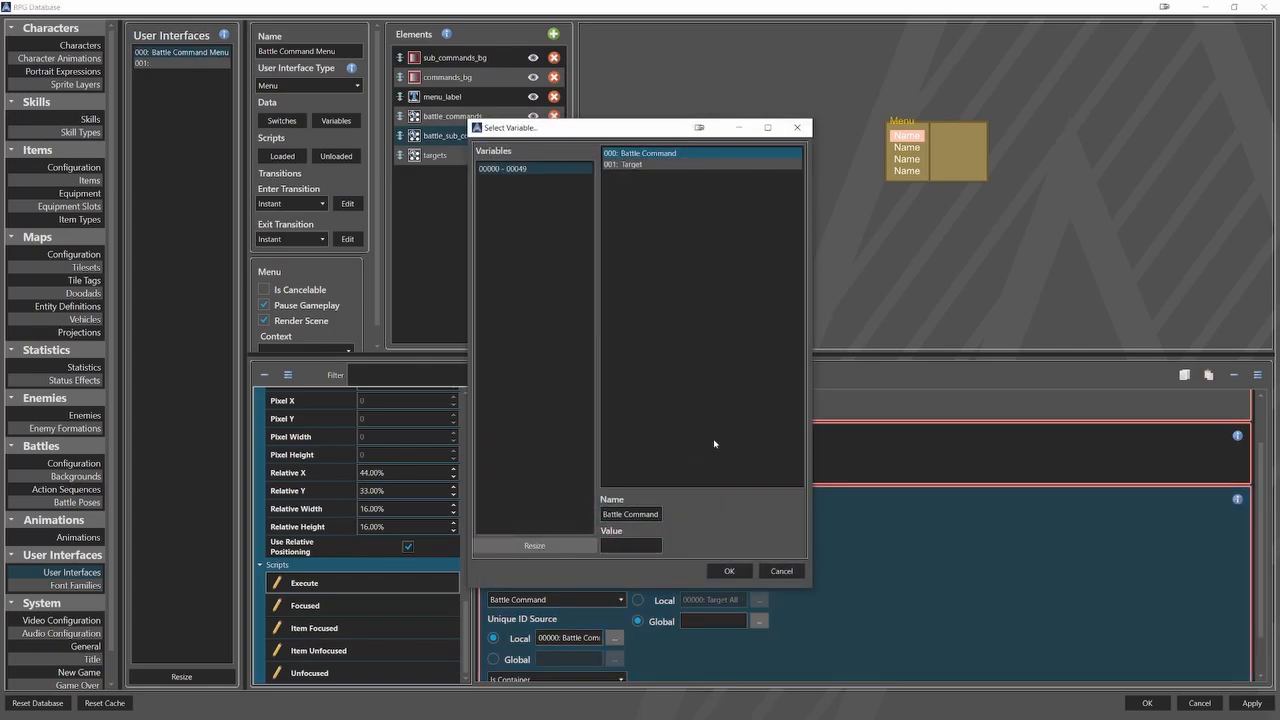
left_click(727, 572)
Make the third Save Value command store the Is Enabled property in the local switch IsEnabled.
scroll(910, 563, "down", 1)
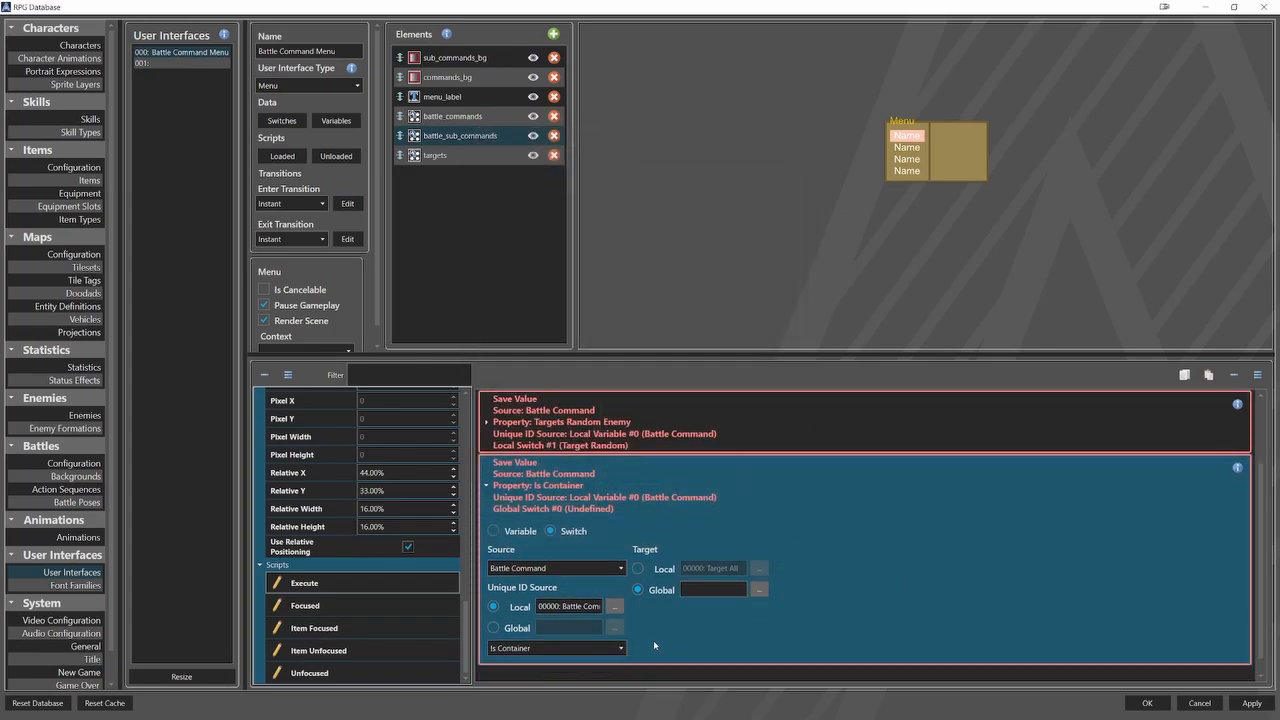
left_click(556, 648)
left_click(559, 551)
left_click(639, 568)
left_click(758, 568)
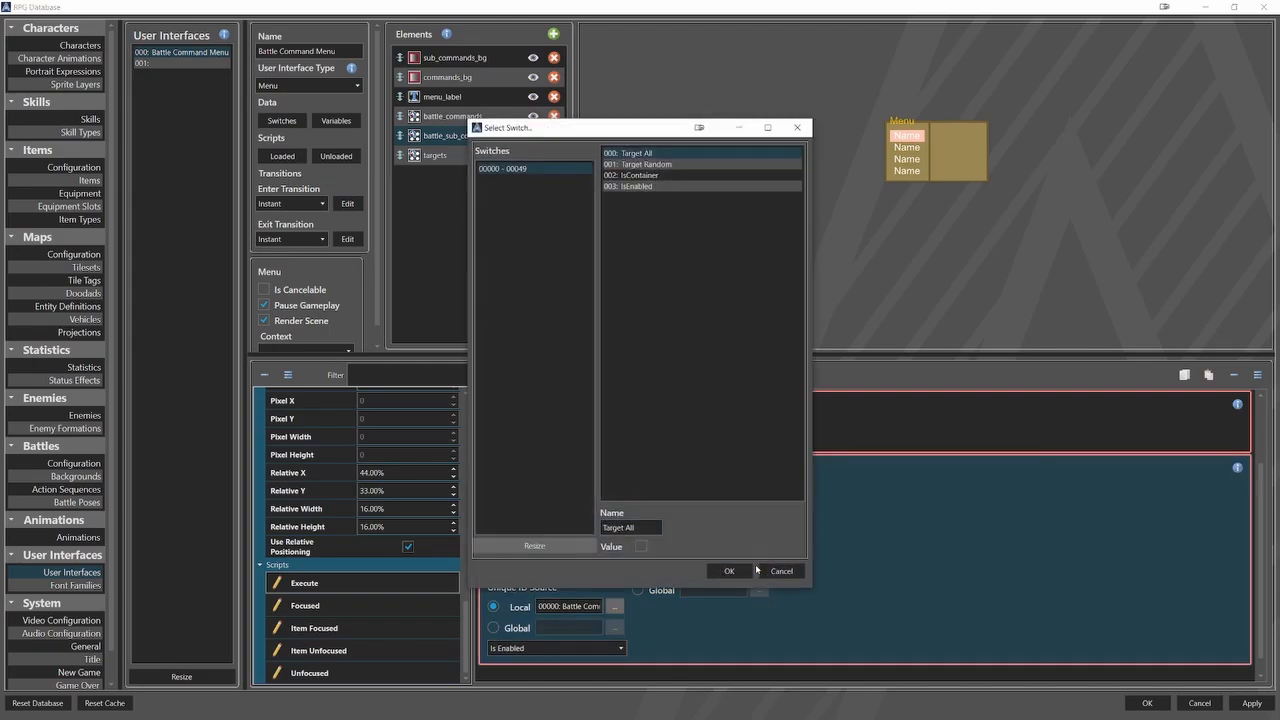
left_click(640, 186)
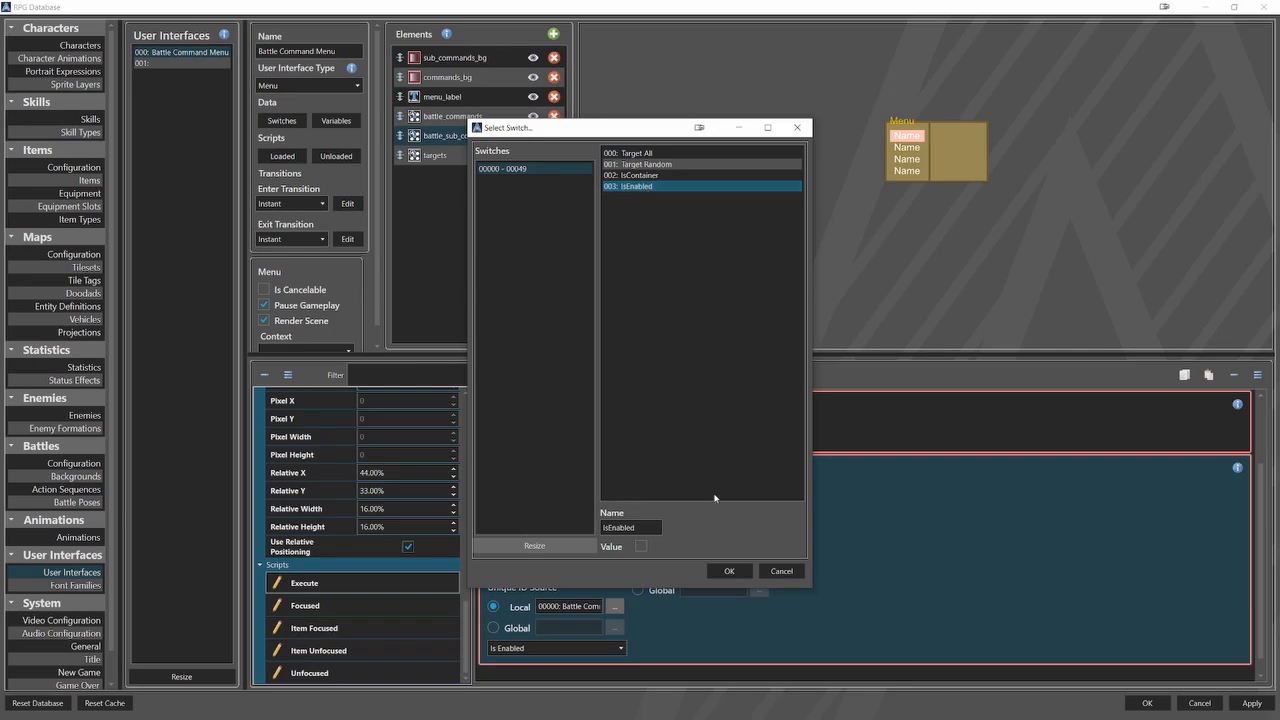
left_click(726, 571)
left_click(535, 490)
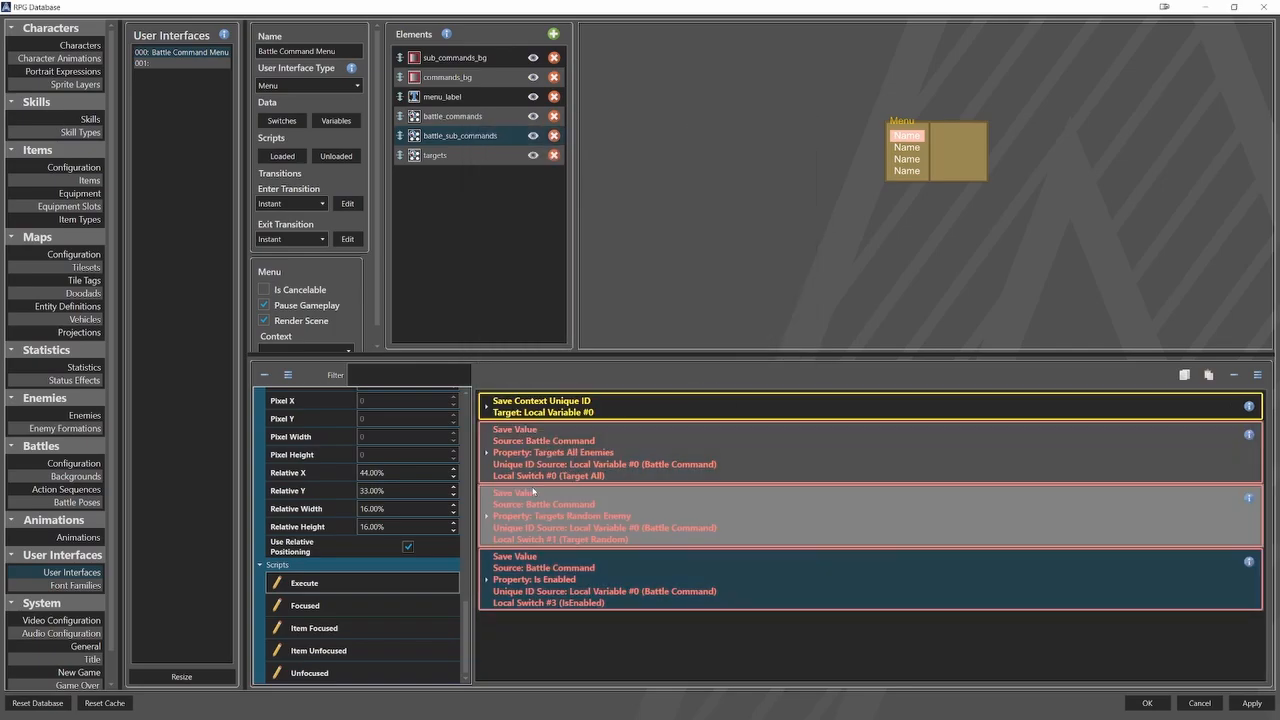
Add a conditional branch at the end of the Execute script and give it a Local Switch condition.
left_click(787, 669)
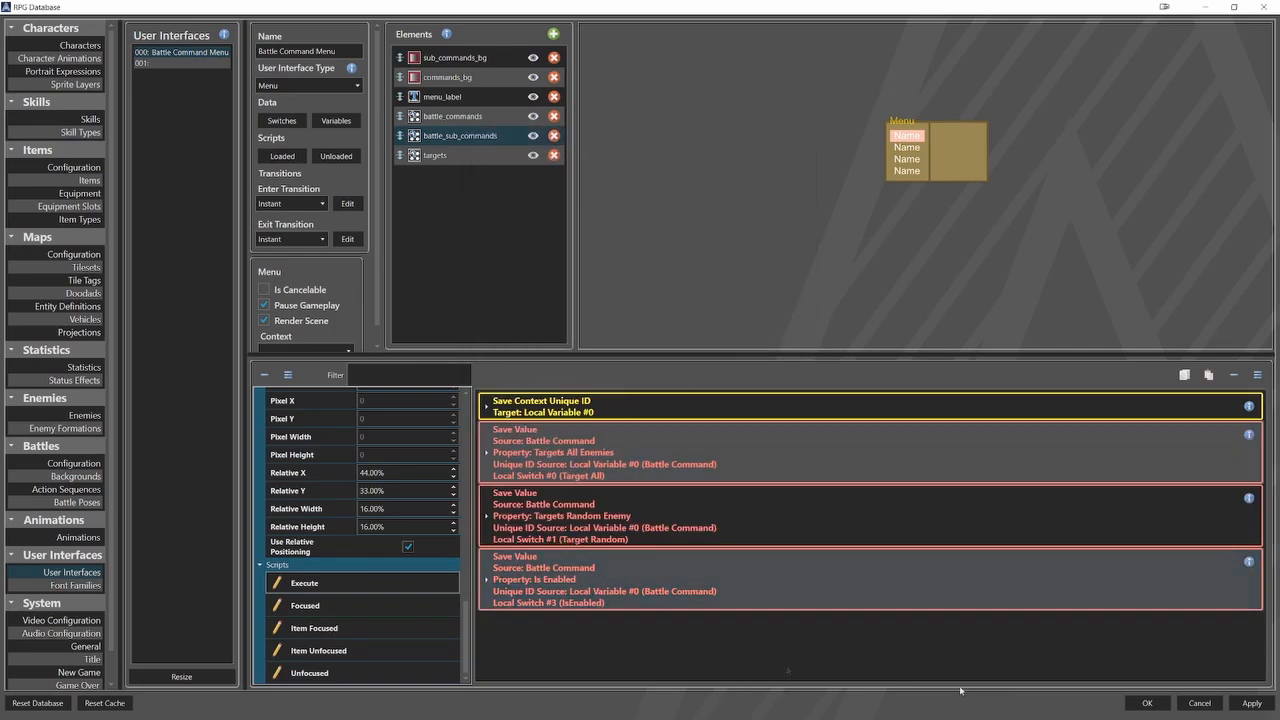
right_click(775, 626)
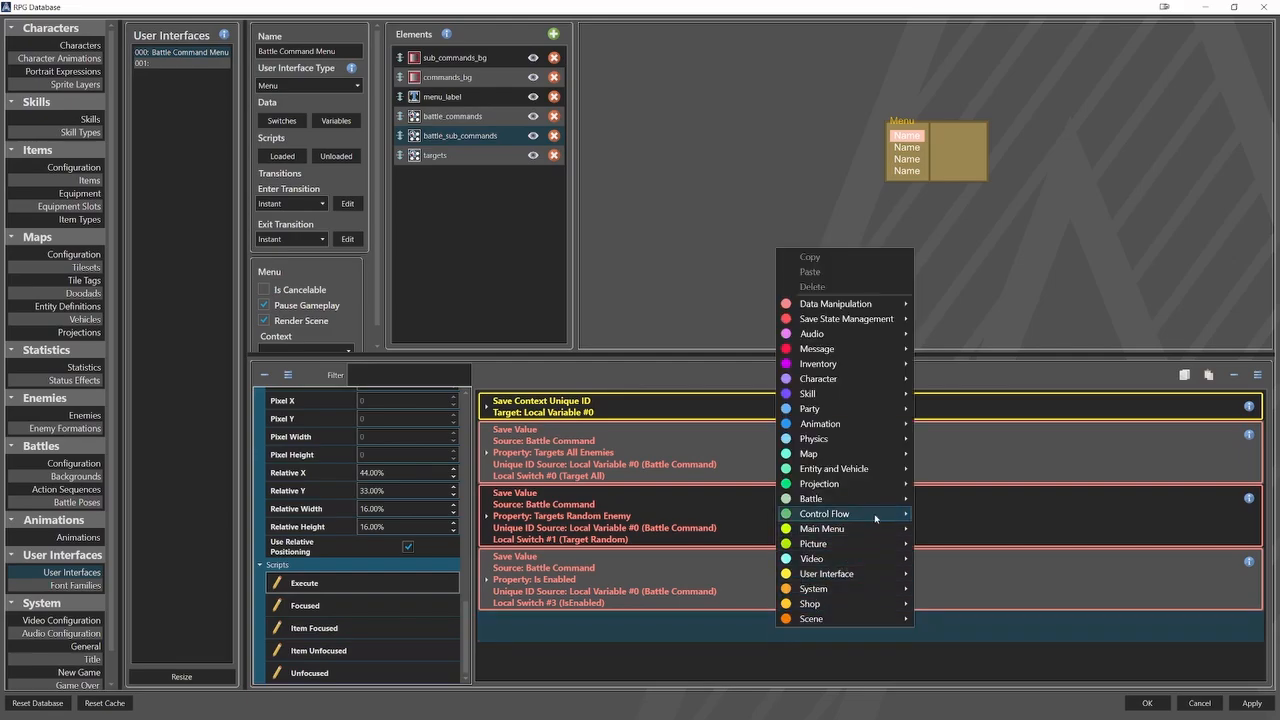
left_click(917, 516)
scroll(775, 519, "down", 2)
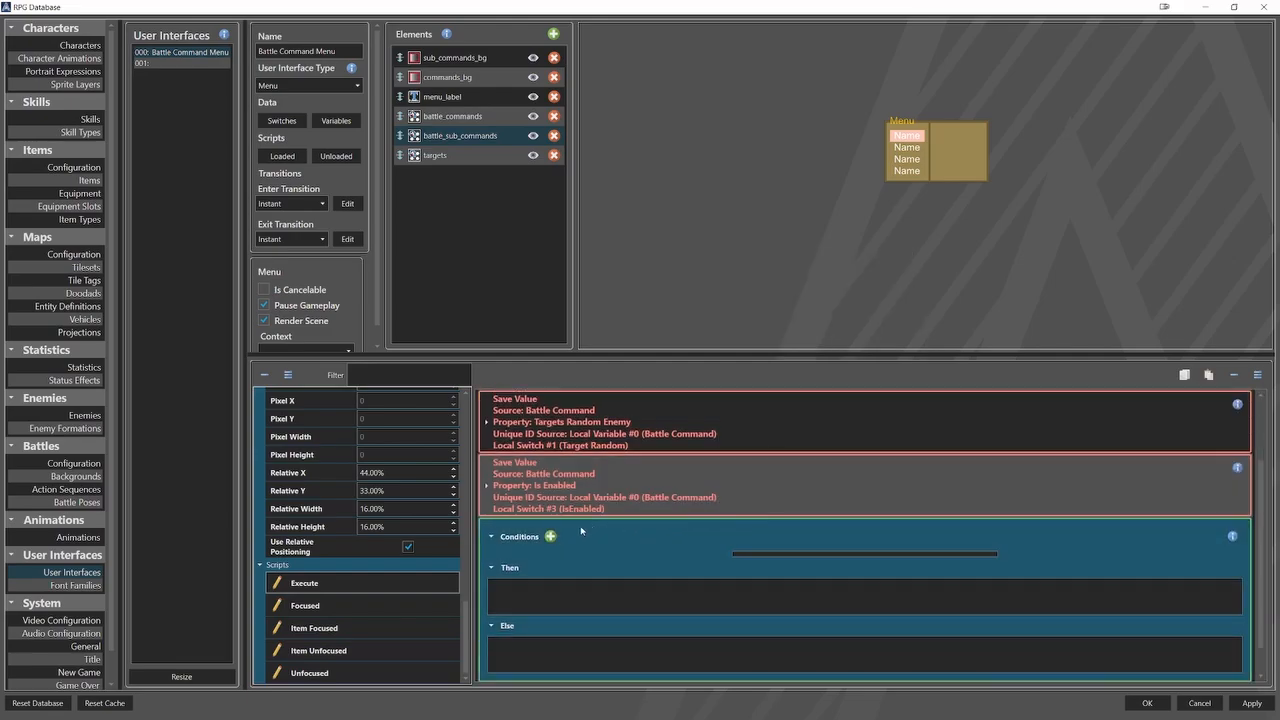
left_click(550, 537)
left_click(765, 566)
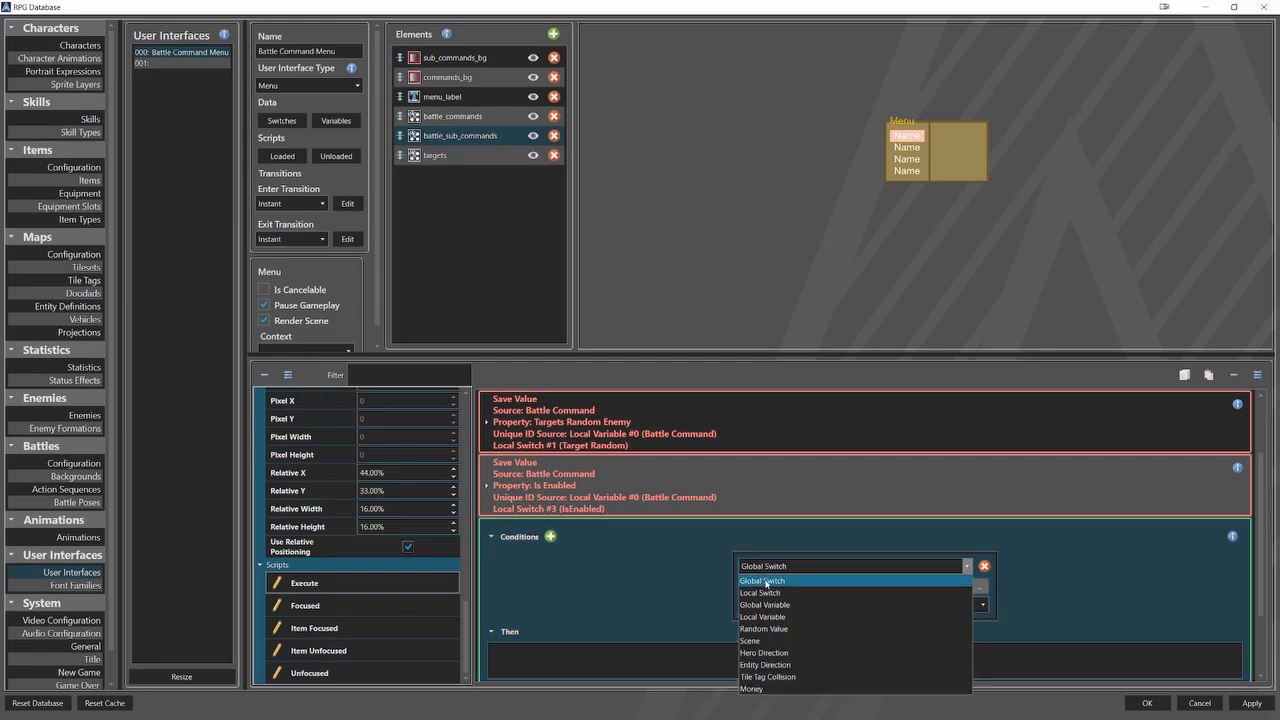
left_click(767, 586)
Set the branch condition to check that the local switch IsEnabled is On.
left_click(978, 587)
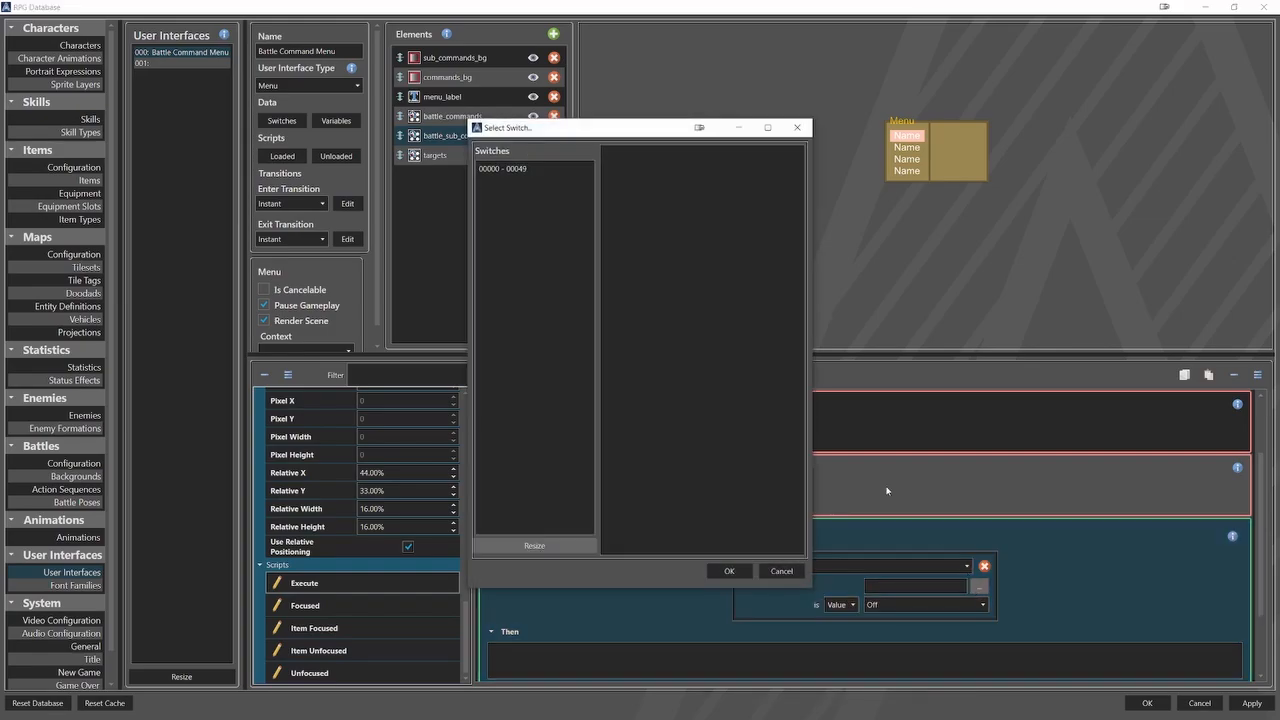
left_click(550, 170)
left_click(640, 186)
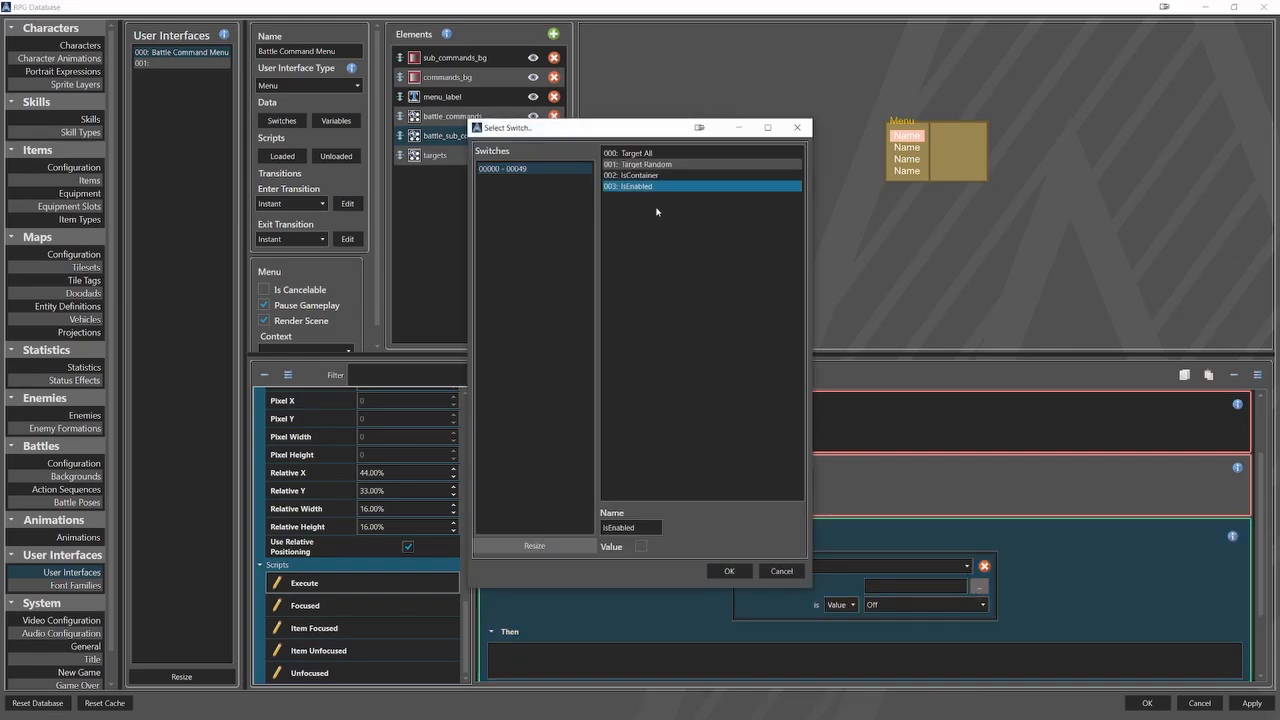
left_click(729, 571)
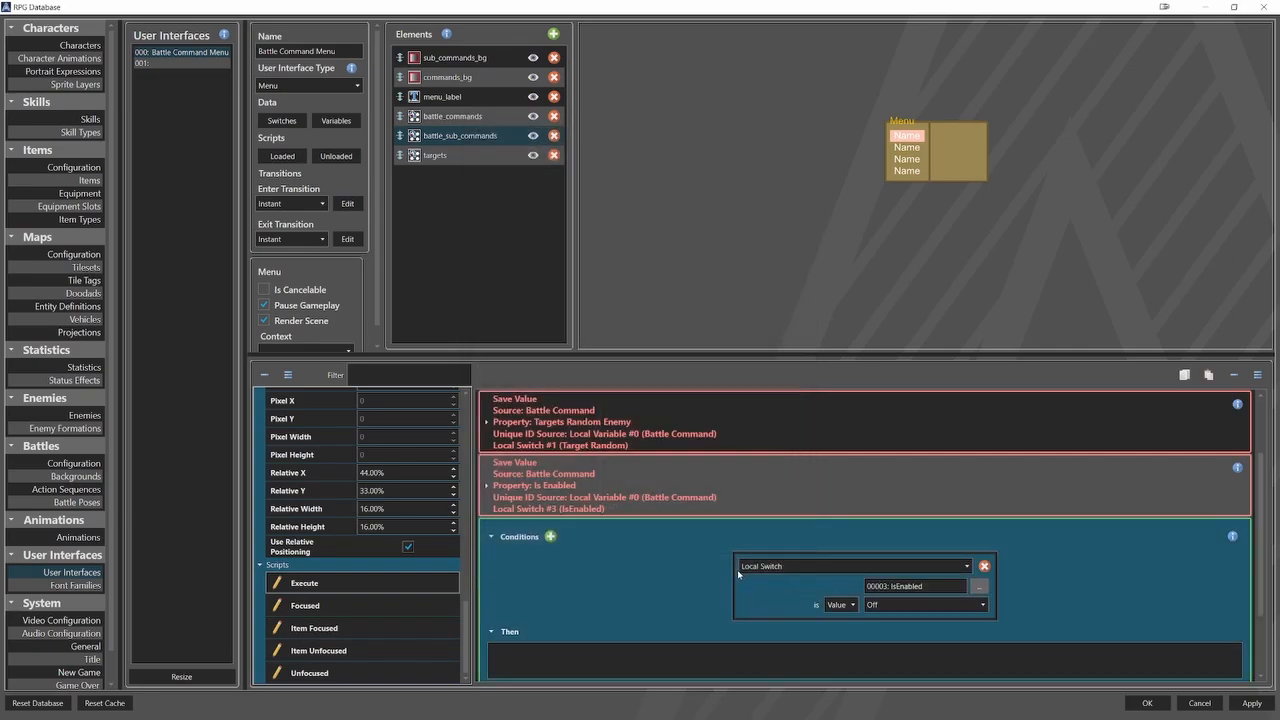
left_click(880, 604)
left_click(900, 630)
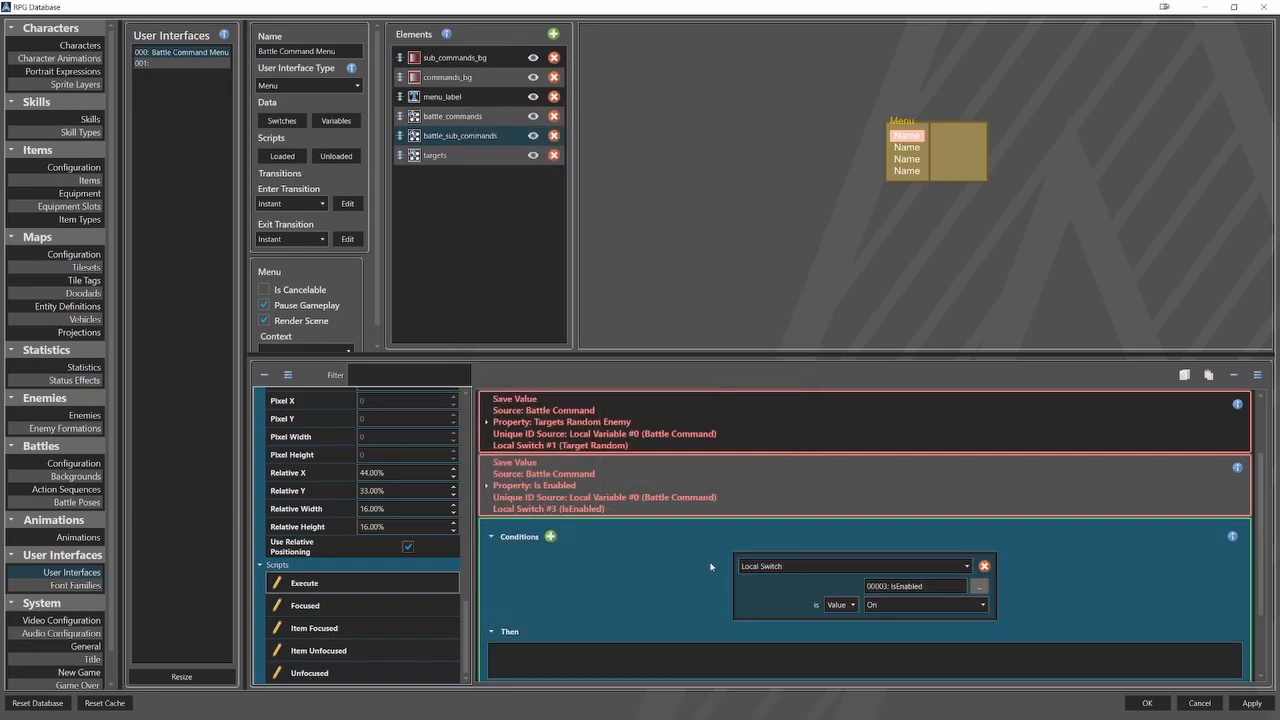
In the IsEnabled condition's Then branch, add a Set User Interface Element Context command for targets using the current selection context.
scroll(653, 583, "down", 1)
right_click(623, 670)
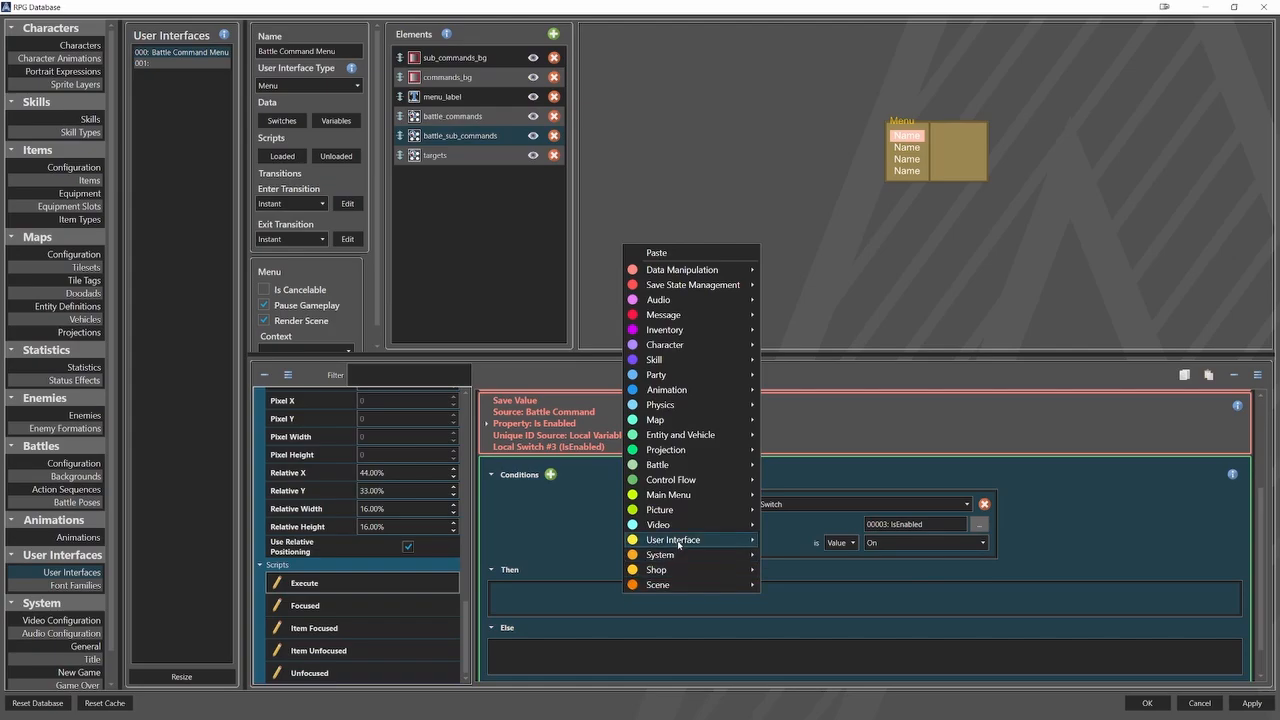
mouse_move(687, 543)
left_click(847, 661)
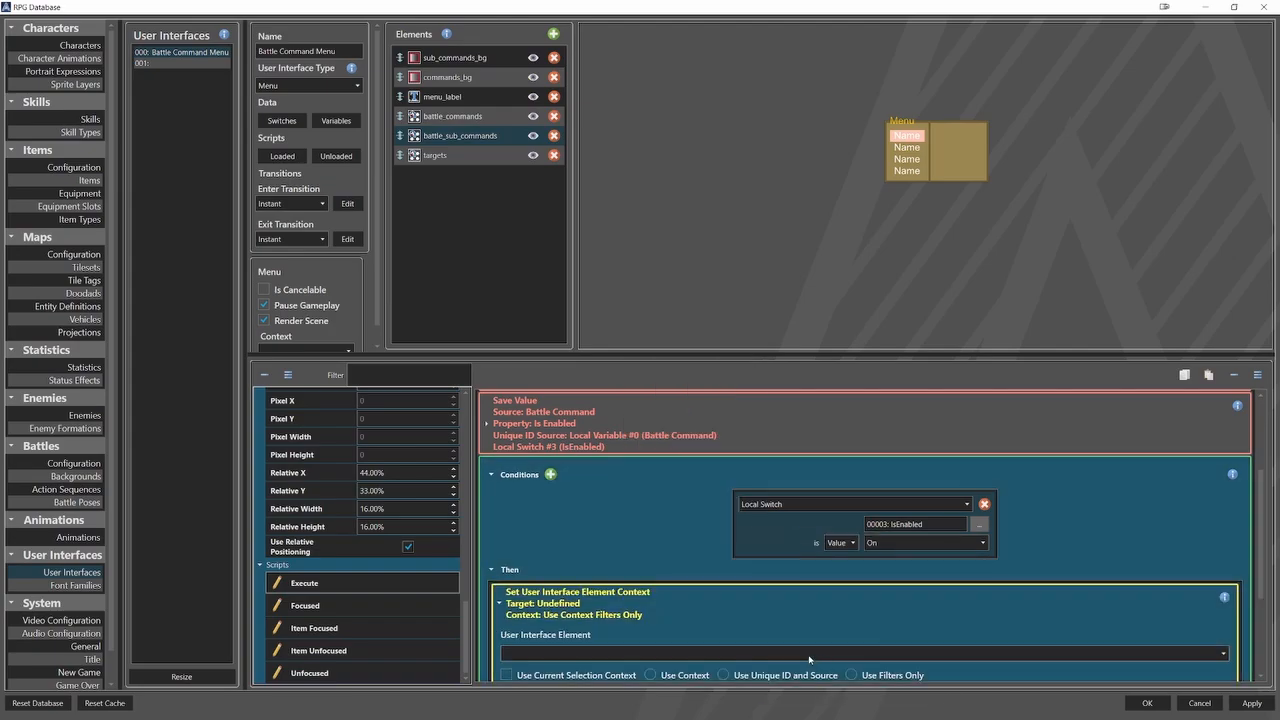
scroll(633, 528, "down", 1)
left_click(626, 590)
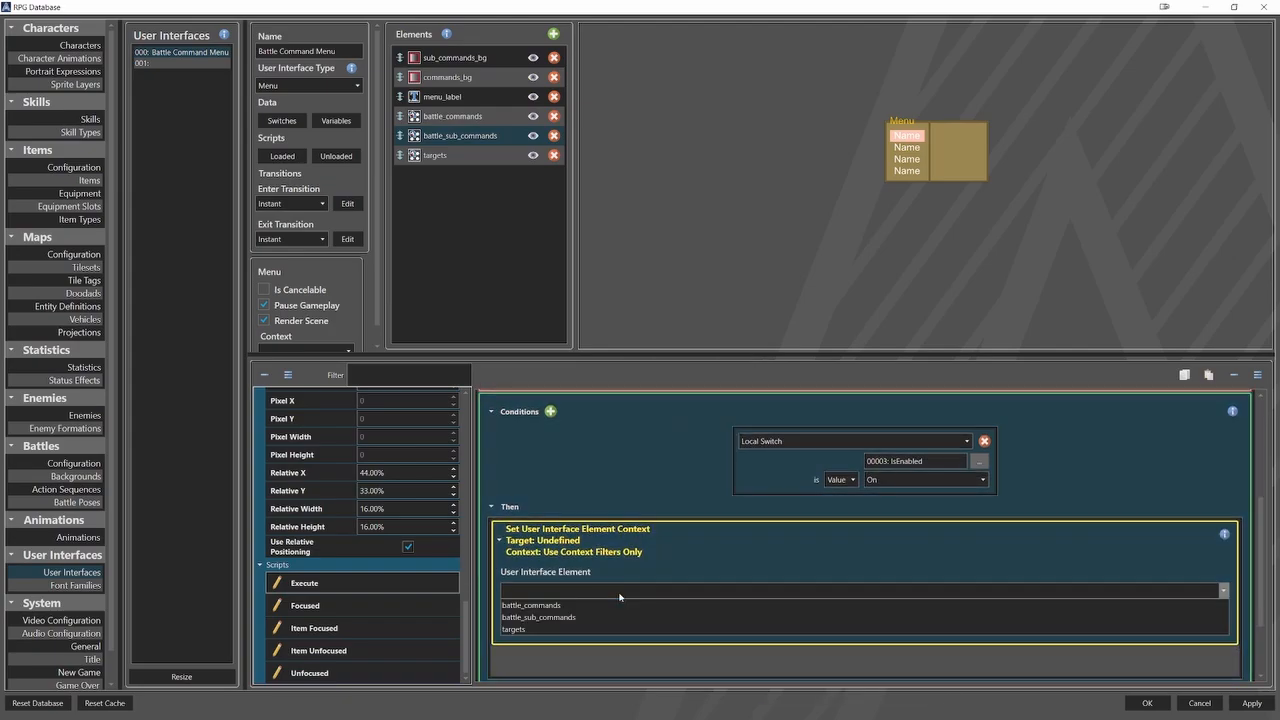
left_click(559, 631)
left_click(499, 540)
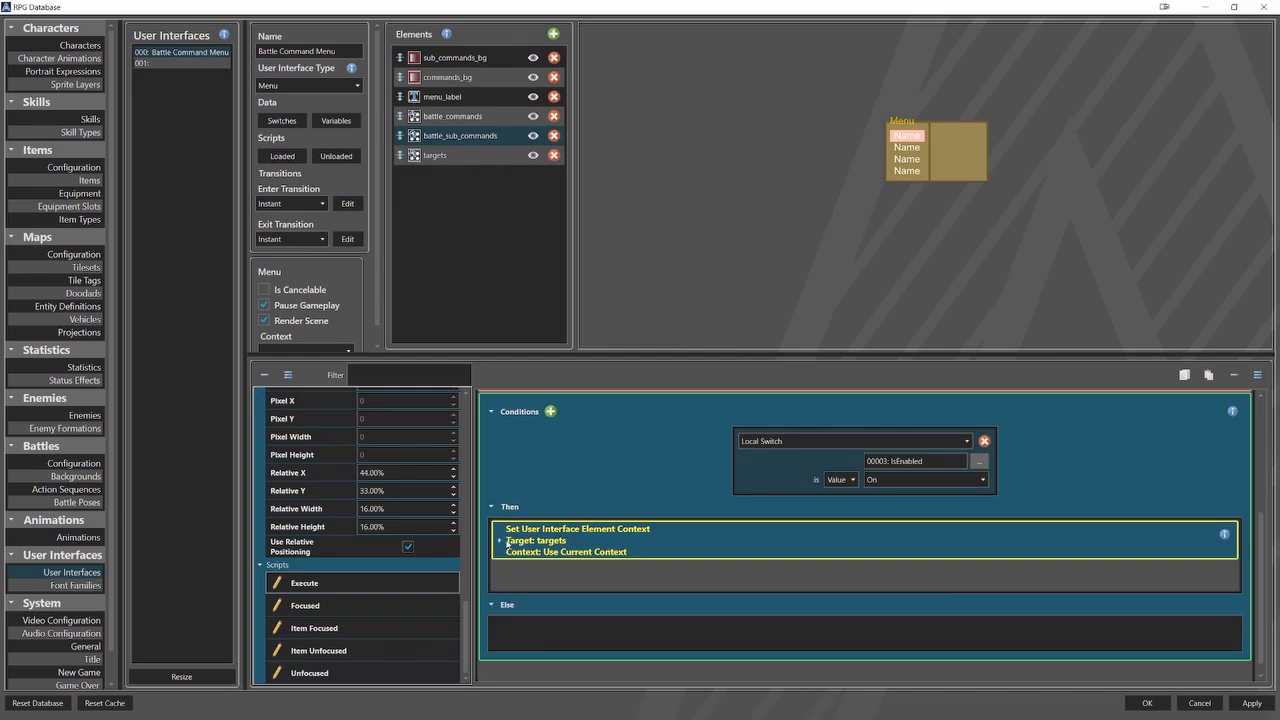
Below the context command in the Then branch, add a Push Focus command for the targets element.
right_click(541, 580)
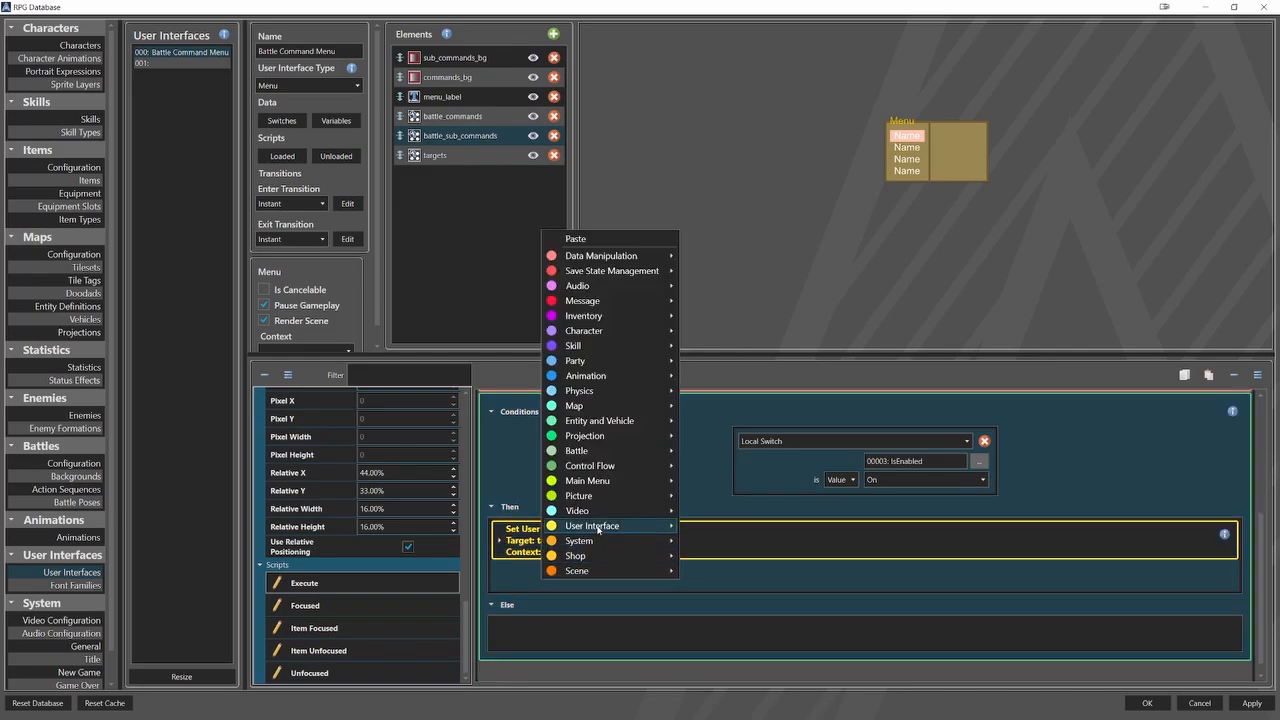
mouse_move(600, 526)
left_click(711, 577)
scroll(607, 587, "down", 1)
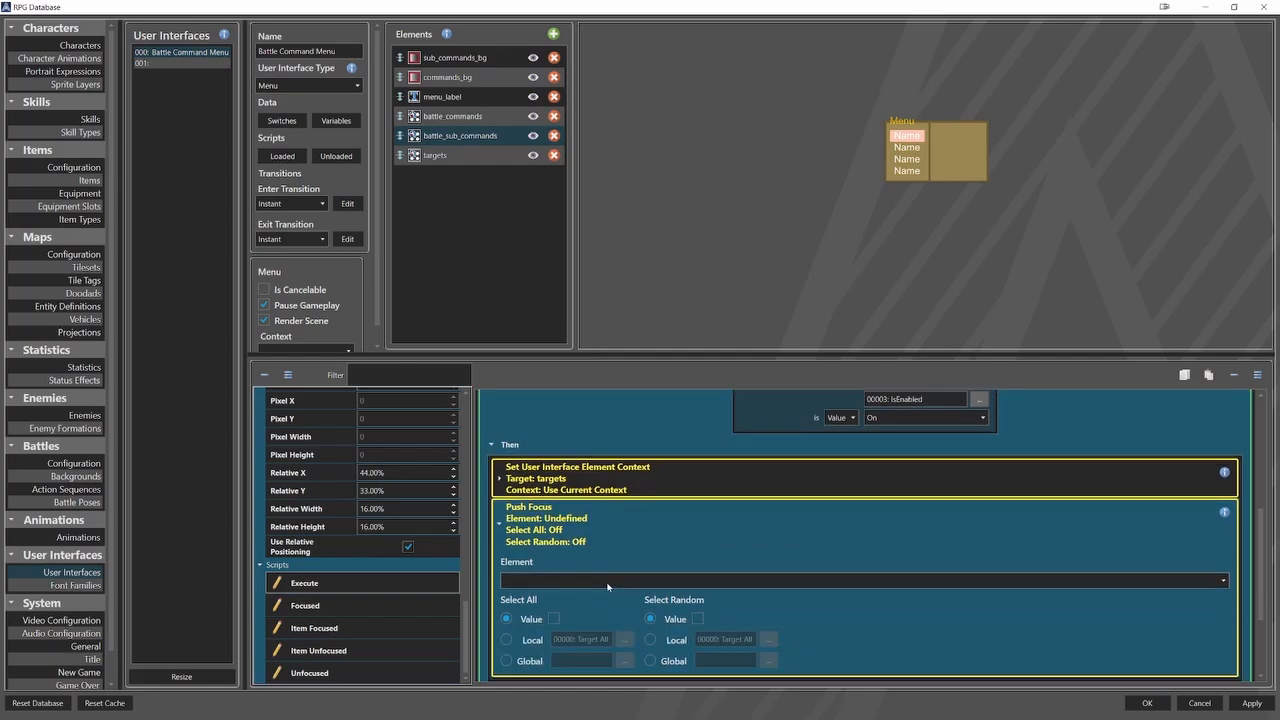
left_click(606, 580)
left_click(557, 619)
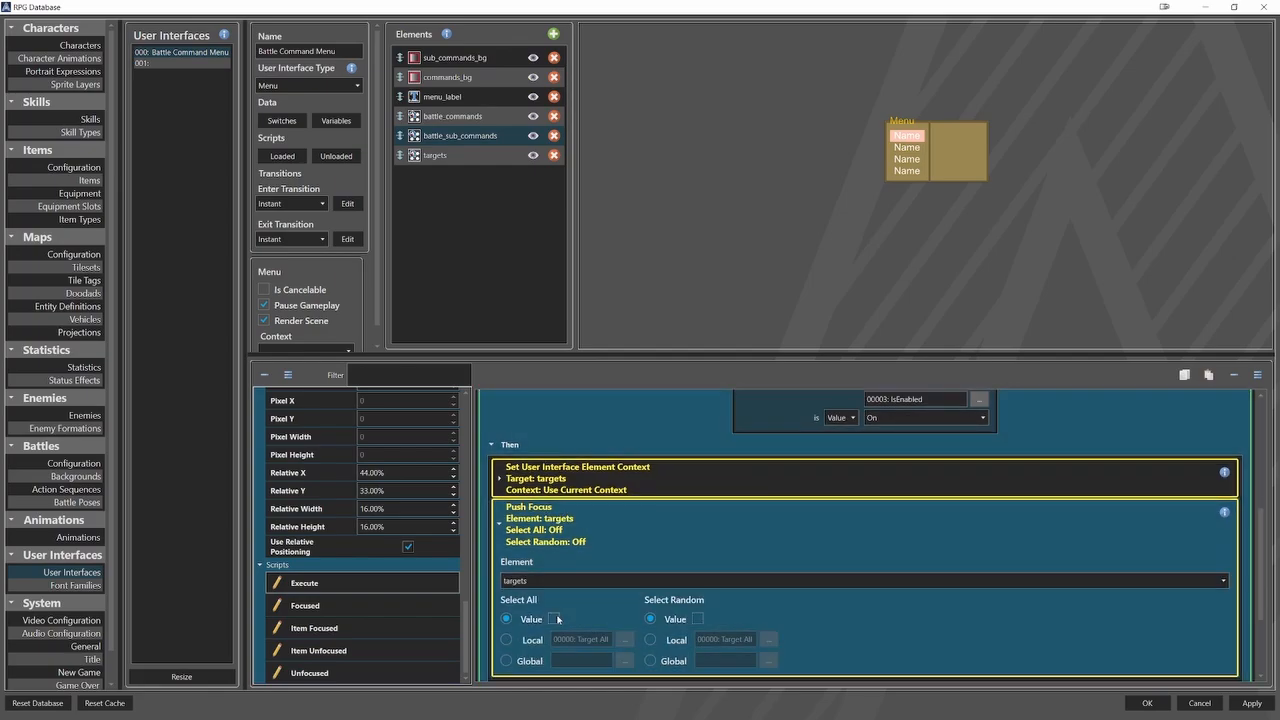
Drive the Push Focus command's Select All by local switch Target All and its Select Random by local switch Target Random.
left_click(529, 641)
left_click(625, 639)
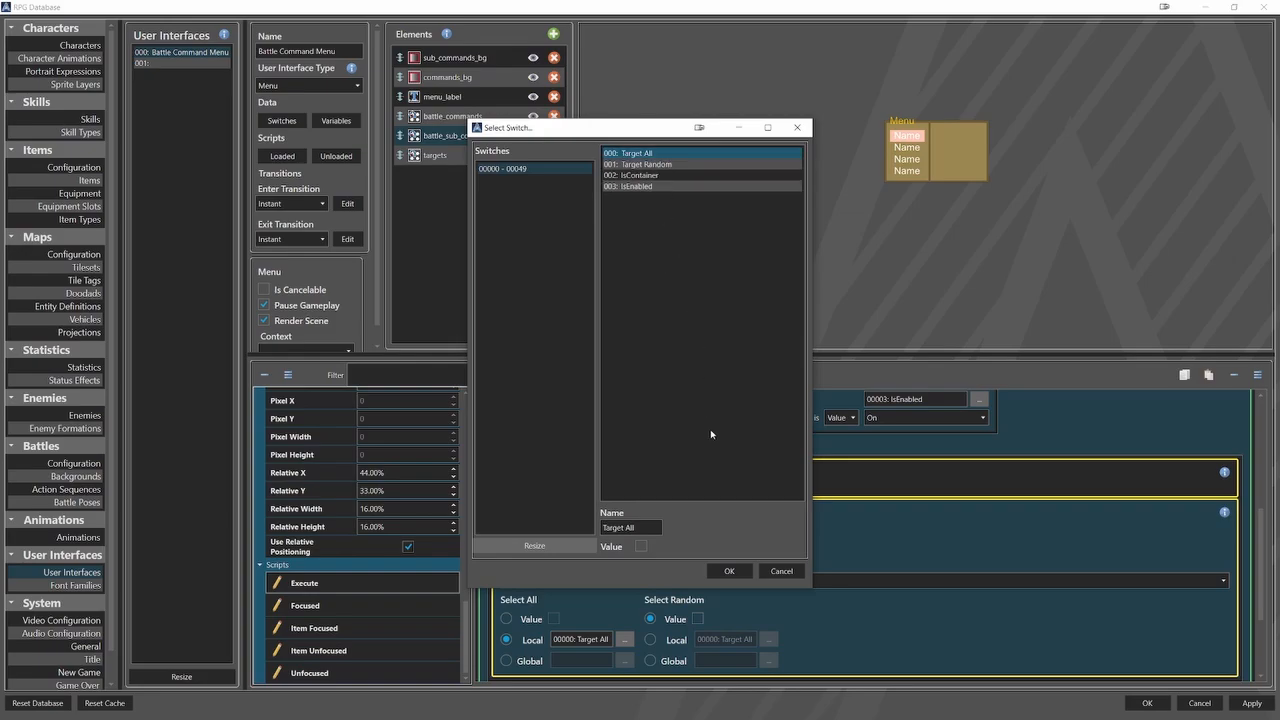
left_click(728, 571)
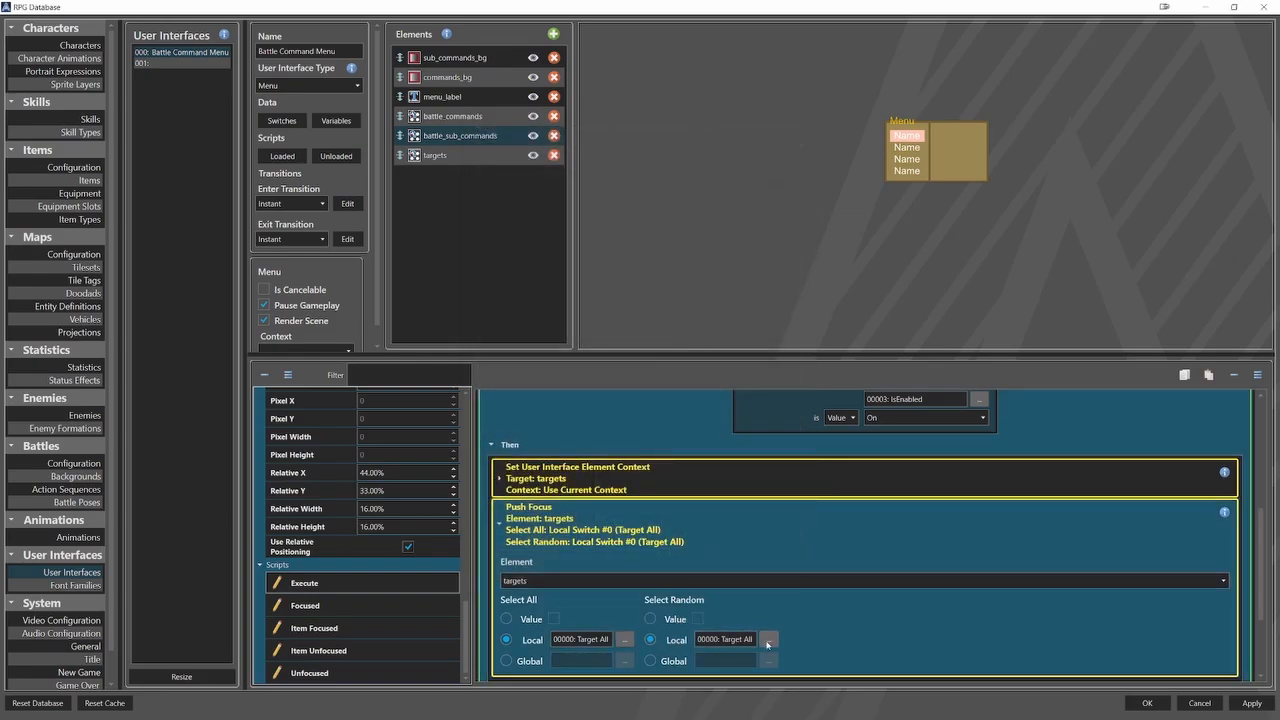
left_click(768, 639)
left_click(650, 164)
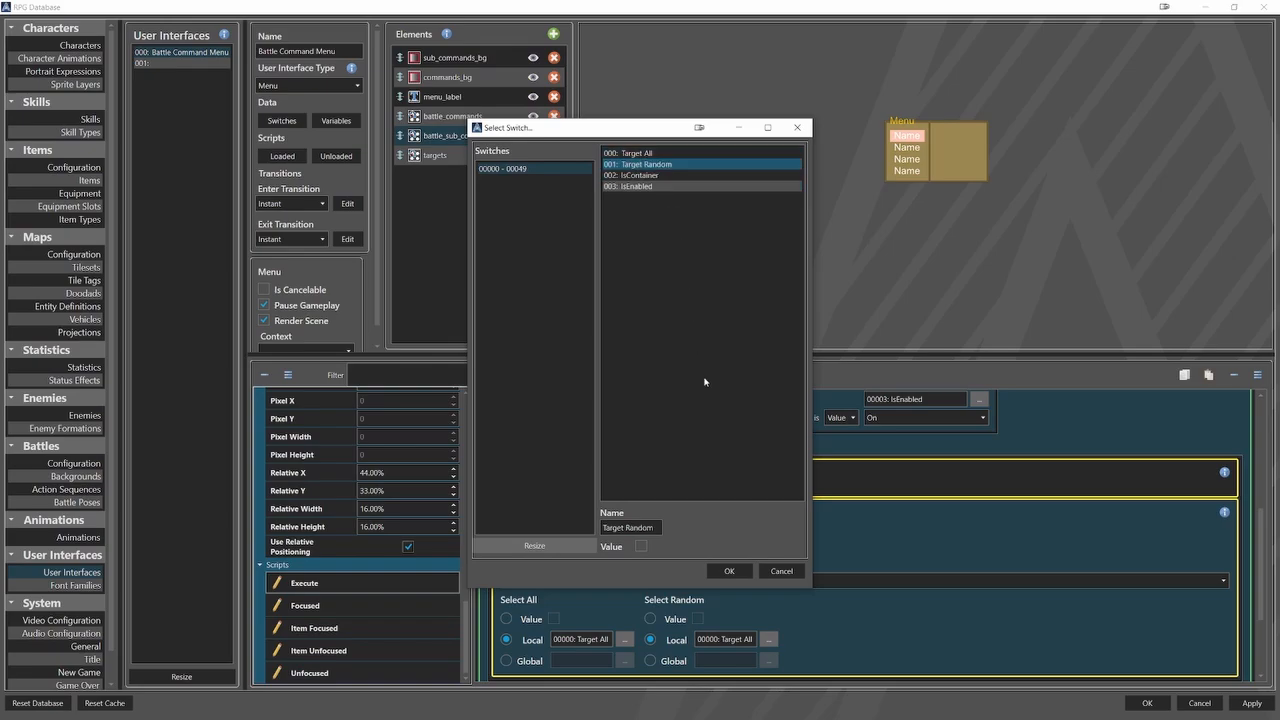
left_click(730, 570)
scroll(856, 594, "down", 1)
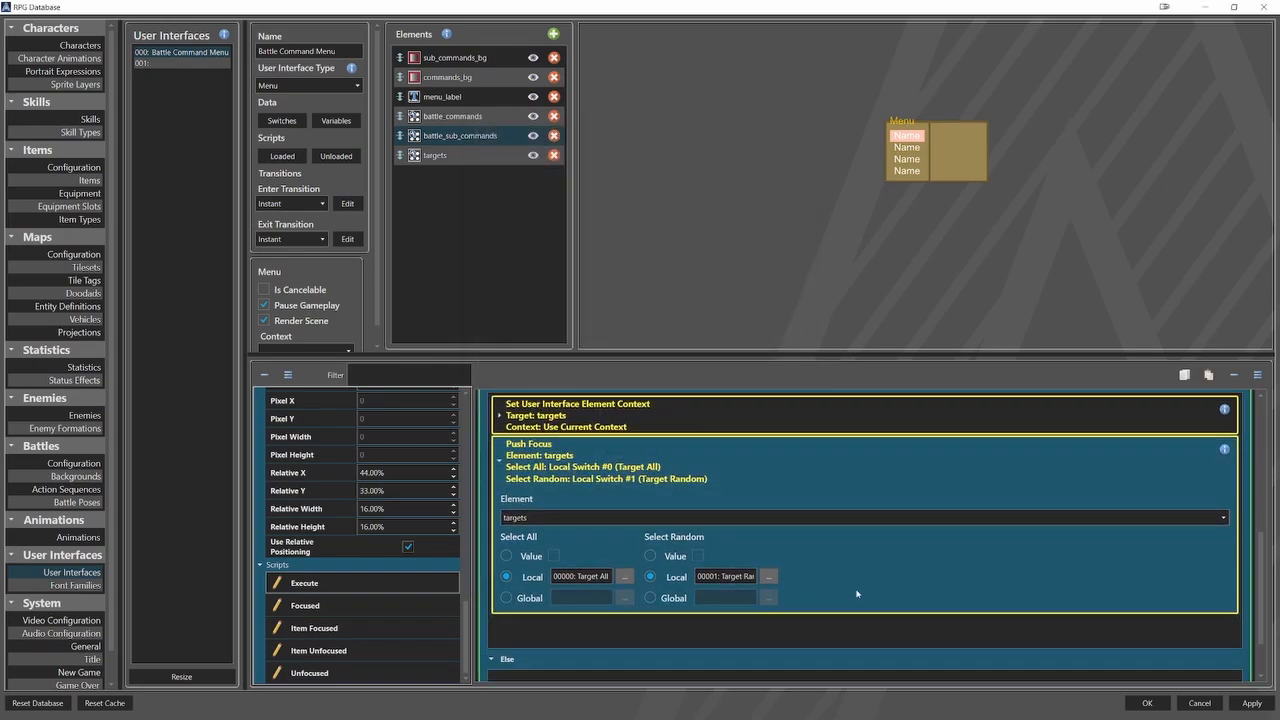
left_click(620, 481)
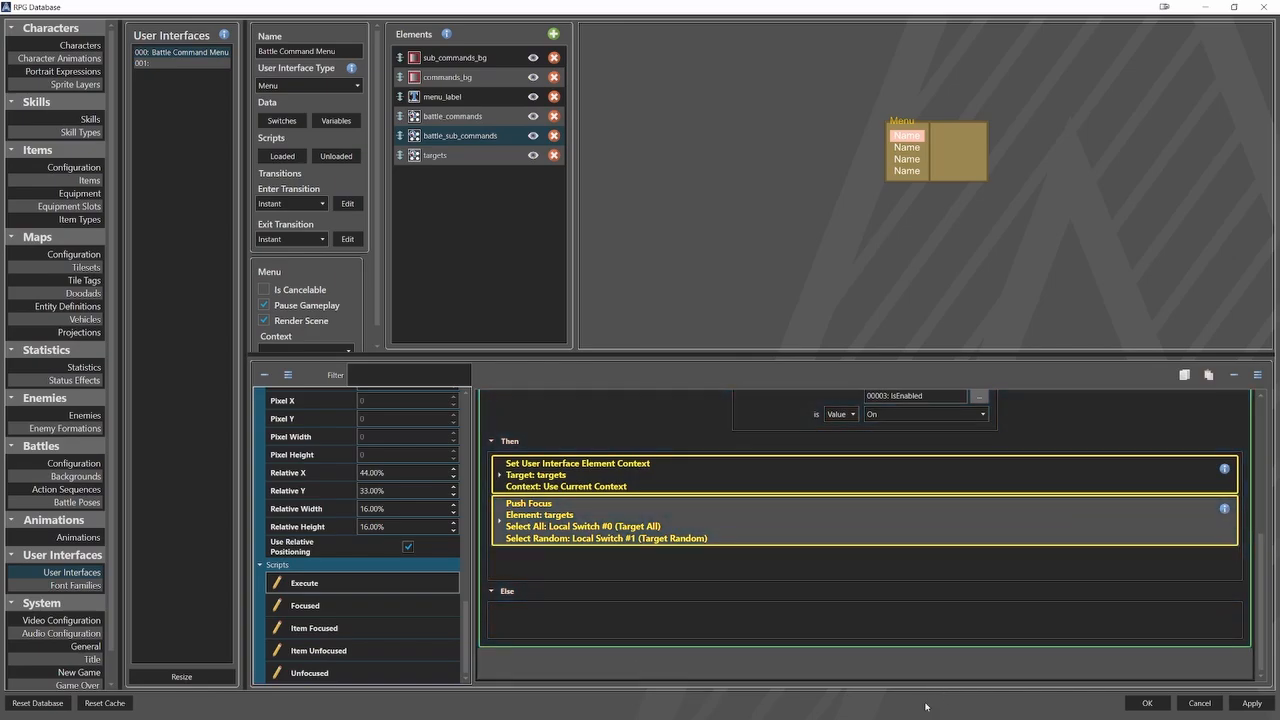
In the Focused script of battle_sub_commands, add a Toggle User Interface Element Visibility command that sets sub_commands_bg visible On.
left_click(305, 605)
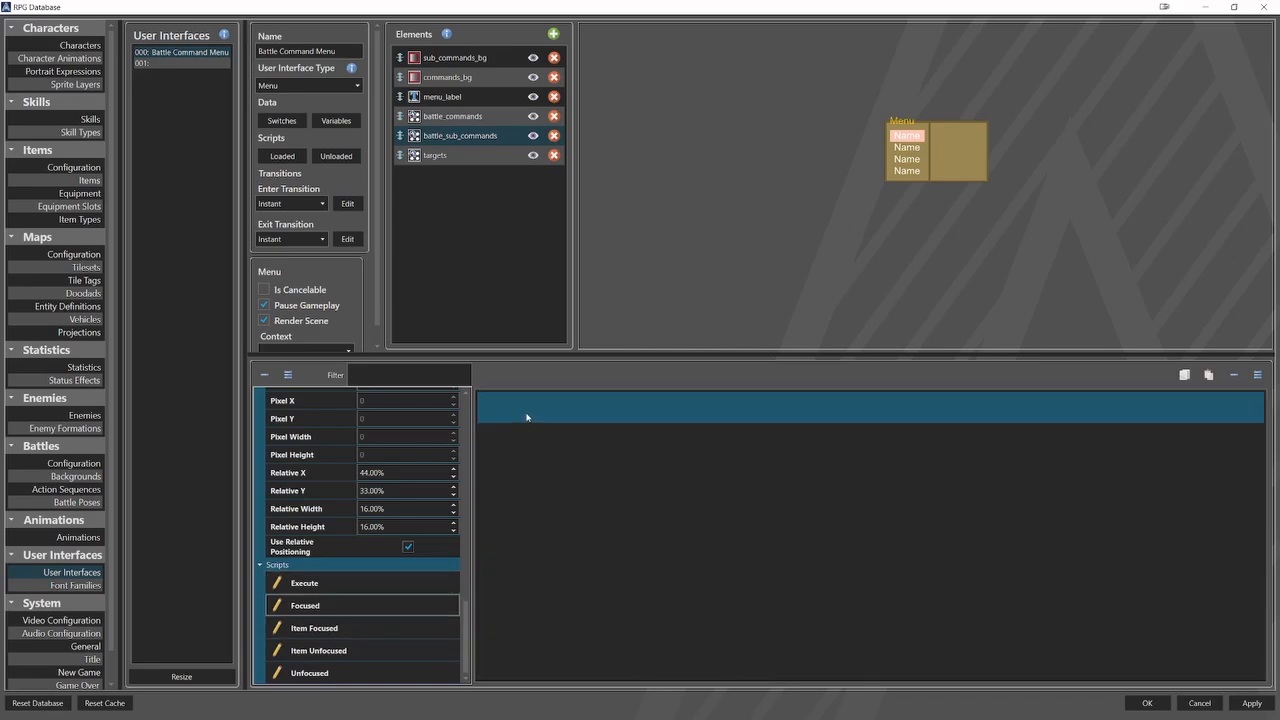
right_click(527, 417)
mouse_move(608, 361)
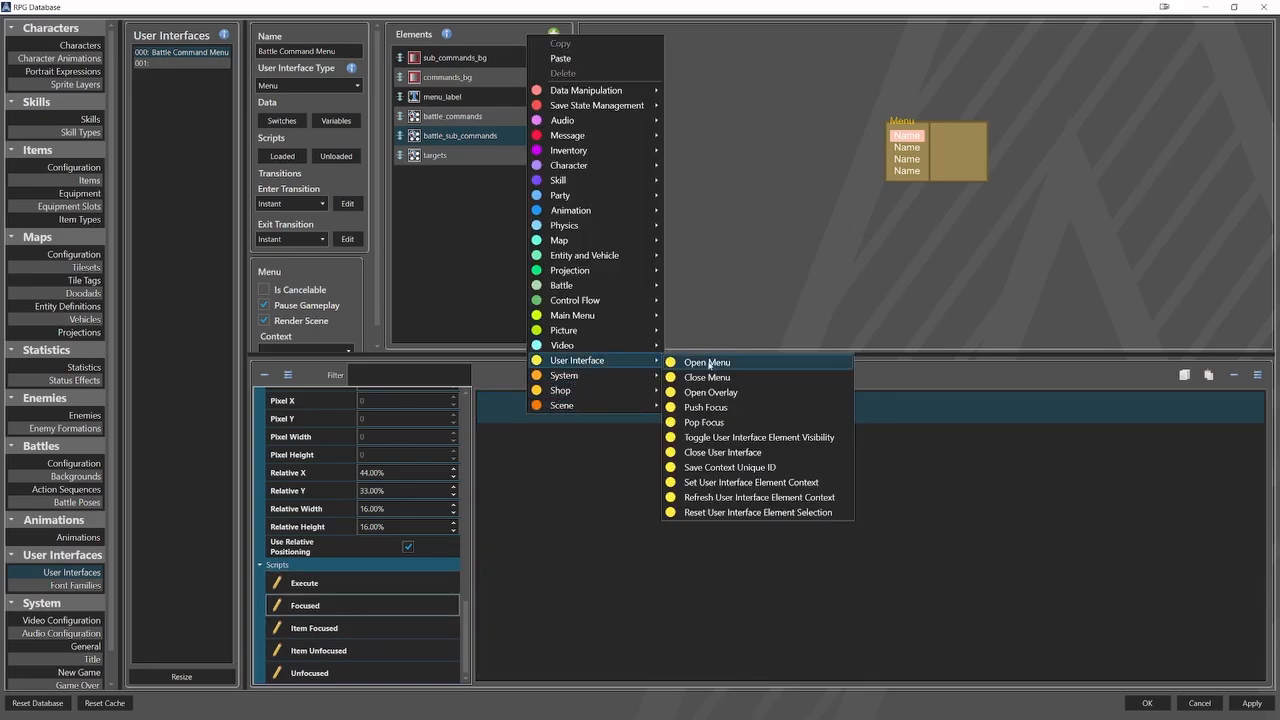
left_click(726, 439)
left_click(616, 463)
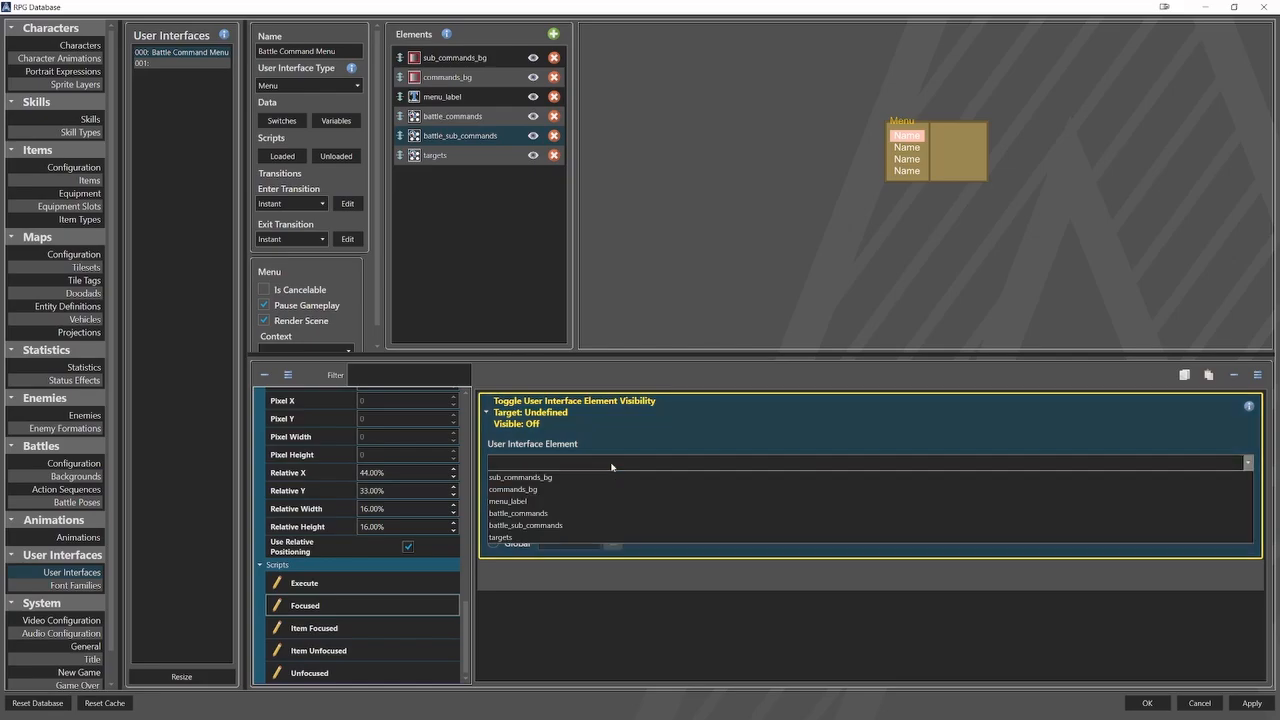
left_click(582, 478)
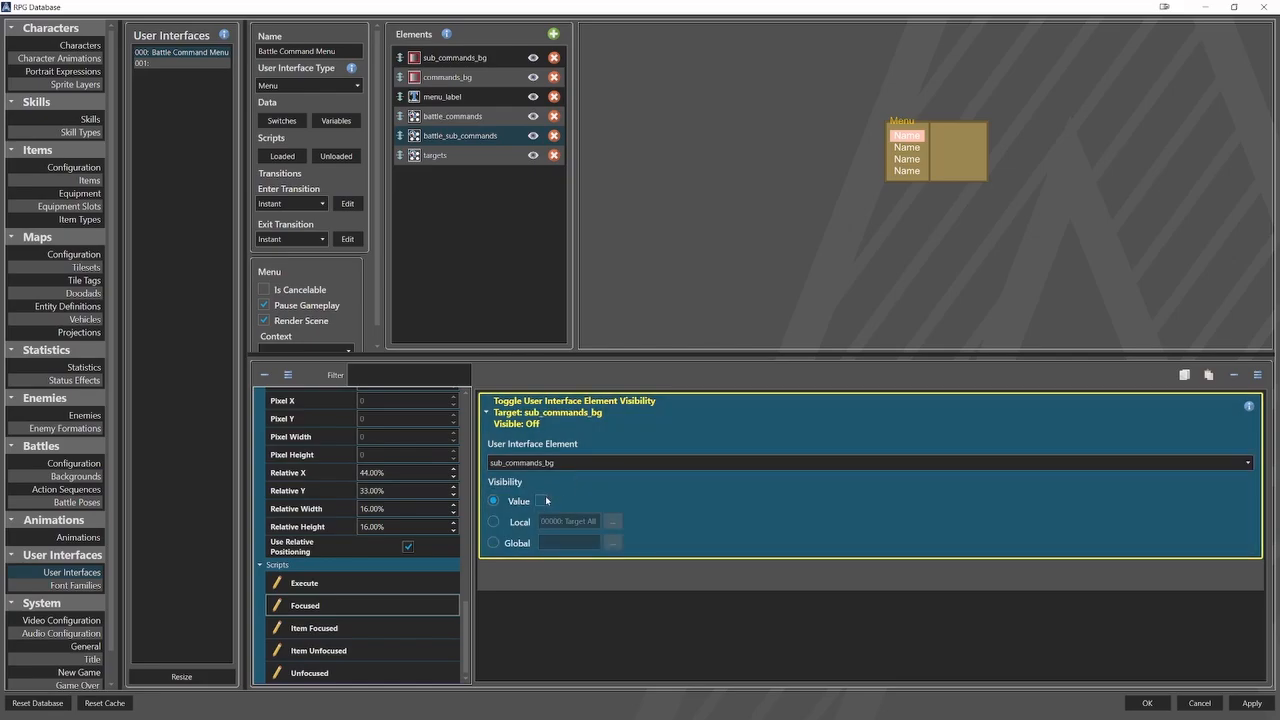
left_click(516, 412)
Duplicate the visibility command in the Focused script and retarget the copy to battle_sub_commands.
right_click(535, 412)
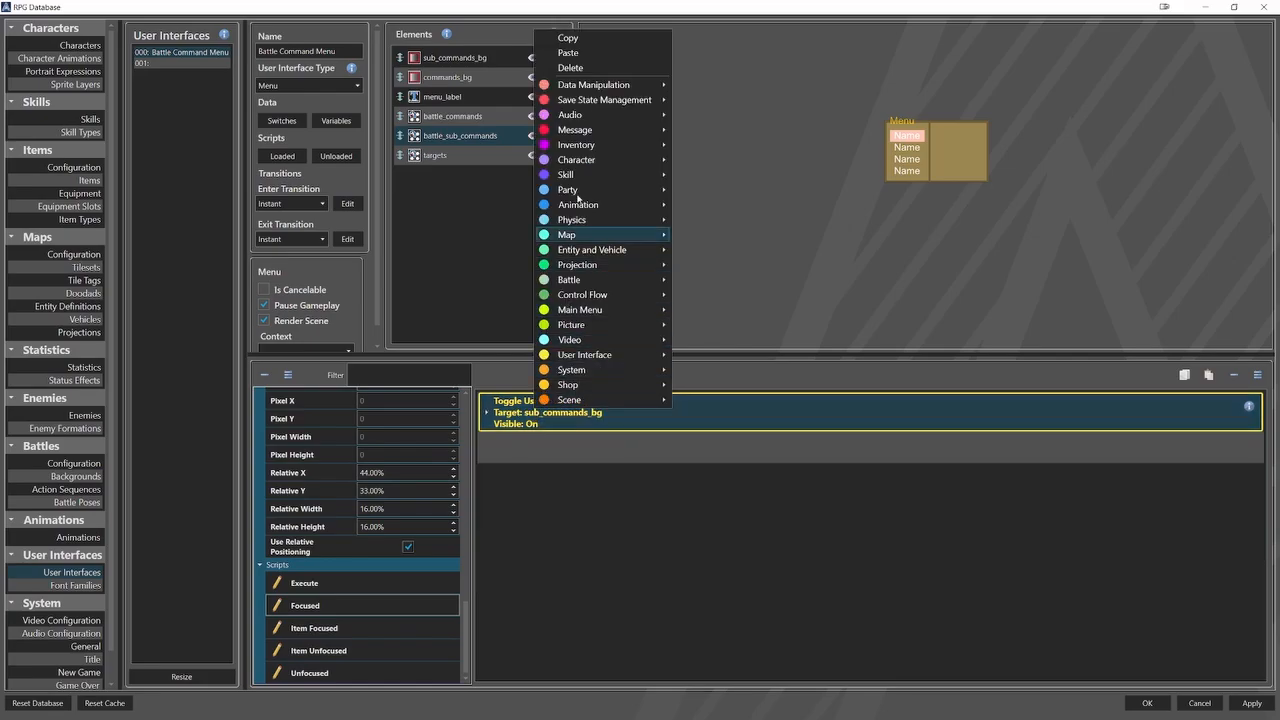
left_click(563, 36)
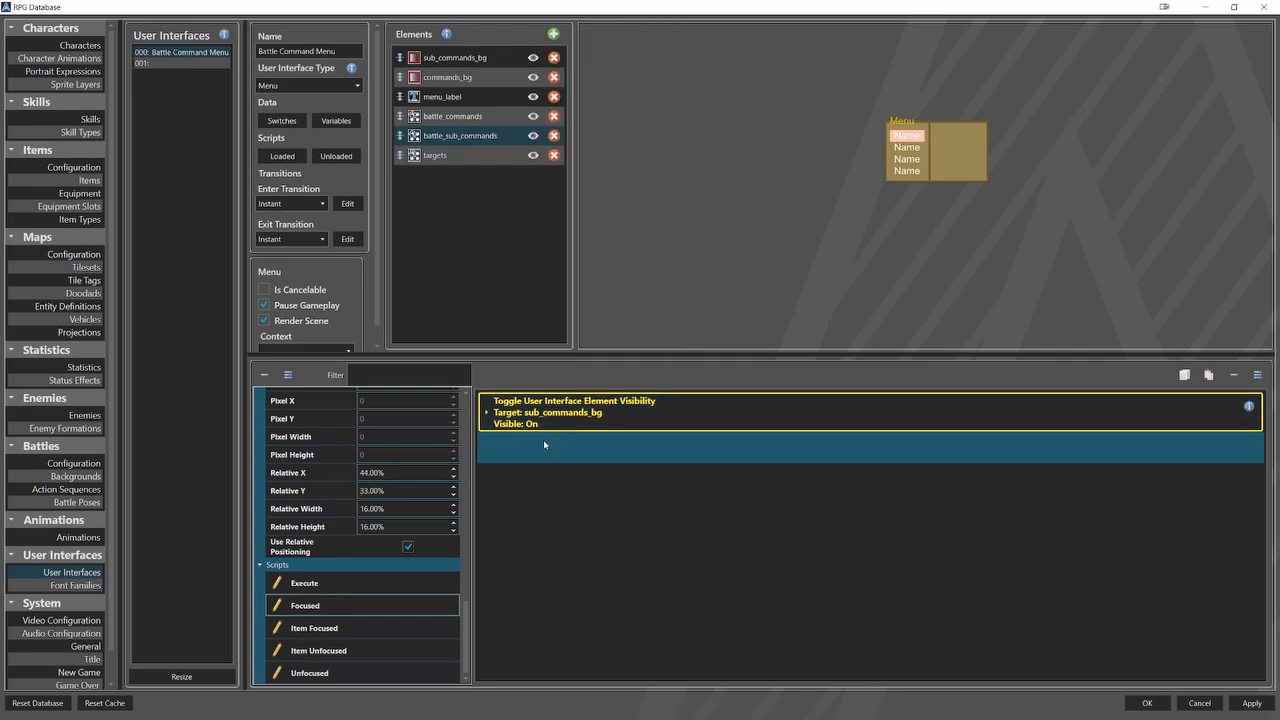
right_click(543, 439)
left_click(570, 86)
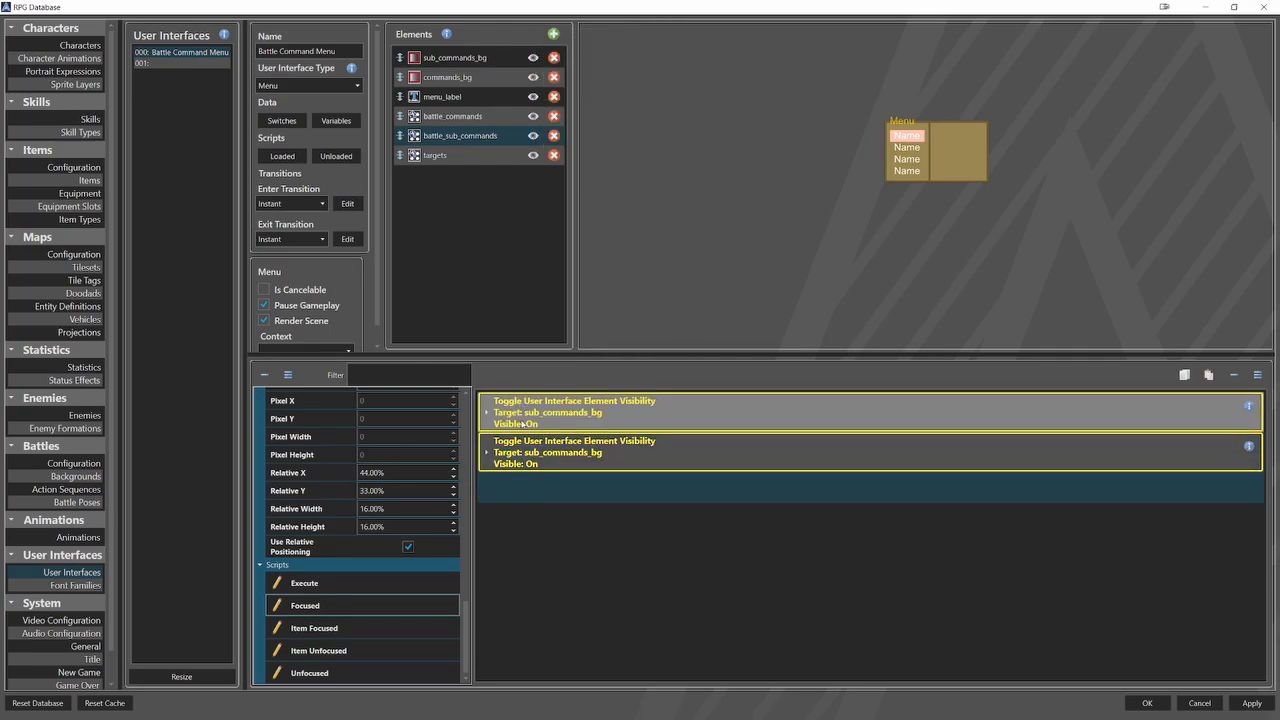
left_click(545, 450)
left_click(549, 503)
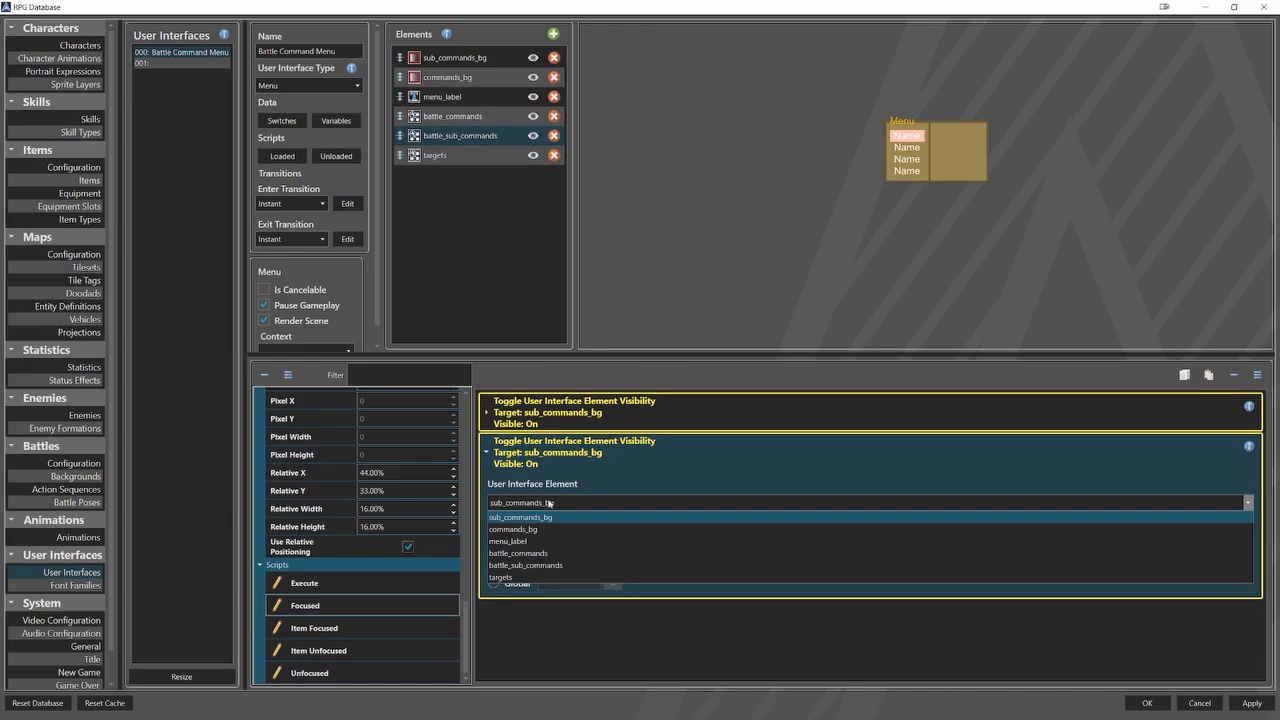
left_click(536, 566)
left_click(513, 466)
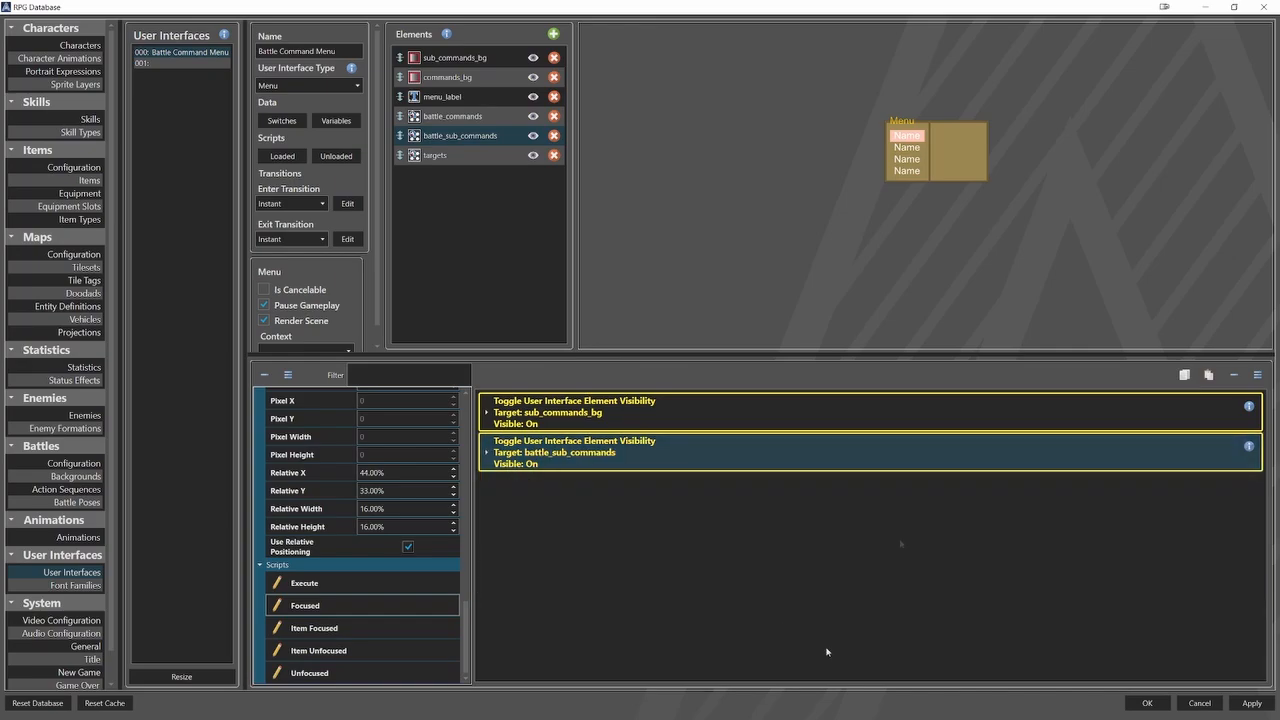
In the Unfocused script of battle_sub_commands, add a Toggle User Interface Element Visibility command for sub_commands_bg with visibility Off.
left_click(420, 671)
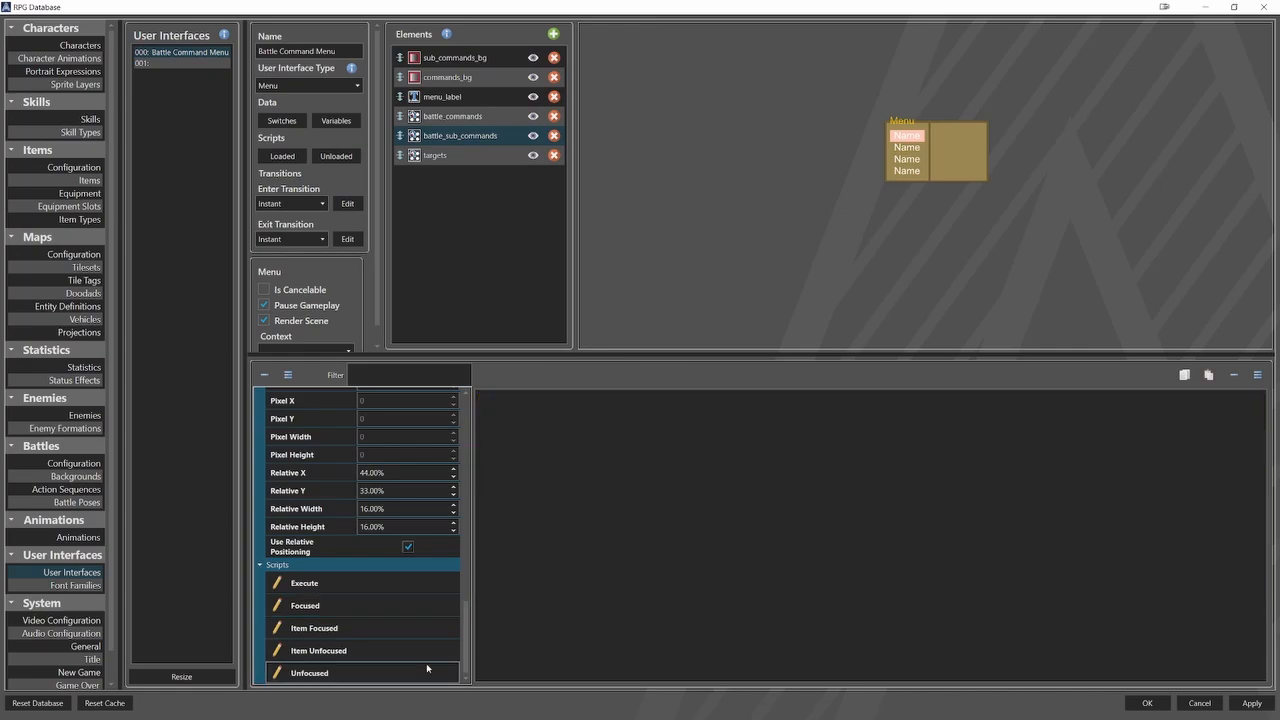
left_click(549, 421)
right_click(549, 421)
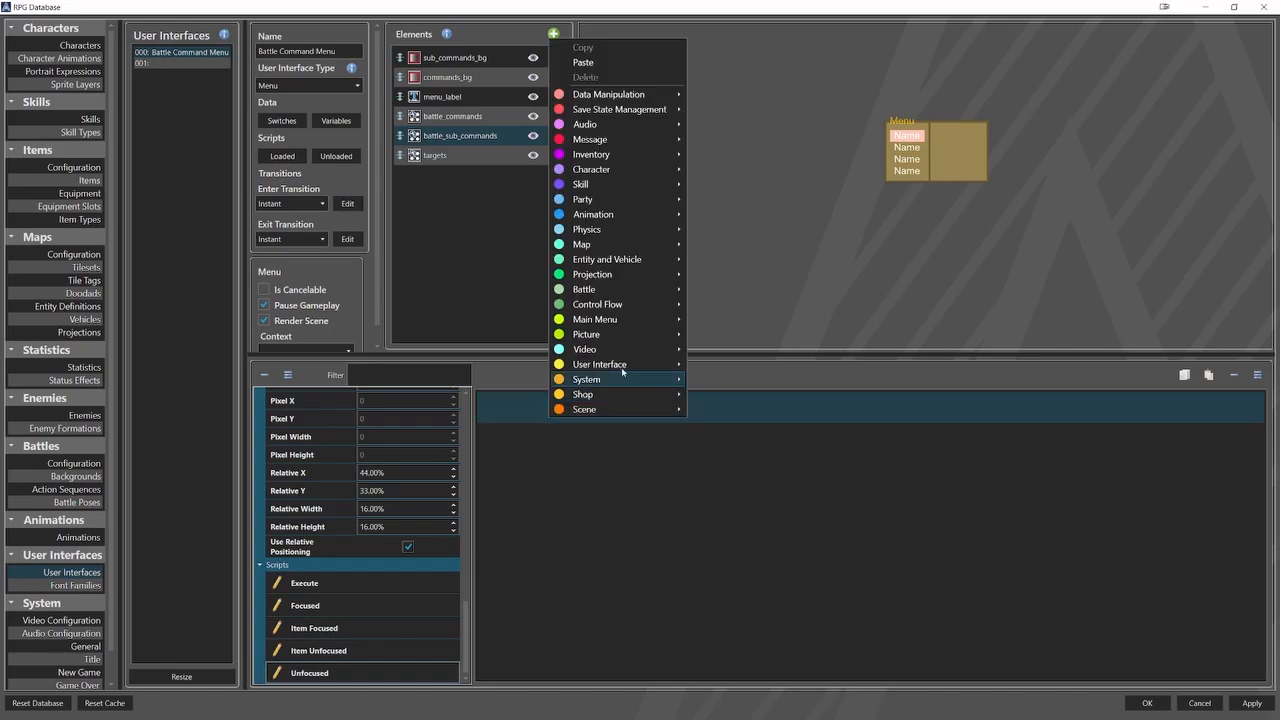
mouse_move(621, 367)
left_click(774, 441)
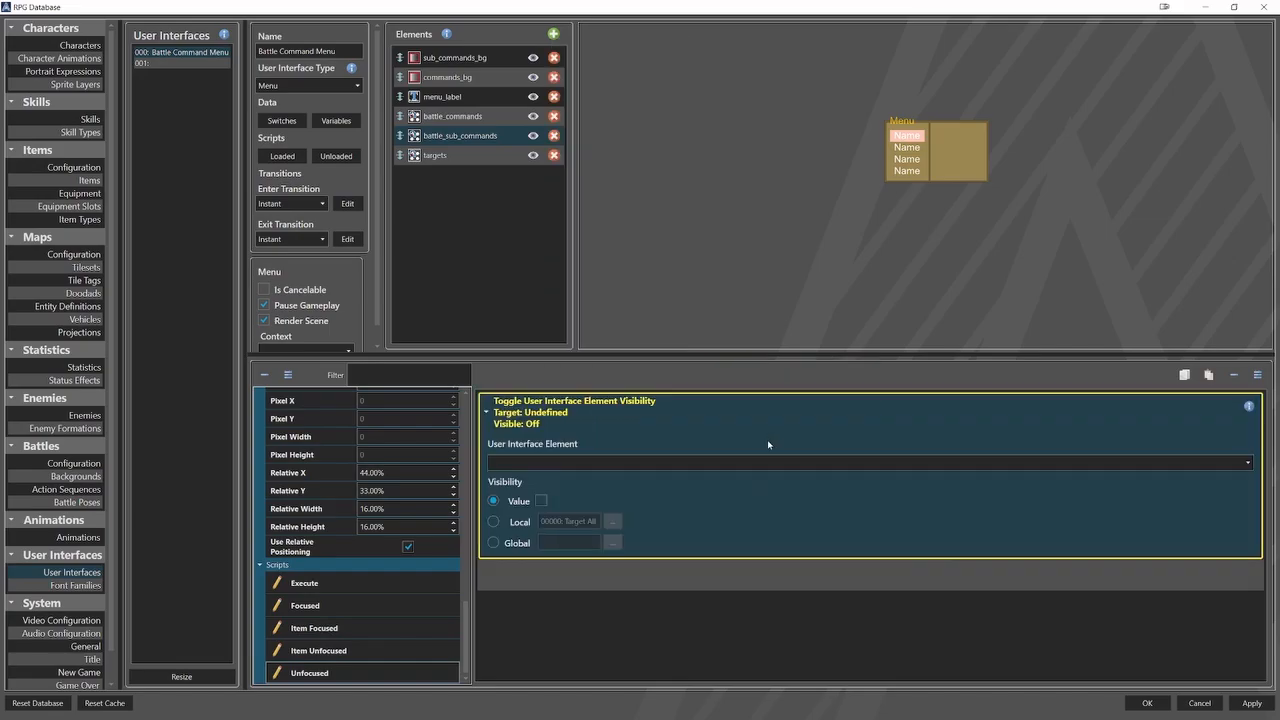
left_click(645, 464)
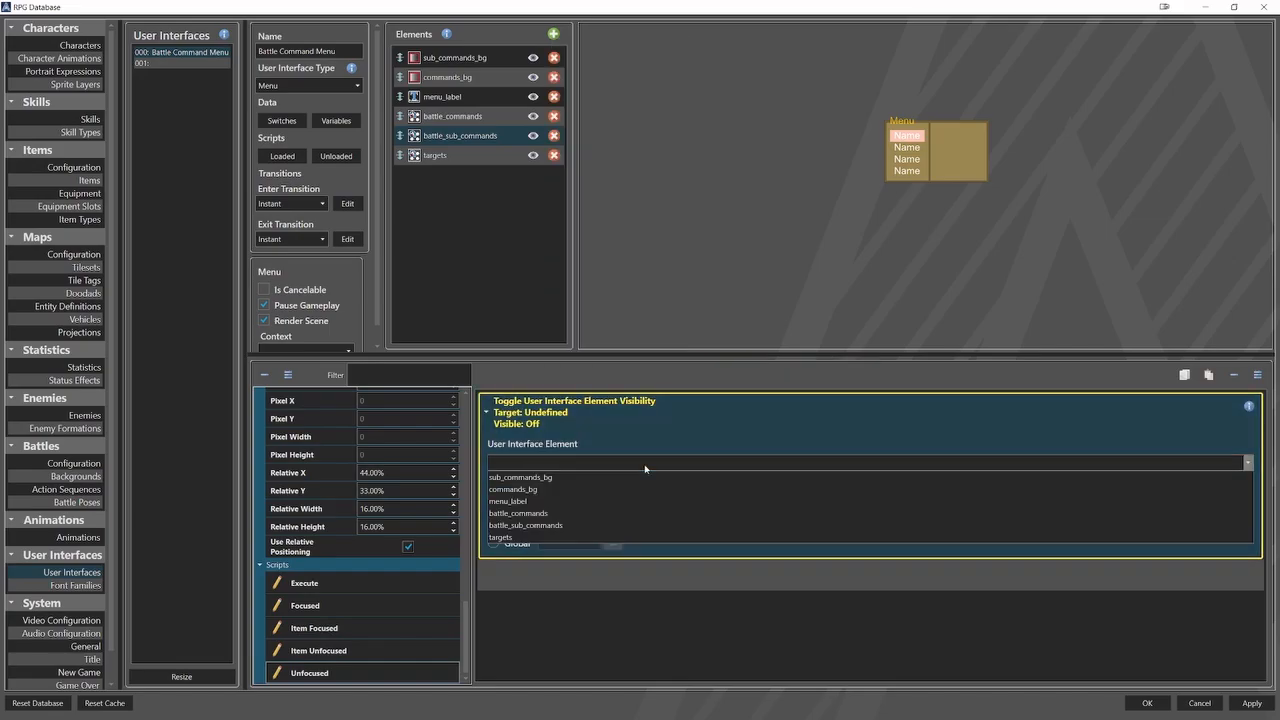
left_click(585, 477)
left_click(510, 415)
Duplicate the visibility command in the Unfocused script and retarget the copy to battle_sub_commands.
right_click(538, 413)
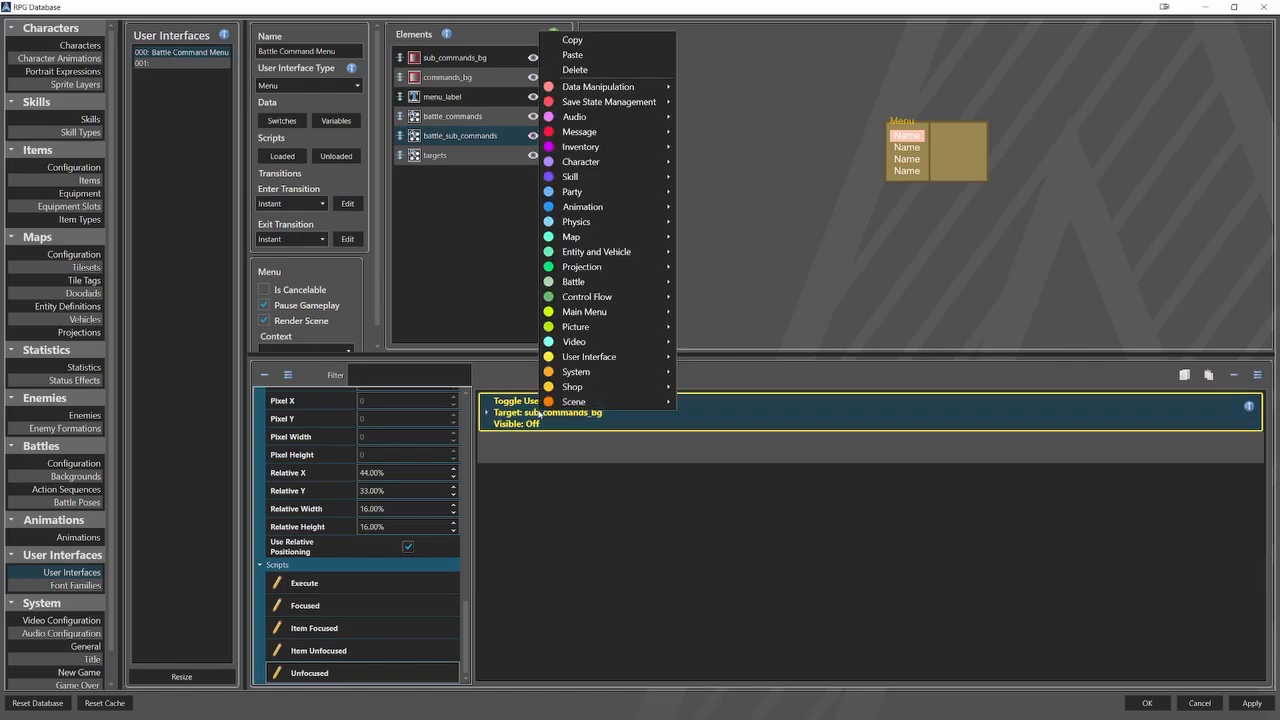
left_click(531, 329)
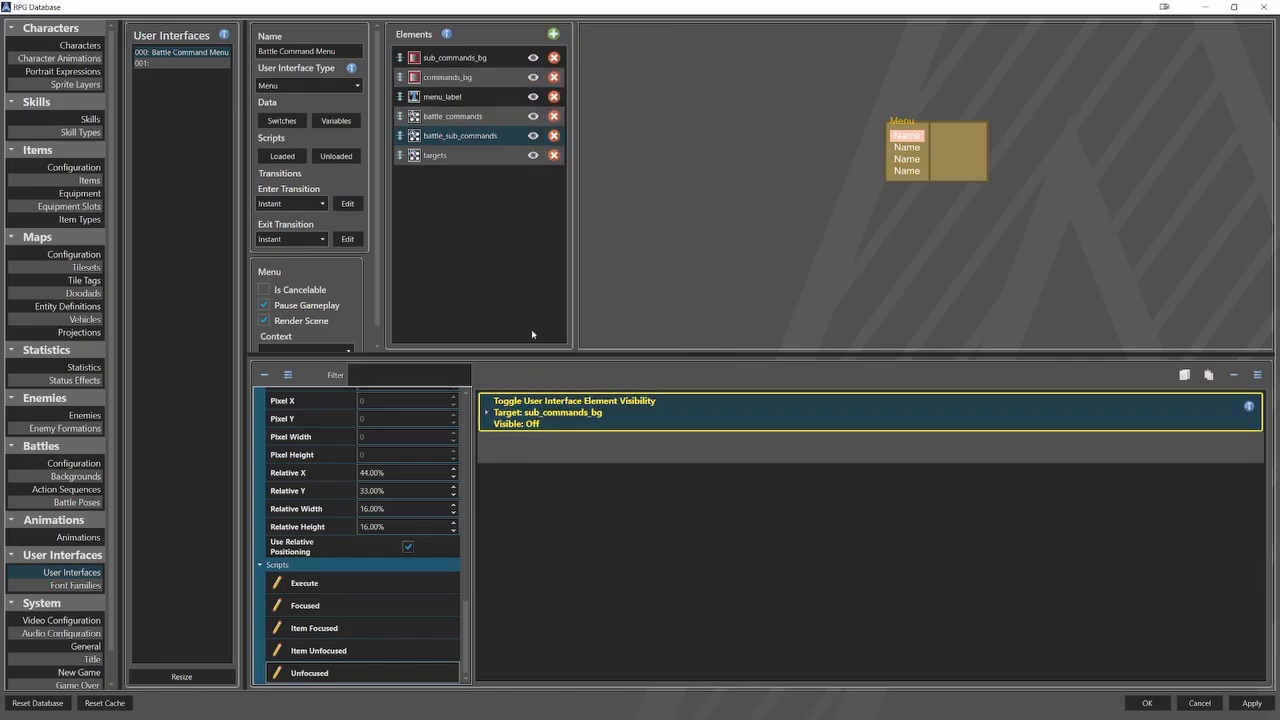
right_click(534, 446)
left_click(585, 95)
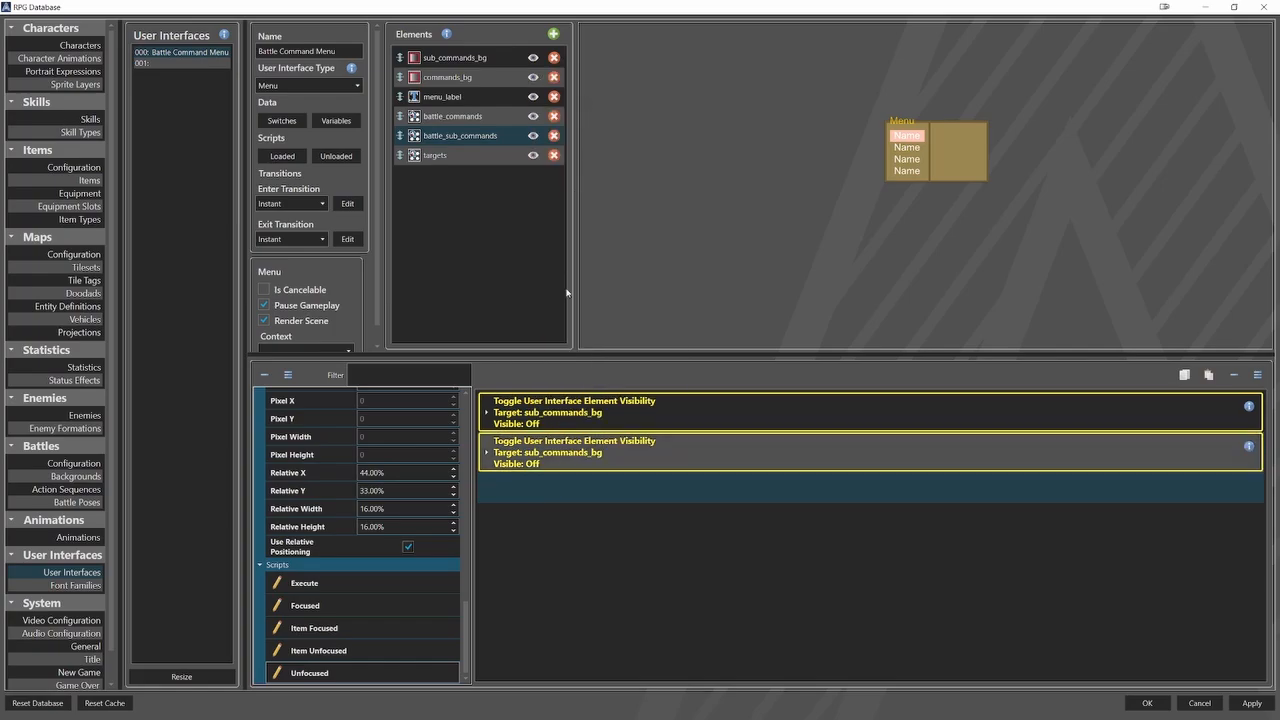
left_click(546, 456)
left_click(555, 502)
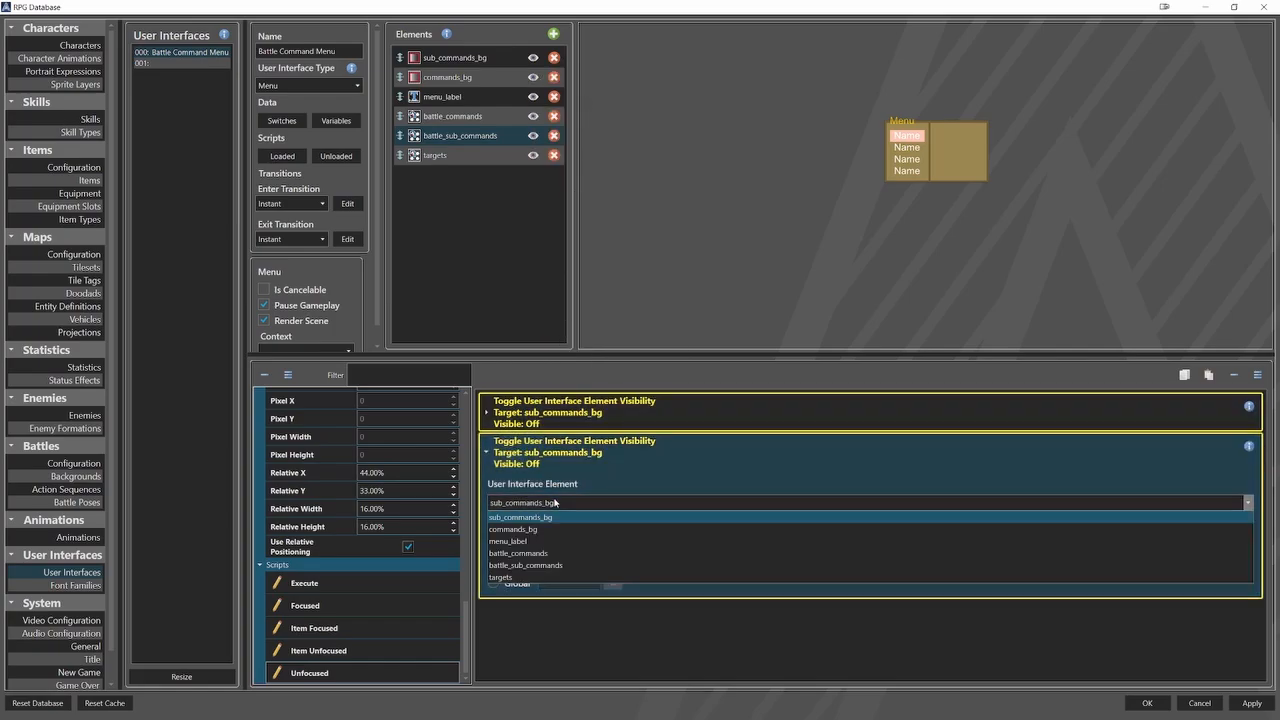
left_click(556, 567)
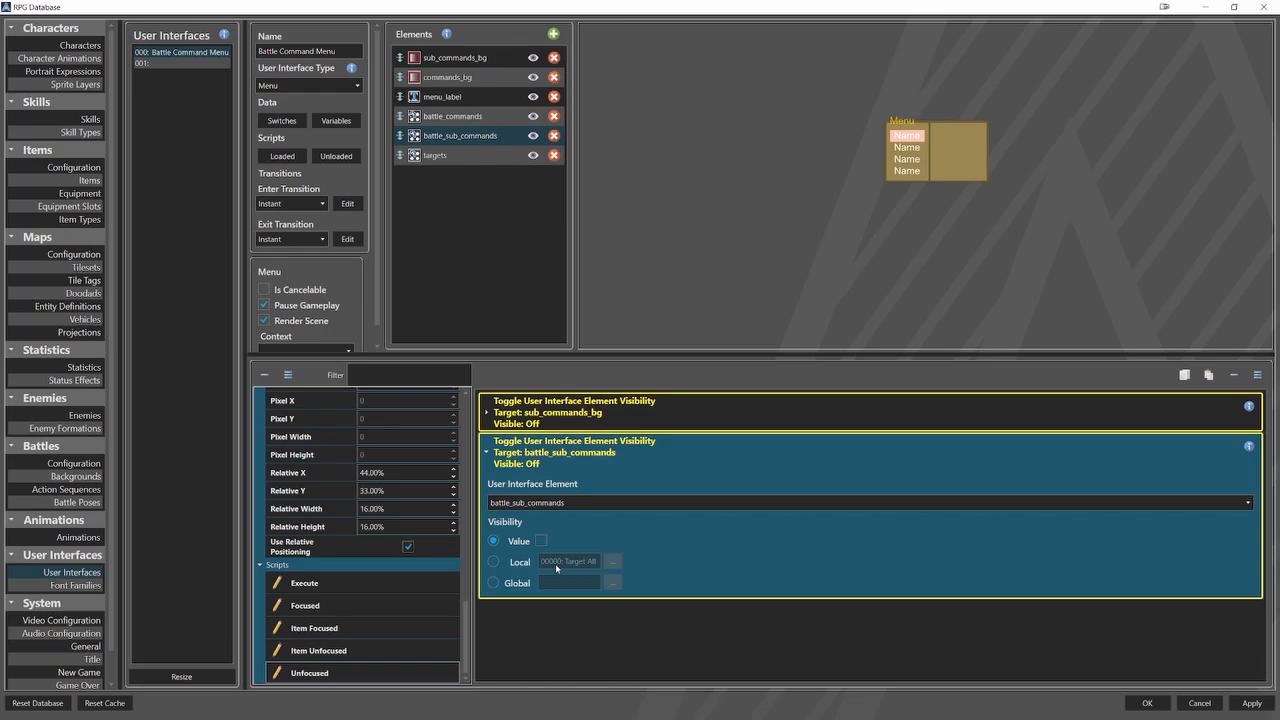
left_click(523, 450)
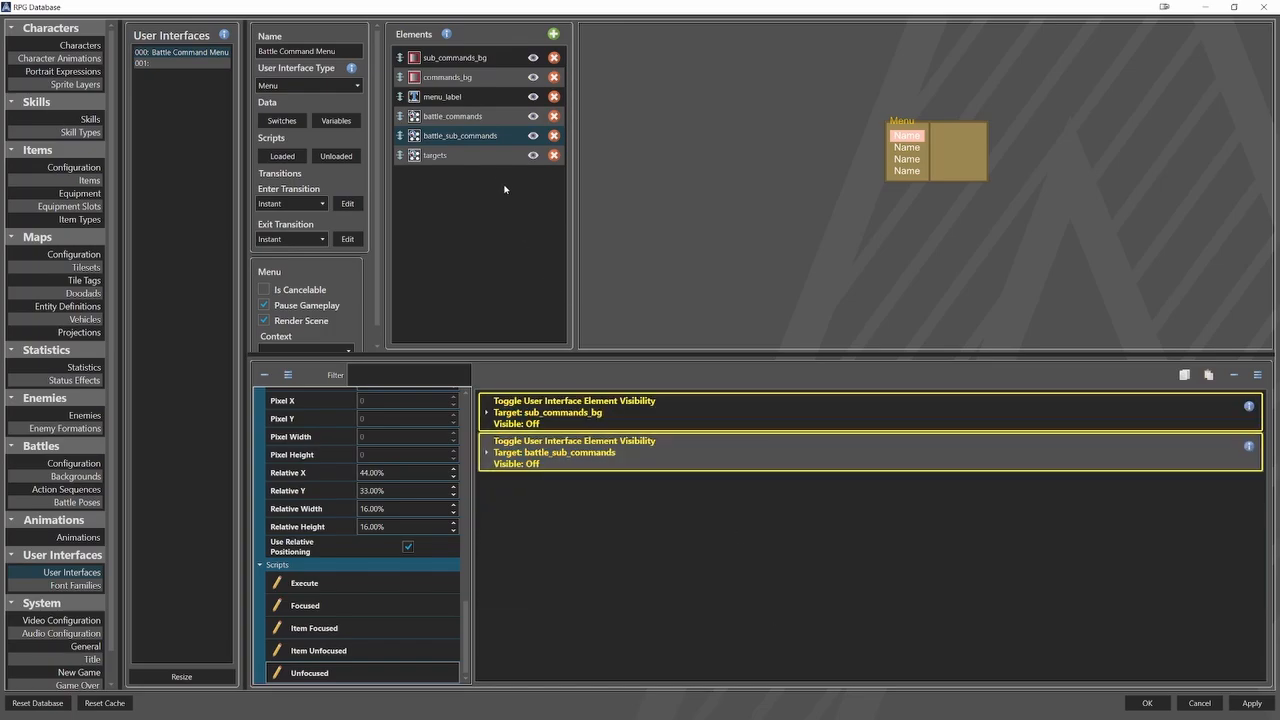
In the Execute script of the targets element, add a Schedule Battle Command whose Battle Command Unique ID uses local variable Battle Command.
left_click(470, 155)
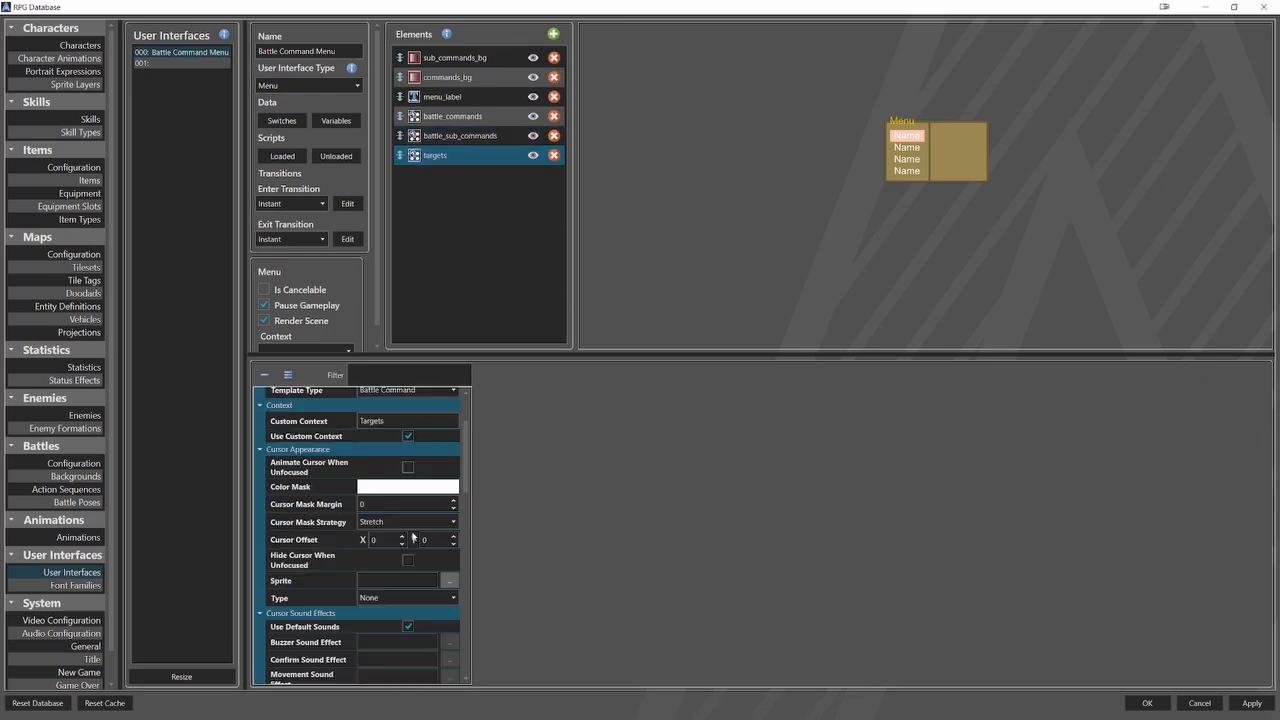
scroll(404, 520, "down", 10)
left_click(400, 585)
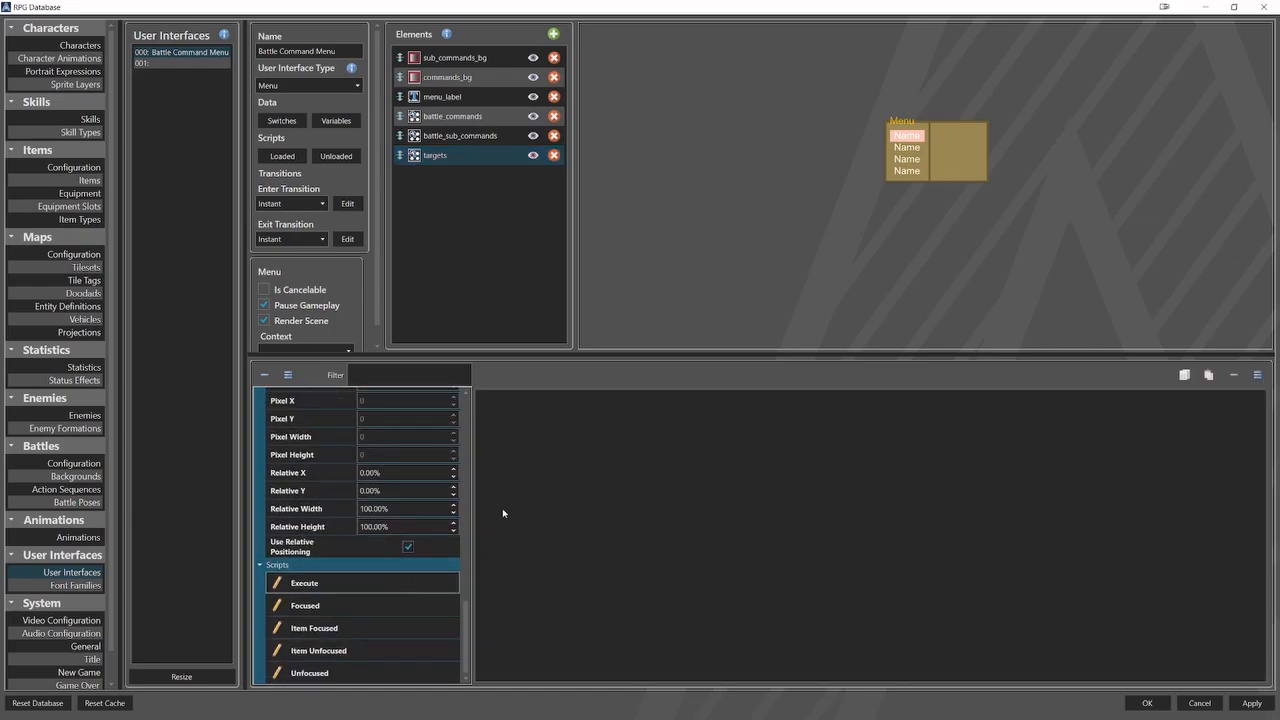
right_click(576, 411)
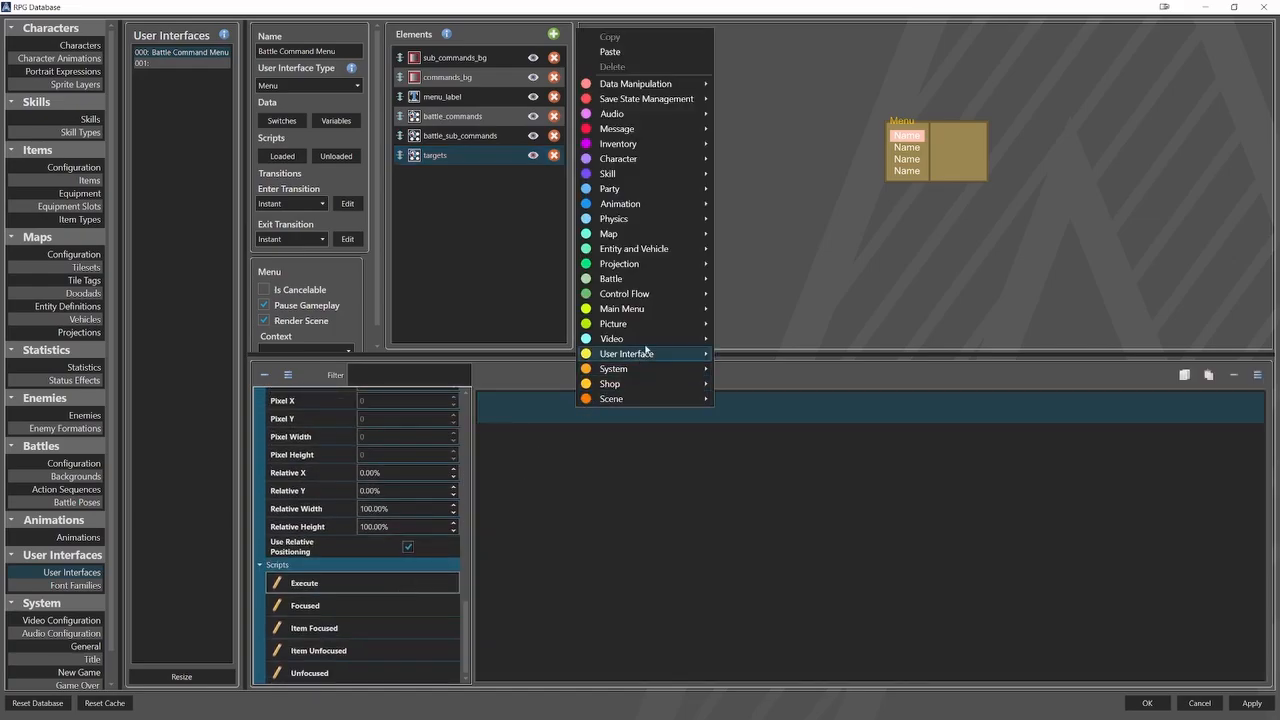
mouse_move(680, 282)
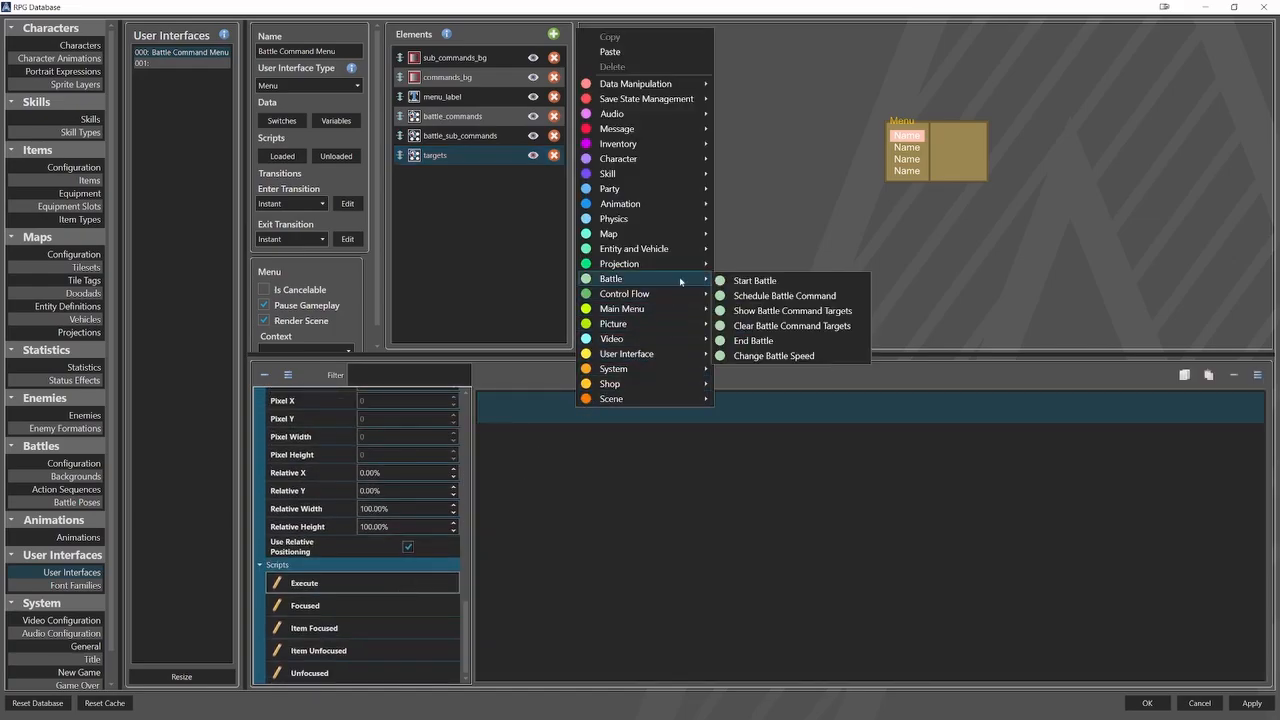
left_click(770, 295)
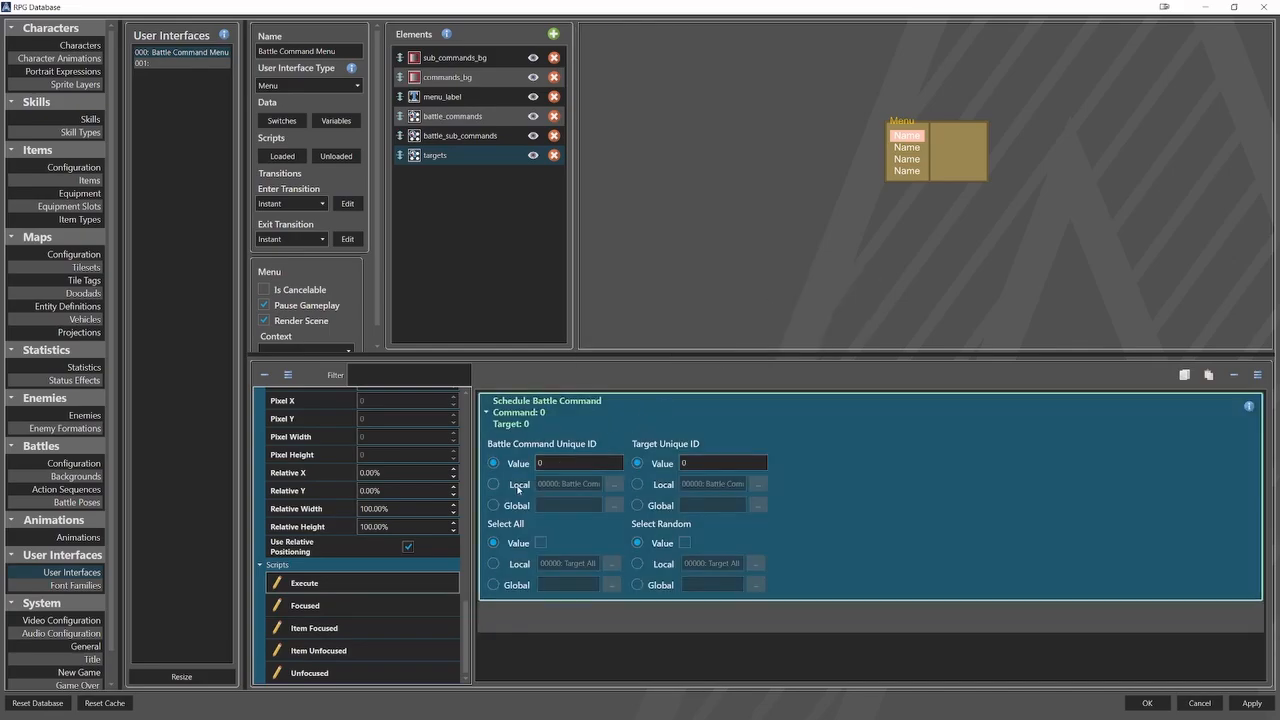
left_click(518, 486)
left_click(614, 484)
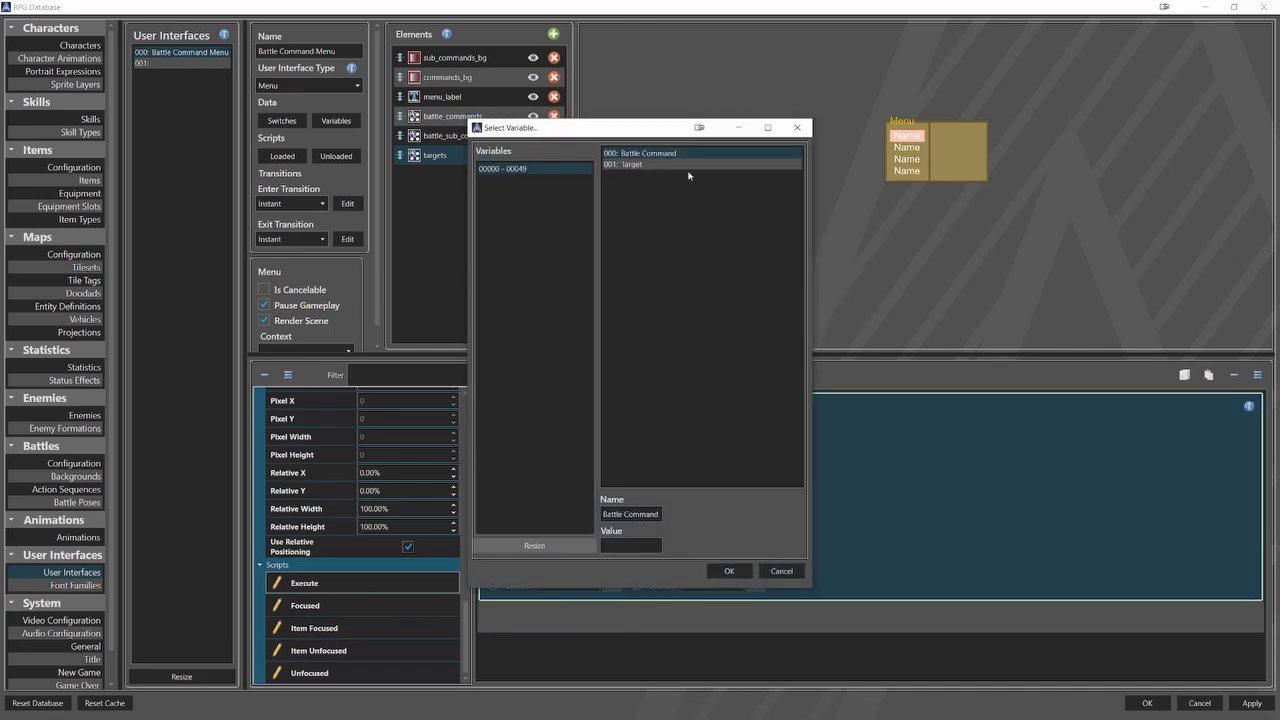
left_click(729, 571)
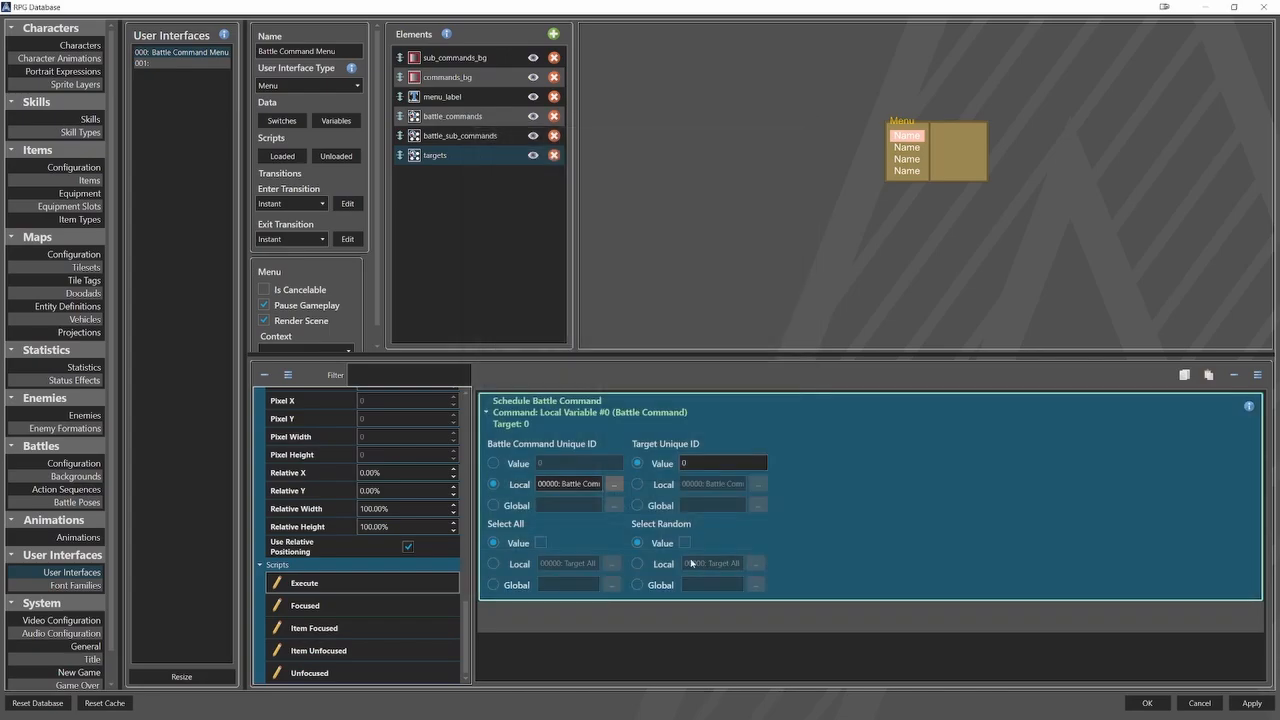
Set the scheduled command's Select All to local switch Target All and its Target Unique ID to local variable Target.
left_click(610, 563)
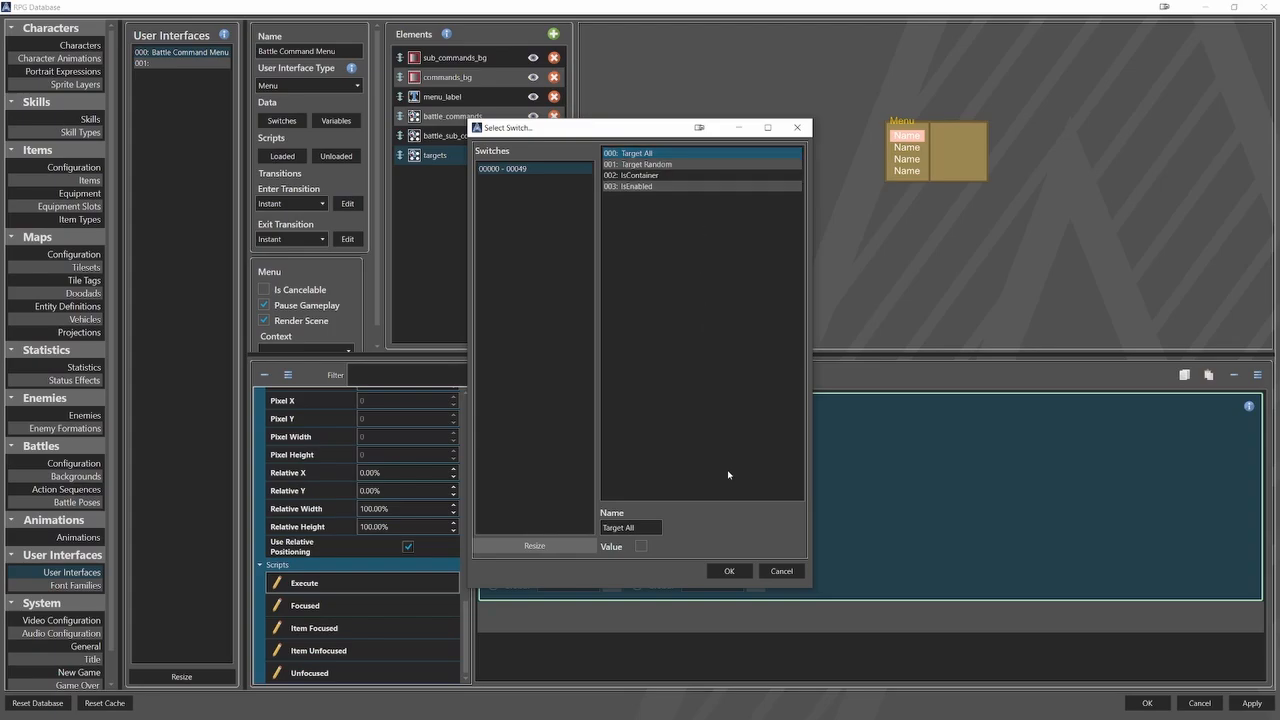
left_click(726, 570)
left_click(673, 488)
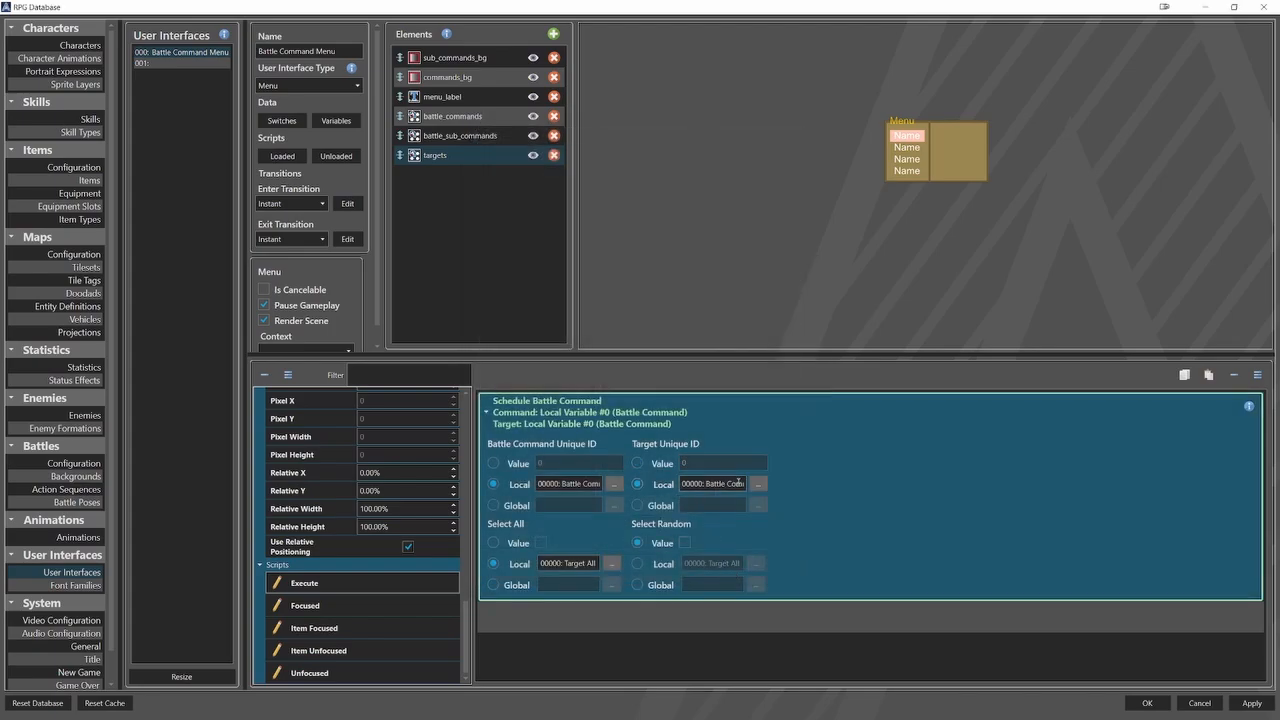
left_click(756, 483)
left_click(655, 166)
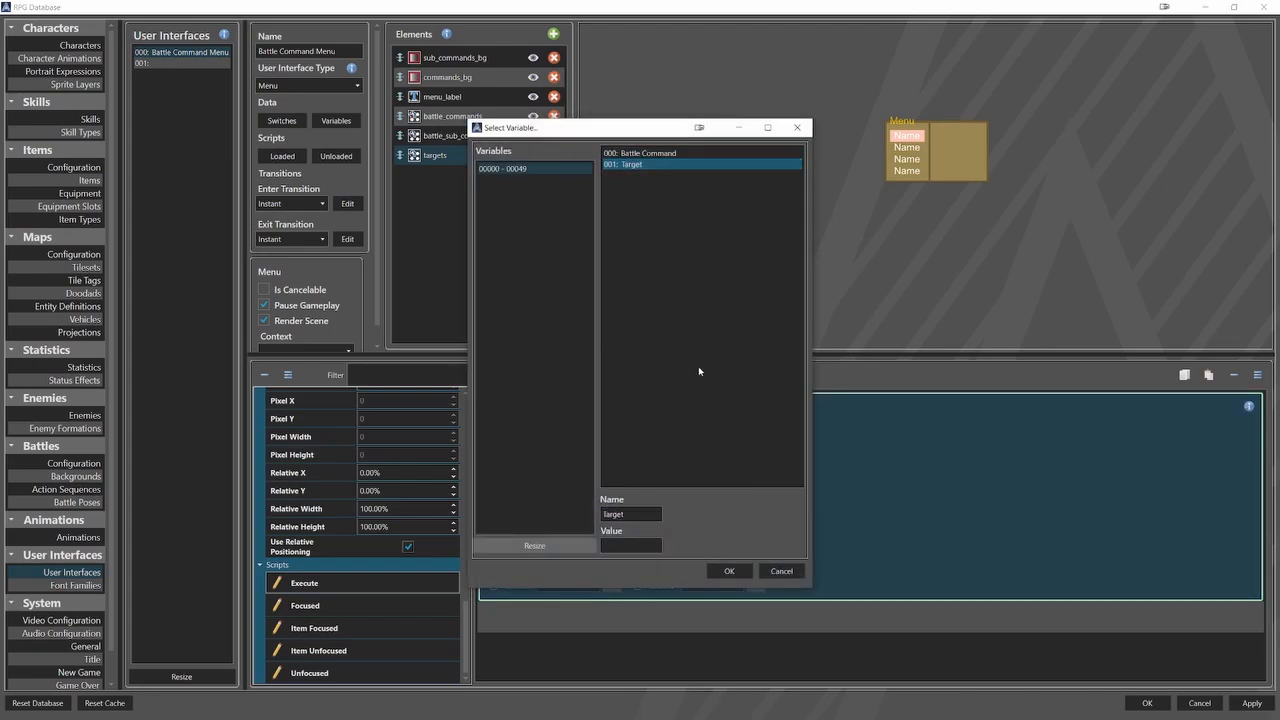
left_click(735, 567)
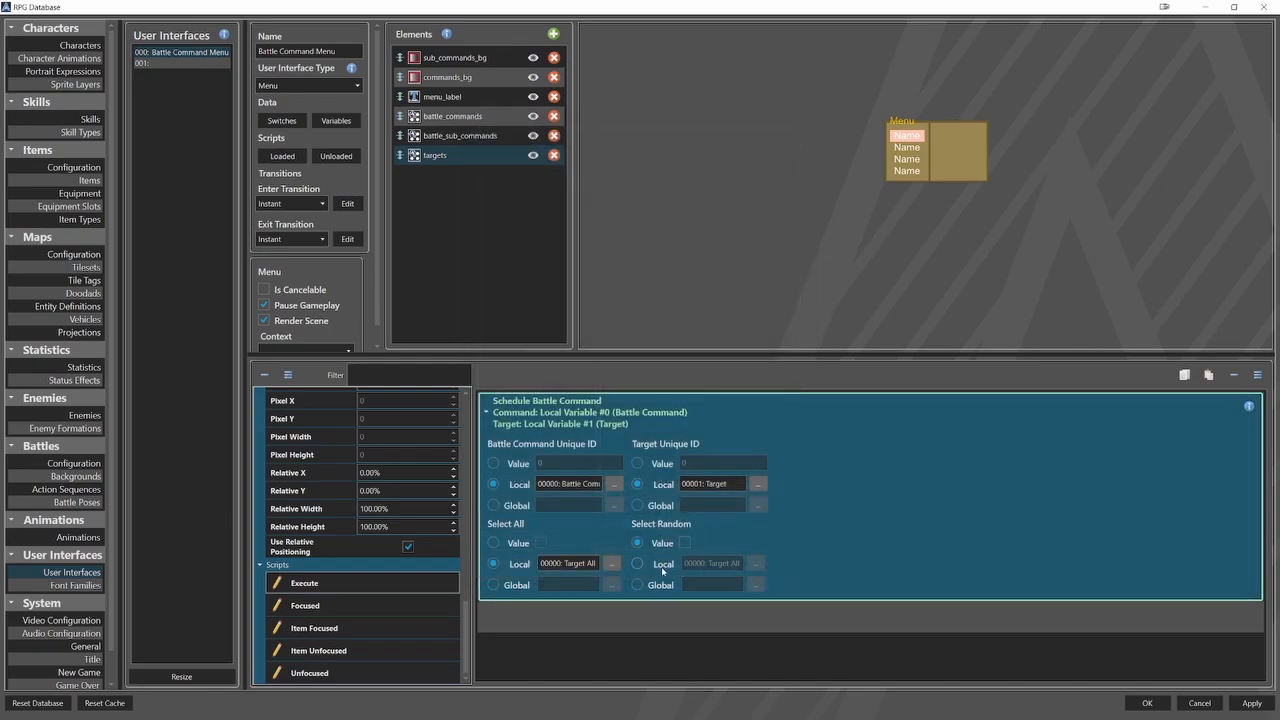
Set Select Random of the Schedule Battle Command to local switch Target Random and collapse the command.
left_click(663, 566)
left_click(756, 563)
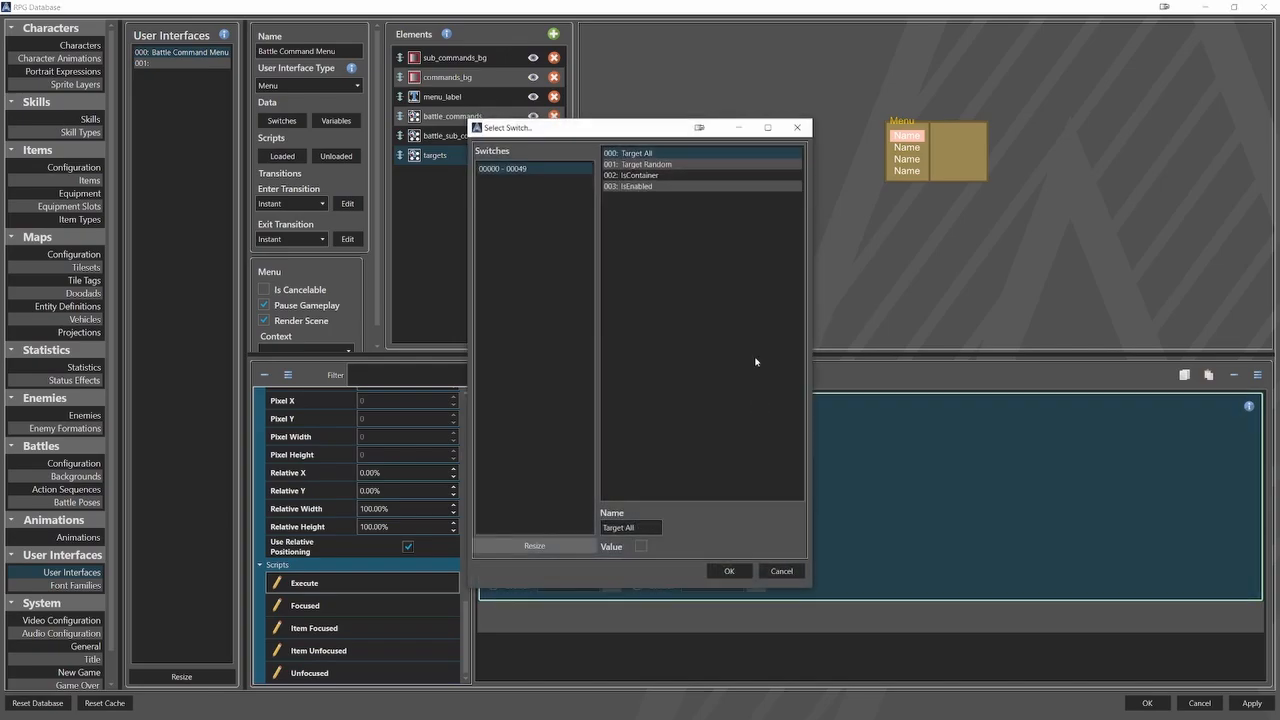
left_click(681, 165)
left_click(728, 566)
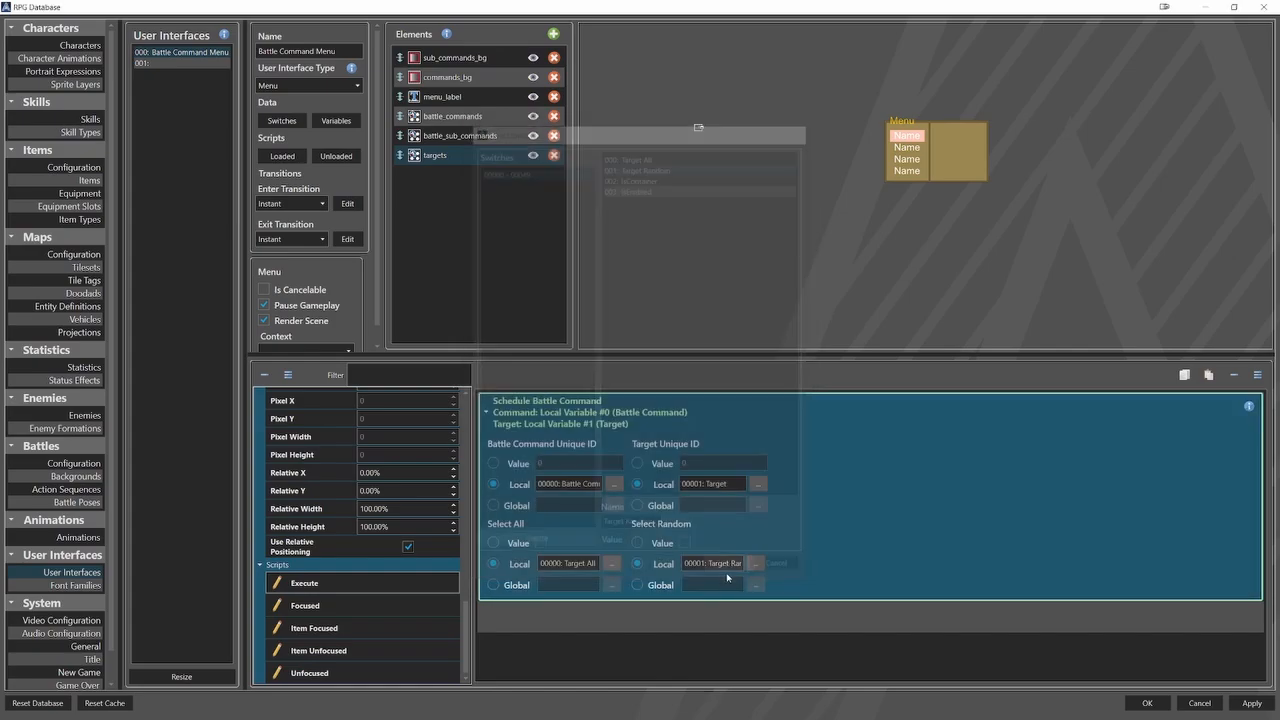
left_click(787, 588)
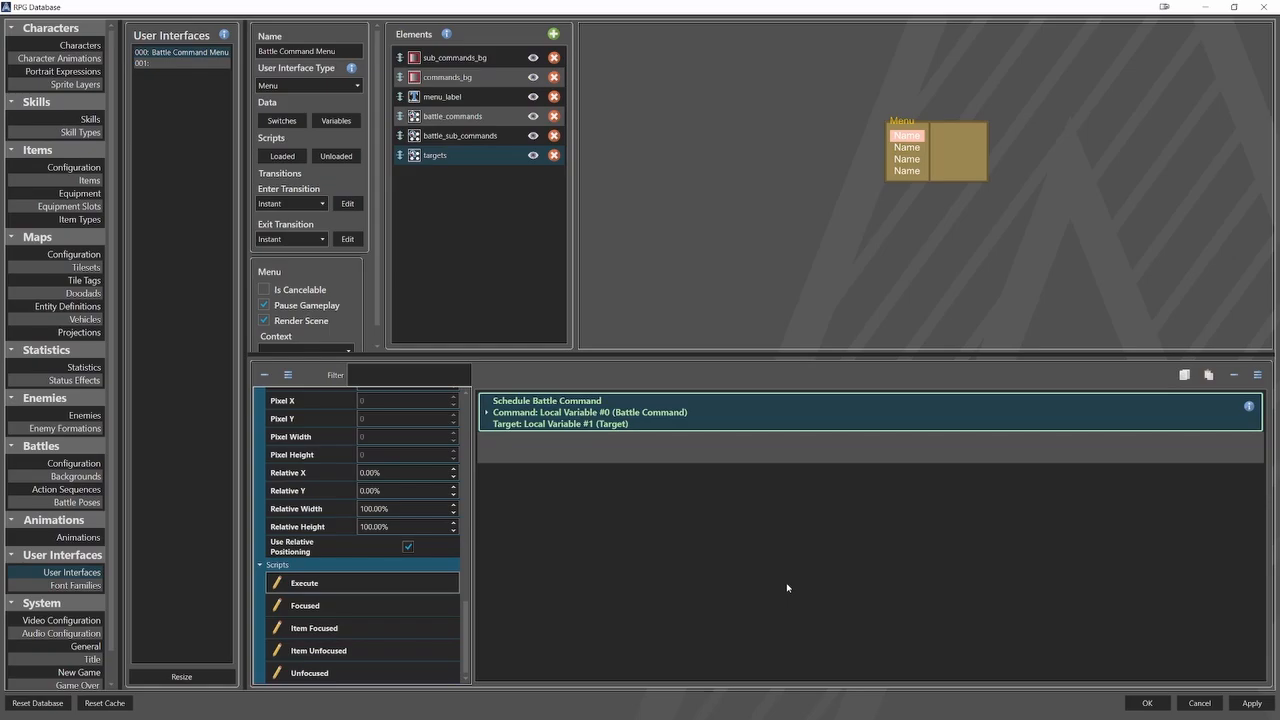
In the Item Focused script of targets, set the Save Context Unique ID command to store into local variable Target.
left_click(318, 628)
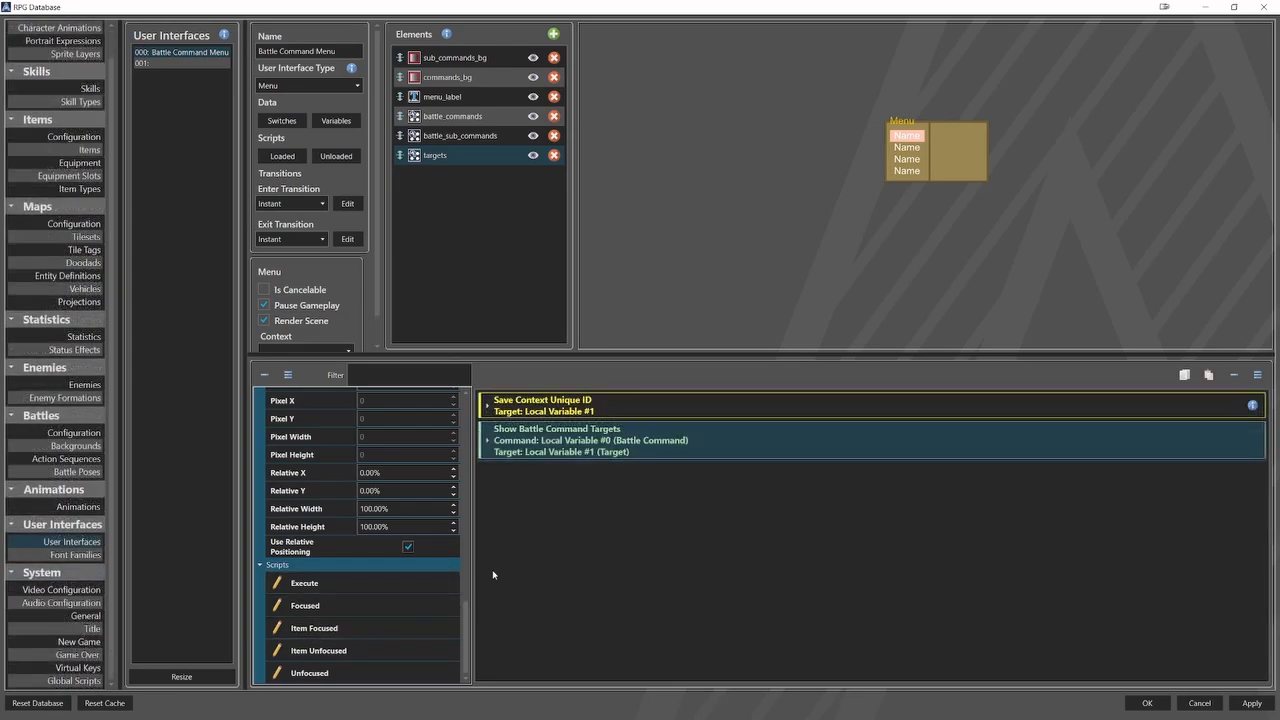
left_click(556, 412)
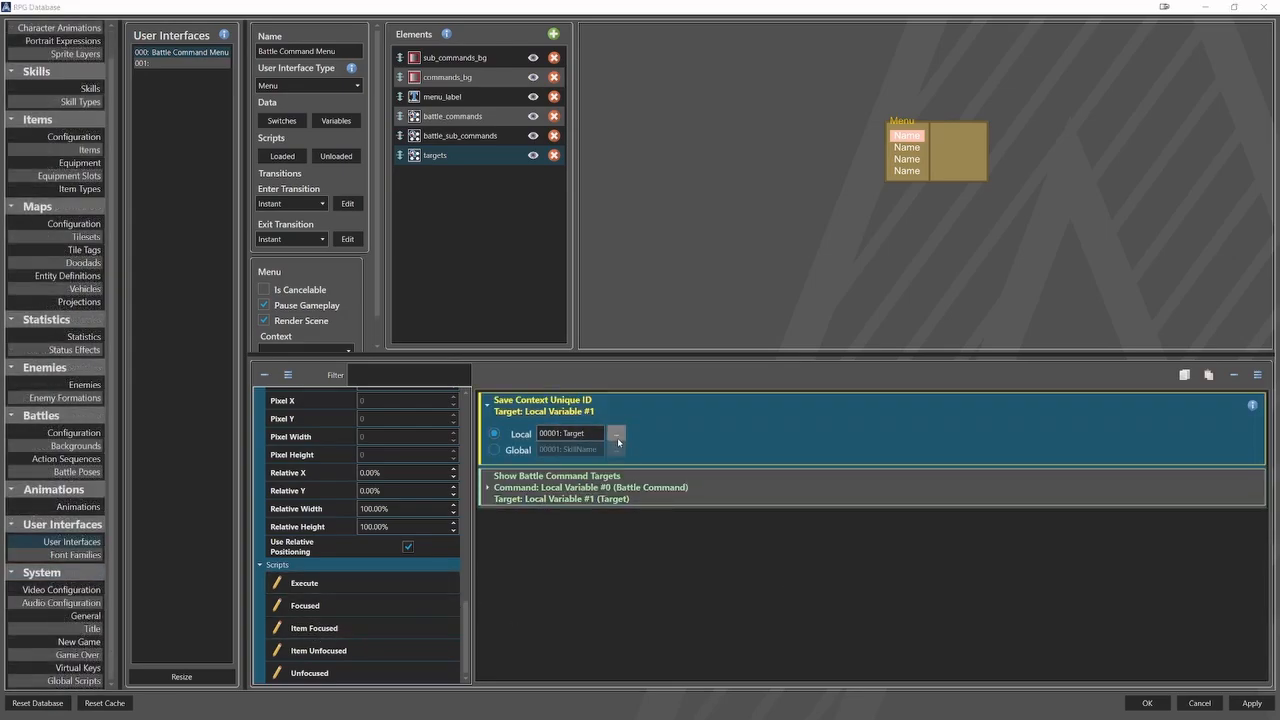
left_click(616, 433)
left_click(633, 165)
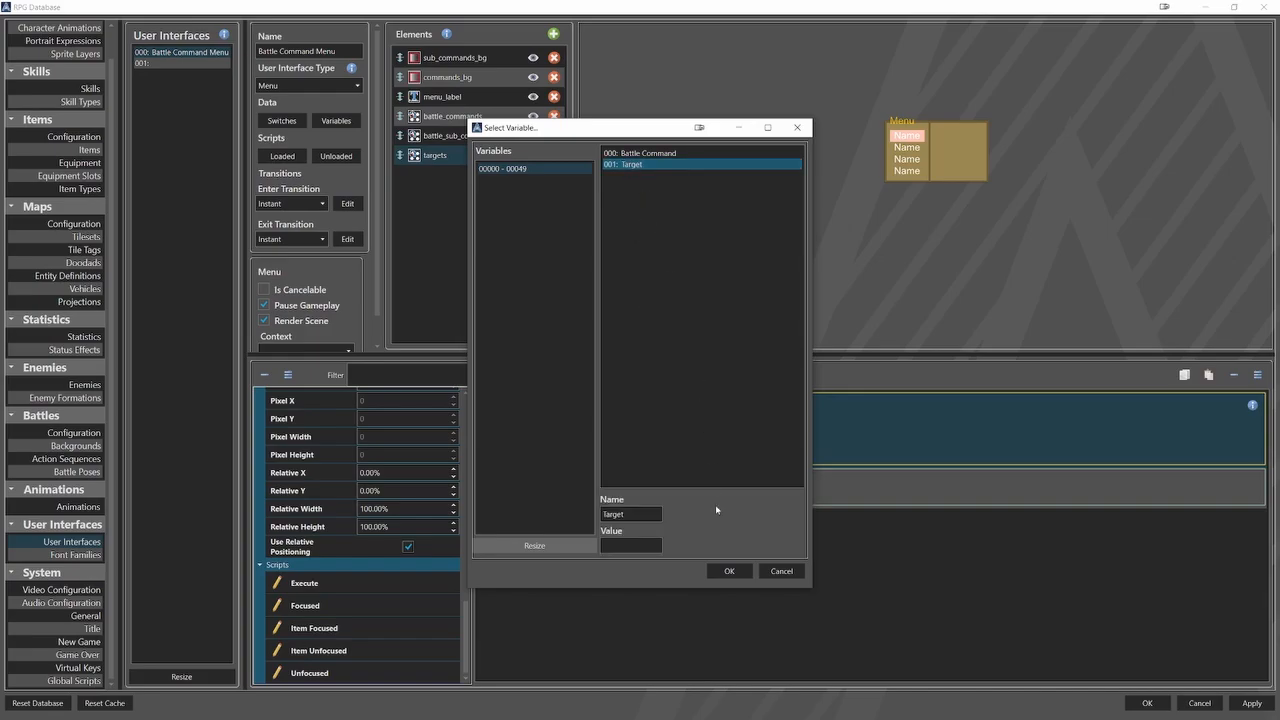
left_click(727, 571)
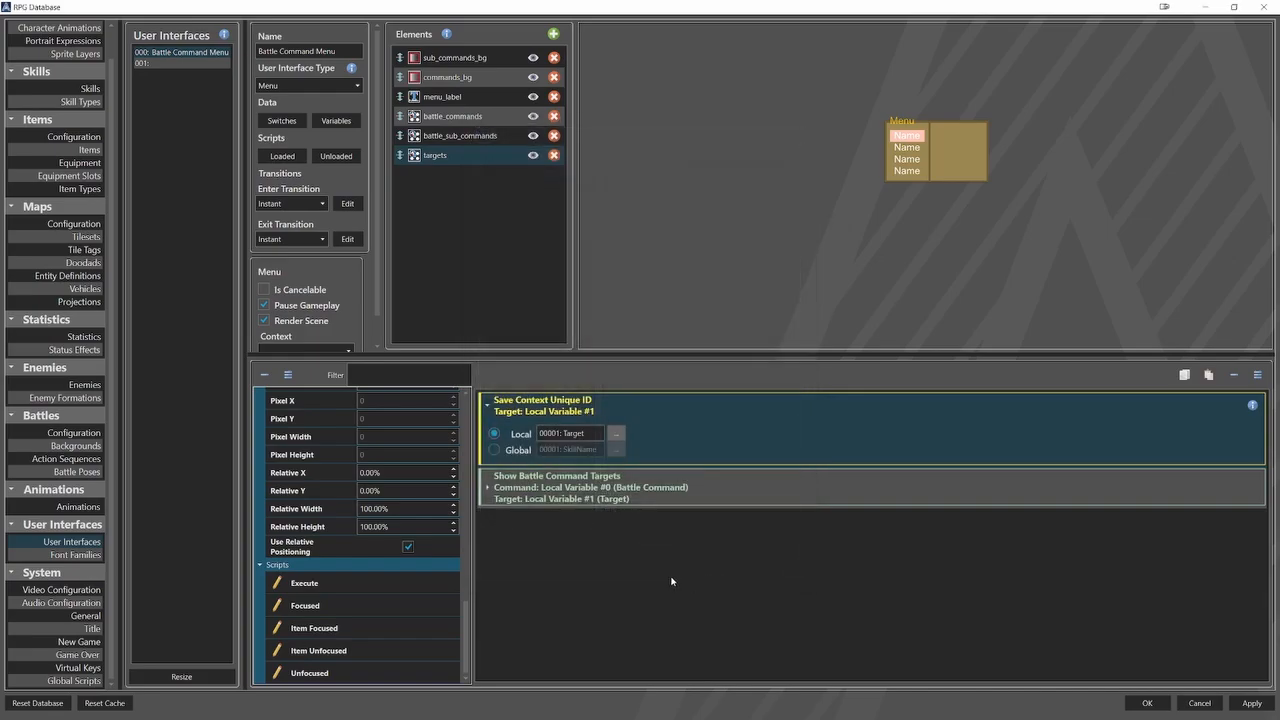
left_click(566, 412)
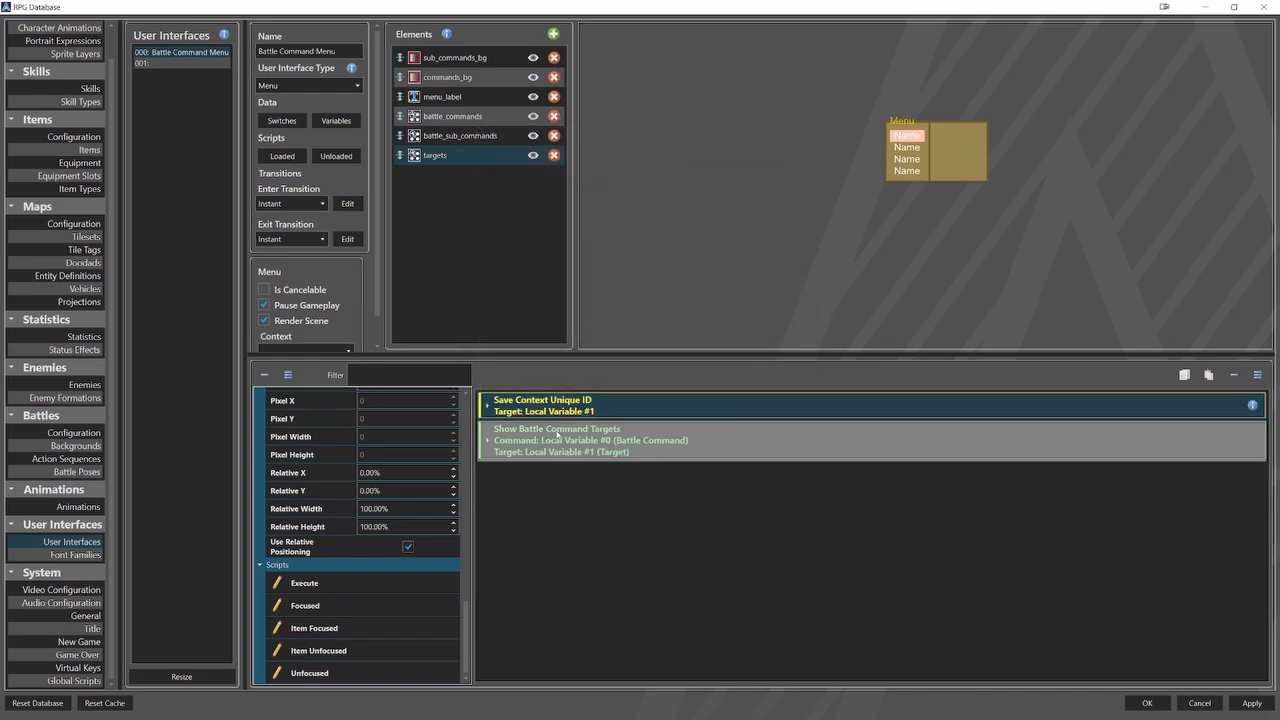
In Show Battle Command Targets, set the Battle Command Unique ID to local variable Battle Command and Select All to local switch Target All.
left_click(609, 436)
left_click(614, 511)
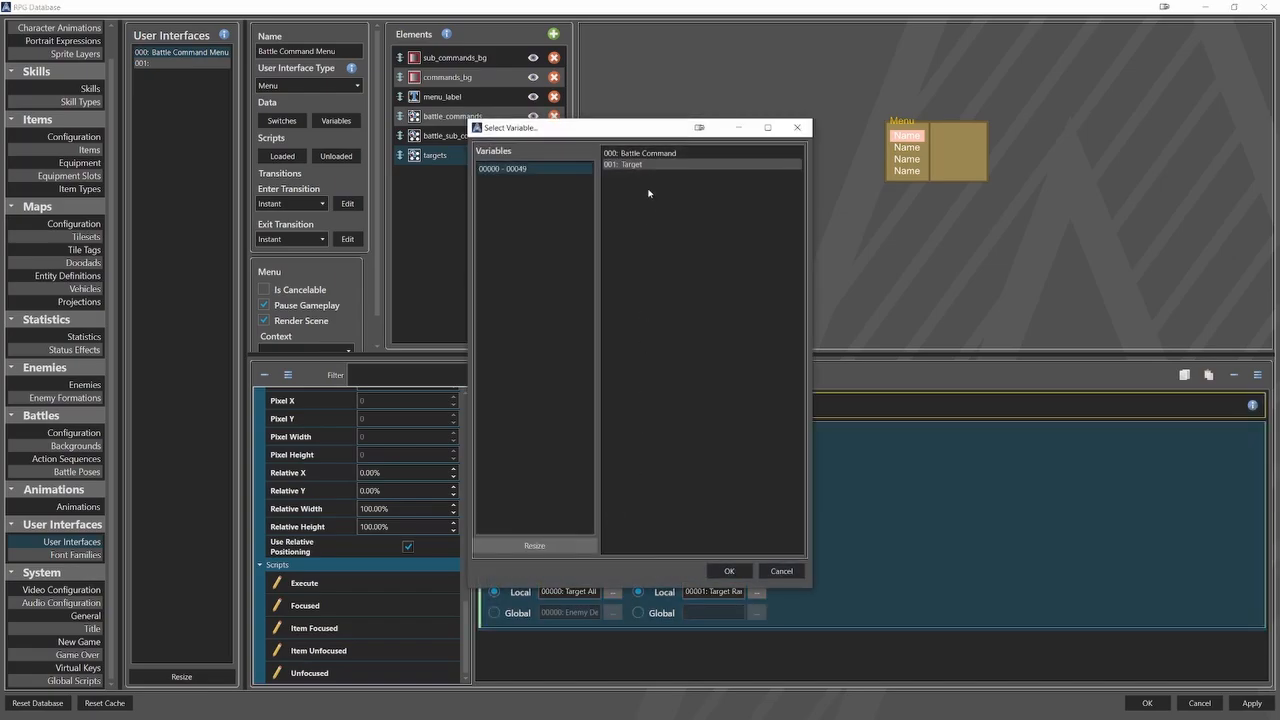
left_click(655, 154)
left_click(729, 570)
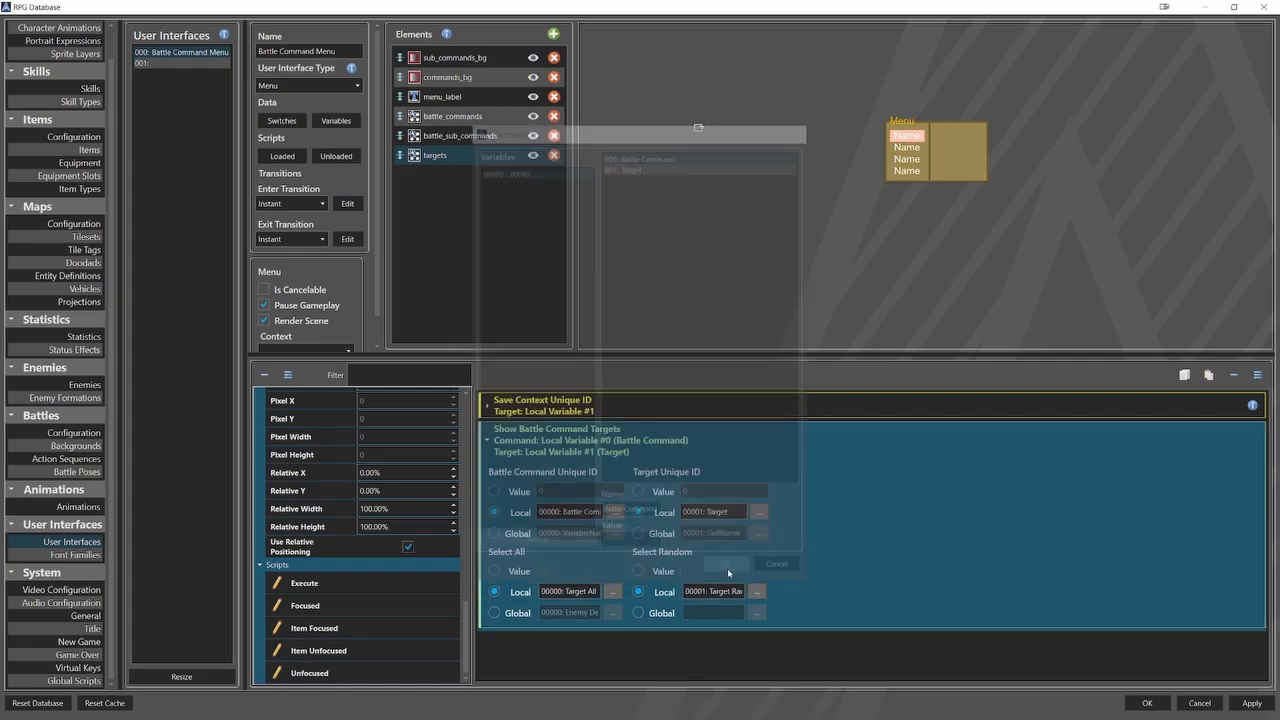
left_click(613, 591)
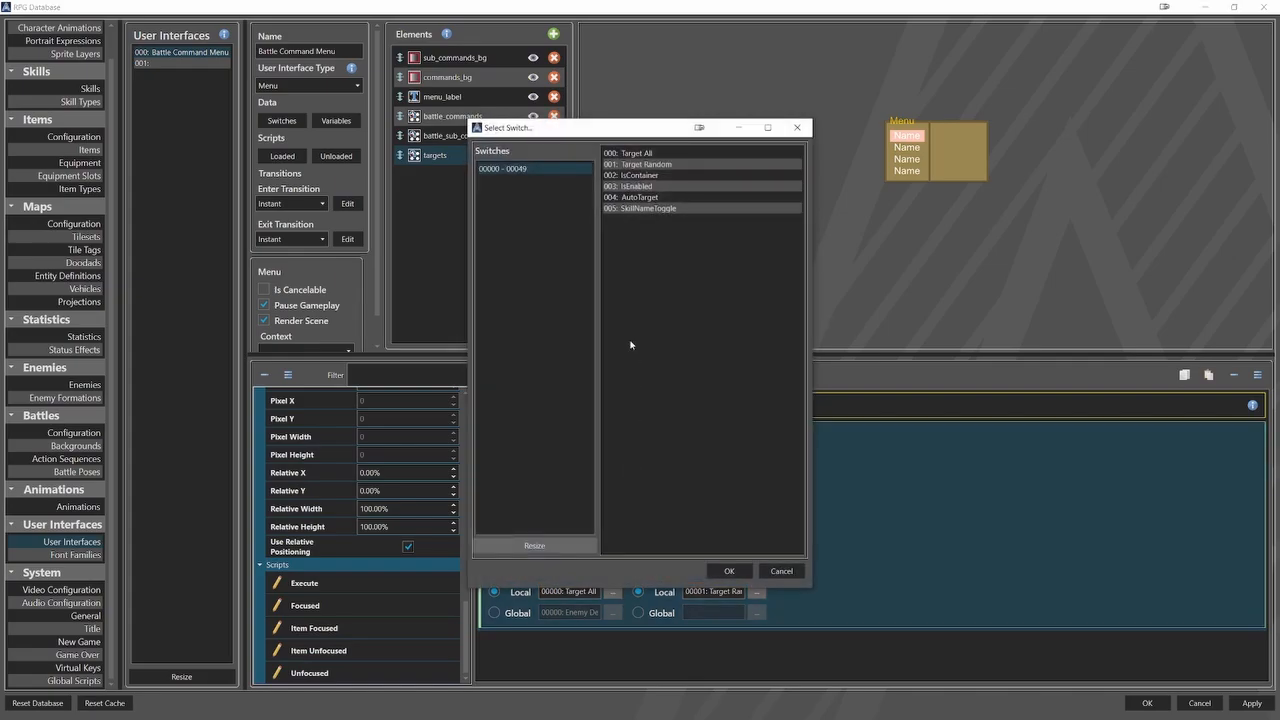
left_click(636, 153)
left_click(721, 572)
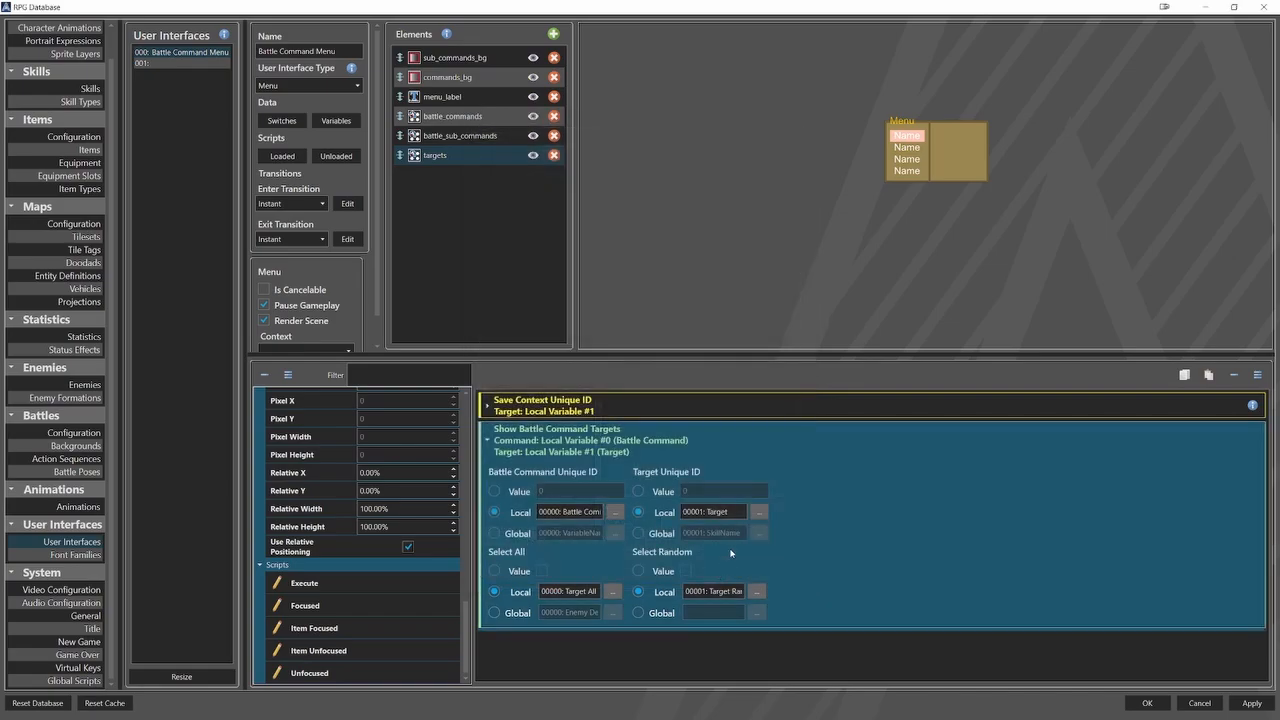
In Show Battle Command Targets, set the Target Unique ID to local variable Target and Select Random to local switch Target Random.
left_click(757, 511)
left_click(637, 166)
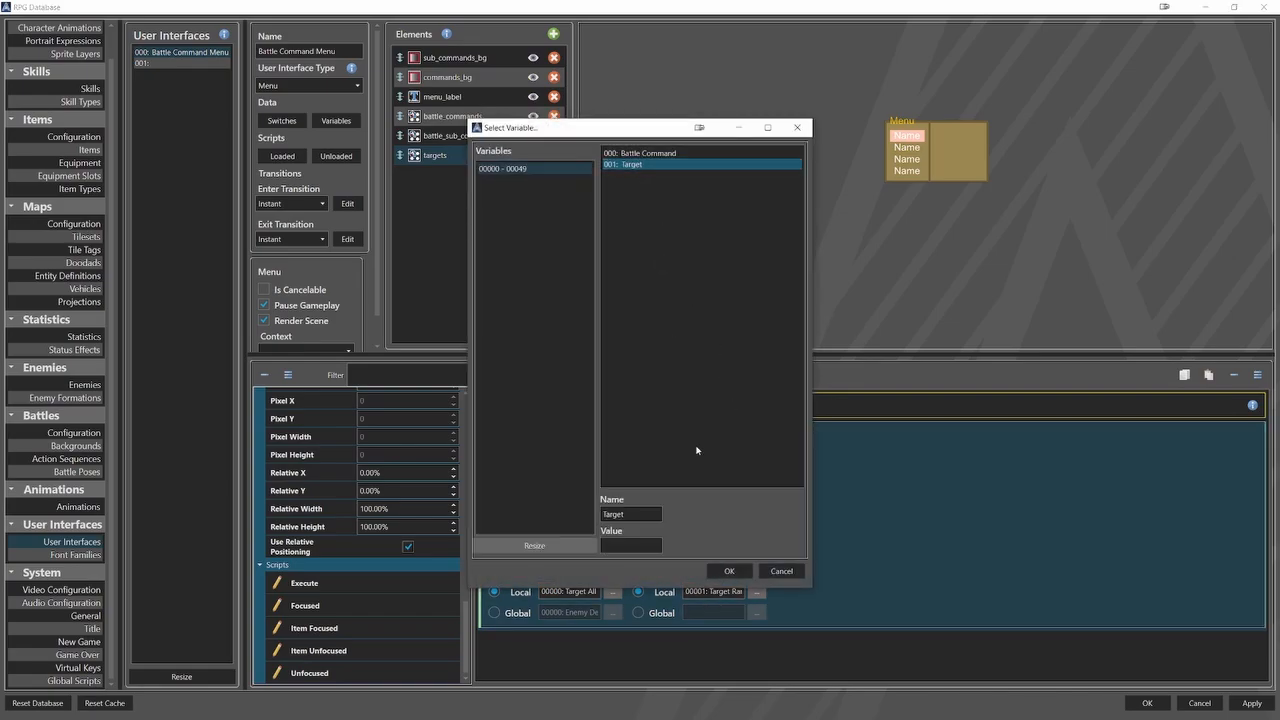
left_click(729, 570)
left_click(759, 591)
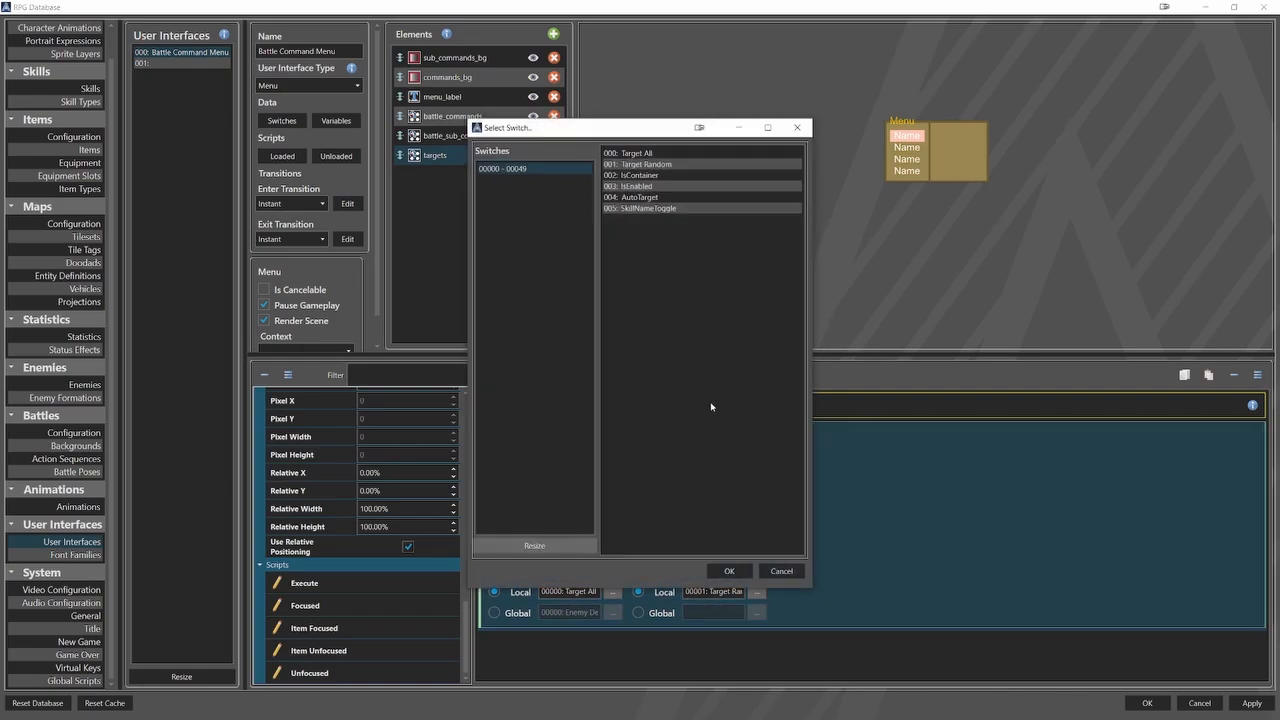
left_click(640, 164)
left_click(729, 570)
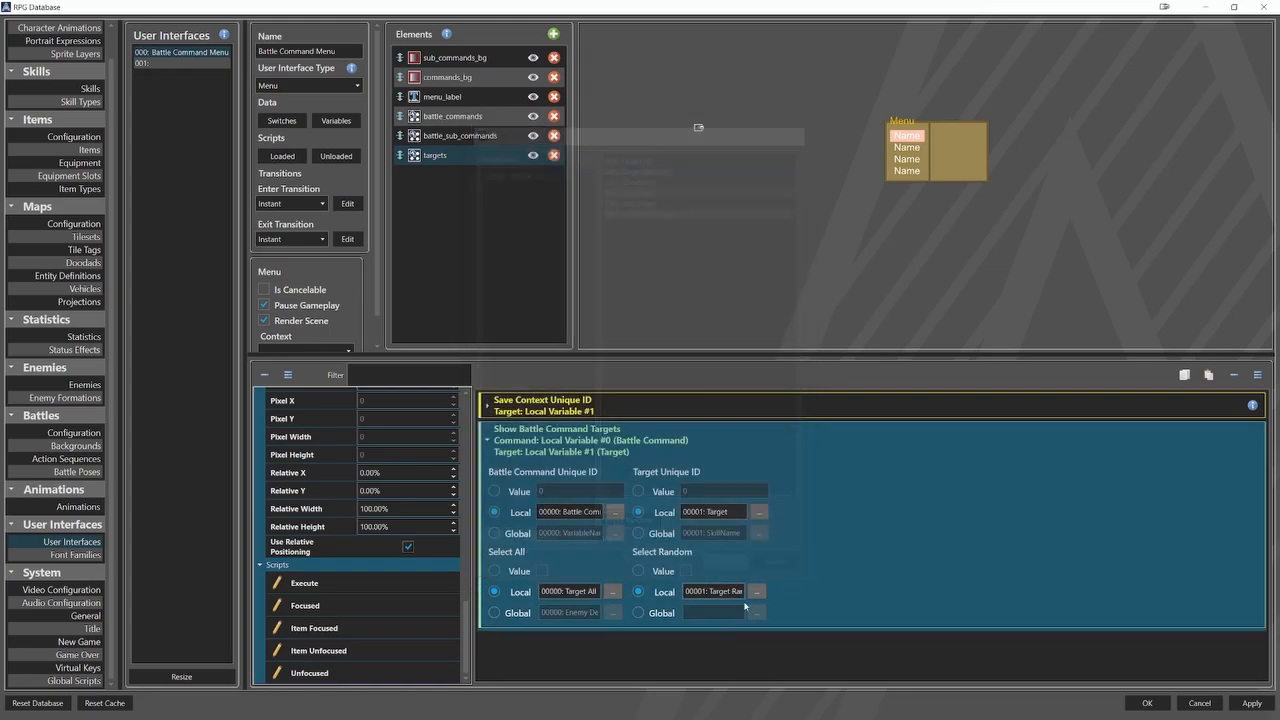
left_click(817, 628)
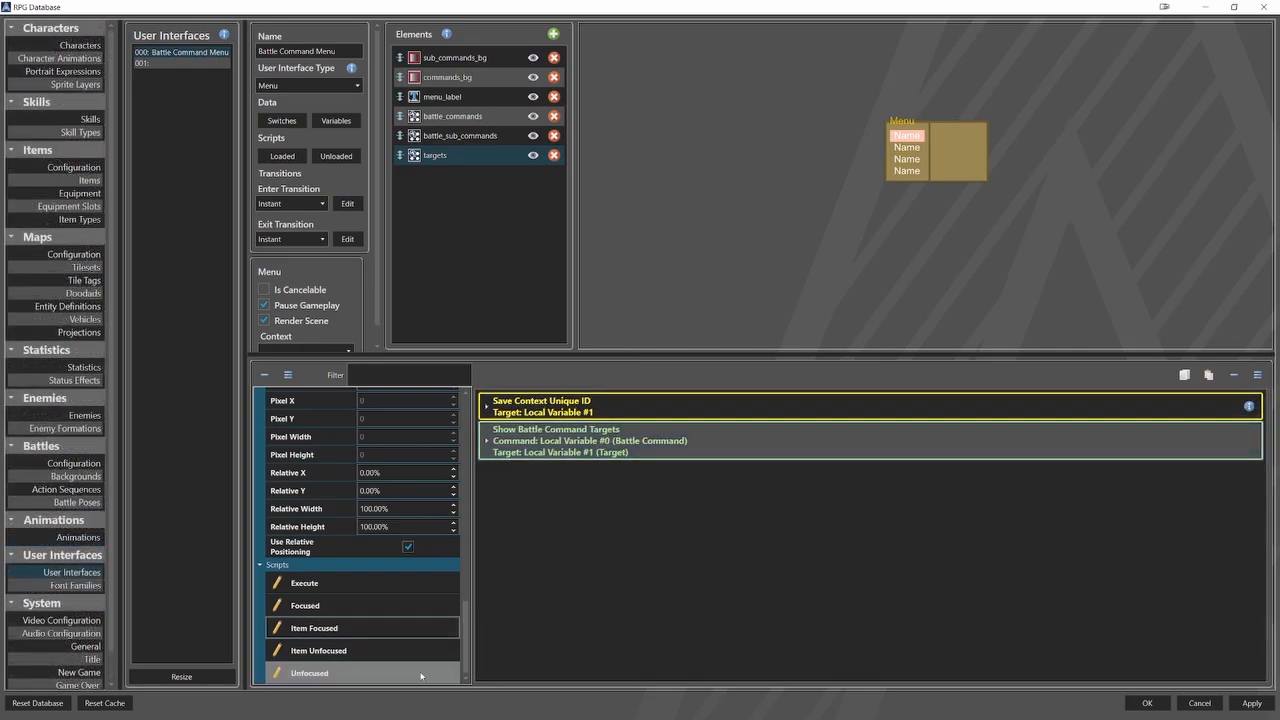
Add a Clear Battle Command Targets command to the Unfocused script of the targets element.
left_click(330, 673)
right_click(569, 404)
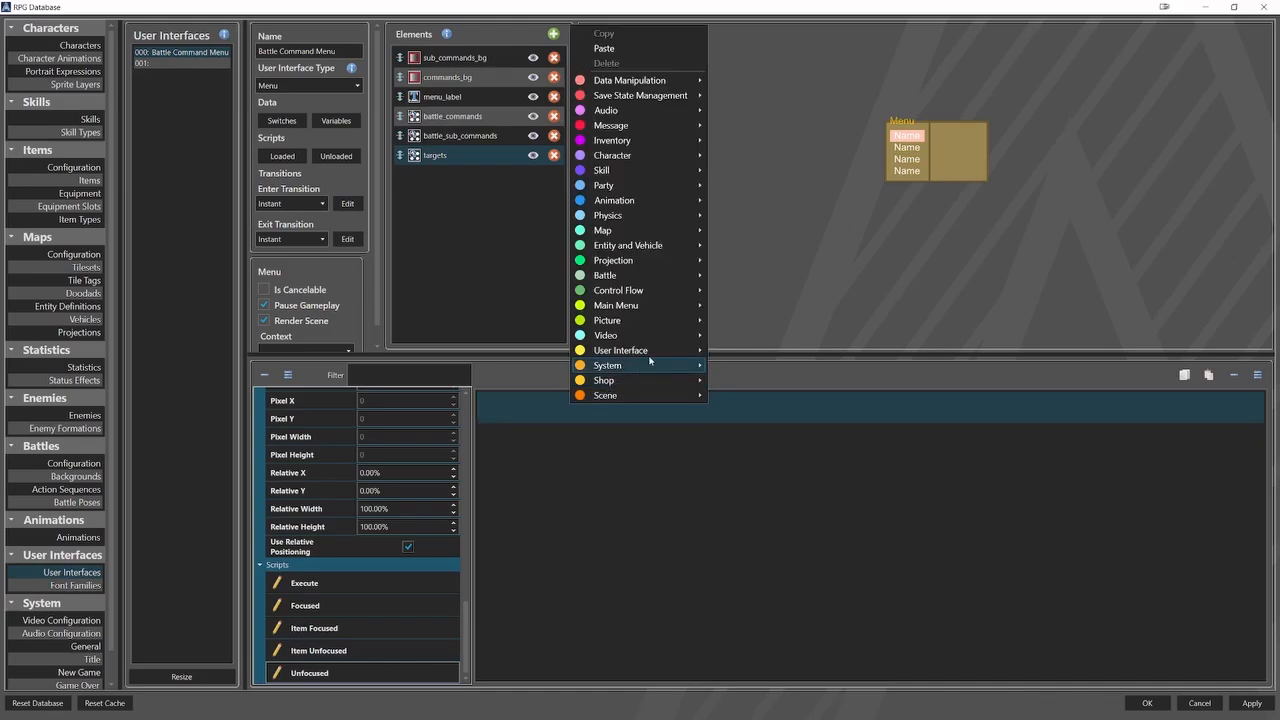
mouse_move(640, 275)
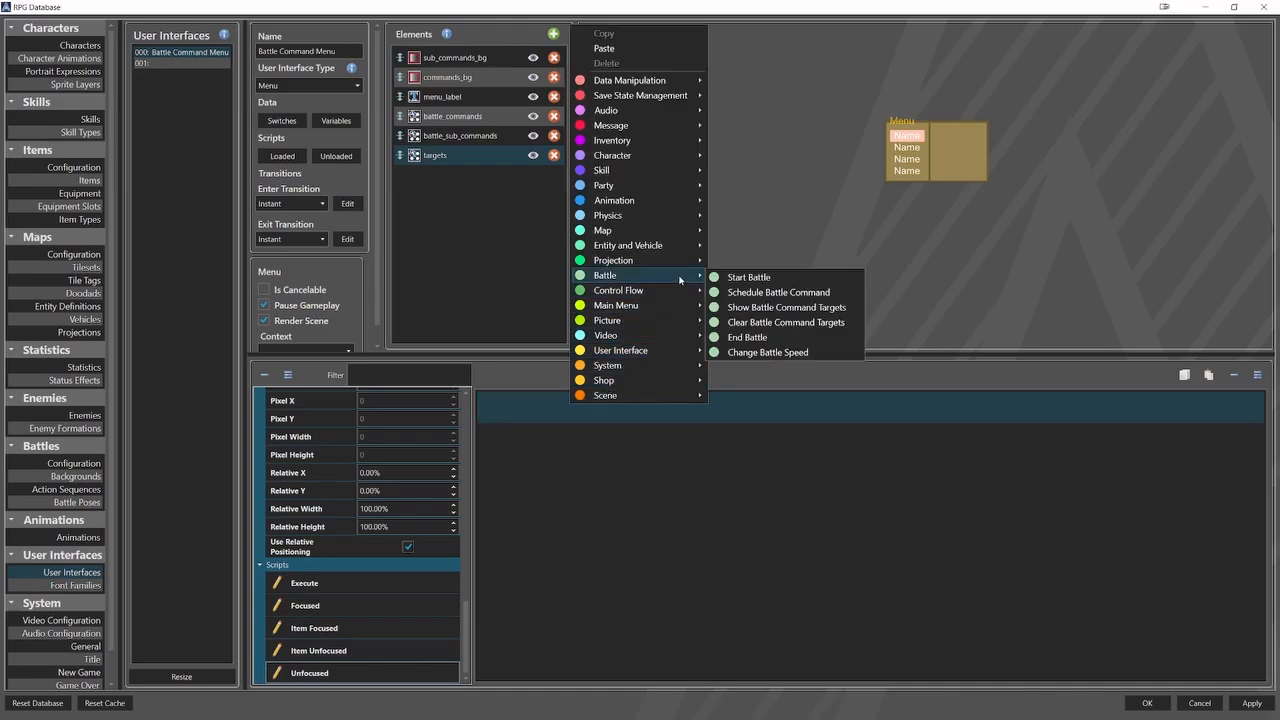
left_click(778, 323)
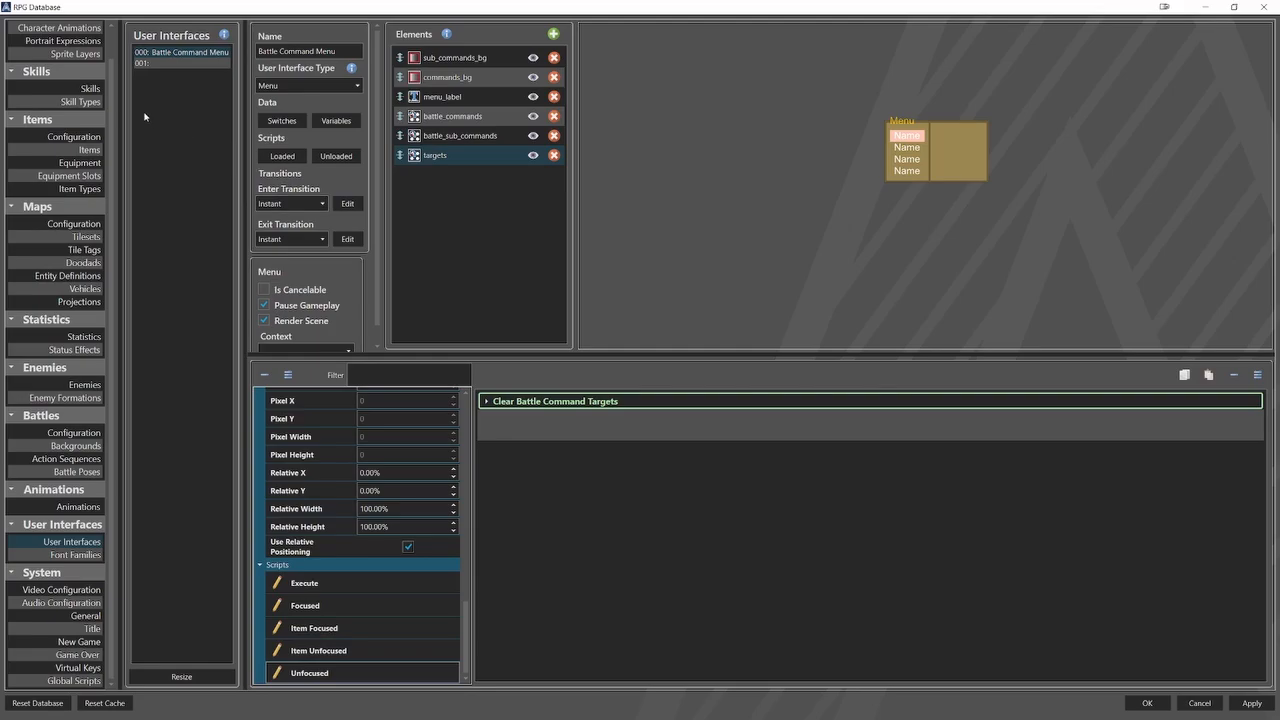
Resize the Skill Types list to 2 entries.
left_click(80, 101)
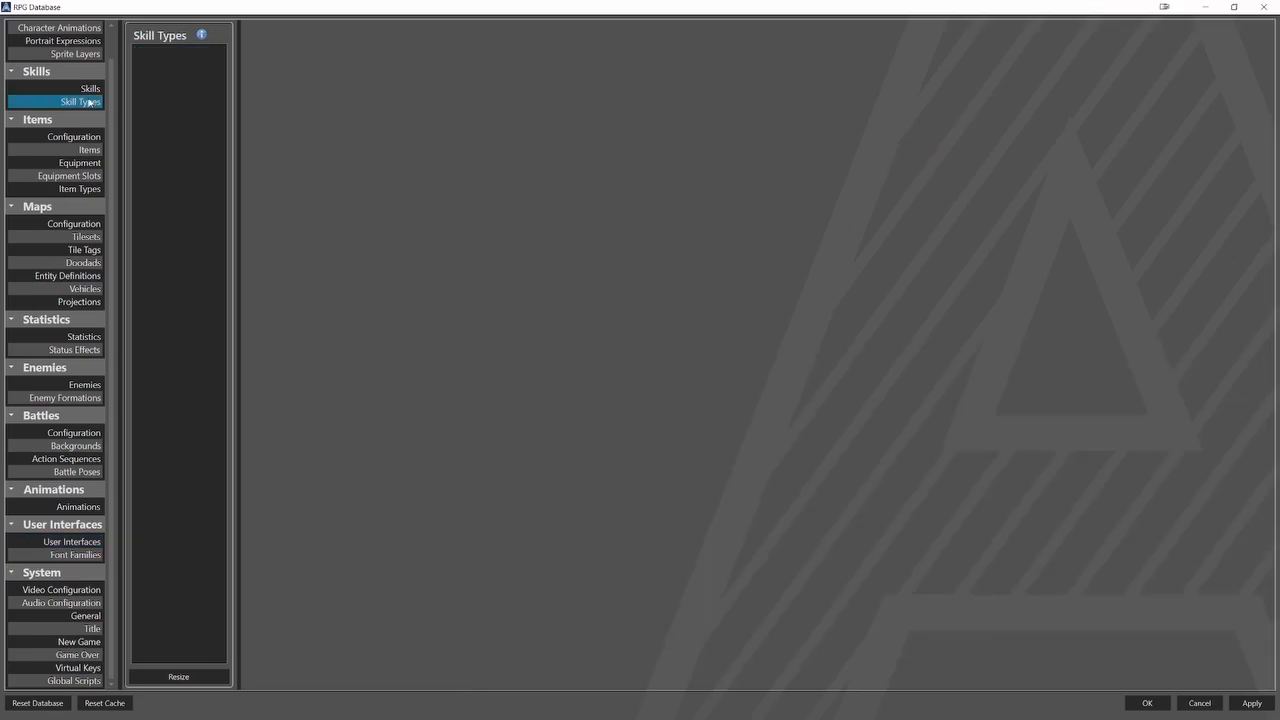
left_click(209, 676)
type("2")
left_click(614, 390)
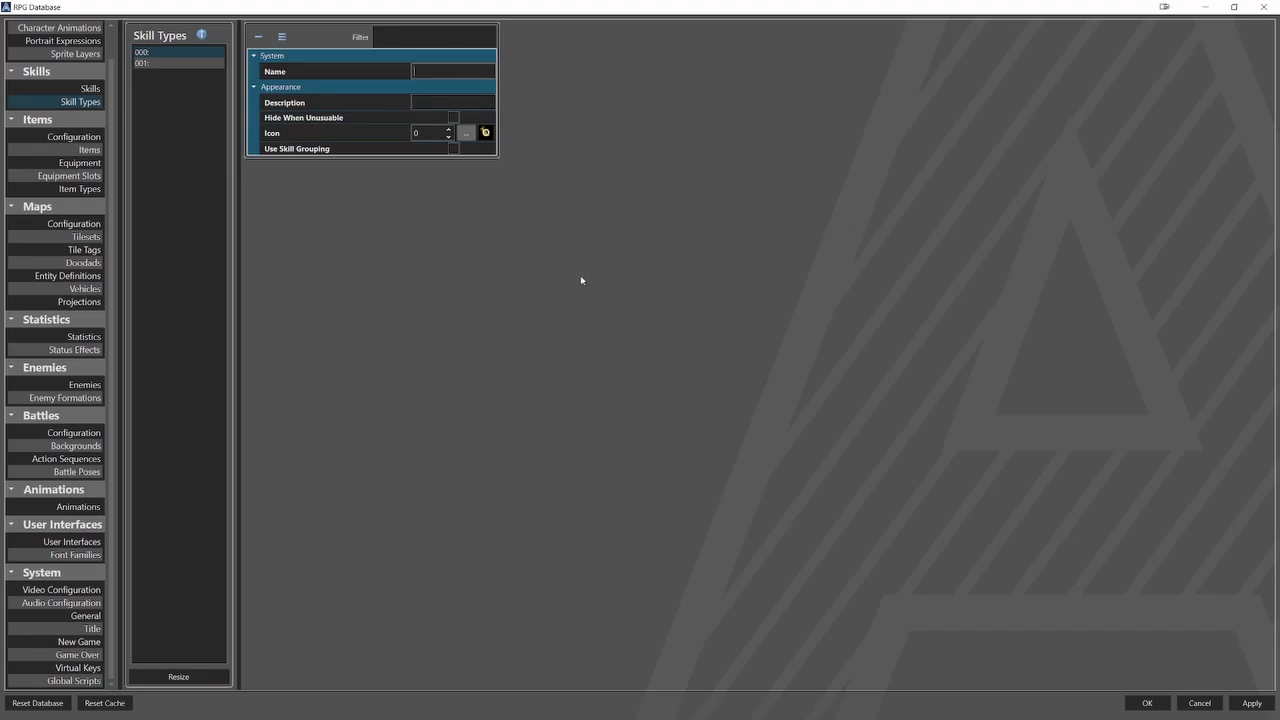
Name the first skill type Attack and give it the sword icon (7).
type("Attack")
left_click(466, 133)
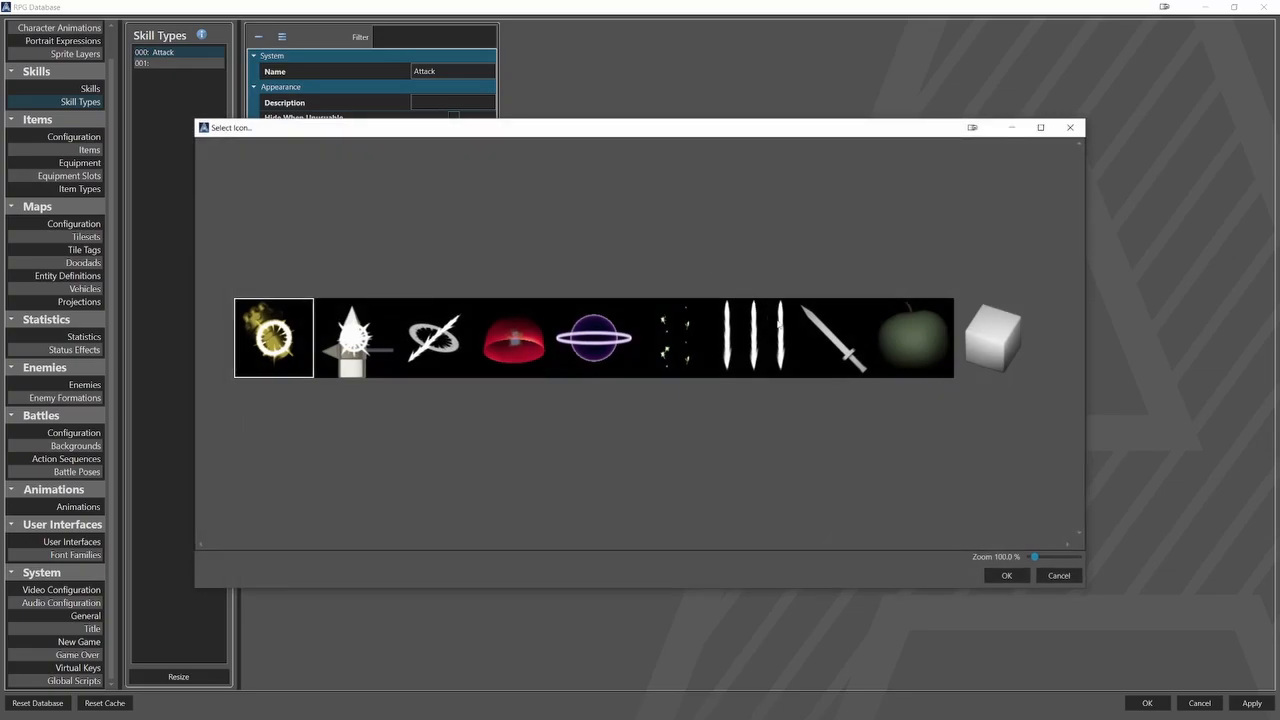
left_click(833, 362)
left_click(1006, 576)
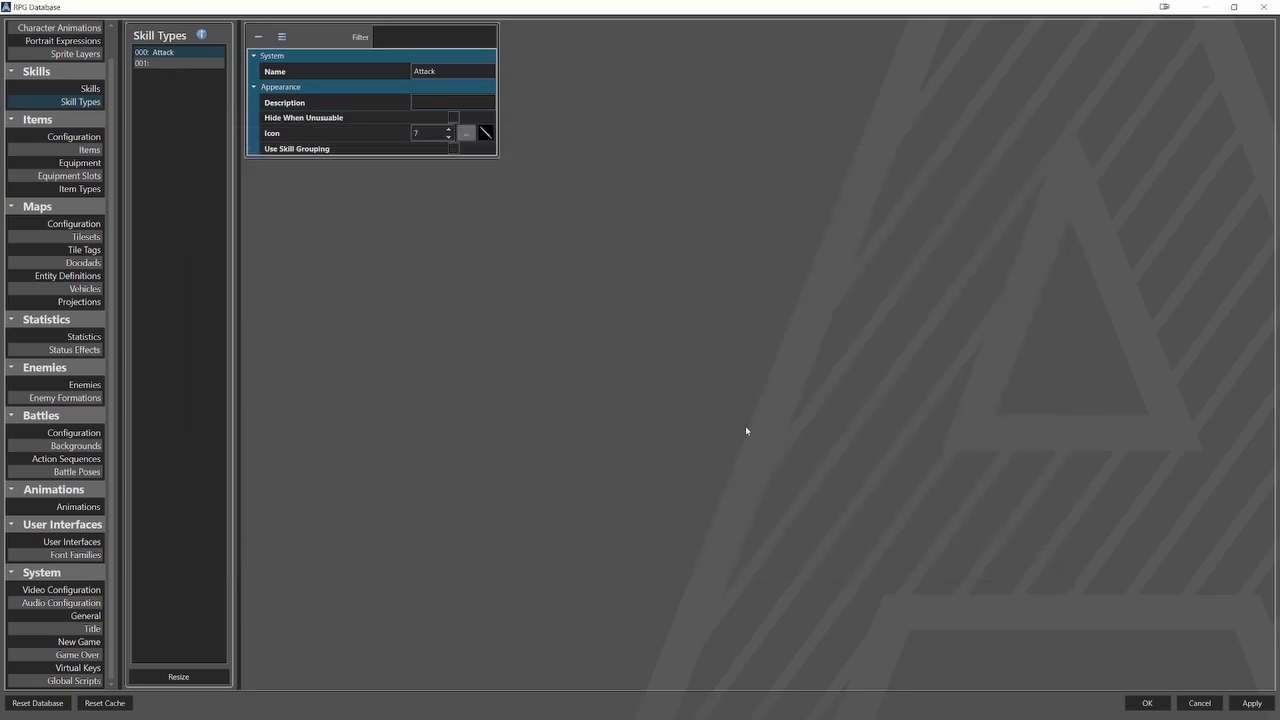
Name the second skill type Skill, give it the sword icon (7) and enable Use Skill Grouping.
left_click(214, 63)
left_click(457, 72)
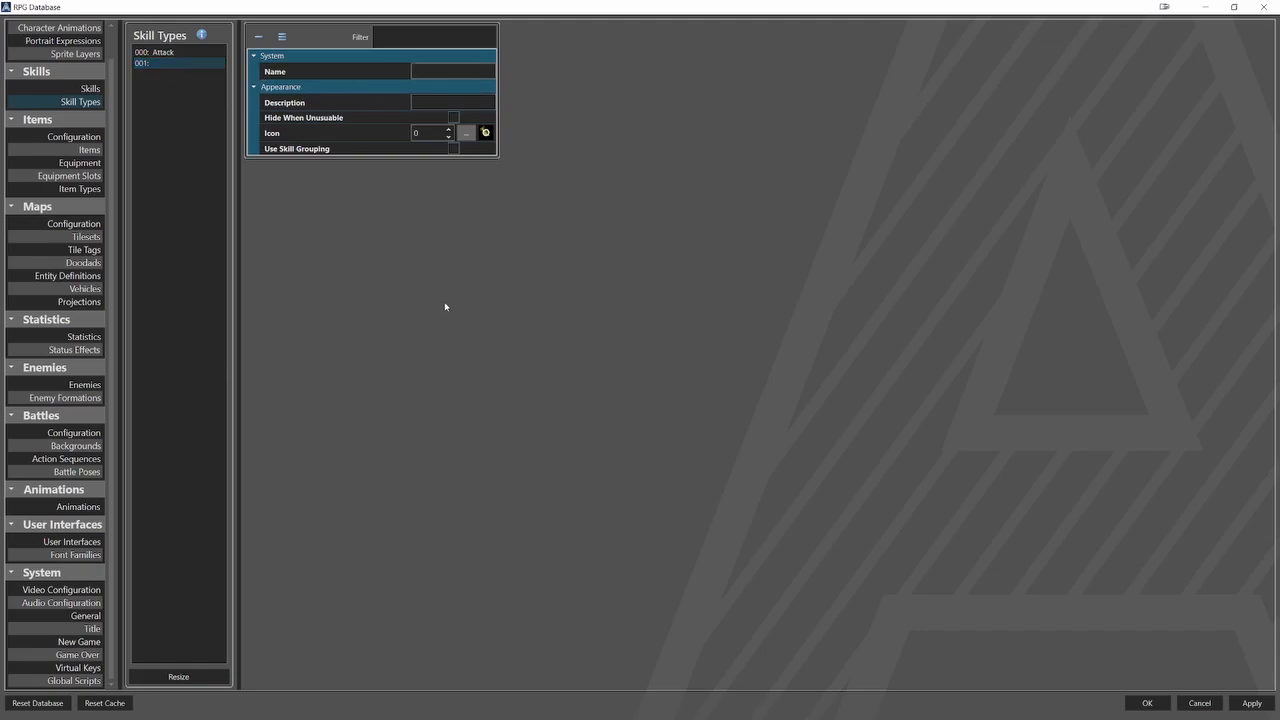
type("Skill")
left_click(466, 133)
left_click(838, 355)
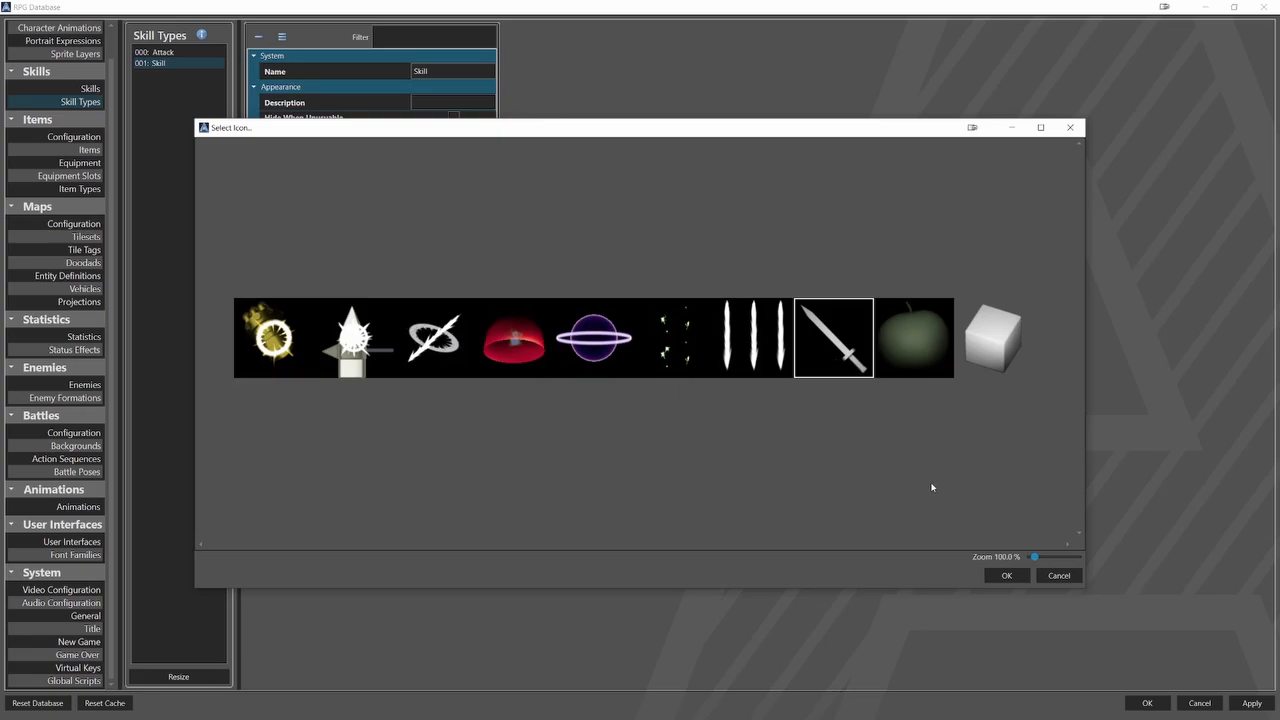
left_click(1006, 575)
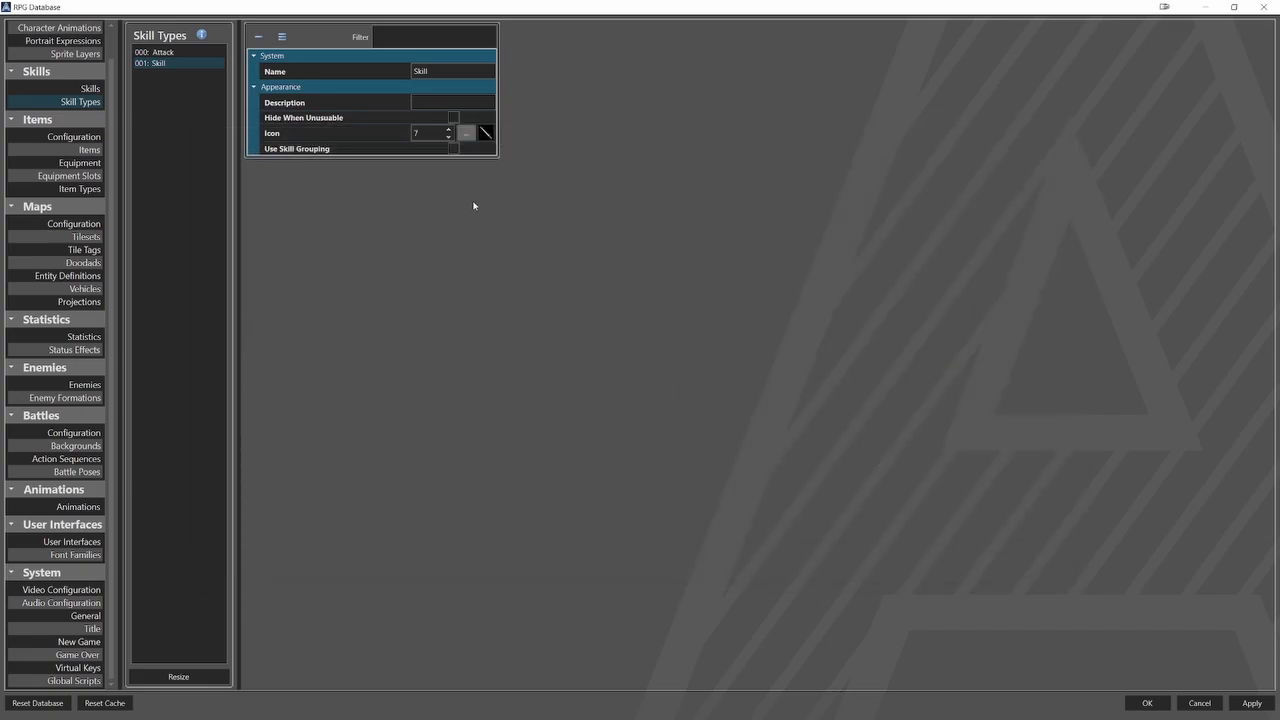
left_click(453, 149)
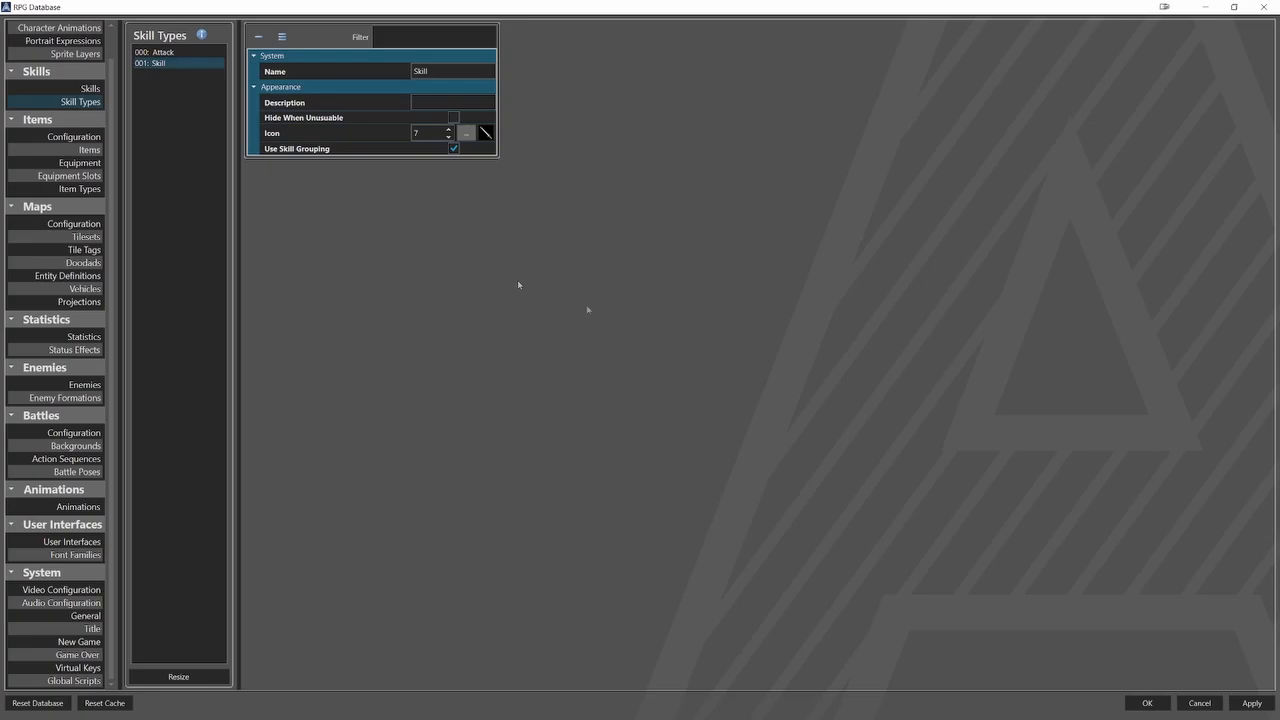
Resize the Skills list to 2 entries.
left_click(86, 88)
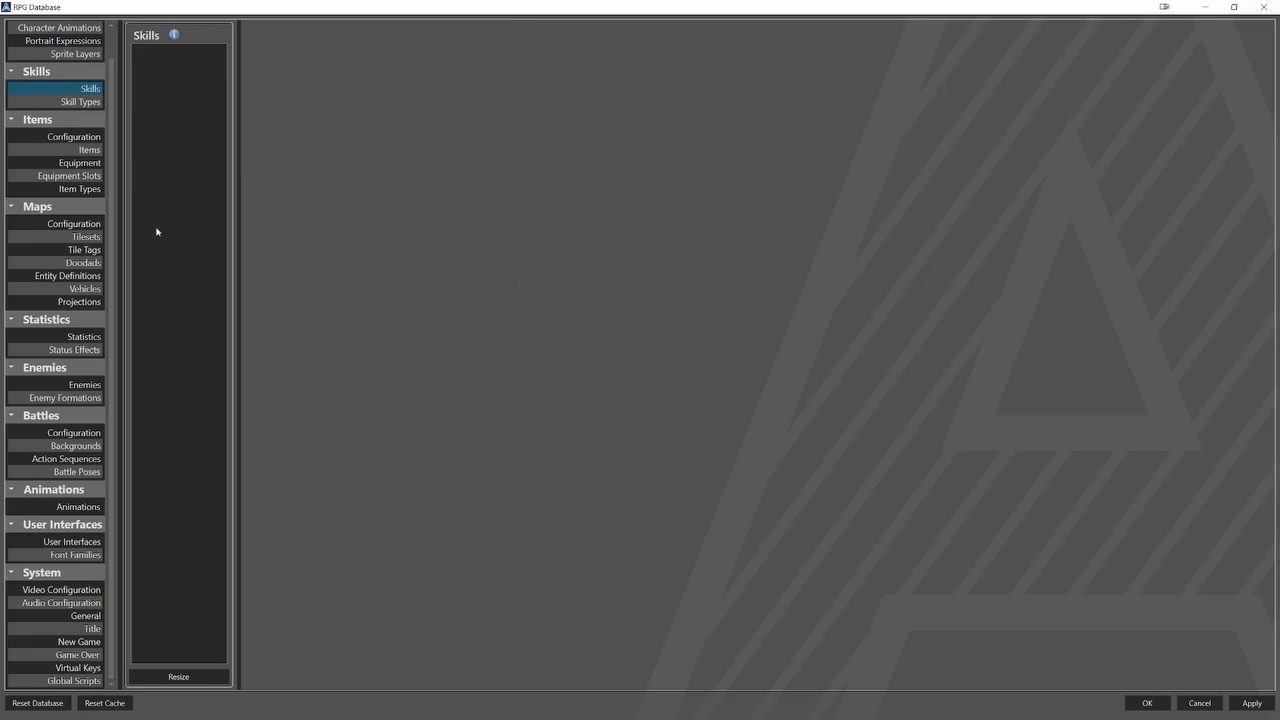
left_click(180, 677)
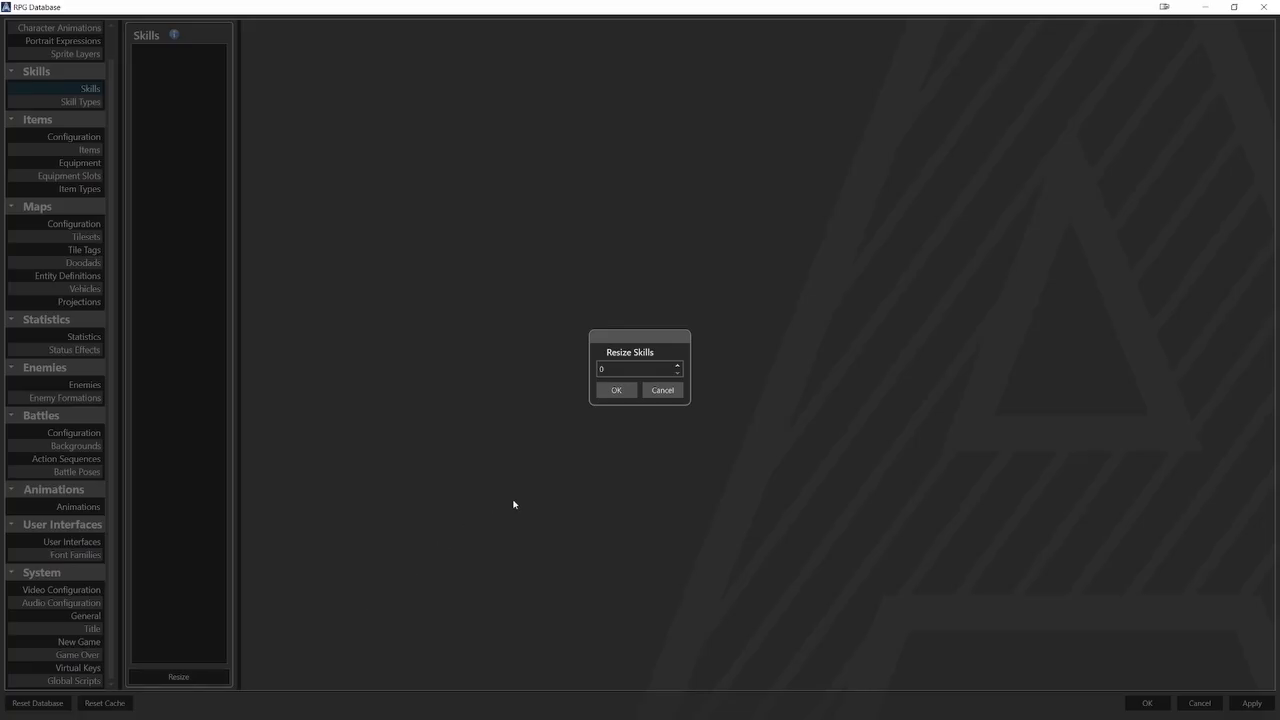
left_click(603, 394)
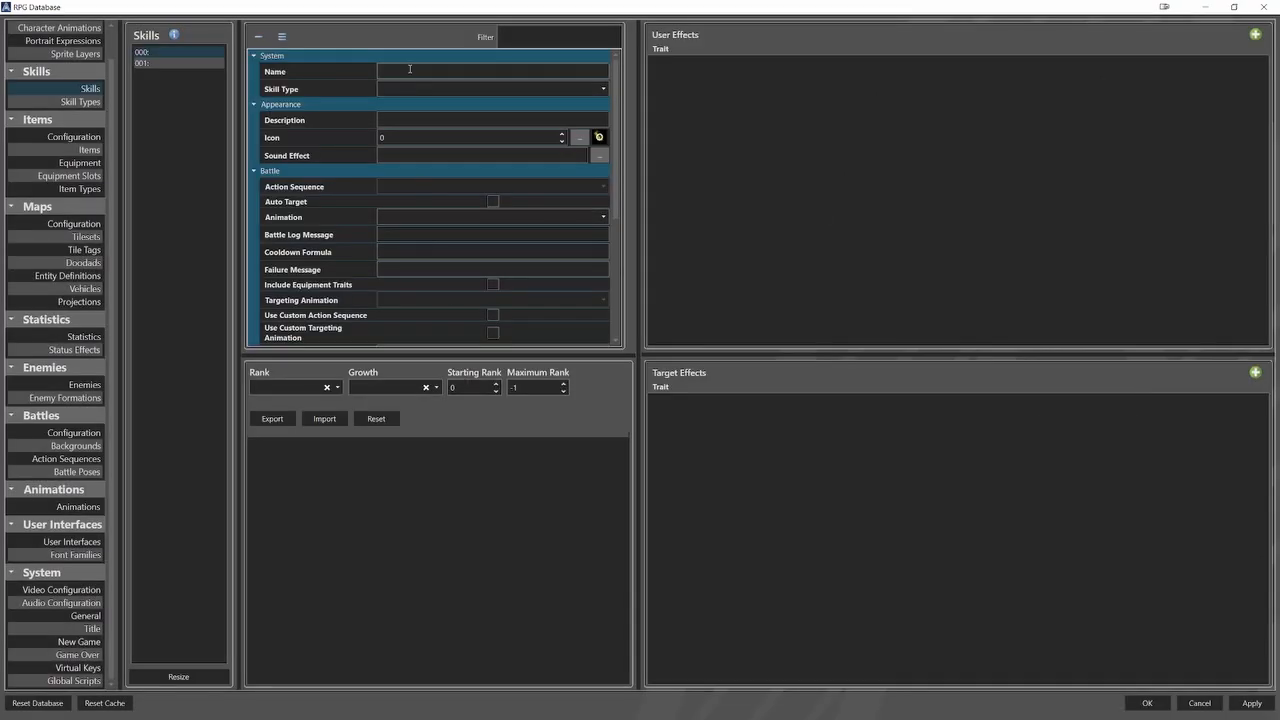
Name the first skill Attack and set its skill type to Attack.
type("Attack")
left_click(400, 89)
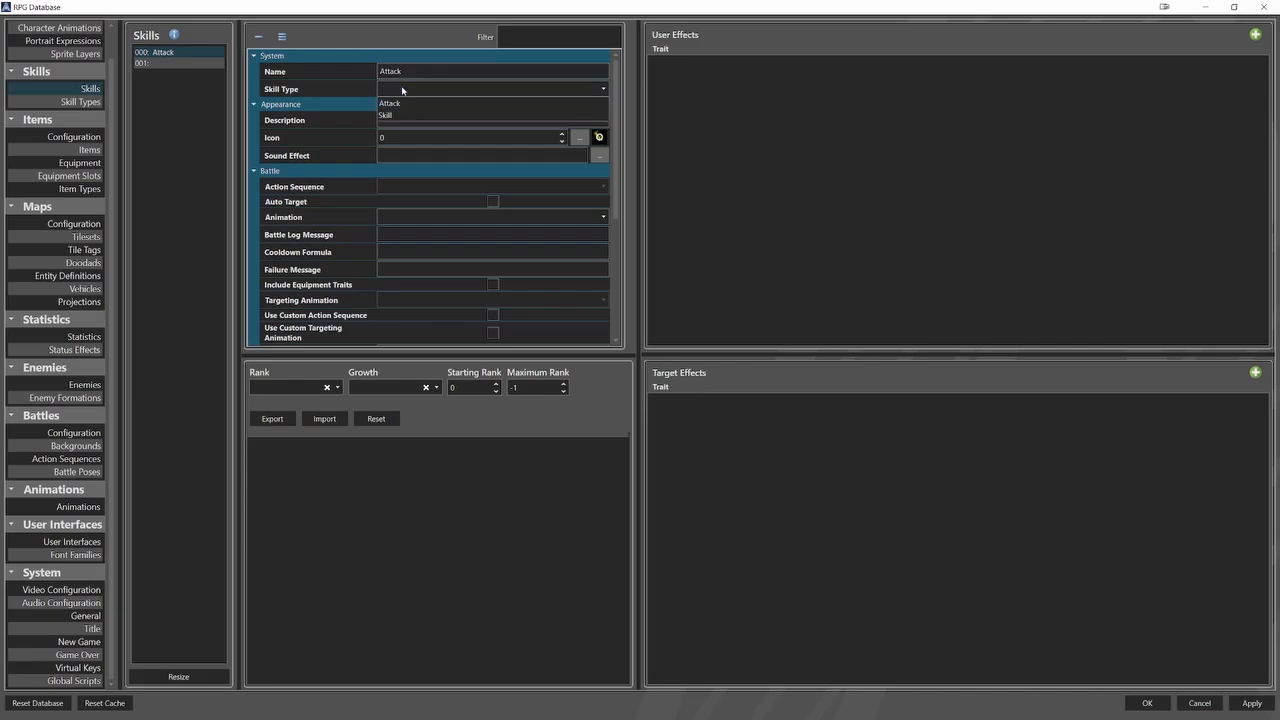
left_click(404, 108)
Describe the Attack skill as "Attacking the Target." and give it the sword icon (7).
type("A")
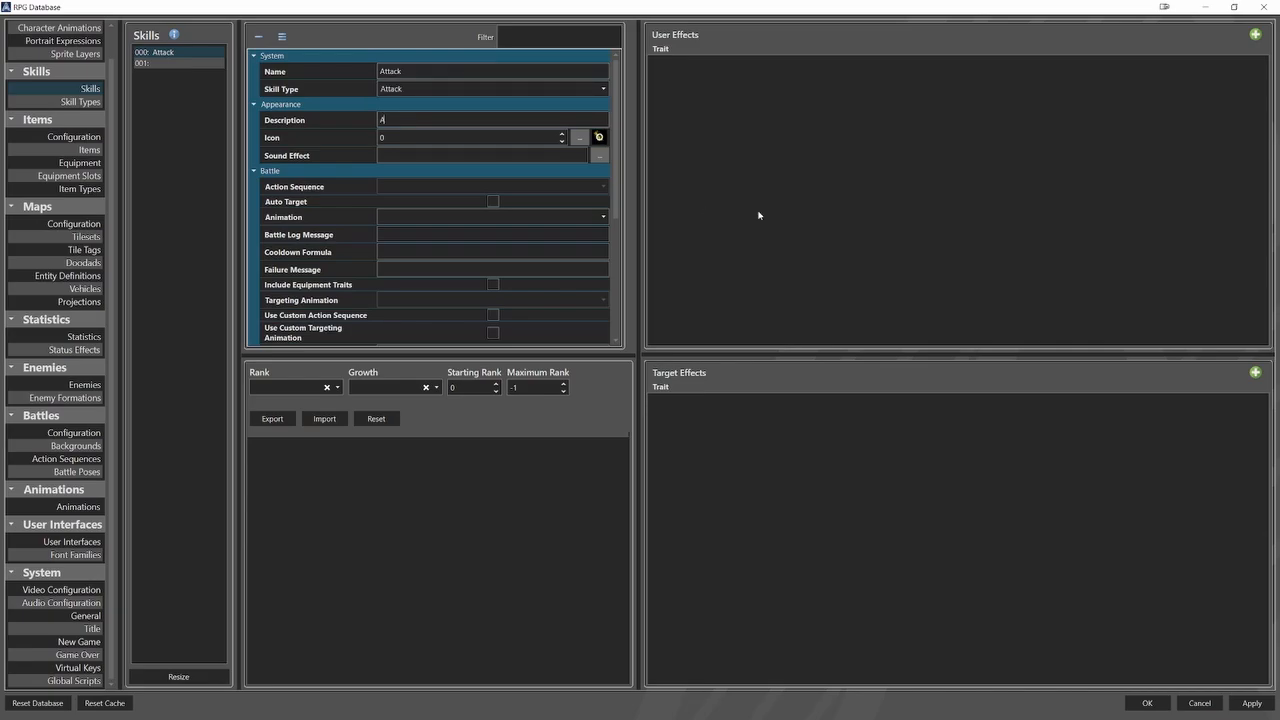
type("ttacking the Target.")
left_click(579, 137)
left_click(826, 340)
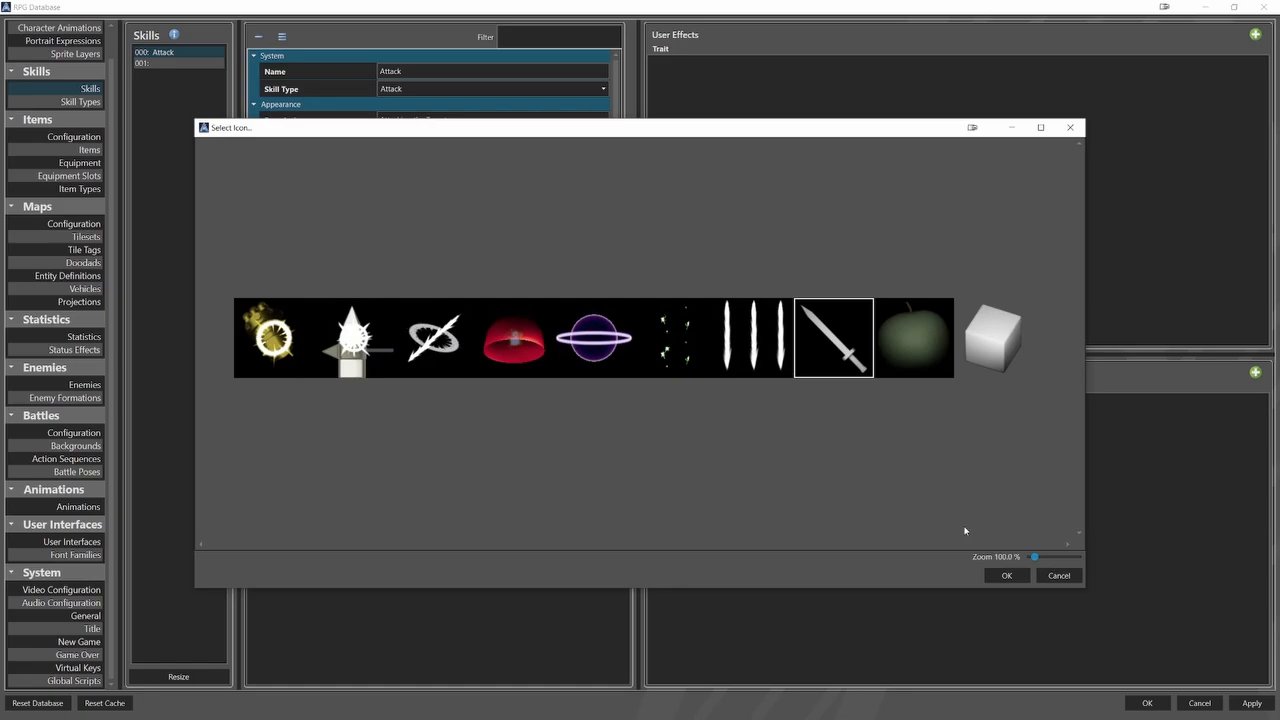
left_click(1000, 574)
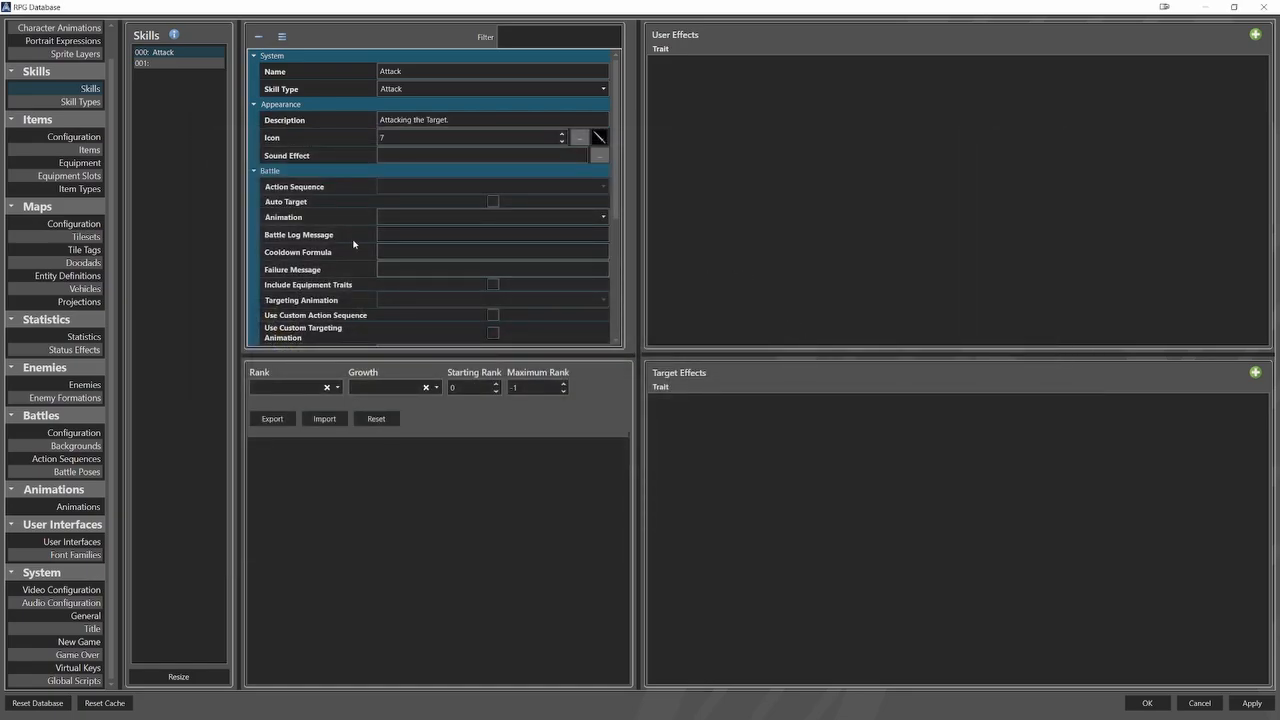
Disable menu use for the Attack skill, set minimum rank 1 and success formula 100, and choose its use scope.
scroll(352, 243, "down", 3)
left_click(493, 238)
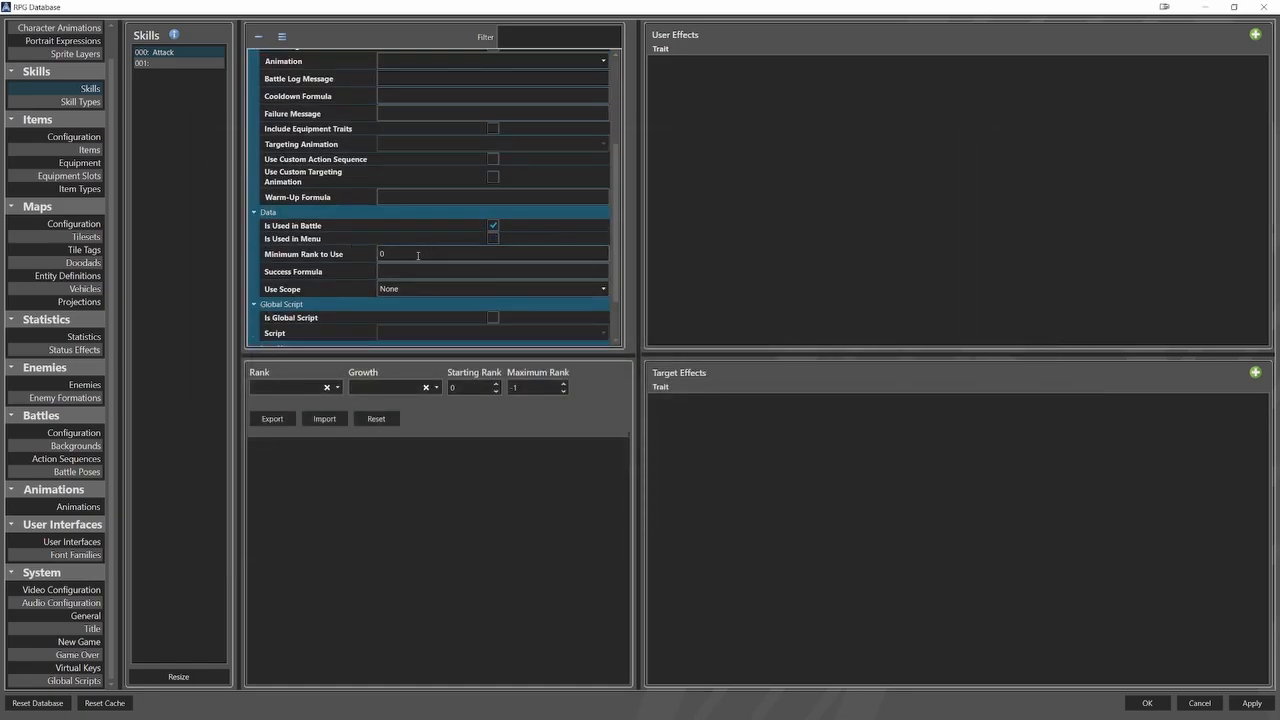
left_click(418, 256)
type("1")
left_click(388, 271)
type("100")
left_click(346, 287)
left_click(389, 289)
left_click(390, 363)
scroll(330, 310, "down", 2)
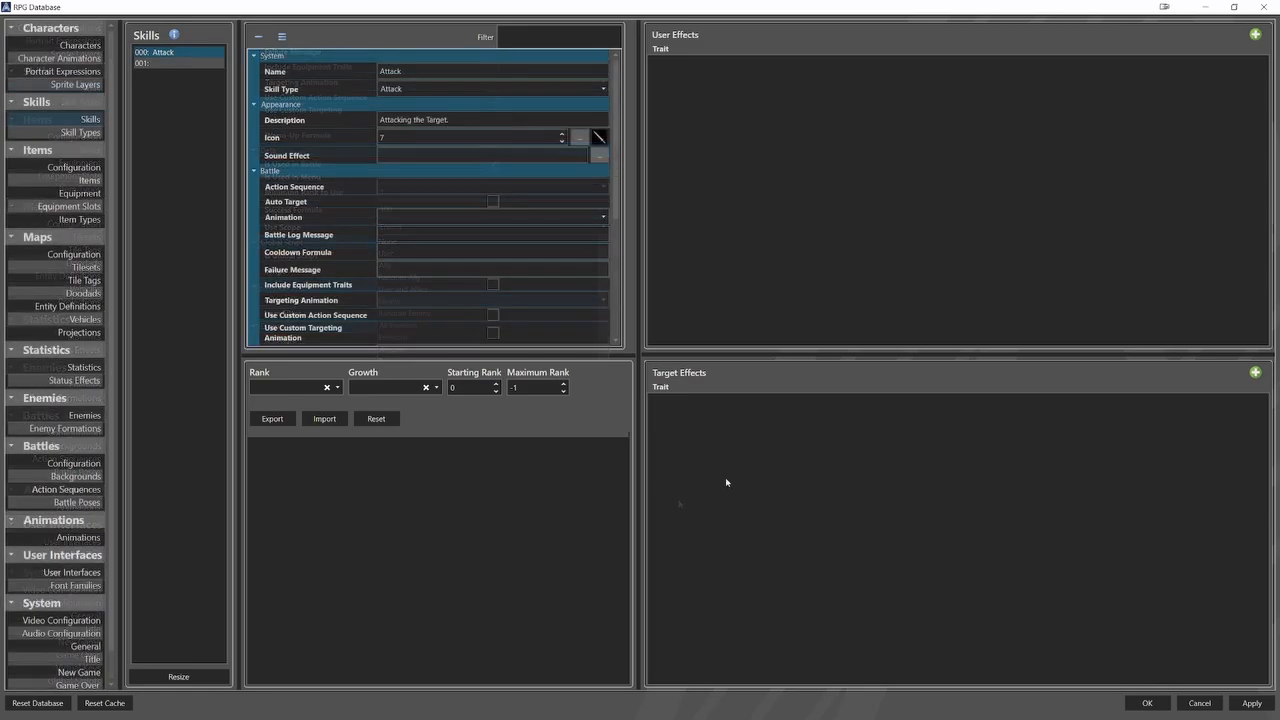
Copy the Attack skill into the empty second skill entry.
right_click(174, 53)
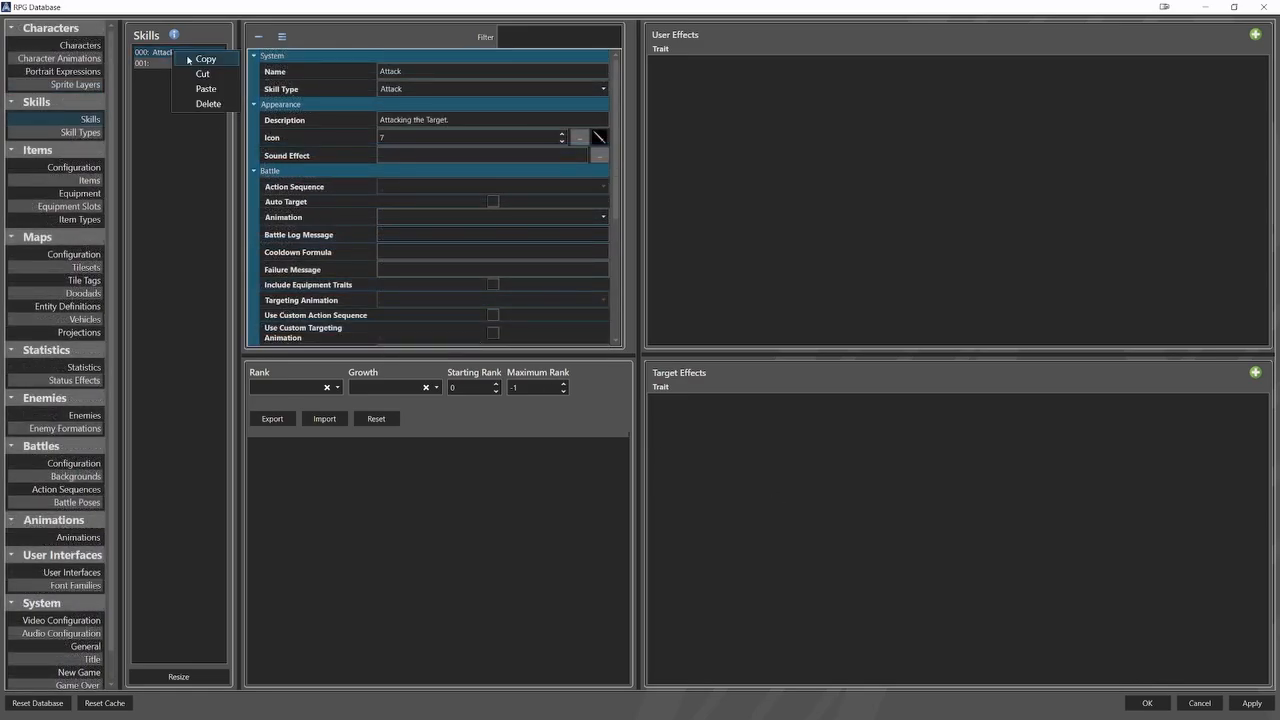
left_click(190, 59)
right_click(166, 64)
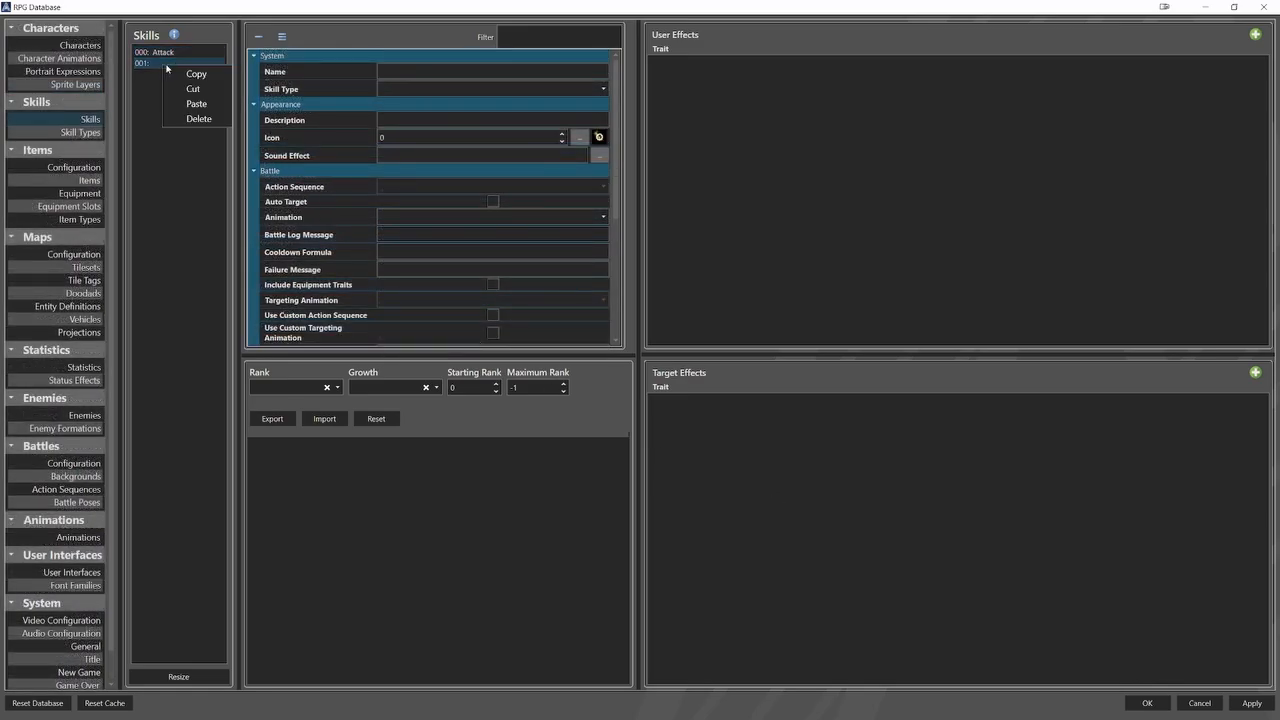
left_click(202, 105)
Rename the copied skill Fire Explosion and set its skill type to Skill.
double_click(410, 71)
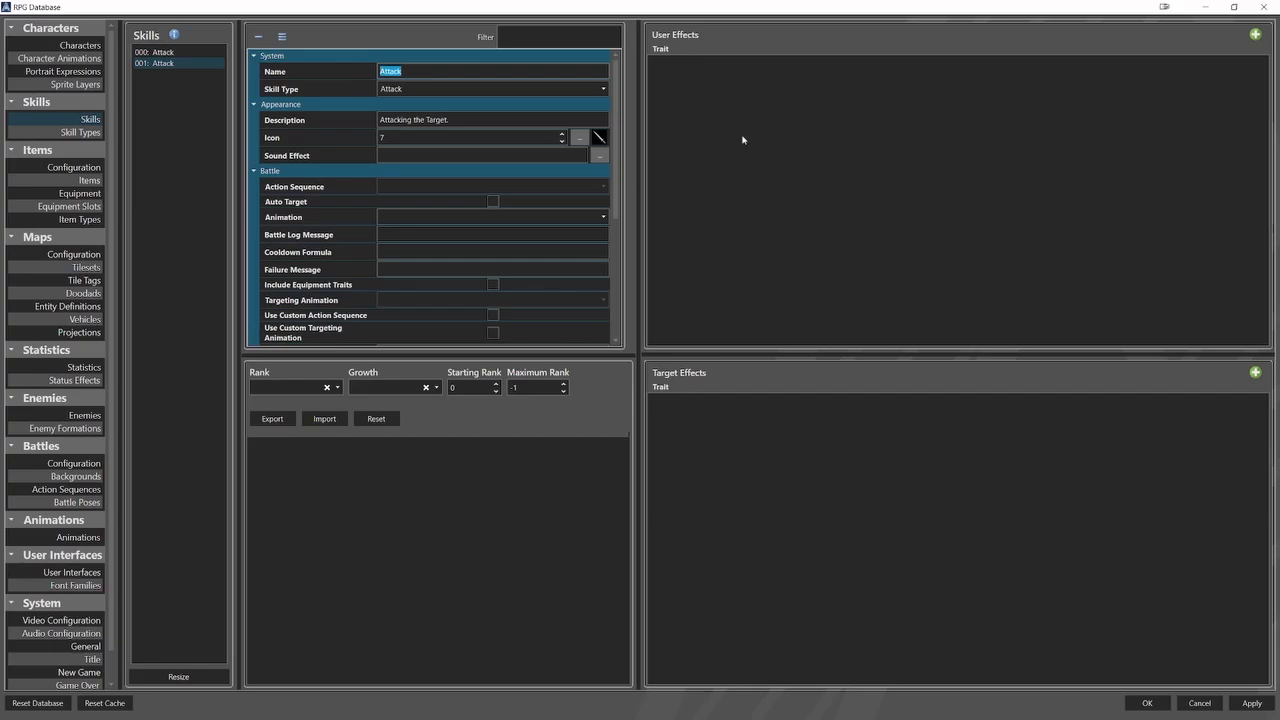
type("Fire Explosion")
left_click(515, 88)
left_click(514, 115)
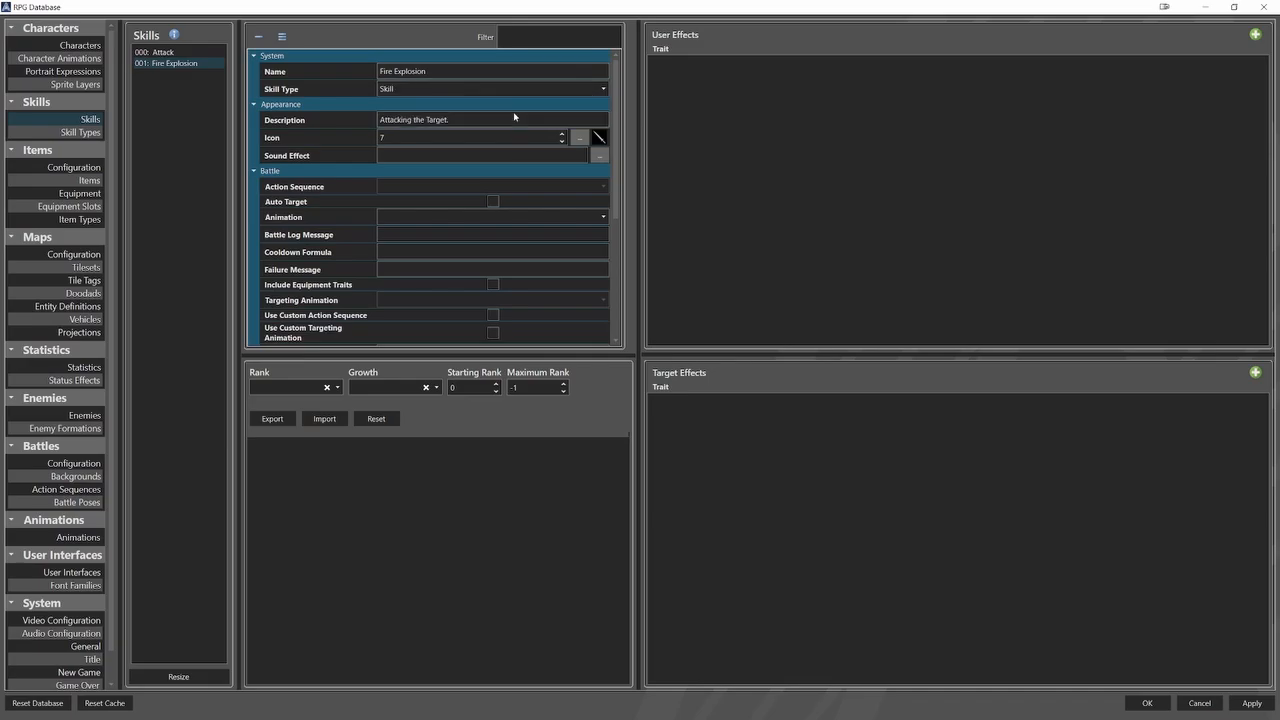
Describe Fire Explosion as "Destructive Fire Magic Attack." and give it the red dome icon (3).
left_click_drag(450, 120, 368, 128)
type("Destructive Fire Magic Attack.")
left_click(578, 137)
left_click(513, 337)
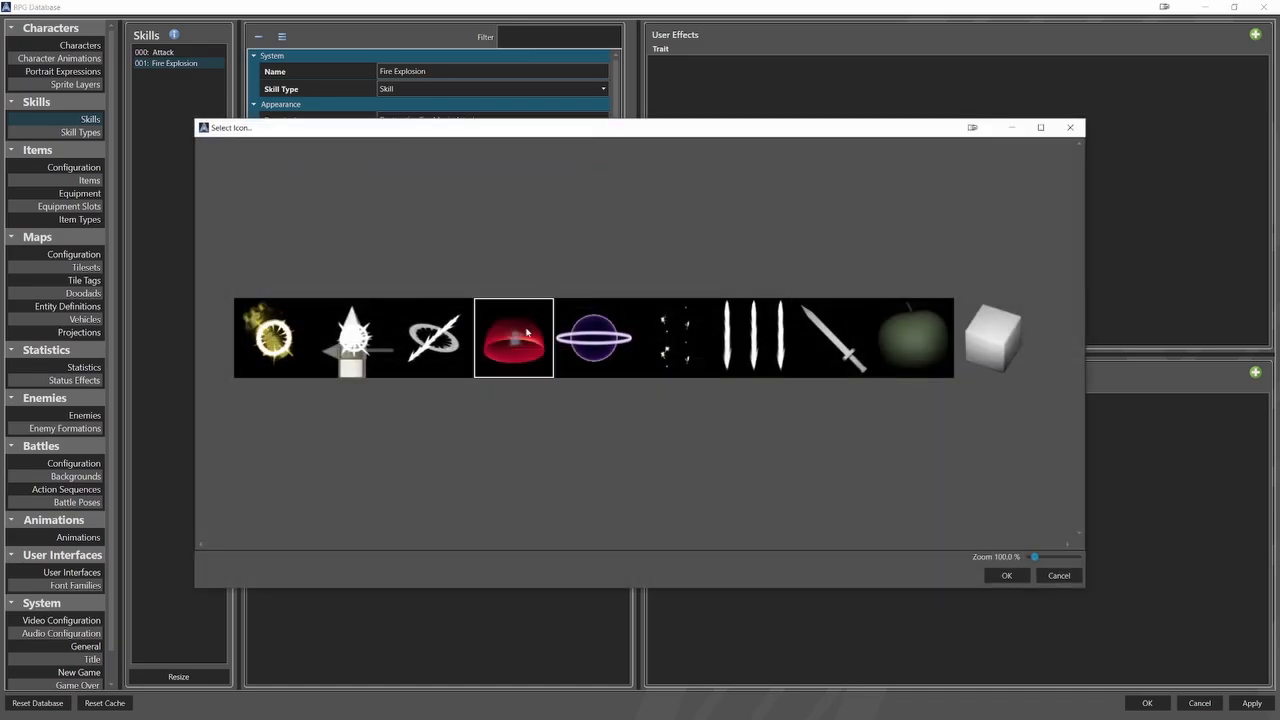
left_click(1004, 575)
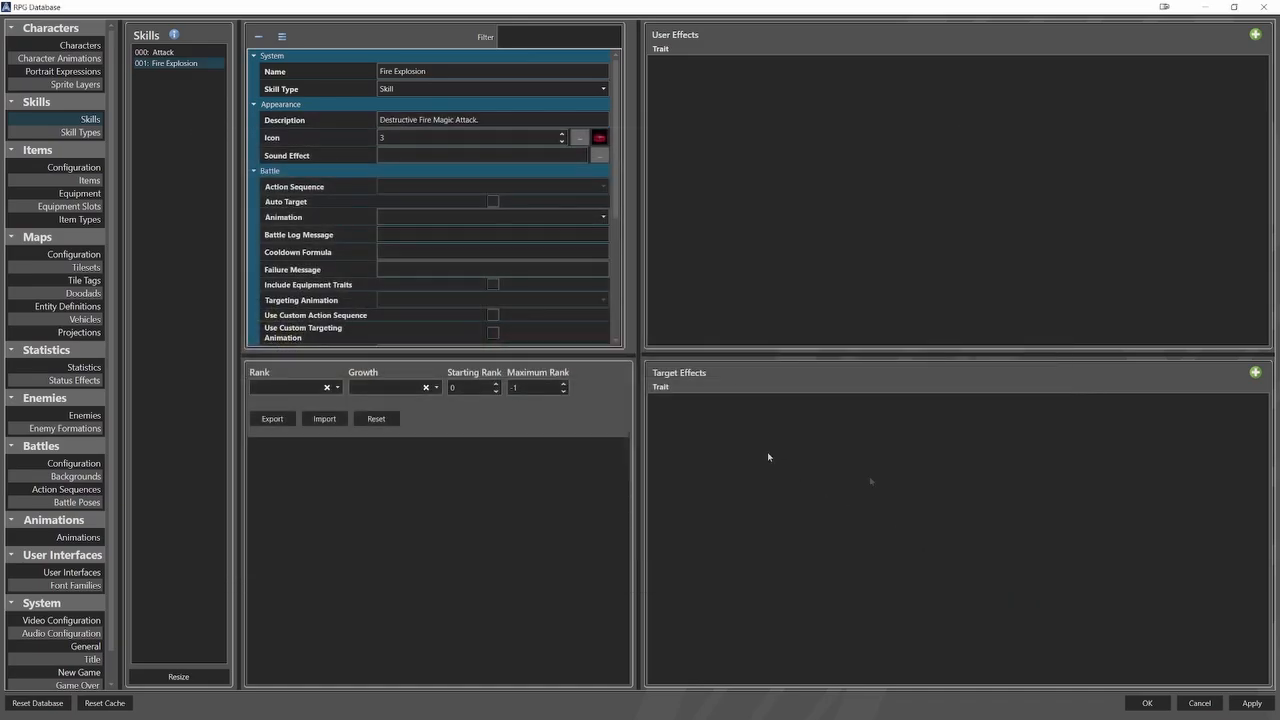
Enable the Attack and Skill skill types for the first character.
left_click(91, 46)
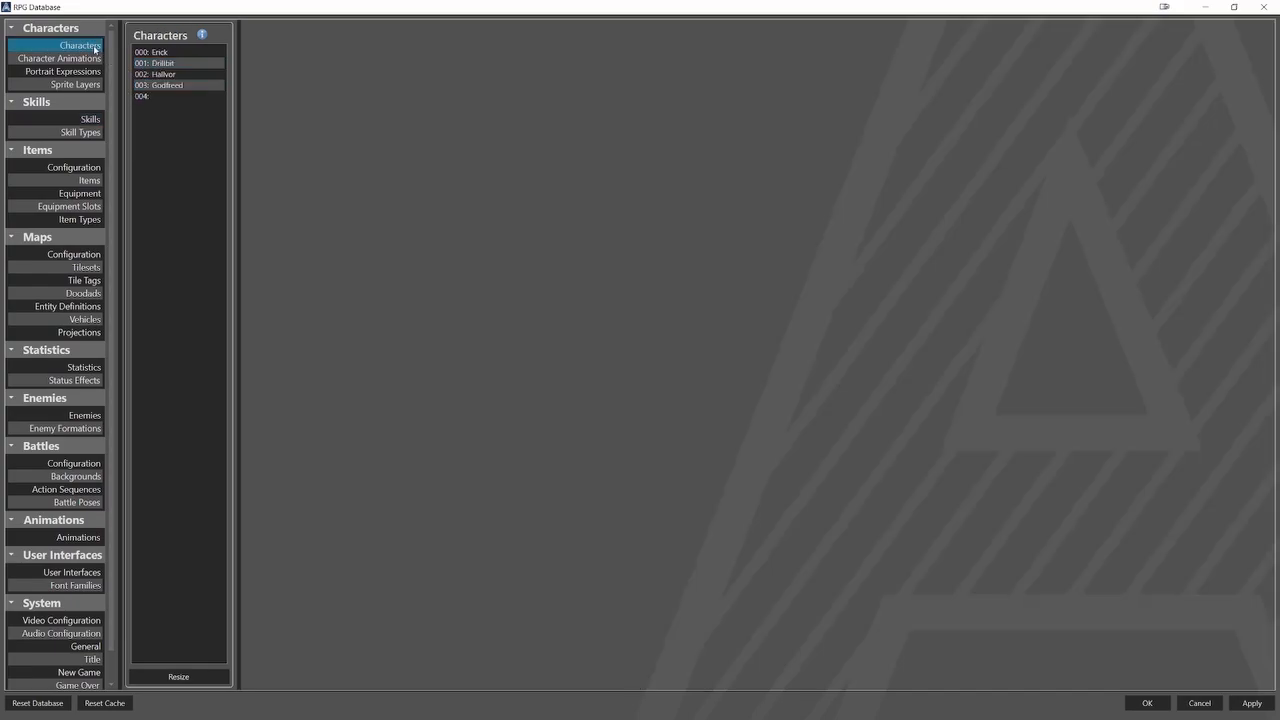
left_click(154, 54)
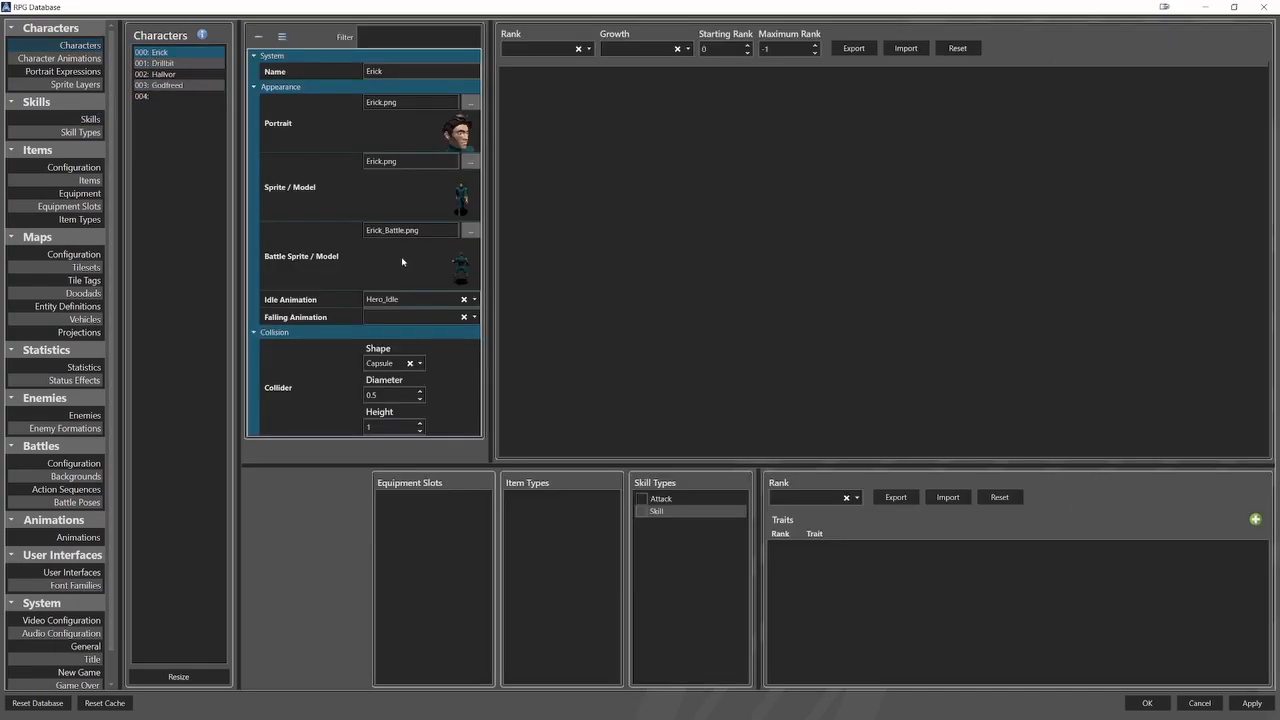
left_click(643, 499)
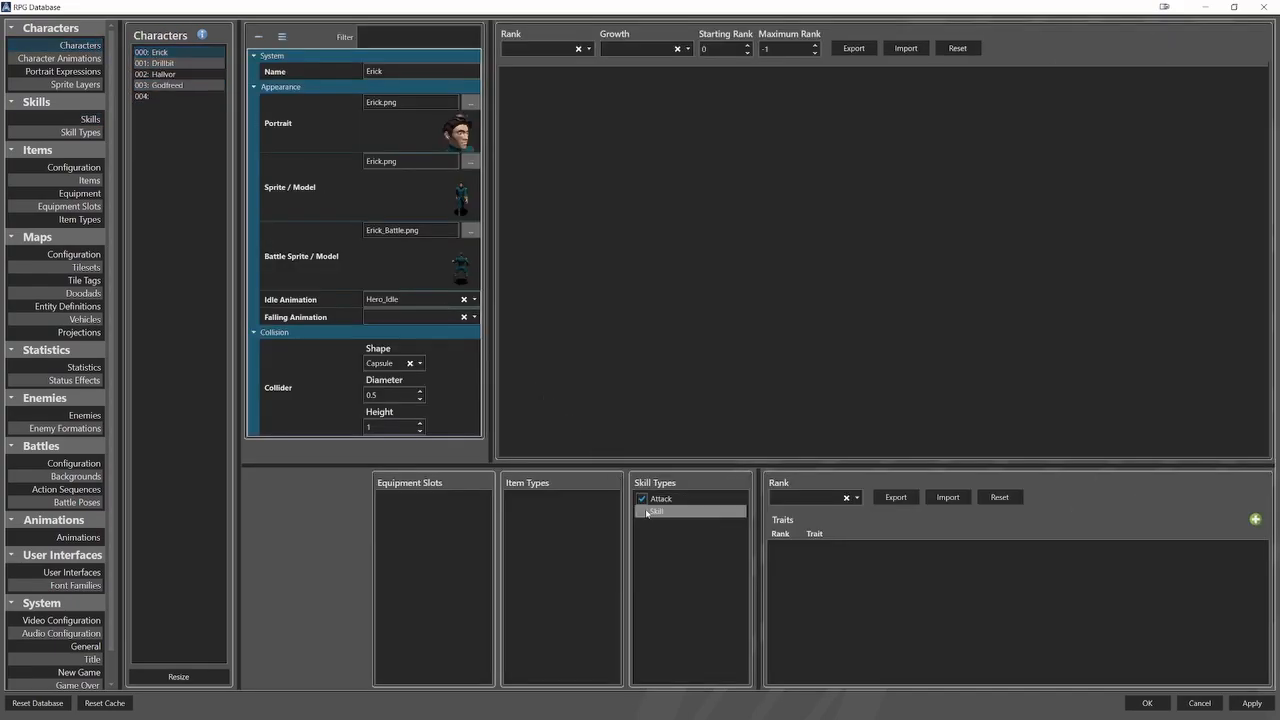
left_click(643, 511)
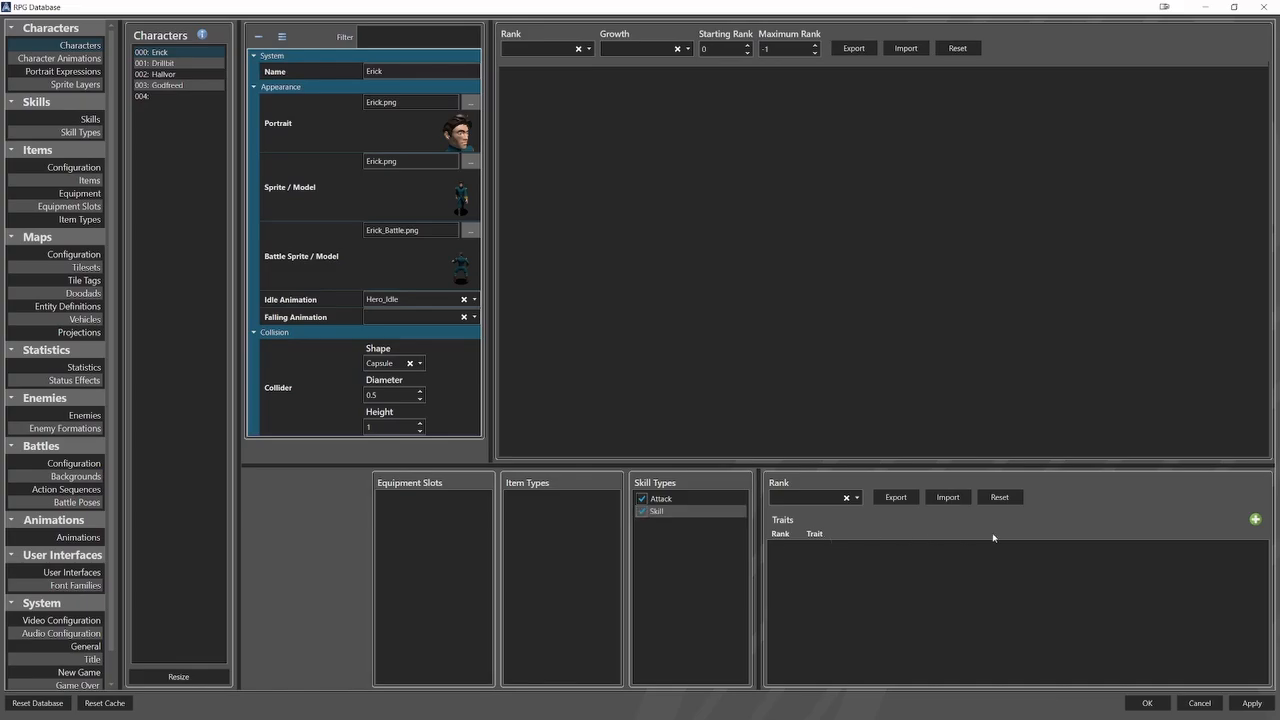
Add two Skill traits to the first character, both at rank 1.
left_click(1255, 519)
left_click(1255, 519)
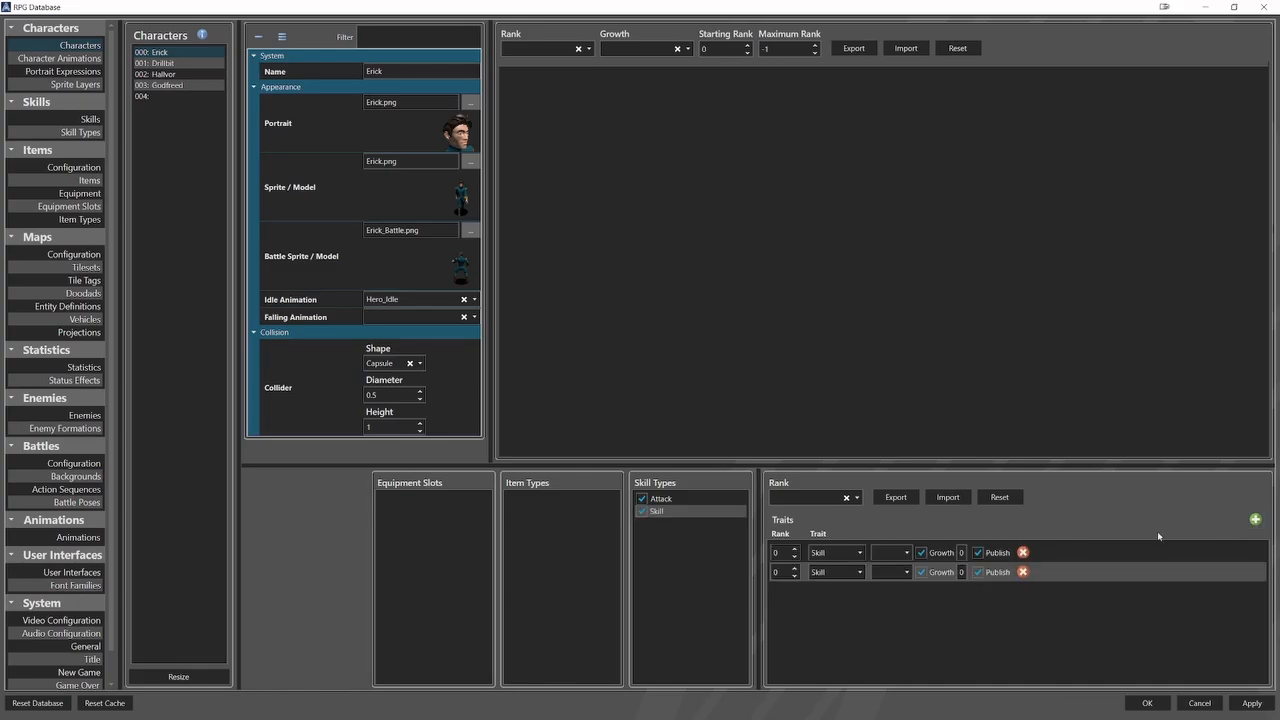
left_click(795, 548)
left_click(795, 568)
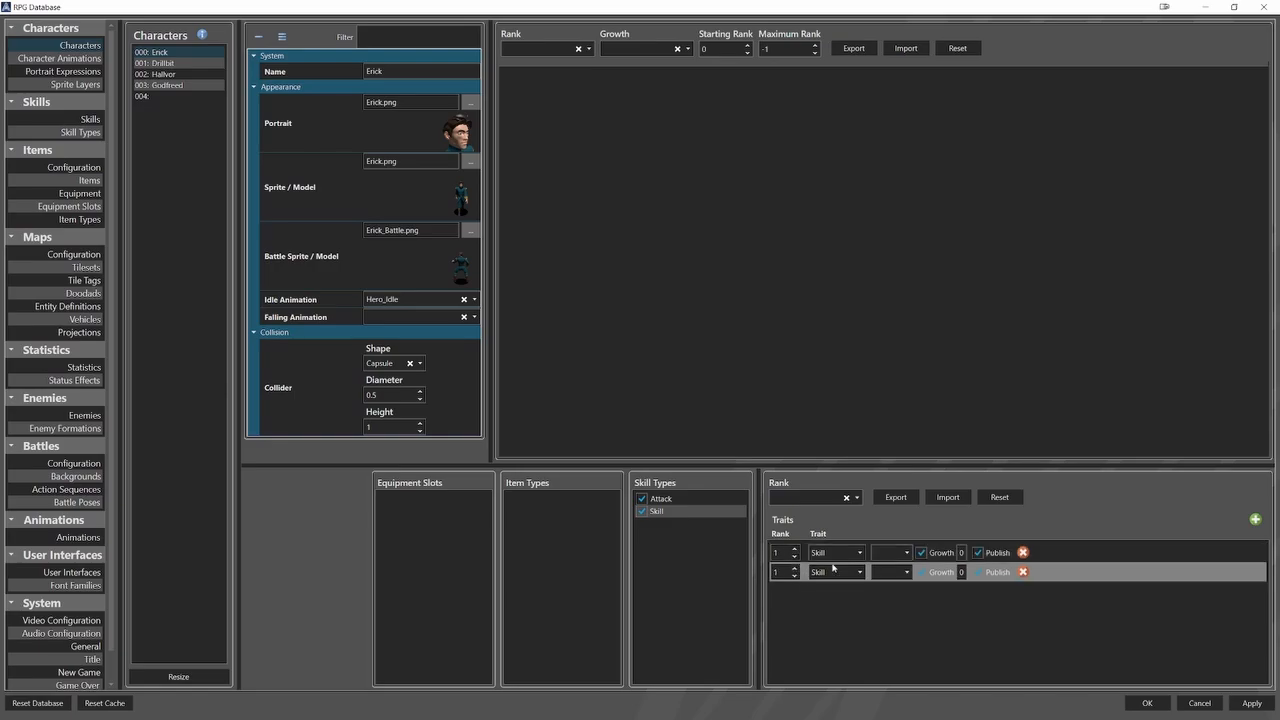
left_click(832, 567)
left_click(831, 570)
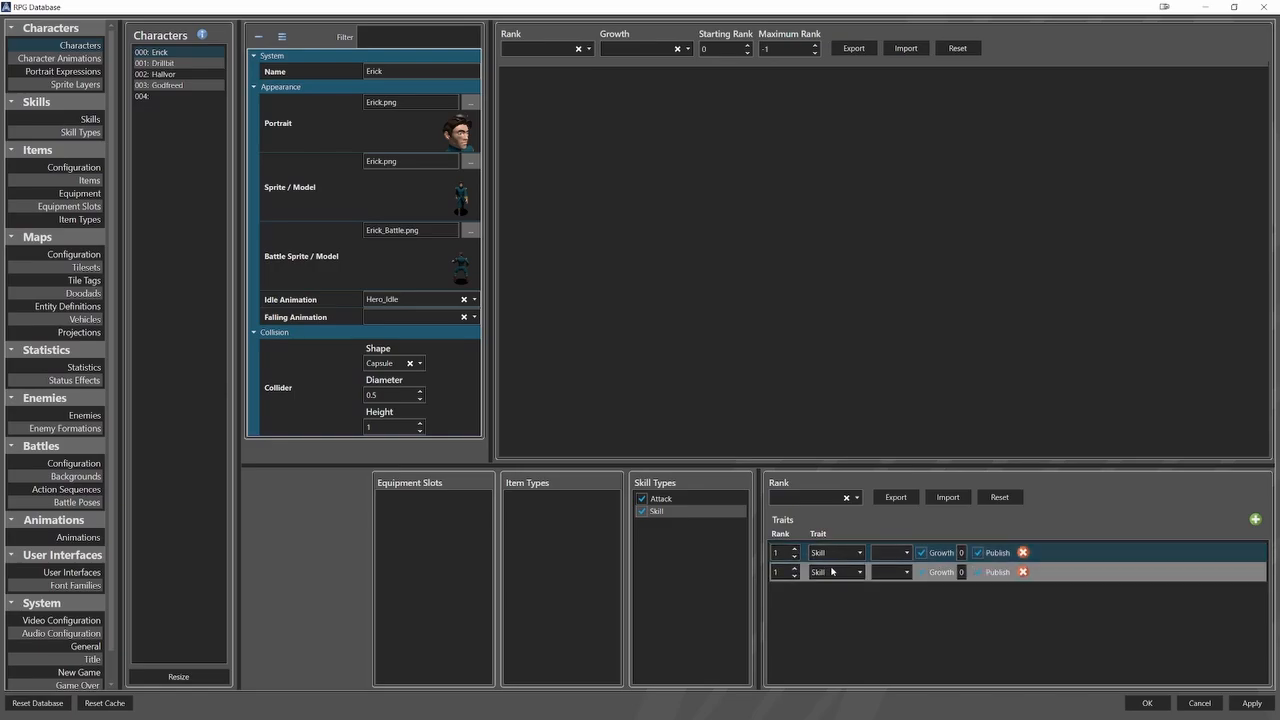
left_click(831, 571)
left_click(831, 584)
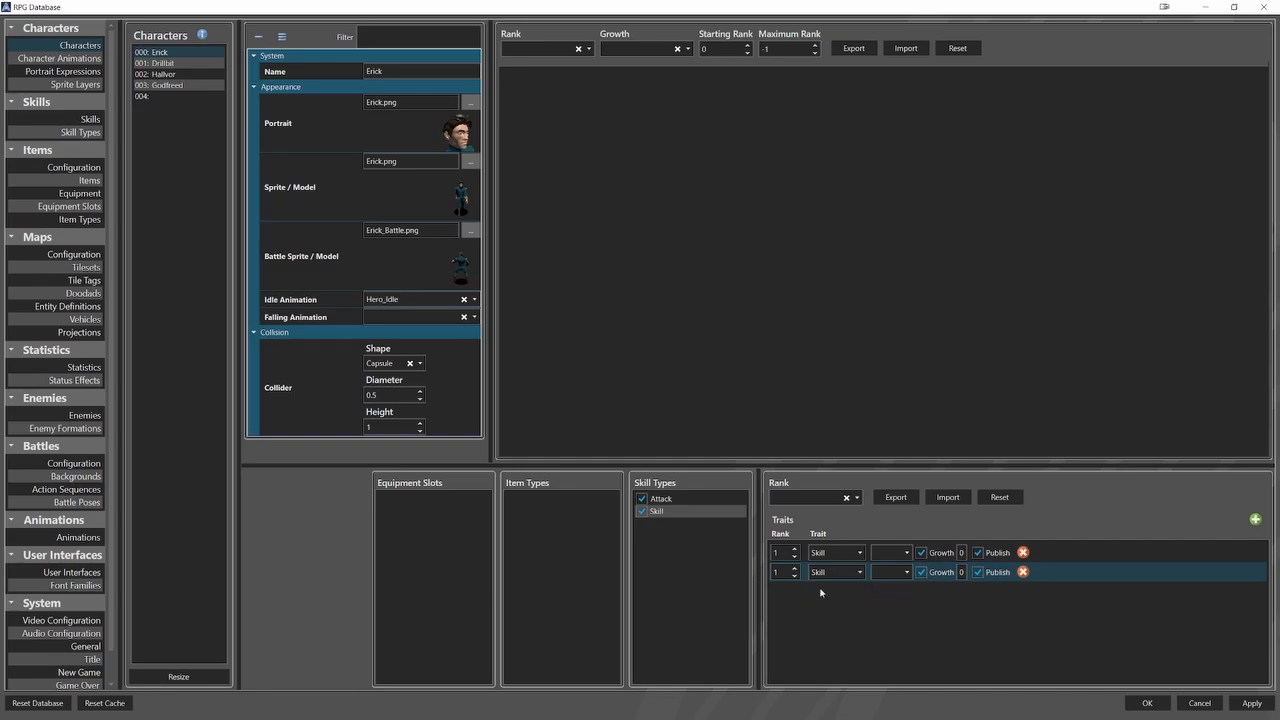
Assign Attack to the first Skill trait and Fire Explosion to the second.
left_click(903, 554)
left_click(887, 571)
left_click(898, 575)
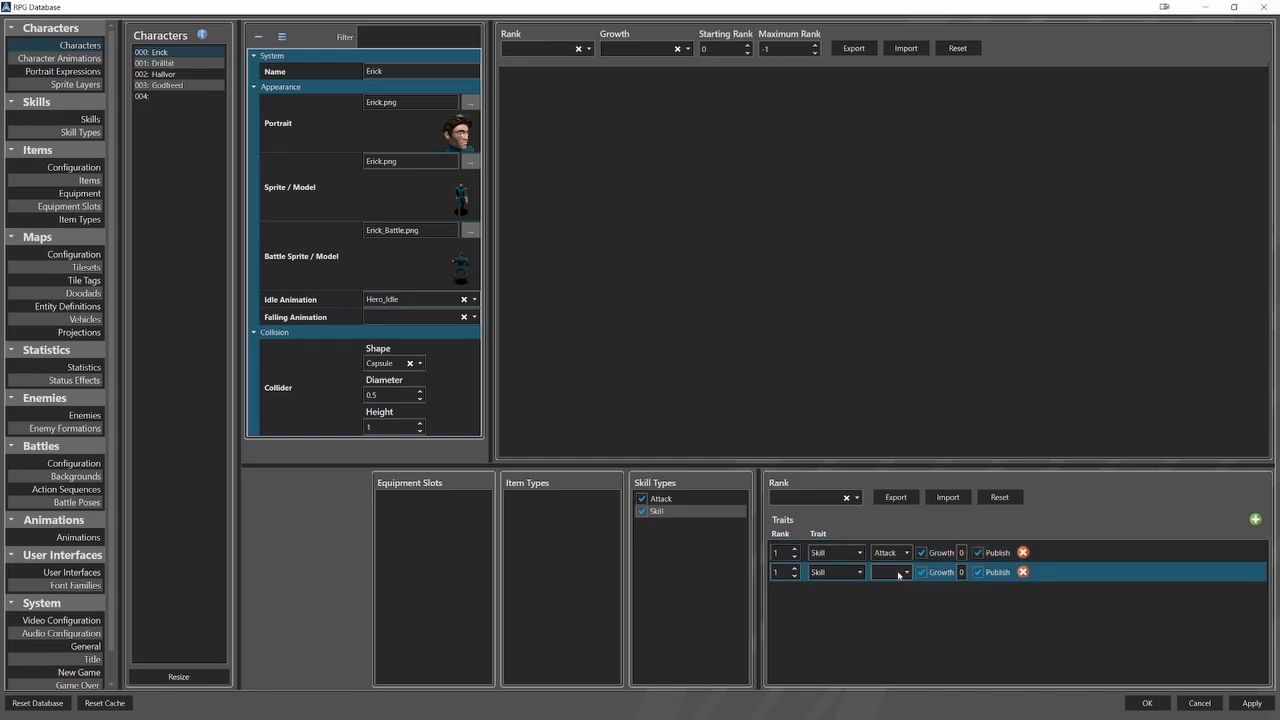
left_click(898, 575)
left_click(892, 603)
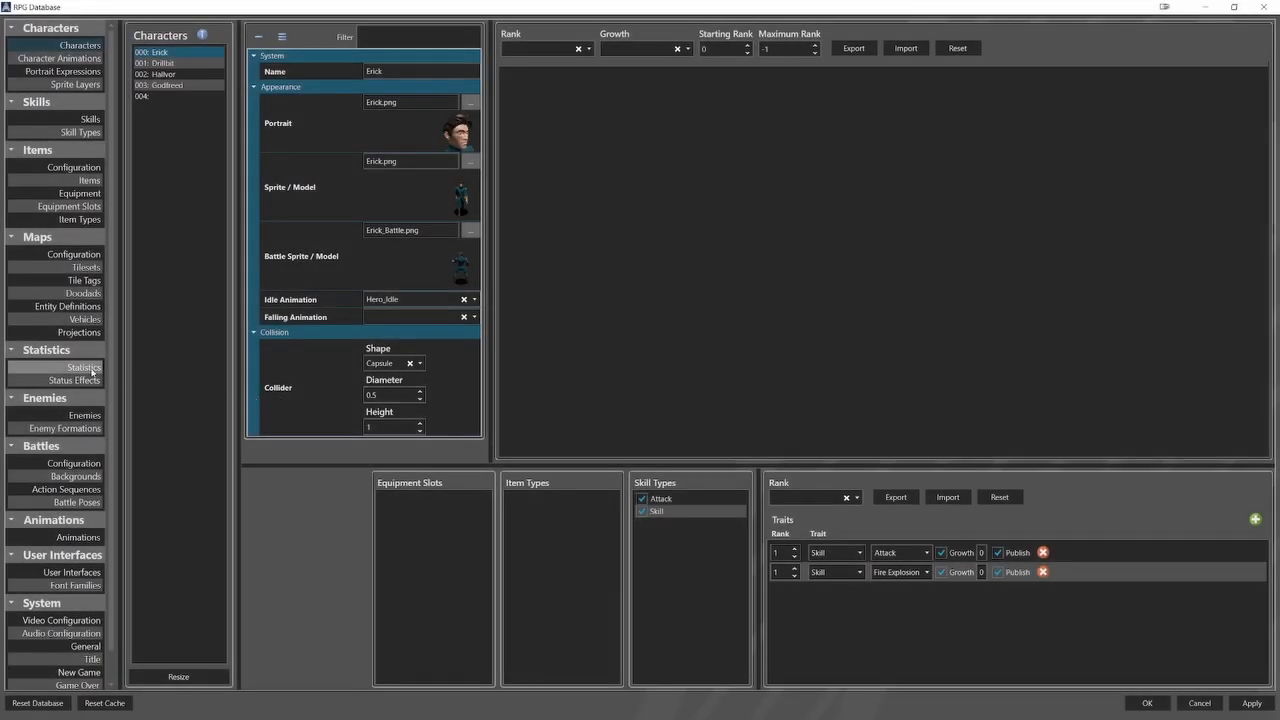
Resize the Statistics list to 8 entries.
left_click(86, 367)
left_click(200, 675)
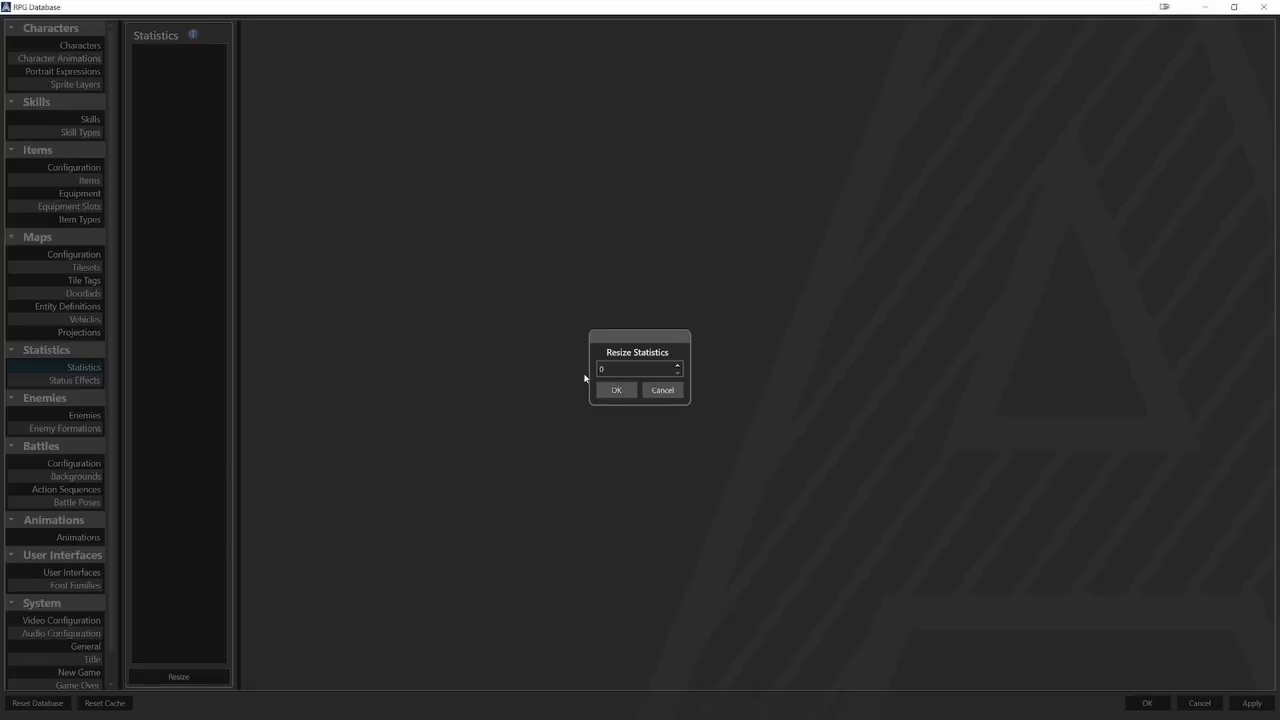
type("8")
left_click(616, 390)
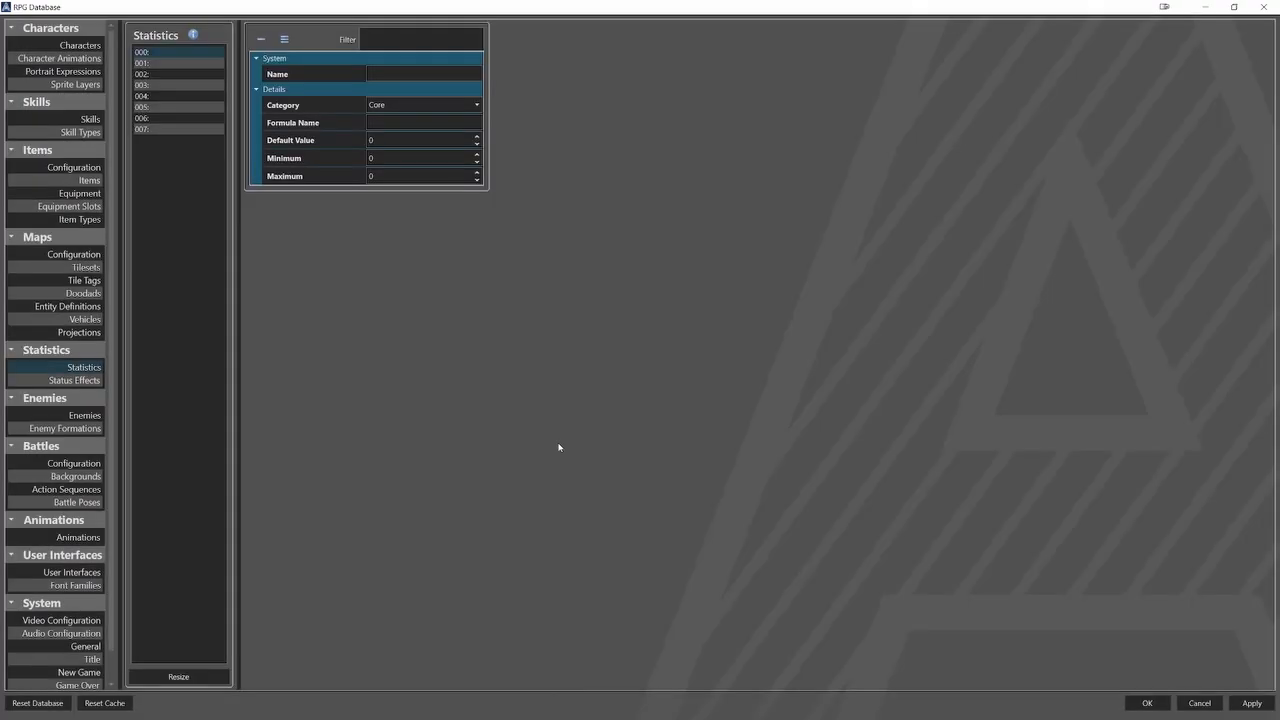
Define the first statistic as Level with category Rank, formula name lv, minimum 1 and maximum 10.
left_click(409, 72)
type("Level")
left_click(426, 104)
left_click(406, 132)
type("N")
double_click(384, 157)
type("1")
key("Tab")
type("10")
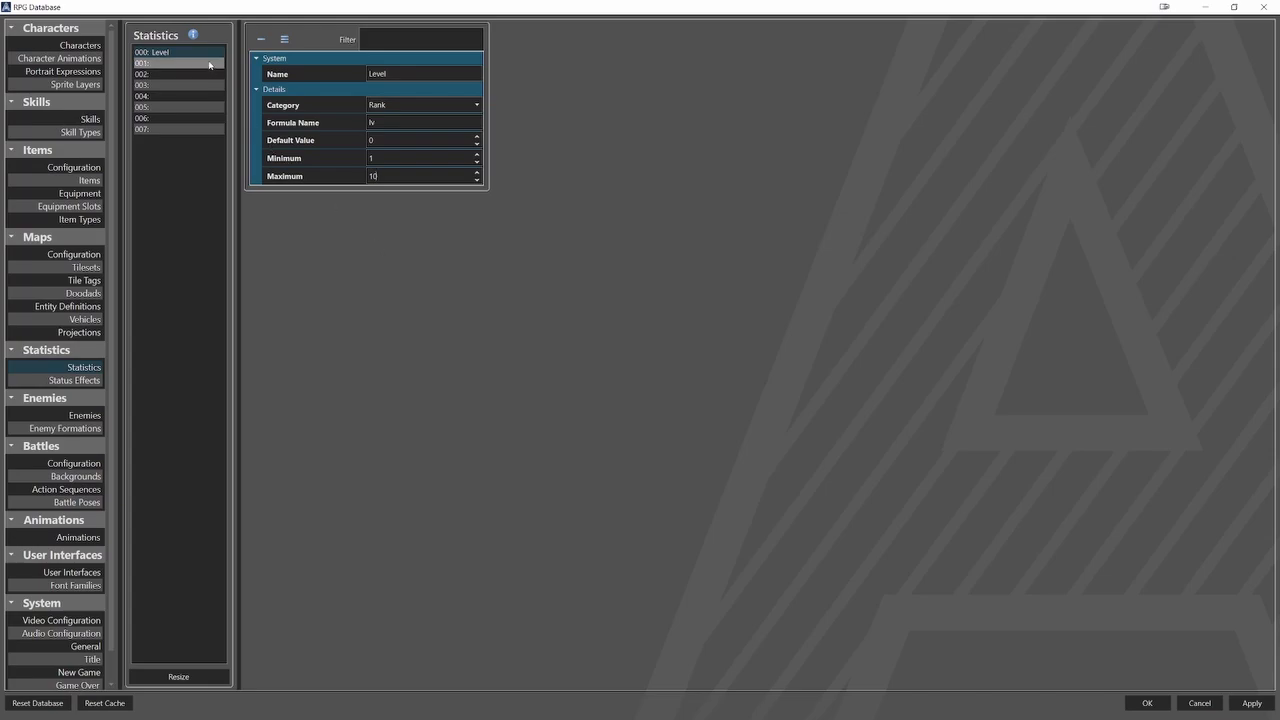
Define the second statistic as Experience with category Growth, formula name xp, minimum 1 and maximum 9999.
left_click(155, 63)
left_click(385, 74)
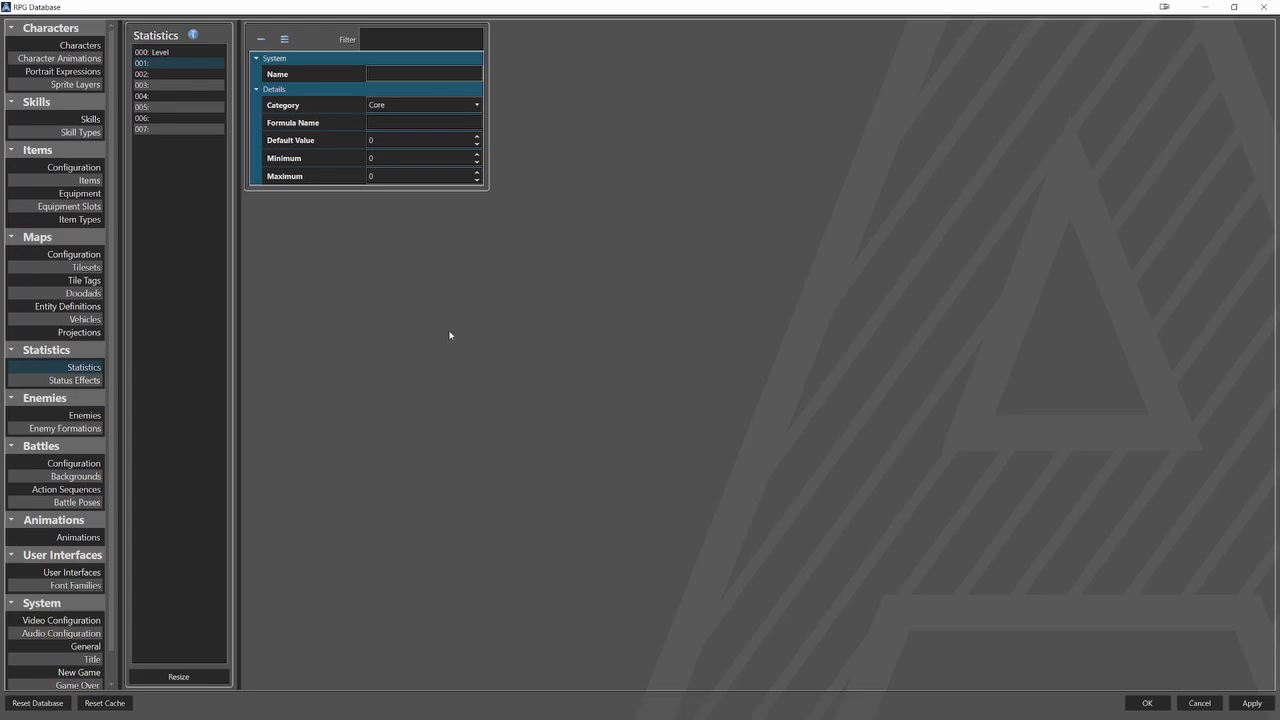
type("Experience")
left_click(420, 105)
left_click(399, 144)
type("xp")
double_click(381, 159)
type("1")
double_click(374, 177)
type("9999")
Define the third statistic as Hit Points, choosing its category and setting formula name hp and maximum 9999.
left_click(150, 74)
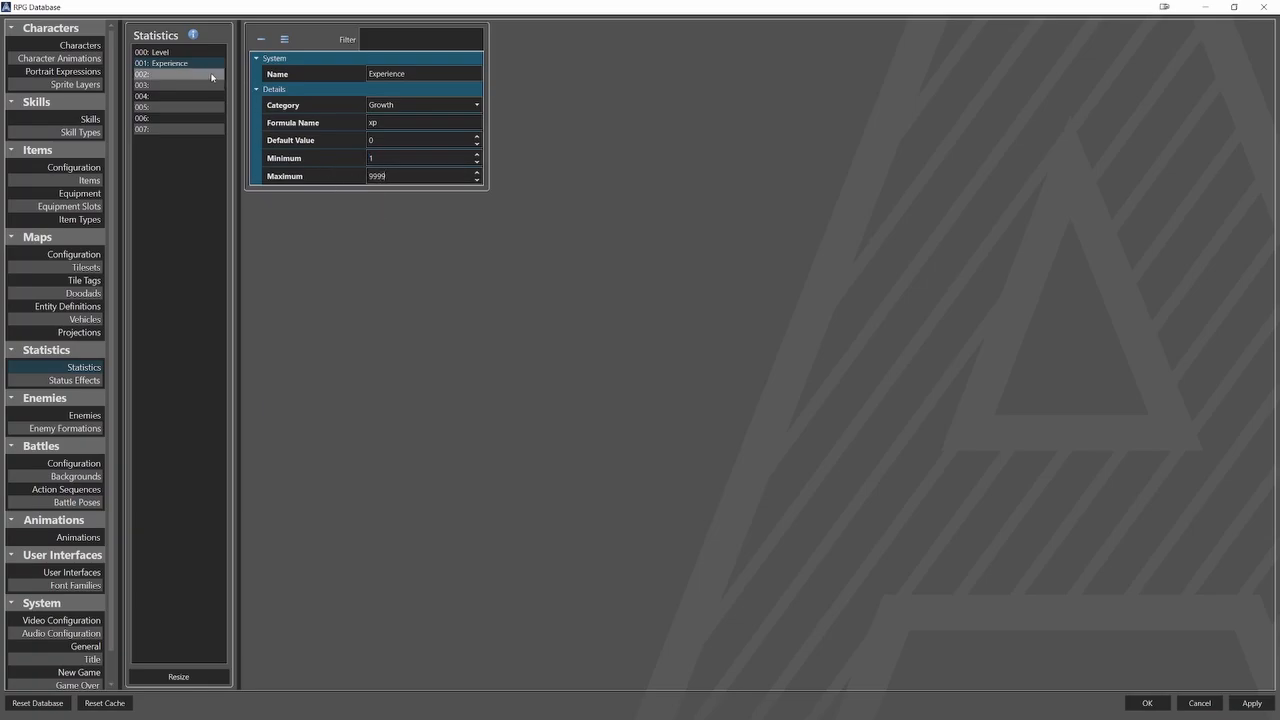
left_click(380, 74)
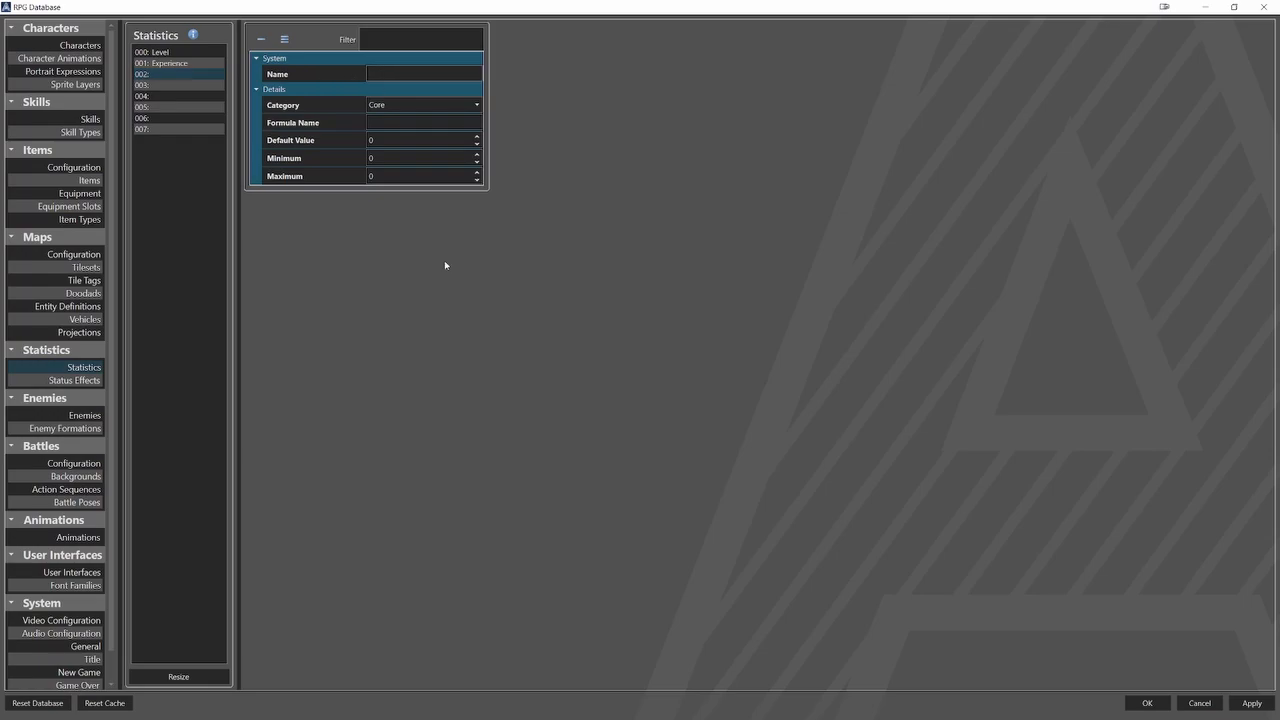
type("Hit Points")
left_click(442, 102)
left_click(382, 145)
type("hp")
double_click(397, 175)
type("9999")
Define the fourth statistic as Action Points, choosing its category and setting formula name ap and maximum 9999.
left_click(190, 85)
left_click(395, 74)
type("A")
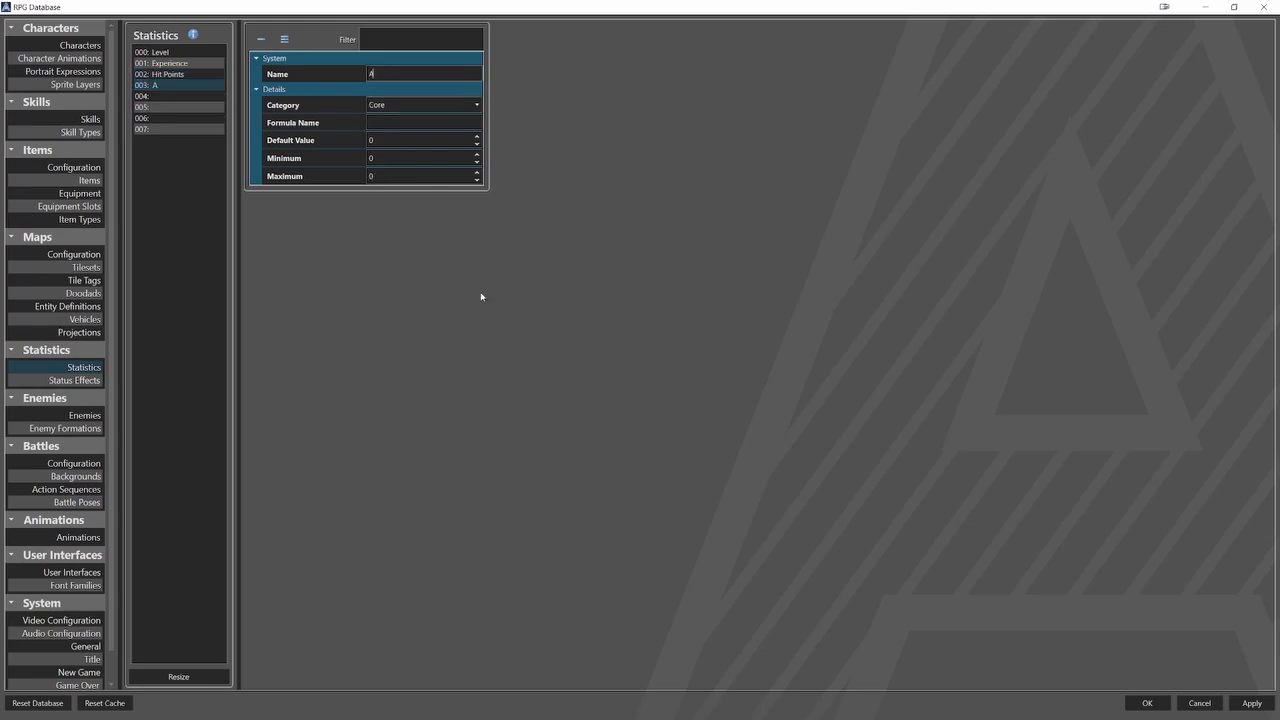
type("ction Points")
left_click(458, 105)
left_click(406, 157)
left_click(395, 122)
type("ap")
key("Tab")
key("Tab")
key("Tab")
type("9999")
Define the fifth statistic as Strength with formula name str, minimum 1 and maximum 999, in the Core category.
left_click(210, 96)
left_click(380, 74)
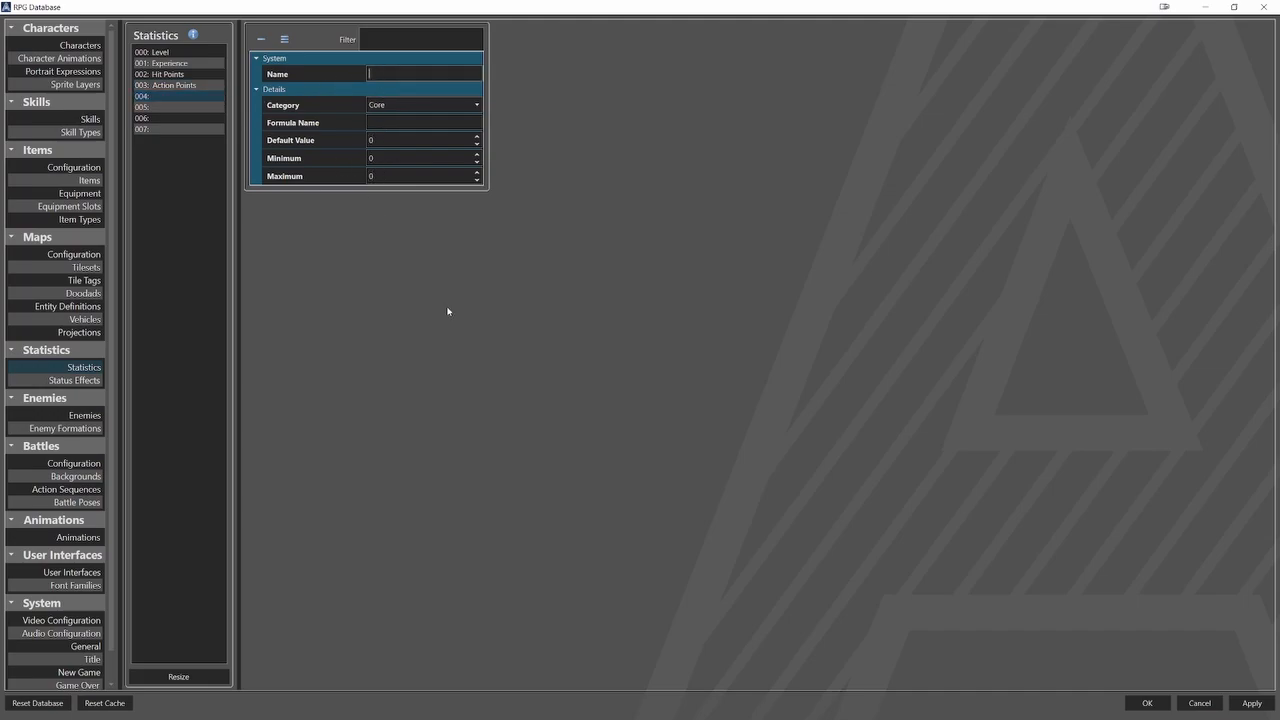
type("Strength")
left_click(374, 122)
type("str")
key("Tab")
key("Tab")
type("1")
key("Tab")
type("999")
Name the sixth statistic Vitality and fill in its formula name and limits, with minimum 1.
left_click(211, 108)
left_click(378, 79)
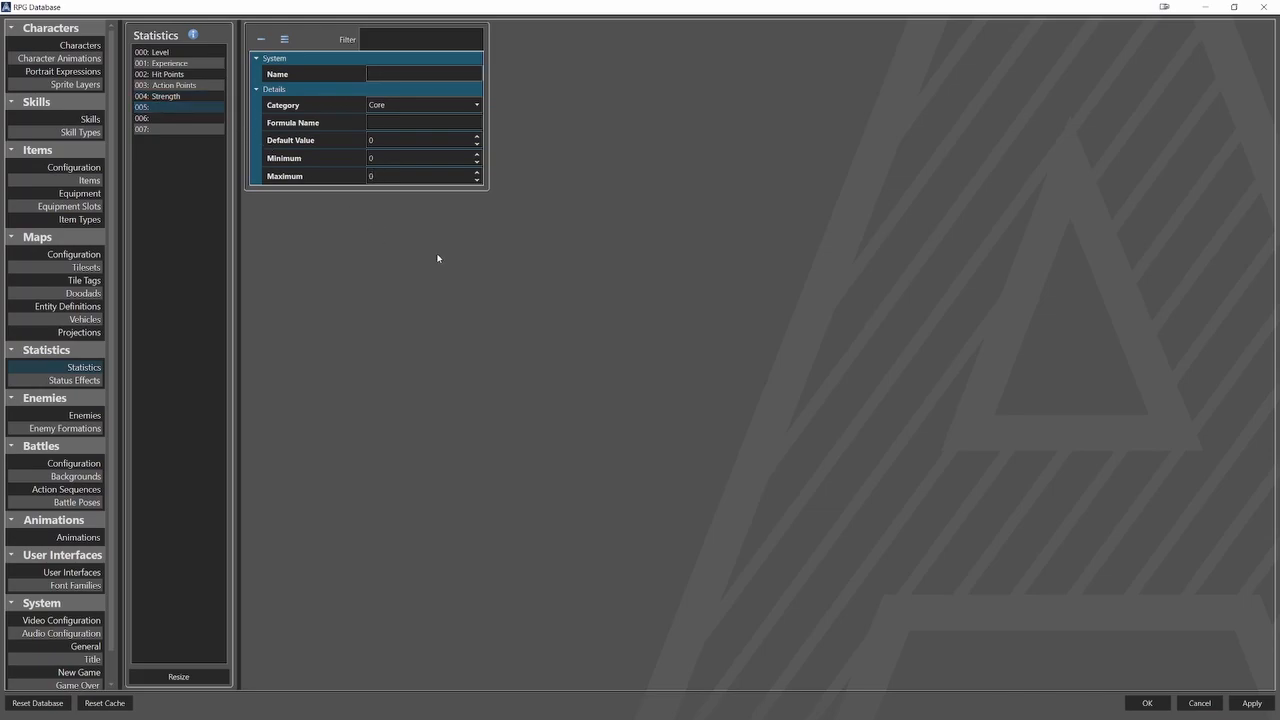
type("Vitality")
left_click(419, 121)
left_click(384, 155)
type("1")
left_click(350, 176)
Define the seventh statistic as Agility with formula name agi, minimum 1 and maximum 999.
left_click(160, 118)
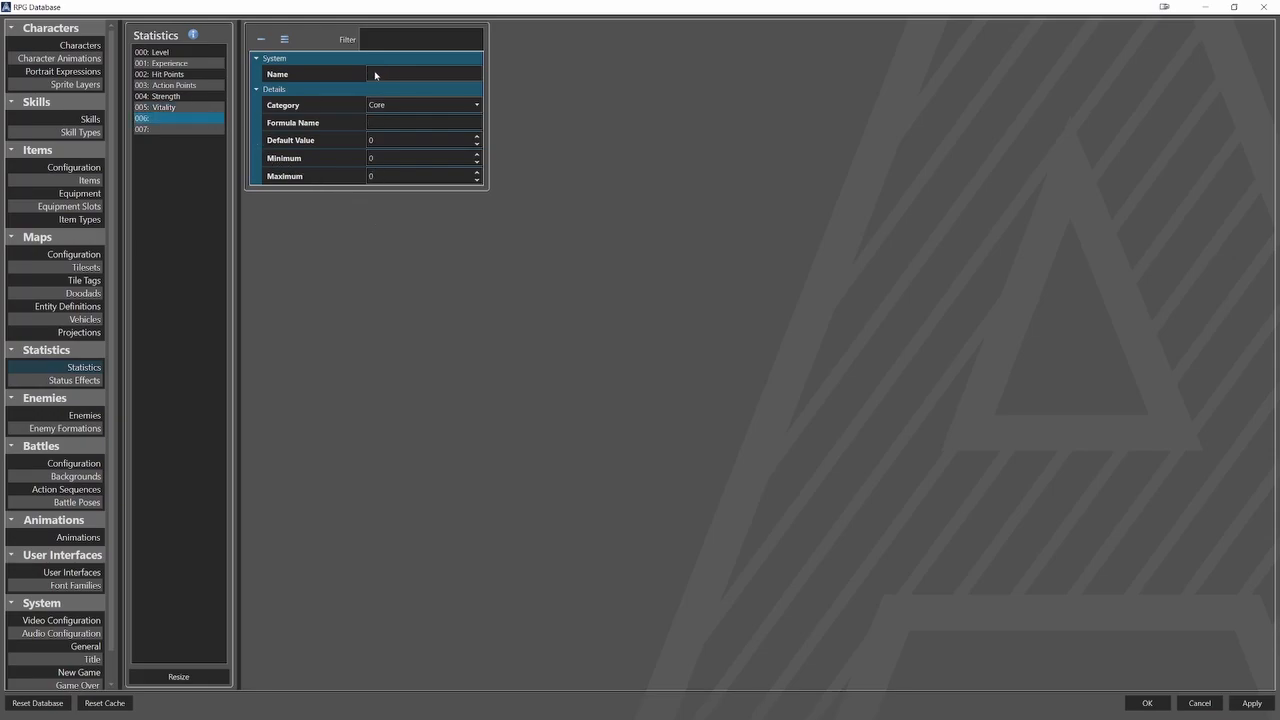
left_click(378, 73)
type("Agility")
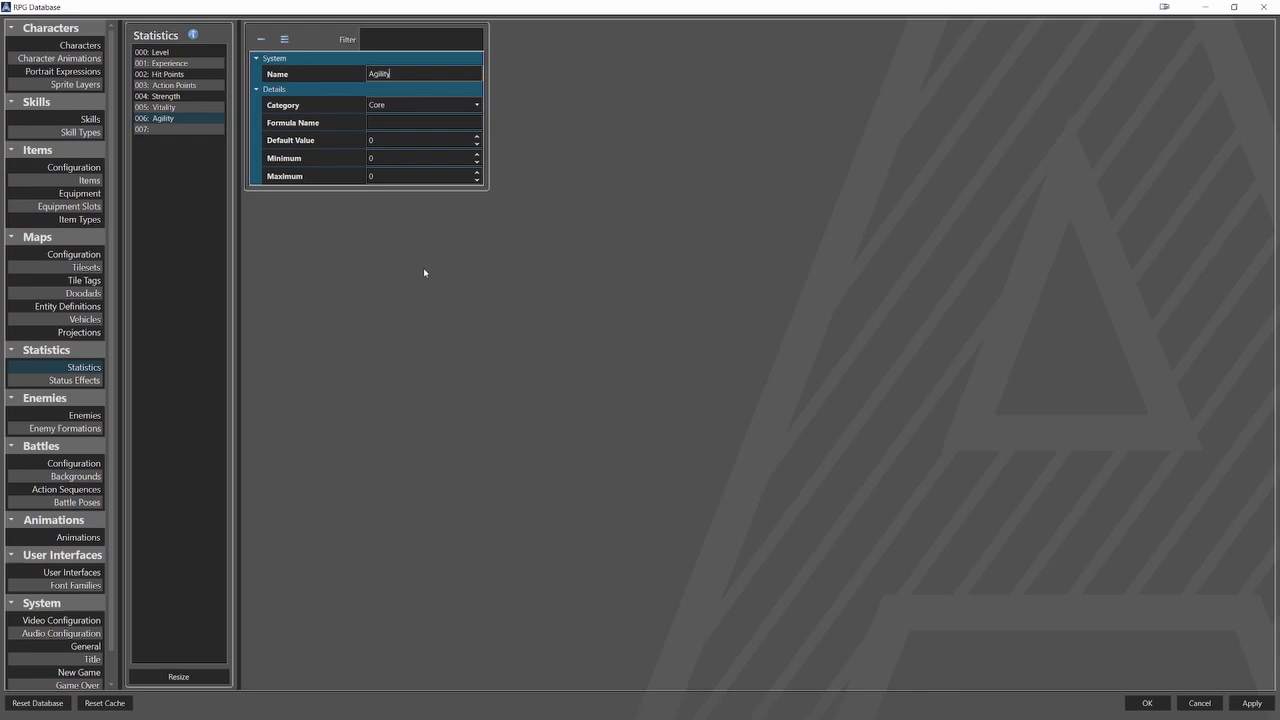
key("Tab")
type("agi")
left_click(372, 158)
type("1")
key("Tab")
type("999")
Define the eighth statistic as Wisdom with formula name wis, minimum 1 and maximum 999.
left_click(200, 129)
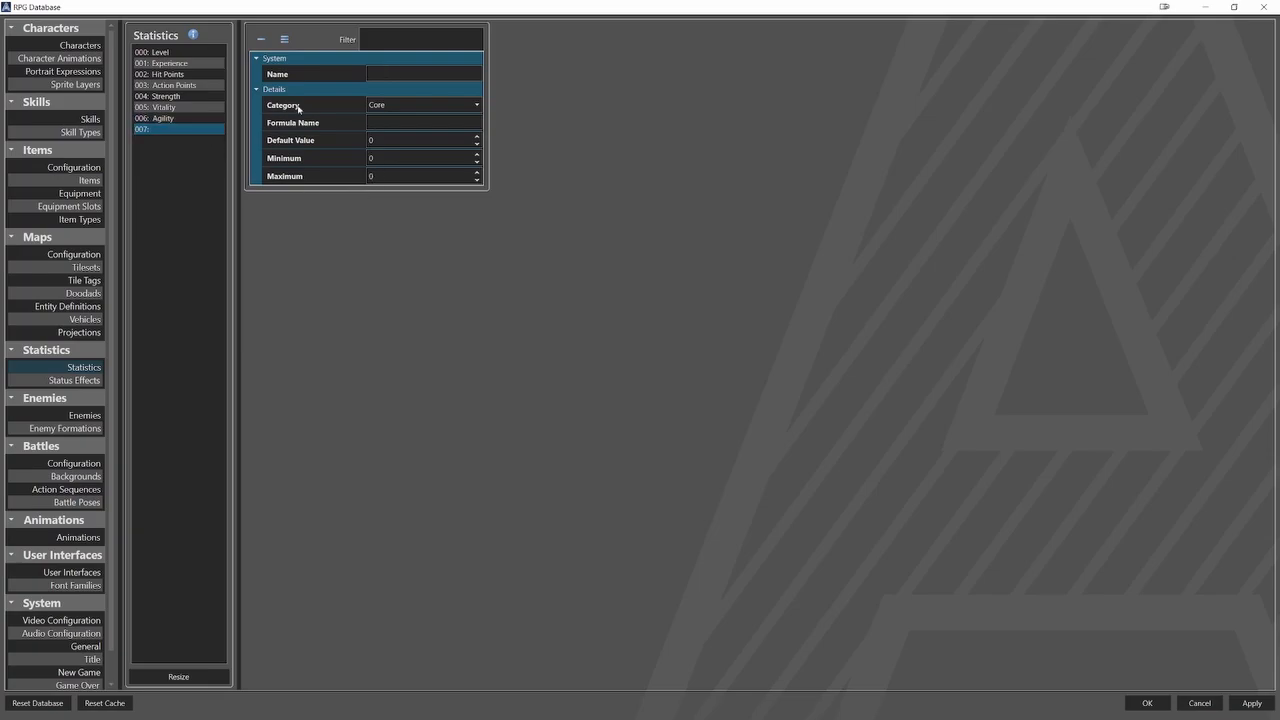
left_click(386, 78)
type("Wisdom")
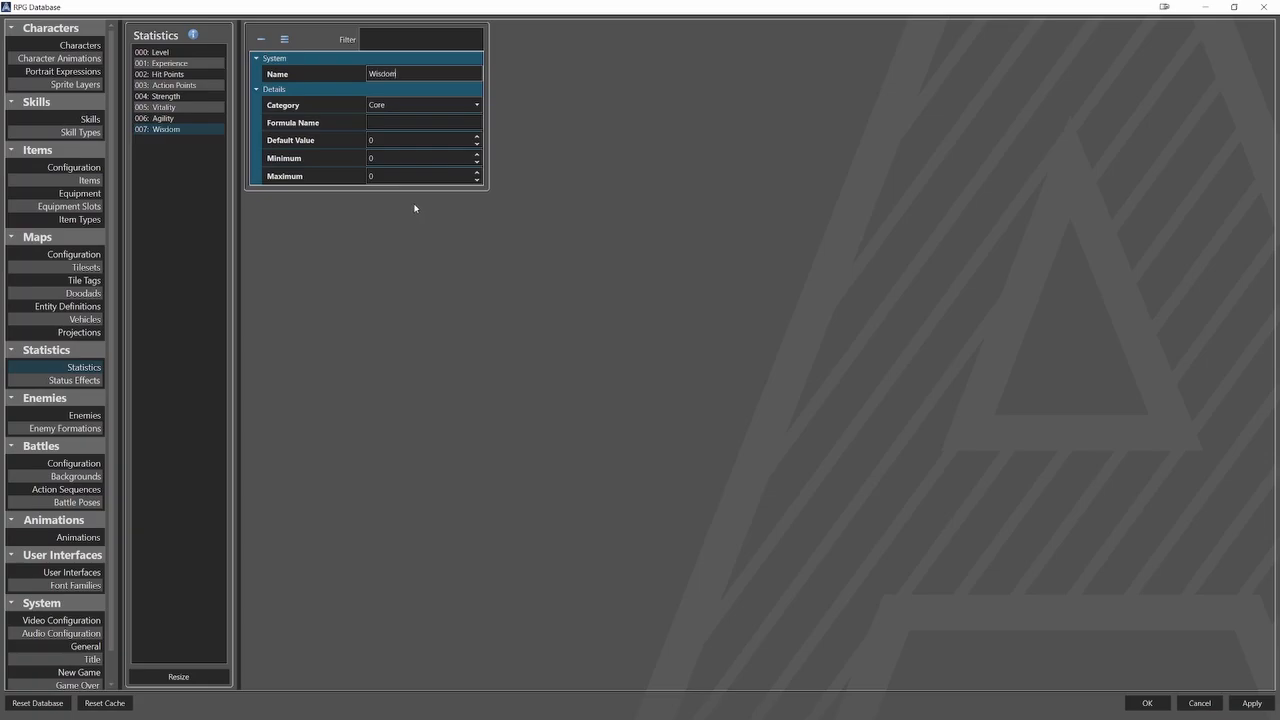
left_click(393, 123)
type("wis")
left_click(366, 157)
type("1")
key("Tab")
type("999")
Set the first character's rank statistic to Level, growth statistic to Experience and maximum rank to 10.
left_click(80, 45)
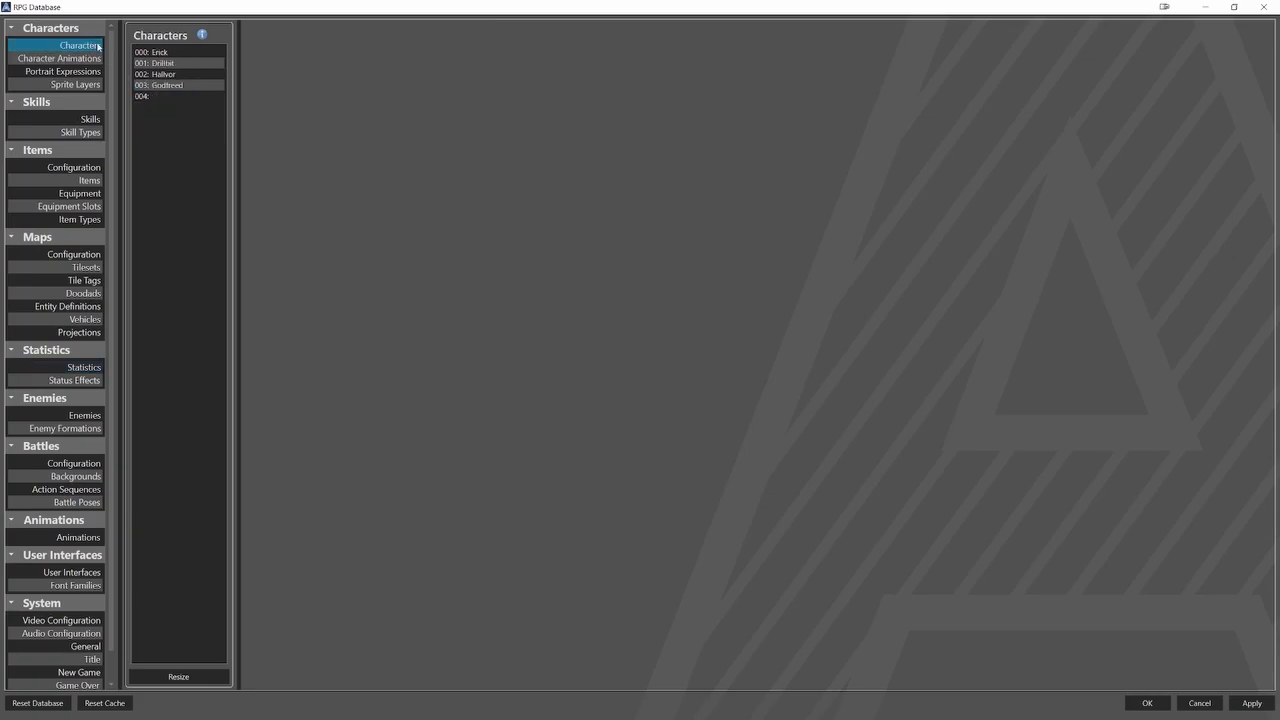
left_click(155, 52)
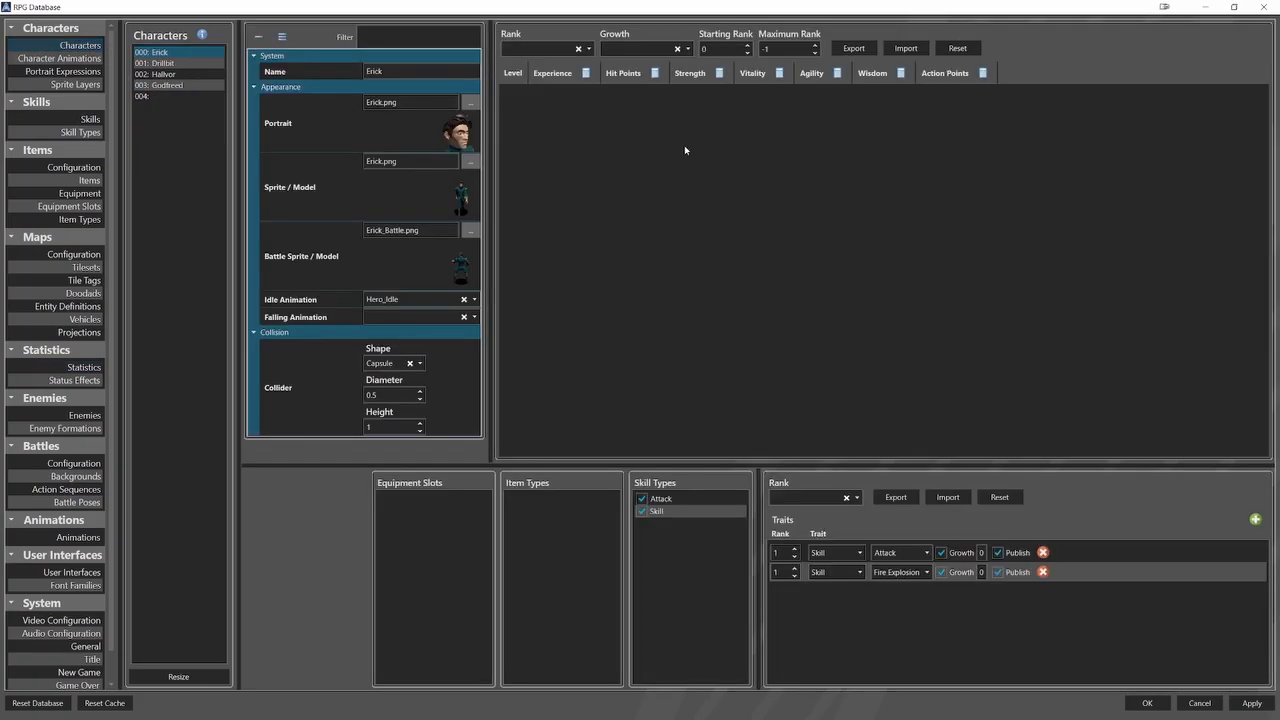
left_click(590, 50)
left_click(587, 63)
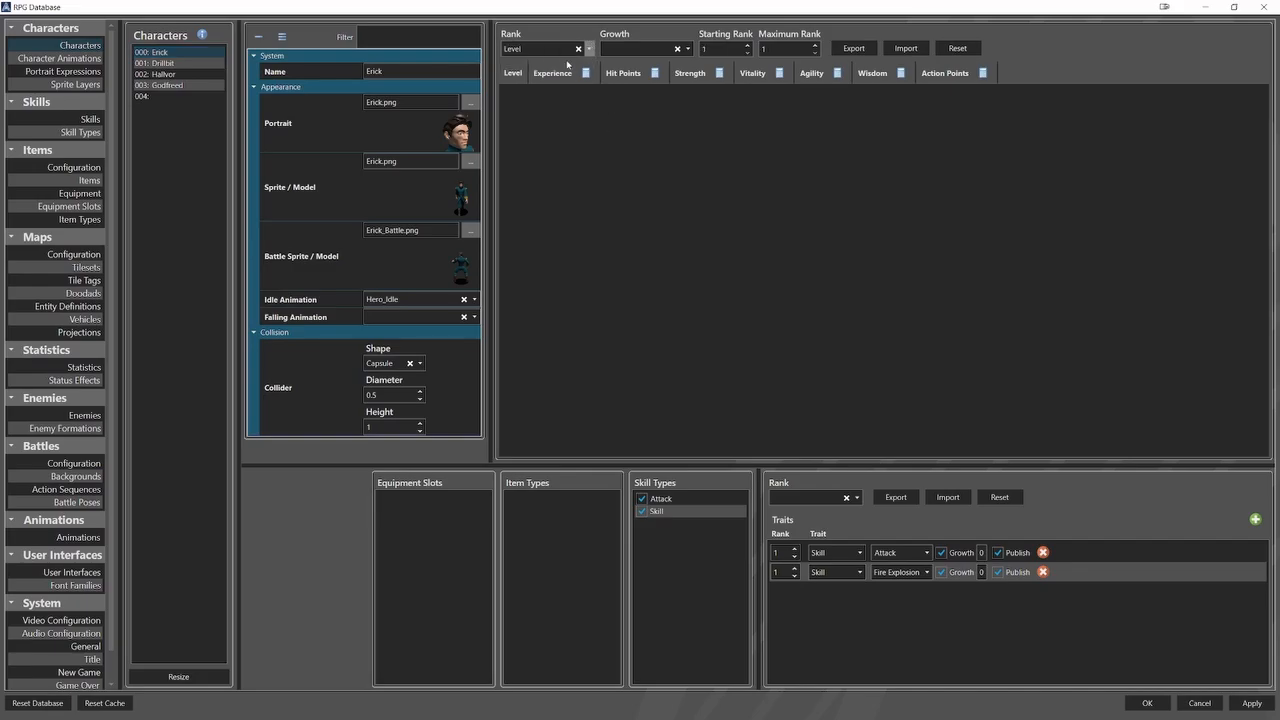
left_click(688, 49)
left_click(645, 63)
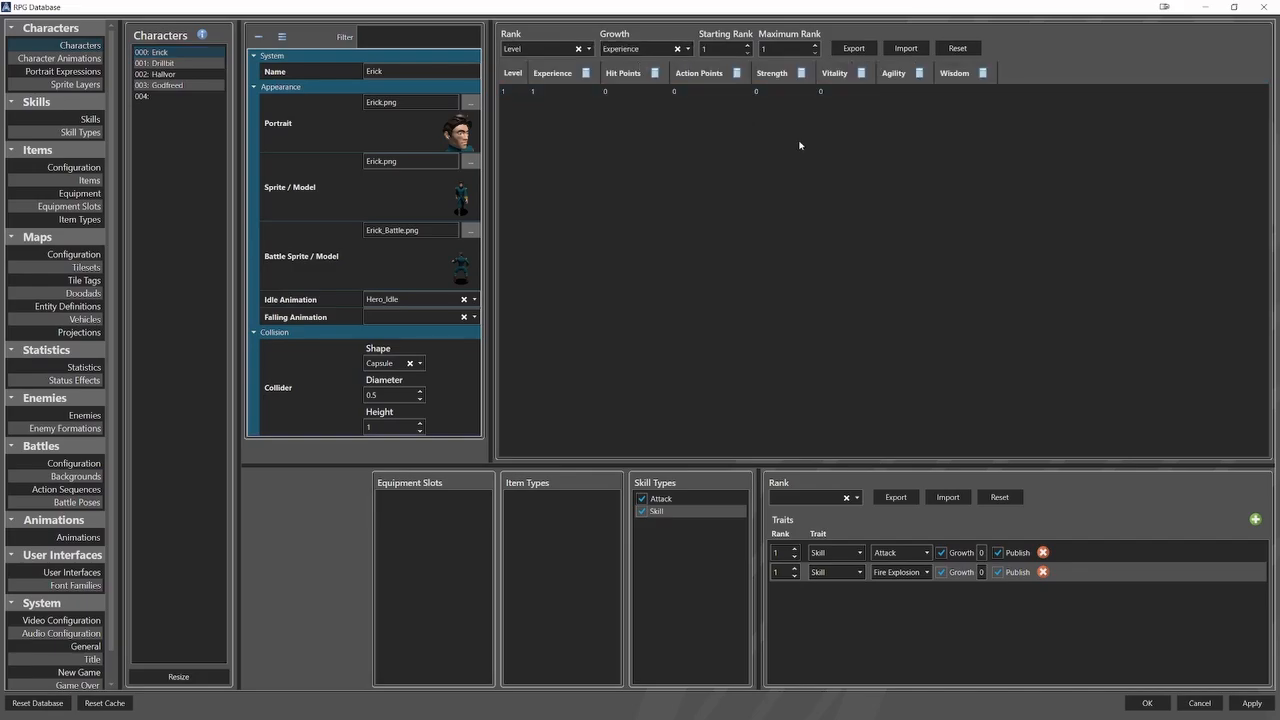
left_click(814, 45)
left_click(814, 45)
left_click(814, 45)
left_click(814, 45)
left_click(814, 45)
left_click(814, 45)
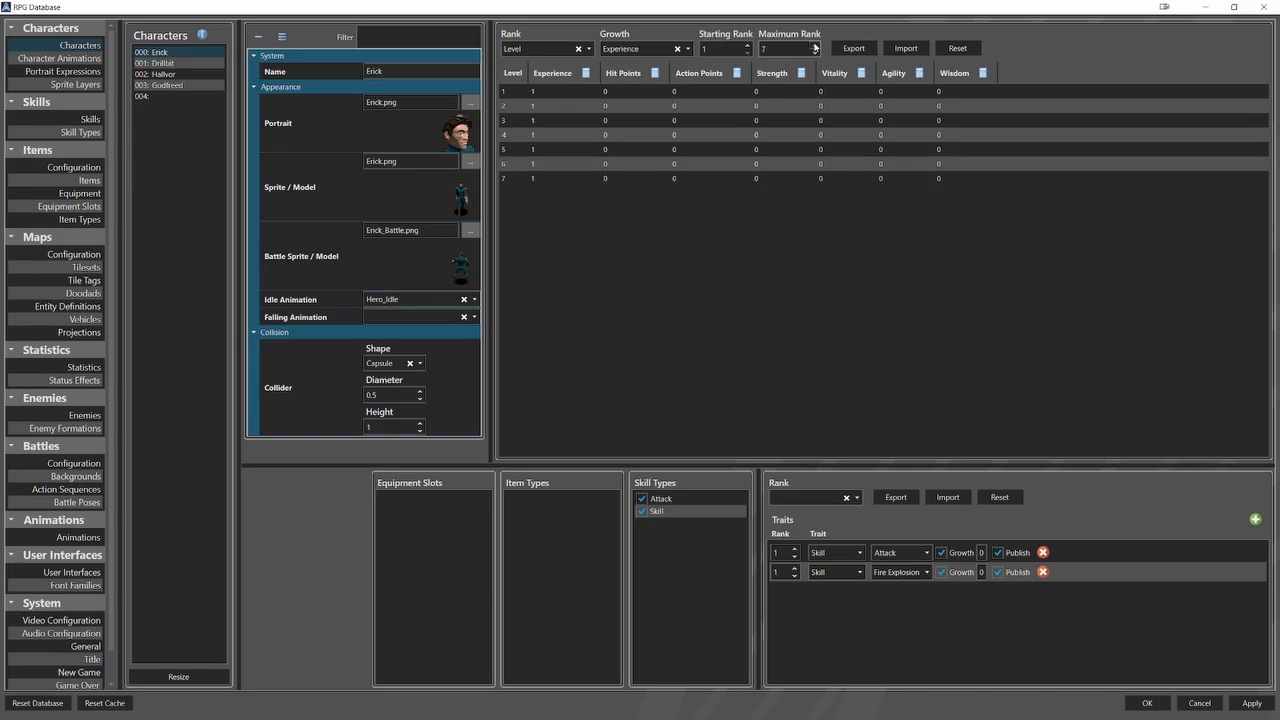
left_click(814, 45)
left_click(814, 45)
left_click(814, 45)
Fill in the character's level 1 row with Experience 100, Hit Points 500, Action Points 150, and 25 for Strength, Vitality, Agility and Wisdom.
left_click(543, 91)
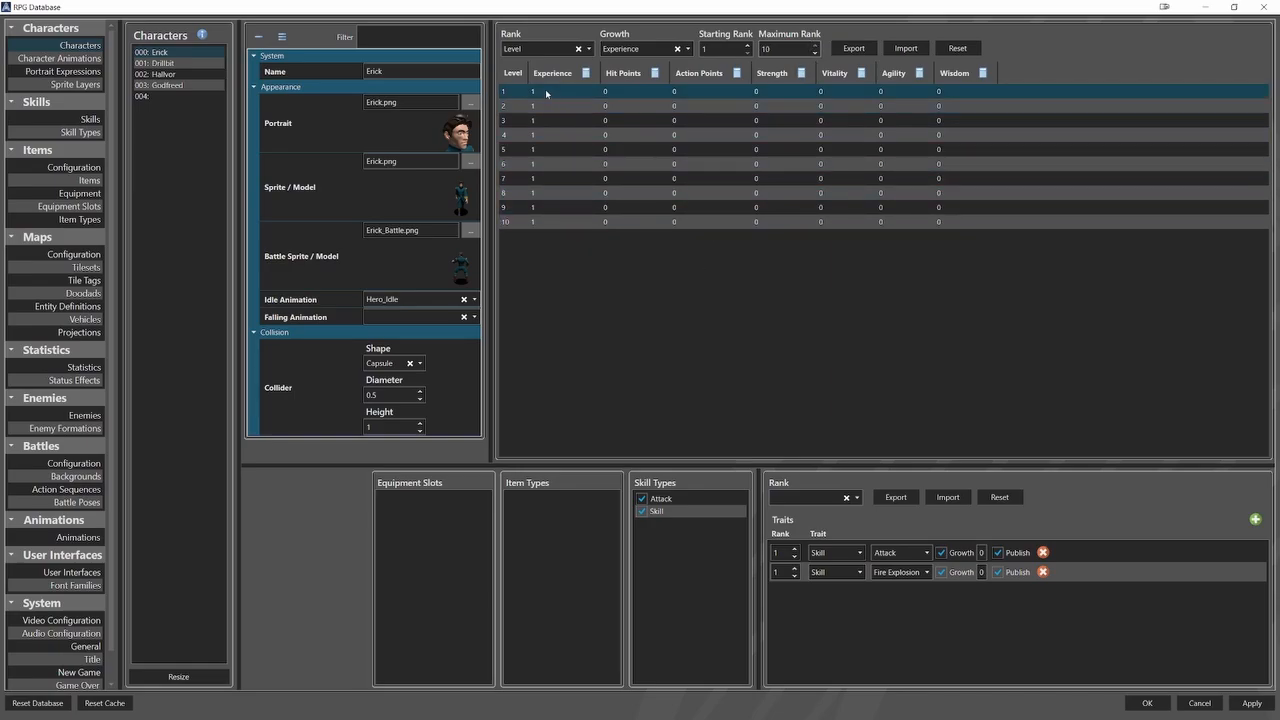
left_click(543, 91)
type("100")
left_click(624, 92)
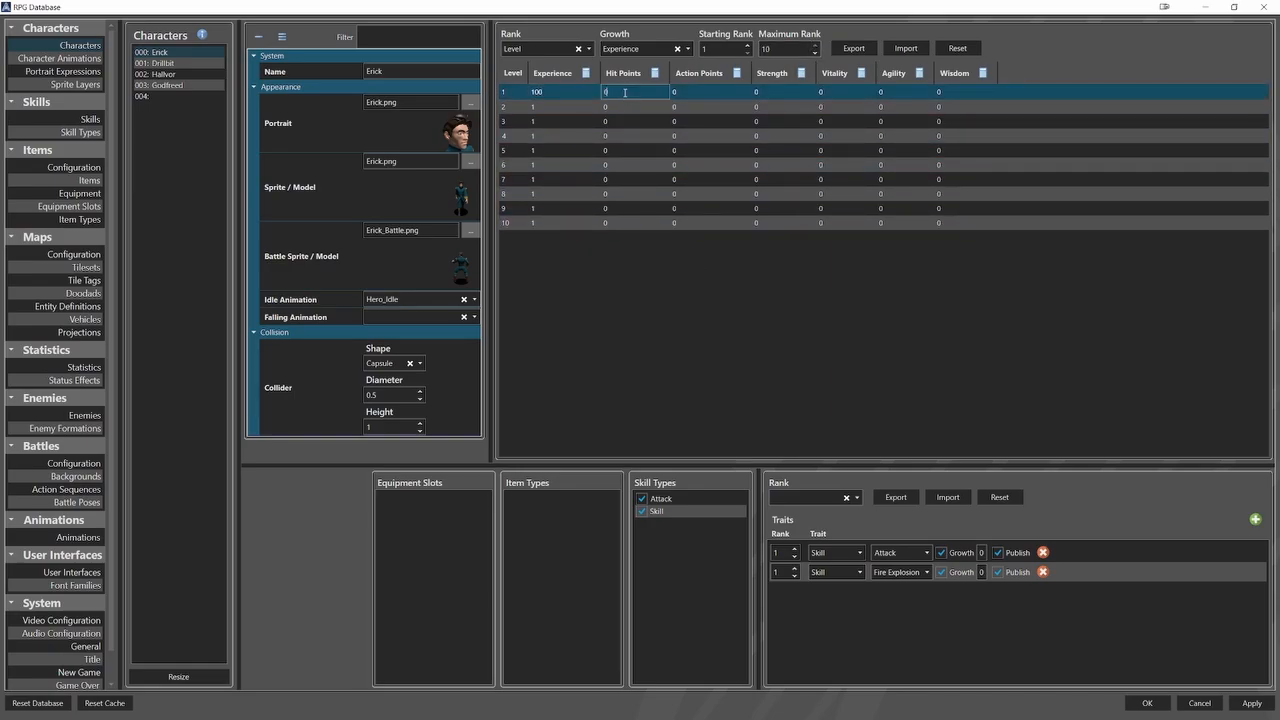
type("500")
left_click(693, 92)
type("150")
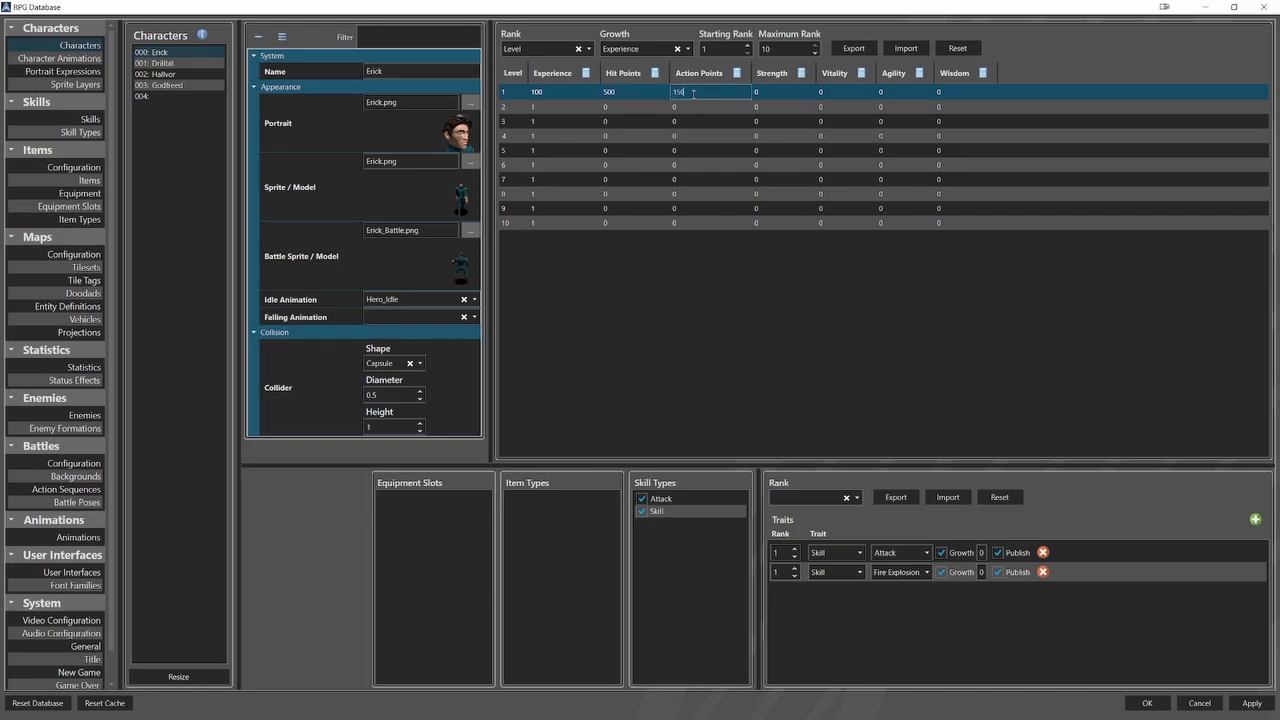
left_click(775, 92)
type("25")
left_click(822, 92)
type("25")
left_click(880, 92)
type("25")
left_click(957, 92)
type("25")
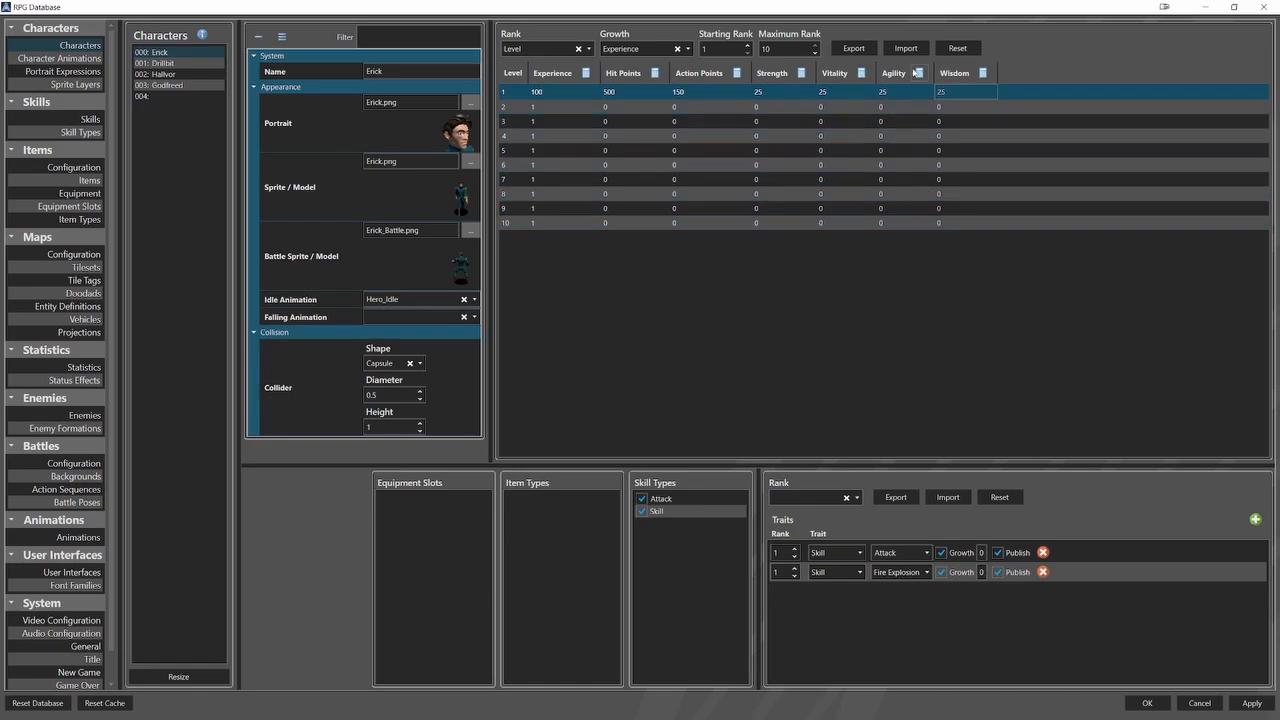
Import the character's level statistics from Base.csv and set the rank of the character's traits to Level.
left_click(906, 48)
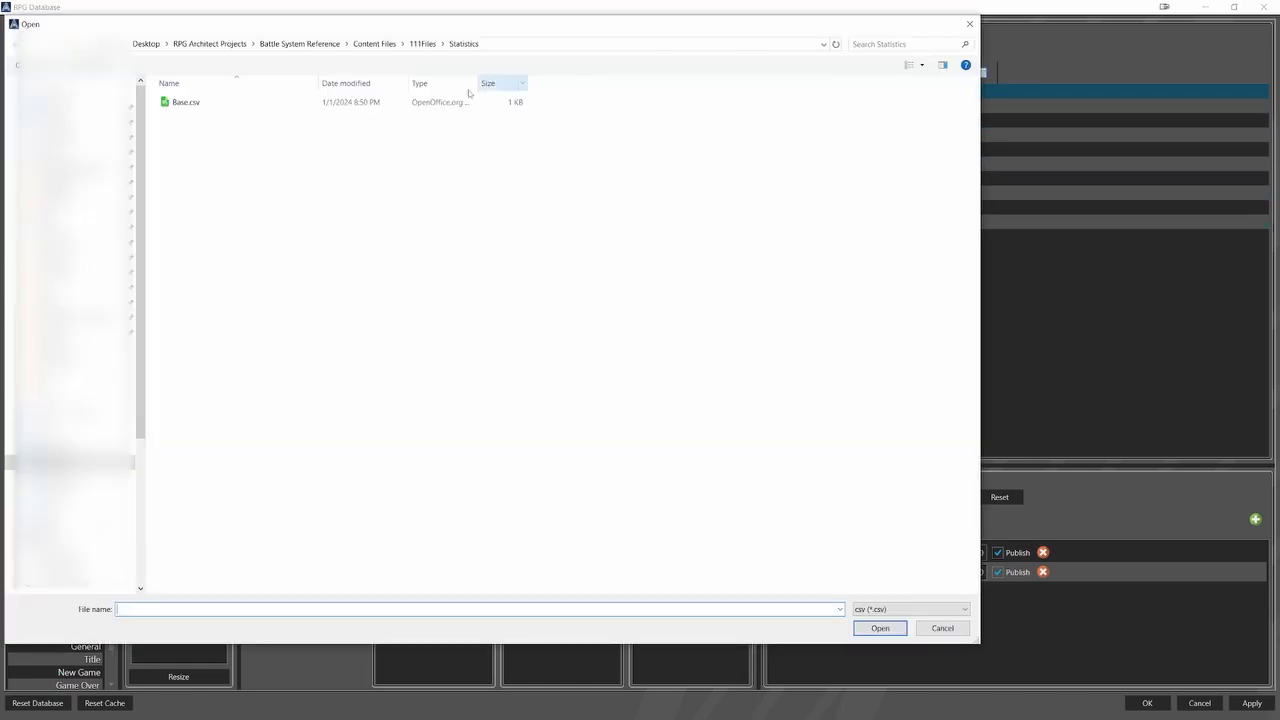
left_click(186, 102)
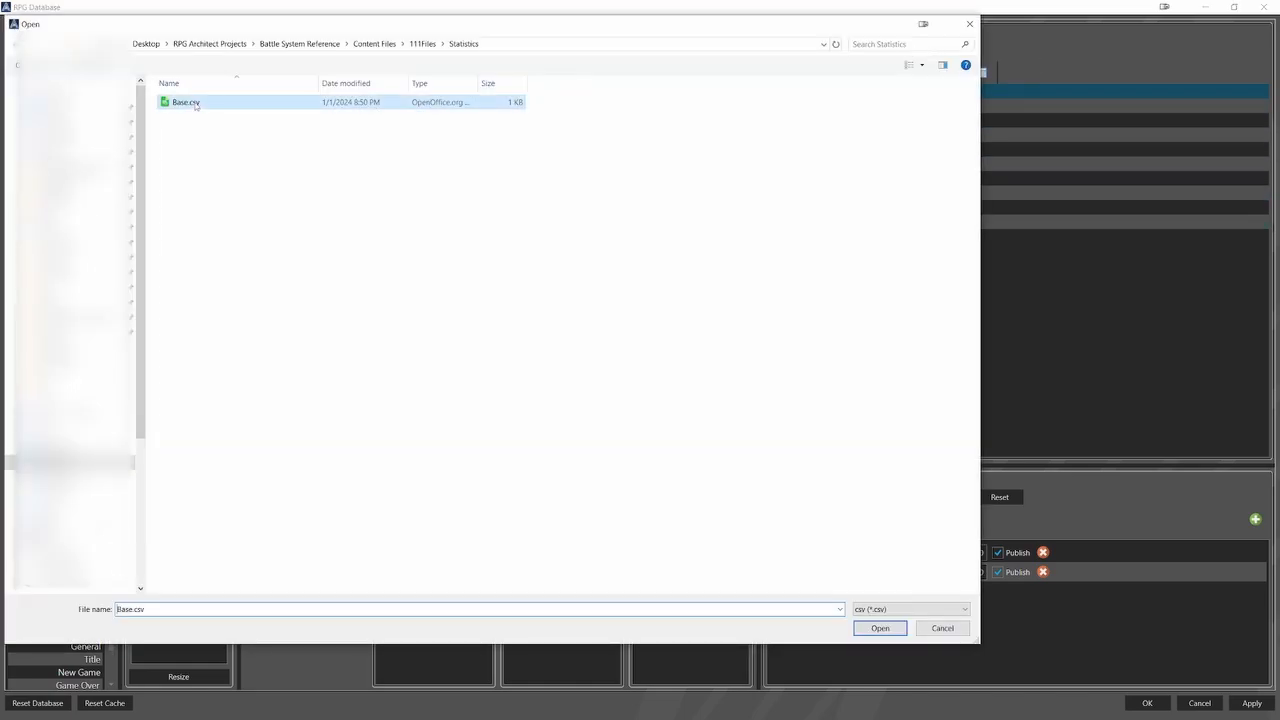
left_click(877, 628)
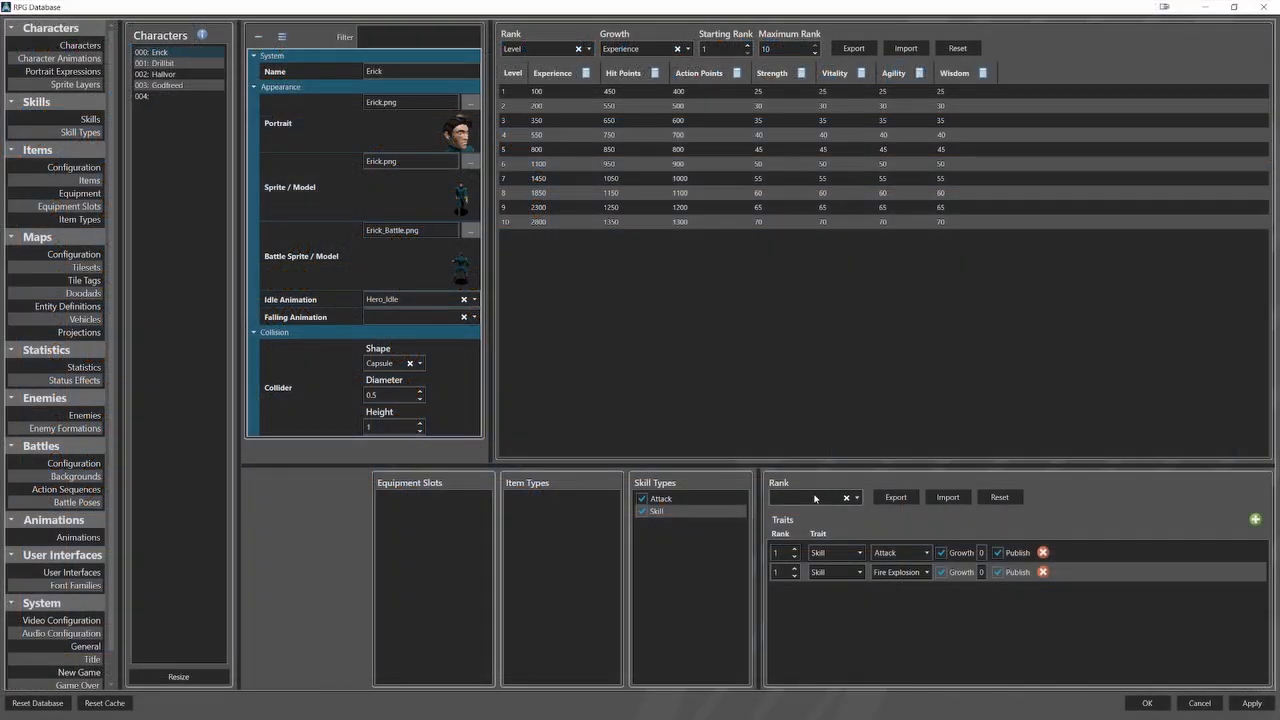
left_click(815, 497)
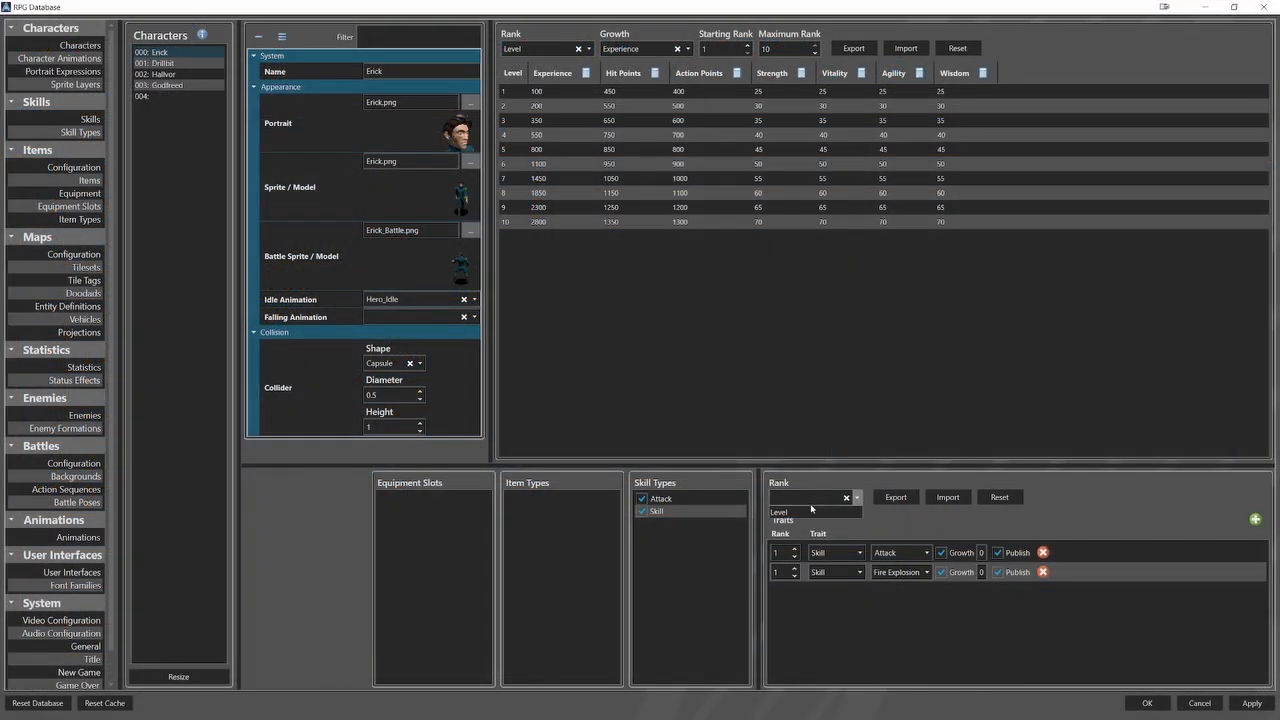
left_click(807, 510)
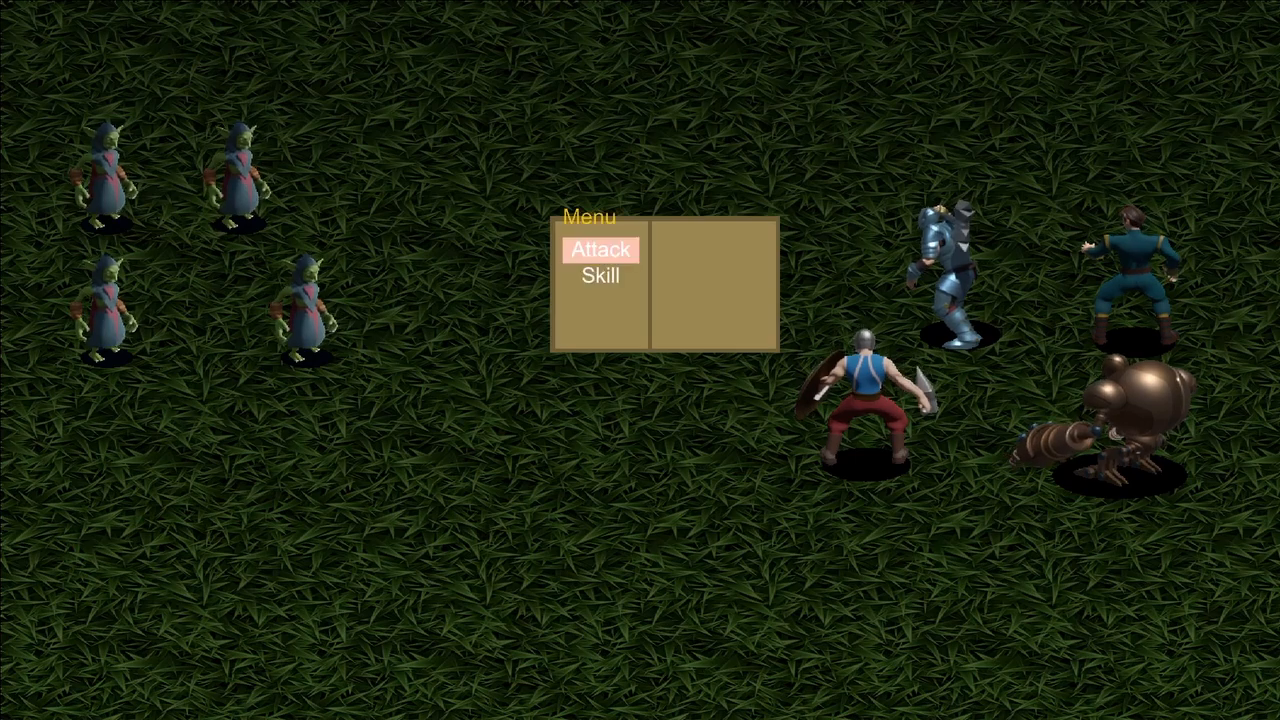
Test the Skill command in the running battle by opening its submenu, backing out and opening it again.
key("Down")
key("Return")
key("Escape")
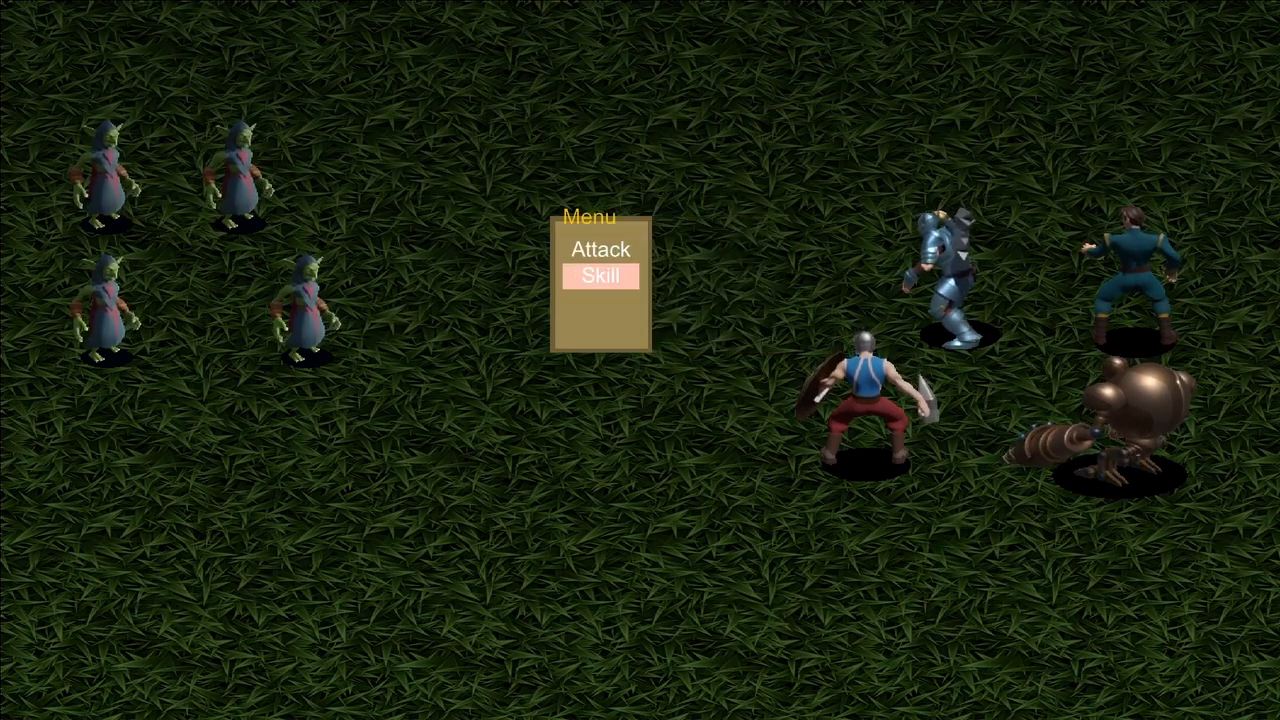
key("Return")
key("Return")
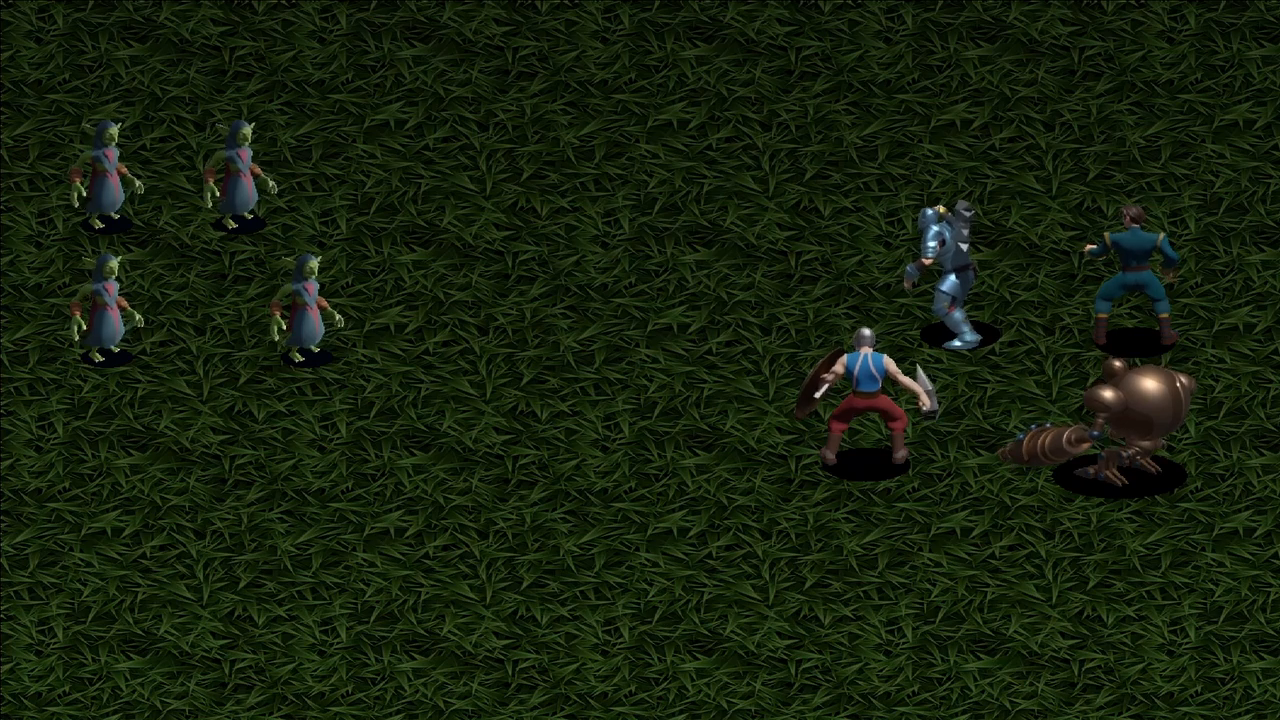
key("Escape")
key("Escape")
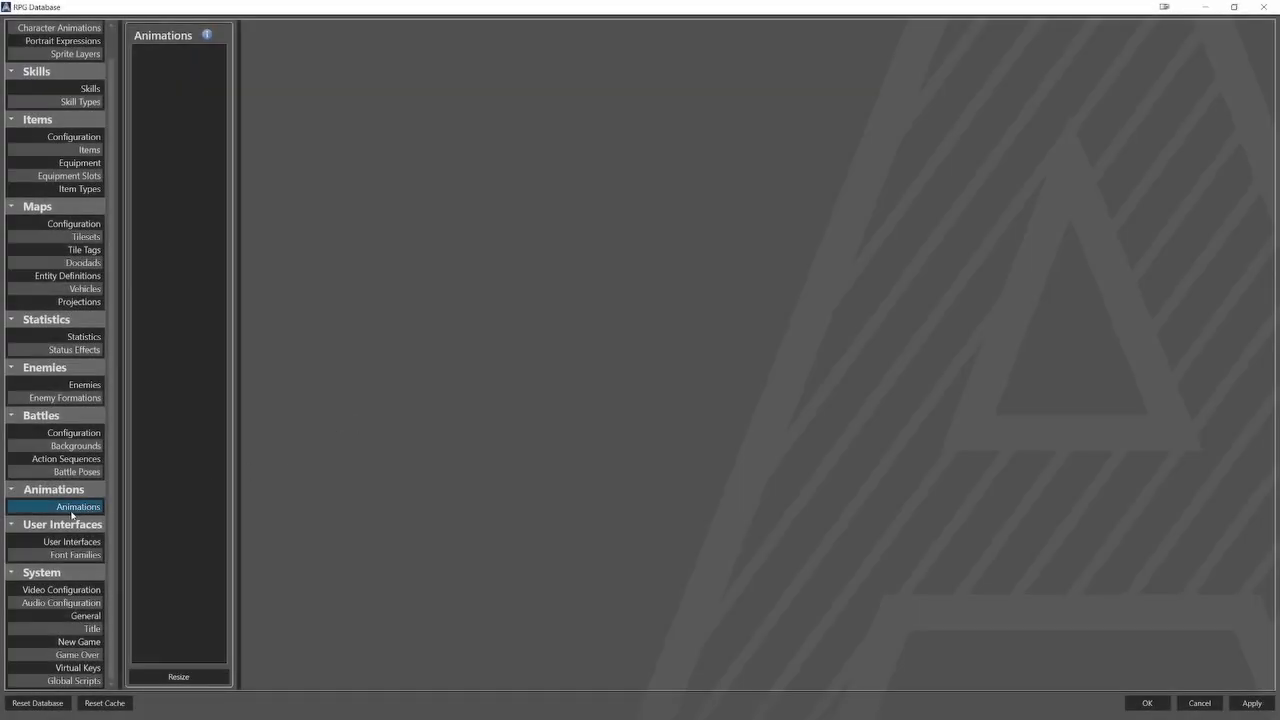
Create one animation entry, name it Character_Selector and make it loop.
left_click(189, 680)
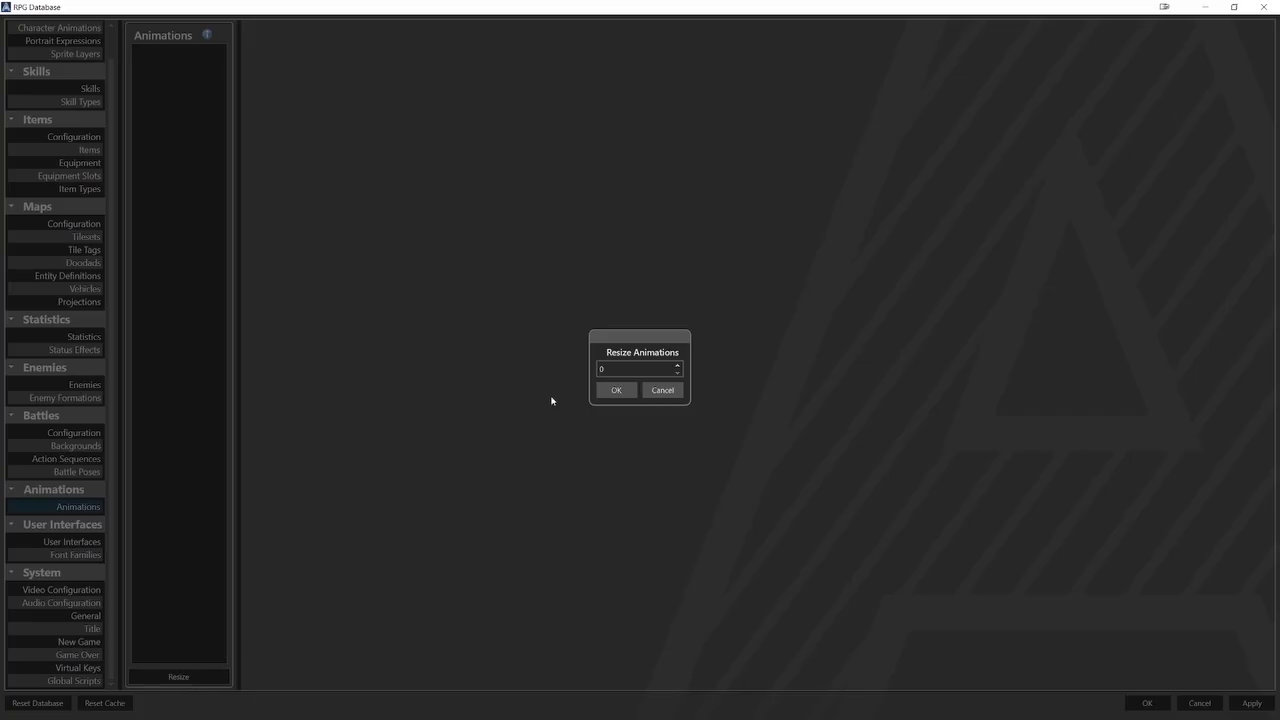
left_click(600, 369)
type("1")
left_click(616, 390)
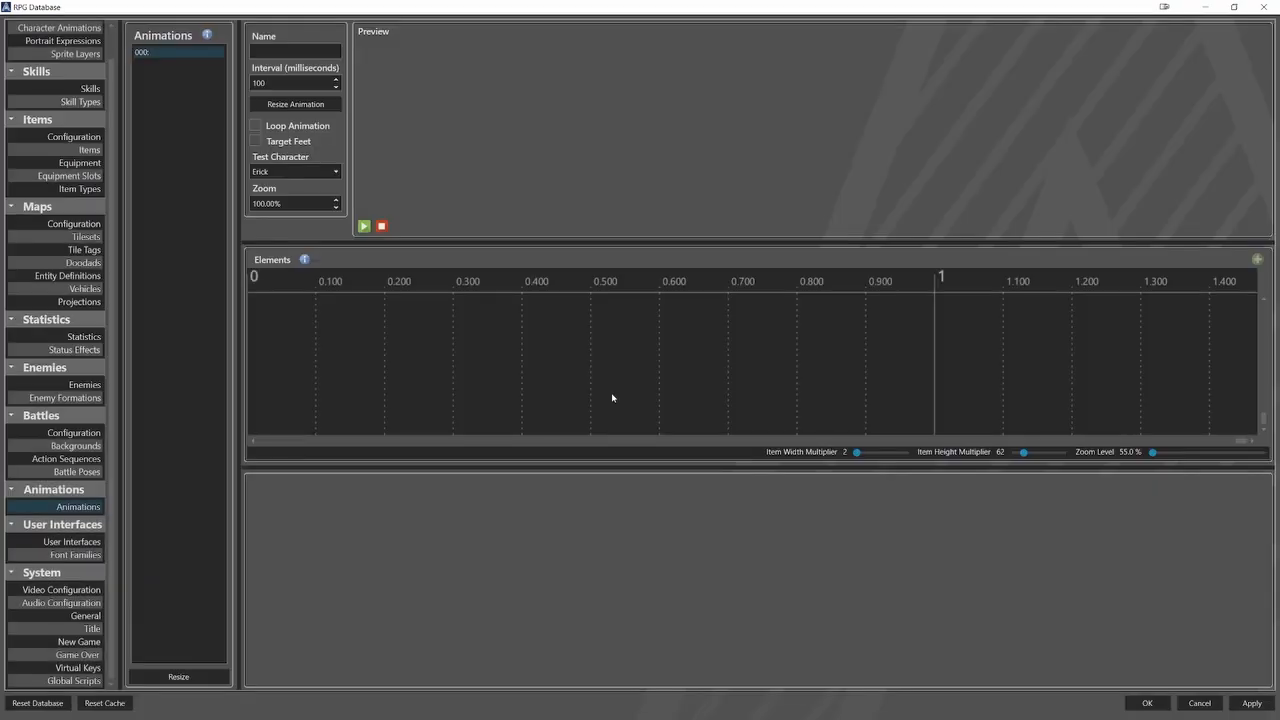
left_click(308, 52)
type("Character_Selector")
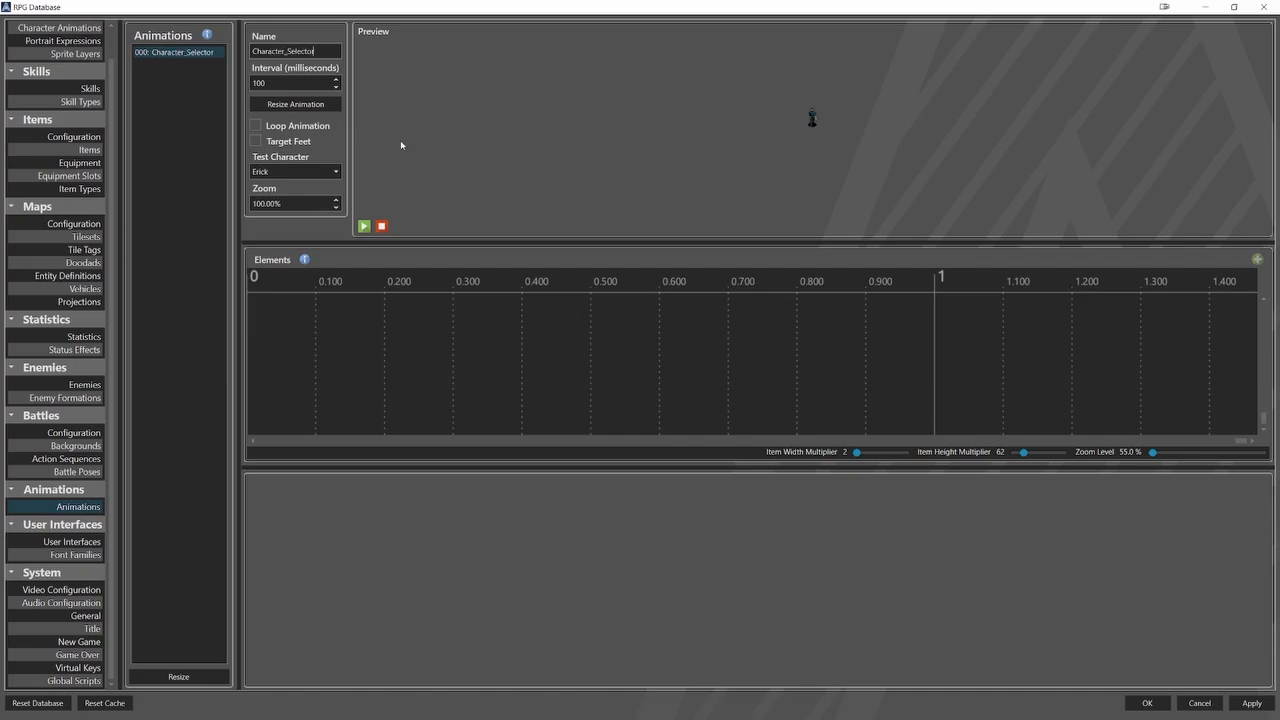
left_click(320, 127)
Add a graphic element to the first frame of the Character_Selector animation.
left_click(297, 312)
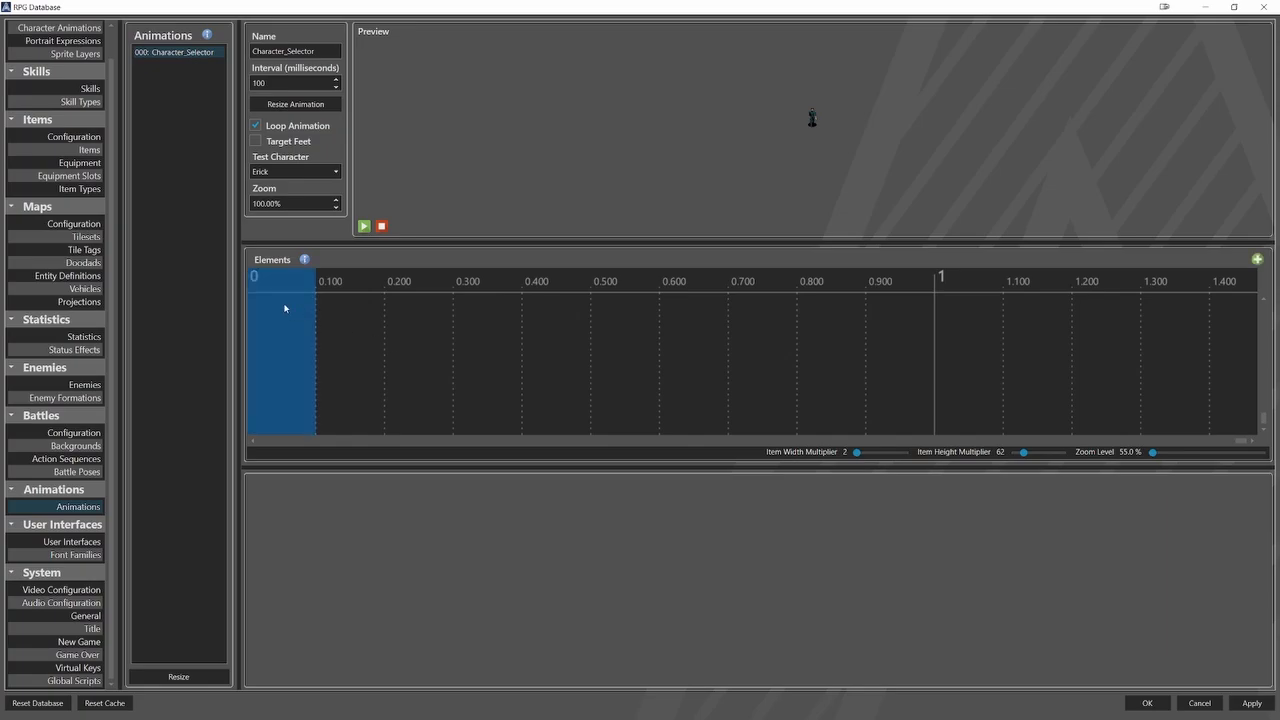
right_click(284, 308)
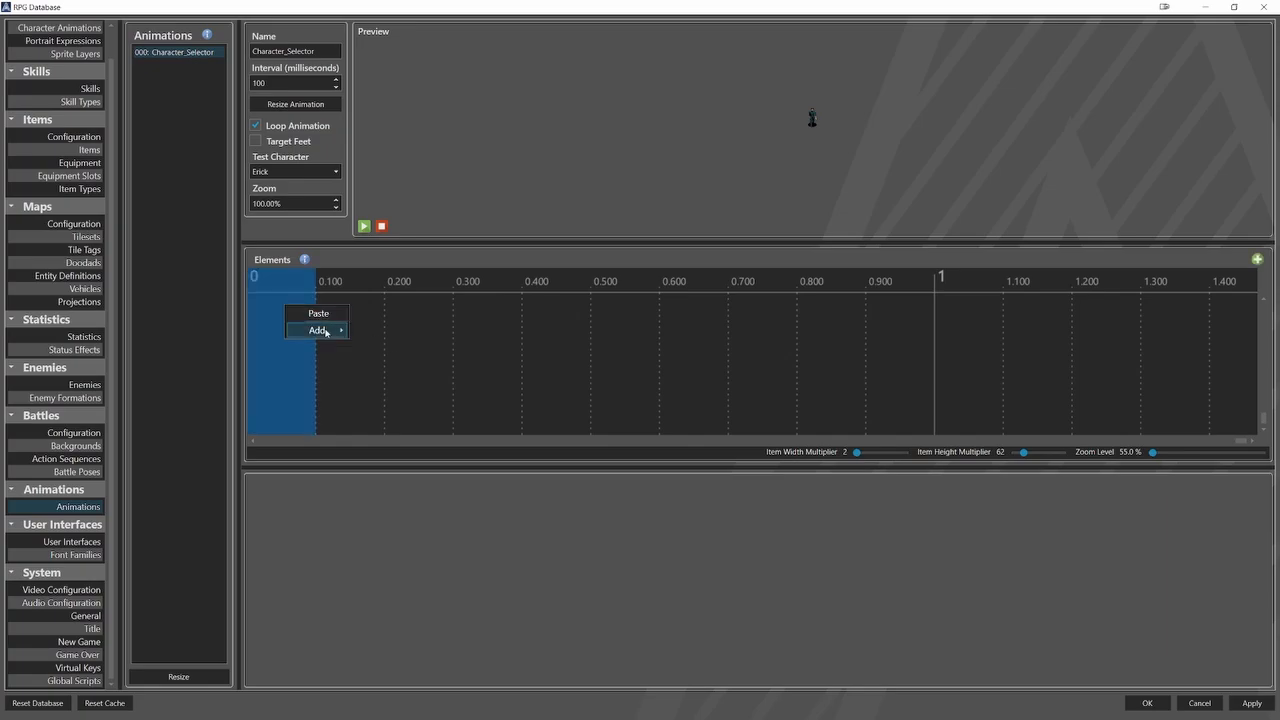
mouse_move(320, 330)
left_click(391, 346)
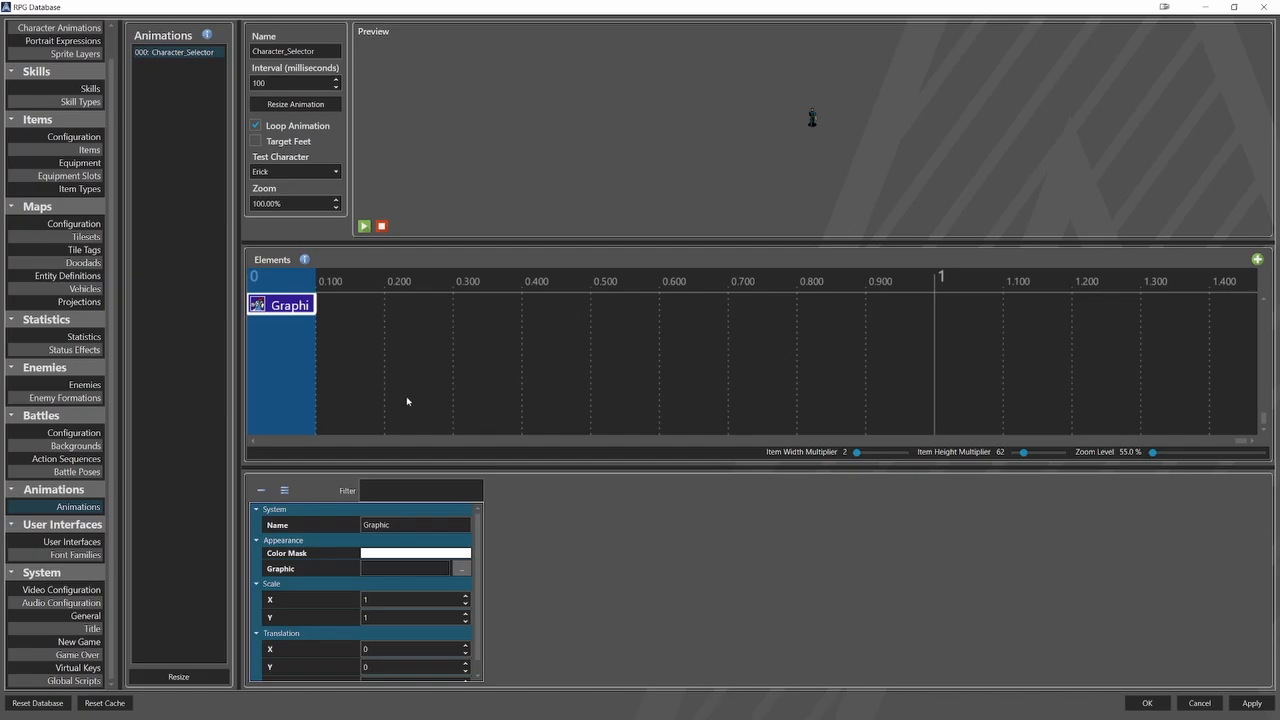
Assign Character_Selector.png from the VFX folder to the graphic element, with frame width and height 64.
left_click(461, 568)
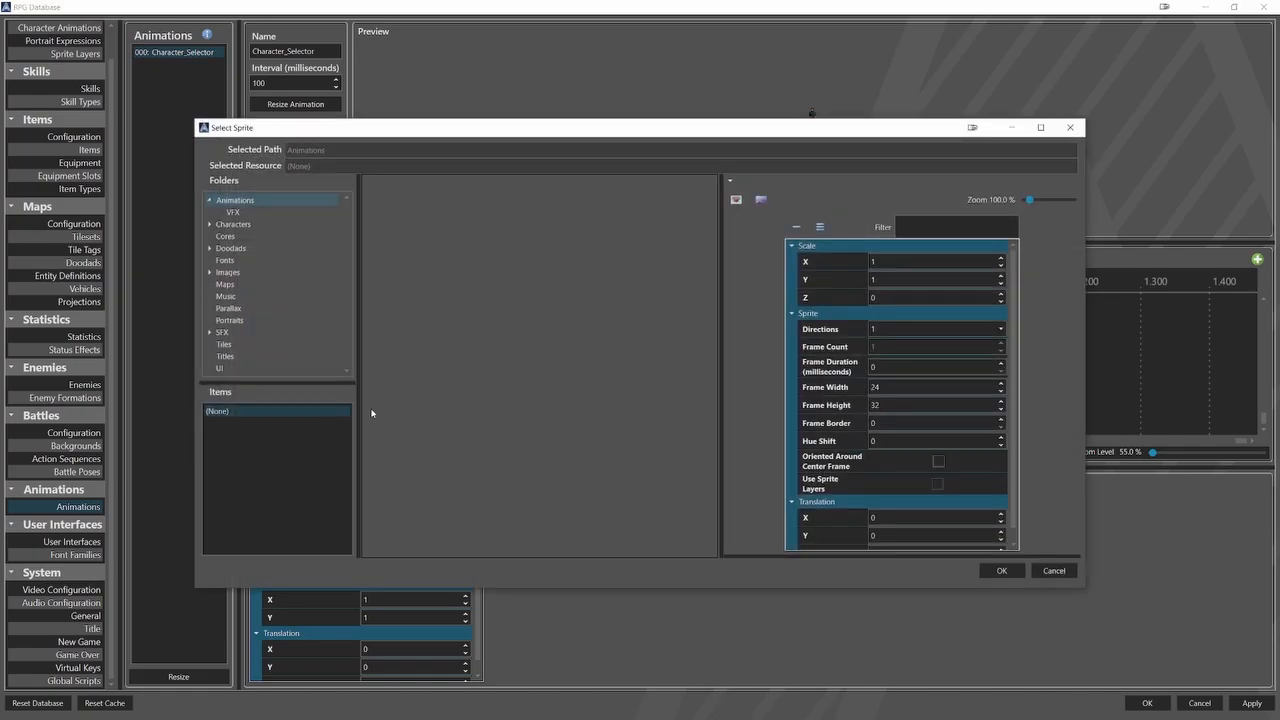
left_click(233, 212)
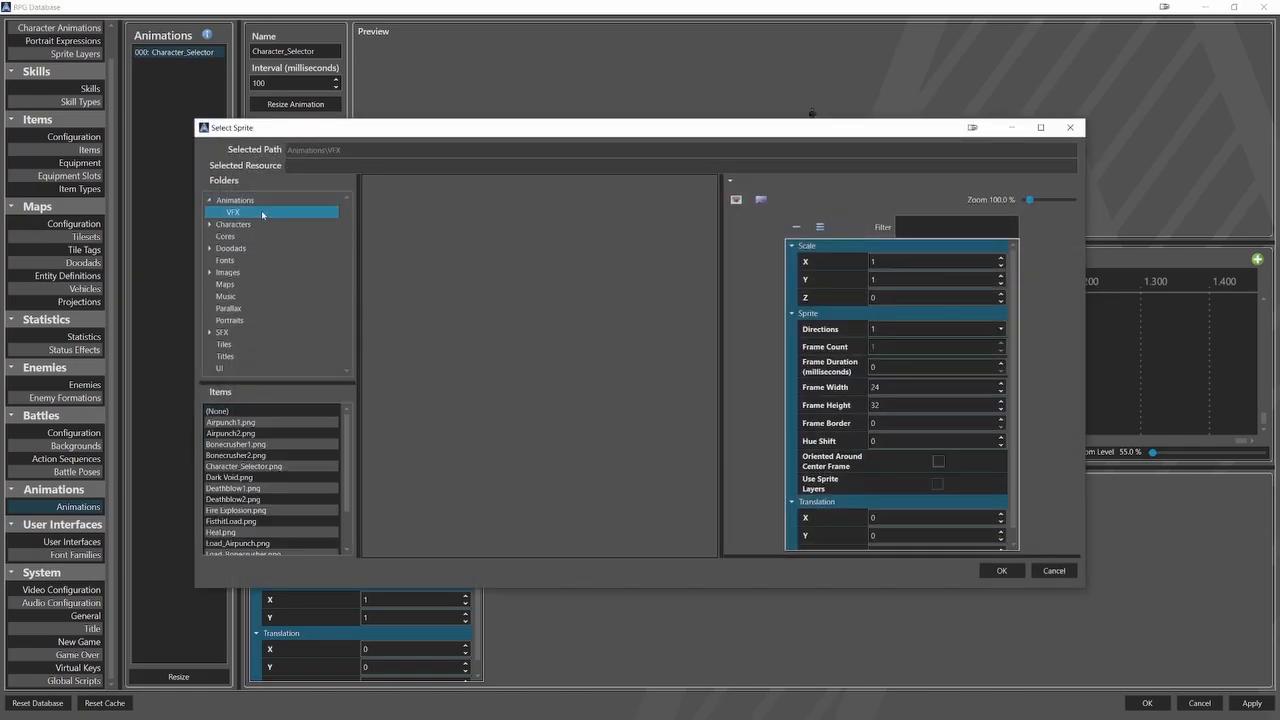
left_click(281, 467)
double_click(872, 387)
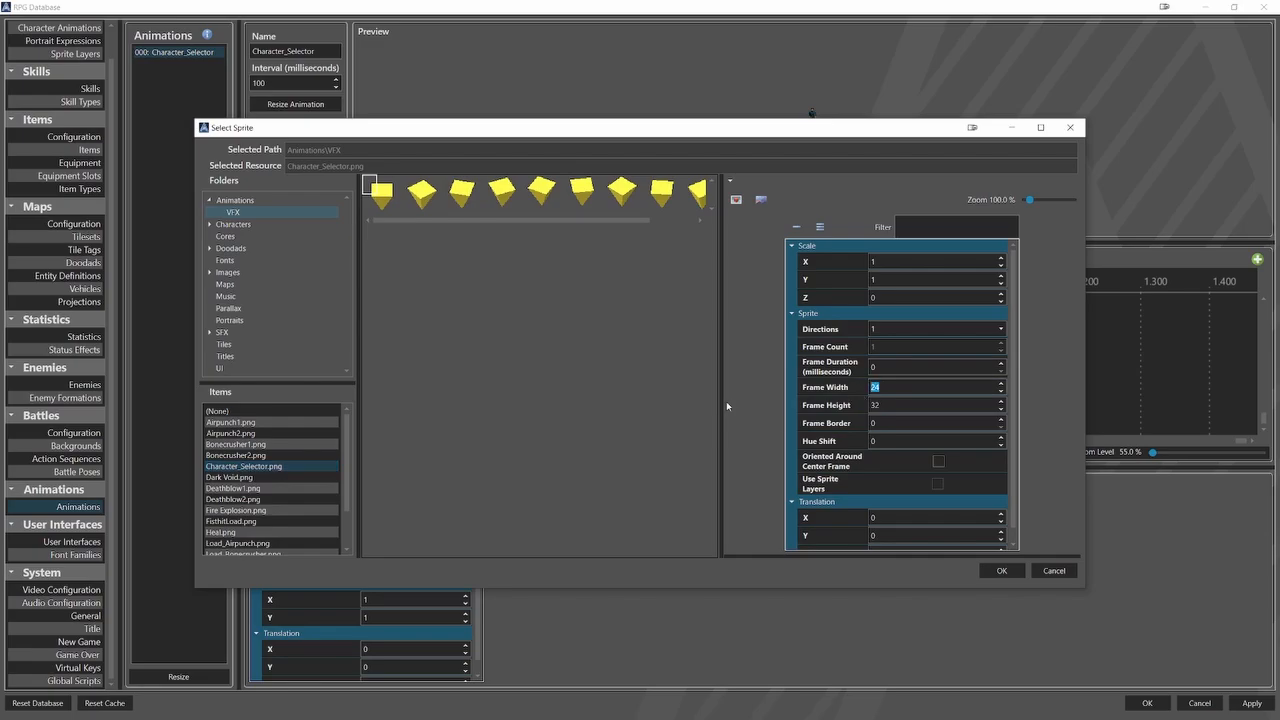
type("64")
key("Tab")
type("64")
left_click(1001, 570)
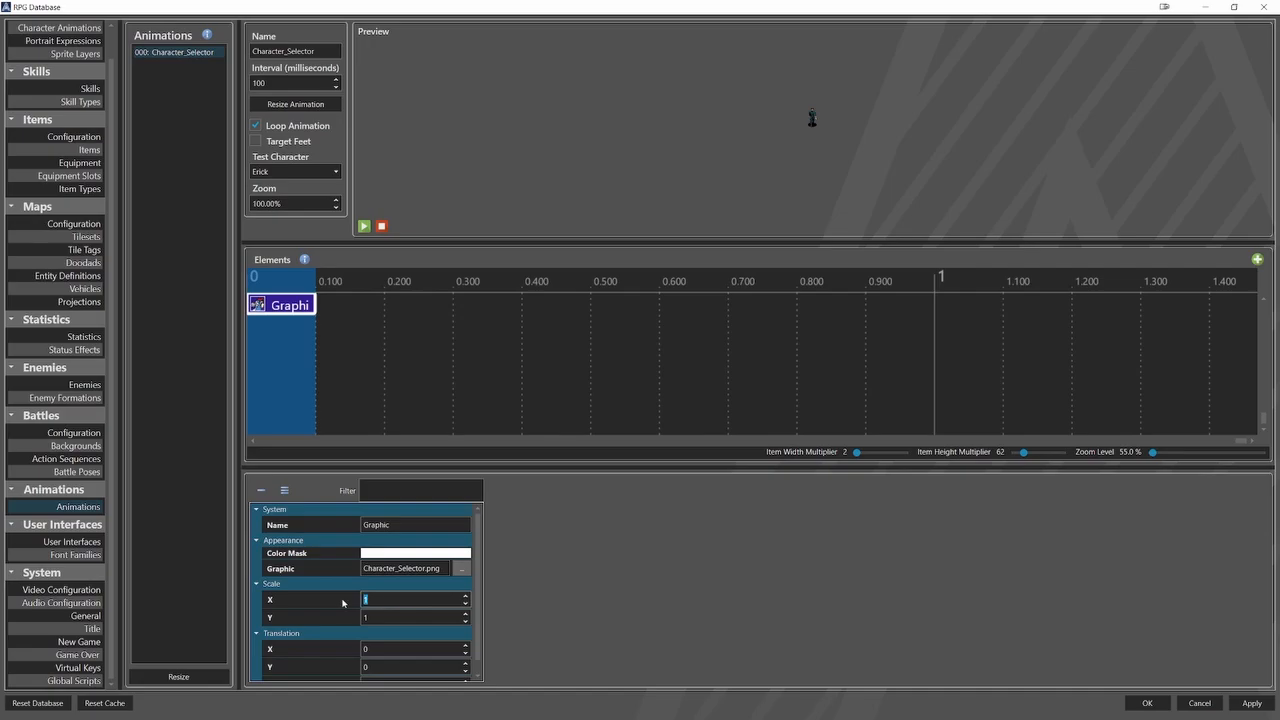
Scale the graphic element to 0.5 in X and Y and set its translation to Y 90 and Z 1.
type("0.5")
key("Tab")
type(".")
scroll(319, 620, "down", 1)
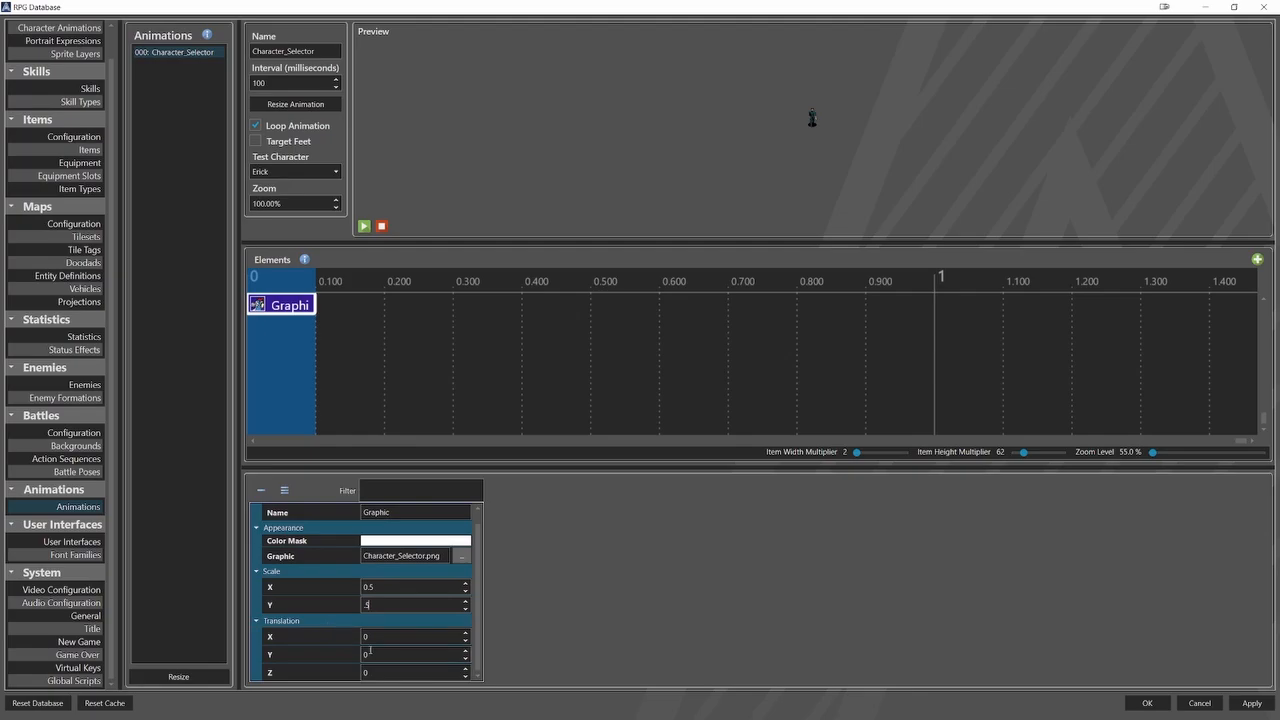
left_click(370, 651)
type("90")
left_click(393, 671)
type("1")
Copy the graphic element from the first frame into the 0.100 frame of the timeline.
right_click(288, 308)
left_click(314, 318)
left_click(363, 309)
right_click(350, 309)
left_click(372, 315)
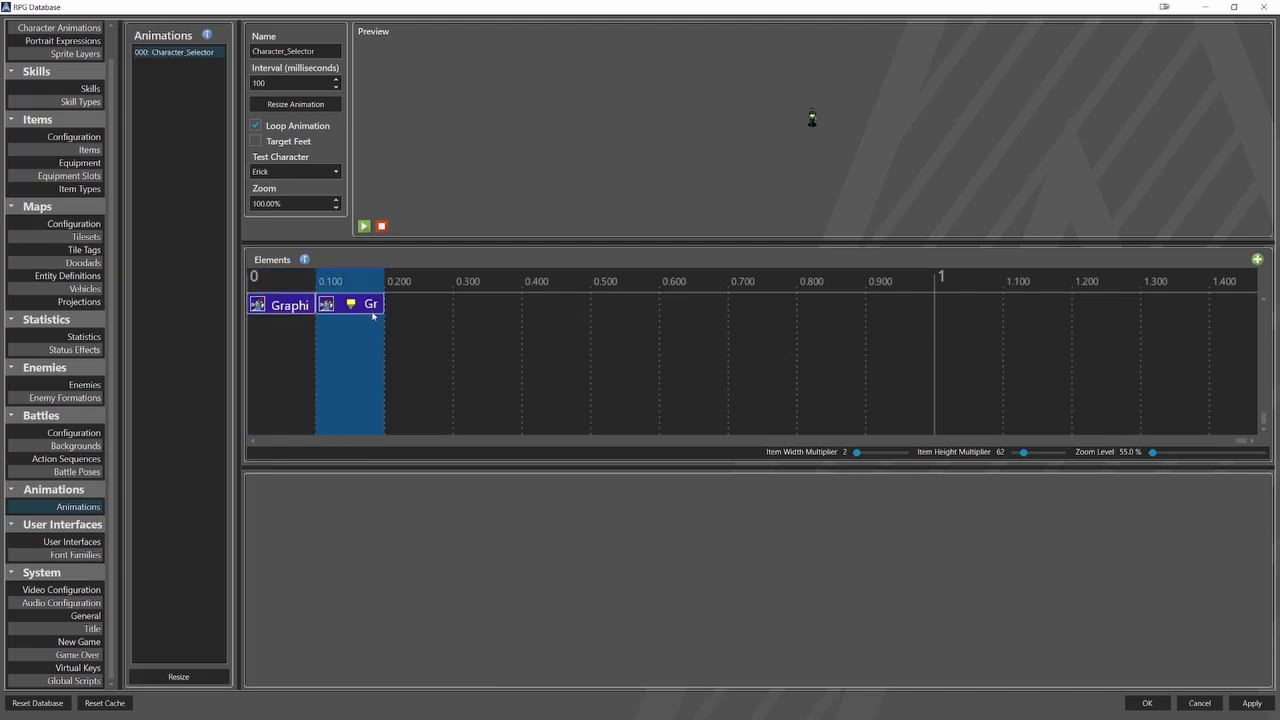
Choose the sprite from Character_Selector.png for the copied graphic element at 0.100.
left_click(369, 308)
left_click(461, 568)
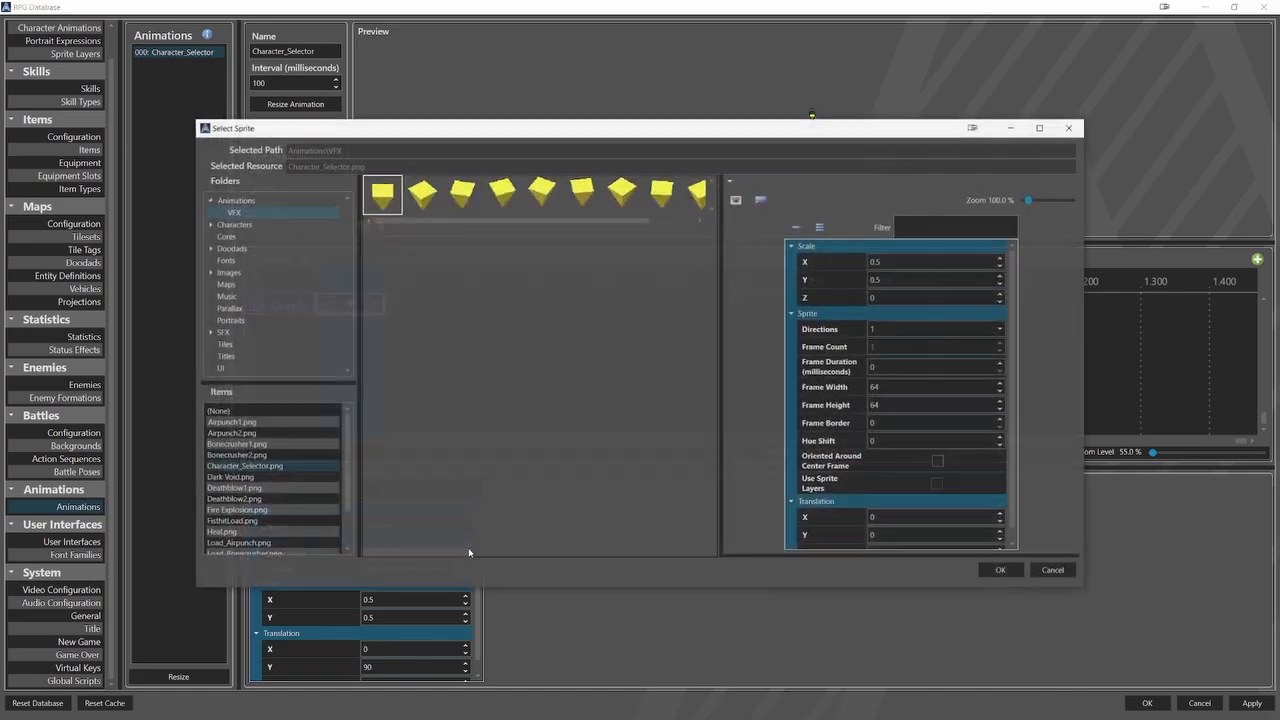
left_click(995, 571)
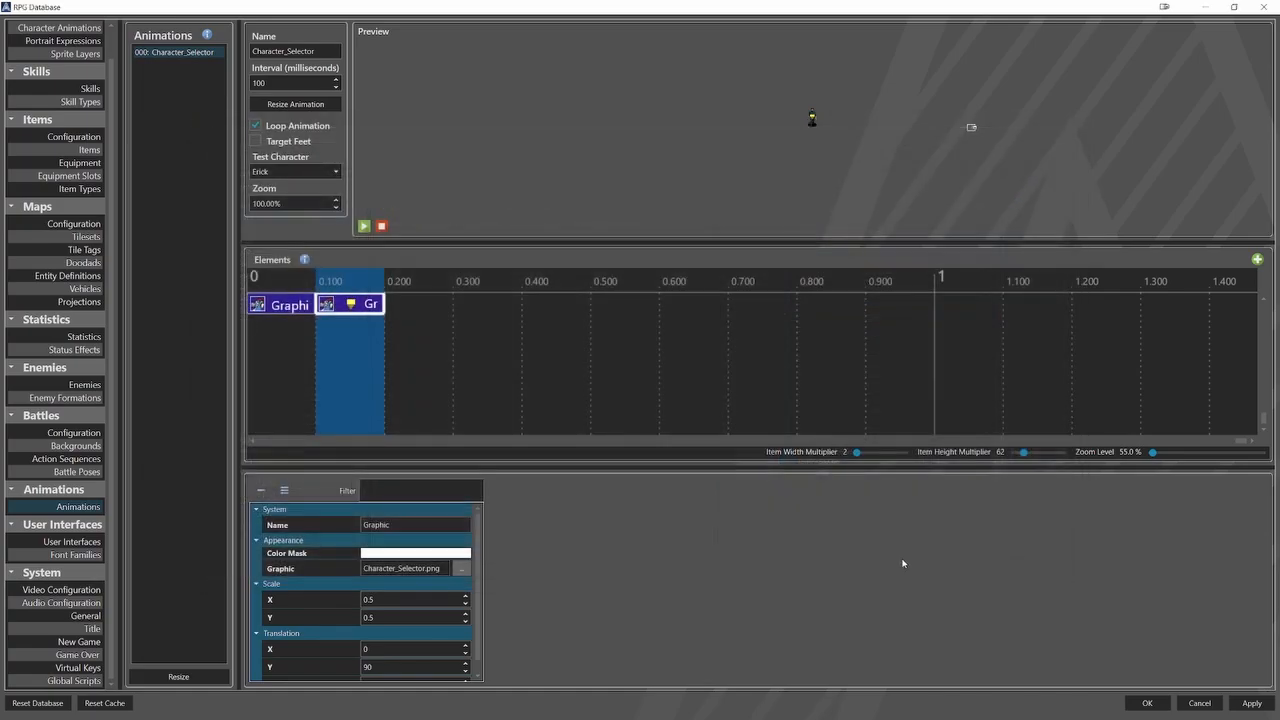
Paste the graphic element into the 0.200 frame and assign it the third sprite of Character_Selector.png.
right_click(388, 302)
left_click(400, 352)
left_click(410, 309)
left_click(461, 568)
left_click(466, 204)
left_click(1001, 571)
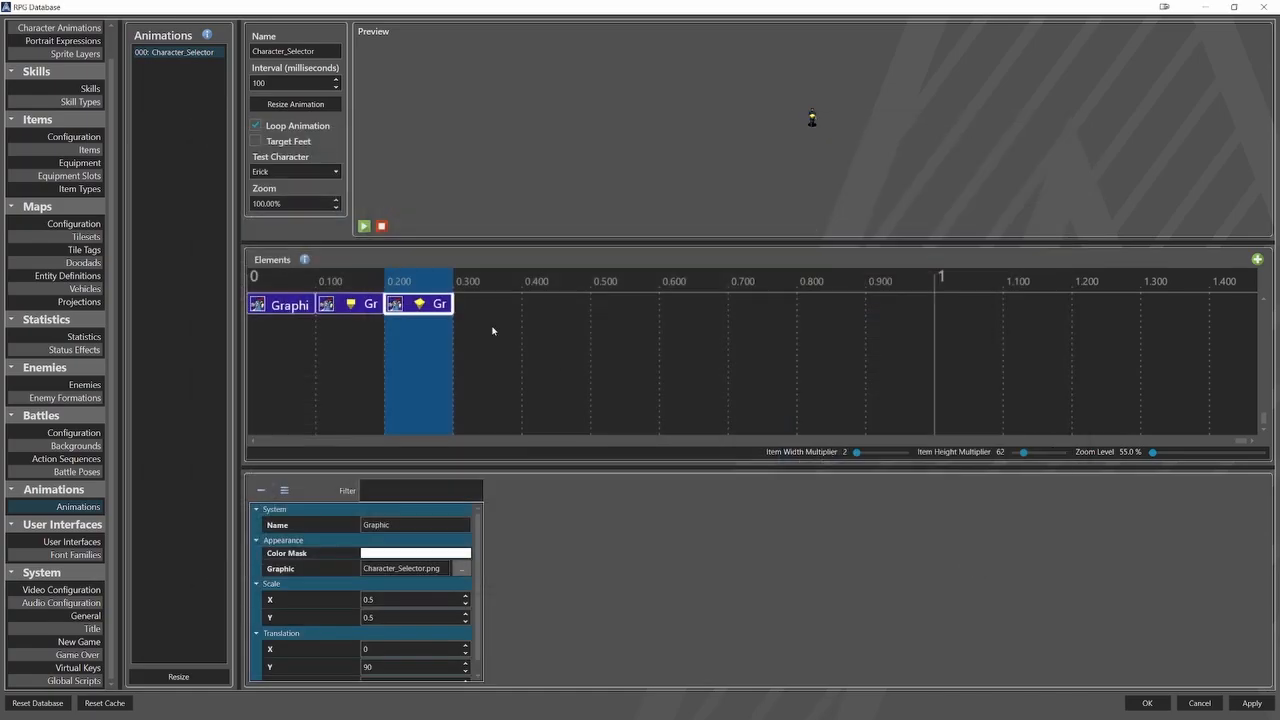
Paste the graphic element into the 0.300 frame and assign it the fourth sprite of Character_Selector.png.
right_click(502, 311)
left_click(514, 350)
left_click(490, 307)
left_click(461, 568)
left_click(503, 201)
left_click(1001, 571)
Paste the graphic element into the 0.400 frame and assign it the fifth sprite of Character_Selector.png.
right_click(558, 304)
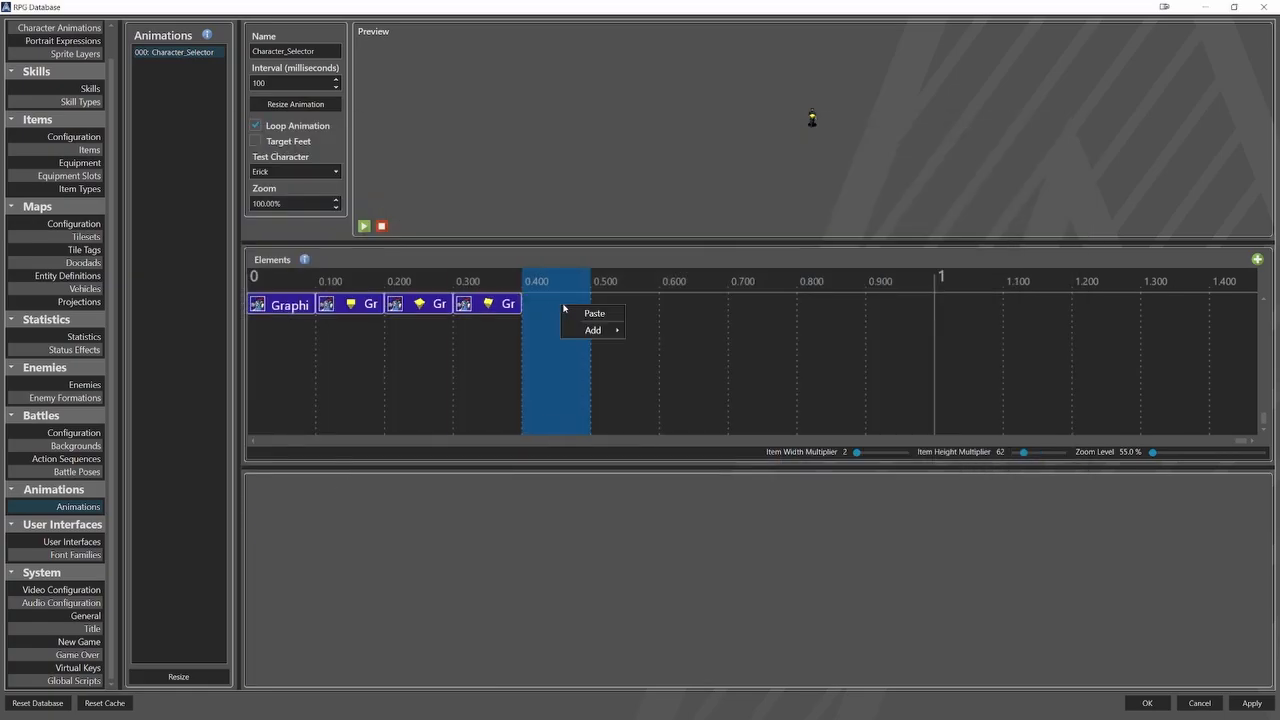
left_click(570, 336)
left_click(560, 307)
left_click(461, 568)
left_click(540, 202)
left_click(1001, 571)
Paste the graphic element into the 0.500 frame and assign it the sixth sprite of Character_Selector.png.
right_click(626, 308)
left_click(638, 344)
left_click(628, 307)
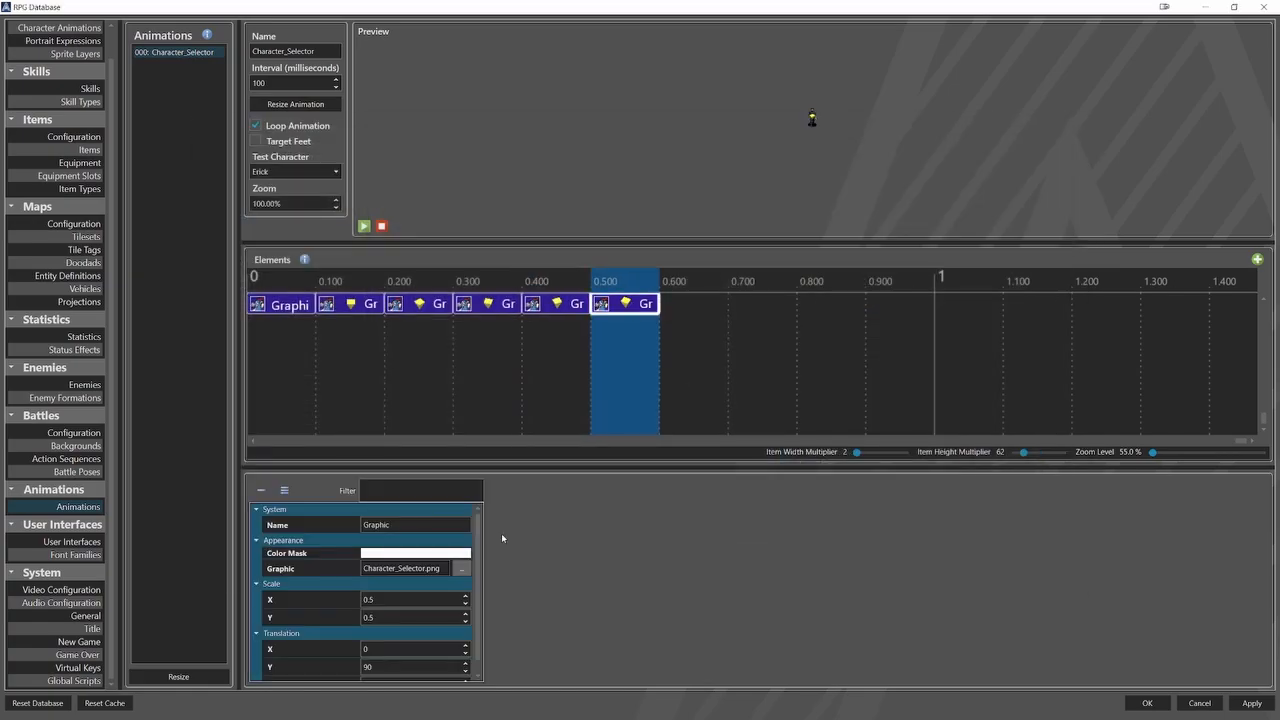
left_click(461, 568)
left_click(581, 201)
left_click(1001, 571)
Paste the graphic element into the 0.600 frame and assign it the seventh sprite of Character_Selector.png.
right_click(693, 308)
left_click(705, 344)
left_click(461, 568)
left_click(622, 195)
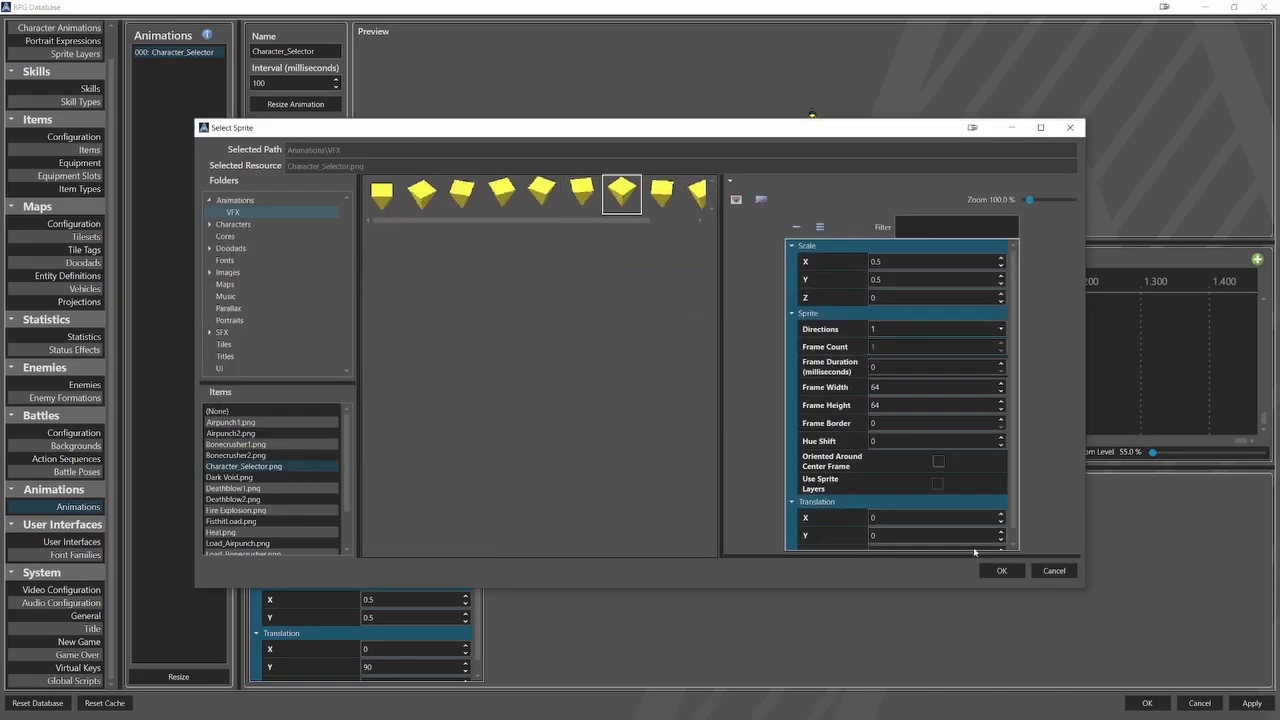
left_click(1001, 571)
Paste the graphic element into the 0.700 frame and assign it the eighth sprite of Character_Selector.png.
right_click(761, 308)
left_click(773, 344)
left_click(763, 307)
left_click(461, 568)
left_click(662, 196)
left_click(1001, 571)
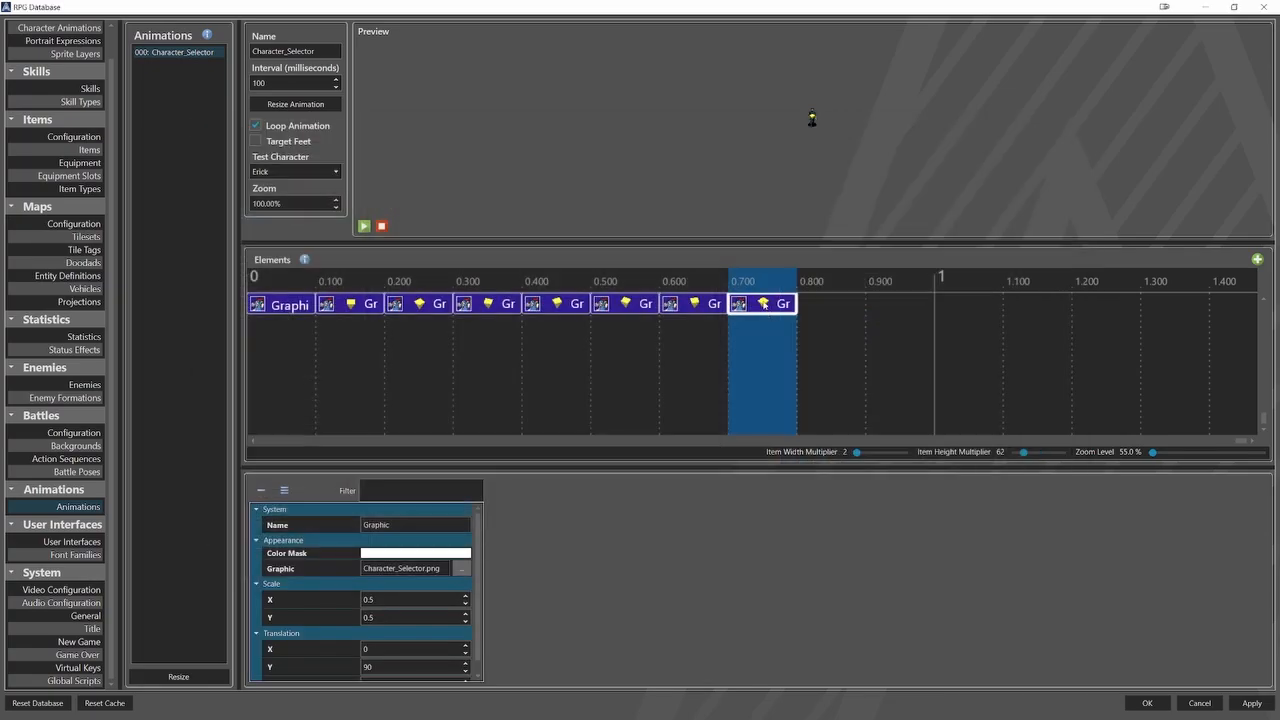
Paste the graphic element into the 0.800 frame and assign it the ninth sprite of Character_Selector.png.
right_click(829, 308)
left_click(841, 344)
left_click(831, 307)
left_click(461, 568)
left_click(700, 195)
left_click(1001, 571)
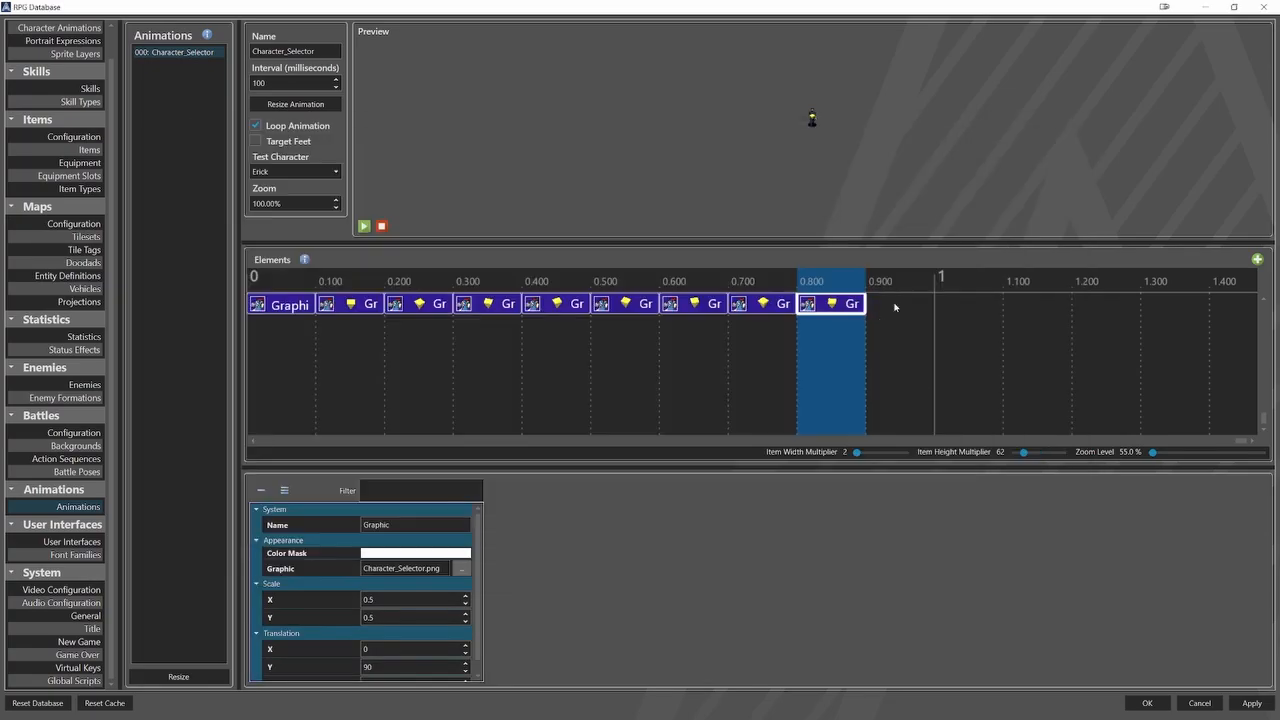
Paste the graphic element into the 0.900 frame and assign it the last sprite of Character_Selector.png.
right_click(897, 308)
left_click(909, 344)
left_click(899, 307)
left_click(461, 568)
left_click(685, 195)
left_click(1001, 571)
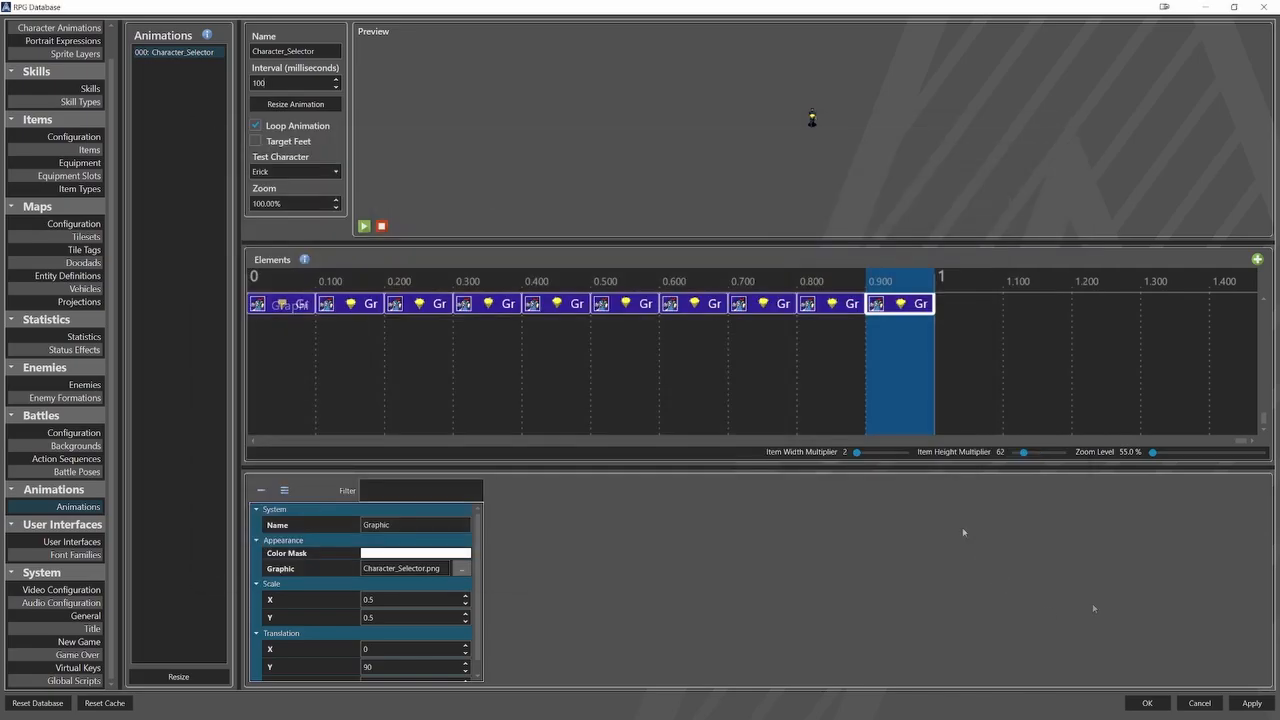
scroll(673, 370, "up", 2, "ctrl")
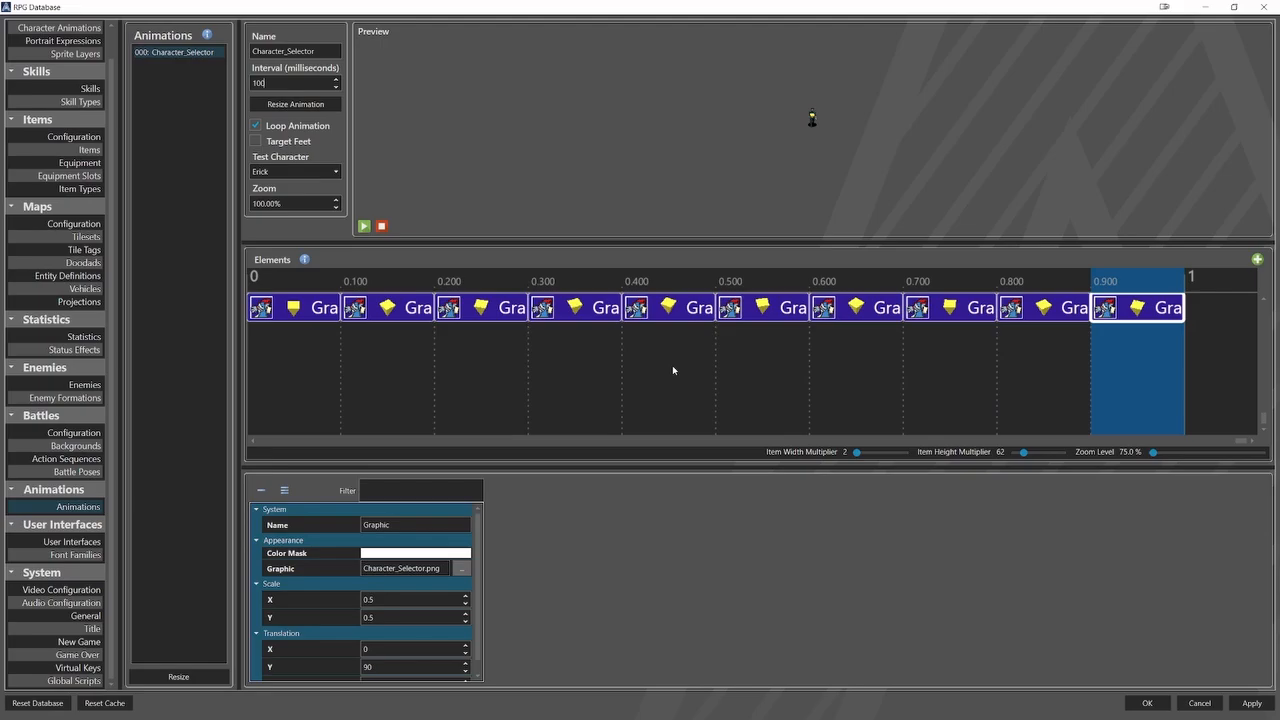
scroll(673, 370, "up", 2, "ctrl")
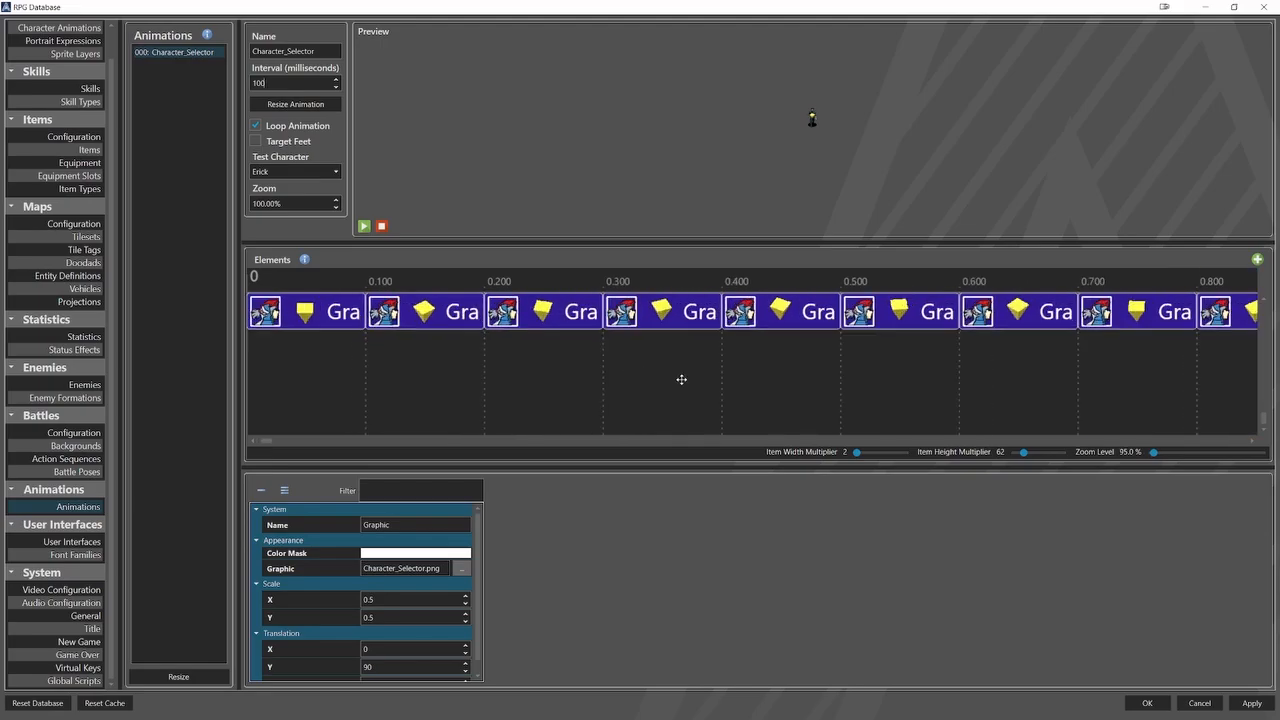
middle_click_drag(682, 380, 806, 389)
scroll(808, 389, "down", 1, "ctrl")
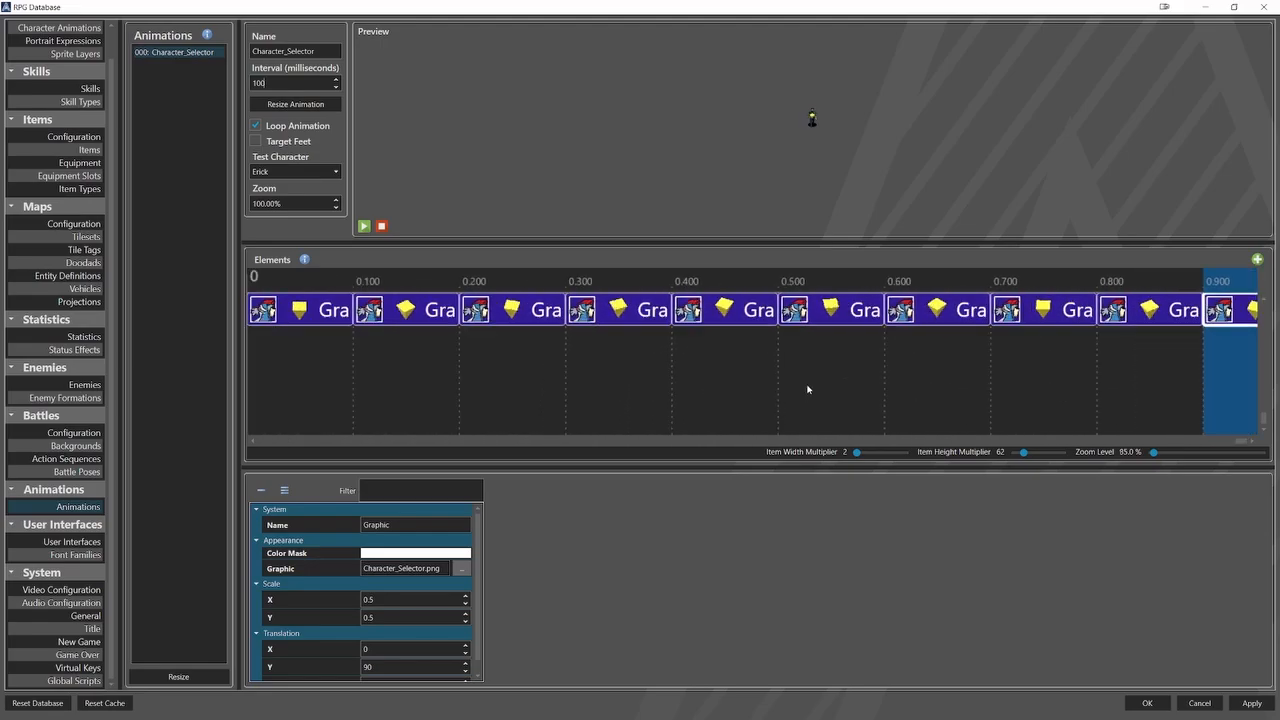
scroll(808, 389, "down", 3, "ctrl")
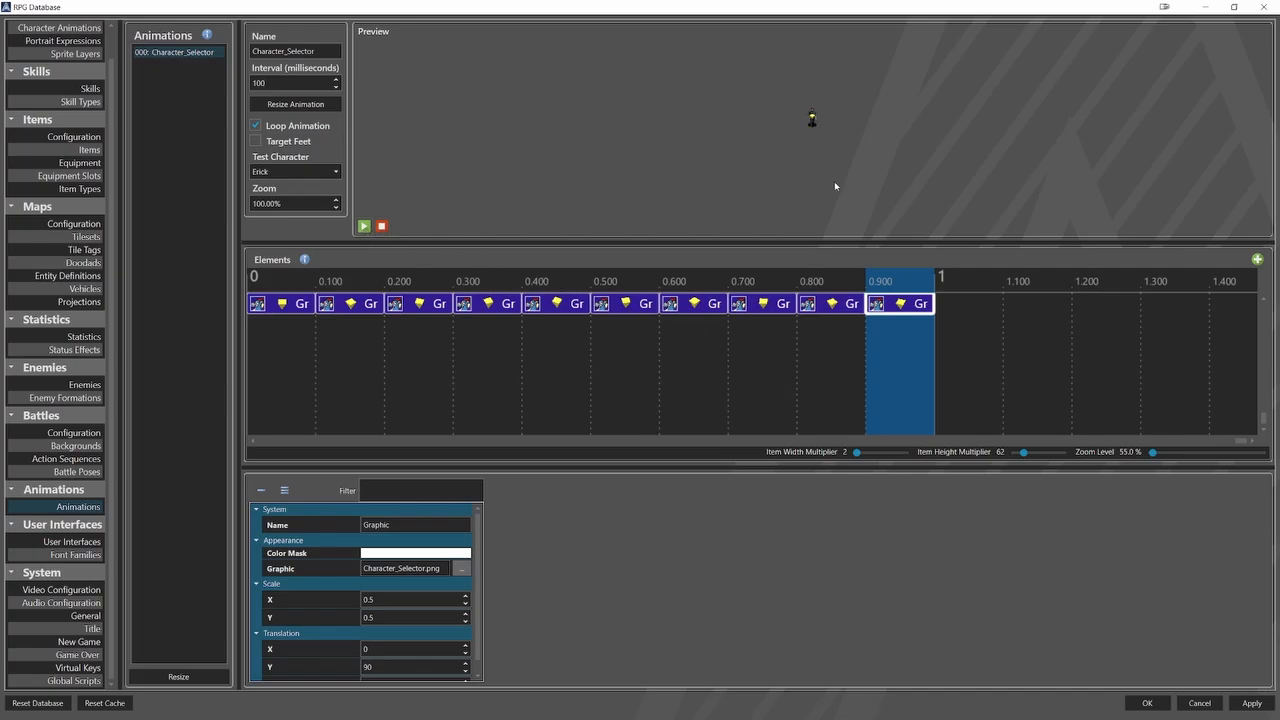
Try an interval of 50 milliseconds for the Character_Selector animation and restore it to 100.
double_click(277, 85)
type("50")
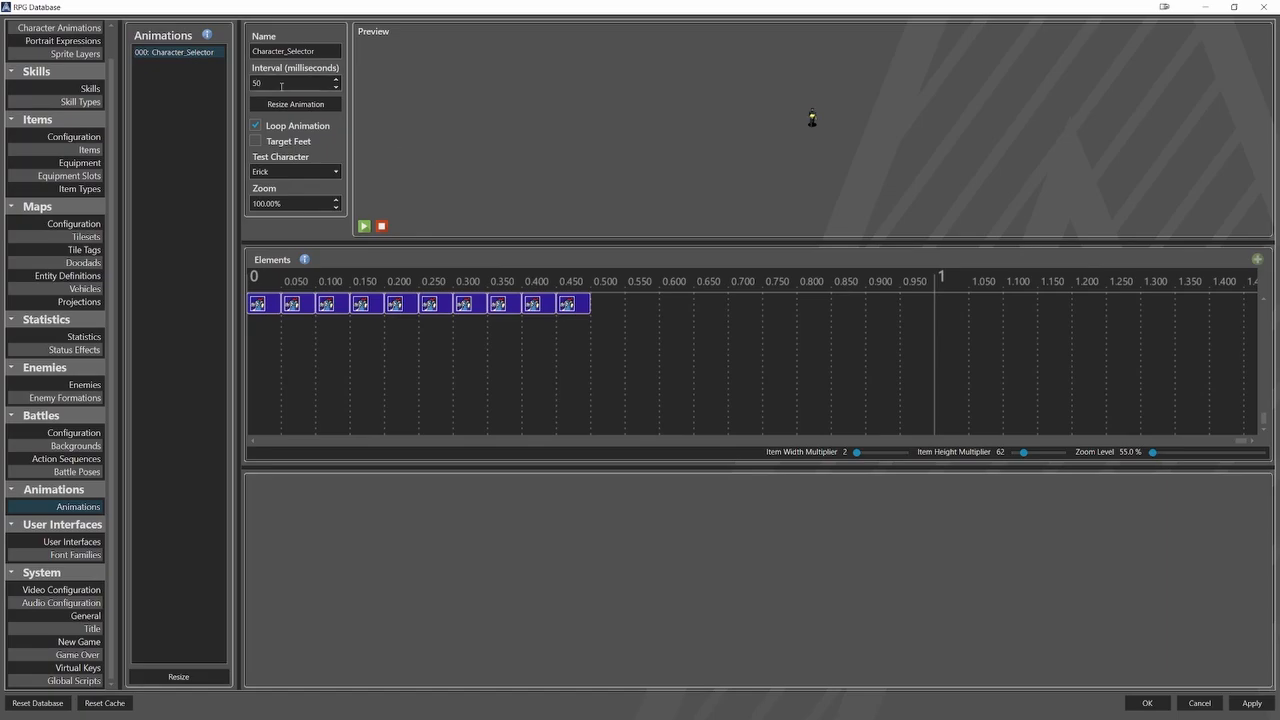
left_click_drag(283, 86, 243, 88)
type("100")
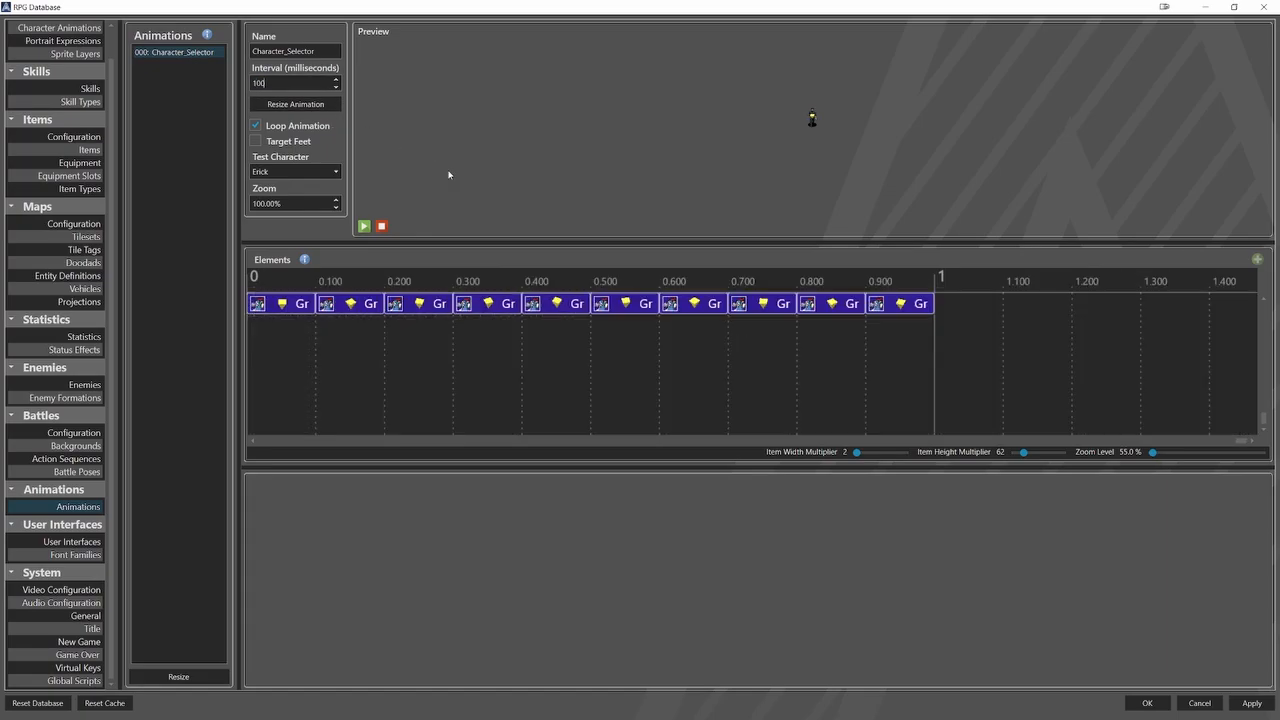
Set Character_Selector as the targeting animation in the battle configuration and save the database changes.
left_click(90, 432)
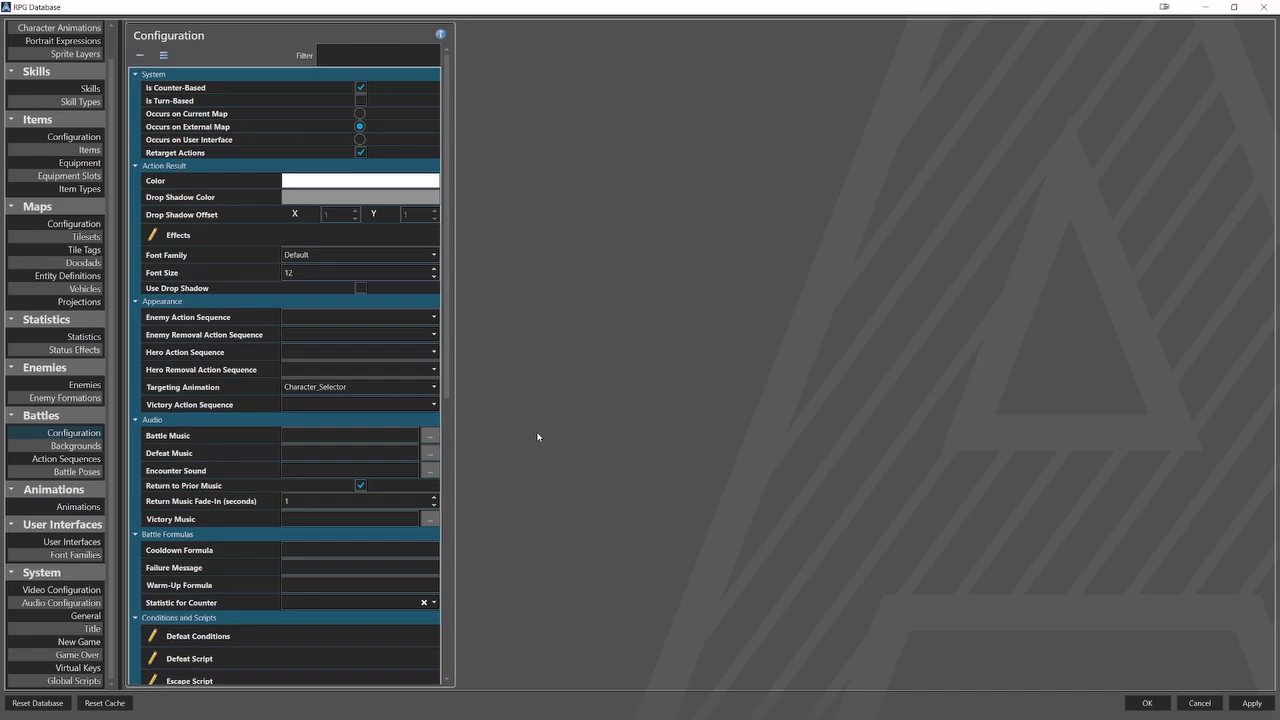
left_click(1147, 703)
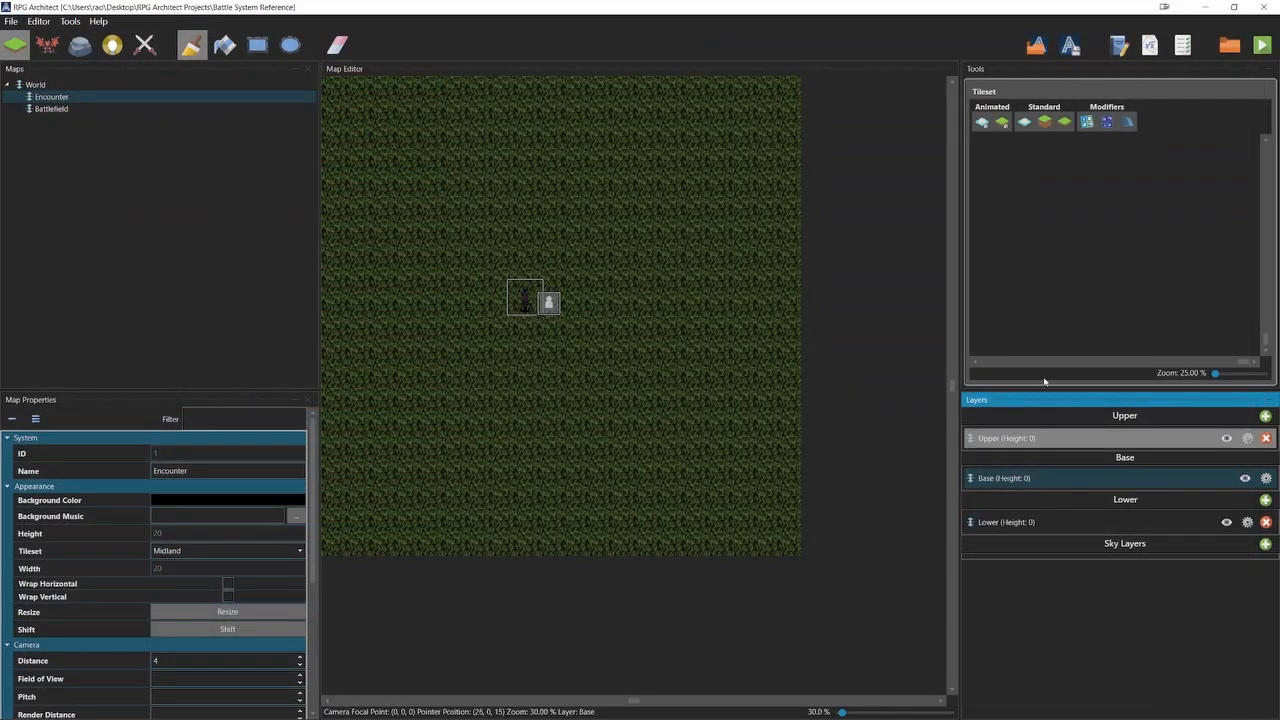
Run the game and test the target selector on the enemies with the Attack command.
left_click(1258, 52)
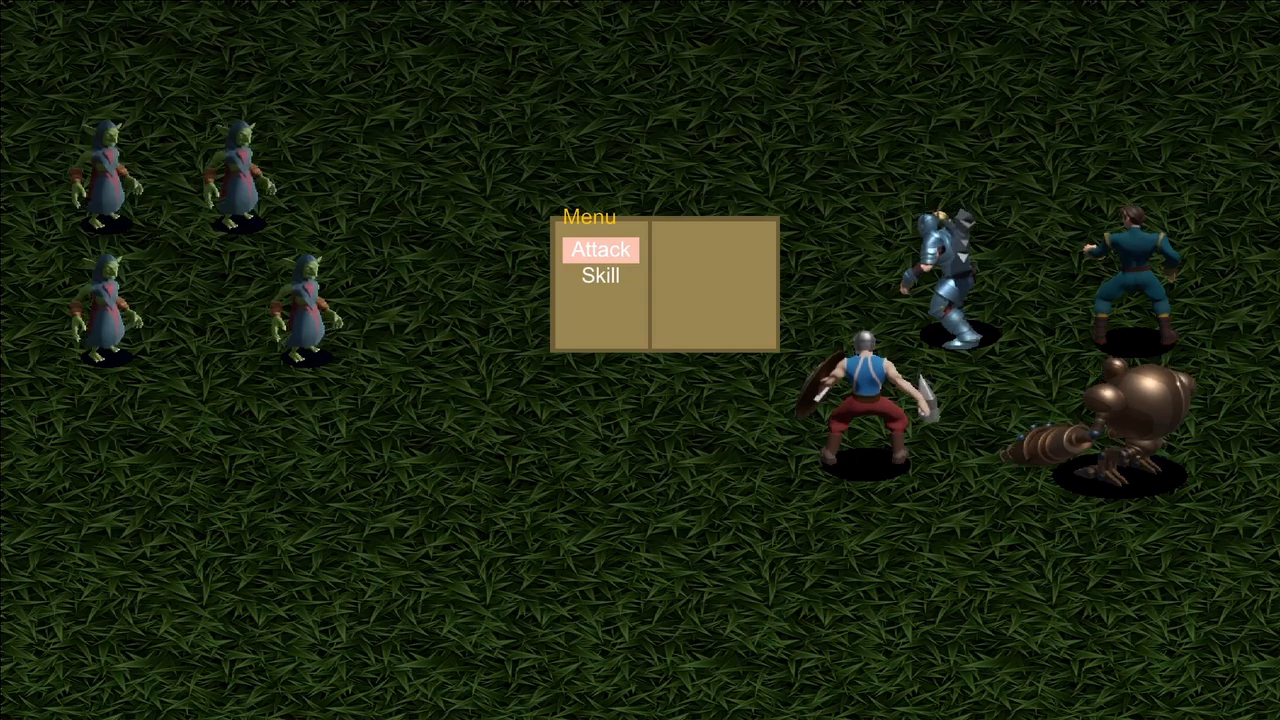
key("Return")
key("Down")
key("Right")
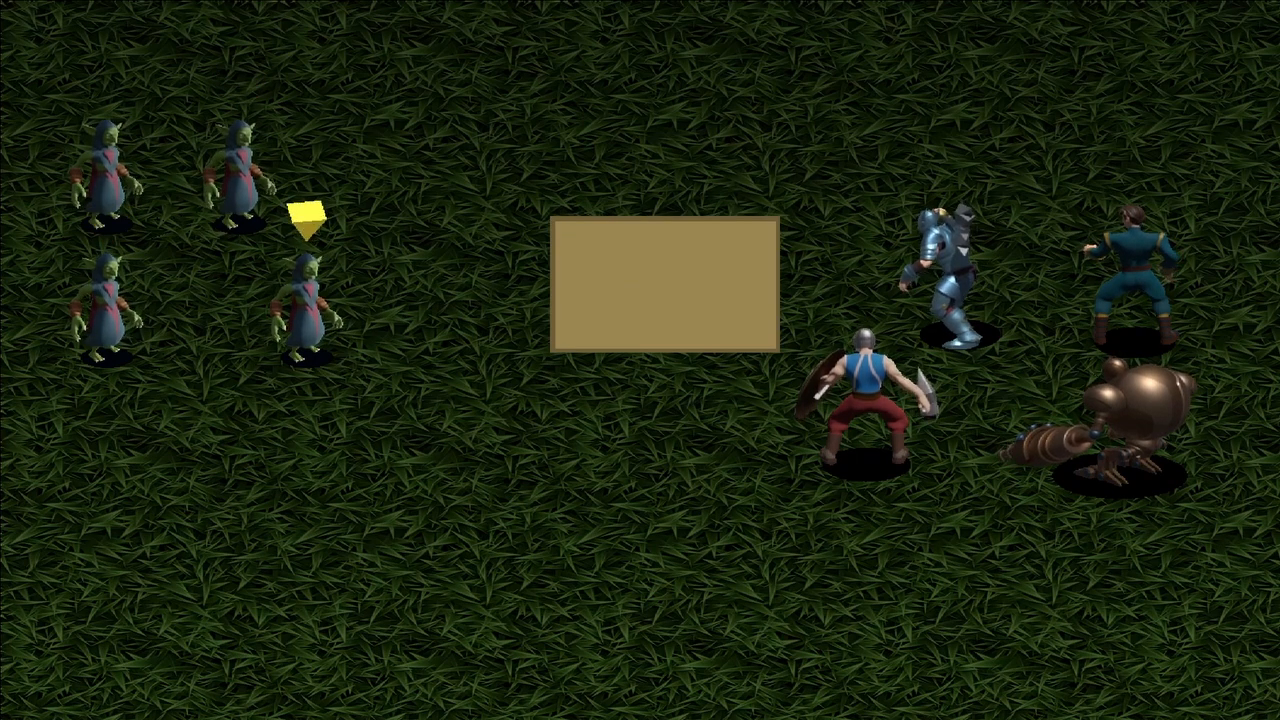
key("Left")
key("Up")
key("Return")
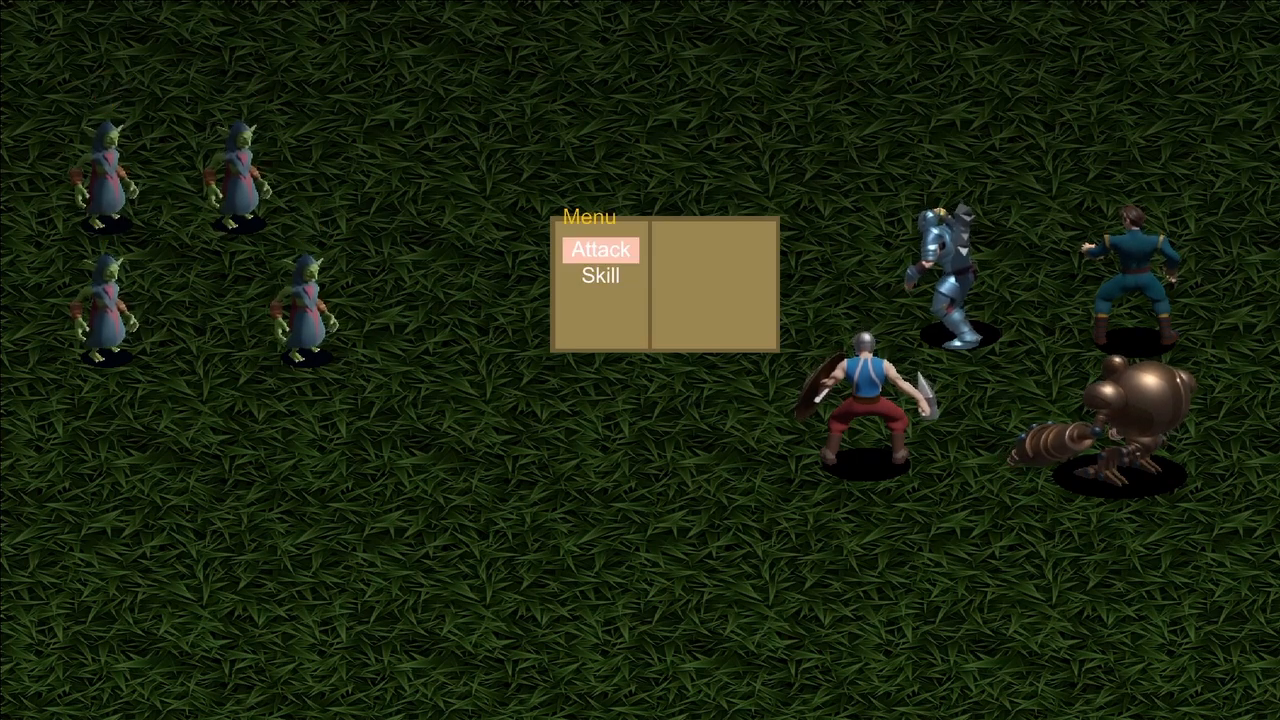
Test enemy targeting with the Fire Explosion skill in battle and back out of the selection.
key("Down")
key("Return")
key("Return")
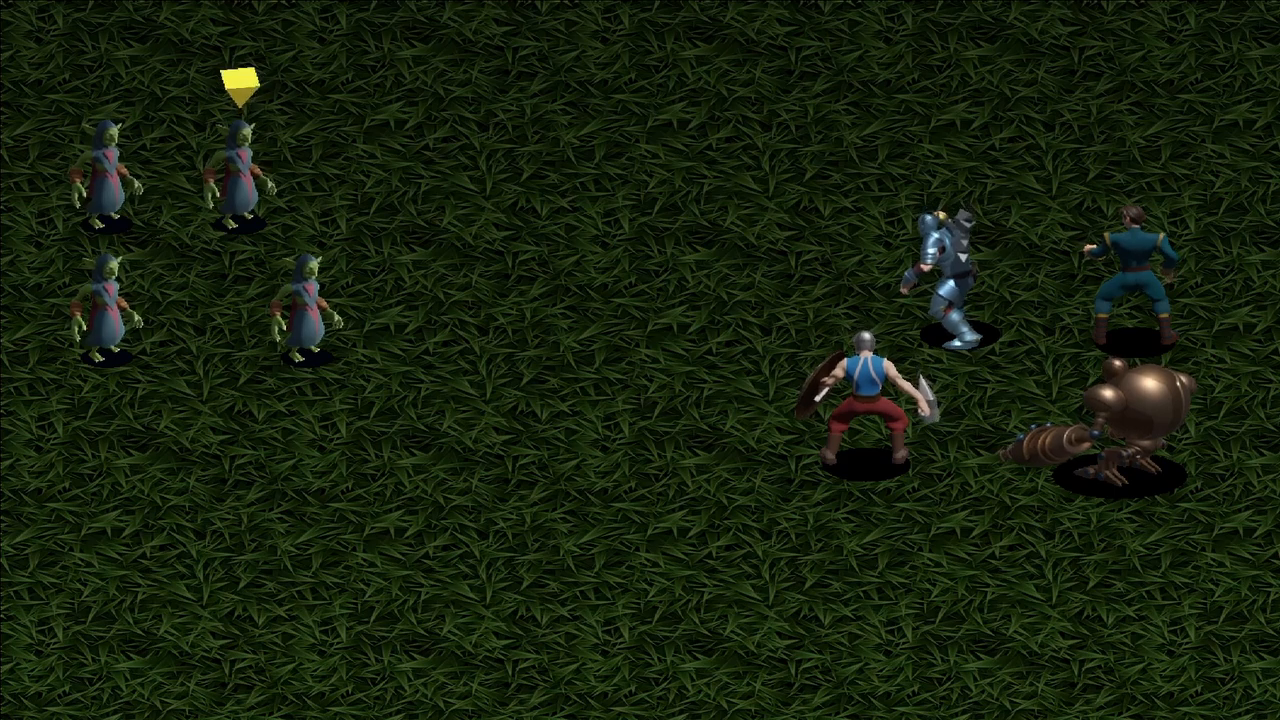
key("Escape")
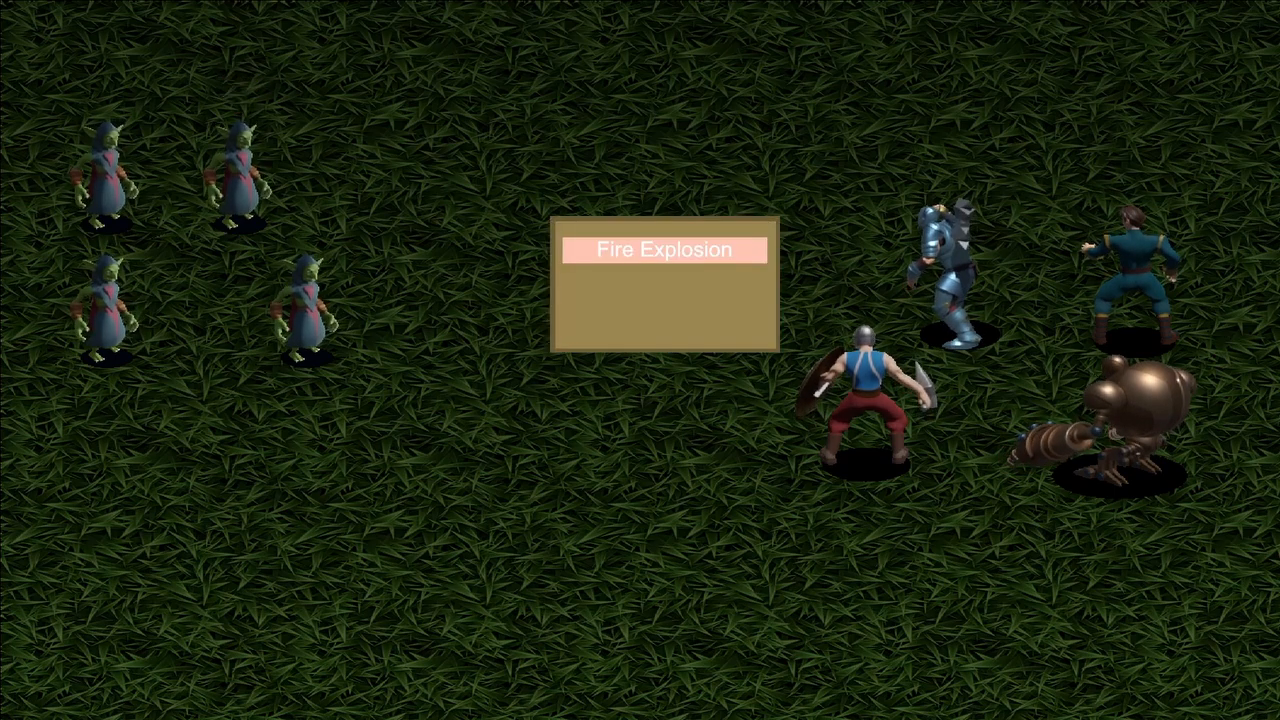
key("Escape")
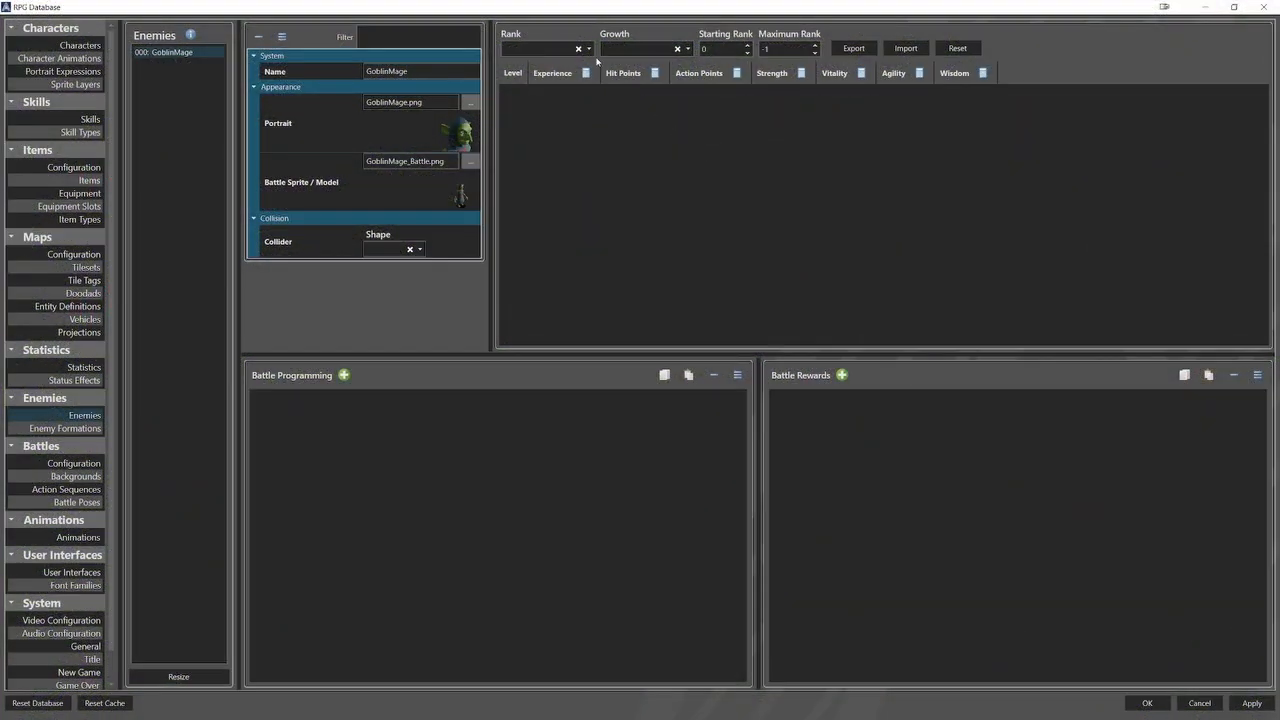
Set the GoblinMage enemy's rank to Level, its growth to Experience and its maximum rank to 10.
left_click(588, 49)
left_click(512, 62)
left_click(665, 49)
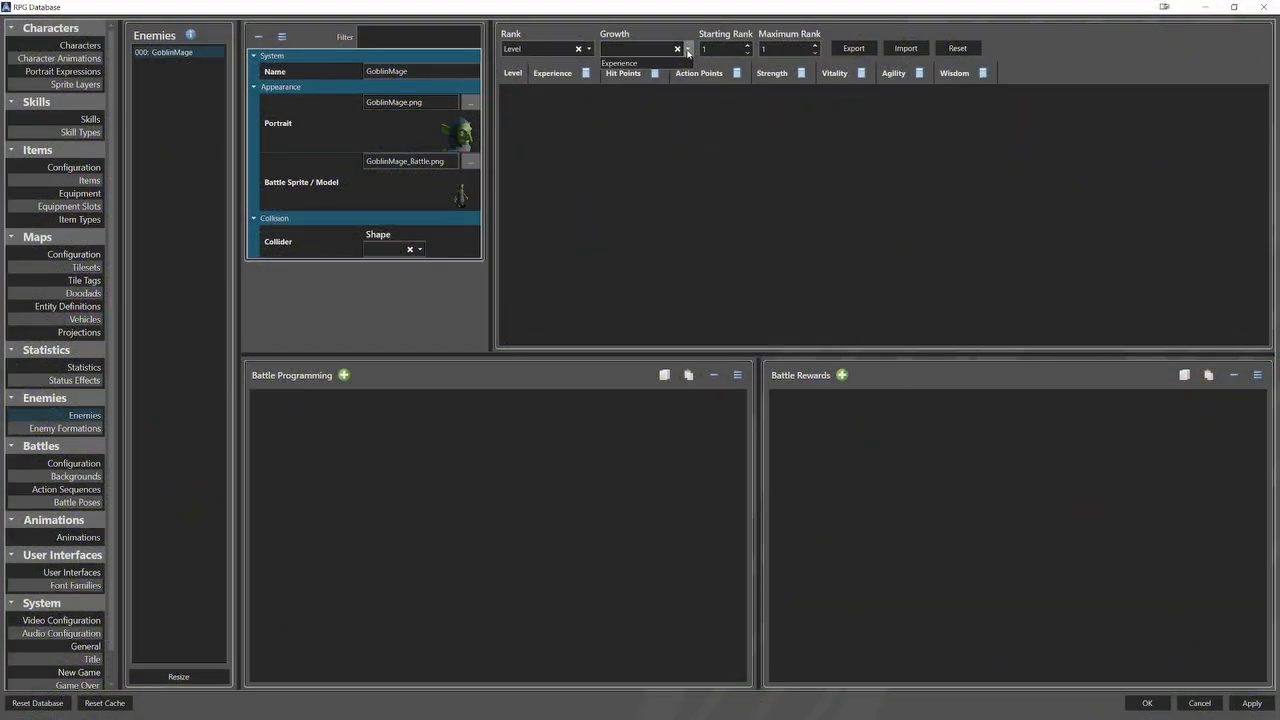
left_click(668, 63)
left_click(816, 46)
left_click(816, 46)
left_click(816, 46)
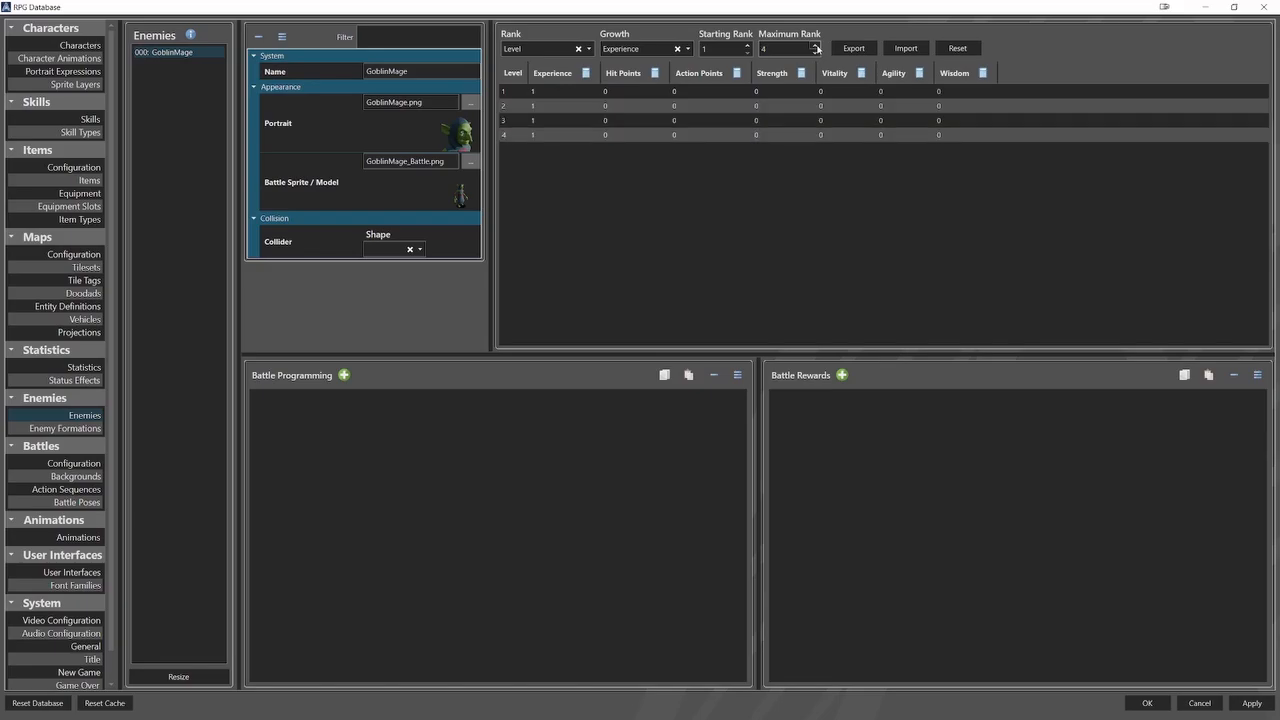
left_click(817, 46)
left_click(817, 46)
left_click(817, 46)
left_click(817, 46)
left_click(817, 46)
left_click(817, 46)
Import the GoblinMage's statistics from Base.csv and open the Godfreed character's record.
left_click(905, 48)
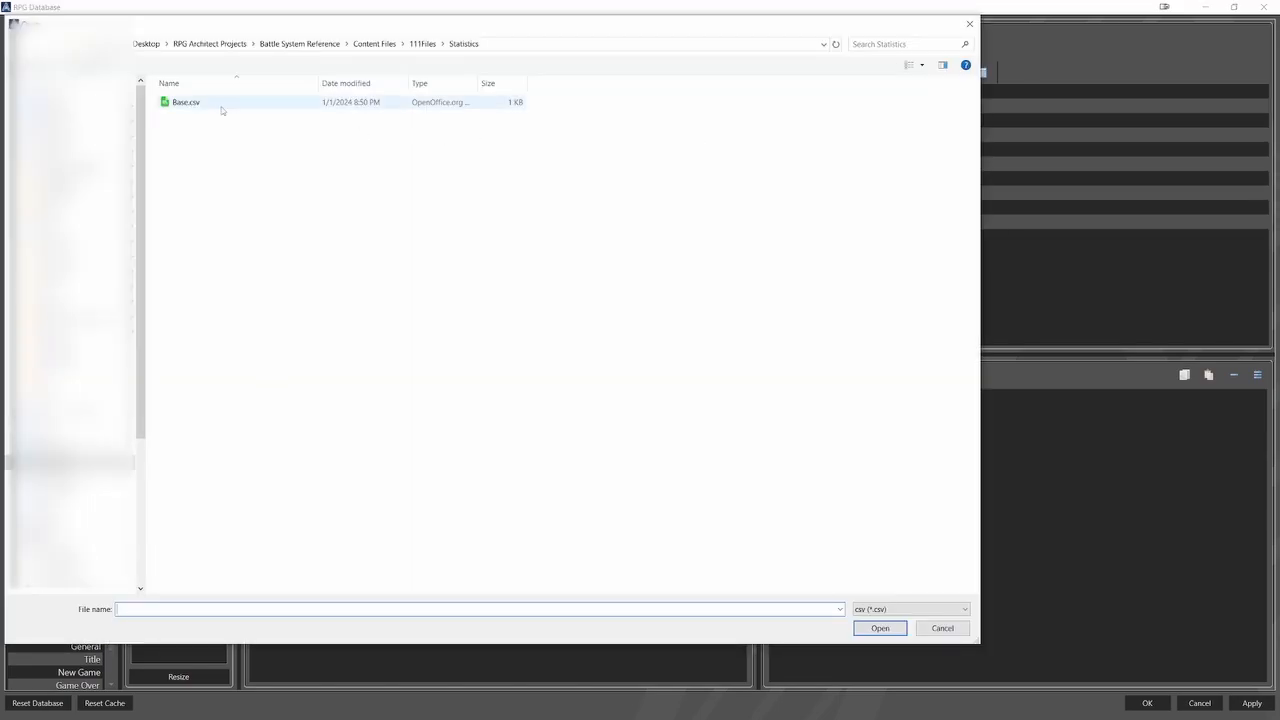
double_click(195, 106)
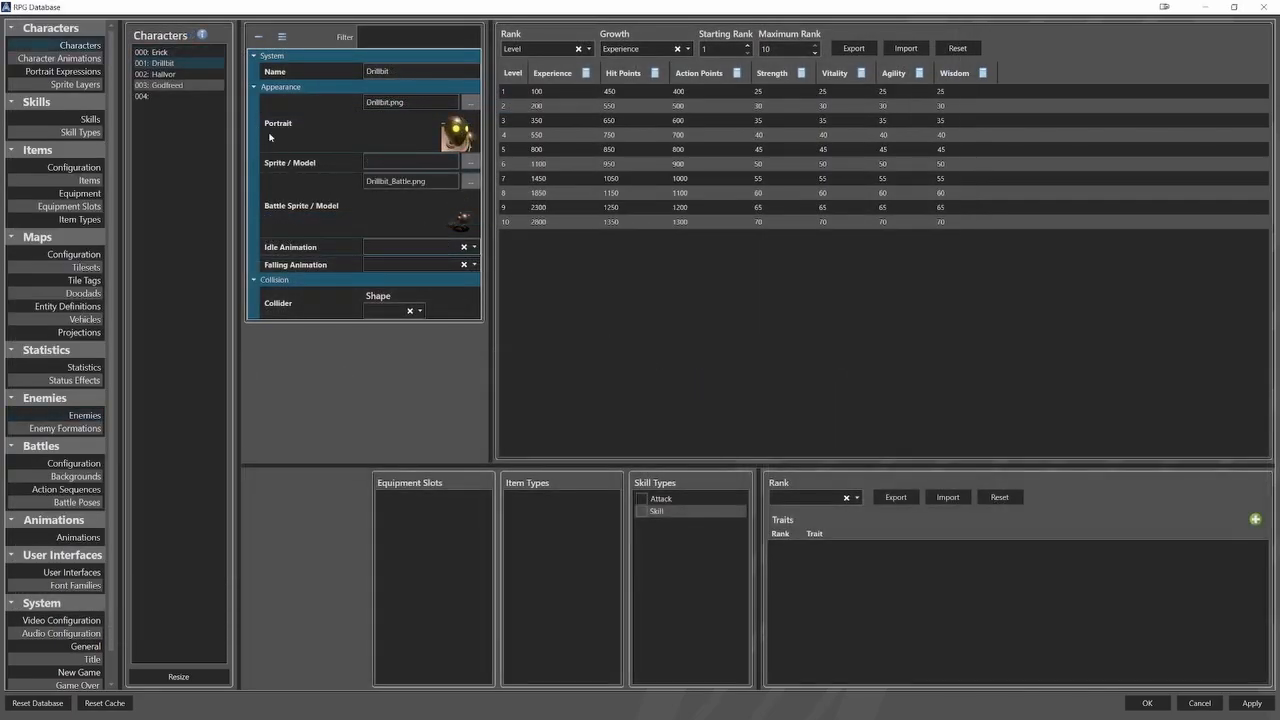
left_click(197, 86)
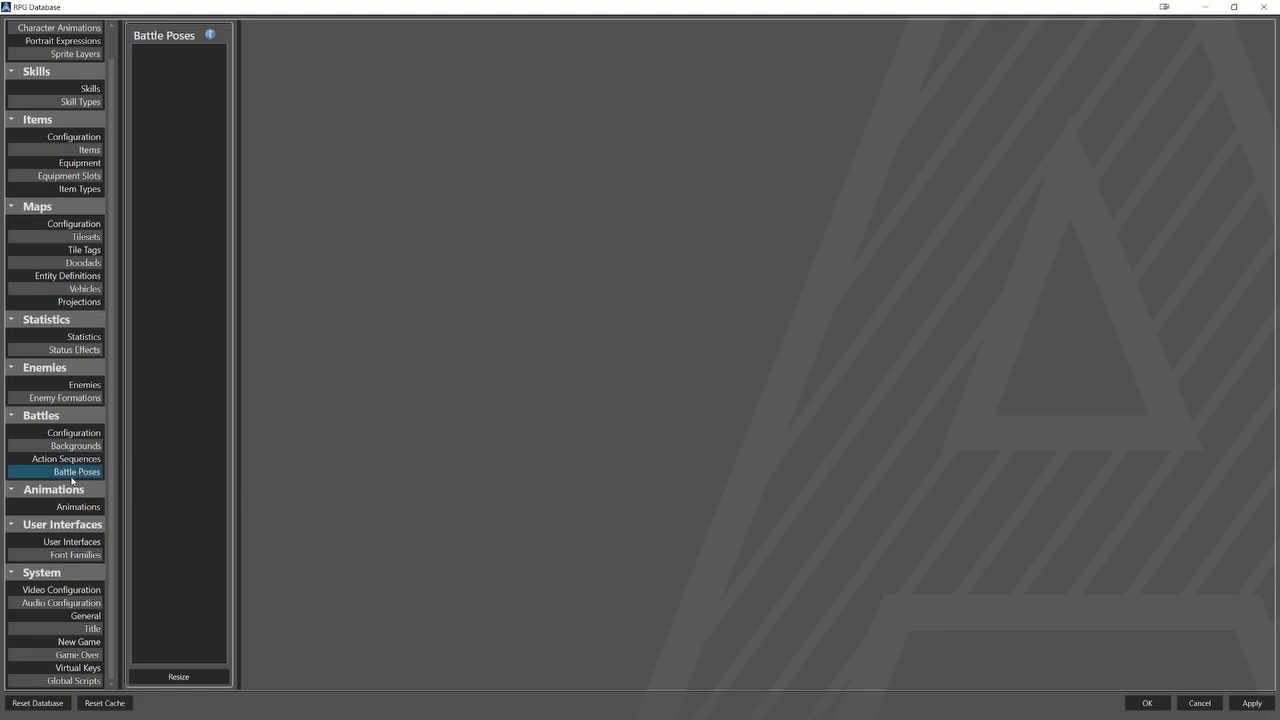
Resize the battle poses list to 6 entries.
left_click(190, 672)
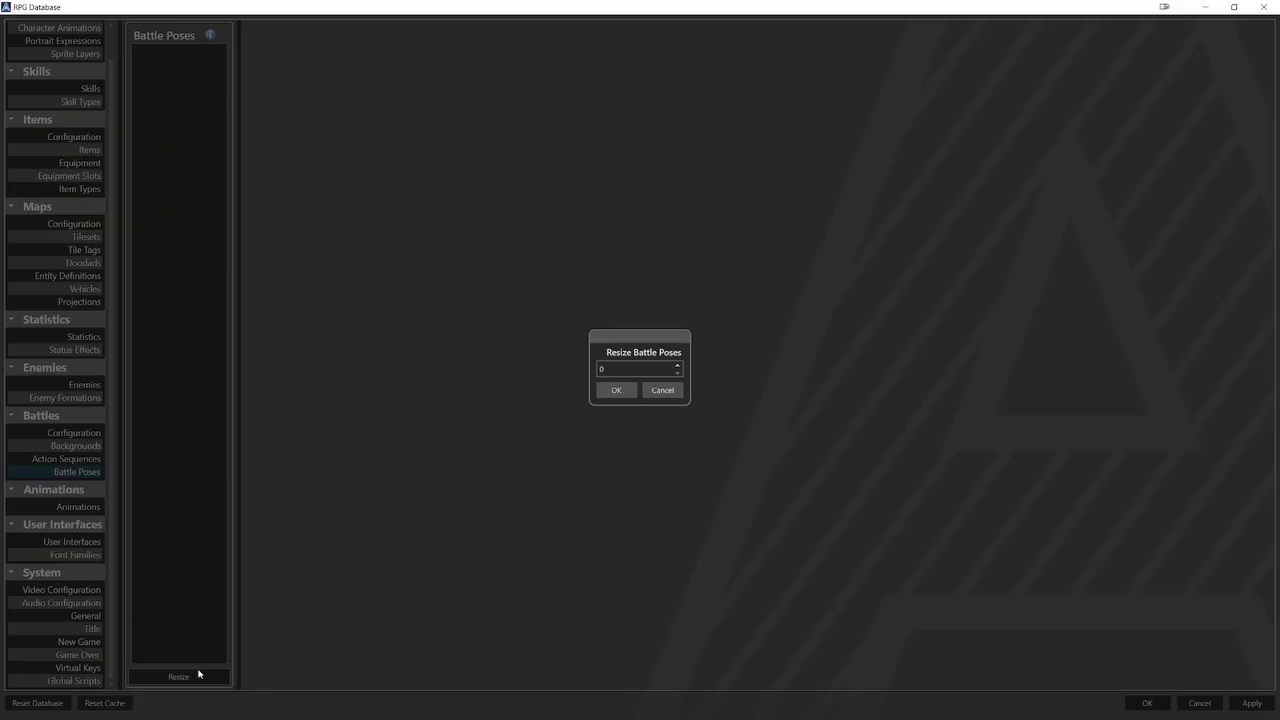
left_click_drag(605, 370, 595, 372)
type("6")
left_click(617, 393)
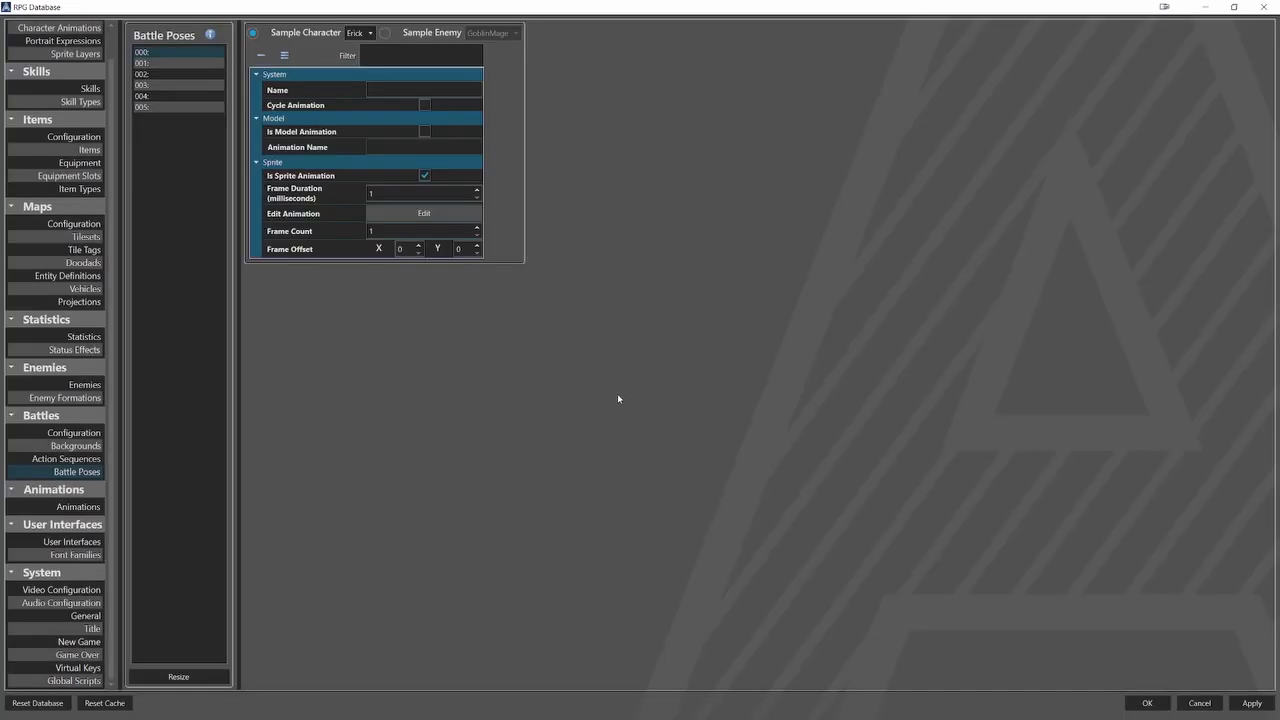
Name the first battle pose Hero_Idle with Erick as sample character, enable cycling and set the frame duration to 200 milliseconds.
left_click(362, 33)
left_click(355, 46)
left_click(403, 90)
type("Hero_Idle")
double_click(420, 193)
type("200")
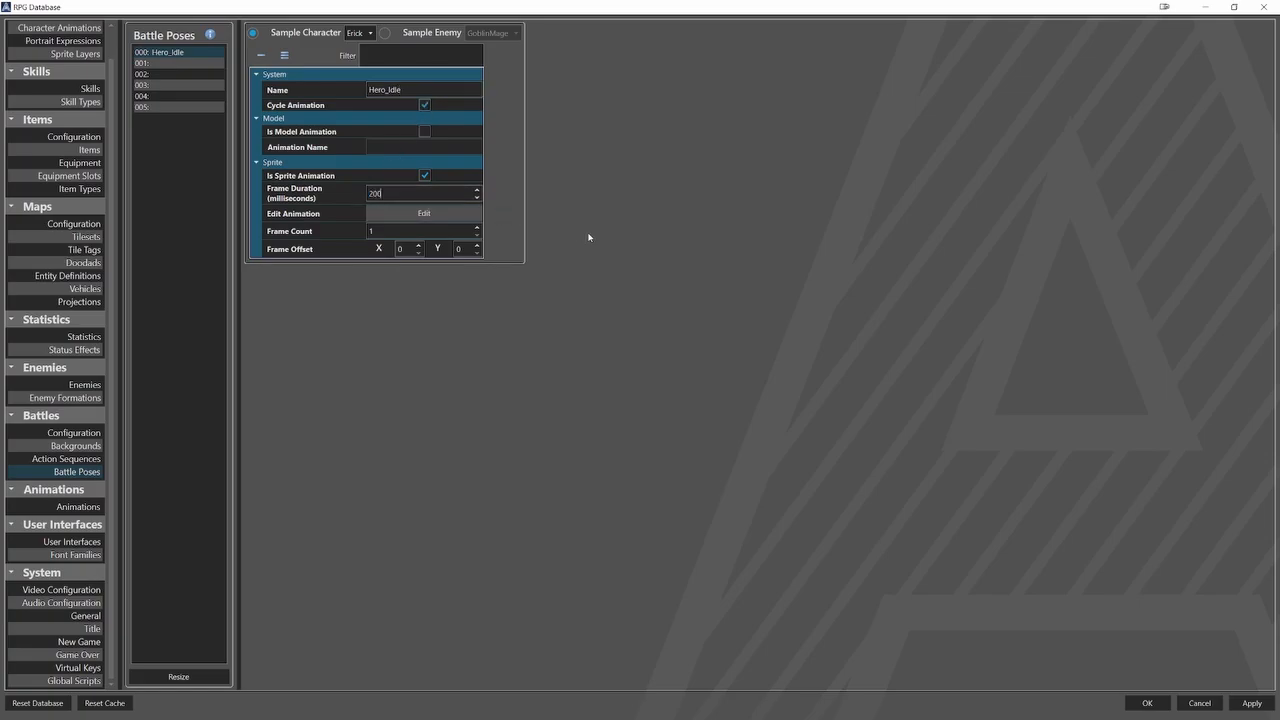
Edit the Hero_Idle animation to use 8 frames from the third row of Erick_Battle.png.
left_click(445, 219)
scroll(547, 326, "down", 5)
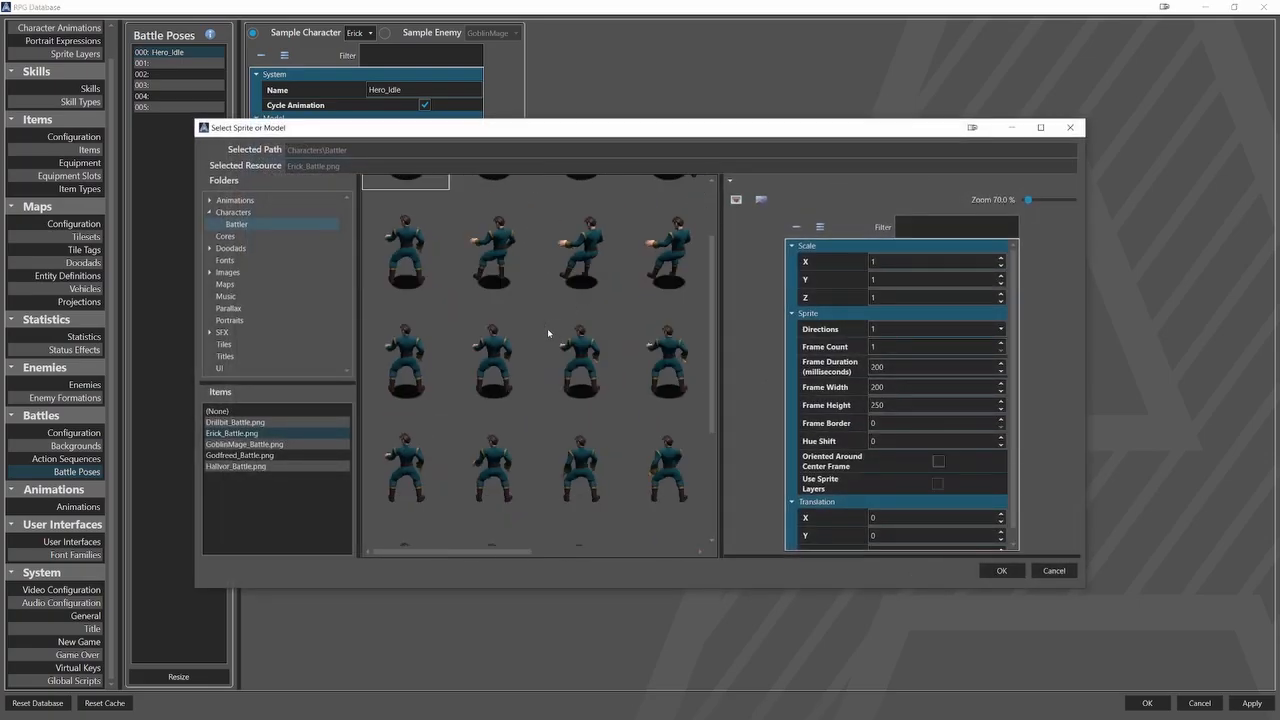
scroll(547, 320, "down", 2)
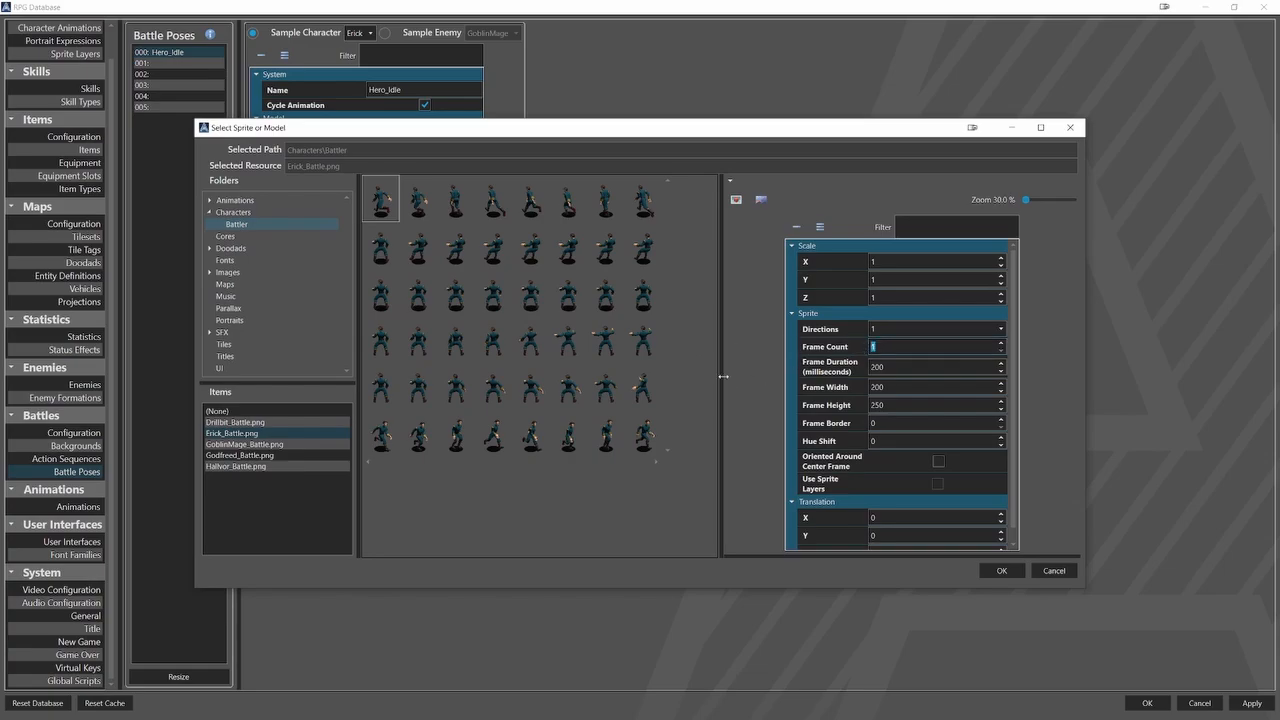
key("BackSpace")
type("8")
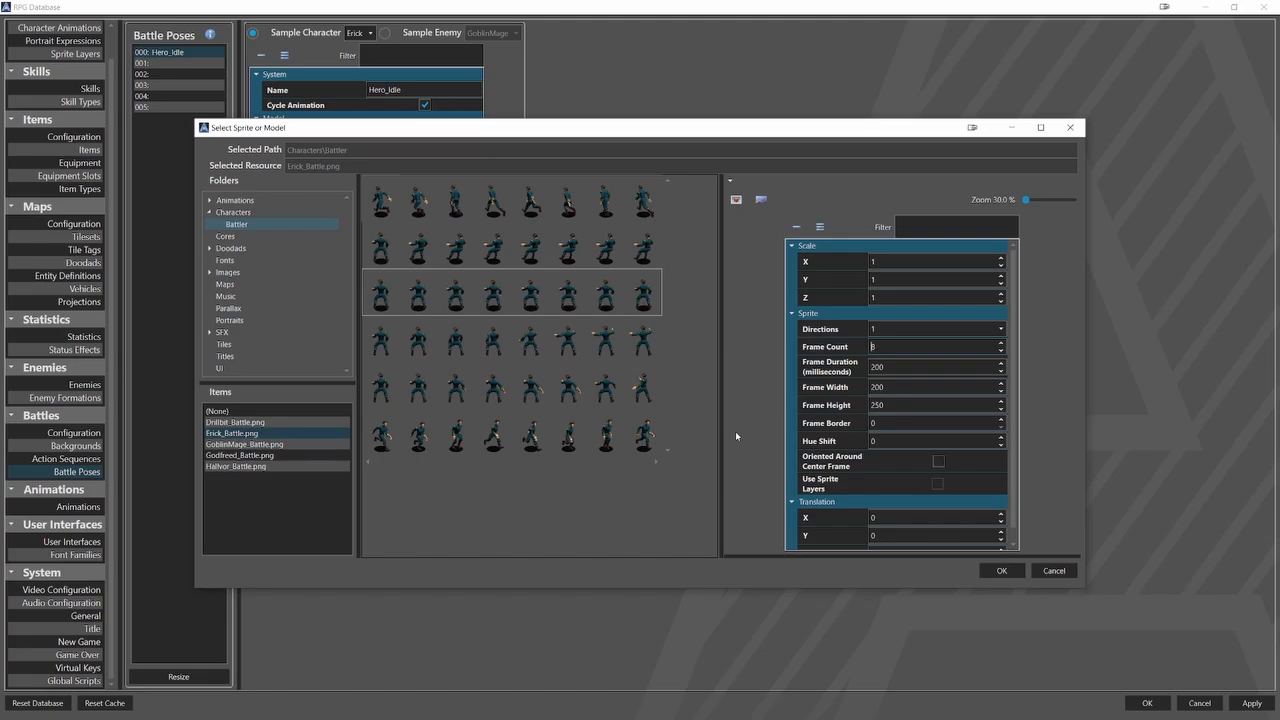
left_click(1001, 570)
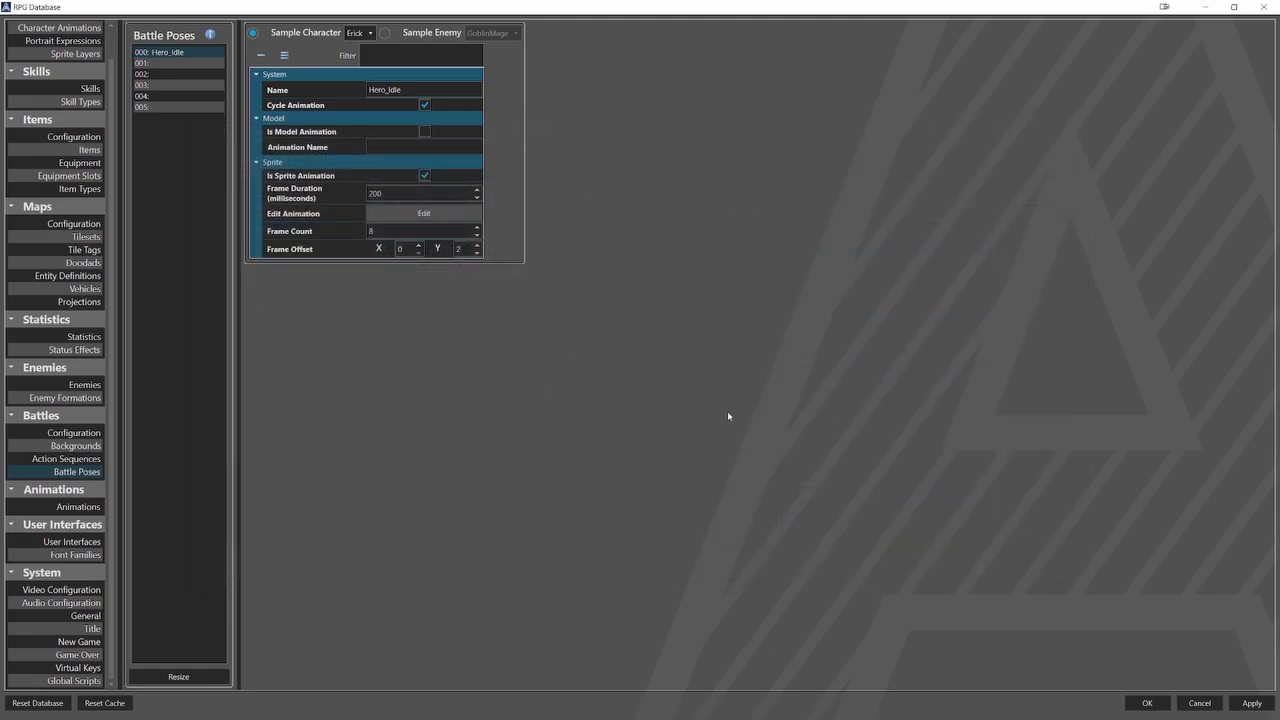
Duplicate the Hero_Idle battle pose into entry 001 and rename the copy Hero_Approach.
left_click(181, 56)
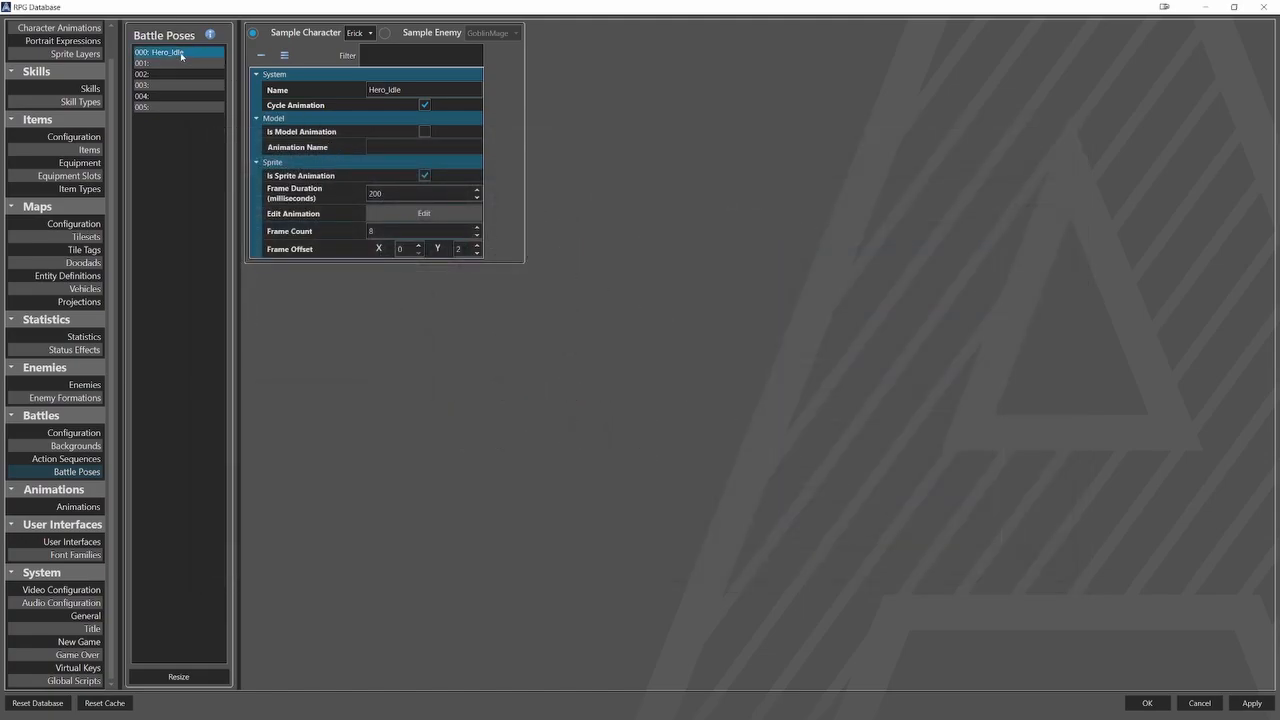
right_click(181, 56)
left_click(210, 65)
right_click(175, 63)
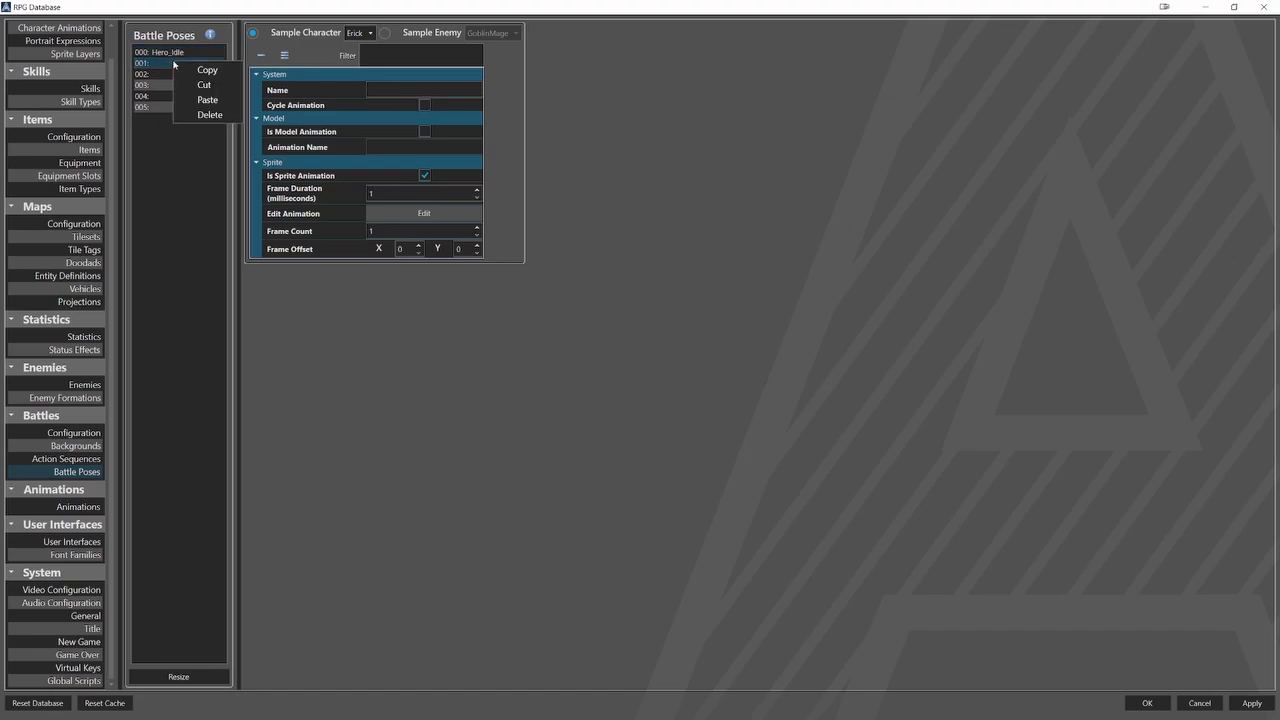
left_click(206, 100)
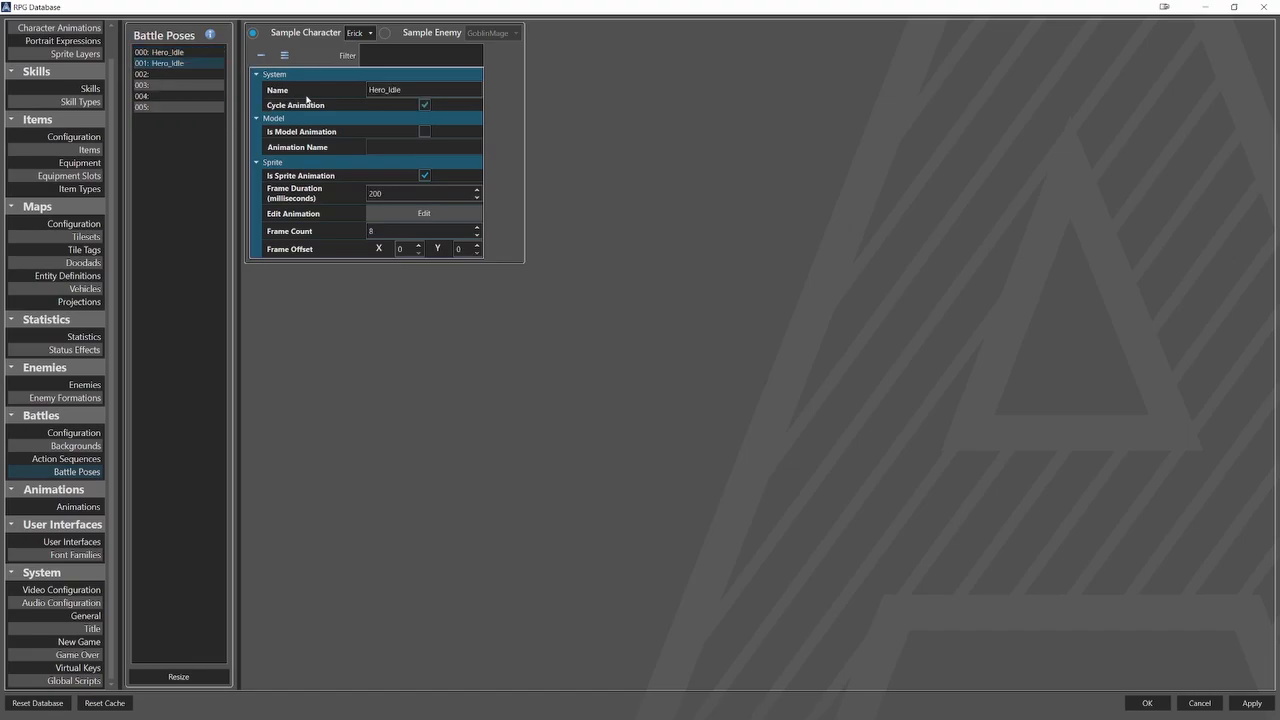
left_click_drag(404, 90, 388, 90)
type("Approach")
Set Hero_Approach's frame duration to 80 milliseconds and assign it the first row of Erick_Battle.png.
left_click_drag(384, 194, 368, 194)
type("80")
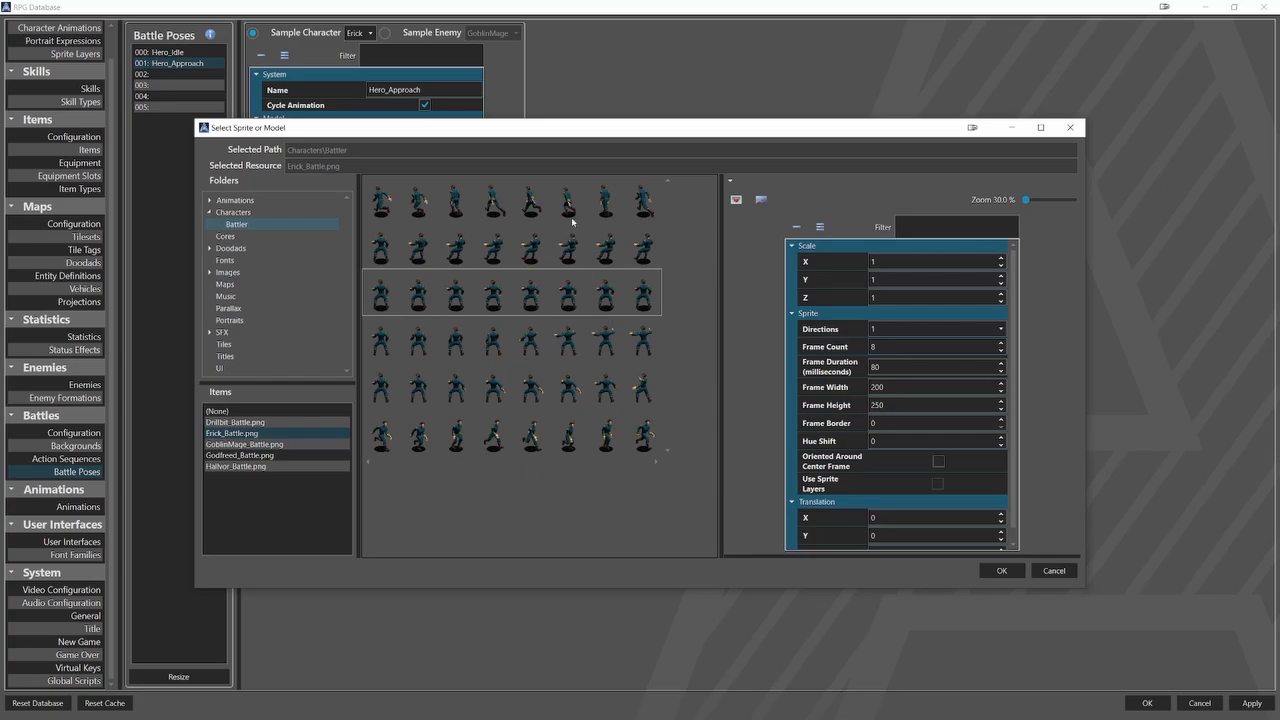
left_click(992, 570)
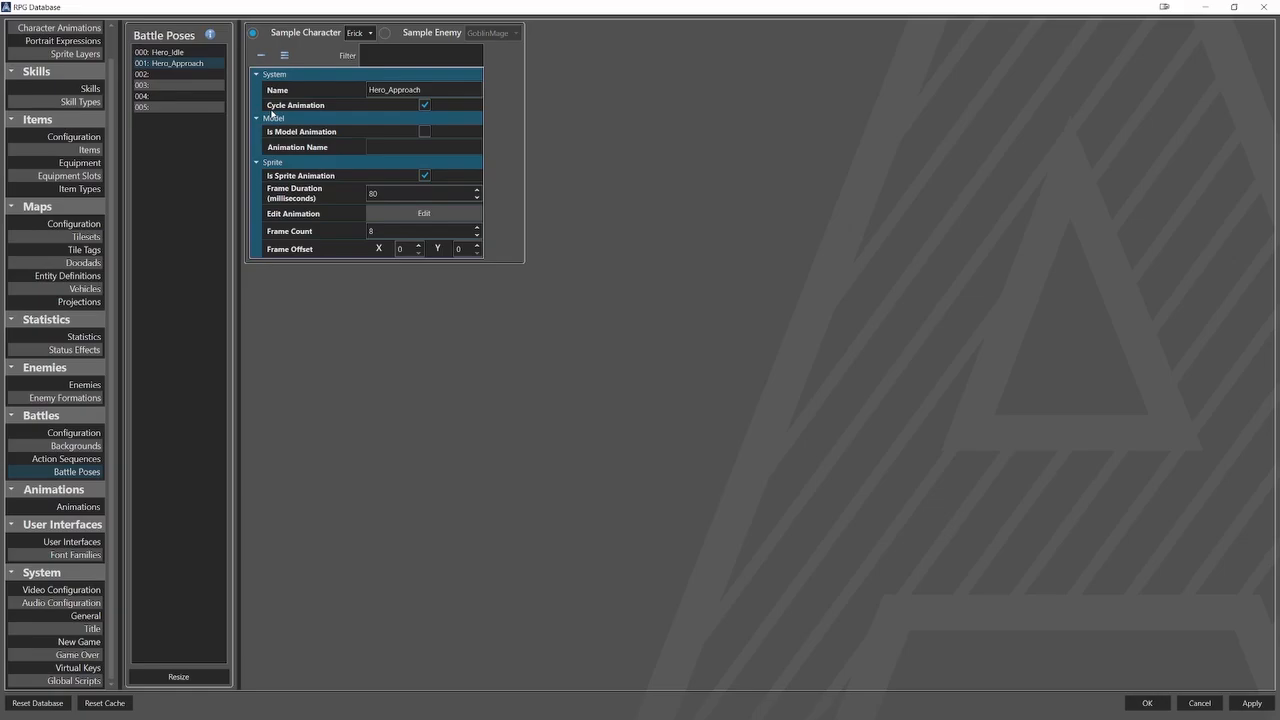
Duplicate the Hero_Approach battle pose into entry 002 and rename the copy Hero_Load.
right_click(210, 66)
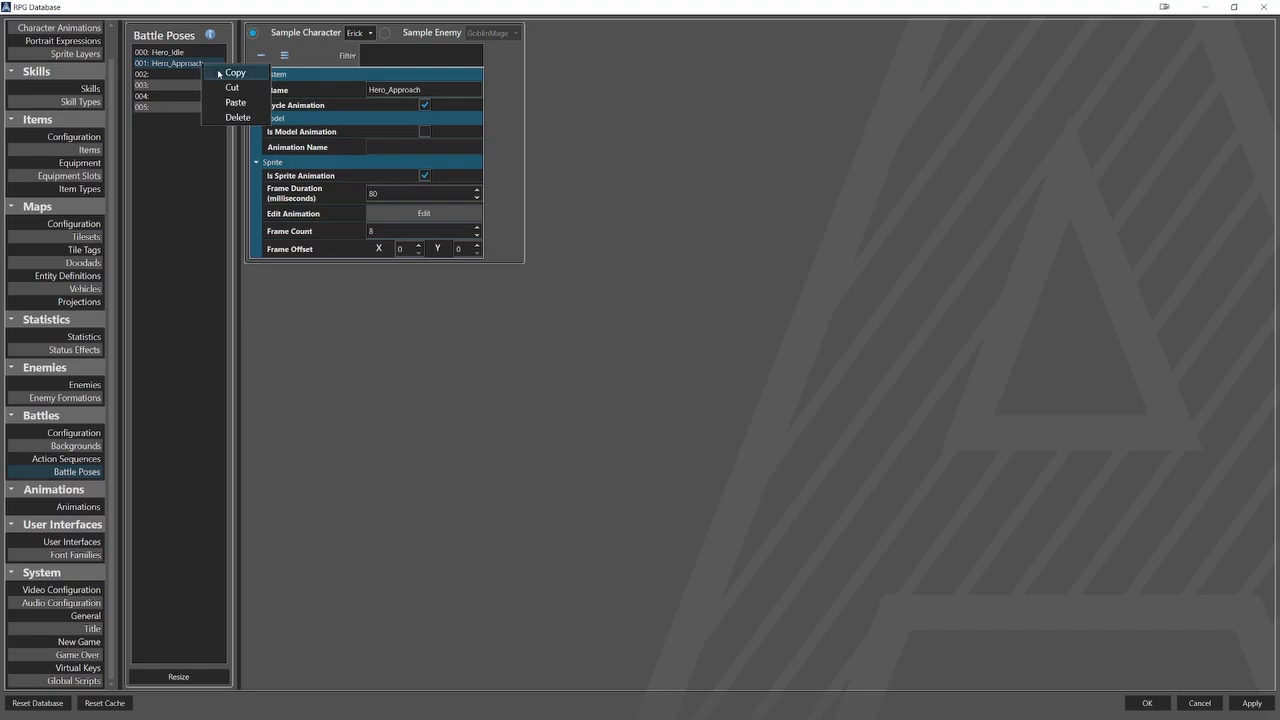
left_click(229, 72)
right_click(188, 76)
left_click(221, 112)
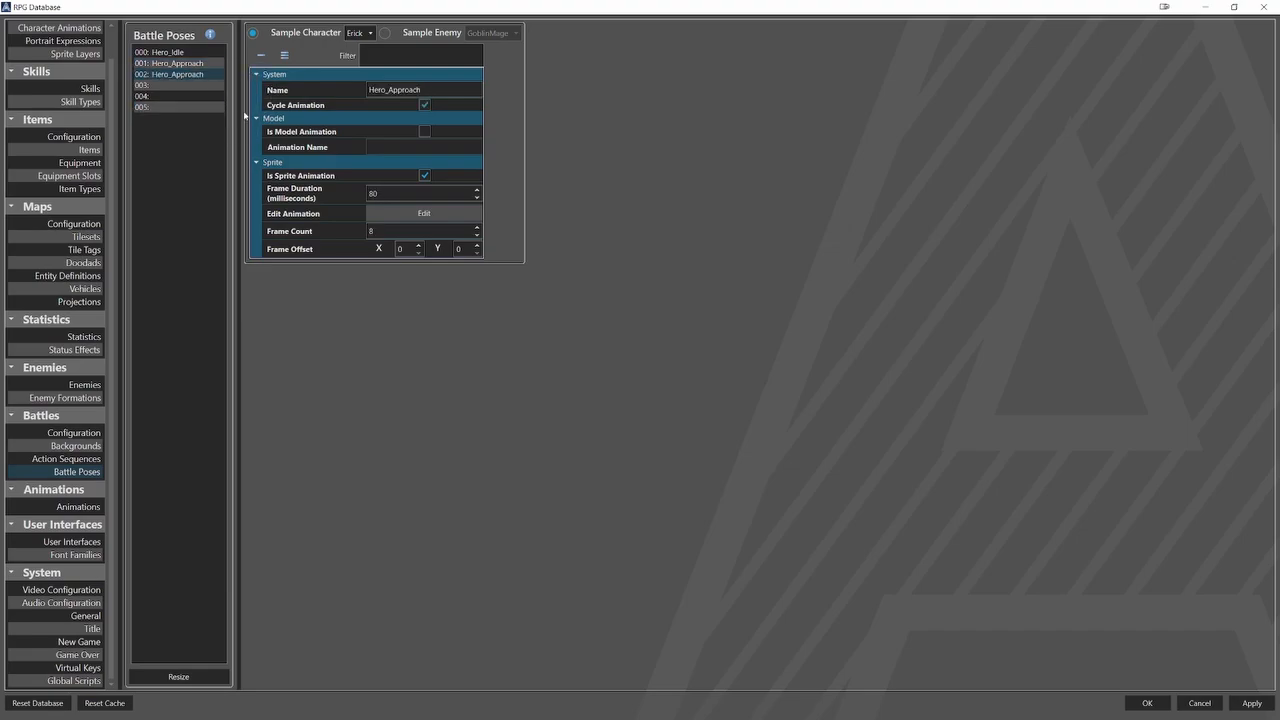
left_click_drag(423, 90, 388, 90)
type("Load")
Set Hero_Load's frame duration to 100 milliseconds and assign it the fourth row of Erick_Battle.png.
double_click(405, 195)
type("100")
key("Tab")
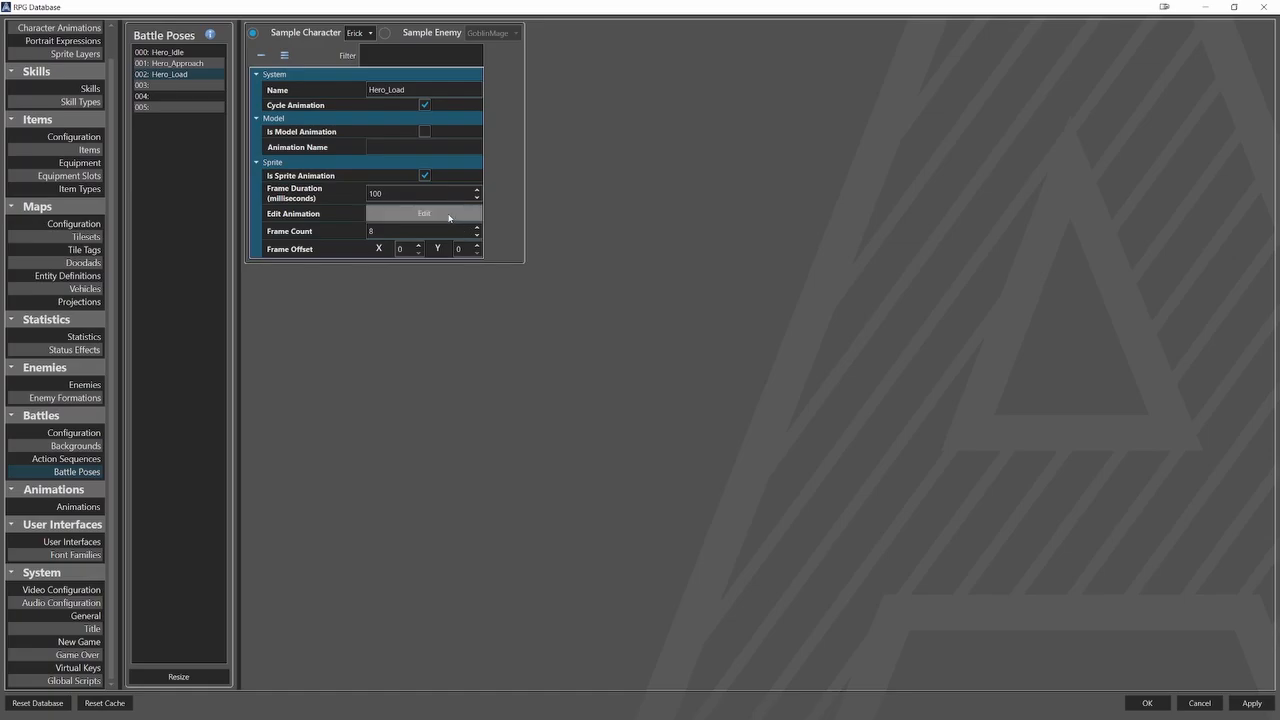
scroll(520, 286, "down", 7)
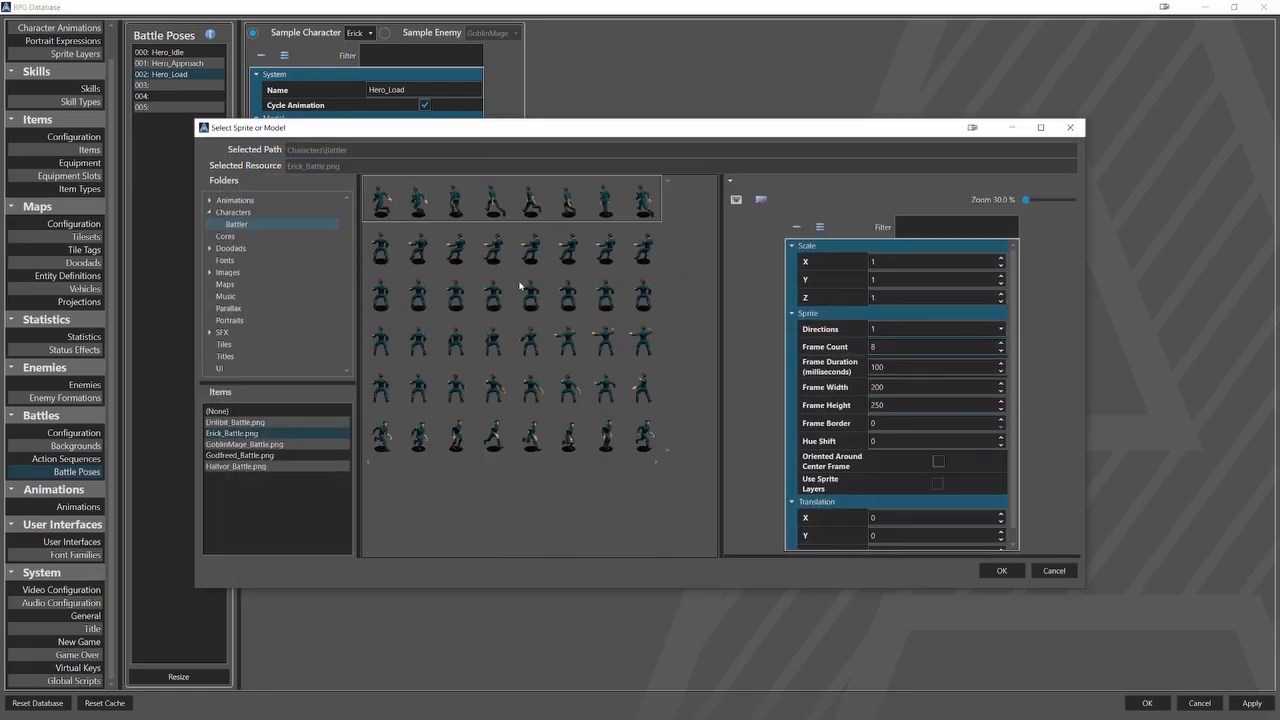
left_click(593, 345)
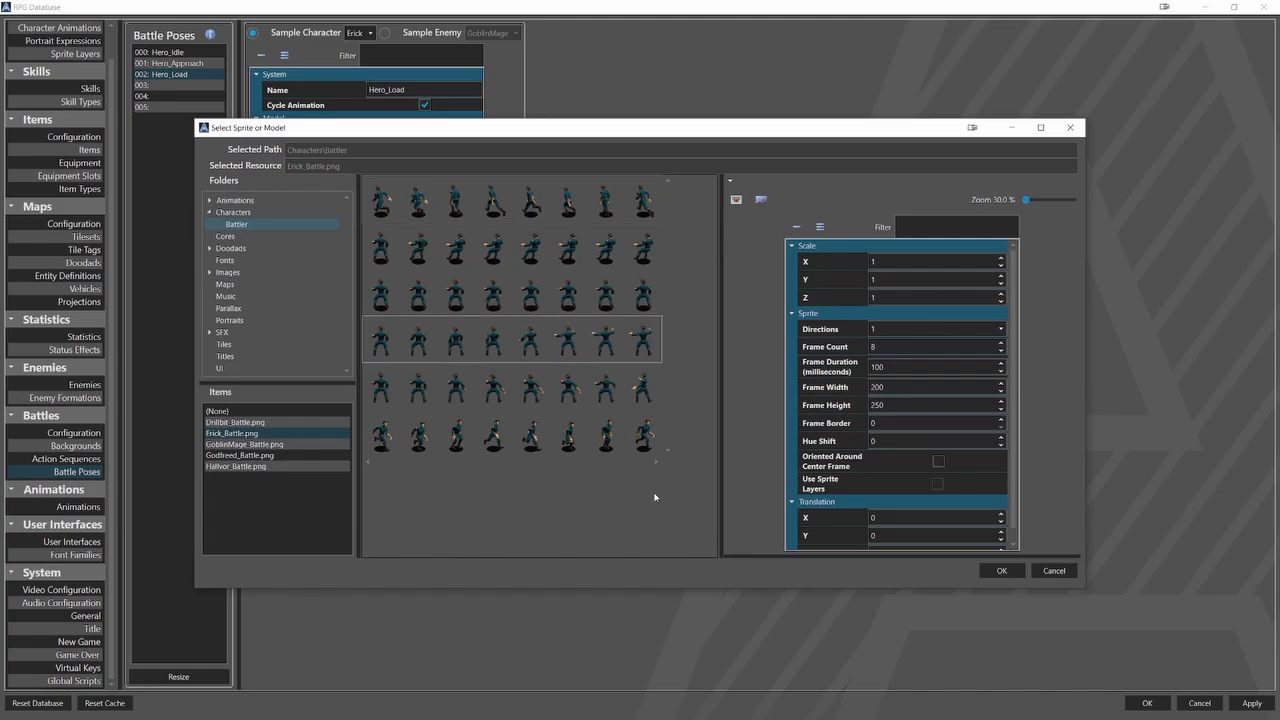
left_click(1000, 571)
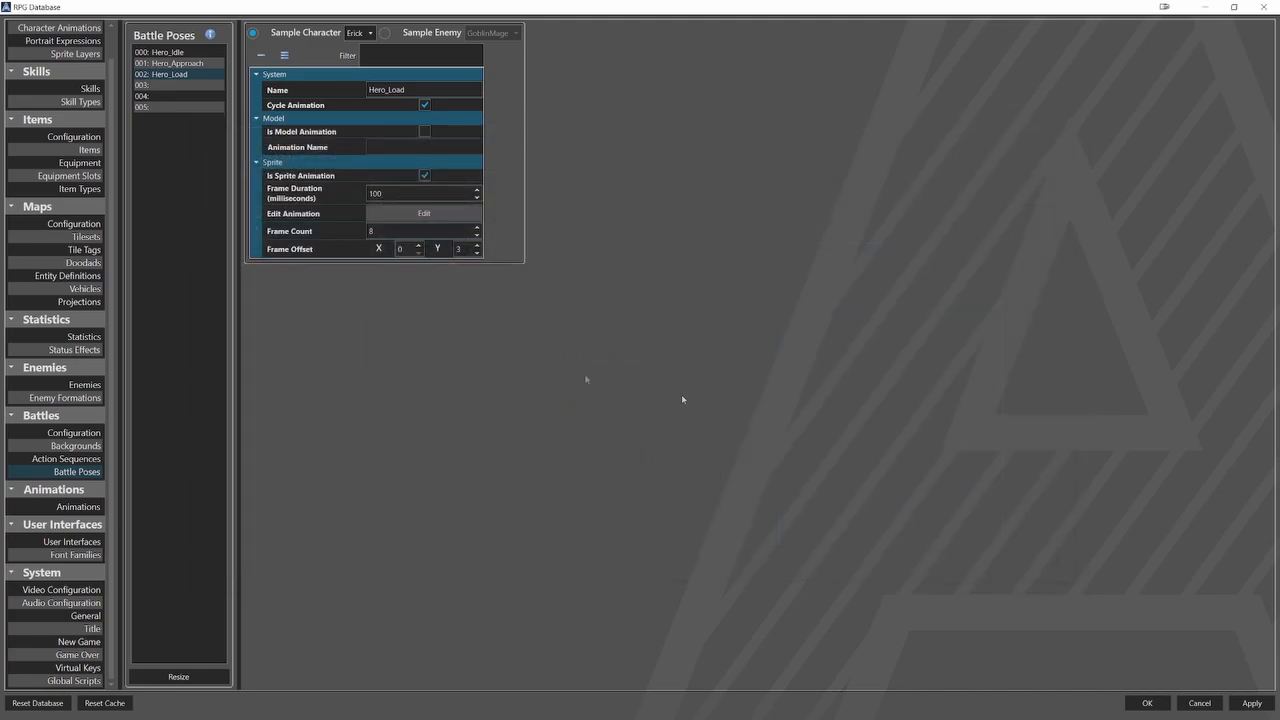
Duplicate the Hero_Load battle pose into entry 003 and rename the copy Hero_Attack.
right_click(184, 75)
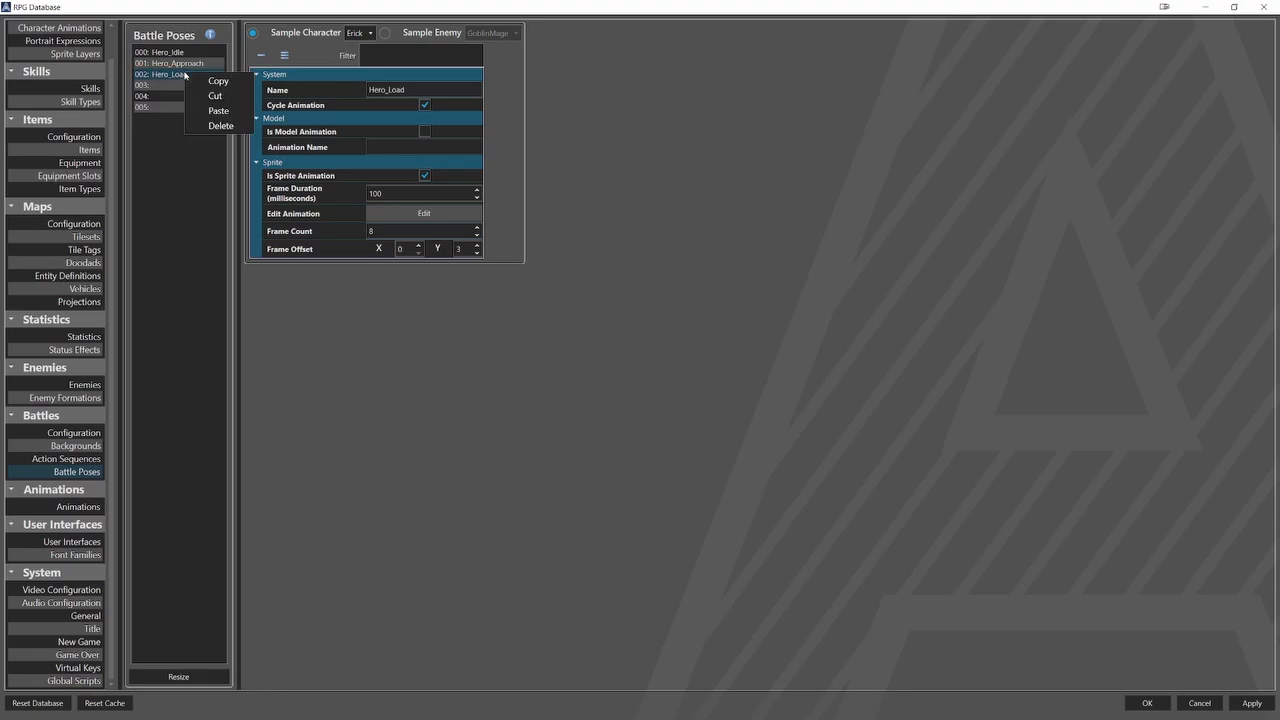
left_click(202, 82)
left_click(171, 87)
right_click(171, 87)
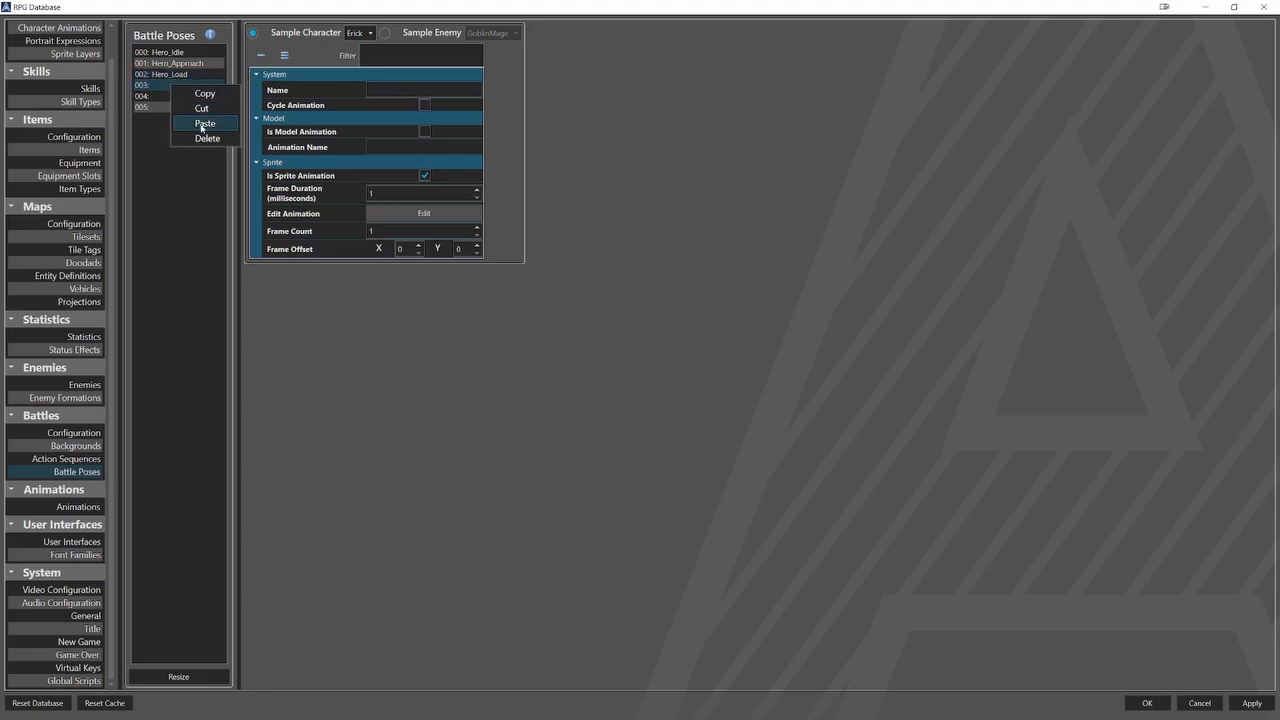
left_click(201, 121)
left_click_drag(404, 90, 389, 90)
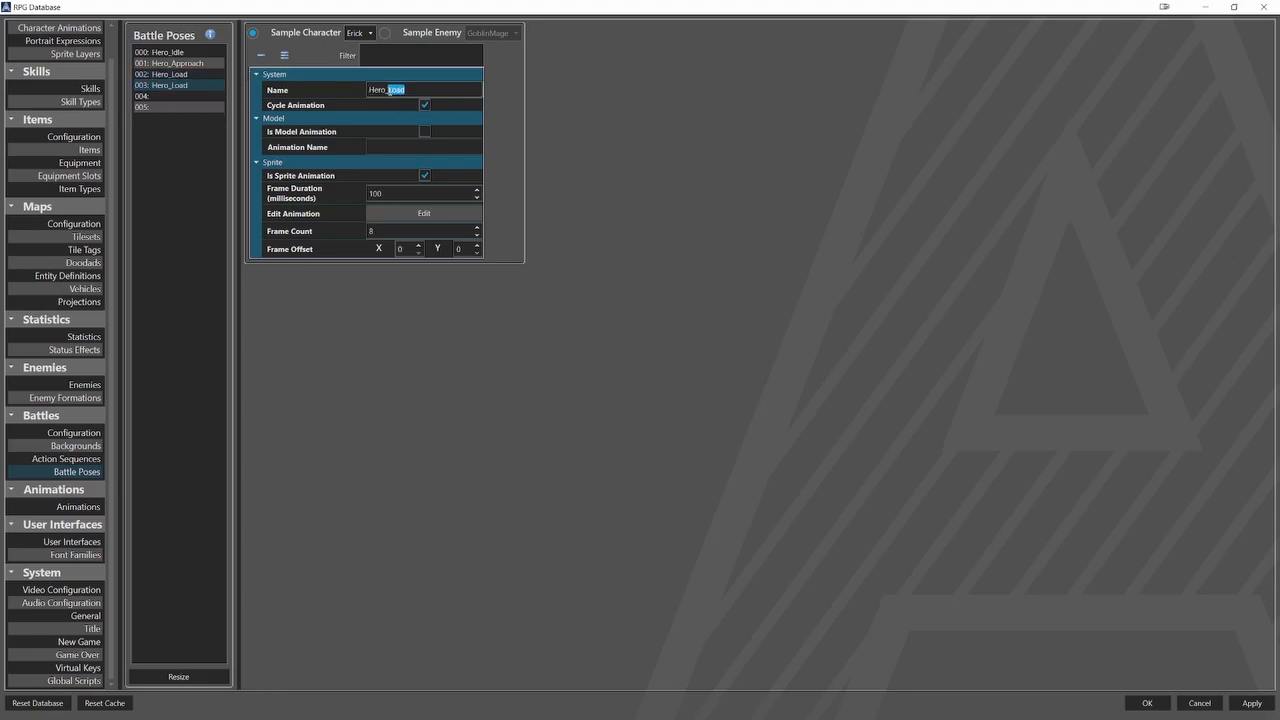
type("Attack")
Set Hero_Attack's frame duration to 50 milliseconds and assign it the fifth row of Erick_Battle.png.
double_click(398, 193)
type("50")
left_click(452, 215)
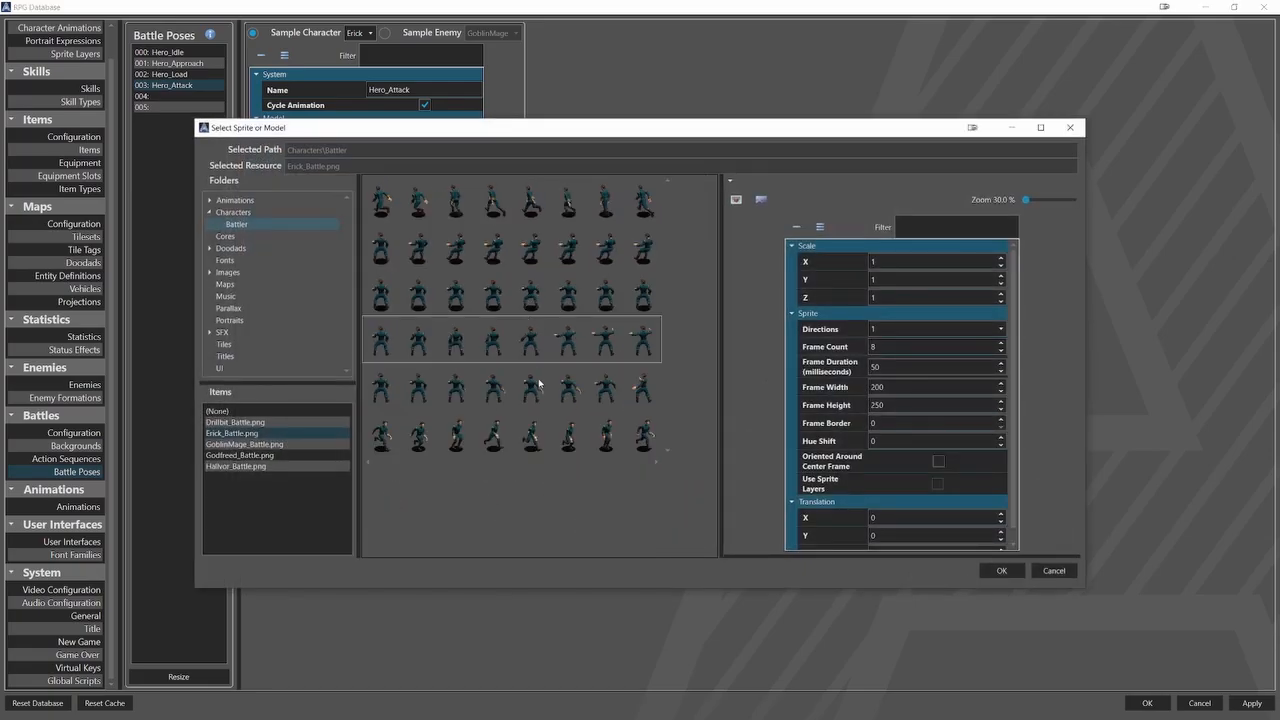
left_click(537, 383)
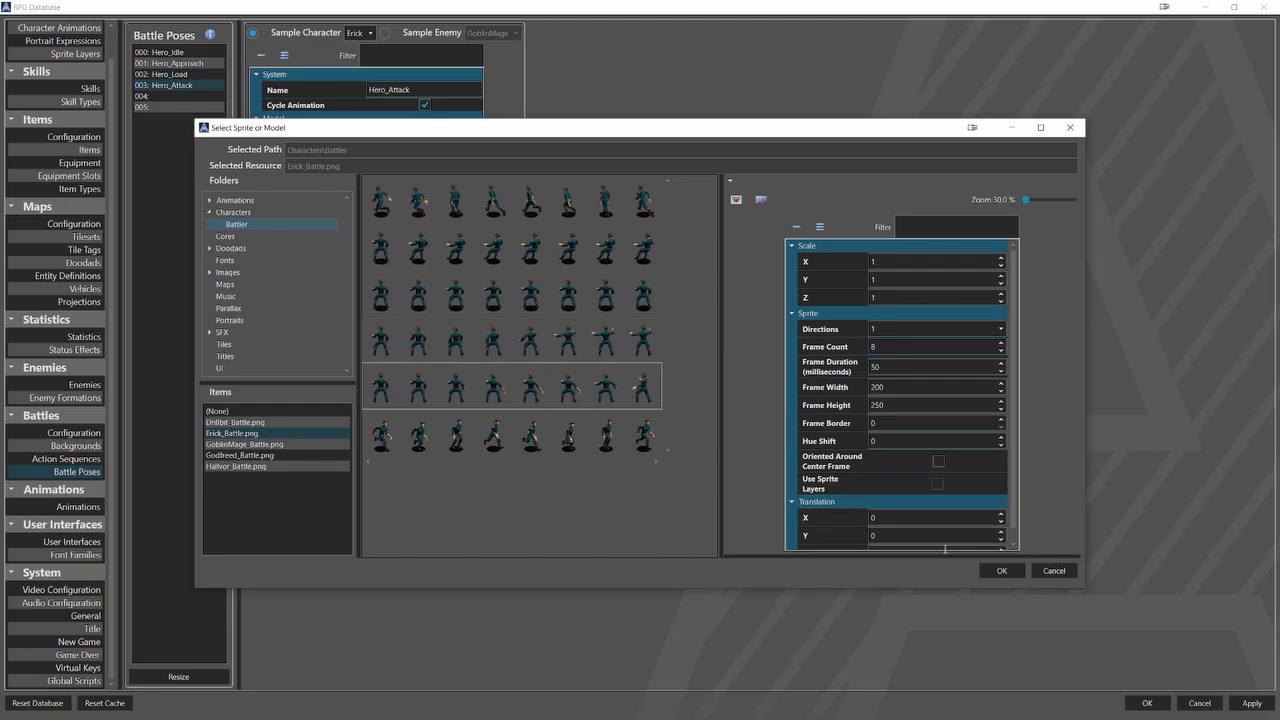
left_click(1001, 570)
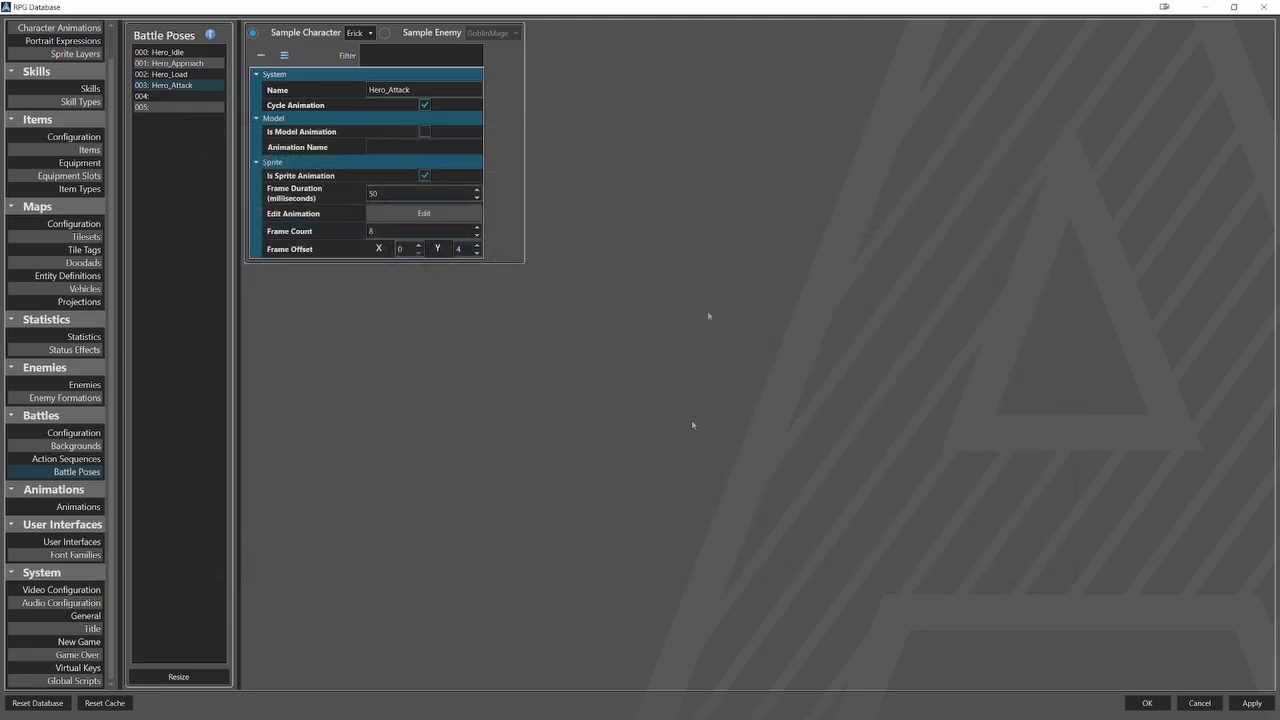
Duplicate the Hero_Attack battle pose into entry 004 and rename the copy Hero_Return.
right_click(196, 86)
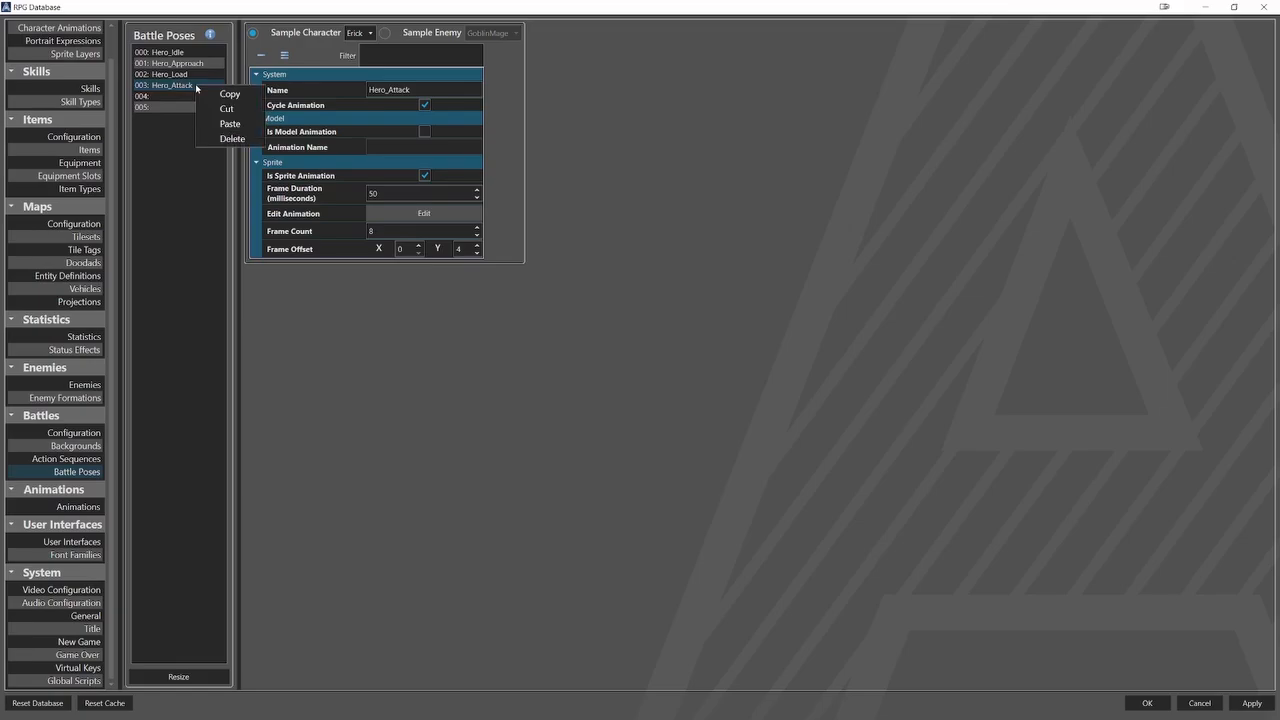
left_click(210, 94)
right_click(183, 98)
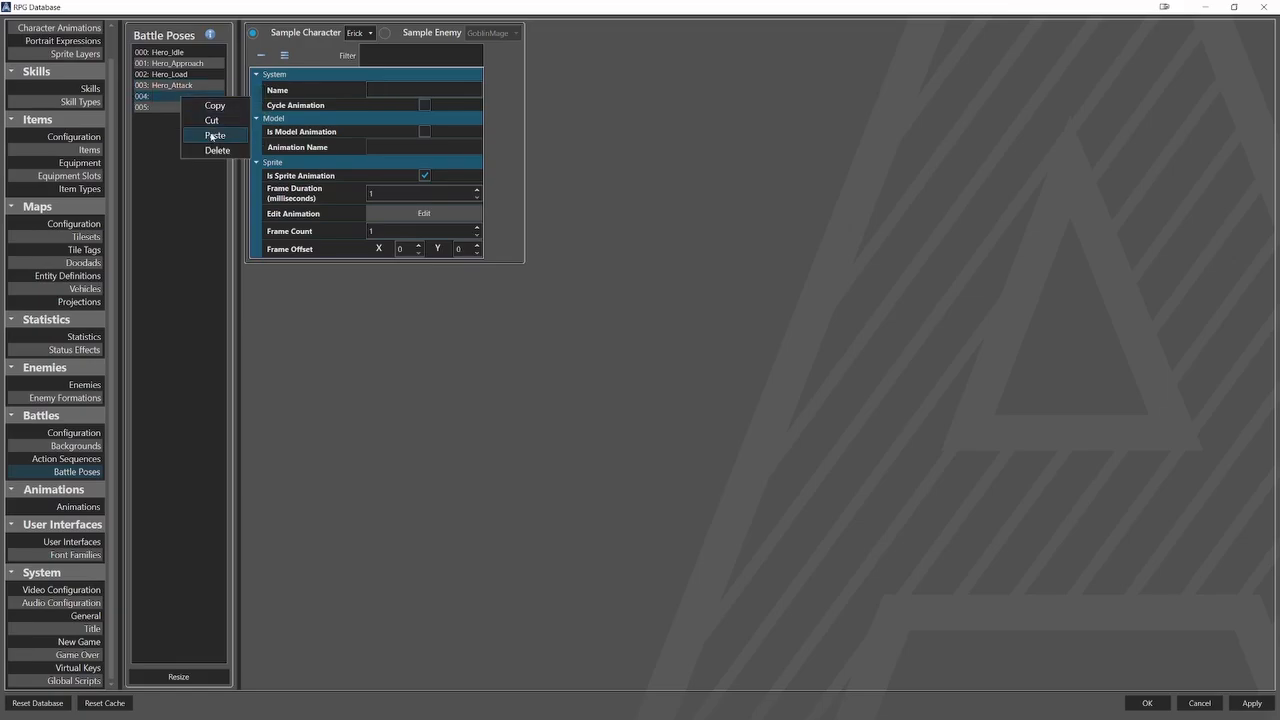
left_click(212, 134)
left_click_drag(409, 89, 388, 89)
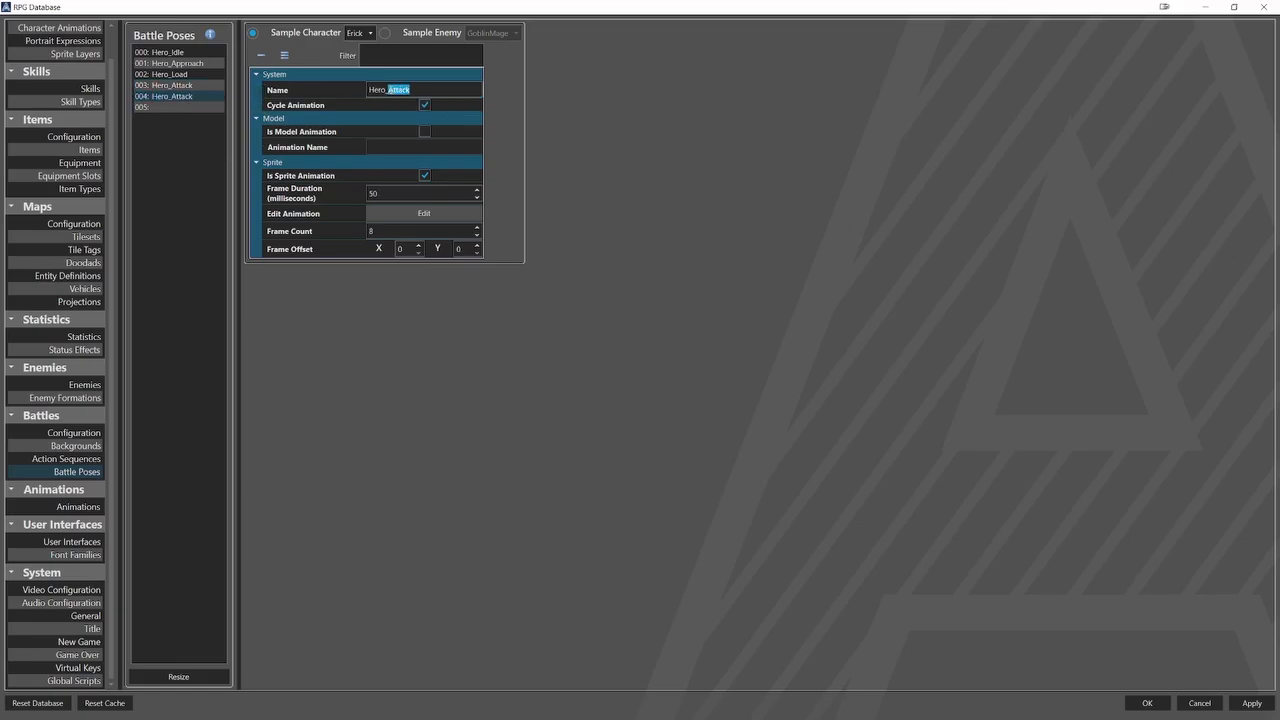
type("Return")
Set Hero_Return's frame duration to 80 milliseconds and assign it the sixth row of Erick_Battle.png.
double_click(372, 193)
type("80")
left_click(449, 218)
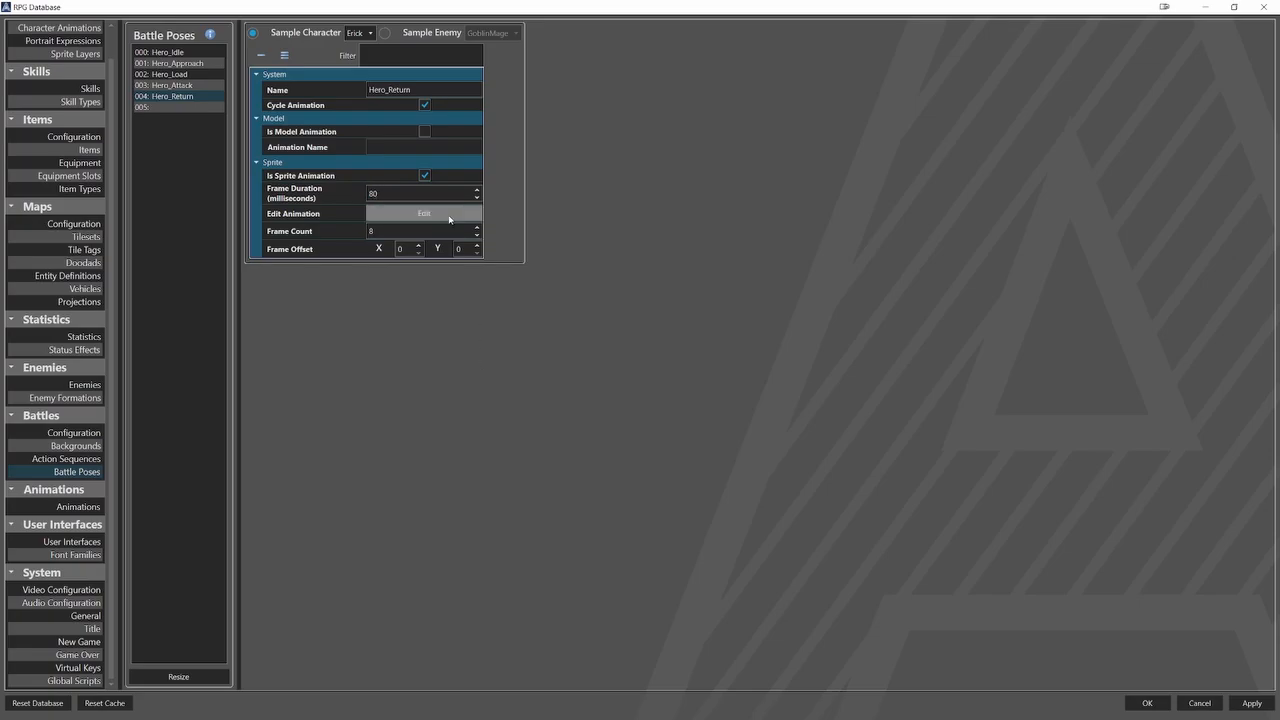
scroll(485, 272, "down", 5)
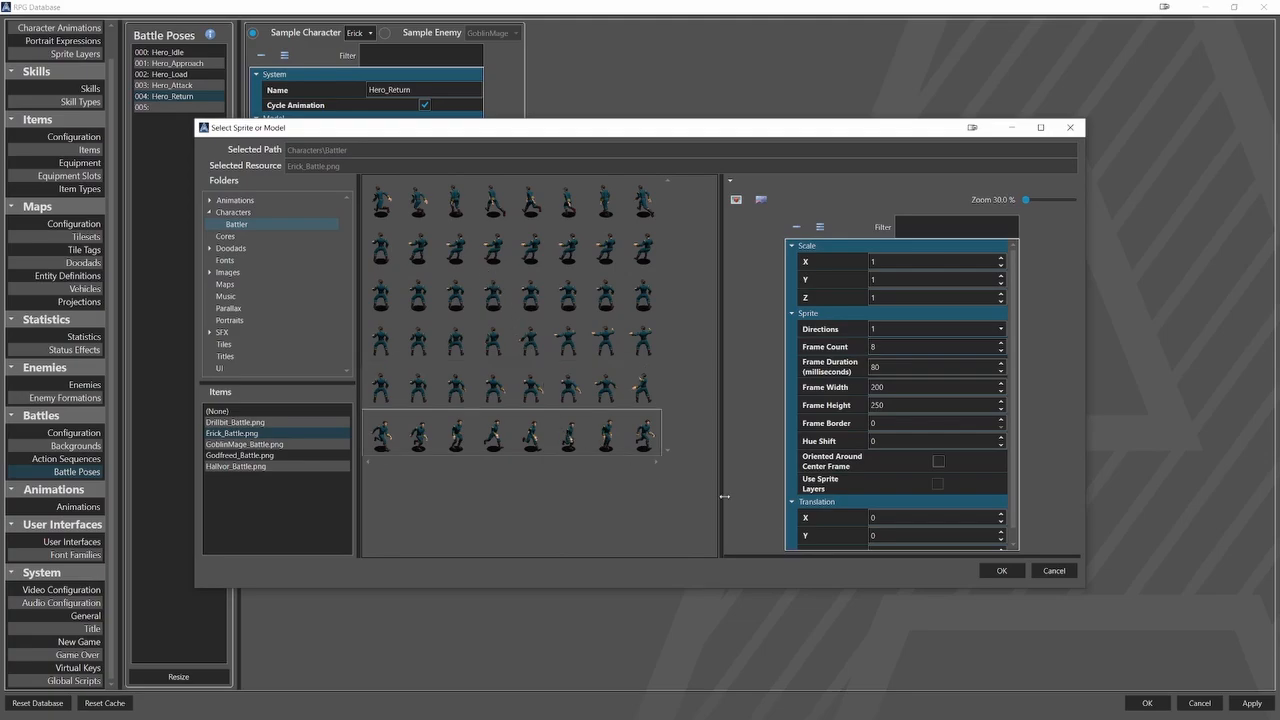
left_click(1001, 572)
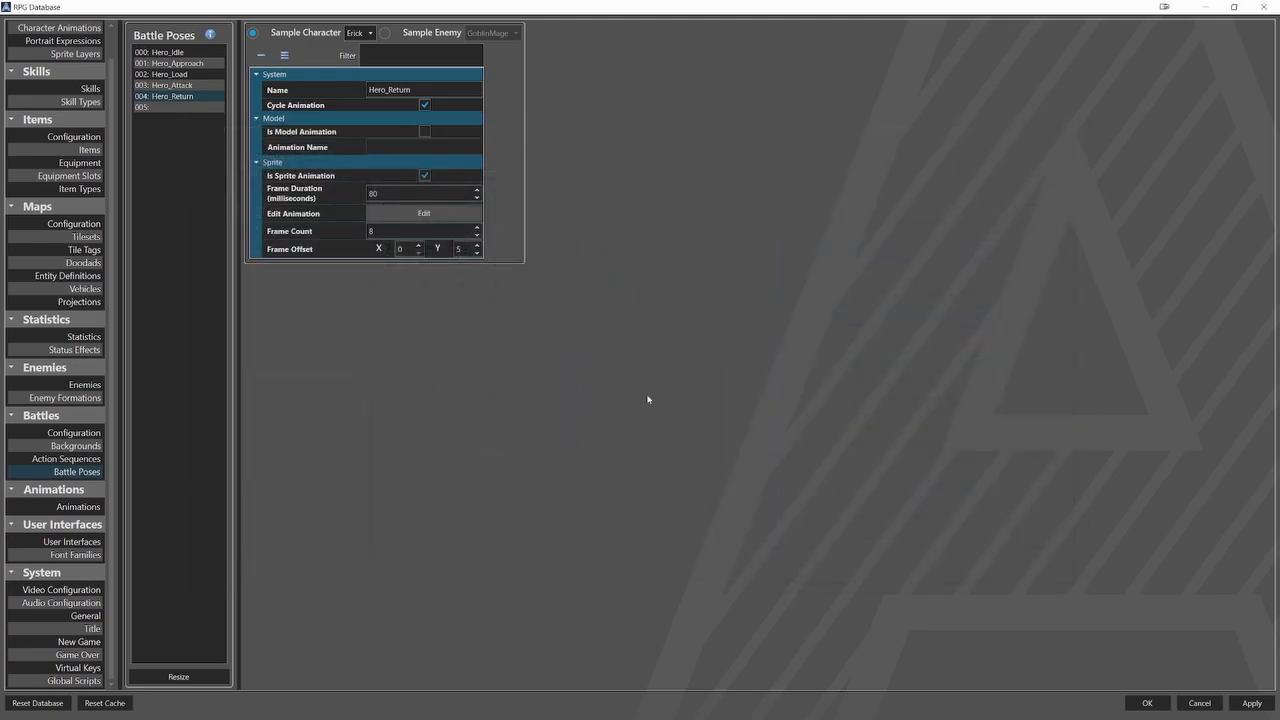
Duplicate the Hero_Return battle pose into entry 005 and rename the copy Hero_BeingHit.
right_click(184, 98)
left_click(201, 104)
left_click(181, 109)
right_click(181, 109)
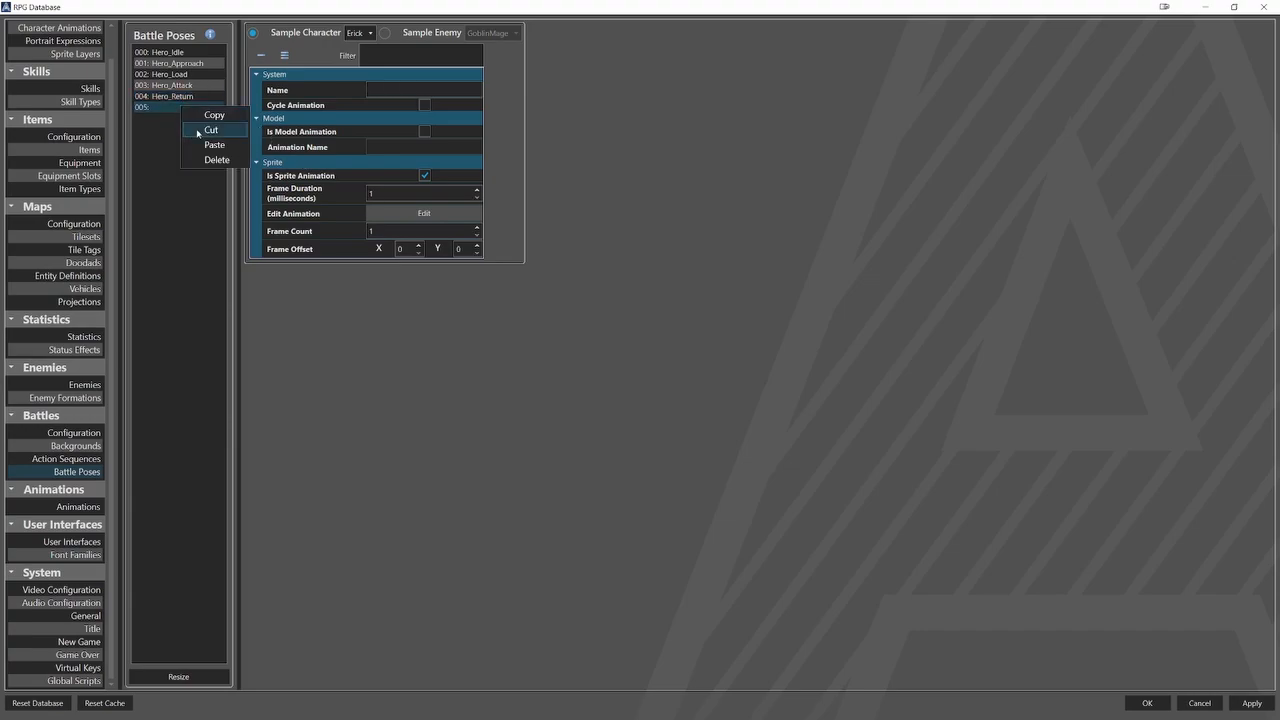
left_click(202, 145)
left_click_drag(412, 90, 388, 90)
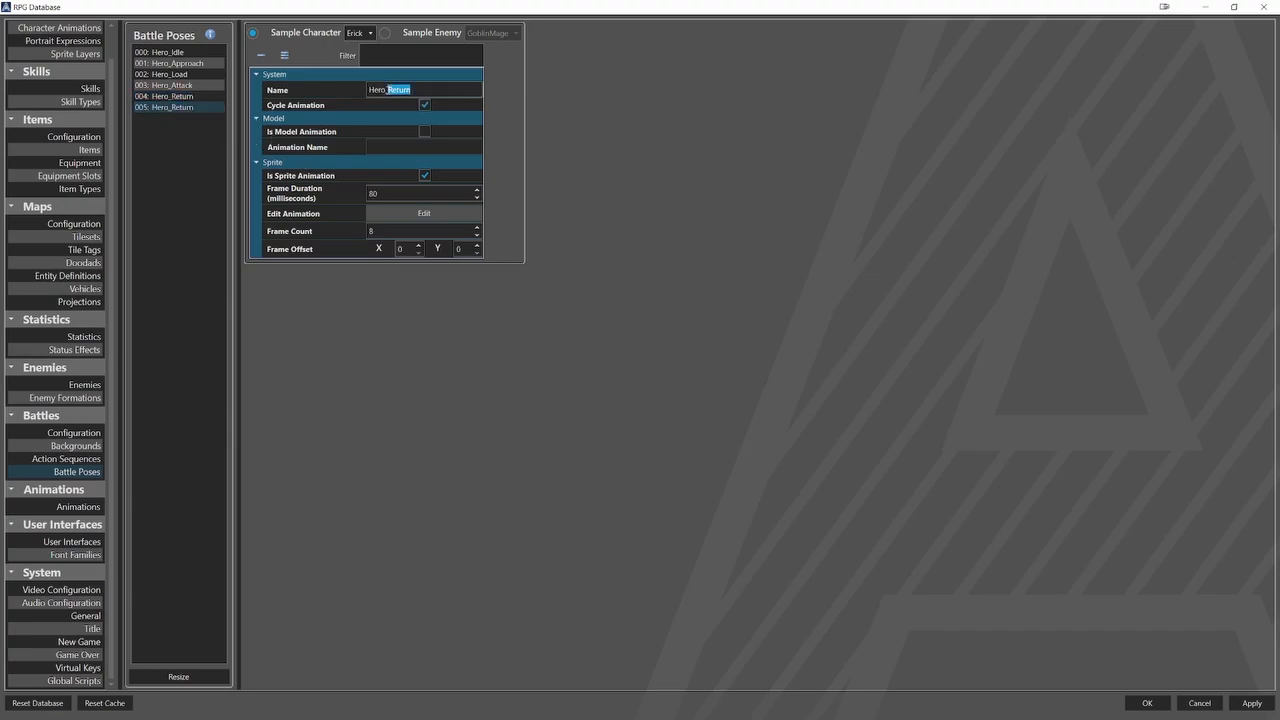
type("BeingHit")
Set Hero_BeingHit's frame duration to 50 milliseconds and assign it the second row of Erick_Battle.png.
double_click(395, 194)
type("50")
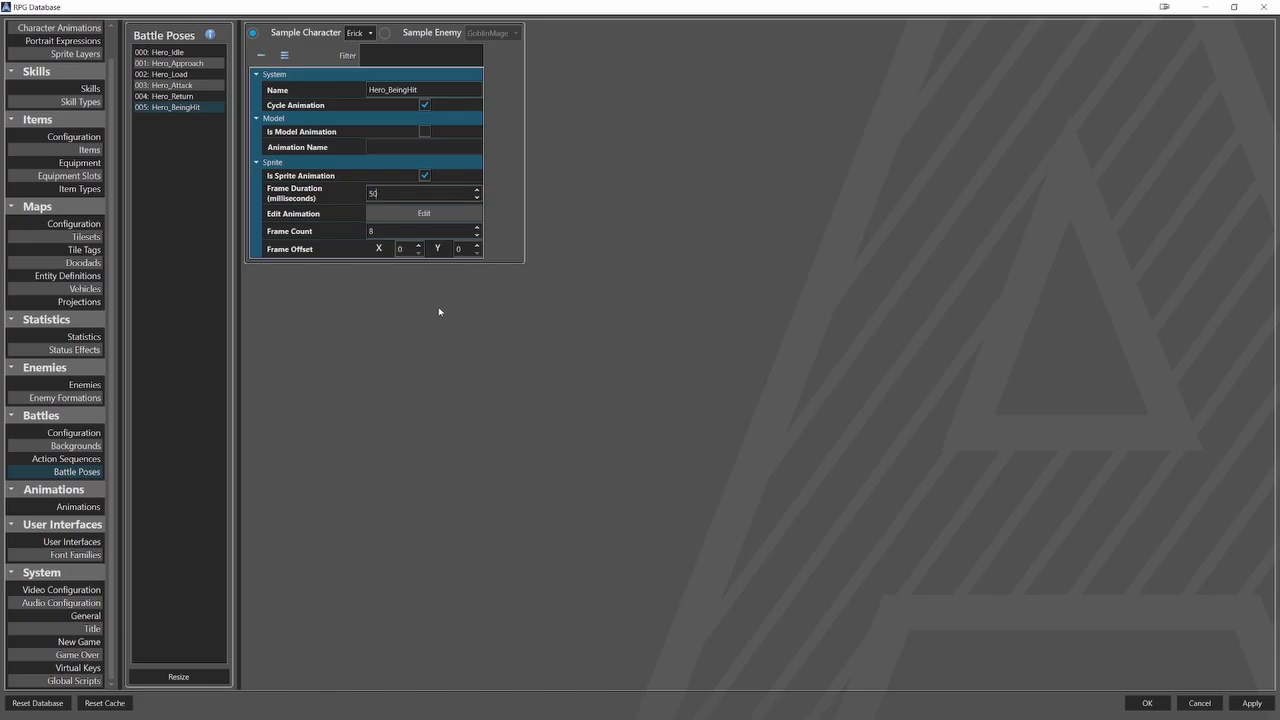
left_click(424, 213)
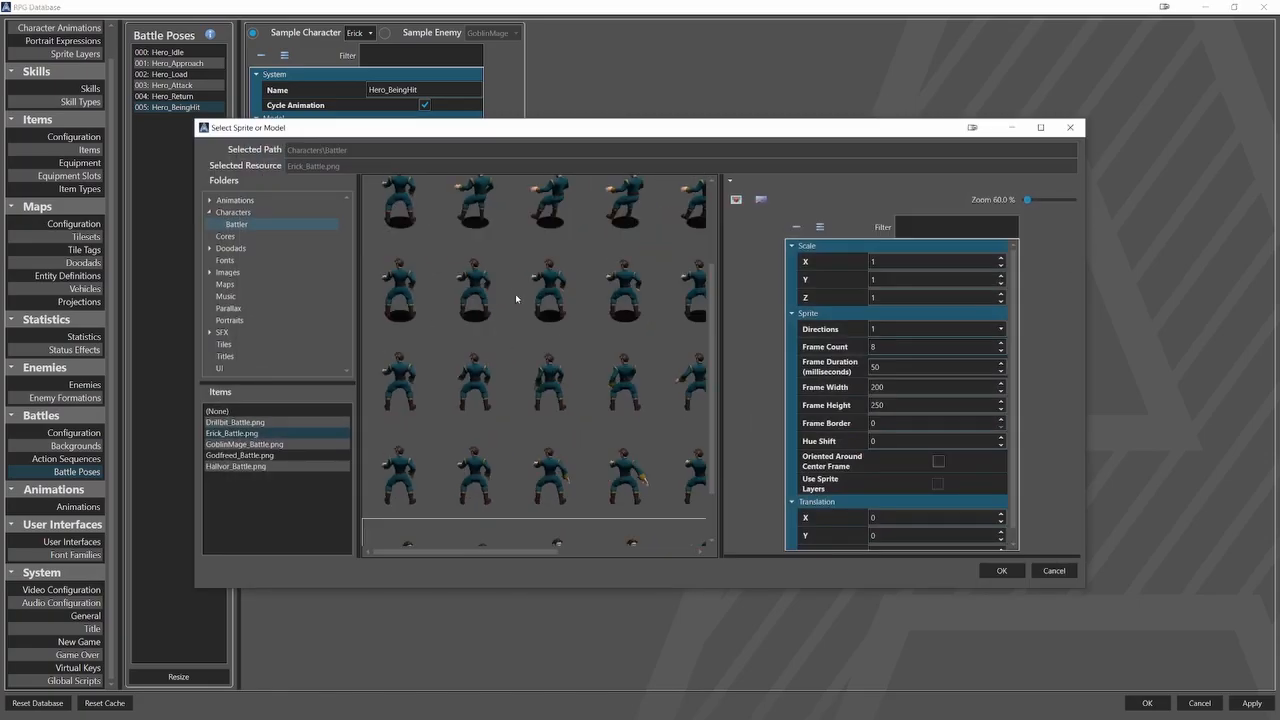
scroll(515, 293, "down", 1)
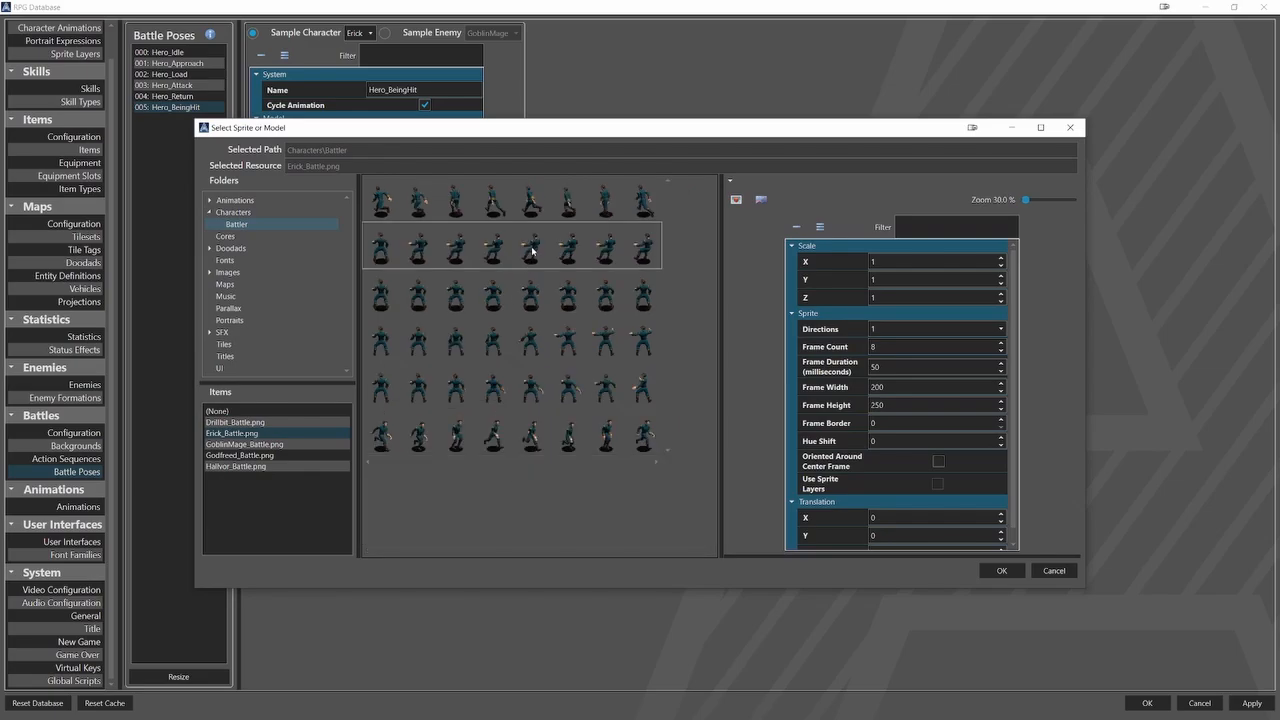
left_click(1001, 570)
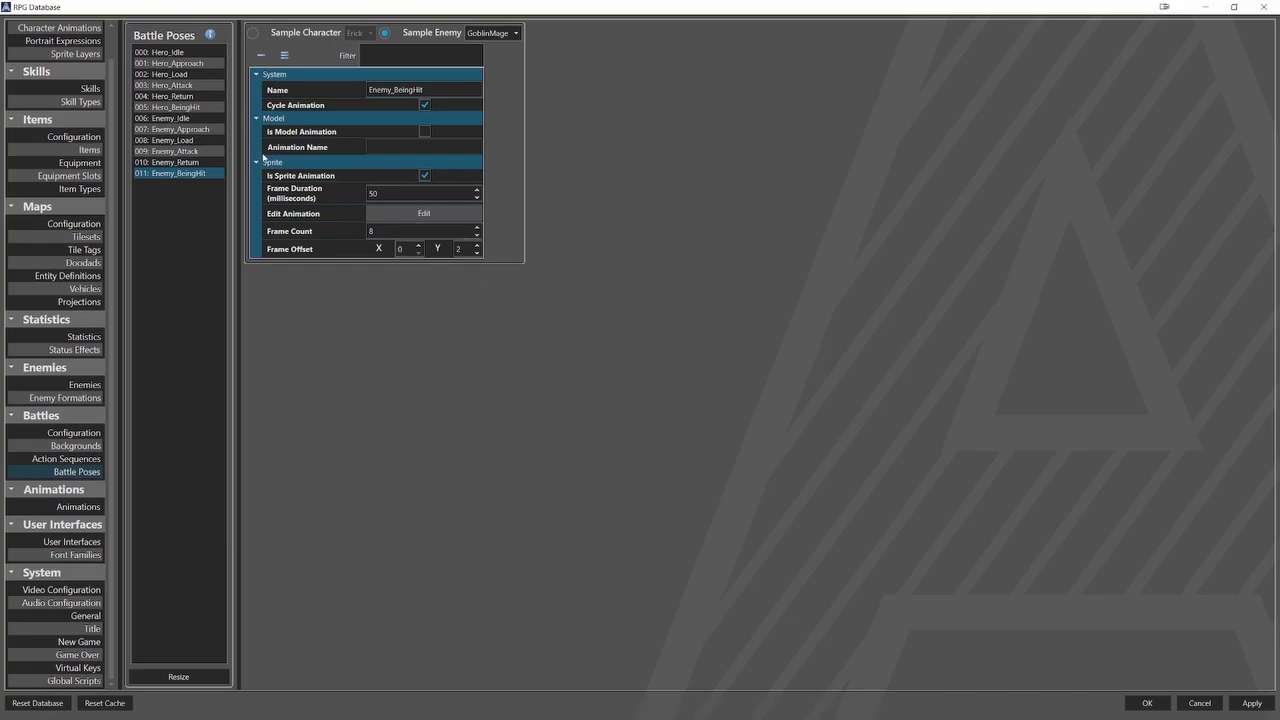
Review the settings of each enemy battle pose from Enemy_Idle through Enemy_BeingHit.
left_click(214, 118)
left_click(214, 129)
left_click(208, 140)
left_click(207, 151)
left_click(210, 162)
left_click(212, 173)
Resize the battle action sequences list to 2 entries and name the first one Hero_Basic_Attack.
left_click(90, 459)
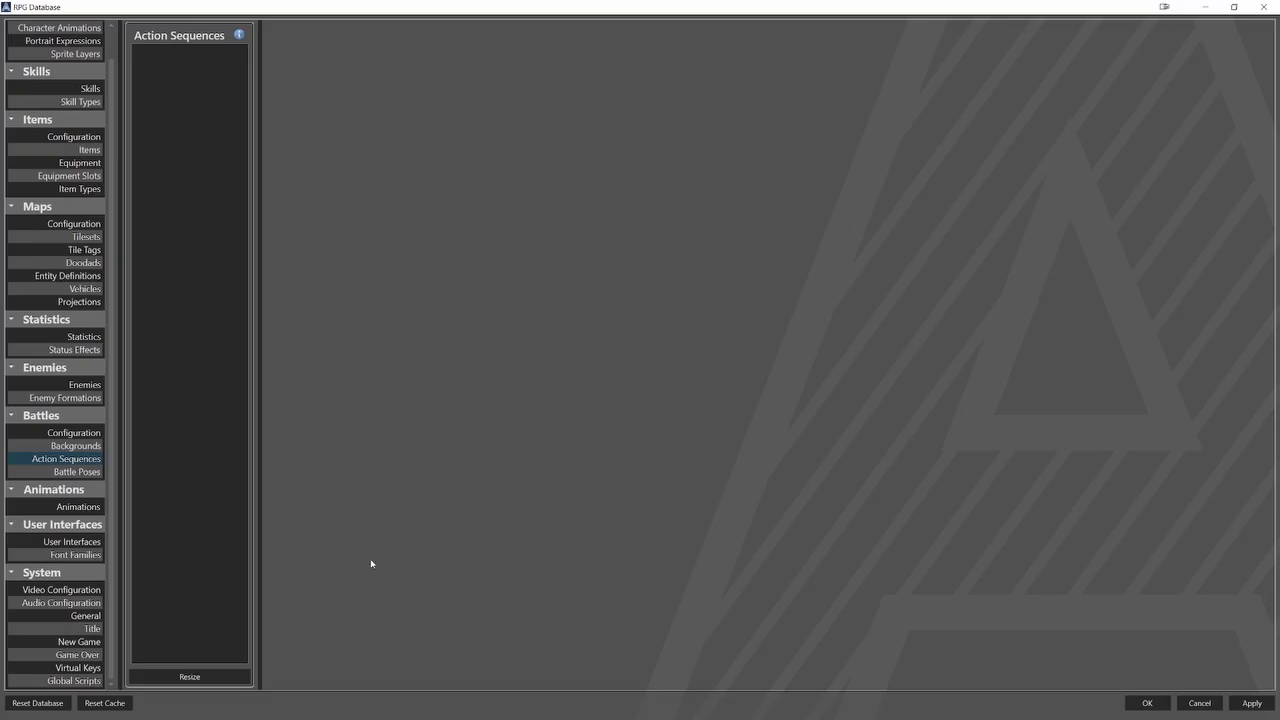
left_click(229, 677)
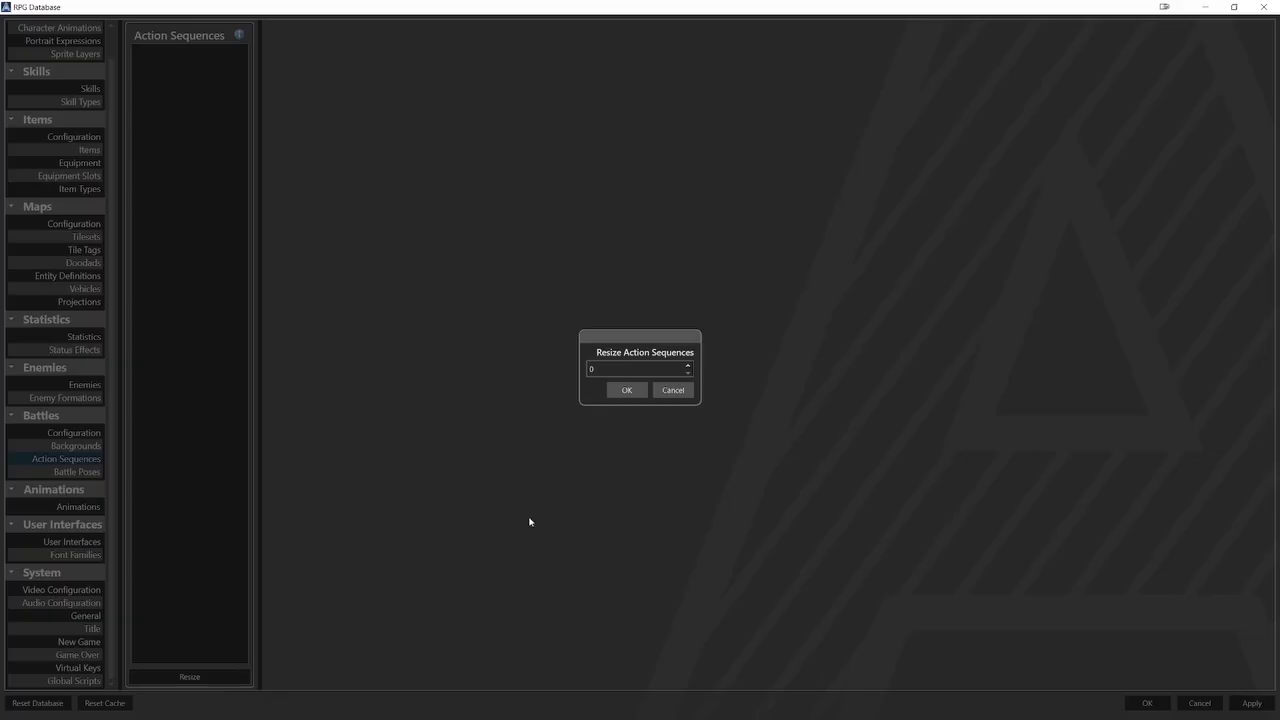
left_click(688, 366)
left_click(627, 390)
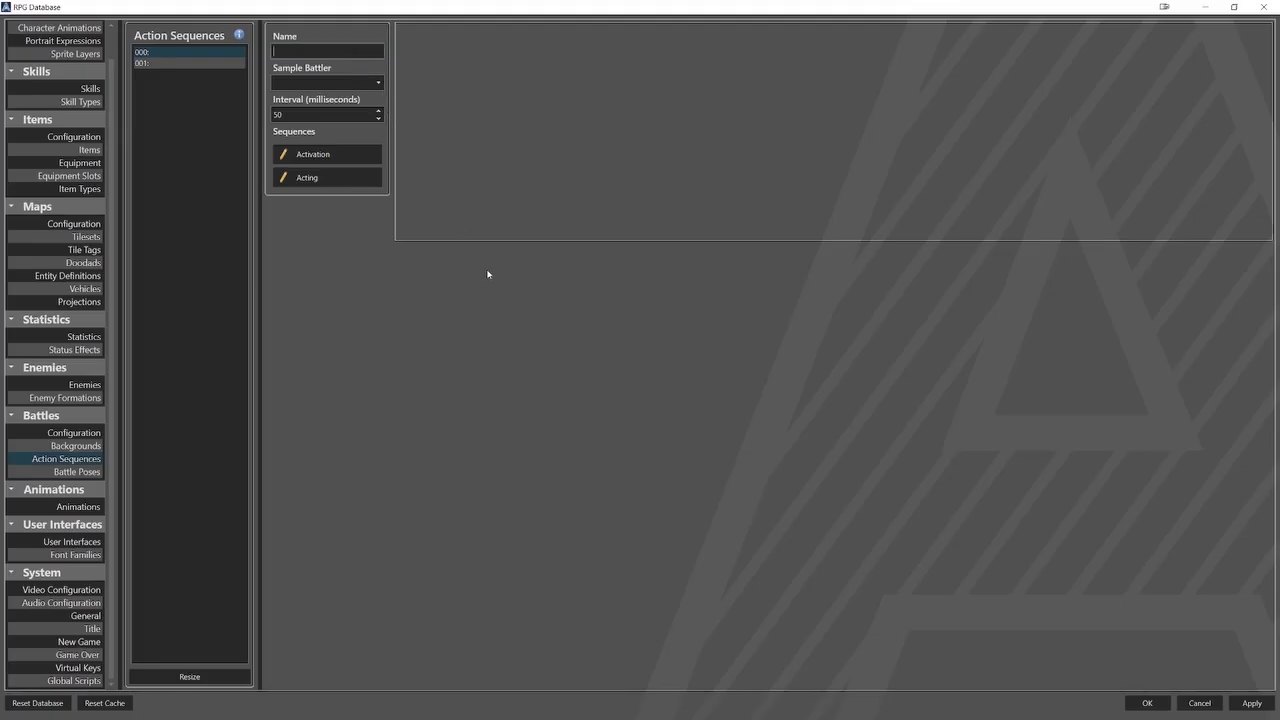
type("Hero_Basic_Attack")
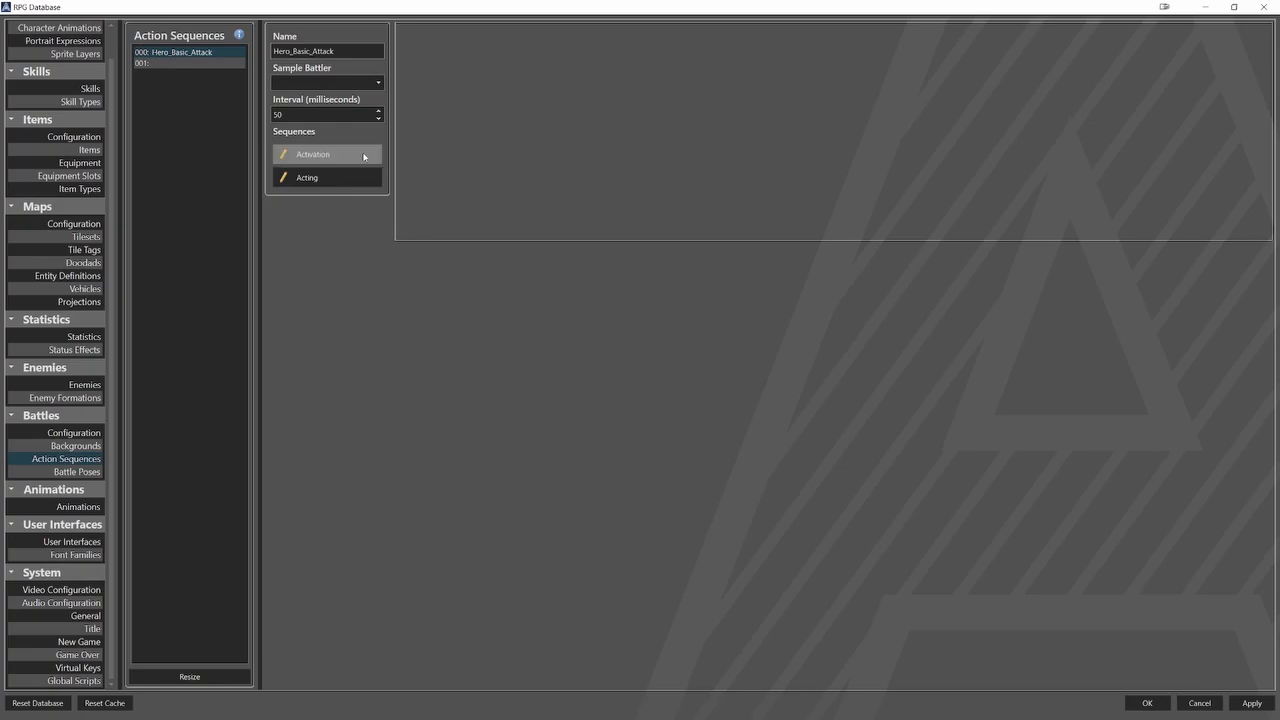
Add a Battle Pose element at time 0 to the Activation sequence of Hero_Basic_Attack.
left_click(312, 154)
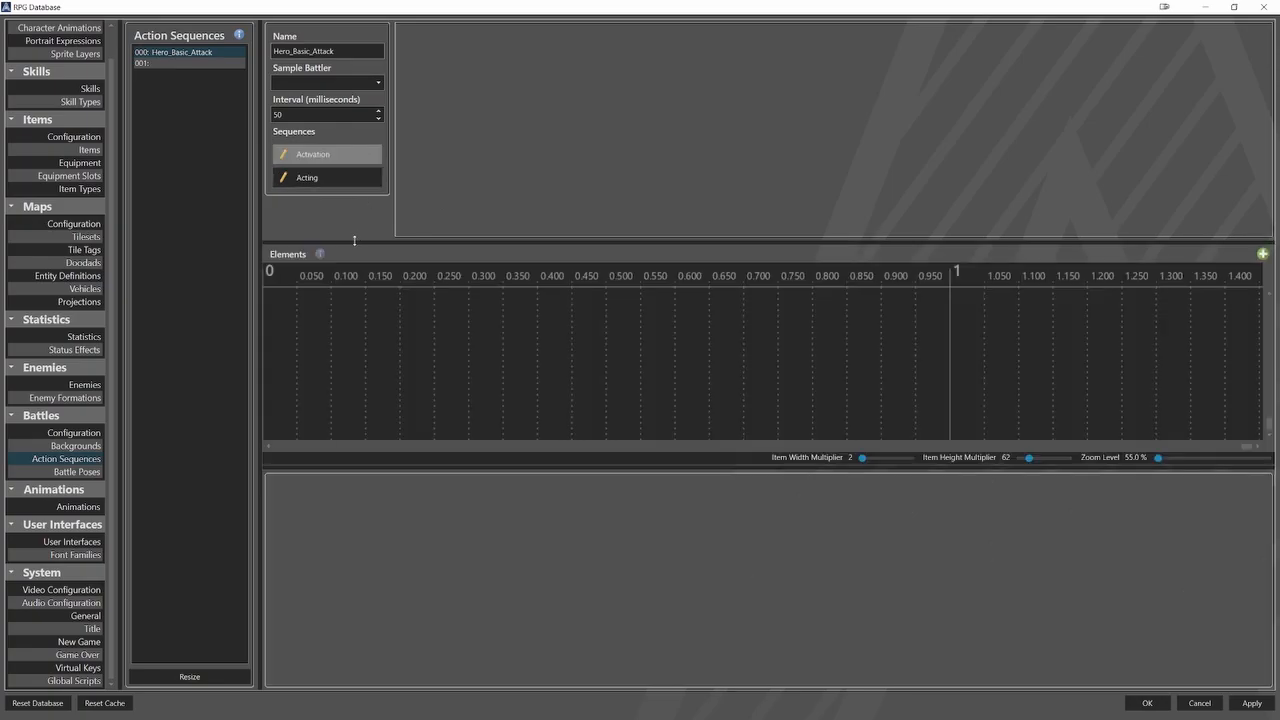
right_click(289, 326)
mouse_move(320, 347)
left_click(366, 362)
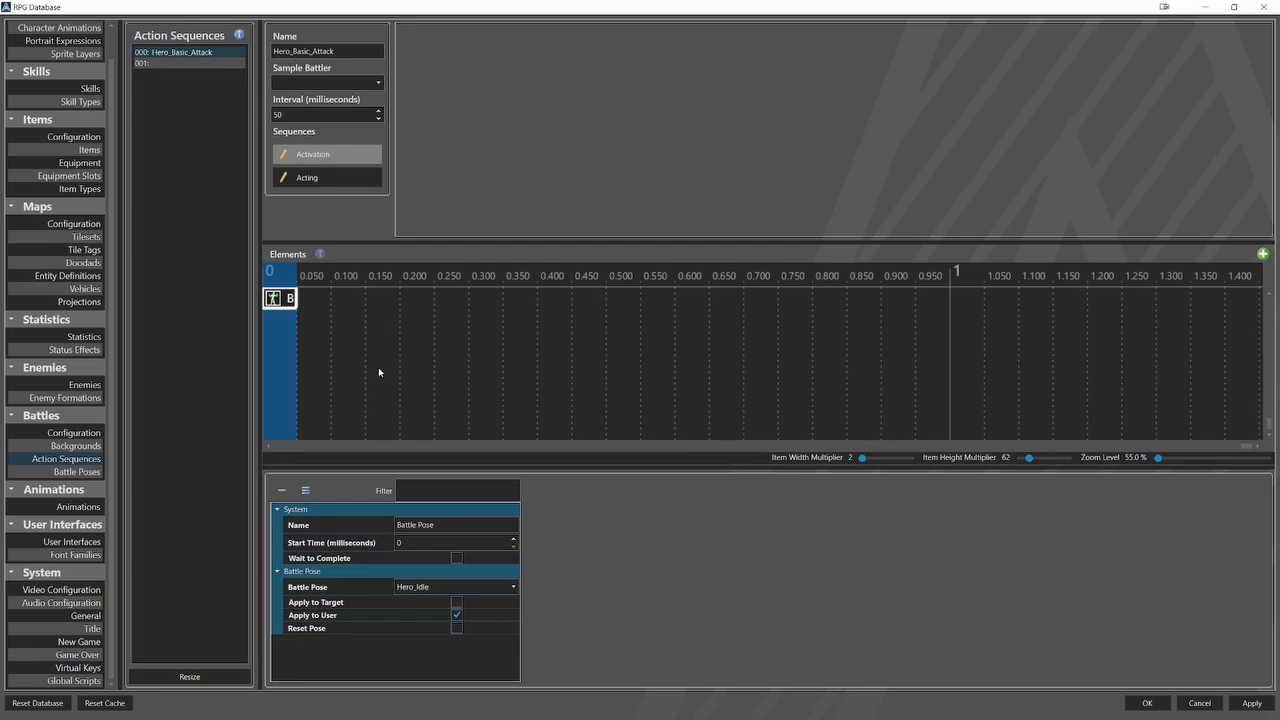
Choose Hero_Idle as the pose for the Battle Pose element in the Activation sequence.
left_click(428, 587)
left_click(416, 603)
Add a Battle Pose element at time 0 to the Acting sequence of Hero_Basic_Attack and set its pose to Hero_Approach.
left_click(316, 184)
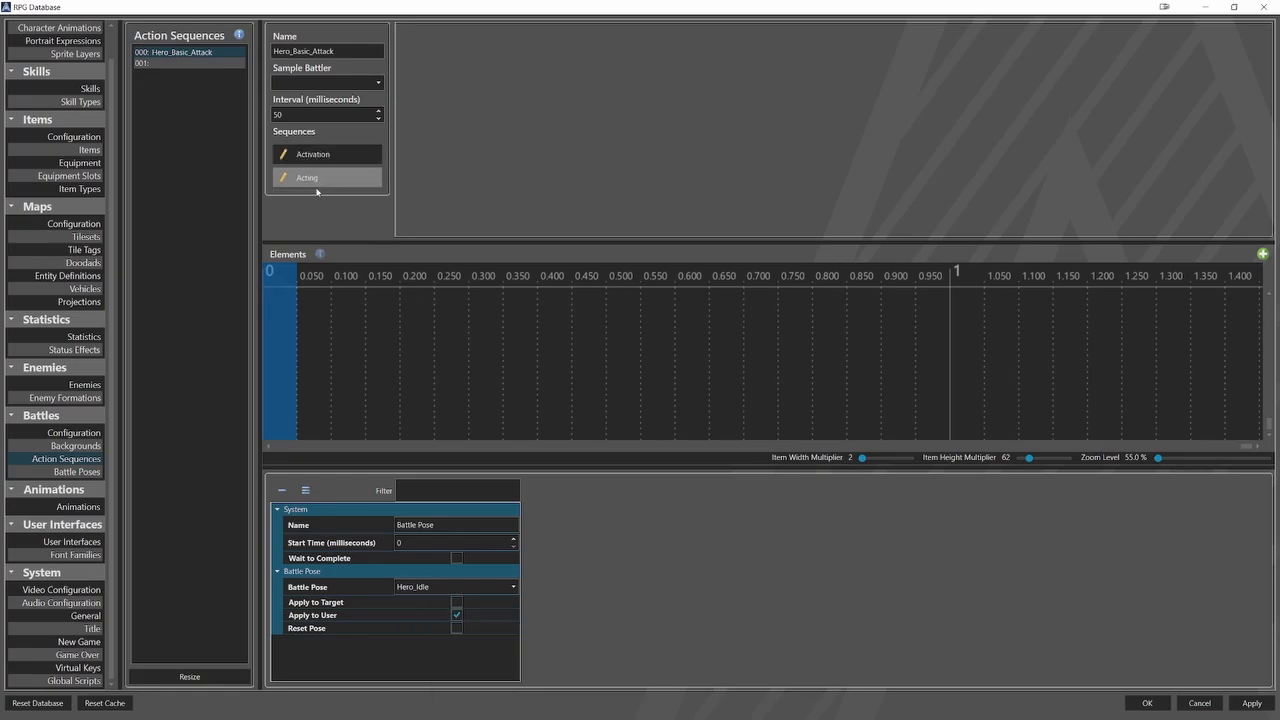
right_click(278, 319)
mouse_move(300, 340)
left_click(395, 357)
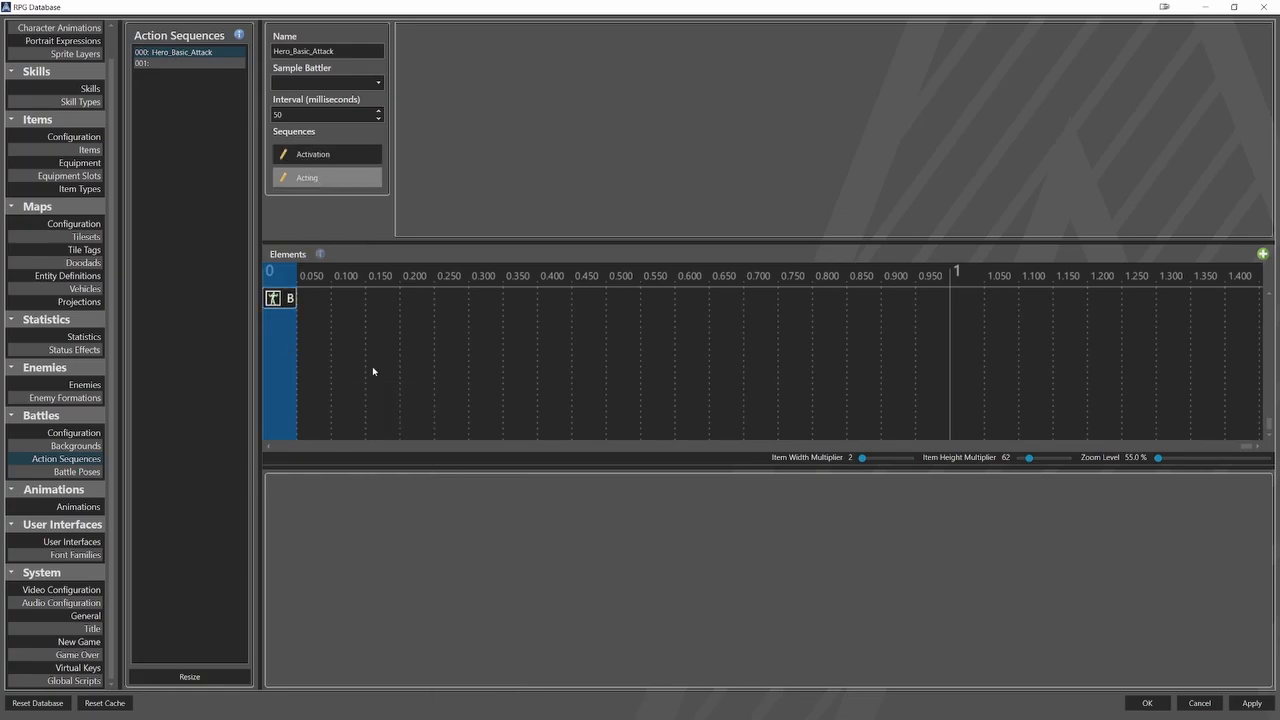
left_click(286, 303)
left_click(450, 588)
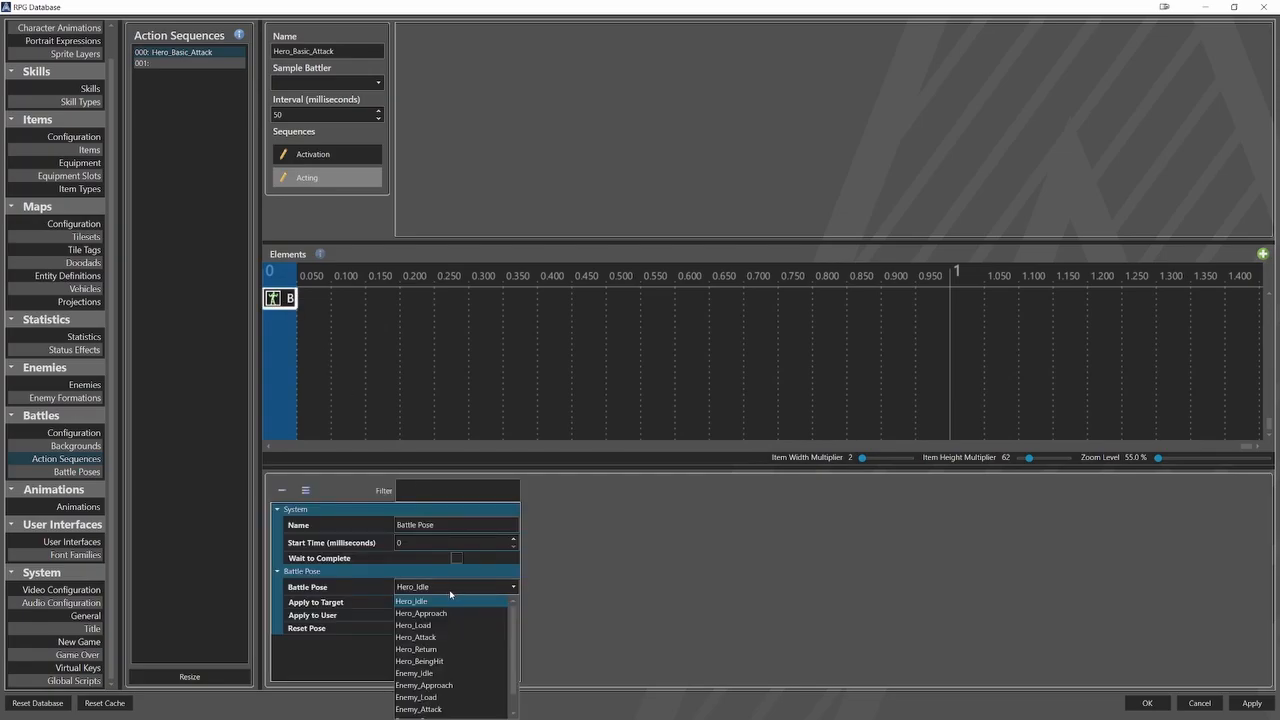
left_click(450, 613)
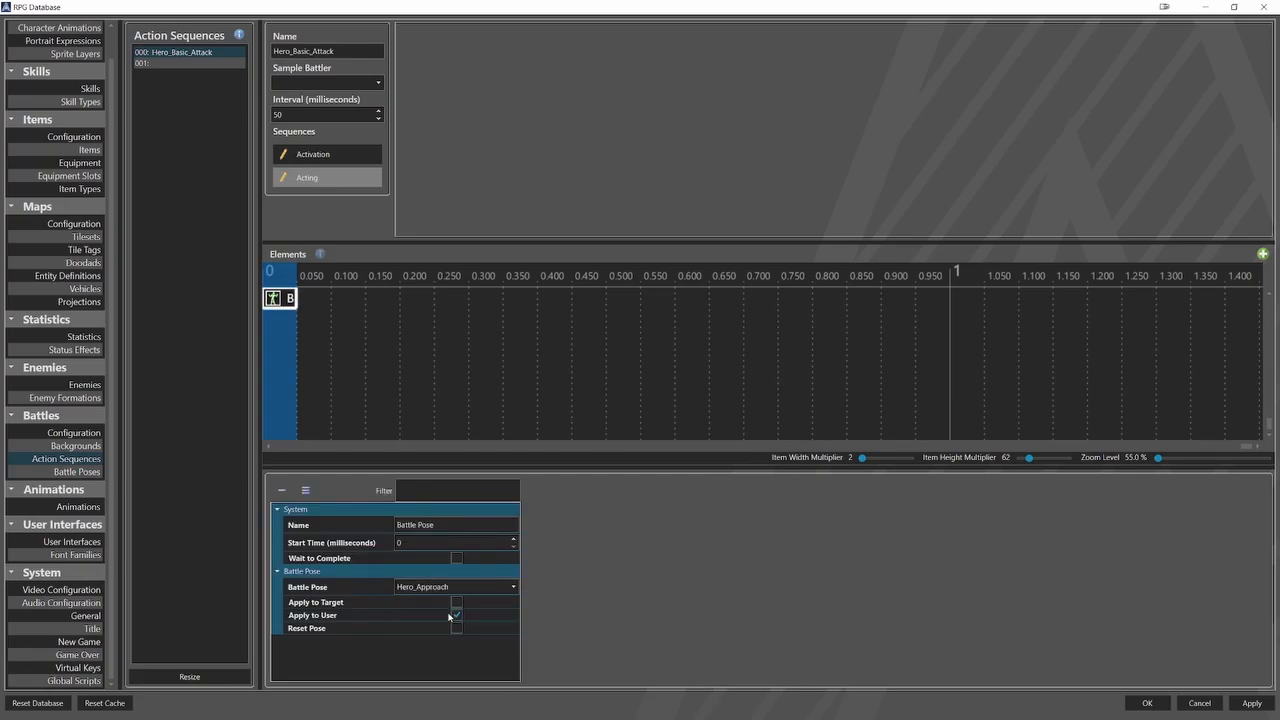
Add a Relative Movement element at time 0 to the Acting sequence with a duration of 640 milliseconds.
right_click(285, 328)
mouse_move(318, 351)
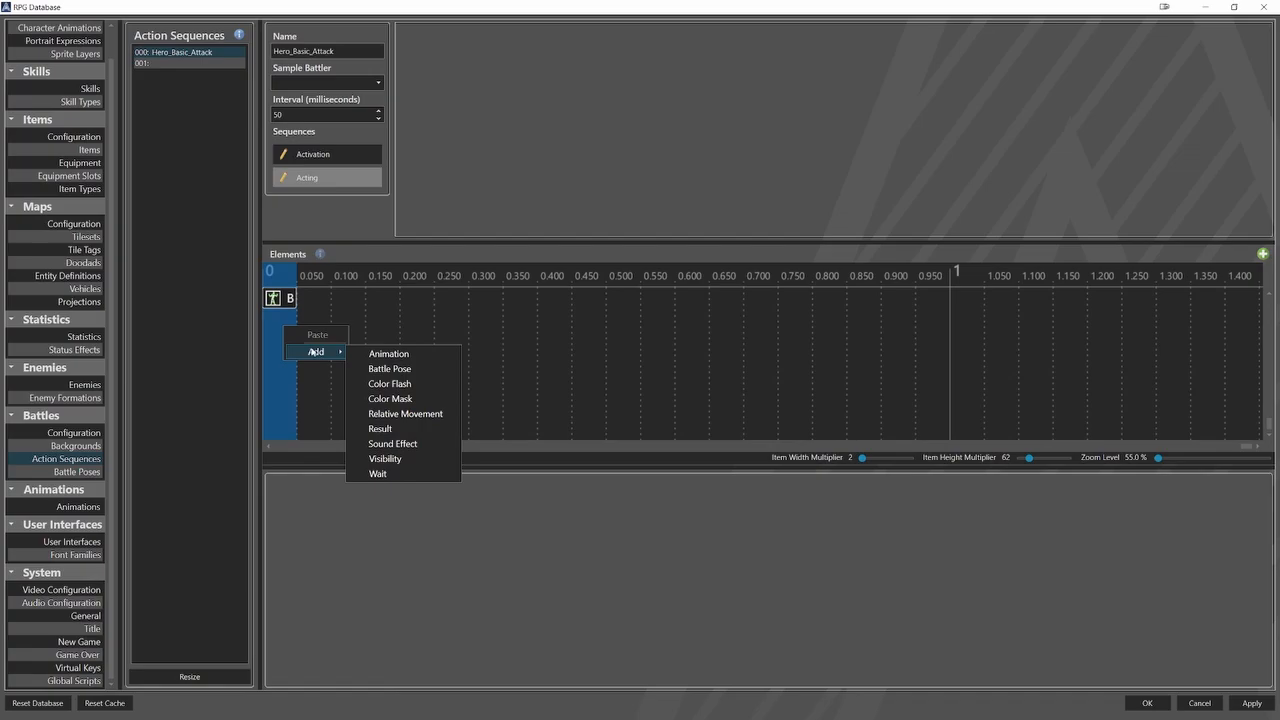
left_click(408, 418)
left_click(398, 322)
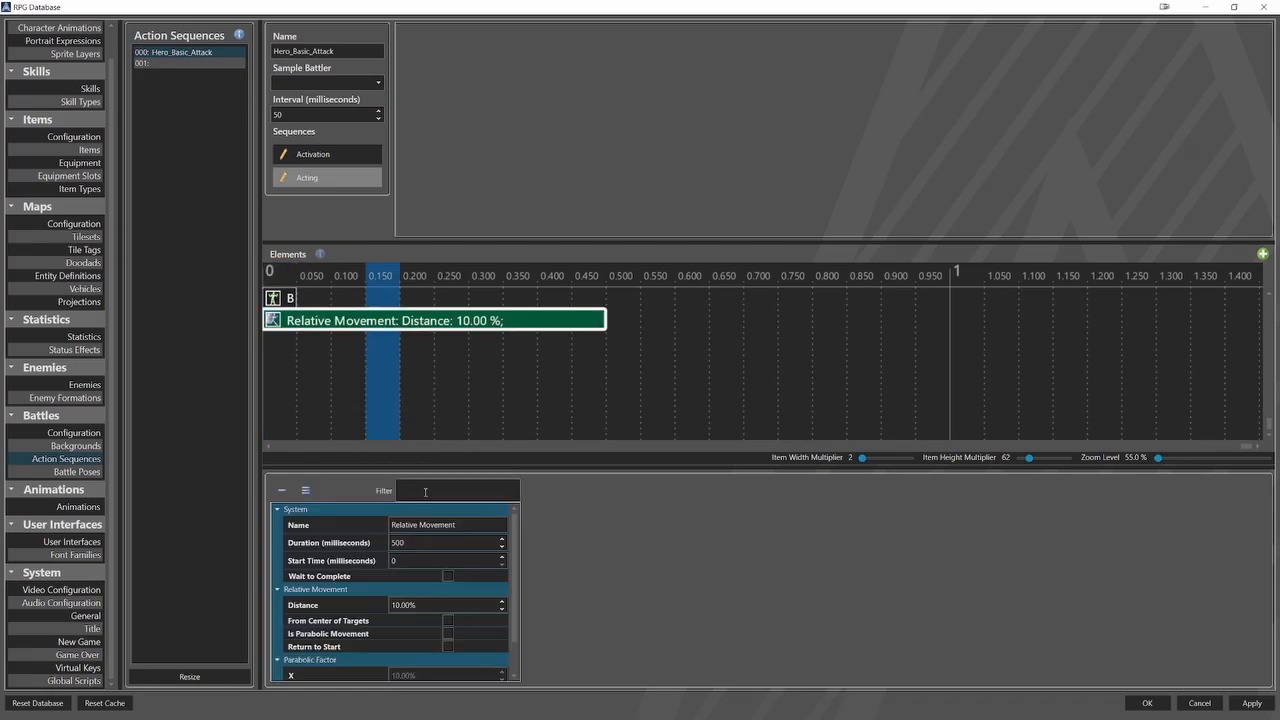
double_click(412, 543)
type("640")
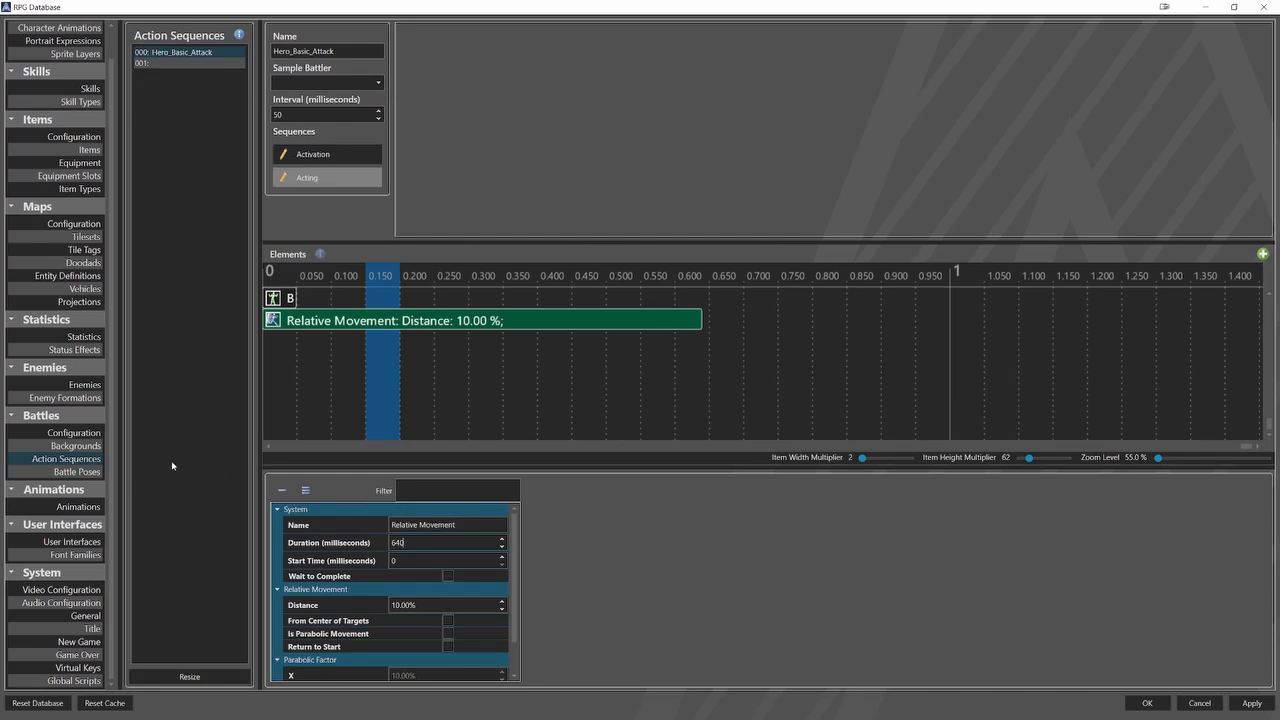
Check the frame duration, frame count and sprite animation settings of the Hero_Approach battle pose.
left_click(95, 472)
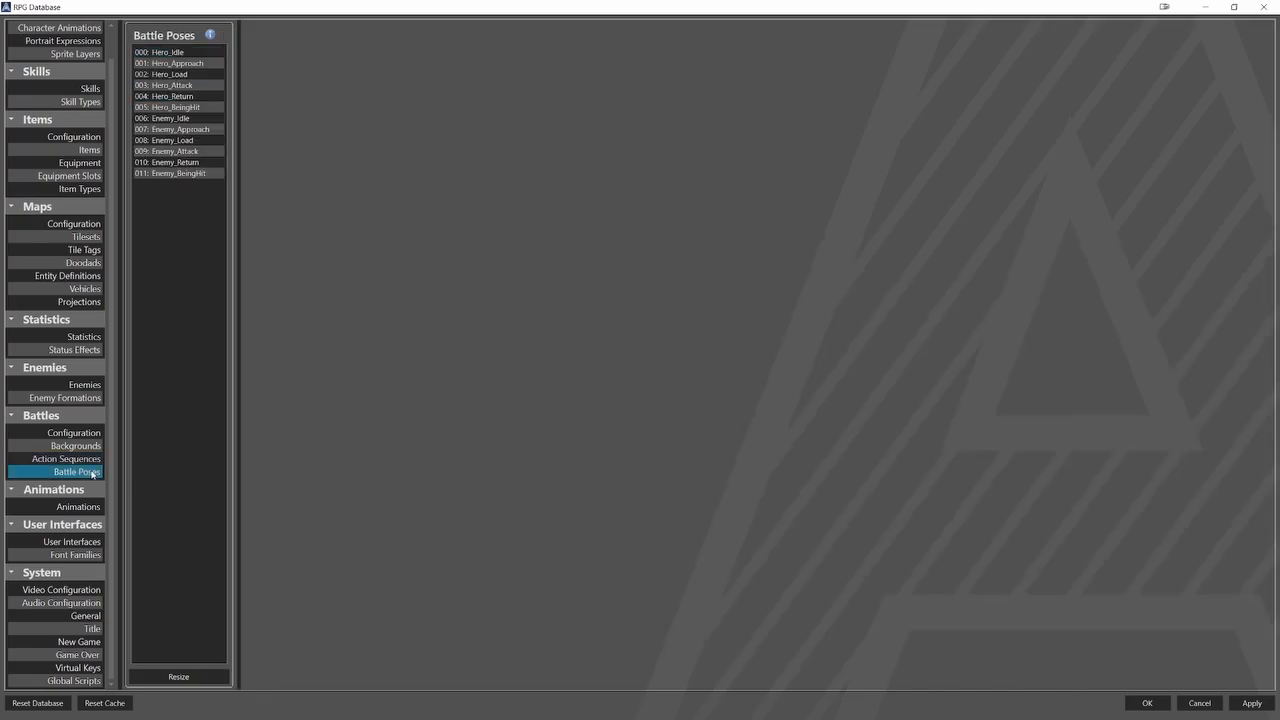
left_click(175, 63)
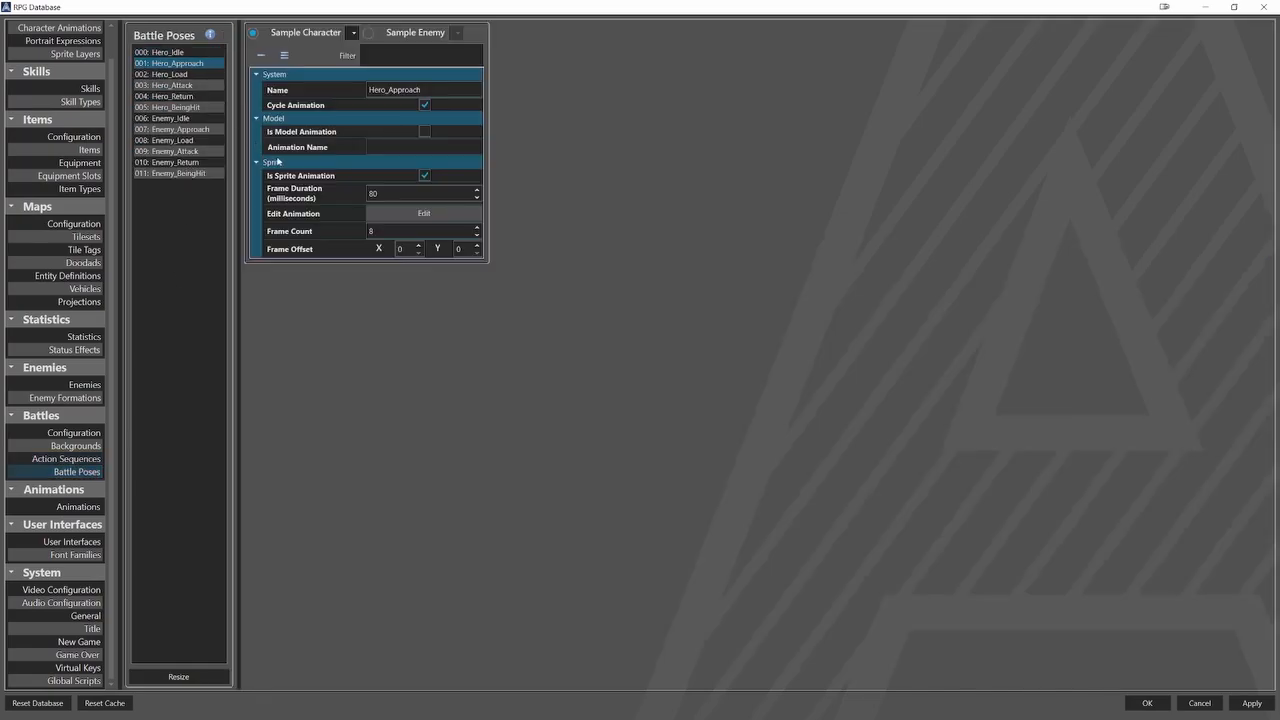
left_click(424, 213)
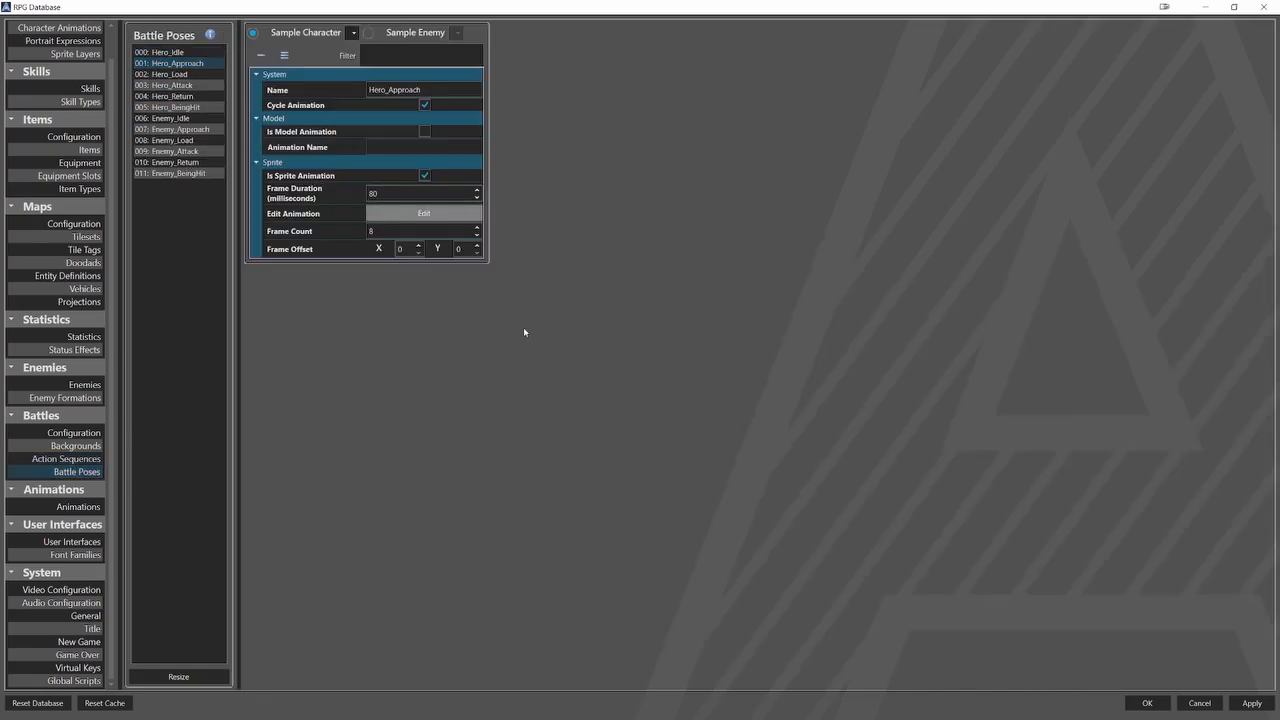
scroll(538, 306, "down", 8)
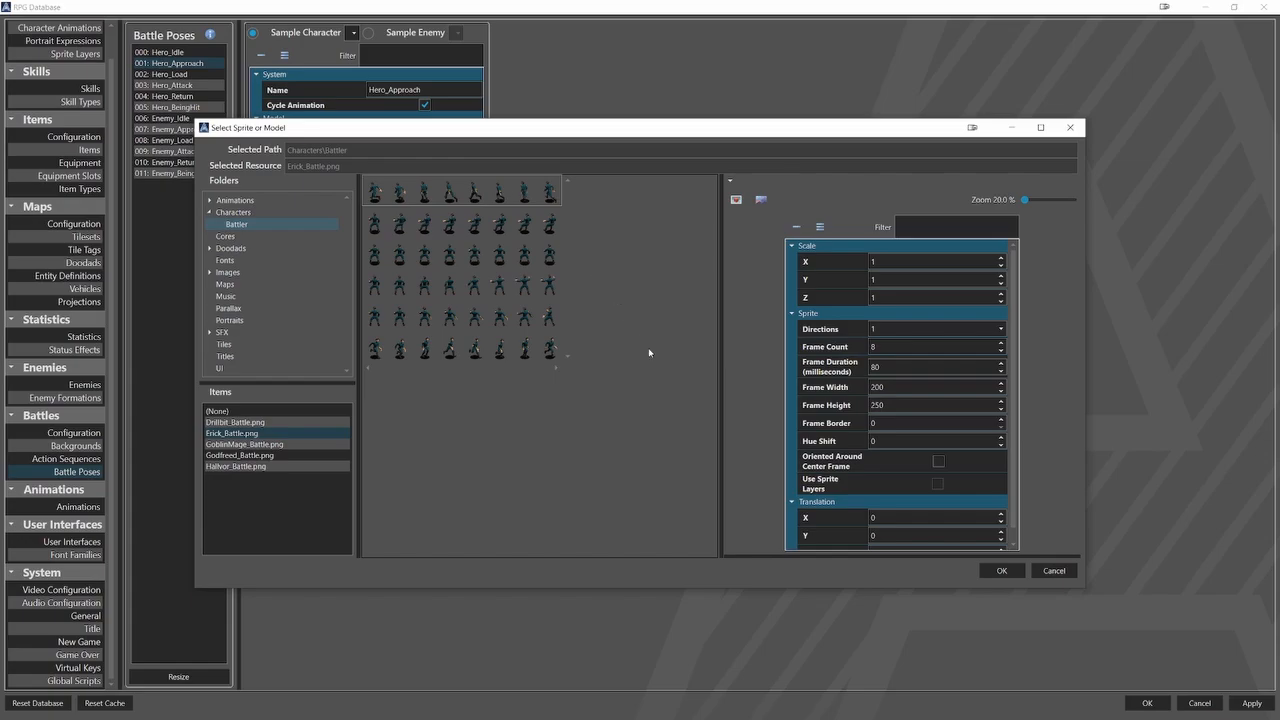
left_click(1053, 570)
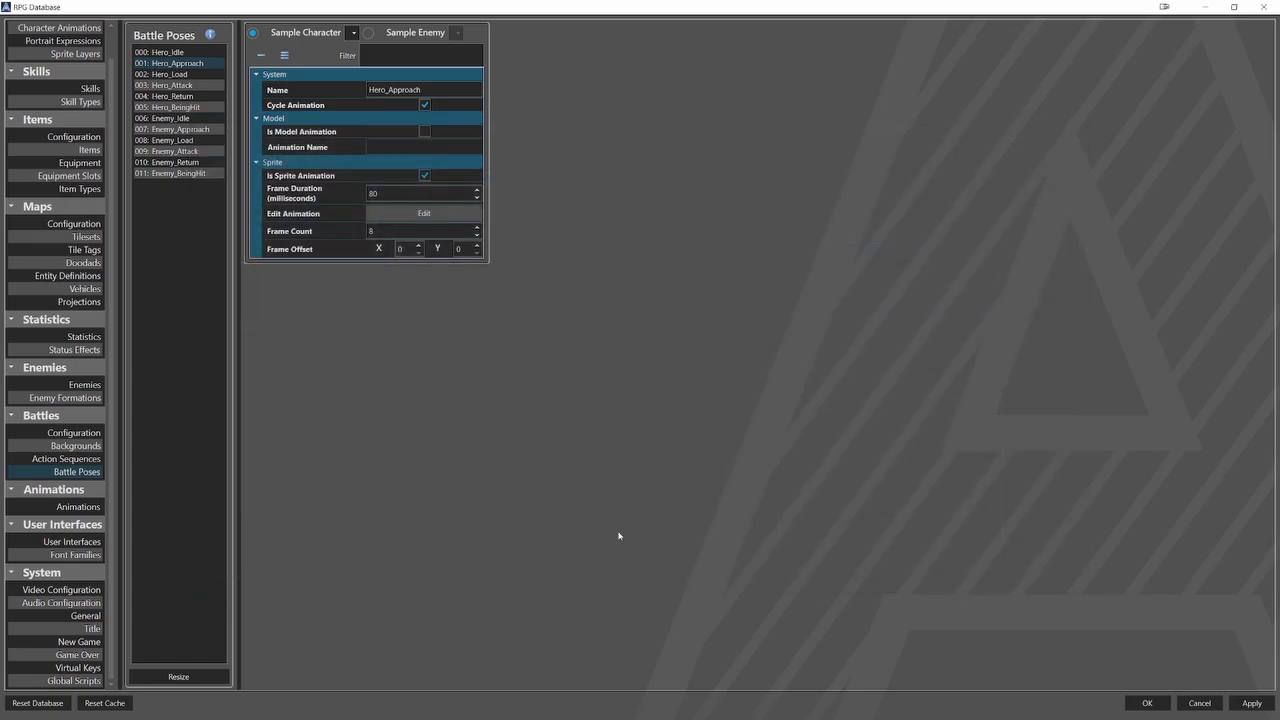
Enable Wait to Complete on Hero_Basic_Attack's Relative Movement element and set its distance to 80%.
left_click(66, 458)
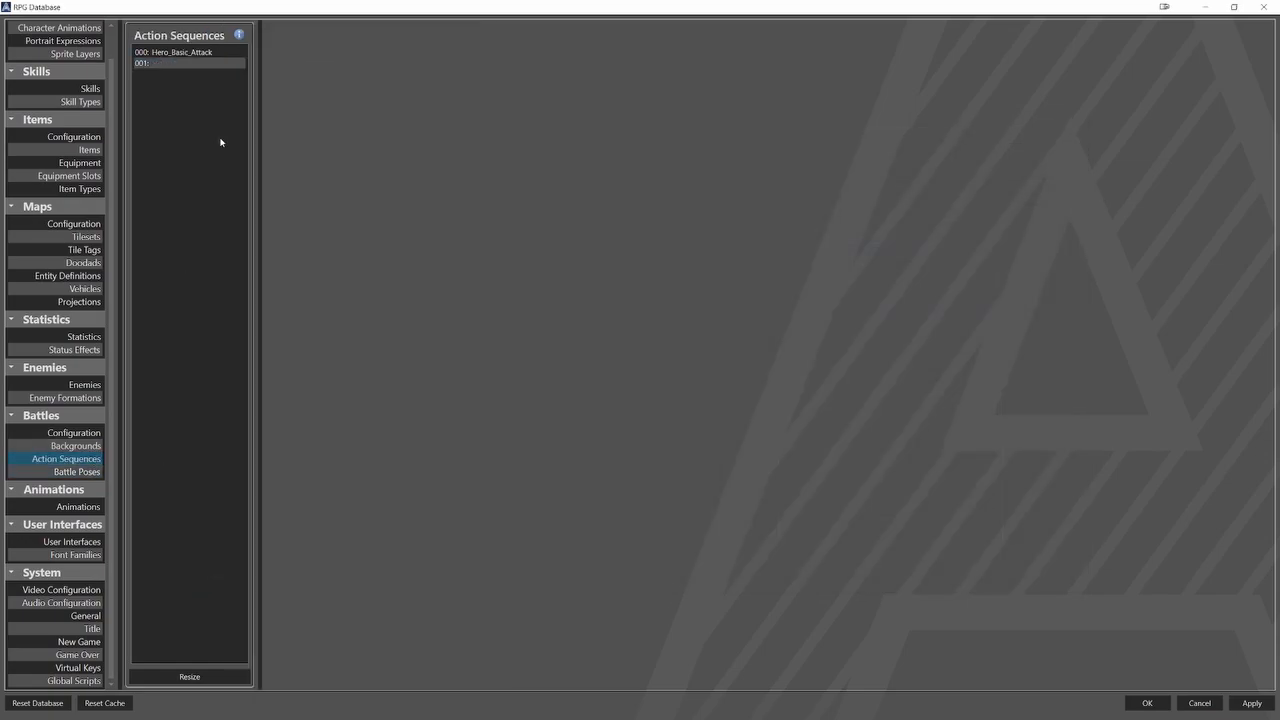
left_click(225, 54)
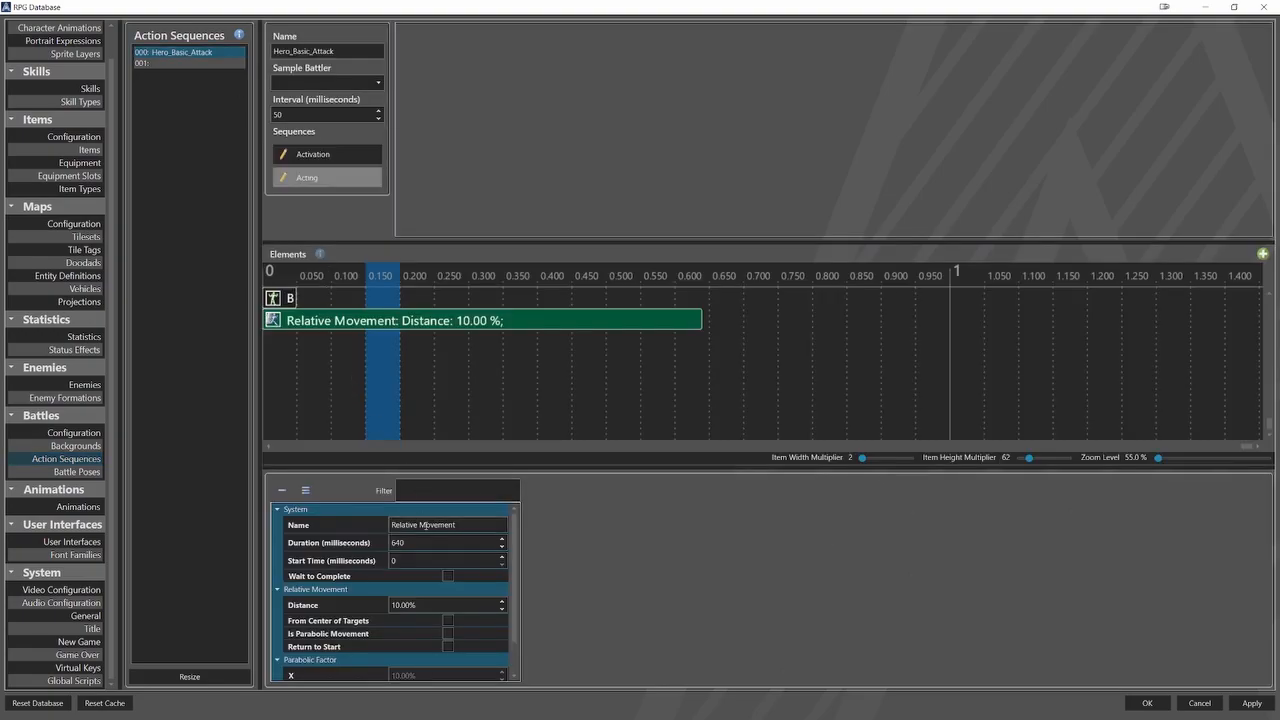
left_click(448, 576)
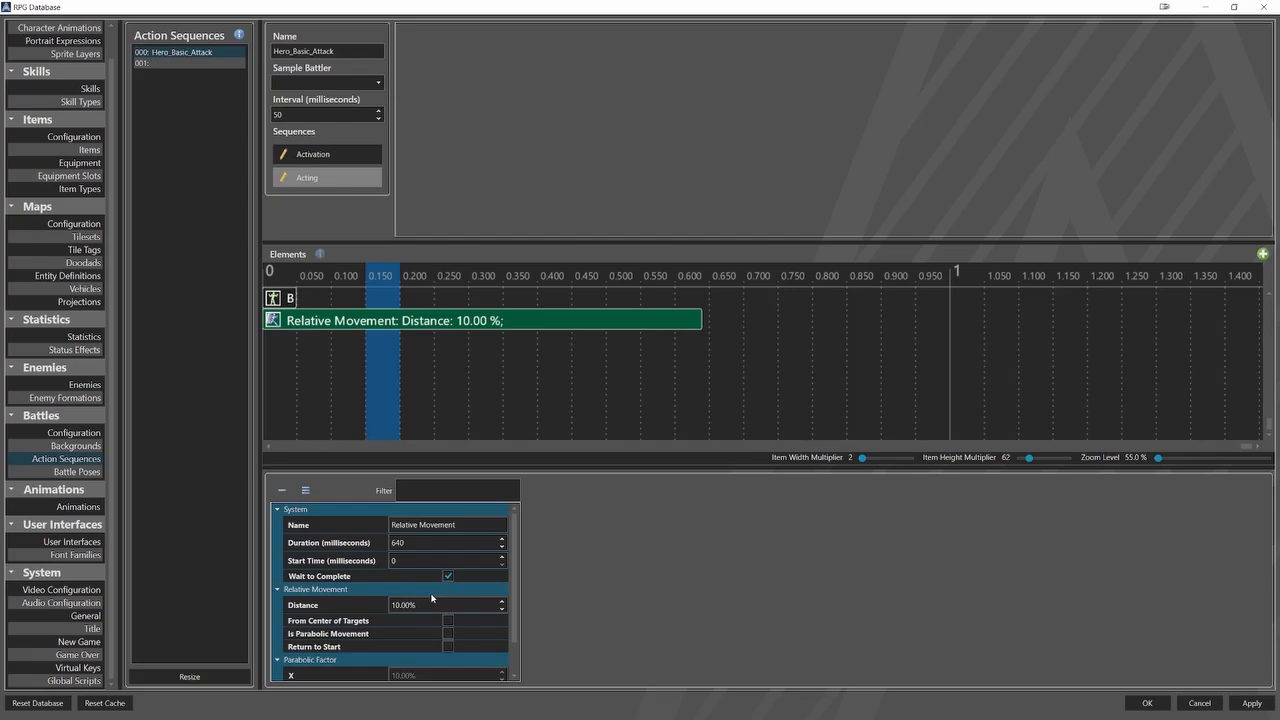
double_click(431, 604)
type("80")
Add a Battle Pose element at 650 milliseconds to the Acting sequence and set its pose to Hero_Attack.
left_click(716, 420)
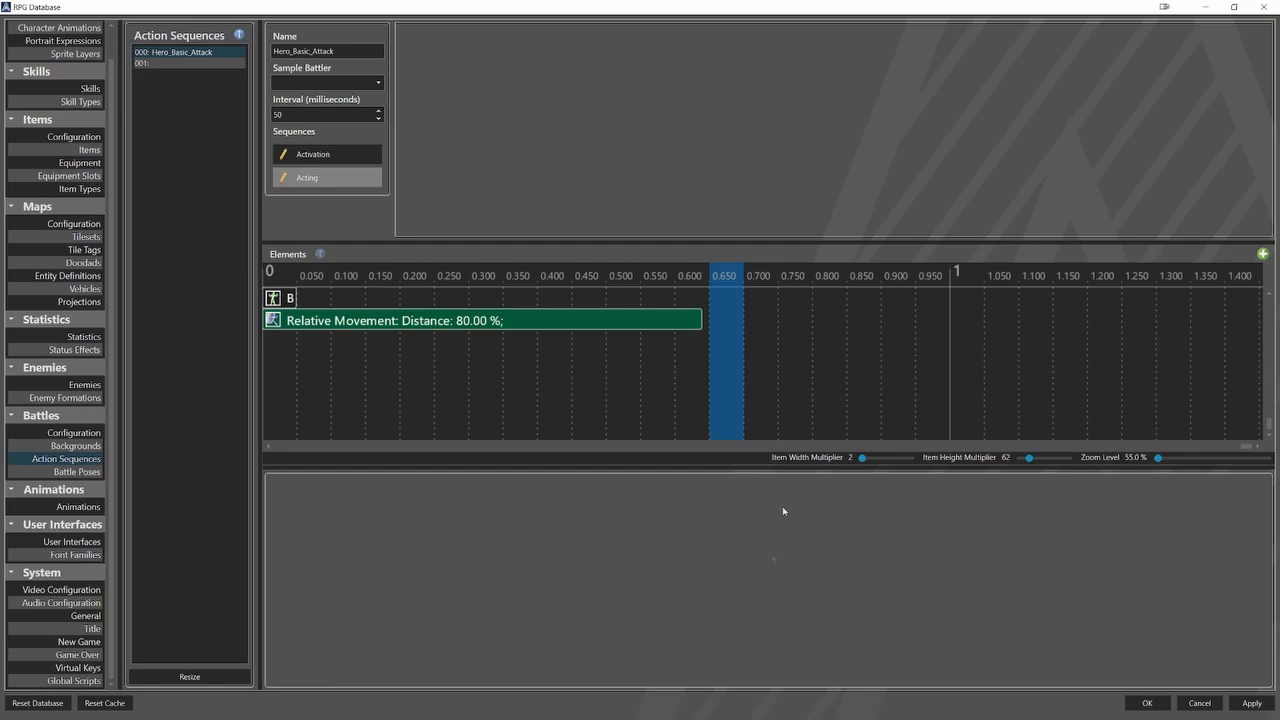
right_click(730, 317)
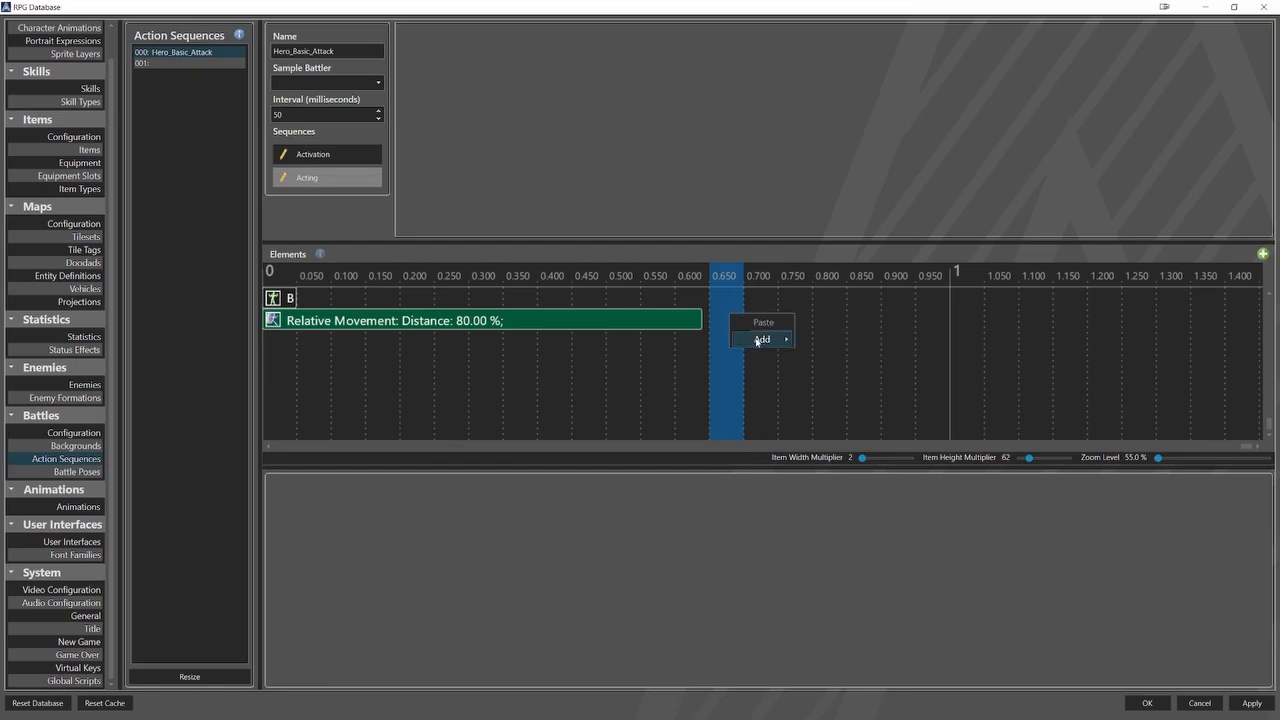
mouse_move(758, 340)
left_click(824, 357)
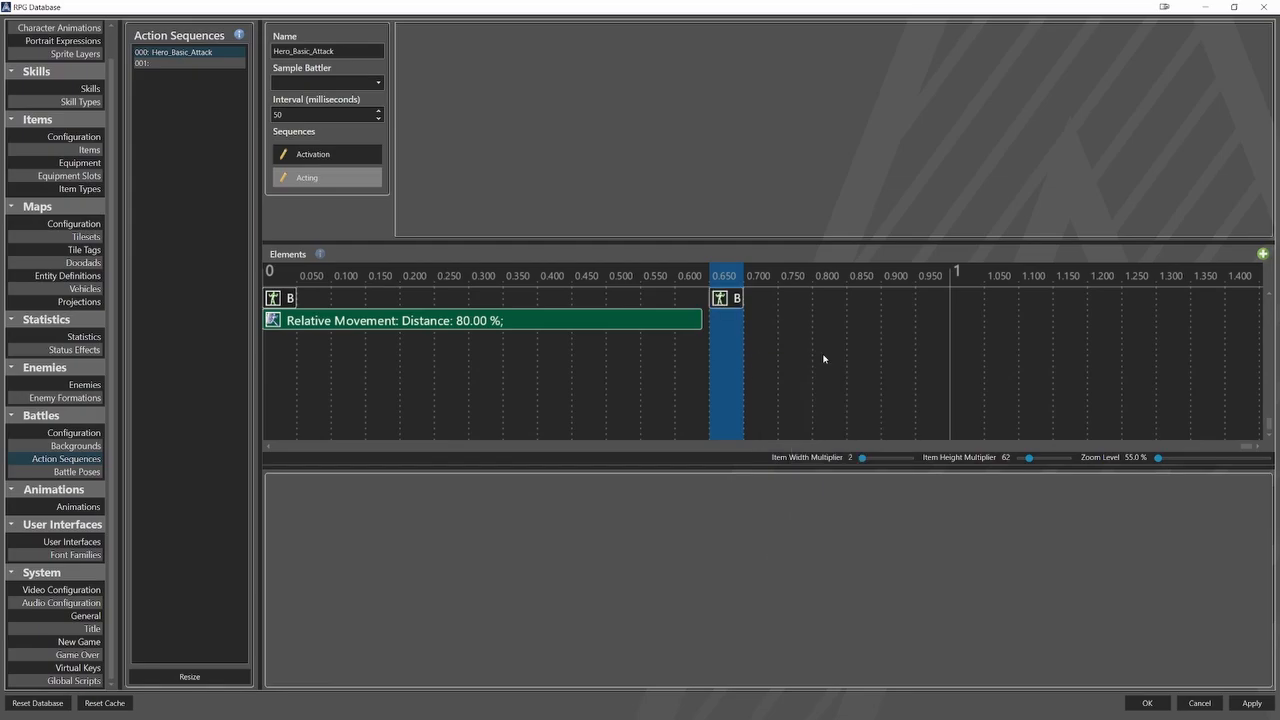
left_click(731, 299)
left_click(503, 587)
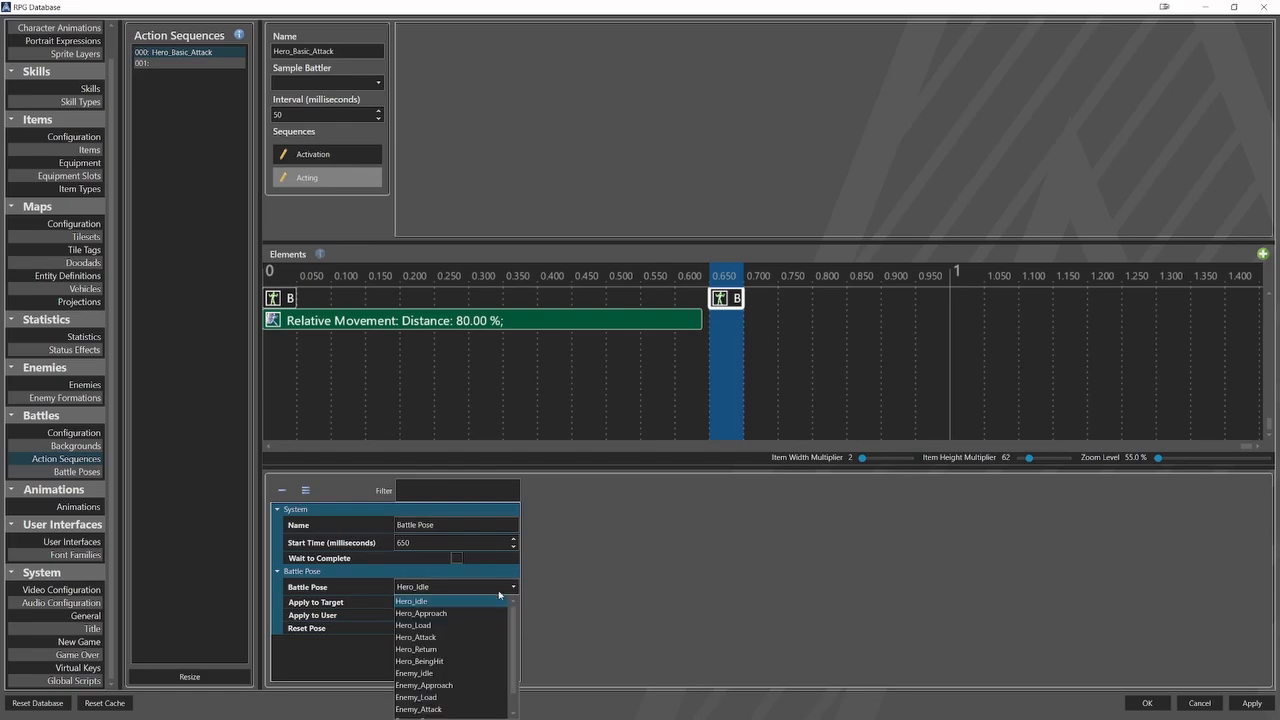
left_click(479, 638)
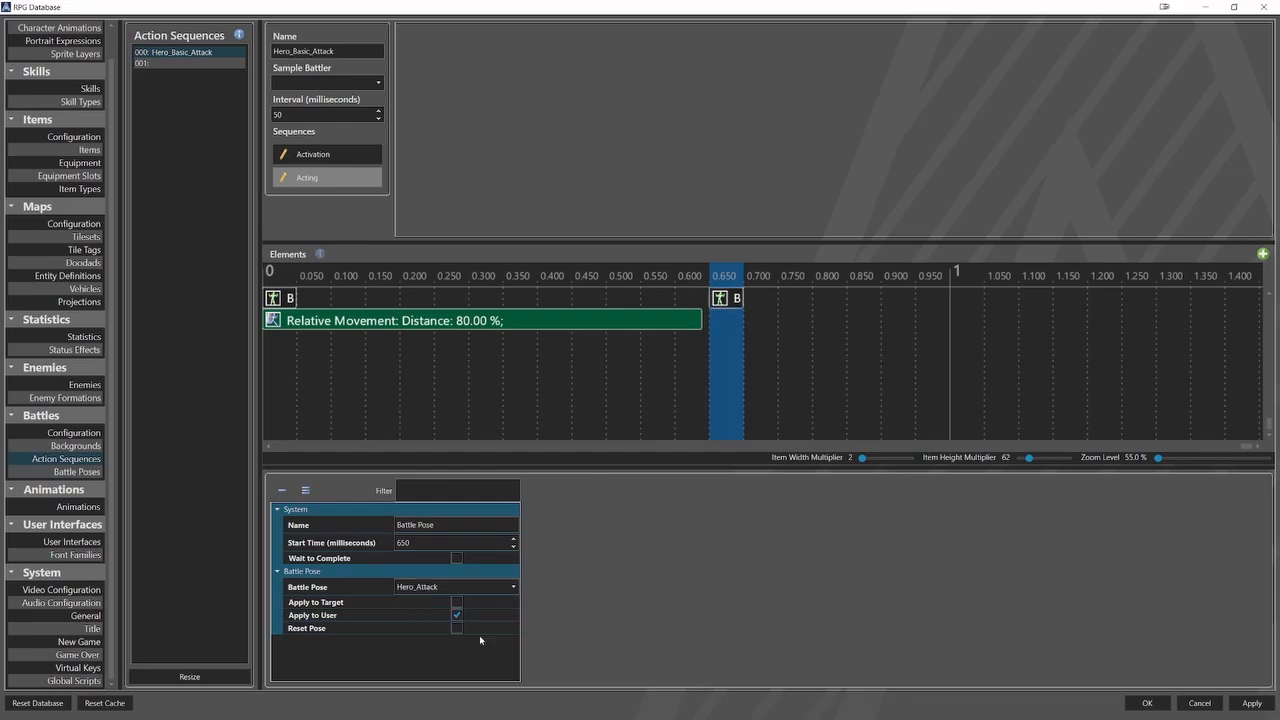
Add a Wait element at 650 milliseconds with a duration of 400 milliseconds and Wait to Complete enabled.
right_click(734, 320)
mouse_move(766, 342)
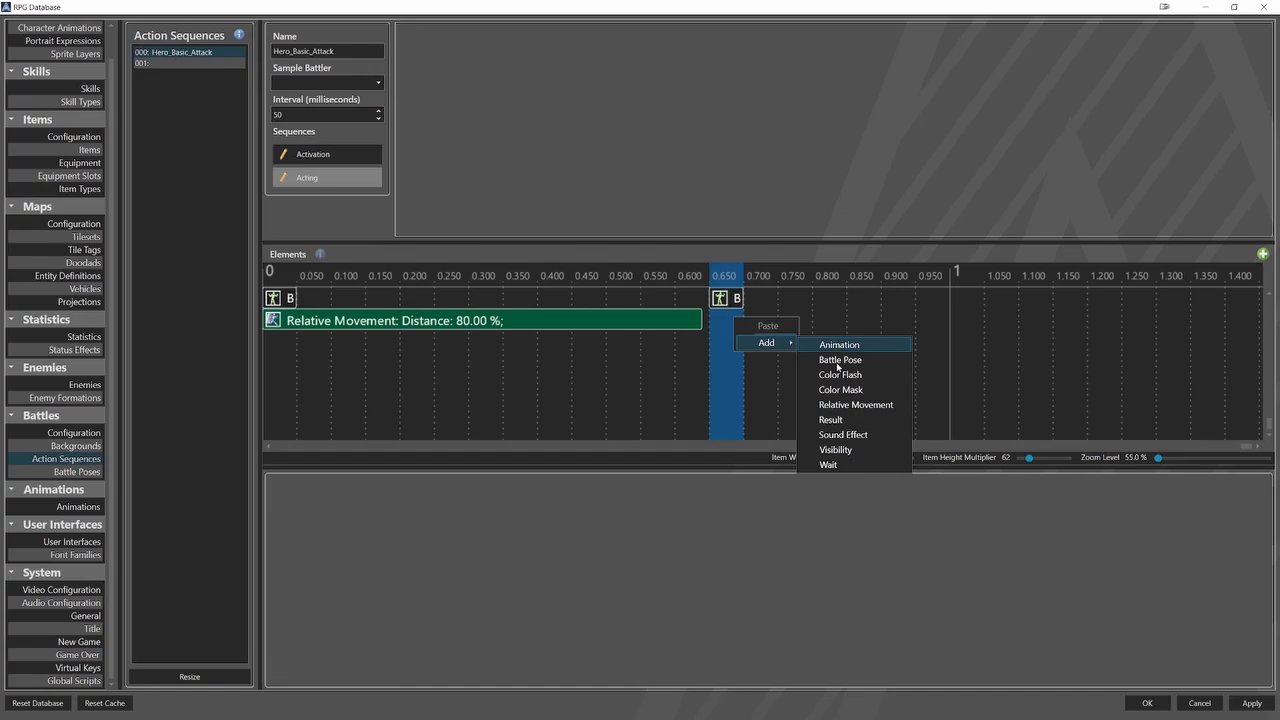
left_click(829, 464)
left_click(726, 319)
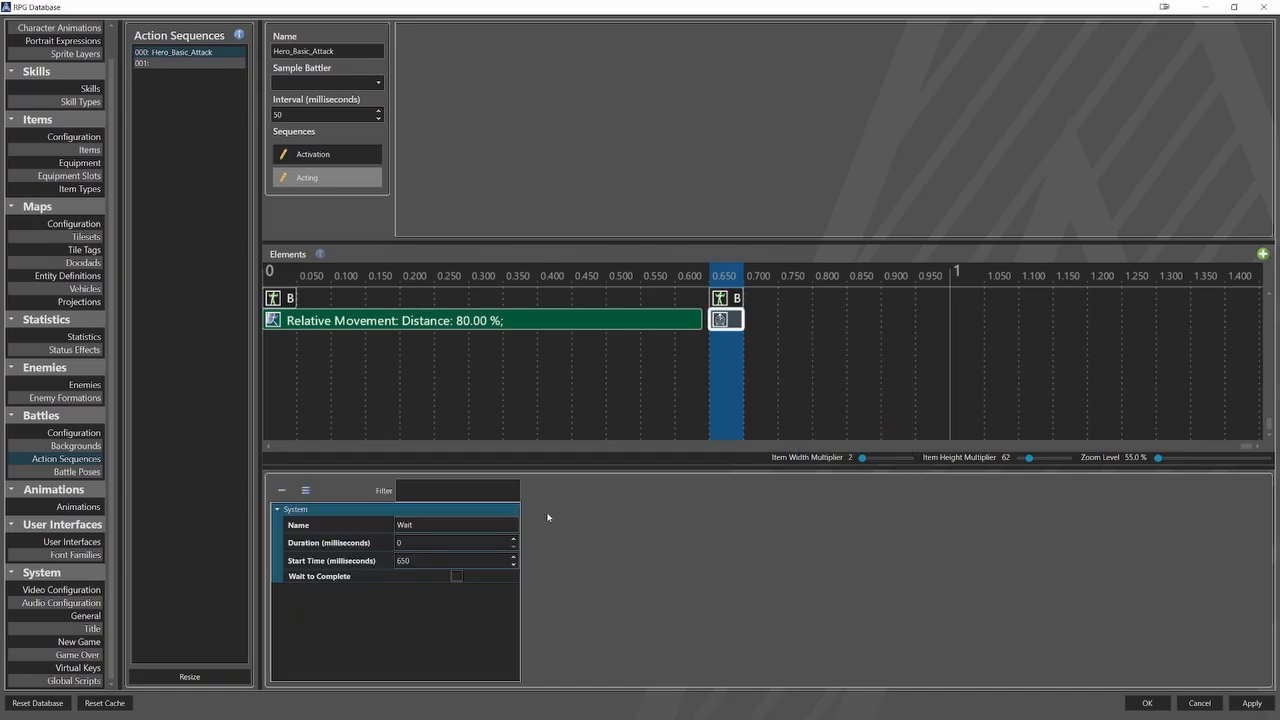
double_click(438, 542)
type("400")
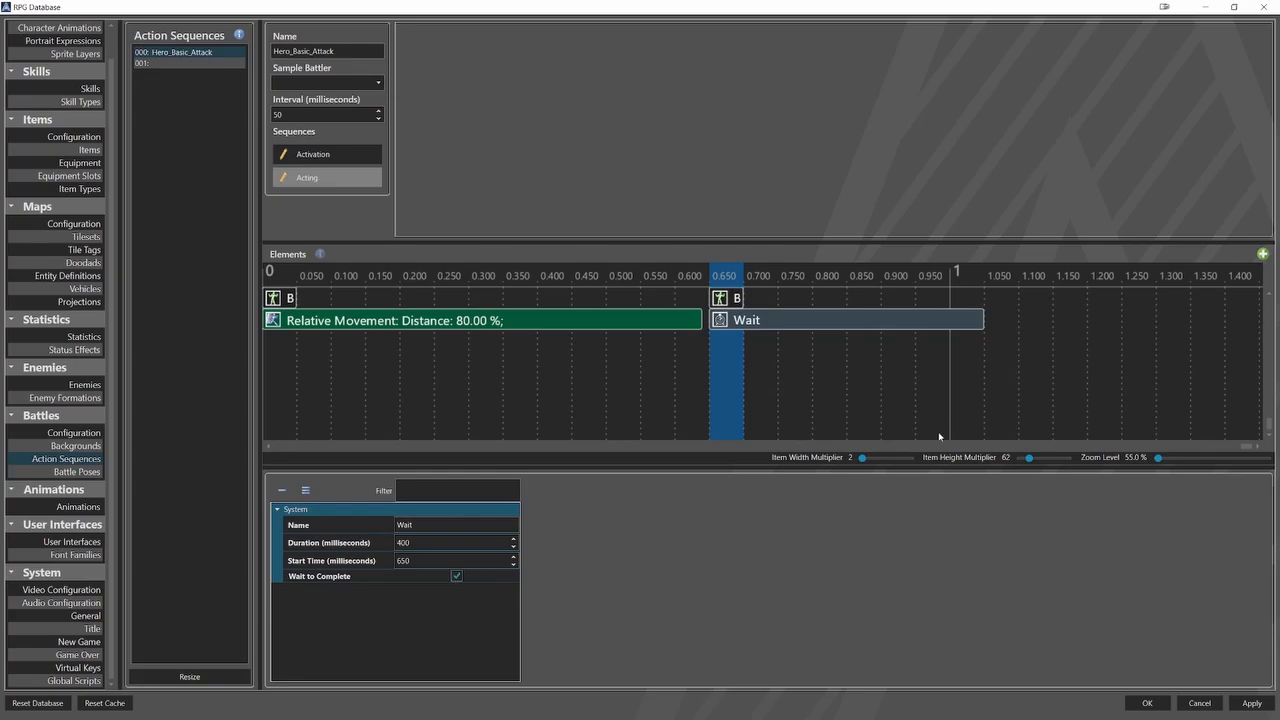
Add a Battle Pose element at 1050 milliseconds, set its pose to Enemy_BeingHit and enable Apply to Target.
left_click(996, 350)
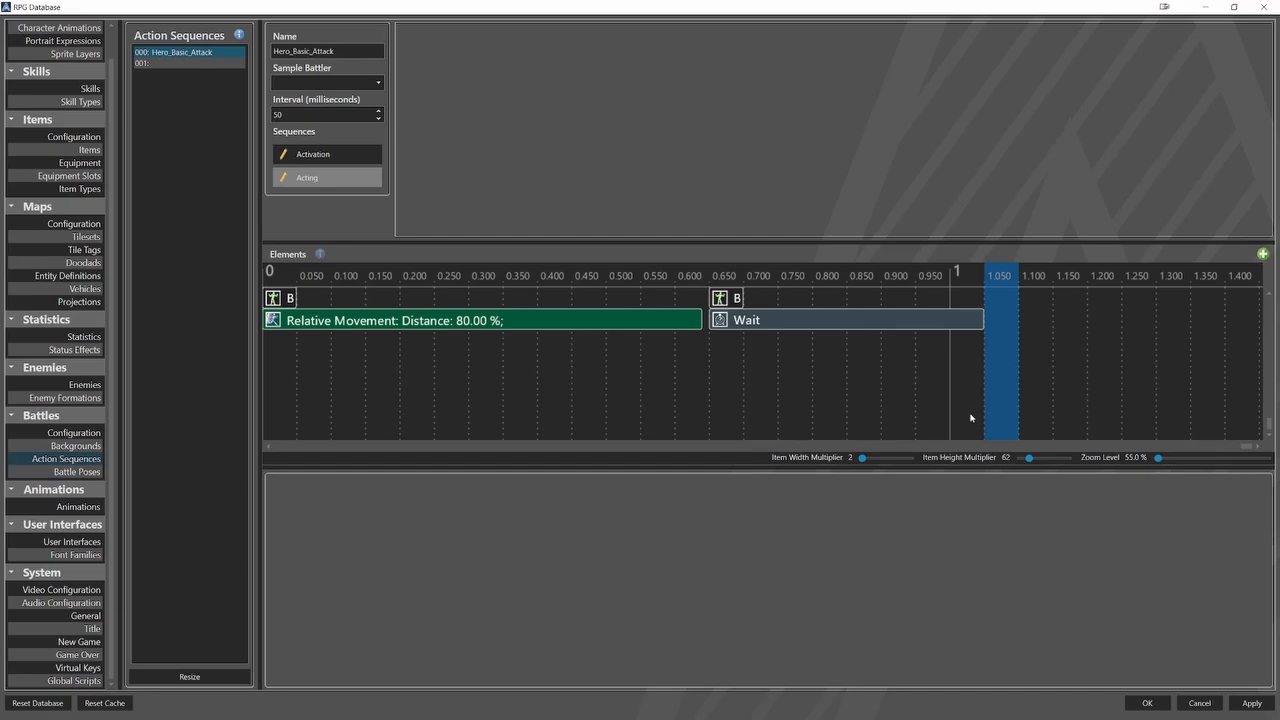
right_click(1002, 321)
mouse_move(1052, 343)
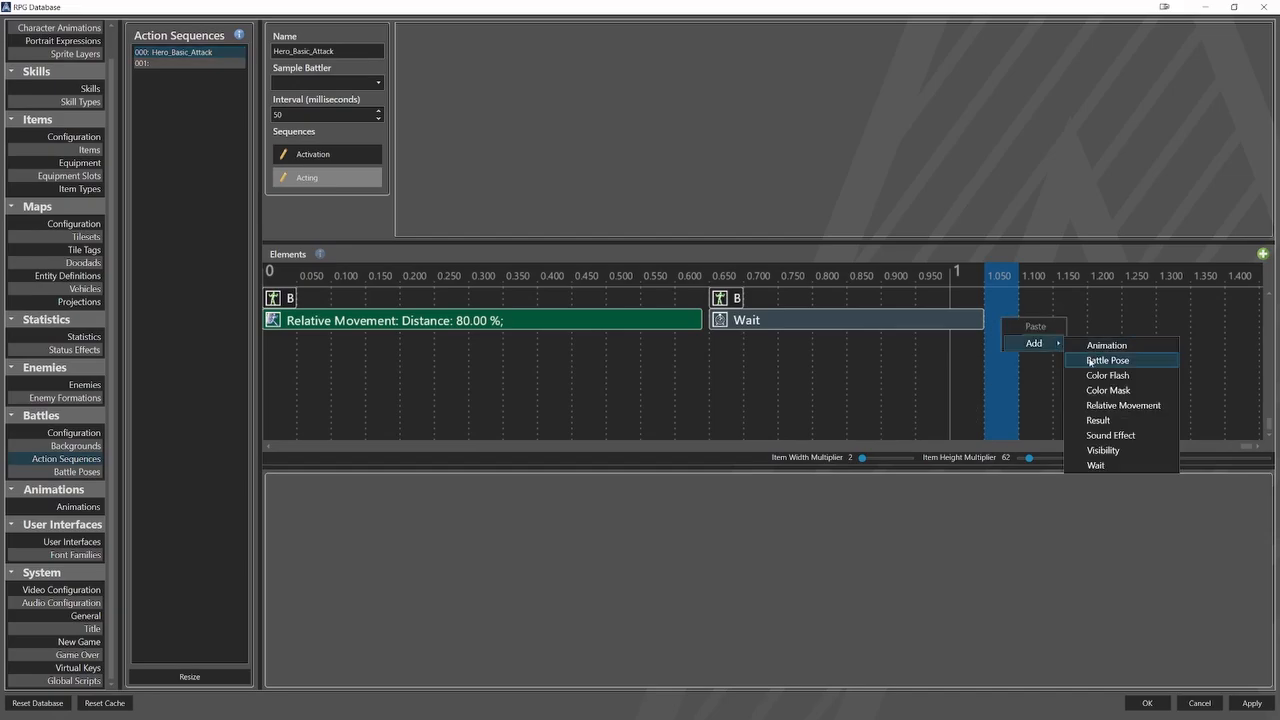
left_click(1096, 361)
left_click(997, 298)
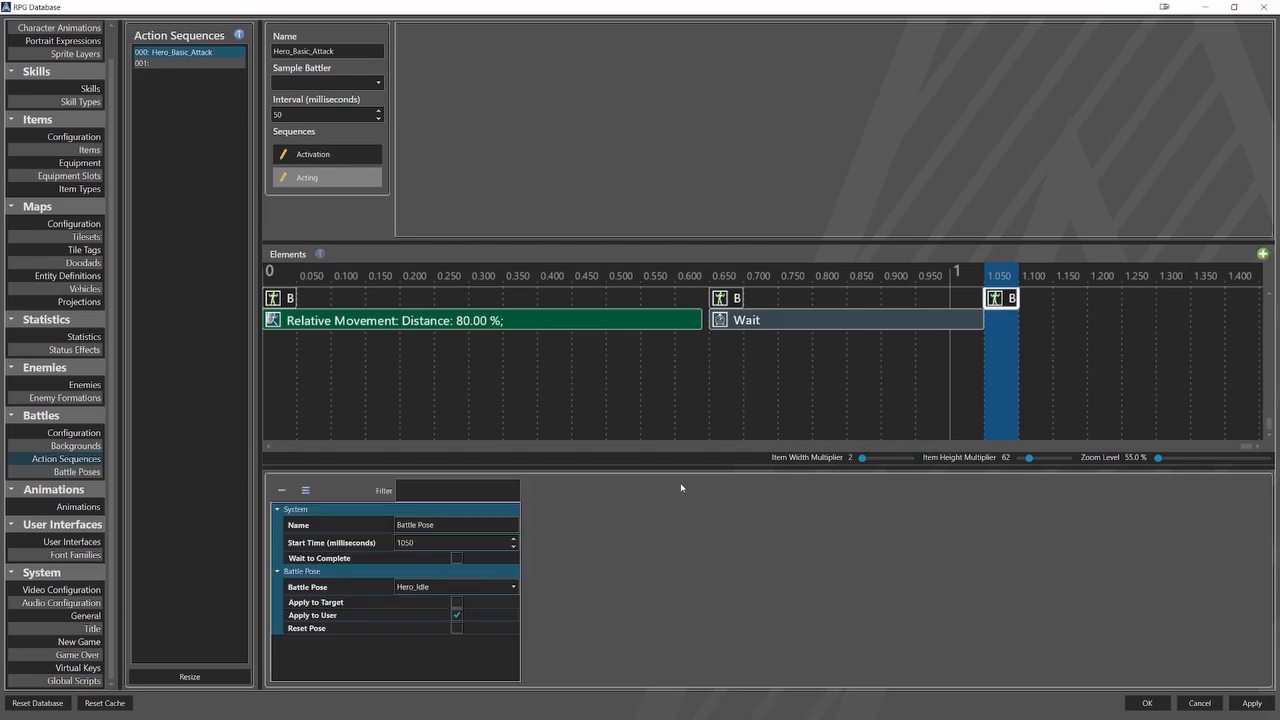
left_click(499, 584)
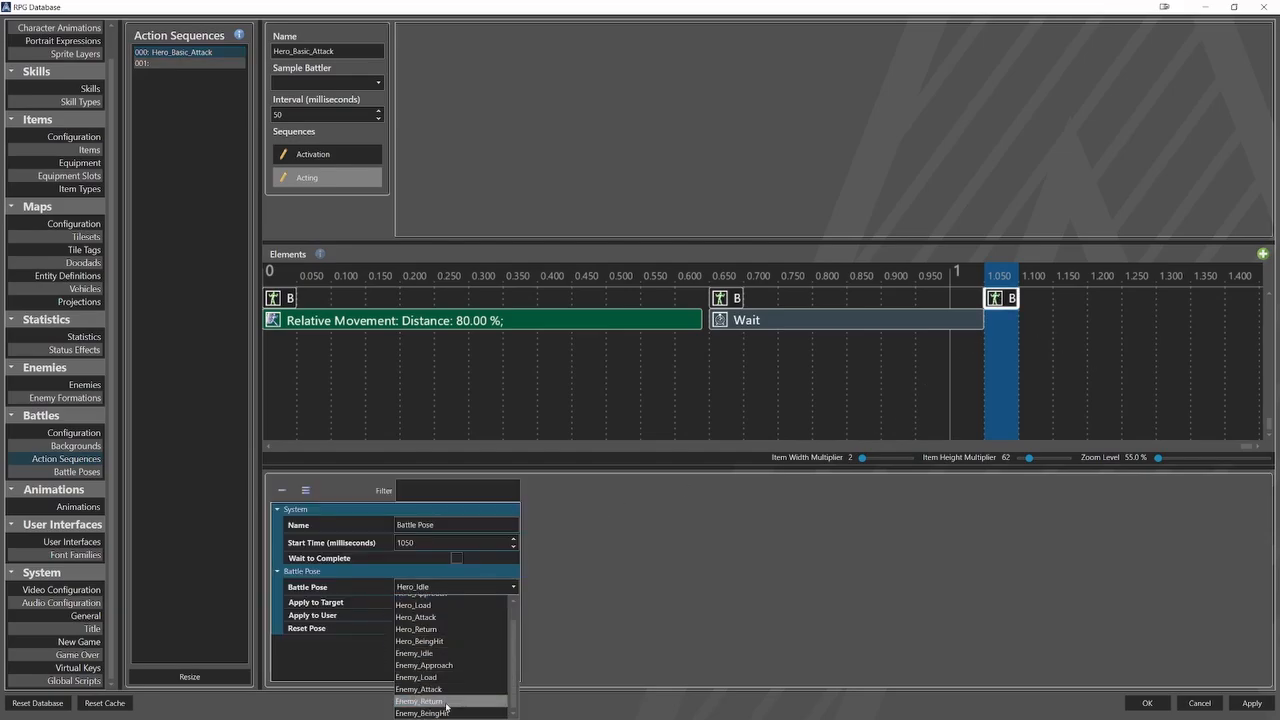
left_click(443, 710)
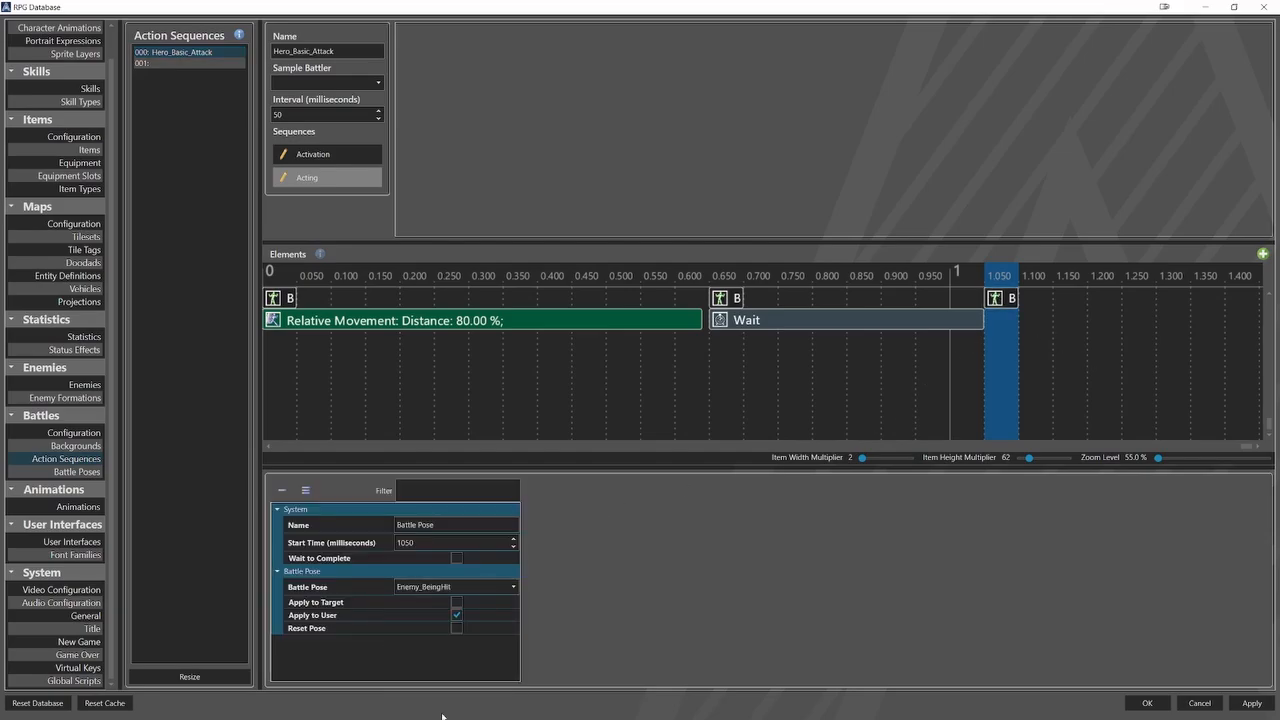
left_click(457, 603)
Add a Wait element at 1050 milliseconds to the Acting sequence with a duration of 300 milliseconds.
right_click(1004, 321)
mouse_move(1035, 345)
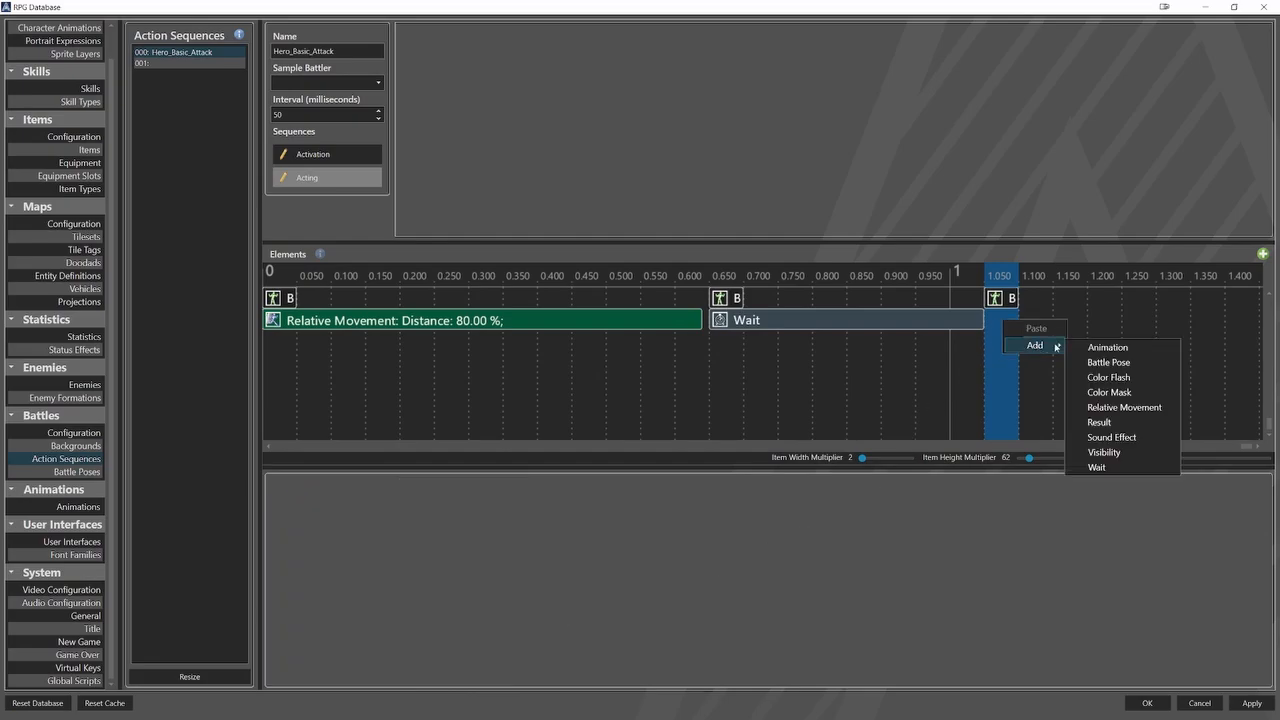
left_click(1095, 466)
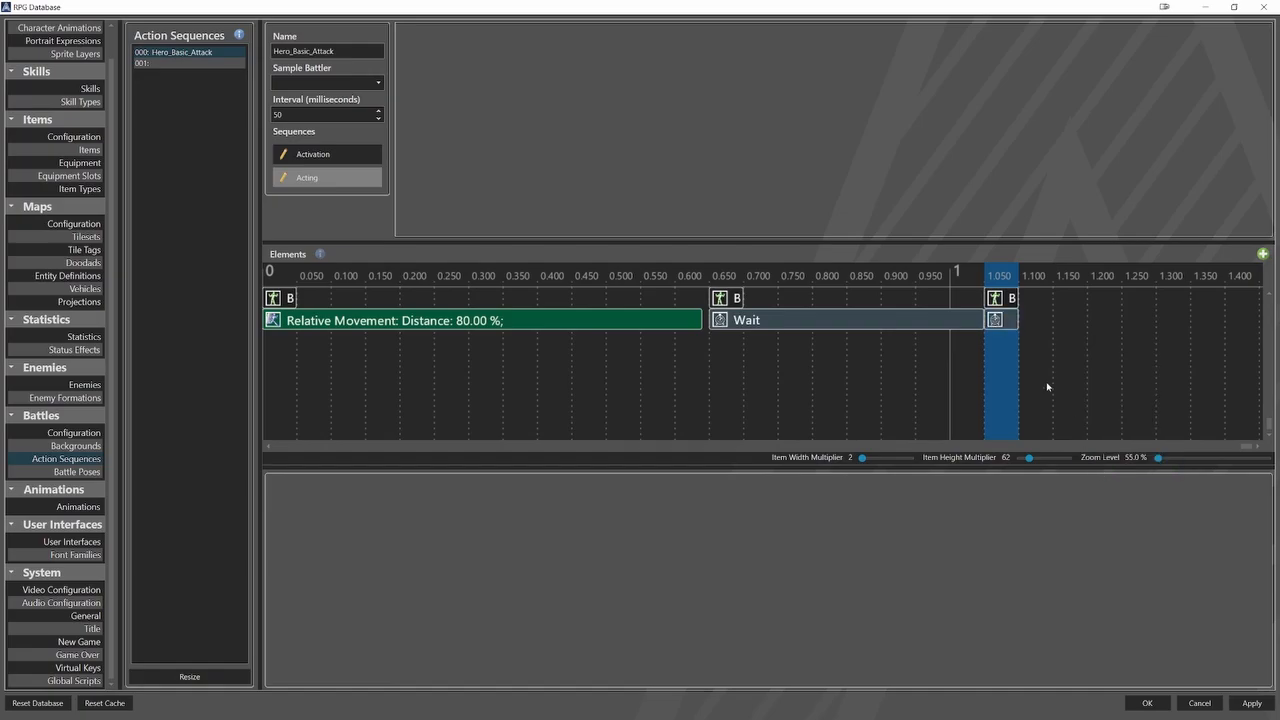
left_click(1001, 320)
double_click(466, 545)
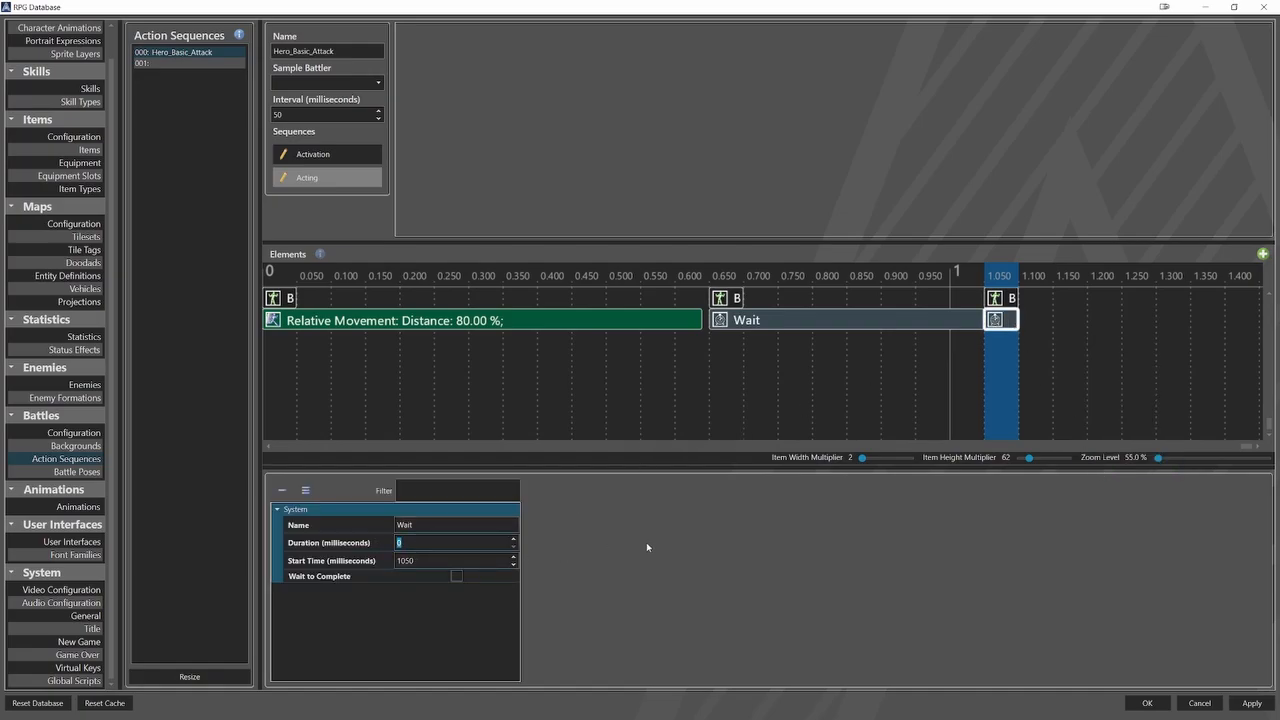
type("300")
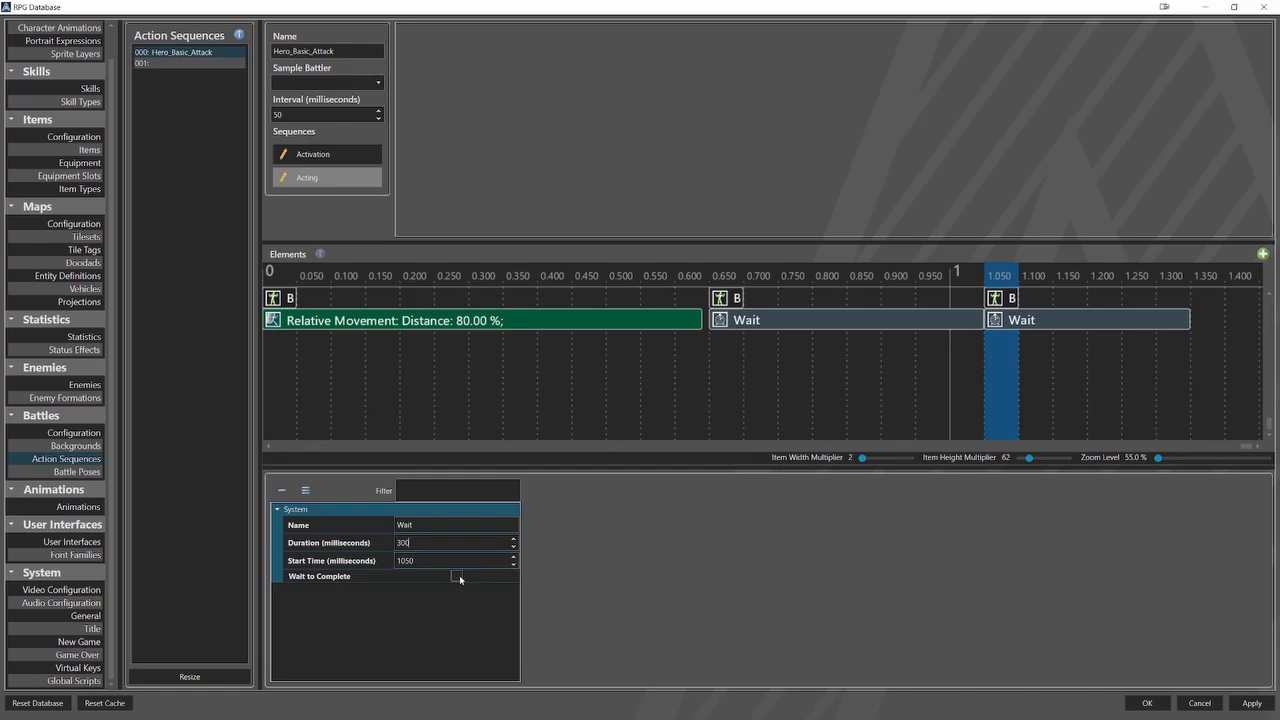
Add a Battle Pose element at 1350 milliseconds, set its pose to Enemy_Idle, enable Apply to Target and disable Apply to User.
left_click(1209, 376)
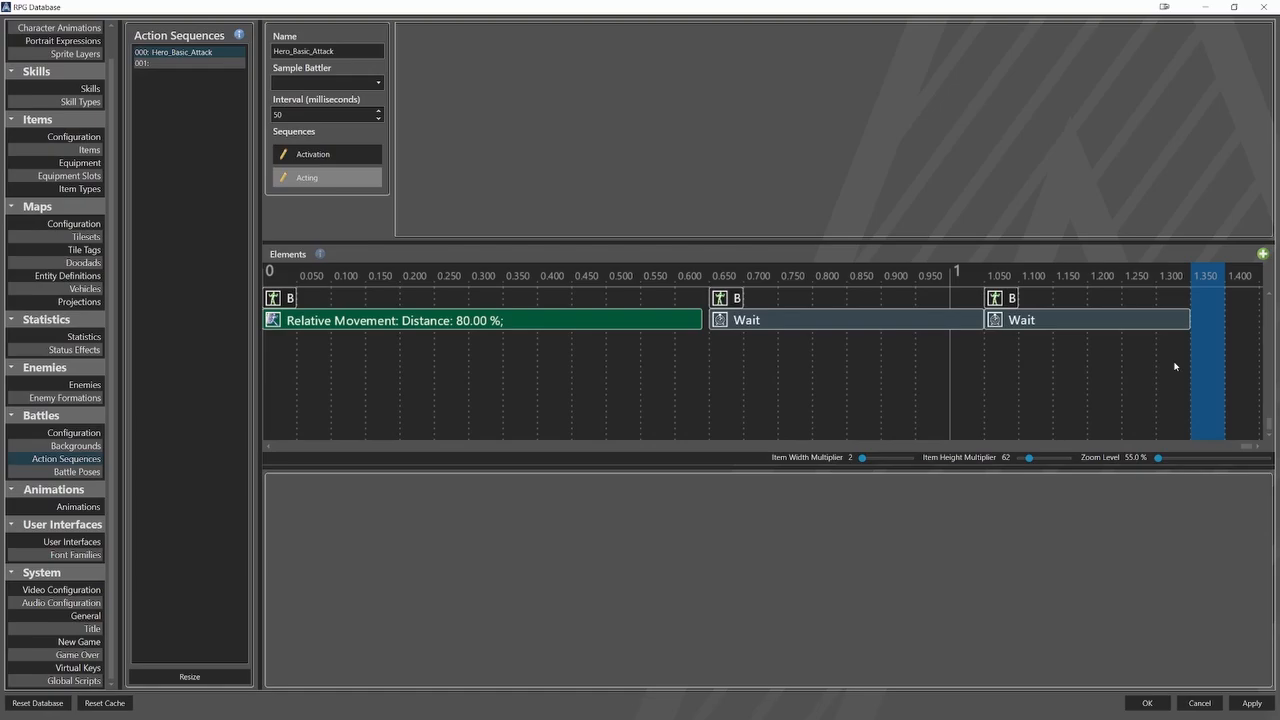
right_click(1208, 320)
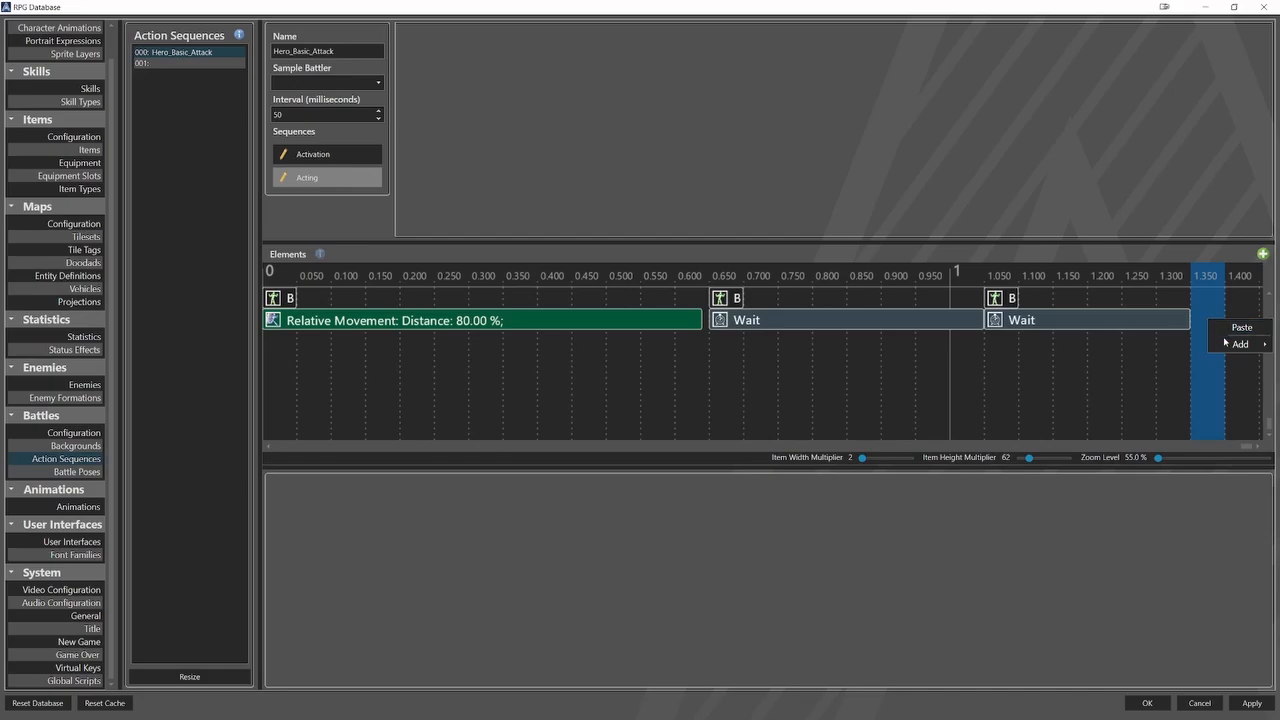
mouse_move(1228, 346)
left_click(1186, 361)
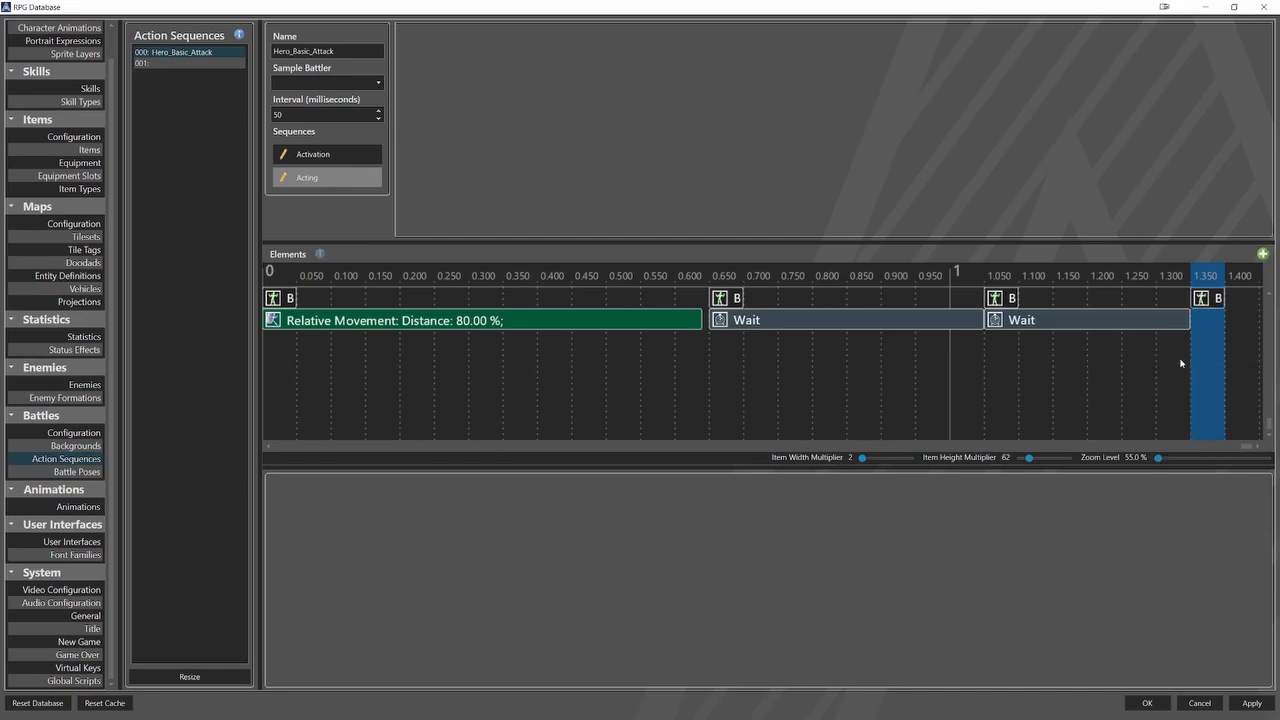
left_click(1207, 298)
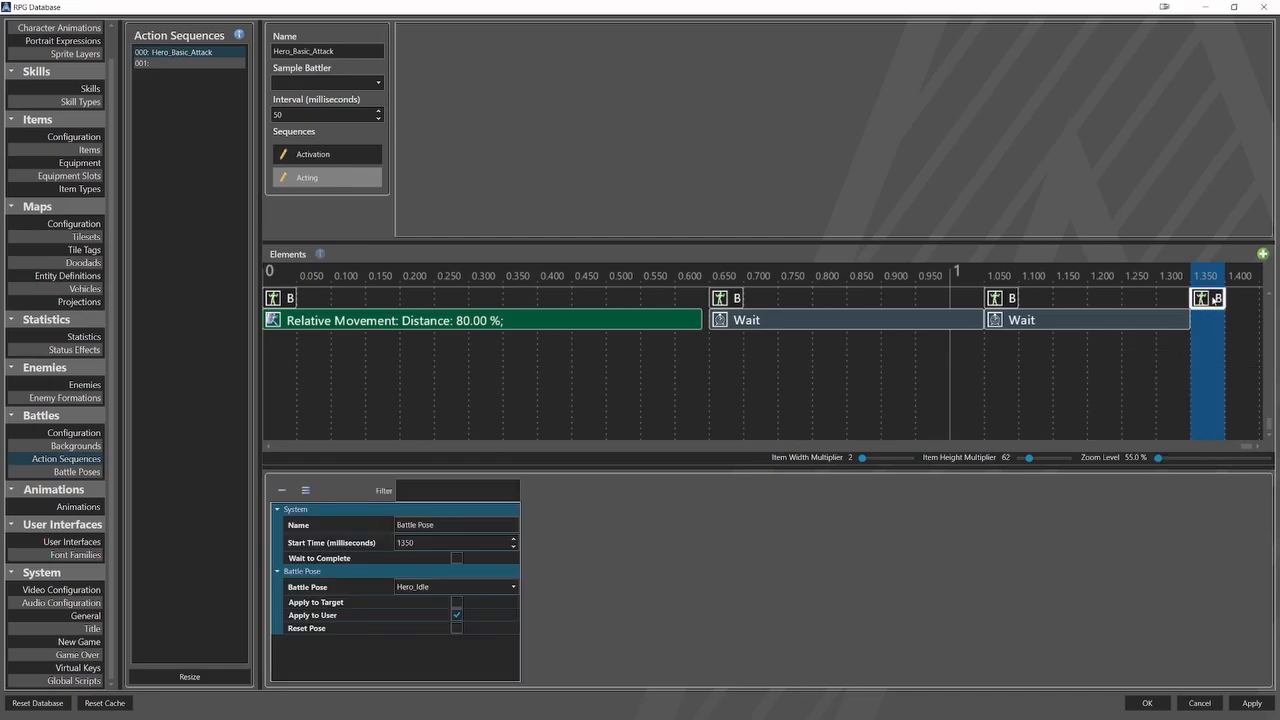
left_click(504, 588)
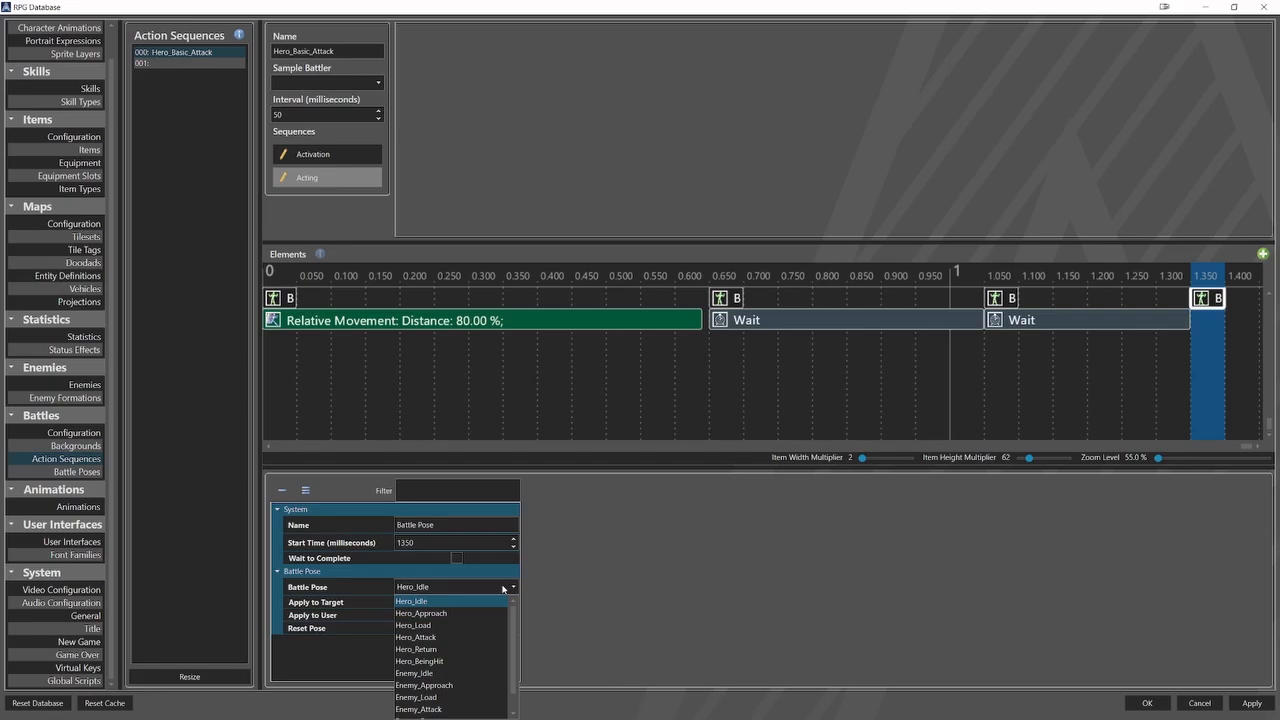
left_click(471, 673)
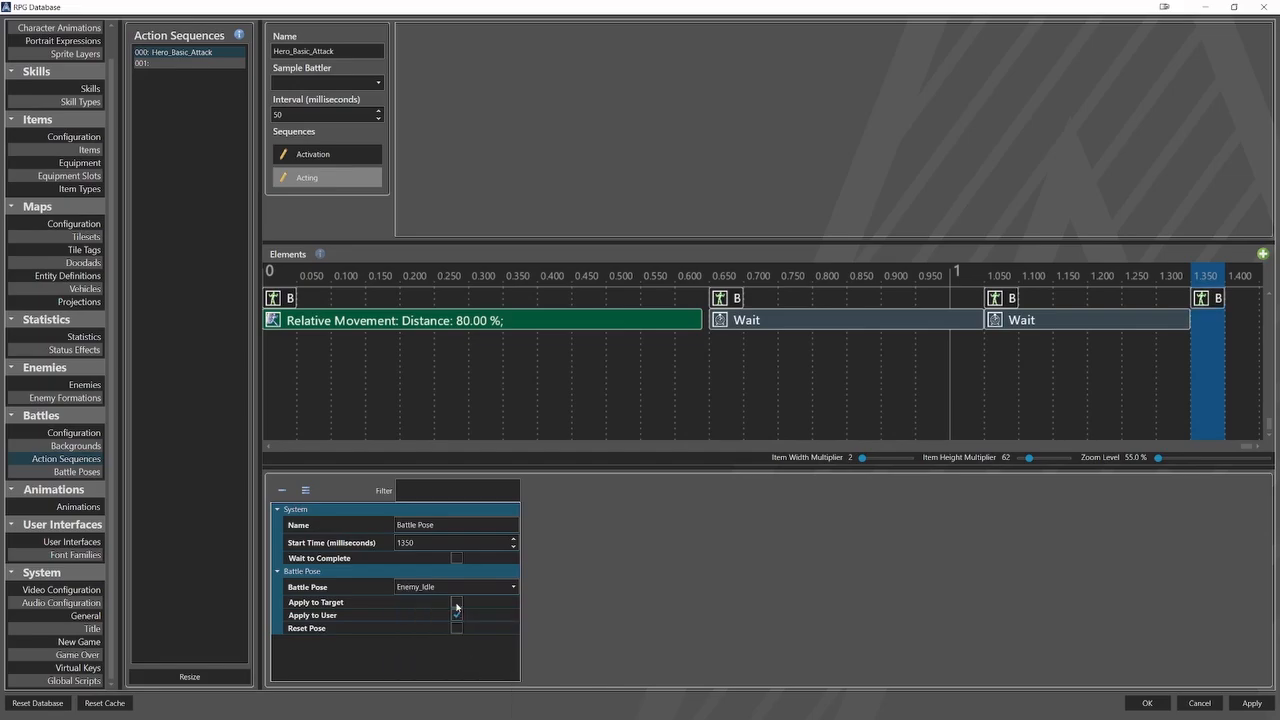
Add a Wait element at 1350 milliseconds with a duration of 50 milliseconds and Wait to Complete enabled.
right_click(1211, 326)
mouse_move(1243, 348)
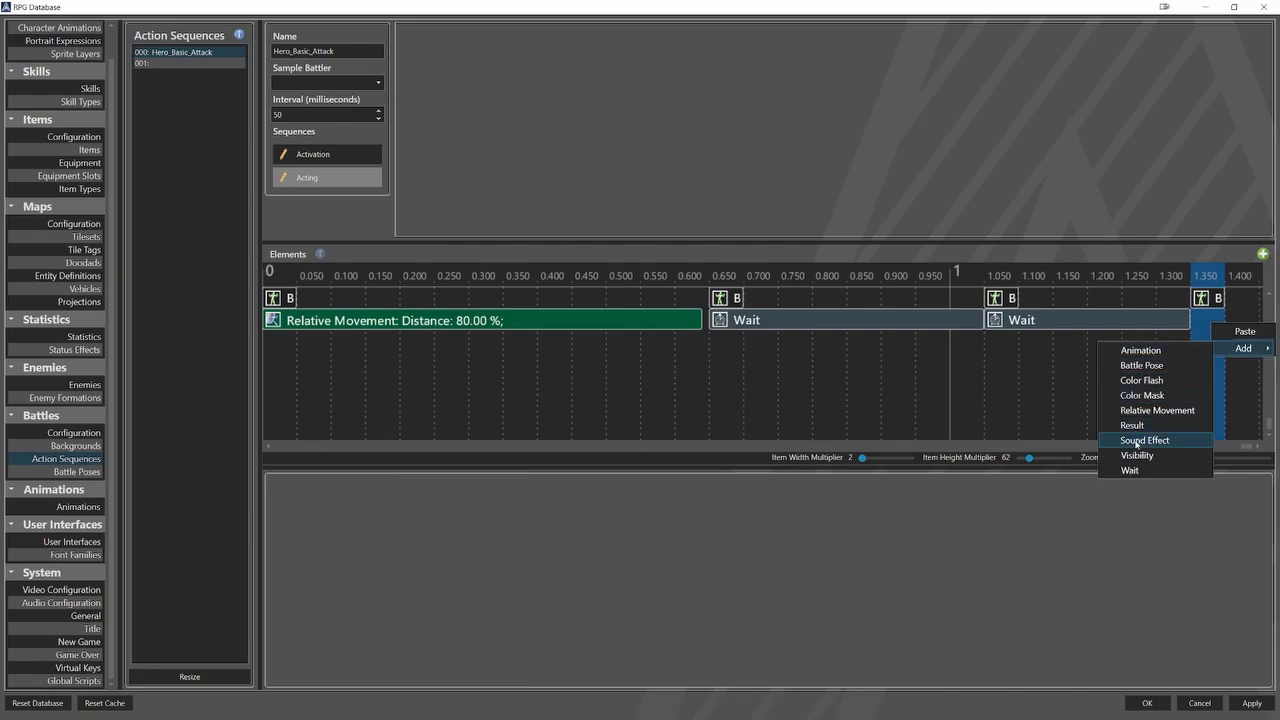
left_click(1136, 472)
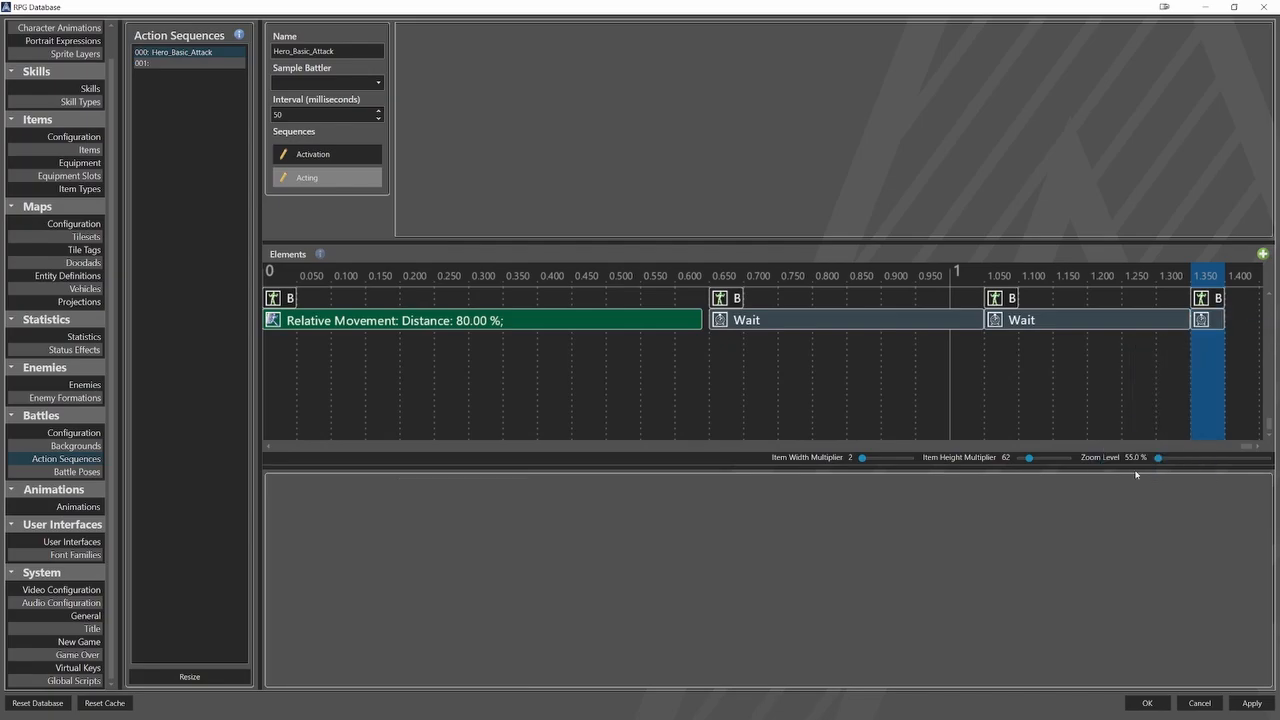
left_click(1210, 324)
left_click(449, 552)
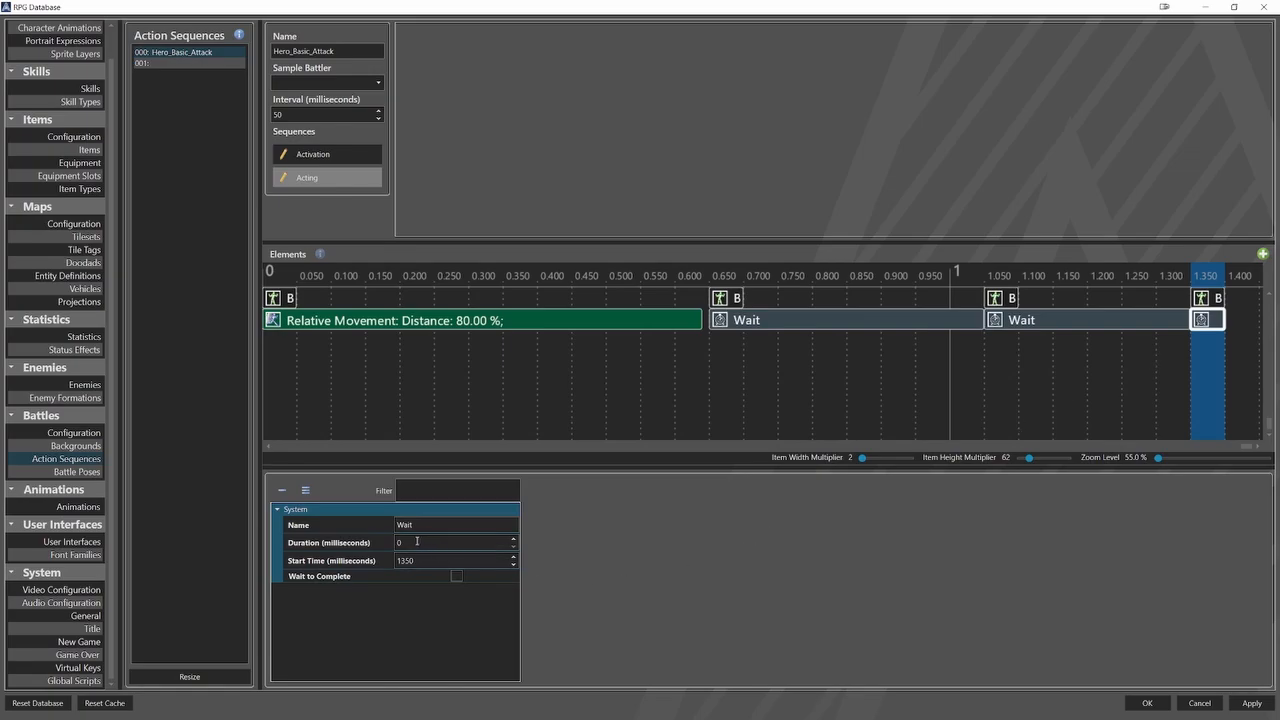
type("50")
left_click(458, 576)
Add a Battle Pose element at 1400 milliseconds to the Acting sequence and set its pose to Hero_Return.
left_click(1240, 362)
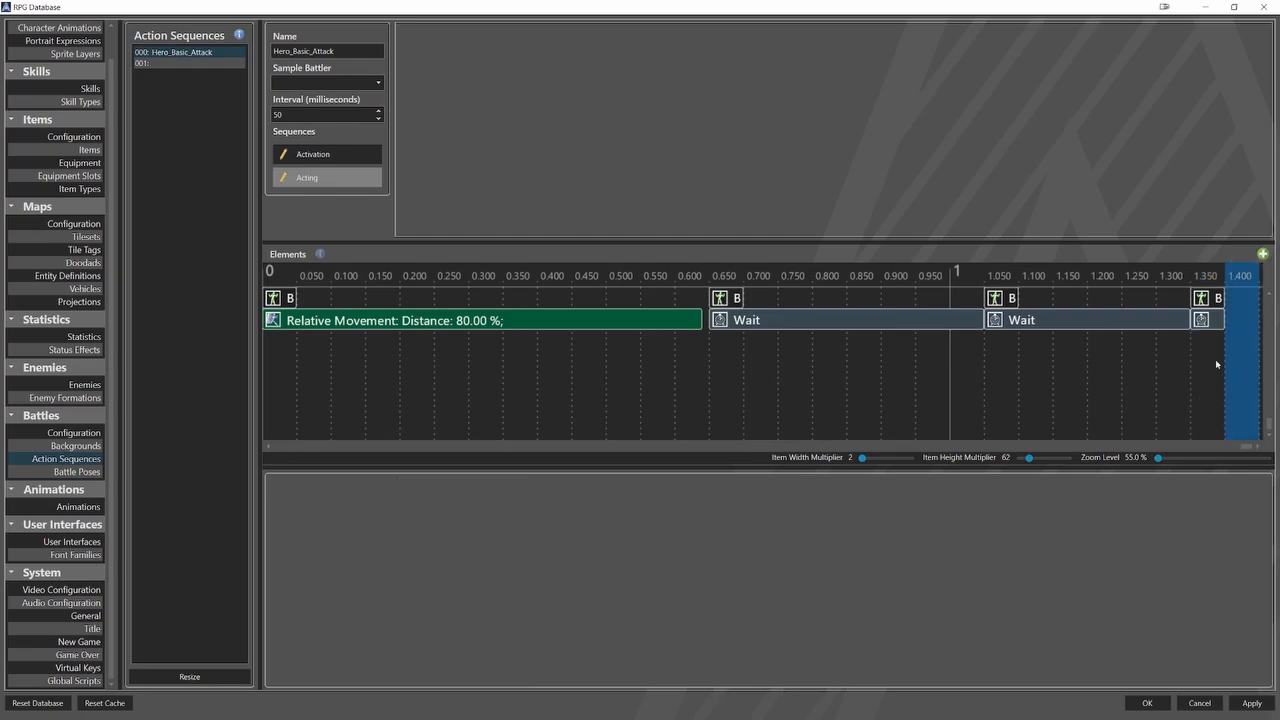
right_click(1181, 314)
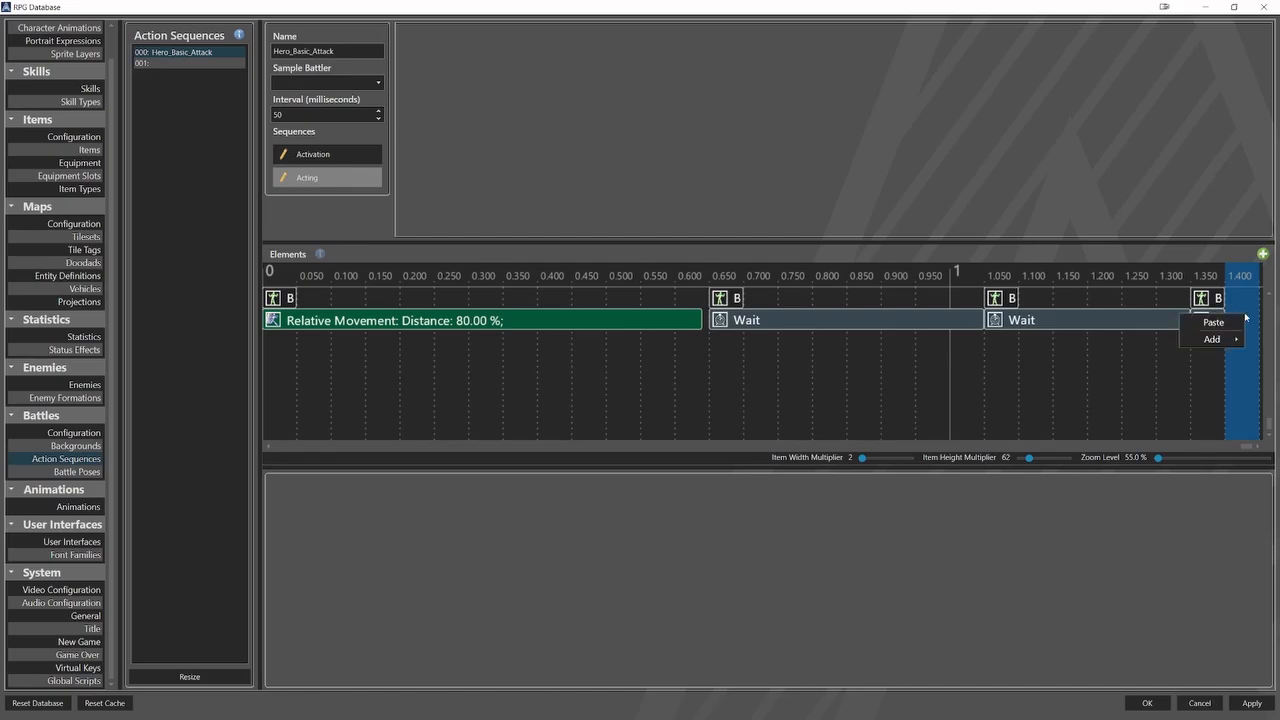
mouse_move(1231, 340)
left_click(1154, 356)
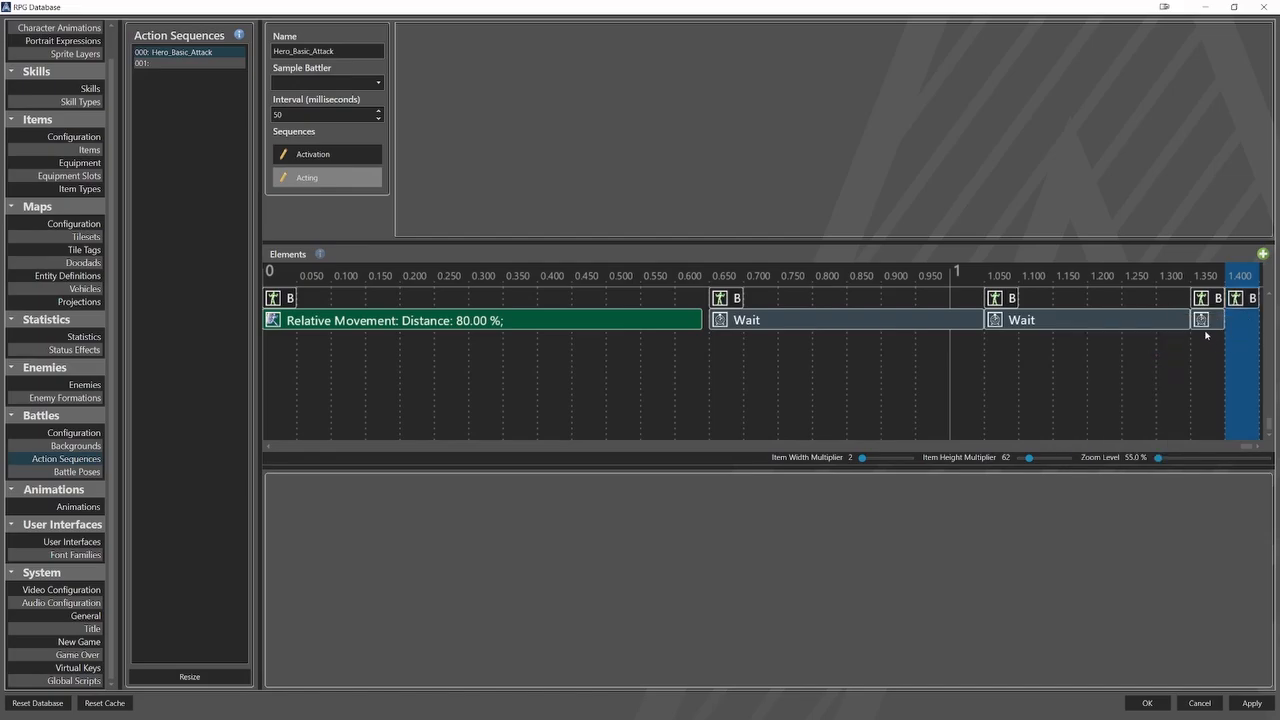
left_click(1237, 300)
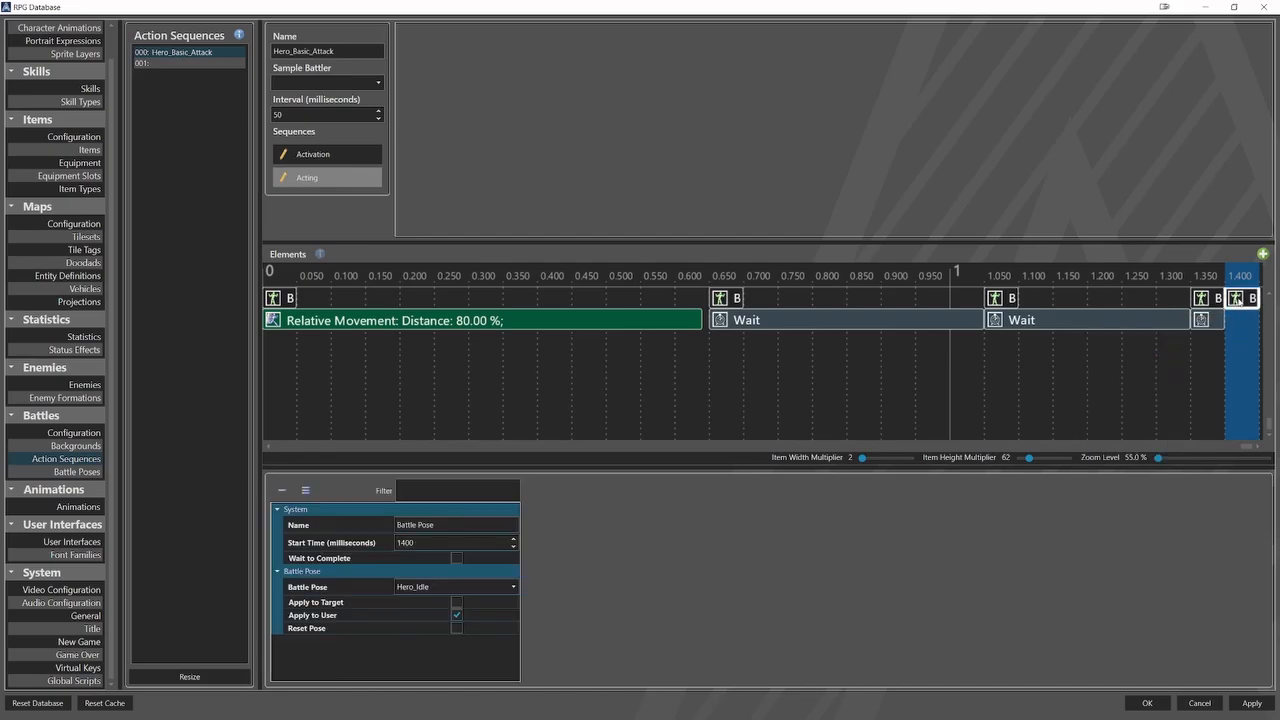
left_click(494, 588)
left_click(476, 652)
Add a Relative Movement element at 1400 milliseconds with a duration of 640 milliseconds, enabling Wait to Complete and Return to Start.
left_click(1217, 363)
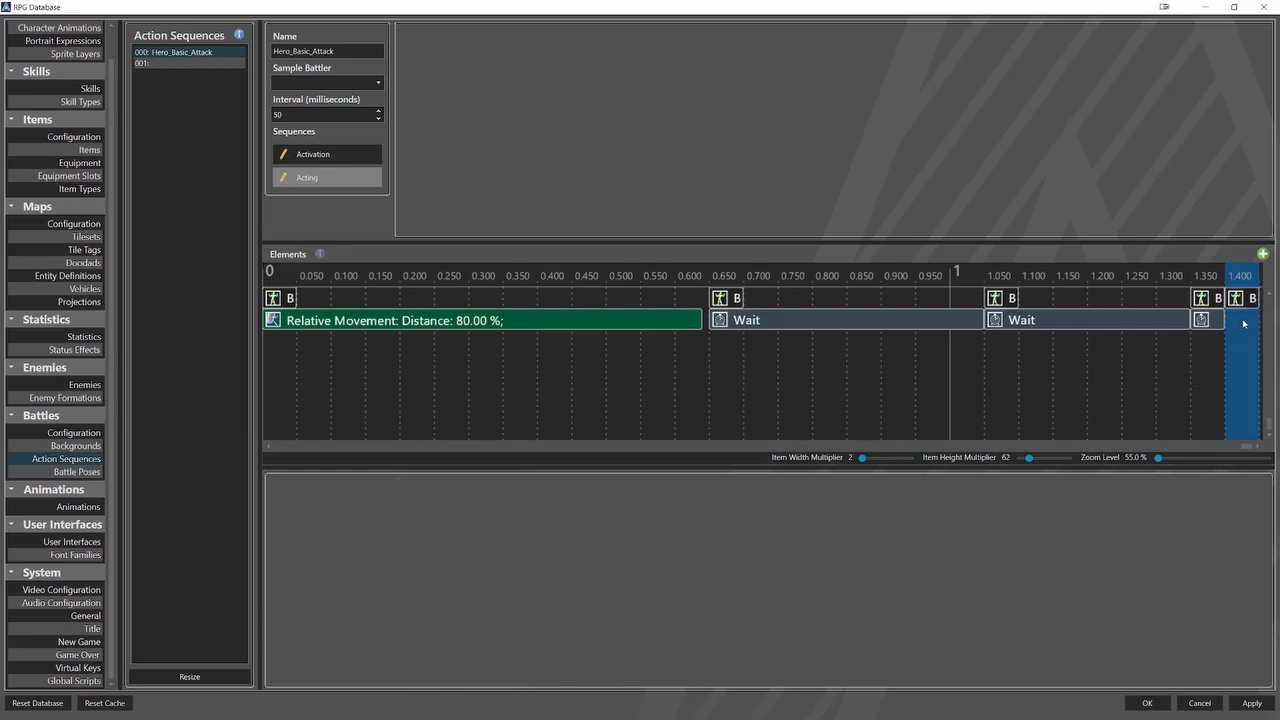
right_click(1180, 322)
mouse_move(1210, 345)
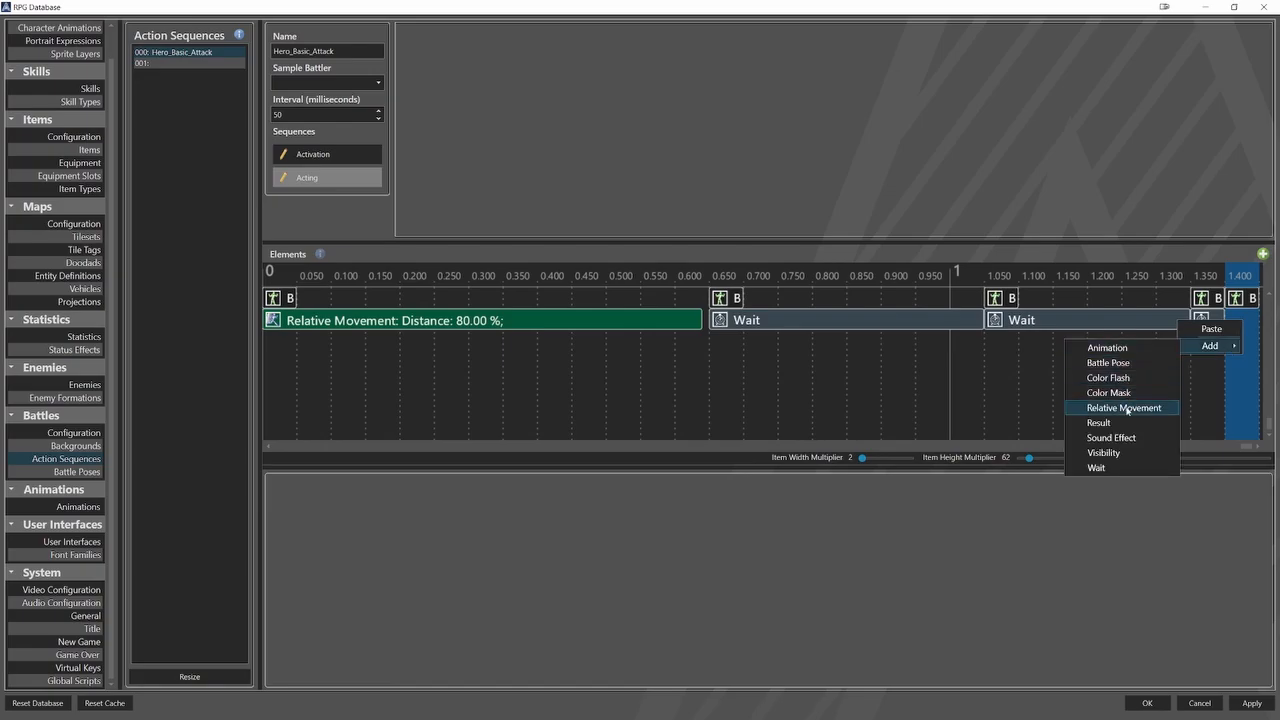
left_click(1125, 408)
left_click(1243, 322)
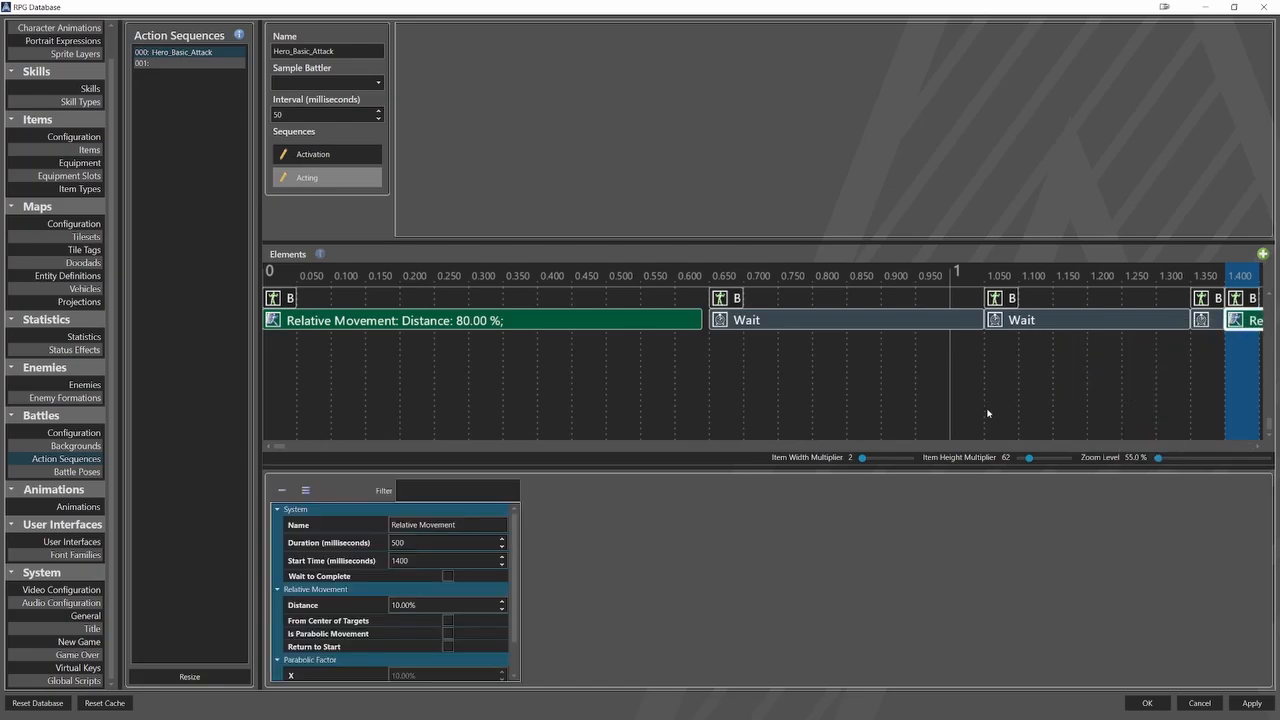
double_click(421, 544)
type("640")
left_click(448, 576)
left_click(448, 646)
Add a Battle Pose element after the return movement, set its start time to 2050 milliseconds and enable Reset Pose.
scroll(851, 380, "right", 5)
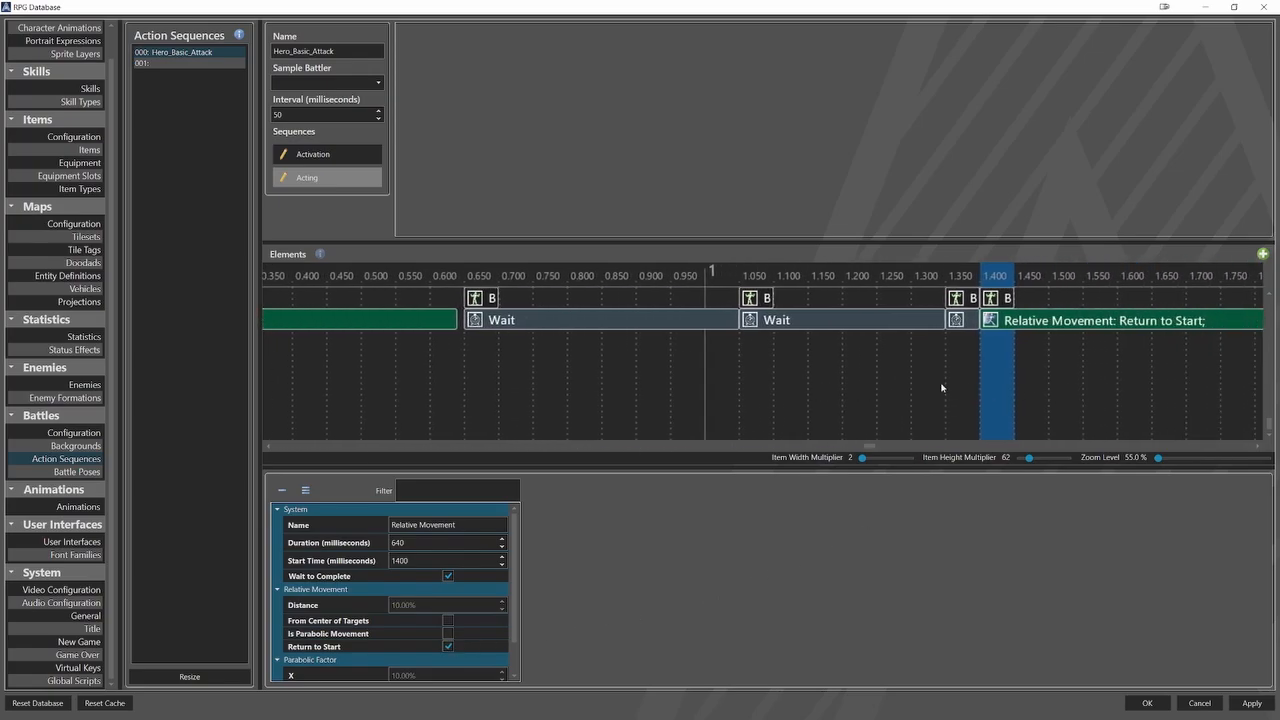
scroll(1000, 385, "right", 2)
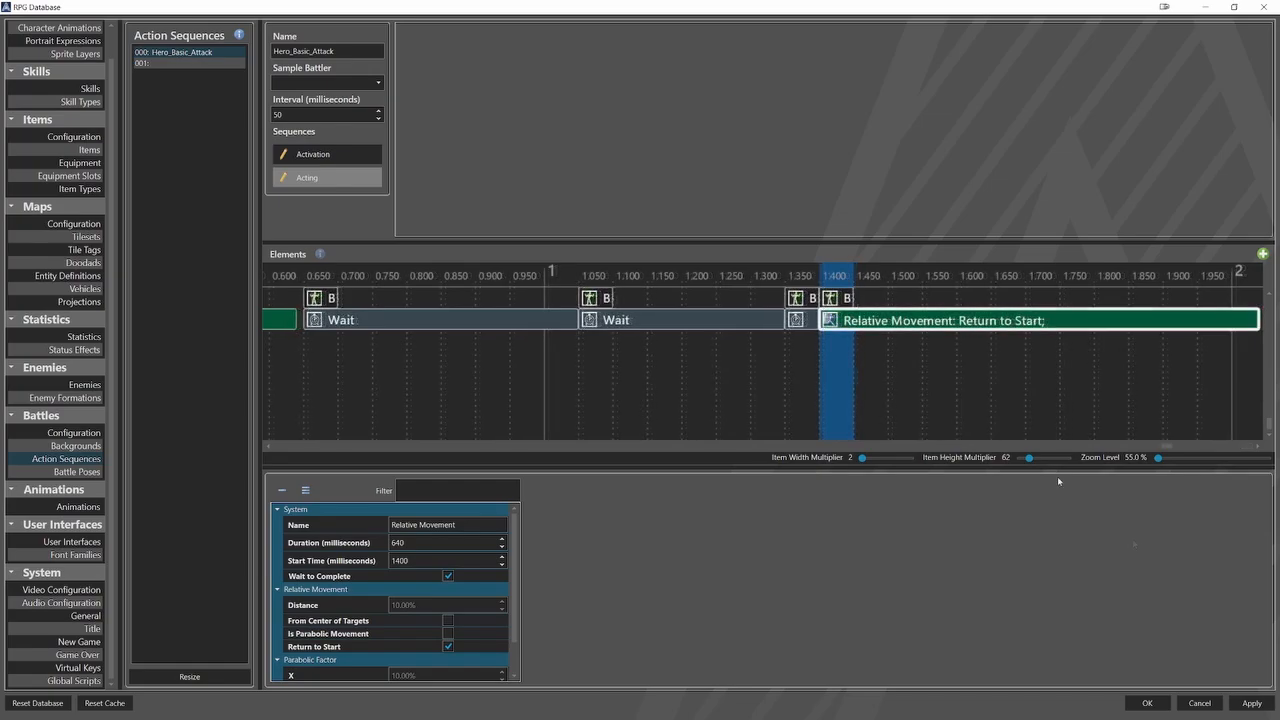
right_click(1252, 347)
mouse_move(1220, 370)
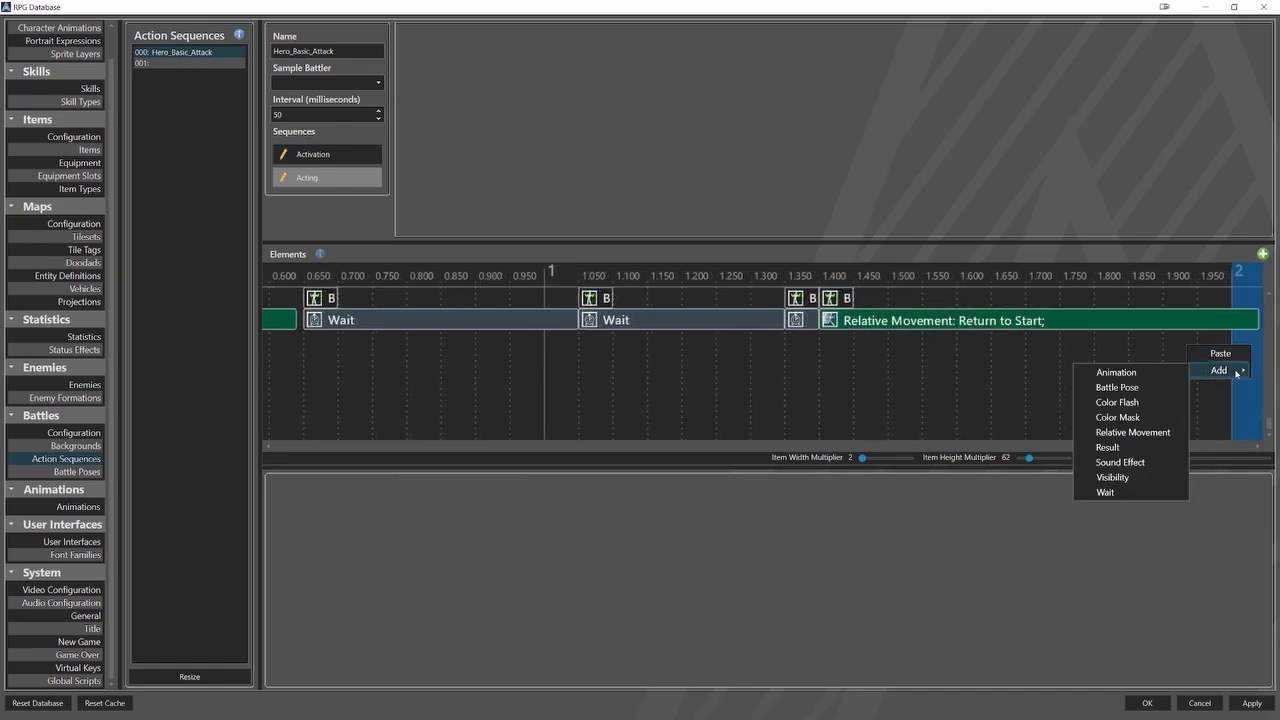
left_click(1154, 377)
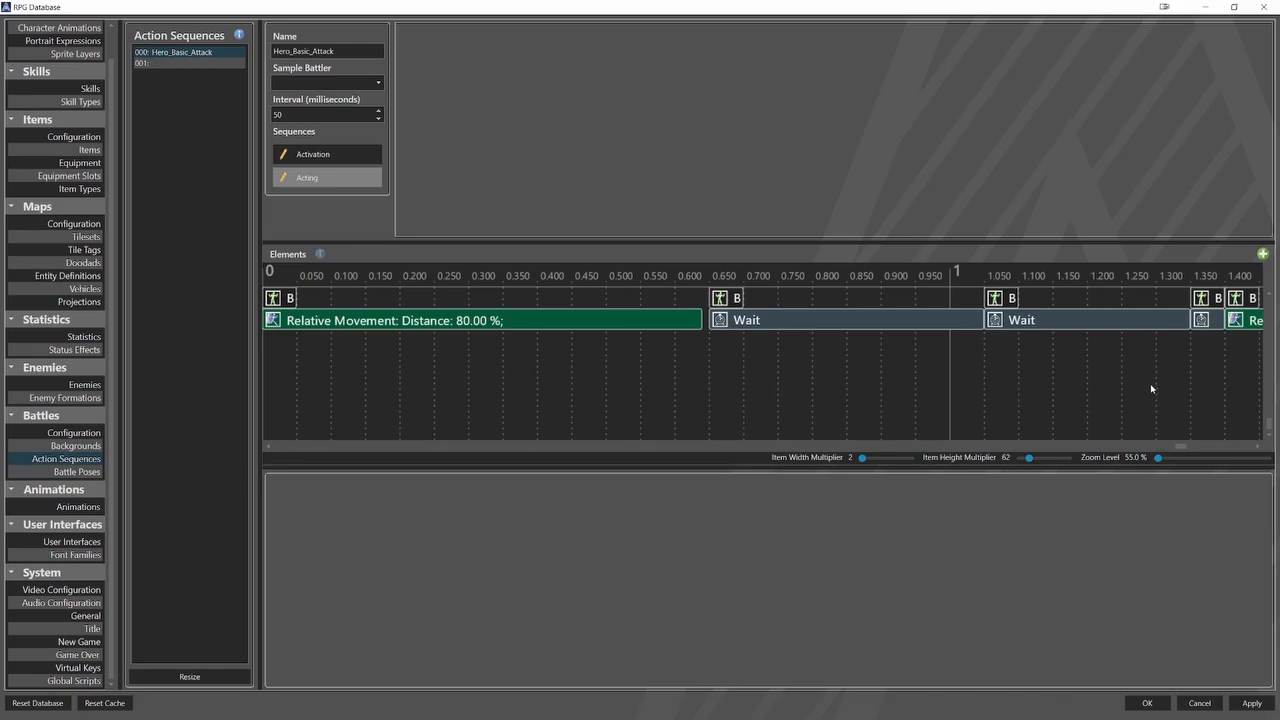
scroll(1150, 374, "down", 5)
left_click(1240, 298)
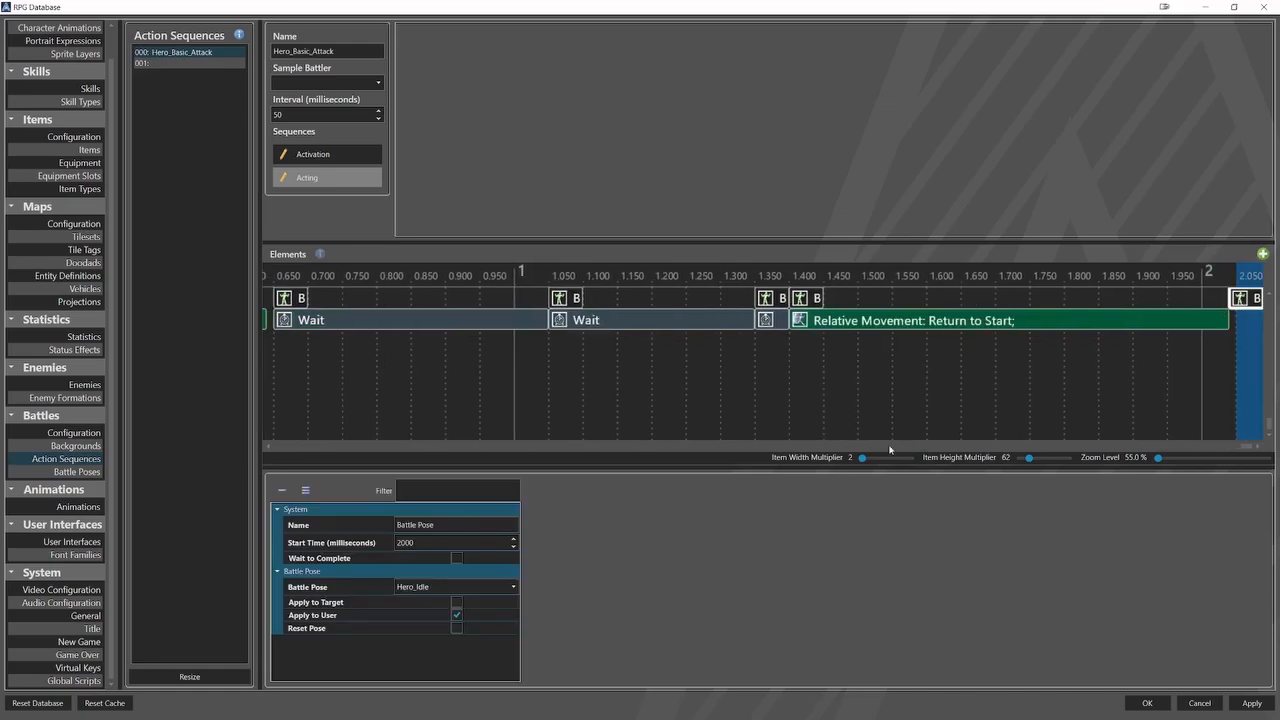
double_click(455, 542)
type("2050")
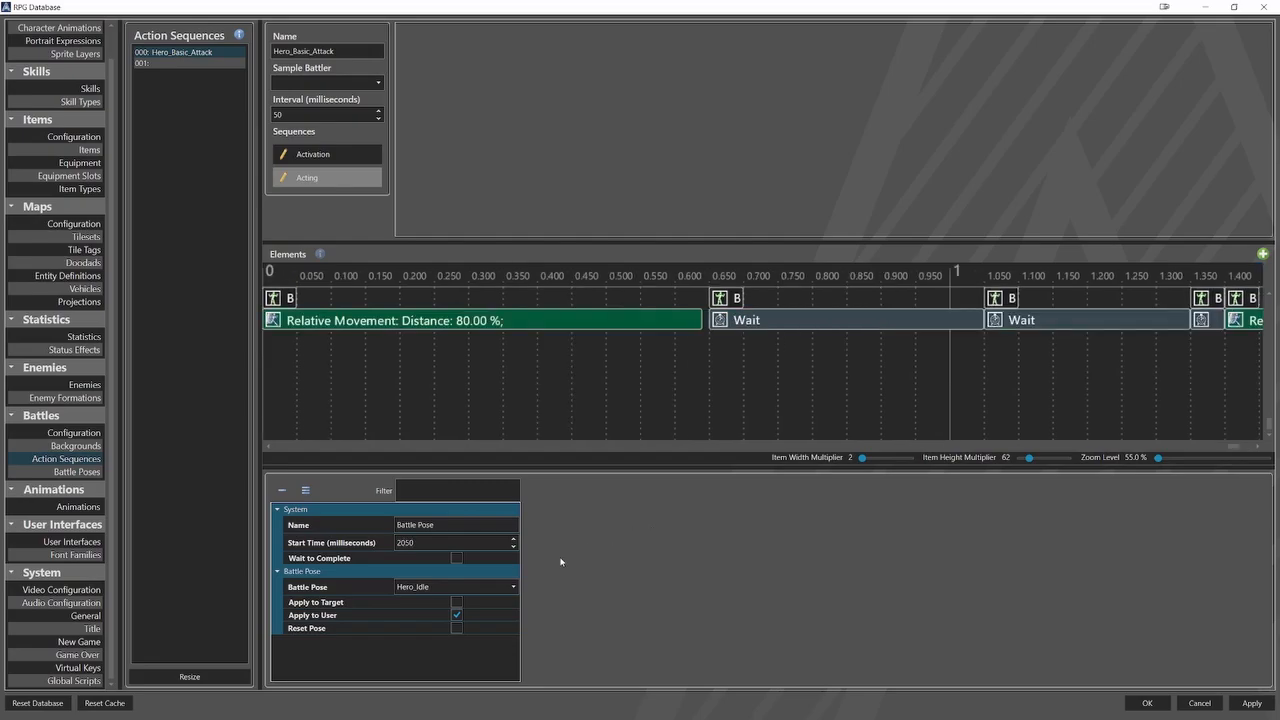
left_click(456, 628)
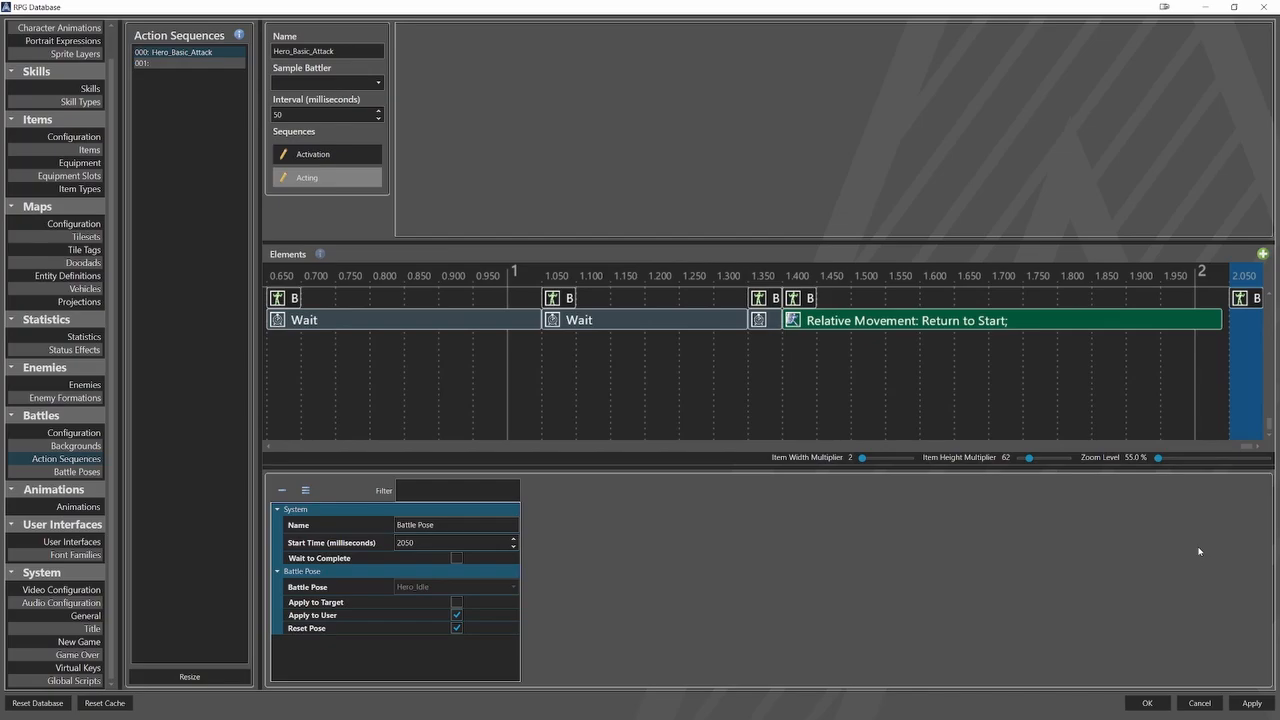
Duplicate the Hero_Basic_Attack action sequence into slot 001 and rename the copy Enemy_Basic_Attack.
right_click(218, 54)
left_click(241, 63)
left_click(200, 65)
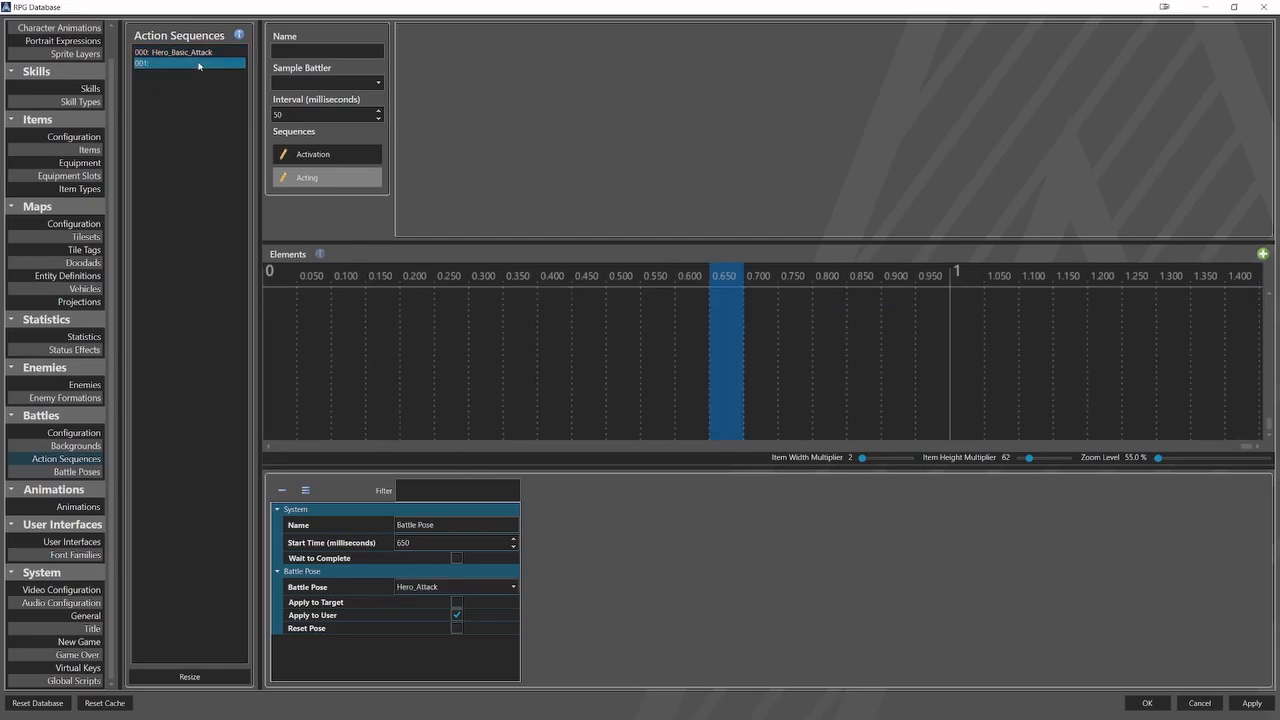
right_click(205, 64)
left_click(231, 102)
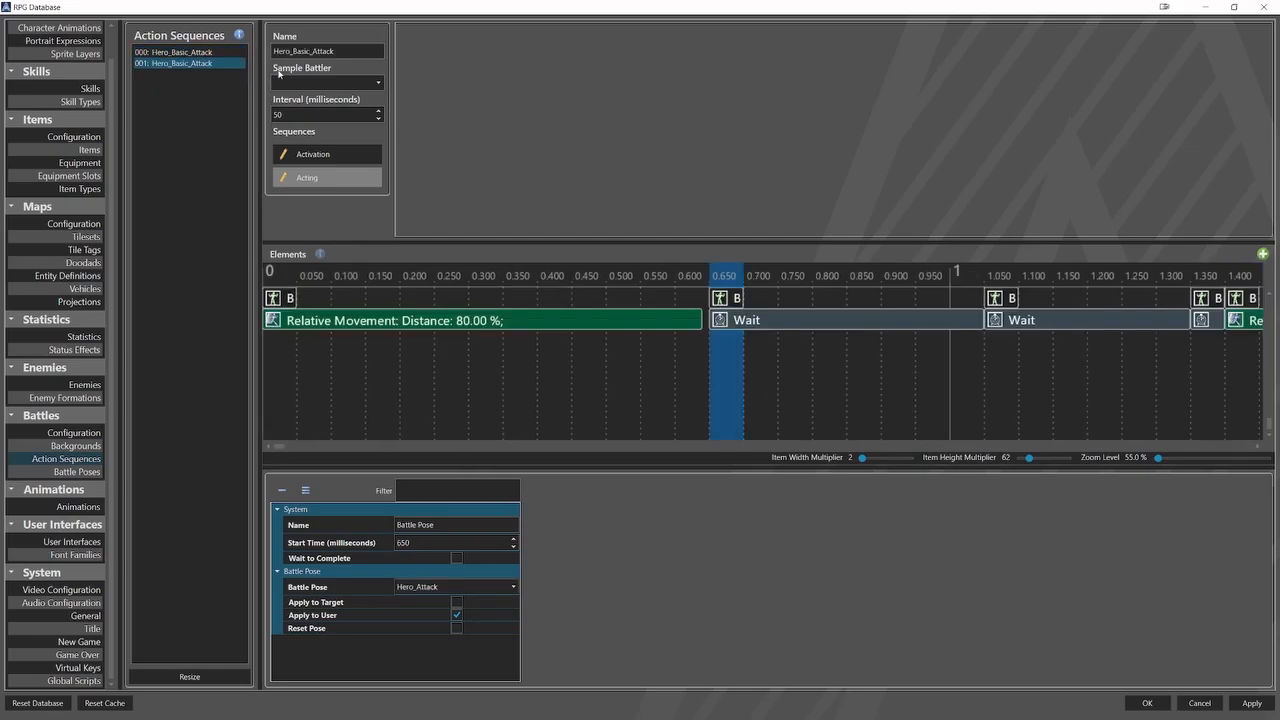
left_click_drag(290, 51, 271, 52)
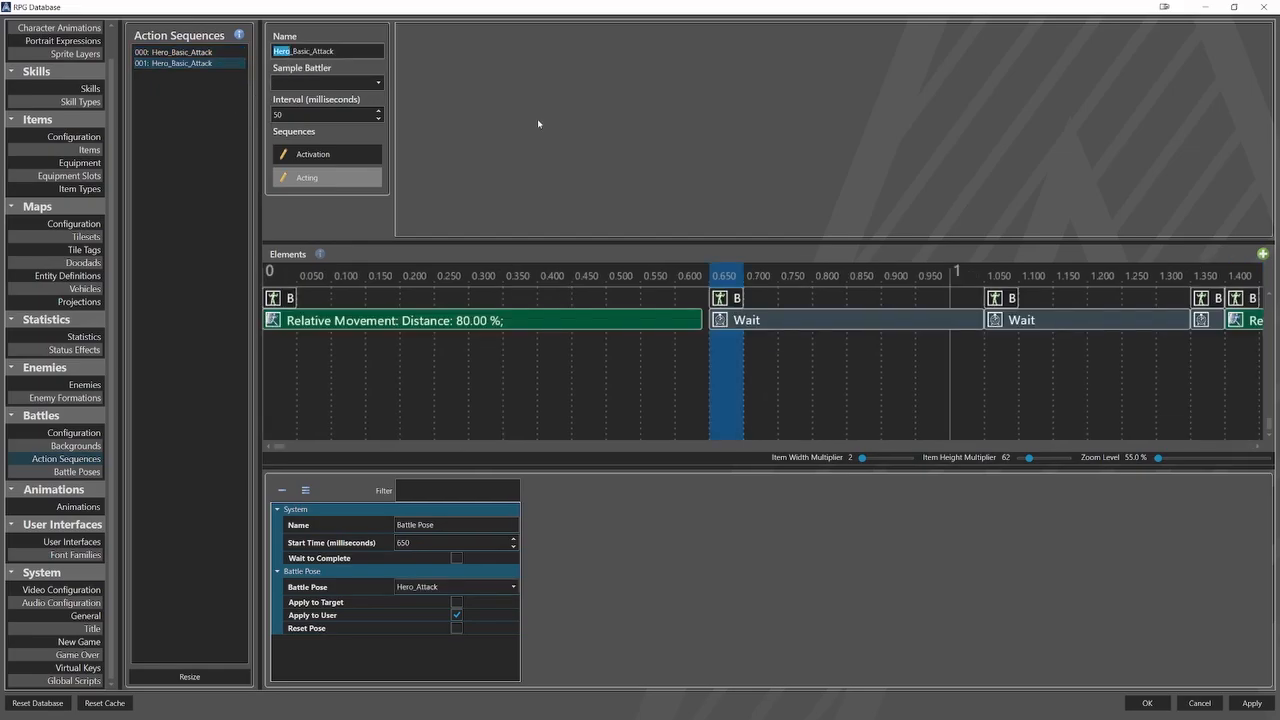
type("Enemy")
Set the Battle Pose element in the Activation sequence of Enemy_Basic_Attack to Enemy_Idle.
left_click(318, 154)
left_click(285, 299)
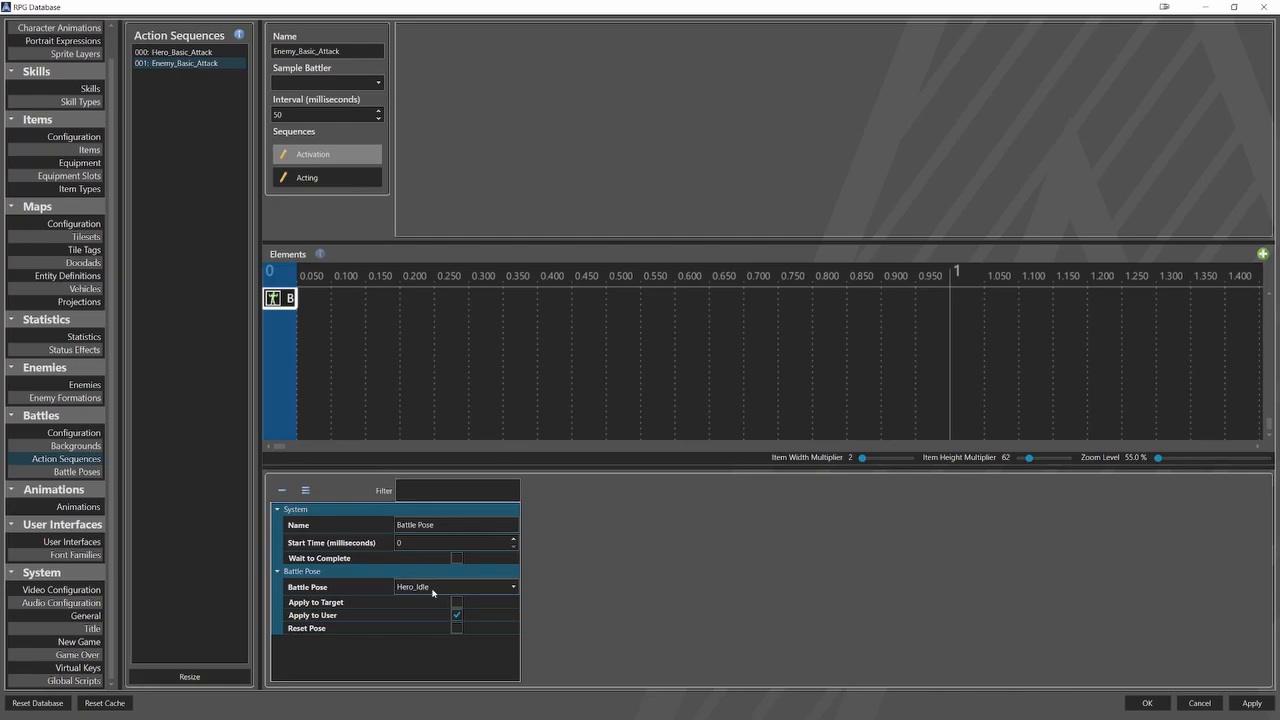
left_click(430, 588)
left_click(418, 673)
In the Acting sequence, set the battle pose at 0 milliseconds to Enemy_Approach and the one at 650 milliseconds to Enemy_Attack.
left_click(338, 178)
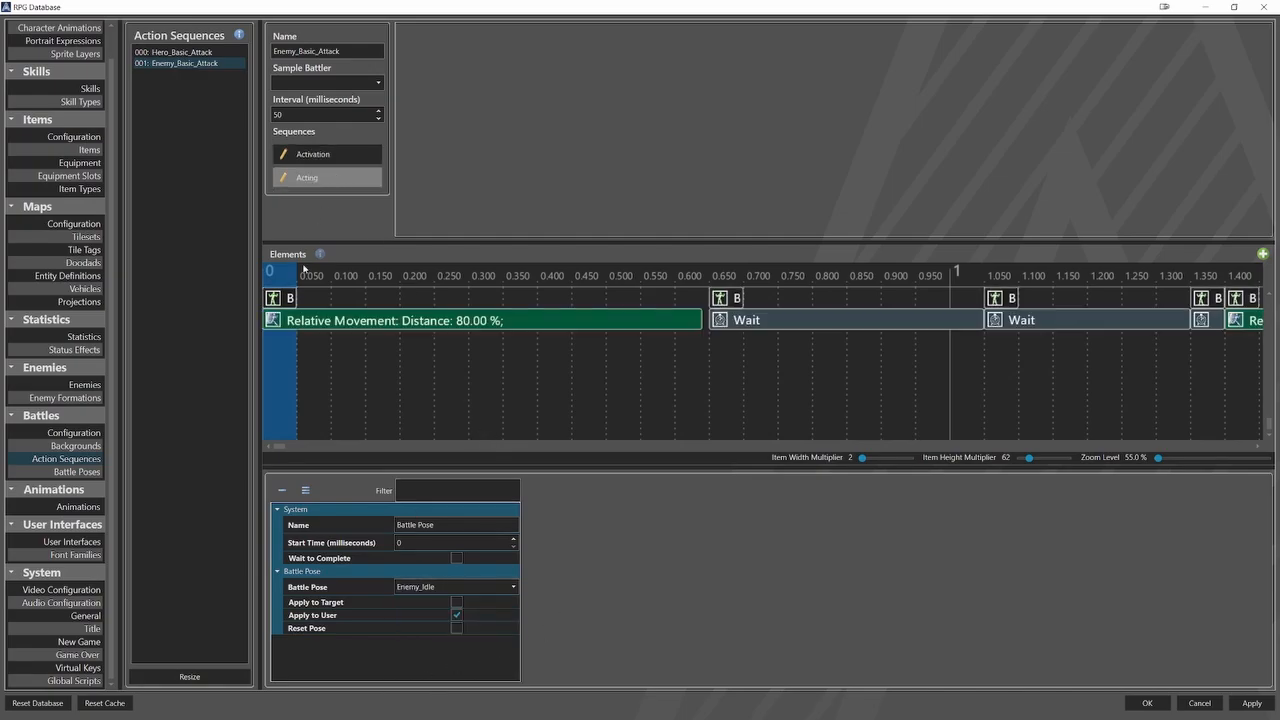
left_click(287, 299)
left_click(426, 587)
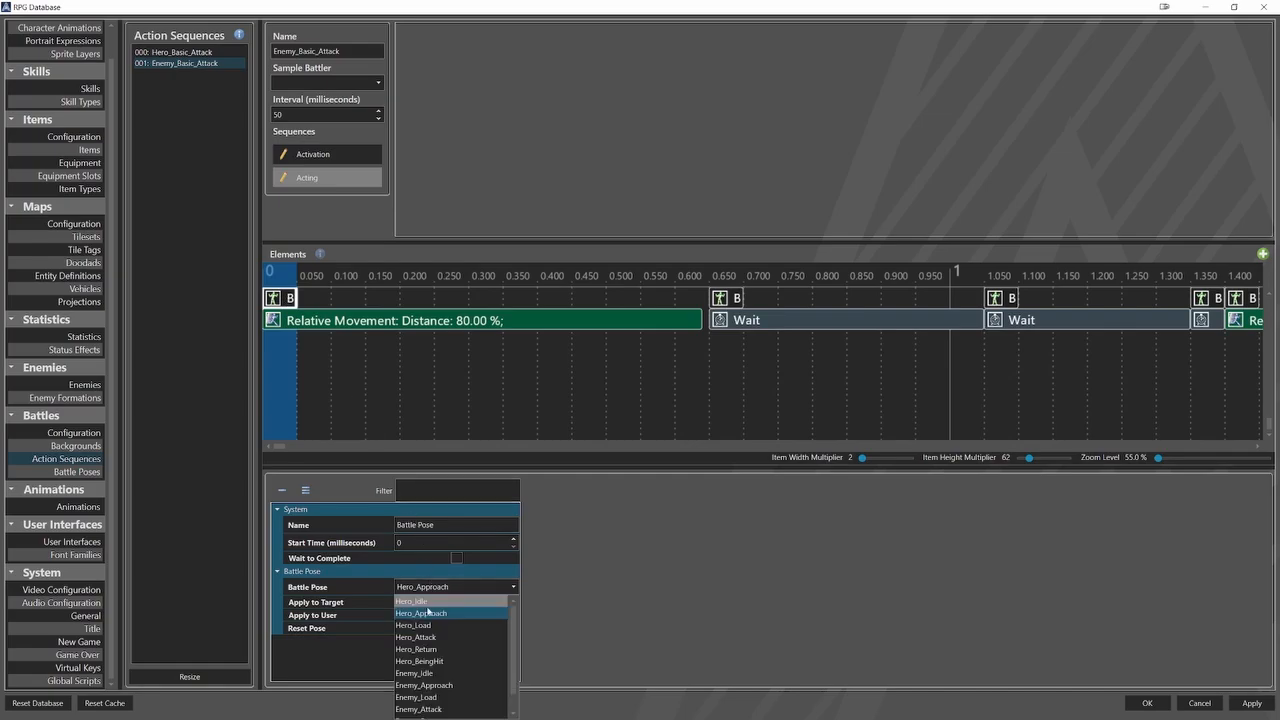
left_click(433, 686)
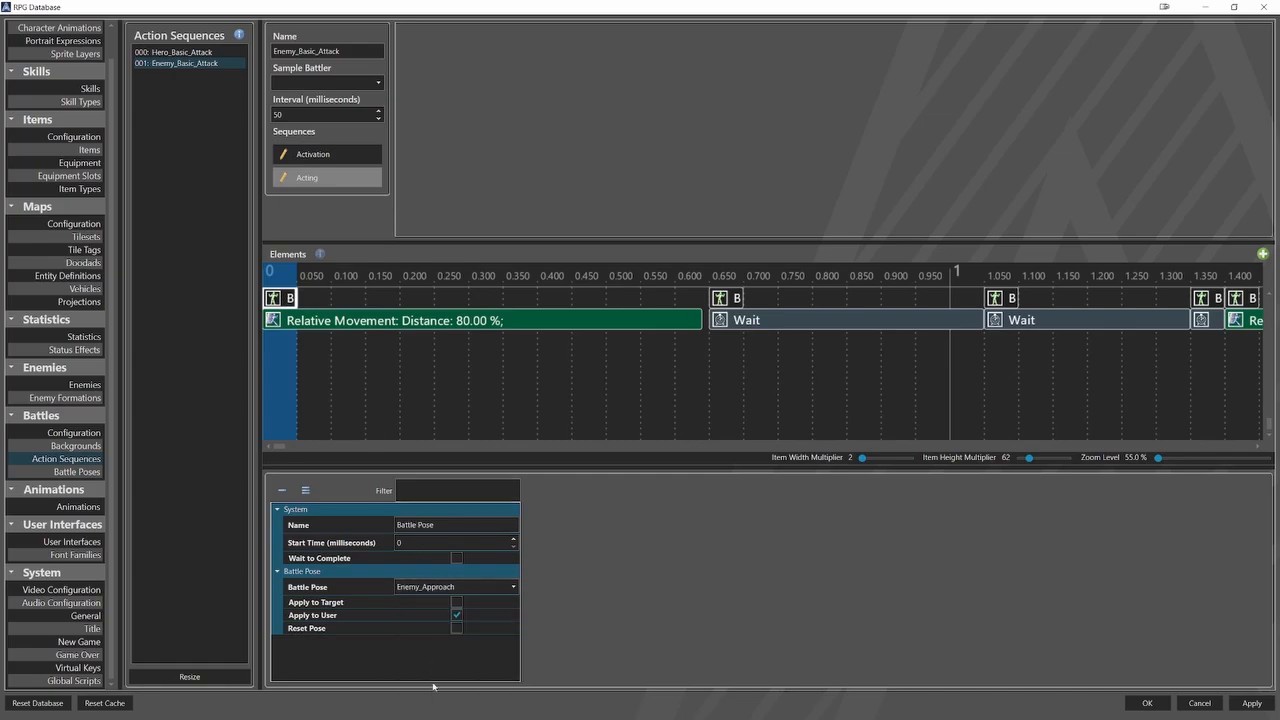
left_click(712, 299)
left_click(485, 587)
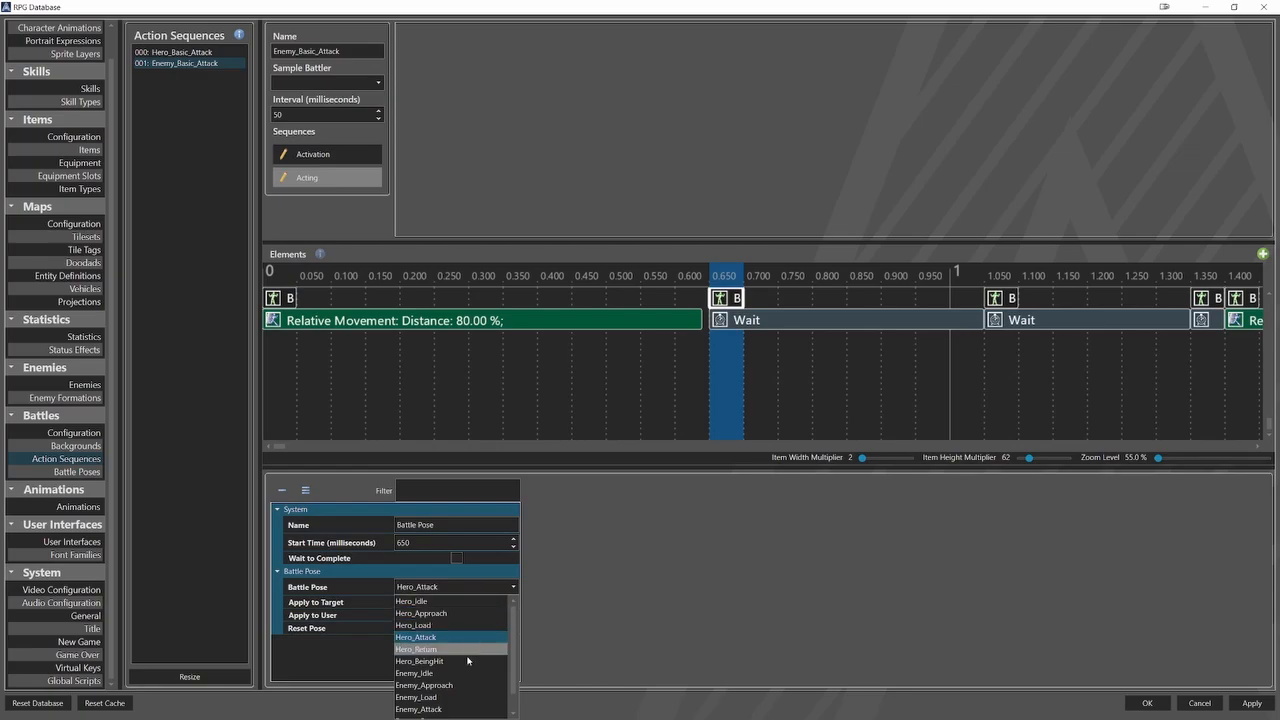
left_click(425, 709)
Set the target's battle pose at 1050 milliseconds to Hero_BeingHit and the one at 1350 milliseconds to Hero_Idle.
left_click(996, 299)
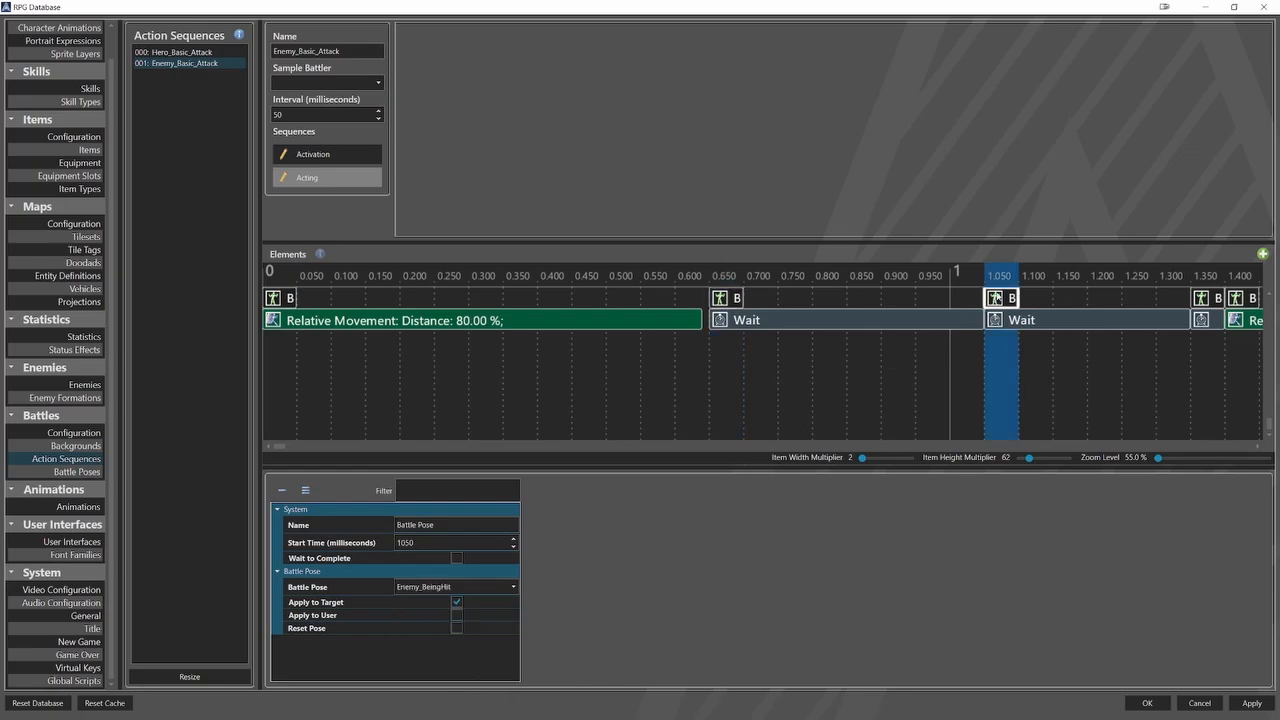
left_click(484, 587)
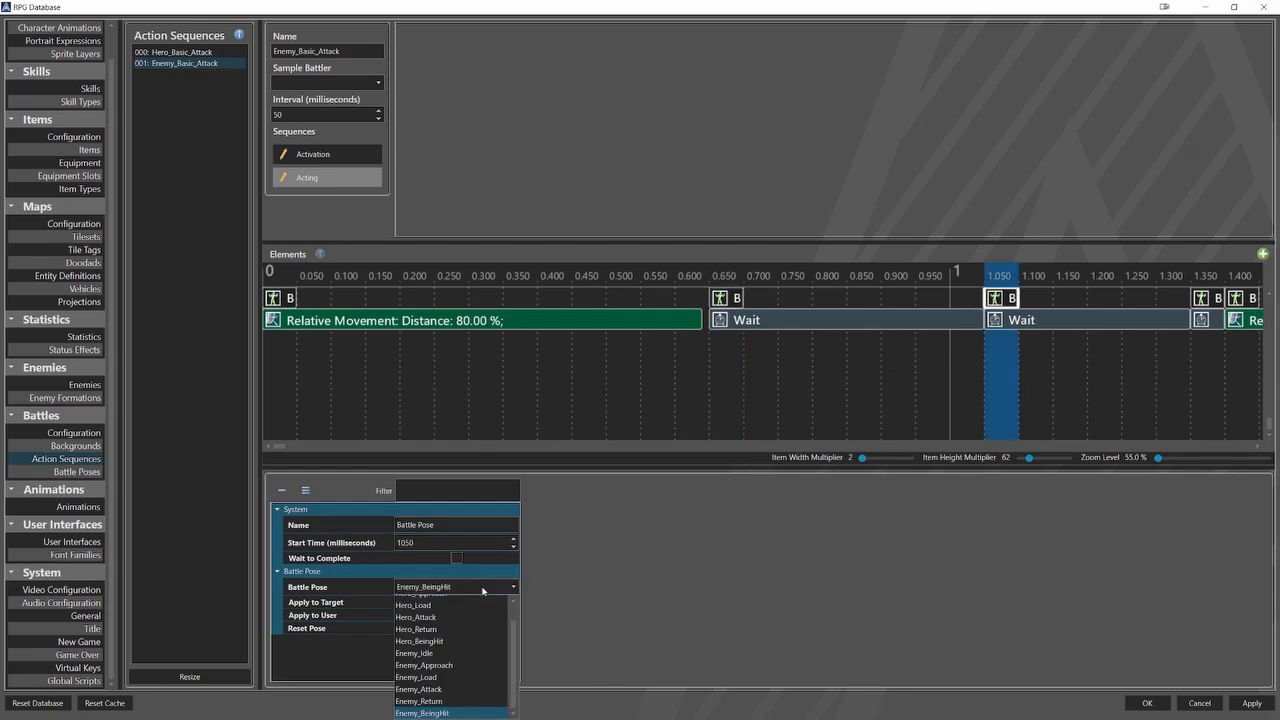
left_click(460, 642)
scroll(785, 406, "right", 6)
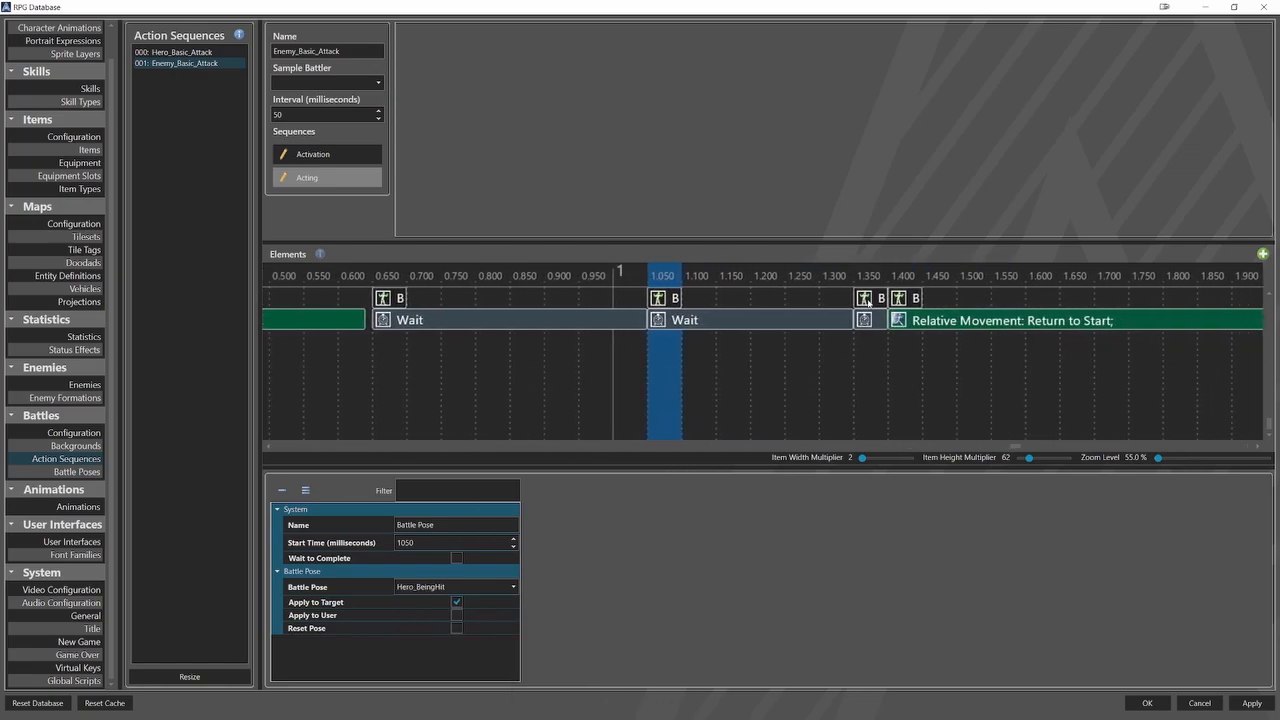
left_click(867, 302)
left_click(496, 587)
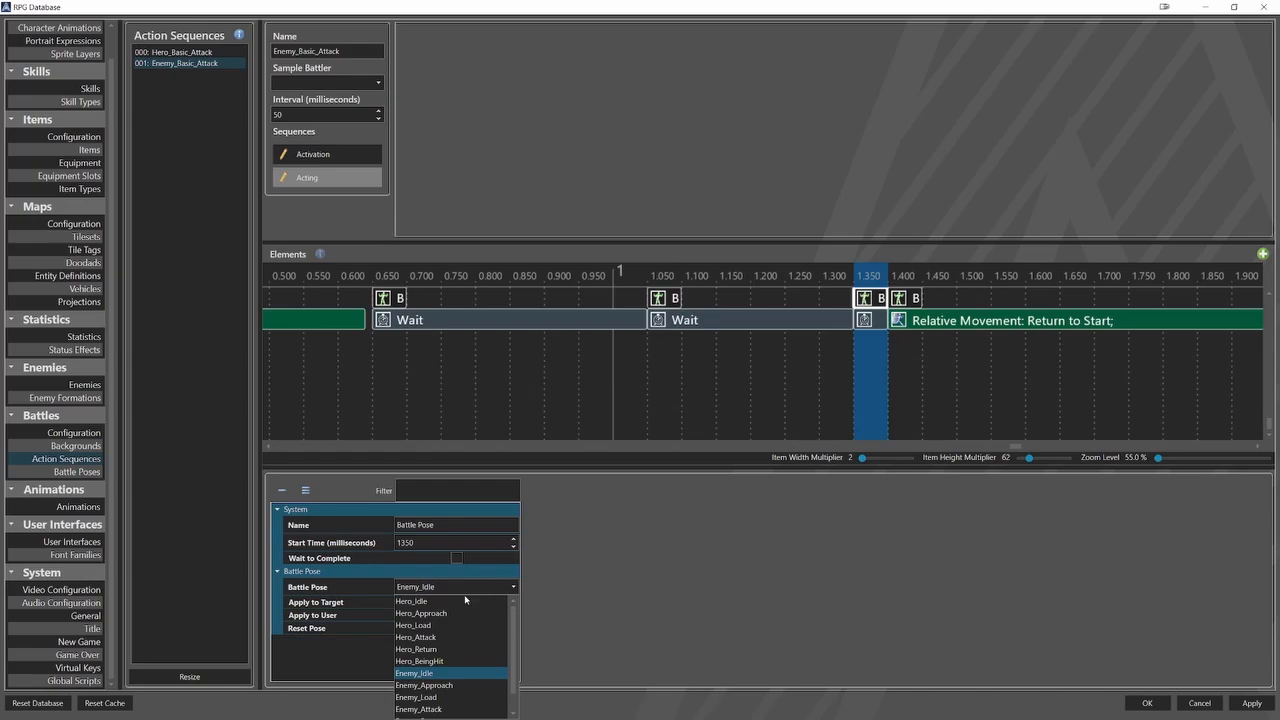
left_click(465, 600)
scroll(780, 405, "down", 3)
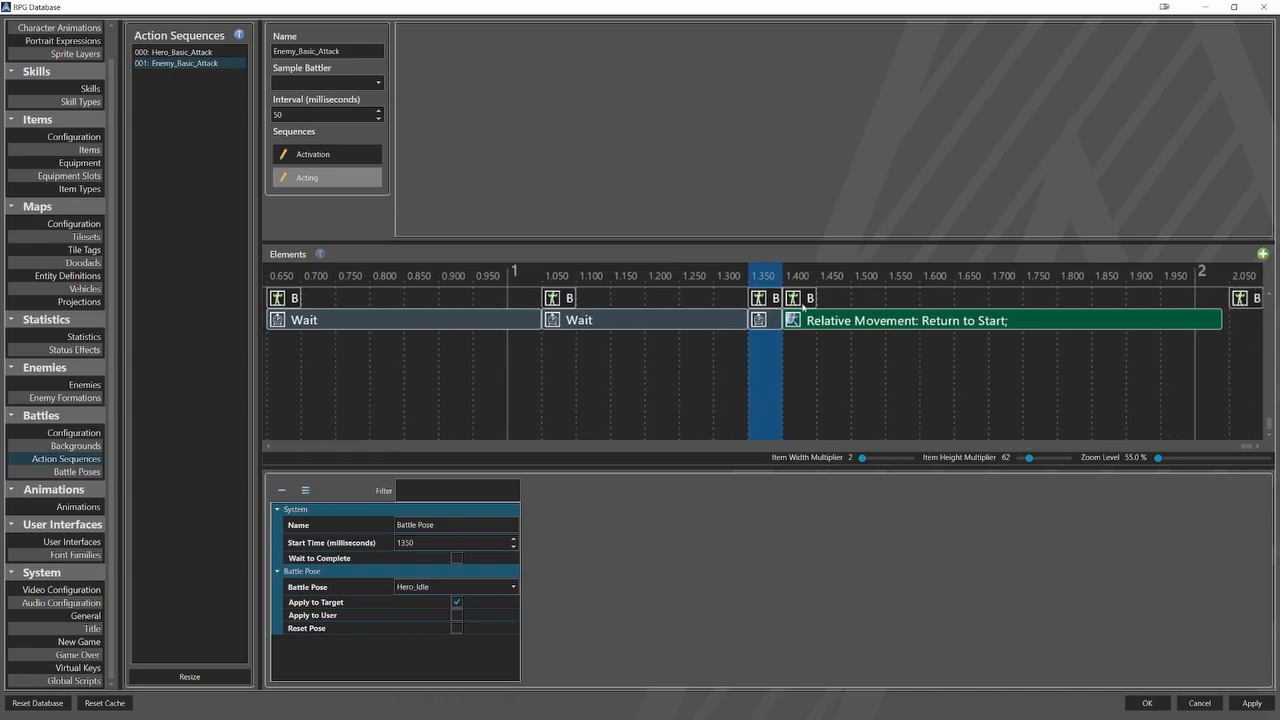
Set the battle pose at 1400 milliseconds to Enemy_Return and check the final pose element at 2050 milliseconds.
left_click(797, 300)
left_click(497, 588)
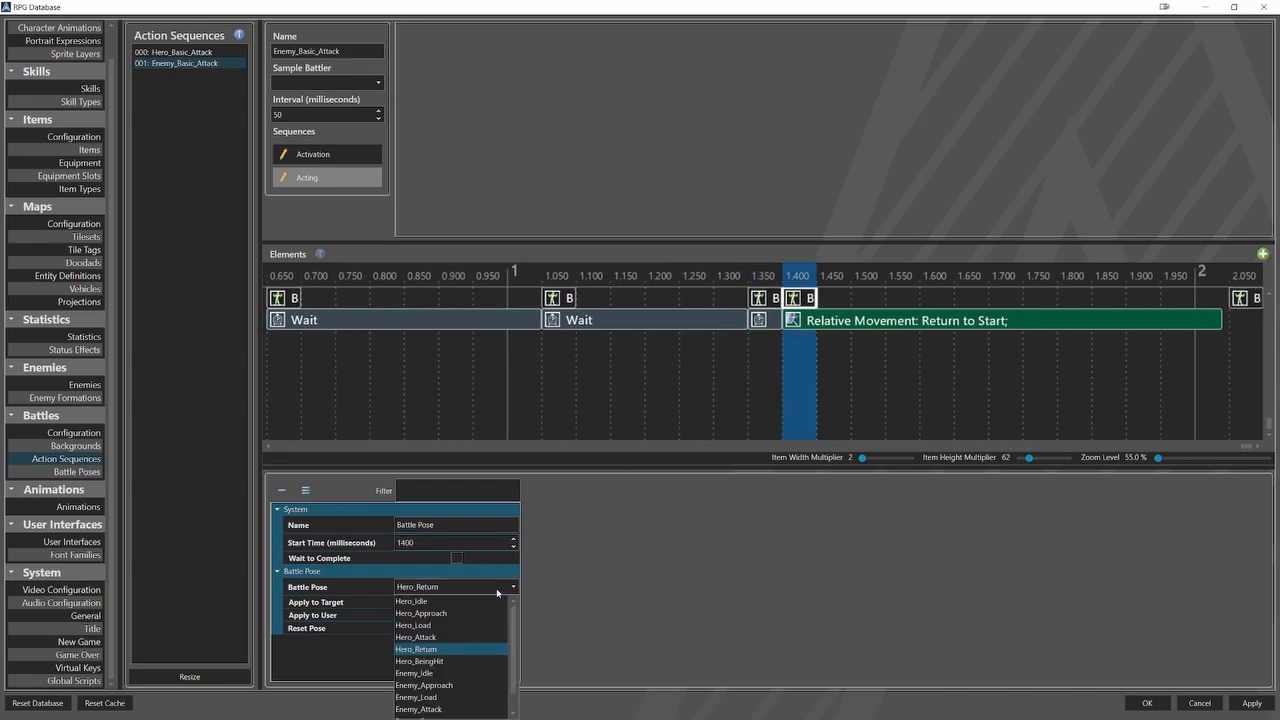
left_click(448, 701)
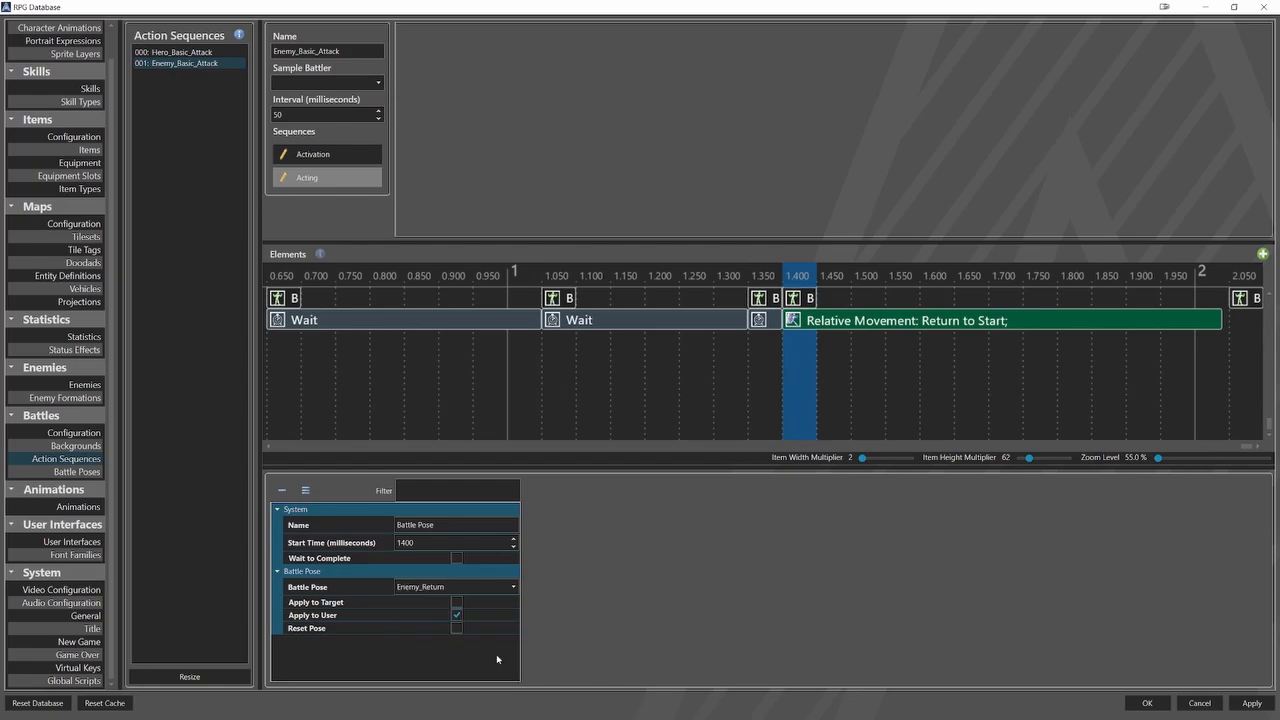
left_click(1237, 300)
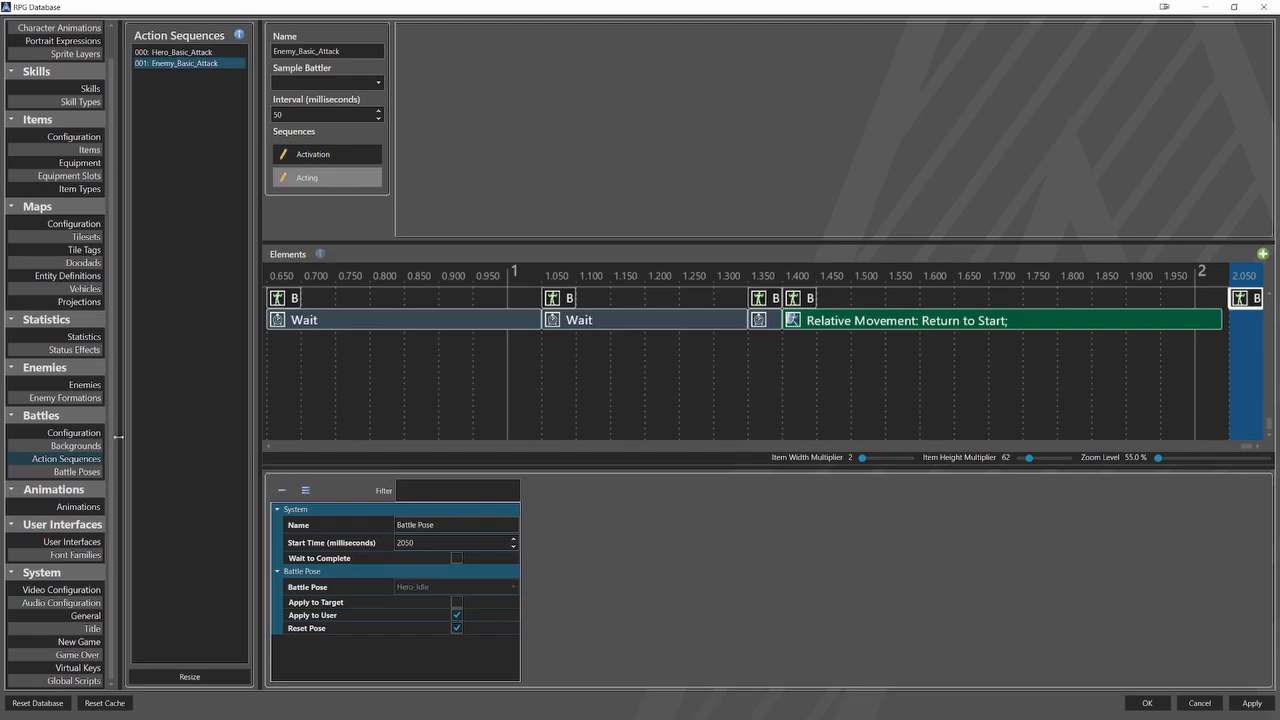
In the battle configuration, assign Enemy_Basic_Attack as the Enemy Action Sequence and Hero_Basic_Attack as the Hero Action Sequence.
left_click(80, 433)
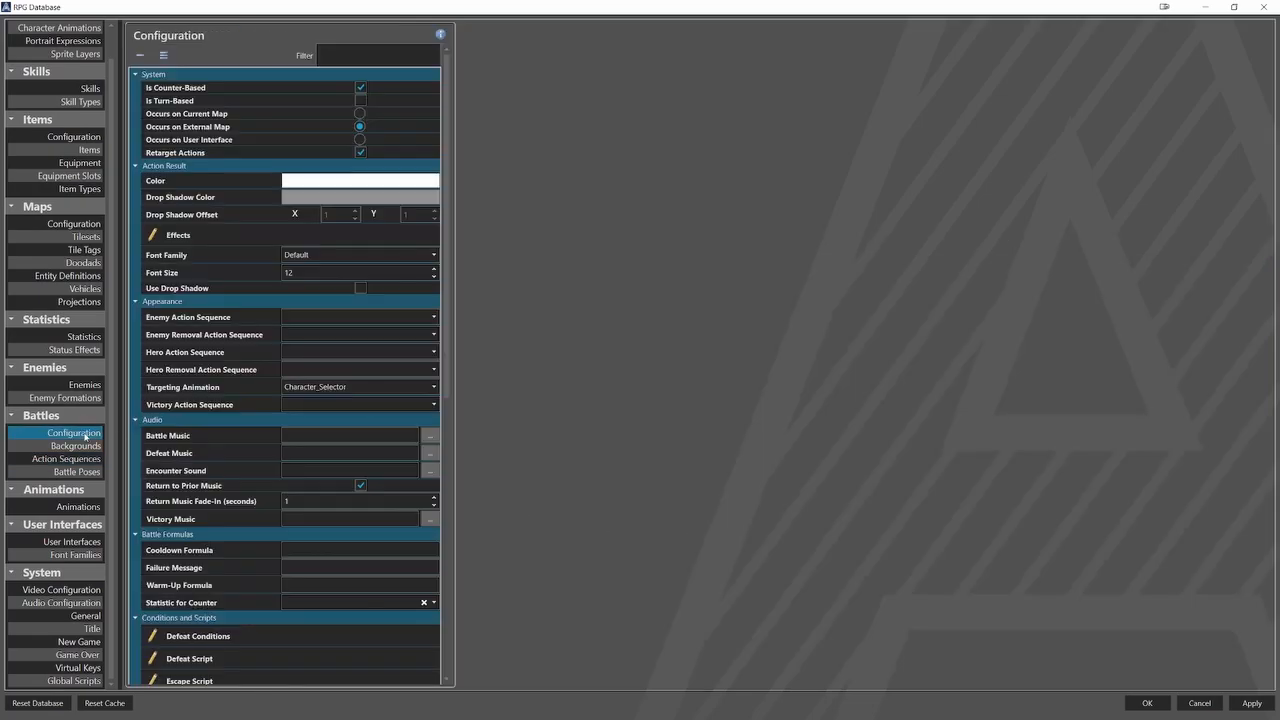
left_click(337, 318)
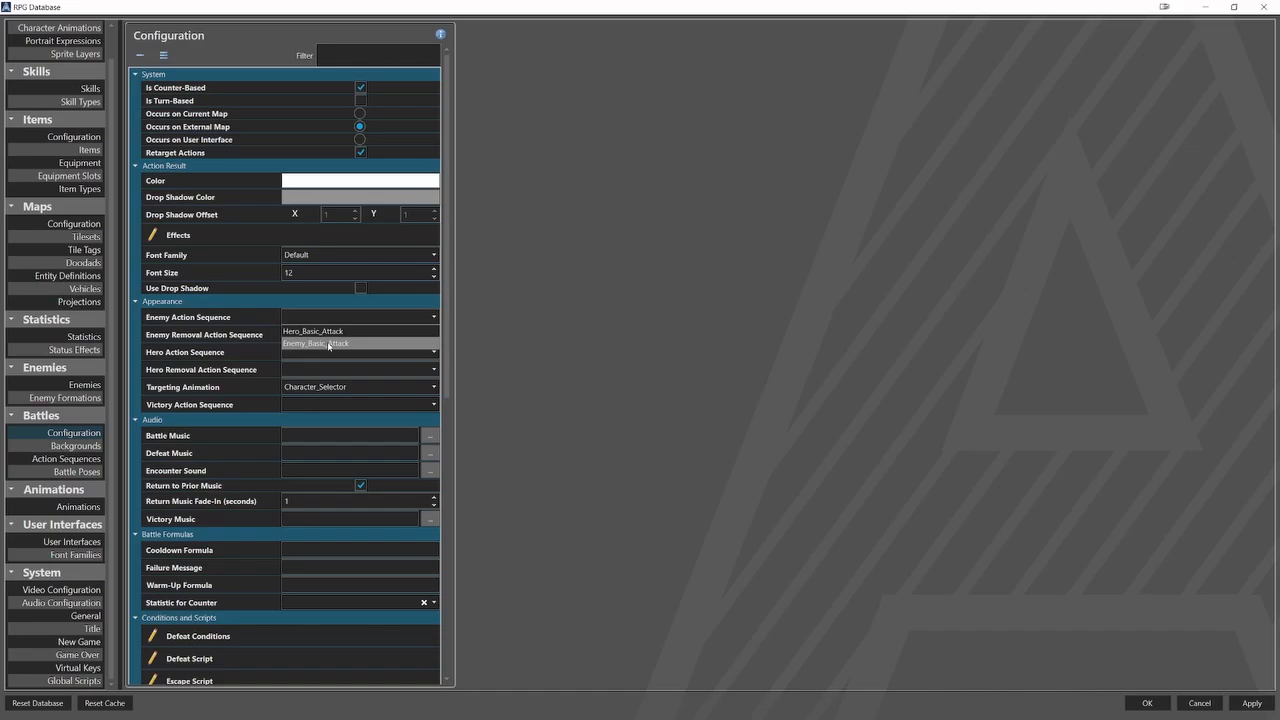
left_click(329, 345)
left_click(329, 352)
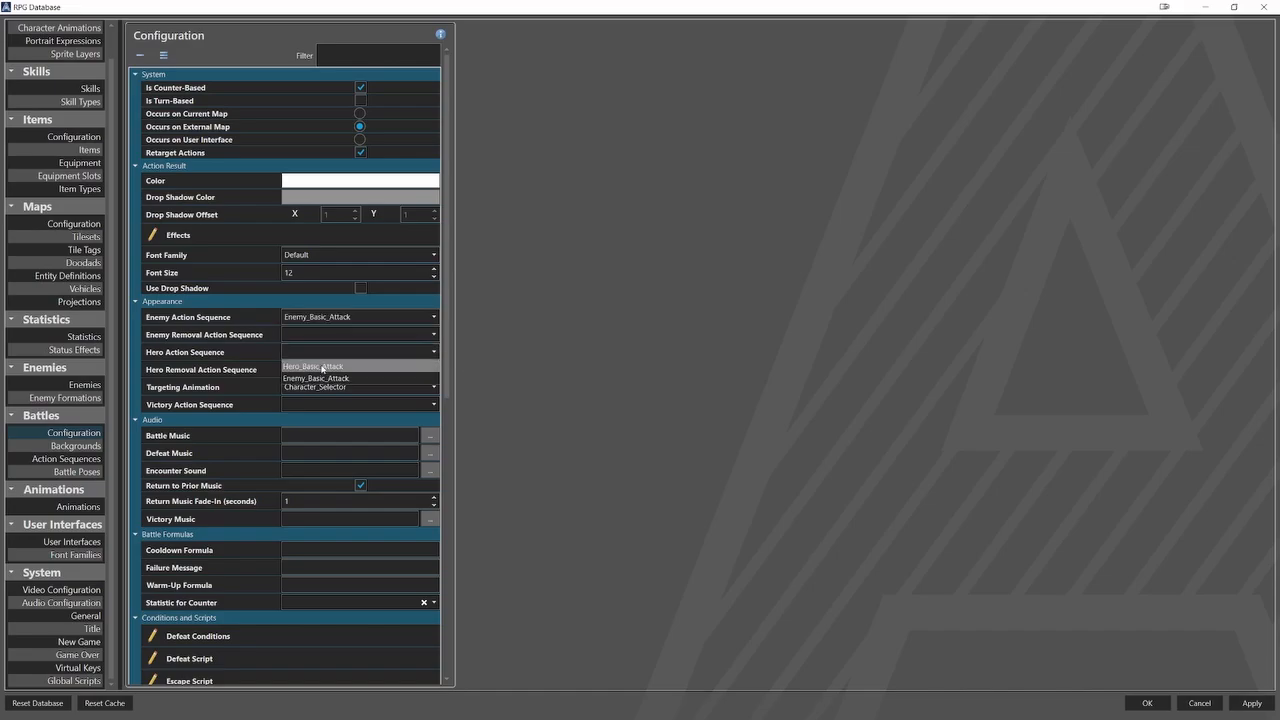
left_click(322, 368)
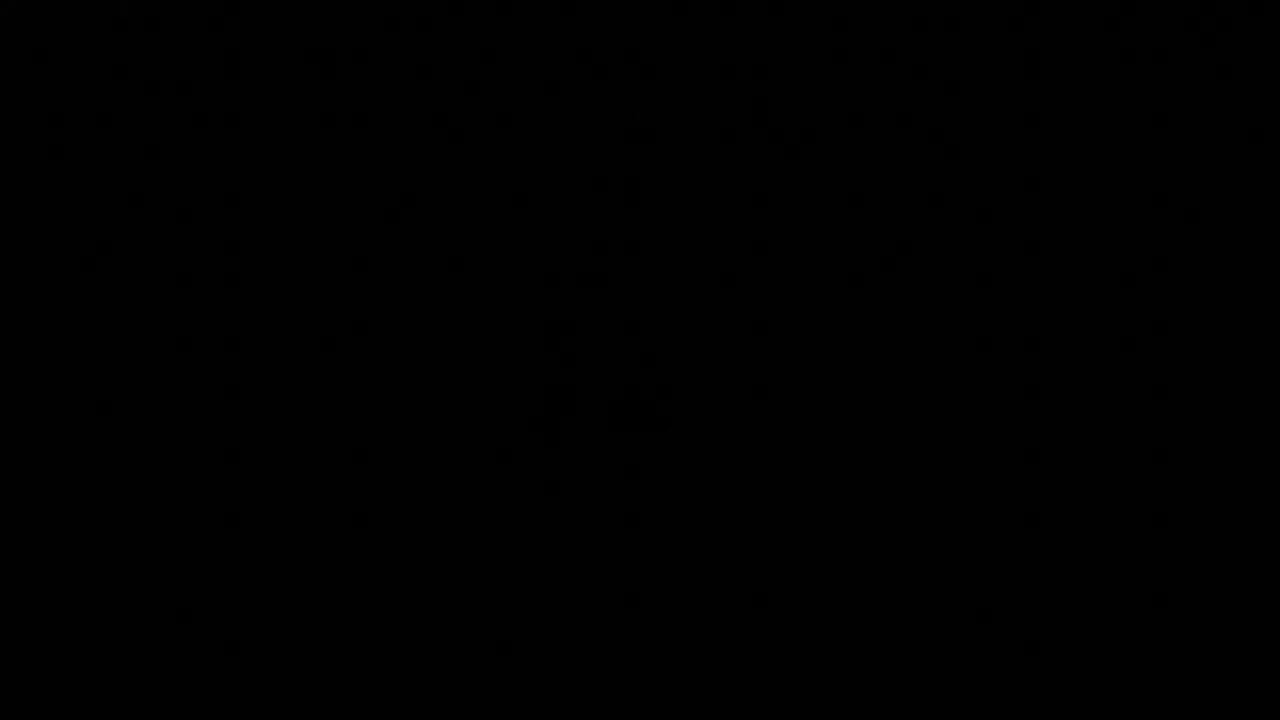
Test a hero attack on a goblin in battle, and check the Attack skill setup of Hallvor and Godfreed.
key("Return")
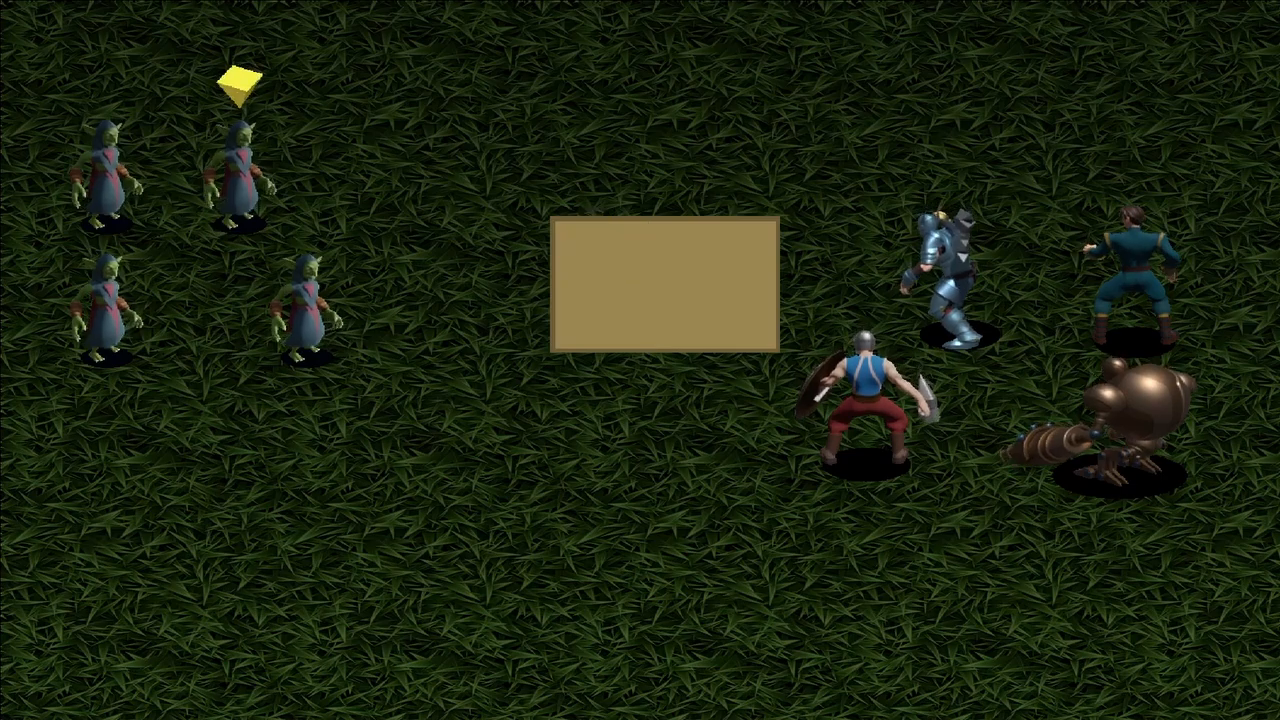
key("Return")
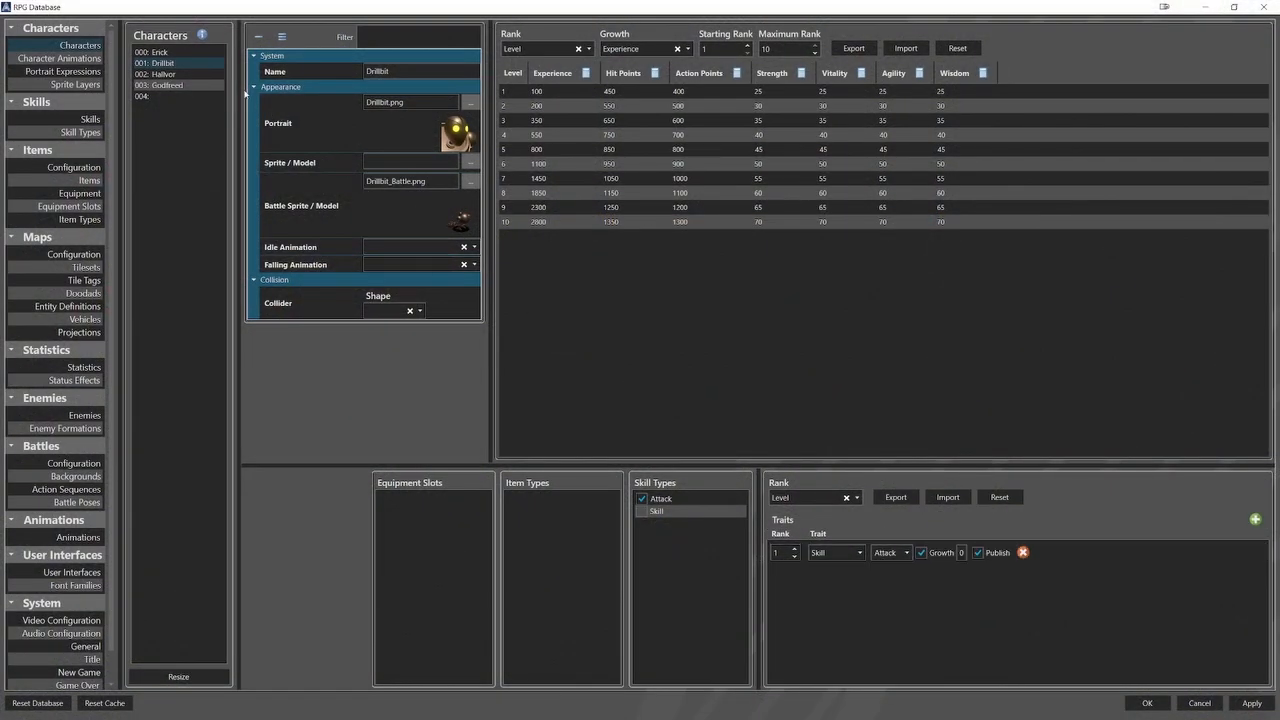
left_click(200, 74)
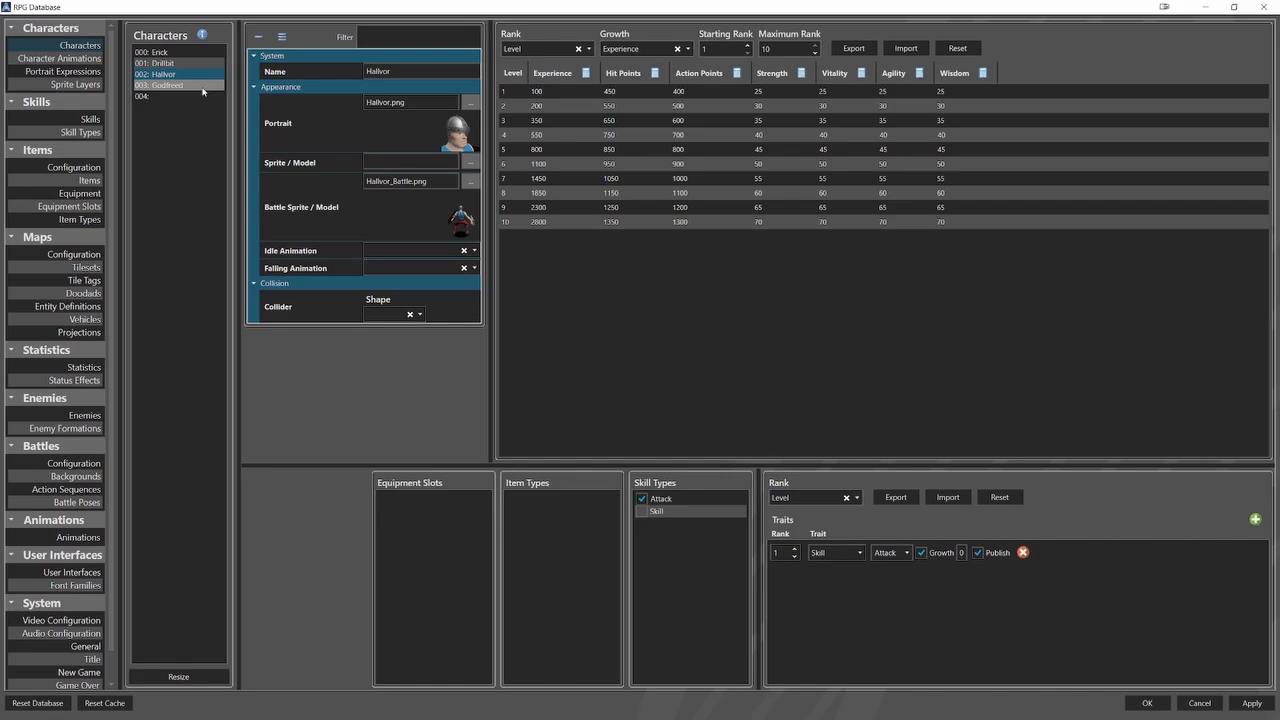
left_click(202, 86)
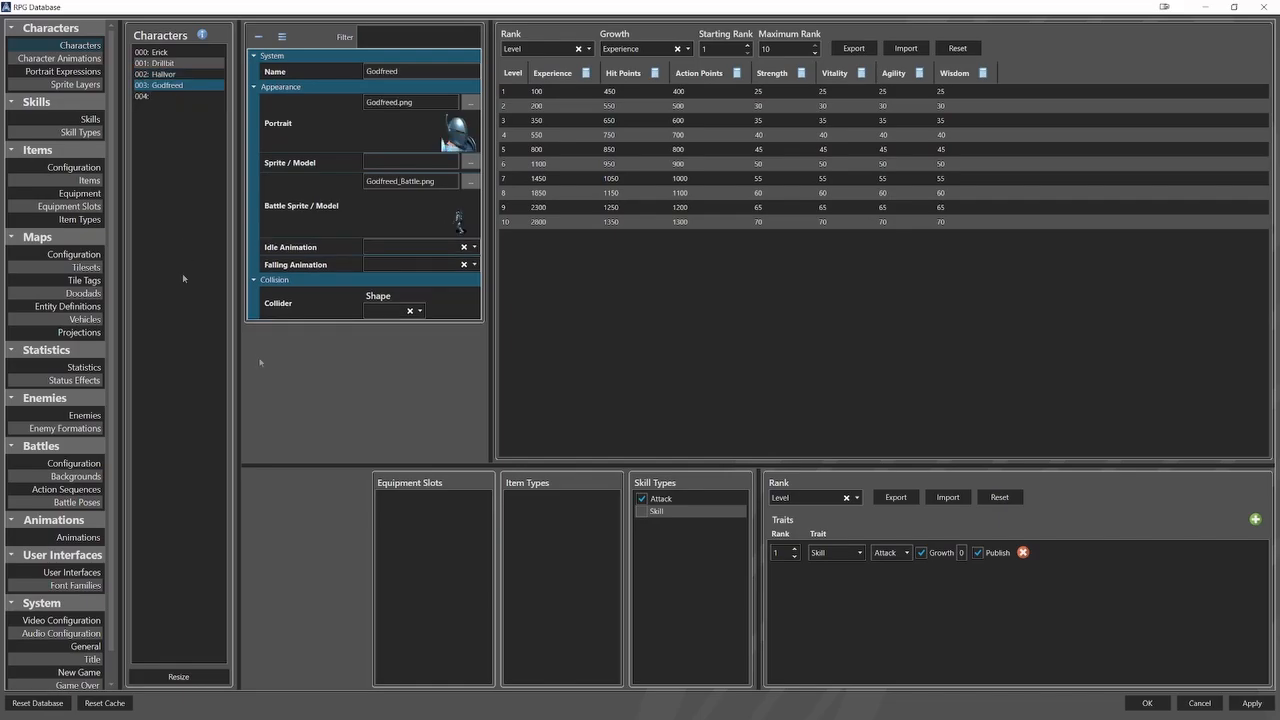
Add a Battle Programming entry to the GoblinMage enemy with an Always condition.
left_click(84, 415)
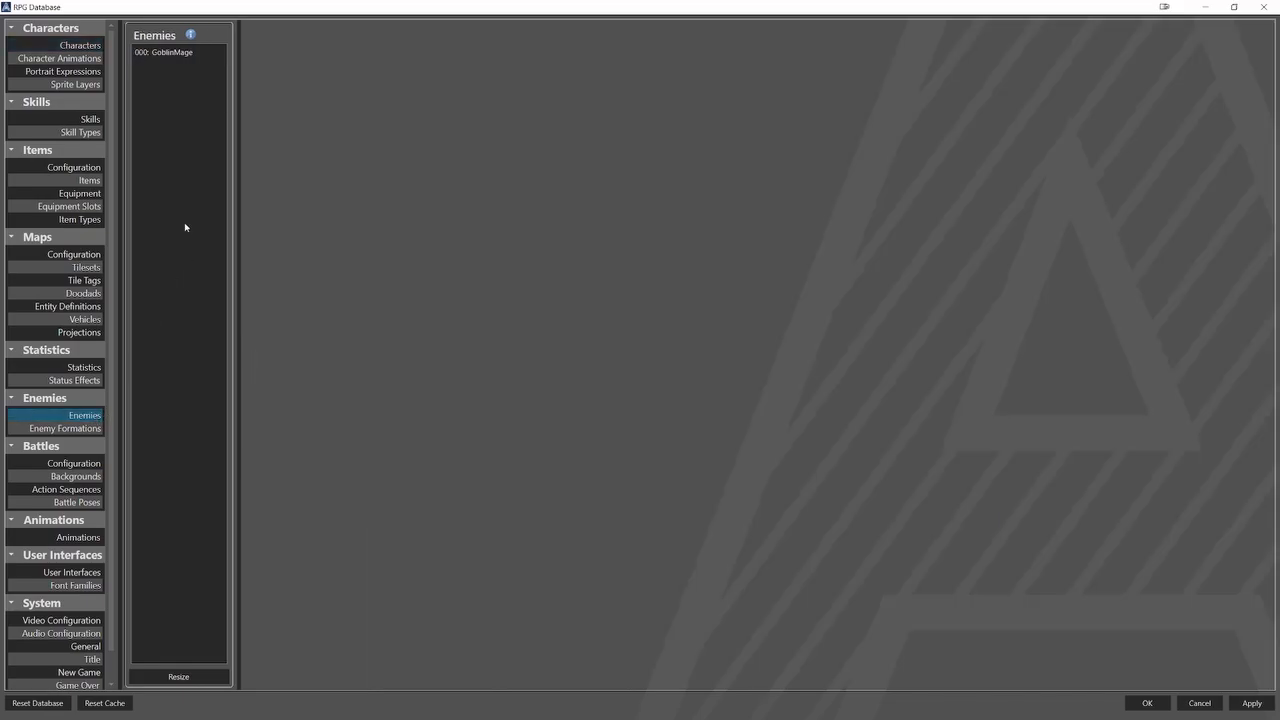
left_click(208, 55)
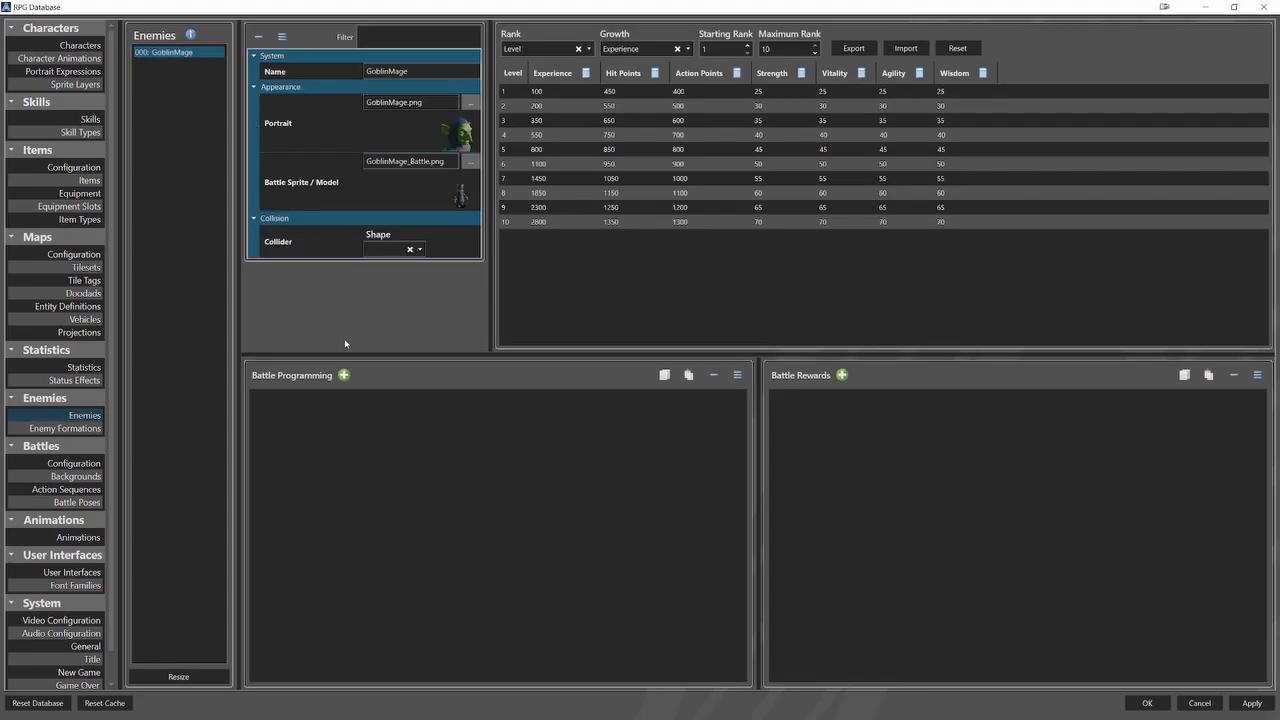
left_click(343, 376)
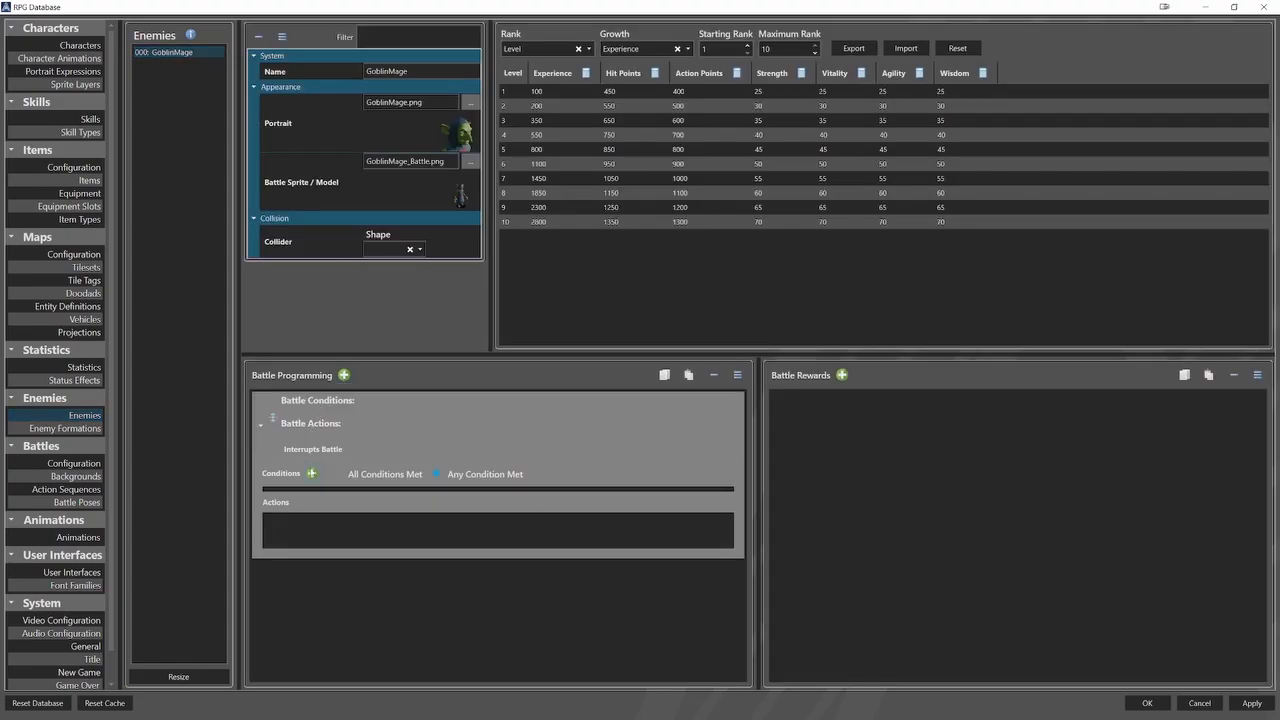
left_click(311, 474)
left_click(306, 501)
left_click(296, 527)
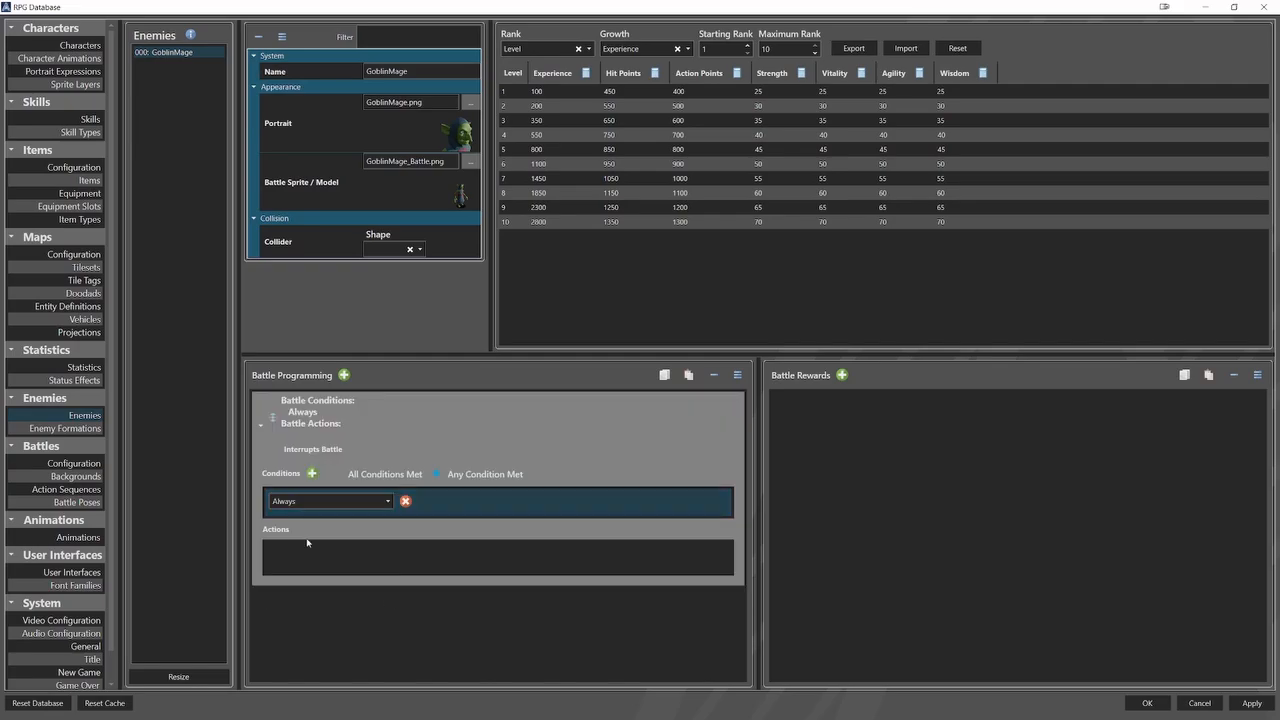
Add a Use Skill action to the GoblinMage battle programming and set its skill to Attack.
right_click(313, 557)
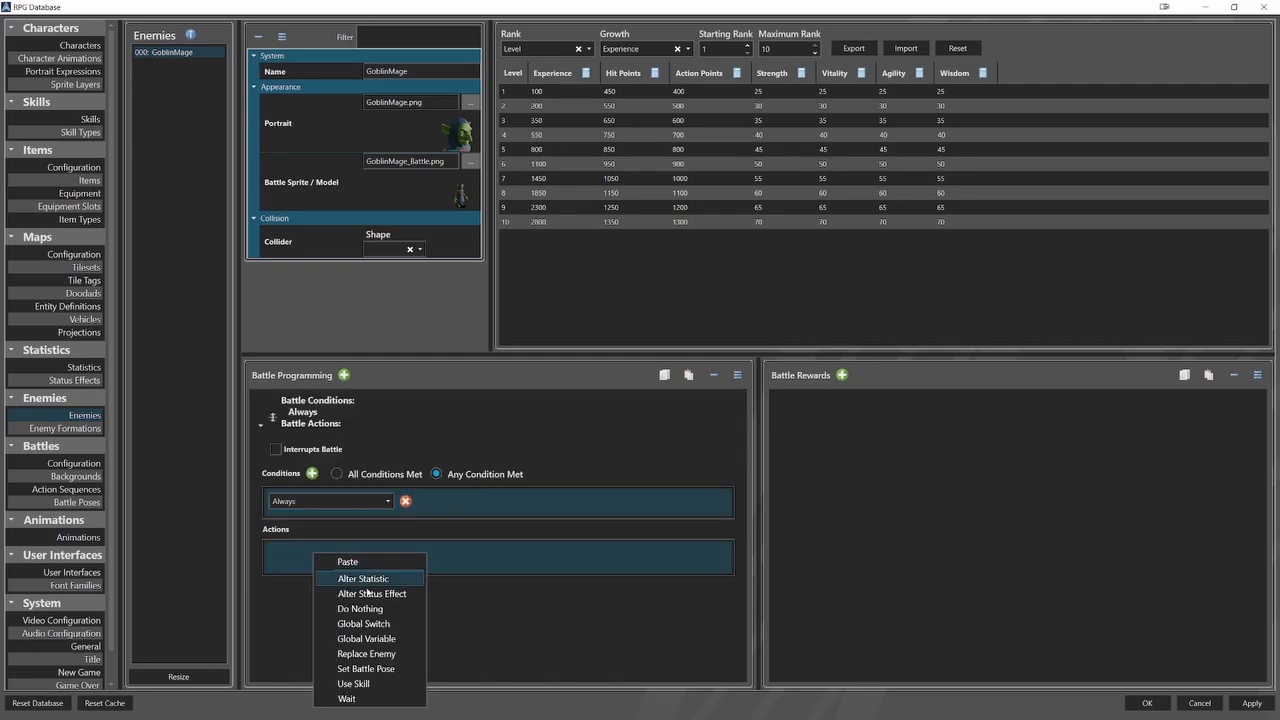
left_click(367, 686)
left_click(373, 556)
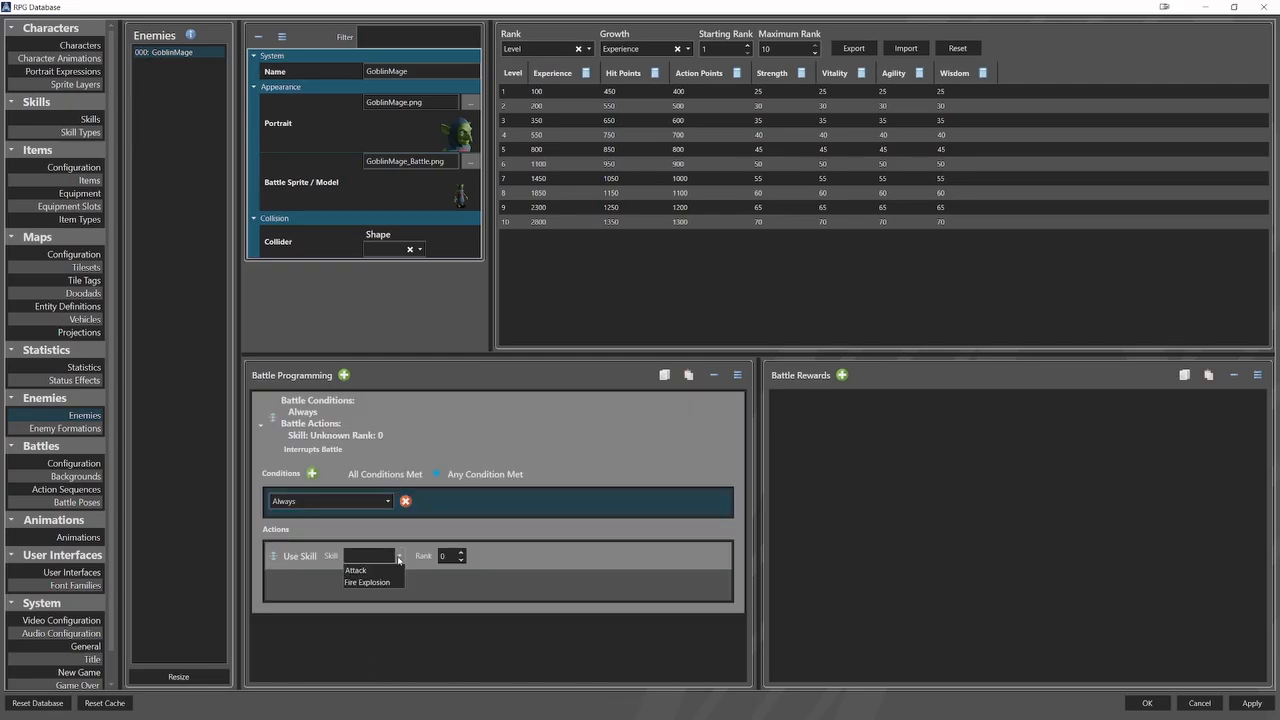
left_click(392, 572)
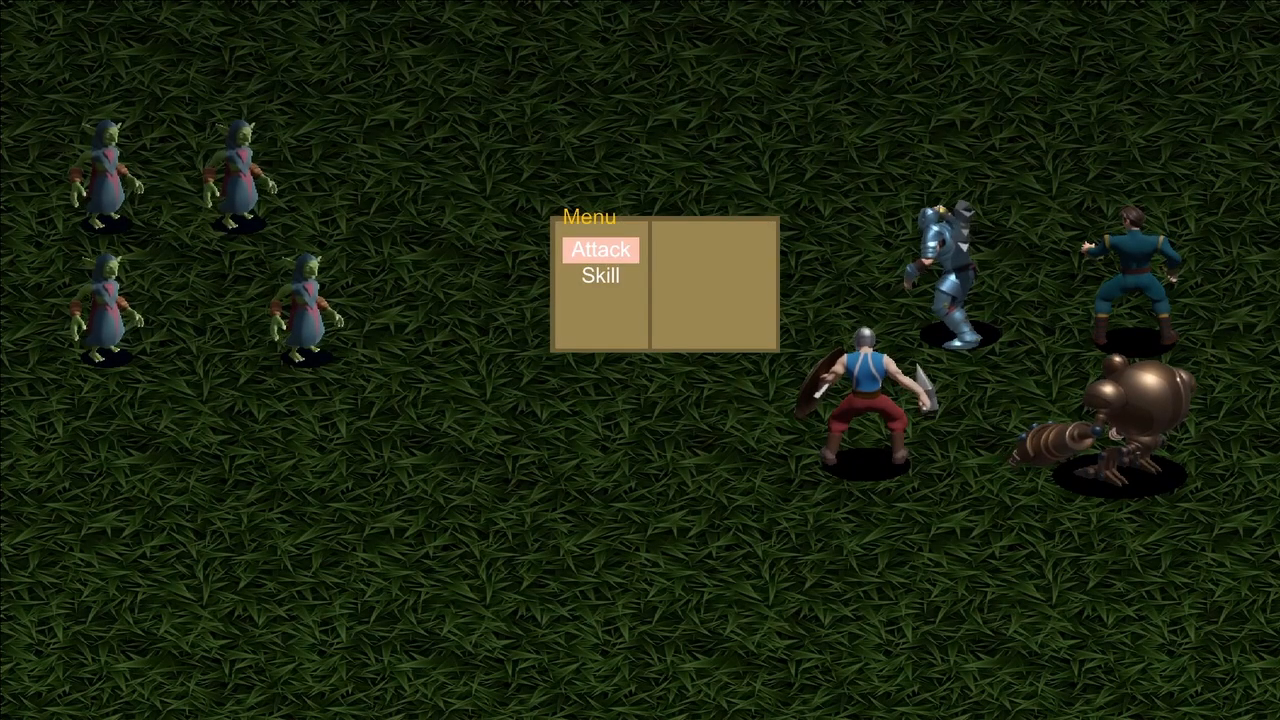
Playtest the battle by choosing Attack from the battle menu and confirming the target.
key("Return")
key("Return")
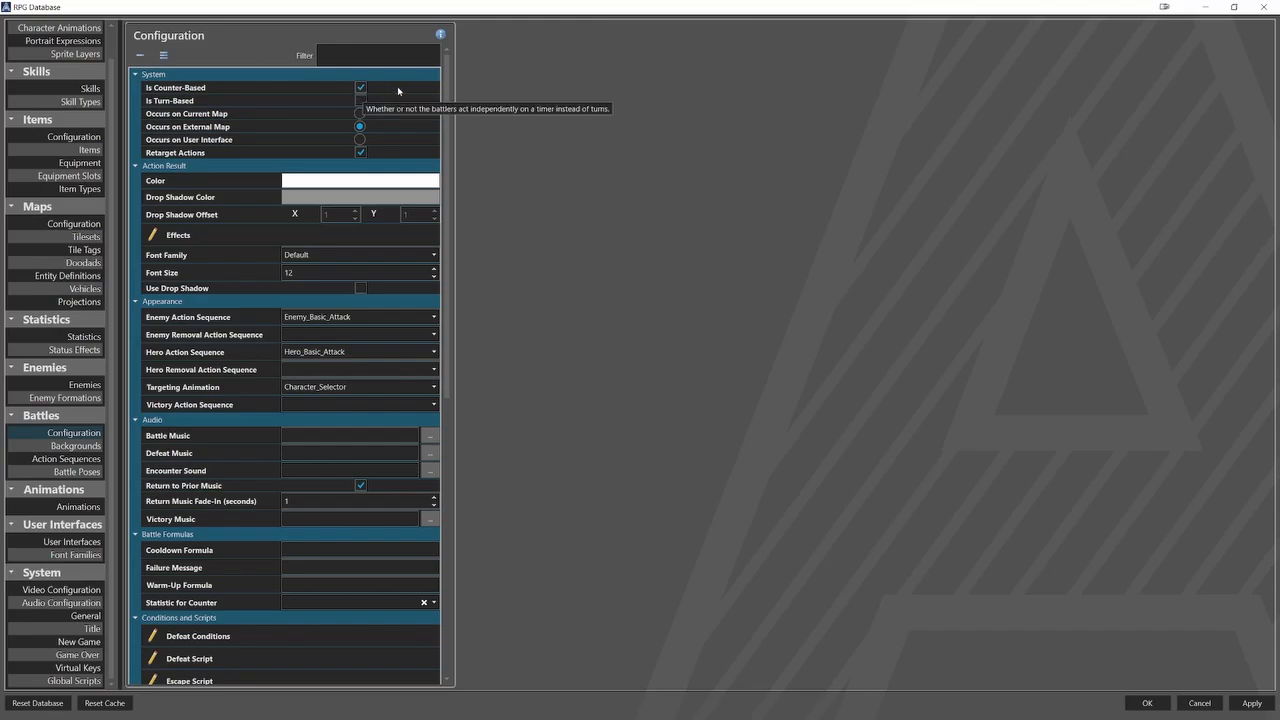
Set the battle's Counter Increment Formula to 50 and the Counter Target Formula to 100.
scroll(394, 134, "down", 8)
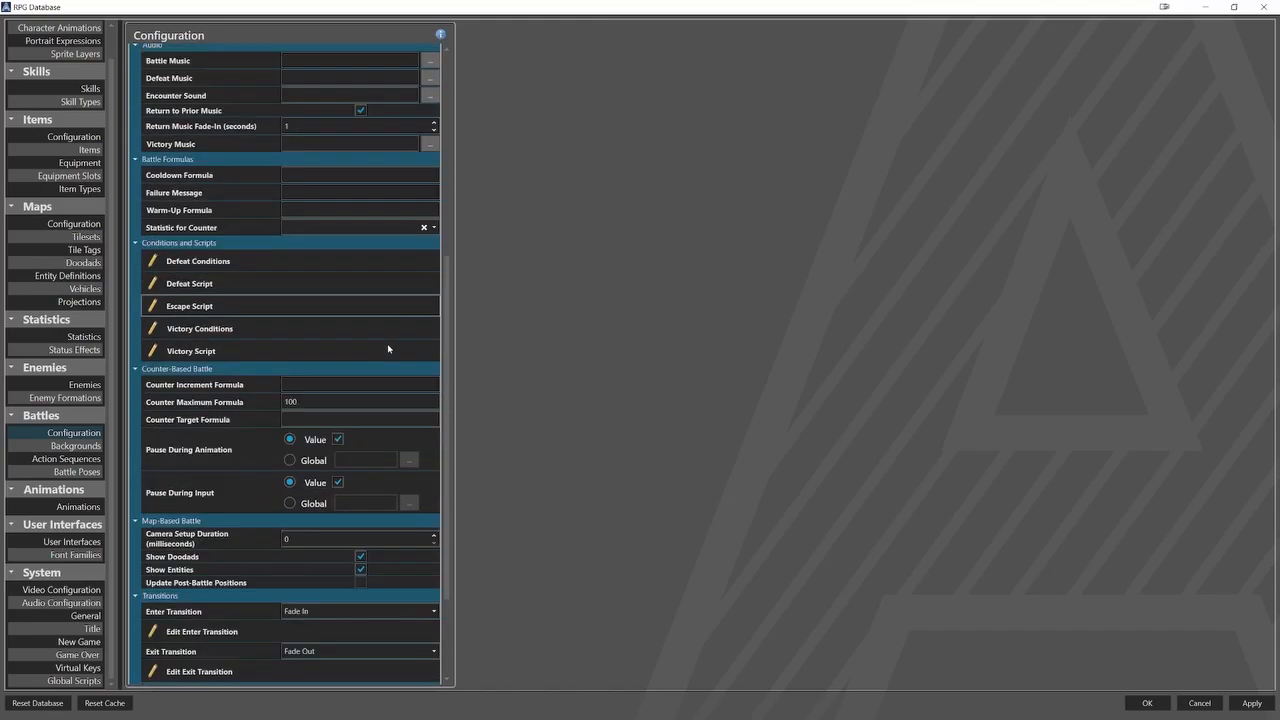
left_click(344, 351)
type("50")
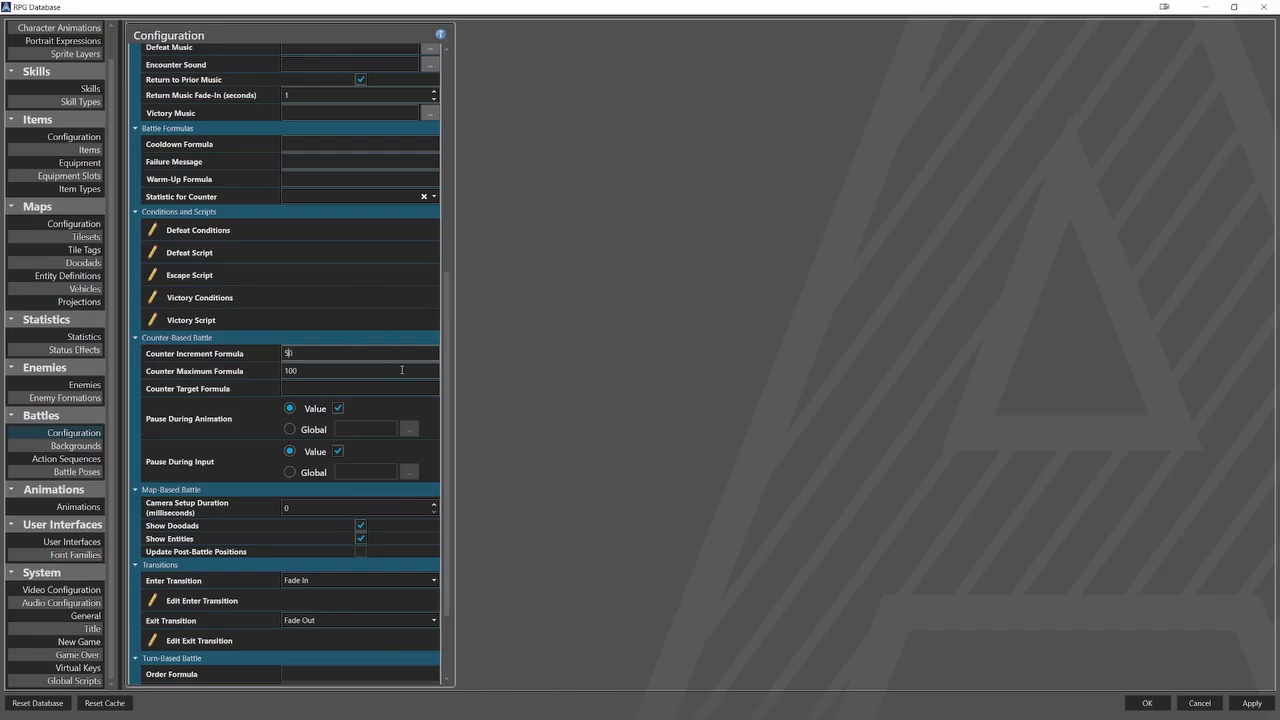
key("Tab")
key("Tab")
type("100")
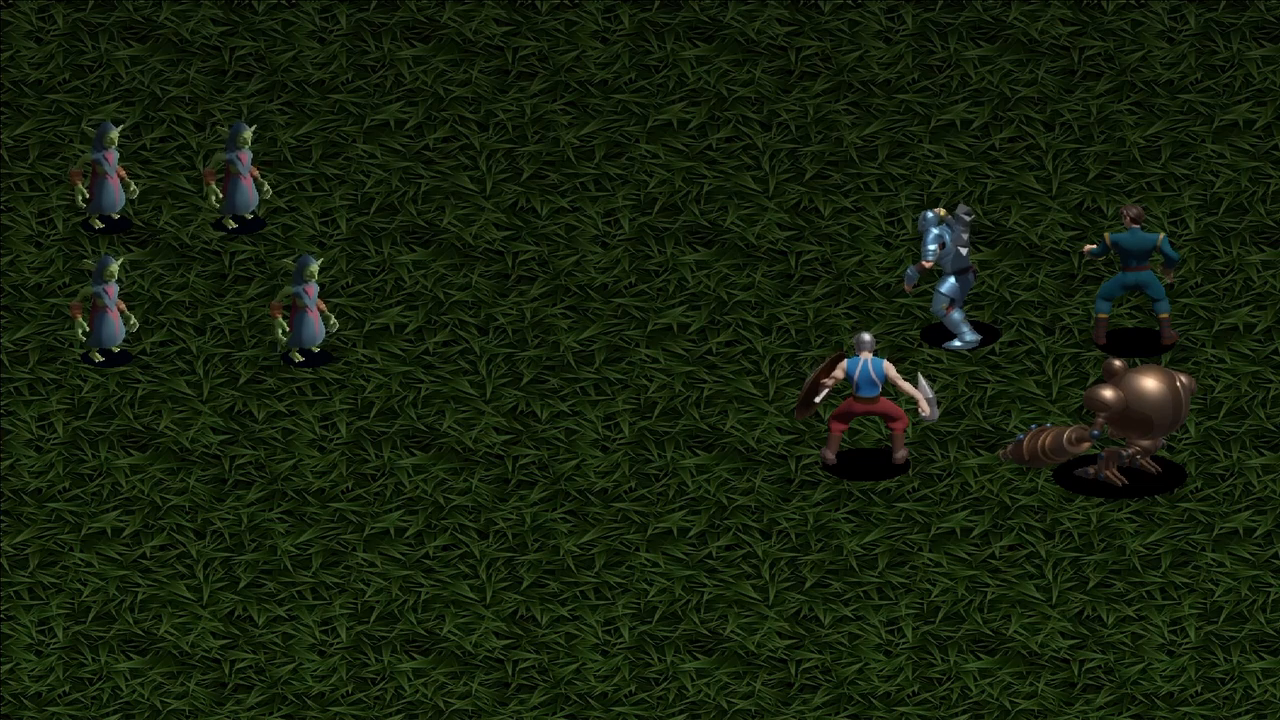
Playtest the counter-based battle by repeatedly choosing Attack and confirming the goblin target, backing out of one target selection.
key("Return")
key("Return")
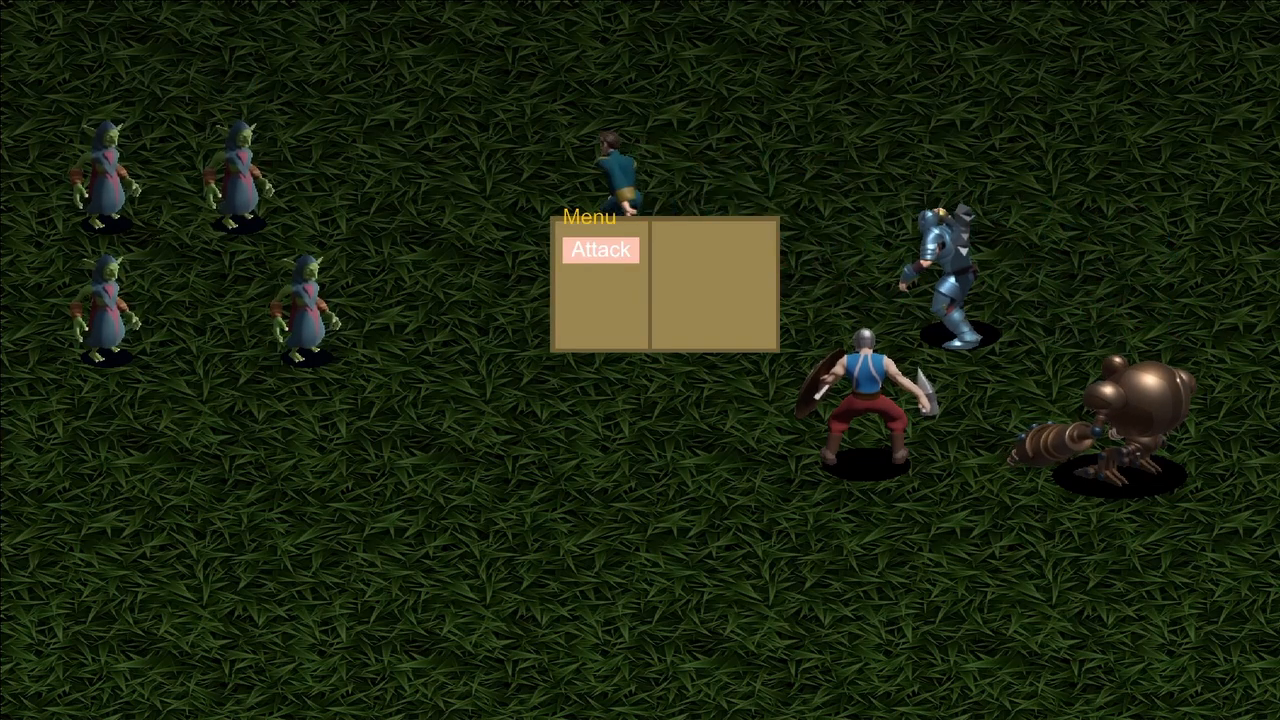
key("Return")
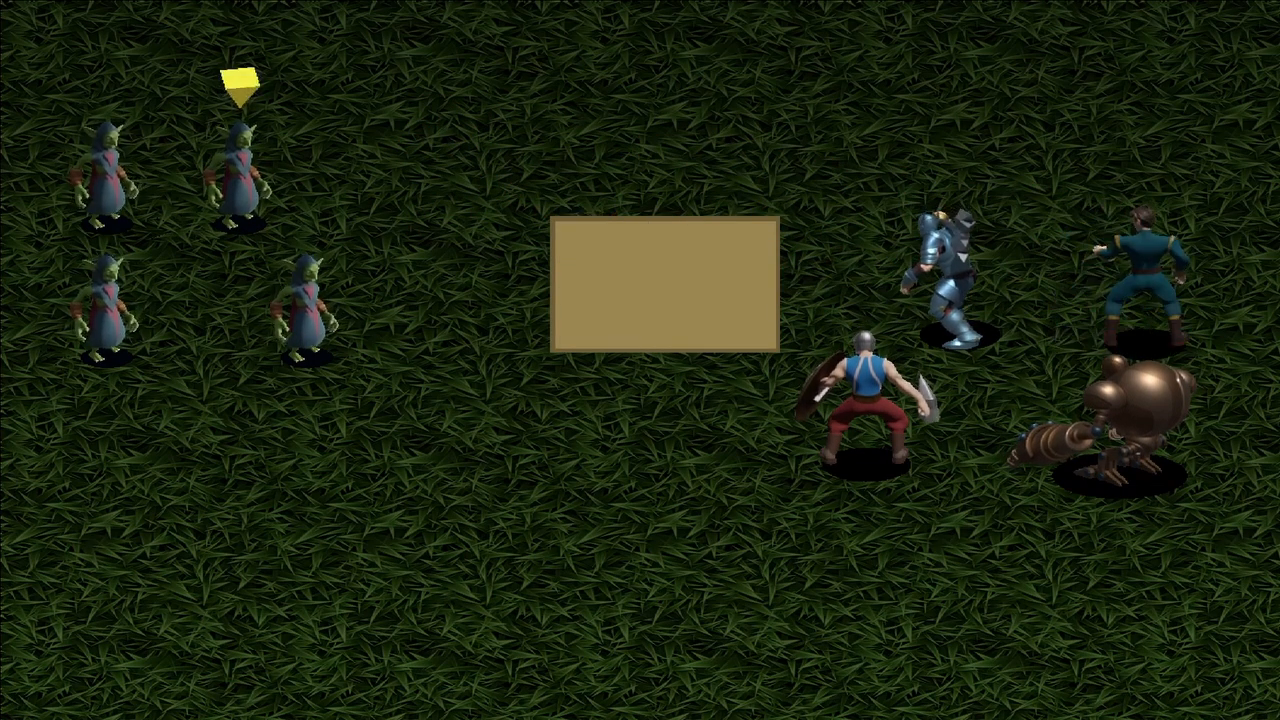
key("Escape")
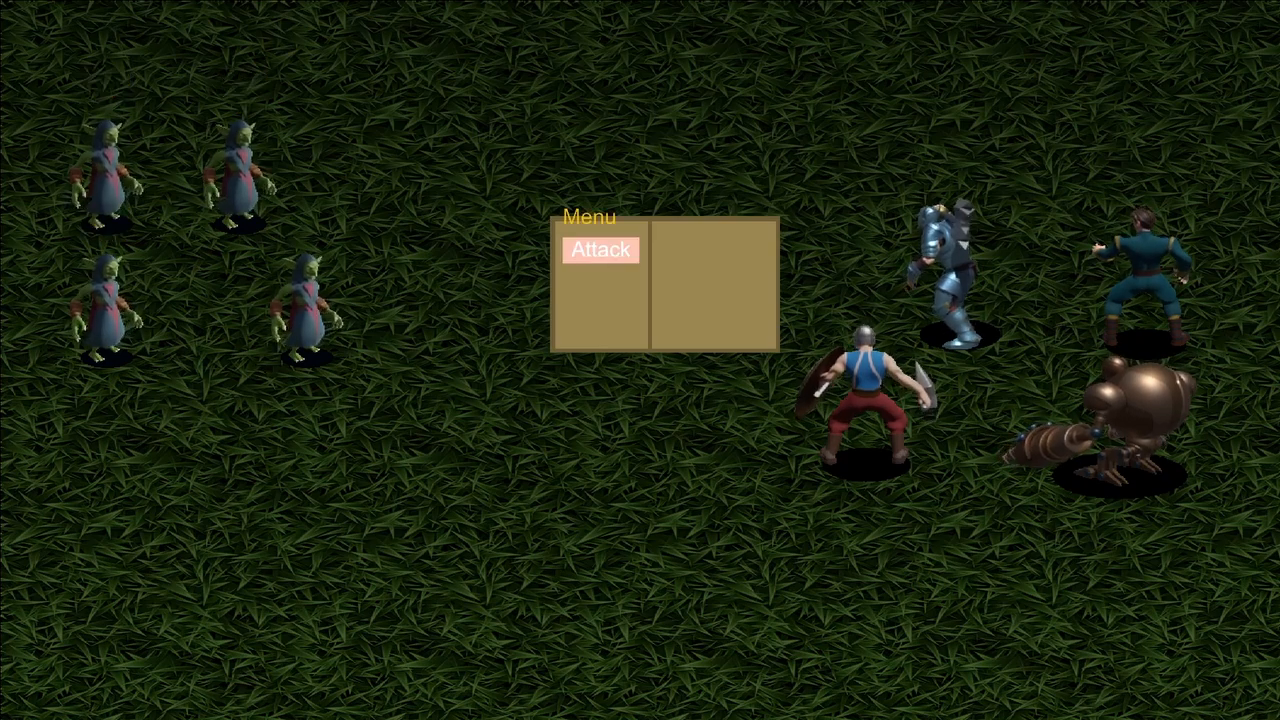
key("Return")
key("Return")
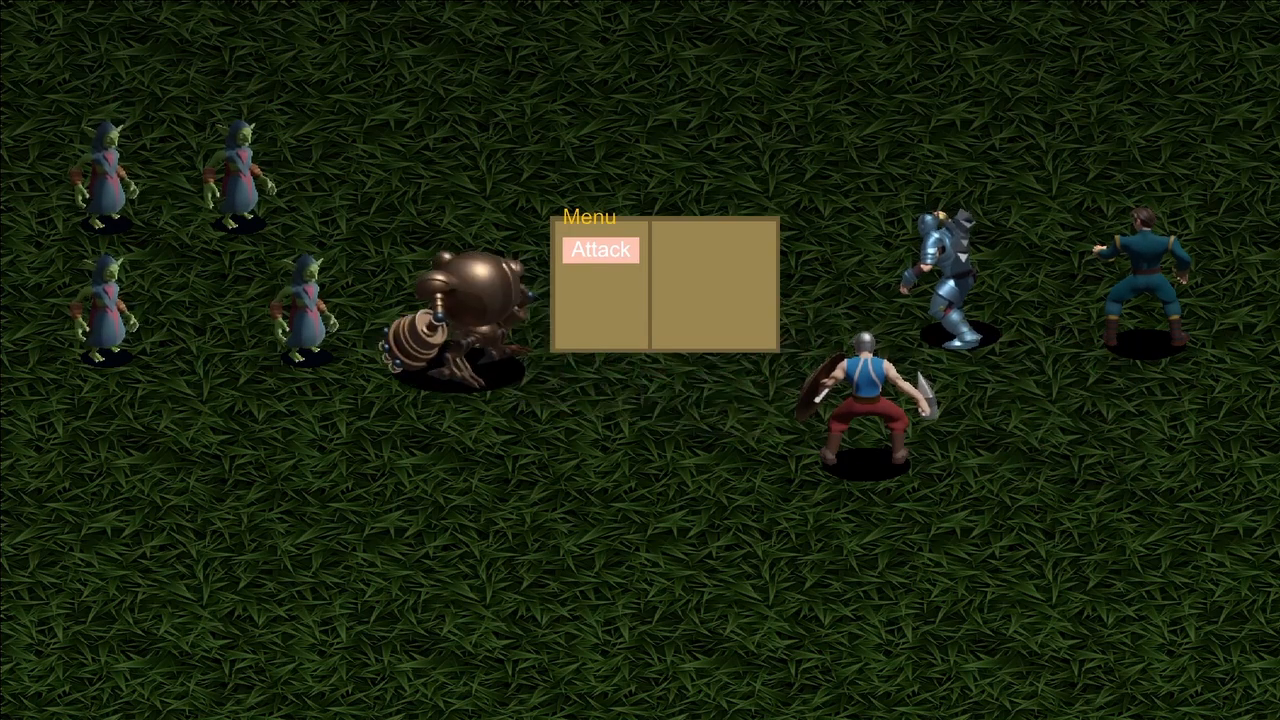
key("Return")
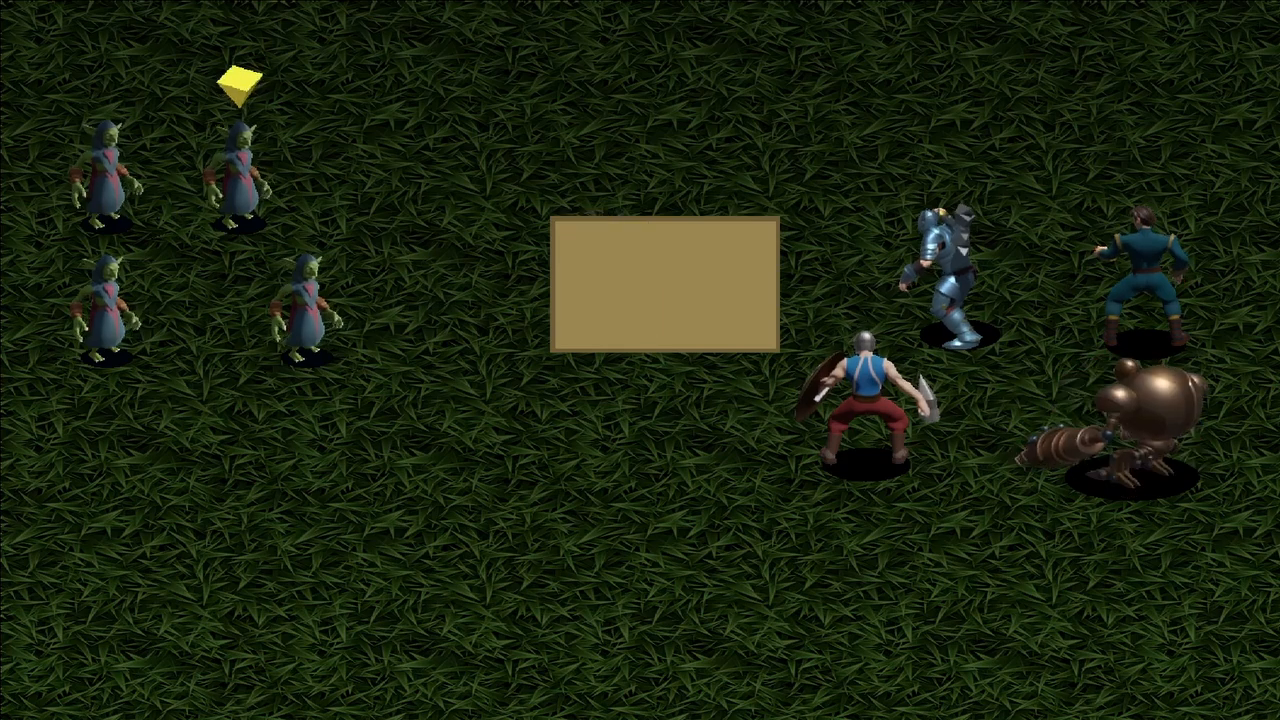
key("Return")
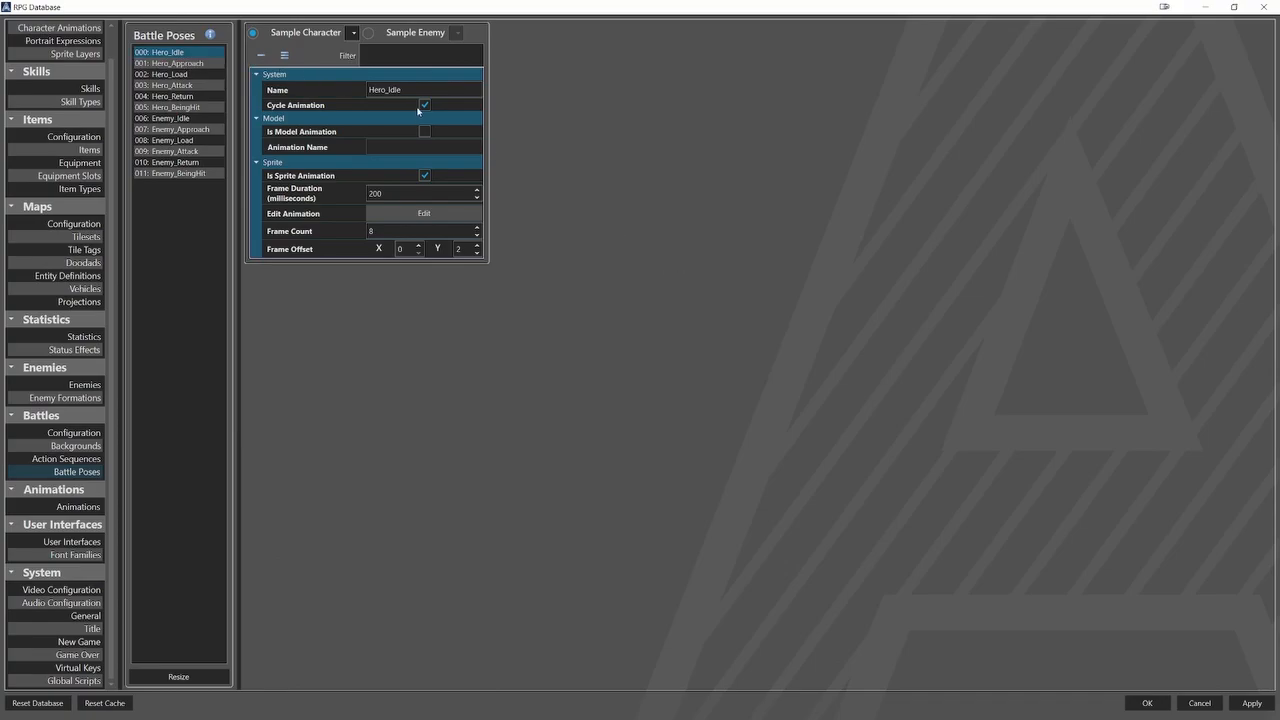
Turn off Cycle Animation for the Hero_Load, Hero_Attack and Hero_BeingHit battle poses.
left_click(205, 63)
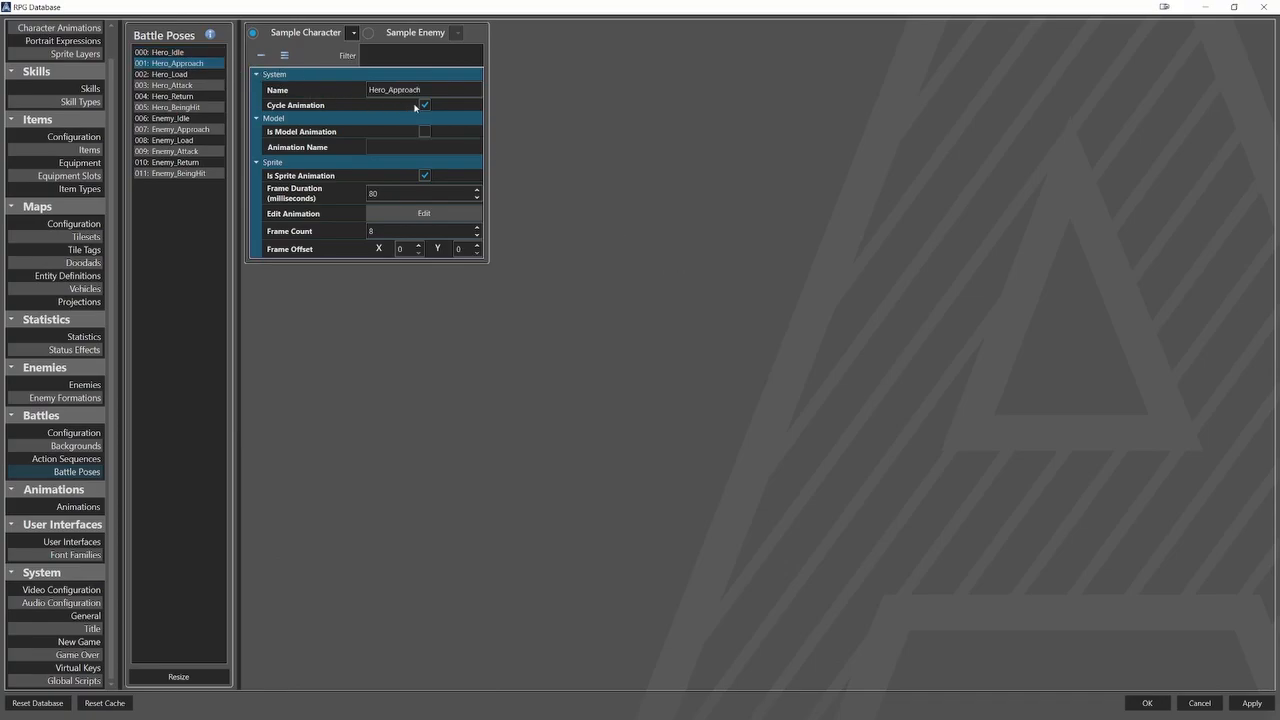
key("Down")
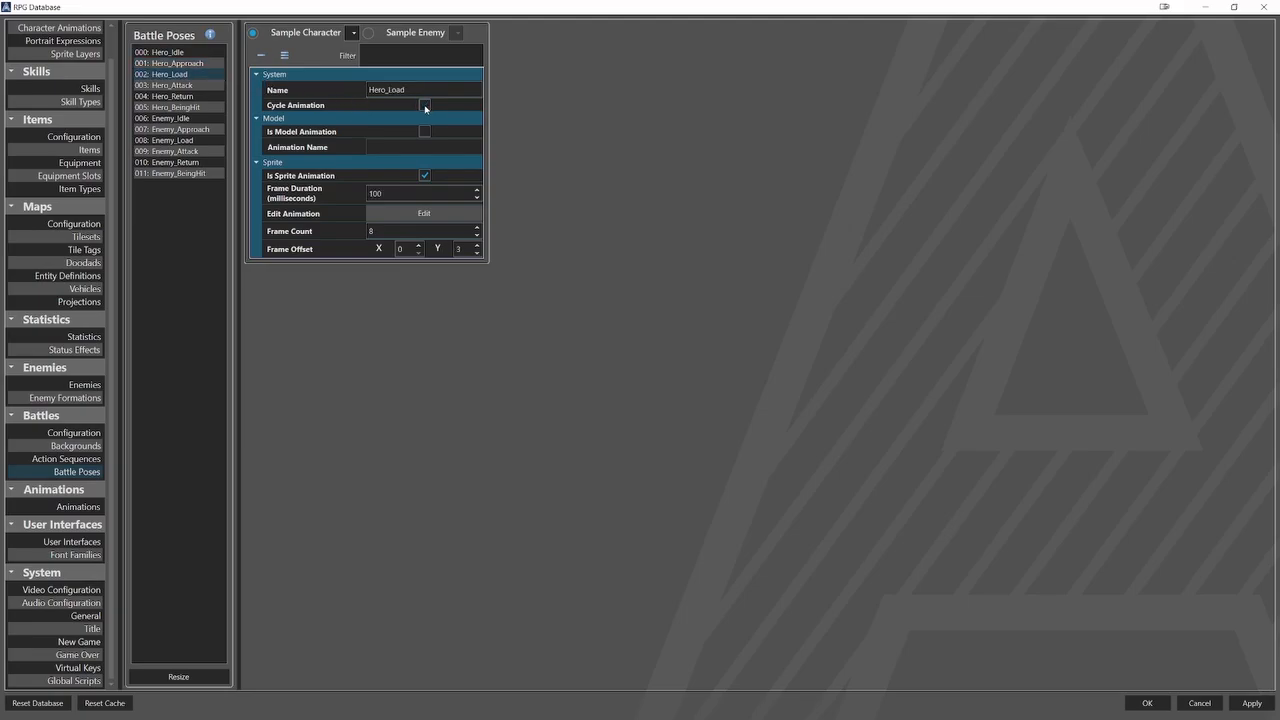
key("Down")
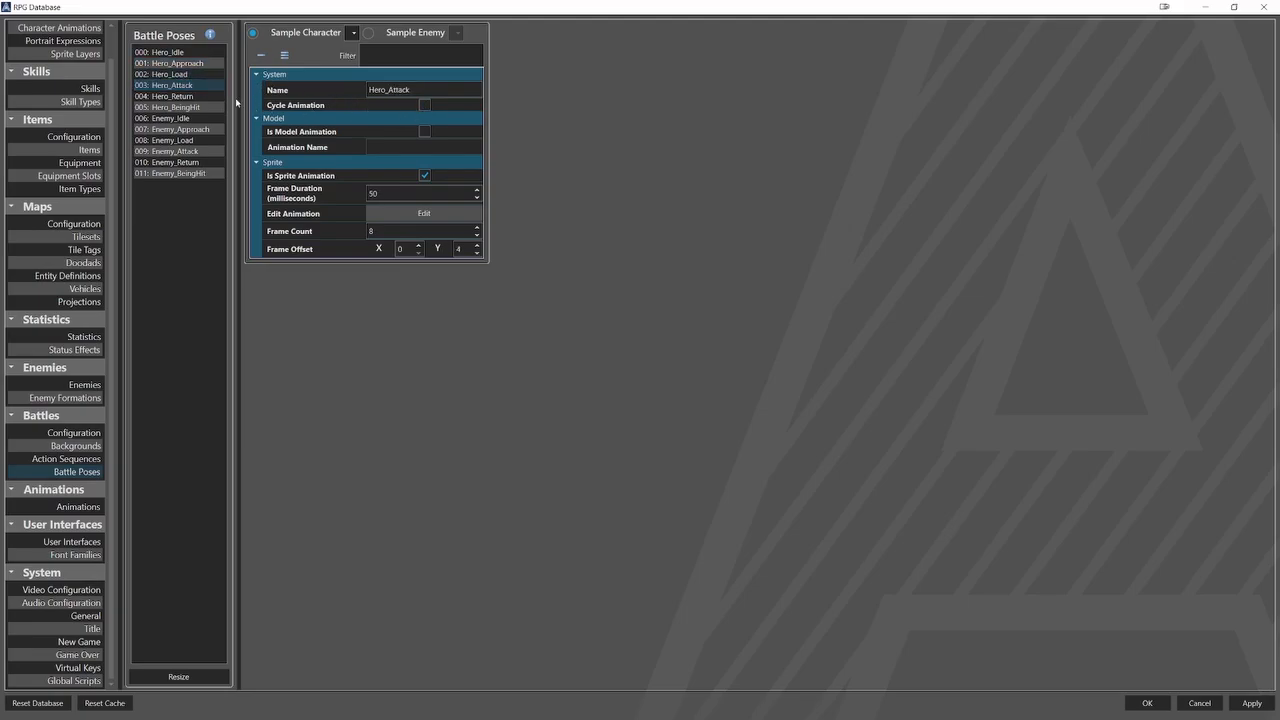
key("Down")
key("Down")
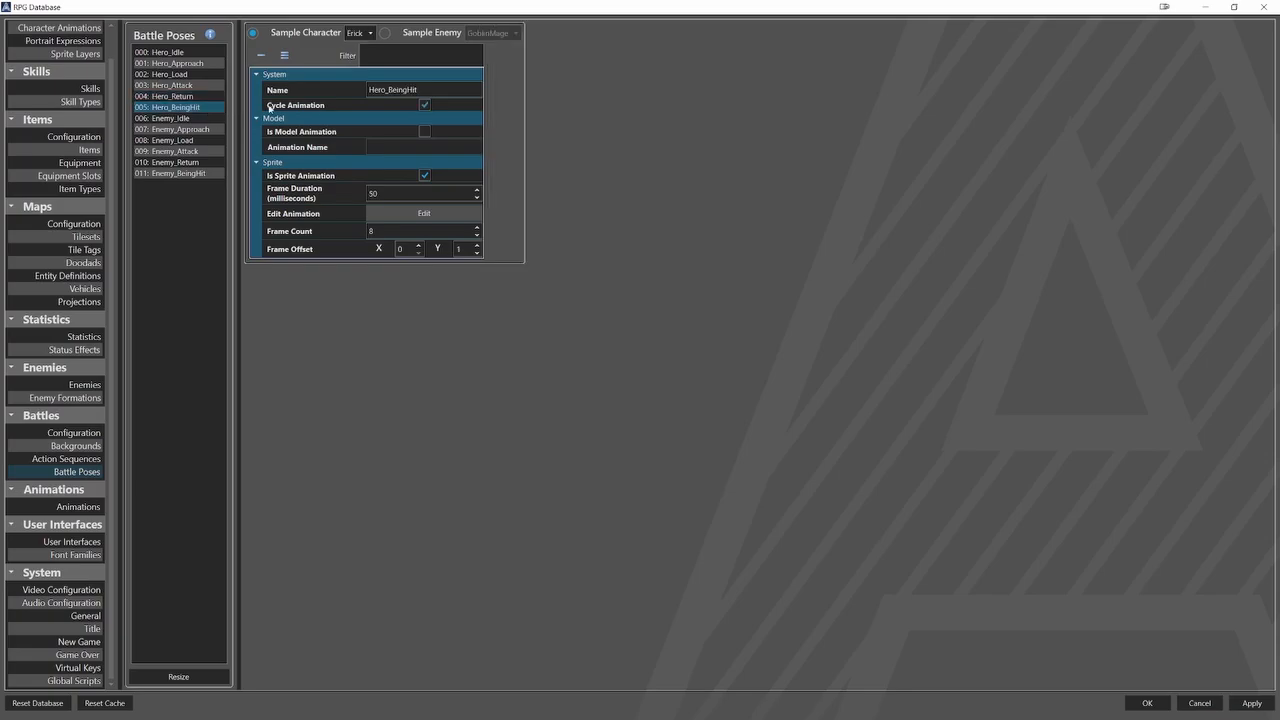
left_click(425, 106)
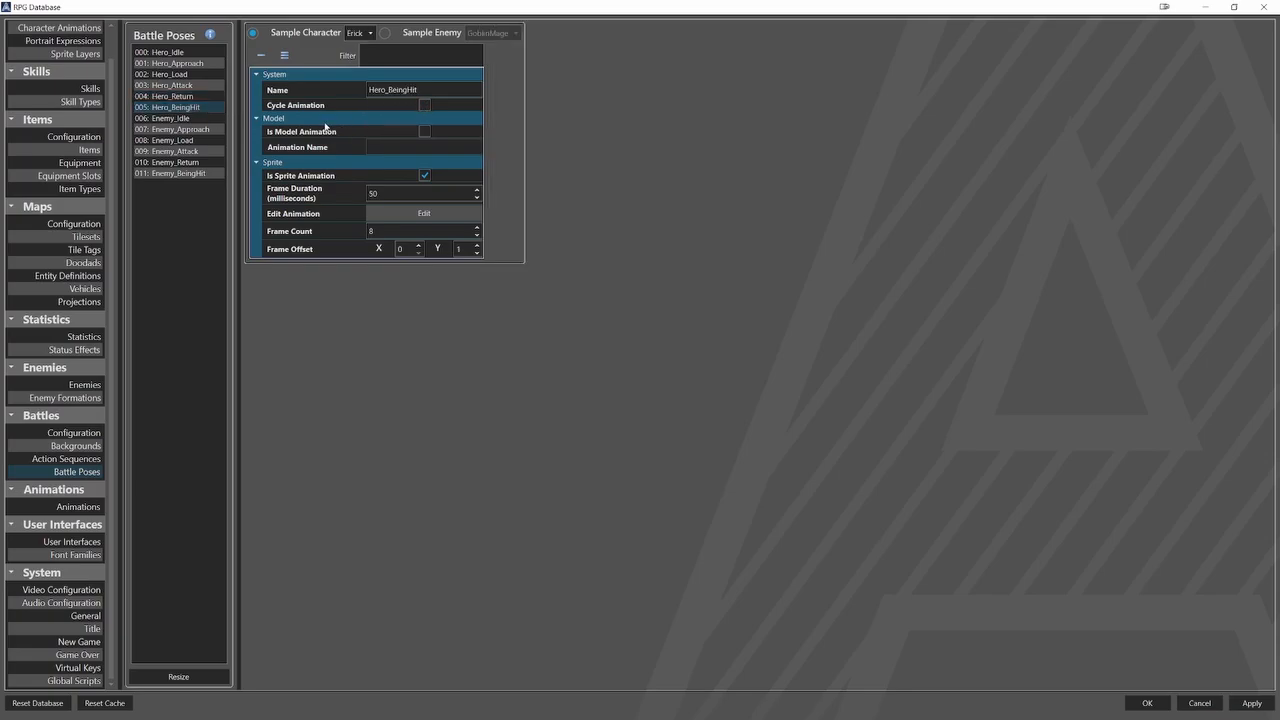
Turn off Cycle Animation for the Enemy_Approach and Enemy_Load battle poses.
left_click(207, 120)
left_click(207, 129)
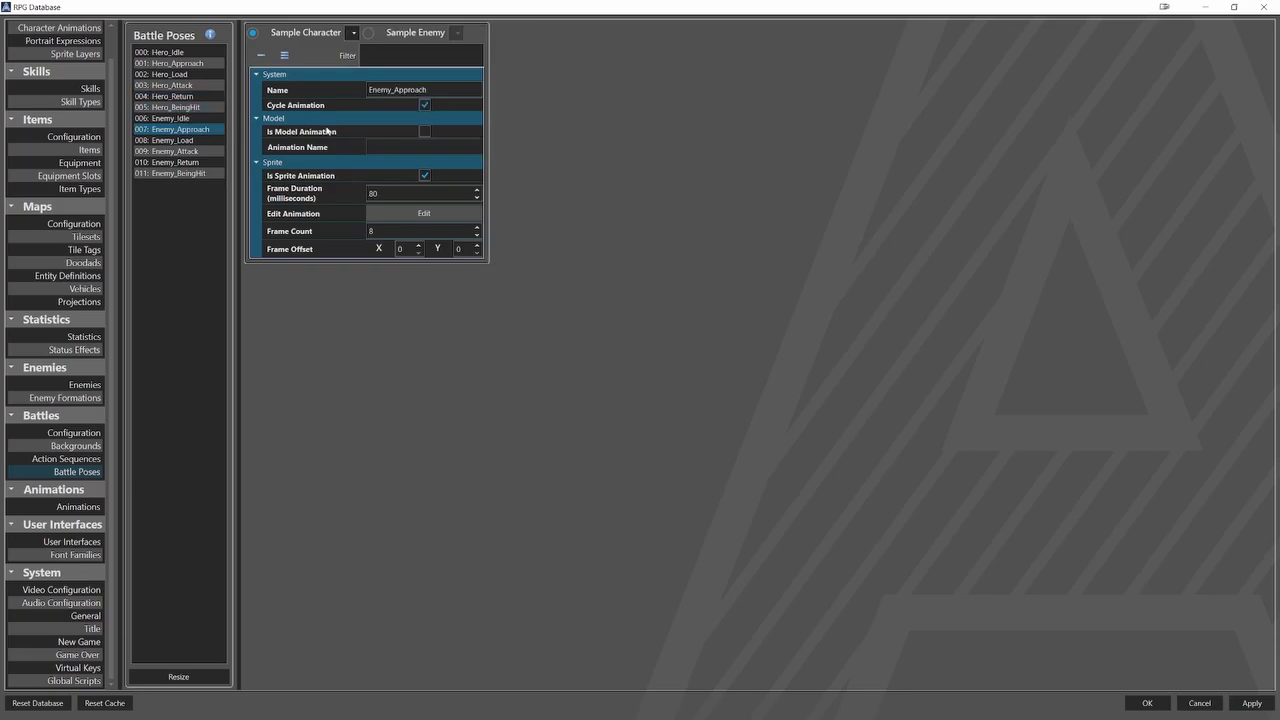
left_click(426, 108)
left_click(220, 141)
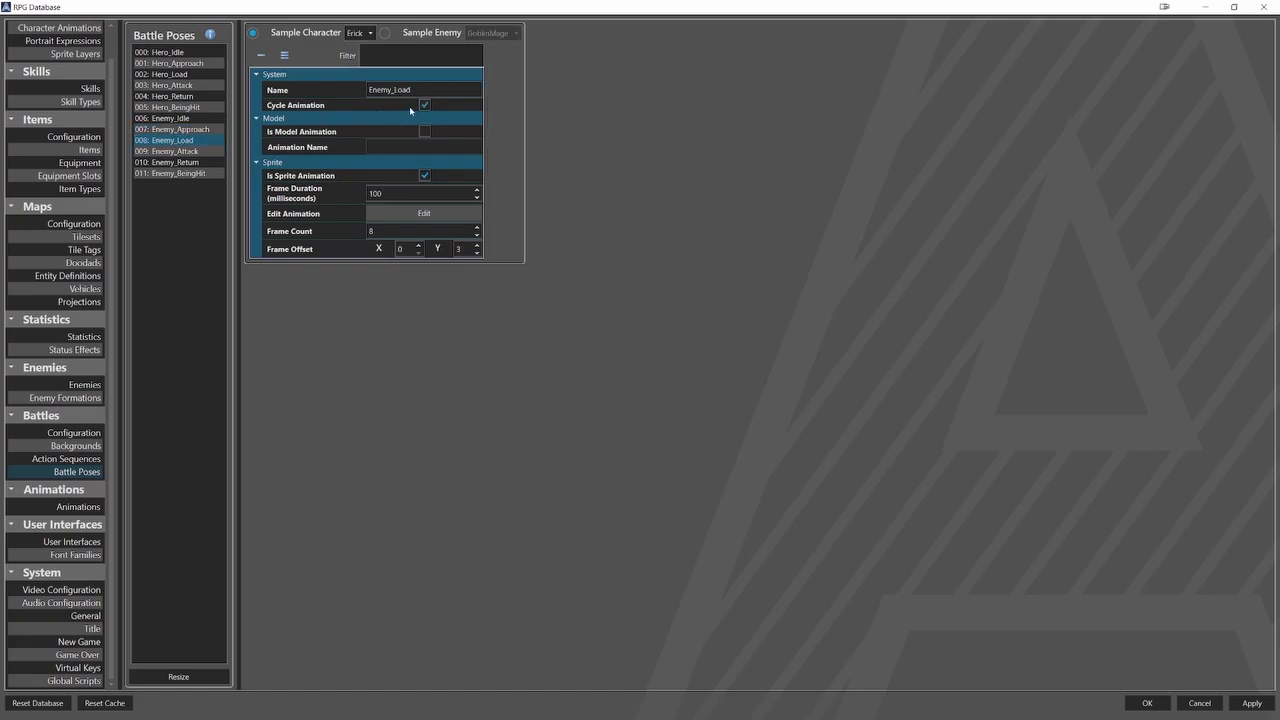
left_click(415, 112)
Turn off Cycle Animation for the Enemy_Attack, Enemy_Return and Enemy_BeingHit battle poses.
left_click(222, 152)
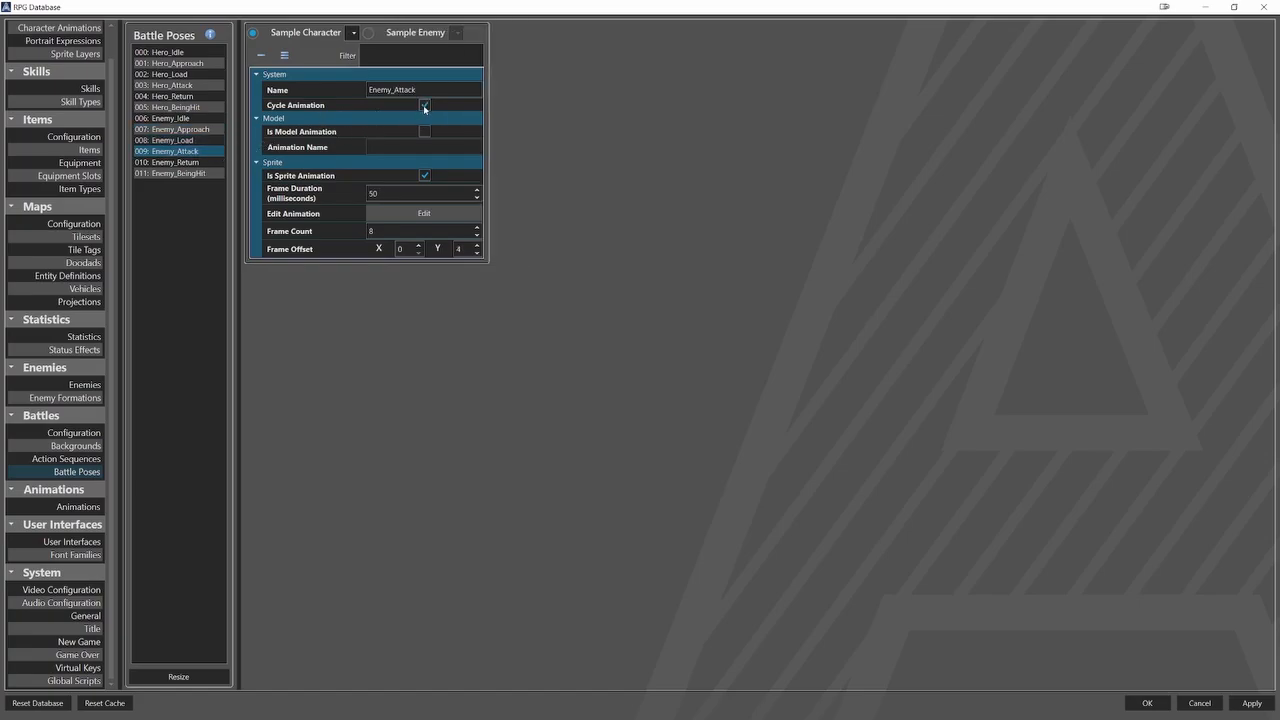
left_click(424, 106)
left_click(217, 162)
left_click(412, 110)
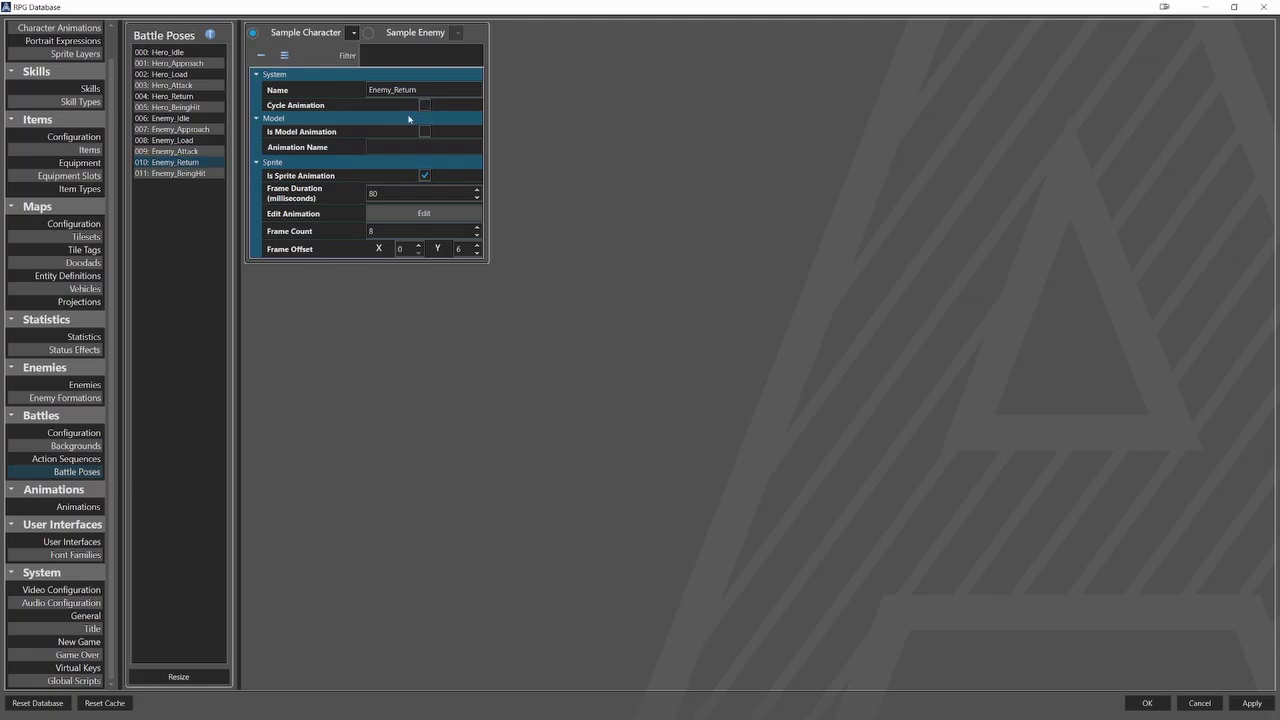
left_click(222, 173)
left_click(424, 106)
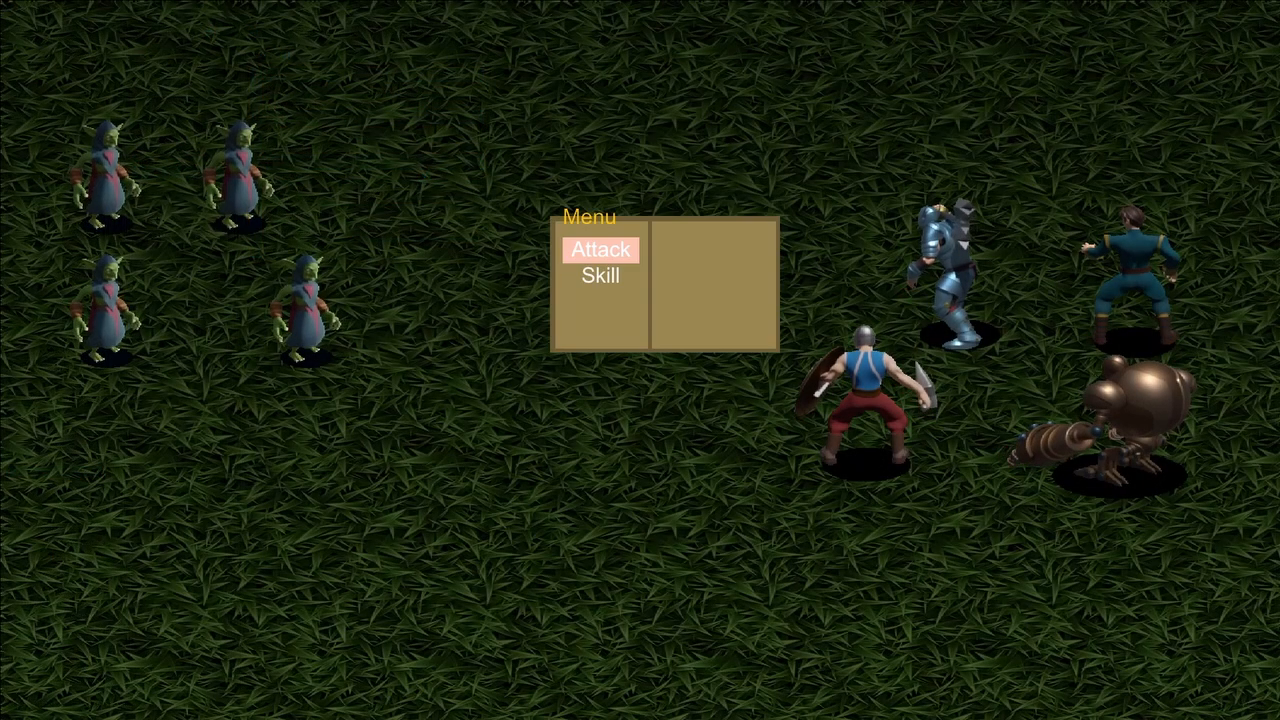
Playtest the battle with the non-cycling poses by having several heroes use Attack on a goblin.
key("Return")
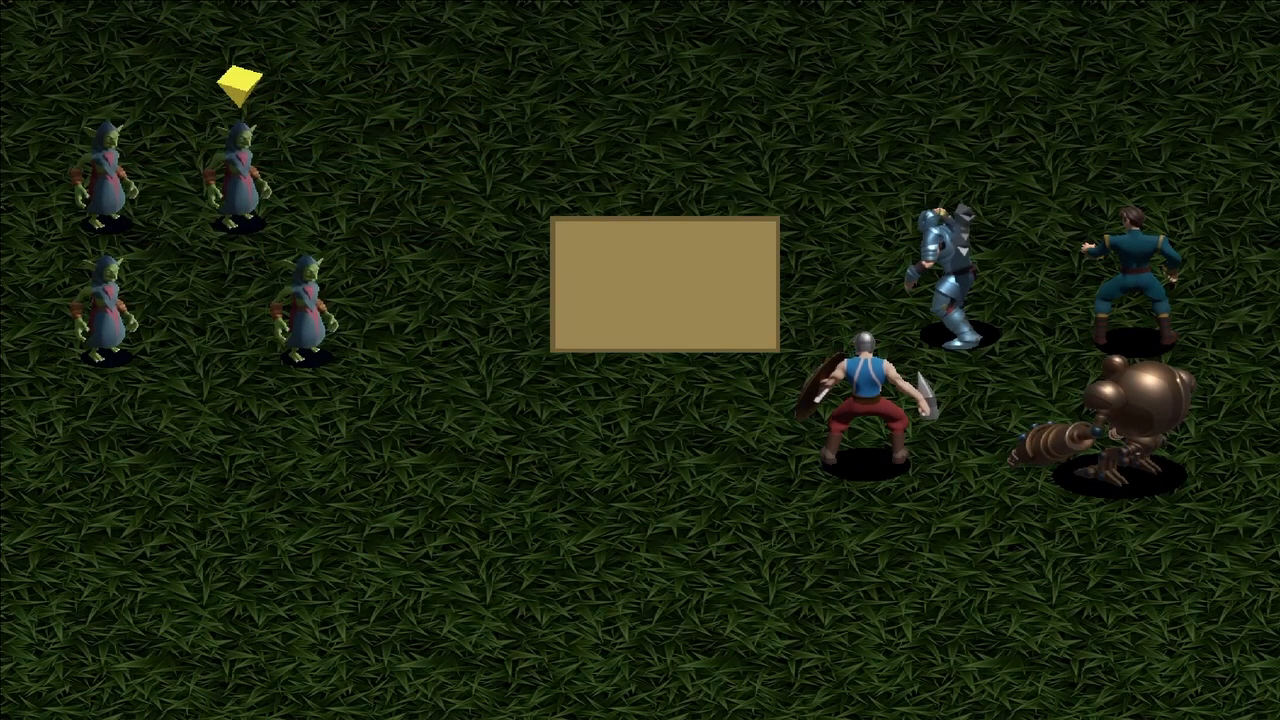
key("Return")
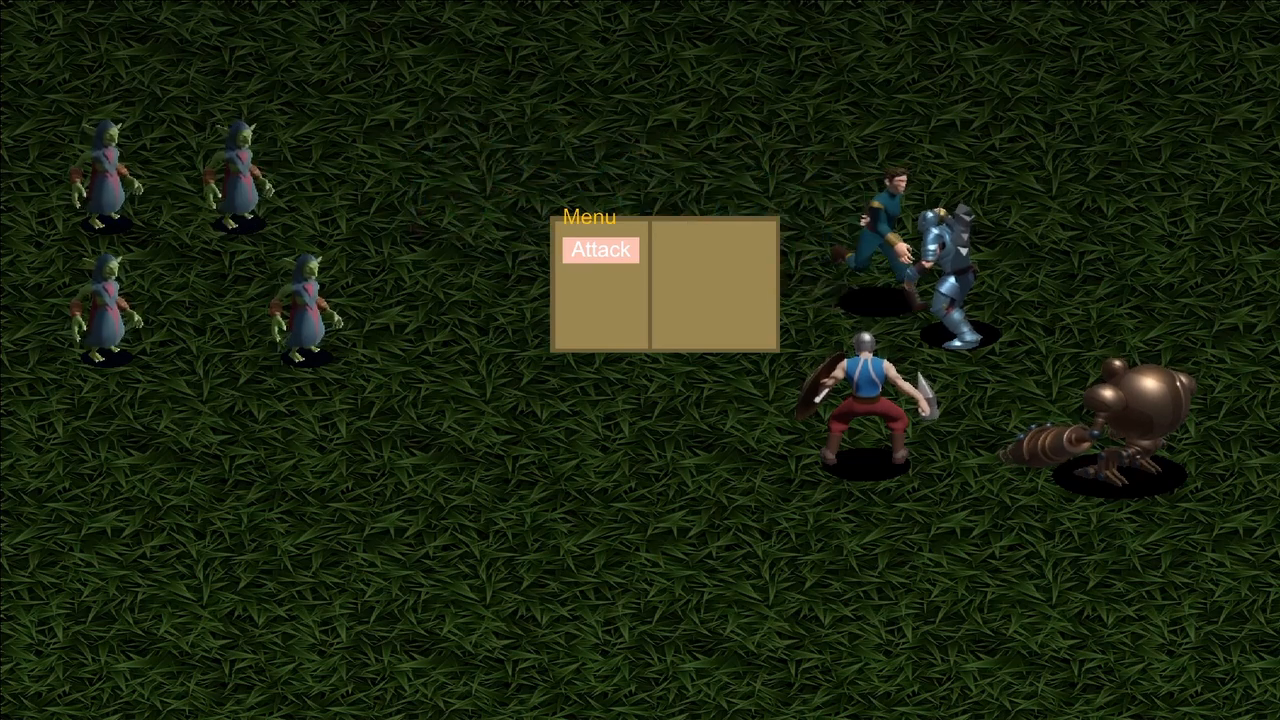
key("Return")
key("Return")
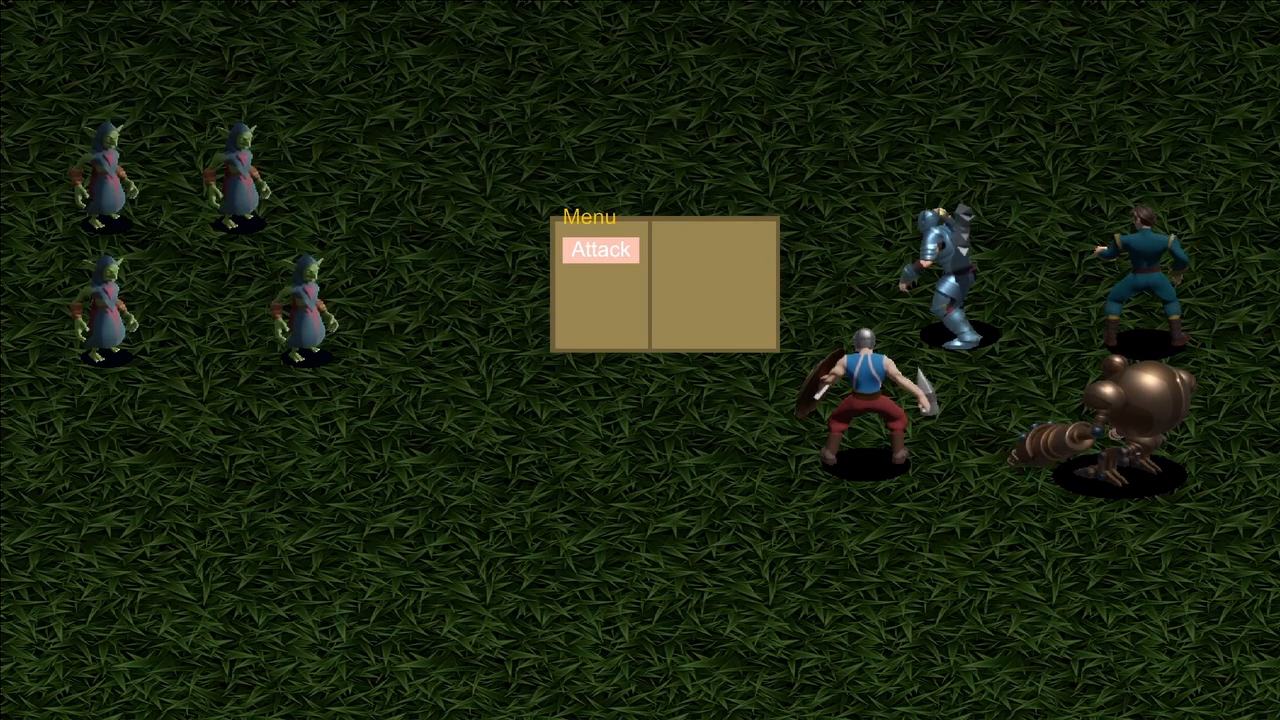
key("Return")
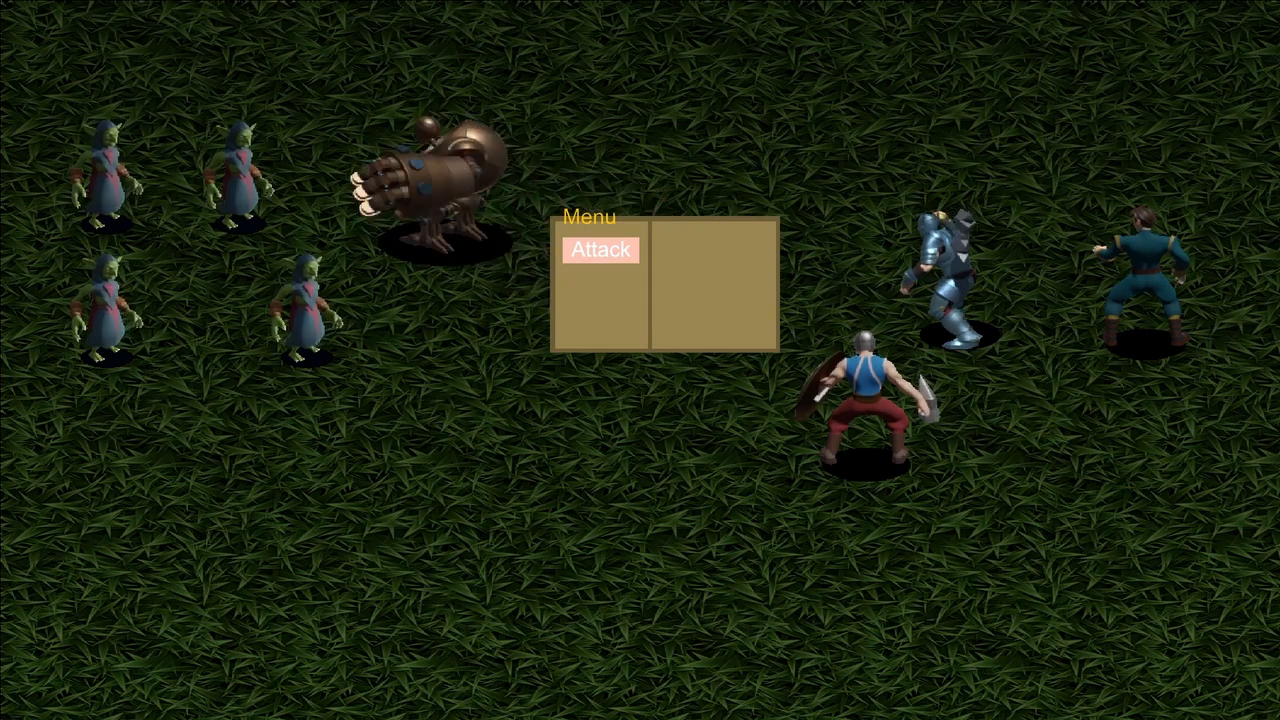
key("Return")
key("Return")
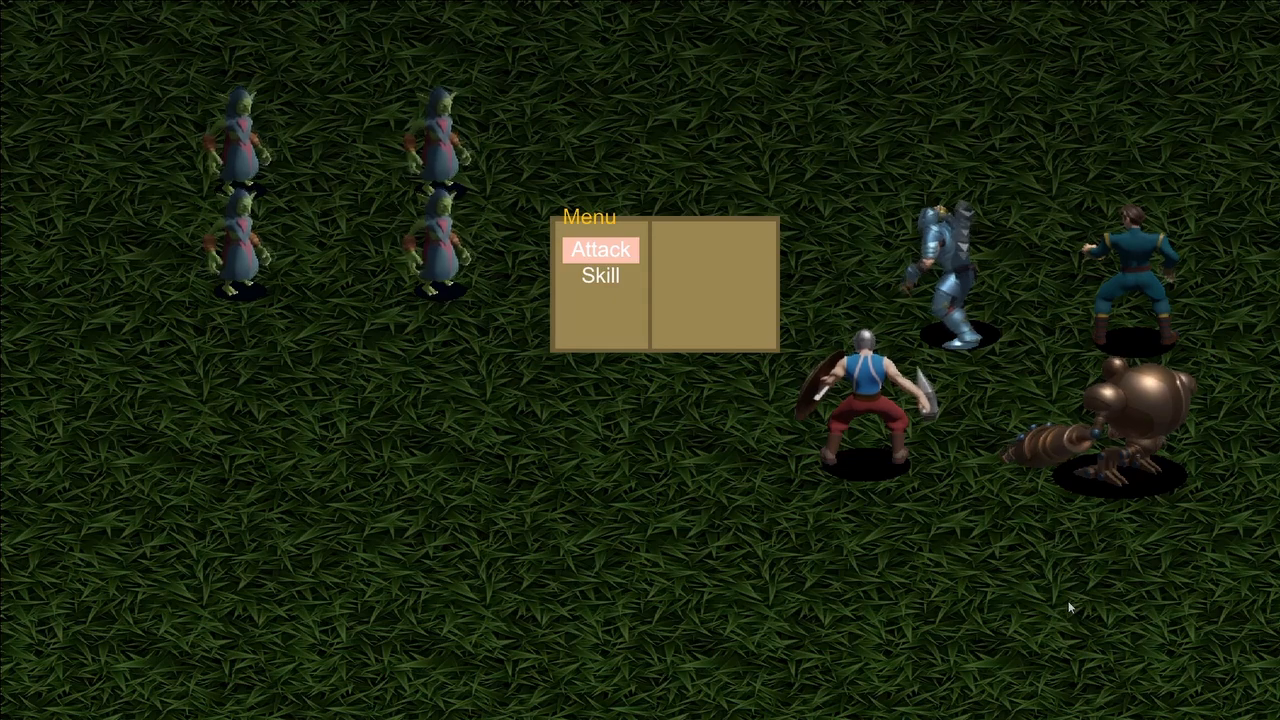
Playtest the Fire Explosion skill by choosing it under Skill in the battle menu and confirming its target.
key("Down")
key("Return")
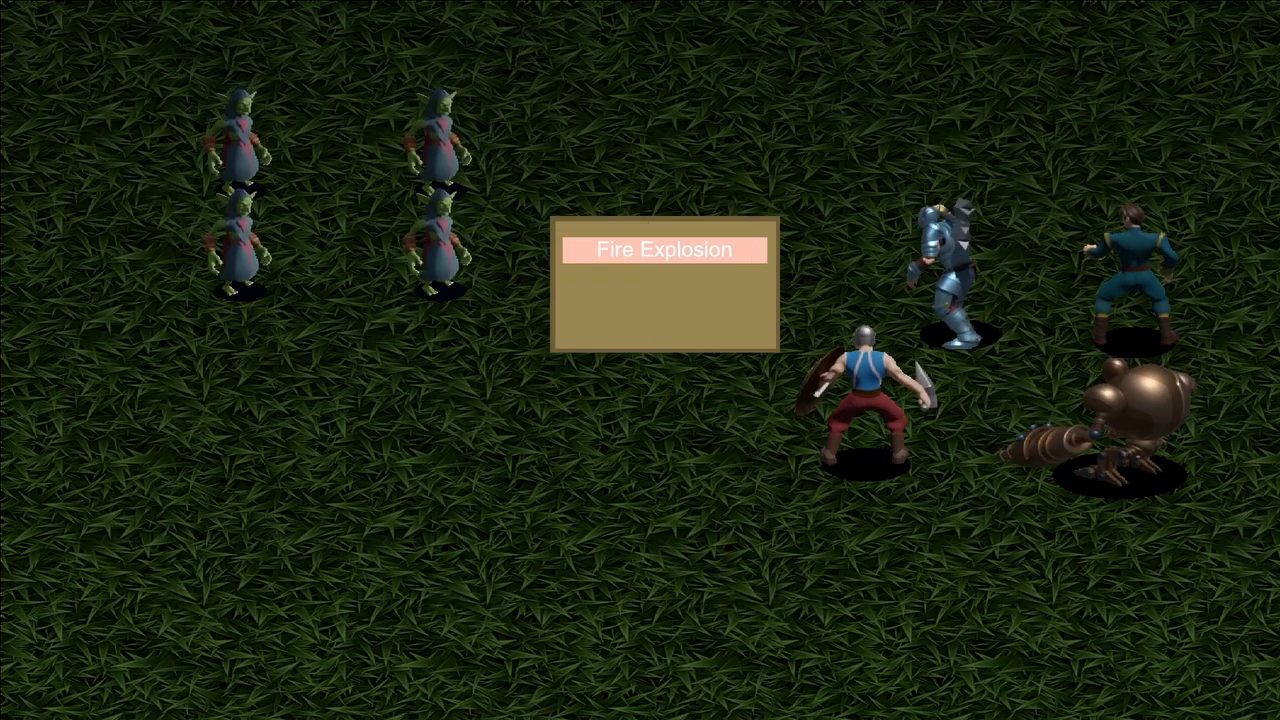
key("Return")
key("Return")
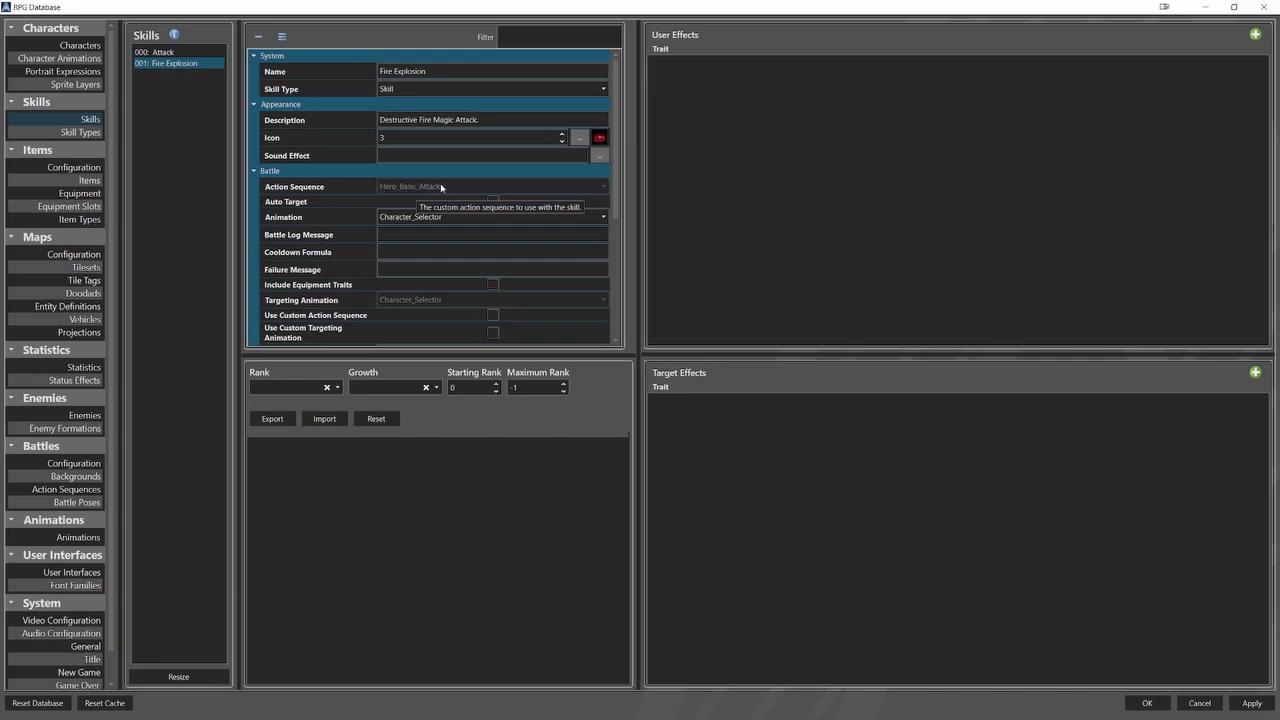
Check the default action sequences in the battle configuration and play the preview of the Load_Fire_Explosion animation.
left_click(78, 463)
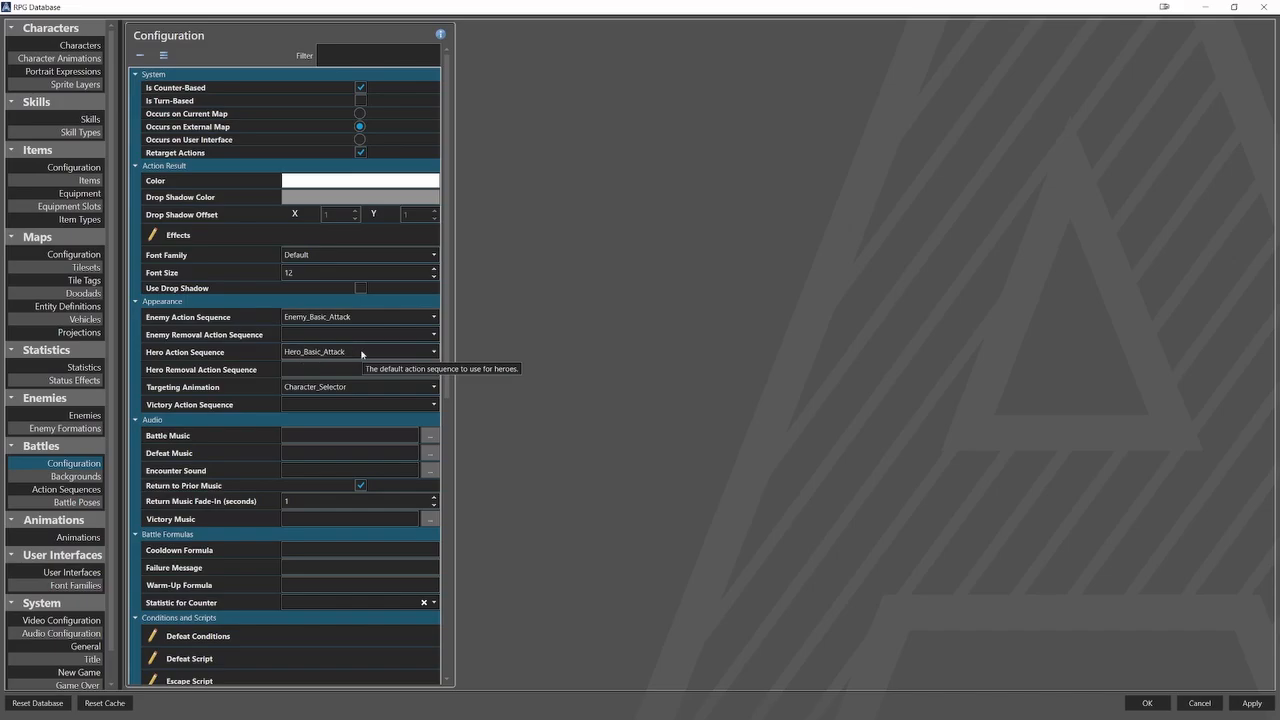
left_click(78, 537)
left_click(208, 63)
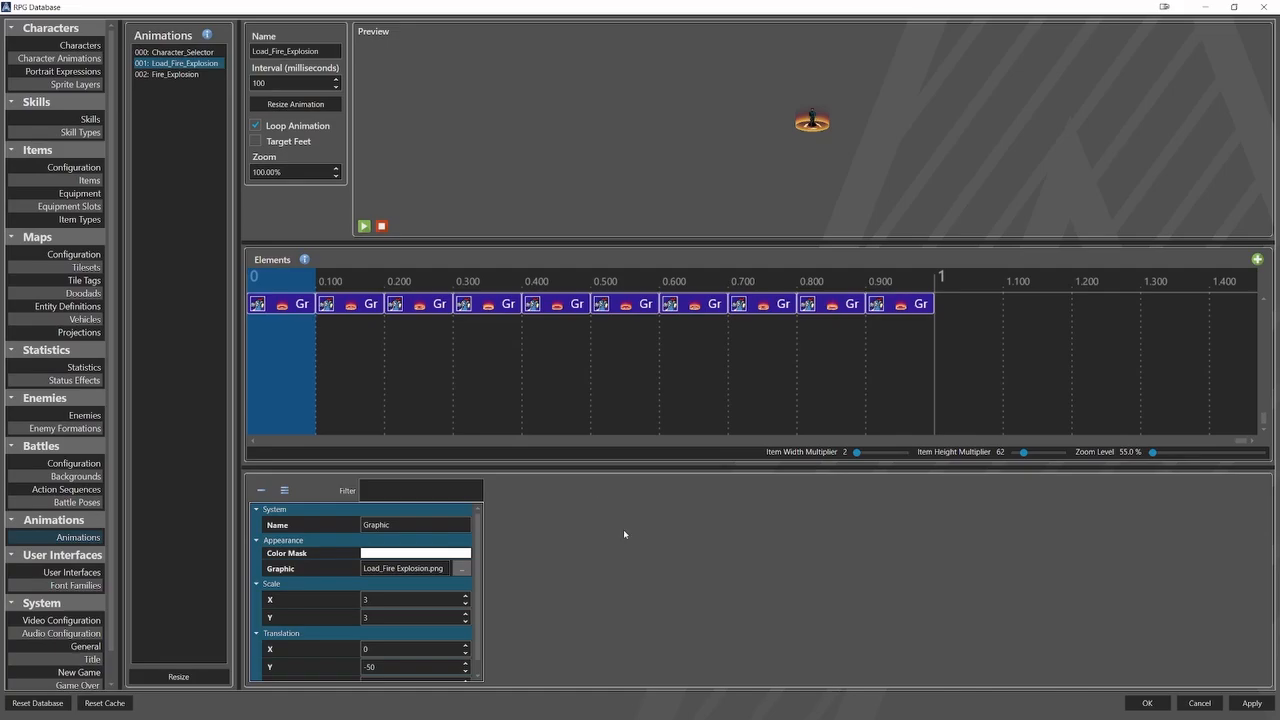
left_click(364, 226)
Inspect the Load_Fire_Explosion graphic's sprite frames and its scale and translation settings.
left_click(463, 568)
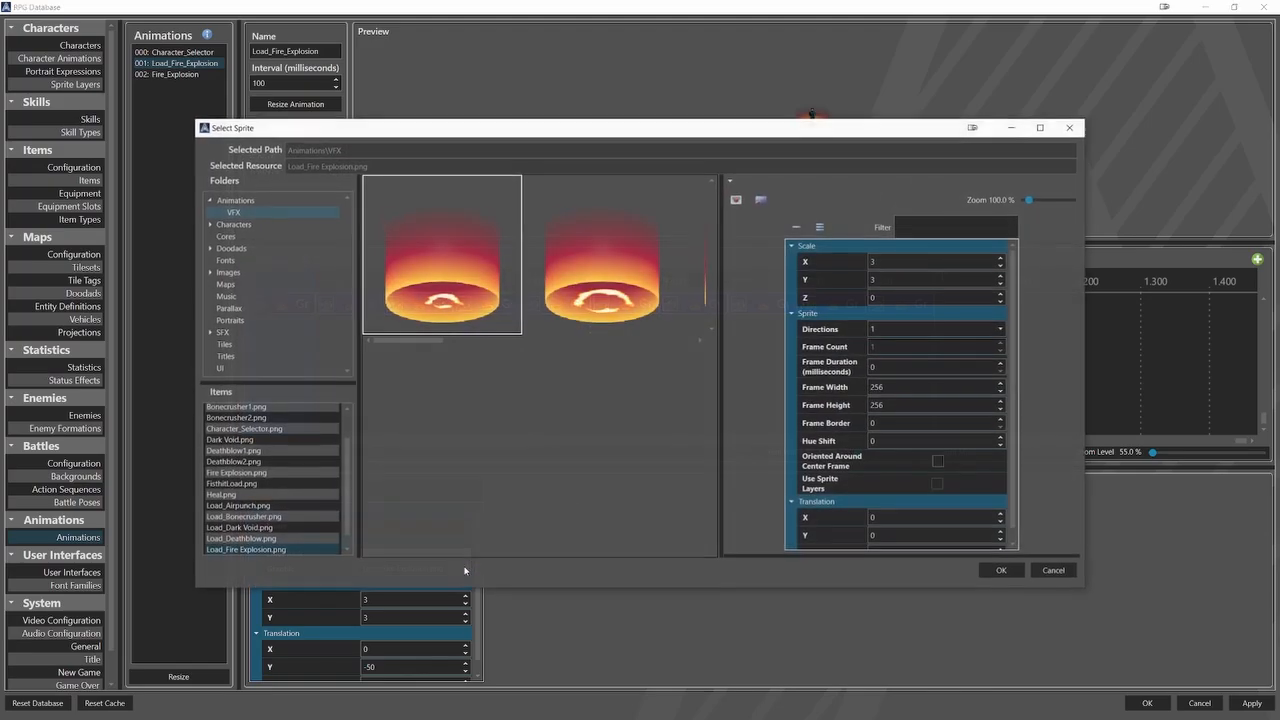
scroll(436, 239, "down", 7)
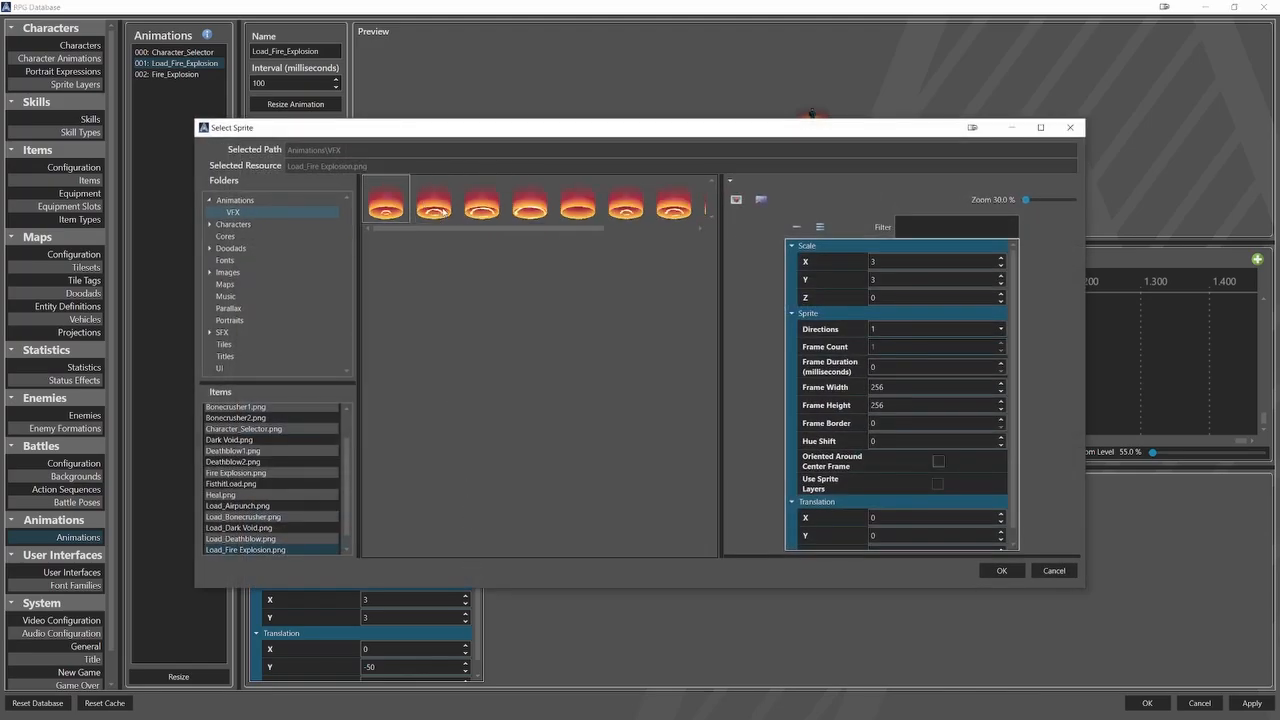
scroll(443, 211, "down", 1)
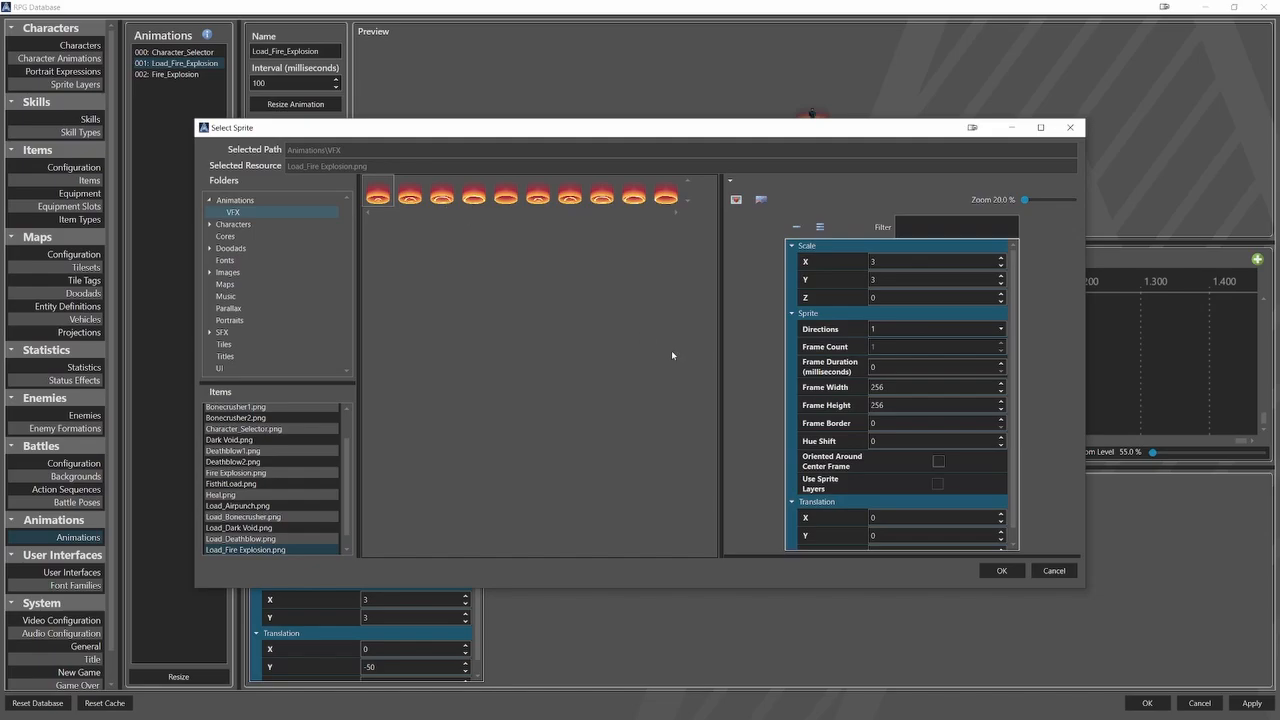
left_click(1001, 570)
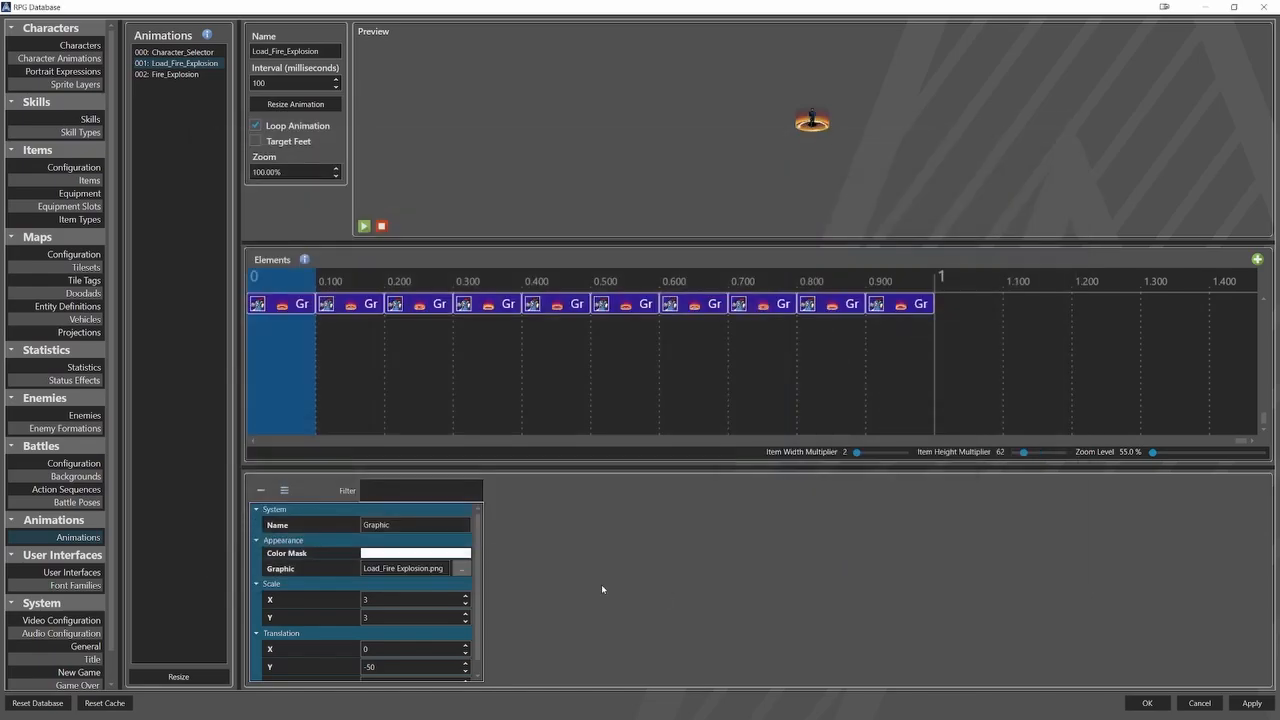
scroll(480, 615, "down", 1)
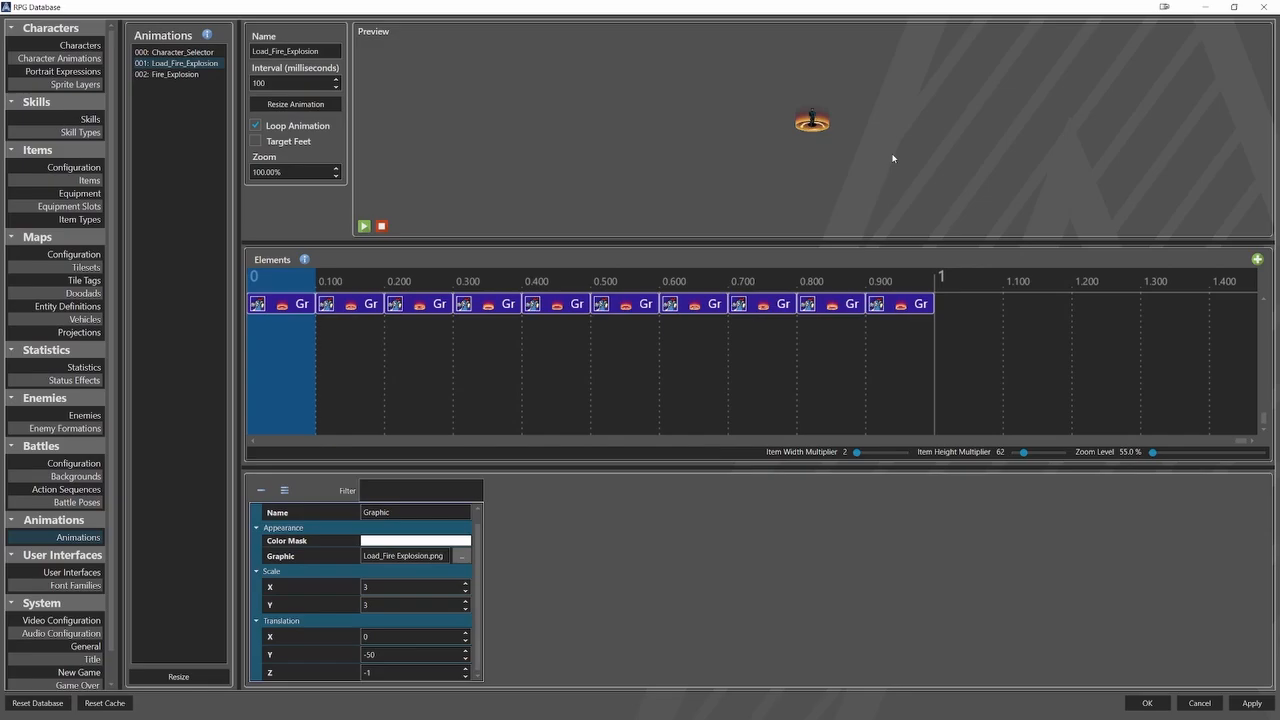
Inspect the Fire_Explosion animation's scale and translation settings and the sprite frames of its graphic.
left_click(193, 75)
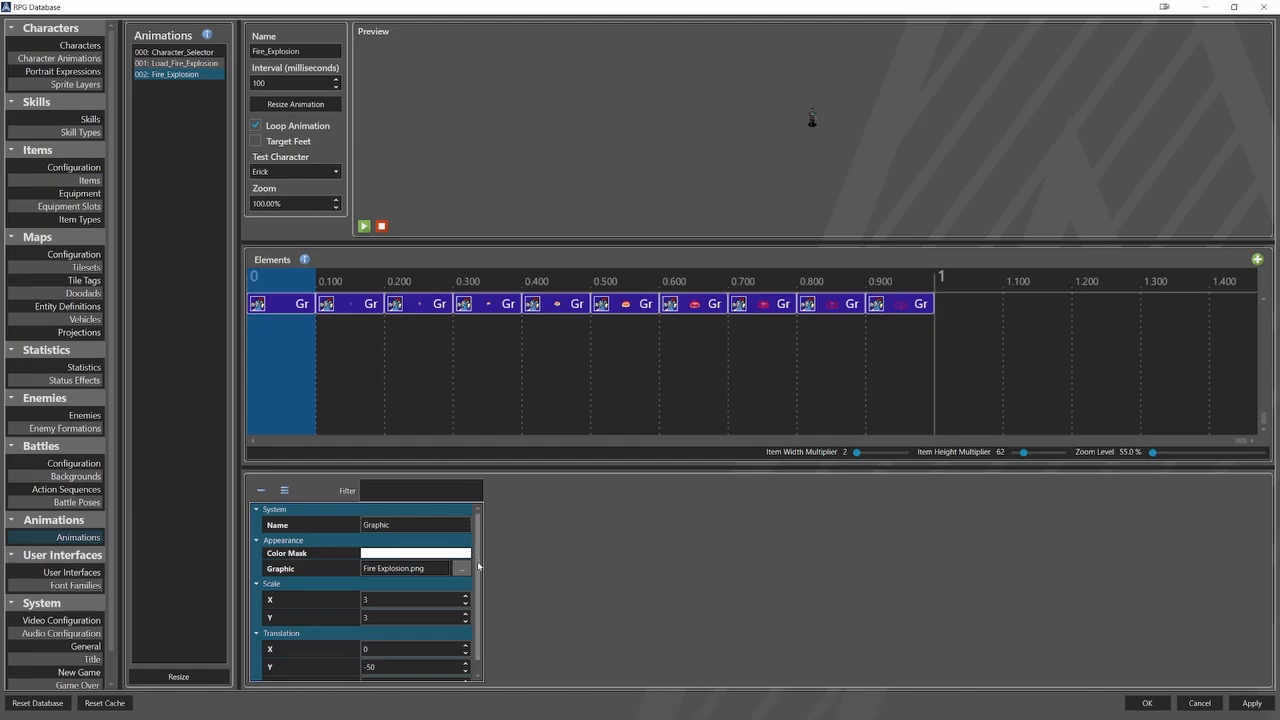
scroll(478, 570, "down", 1)
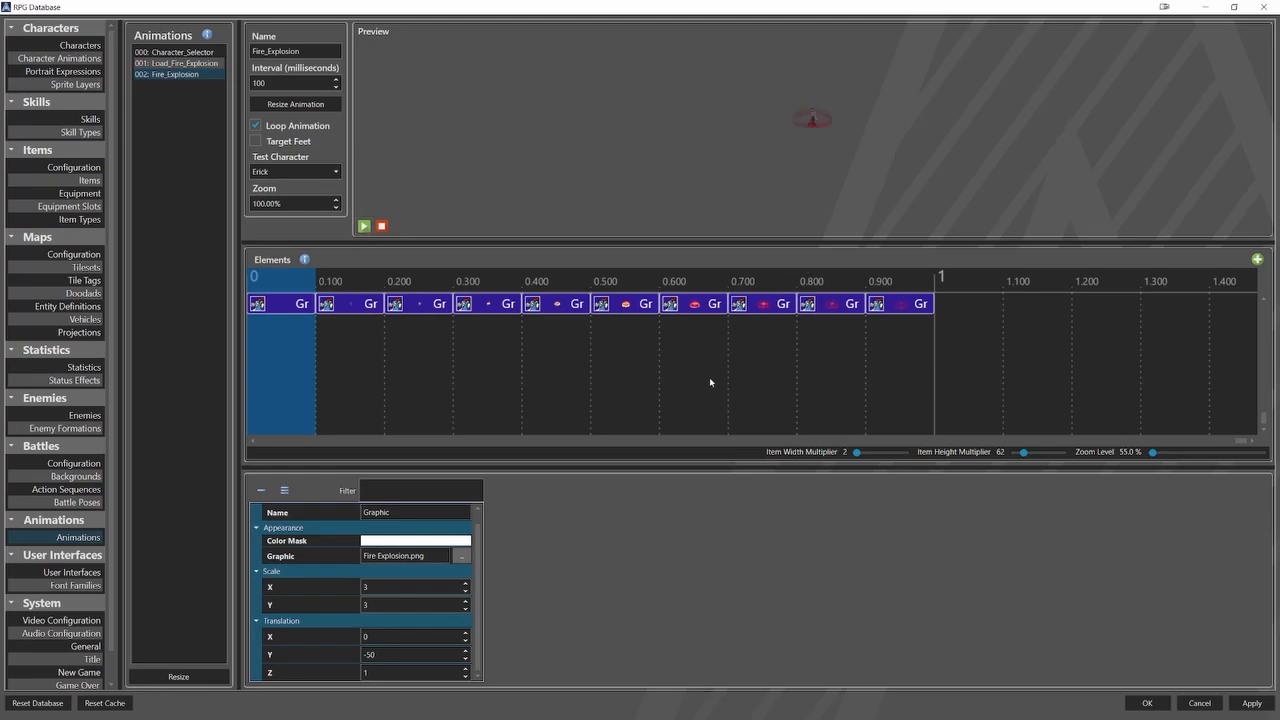
left_click(466, 560)
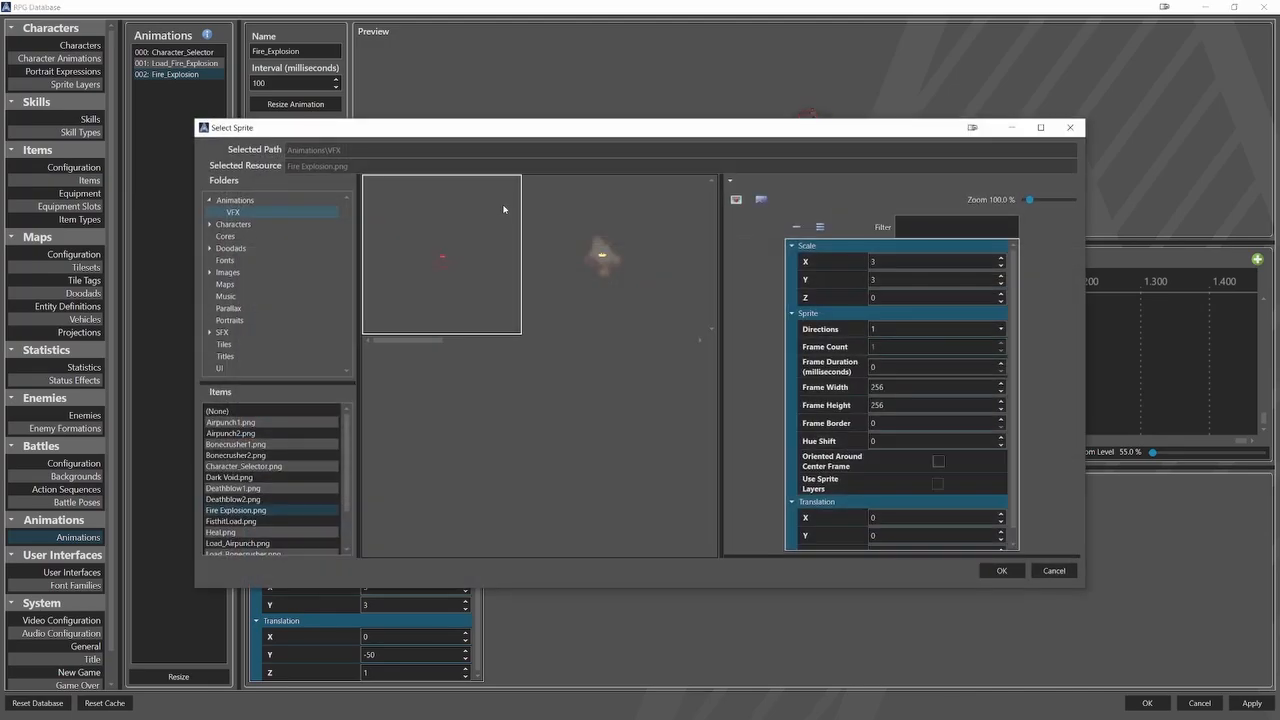
scroll(501, 201, "down", 3)
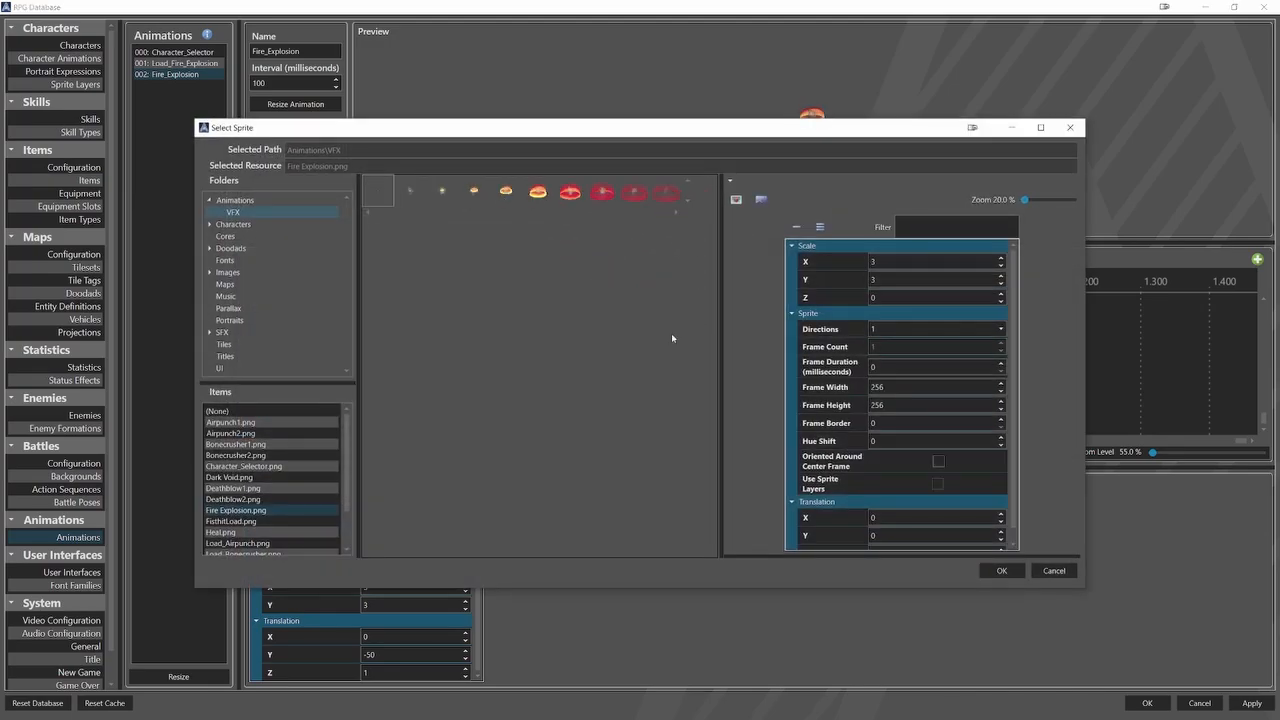
left_click(1000, 570)
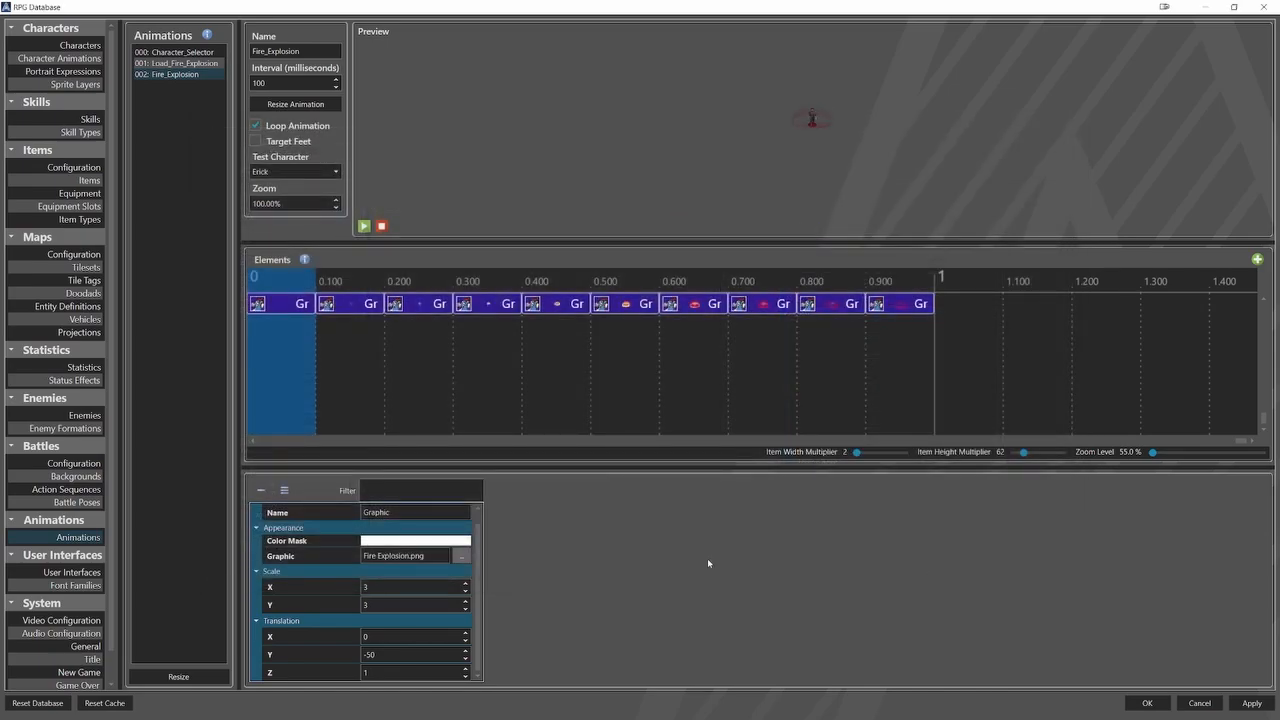
Resize the action sequences list to three entries and name the new one Erick_Fire_Explosion.
left_click(88, 490)
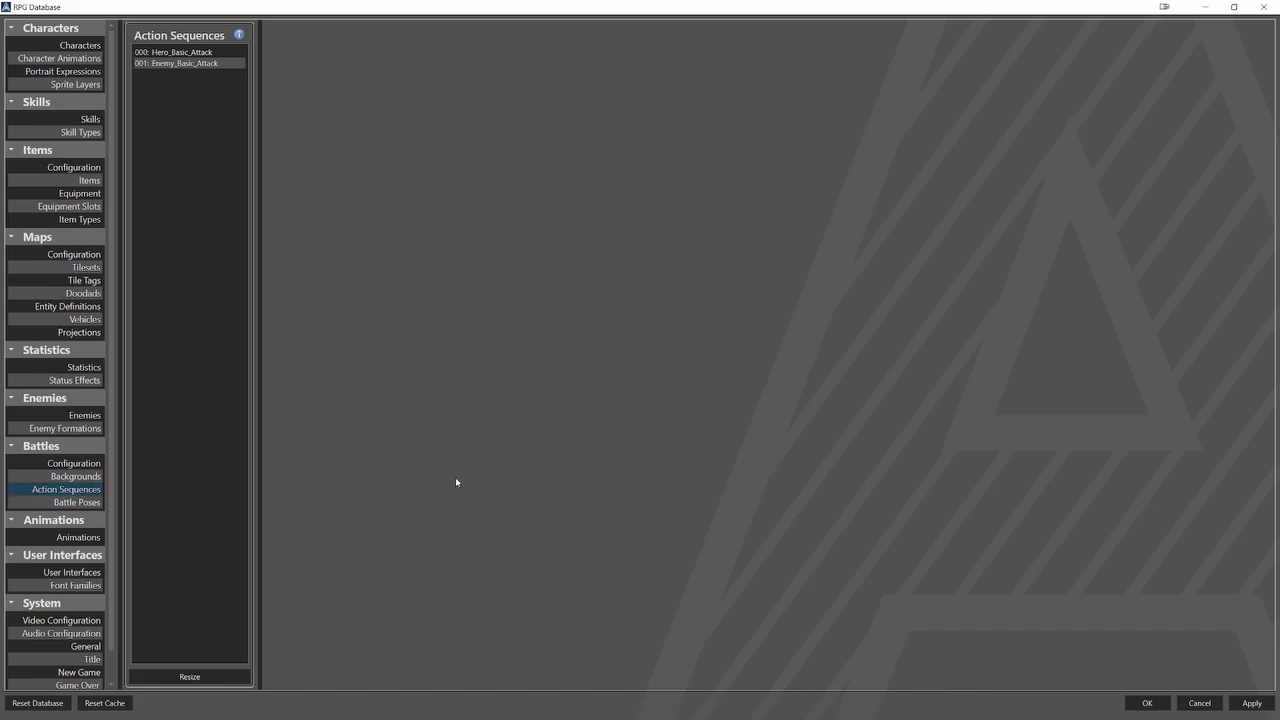
left_click(230, 677)
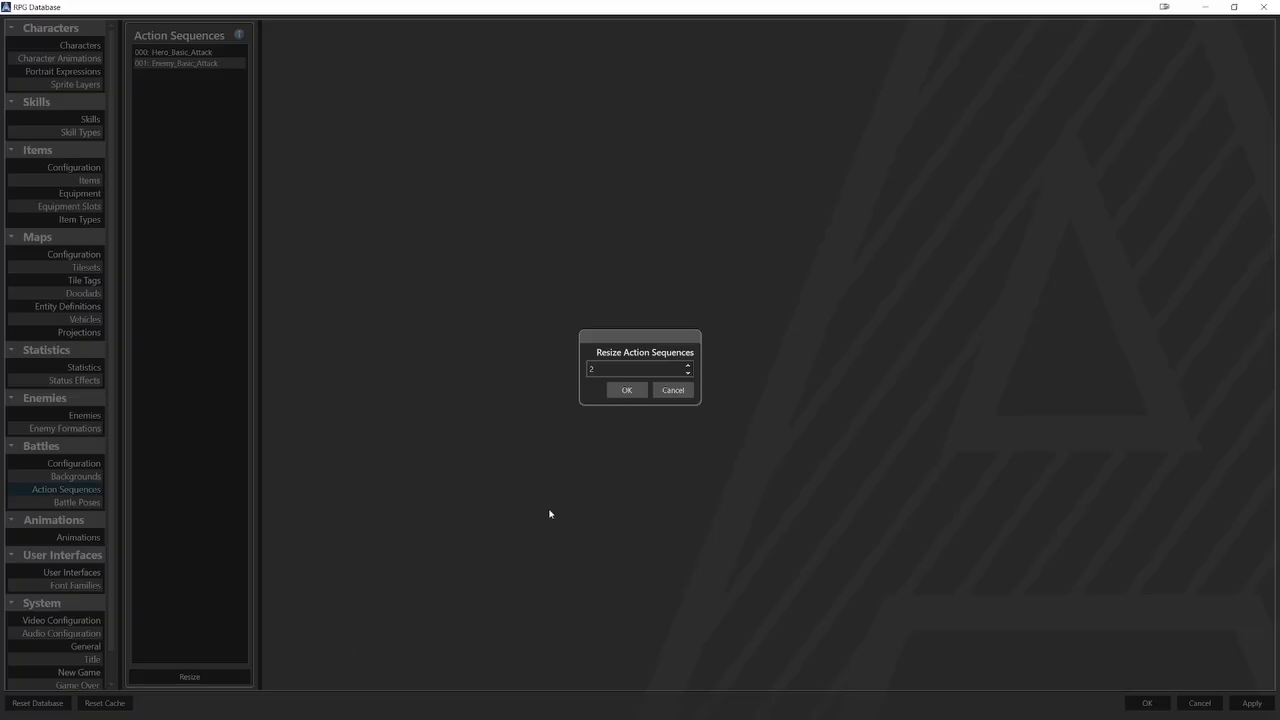
left_click(626, 390)
left_click(208, 74)
left_click(285, 52)
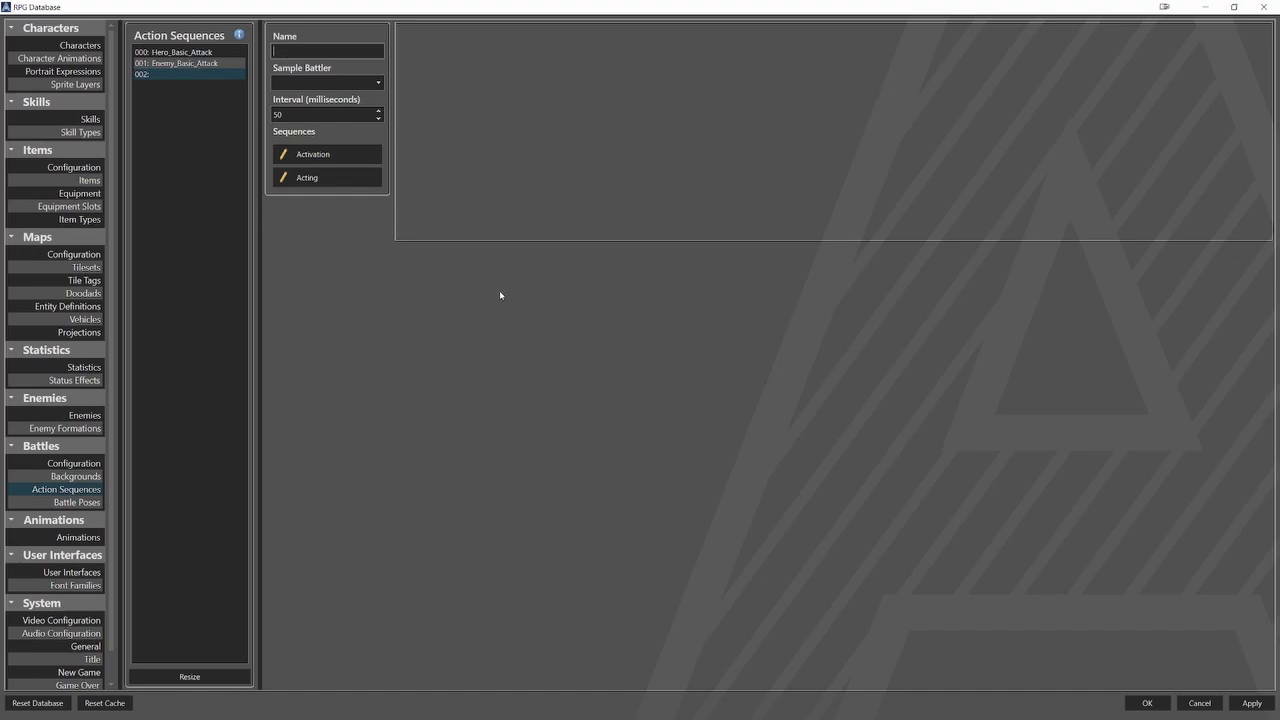
type("Erick_Fire_Explosion")
Add a Hero_Idle Battle Pose element at the start of the Activation sequence of Erick_Fire_Explosion.
left_click(313, 154)
left_click(285, 310)
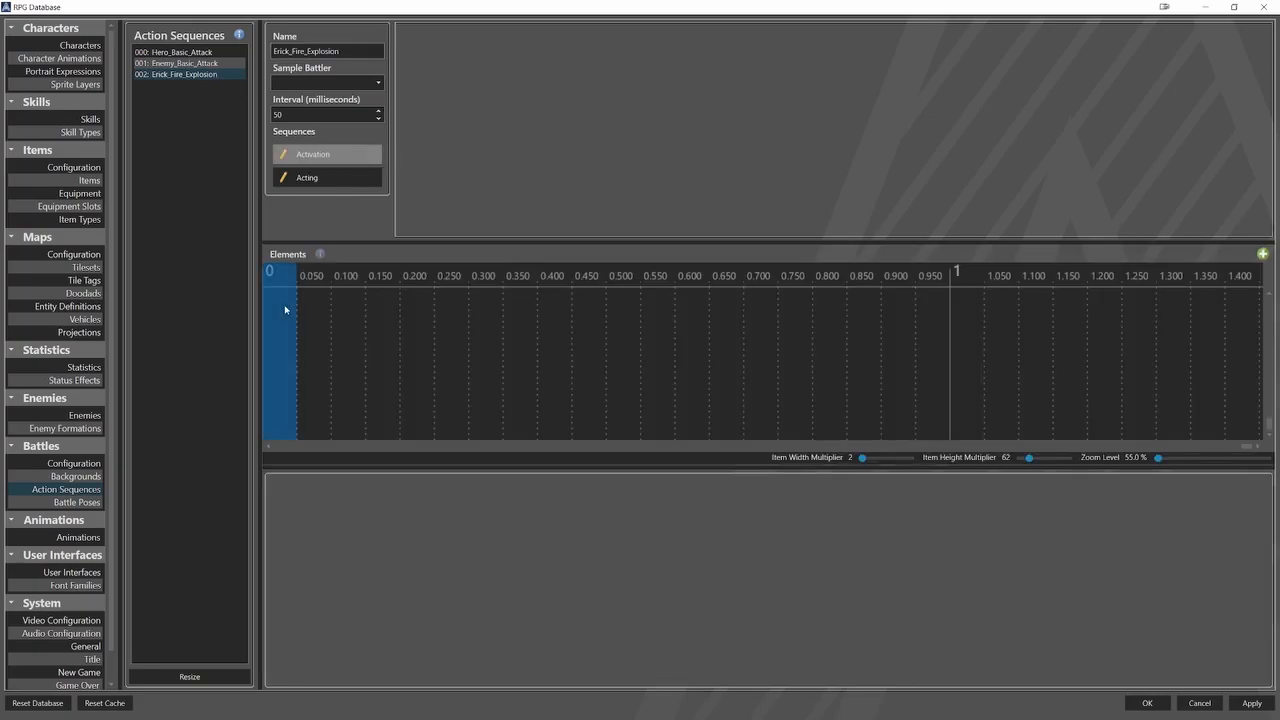
right_click(285, 310)
mouse_move(305, 332)
left_click(372, 350)
left_click(288, 299)
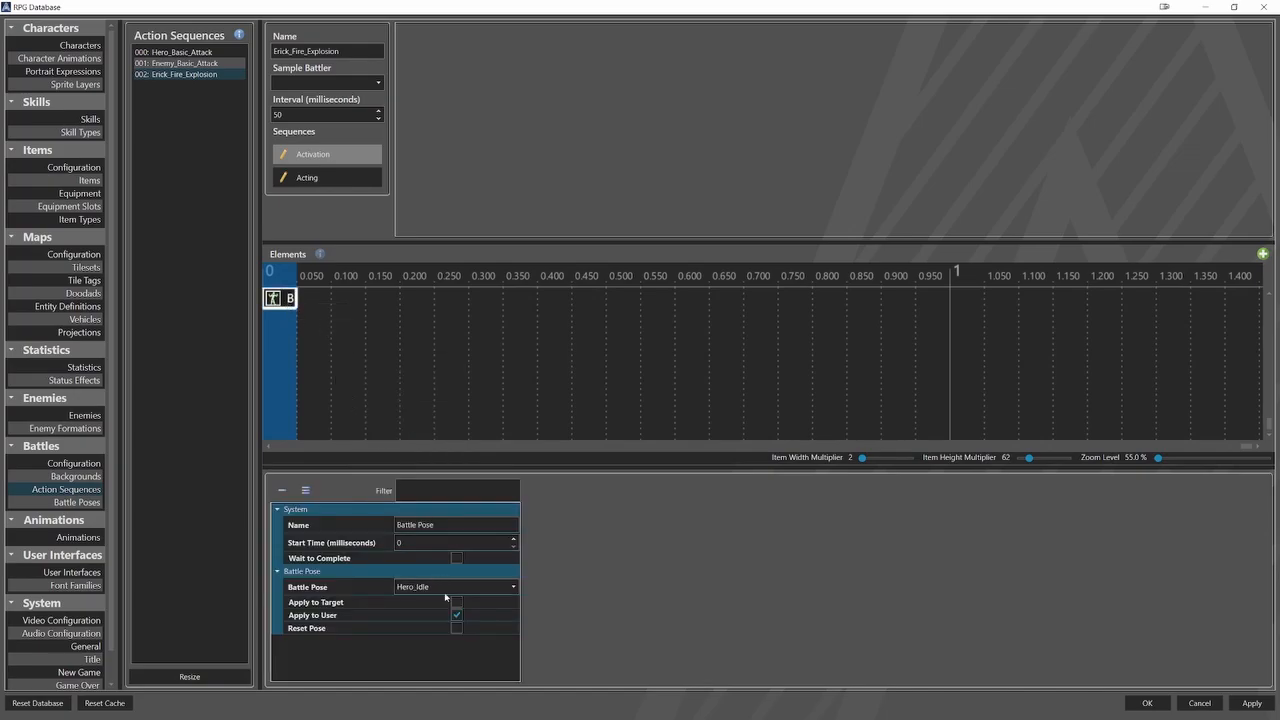
Add a Battle Pose element at the start of the Acting sequence and set its pose to Hero_Approach.
left_click(324, 177)
right_click(282, 308)
mouse_move(306, 333)
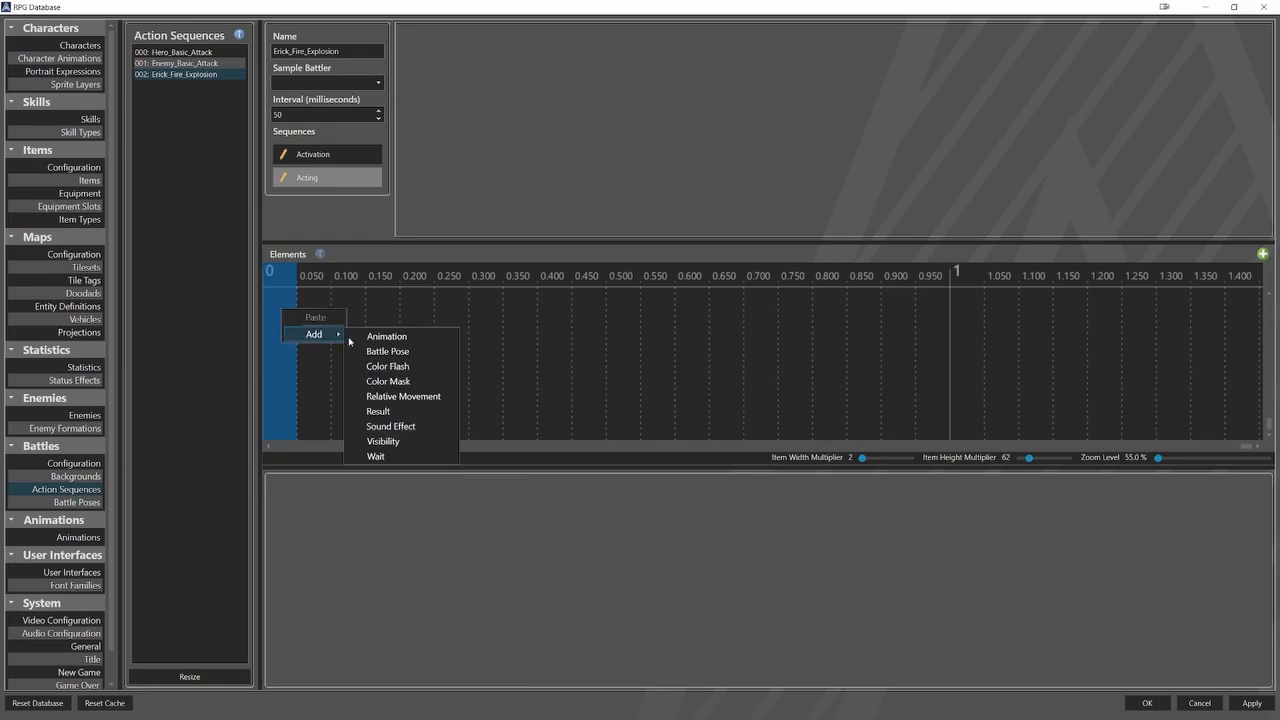
left_click(370, 355)
left_click(290, 302)
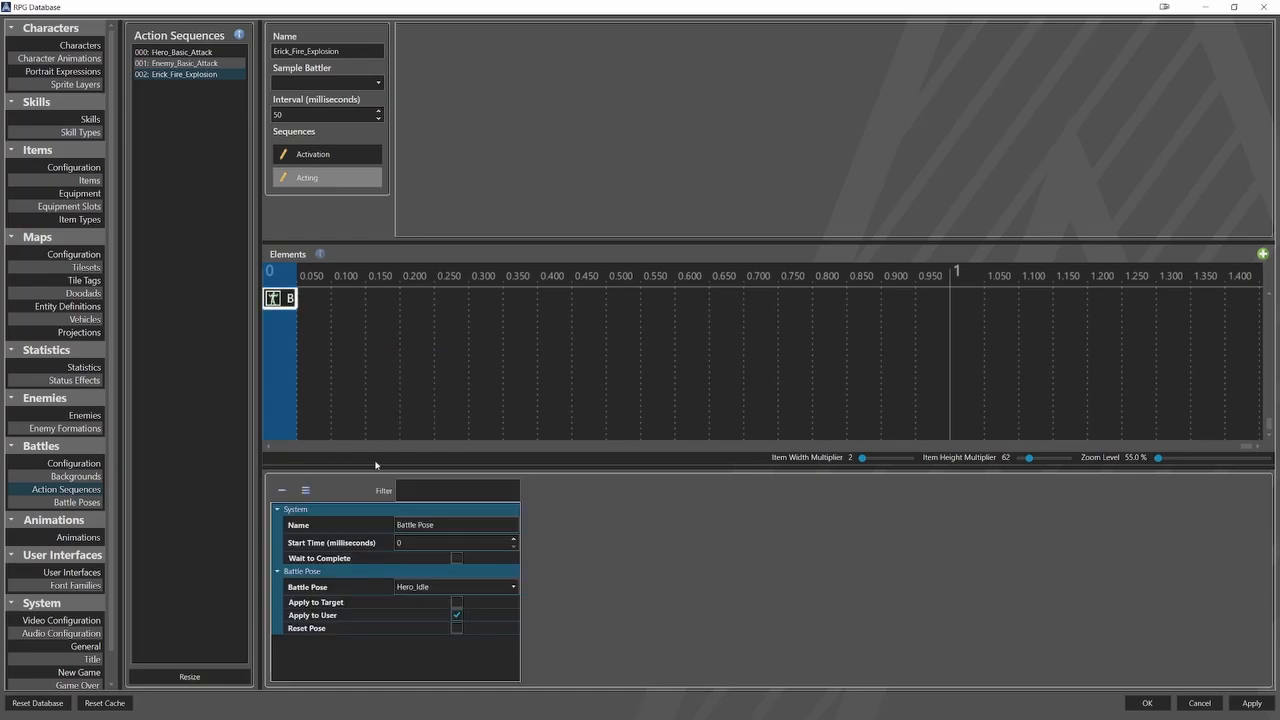
left_click(424, 587)
left_click(414, 614)
Add a Relative Movement element at the start of the Acting sequence with a duration of 640 ms.
right_click(295, 329)
mouse_move(314, 354)
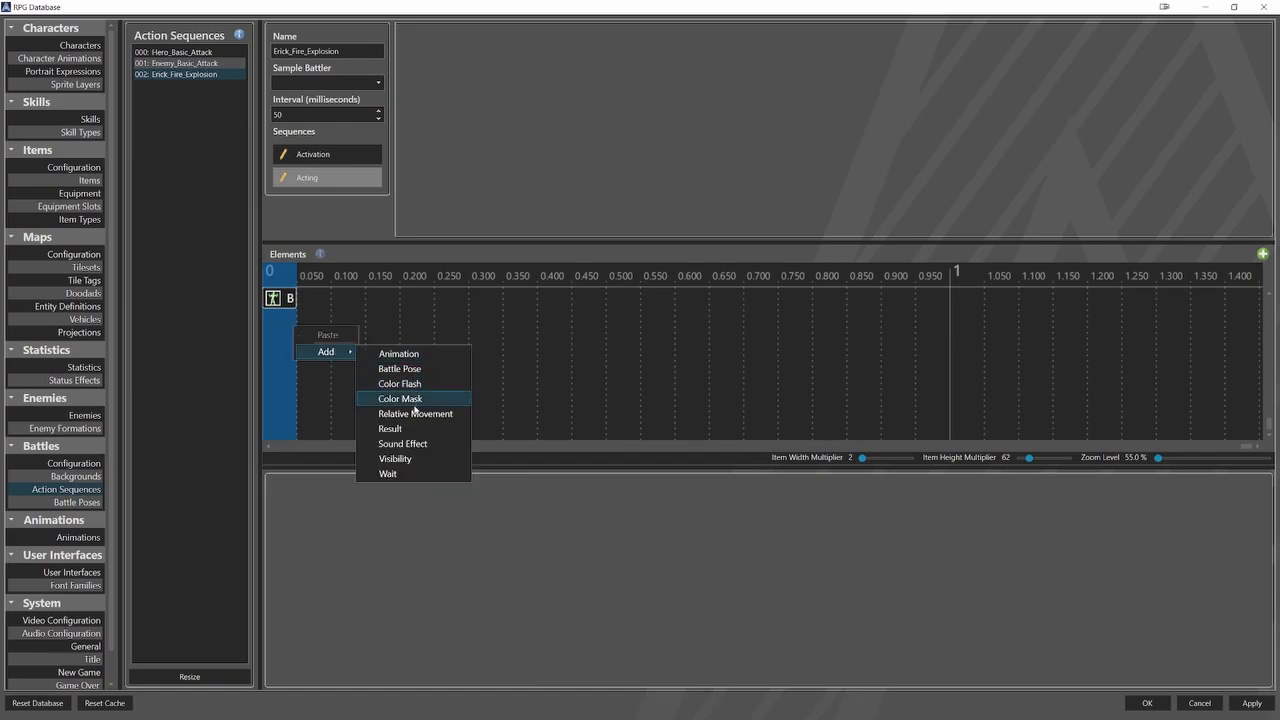
left_click(414, 413)
left_click(378, 327)
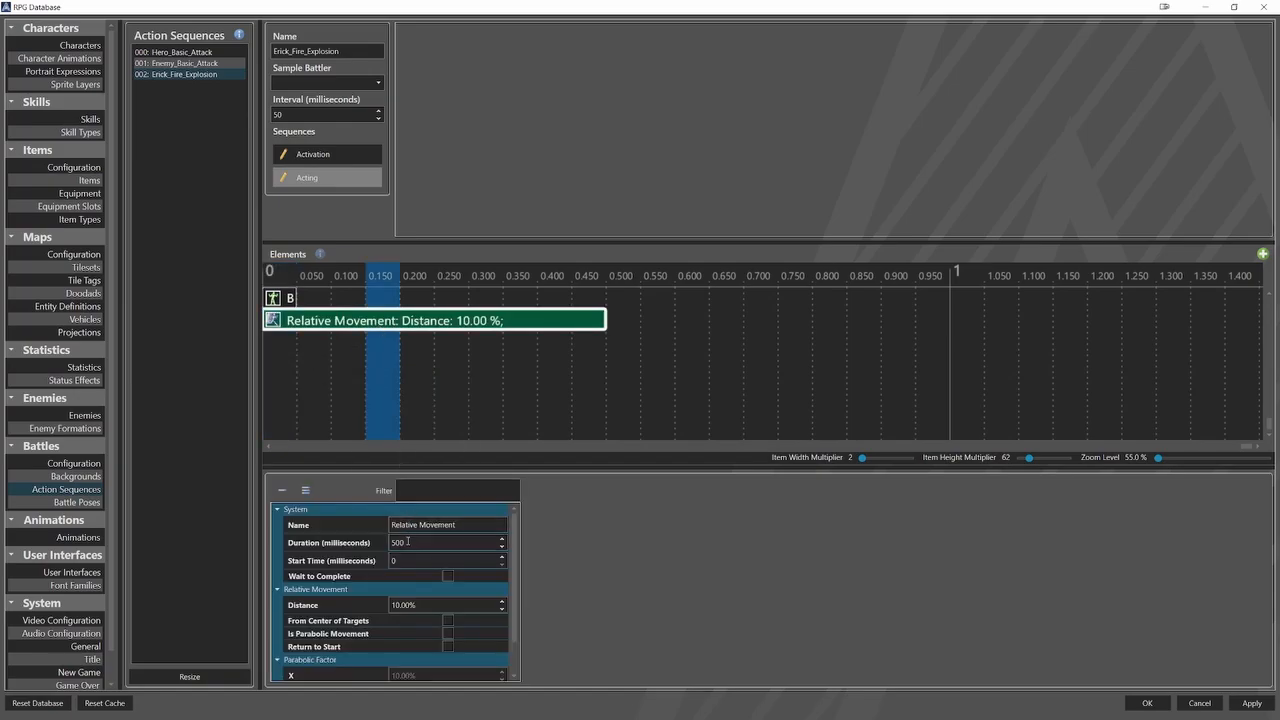
double_click(457, 549)
type("640")
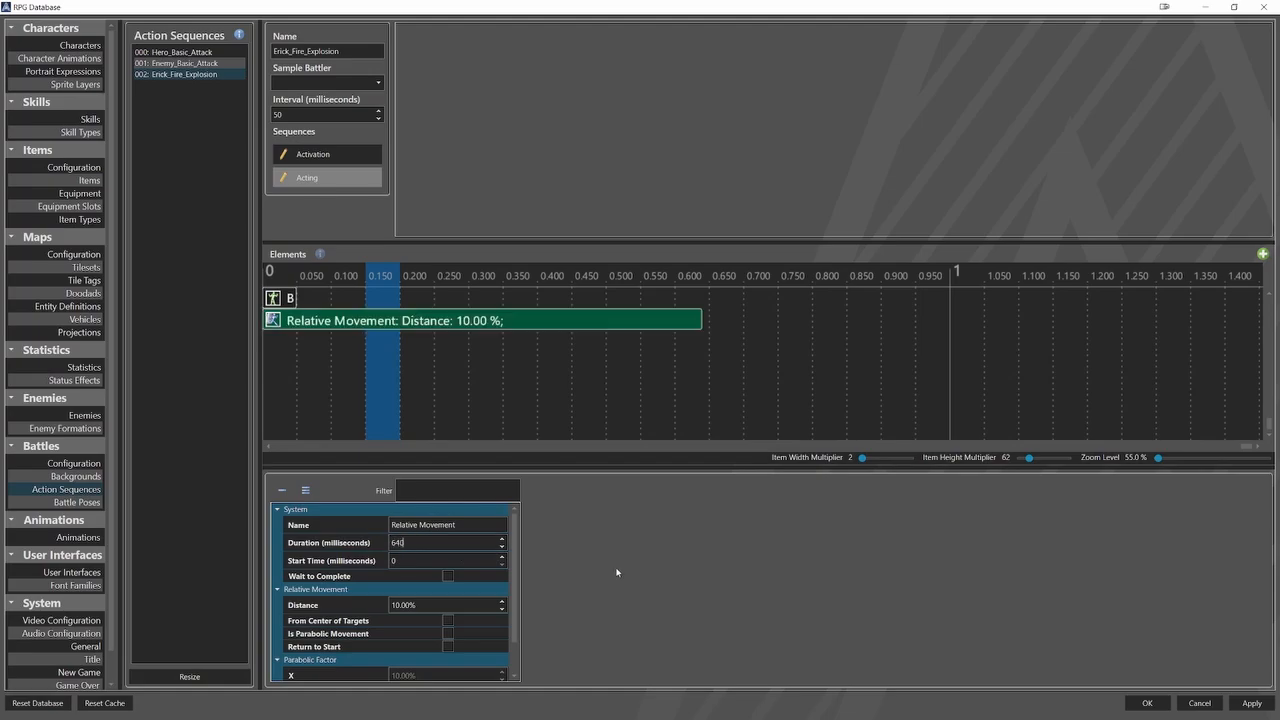
Enable Wait to Complete and From Center of Targets on the relative movement and set its distance to 40%.
left_click(449, 577)
left_click(448, 621)
double_click(460, 600)
type("40")
Add a Battle Pose element at 650 ms in the Acting sequence and set its pose to Hero_Load.
left_click(729, 396)
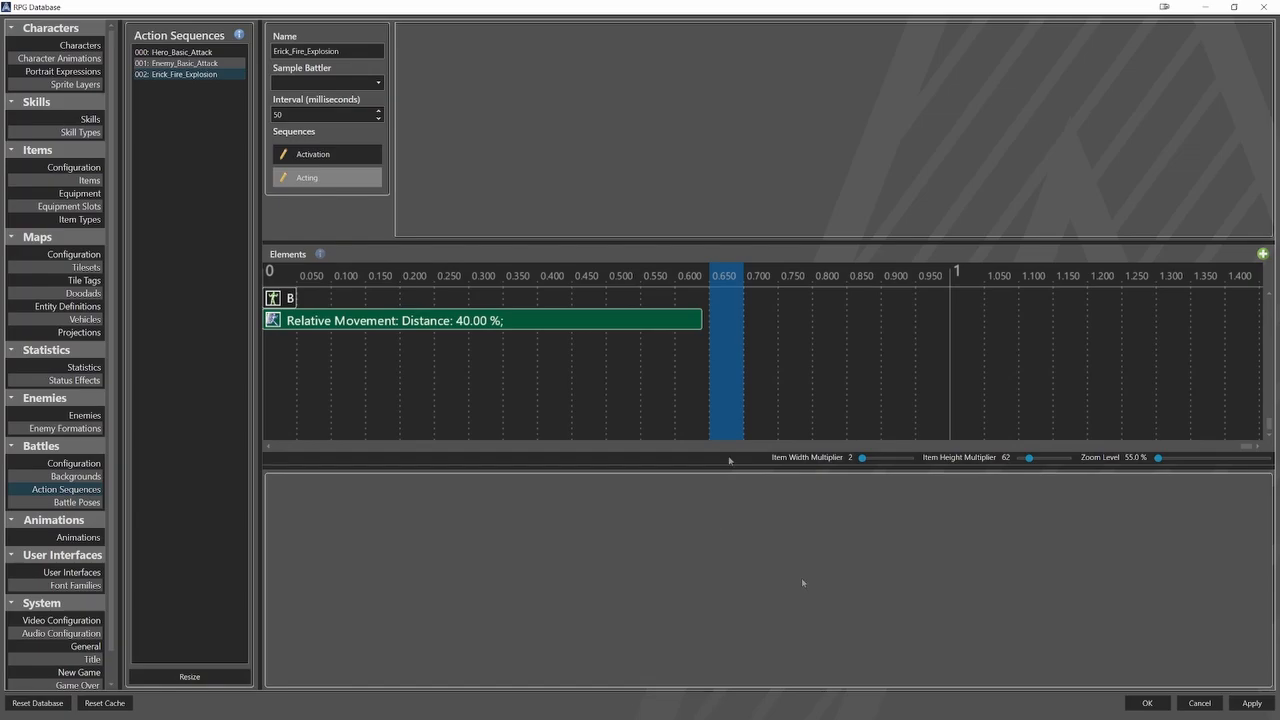
right_click(724, 321)
mouse_move(747, 344)
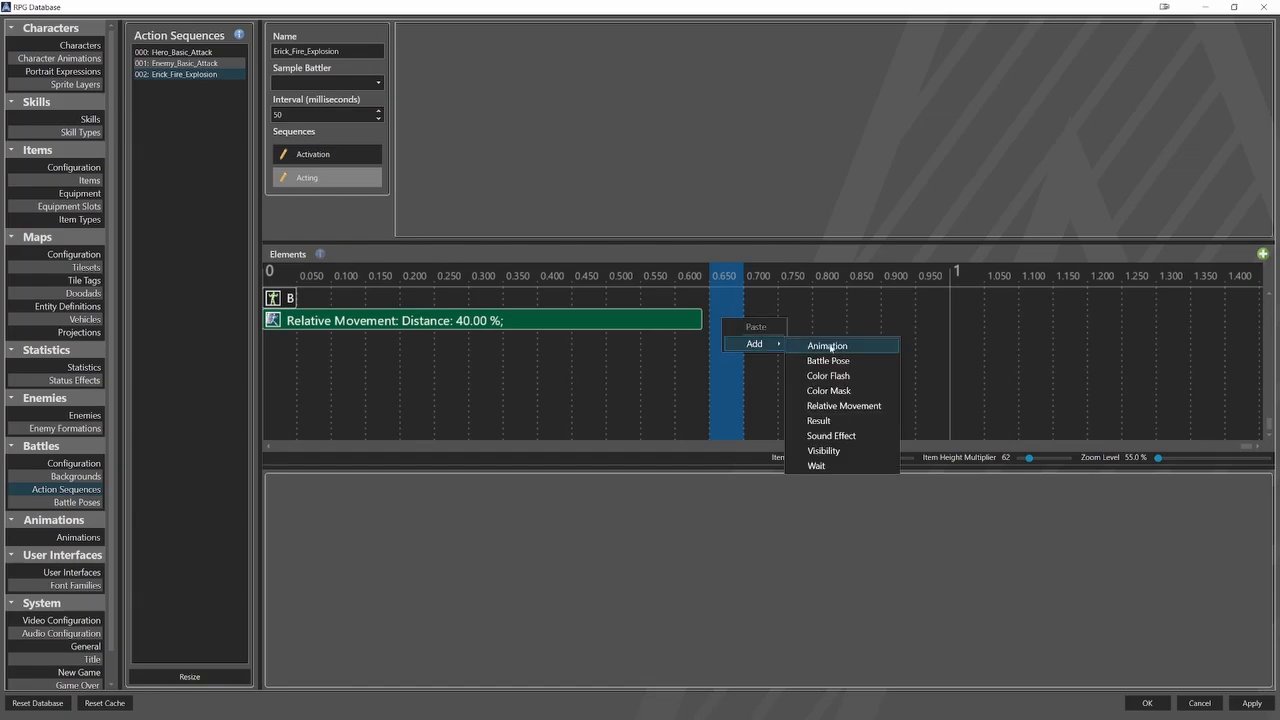
left_click(828, 361)
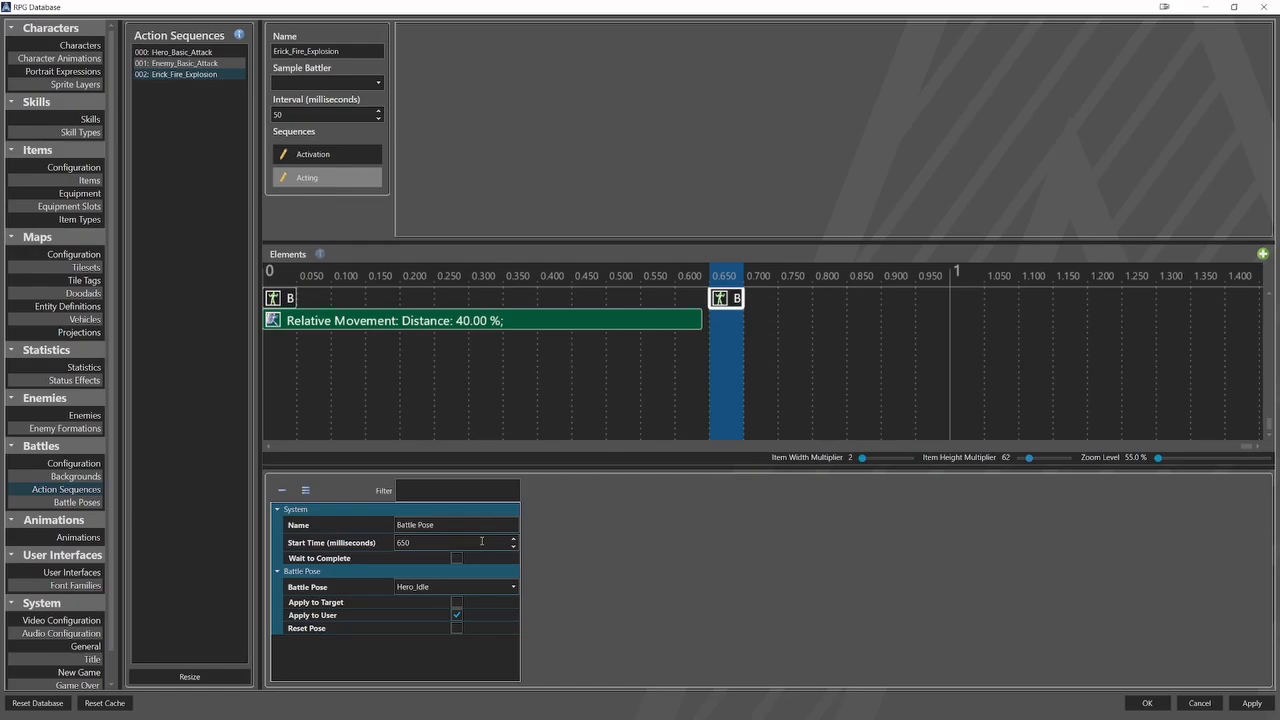
left_click(455, 587)
left_click(429, 626)
Add an Animation element at 650 ms that plays Load_Fire_Explosion on the user only, with Use Action Animation disabled.
right_click(727, 337)
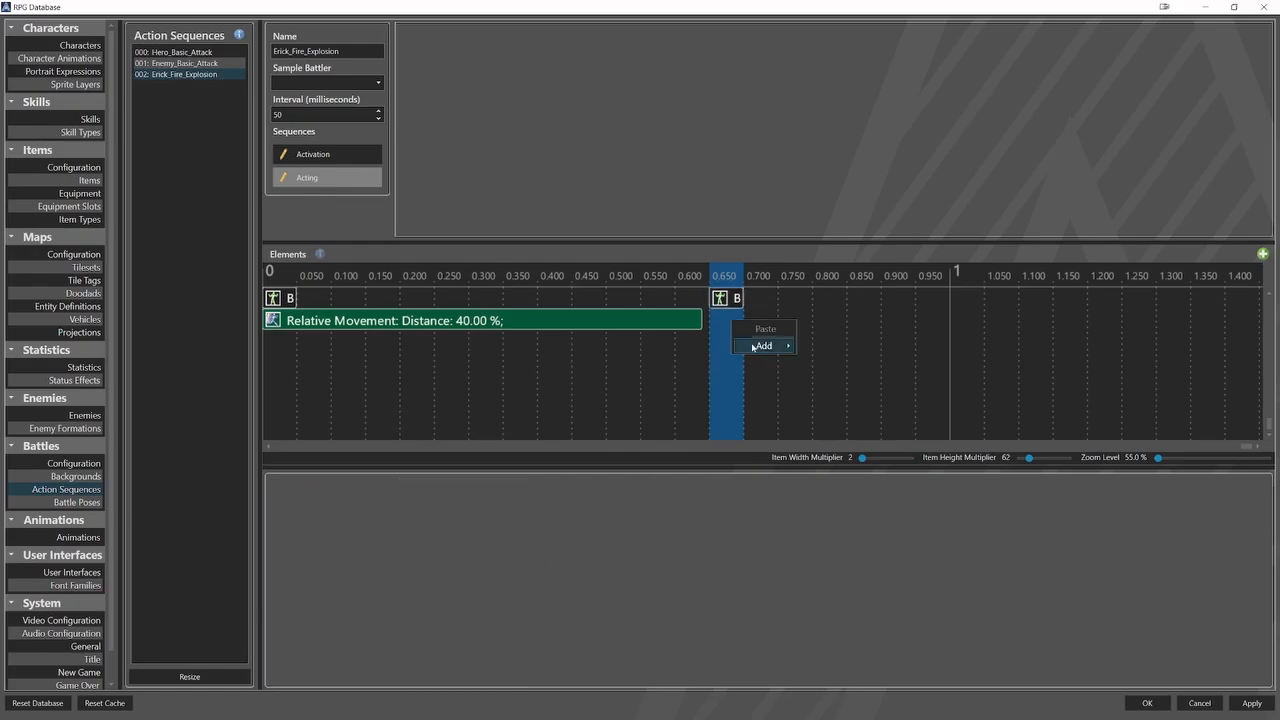
mouse_move(758, 347)
left_click(826, 348)
left_click(726, 319)
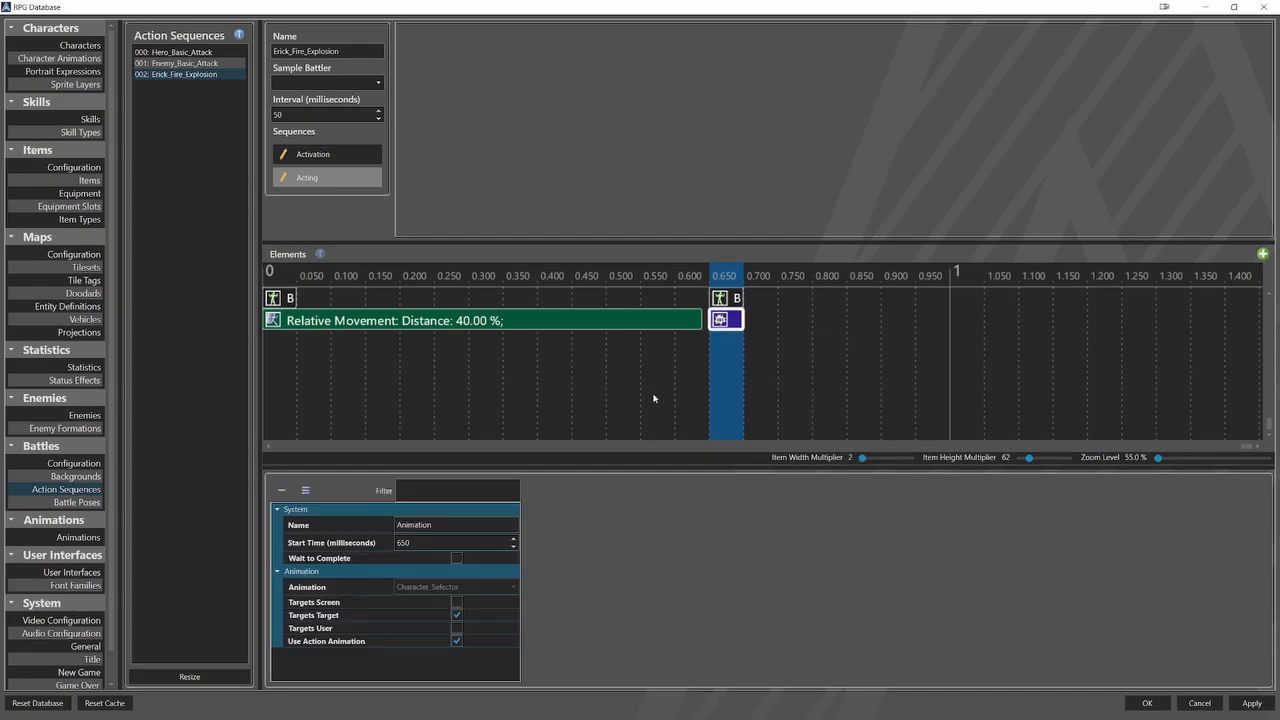
left_click(457, 616)
left_click(457, 628)
left_click(457, 641)
left_click(495, 587)
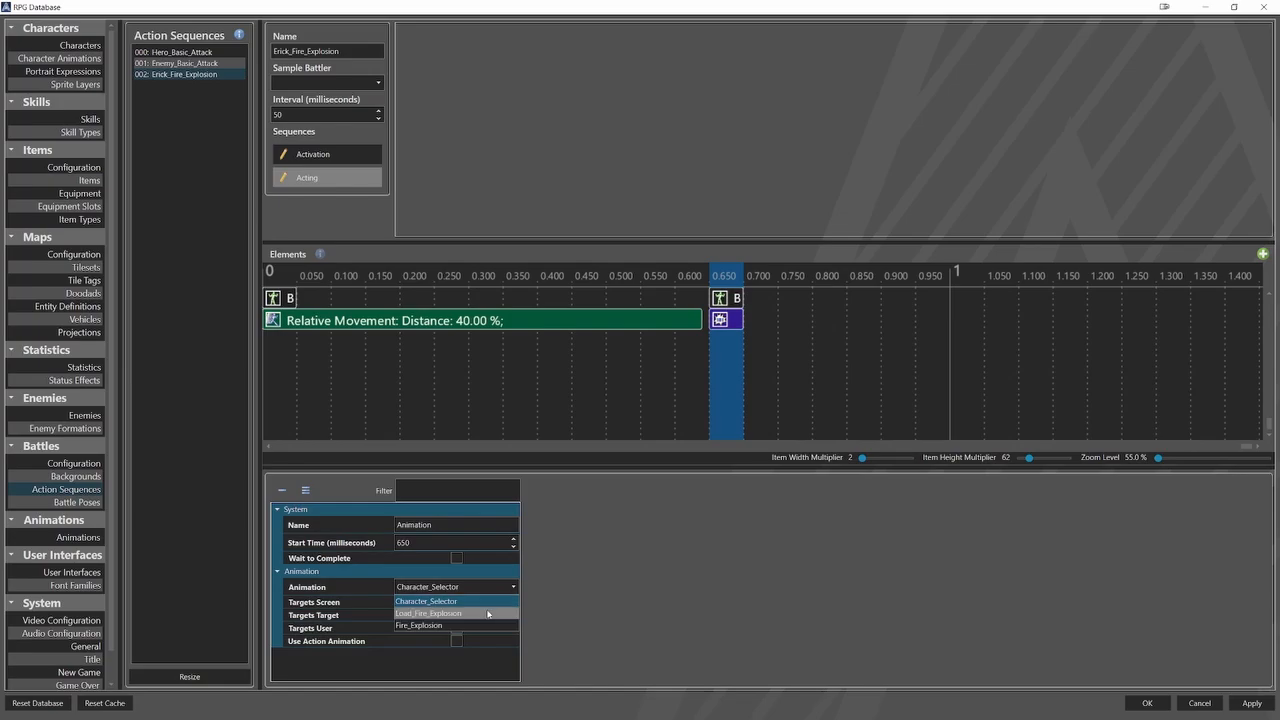
left_click(420, 607)
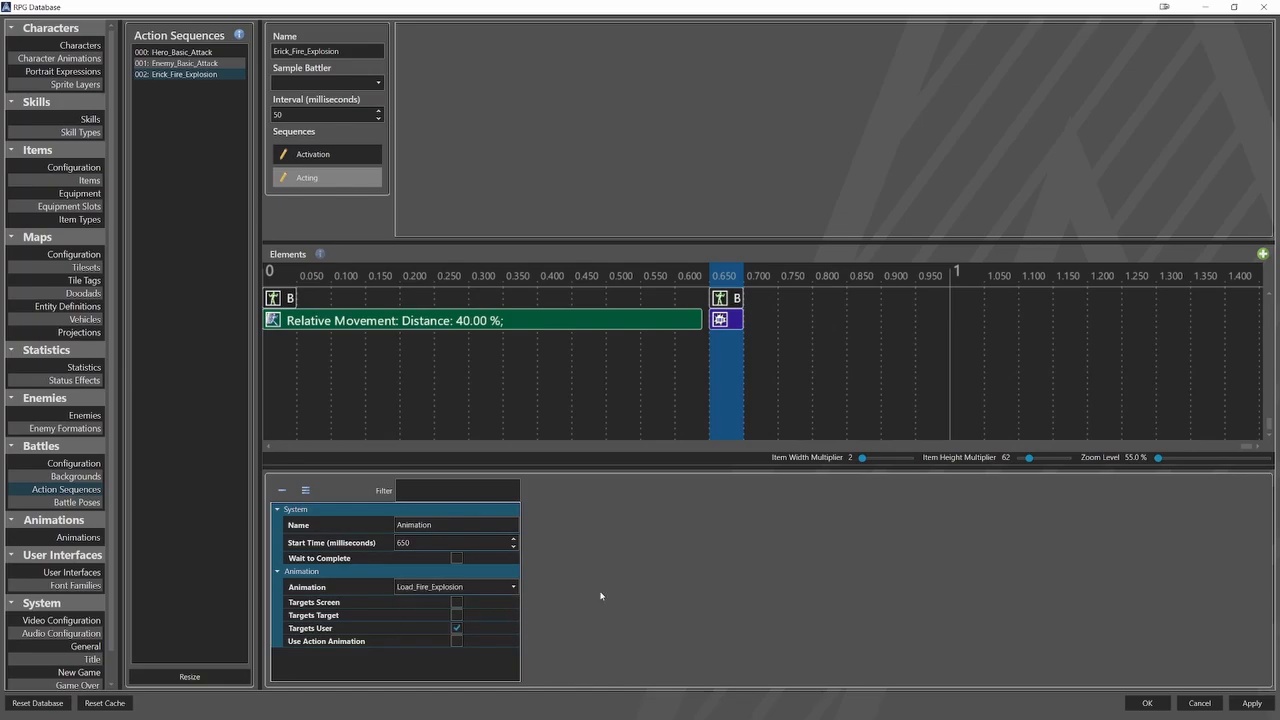
Add a Wait element at 650 ms lasting 800 ms with Wait to Complete enabled.
right_click(731, 338)
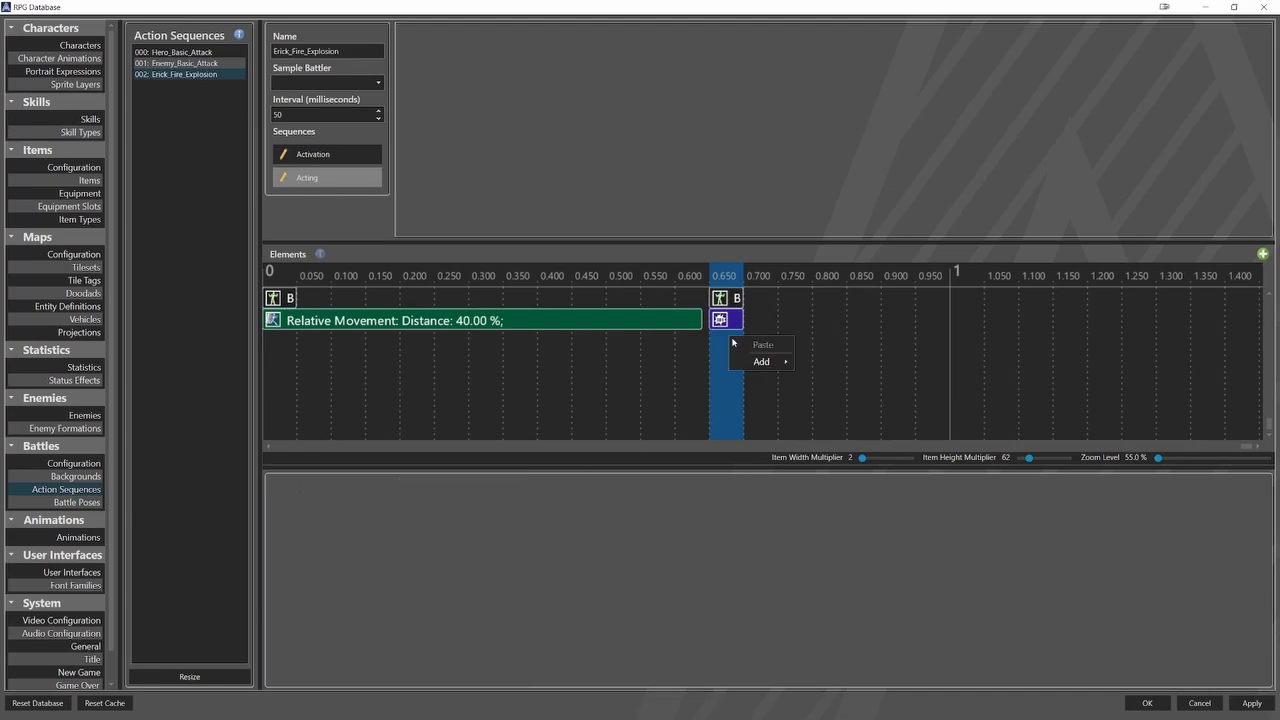
mouse_move(762, 361)
left_click(828, 484)
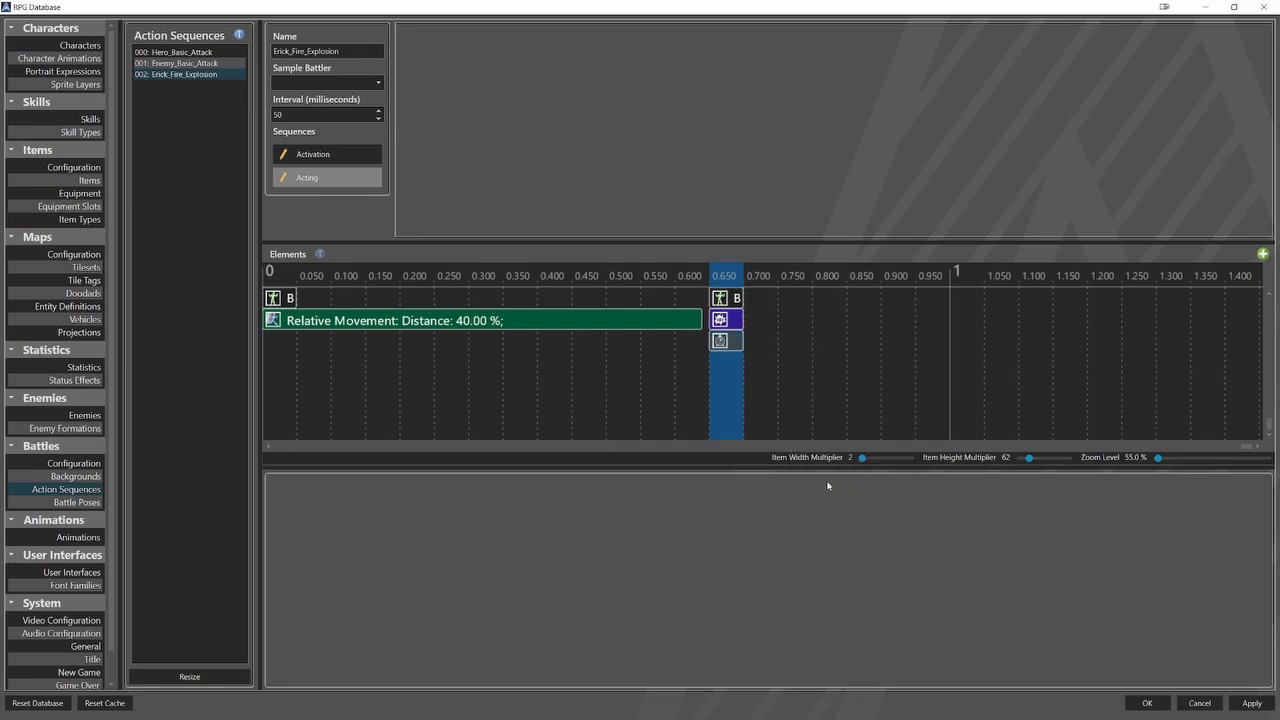
left_click(724, 345)
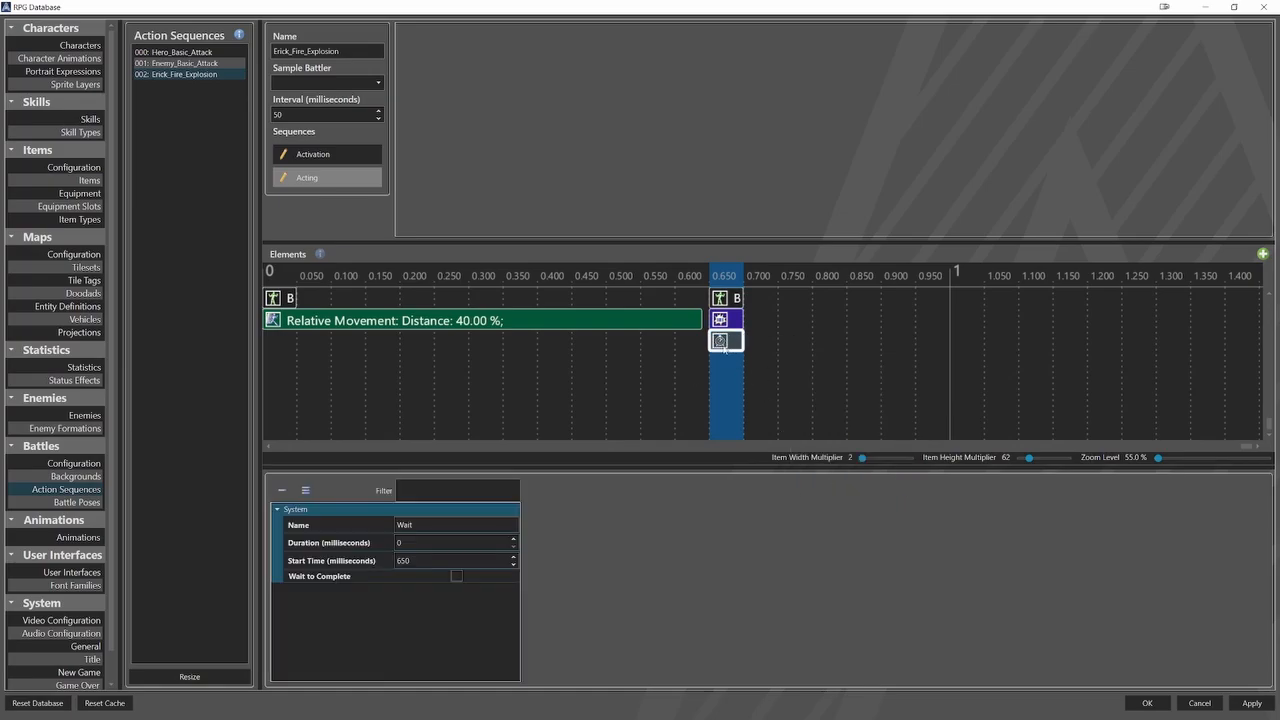
double_click(414, 542)
type("800")
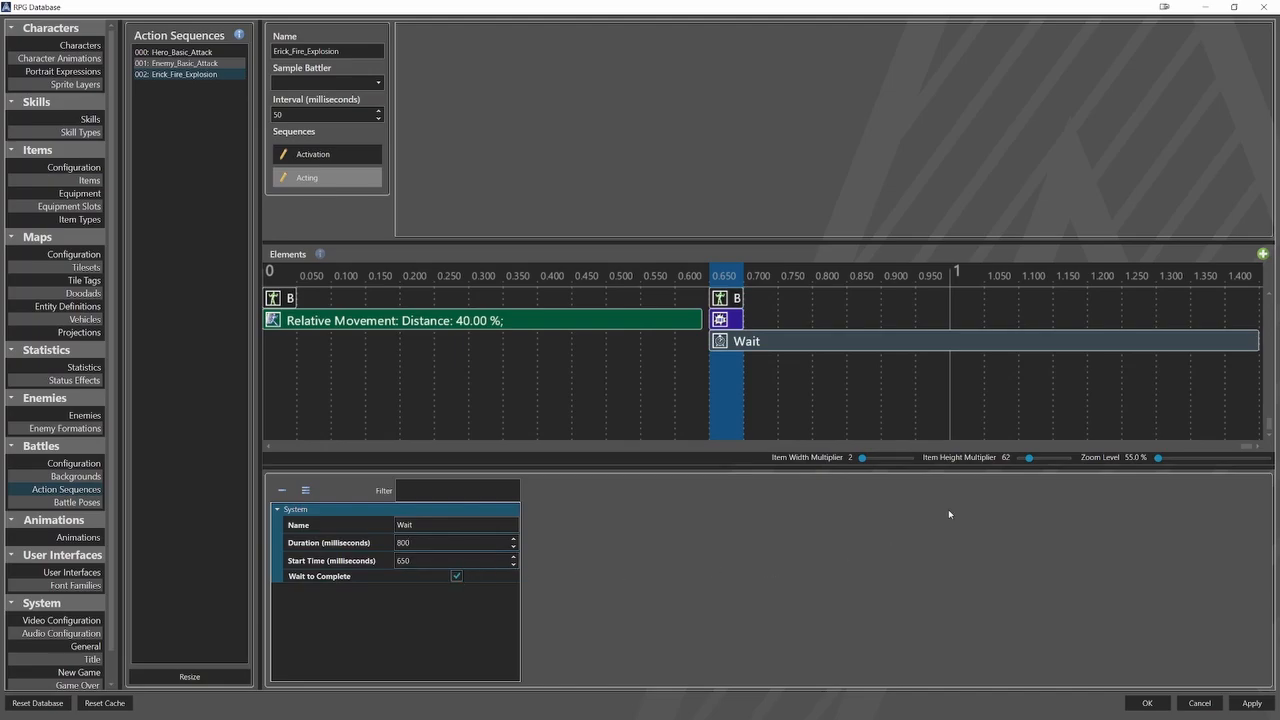
Add a Battle Pose element at the end of the 800 ms wait and set its pose to Hero_Attack.
left_click(1227, 373)
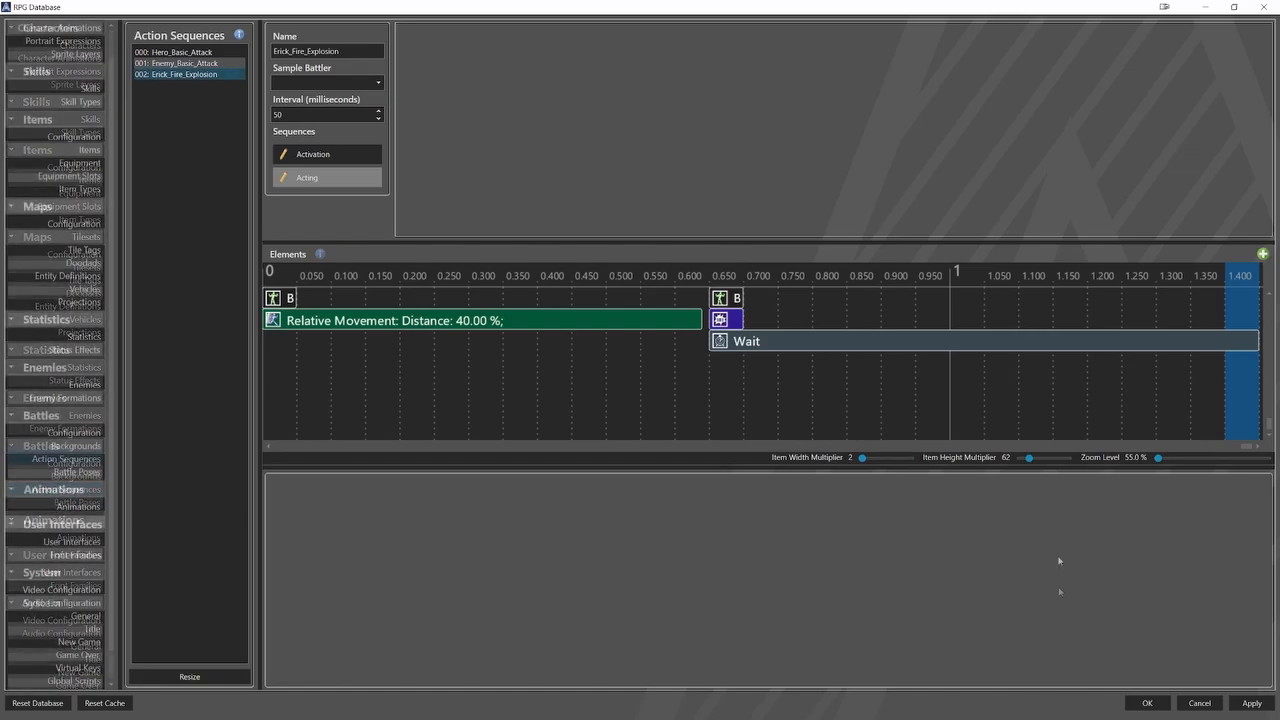
right_click(1233, 376)
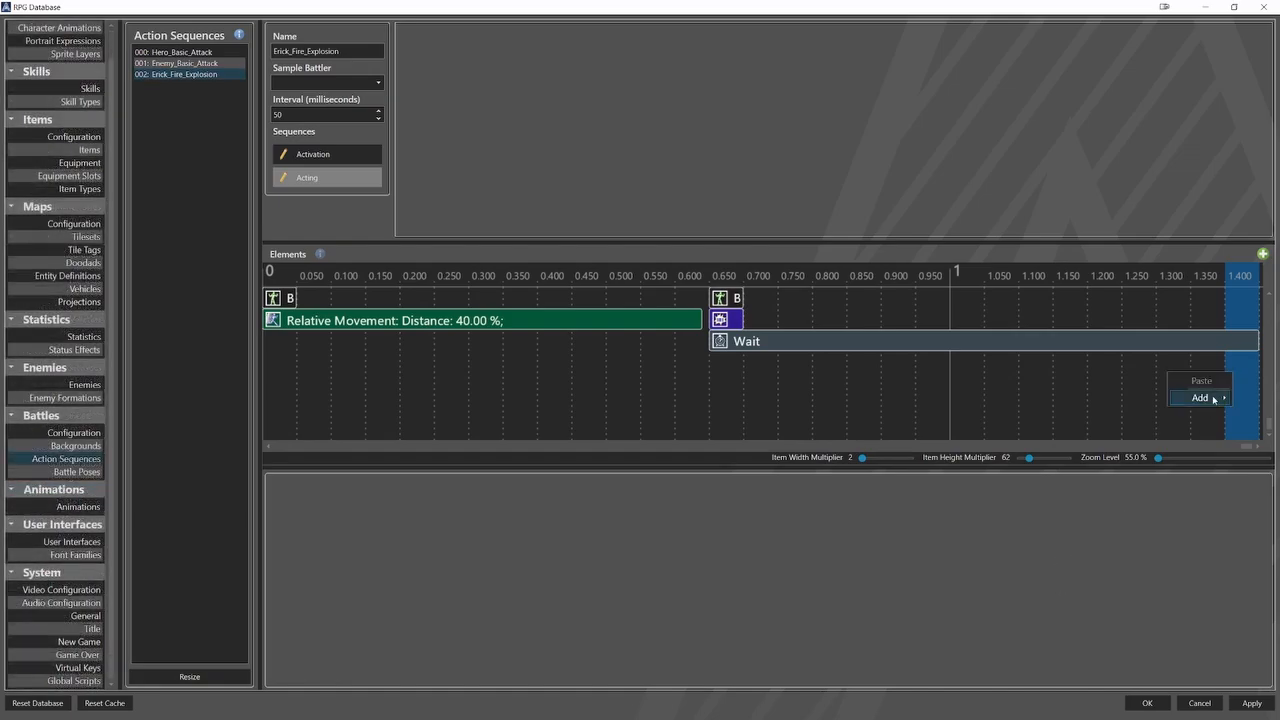
mouse_move(1205, 397)
left_click(1138, 416)
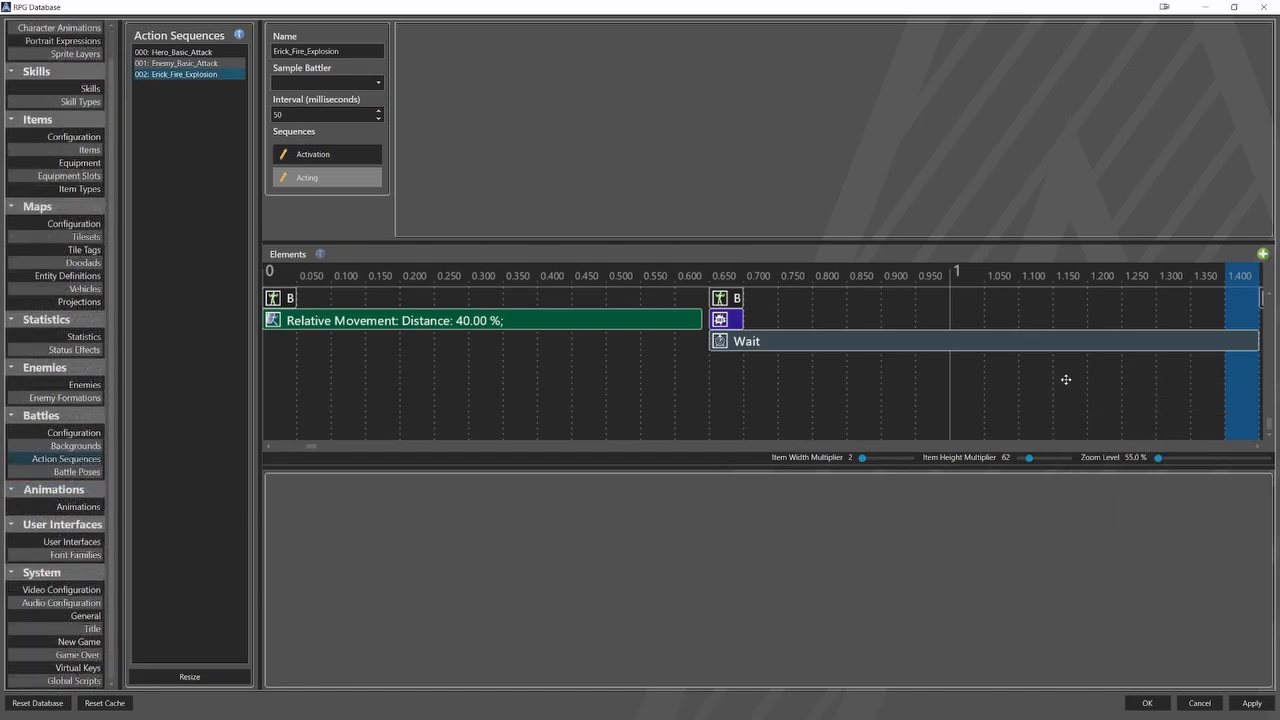
left_click(1240, 298)
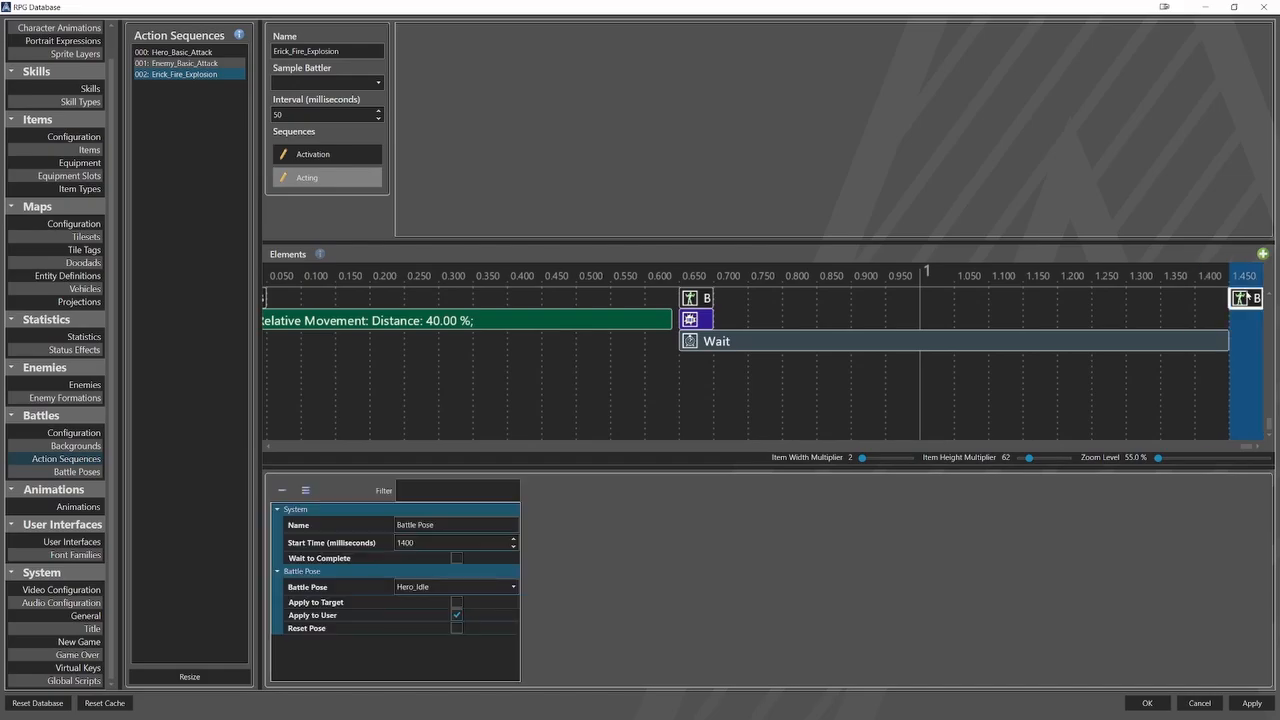
left_click(500, 590)
left_click(463, 637)
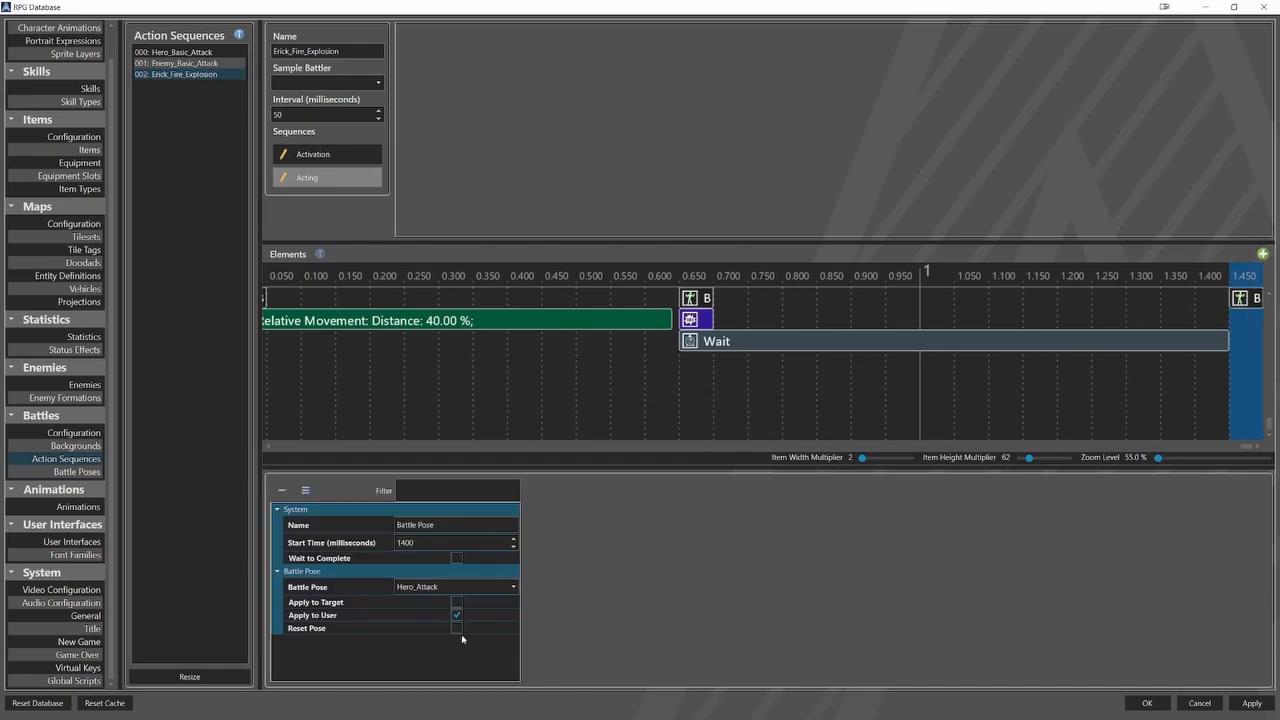
Add a Wait element at 1450 ms under the Hero_Attack pose, lasting 400 ms with Wait to Complete enabled.
right_click(1188, 332)
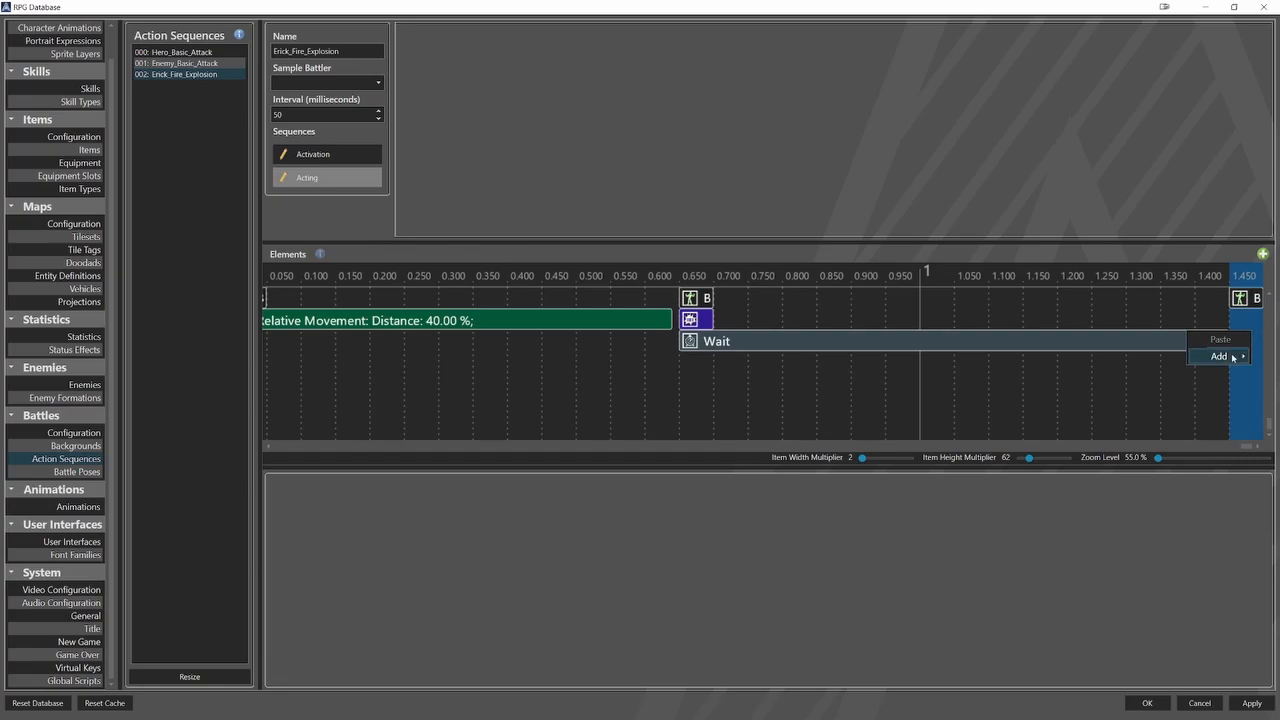
mouse_move(1230, 357)
left_click(1106, 478)
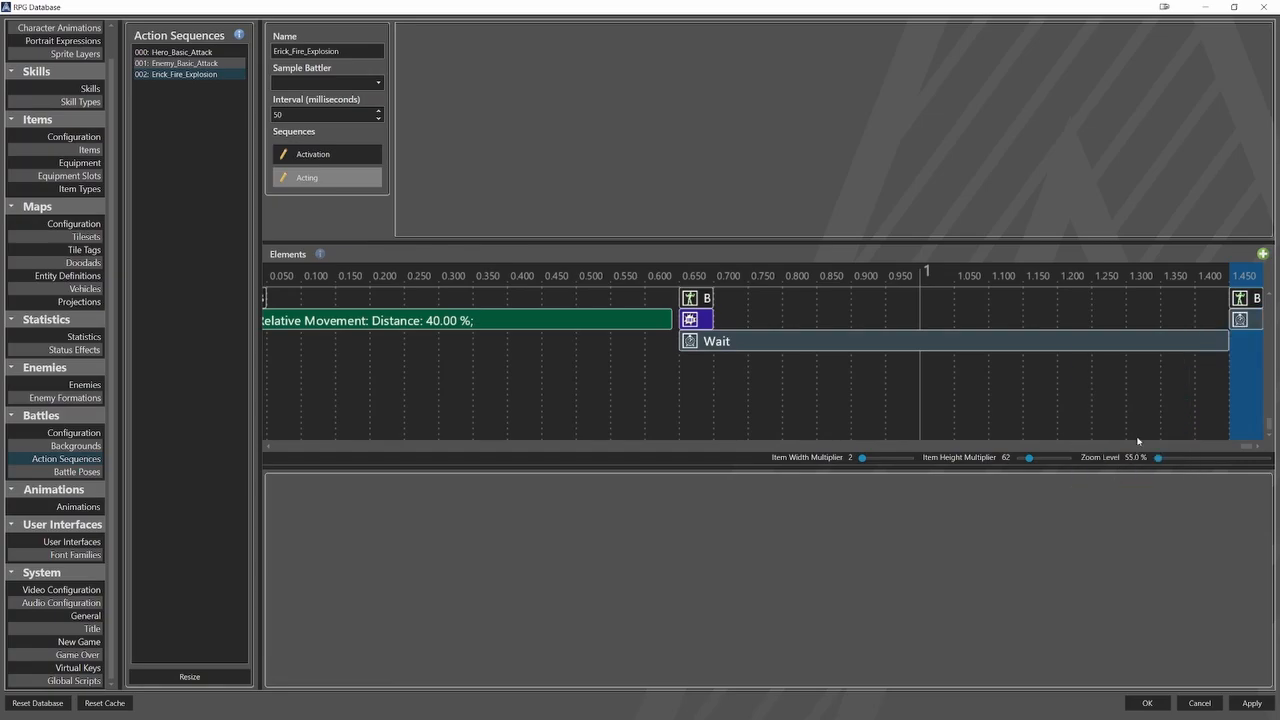
left_click(1241, 321)
left_click(388, 543)
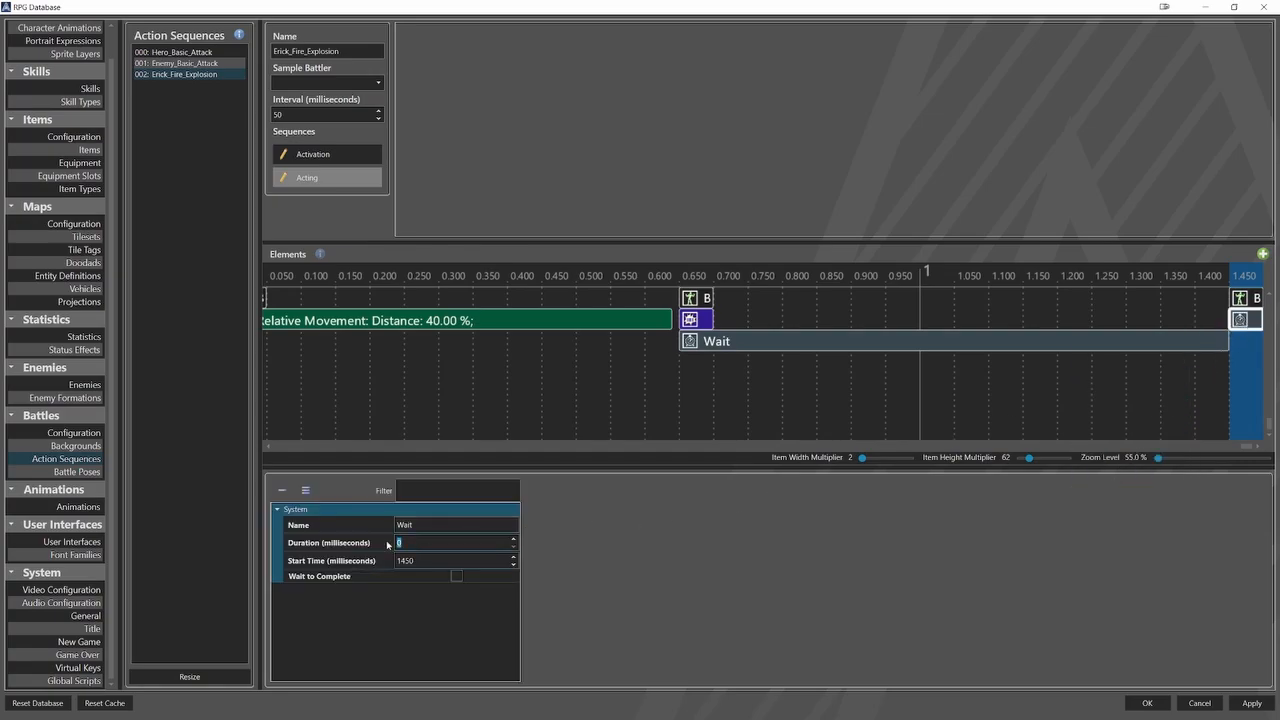
type("400")
left_click(457, 576)
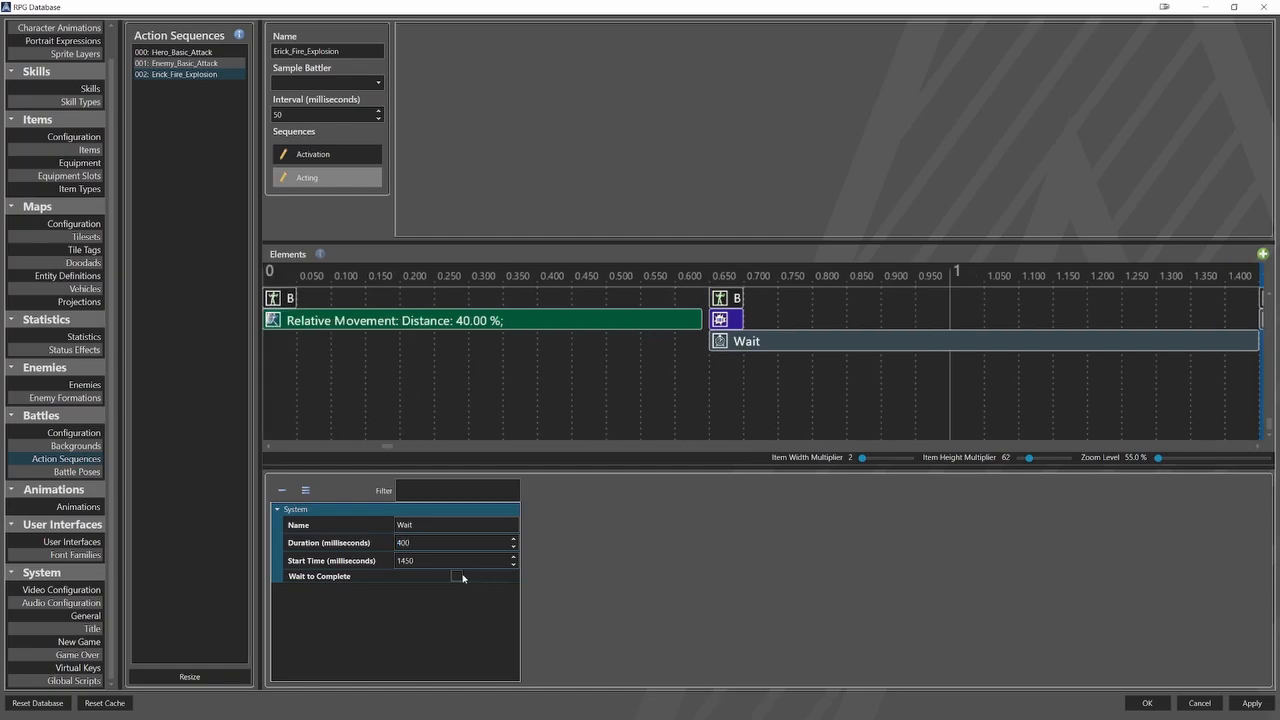
Add a Battle Pose element at the end of the 400 ms wait, set to Enemy_BeingHit and applied to the target instead of the user.
middle_click_drag(955, 366, 720, 380)
middle_click_drag(963, 390, 926, 391)
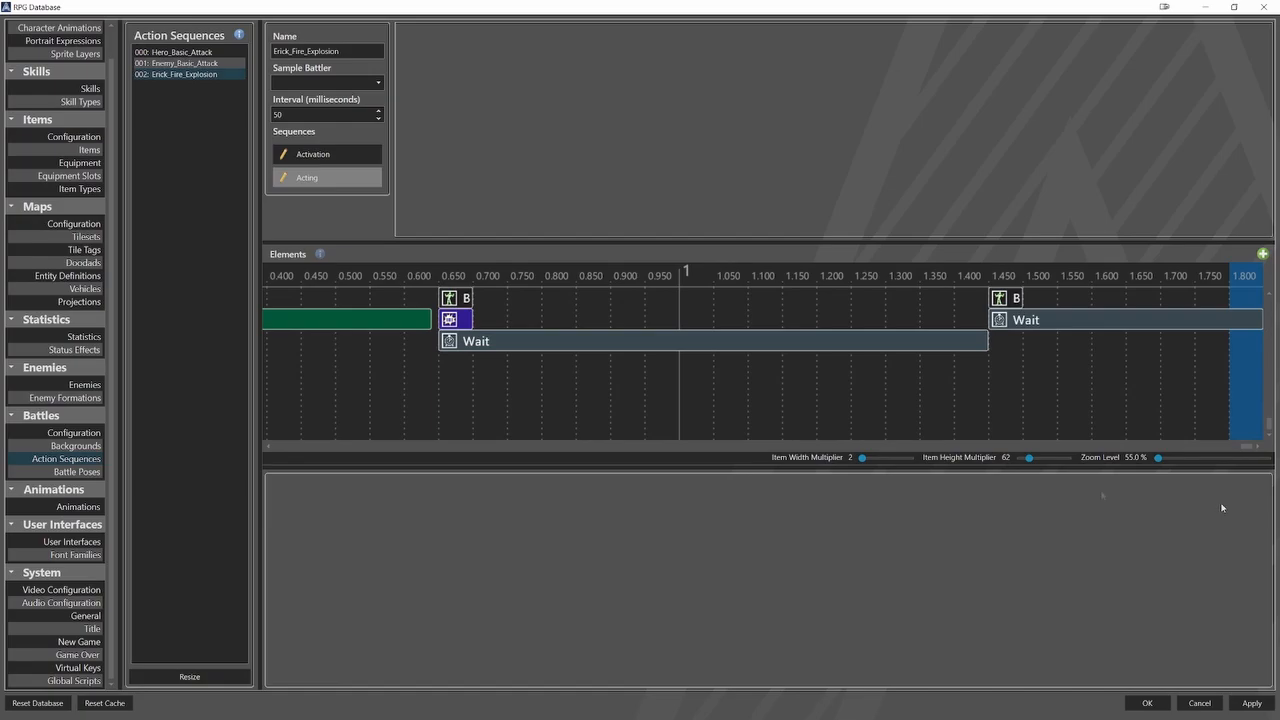
right_click(1246, 357)
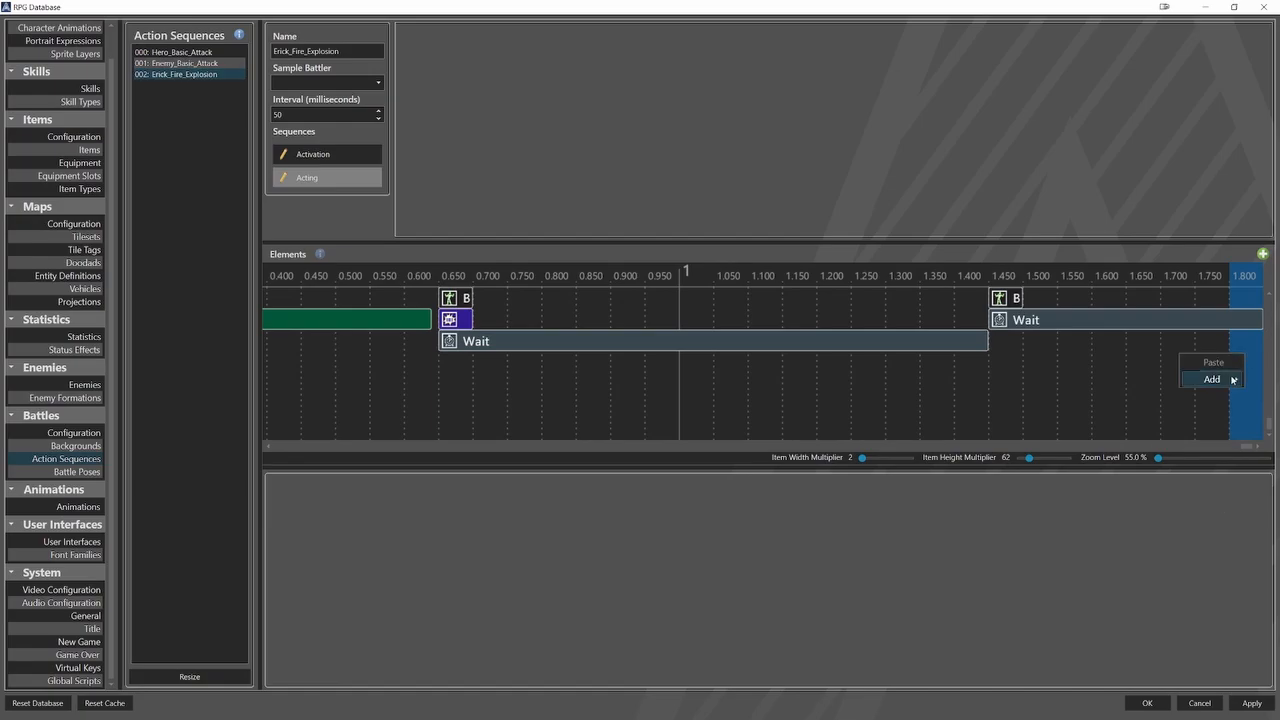
mouse_move(1238, 379)
left_click(1158, 394)
left_click(1236, 300)
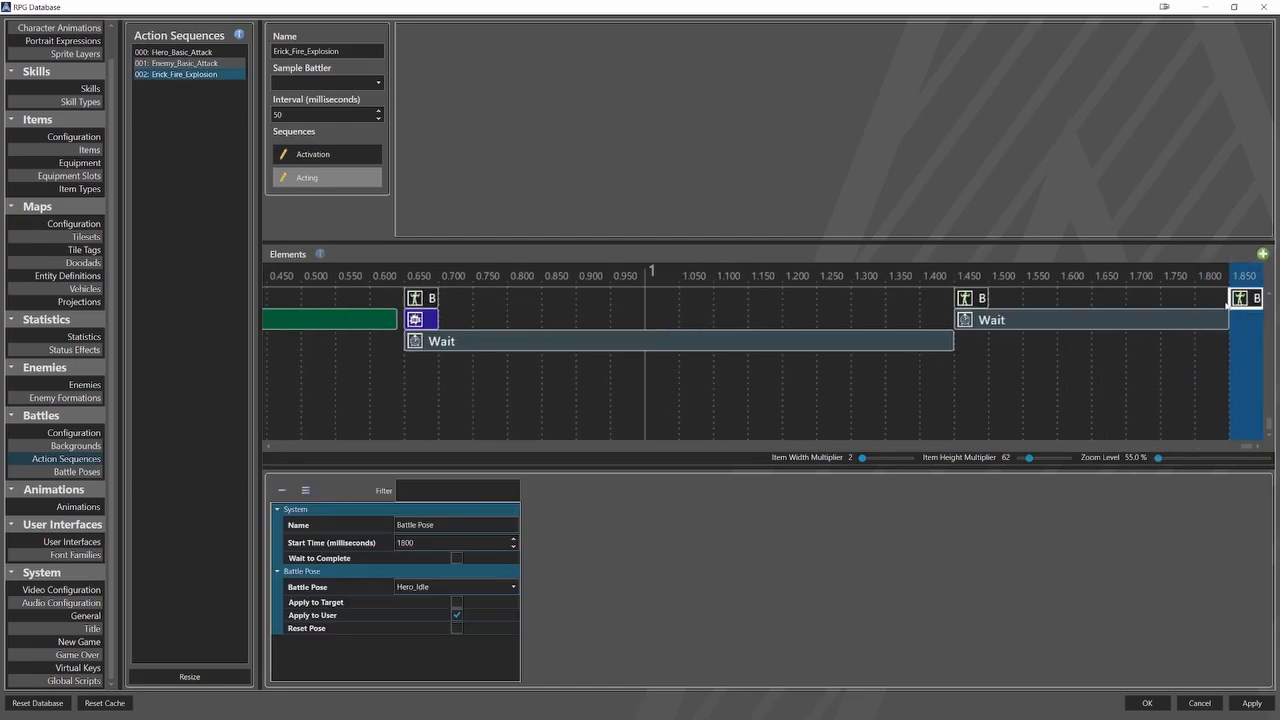
left_click(500, 580)
scroll(455, 650, "down", 3)
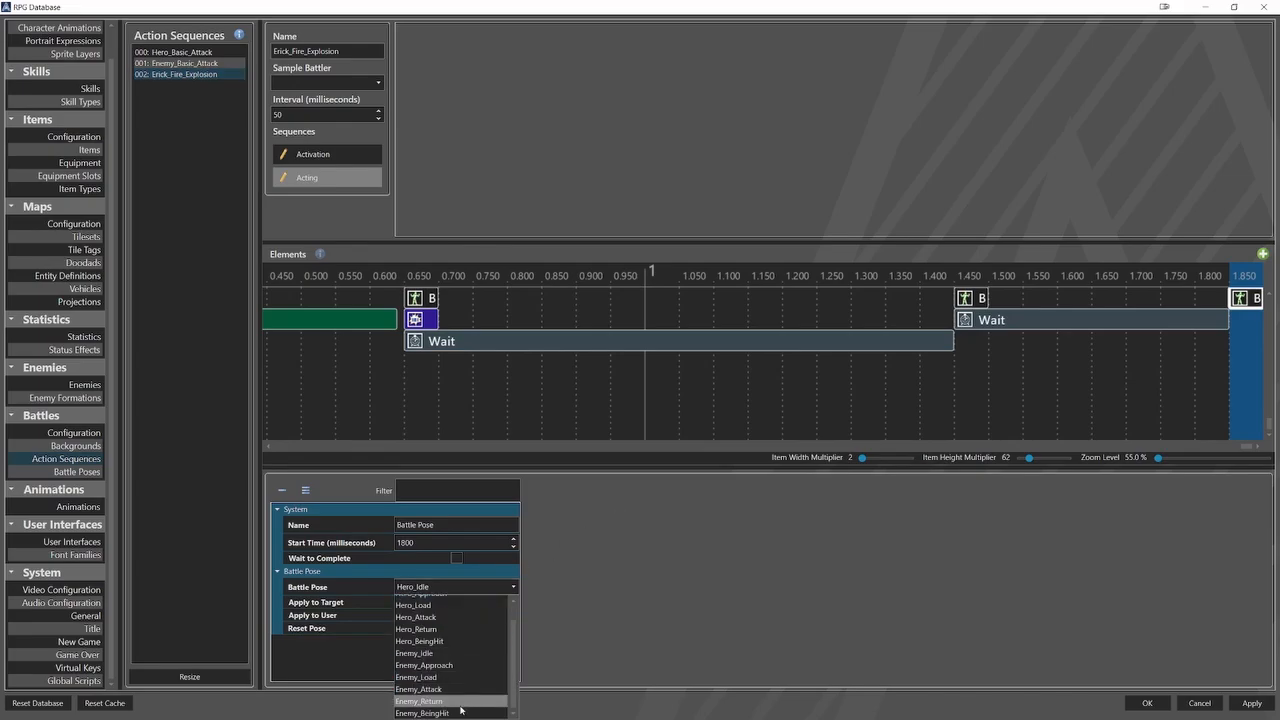
left_click(457, 674)
left_click(457, 603)
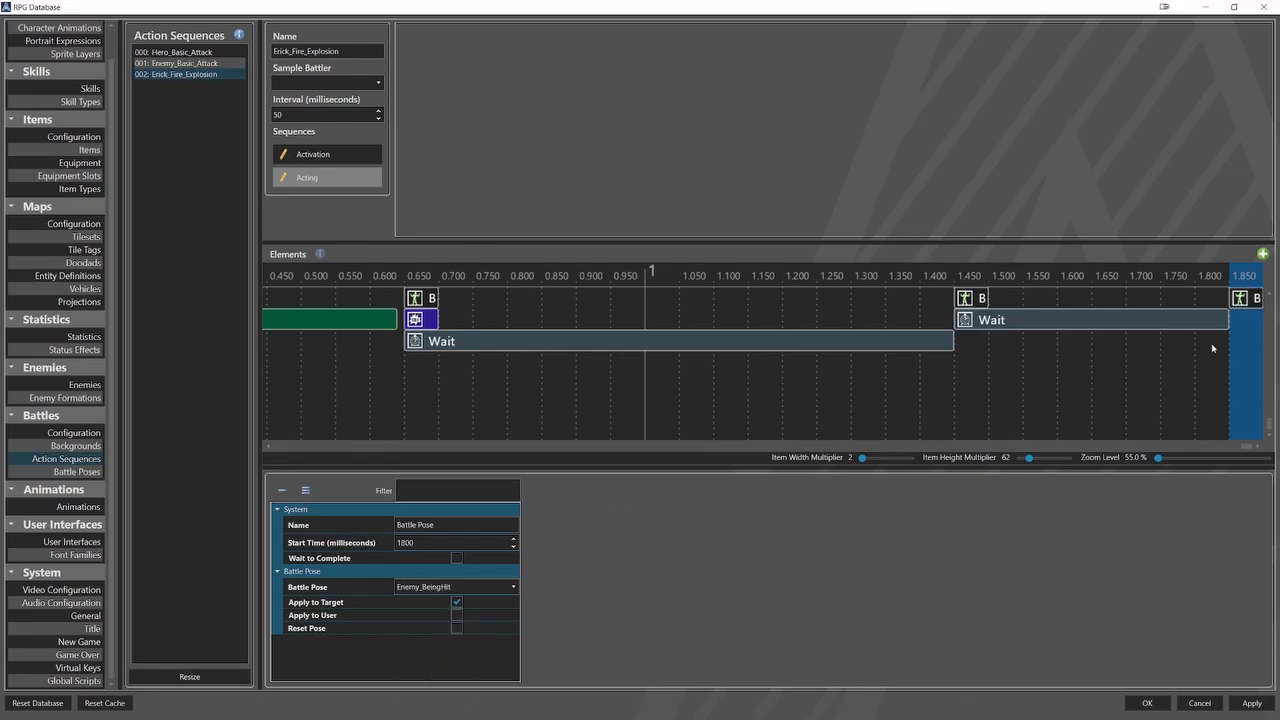
Add an Animation element at 1850 ms on the target, set to Fire_Explosion with Use Action Animation disabled.
right_click(1182, 331)
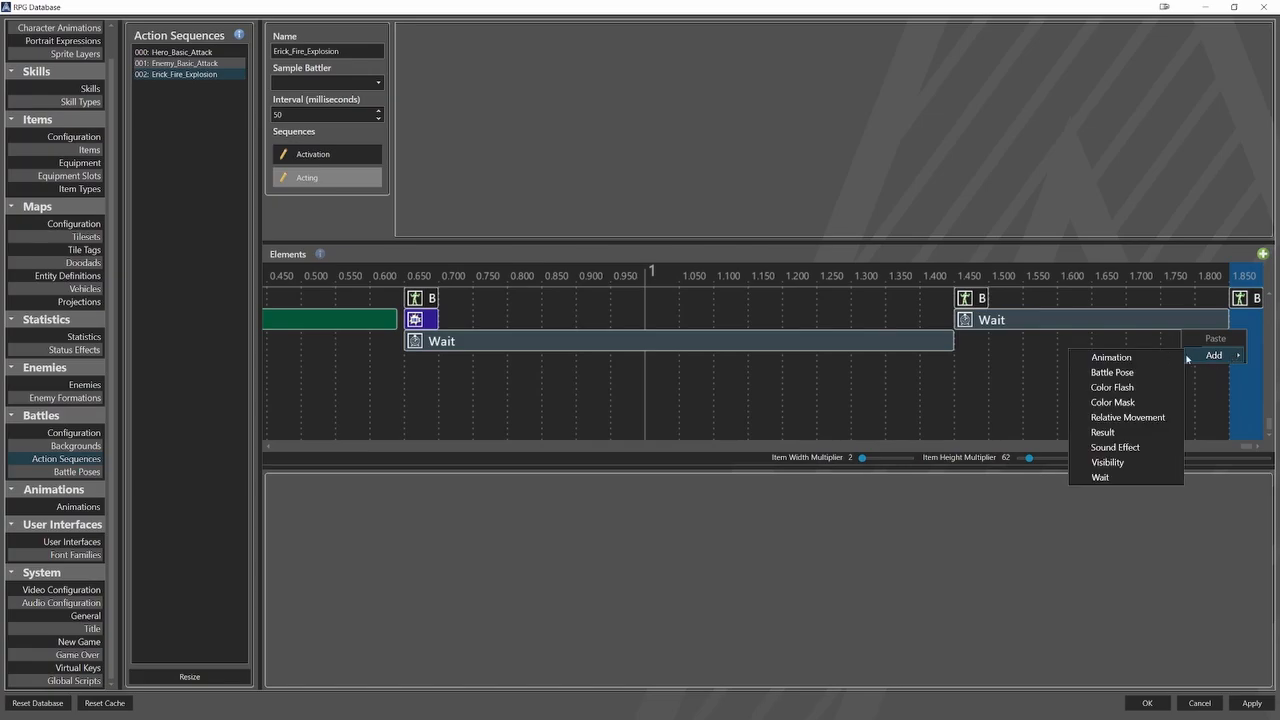
left_click(1150, 357)
left_click(1241, 321)
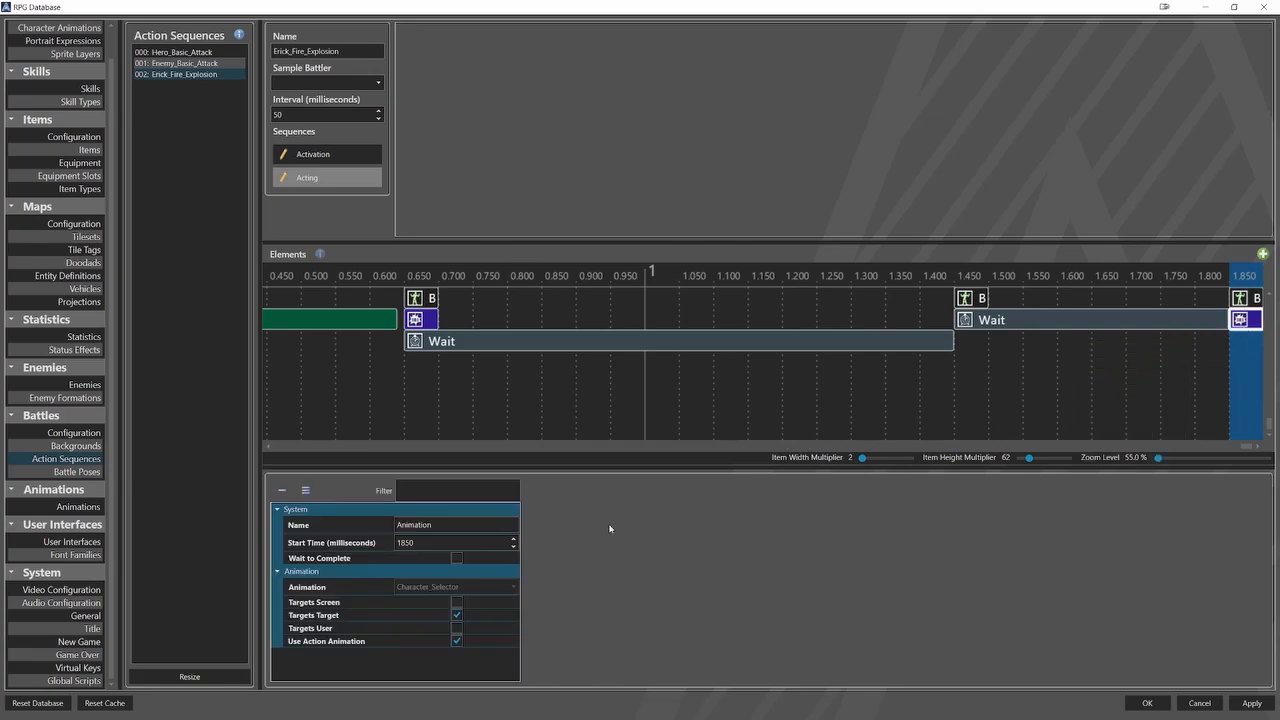
left_click(473, 587)
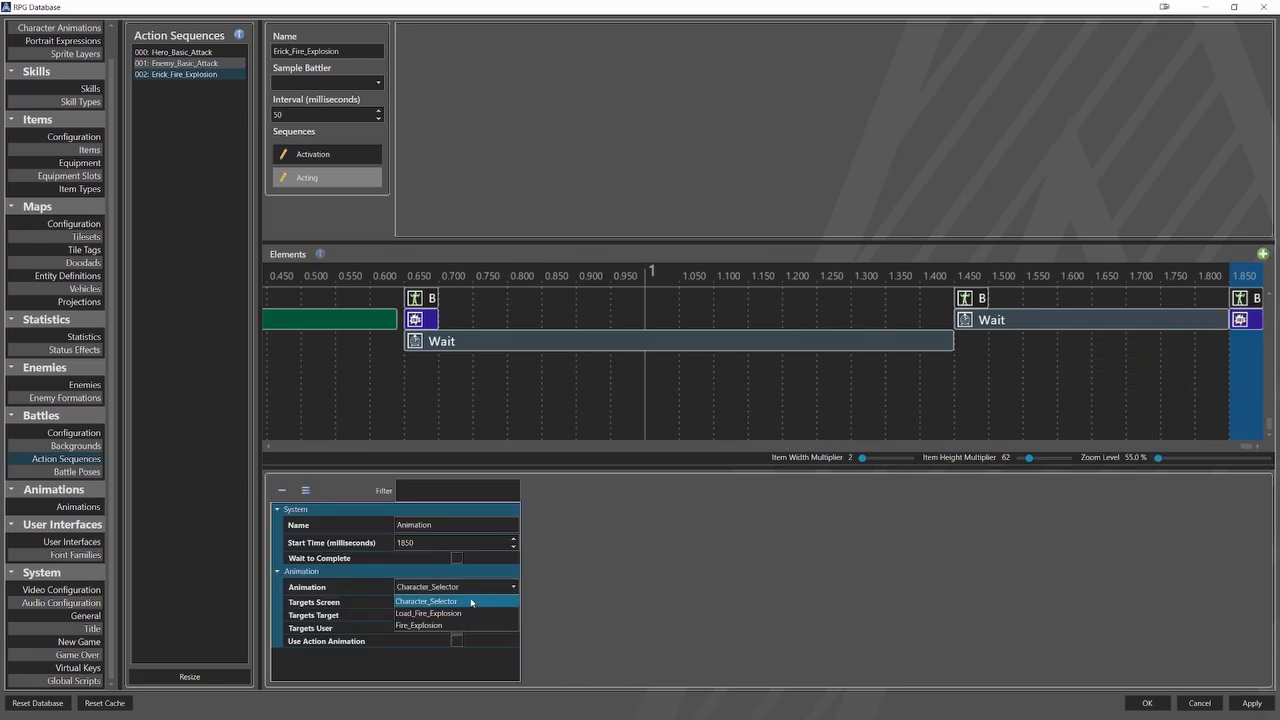
left_click(460, 624)
Add a Wait element at 1850 ms under the explosion animation, lasting 300 ms with Wait to Complete enabled.
right_click(1244, 342)
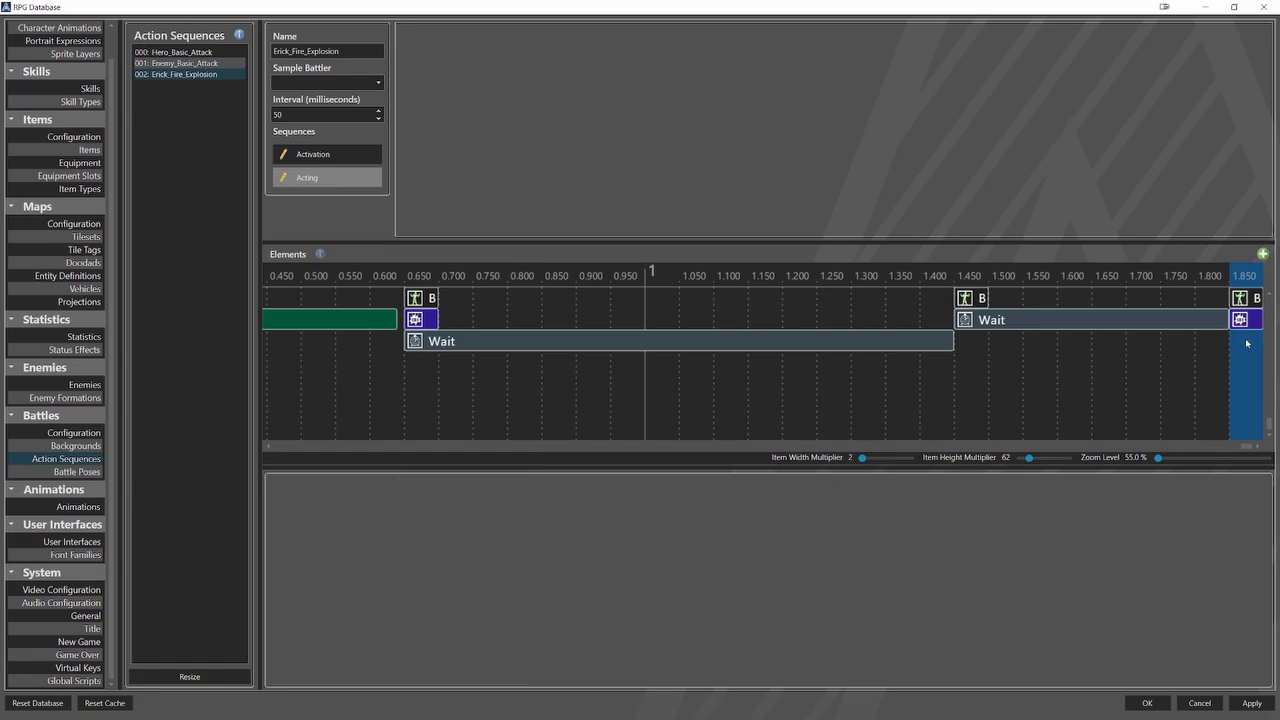
mouse_move(1212, 365)
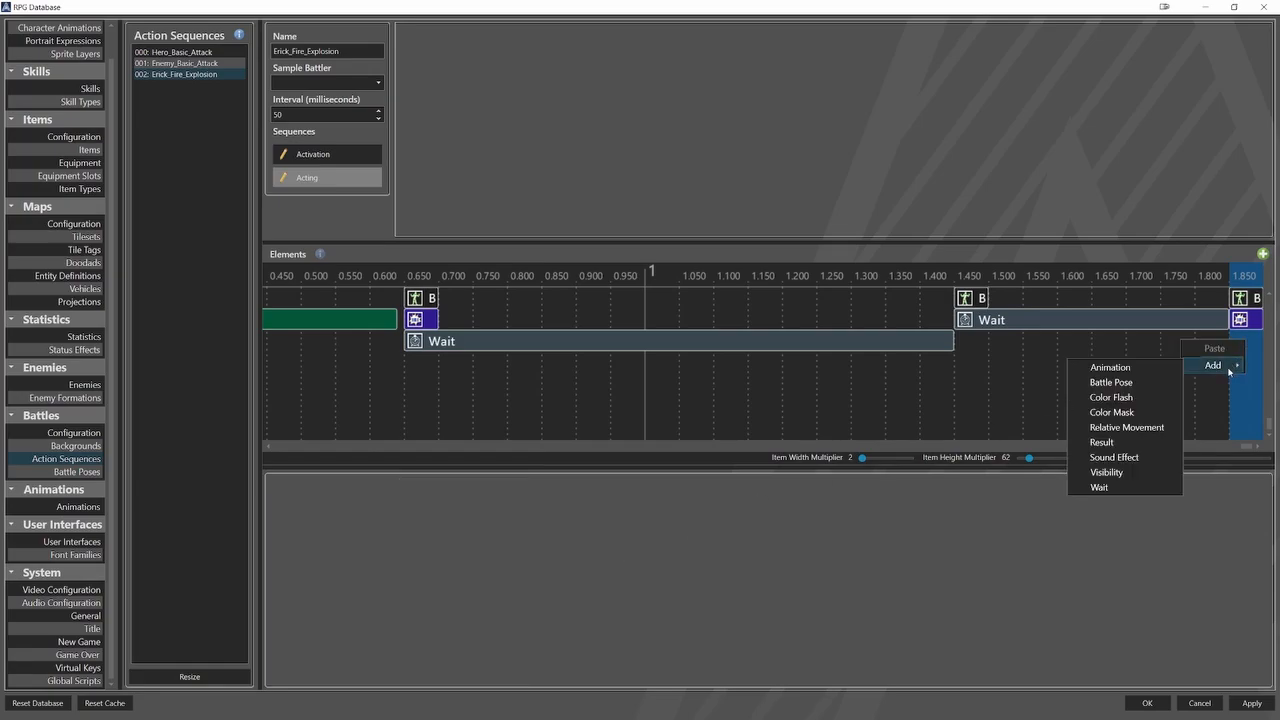
left_click(1100, 487)
left_click(1243, 346)
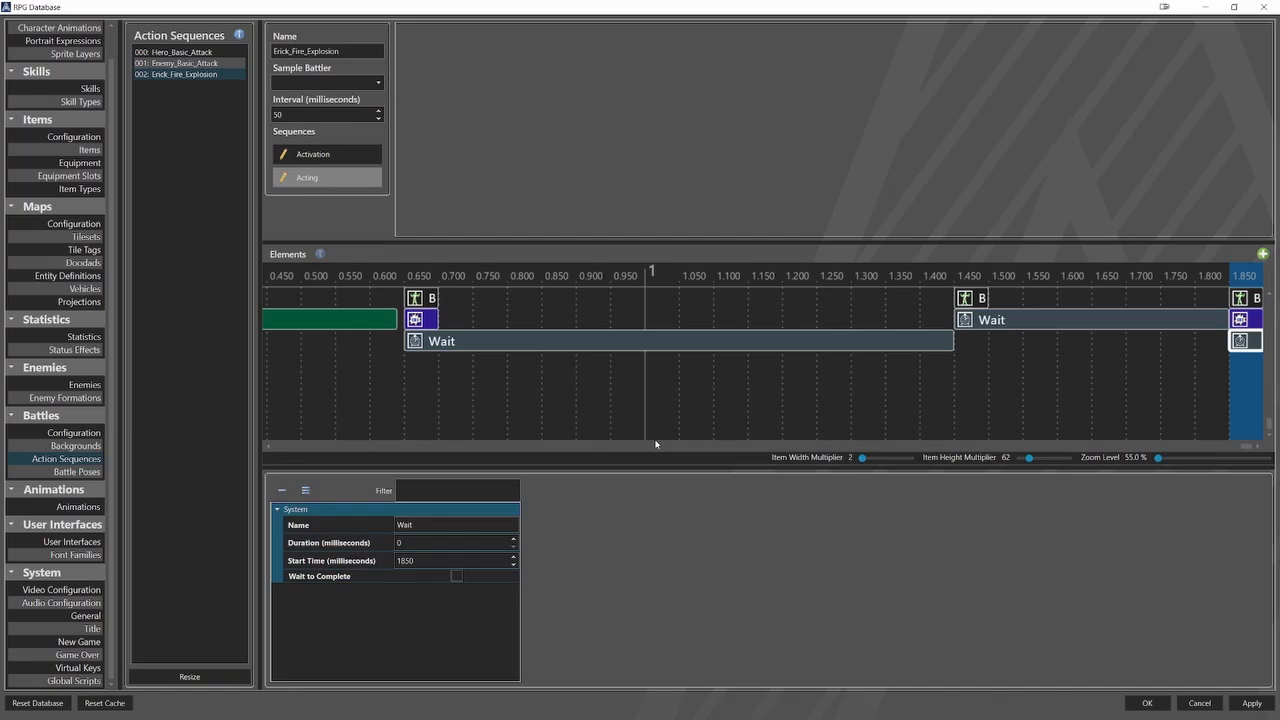
left_click(440, 542)
type("300")
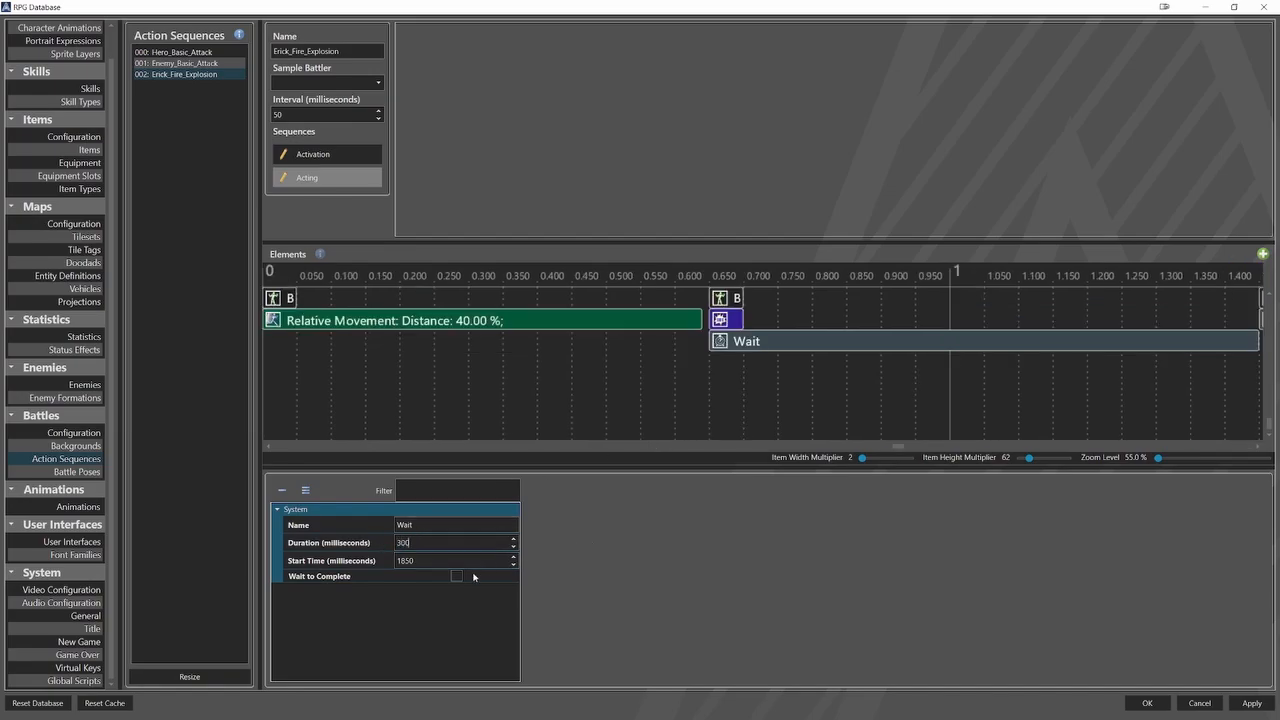
left_click(456, 576)
Add a Battle Pose element at the end of the 300 ms wait and choose its pose.
left_click(1230, 384)
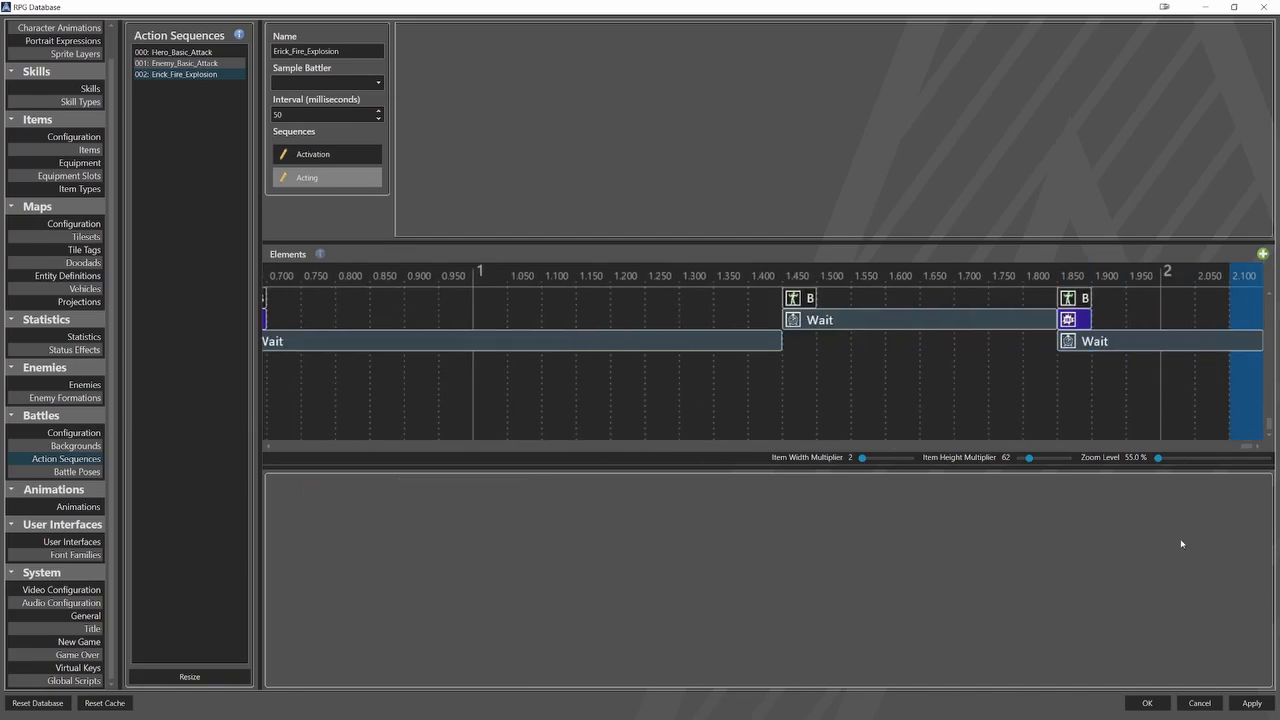
right_click(1246, 367)
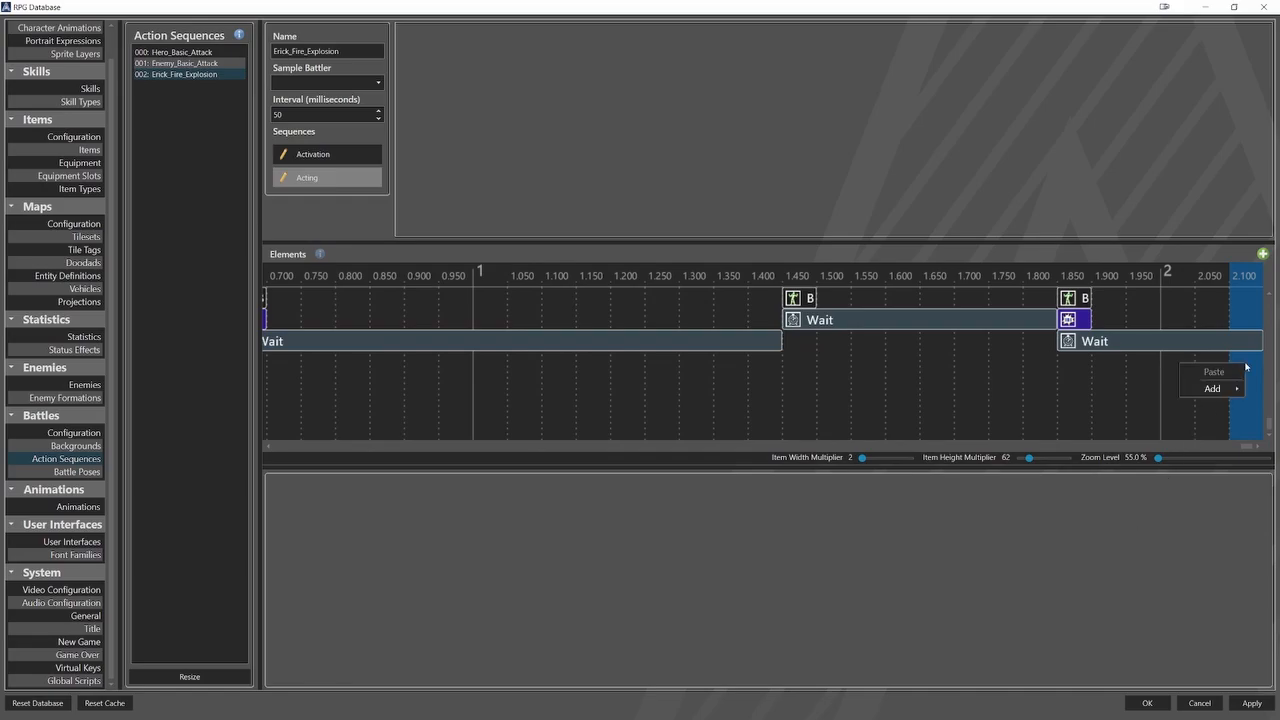
mouse_move(1214, 390)
left_click(1151, 405)
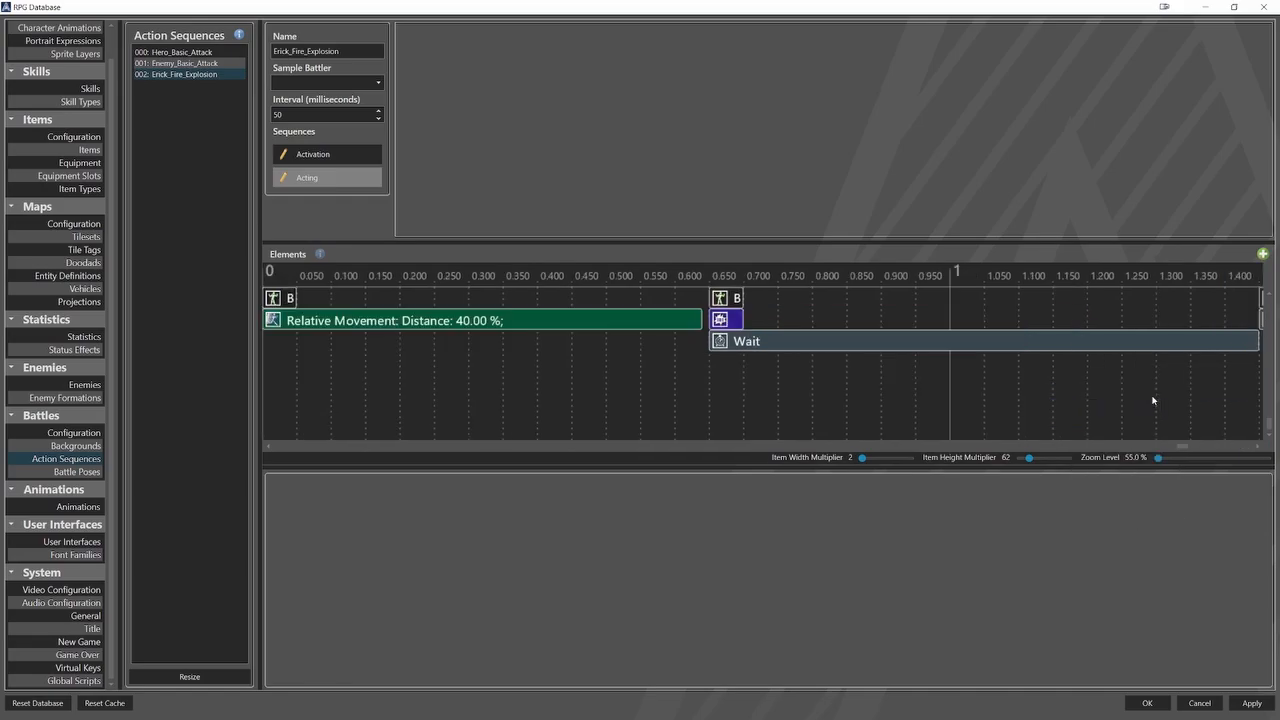
left_click(1245, 298)
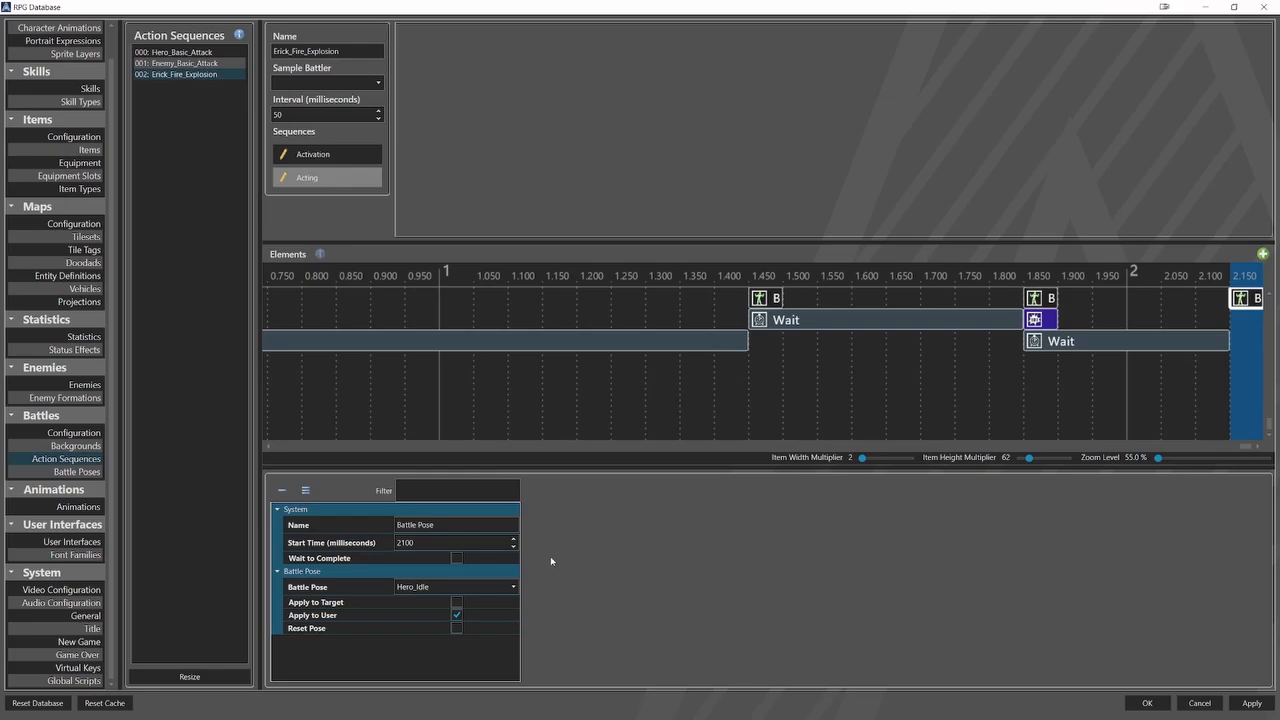
left_click(458, 587)
left_click(441, 674)
Add a Wait element at 2150 ms lasting 50 ms with Wait to Complete enabled.
right_click(1248, 337)
mouse_move(1218, 360)
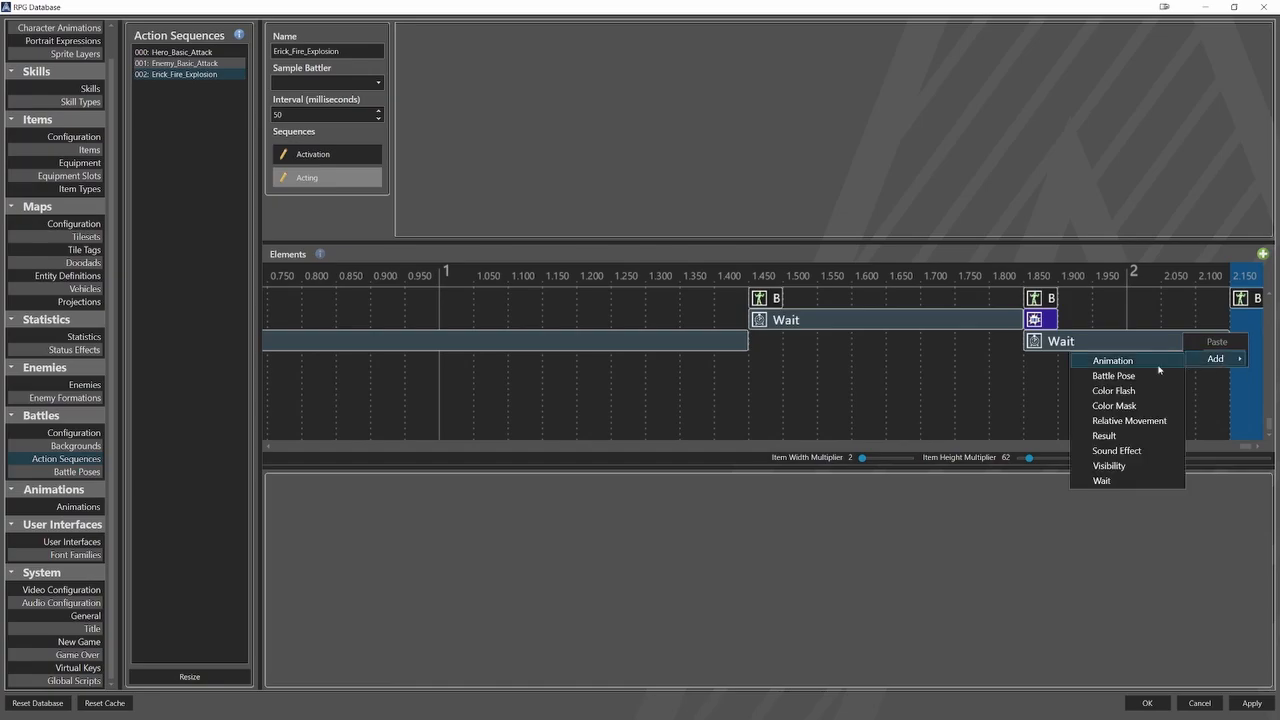
left_click(1103, 481)
left_click(1245, 319)
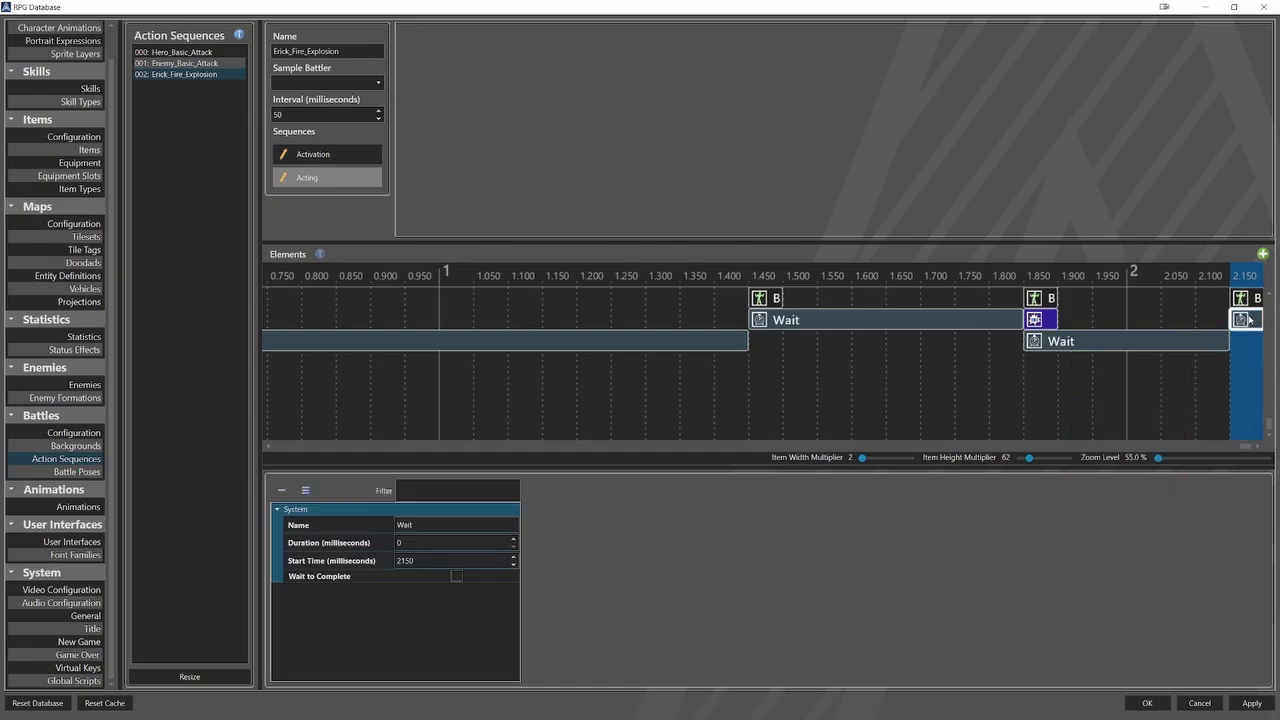
double_click(405, 542)
type("50")
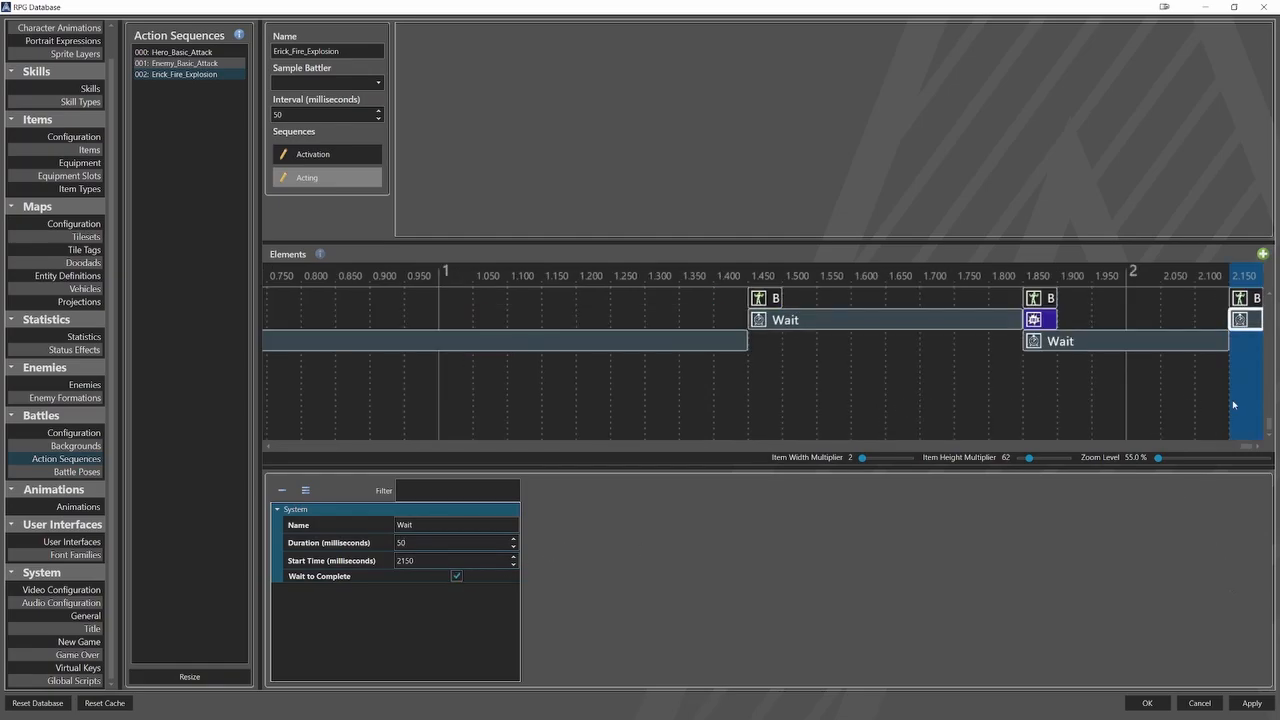
Add a Battle Pose element for the user at the end of the 50 ms wait and replace its default Hero_Idle pose.
right_click(1248, 350)
mouse_move(1215, 373)
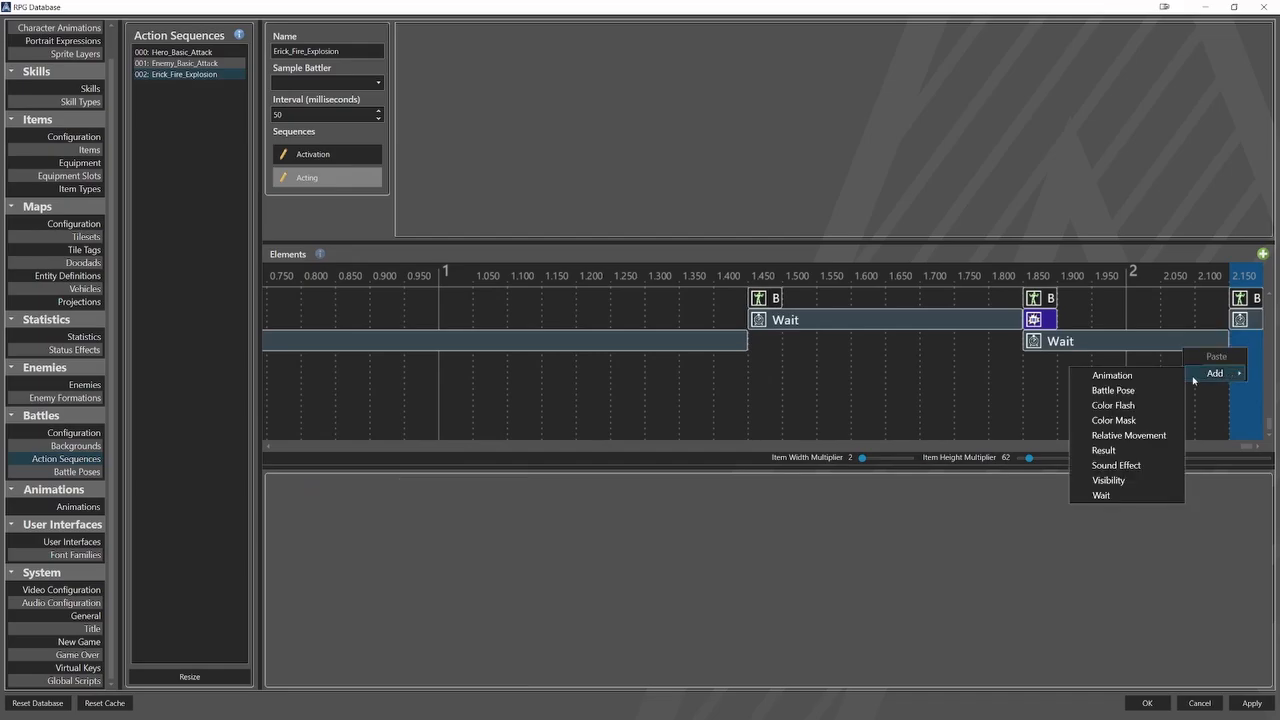
left_click(1168, 391)
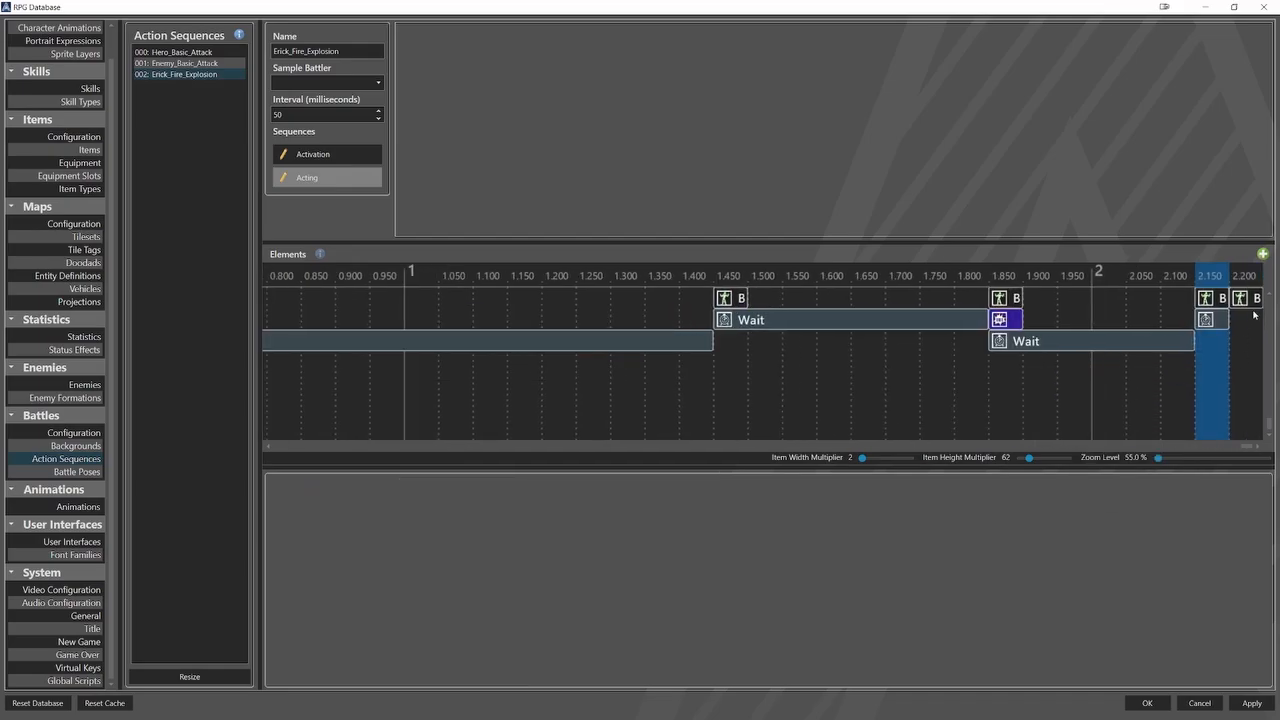
left_click(1241, 298)
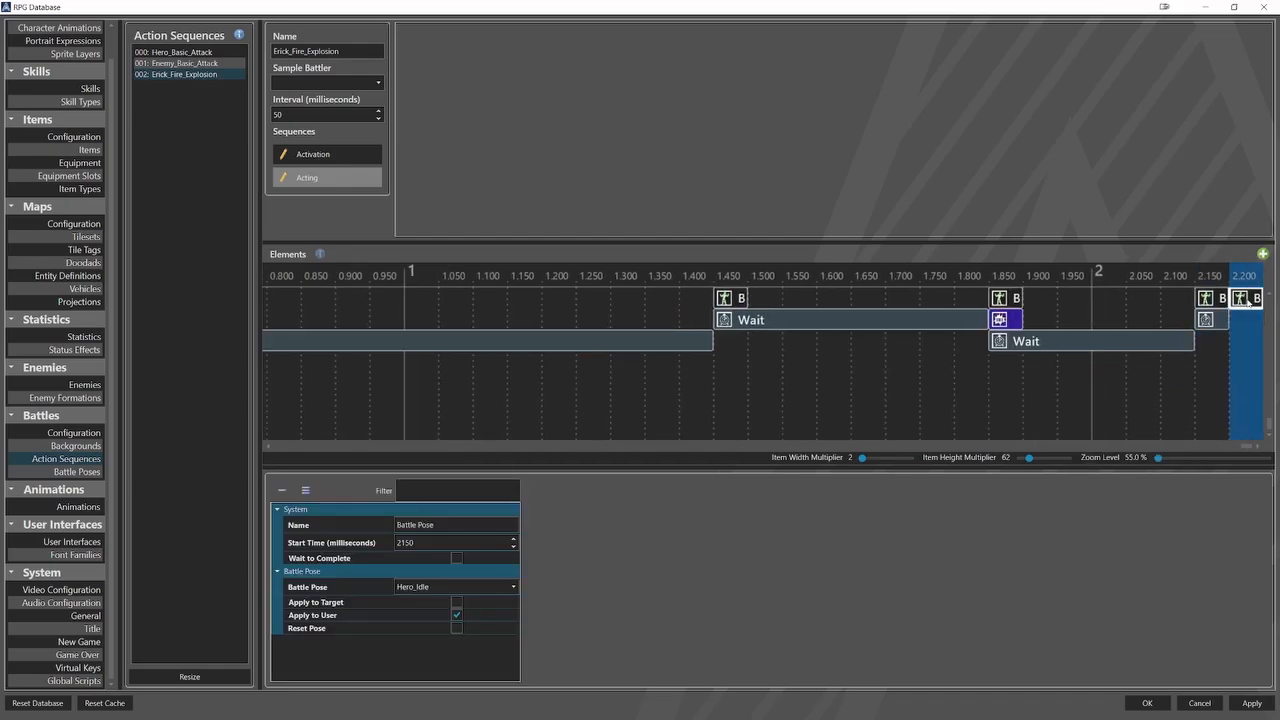
left_click(473, 588)
left_click(456, 651)
Add a Relative Movement element at 2200 ms lasting 640 ms, with Return to Start enabled.
right_click(1248, 334)
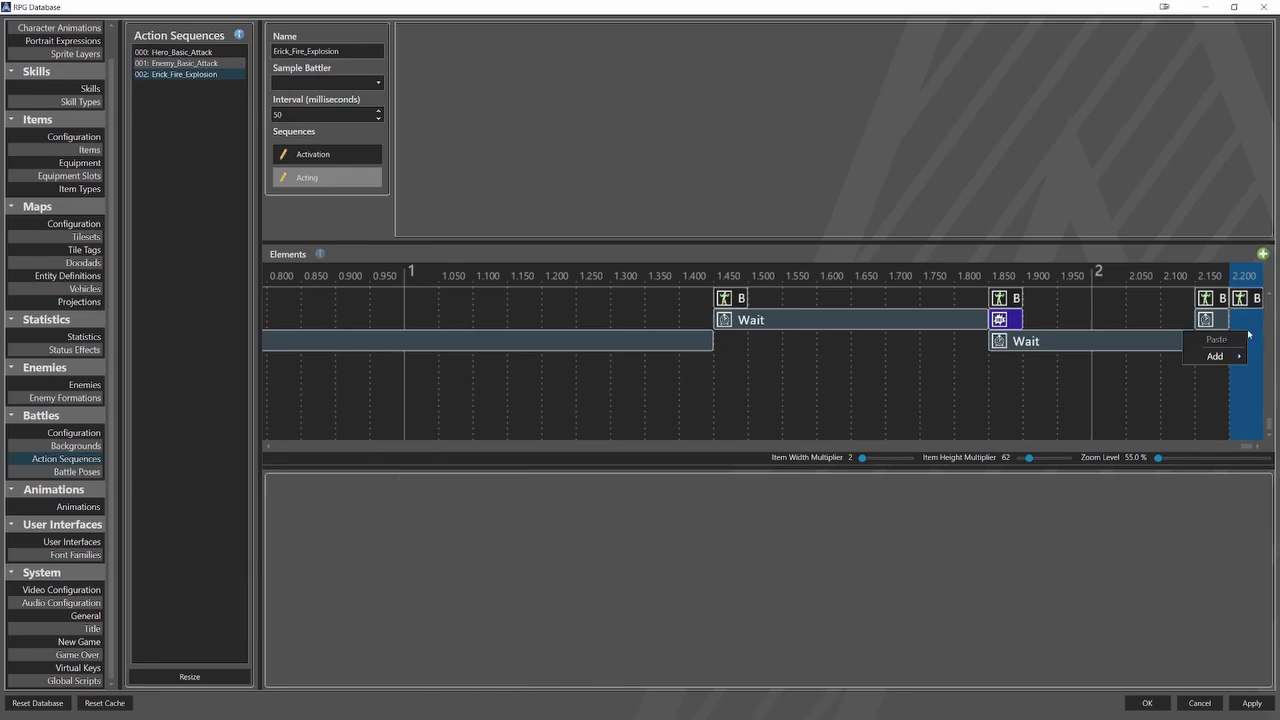
mouse_move(1212, 356)
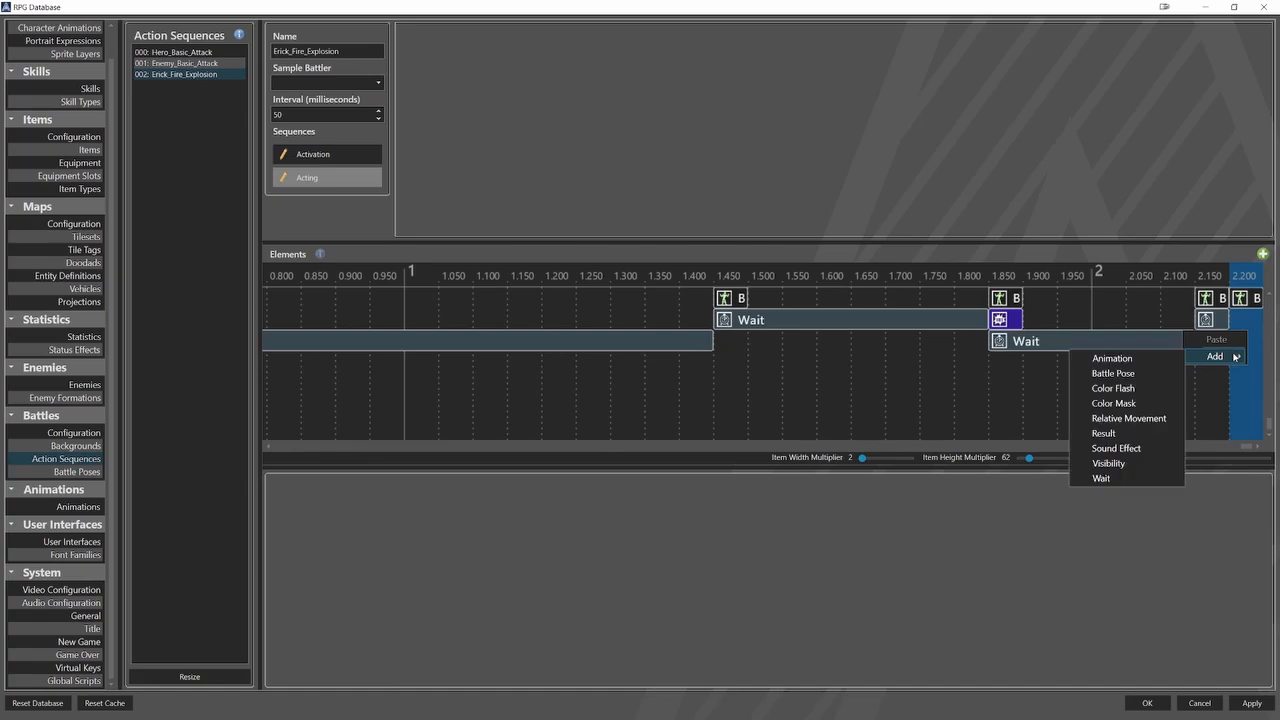
left_click(1160, 418)
left_click(1185, 324)
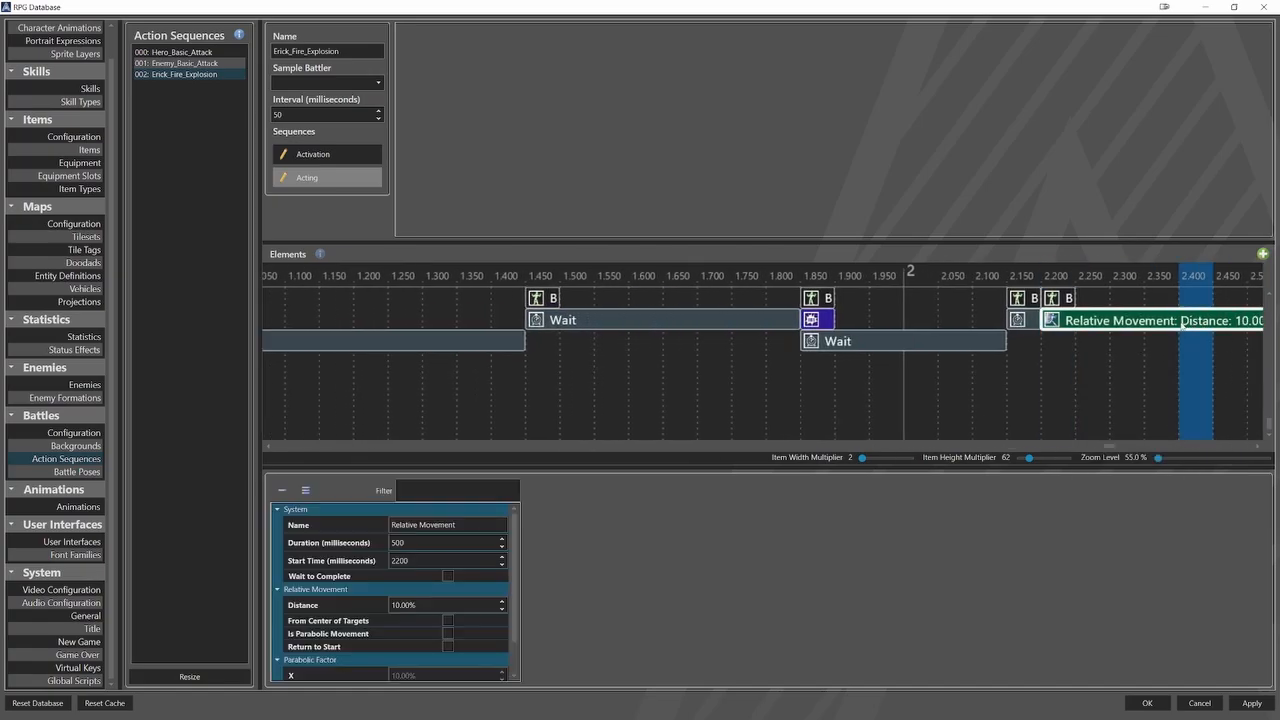
double_click(404, 541)
type("640")
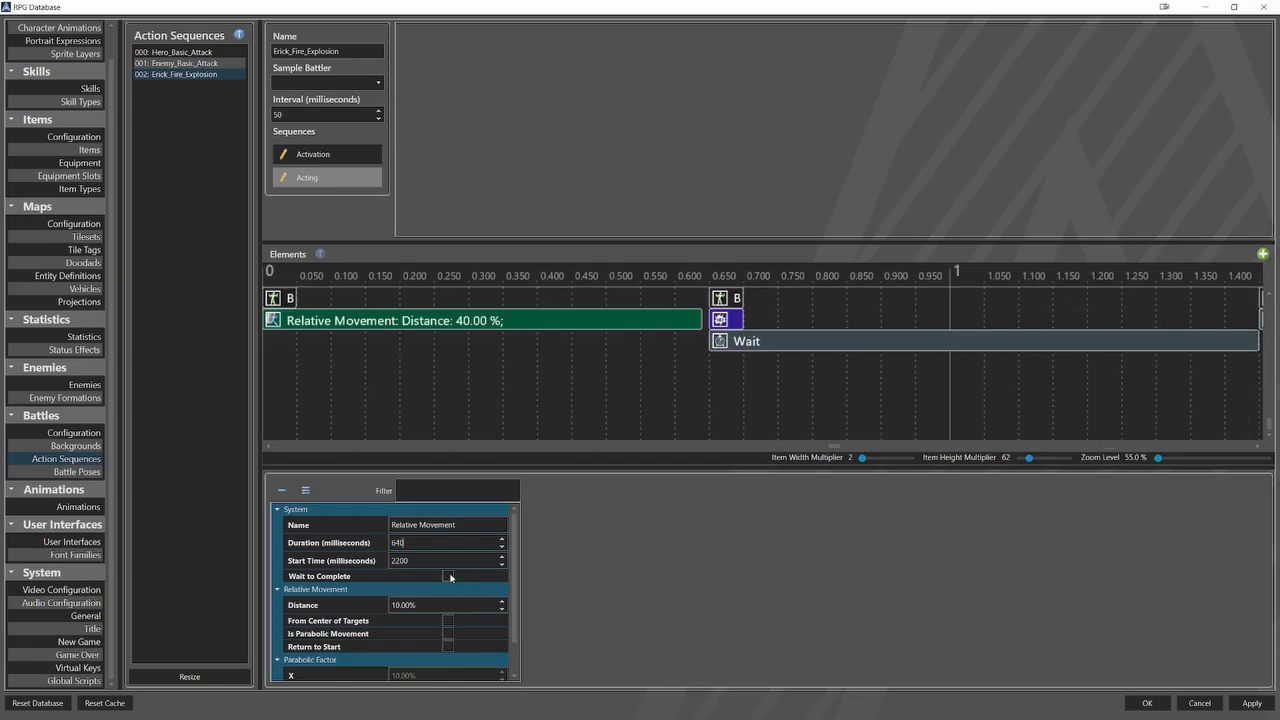
left_click(448, 646)
scroll(1113, 399, "right", 5)
scroll(1113, 399, "right", 2)
Add a Battle Pose element after the return movement, starting at 2850 ms, with Reset Pose enabled for the user.
left_click(1244, 381)
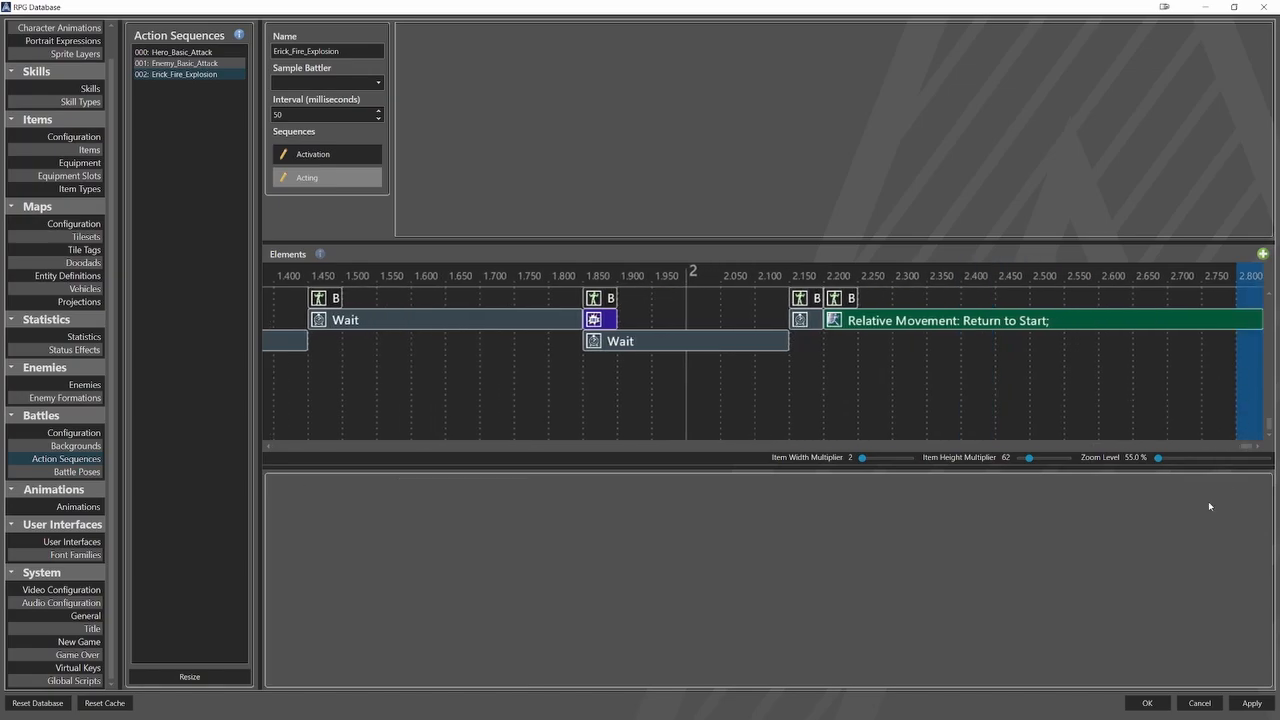
right_click(1251, 360)
mouse_move(1220, 382)
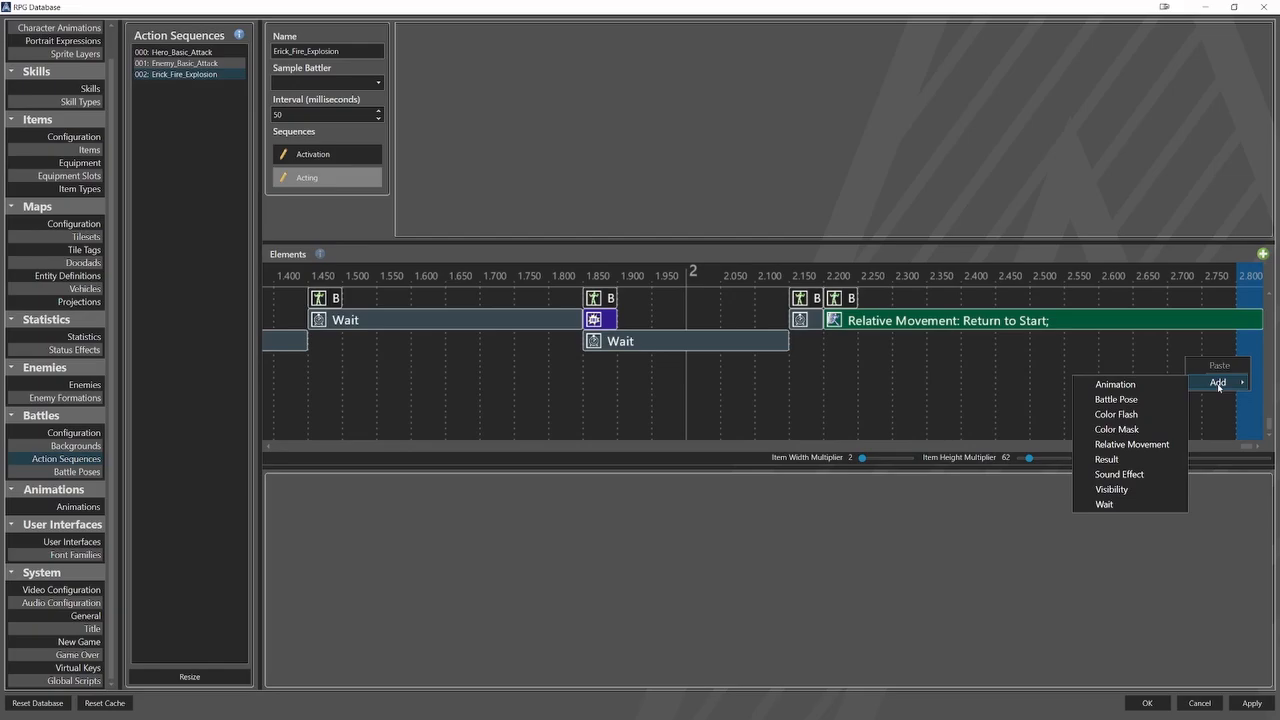
left_click(1167, 399)
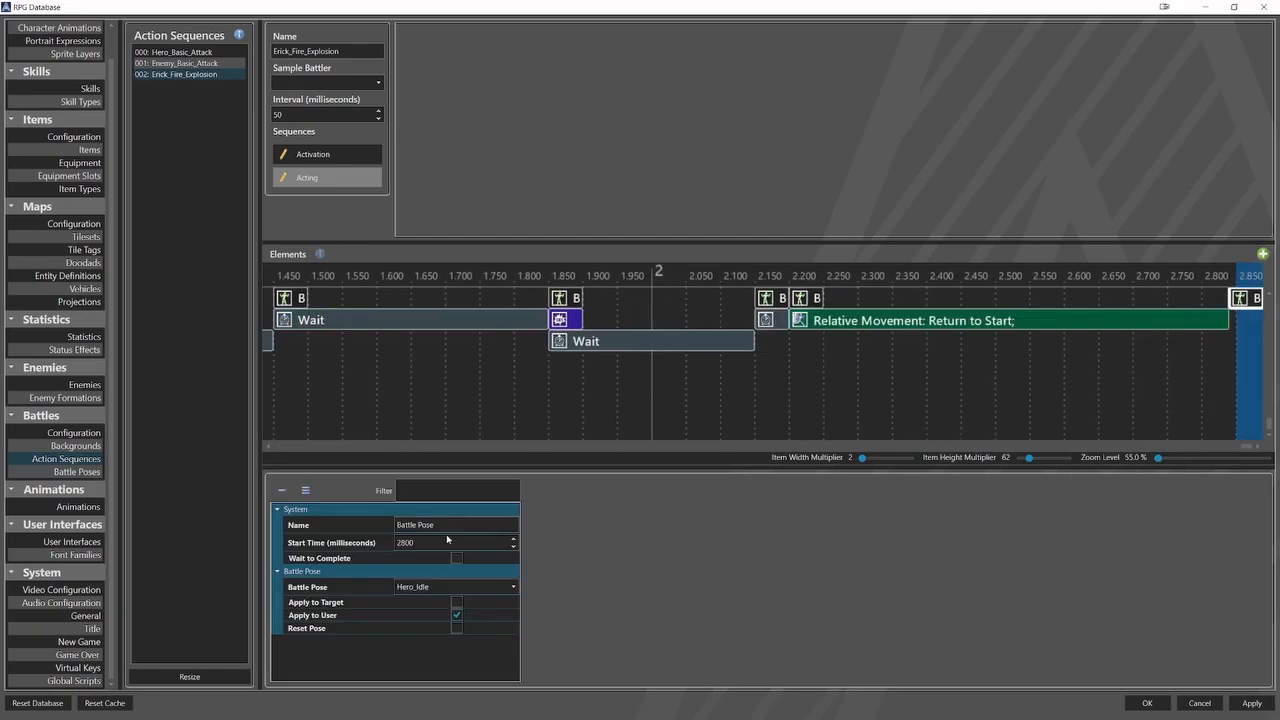
double_click(447, 541)
type("2850")
left_click(457, 628)
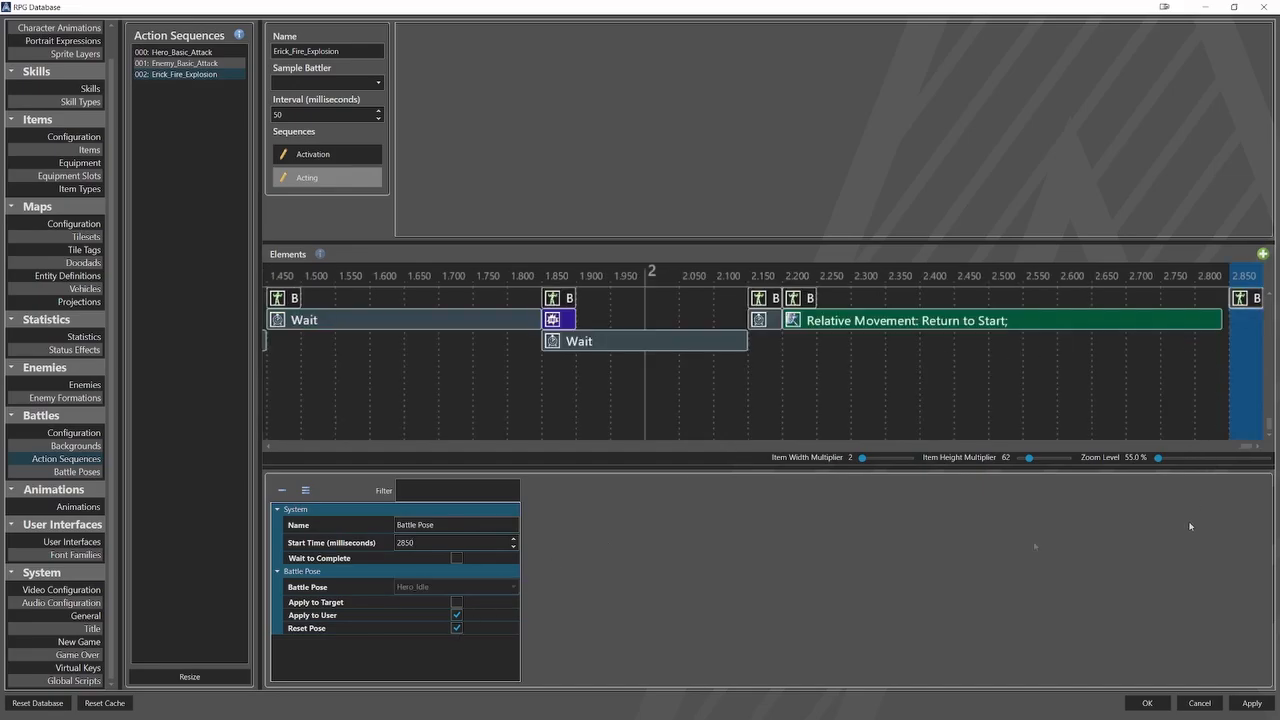
Disable looping and enable Target Feet for the Load_Fire_Explosion animation, and enable Target Feet for Fire_Explosion.
left_click(89, 510)
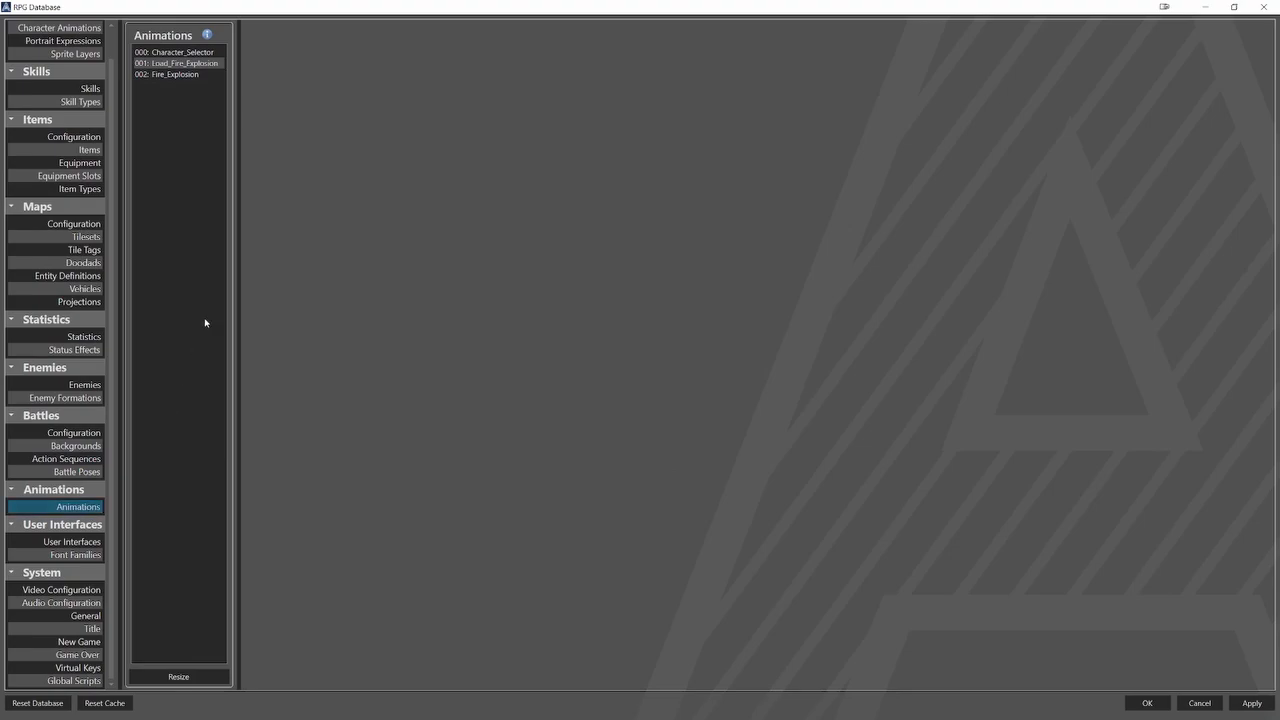
left_click(180, 63)
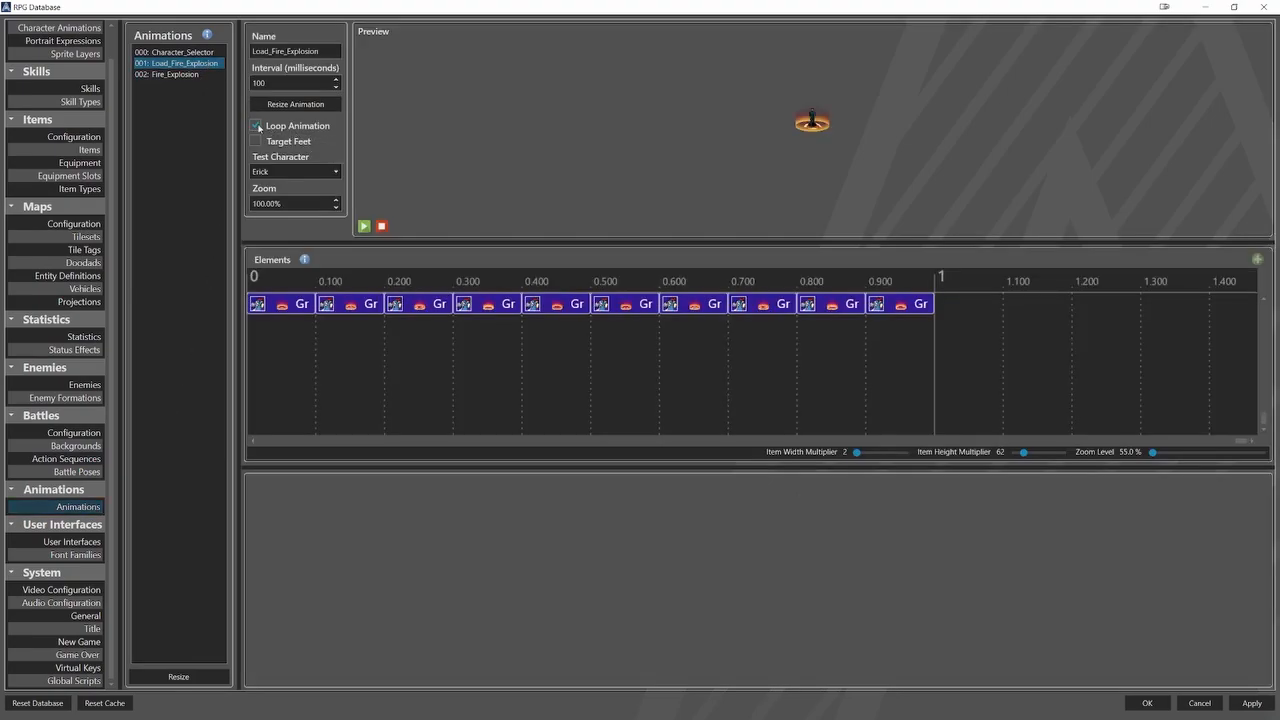
left_click(256, 126)
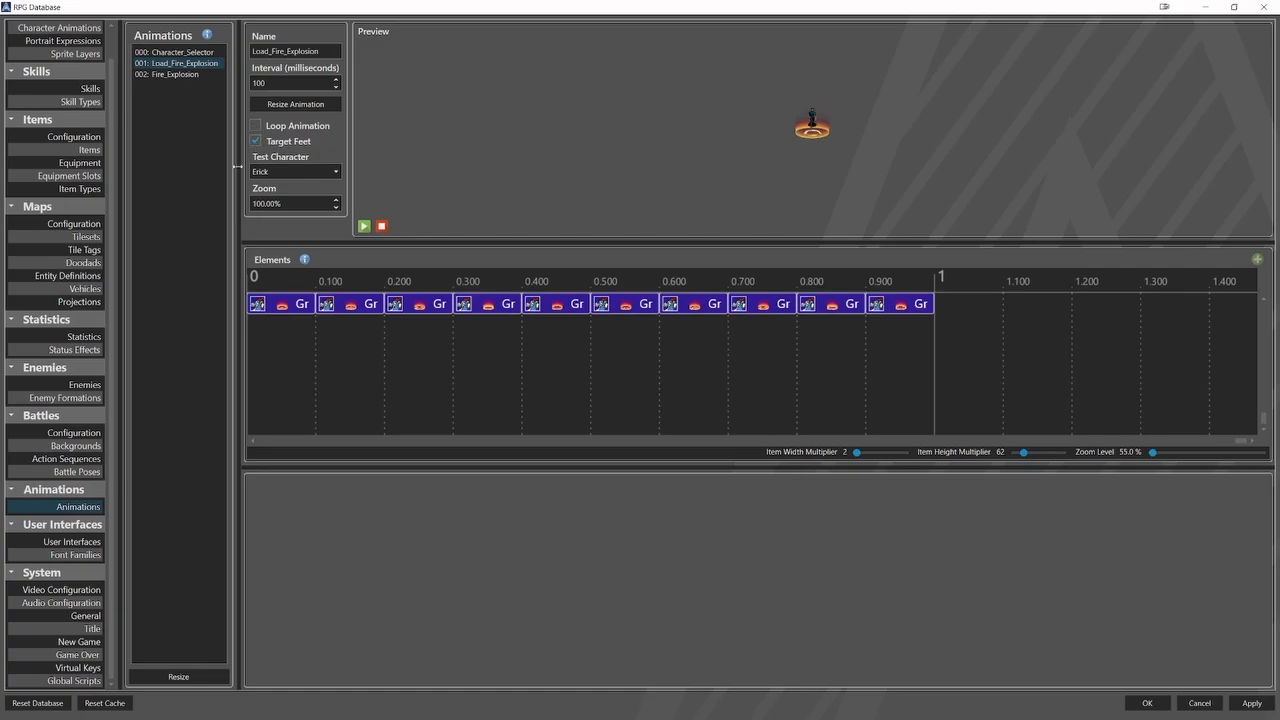
left_click(185, 75)
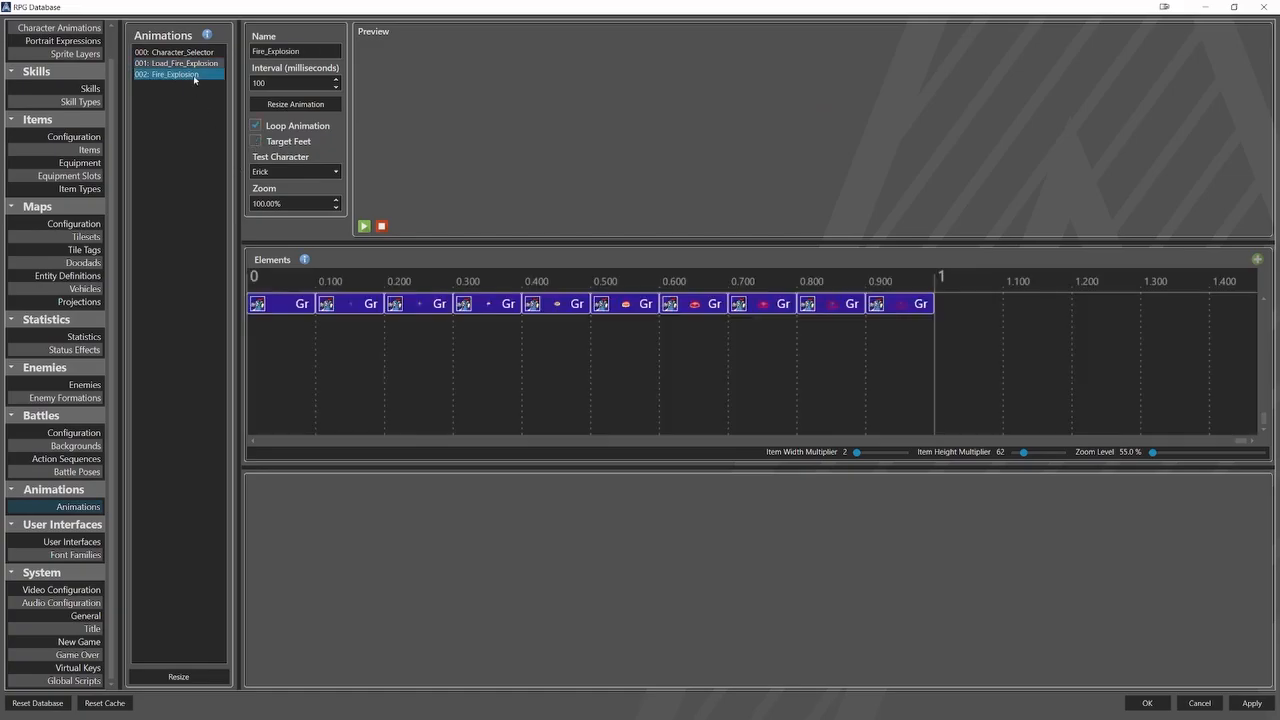
left_click(257, 141)
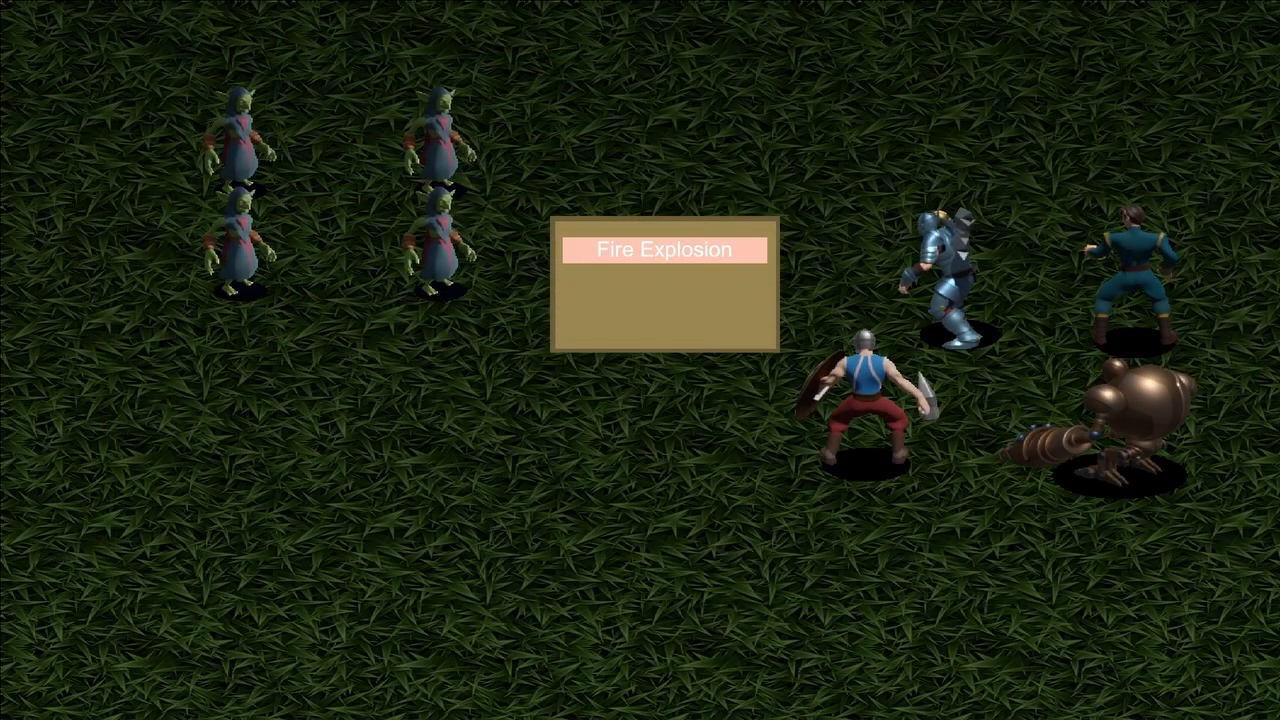
Play-test the battle by carrying out a hero's action on an enemy and using an entry of the Skill command.
key("Return")
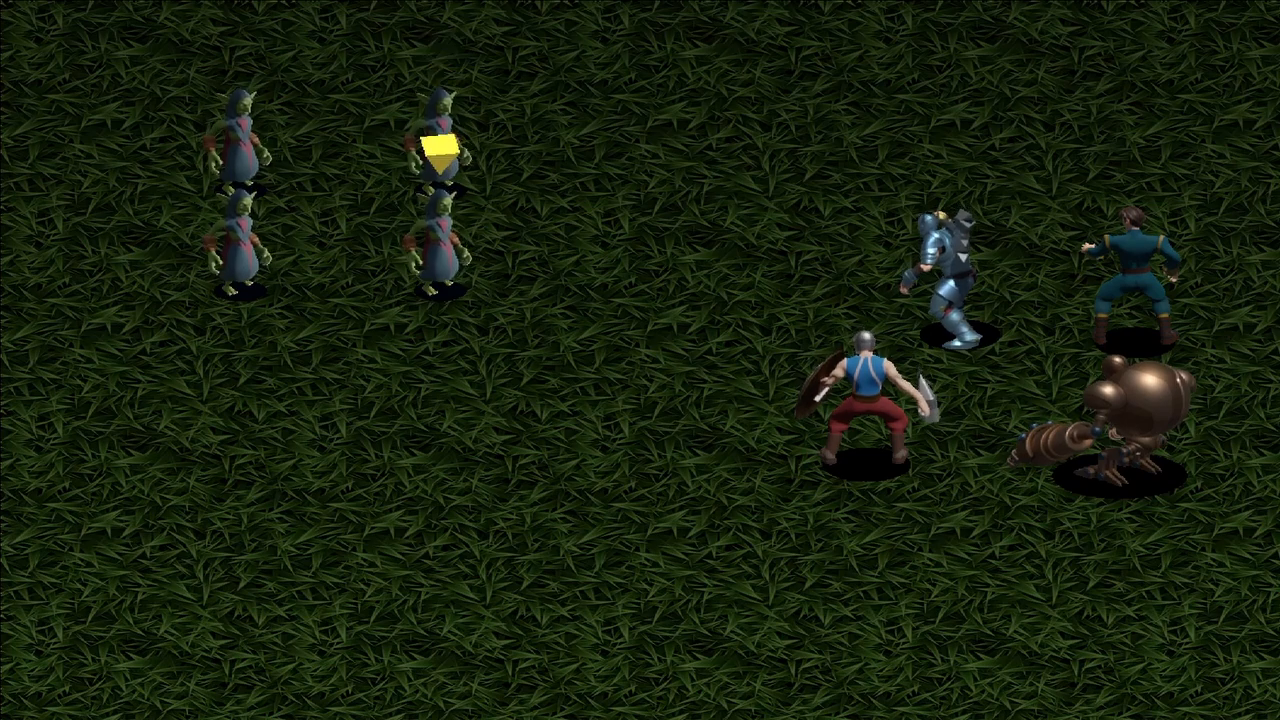
key("Return")
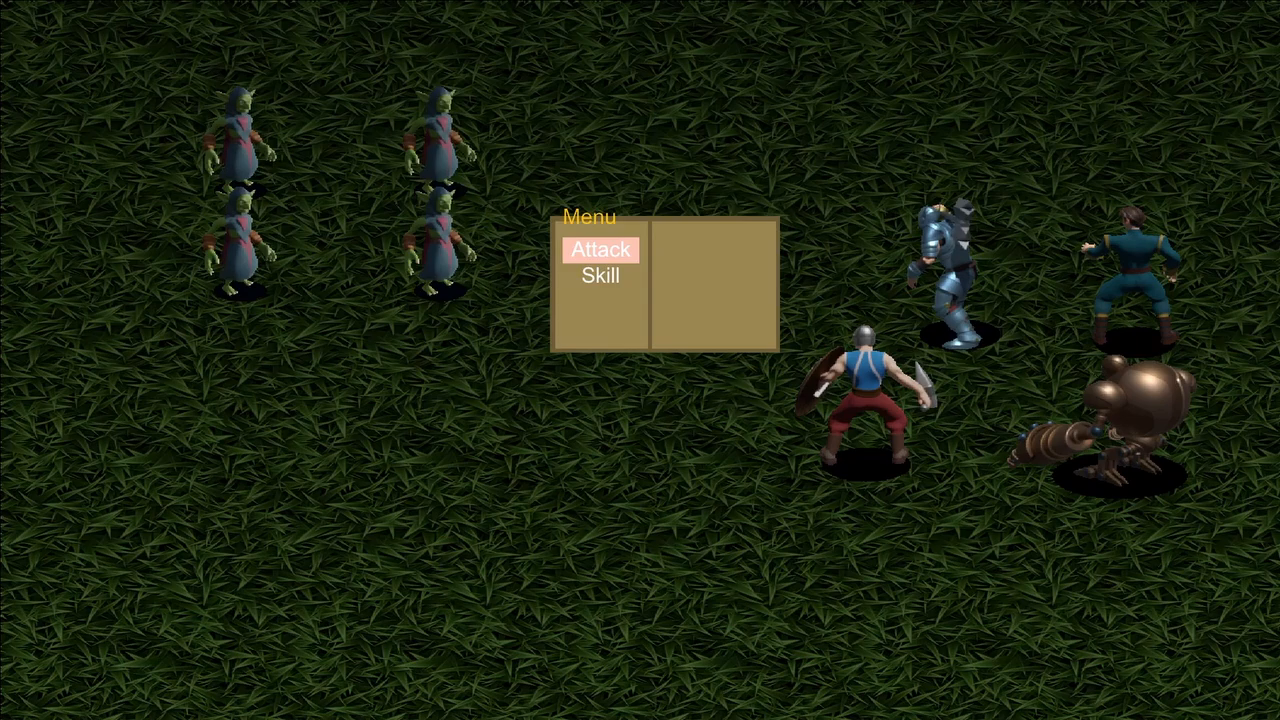
key("Down")
key("Return")
key("Return")
key("Down")
key("Return")
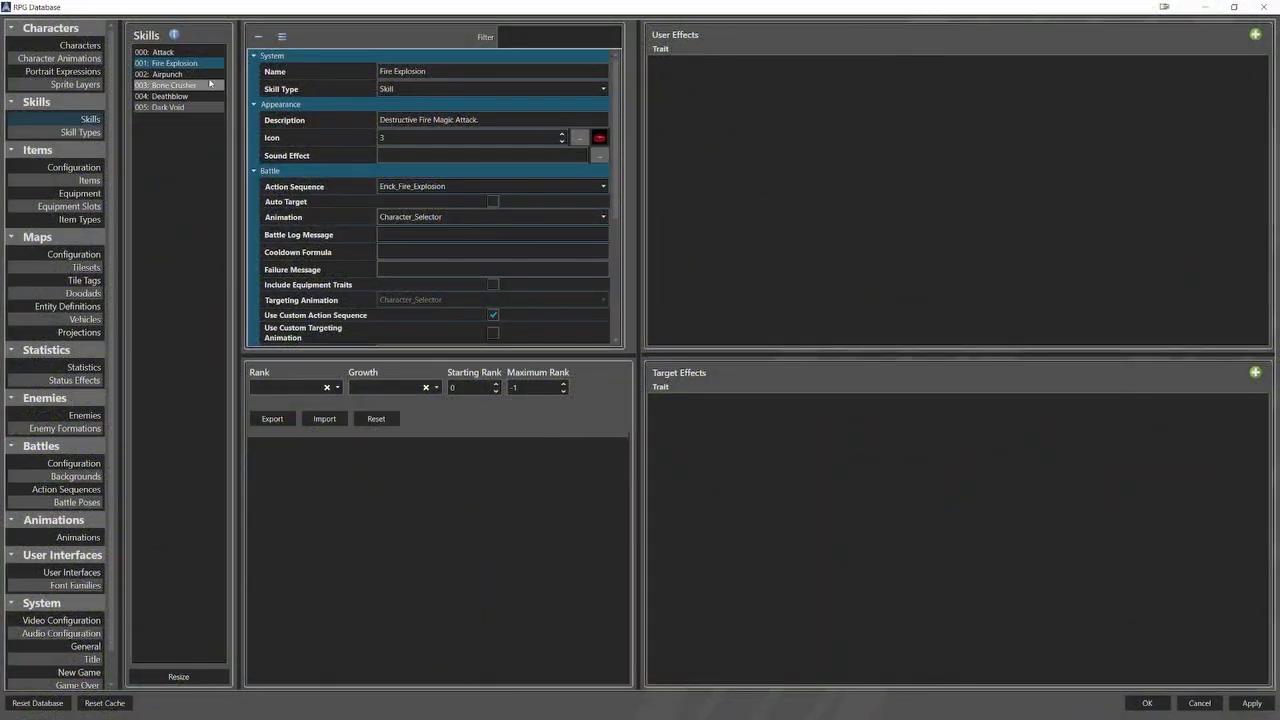
Review the settings and assigned action sequences of the Airpunch, Bone Crusher and Deathblow skills.
left_click(205, 76)
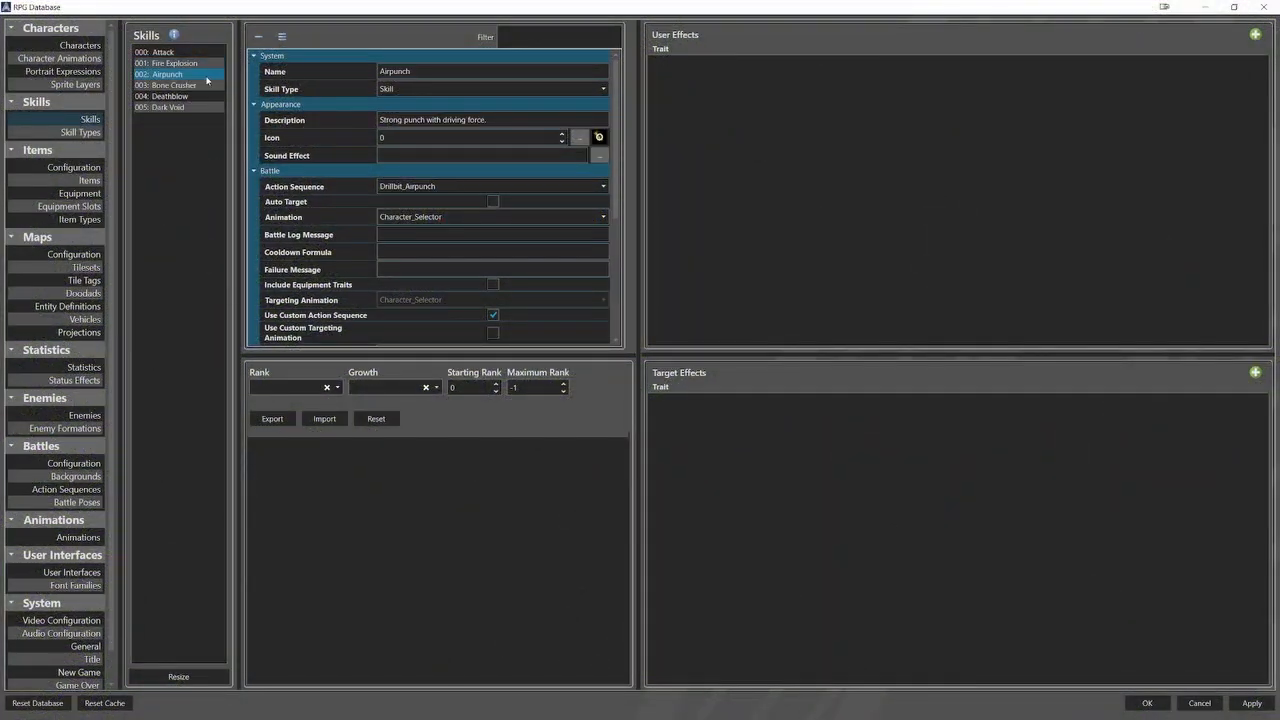
left_click(206, 85)
left_click(200, 96)
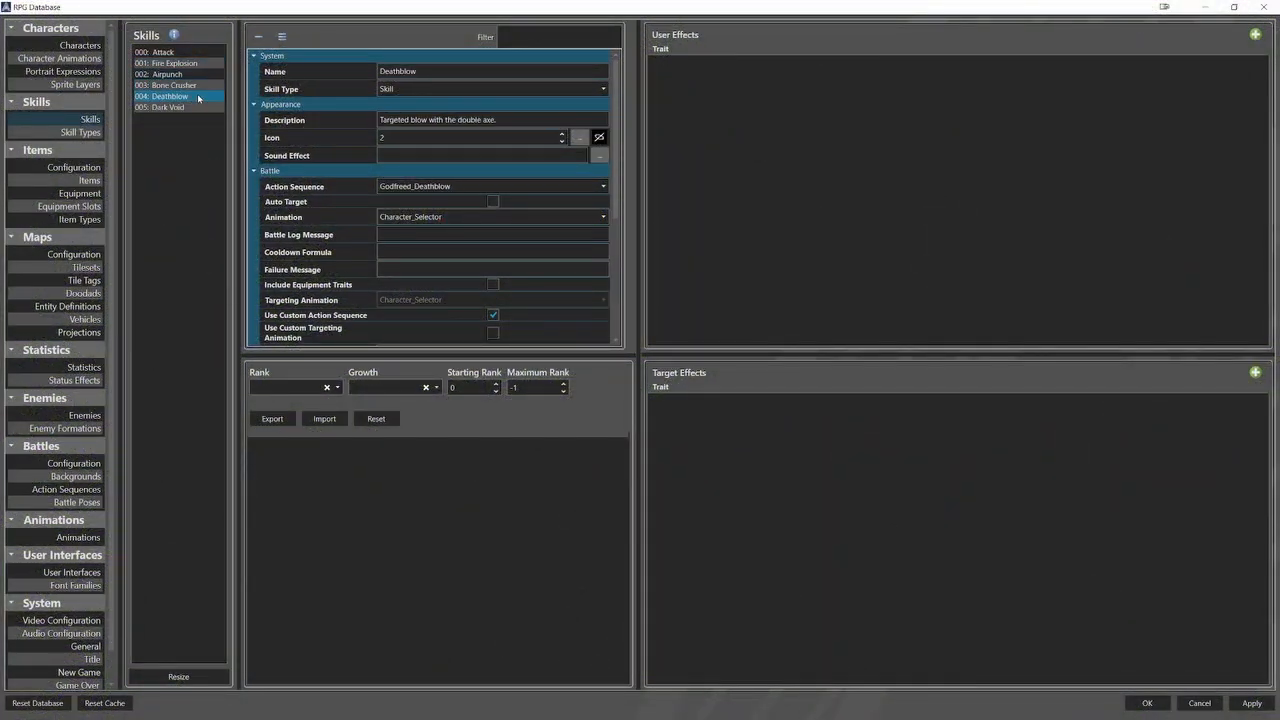
Review the Dark Void skill settings and preview the Load_Airpunch, Airpunch, Load_Bone_Crusher and Bone_Crusher animations.
left_click(199, 107)
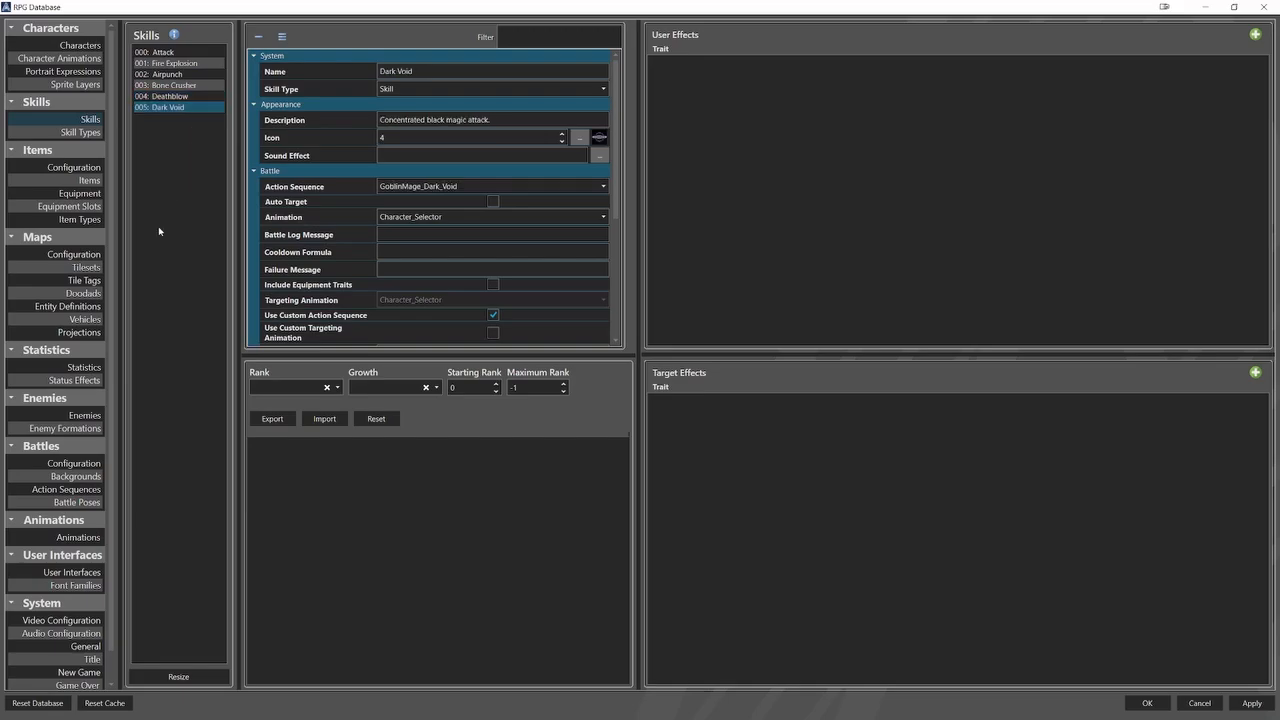
left_click(78, 537)
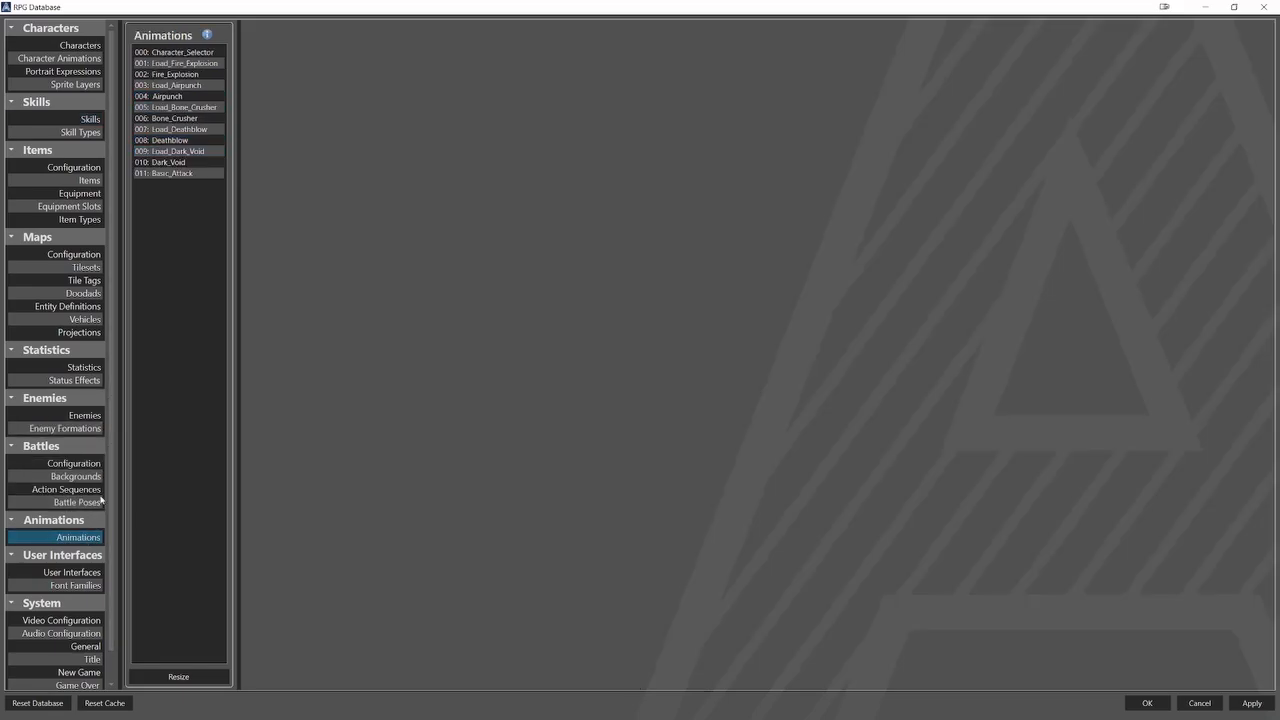
left_click(192, 86)
left_click(364, 228)
left_click(210, 97)
left_click(364, 228)
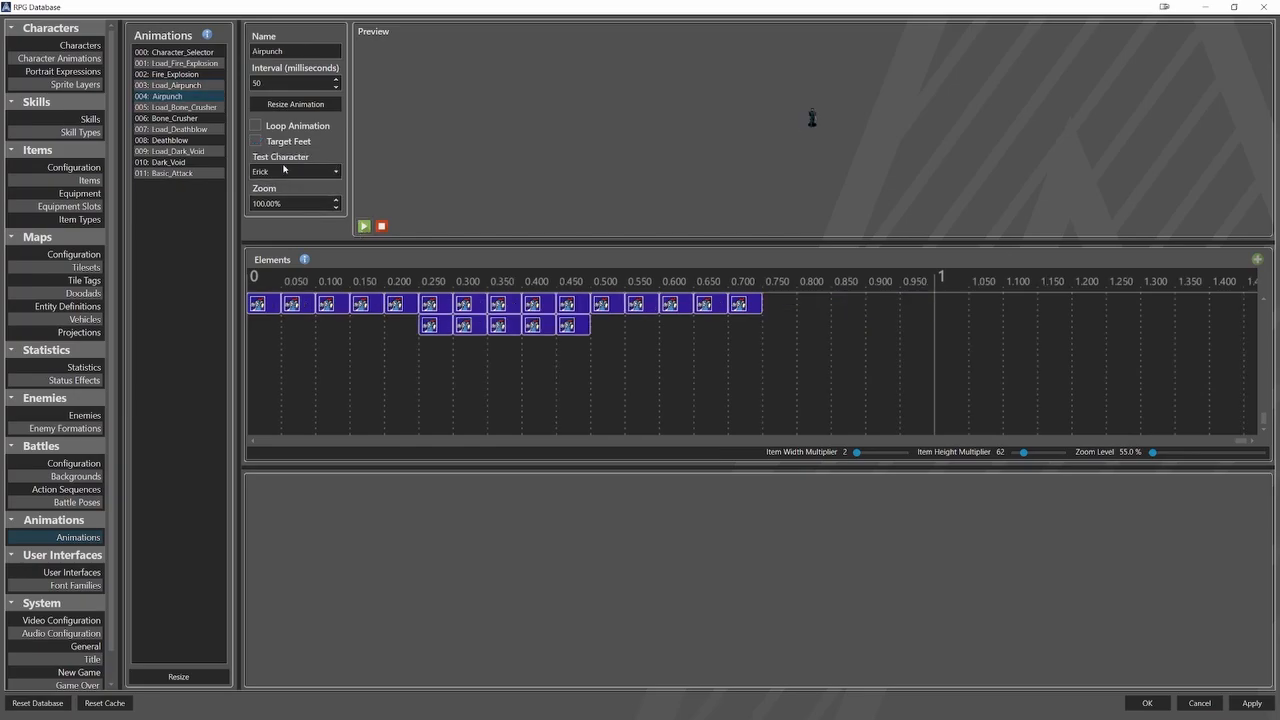
left_click(206, 107)
left_click(363, 229)
left_click(222, 119)
left_click(363, 226)
Preview the Load_Deathblow, Deathblow, Load_Dark_Void, Dark_Void and Basic_Attack animations.
left_click(214, 130)
left_click(363, 227)
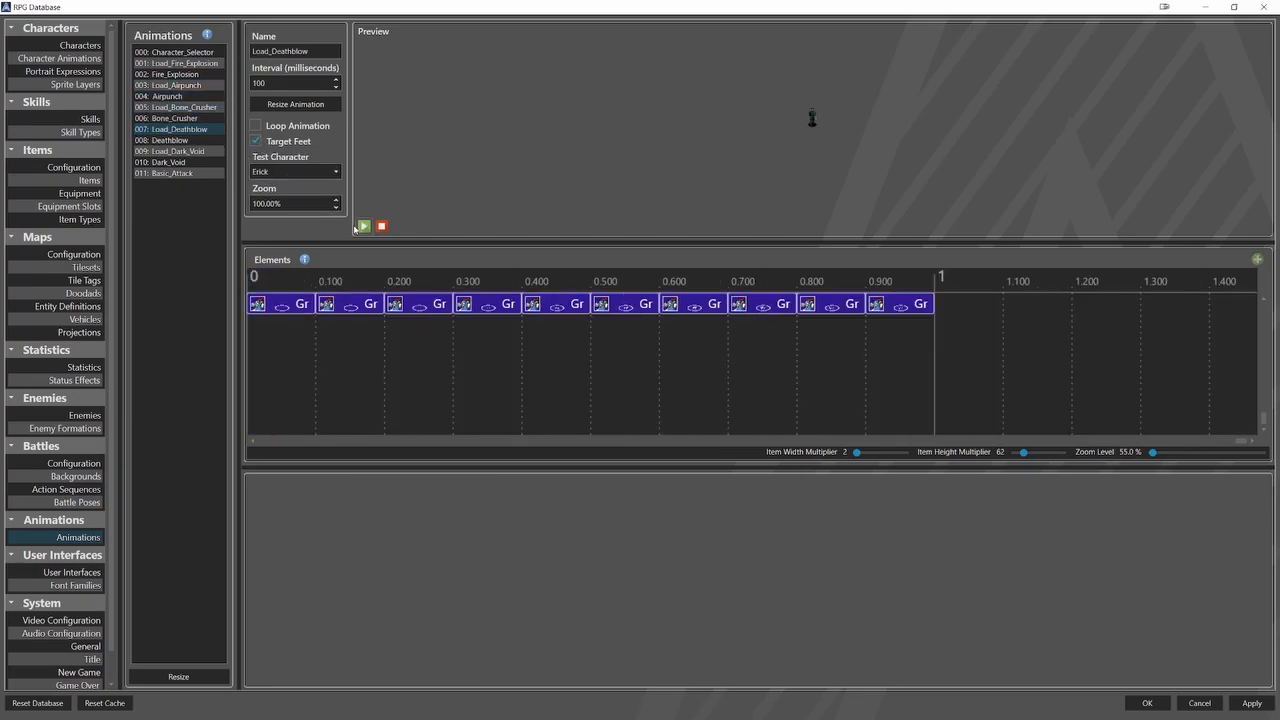
left_click(216, 140)
left_click(364, 229)
left_click(214, 152)
left_click(363, 229)
left_click(216, 163)
left_click(363, 229)
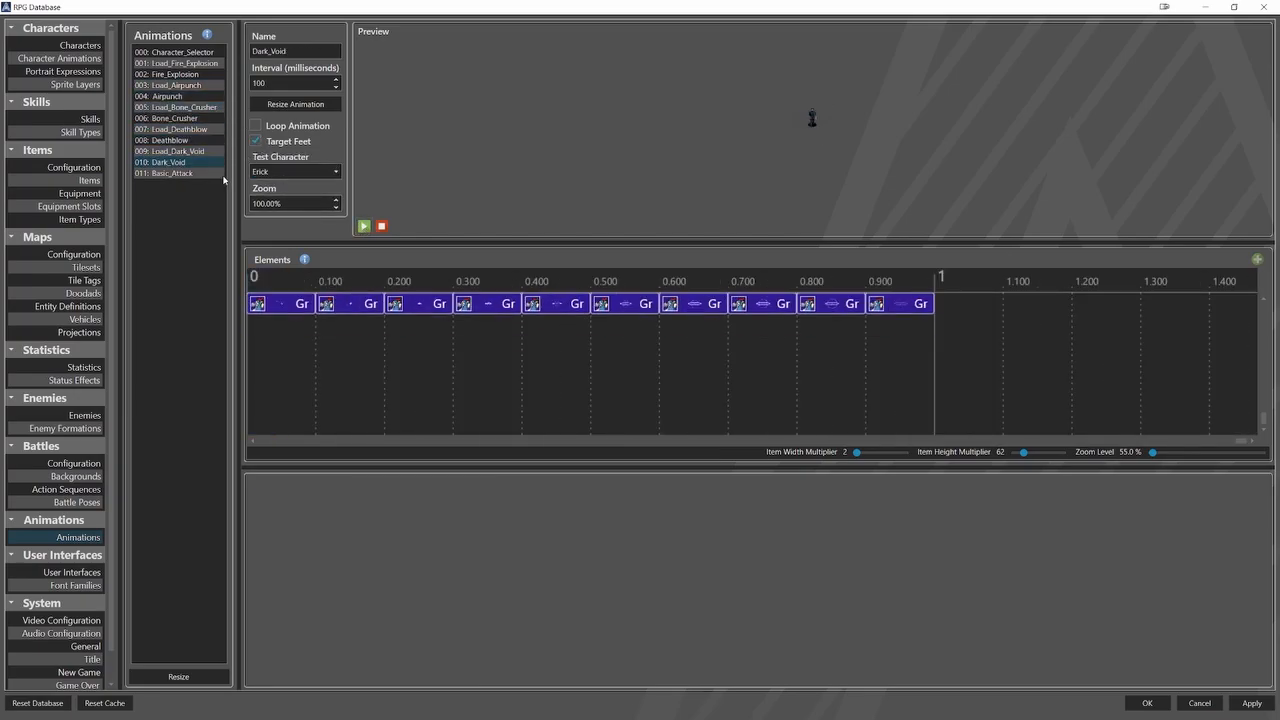
left_click(218, 174)
left_click(361, 229)
Check the skill traits of the Drillbit, Hallvor and Godfreed characters and the battle programming of the GoblinMage enemy.
left_click(88, 46)
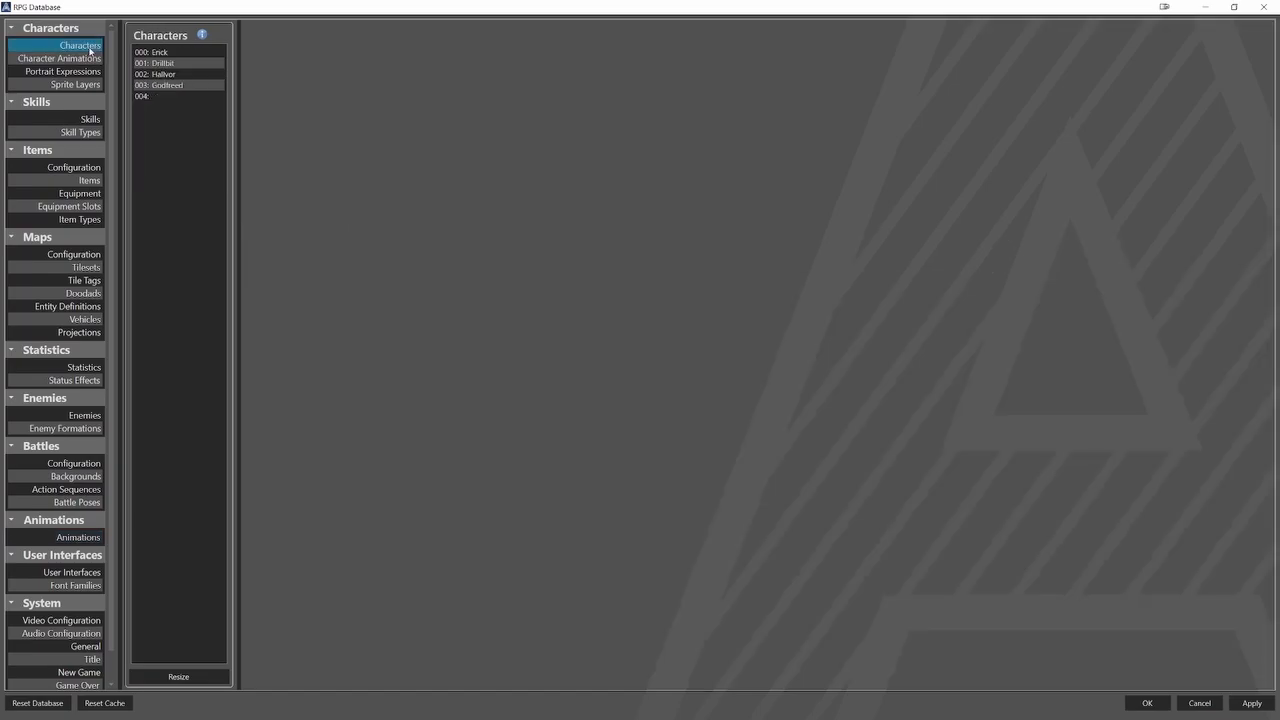
left_click(163, 63)
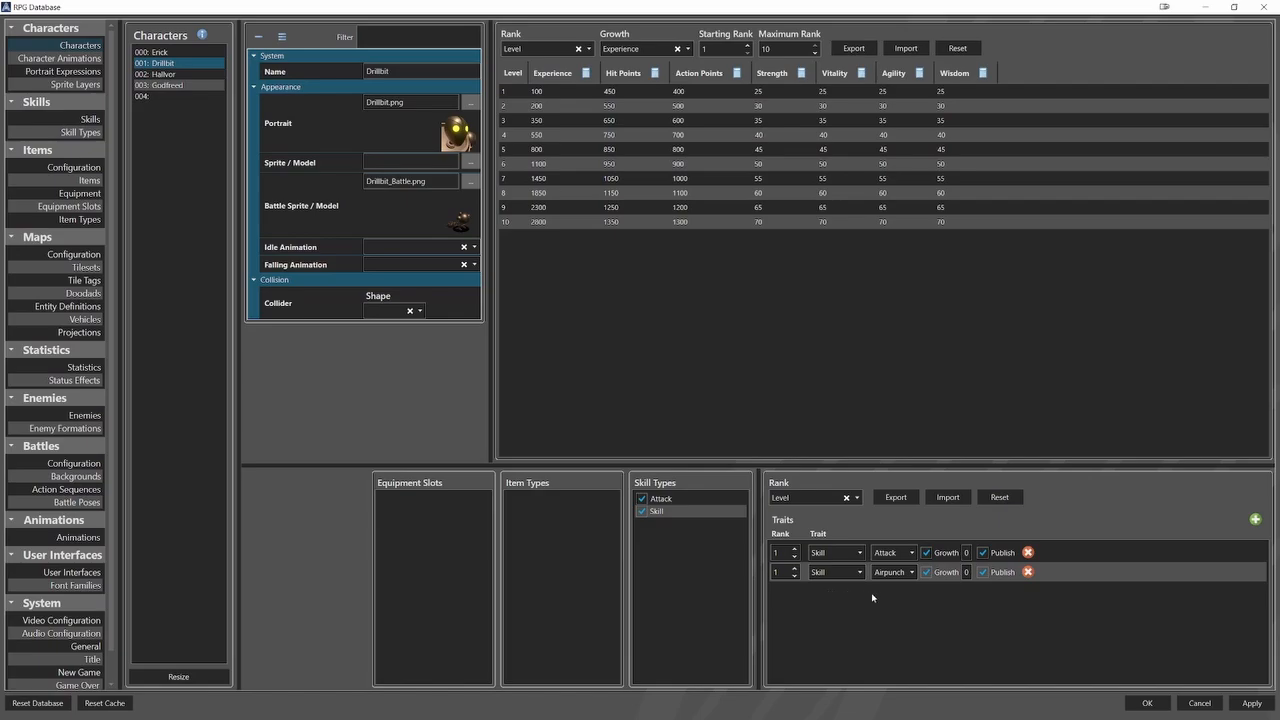
left_click(180, 74)
left_click(188, 86)
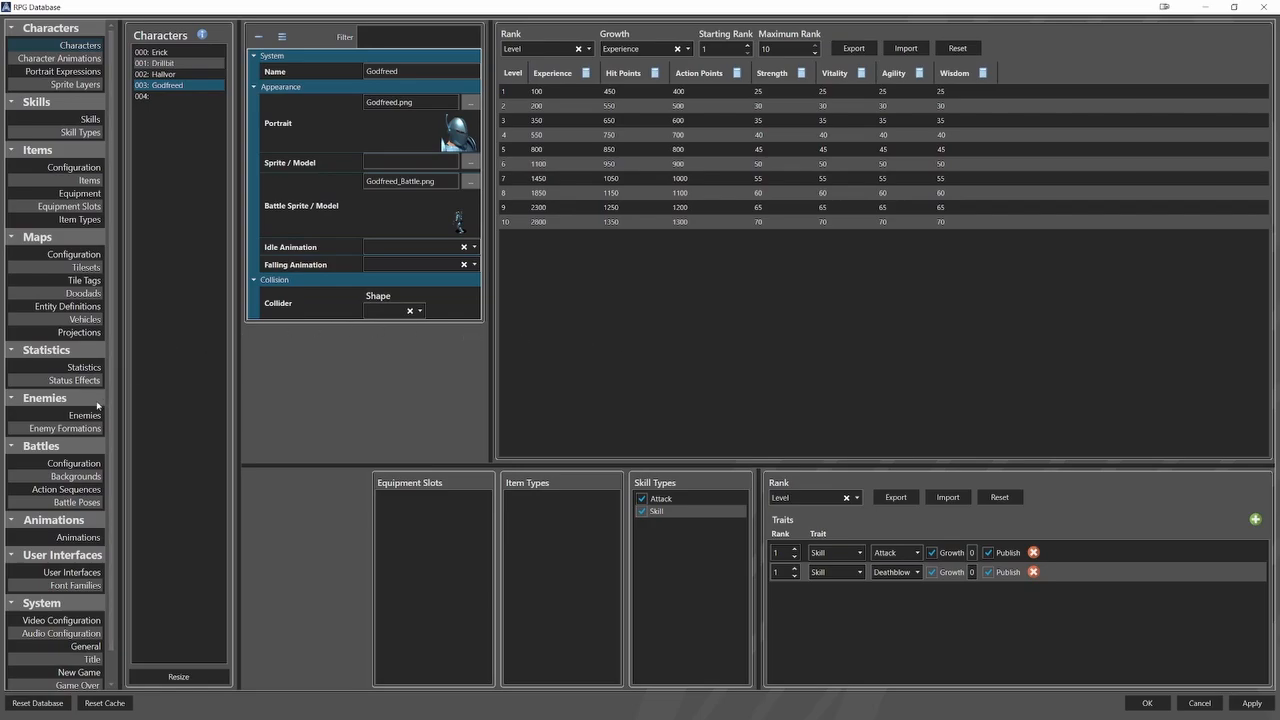
left_click(86, 415)
left_click(190, 53)
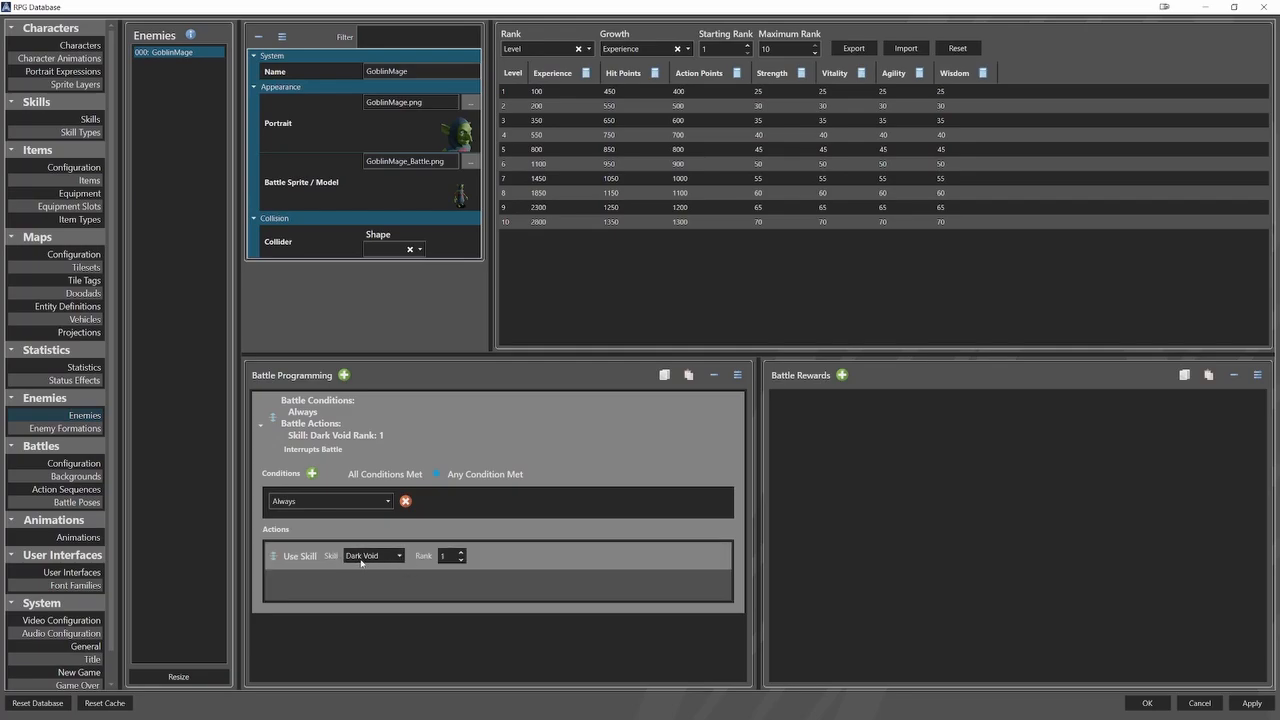
Examine the Acting timeline of the Drillbit_Airpunch action sequence, inspecting its Load_Airpunch and Airpunch animation elements.
left_click(96, 490)
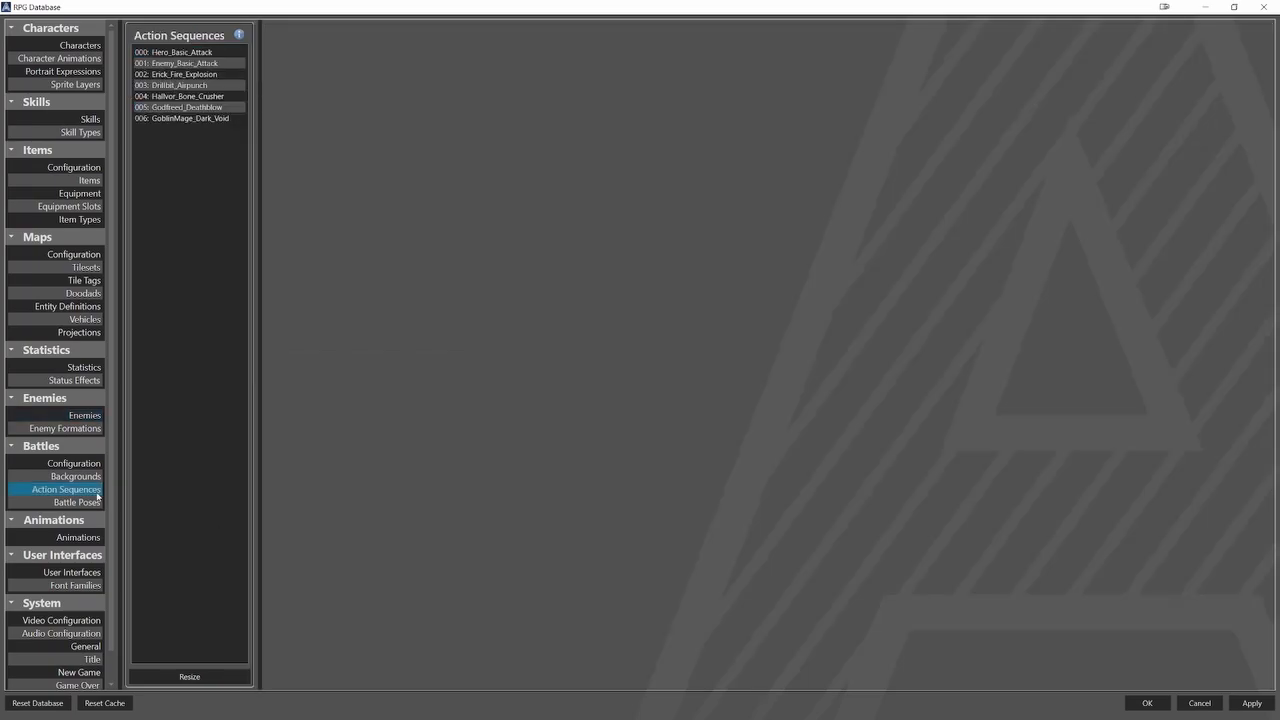
left_click(212, 89)
middle_click_drag(477, 377, 624, 392)
left_click(578, 318)
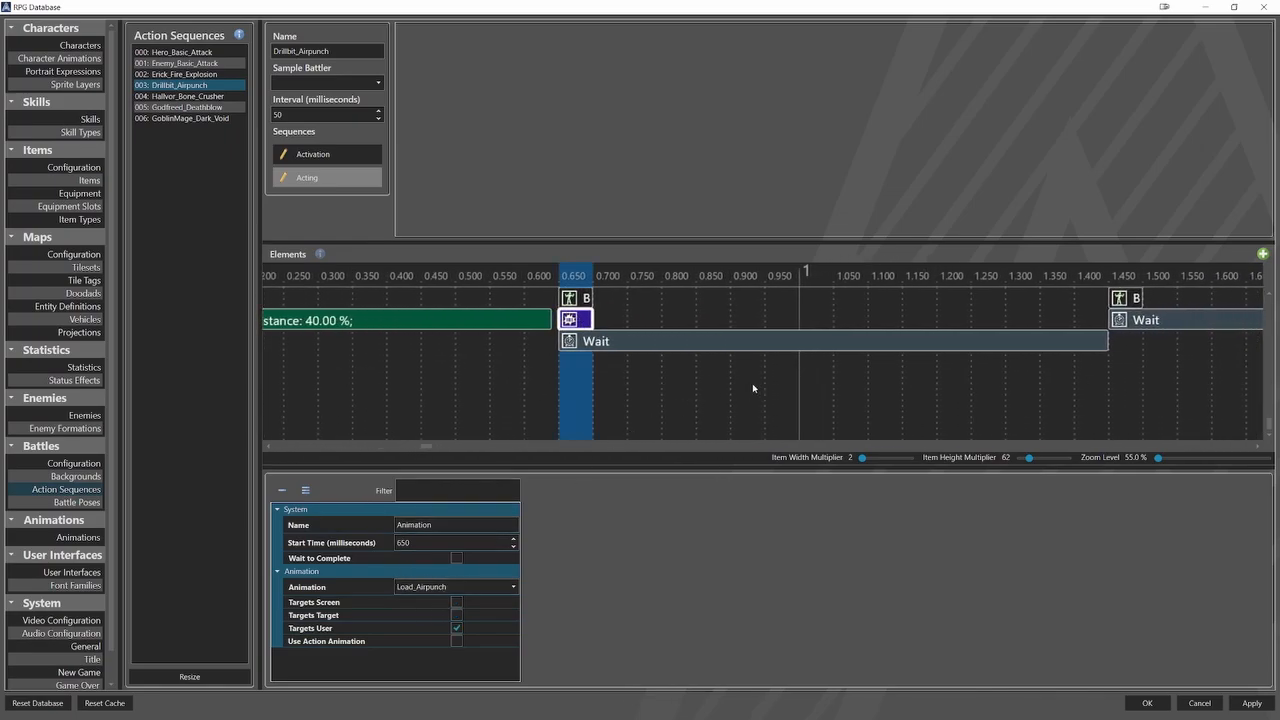
middle_click_drag(748, 387, 878, 390)
middle_click_drag(655, 394, 857, 391)
middle_click_drag(603, 386, 824, 371)
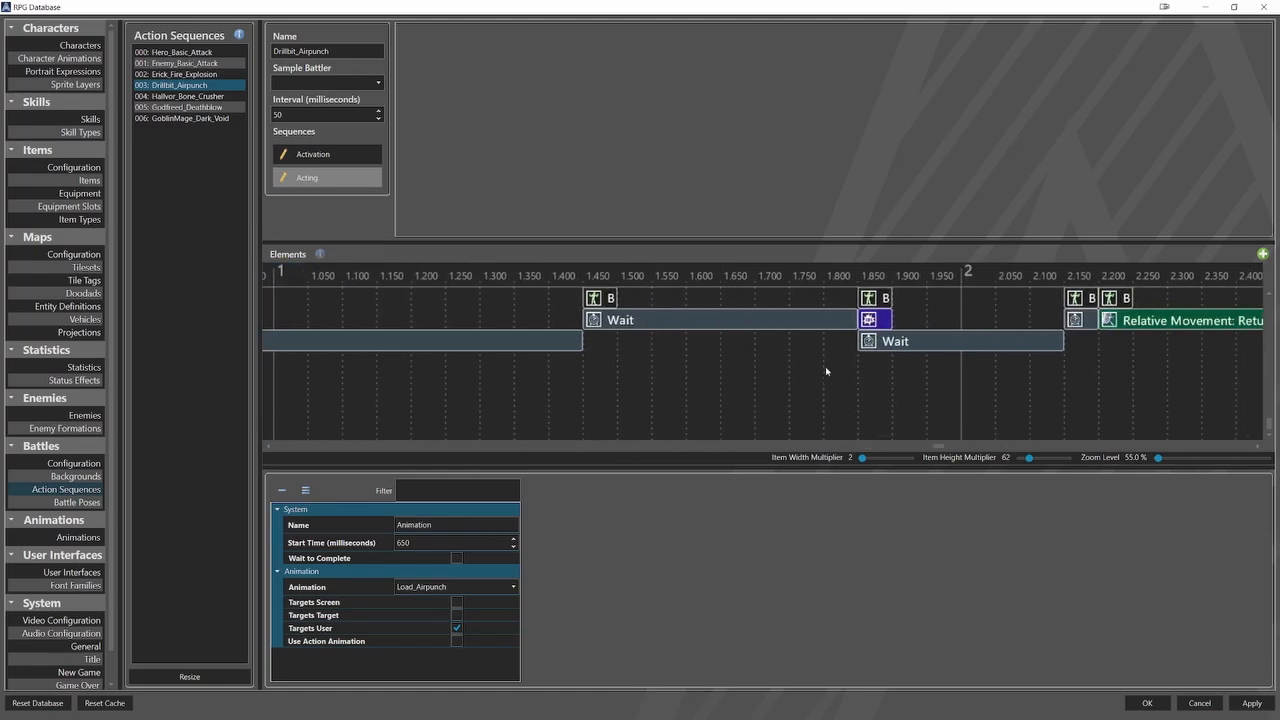
left_click(872, 322)
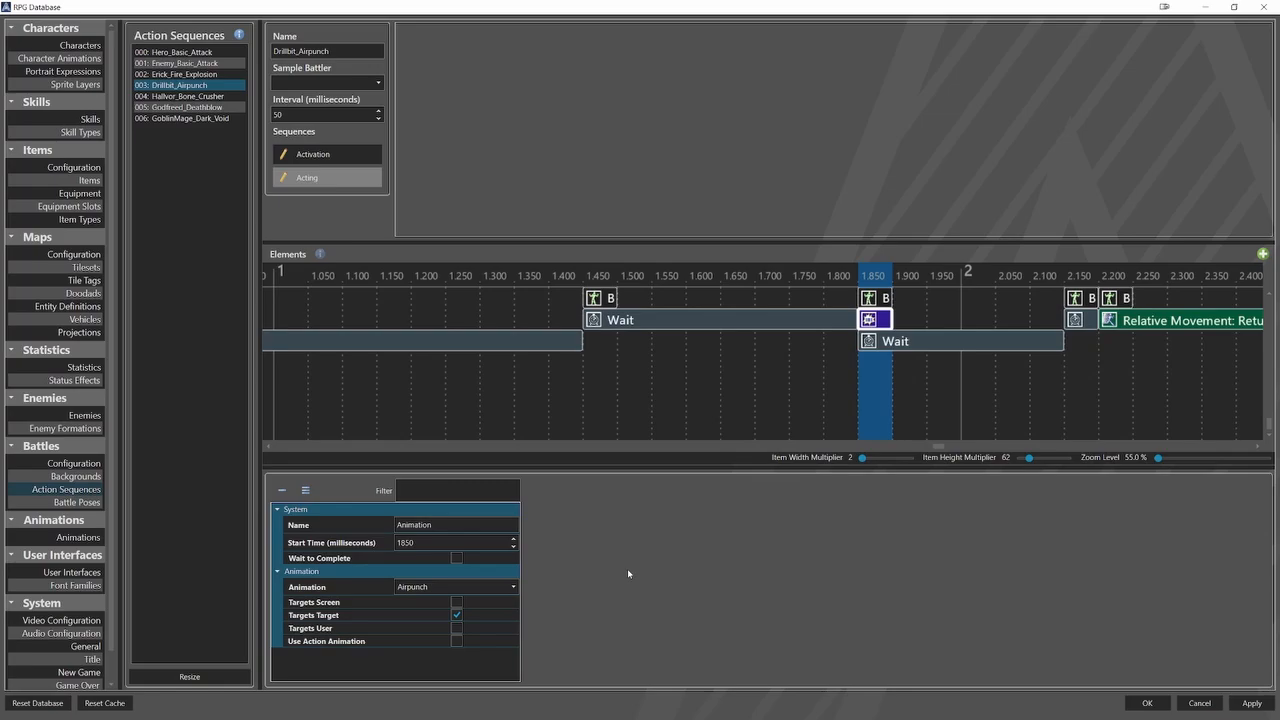
Look through the remaining action sequences and inspect the animation element in the Acting timelines of Hero_Basic_Attack and Enemy_Basic_Attack.
left_click(200, 96)
left_click(205, 107)
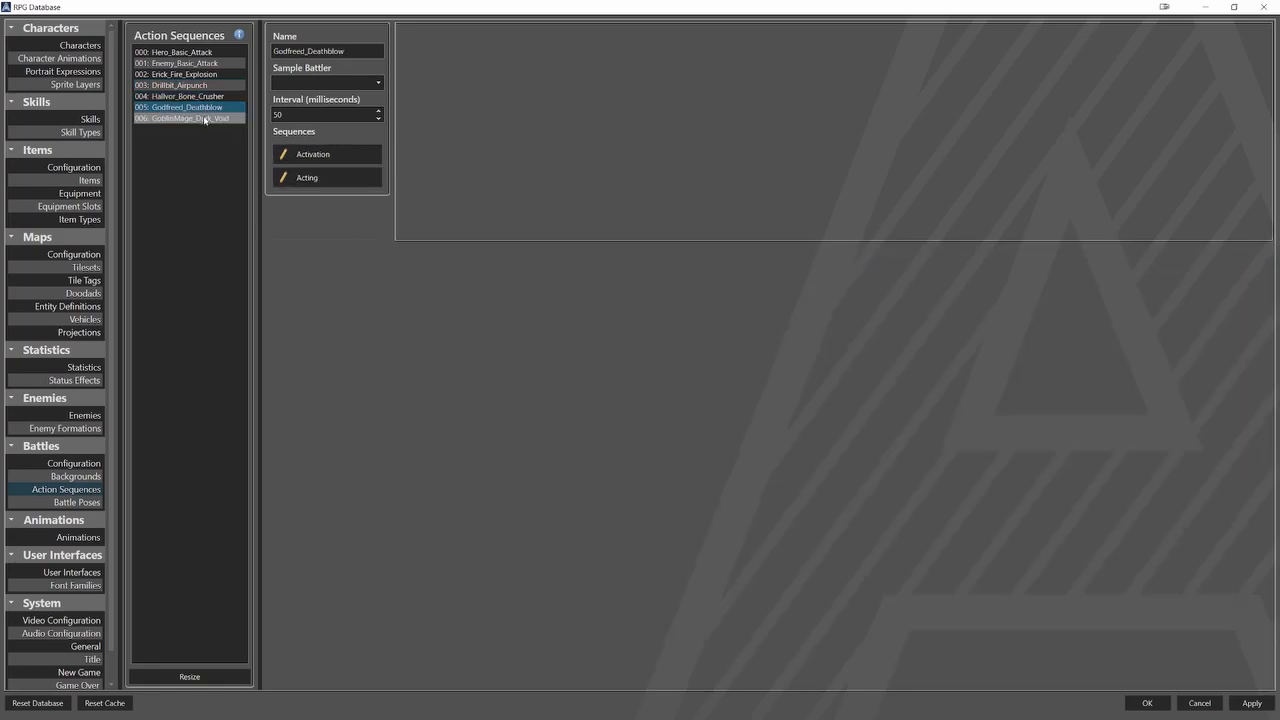
left_click(210, 118)
left_click(200, 52)
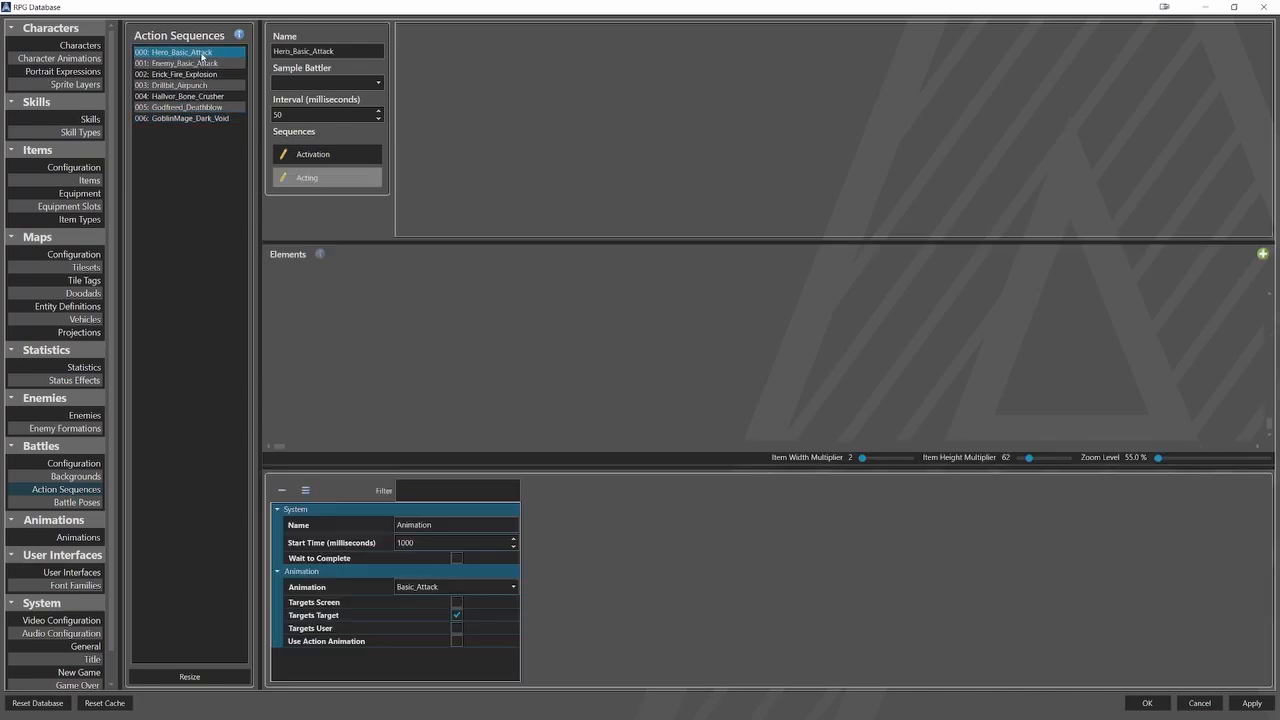
scroll(514, 346, "right", 5)
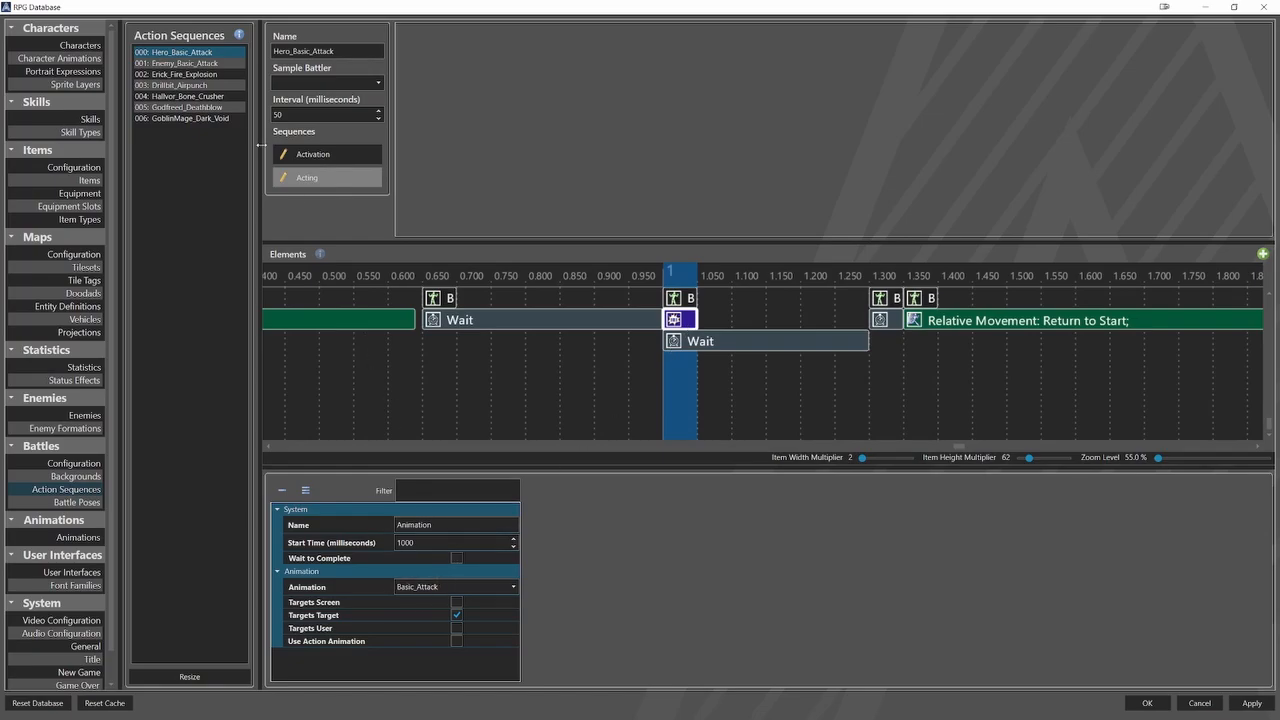
left_click(185, 63)
left_click(320, 178)
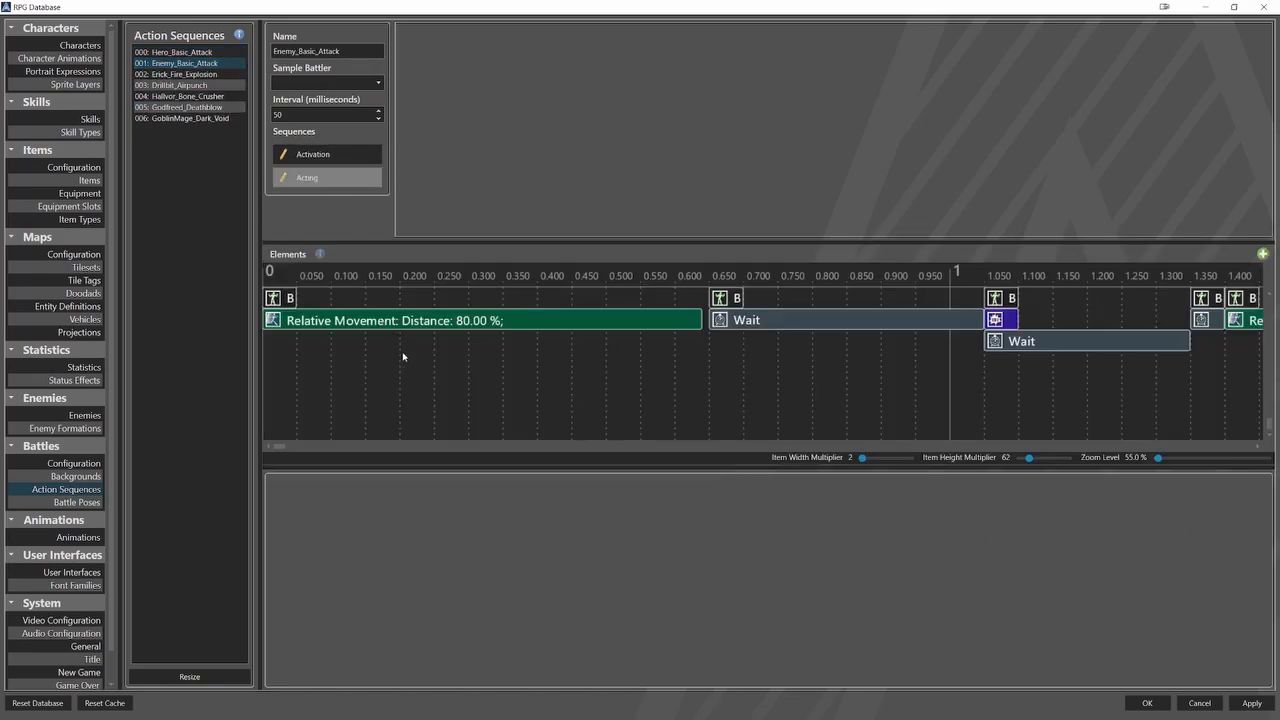
scroll(749, 391, "right", 5)
left_click(698, 319)
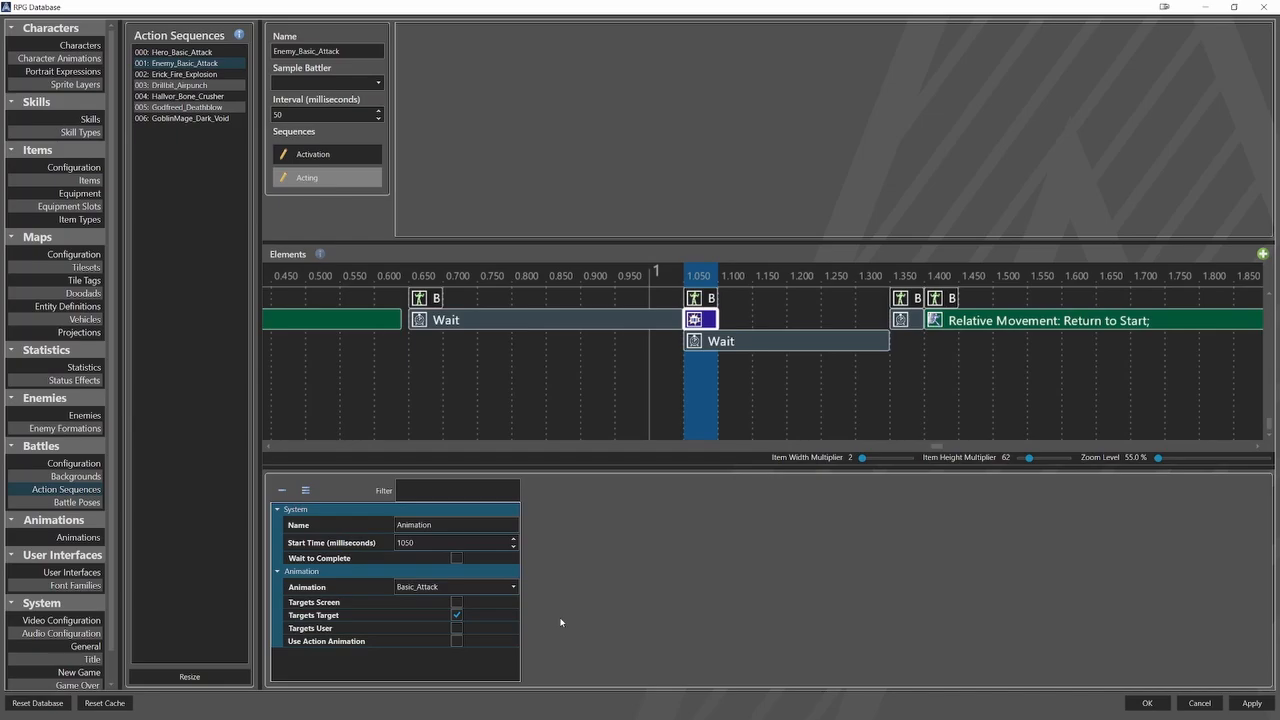
Review the project's lists of animations, action sequences and skills.
left_click(78, 537)
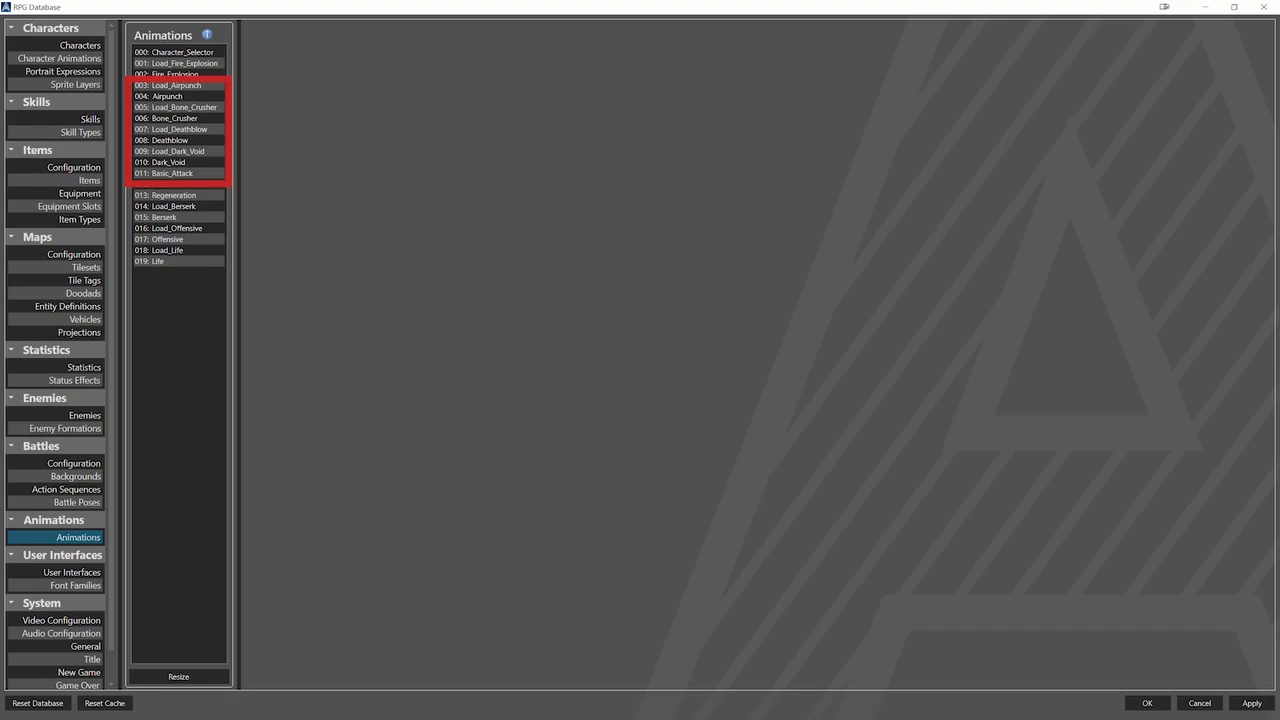
left_click(66, 489)
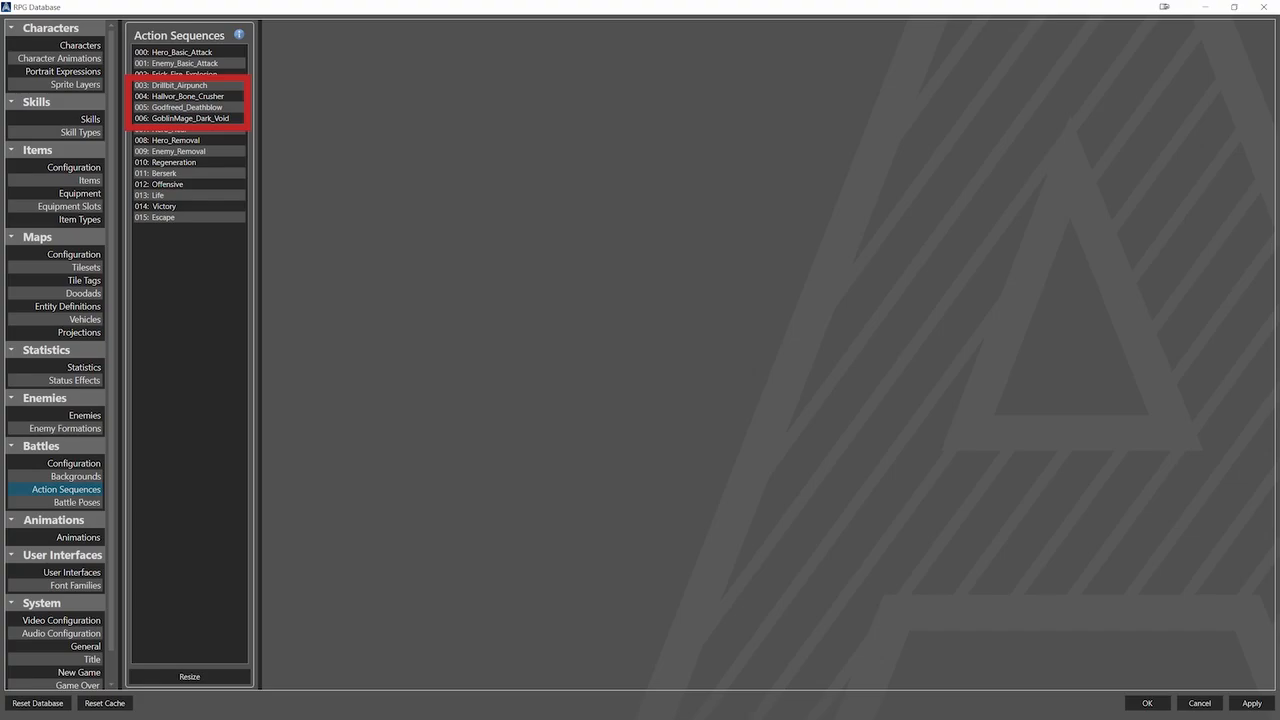
left_click(90, 119)
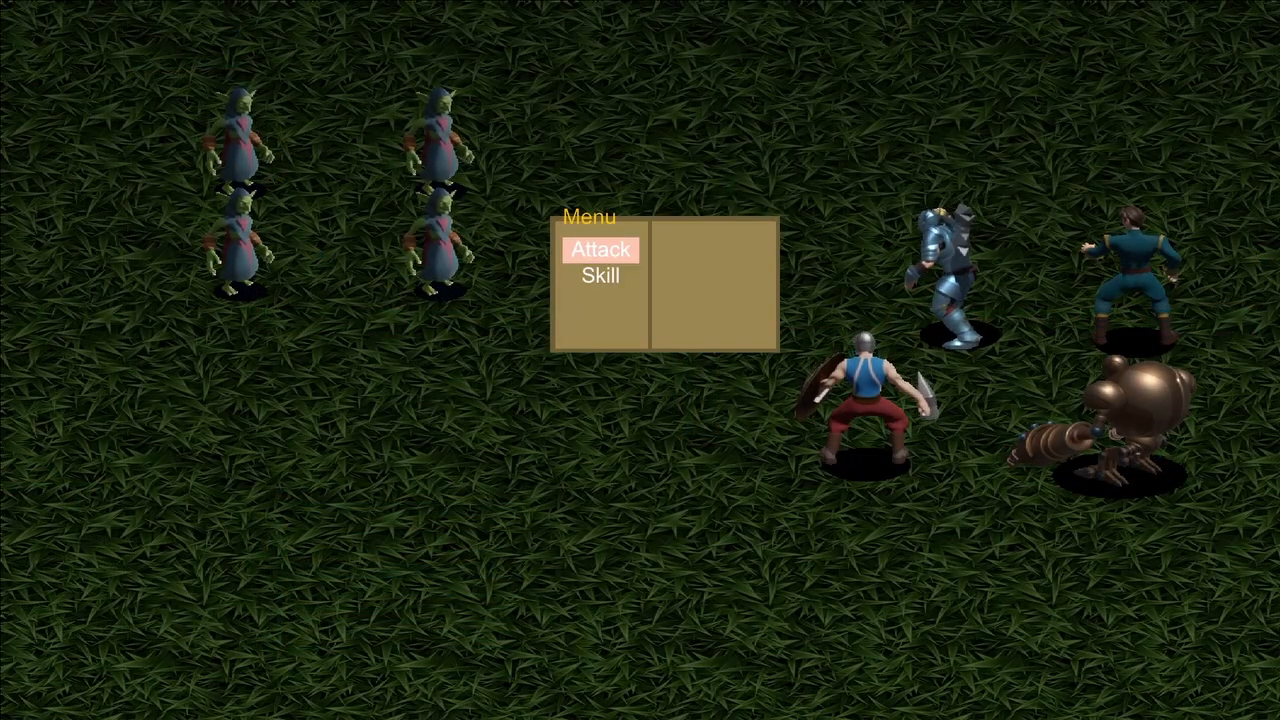
Play-test the battle by using the Fire Explosion skill on an enemy.
key("Down")
key("Return")
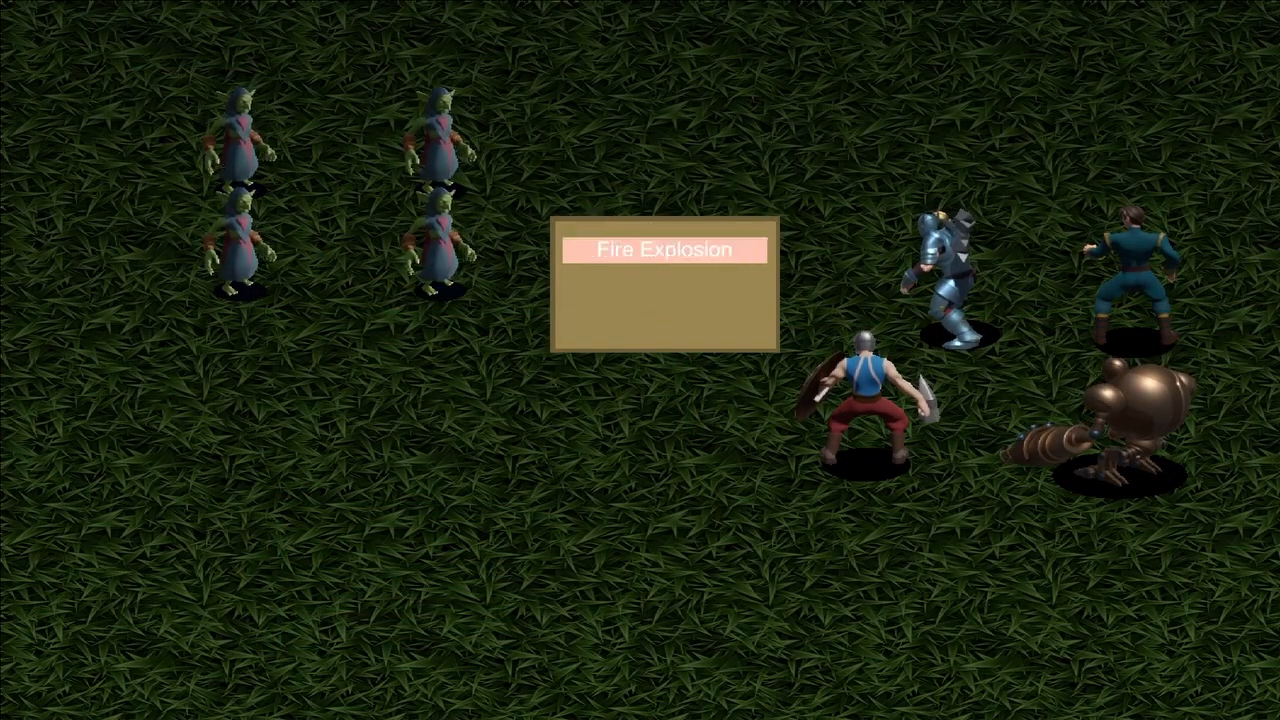
key("Return")
key("Return")
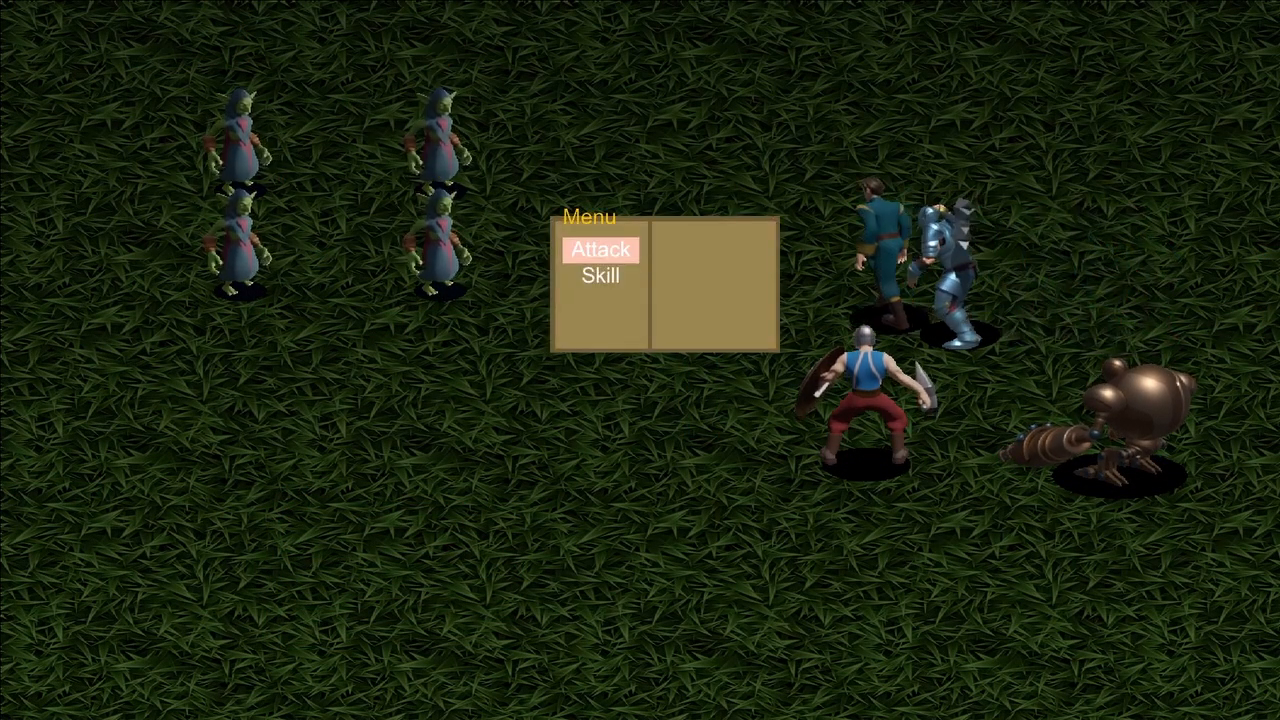
Continue the battle test by choosing the Skill command for the following hero turns and targeting enemies, including Drillbit's turn.
key("Down")
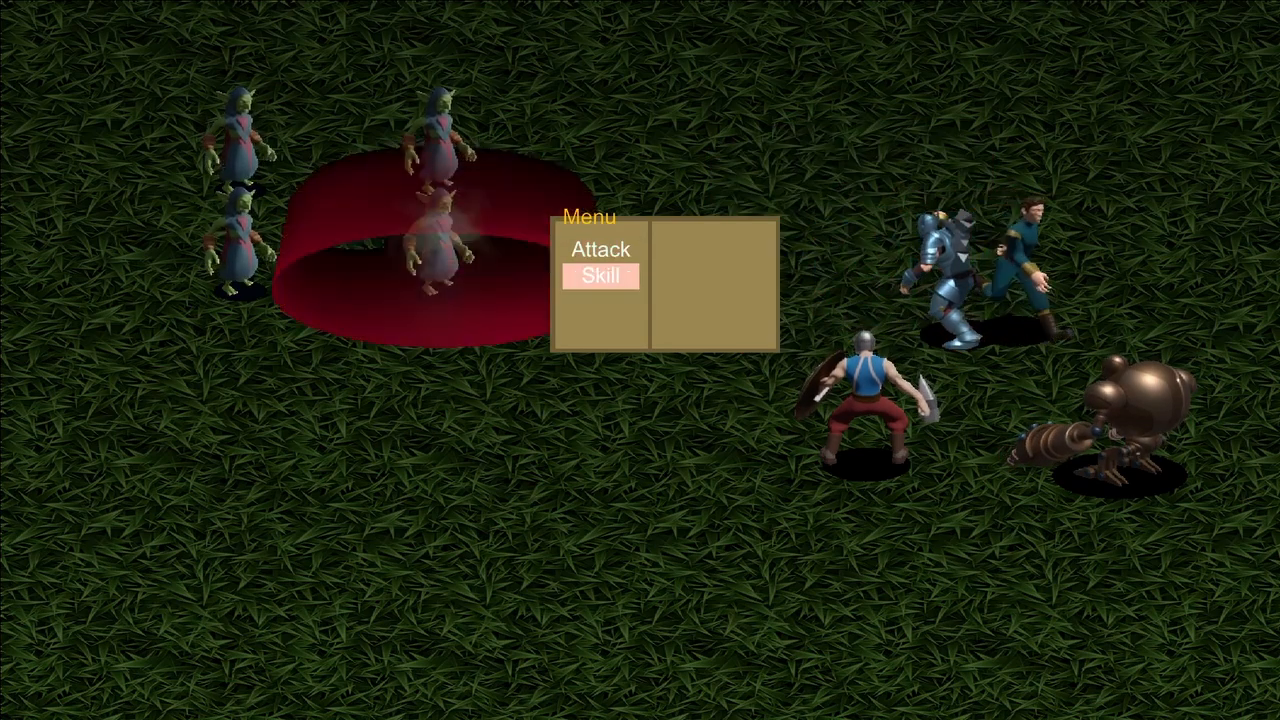
key("Return")
key("Return")
key("Return")
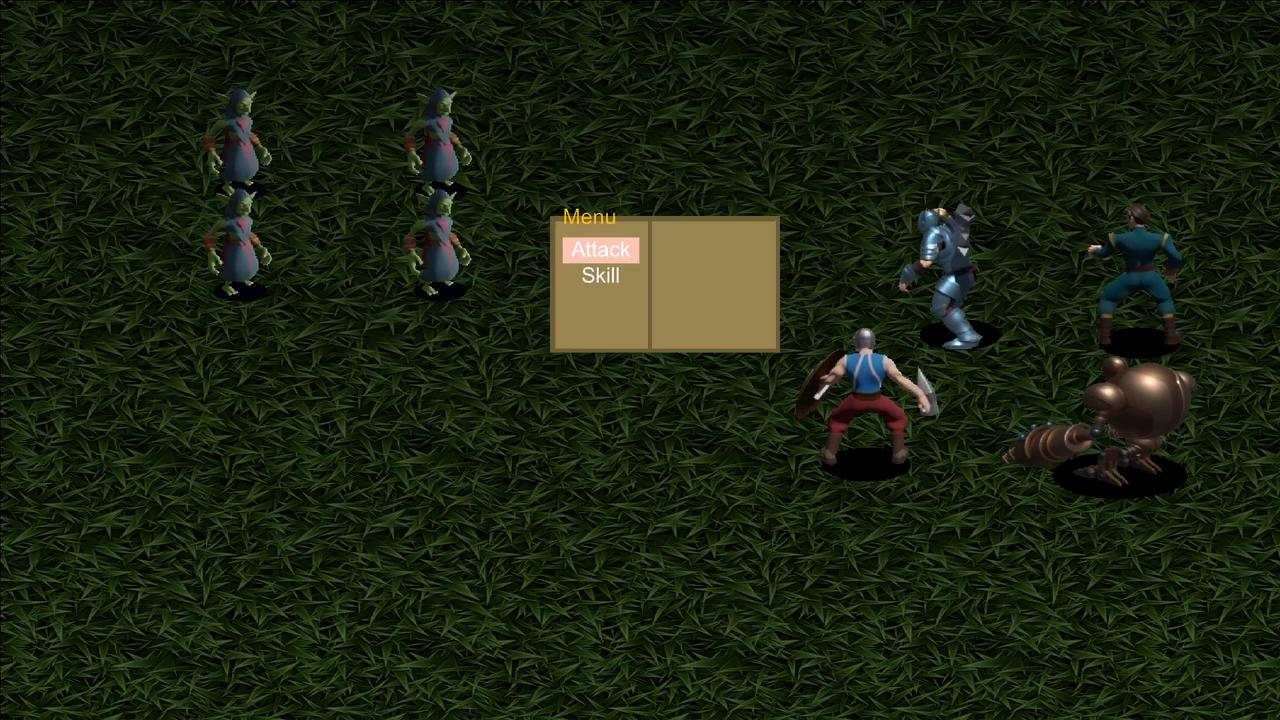
key("Down")
key("Return")
key("Return")
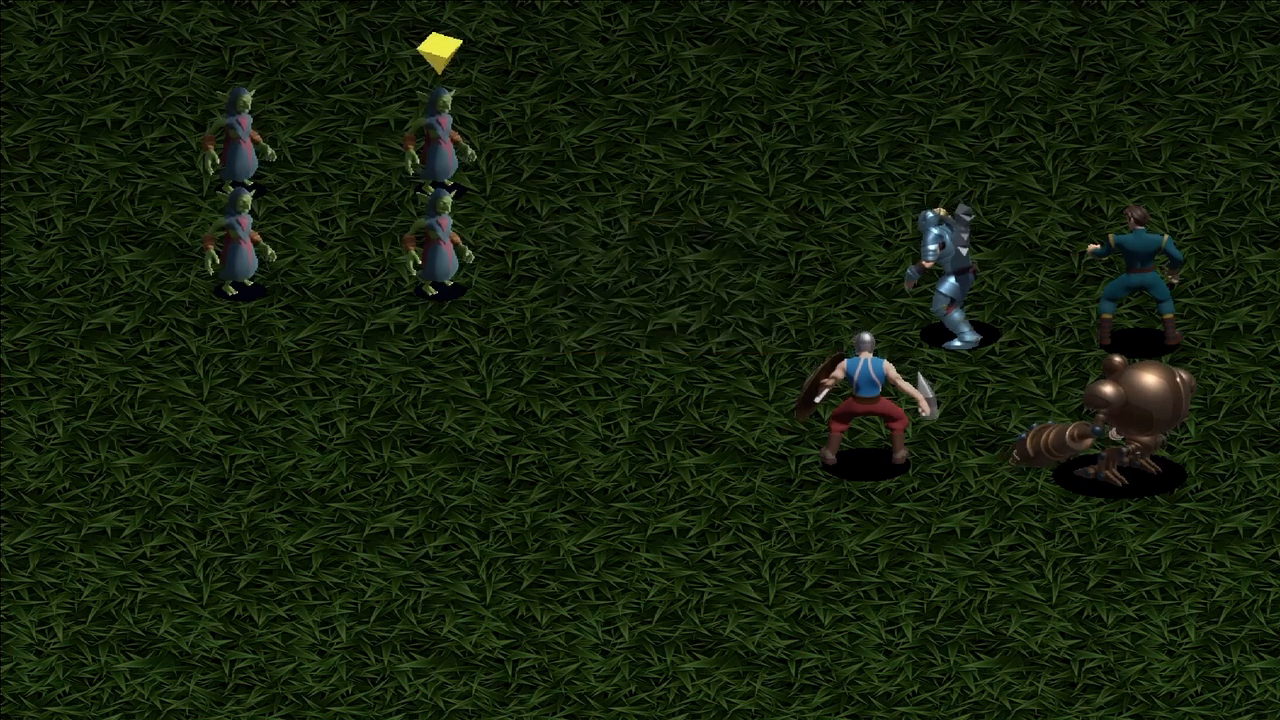
Test the Deathblow skill on an enemy.
key("Return")
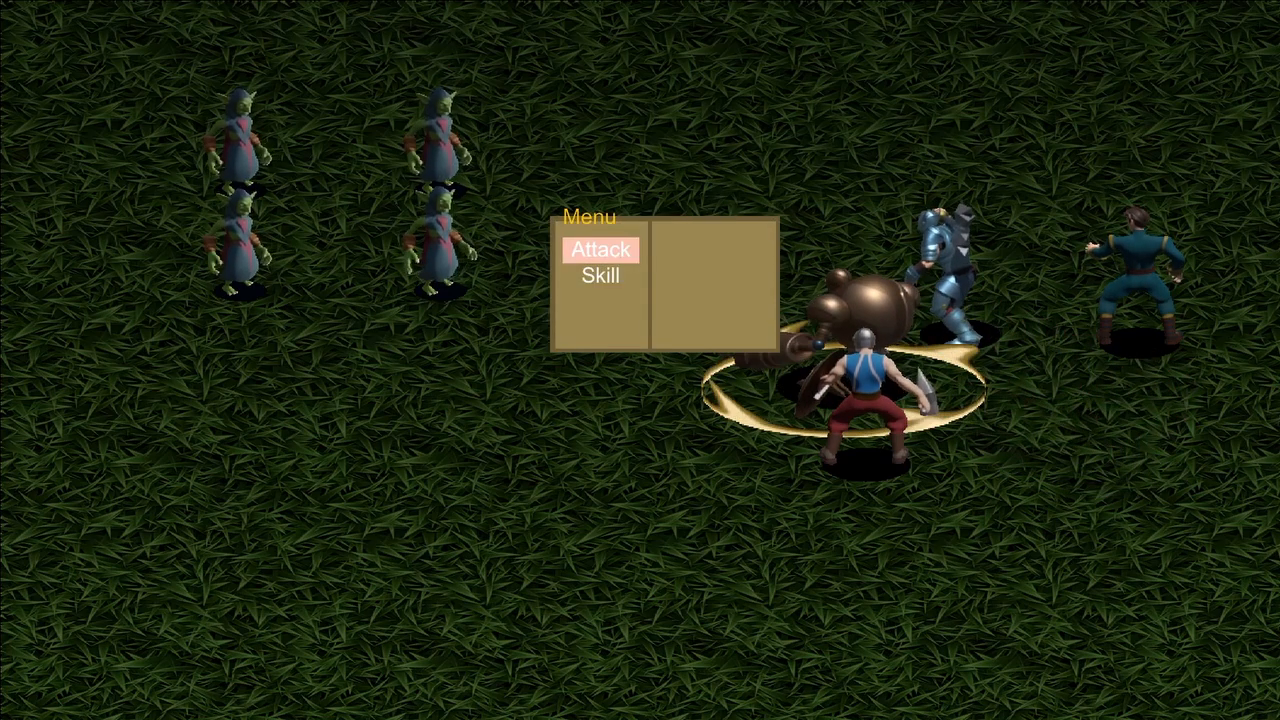
key("Down")
key("Return")
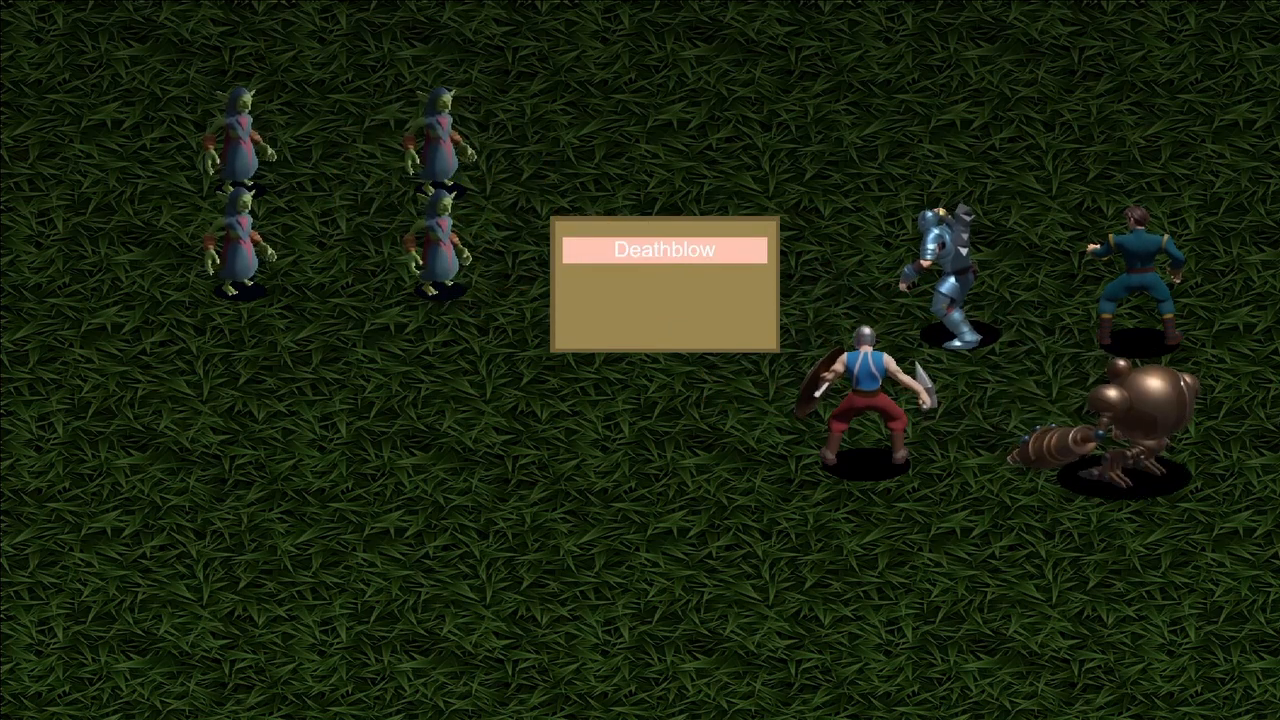
key("Return")
key("Return")
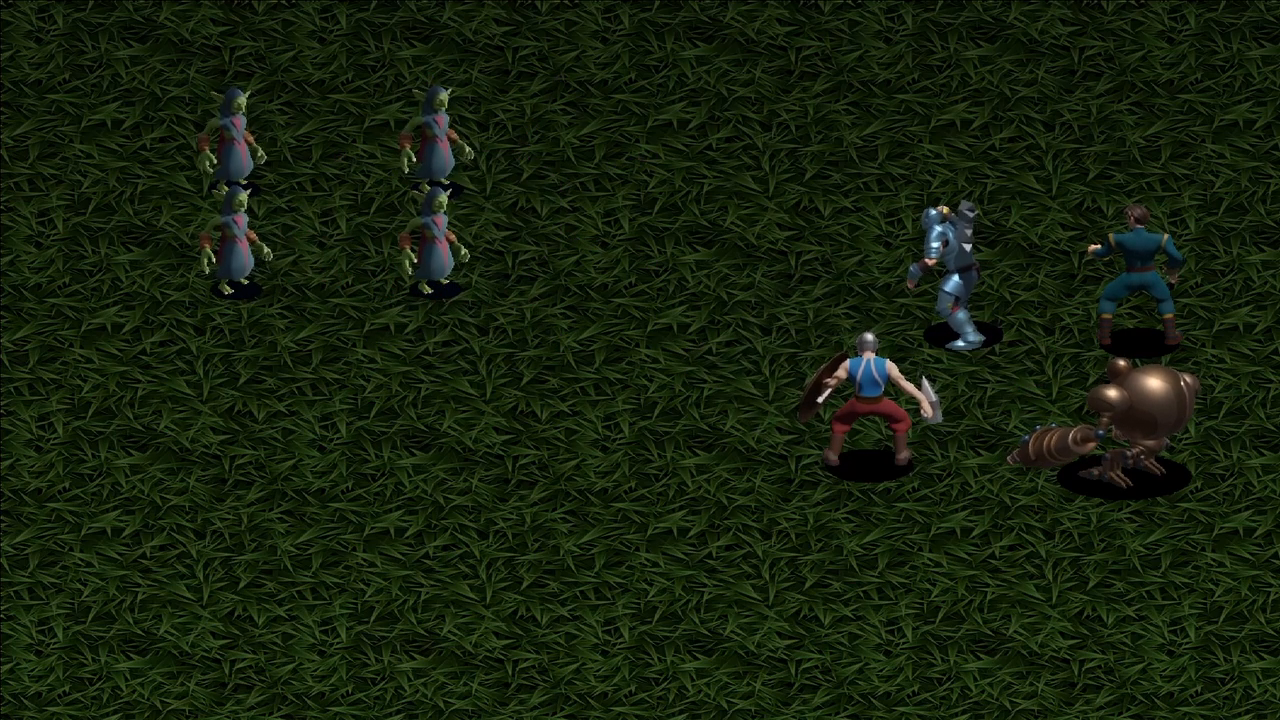
Test the basic Attack command with several heroes against the enemies.
key("Return")
key("Return")
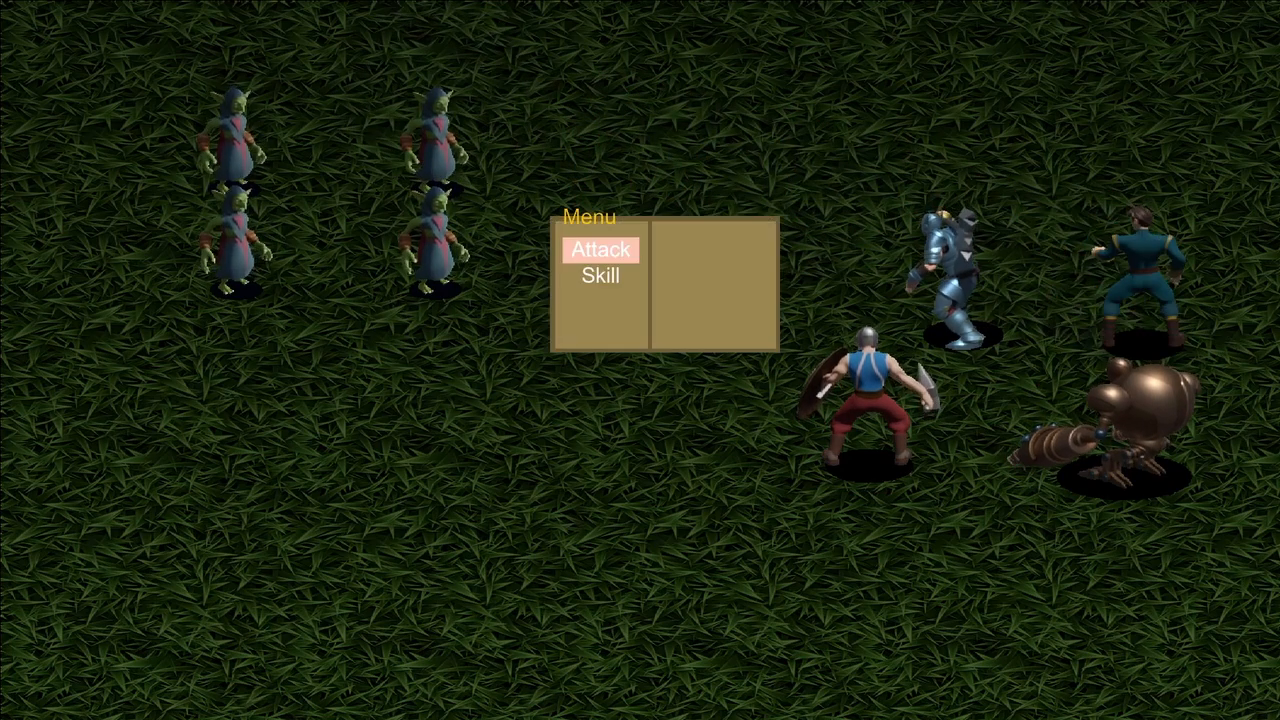
key("Return")
key("Return")
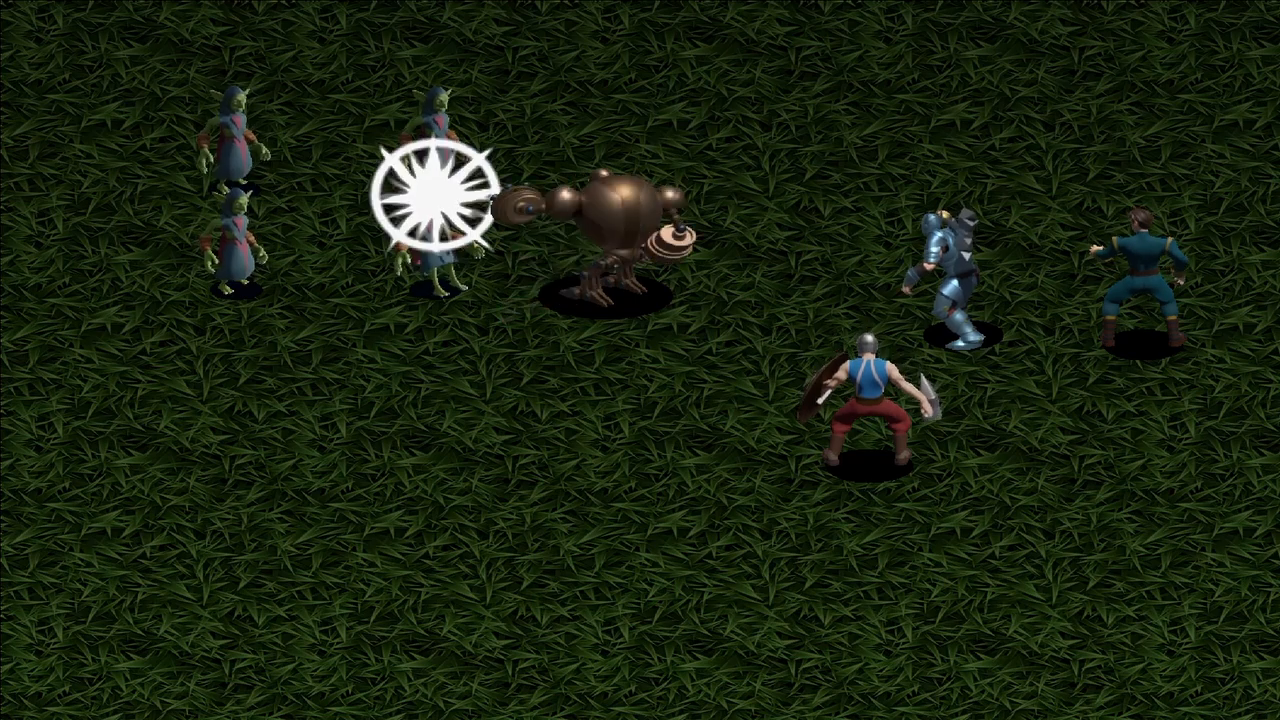
key("Return")
key("Return")
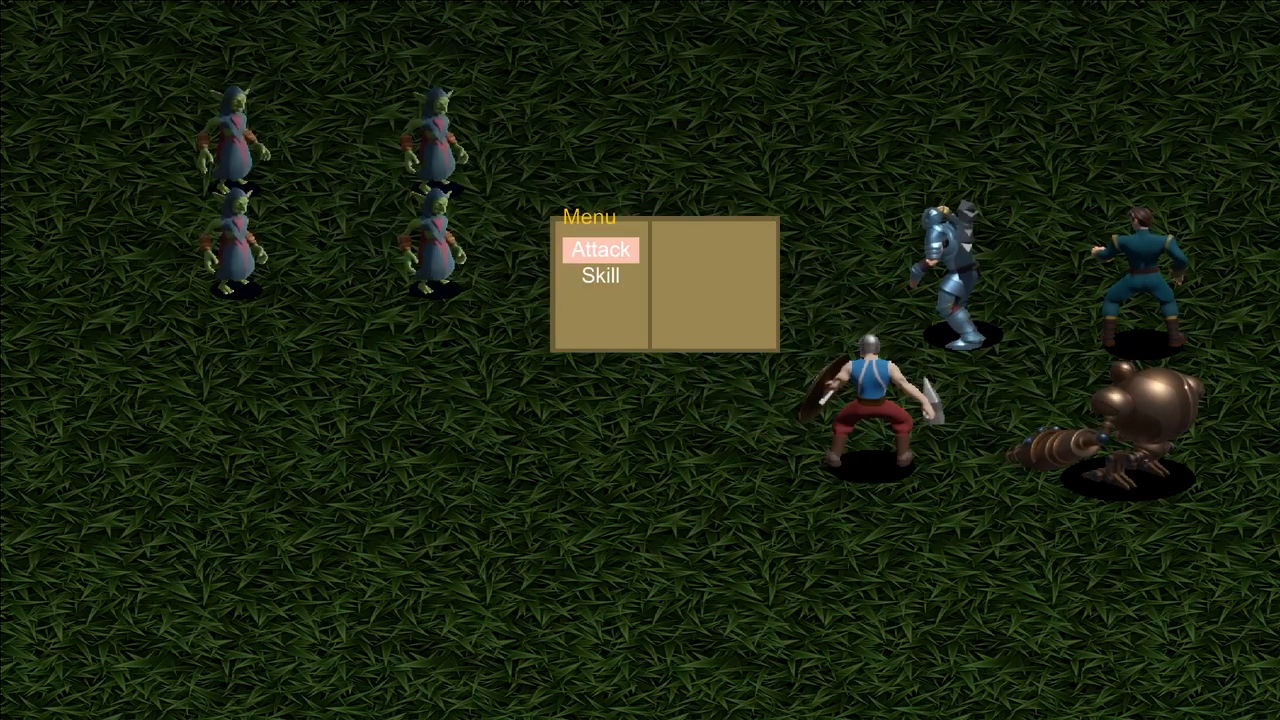
key("Return")
key("Return")
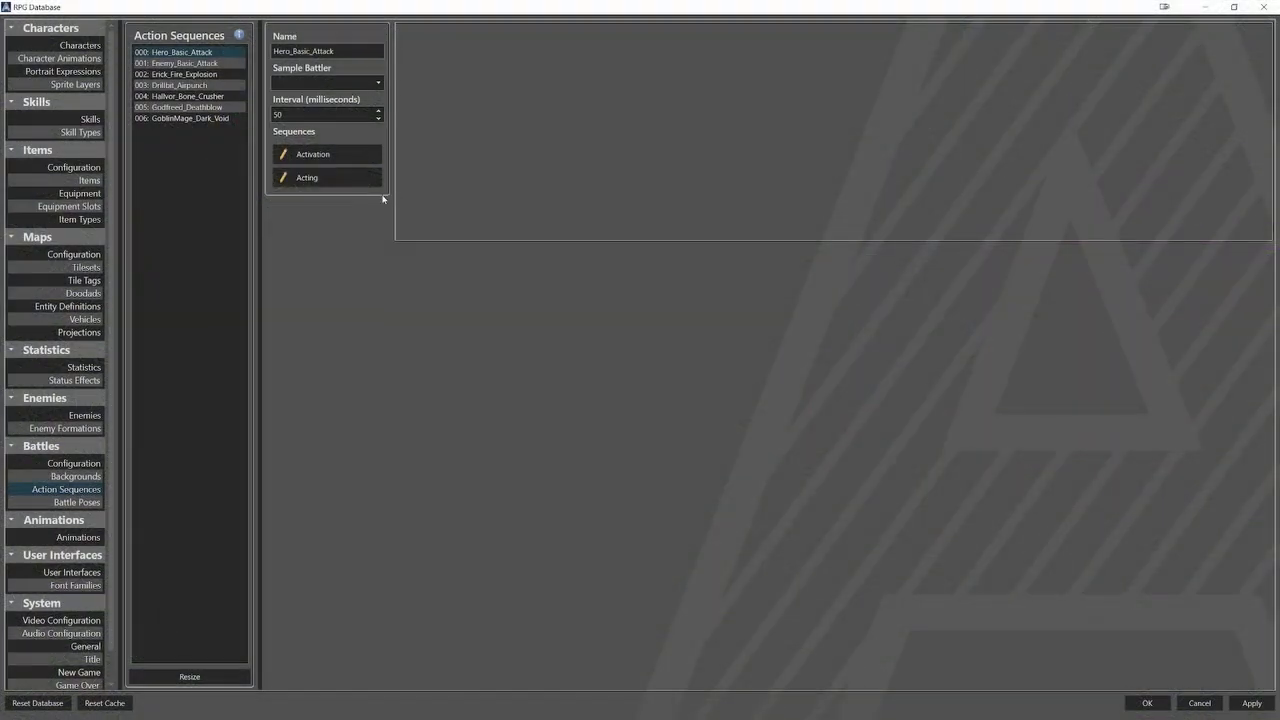
Add a Sound Effect element at the Basic_Attack animation's 1000 ms start in Hero_Basic_Attack's Acting sequence.
left_click(358, 178)
scroll(836, 341, "right", 3)
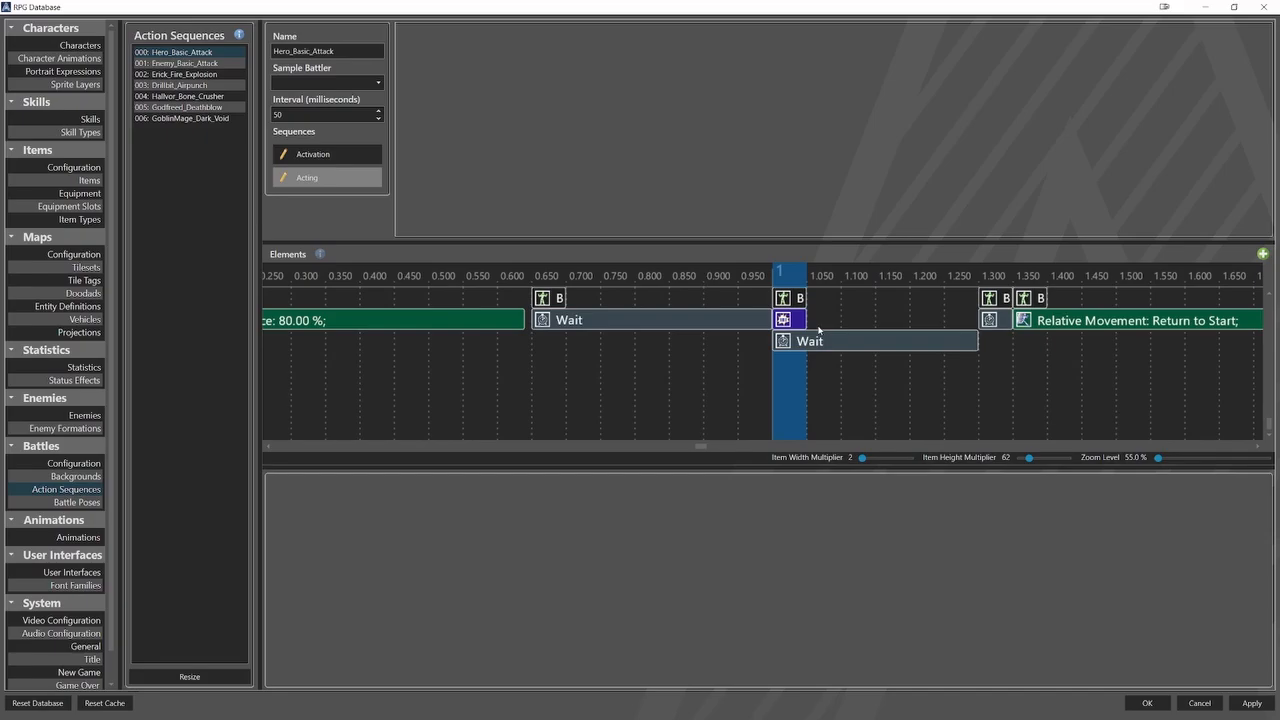
left_click(790, 320)
right_click(795, 322)
mouse_move(862, 397)
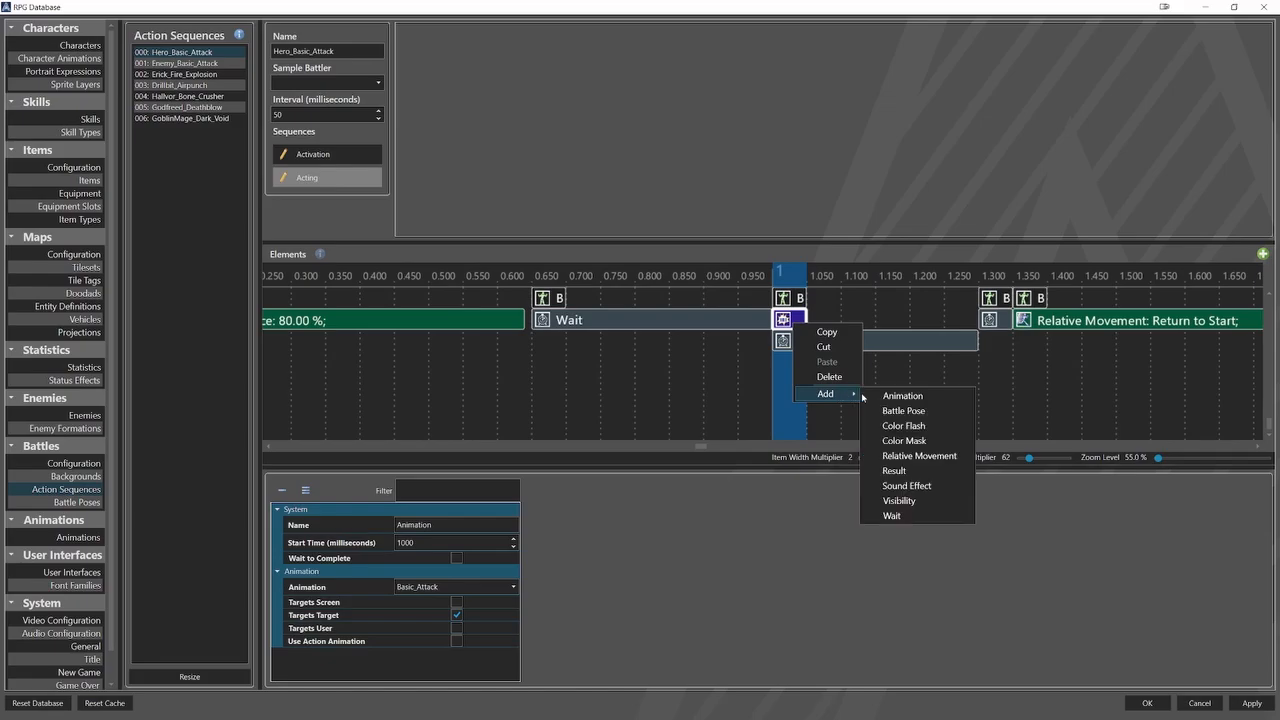
left_click(907, 486)
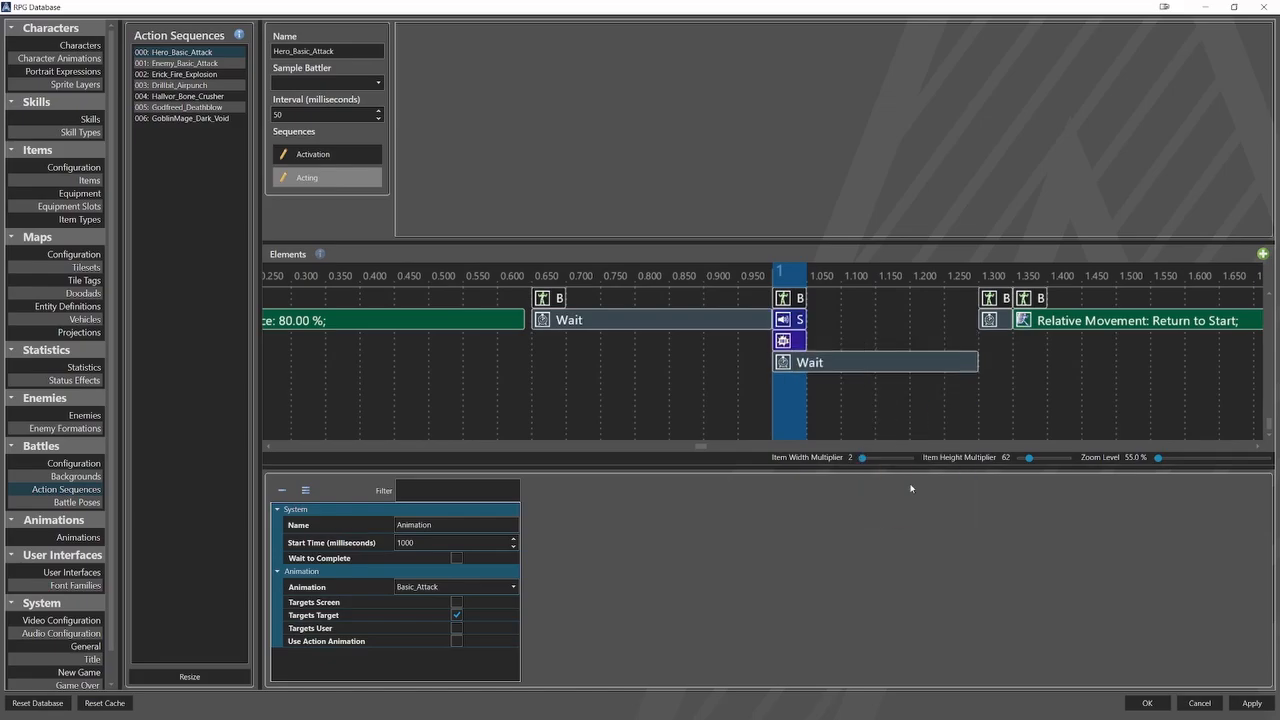
Assign Attack 6.ogg from the SFX Combat folder to the new Sound Effect element in Hero_Basic_Attack.
left_click(802, 324)
left_click(515, 544)
double_click(508, 322)
left_click(512, 333)
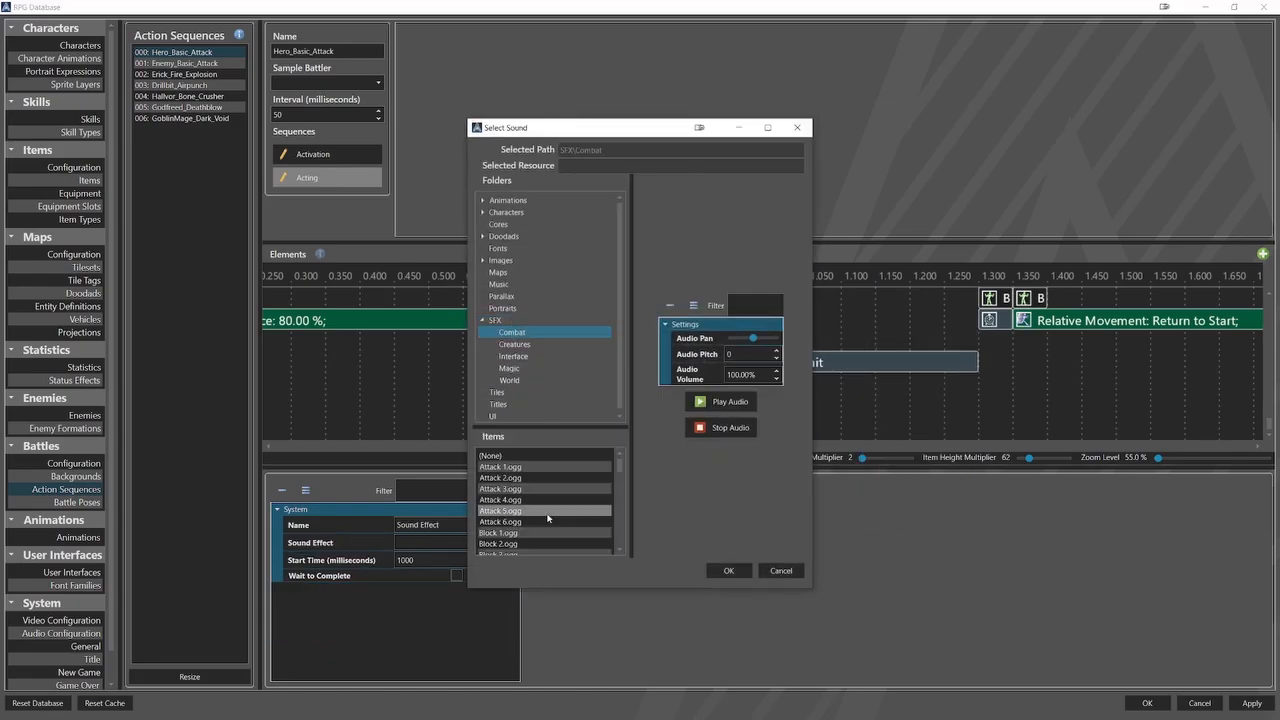
left_click(549, 521)
left_click(728, 570)
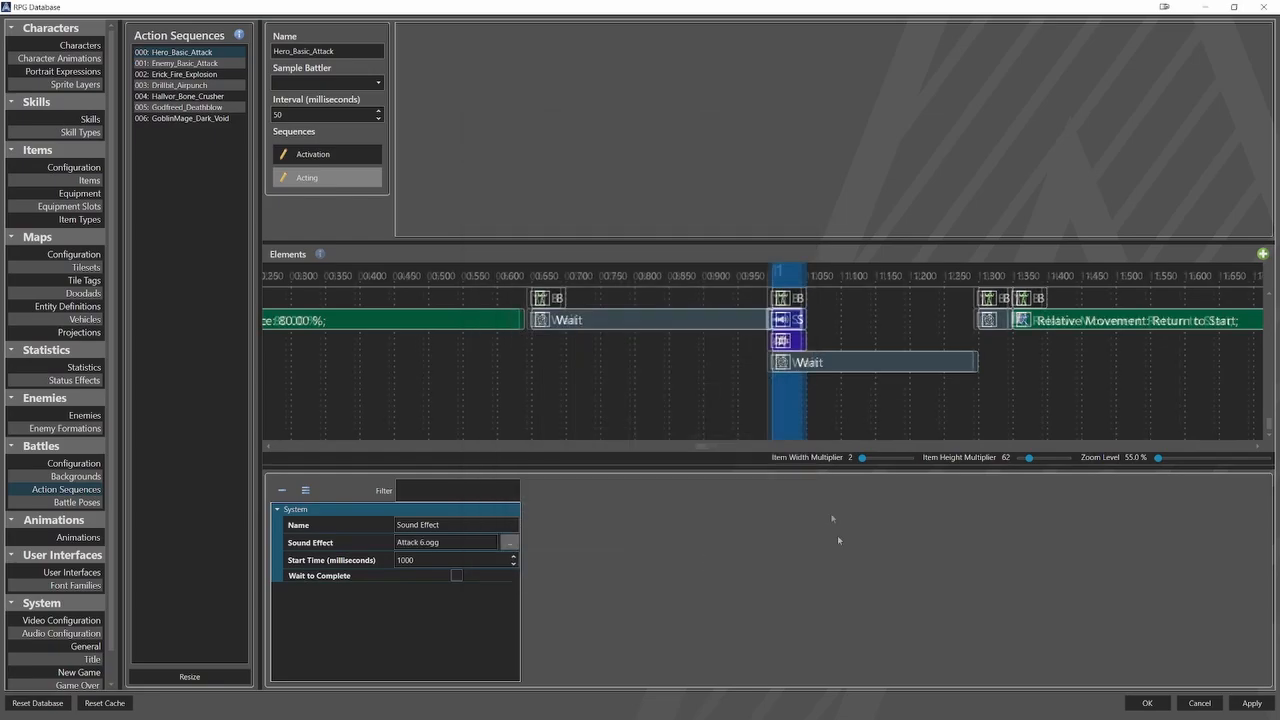
Review the sound effect elements in the Acting sequences of Enemy_Basic_Attack and Erick_Fire_Explosion.
left_click(185, 63)
left_click(312, 177)
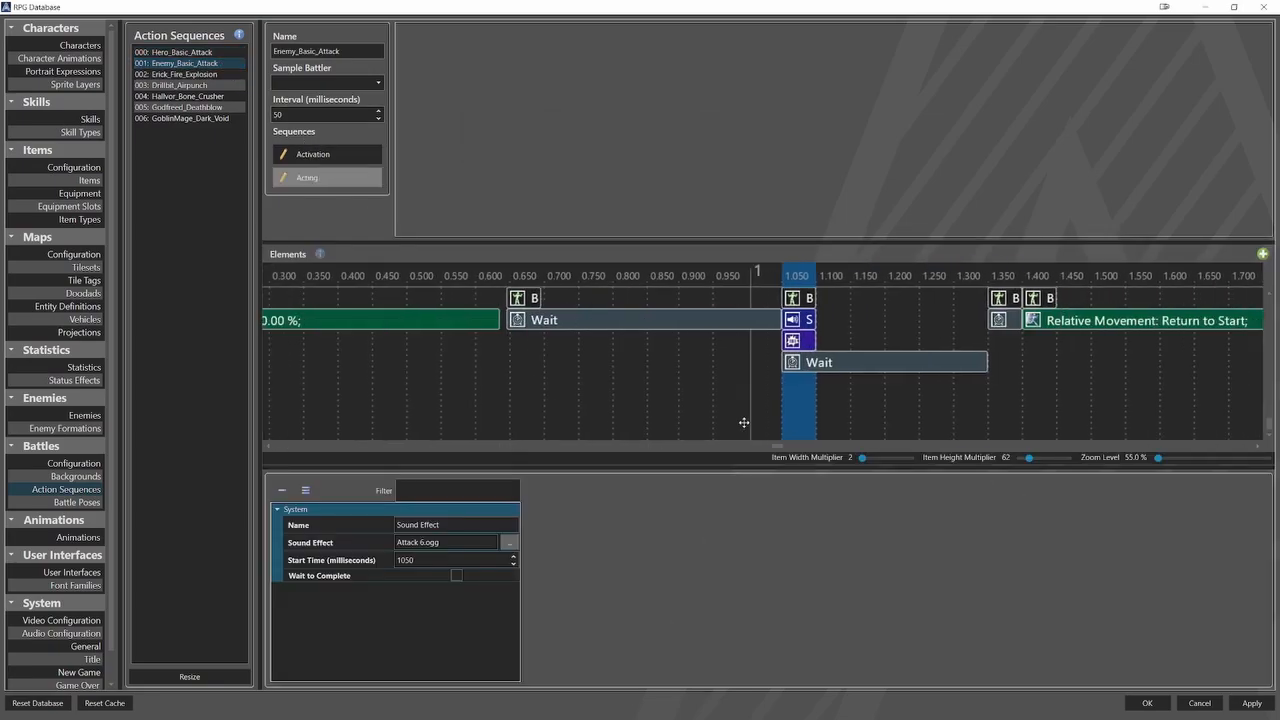
left_click(184, 74)
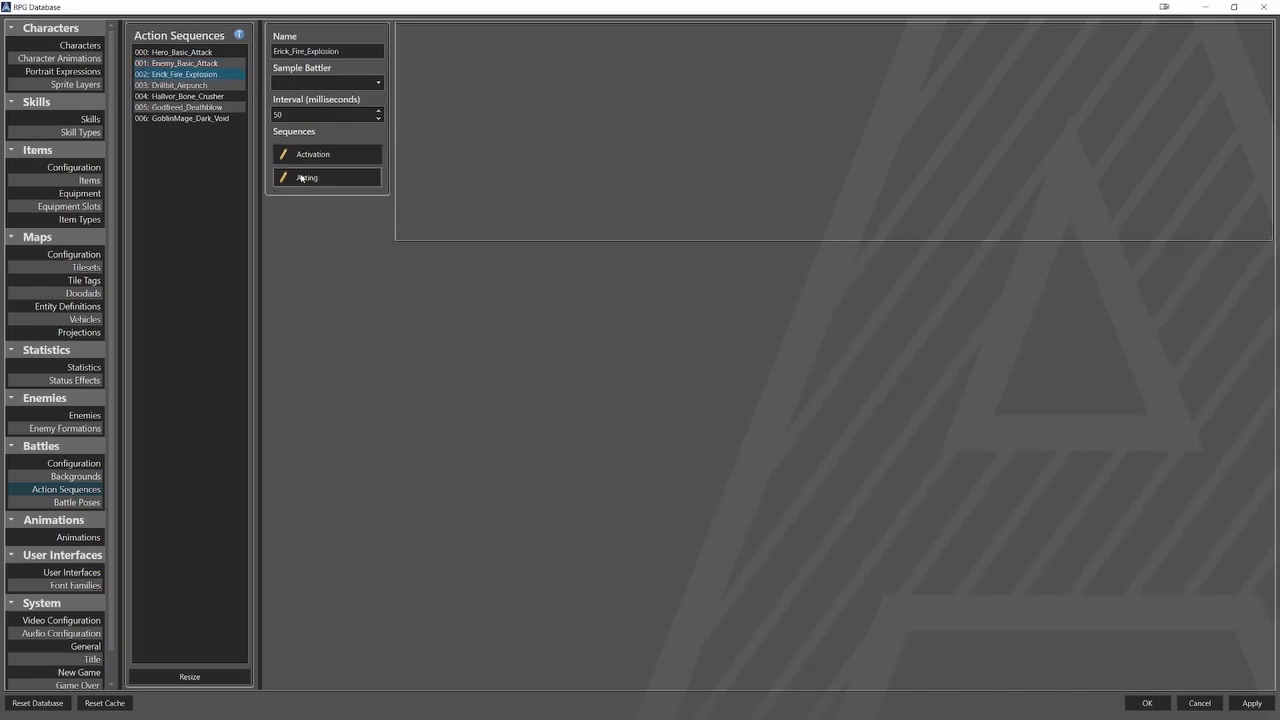
left_click(312, 177)
middle_click_drag(558, 403, 152, 403)
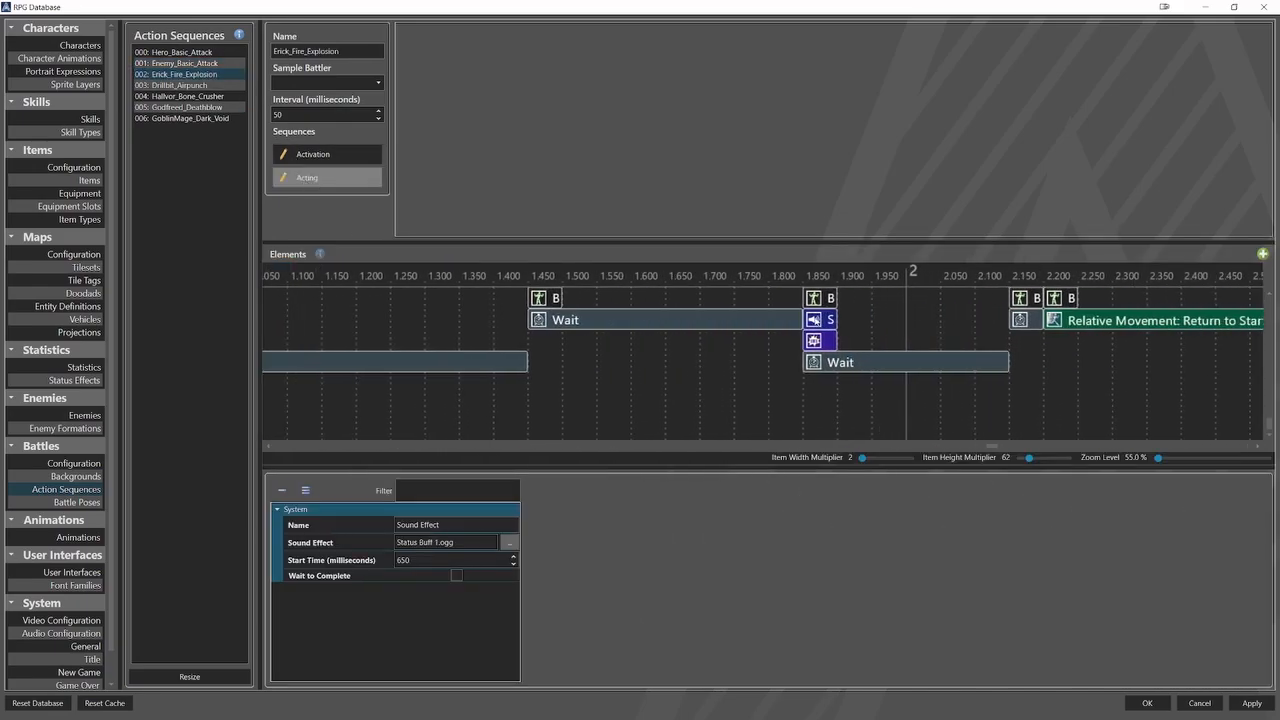
left_click(825, 320)
Inspect both sound effect elements in the Acting sequences of Drillbit_Airpunch and Hallvor_Bone_Crusher.
left_click(228, 86)
left_click(327, 177)
left_click_drag(279, 446, 932, 446)
left_click(497, 320)
left_click(880, 320)
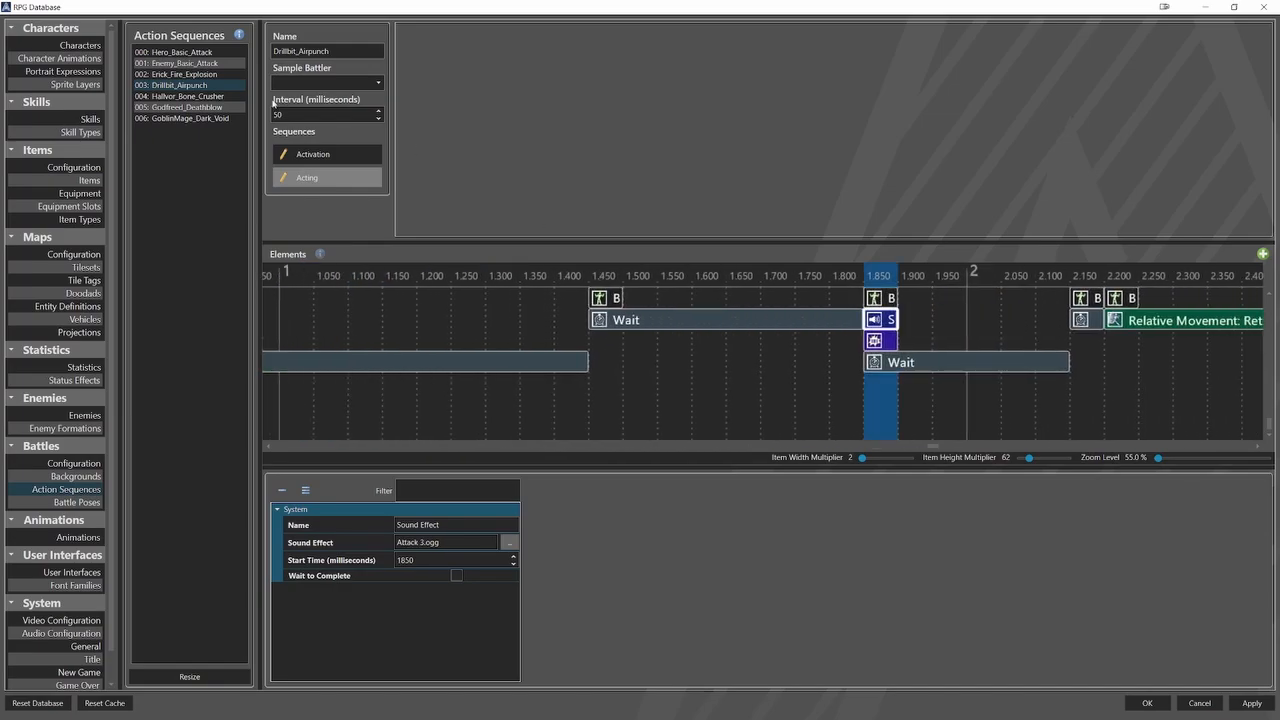
left_click(225, 98)
left_click(314, 177)
middle_click_drag(803, 409, 449, 409)
left_click(386, 321)
middle_click_drag(1078, 411, 666, 411)
left_click(784, 320)
Inspect both sound effect elements in the Acting sequences of Godfreed_Deathblow and GoblinMage_Dark_Void.
left_click(224, 107)
left_click(308, 177)
middle_click_drag(850, 405, 604, 405)
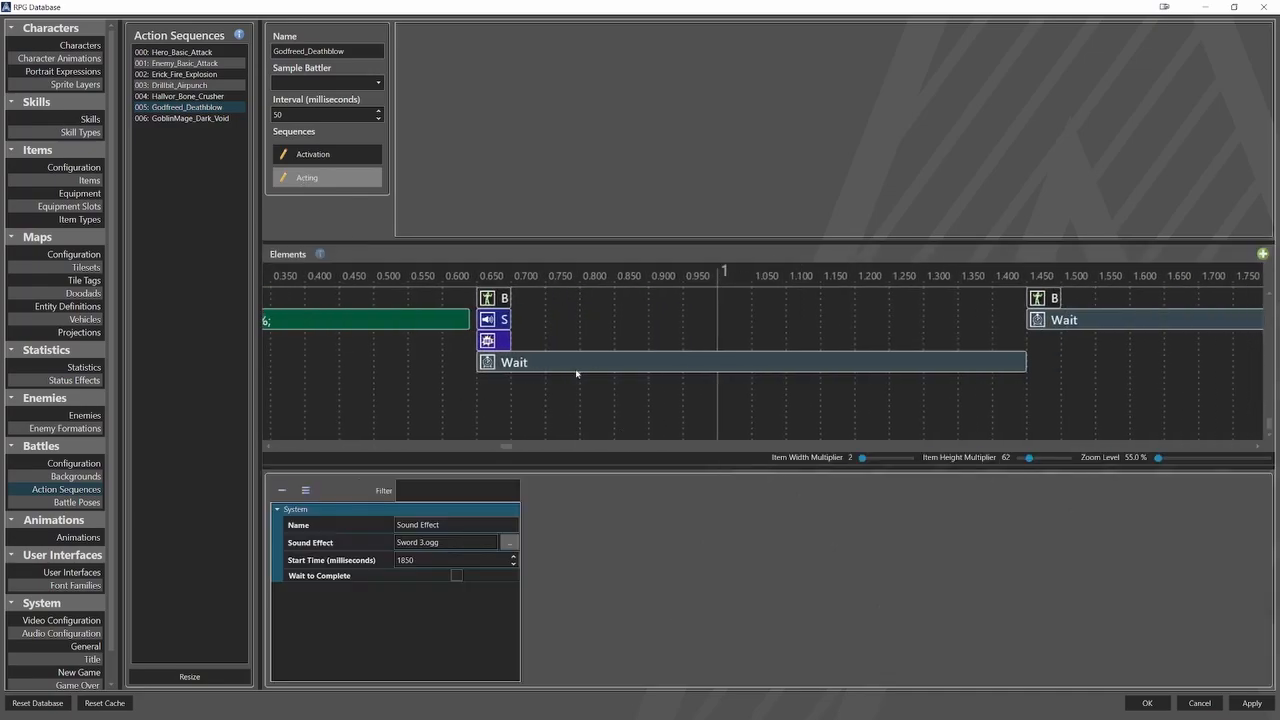
left_click(498, 321)
middle_click_drag(1180, 412, 686, 412)
left_click(829, 321)
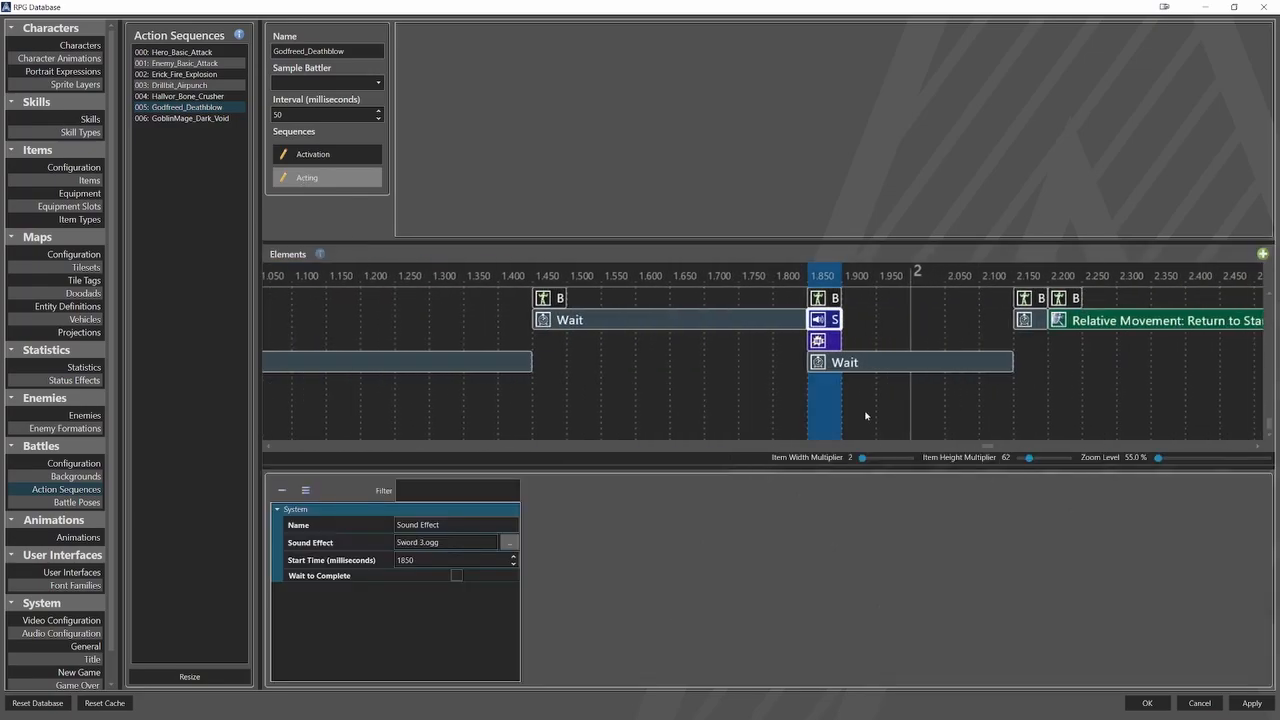
left_click(224, 118)
left_click(310, 177)
middle_click_drag(780, 408, 532, 408)
left_click(485, 321)
middle_click_drag(1180, 408, 675, 408)
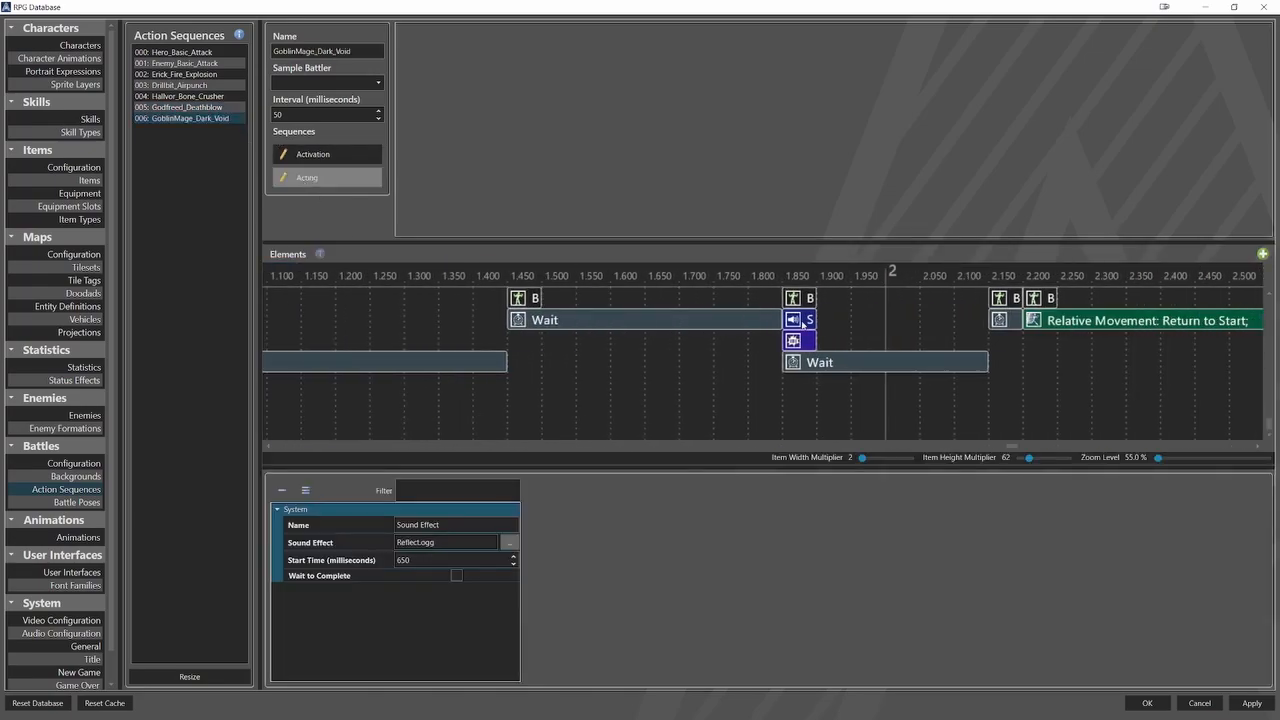
left_click(803, 325)
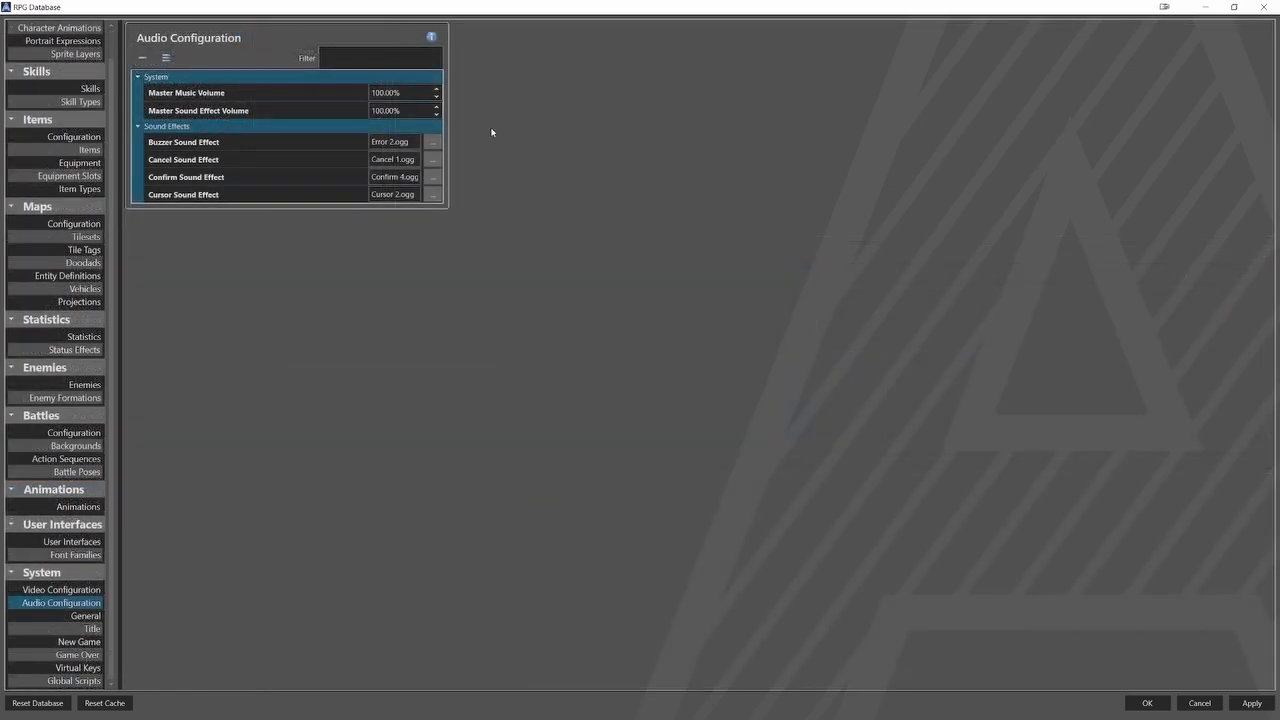
Review the sound files assigned to the Buzzer, Cancel, Confirm and Cursor sound effects in the audio configuration.
left_click(436, 143)
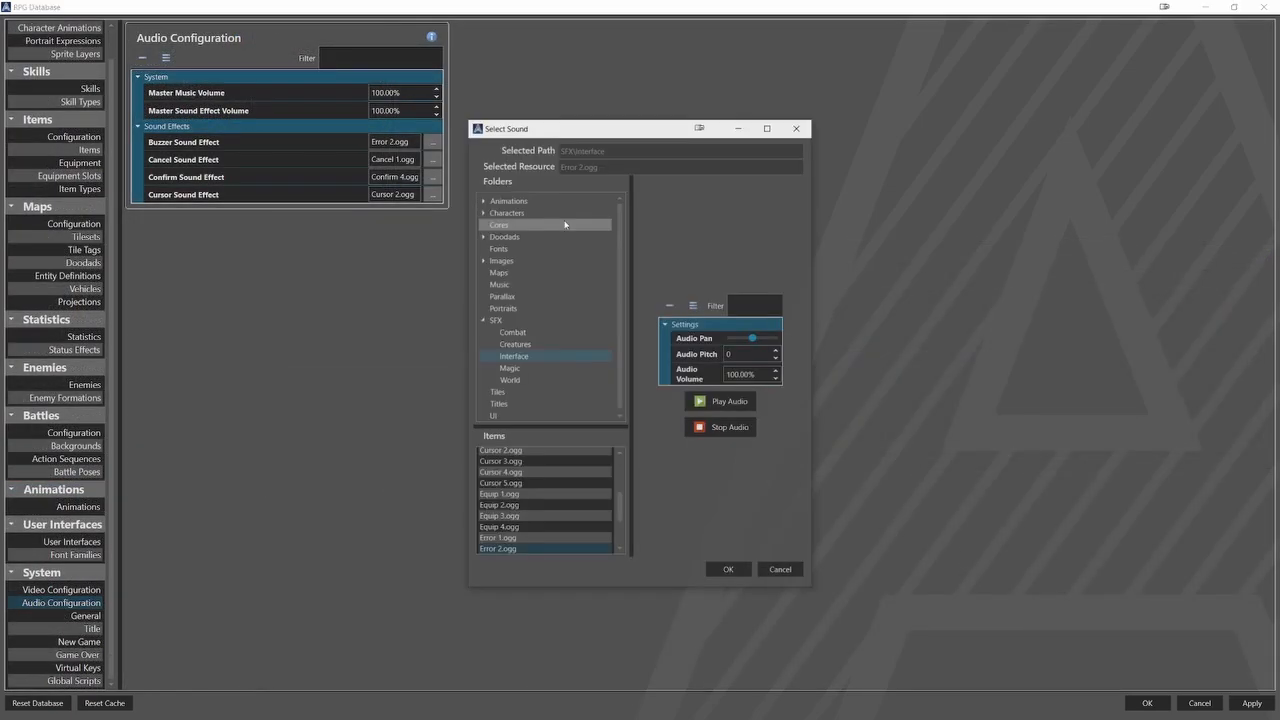
left_click(726, 569)
left_click(432, 160)
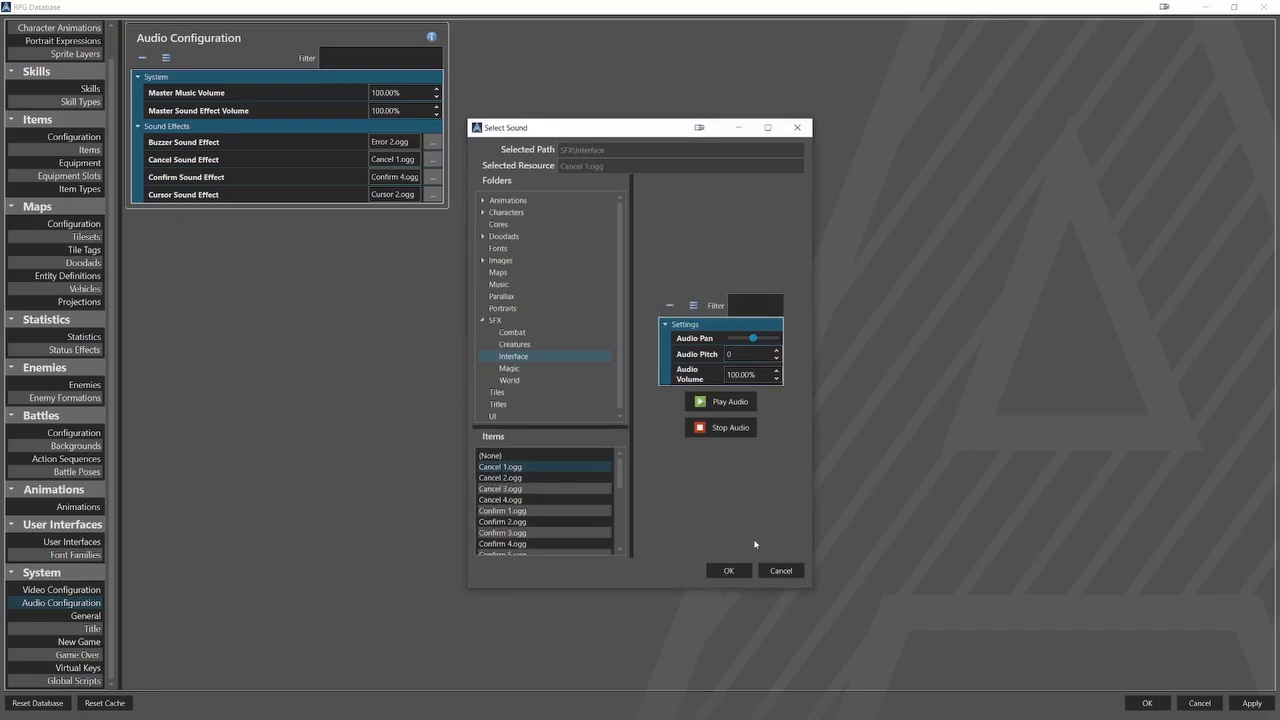
left_click(728, 571)
left_click(434, 177)
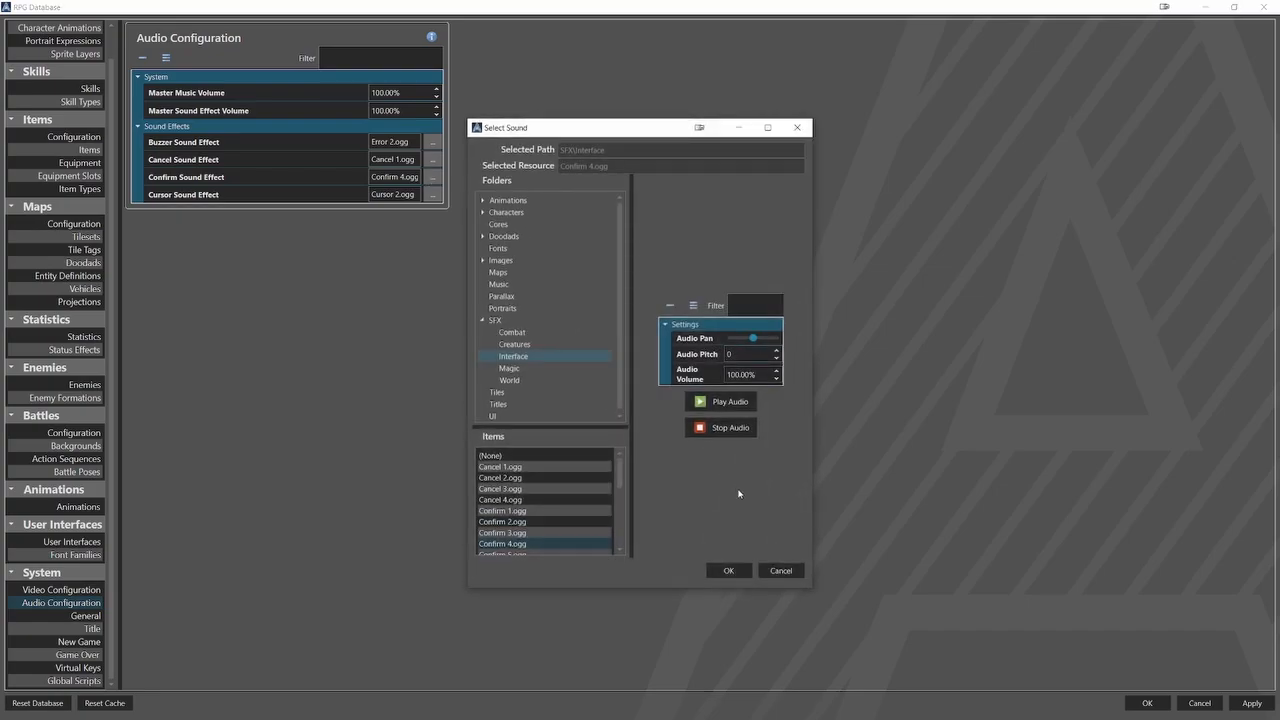
left_click(728, 571)
left_click(433, 194)
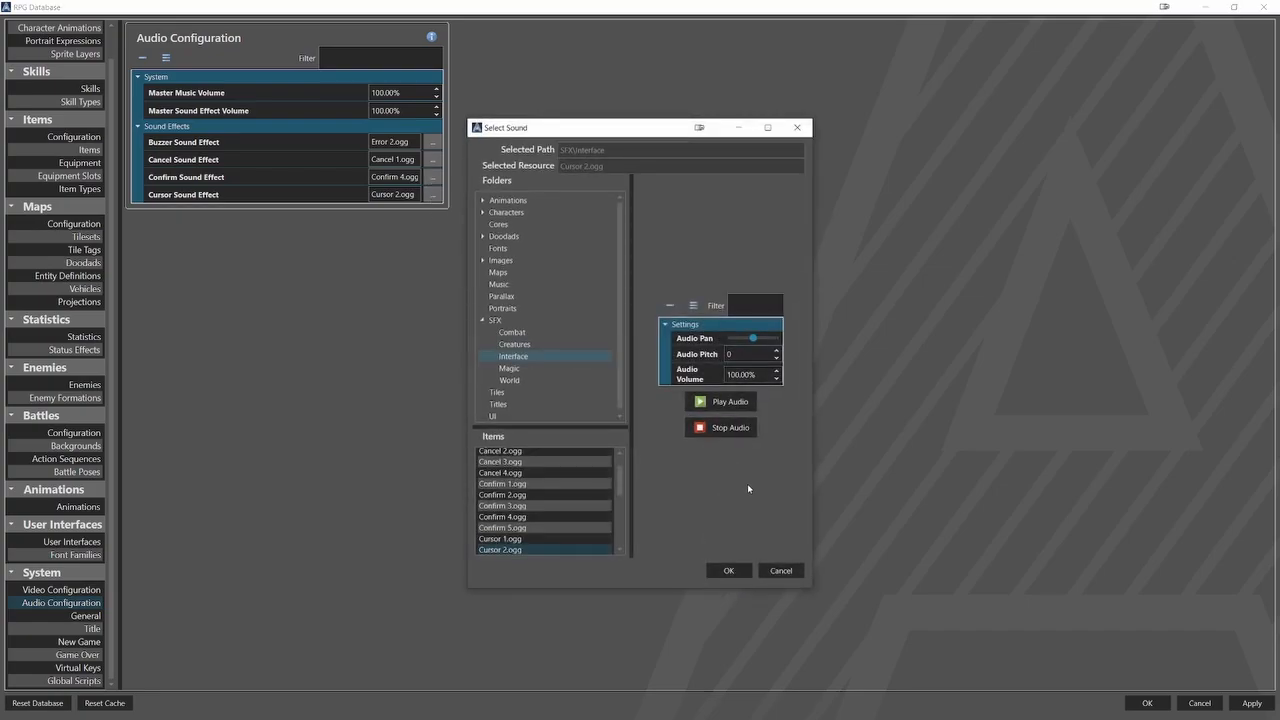
left_click(728, 564)
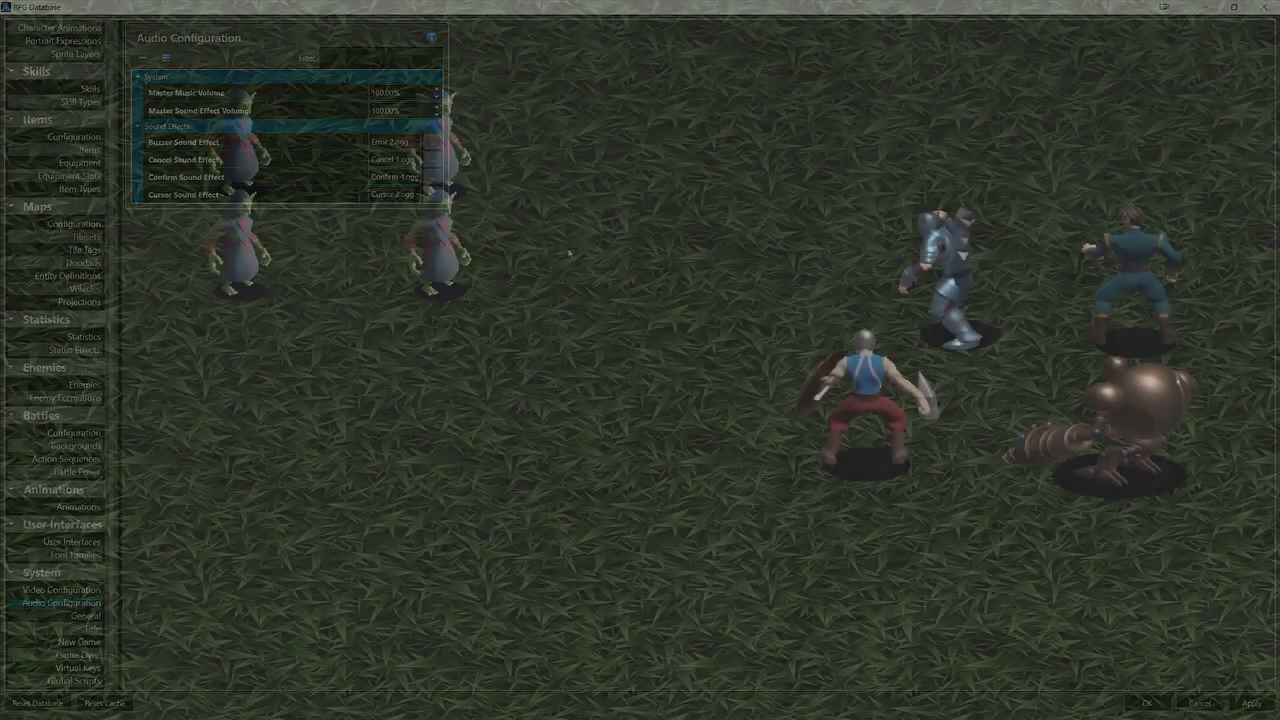
Play-test the sounds in battle by switching between commands and targets and using Attack on the upper back-row goblin mage.
key("Down")
key("Up")
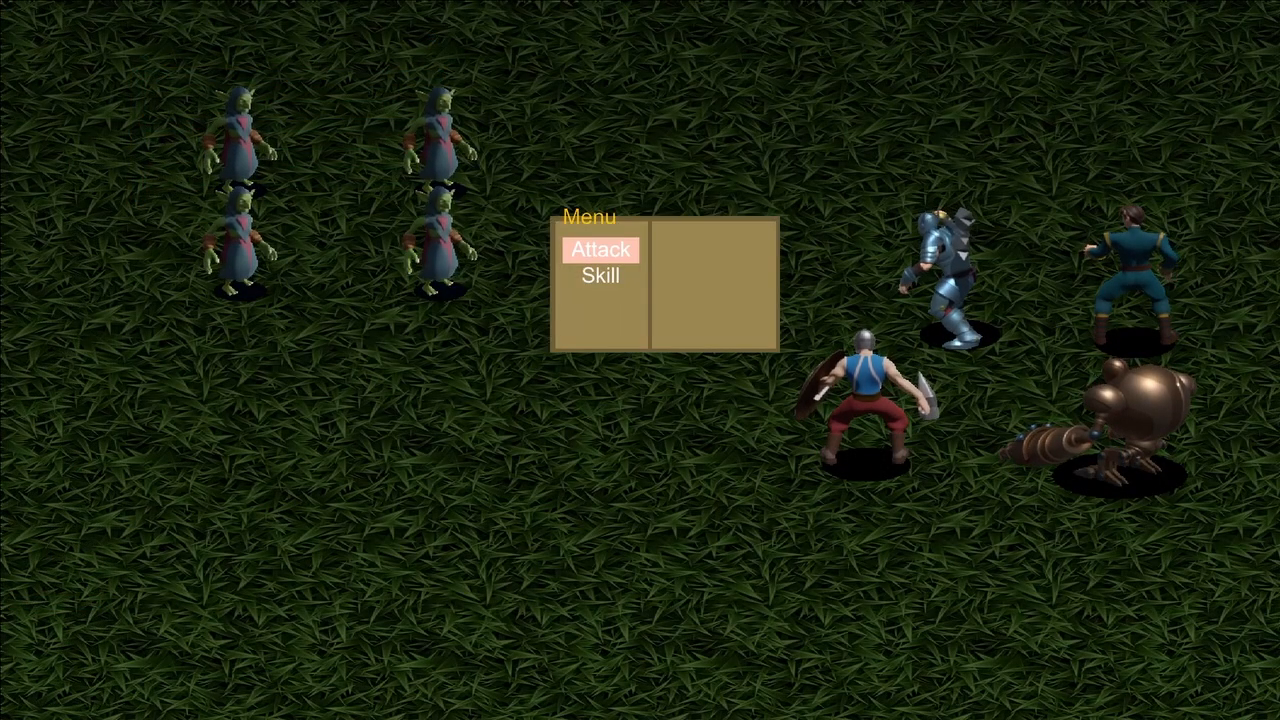
key("Return")
key("Down")
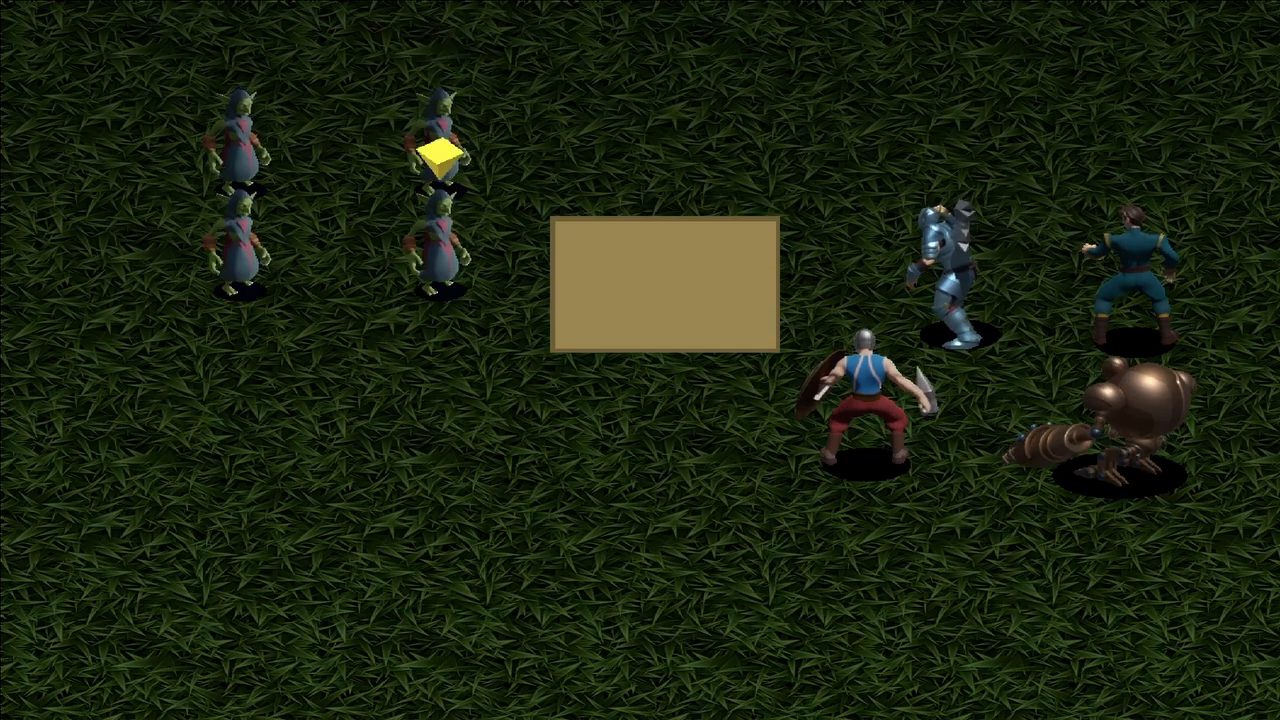
key("Up")
key("Left")
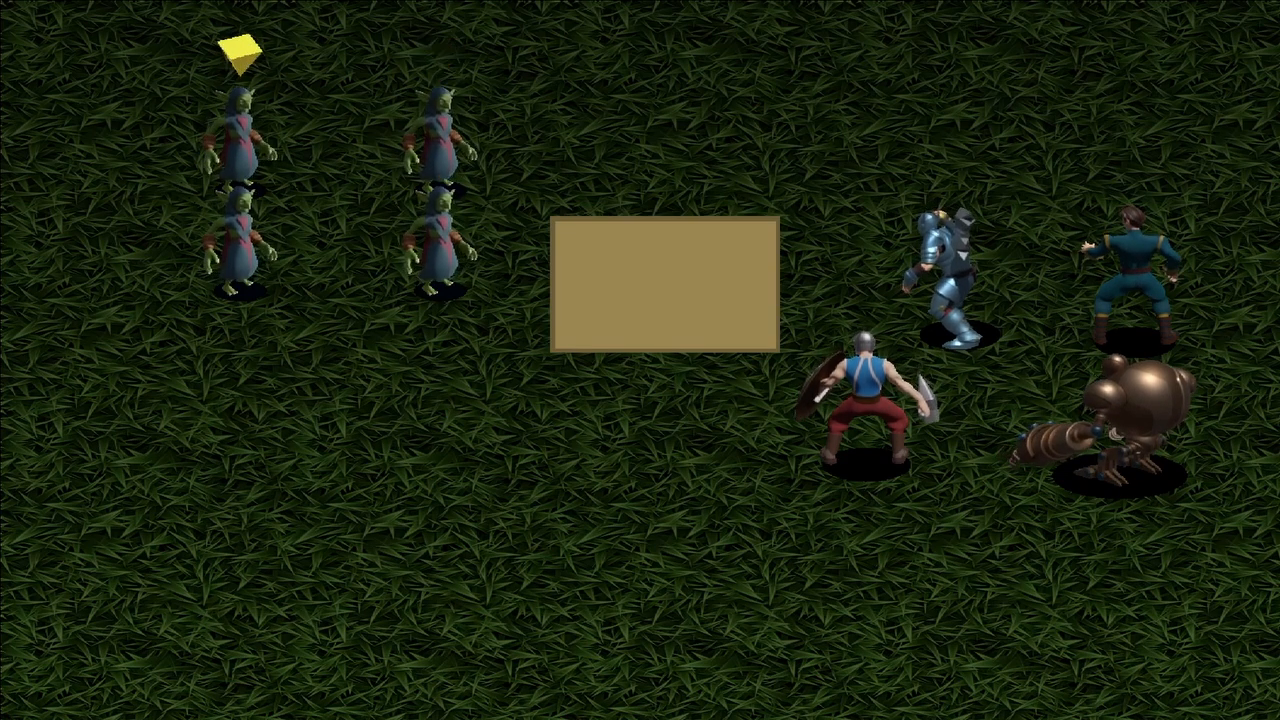
key("Return")
Test the Skill command's sounds by choosing a skill and confirming an enemy target on two hero turns.
key("Down")
key("Return")
key("Return")
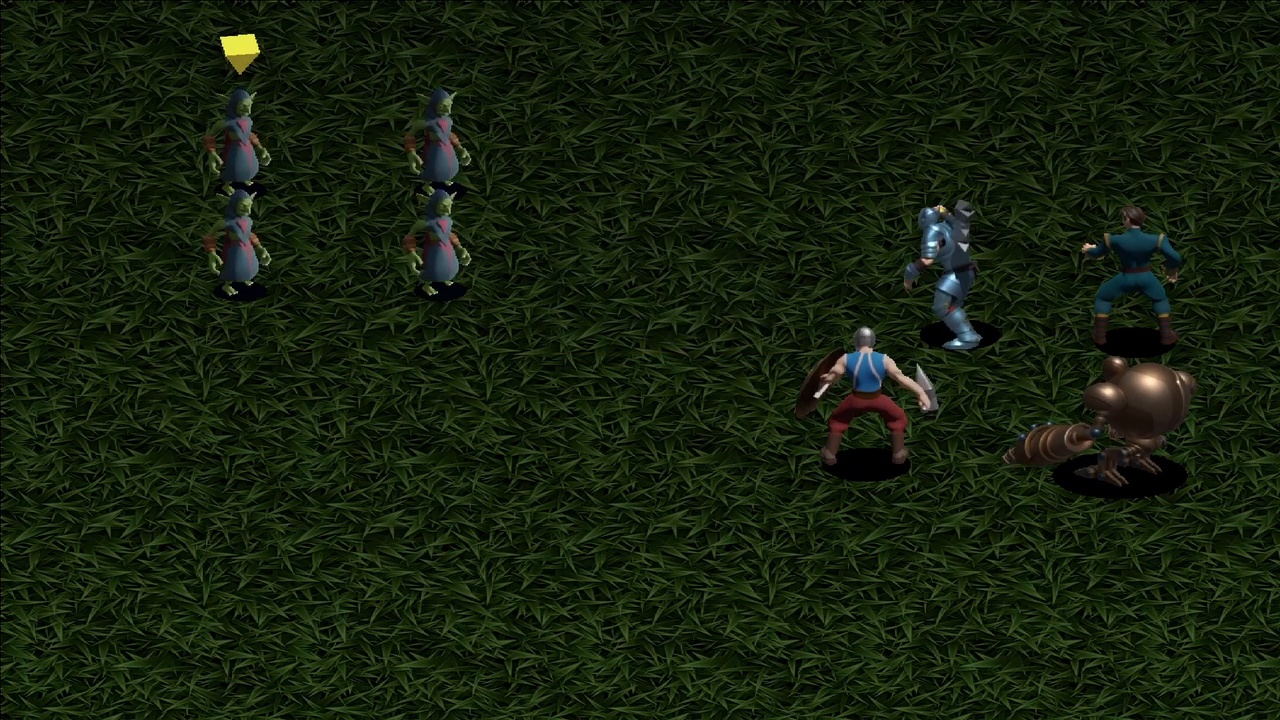
key("Return")
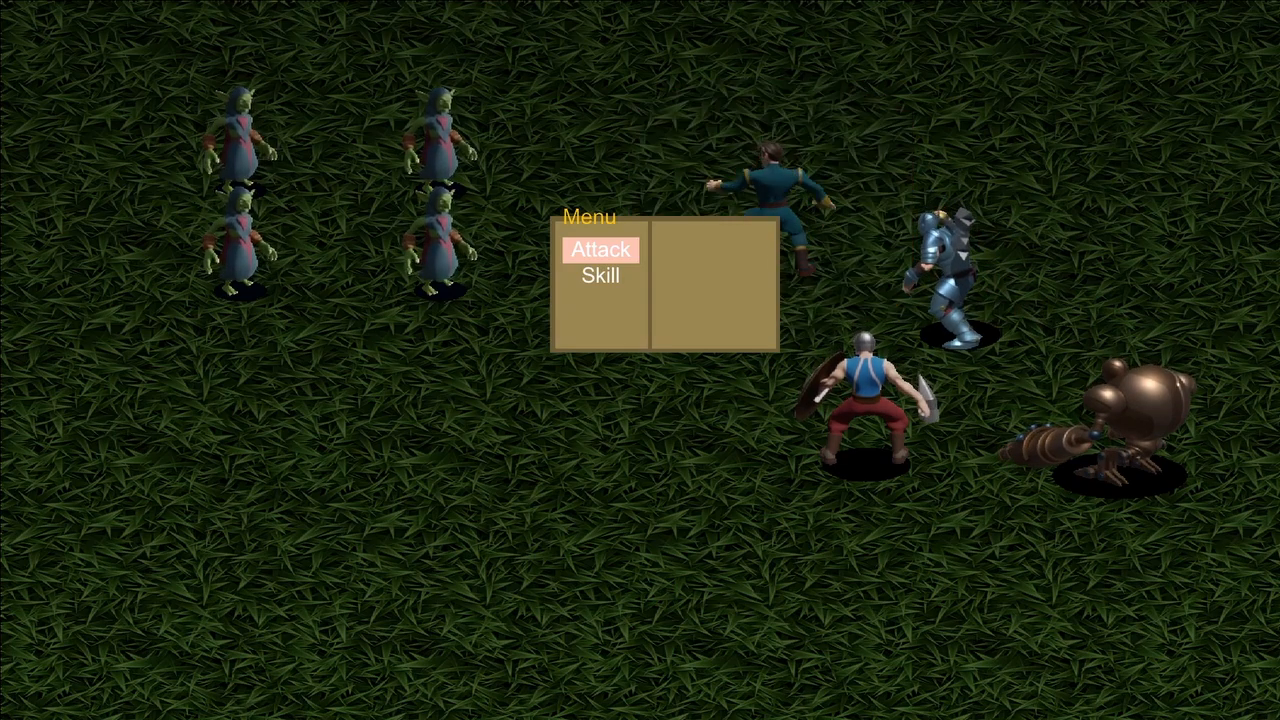
key("Down")
key("Return")
key("Return")
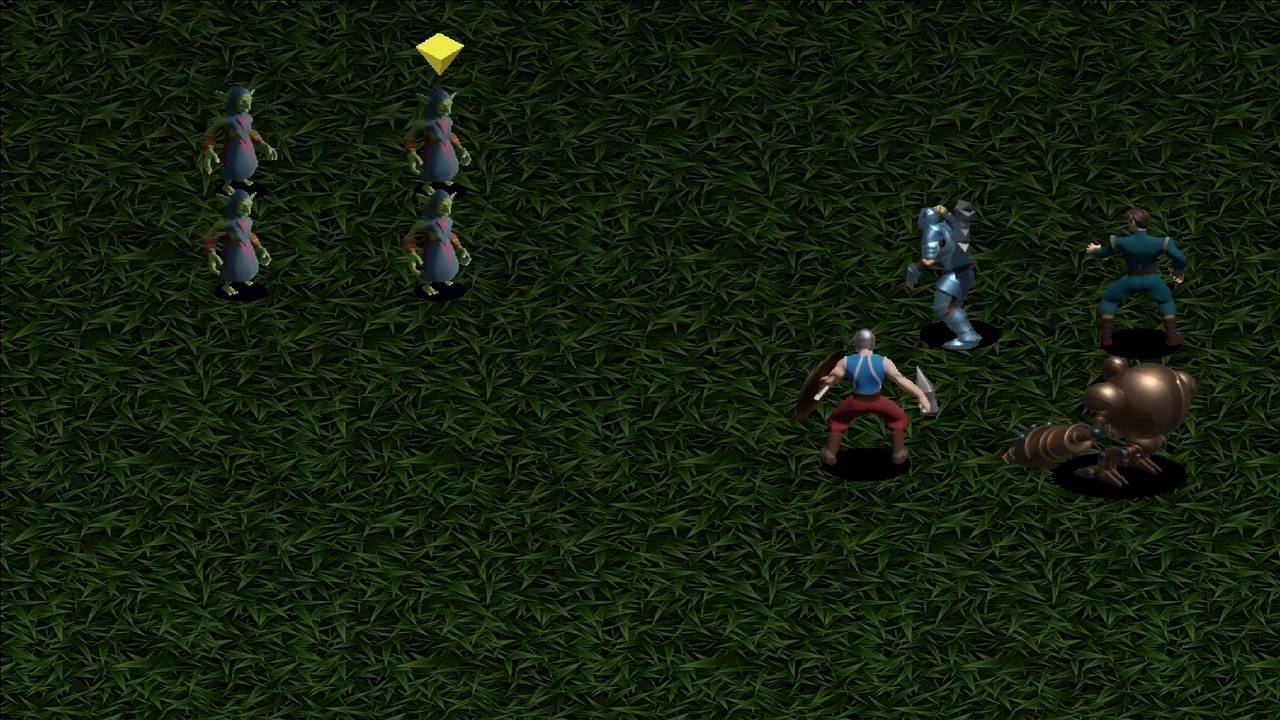
Continue the sound test by choosing the Skill command and enemy targets on the following hero turns.
key("Return")
key("Down")
key("Return")
key("Return")
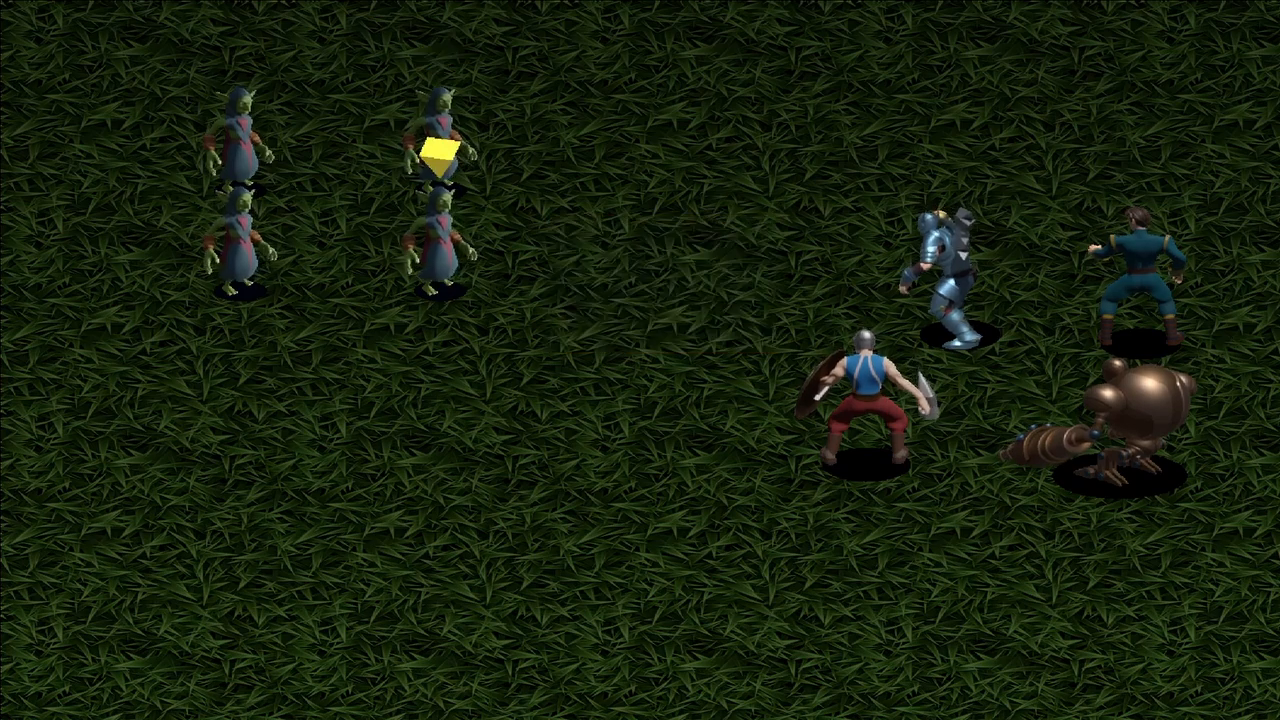
key("Return")
key("Down")
key("Return")
key("Return")
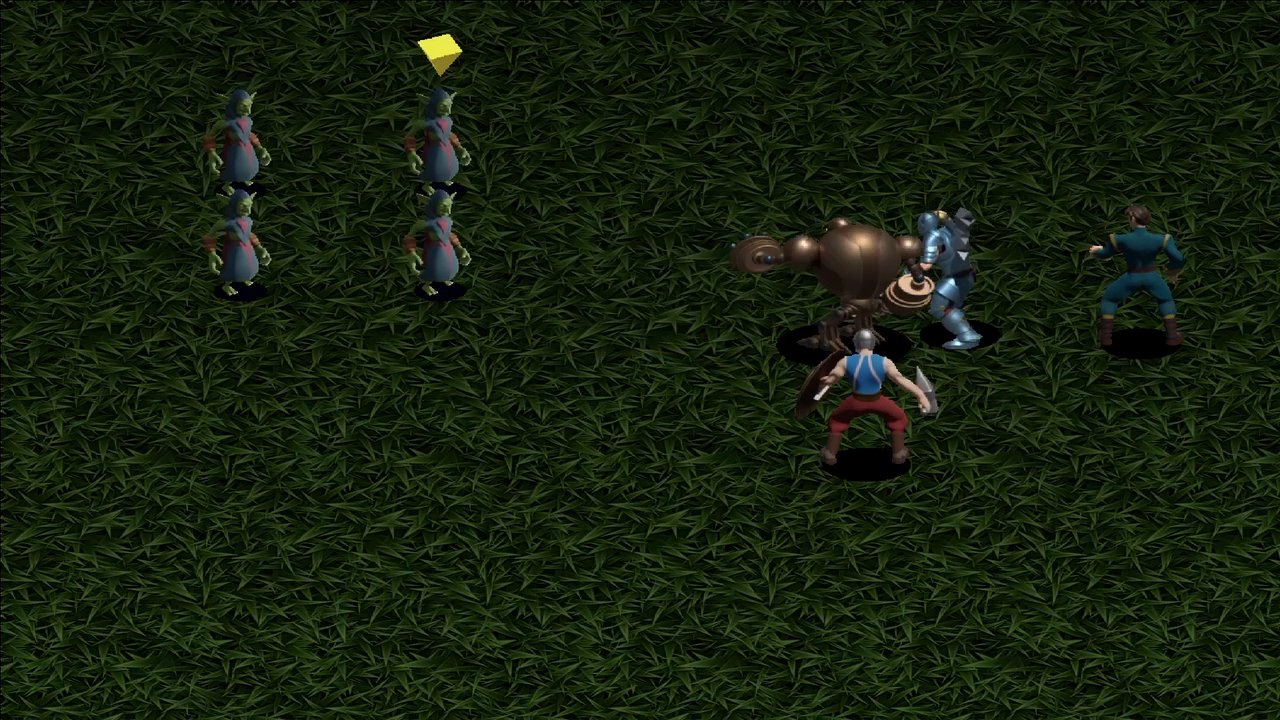
key("Return")
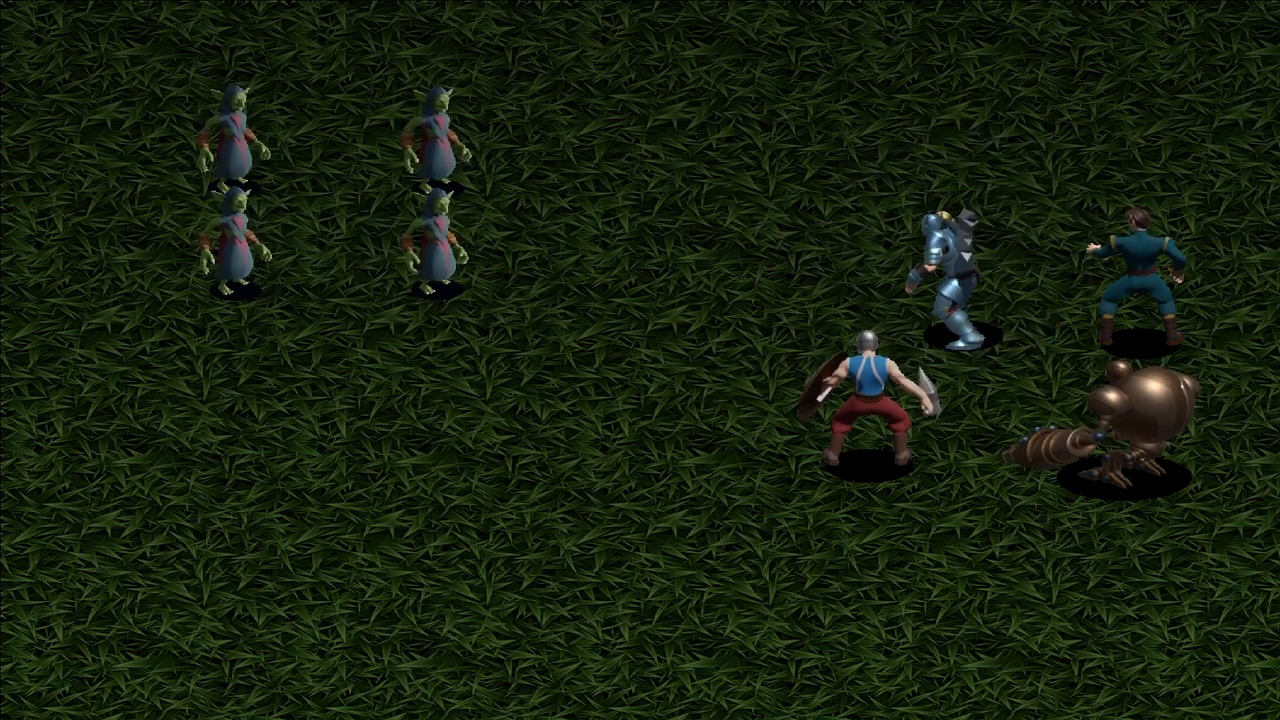
key("Return")
key("Return")
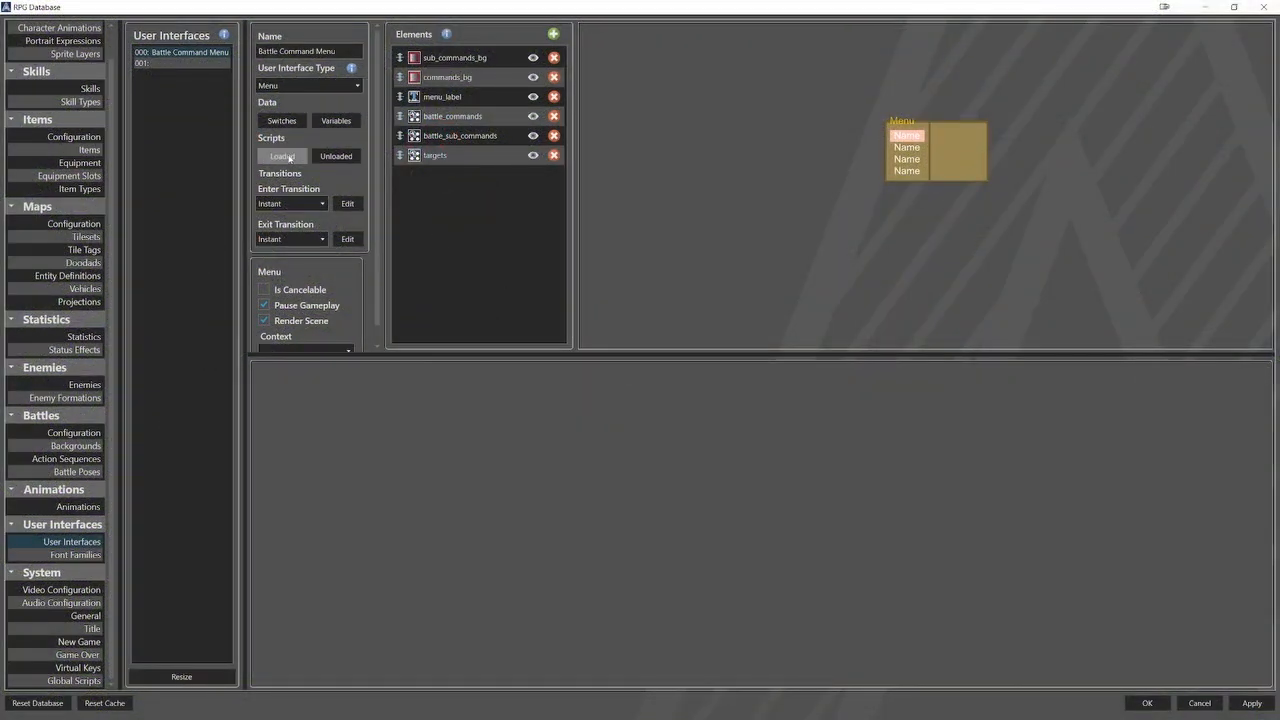
Add a Toggle User Interface Element Visibility command to Battle Command Menu's Loaded script, turning off sub_commands_bg.
left_click(285, 157)
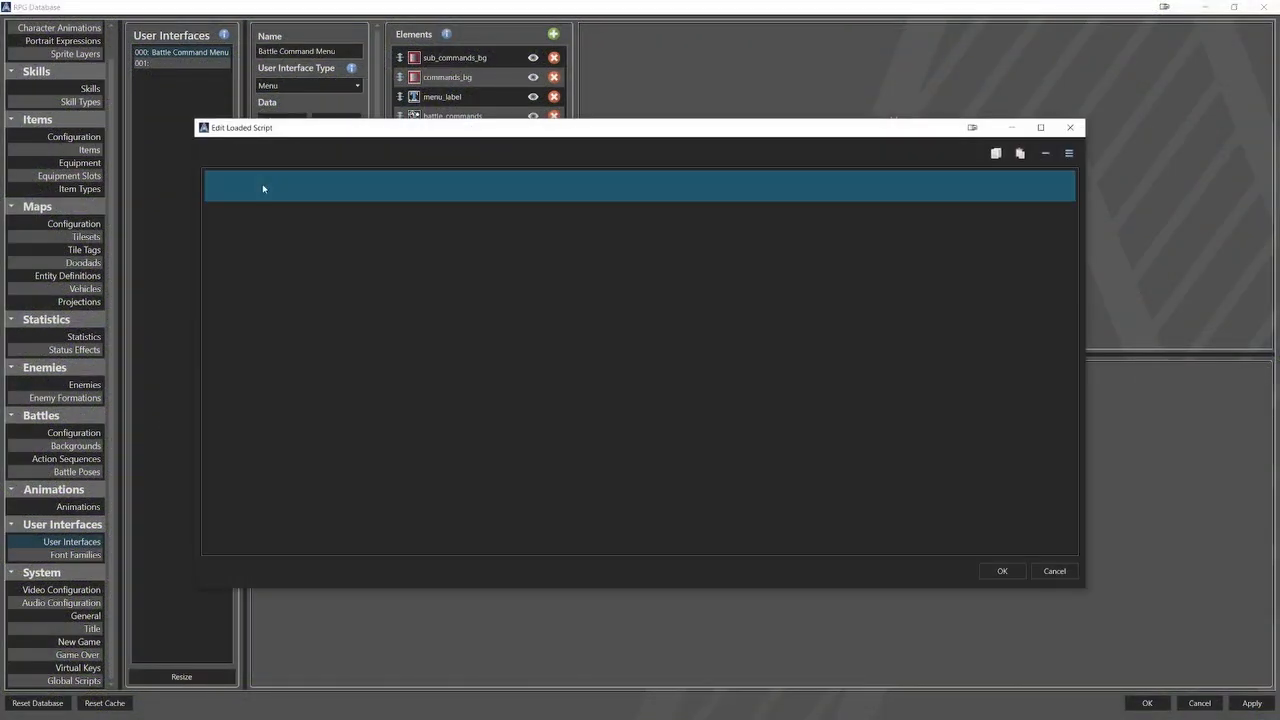
right_click(263, 188)
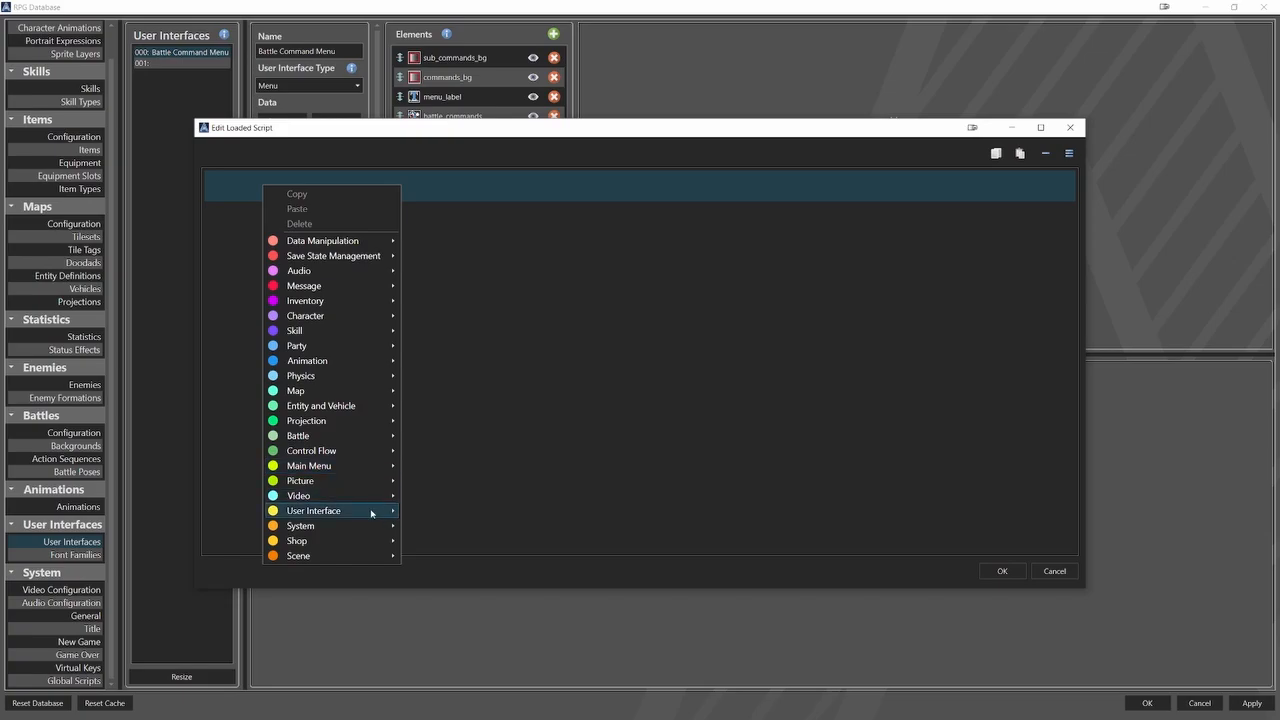
mouse_move(372, 513)
left_click(470, 588)
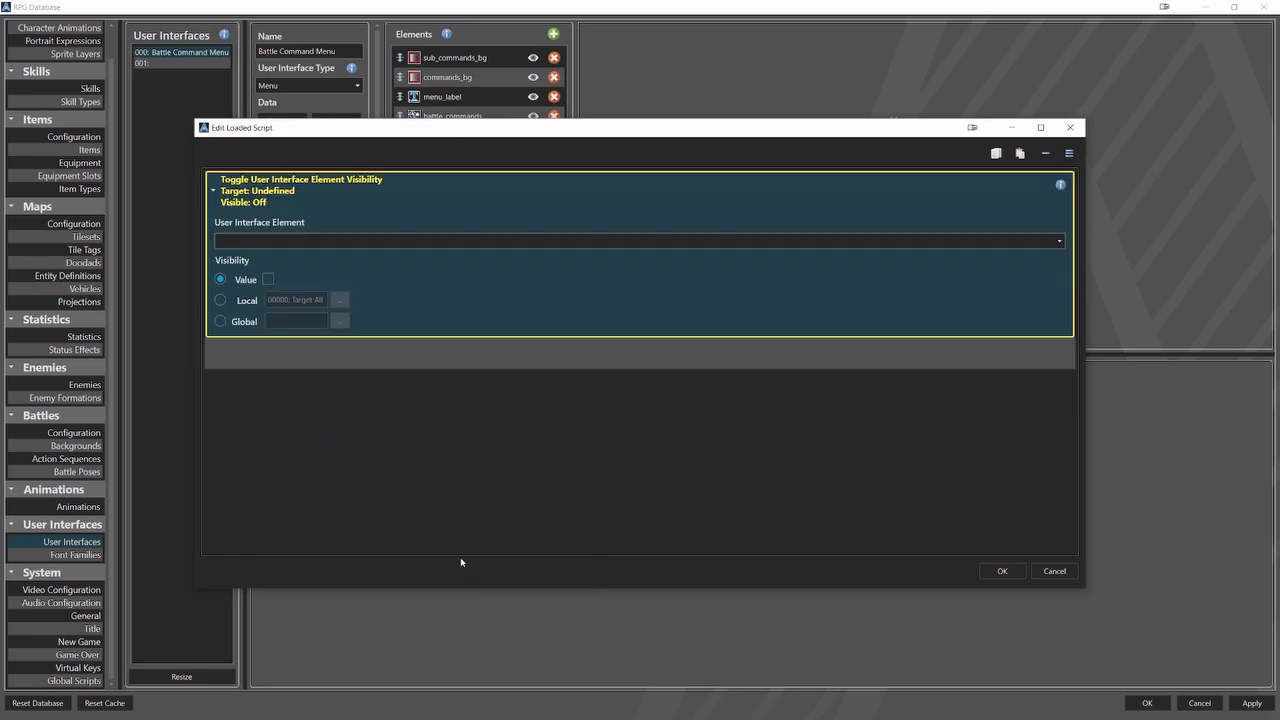
left_click(307, 242)
left_click(294, 253)
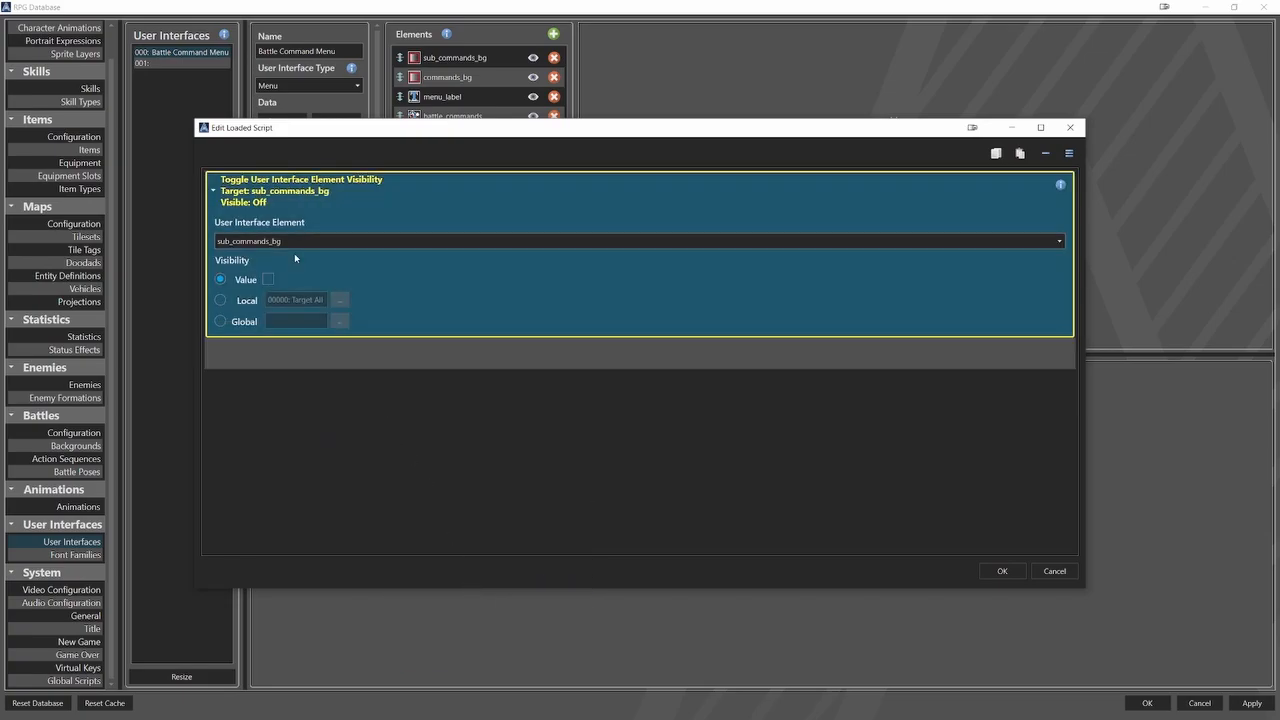
Duplicate the visibility command, retarget the copy to battle_sub_commands with visibility off, and accept the Loaded script.
double_click(242, 200)
right_click(245, 189)
left_click(260, 198)
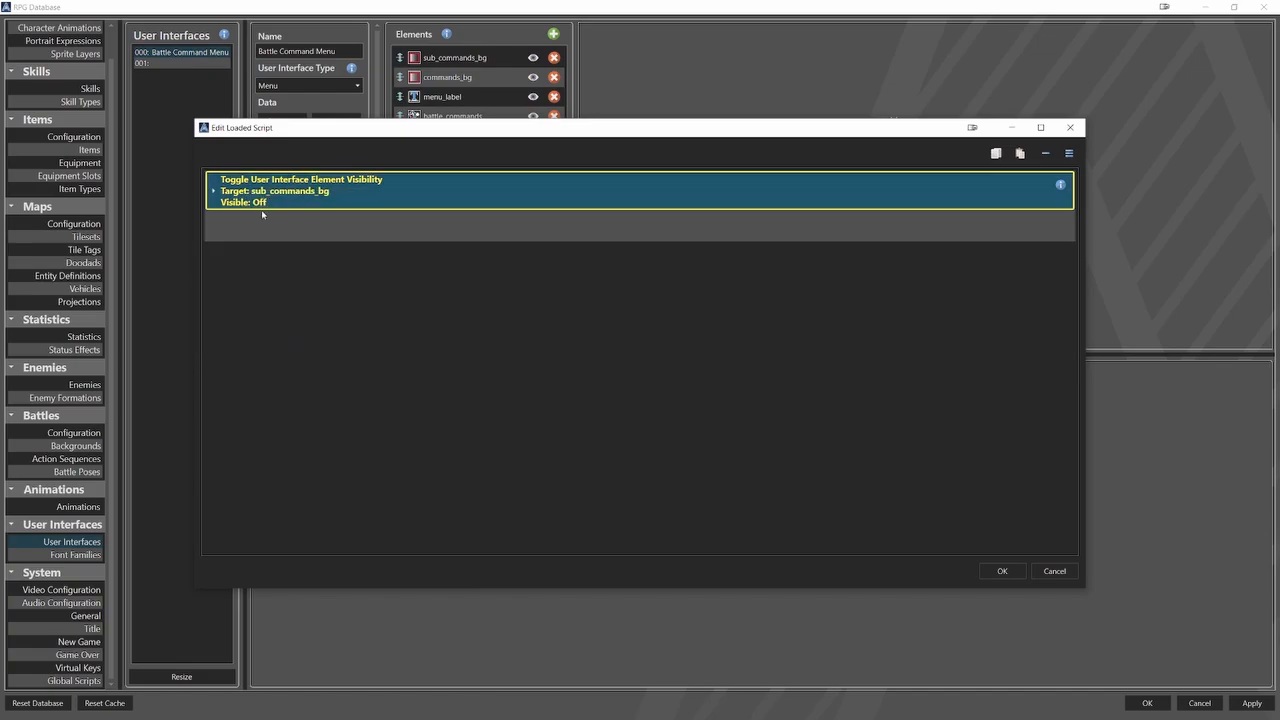
right_click(254, 226)
left_click(287, 248)
double_click(275, 231)
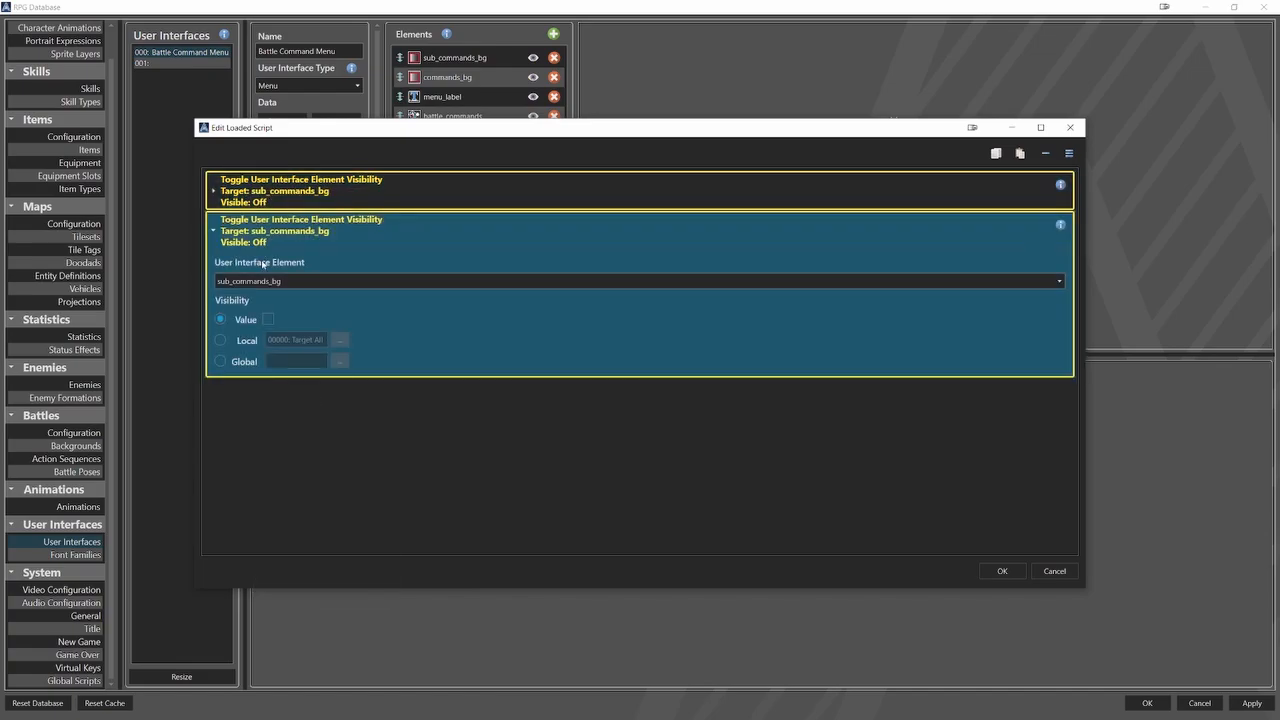
left_click(259, 281)
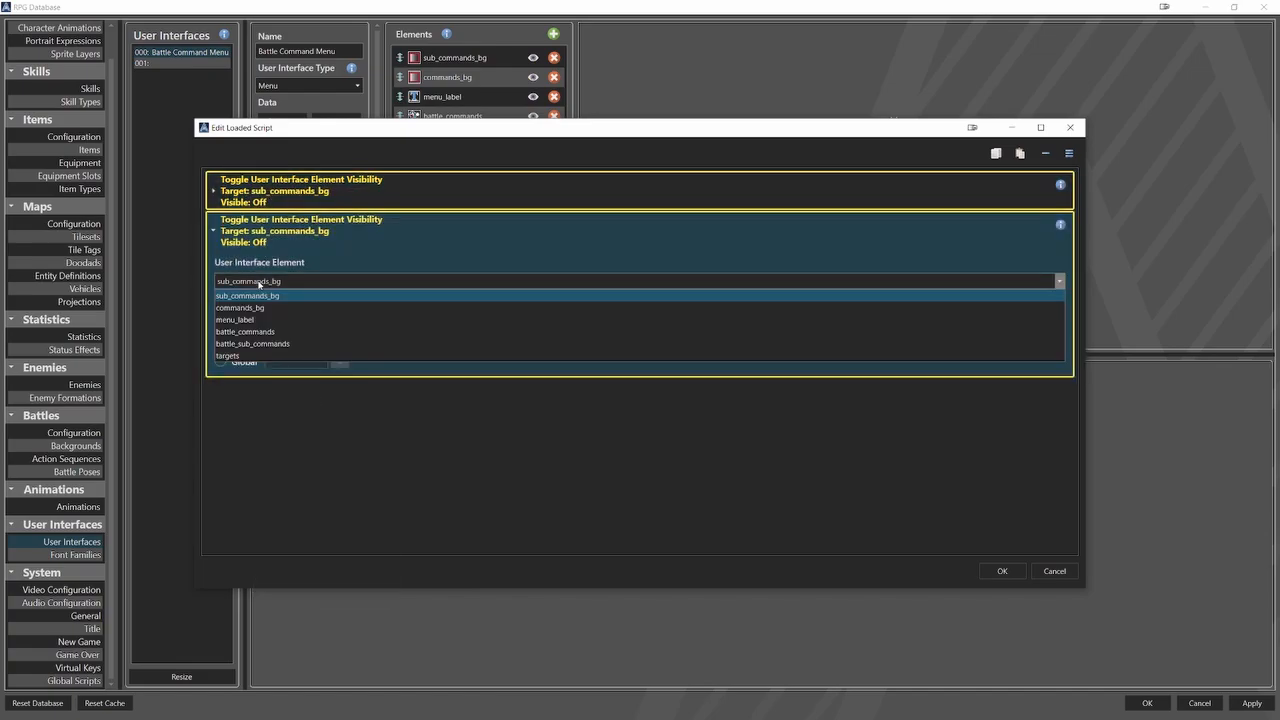
left_click(253, 343)
double_click(297, 244)
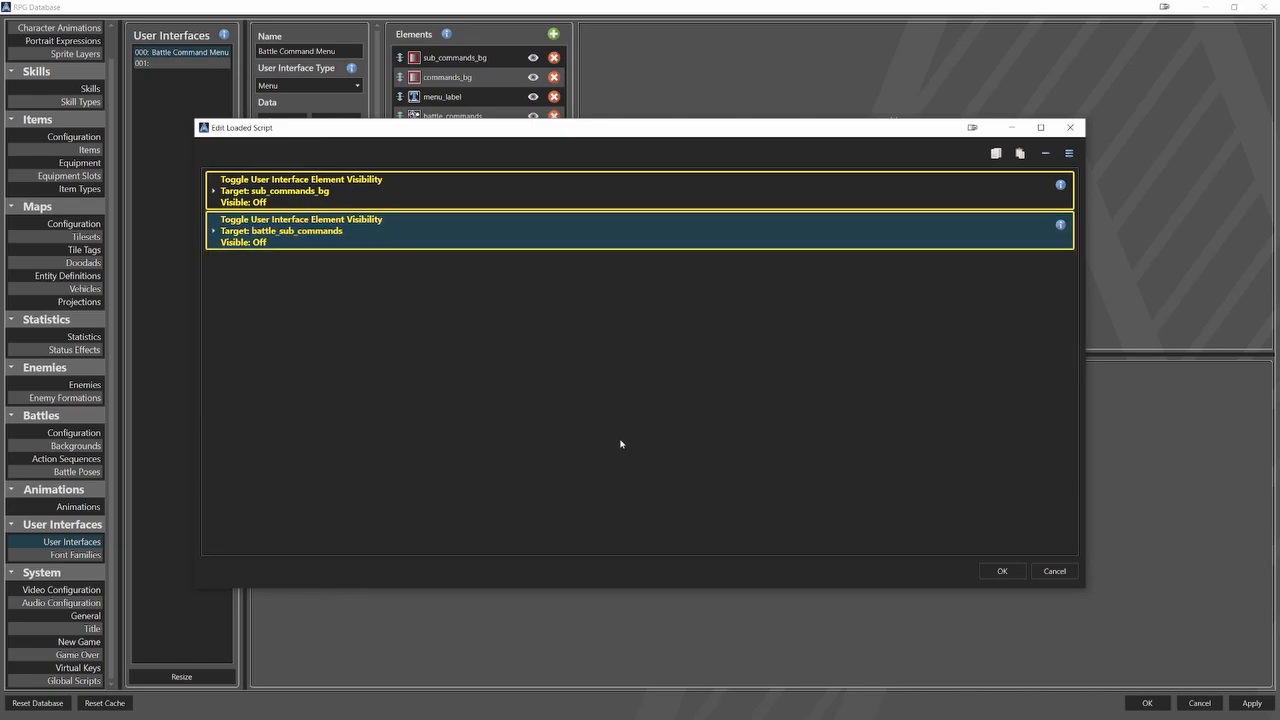
left_click(1002, 571)
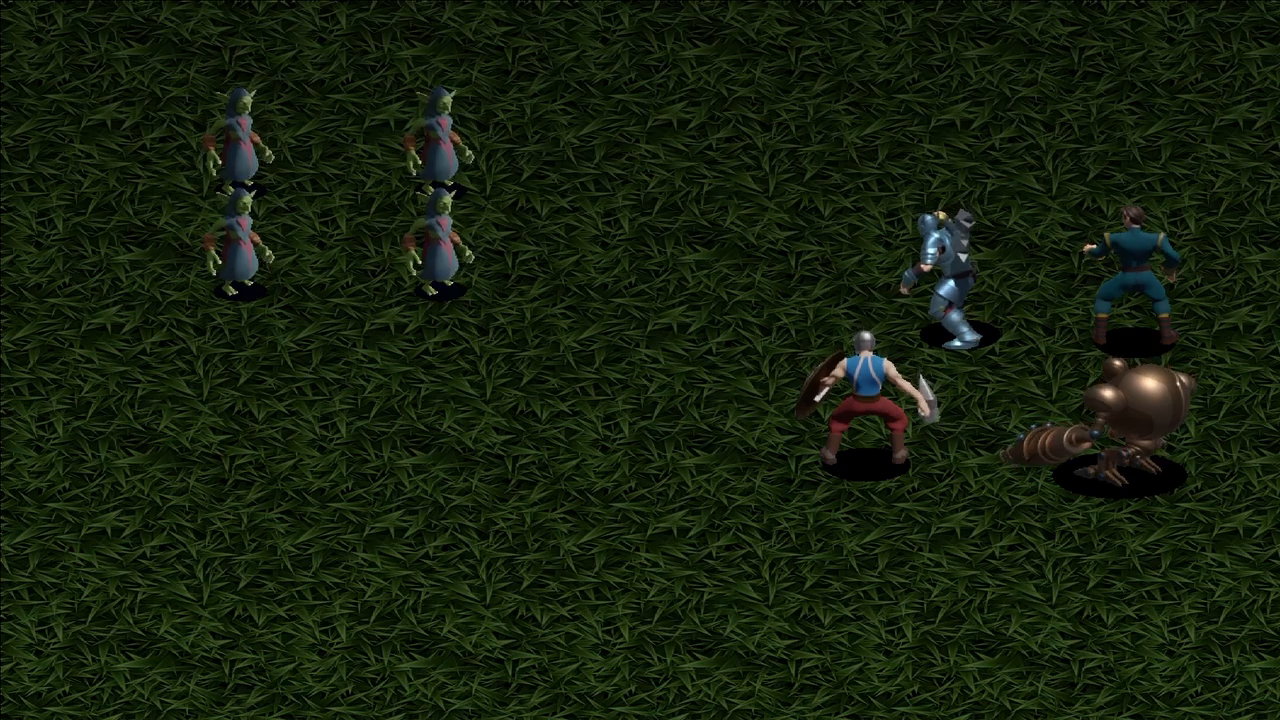
Play-test the battle command menu by switching between Attack and Skill, selecting commands and backing out.
key("Down")
key("Up")
key("Down")
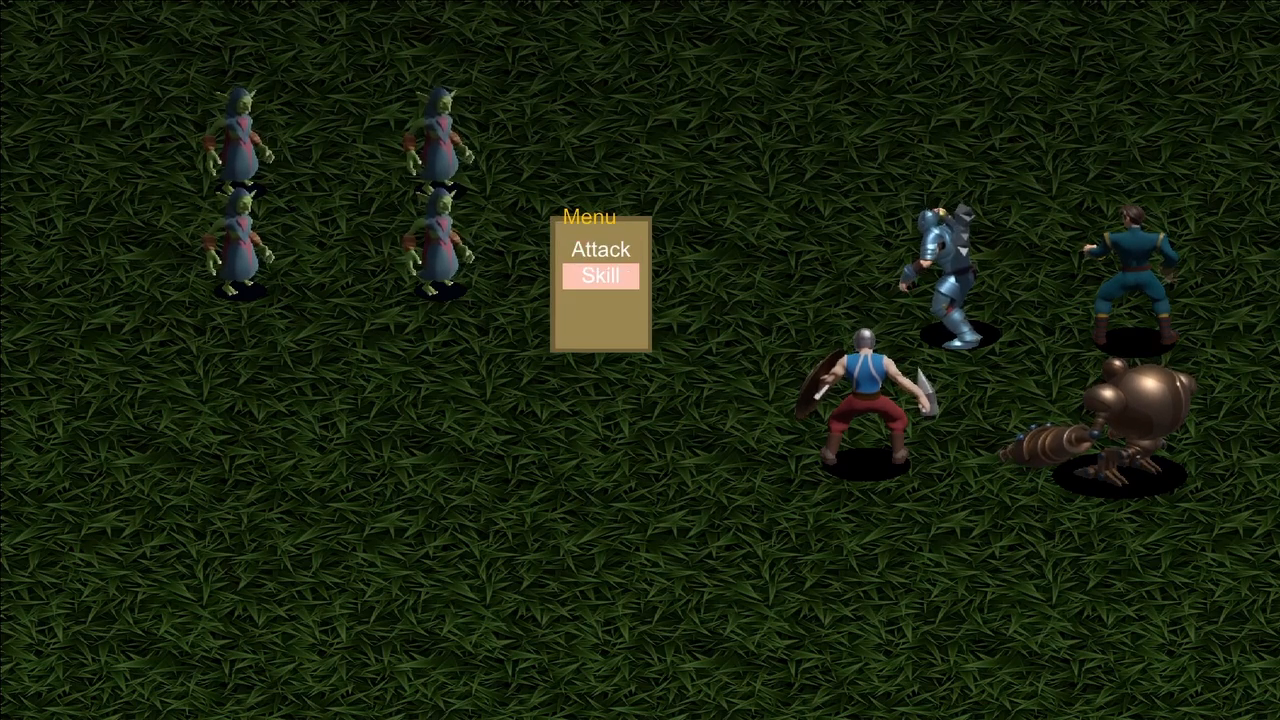
key("Up")
key("Return")
key("Return")
key("Down")
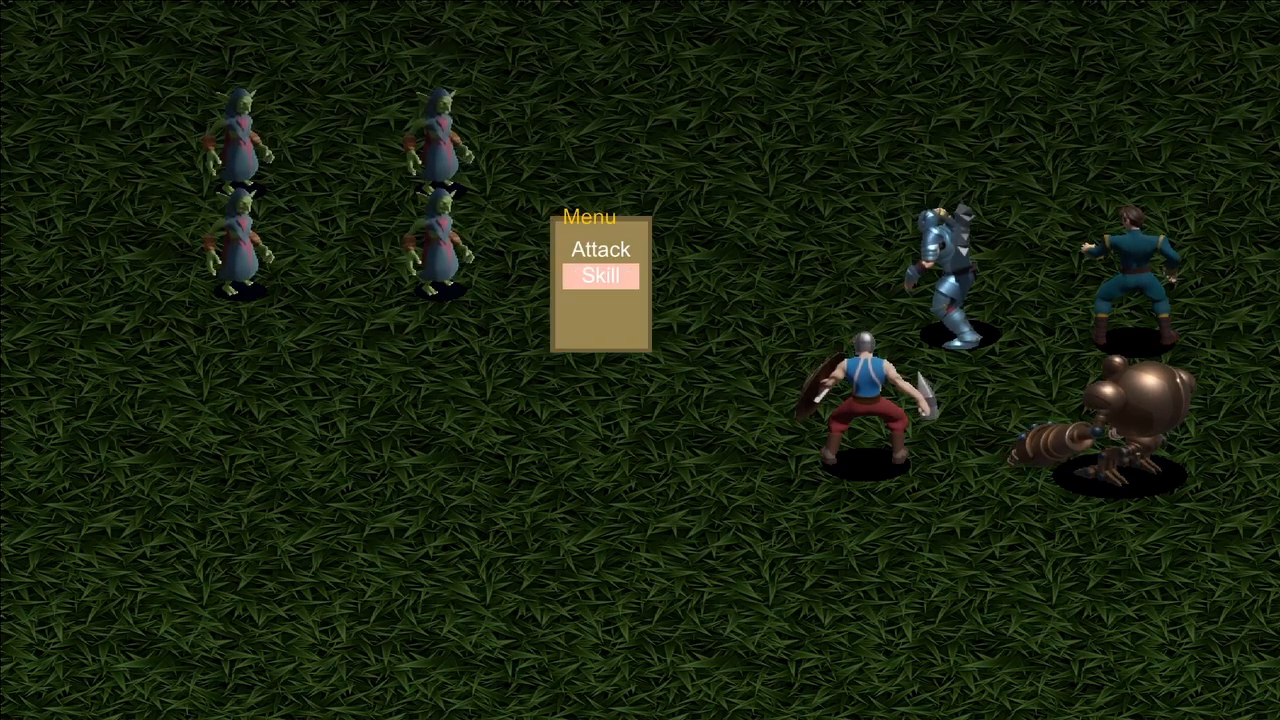
key("Return")
key("Escape")
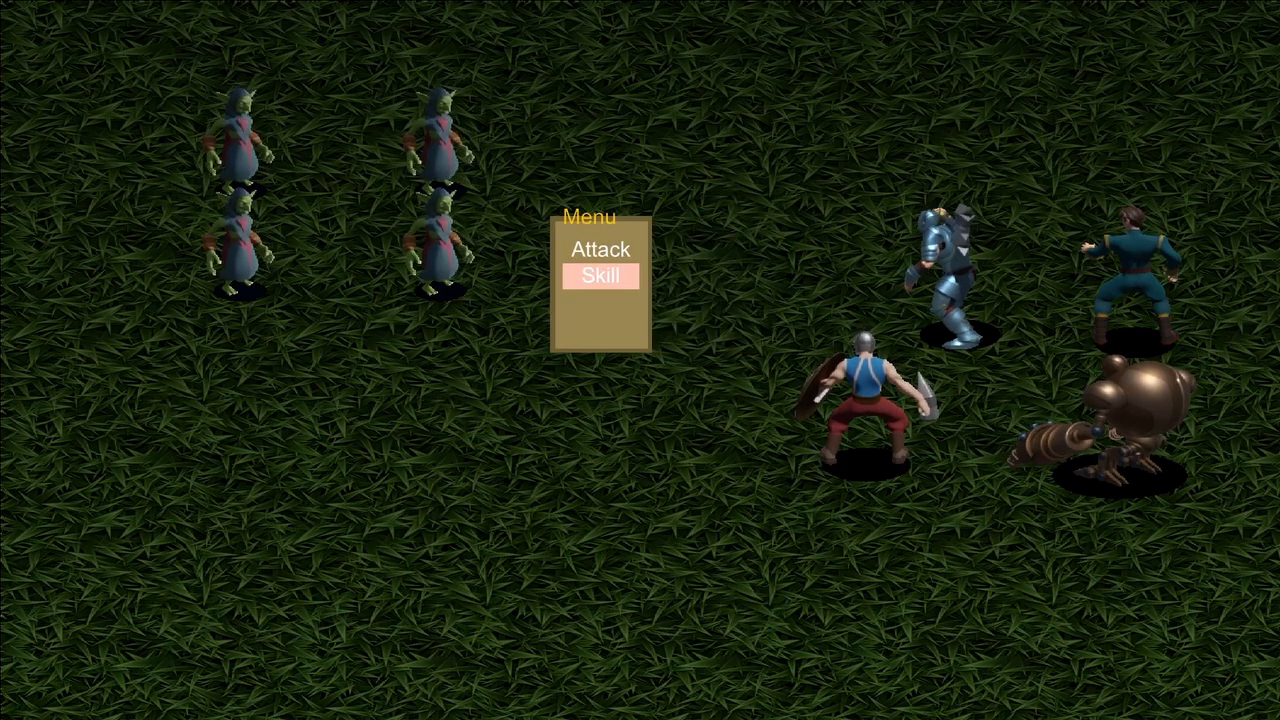
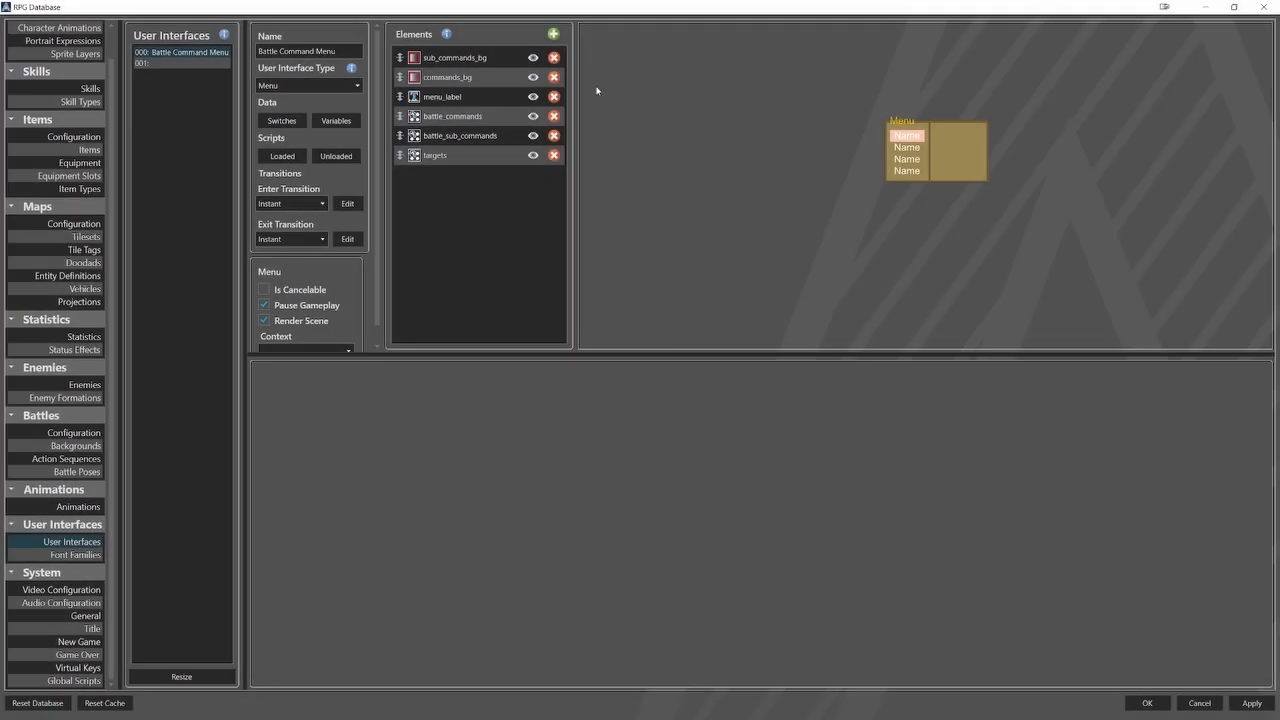
Add a Templated List element named portraits to the Battle Command Menu and choose its template type.
left_click(553, 34)
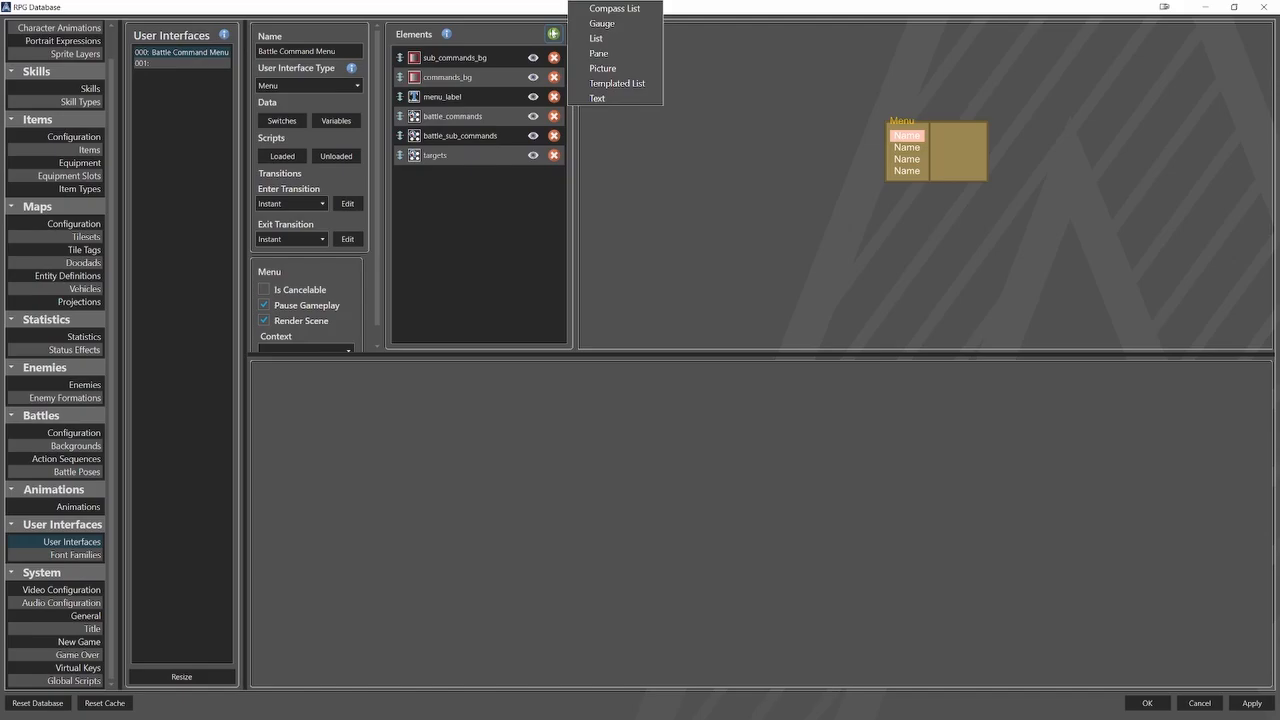
left_click(605, 83)
left_click(480, 175)
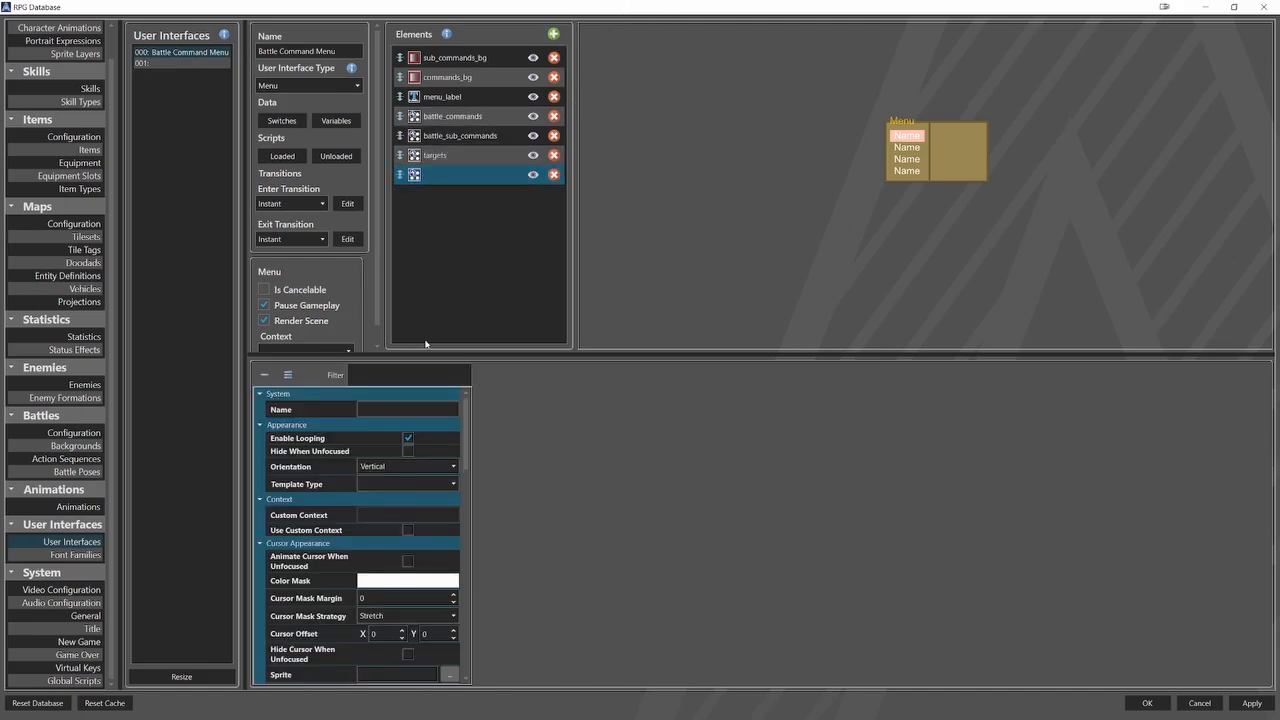
left_click(411, 408)
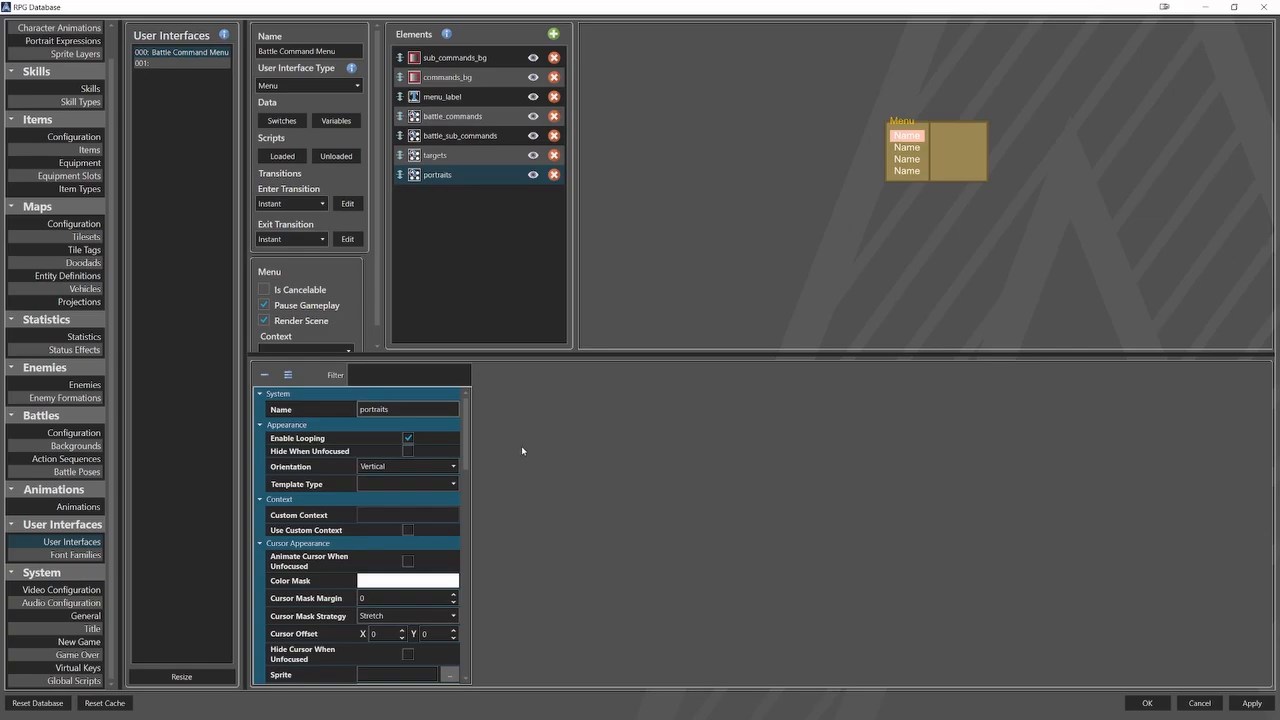
left_click(452, 484)
left_click(405, 510)
Set the portraits list's item relative width to 100% and item relative height to 56%.
scroll(334, 570, "down", 4)
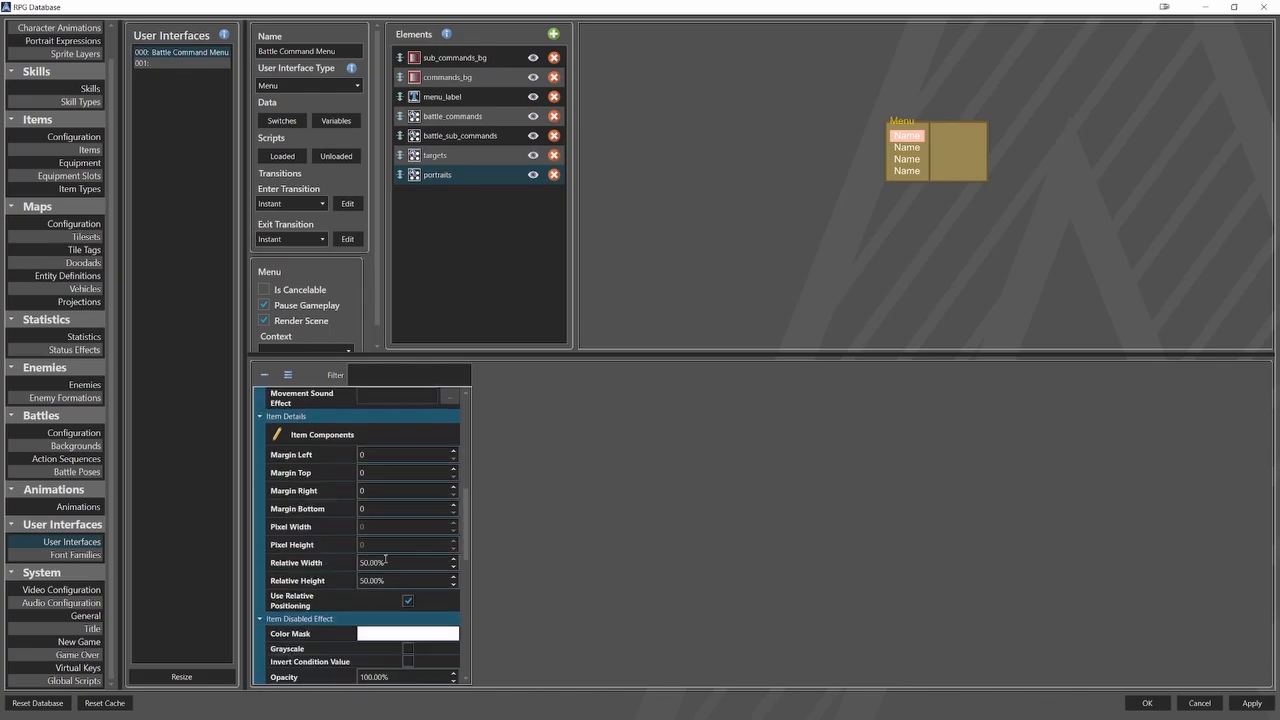
double_click(385, 561)
type("100")
key("Tab")
type("100")
Position the portraits list with relative X 33.5% and relative width 9%, and change its relative Y and relative height.
scroll(329, 603, "down", 5)
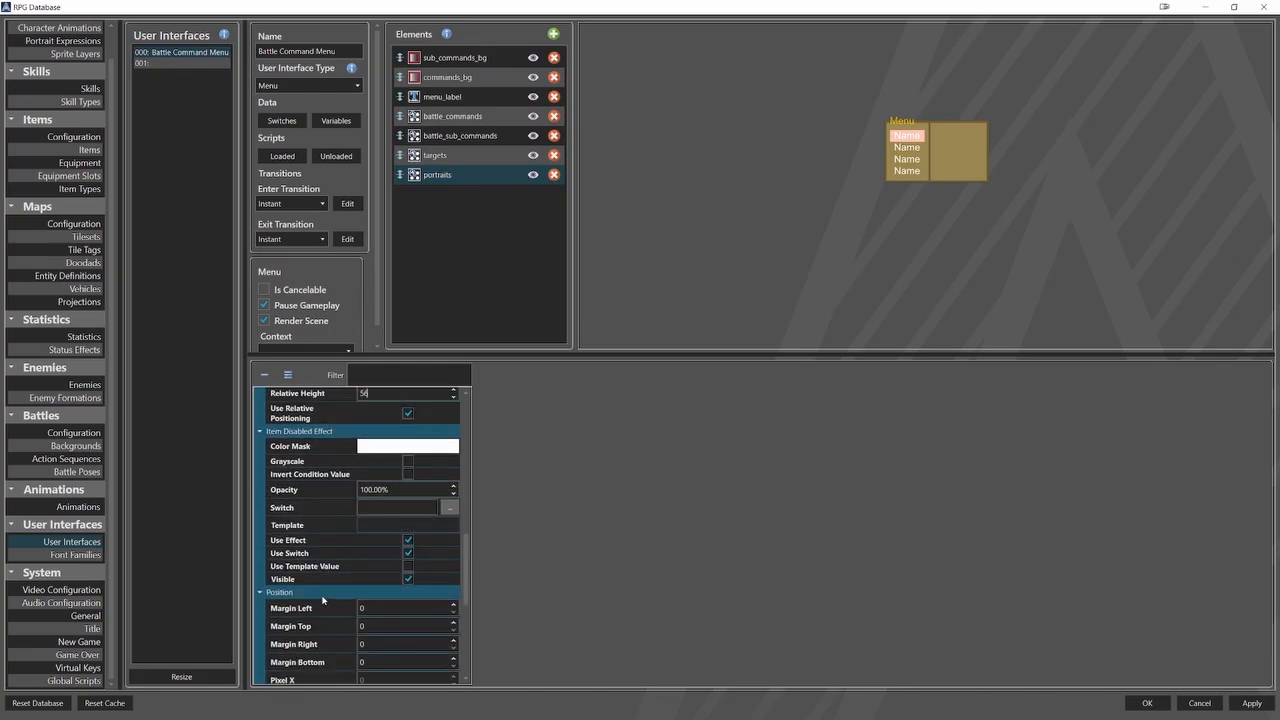
scroll(319, 597, "down", 2)
double_click(385, 533)
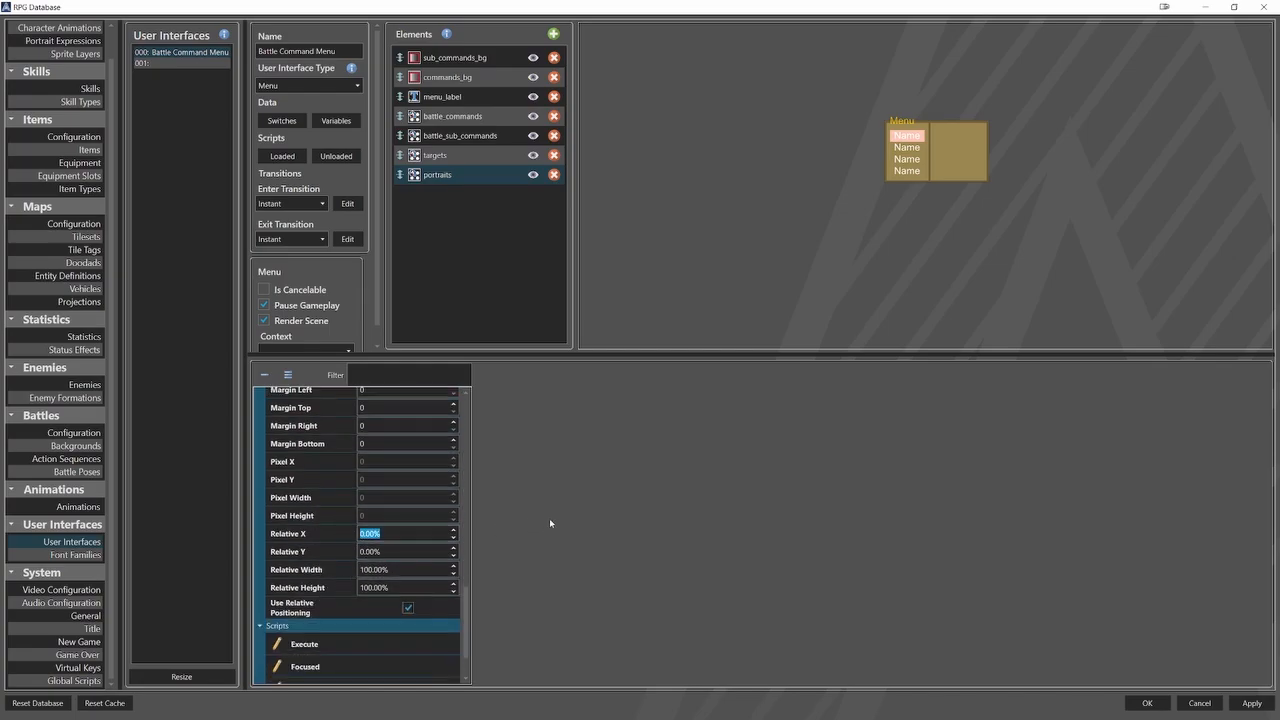
type("33.5")
double_click(414, 549)
type("24")
double_click(408, 566)
type("9")
left_click_drag(392, 588, 334, 588)
type("2")
key("Return")
Add a pane named portrait to the portraits list's item components, with Commands_BG_3.png as its background.
scroll(308, 565, "up", 5)
scroll(308, 559, "up", 5)
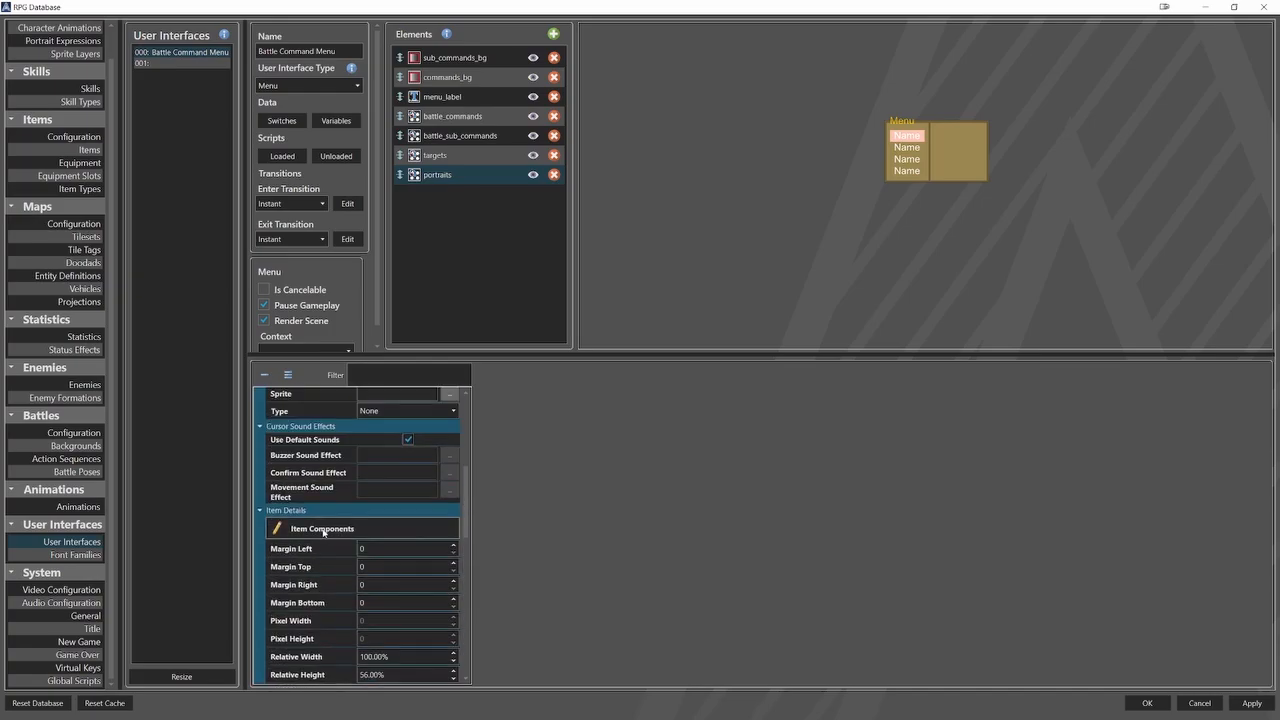
left_click(320, 528)
left_click(580, 375)
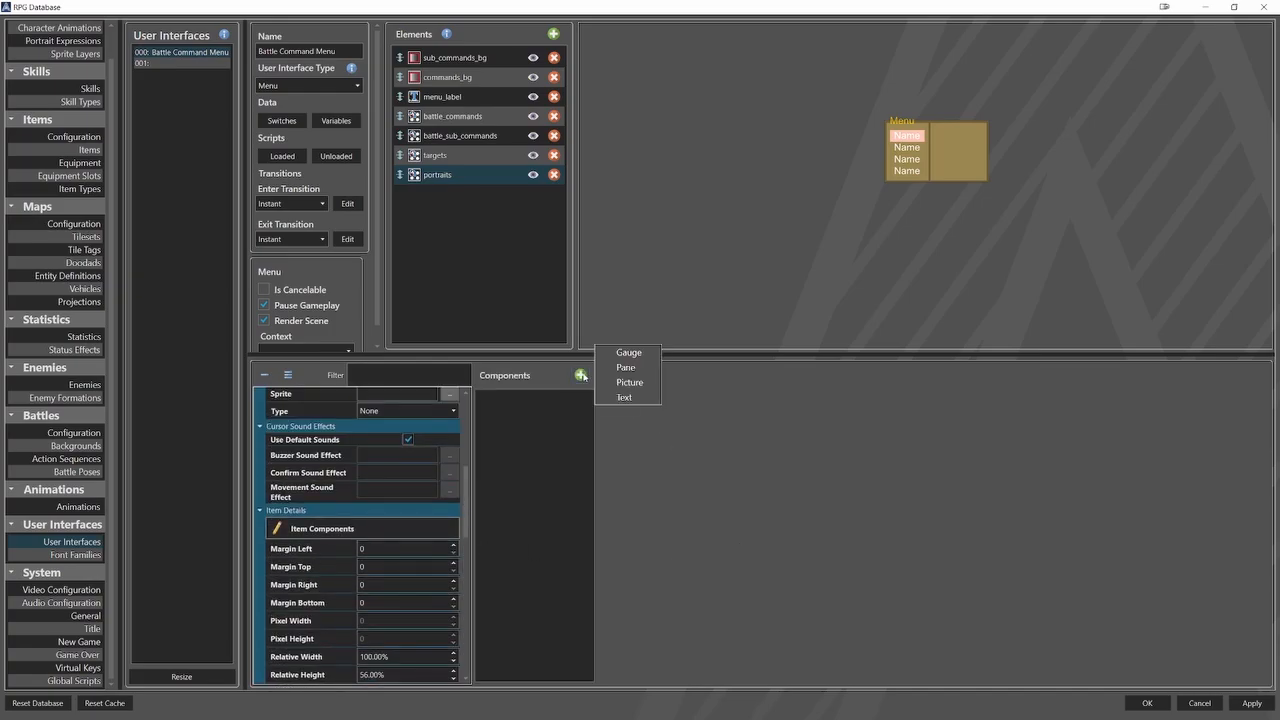
left_click(618, 369)
left_click(540, 401)
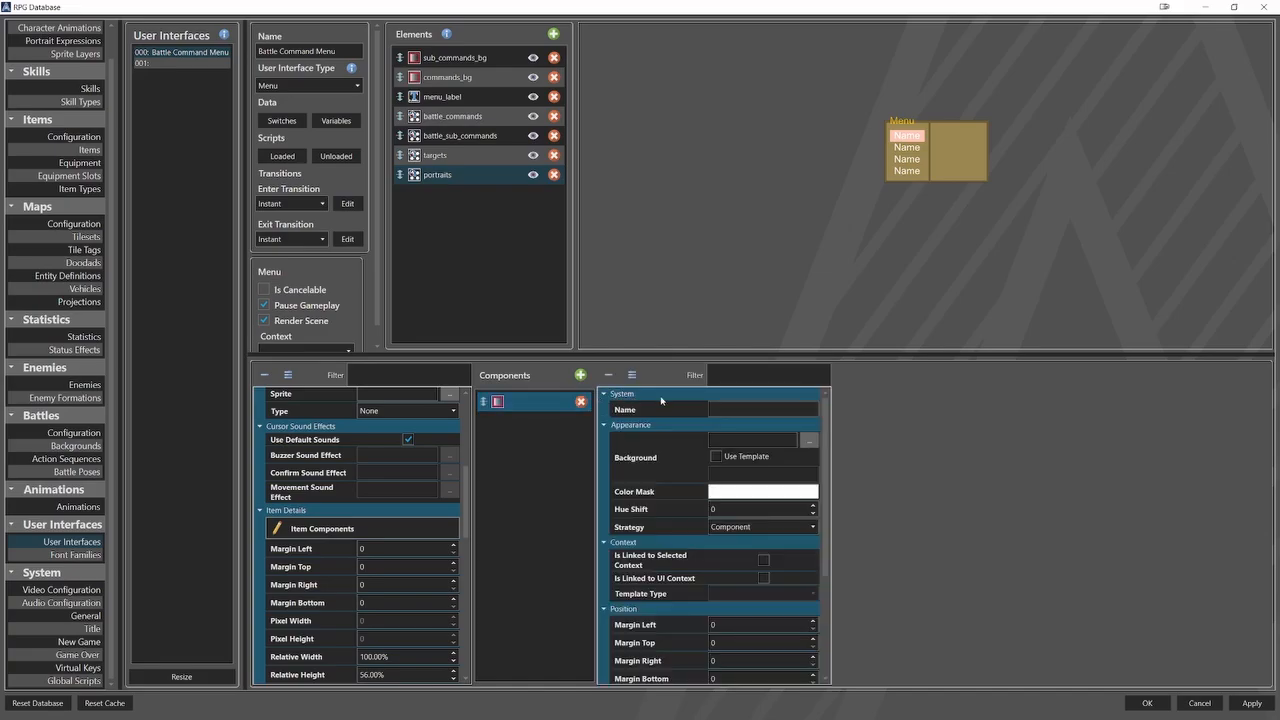
left_click(782, 409)
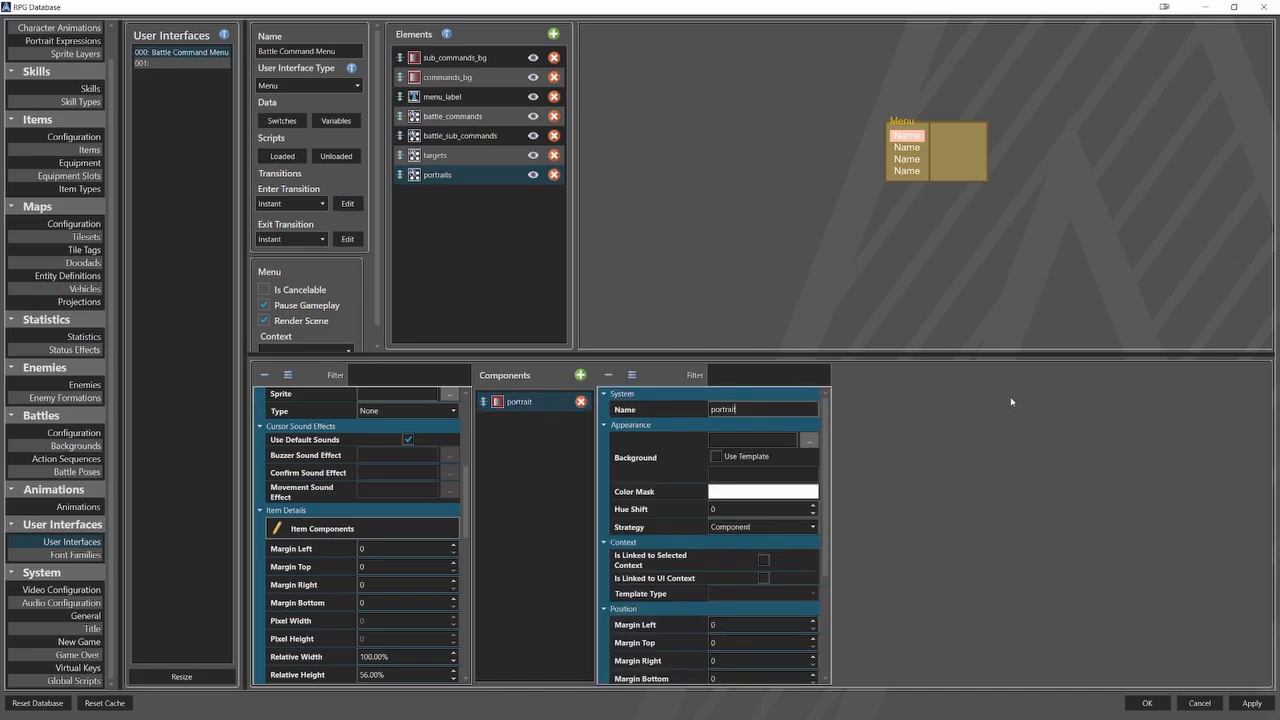
left_click(808, 440)
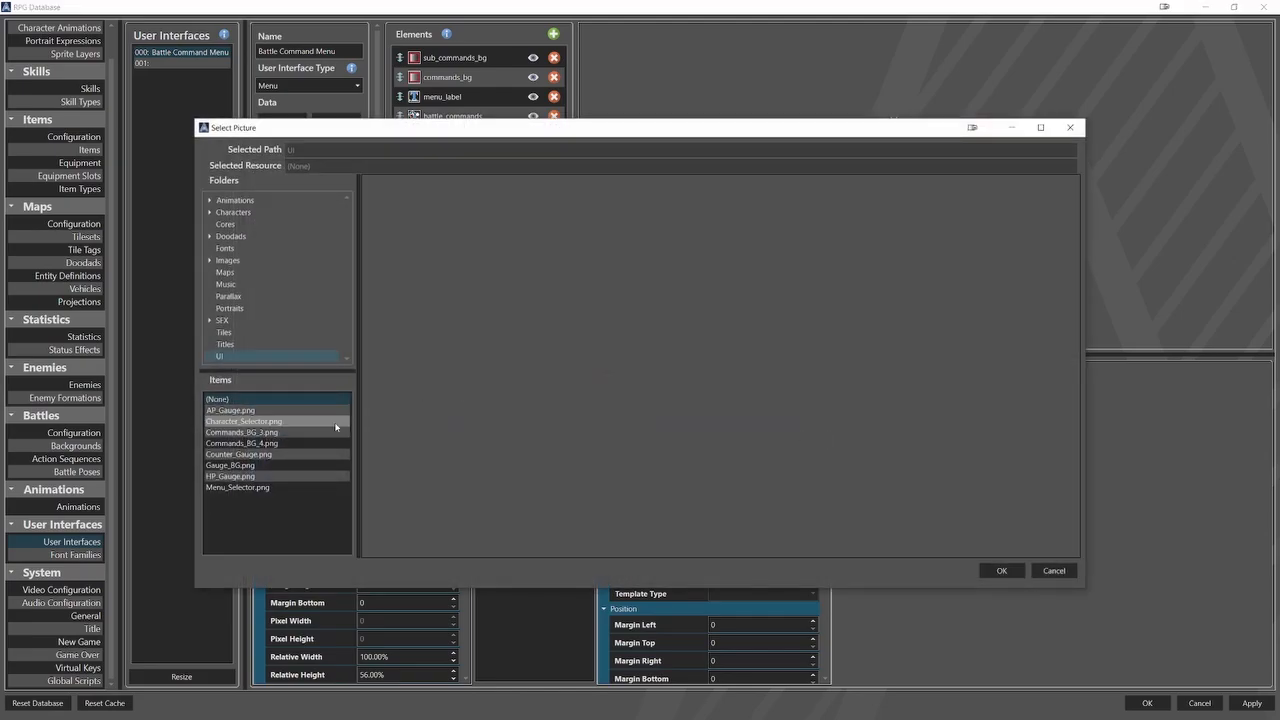
left_click(337, 432)
left_click(1000, 570)
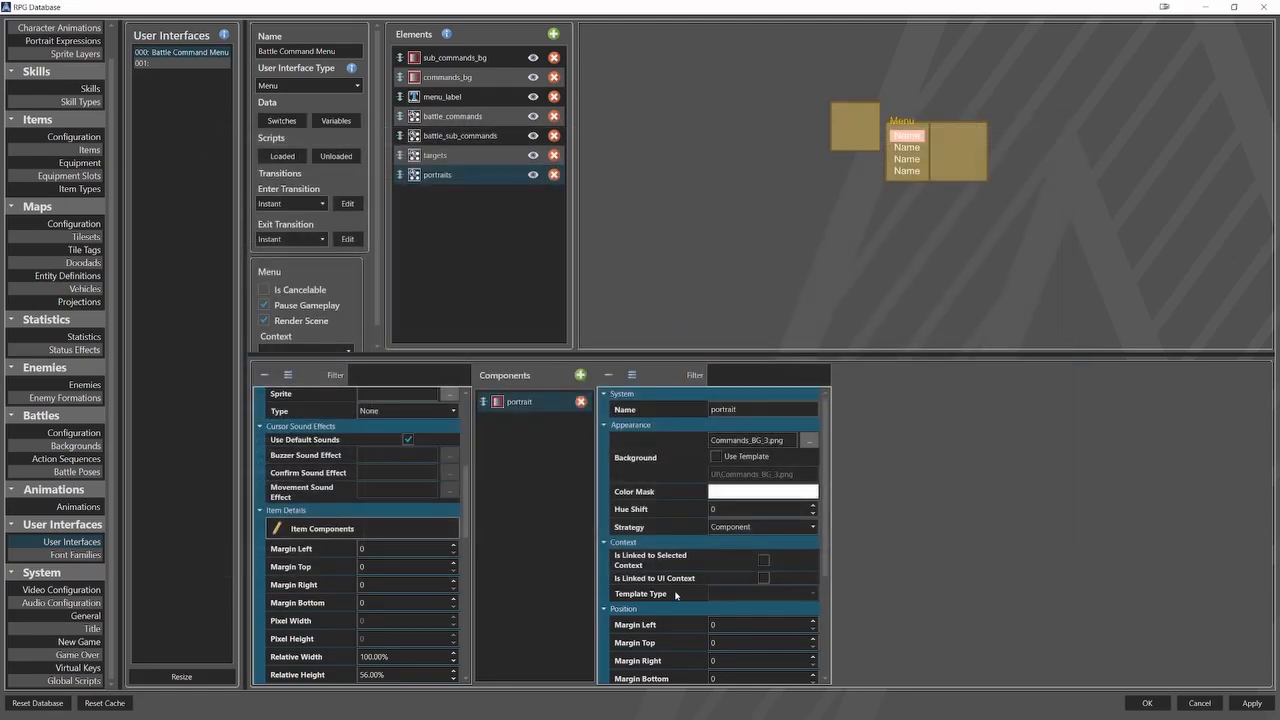
Set the portrait pane's relative X and Y to -7%, relative width to 113% and relative height to 111%.
scroll(675, 595, "down", 4)
double_click(720, 608)
key("BackSpace")
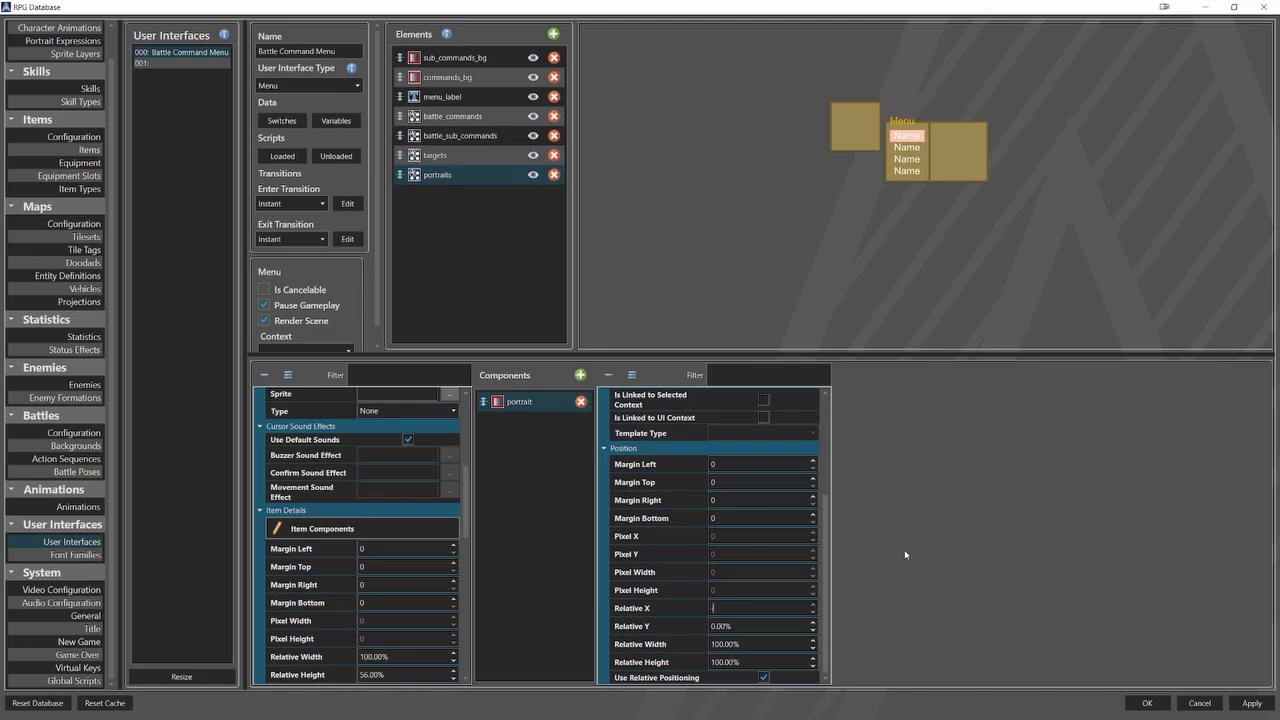
key("Tab")
type("-7")
key("Tab")
type("113")
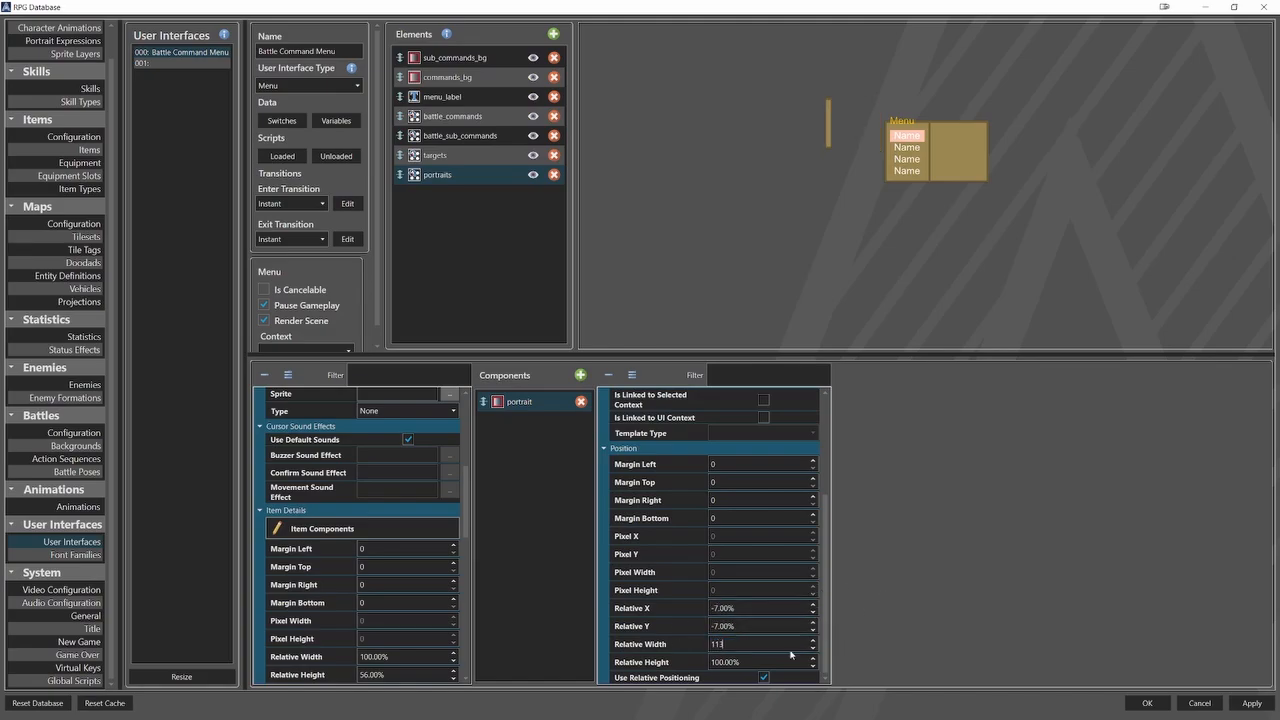
left_click_drag(740, 662, 720, 667)
type("11")
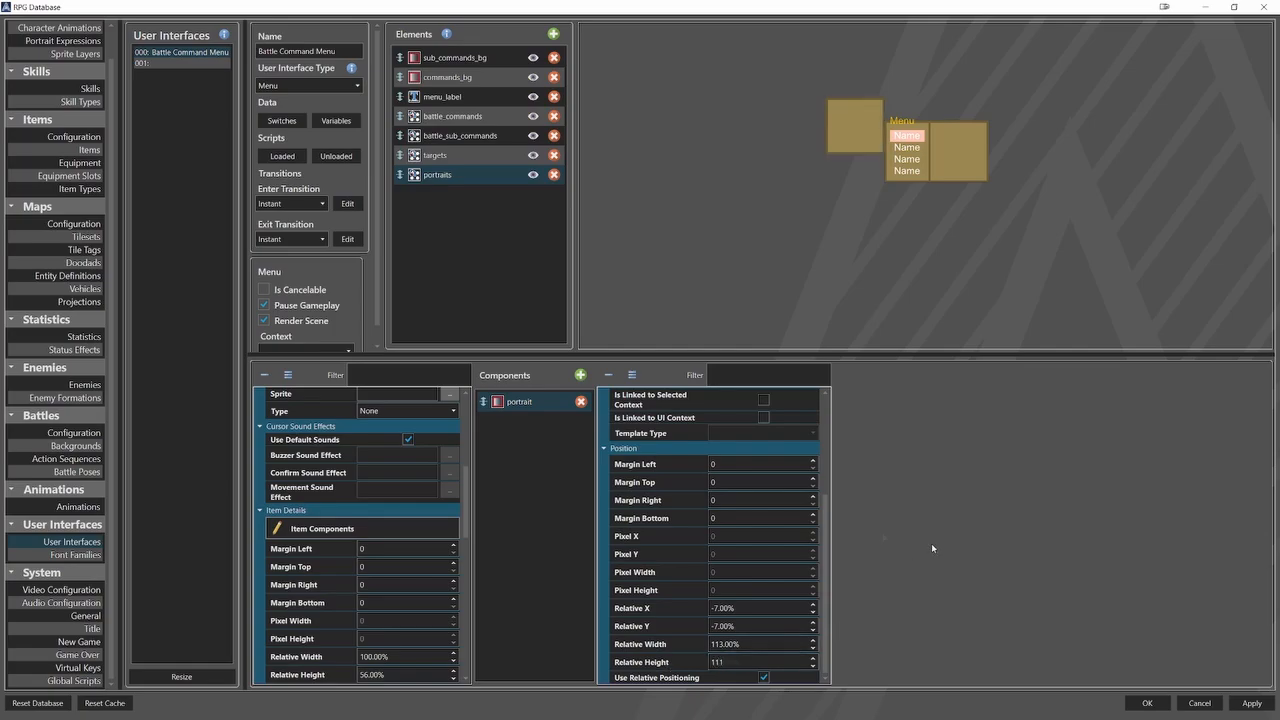
Add a second pane component named name_bg with Commands_BG_3.png as its background.
left_click(580, 375)
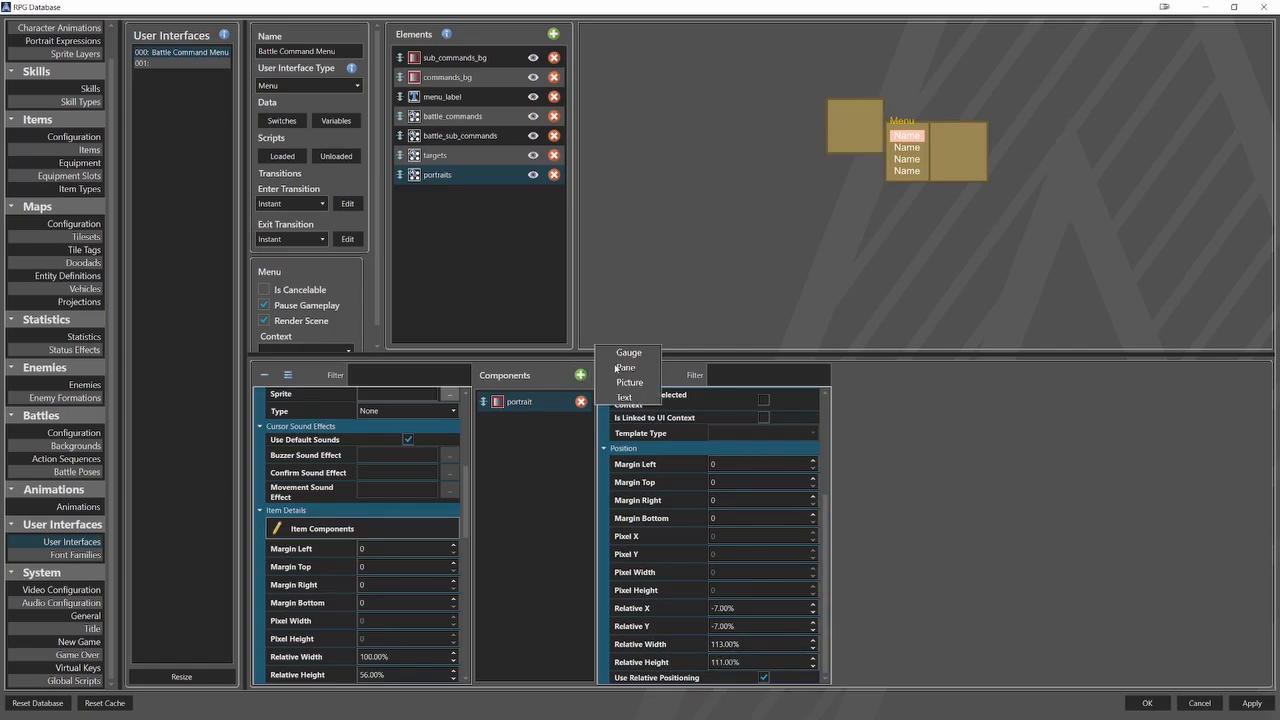
left_click(622, 367)
left_click(725, 408)
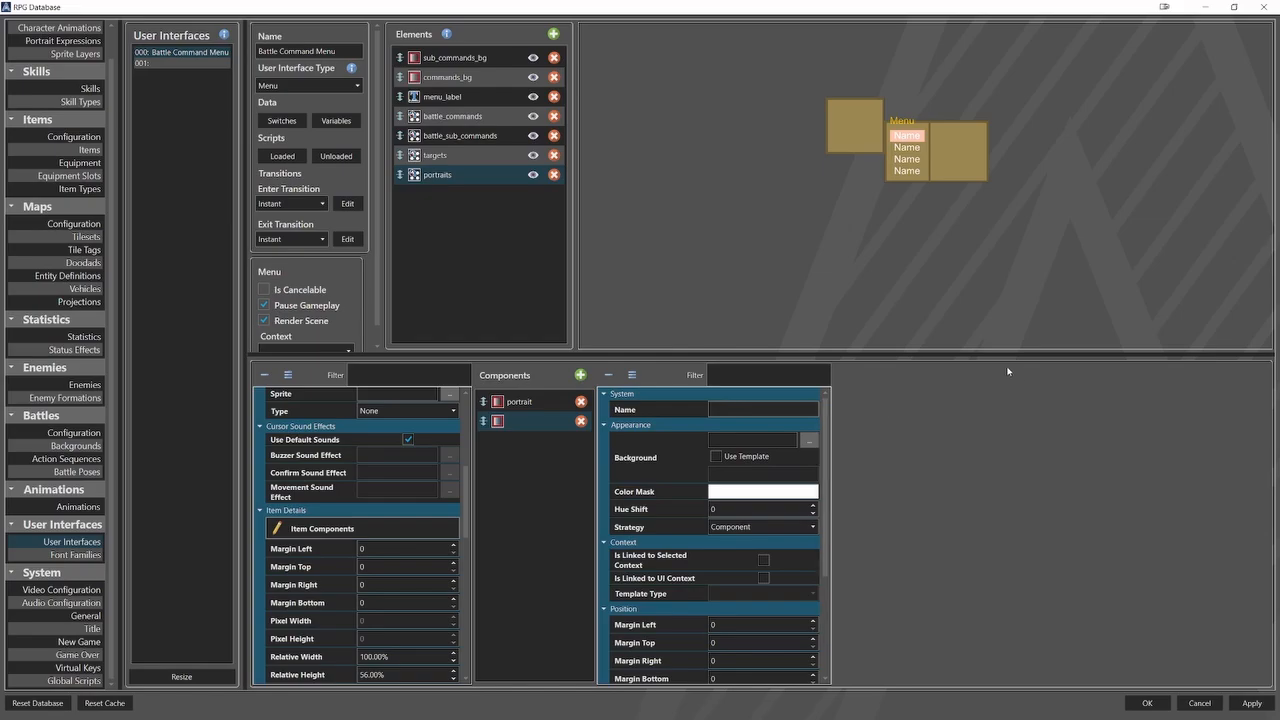
type("name_bg")
left_click(807, 442)
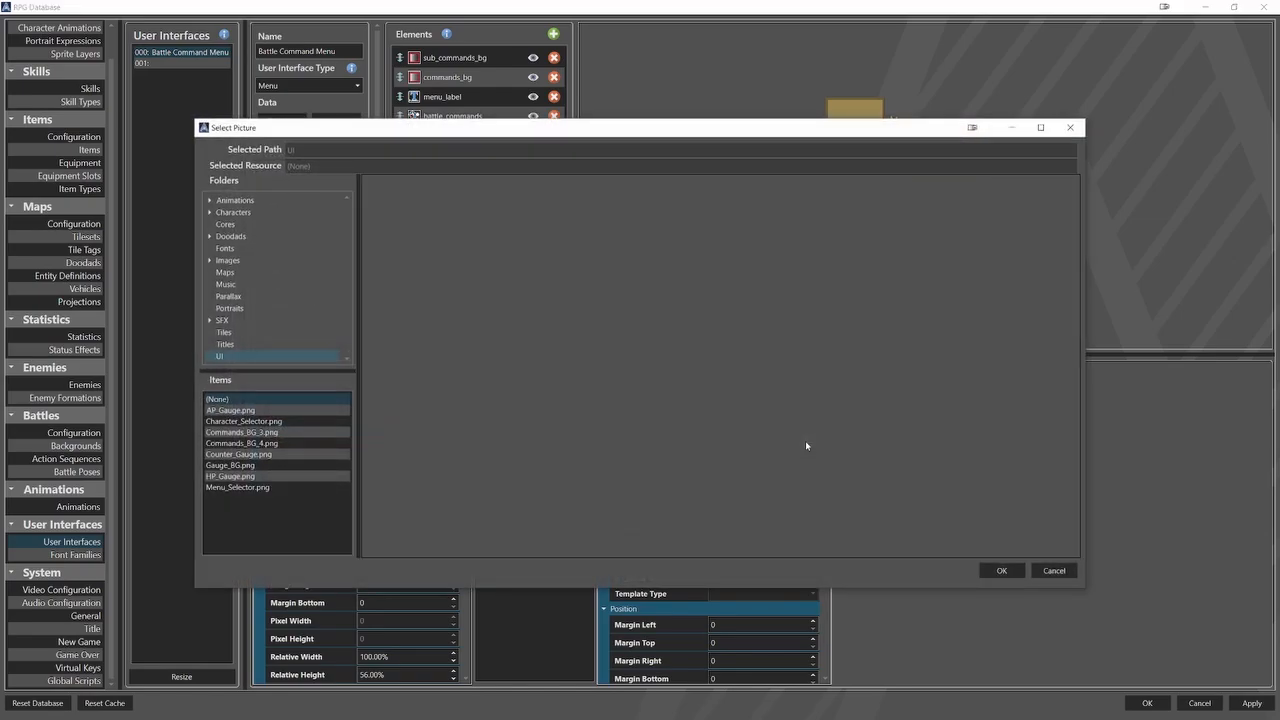
left_click(323, 432)
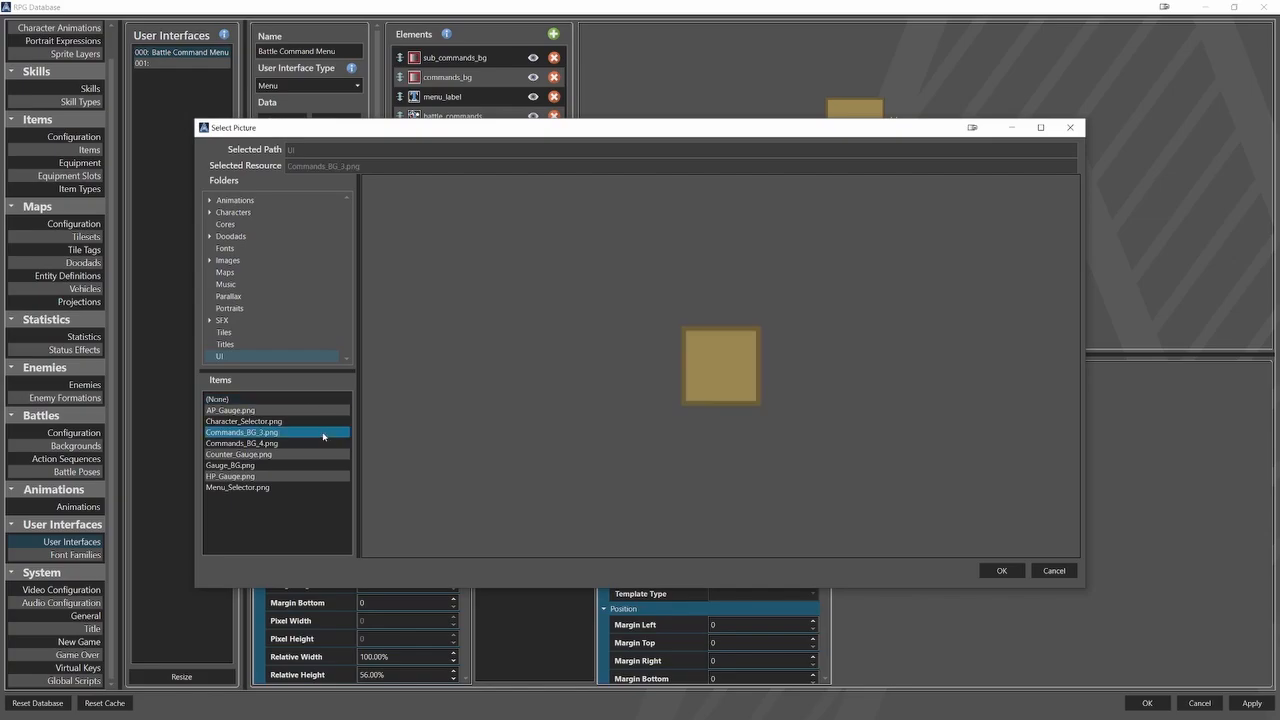
left_click(1000, 571)
Set the name_bg pane's relative X to -7%, relative Y to 104%, relative width to 113% and relative height to 38%.
scroll(720, 600, "down", 5)
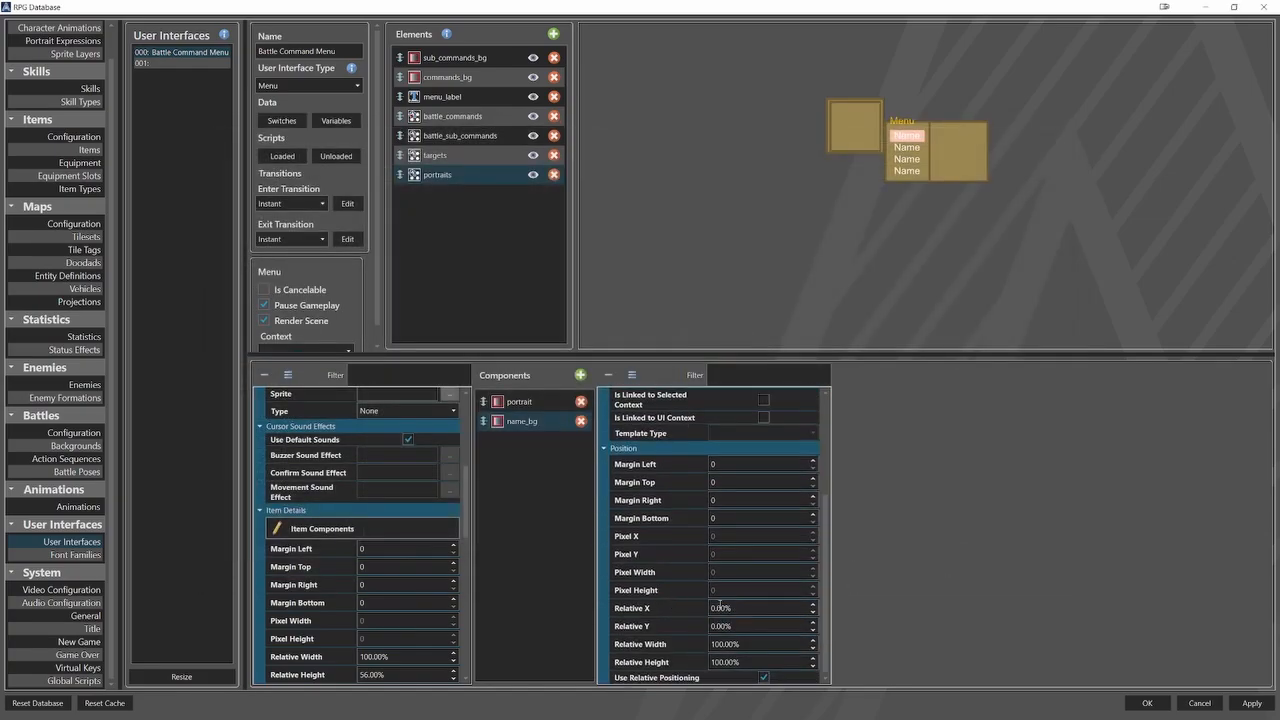
double_click(720, 607)
key("BackSpace")
type("-7104")
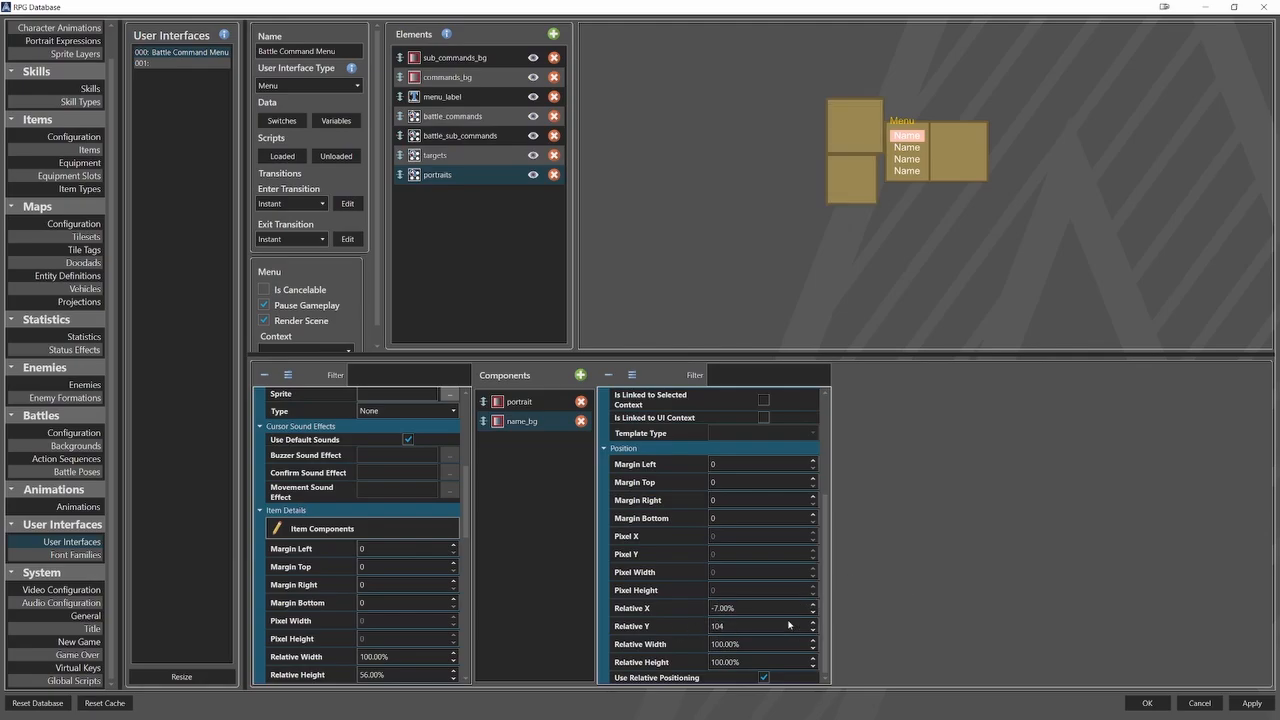
key("Tab")
type("113")
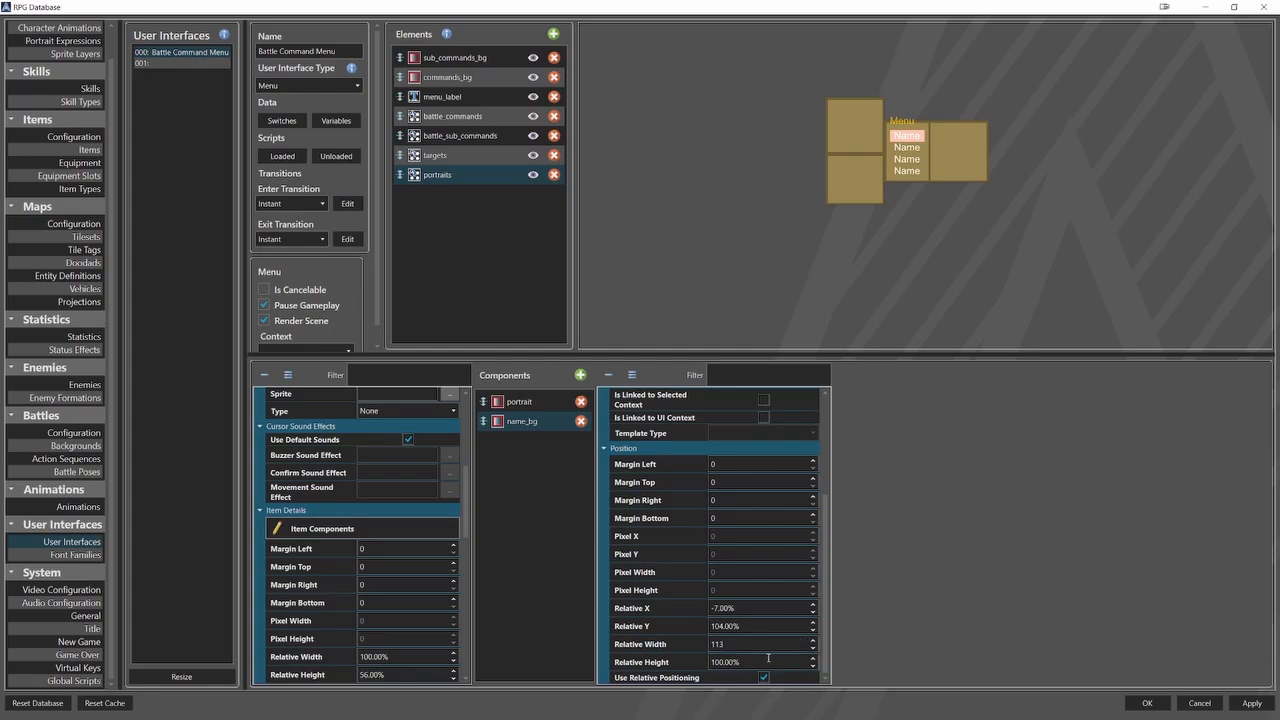
key("Tab")
type("38")
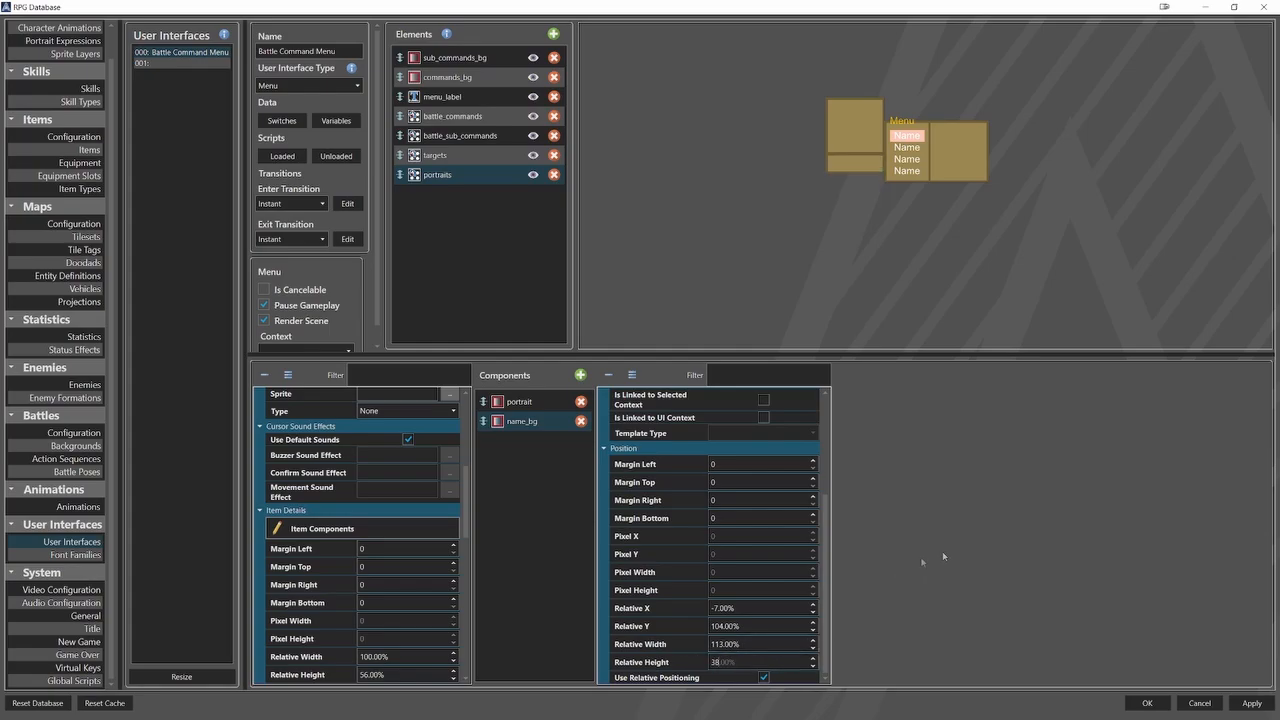
Add a picture component named name_bg whose sprite uses the template value UserPortraitModel.
left_click(582, 378)
left_click(614, 355)
left_click(757, 408)
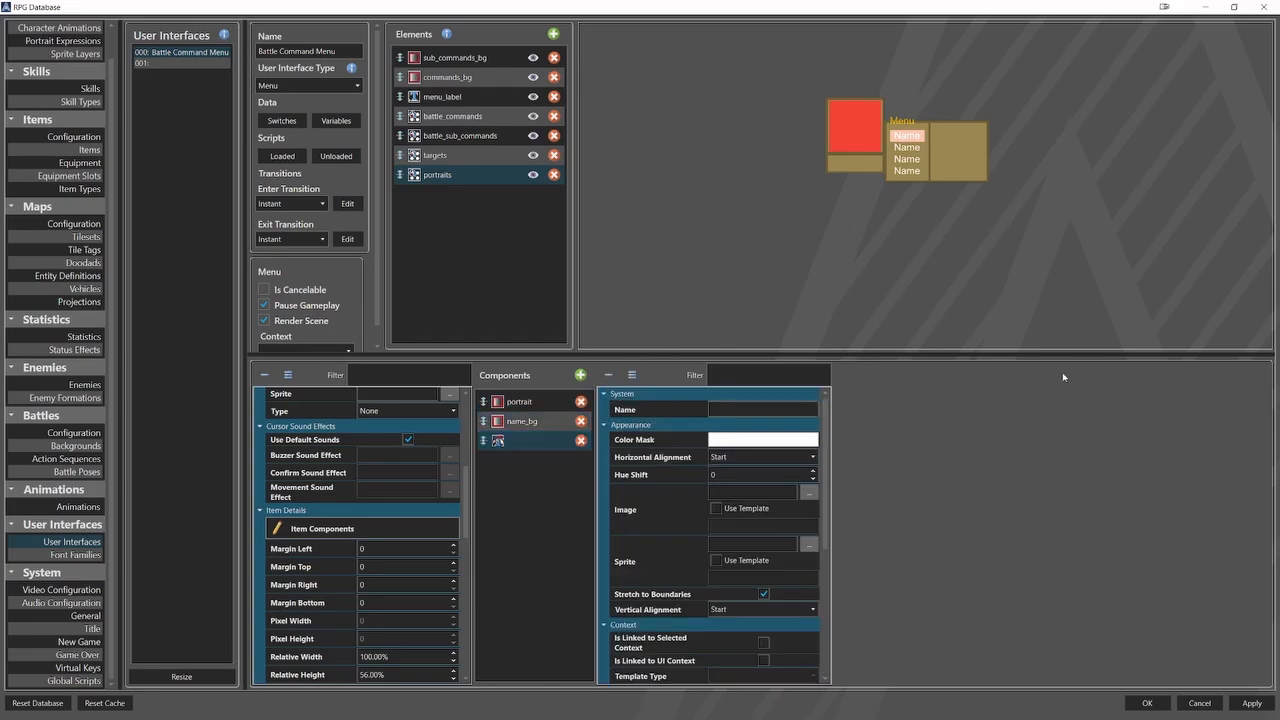
type("name_bg")
left_click(716, 560)
type("UserPortraitModel")
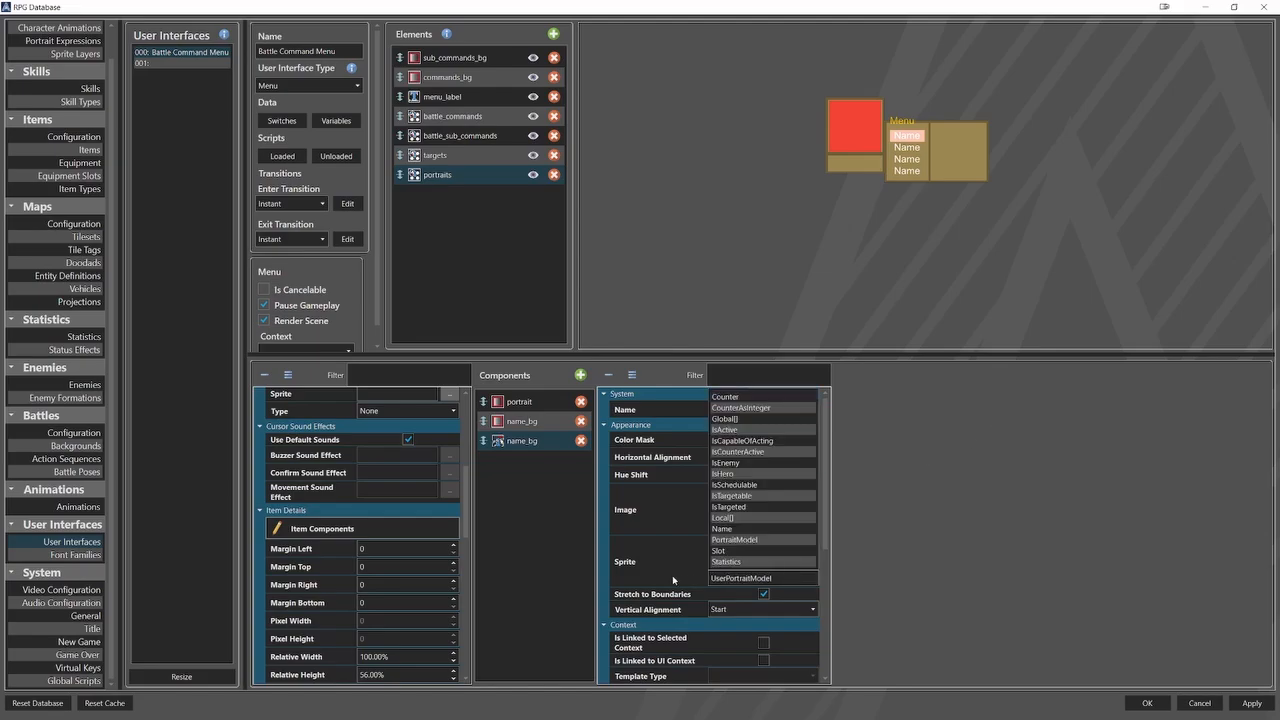
left_click(673, 580)
Set the name_bg picture component's relative Y to 1%.
scroll(674, 579, "down", 5)
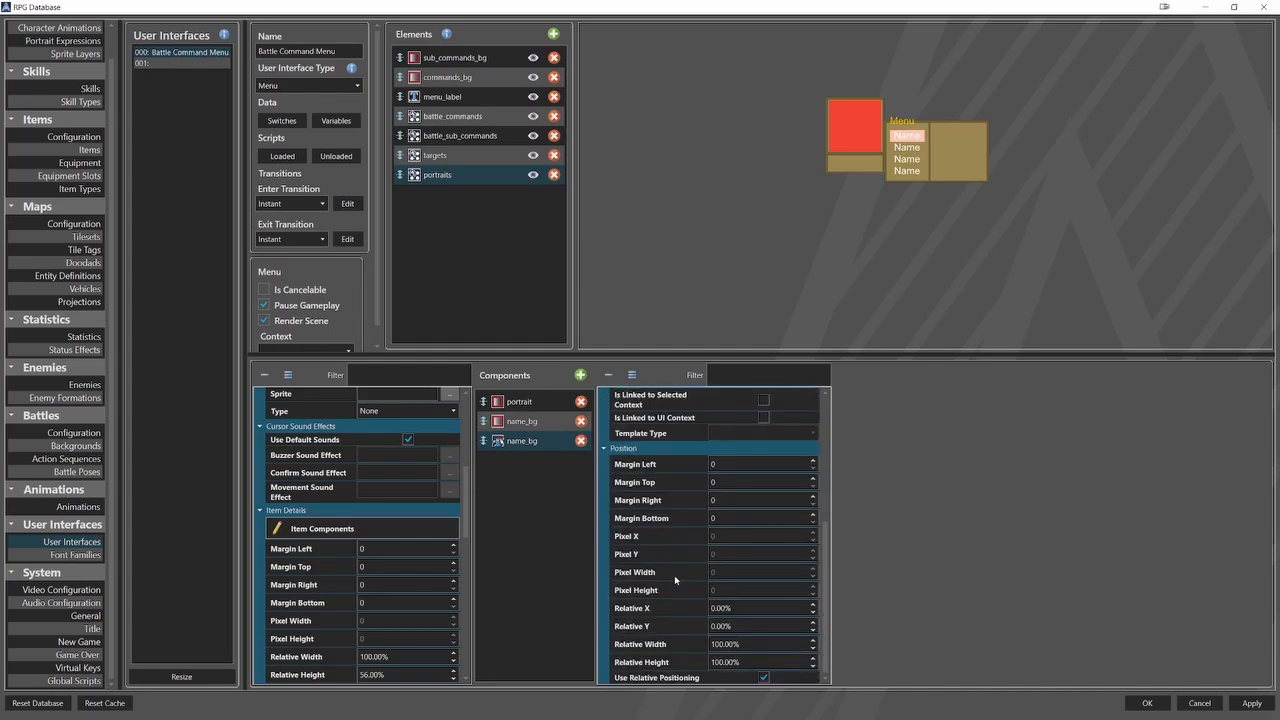
left_click(731, 624)
type("1")
Add a text component named name to the portraits list's item components.
left_click(581, 376)
left_click(620, 402)
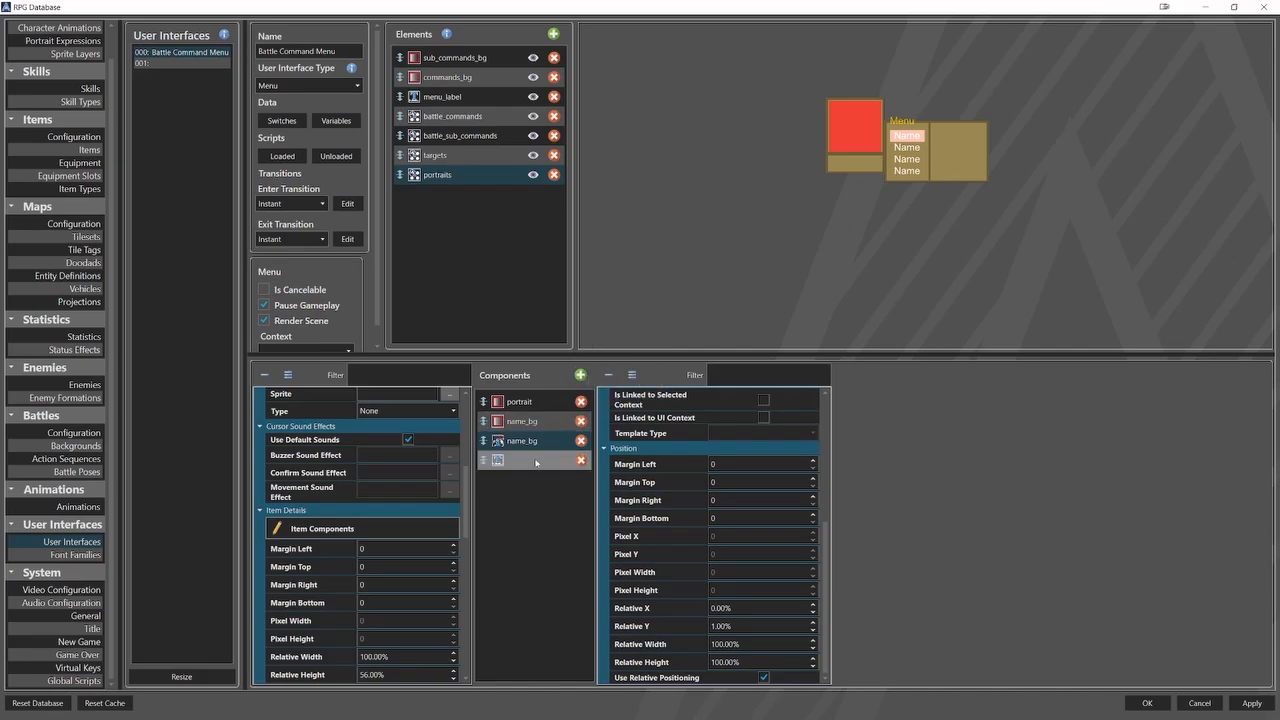
left_click(735, 409)
type("n")
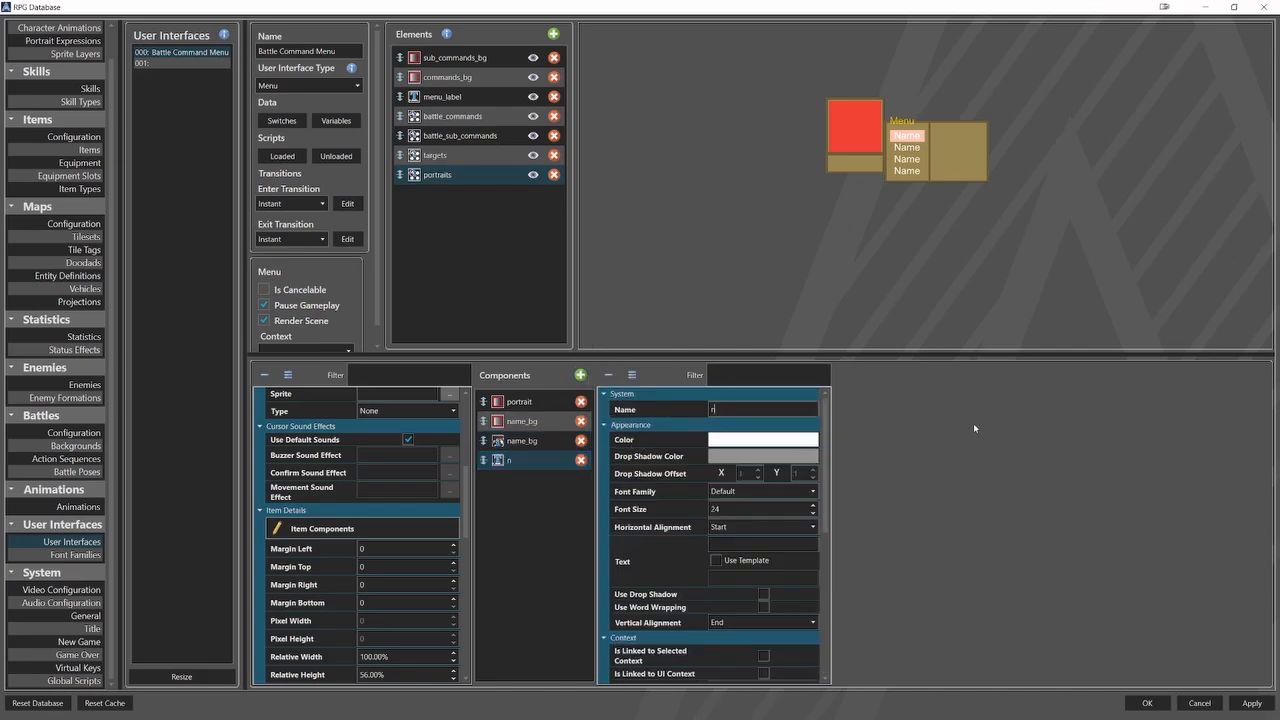
type("ame")
Set the name text's font size to 34 and make its text use the template value UserName.
left_click_drag(741, 512, 696, 515)
type("34")
left_click(717, 563)
left_click(718, 579)
type("UserName")
left_click(686, 571)
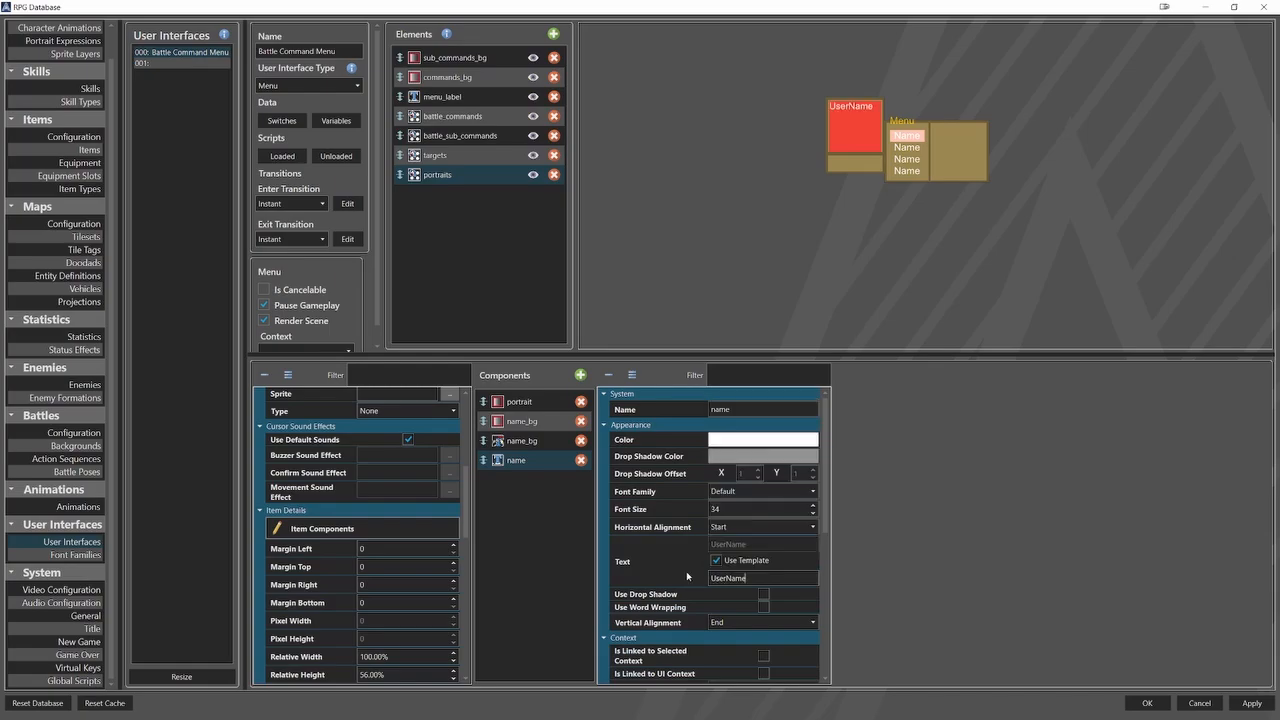
Set the name text's relative X to 3% and relative Y to 113%.
scroll(710, 591, "down", 6)
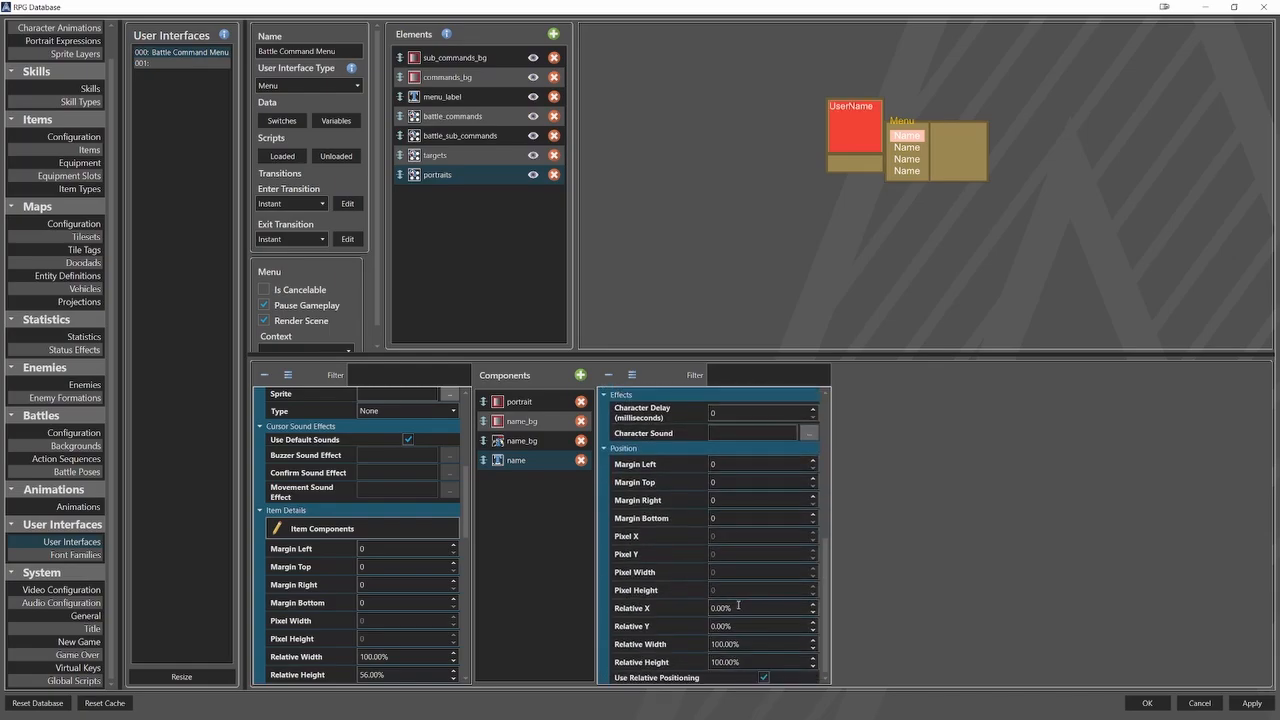
double_click(738, 605)
type("3")
key("Tab")
type("113")
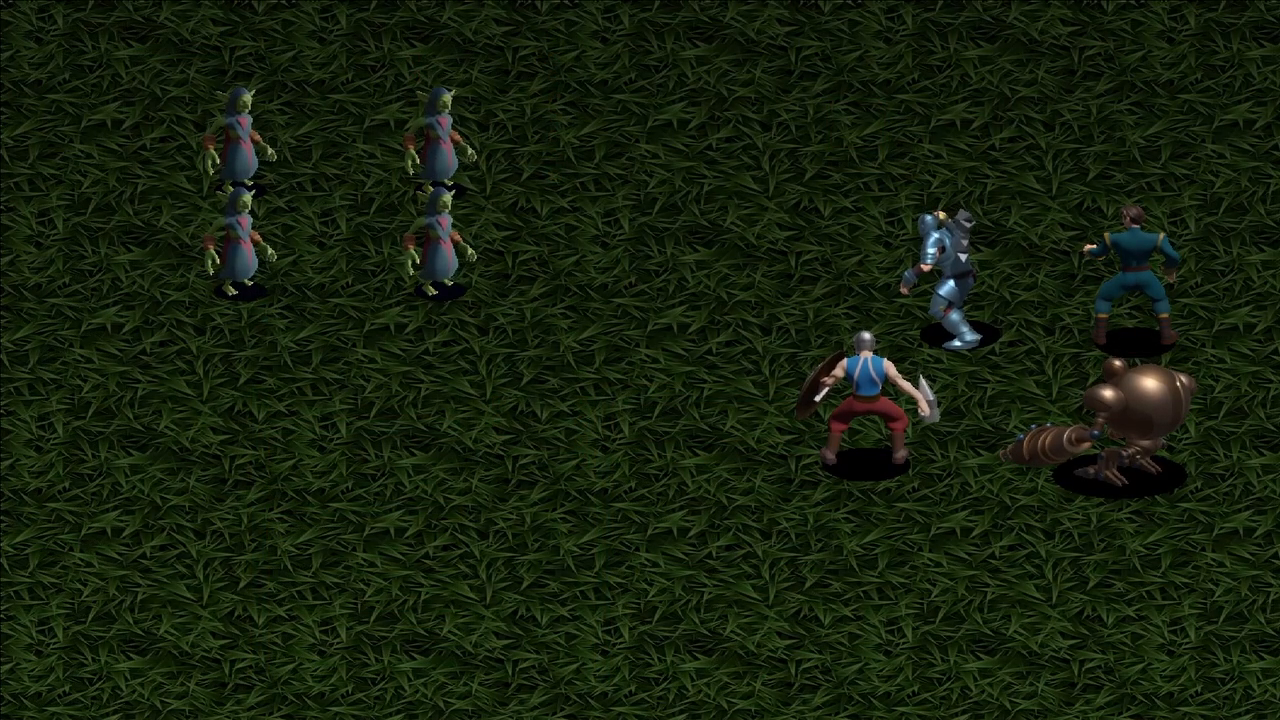
Playtest a battle, issuing commands for successive party members to check the portrait and name beside the command menu.
key("Down")
key("Up")
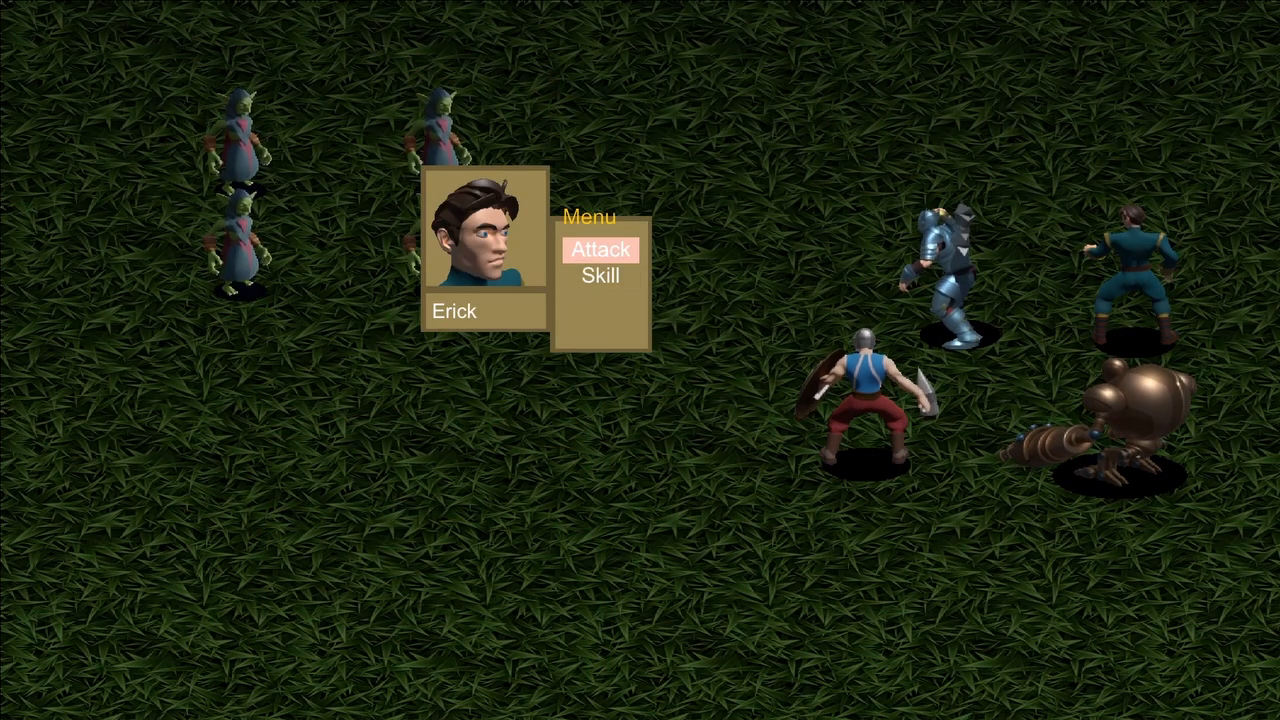
key("Return")
key("Escape")
key("Down")
key("Return")
key("Return")
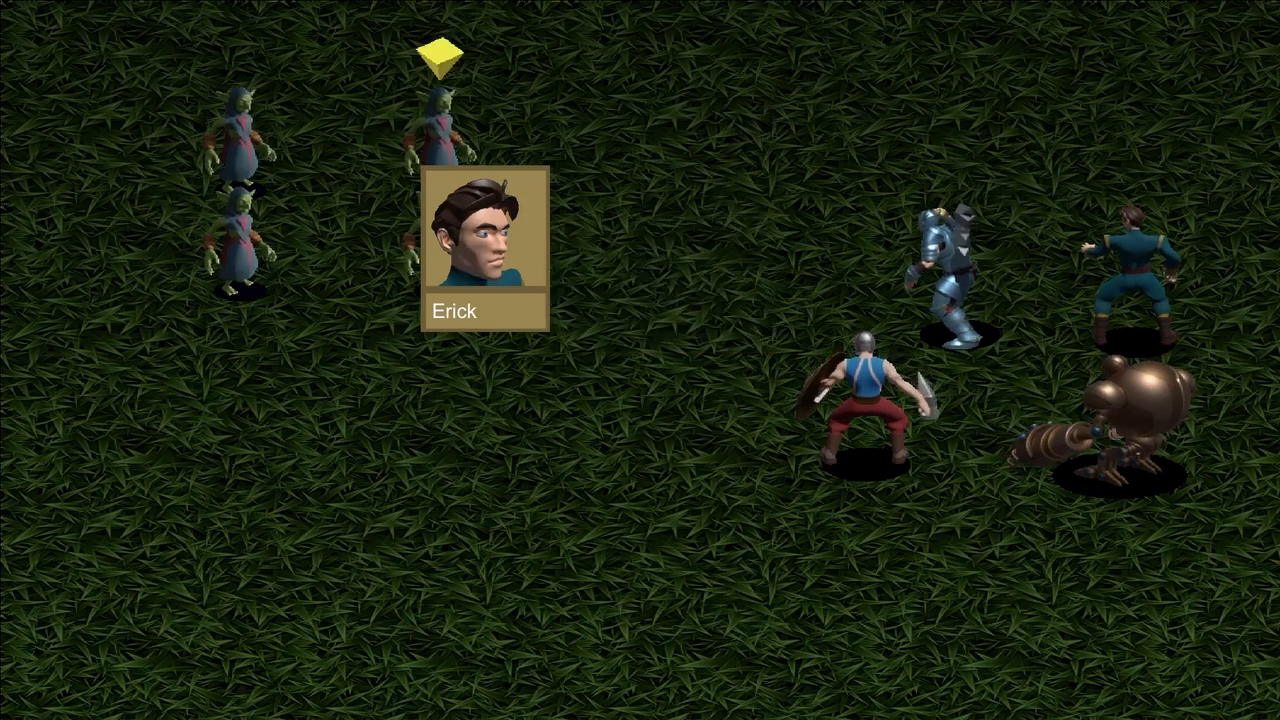
key("Return")
key("Return")
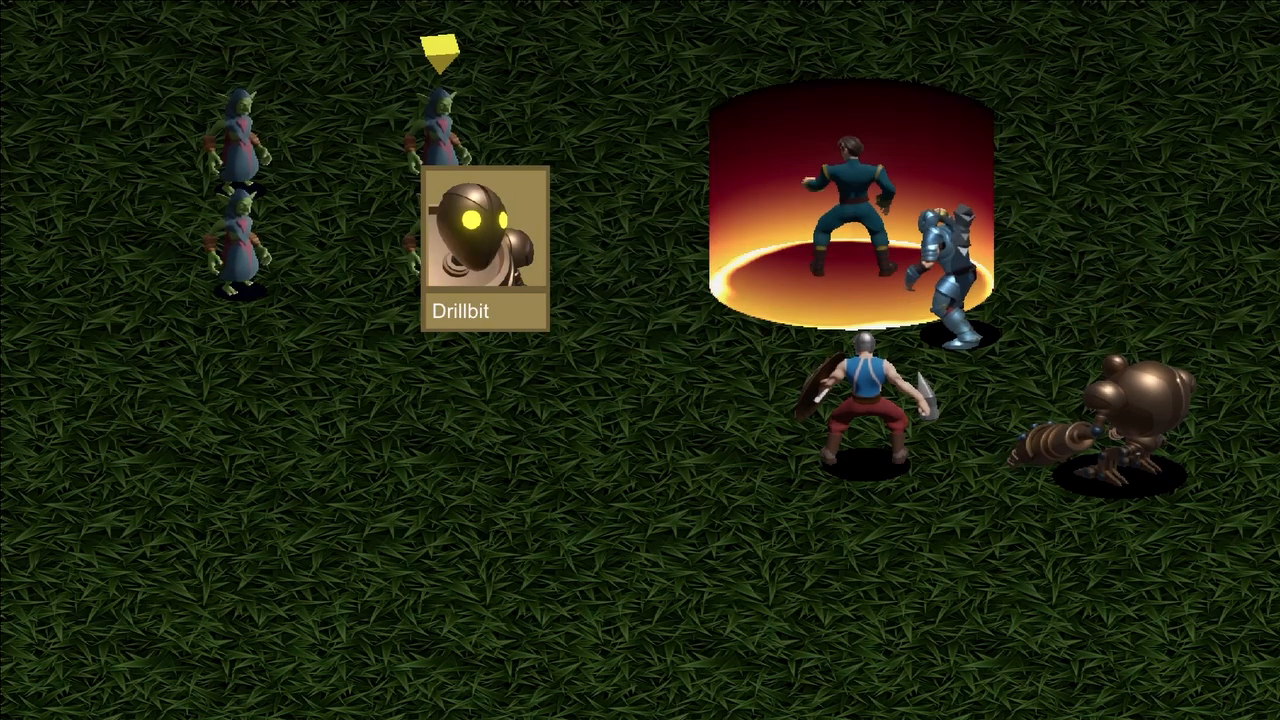
Issue Skill commands and pick targets for the remaining party members in the battle playtest to check their portraits and names.
key("Return")
key("Down")
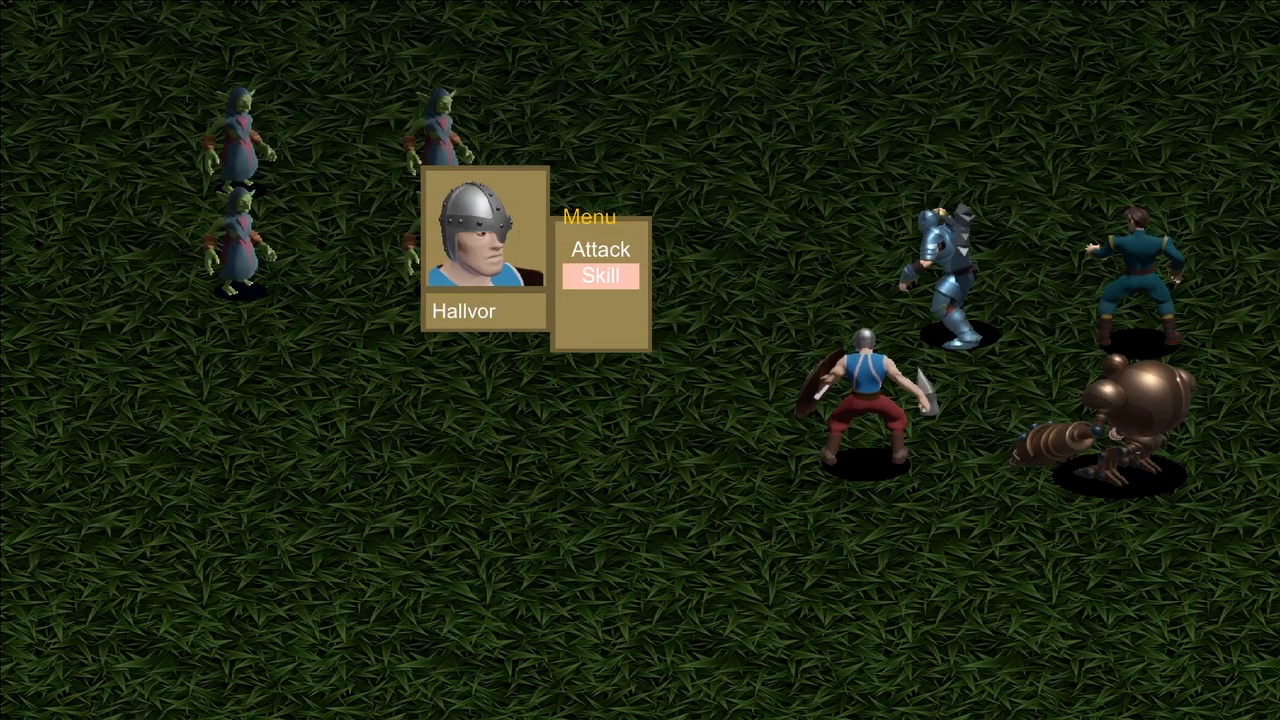
key("Return")
key("Return")
key("Return")
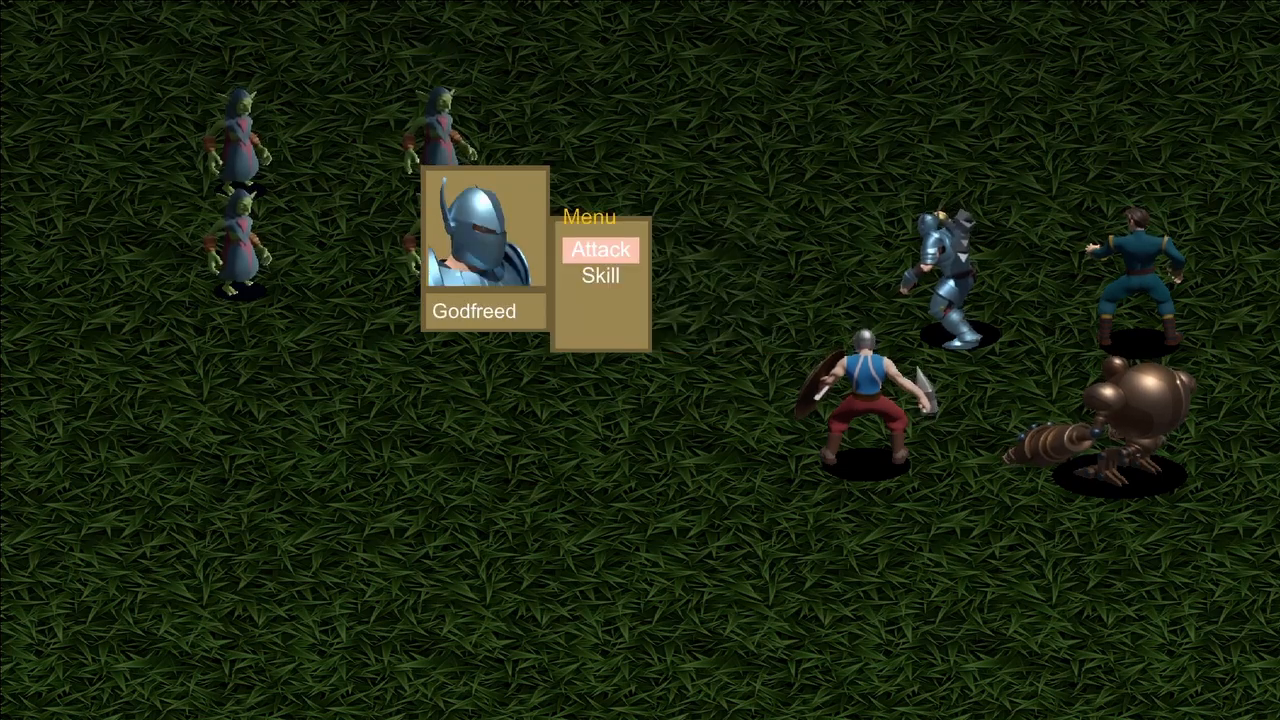
key("Down")
key("Return")
key("Return")
key("Down")
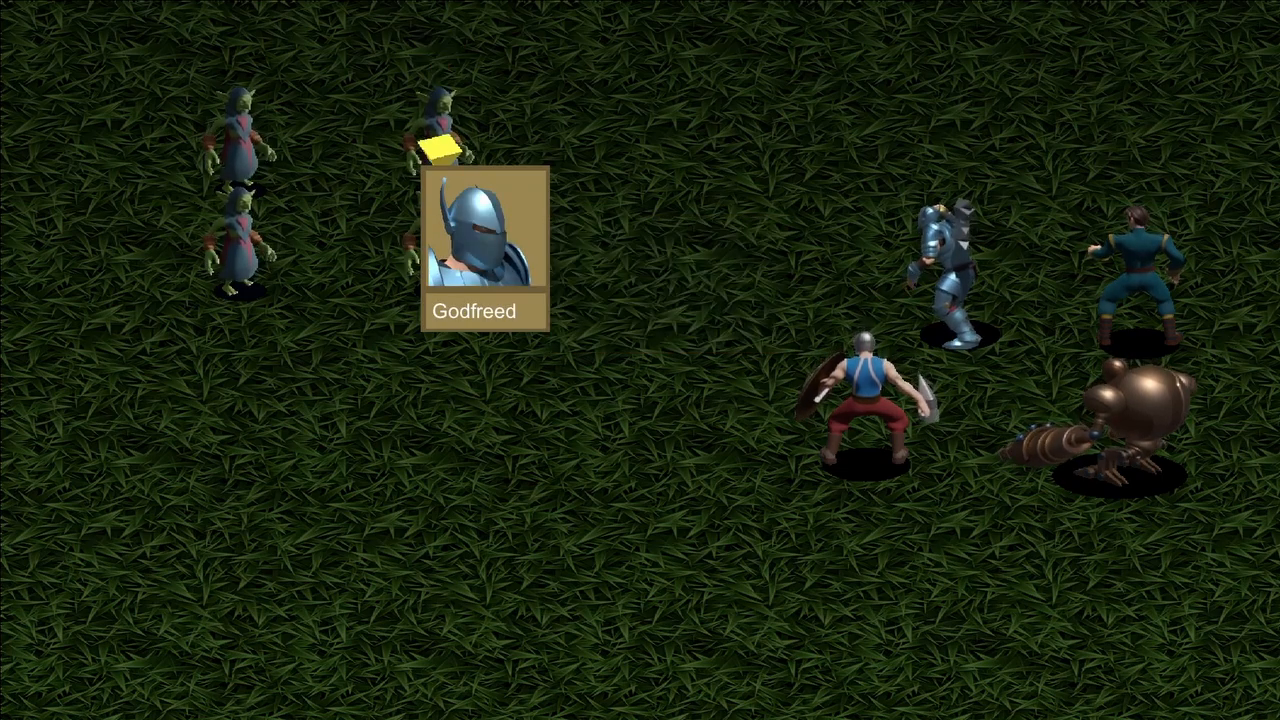
key("Return")
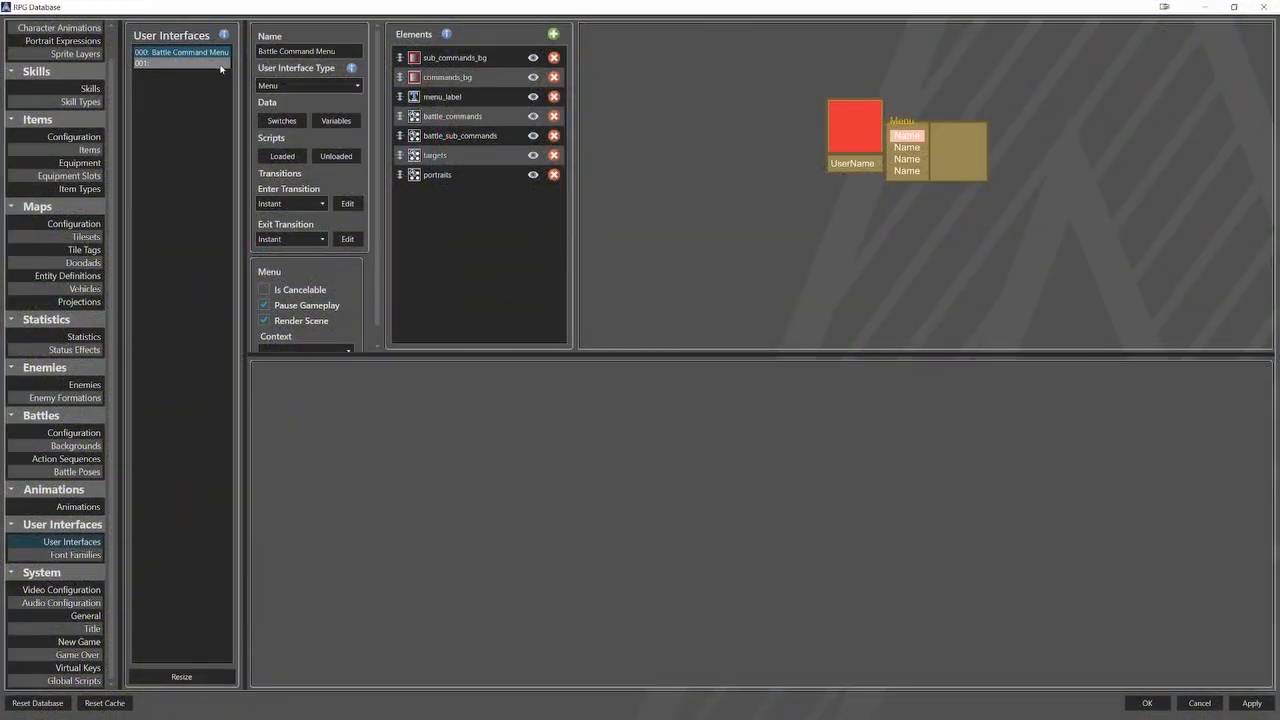
Give the Battle Overlay interface the Overlay type and set its context to Battlers.
left_click(221, 64)
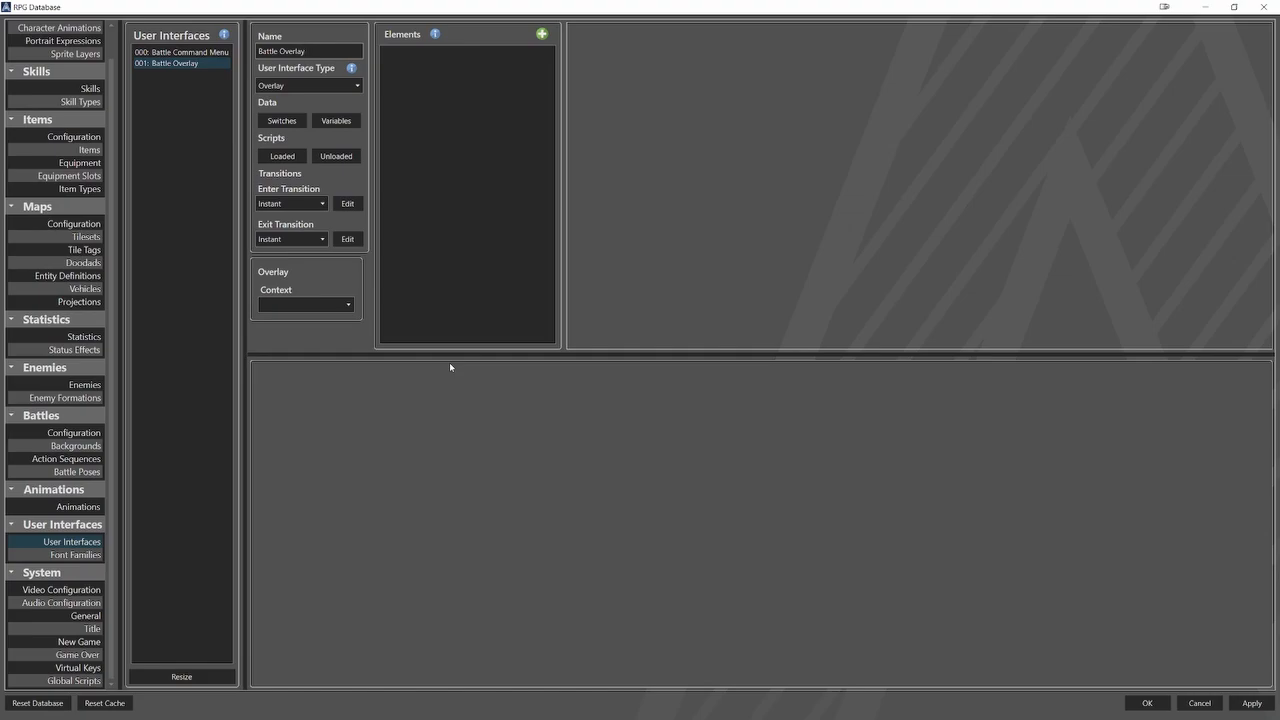
left_click(316, 86)
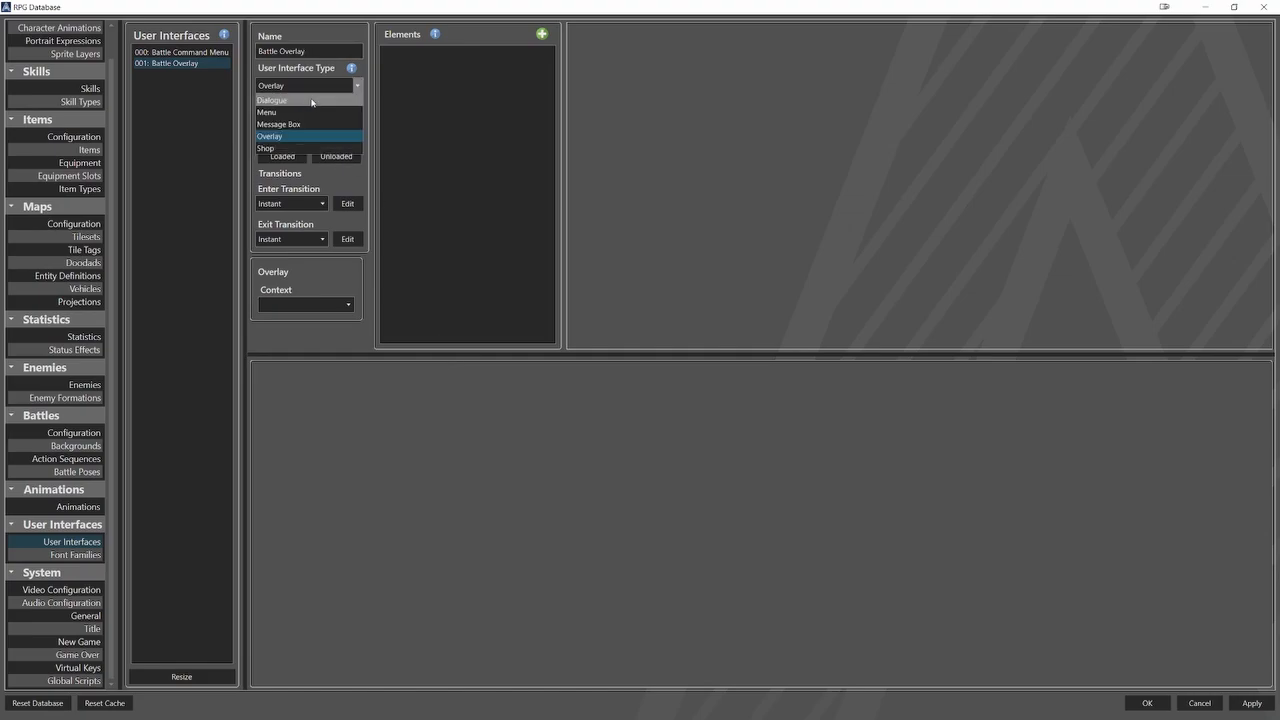
left_click(271, 137)
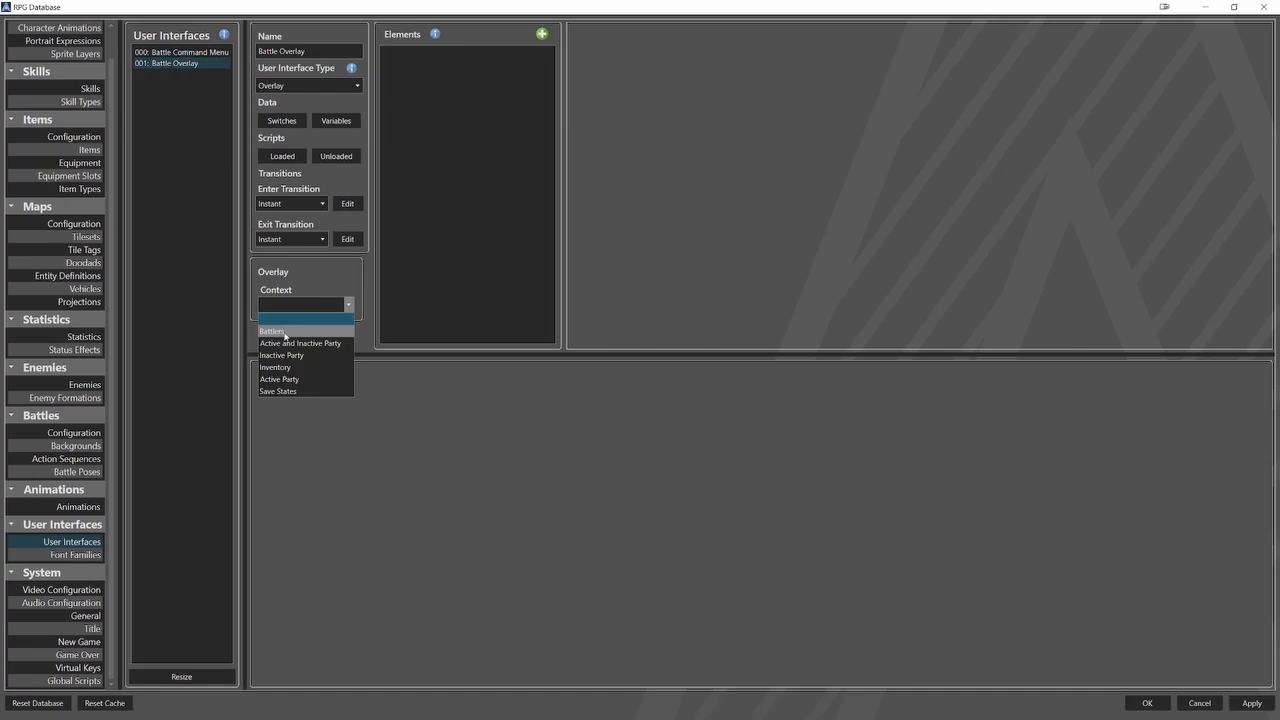
left_click(282, 331)
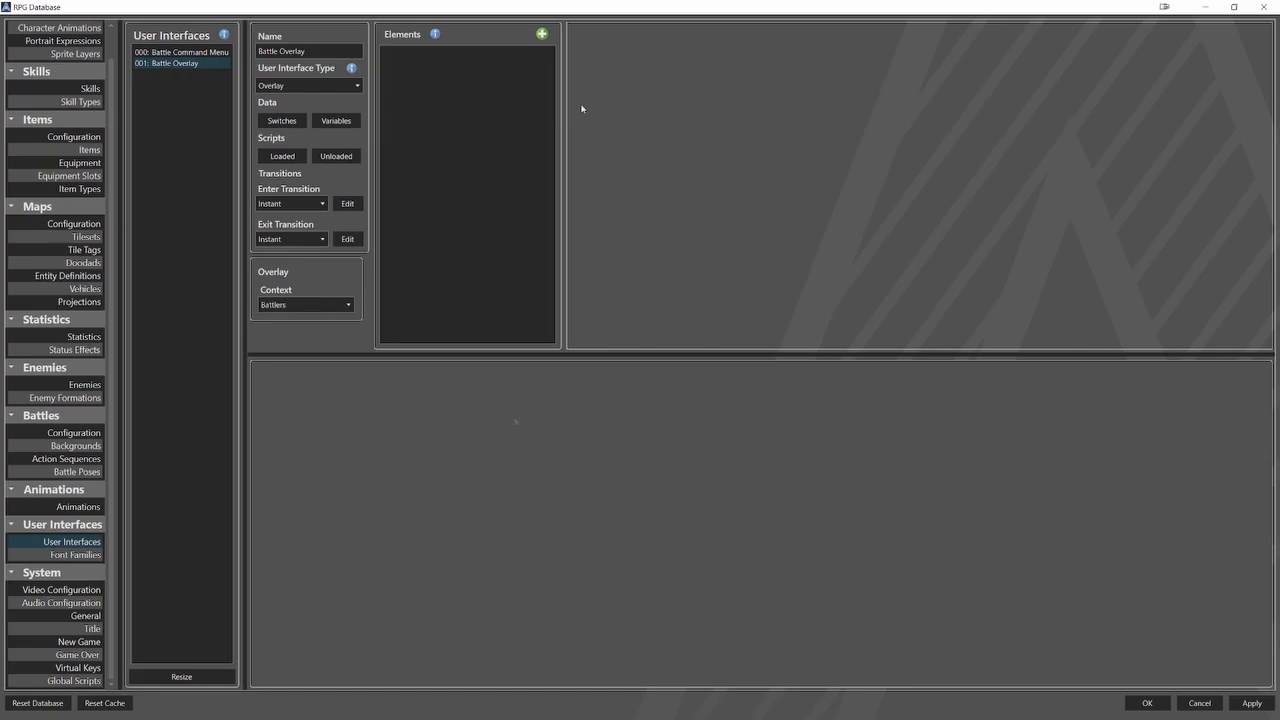
Add a list element named statistics to the Battle Overlay interface.
left_click(541, 34)
left_click(588, 87)
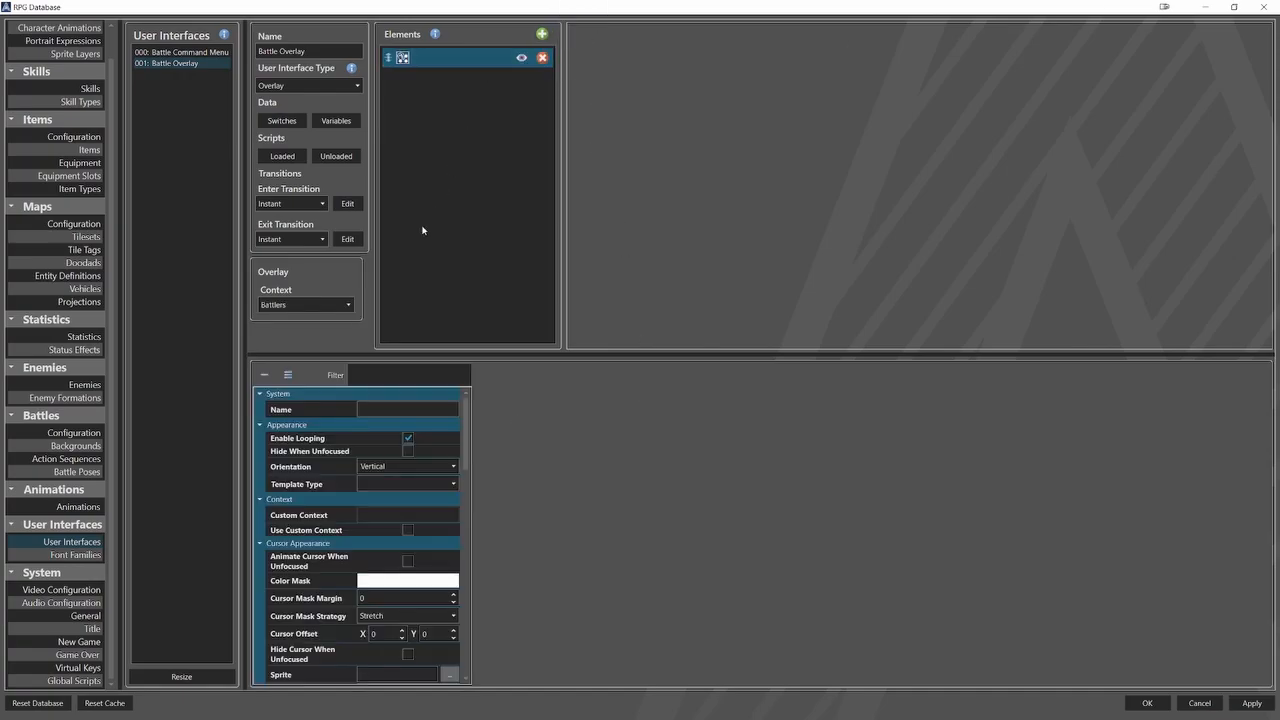
left_click(407, 409)
type("statistics")
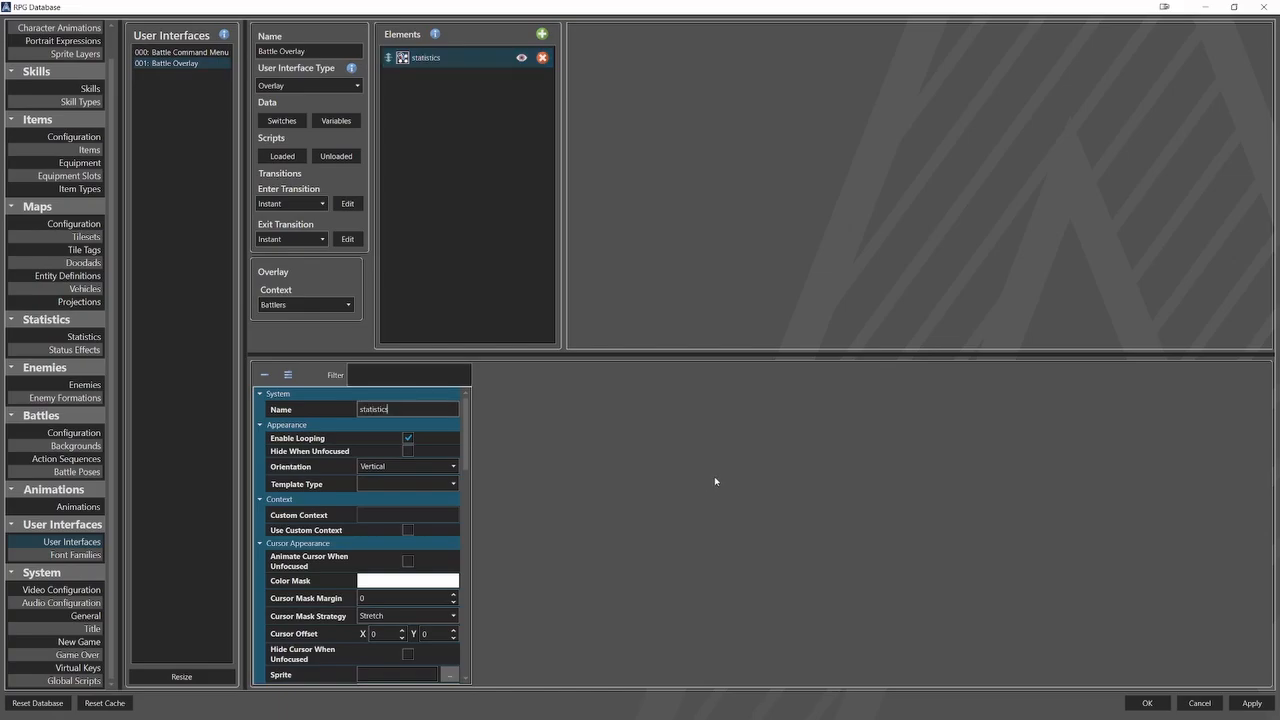
Set the statistics list's orientation to horizontal and choose its template type.
left_click(441, 469)
left_click(427, 480)
left_click(425, 484)
left_click(405, 514)
Set the statistics list's item relative width to 25% and item relative height to 100%.
scroll(320, 553, "down", 5)
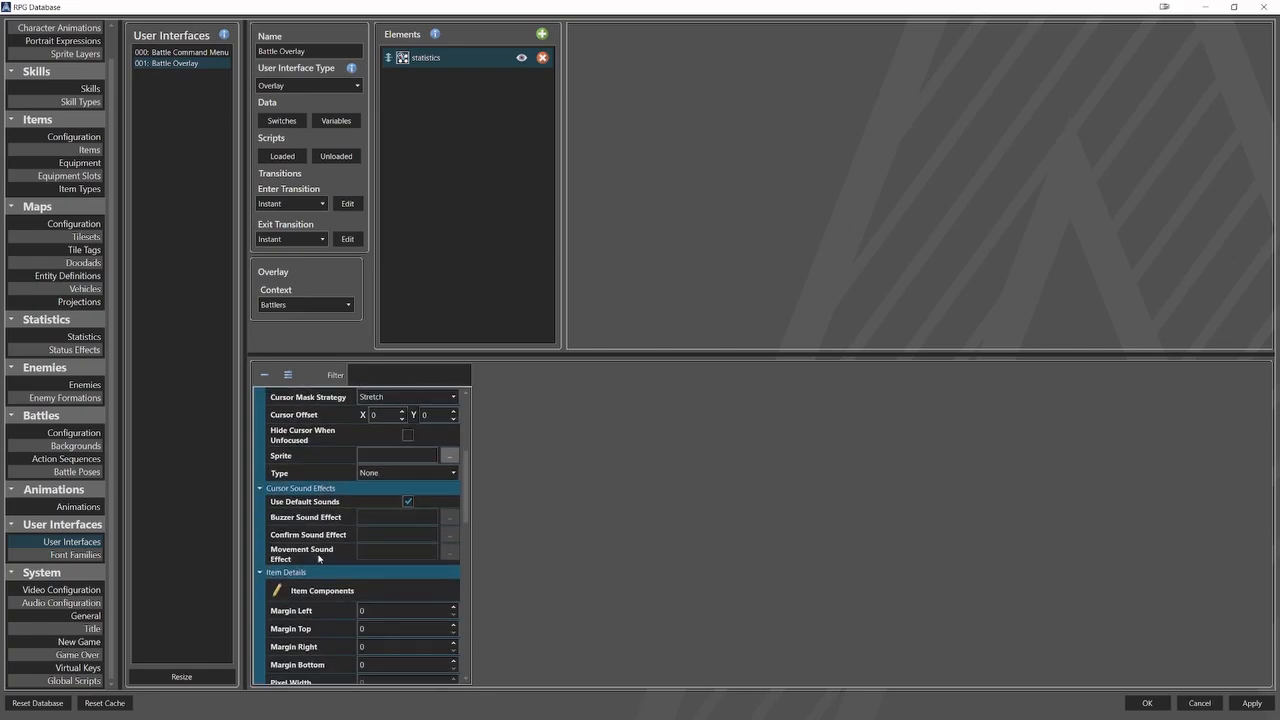
double_click(388, 562)
type("25")
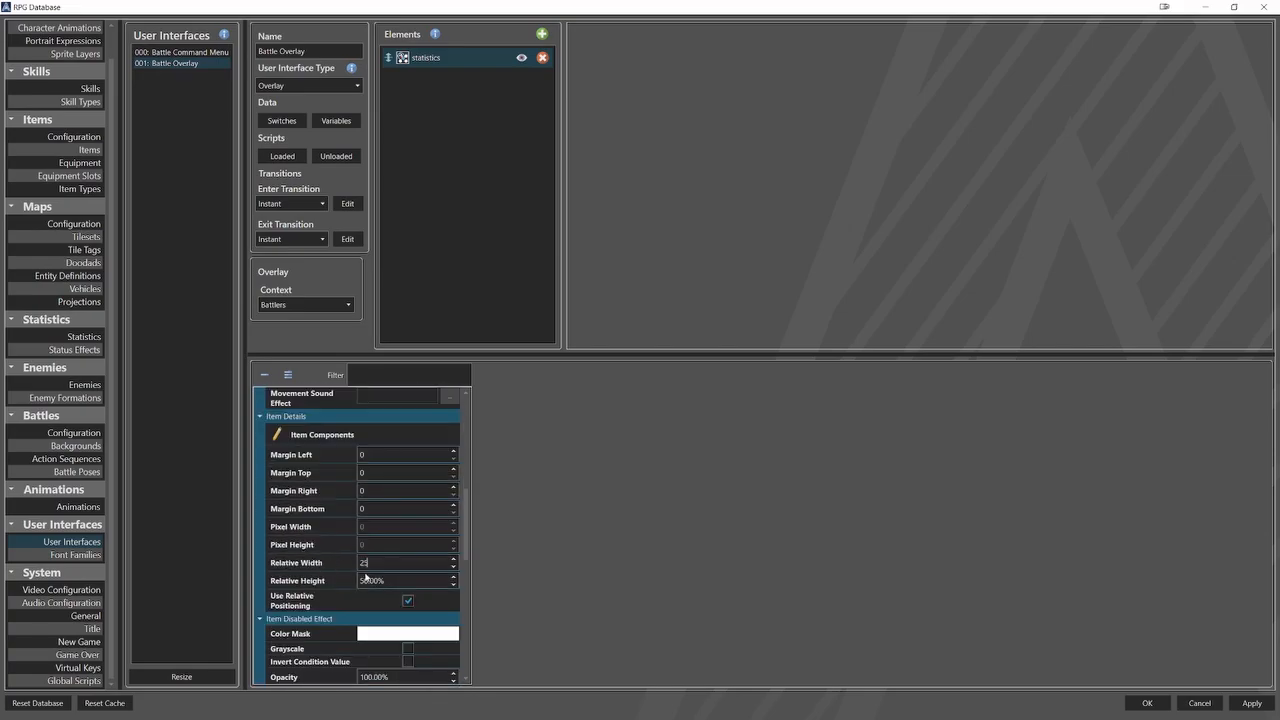
double_click(410, 580)
type("100")
scroll(317, 593, "down", 10)
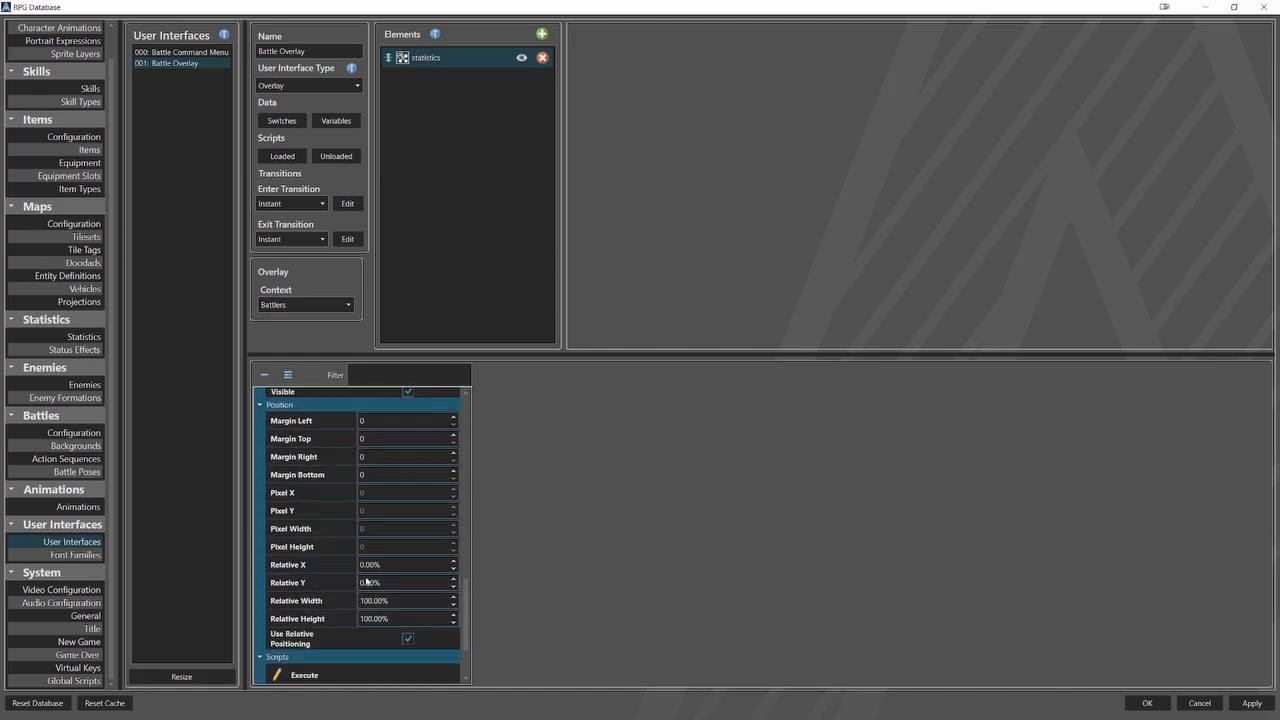
Position the statistics list at relative X 4% and relative Y 77%.
left_click_drag(362, 564, 357, 583)
type("4")
type("77")
Add a pane named portrait_bg to the statistics list's item components, with Commands_BG_3.png as its background.
scroll(309, 600, "up", 10)
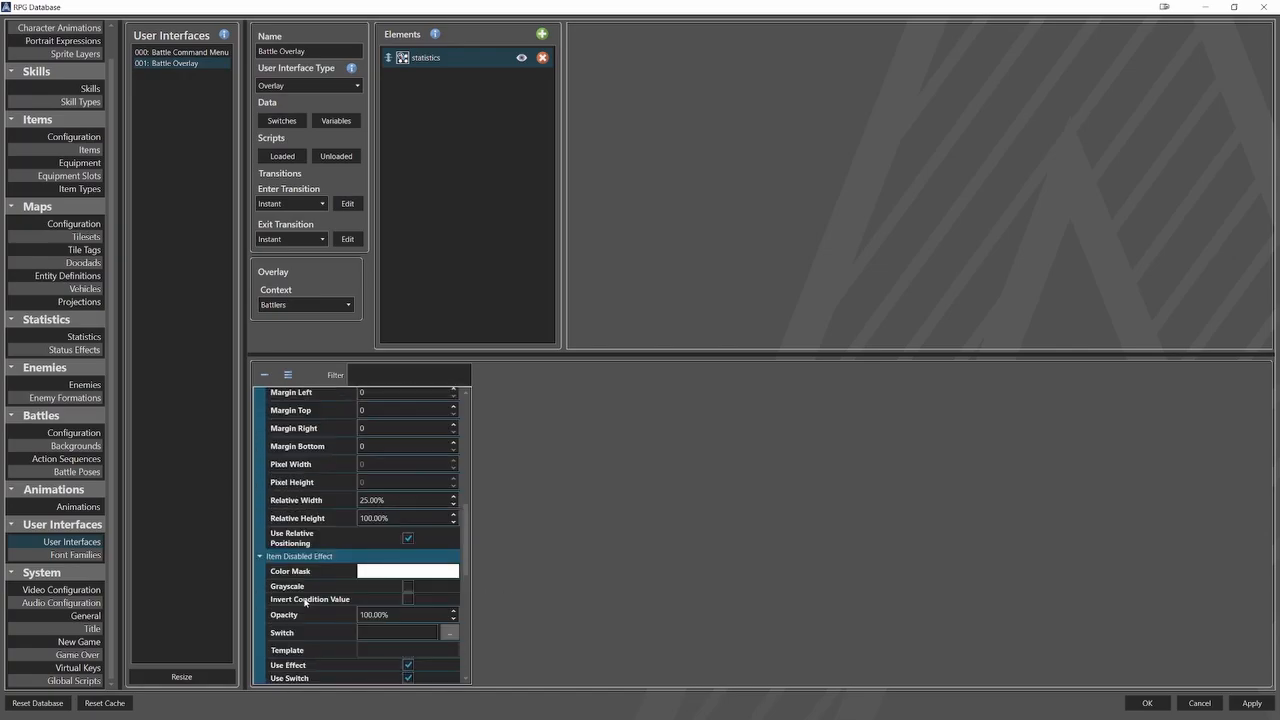
left_click(322, 497)
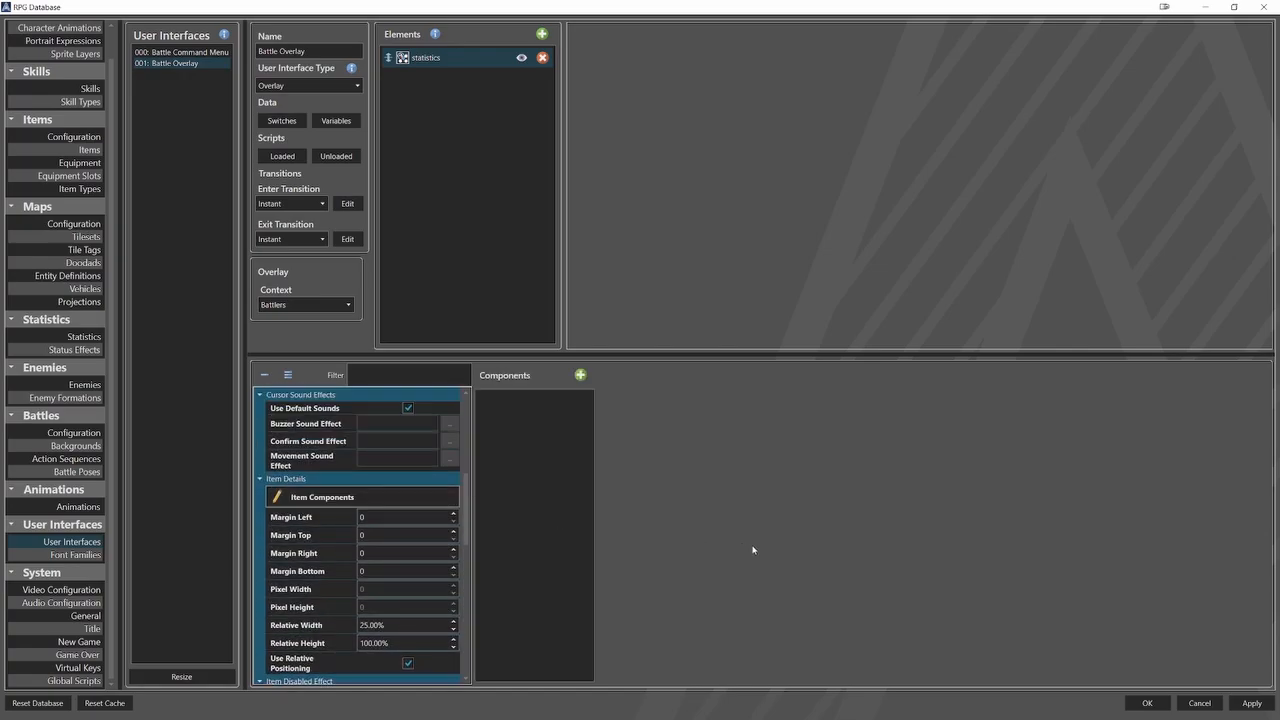
left_click(580, 375)
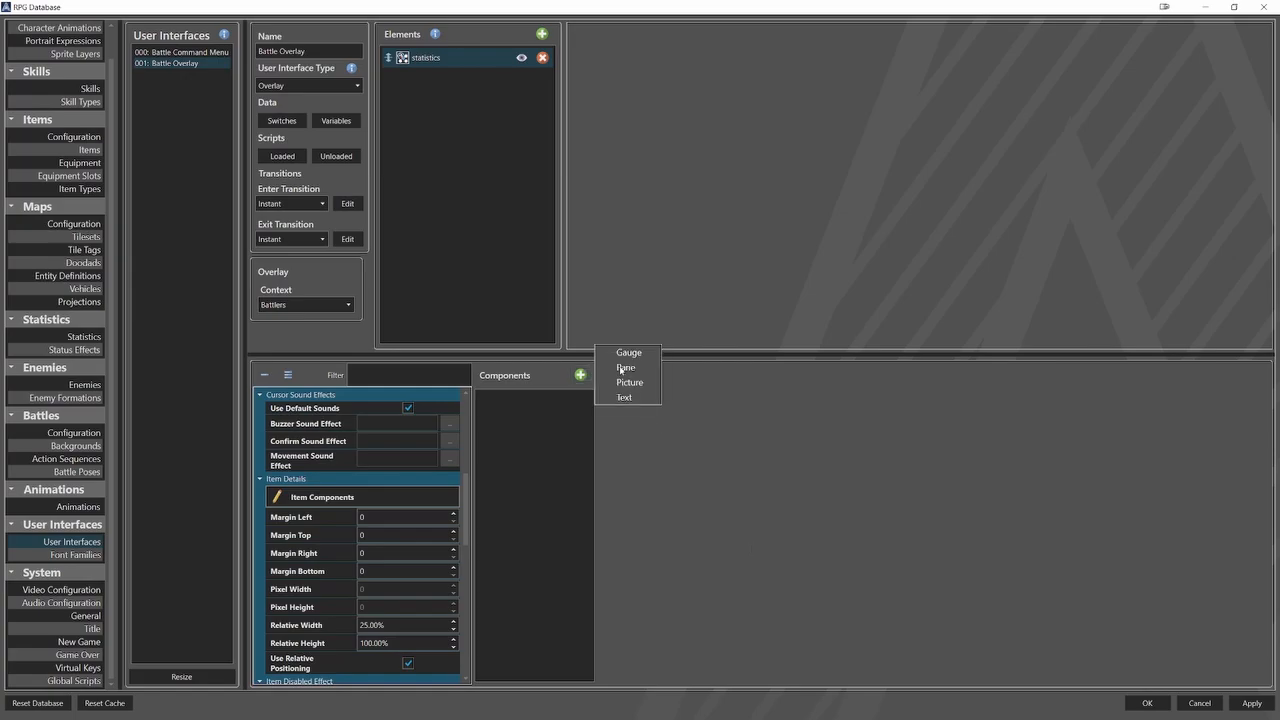
left_click(625, 380)
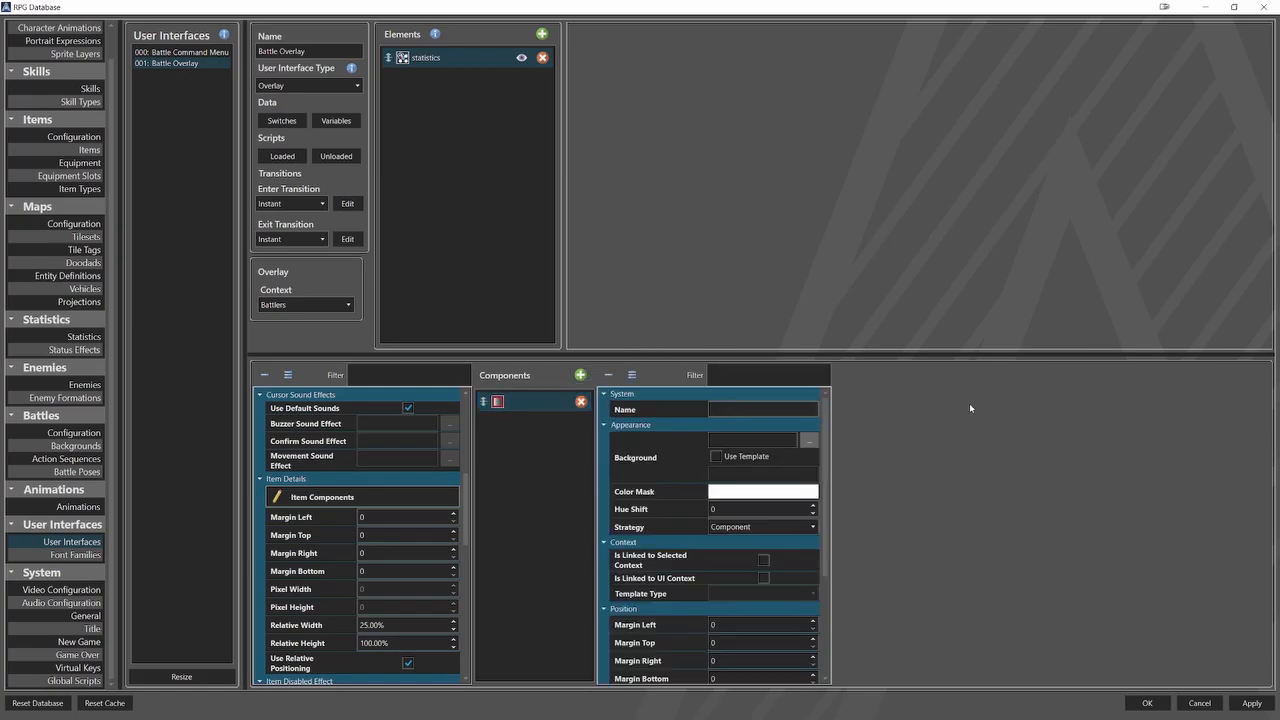
type("portrait_bg")
left_click(810, 442)
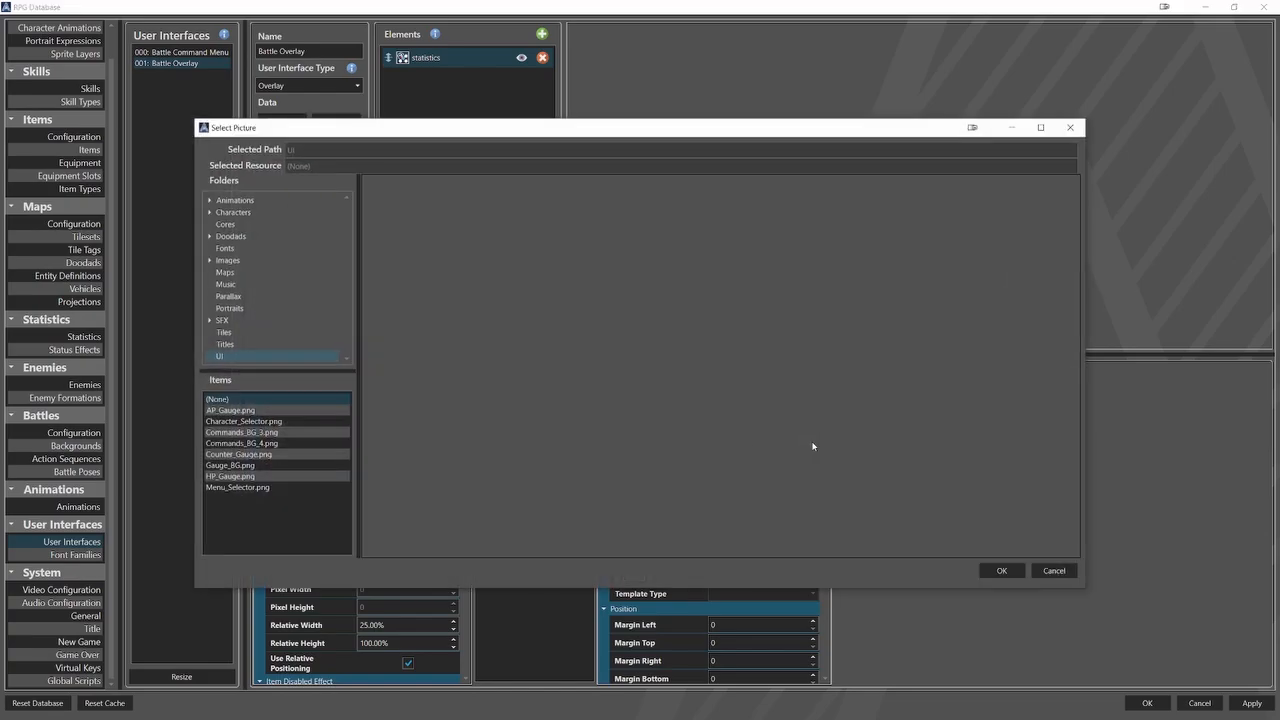
left_click(240, 432)
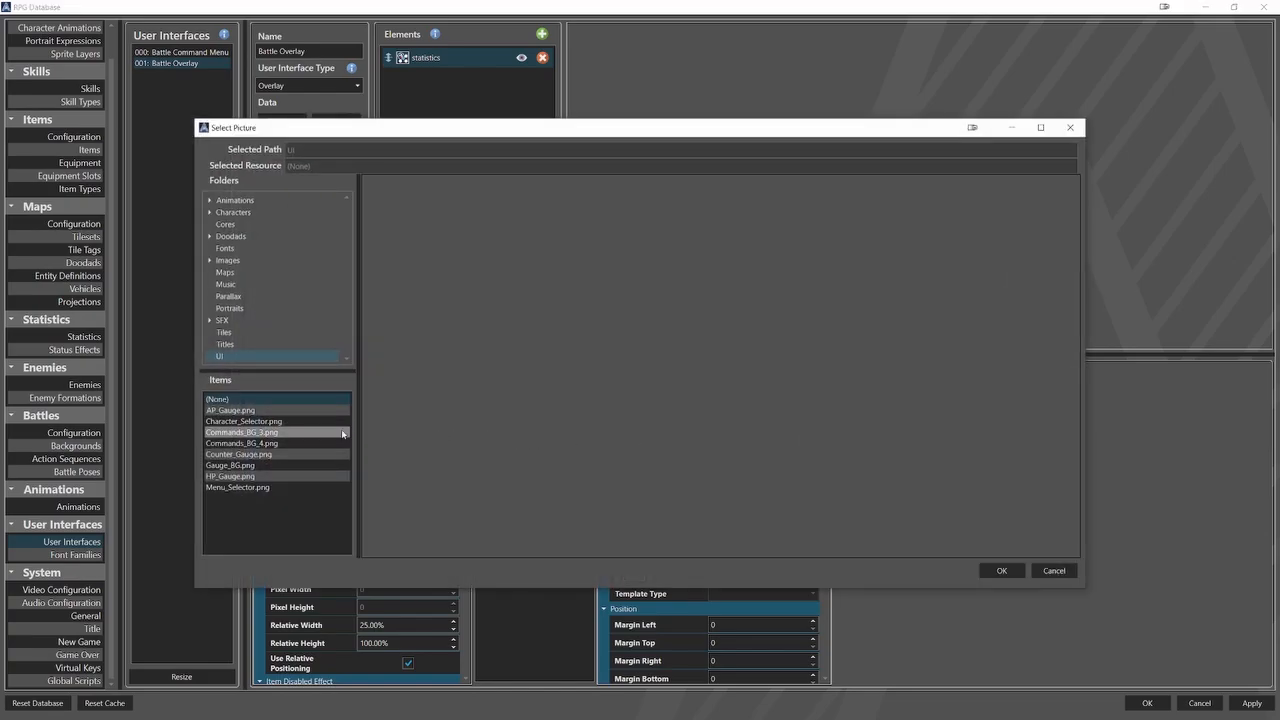
left_click(1001, 570)
Set portrait_bg's relative width to 37% and relative height to 15%.
scroll(682, 562, "down", 4)
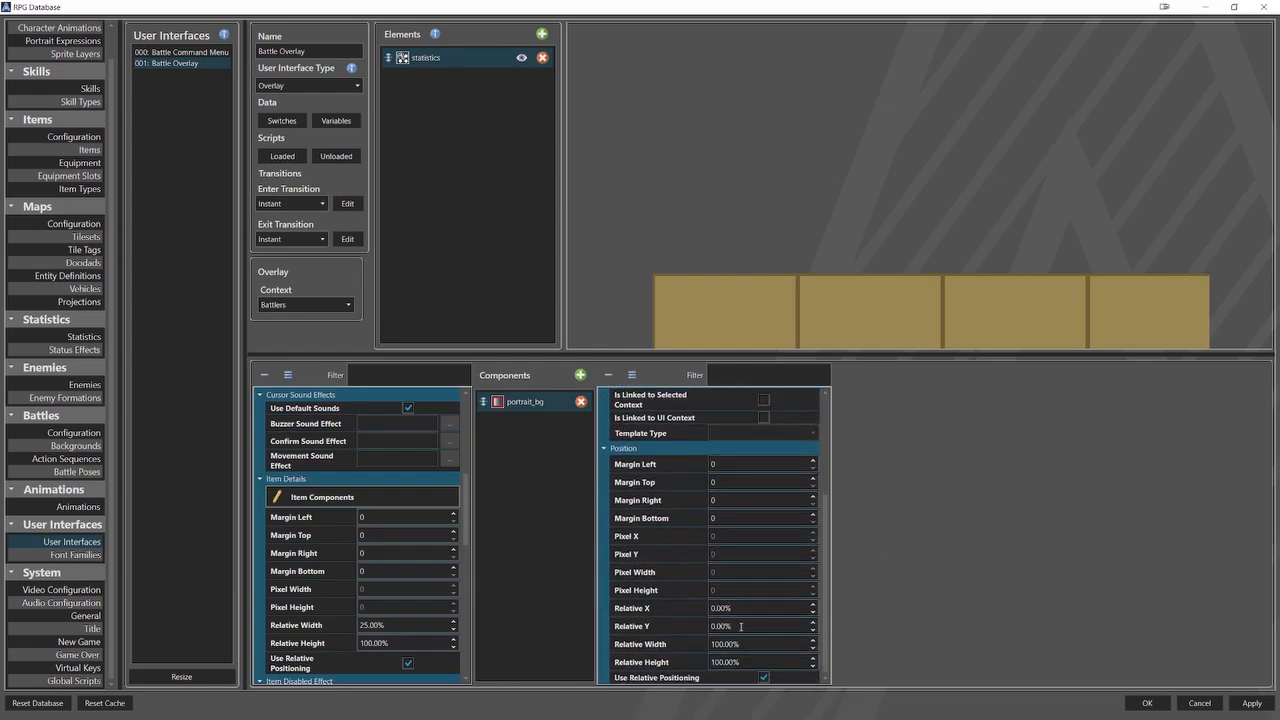
left_click(683, 643)
type("37")
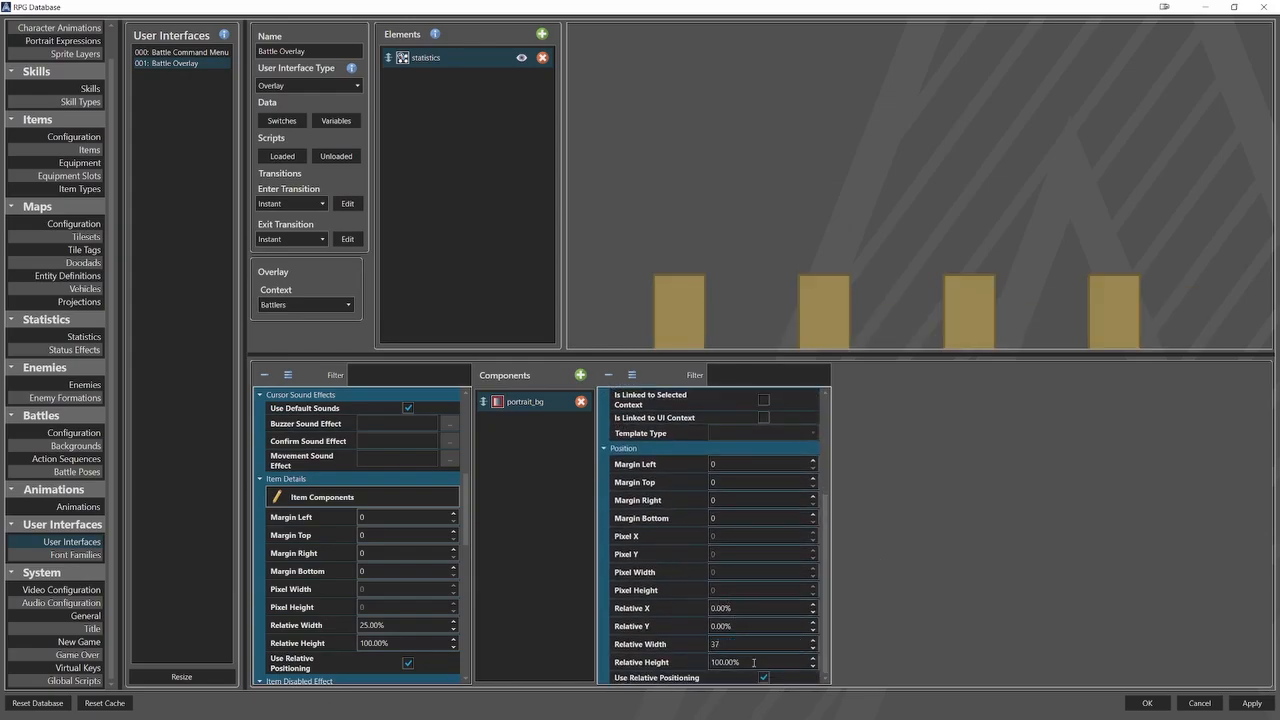
key("Tab")
type("15")
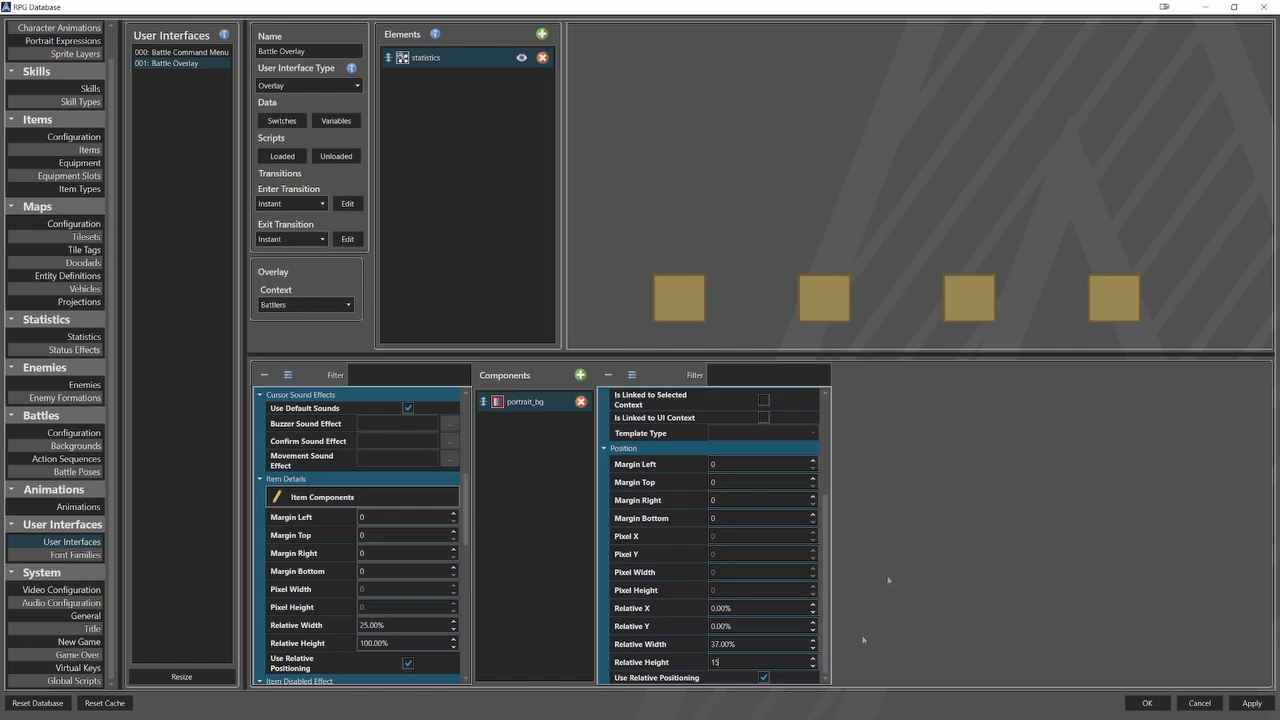
Duplicate the portrait_bg component and rename the copy portrait2_bg.
right_click(547, 398)
left_click(564, 405)
right_click(529, 431)
left_click(562, 468)
left_click(525, 421)
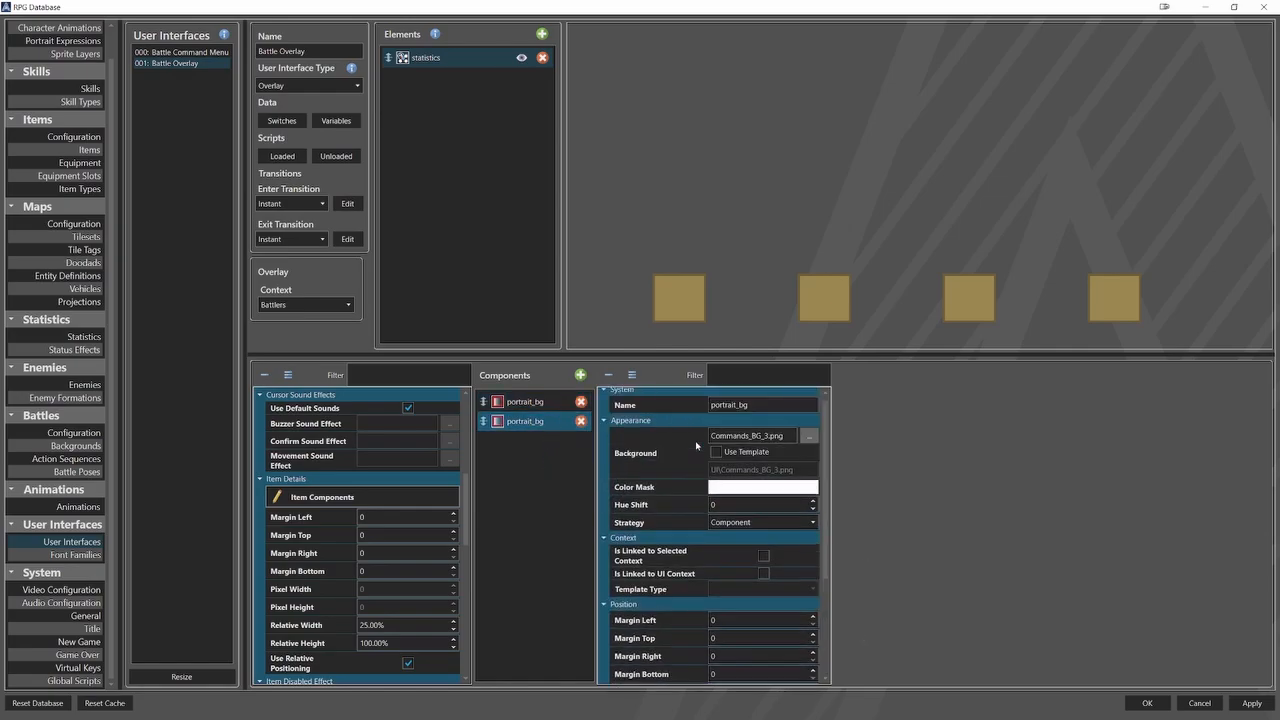
left_click(734, 418)
type("2")
Set portrait2_bg's relative X to 37% and relative width to 27%.
scroll(680, 522, "down", 3)
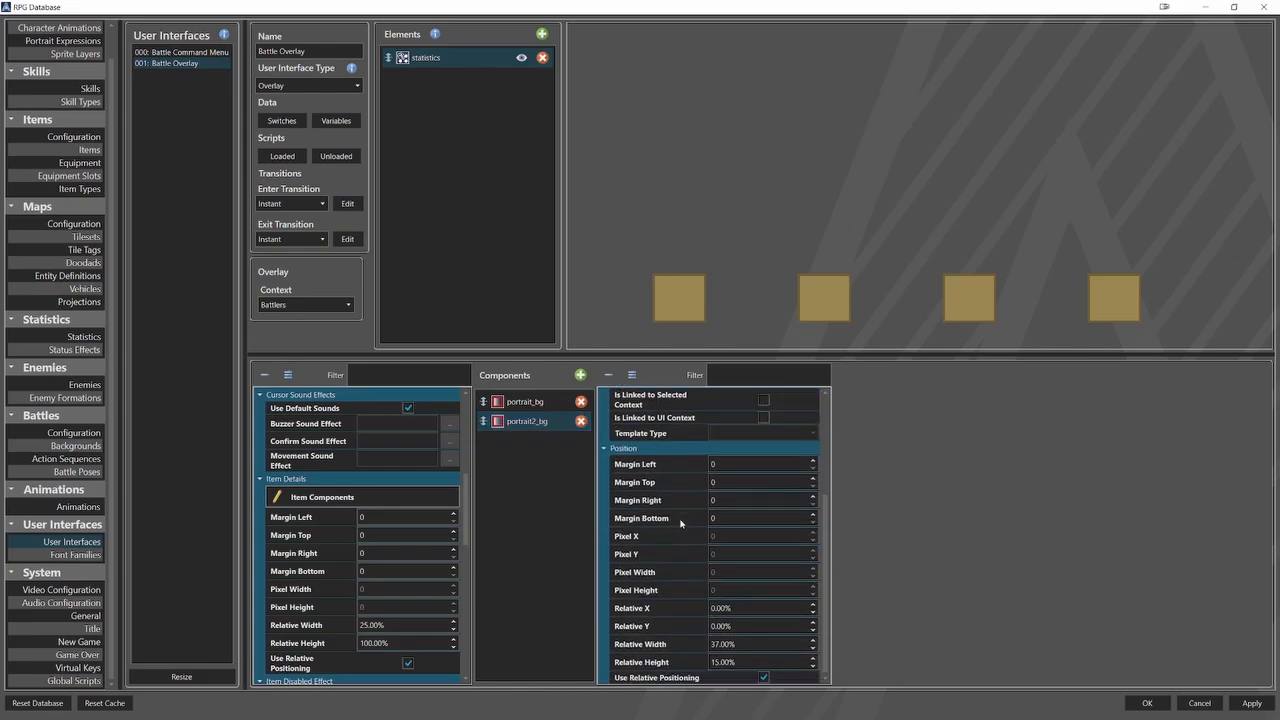
double_click(733, 607)
type("37")
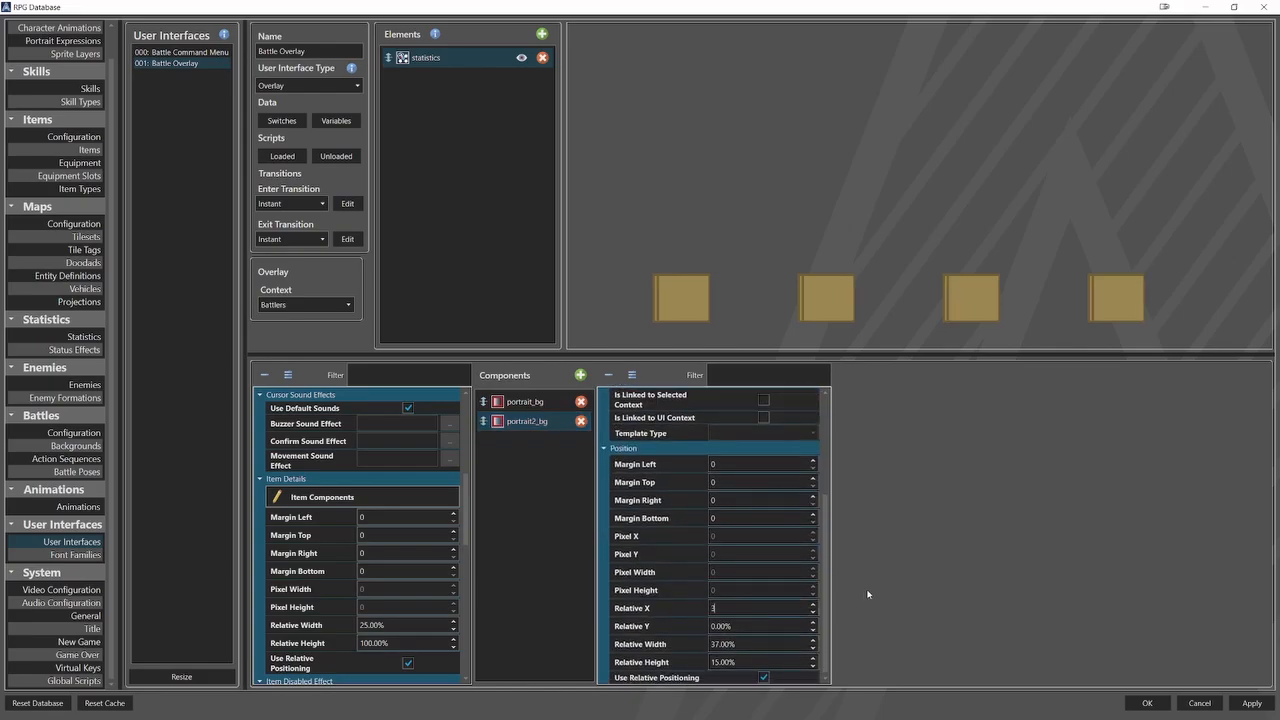
double_click(770, 644)
type("27")
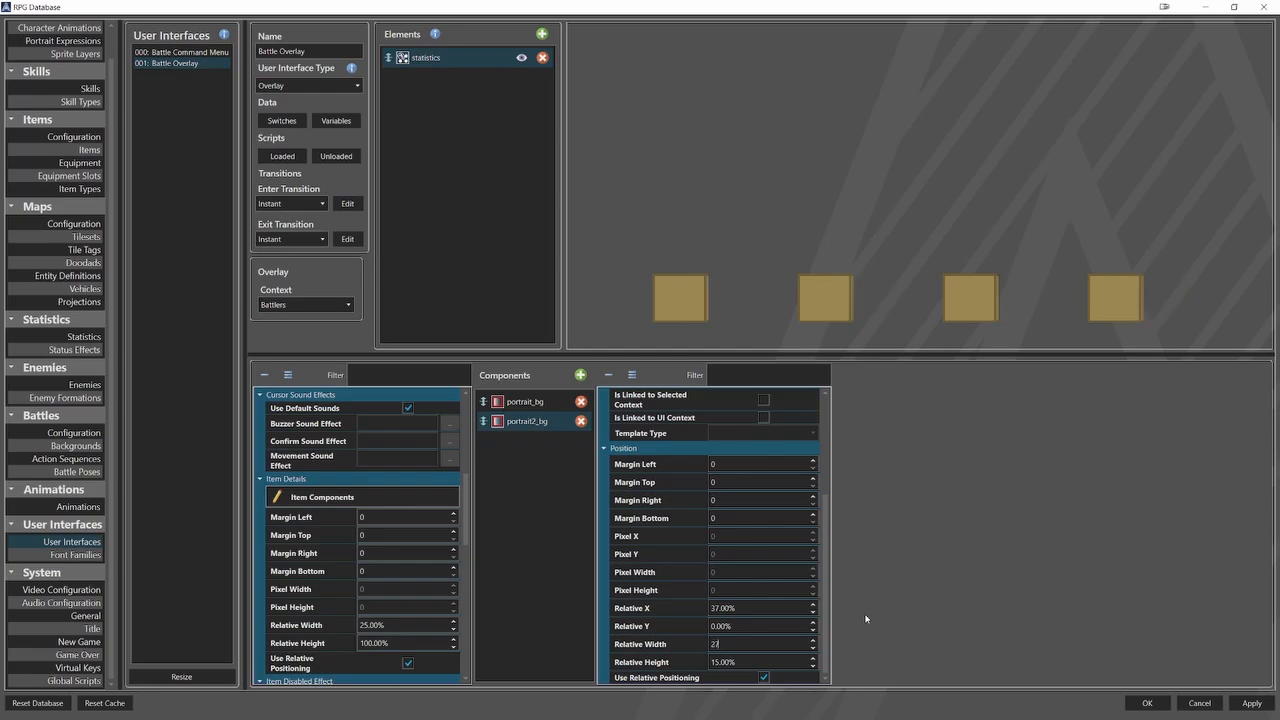
key("Return")
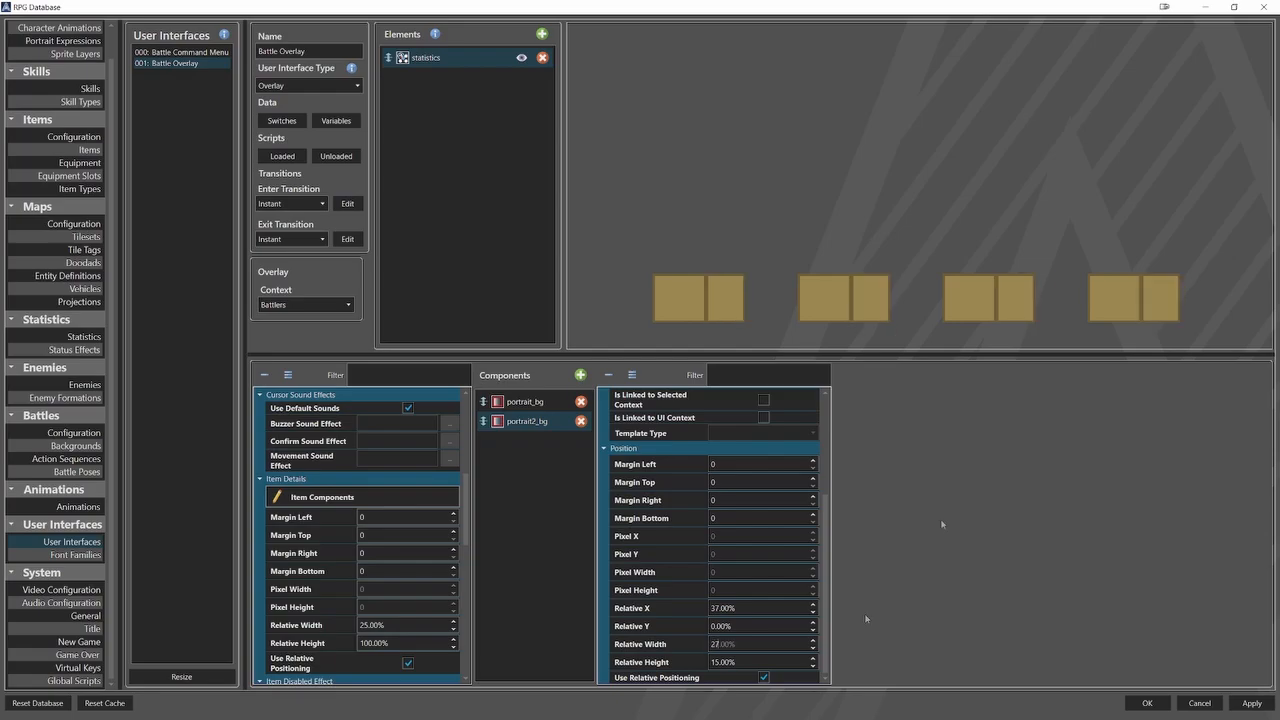
Duplicate the portrait2_bg component and rename the copy hp_bg.
right_click(553, 425)
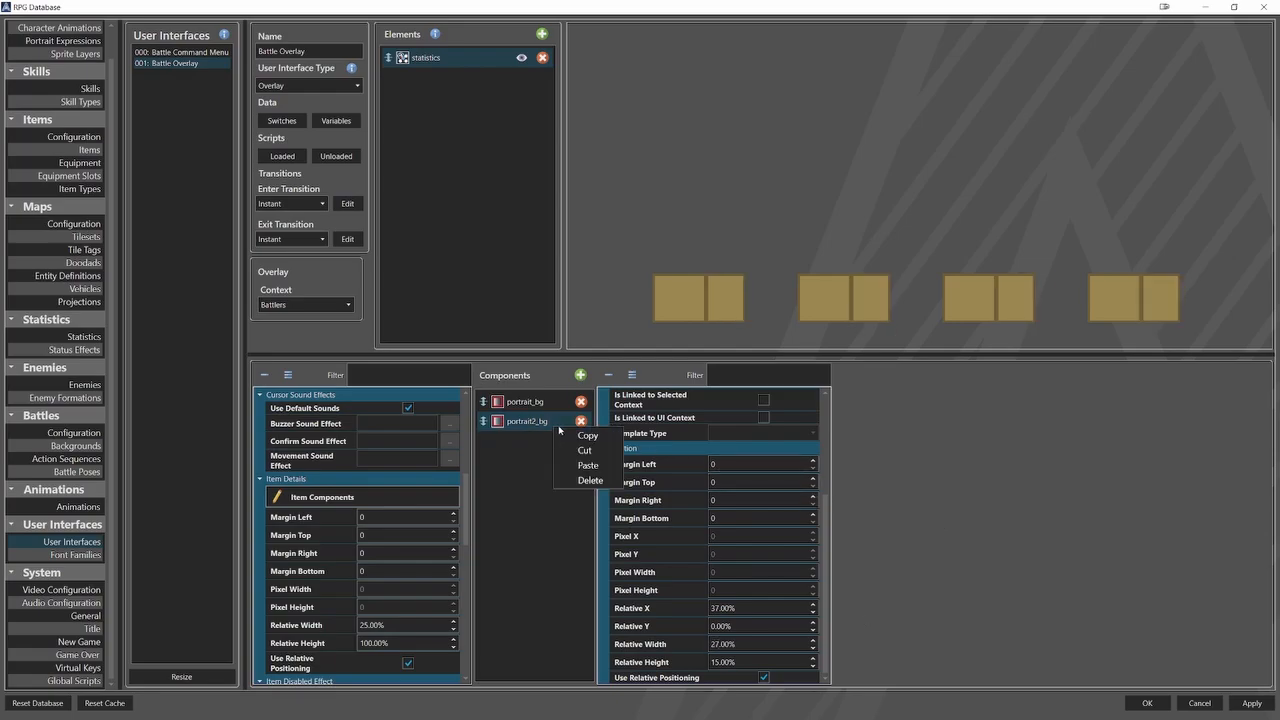
left_click(575, 435)
right_click(549, 446)
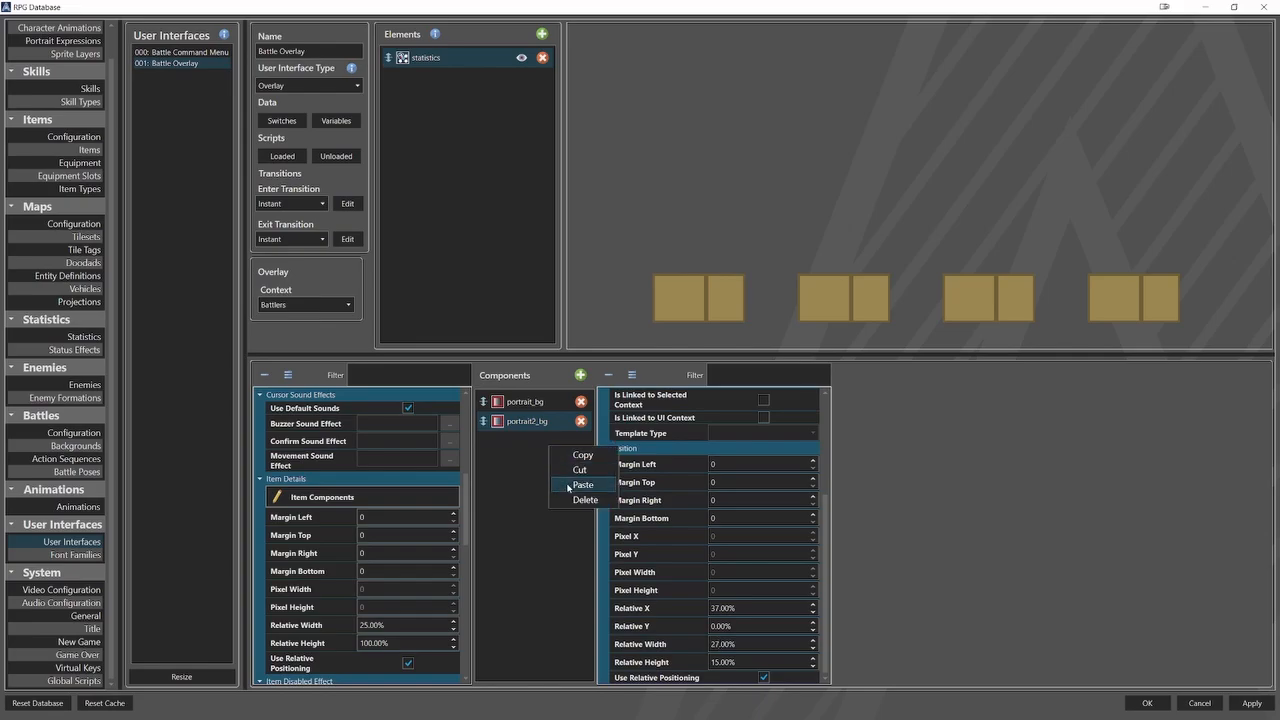
left_click(576, 485)
scroll(669, 447, "up", 3)
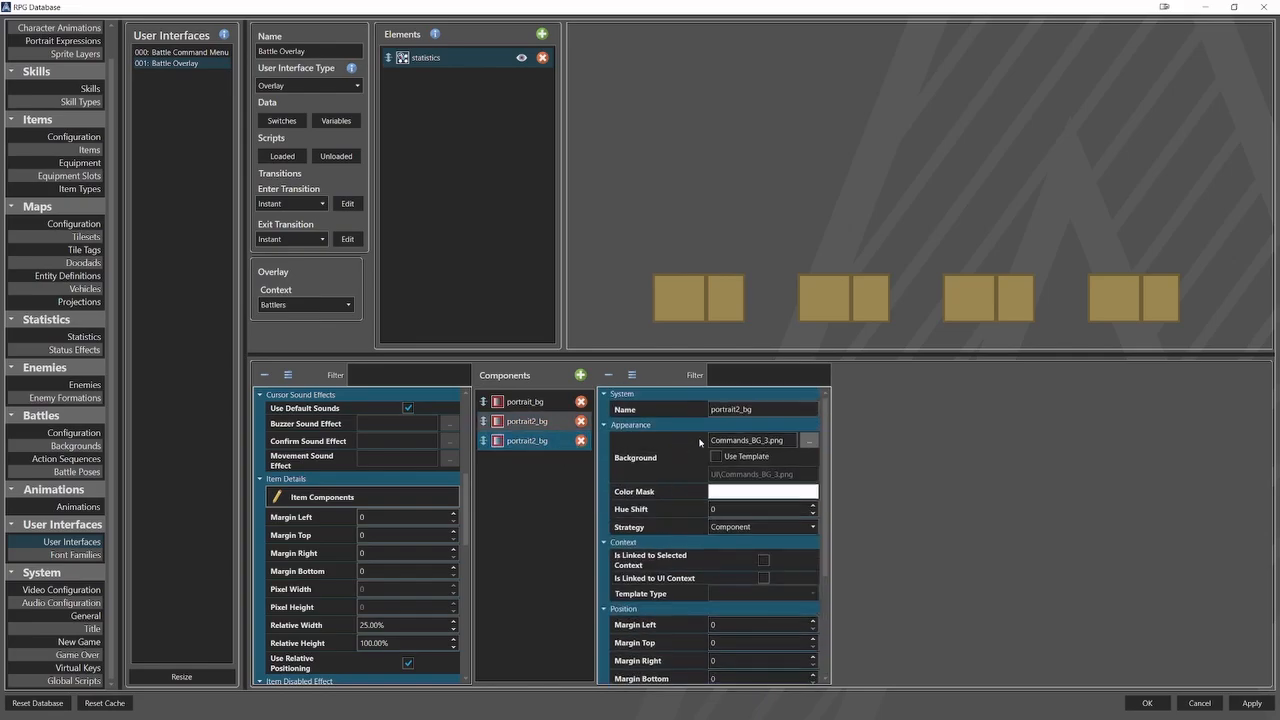
double_click(735, 409)
type("hp")
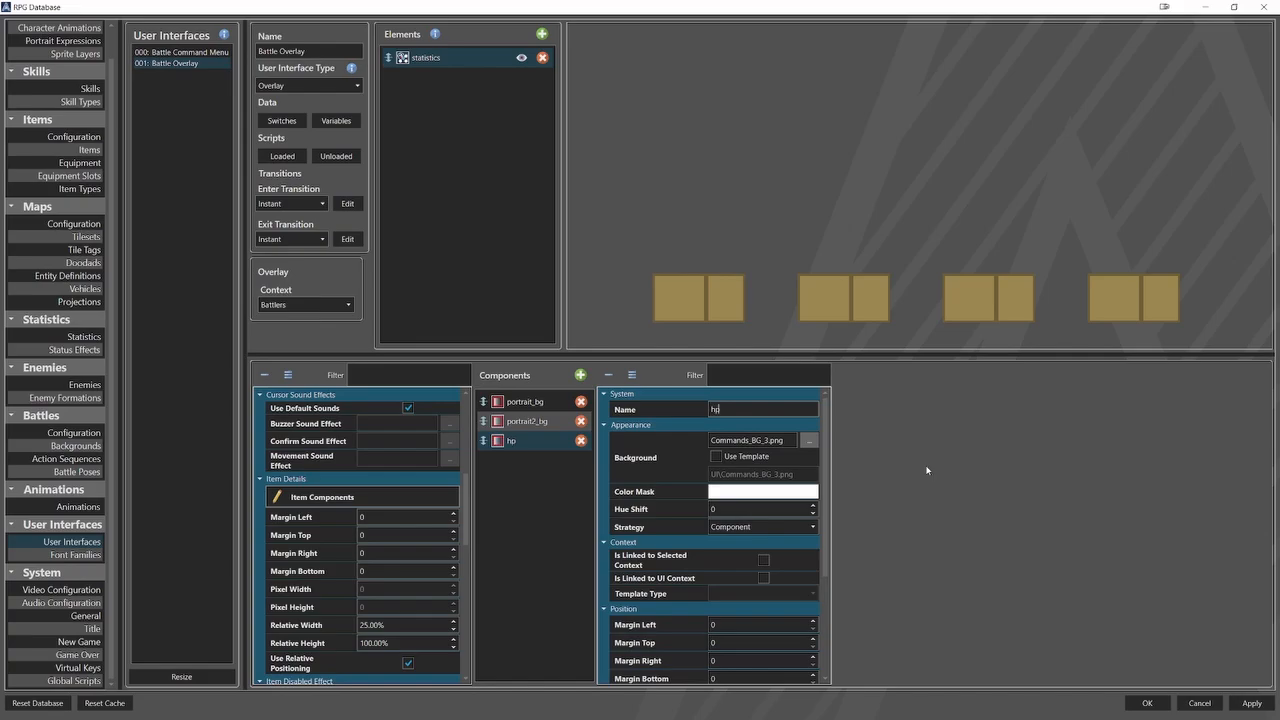
type("_bg")
Change hp_bg's background picture to Commands_BG_4.png.
left_click(811, 440)
key("Down")
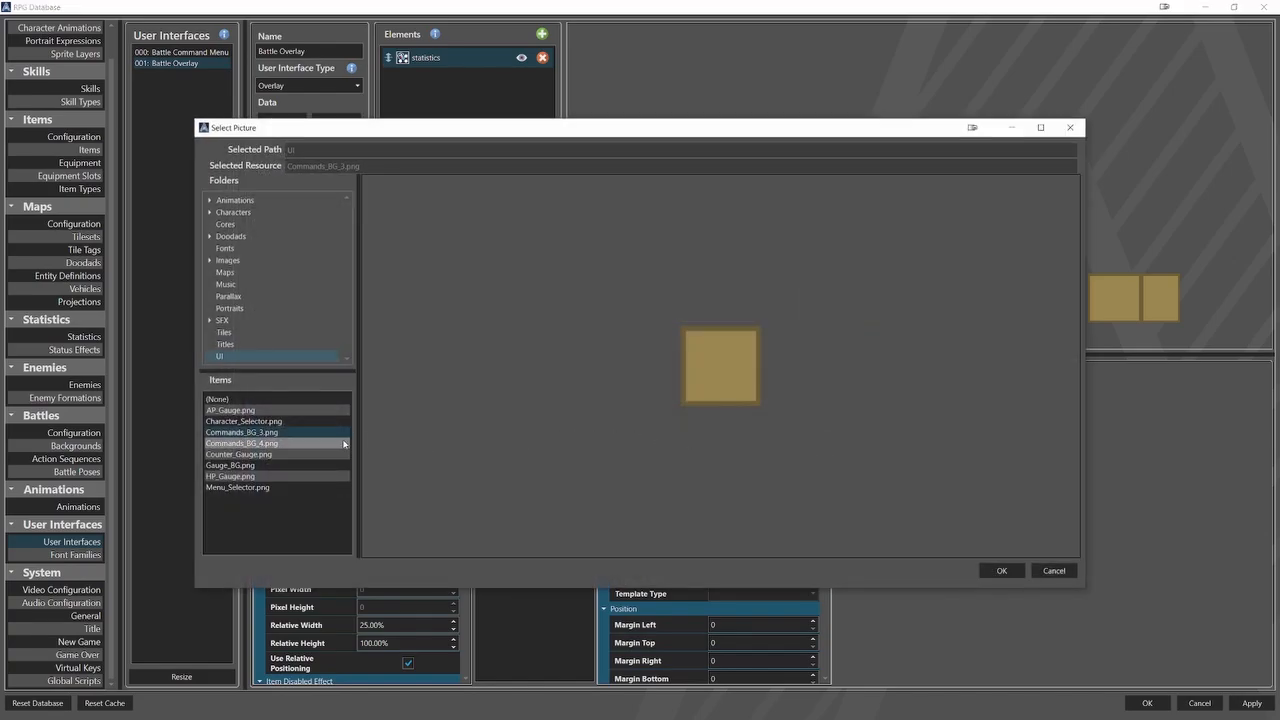
left_click(1001, 570)
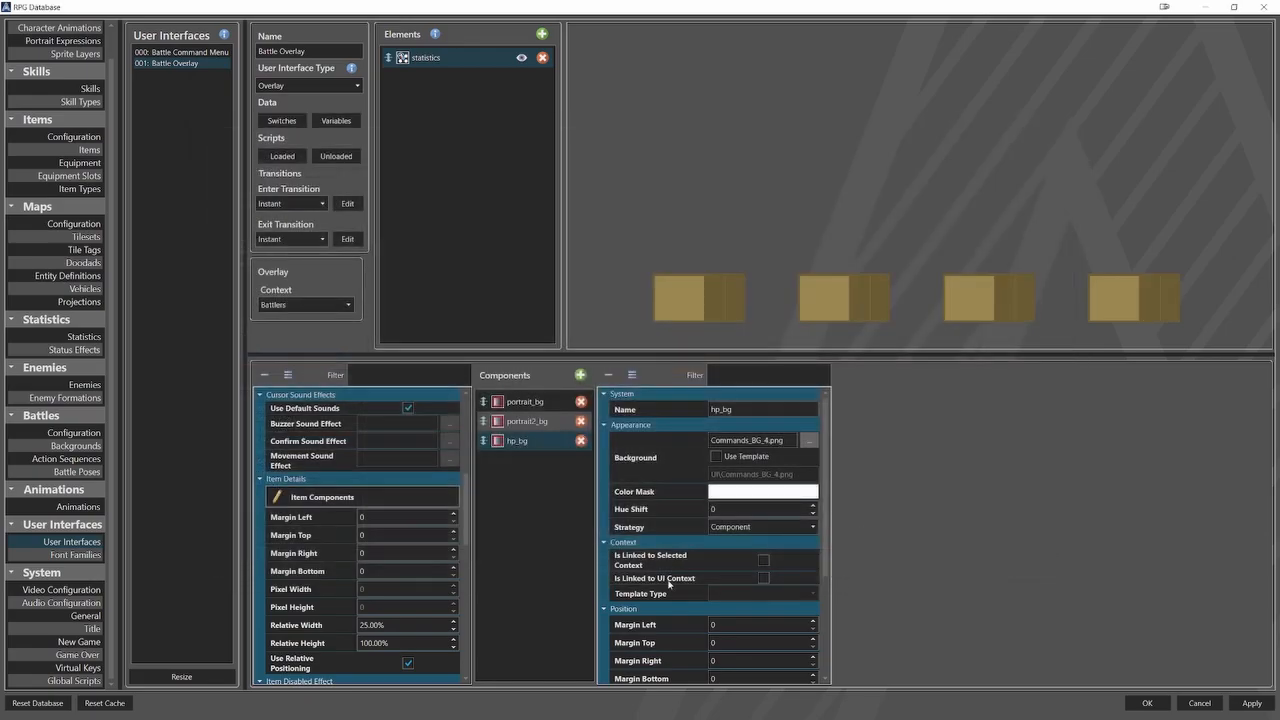
Position hp_bg at relative X 13% and relative Y -2.3%.
scroll(689, 584, "down", 5)
double_click(725, 608)
type("13")
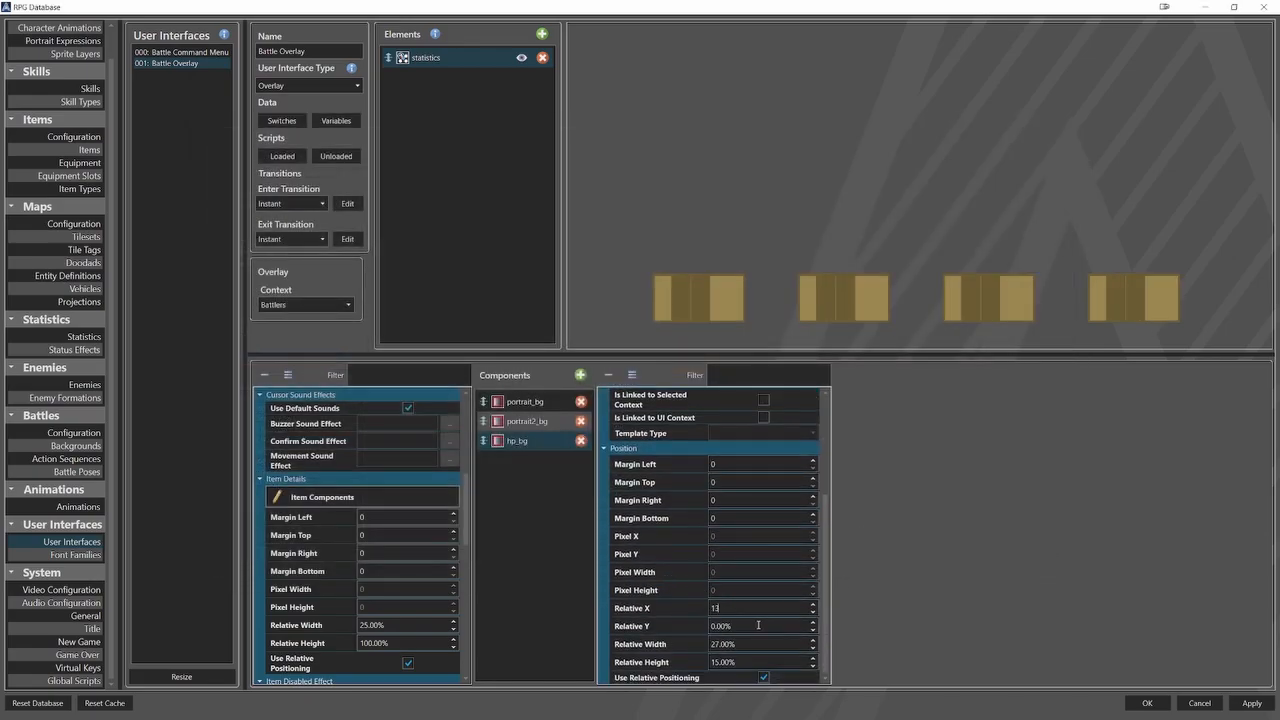
key("Tab")
type("-2.30")
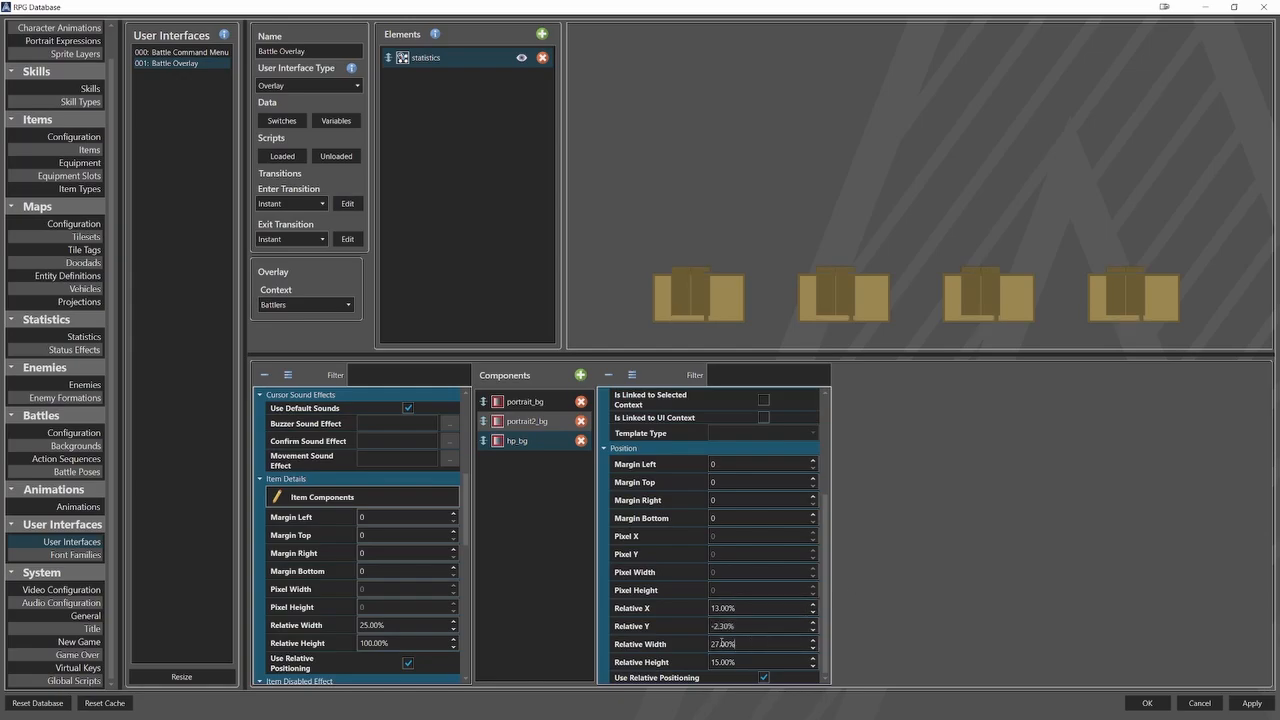
Set hp_bg's relative width to 35% and its relative height to 3%.
key("Tab")
type("35")
key("Tab")
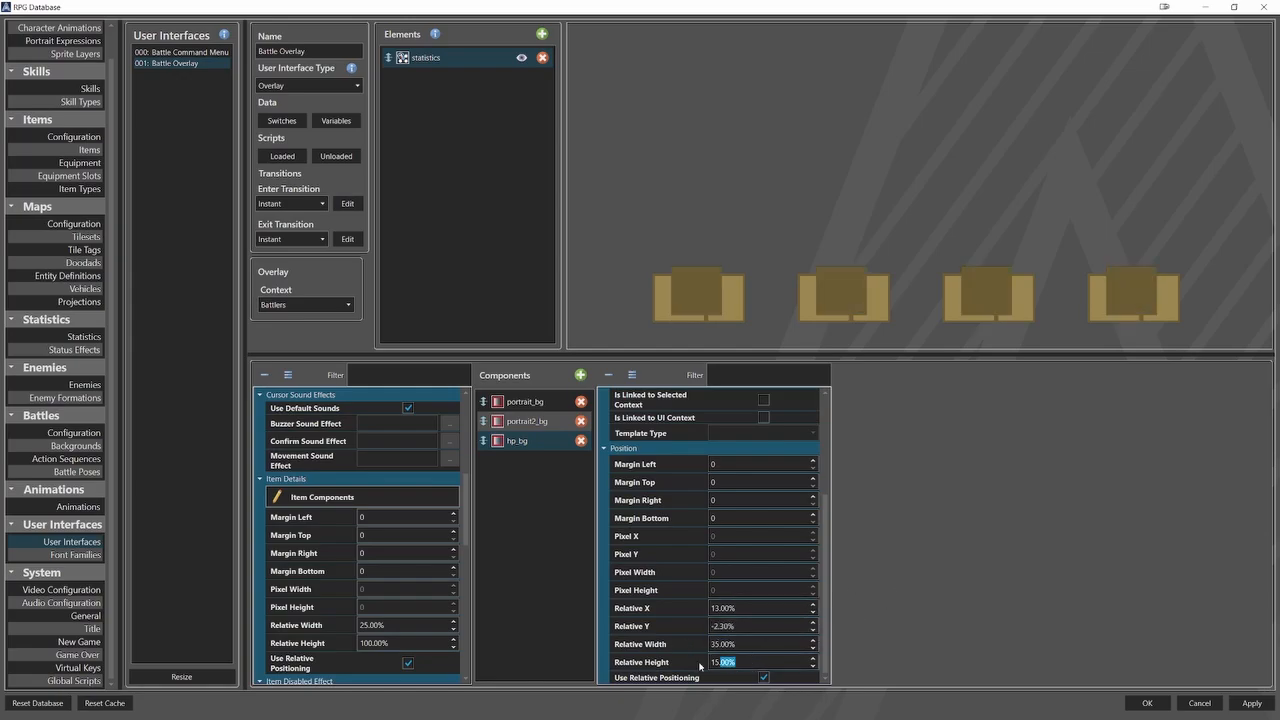
type("3")
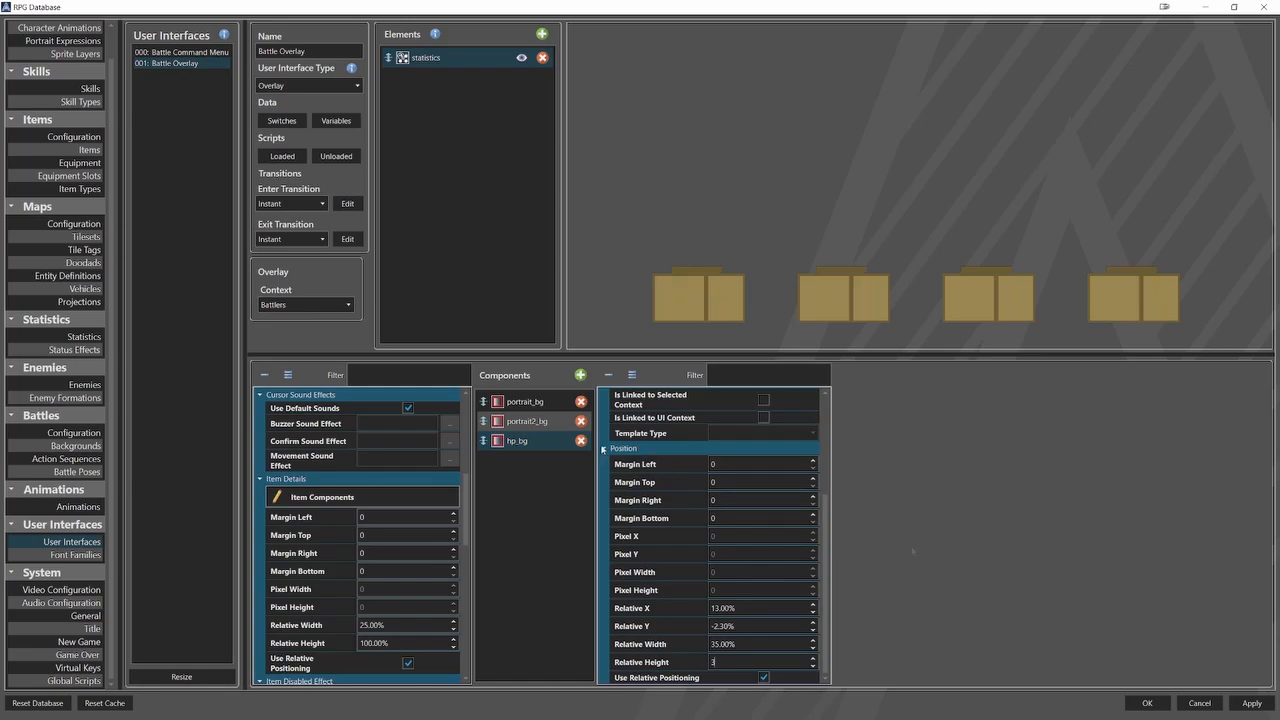
Duplicate the hp_bg component and rename the copy ap_bg.
right_click(559, 440)
left_click(565, 452)
right_click(534, 464)
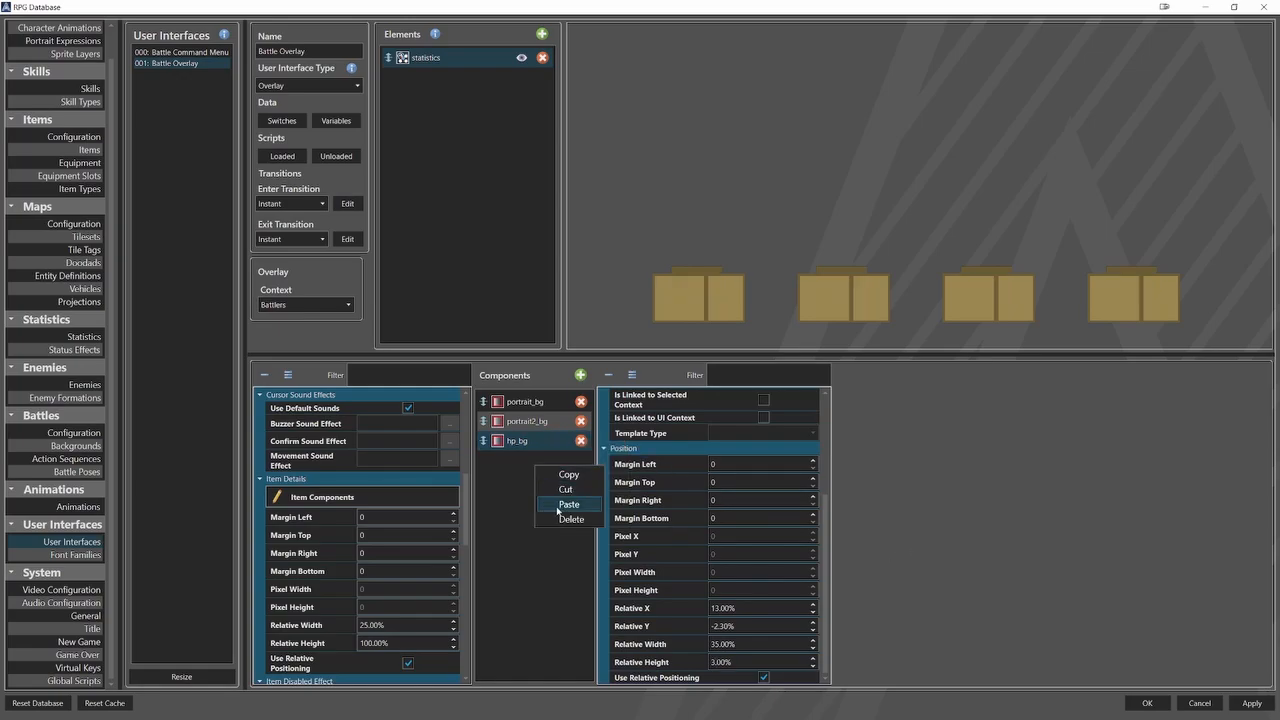
left_click(567, 504)
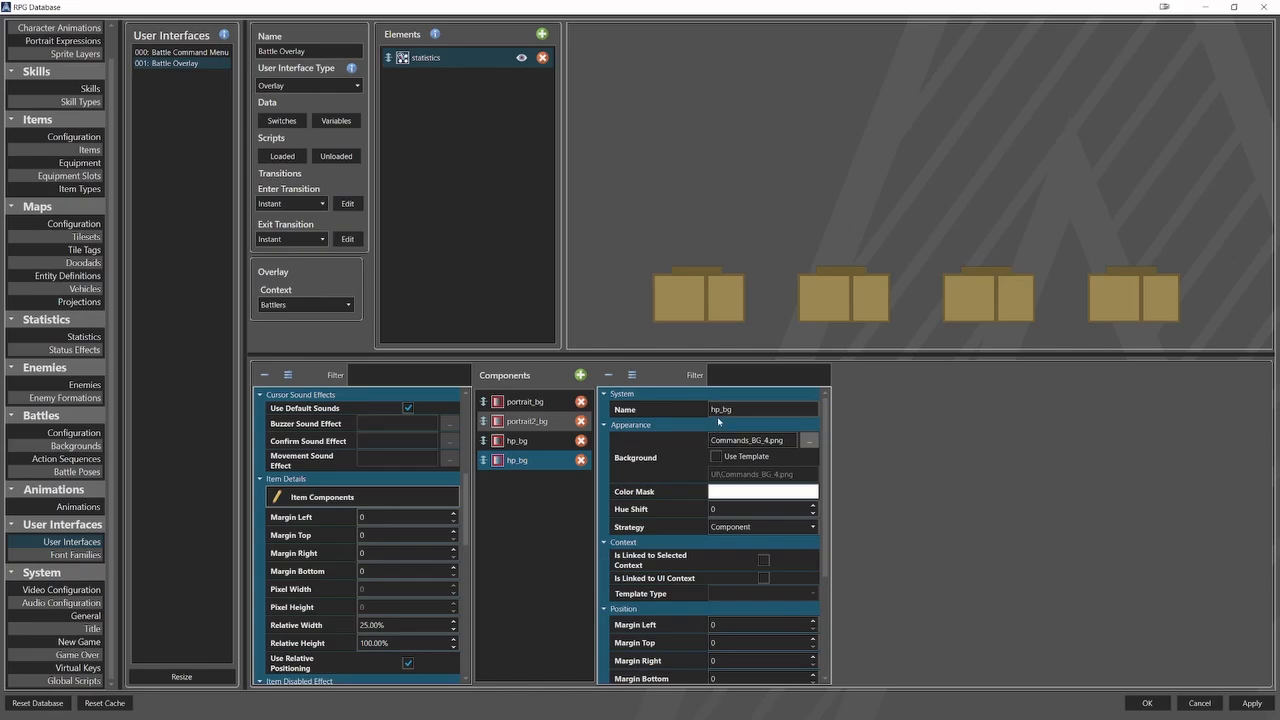
left_click_drag(721, 410, 706, 415)
type("ap")
Set ap_bg's relative X to 0%, relative Y to 15% and relative height to 2.5%.
scroll(669, 587, "down", 3)
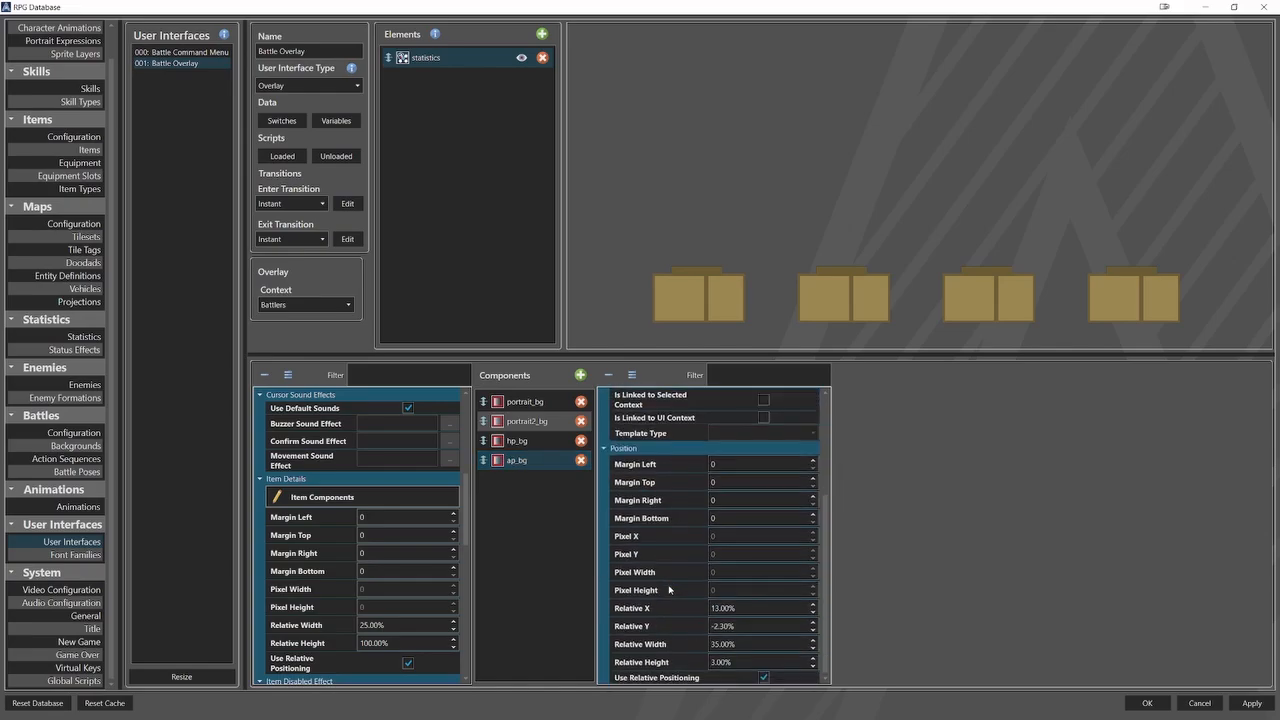
double_click(755, 611)
type("0")
key("Tab")
type("15")
double_click(773, 661)
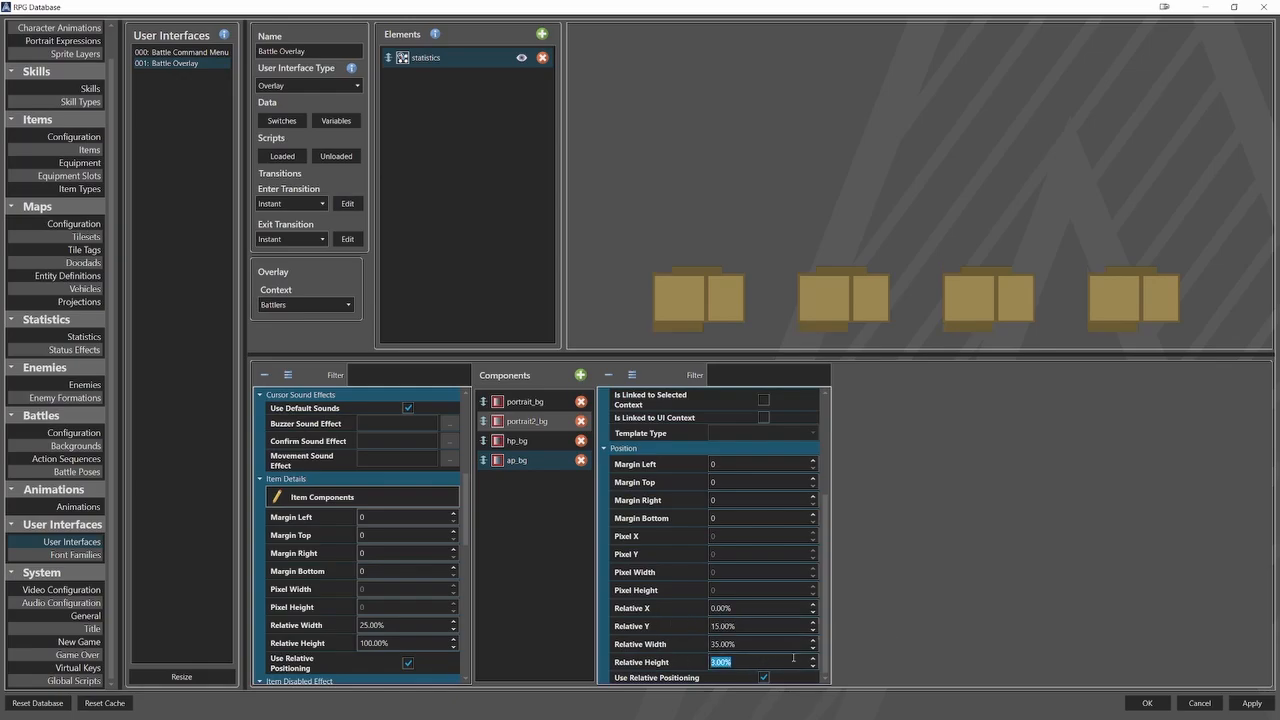
type("2.5")
Duplicate the ap_bg component and rename the copy counter_bg.
right_click(553, 462)
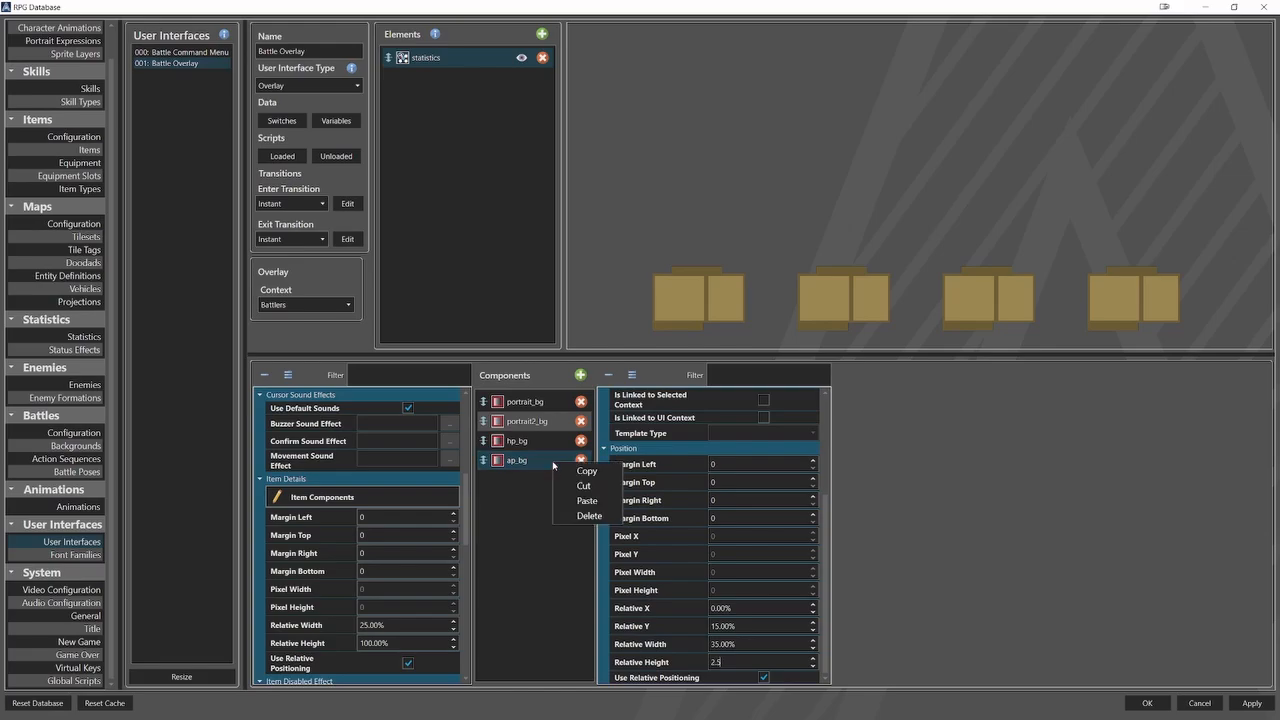
left_click(574, 474)
right_click(545, 484)
left_click(568, 521)
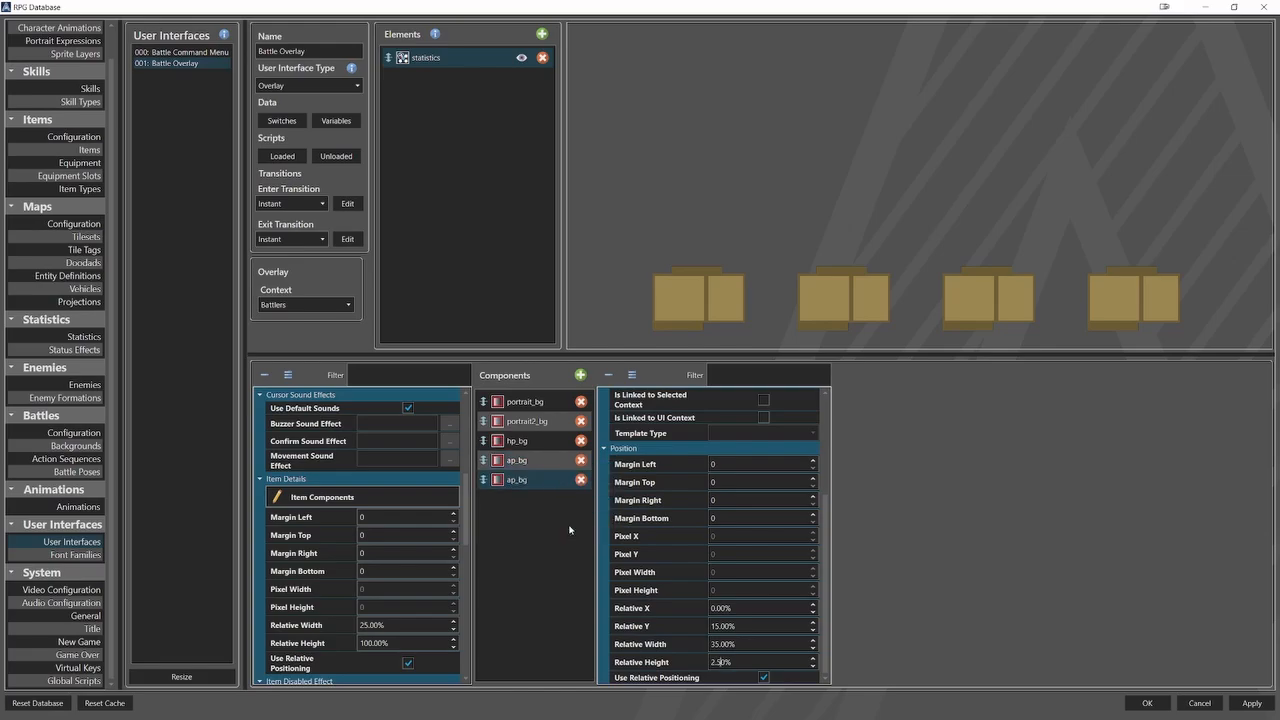
left_click(558, 482)
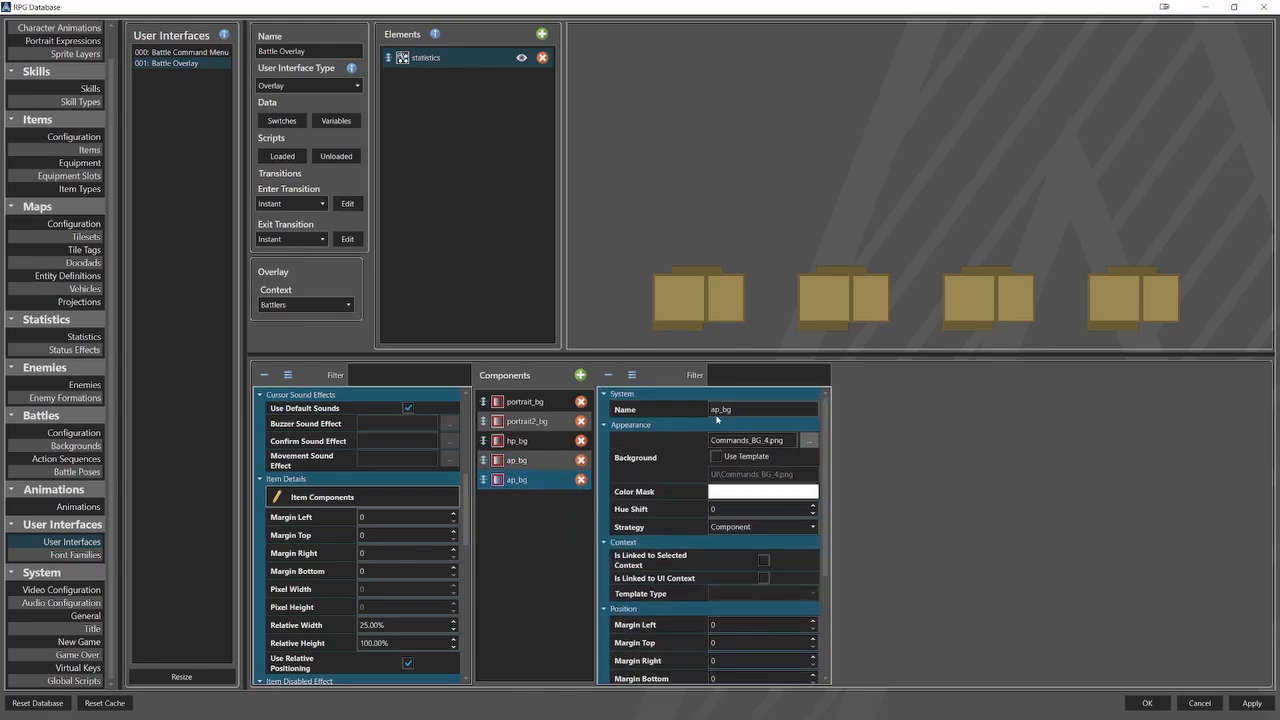
left_click_drag(720, 411, 692, 418)
type("counter")
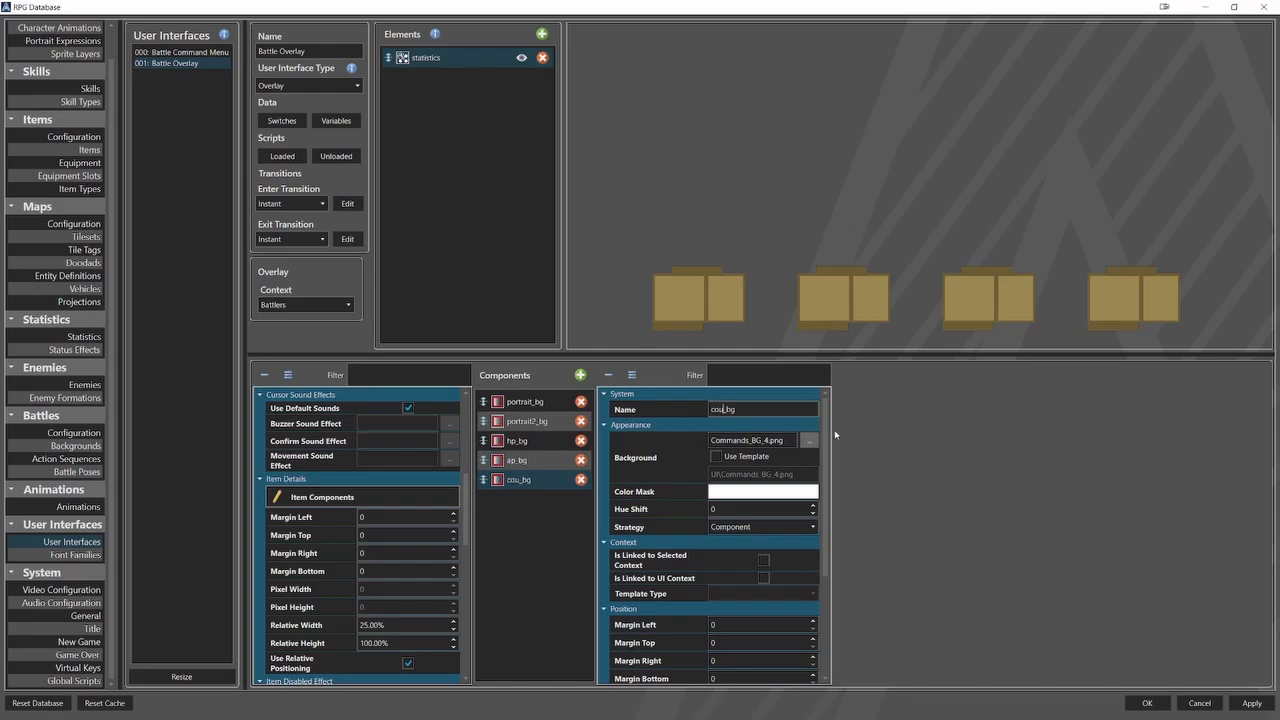
Set counter_bg's relative Y to 17% and its relative height to 4.6%.
scroll(790, 481, "down", 3)
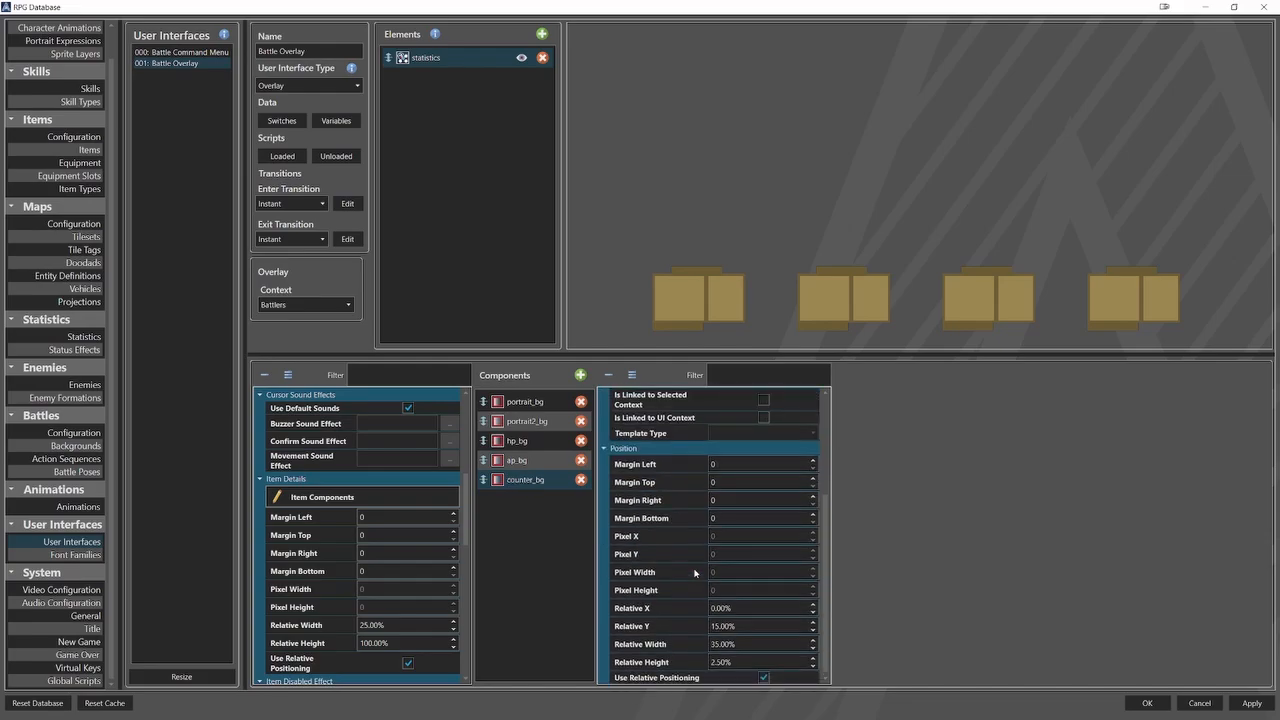
left_click(676, 625)
type("17")
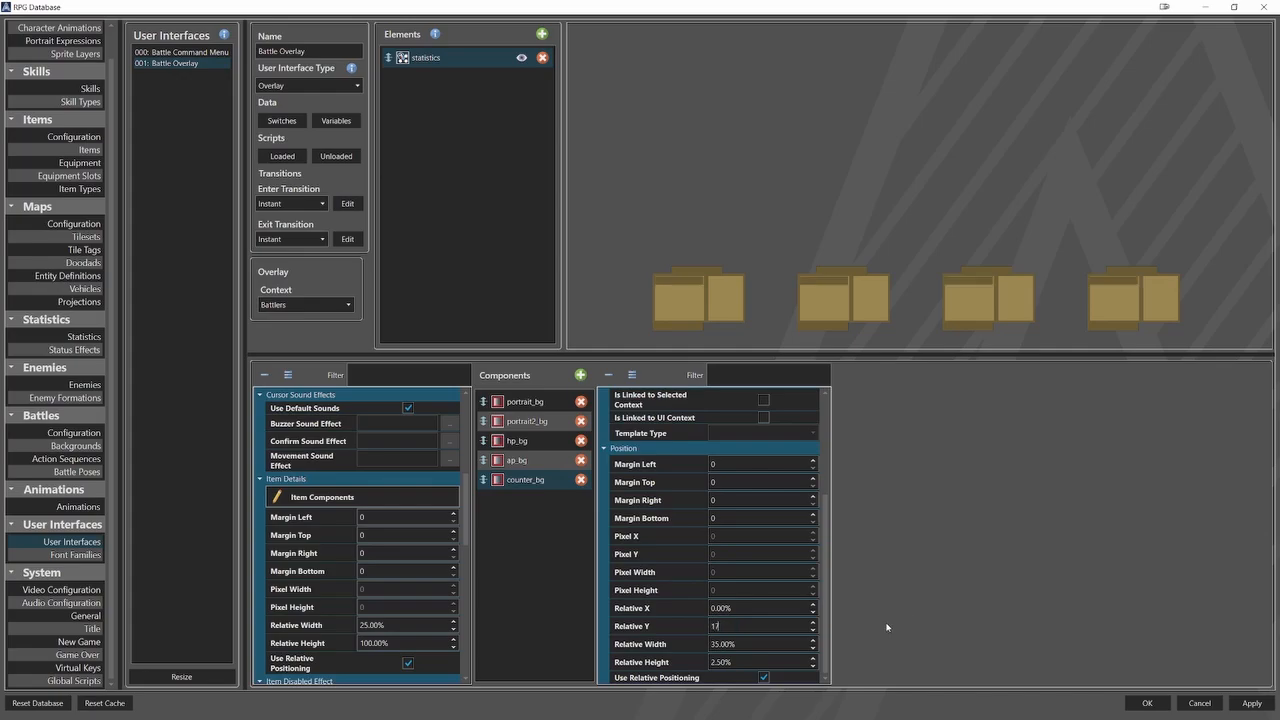
key("Tab")
key("Tab")
type("4")
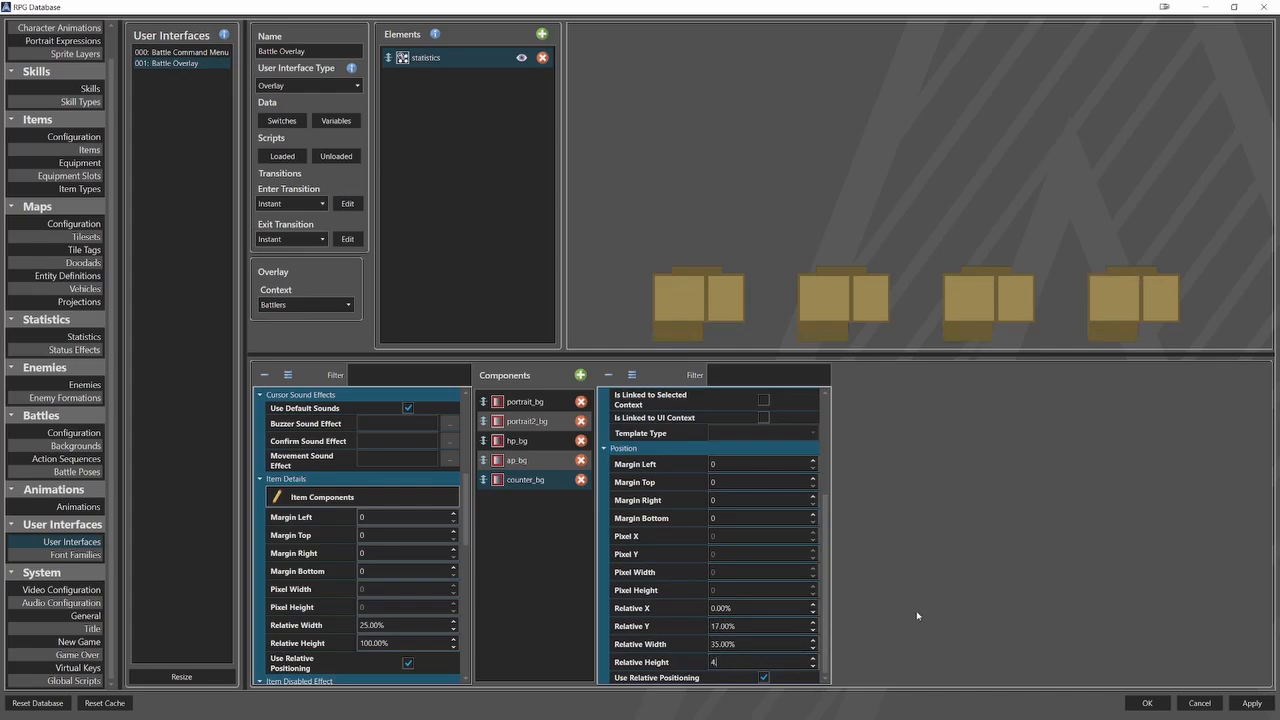
Duplicate the counter_bg component and rename the copy hp_gauge_bg.
right_click(561, 481)
left_click(572, 489)
right_click(531, 501)
left_click(552, 536)
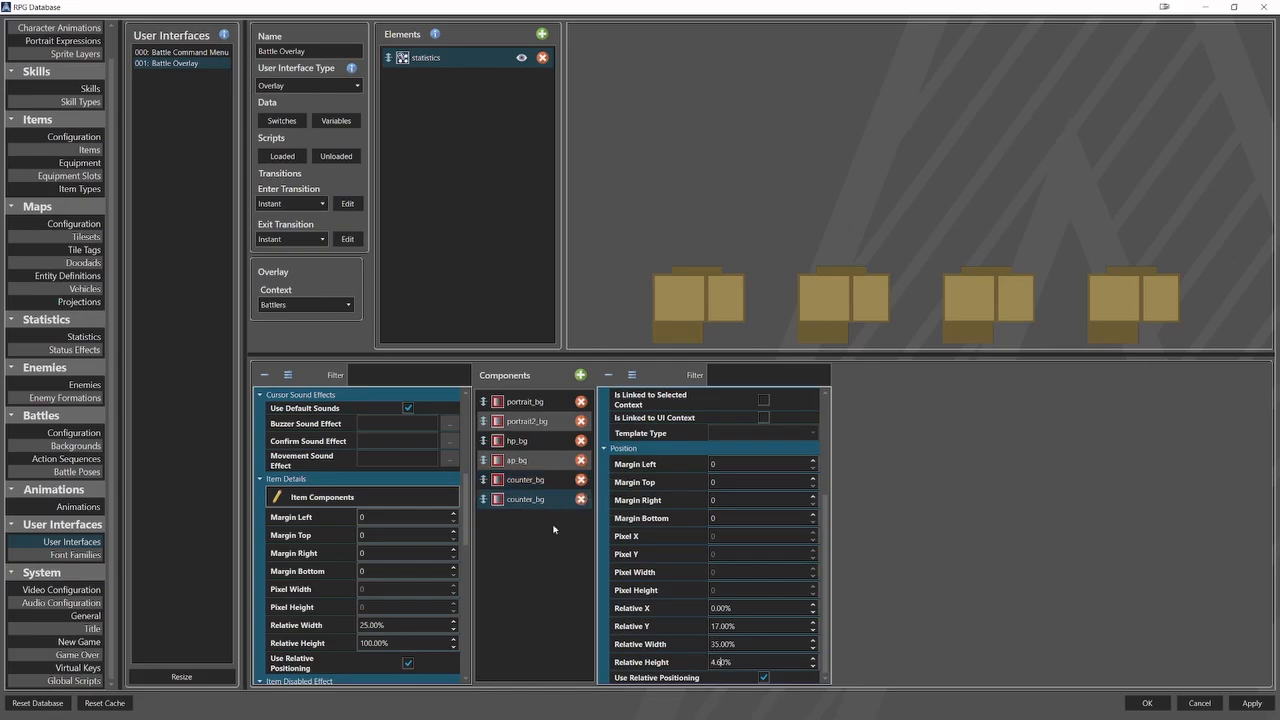
scroll(700, 480, "up", 3)
left_click_drag(738, 410, 681, 422)
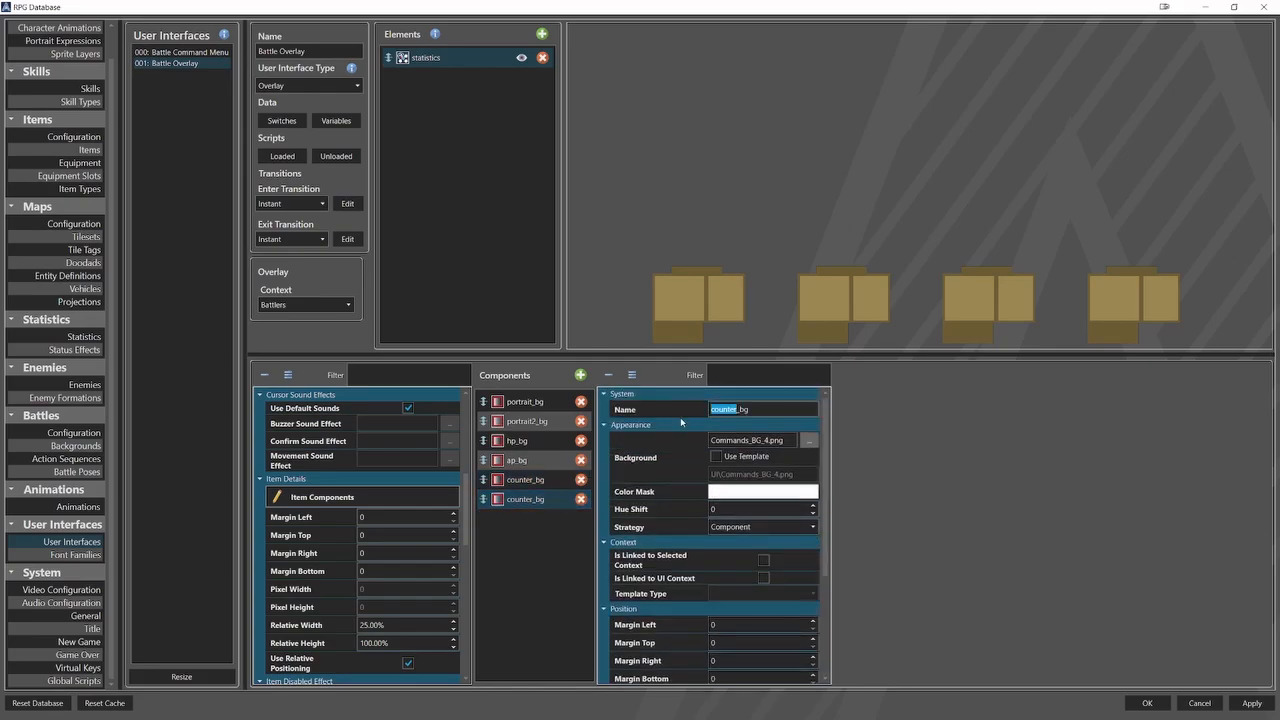
type("hp_gauge")
Change hp_gauge_bg's background picture to Gauge_BG.png from the UI folder.
left_click(812, 441)
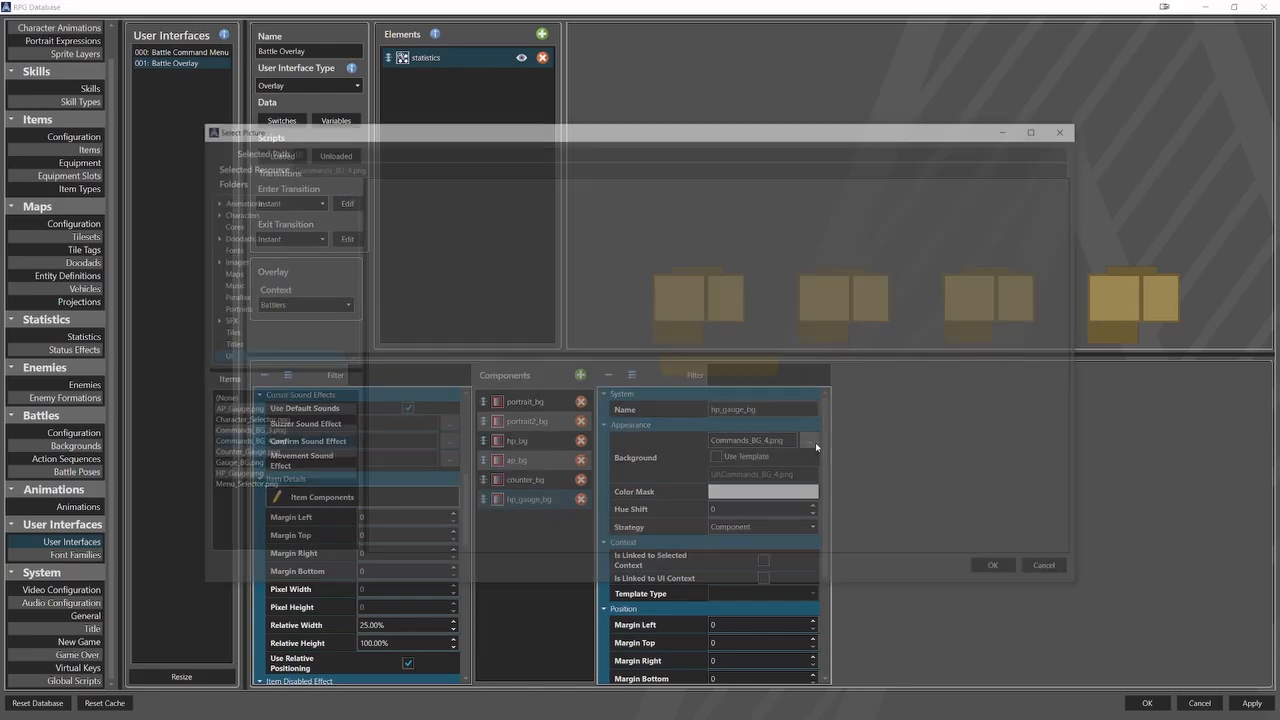
left_click(330, 465)
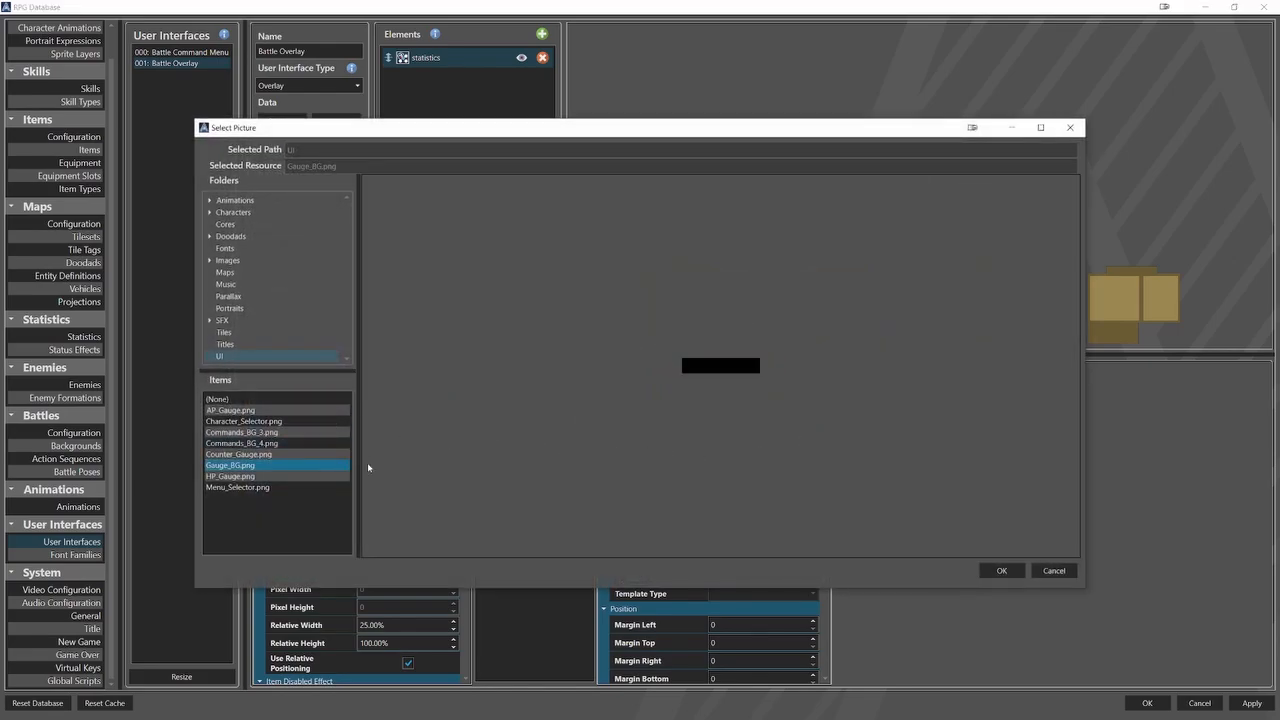
left_click(1000, 570)
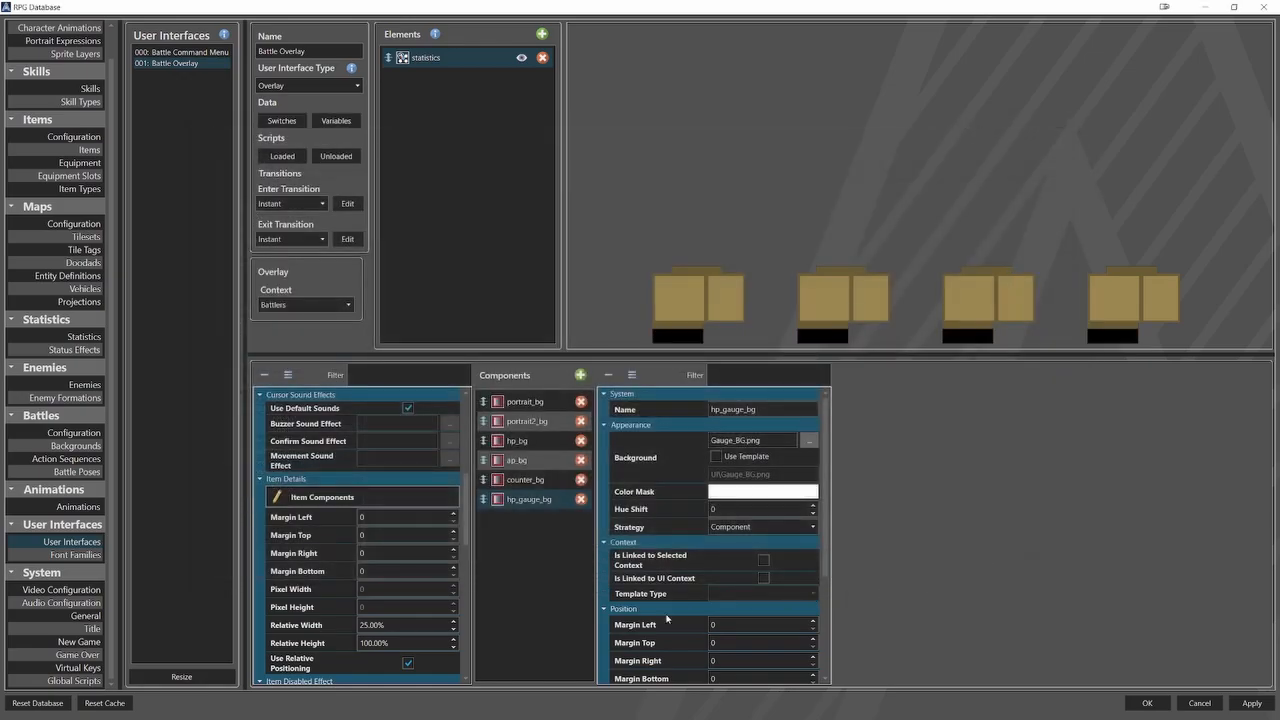
Position hp_gauge_bg at relative X 14% and relative Y -1.7%.
scroll(655, 626, "down", 3)
left_click(737, 608)
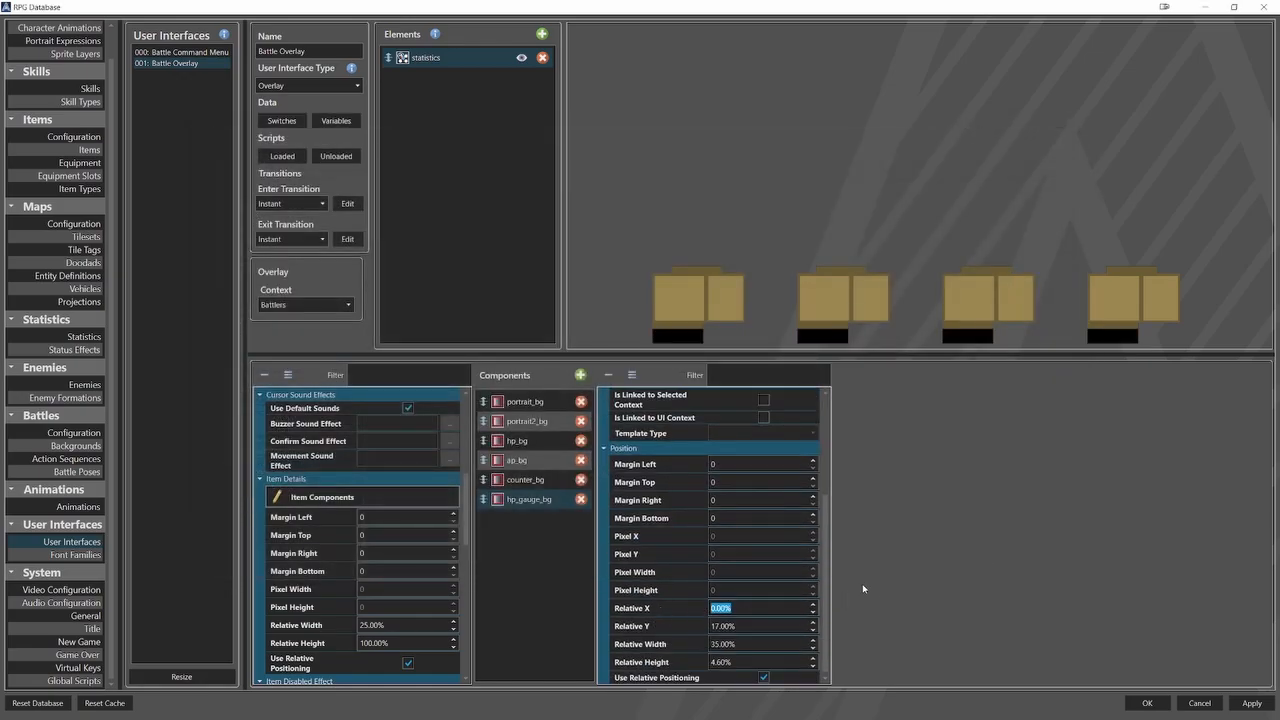
type("14")
left_click(754, 623)
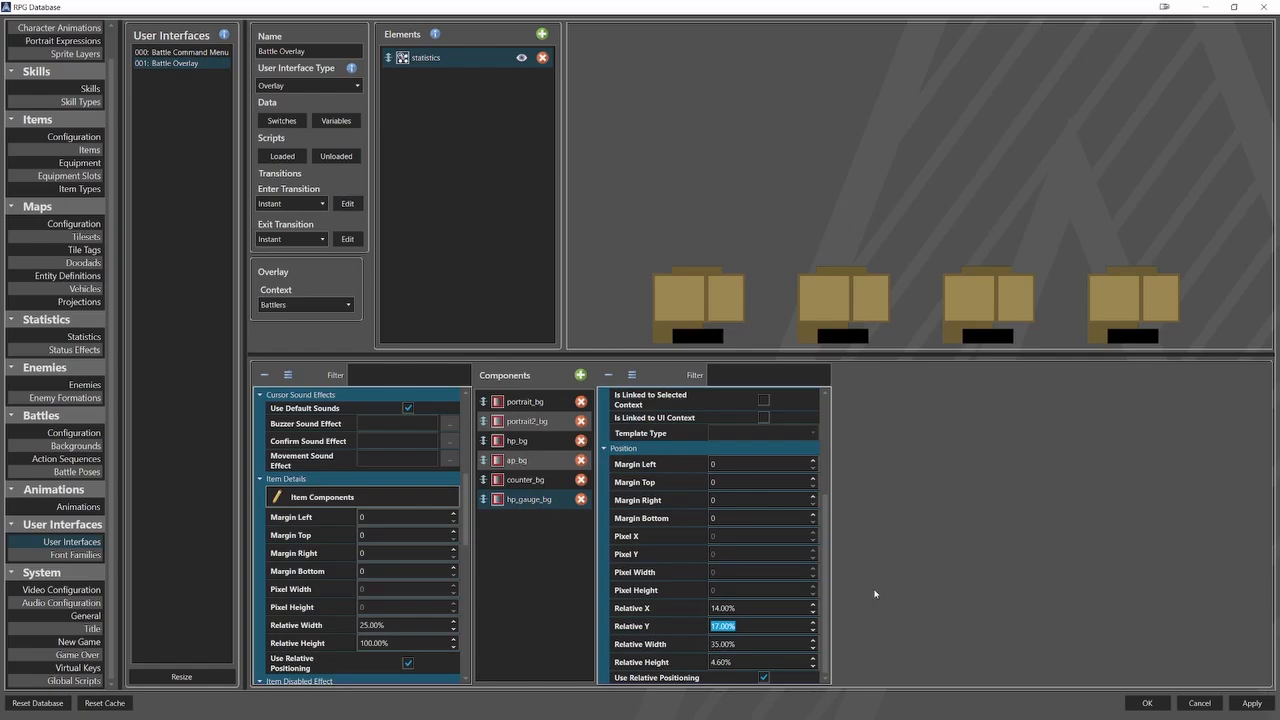
type("-1.7")
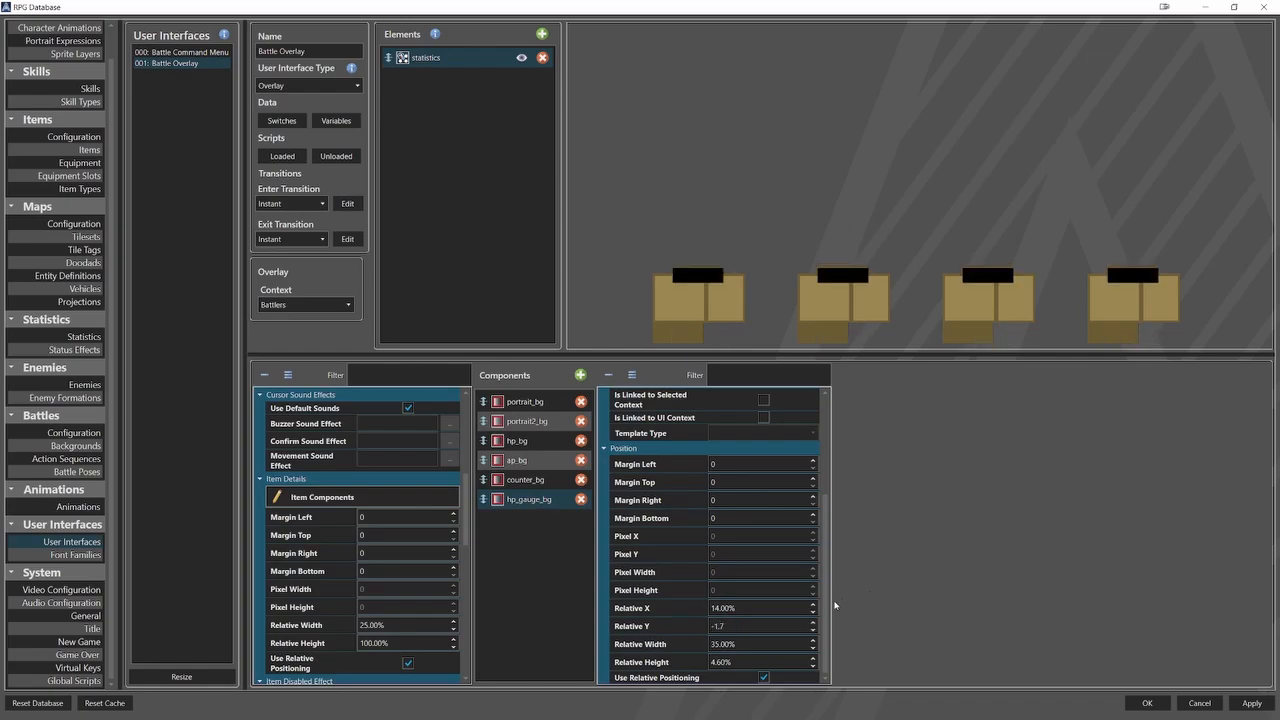
Set hp_gauge_bg's relative width to 32% and its relative height to 1.5%.
key("Tab")
type("32")
key("Tab")
type("1.")
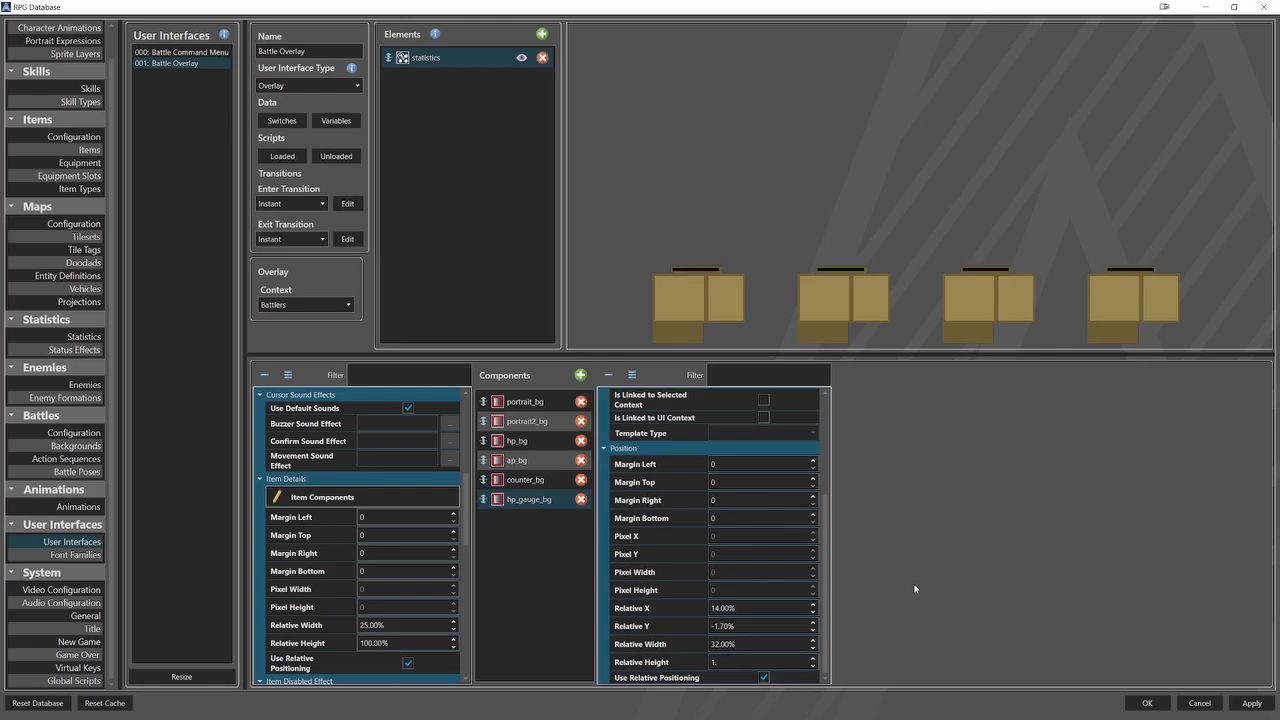
type("5")
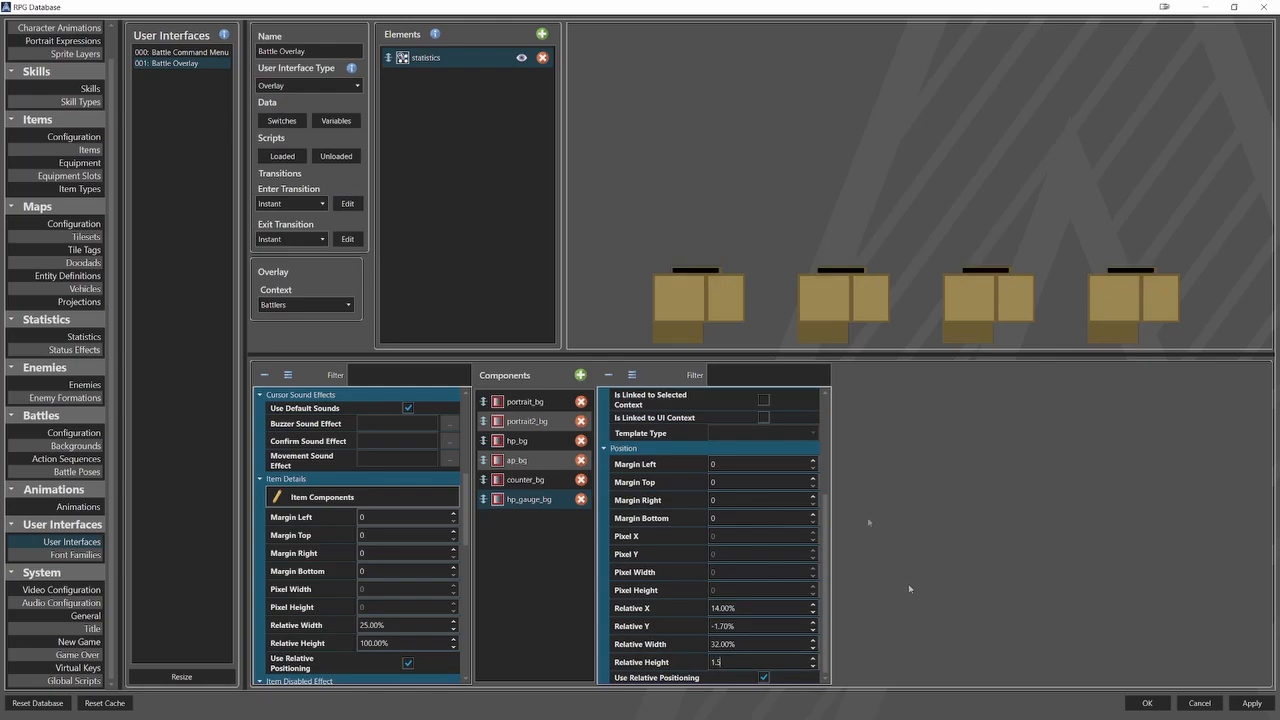
Duplicate the hp_gauge_bg component and rename the copy ap_gauge_bg.
right_click(554, 508)
left_click(563, 517)
right_click(538, 526)
left_click(571, 565)
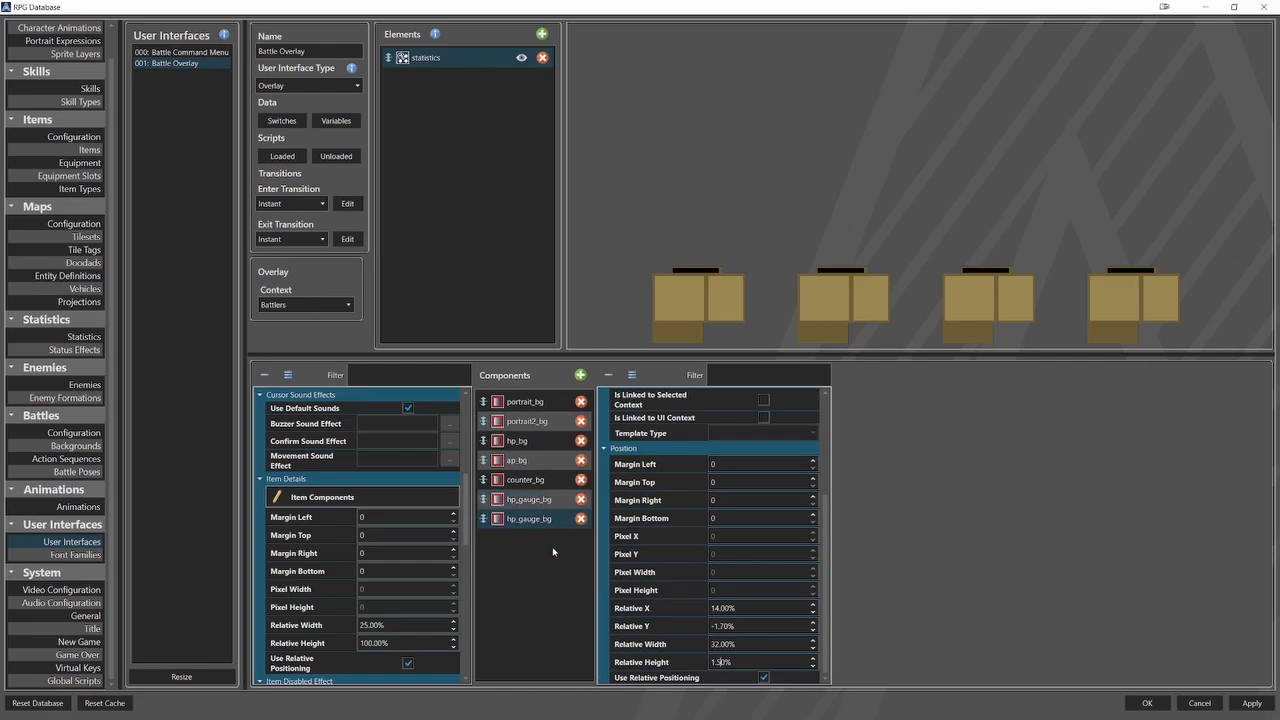
left_click(528, 518)
left_click(716, 409)
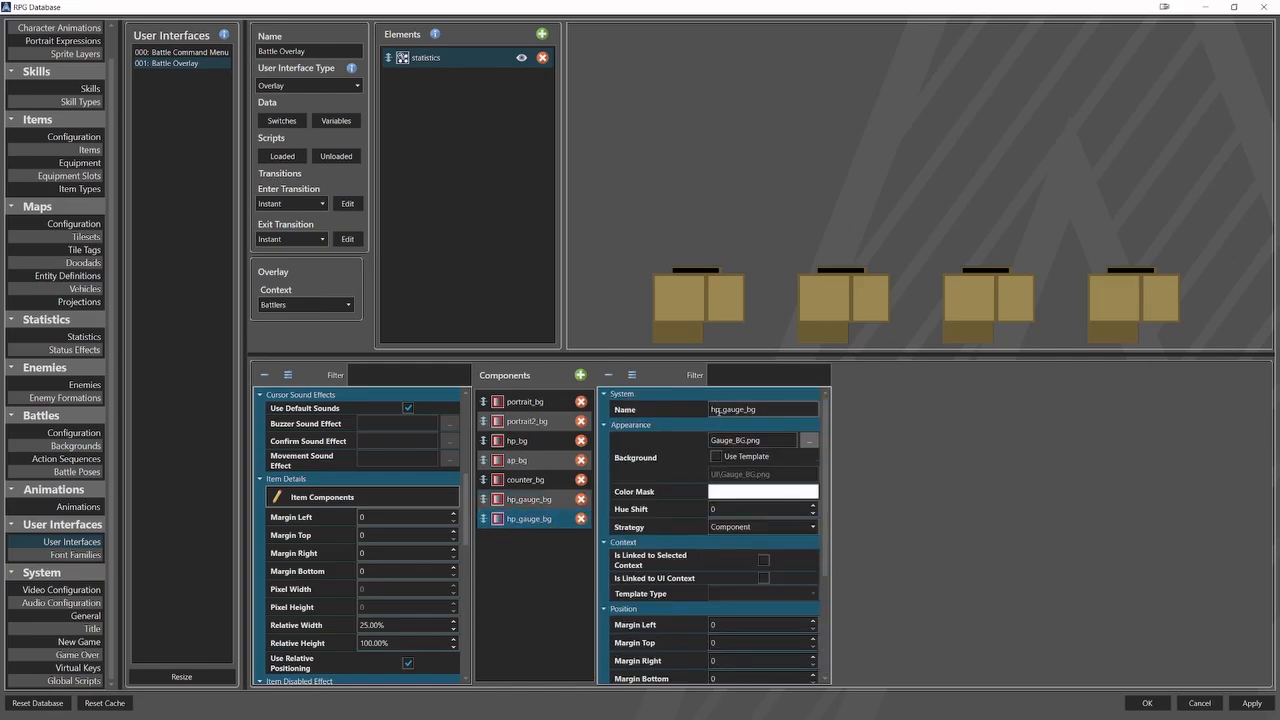
key("BackSpace")
type("a")
Position ap_gauge_bg at relative X 1.5% and relative Y 15.5%.
scroll(684, 603, "down", 4)
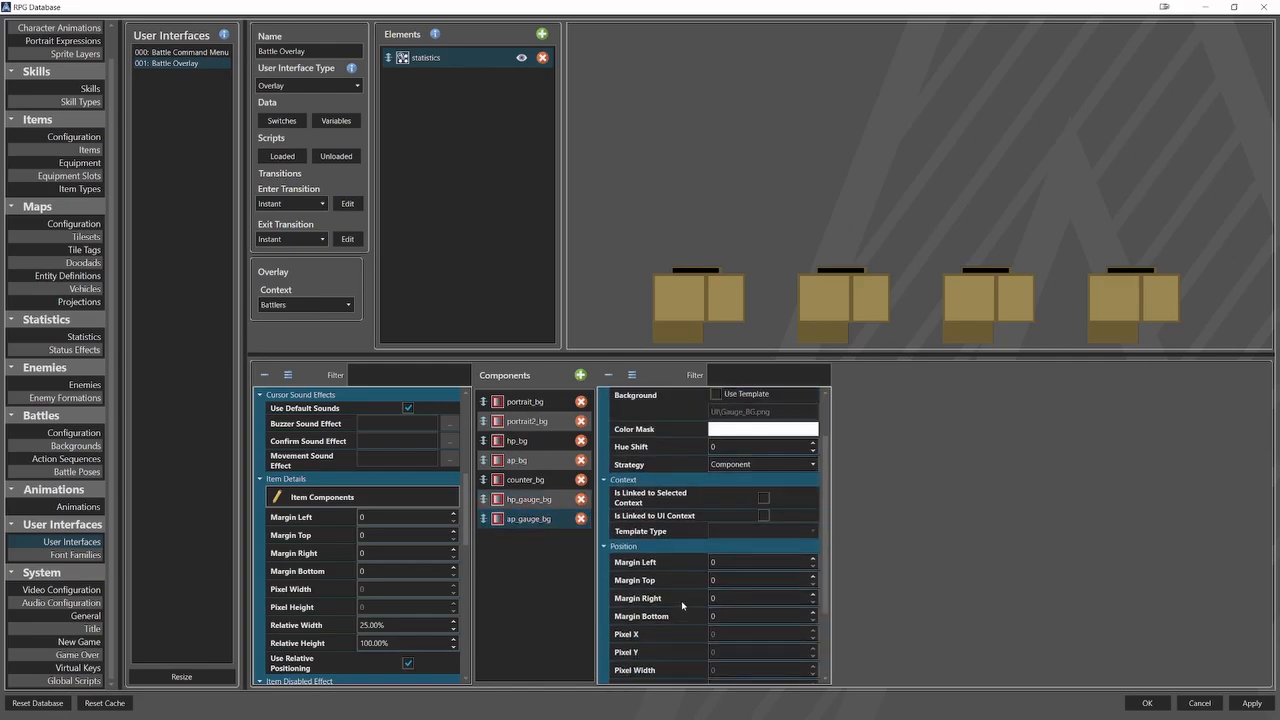
double_click(740, 607)
type("1.5")
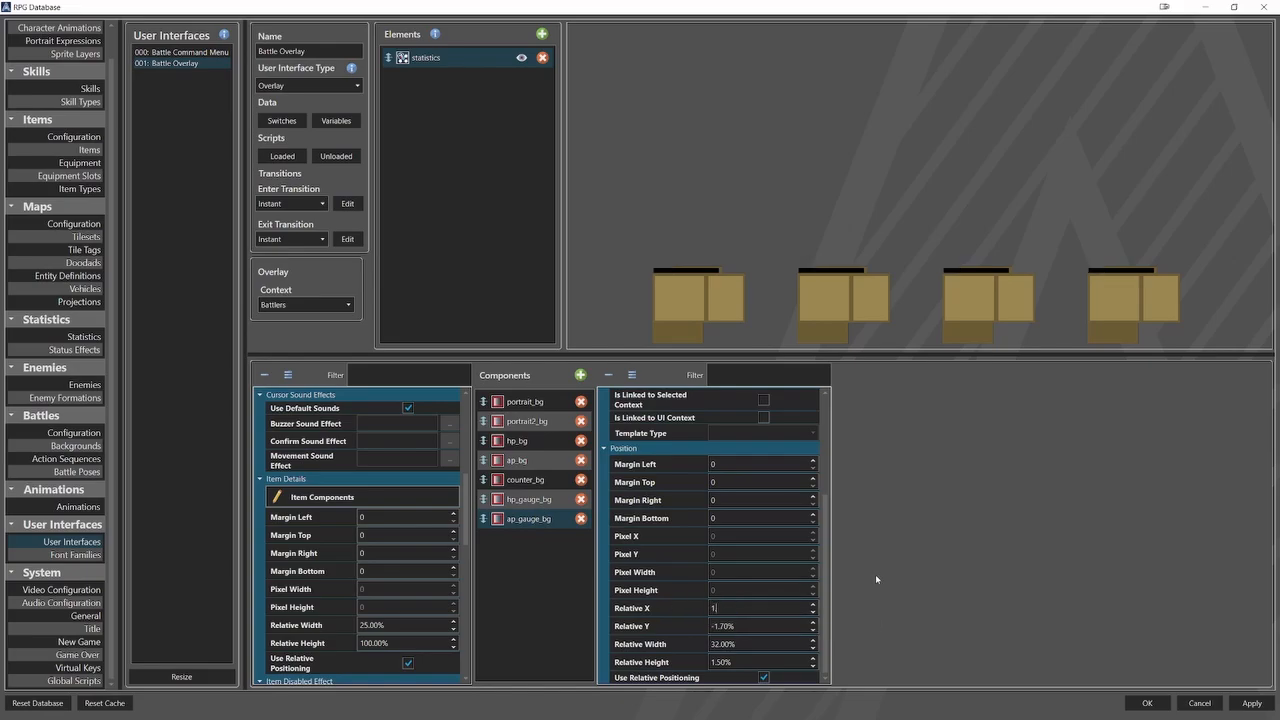
left_click(744, 627)
double_click(744, 627)
type("15.5")
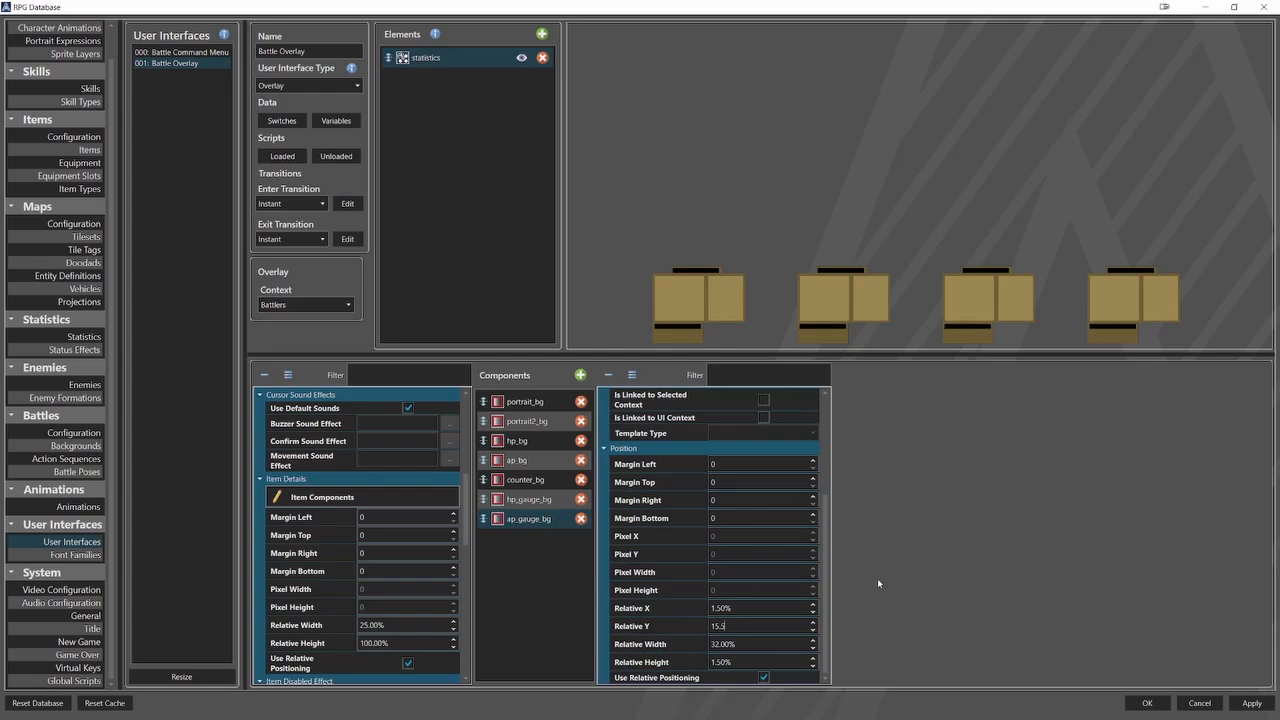
Duplicate the ap_gauge_bg component and rename the copy counter_gauge_bg.
right_click(554, 524)
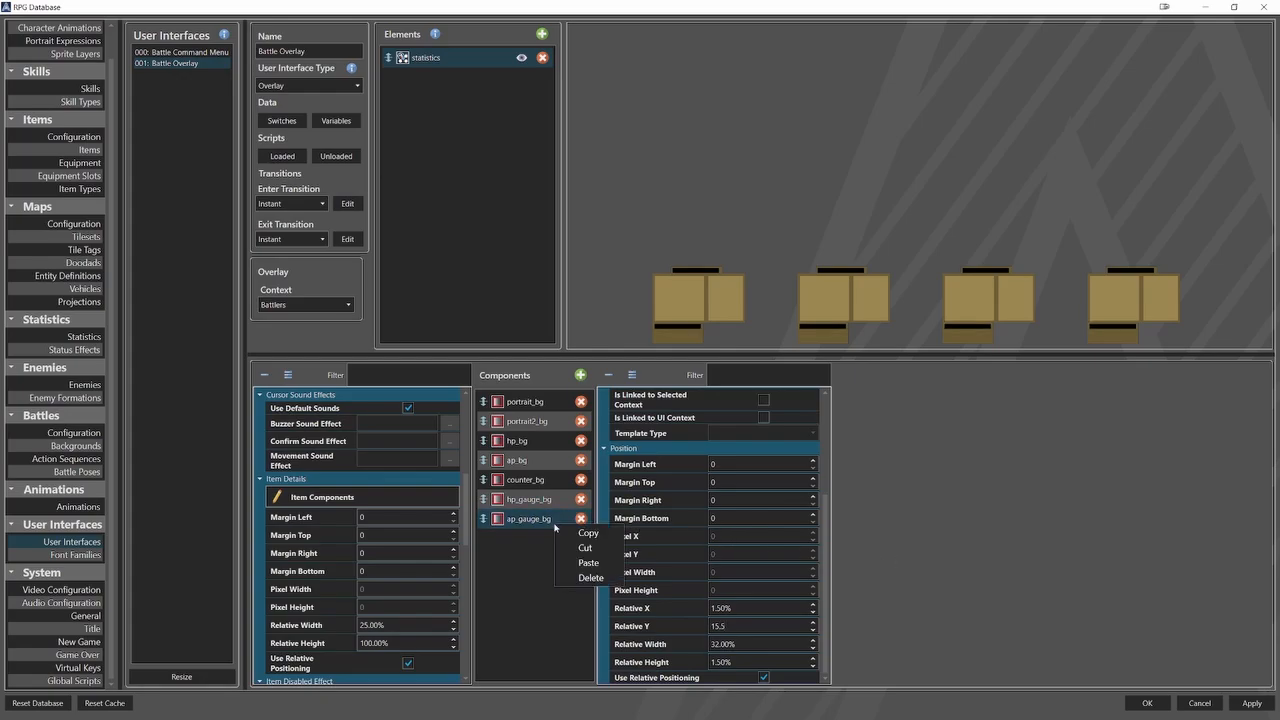
left_click(571, 535)
right_click(551, 544)
left_click(570, 583)
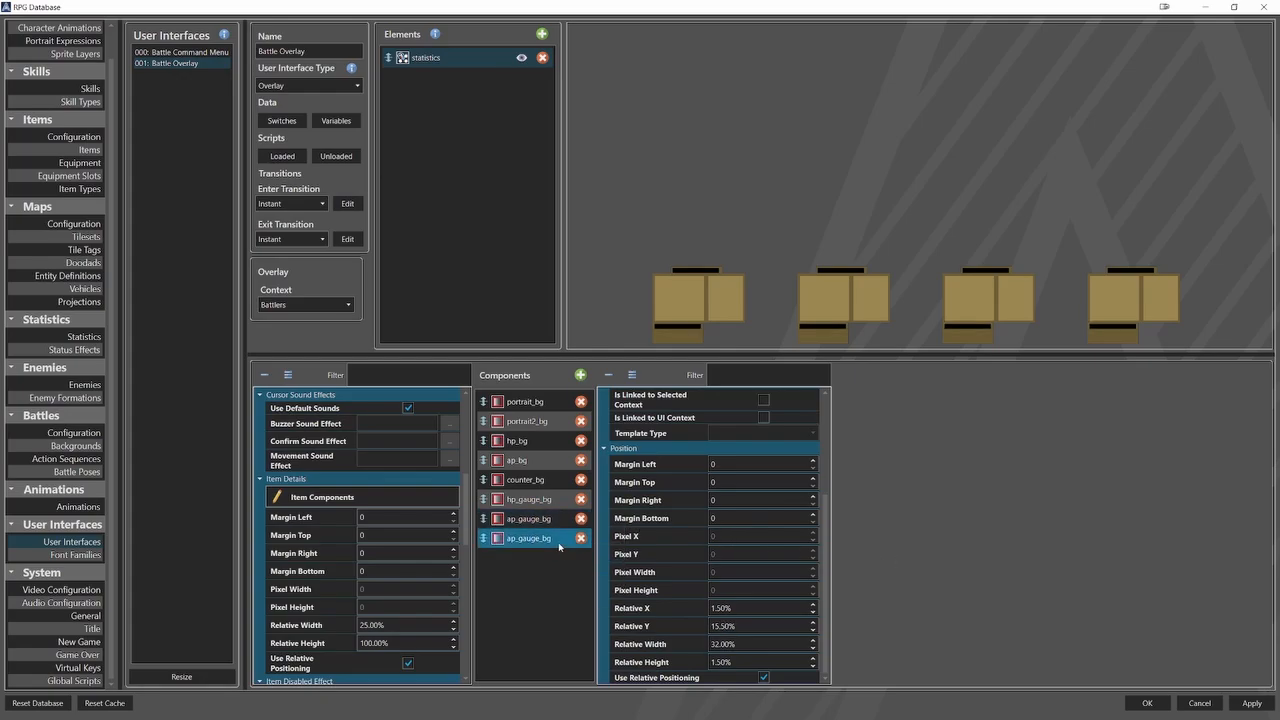
left_click(562, 542)
left_click_drag(720, 411, 687, 414)
type("counter_gauge_bg")
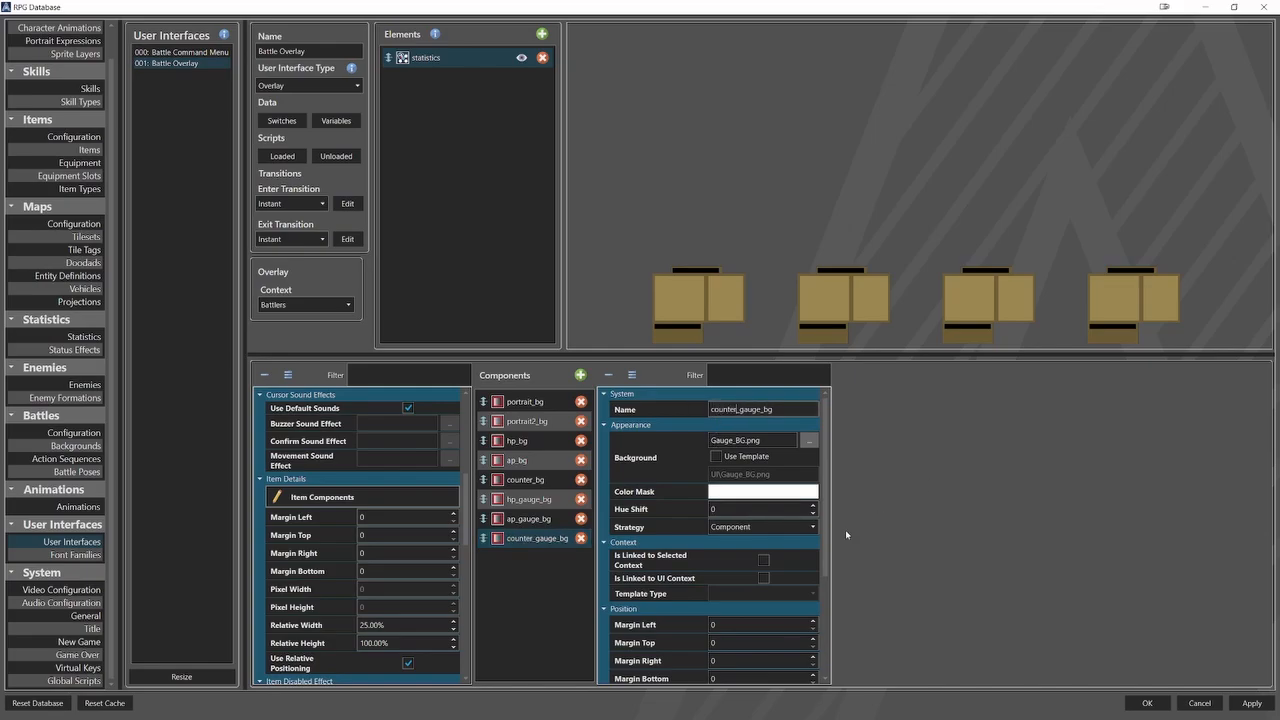
Set counter_gauge_bg's relative Y to 17.5% and its relative height to 3.5%.
scroll(666, 626, "down", 4)
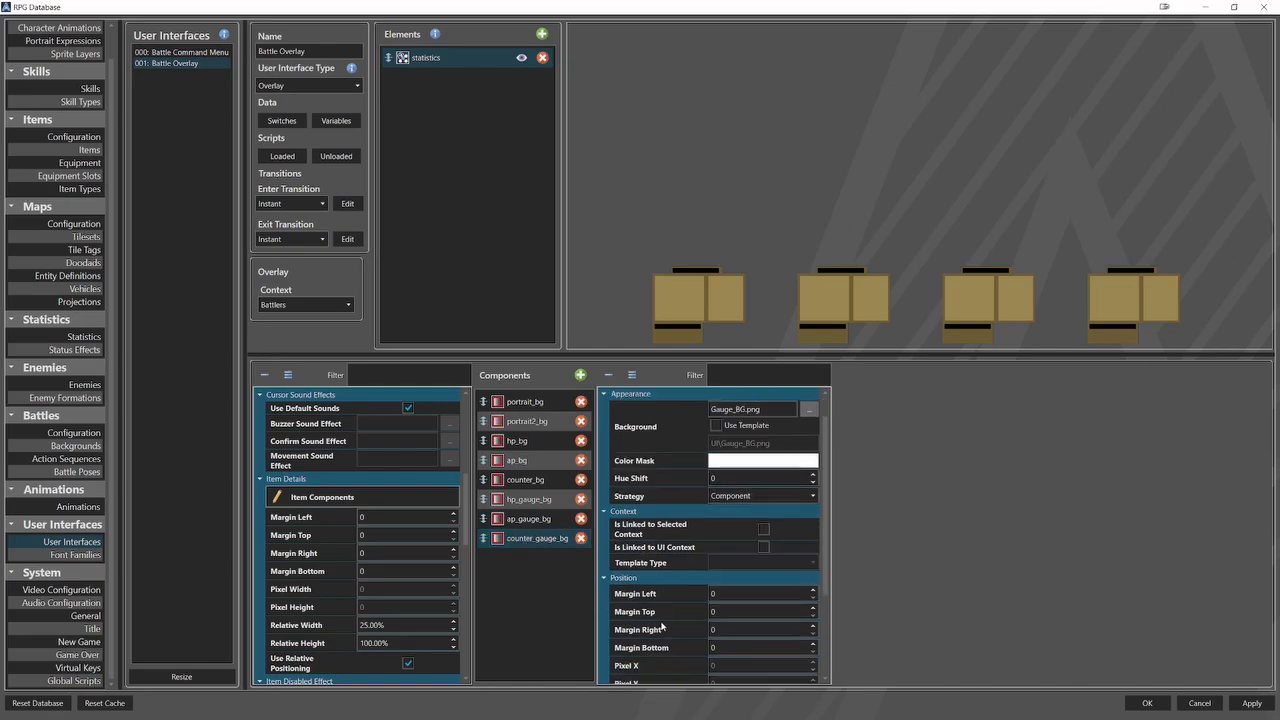
left_click_drag(750, 626, 700, 627)
type("17.5")
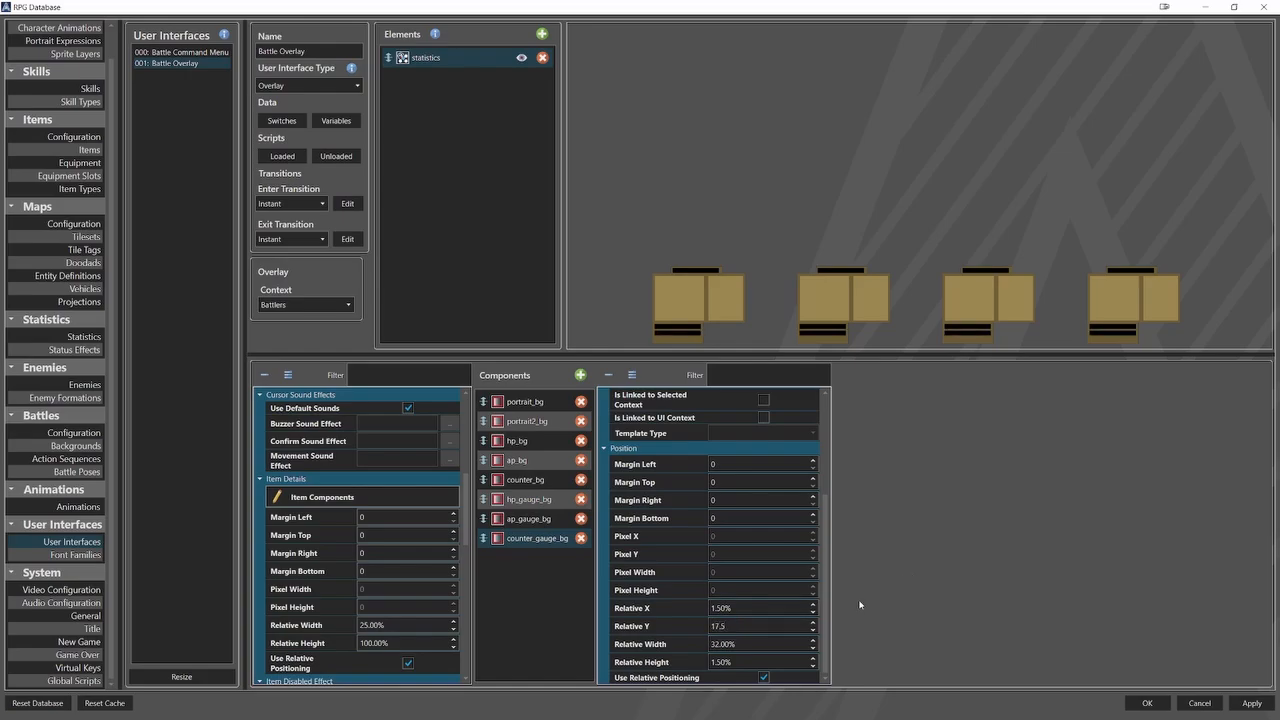
key("Tab")
key("Tab")
type("1")
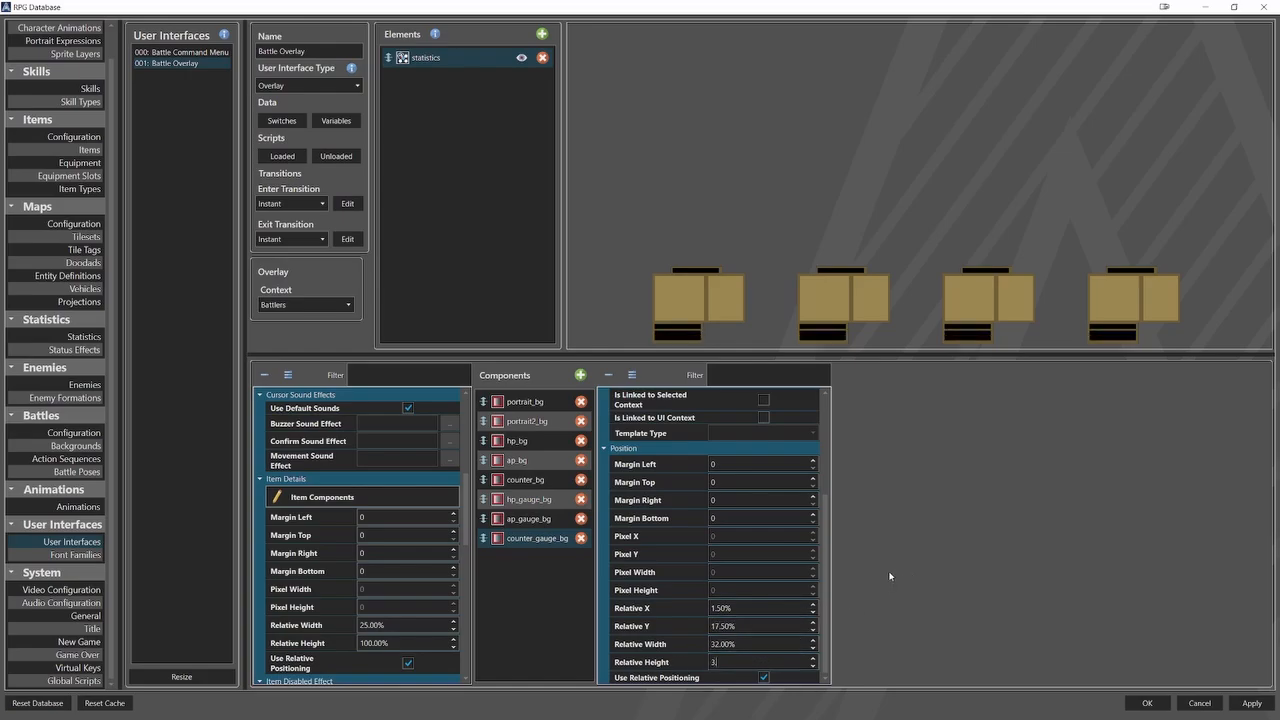
type(".5")
Add a picture component named portrait and have its sprite use the PortraitModel template.
left_click(580, 375)
left_click(530, 557)
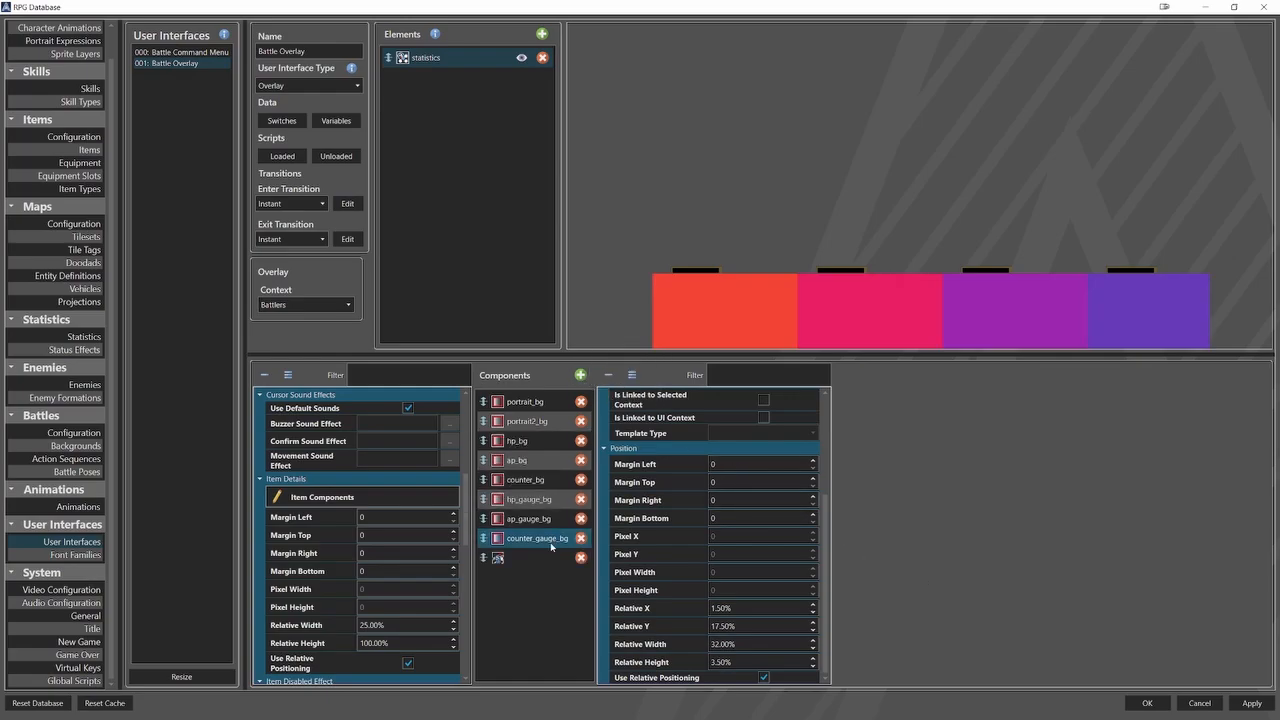
left_click(717, 408)
type("po")
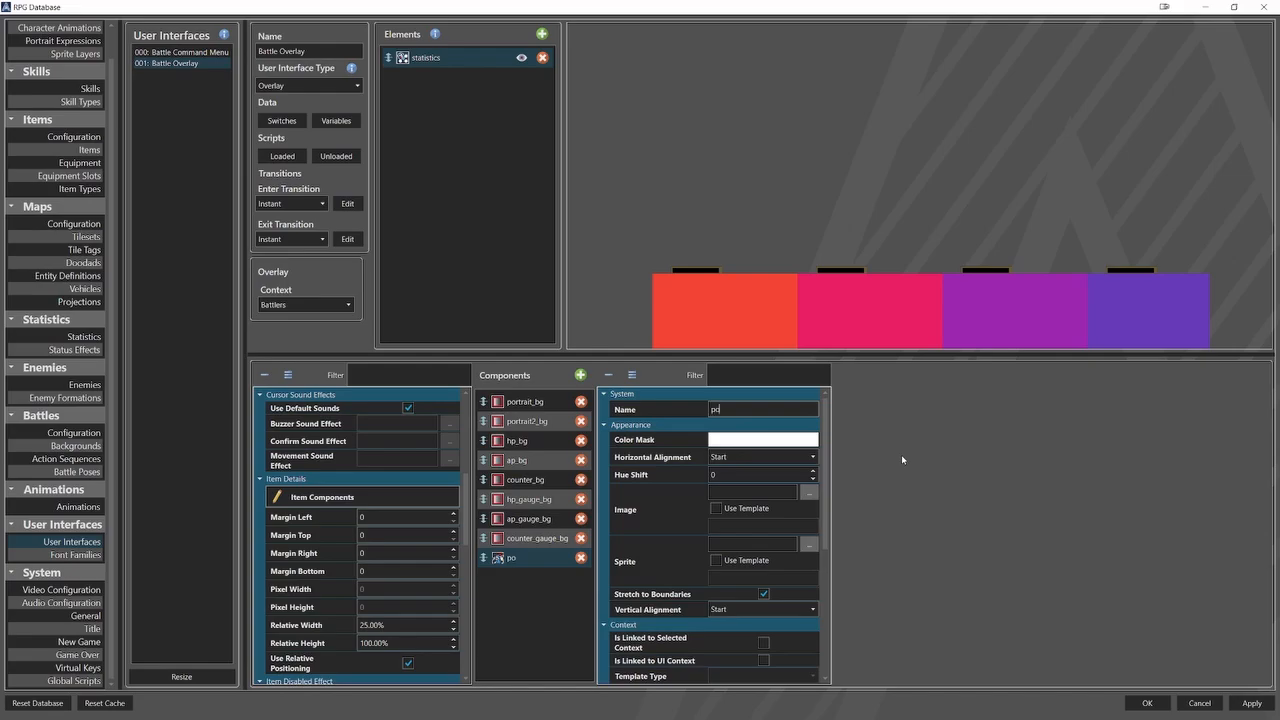
type("rtrait")
left_click(716, 560)
key("ctrl+v")
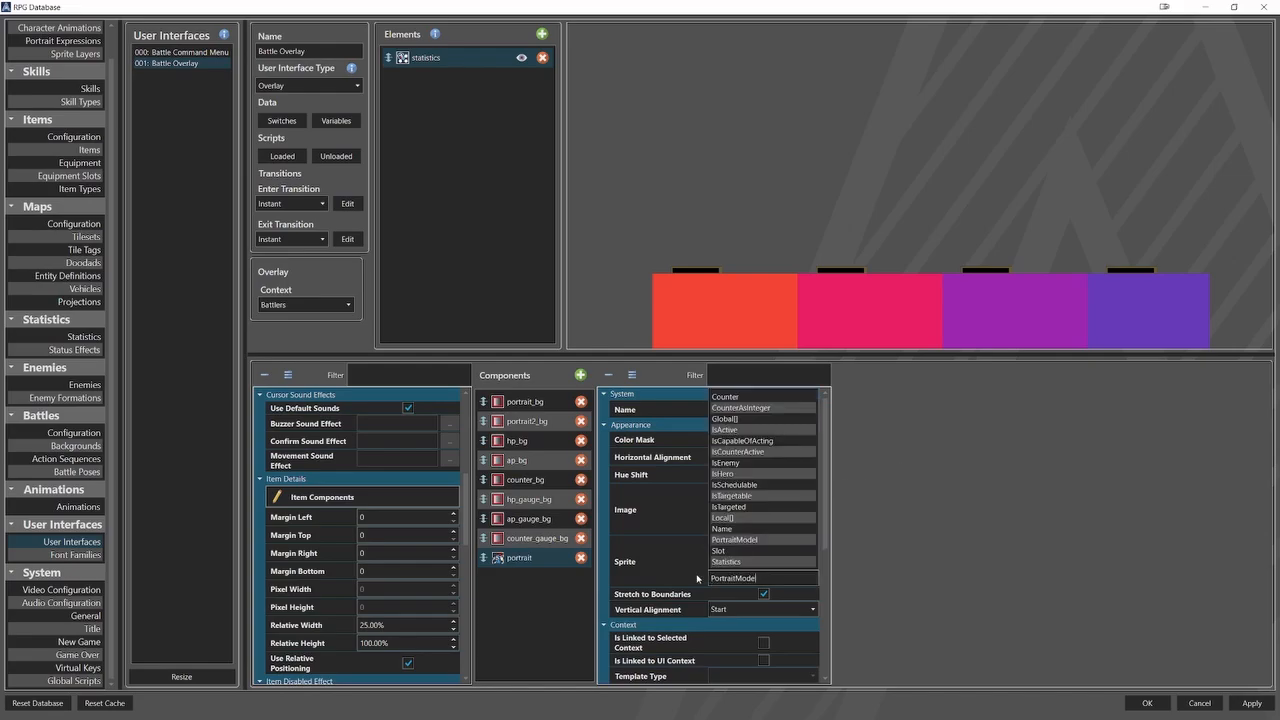
left_click(668, 577)
Set the portrait component's relative X to 1.7%, relative Y to 1%, relative width to 33.5% and relative height to 13.6%.
scroll(669, 579, "down", 5)
double_click(744, 608)
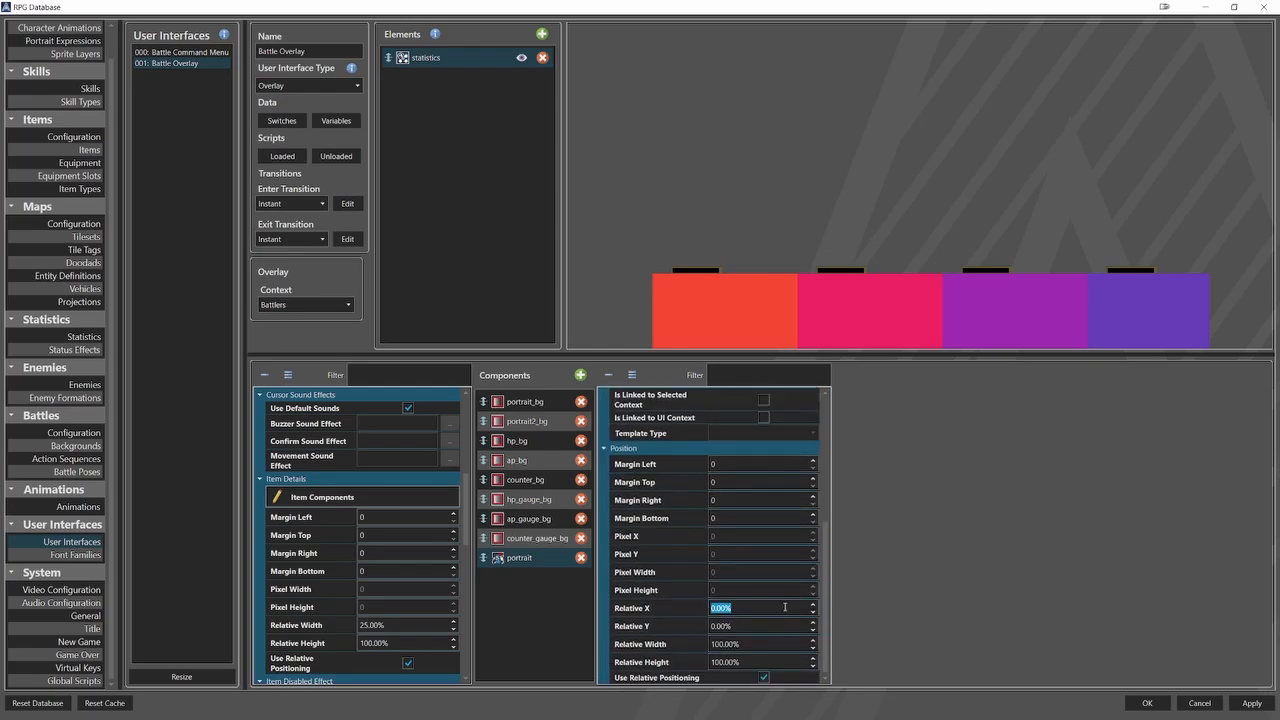
type("1.7")
key("Tab")
type("1")
key("Tab")
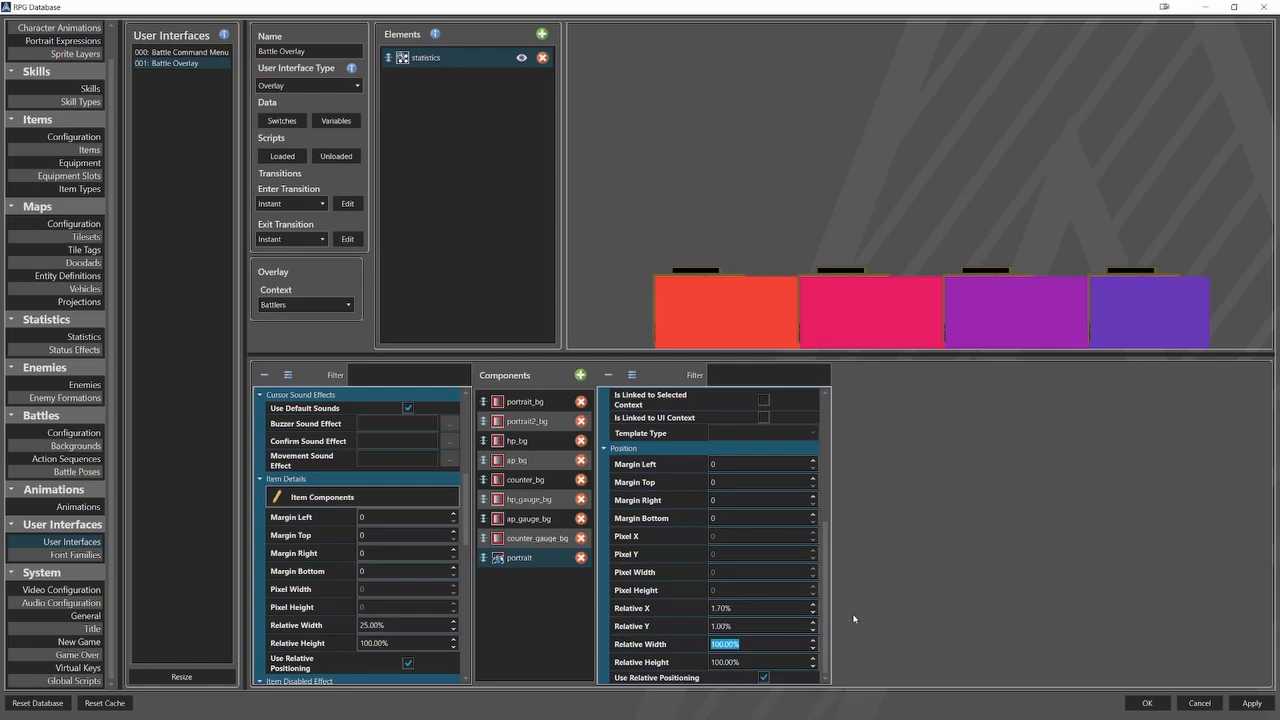
type("33.5")
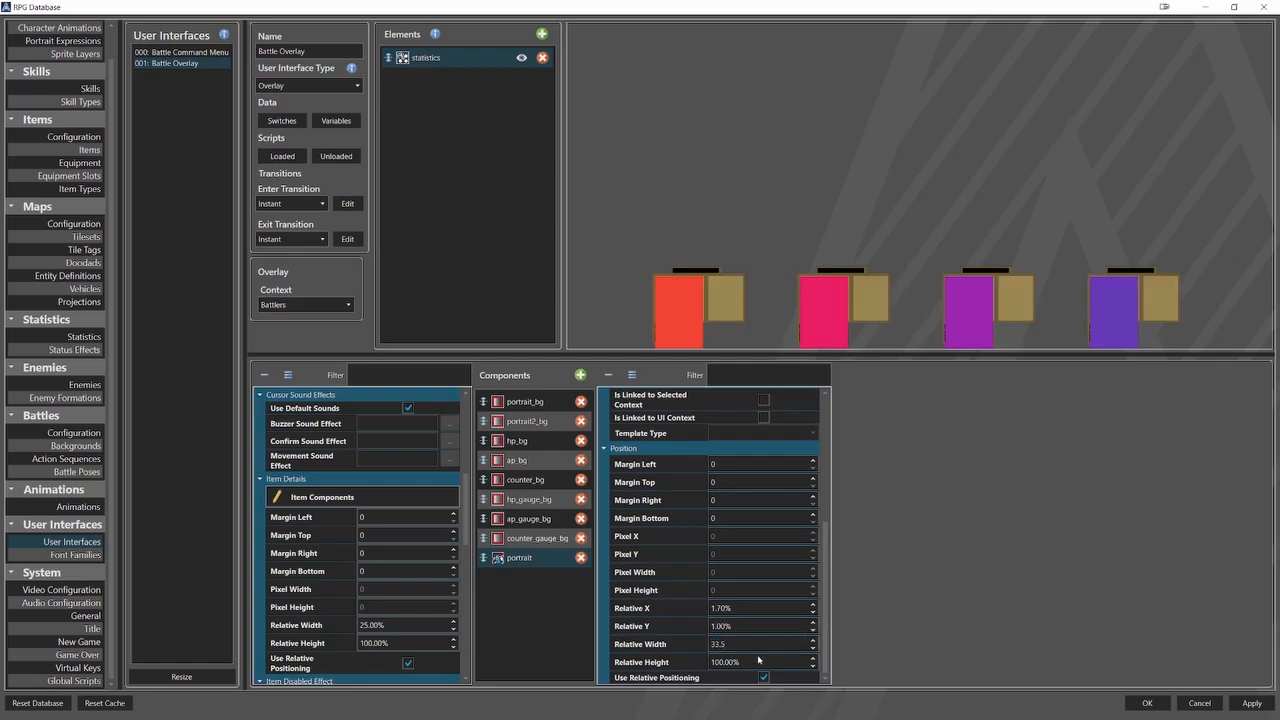
key("Tab")
type("13.")
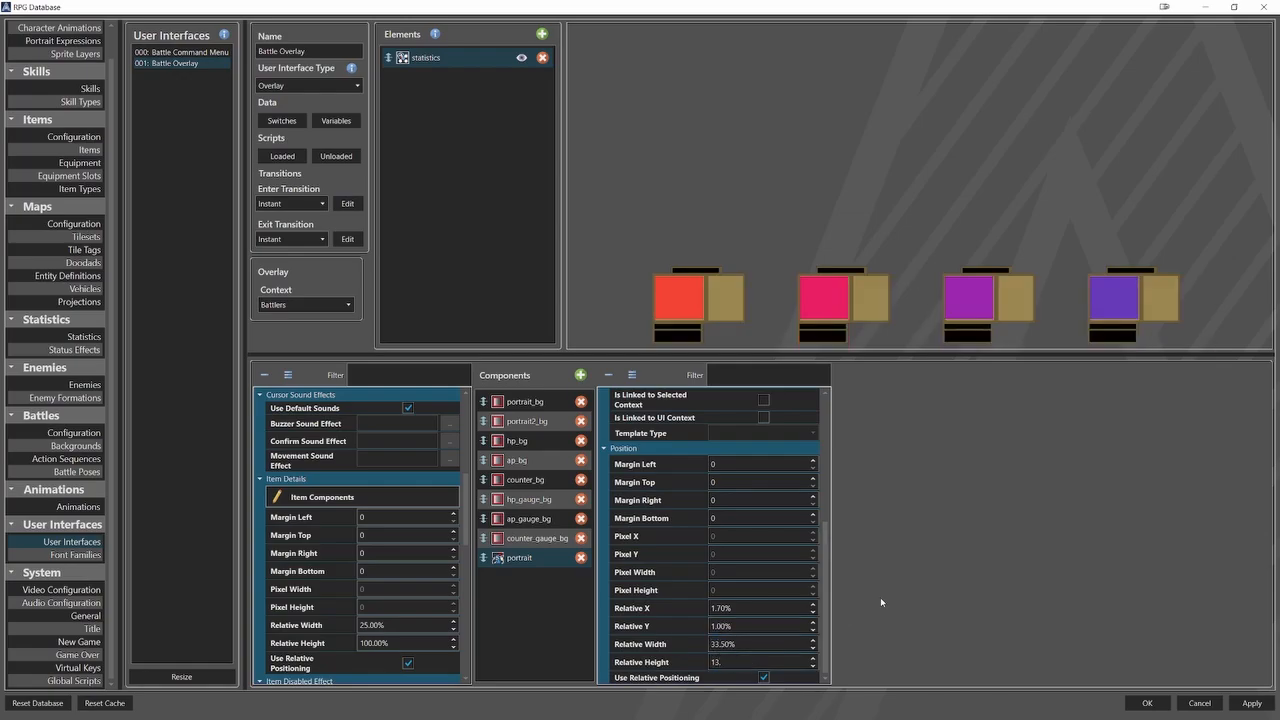
type("6")
Add a gauge component named hp_gauge with Statistics[hp] as its current value.
left_click(580, 375)
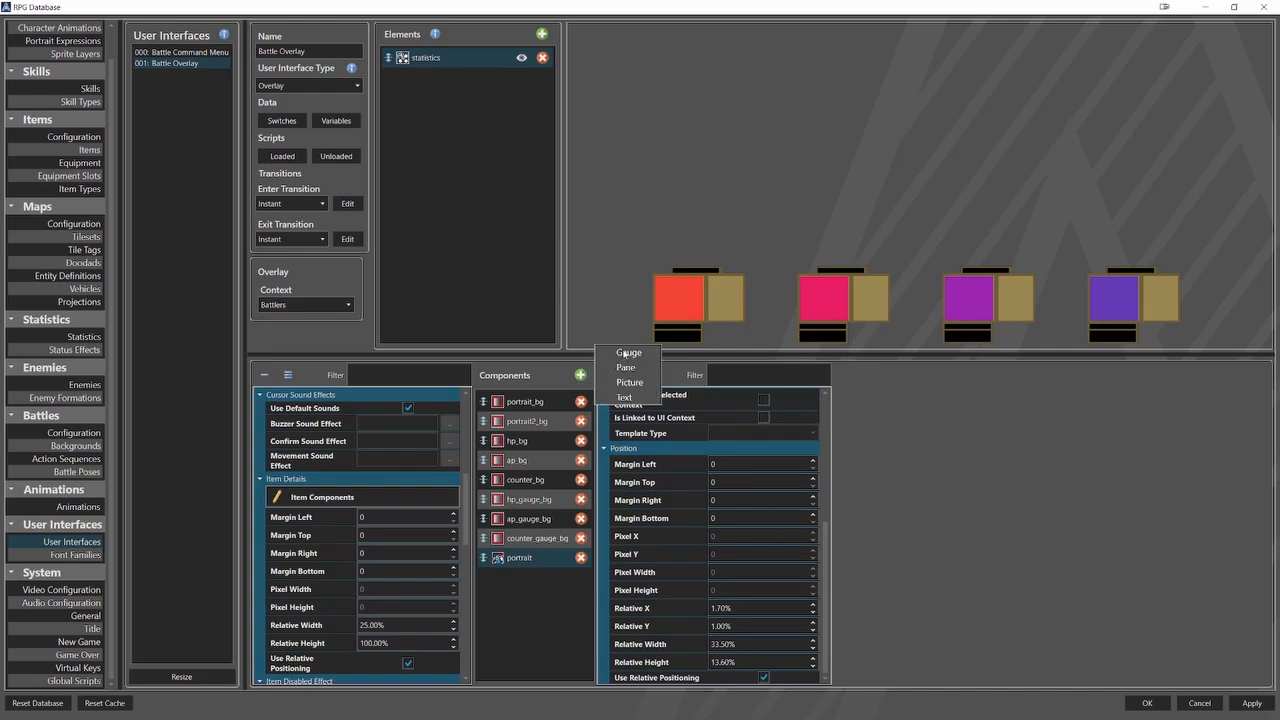
left_click(622, 364)
left_click(760, 409)
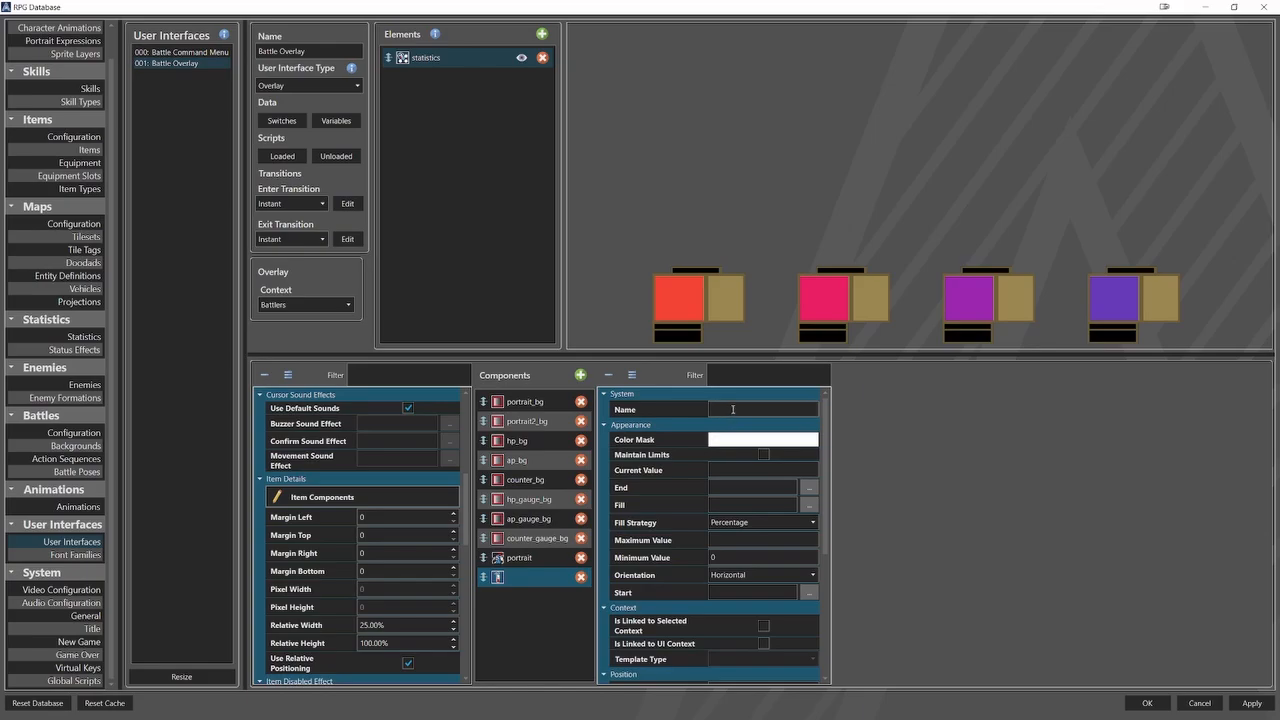
type("hp_gauge")
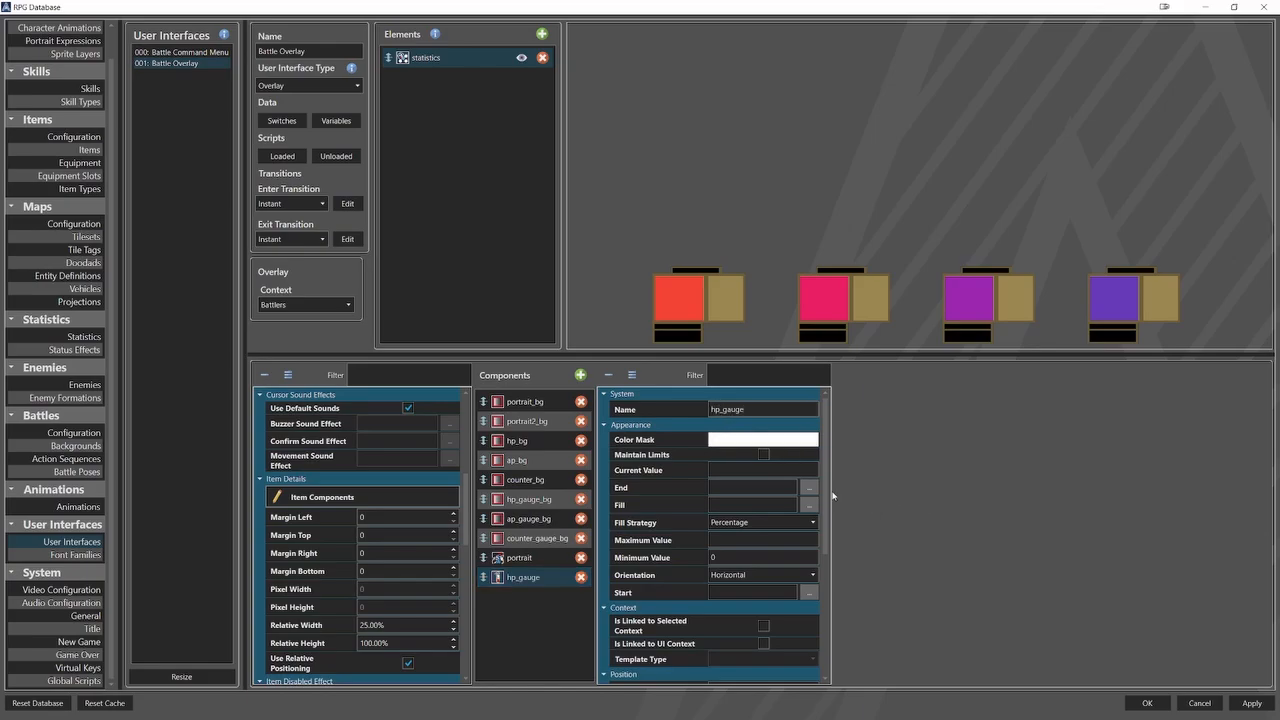
left_click(805, 472)
type("Statistics[hp")
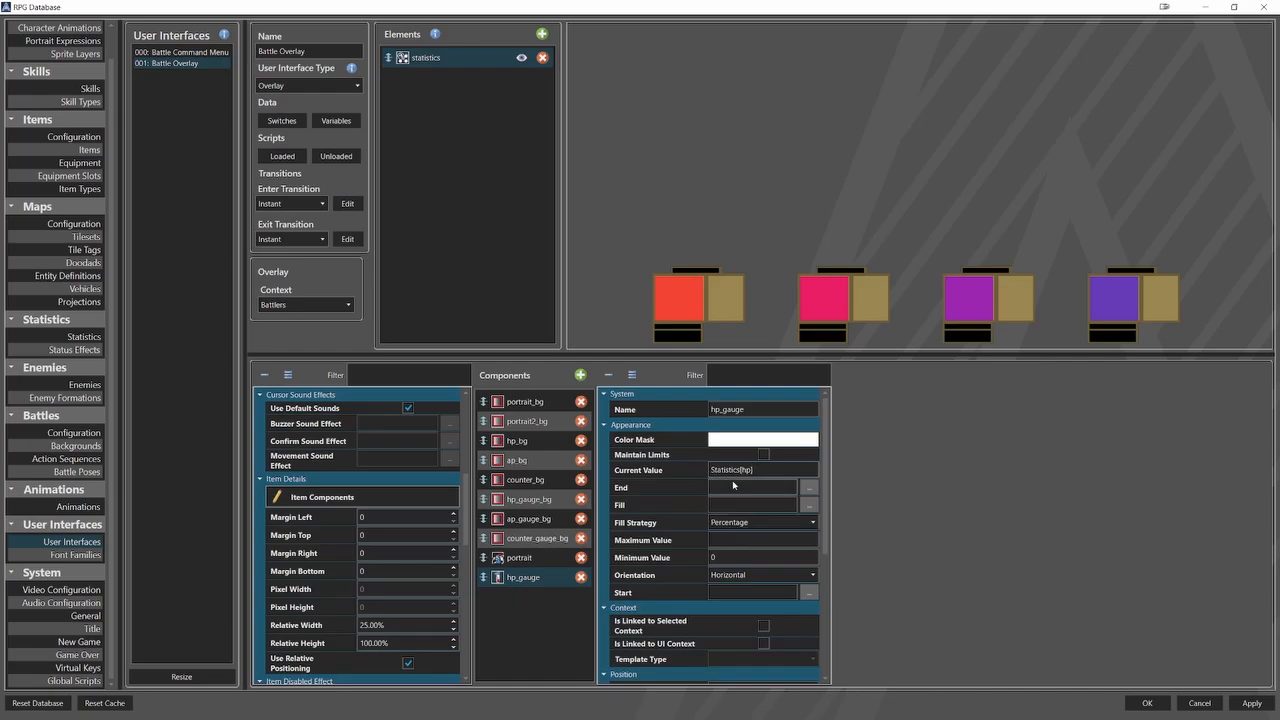
Assign HP_Gauge.png as hp_gauge's fill sprite with a frame width of 124 and a frame height of 24.
left_click(808, 505)
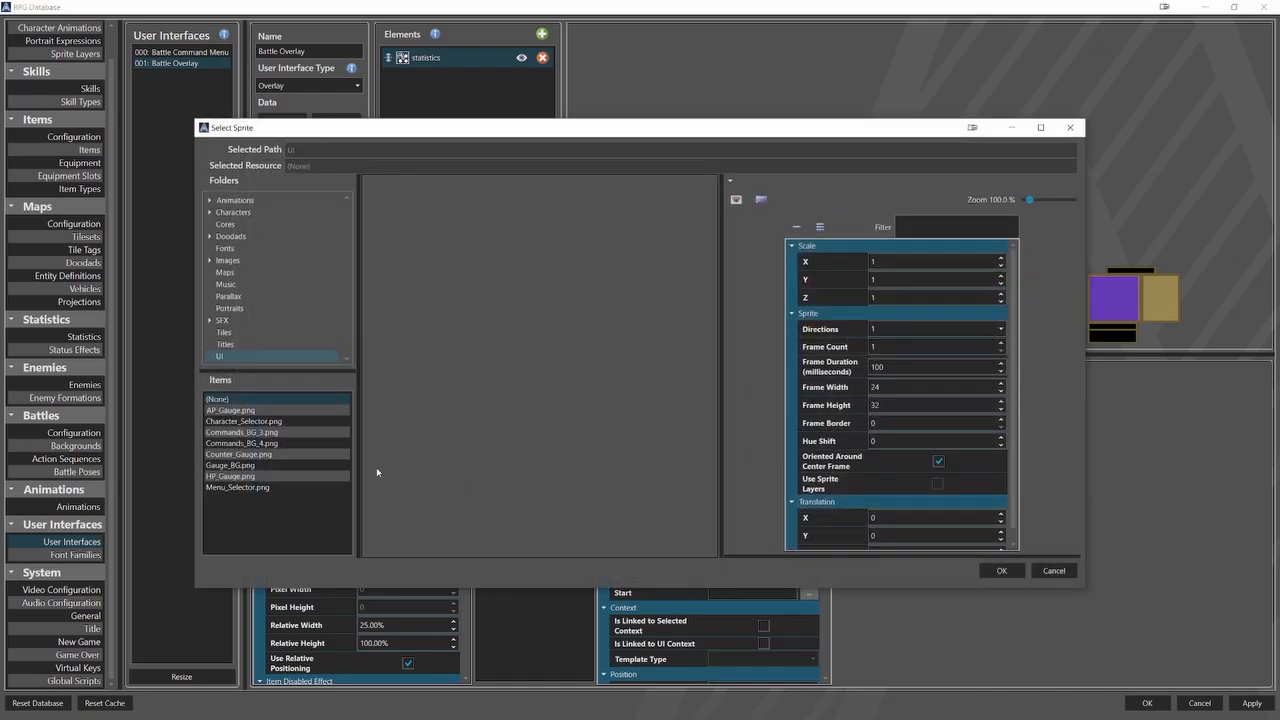
left_click(330, 476)
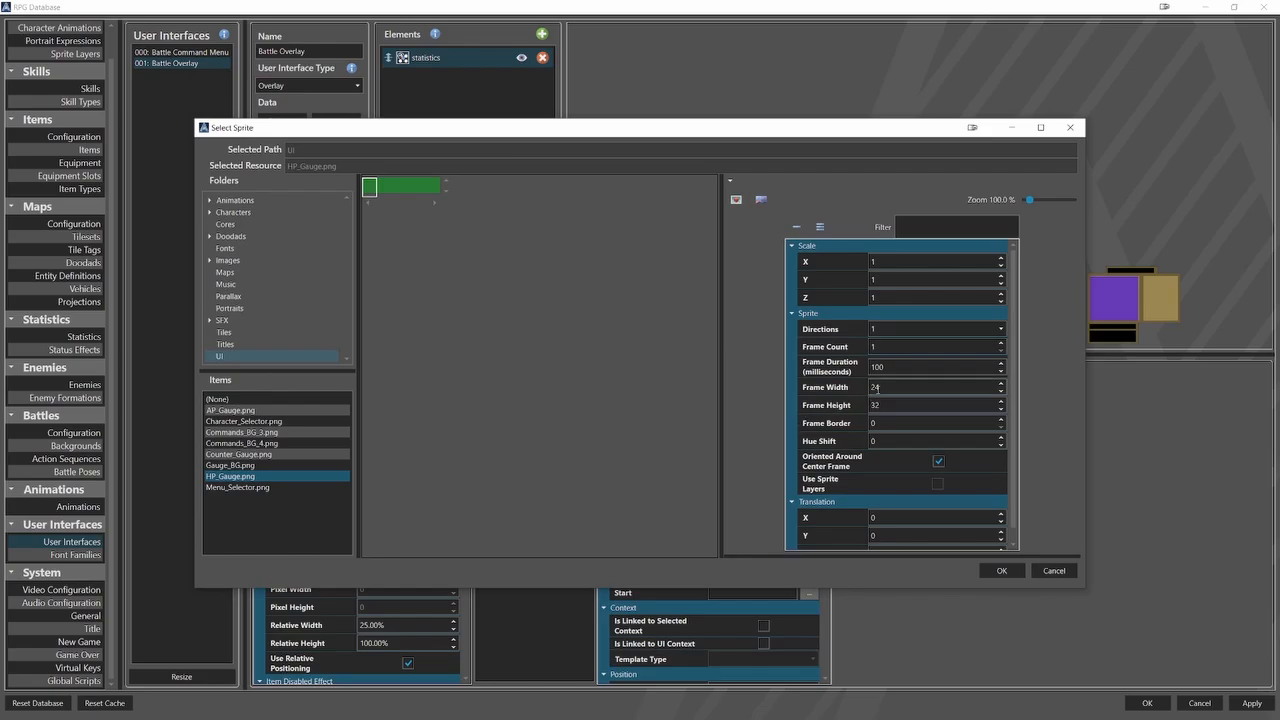
left_click_drag(885, 388, 767, 396)
type("124")
left_click_drag(881, 405, 739, 429)
type("24")
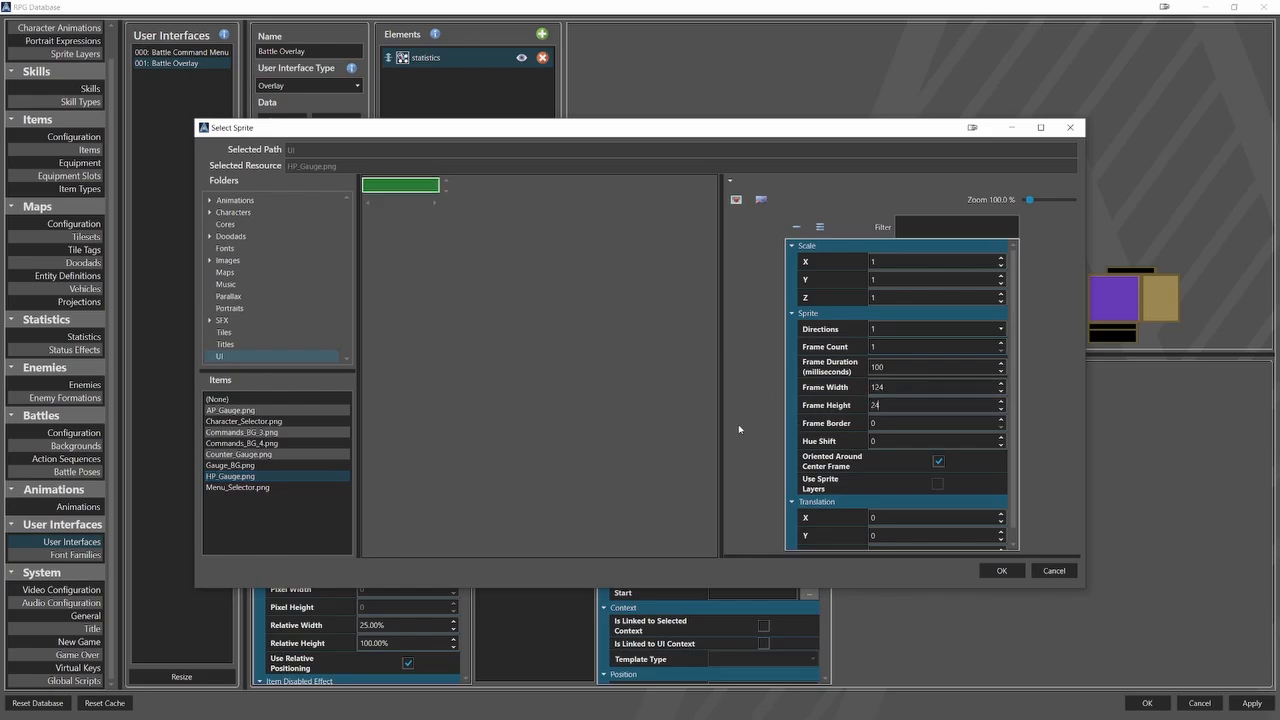
left_click(1001, 570)
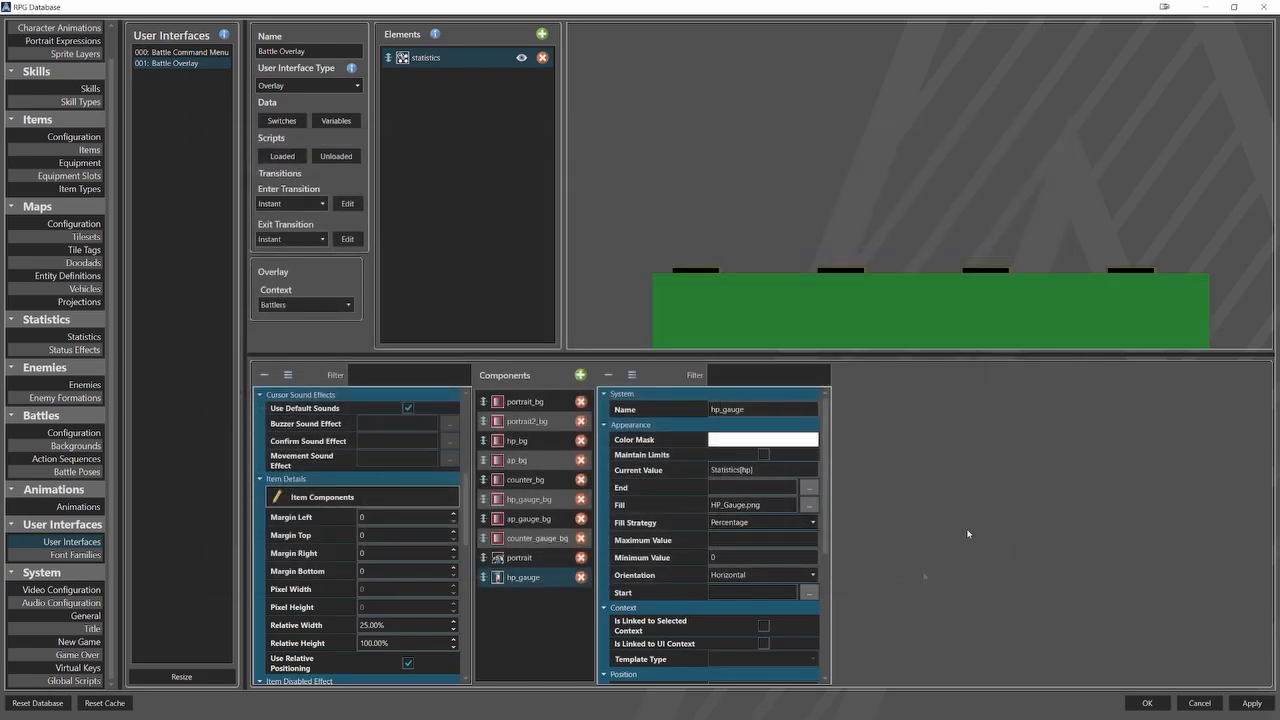
Set hp_gauge's maximum value to Statistics[max_hp].
left_click(800, 544)
type("Statistics[max_hp]")
left_click(685, 546)
Set hp_gauge's relative X to 14%, relative Y to -1.7%, relative width to 32% and relative height to 1.5%.
scroll(687, 547, "down", 3)
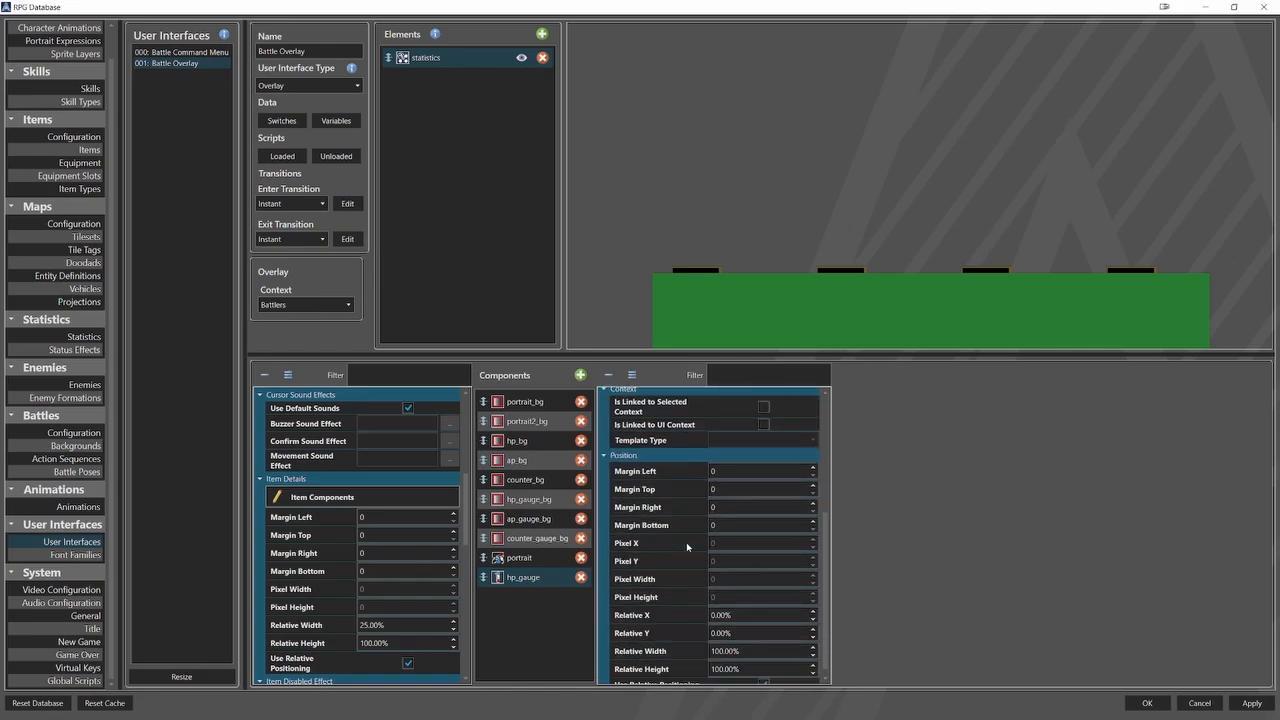
double_click(735, 607)
type("14")
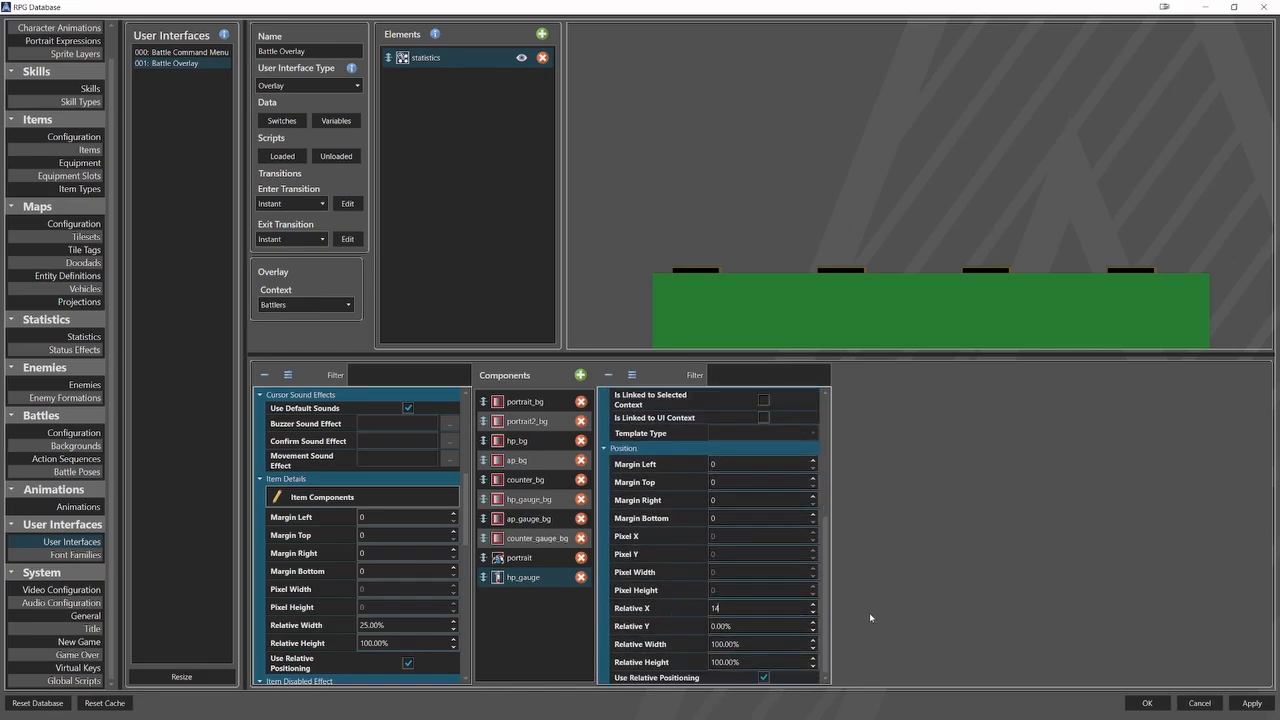
key("Tab")
type("-1.7")
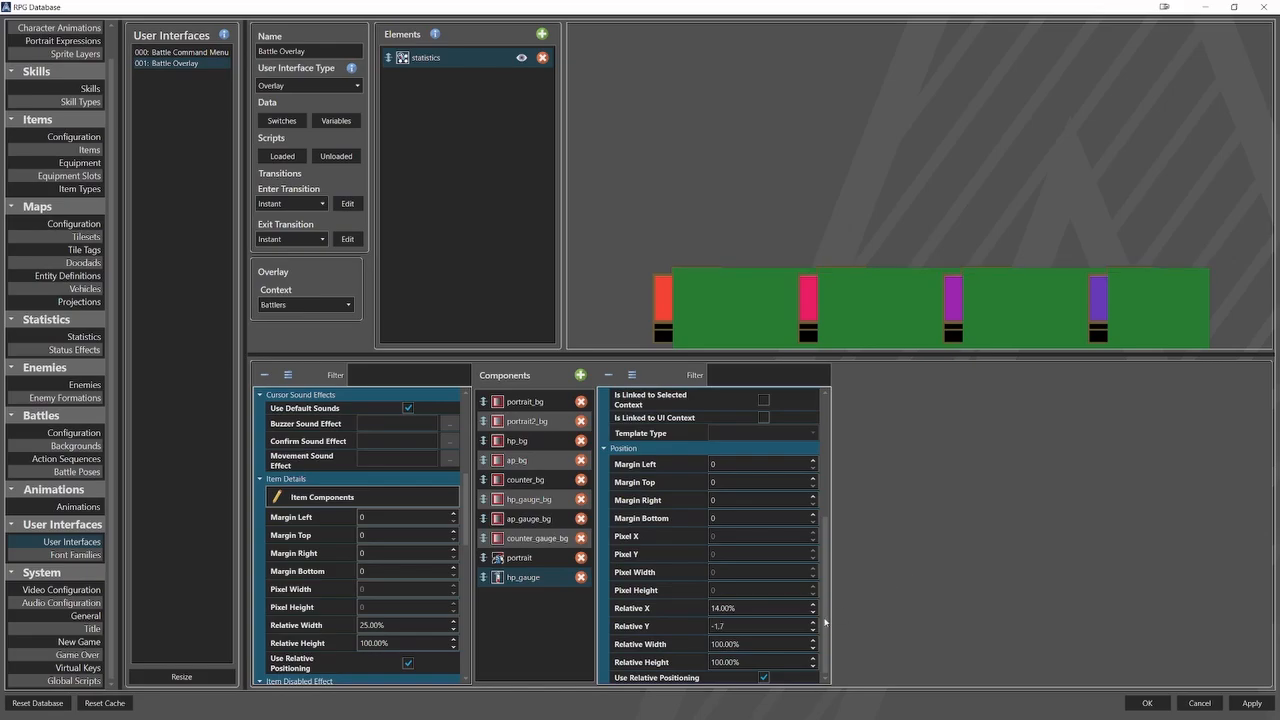
key("Tab")
type("32")
key("Tab")
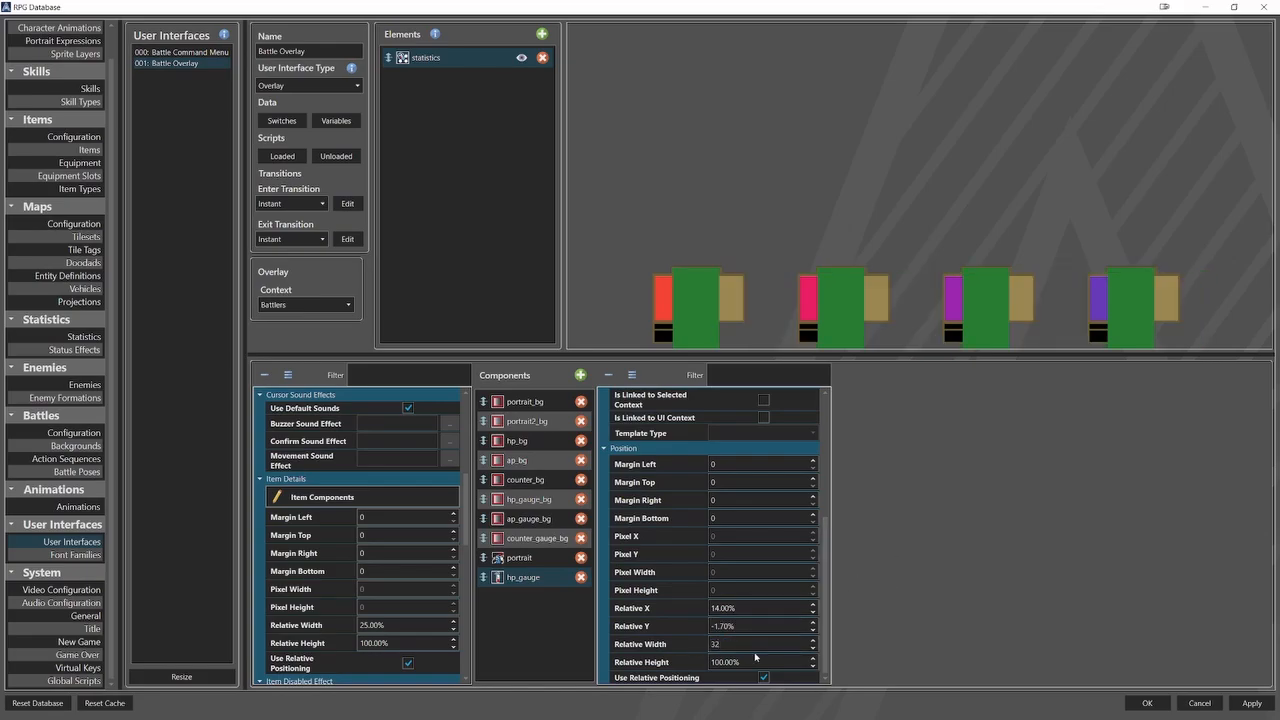
type("1.5")
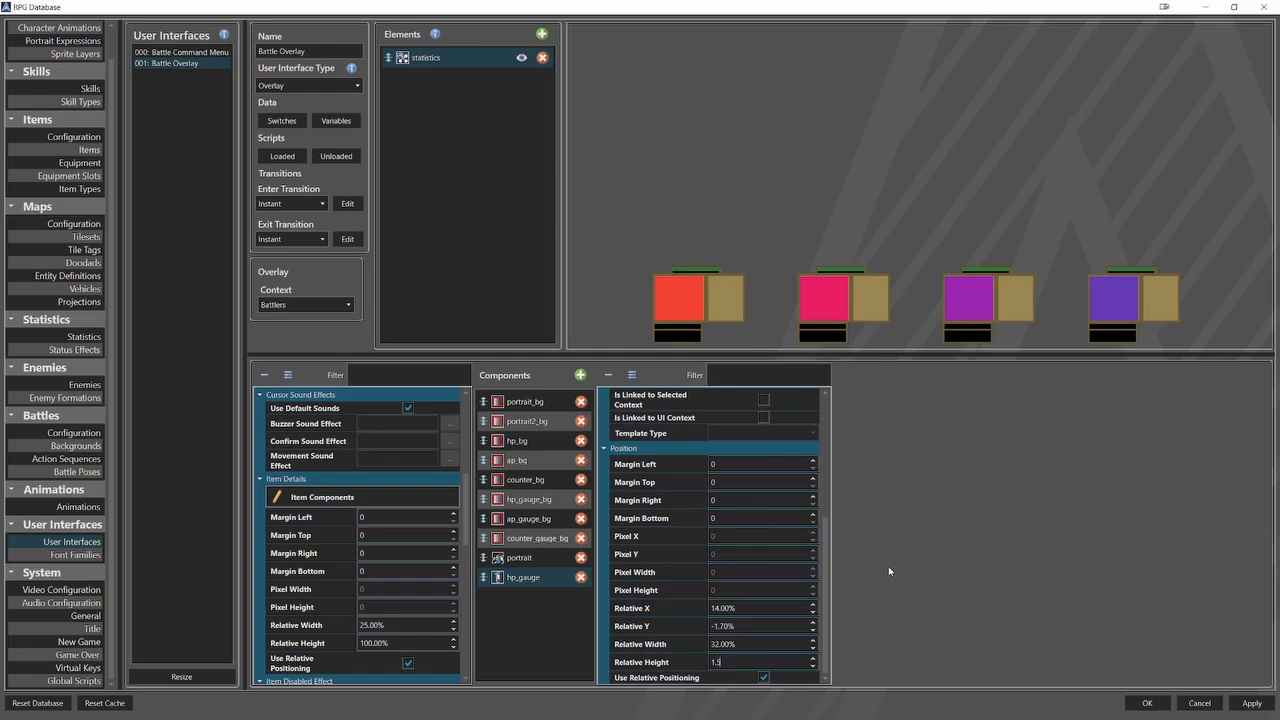
Duplicate the hp_gauge component and rename the copy ap_gauge.
right_click(561, 581)
left_click(586, 591)
right_click(549, 598)
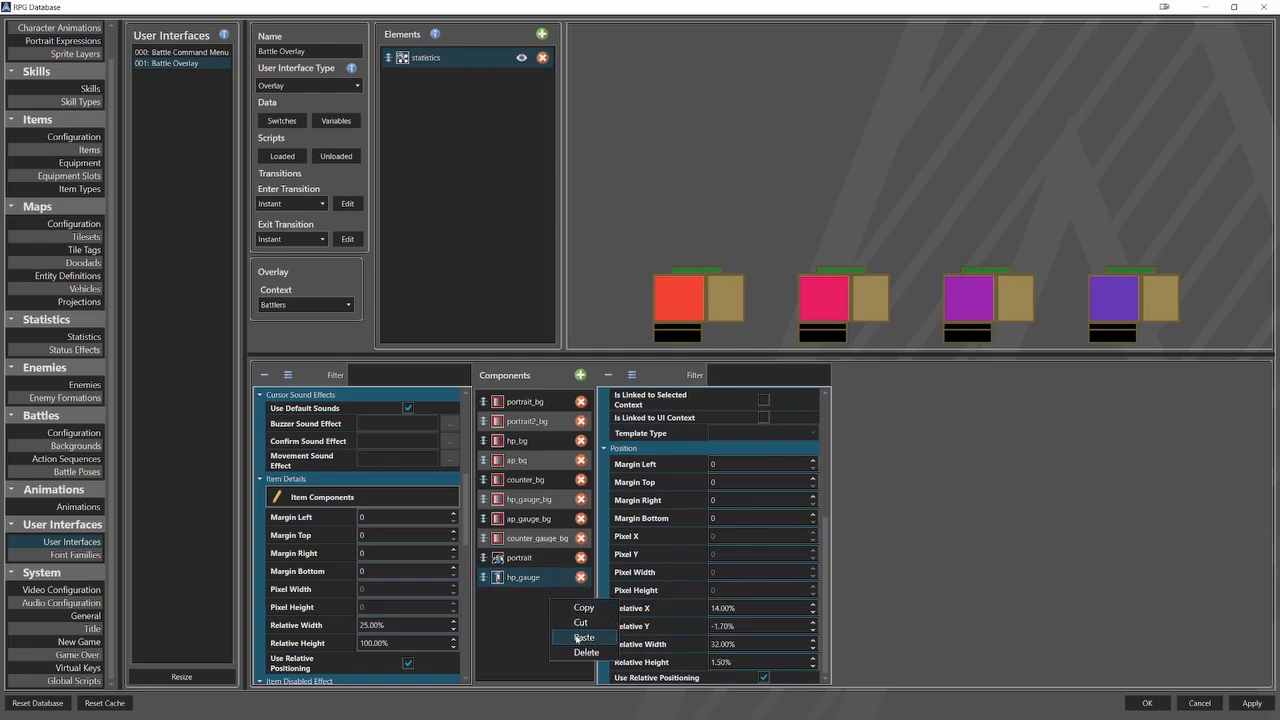
left_click(583, 637)
left_click(716, 409)
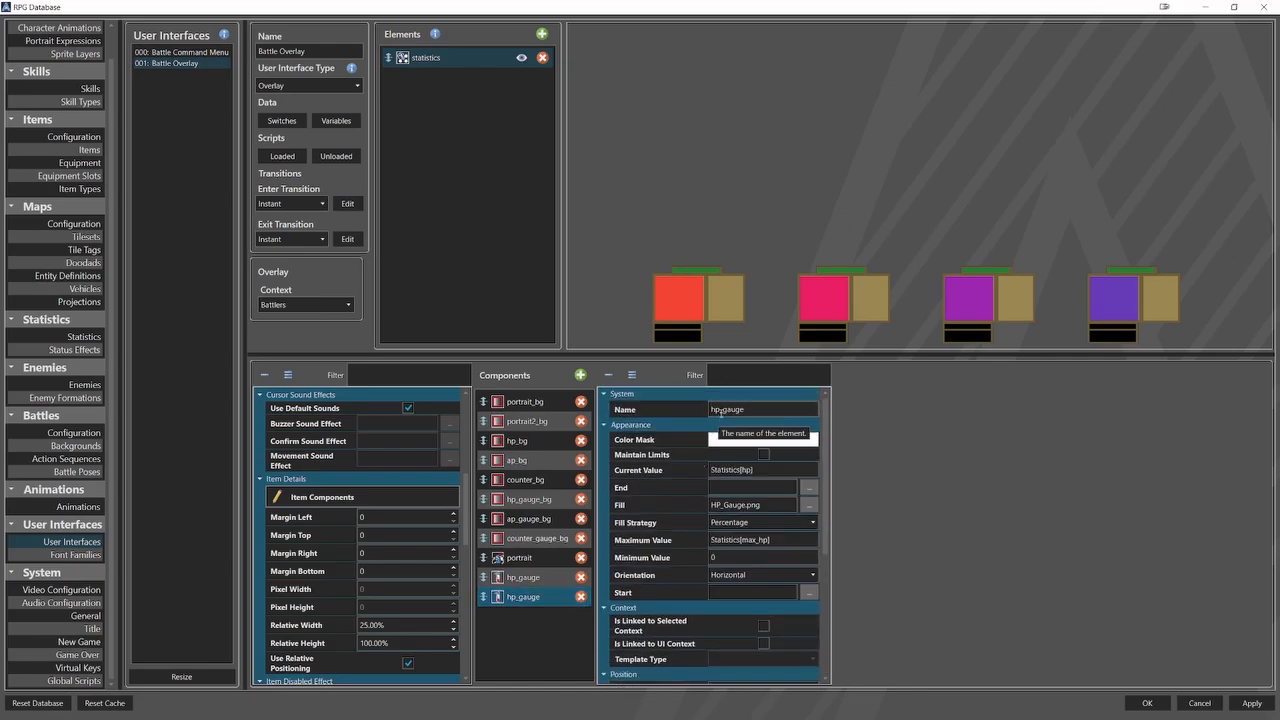
key("BackSpace")
type("a")
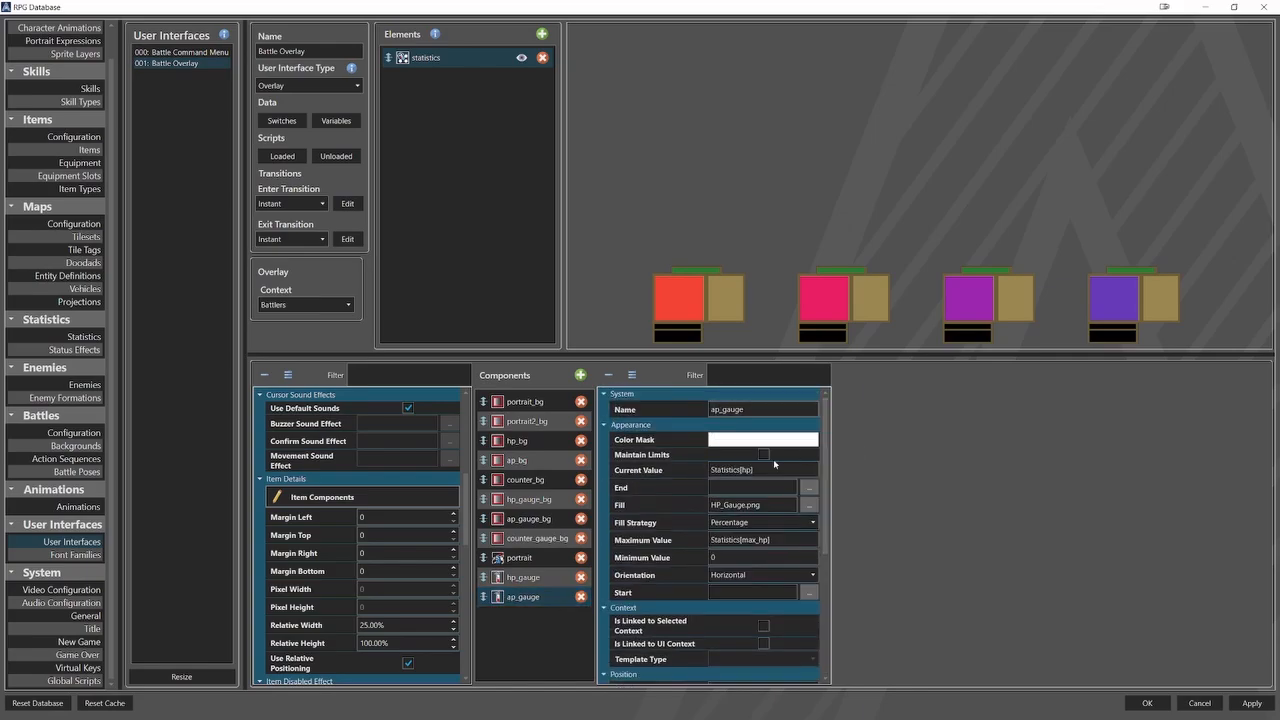
Set ap_gauge's current value to Statistics[ap] and its fill sprite to AP_Gauge.png.
double_click(744, 470)
type("a")
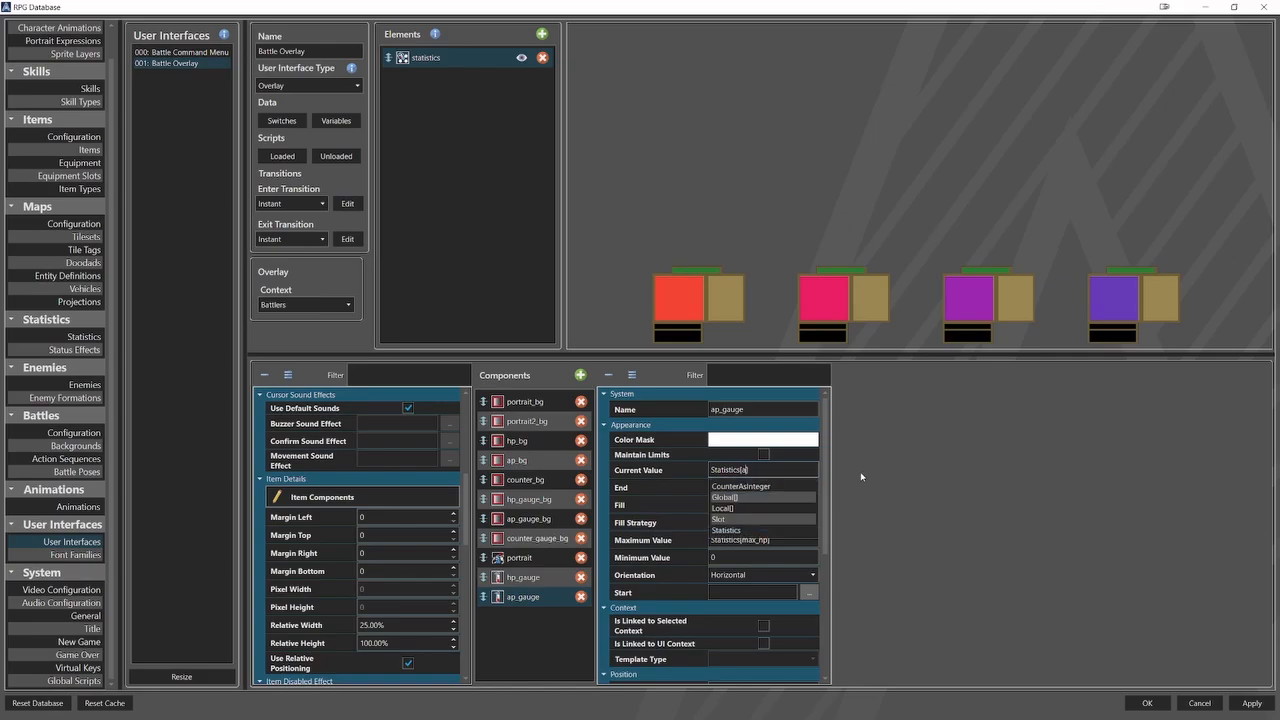
type("p")
key("Return")
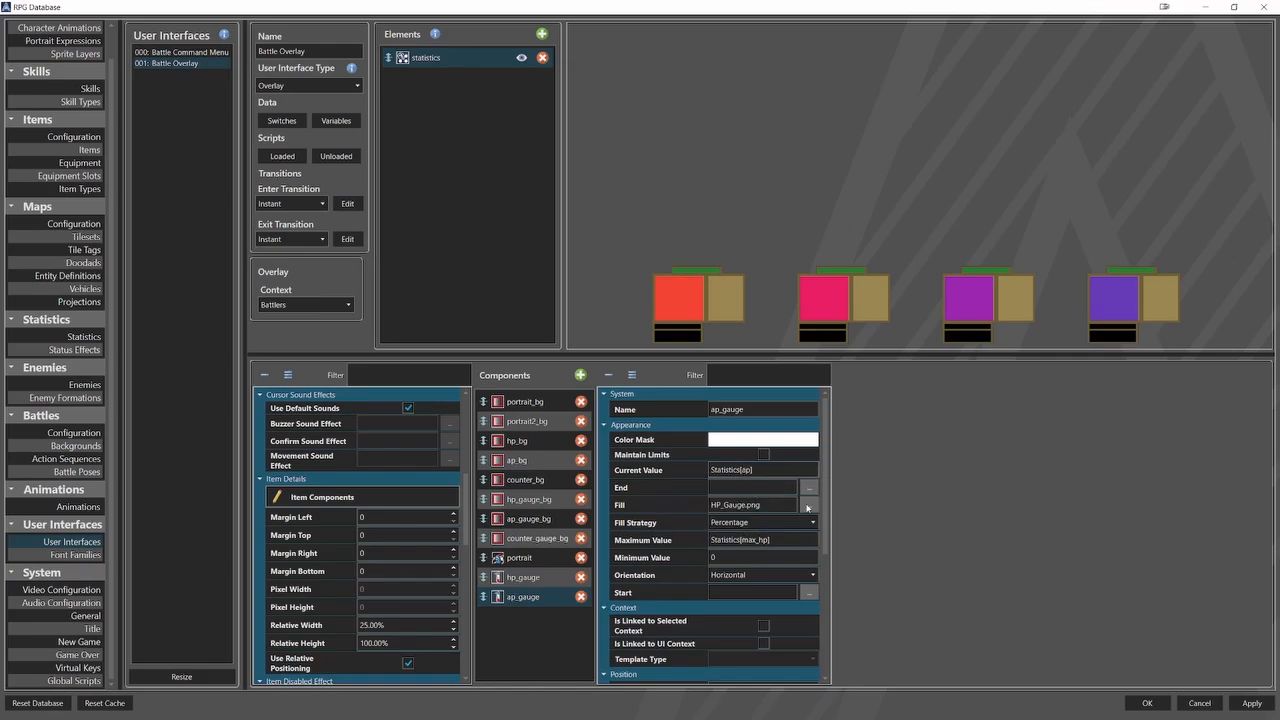
left_click(808, 505)
left_click(348, 410)
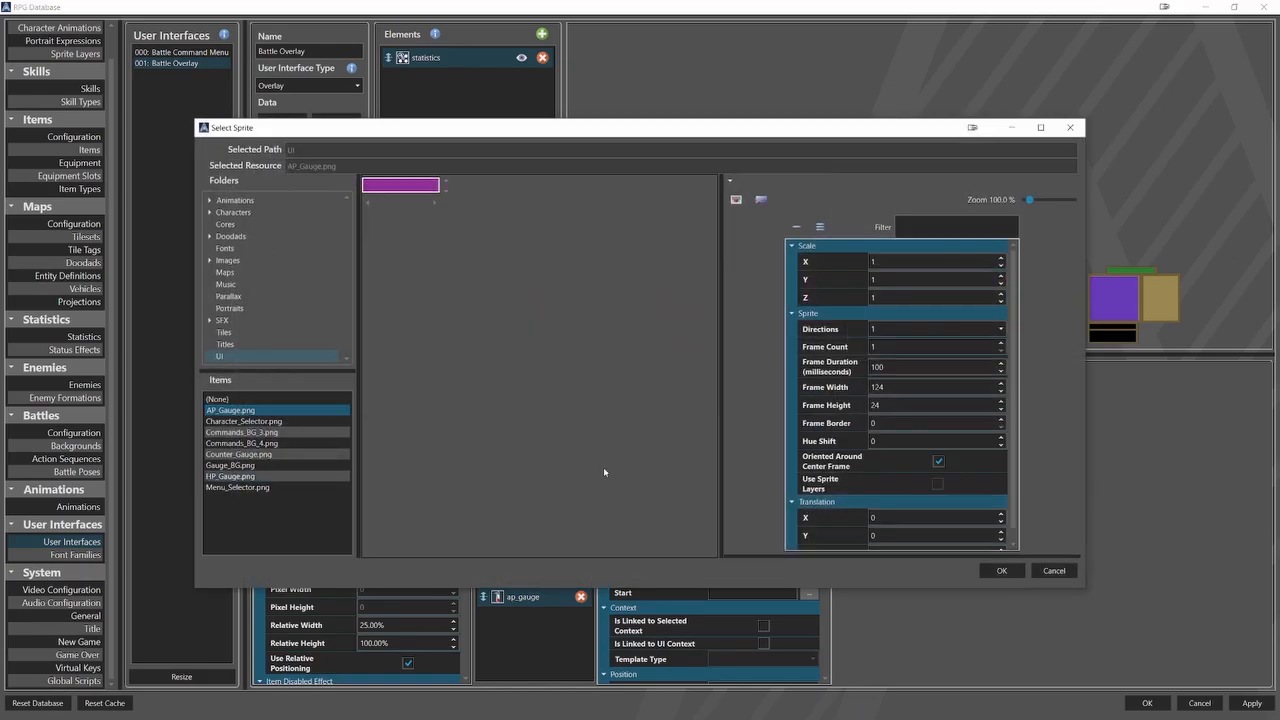
left_click(1001, 570)
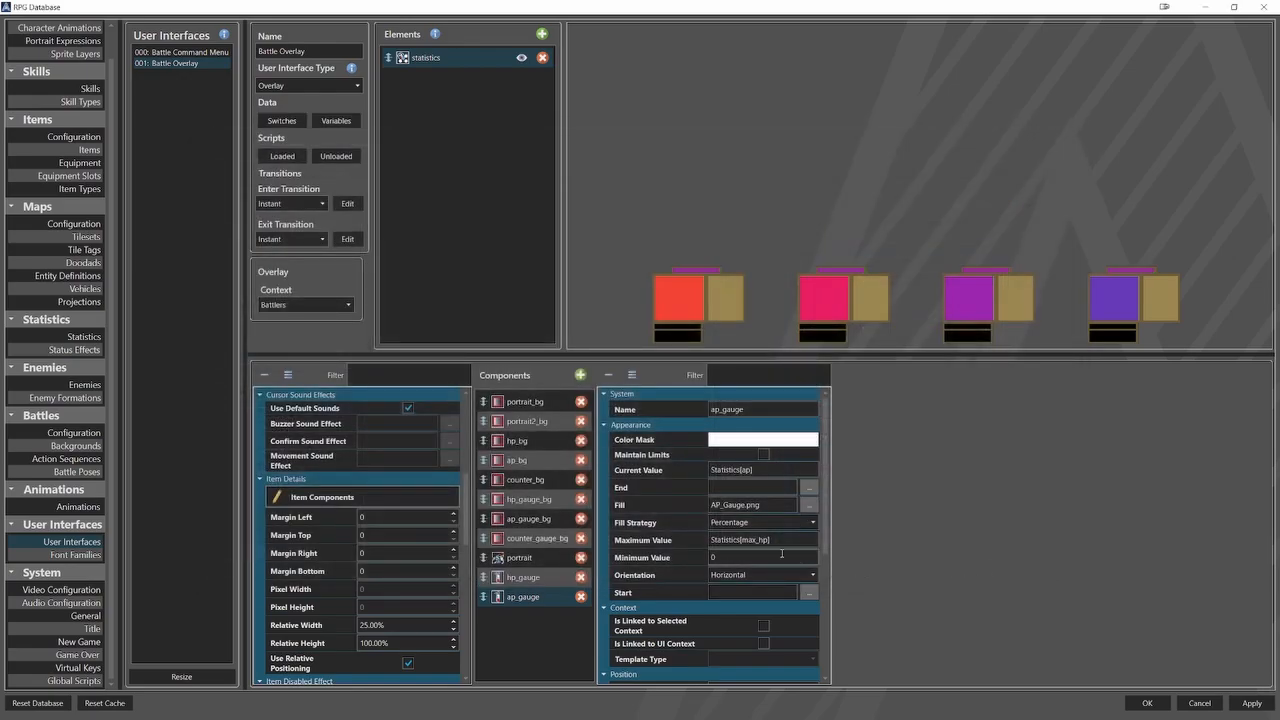
Set ap_gauge's maximum value to Statistics[max_ap].
left_click_drag(765, 540, 759, 540)
type("a")
left_click(697, 544)
Position ap_gauge at relative X 1.5% and relative Y 15.5%.
scroll(683, 568, "down", 5)
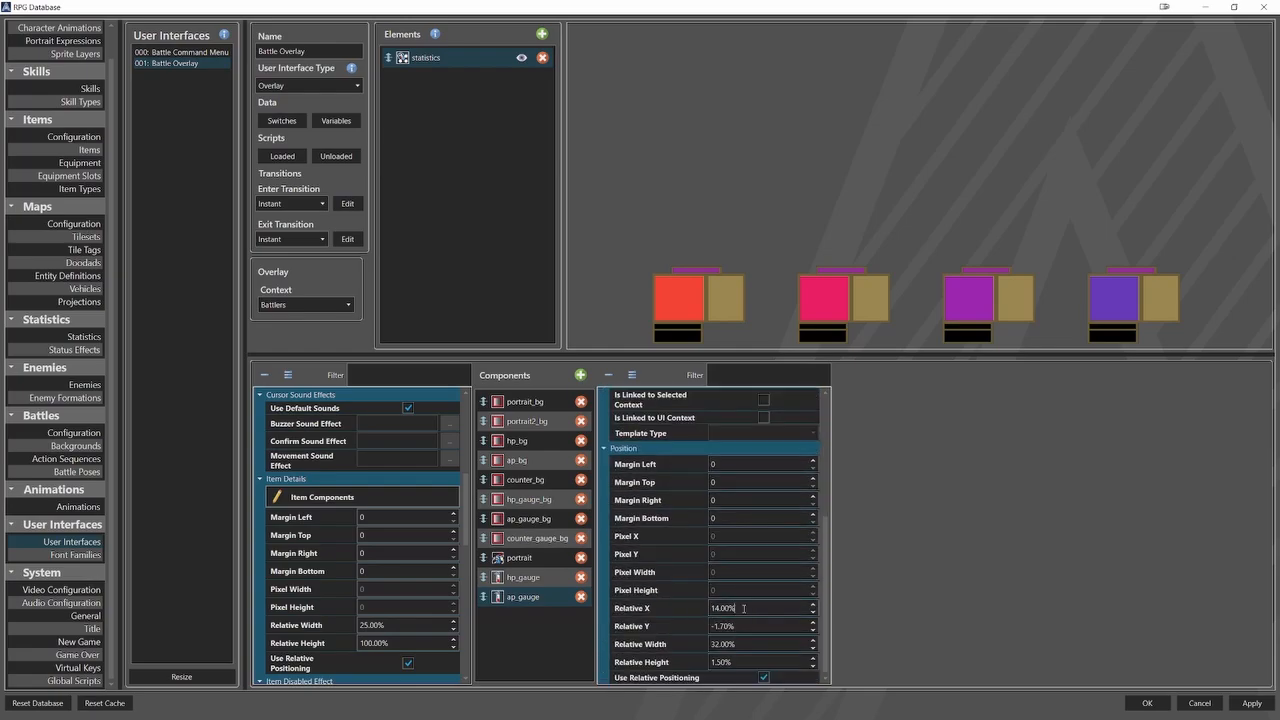
double_click(743, 608)
type("1.5")
key("Tab")
type("15")
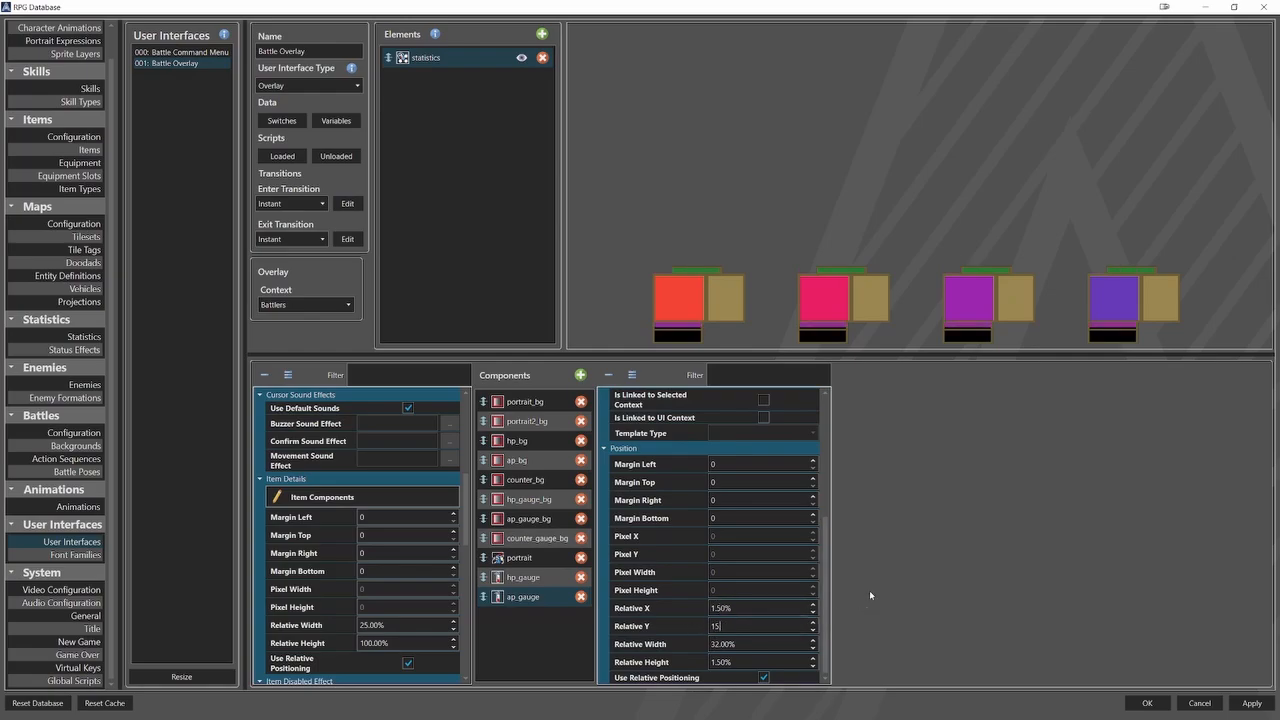
type(".5")
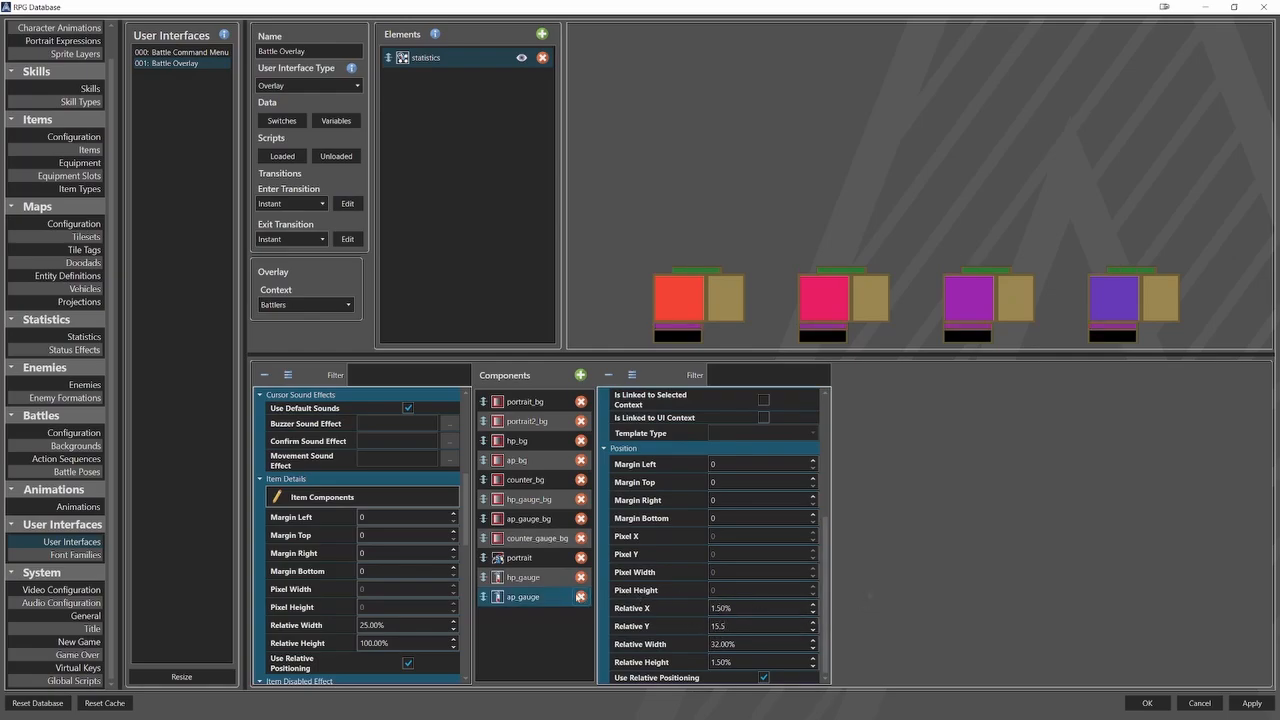
Duplicate the ap_gauge component and rename the copy counter_gauge.
right_click(560, 588)
right_click(548, 619)
left_click(580, 656)
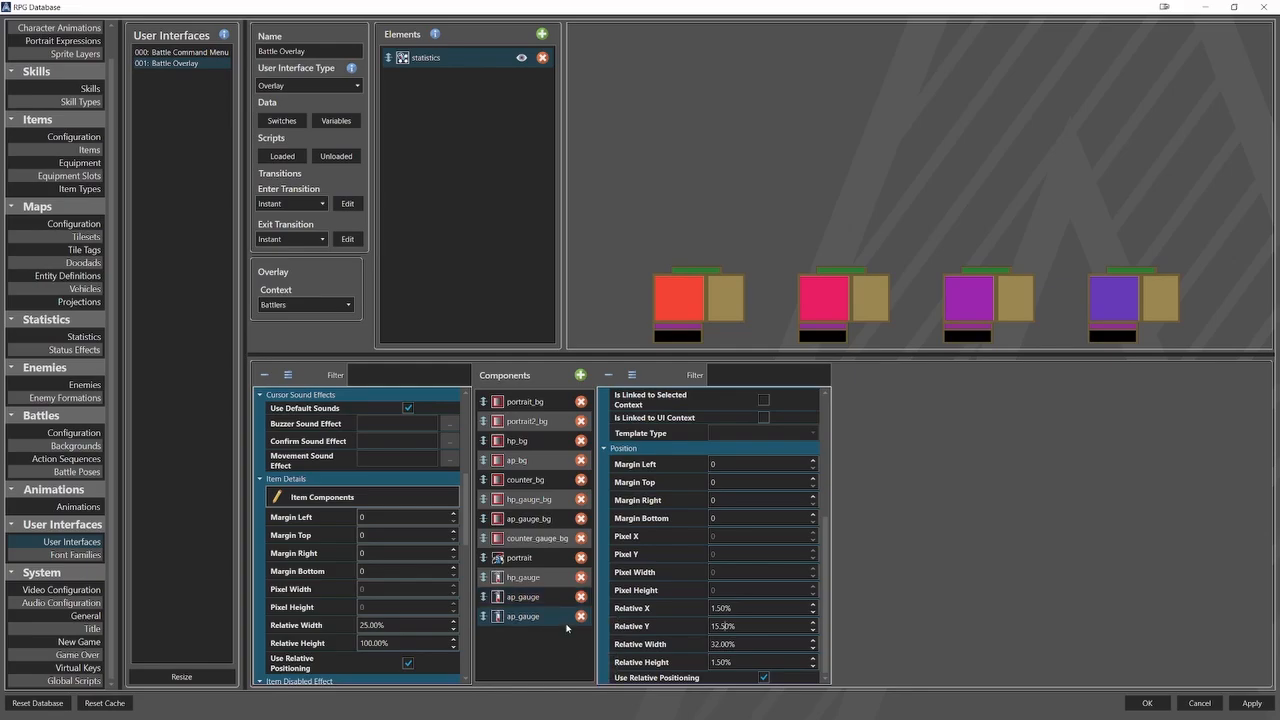
left_click(723, 412)
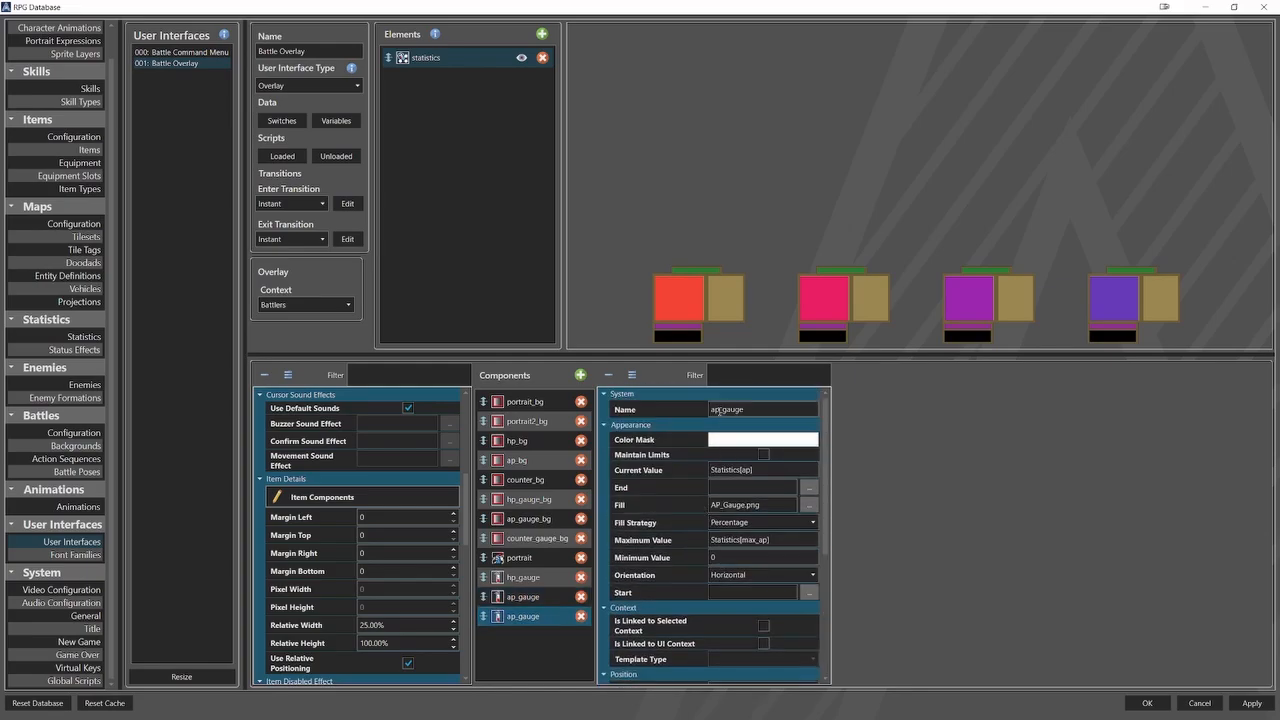
key("BackSpace")
key("BackSpace")
type("coun")
type("ter")
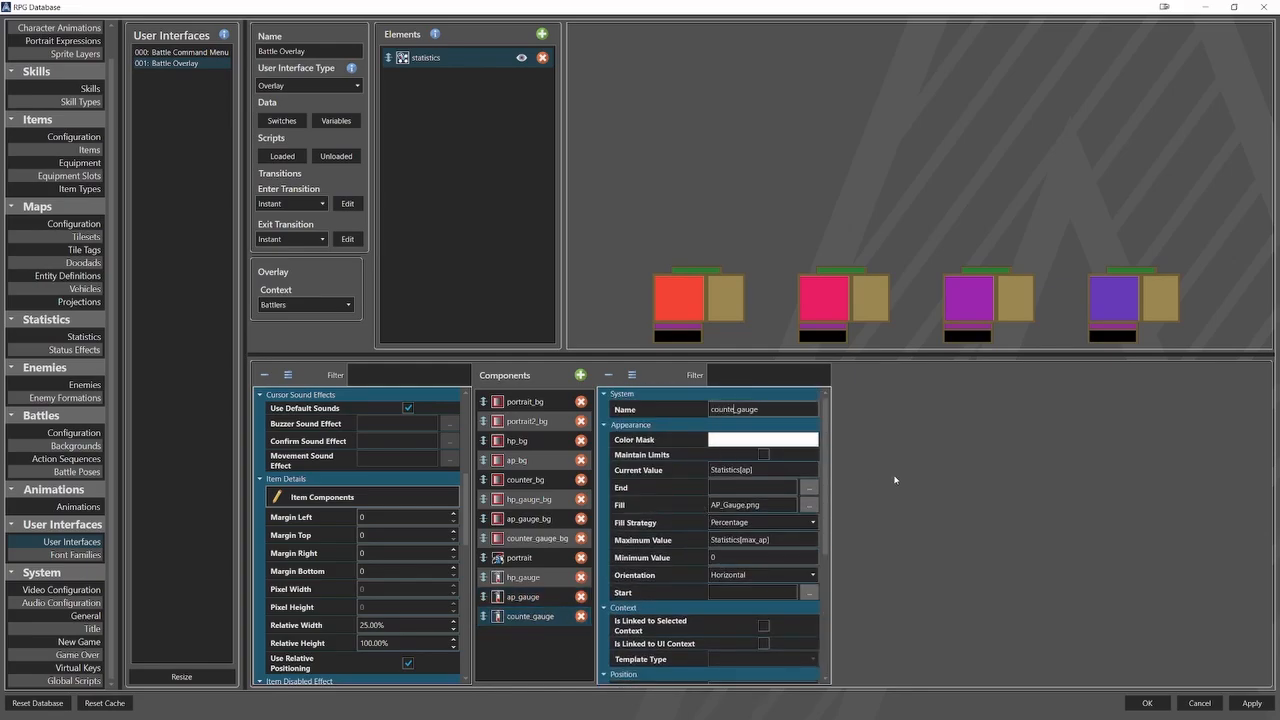
Set counter_gauge's current value to CounterAsInteger and its fill sprite to Counter_Gauge.png.
key("Tab")
type("CounterAInteger")
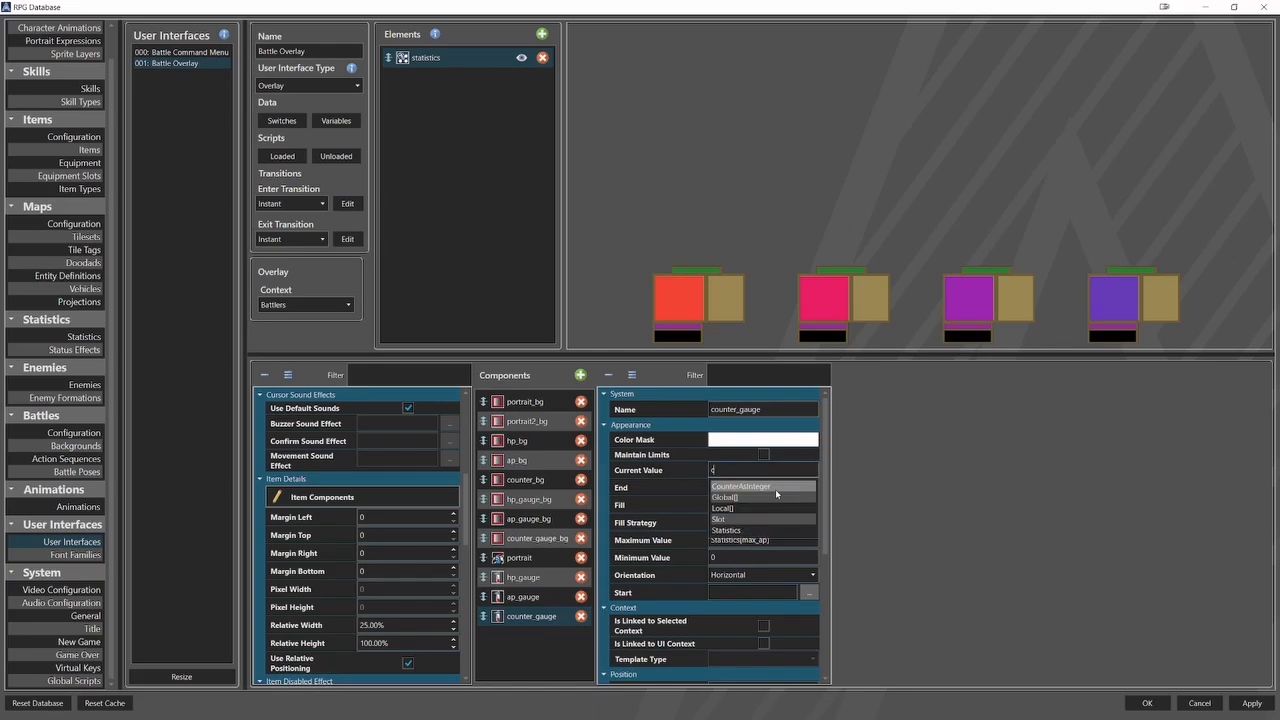
left_click(808, 505)
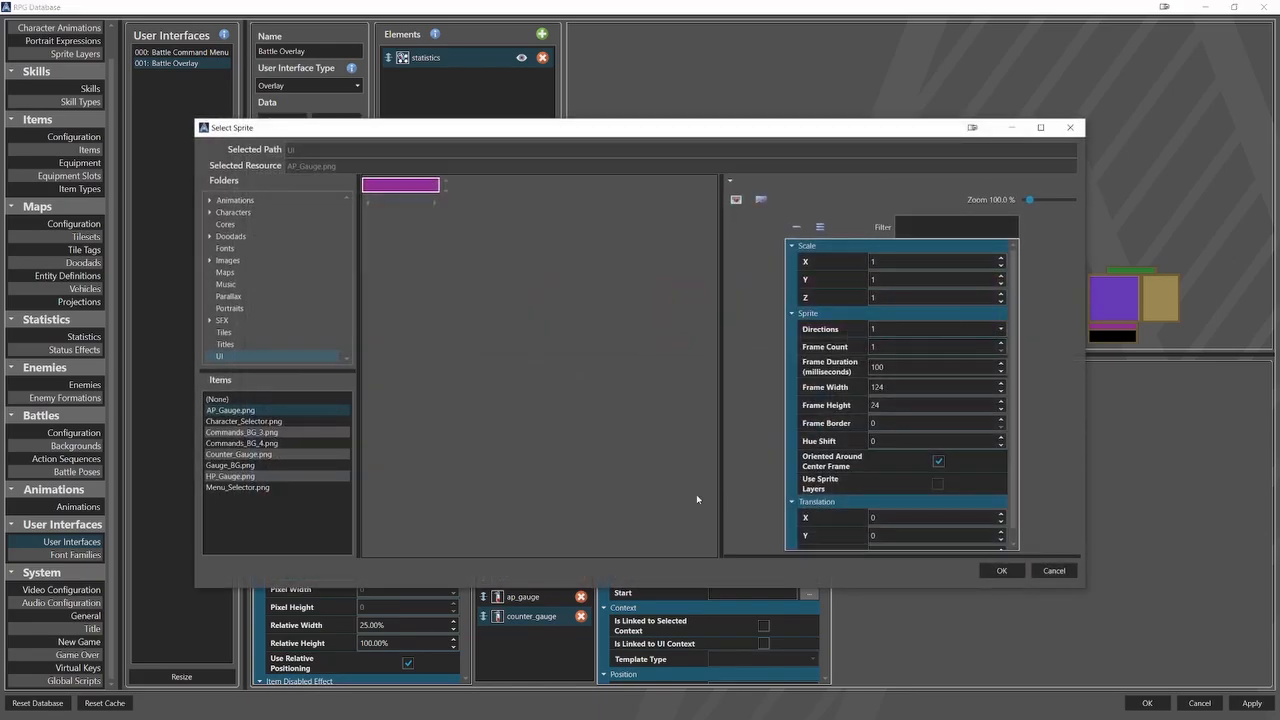
left_click(240, 454)
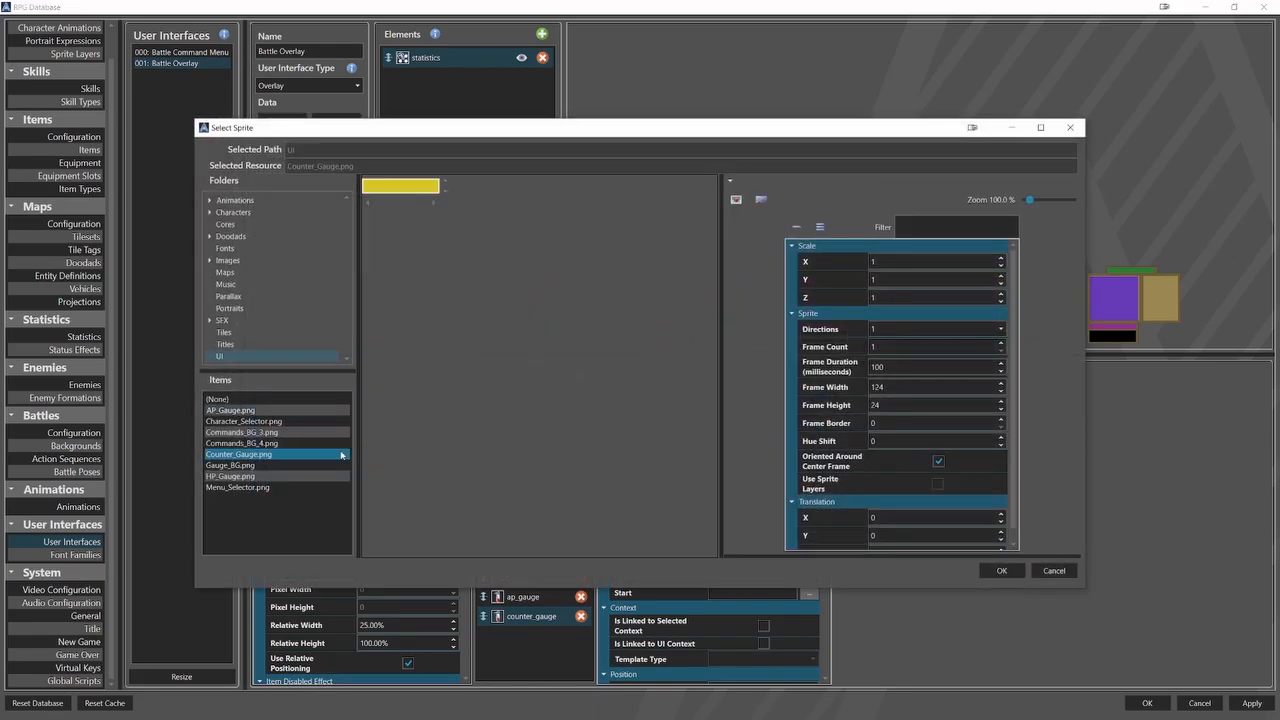
left_click(998, 570)
Set counter_gauge's maximum value to 100.
left_click(784, 540)
key("ctrl+a")
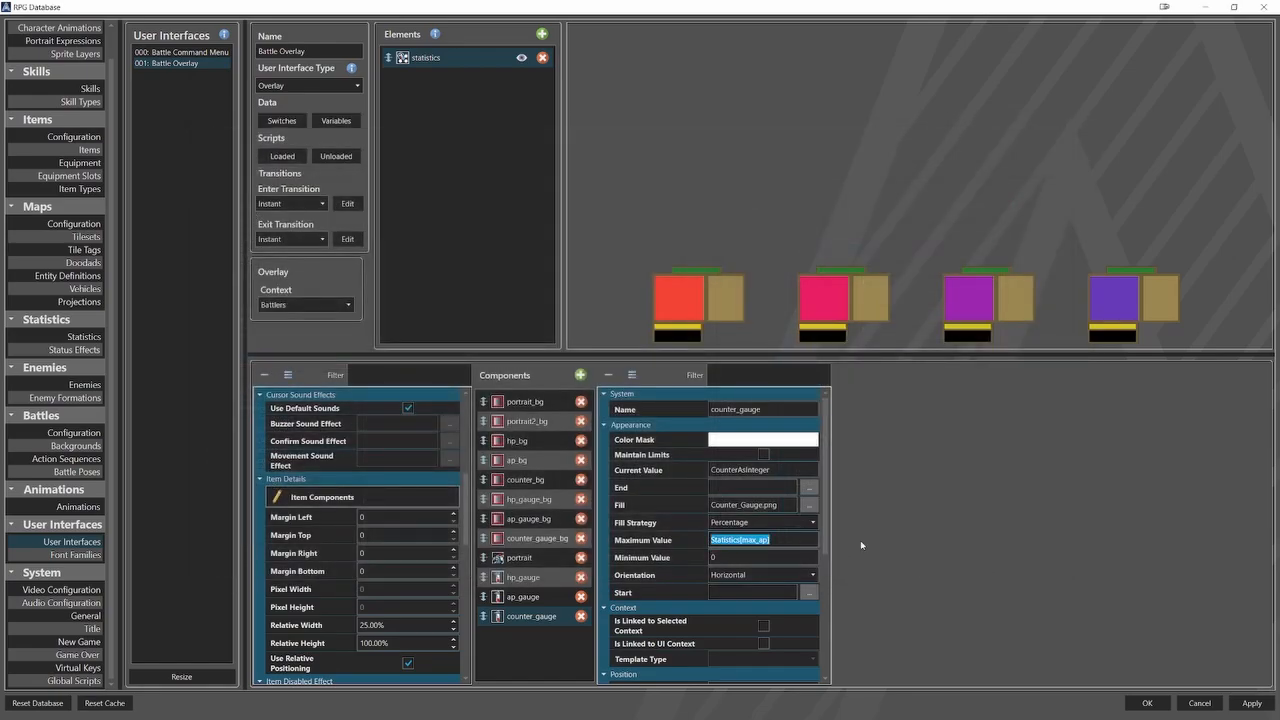
type("100")
Set counter_gauge's relative Y to 17.5% and its relative height to 3.5%.
scroll(699, 565, "down", 5)
left_click(732, 633)
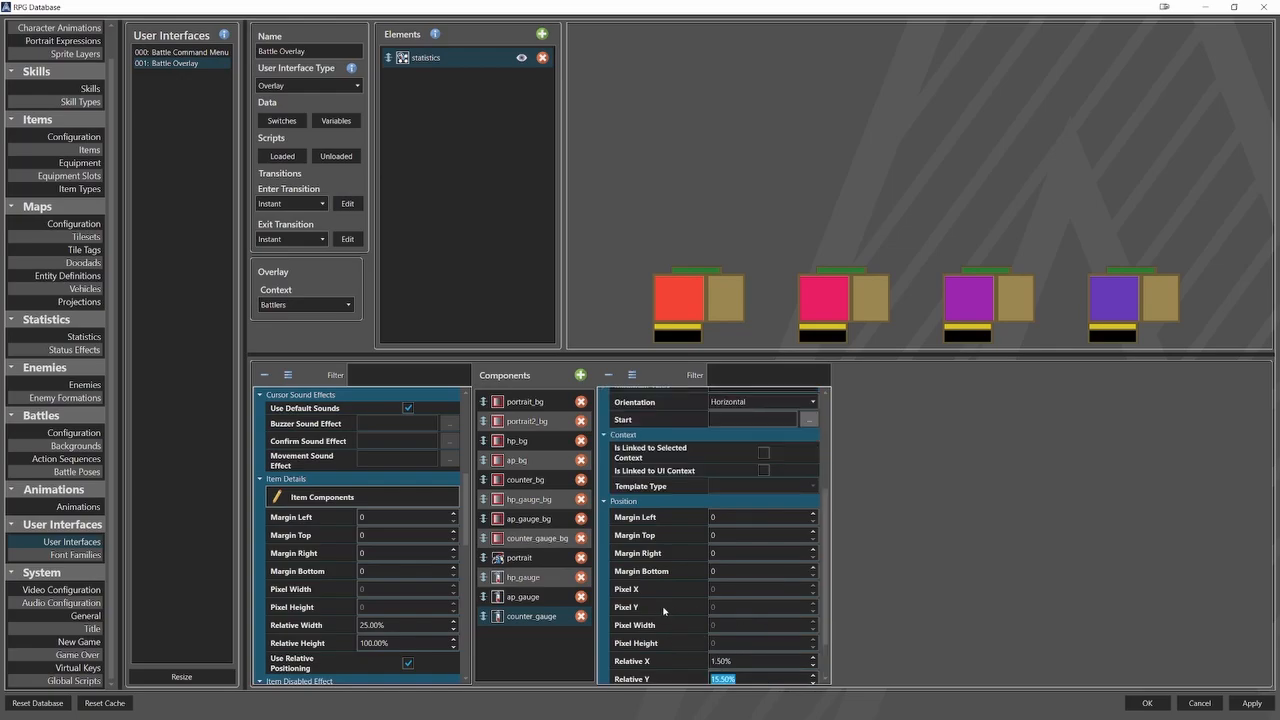
type("17.5")
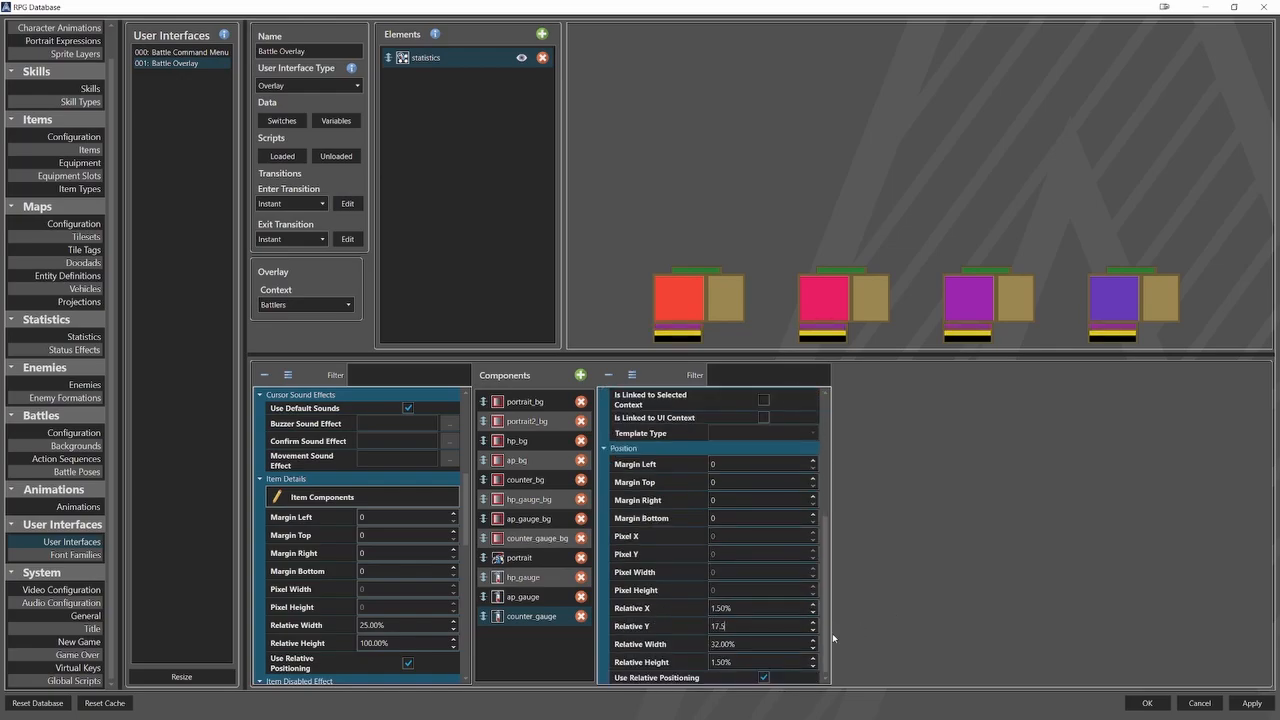
left_click_drag(745, 661, 711, 660)
type("3.5")
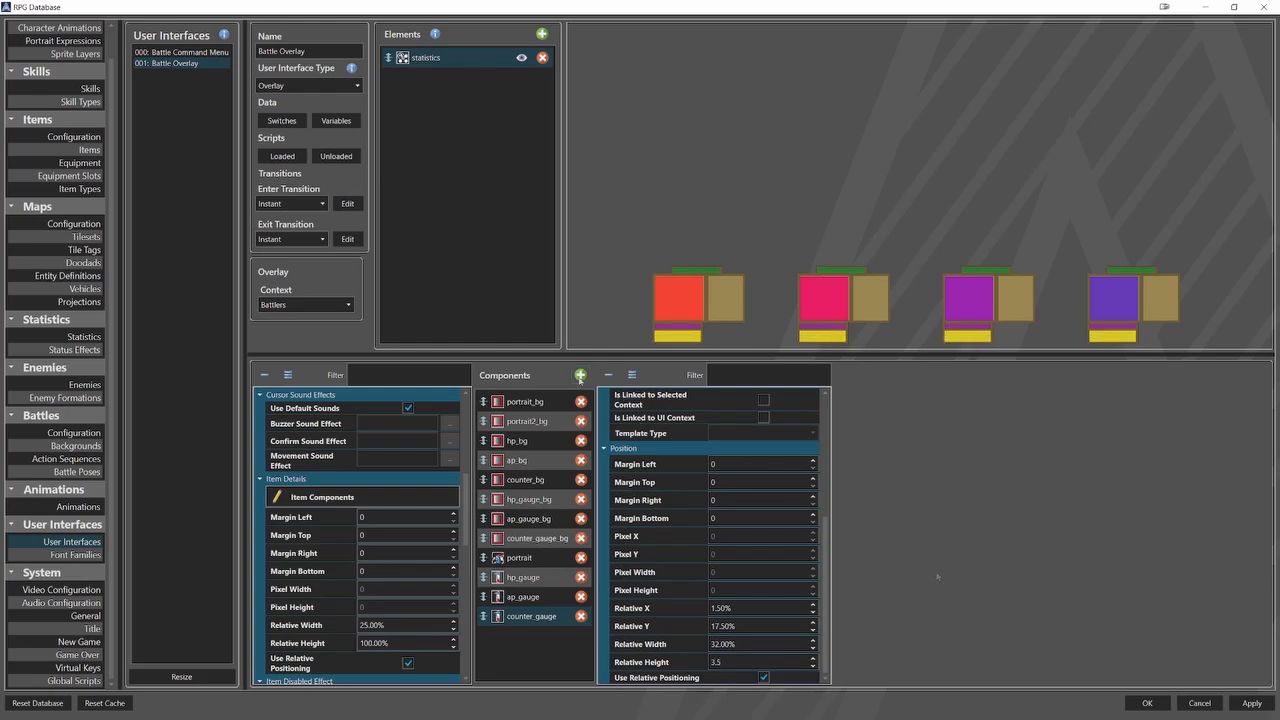
Add a text component named label_hp to the statistics list.
left_click(580, 376)
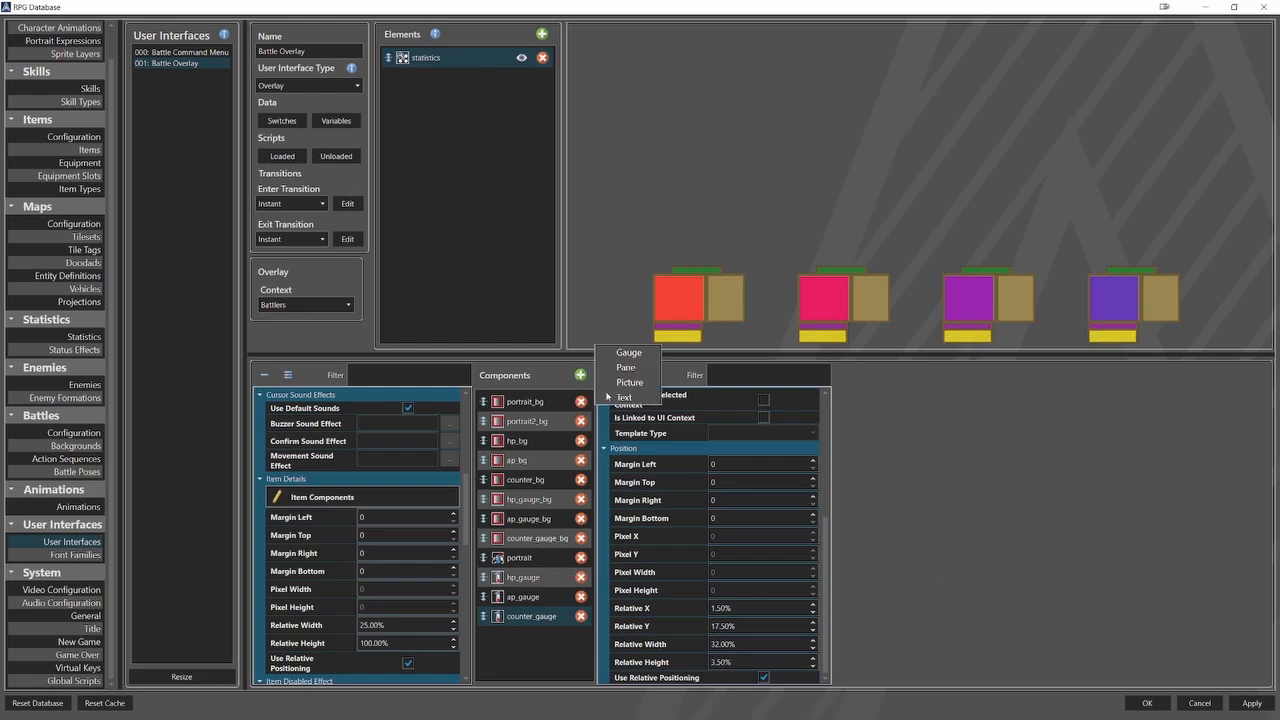
left_click(625, 385)
left_click(716, 410)
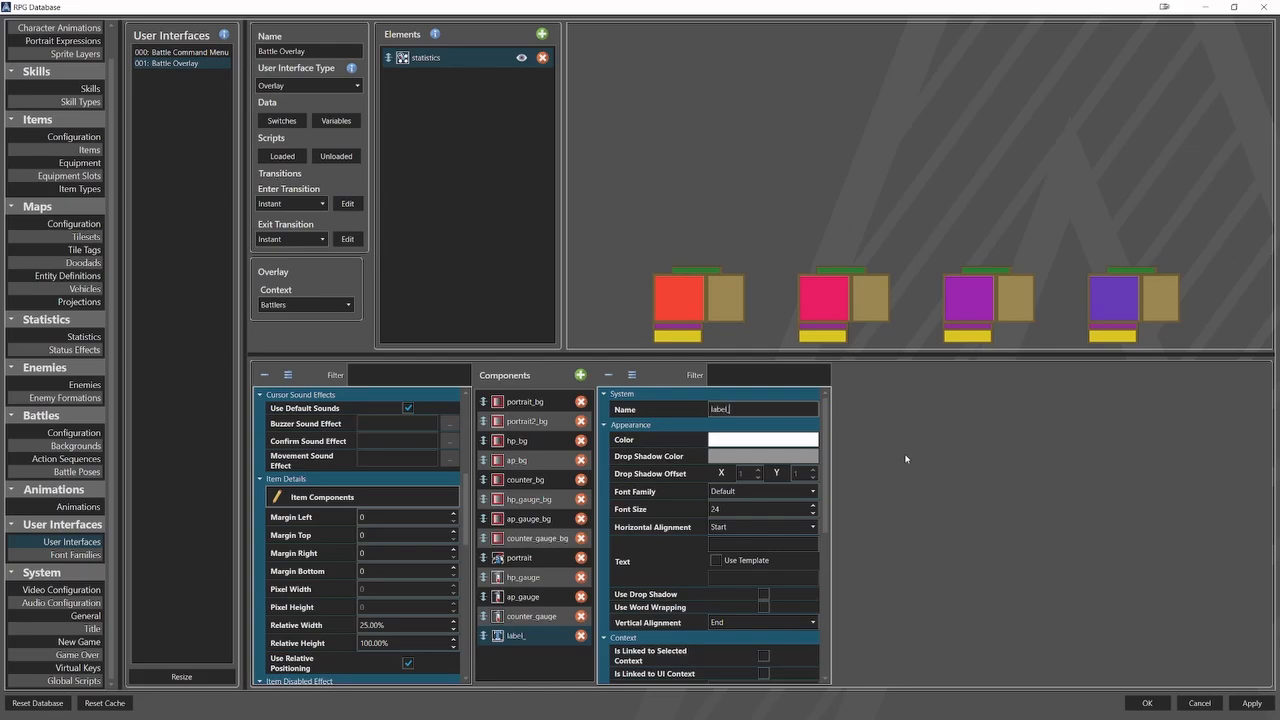
Set label_hp's text color to #FFFFAA25.
left_click(813, 444)
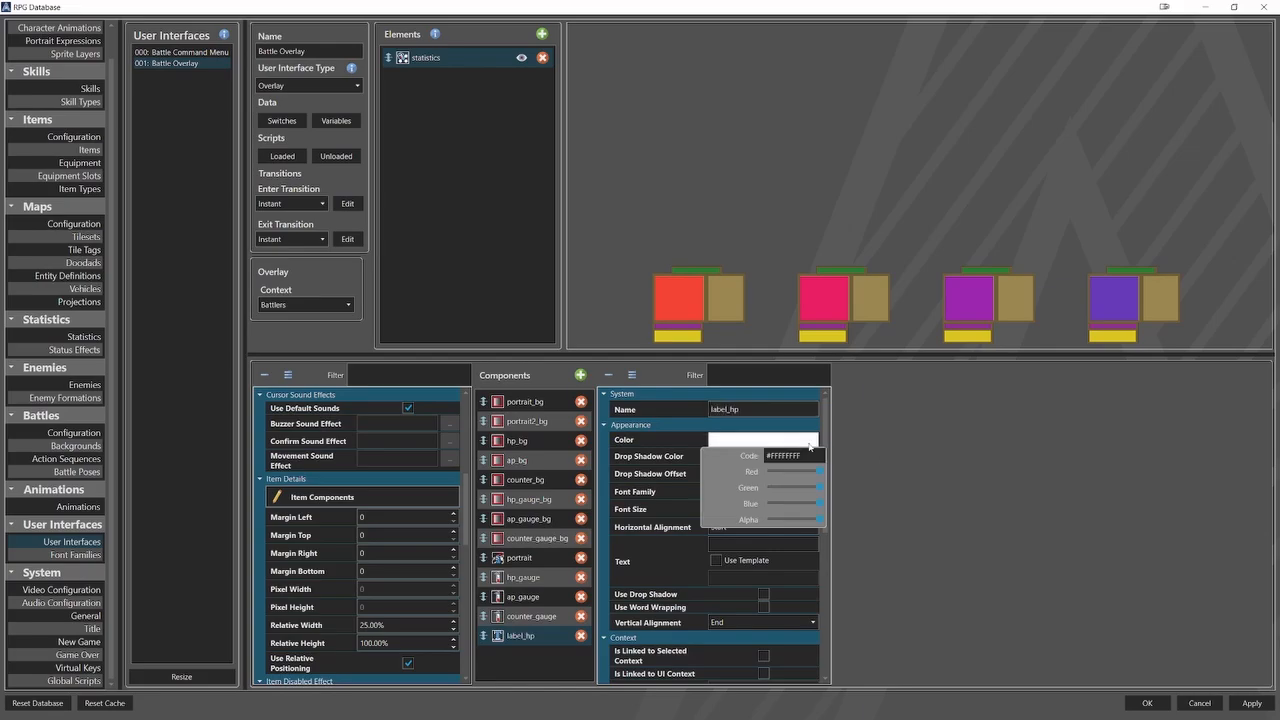
left_click_drag(814, 456, 726, 459)
key("ctrl+v")
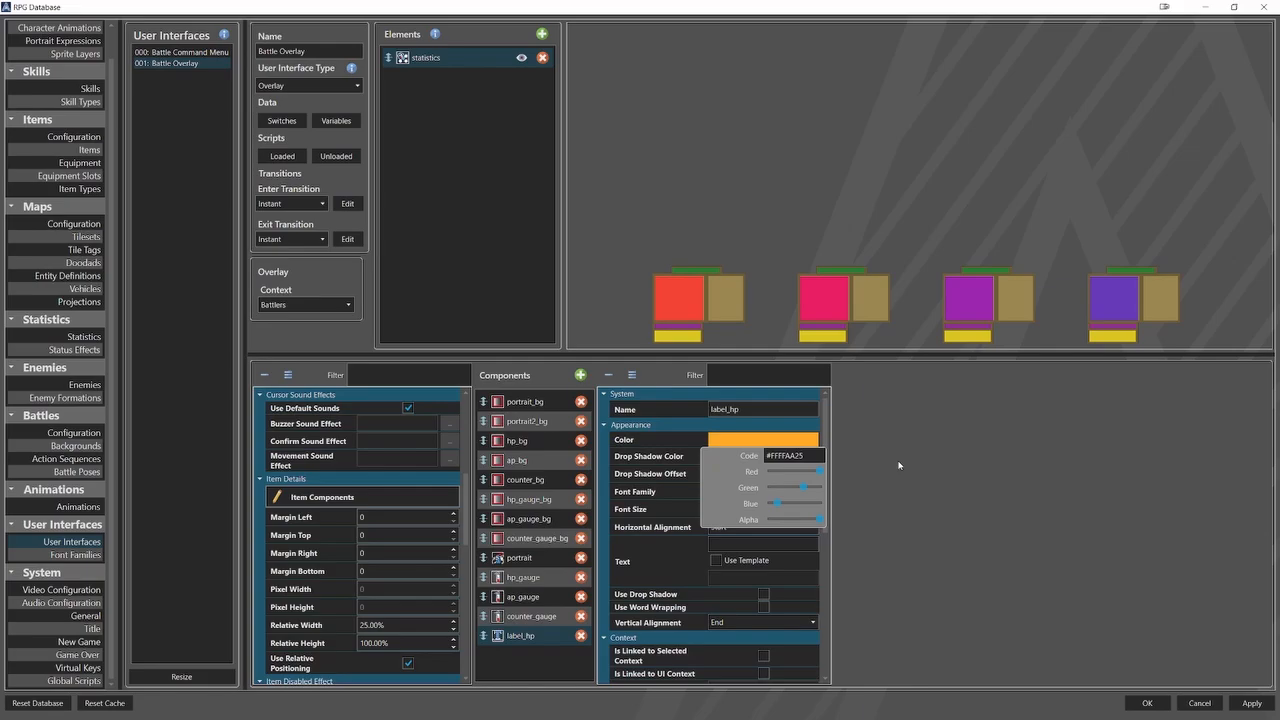
left_click(898, 465)
Set label_hp's font size to 50 and its text to HP.
left_click_drag(738, 509, 704, 509)
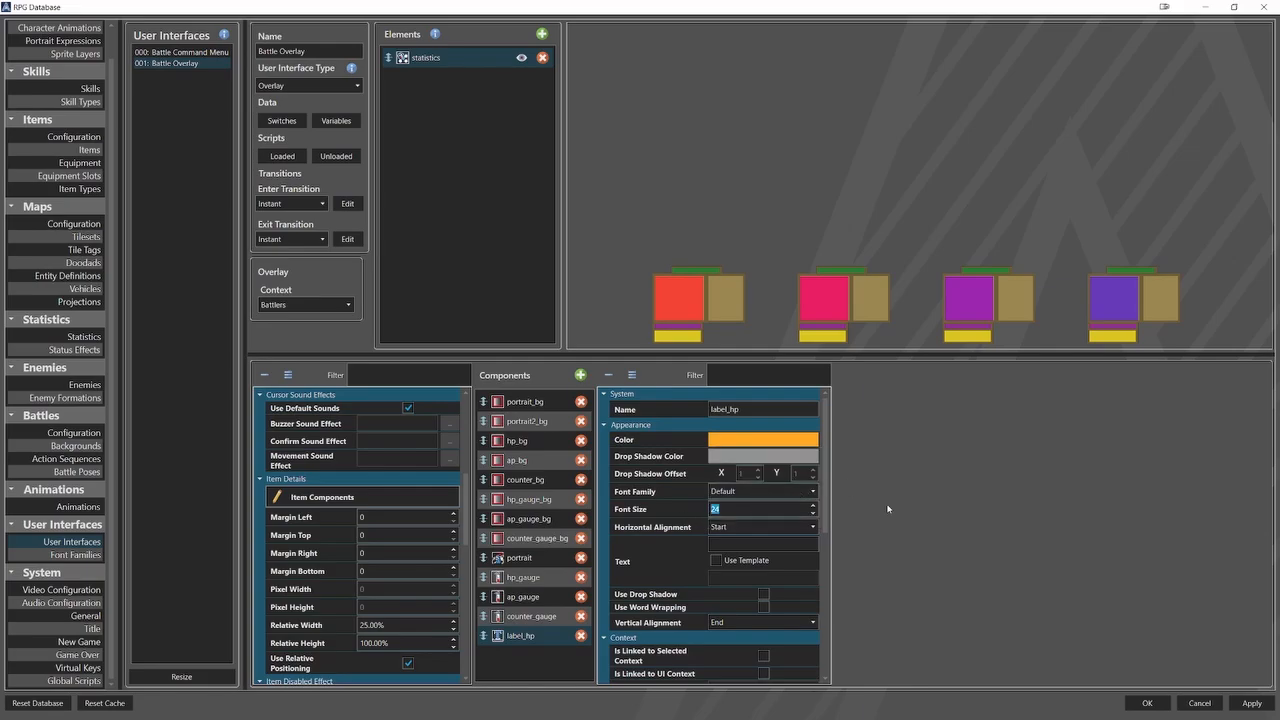
type("50")
type("HP")
Position label_hp at relative X 1% and relative Y -5%.
scroll(680, 558, "down", 6)
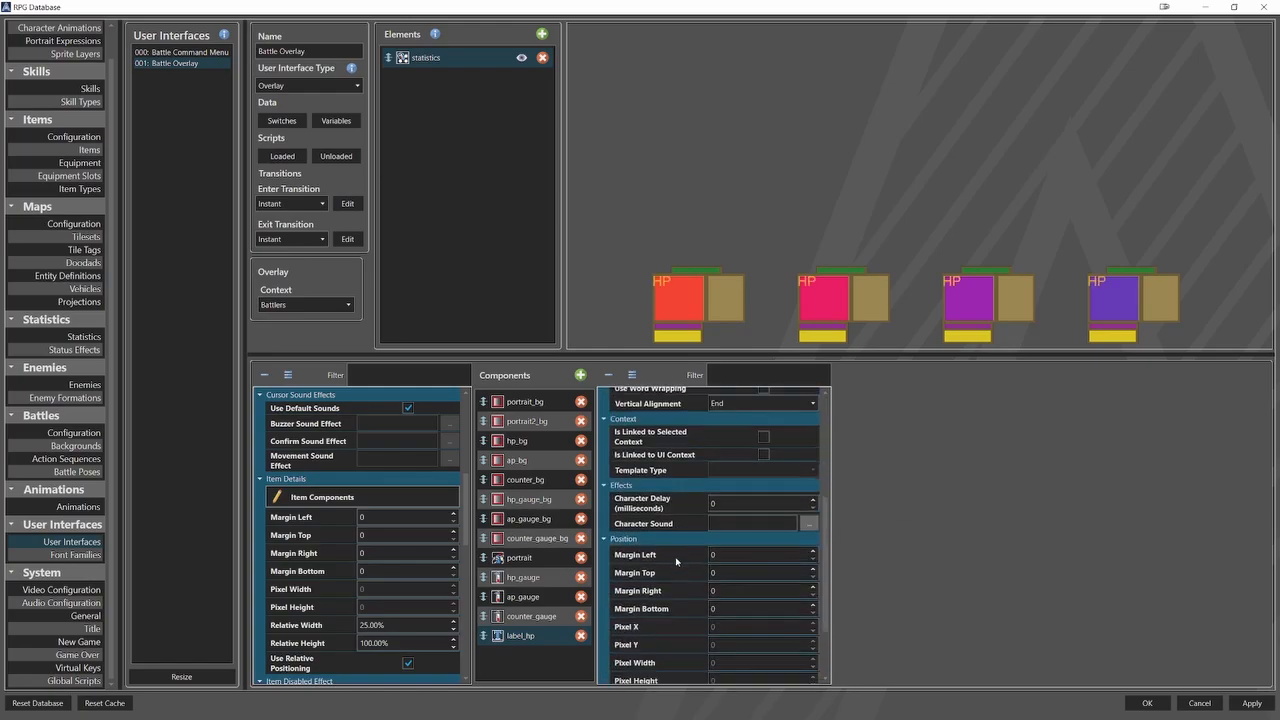
double_click(730, 608)
type("1")
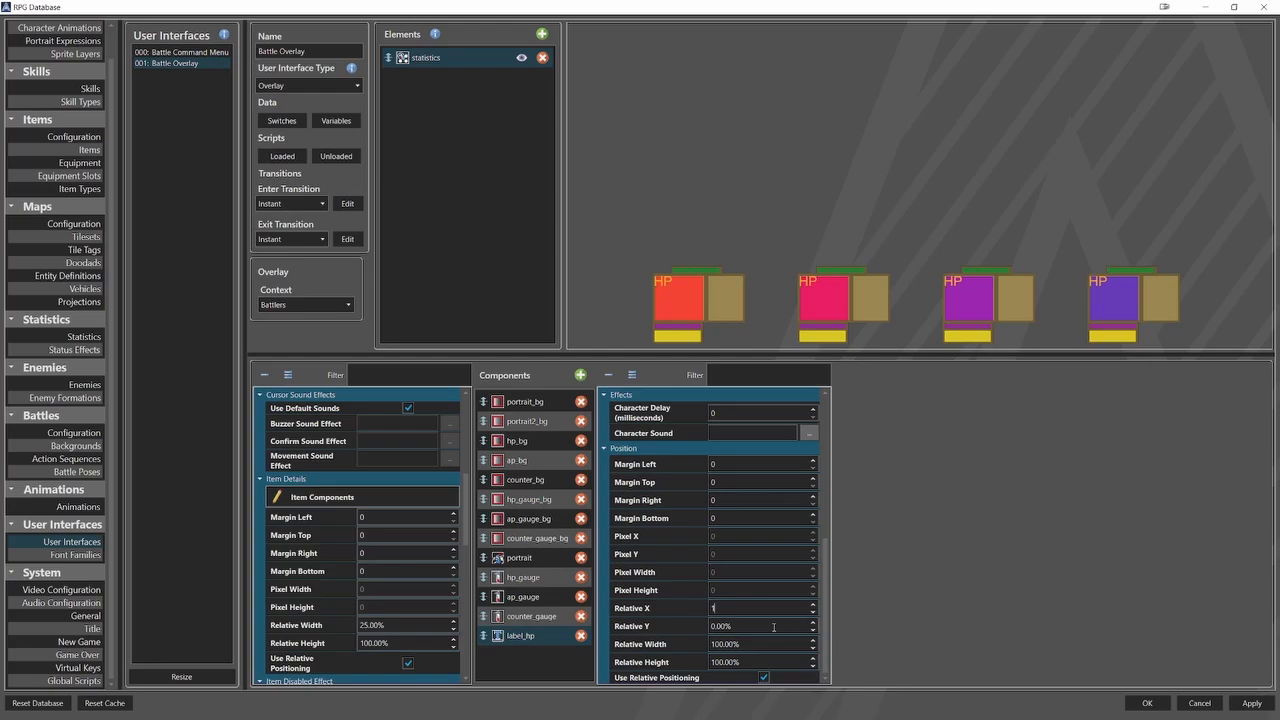
double_click(770, 626)
type("1-5")
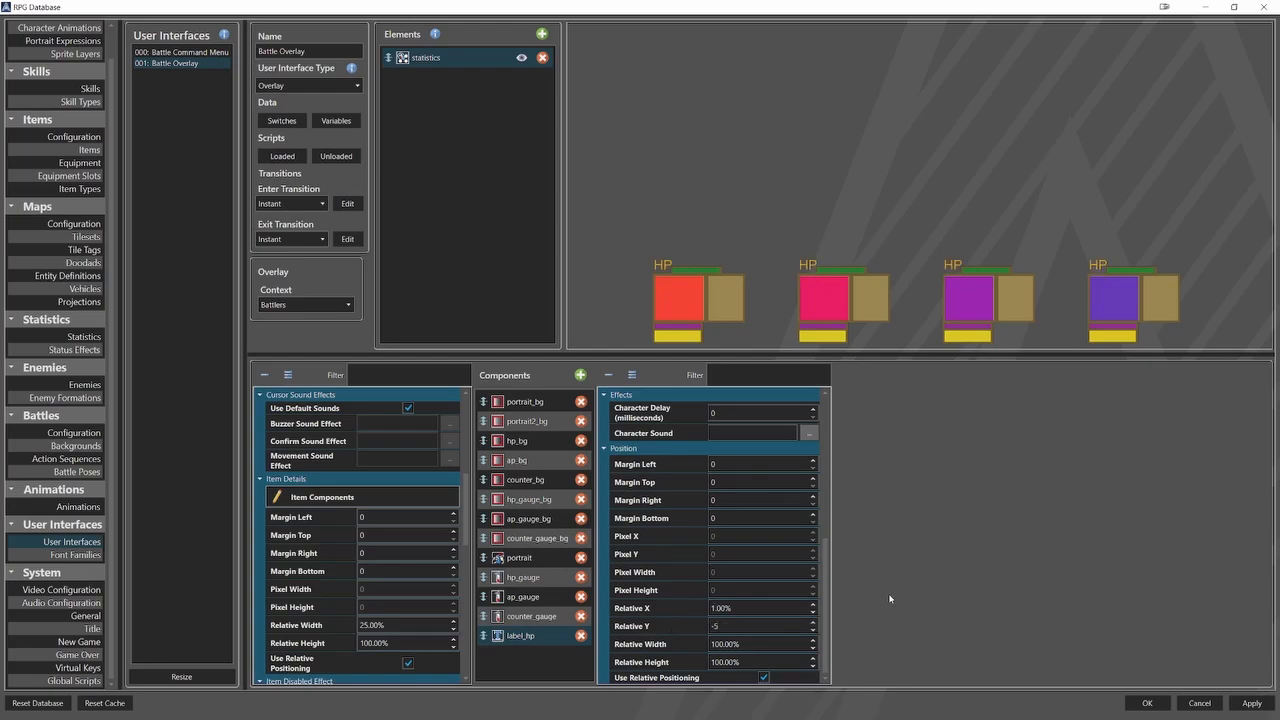
Duplicate the label_hp component and rename the copy label_ap.
right_click(546, 637)
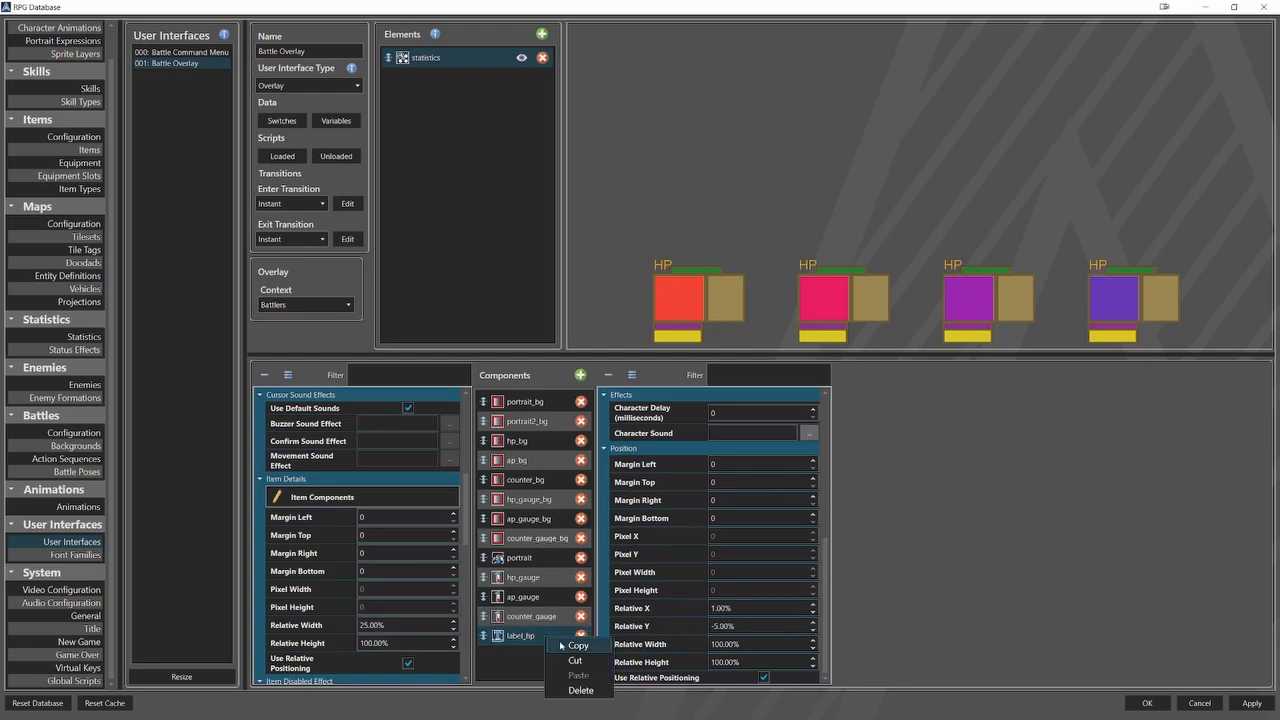
left_click(562, 646)
right_click(532, 655)
left_click(565, 692)
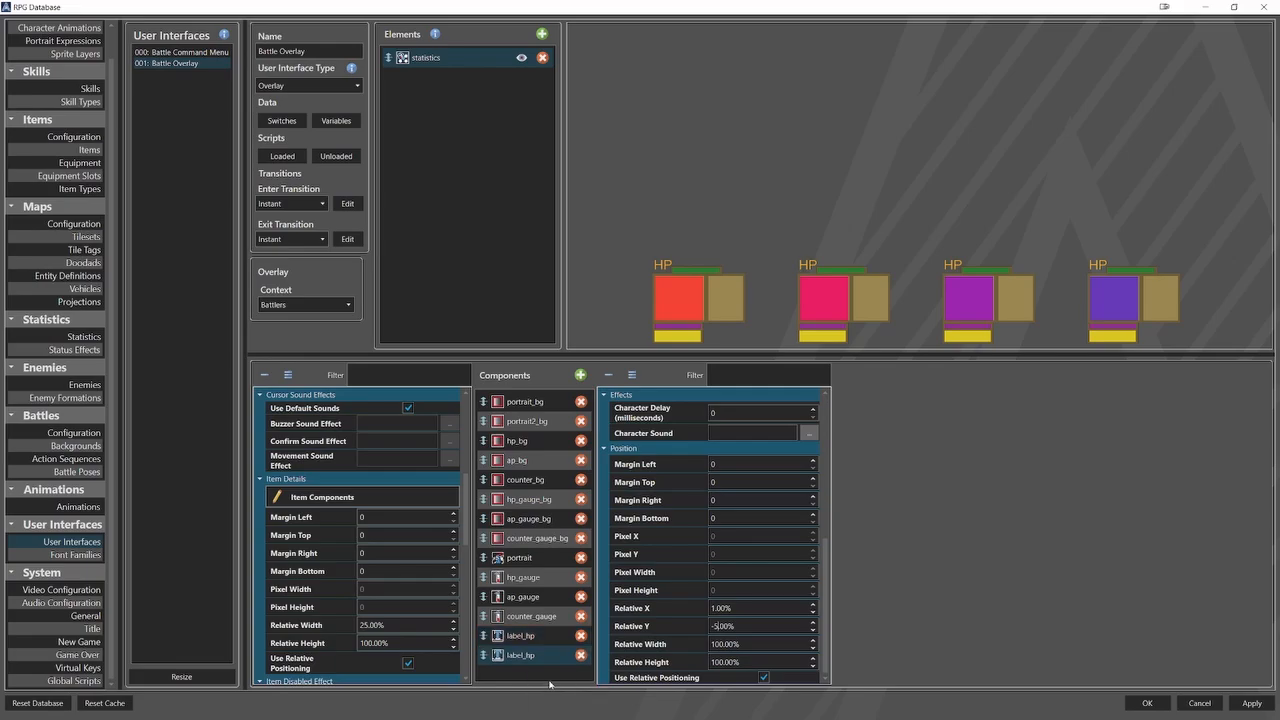
left_click(521, 655)
scroll(645, 560, "up", 2)
left_click(743, 408)
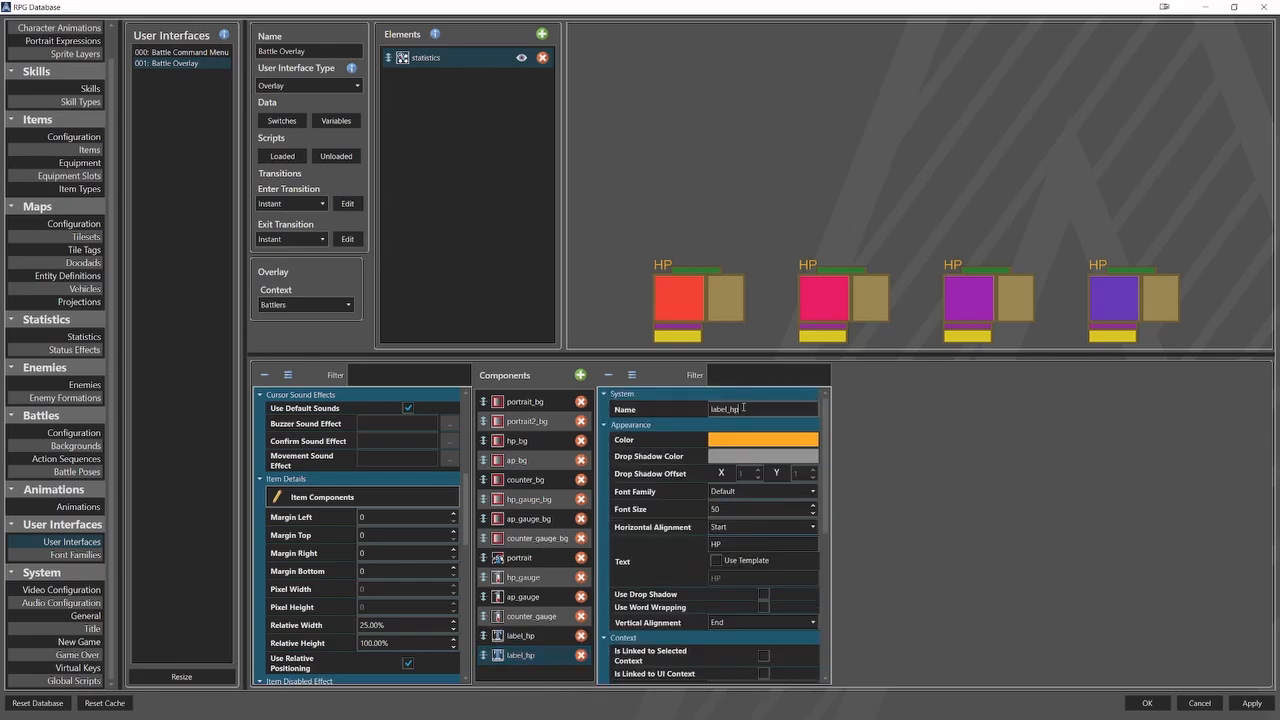
key("BackSpace")
key("BackSpace")
type("a")
Set label_ap's text to AP and position it at relative X 37% and relative Y 15%.
double_click(754, 544)
type("AP")
scroll(681, 582, "down", 5)
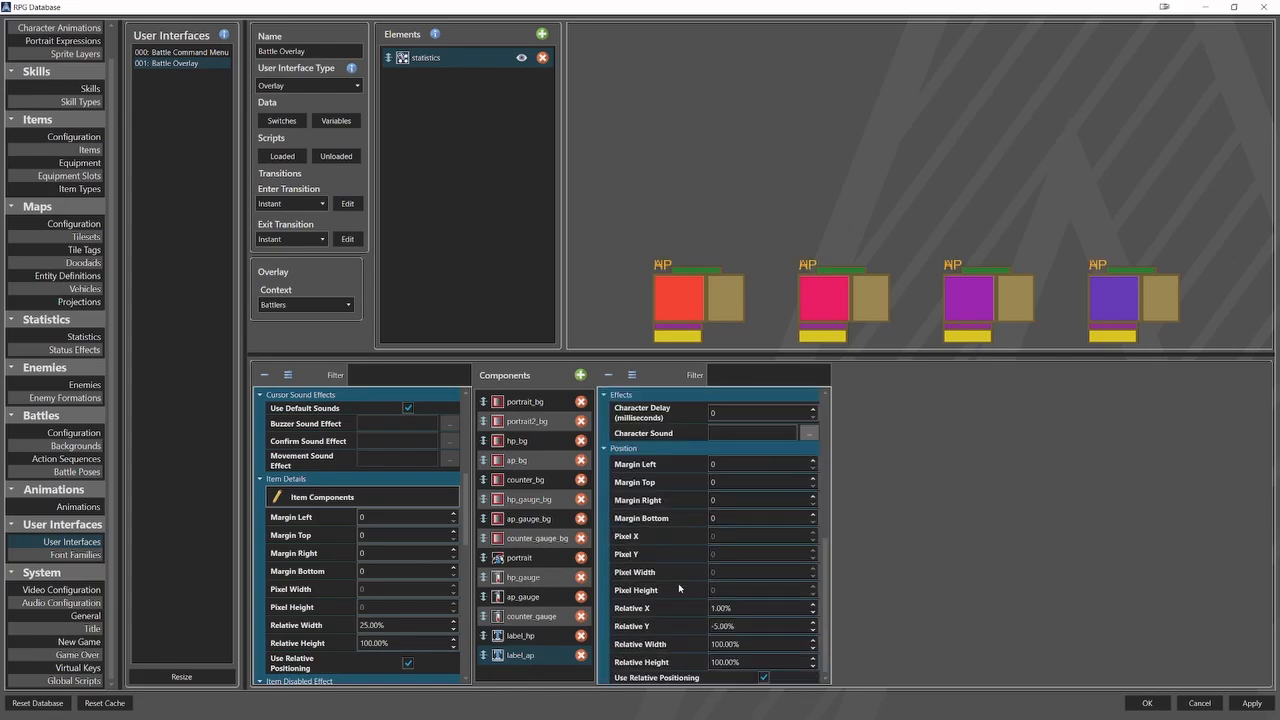
double_click(732, 608)
type("37")
double_click(779, 625)
type("15")
Add another text component to the statistics list and name it stat_hp.
left_click(581, 375)
left_click(622, 400)
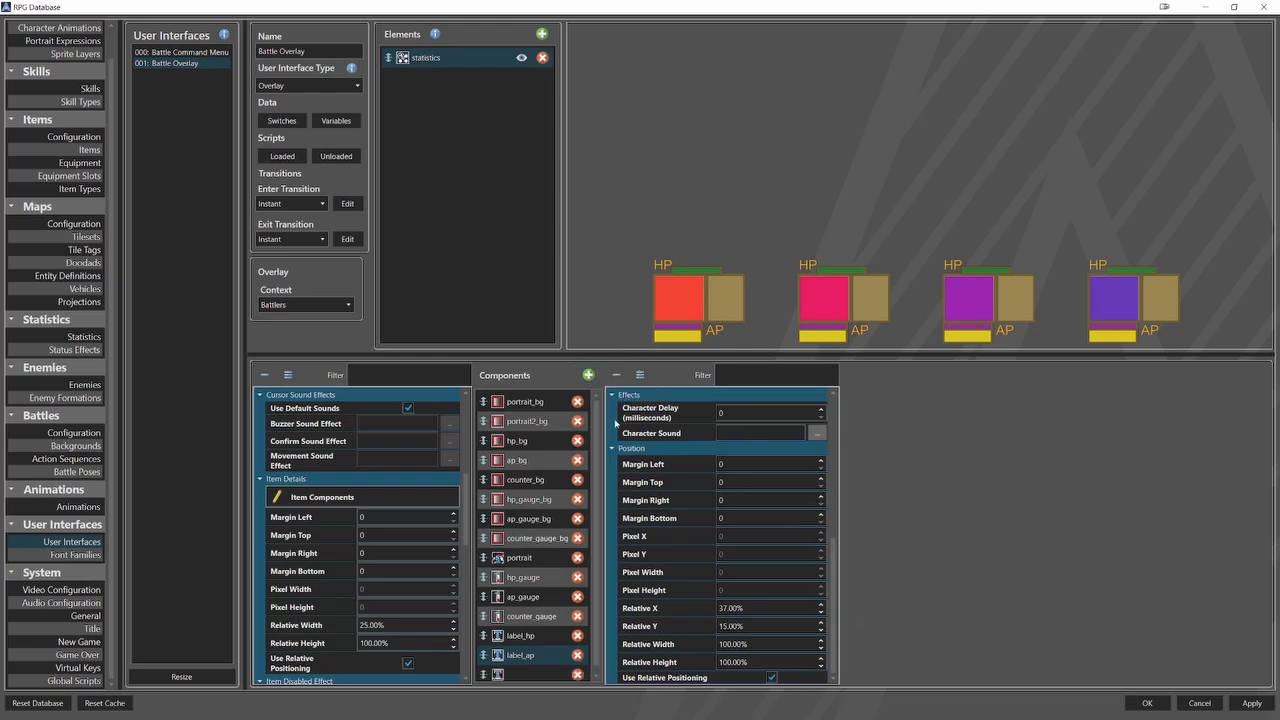
left_click(530, 673)
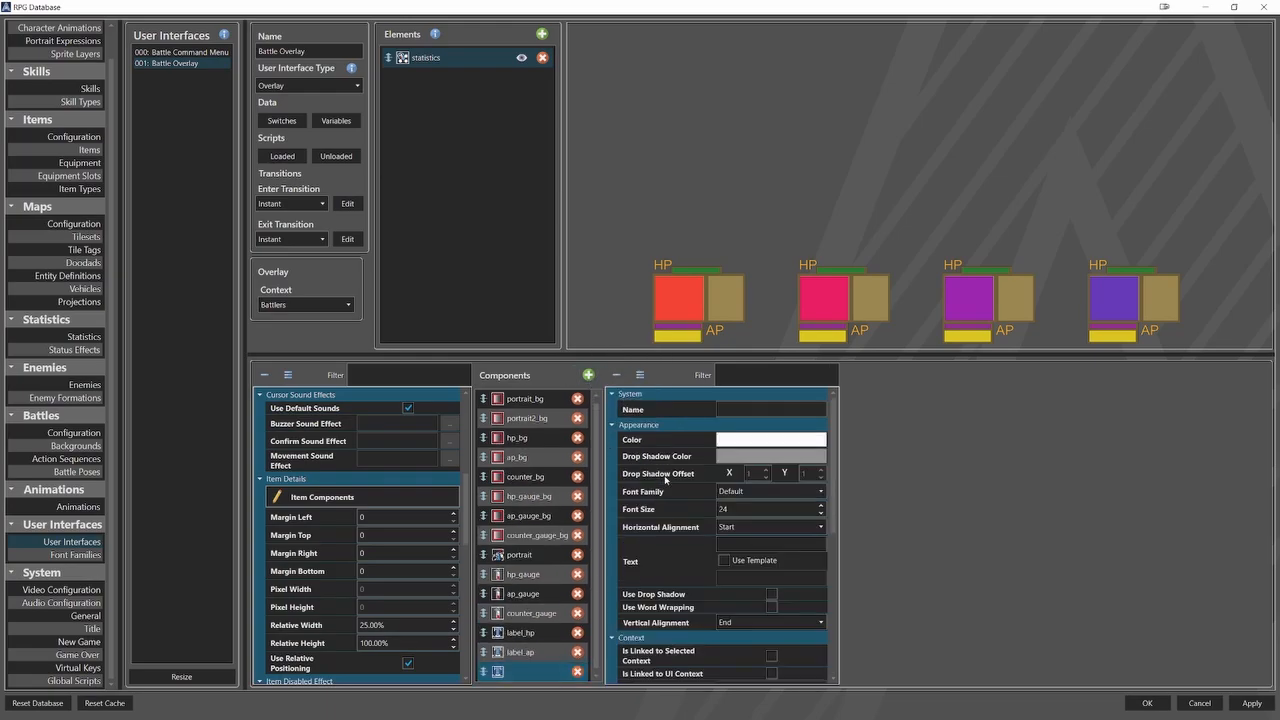
left_click(742, 410)
type("stat_")
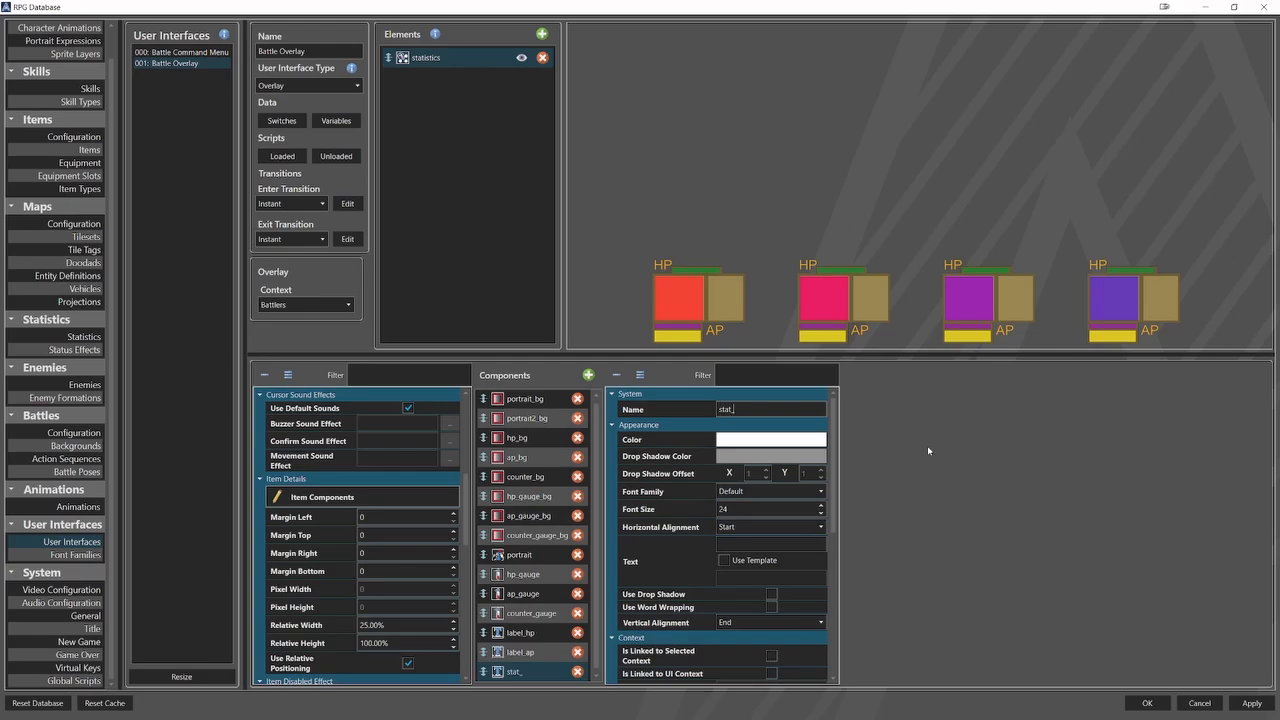
type("hp")
Set stat_hp's font size to 60 and use the template Statistics[hp] for its text.
left_click(687, 511)
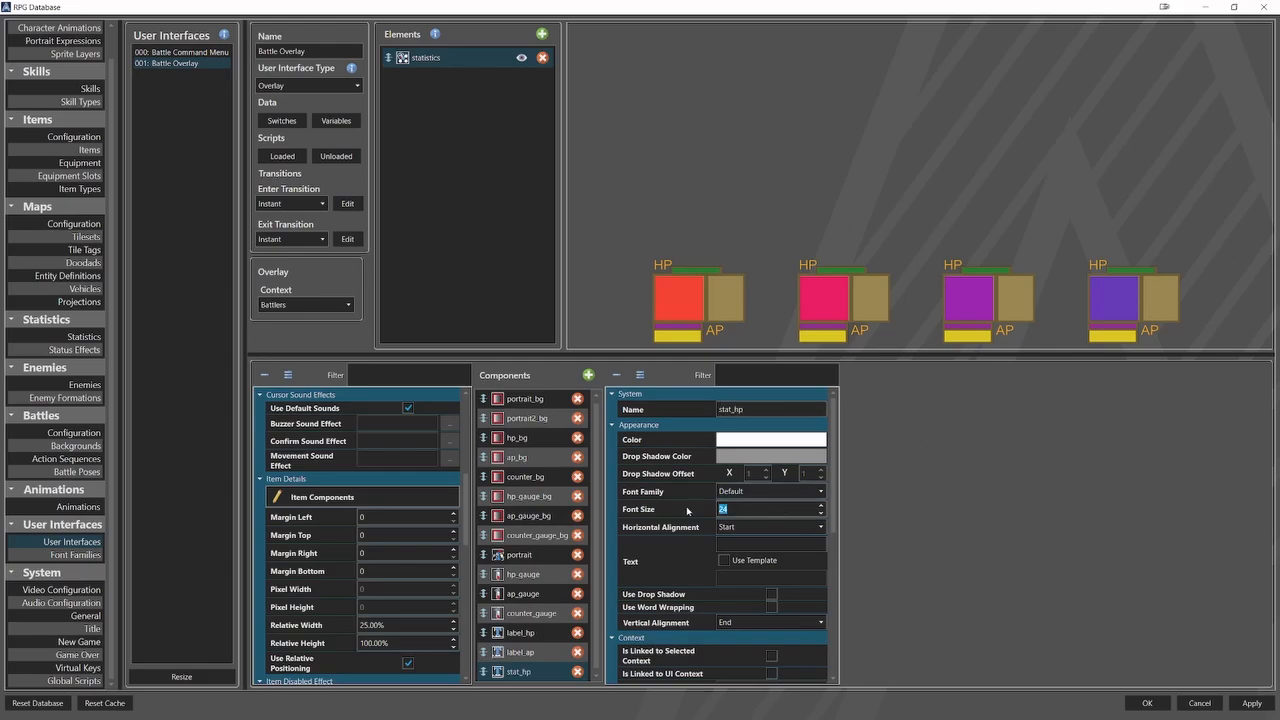
type("60")
left_click(740, 578)
key("ctrl+v")
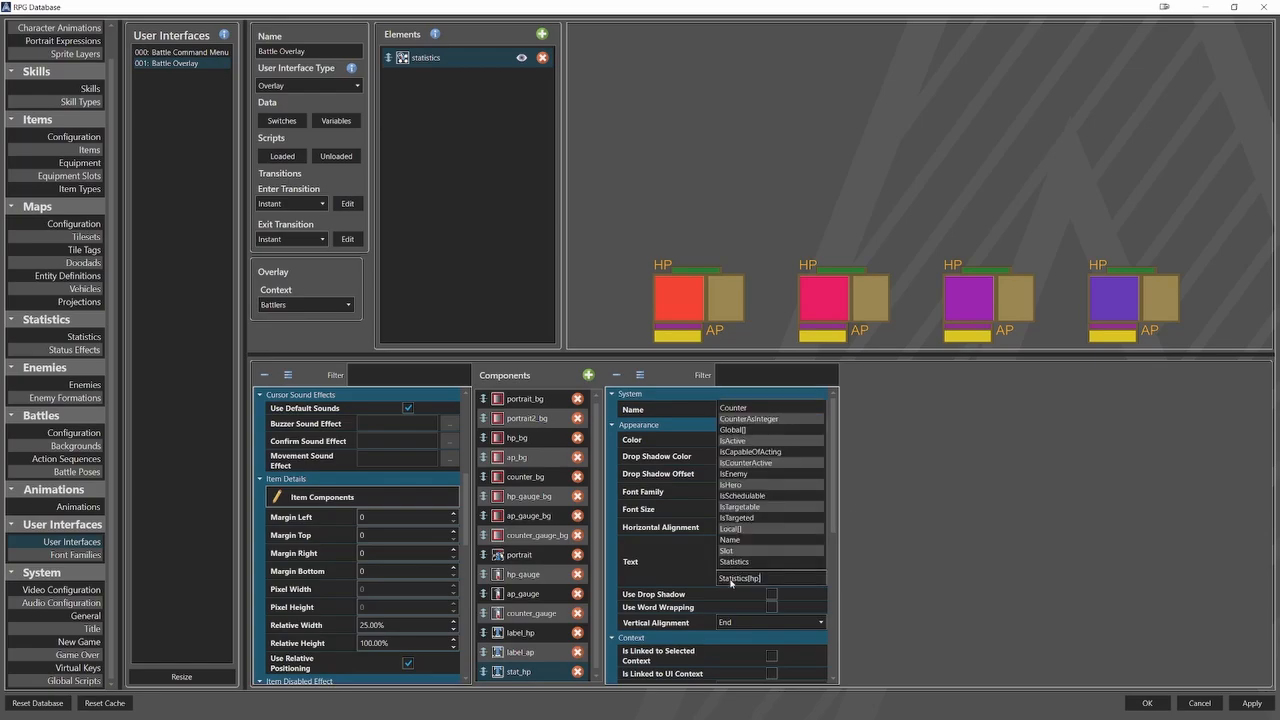
left_click(691, 577)
Position stat_hp at relative X 35% and relative Y -7%.
scroll(691, 577, "down", 8)
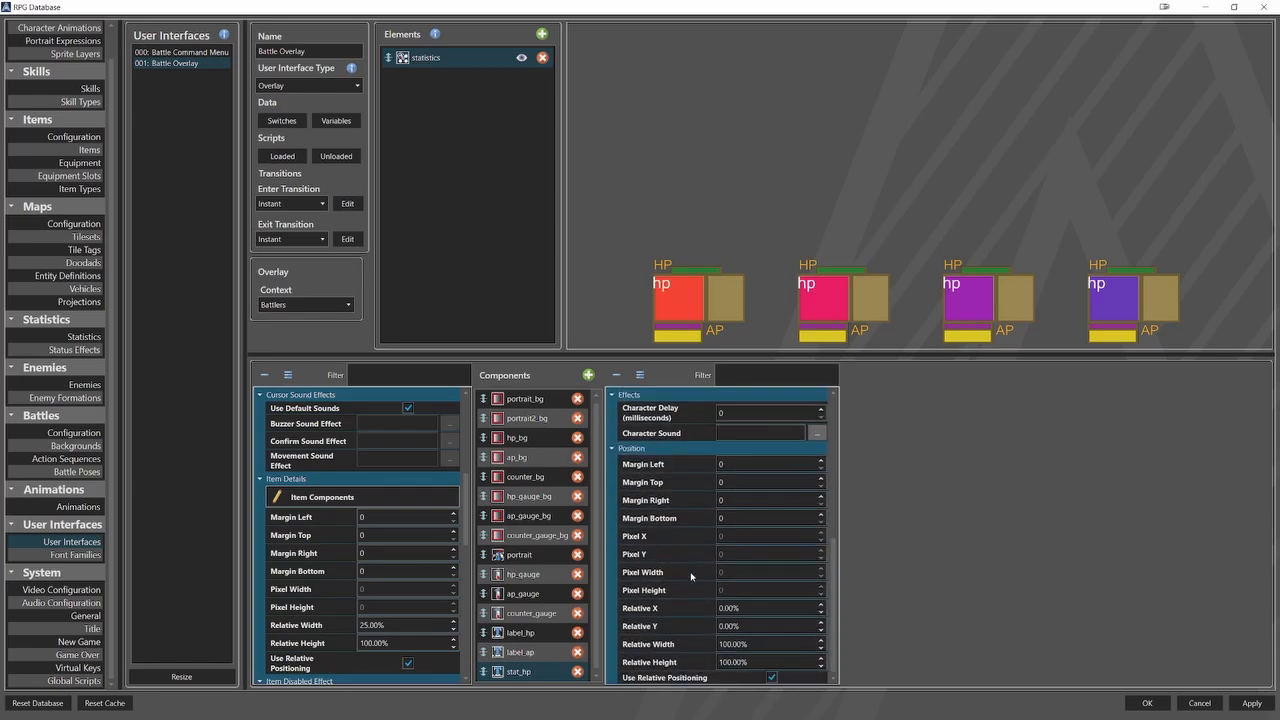
double_click(728, 608)
type("35")
key("Tab")
key("BackSpace")
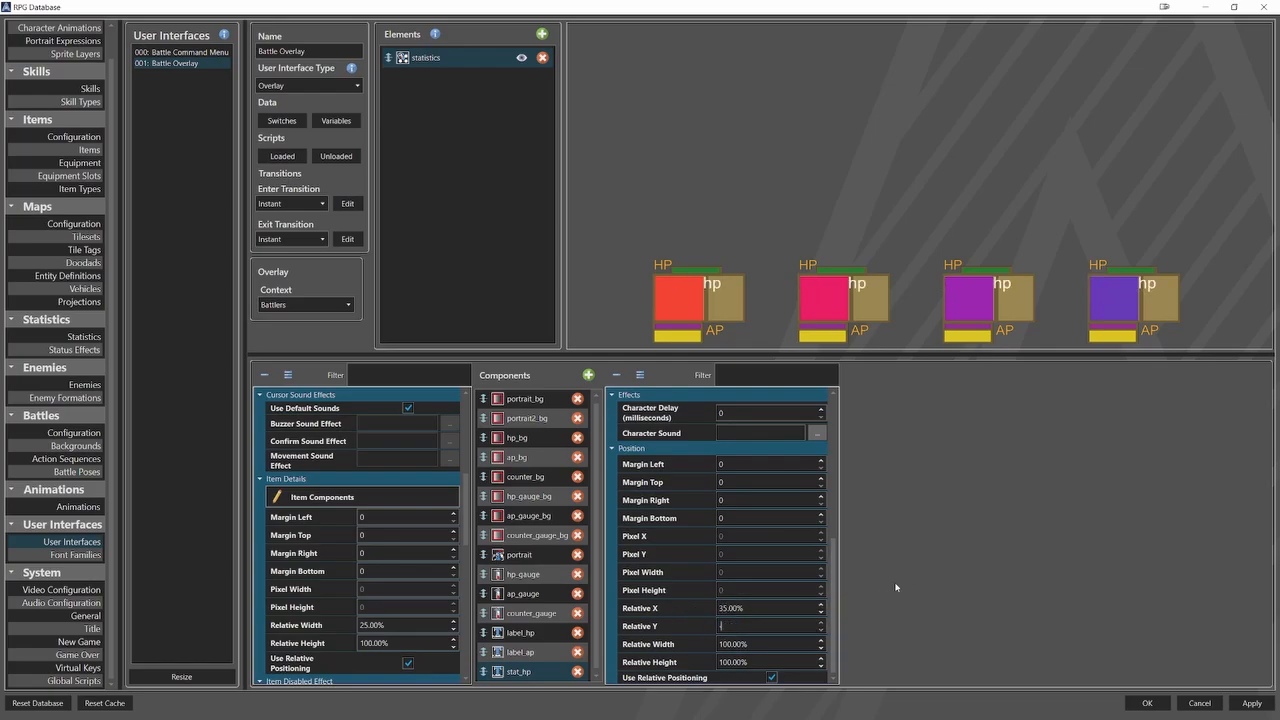
type("-7")
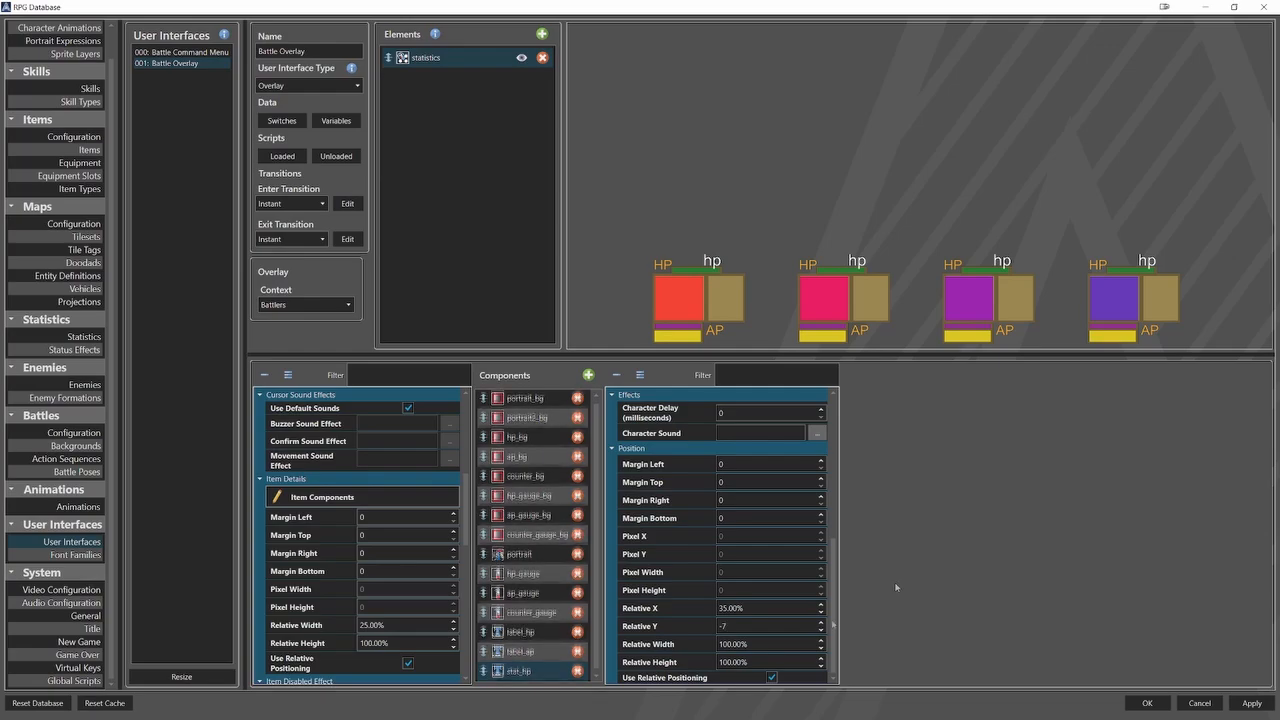
Duplicate the stat_hp component and rename the copy stat_ap.
right_click(577, 613)
left_click(588, 620)
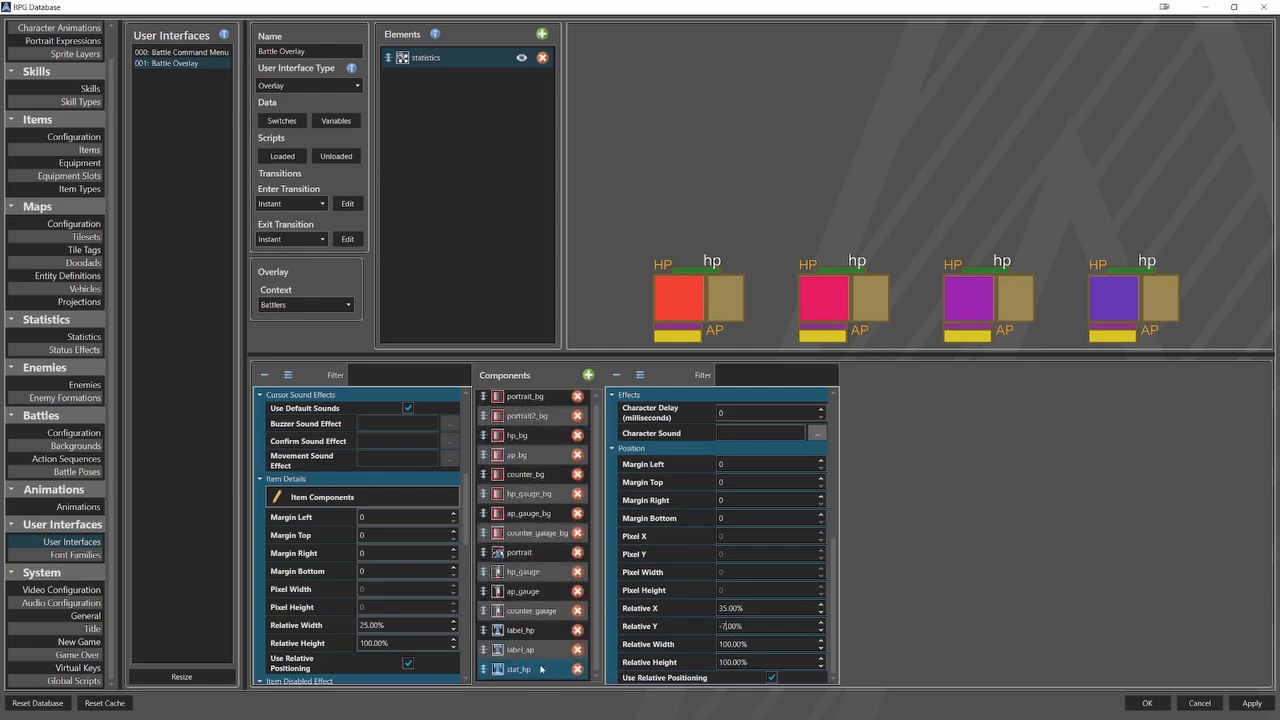
right_click(542, 613)
left_click(562, 651)
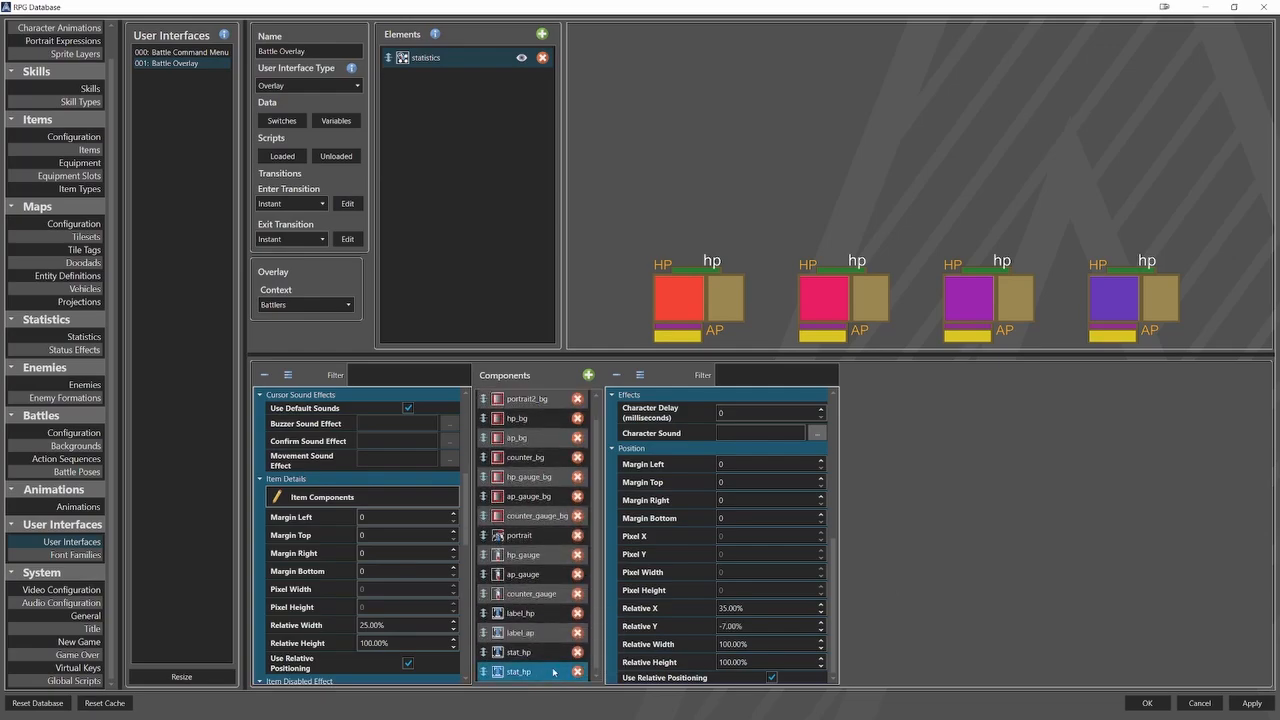
left_click(555, 671)
scroll(760, 500, "up", 5)
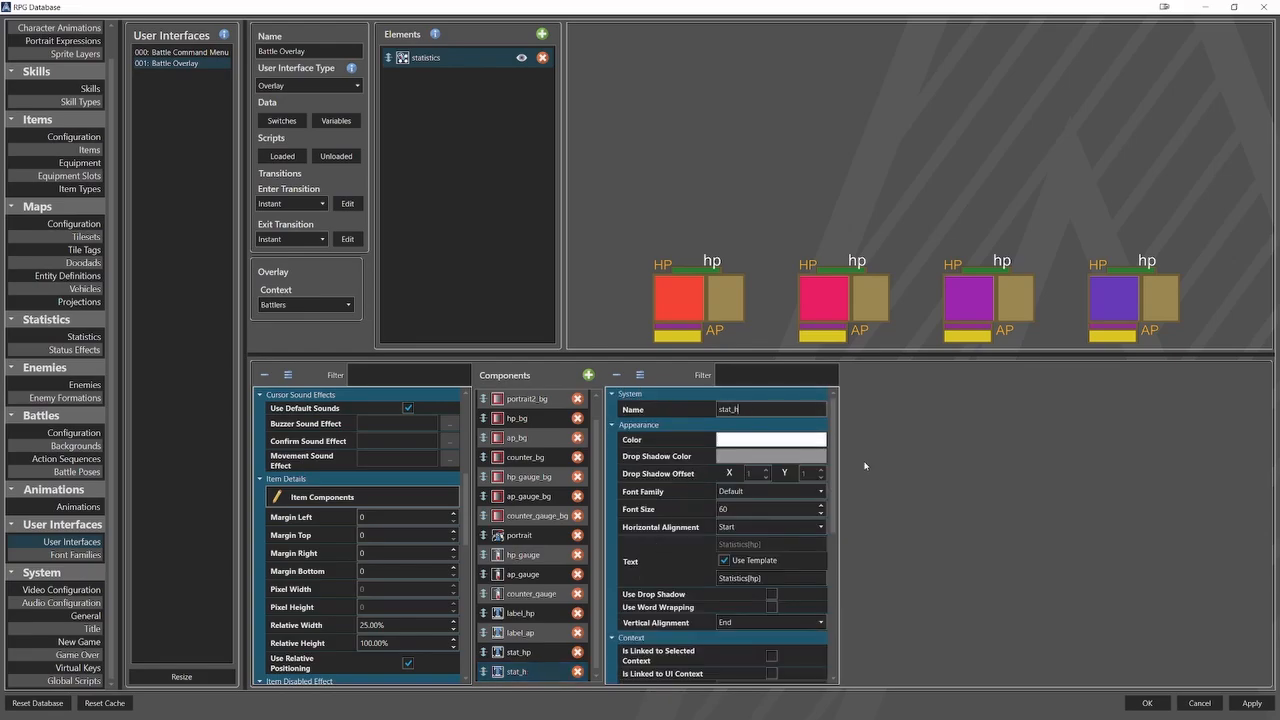
key("BackSpace")
type("ap")
Change stat_ap's text template to Statistics[ap] and position it at relative X 40% and relative Y 9%.
double_click(754, 578)
type("ap")
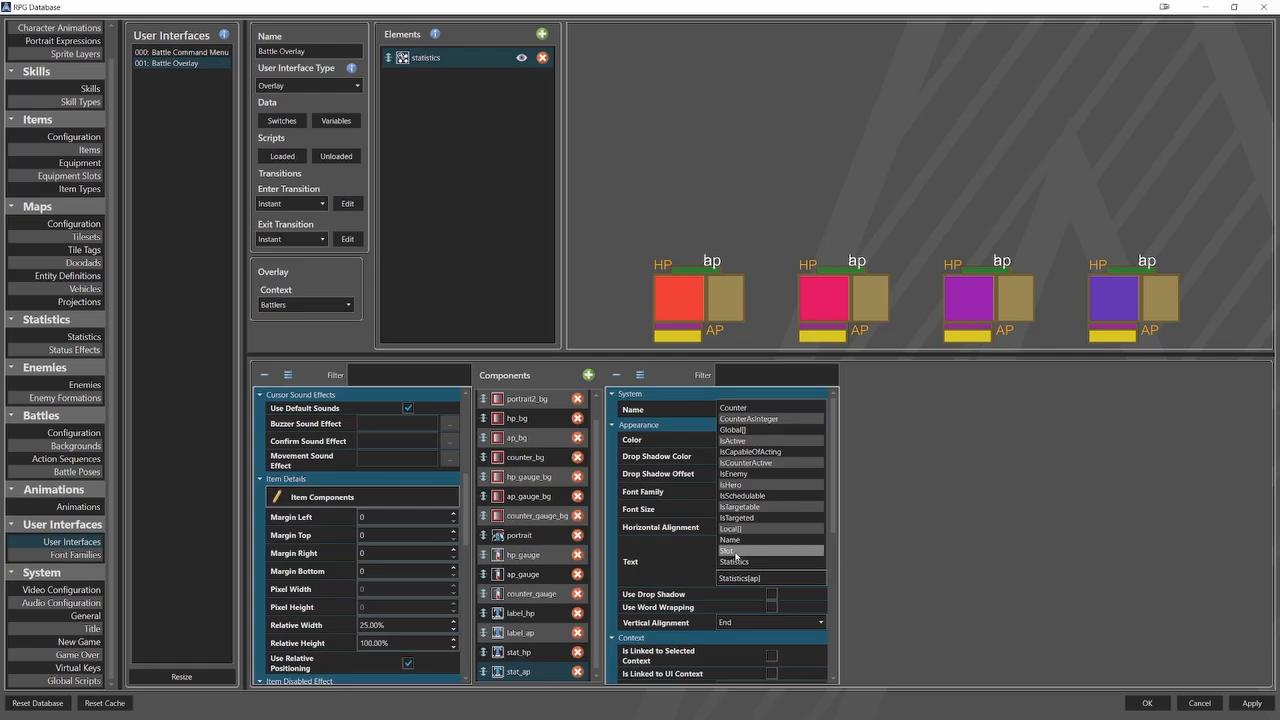
scroll(695, 557, "down", 5)
left_click_drag(746, 608, 695, 607)
scroll(691, 606, "up", 2)
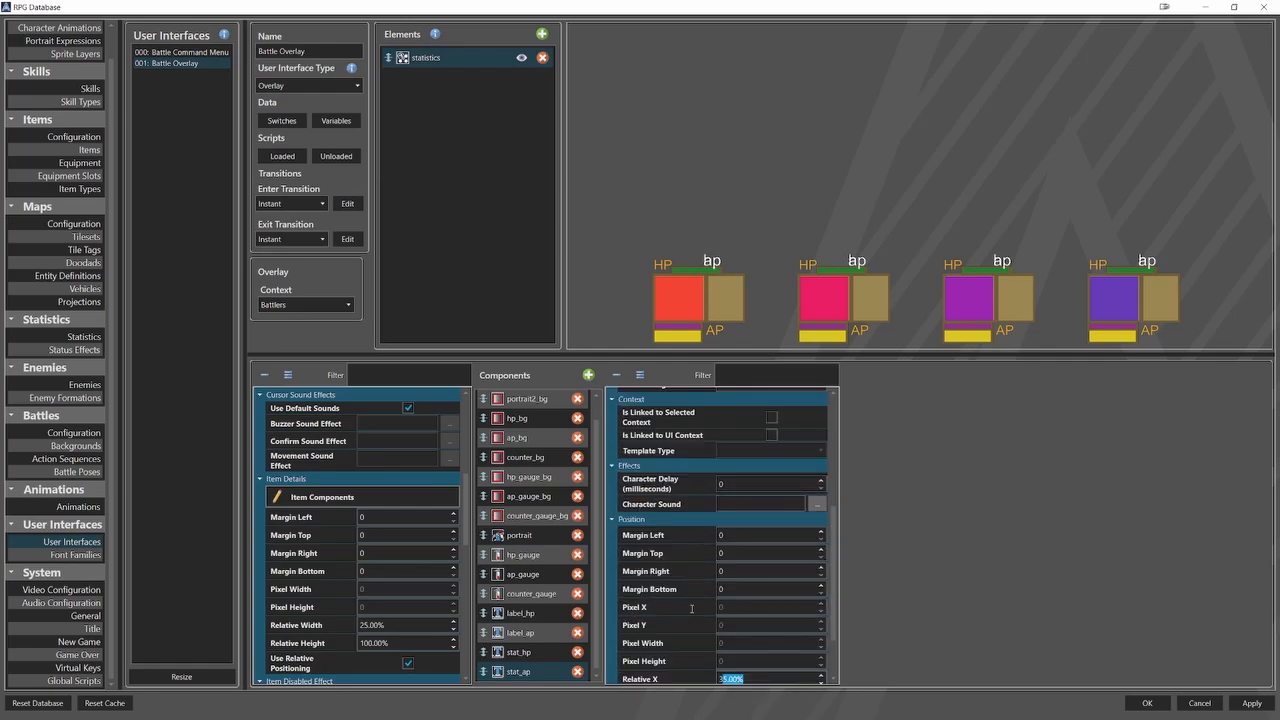
scroll(678, 615, "down", 2)
type("40")
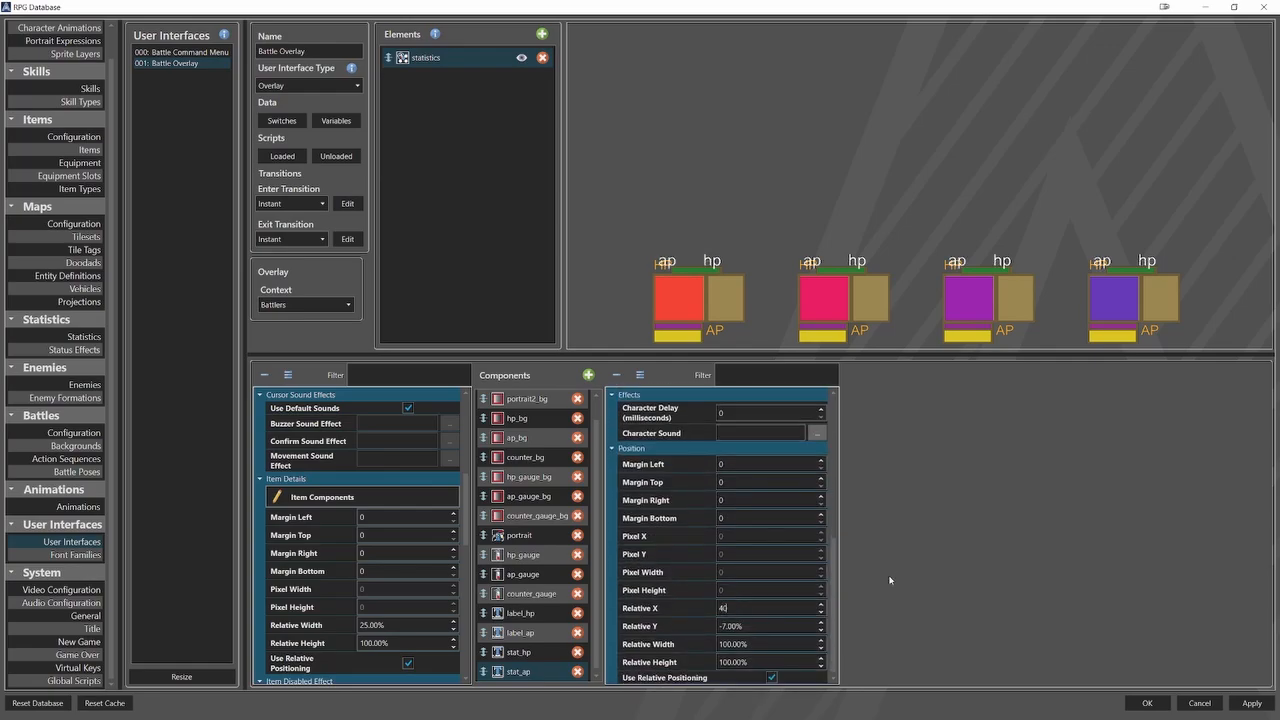
left_click(792, 625)
type("9")
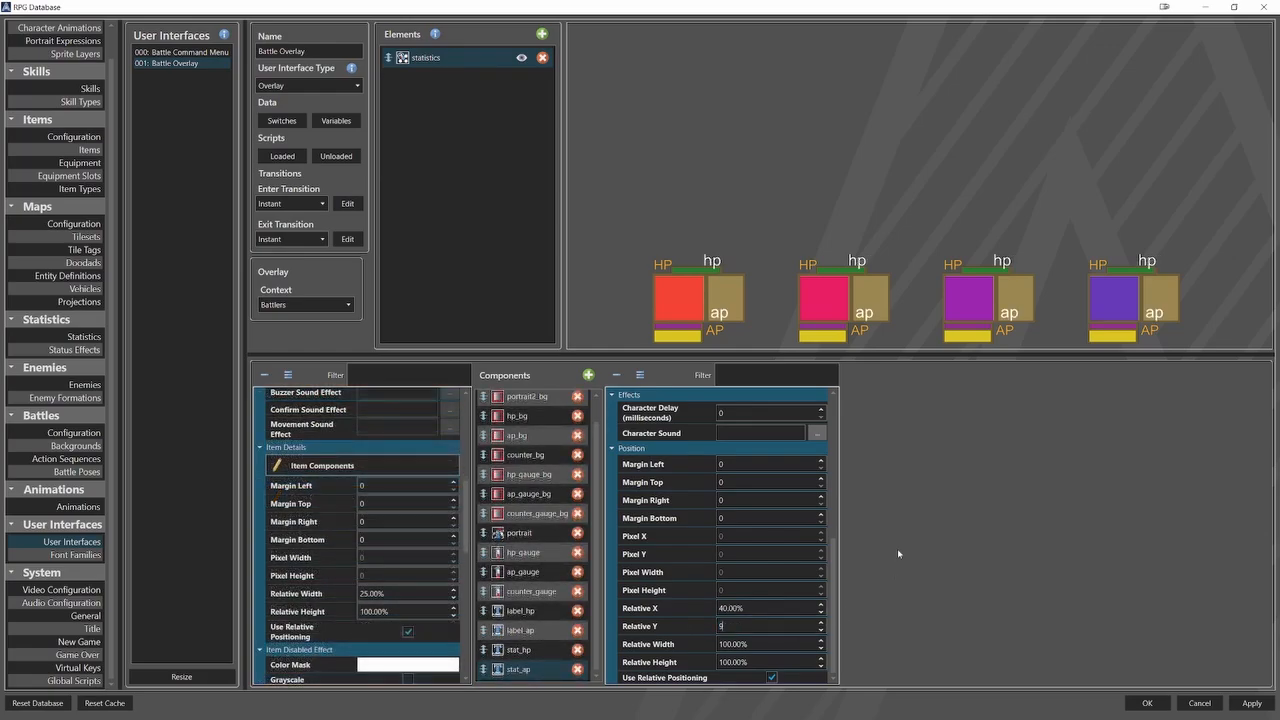
In the battle configuration, set the user interface overlay to Battle Overlay.
left_click(74, 432)
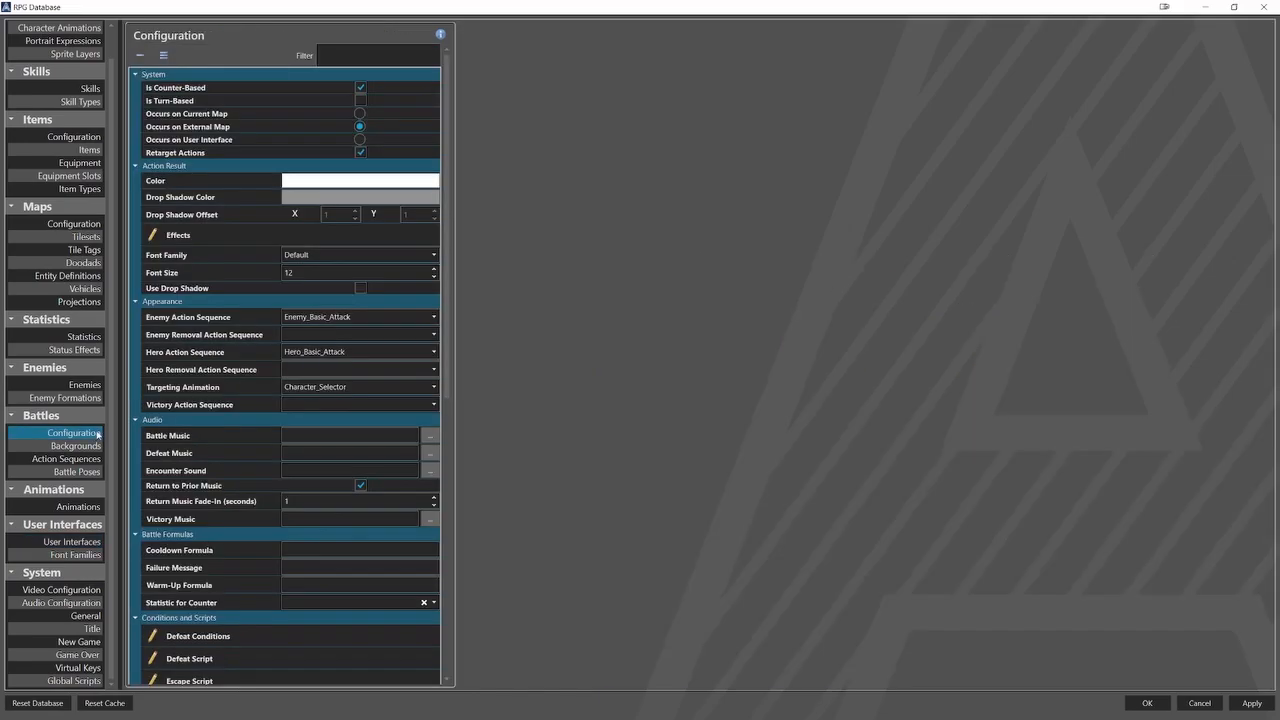
scroll(339, 605, "down", 5)
scroll(339, 605, "down", 5)
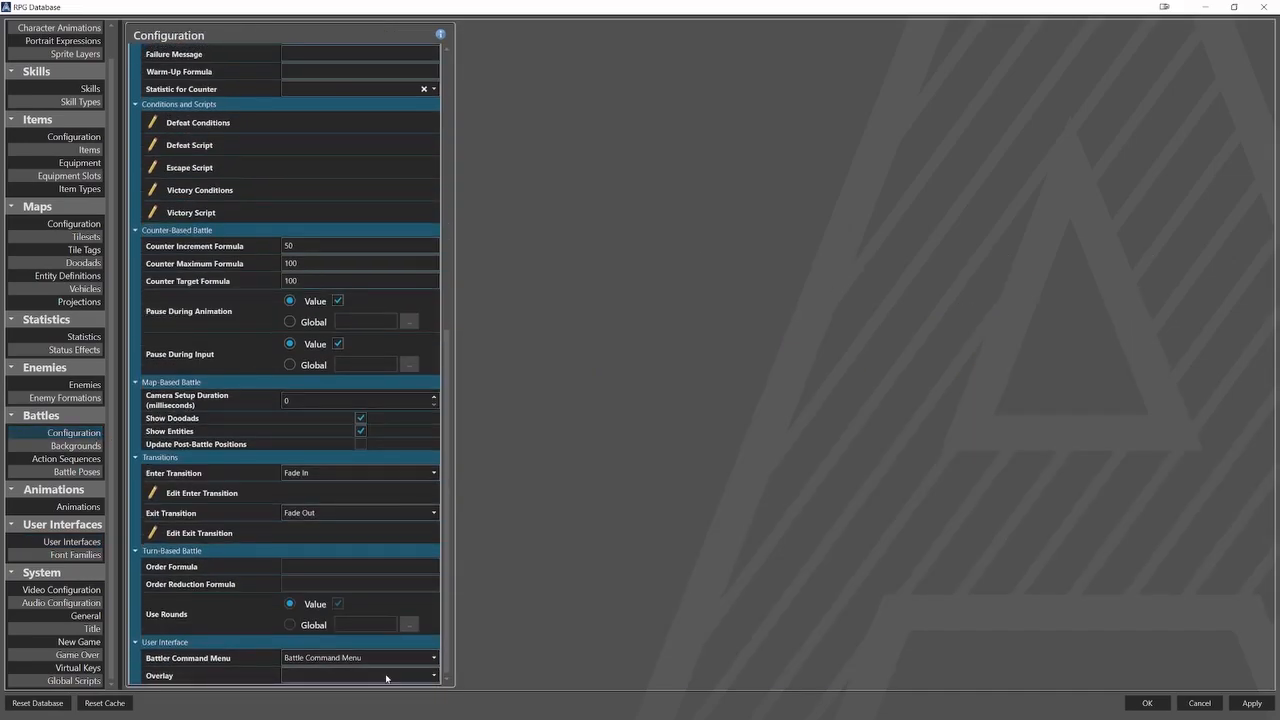
left_click(395, 675)
left_click(381, 690)
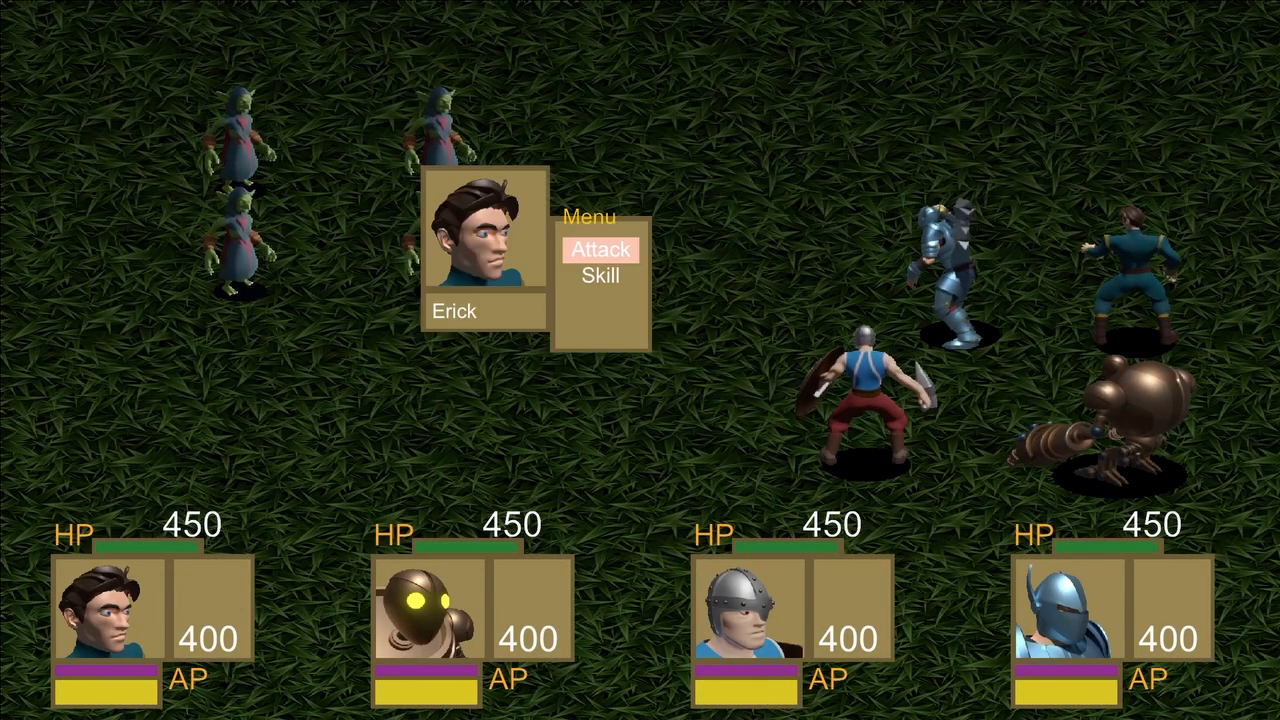
In the test battle, choose a skill for the first hero and target the upper enemy in the column nearest the party.
key("Down")
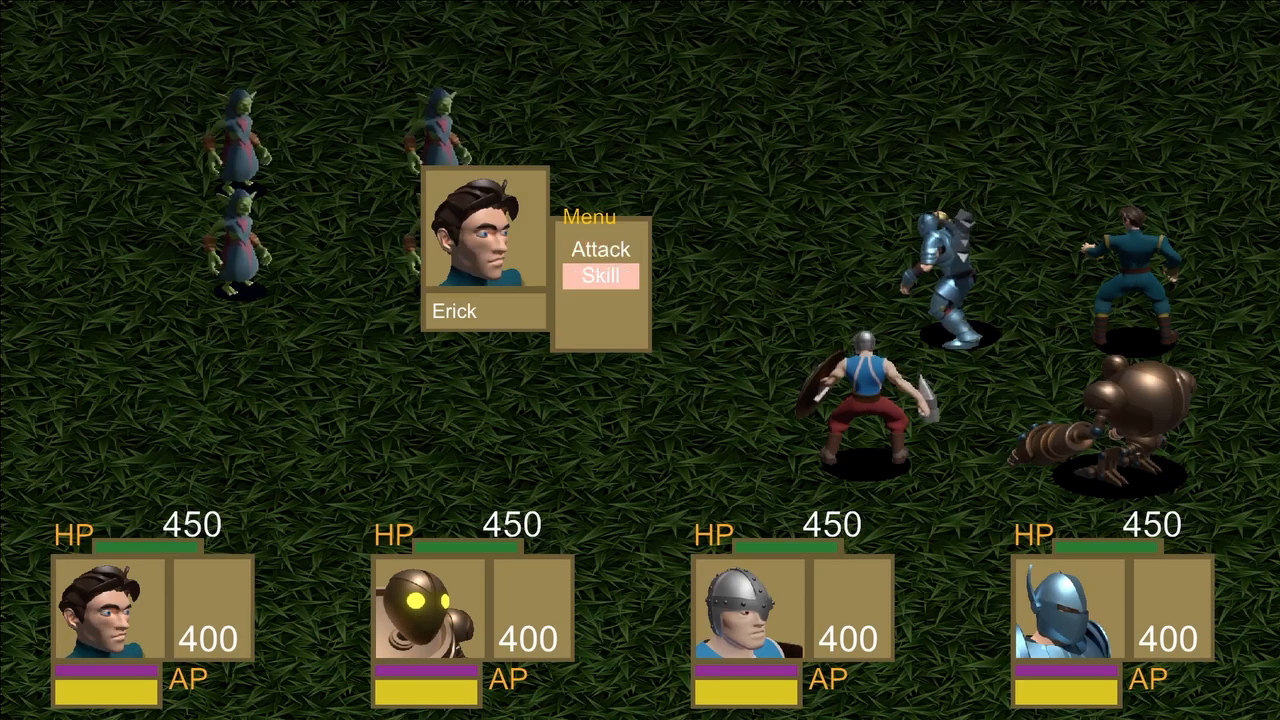
key("Return")
key("Return")
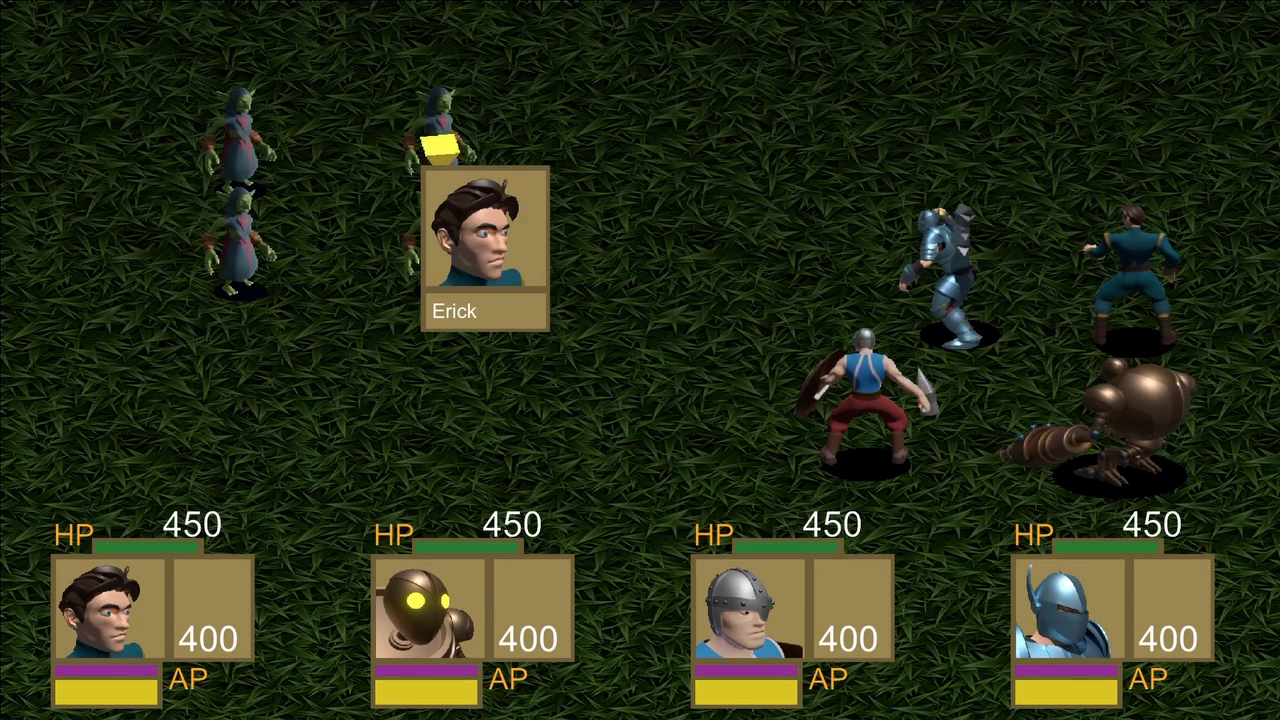
Choose a skill for the second hero, Drillbit, and target the same upper enemy nearest the party.
key("Return")
key("Down")
key("Return")
Choose a skill for the third hero and an action for the fourth, targeting the same upper enemy with both.
key("Return")
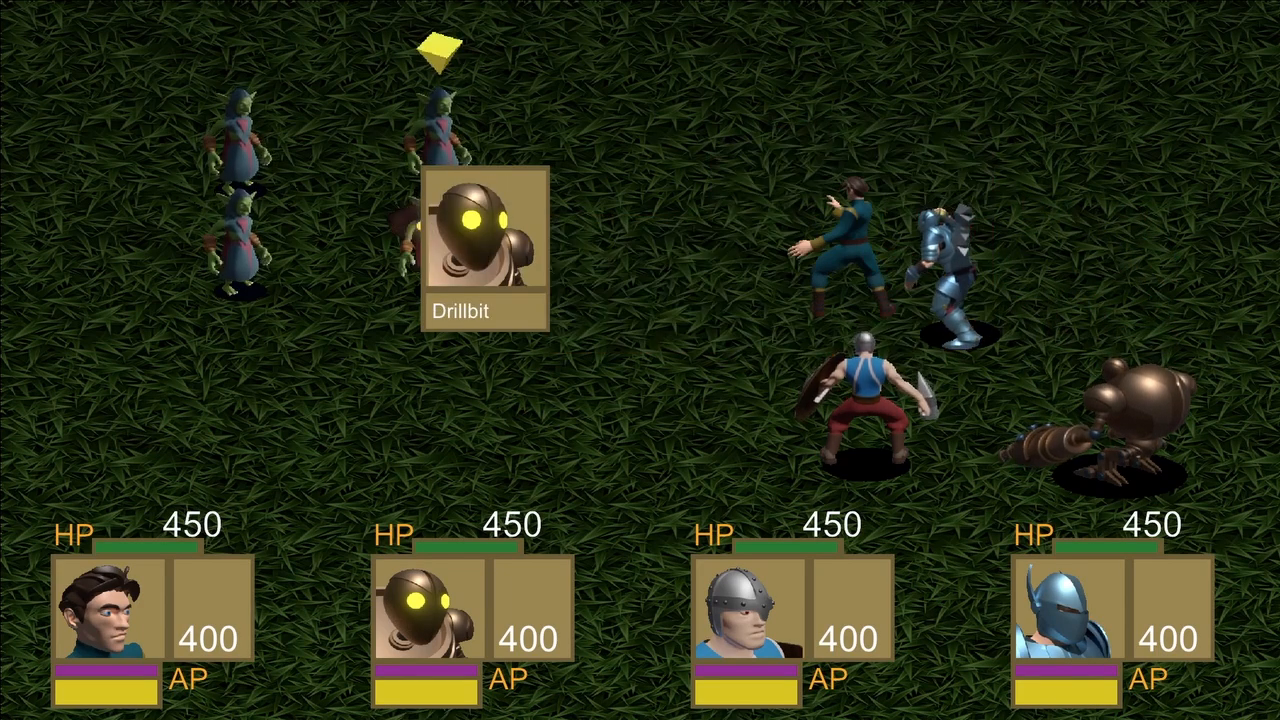
key("Return")
key("Down")
key("Return")
key("Return")
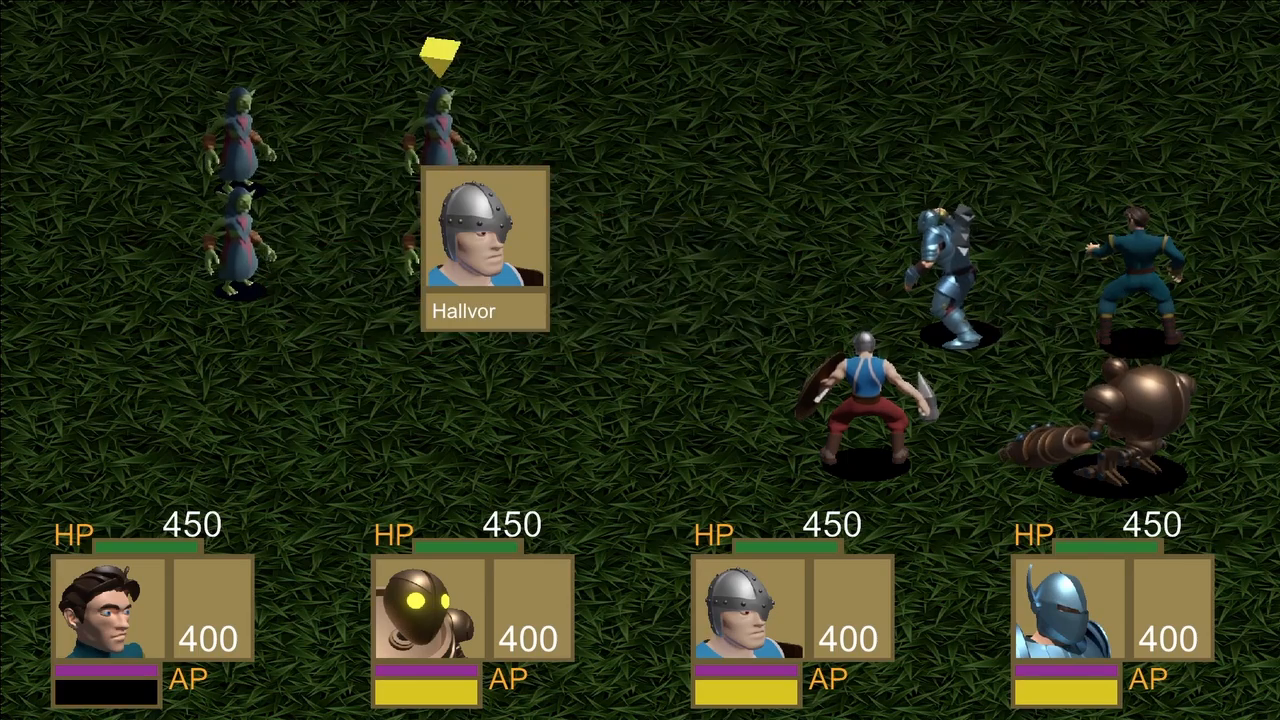
key("Return")
key("Return")
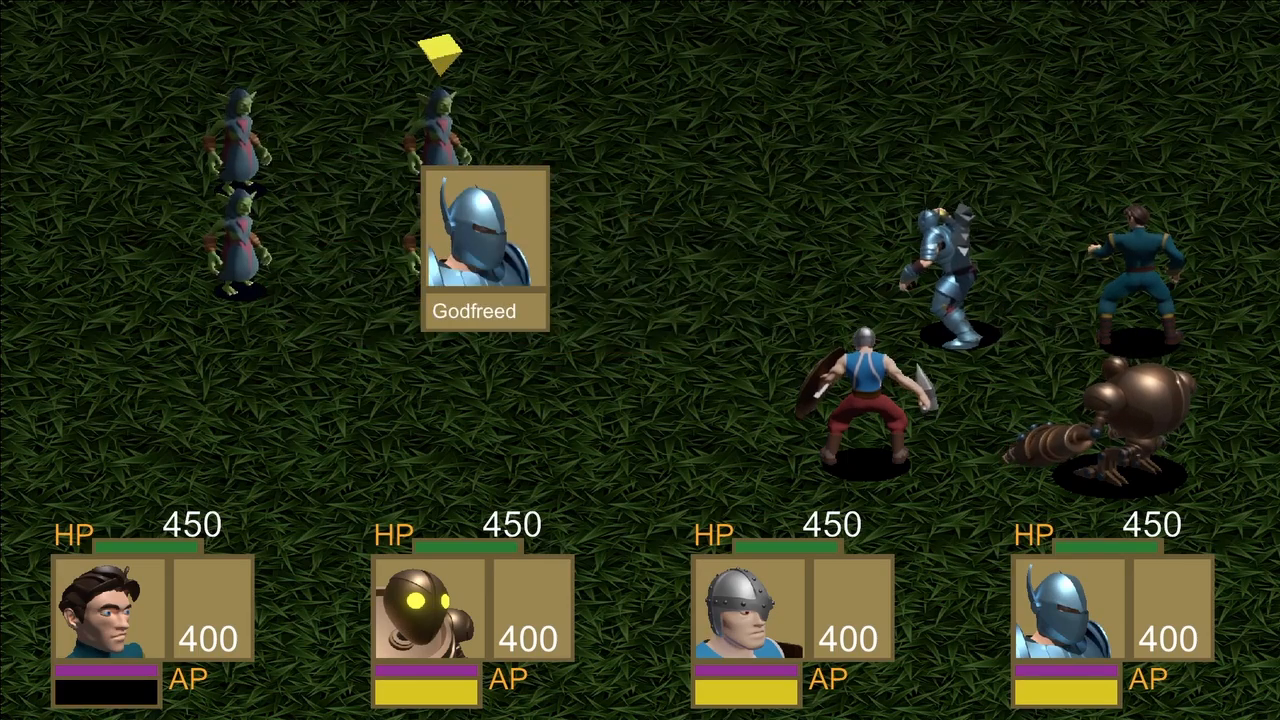
key("Return")
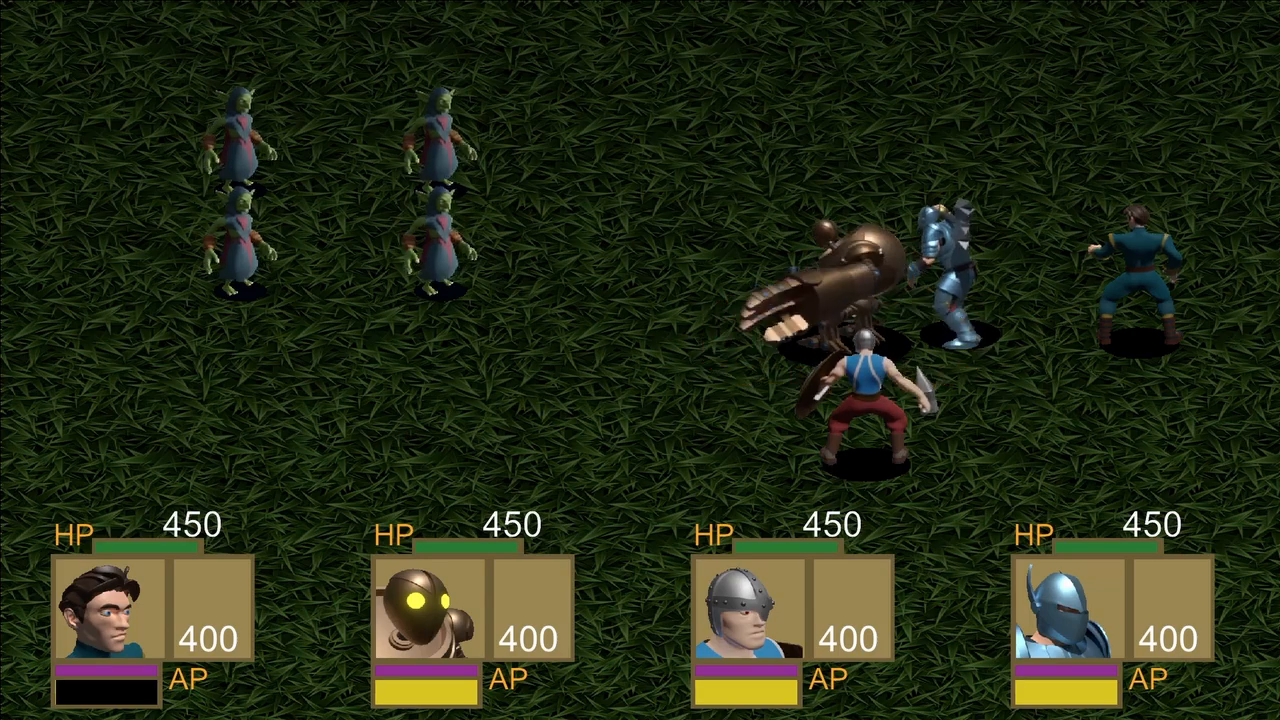
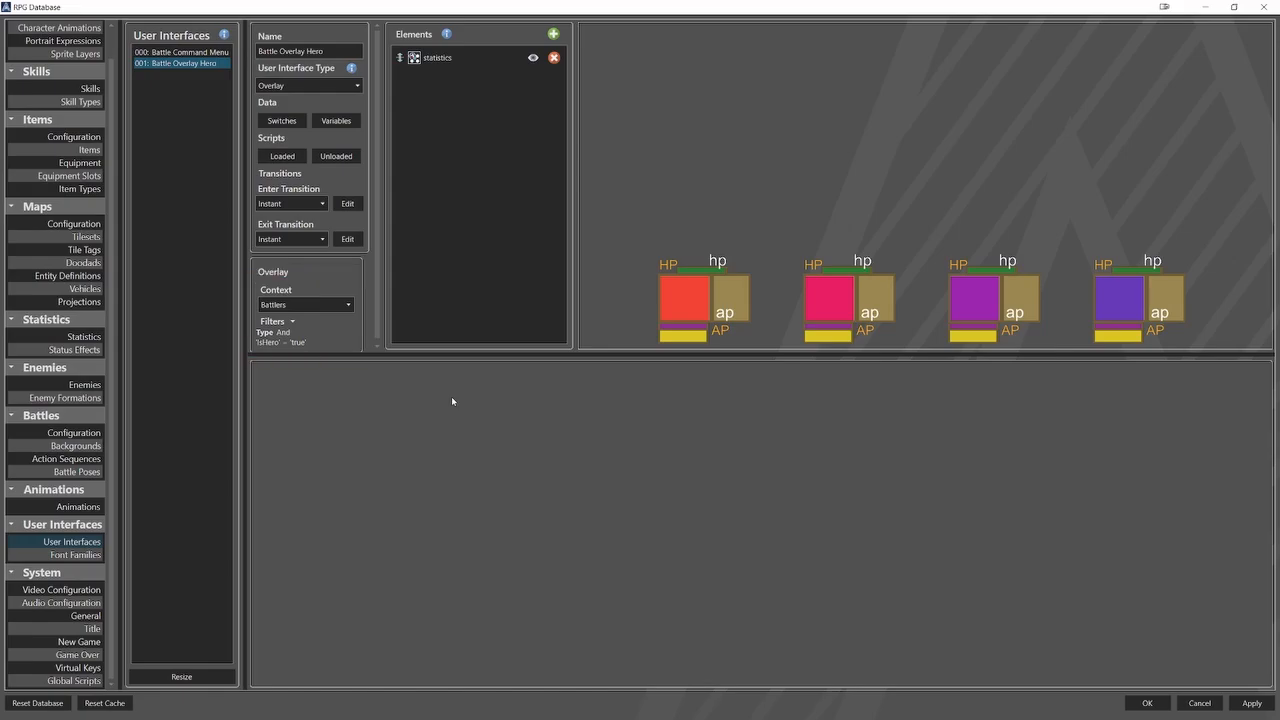
Replace the overlay's existing filter group with a new And group containing the condition IsHero = true.
left_click(293, 322)
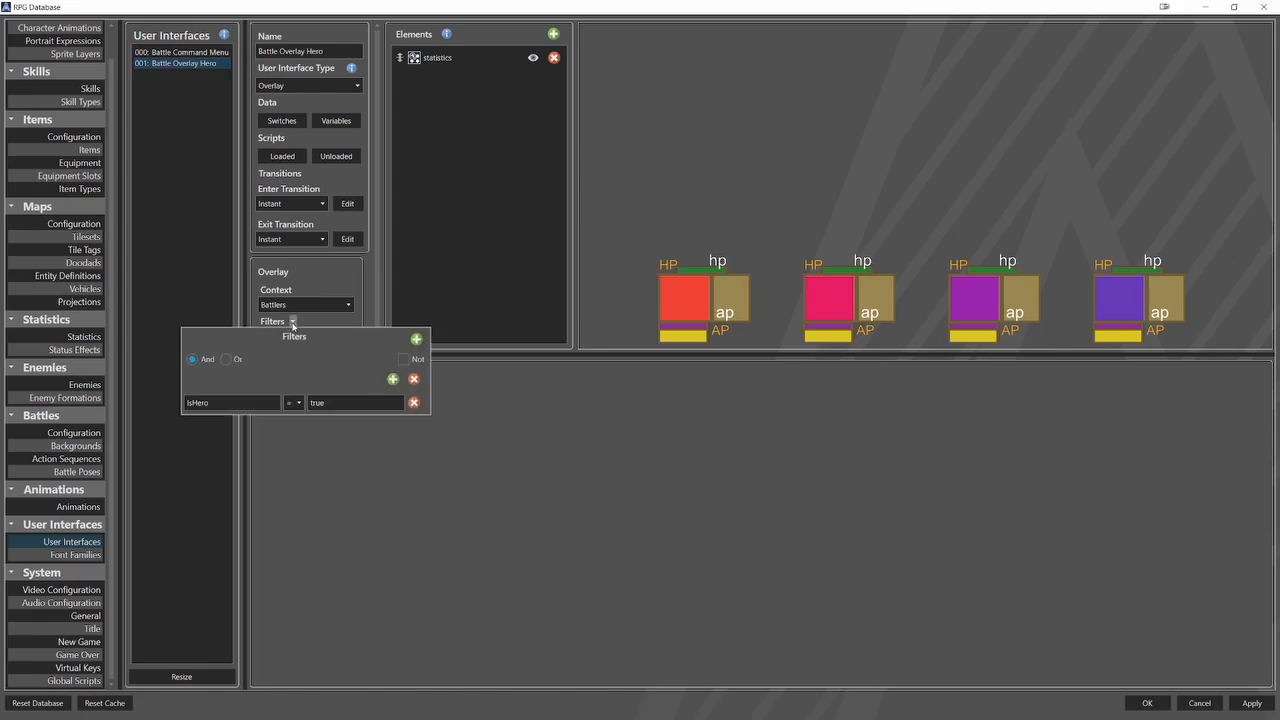
left_click(413, 380)
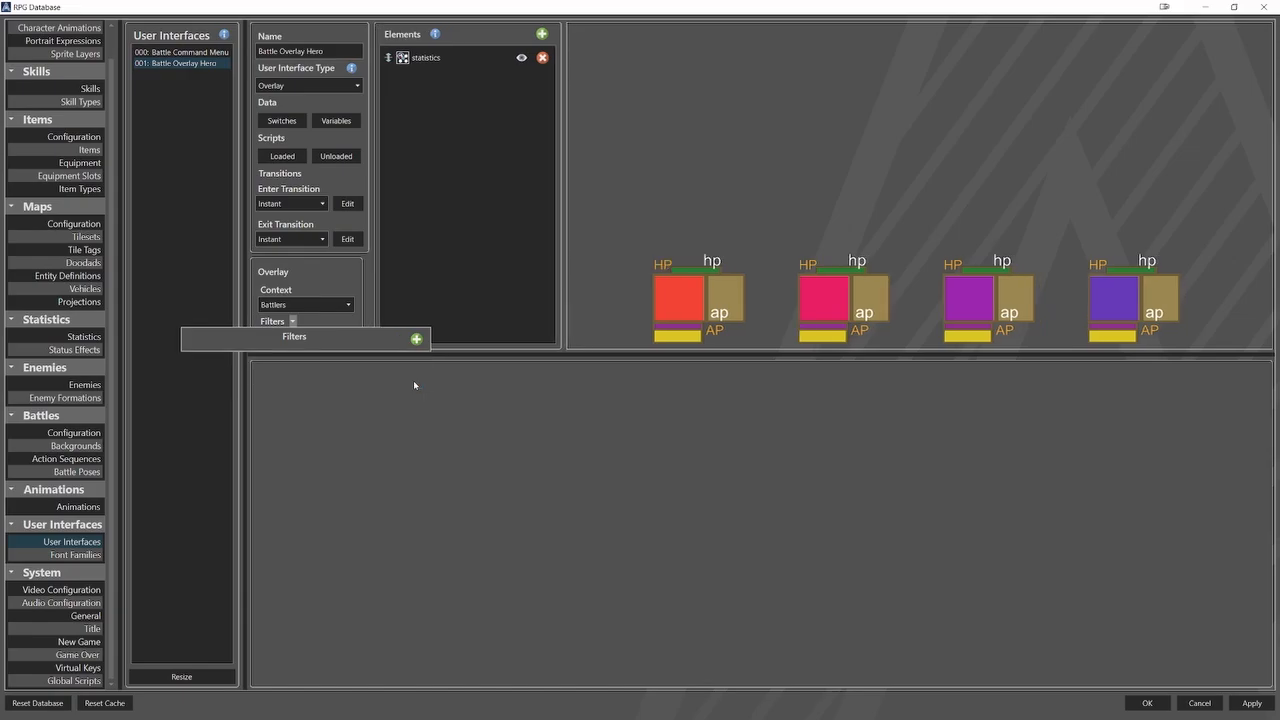
left_click(417, 340)
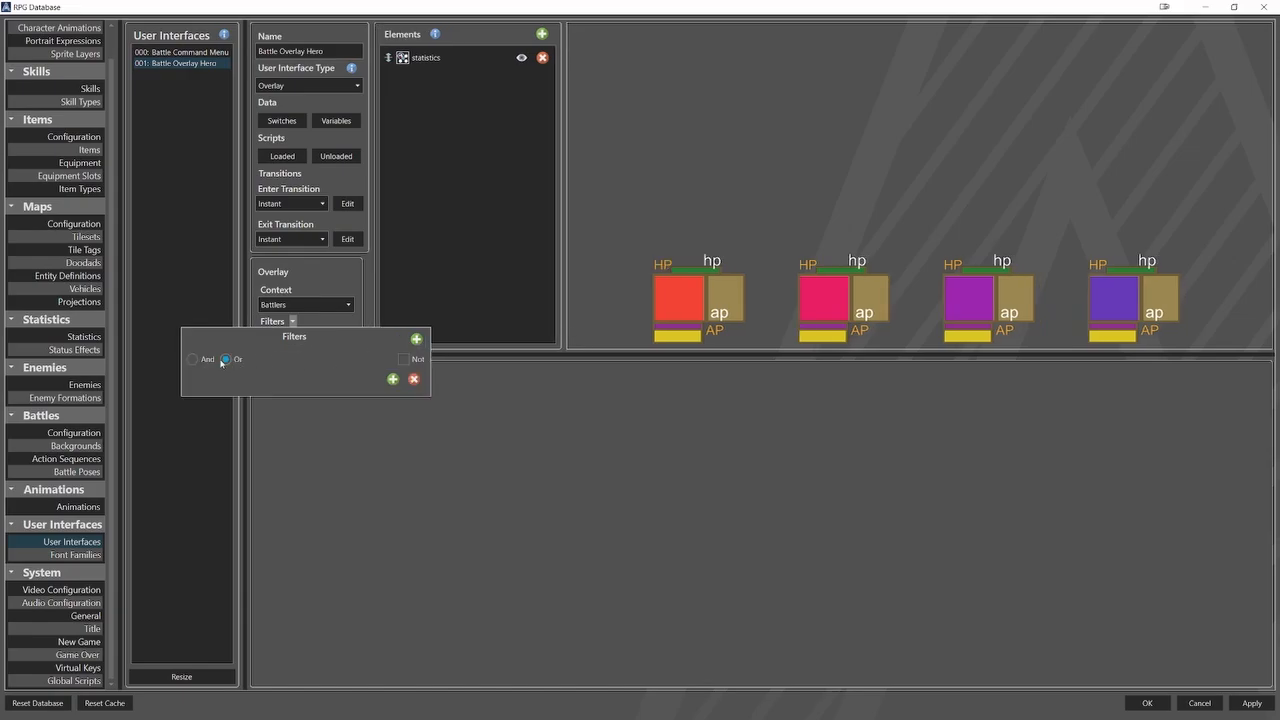
left_click(393, 379)
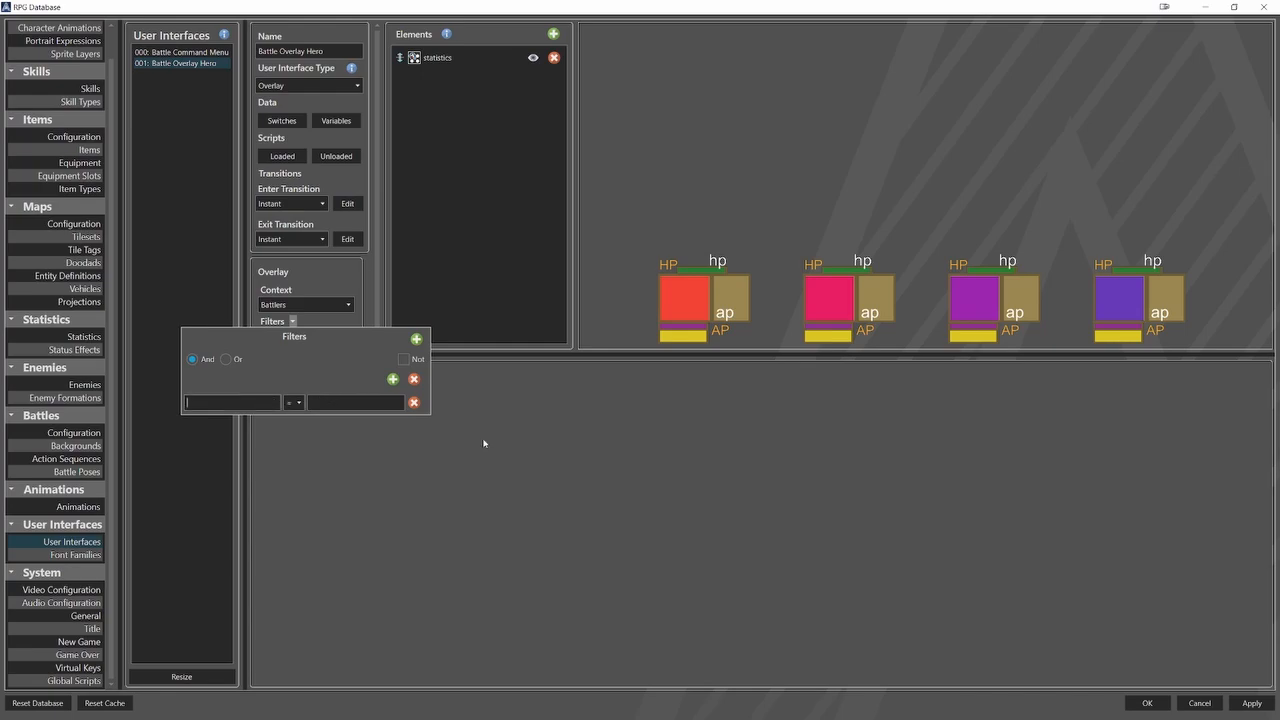
type("IsHero")
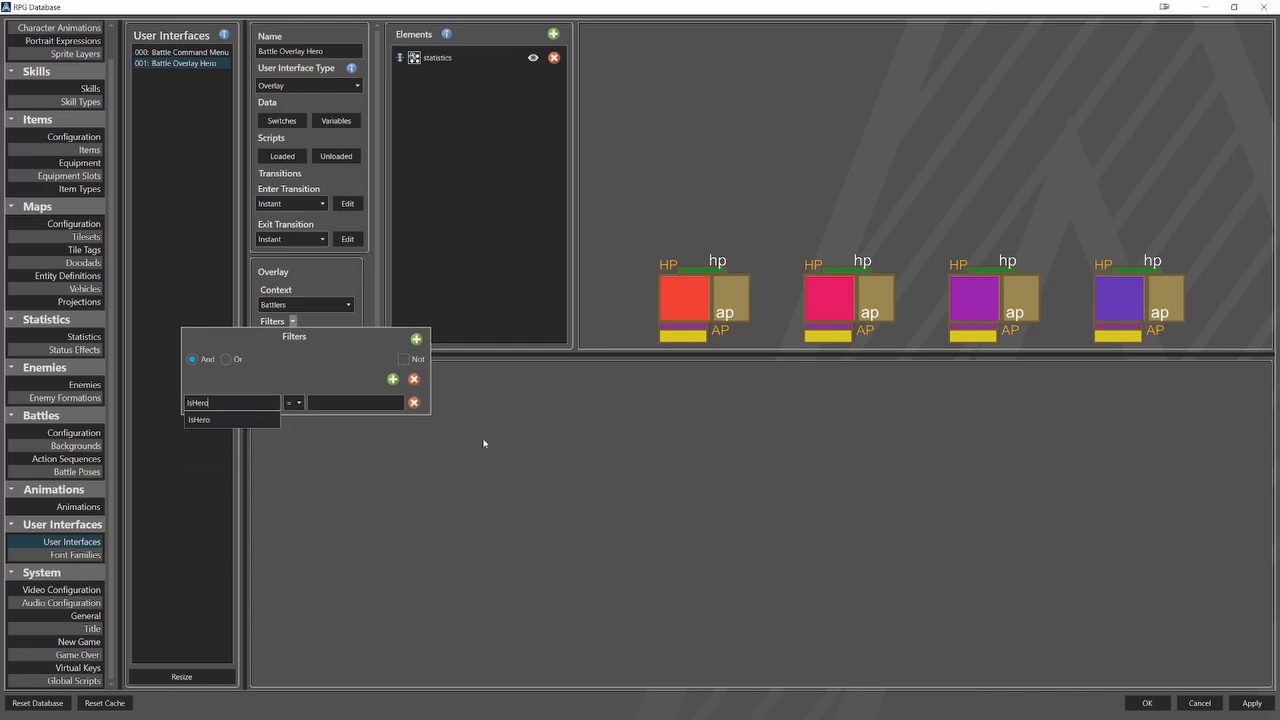
type("true")
left_click(428, 478)
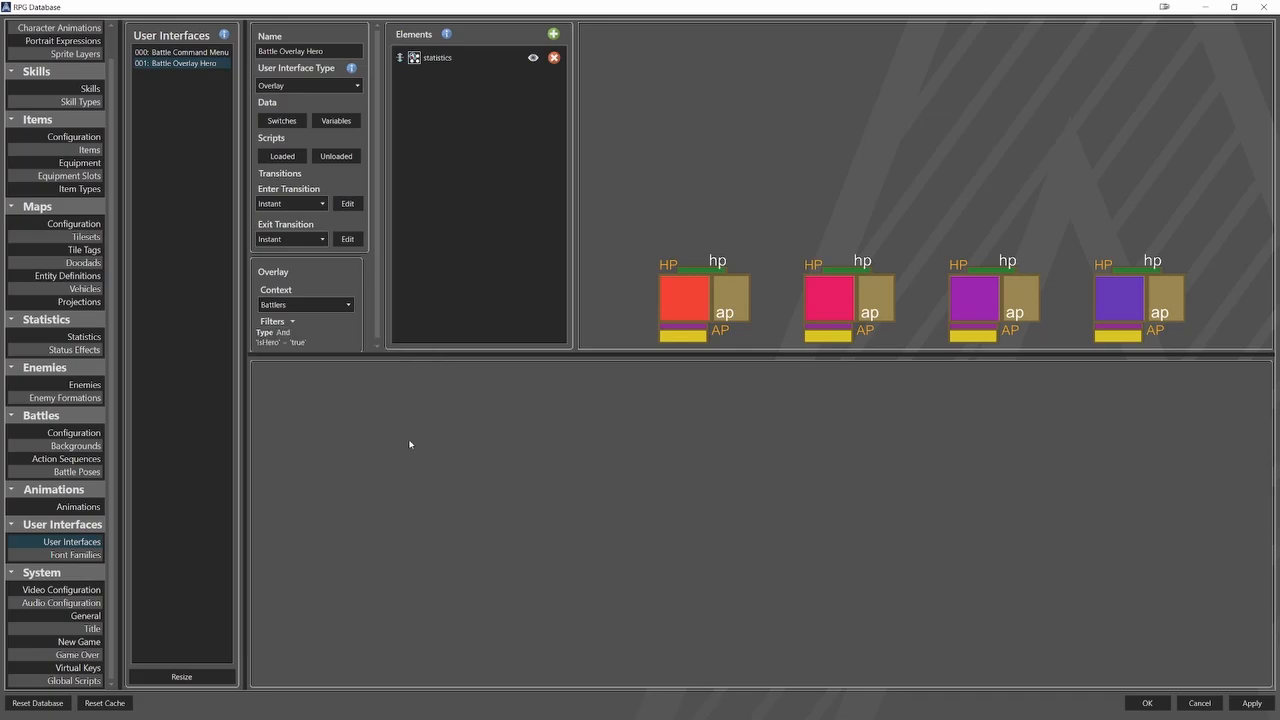
Change the property in the overlay's filter condition to IsEnemy.
left_click(293, 321)
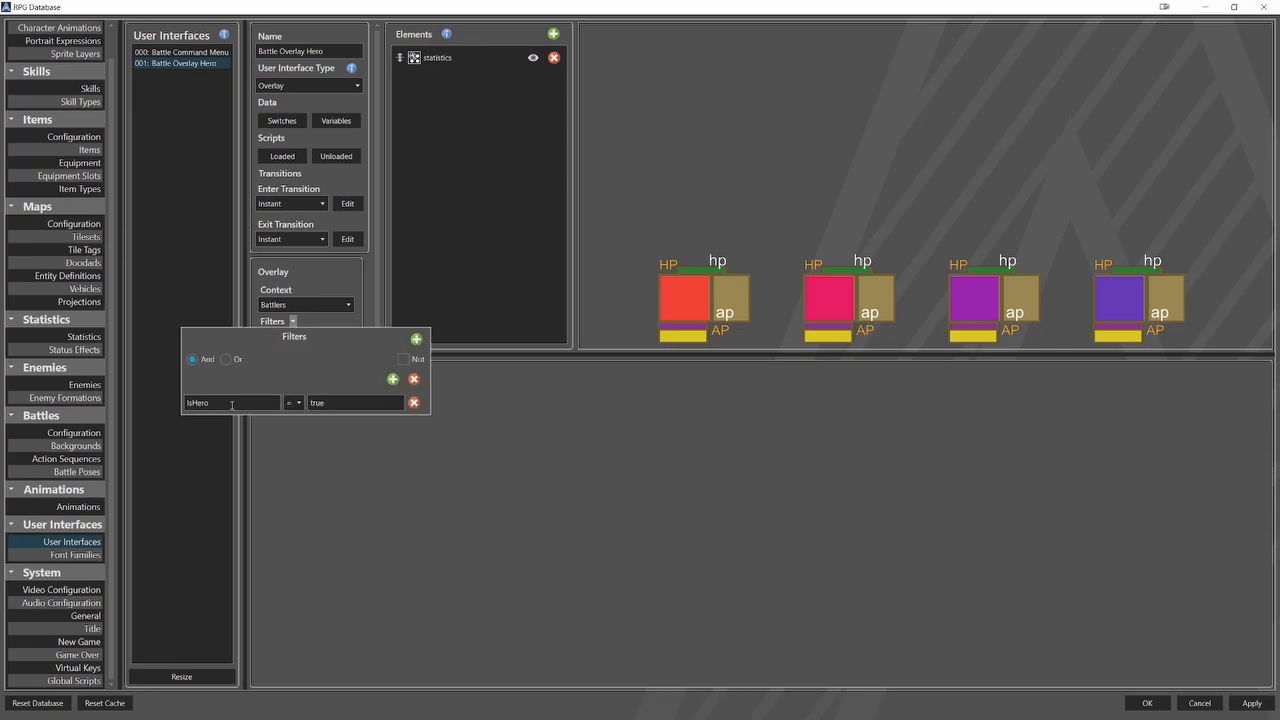
left_click_drag(231, 404, 194, 407)
type("Enemy")
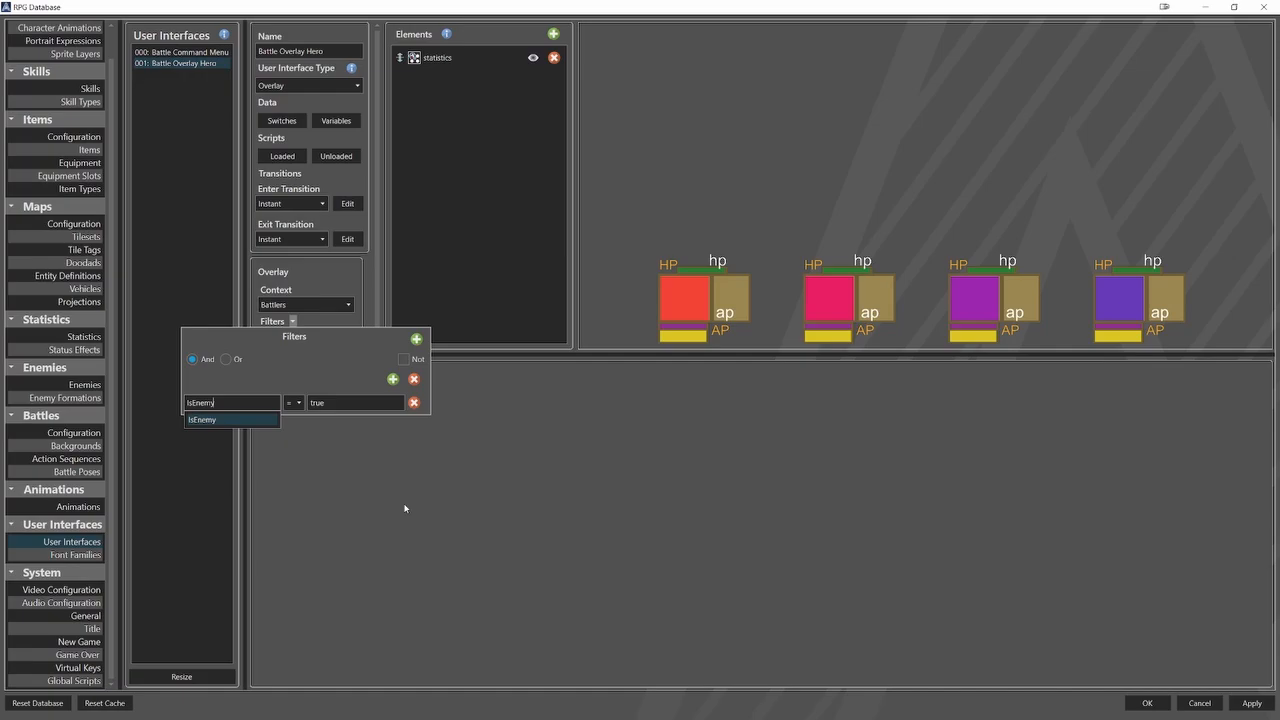
left_click(563, 493)
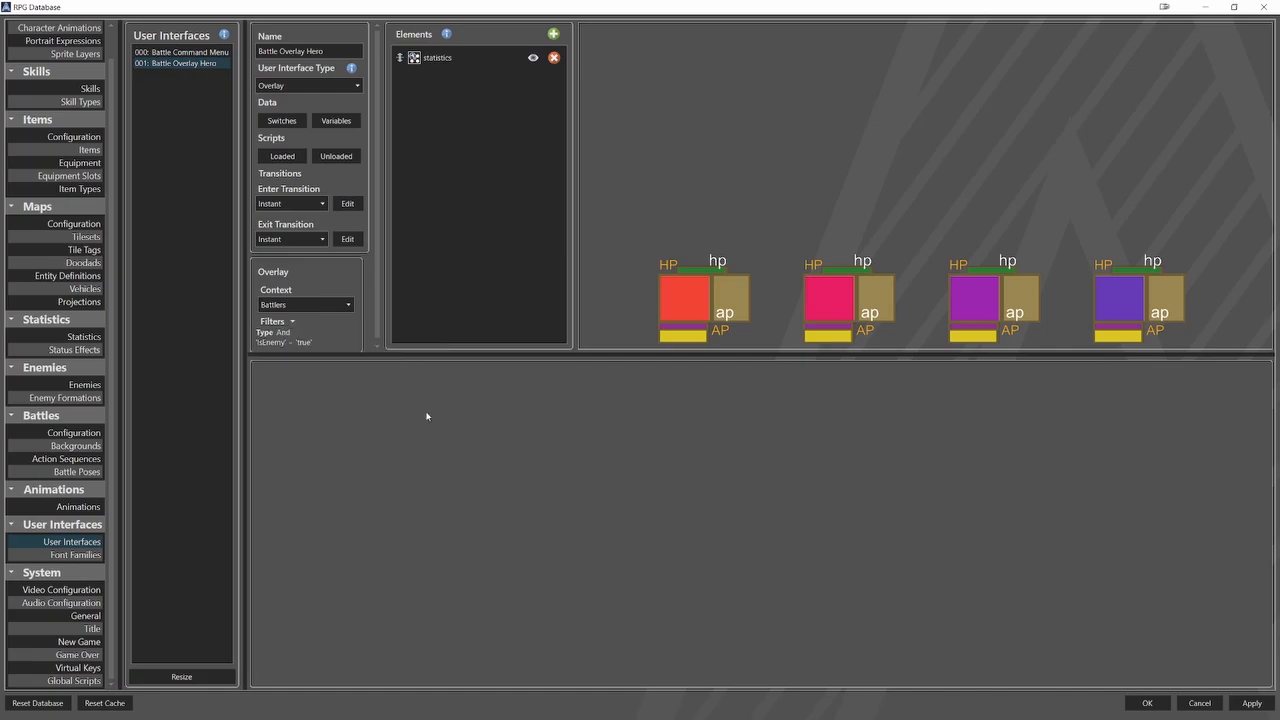
Set the property in the overlay's filter condition back to IsHero.
left_click(292, 321)
left_click(248, 398)
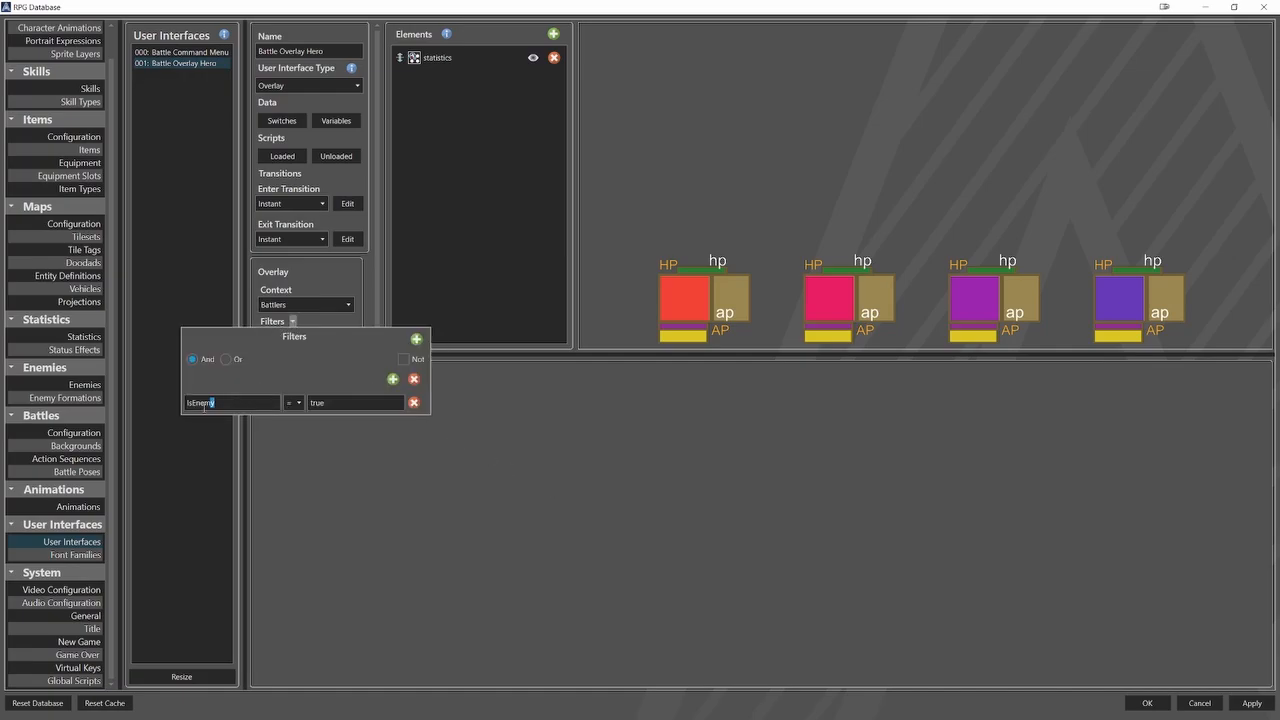
key("ctrl+a")
type("IsHero")
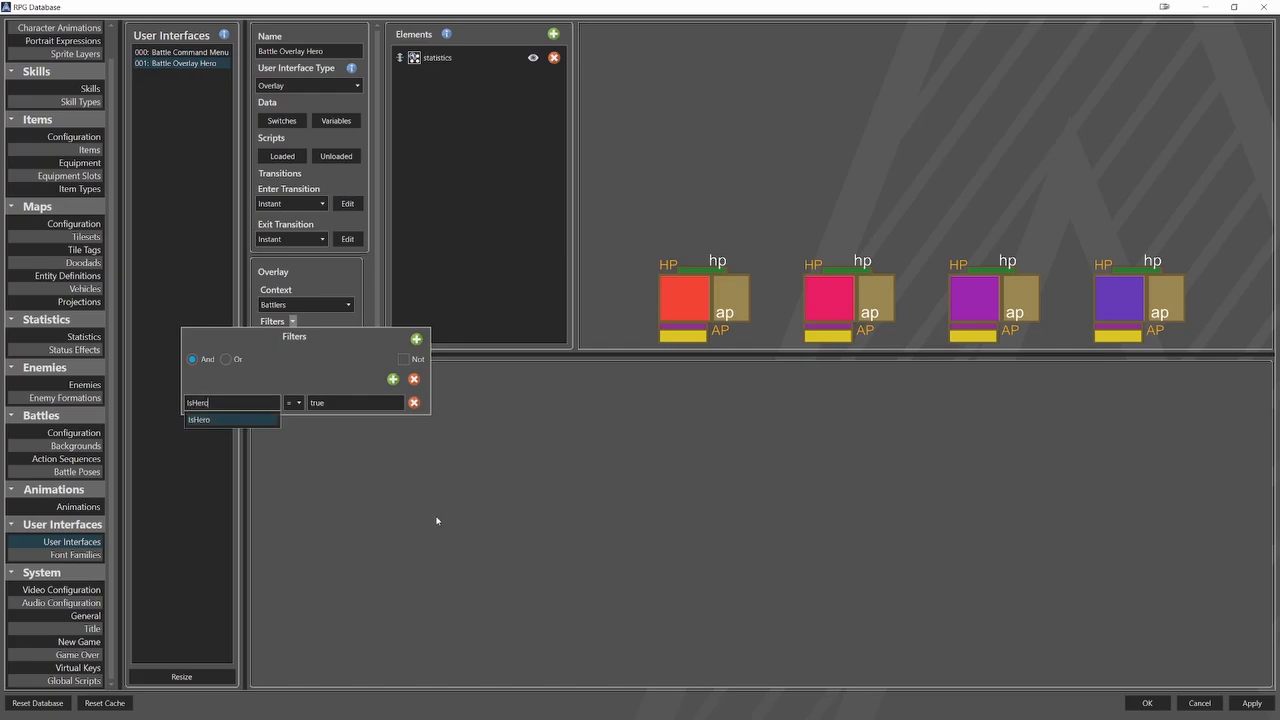
left_click(522, 429)
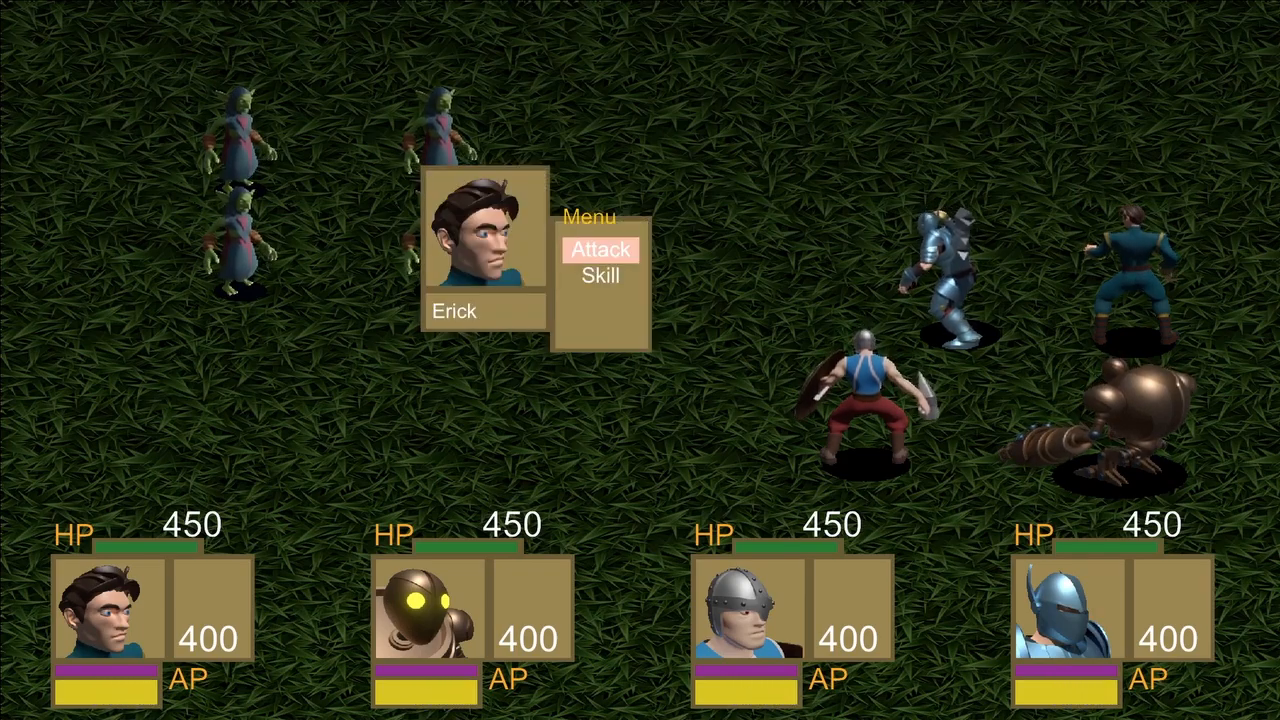
In the test battle, choose the Fire Explosion skill for the first hero and confirm the preselected enemy as its target.
key("Down")
key("Return")
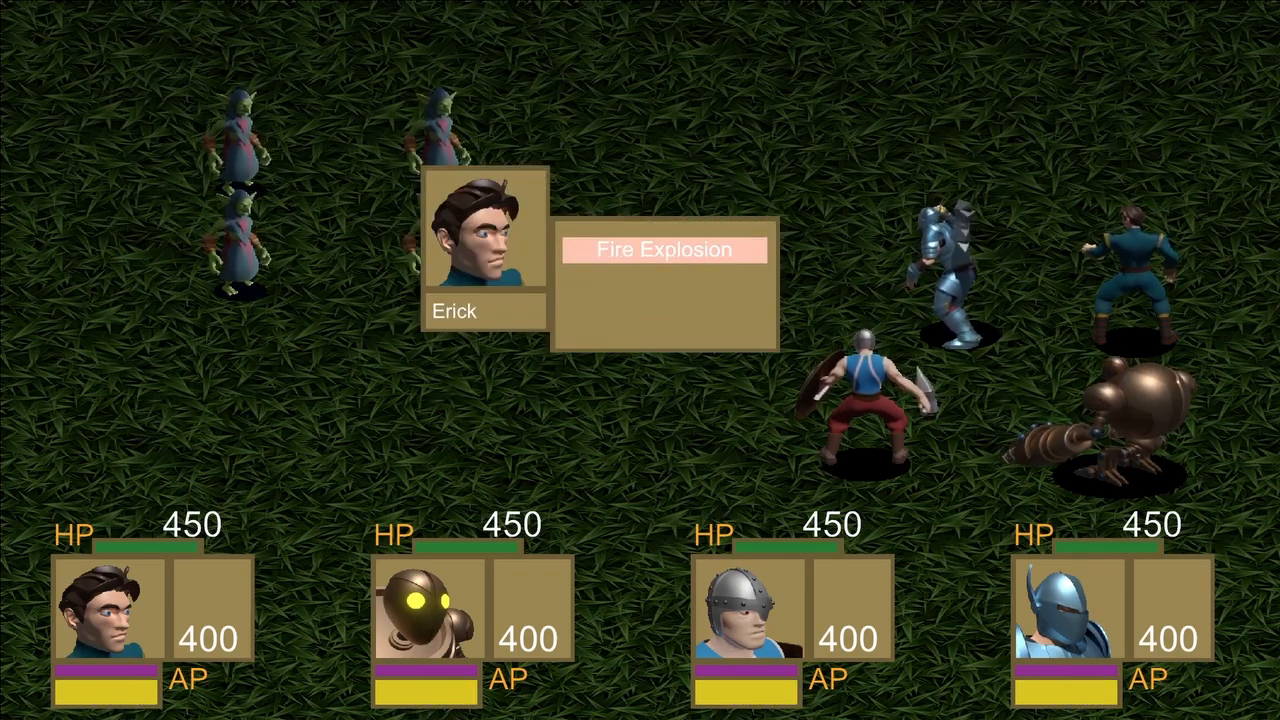
key("Return")
Choose a skill for the second hero, Drillbit, and confirm the preselected enemy as its target.
key("Return")
key("Down")
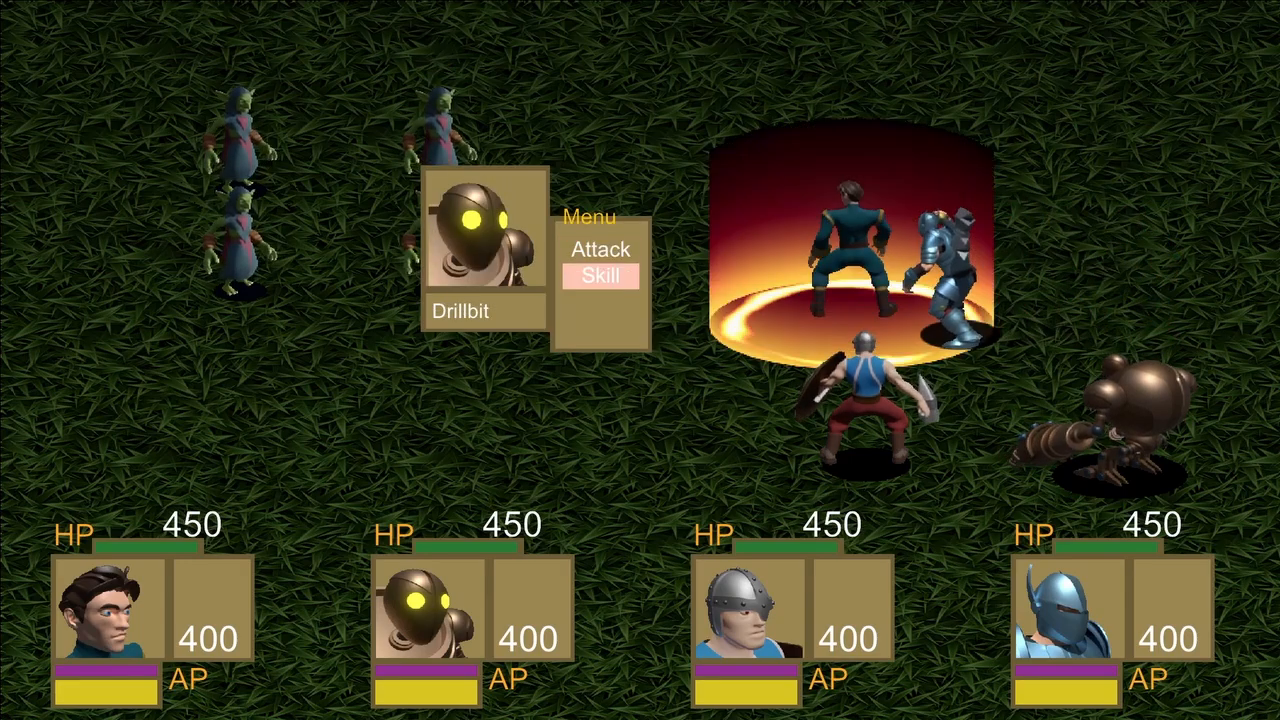
key("Return")
Choose a skill for the third hero and a basic attack for the fourth, confirming the preselected enemy for both.
key("Return")
key("Return")
key("Down")
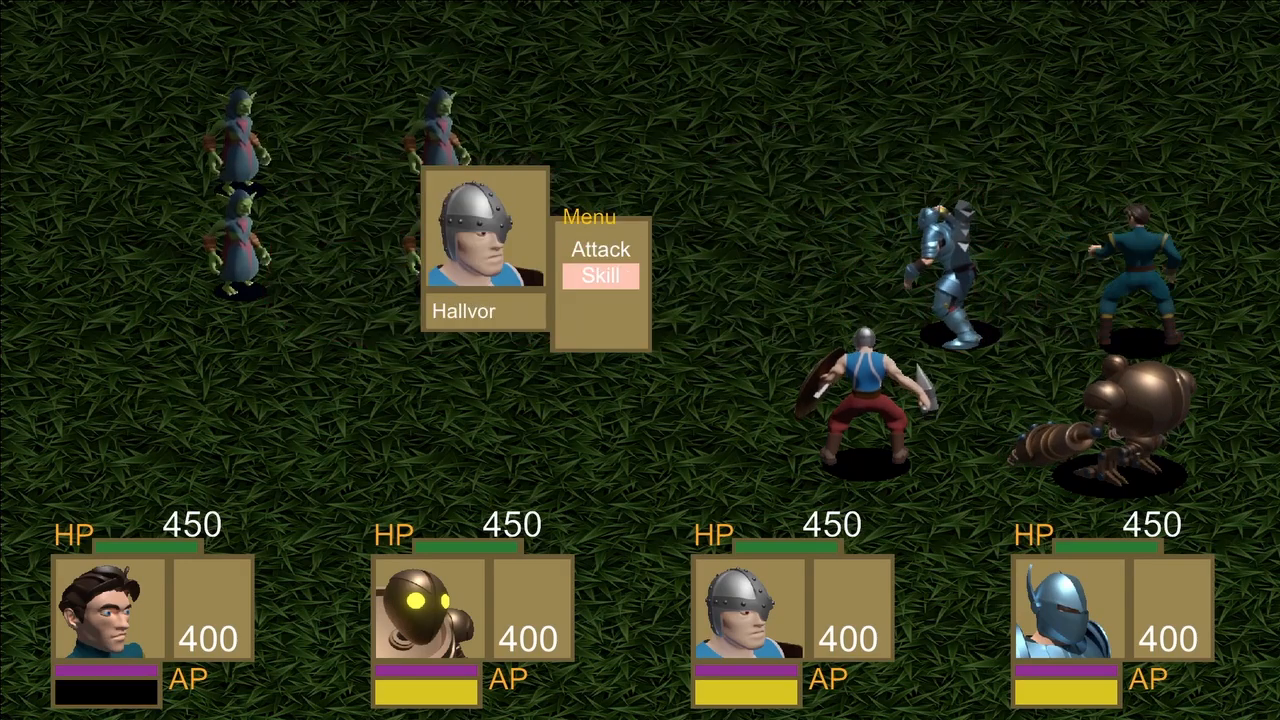
key("Return")
key("Return")
key("Return")
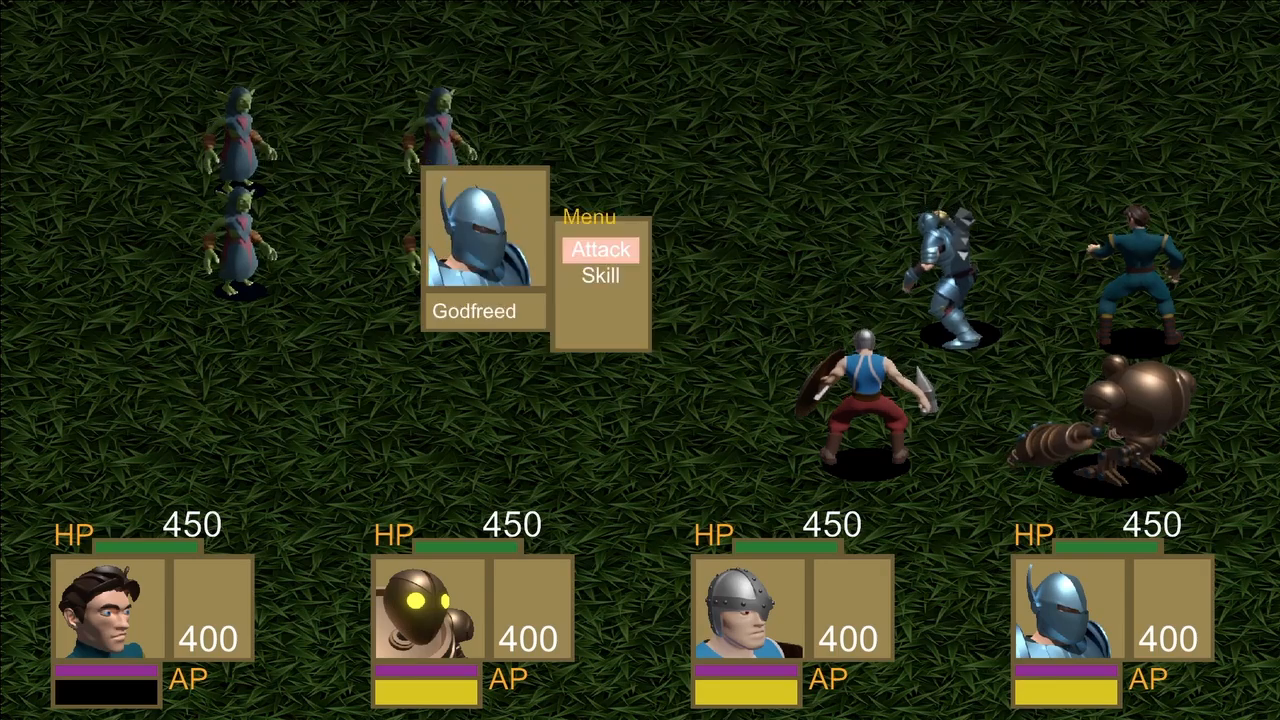
key("Return")
key("Return")
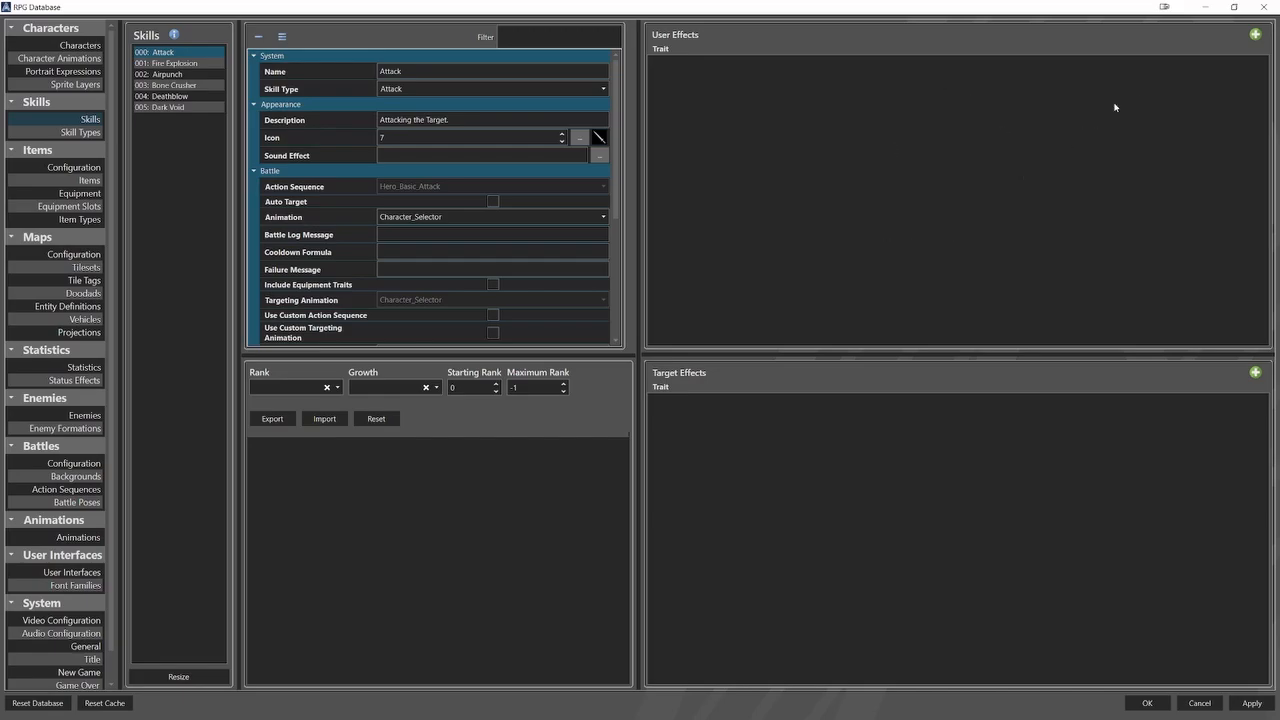
Add a user effect to the Attack skill: a Formula trait on Action Points with the value -10.
left_click(1255, 36)
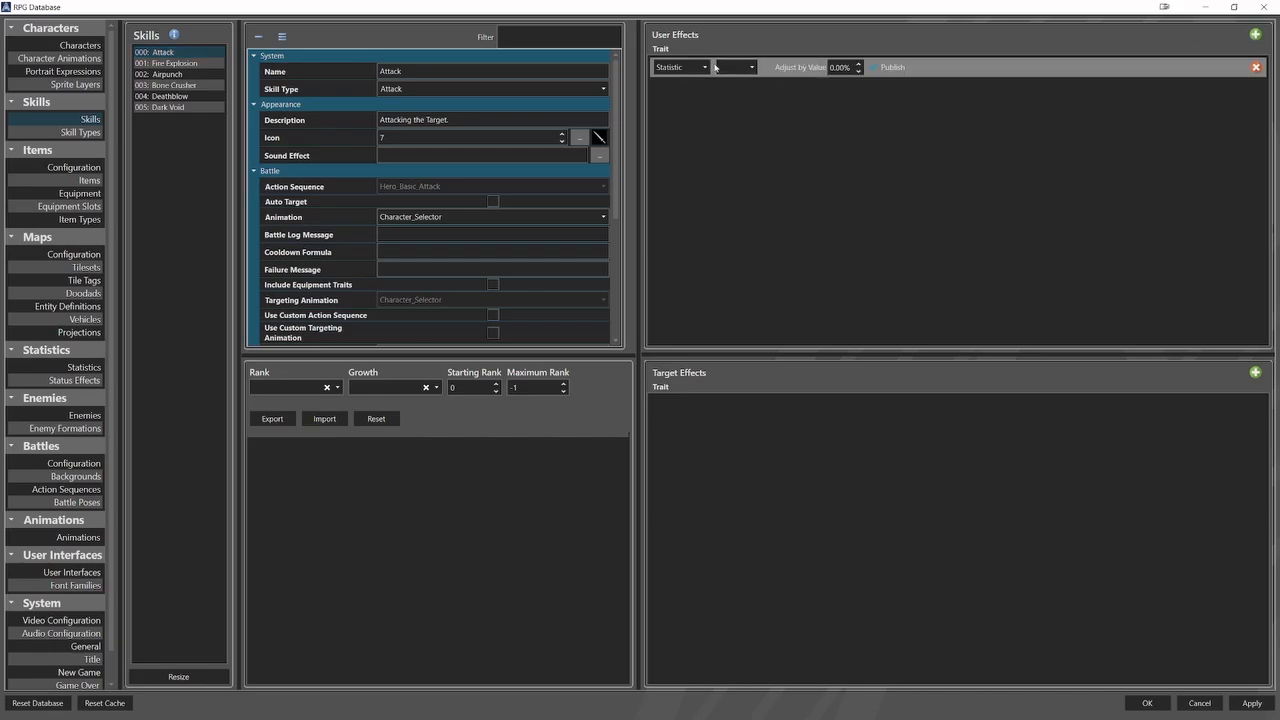
left_click(681, 67)
left_click(695, 93)
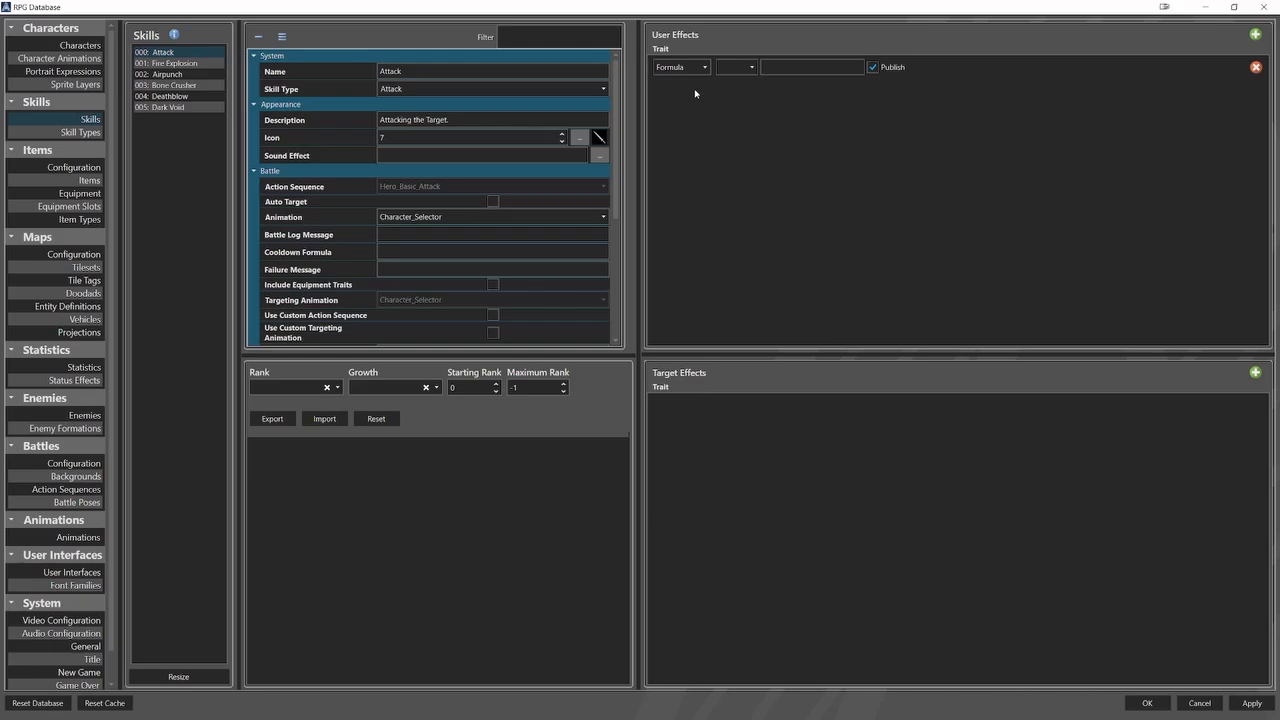
left_click(745, 68)
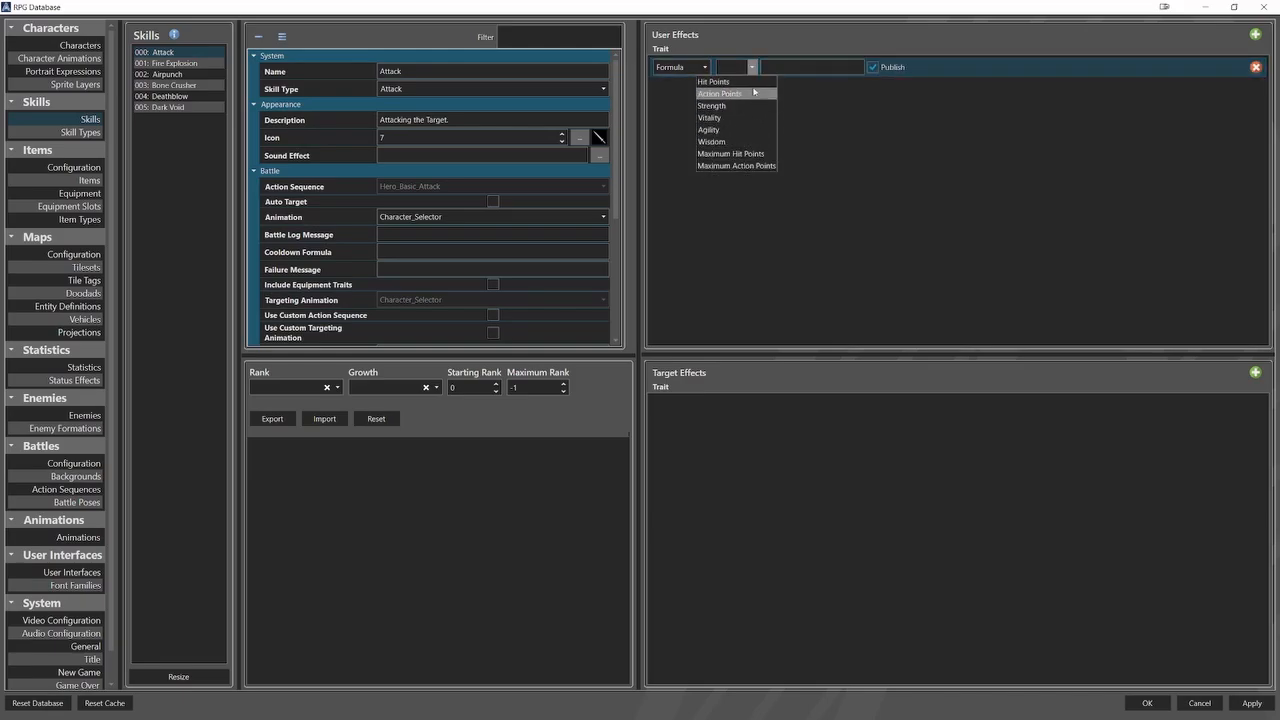
left_click(724, 95)
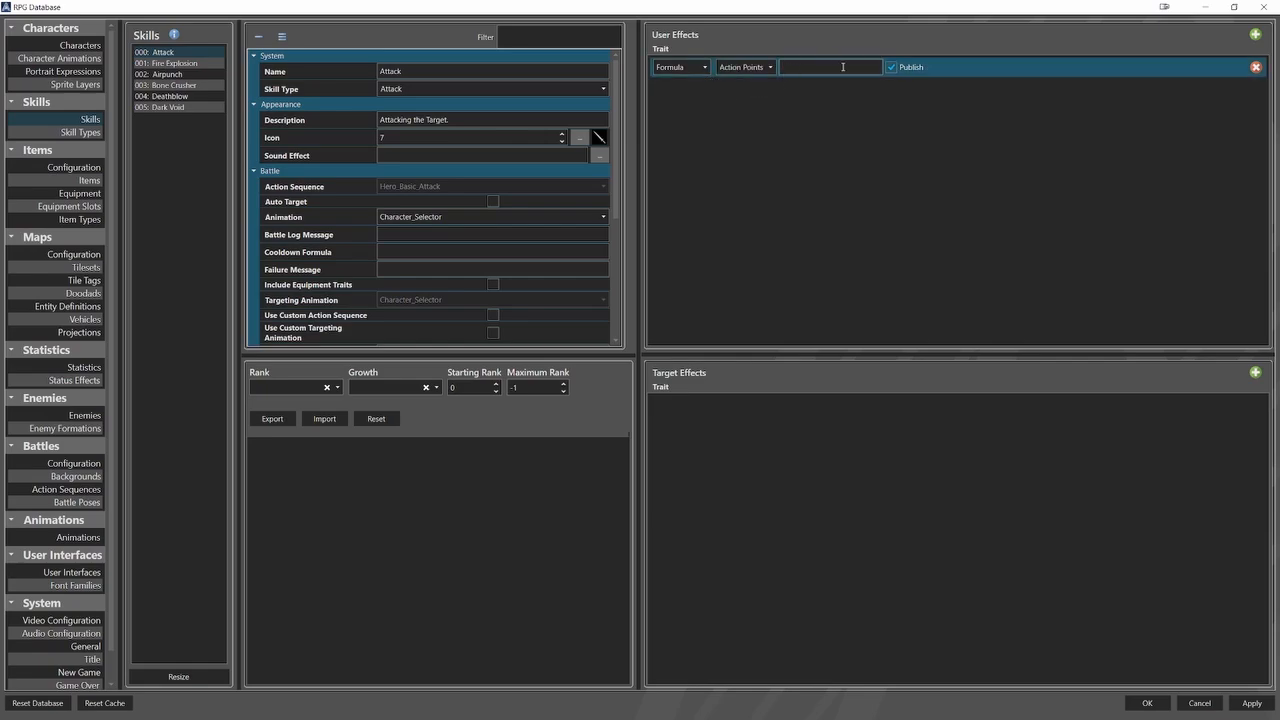
type("-10")
key("Escape")
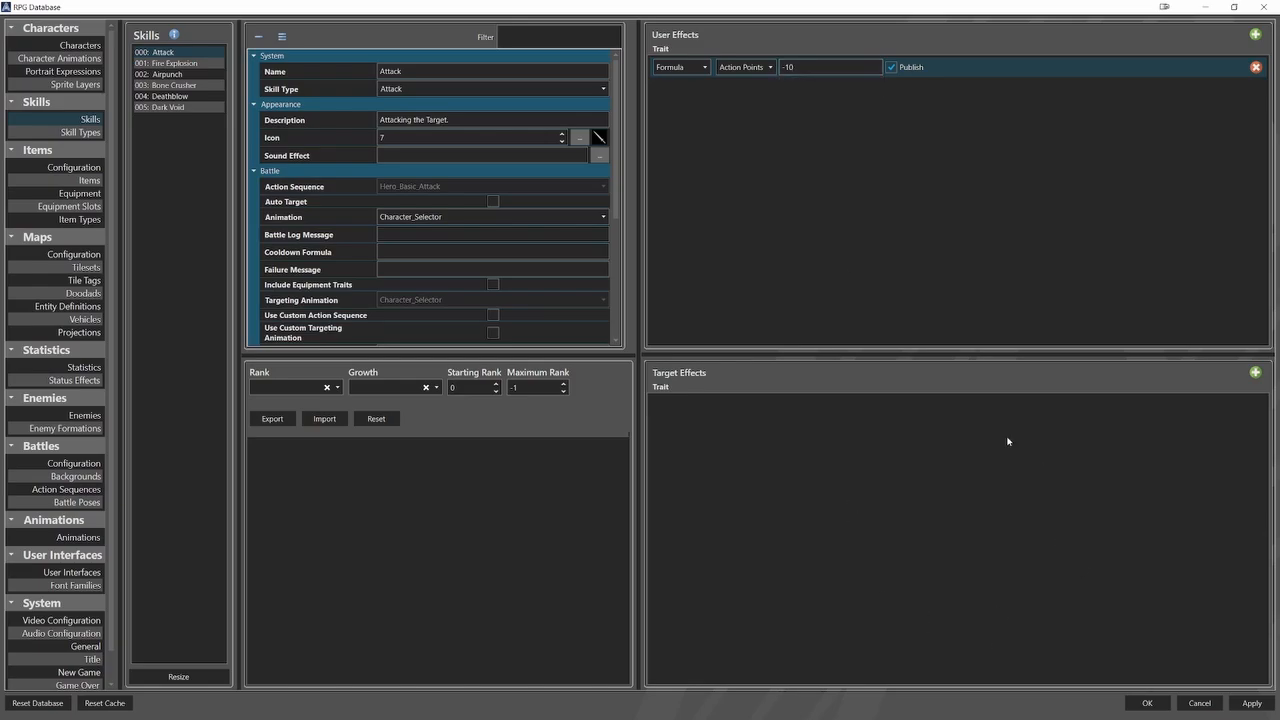
Add a target effect to the Attack skill: a Formula trait on Hit Points with the formula -(User.str).
left_click(1255, 372)
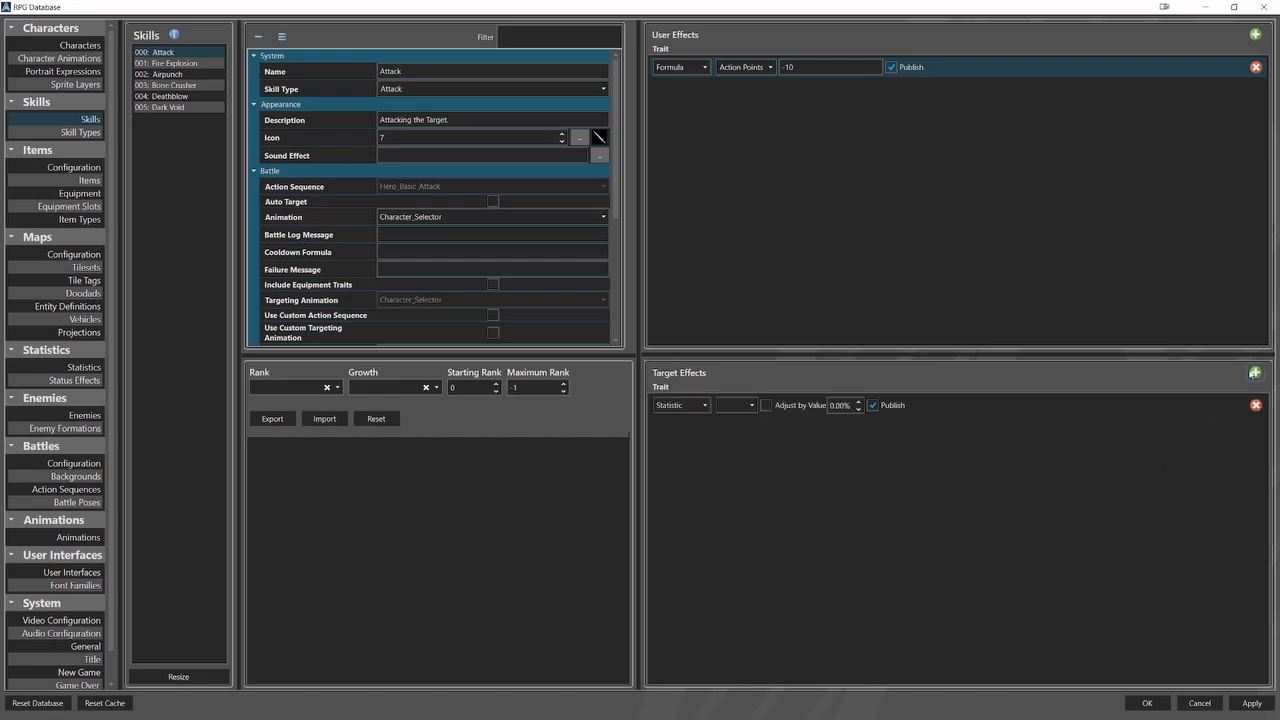
left_click(698, 405)
left_click(698, 407)
left_click(685, 431)
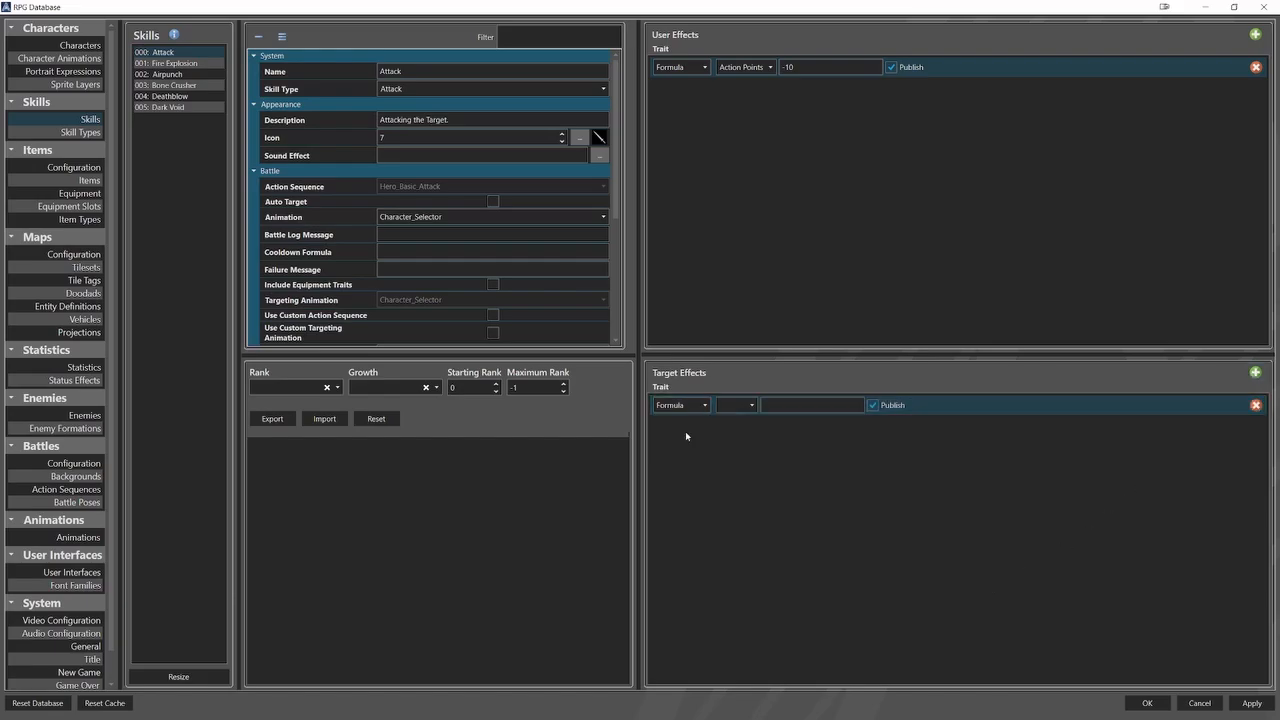
left_click(737, 408)
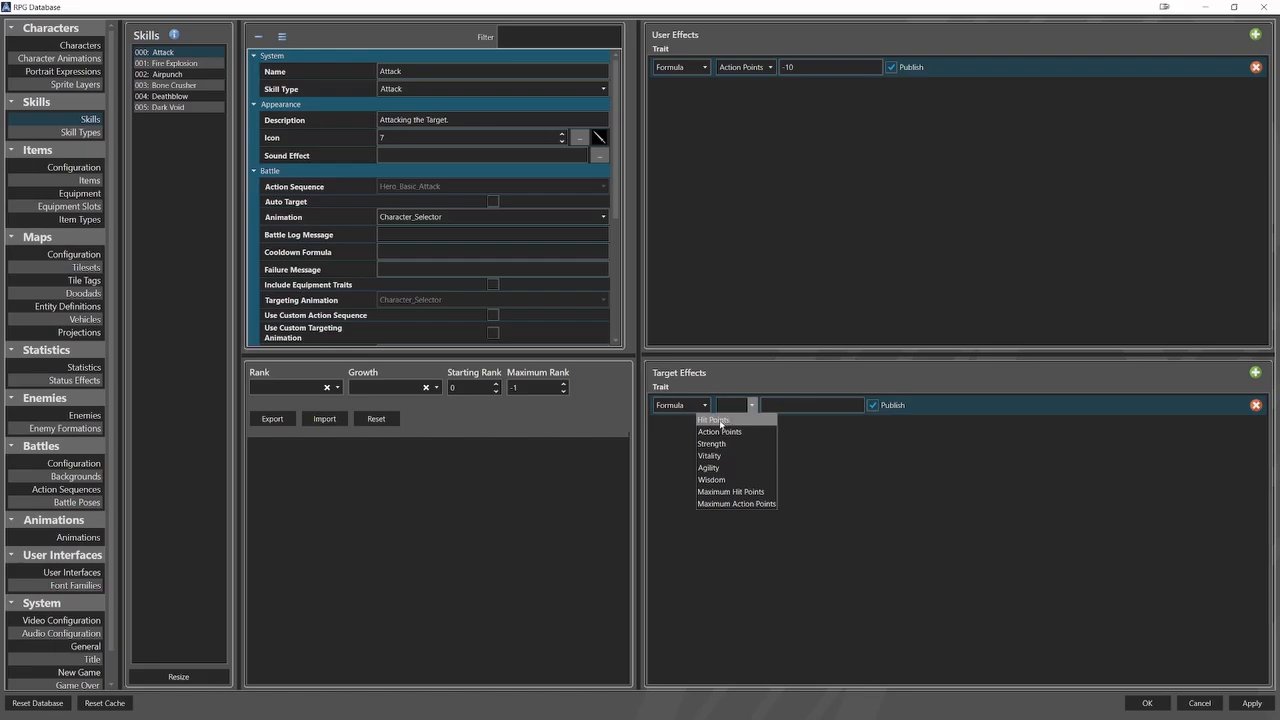
left_click(720, 420)
left_click(784, 404)
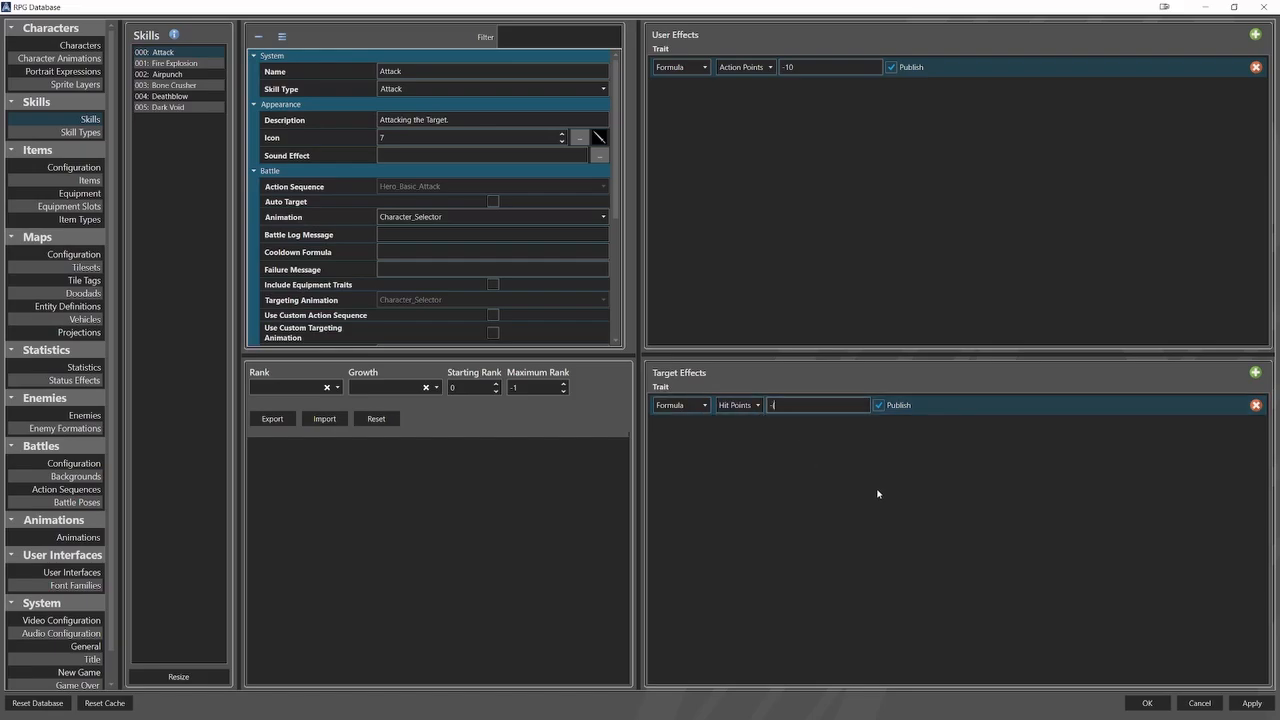
type("-(u")
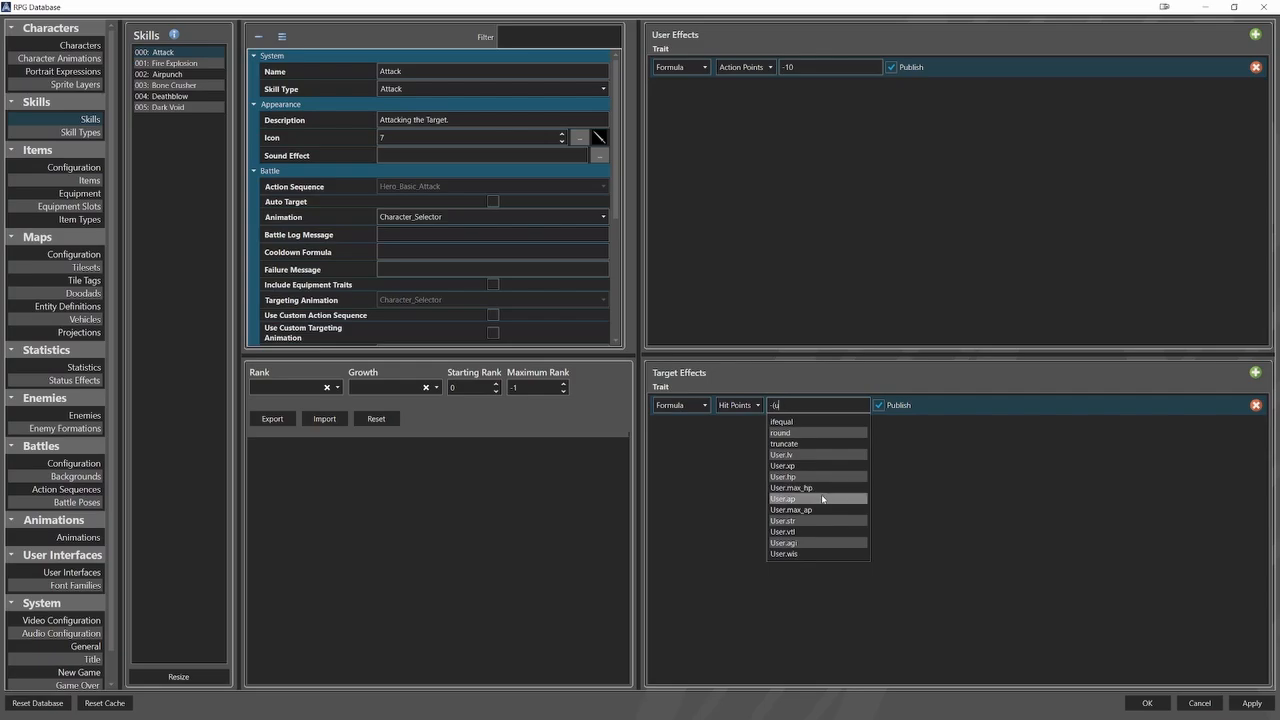
left_click(808, 522)
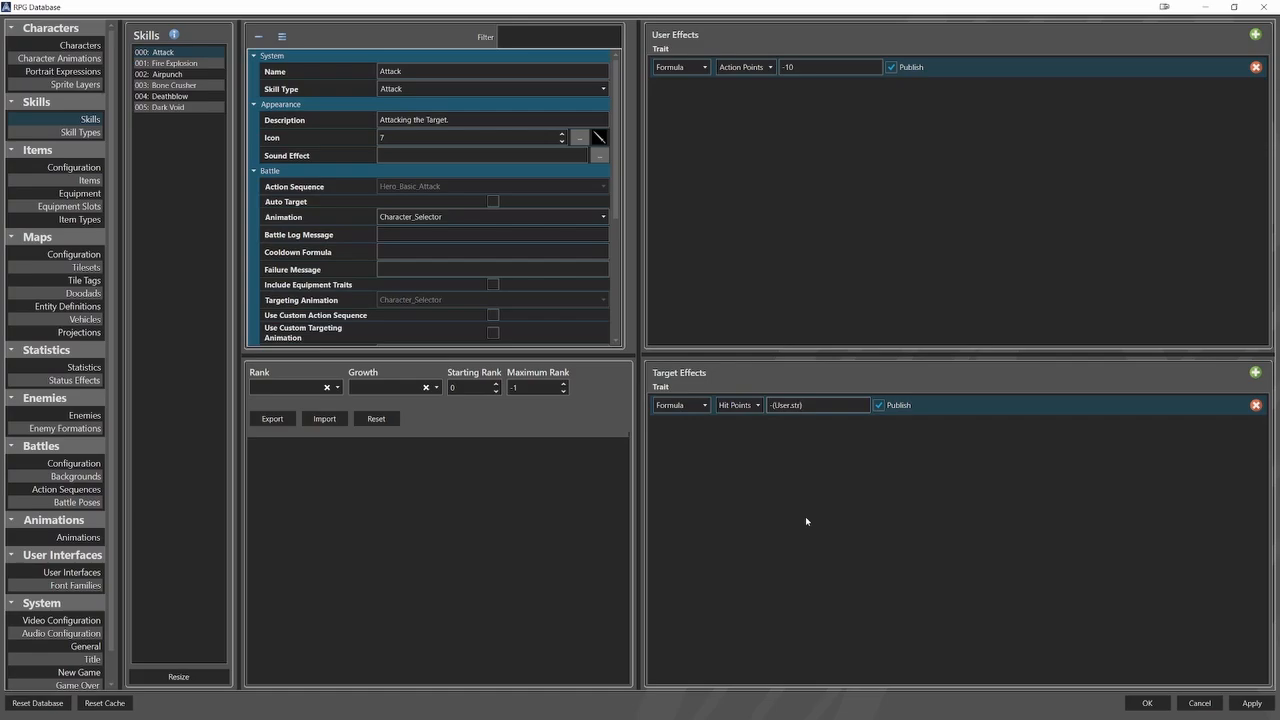
type(")")
key("Return")
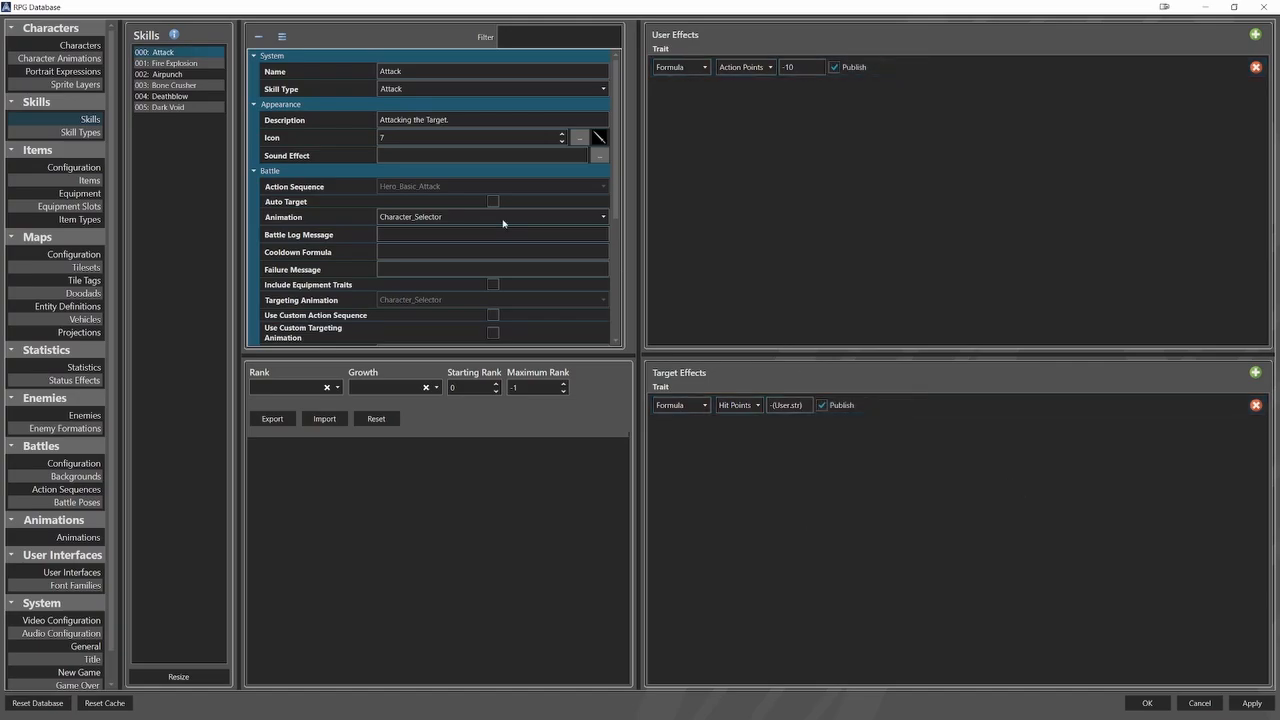
Review the user and target effects of the Fire Explosion, Airpunch, Bone Crusher, Deathblow and Dark Void skills.
left_click(216, 65)
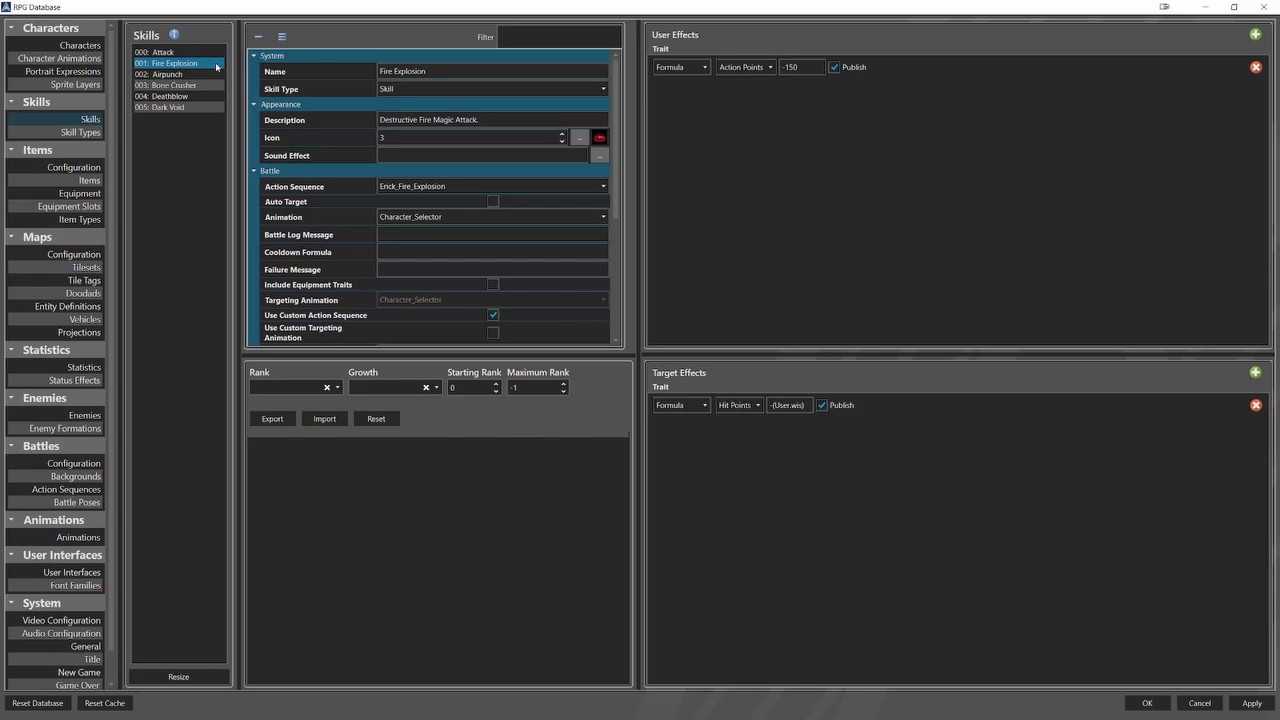
left_click(205, 75)
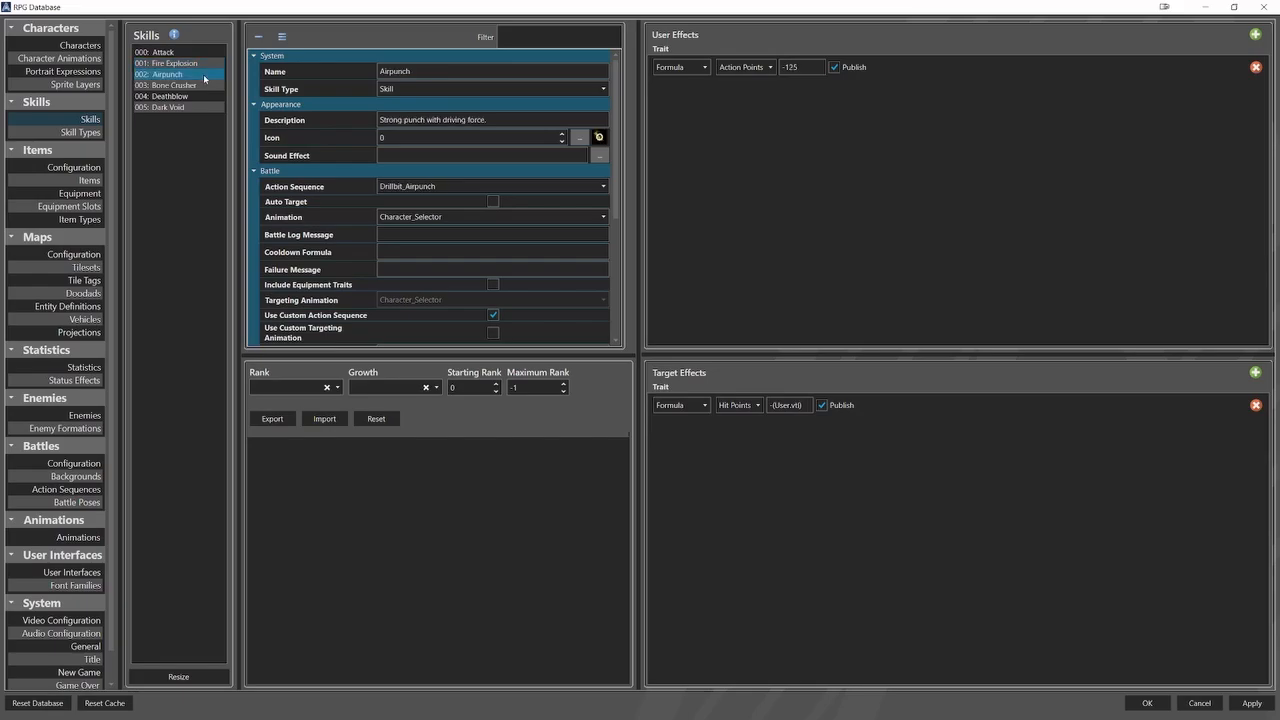
left_click(203, 86)
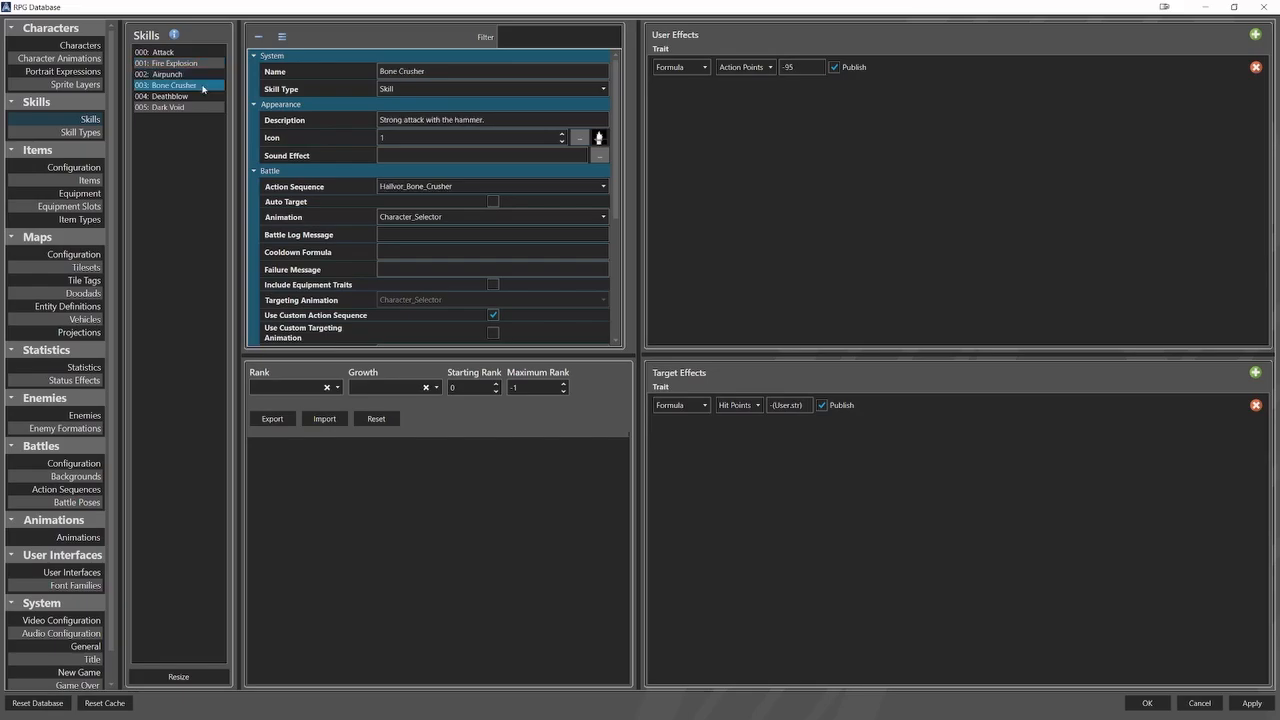
left_click(203, 97)
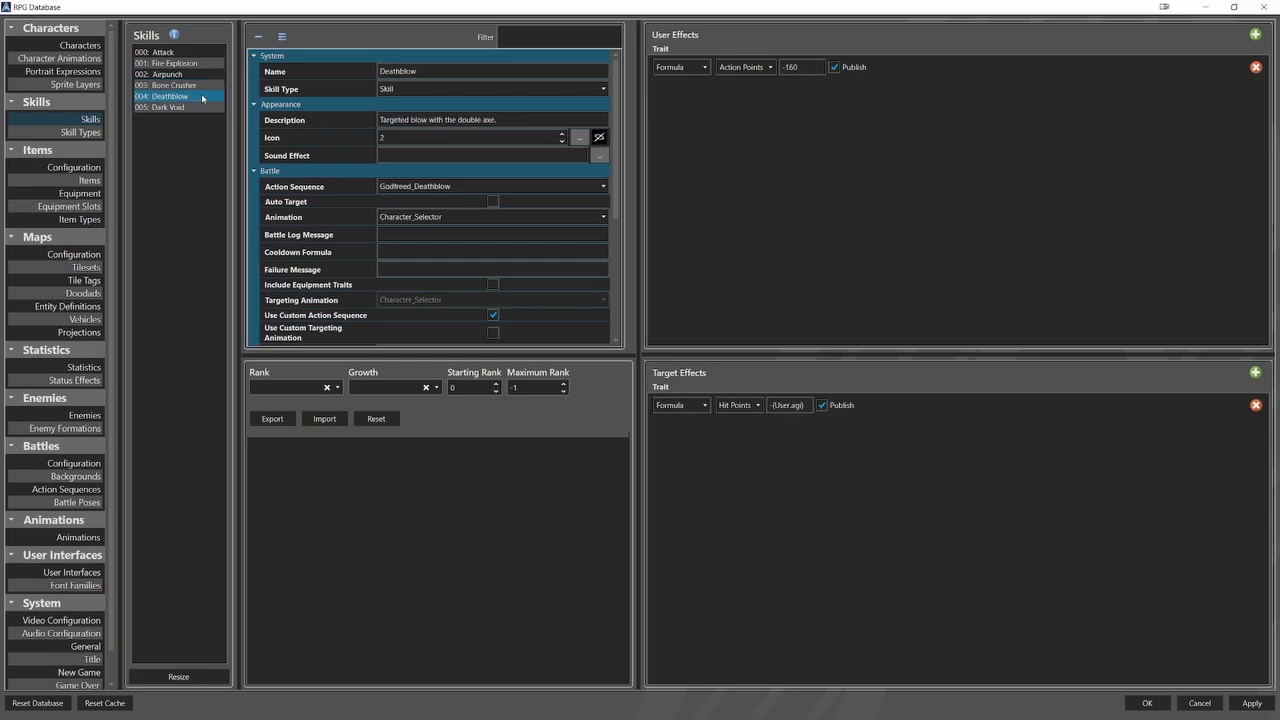
left_click(201, 107)
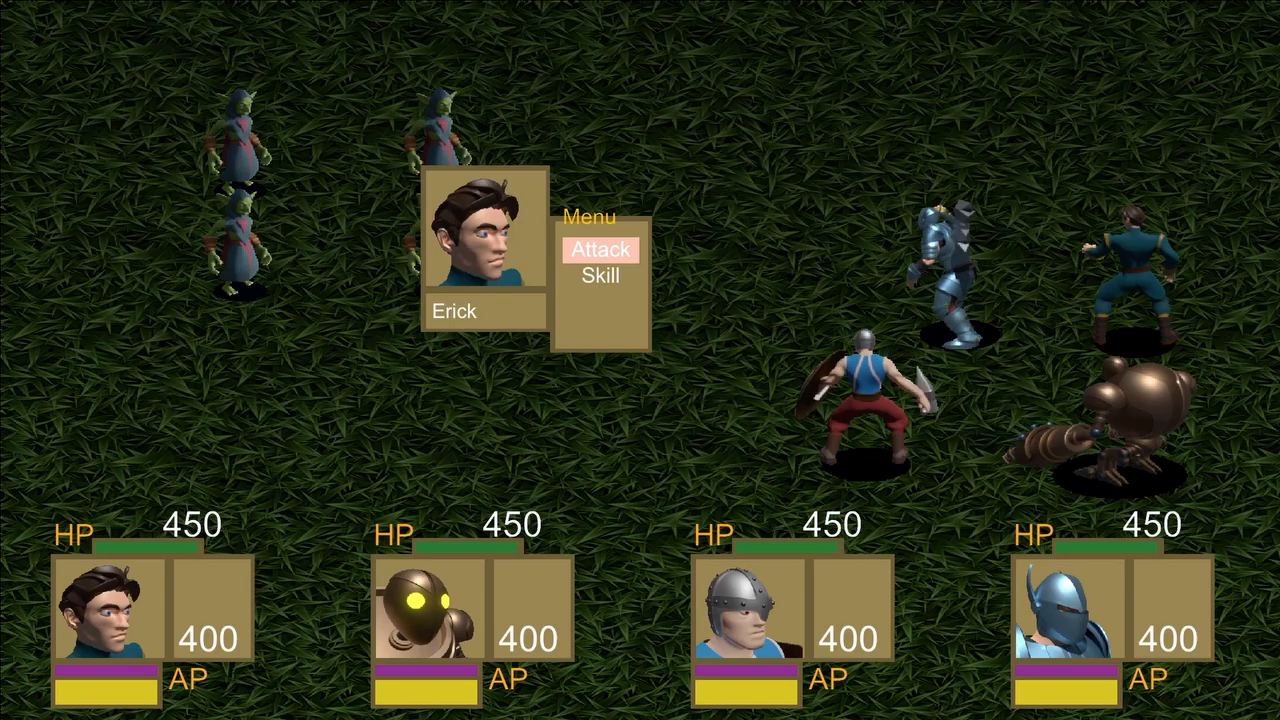
In the test battle, have the first hero use the listed skill on the preselected front enemy.
key("Down")
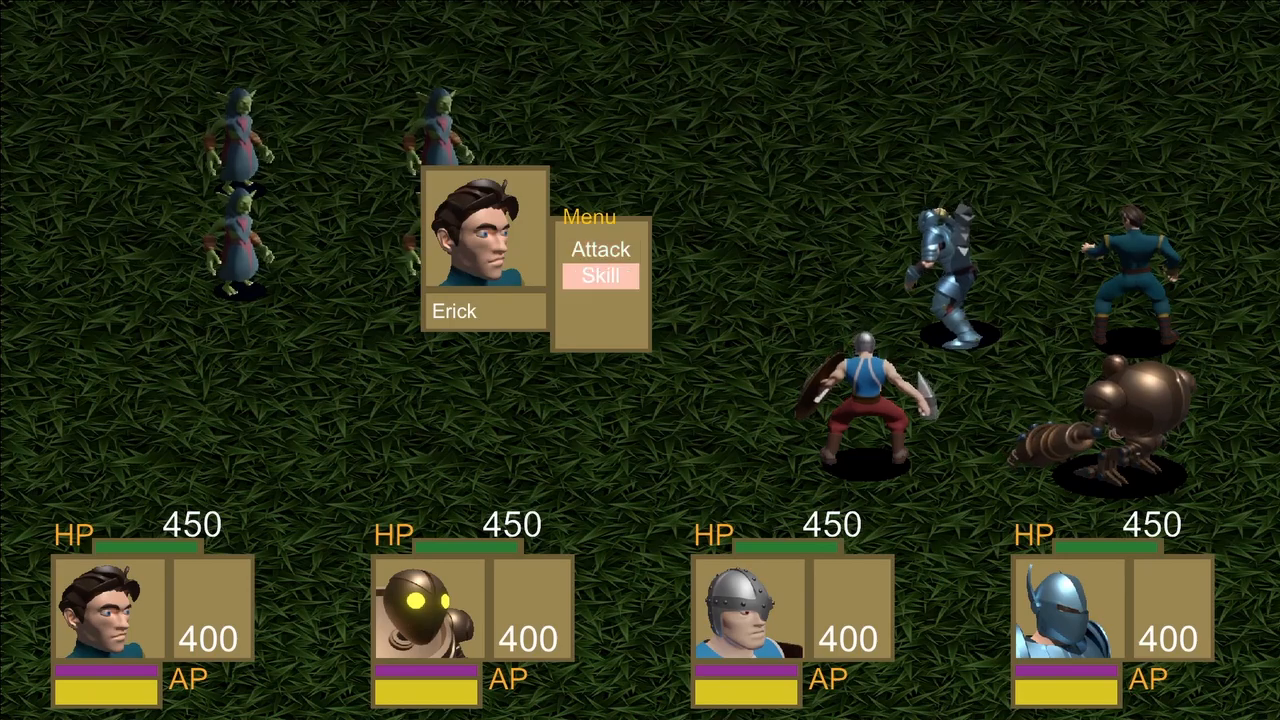
key("Return")
key("Return")
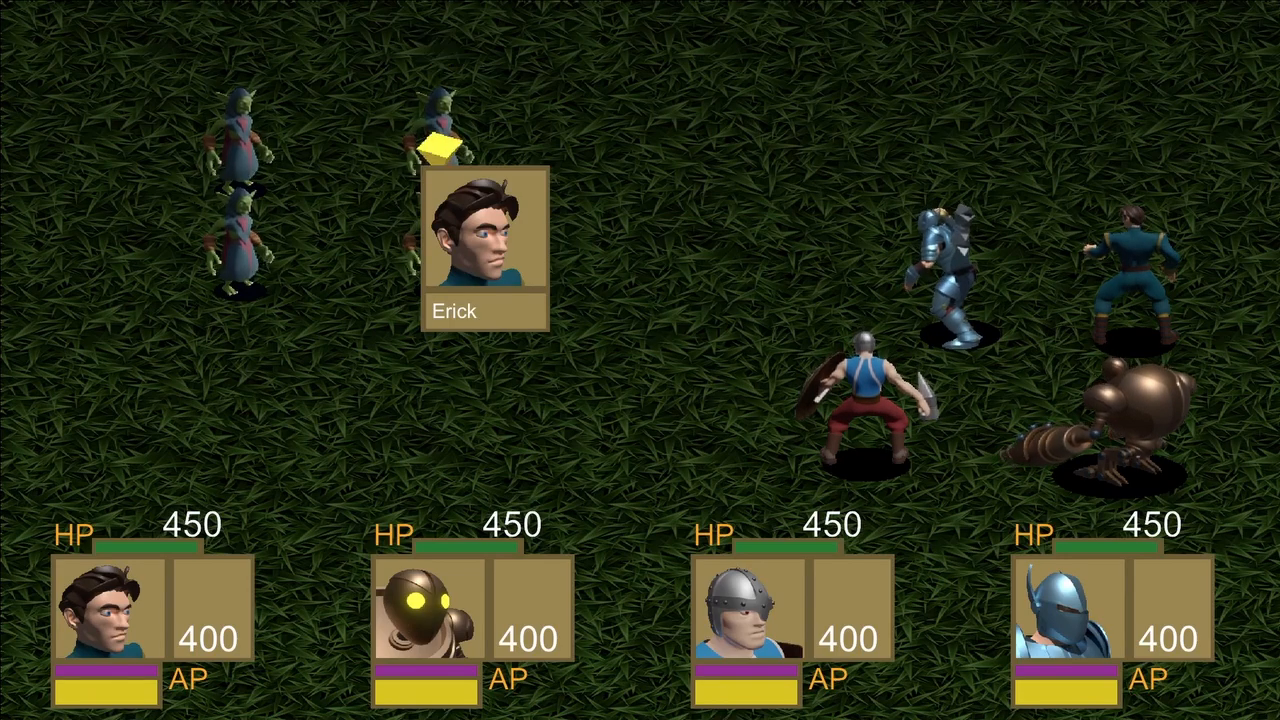
Have the second hero use Airpunch, moving the target from the front row to the rear lower goblin mage.
key("Return")
key("Down")
key("Return")
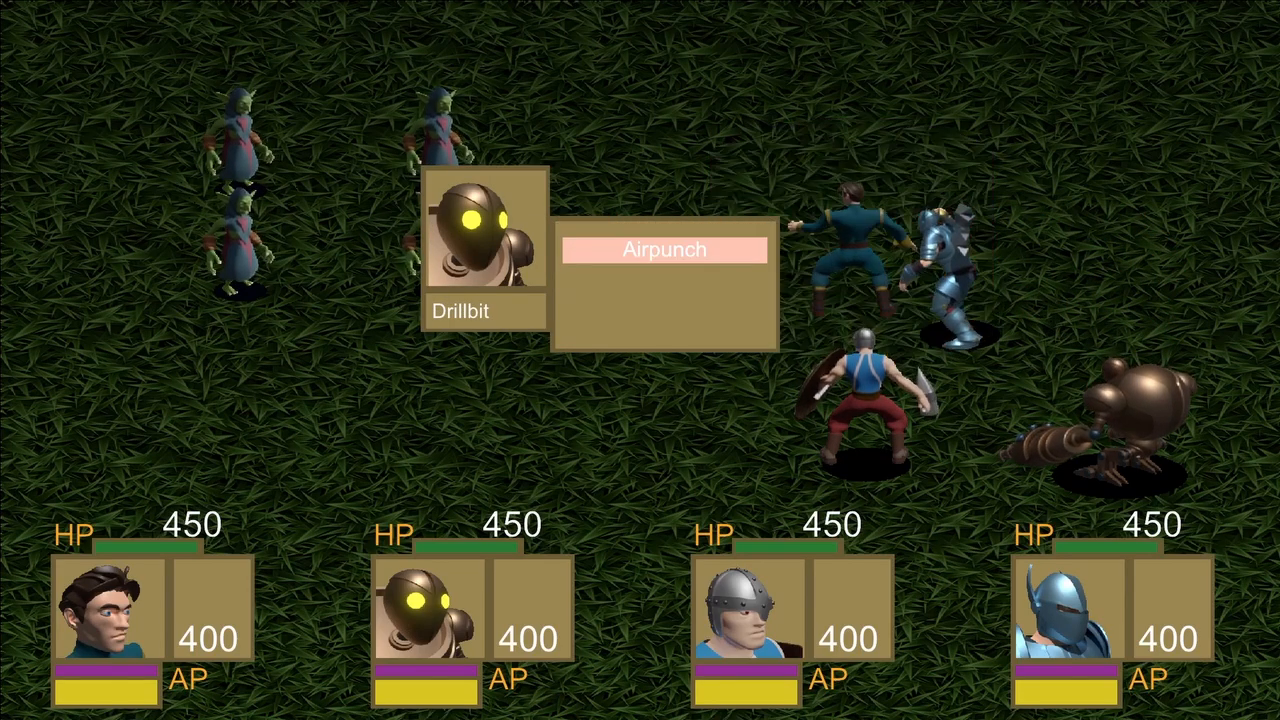
key("Return")
key("Left")
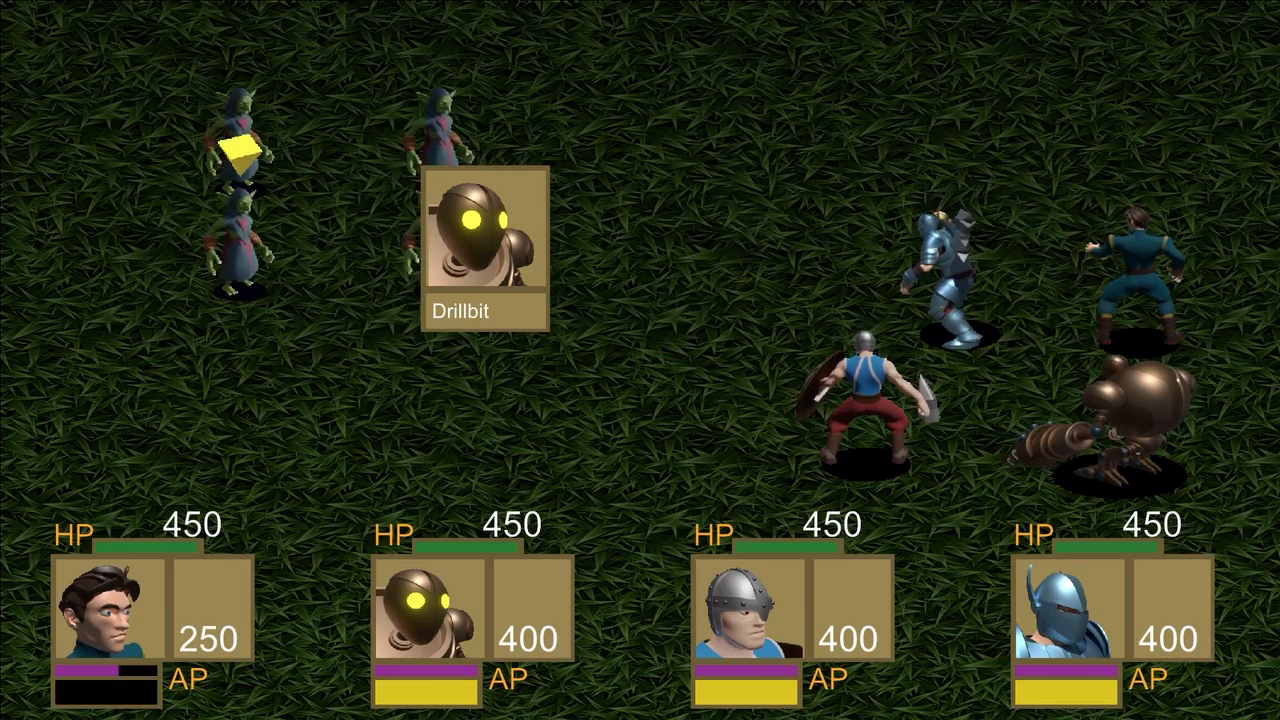
Have the third hero use Bone Crusher, shifting the target to an enemy in the rear row.
key("Return")
key("Down")
key("Return")
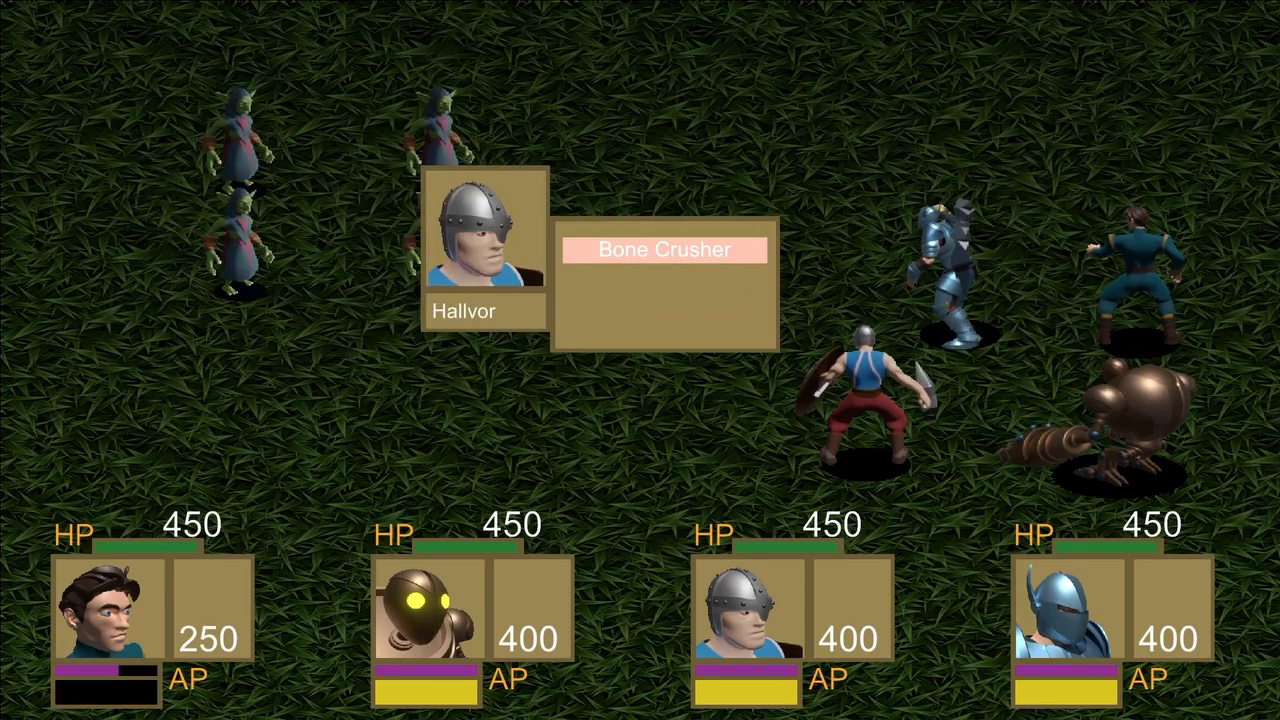
key("Return")
key("Left")
Use Deathblow with the fourth hero and a basic attack with the first hero, both on the preselected enemies.
key("Return")
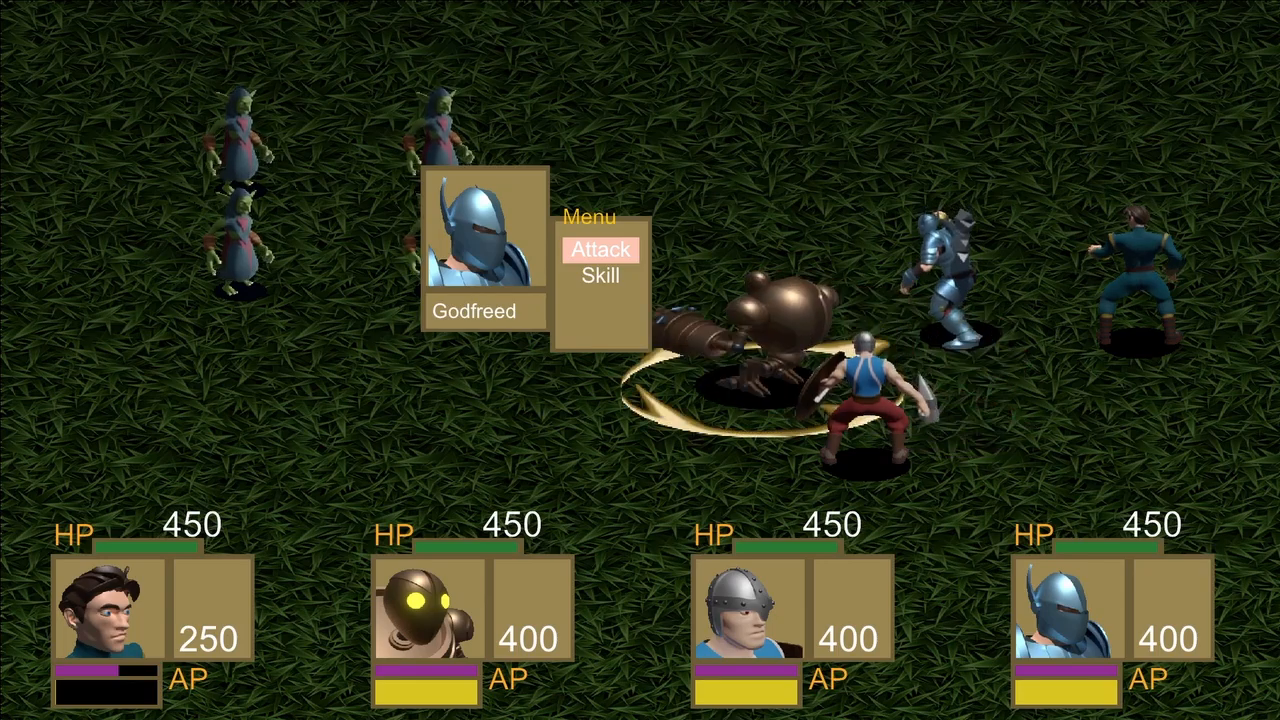
key("Down")
key("Return")
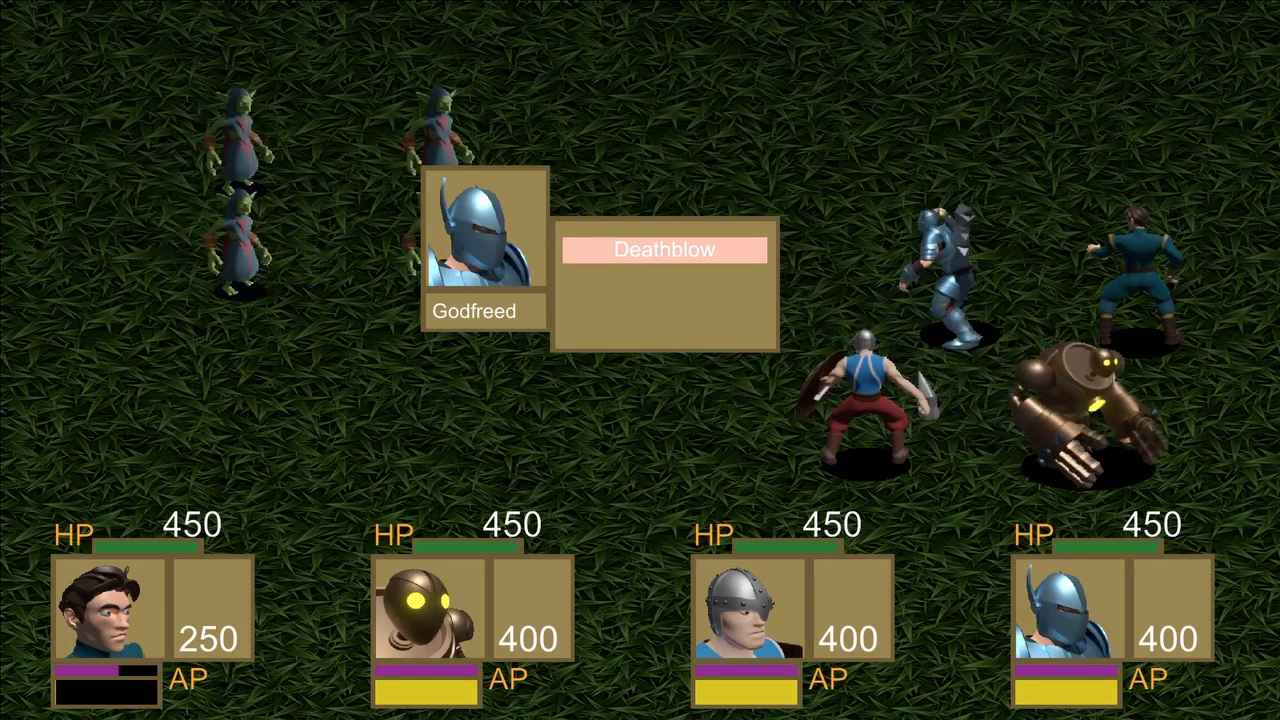
key("Return")
key("Return")
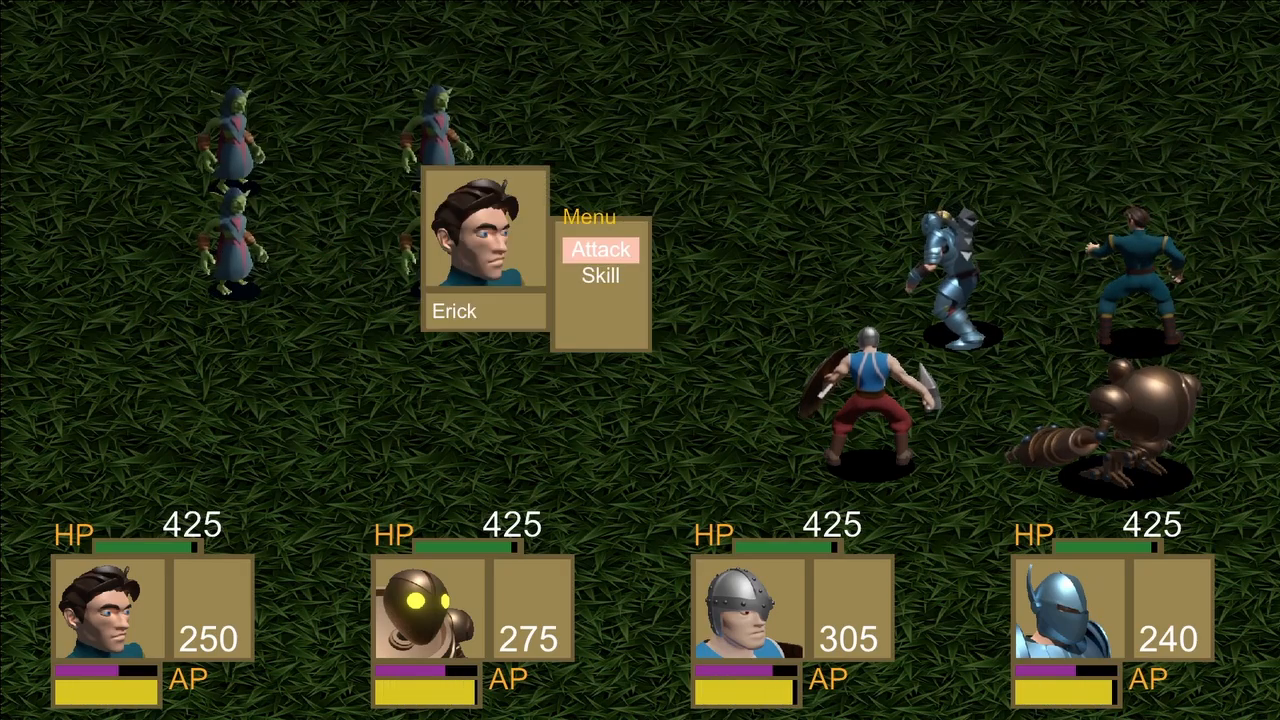
key("Return")
key("Return")
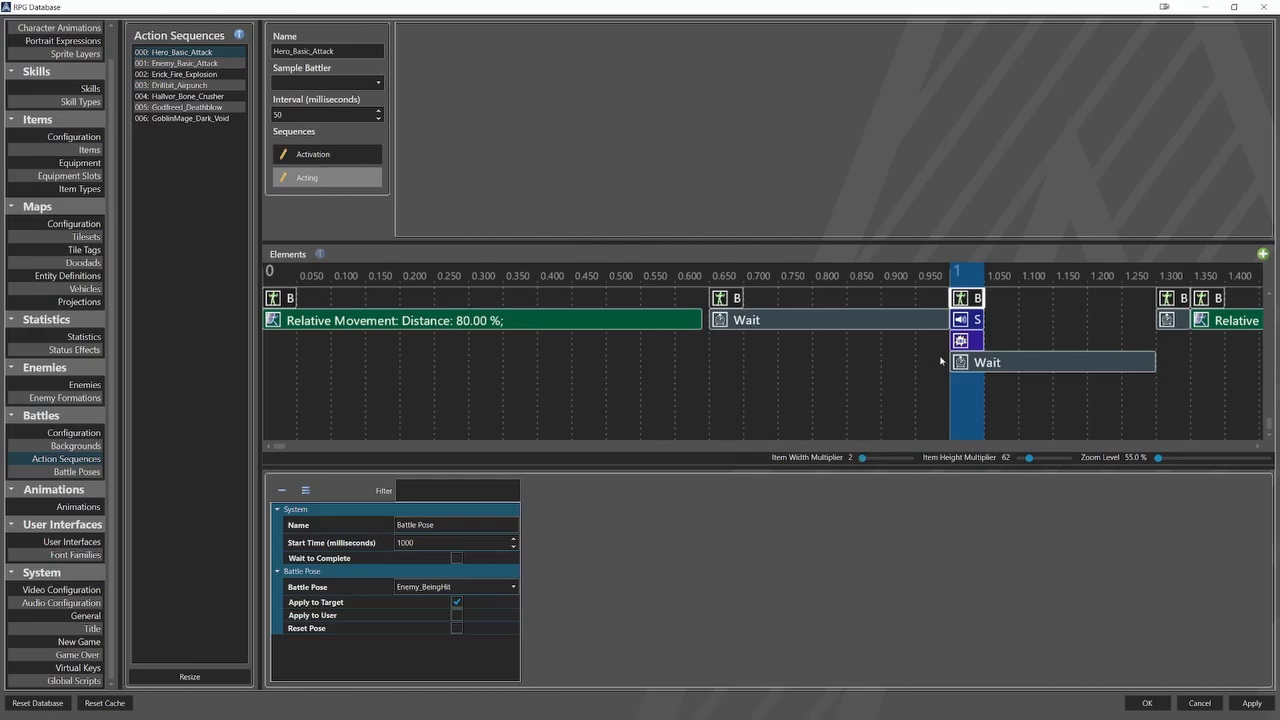
Add a Result element at 1000 ms to the Hero_Basic_Attack acting sequence and enable Is Target Result on it.
right_click(965, 320)
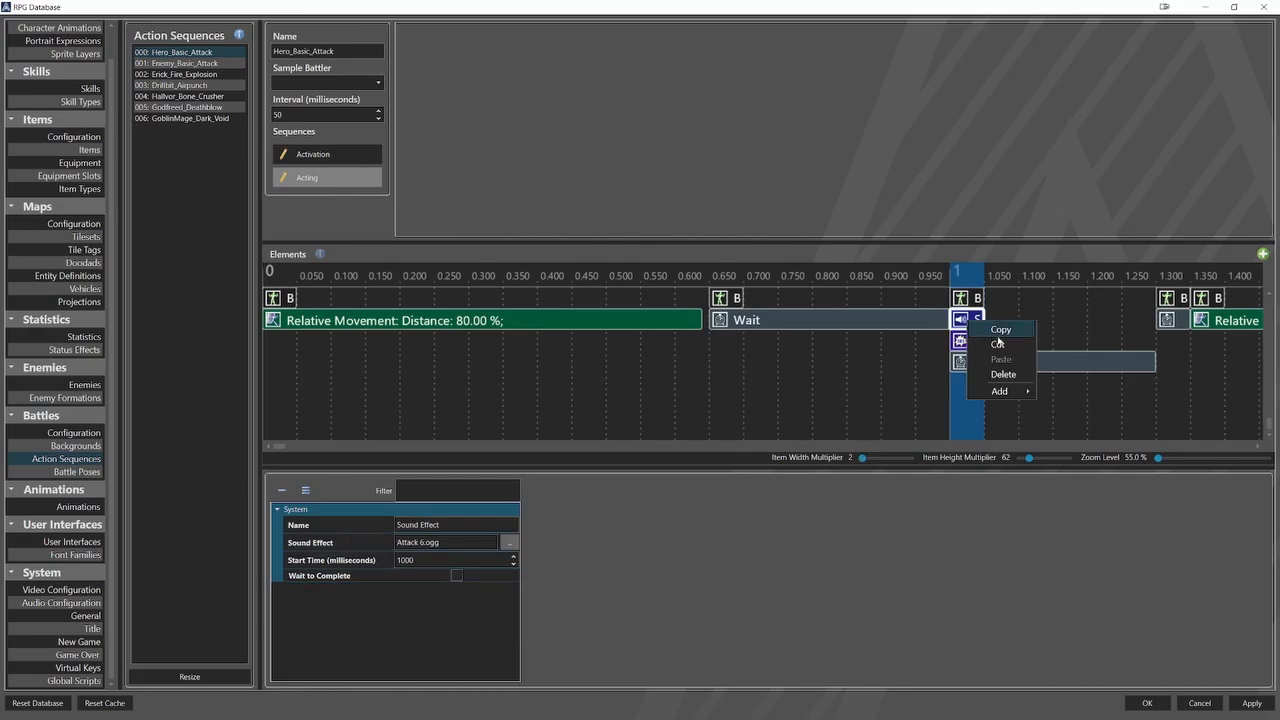
mouse_move(1015, 391)
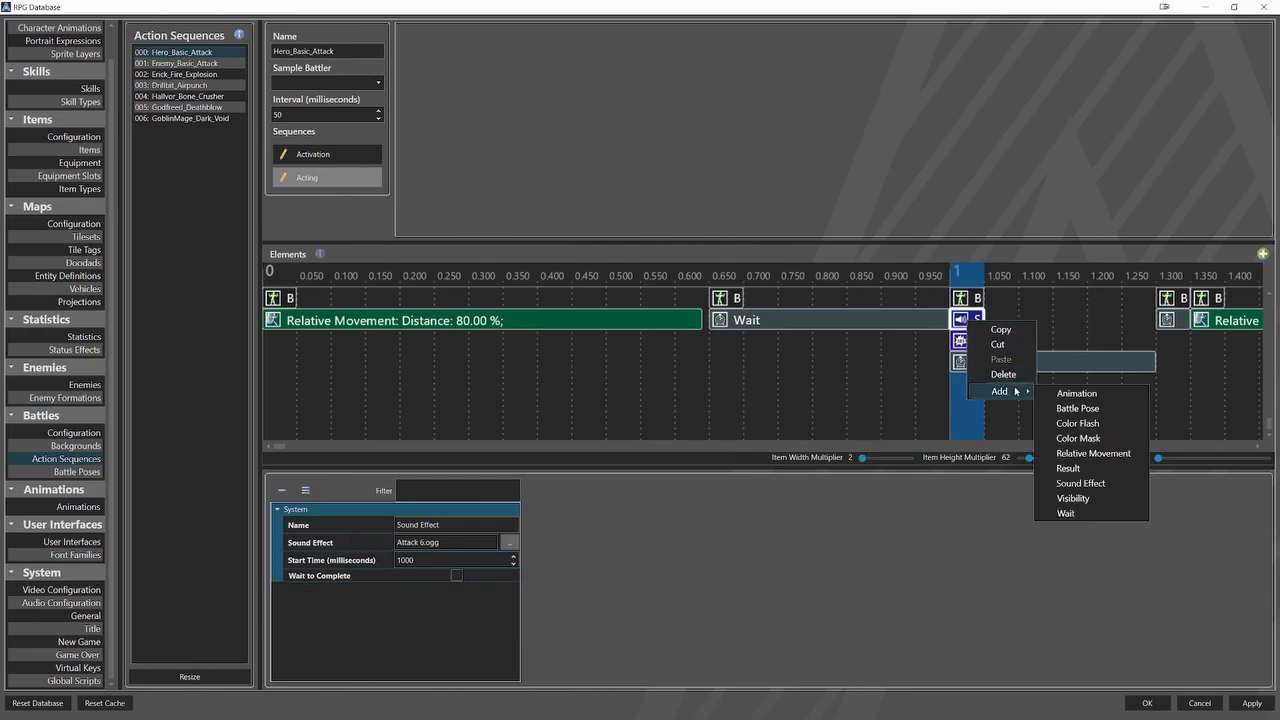
left_click(1068, 468)
left_click(970, 320)
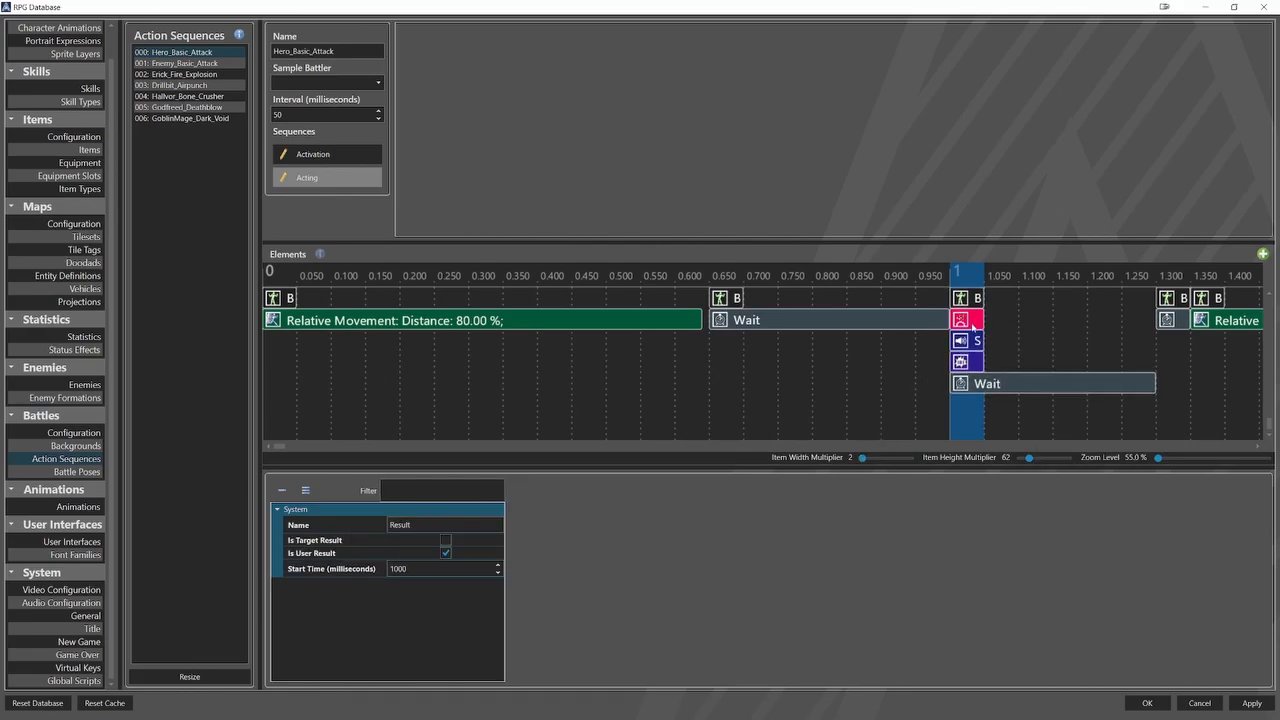
left_click(446, 541)
Review the Result elements in the remaining action sequences, from Enemy_Basic_Attack through GoblinMage_Dark_Void.
left_click(176, 74)
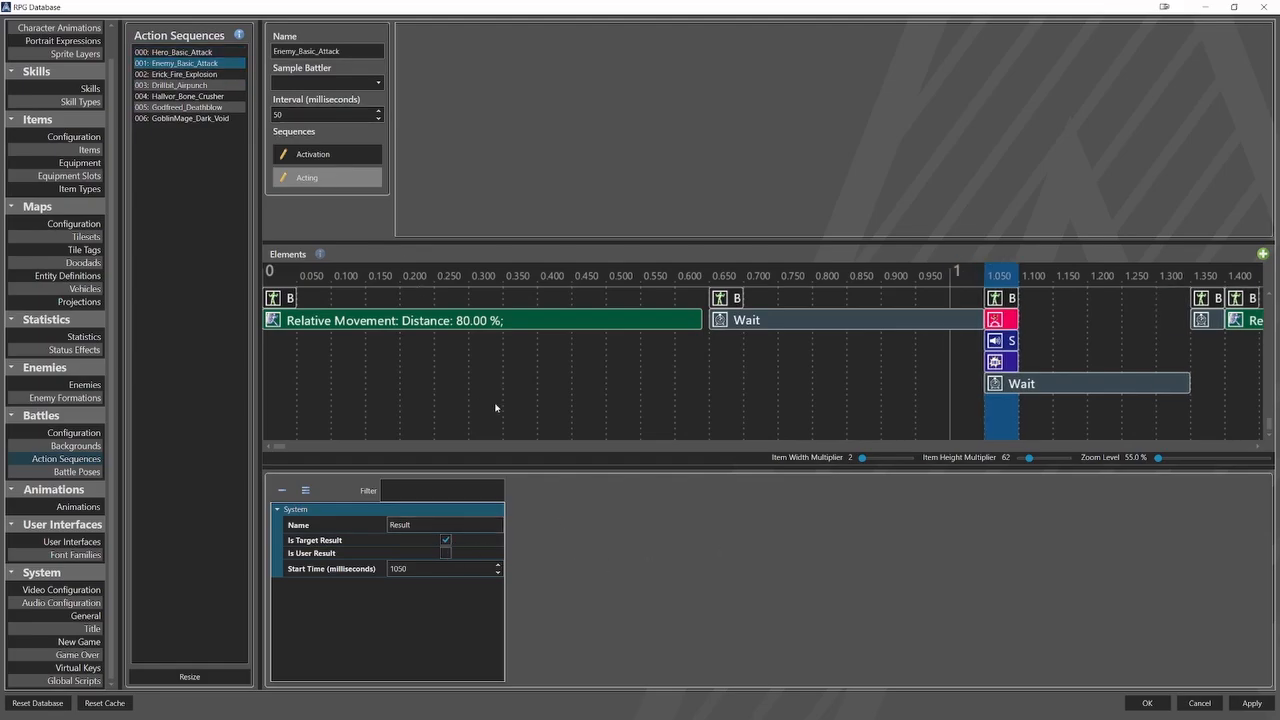
key("Down")
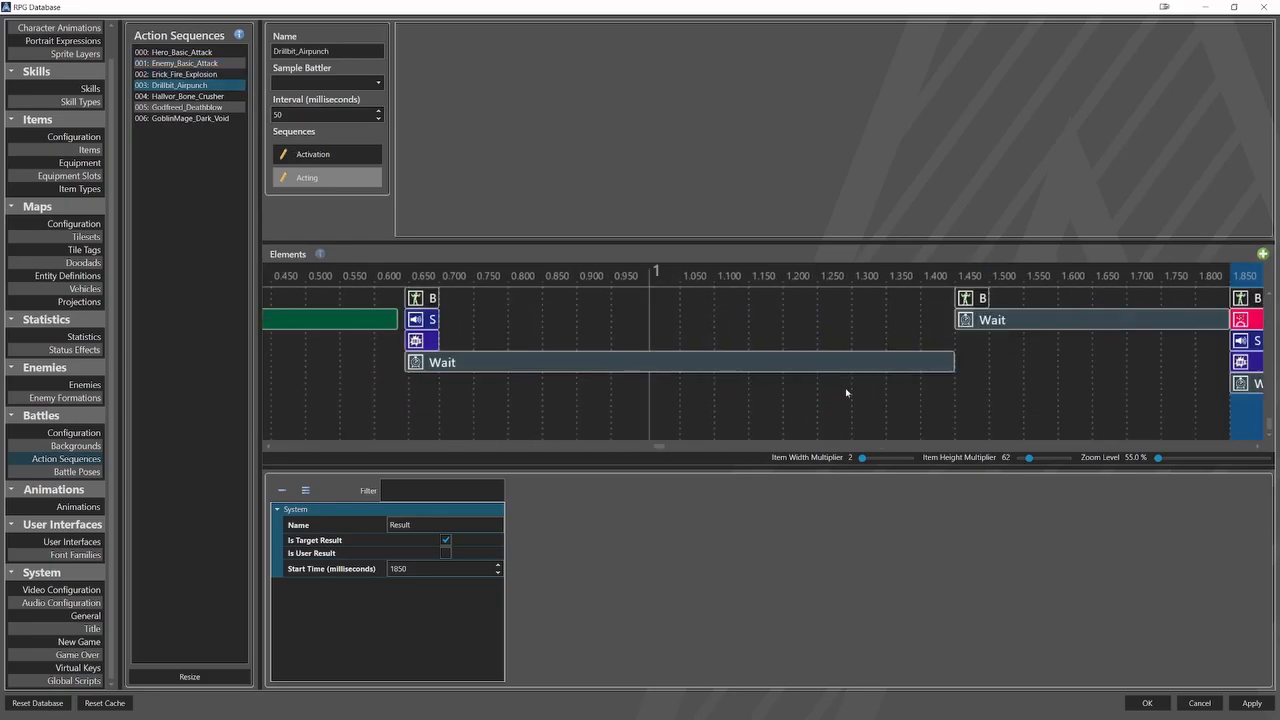
key("Down")
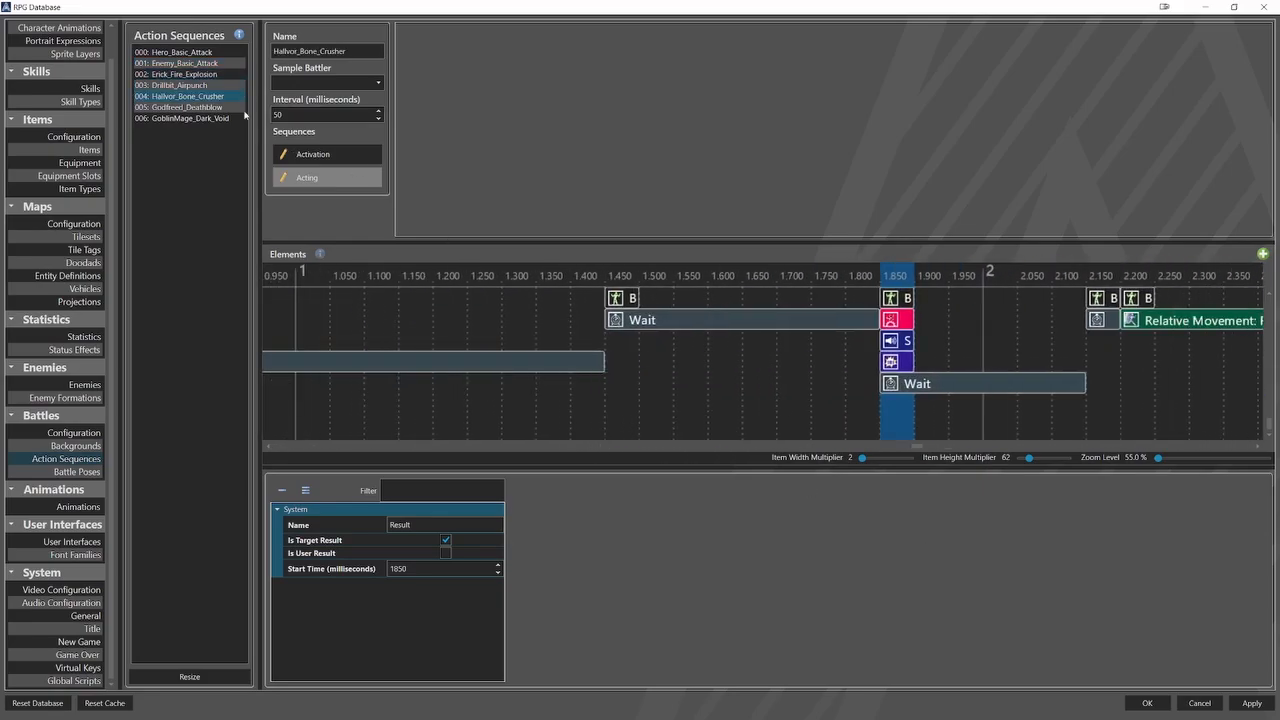
key("Down")
key("Down")
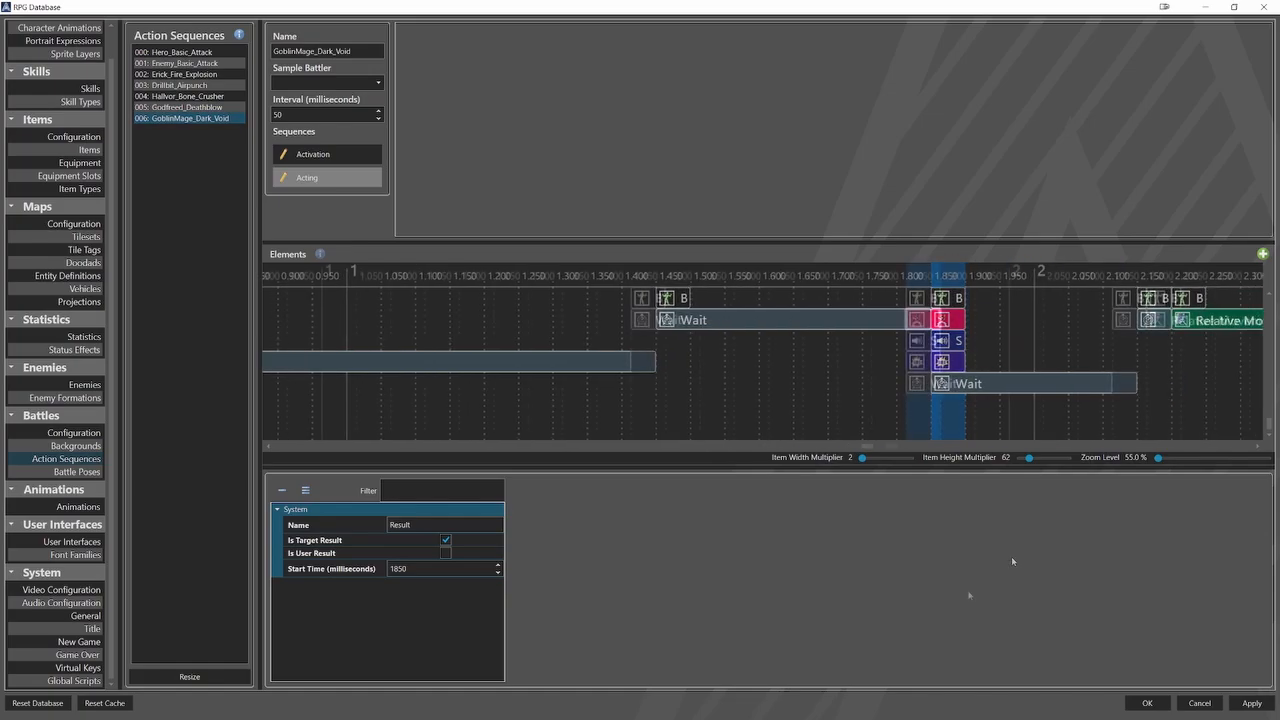
In the battle configuration, set the action result font size to 50 and add a Movement effect.
left_click(75, 432)
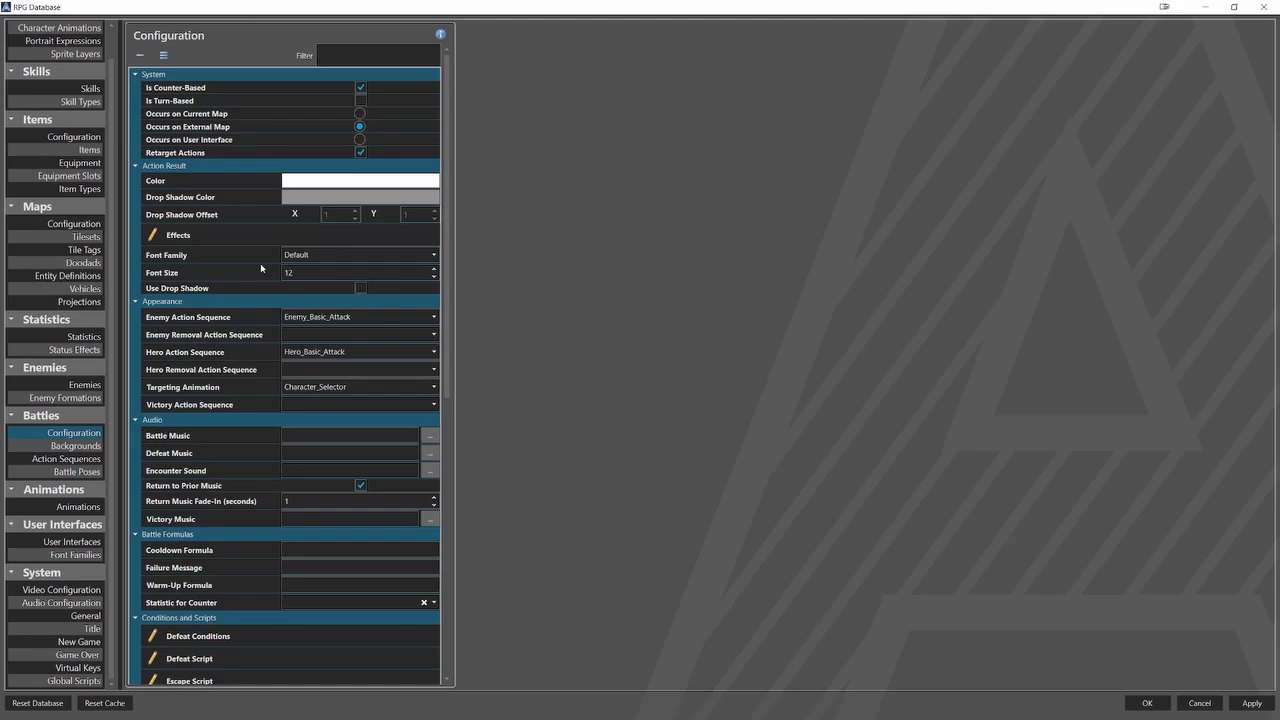
left_click(272, 274)
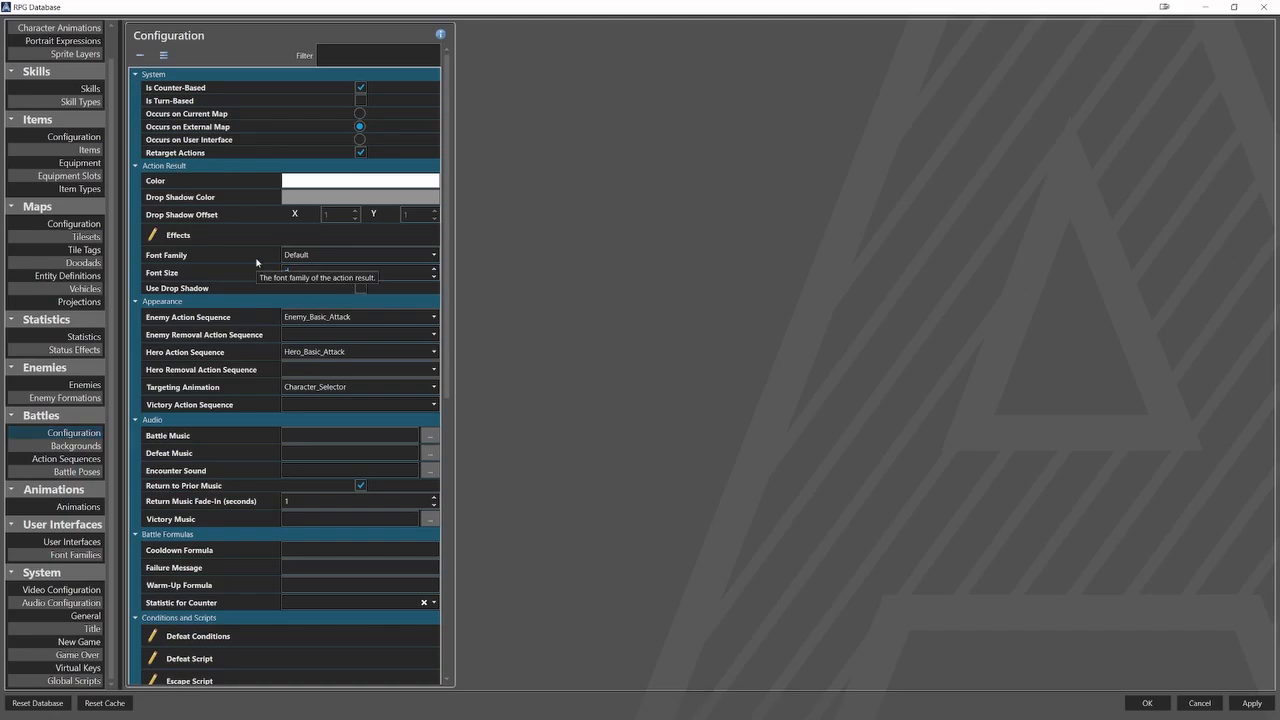
left_click(264, 232)
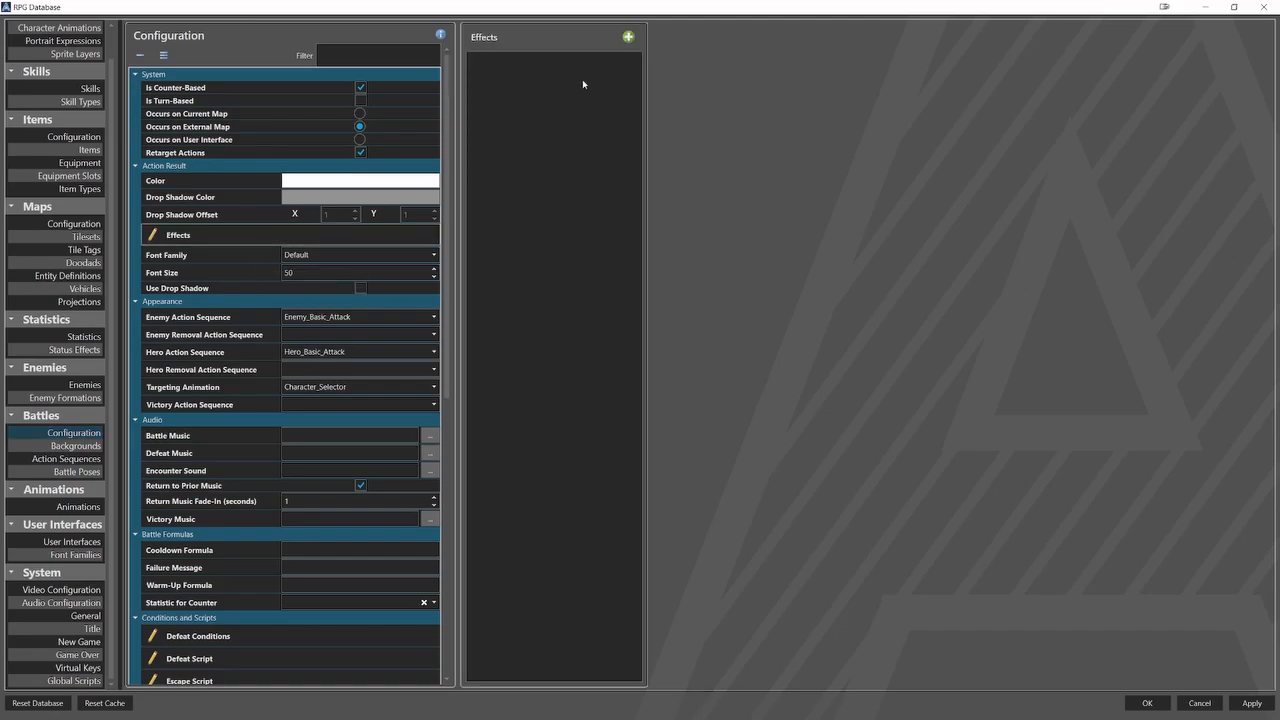
left_click(628, 37)
left_click(685, 38)
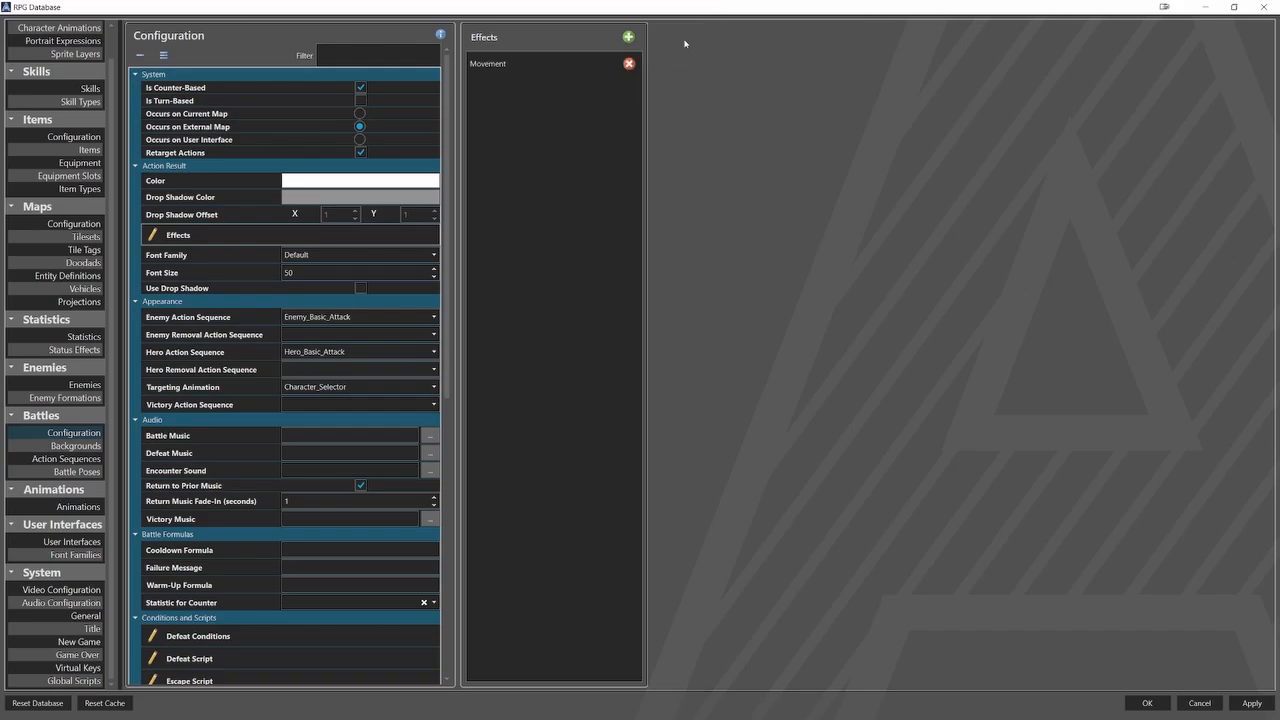
Set the Movement effect's duration to 1000 milliseconds and its Y velocity to 1.
left_click(604, 64)
double_click(797, 91)
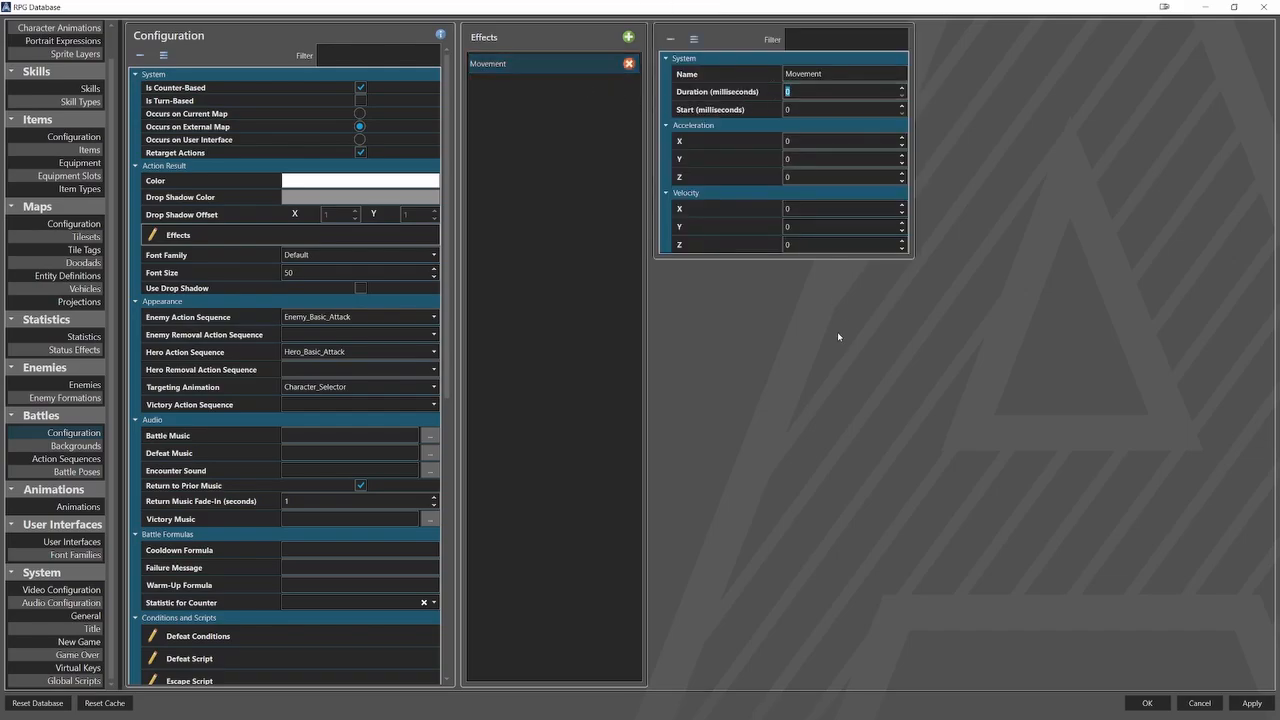
type("1000")
left_click_drag(800, 230, 771, 240)
type("1")
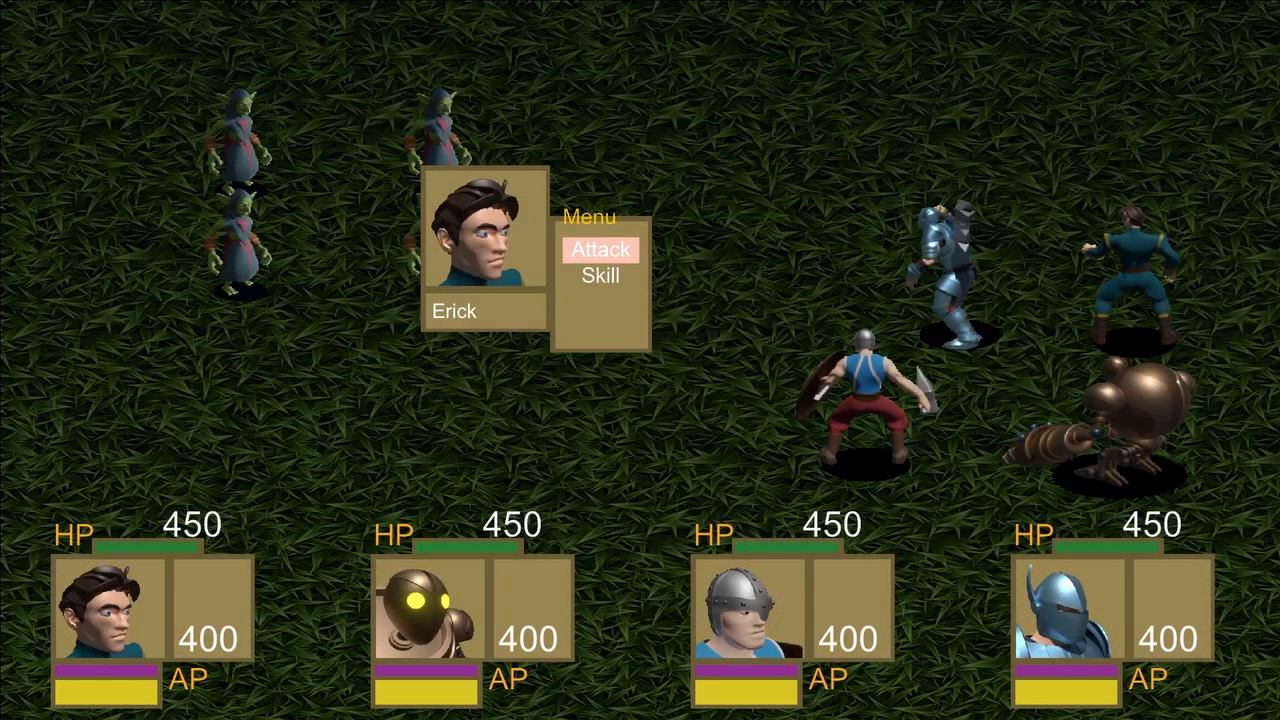
In a new test battle, have the first hero use the listed skill on the rear lower goblin mage.
key("Down")
key("Return")
key("Return")
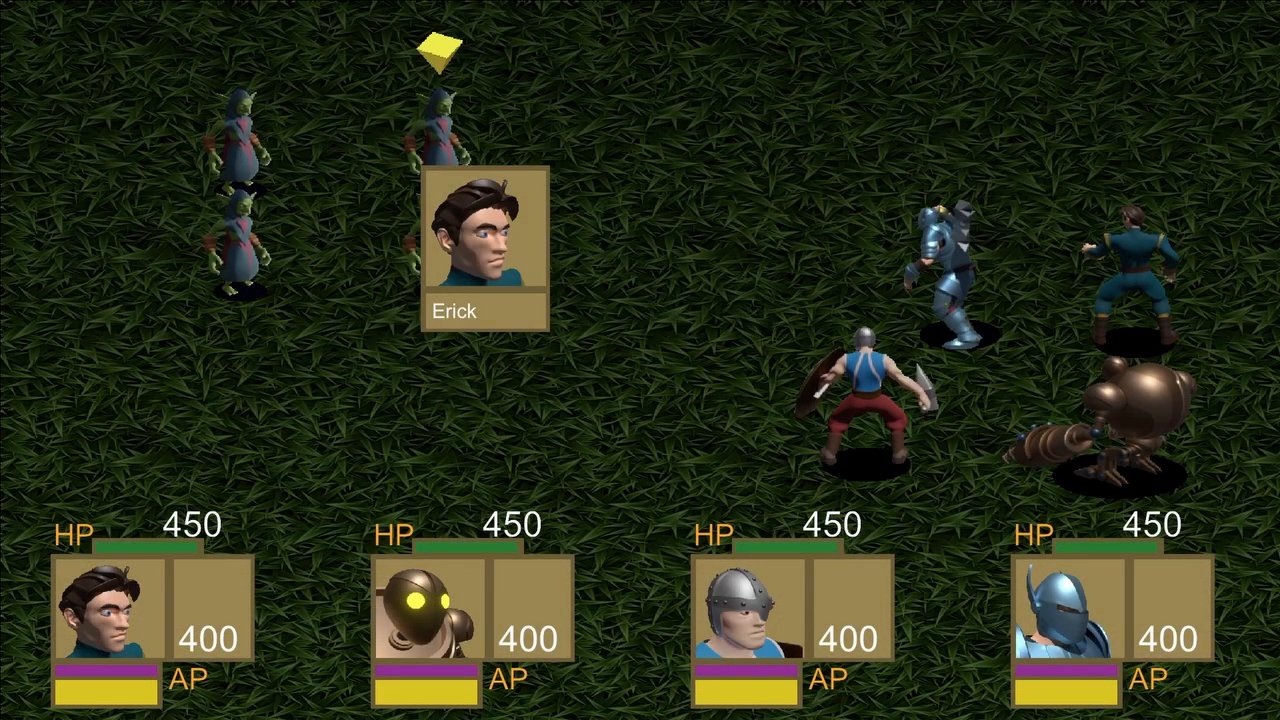
key("Left")
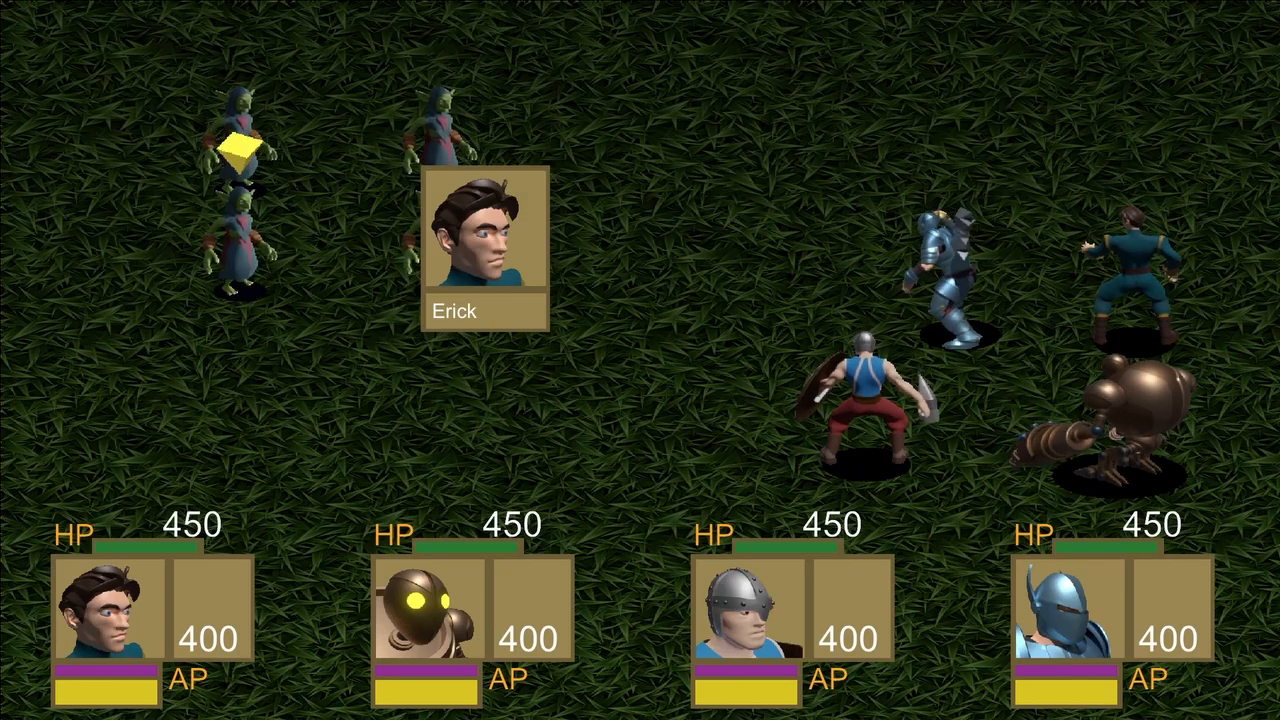
key("Return")
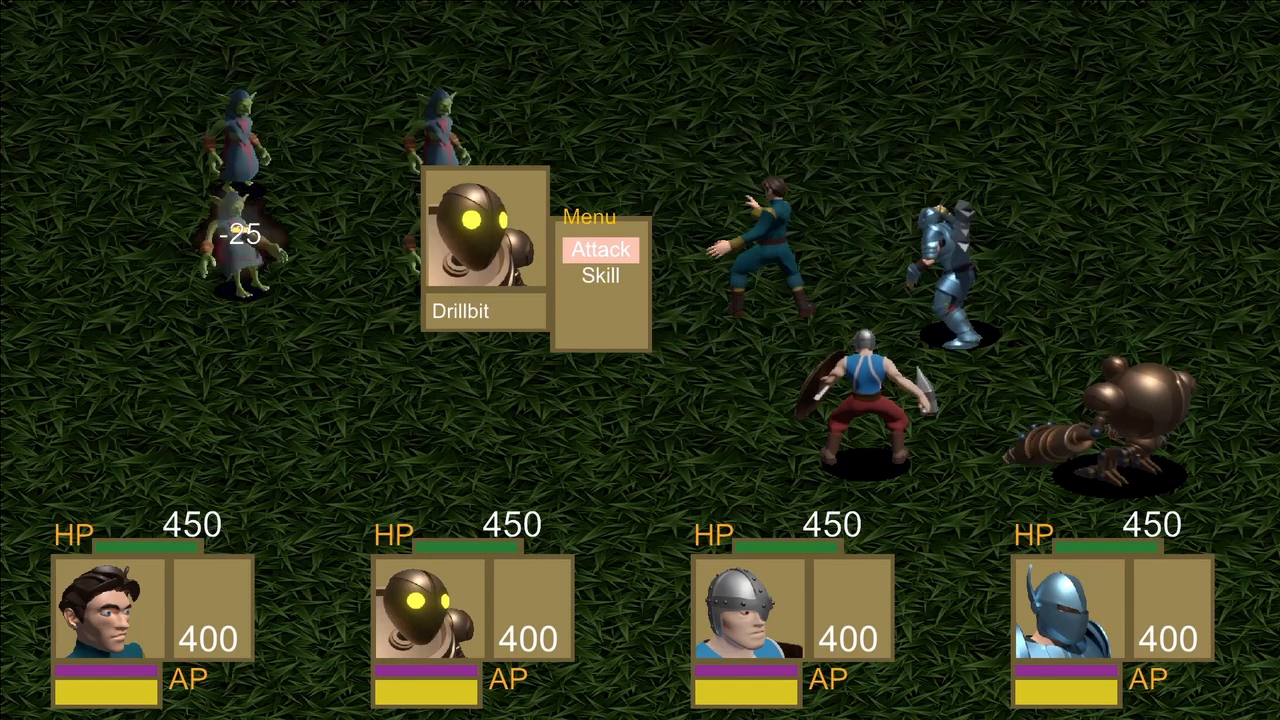
Use Airpunch with the second hero on the rear lower goblin mage, and Bone Crusher with the third on the front upper one.
key("Down")
key("Return")
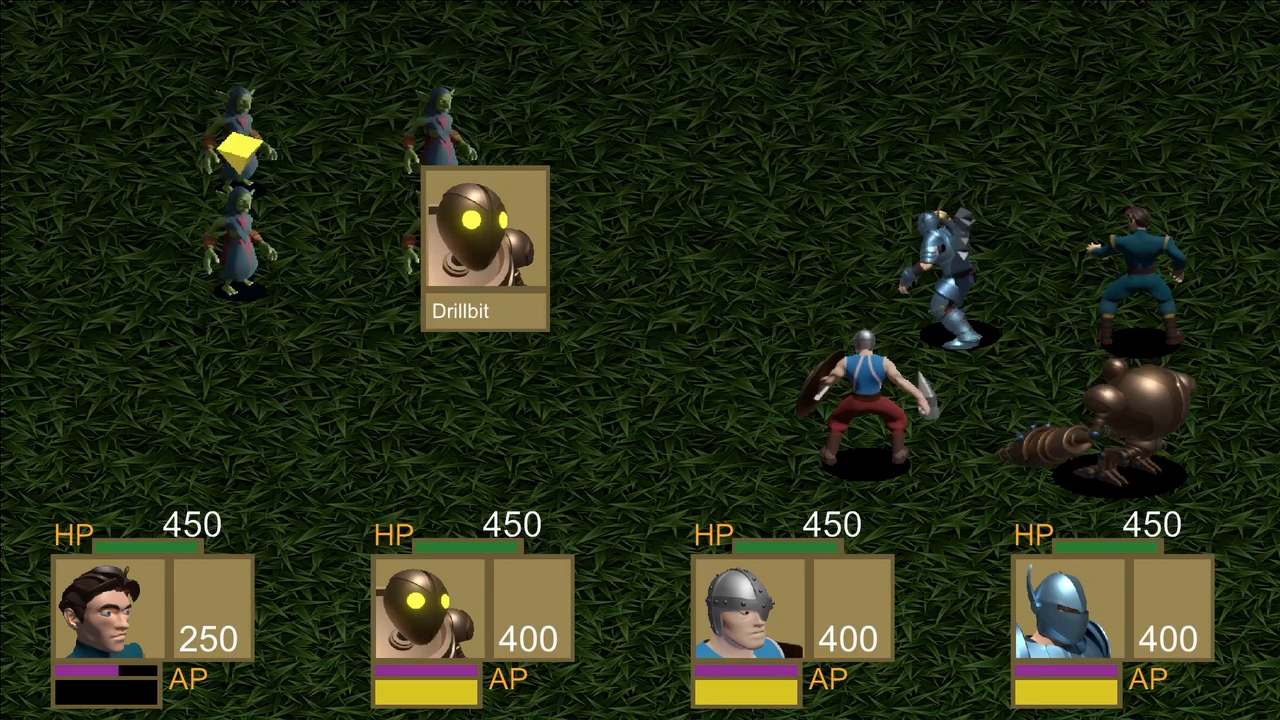
key("Return")
key("Down")
key("Return")
key("Return")
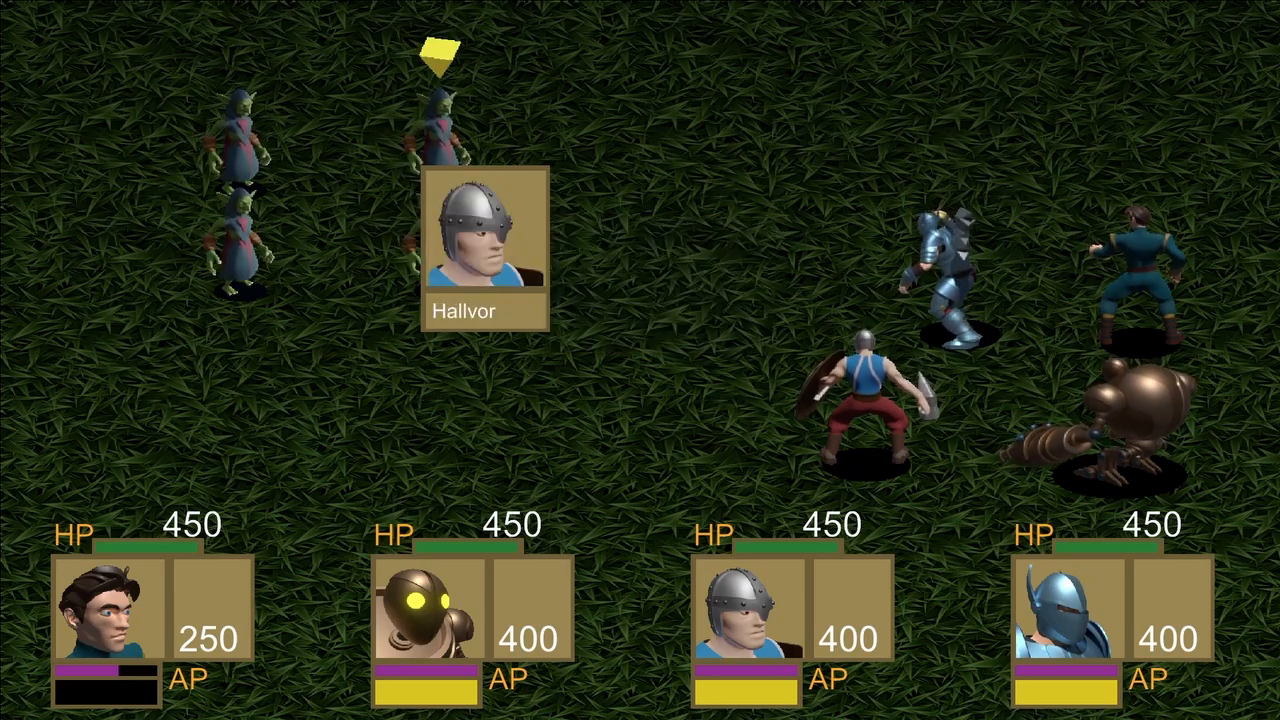
Have the fourth hero use Deathblow on the preselected enemy.
key("Return")
key("Down")
key("Return")
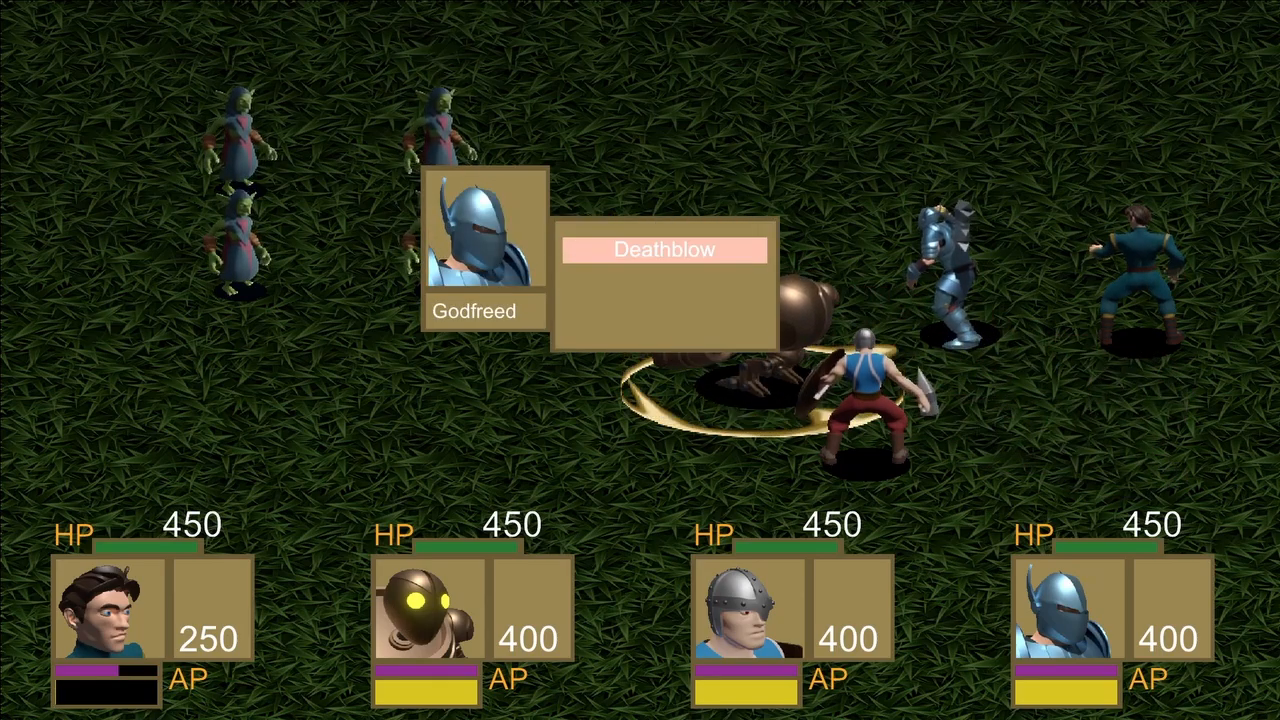
key("Return")
key("Return")
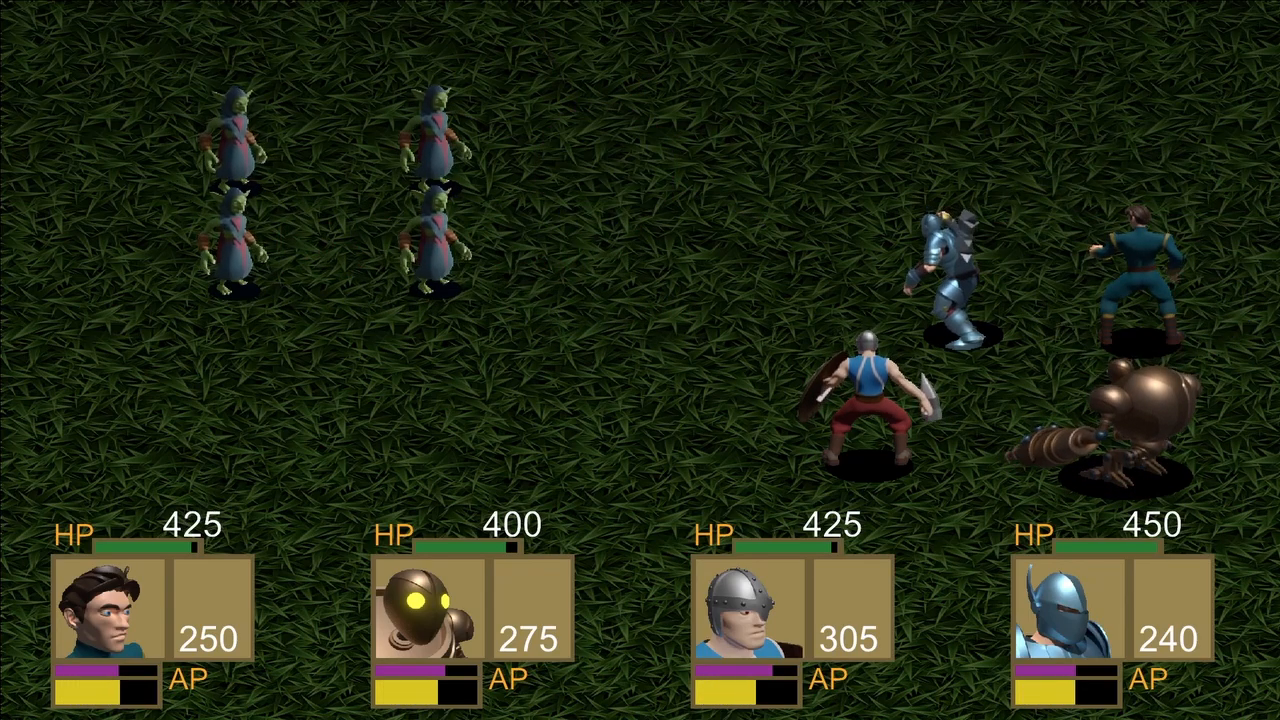
Make basic attacks with the first hero on the rear upper goblin mage and with the second hero on the front upper one.
key("Return")
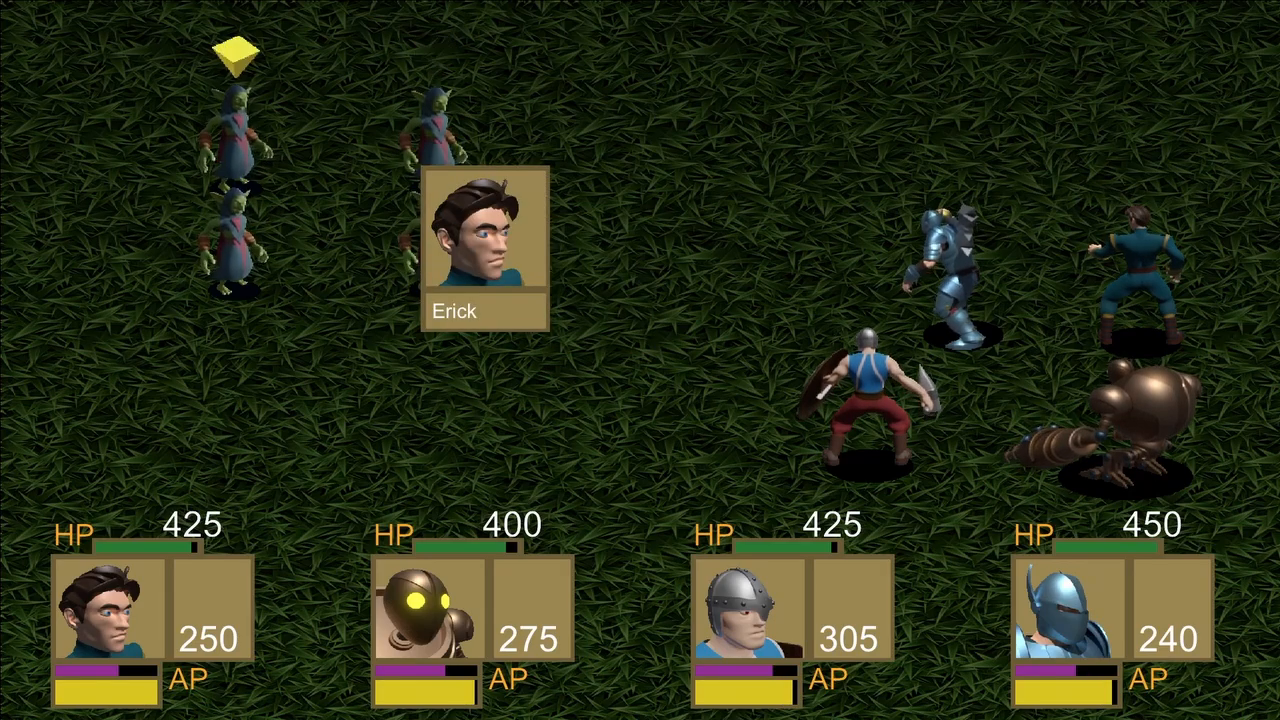
key("Return")
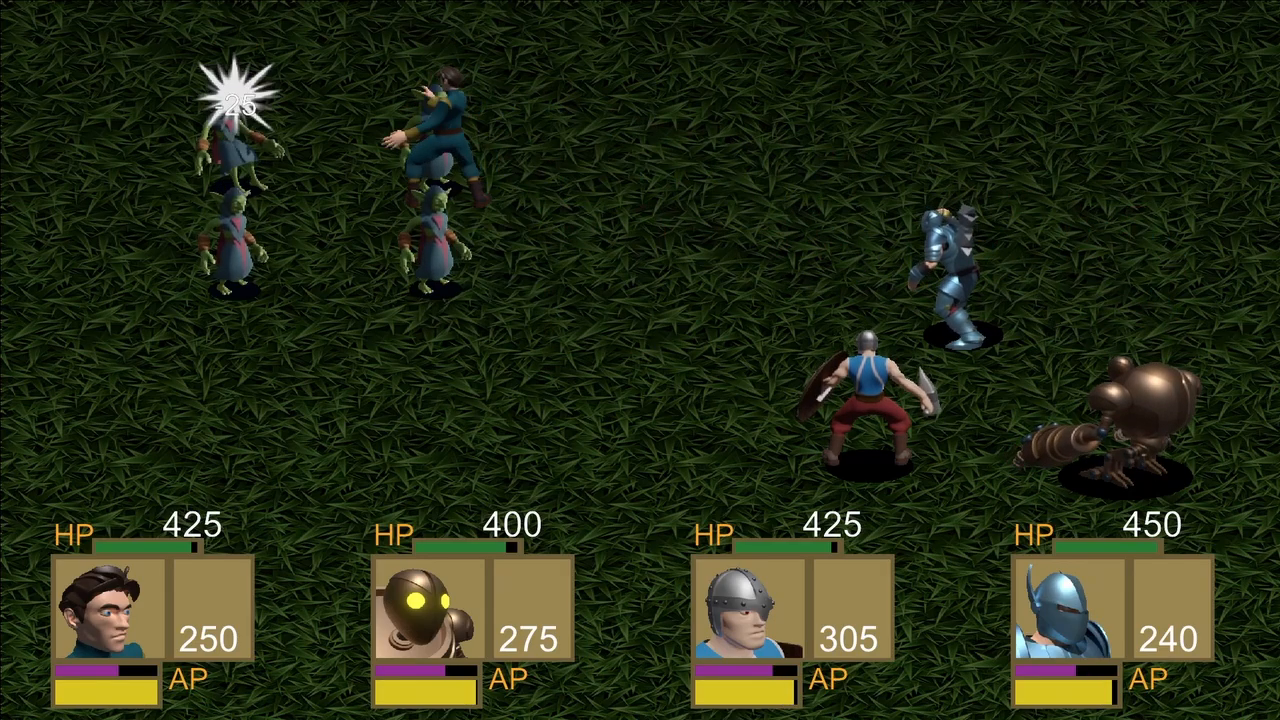
key("Return")
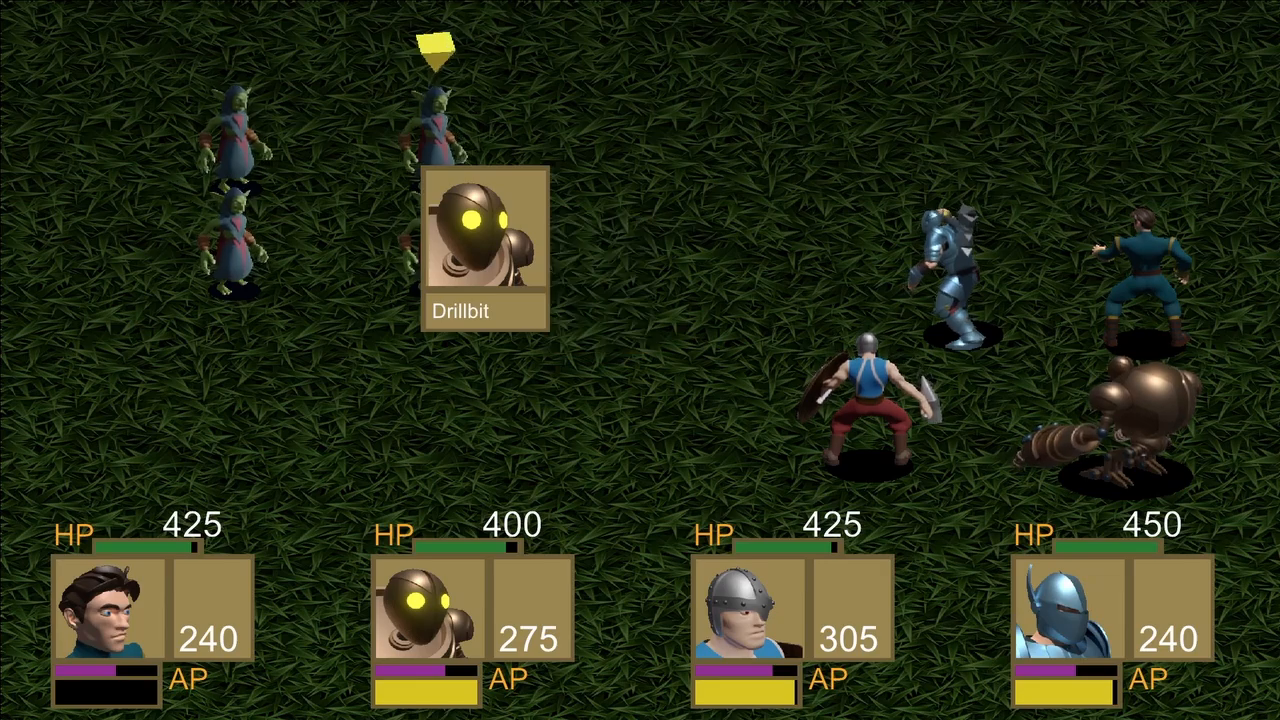
key("Return")
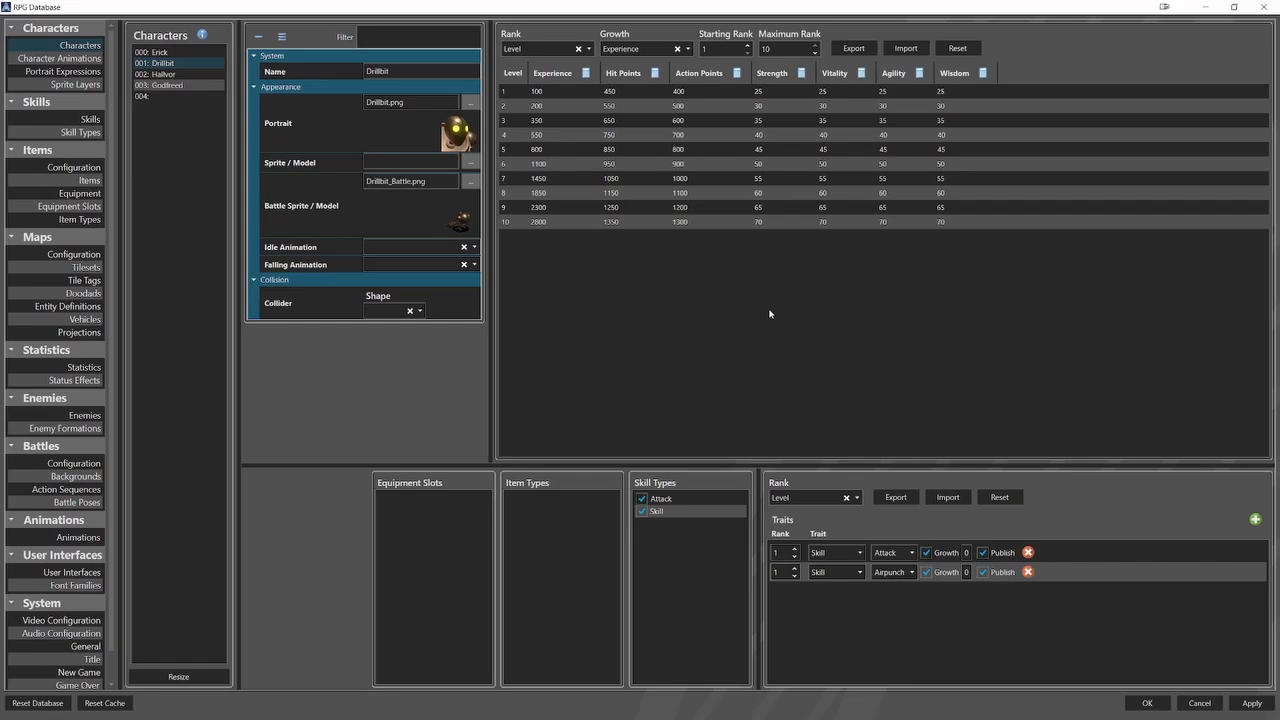
Examine the GoblinMage enemy's level statistics and battle programming in the database.
left_click(85, 415)
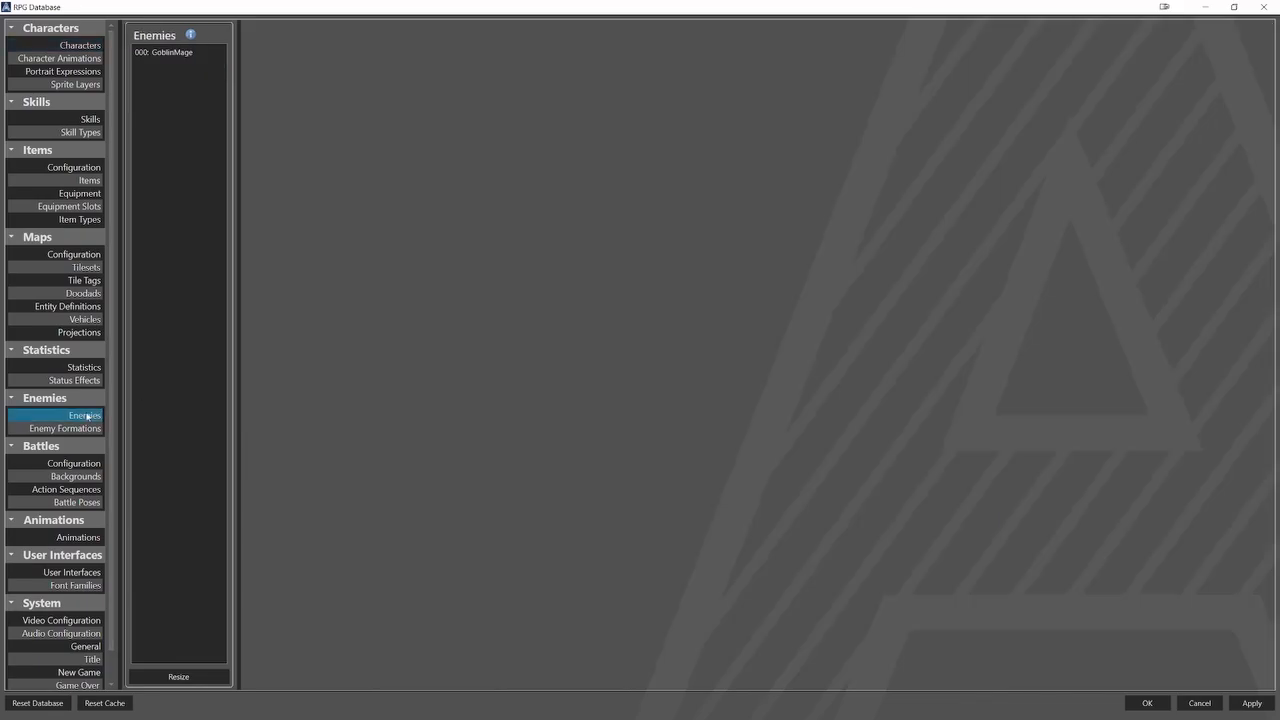
left_click(180, 51)
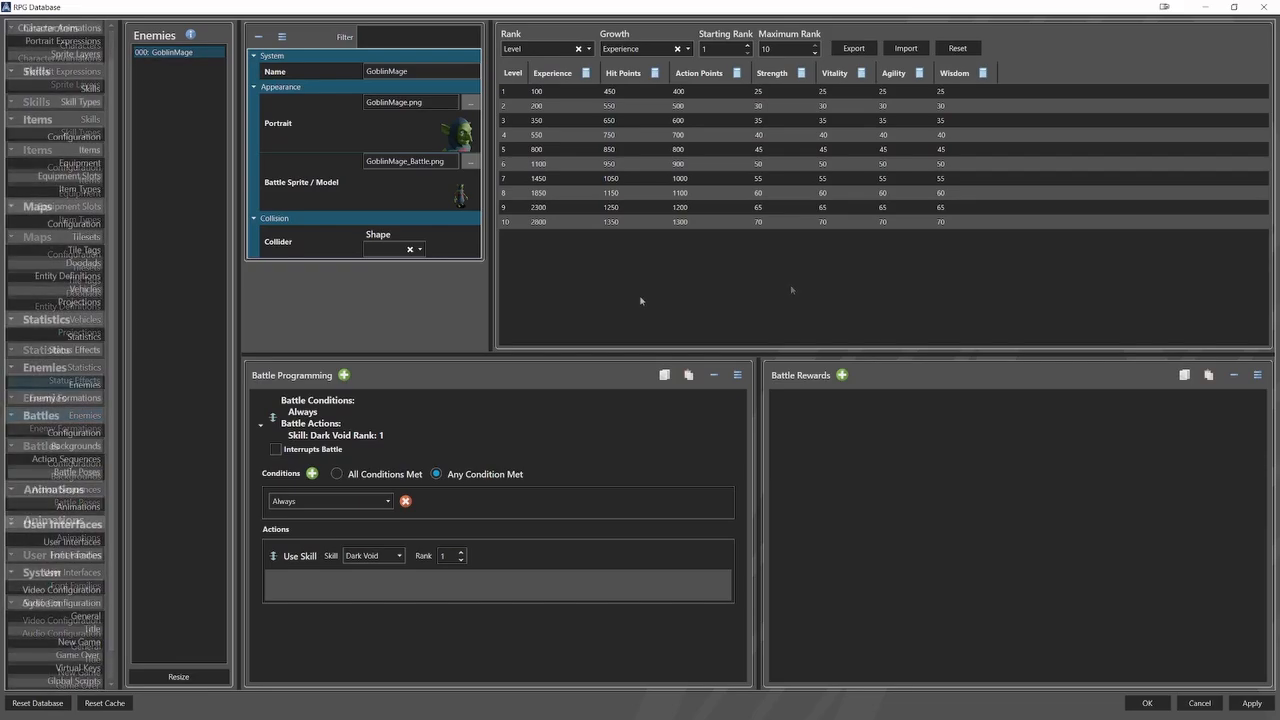
Give the four starting party members of a new game their own ranks, setting the fourth member's rank to 8.
left_click(85, 641)
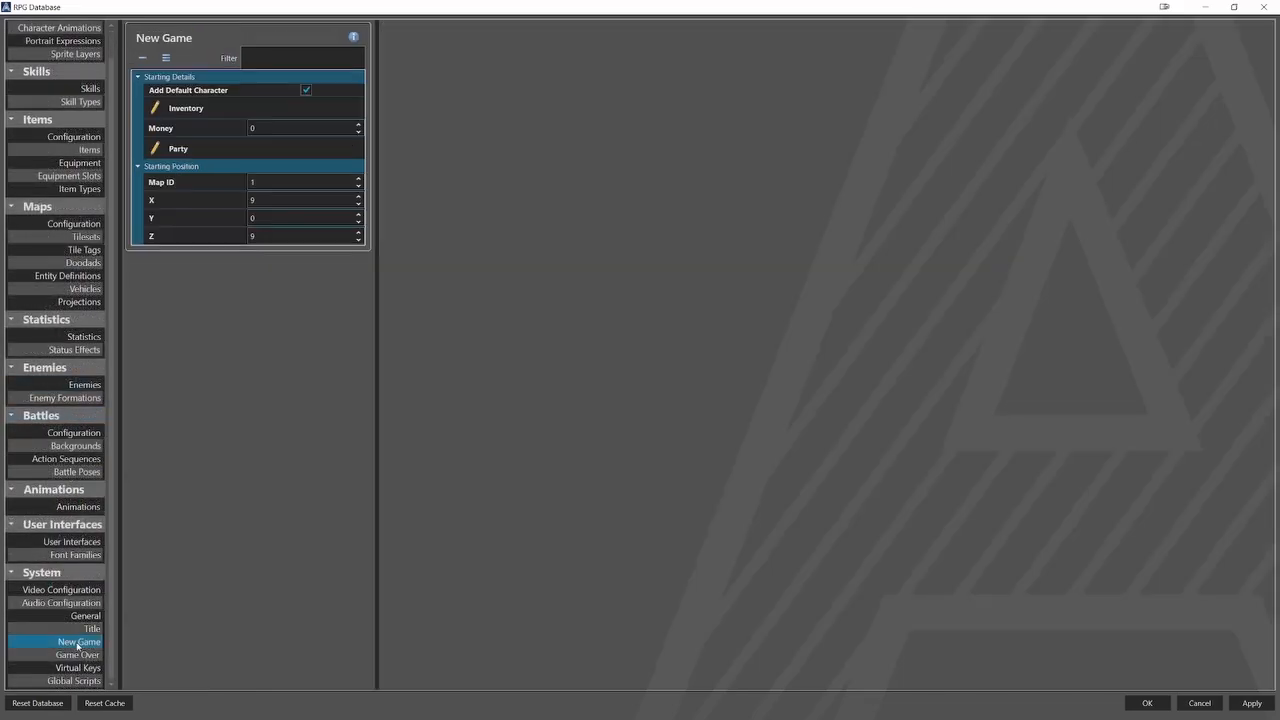
left_click(293, 148)
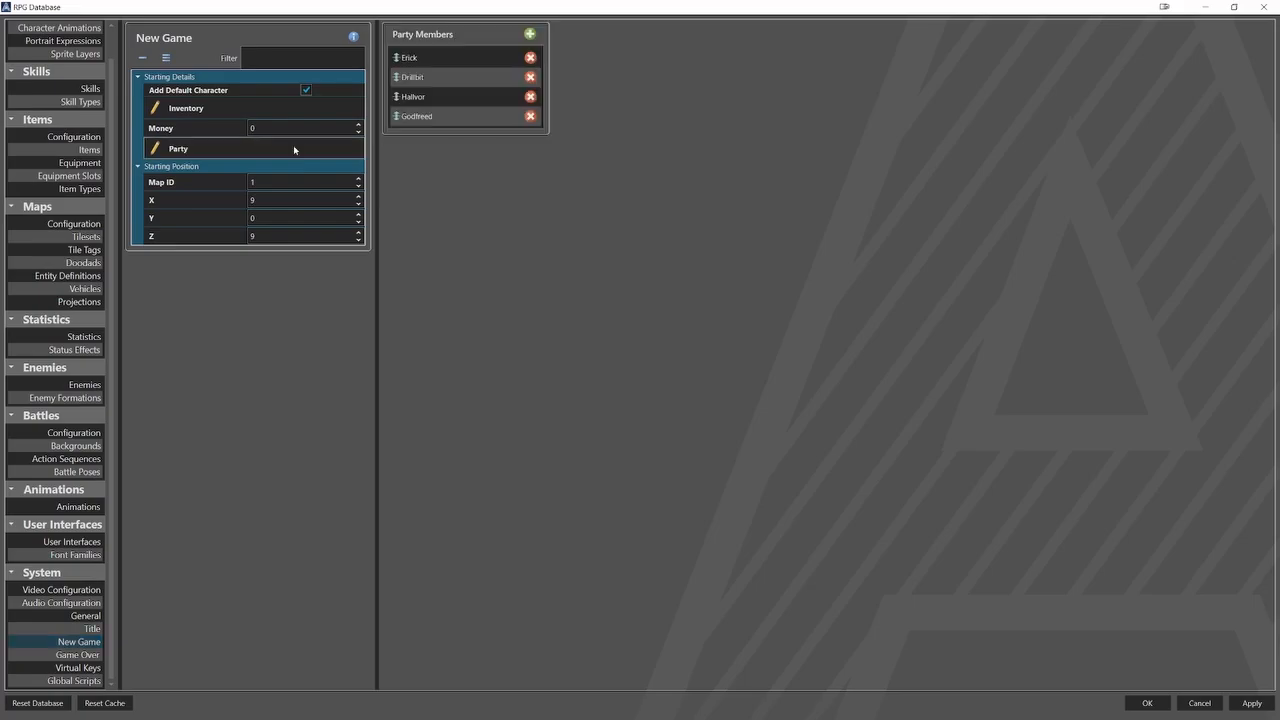
left_click(438, 60)
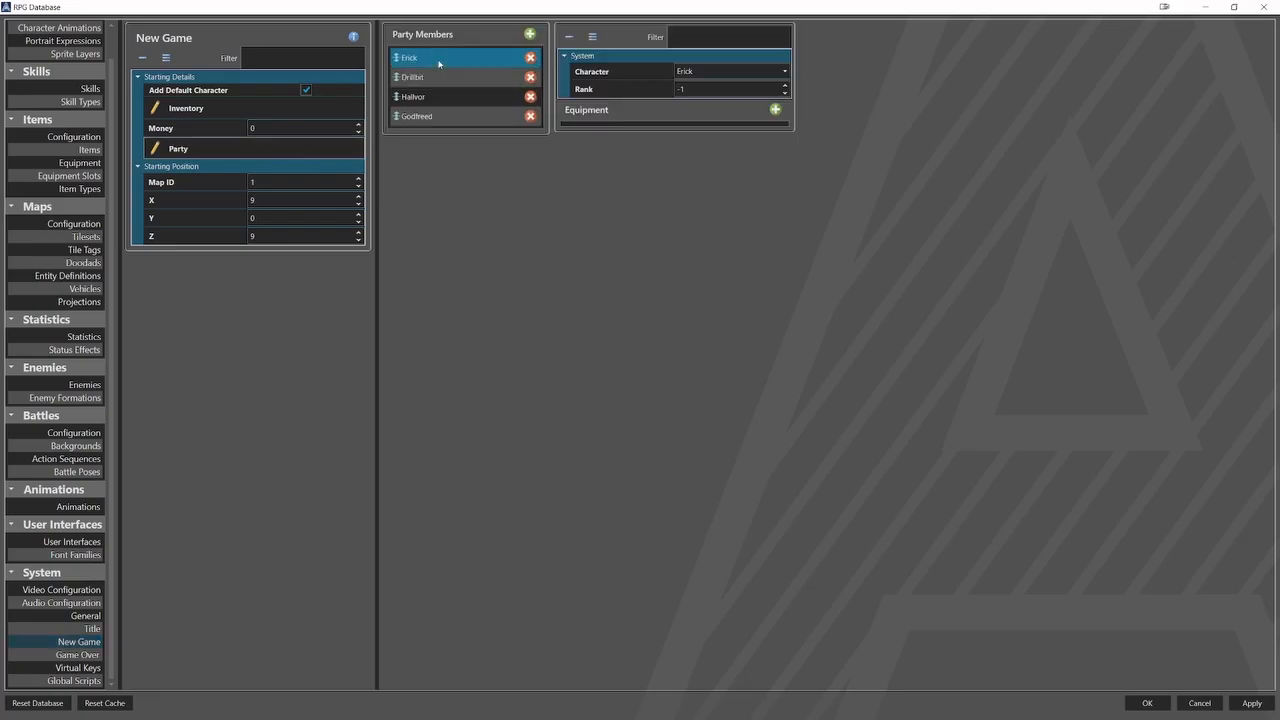
left_click(700, 89)
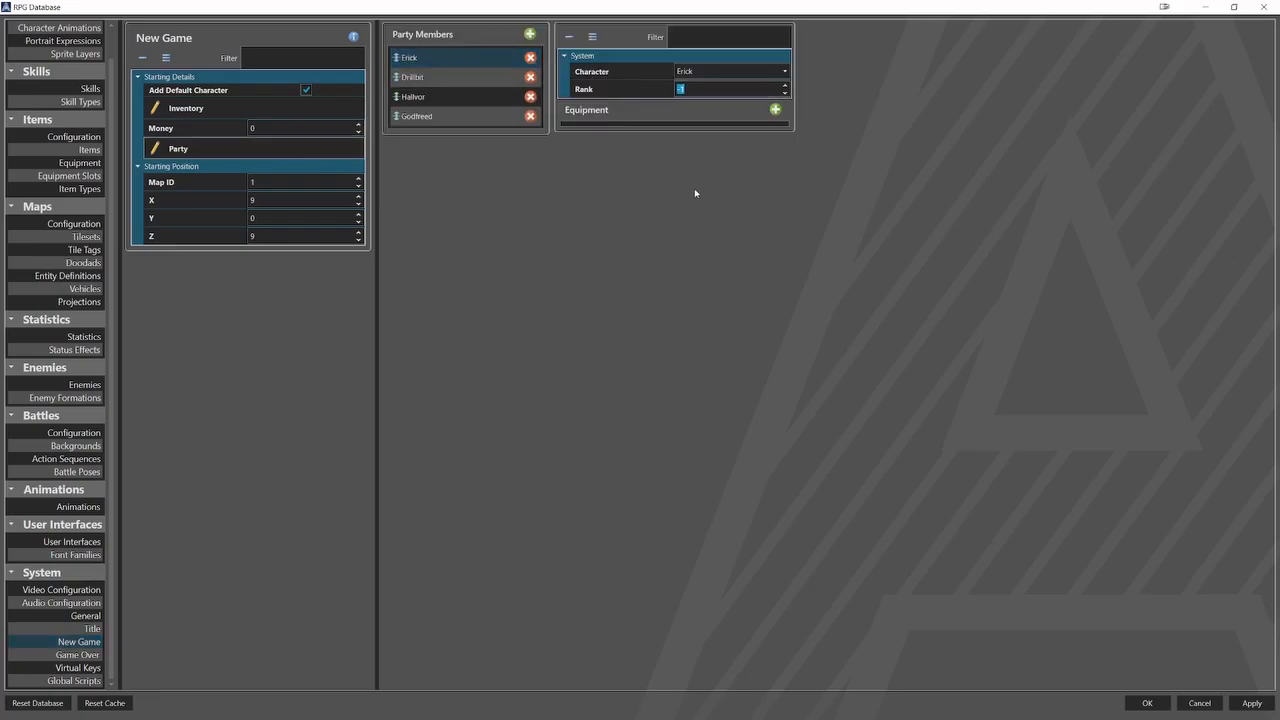
left_click(460, 77)
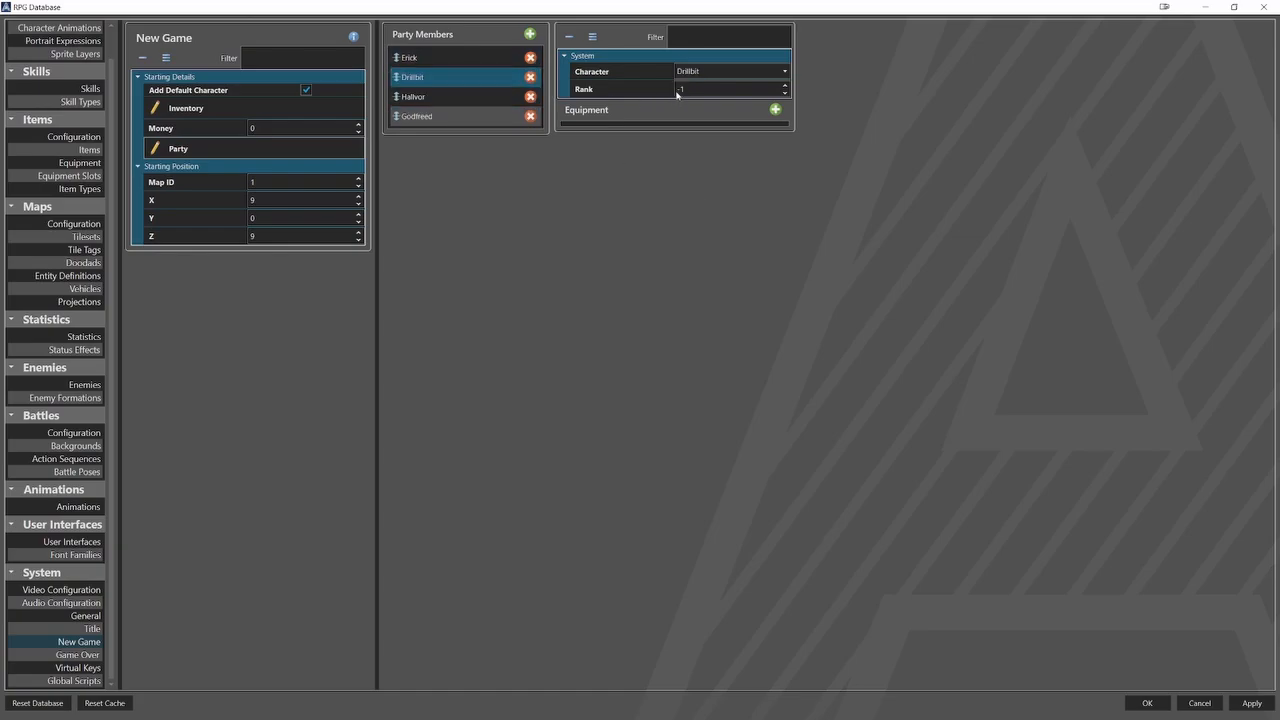
left_click(413, 96)
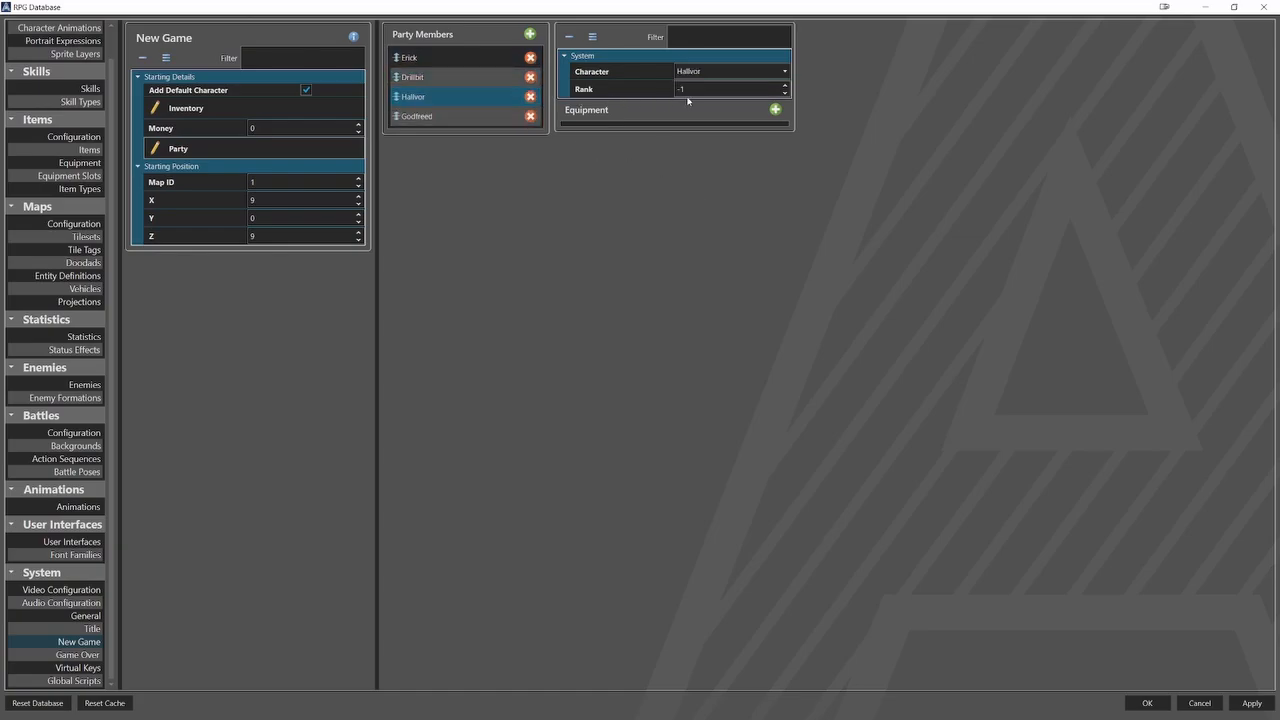
left_click(687, 94)
left_click(478, 118)
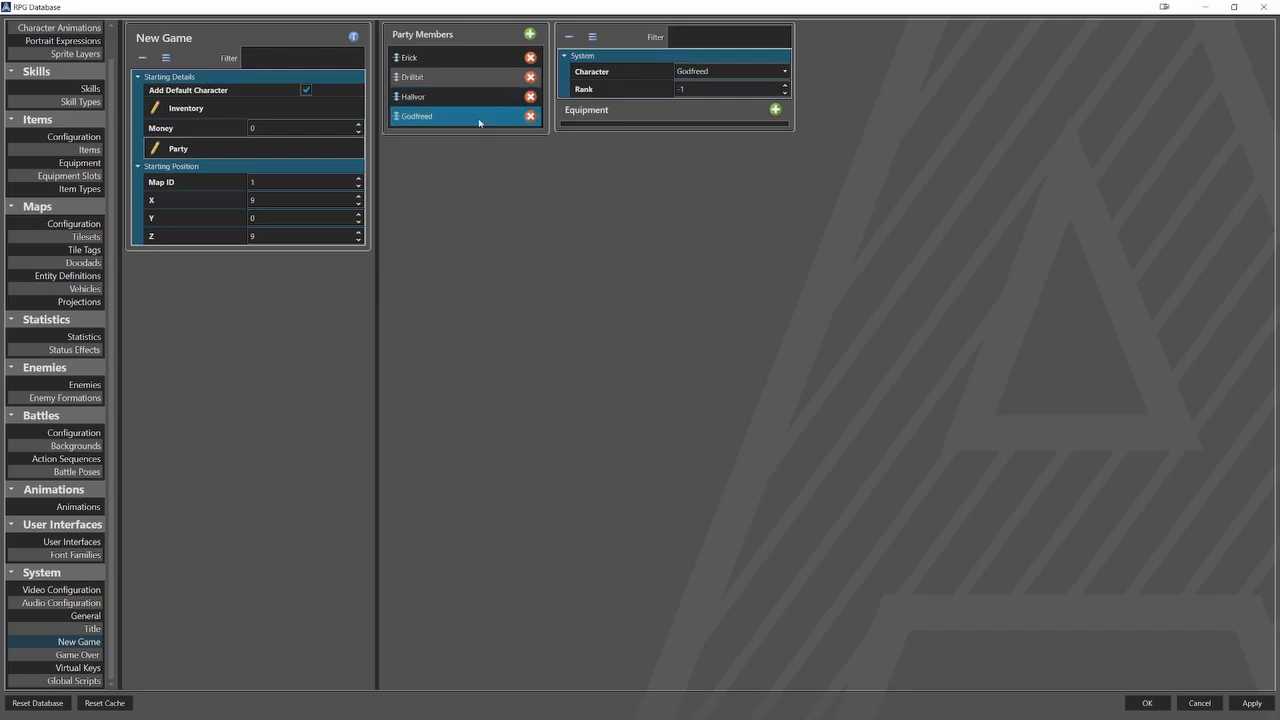
type("8")
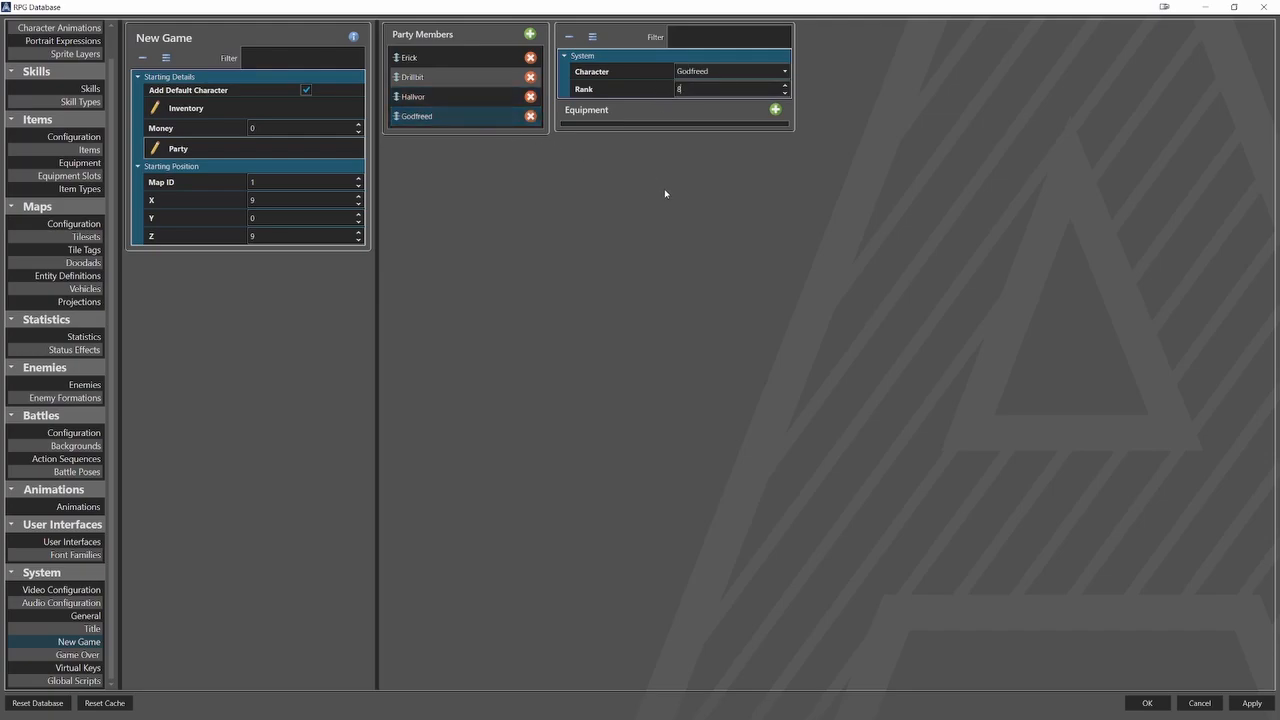
In the GoblinMage Formation, set the first enemy member's rank to 5 and the second's to 8.
left_click(95, 397)
left_click(214, 52)
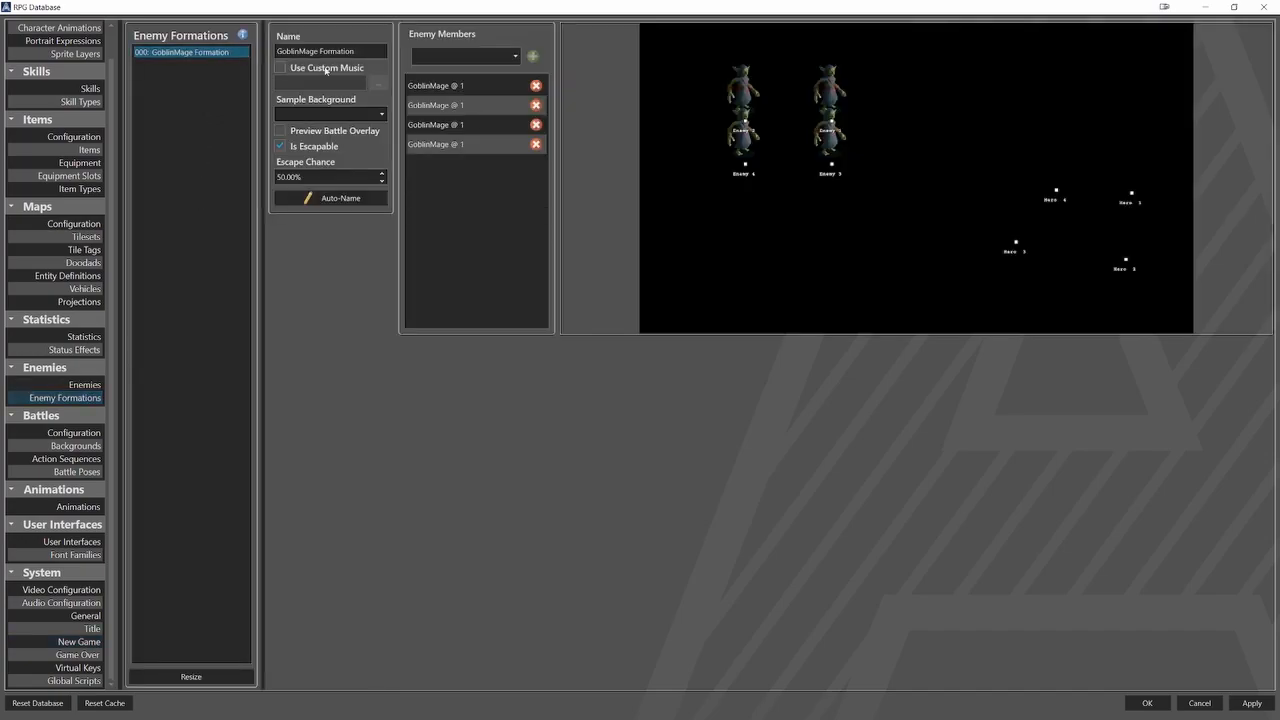
left_click(484, 90)
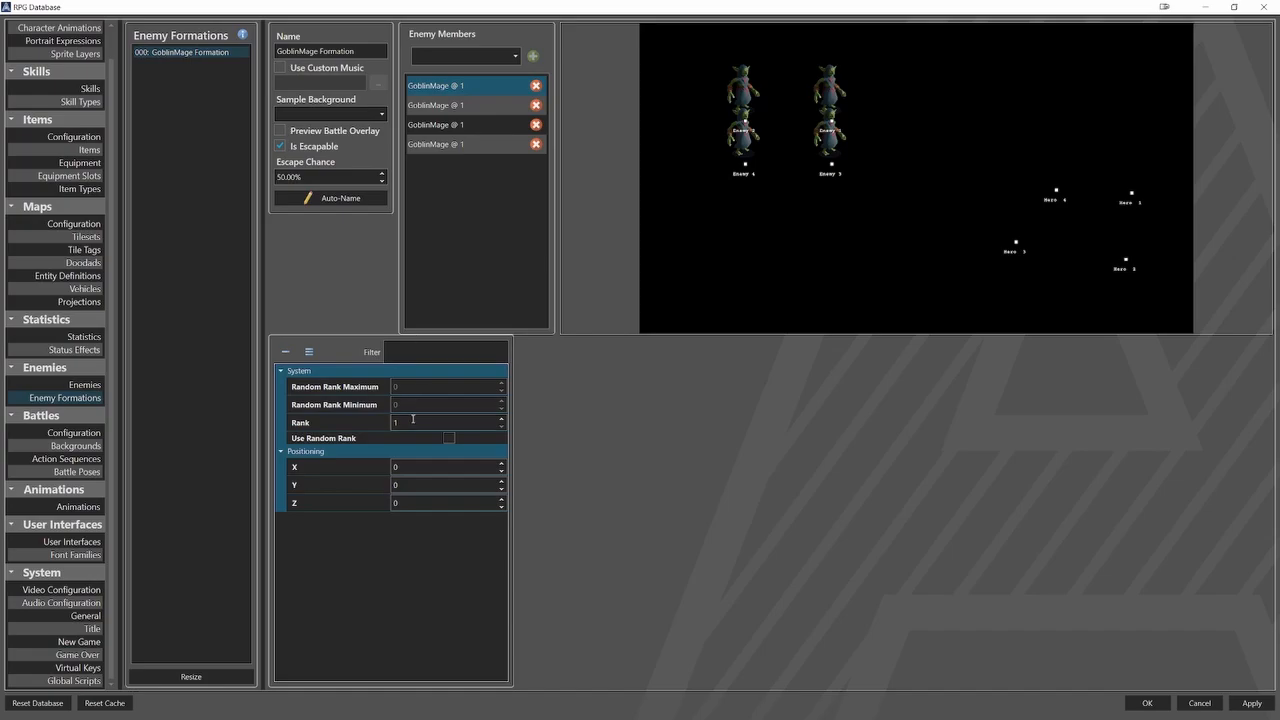
left_click(413, 422)
left_click(460, 105)
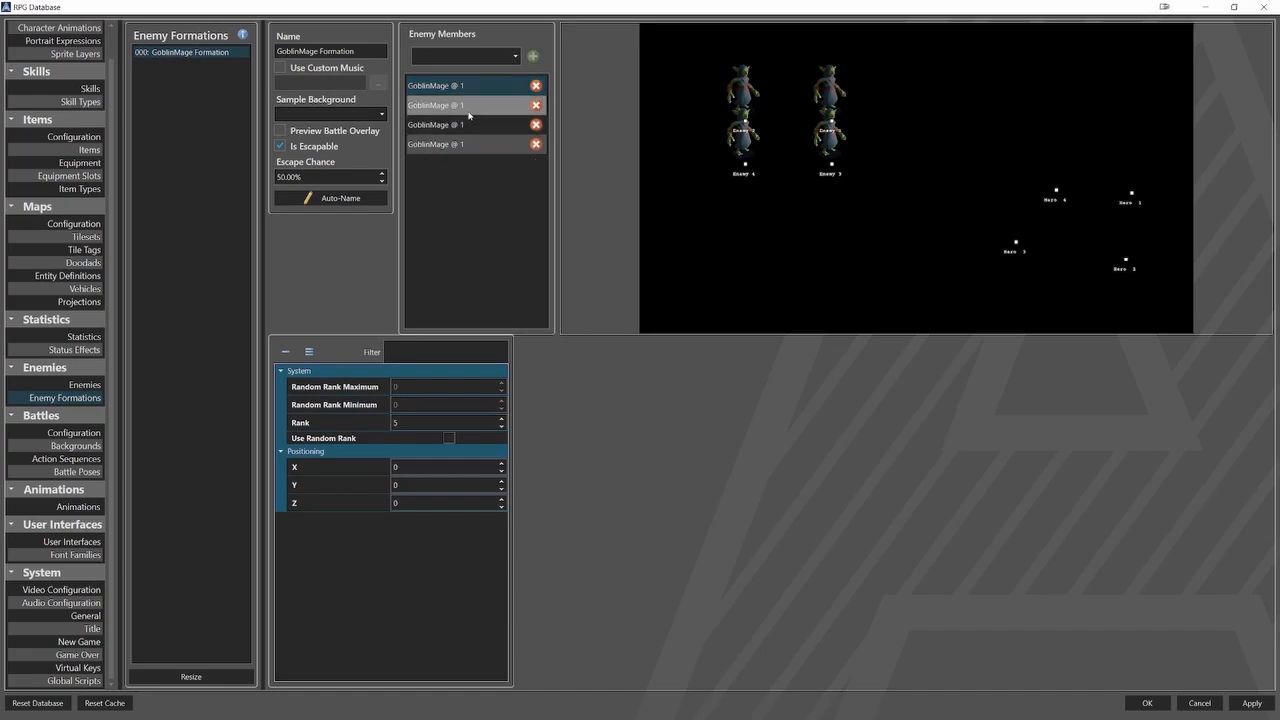
left_click(415, 422)
type("8")
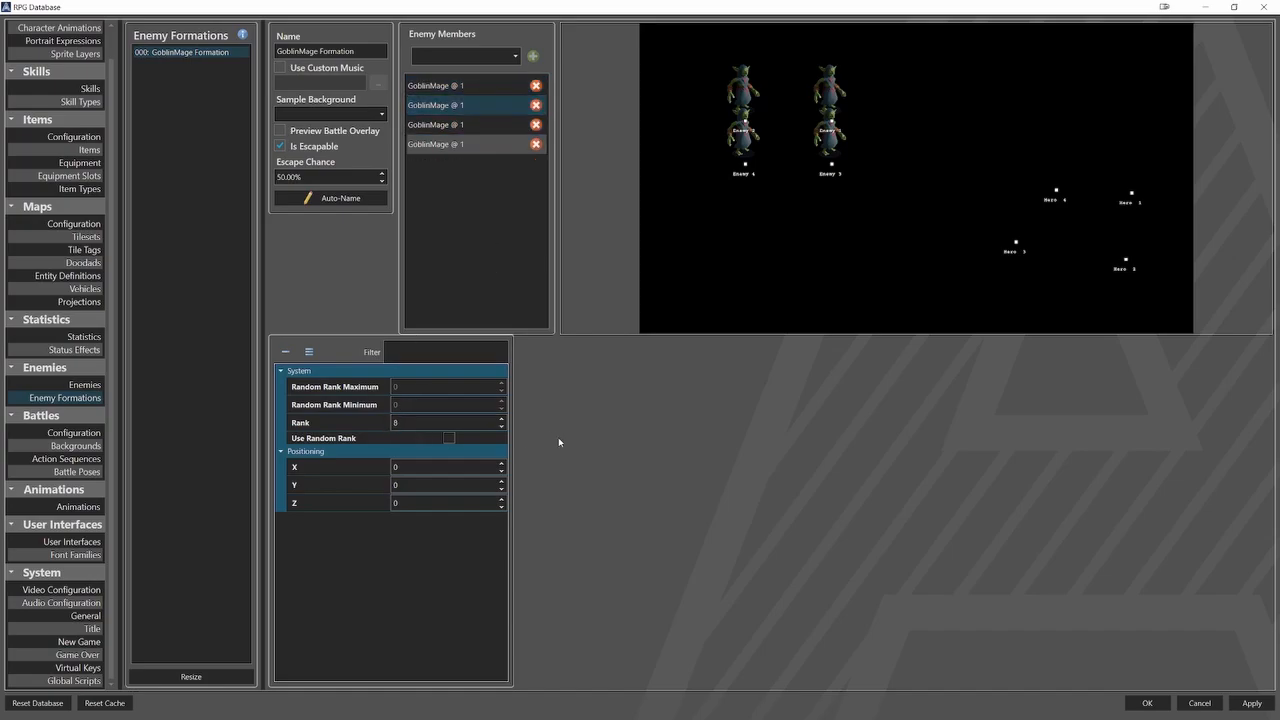
Set the formation's third enemy member to rank 3 and the fourth to rank 4, and save the database changes.
left_click(487, 128)
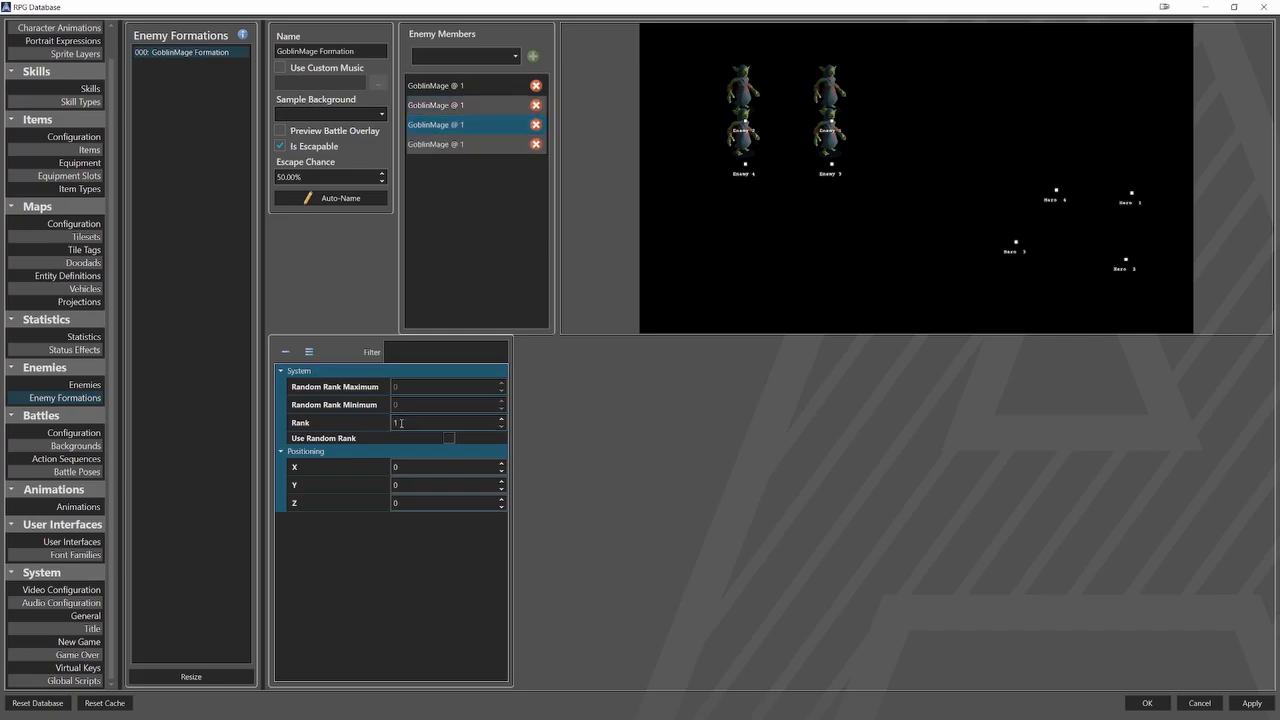
left_click(400, 423)
type("3")
left_click(479, 146)
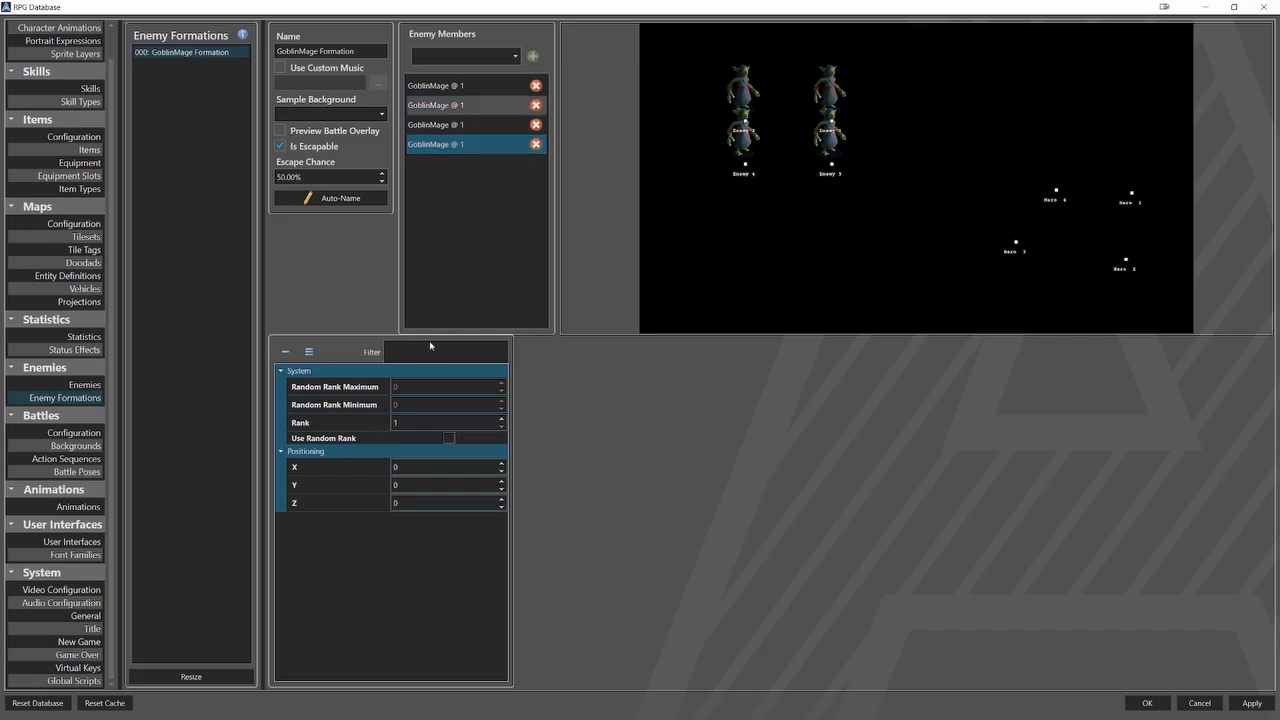
left_click(406, 423)
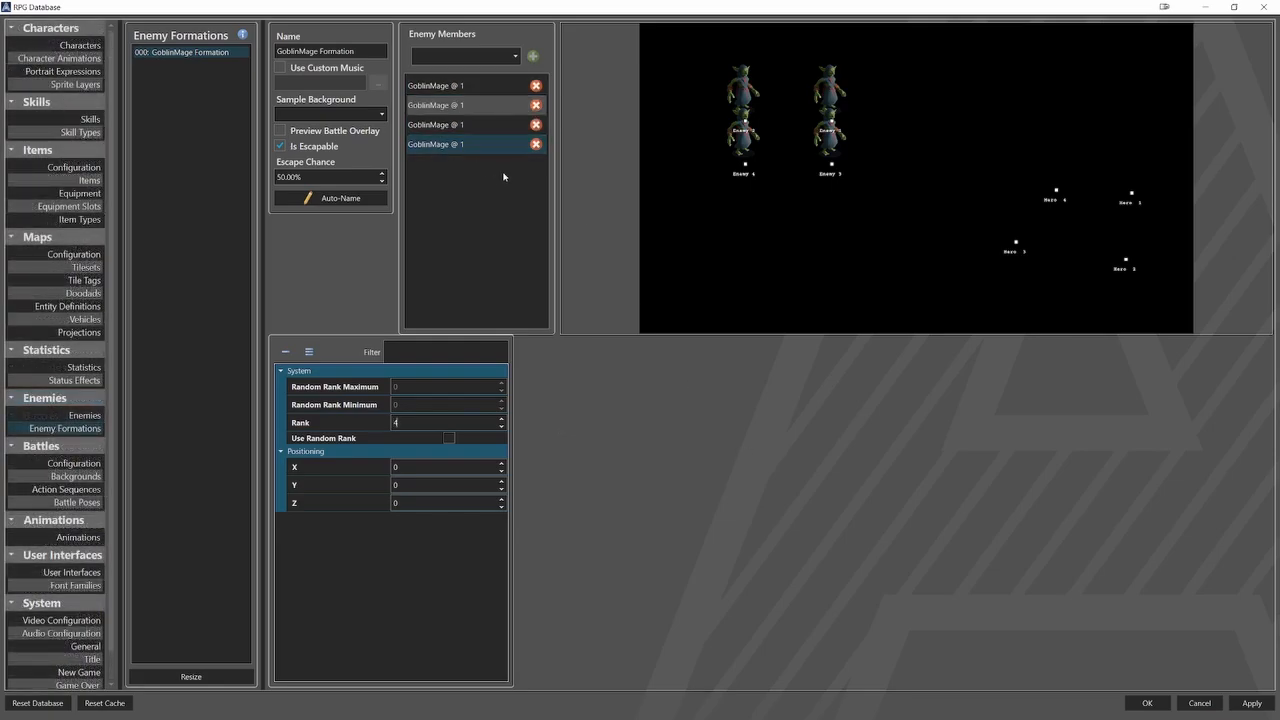
left_click(1147, 703)
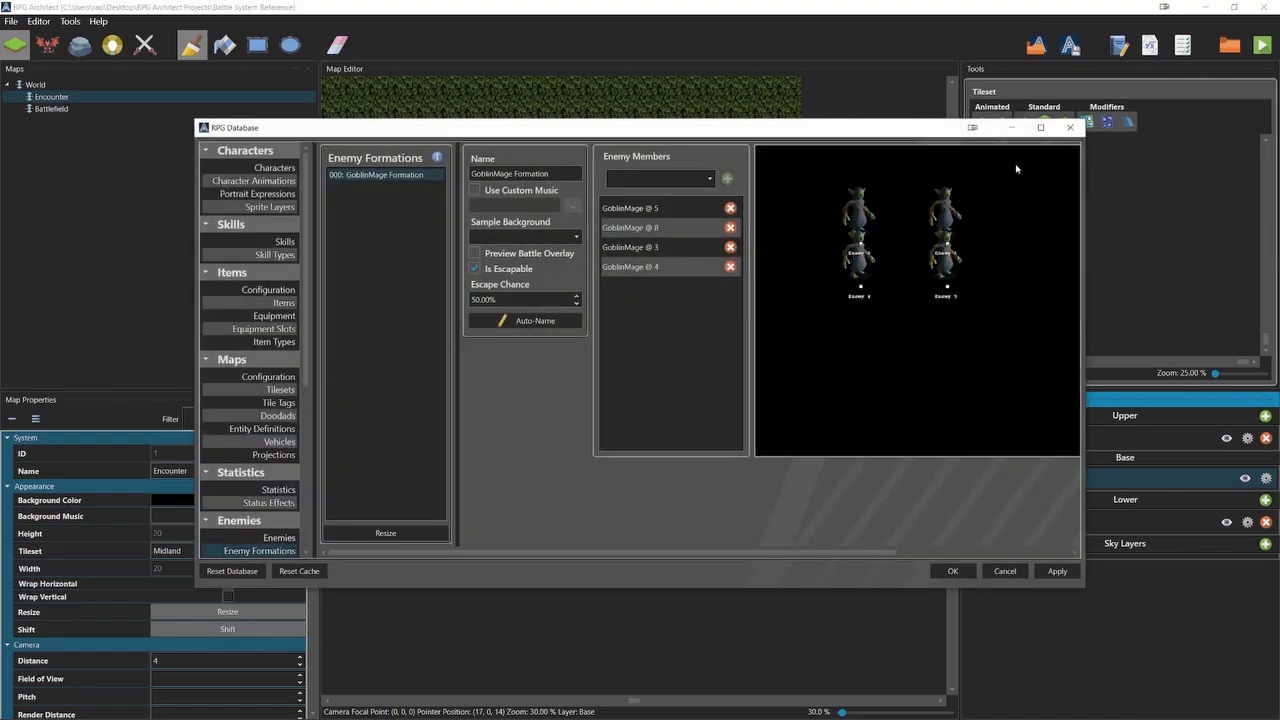
left_click(1041, 129)
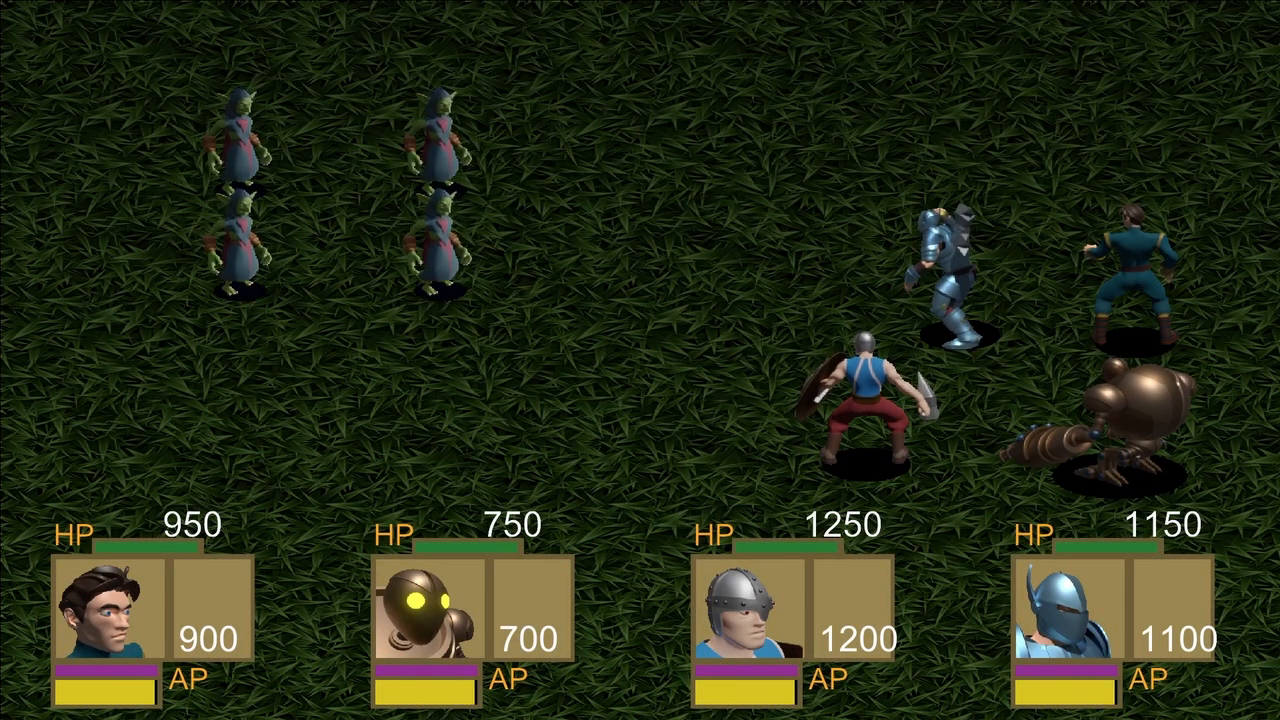
In a test battle, have the first and second heroes each use their first listed skill on the preselected goblin mage.
key("Down")
key("Return")
key("Return")
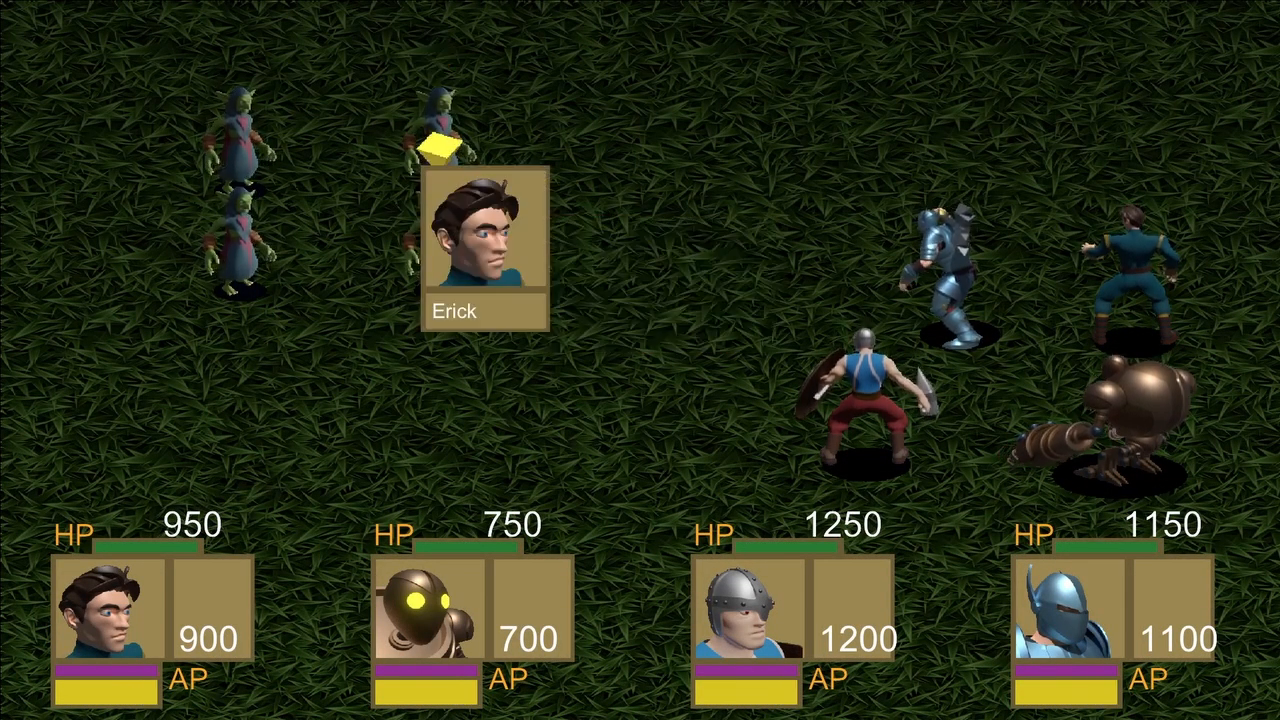
key("Return")
key("Down")
key("Return")
key("Return")
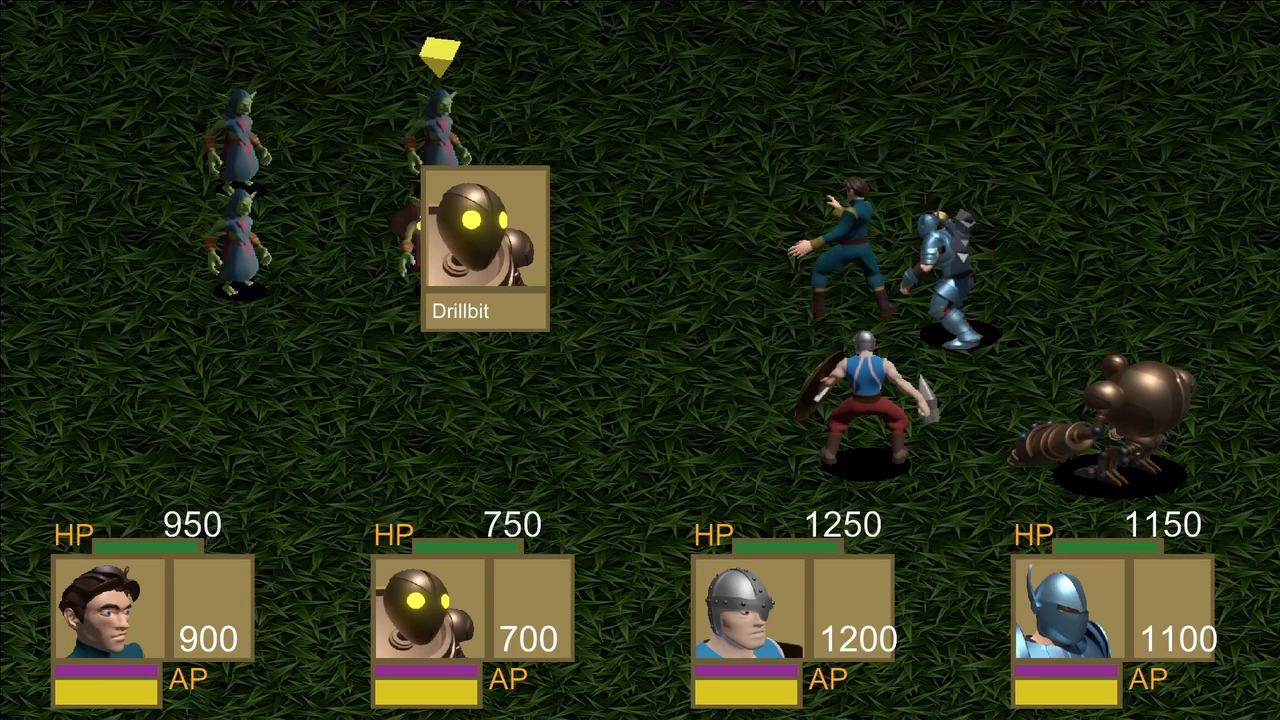
key("Return")
Have the third and fourth heroes each use their first listed skill on the preselected goblin mage.
key("Down")
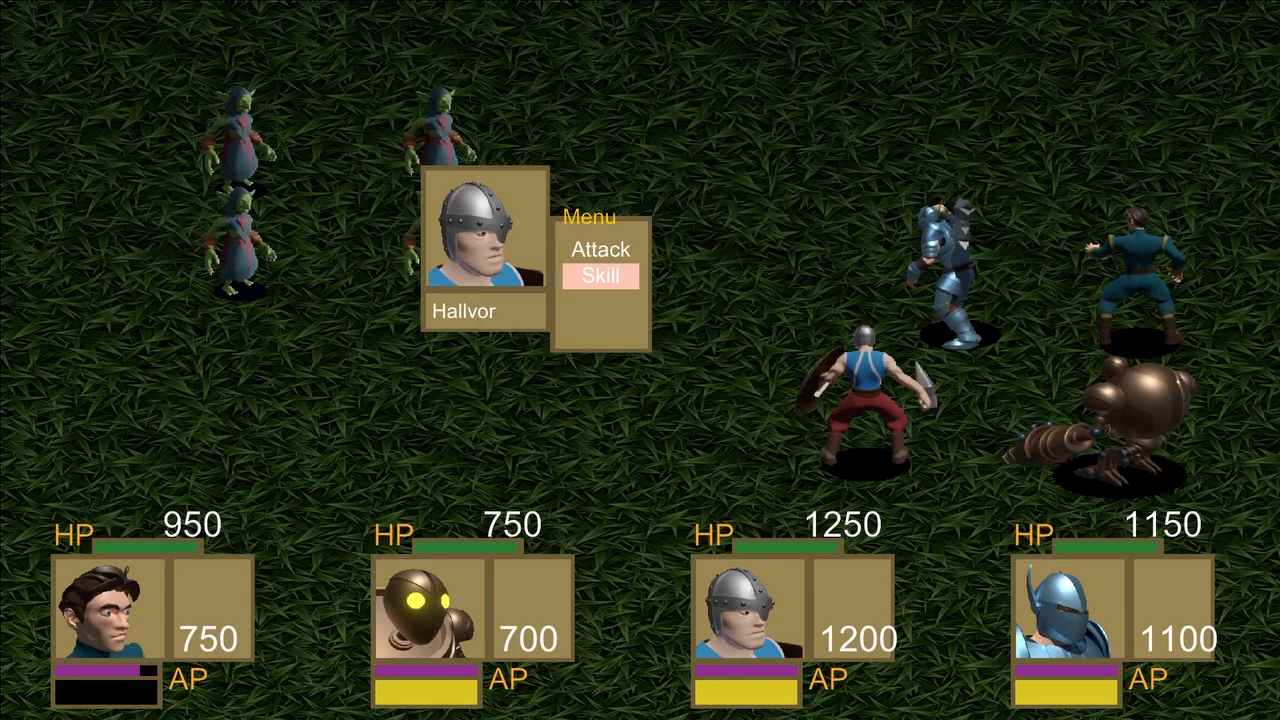
key("Return")
key("Return")
key("Return")
key("Down")
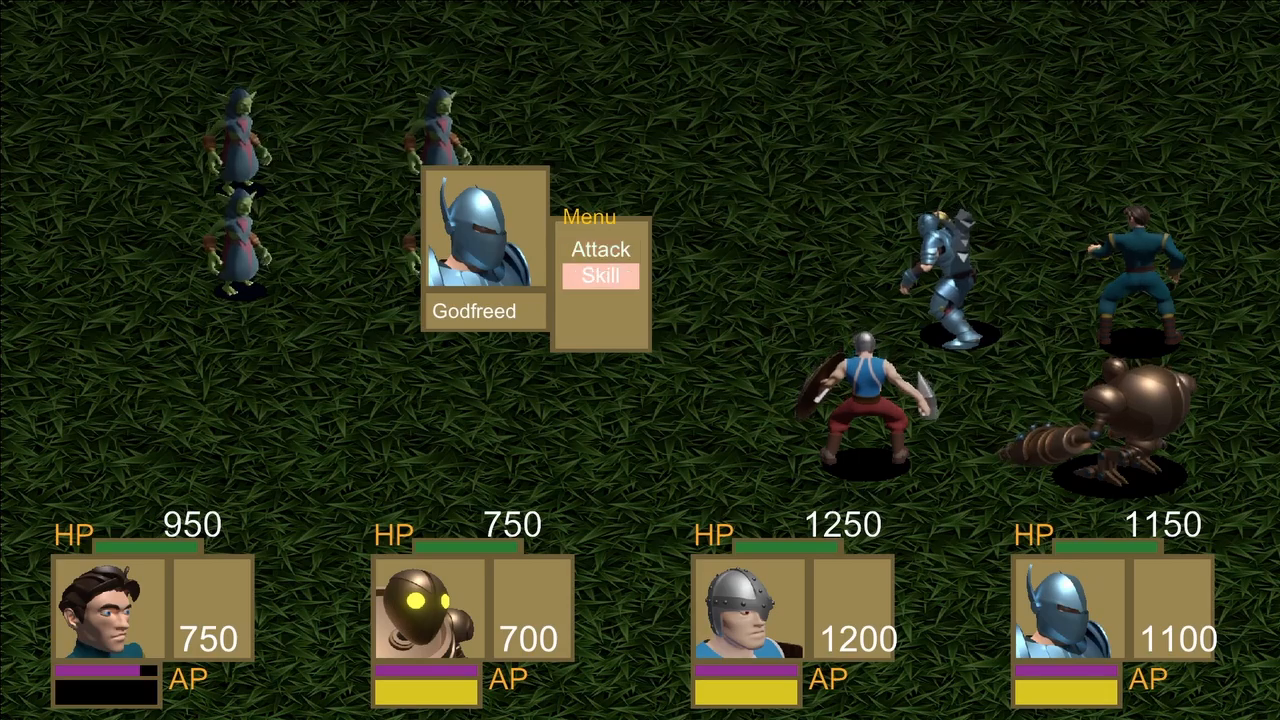
key("Return")
key("Return")
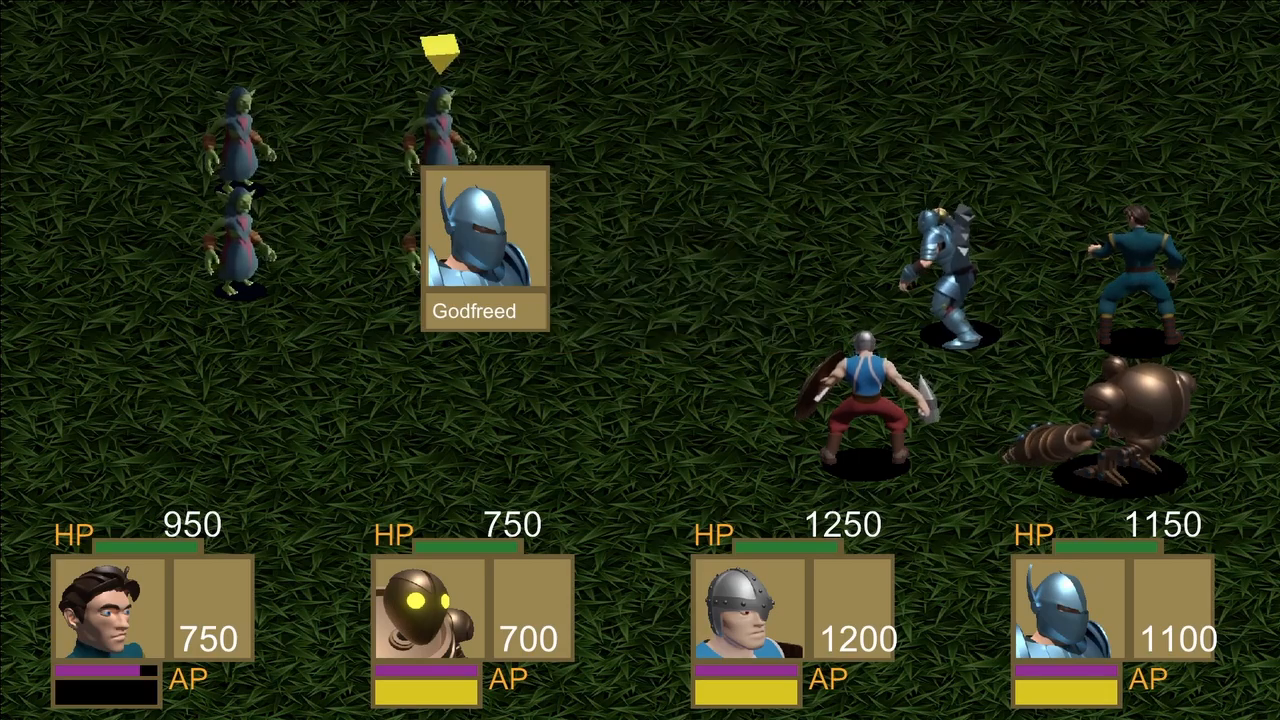
key("Return")
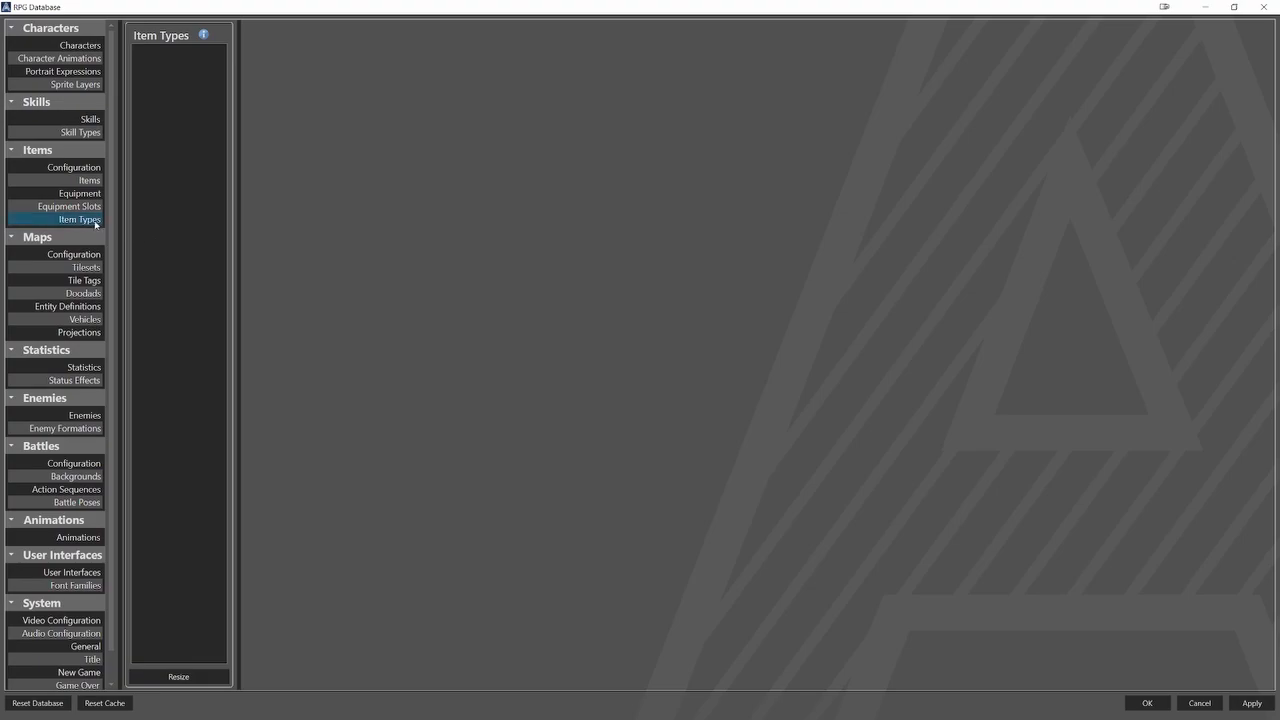
Create one item type named Consumable with a maximum of 99 stacked items.
left_click(211, 675)
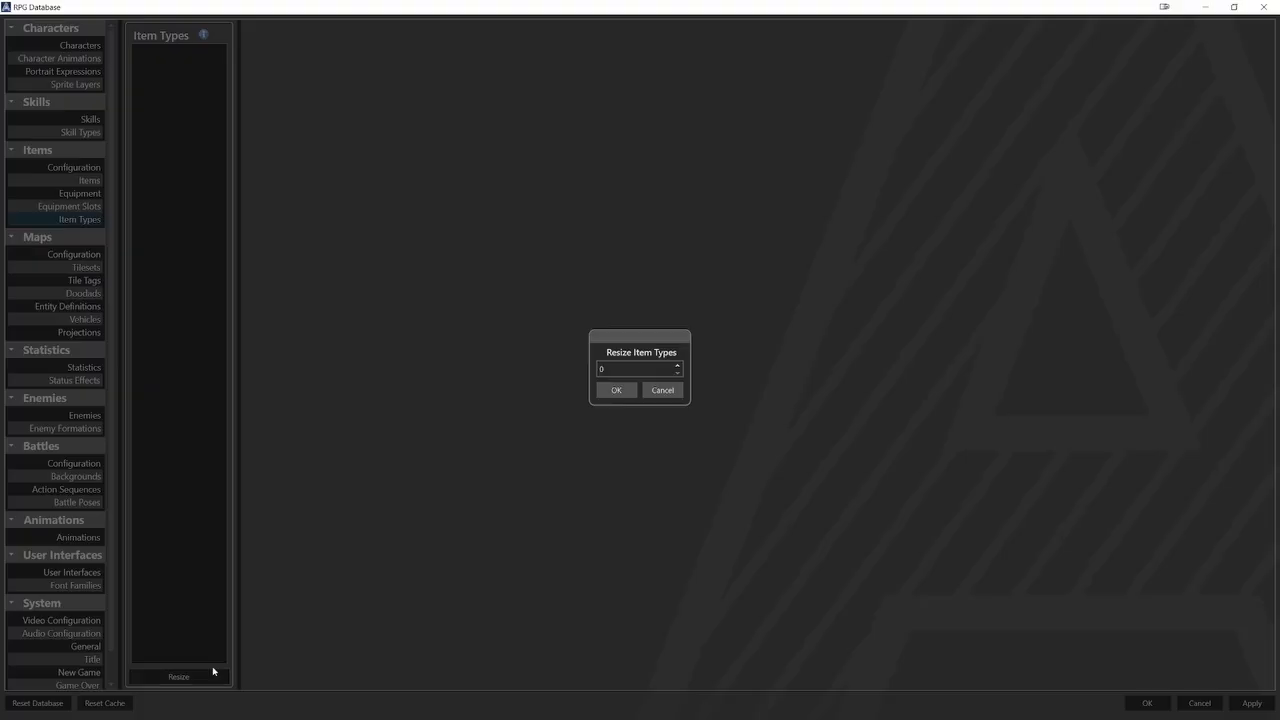
type("1")
left_click(616, 390)
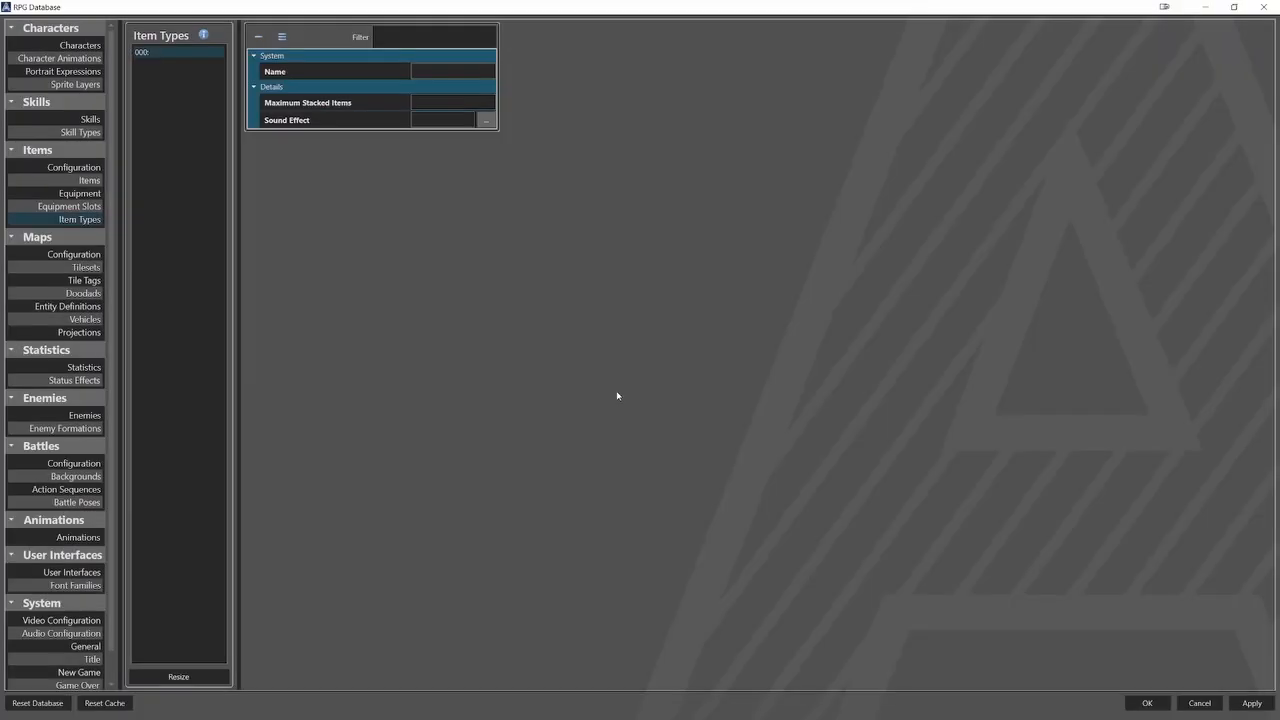
left_click(474, 72)
type("Consumable")
key("Tab")
Create one item named Apple and assign it the Consumable type.
left_click(89, 180)
left_click(189, 676)
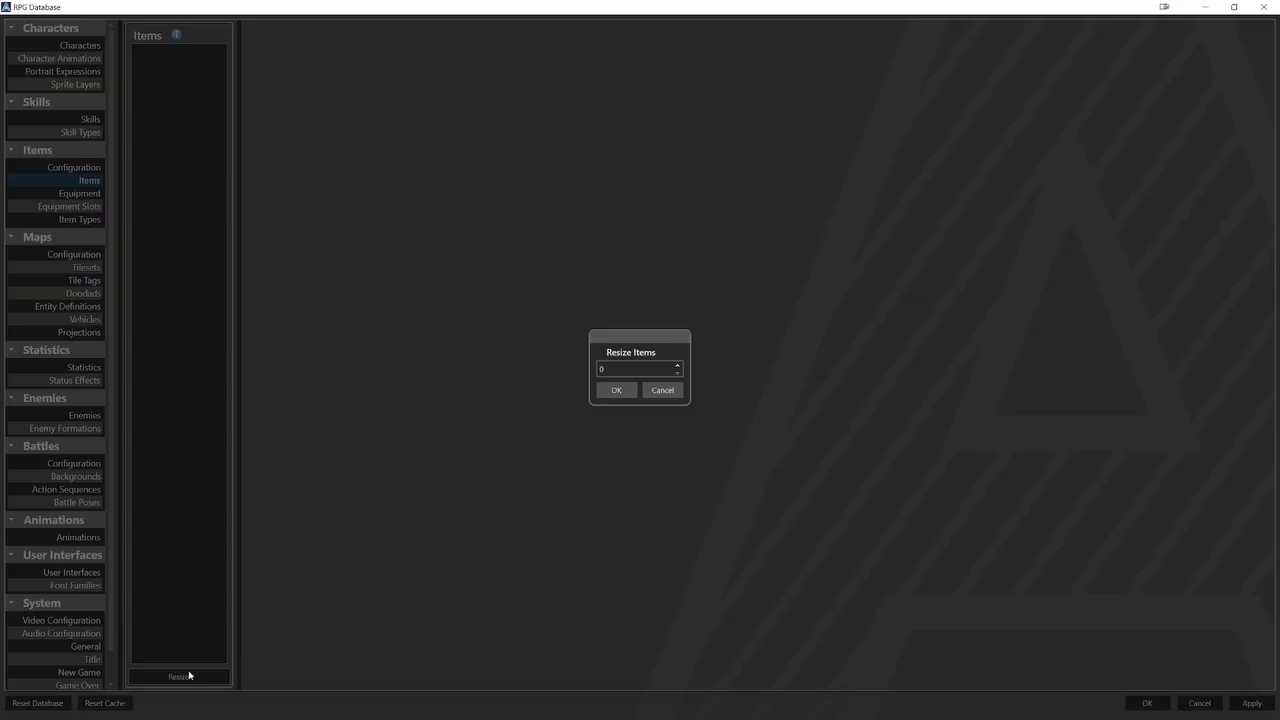
type("1")
left_click(616, 390)
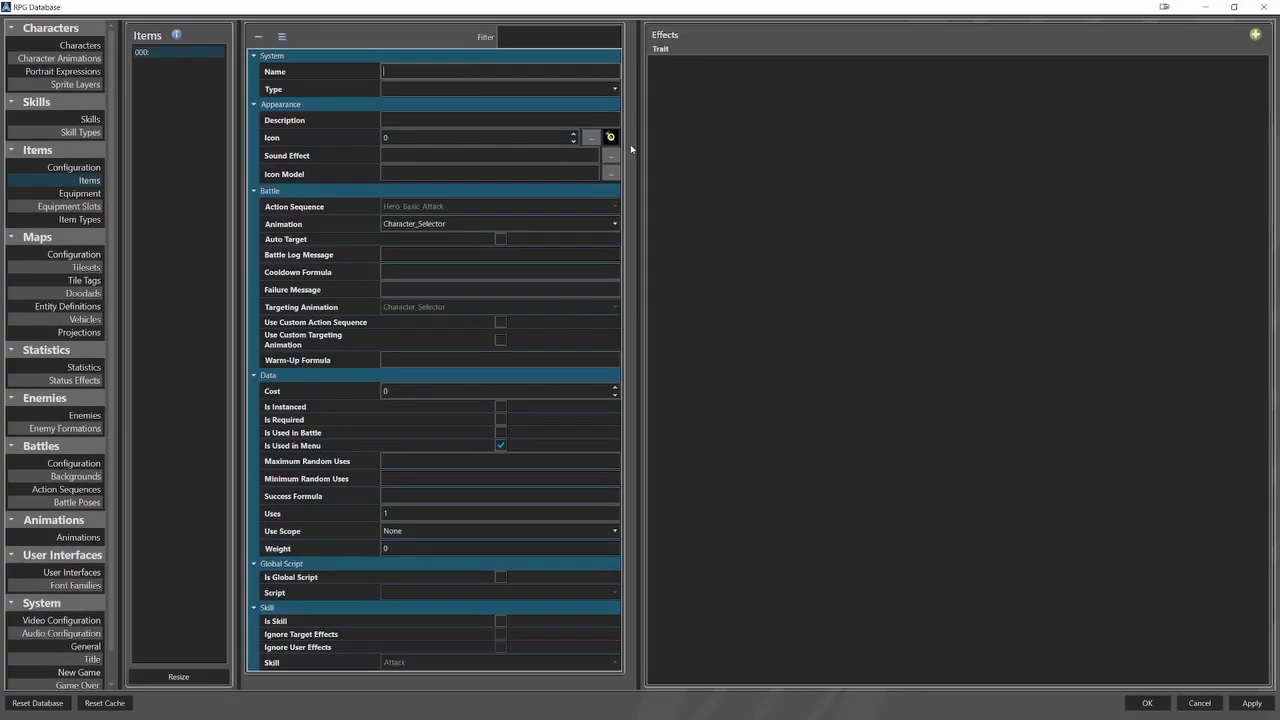
type("Apple")
left_click(560, 88)
left_click(567, 104)
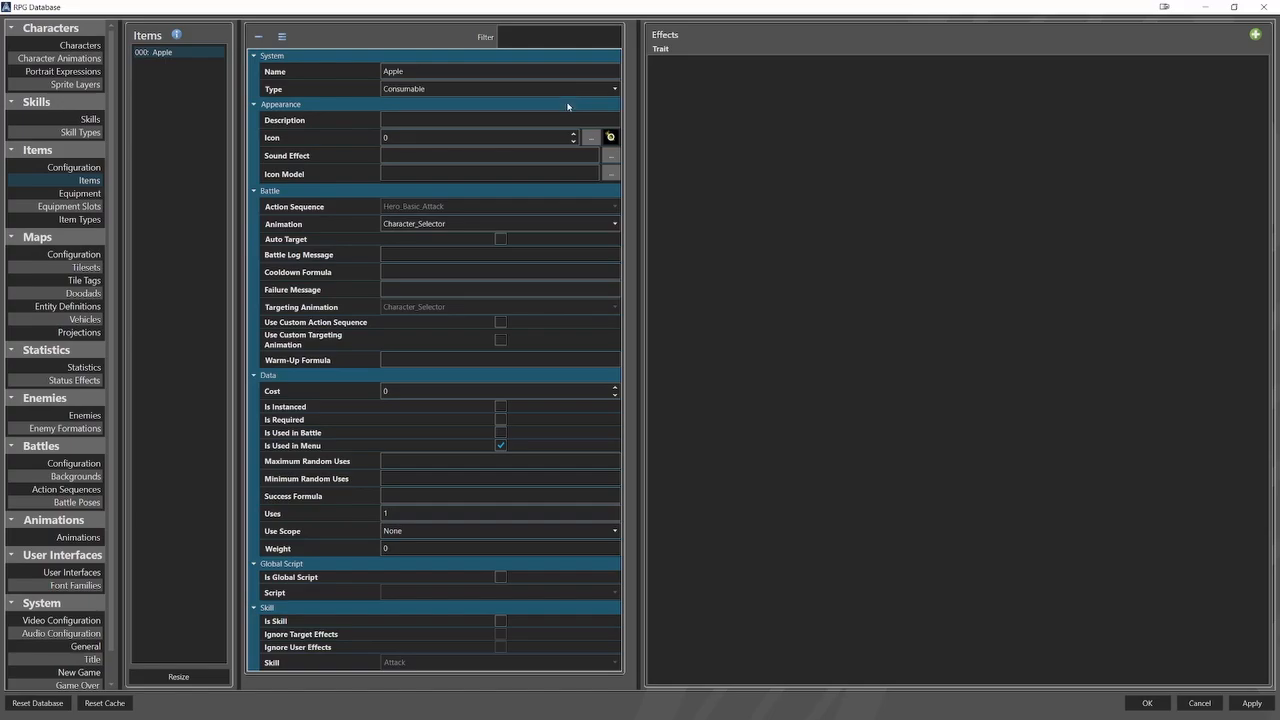
Describe the Apple item as "An apple with healing effect." and give it the apple icon.
left_click(558, 119)
type("An apple with healing i")
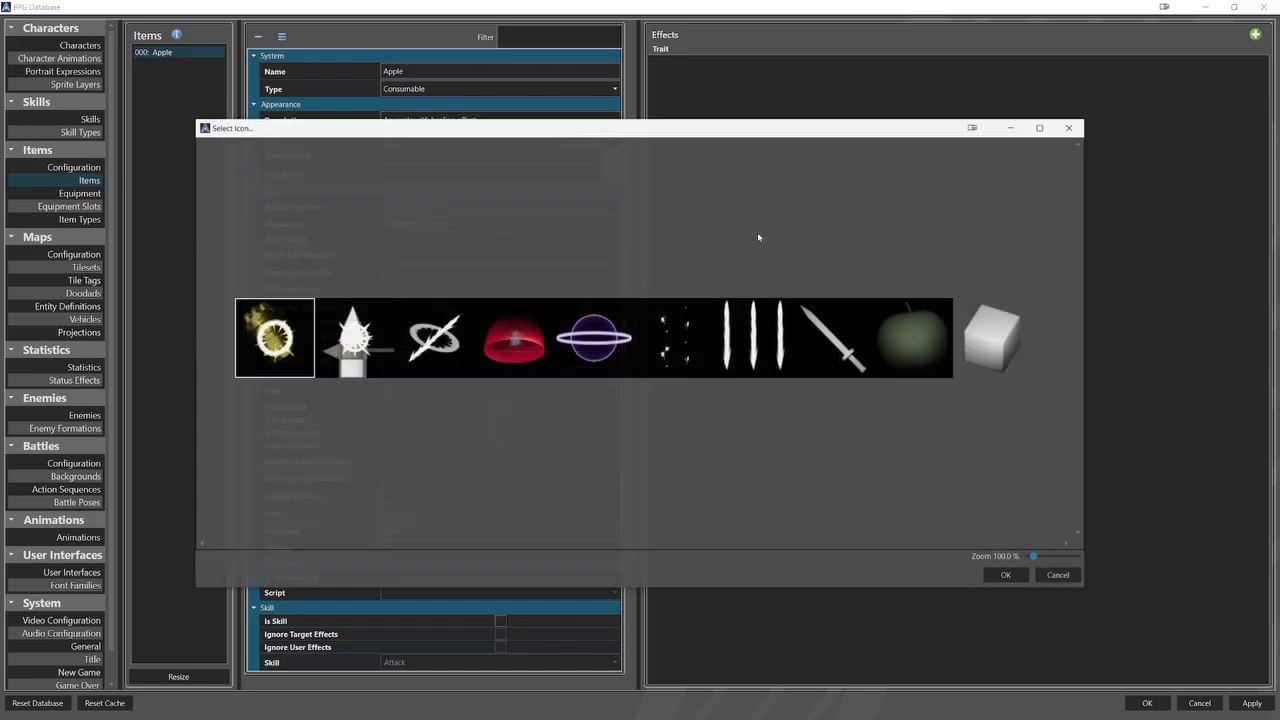
left_click(591, 137)
left_click(896, 333)
left_click(1005, 576)
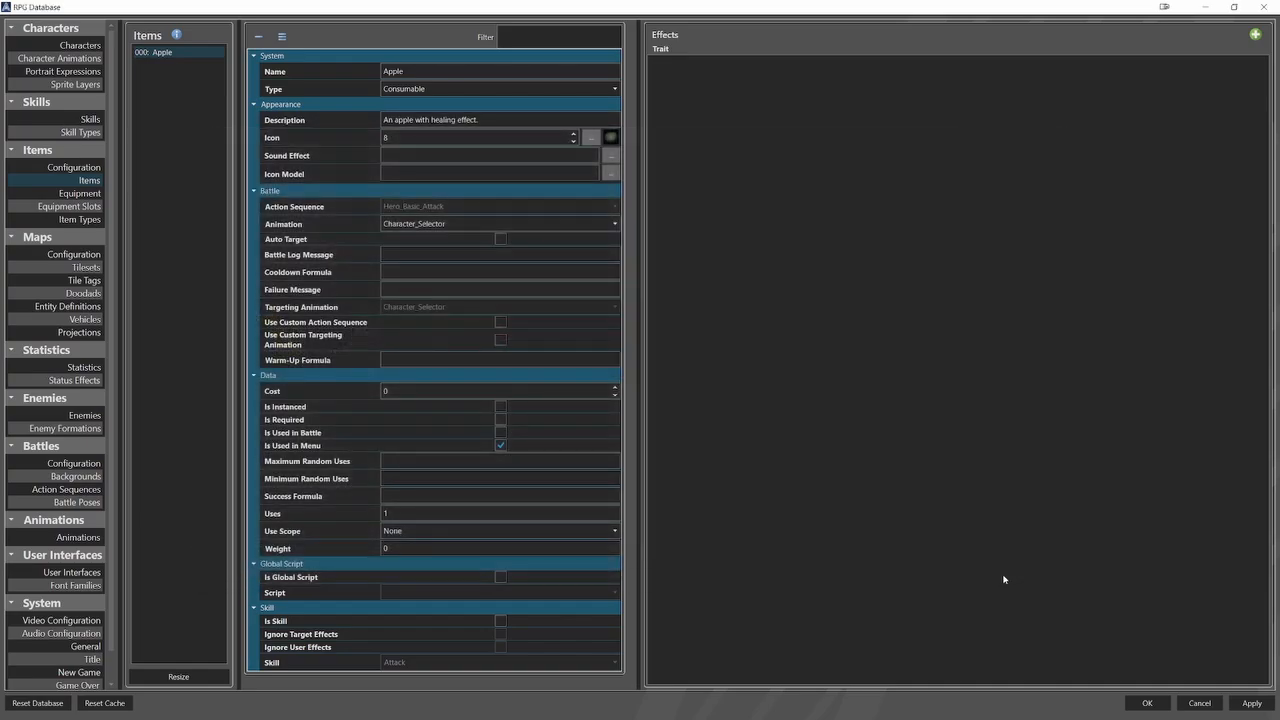
Make the Apple item usable in battle and set its use scope to Ally.
left_click(500, 432)
left_click(500, 527)
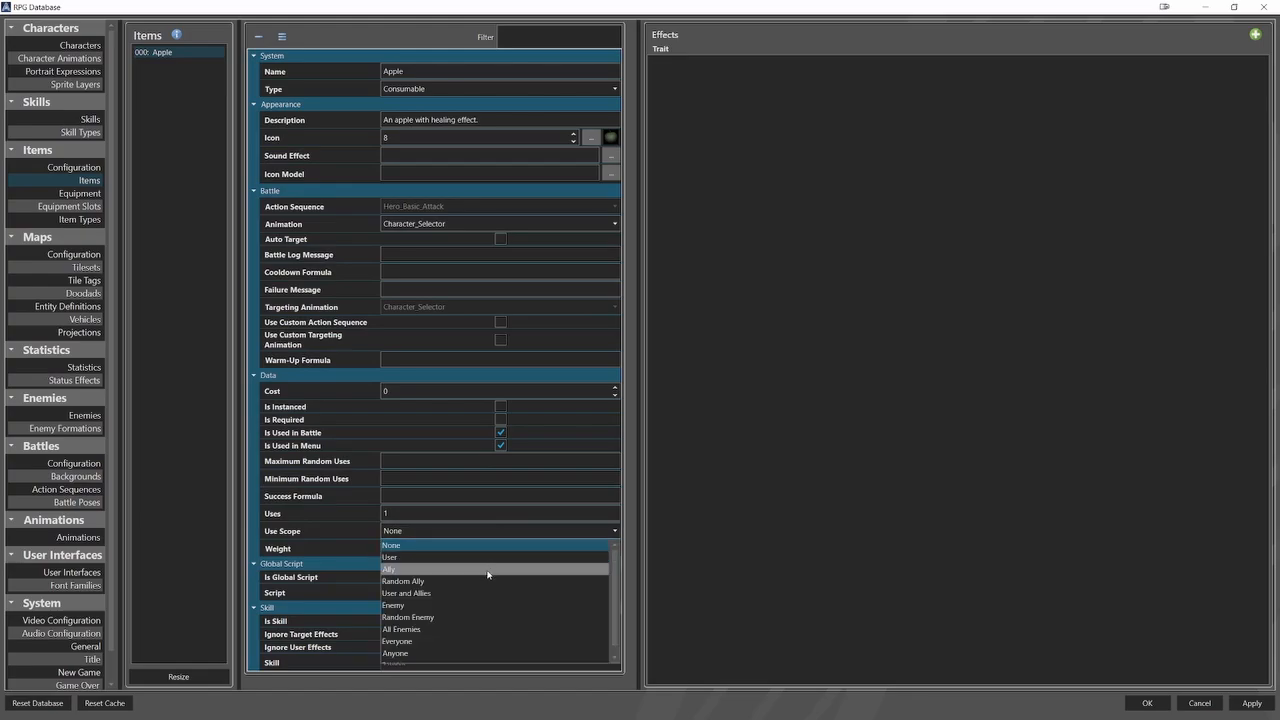
left_click(494, 560)
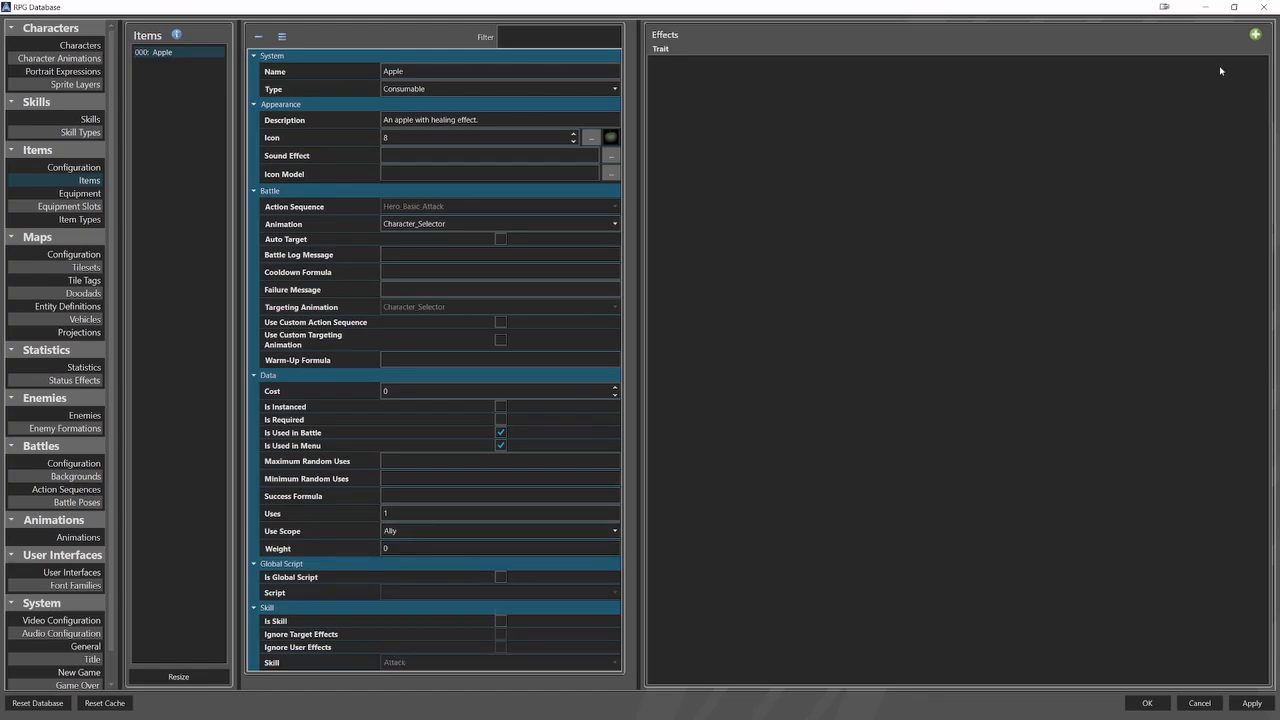
Add a Statistic effect to the Apple item that adjusts Hit Points by 25%.
left_click(1255, 36)
left_click(690, 67)
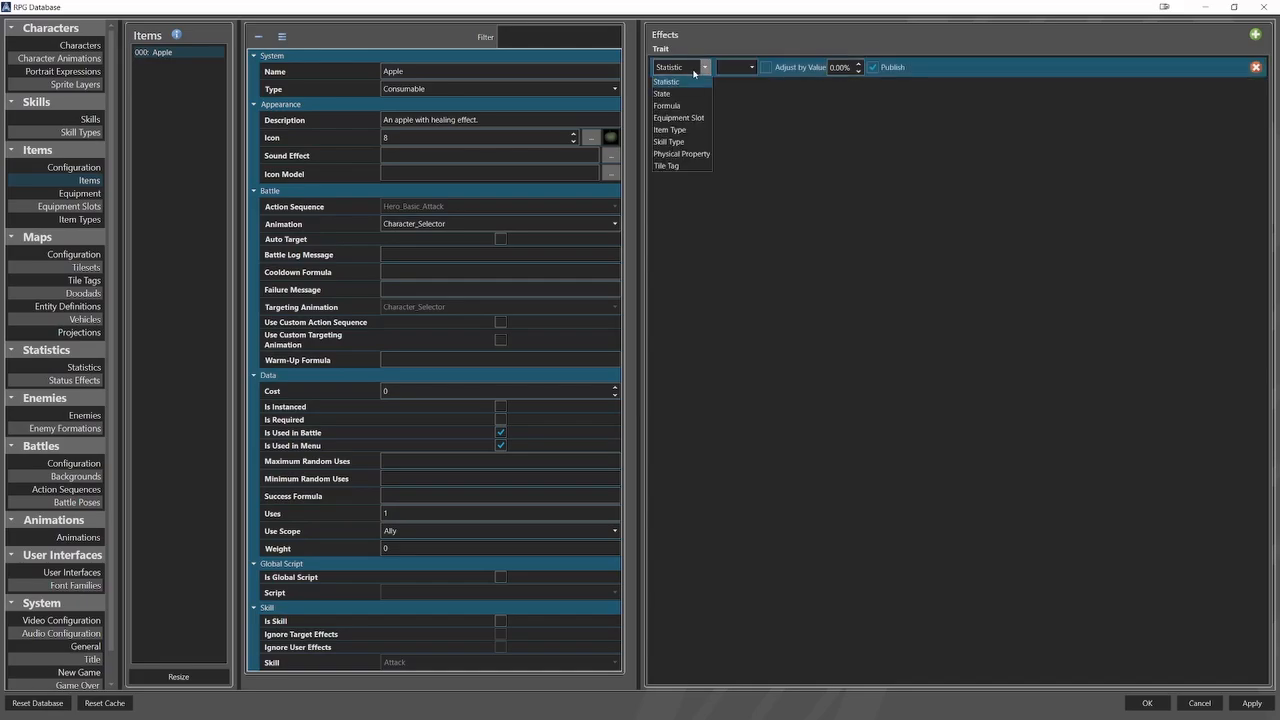
left_click(668, 82)
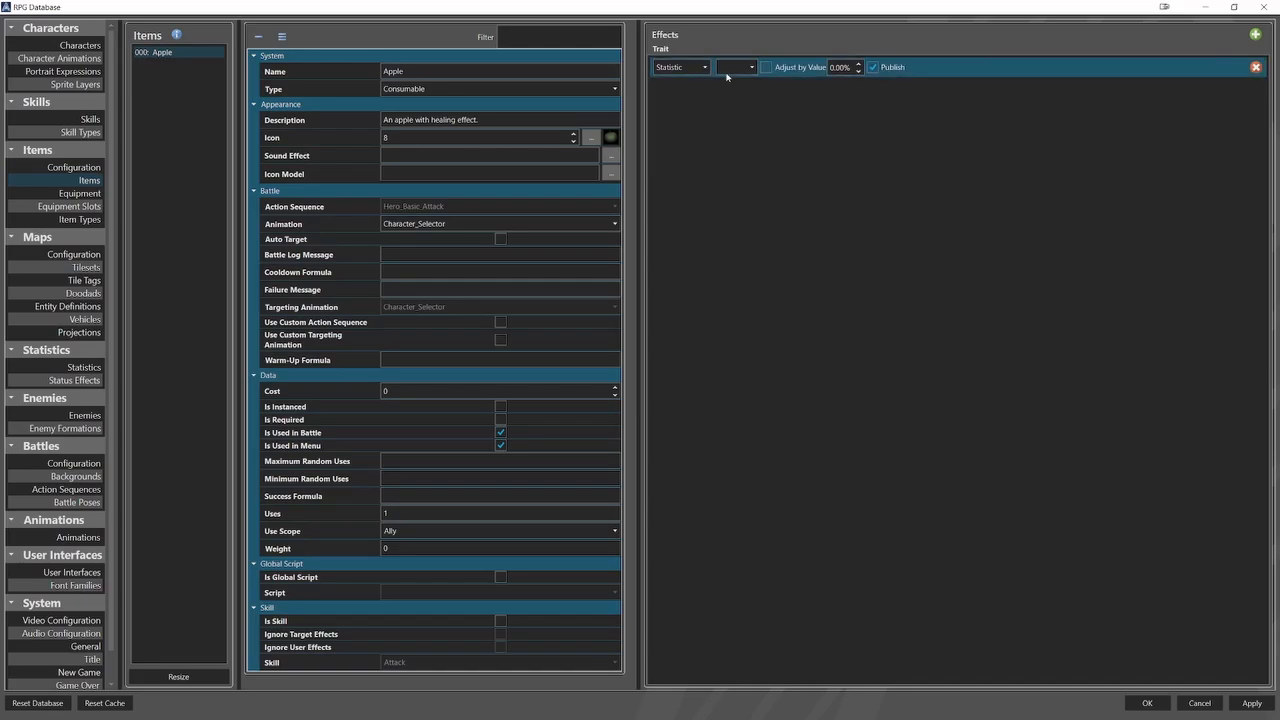
left_click(732, 68)
left_click(824, 76)
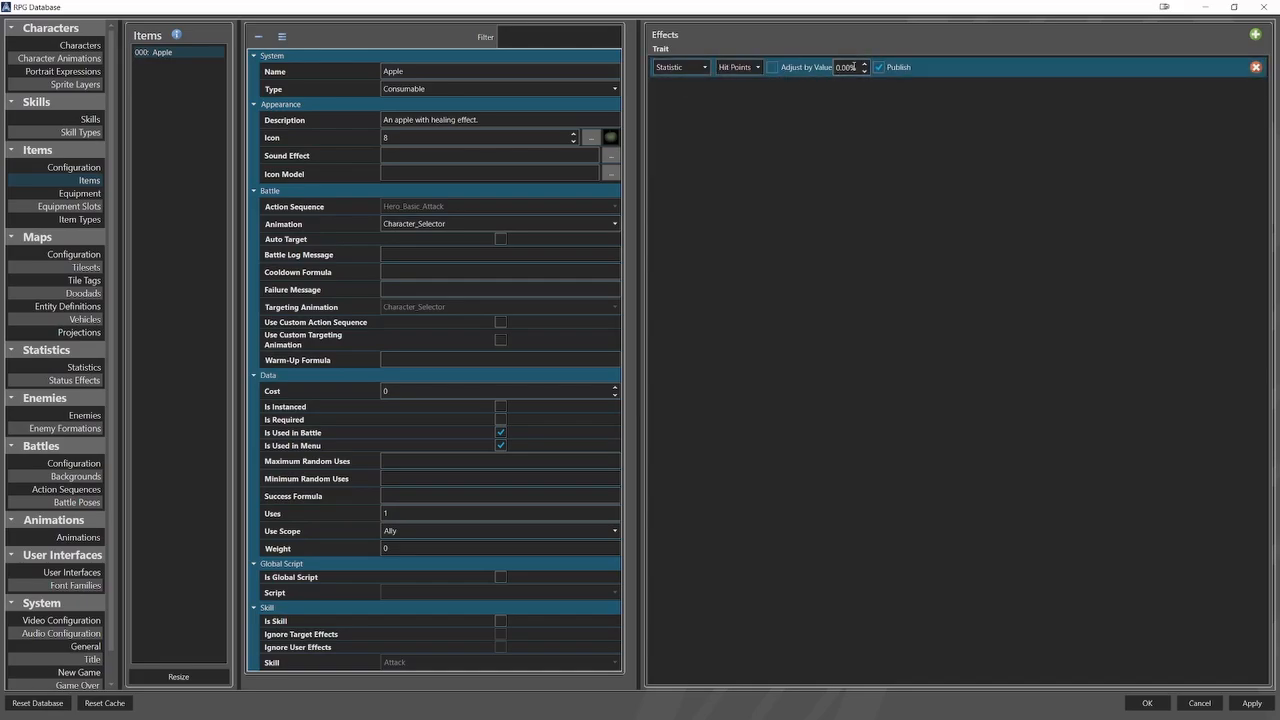
left_click(851, 67)
type("25")
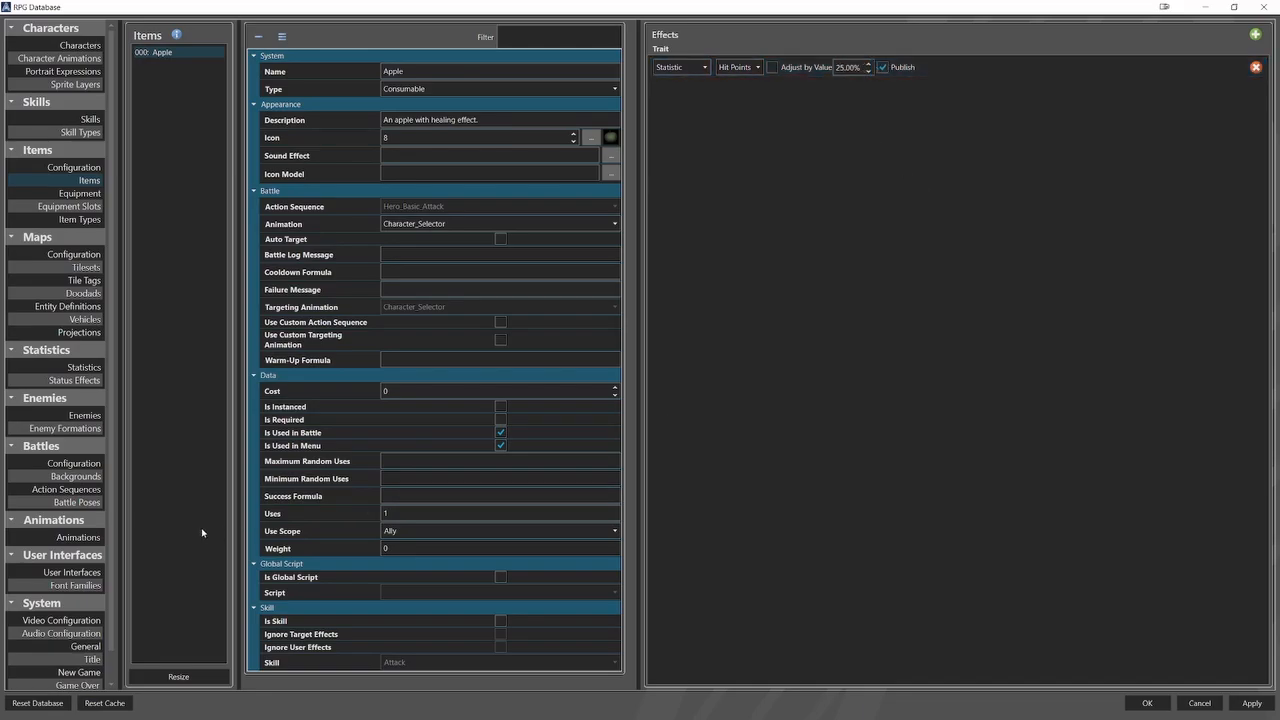
Examine the Heal animation and each element of the Hero_Heal action sequence, from the opening battle pose to the final pose reset.
left_click(78, 537)
left_click(155, 184)
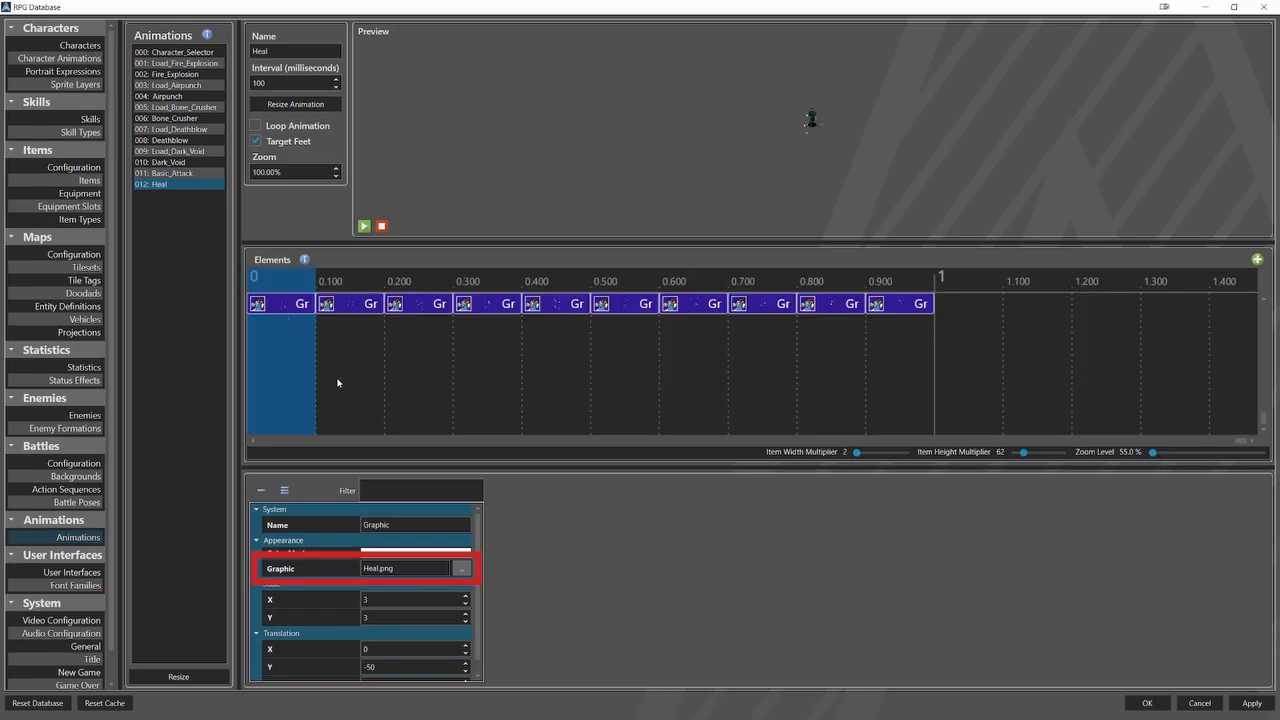
left_click(66, 489)
scroll(90, 300, "down", 1)
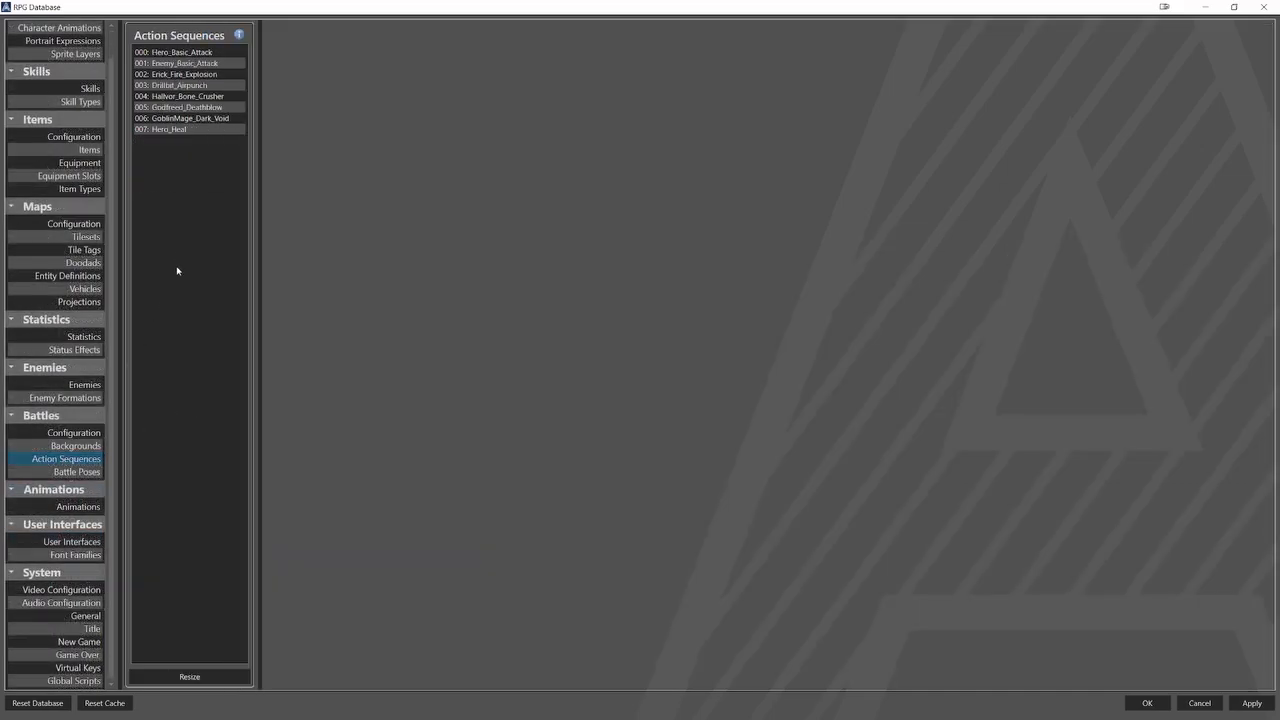
left_click(188, 129)
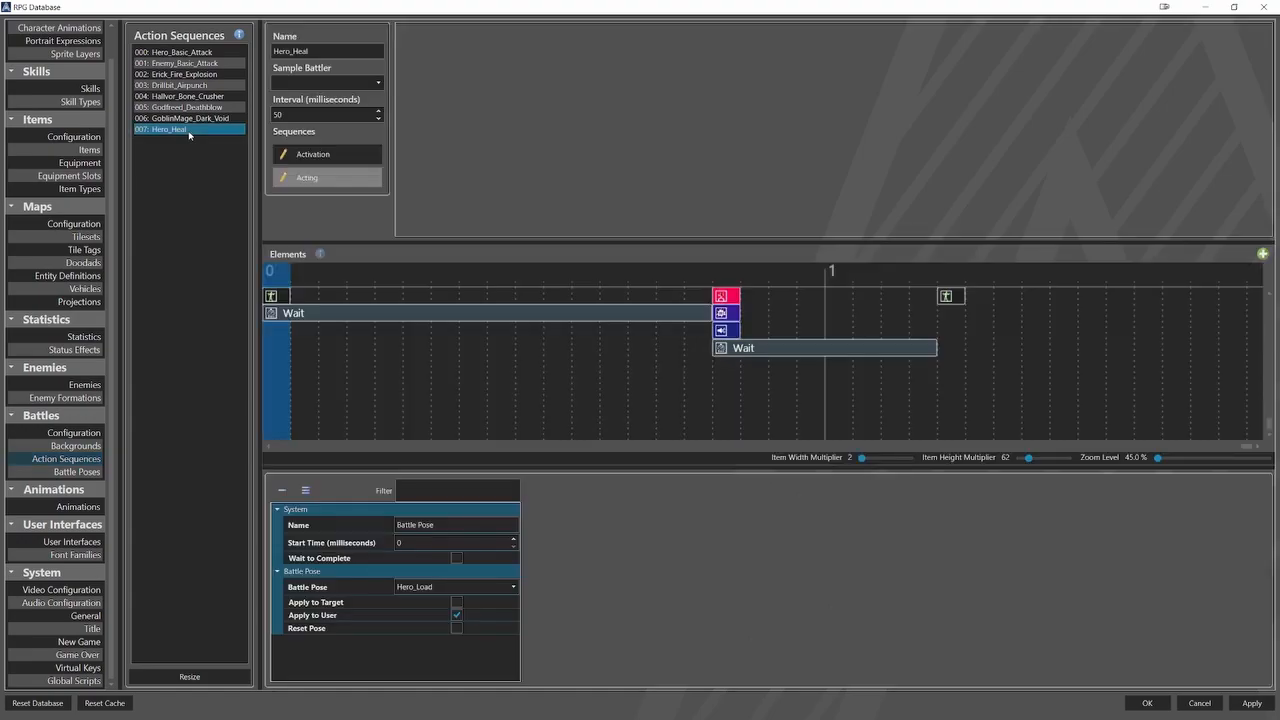
left_click(293, 314)
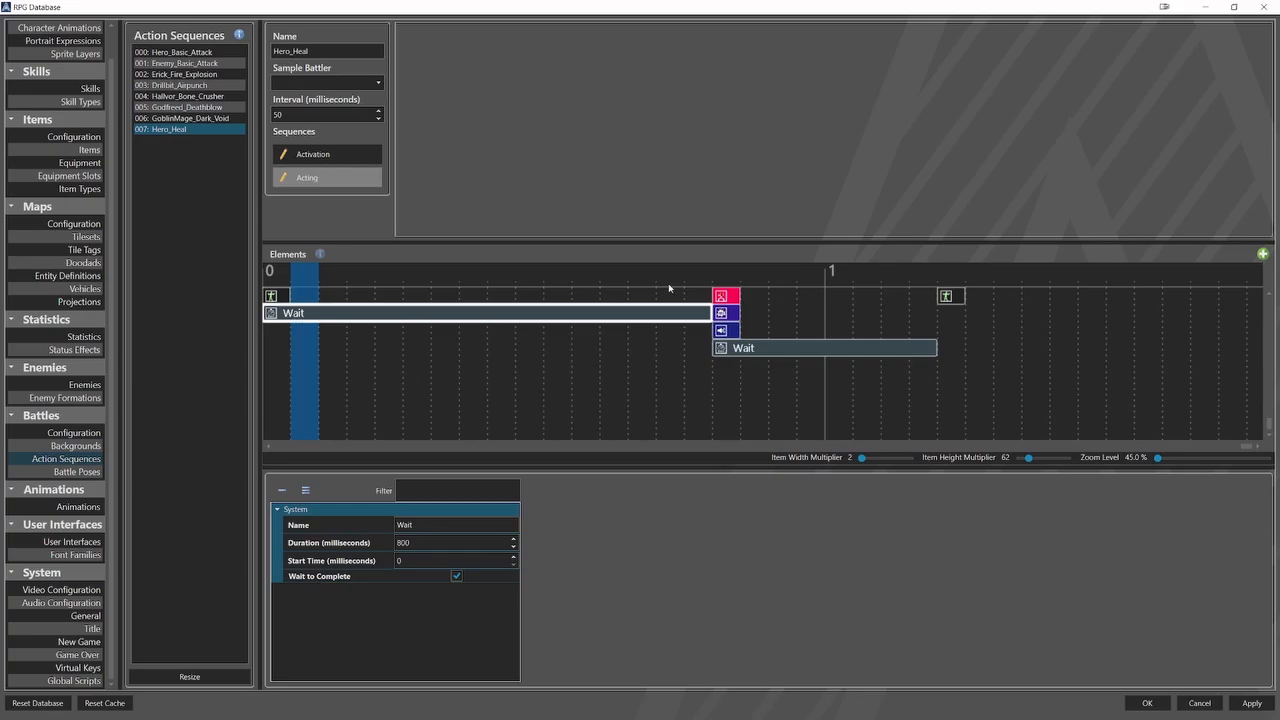
left_click(722, 297)
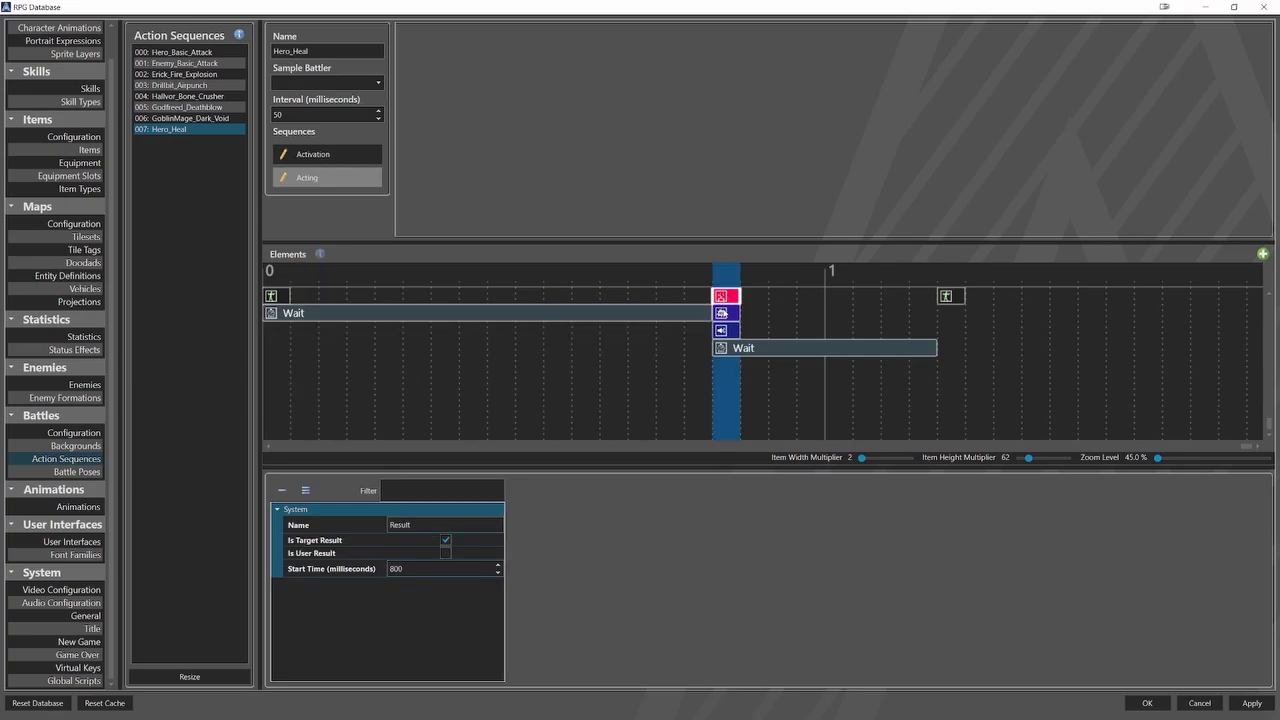
left_click(722, 313)
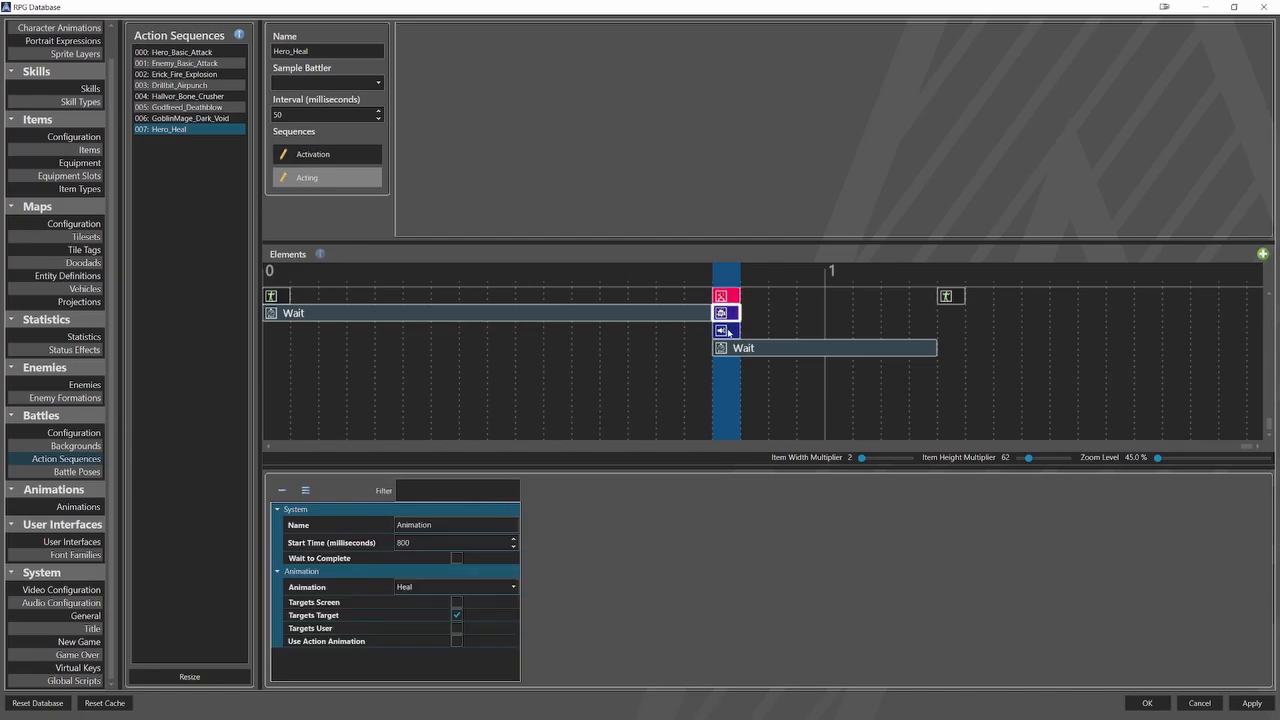
left_click(722, 330)
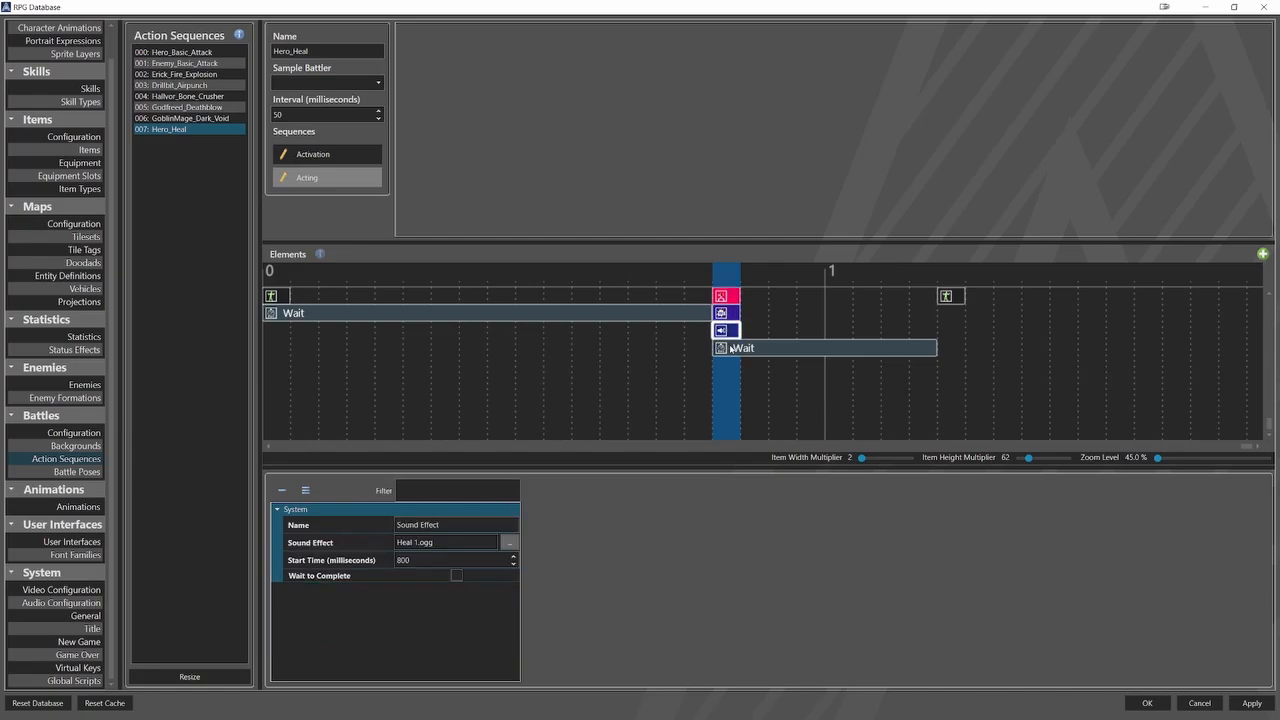
left_click(731, 349)
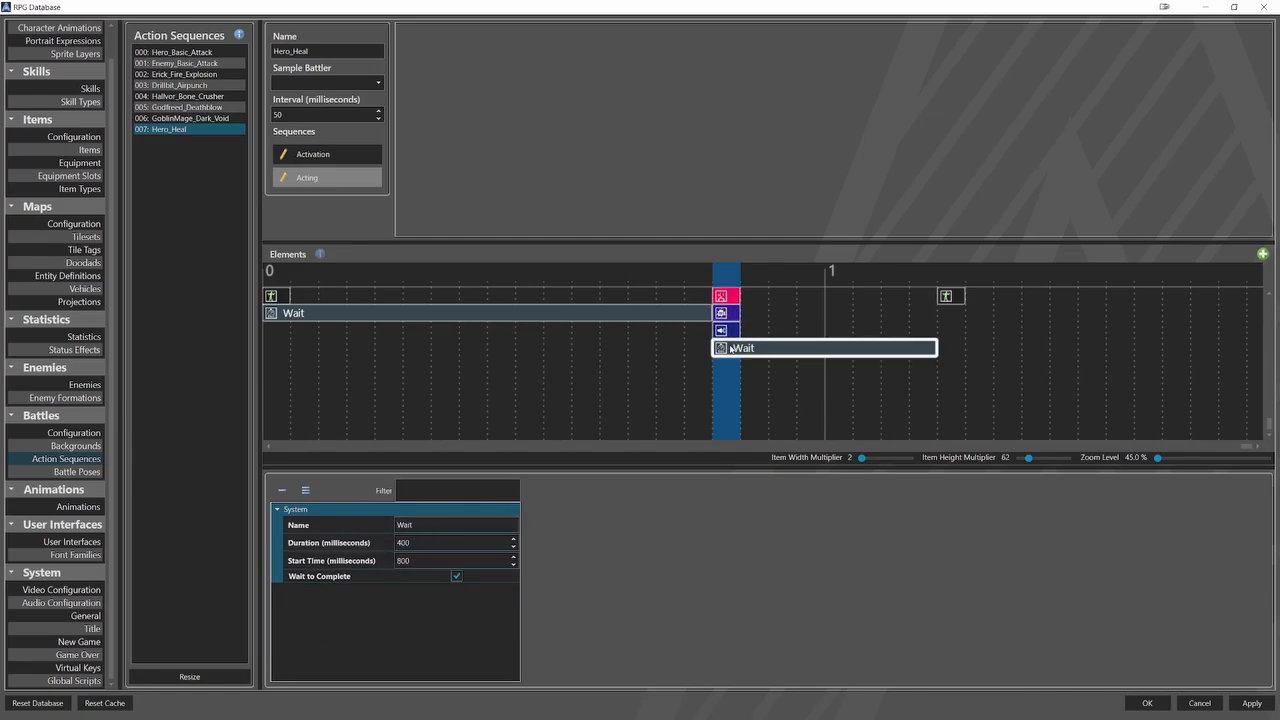
left_click(946, 297)
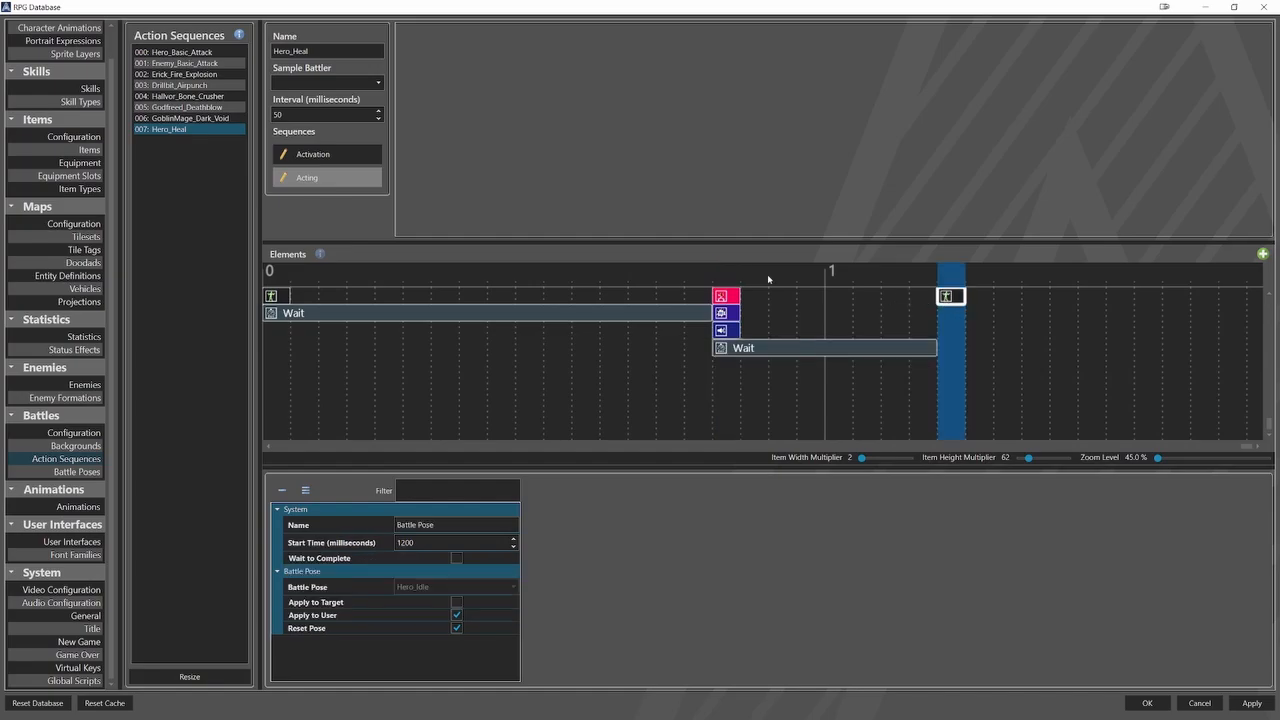
Enable a custom action sequence for the Apple item and set it to Hero_Heal.
left_click(89, 149)
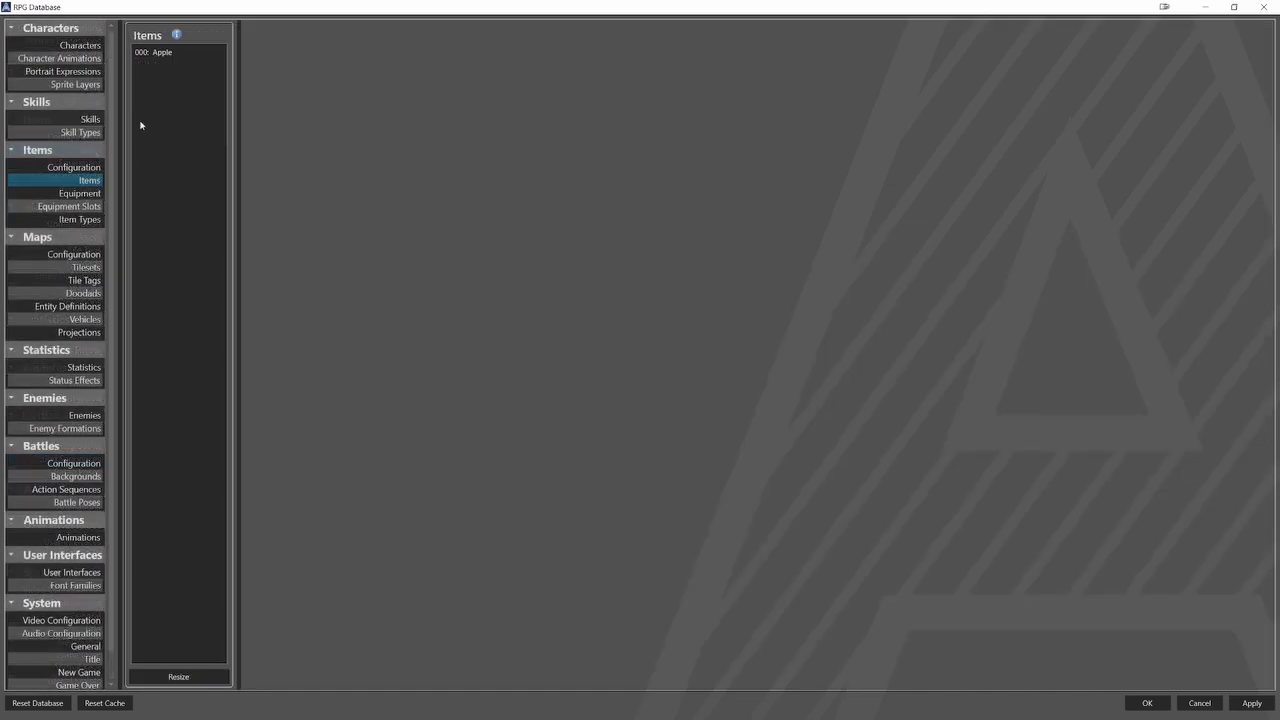
left_click(170, 52)
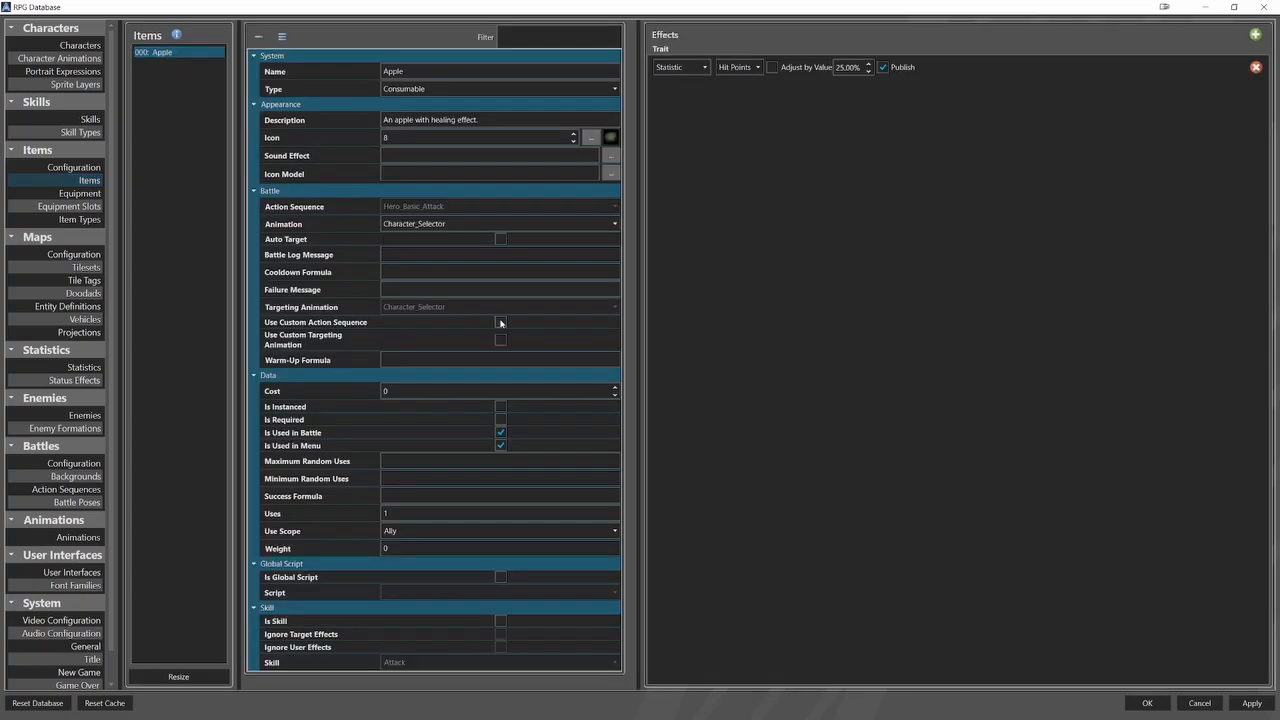
left_click(501, 323)
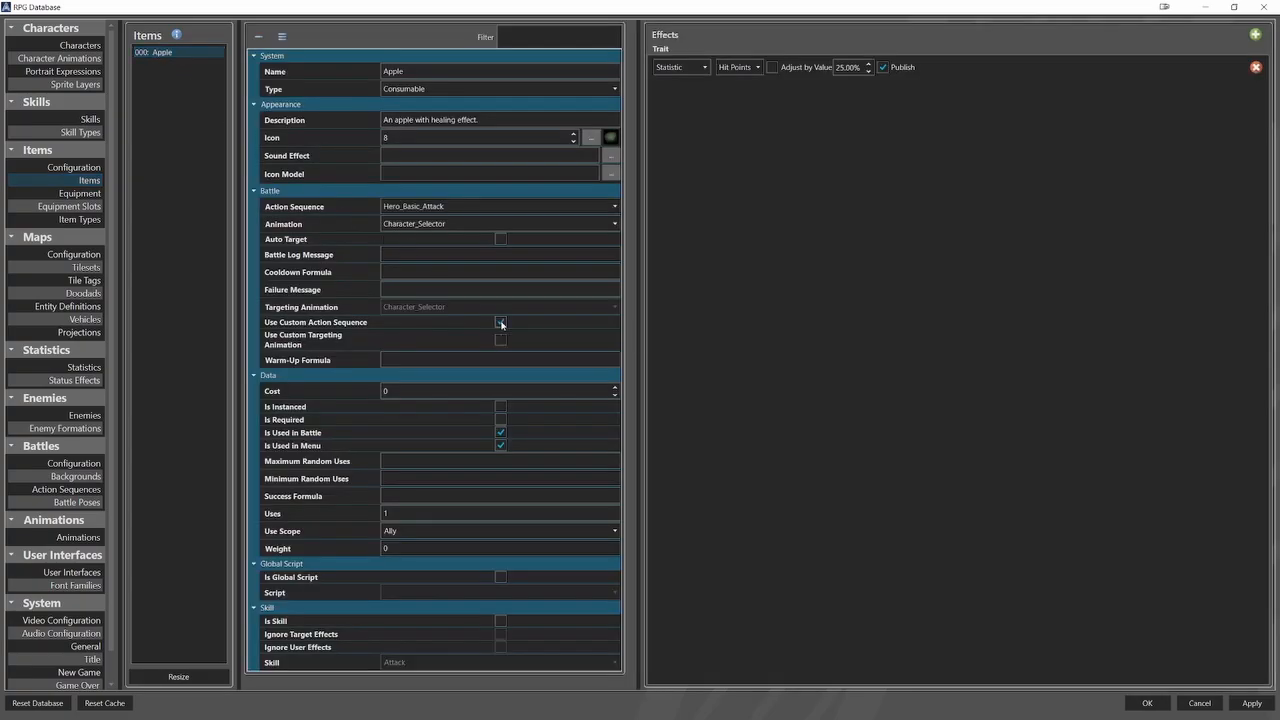
left_click(494, 208)
left_click(433, 306)
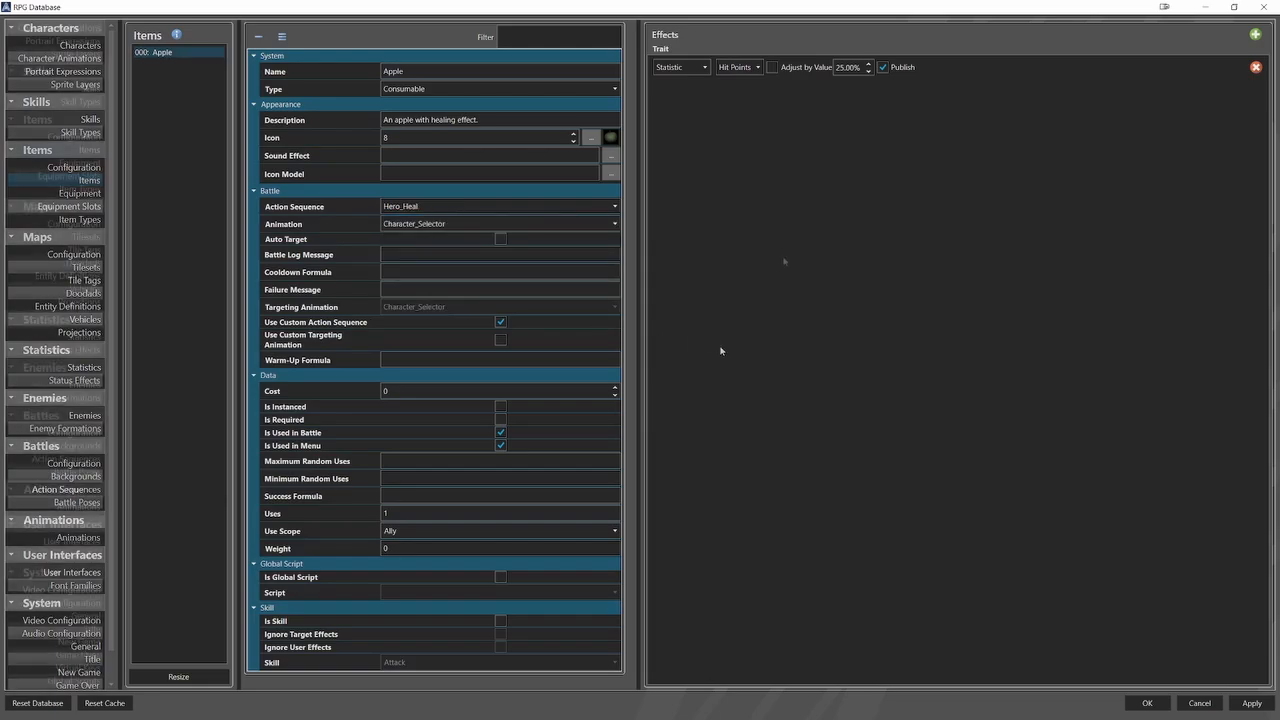
Examine the Item skill type and the Item skill's properties, down to its item use settings.
left_click(80, 101)
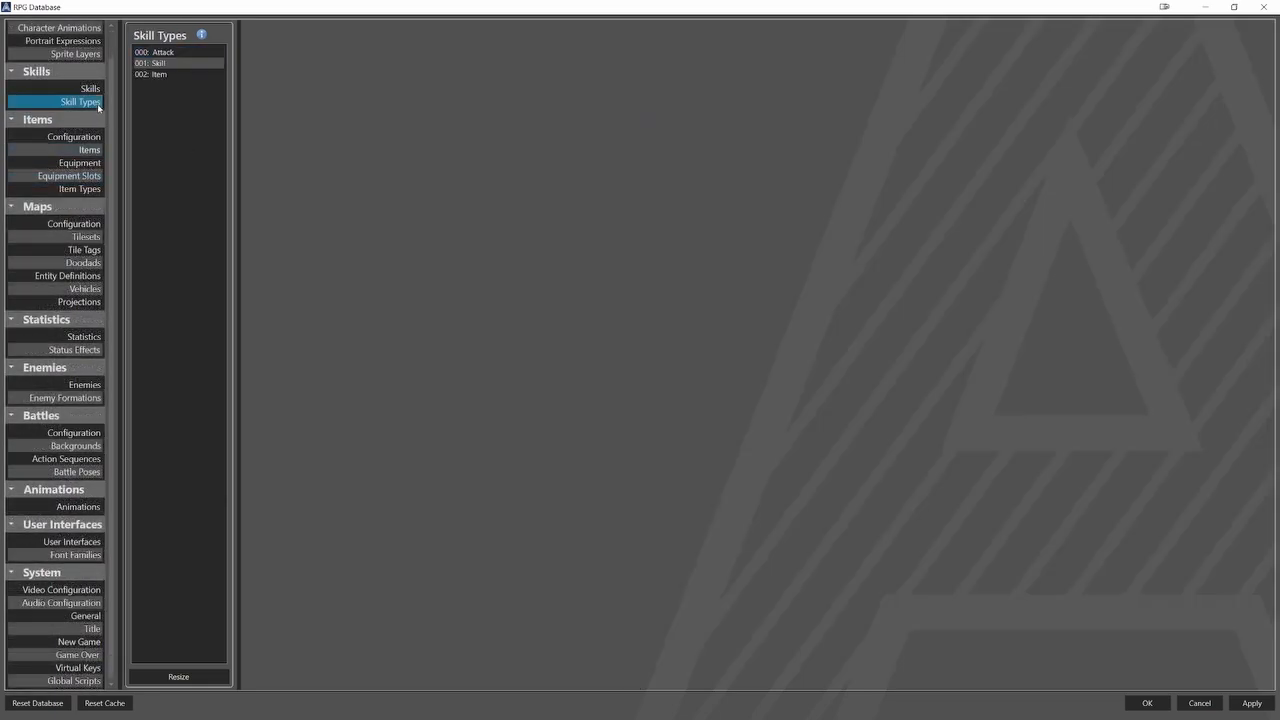
left_click(158, 74)
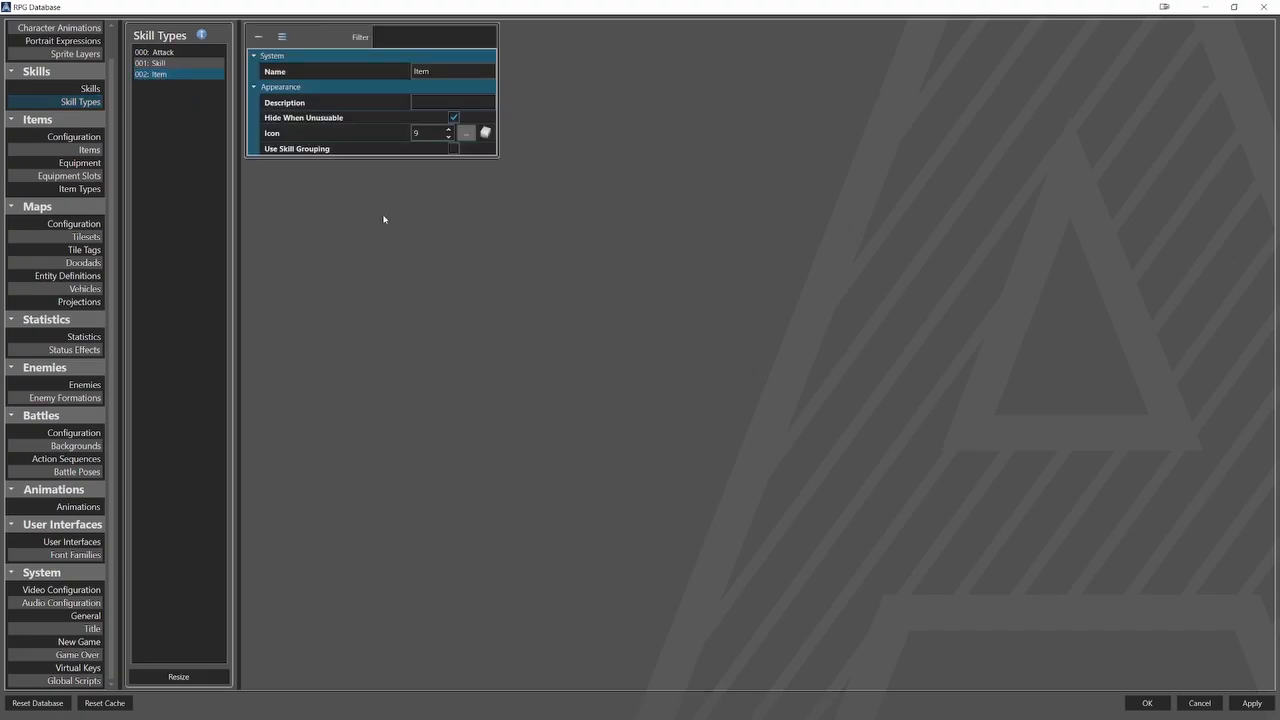
left_click(90, 88)
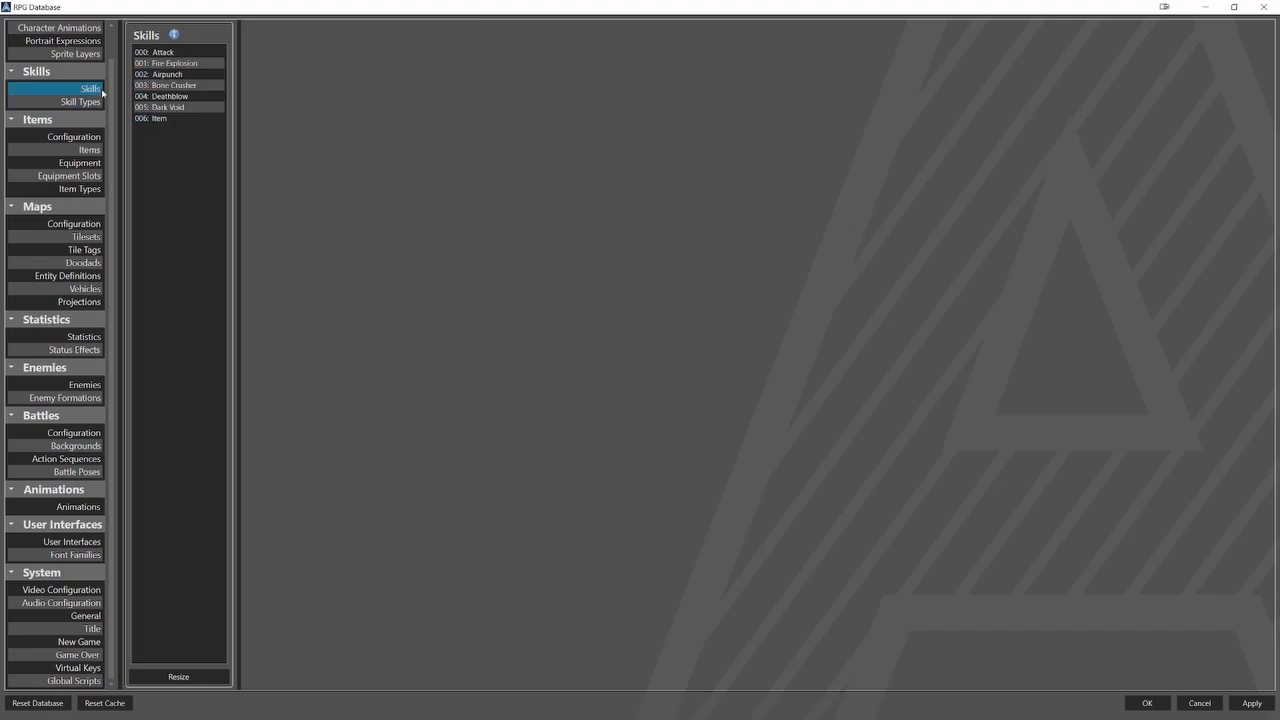
left_click(163, 118)
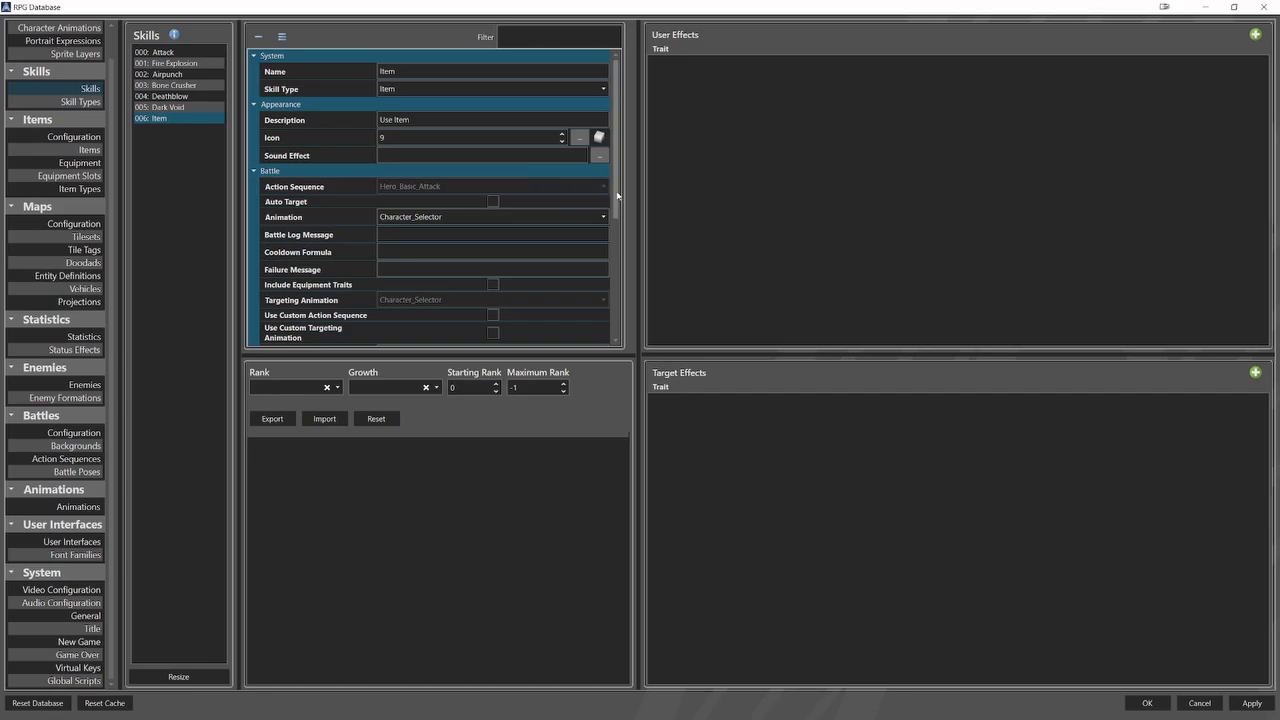
left_click_drag(617, 196, 619, 321)
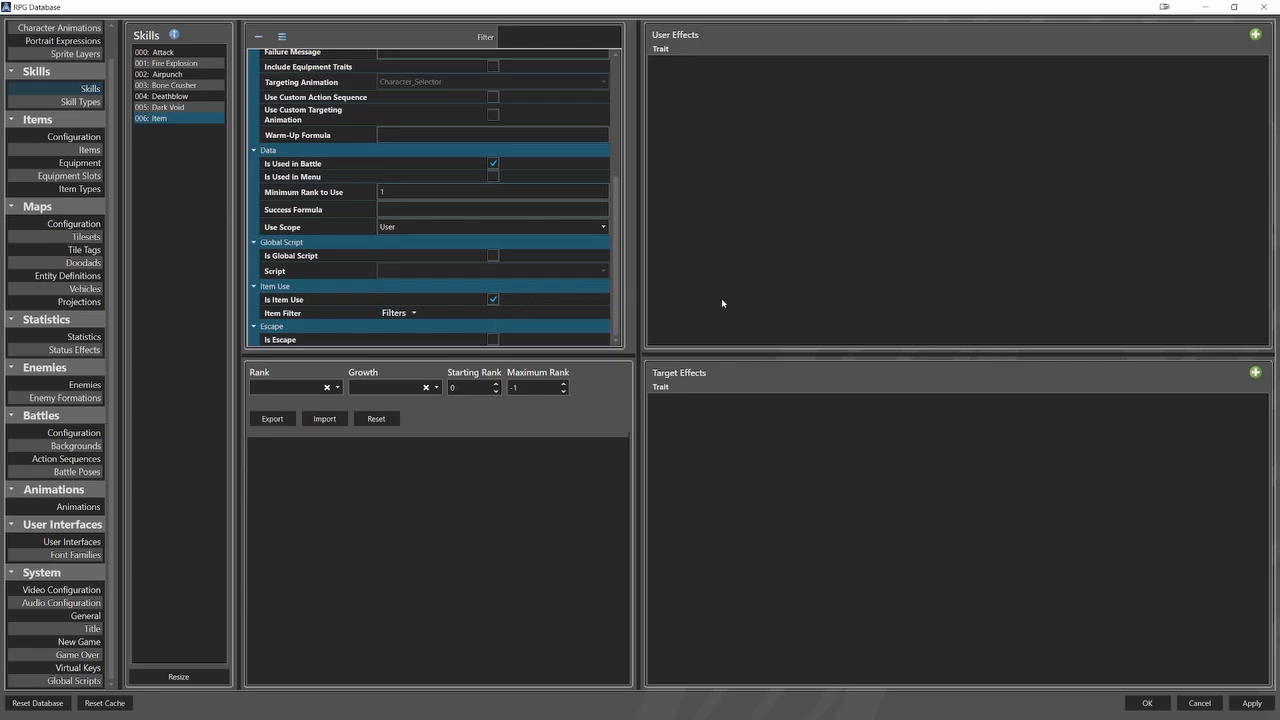
Check the Consumable item type, Item skill type and Item skill trait of Erick, Drillbit, Hallvor and Godfreed.
scroll(70, 120, "up", 1)
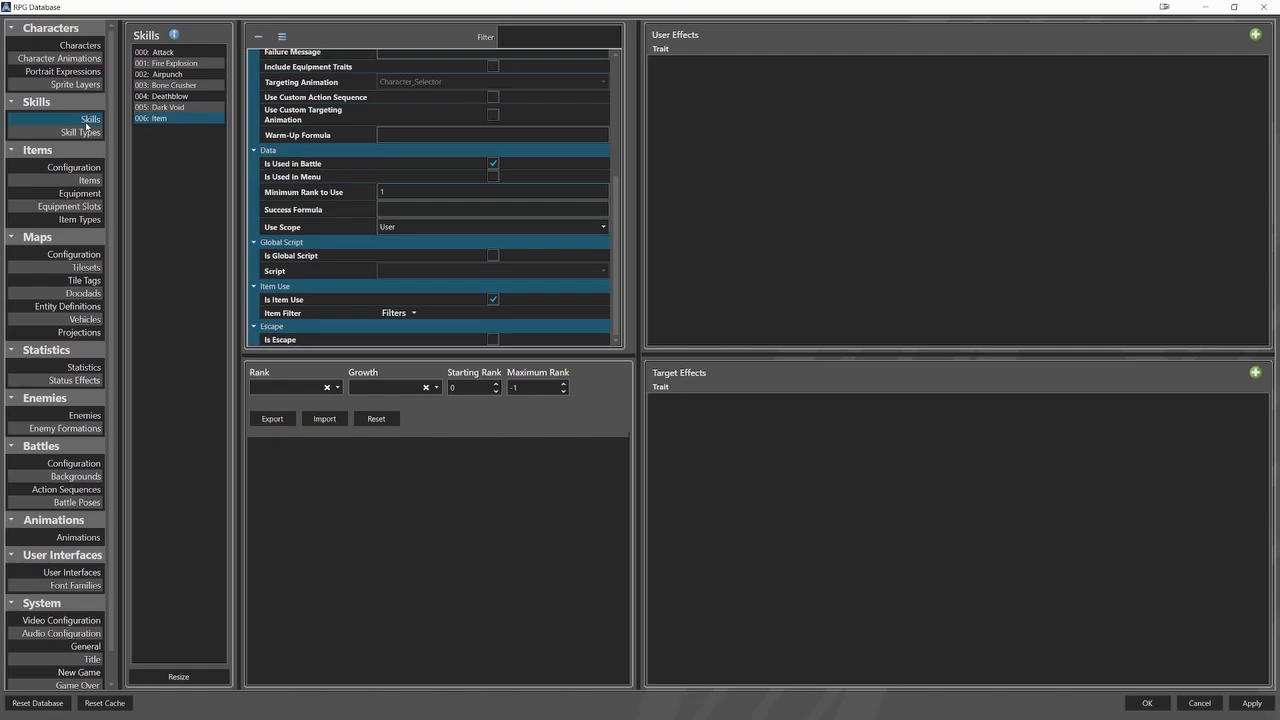
left_click(80, 45)
left_click(163, 53)
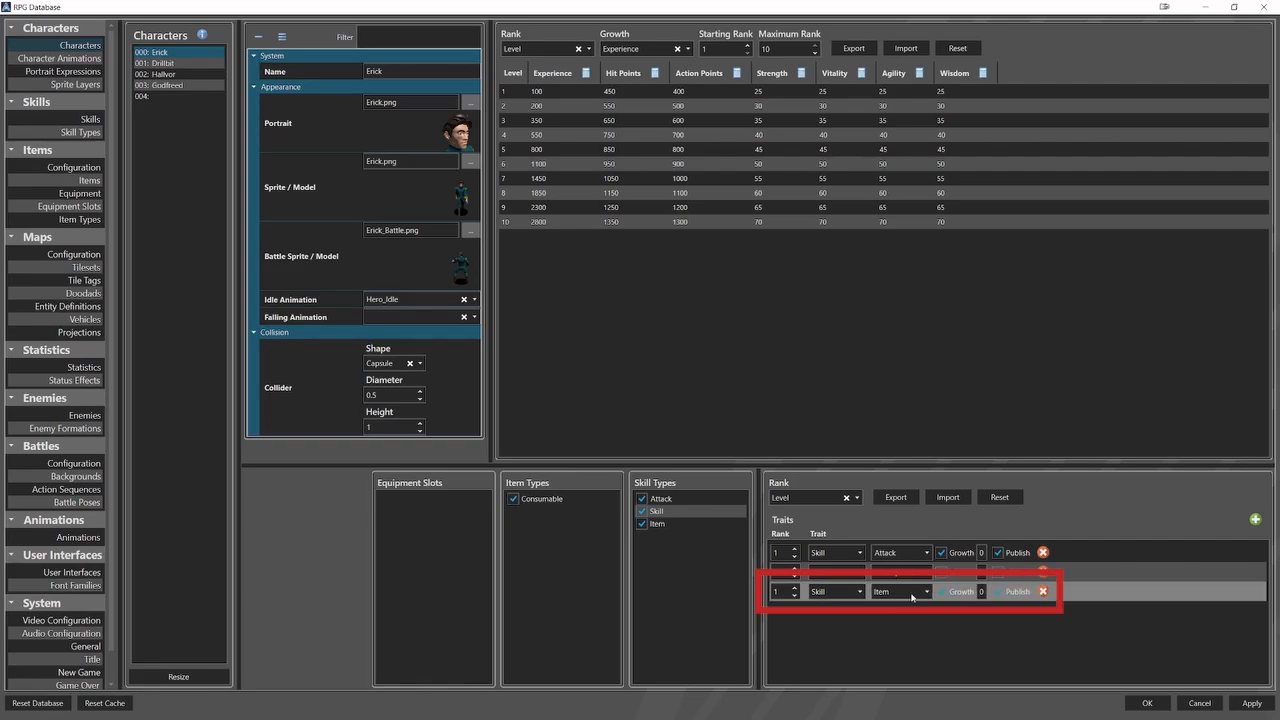
left_click(200, 64)
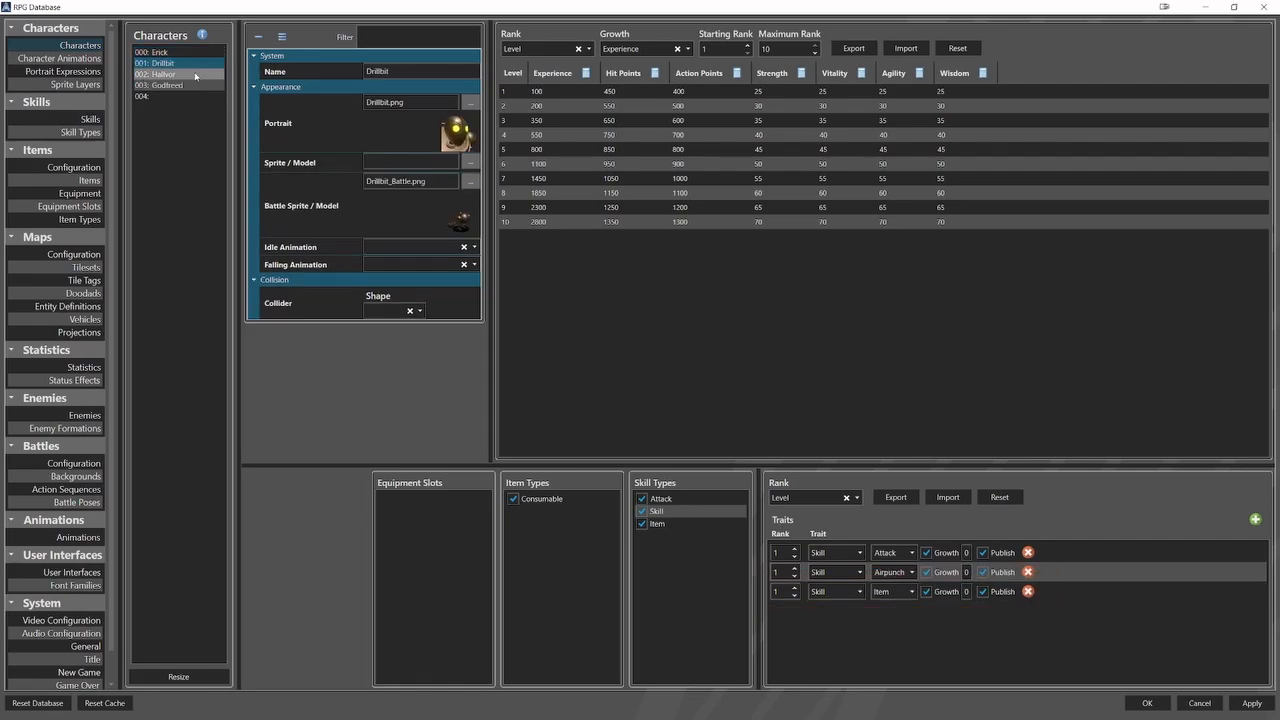
left_click(195, 75)
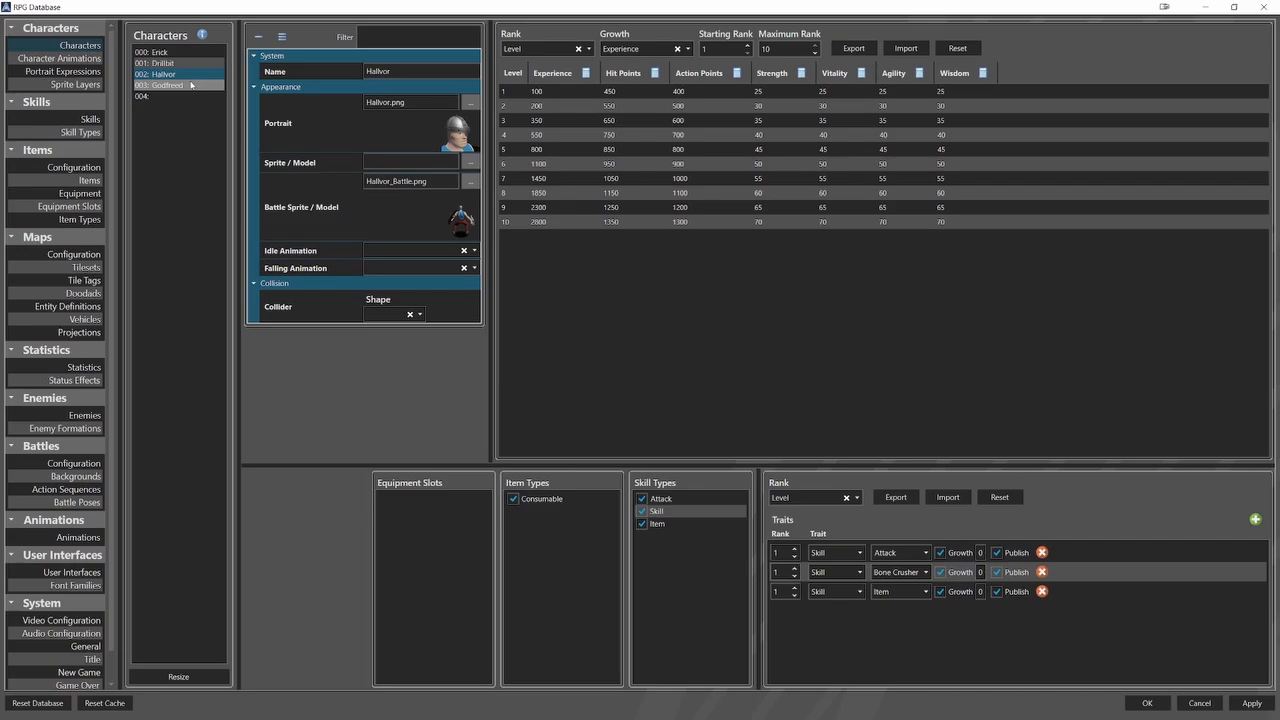
left_click(191, 85)
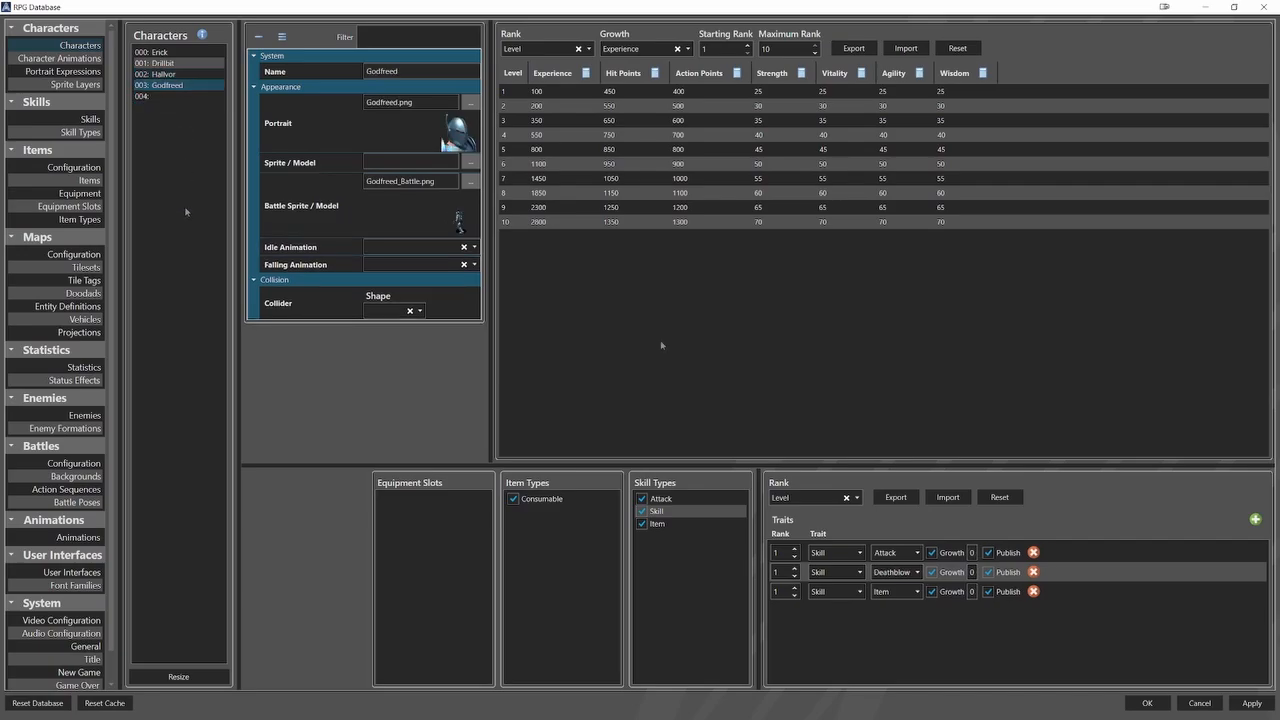
Open the starting inventory in the New Game settings.
scroll(101, 497, "down", 1)
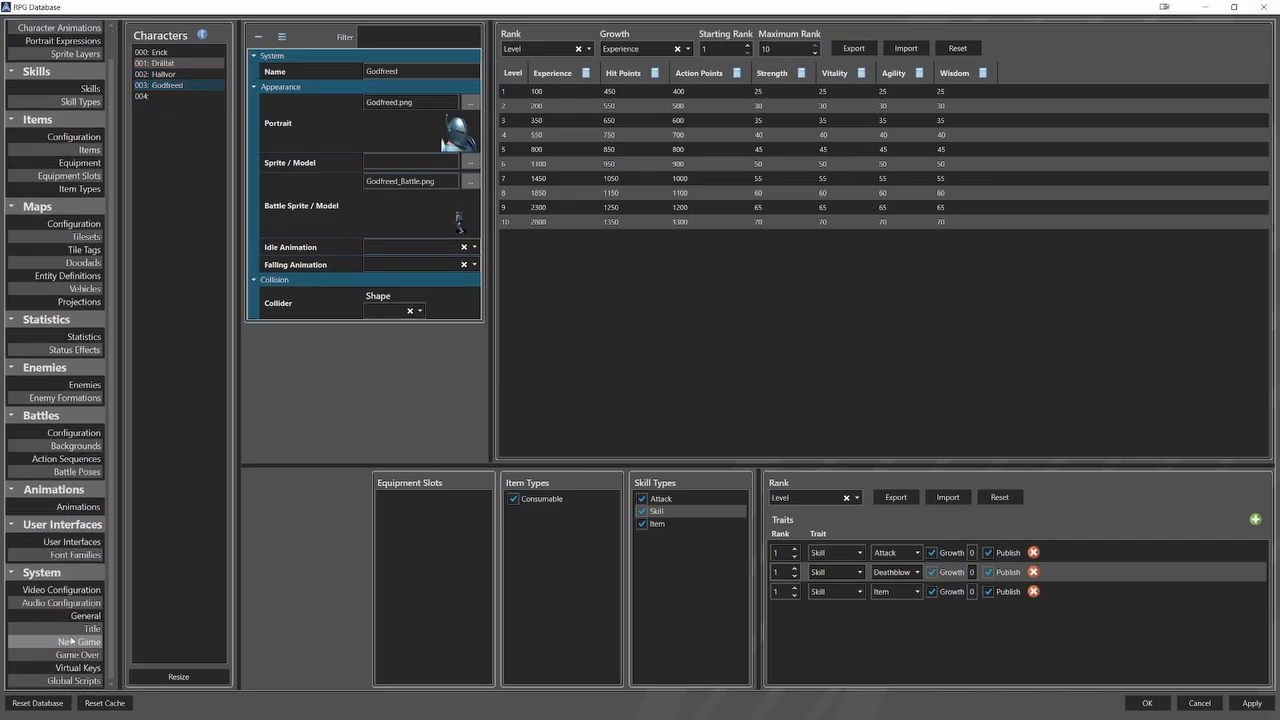
left_click(72, 643)
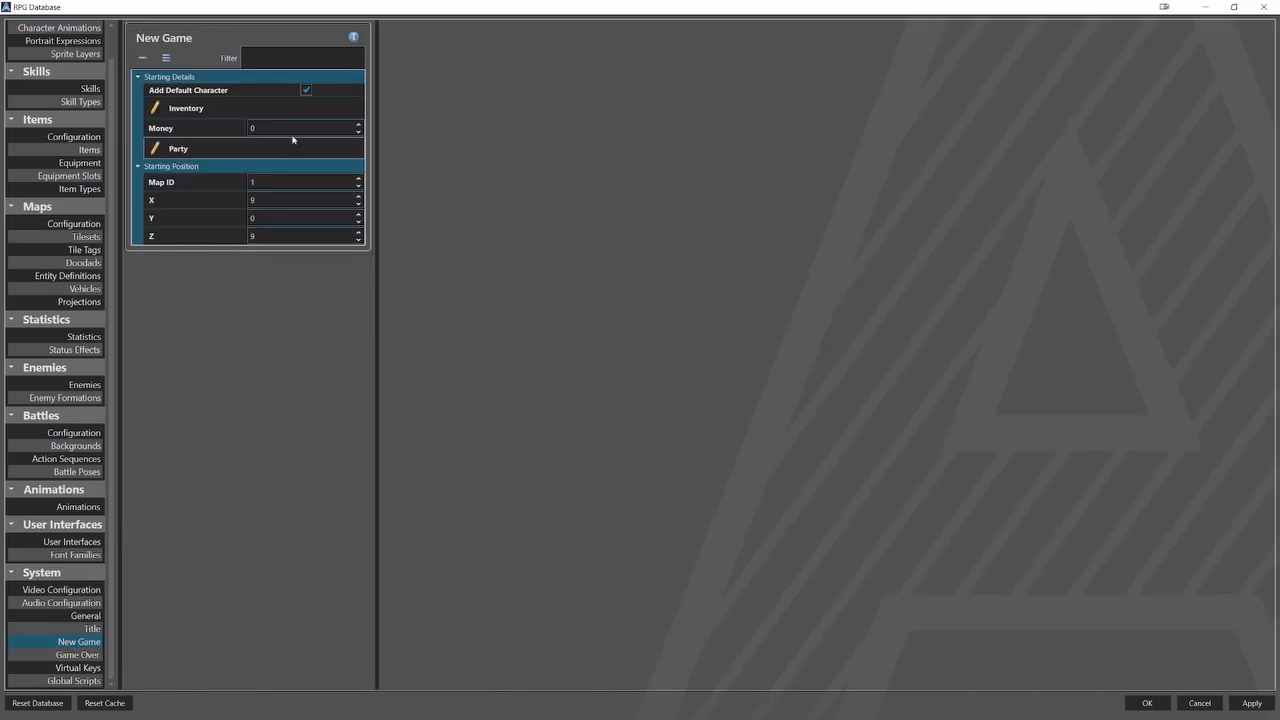
left_click(302, 112)
left_click(442, 34)
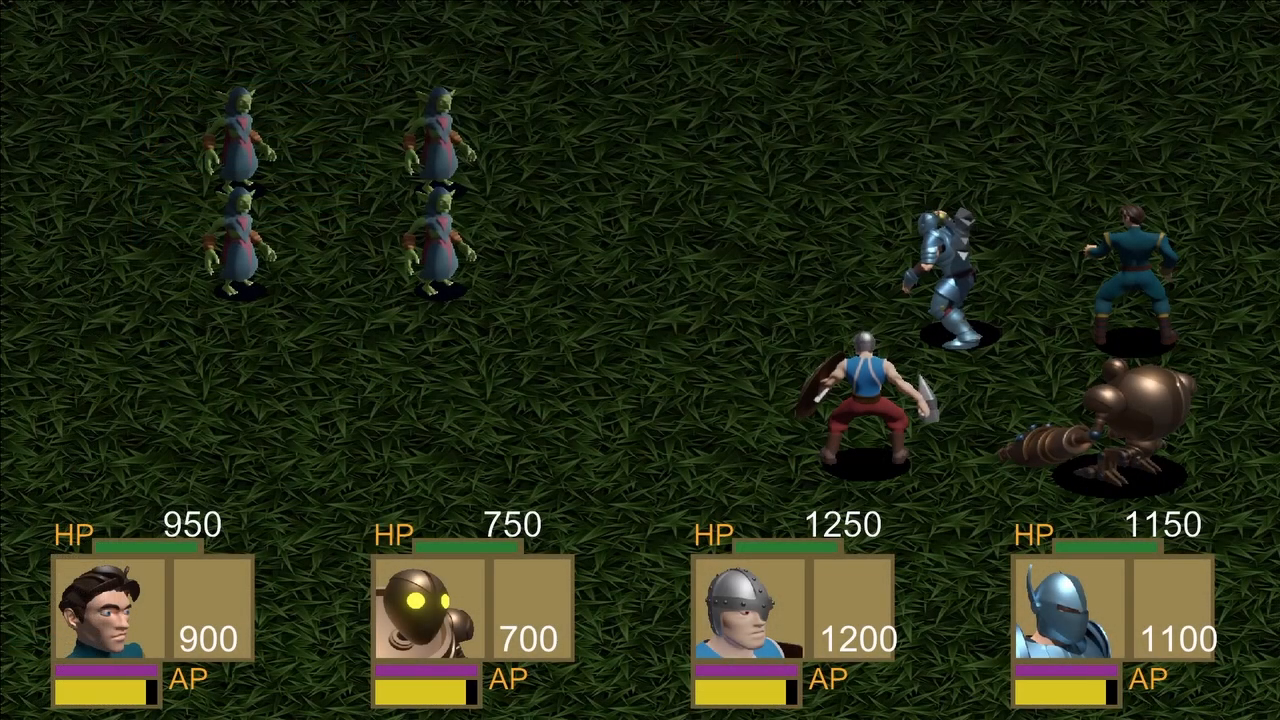
In the test battle, have Erick use the Apple item on an ally.
key("Down")
key("Down")
key("Return")
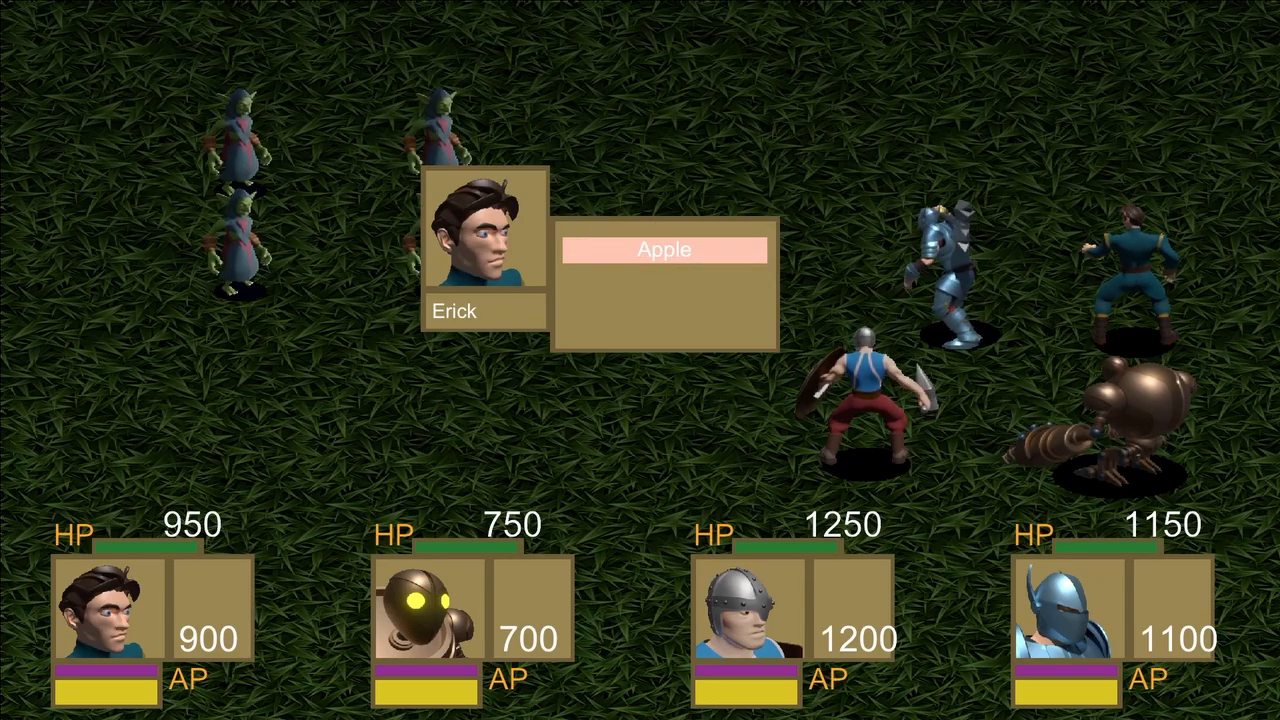
key("Return")
key("Return")
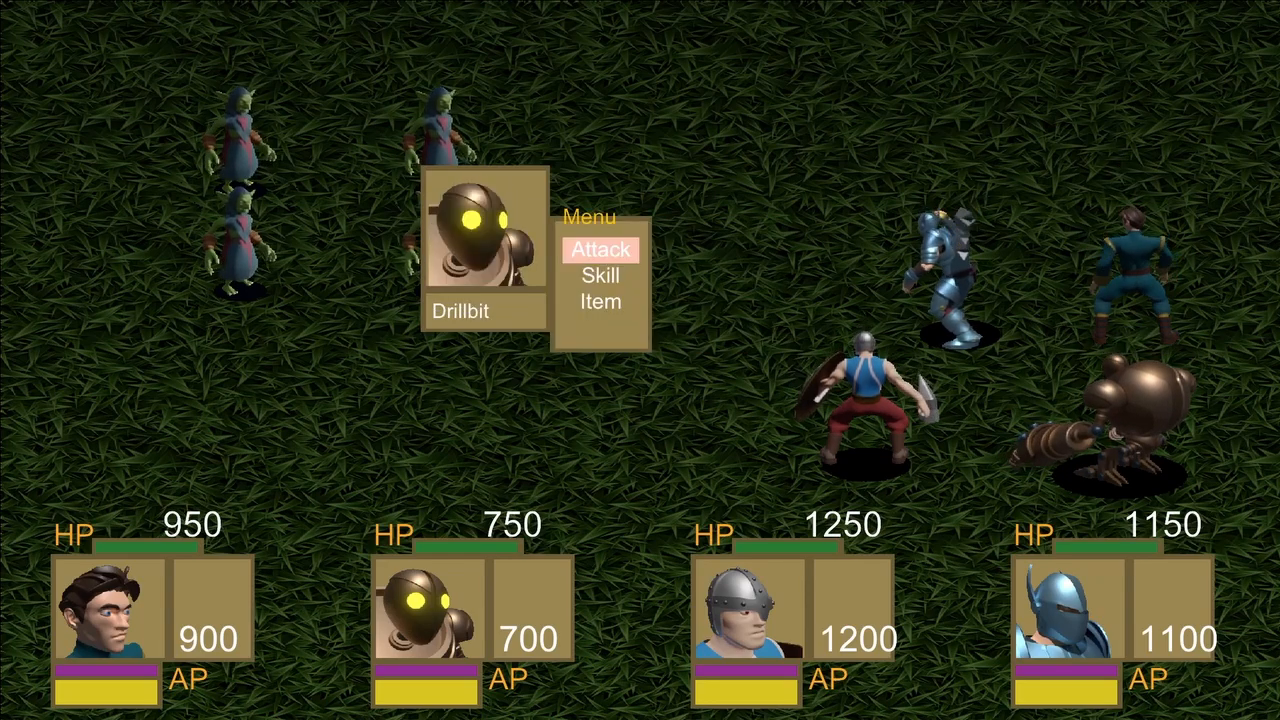
Have Drillbit use the Apple item on an ally in the test battle.
key("Down")
key("Down")
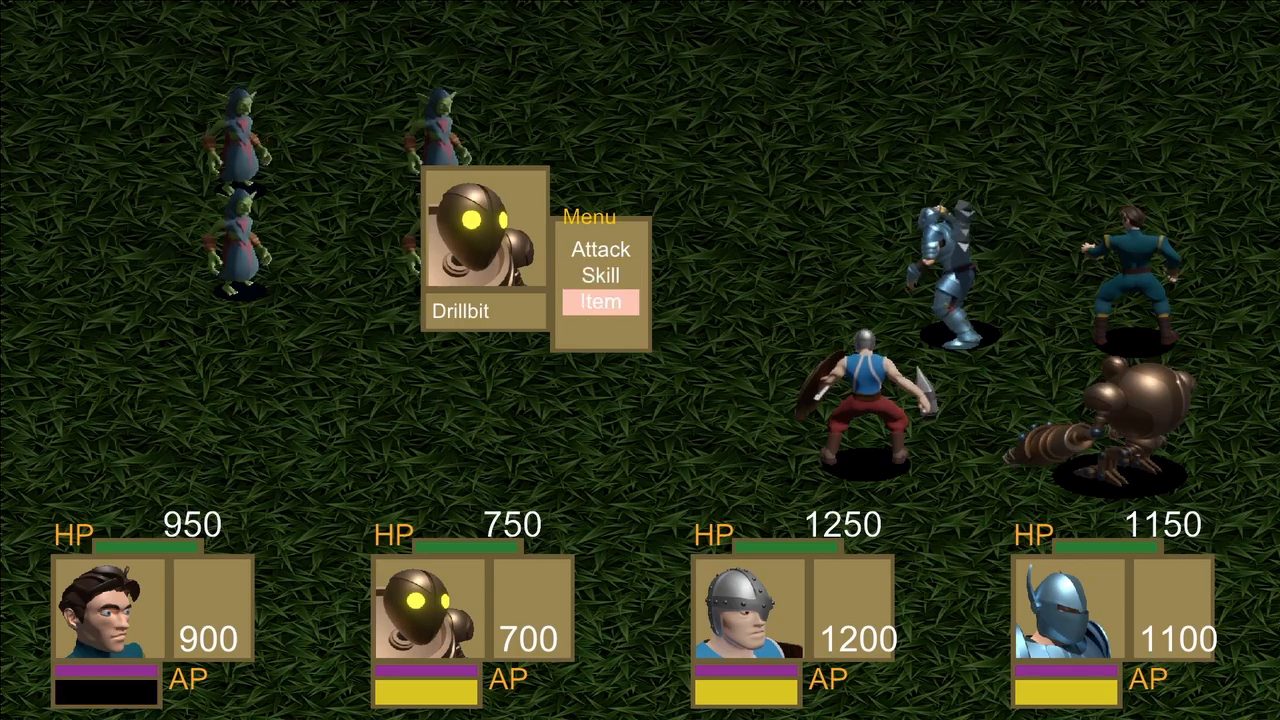
key("Return")
Have Hallvor use the Apple item on an ally in the test battle.
key("Return")
key("Return")
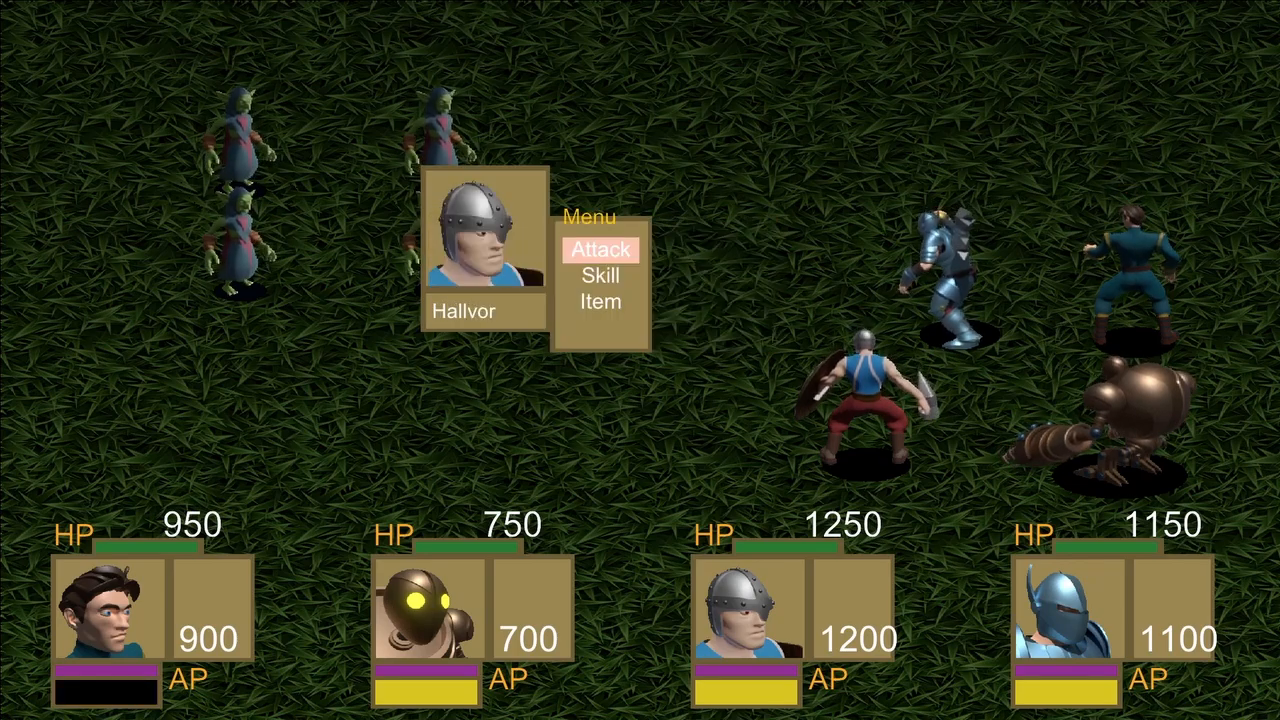
key("Down")
key("Return")
key("Return")
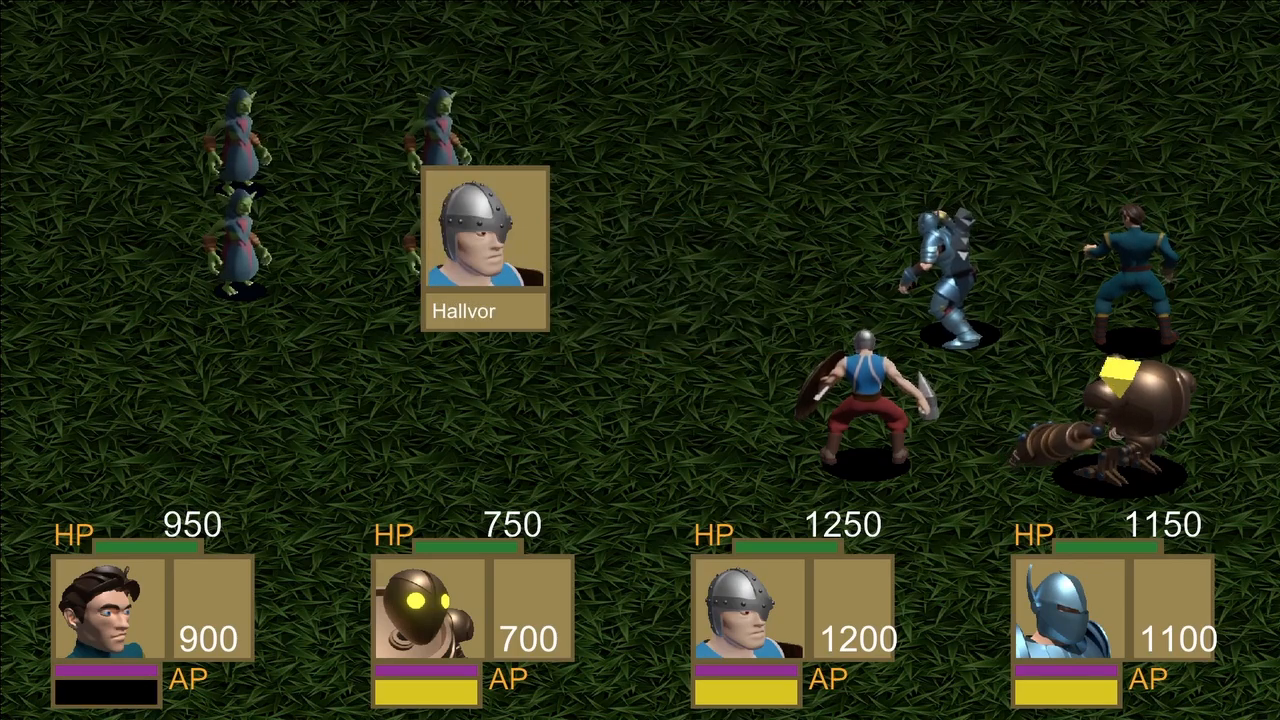
key("Return")
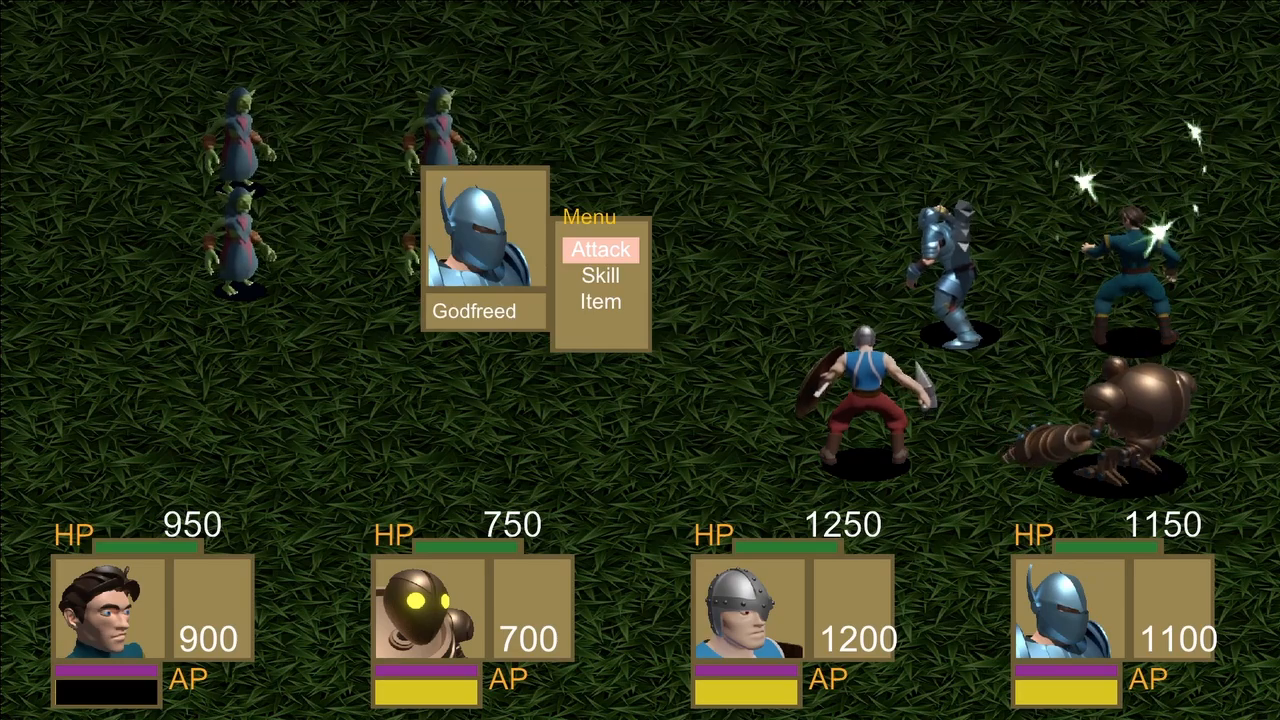
Have Godfreed use the Apple item on an ally in the test battle.
key("Down")
key("Down")
key("Return")
key("Return")
key("Down")
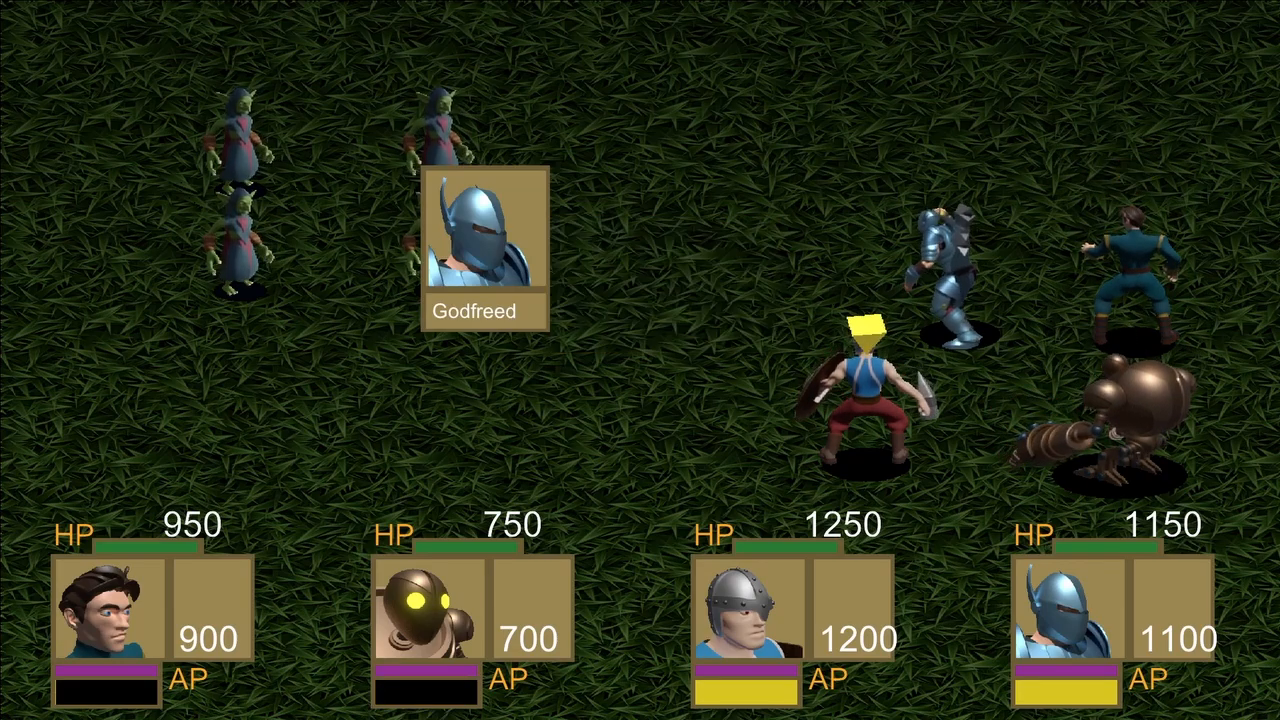
key("Return")
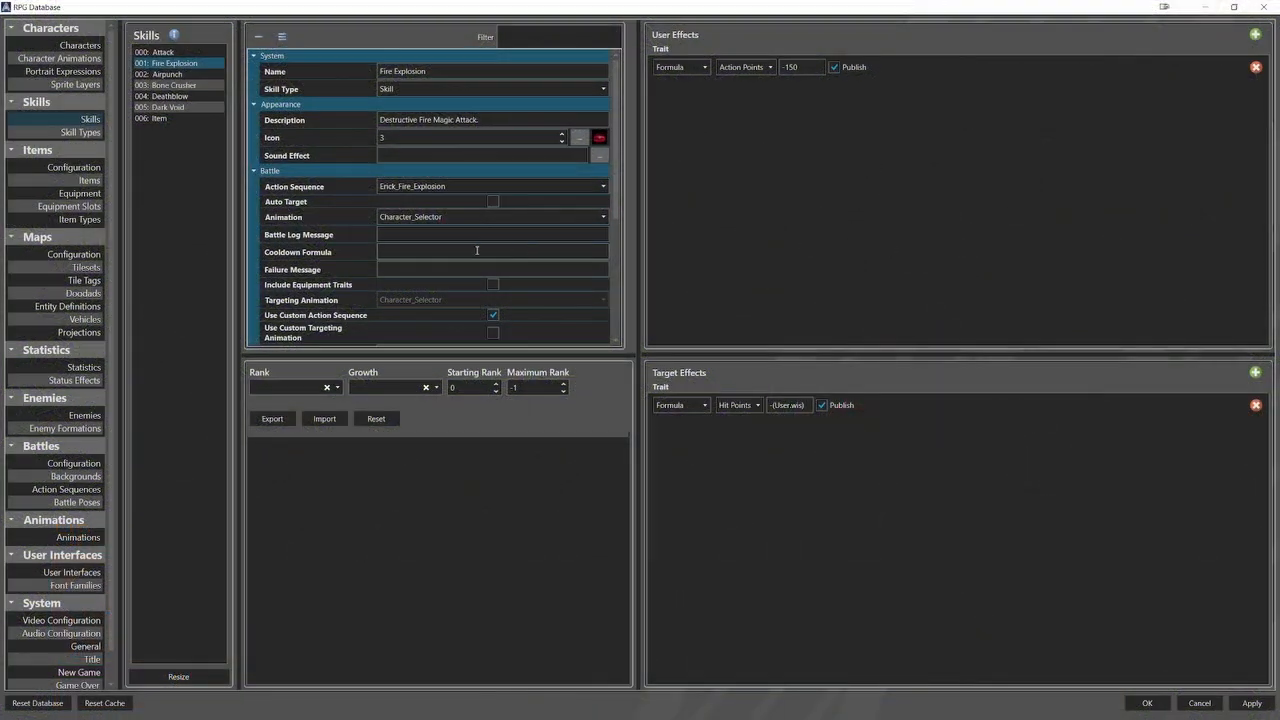
Set the Fire Explosion skill's Use Scope to All Enemies.
scroll(405, 233, "down", 7)
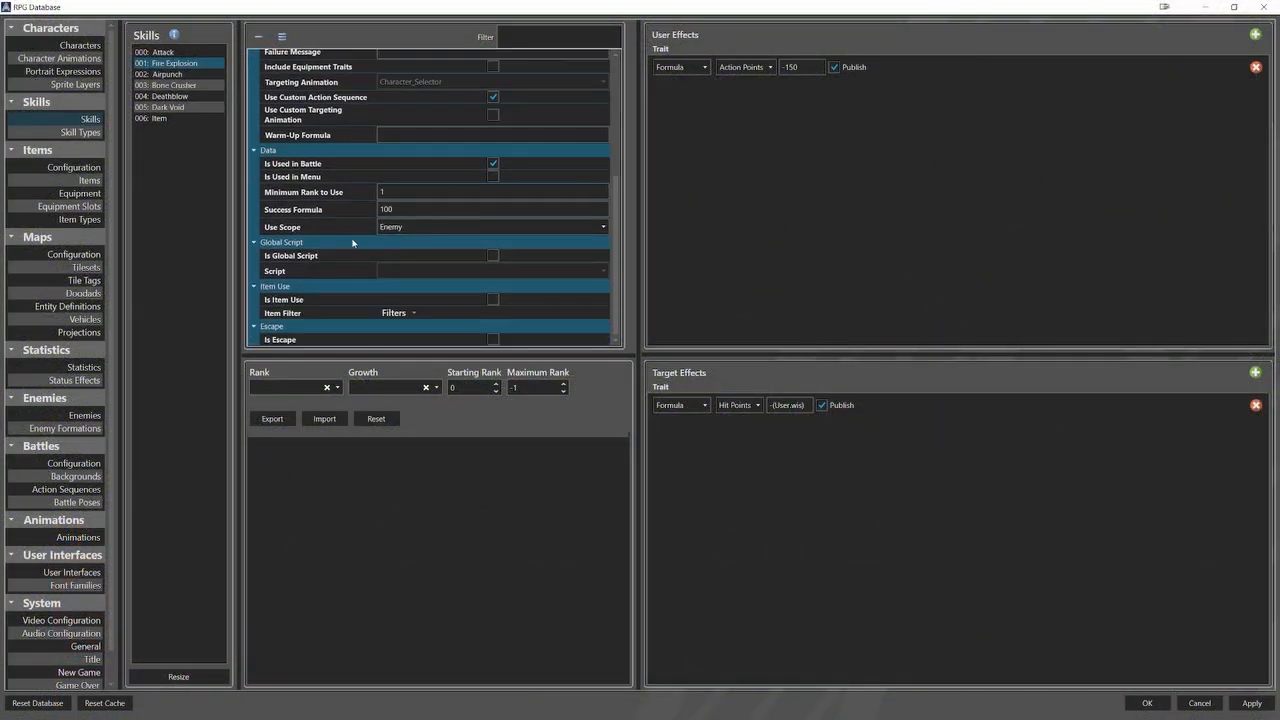
left_click(405, 230)
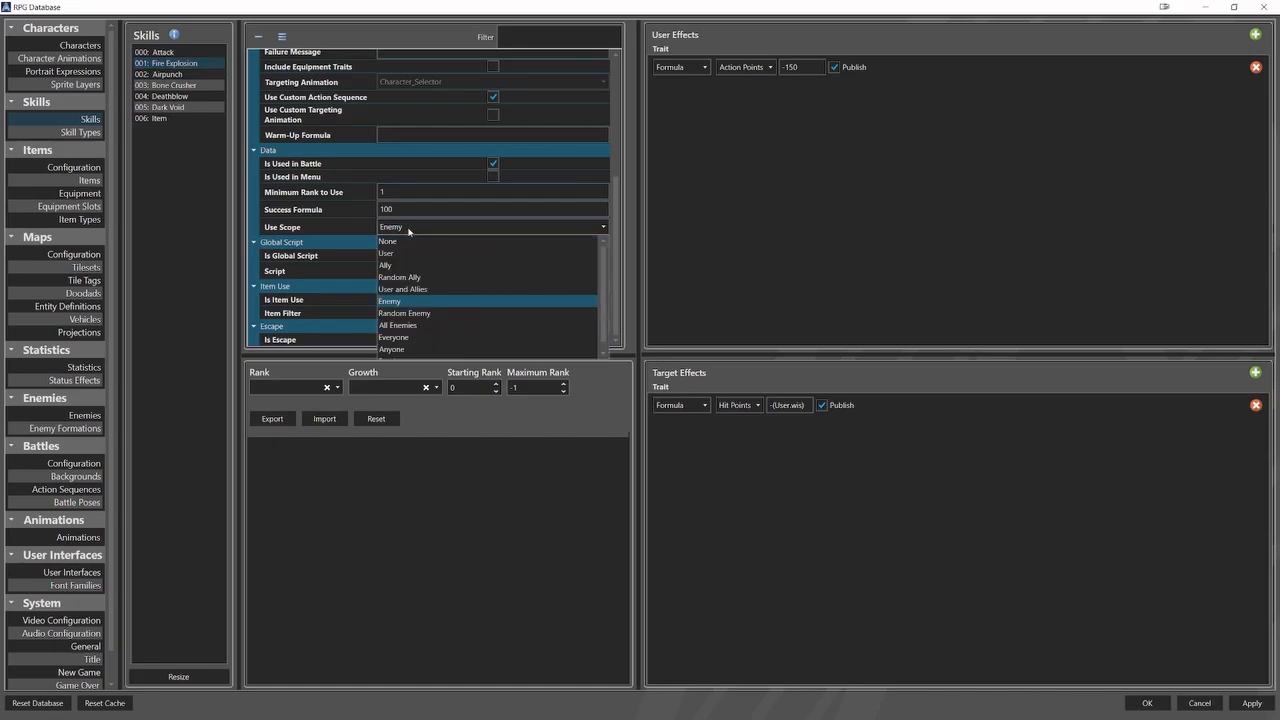
left_click(418, 325)
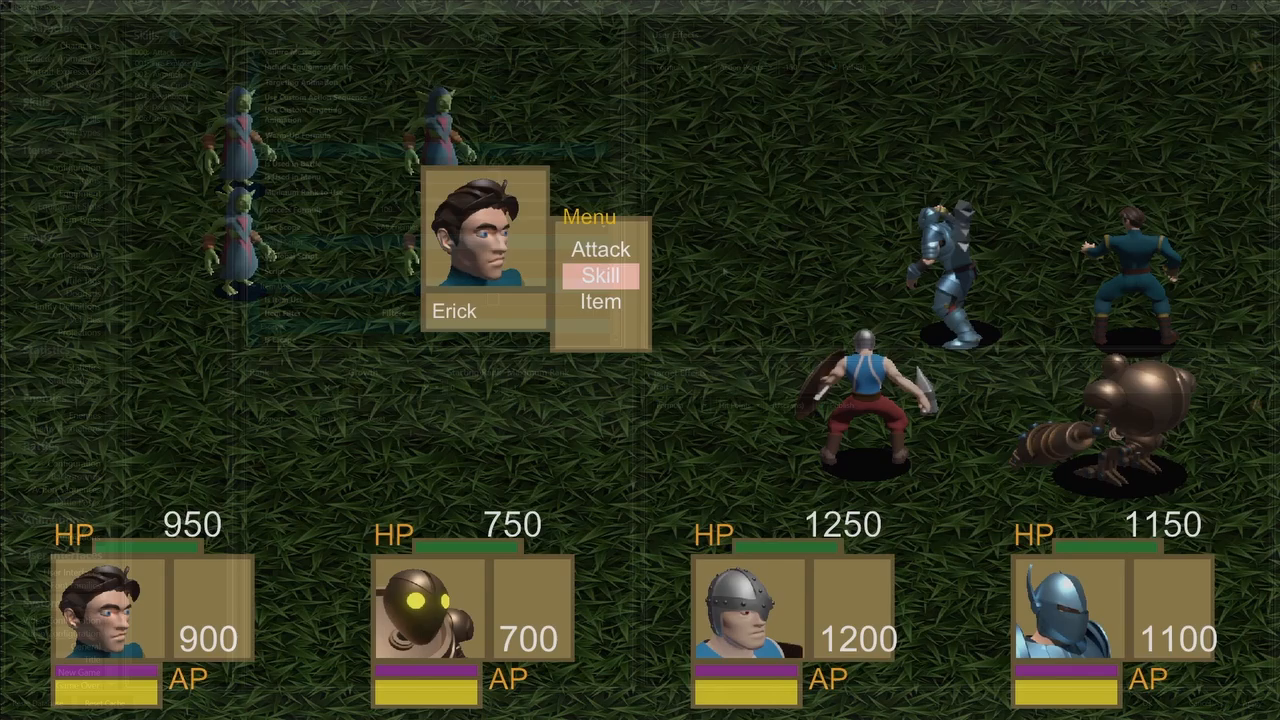
In the test battle, have Erick cast Fire Explosion and Drillbit use the Airpunch skill on the enemies.
key("Return")
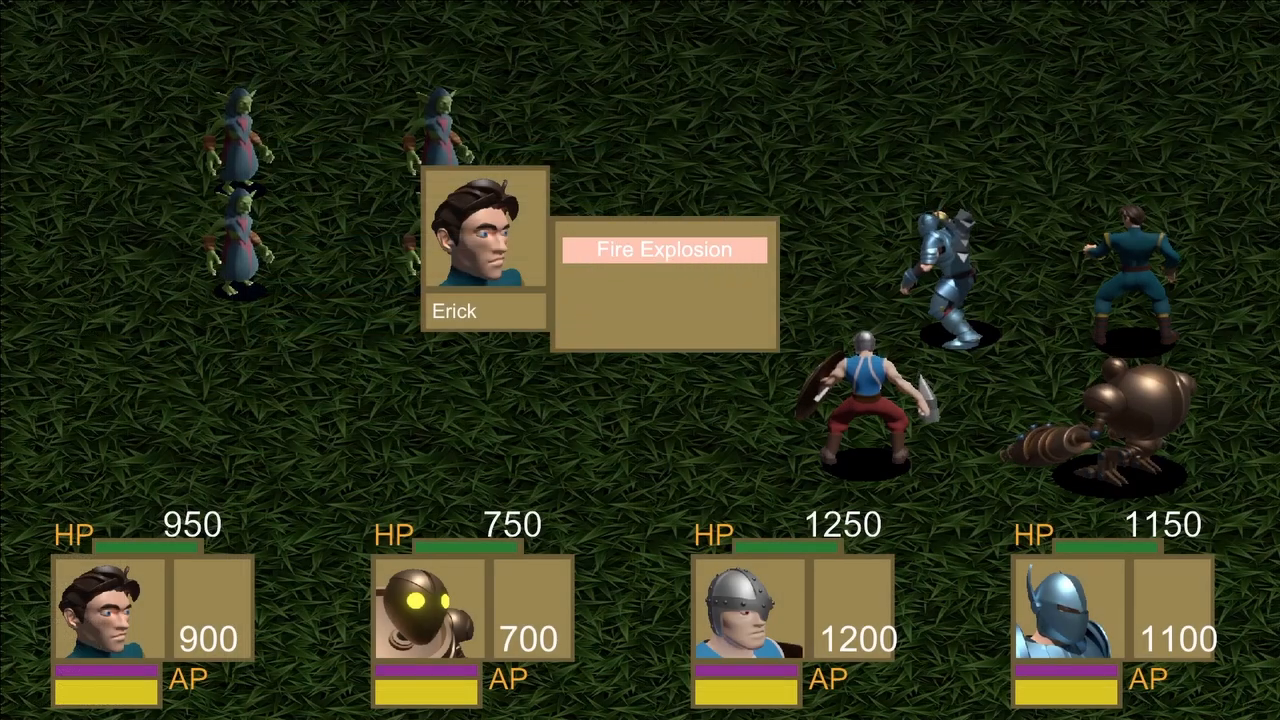
key("Return")
key("Return")
key("Down")
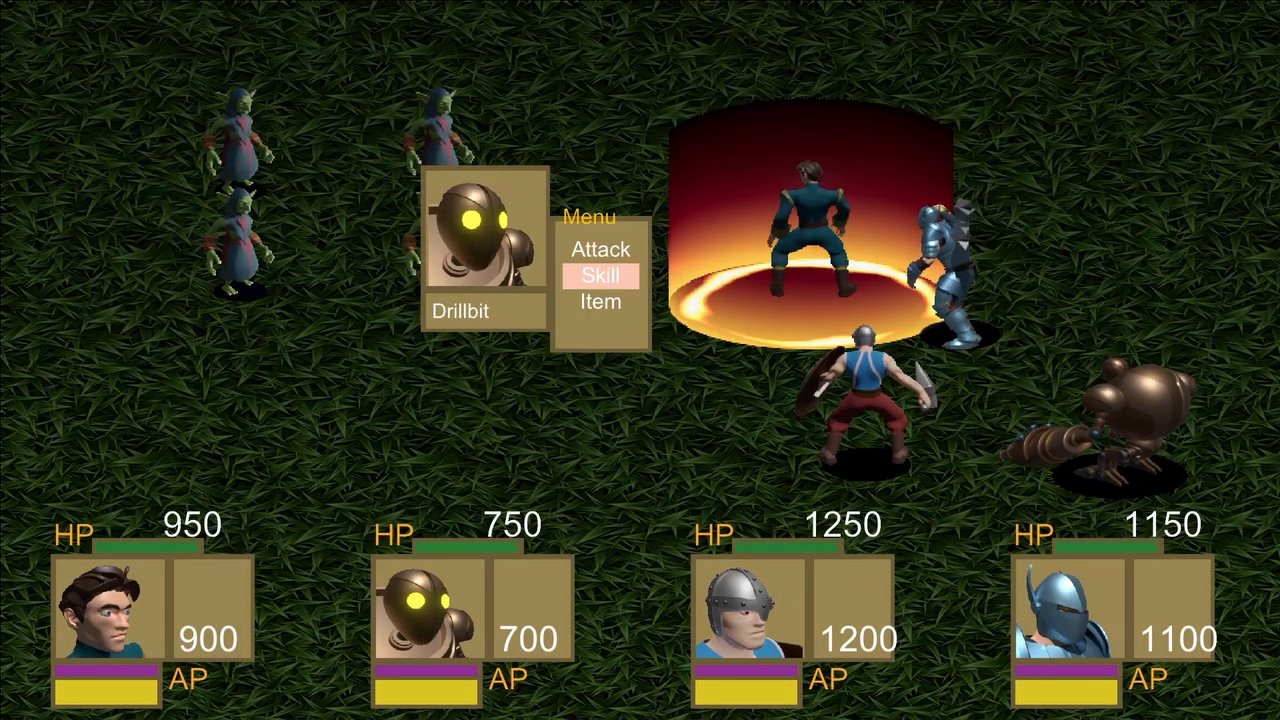
key("Return")
In the test battle, have Hallvor use Bone Crusher and Godfreed use Deathblow on the enemies.
key("Return")
key("Return")
key("Down")
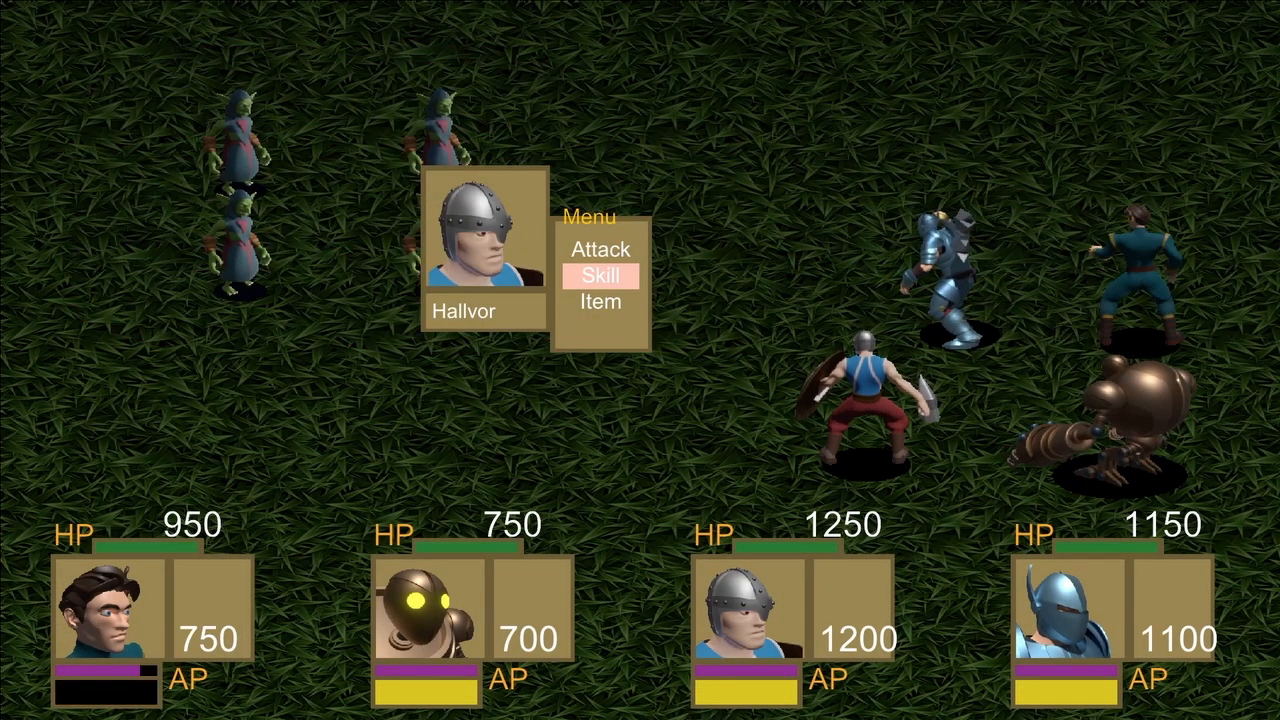
key("Return")
key("Return")
key("Return")
key("Down")
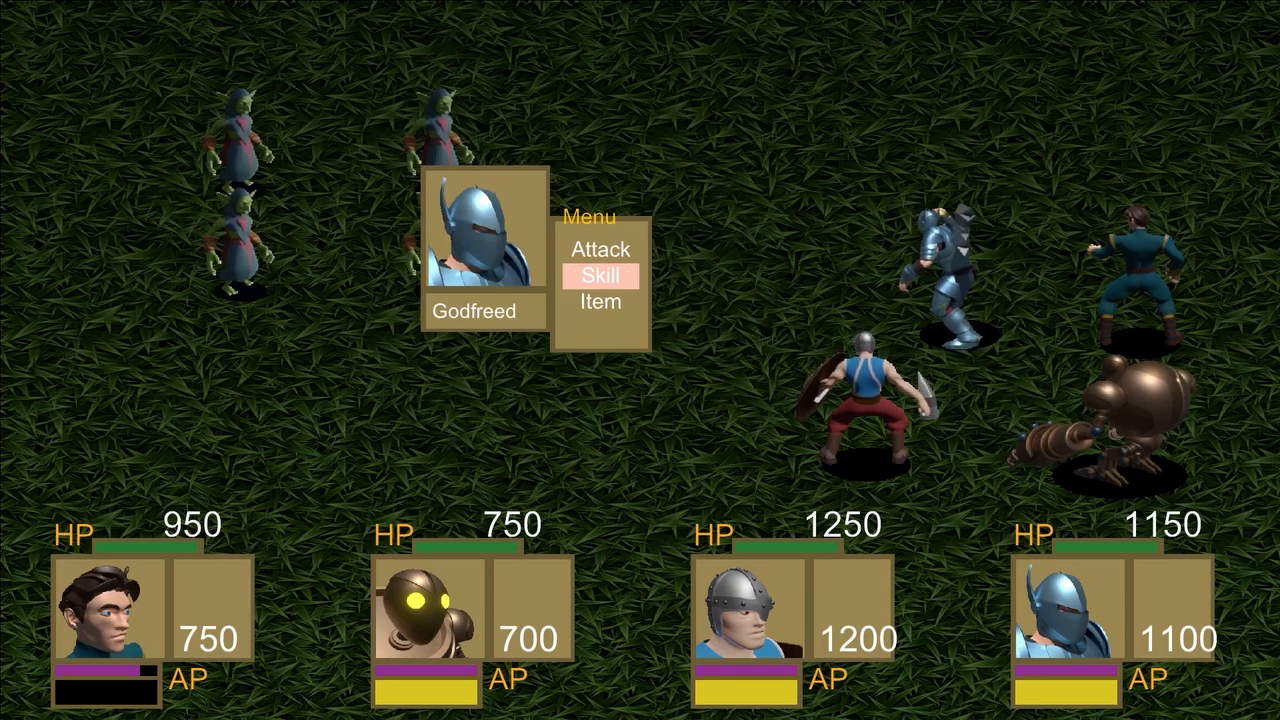
key("Return")
key("Return")
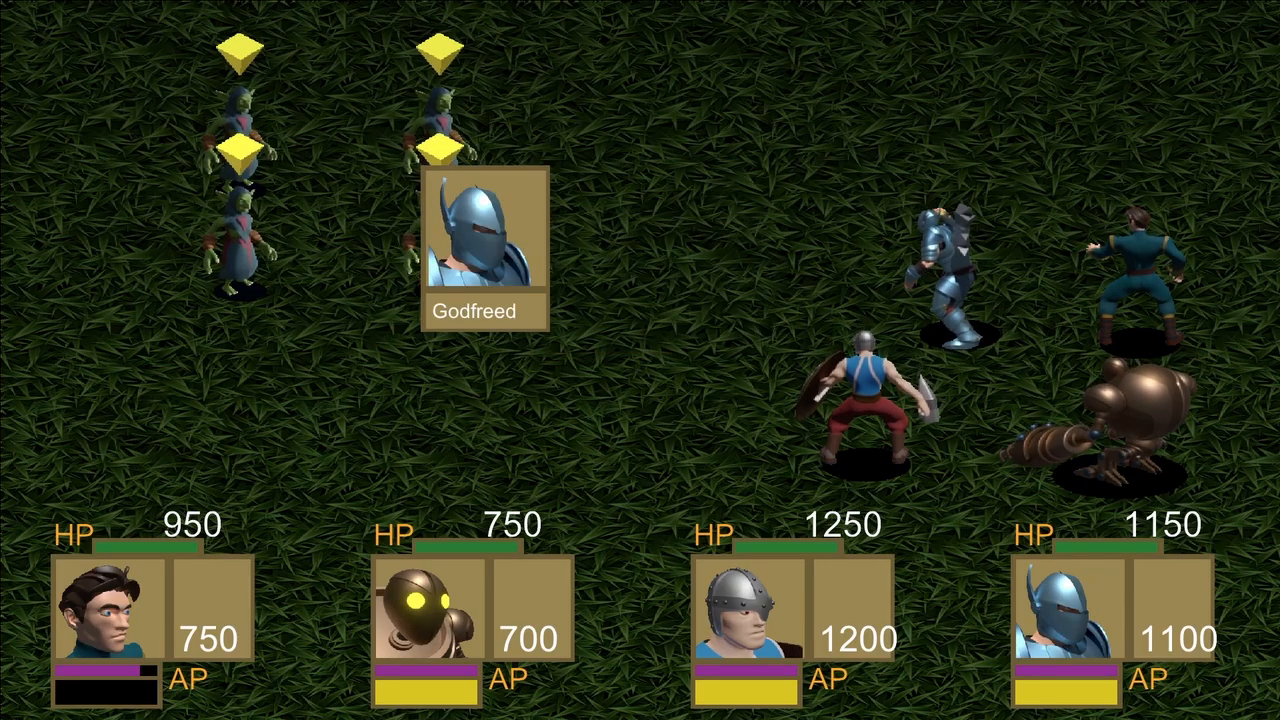
key("Return")
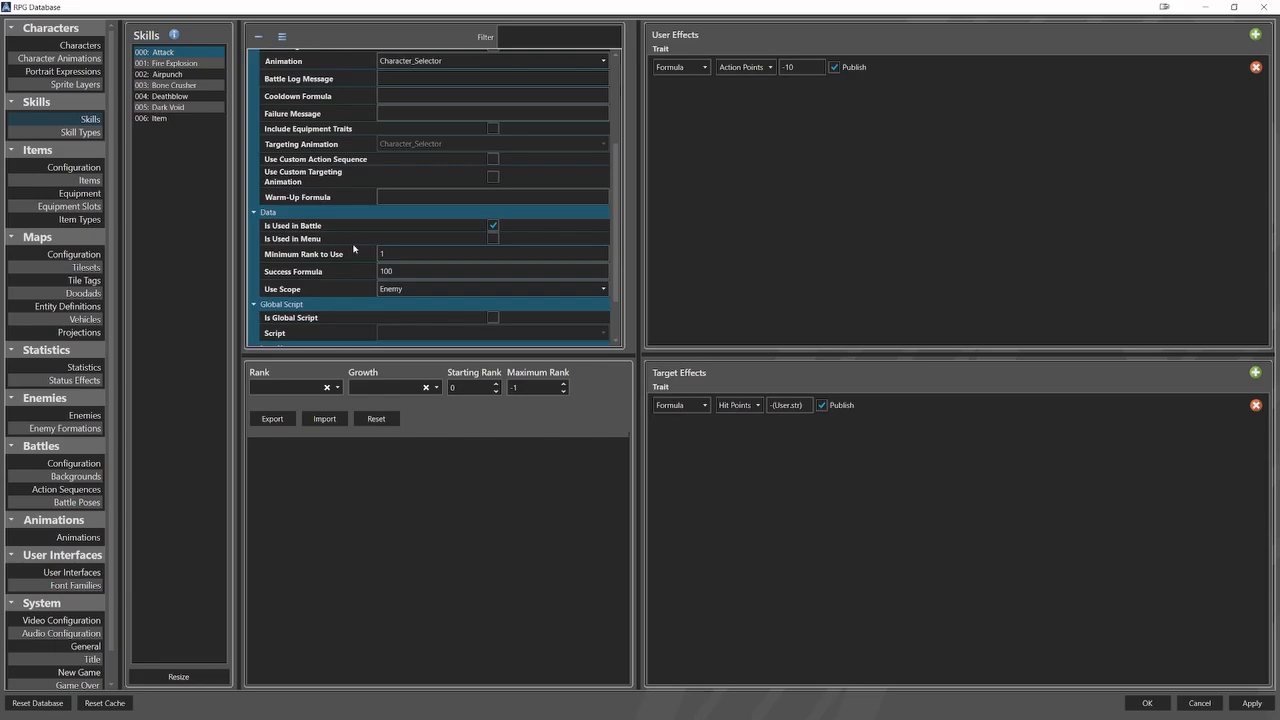
Set the Attack skill's Success Formula to 5 and its Failure Message to Miss.
double_click(390, 271)
type("5")
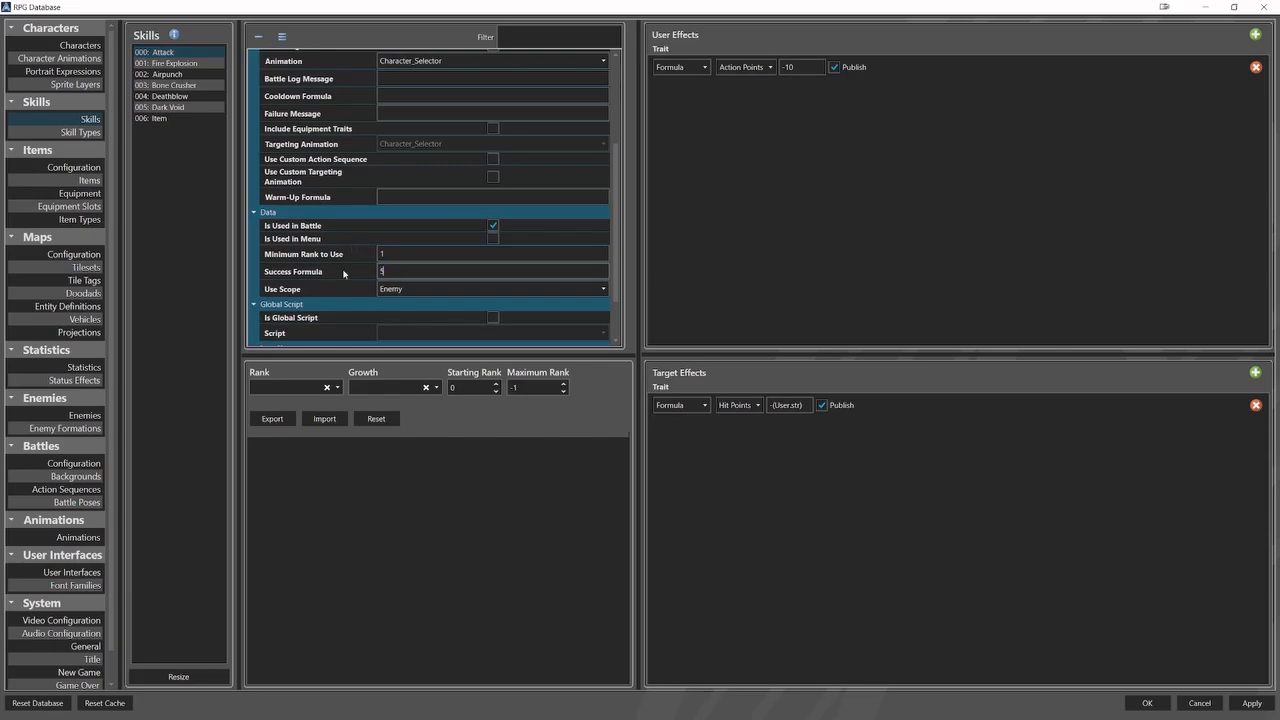
left_click(400, 113)
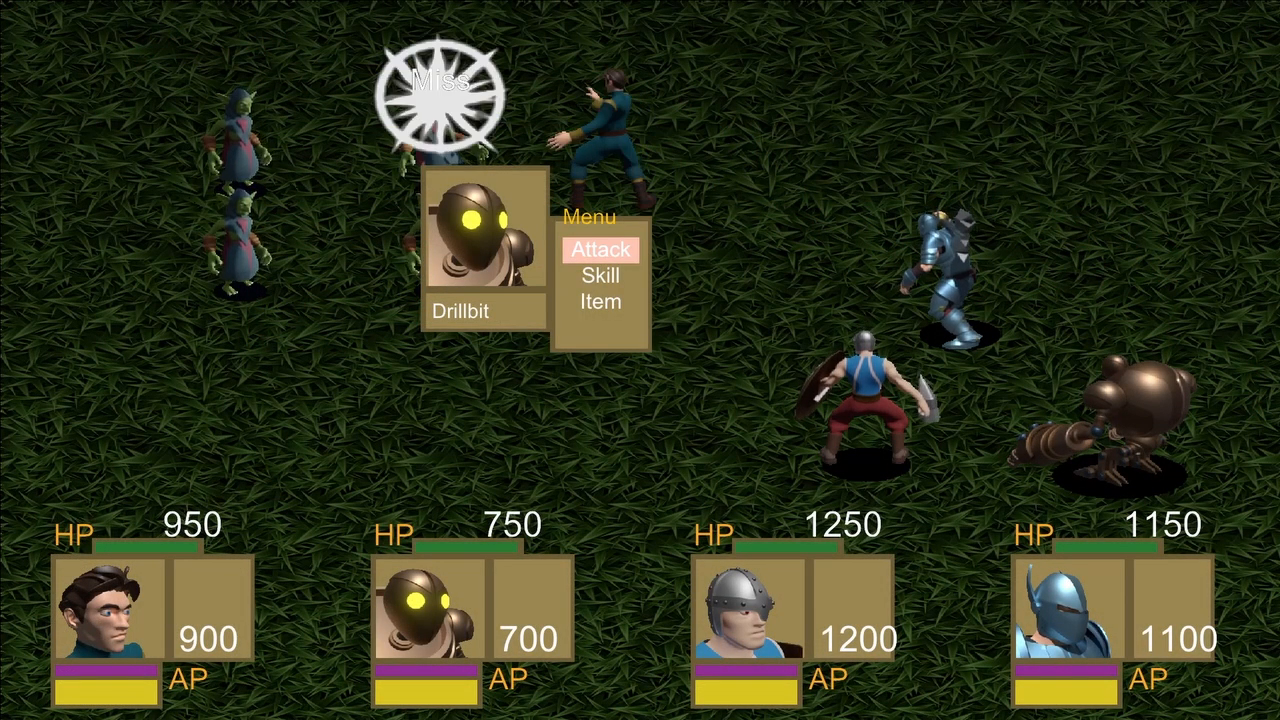
Test the basic Attack with Drillbit, Hallvor and Godfreed against the goblins in the test battle.
key("Return")
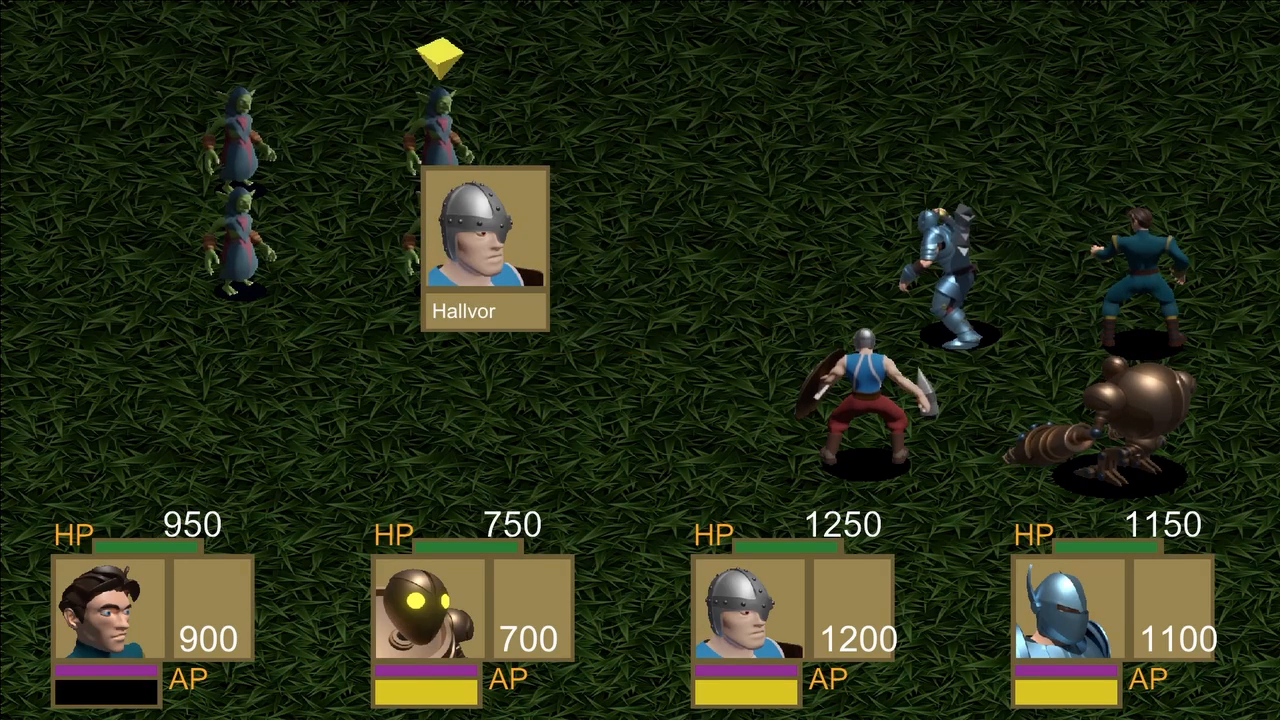
key("Return")
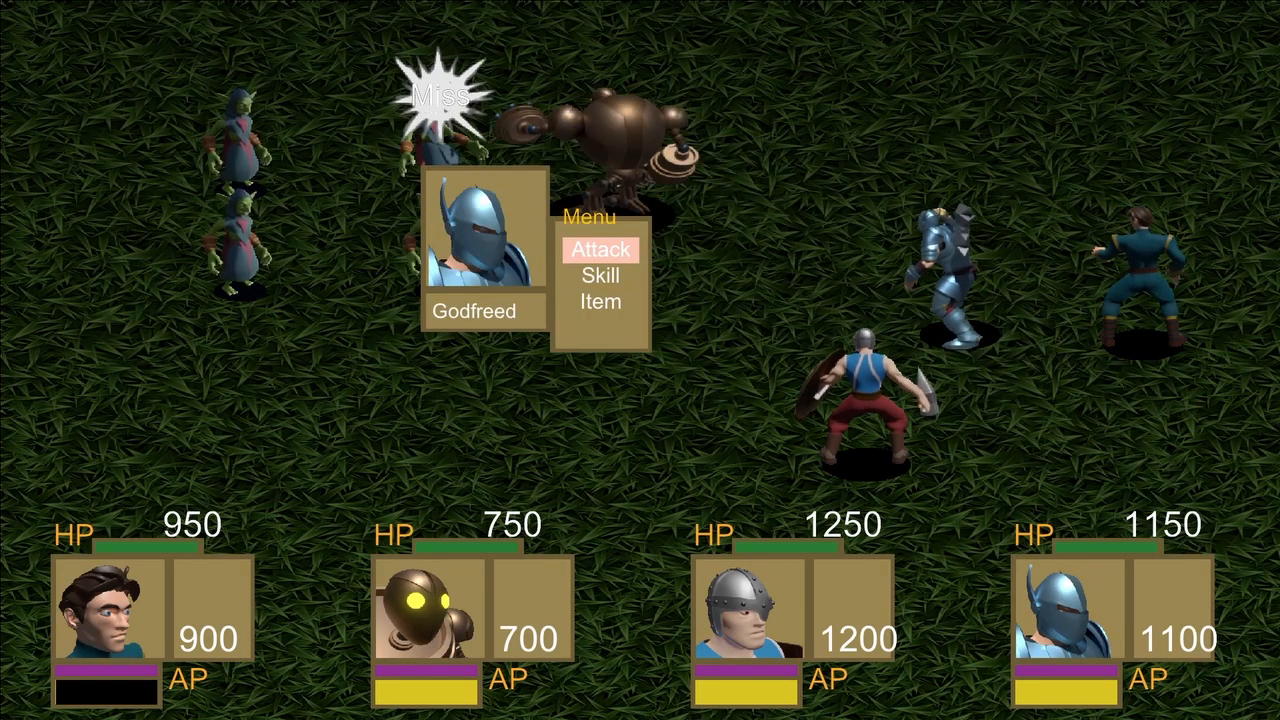
key("Return")
key("Return")
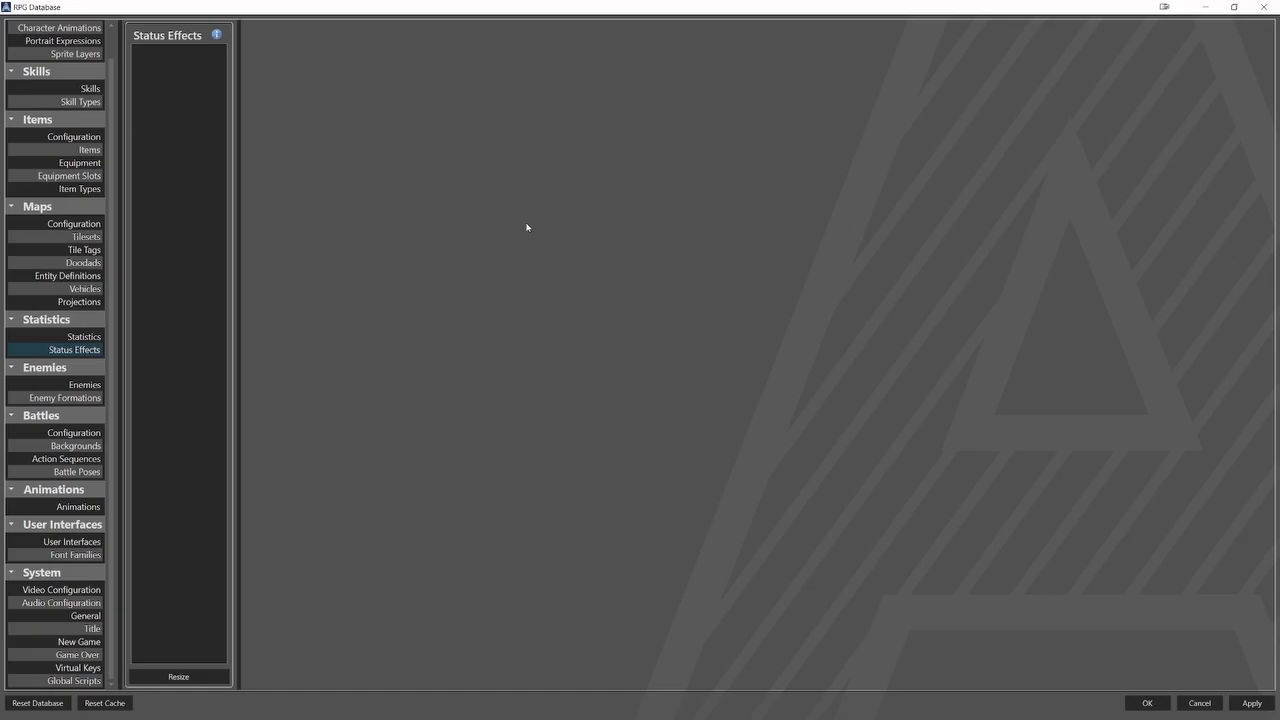
Resize the Status Effects list to two entries.
left_click(190, 676)
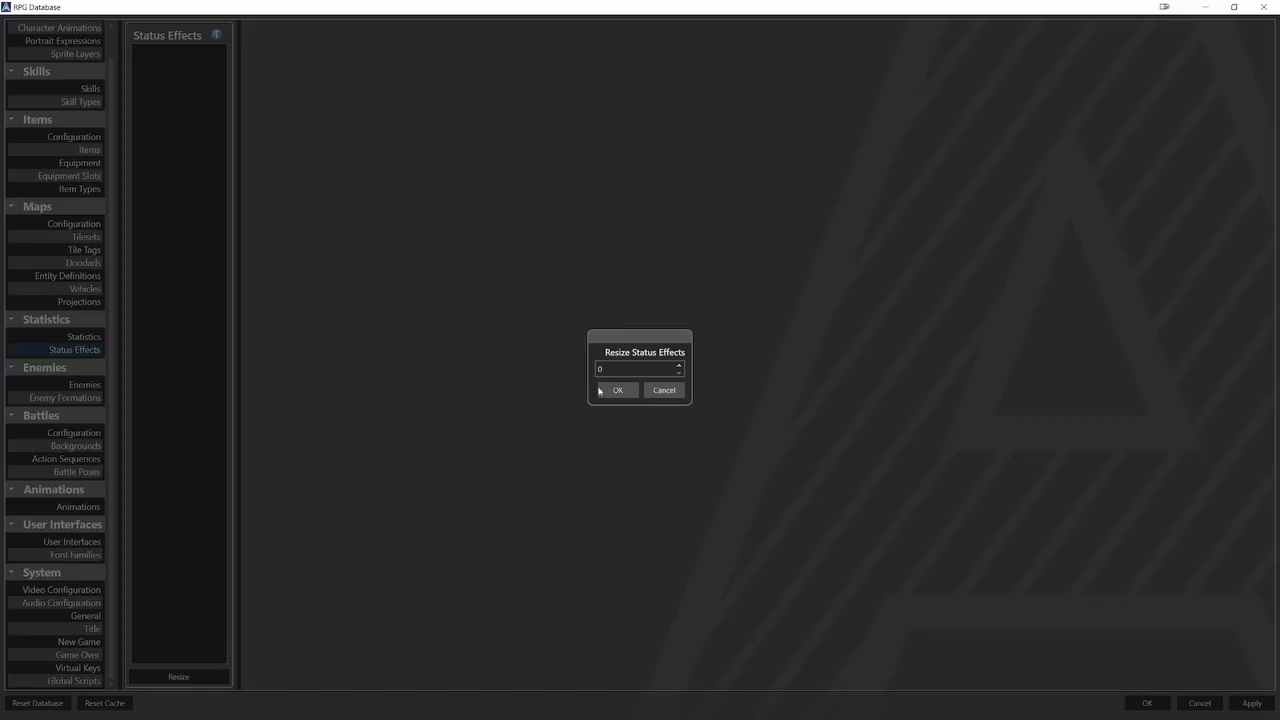
left_click(680, 366)
left_click(680, 366)
left_click(620, 393)
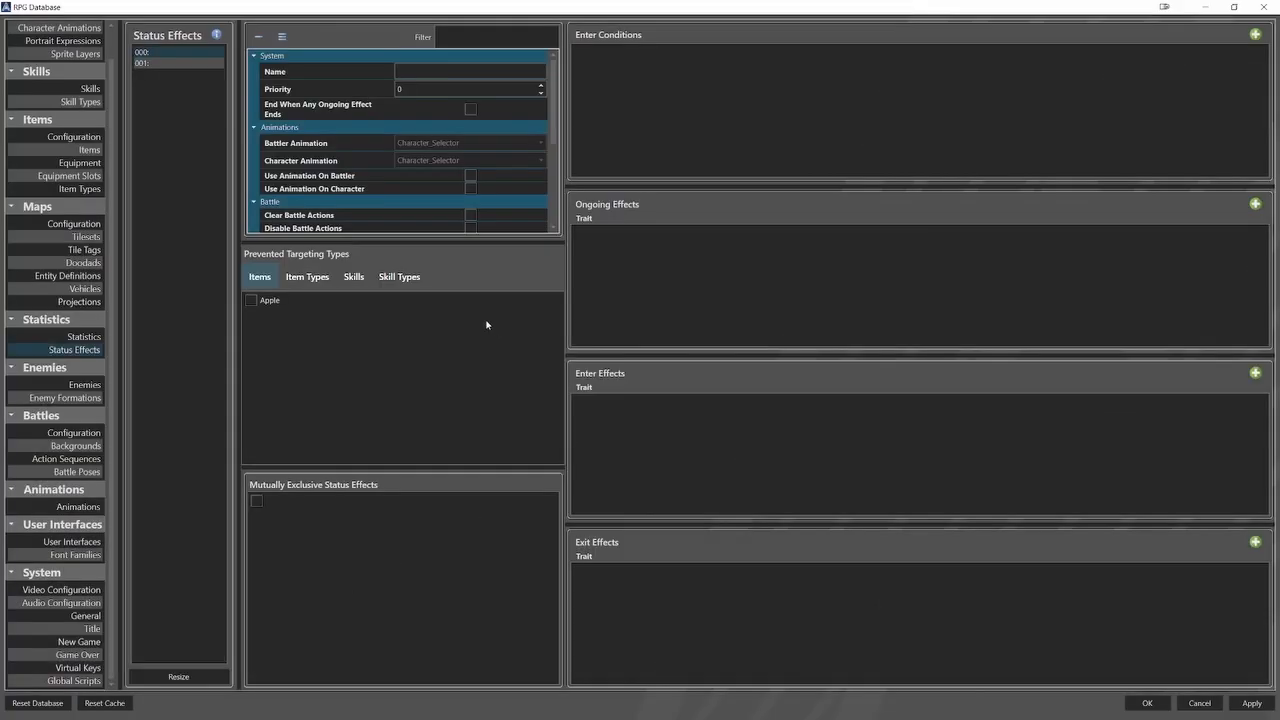
Name the first status effect Enemy Defeat and enable Remove After Battle and Remove Enemy From Battle.
left_click(484, 74)
type("Enemy Defeat")
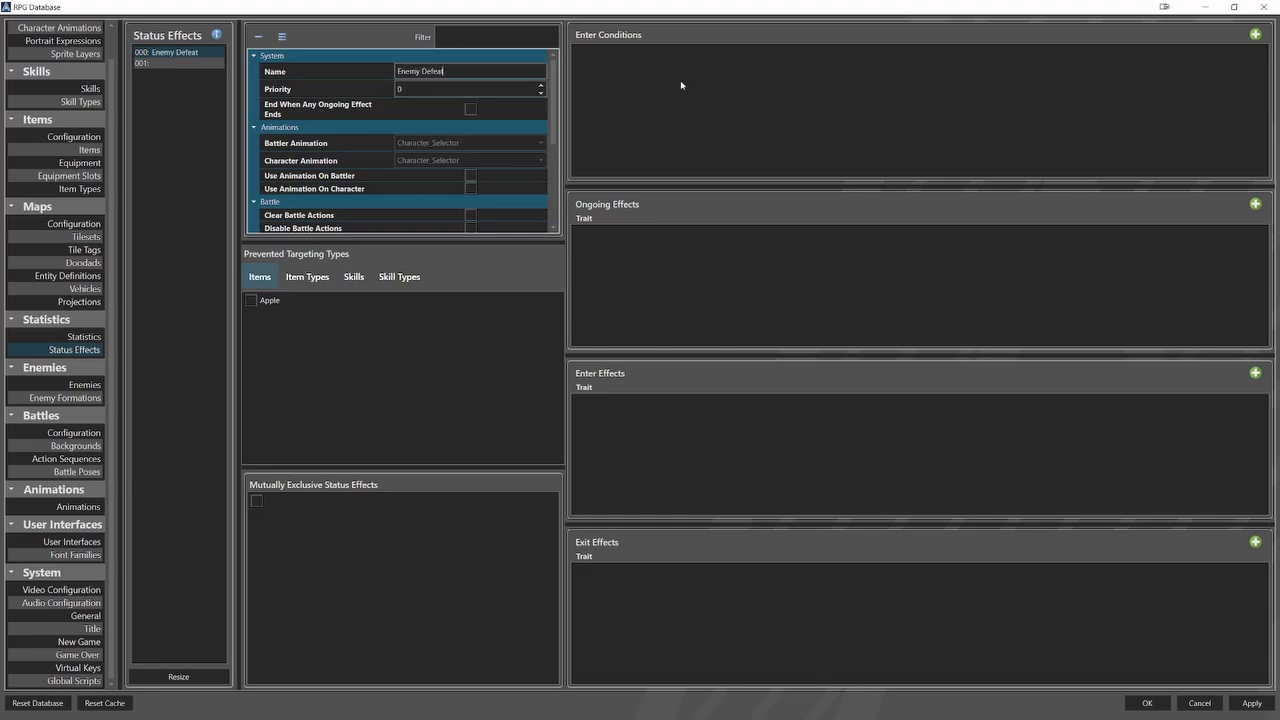
scroll(518, 154, "down", 4)
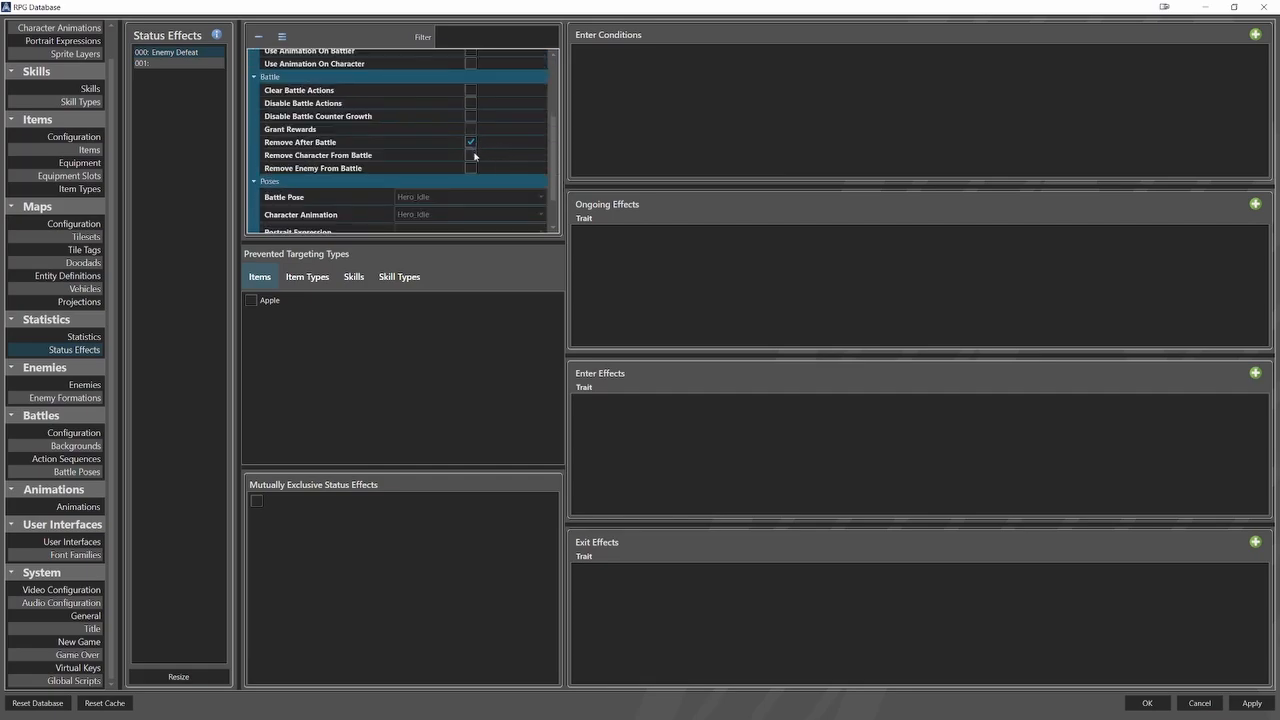
scroll(491, 182, "down", 1)
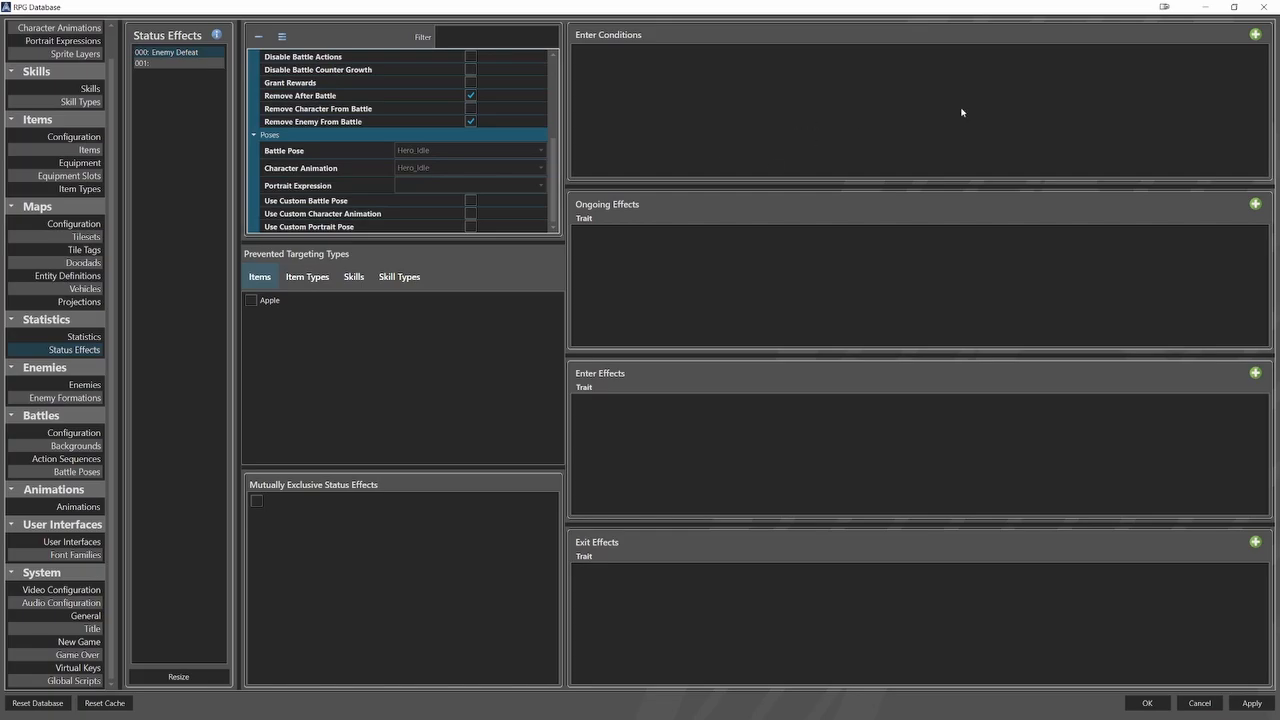
Add an enter condition to Enemy Defeat requiring Hit Points <= 0, with Is Value enabled.
left_click(1256, 35)
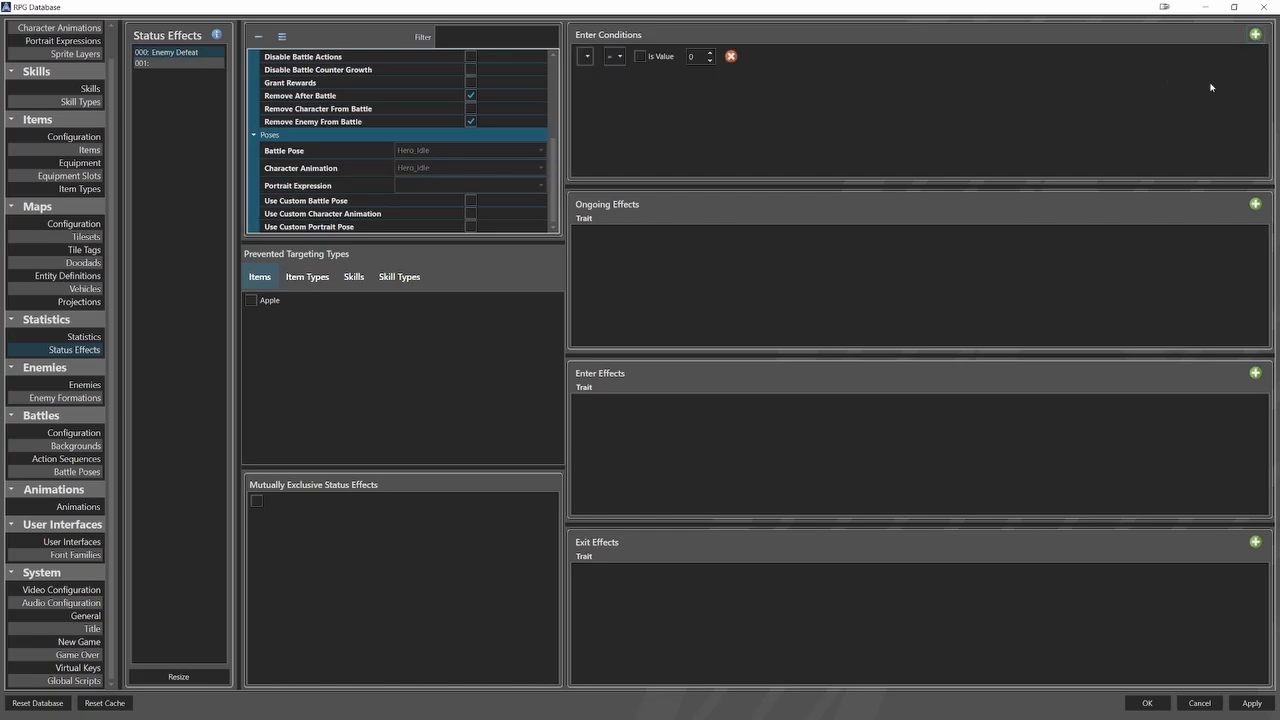
left_click(598, 58)
left_click(596, 72)
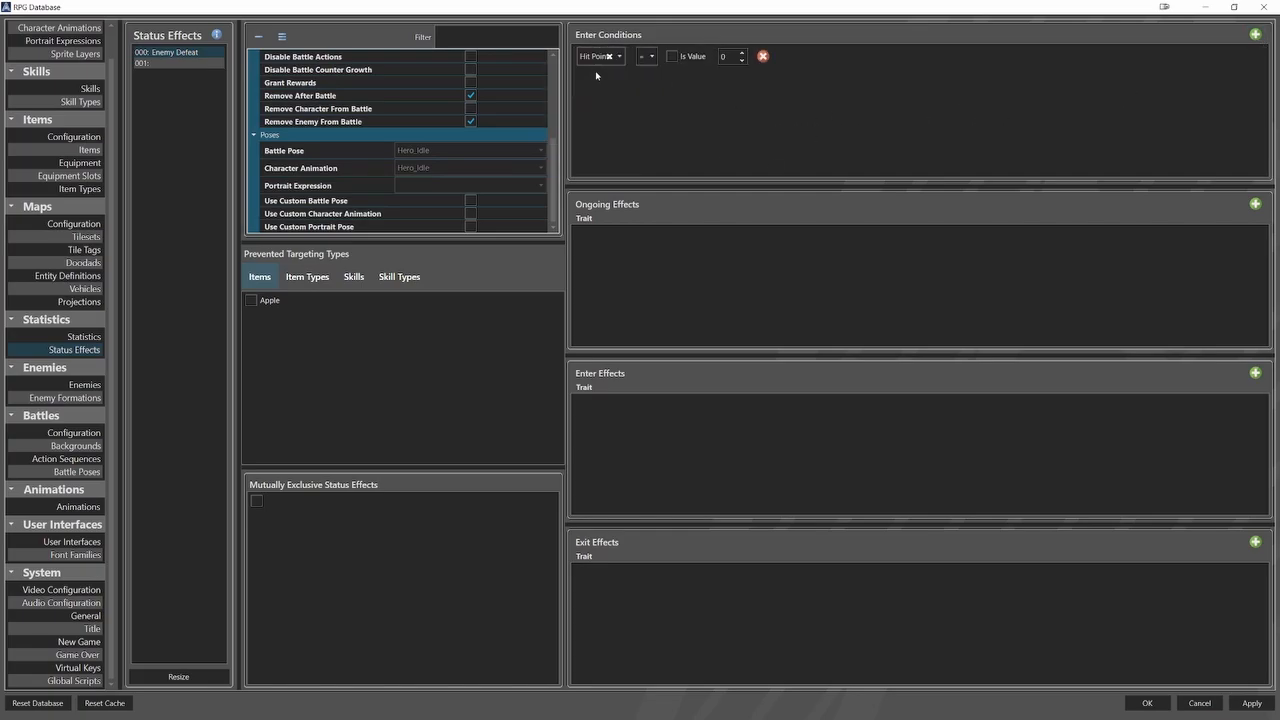
left_click(649, 58)
left_click(647, 108)
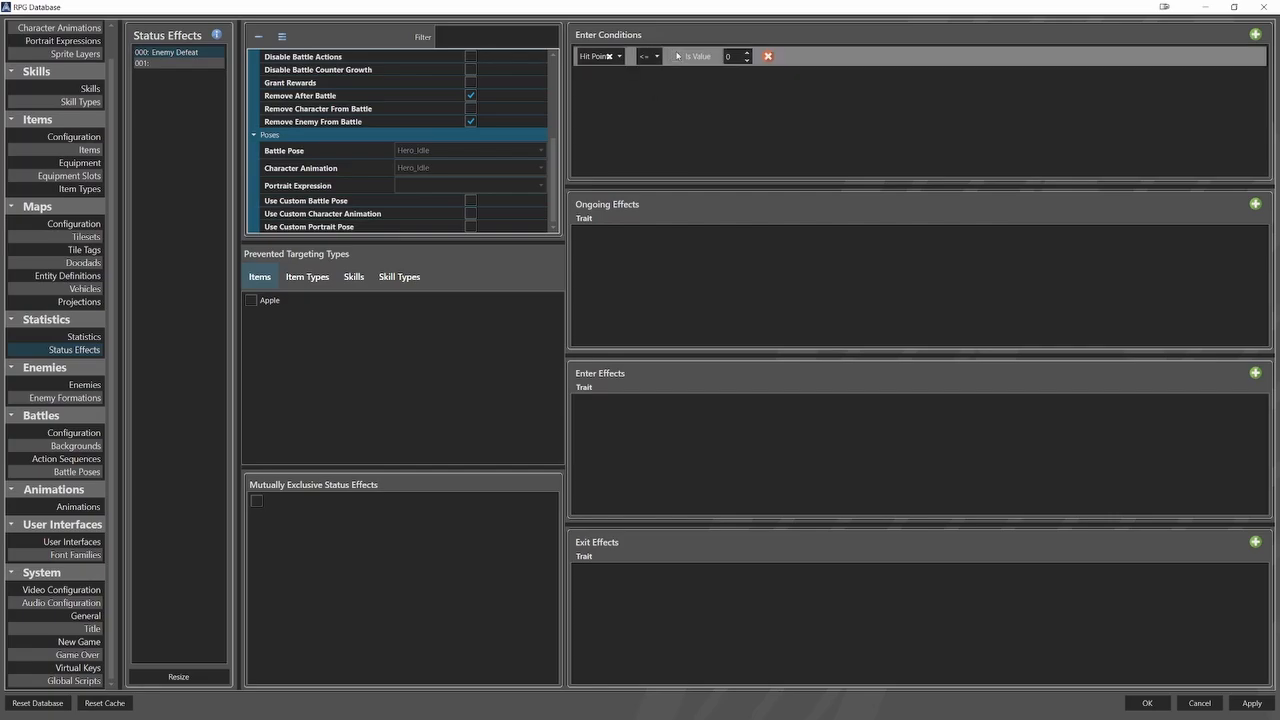
left_click(677, 56)
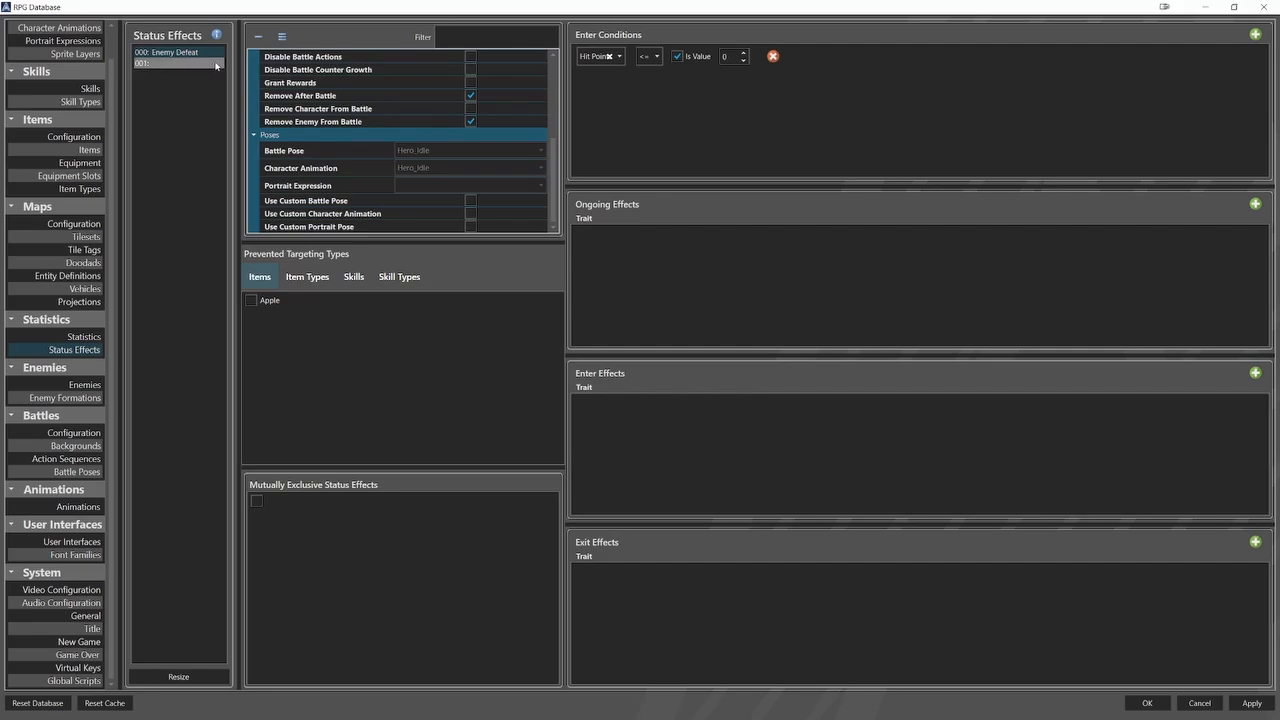
Name the second status effect Hero Defeat and enable Clear Battle Actions, Disable Battle Actions, Disable Battle Counter Growth and Remove Character From Battle.
left_click(166, 63)
left_click(408, 73)
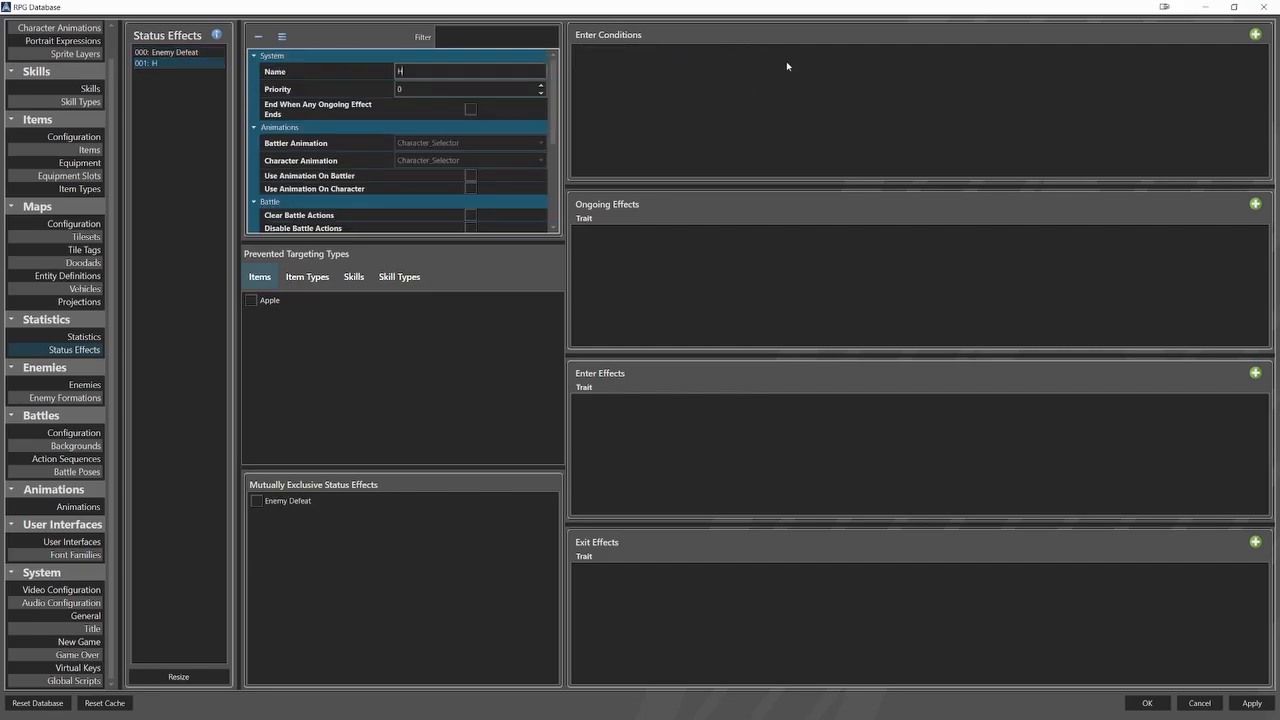
type("Hero Defeat")
scroll(441, 171, "down", 3)
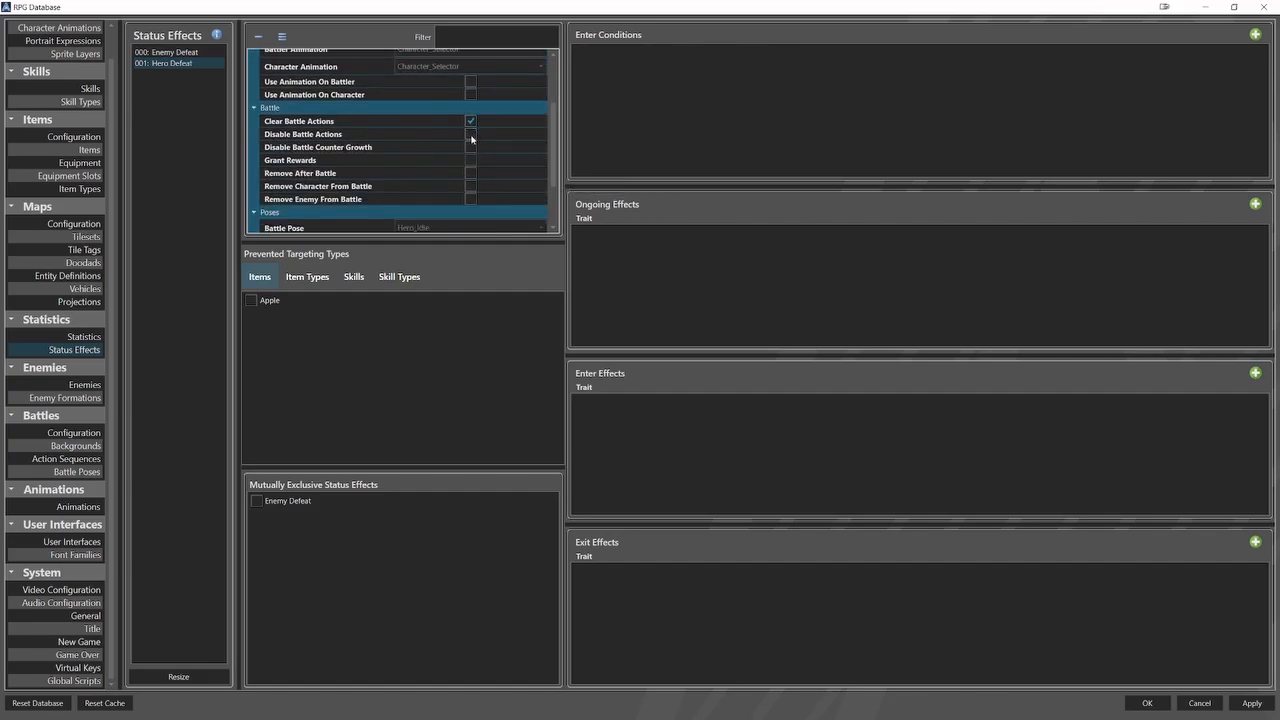
left_click(471, 136)
Add an enter condition to Hero Defeat requiring Hit Points <= 0, with Is Value enabled.
left_click(1255, 34)
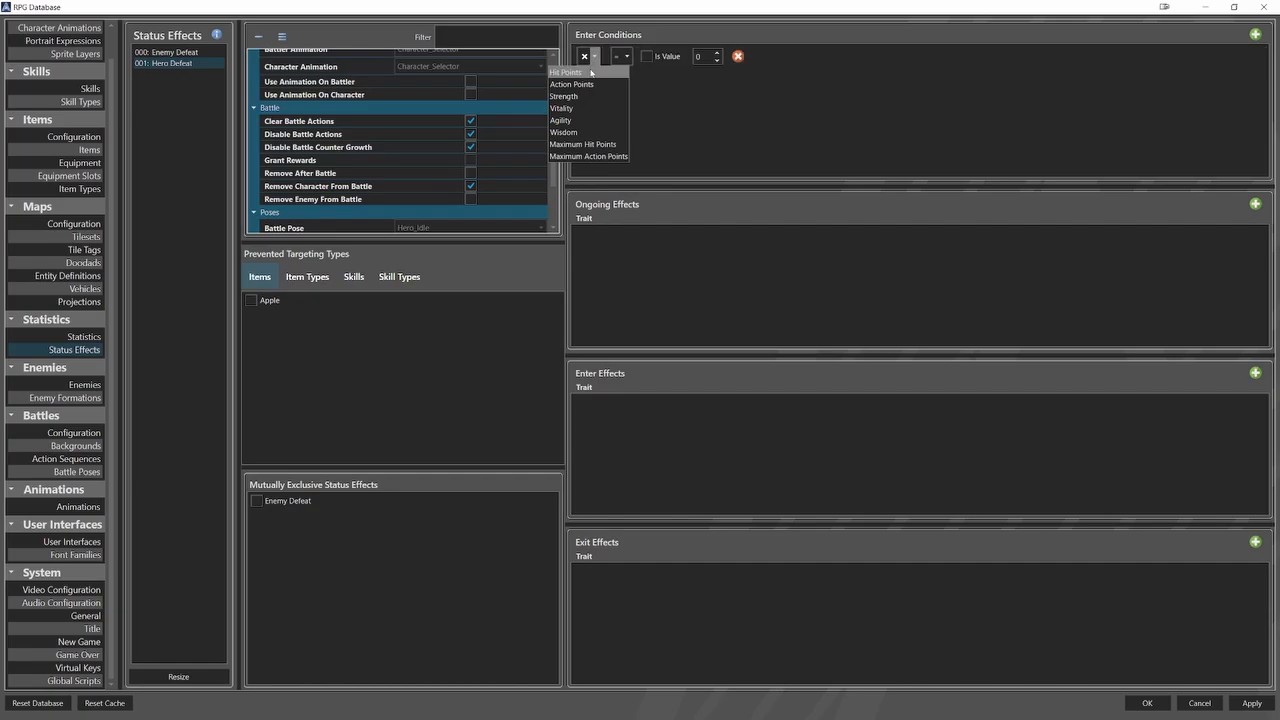
left_click(565, 72)
left_click(645, 56)
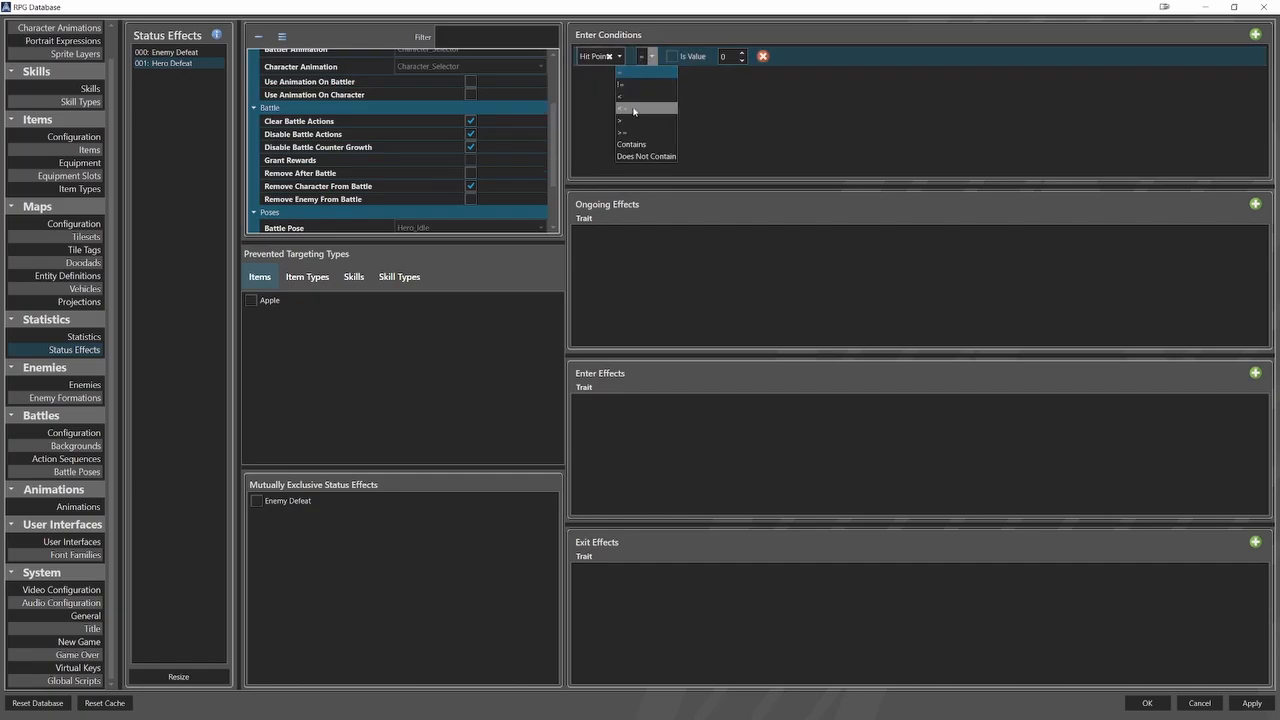
left_click(640, 108)
left_click(676, 56)
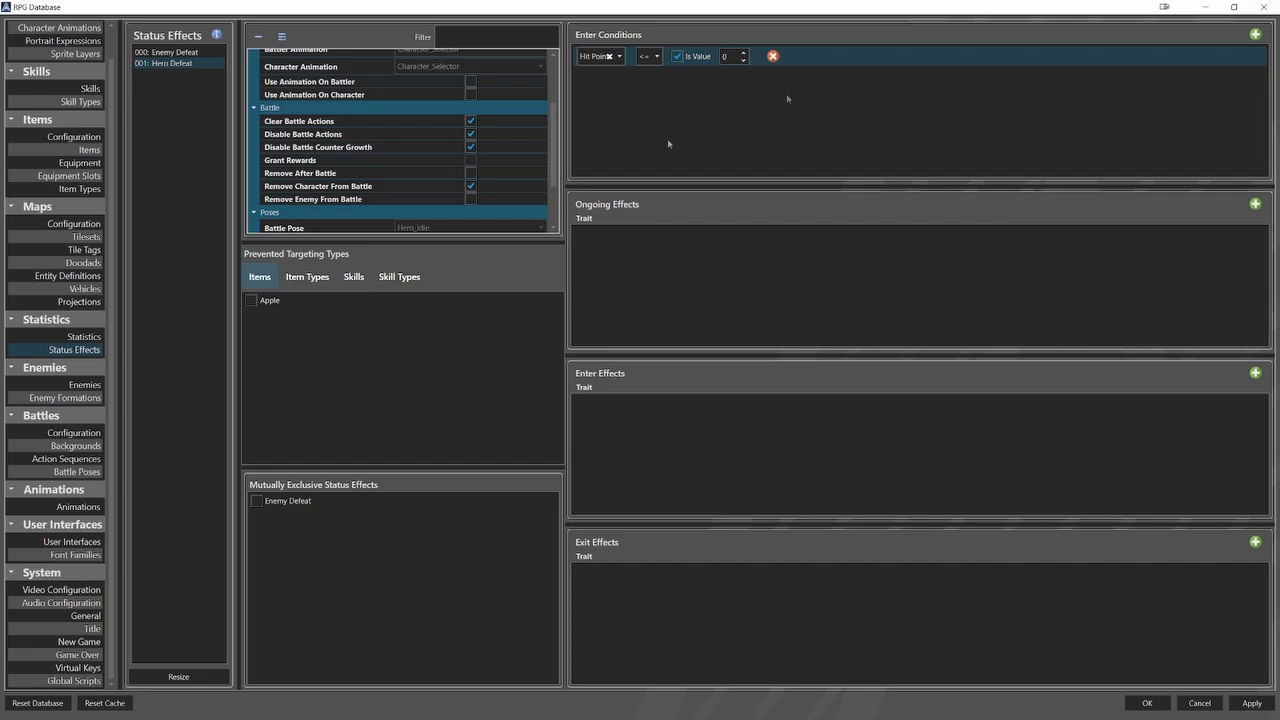
Make the Hero Defeat and Enemy Defeat status effects mutually exclusive with each other.
left_click(257, 501)
left_click(168, 52)
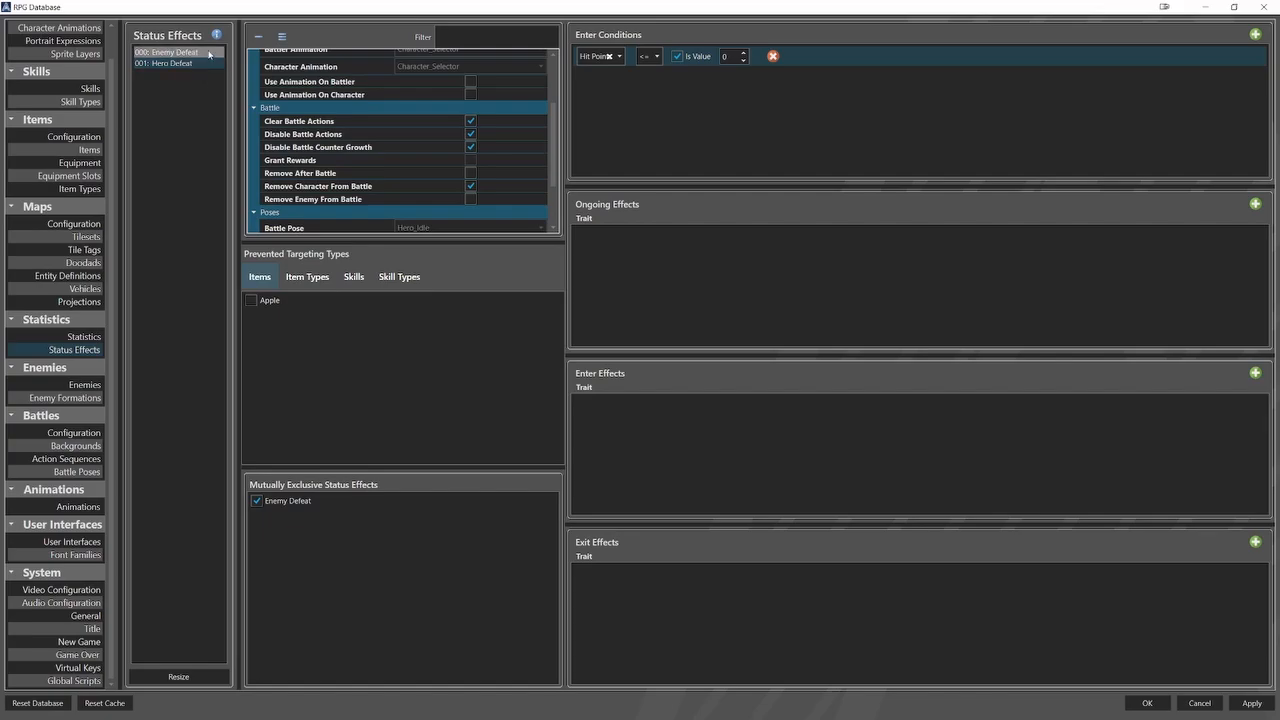
left_click(257, 501)
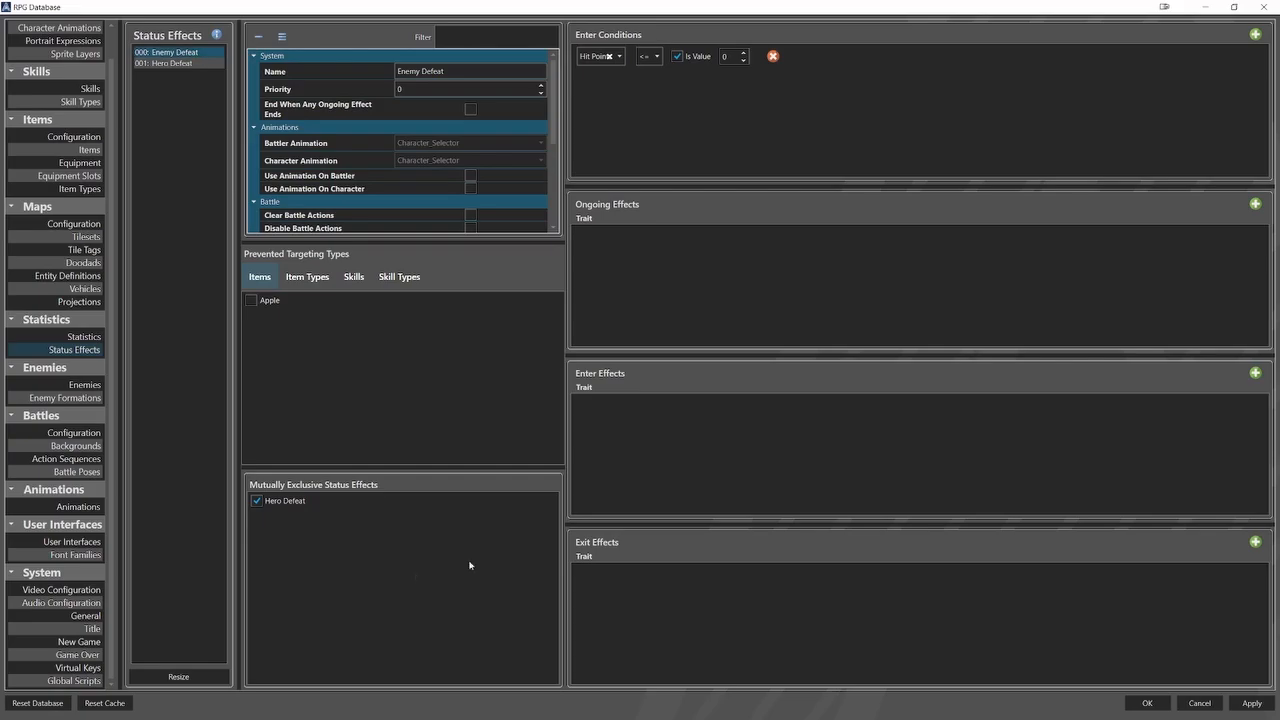
Open the Hero_Removal action sequence and examine the elements of its Acting sequence.
left_click(66, 459)
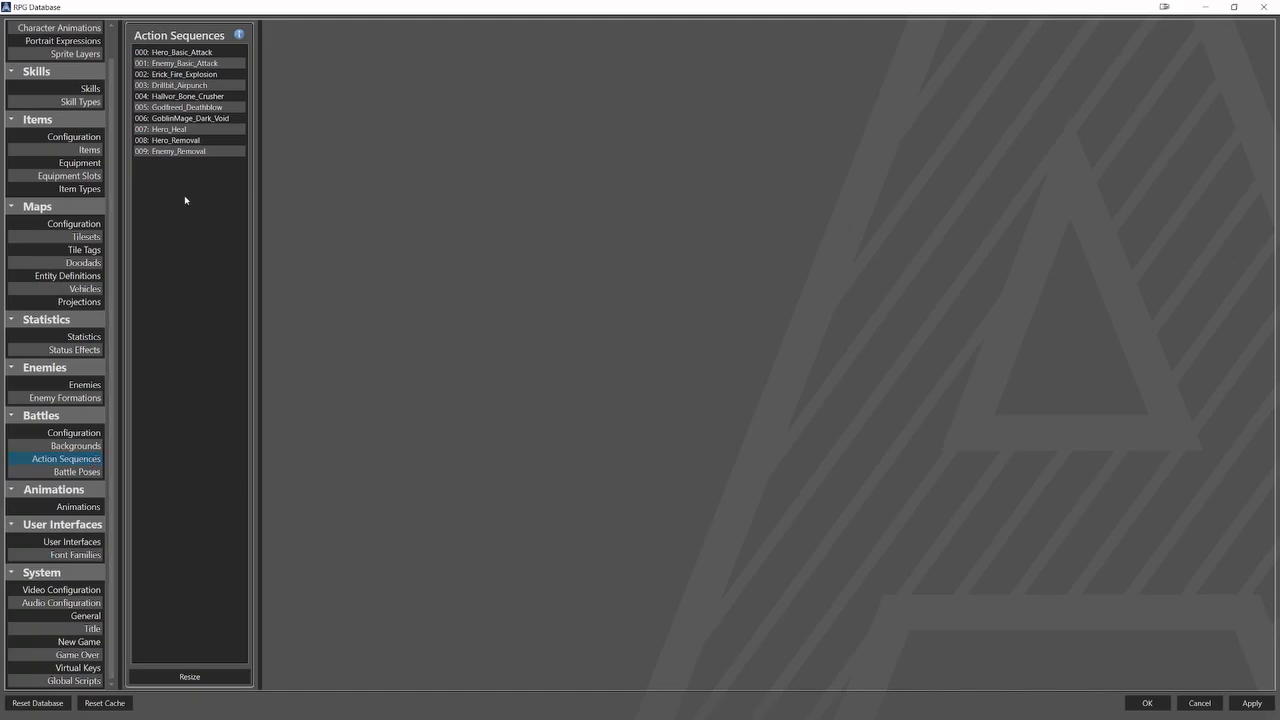
left_click(200, 142)
left_click(306, 155)
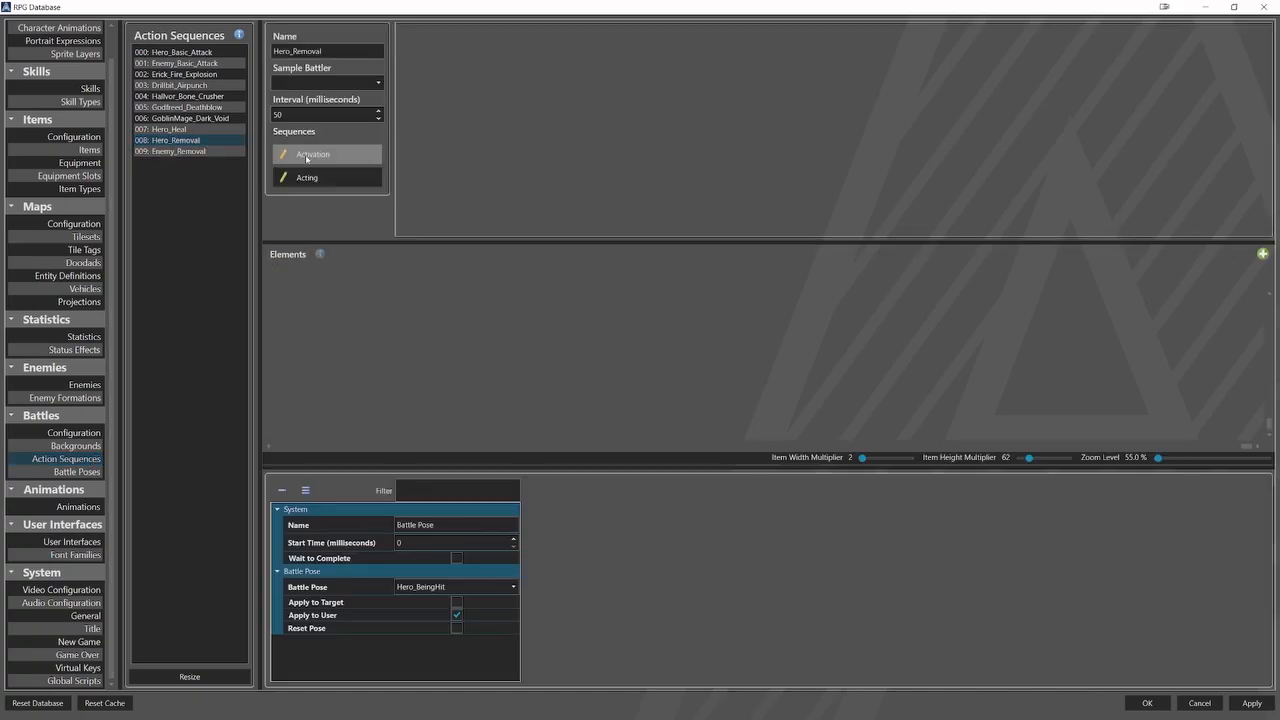
left_click(320, 178)
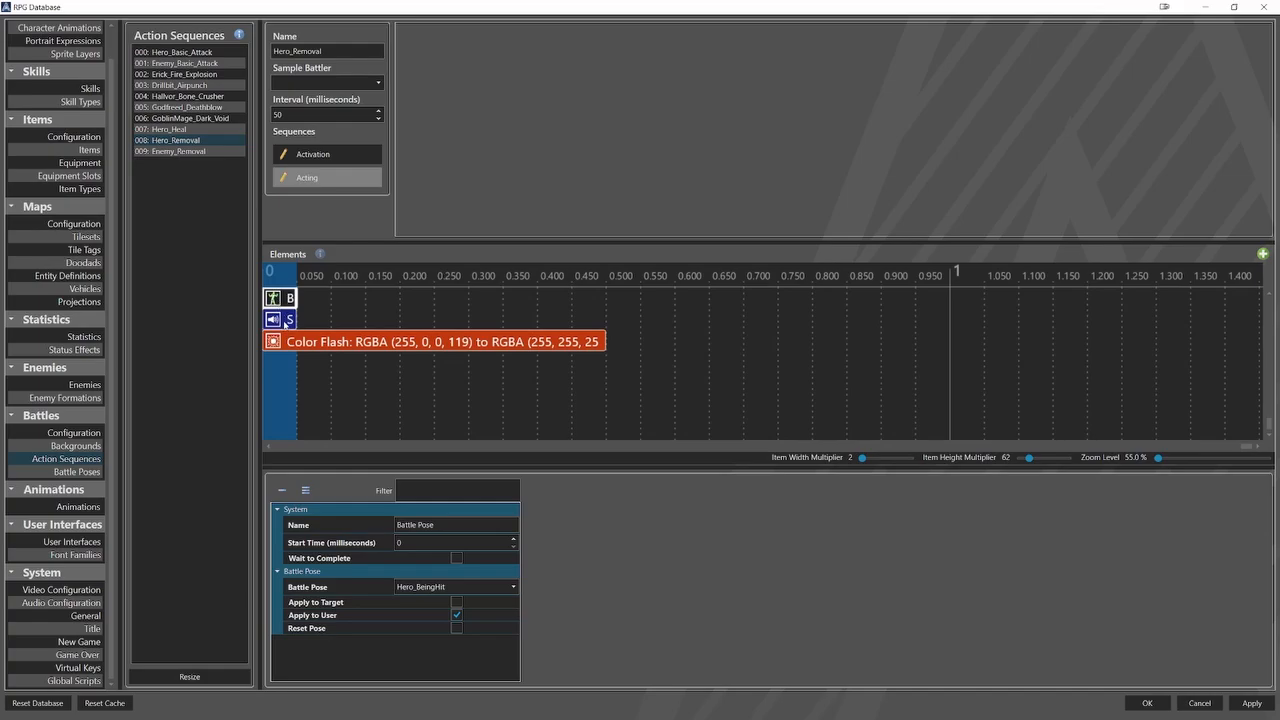
Examine the Sound Effect and Color Flash elements of Hero_Removal's Acting sequence, including the flash's start and end colors.
left_click(288, 321)
left_click(321, 343)
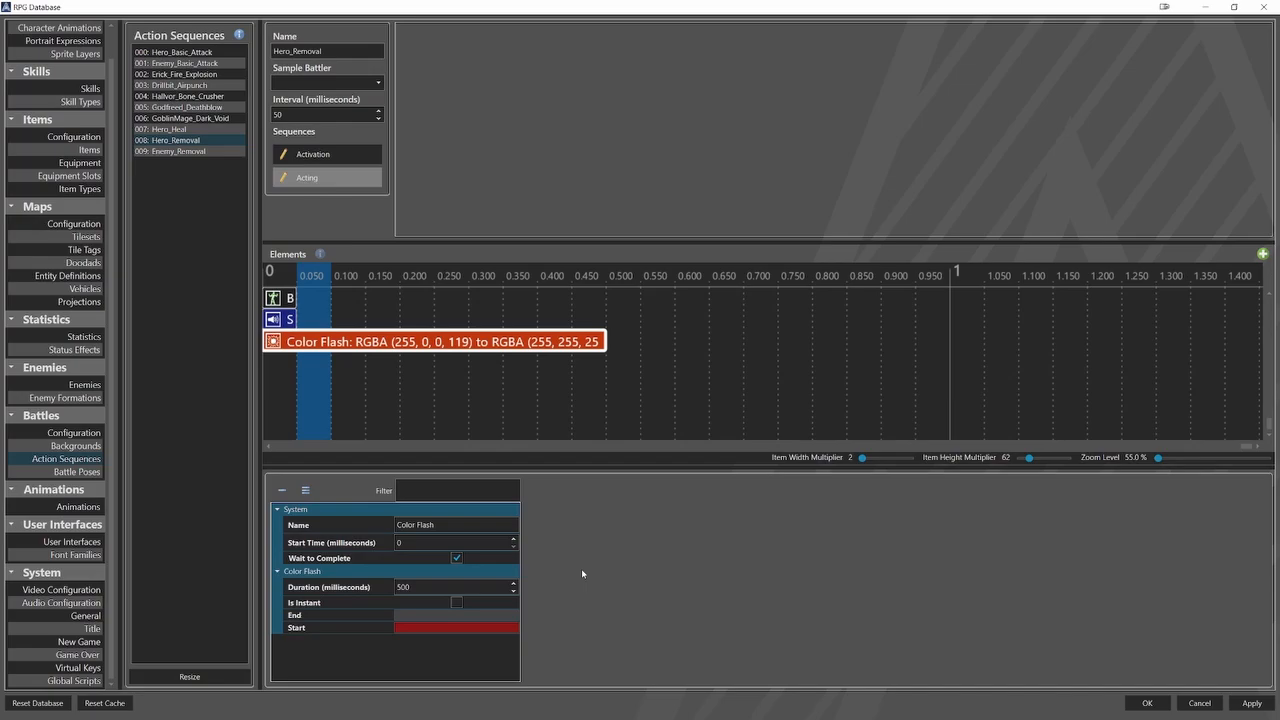
left_click(504, 616)
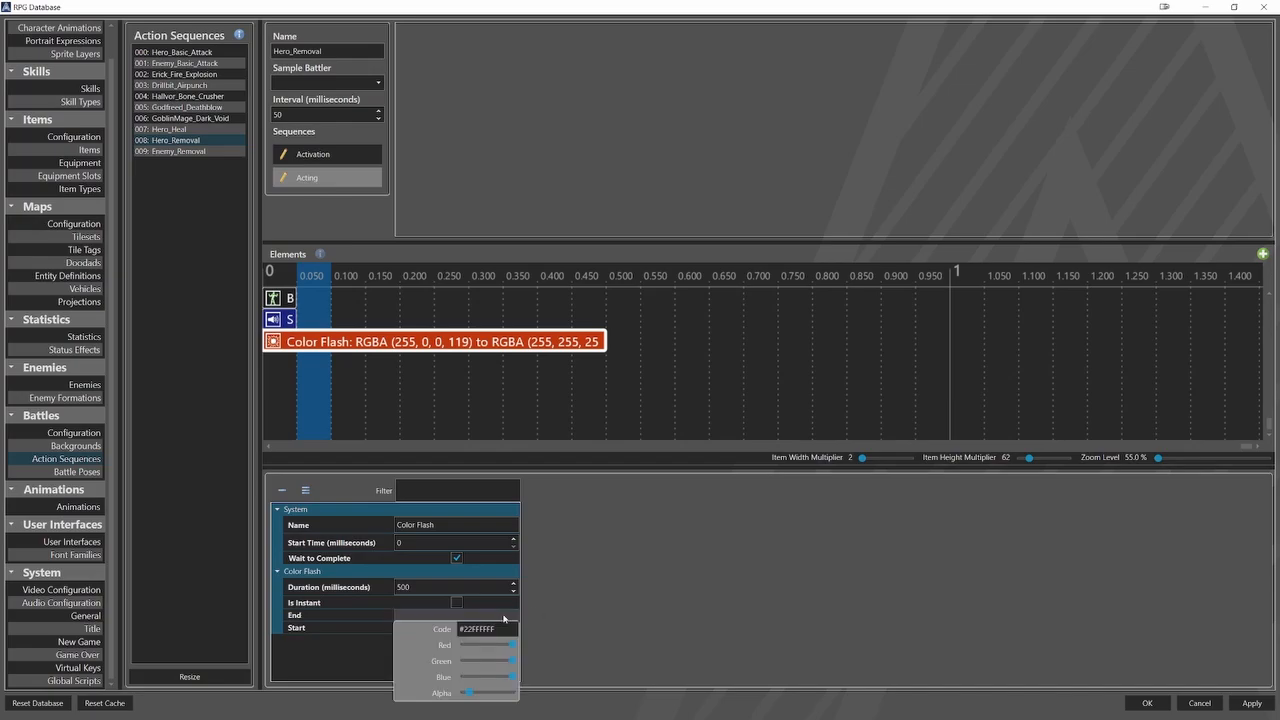
left_click(545, 618)
left_click(510, 627)
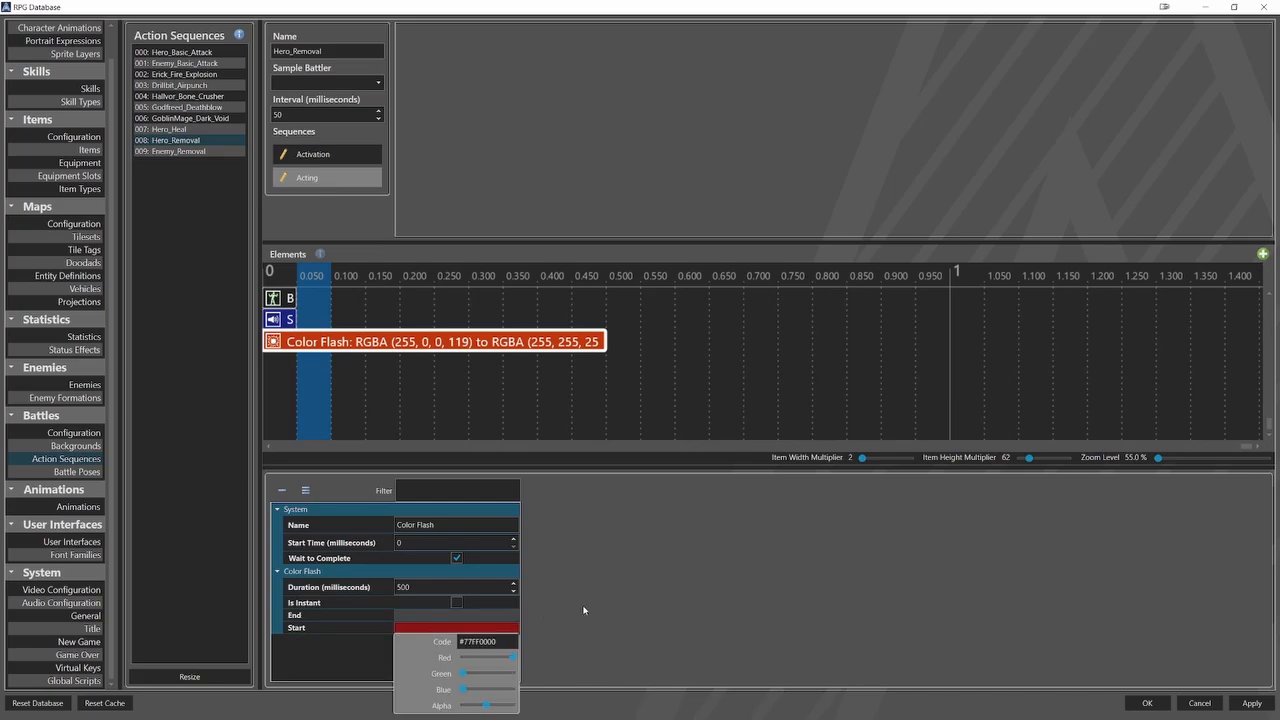
left_click(584, 609)
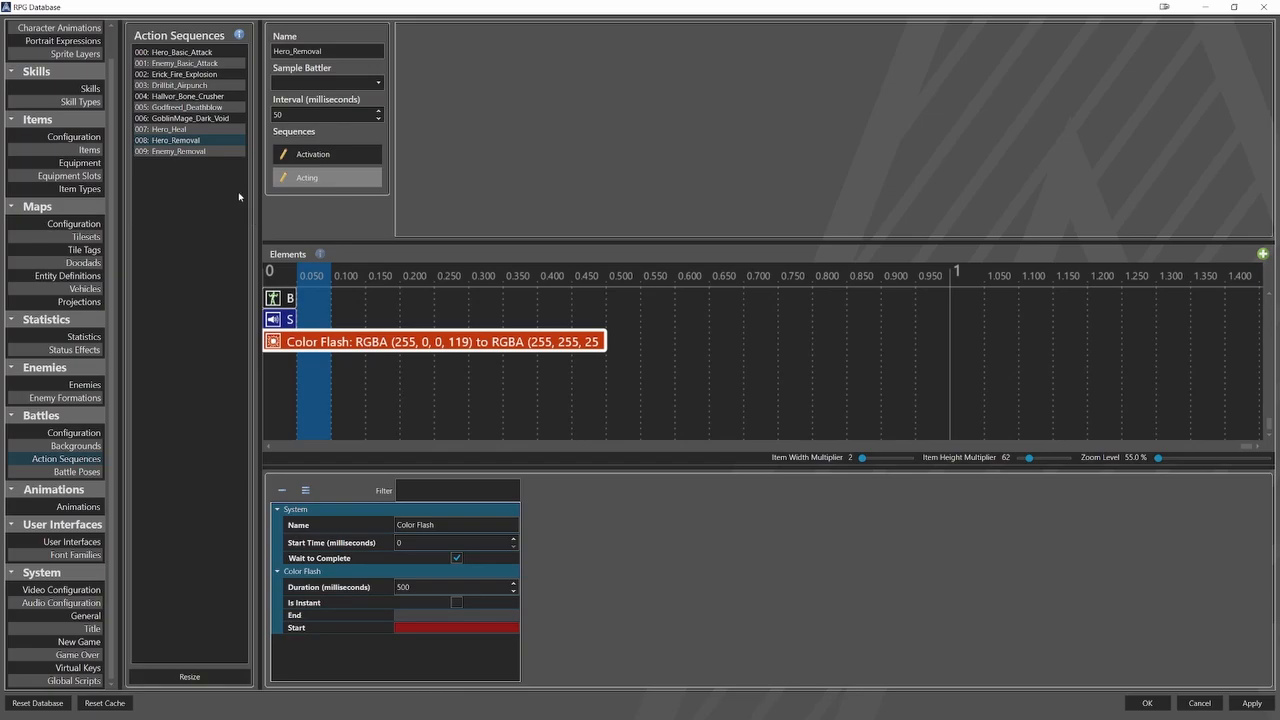
Open the Enemy_Removal action sequence and examine its Activation sequence and the Battle Pose, Sound Effect and Color Flash elements of its Acting sequence.
left_click(178, 151)
left_click(312, 155)
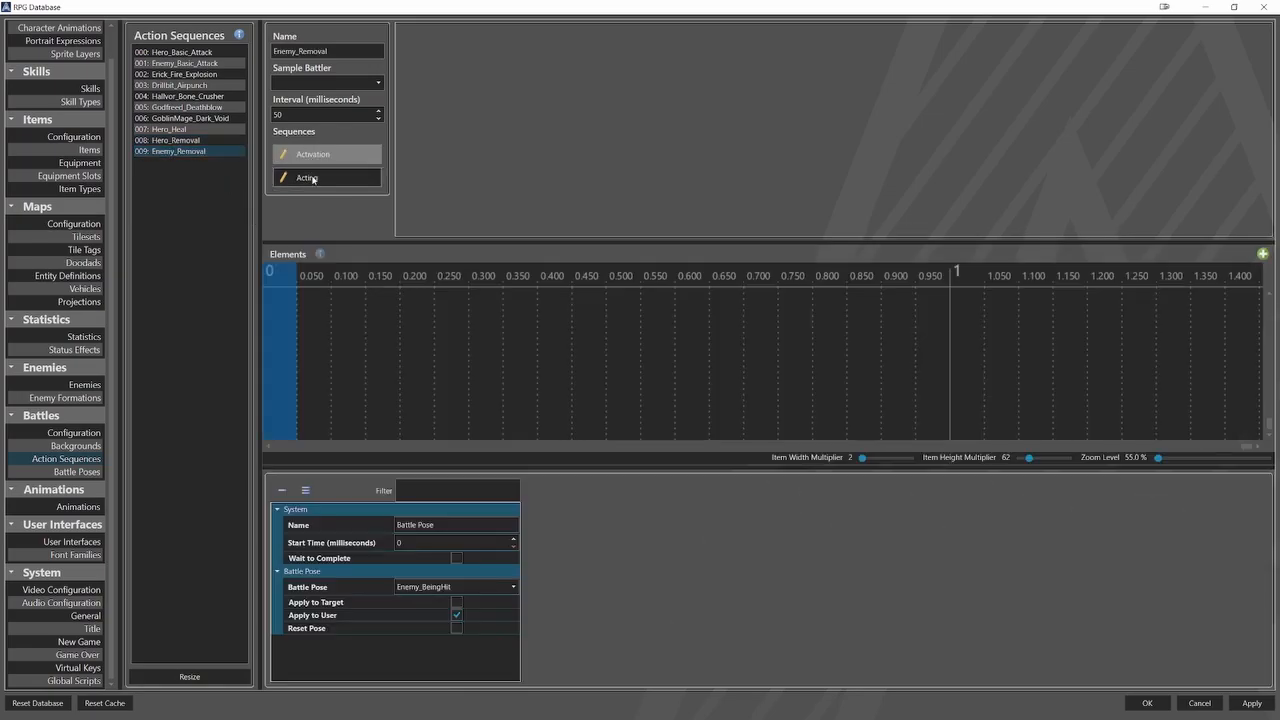
left_click(313, 179)
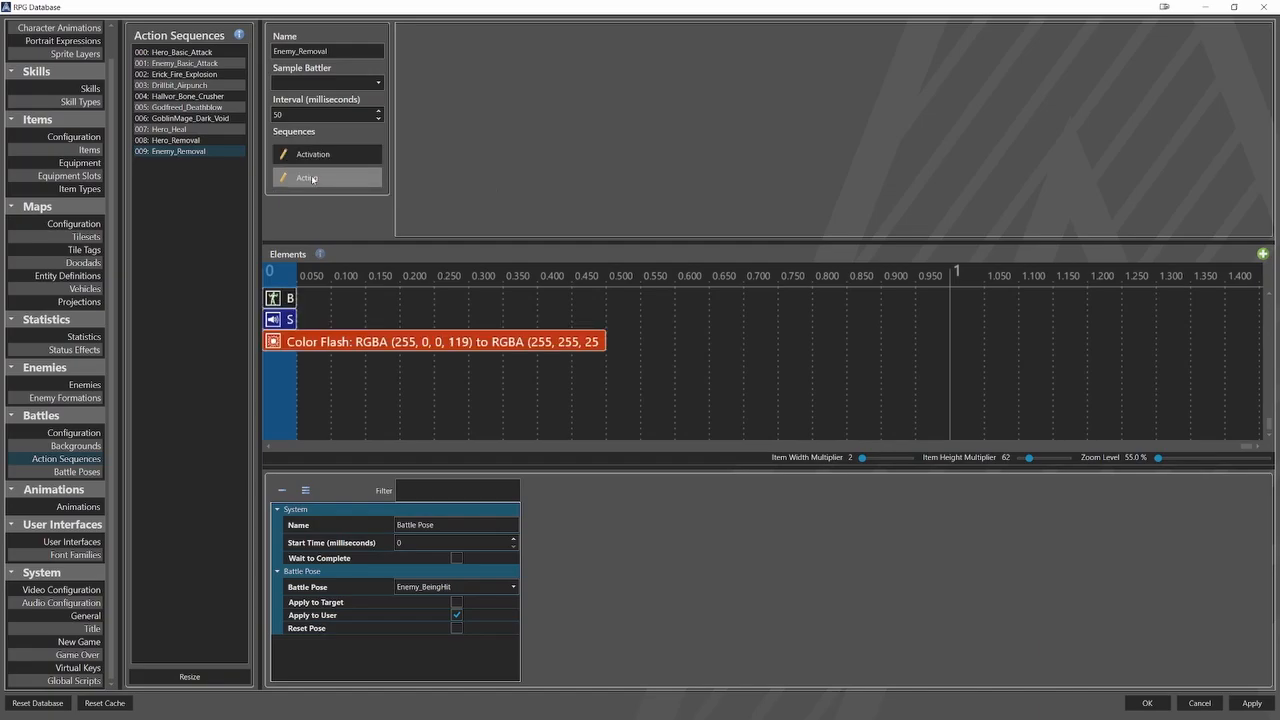
left_click(288, 319)
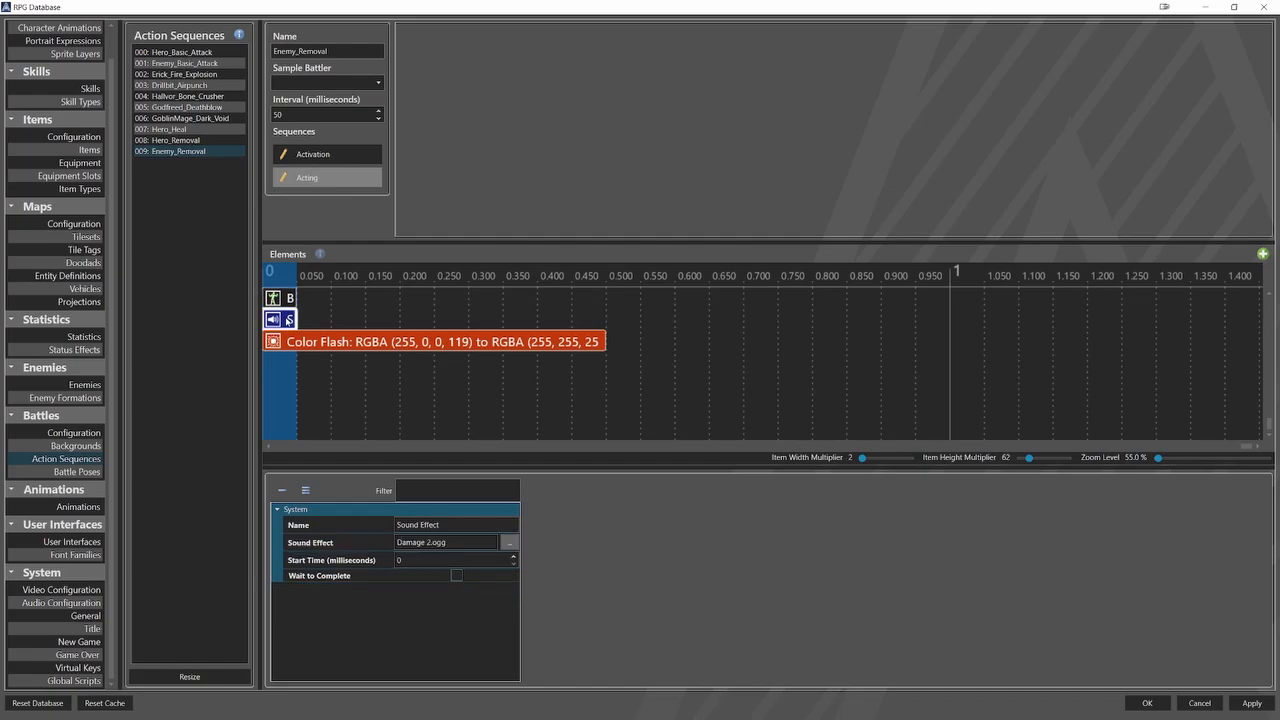
left_click(296, 344)
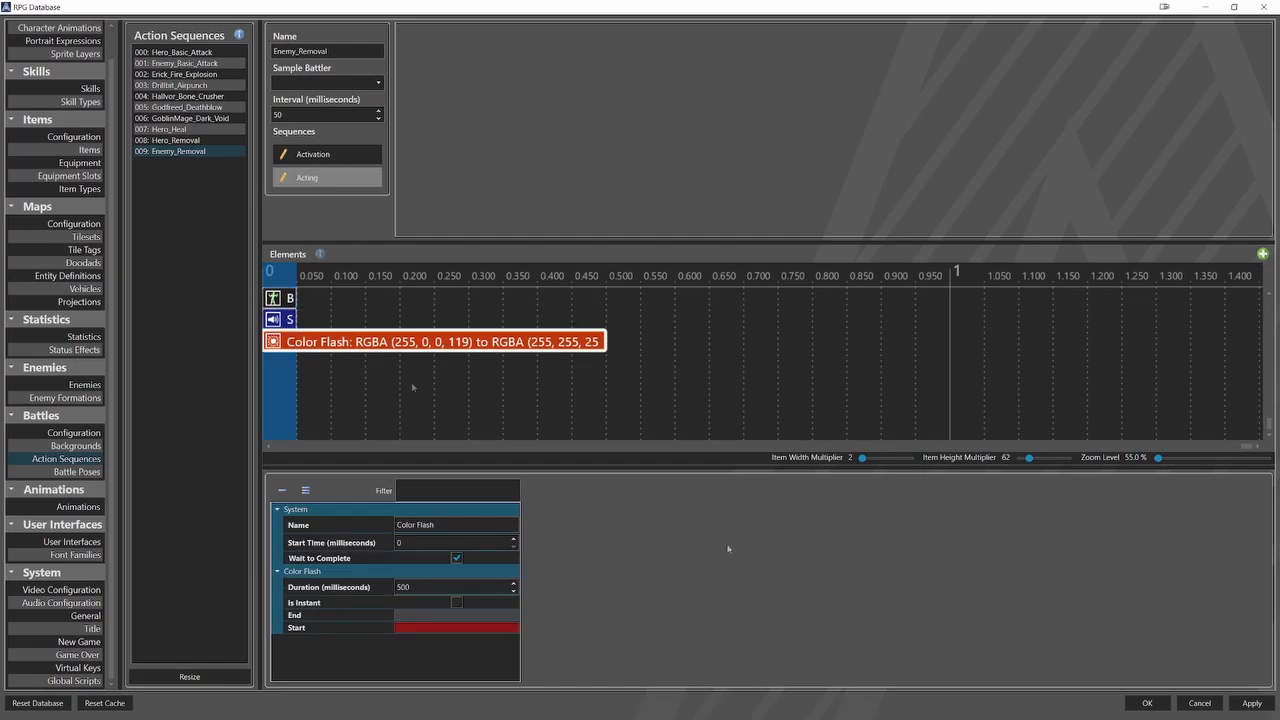
In the battle configuration, set the enemy removal action sequence to Enemy_Removal and the hero removal action sequence to Hero_Removal.
left_click(98, 433)
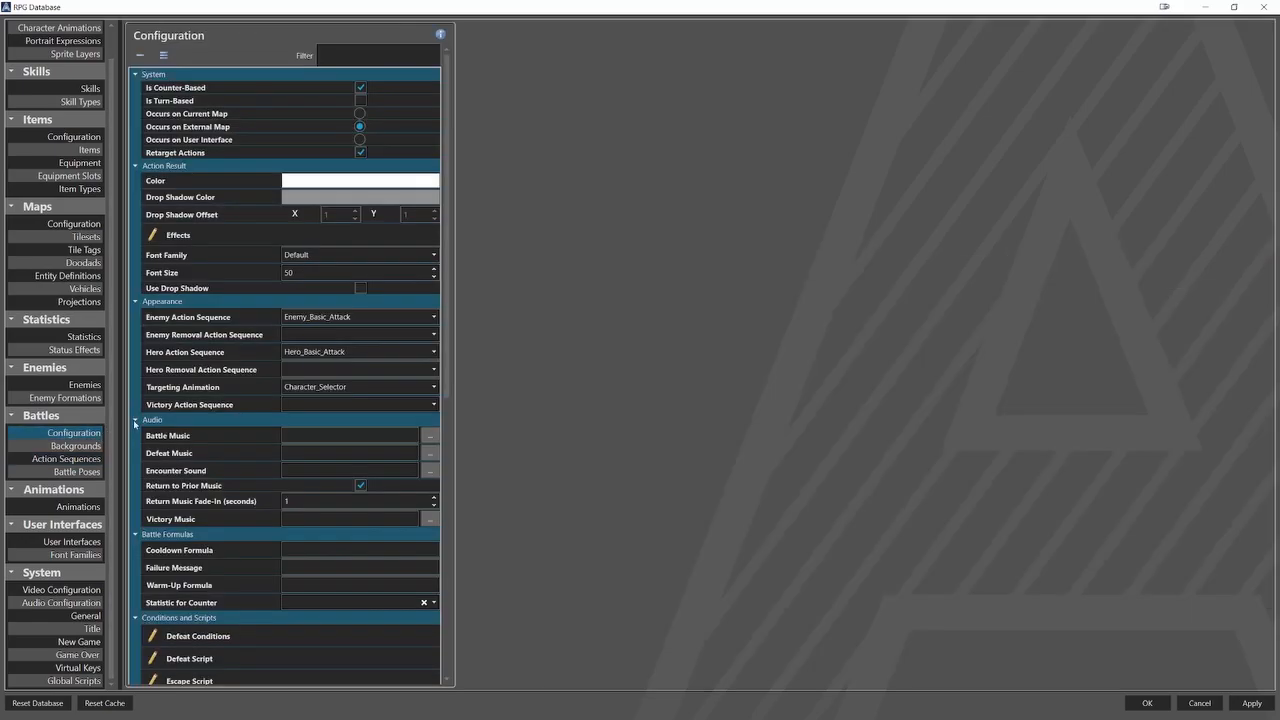
left_click(340, 335)
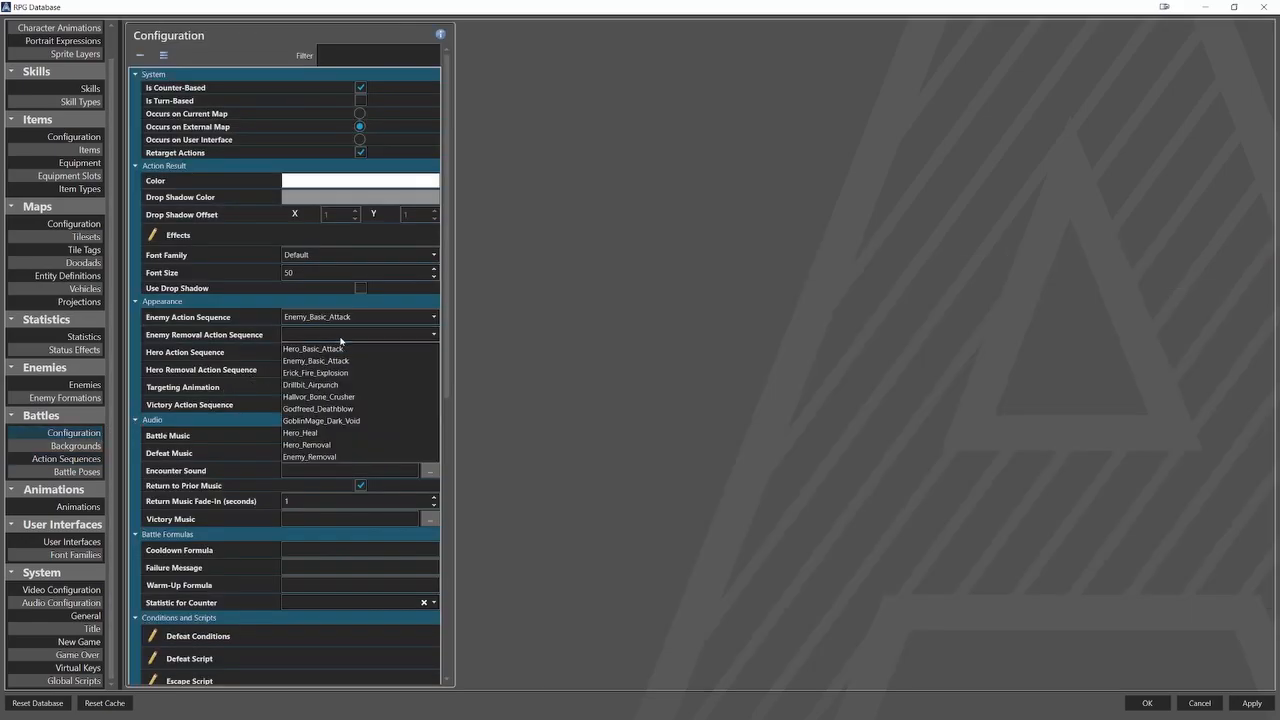
left_click(351, 456)
left_click(362, 368)
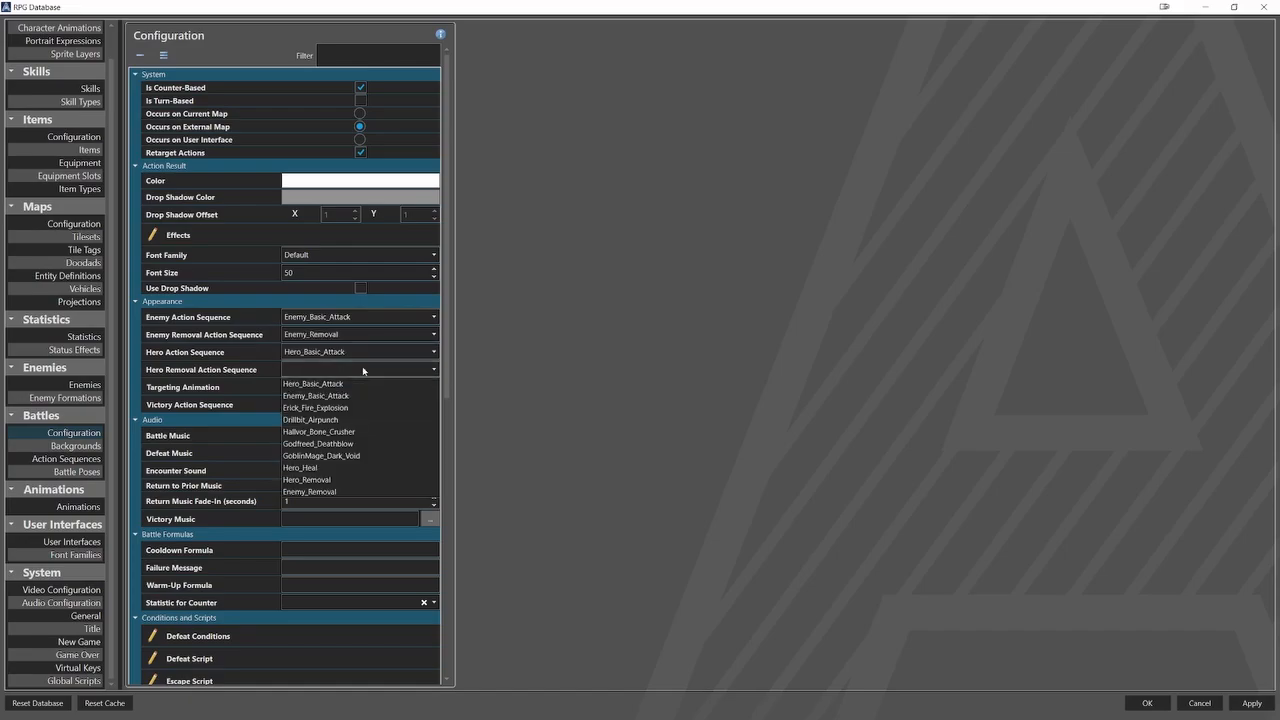
left_click(364, 485)
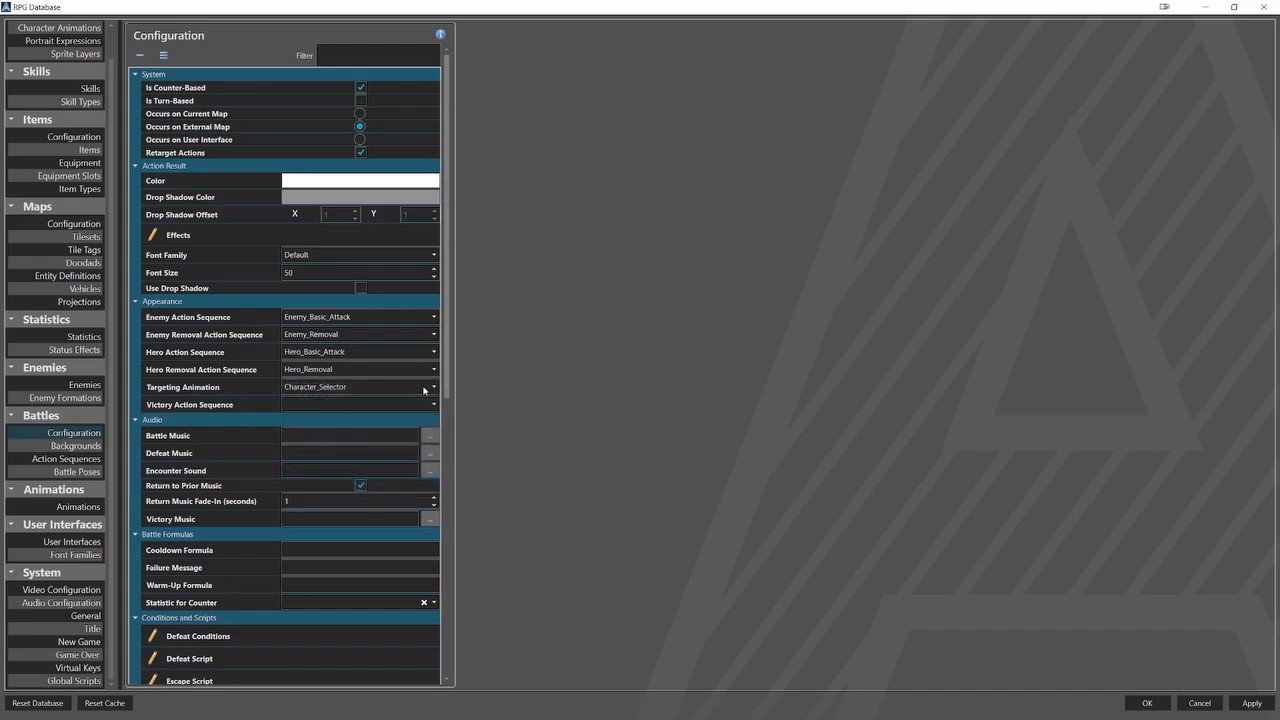
Add a battle defeat condition of type Party Status Effect with Hero Defeat enabled.
scroll(375, 400, "down", 5)
left_click(389, 357)
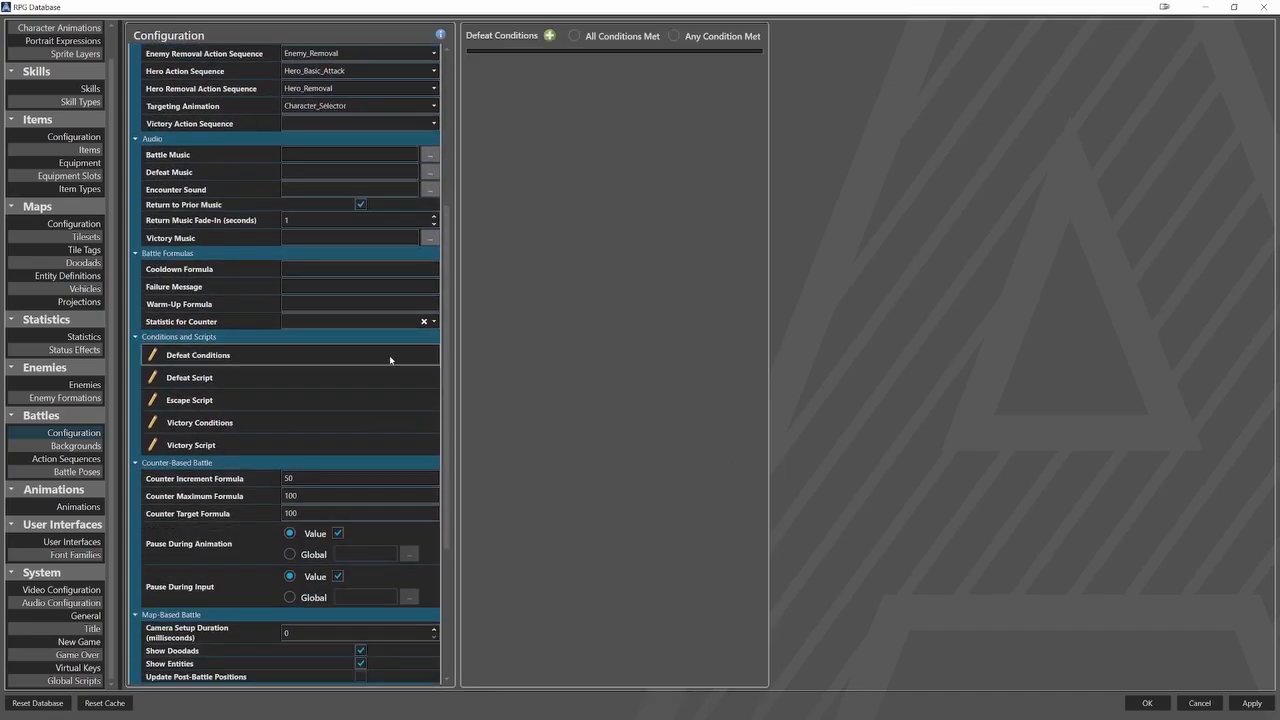
left_click(548, 36)
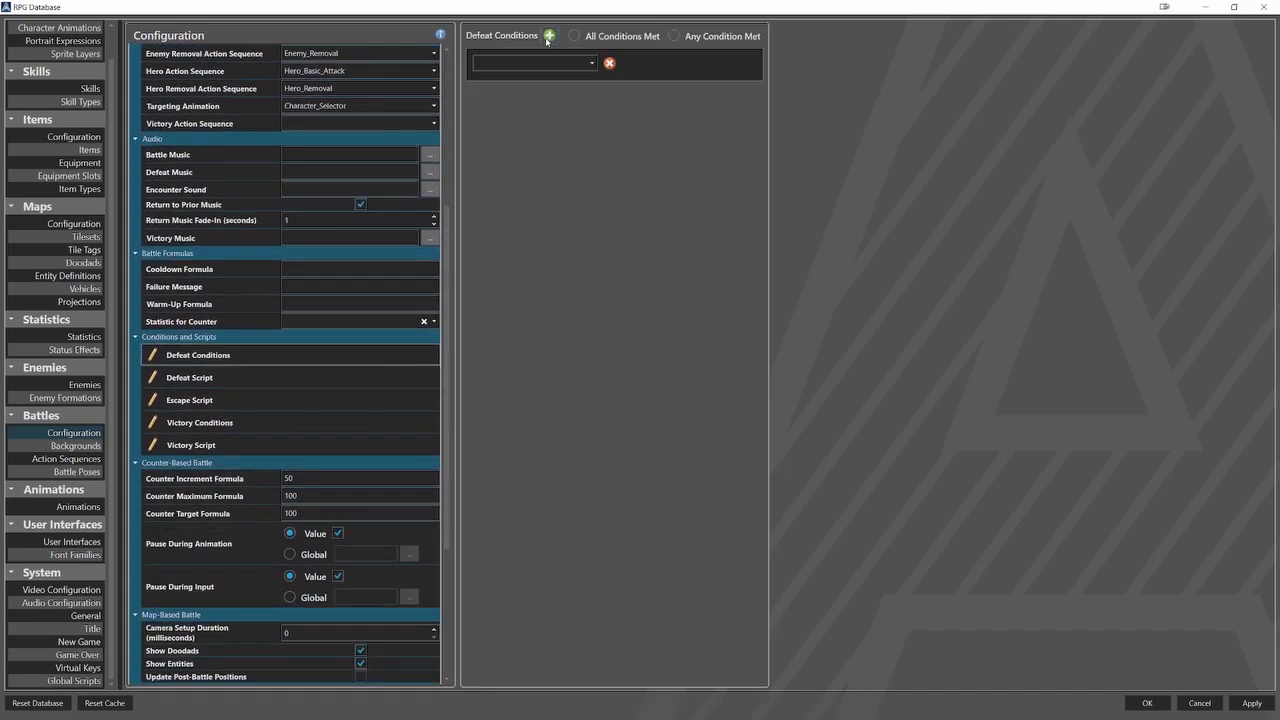
left_click(591, 63)
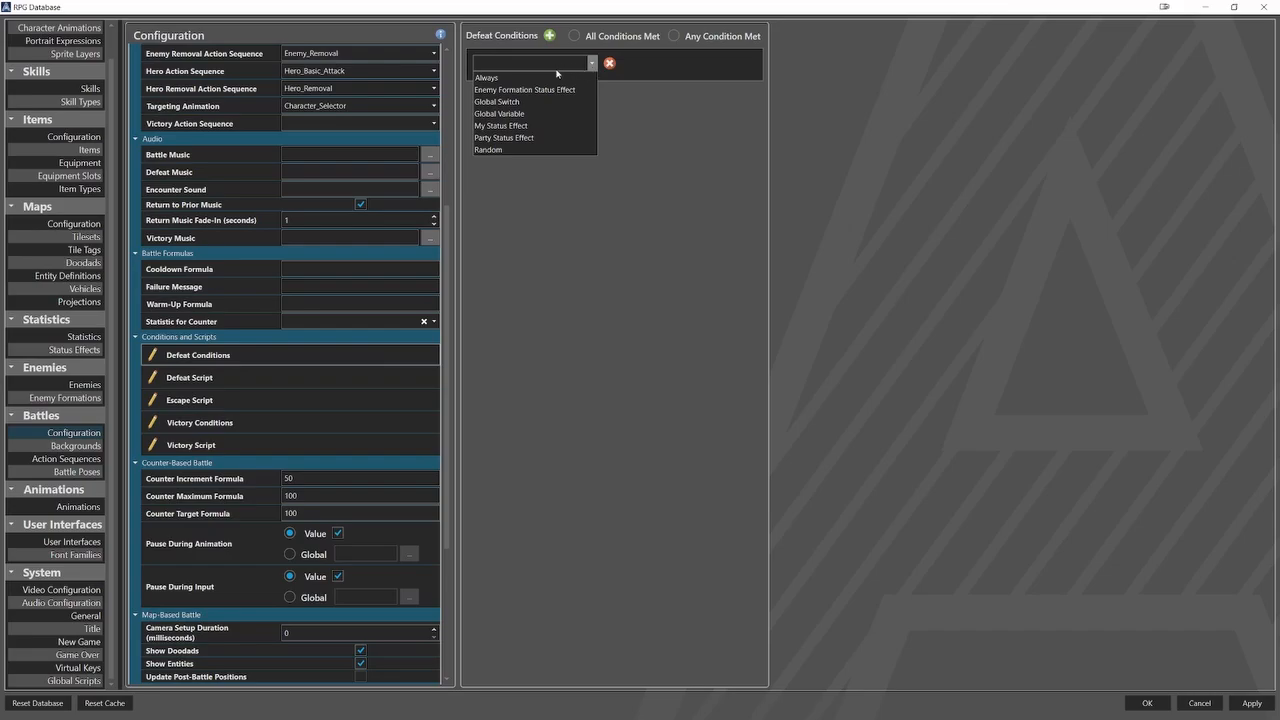
left_click(512, 140)
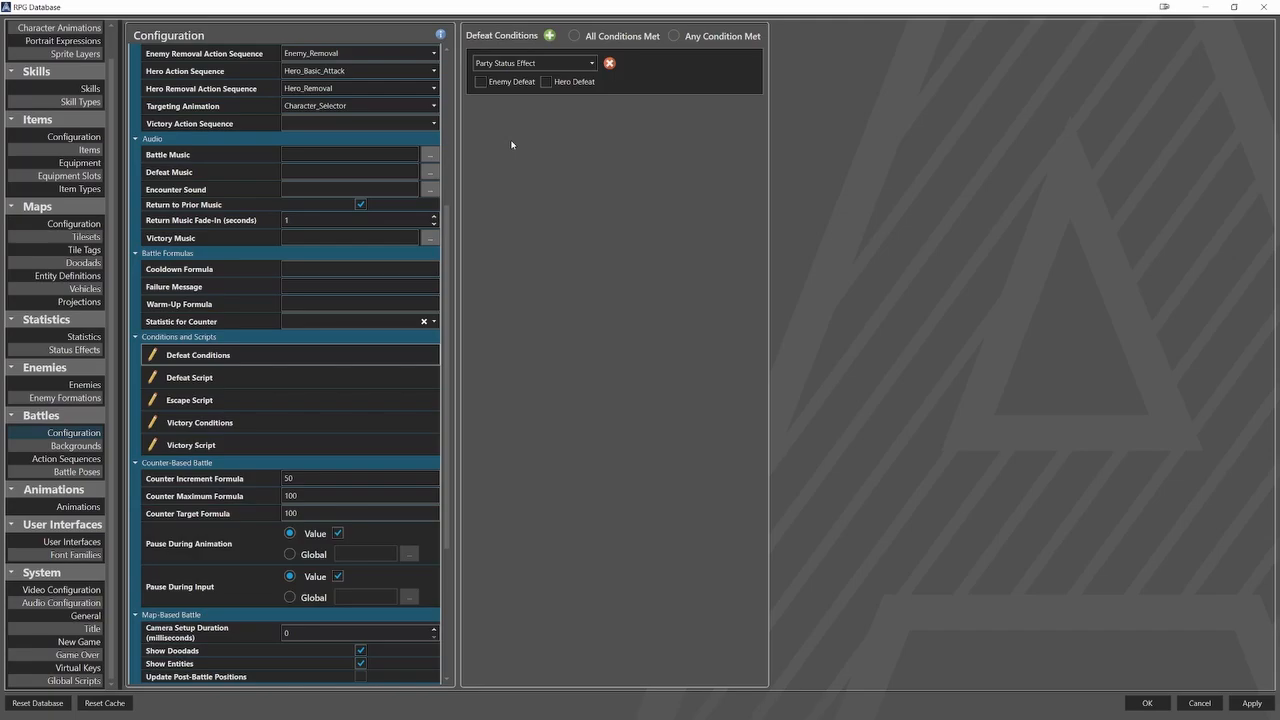
left_click(546, 81)
Add a battle victory condition of type Enemy Formation Status Effect with Enemy Defeat enabled.
left_click(401, 420)
left_click(551, 36)
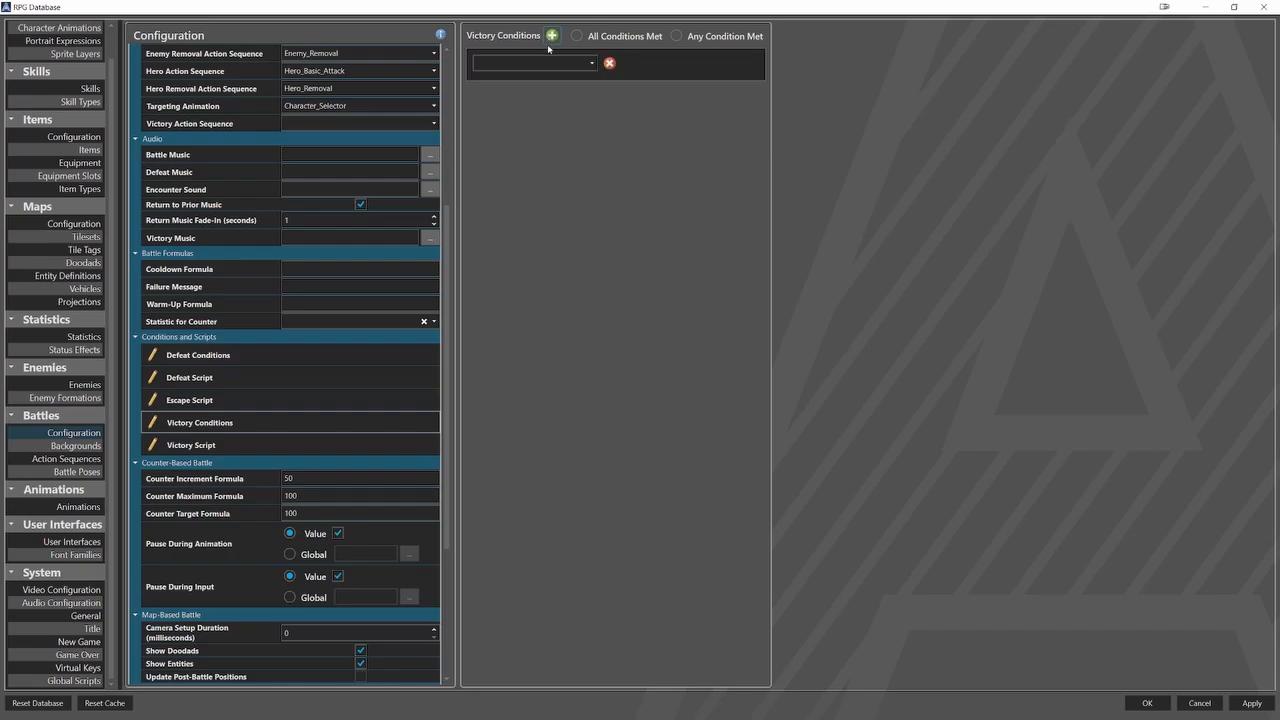
left_click(545, 63)
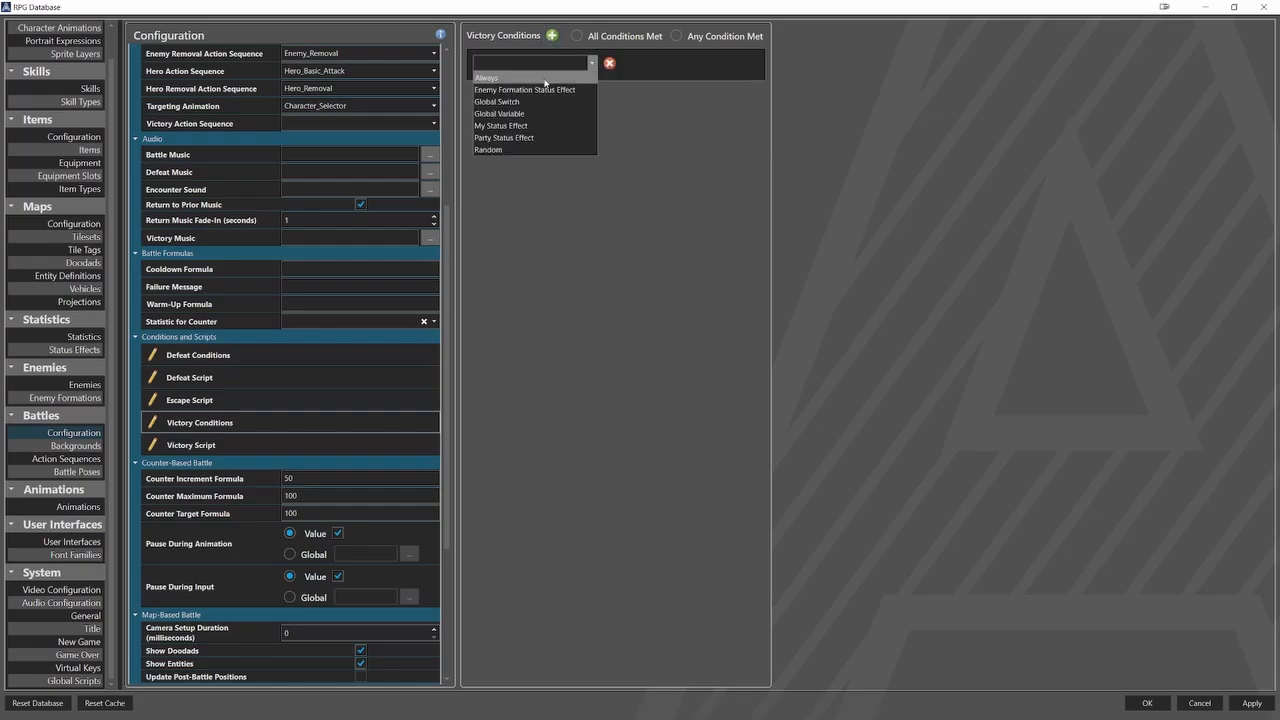
left_click(540, 89)
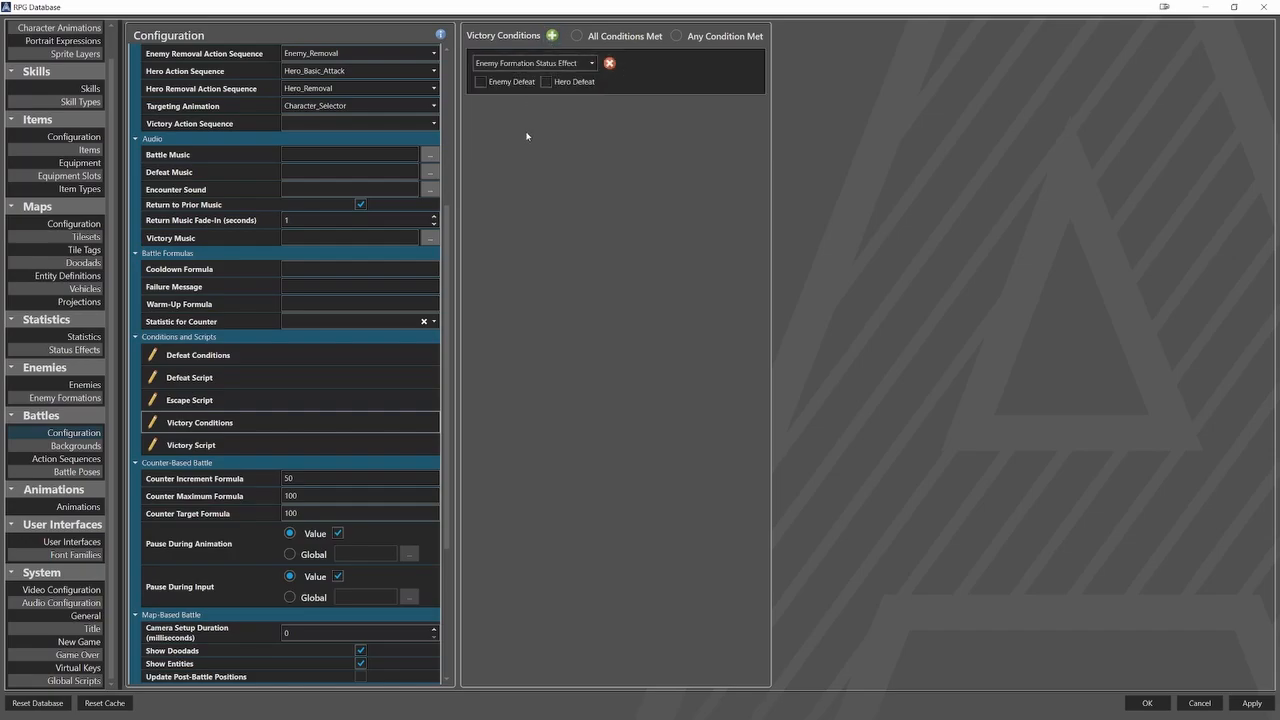
left_click(481, 81)
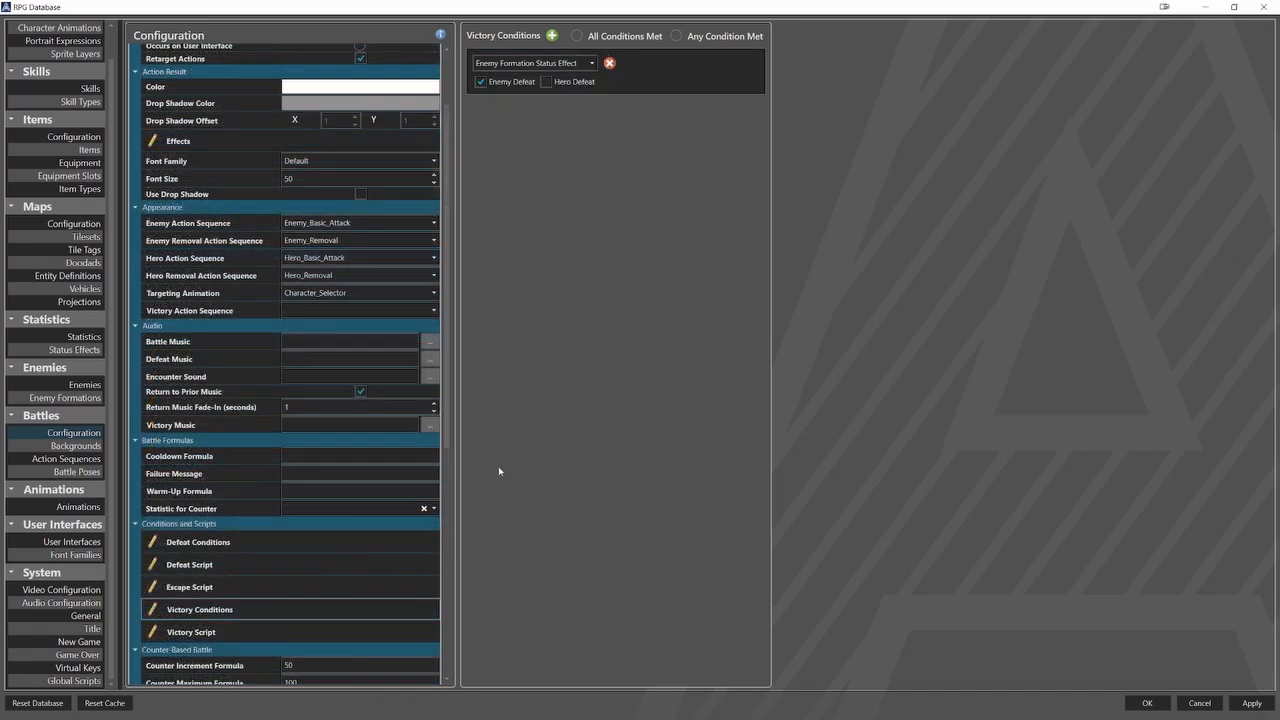
Add a Game Over command that uses the scene transition to the battle Defeat Script.
left_click(412, 563)
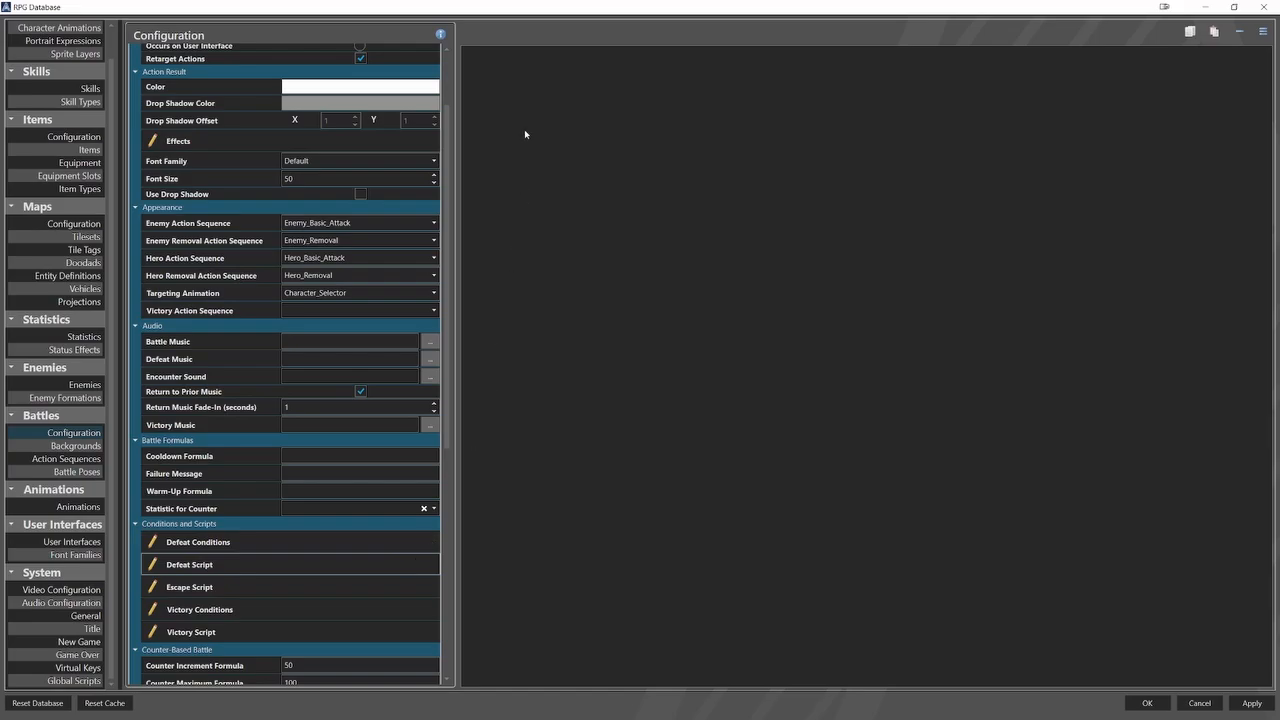
right_click(537, 64)
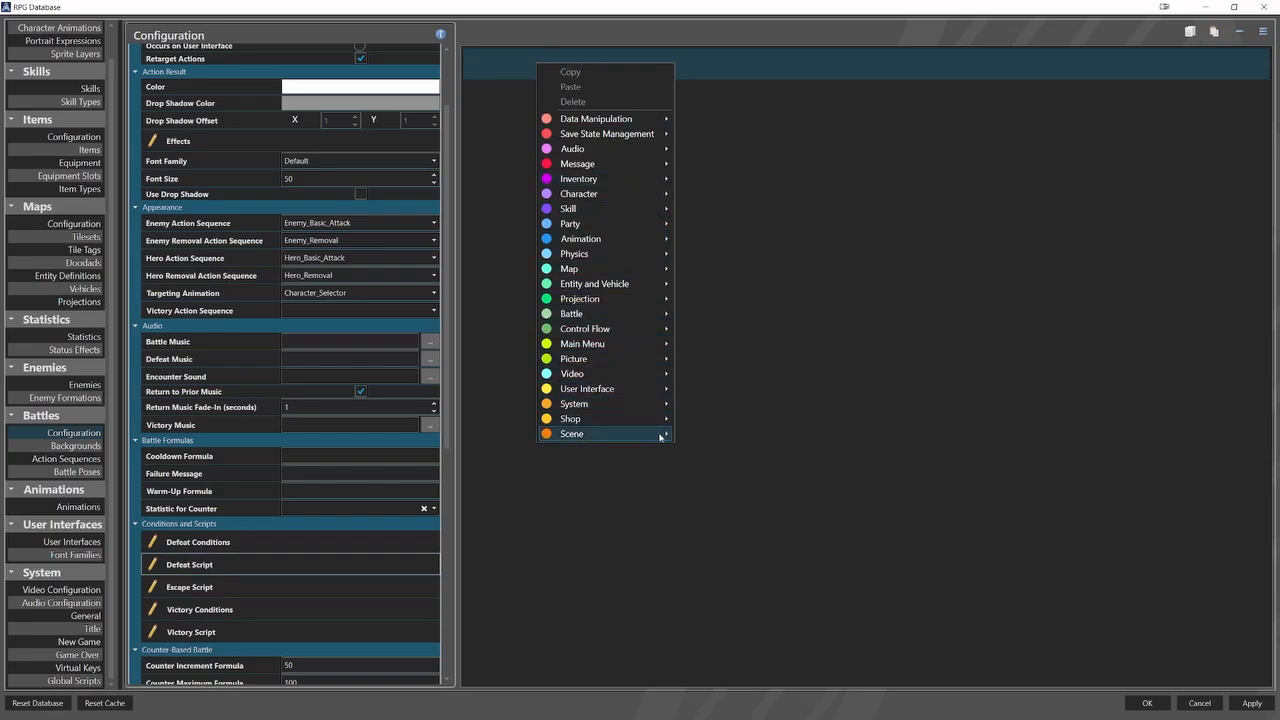
mouse_move(658, 433)
left_click(714, 482)
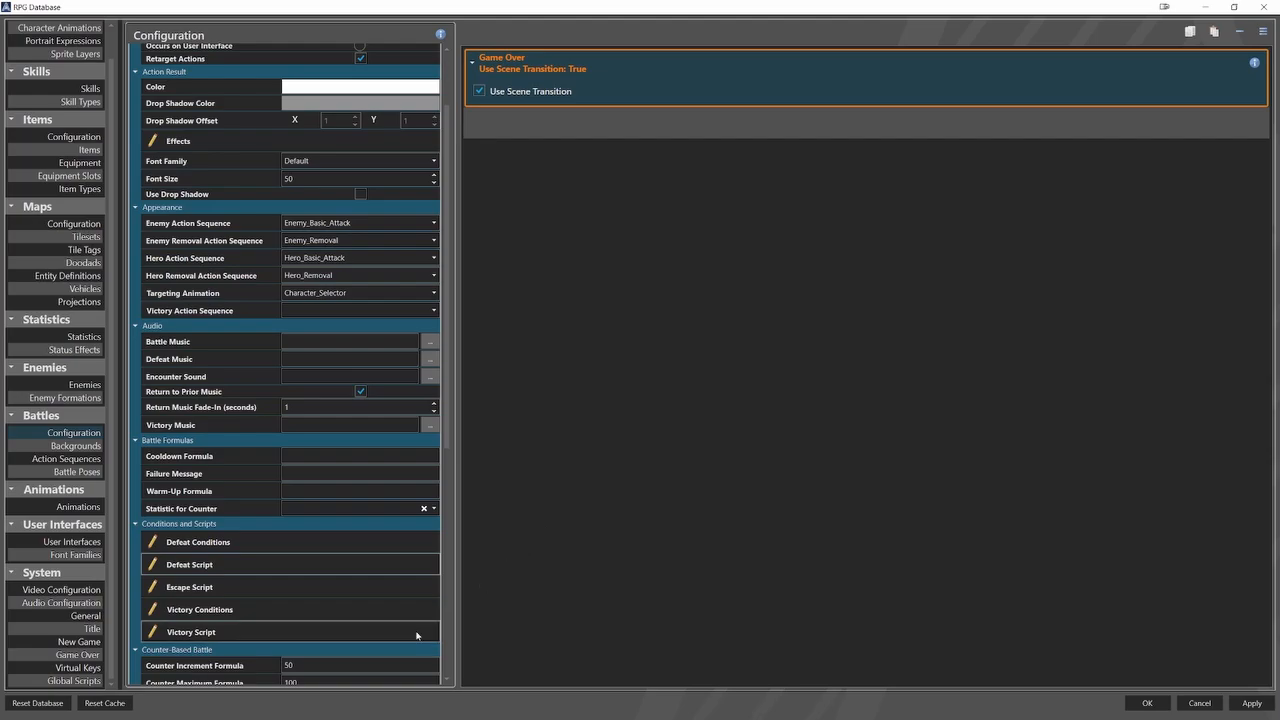
Add an End Battle command to the battle Victory Script and enable Return to Prior Scene.
key("Delete")
right_click(550, 78)
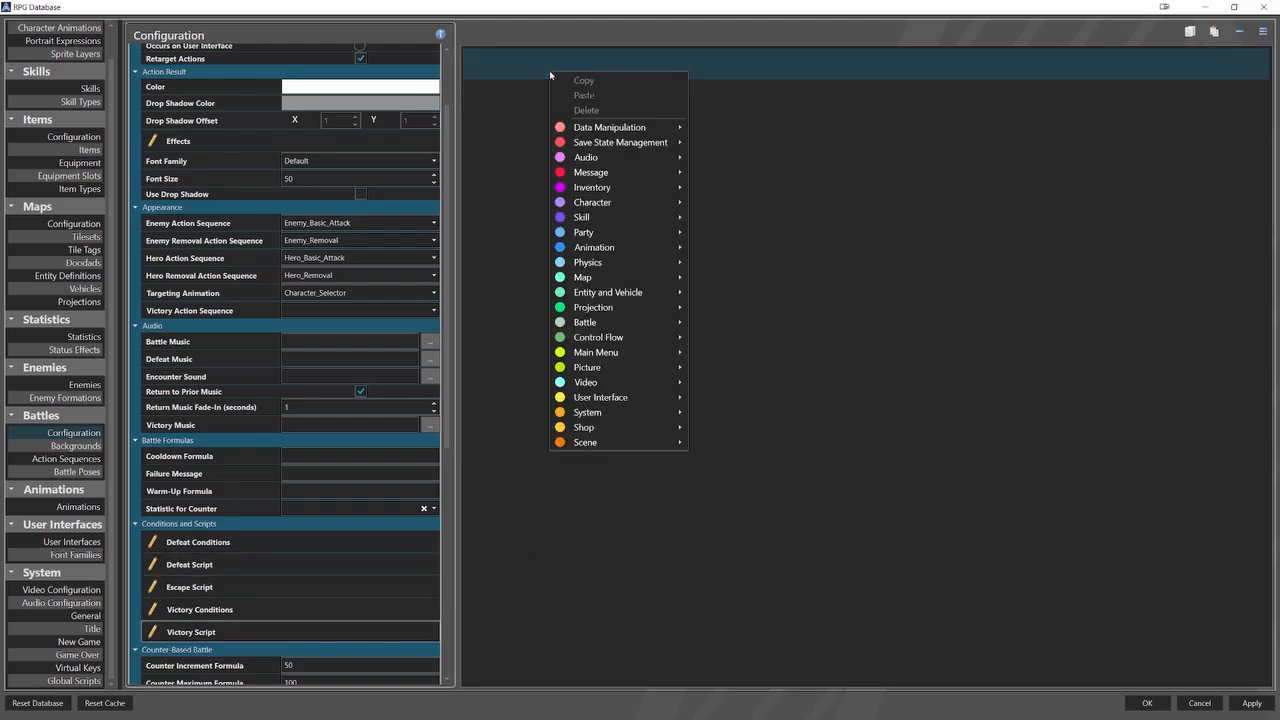
mouse_move(668, 323)
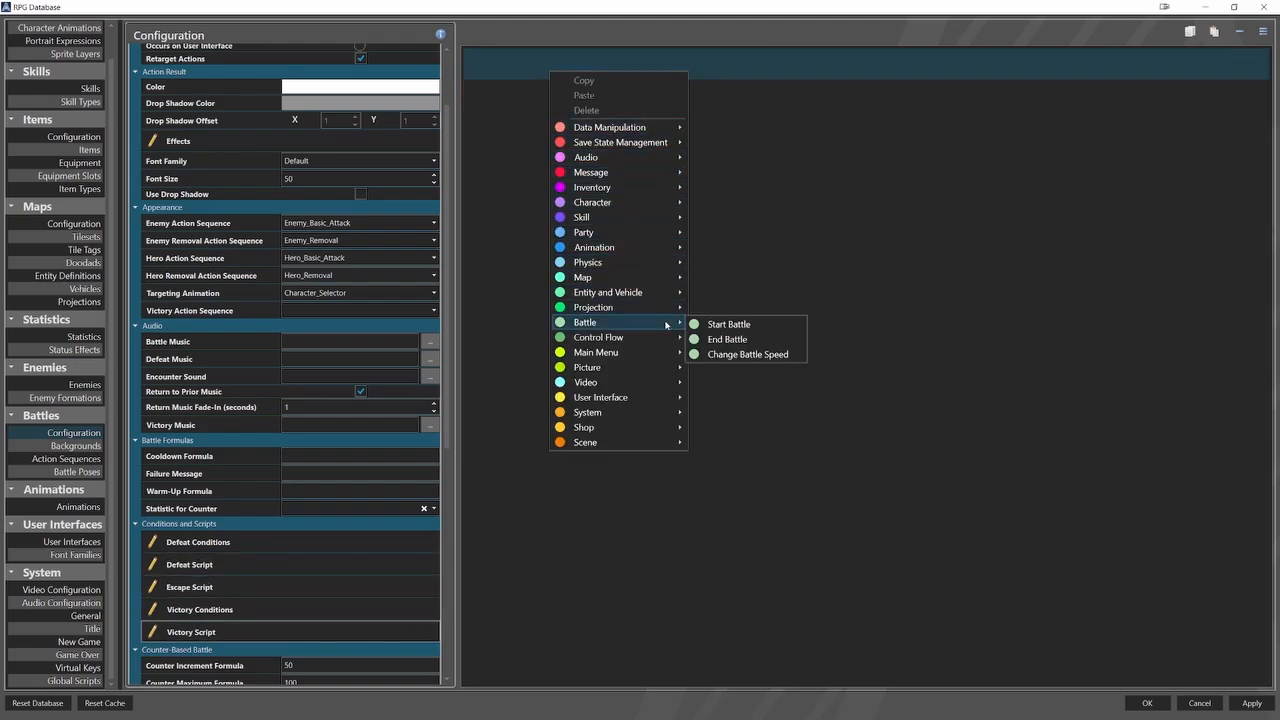
left_click(729, 340)
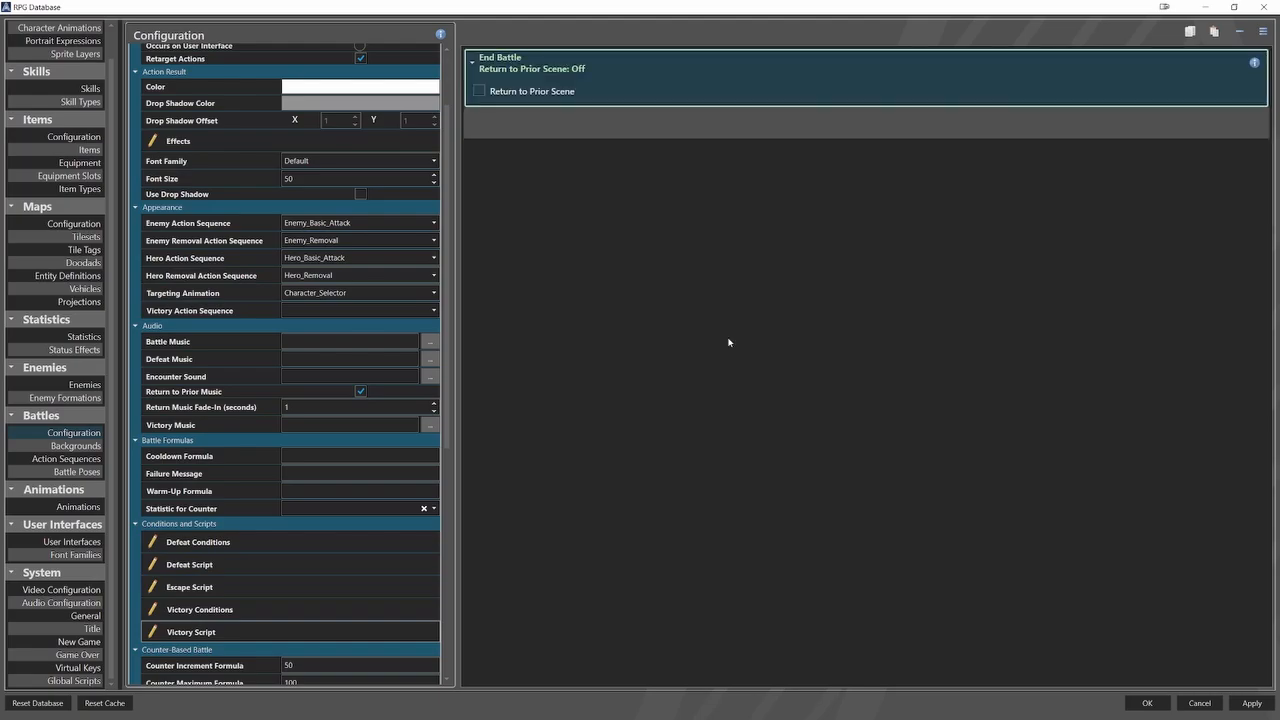
left_click(480, 91)
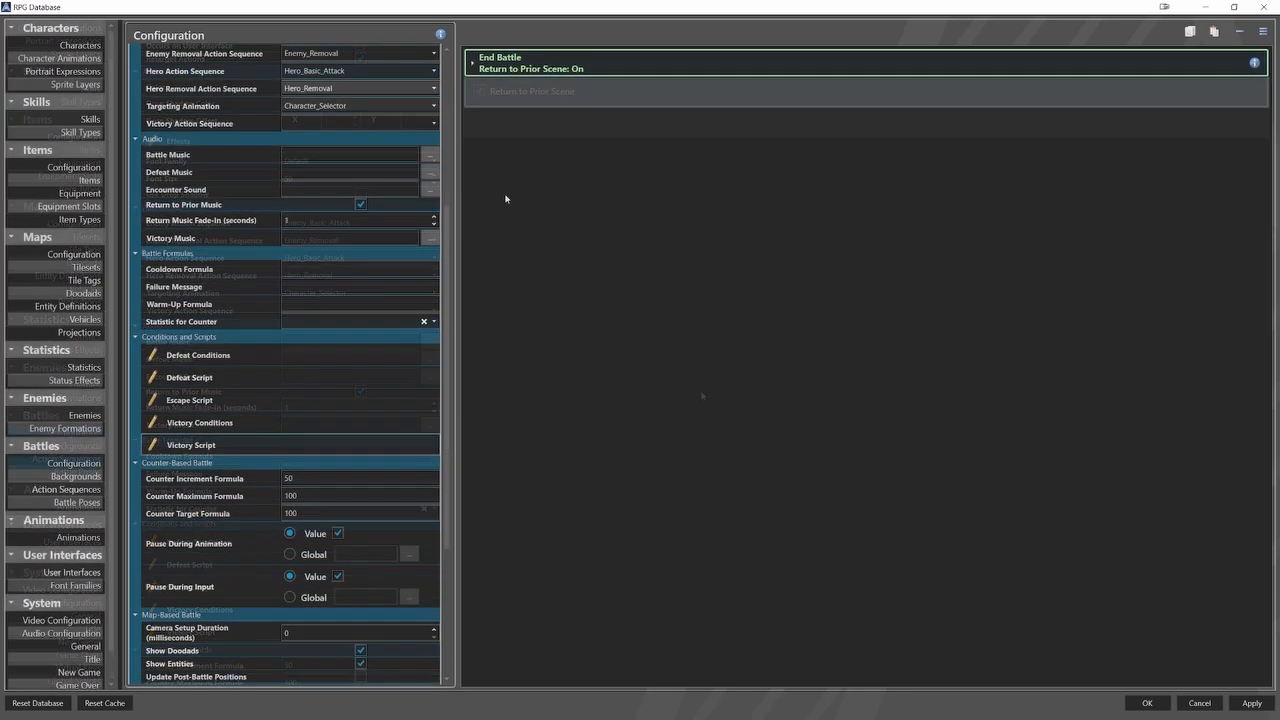
Review the settings and target effects of the Fire Explosion, Airpunch and Dark Void skills.
left_click(87, 119)
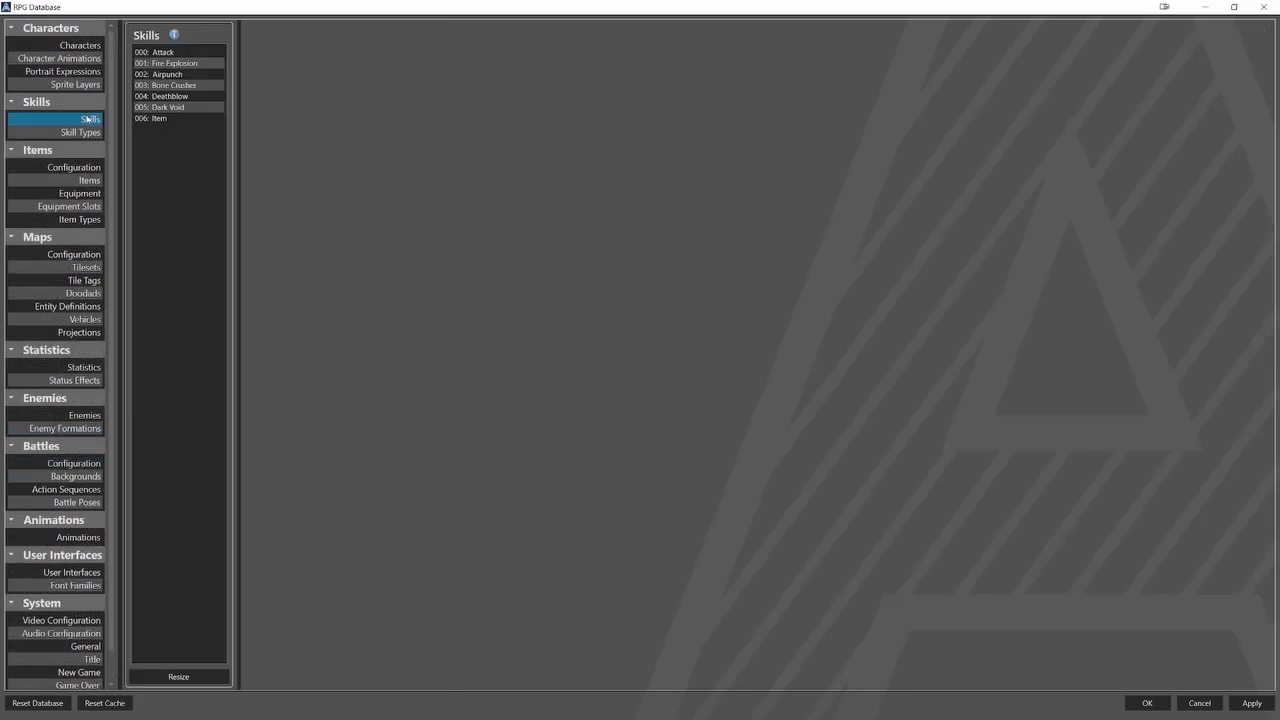
left_click(164, 64)
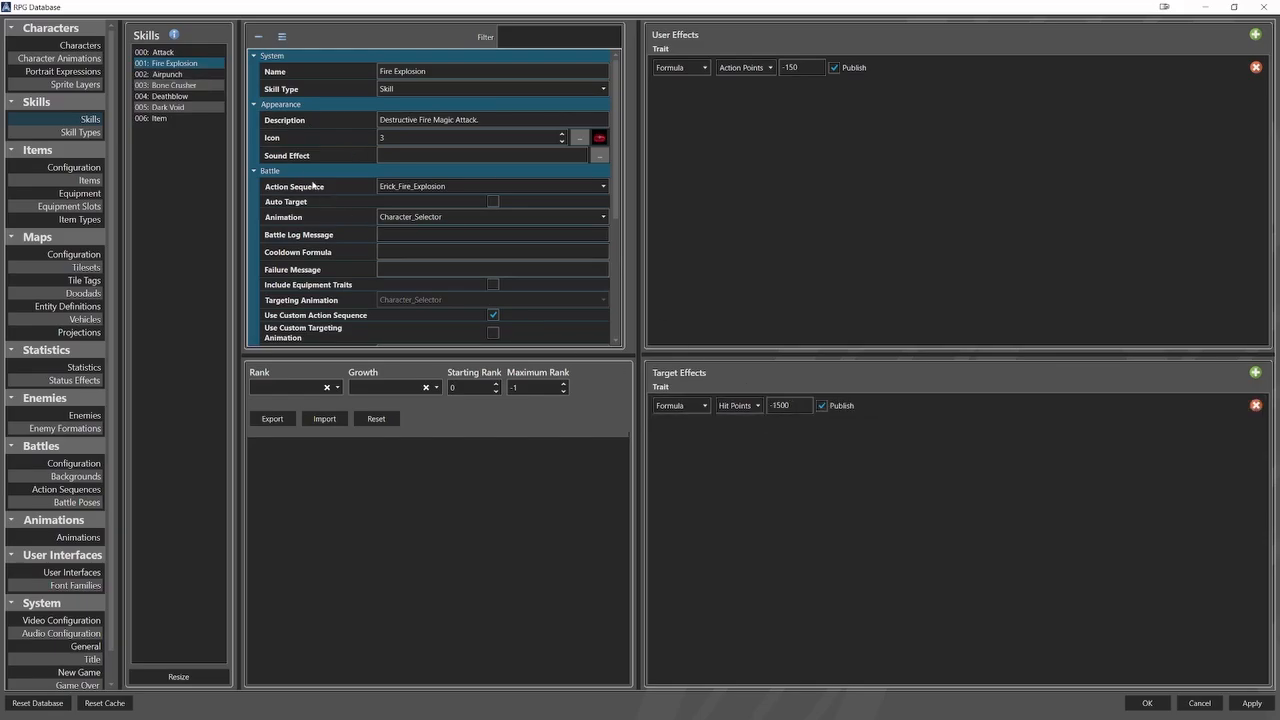
left_click(167, 74)
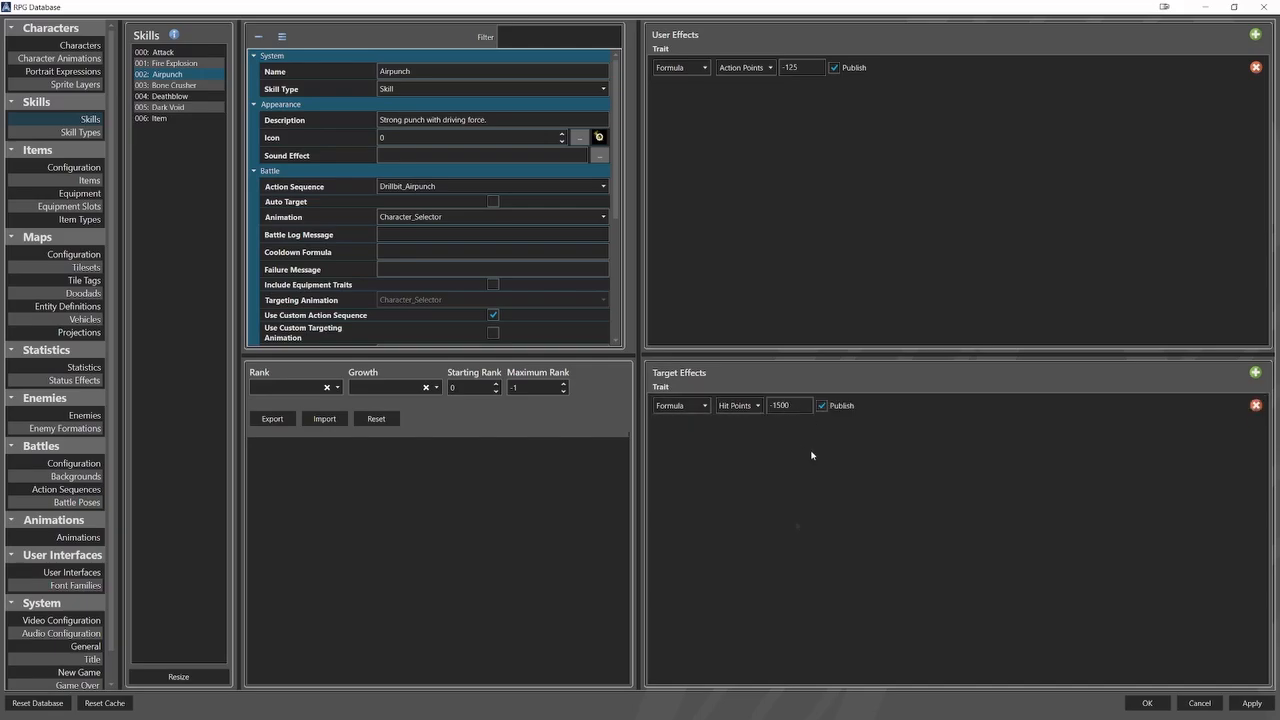
left_click(168, 107)
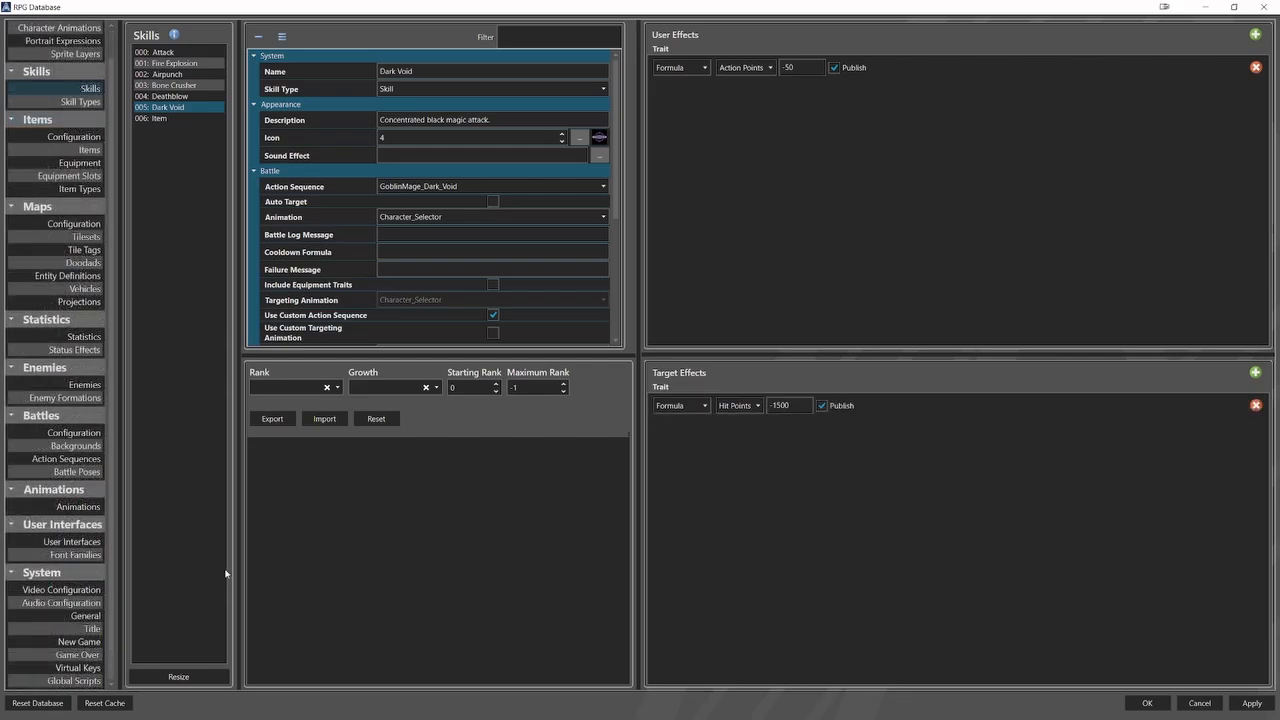
Add a filter group set to And to the Battle Overlay user interface.
left_click(72, 541)
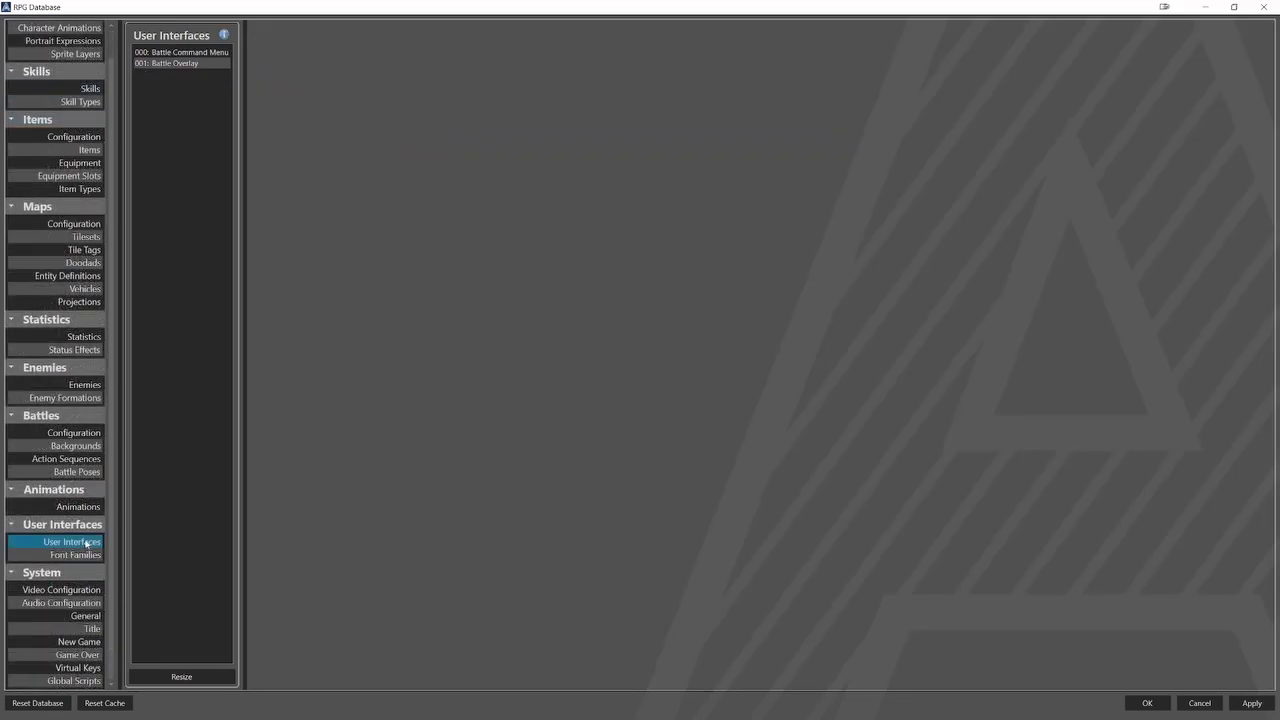
left_click(190, 63)
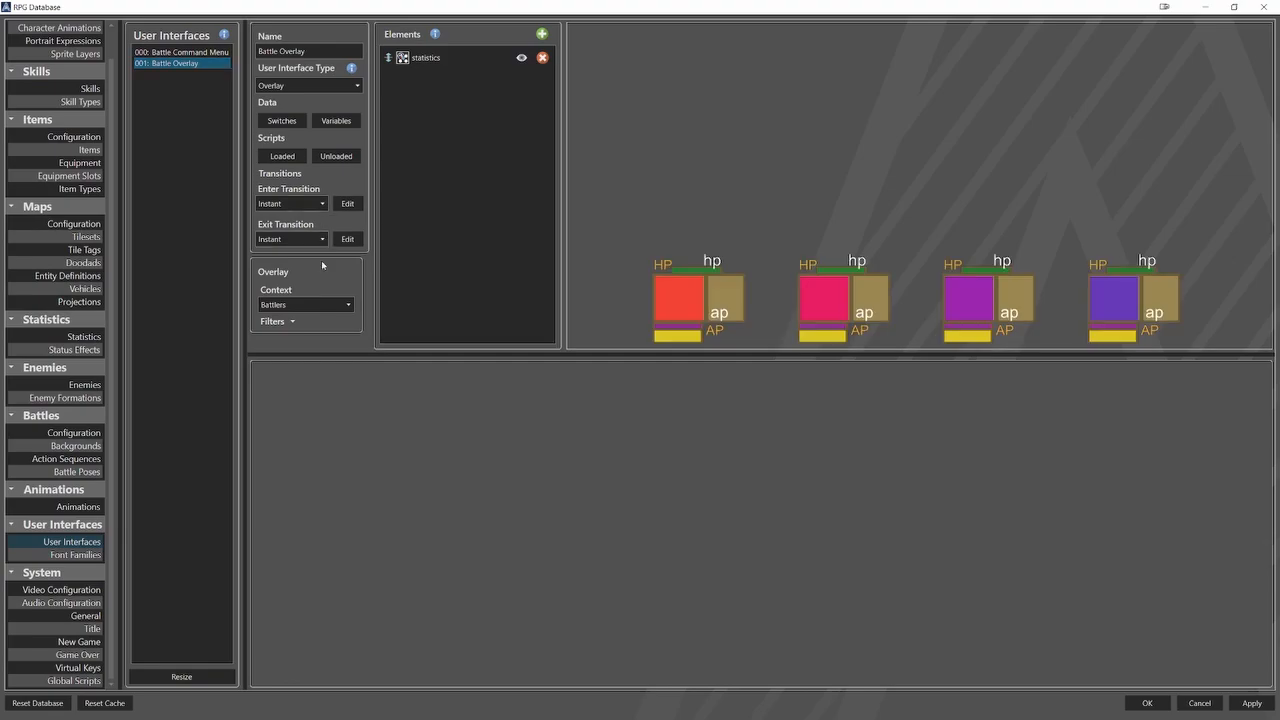
left_click(293, 321)
left_click(416, 340)
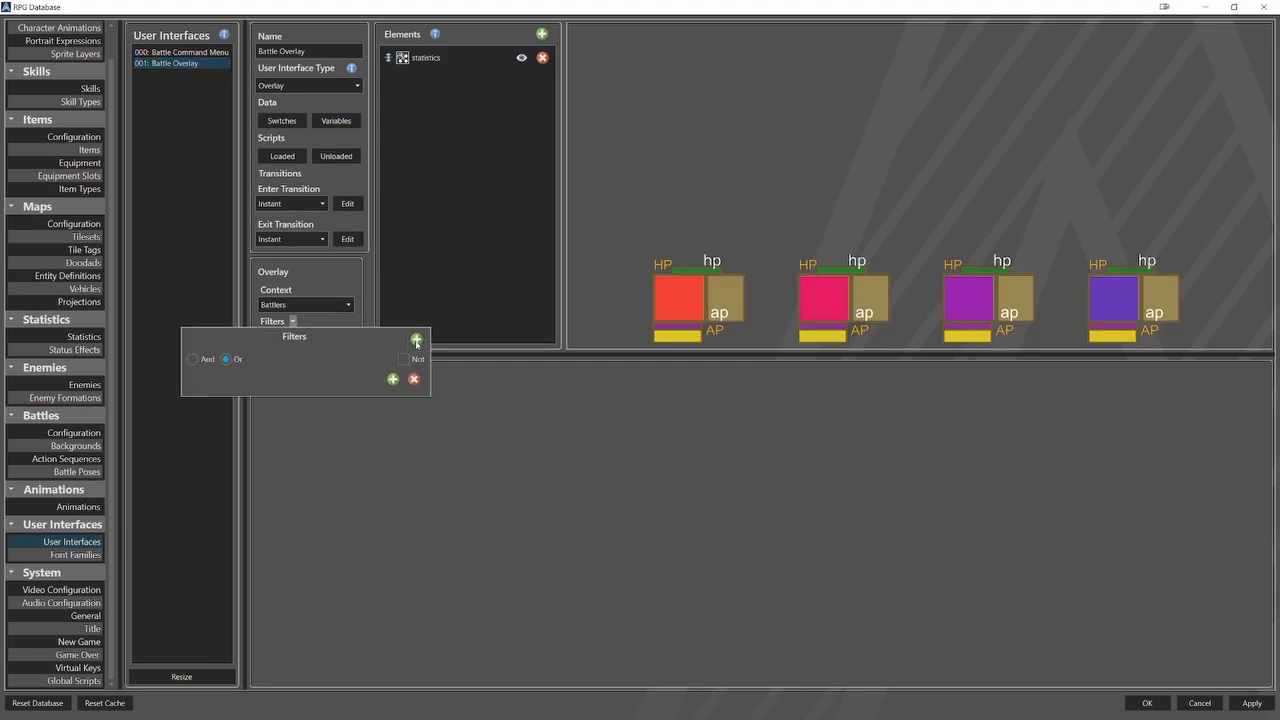
left_click(192, 359)
Add a filter condition to the And group requiring IsHero = true.
left_click(391, 379)
left_click(261, 398)
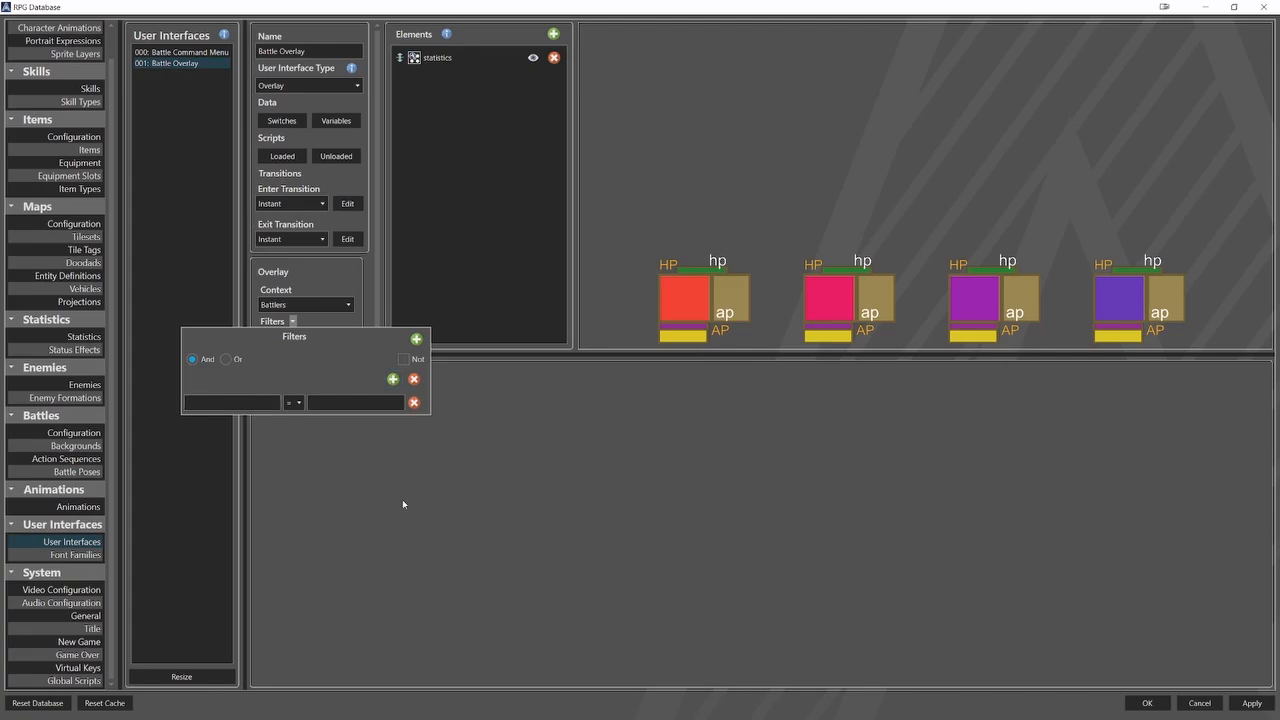
type("IsH")
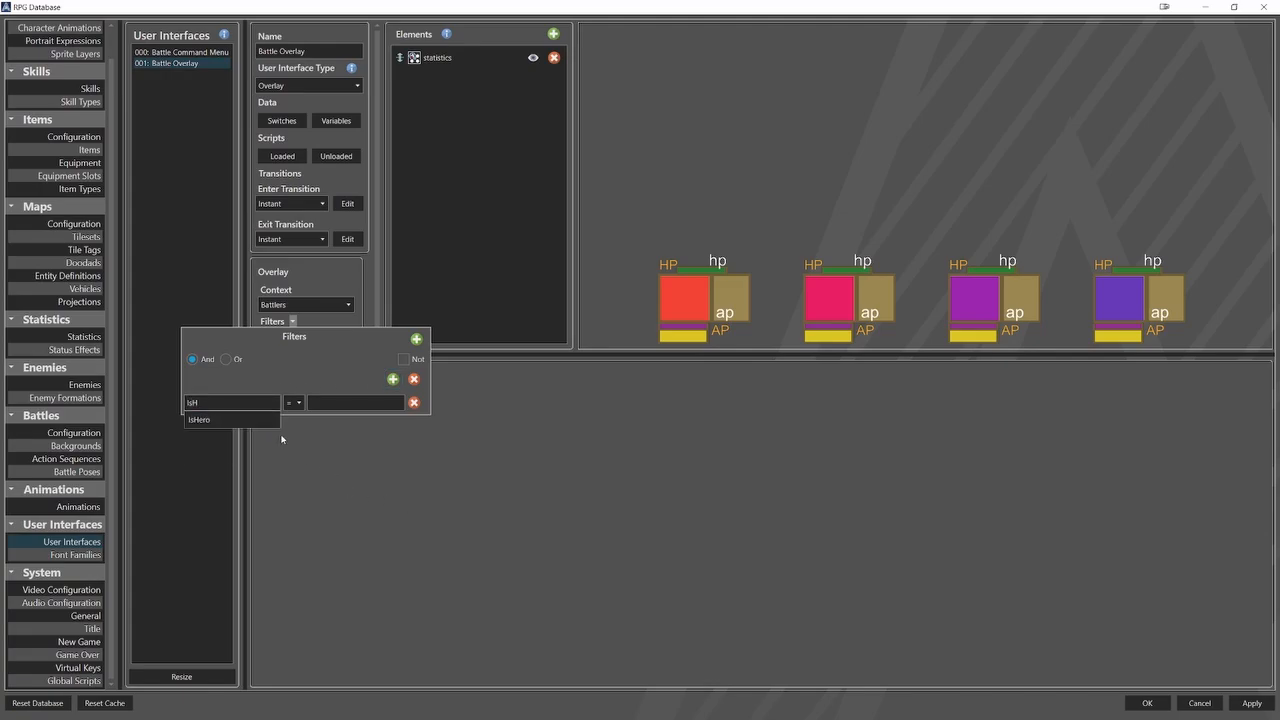
left_click(272, 420)
type("t")
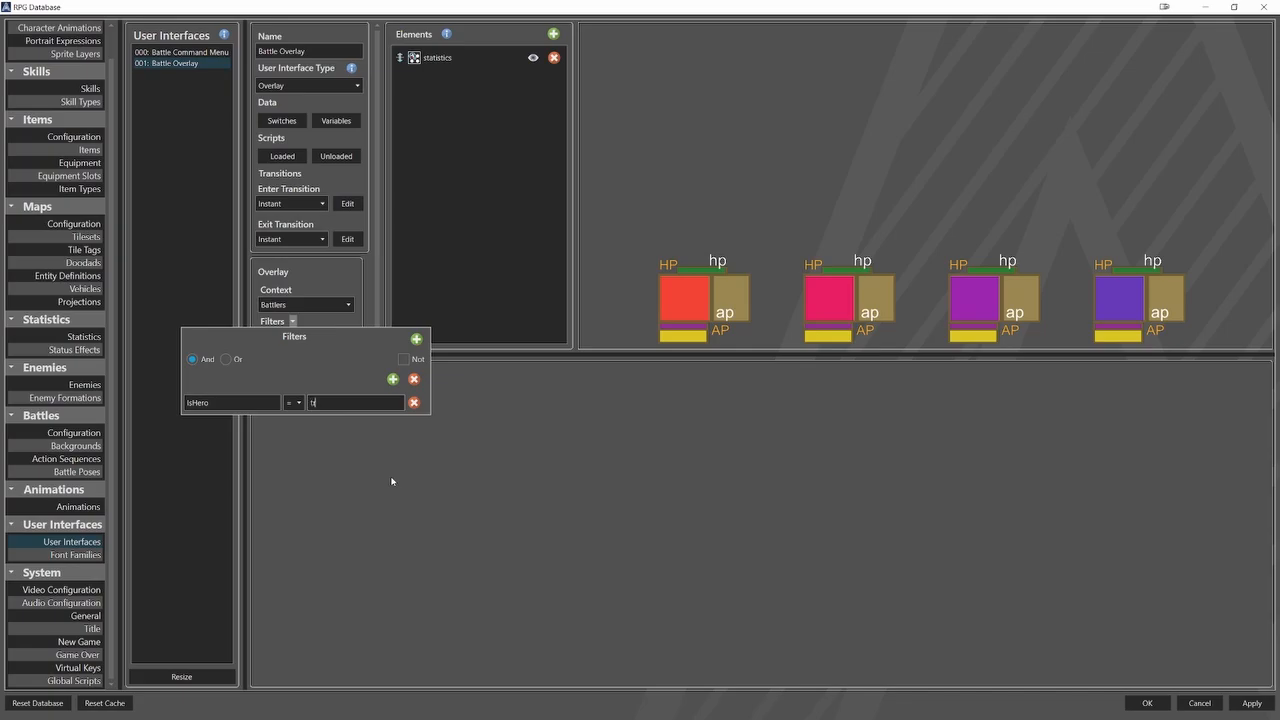
type("rue")
left_click(477, 497)
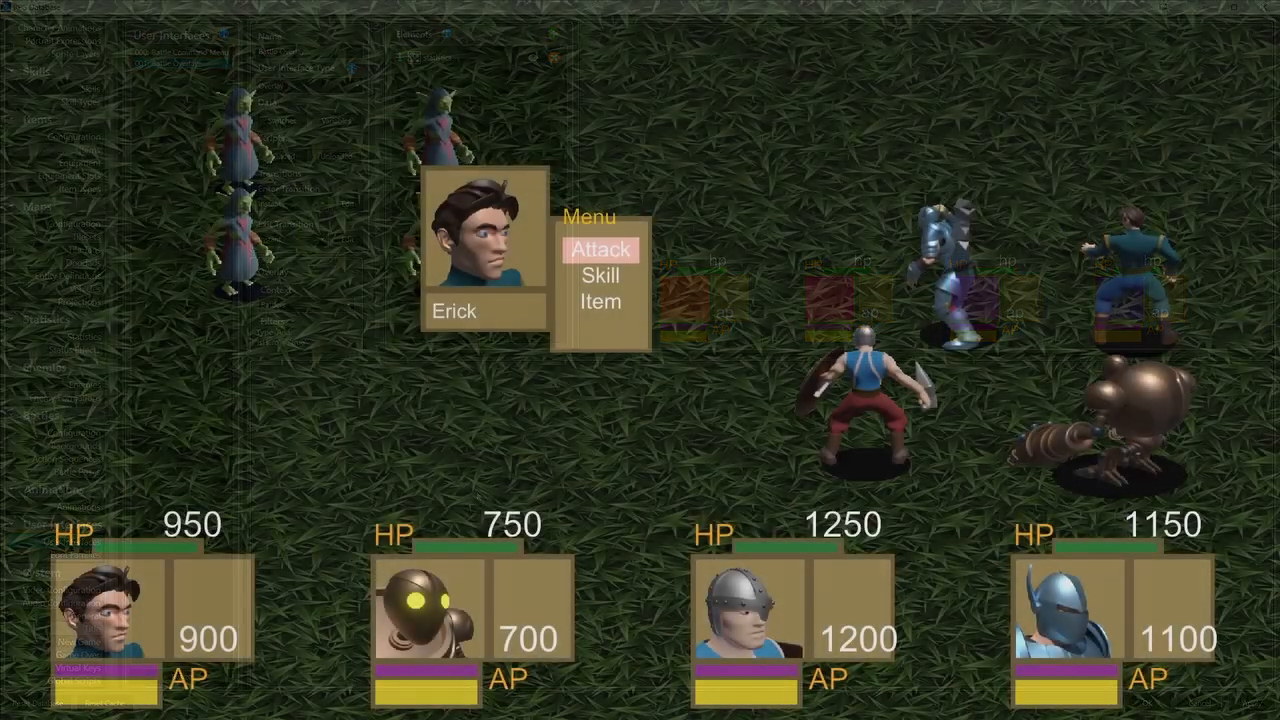
In a test battle, have Erick use his skill on the first goblin mage and Drillbit use his skill on another one.
key("Down")
key("Return")
key("Return")
key("Return")
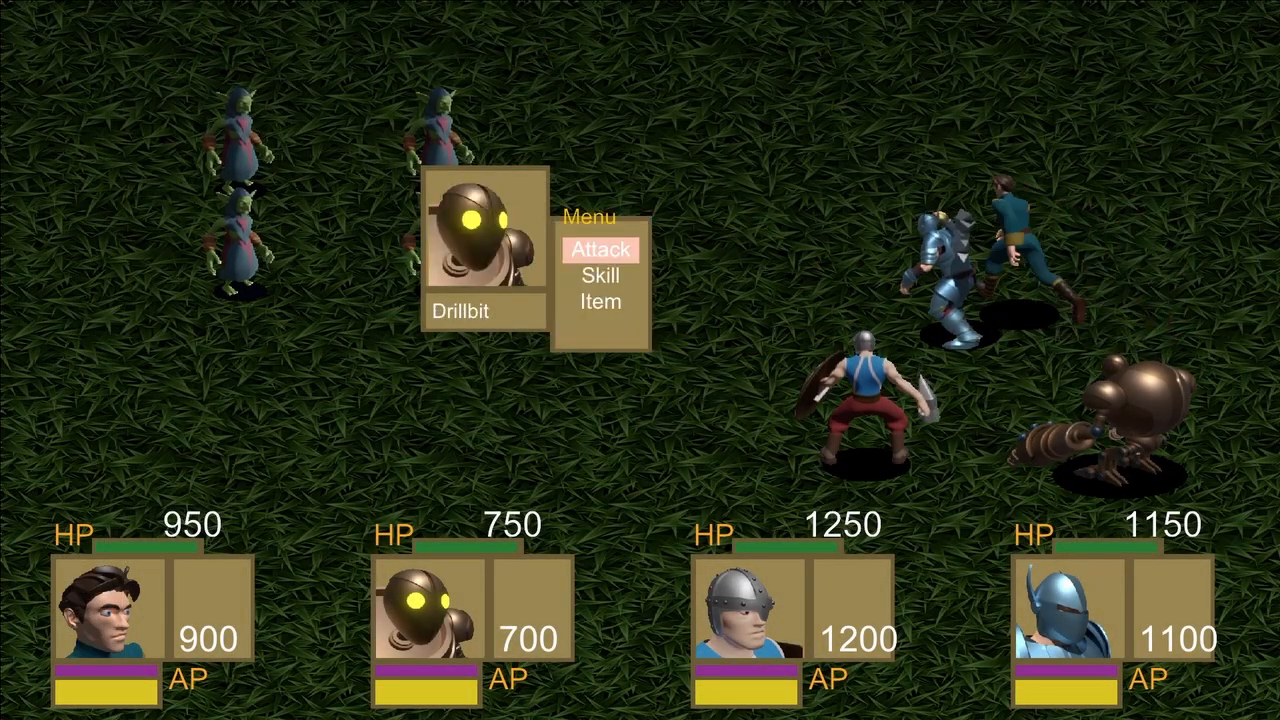
key("Down")
key("Return")
key("Return")
key("Left")
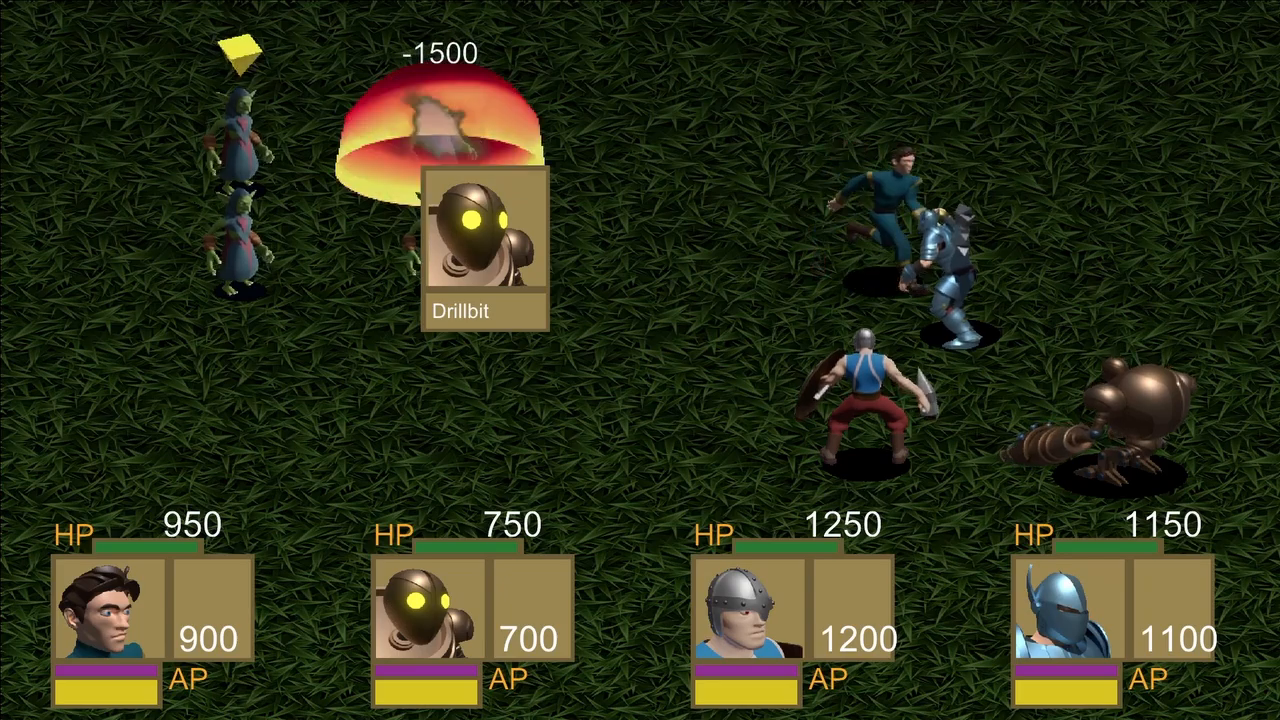
key("Return")
Choose skill attacks against the goblin mages for Hallvor and Godfreed to finish the party's opening turns.
key("Down")
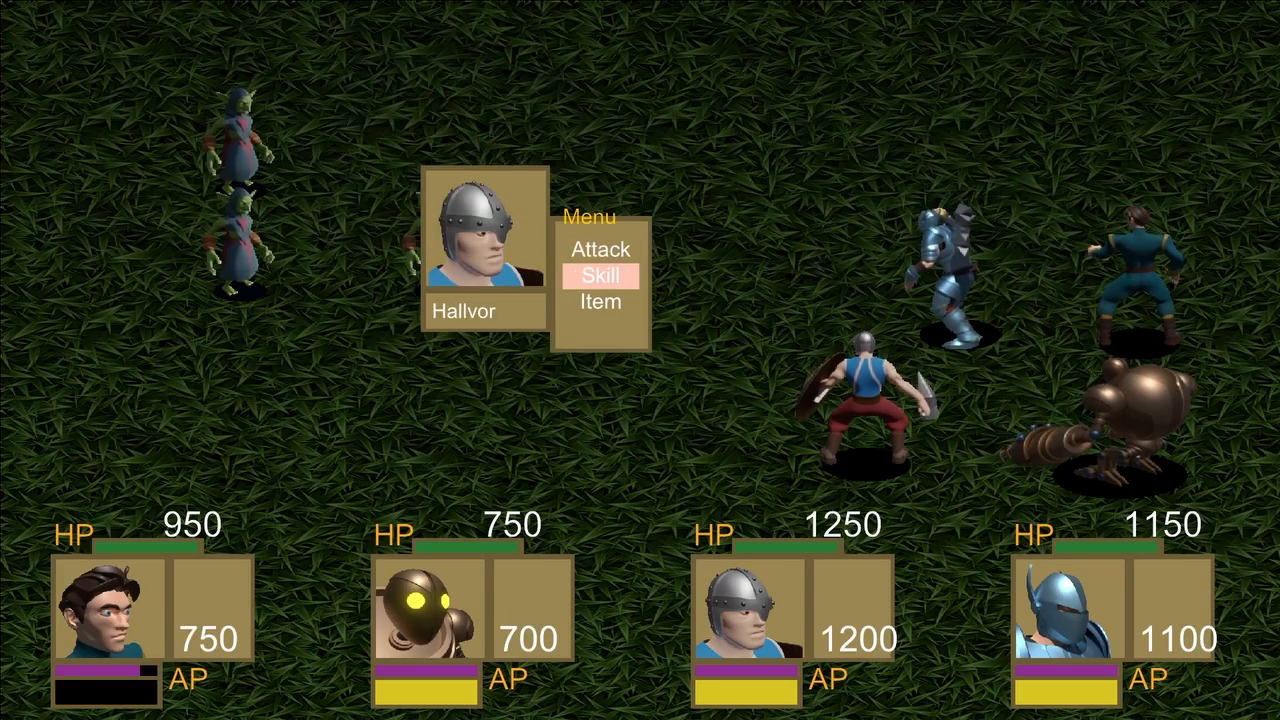
key("Return")
key("Return")
key("Right")
key("Return")
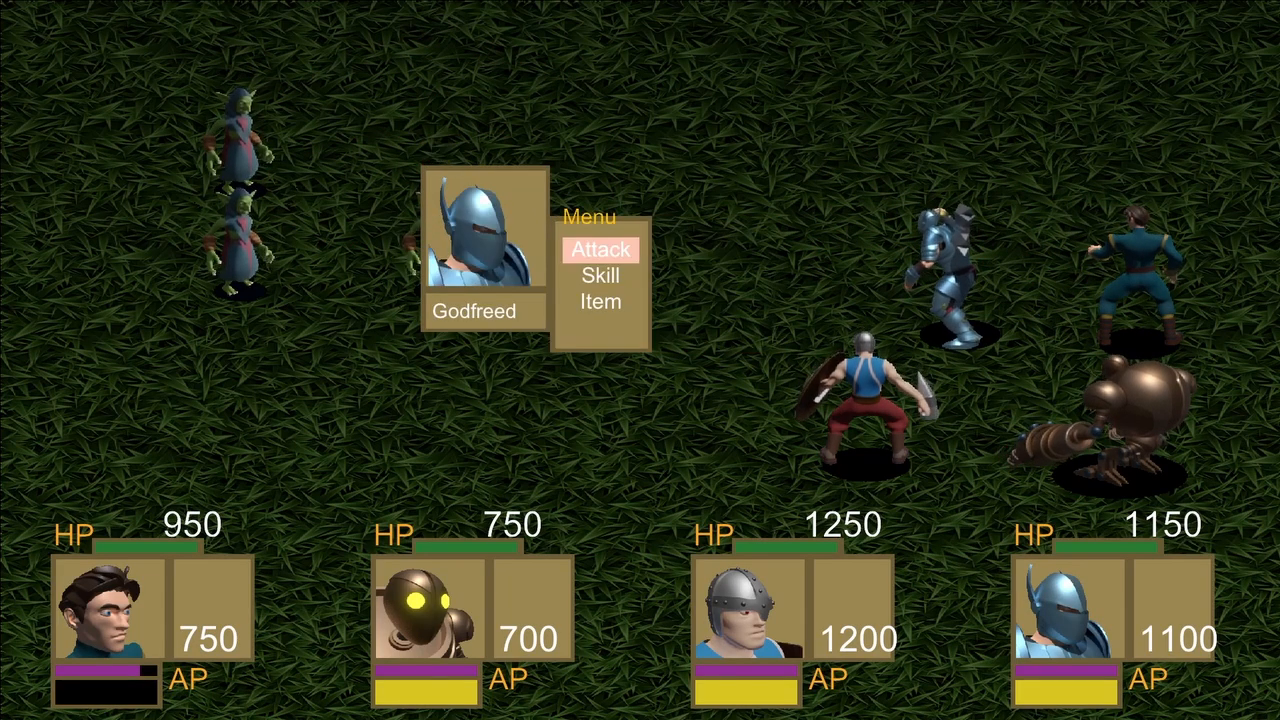
key("Down")
key("Return")
key("Return")
key("Return")
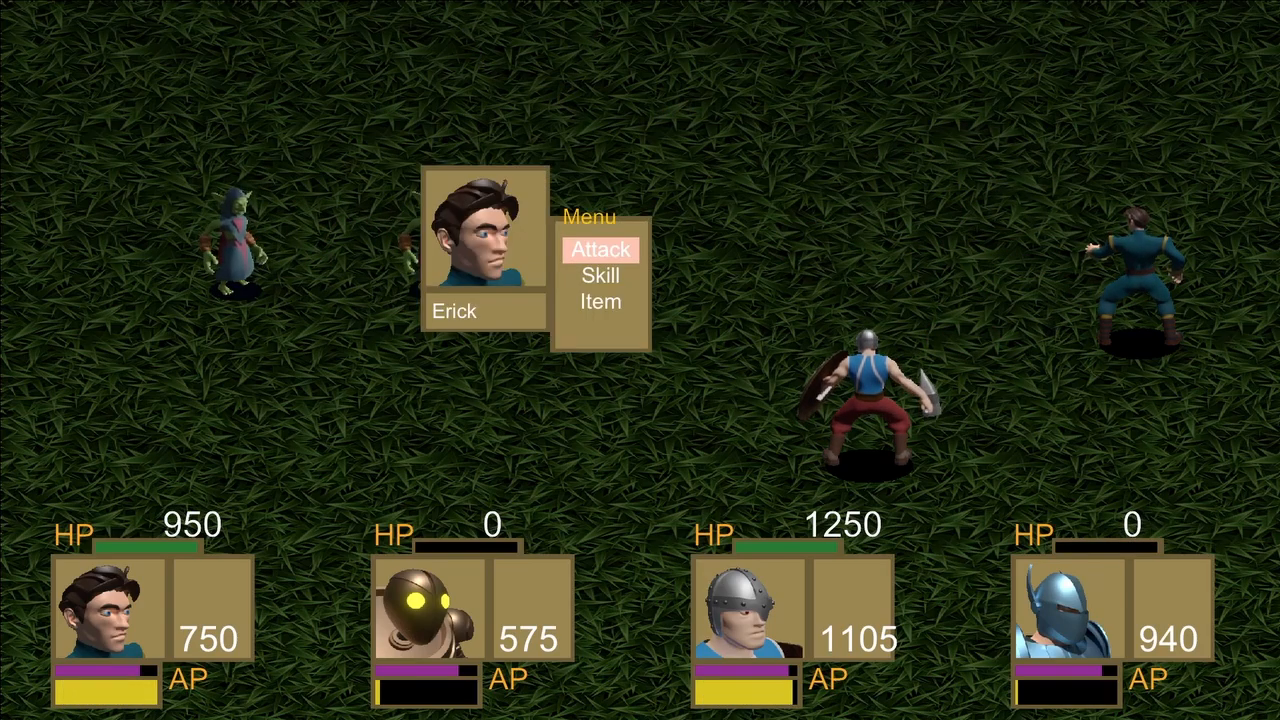
Have Erick use his skill again on one of the two remaining goblin mages.
key("Down")
key("Return")
key("Return")
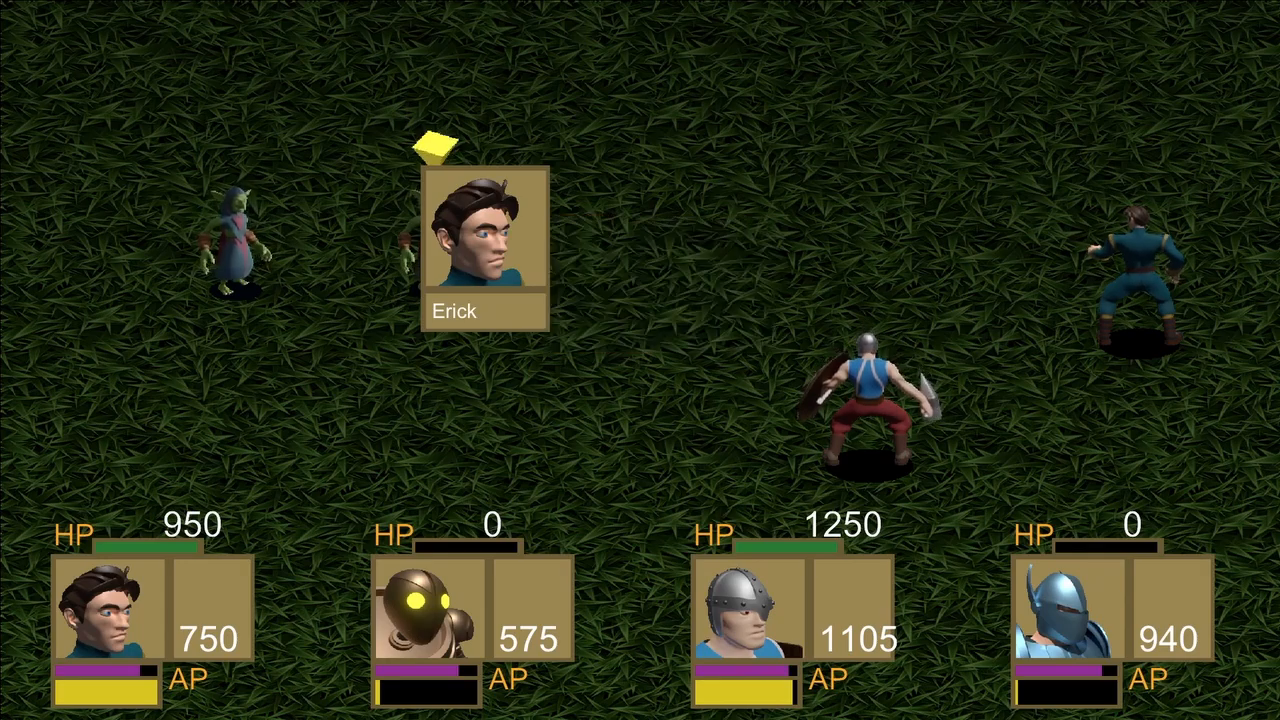
key("Return")
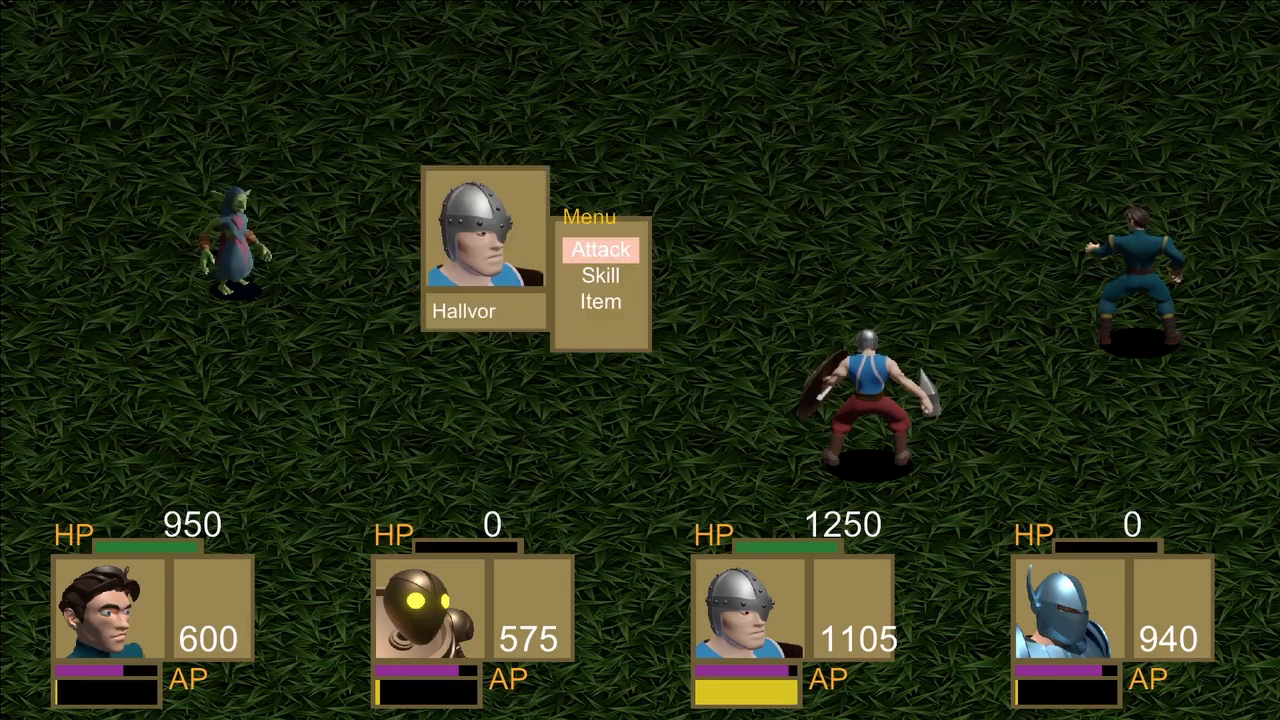
Continue the test battle to its end with Hallvor's actions against the last goblin mage.
key("Return")
key("Return")
key("Return")
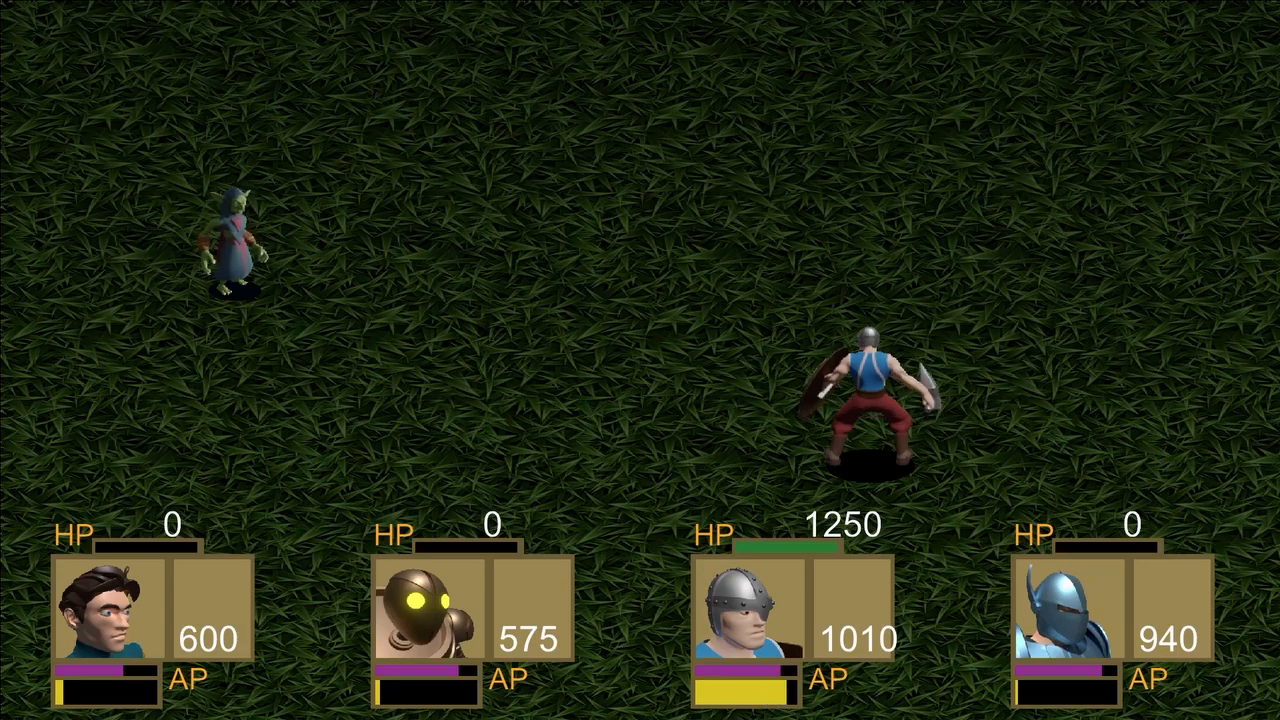
key("Return")
key("Return")
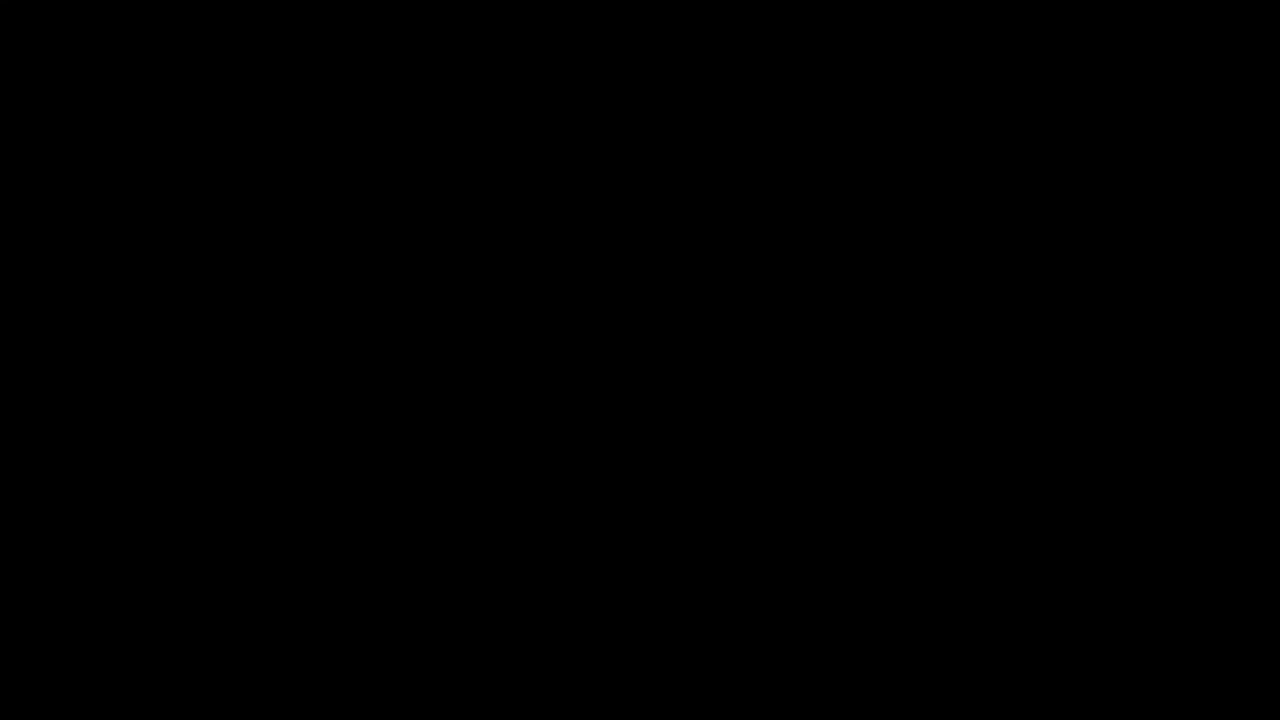
In another test battle, have Drillbit use Airpunch on the last goblin mage.
key("Down")
key("Return")
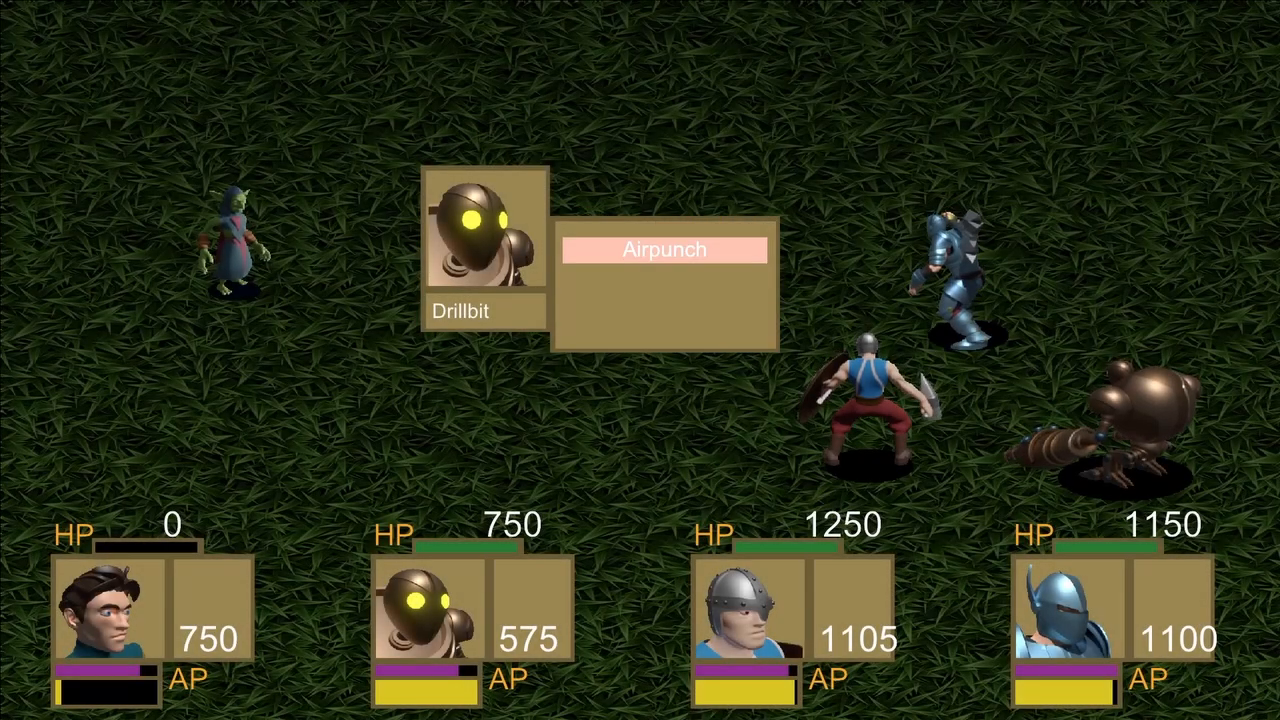
key("Return")
key("Return")
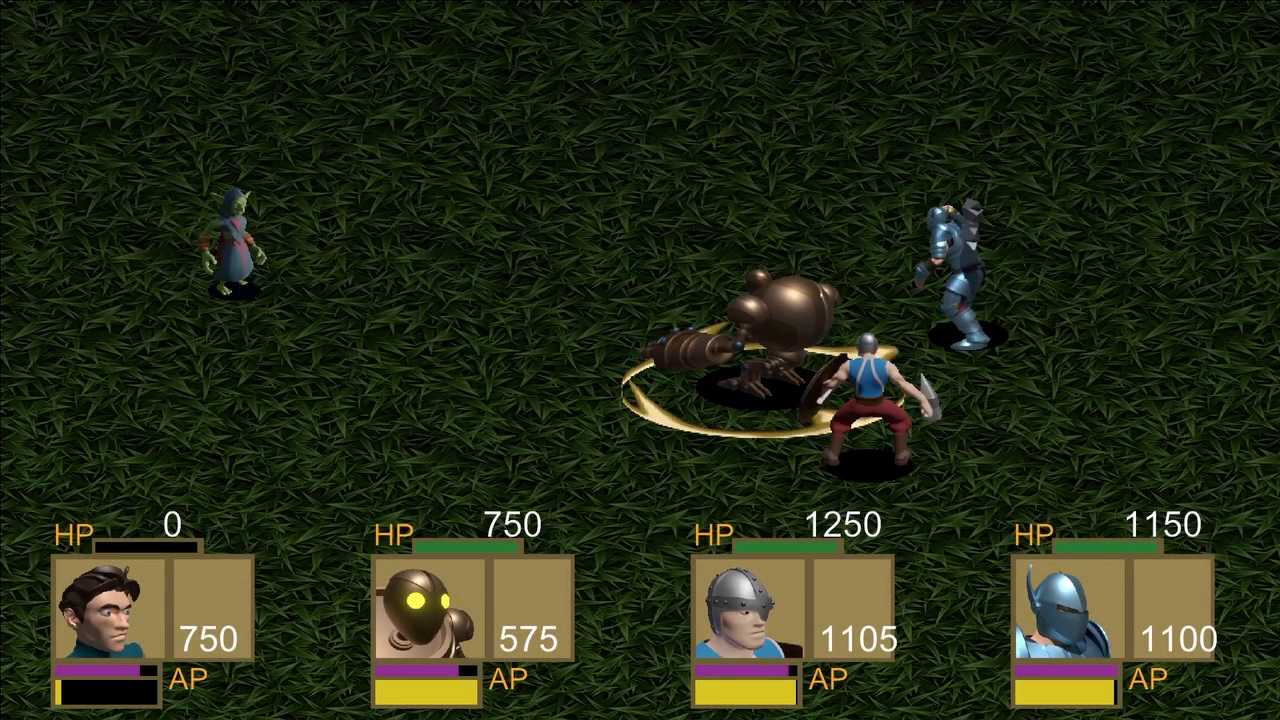
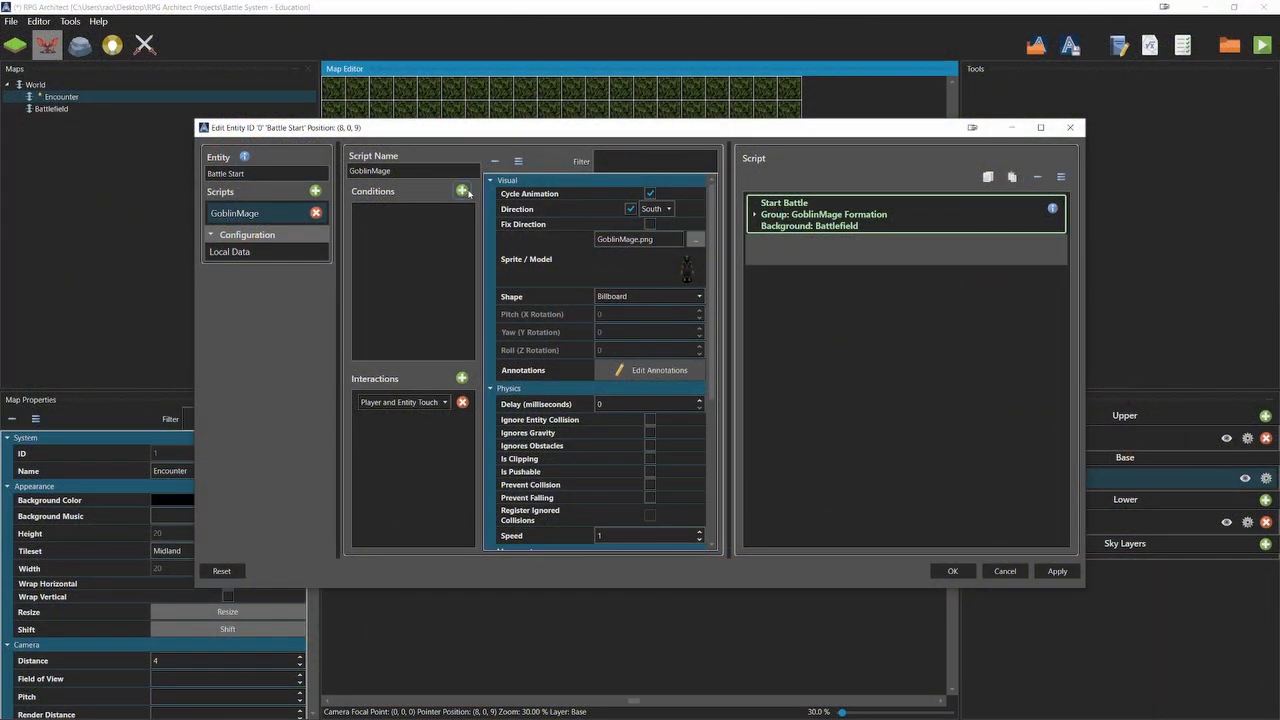
Add a global switch condition to the GoblinMage script and resize the empty switch list to 1.
left_click(525, 237)
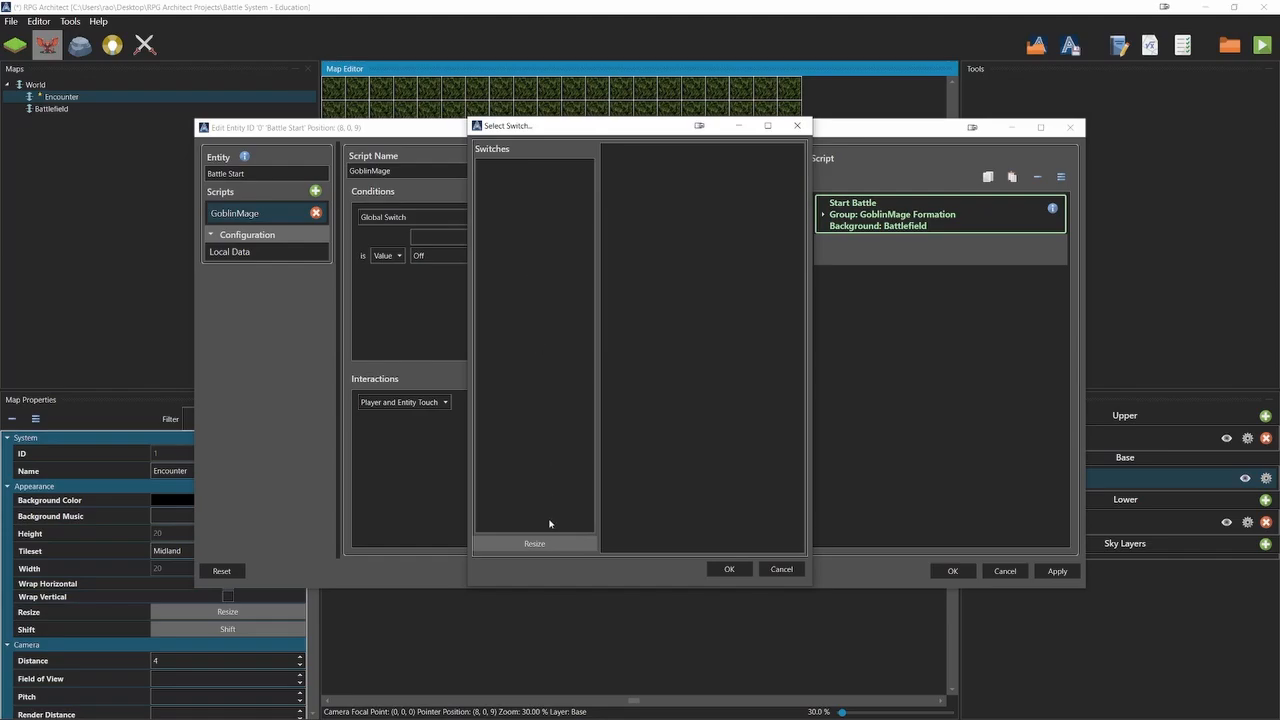
left_click(549, 545)
left_click(677, 358)
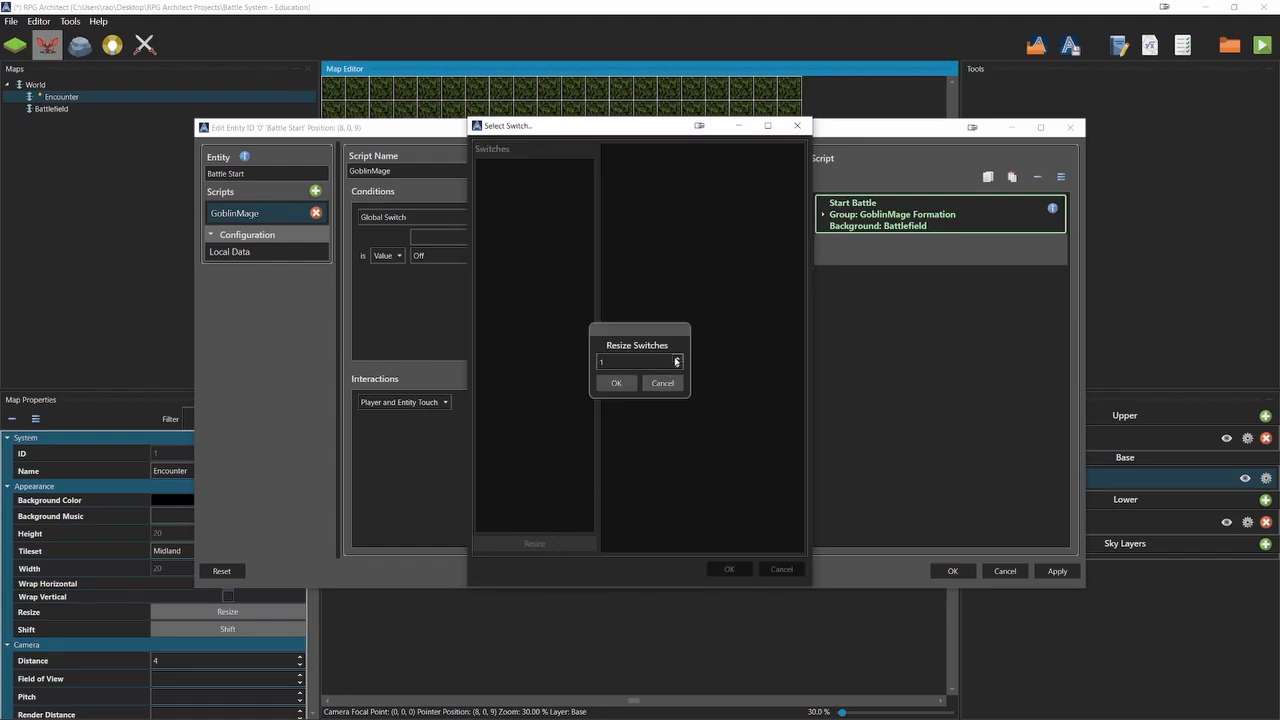
left_click(616, 383)
left_click(537, 167)
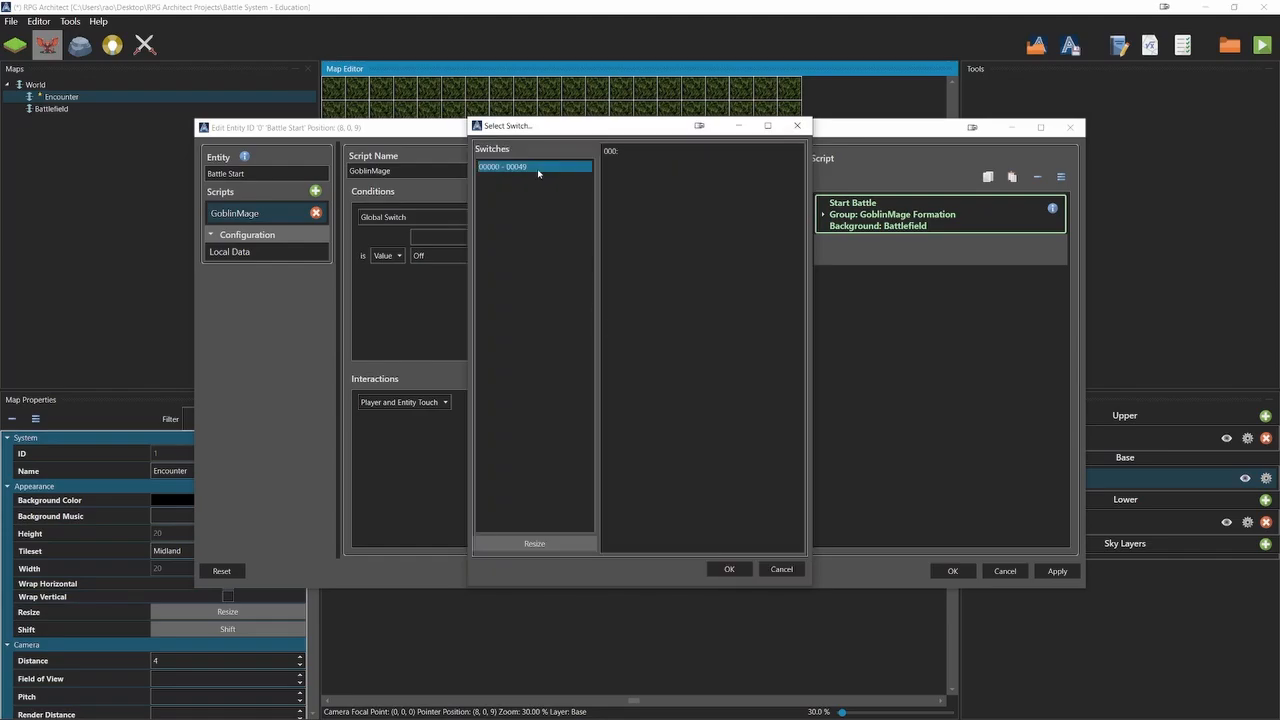
Name the new switch Enemy Defeated, assign it to the condition with value Off, and save the project.
left_click(609, 150)
type("E")
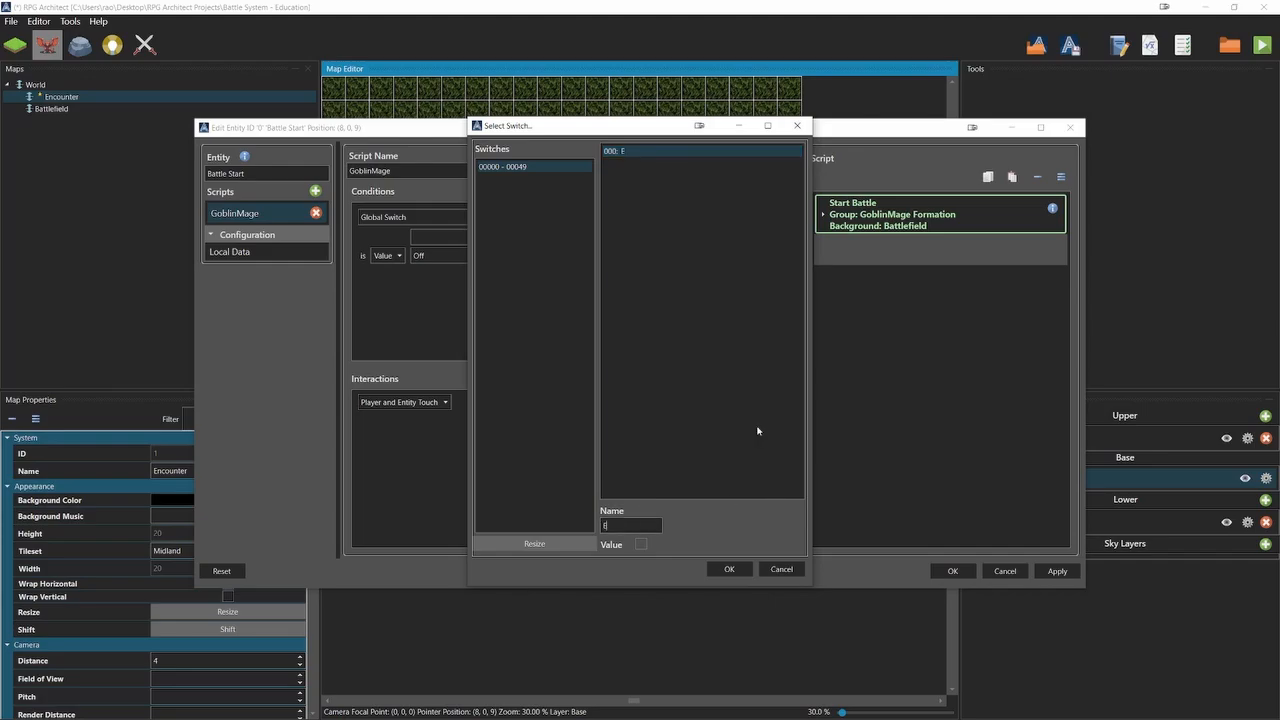
type("nemy Defeated")
left_click(747, 569)
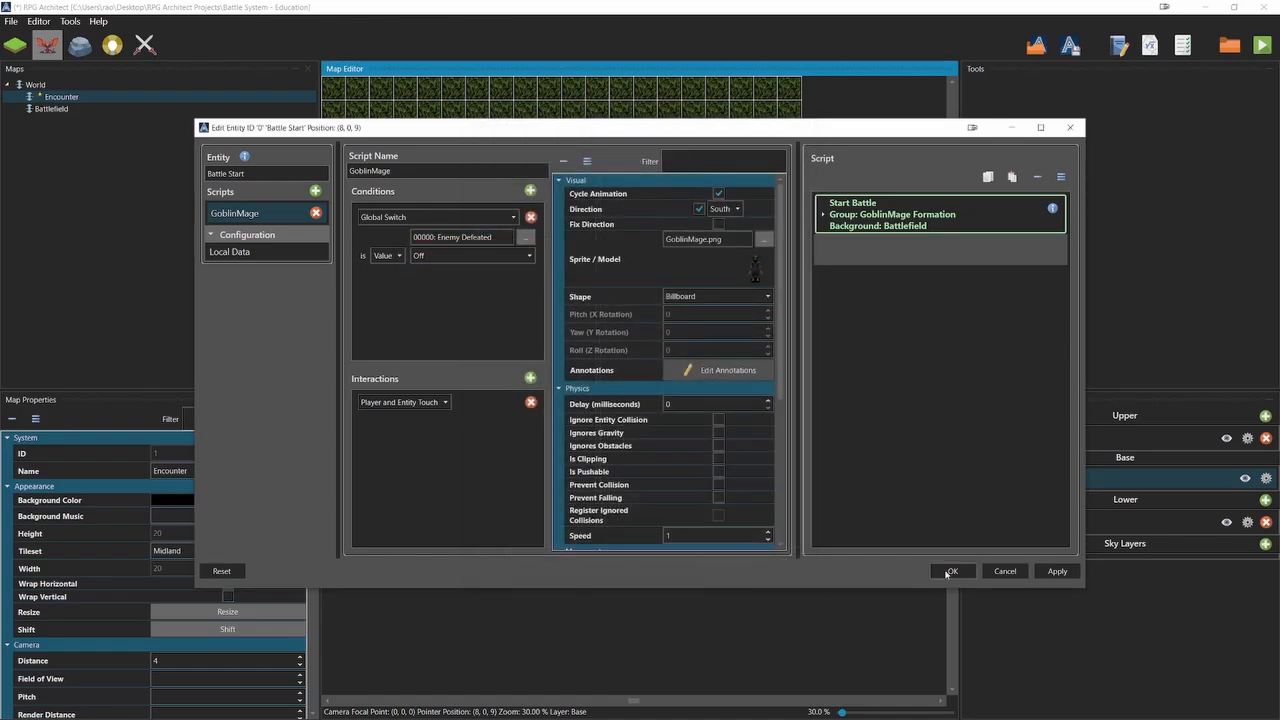
left_click(947, 575)
key("ctrl+s")
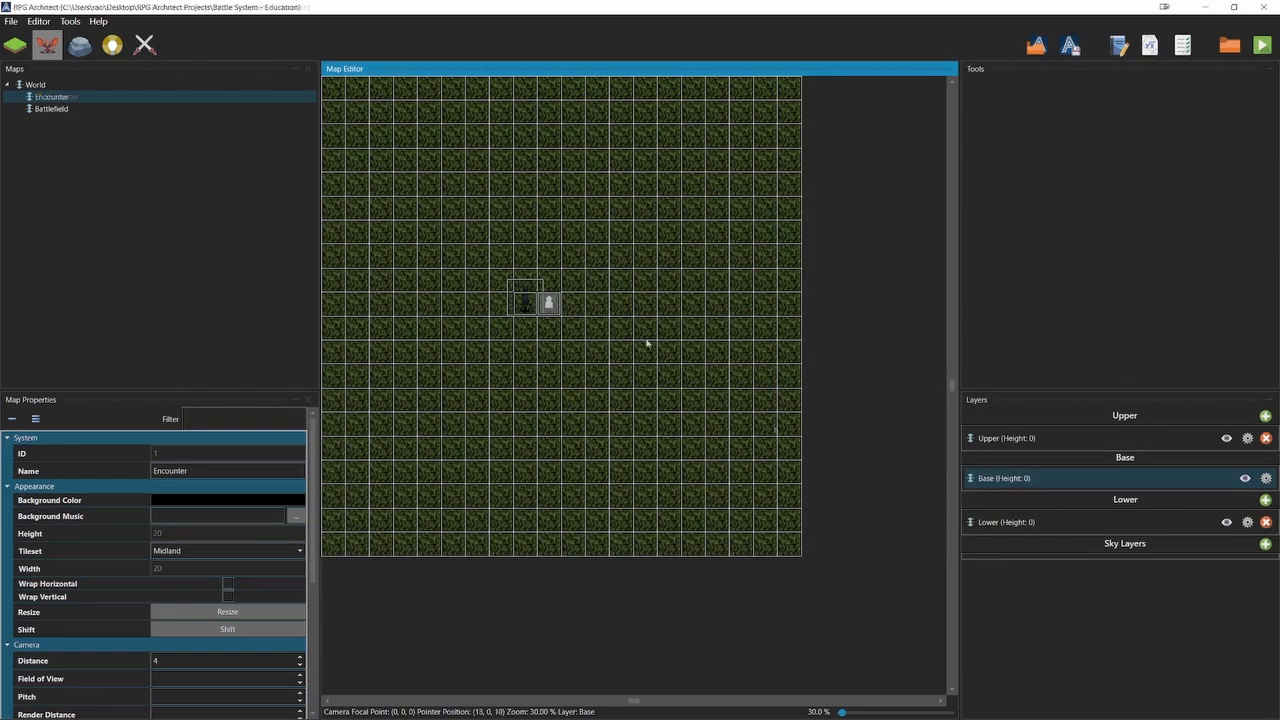
In the battle configuration's Victory Script, insert a Wait of 5000 milliseconds before the End Battle command.
key("F9")
left_click(1040, 128)
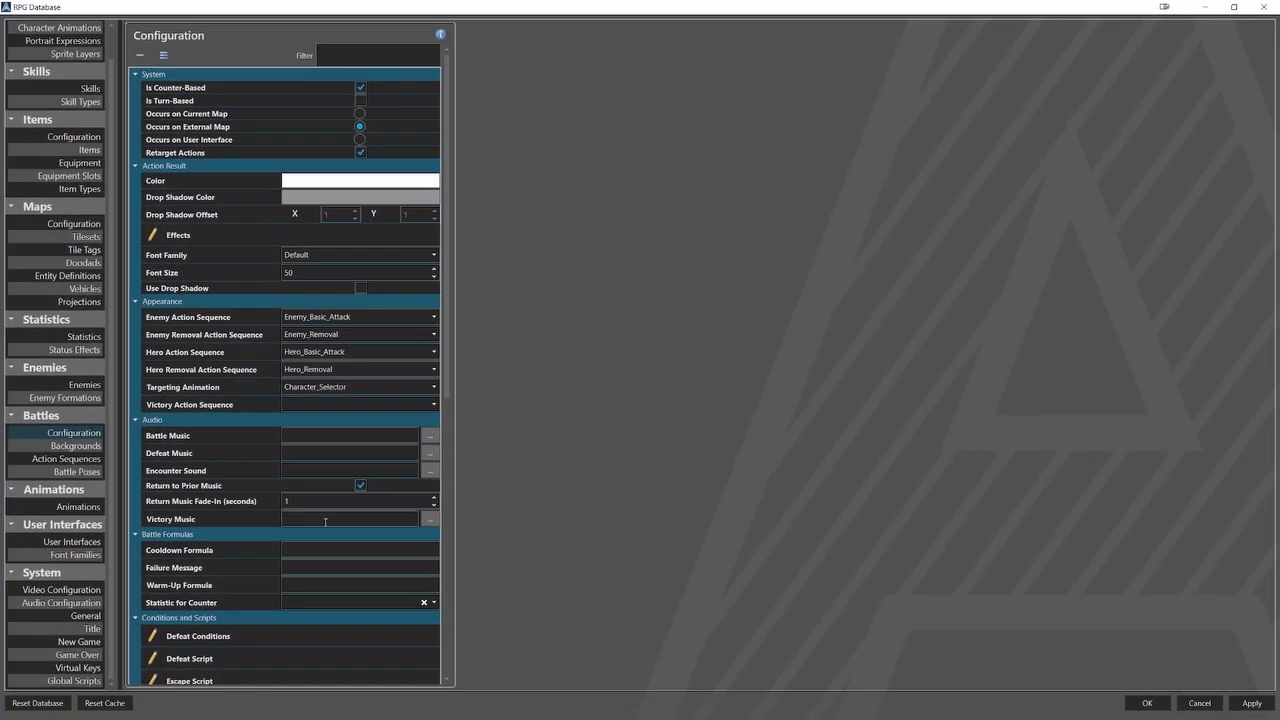
scroll(334, 526, "down", 5)
left_click(352, 507)
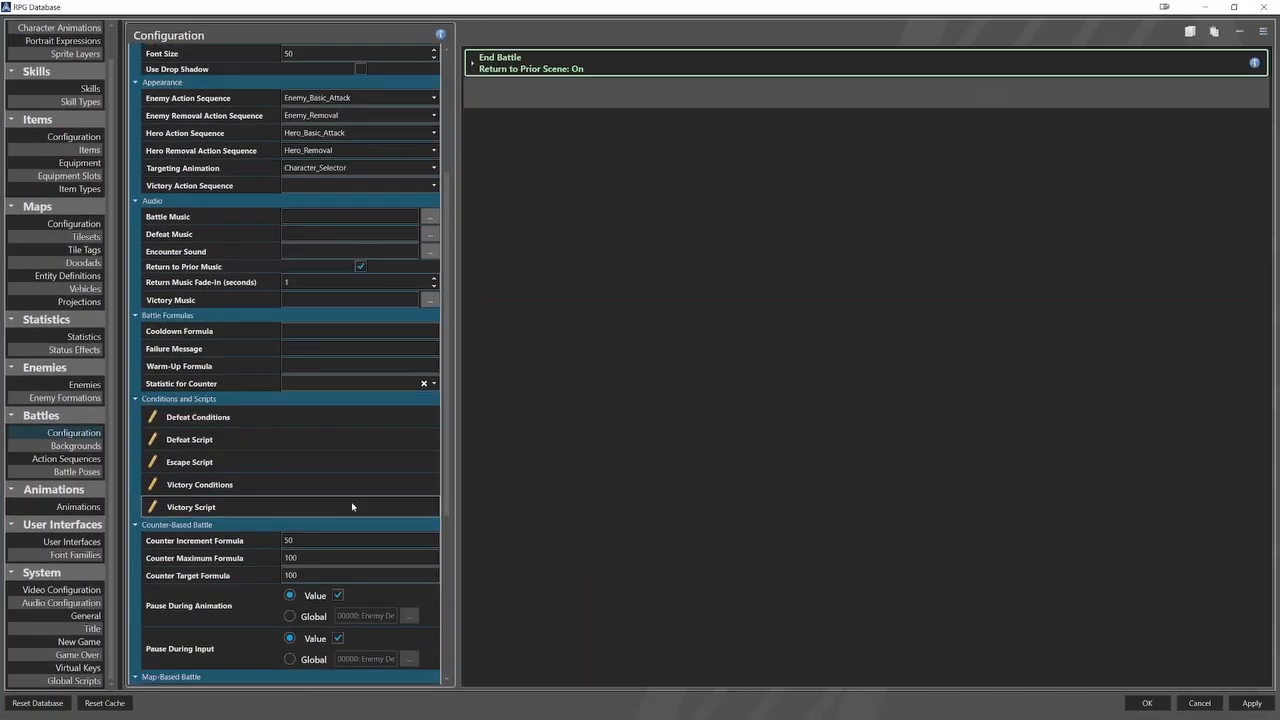
right_click(522, 67)
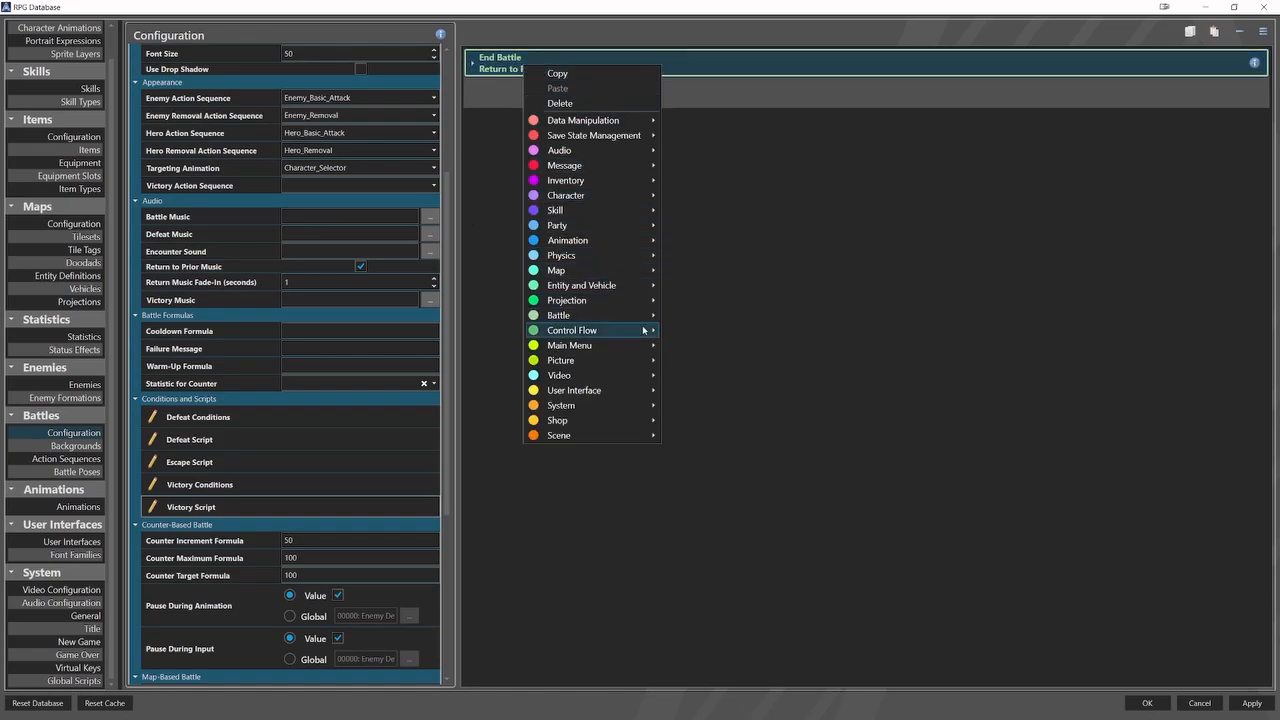
mouse_move(645, 331)
left_click(688, 347)
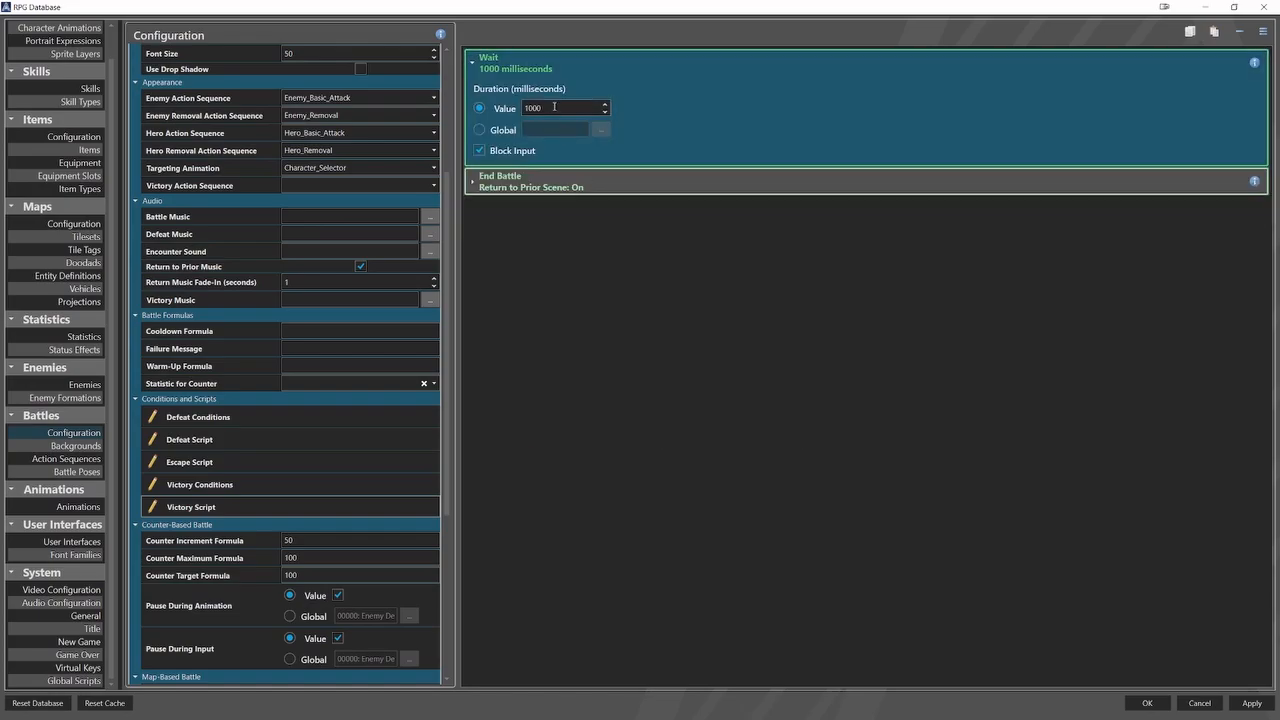
type("5000")
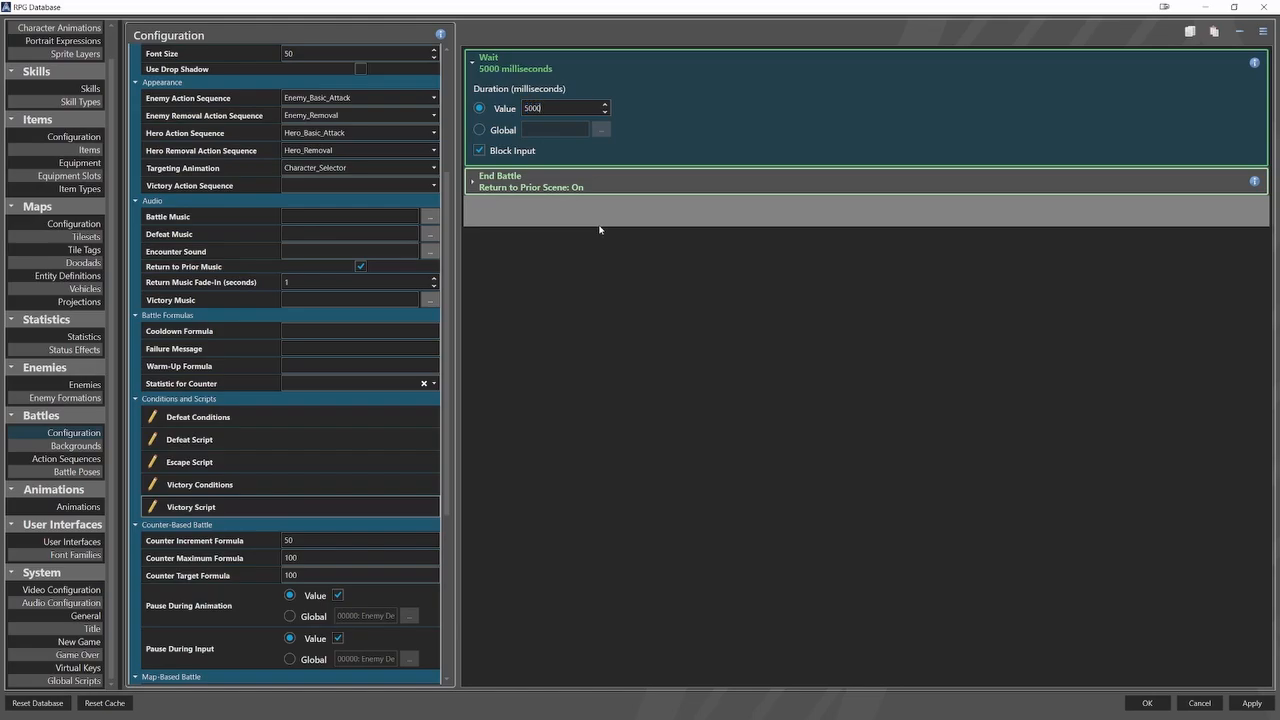
Insert a Change Switch command before End Battle that sets the global switch Enemy Defeated to On, and accept the database changes.
left_click(570, 184)
right_click(568, 184)
mouse_move(656, 241)
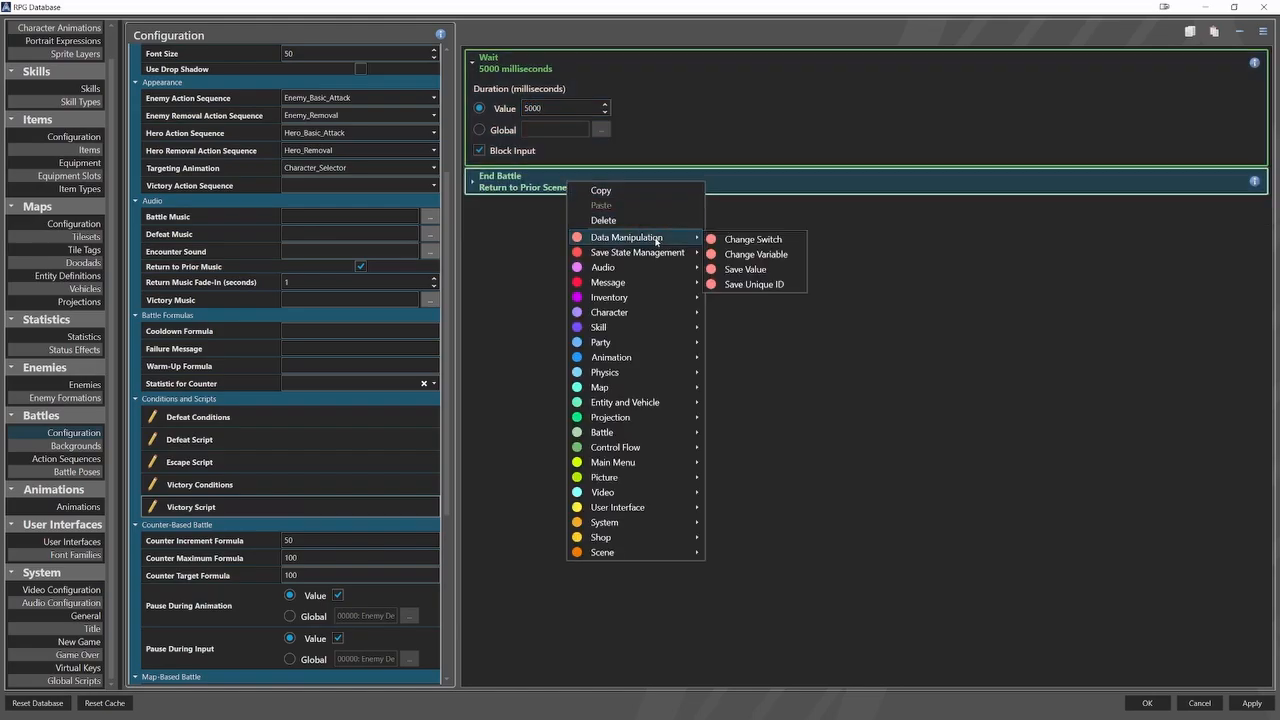
left_click(716, 240)
left_click(617, 222)
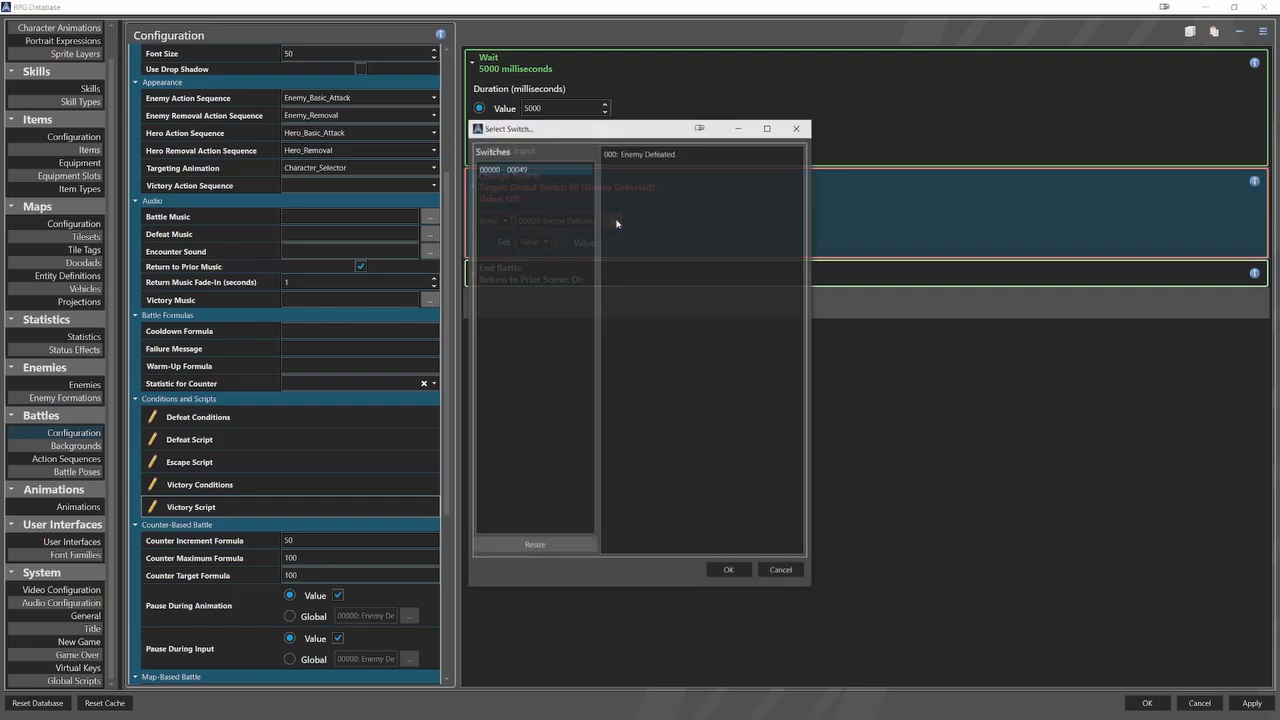
left_click(729, 571)
left_click(562, 241)
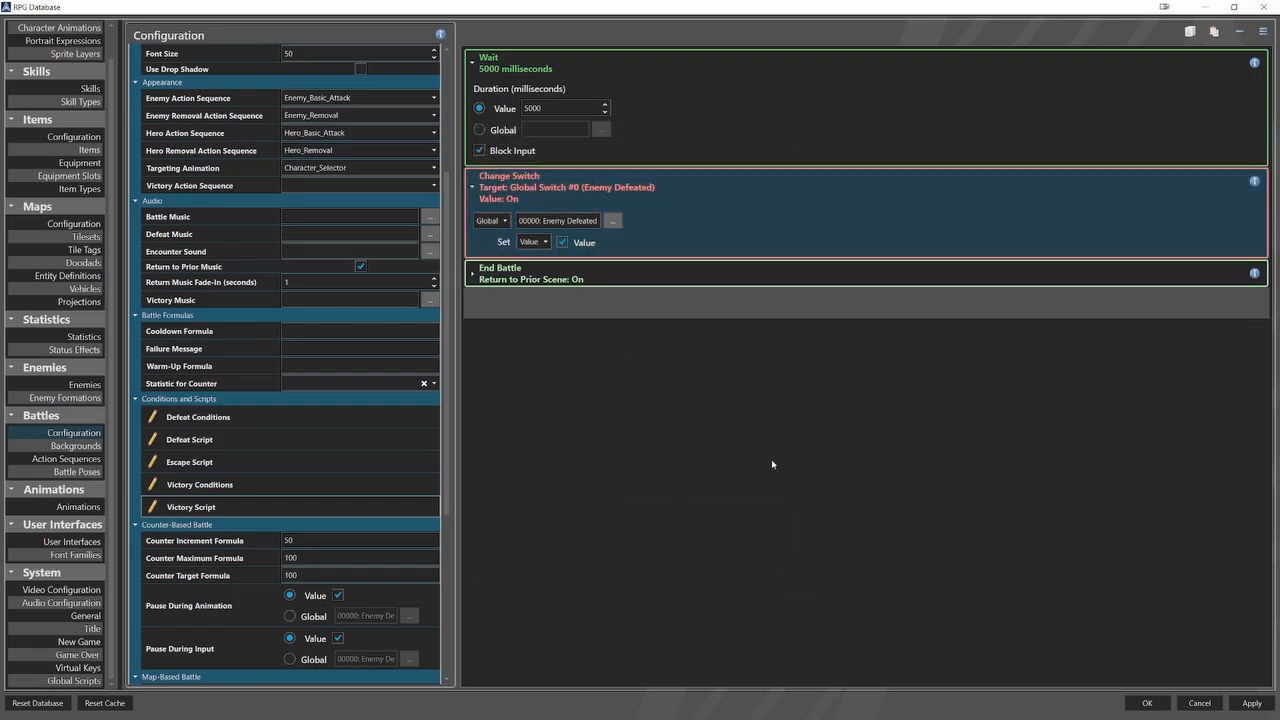
left_click(1147, 703)
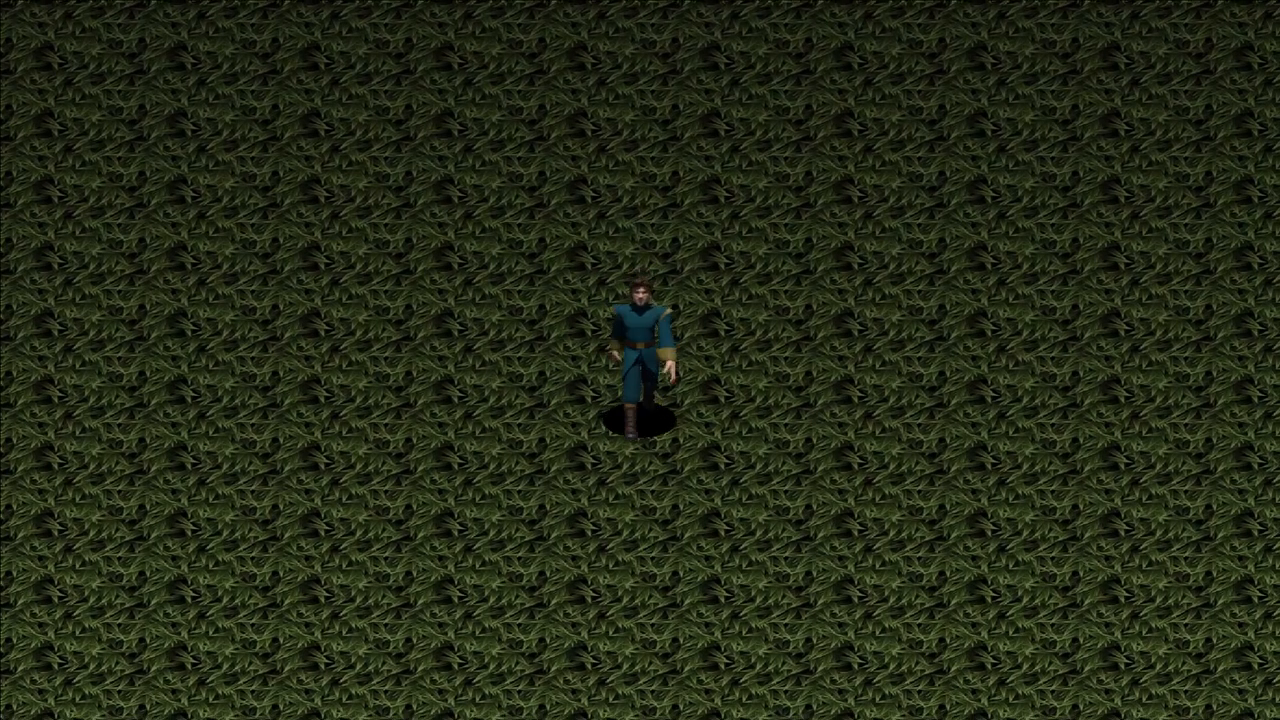
Walk the hero around the grass map in a test play to check the encounter's state.
key("Right")
key("Left")
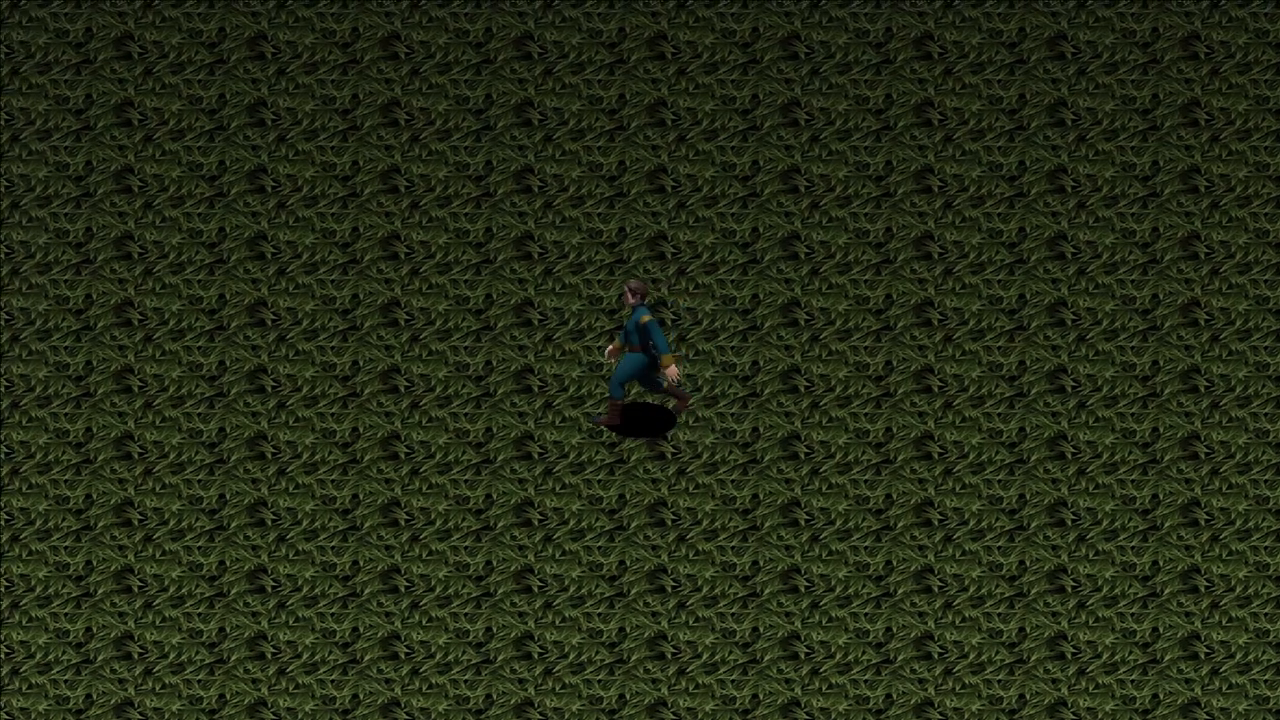
key("Down")
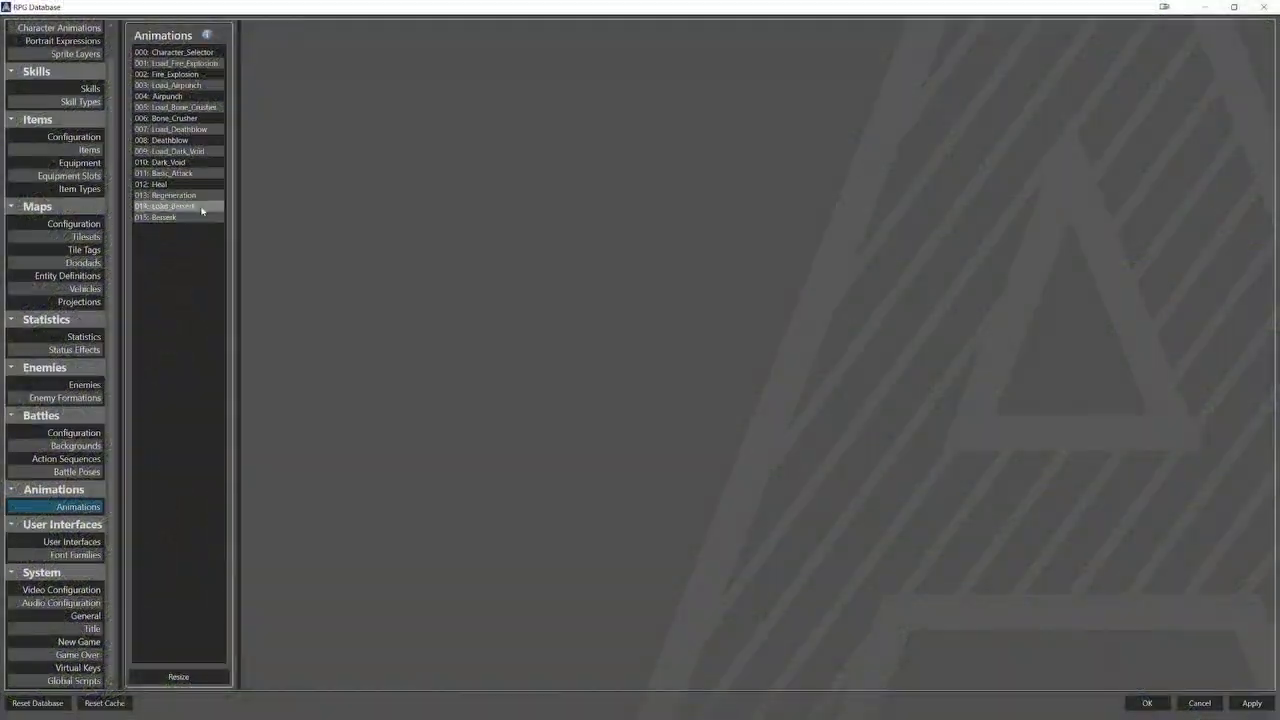
Examine the Regeneration animation's graphic elements and the colours of its target elements frame by frame.
left_click(190, 195)
left_click(293, 304)
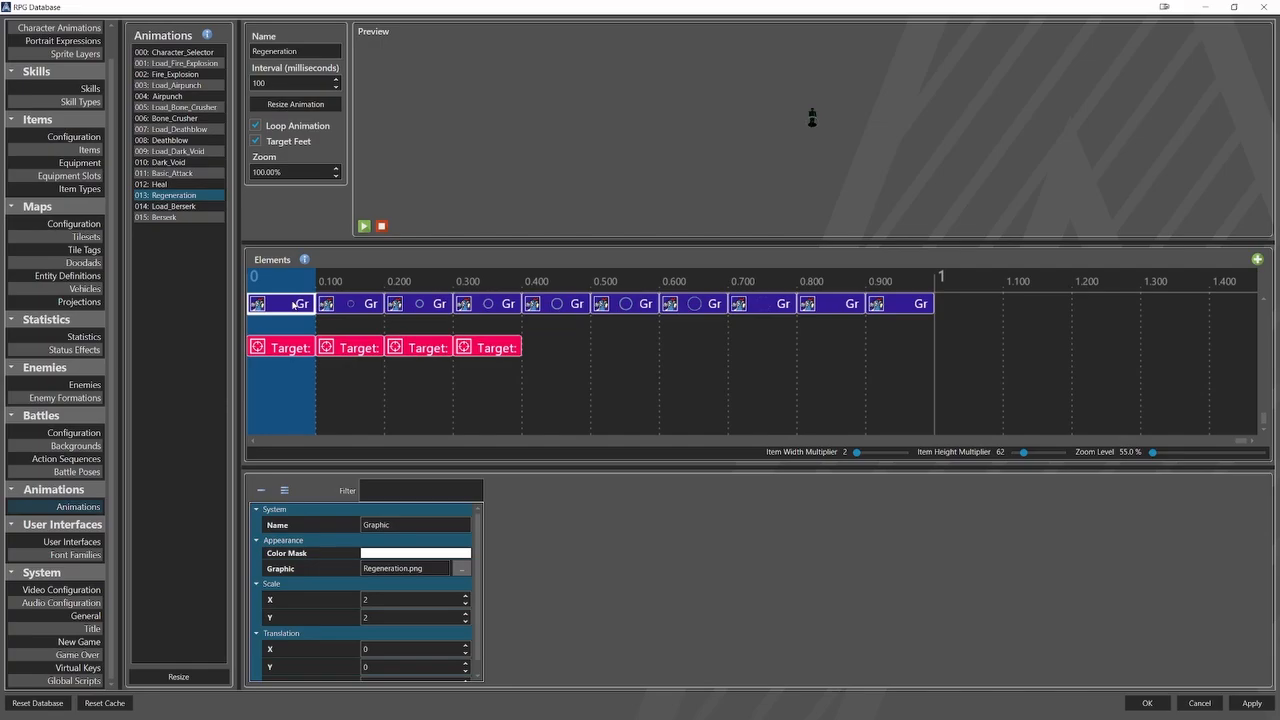
left_click(322, 305)
left_click(411, 304)
left_click(486, 304)
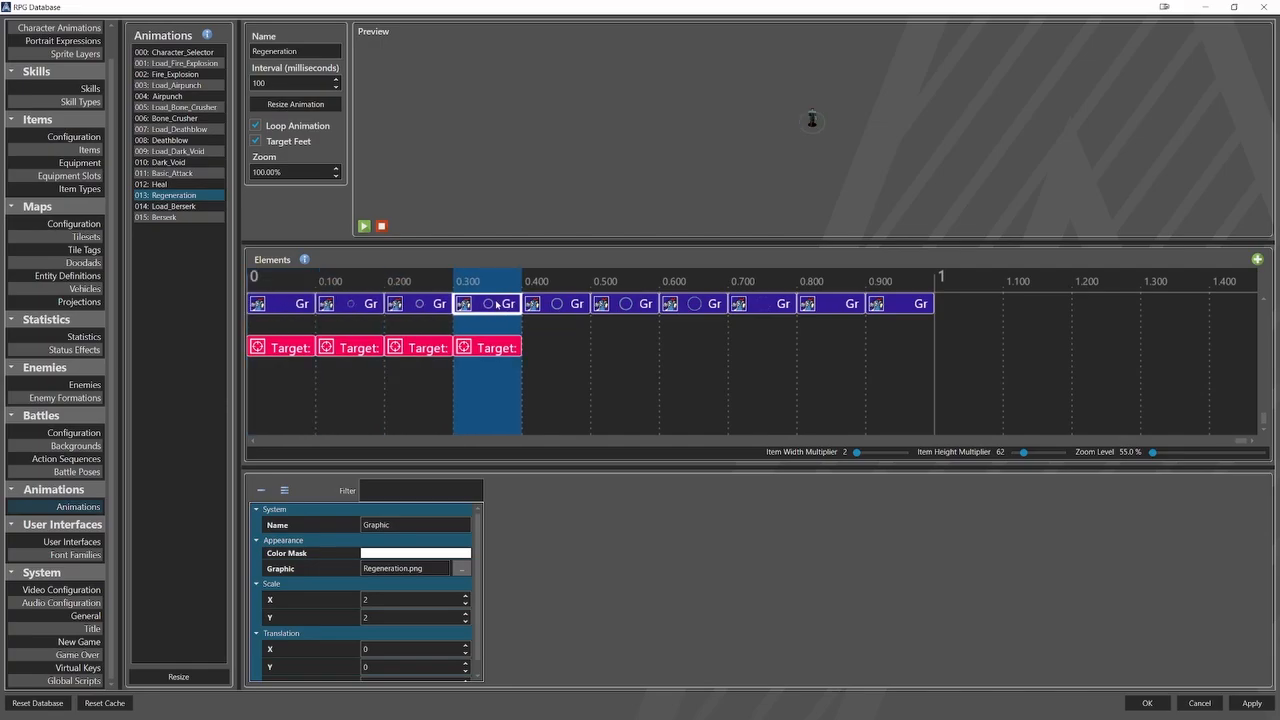
left_click(555, 306)
left_click(637, 310)
left_click(699, 309)
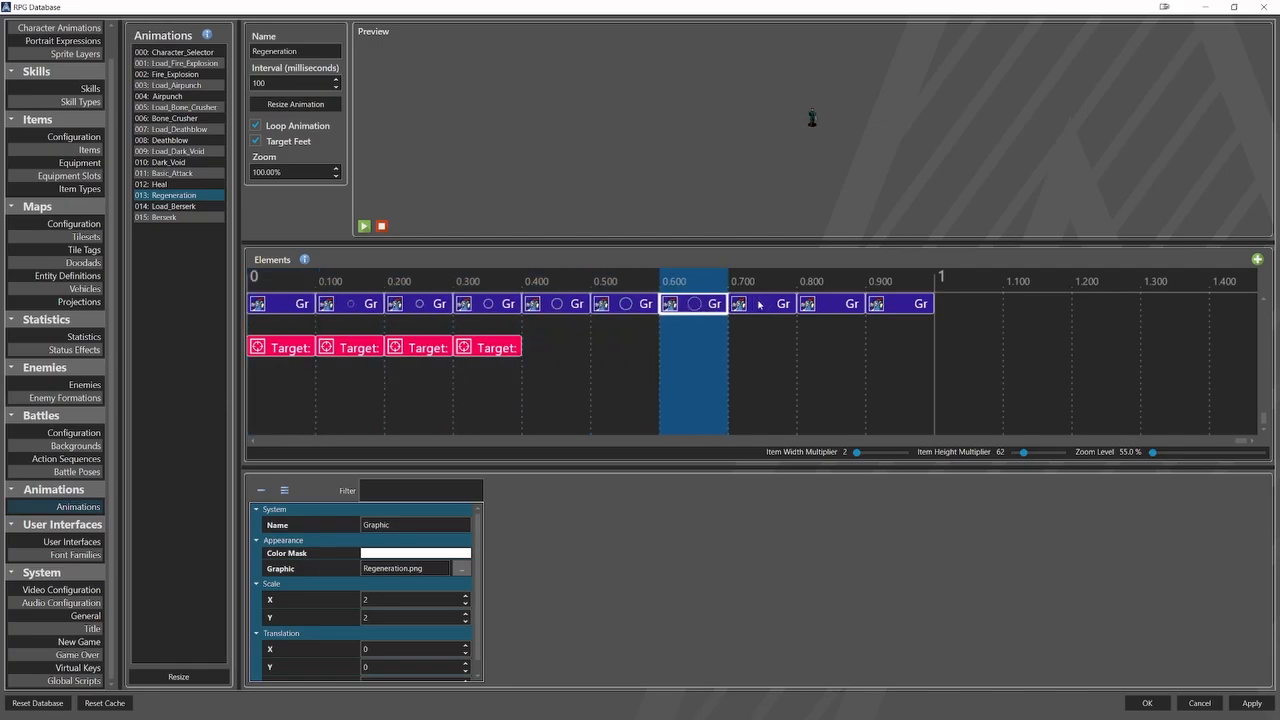
left_click(761, 305)
left_click(826, 313)
left_click(882, 306)
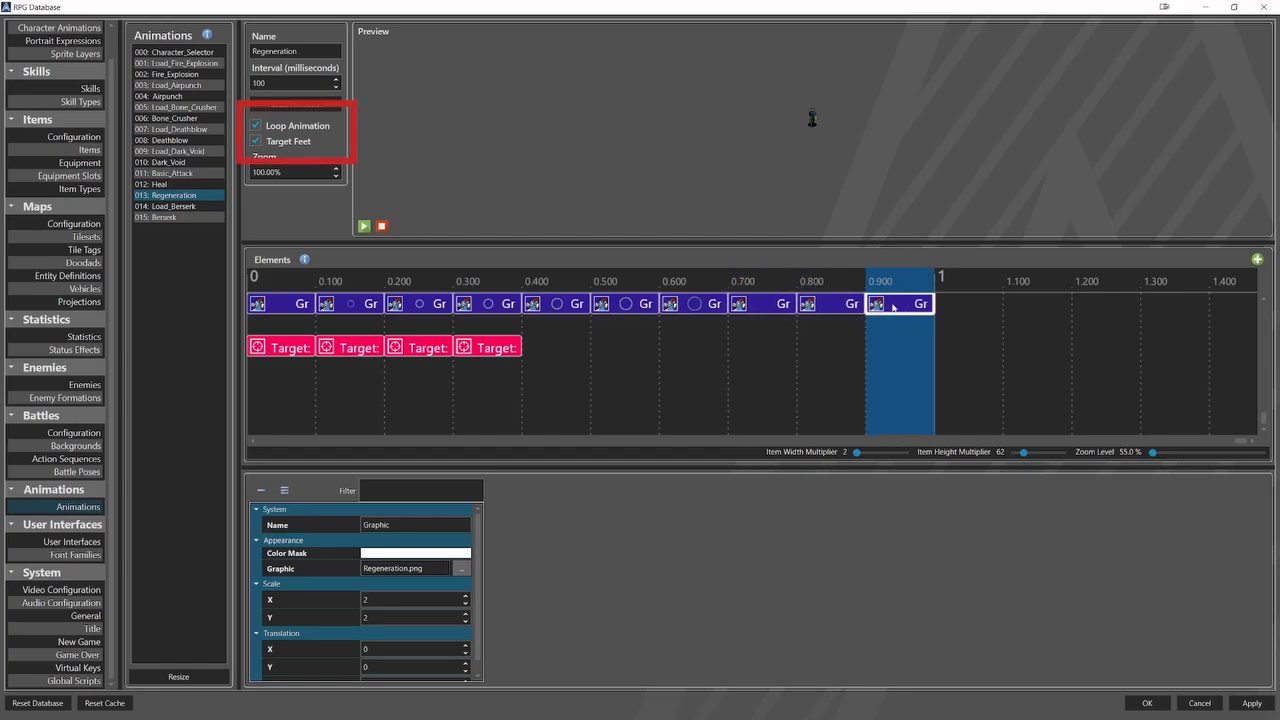
left_click(287, 348)
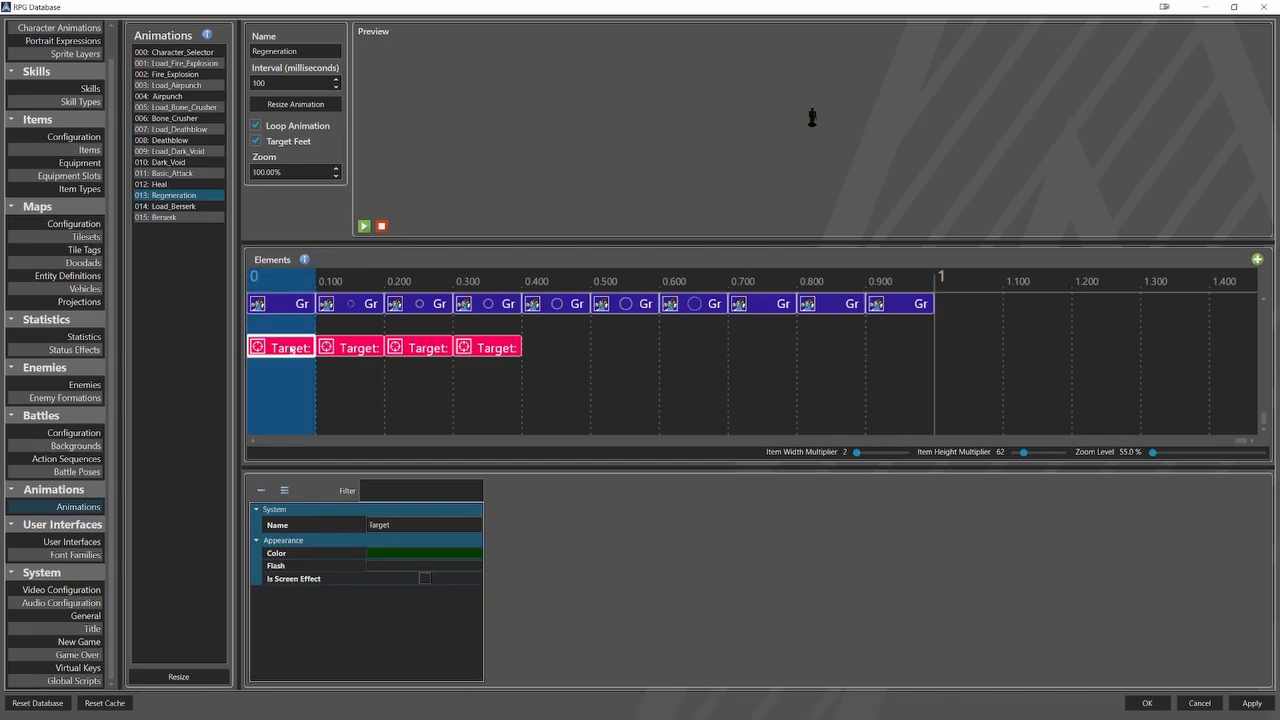
left_click(356, 349)
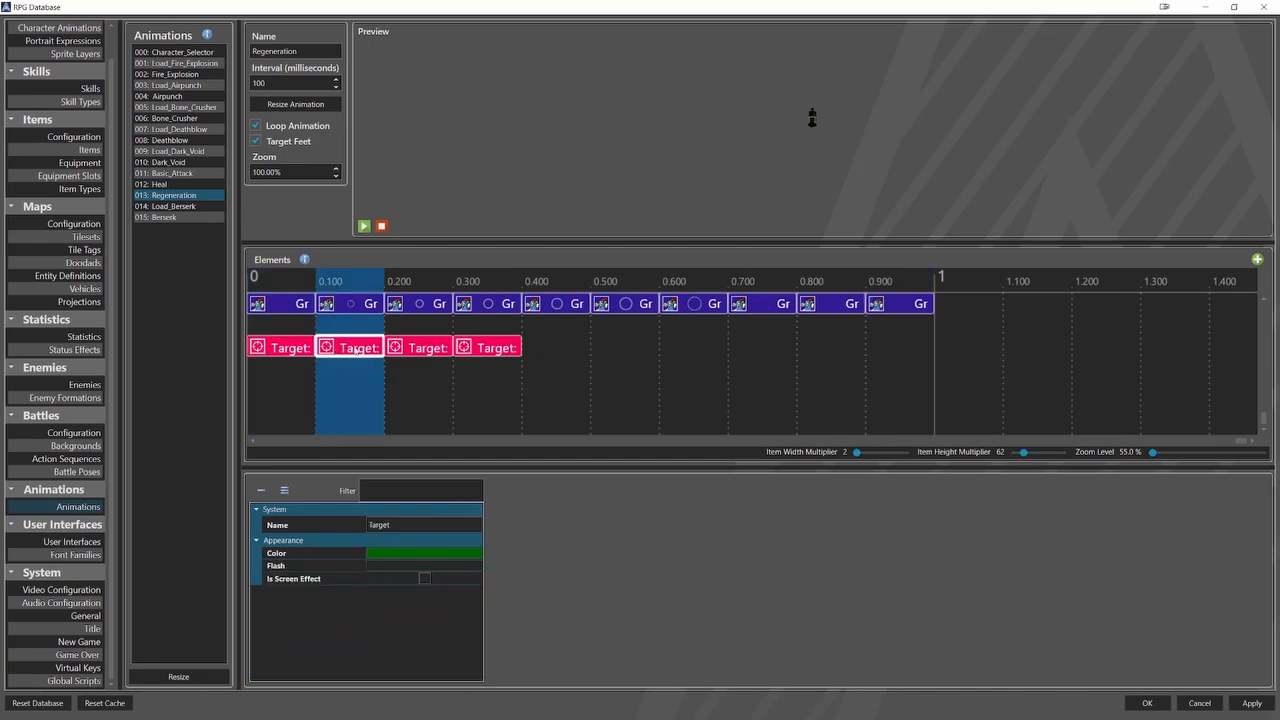
left_click(426, 349)
left_click(490, 349)
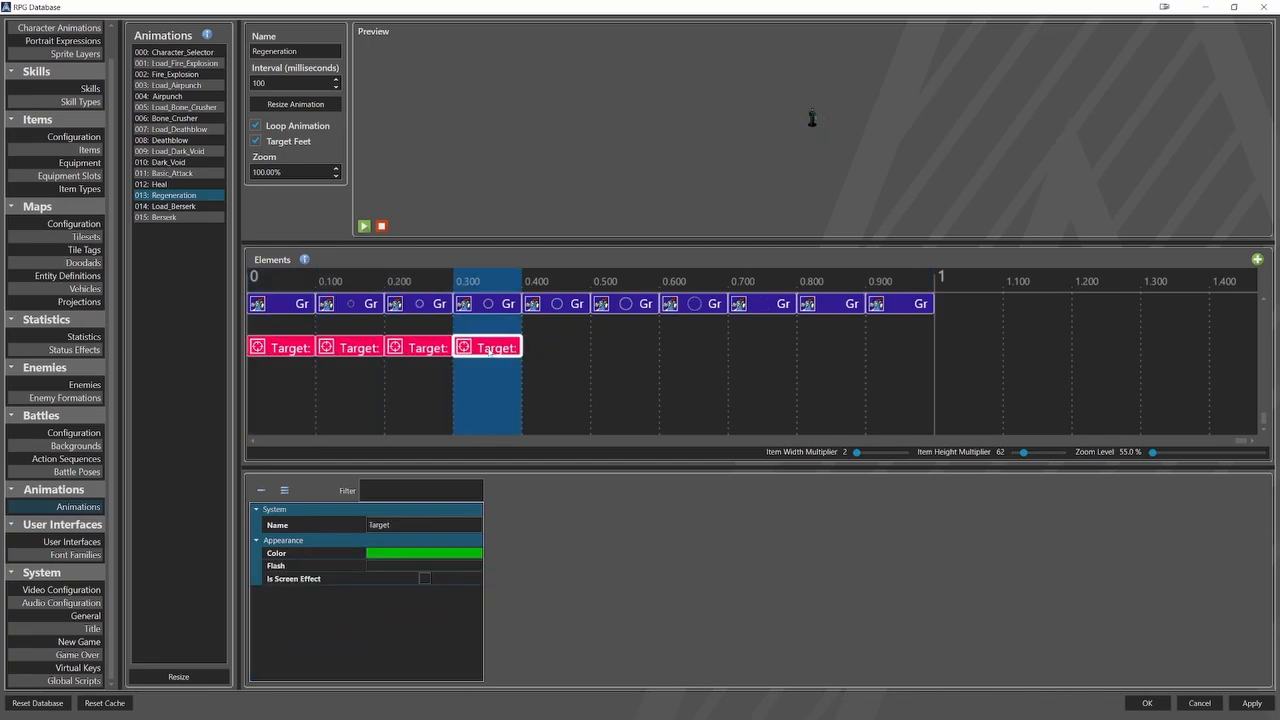
Try out a Target element coloured #FF00FF00 at 0.400 in the Regeneration animation and delete it again.
left_click(541, 345)
right_click(541, 346)
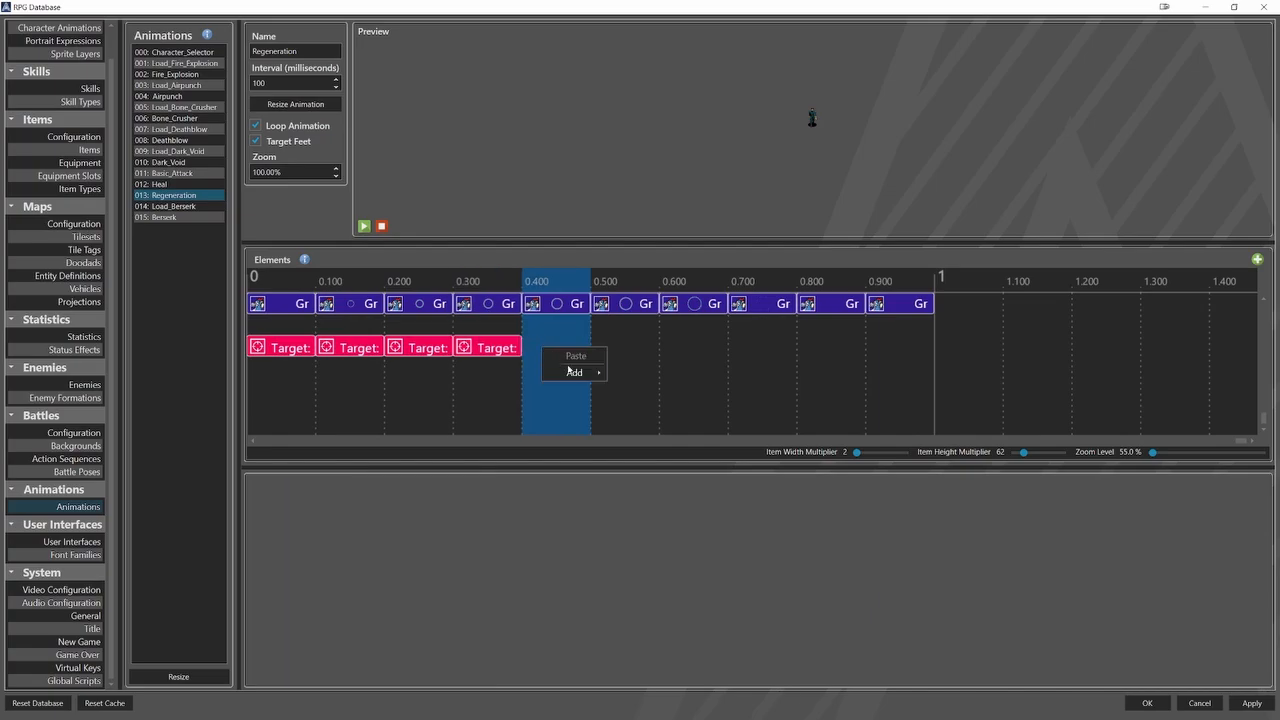
mouse_move(574, 373)
left_click(645, 450)
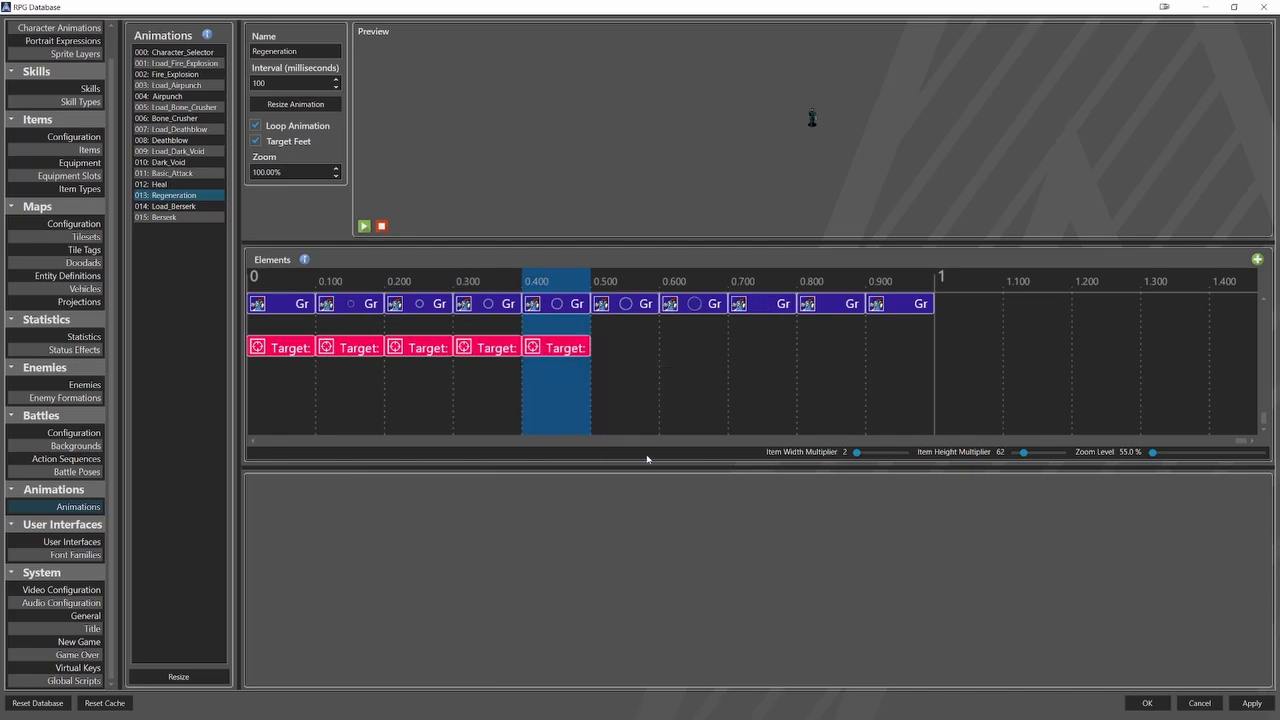
left_click(567, 351)
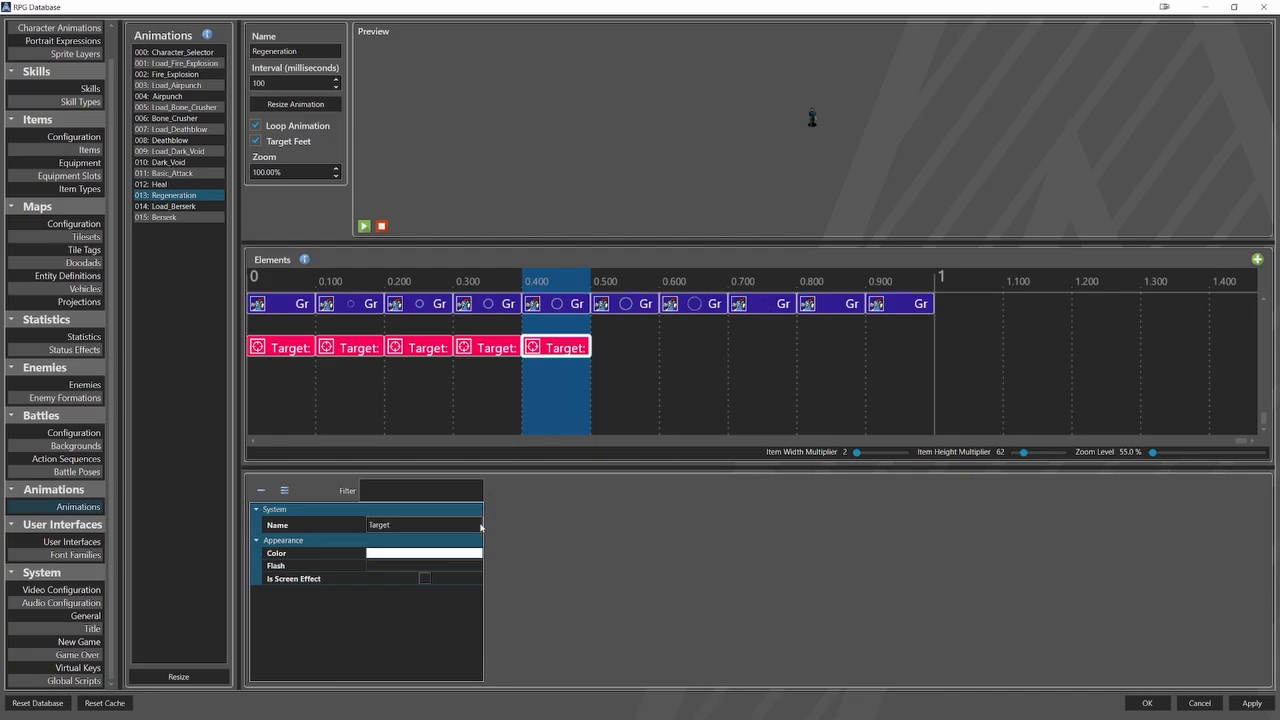
left_click(474, 555)
left_click_drag(481, 598, 417, 584)
left_click_drag(478, 616, 428, 618)
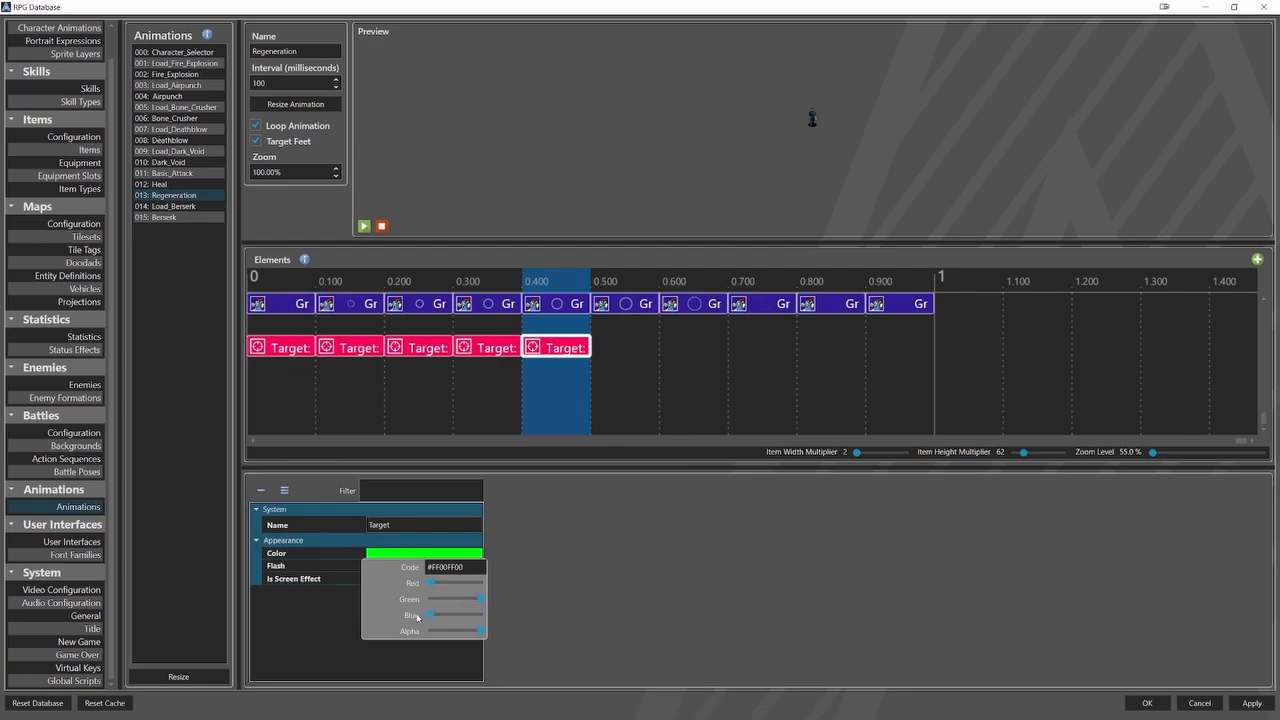
left_click(545, 564)
right_click(575, 355)
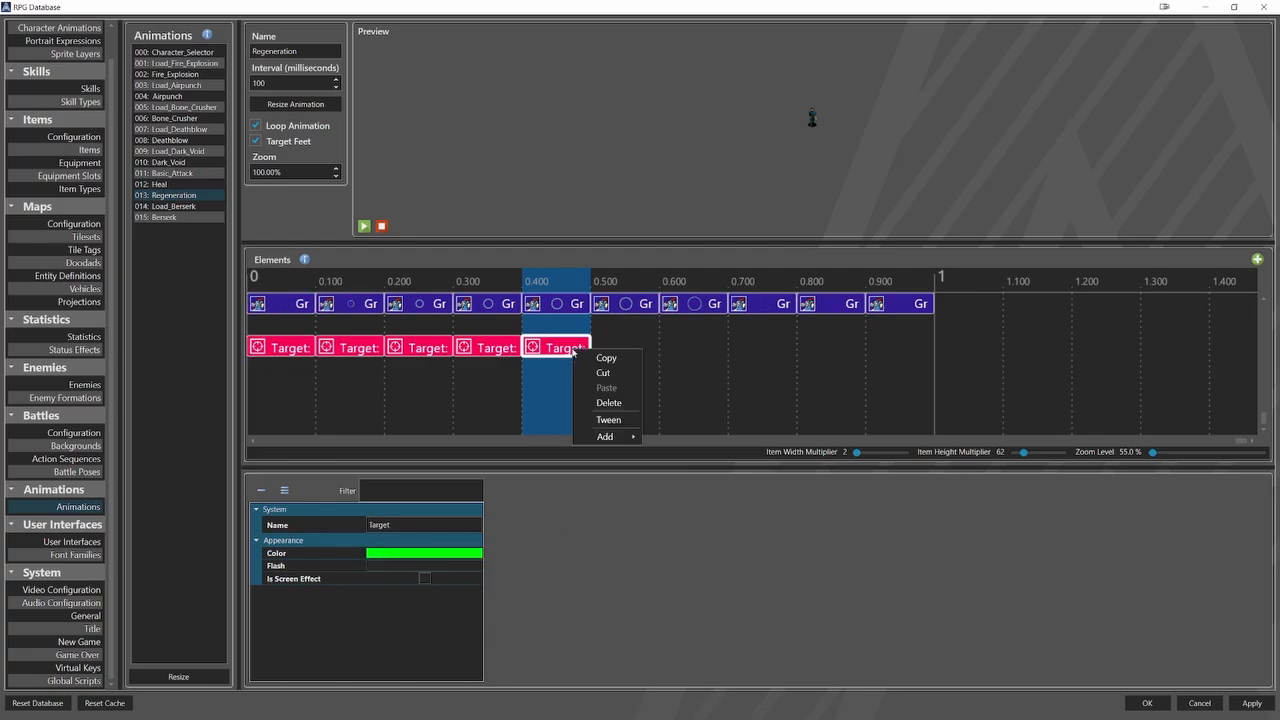
left_click(589, 405)
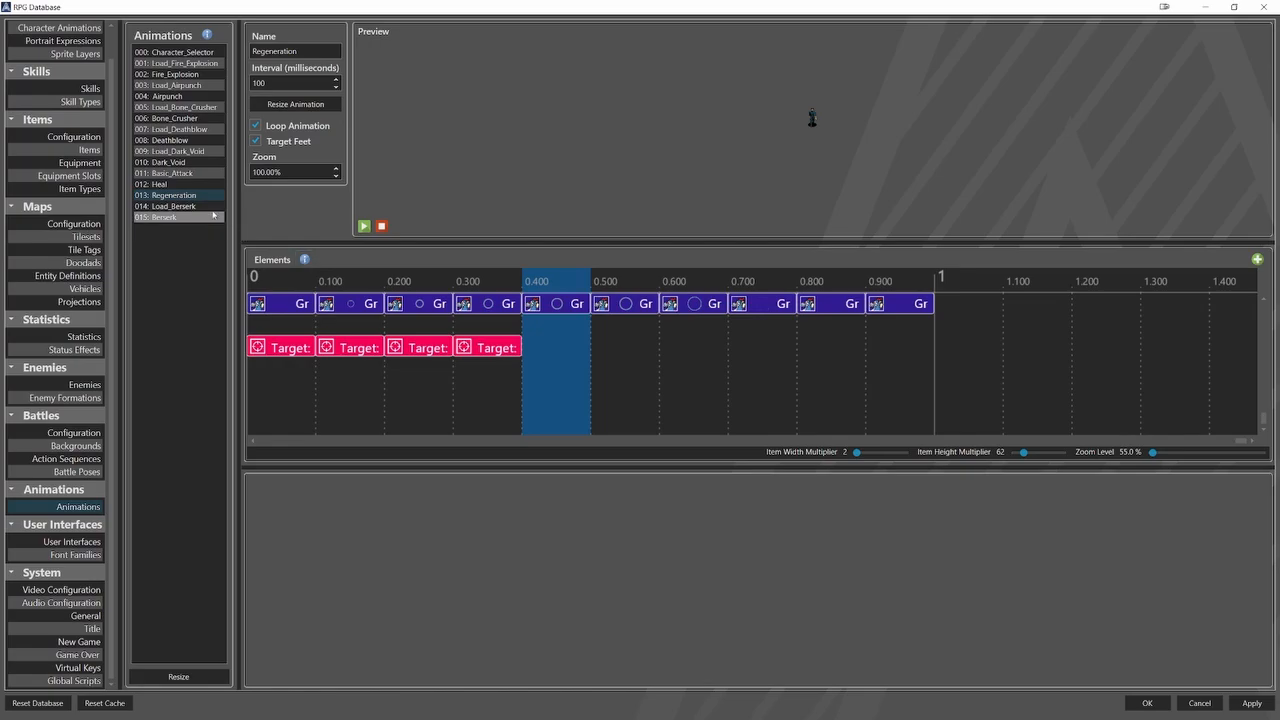
Examine the Load_Berserk animation's graphic elements frame by frame.
left_click(173, 206)
left_click(284, 307)
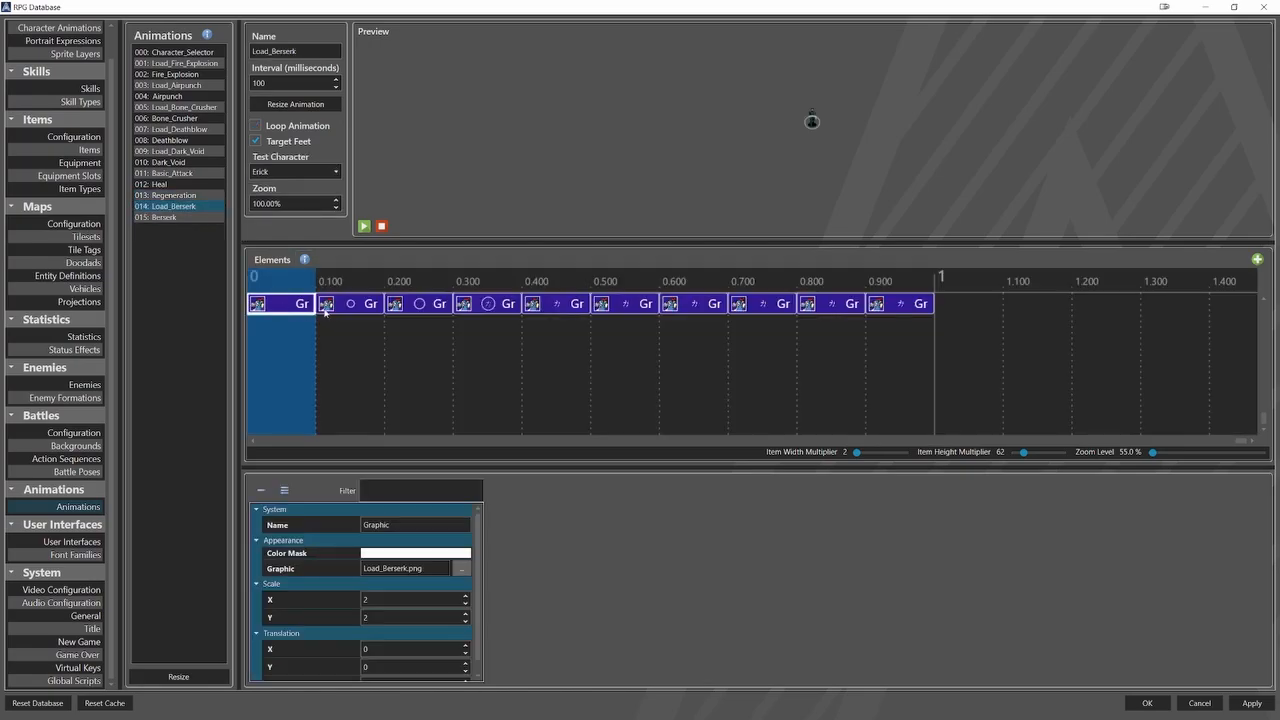
left_click(350, 305)
left_click(420, 305)
left_click(491, 305)
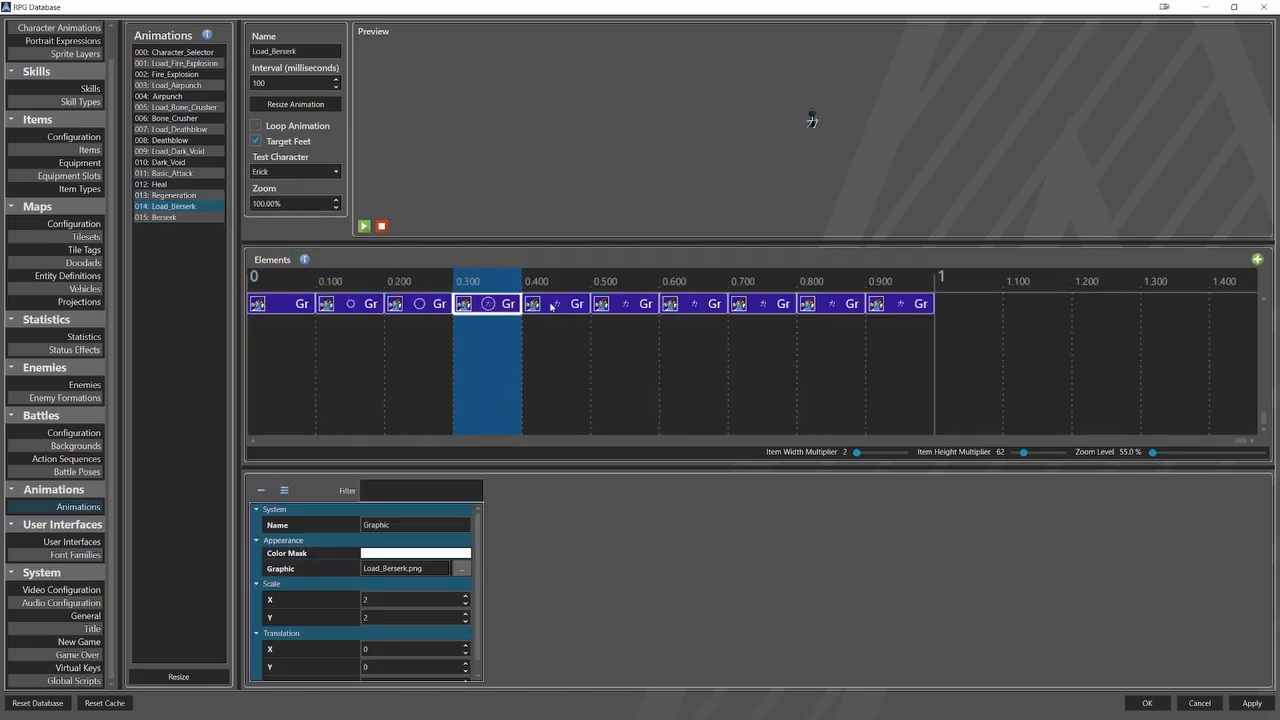
left_click(557, 305)
left_click(625, 305)
left_click(692, 305)
left_click(750, 303)
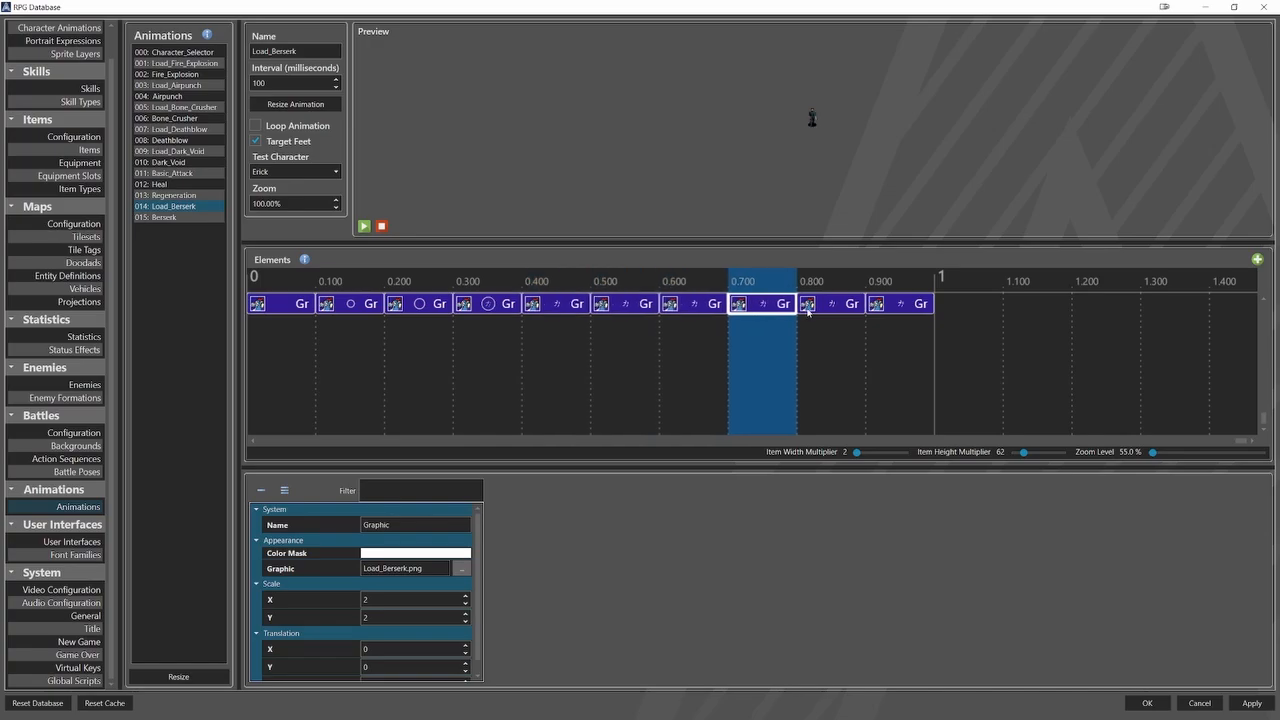
left_click(818, 305)
left_click(885, 310)
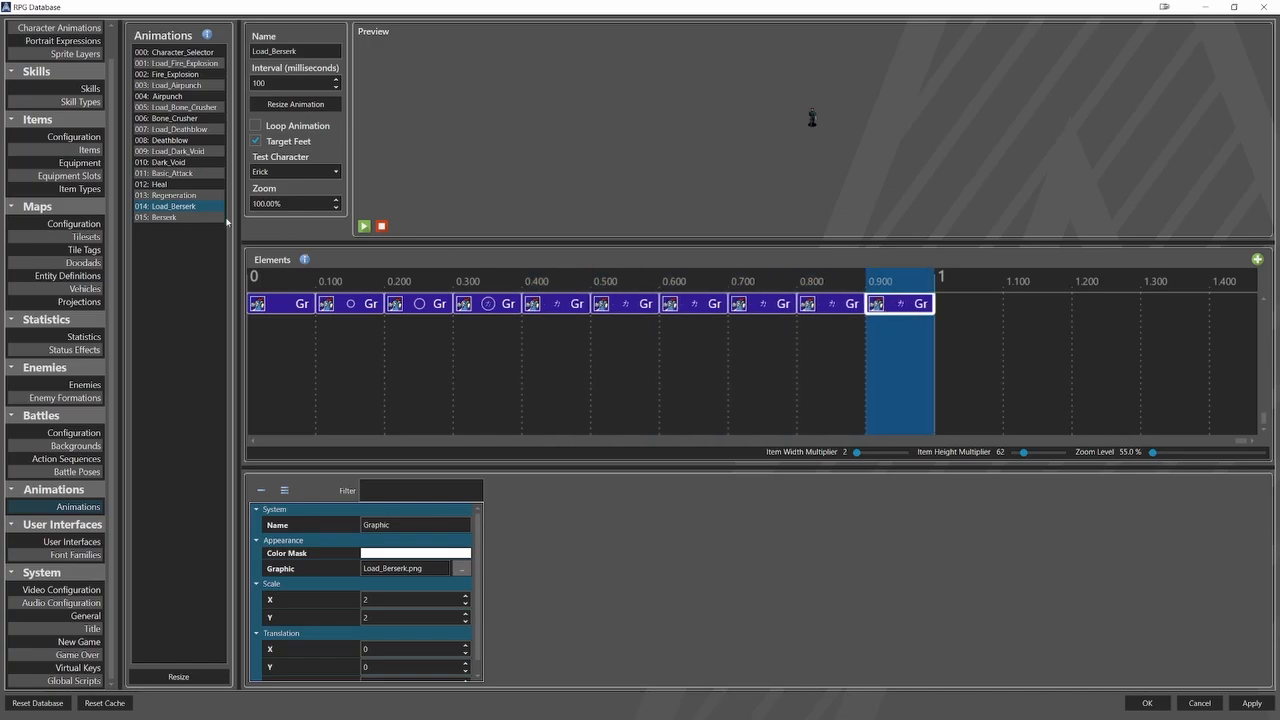
Examine the Berserk animation's graphic elements frame by frame.
left_click(218, 218)
left_click(300, 306)
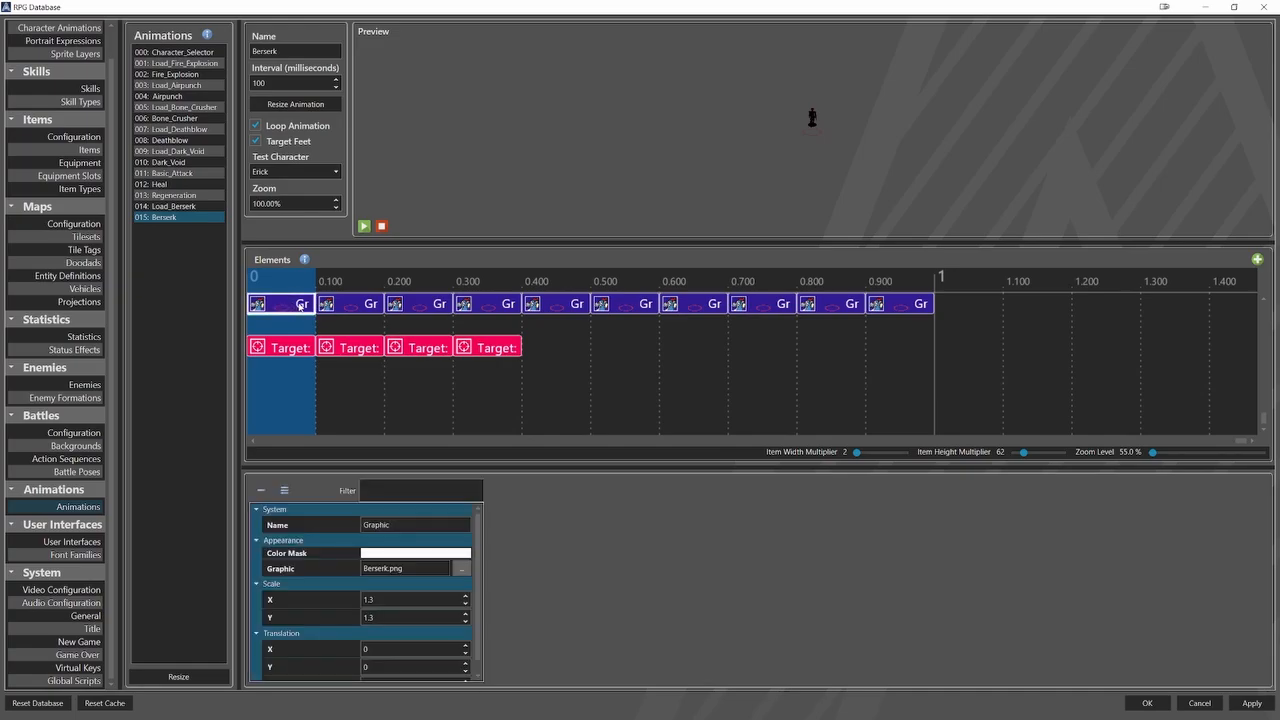
left_click(370, 305)
left_click(438, 305)
left_click(507, 305)
left_click(553, 306)
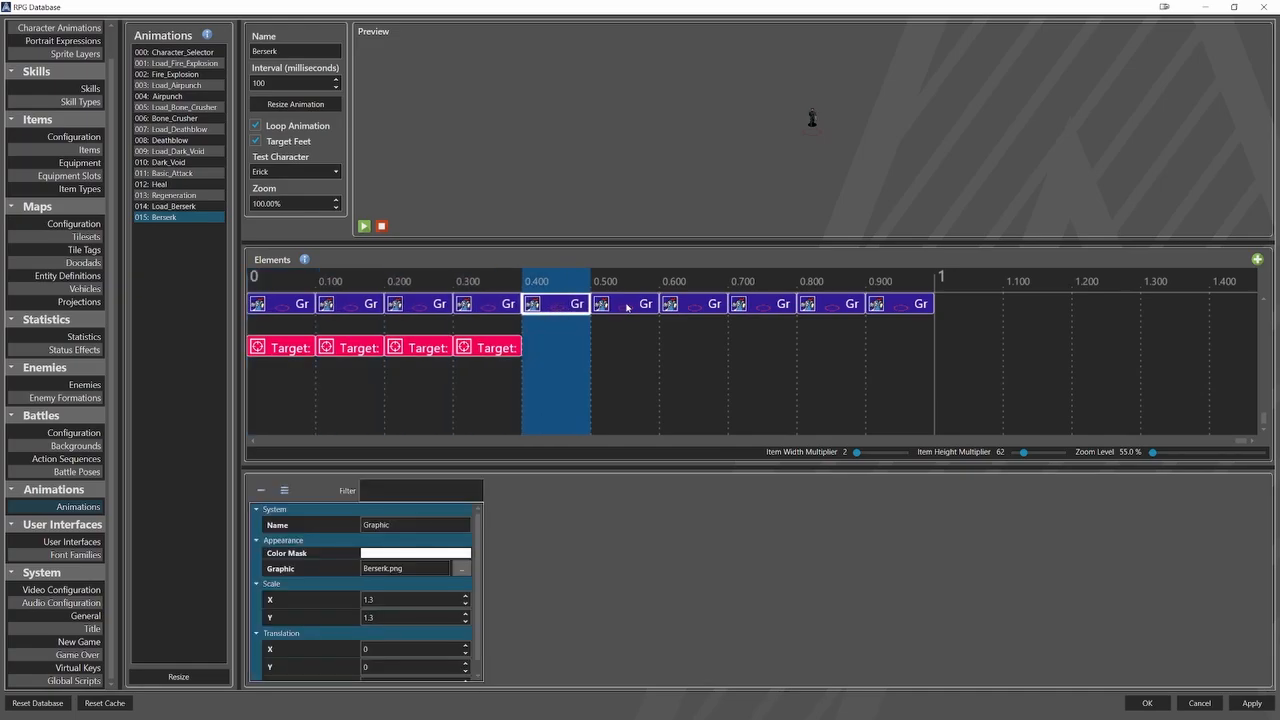
left_click(627, 307)
left_click(683, 310)
left_click(750, 309)
left_click(818, 310)
left_click(887, 310)
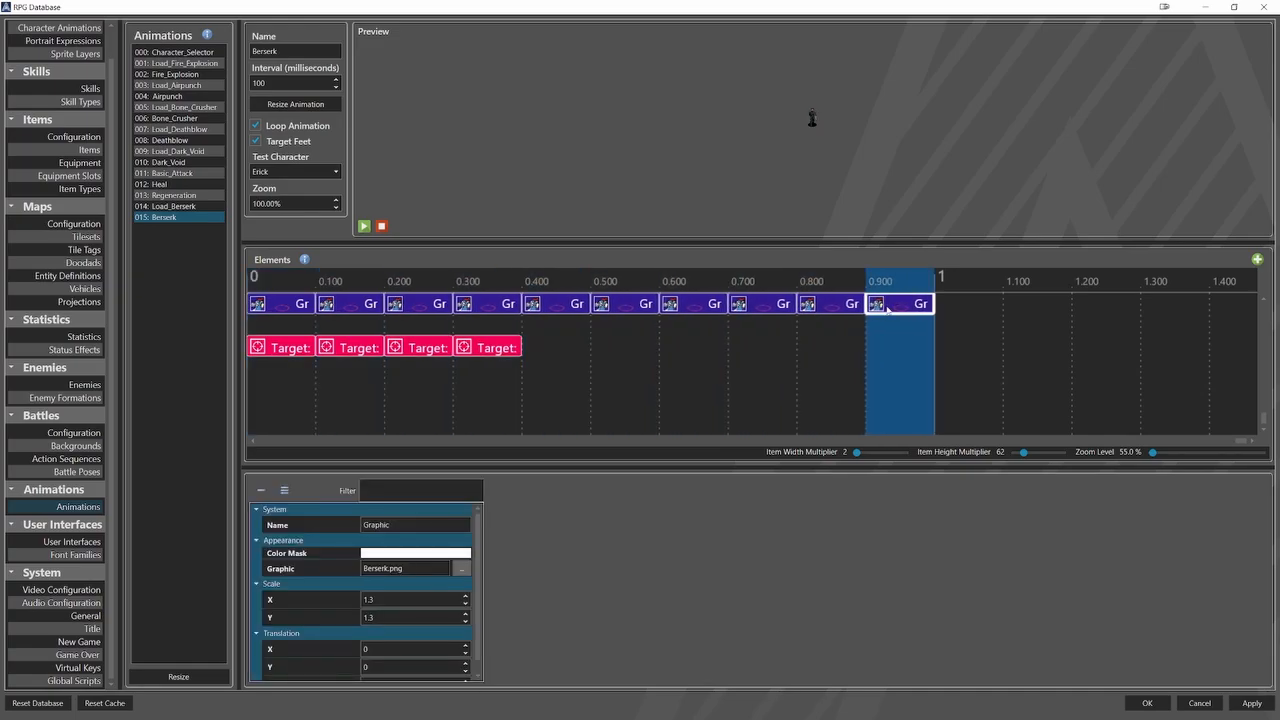
Check the colours of the four Target elements in the Berserk animation.
left_click(298, 350)
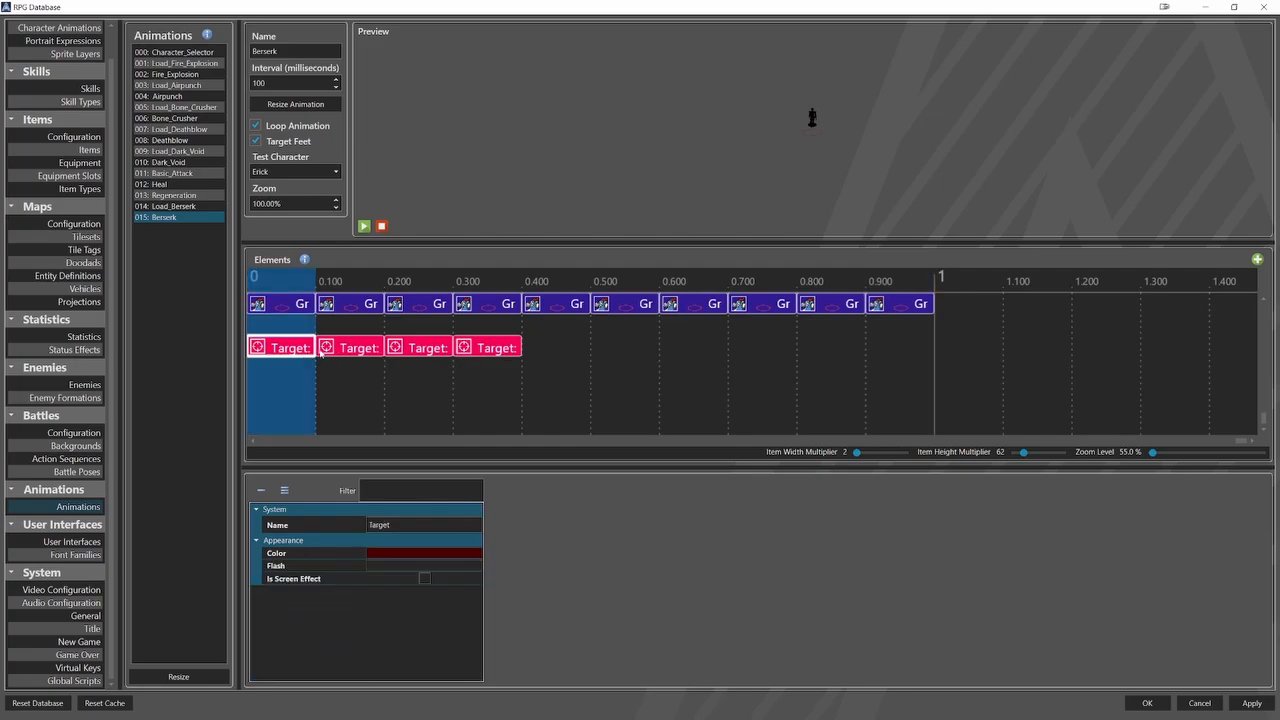
left_click(341, 350)
left_click(408, 349)
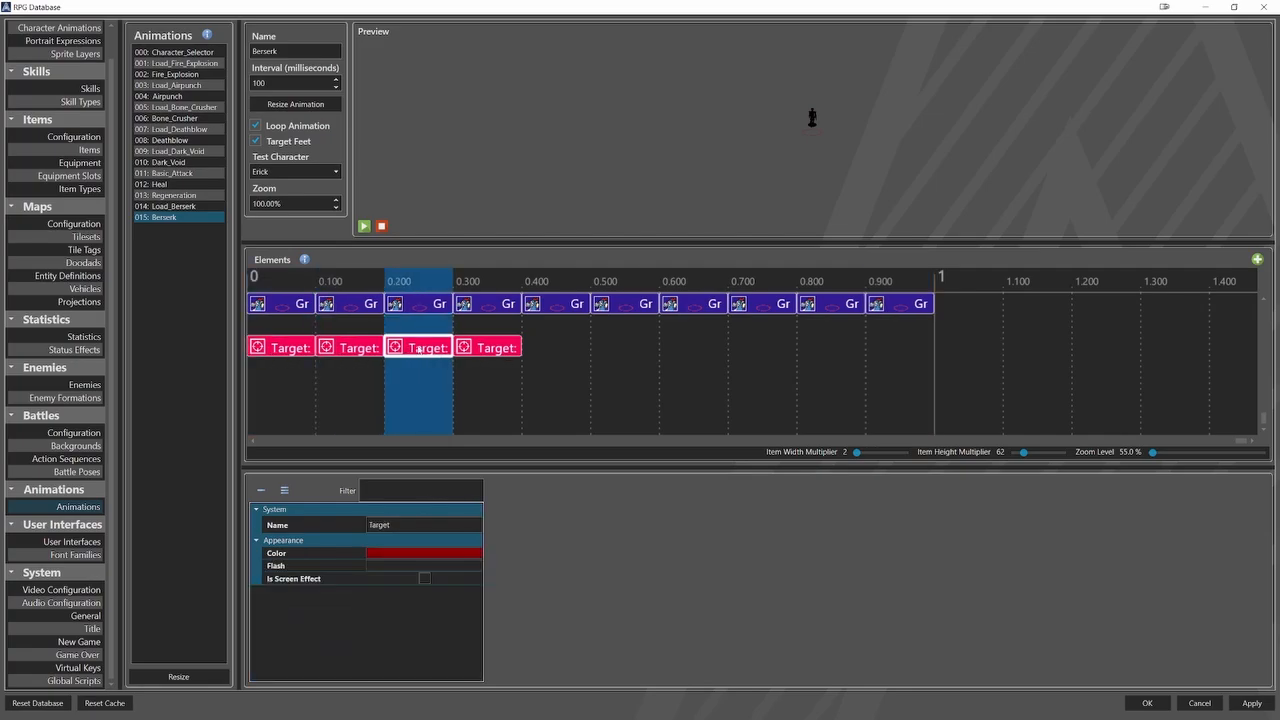
left_click(492, 350)
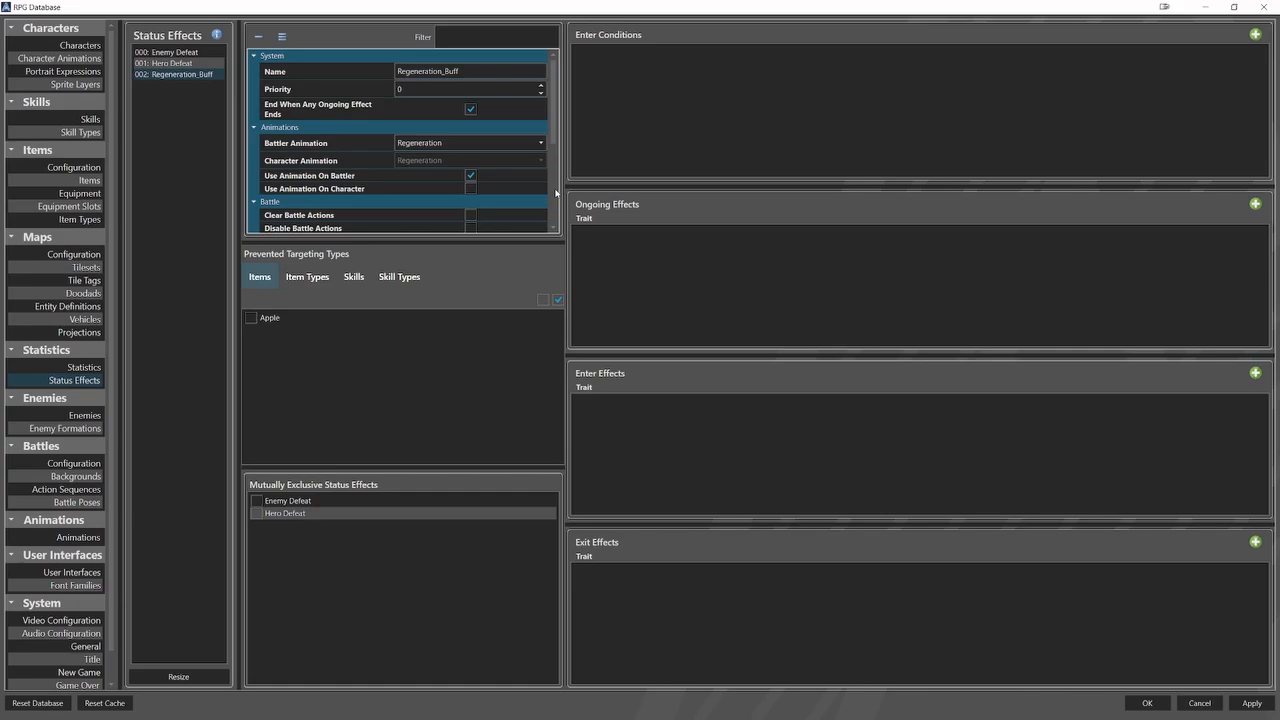
Add an ongoing effect to Regeneration_Buff with its interval and duration both counted in Turn or Action (After).
left_click_drag(559, 151, 575, 224)
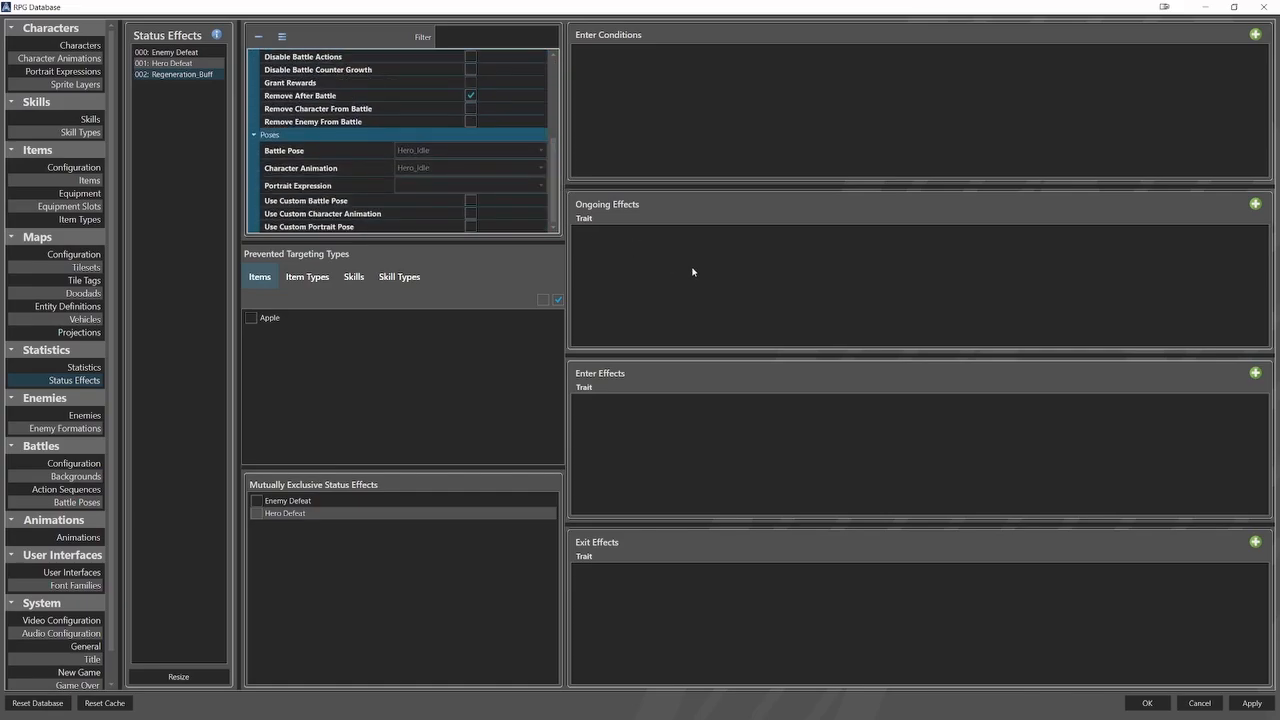
left_click(1255, 204)
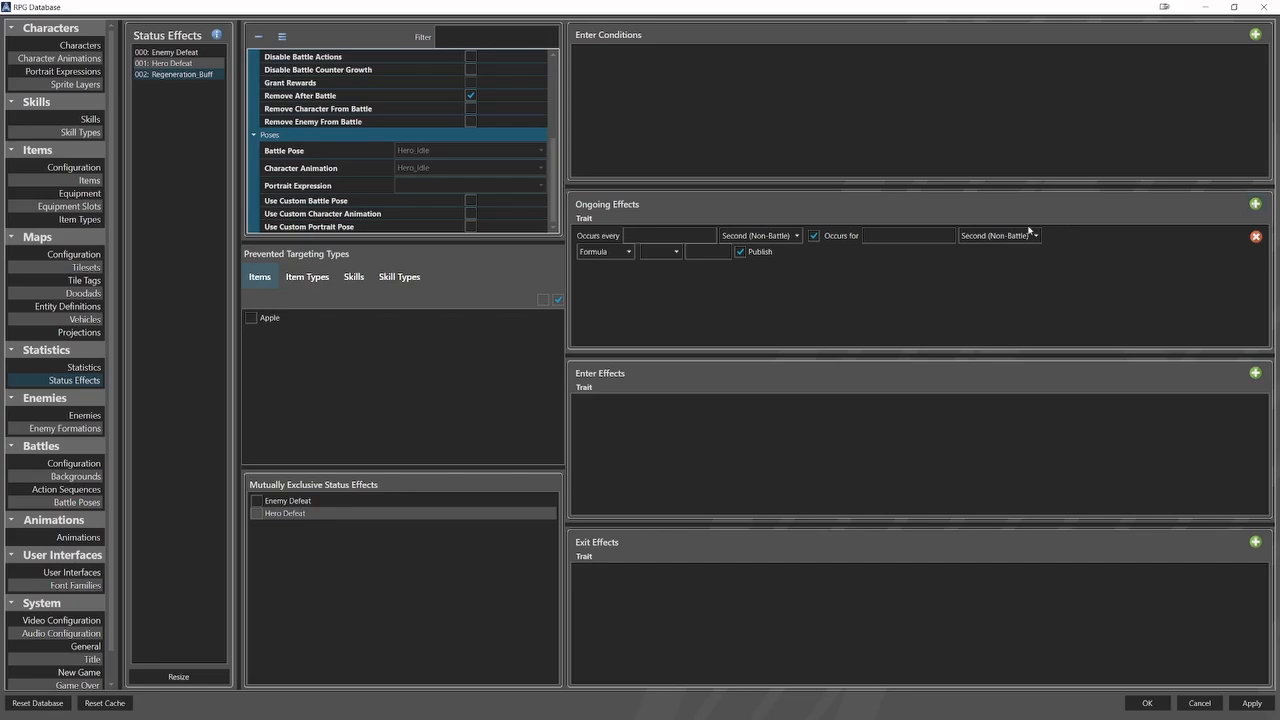
left_click(789, 237)
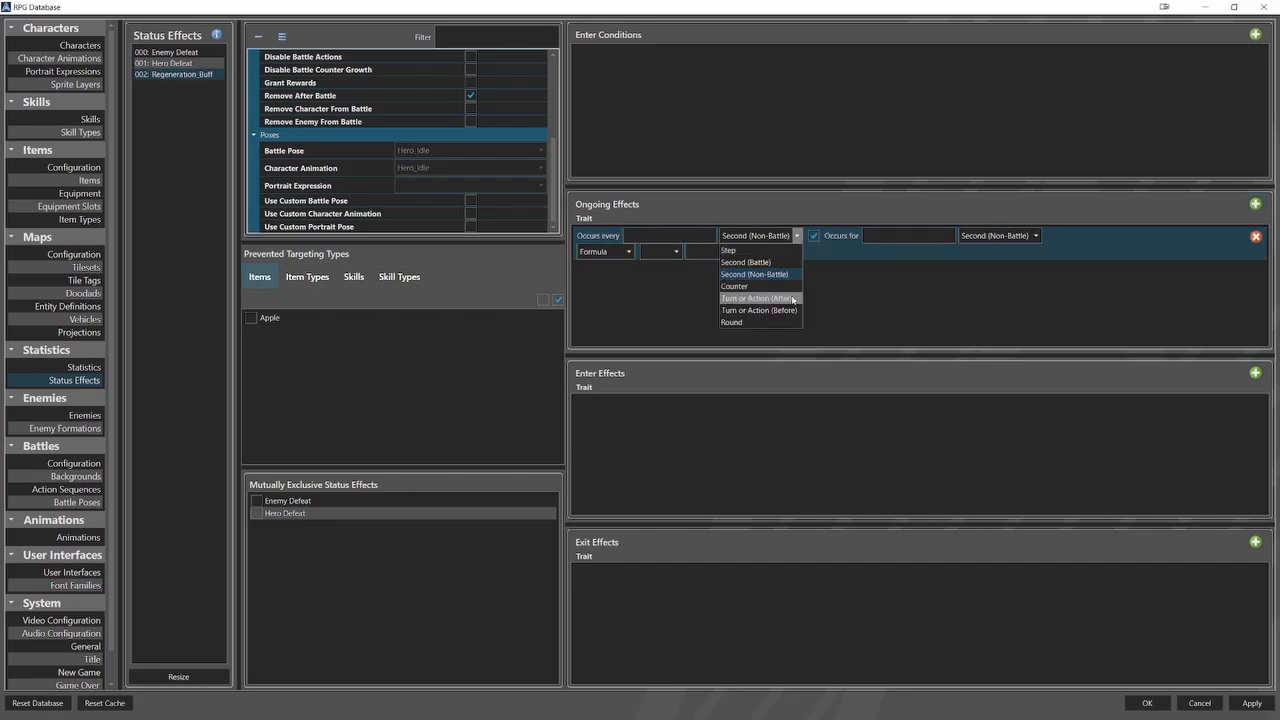
left_click(757, 298)
left_click(992, 237)
left_click(998, 298)
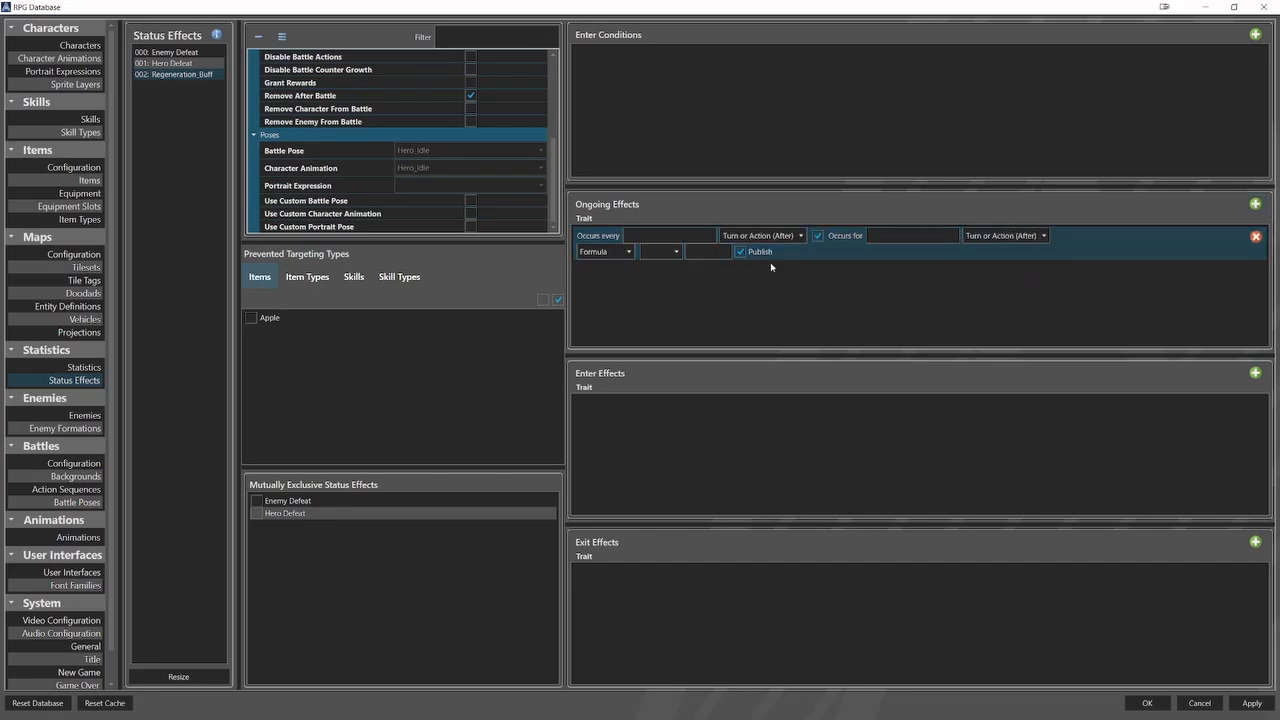
Make the ongoing effect occur every 1 turn for 5 turns, with a formula of 50 on Hit Points.
type("1")
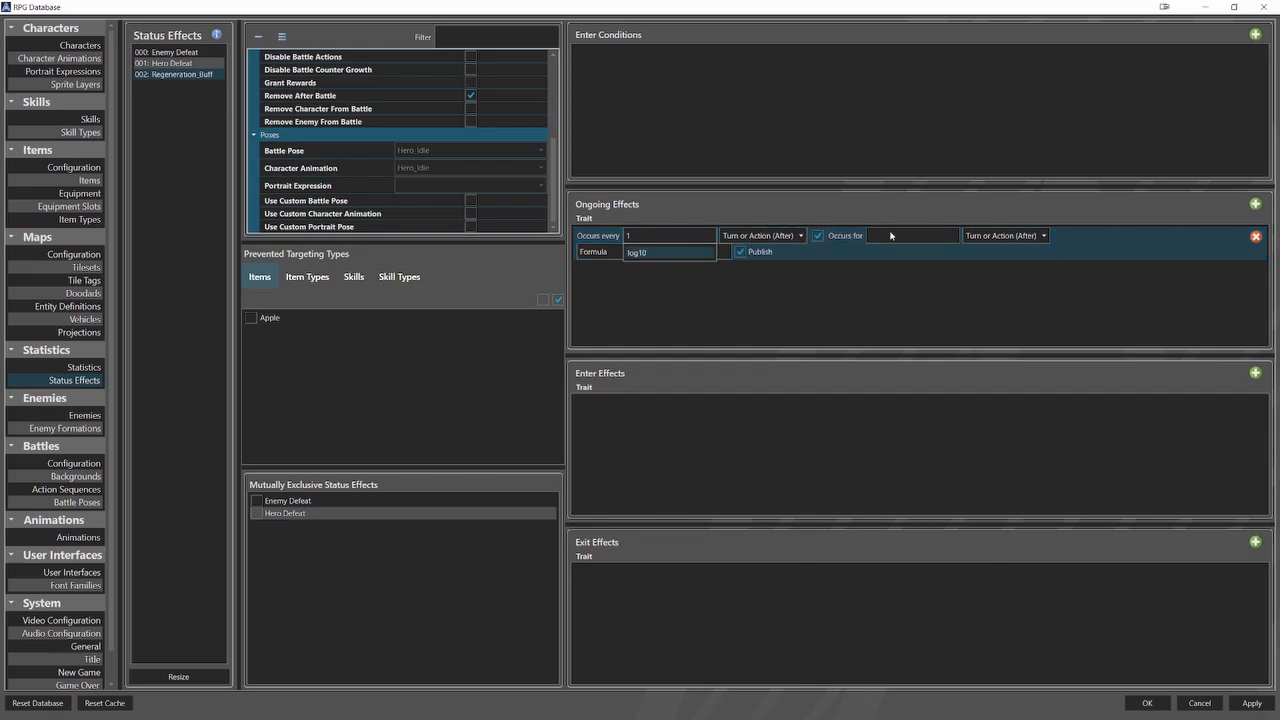
left_click(890, 235)
type("5")
left_click(677, 252)
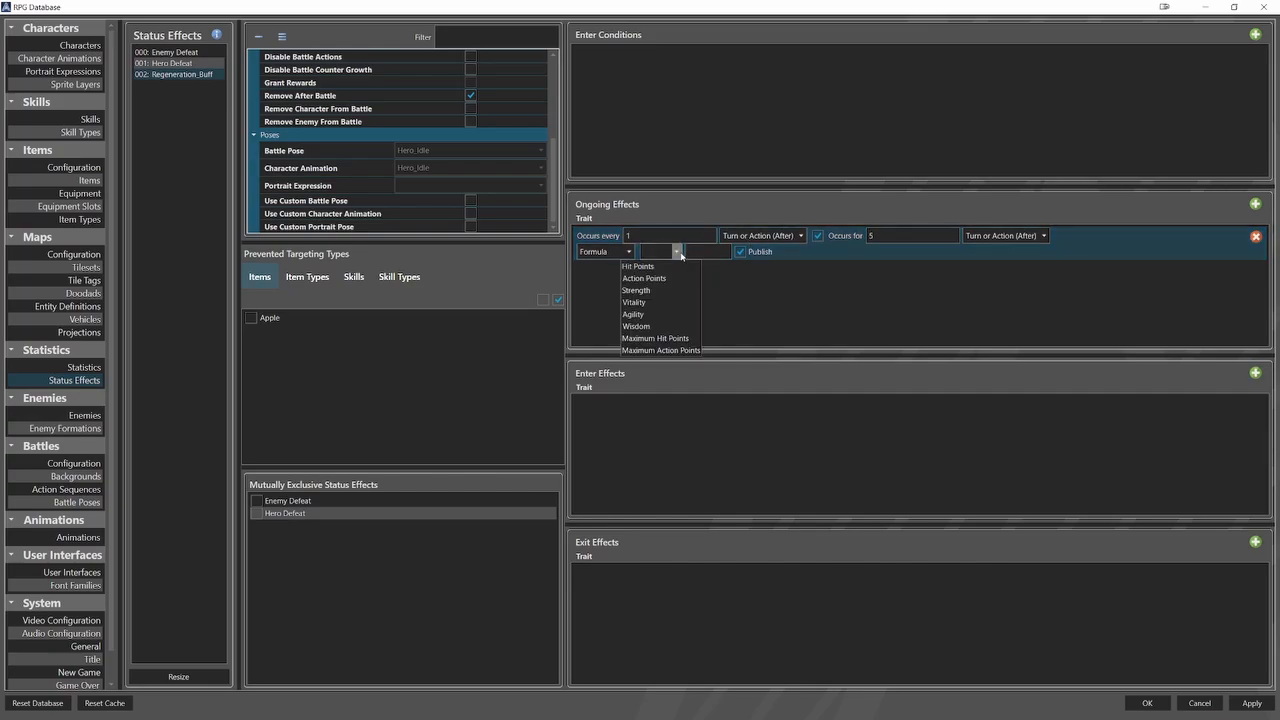
left_click(638, 266)
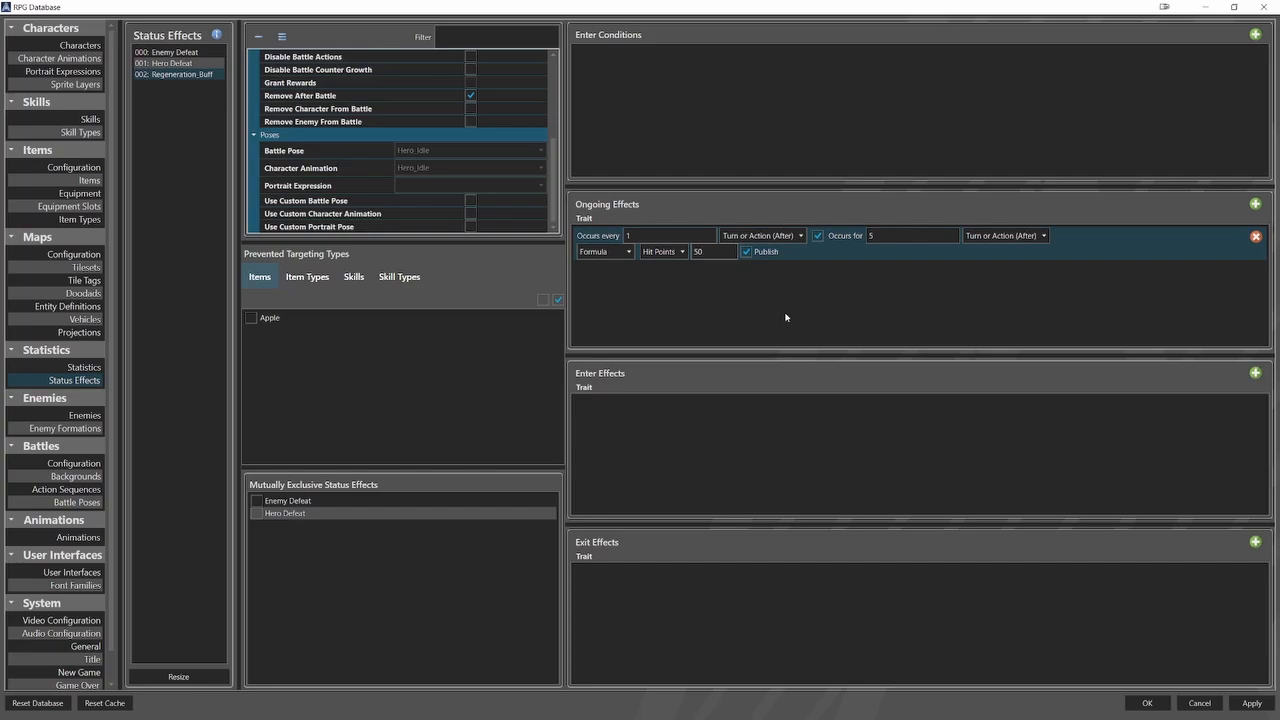
Add an enter effect to Regeneration_Buff that adjusts the Hit Points statistic by a value of 250.
left_click(1255, 373)
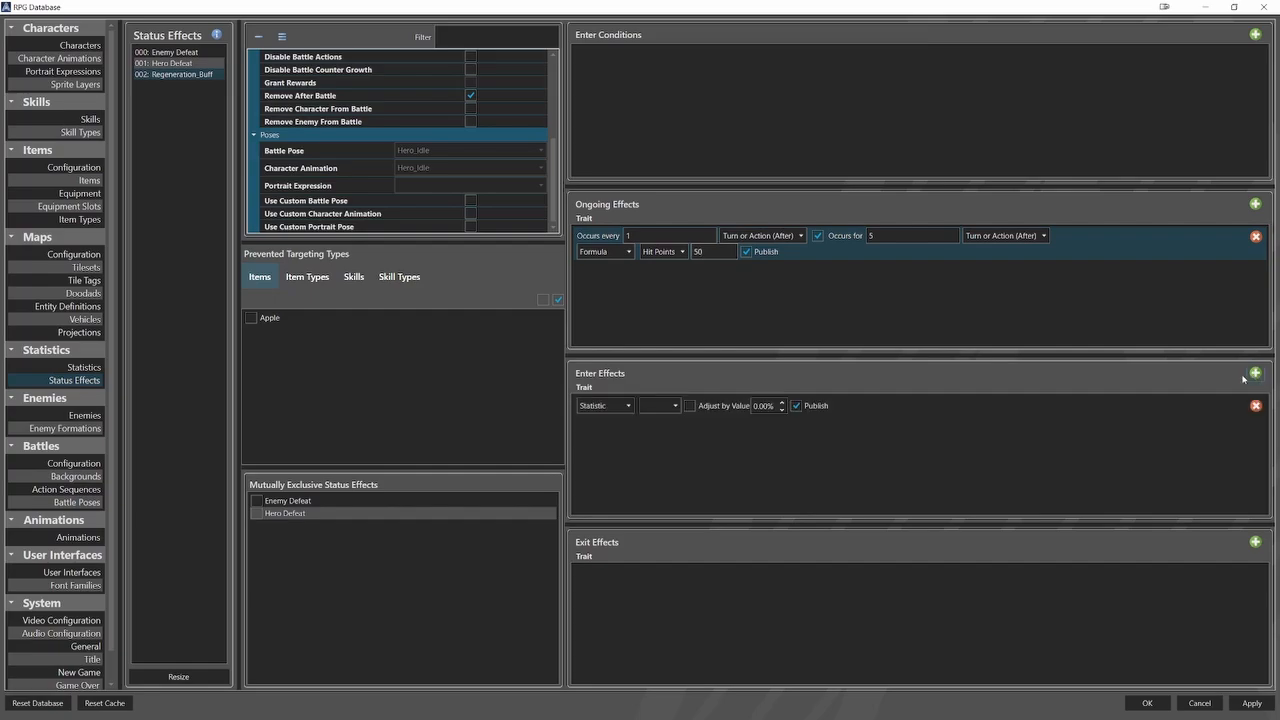
left_click(675, 405)
left_click(637, 420)
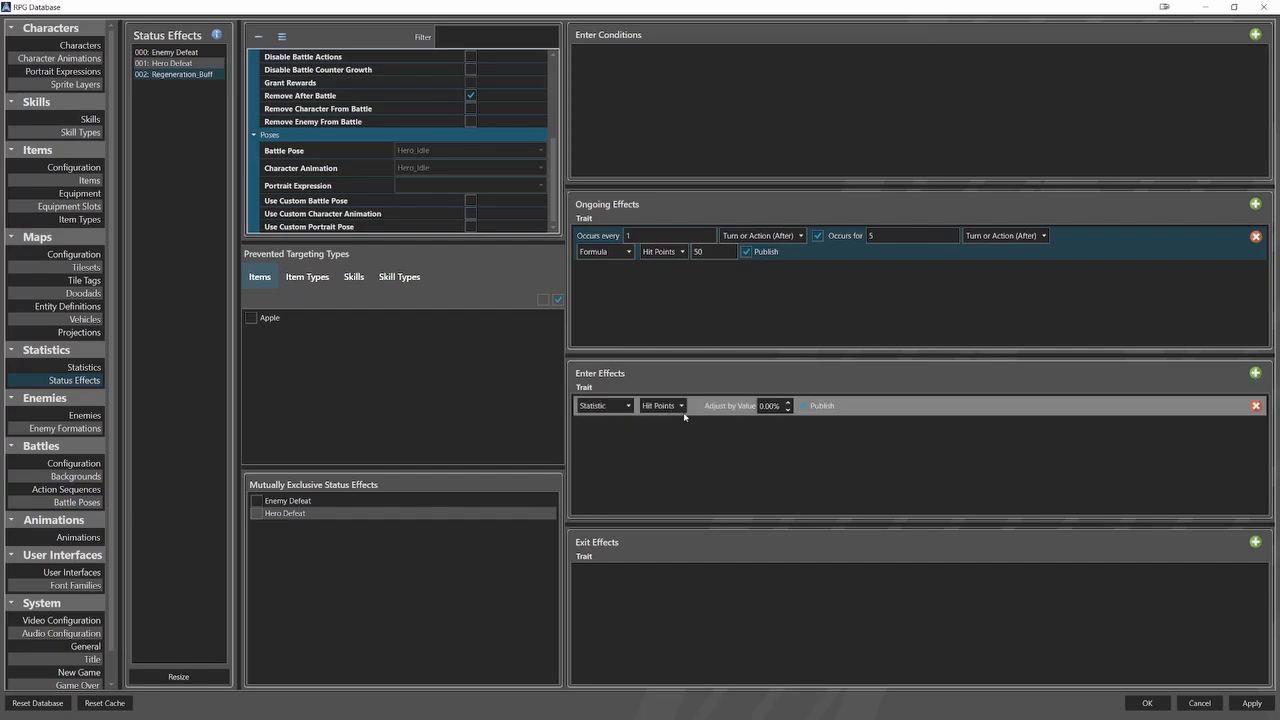
left_click(689, 405)
type("250")
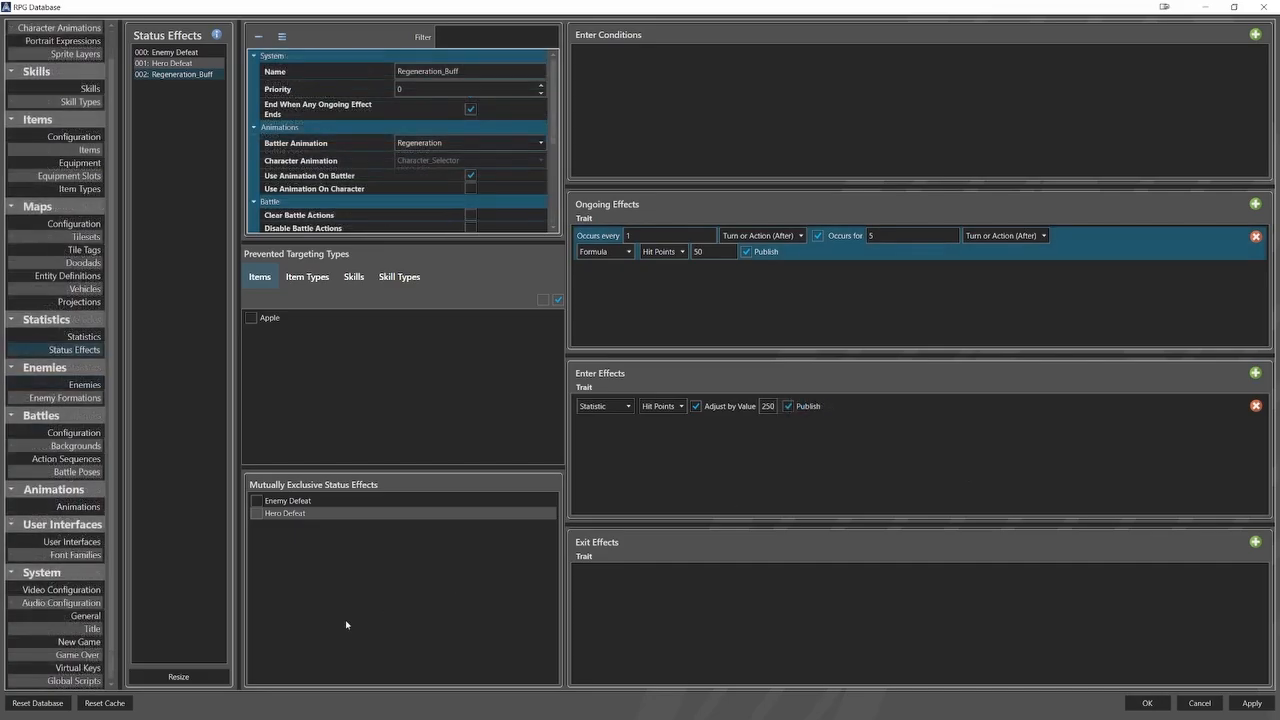
Resize the status effects list to 4 entries.
left_click(178, 676)
double_click(601, 371)
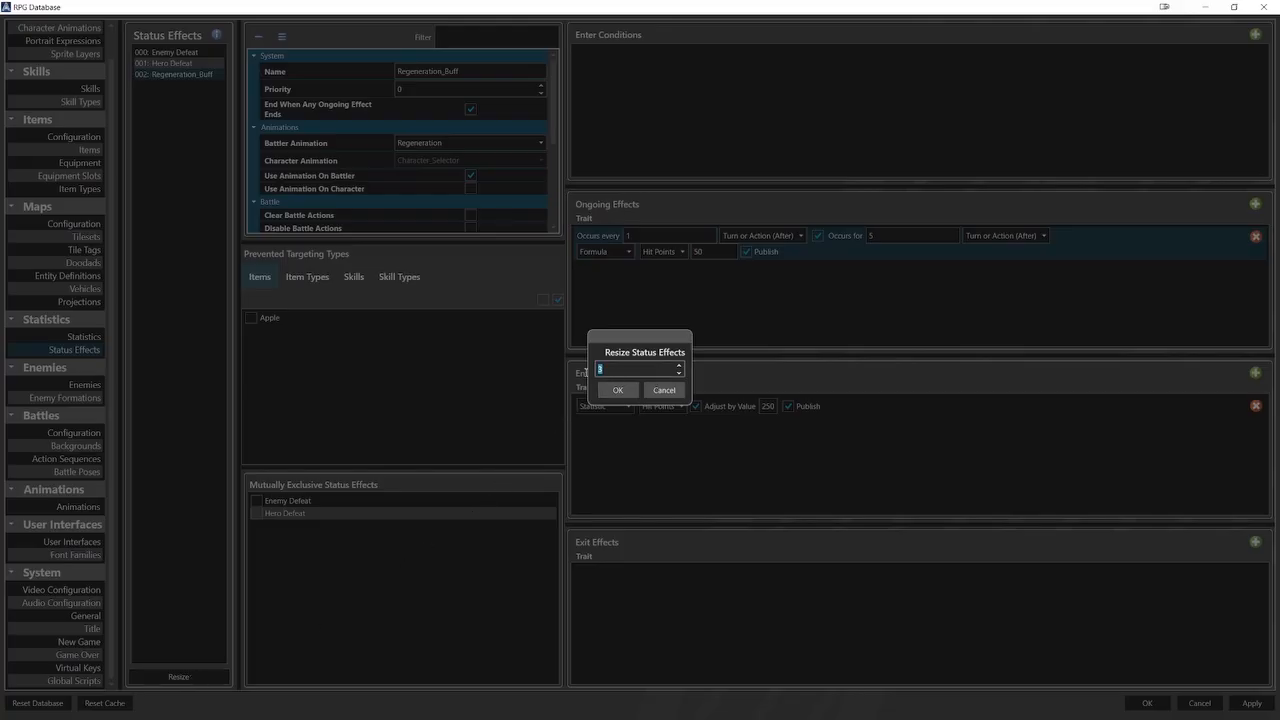
type("4")
left_click(616, 390)
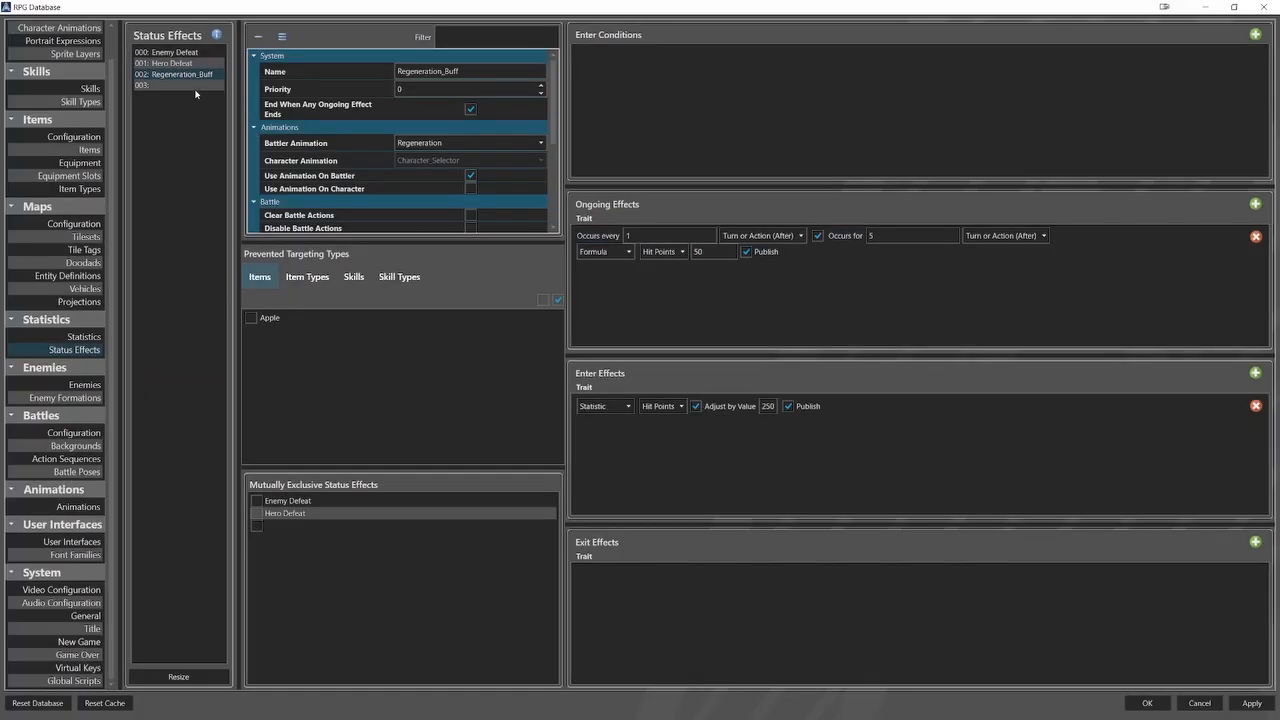
Copy Regeneration_Buff into the empty status effect slot 003 and rename the copy Berserk_Buff.
right_click(195, 74)
left_click(212, 82)
left_click(200, 86)
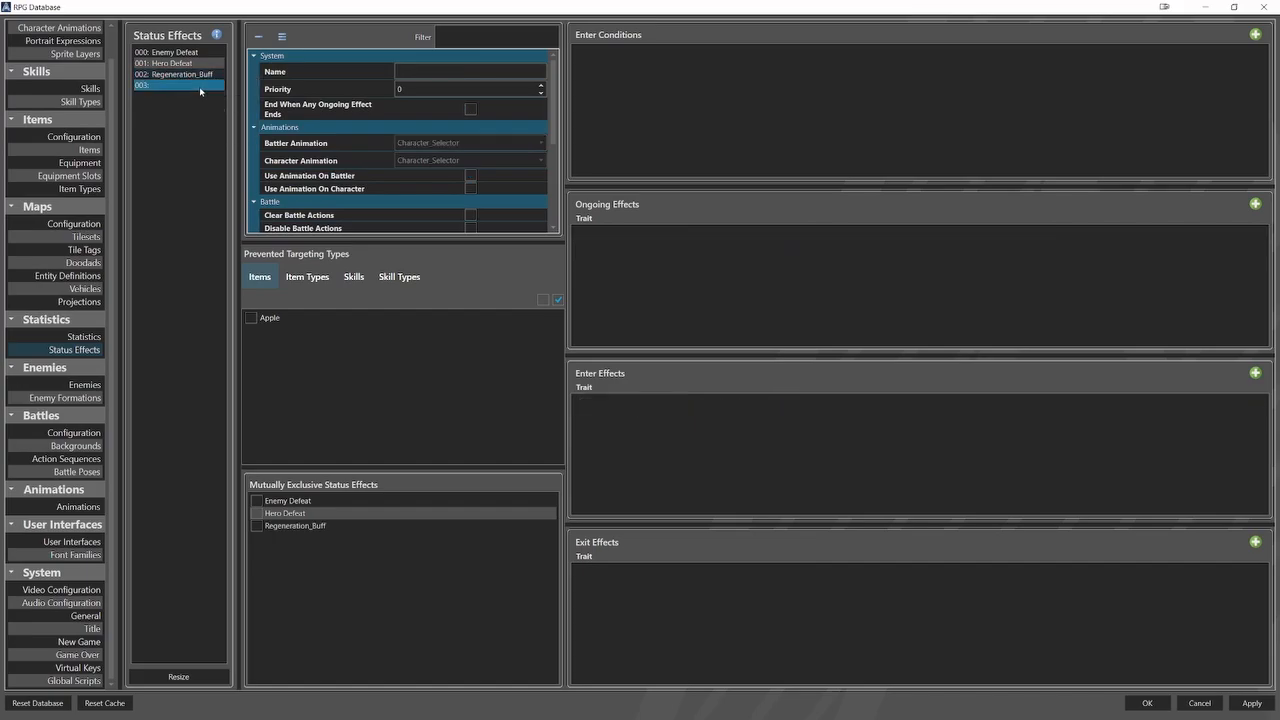
right_click(200, 88)
left_click(212, 124)
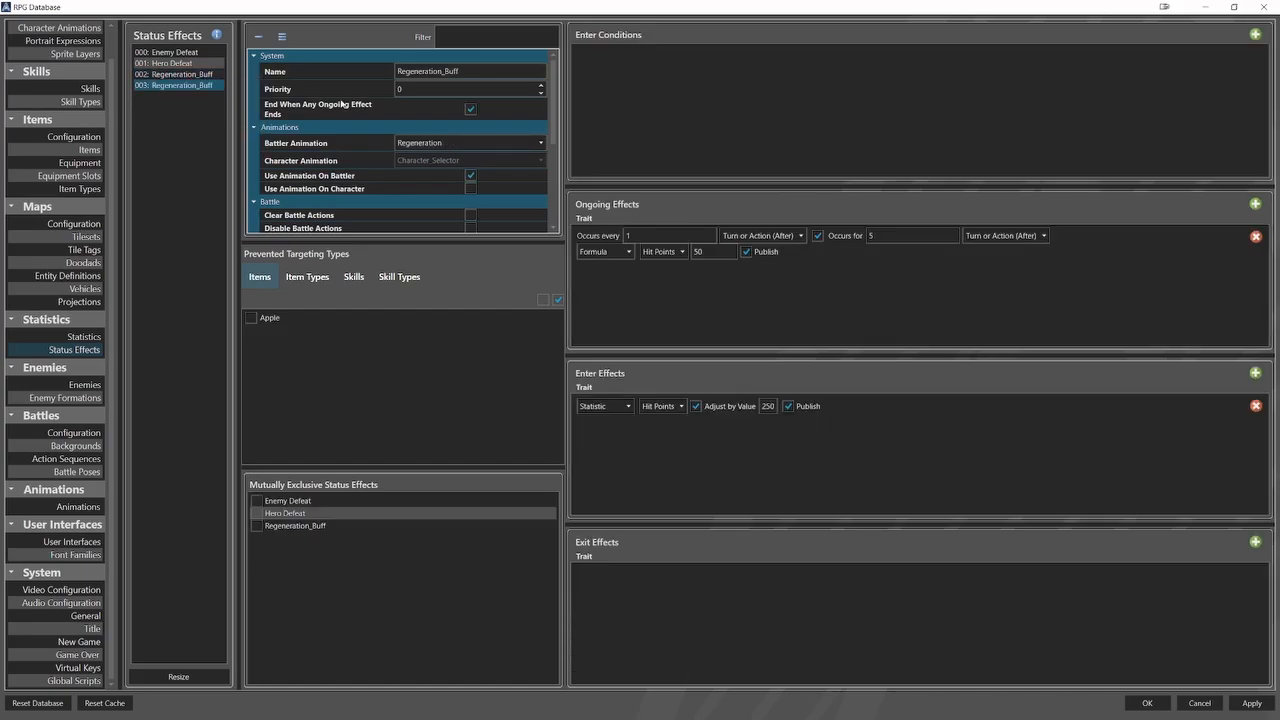
double_click(431, 72)
type("Ber")
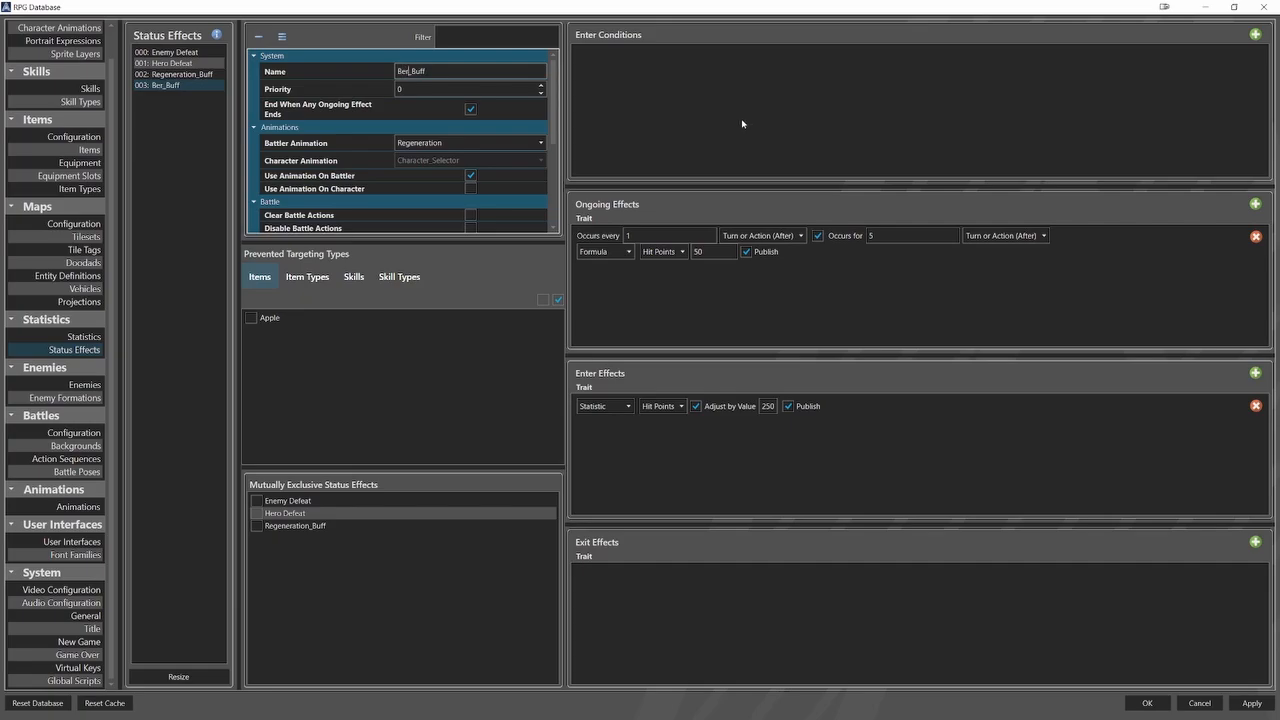
type("serk")
Remove the ongoing effect from Berserk_Buff and switch its enter effect's statistic to Strength.
left_click(1254, 237)
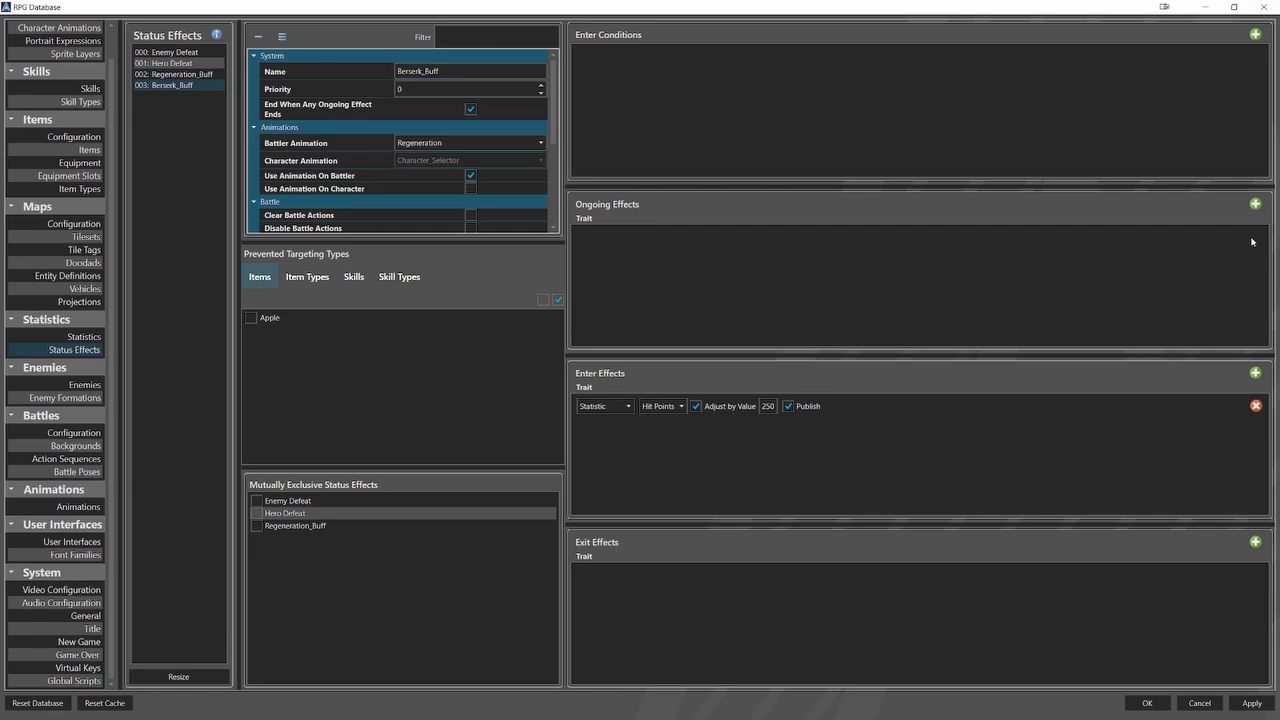
left_click(681, 406)
left_click(667, 445)
Add an exit effect to Berserk_Buff that adjusts the Strength statistic by a value of -250.
left_click(1252, 542)
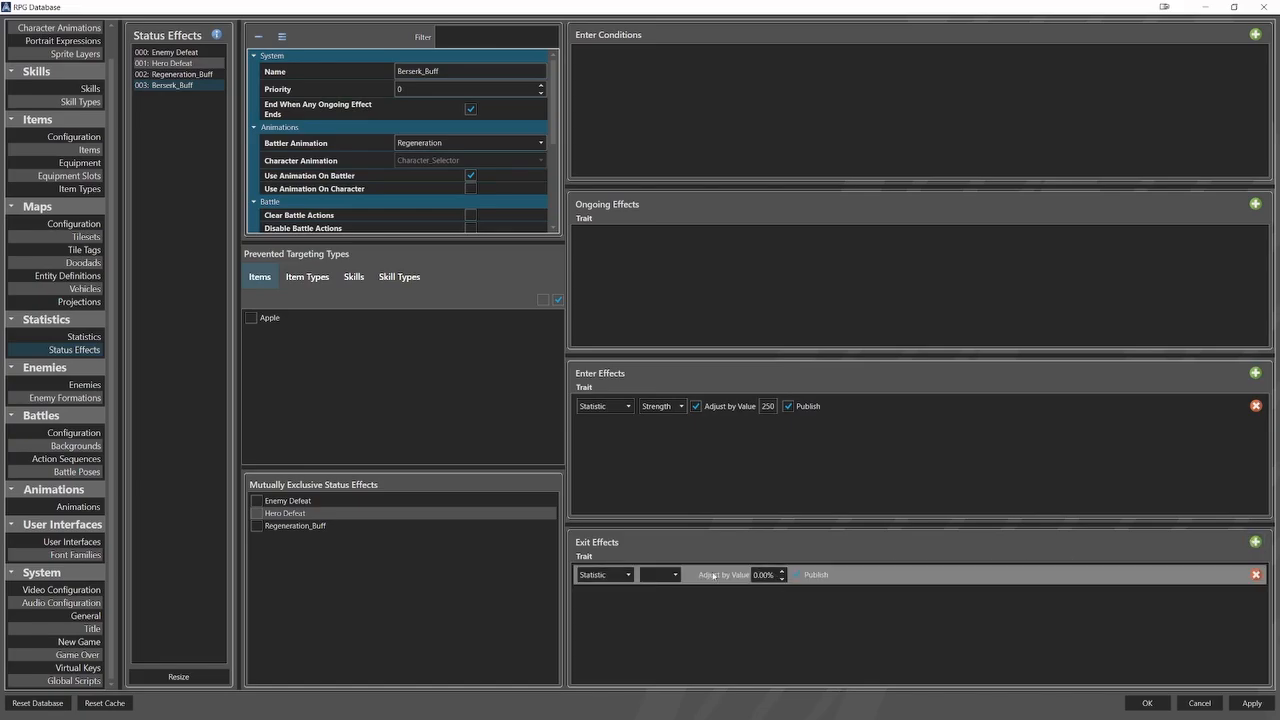
left_click(673, 576)
left_click(635, 613)
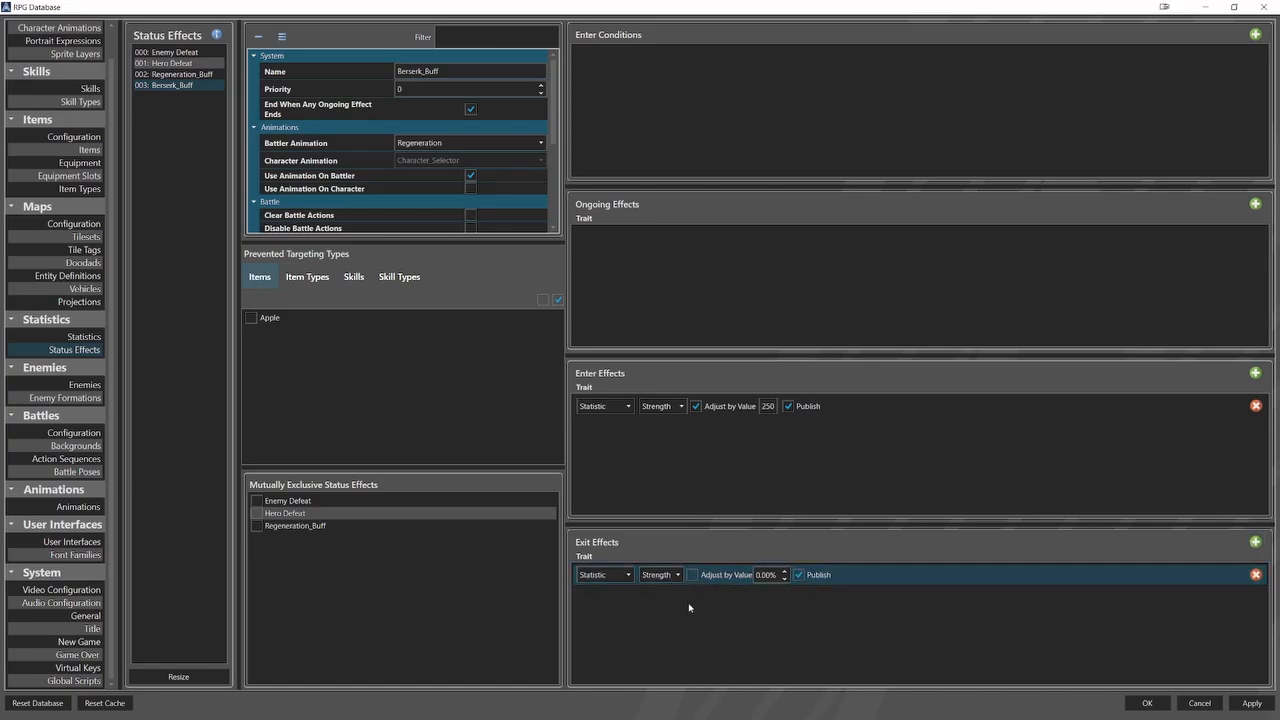
left_click(693, 575)
type("250")
type("-")
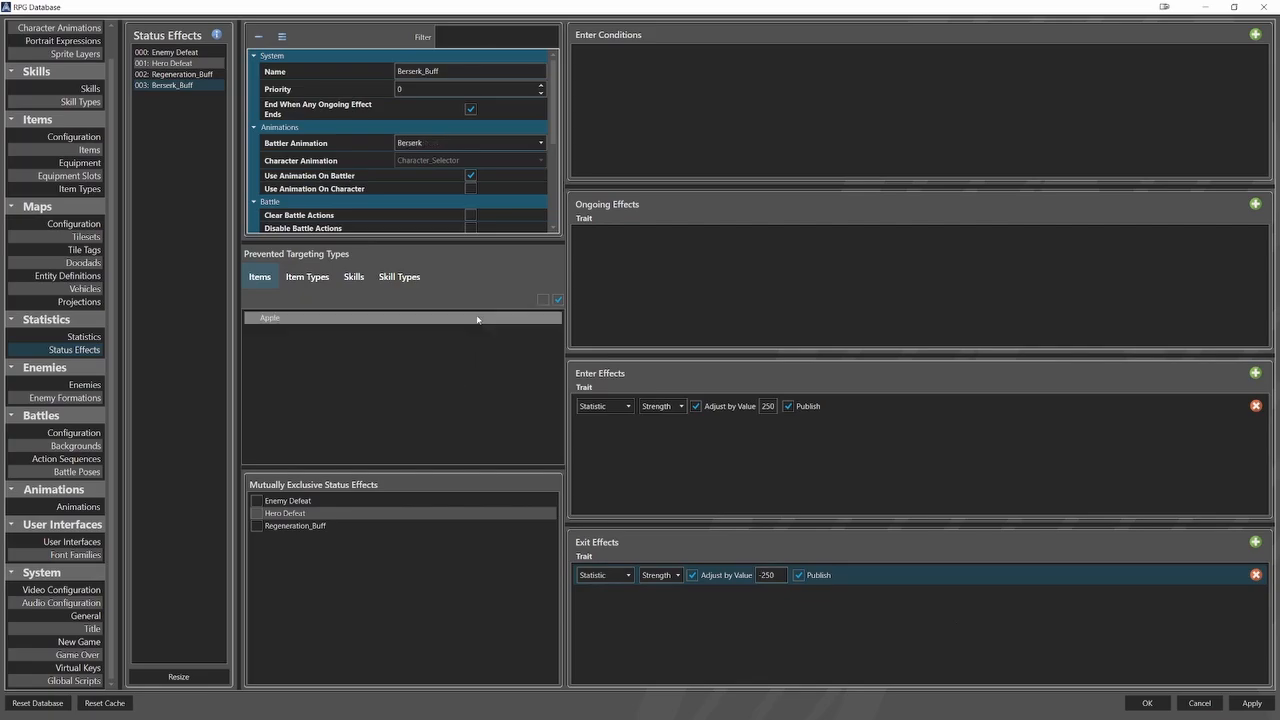
Enable Use Animation On Character for Berserk_Buff and set its character animation to Berserk.
left_click(471, 188)
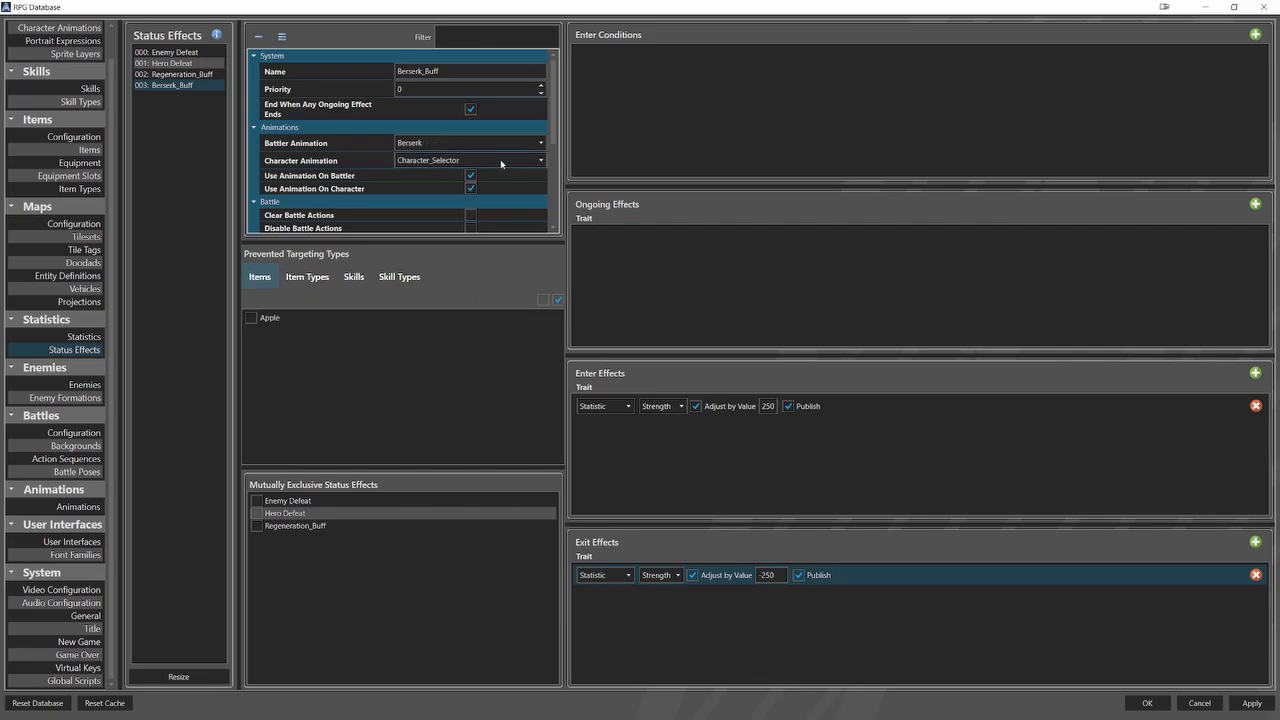
left_click(500, 159)
scroll(495, 205, "down", 3)
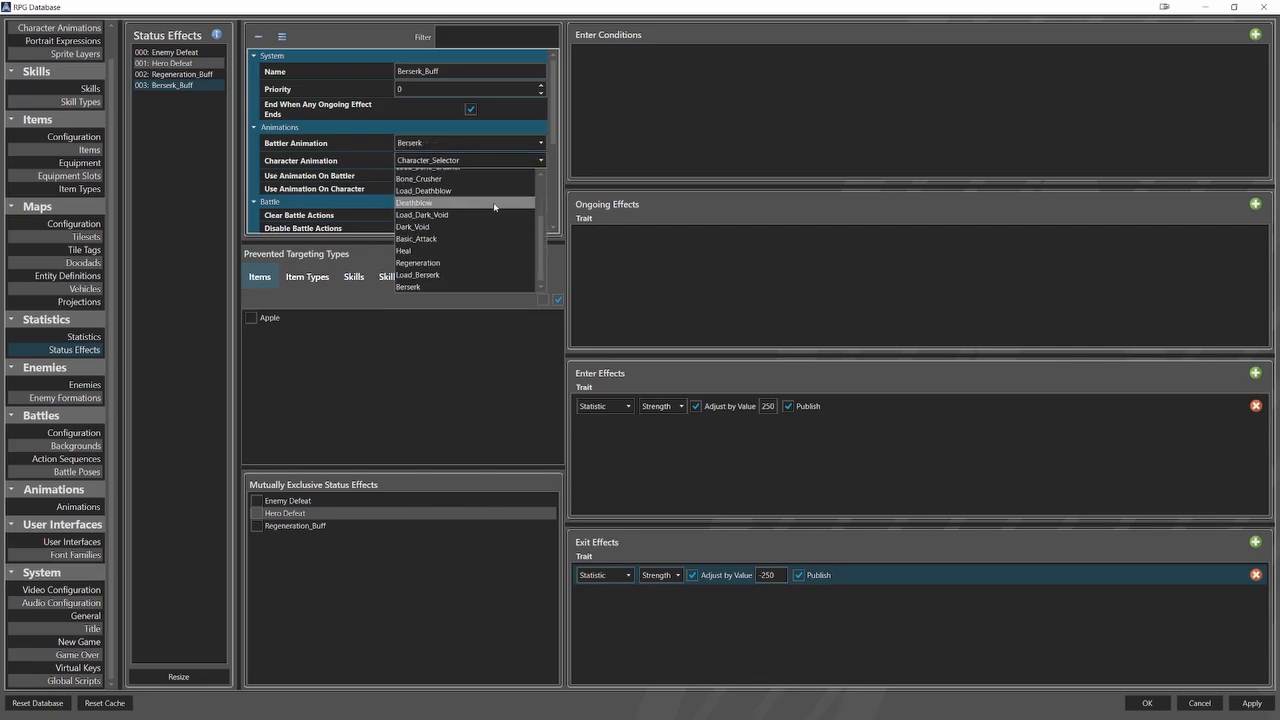
left_click(467, 287)
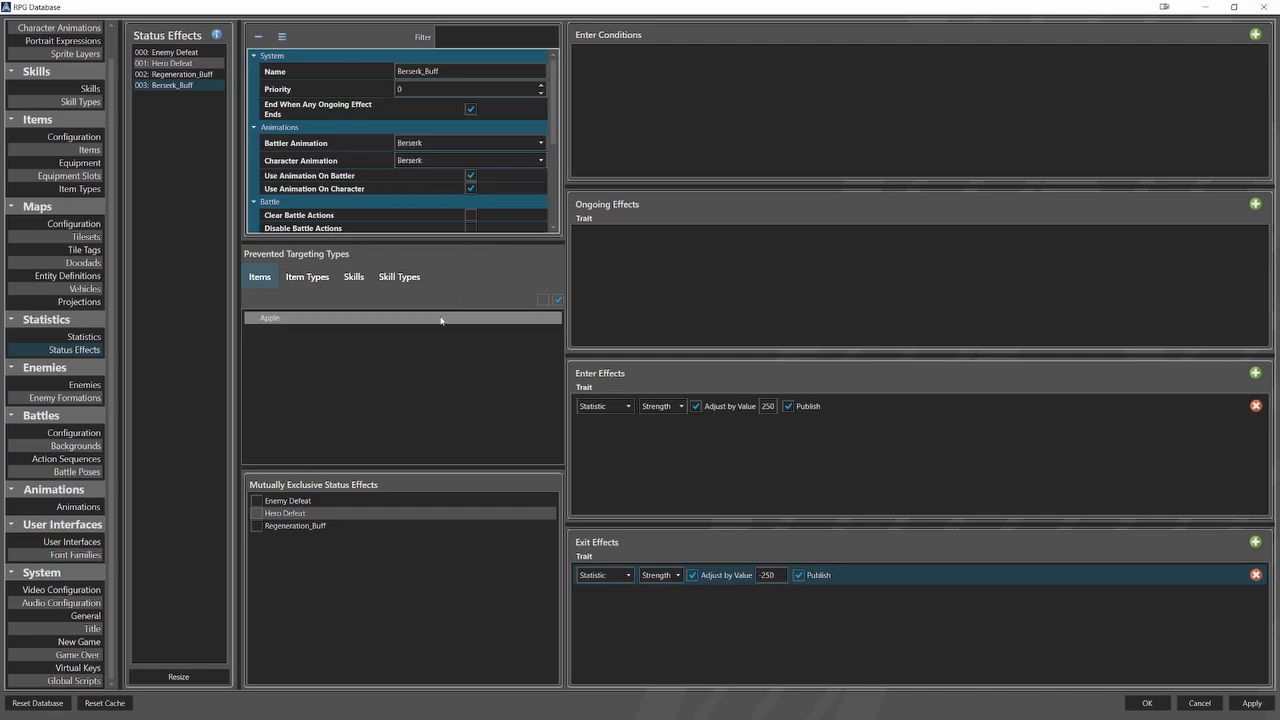
Enable Use Animation On Character for Regeneration_Buff and set its character animation to Regeneration.
left_click(180, 74)
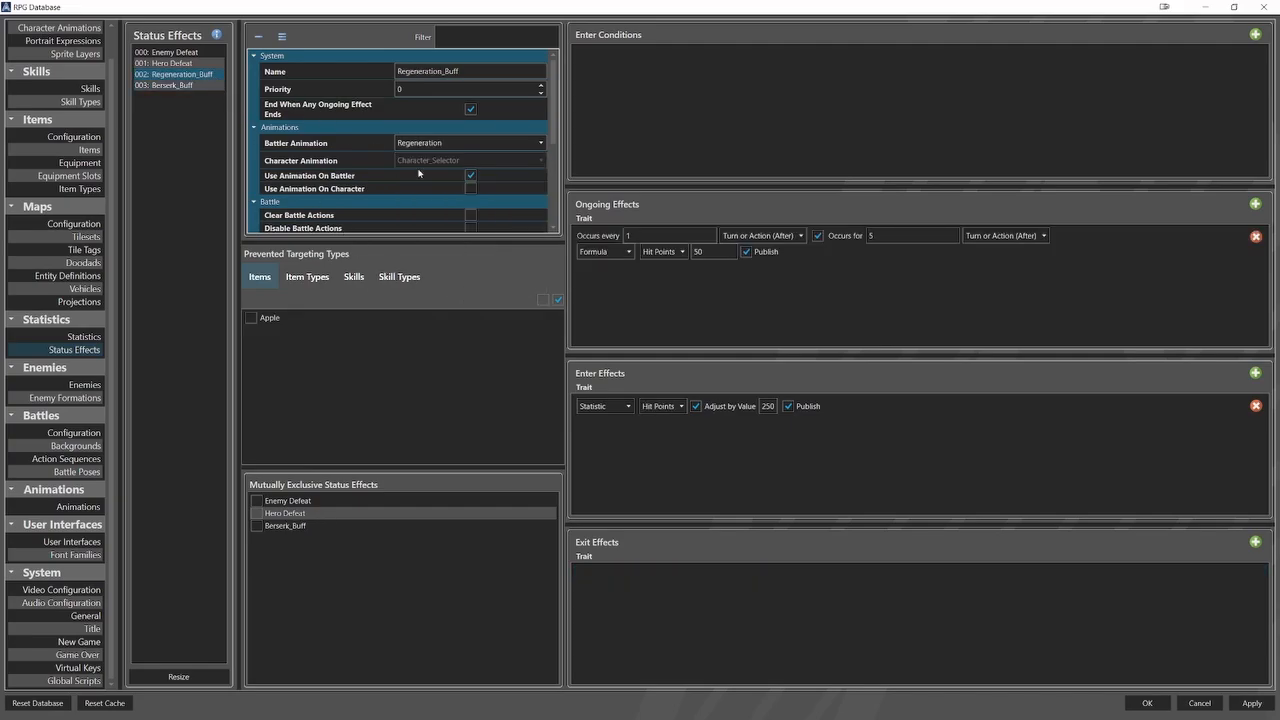
left_click(470, 188)
left_click(478, 161)
scroll(472, 205, "down", 3)
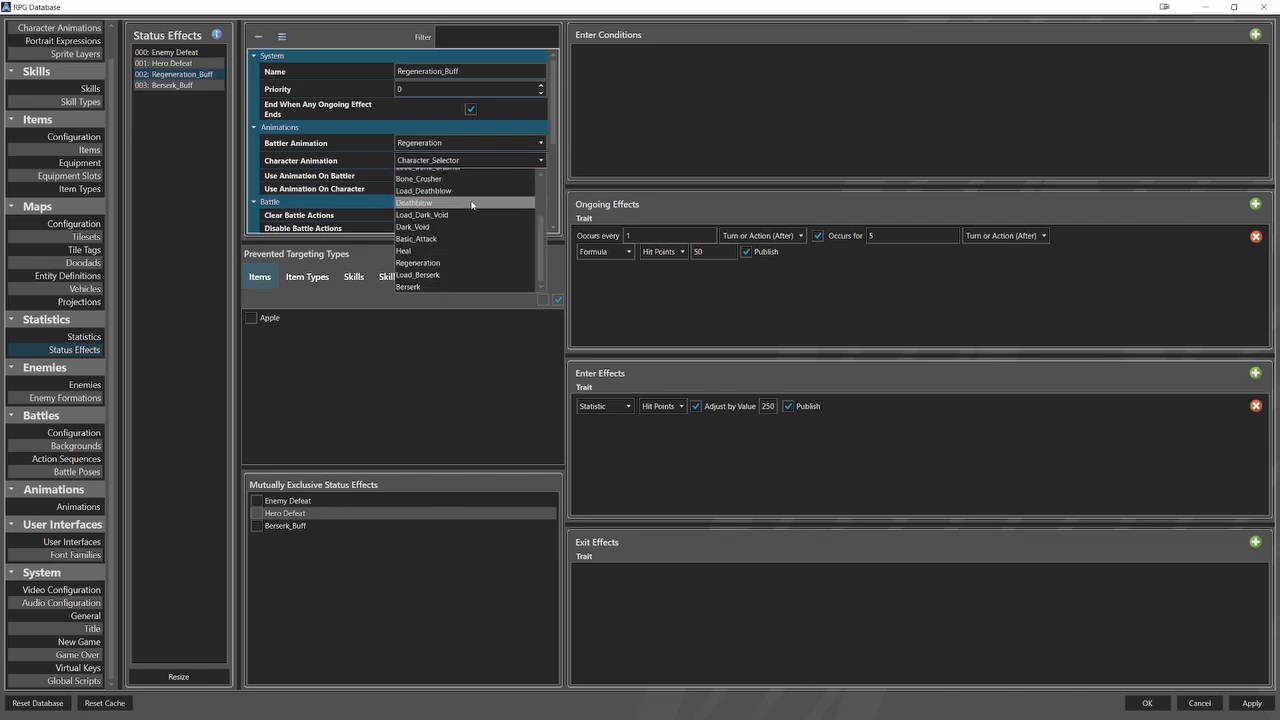
left_click(463, 263)
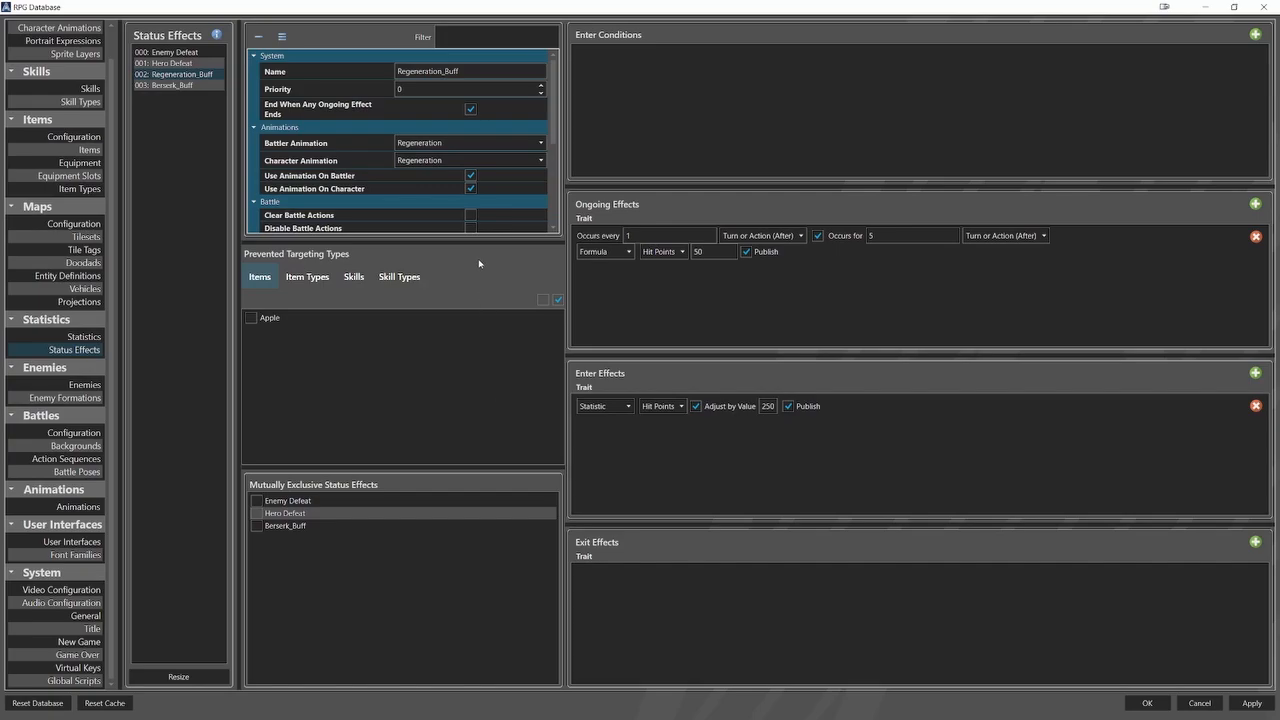
Turn off Use Animation On Character for both Regeneration_Buff and Berserk_Buff.
left_click(470, 189)
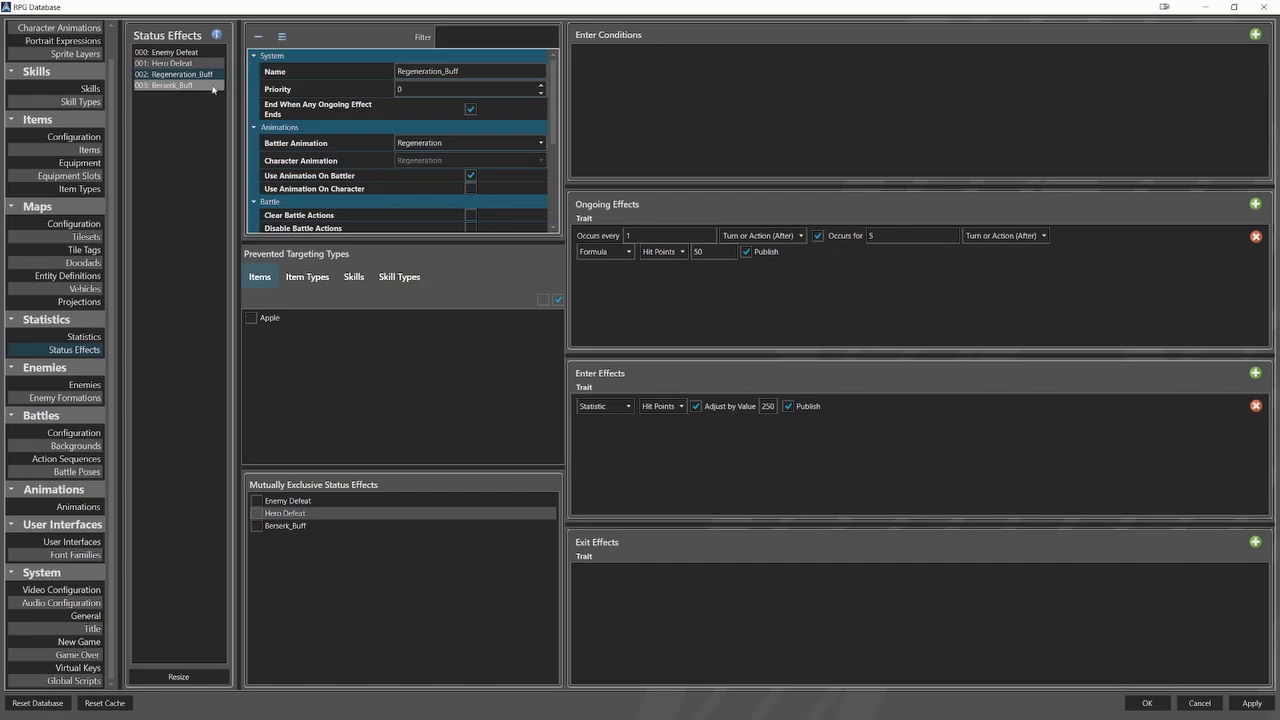
left_click(165, 85)
left_click(470, 188)
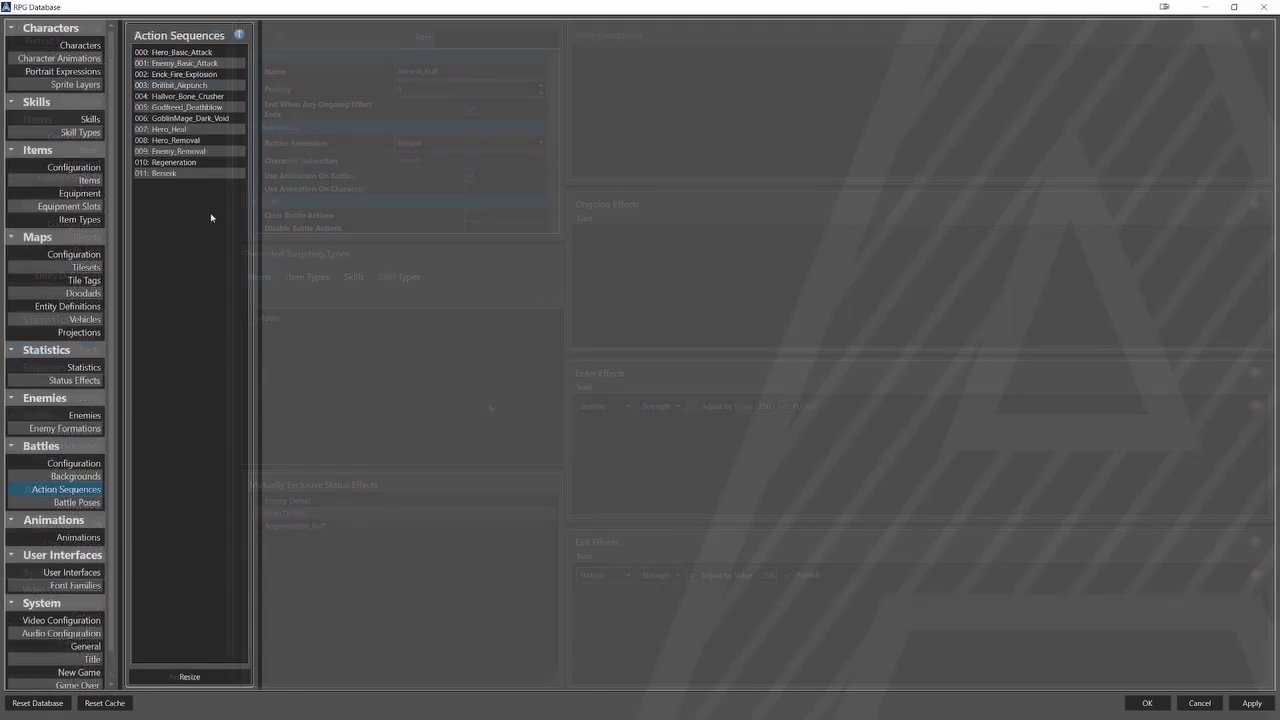
Examine the Regeneration action sequence, checking the settings of each pose, wait, animation and sound element in its Acting timeline.
left_click(214, 163)
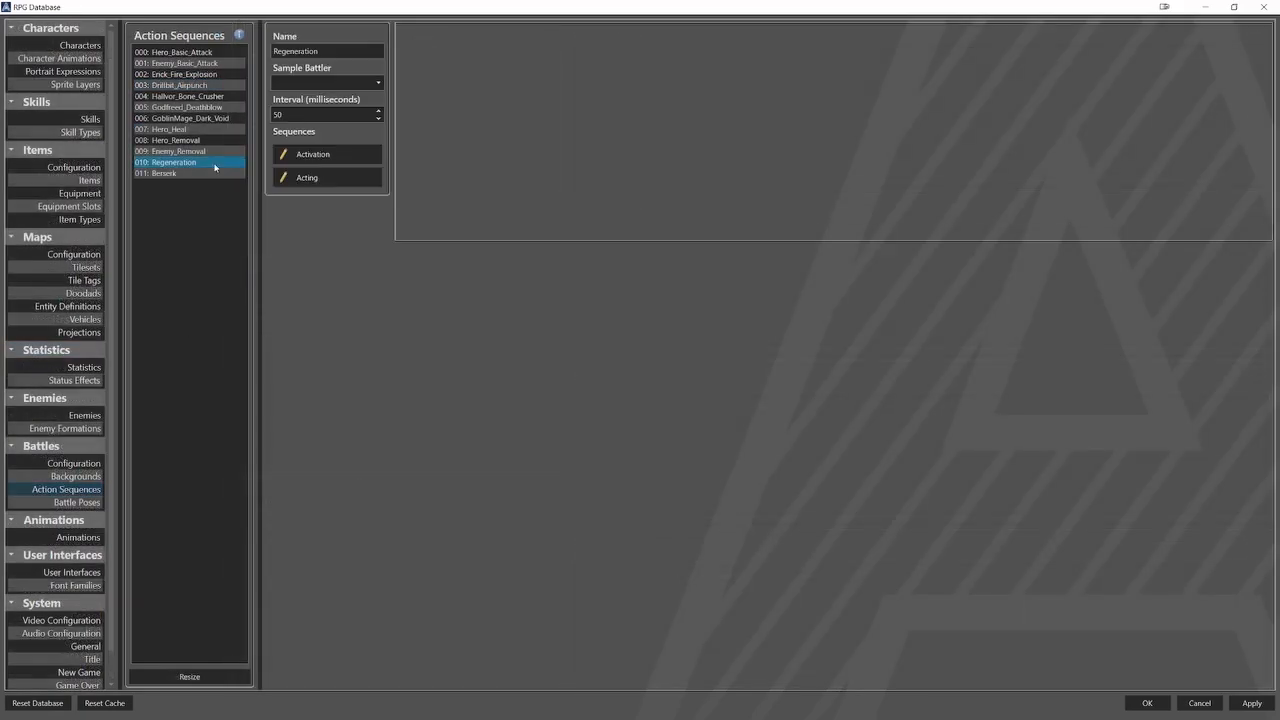
left_click(309, 156)
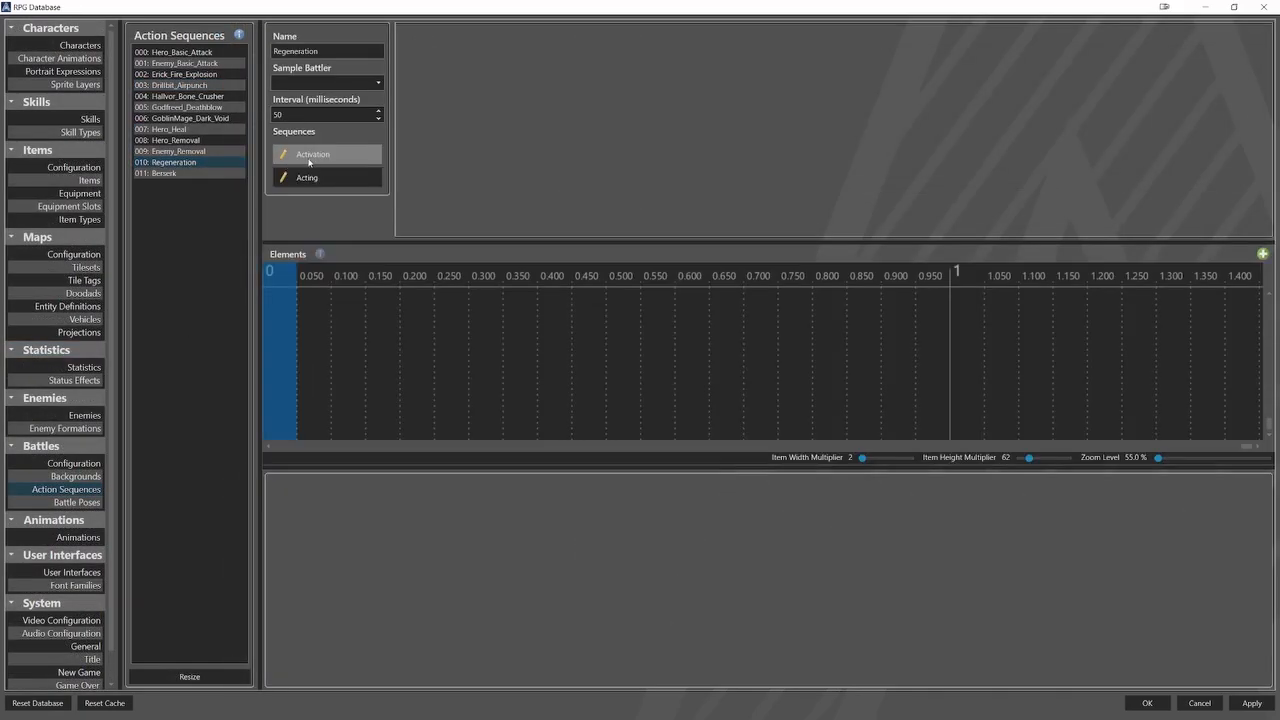
left_click(310, 180)
left_click(290, 299)
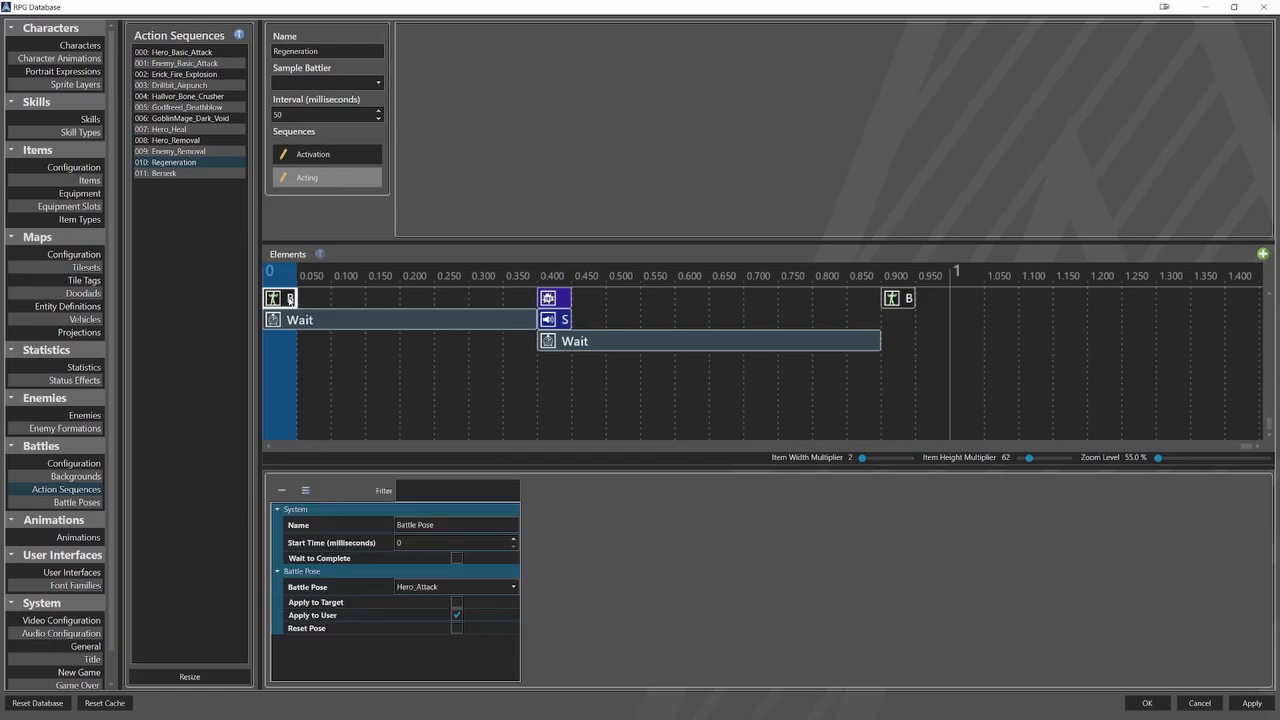
left_click(295, 320)
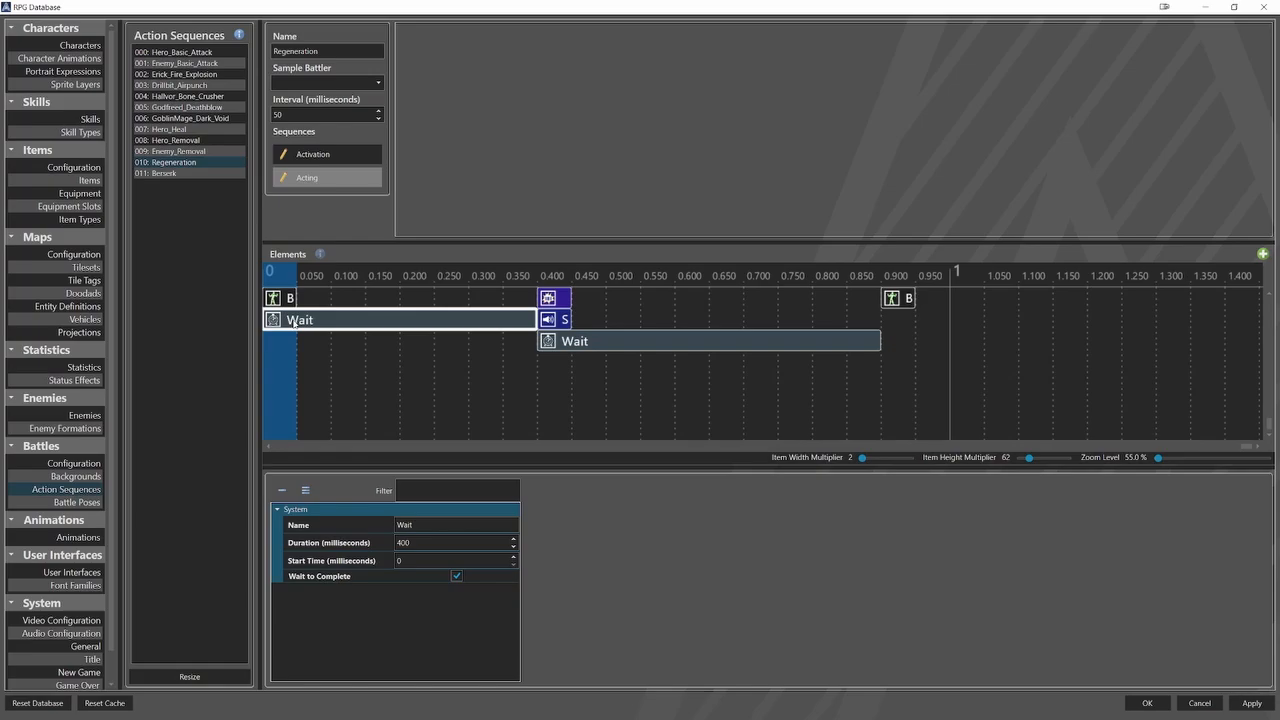
left_click(547, 298)
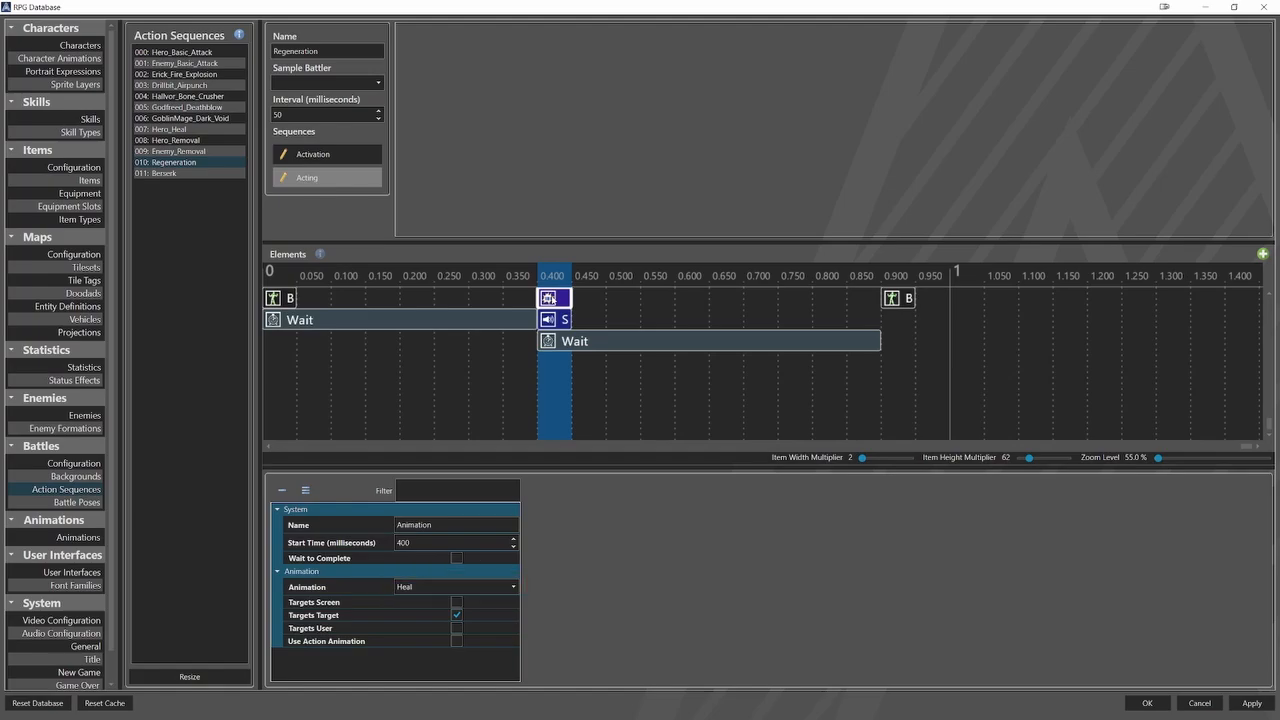
left_click(562, 321)
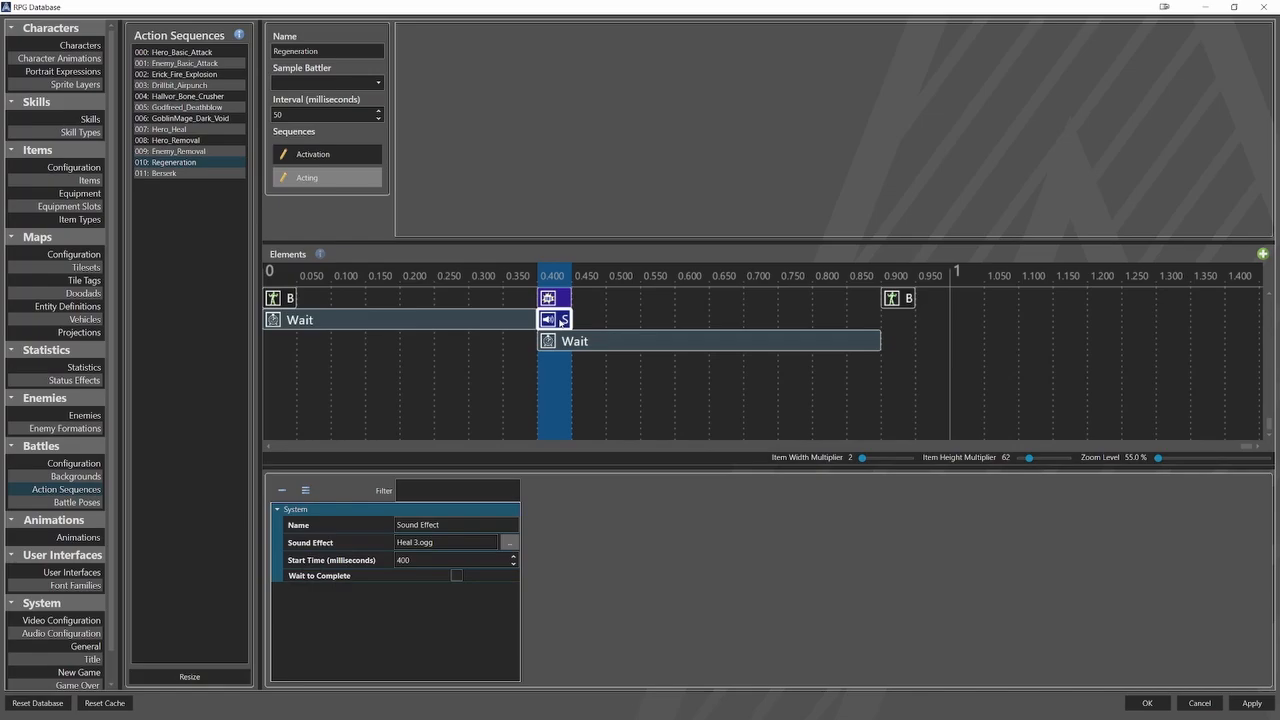
left_click(567, 343)
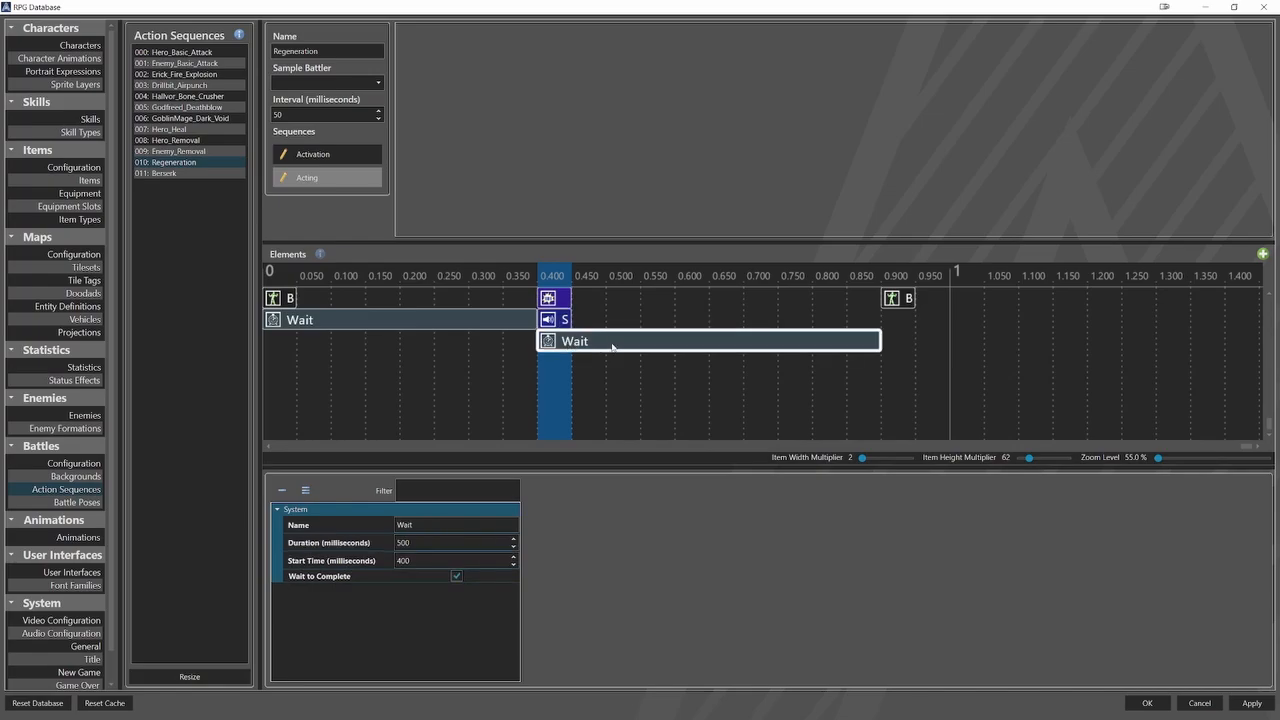
left_click(899, 299)
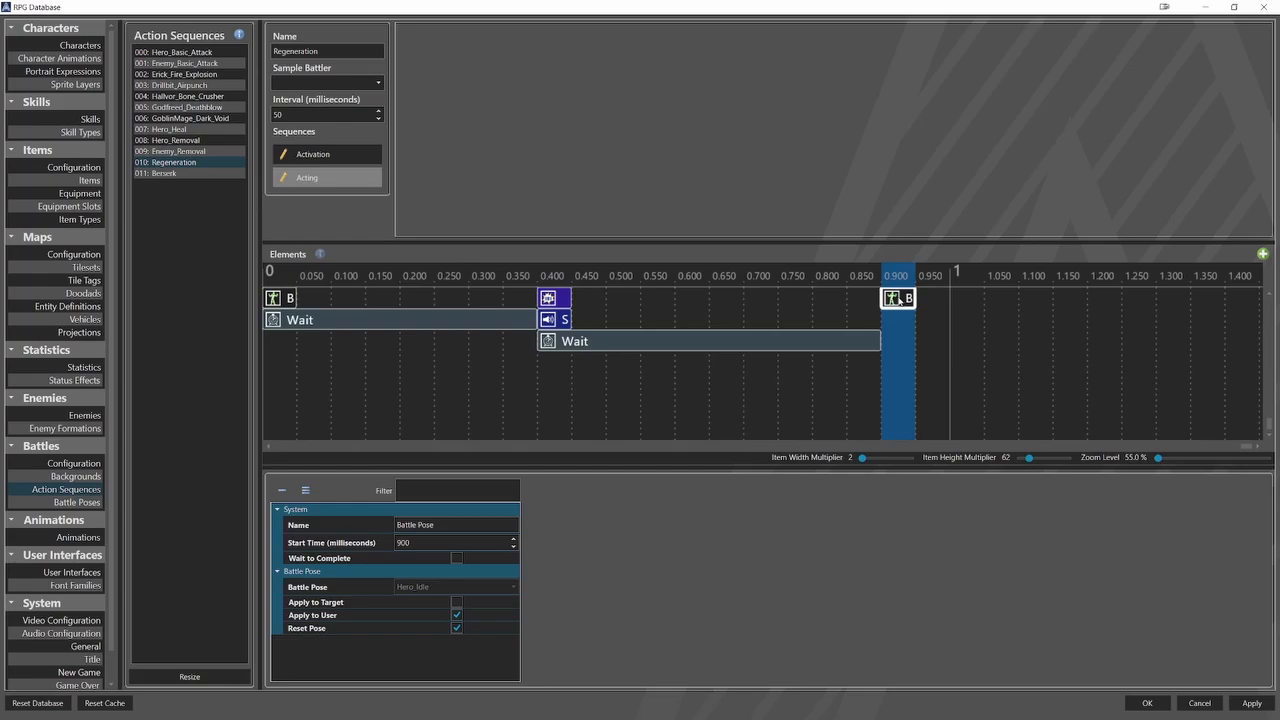
Examine the Berserk action sequence, checking the settings of each pose, wait, animation and sound element in its Acting timeline.
left_click(205, 173)
left_click(319, 158)
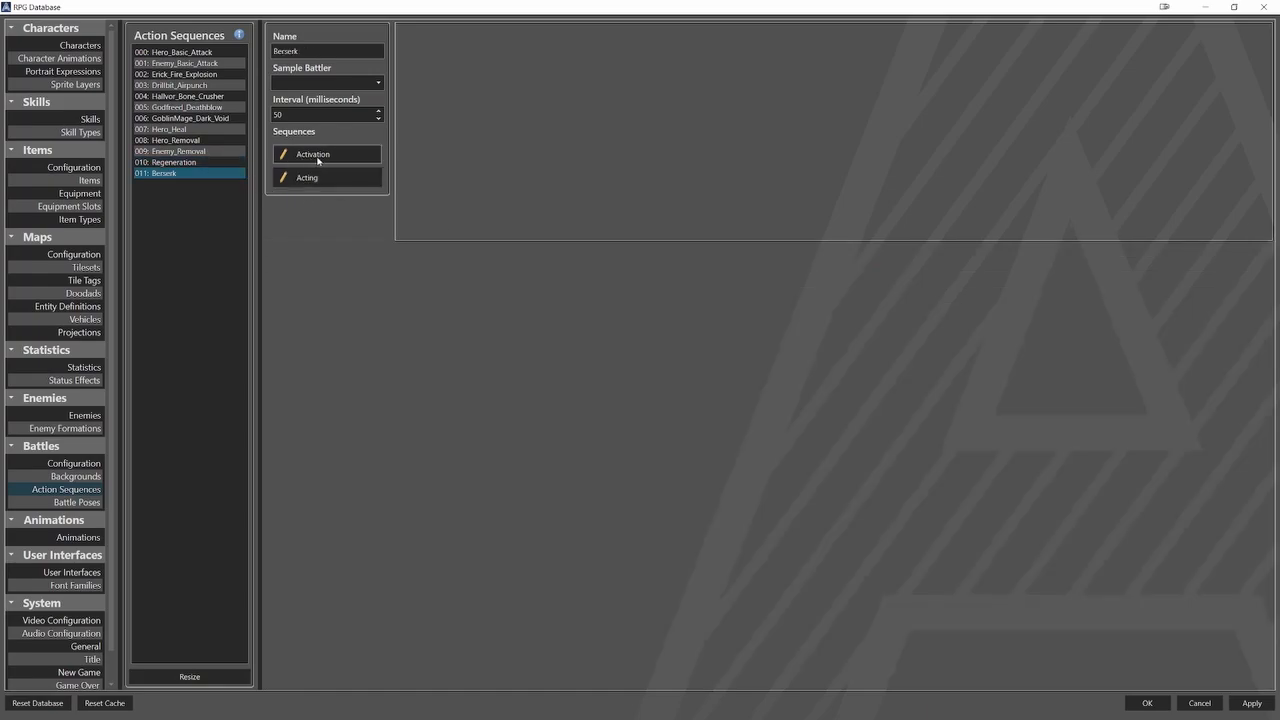
left_click(322, 180)
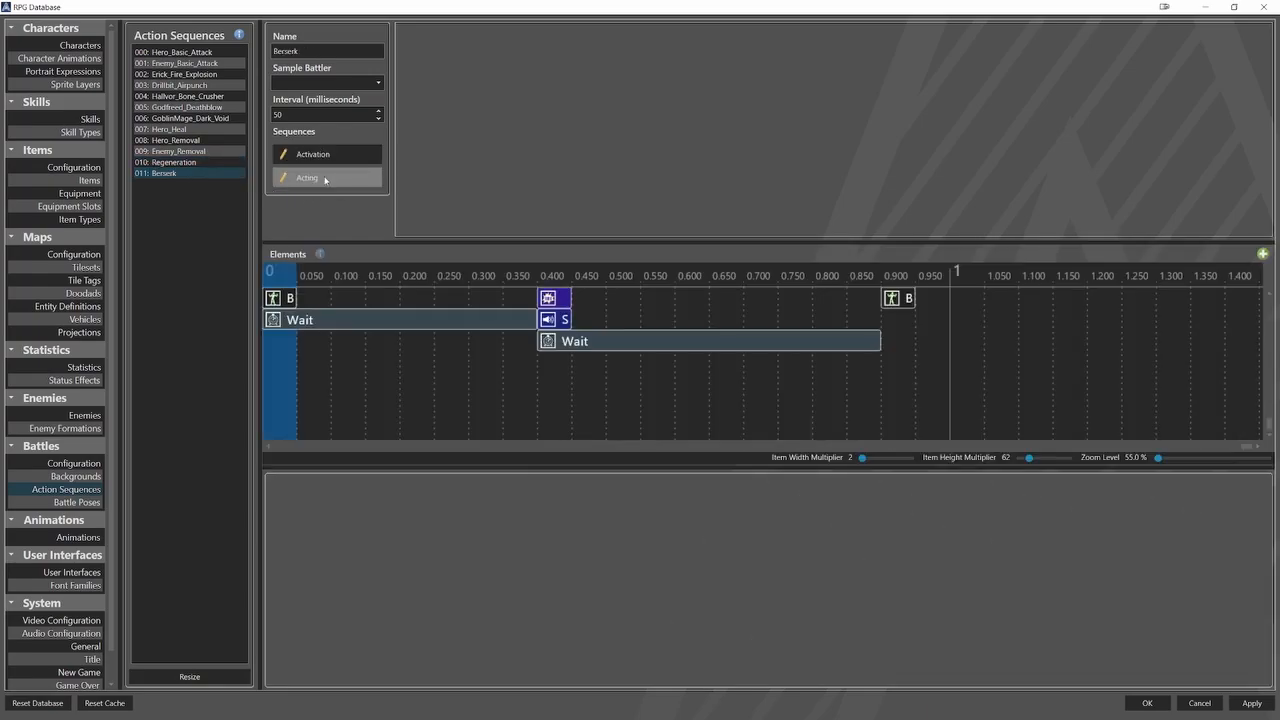
left_click(287, 296)
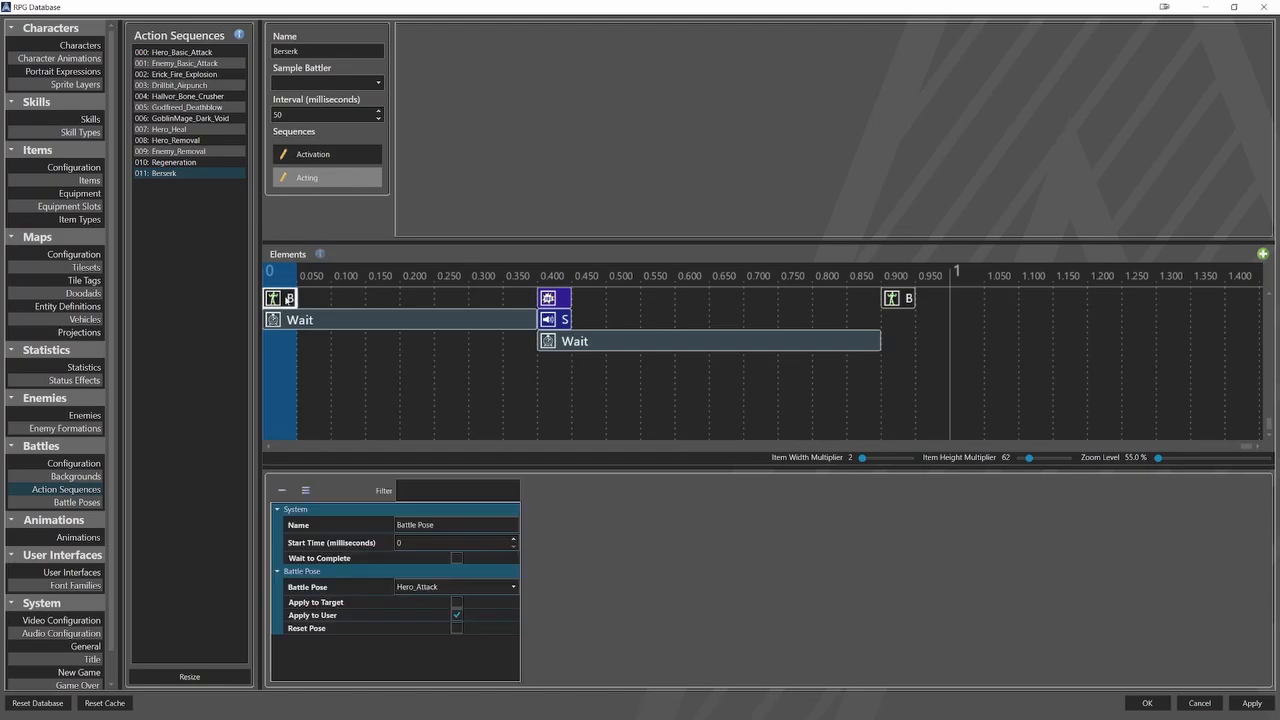
left_click(335, 322)
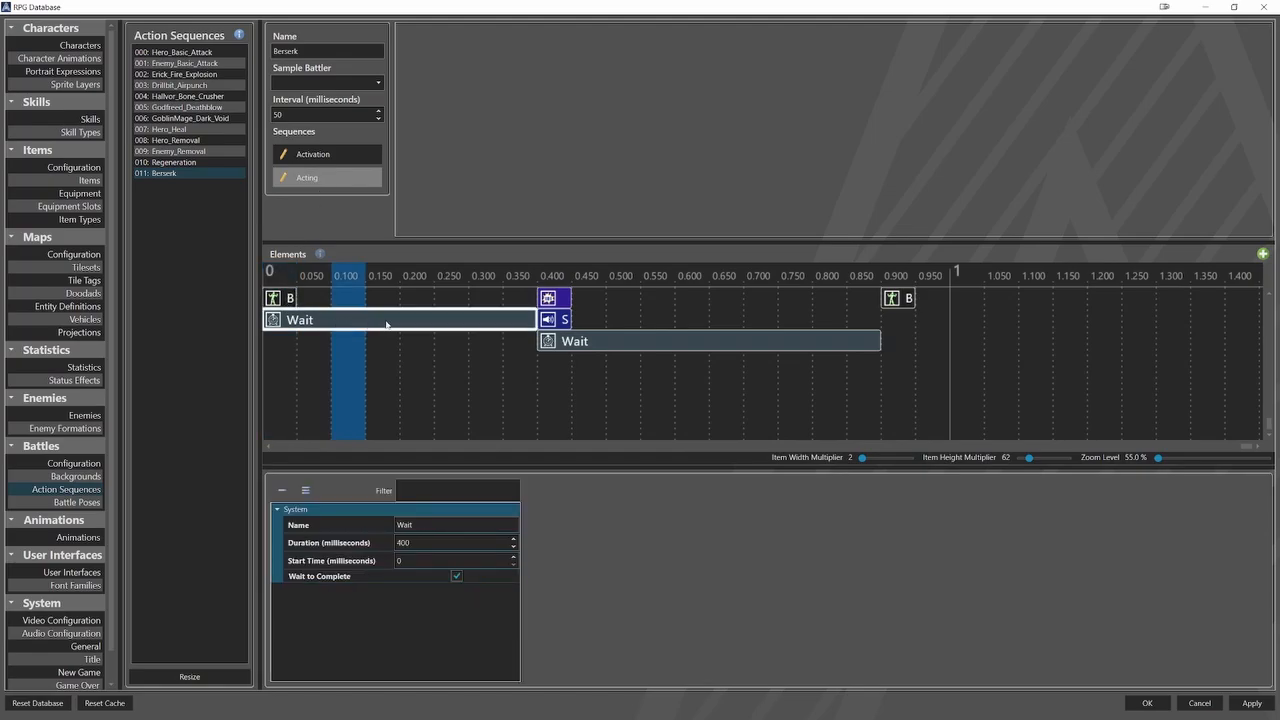
left_click(547, 299)
left_click(561, 320)
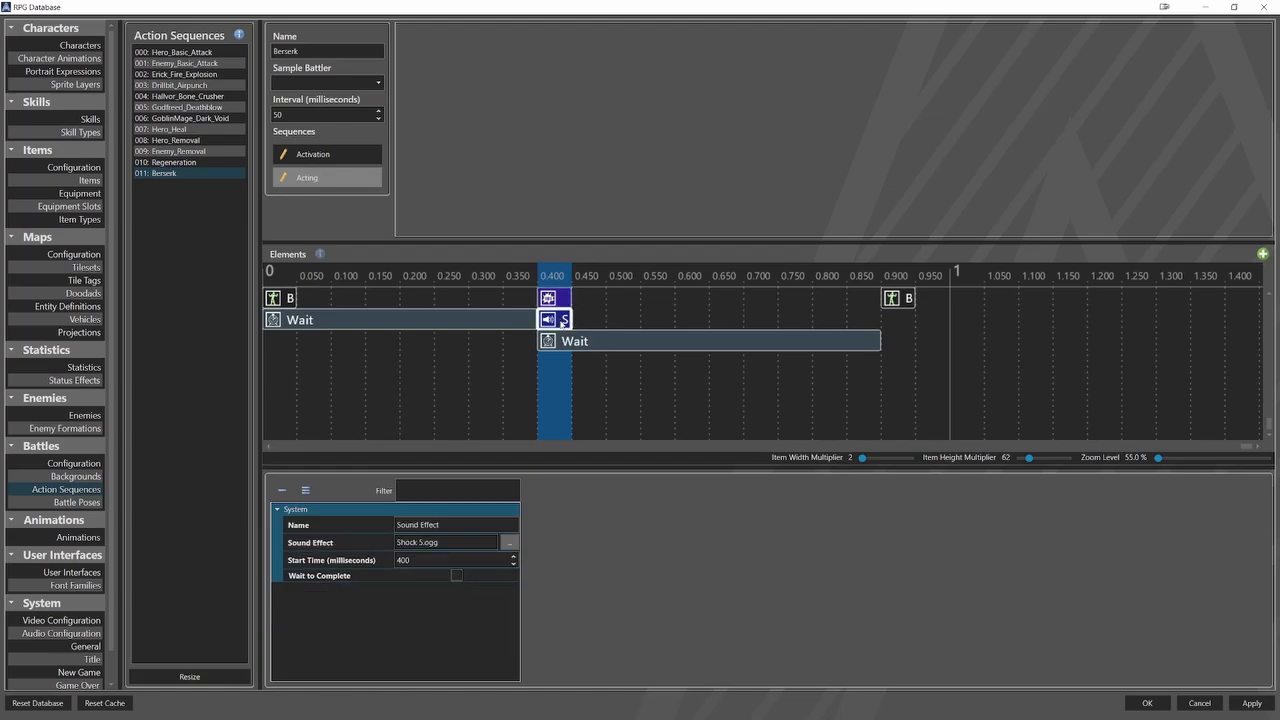
left_click(566, 346)
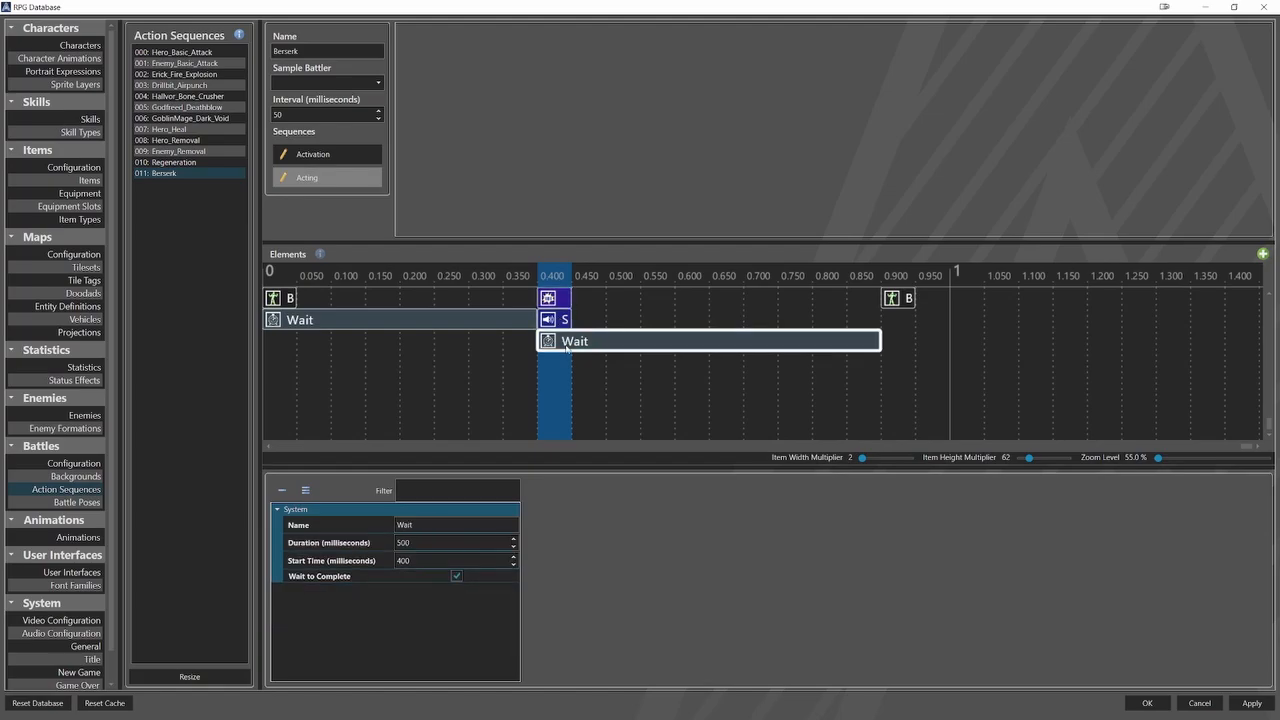
left_click(900, 298)
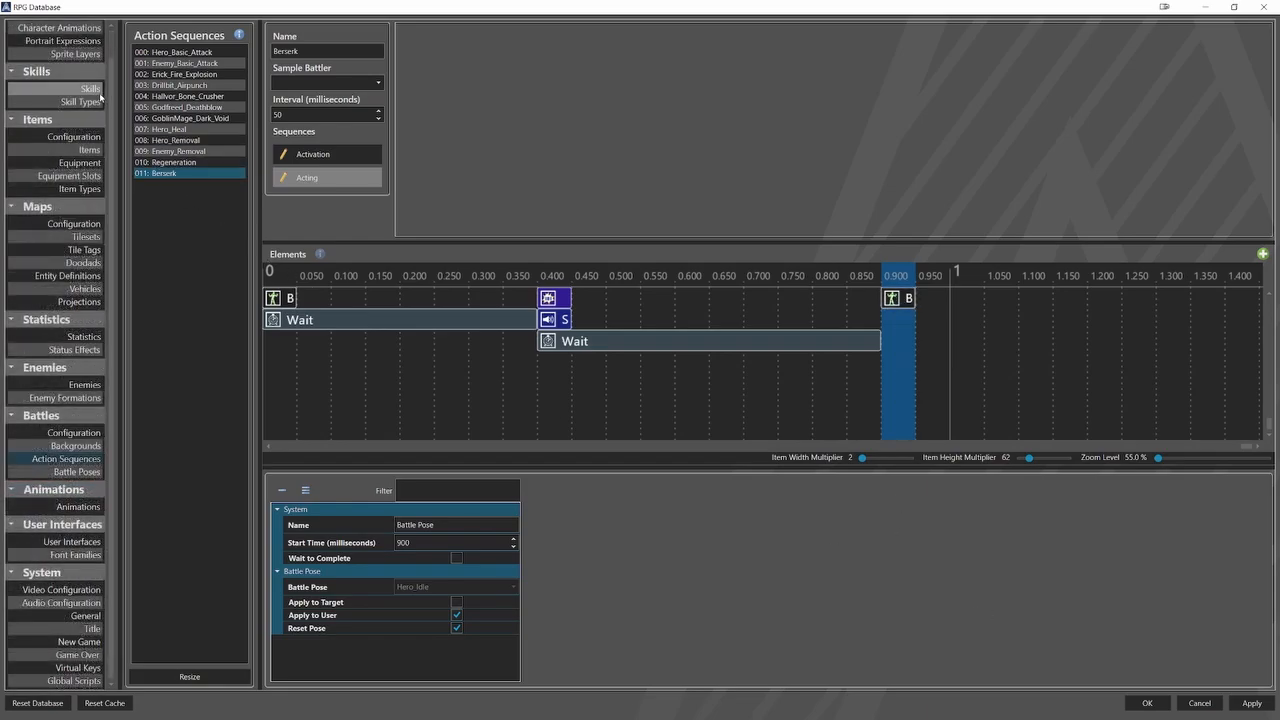
Review the battle, data and use scope settings of the Regeneration and Berserk skills.
left_click(95, 90)
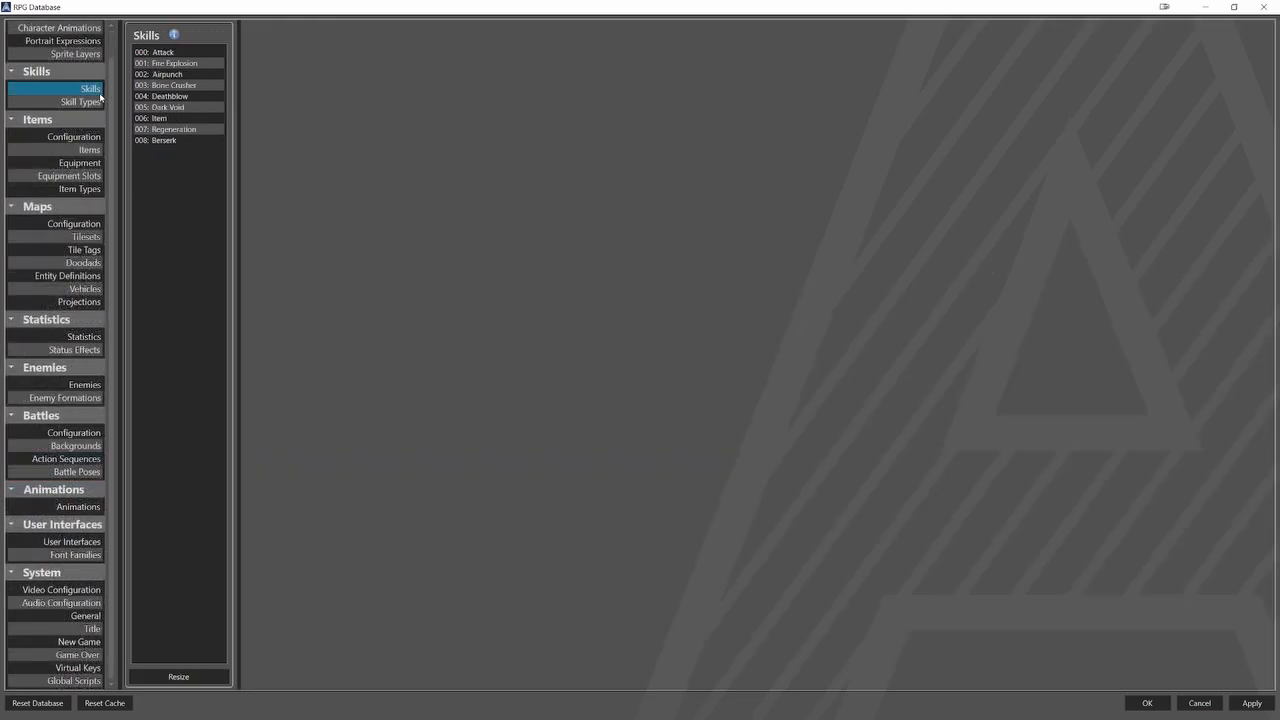
left_click(170, 129)
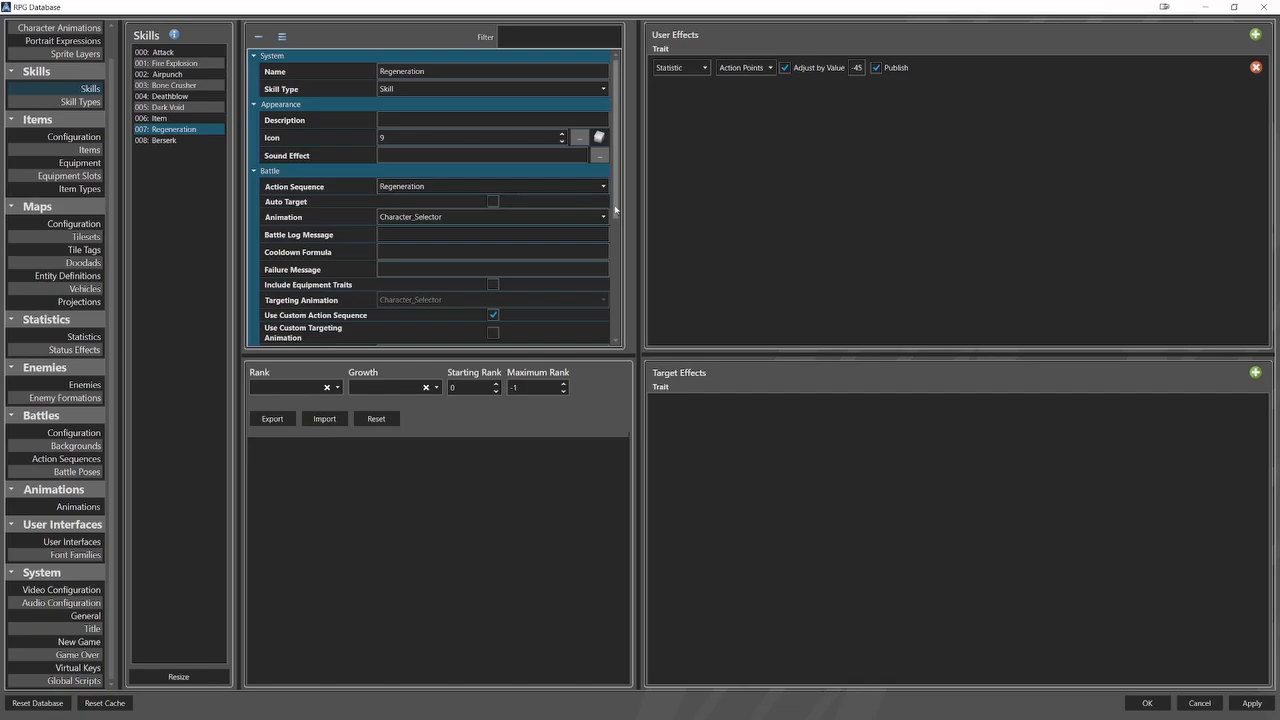
left_click_drag(615, 211, 628, 339)
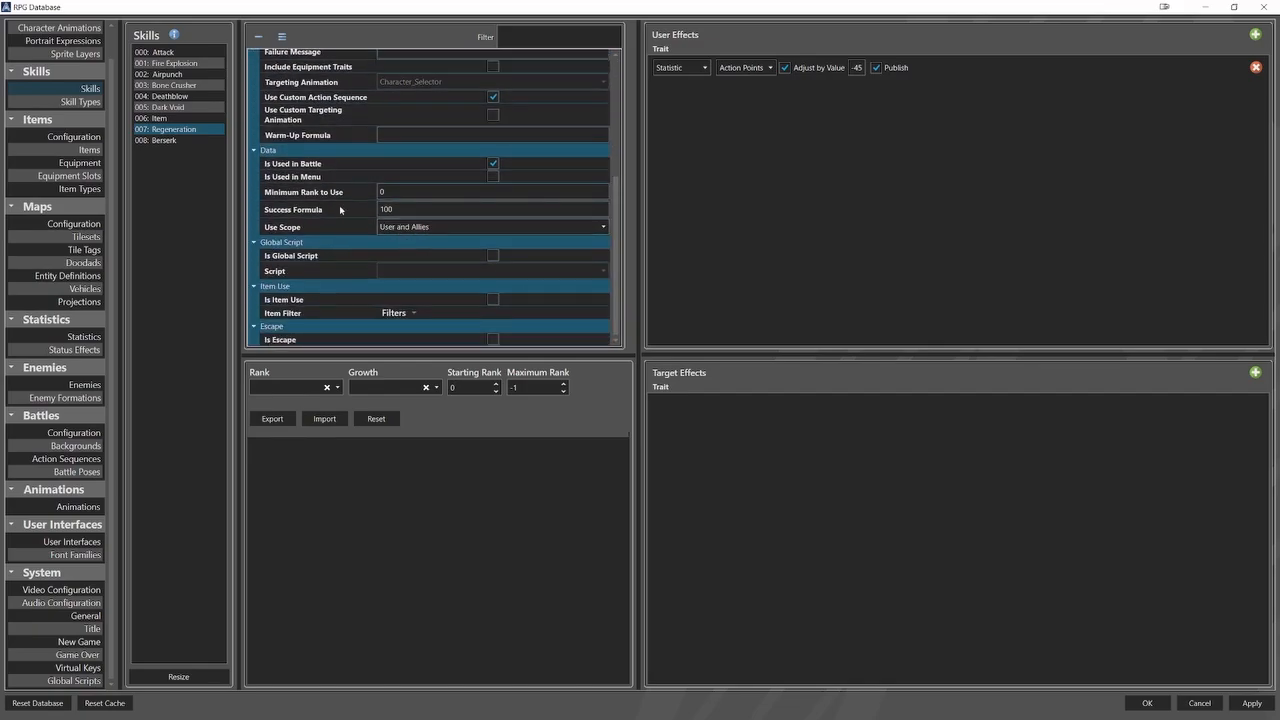
left_click(218, 141)
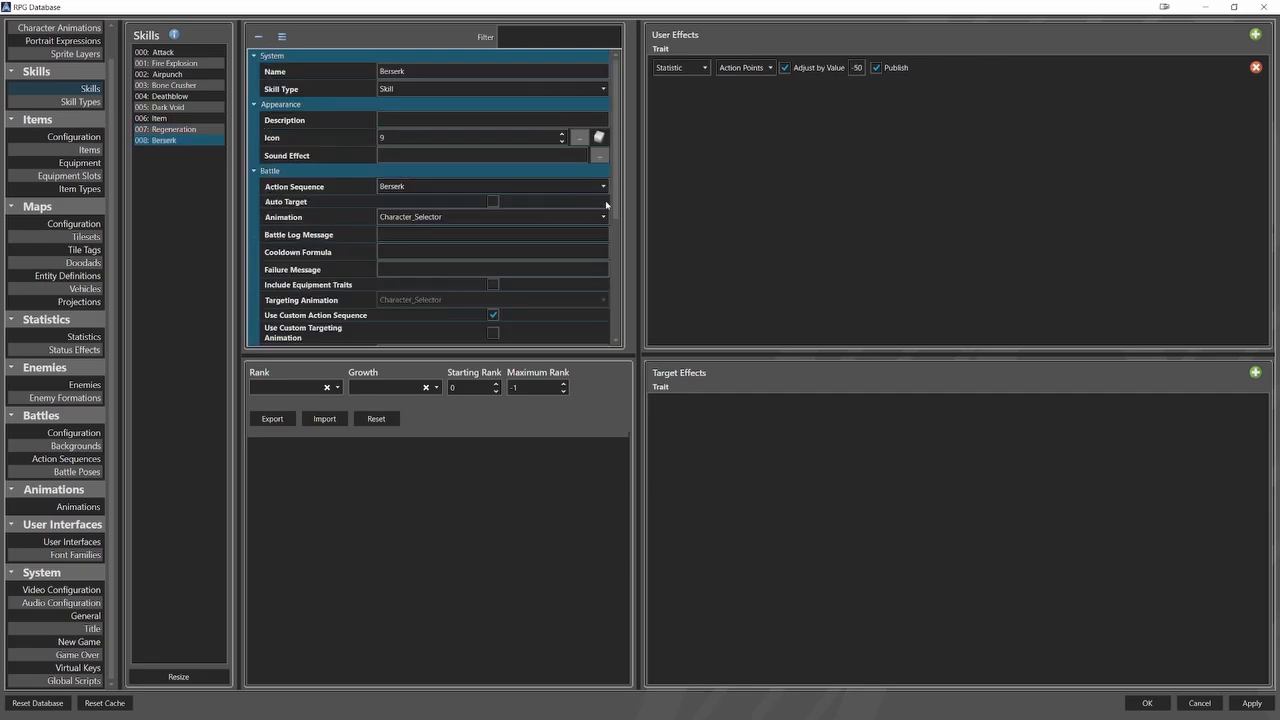
scroll(532, 313, "down", 5)
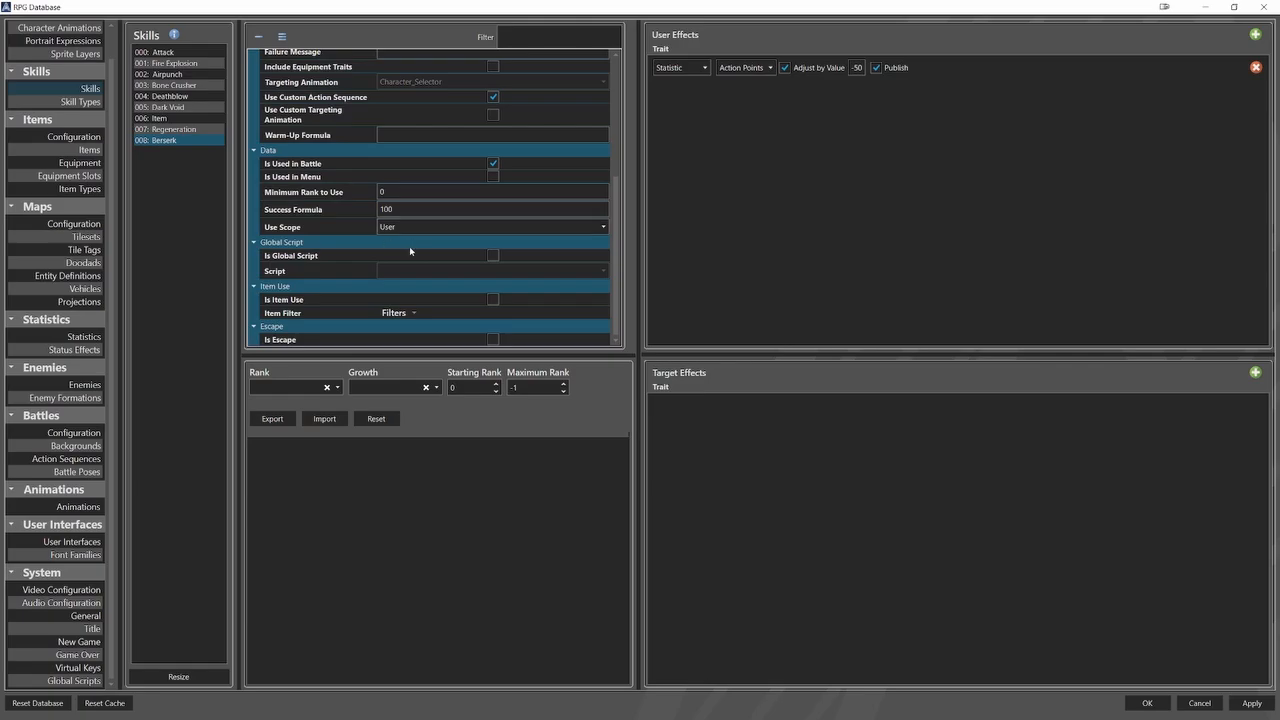
Give the Regeneration skill a State target effect that adds Regeneration_Buff with a success formula of 100.
left_click(208, 130)
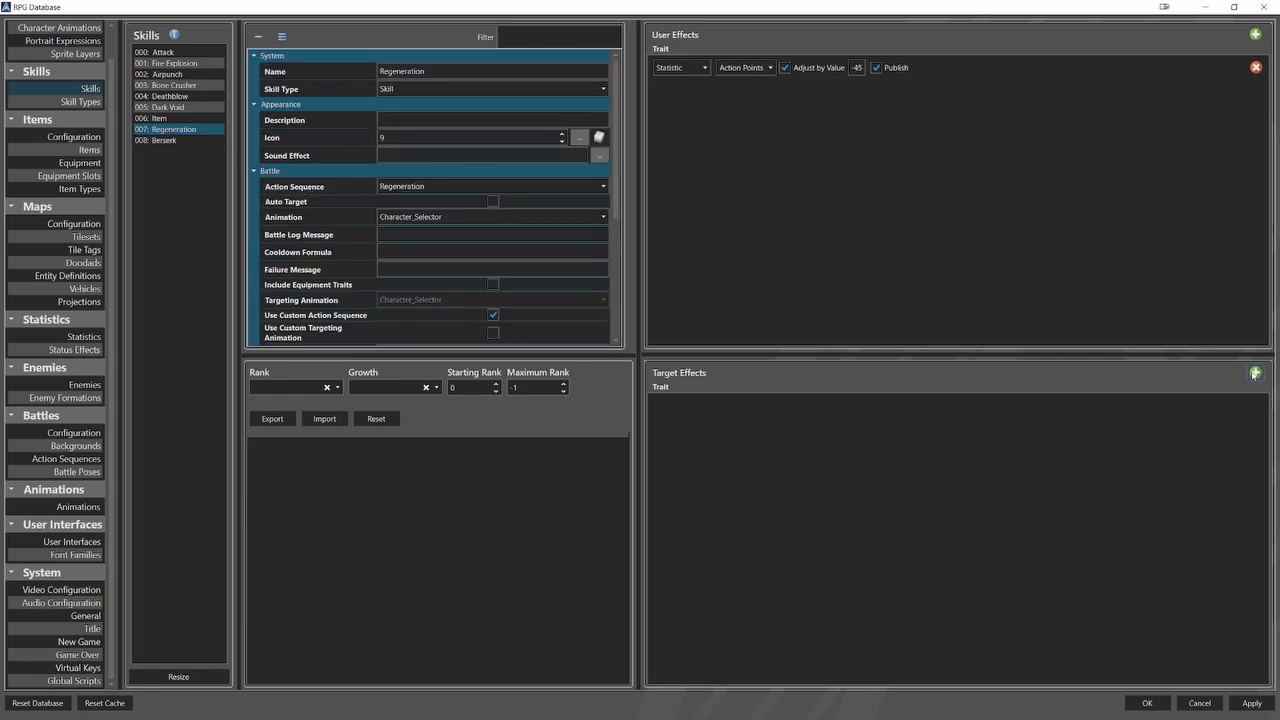
left_click(1255, 373)
left_click(684, 405)
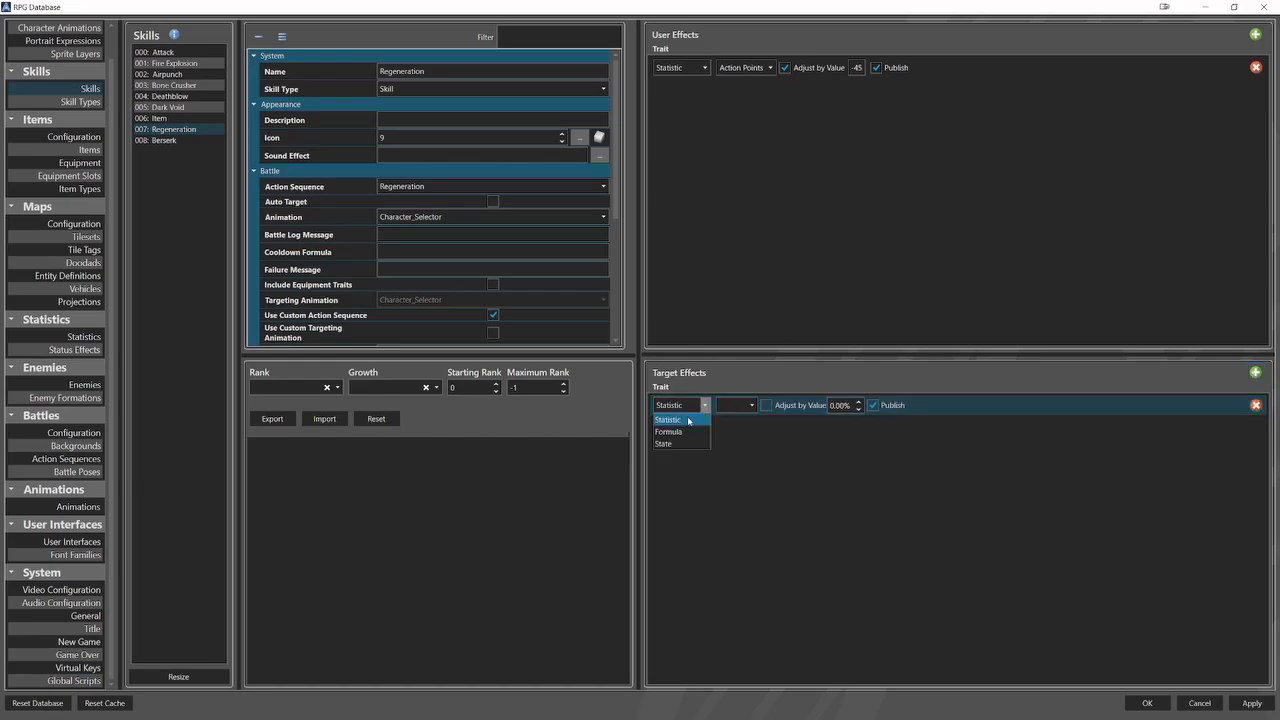
left_click(672, 444)
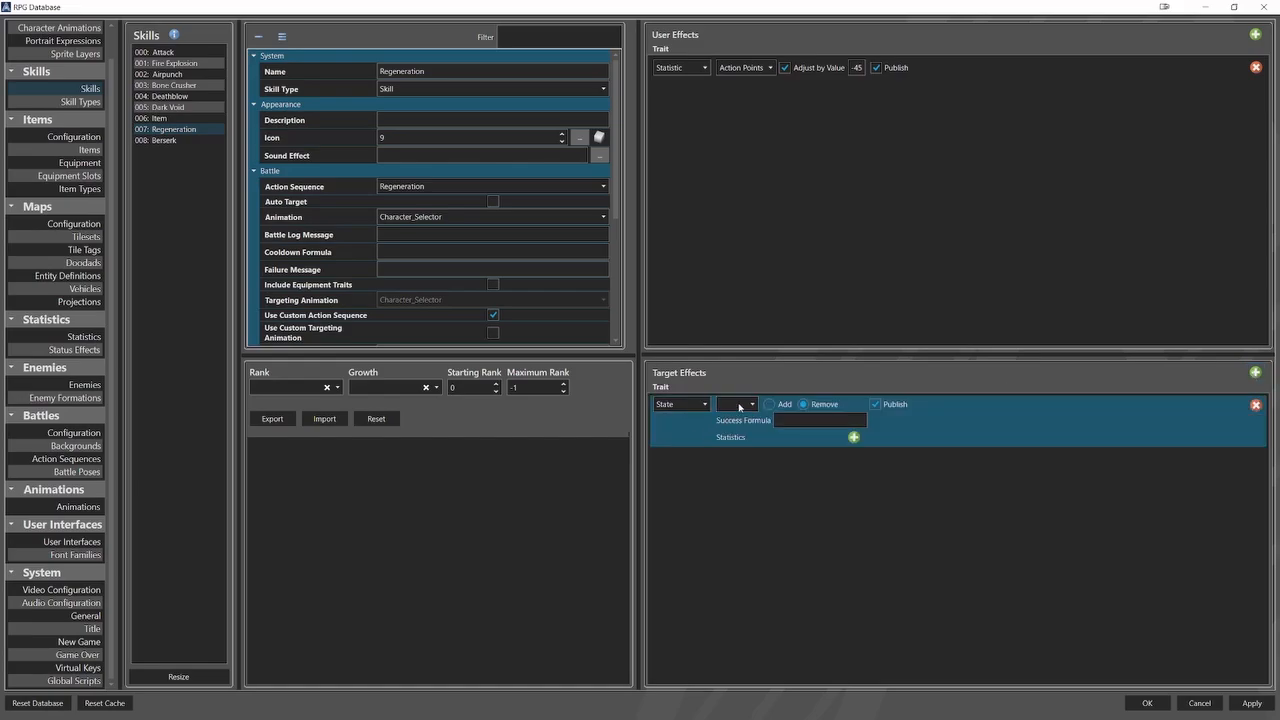
left_click(739, 407)
left_click(743, 440)
left_click(805, 405)
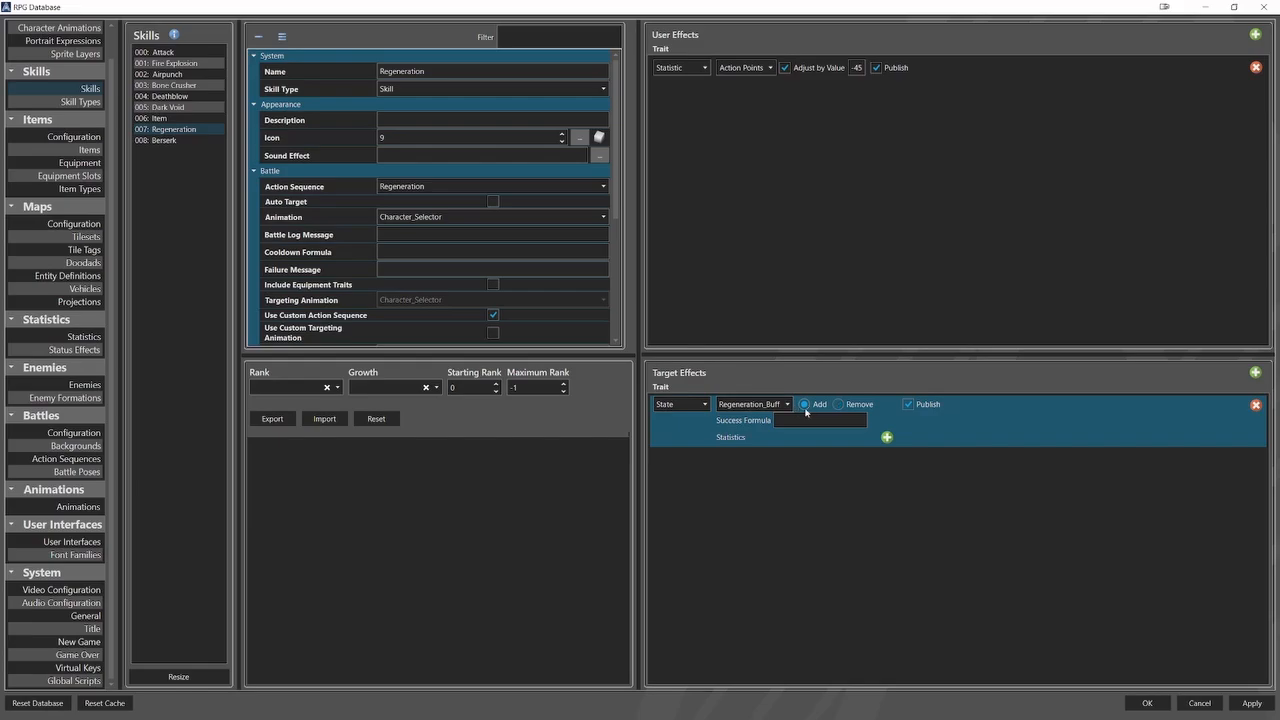
type("100")
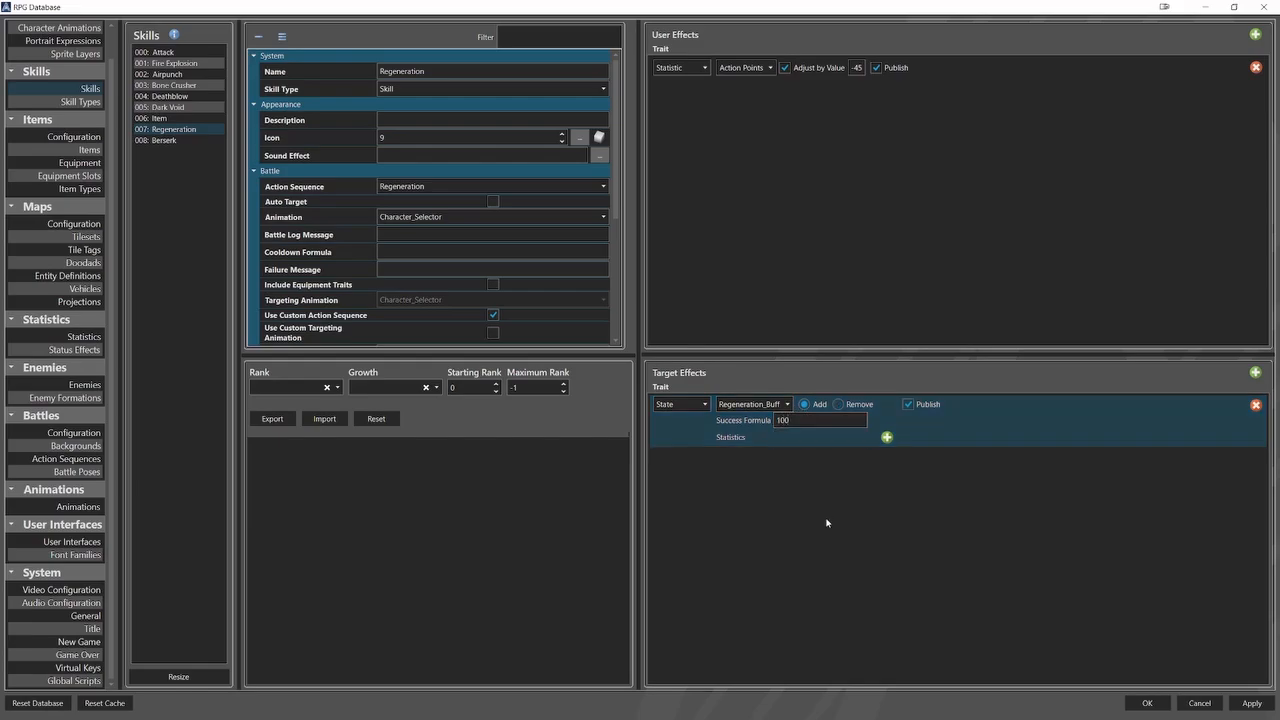
Give the Berserk skill a State target effect that adds Berserk_Buff with a success formula of 100.
left_click(185, 141)
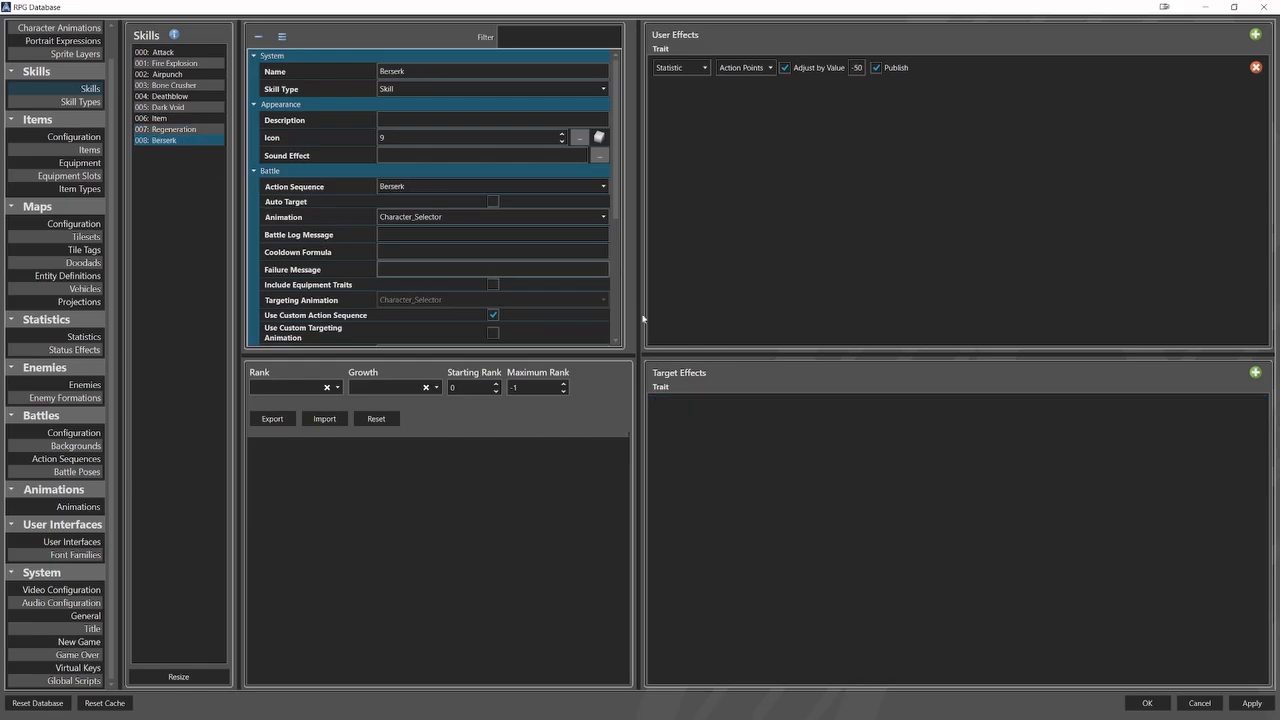
left_click(1255, 373)
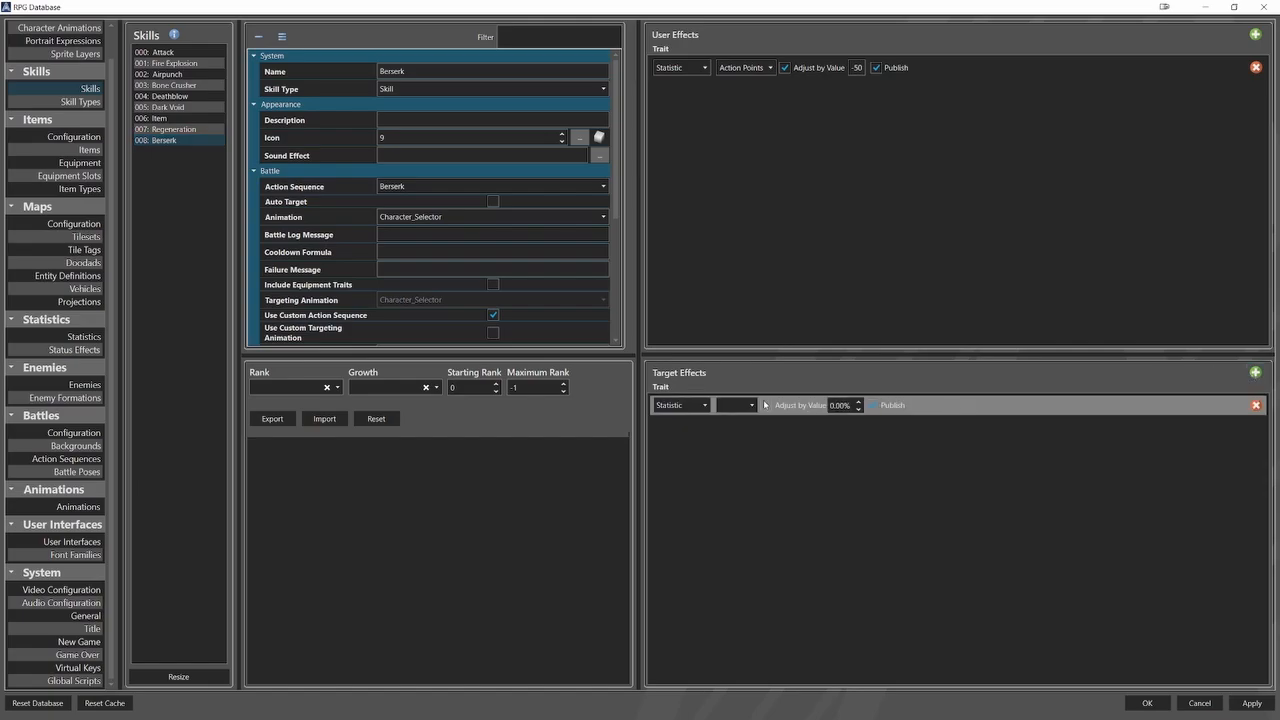
left_click(704, 405)
left_click(697, 444)
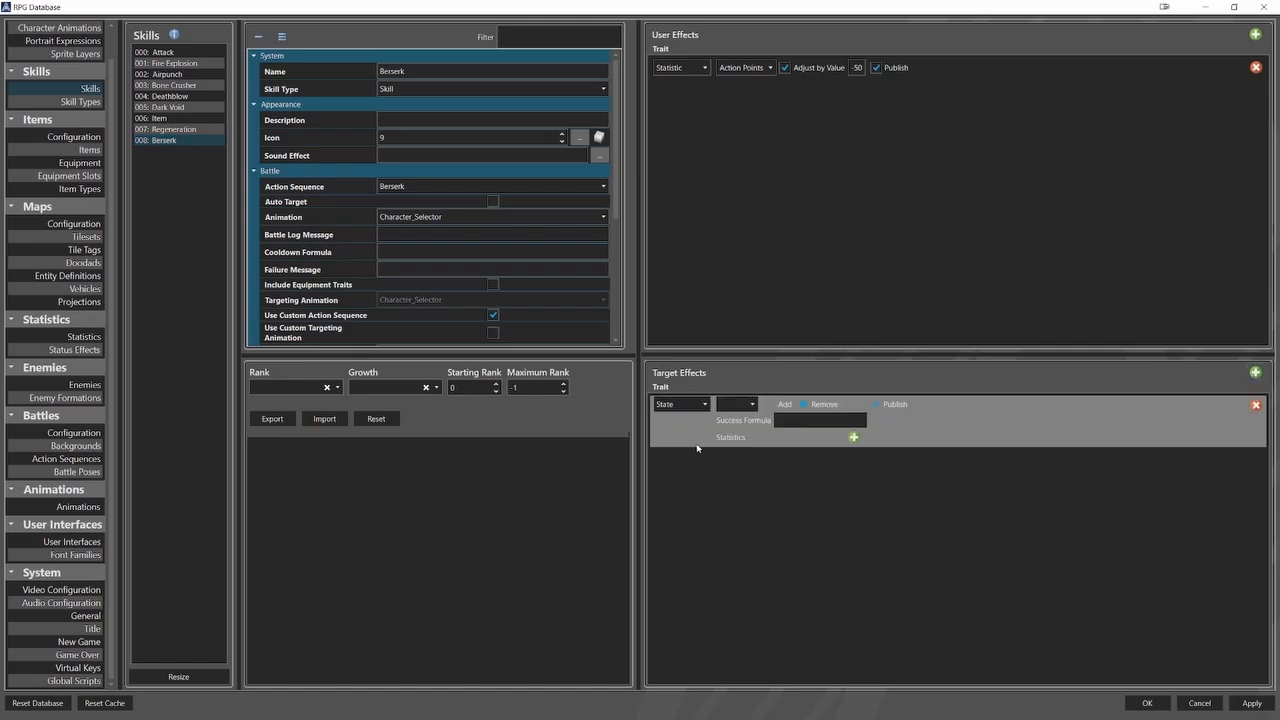
left_click(747, 407)
left_click(760, 428)
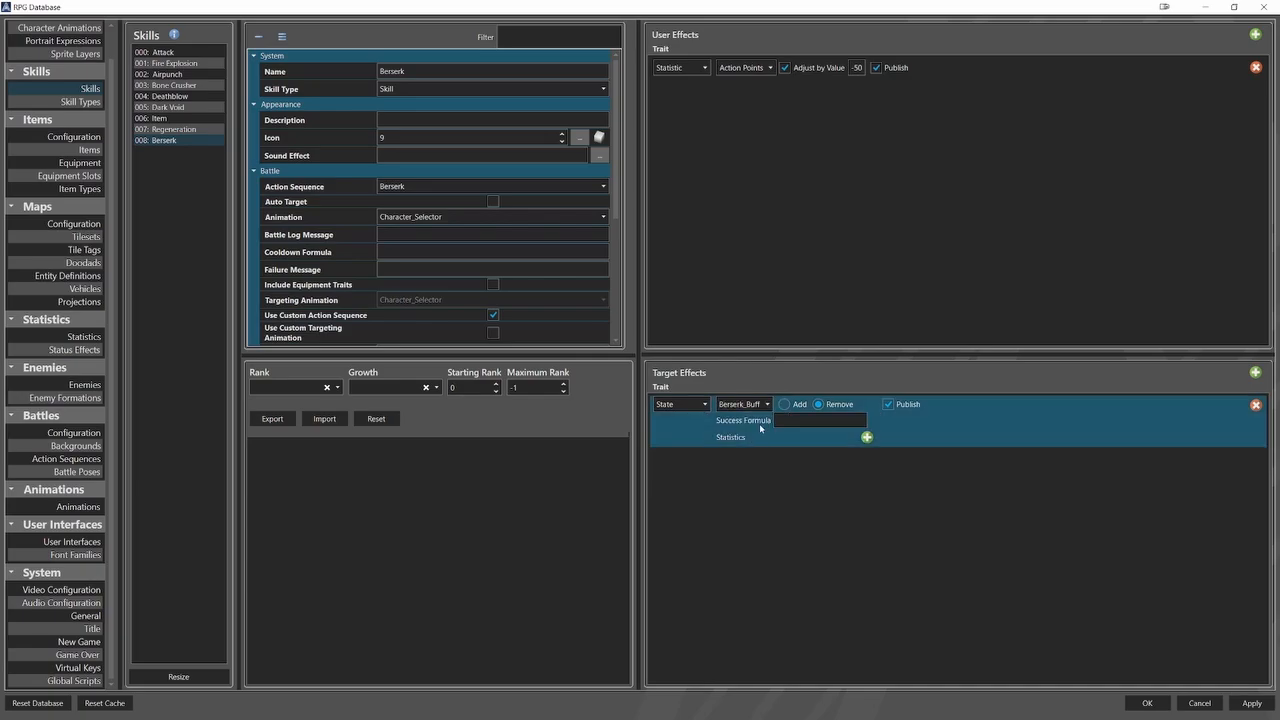
left_click(785, 405)
type("100")
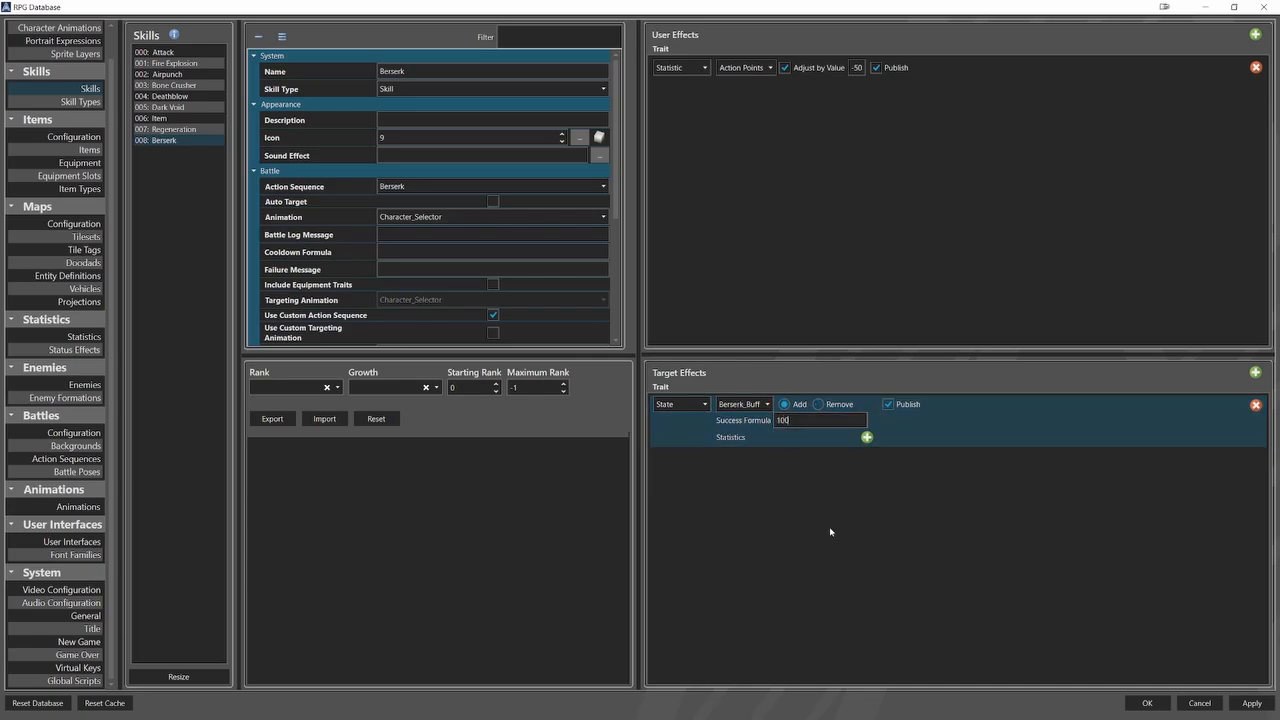
Check the skill traits of the four named playable characters for the Regeneration and Berserk skills.
scroll(55, 300, "up", 3)
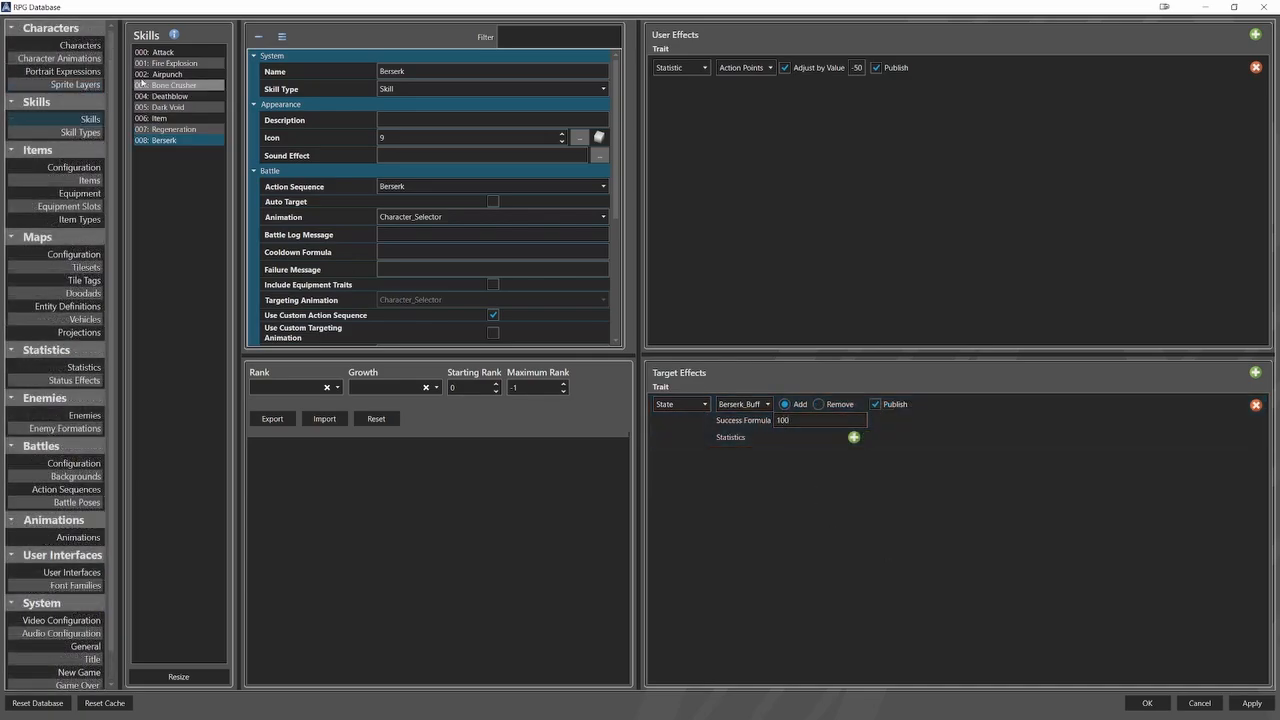
left_click(100, 46)
left_click(156, 53)
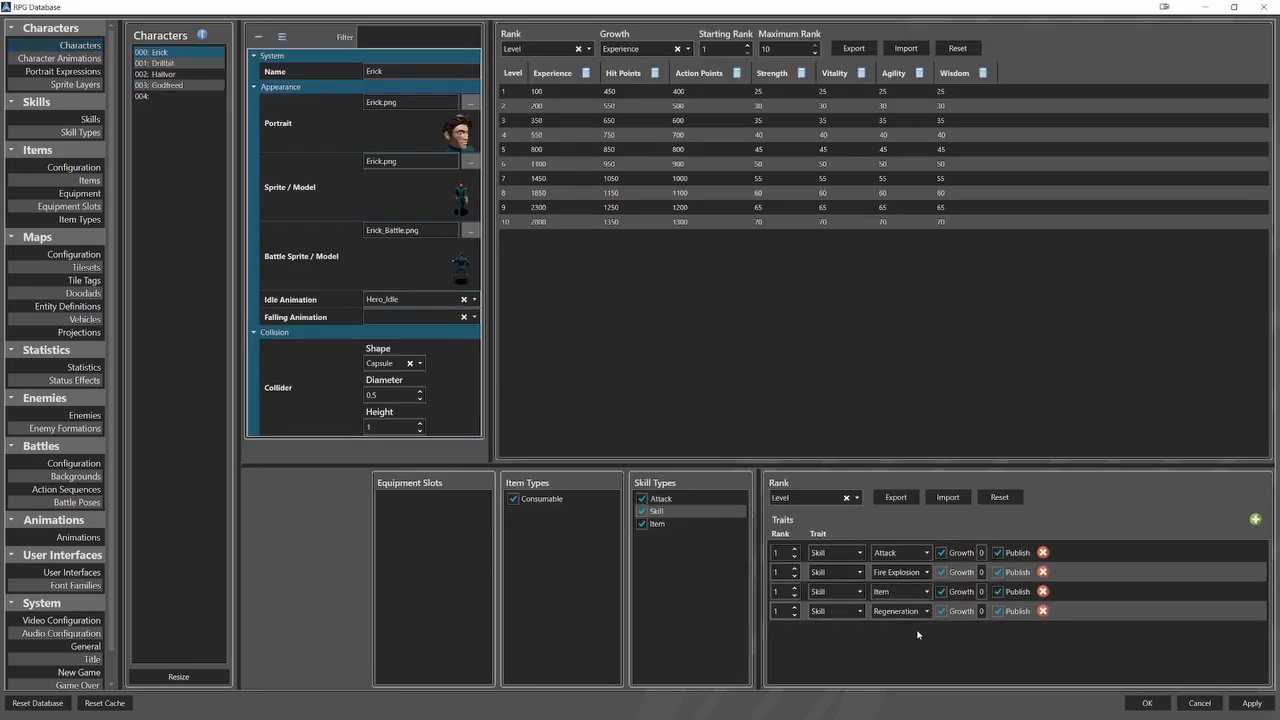
left_click(203, 64)
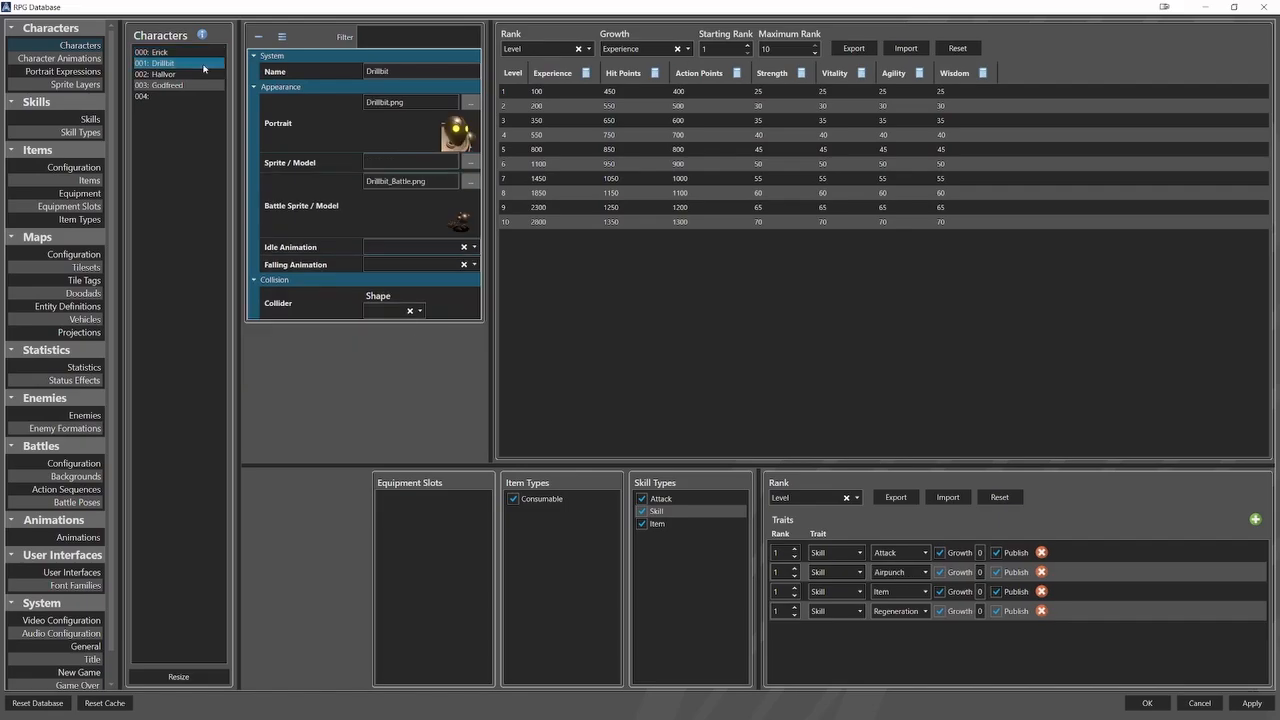
left_click(194, 75)
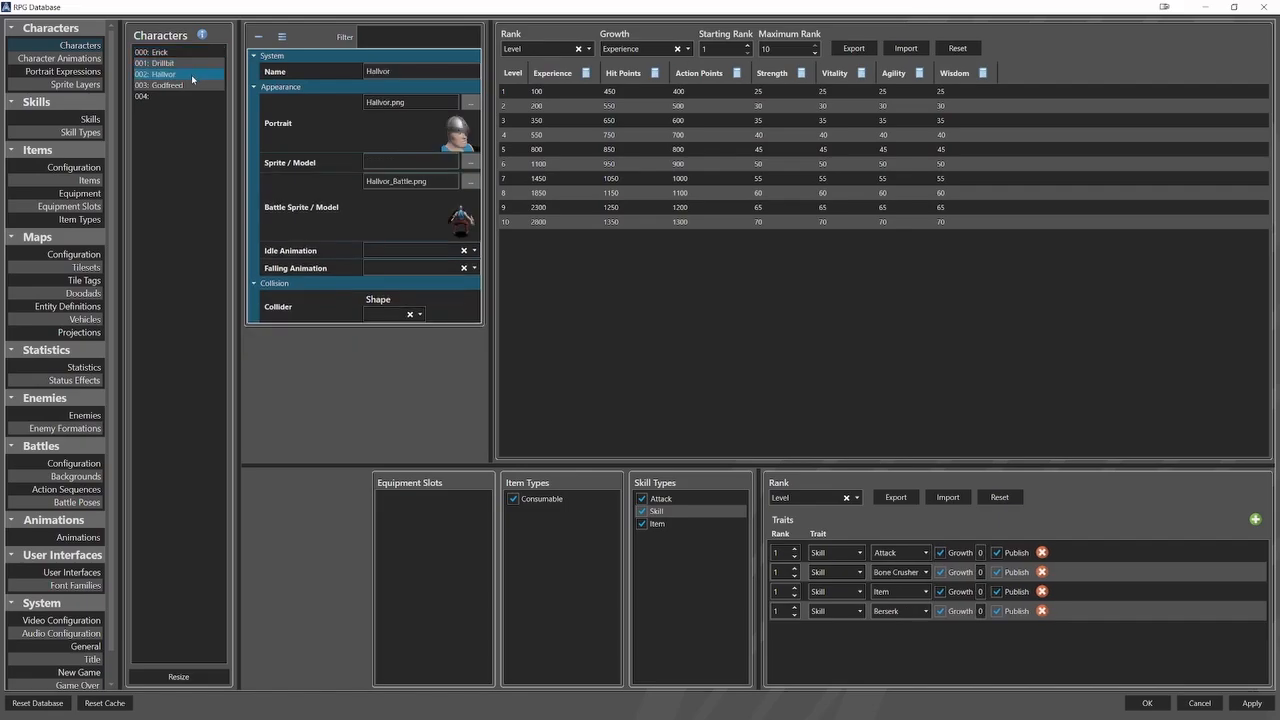
left_click(184, 86)
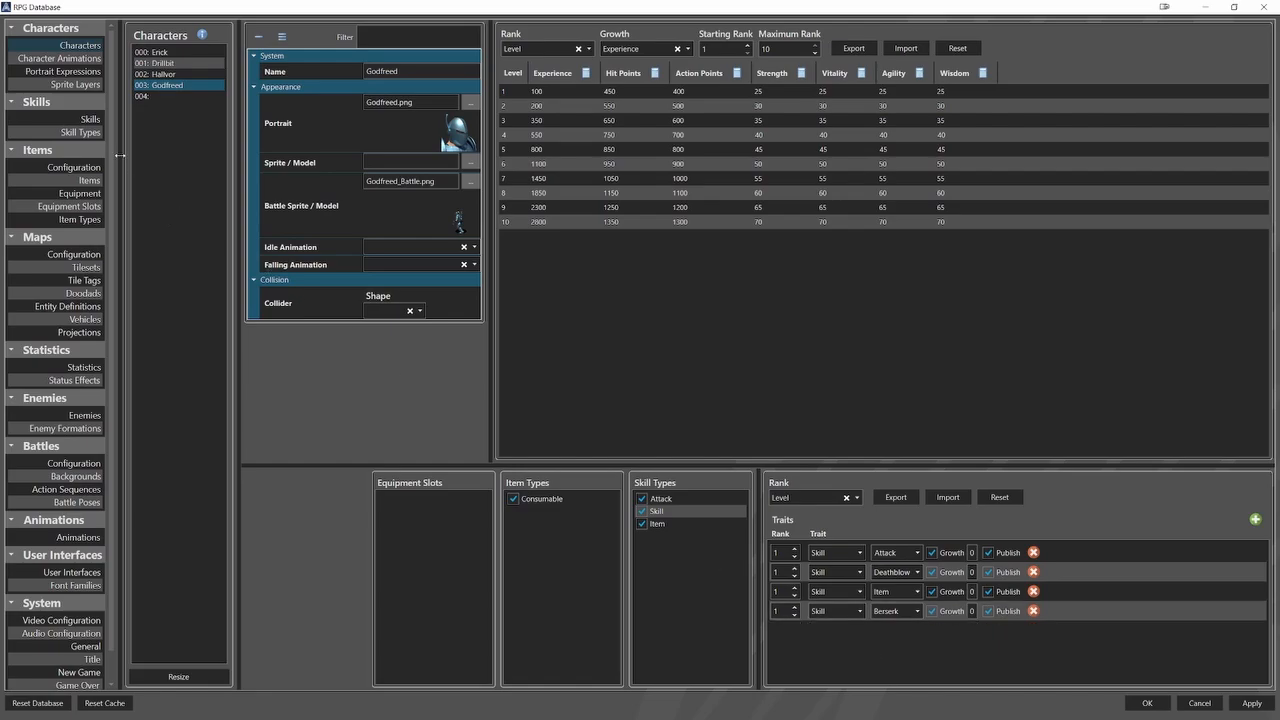
Review the user and target effects of the Fire Explosion, Airpunch, Bone Crusher, Deathblow and Dark Void skills.
left_click(90, 119)
left_click(167, 64)
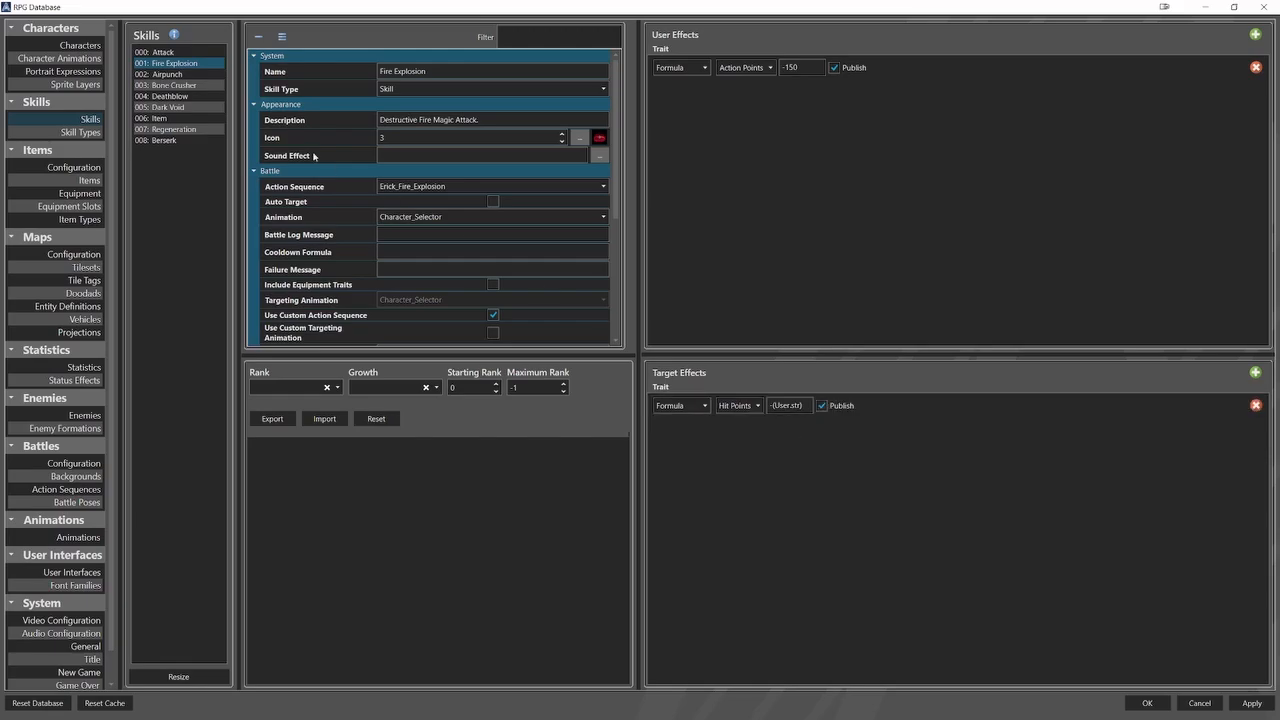
left_click(167, 74)
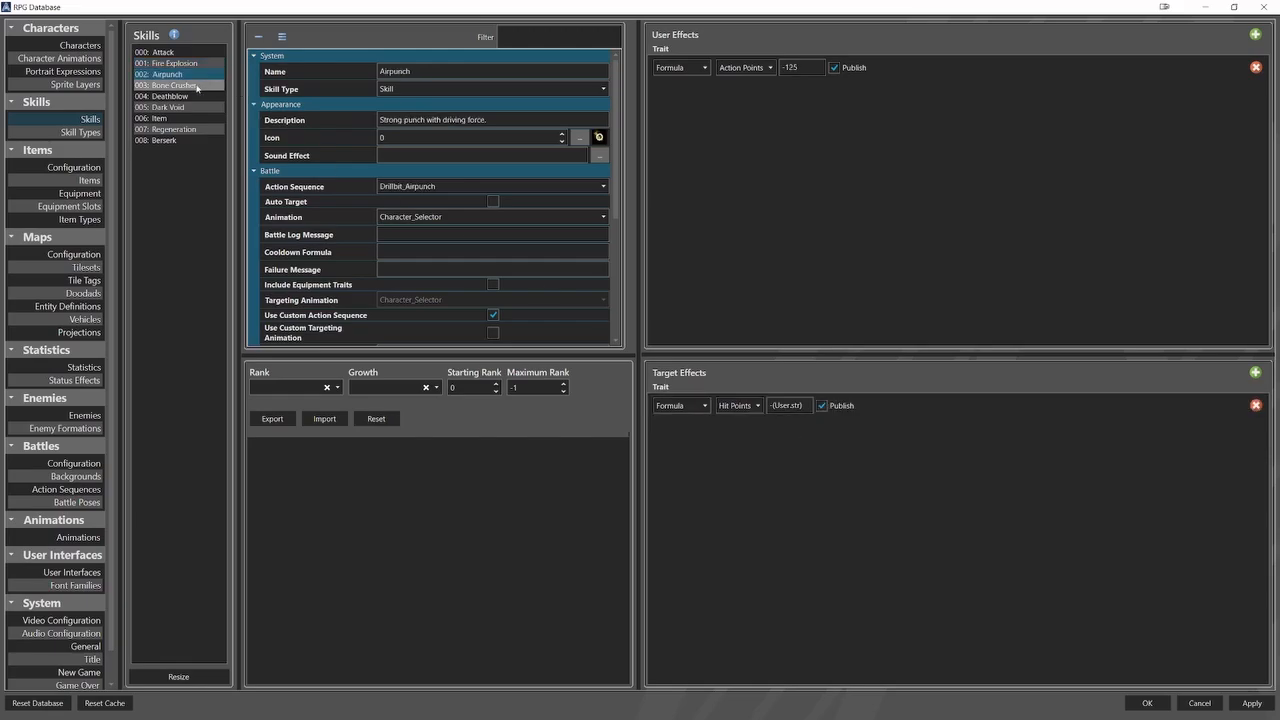
left_click(196, 86)
left_click(186, 97)
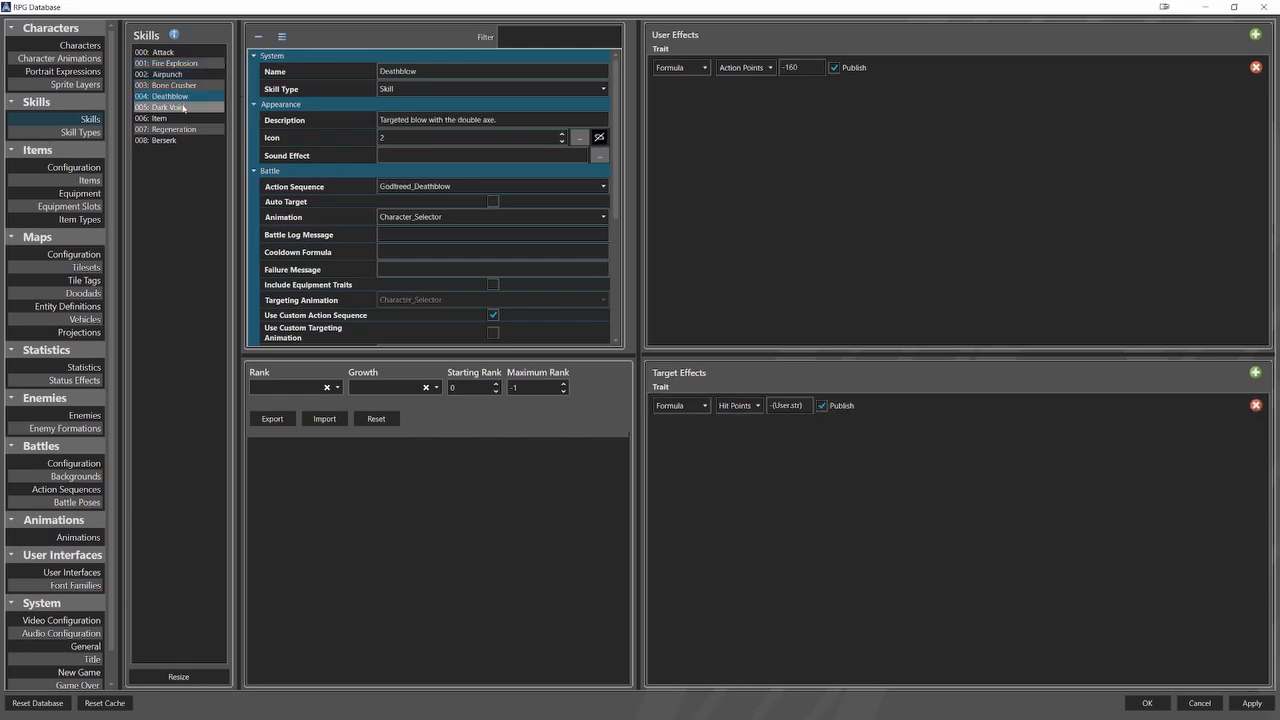
left_click(183, 107)
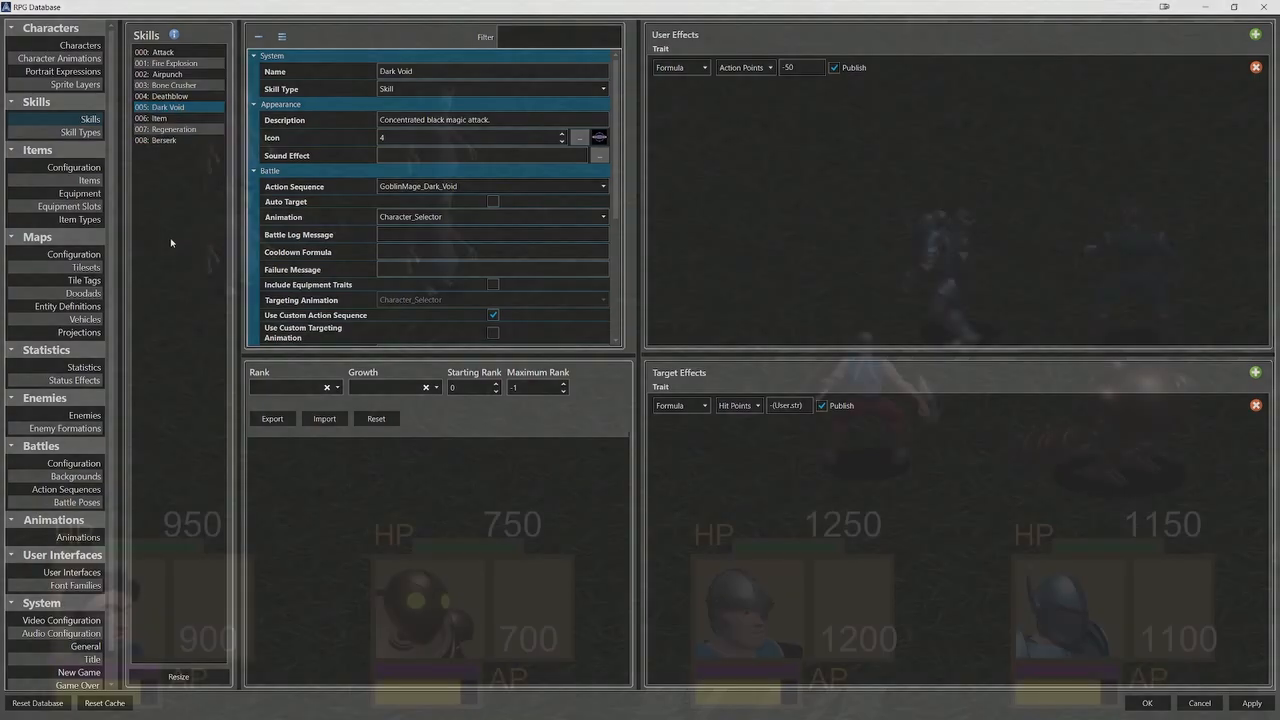
In the battle playtest, have Erick and Drillbit each use the Regeneration skill.
key("Return")
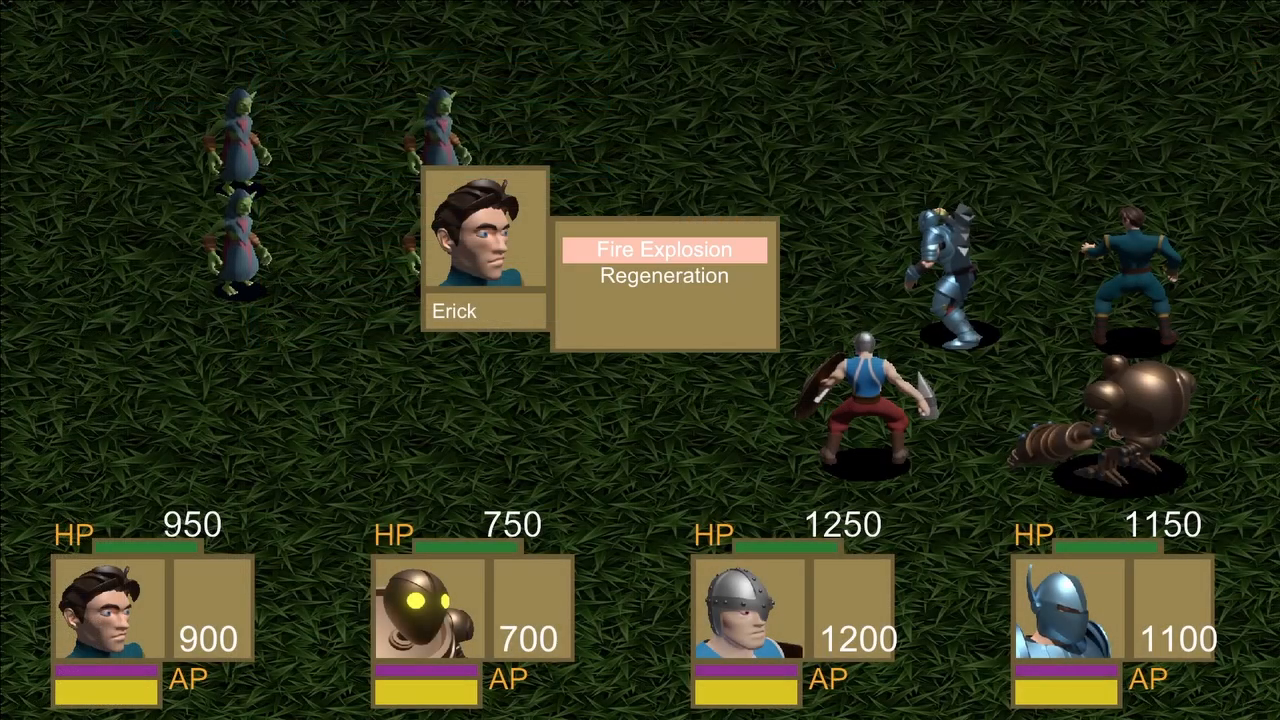
key("Down")
key("Return")
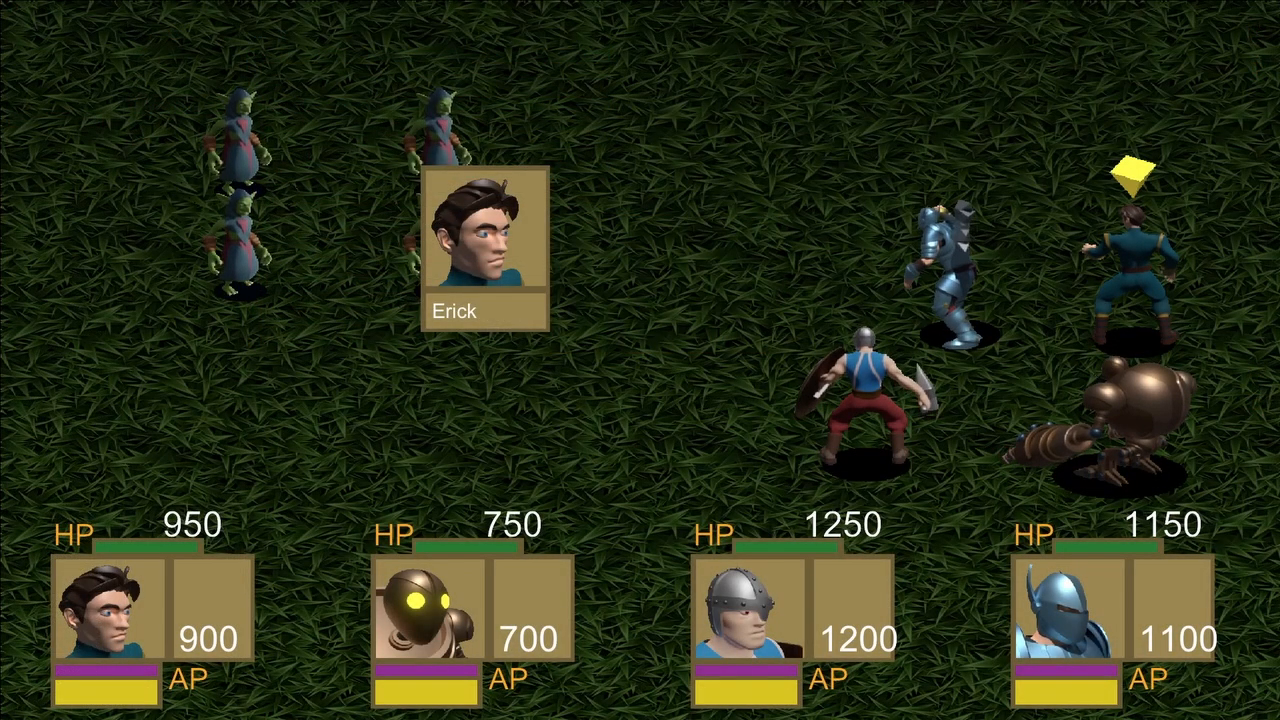
key("Down")
key("Return")
key("Down")
key("Return")
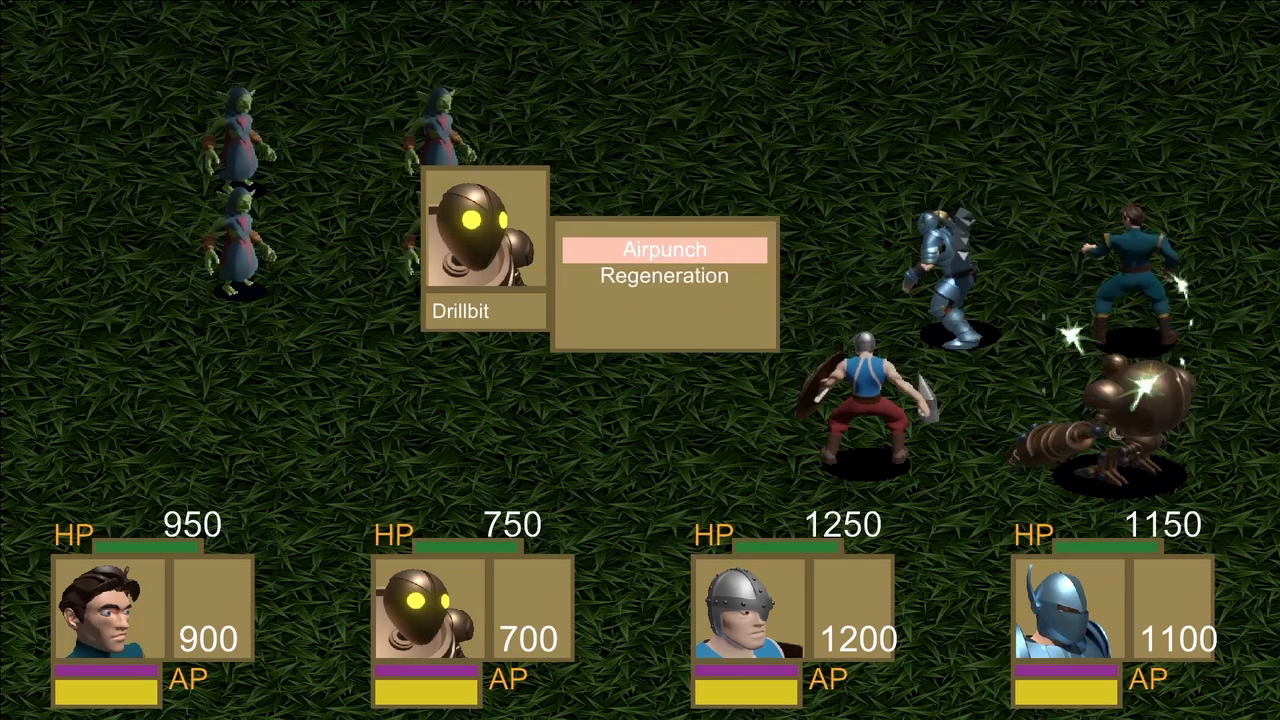
key("Down")
key("Return")
Choose the Berserk skill for Hallvor and Godfreed to complete the party's first battle round.
key("Return")
key("Down")
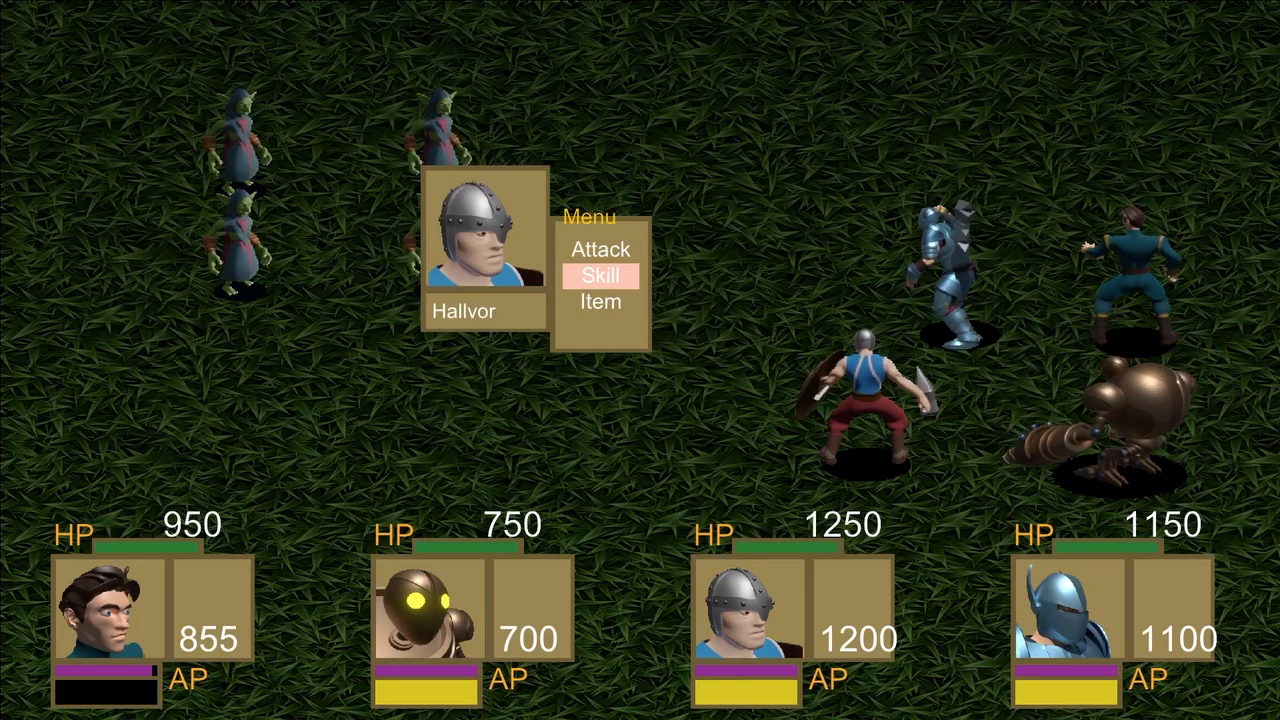
key("Return")
key("Return")
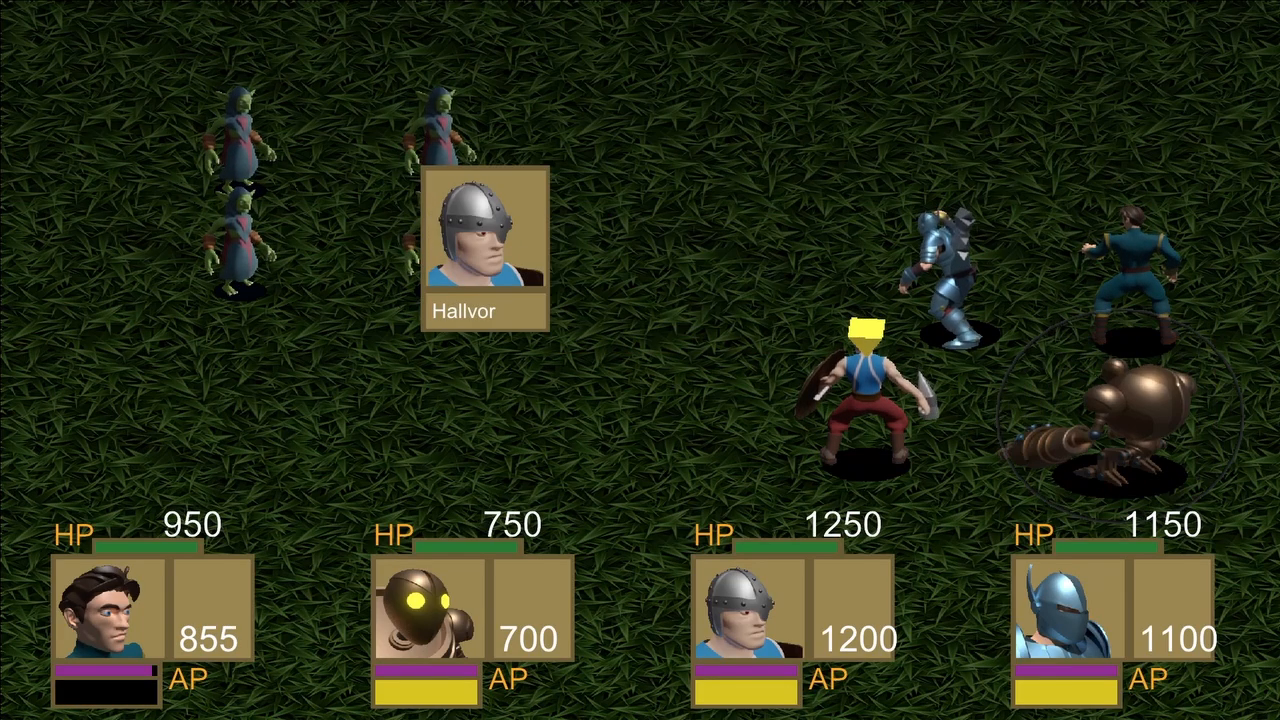
key("Return")
key("Down")
key("Return")
key("Down")
key("Return")
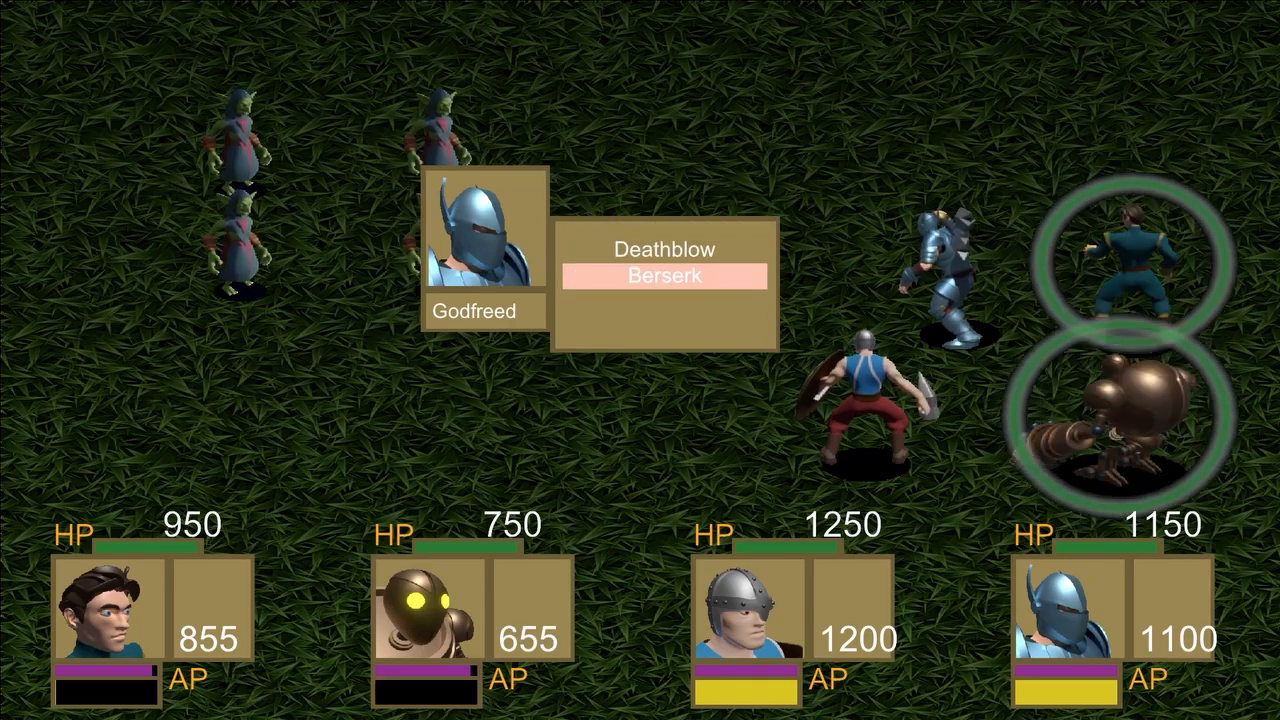
key("Return")
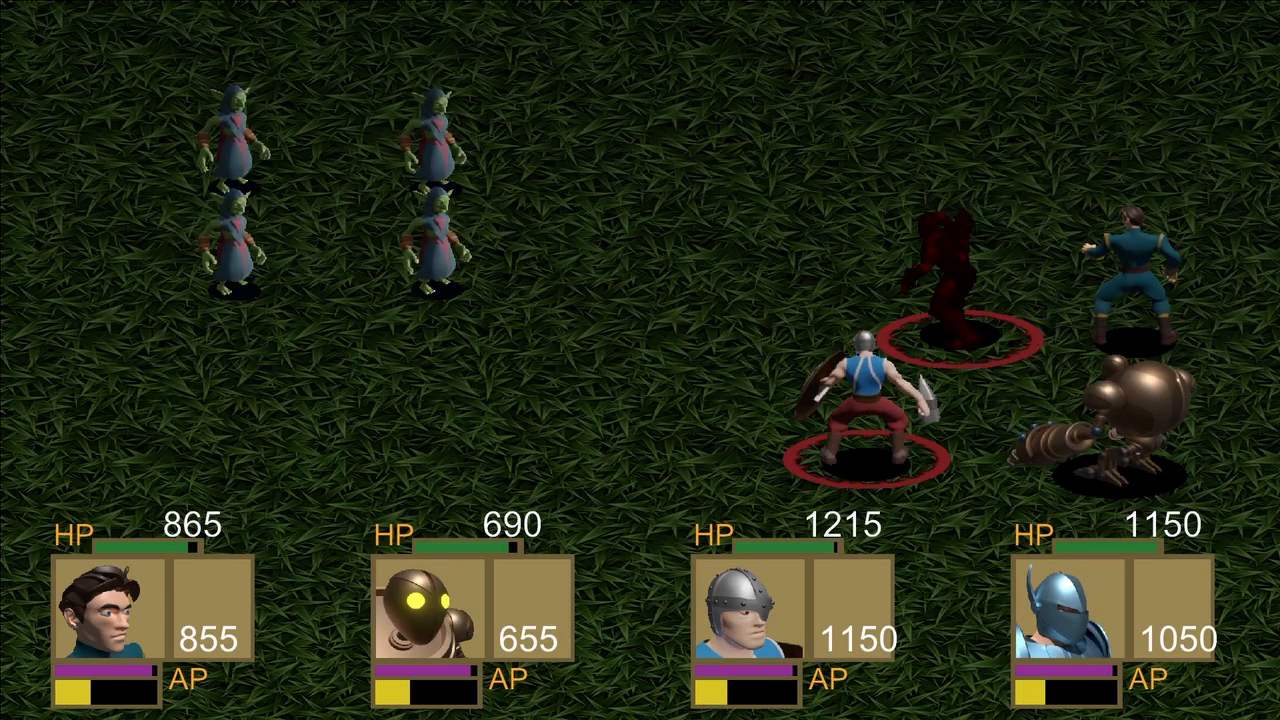
In the second battle round, choose the Regeneration skill for Erick.
key("Down")
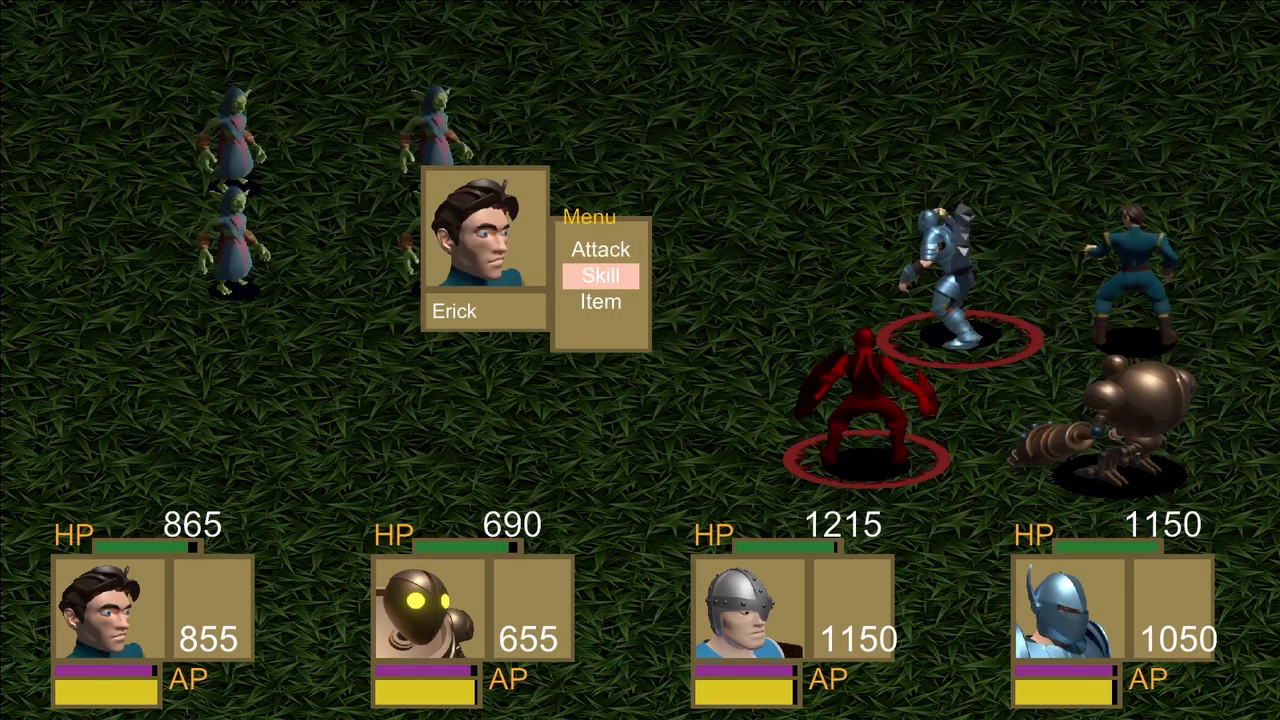
key("Return")
key("Down")
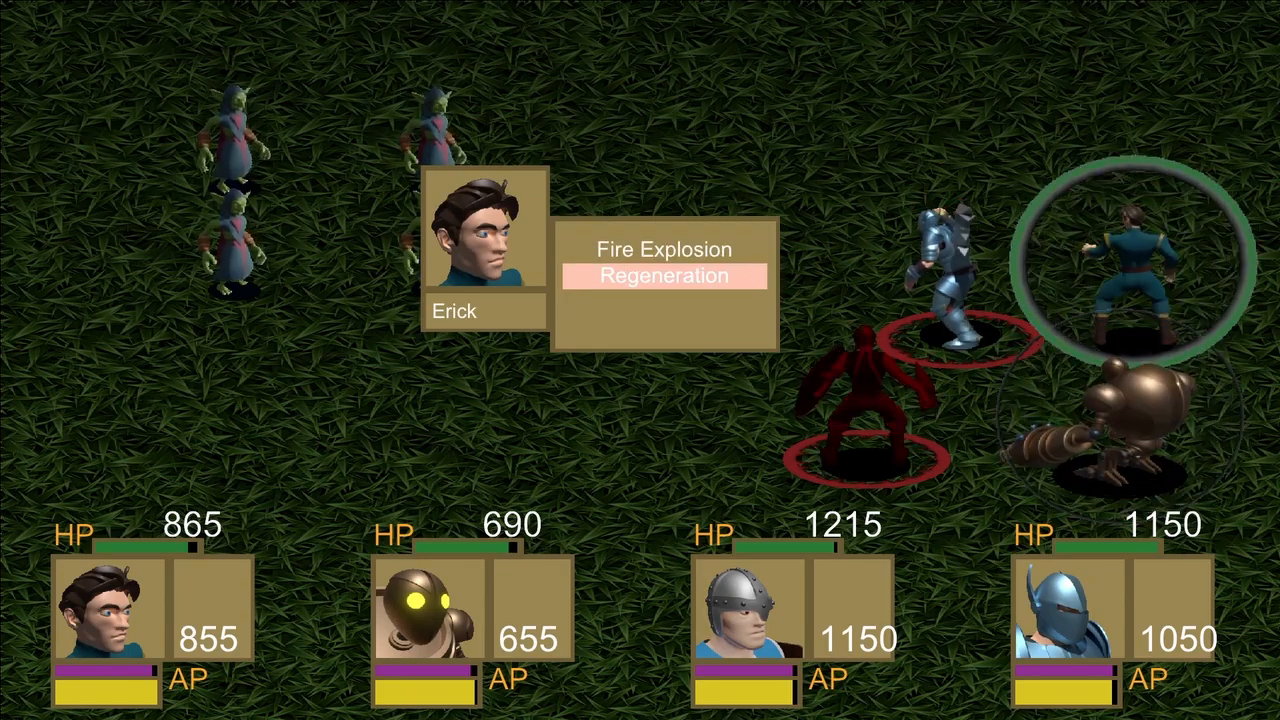
key("Return")
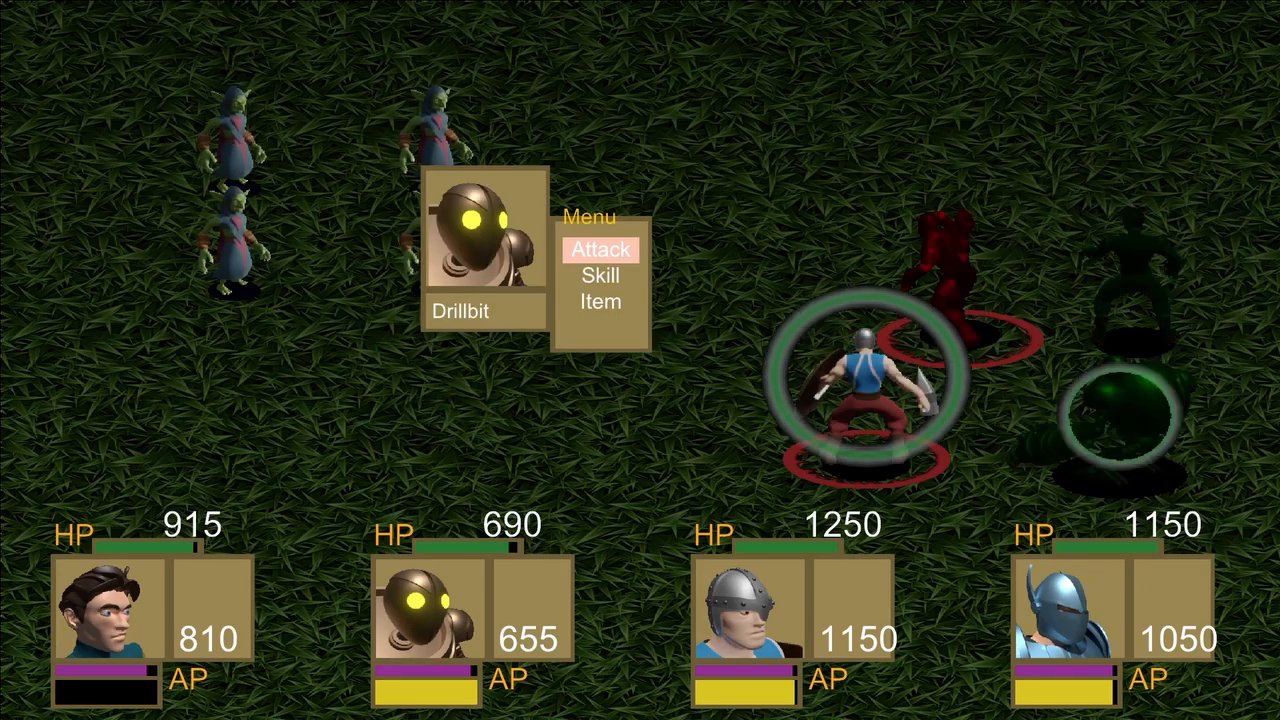
Test the Berserk skill in battle by using it with both Hallvor and Godfreed.
key("Down")
key("Return")
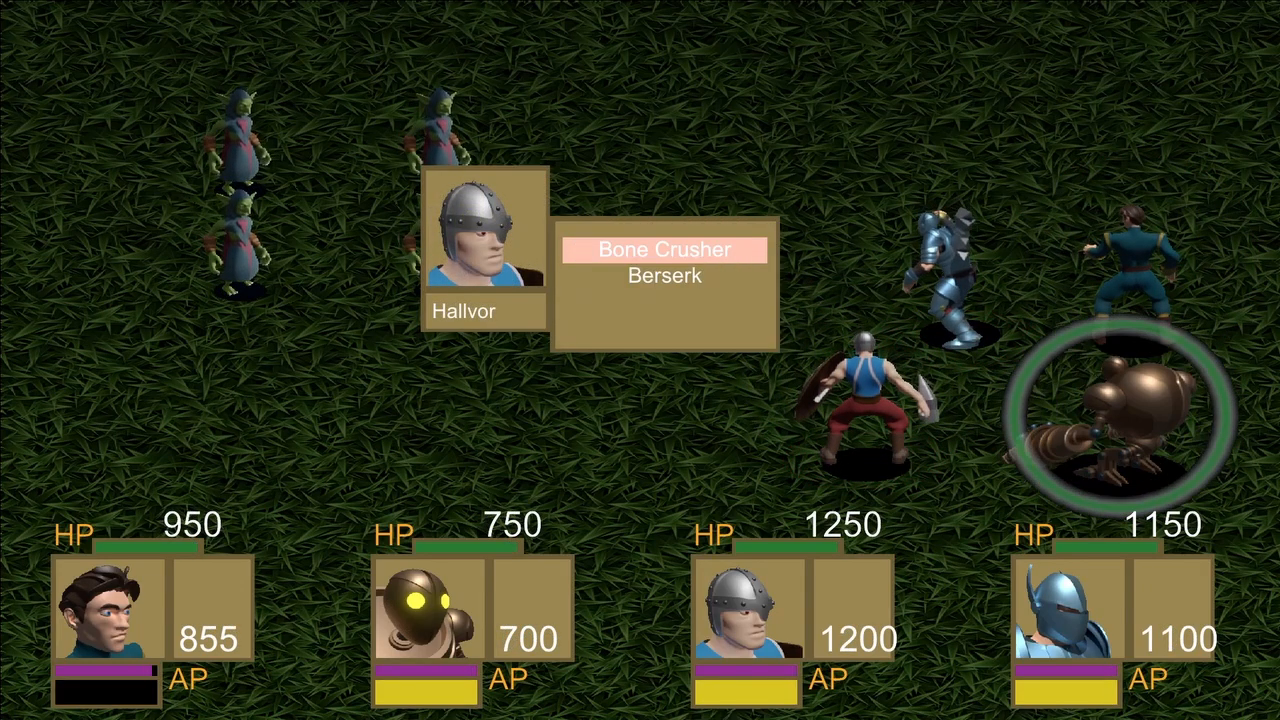
key("Down")
key("Return")
key("Return")
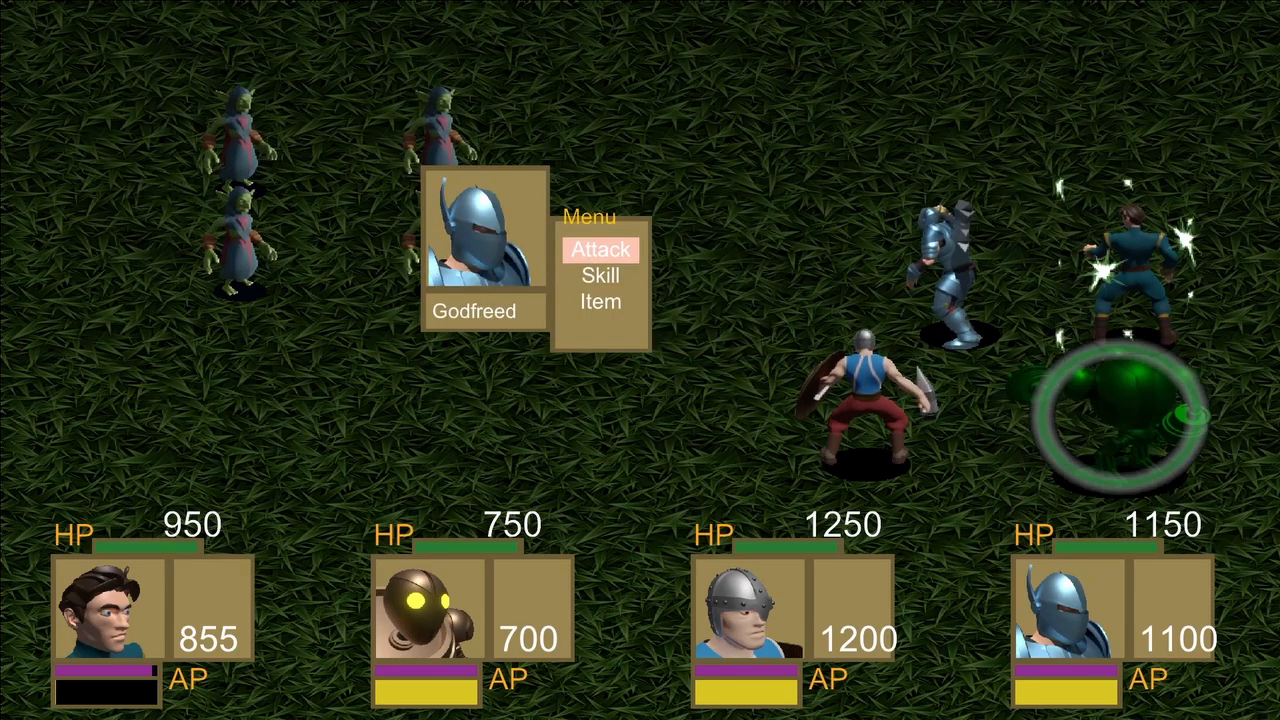
key("Down")
key("Return")
key("Down")
key("Return")
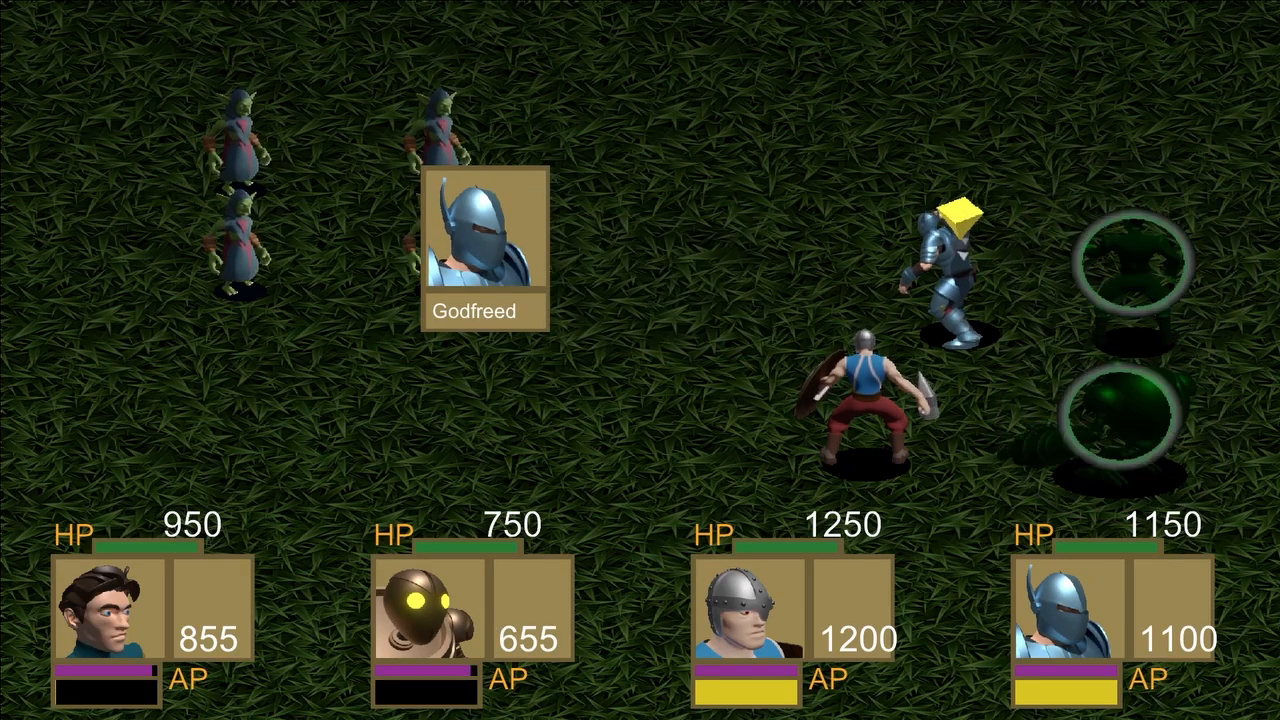
key("Return")
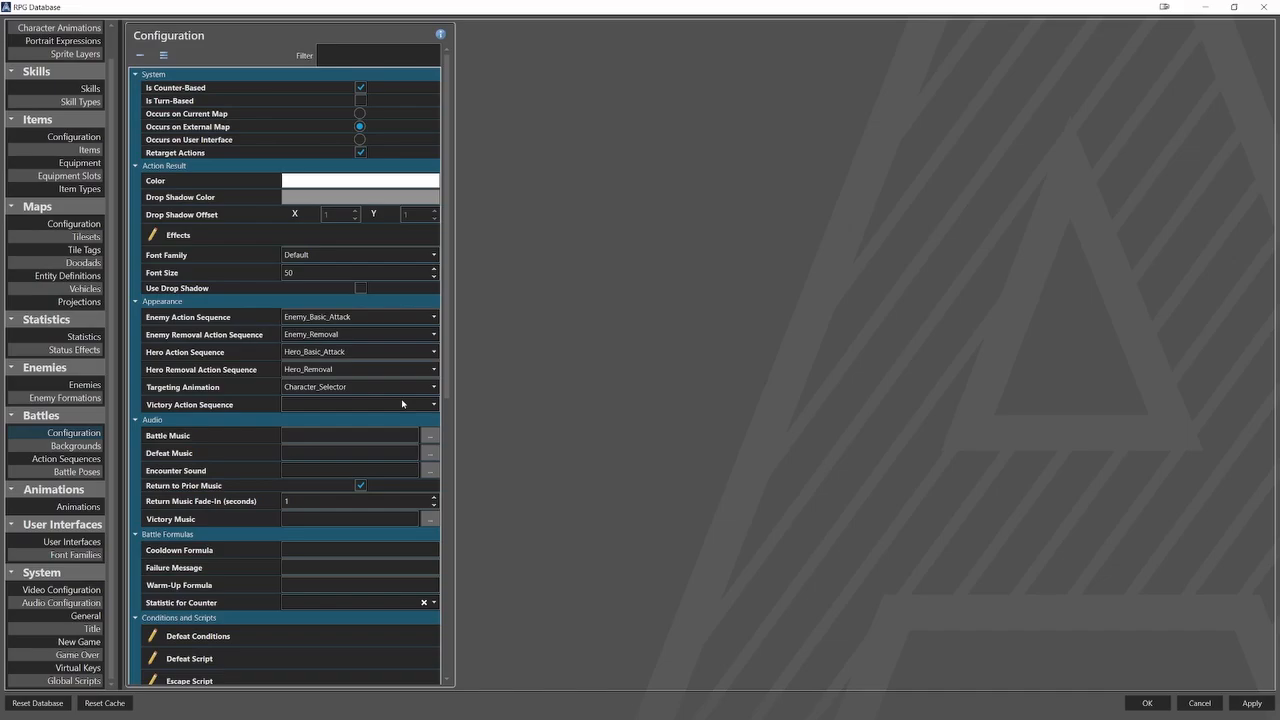
Set the Victory Action Sequence in the battle configuration to Victory.
left_click(402, 403)
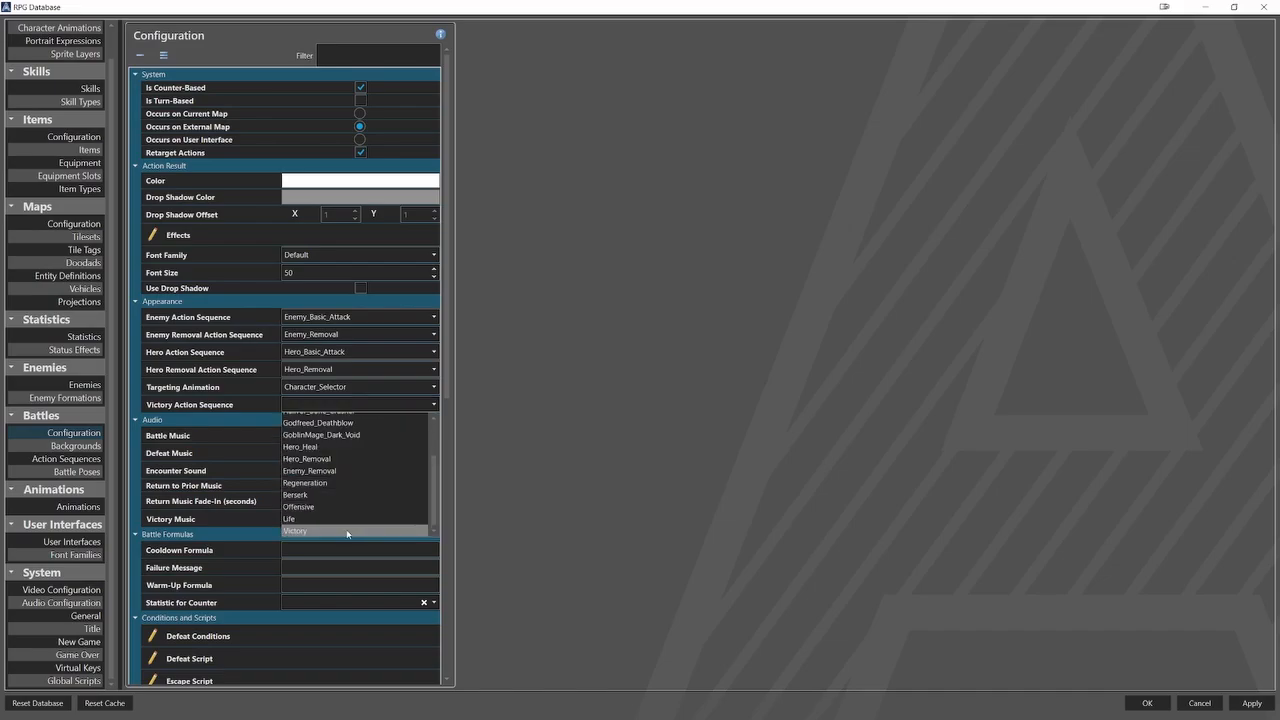
left_click(410, 497)
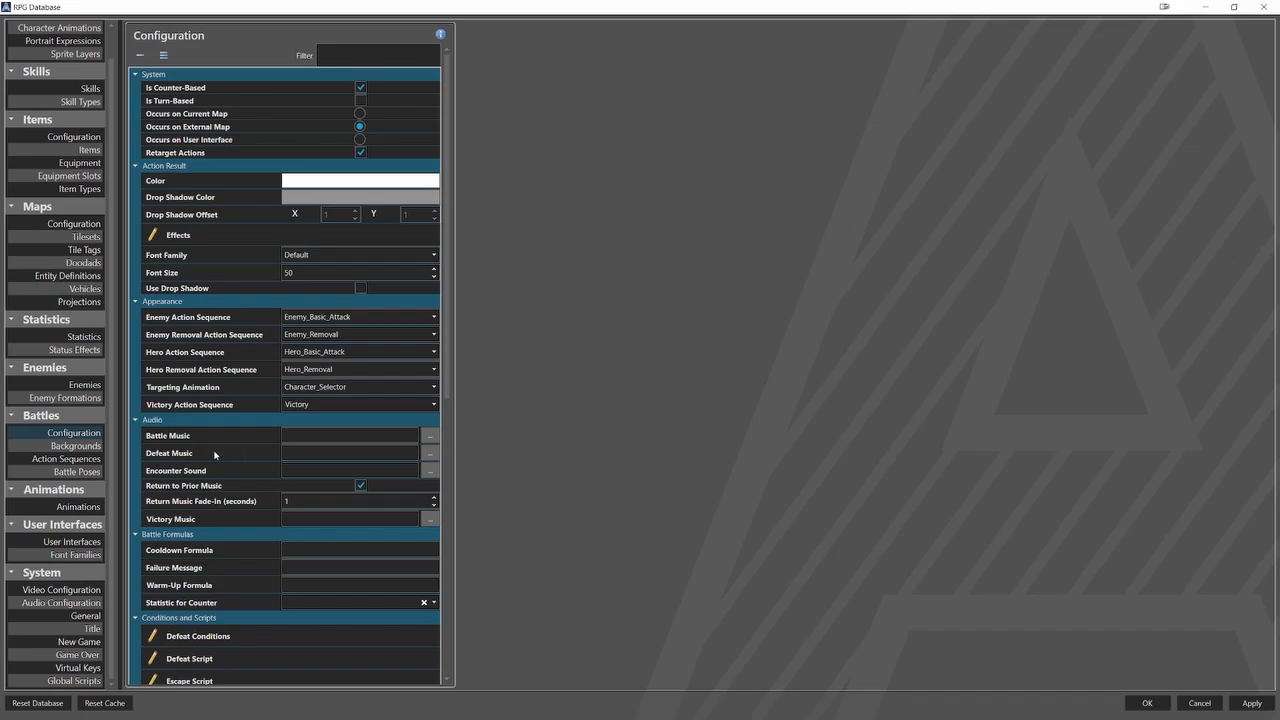
Inspect the Activation and Acting sequences of the Victory action sequence, including its first battle pose and wait elements.
left_click(66, 458)
left_click(182, 207)
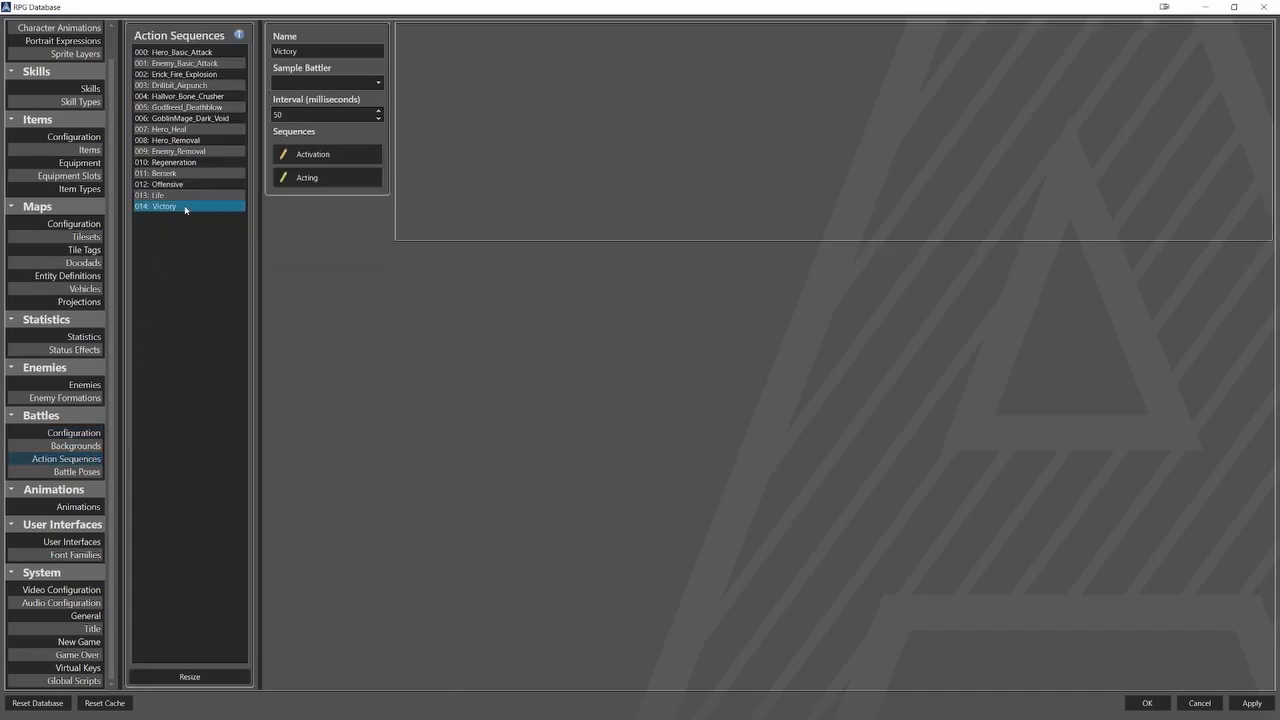
left_click(308, 155)
left_click(316, 177)
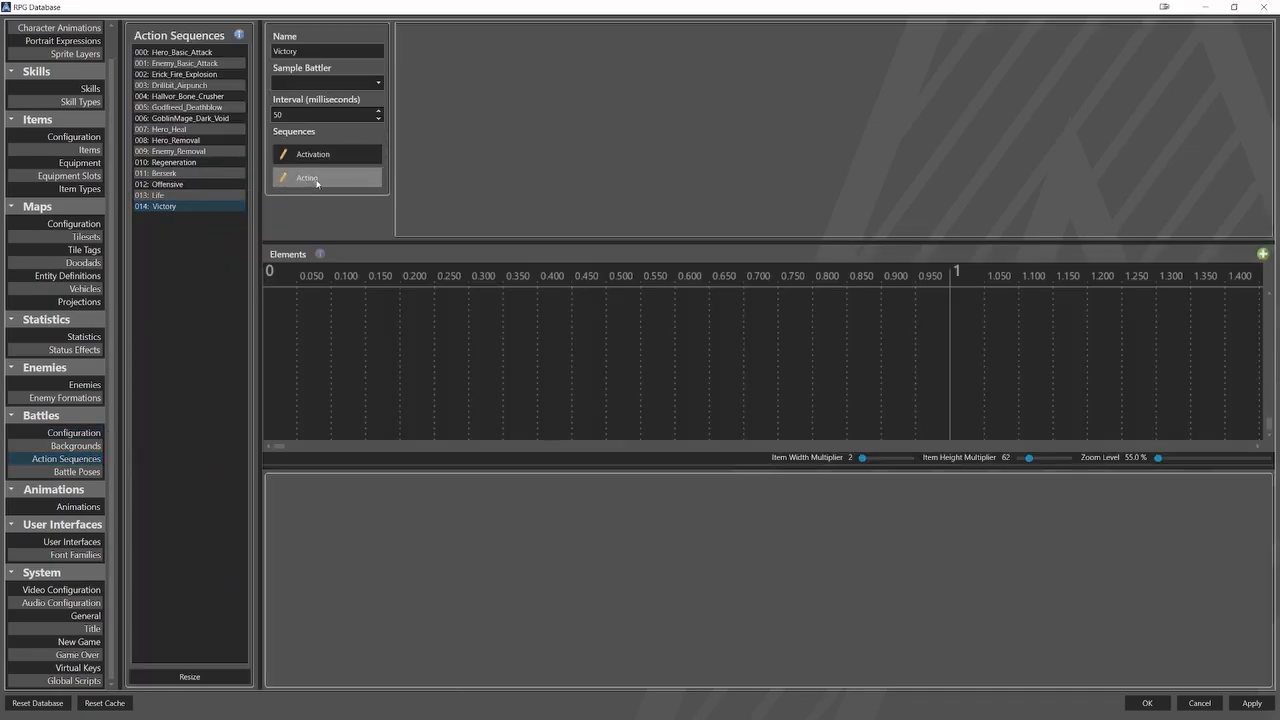
left_click(289, 298)
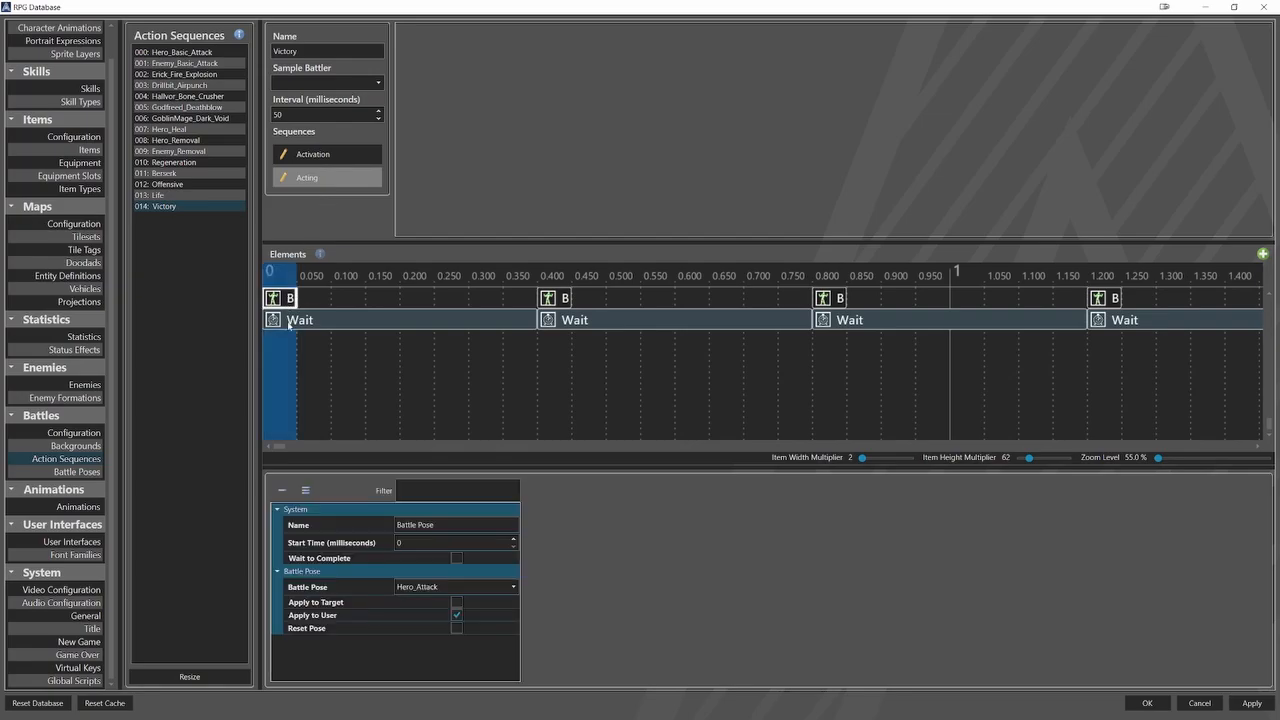
left_click(290, 322)
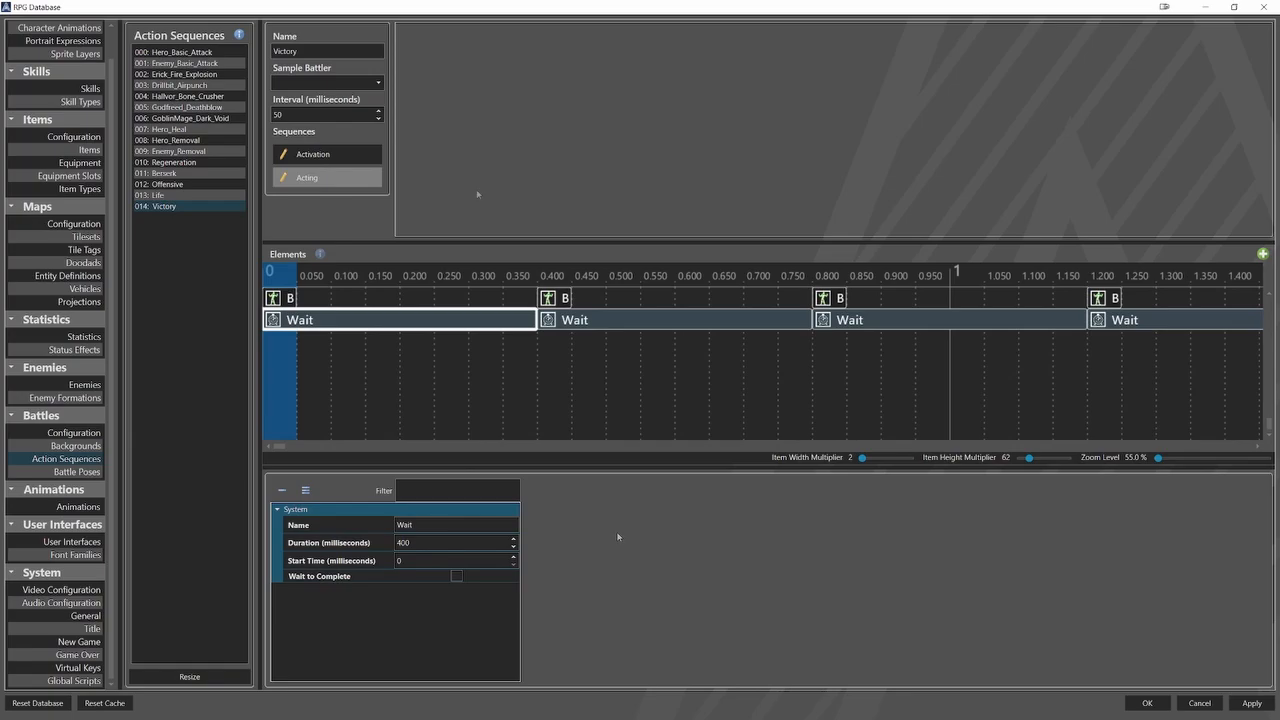
Review the animation, battle and trait settings of the Offensive_Buff and Life_Buff status effects.
left_click(74, 349)
left_click(196, 96)
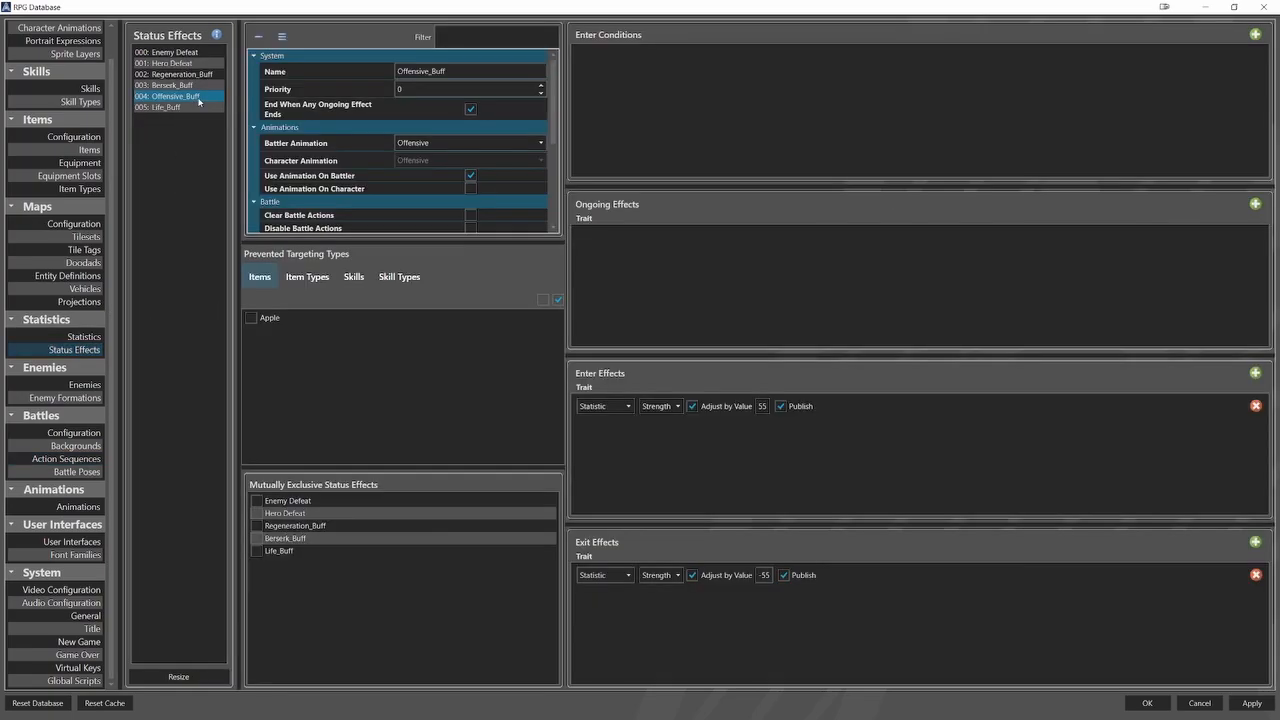
scroll(494, 149, "down", 5)
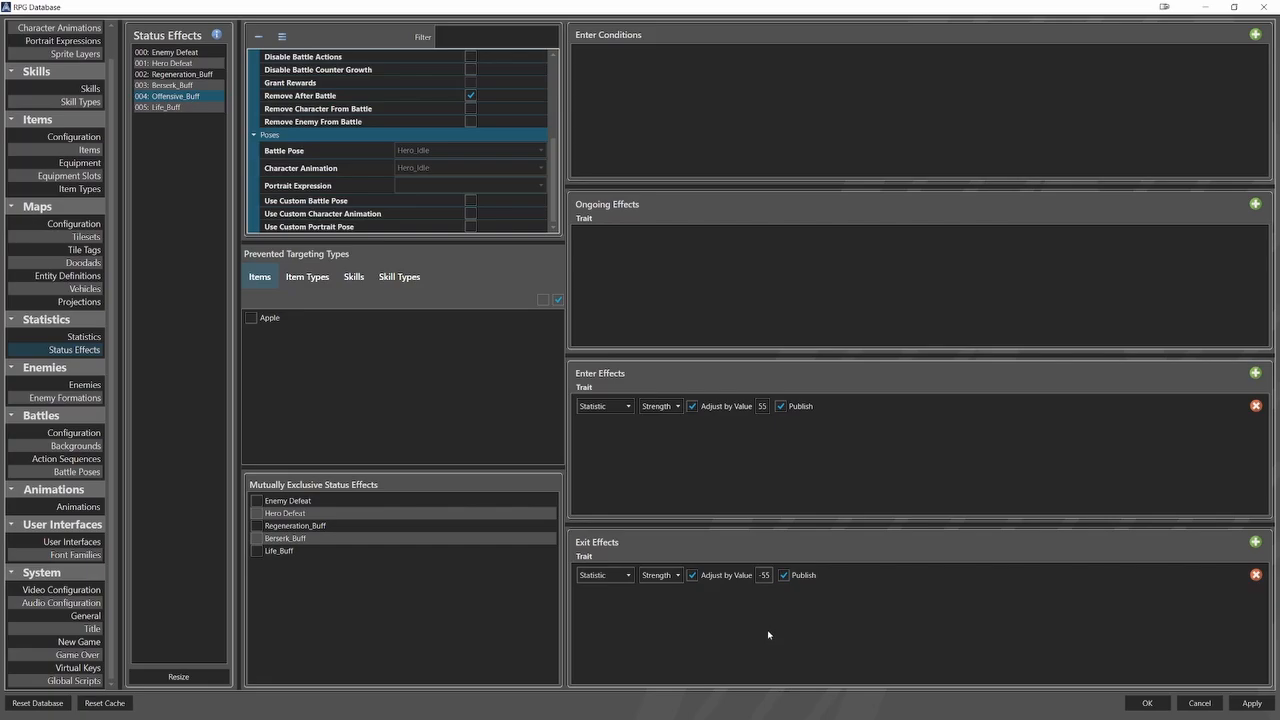
left_click(209, 107)
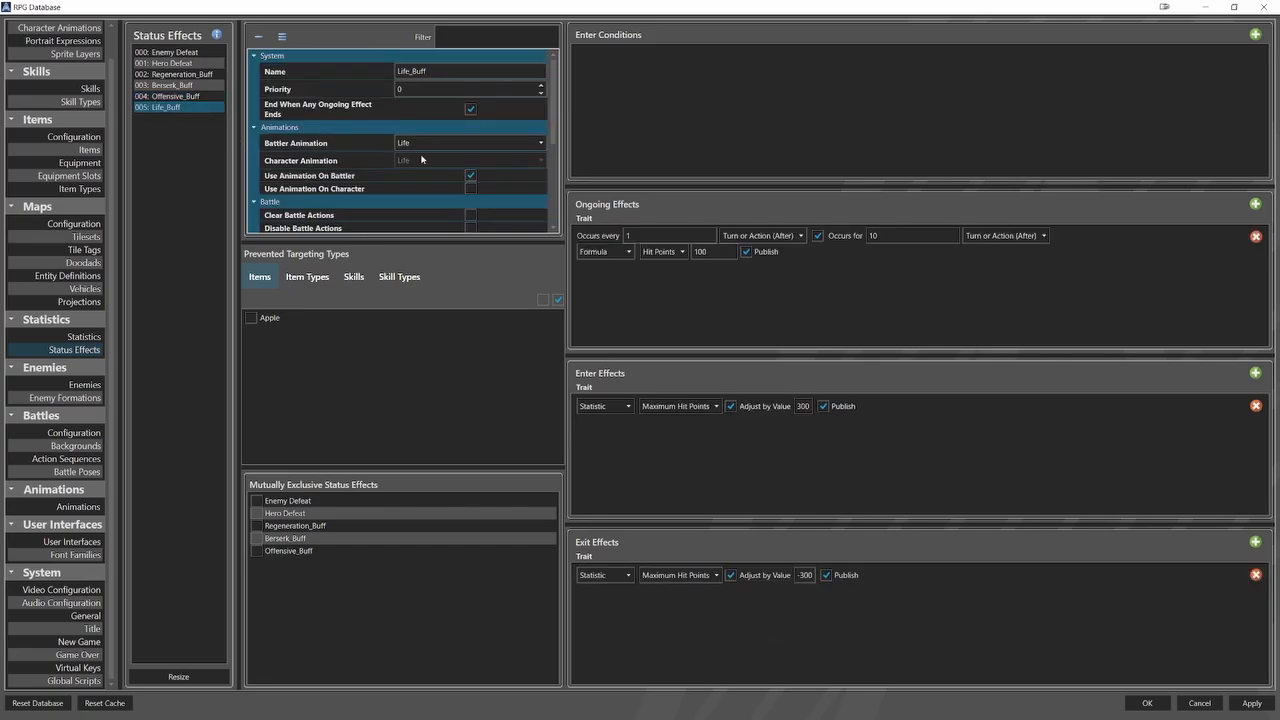
scroll(503, 170, "down", 5)
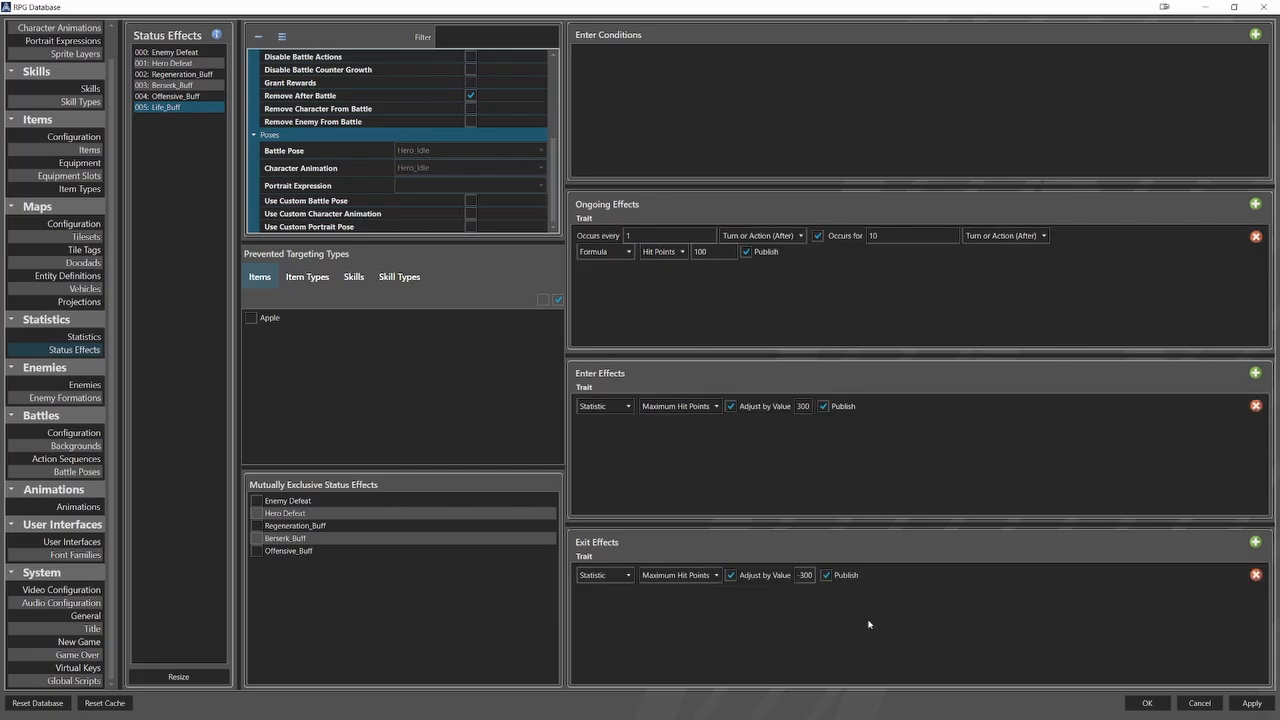
Inspect the frames and settings of the Offensive and Life animations.
left_click(78, 506)
left_click(207, 238)
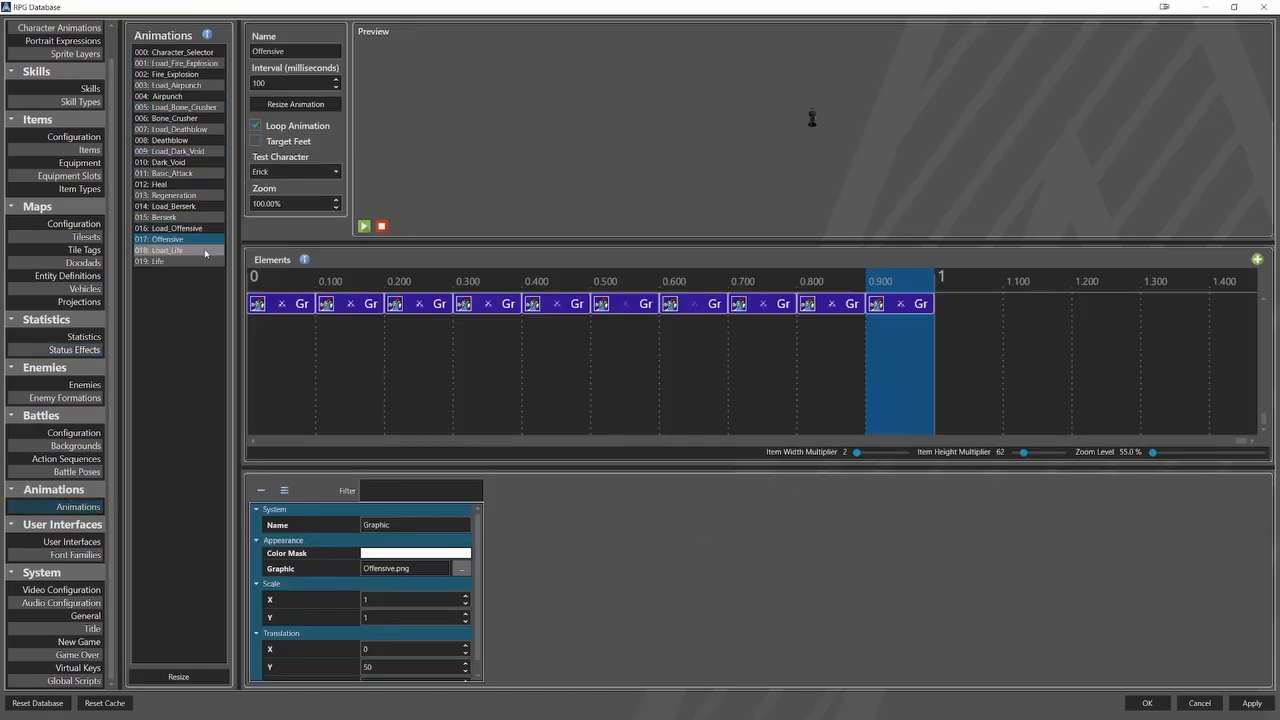
left_click(200, 261)
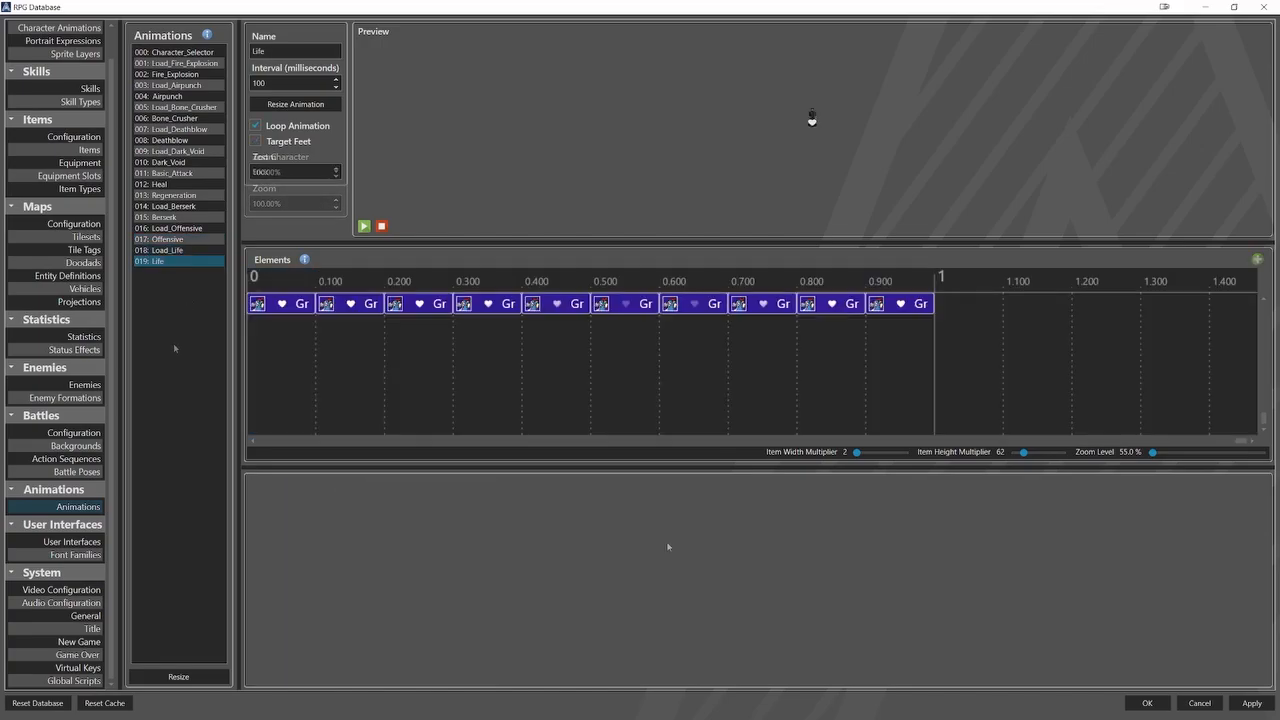
Examine the Acting elements of the Offensive and Life action sequences.
left_click(90, 458)
left_click(200, 185)
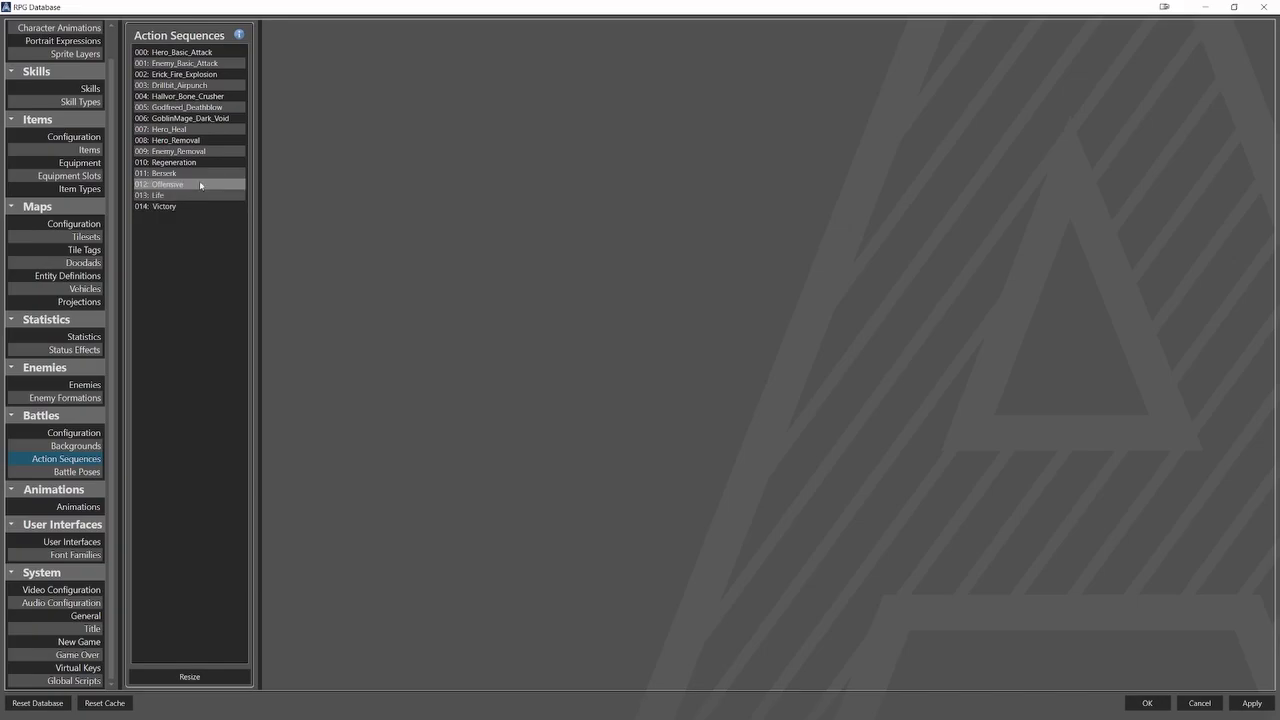
left_click(300, 177)
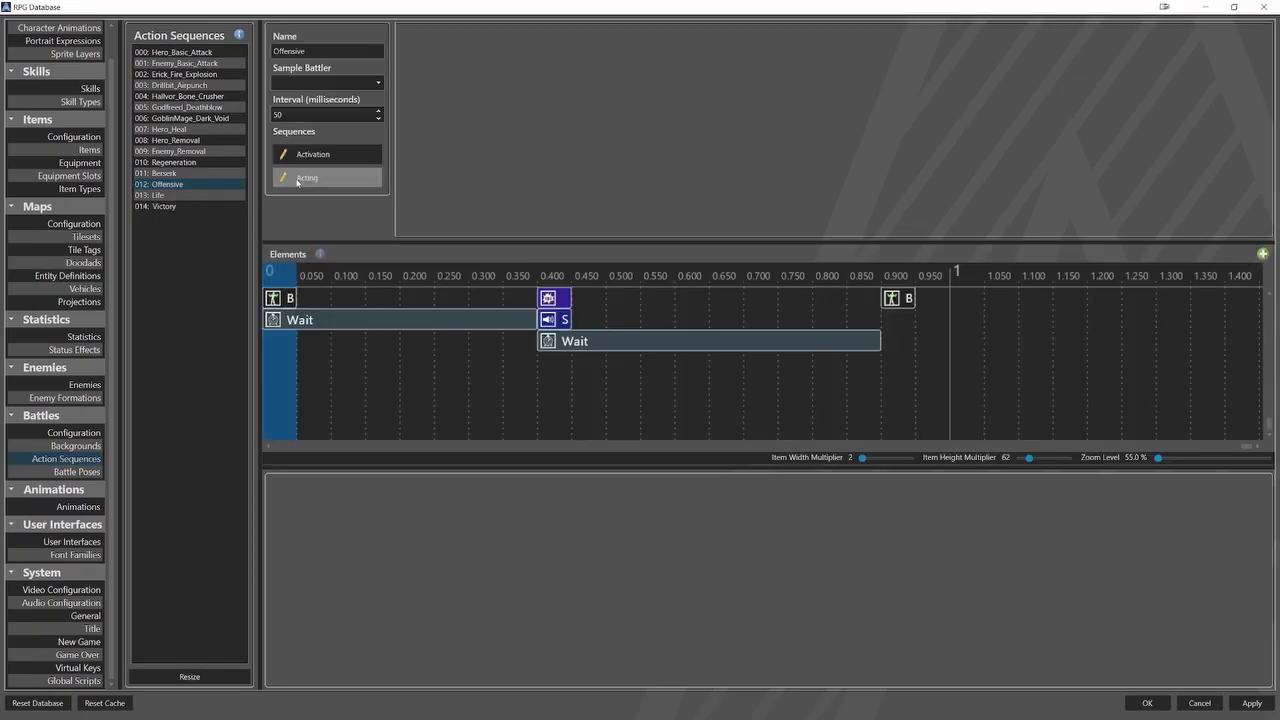
left_click(235, 196)
left_click(306, 177)
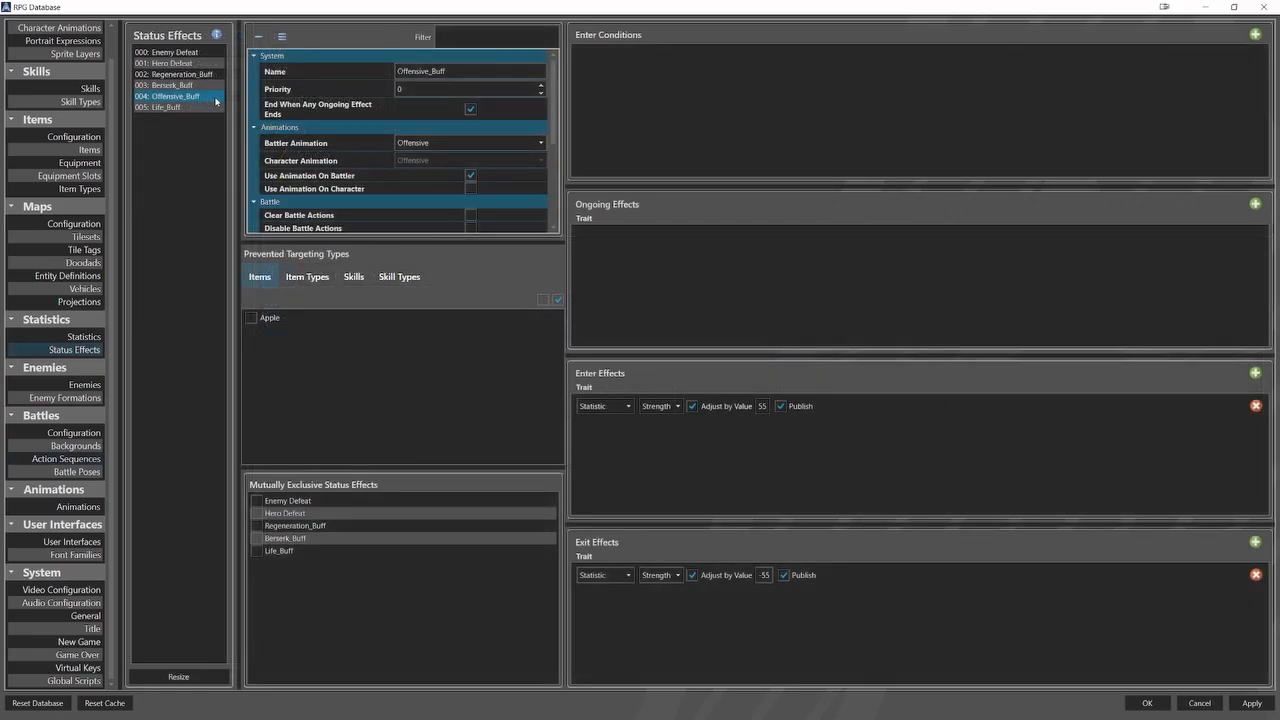
Review the Life_Buff status effect, and the battle settings and target effects of the Offensive and Life skills.
left_click(210, 107)
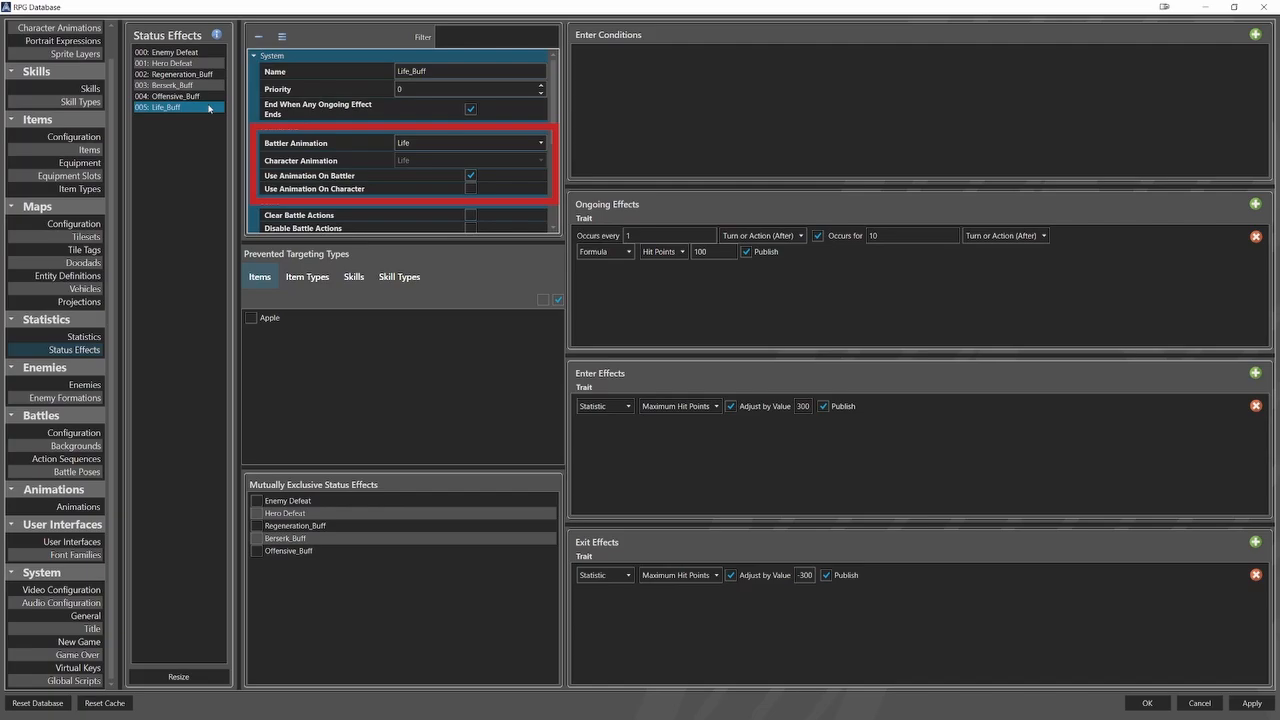
left_click(90, 88)
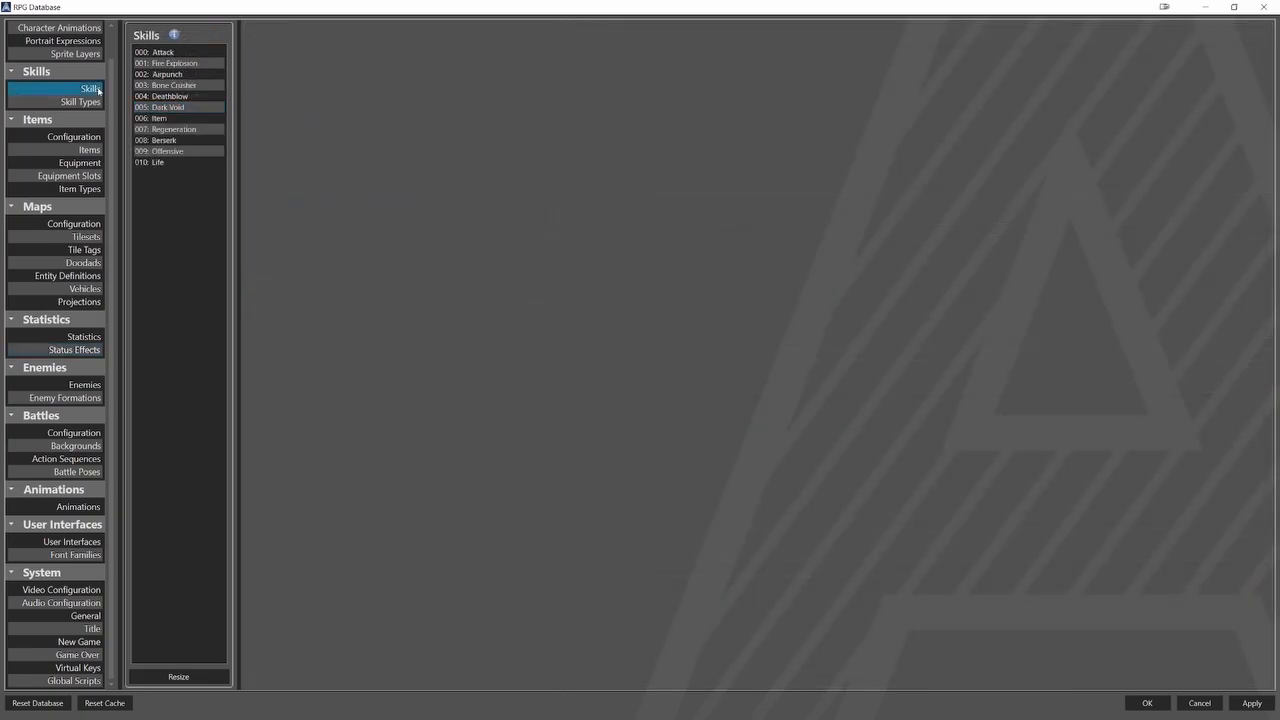
left_click(167, 151)
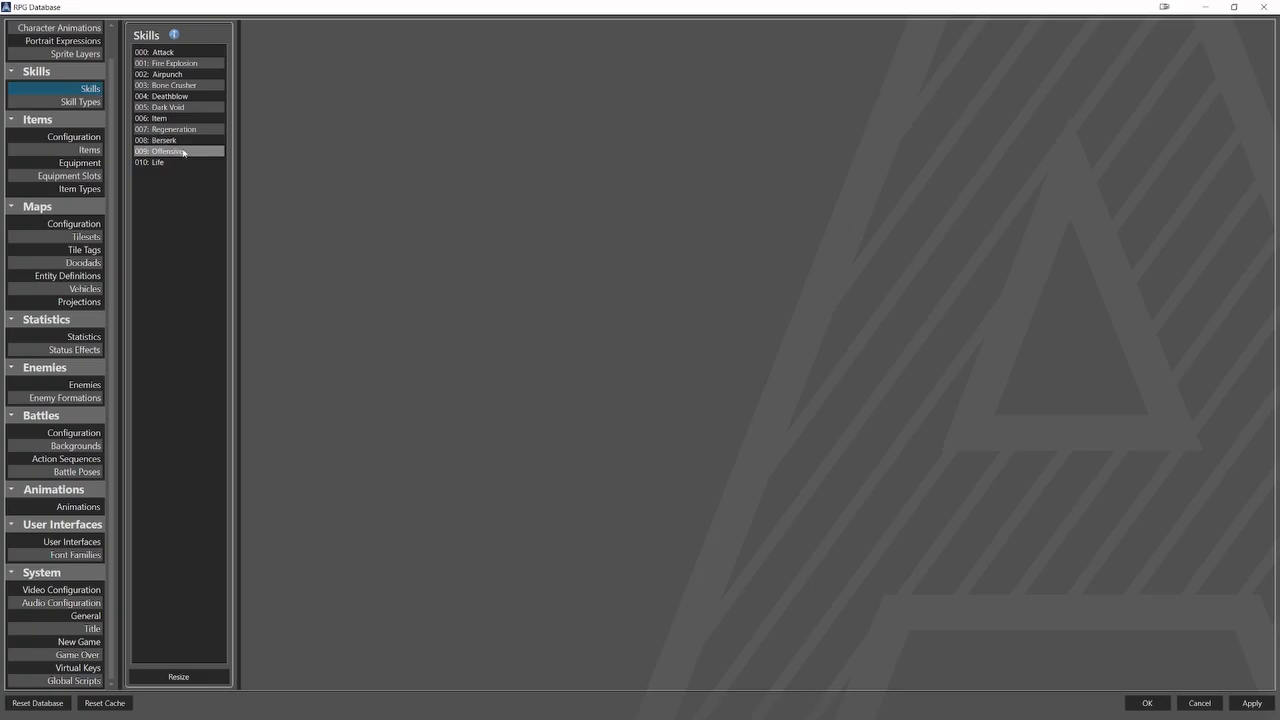
scroll(593, 250, "down", 7)
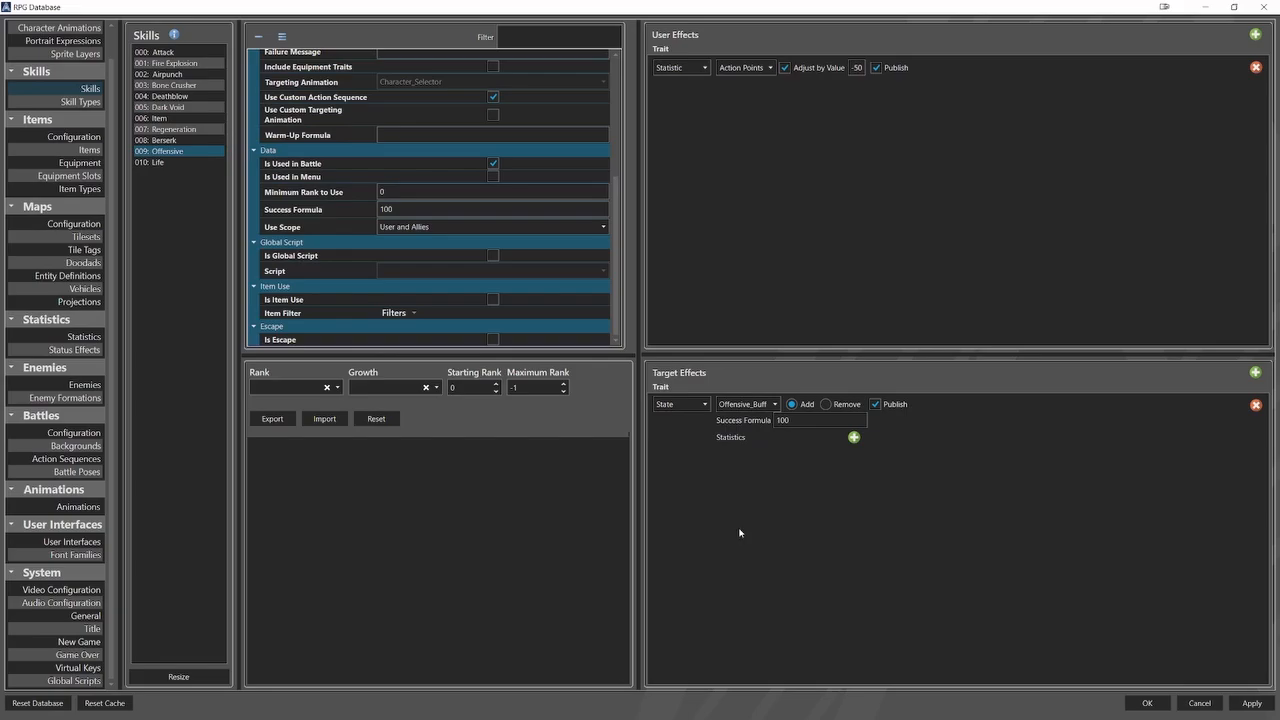
left_click(160, 163)
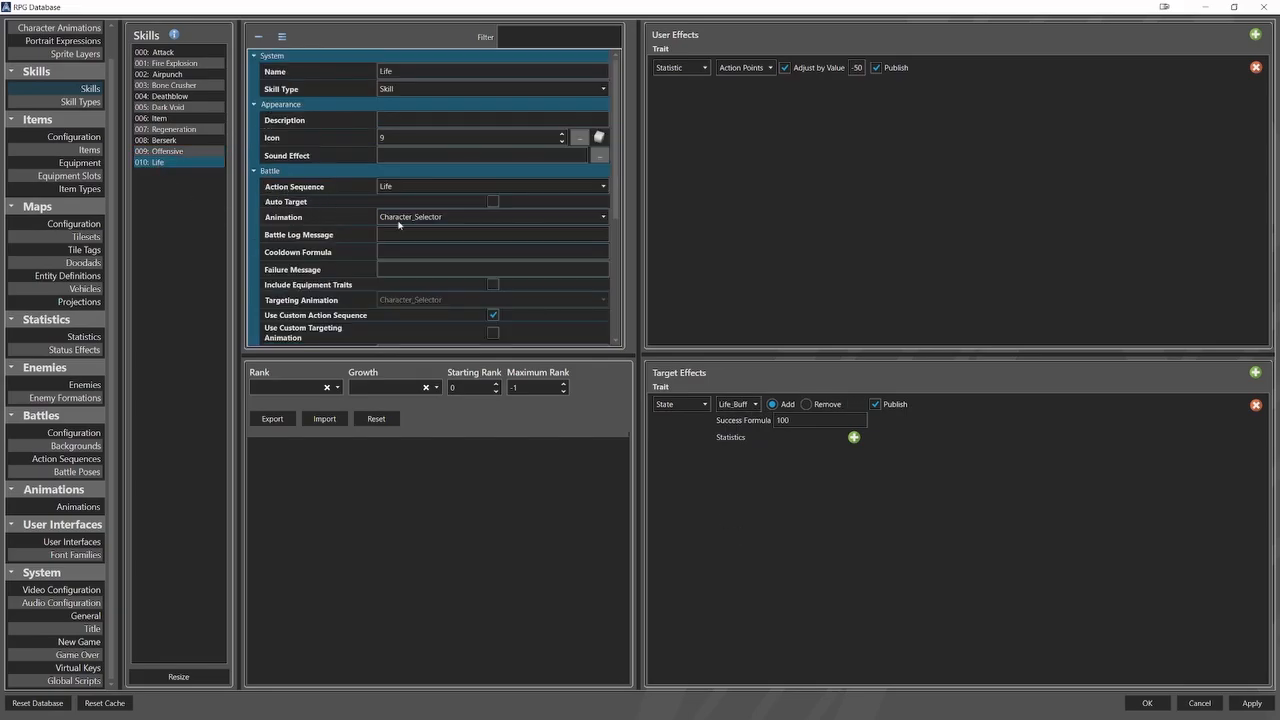
scroll(548, 256, "down", 5)
scroll(548, 258, "down", 3)
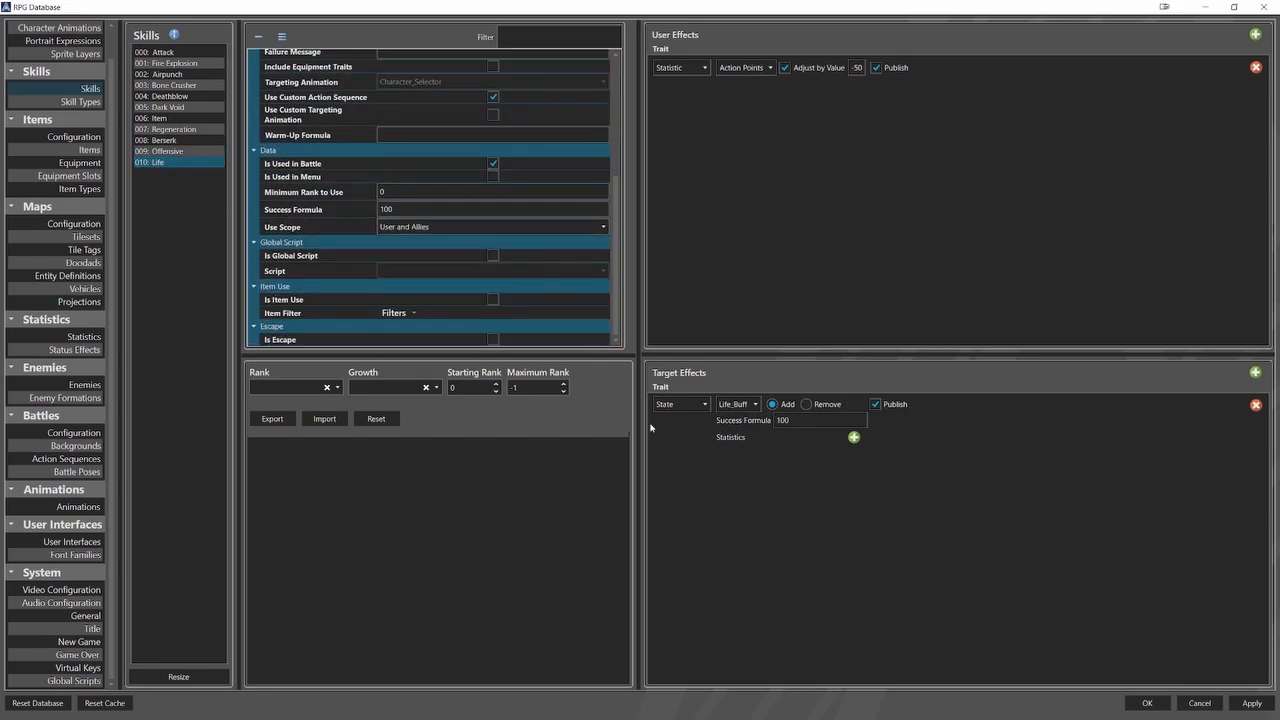
Check the skill traits assigned to each of the four hero characters.
scroll(60, 300, "up", 3)
left_click(93, 46)
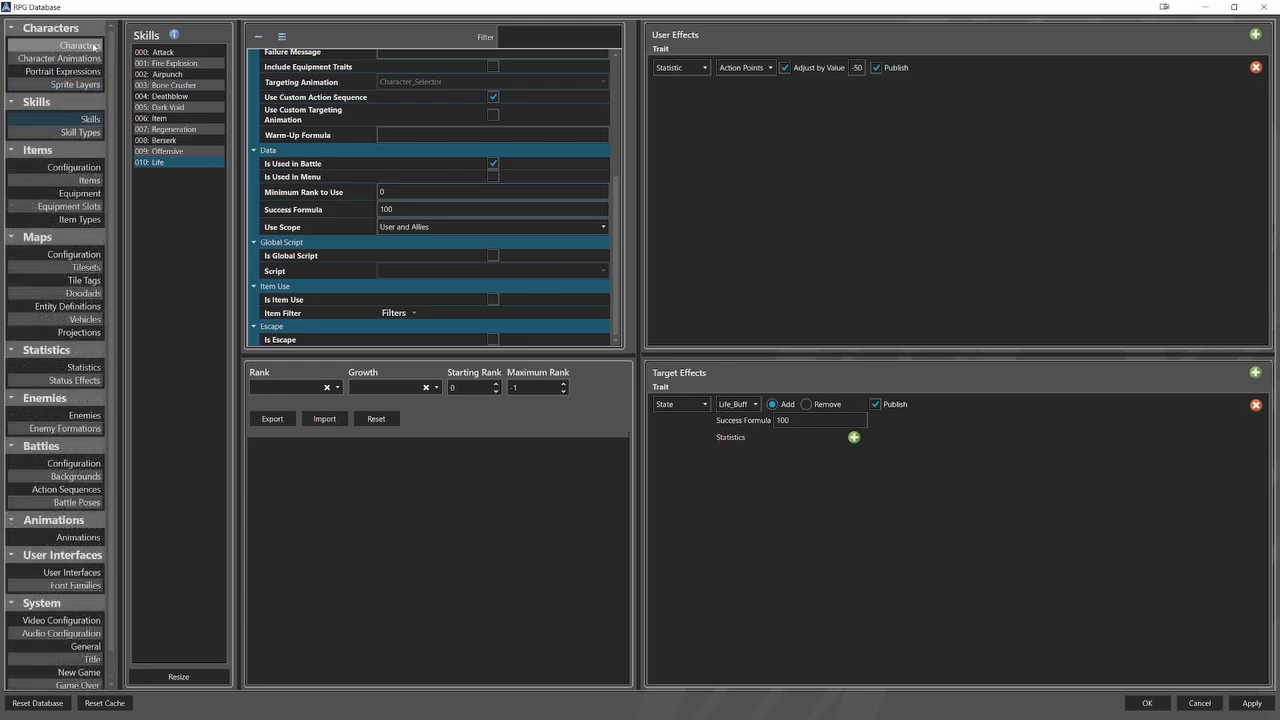
left_click(148, 52)
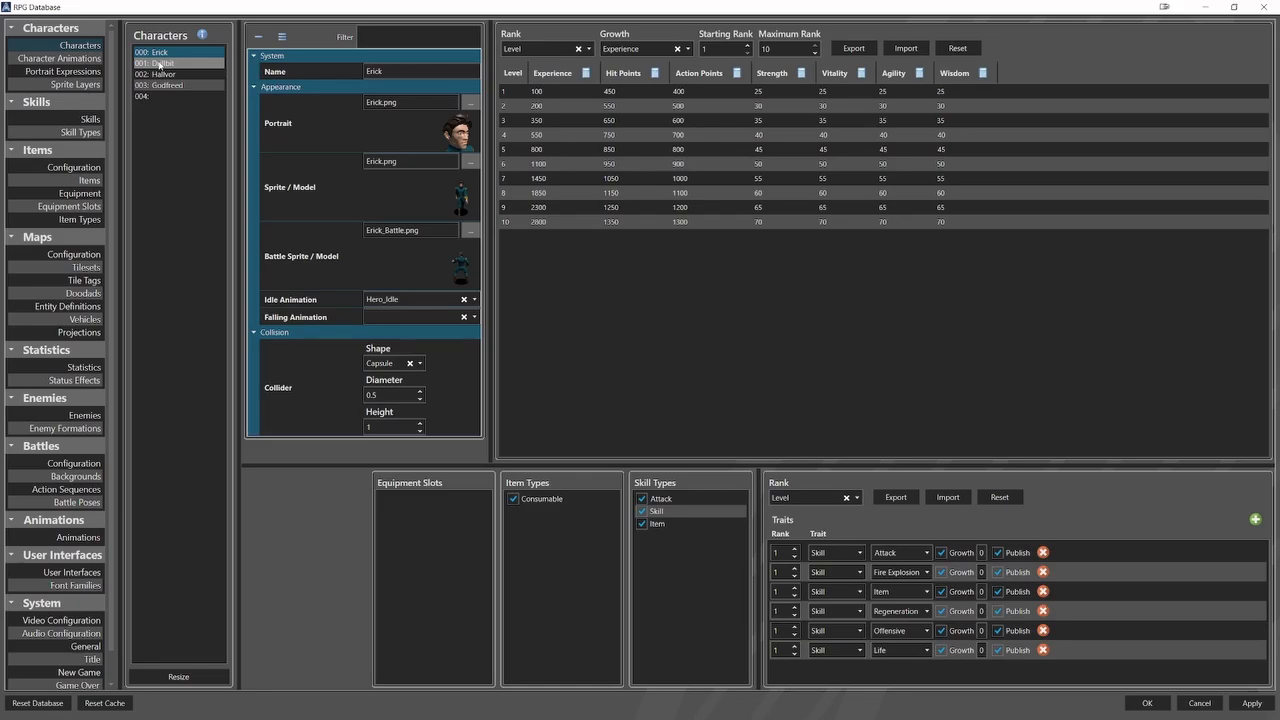
left_click(160, 63)
left_click(161, 74)
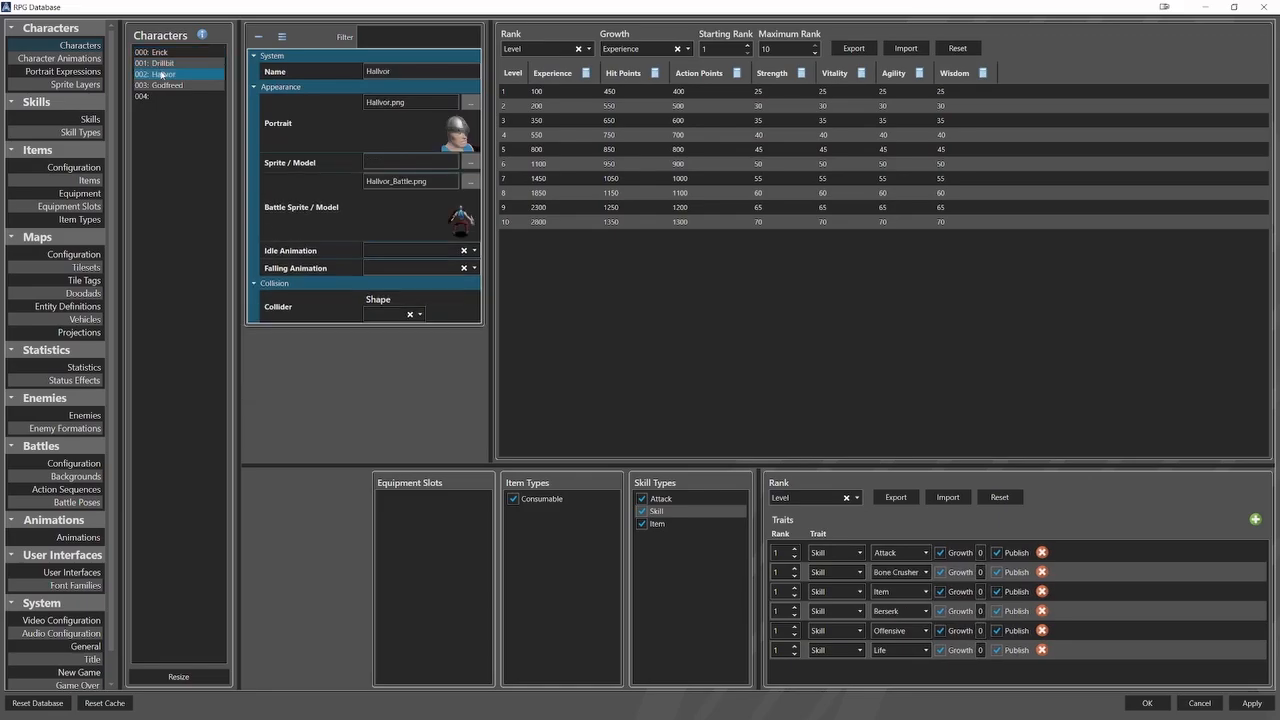
left_click(163, 86)
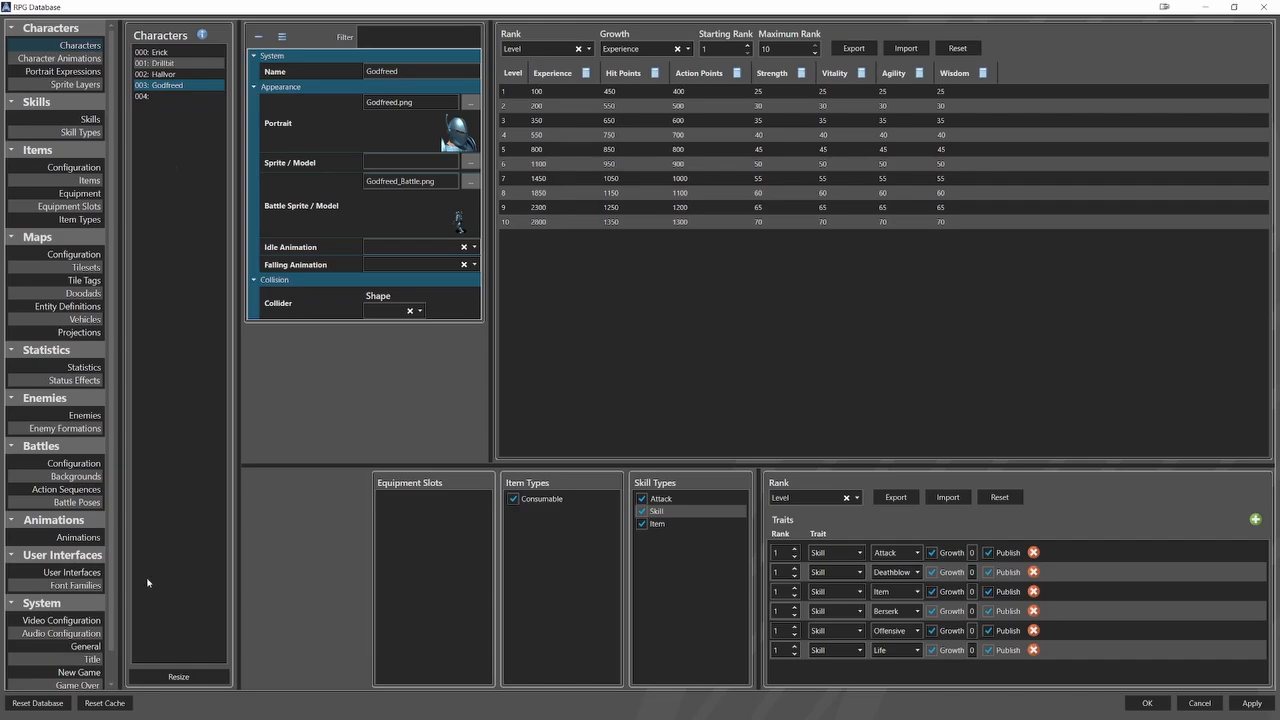
Inspect the Game Over user interface, including the appearance and position settings of its background and text elements.
left_click(72, 572)
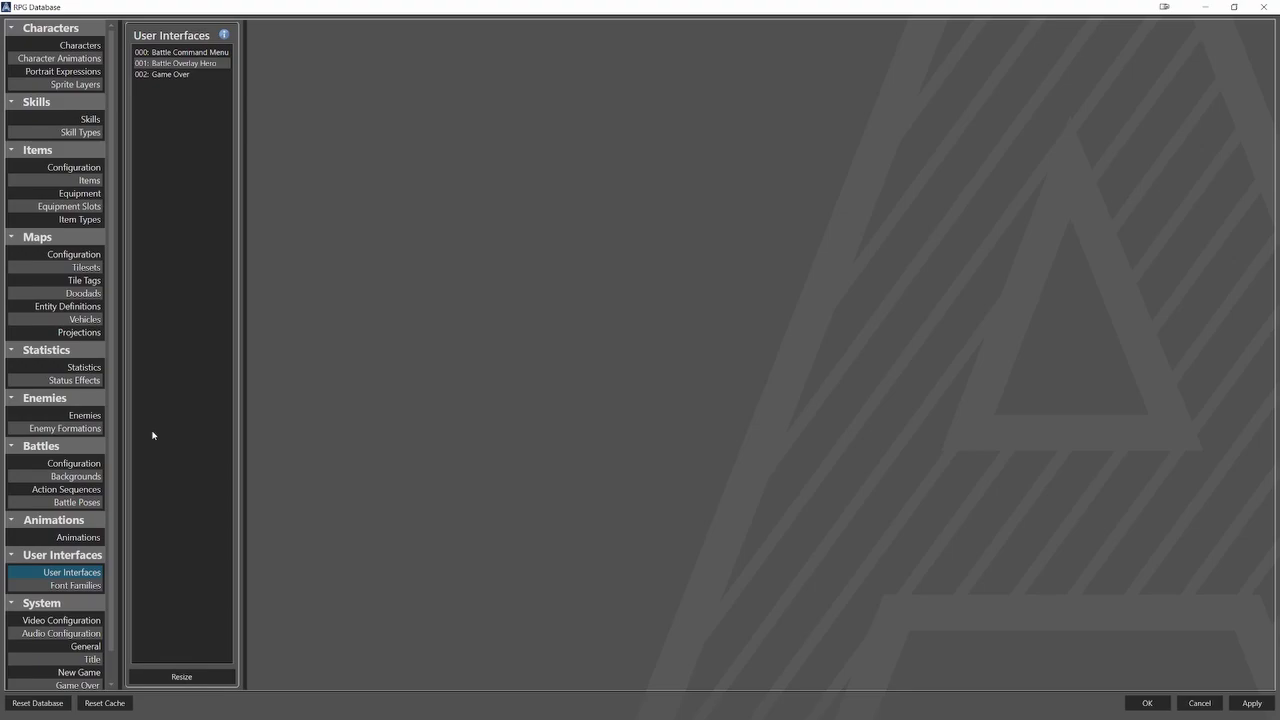
left_click(204, 81)
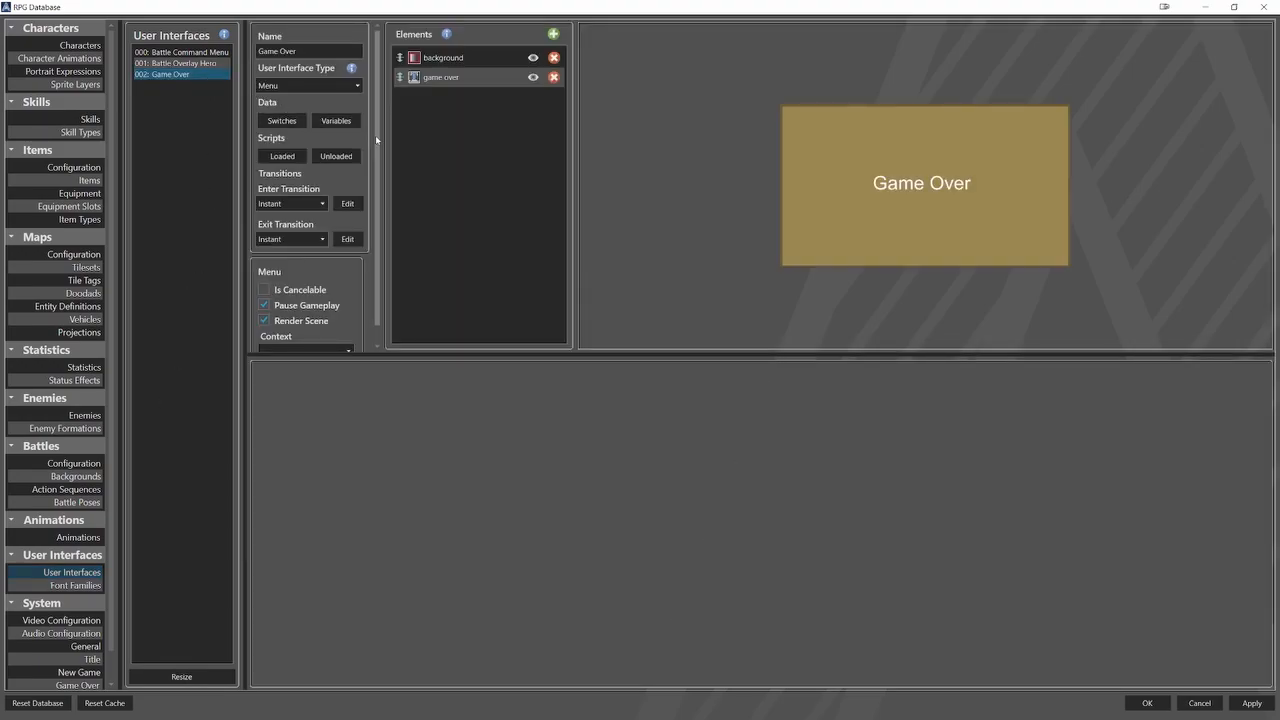
scroll(377, 160, "down", 1)
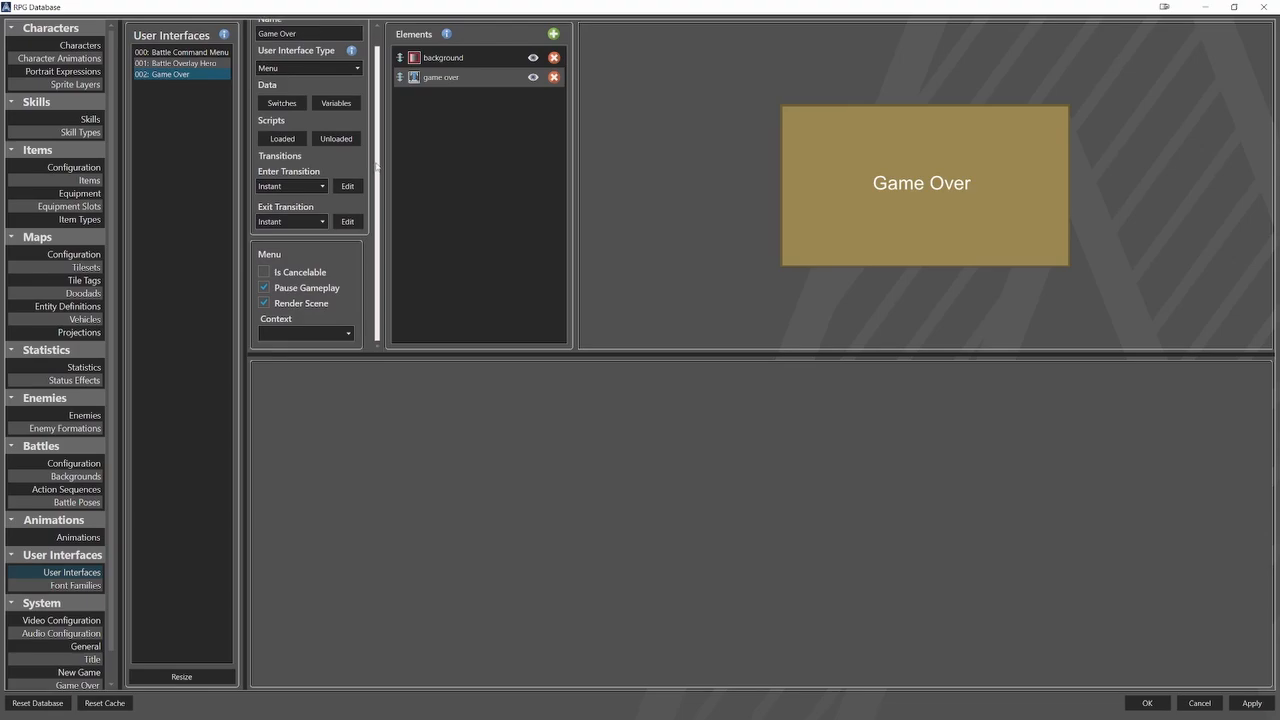
left_click(446, 60)
left_click_drag(481, 413, 485, 502)
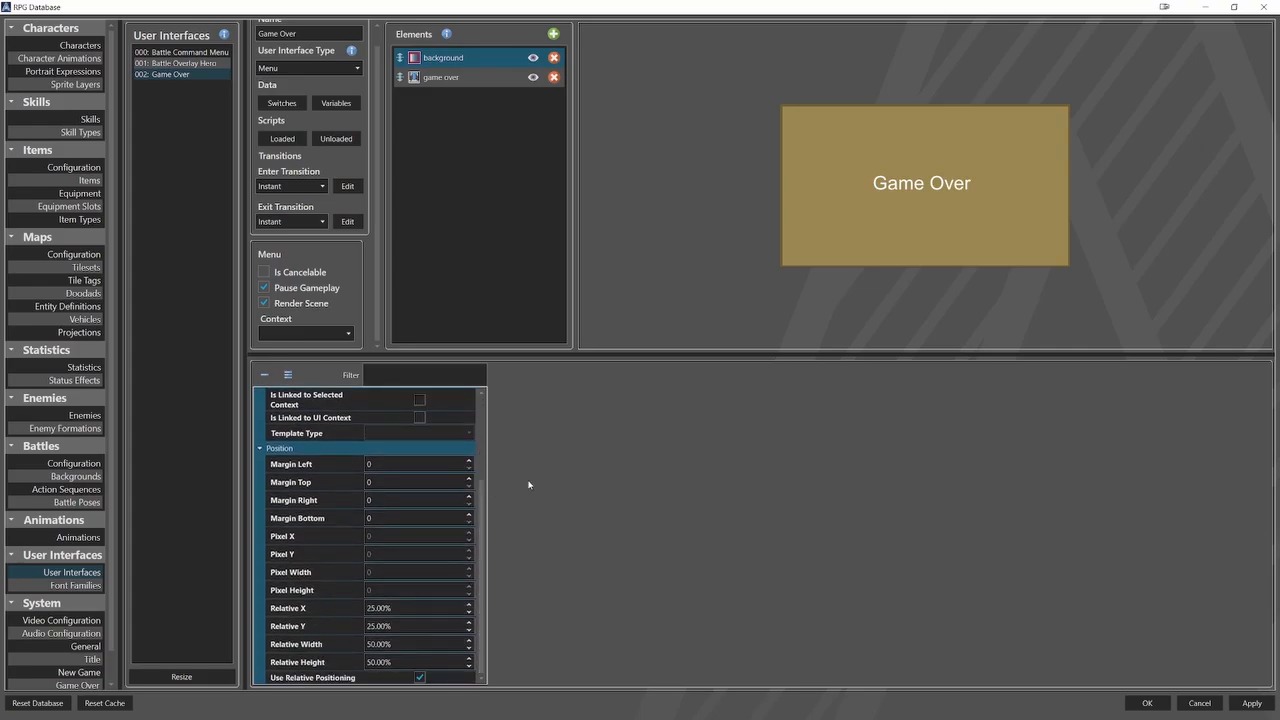
left_click(470, 78)
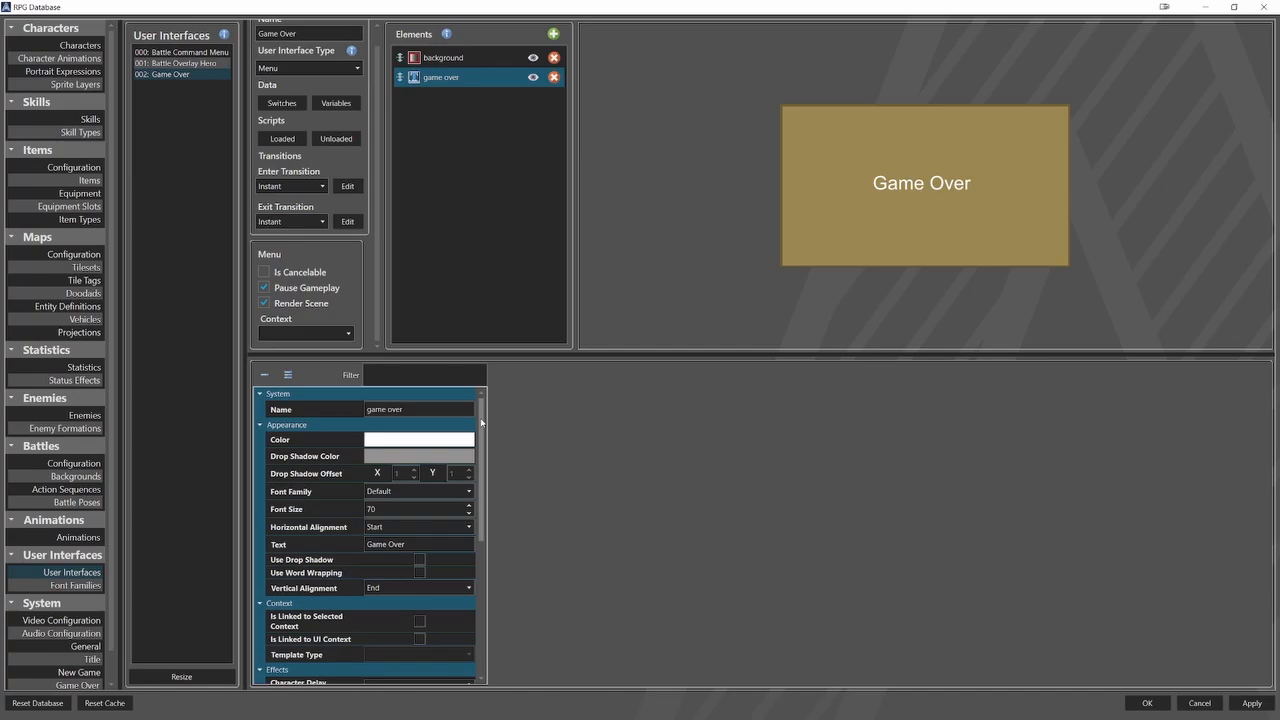
left_click_drag(481, 421, 484, 557)
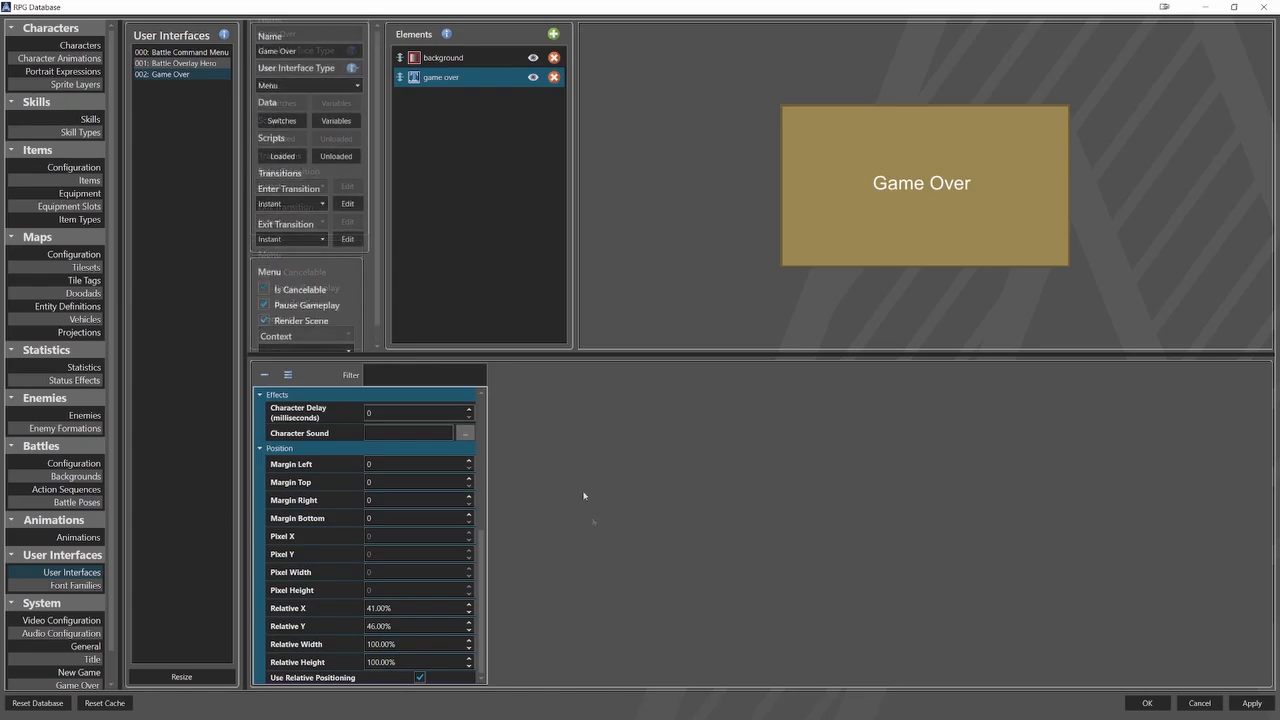
Review the system's Game Over settings, including the background music selection and the assigned menu.
scroll(84, 540, "down", 1)
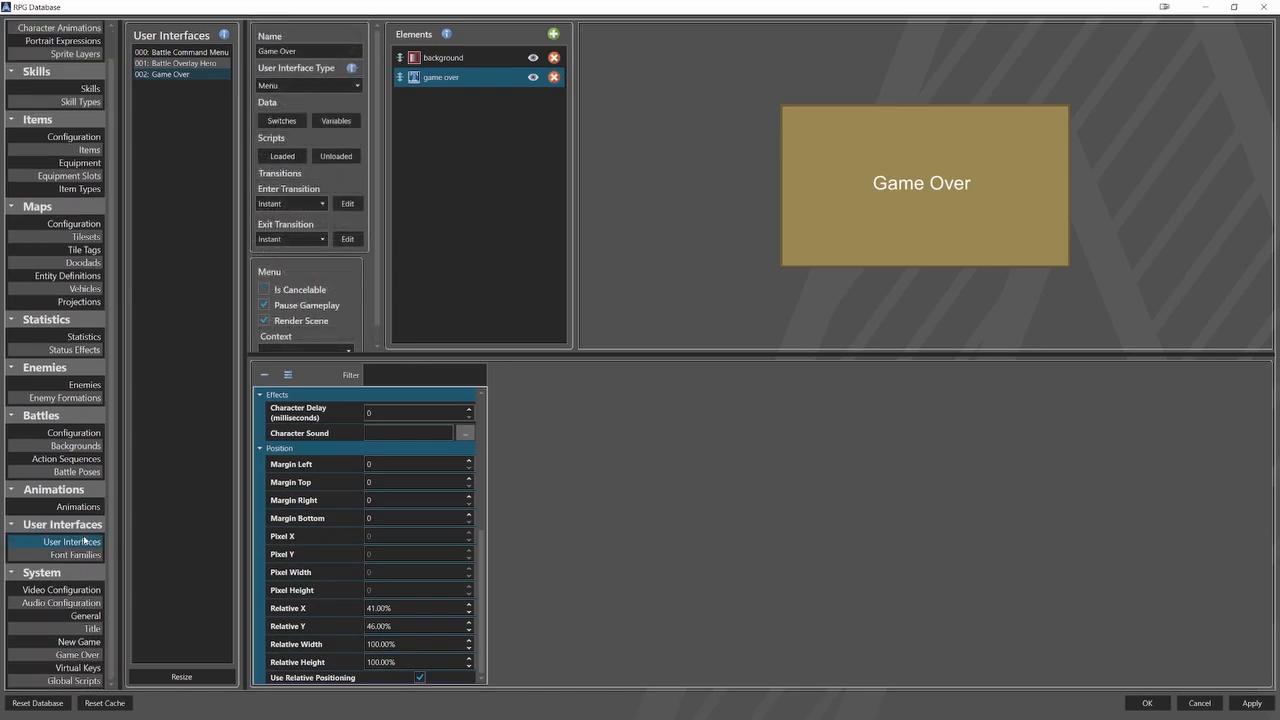
left_click(80, 655)
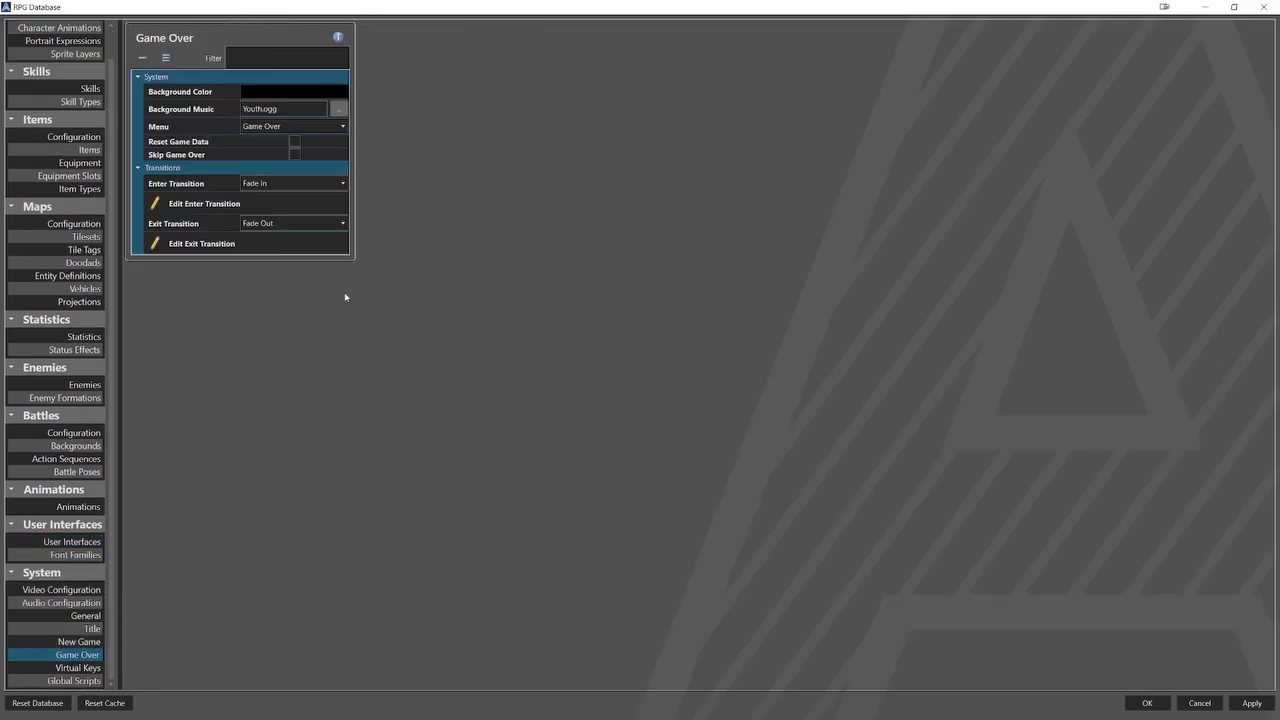
left_click(340, 108)
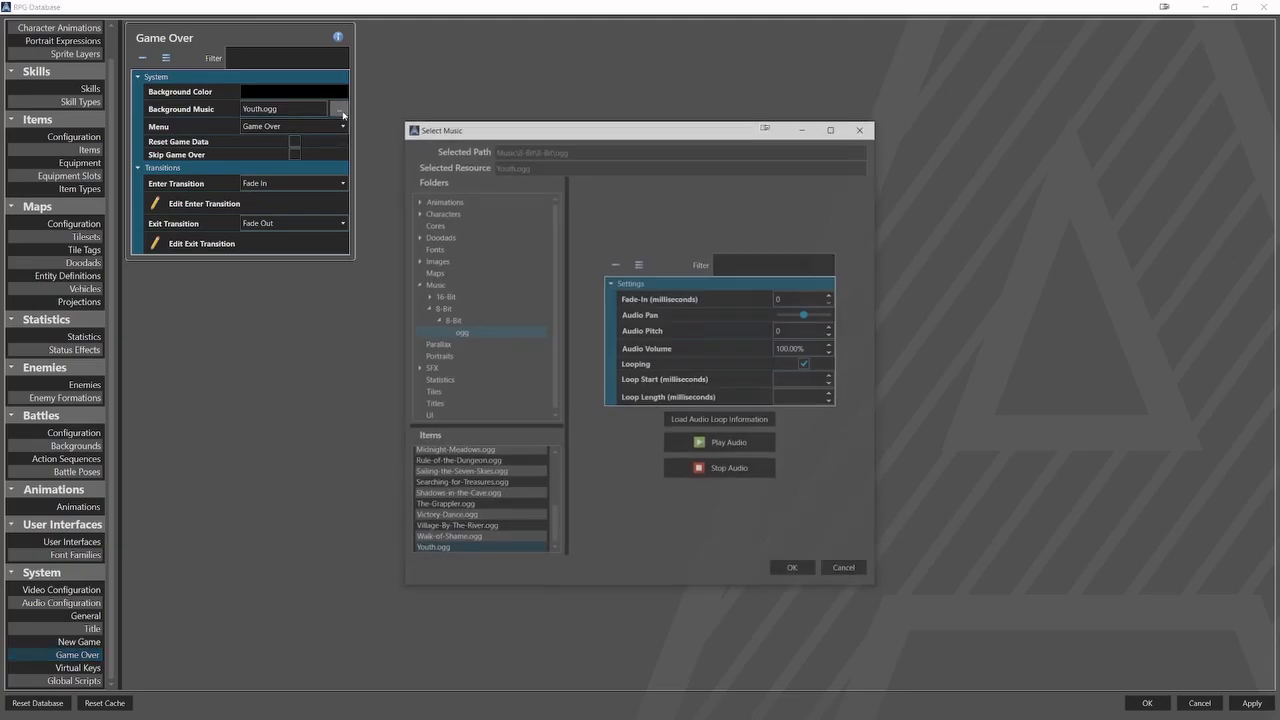
left_click(790, 570)
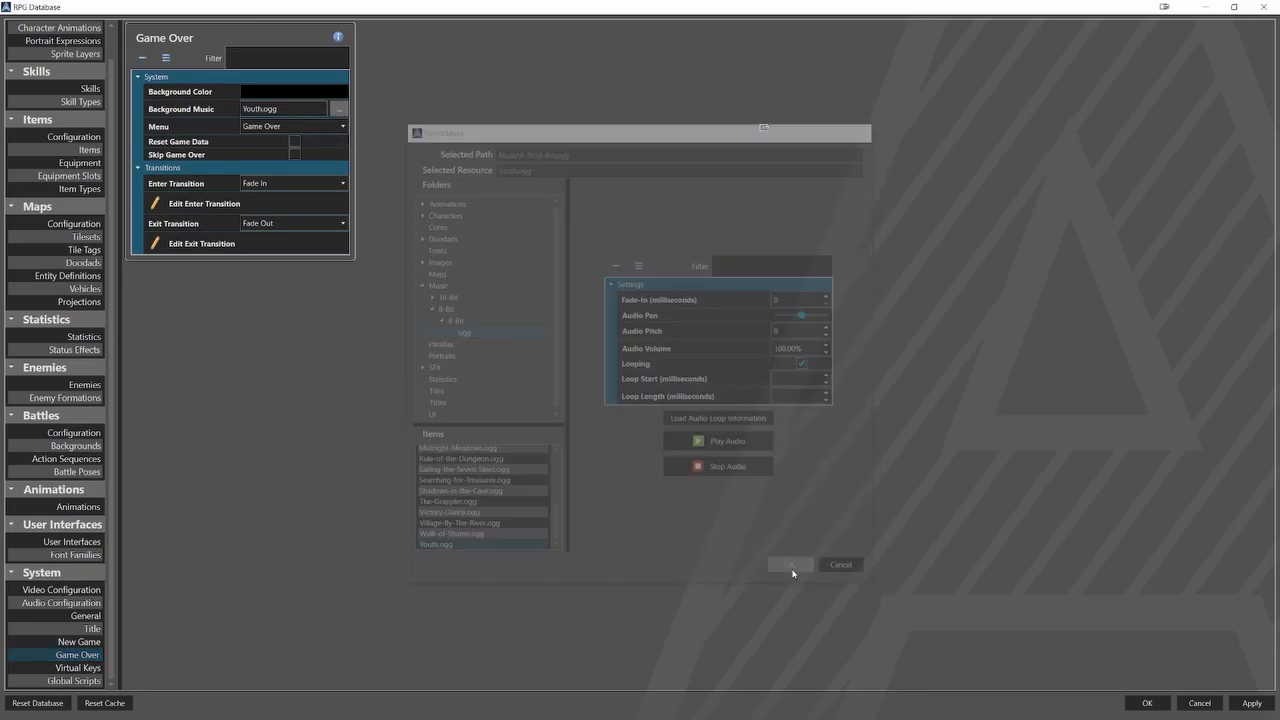
left_click(342, 126)
left_click(318, 164)
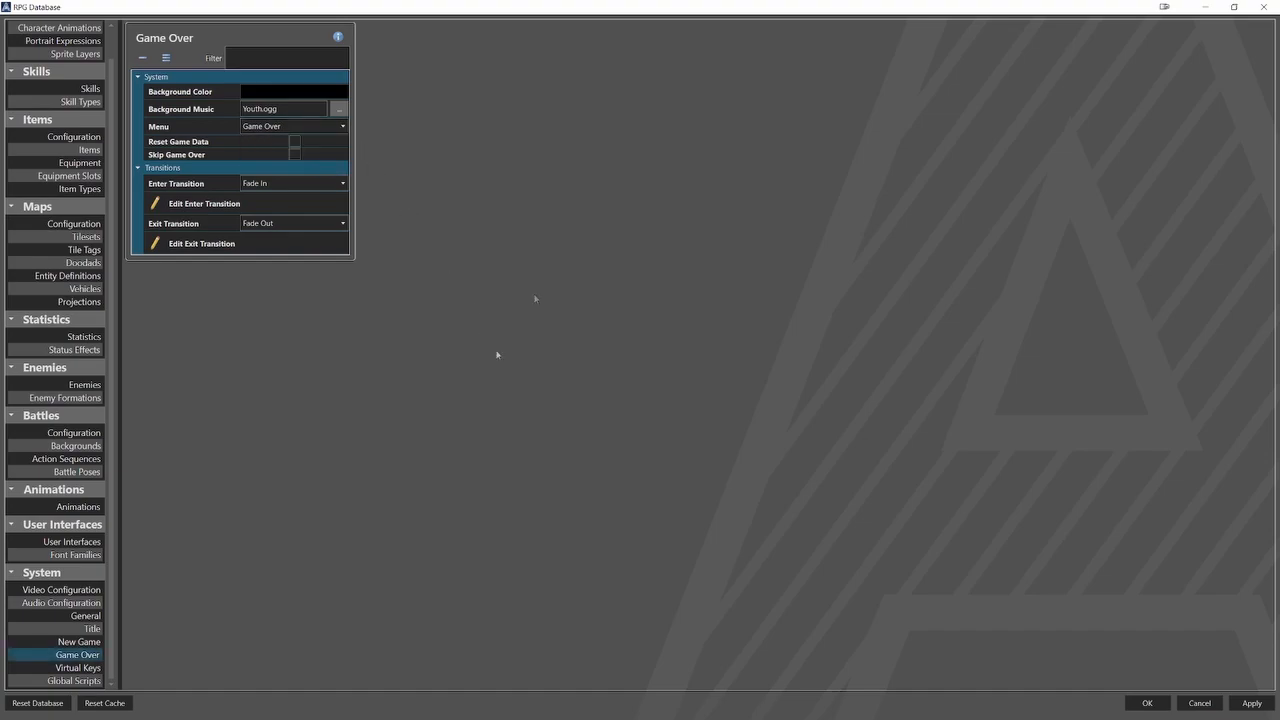
Check the victory music selection in the battle configuration.
left_click(66, 432)
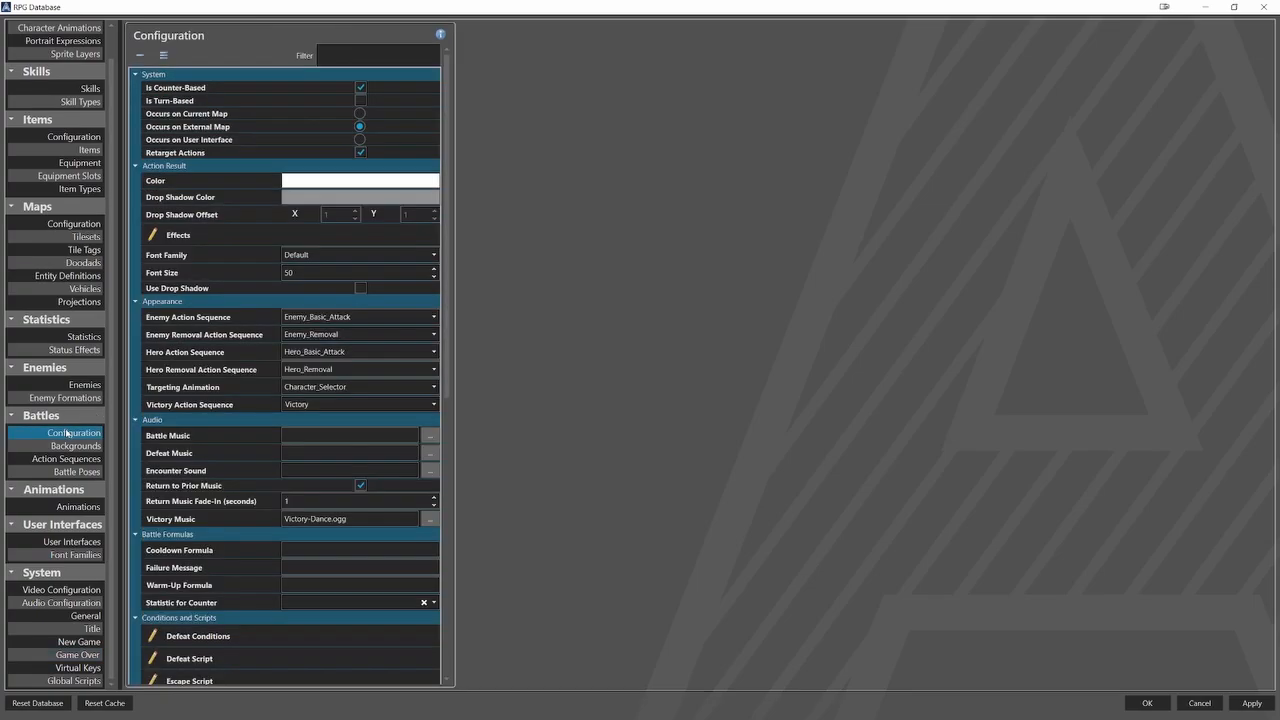
left_click(429, 519)
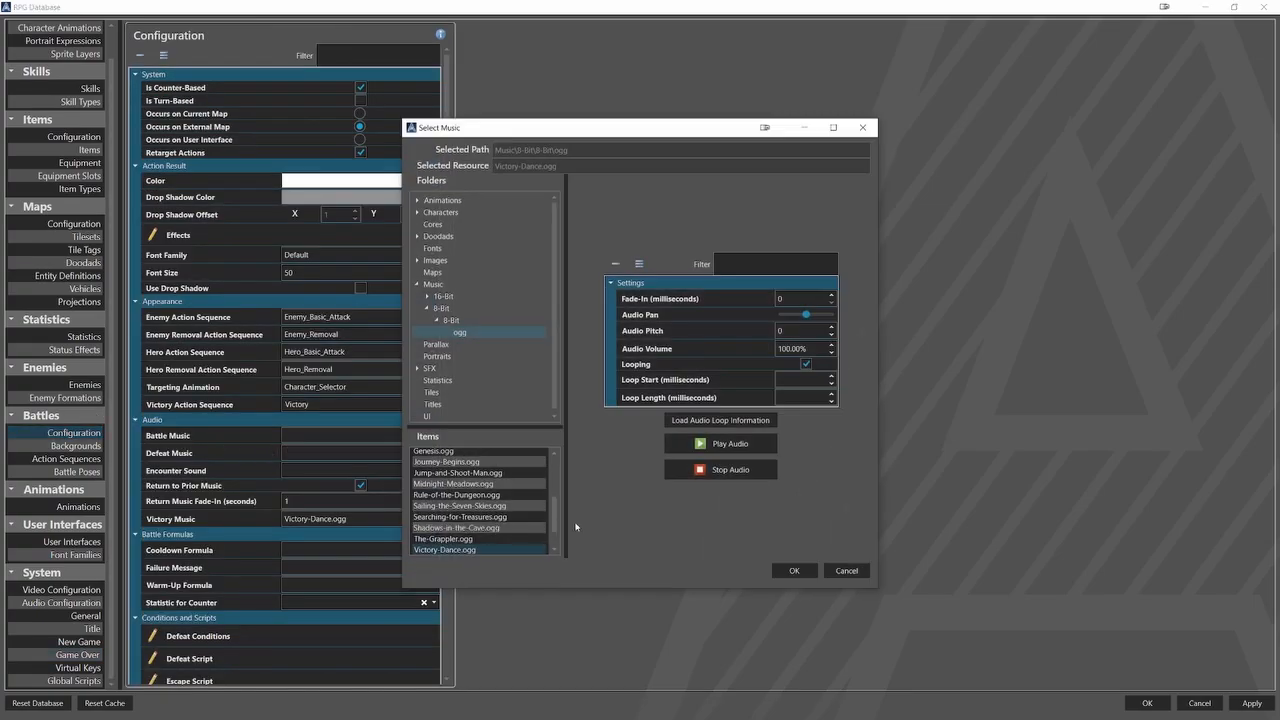
left_click(794, 570)
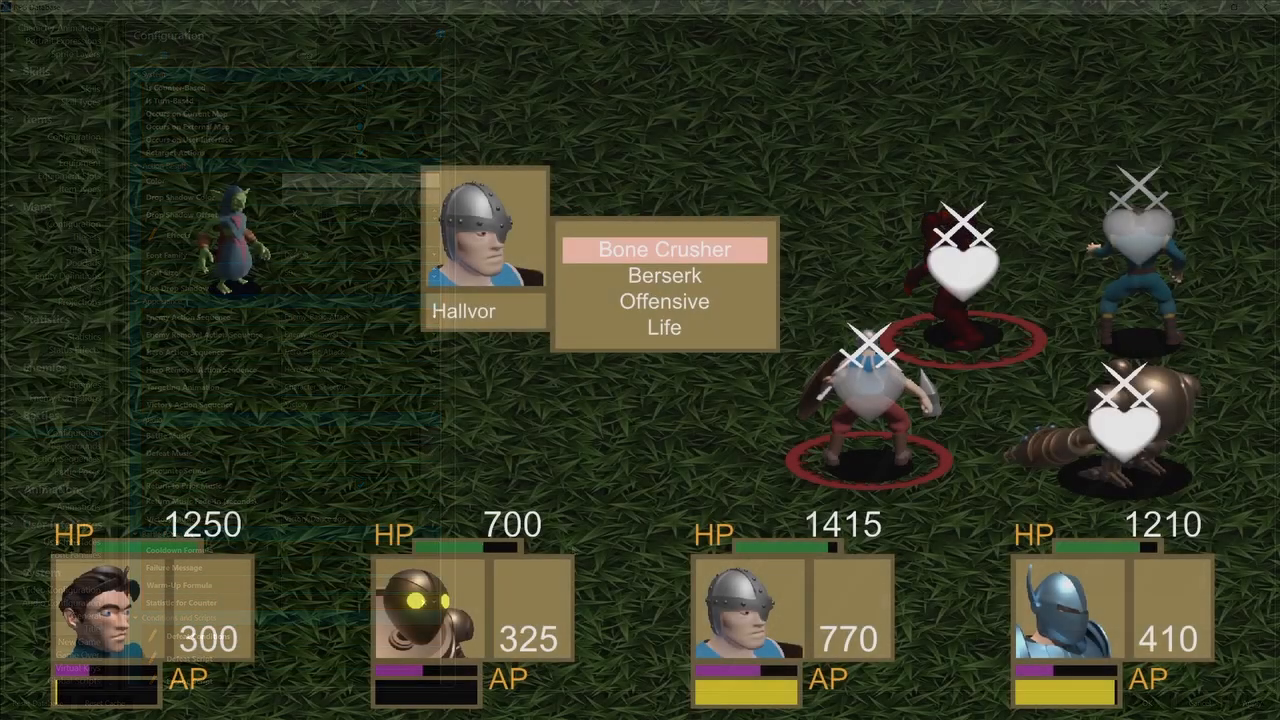
Playtest the battle by using Hallvor's Bone Crusher on the enemy and choosing the following battle action.
key("Return")
key("Return")
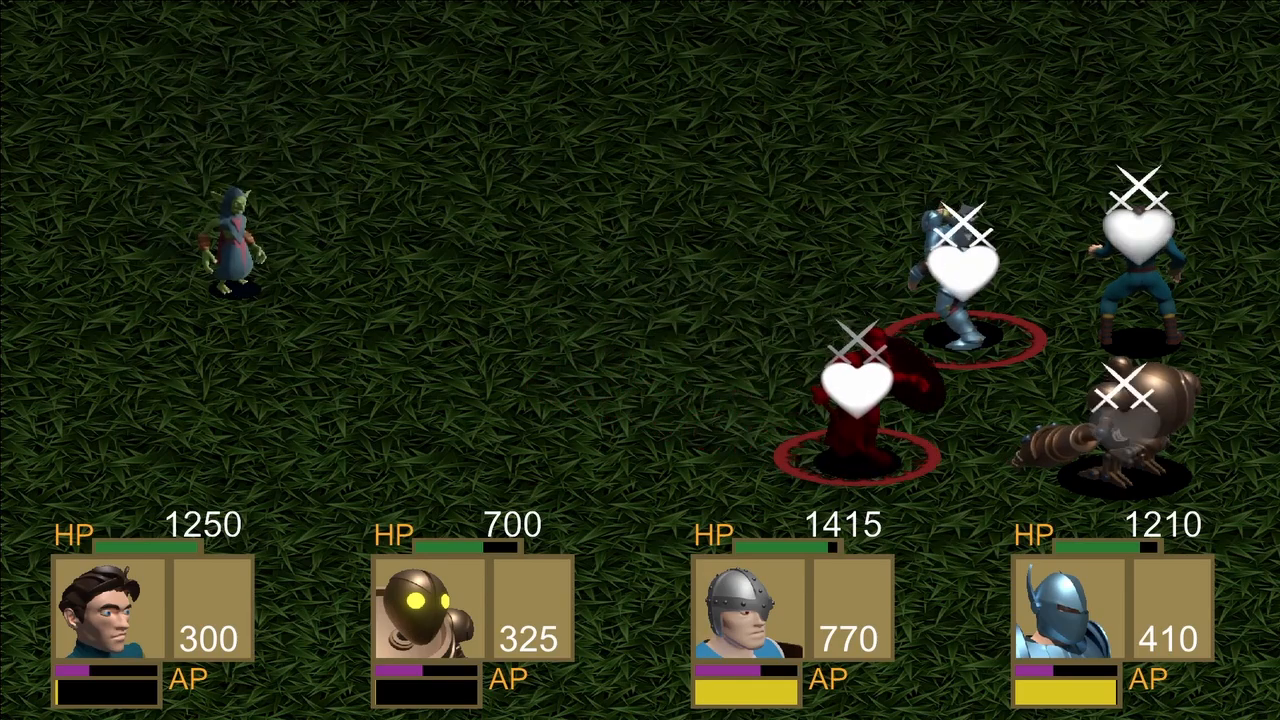
key("Down")
key("Return")
key("Return")
key("Return")
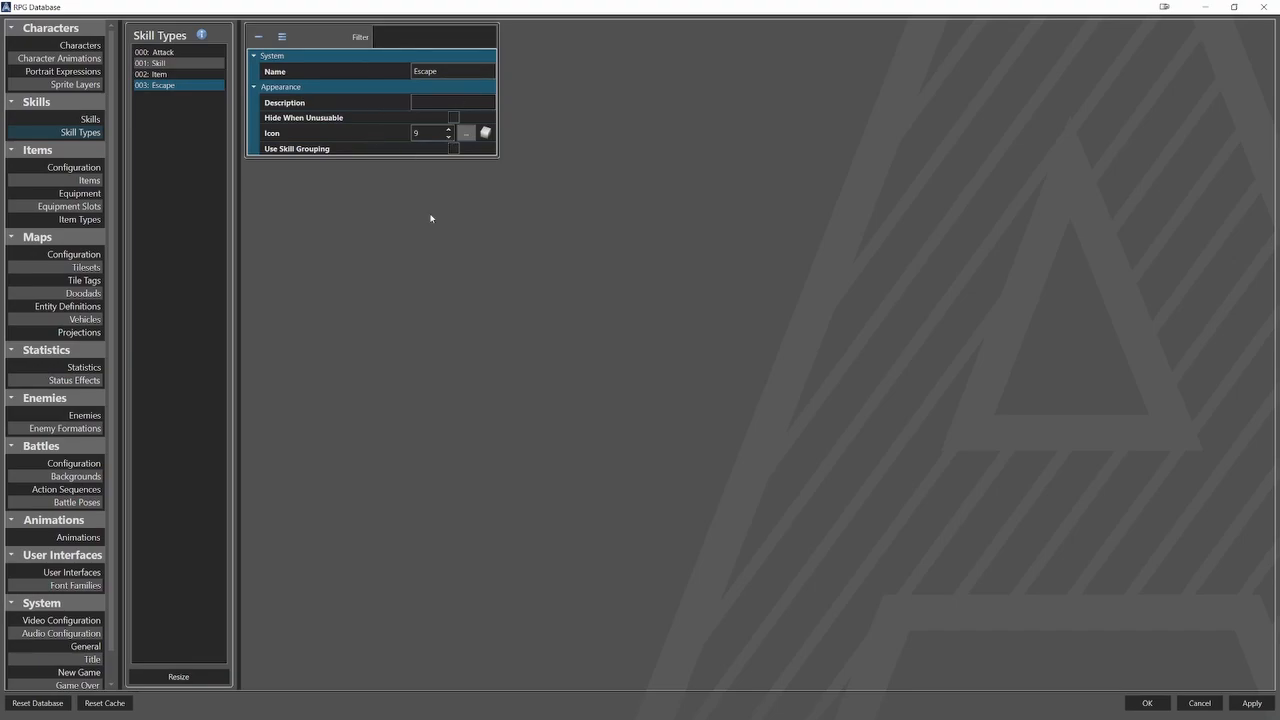
Review the battle, data and escape settings of the Escape skill.
left_click(95, 119)
left_click(160, 173)
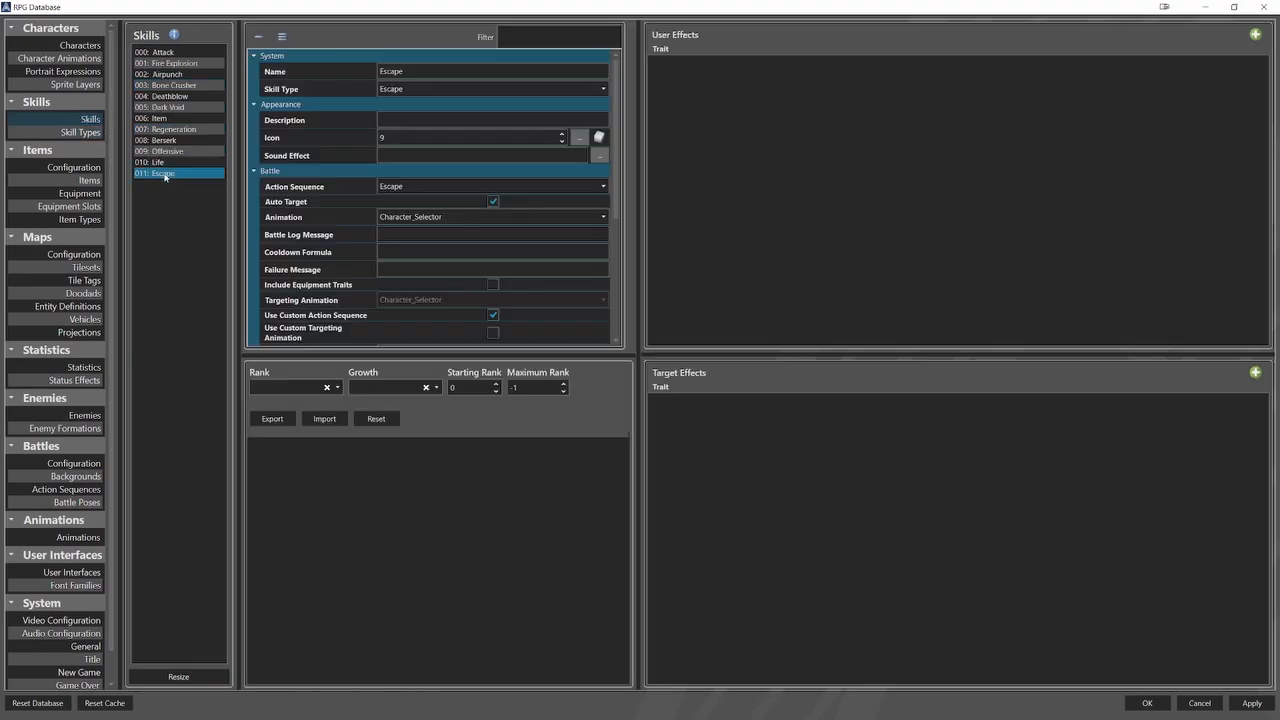
scroll(614, 190, "down", 2)
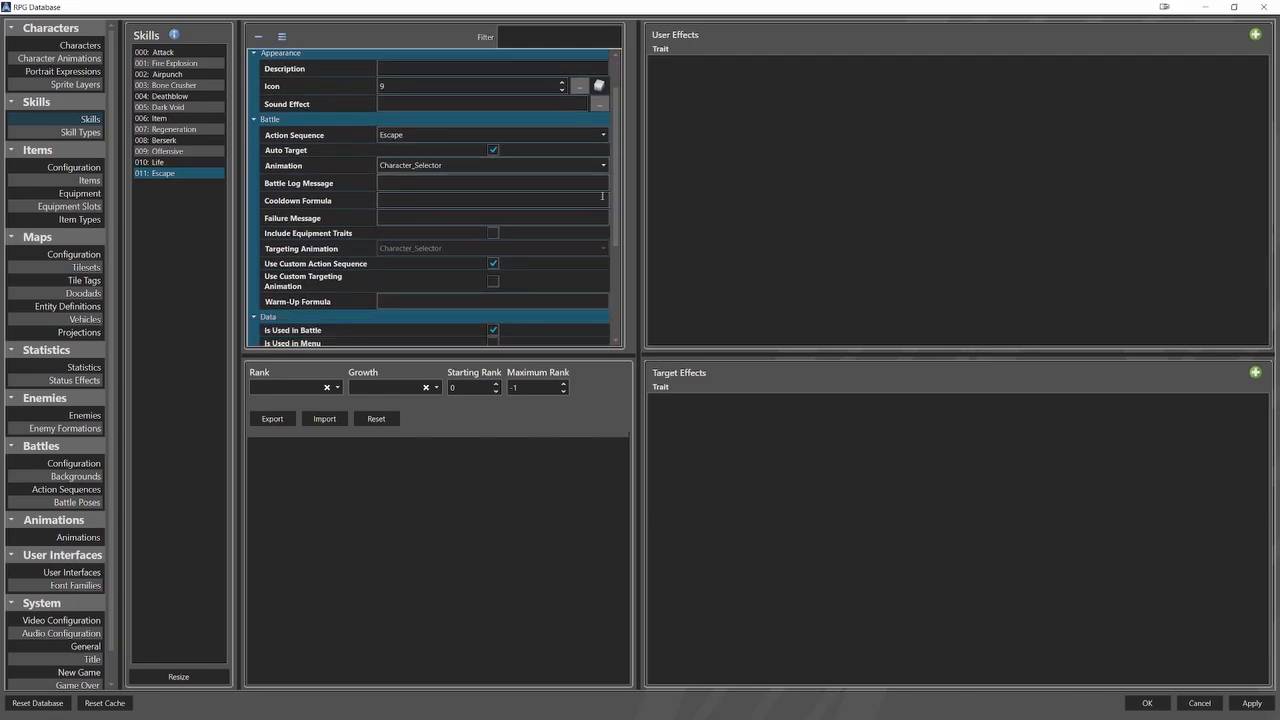
left_click_drag(617, 207, 621, 303)
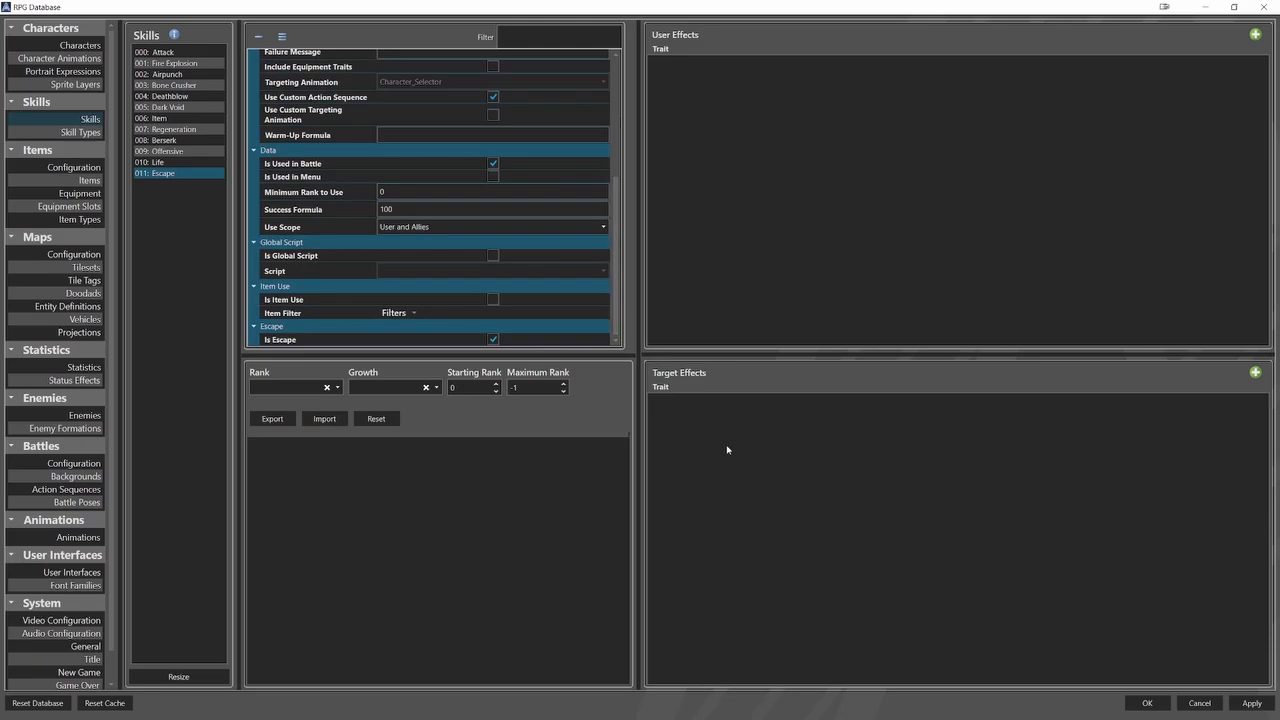
Inspect the Activation and Acting sequences of the Escape action sequence, including its battle pose and wait elements.
left_click(75, 489)
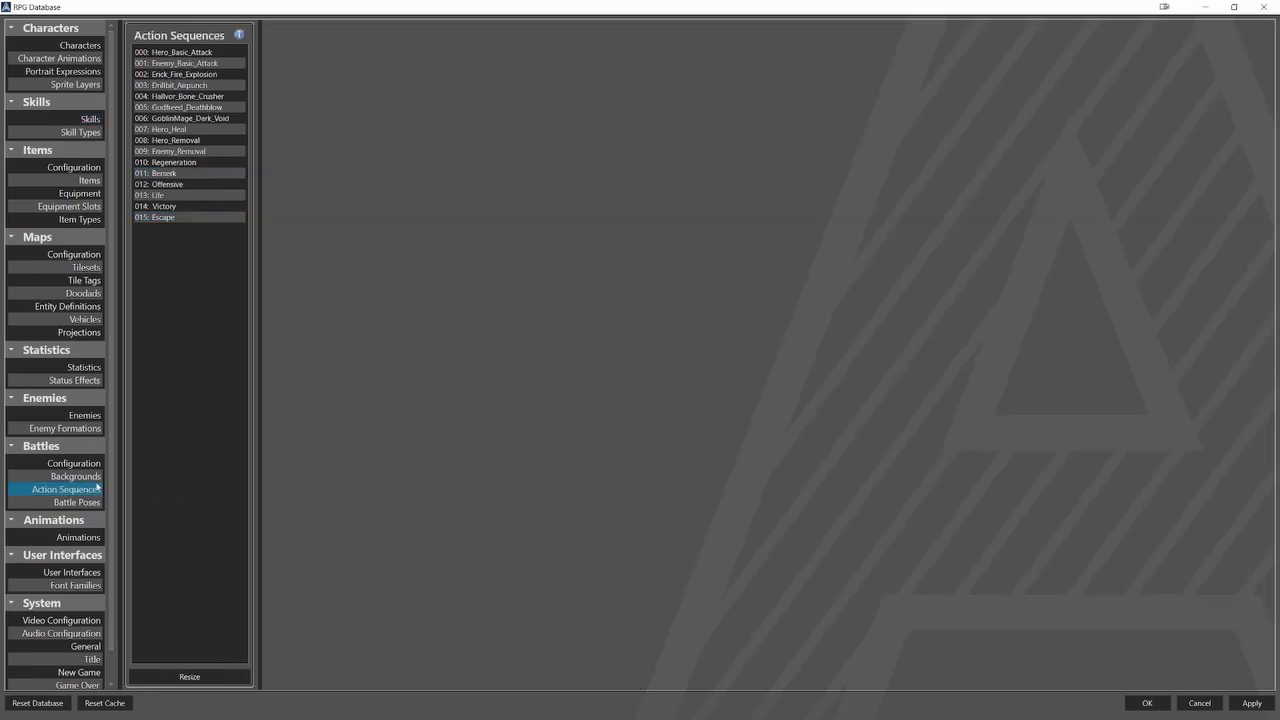
left_click(200, 218)
left_click(303, 156)
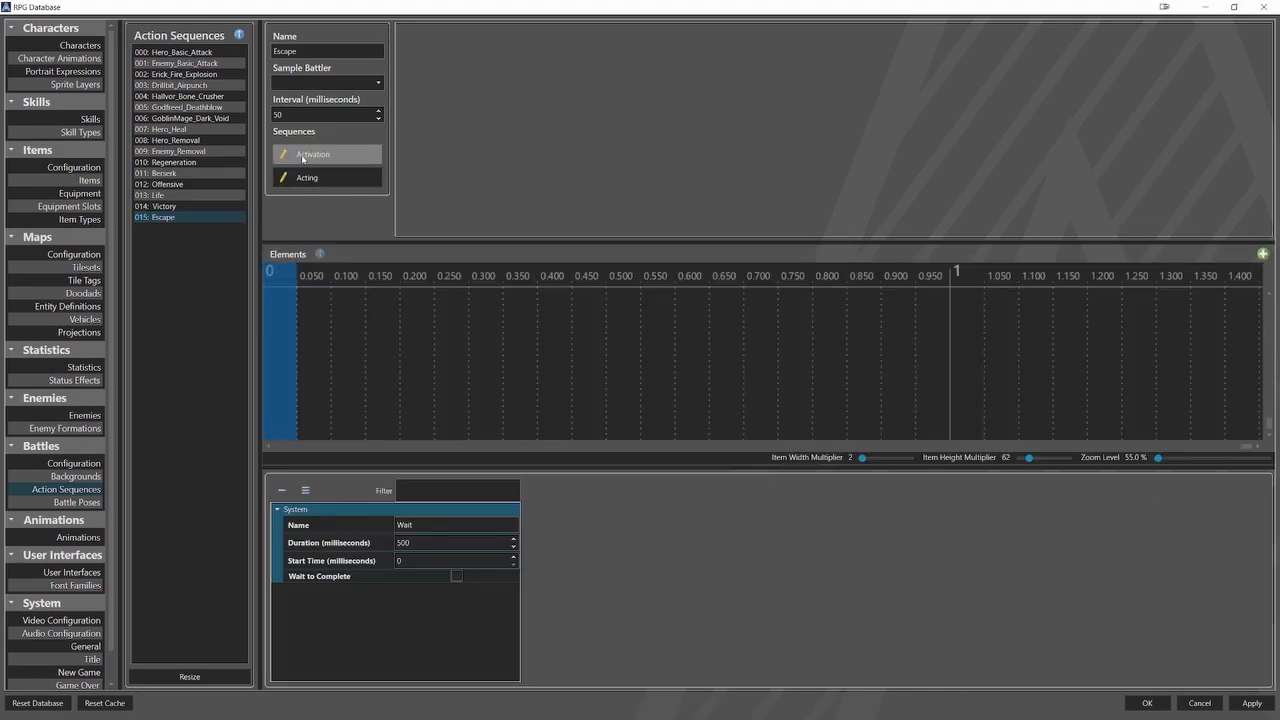
left_click(305, 178)
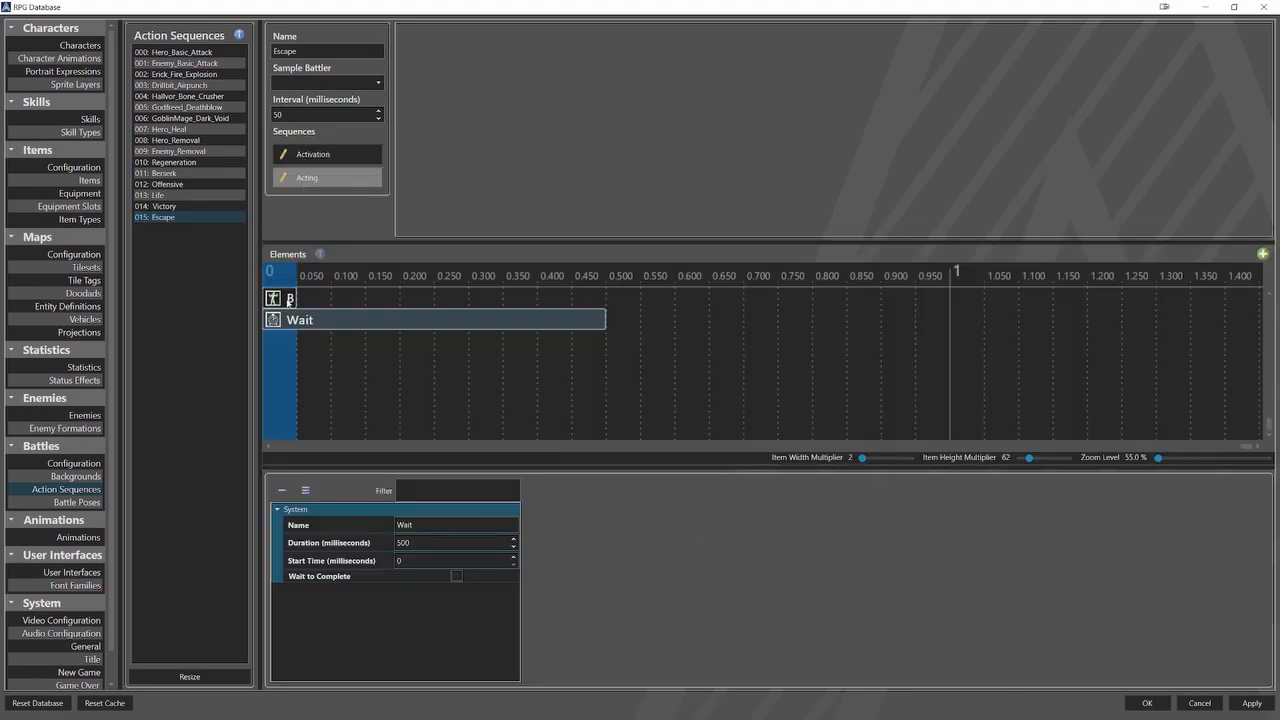
left_click(288, 299)
left_click(288, 321)
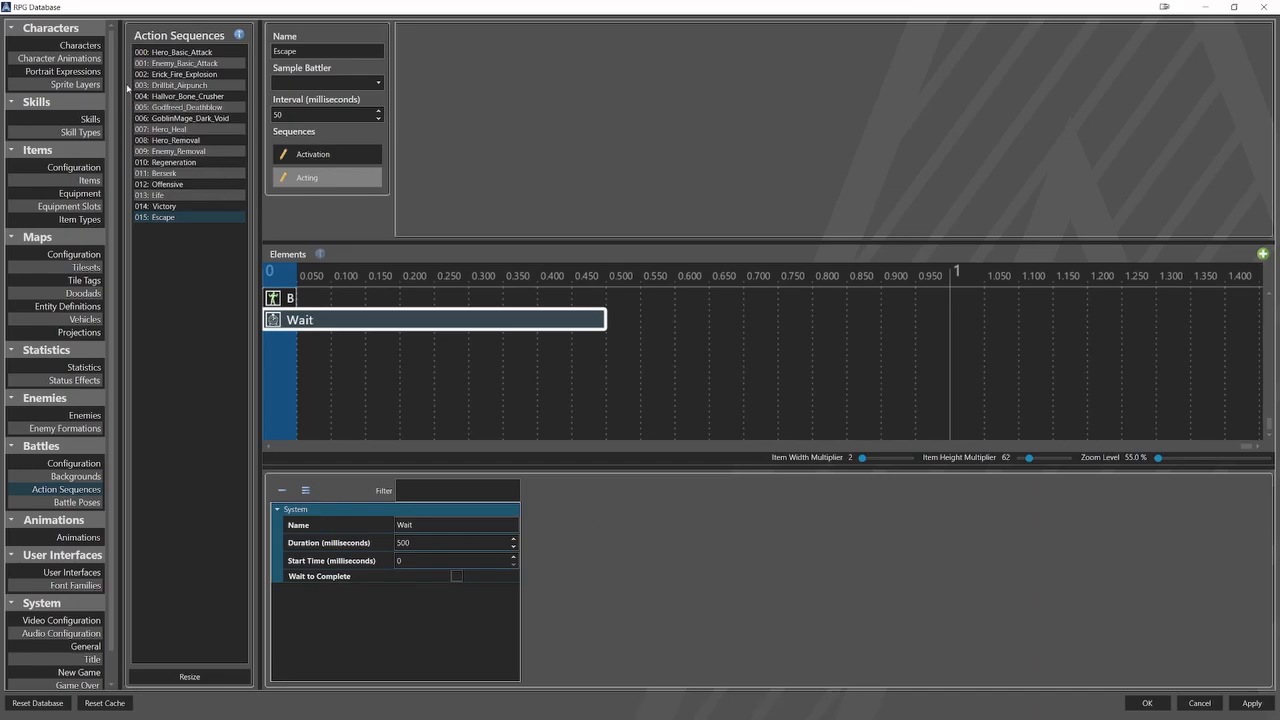
Review the skill types and skill traits of the characters Erick, Drillbit, Hallvor and Godfreed.
left_click(80, 45)
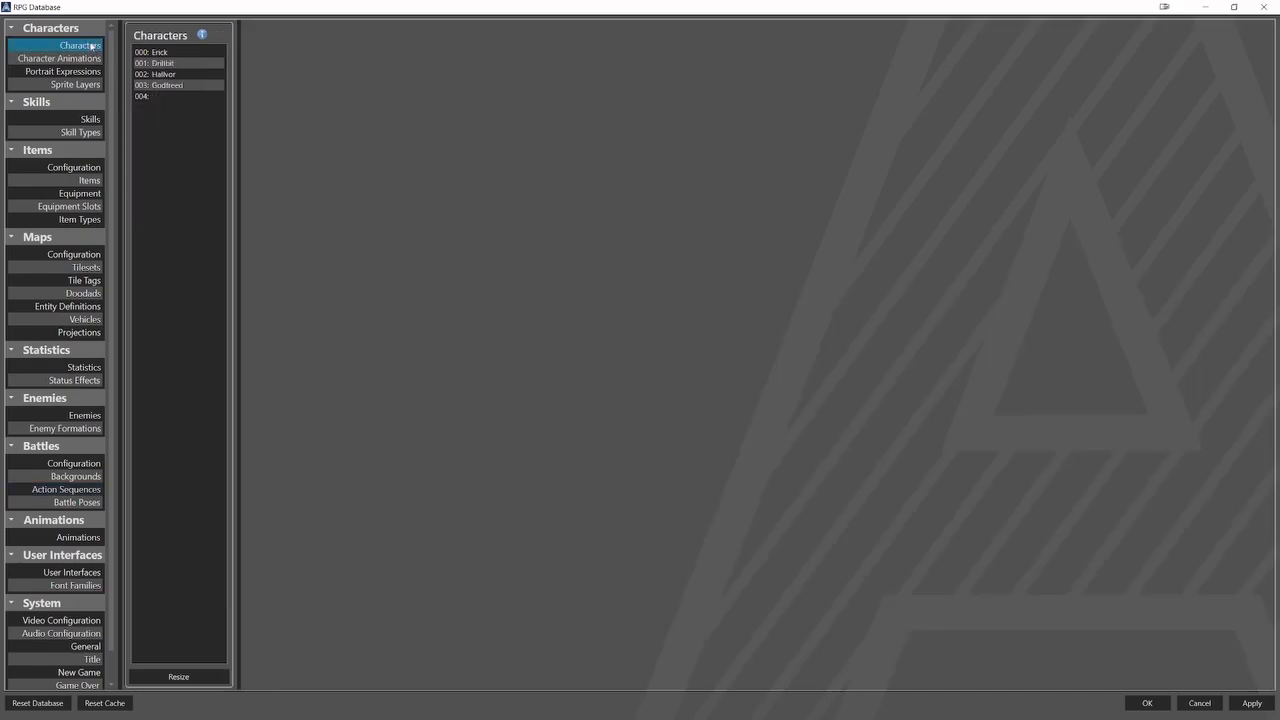
left_click(162, 52)
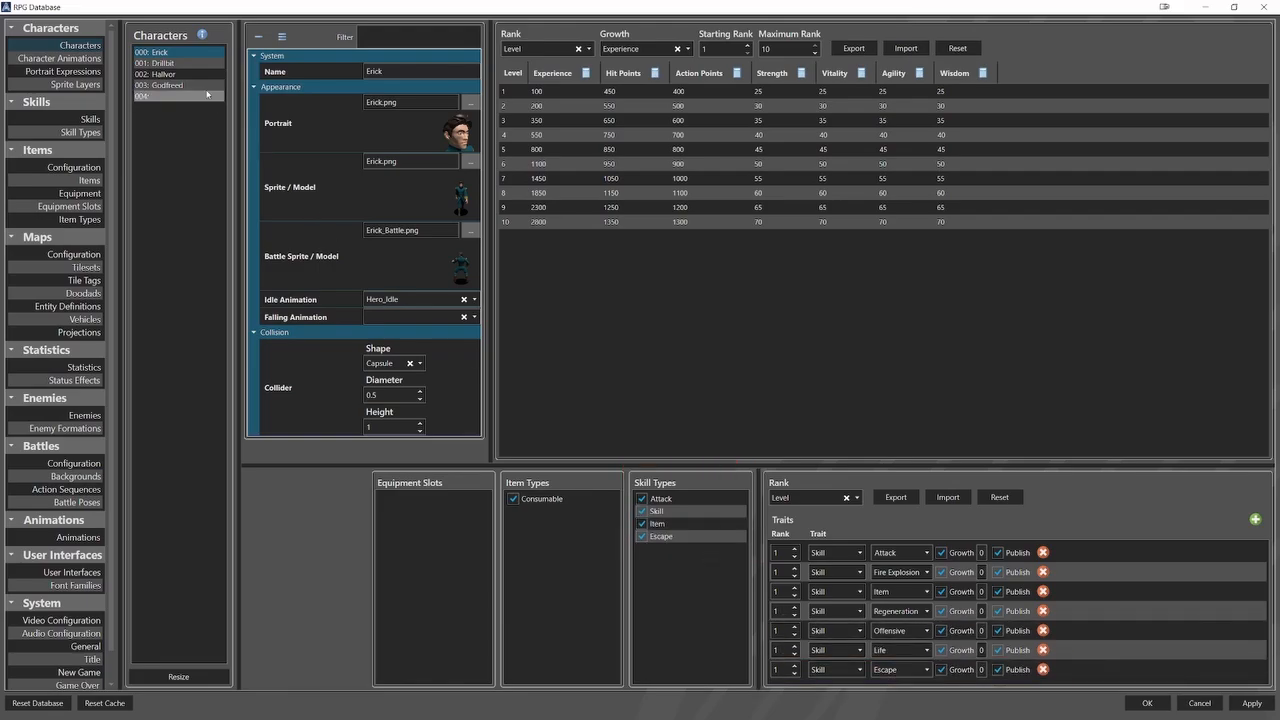
left_click(182, 66)
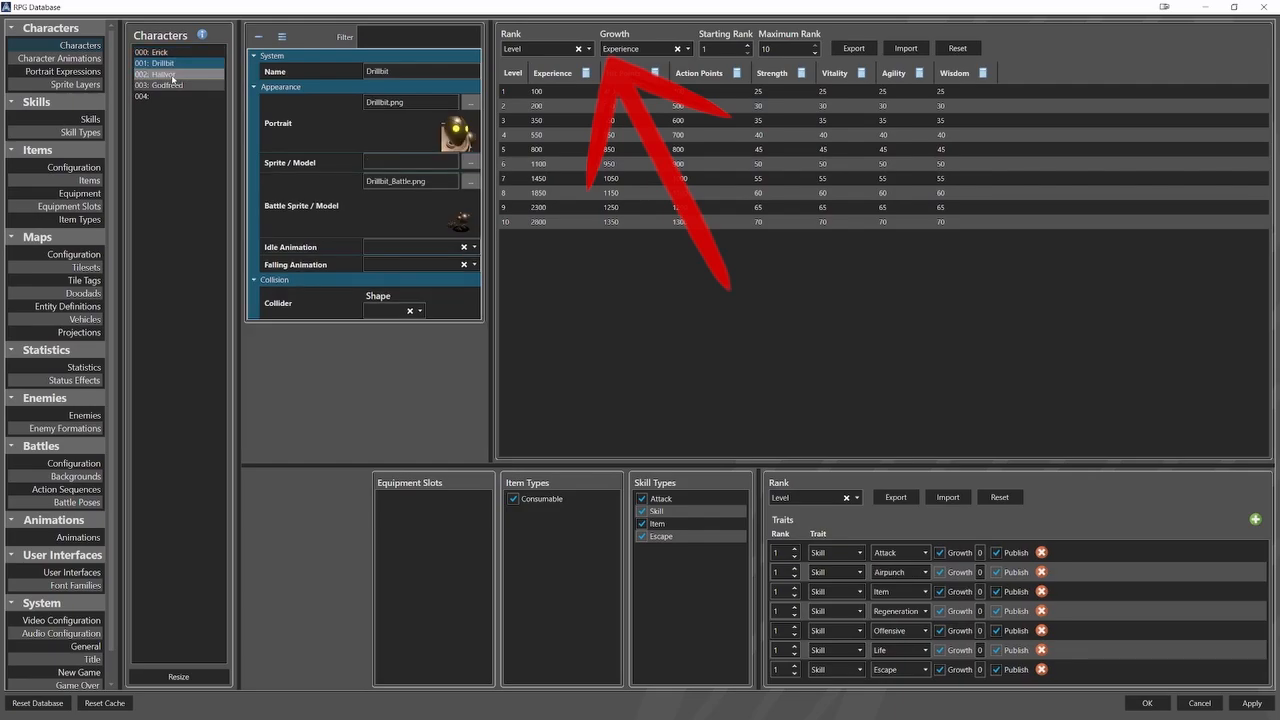
left_click(172, 75)
left_click(170, 85)
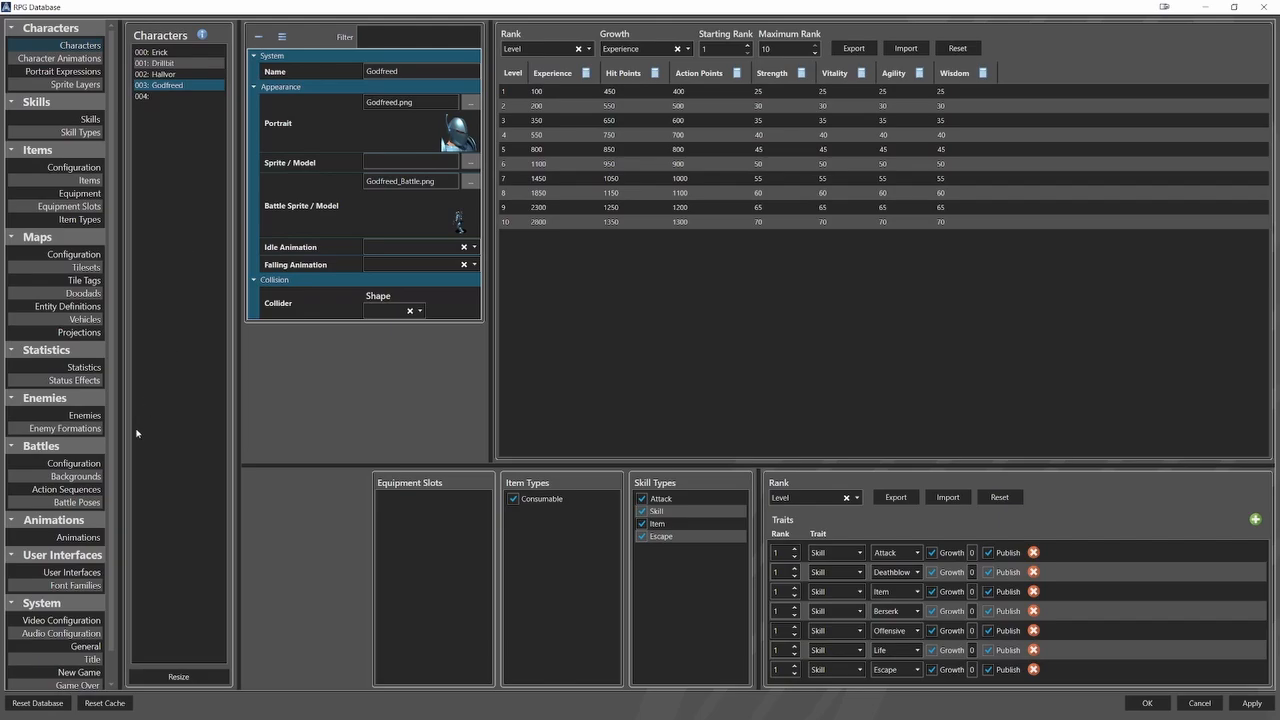
Open the Execute script of the battle_commands element in the Battle Command Menu user interface.
left_click(66, 574)
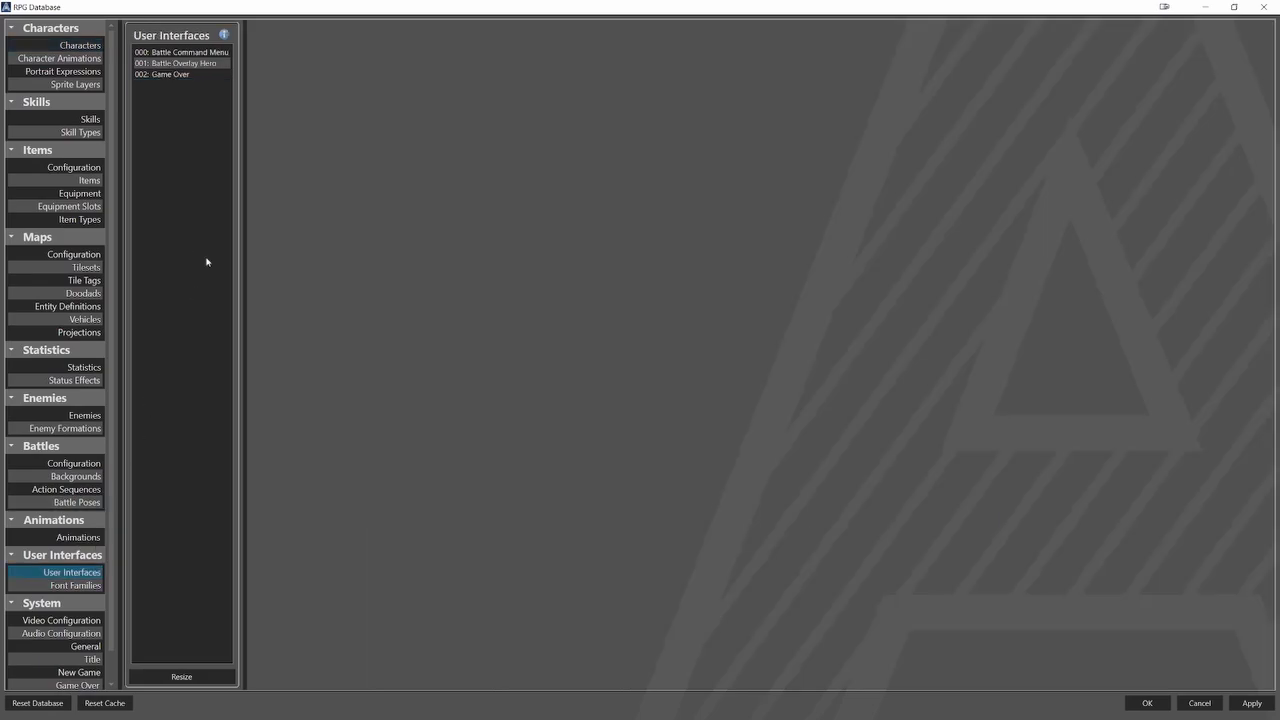
left_click(218, 52)
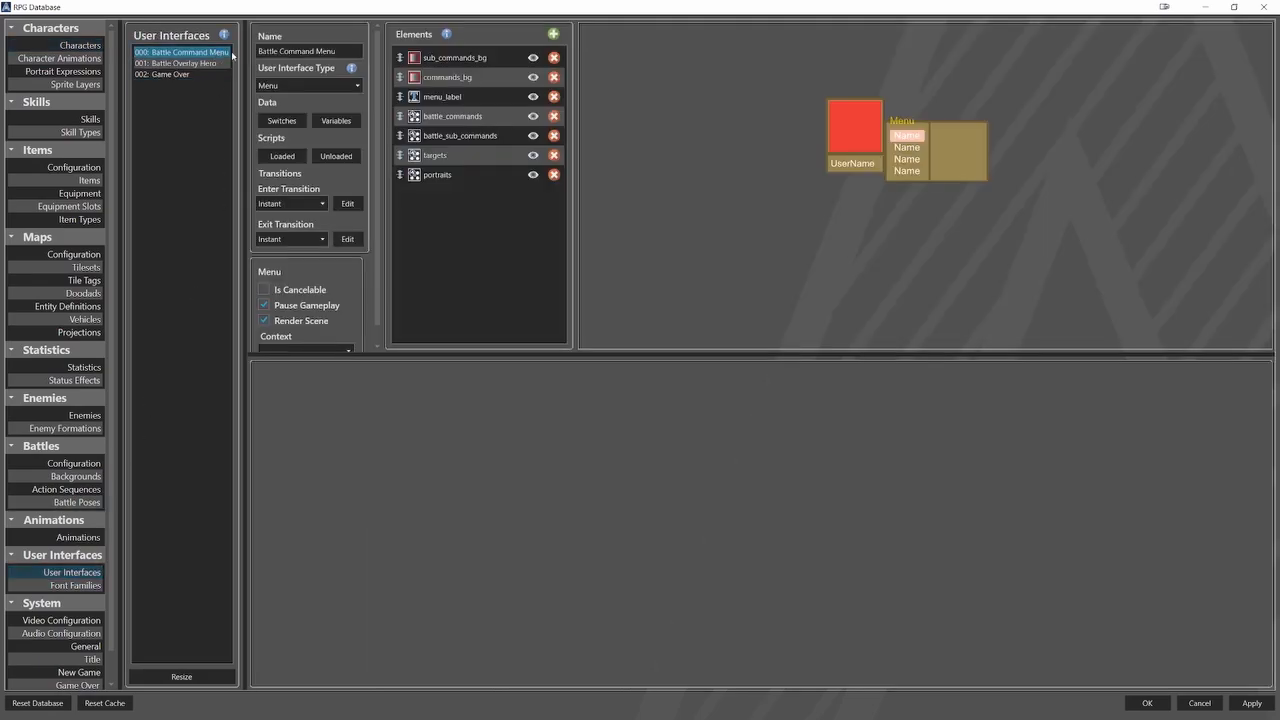
left_click(443, 117)
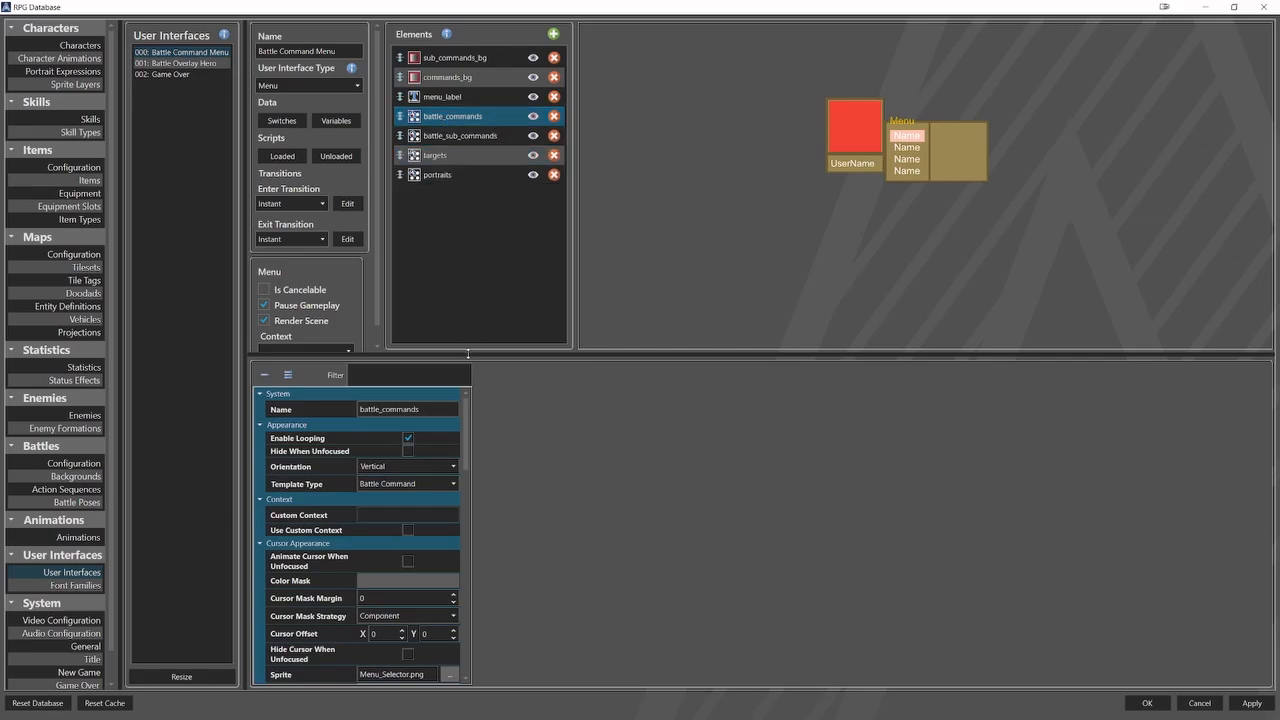
left_click_drag(468, 353, 473, 251)
left_click_drag(465, 316, 471, 566)
left_click(443, 587)
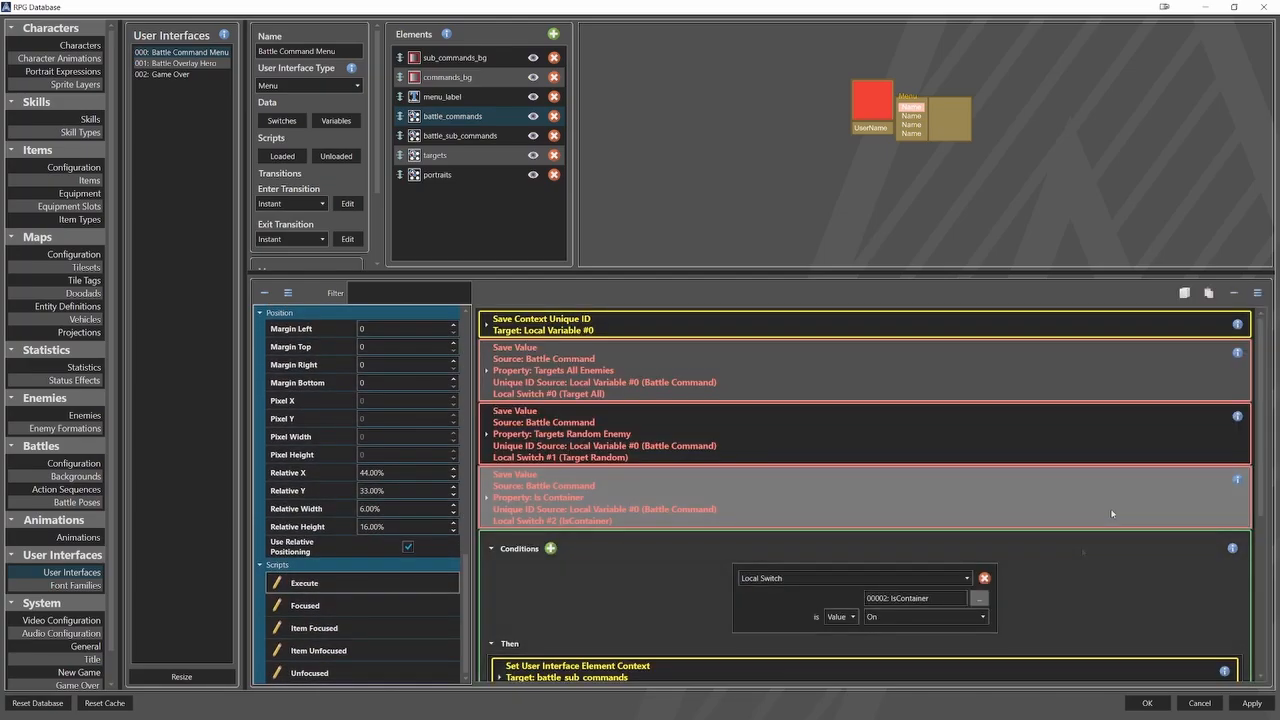
Insert a switch-type Save Value event above the IsContainer condition, with Battle Command as source and a local unique ID source.
left_click(1081, 549)
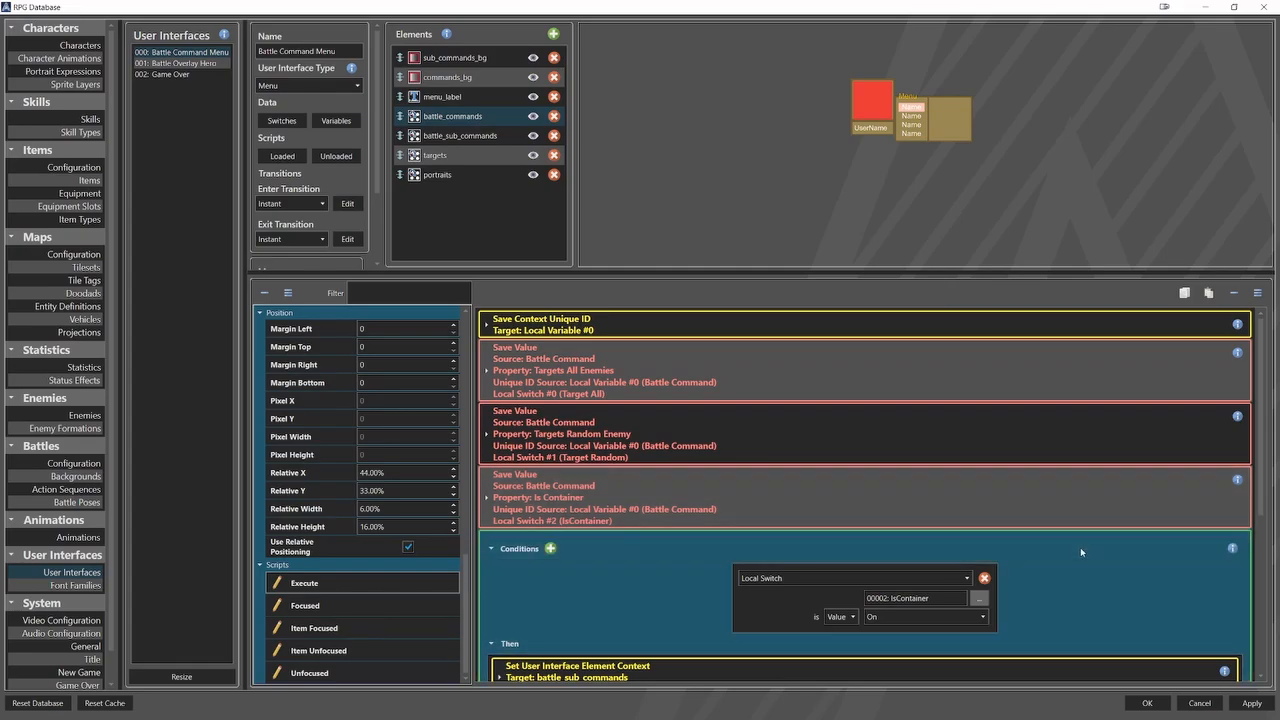
right_click(1080, 547)
mouse_move(1155, 230)
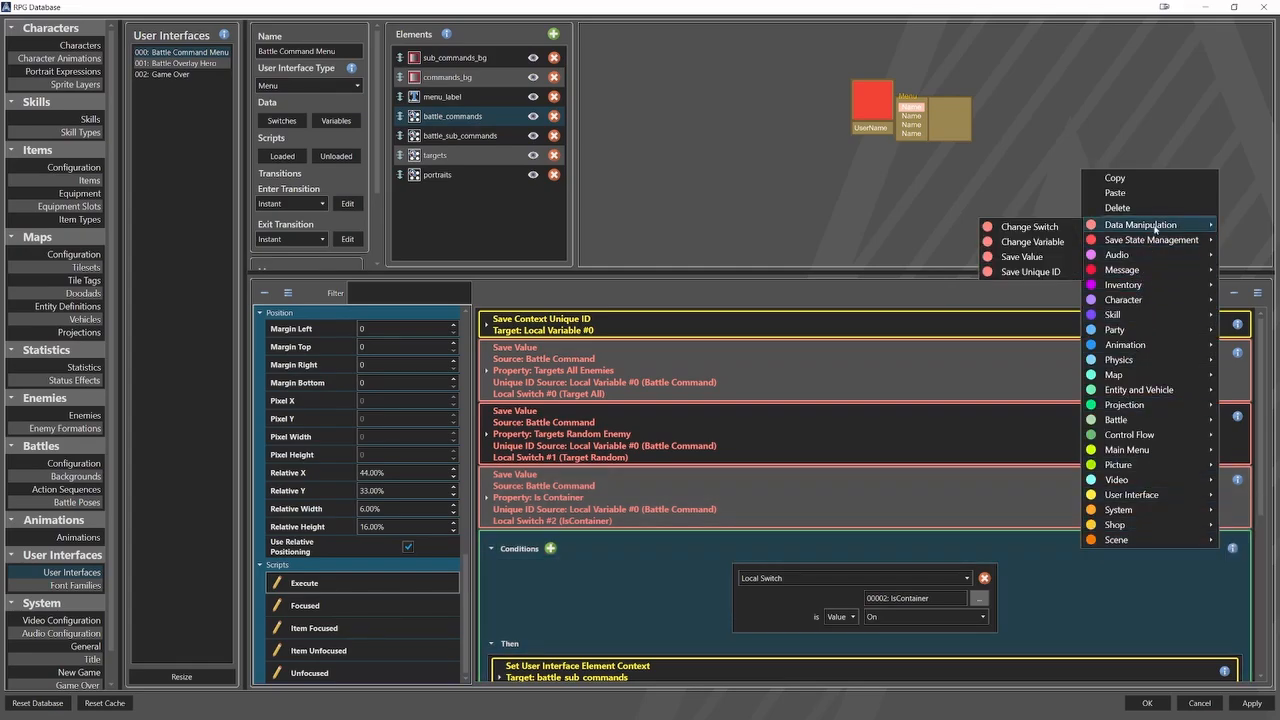
left_click(1030, 256)
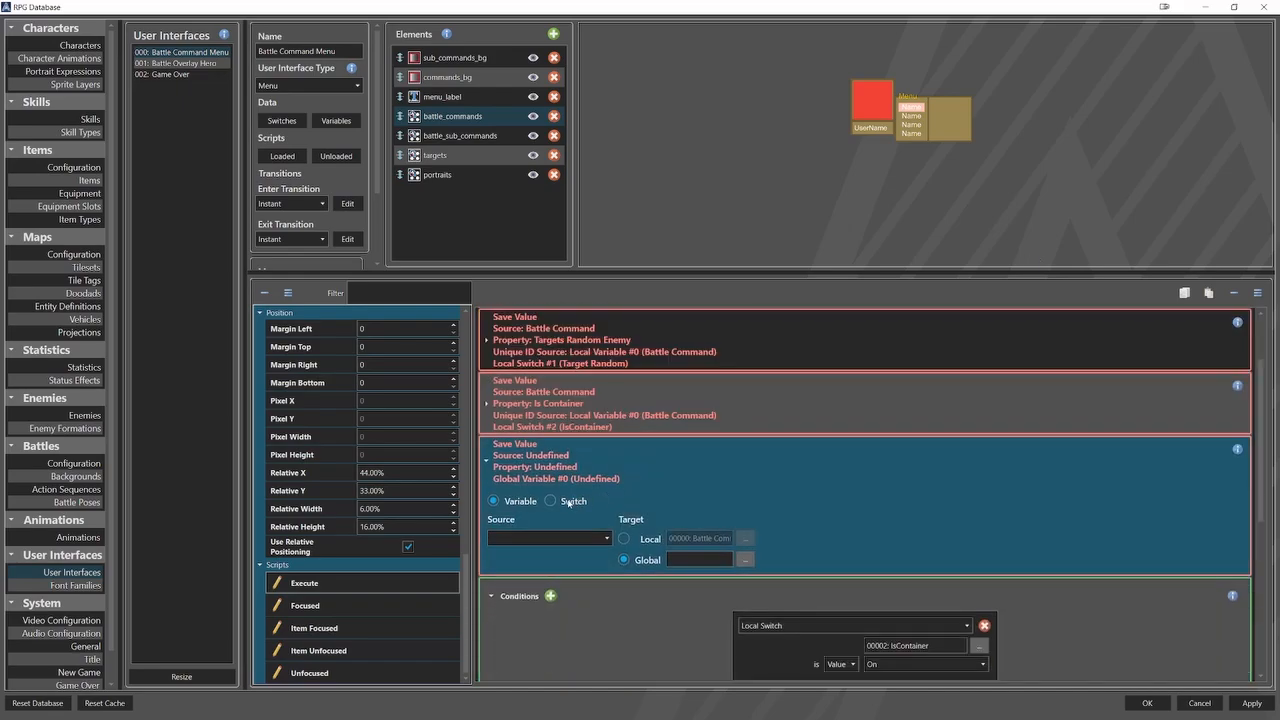
left_click(551, 501)
left_click(549, 538)
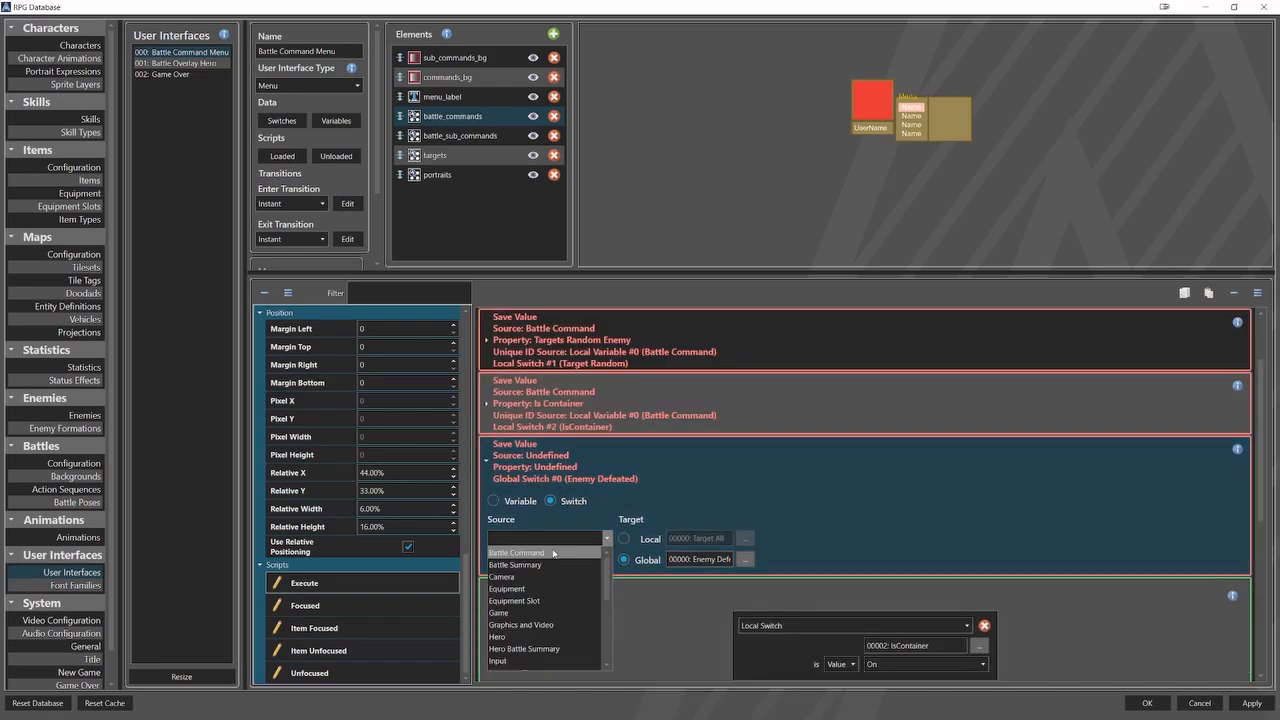
left_click(553, 552)
left_click(520, 588)
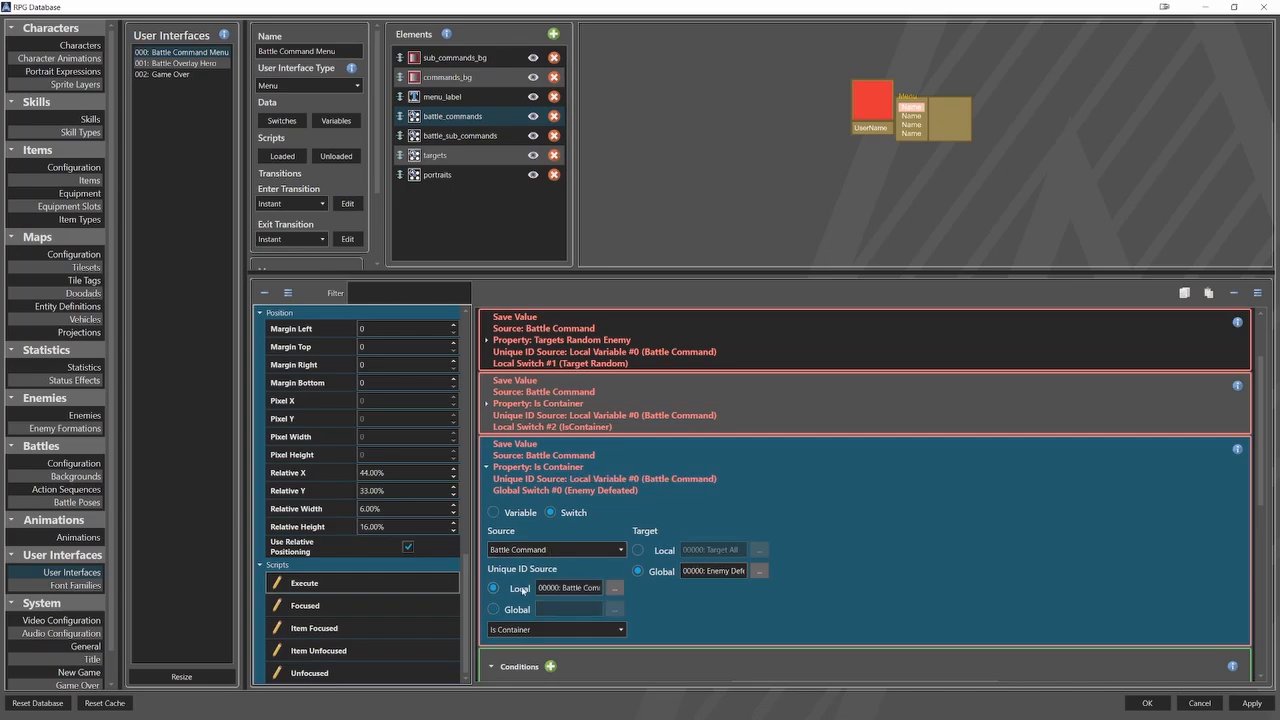
Use the local Battle Command variable as the unique ID source and choose the Auto Target property for the new Save Value event.
left_click(612, 588)
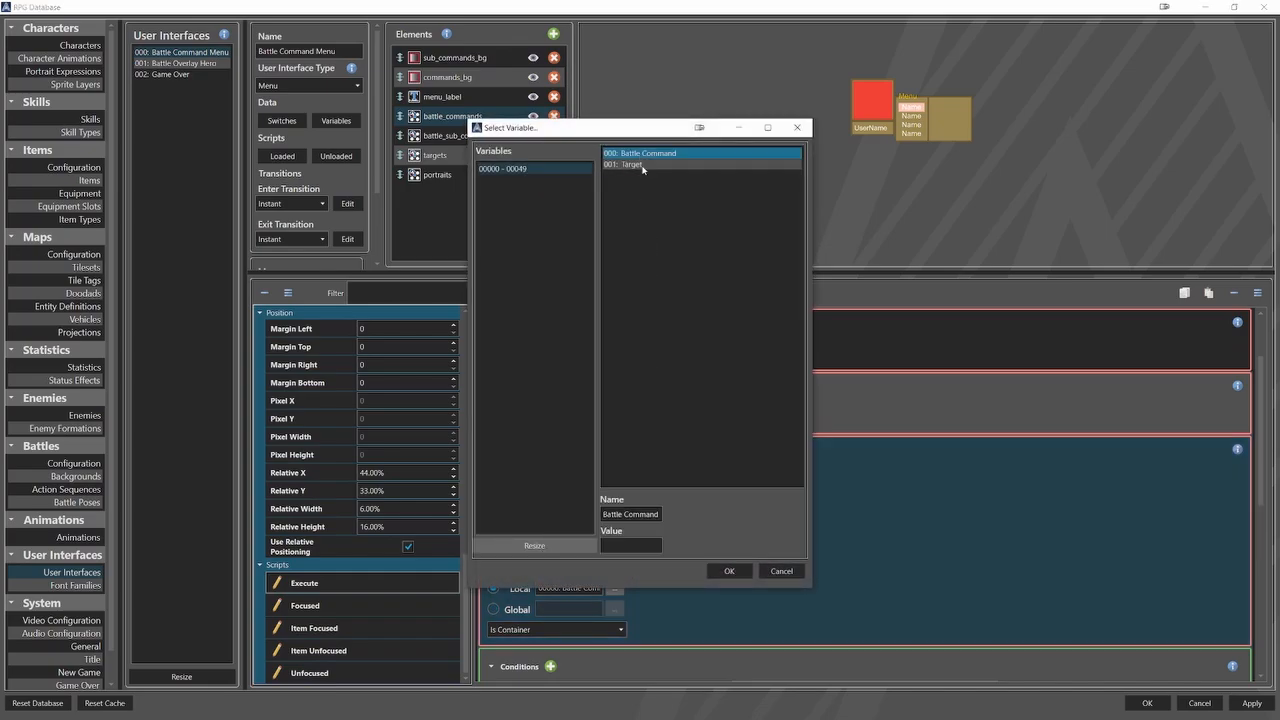
left_click(729, 571)
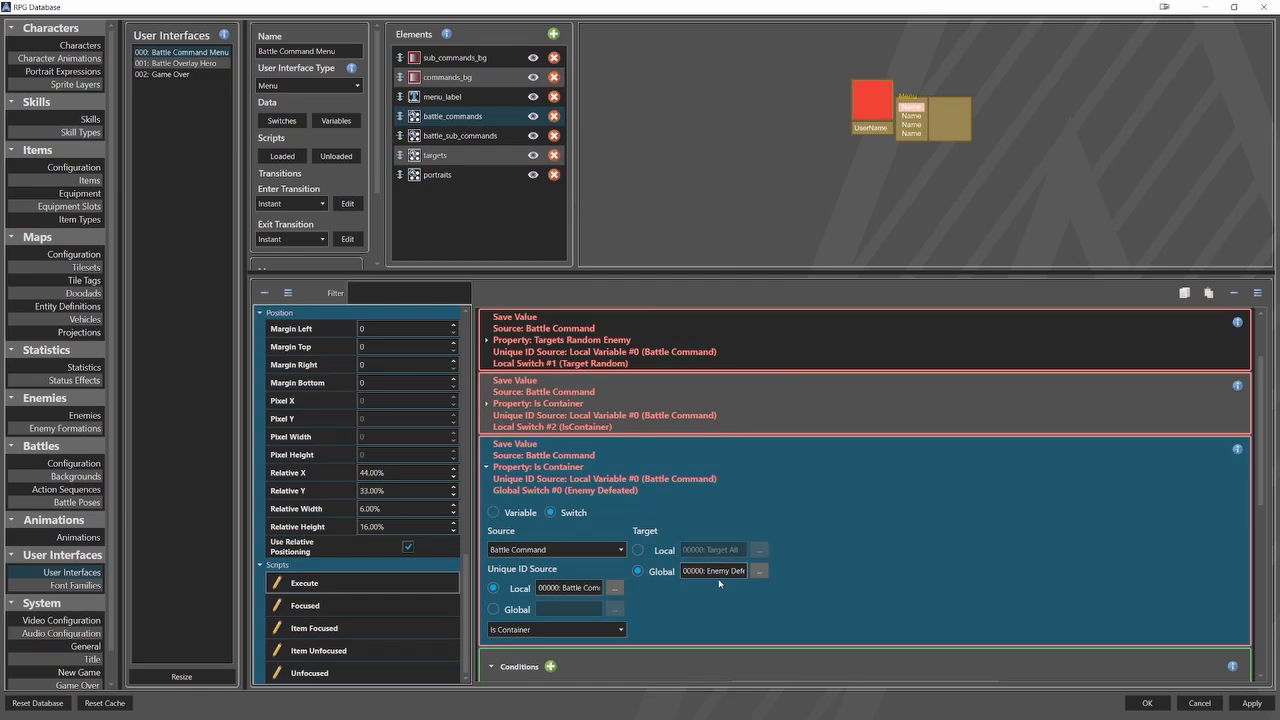
left_click(619, 629)
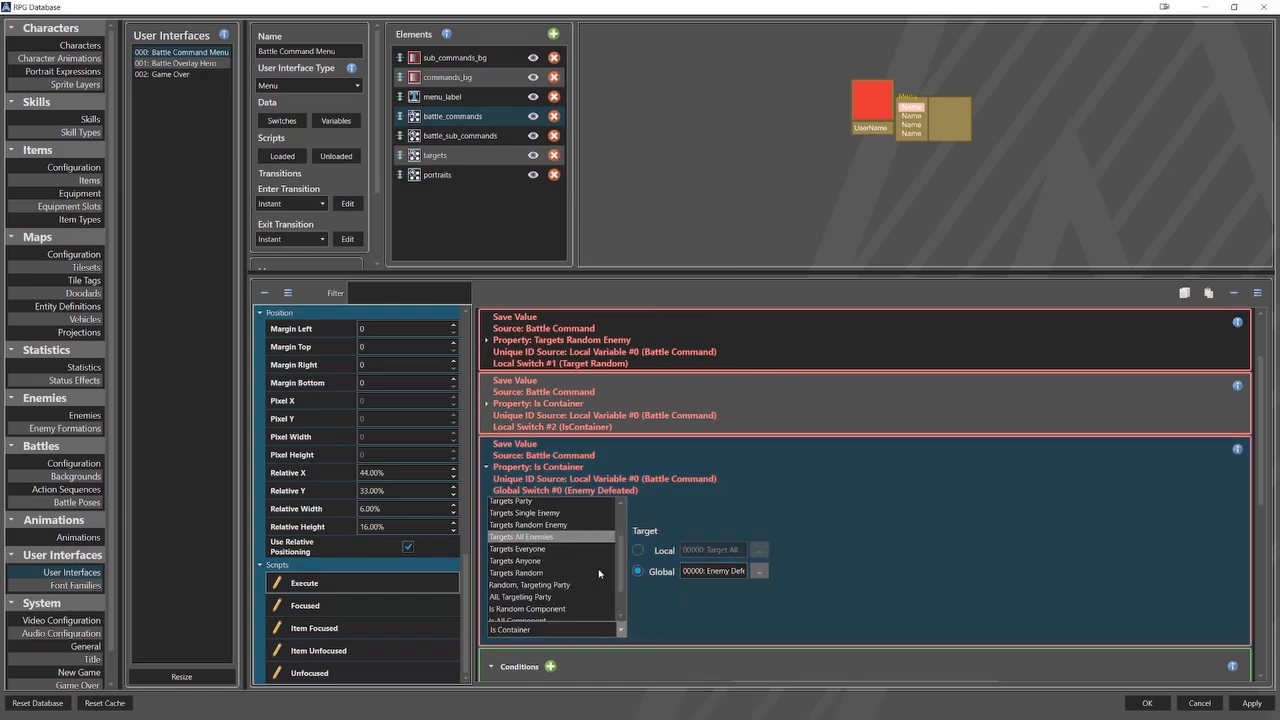
scroll(608, 585, "down", 3)
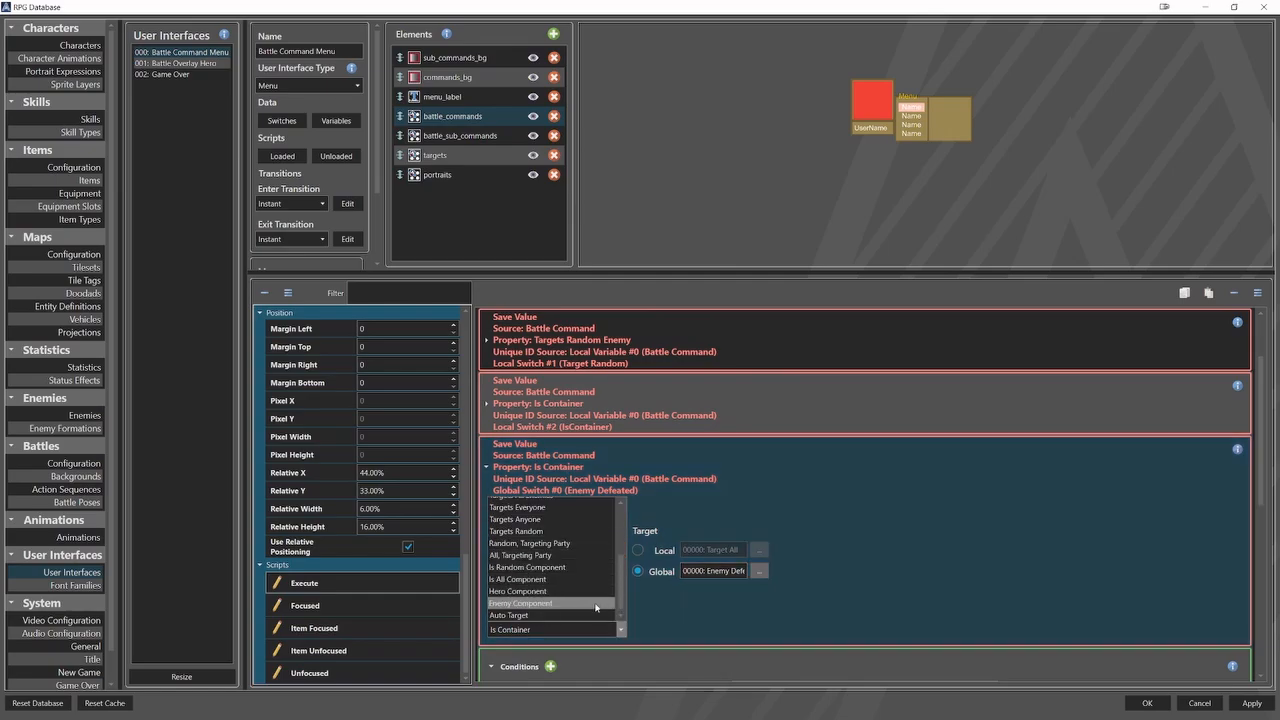
left_click(590, 615)
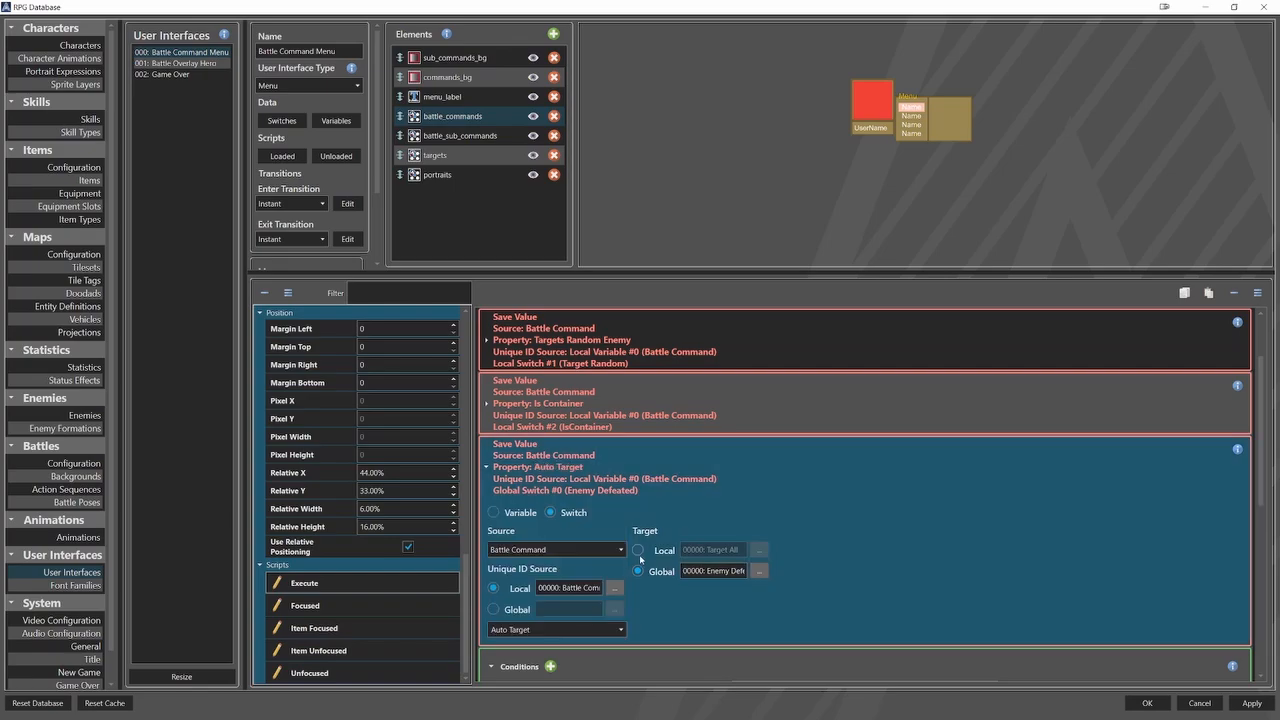
Add a fifth local switch named AutoTarget, make it the Save Value event's target, and collapse the event.
left_click(639, 551)
left_click(757, 551)
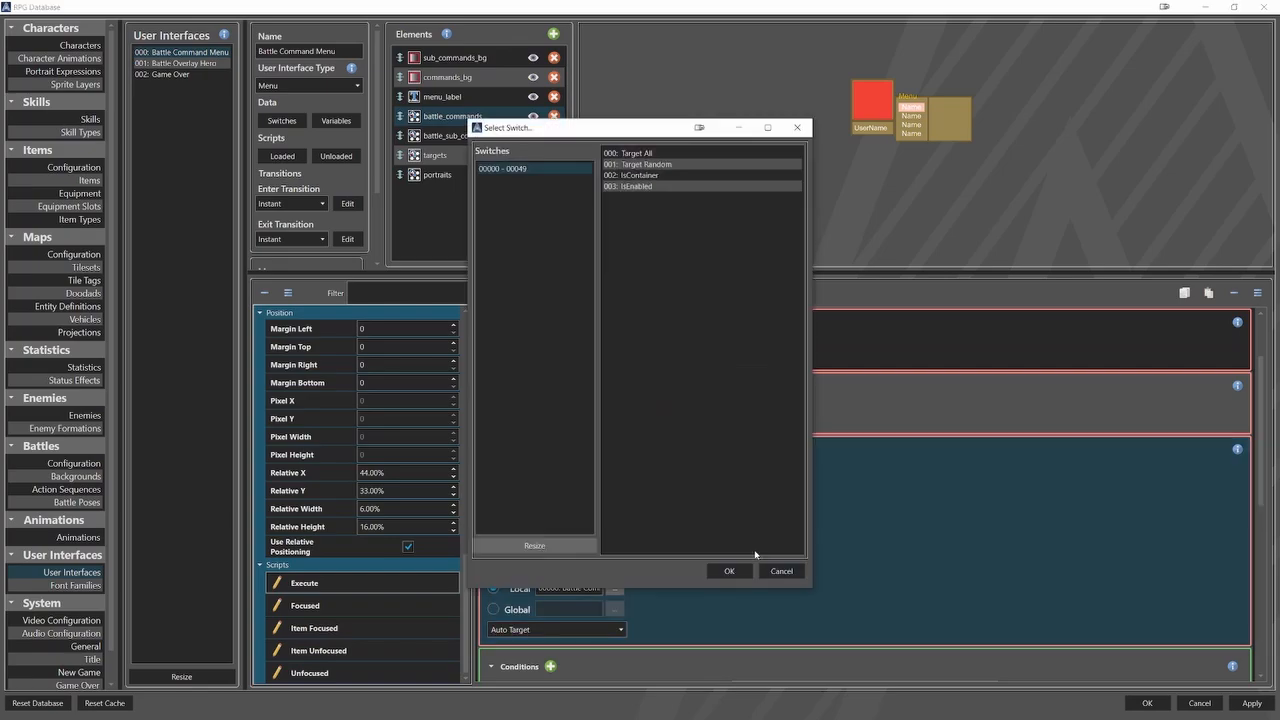
left_click(586, 546)
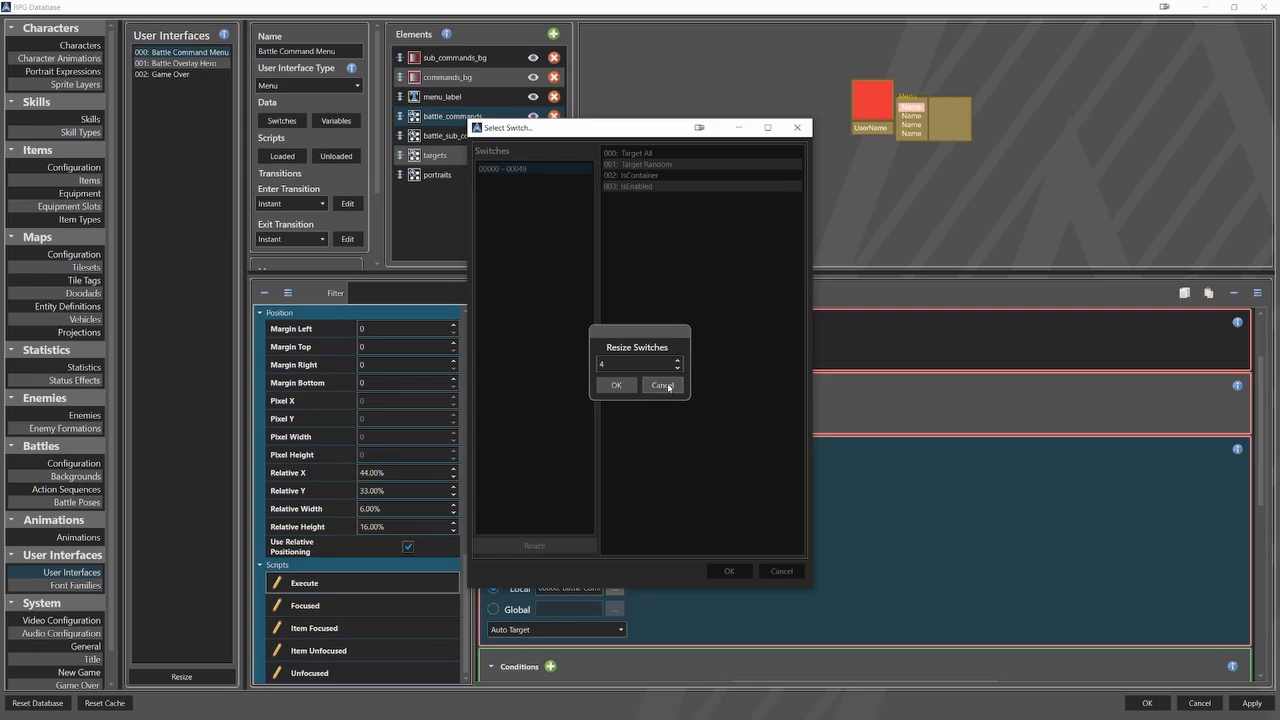
left_click(627, 386)
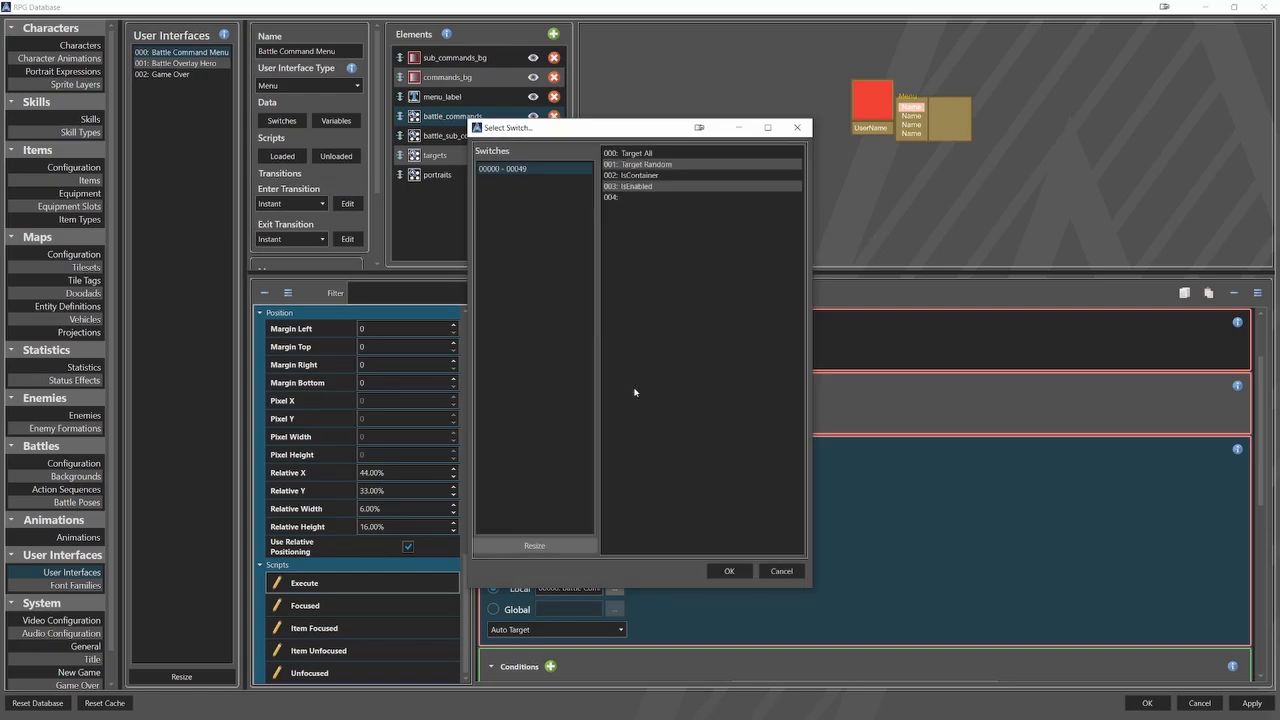
left_click(630, 198)
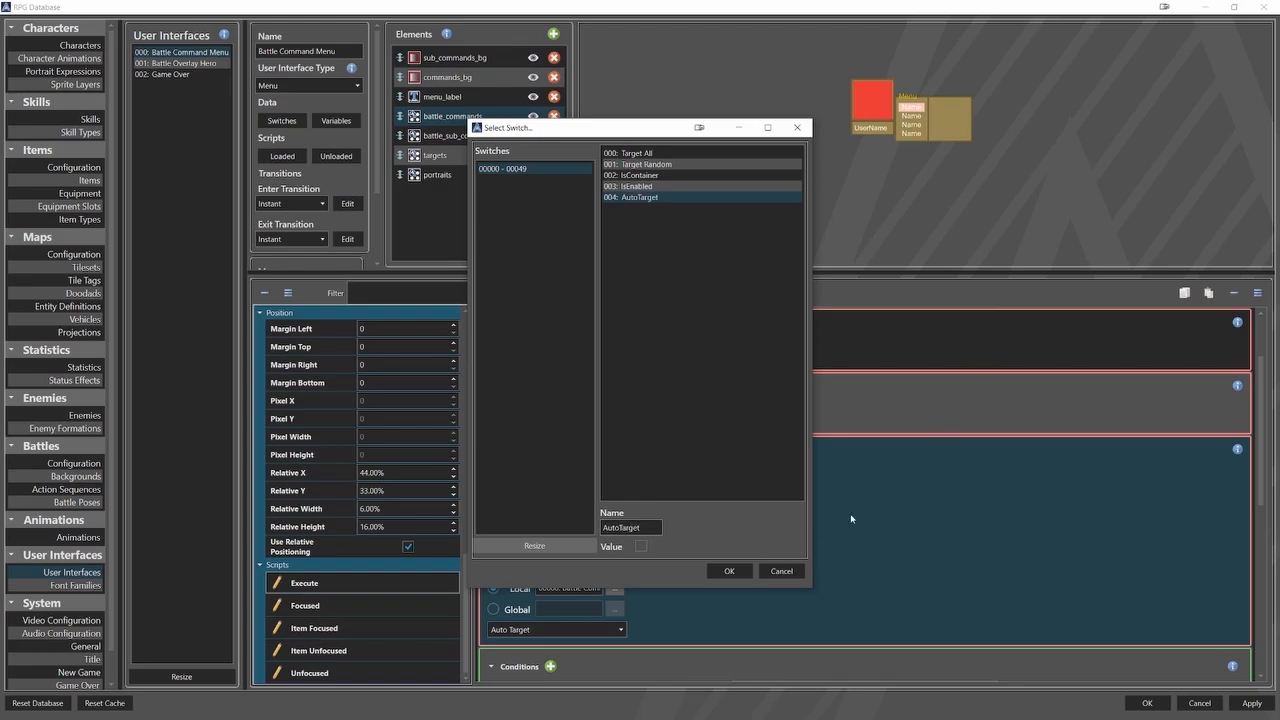
left_click(743, 570)
scroll(963, 547, "down", 3)
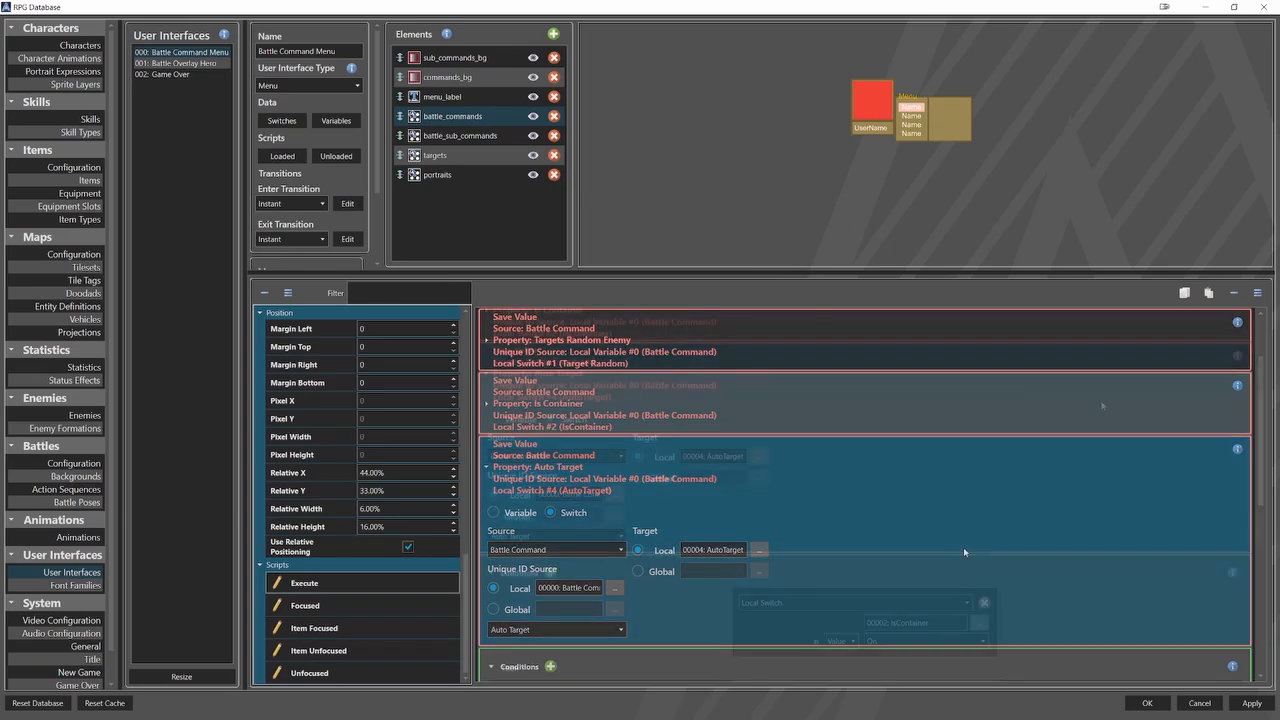
left_click(697, 367)
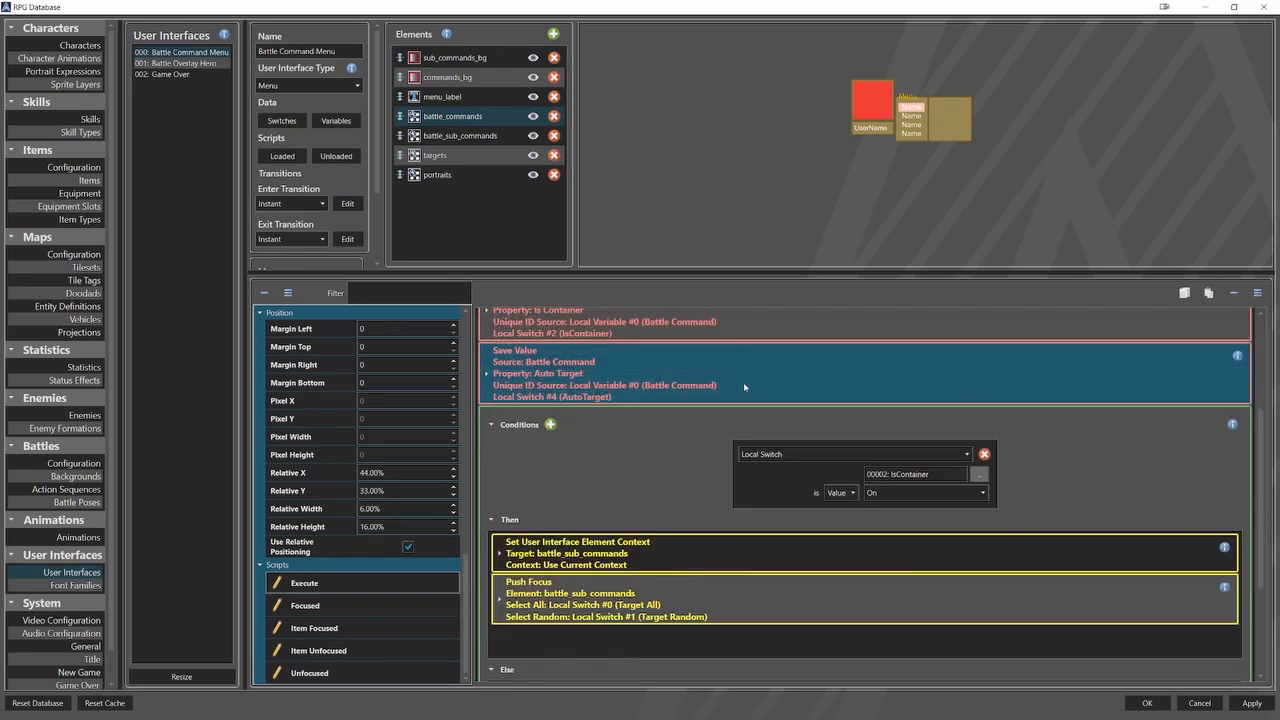
Insert a conditional branch in the IsContainer condition's Else section, above the event that sets the targets element's context.
scroll(1016, 483, "down", 3)
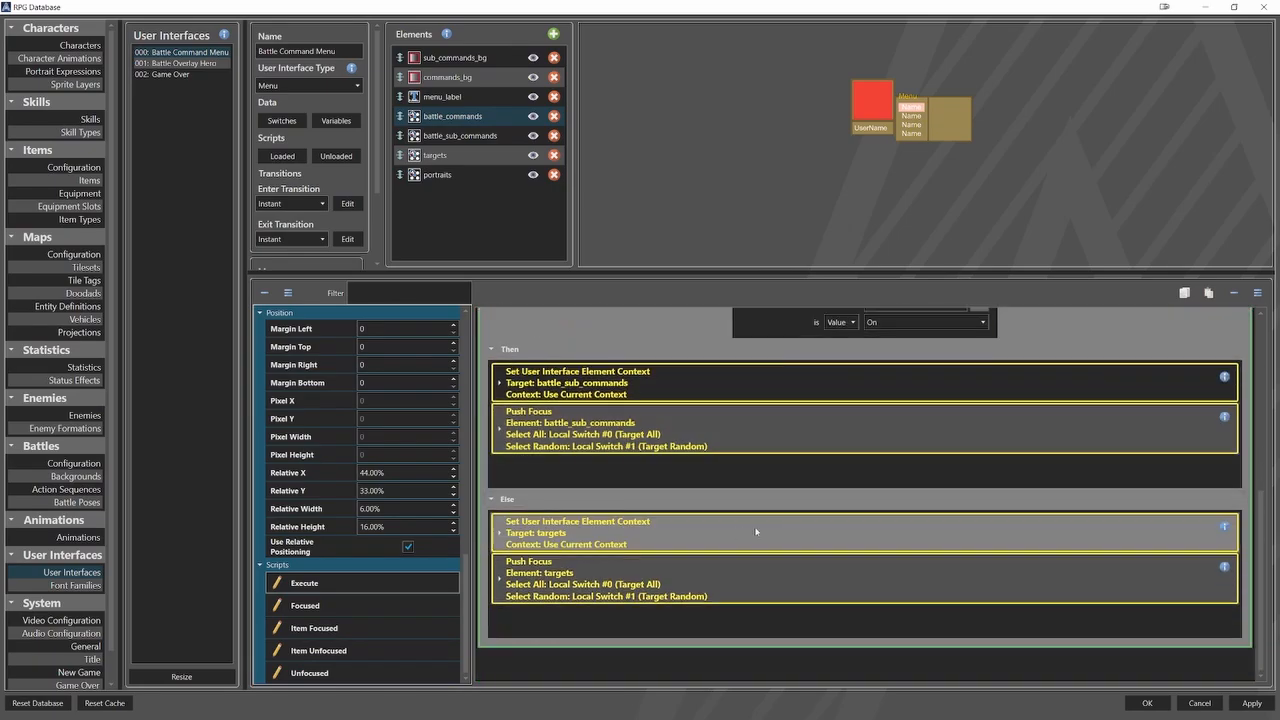
left_click(756, 531)
right_click(756, 531)
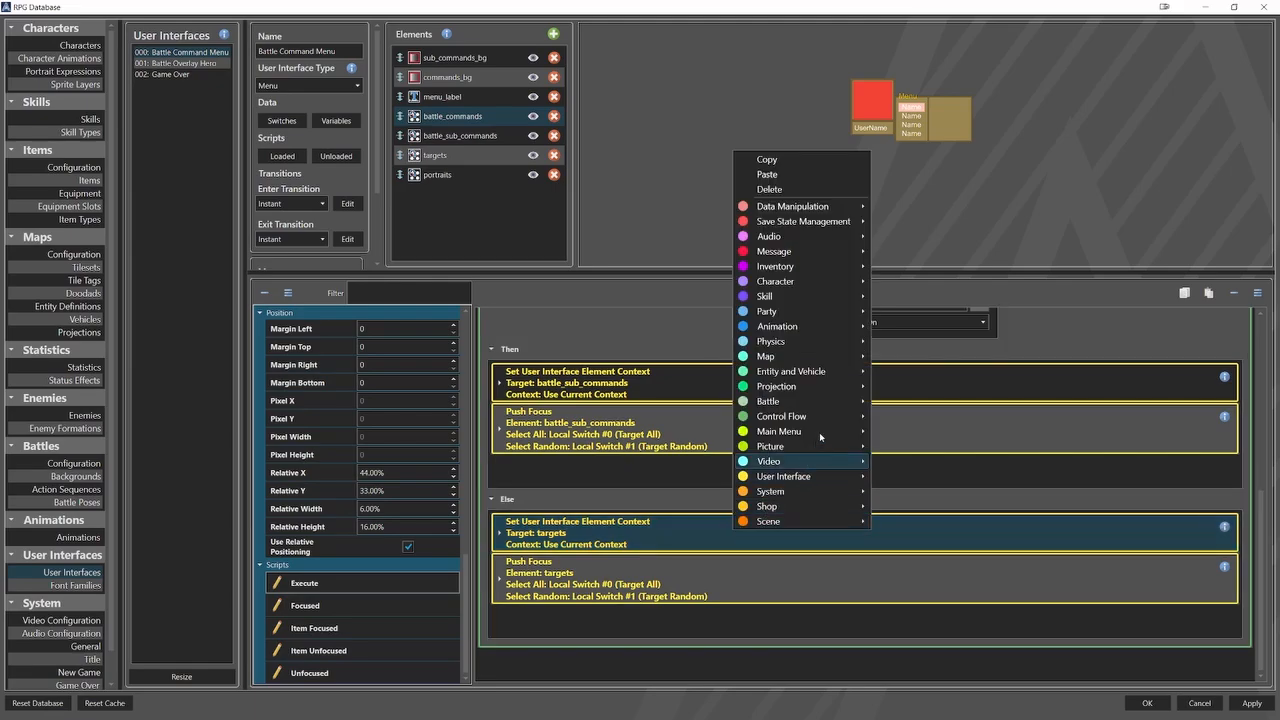
mouse_move(826, 416)
left_click(899, 419)
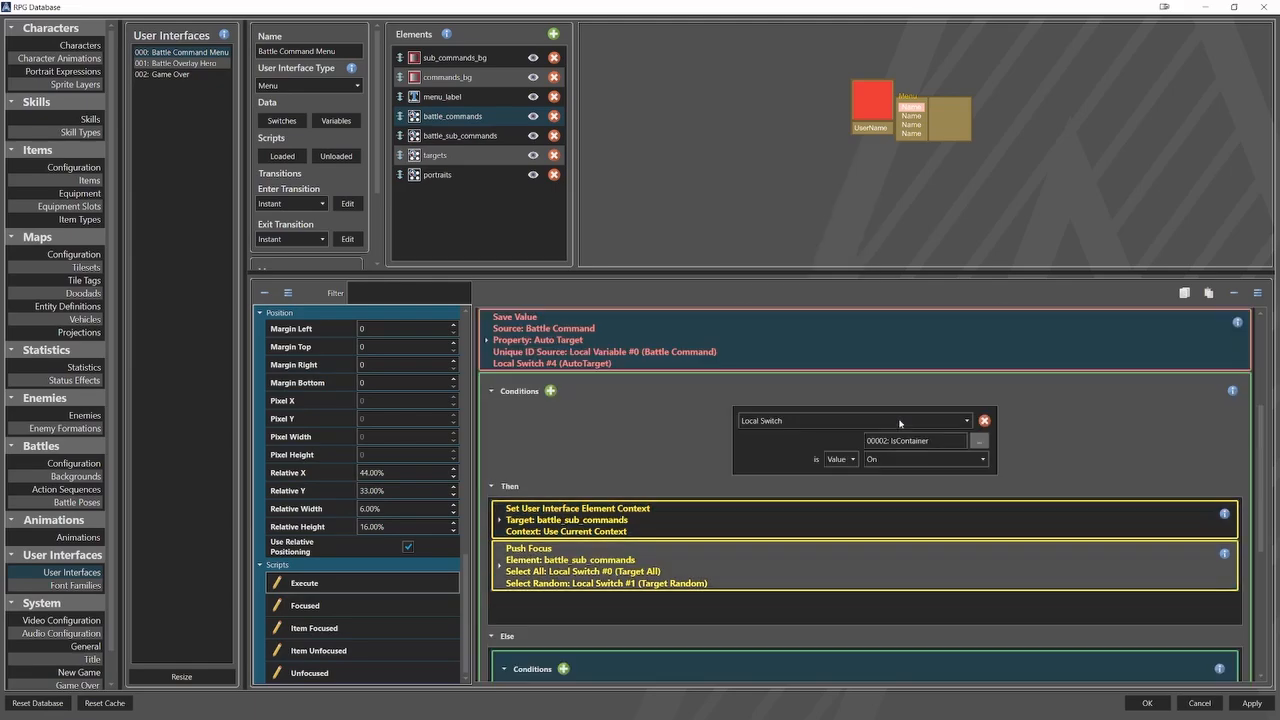
Set the new branch's condition to the local switch AutoTarget being On.
scroll(896, 429, "down", 3)
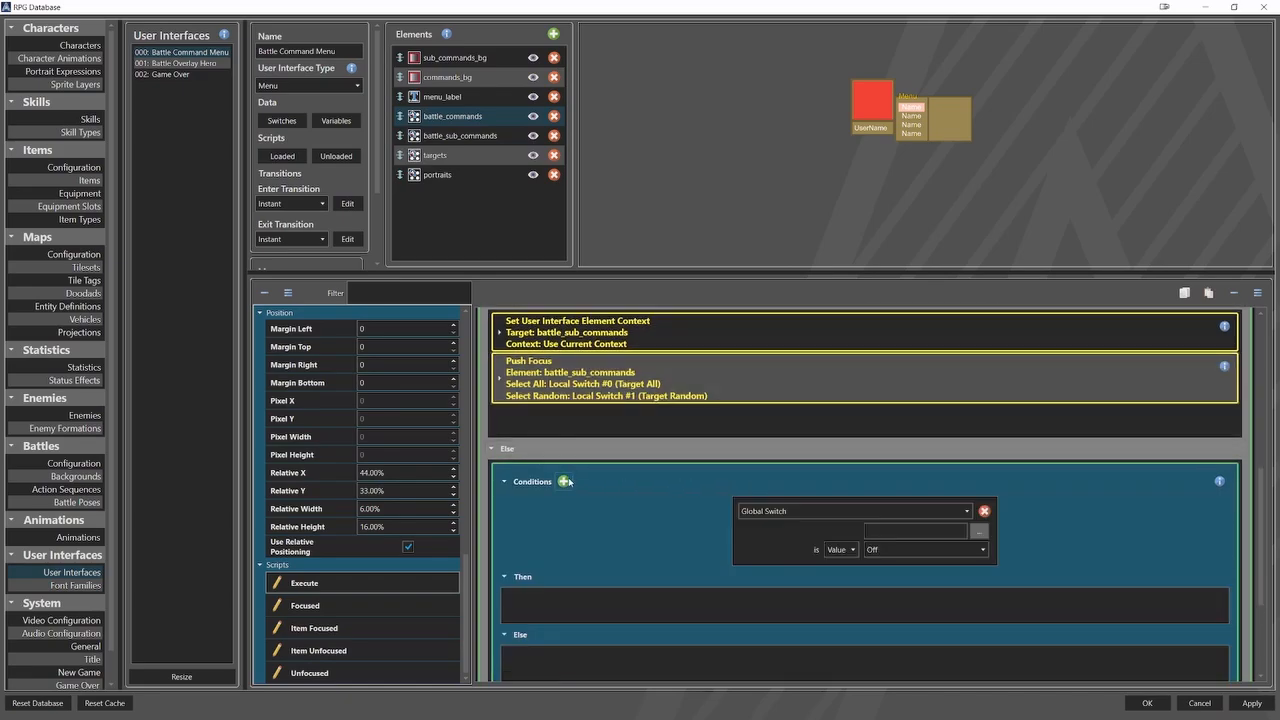
left_click(944, 512)
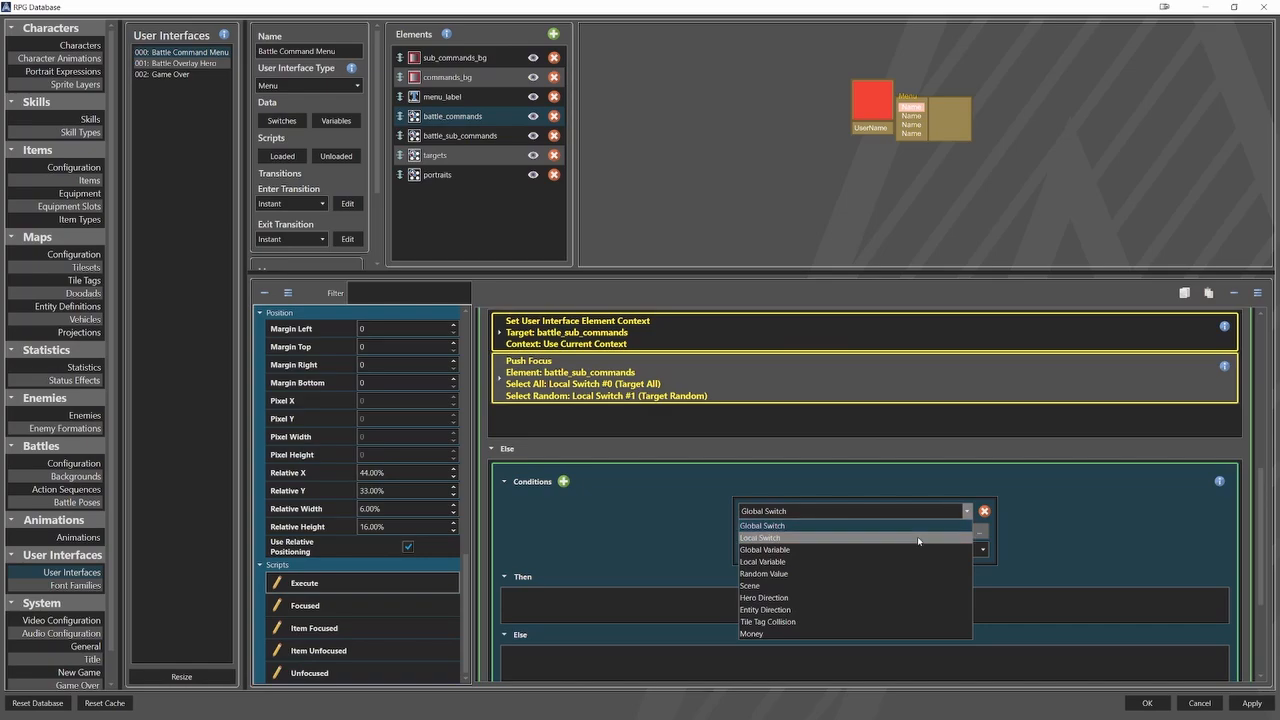
left_click(922, 537)
left_click(980, 532)
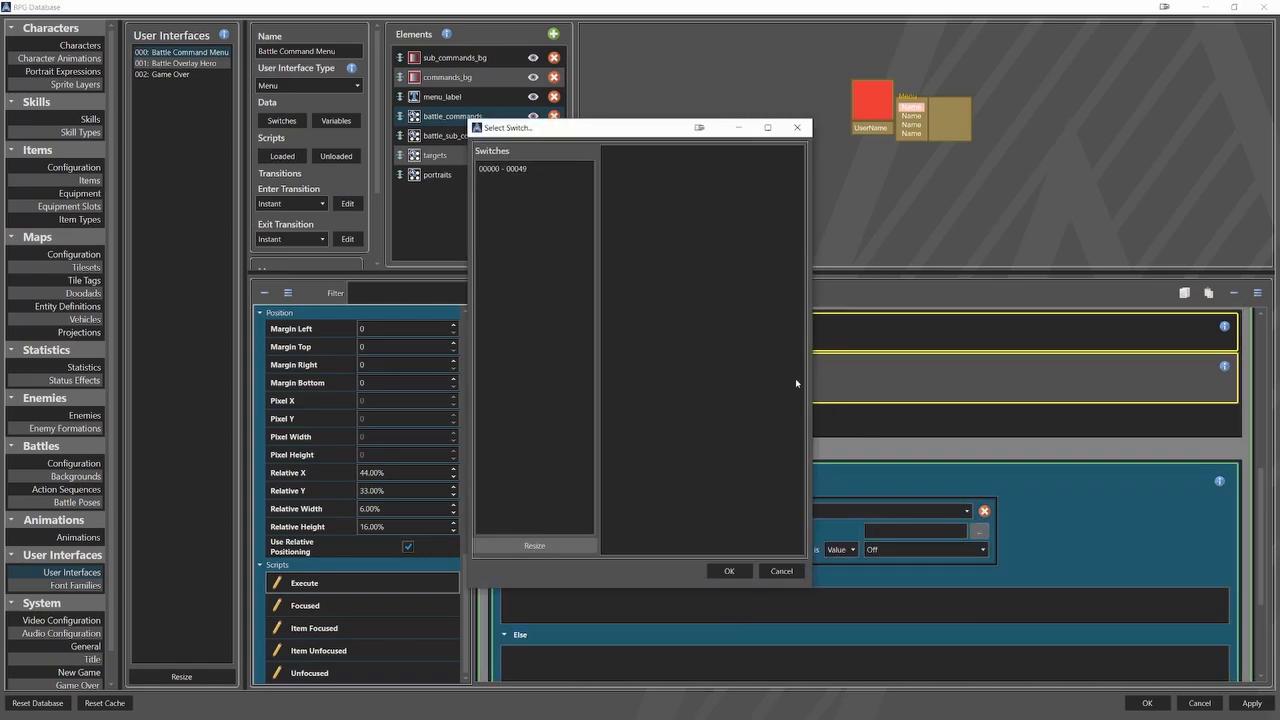
left_click(545, 169)
left_click(628, 198)
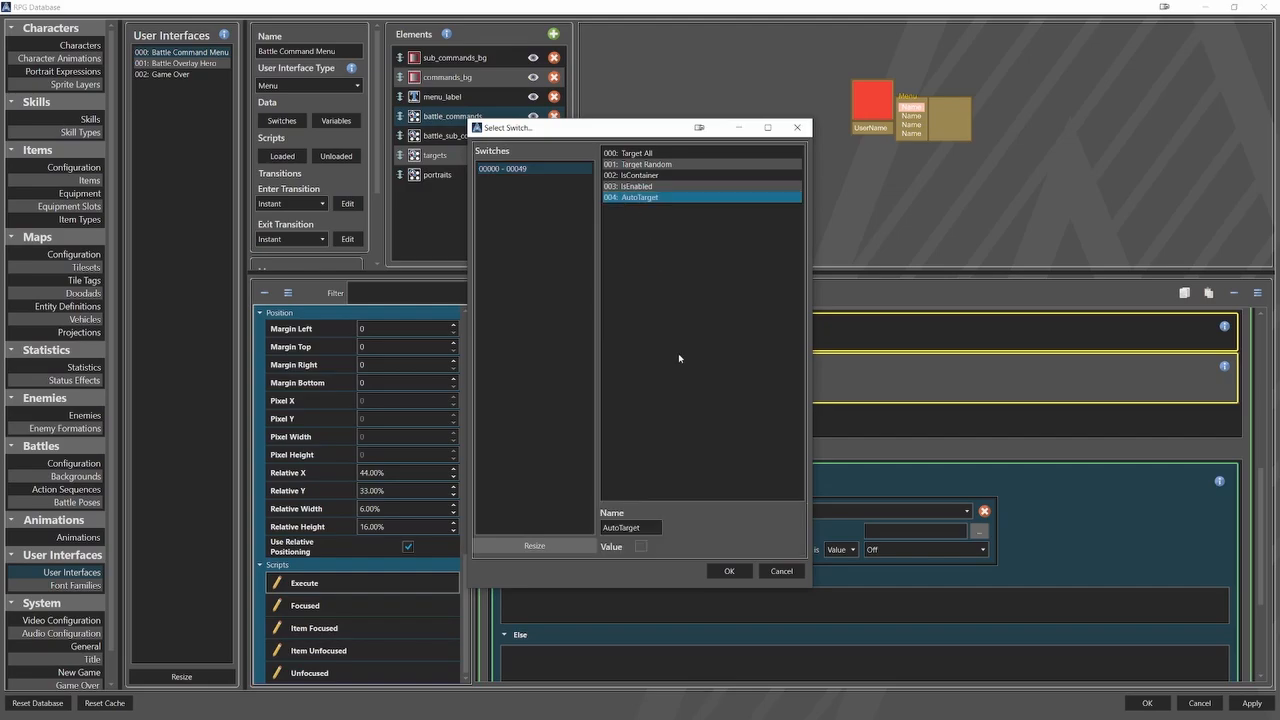
left_click(729, 571)
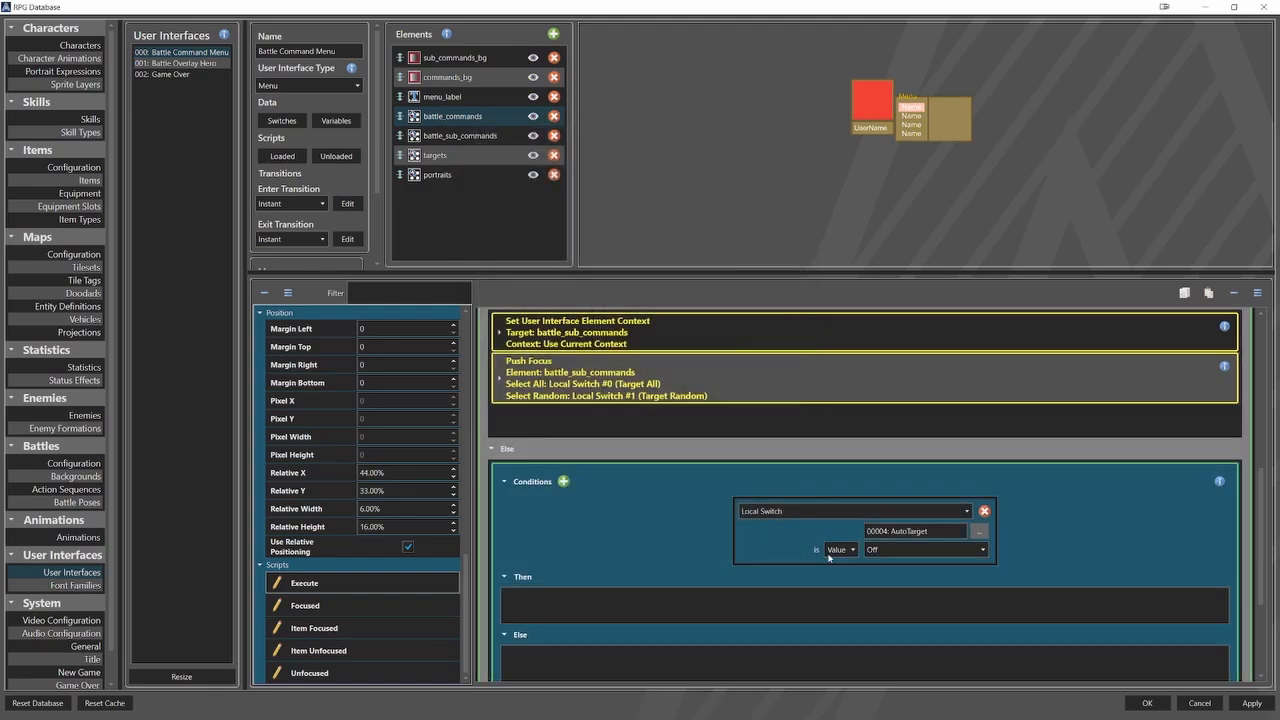
left_click(881, 550)
left_click(885, 578)
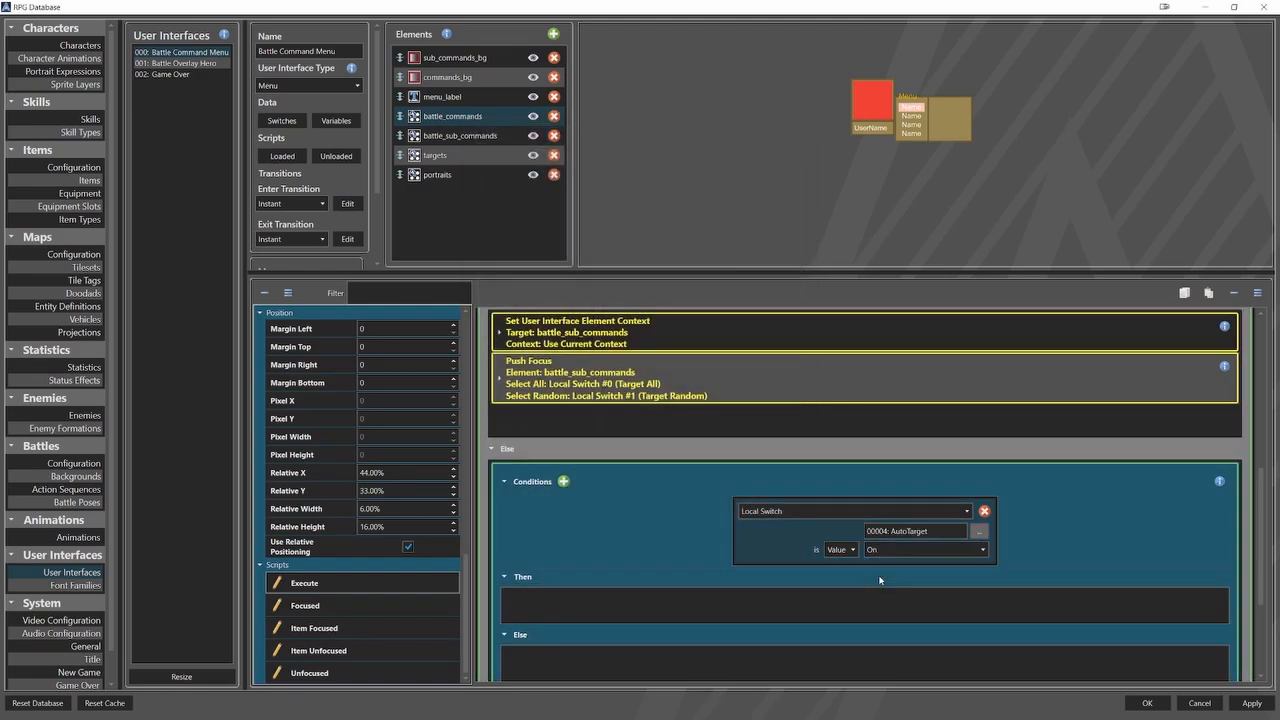
Add a Schedule Battle Command event to the Then section of the AutoTarget condition.
scroll(694, 545, "down", 1)
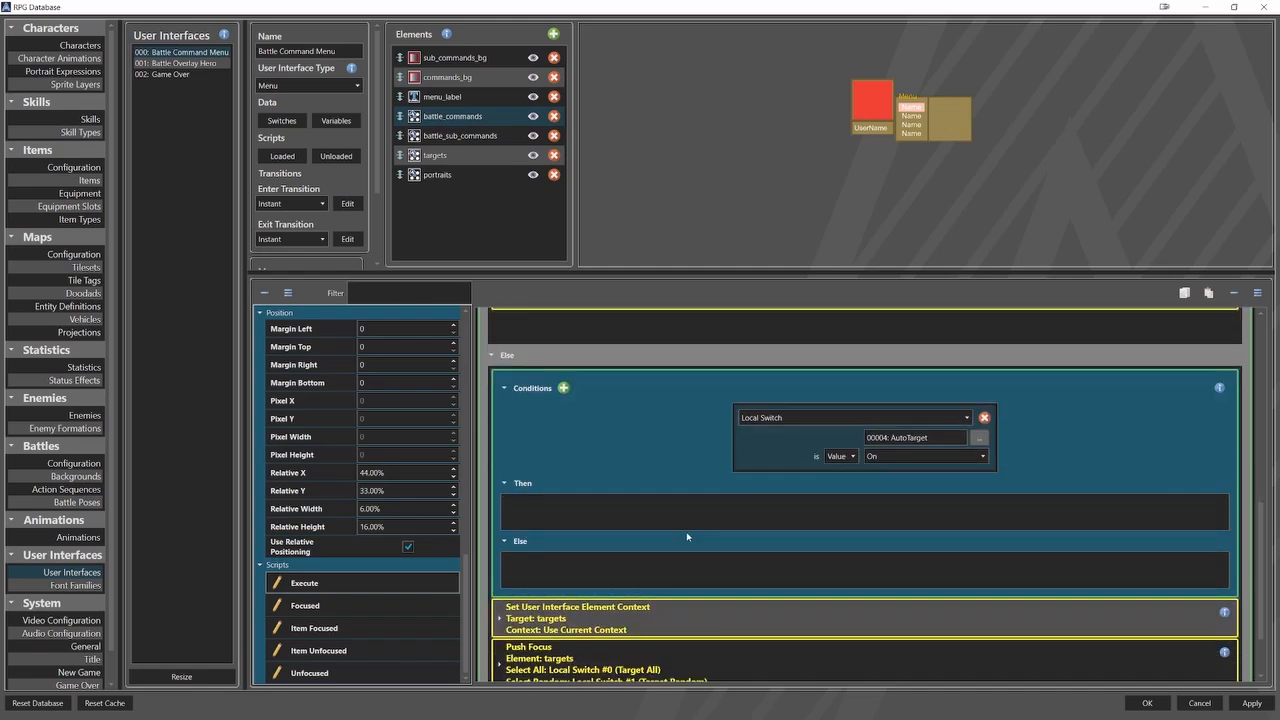
right_click(583, 505)
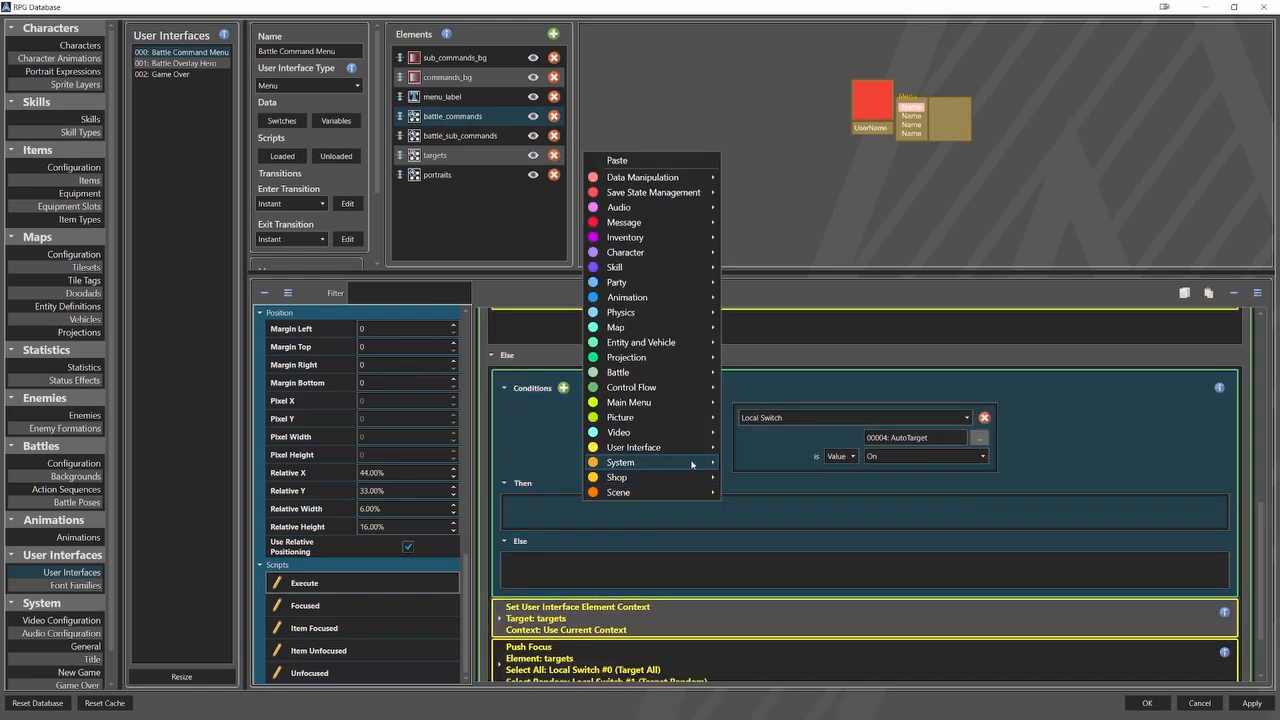
mouse_move(700, 372)
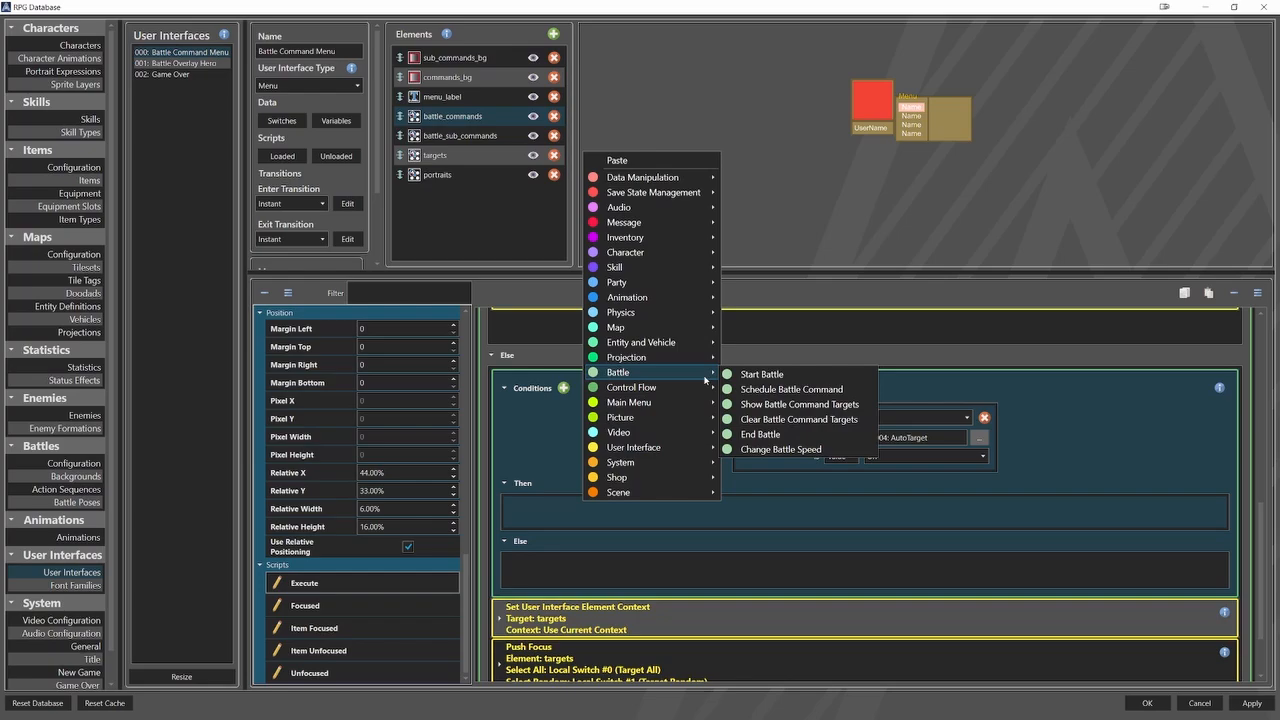
left_click(784, 392)
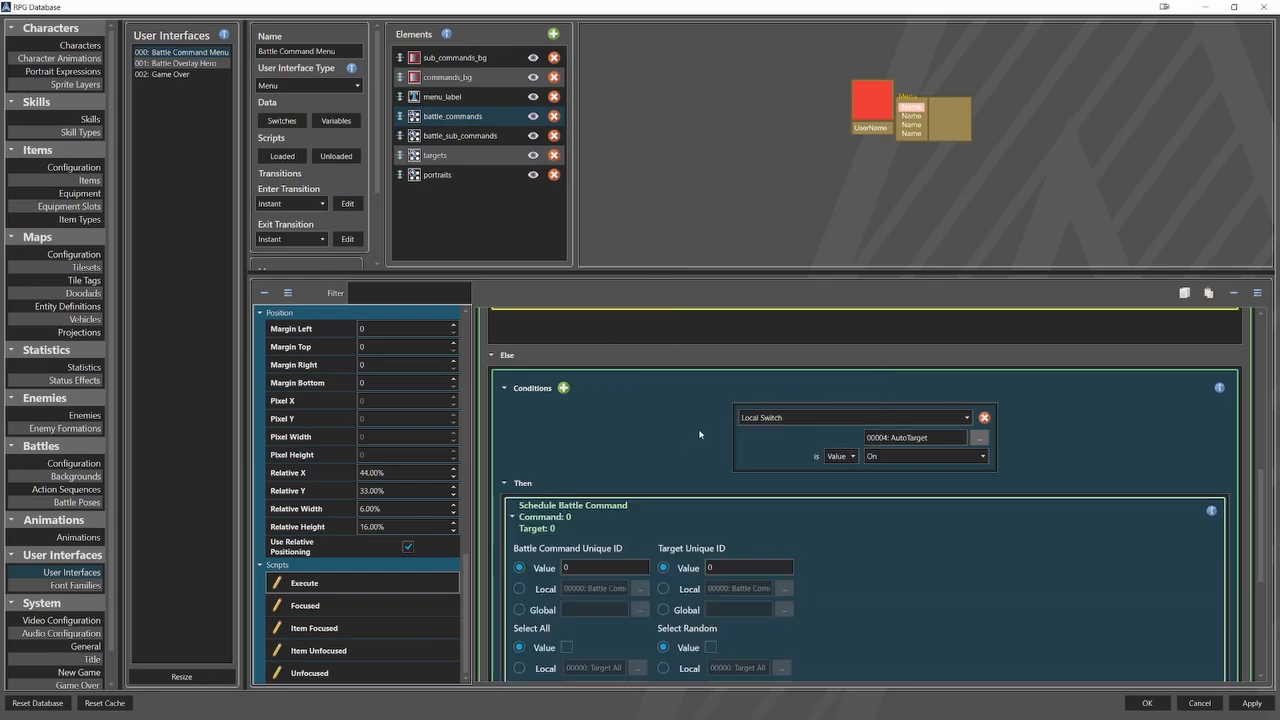
Set the scheduled command's unique ID to the local variable Battle Command and its target unique ID to the local variable Target.
scroll(665, 439, "down", 2)
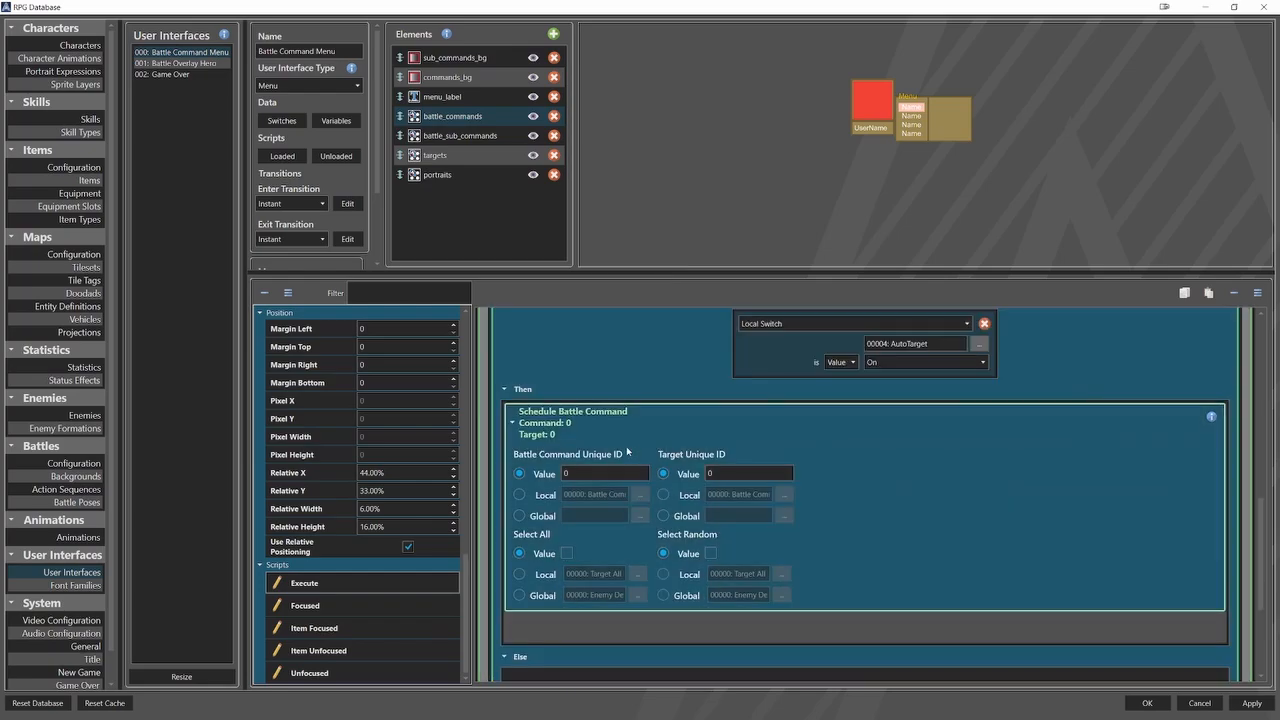
left_click(545, 494)
left_click(639, 495)
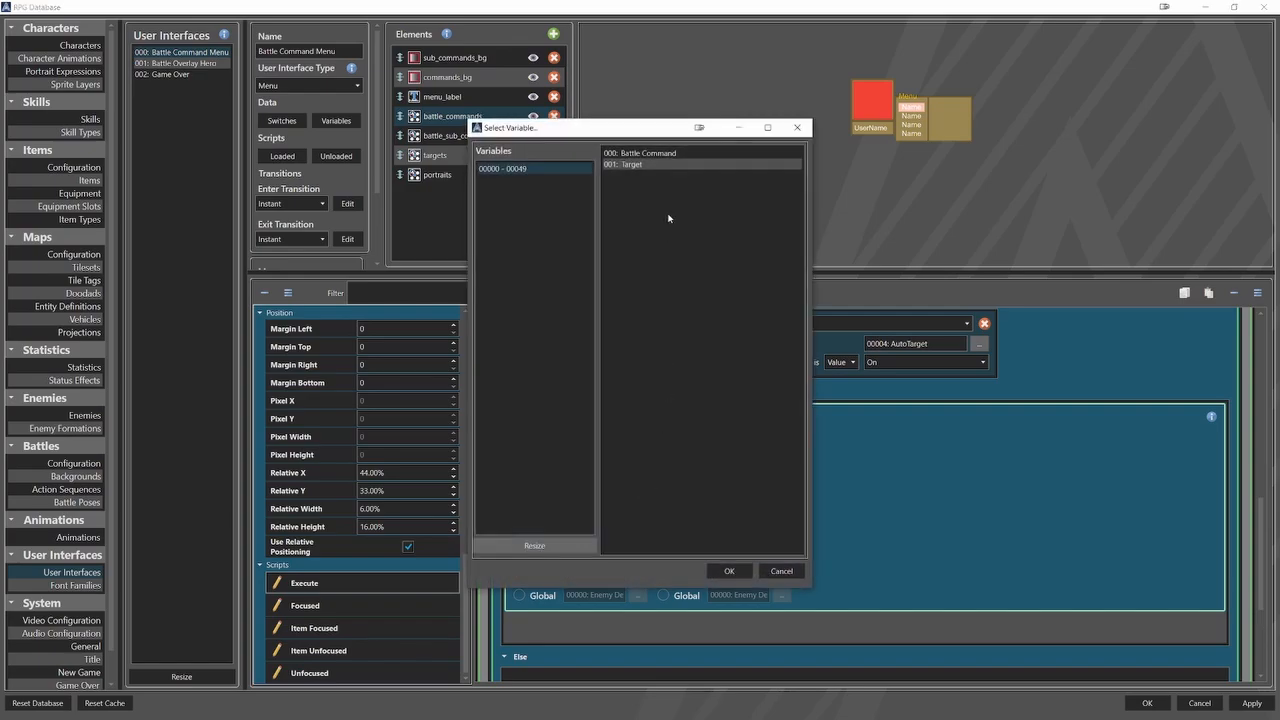
left_click(727, 571)
left_click(691, 495)
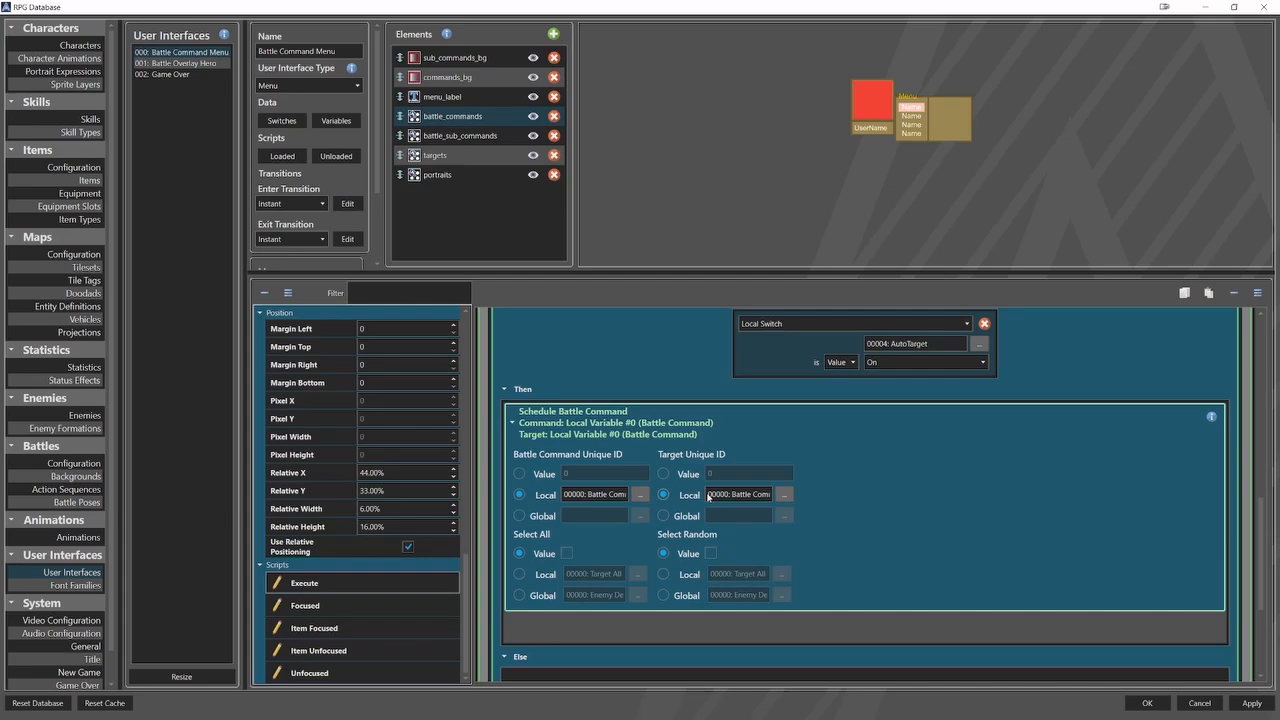
left_click(784, 494)
left_click(623, 164)
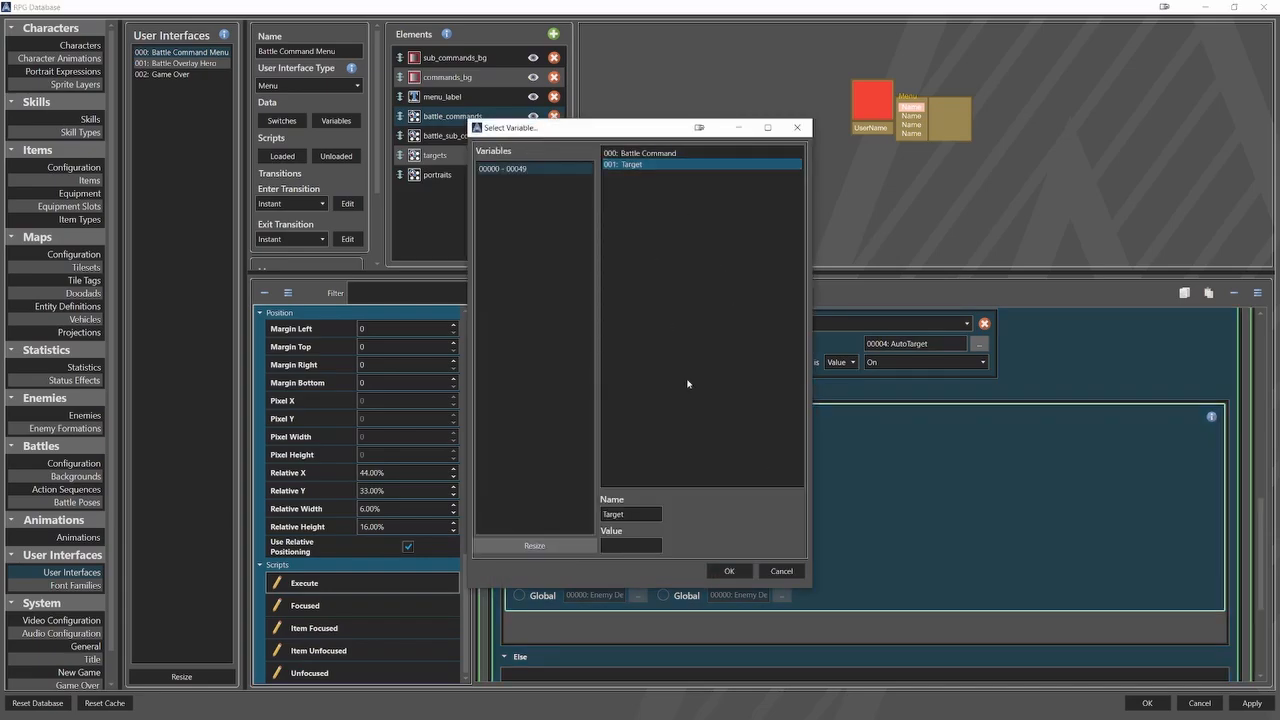
left_click(729, 570)
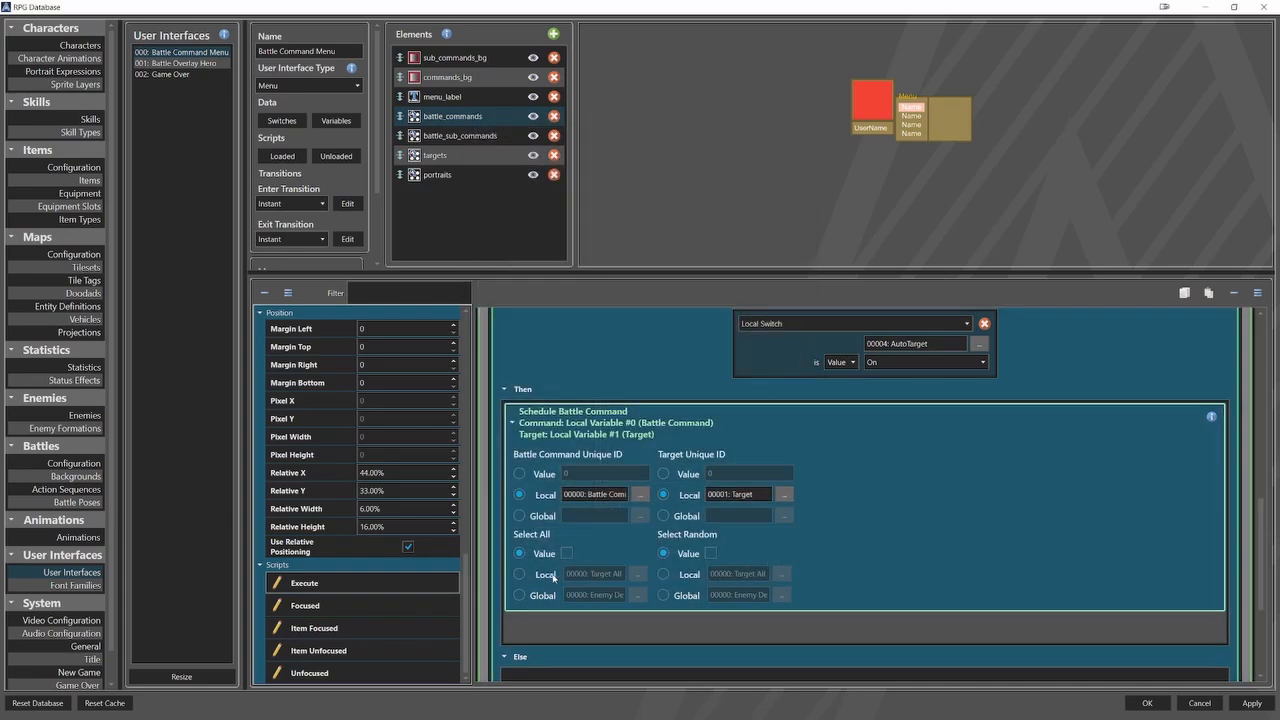
Link Select All to the local switch Target All and Select Random to Target Random, and collapse the Schedule Battle Command event.
left_click(553, 577)
left_click(637, 575)
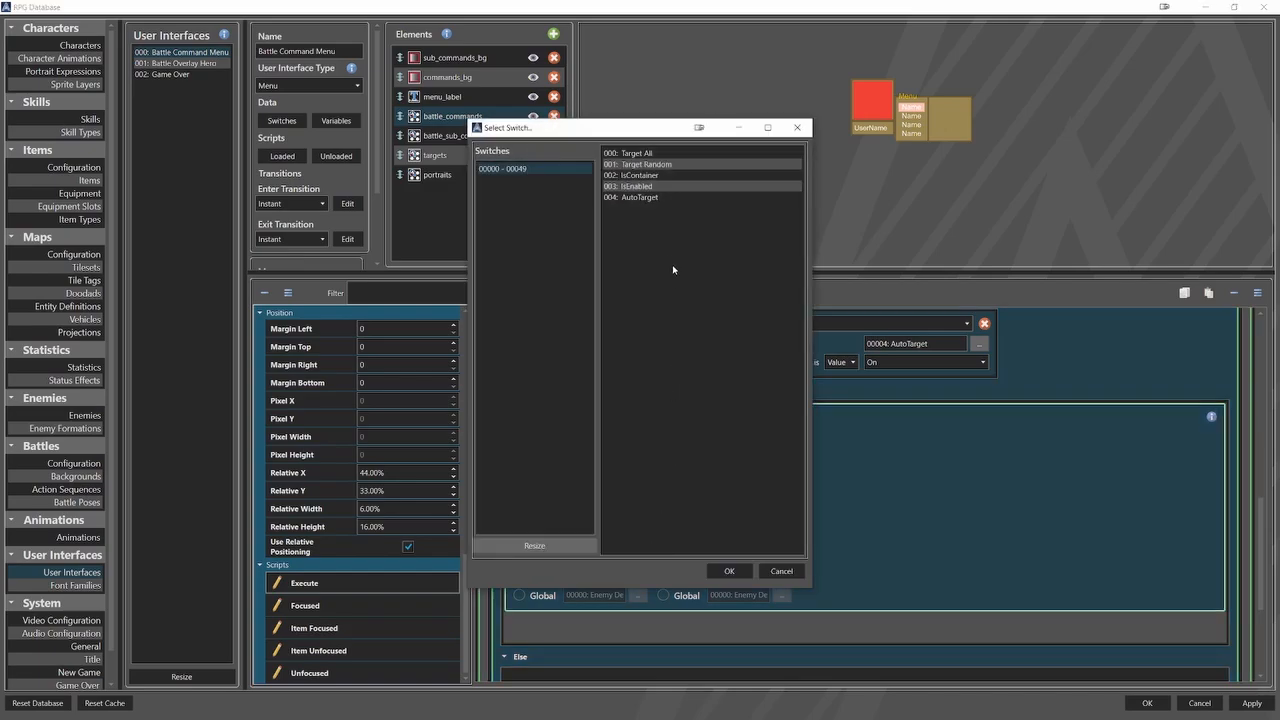
left_click(647, 155)
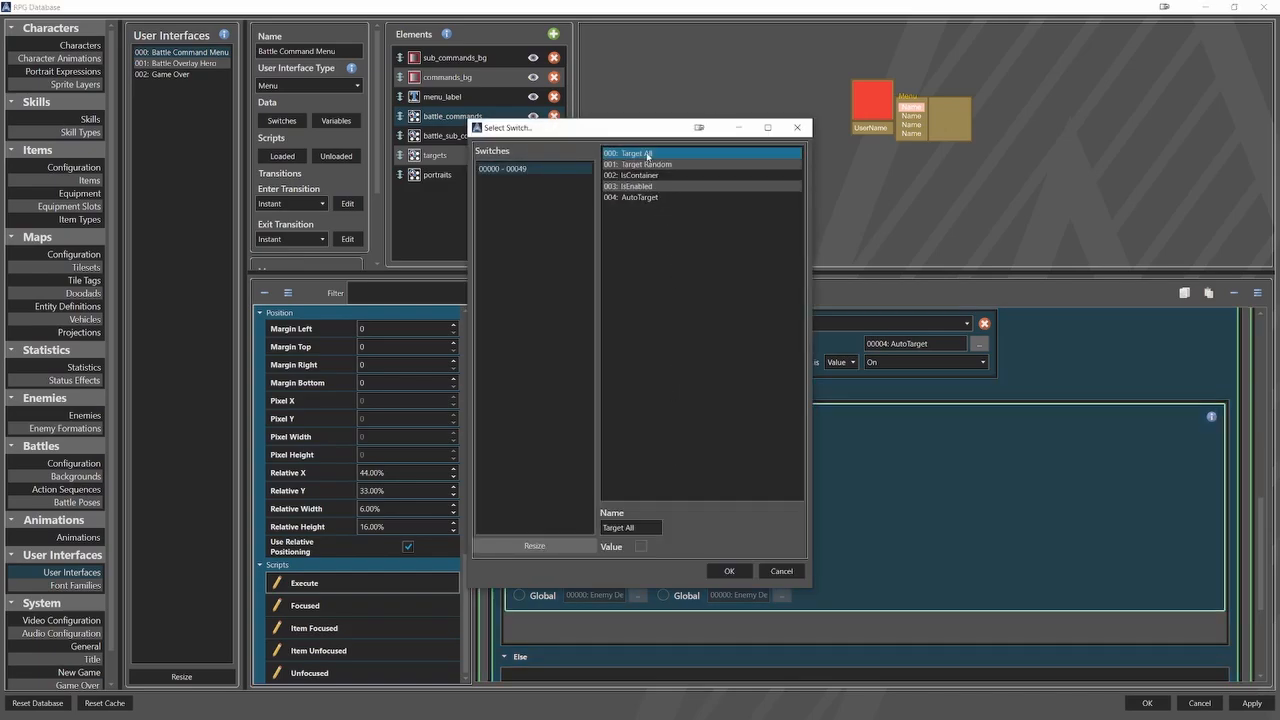
left_click(728, 570)
left_click(663, 574)
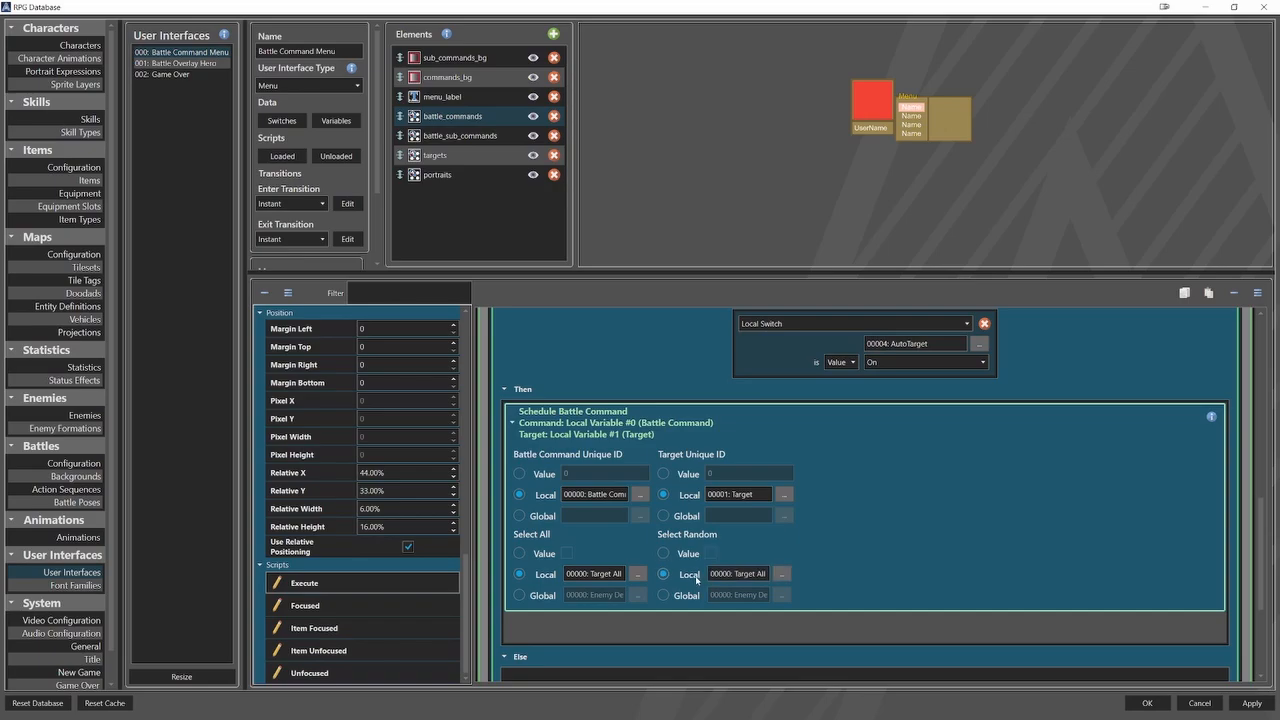
left_click(781, 574)
left_click(640, 187)
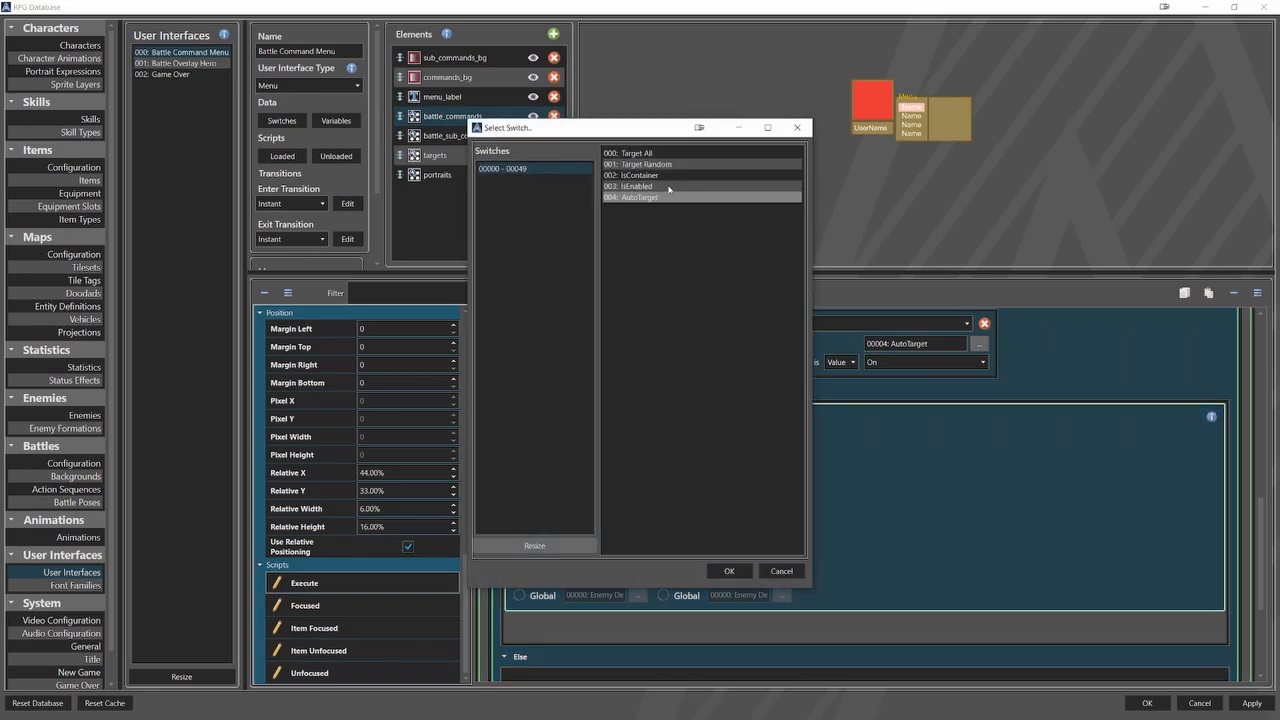
left_click(660, 166)
left_click(729, 571)
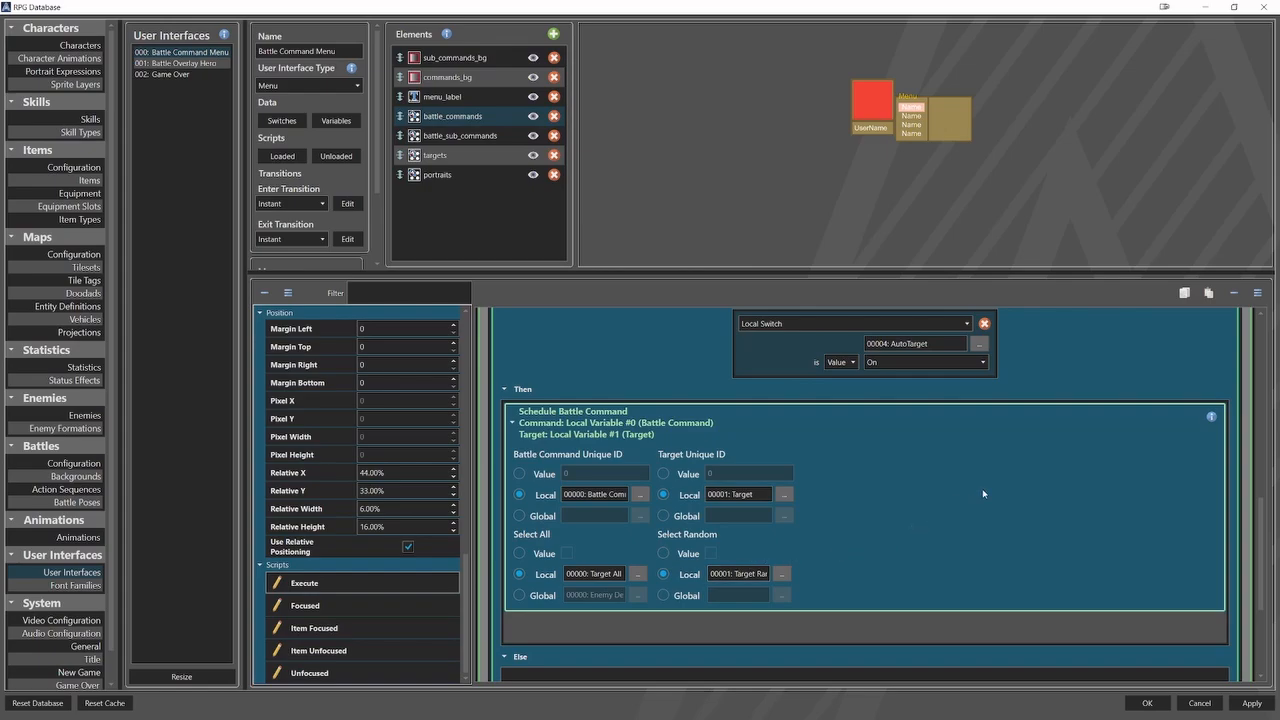
left_click(594, 421)
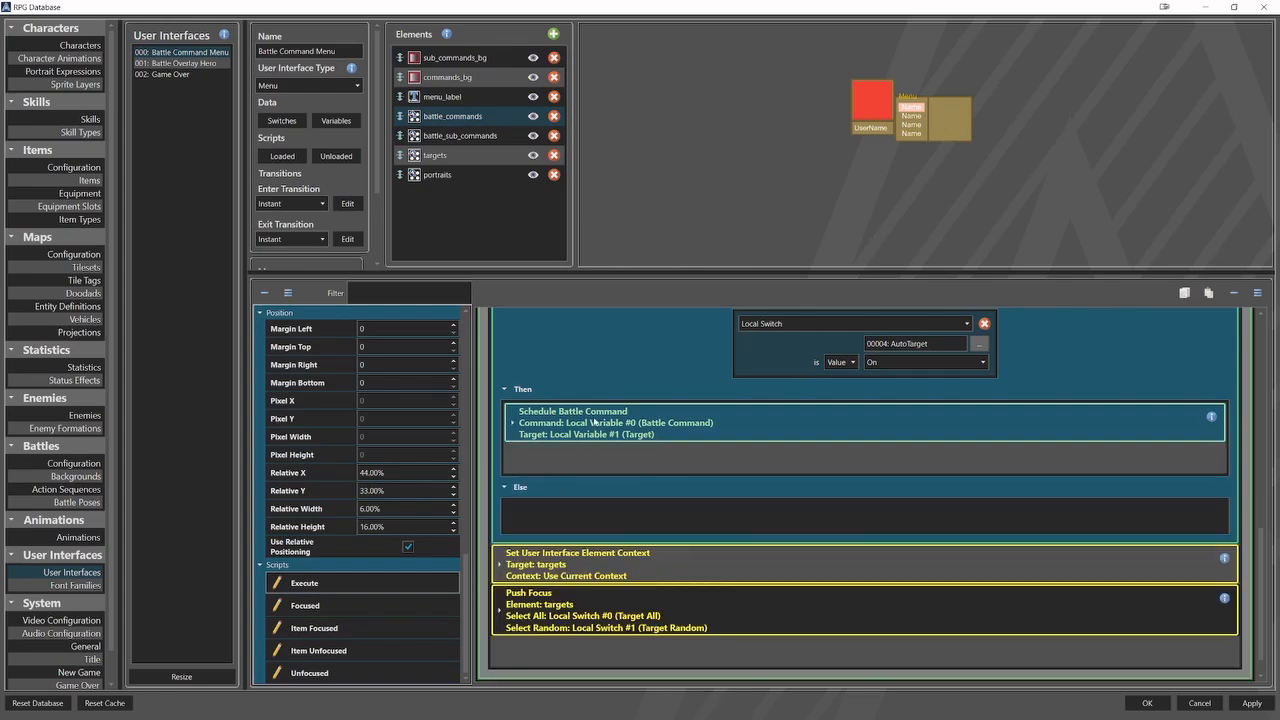
Copy the Set User Interface Element Context event for targets into the AutoTarget condition's Else section.
scroll(733, 451, "down", 1)
left_click(600, 528)
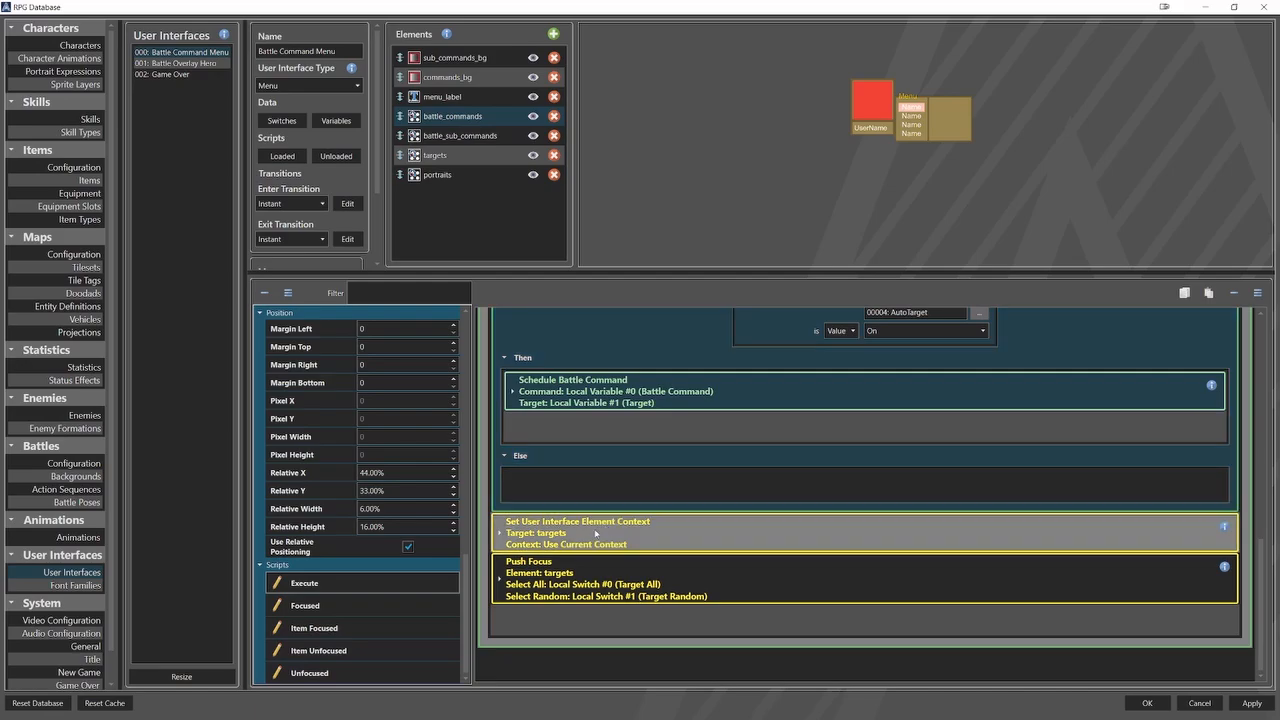
right_click(597, 527)
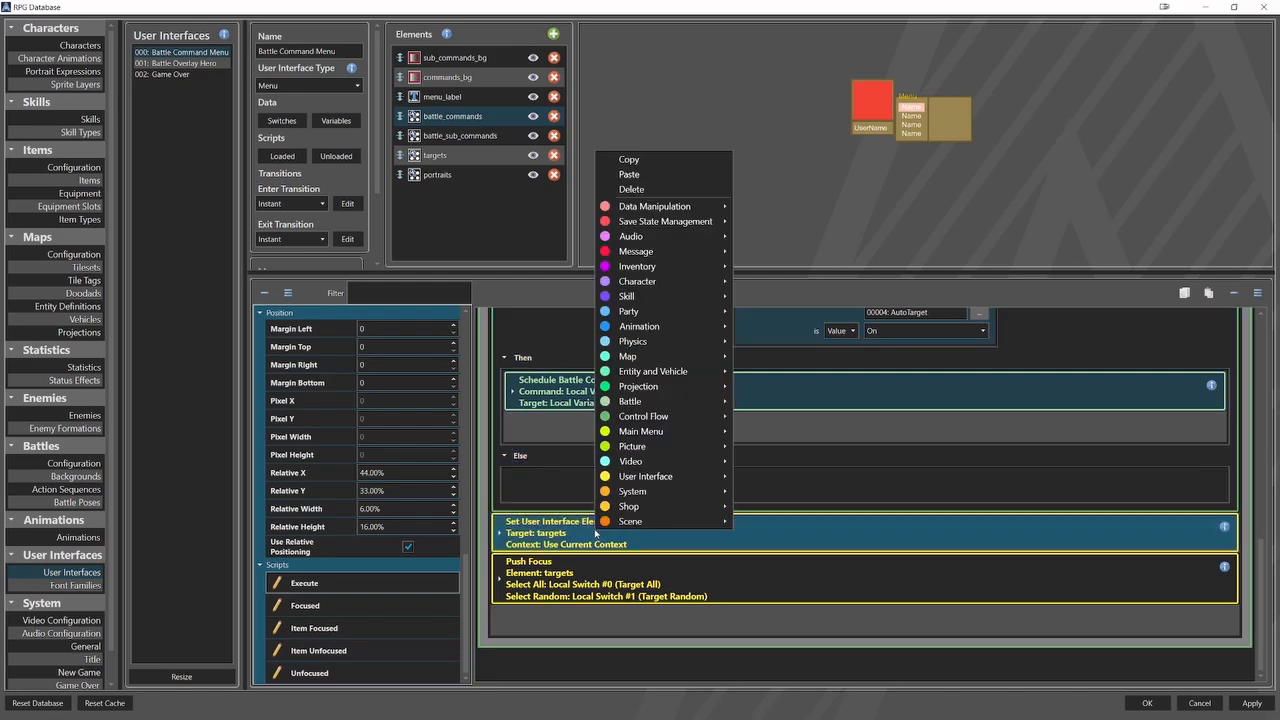
left_click(629, 159)
right_click(558, 480)
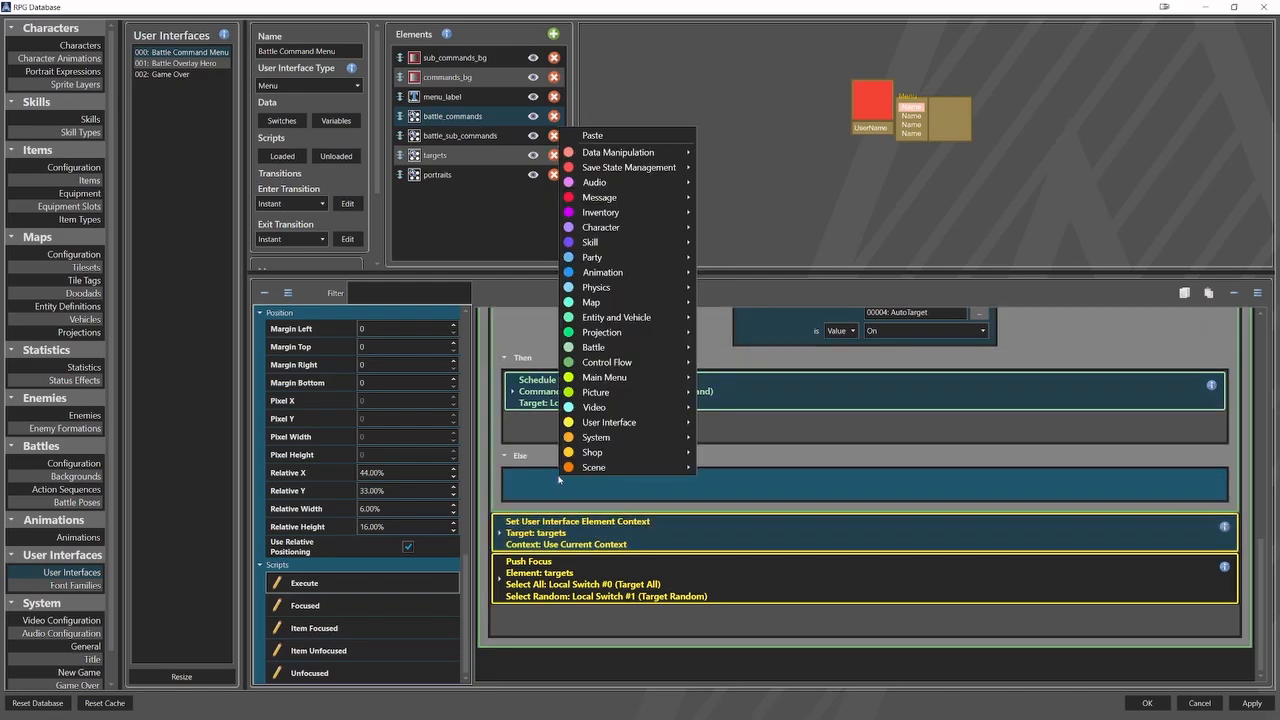
left_click(604, 138)
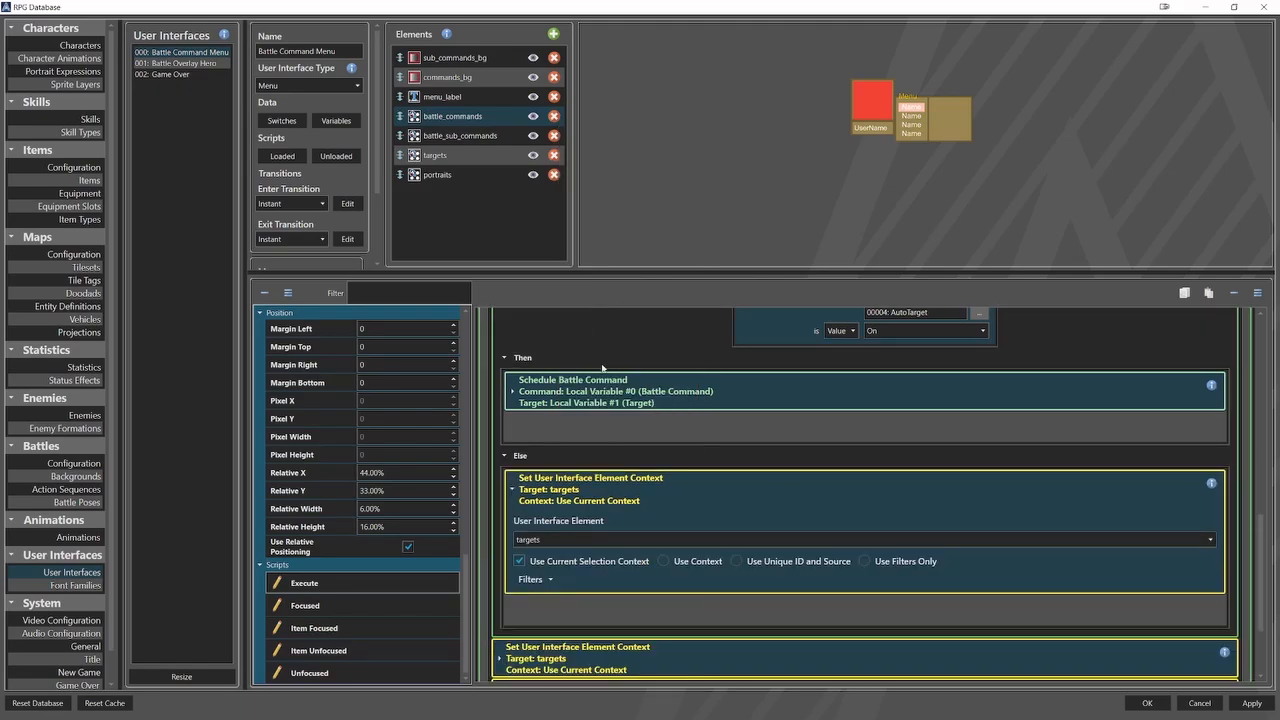
Copy the Push Focus event for targets below the context event in the AutoTarget Else section, and collapse both copies.
scroll(602, 368, "down", 3)
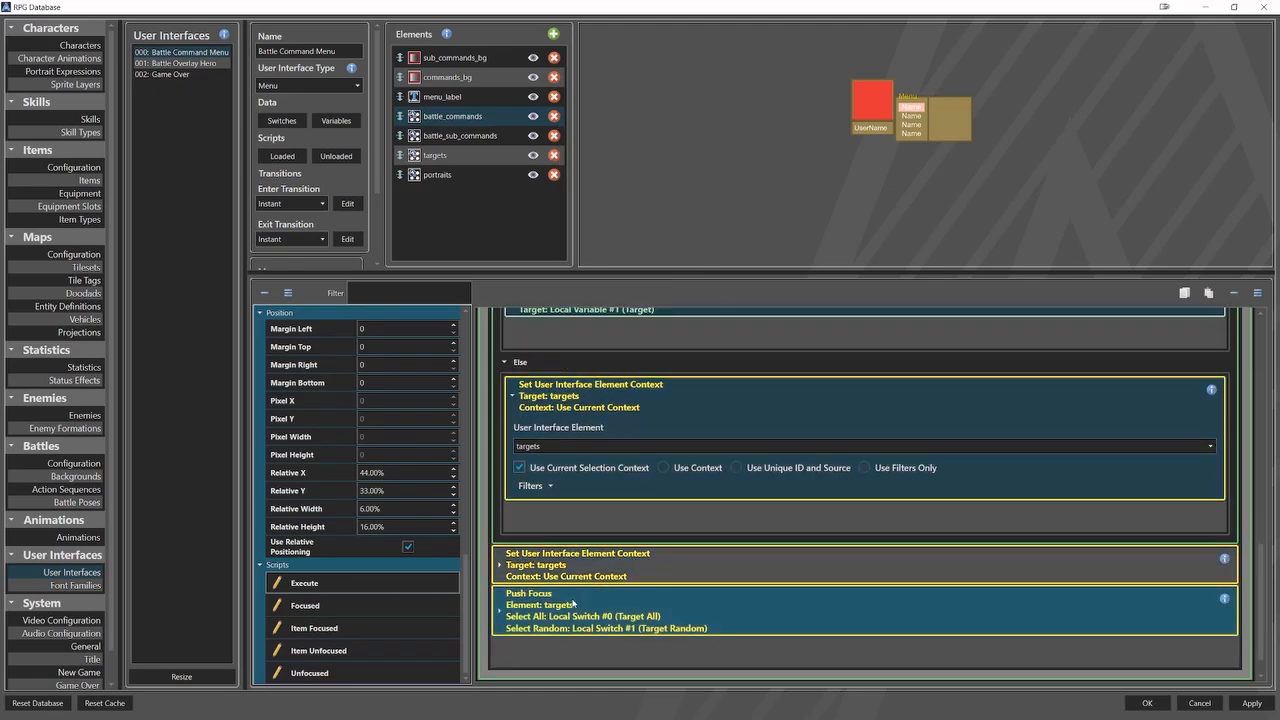
right_click(573, 603)
left_click(598, 242)
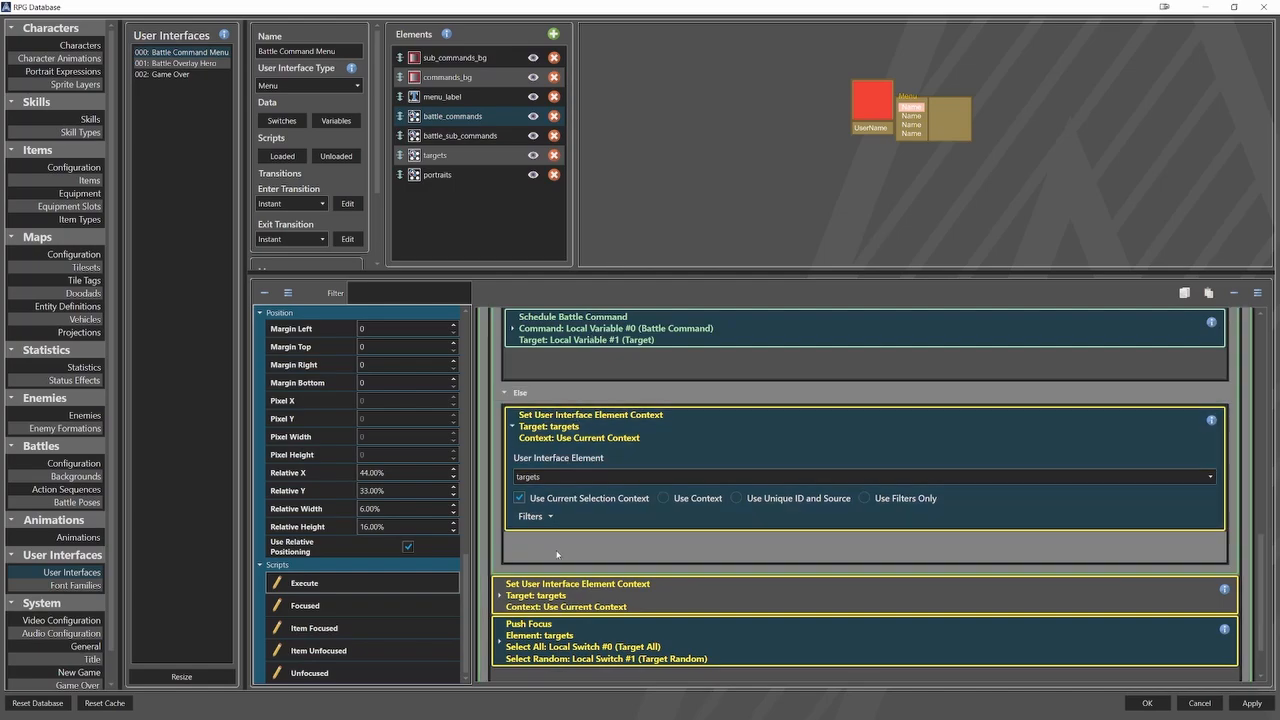
right_click(557, 554)
left_click(601, 217)
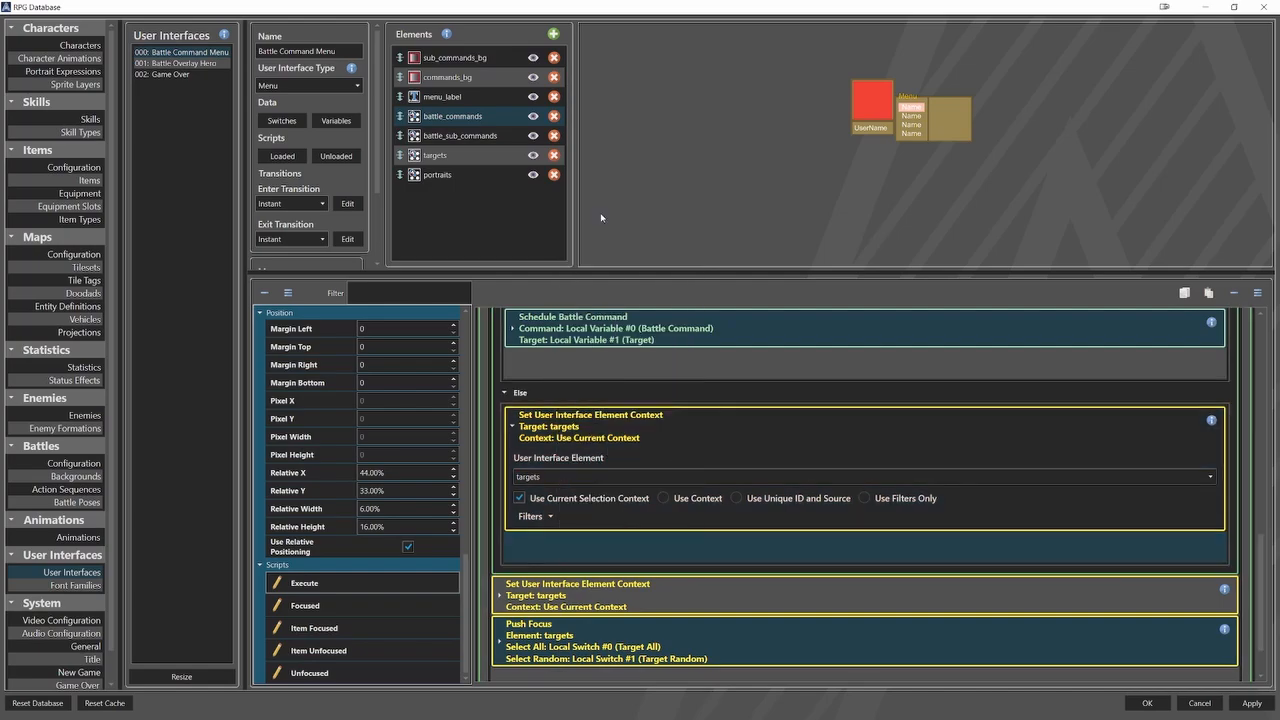
left_click(577, 431)
left_click(560, 468)
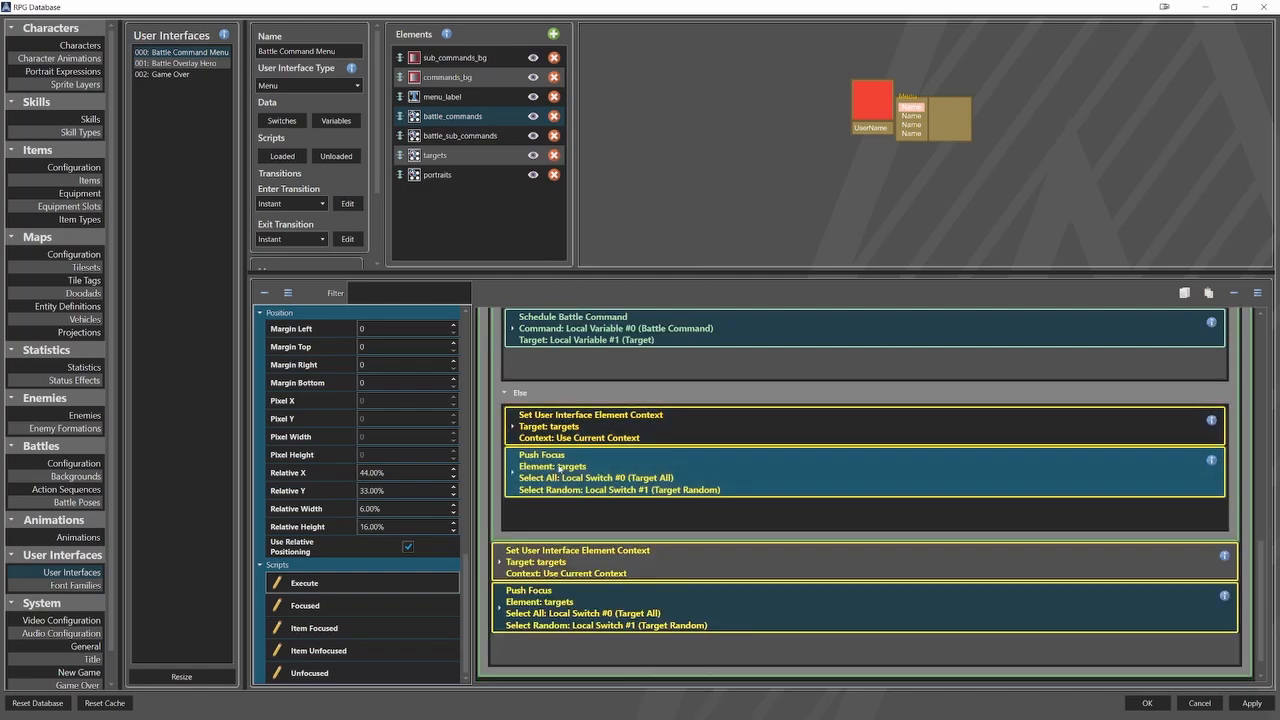
Delete the original Set User Interface Element Context and Push Focus events for targets below the AutoTarget condition.
scroll(560, 468, "down", 1)
right_click(568, 530)
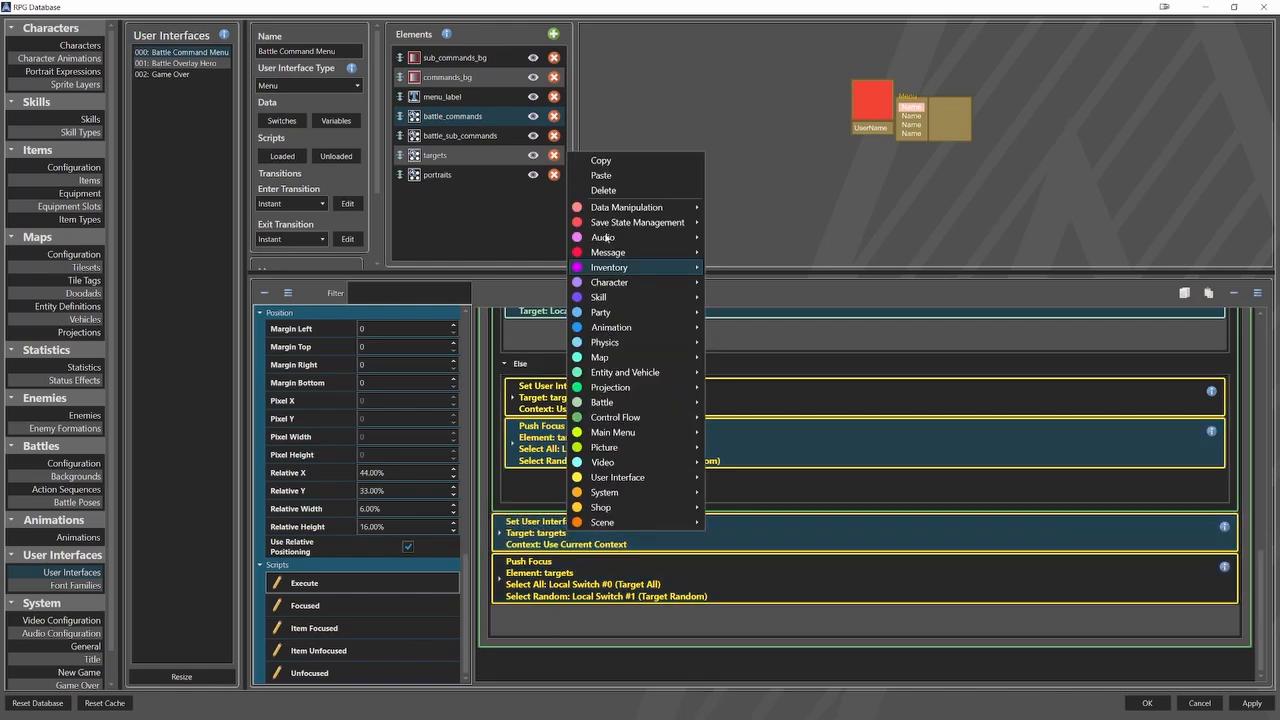
left_click(603, 190)
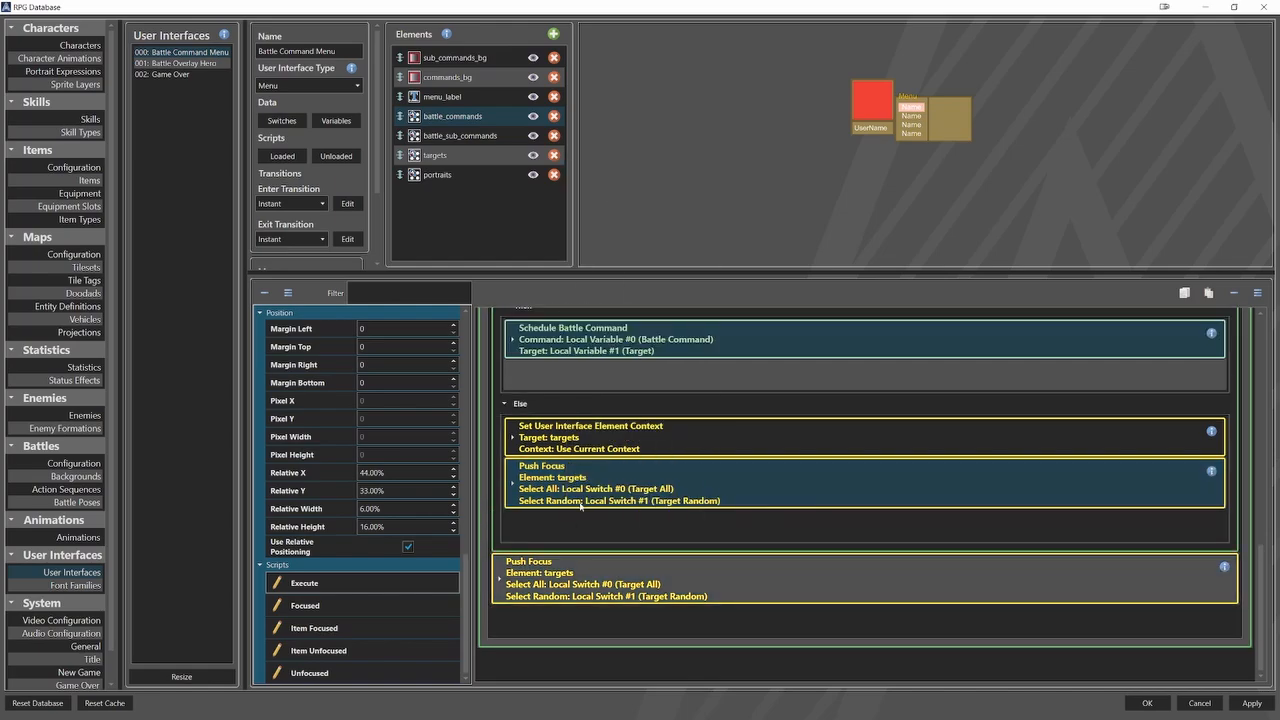
right_click(571, 573)
left_click(608, 230)
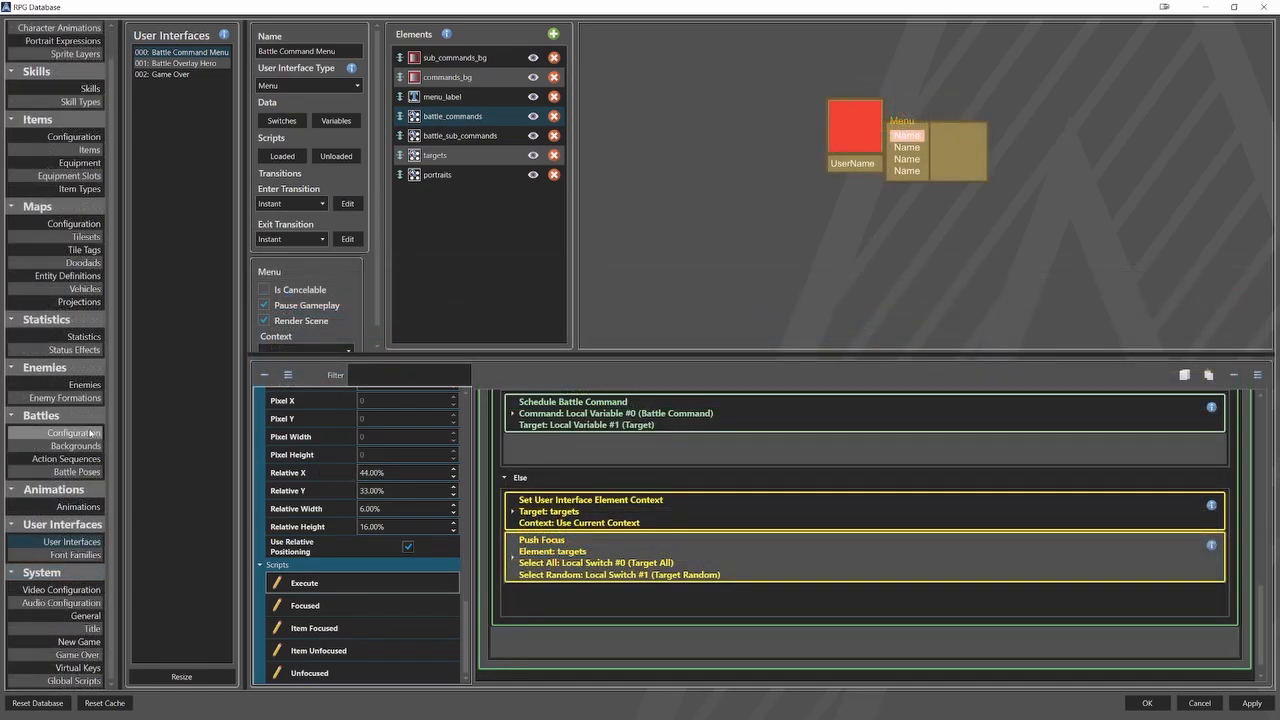
In the battle configuration, copy the Wait event from the Victory Script into the Escape Script.
left_click(90, 432)
scroll(278, 438, "down", 3)
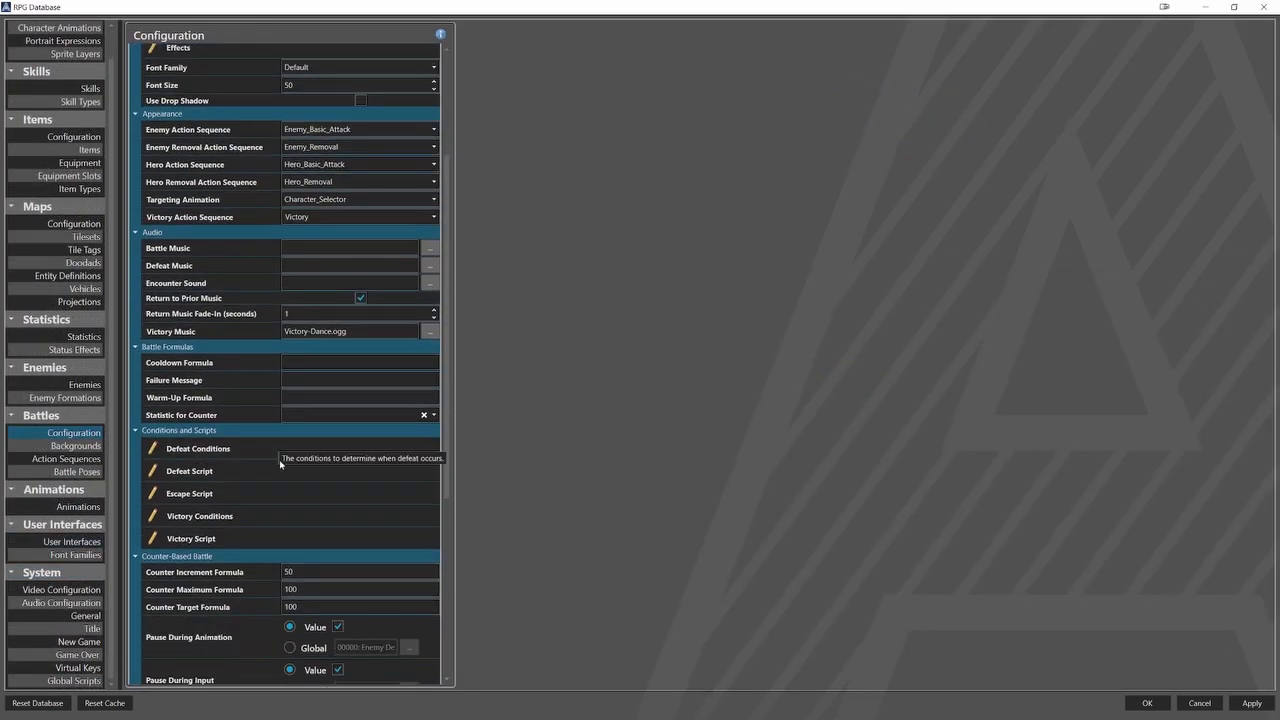
left_click(273, 494)
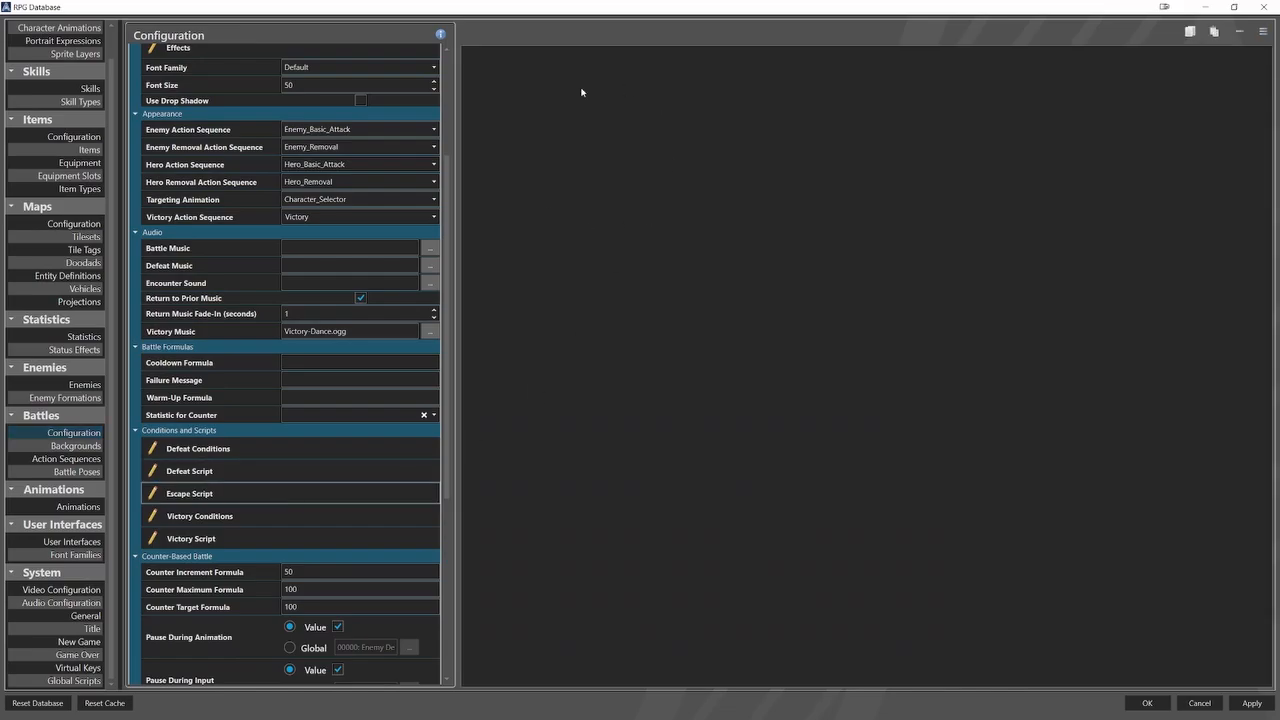
left_click(366, 538)
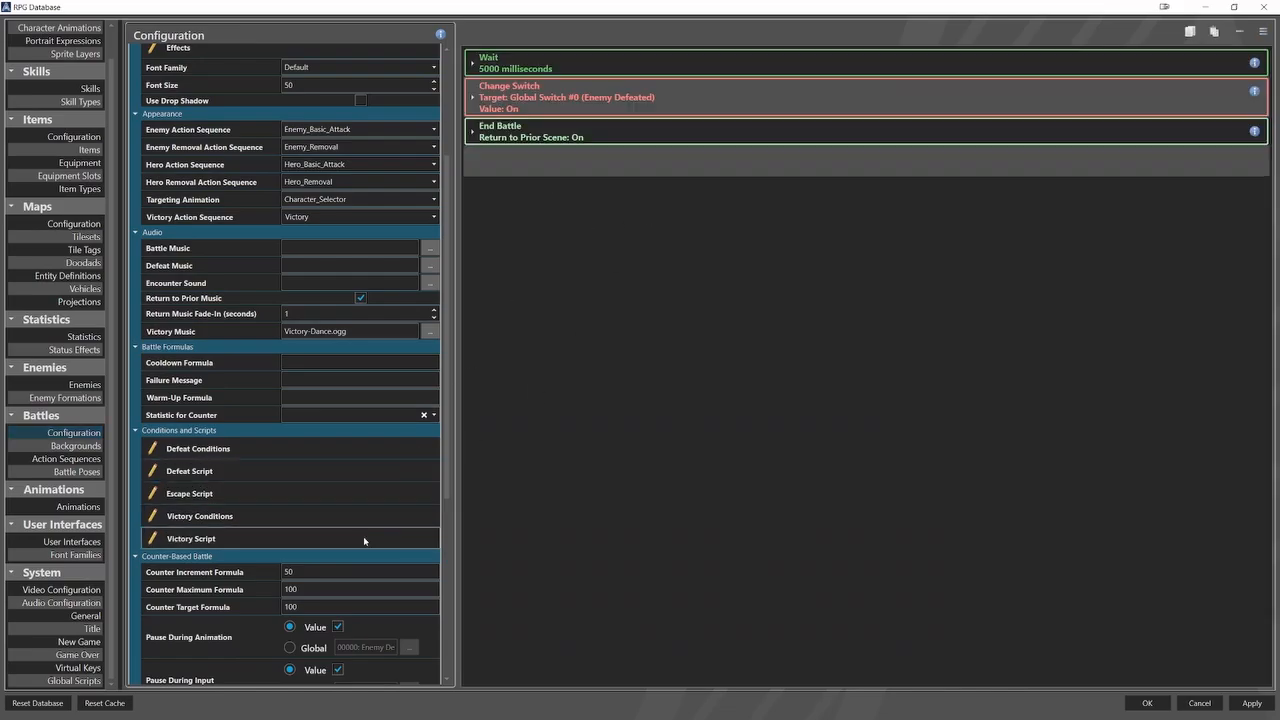
left_click(506, 67)
right_click(585, 68)
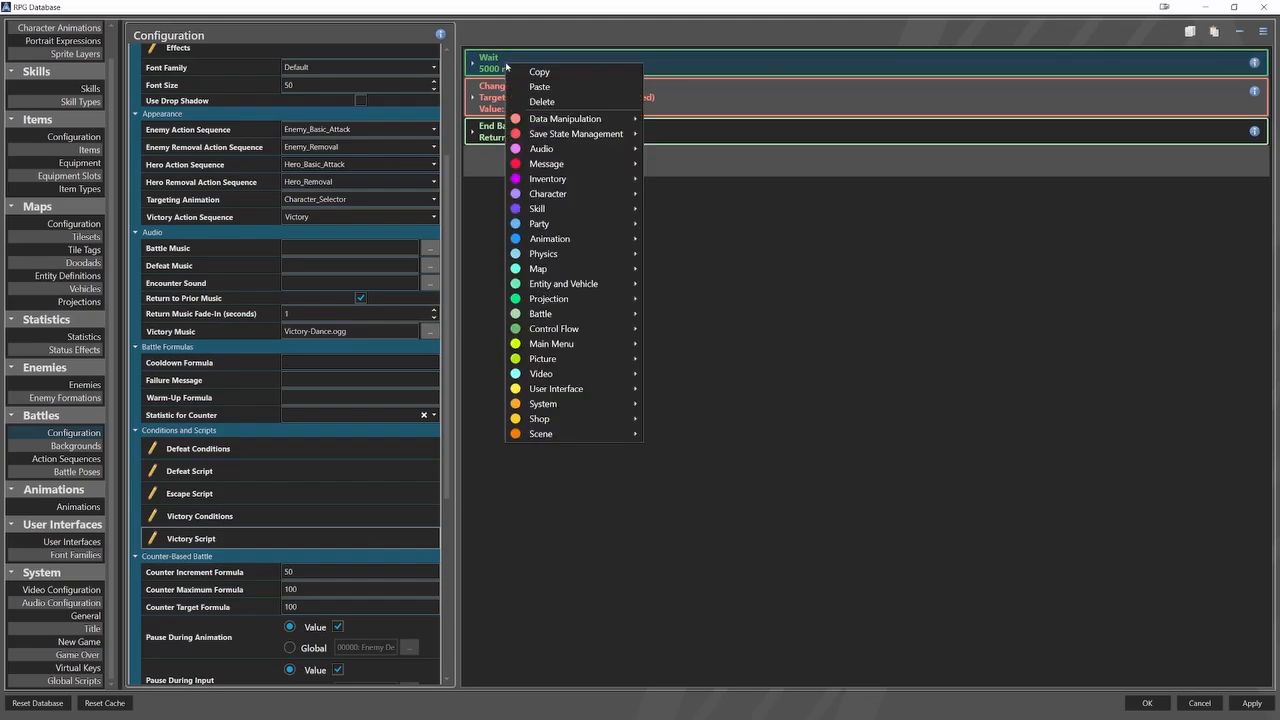
left_click(606, 70)
left_click(280, 493)
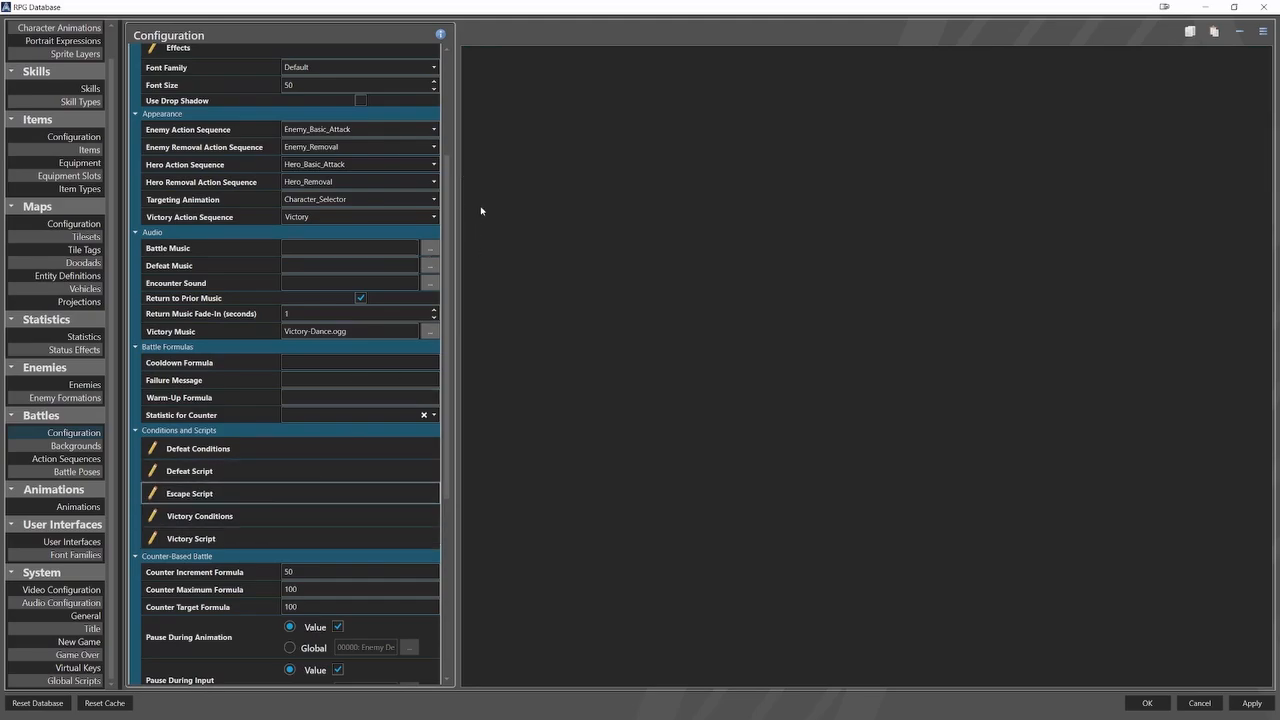
right_click(509, 62)
left_click(530, 84)
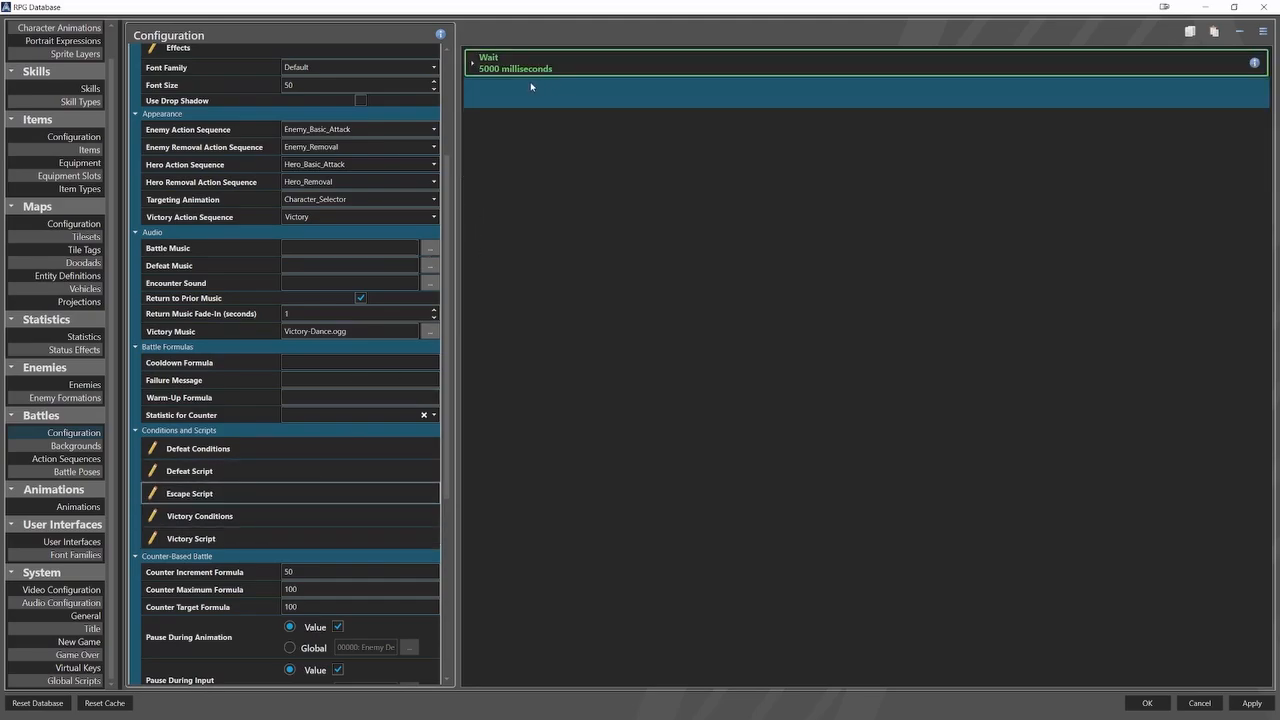
Set the Escape Script's Wait duration to 1000 milliseconds.
left_click(524, 98)
double_click(532, 108)
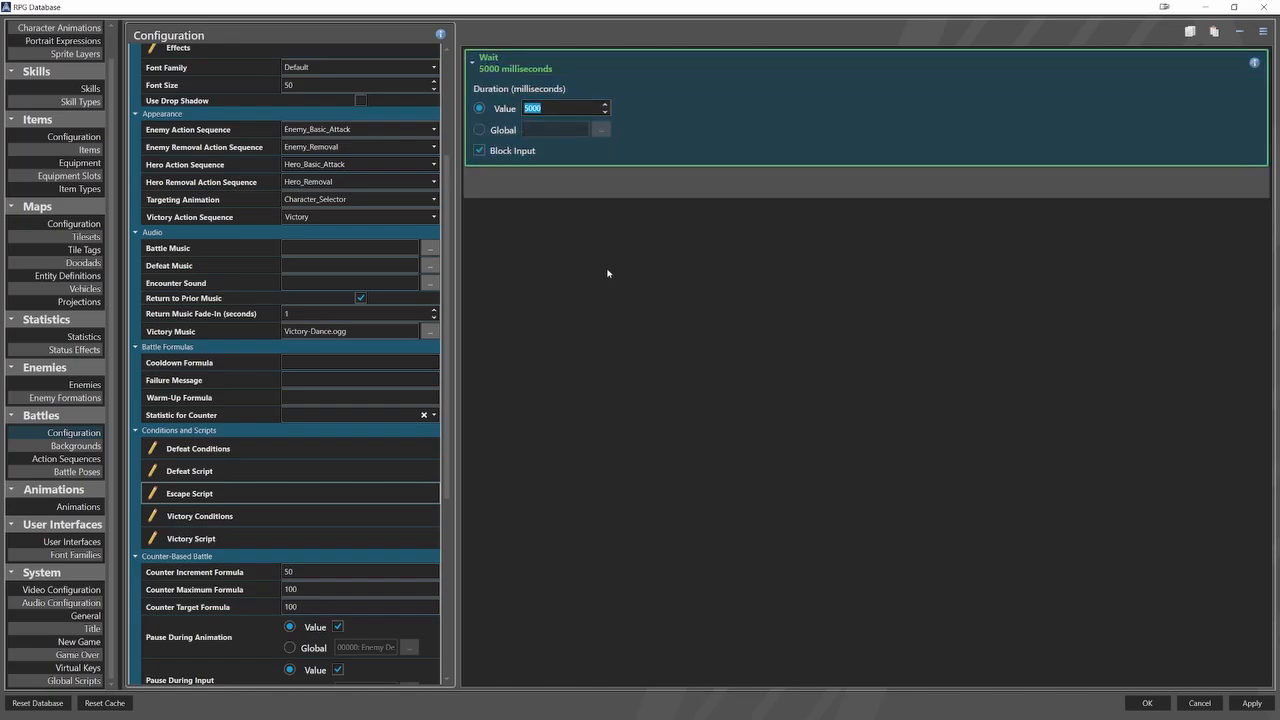
type("1000")
left_click(322, 536)
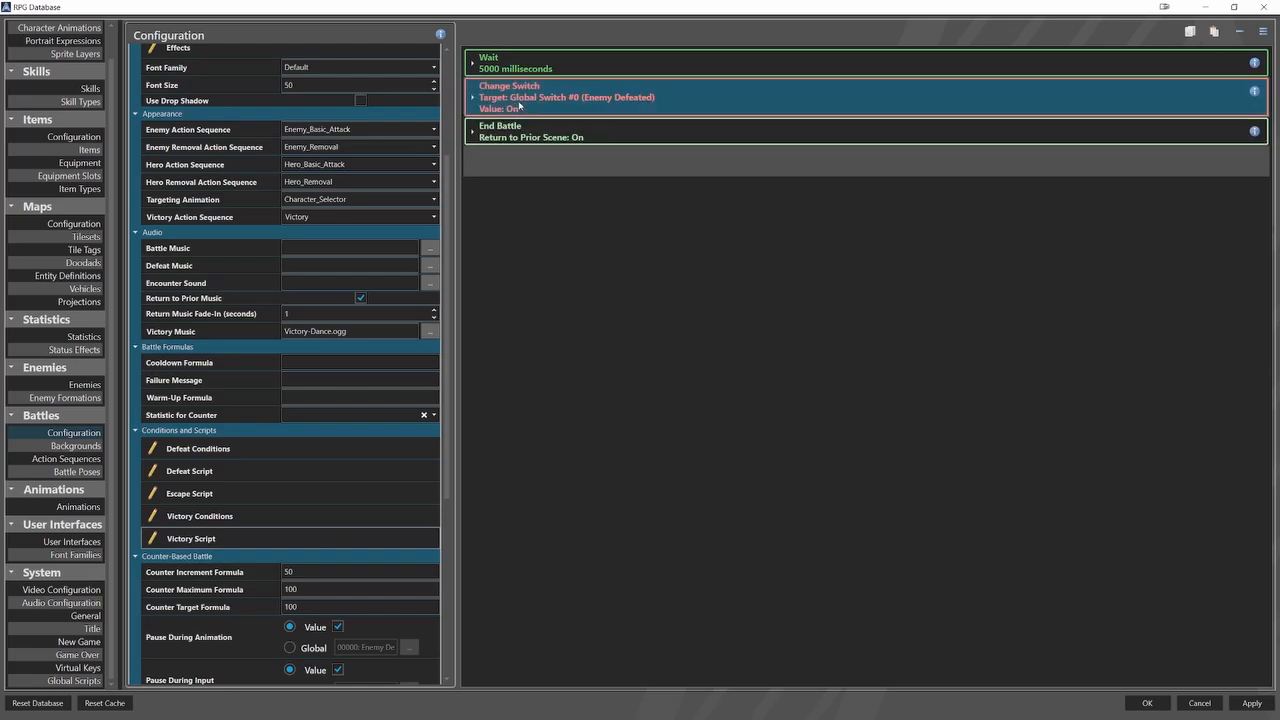
right_click(519, 104)
key("Escape")
left_click(297, 492)
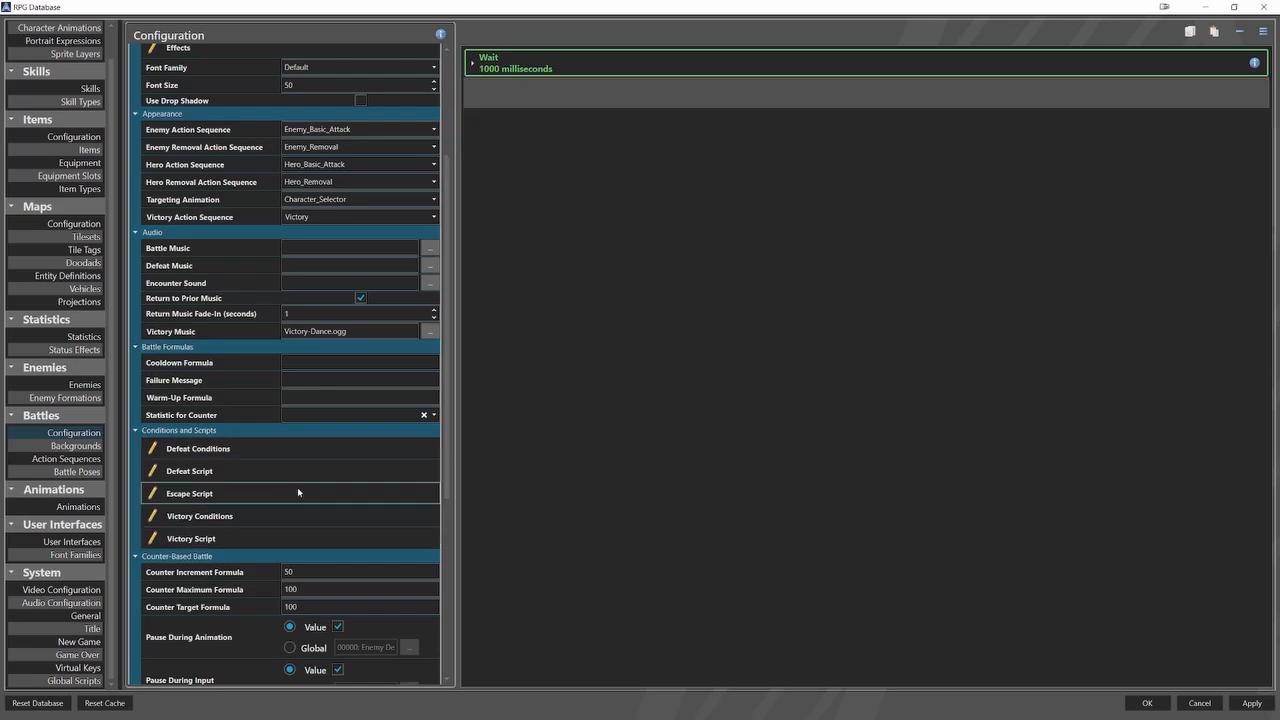
Paste the Change Switch event for Enemy Defeated into the Escape Script, and copy the Victory Script's End Battle event below it.
right_click(518, 94)
left_click(560, 113)
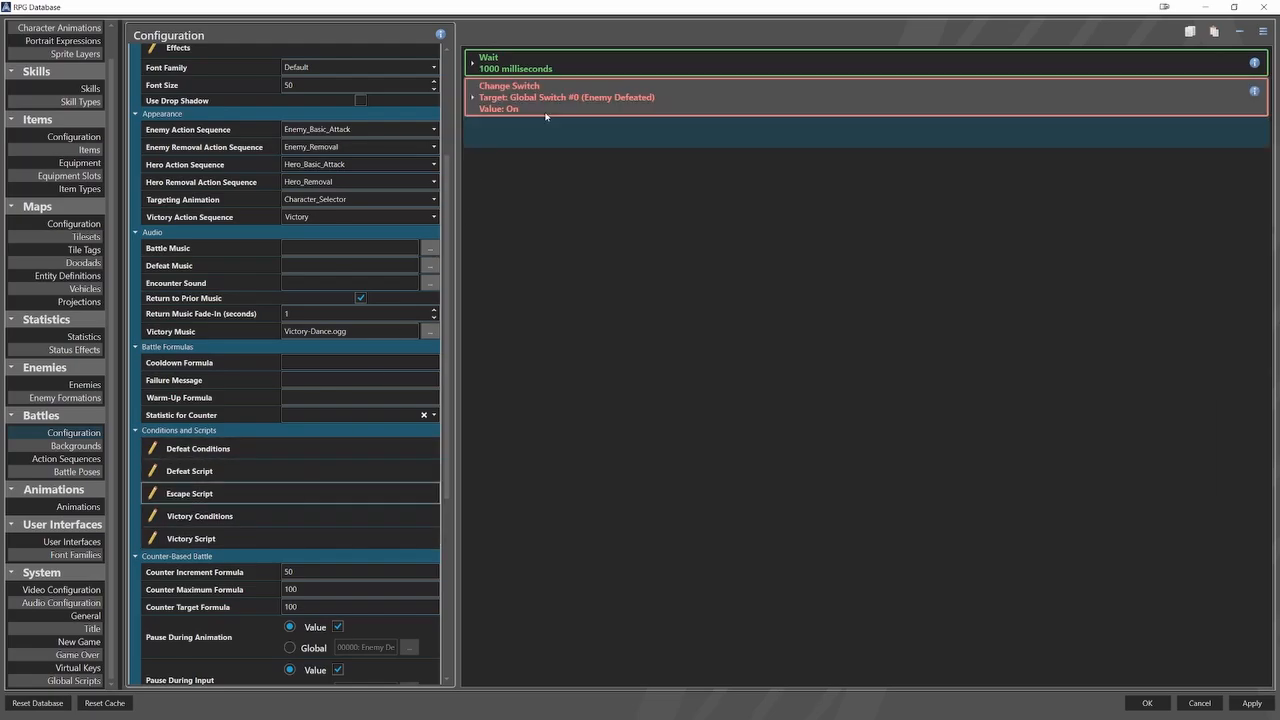
left_click(298, 537)
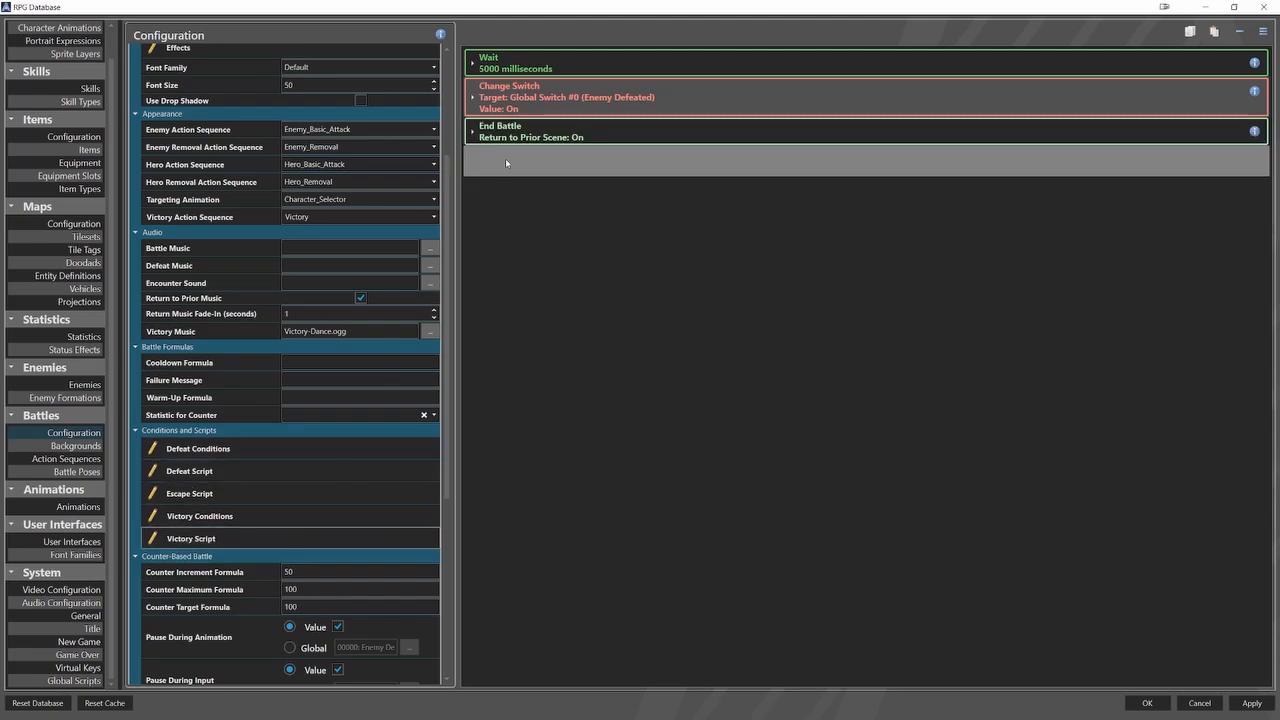
right_click(518, 134)
left_click(540, 139)
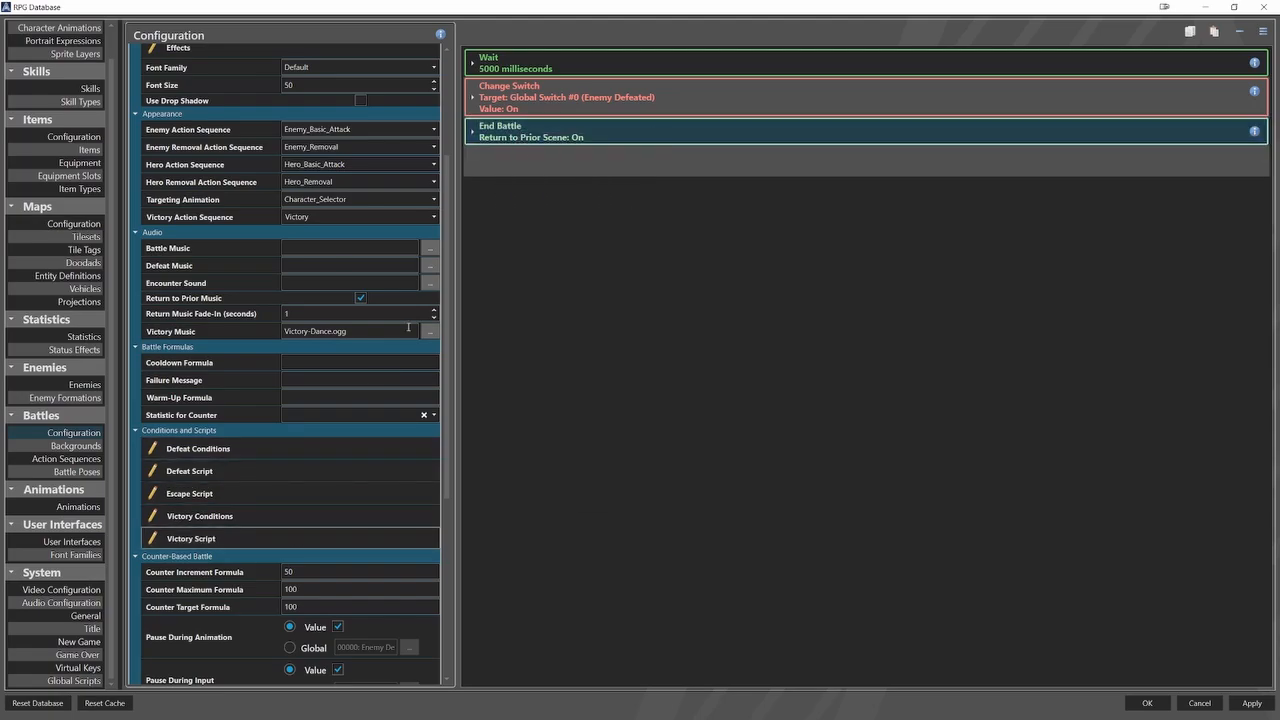
left_click(288, 492)
right_click(512, 136)
left_click(530, 160)
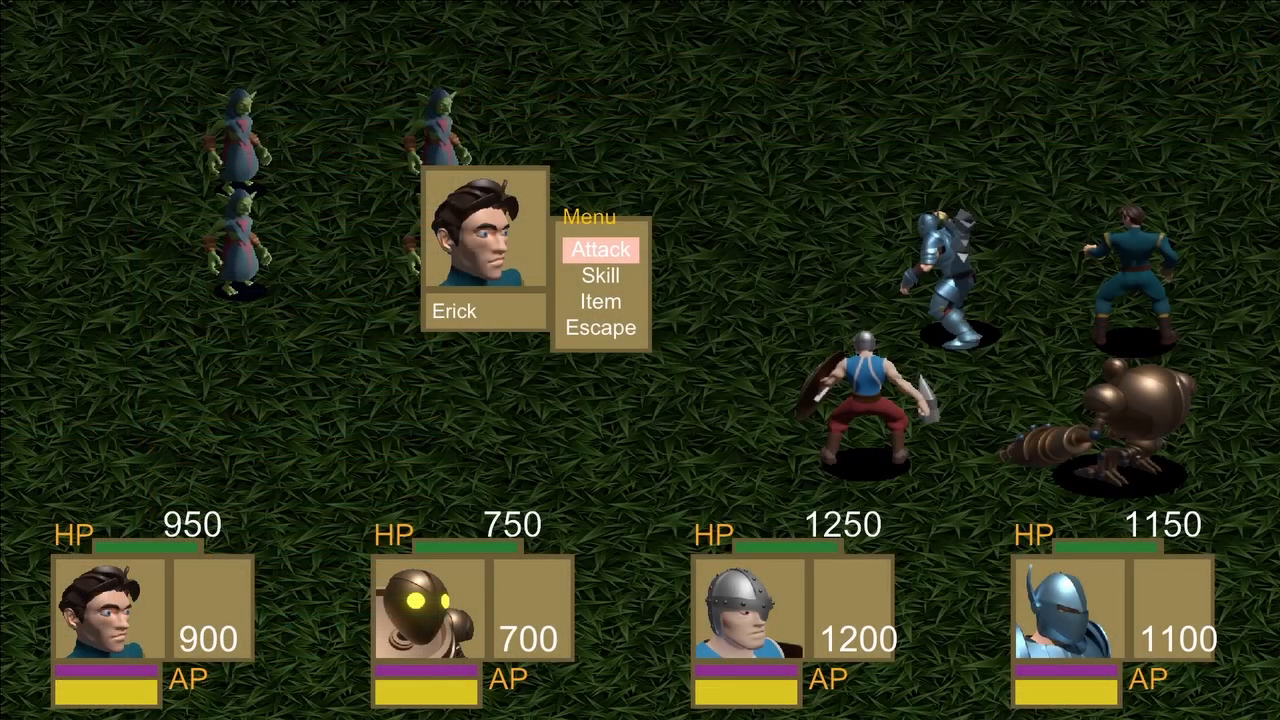
Test escaping in the running game by choosing Escape from the hero's battle menu.
key("Down")
key("Down")
key("Down")
key("Return")
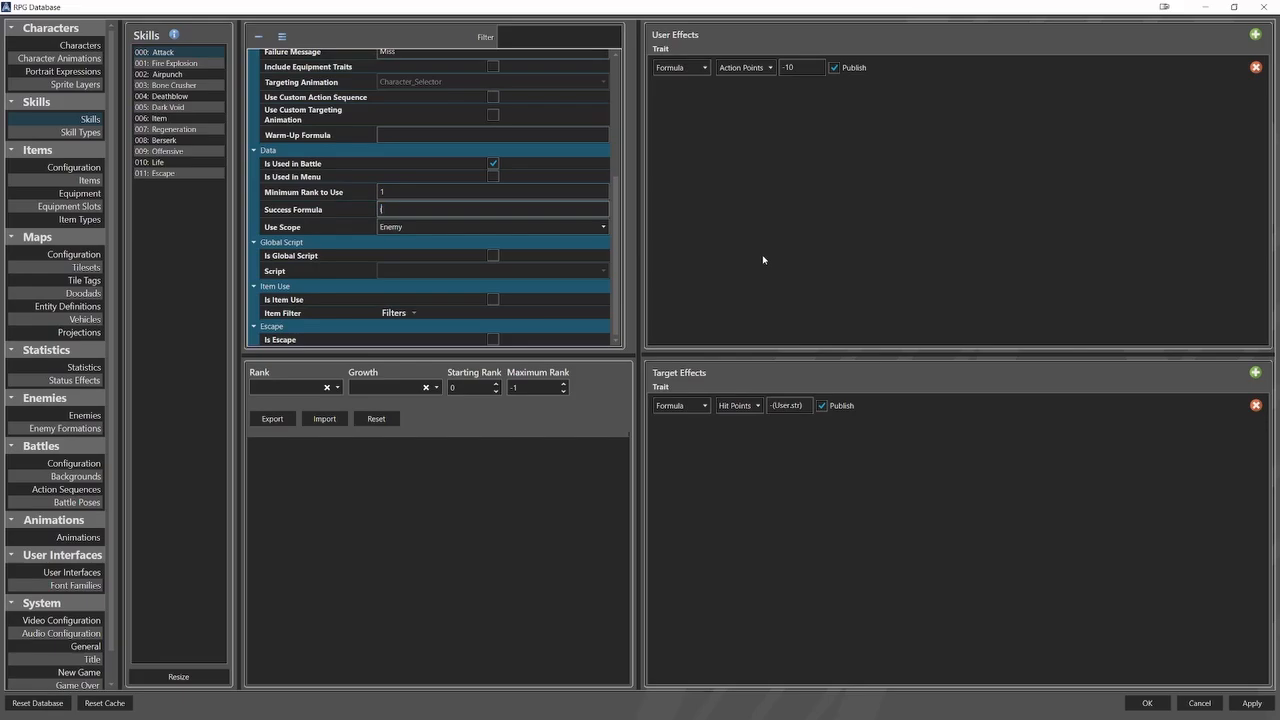
Set the Attack skill's Success Formula to (User.lv*User.agi)/8.
type("Use")
type(".")
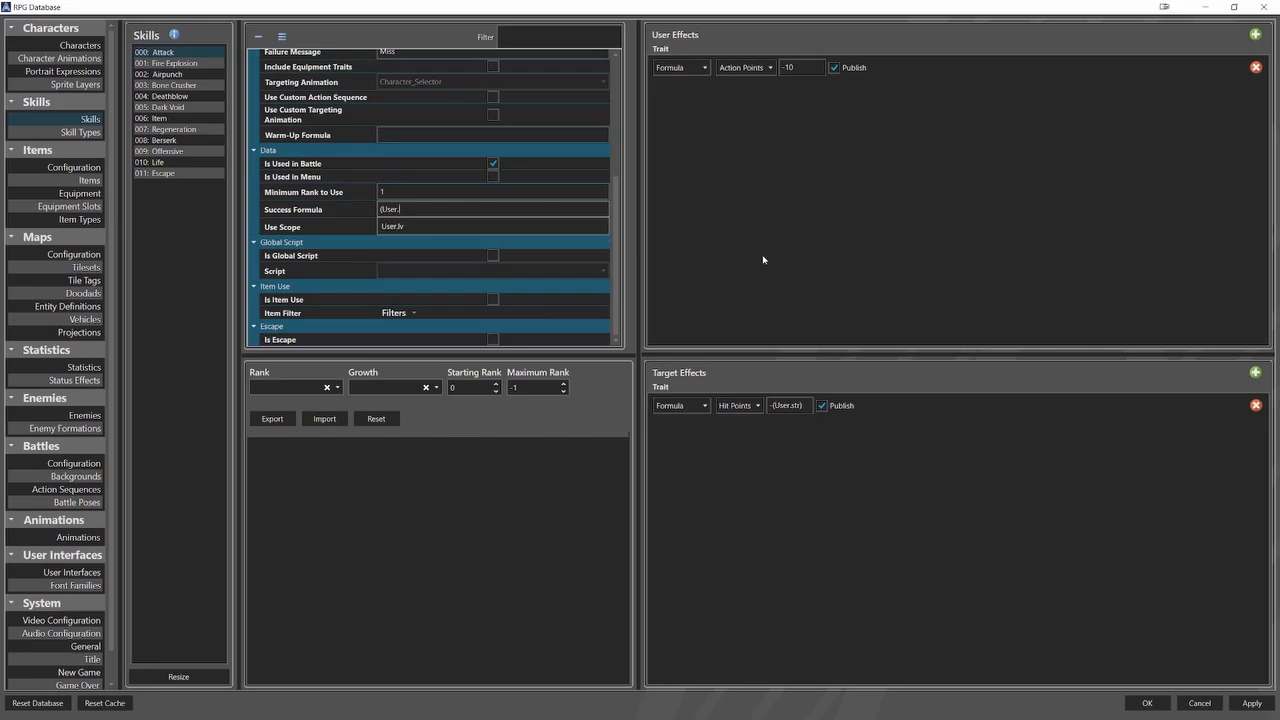
type("lv*")
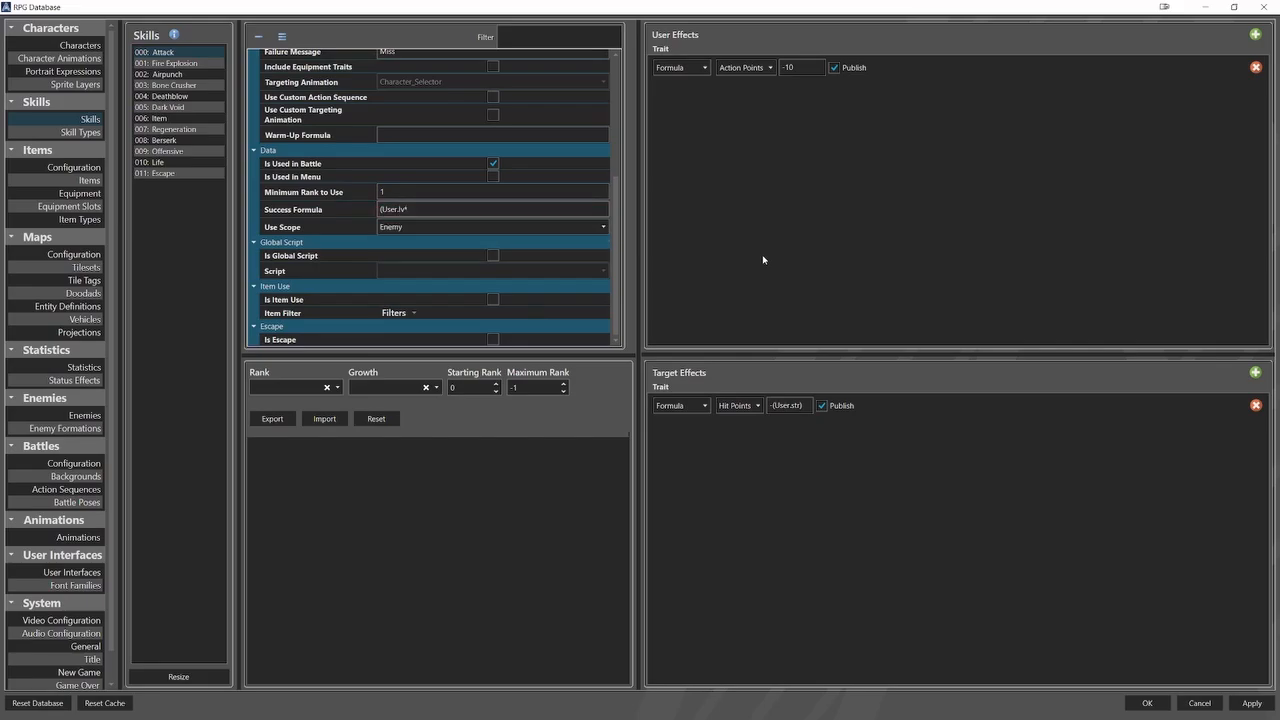
type("User.ag")
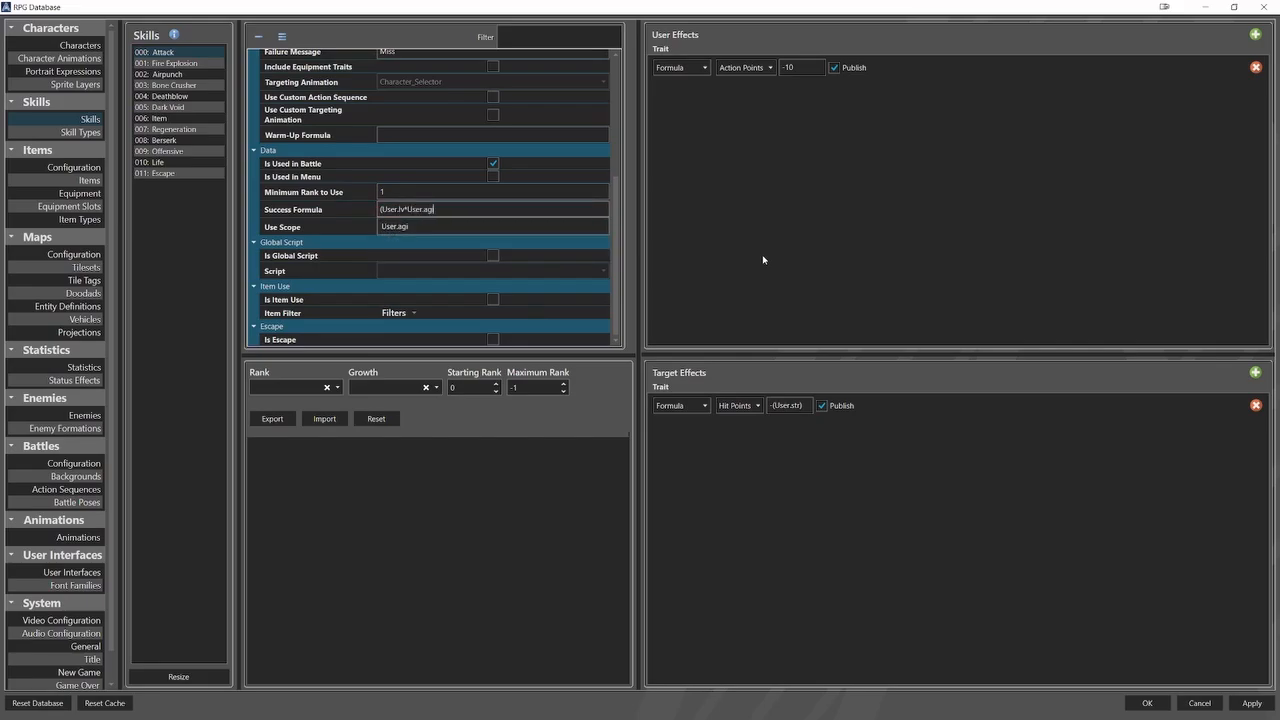
type("i)")
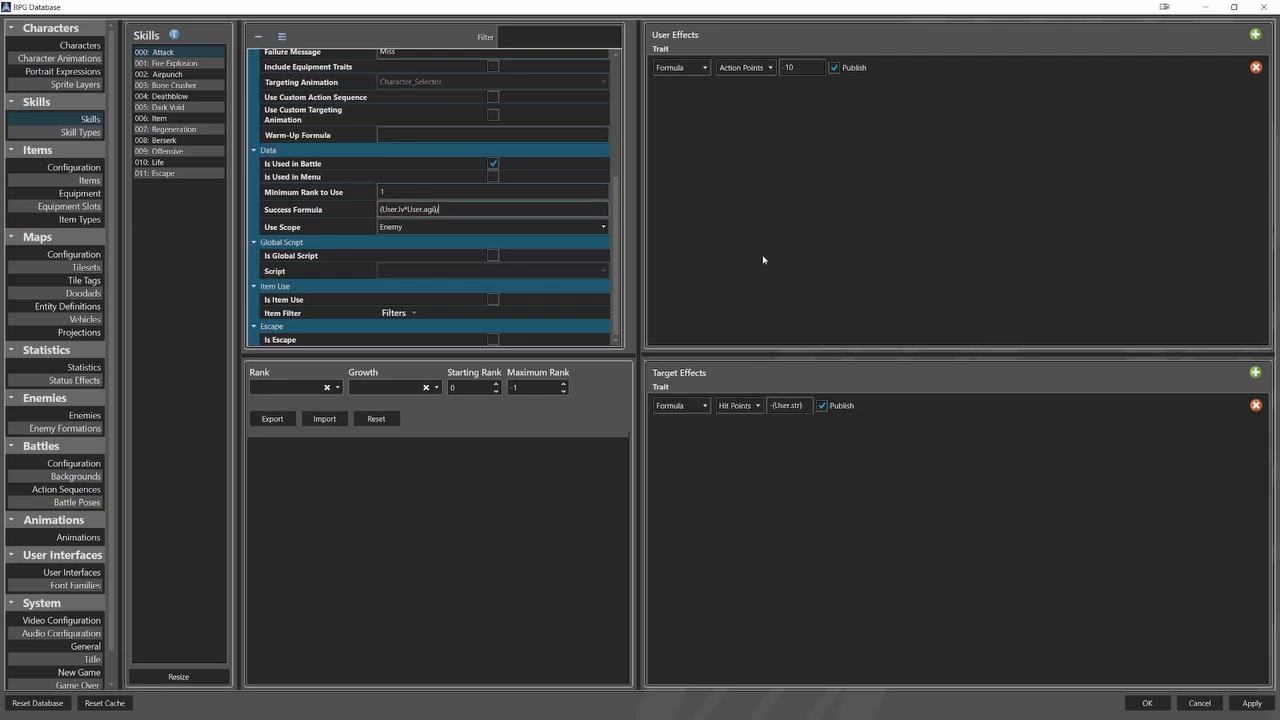
type("/8")
Change the Attack skill's Action Points formula under User Effects to -(10+sqrt(User.str)).
type("(10")
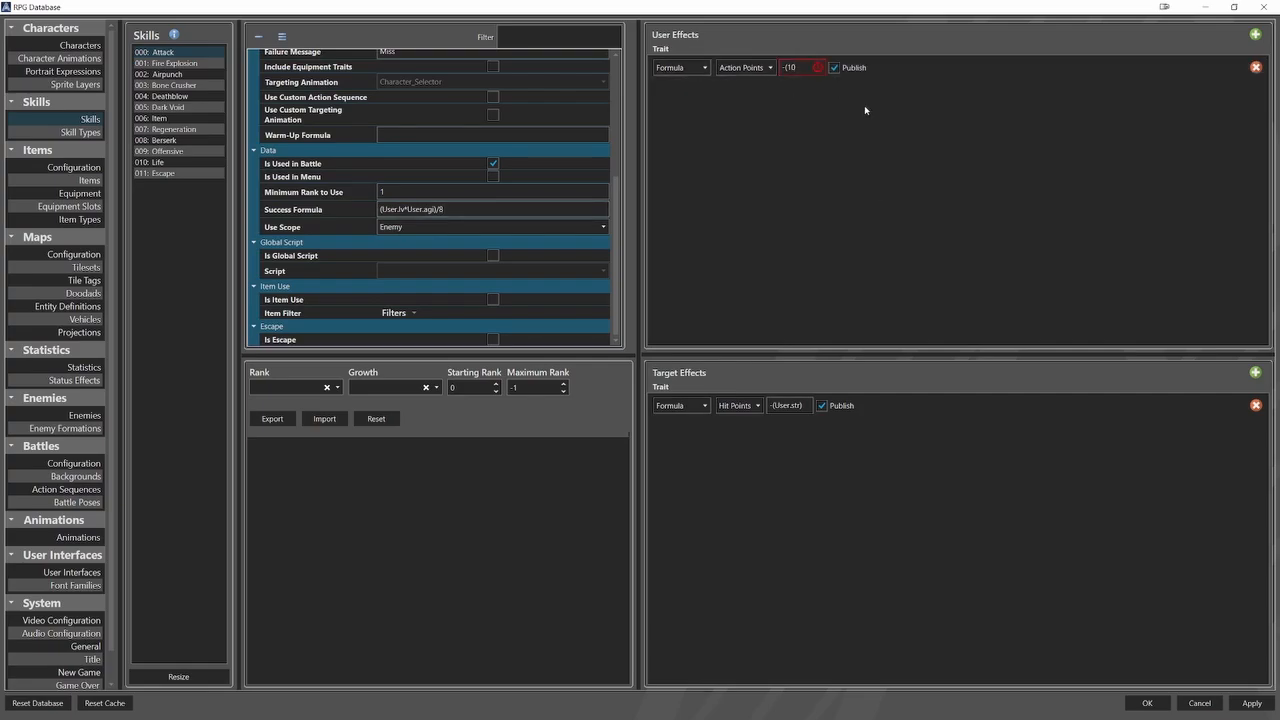
type("+sqrt(User.str")
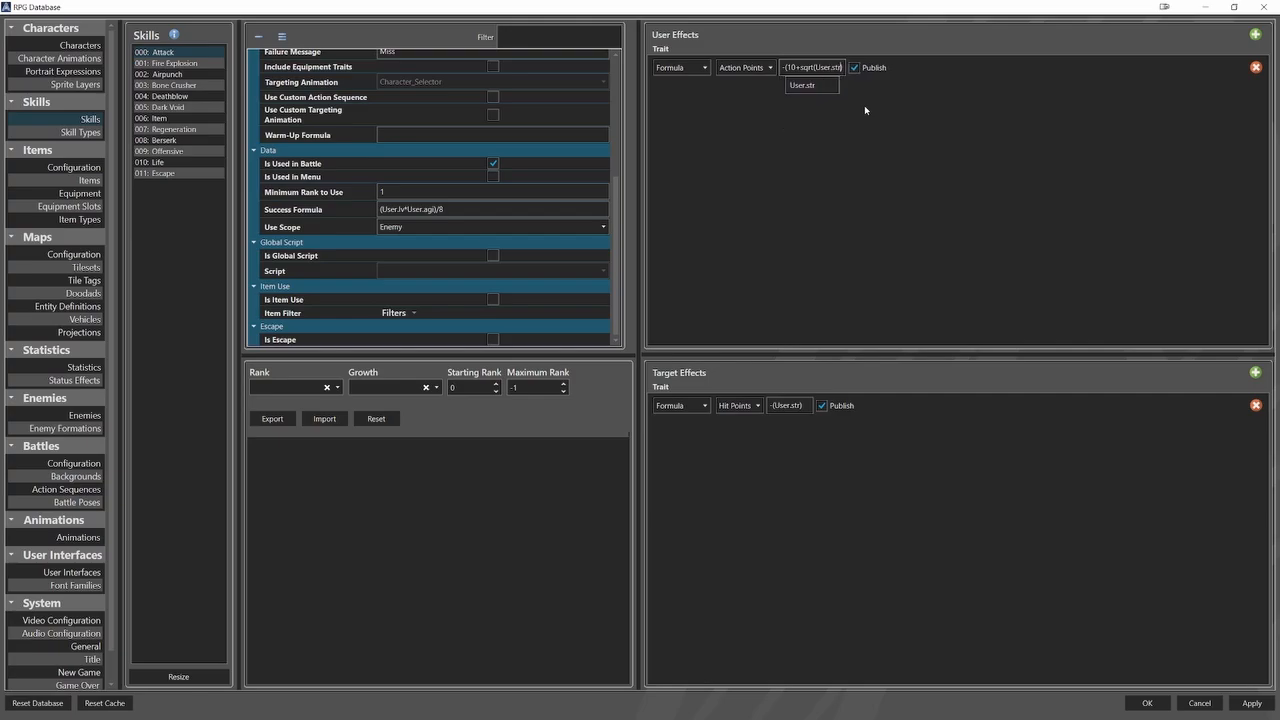
type("))")
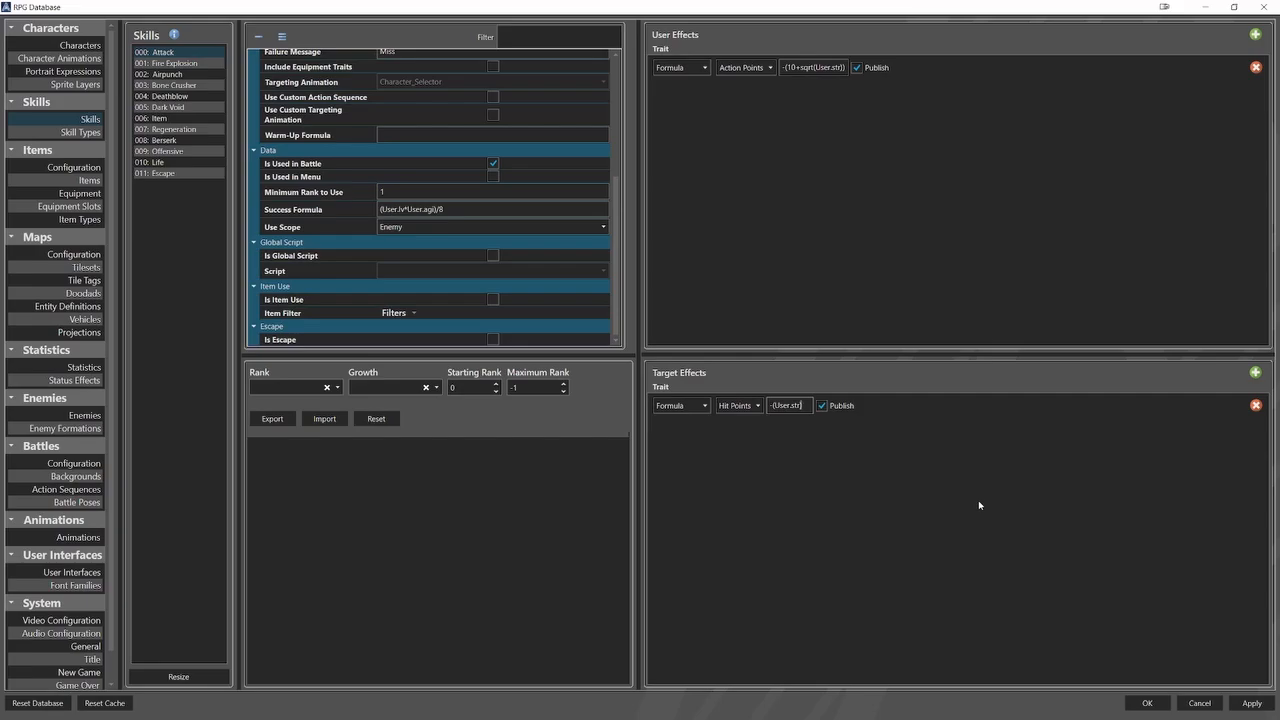
Extend the Attack skill's Hit Points formula under Target Effects to -((User.str)+dice(2,12)).
type("+dice(2,12")
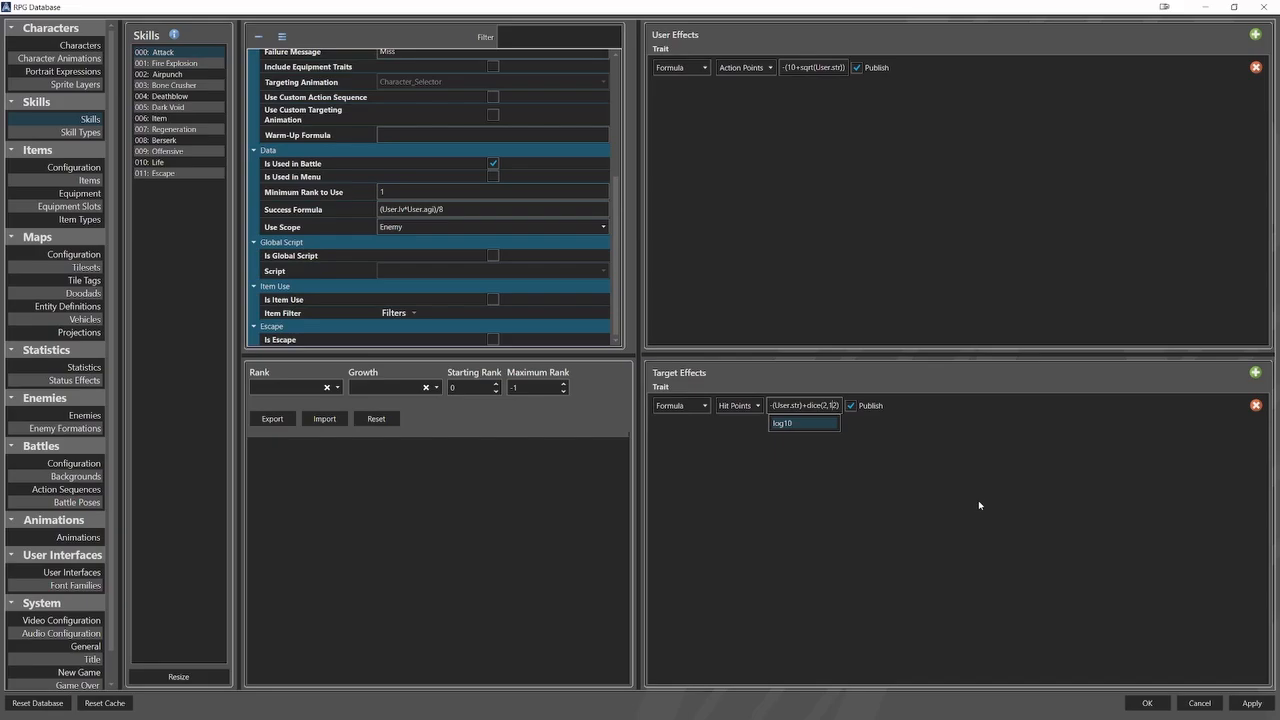
type("(")
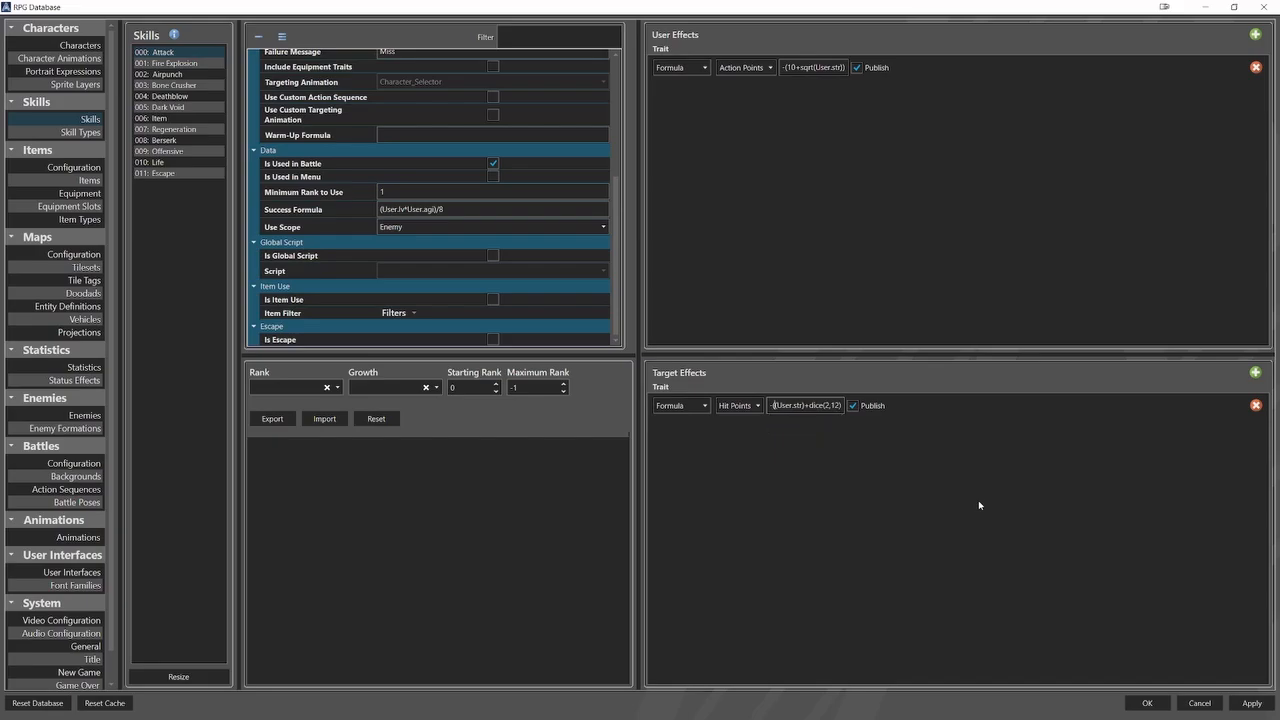
key("Right")
key("Right")
key("Right")
key("Right")
key("Right")
key("Right")
key("Right")
key("Right")
type(")")
type("+sq")
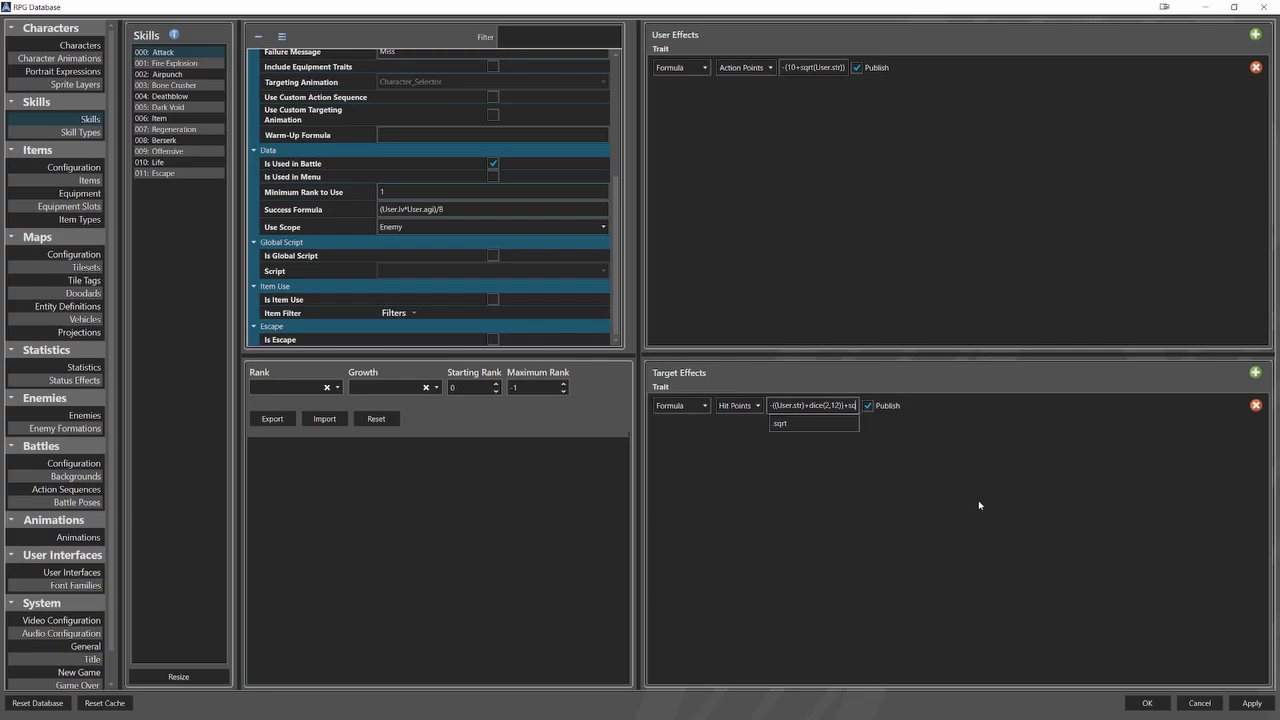
type("rt(U")
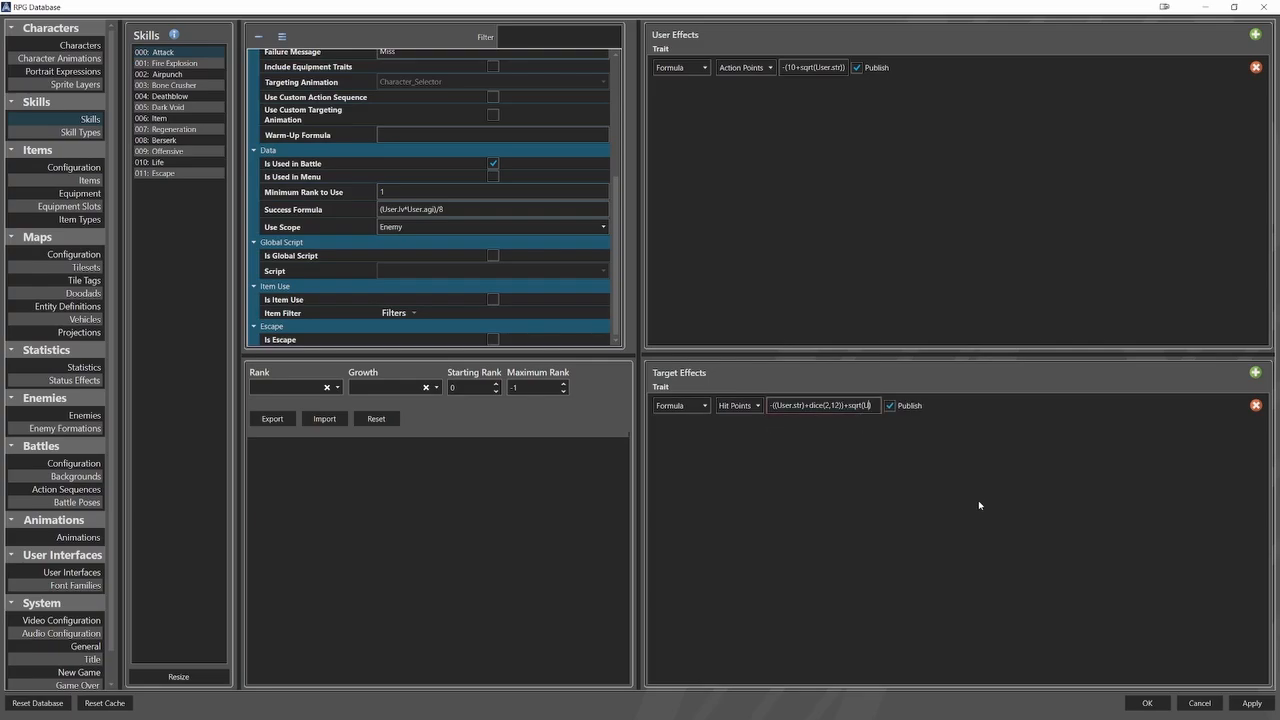
type("ser.lv")
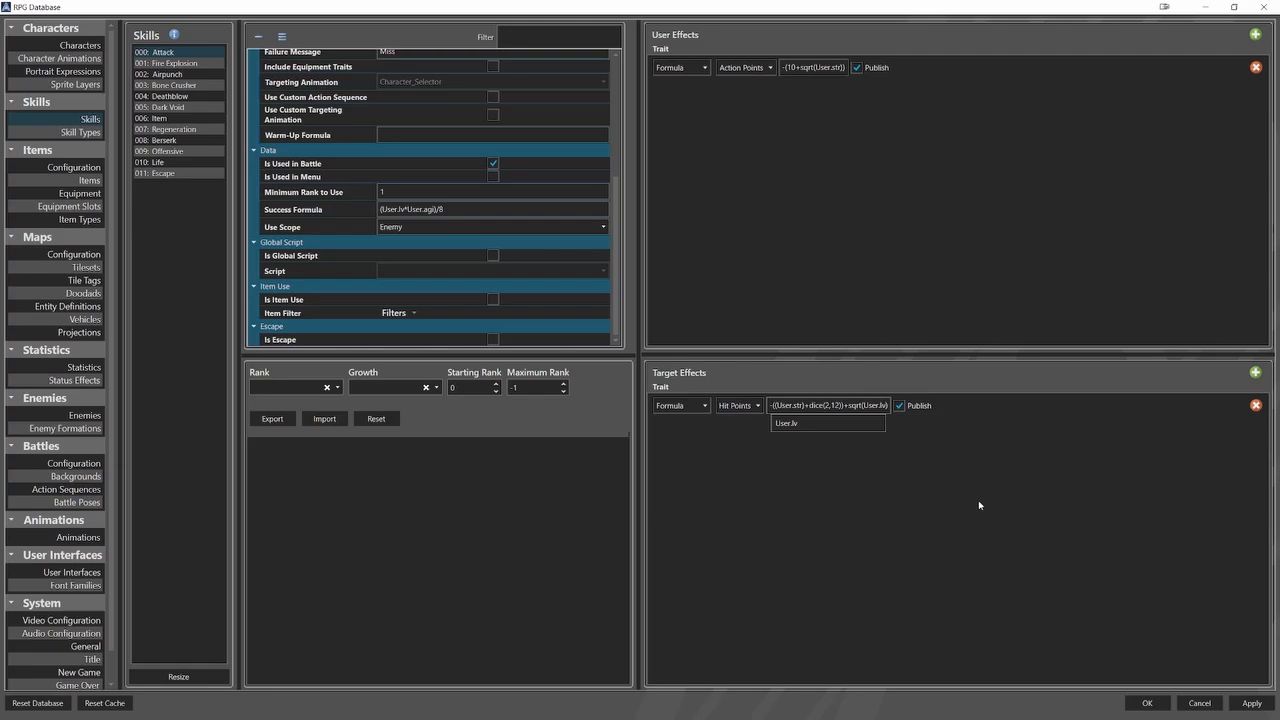
type("^4")
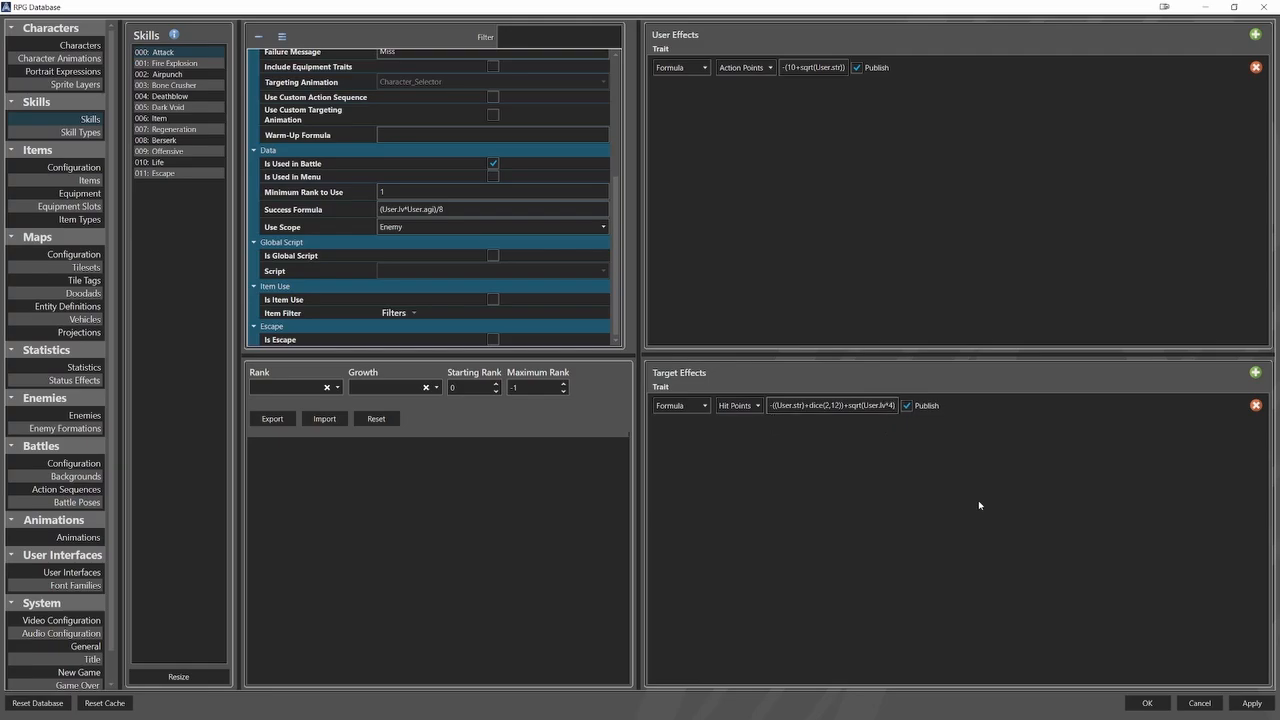
type(")")
type("(")
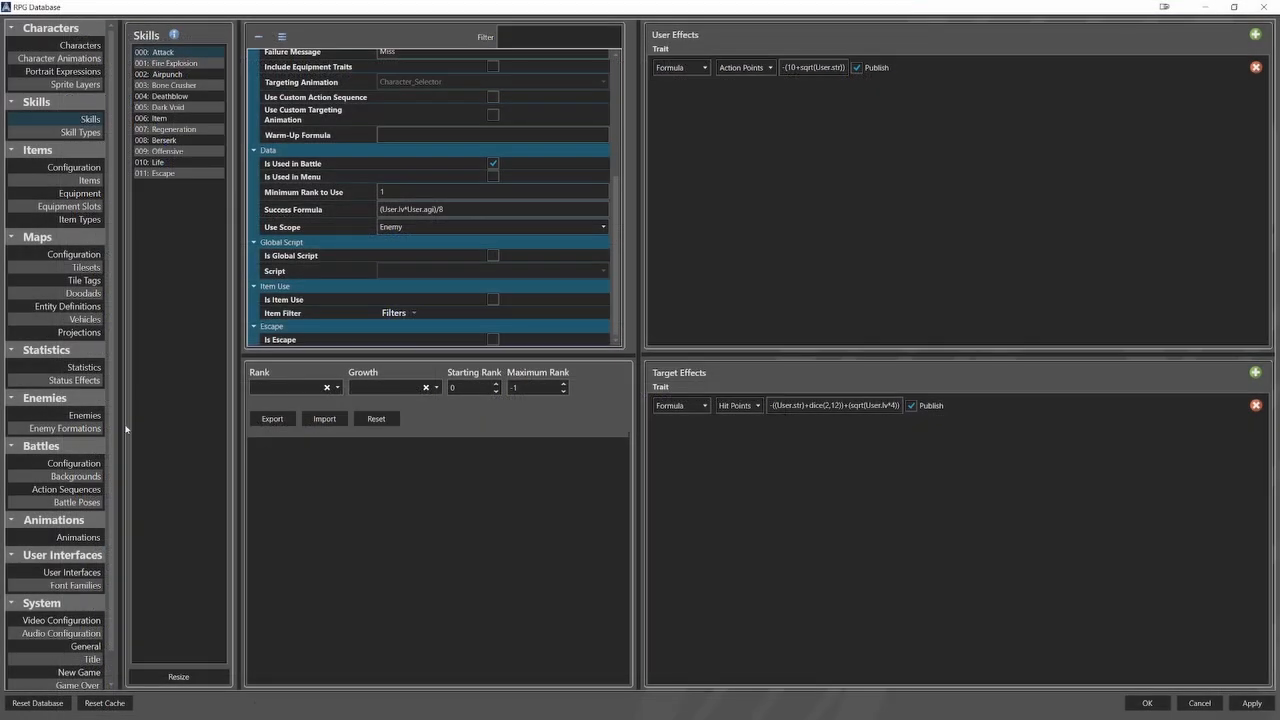
Change the skill used in the GoblinMage enemy's battle programming to Attack.
left_click(97, 417)
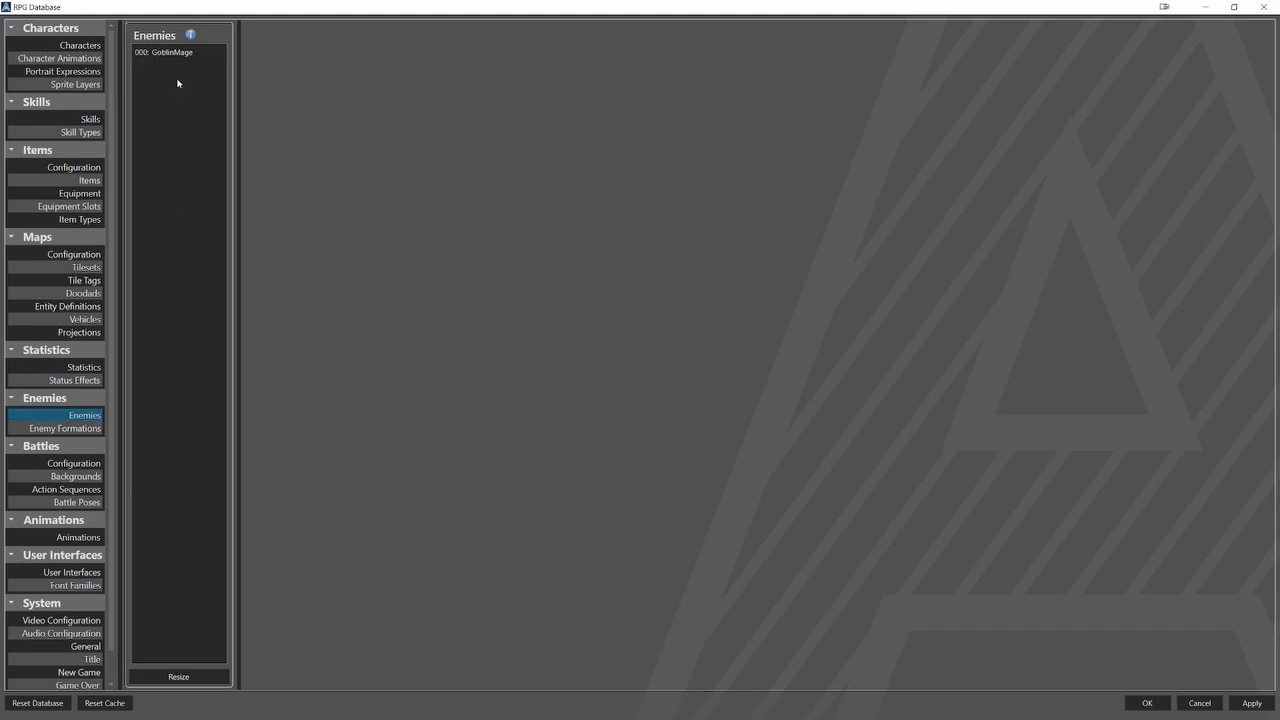
left_click(188, 53)
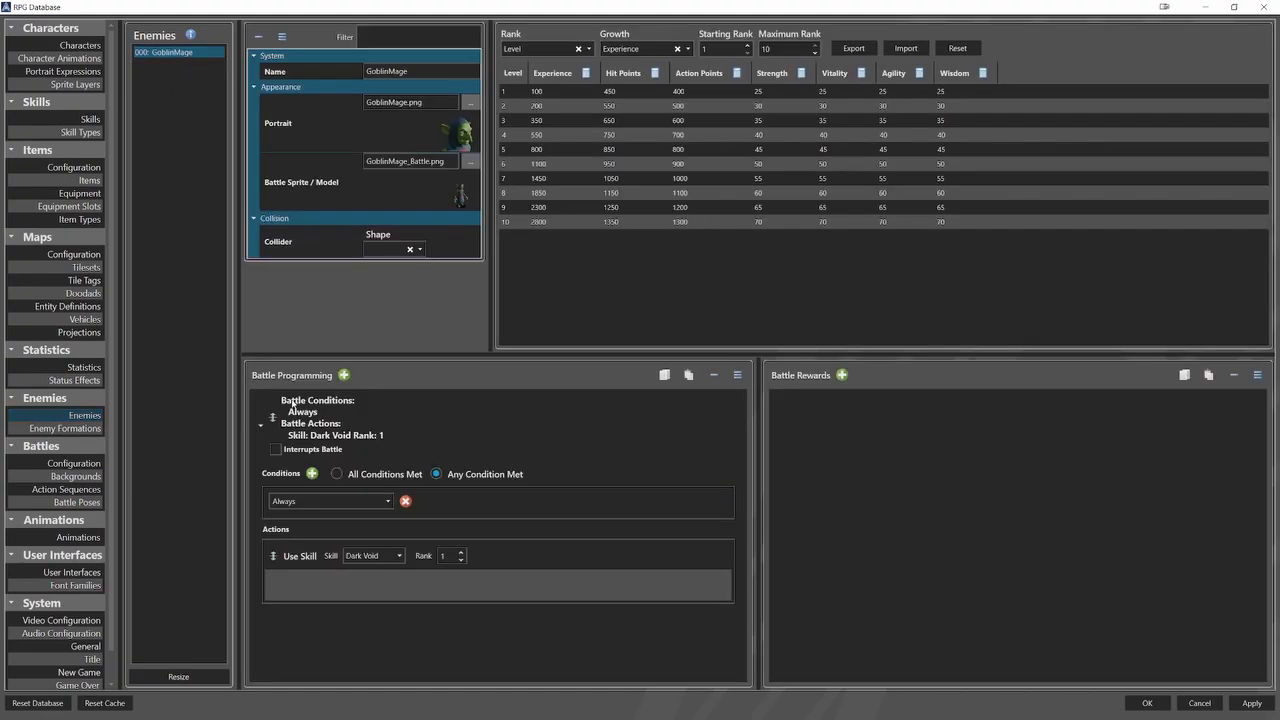
left_click(372, 555)
left_click(356, 570)
Set the Counter Increment Formula for counter-based battles to agi in the battle configuration.
left_click(74, 463)
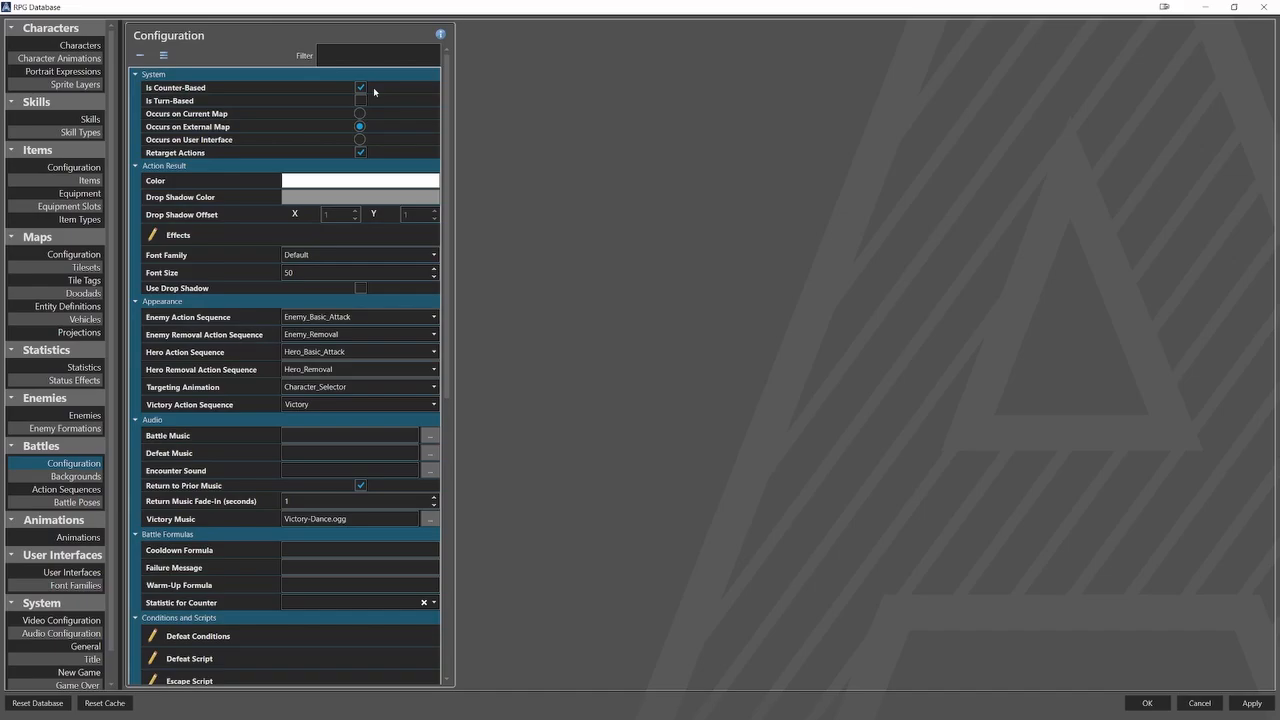
scroll(252, 382, "down", 8)
scroll(252, 383, "down", 2)
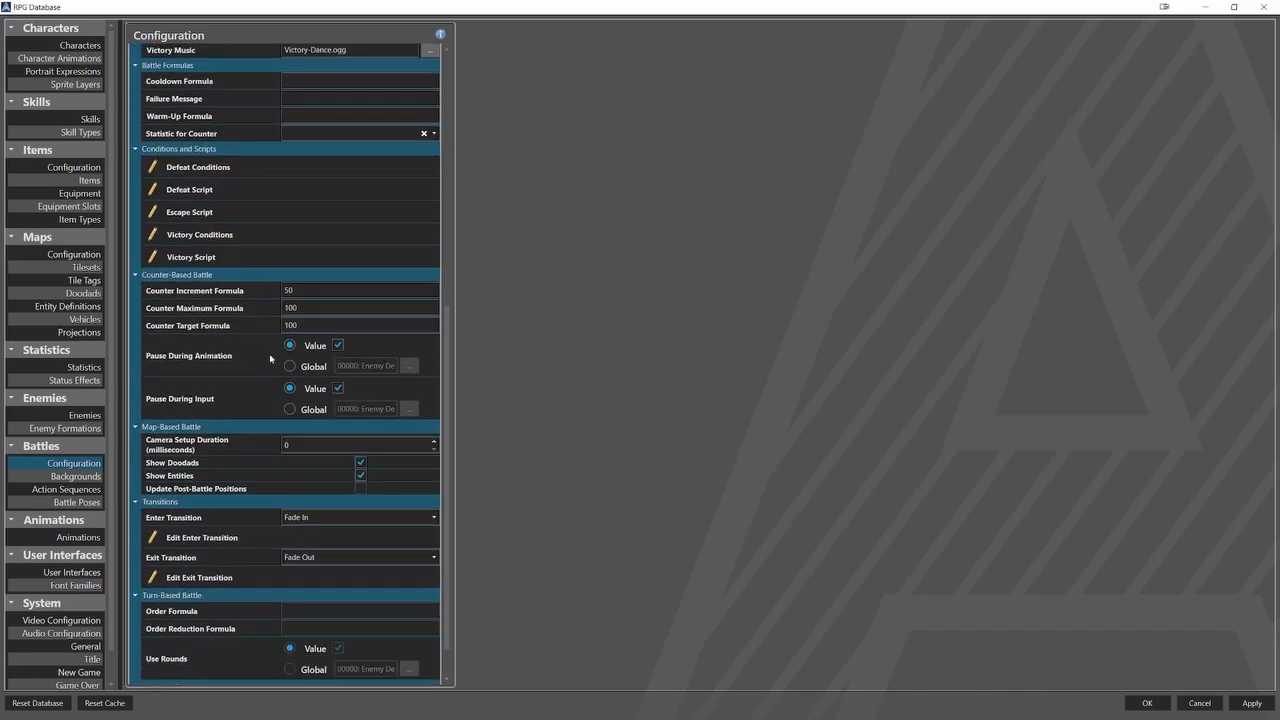
left_click_drag(306, 290, 283, 290)
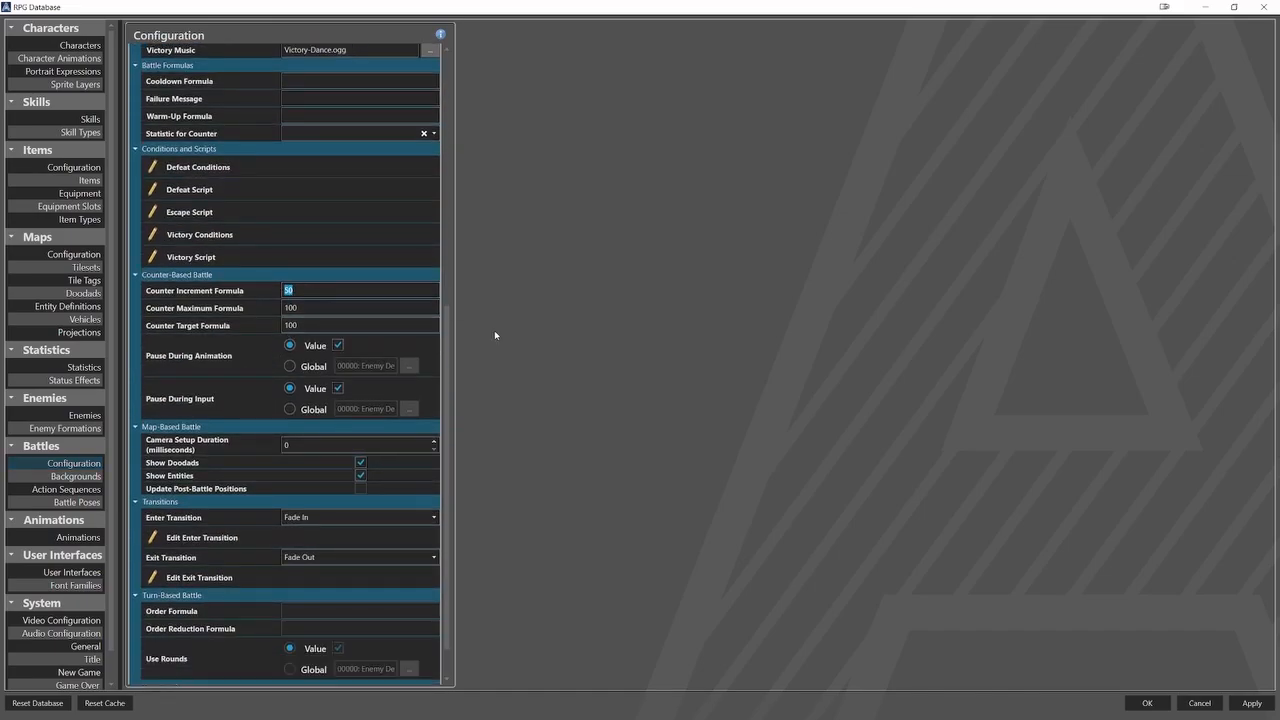
type("agi")
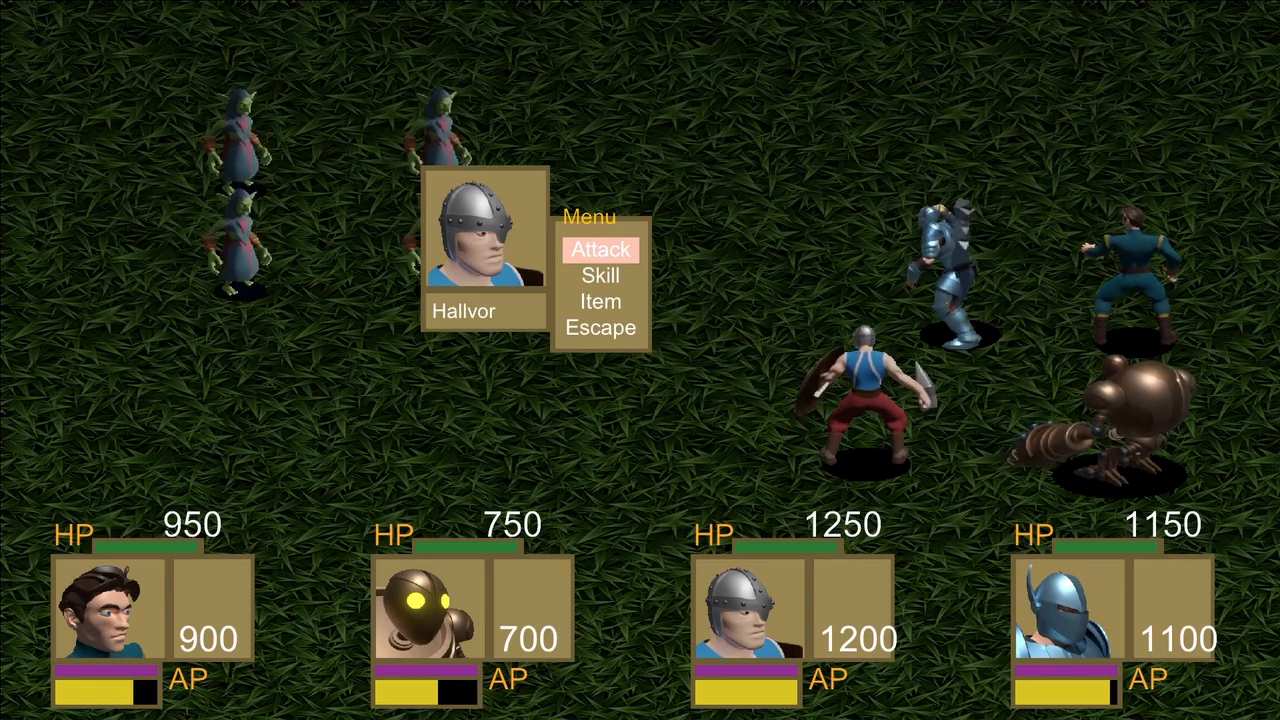
Playtest the counter-based battle in the running game by having the heroes attack a goblin mage over several turns.
key("Return")
key("Return")
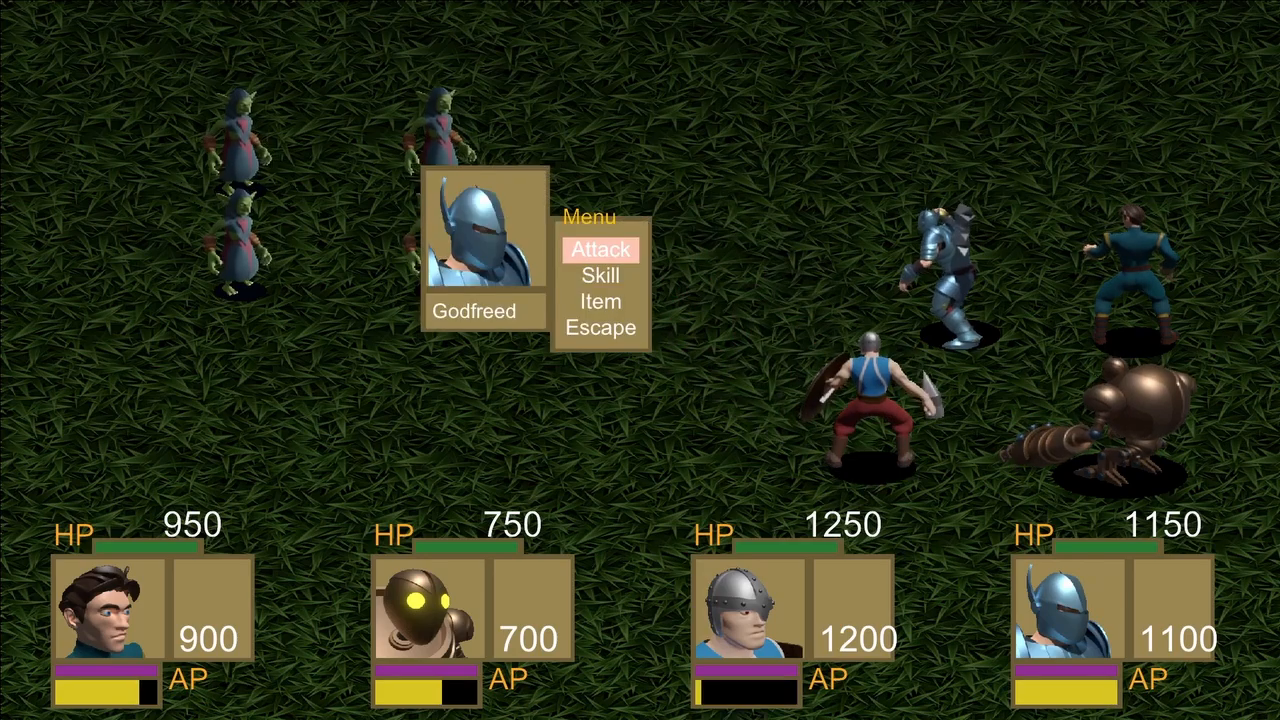
key("Return")
key("Return")
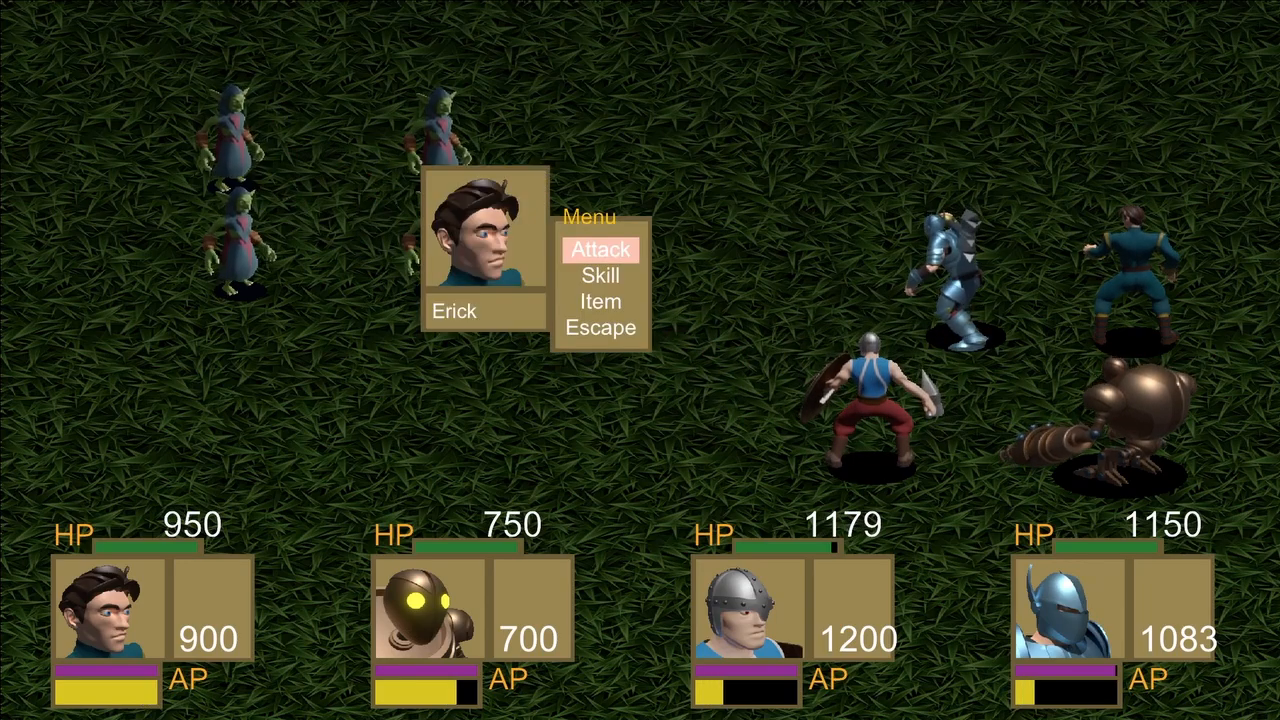
key("Return")
key("Return")
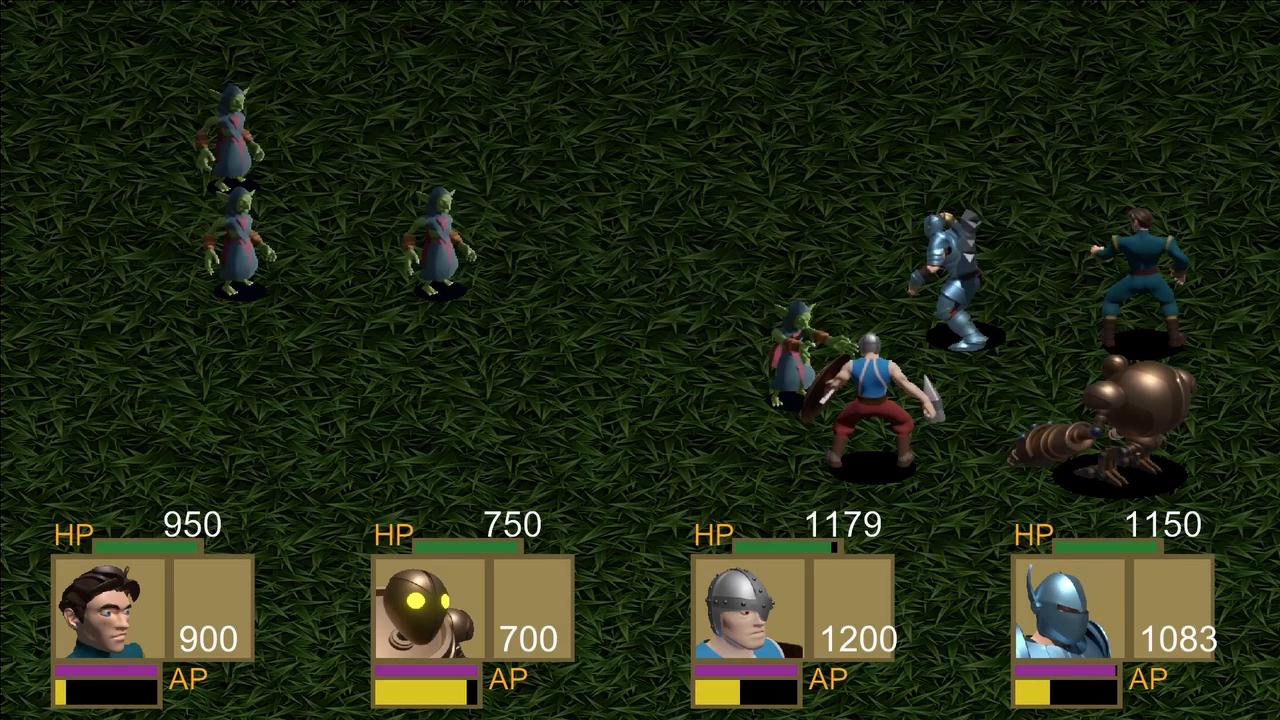
key("Return")
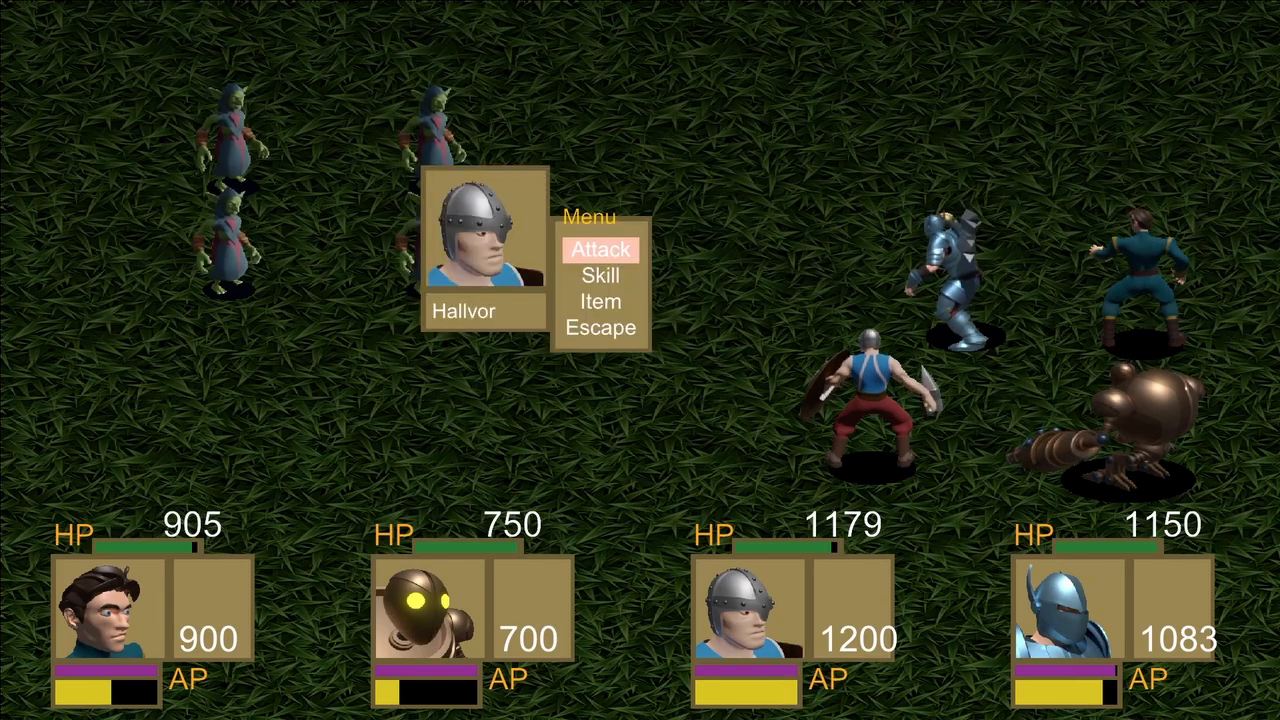
key("Return")
key("Return")
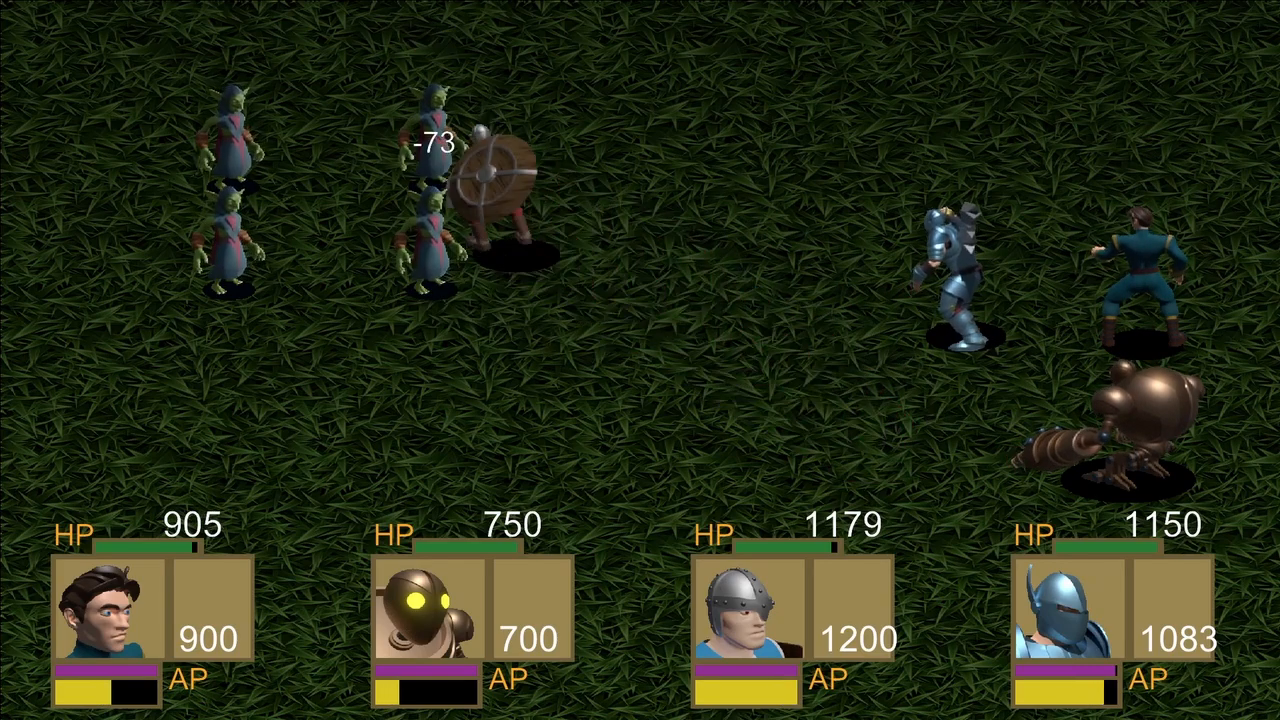
key("Return")
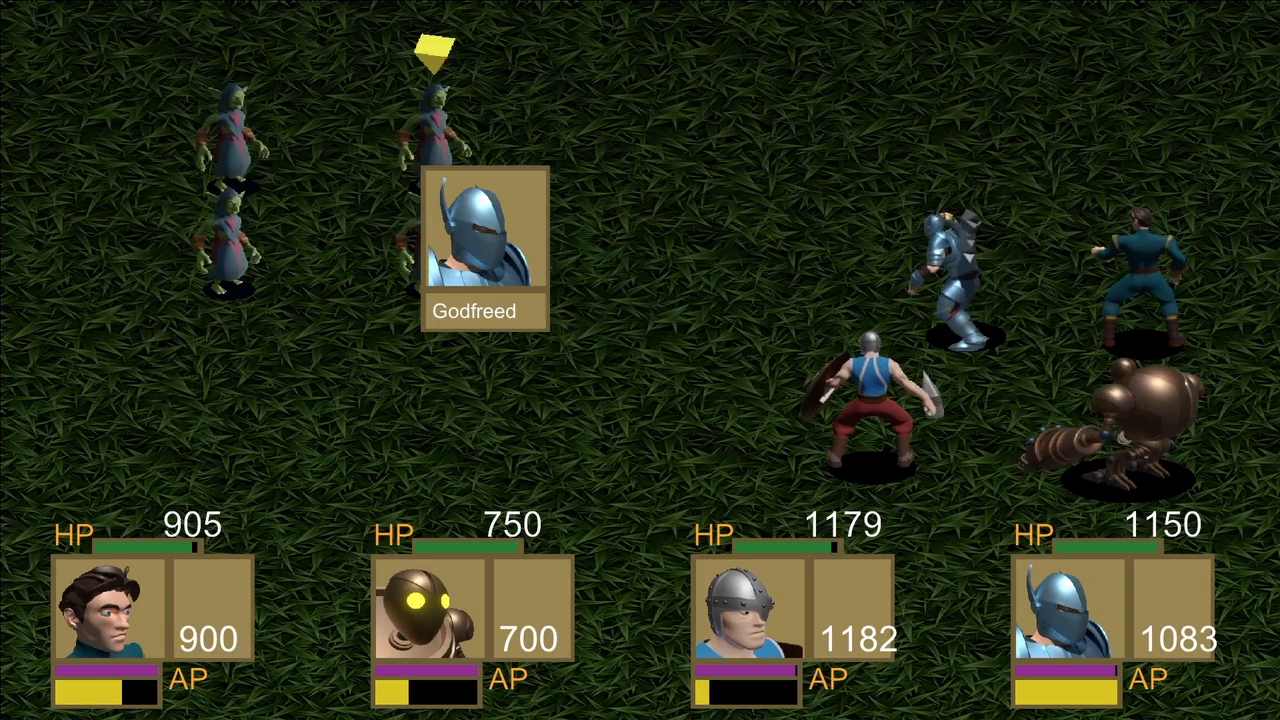
key("Return")
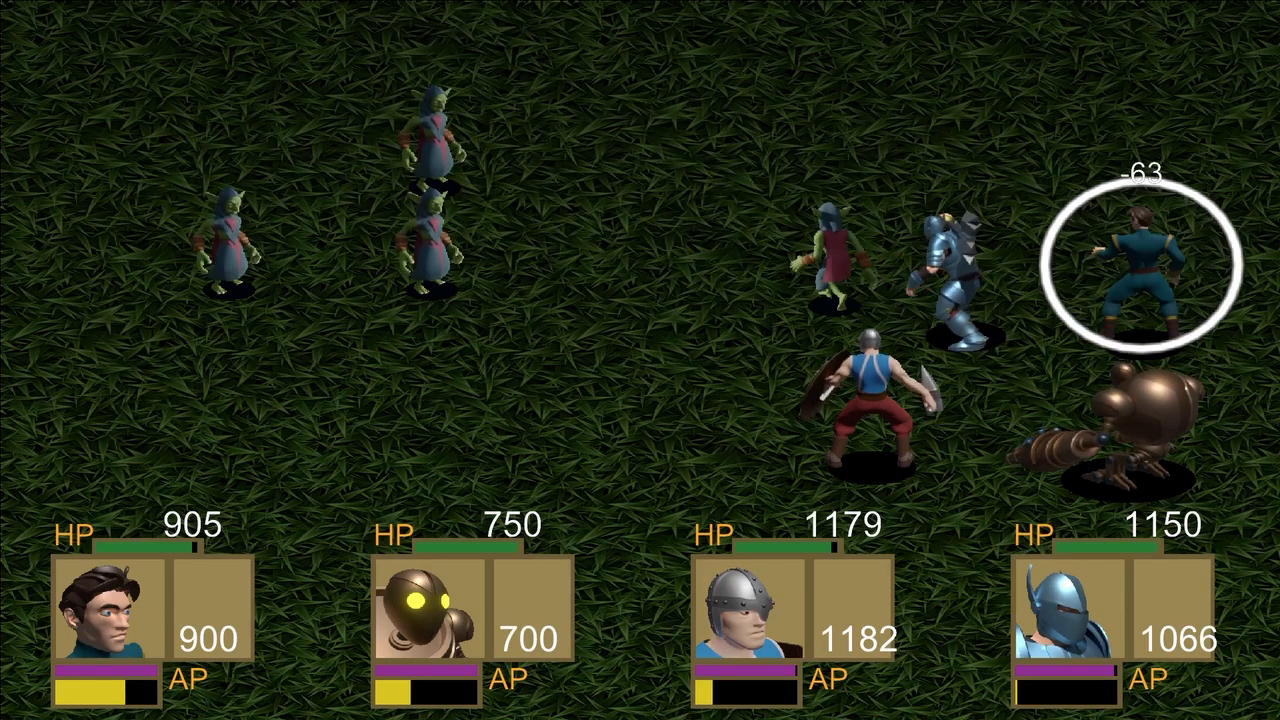
key("Return")
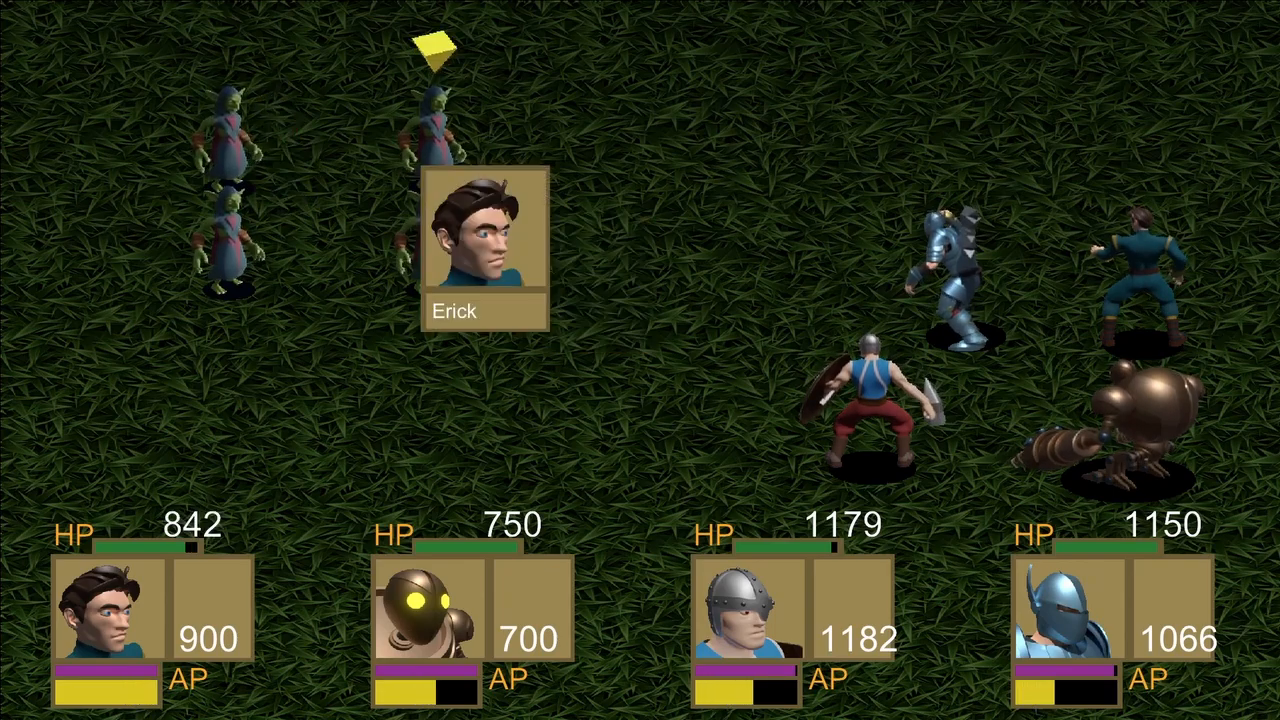
key("Return")
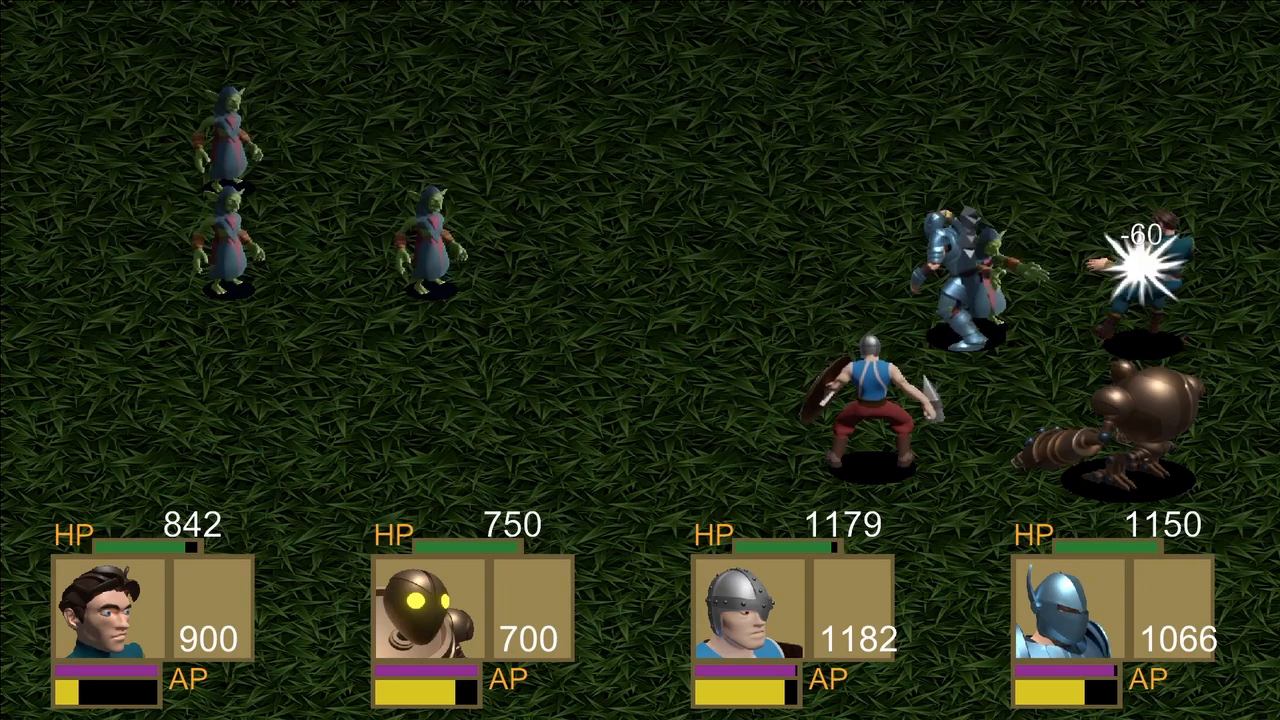
key("Return")
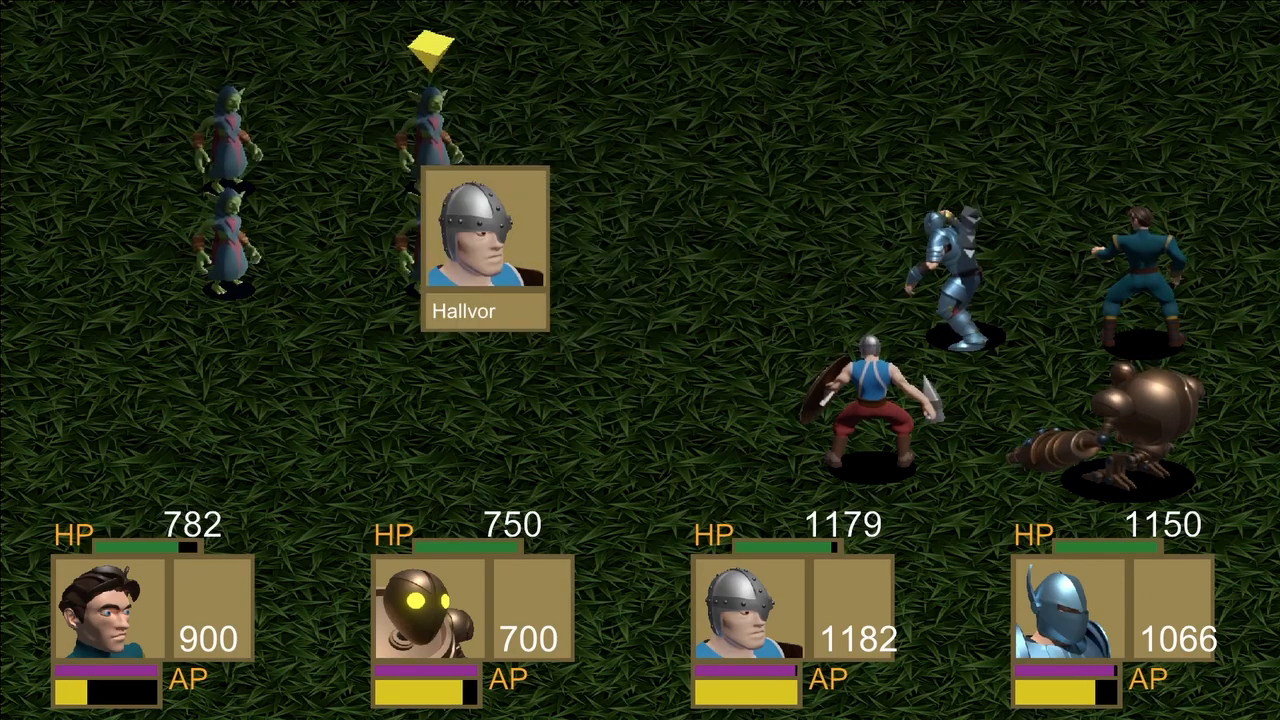
key("Return")
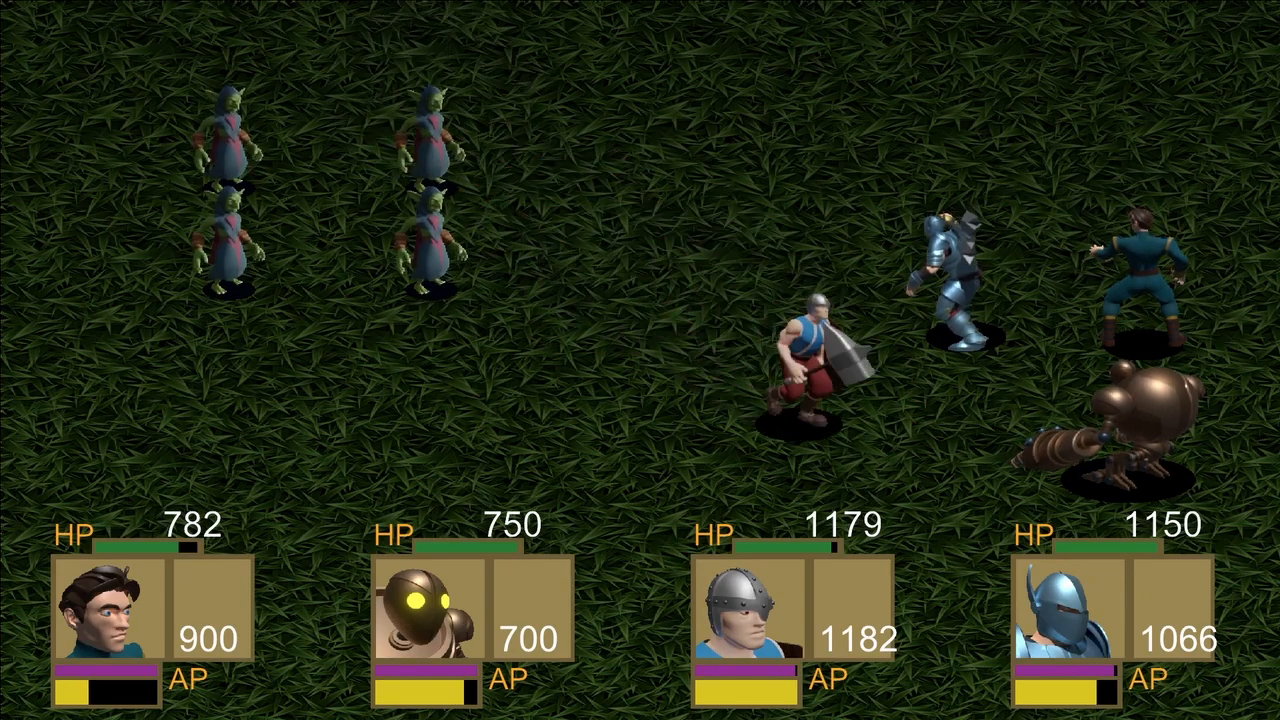
key("Return")
key("Return")
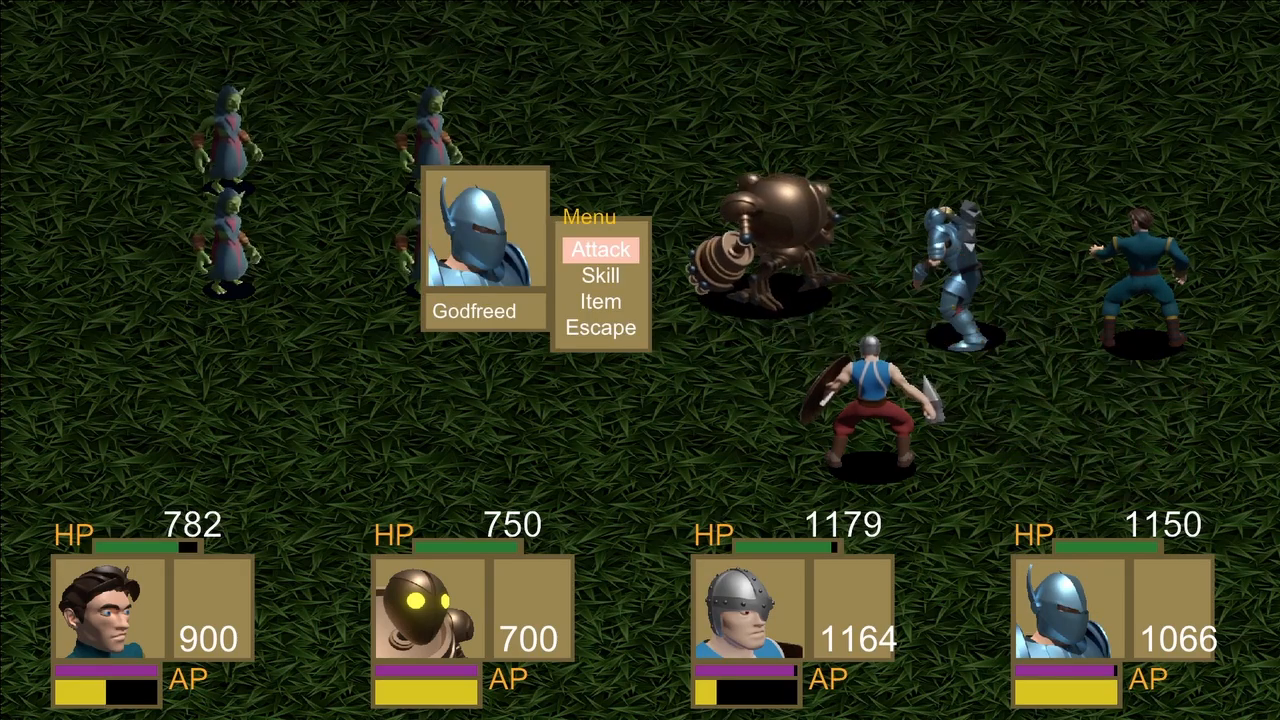
key("Return")
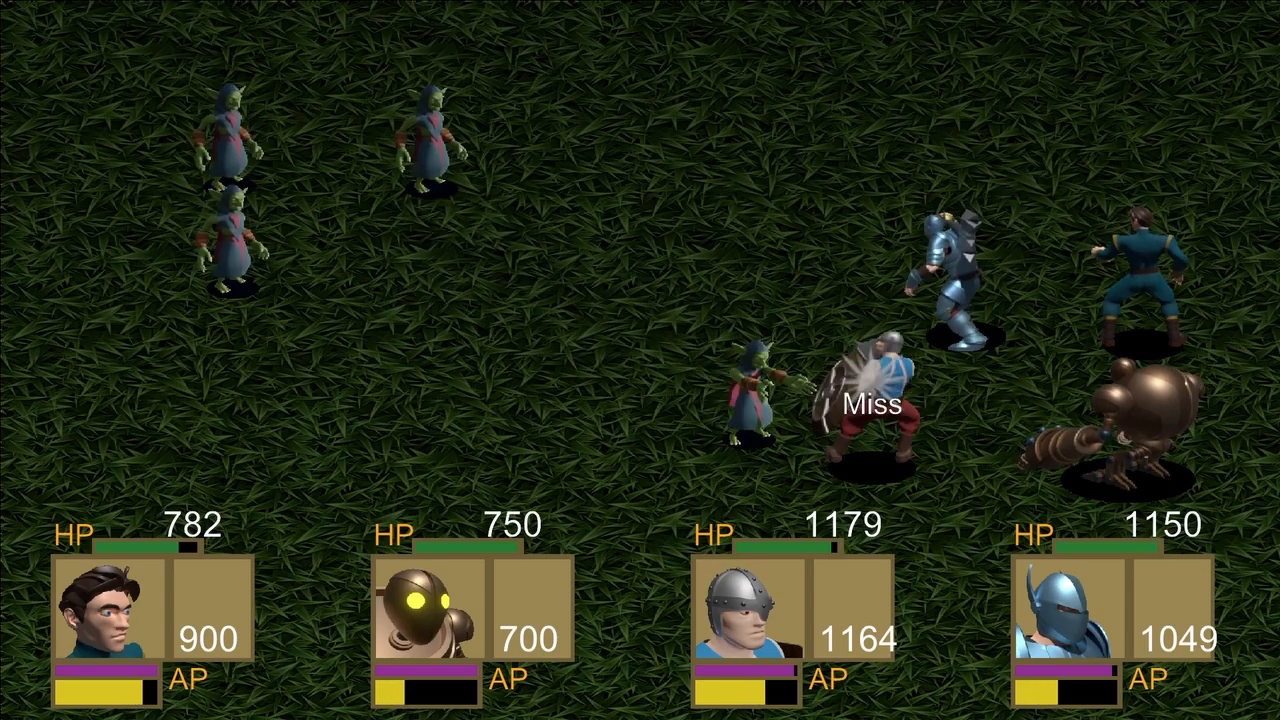
key("Return")
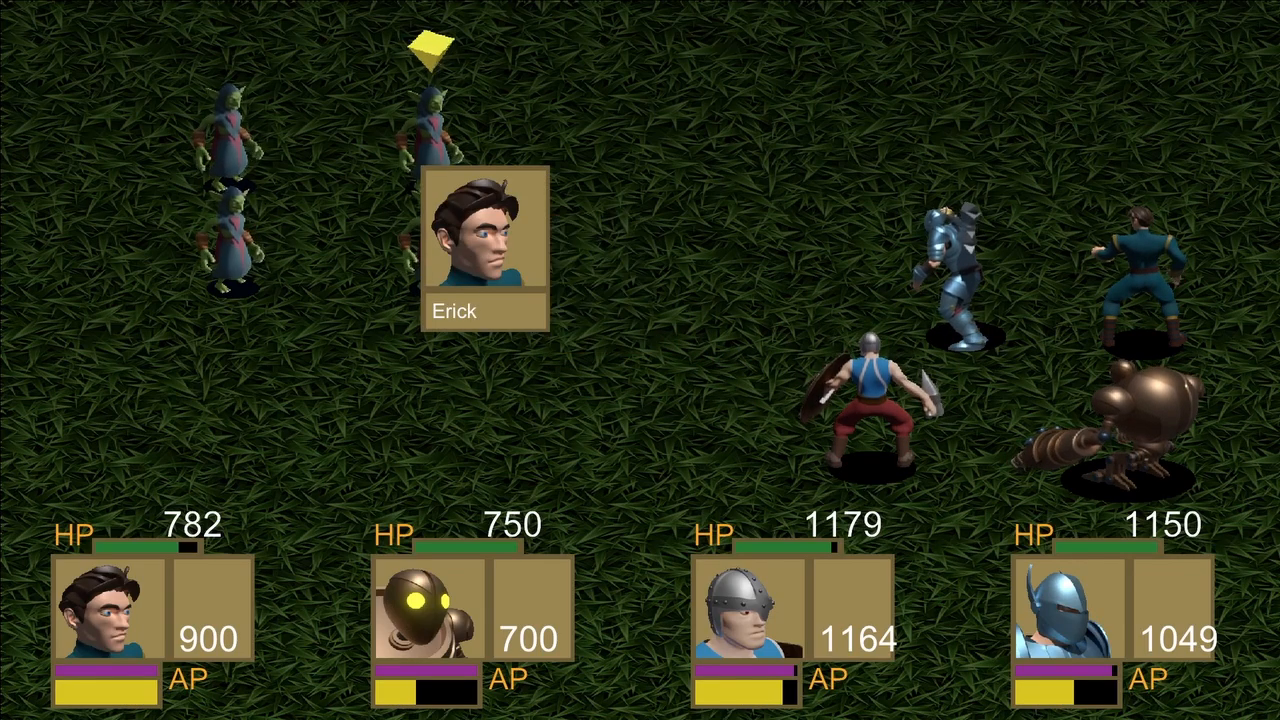
key("Return")
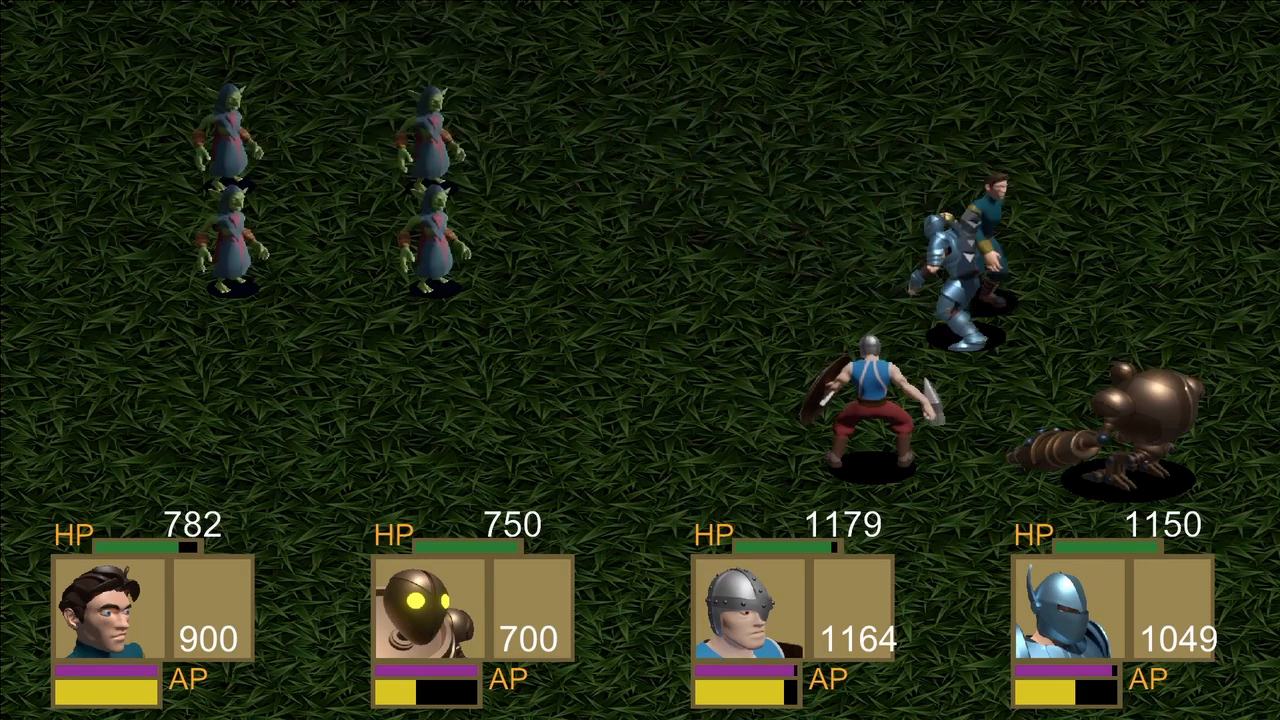
key("Return")
key("Return")
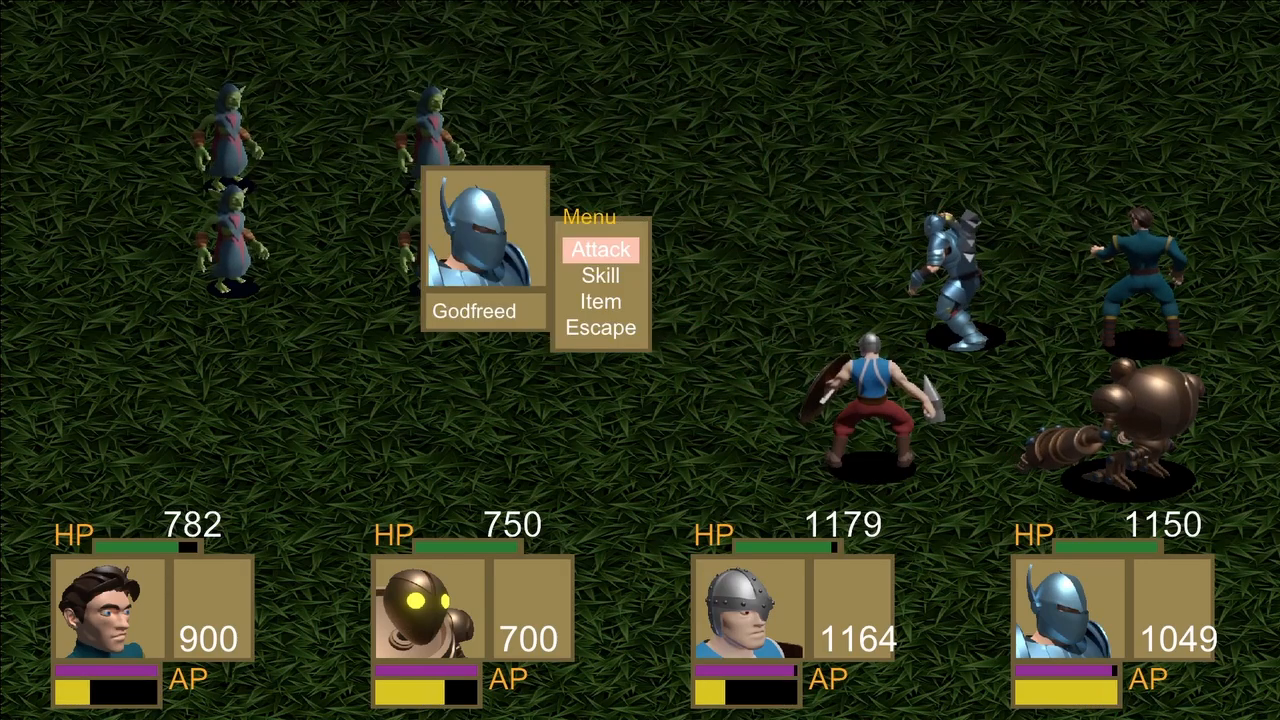
key("Return")
key("Return")
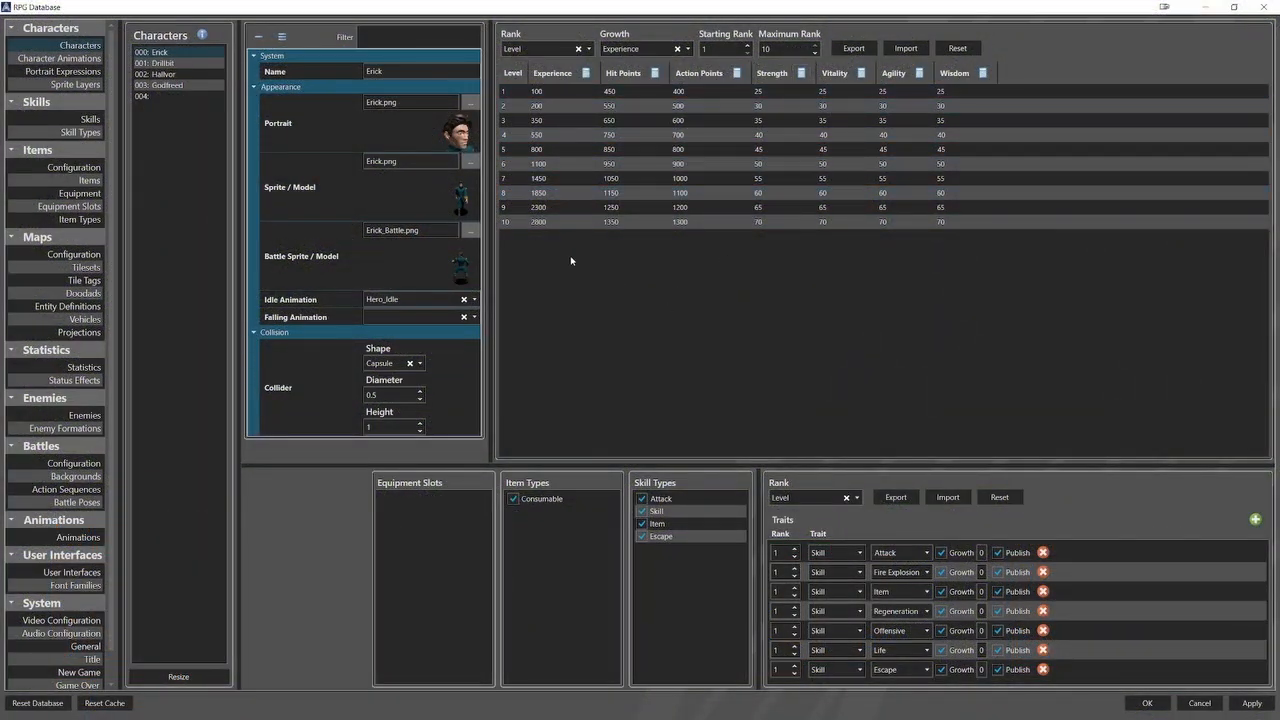
Review the statistics tables of the playable characters and the starting rank of each party member in the New Game settings.
left_click(185, 63)
left_click(198, 75)
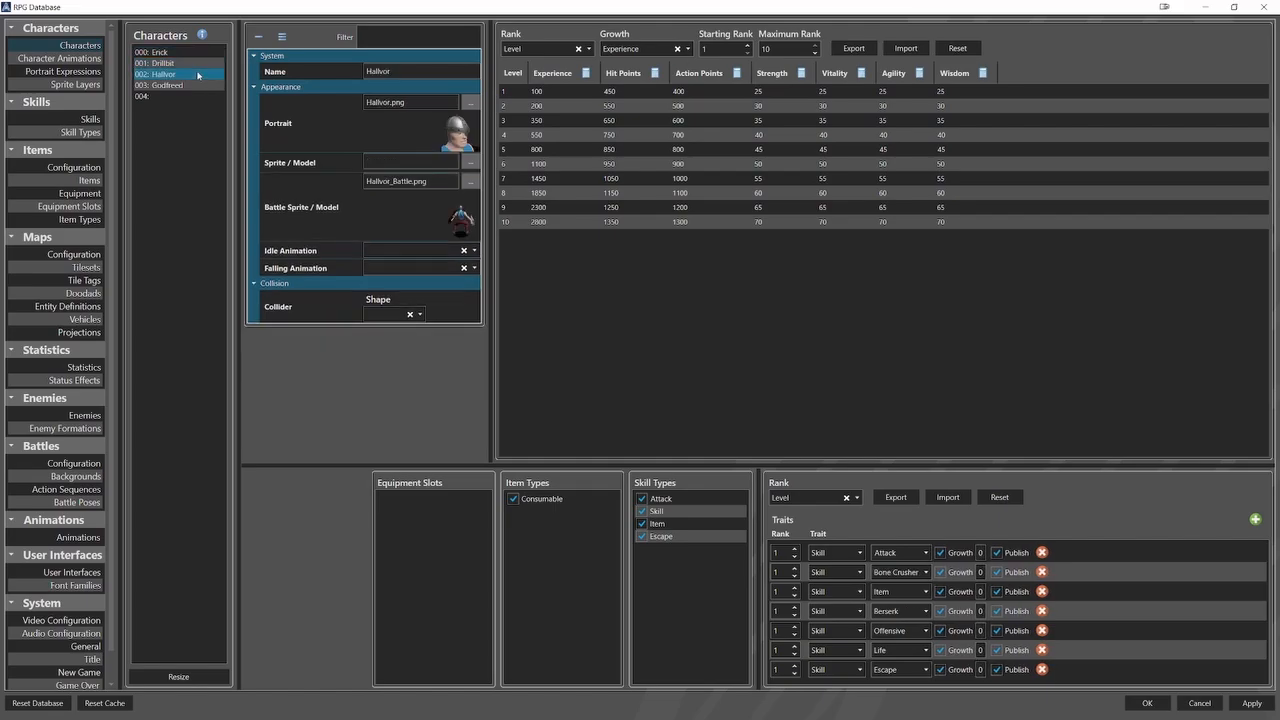
left_click(200, 85)
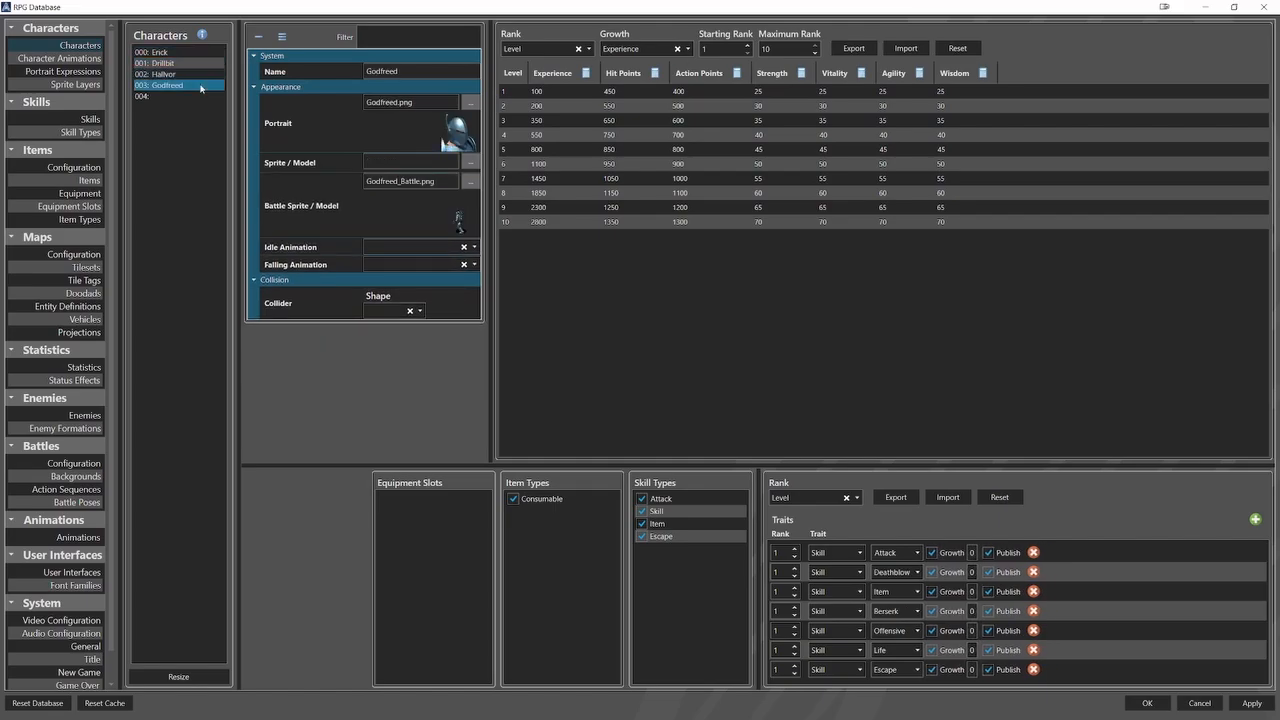
scroll(60, 356, "down", 1)
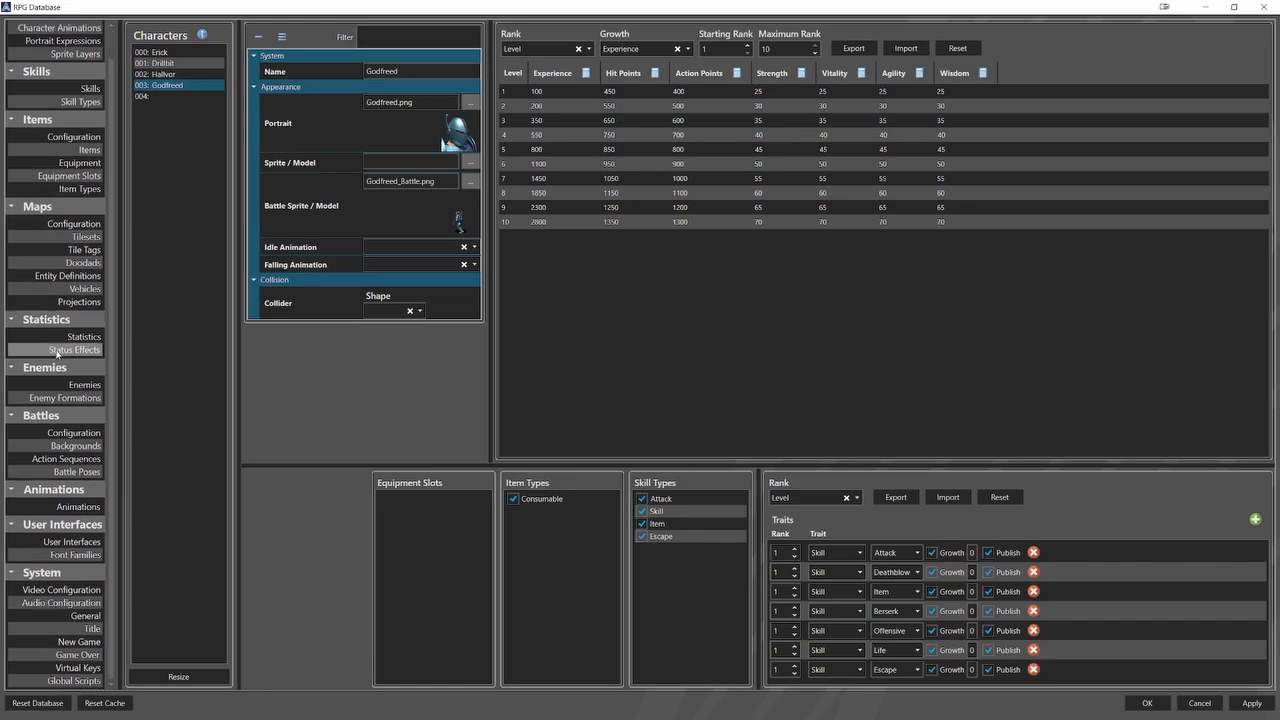
left_click(79, 641)
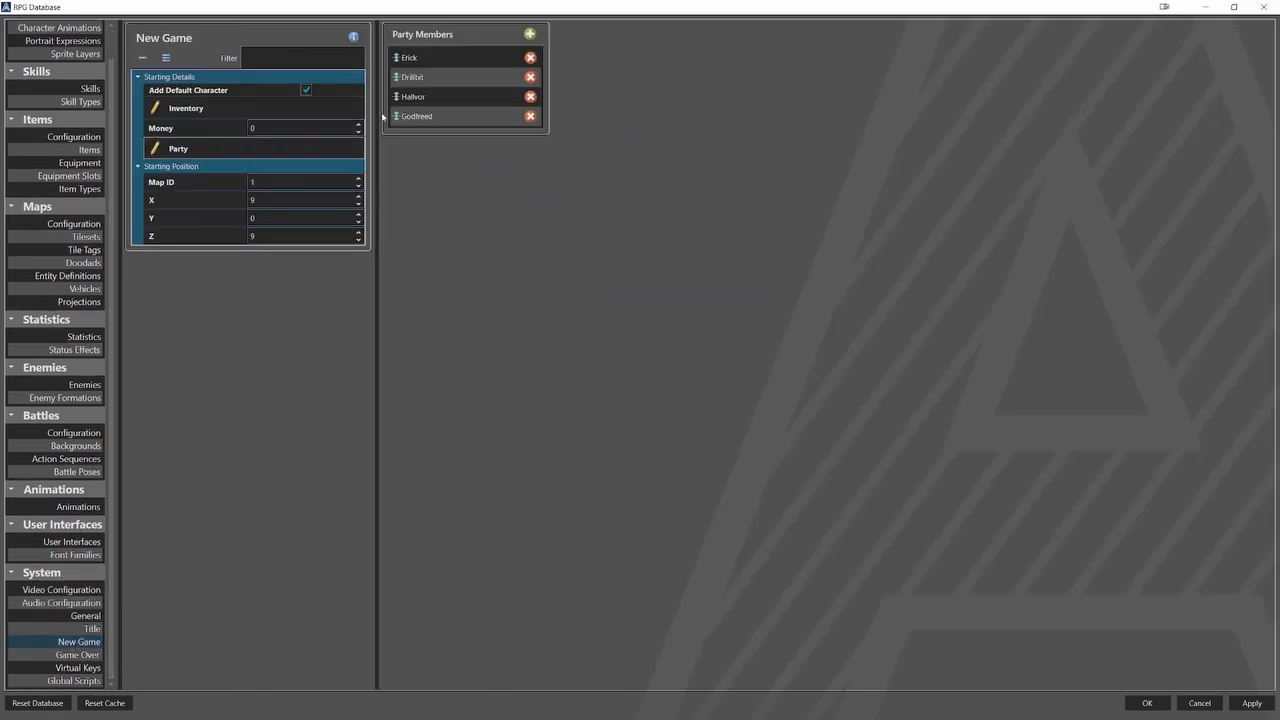
left_click(452, 58)
left_click(451, 76)
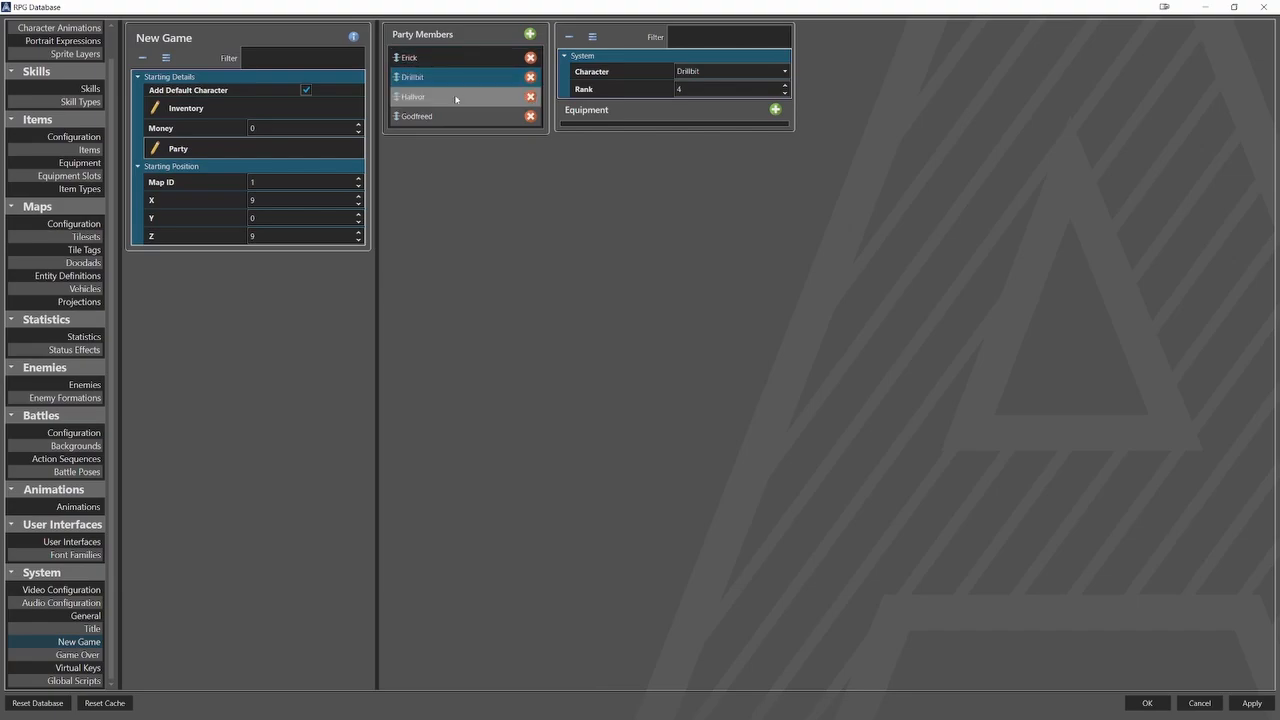
left_click(456, 98)
left_click(456, 118)
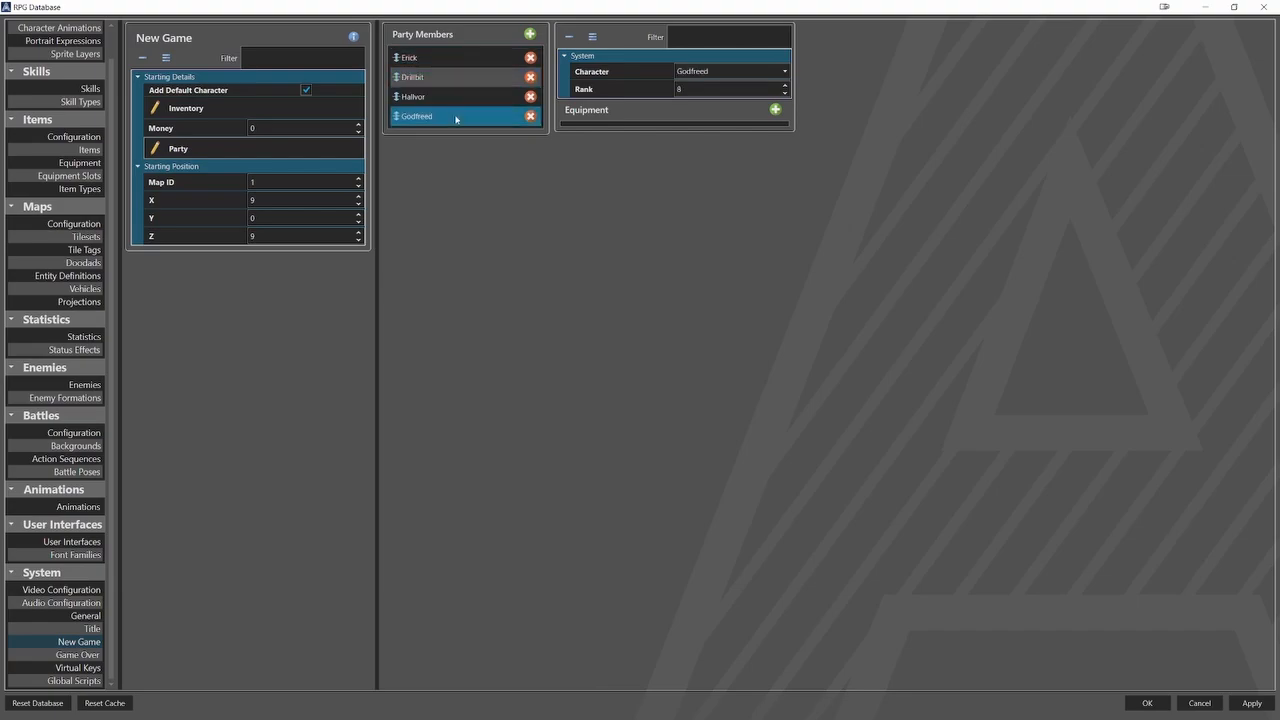
left_click(458, 98)
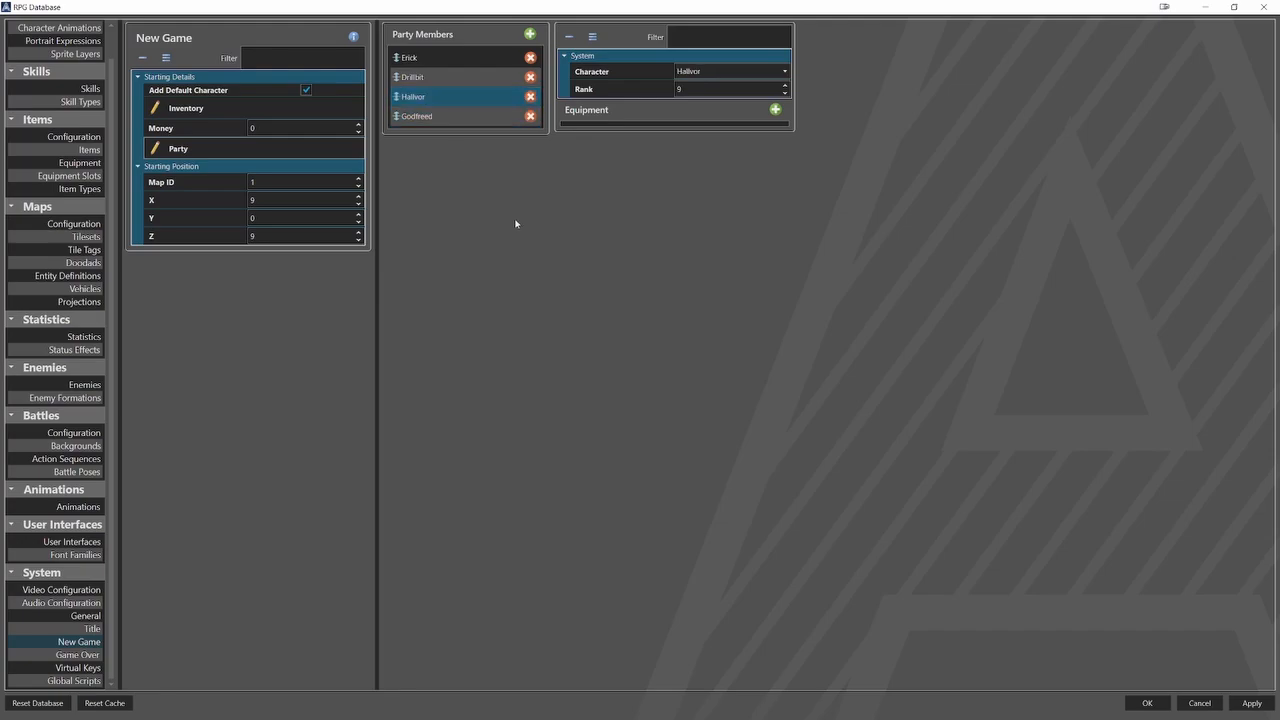
Set both the Order Formula and the Order Reduction Formula for turn-based battles to agi in the battle configuration.
left_click(80, 432)
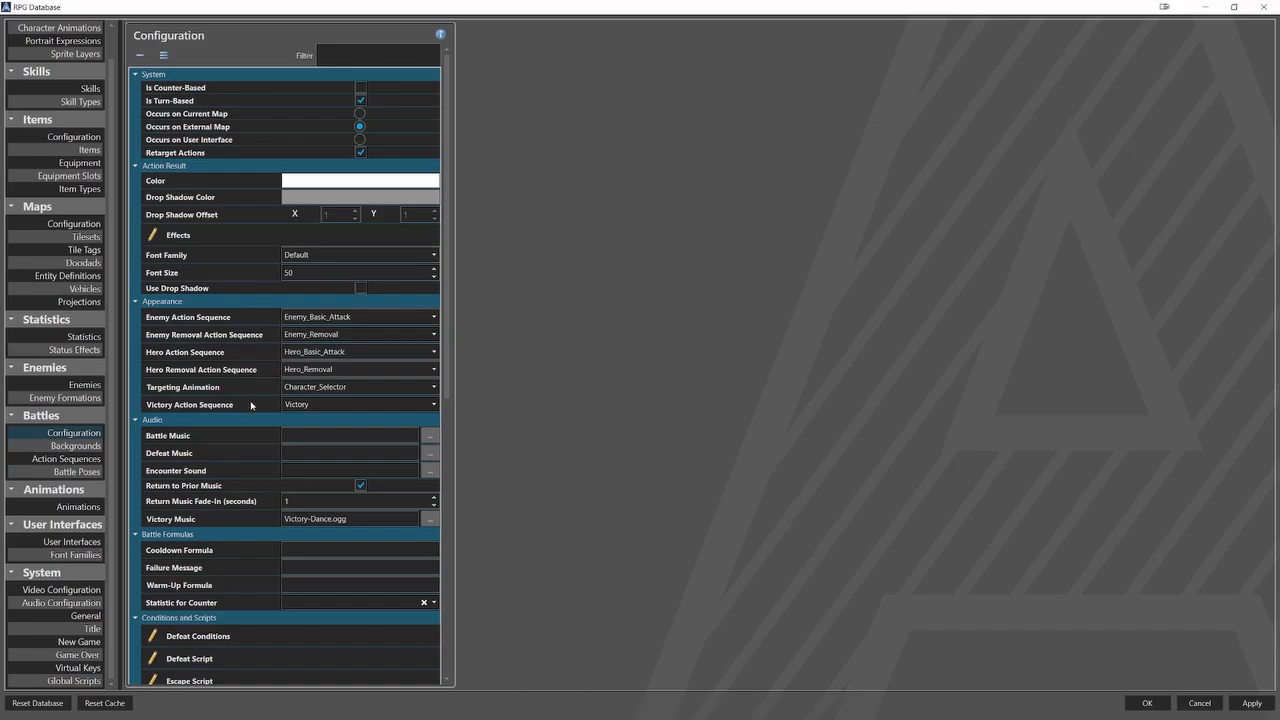
scroll(251, 404, "down", 5)
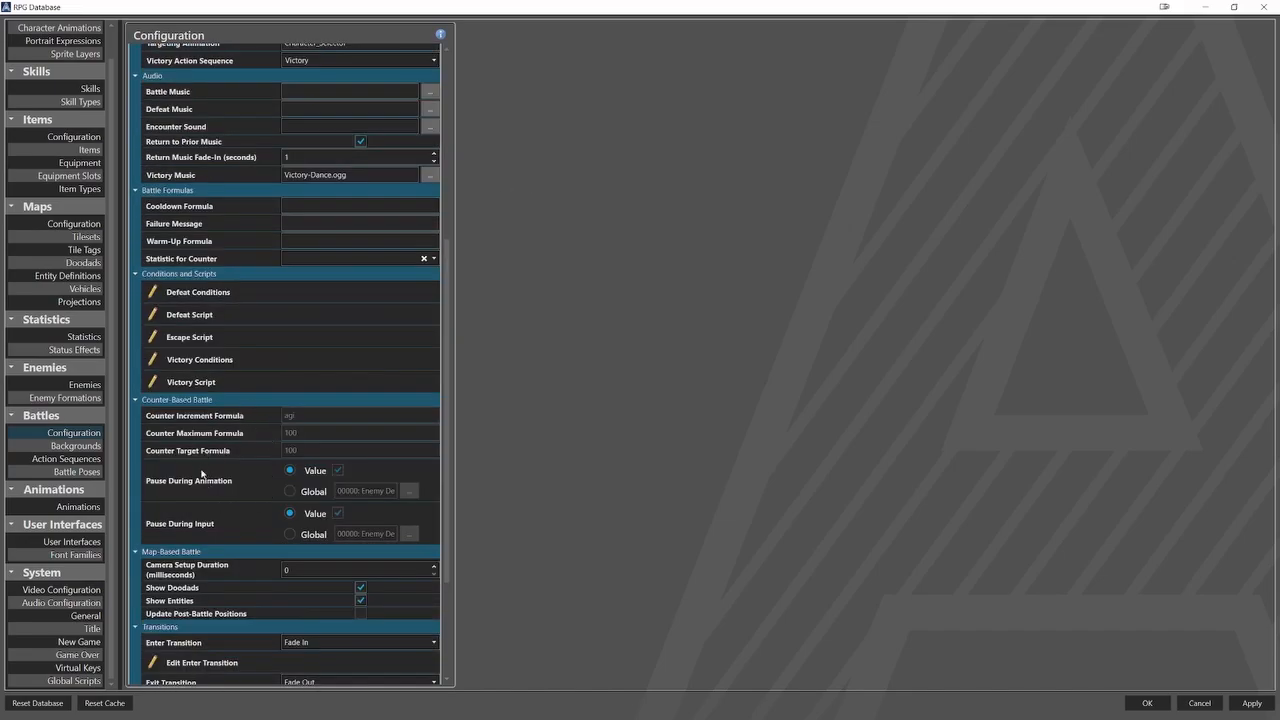
scroll(261, 484, "down", 3)
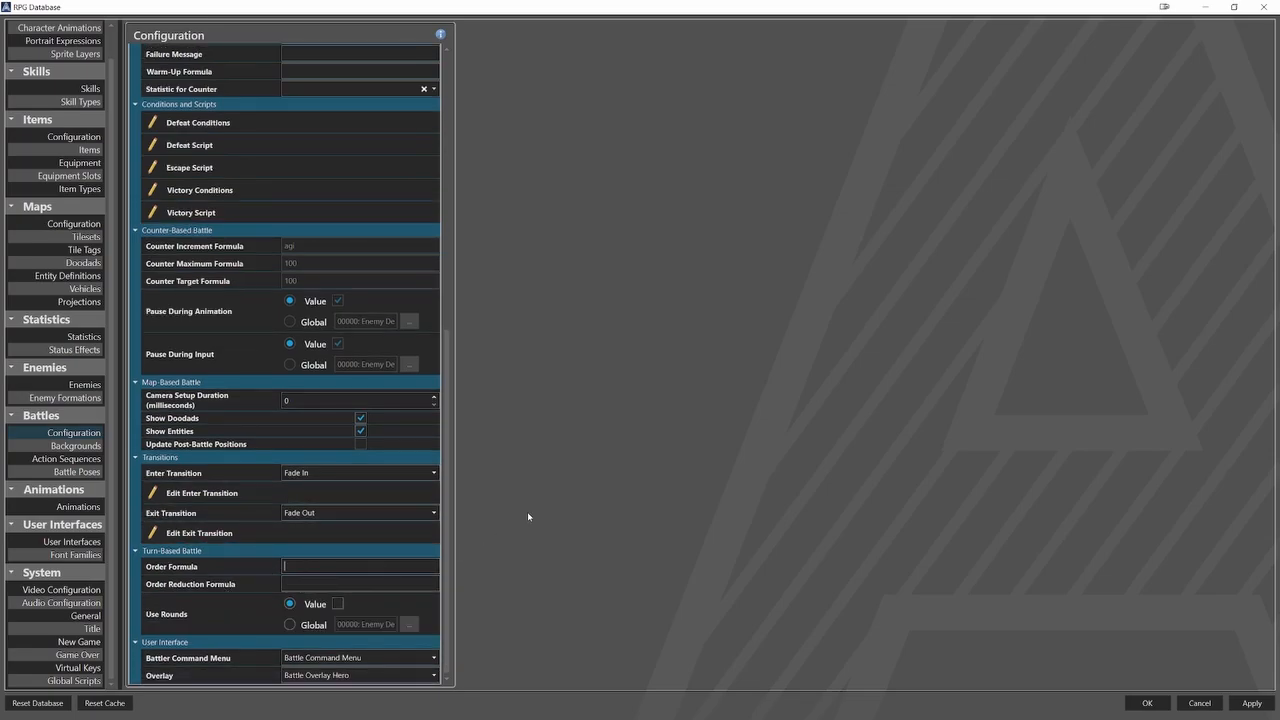
type("agi")
left_click(408, 583)
type("ag")
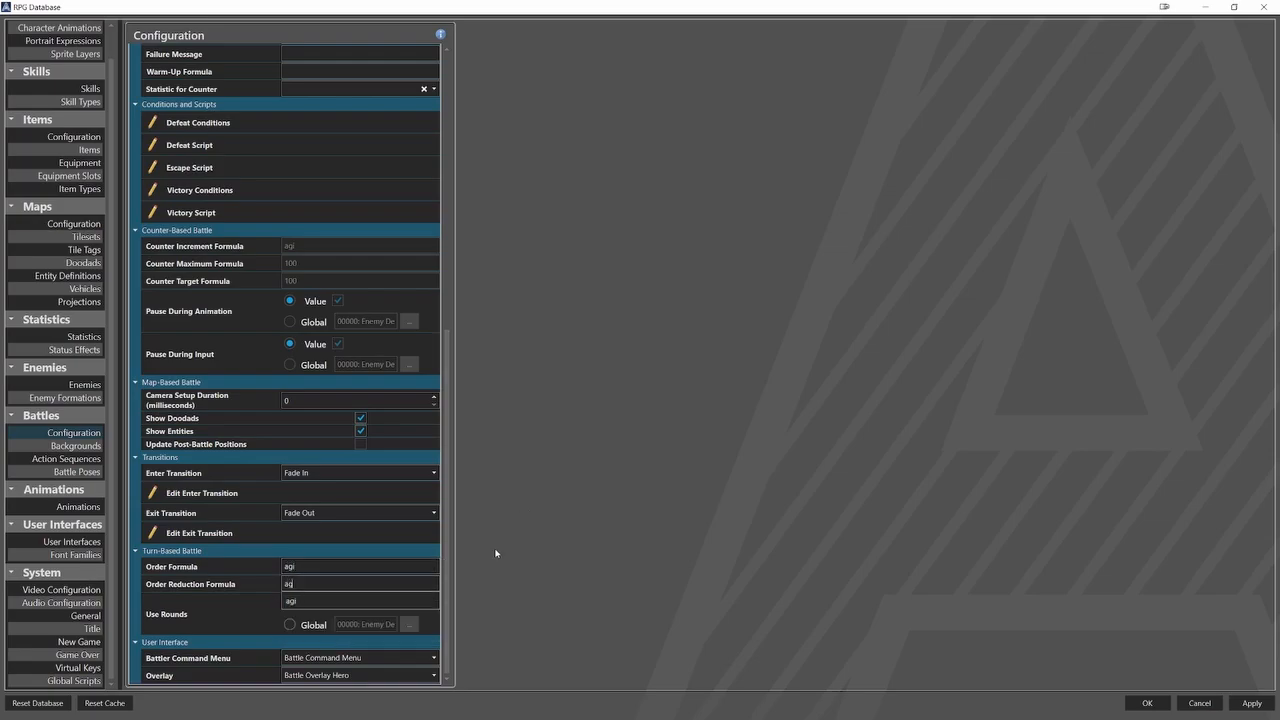
left_click(495, 552)
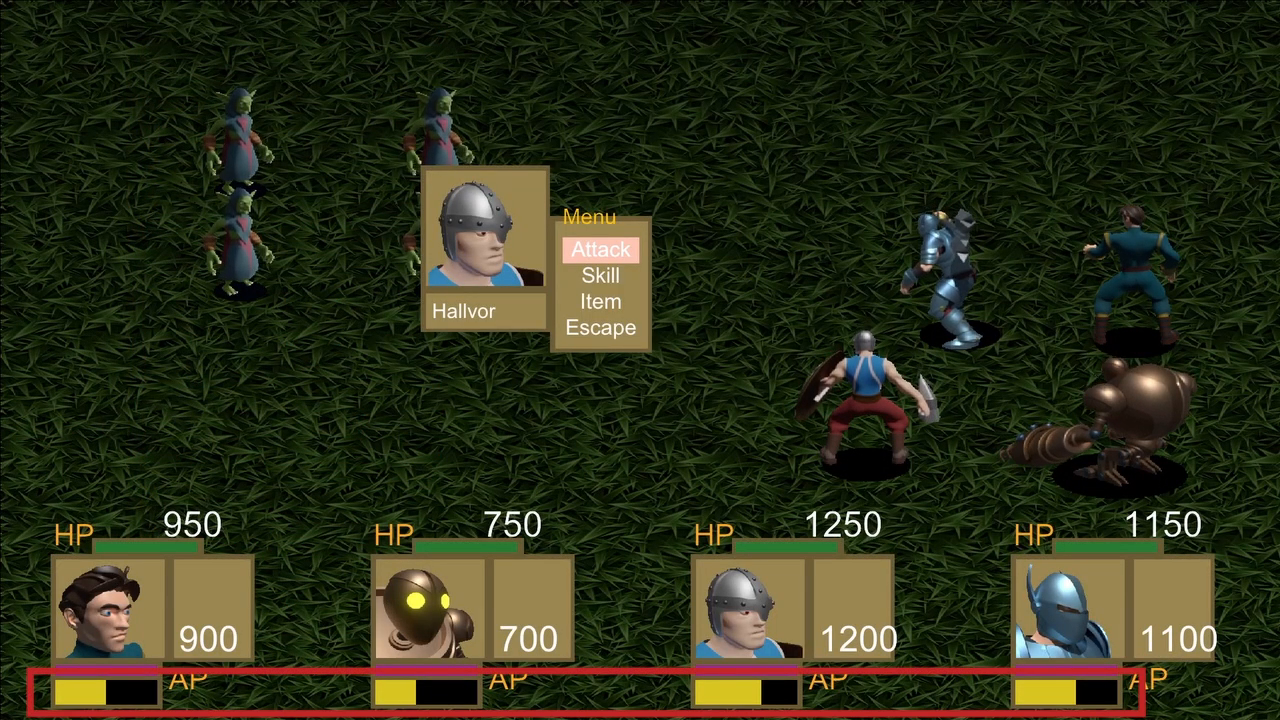
Playtest the turn-based battle in the running game by having Hallvor, Godfreed, Erick and Drillbit each attack a goblin mage.
key("Return")
key("Return")
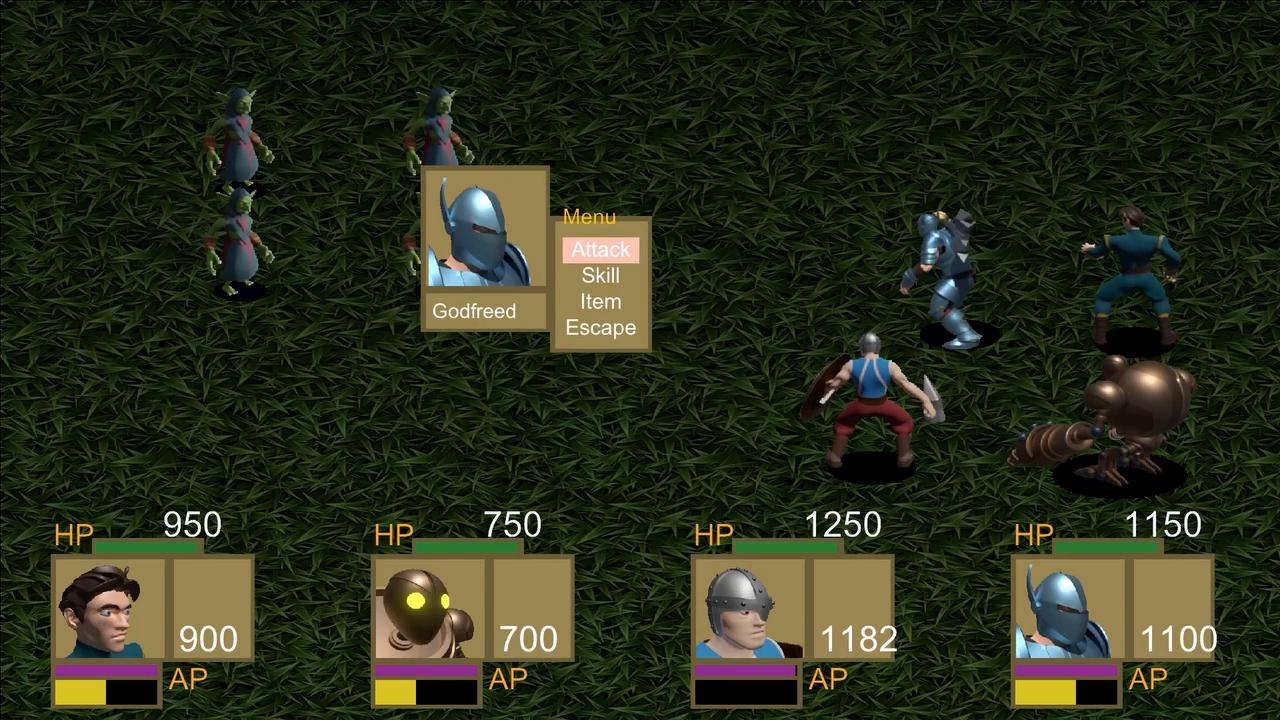
key("Return")
key("Return")
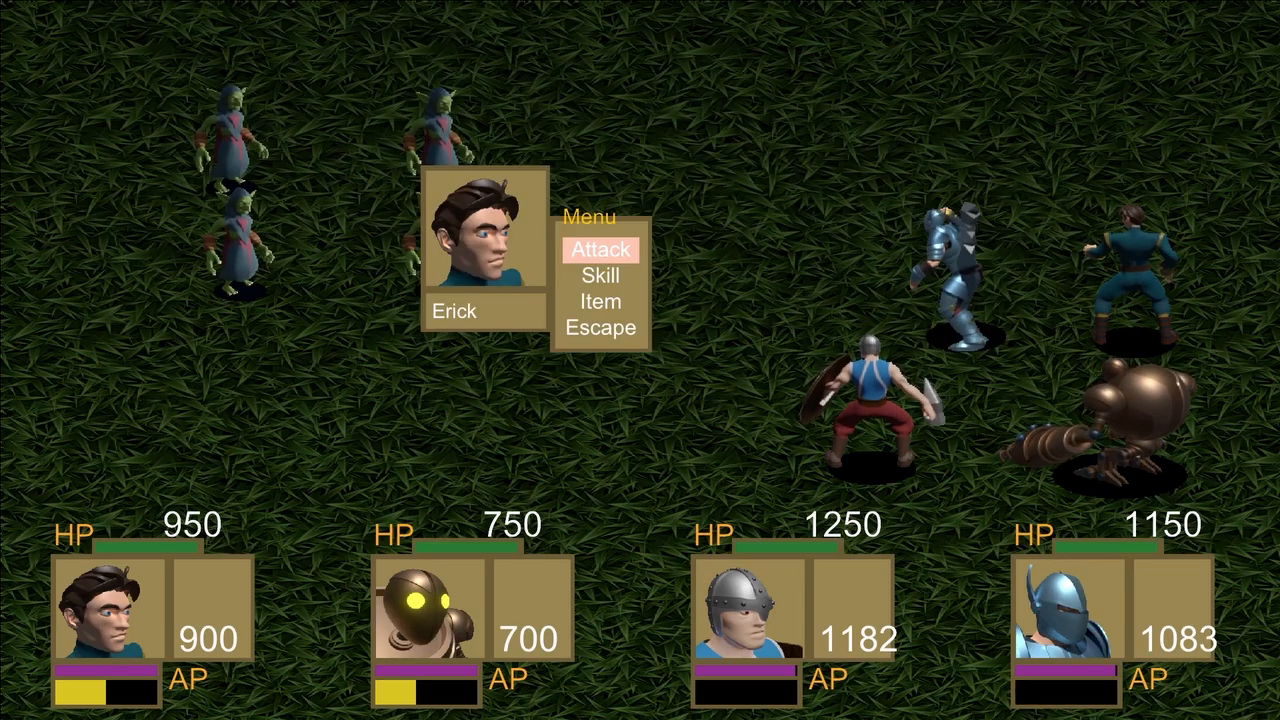
key("Return")
key("Return")
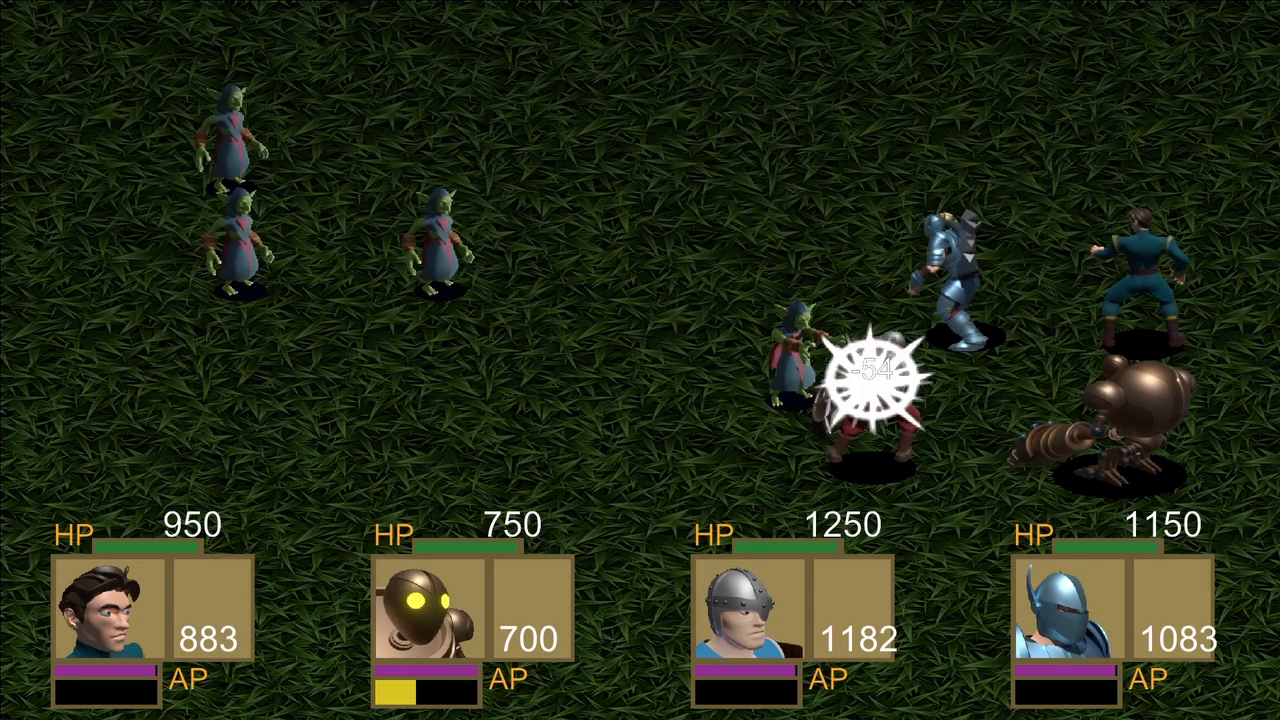
key("Return")
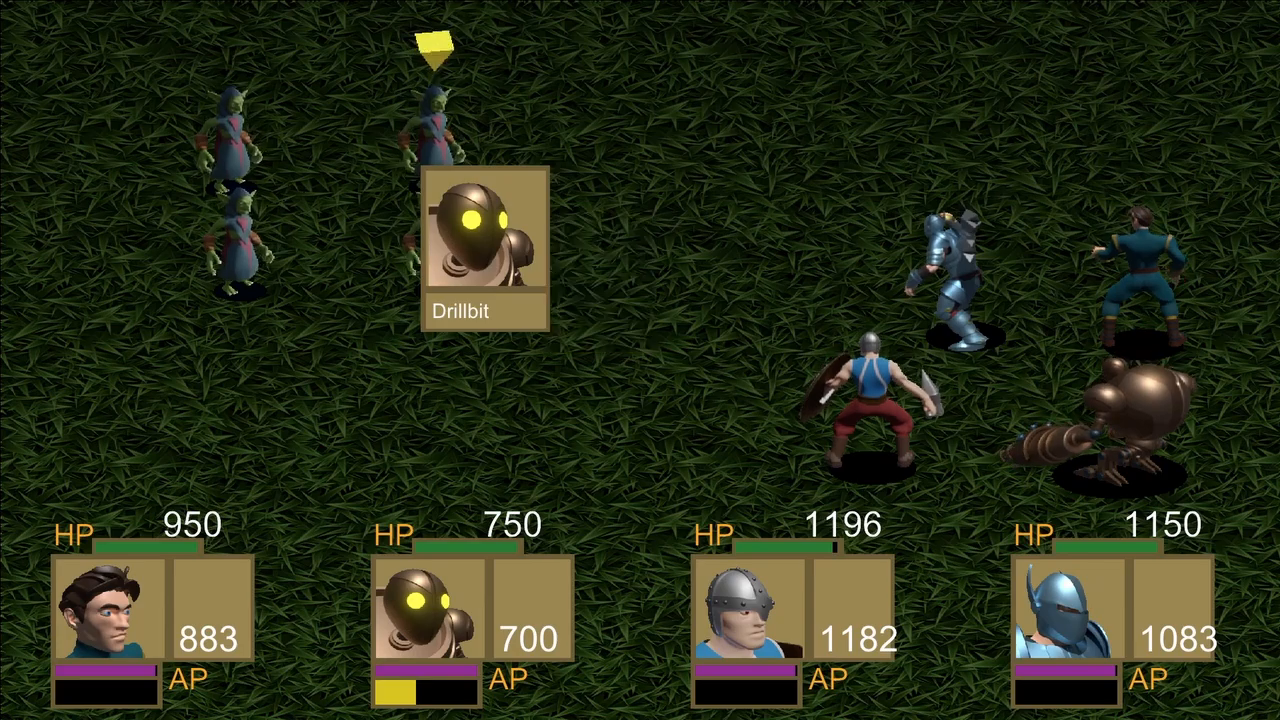
key("Return")
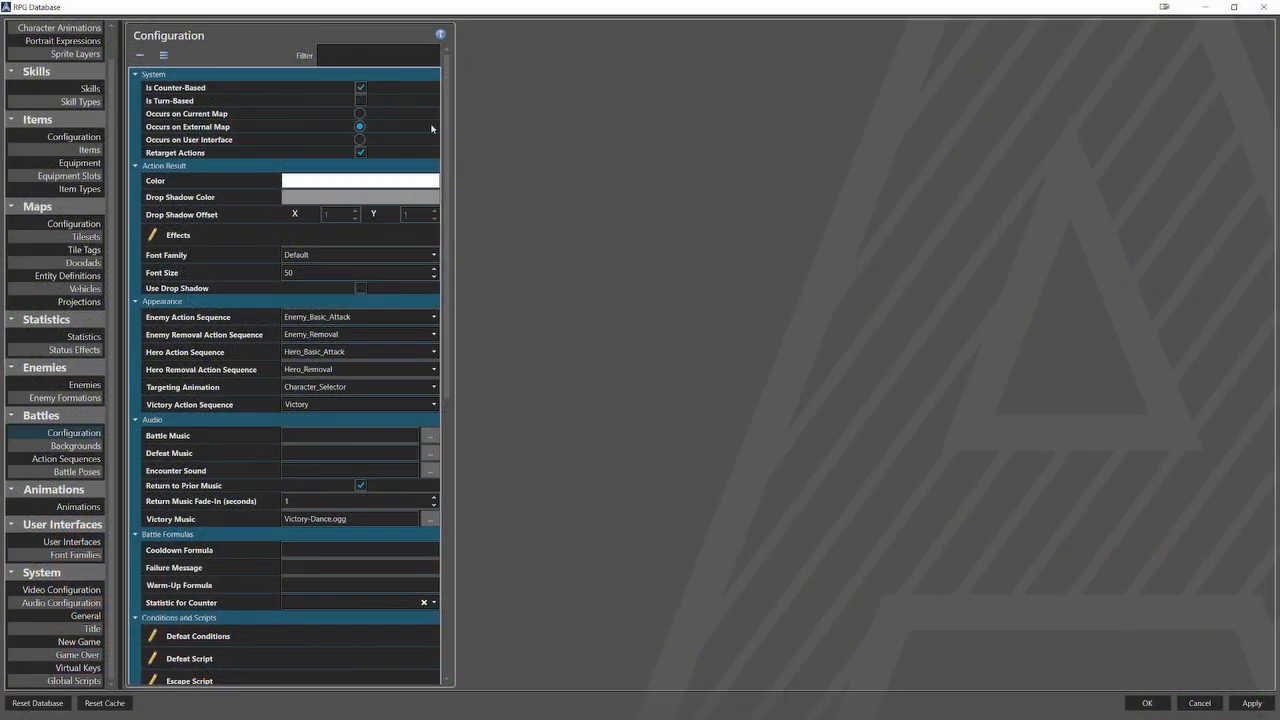
Try having battles occur on the current map, with Encounter as the map of the Battlefield background.
mouse_move(449, 137)
left_mouse_down()
mouse_move(464, 373)
mouse_move(461, 133)
left_mouse_up()
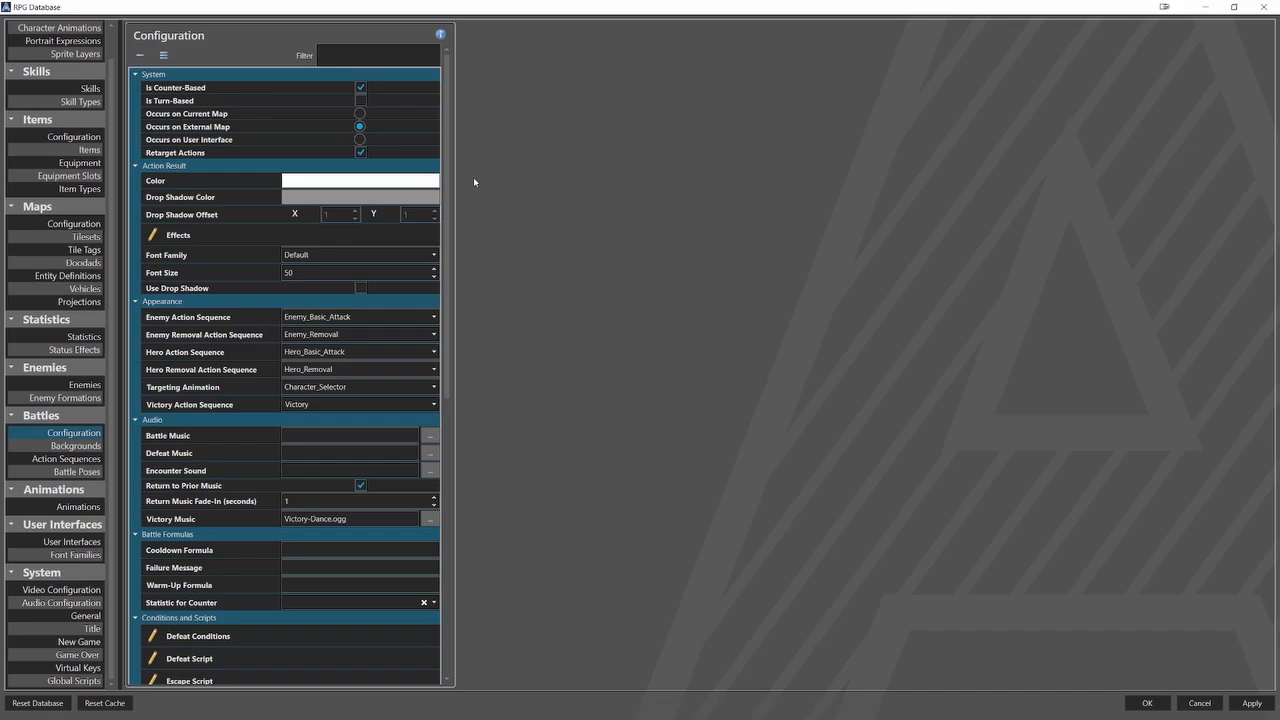
left_click(359, 113)
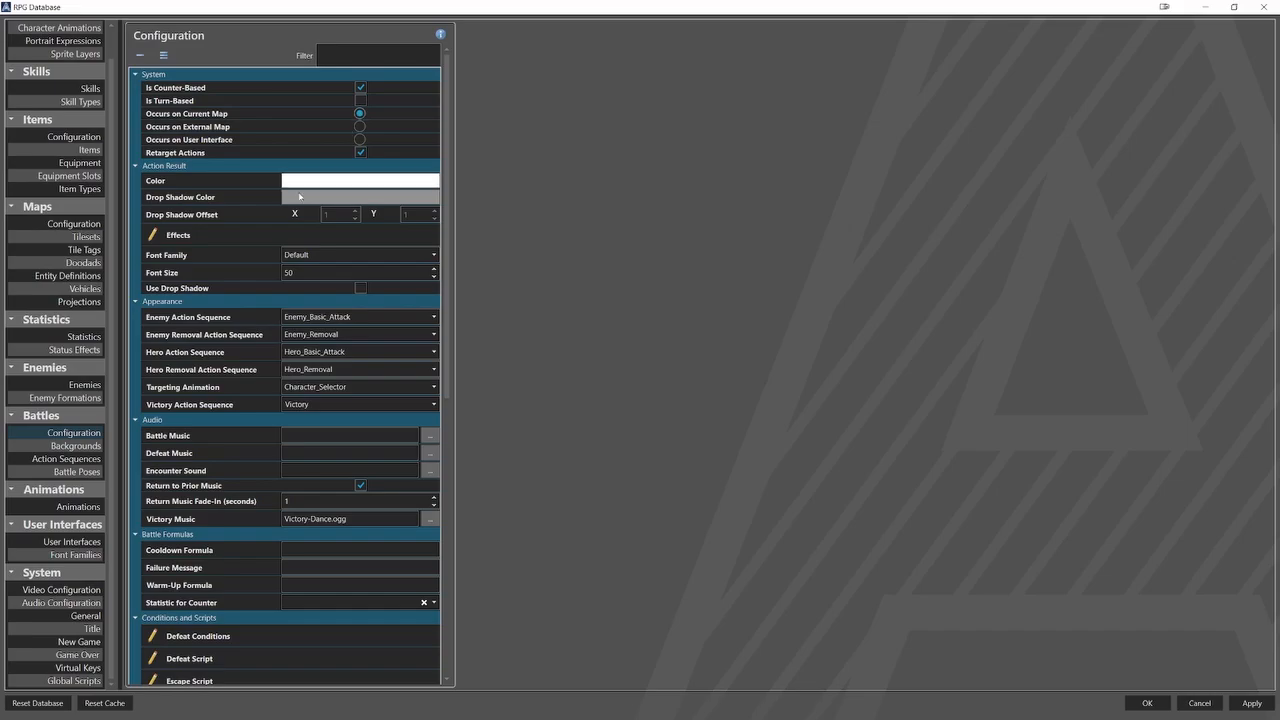
left_click(75, 445)
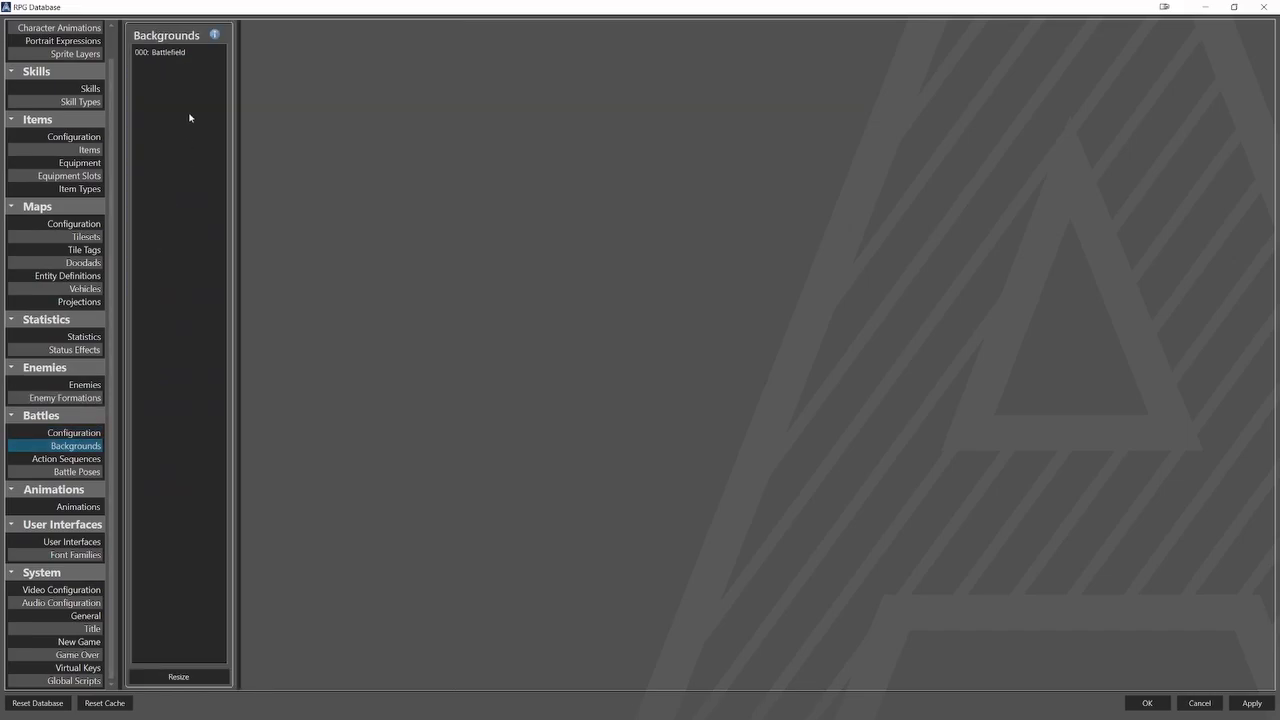
left_click(185, 52)
left_click(350, 166)
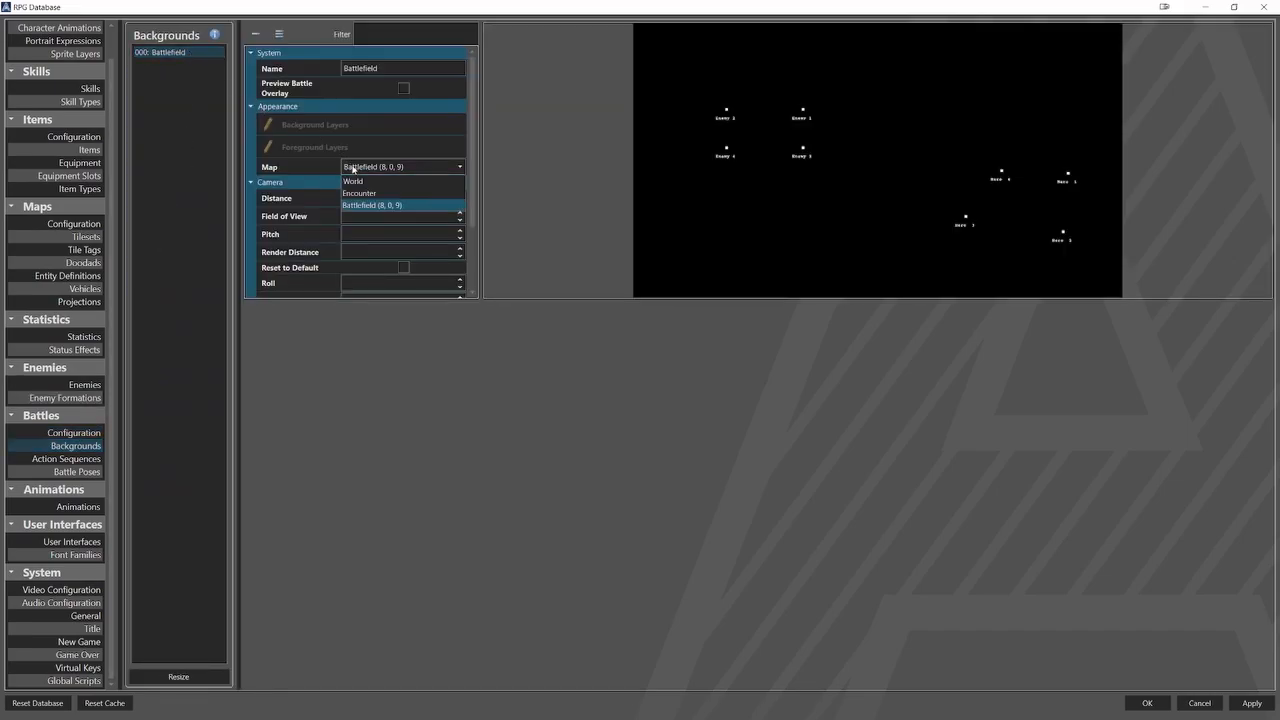
left_click(358, 190)
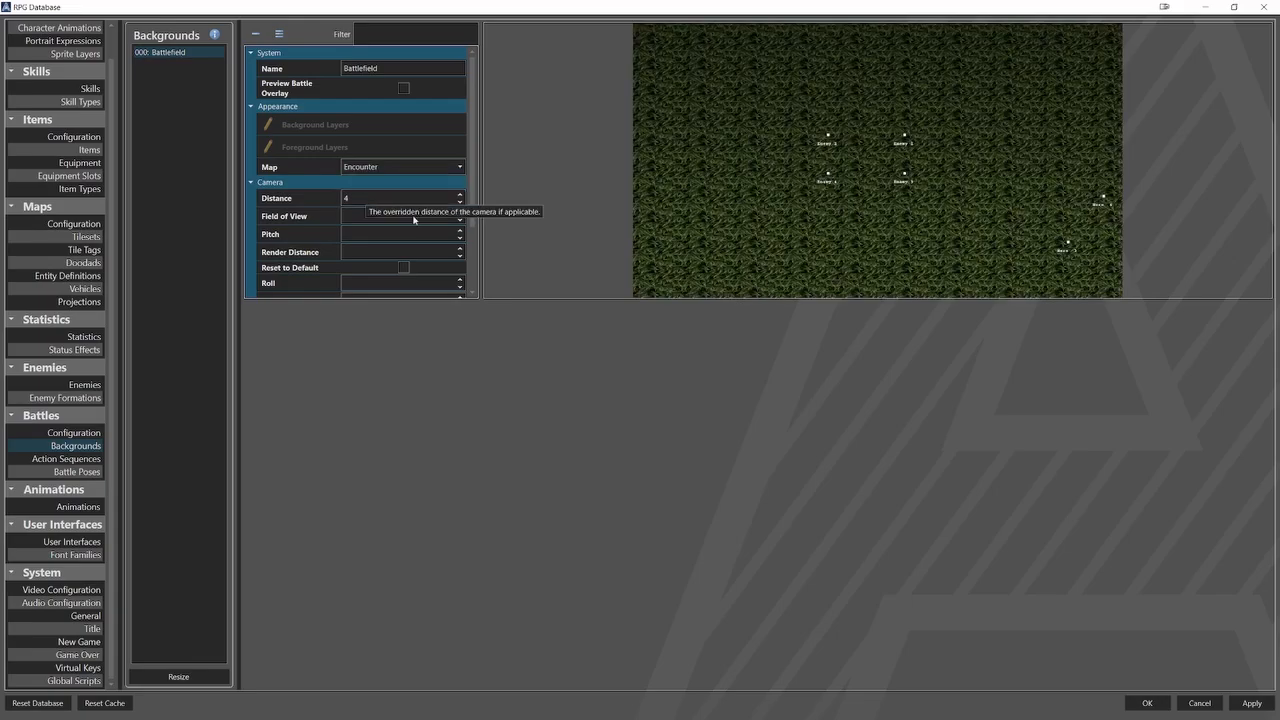
Review the enemy and hero positions of the Battlefield background and discard the database changes.
scroll(415, 221, "down", 3)
left_click(389, 266)
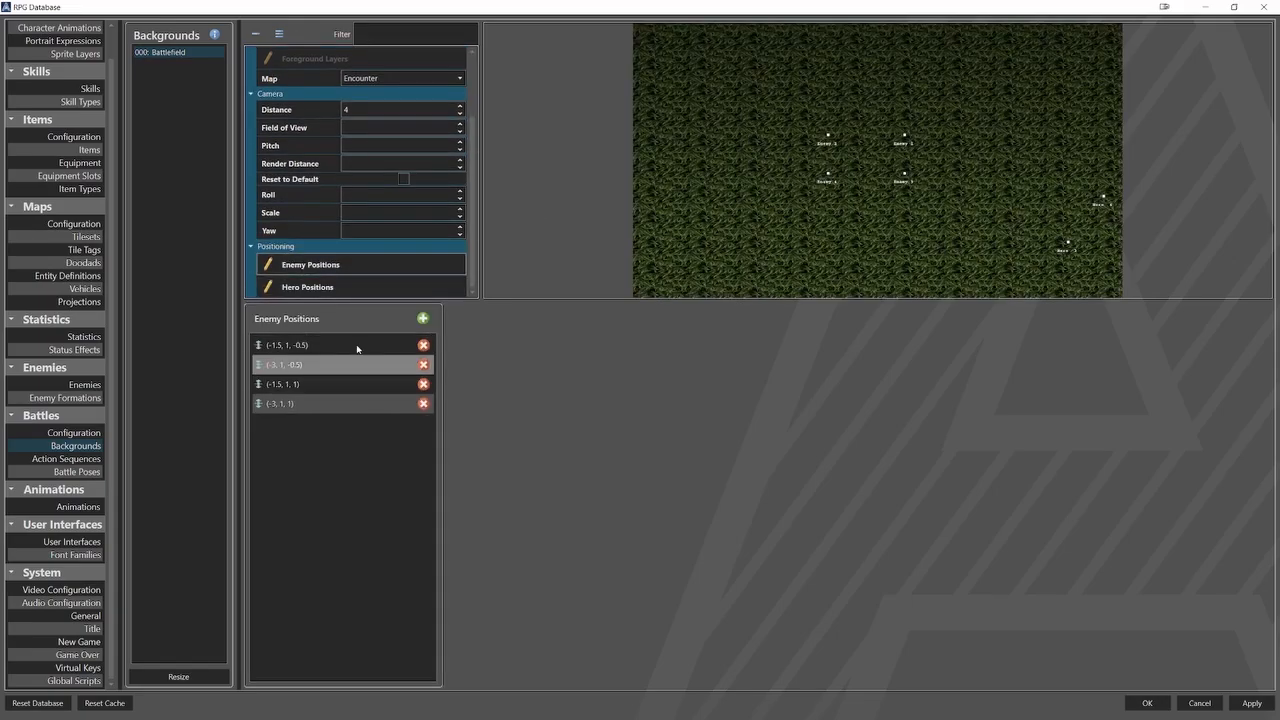
left_click(330, 287)
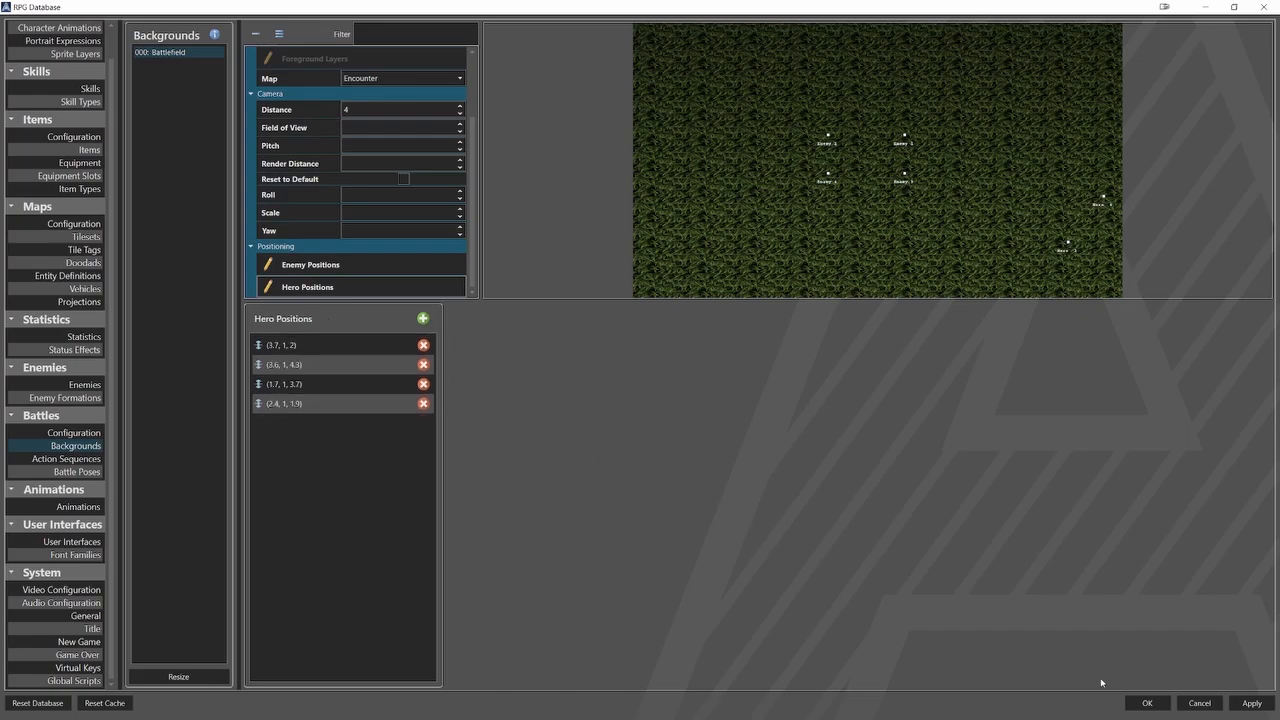
left_click(1199, 703)
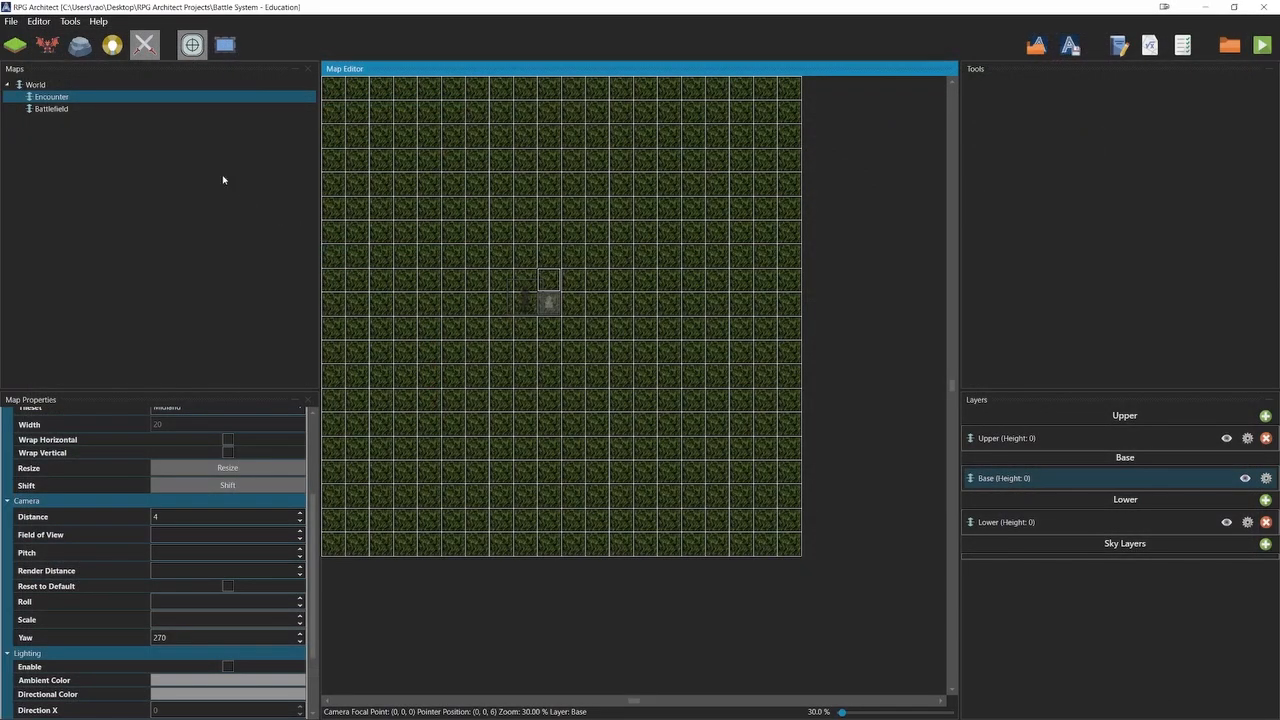
Try adding a battle focal point to the Encounter map at (9, 0, 8), using the Battlefield map's focal point as reference.
left_click(104, 110)
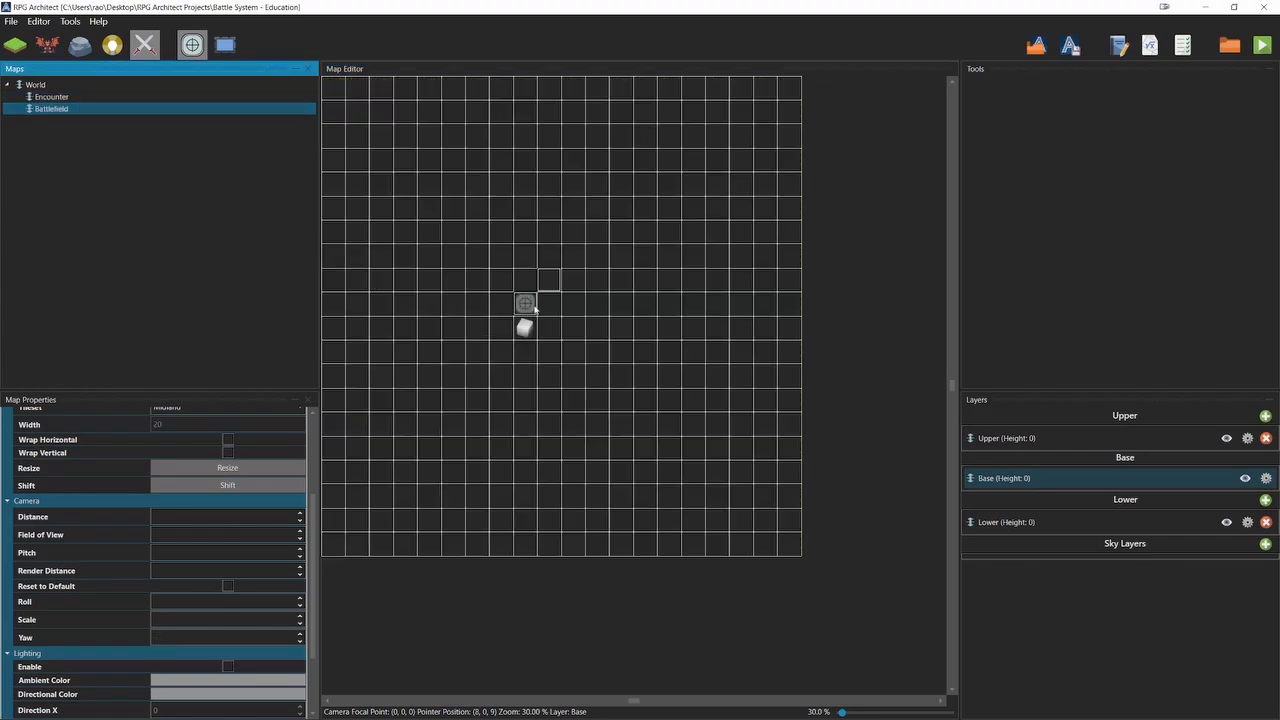
left_click(52, 97)
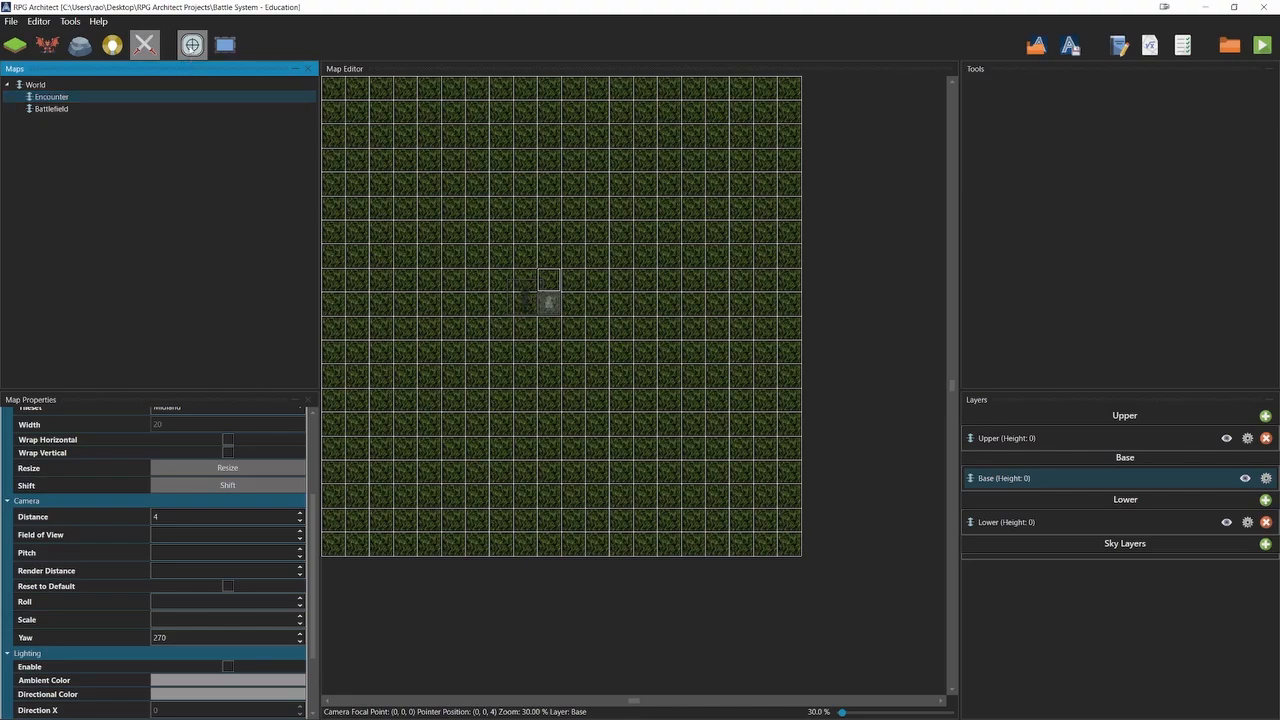
right_click(538, 281)
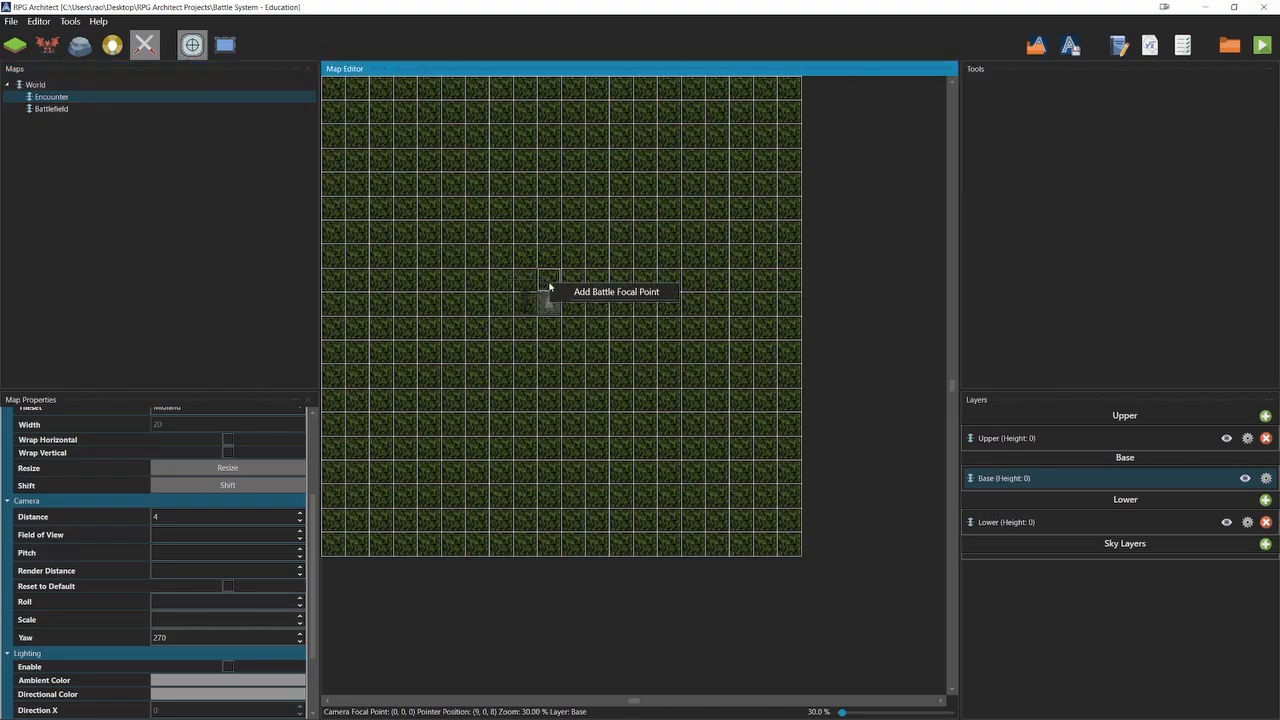
left_click(600, 292)
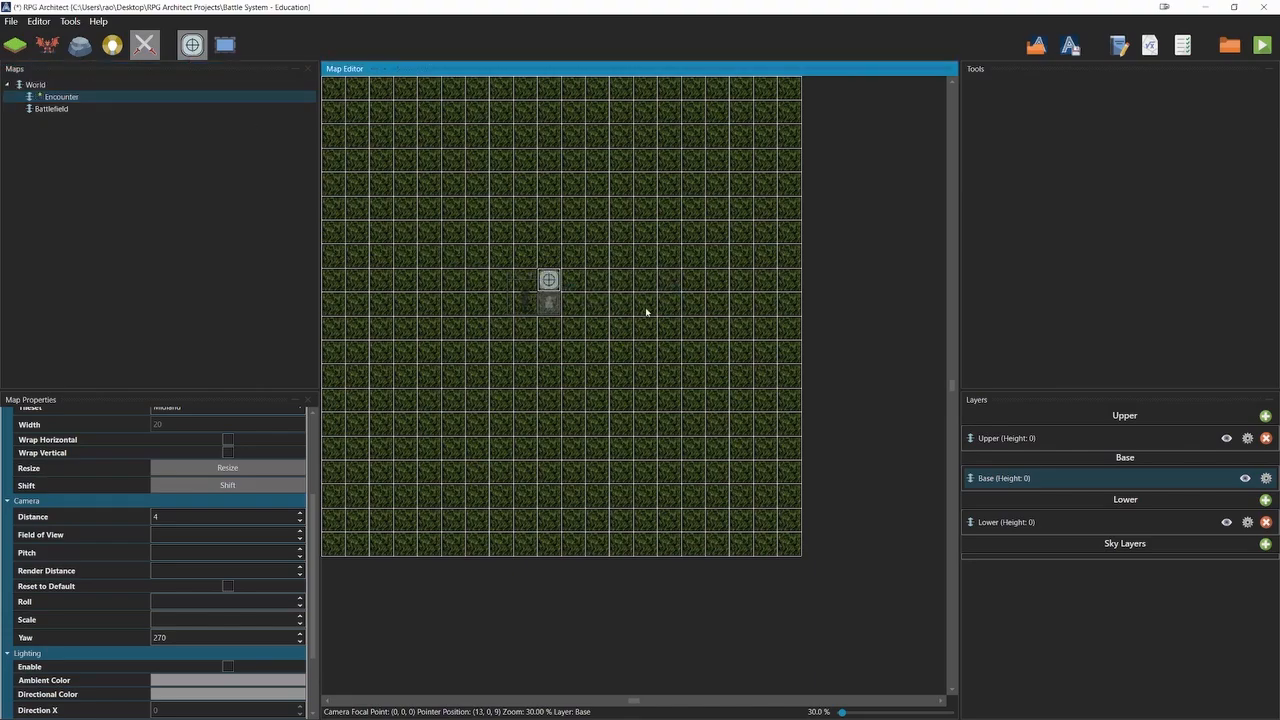
key("Delete")
Reopen the database and set battles to occur on the user interface in the battle configuration.
key("F9")
double_click(670, 129)
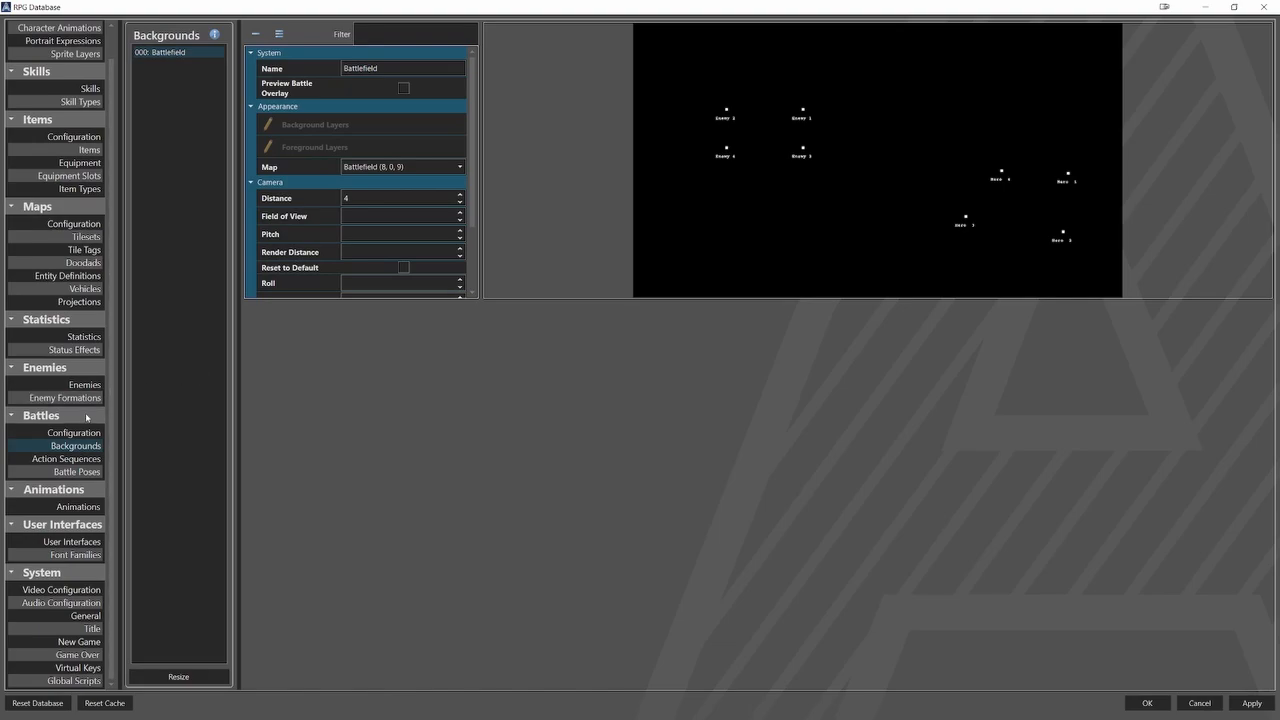
left_click(74, 433)
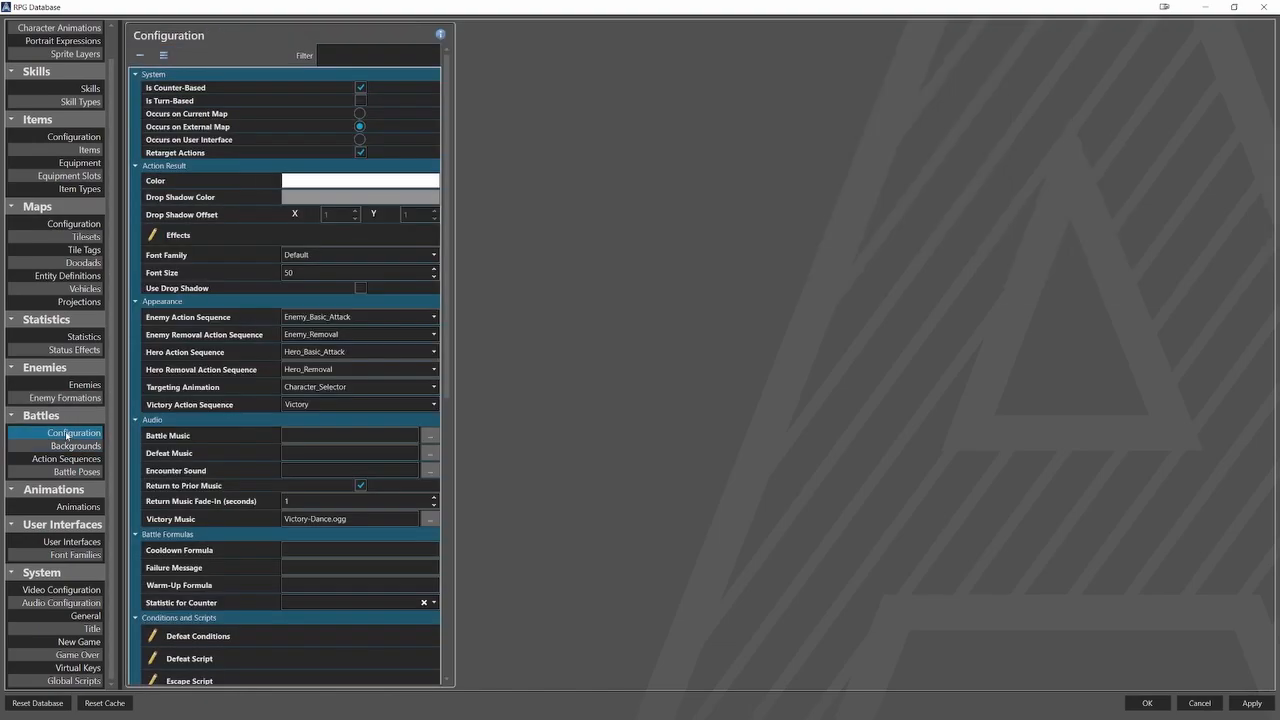
left_click(360, 140)
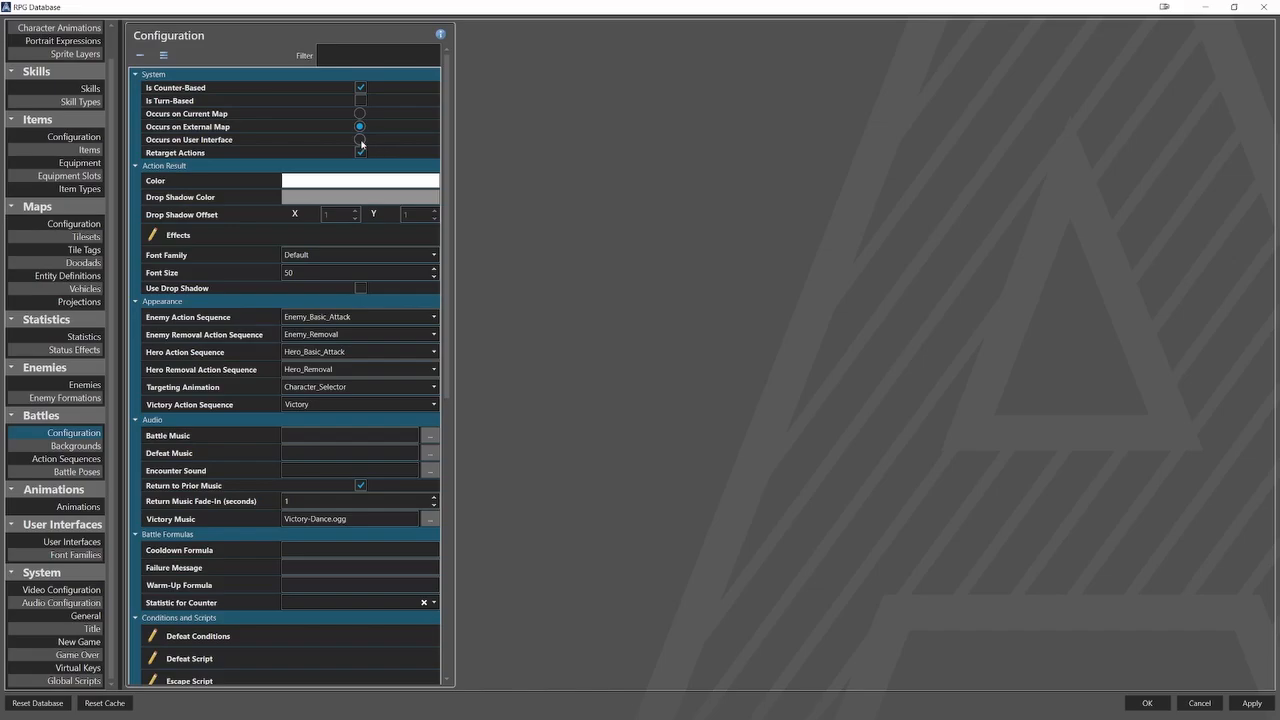
Add a background layer named Background to the Battlefield battle background.
left_click(80, 445)
left_click(165, 52)
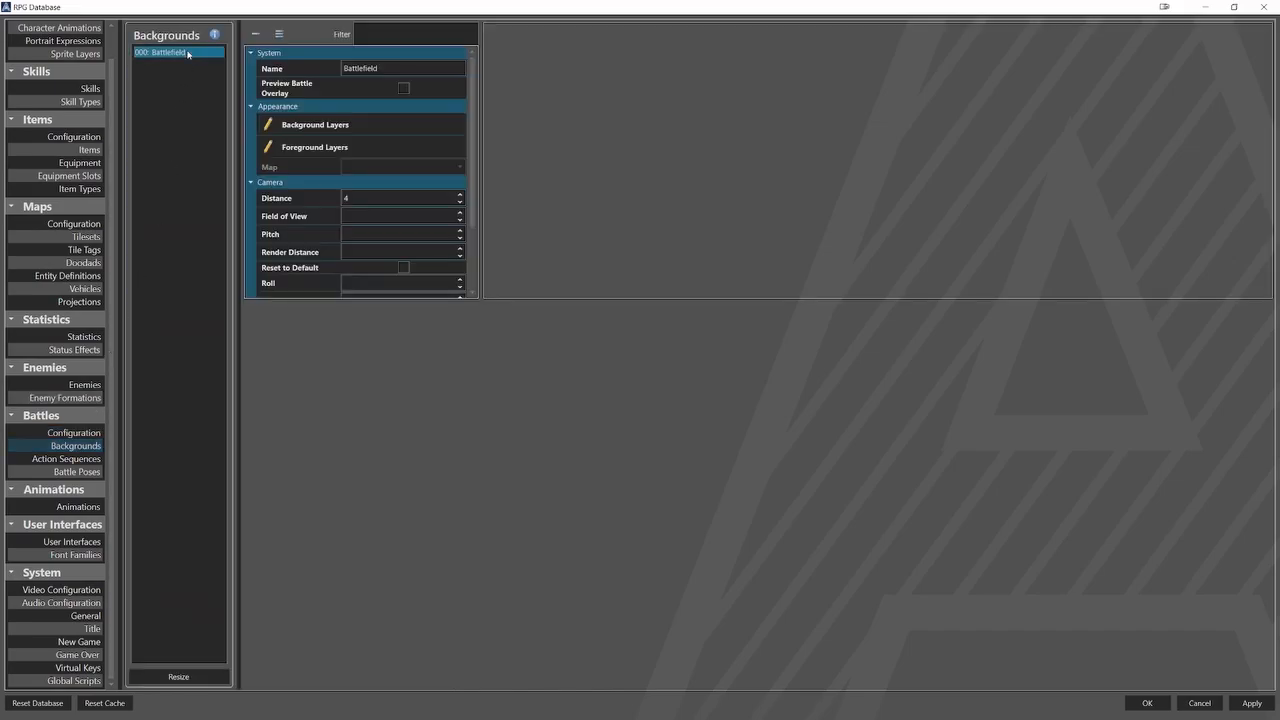
left_click(300, 128)
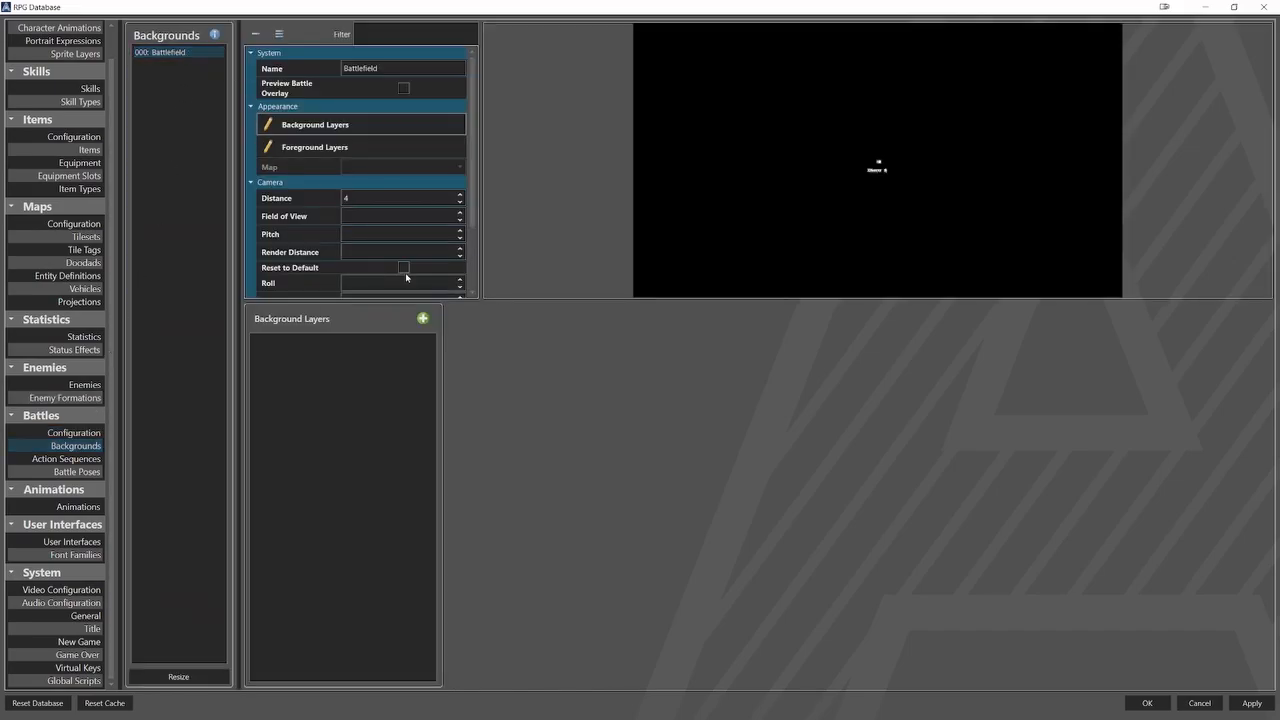
left_click(423, 318)
left_click(390, 344)
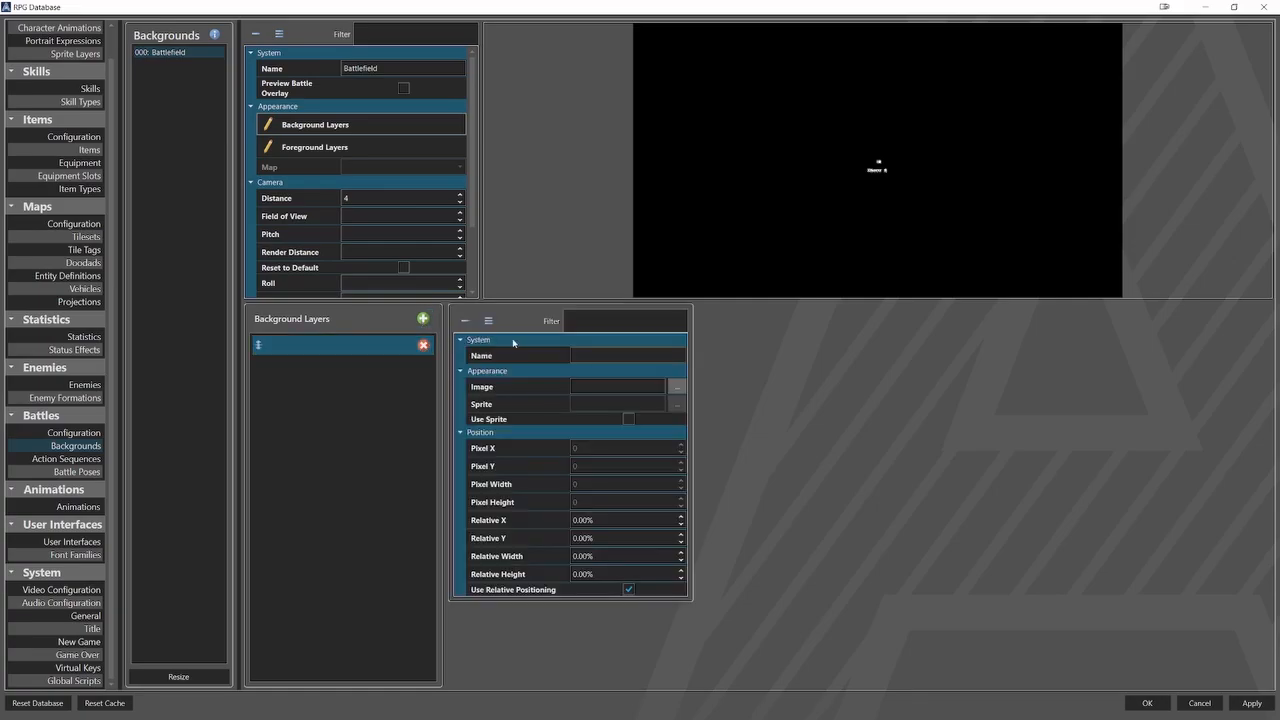
left_click(580, 354)
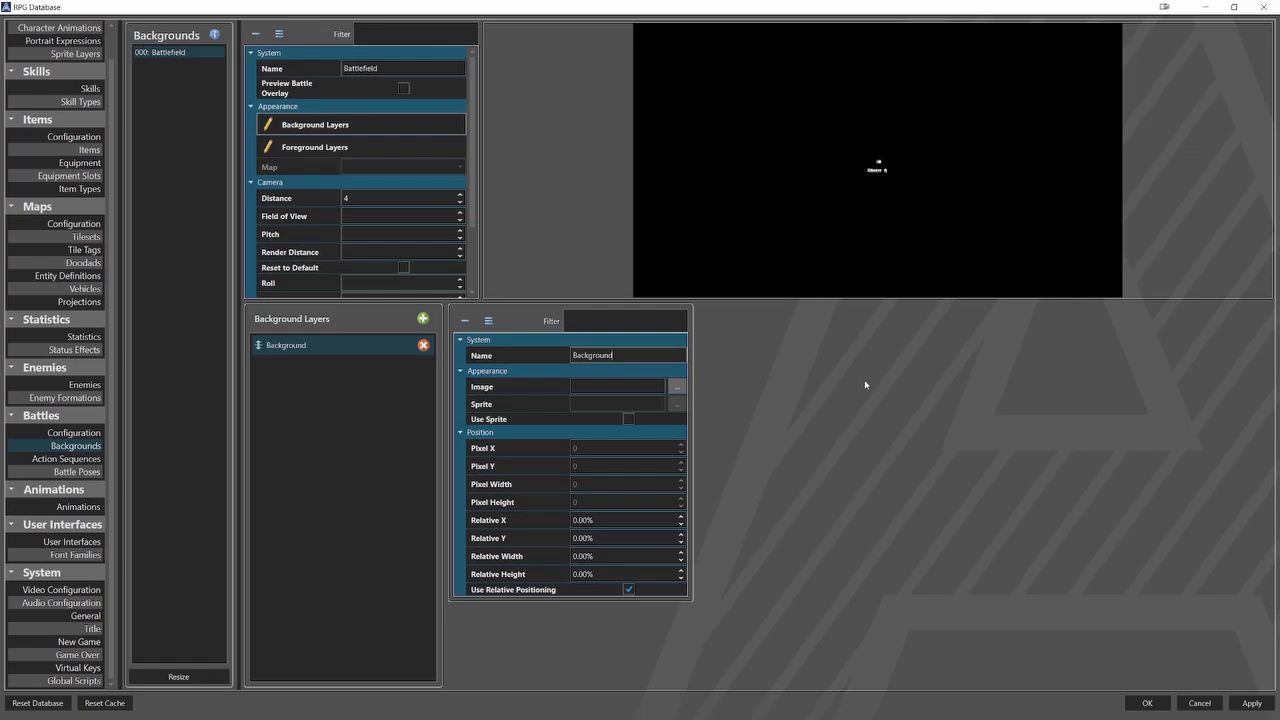
Assign TownBG.png from the Images\Backgrounds folder as the image of the Background layer.
left_click(680, 386)
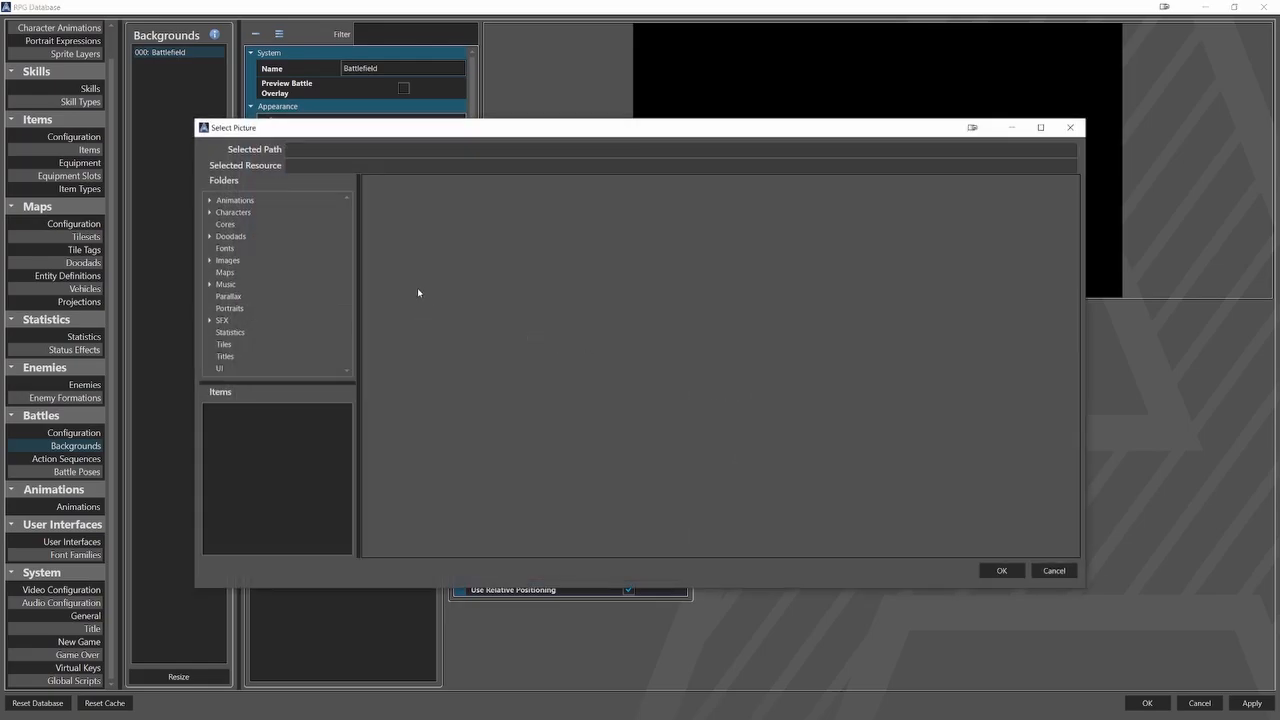
double_click(277, 259)
left_click(260, 271)
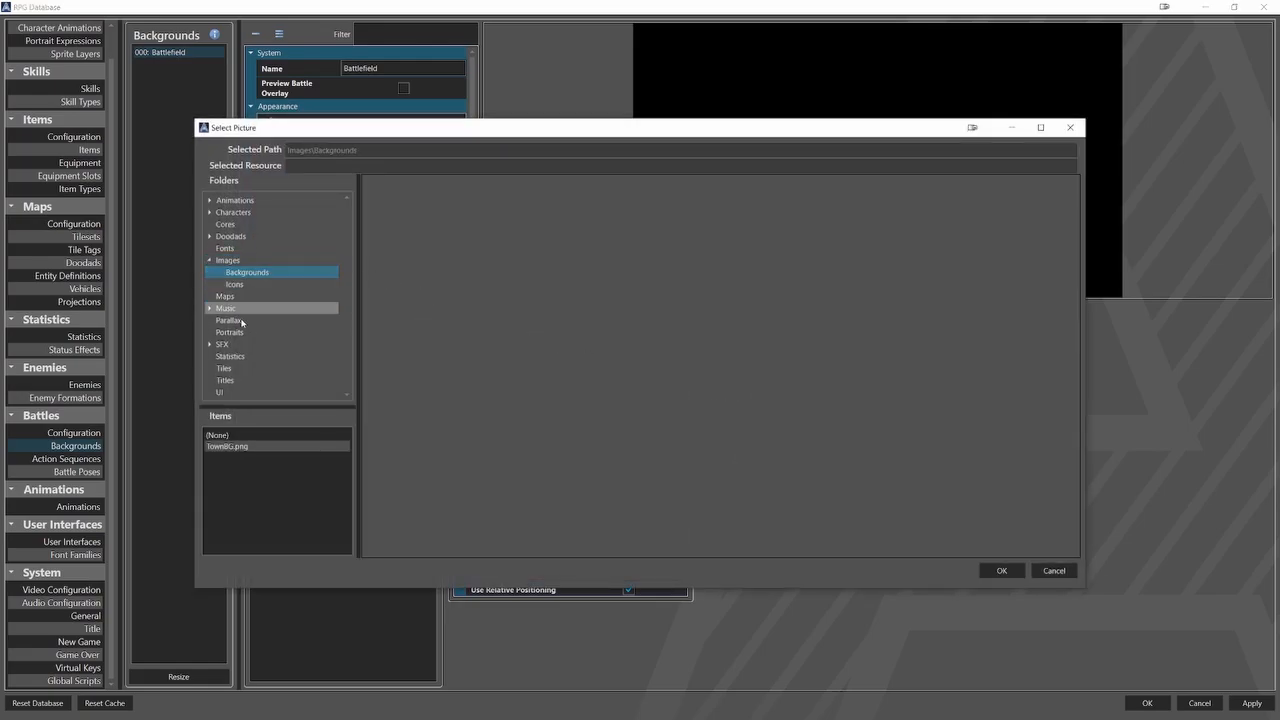
left_click(243, 447)
left_click(1001, 570)
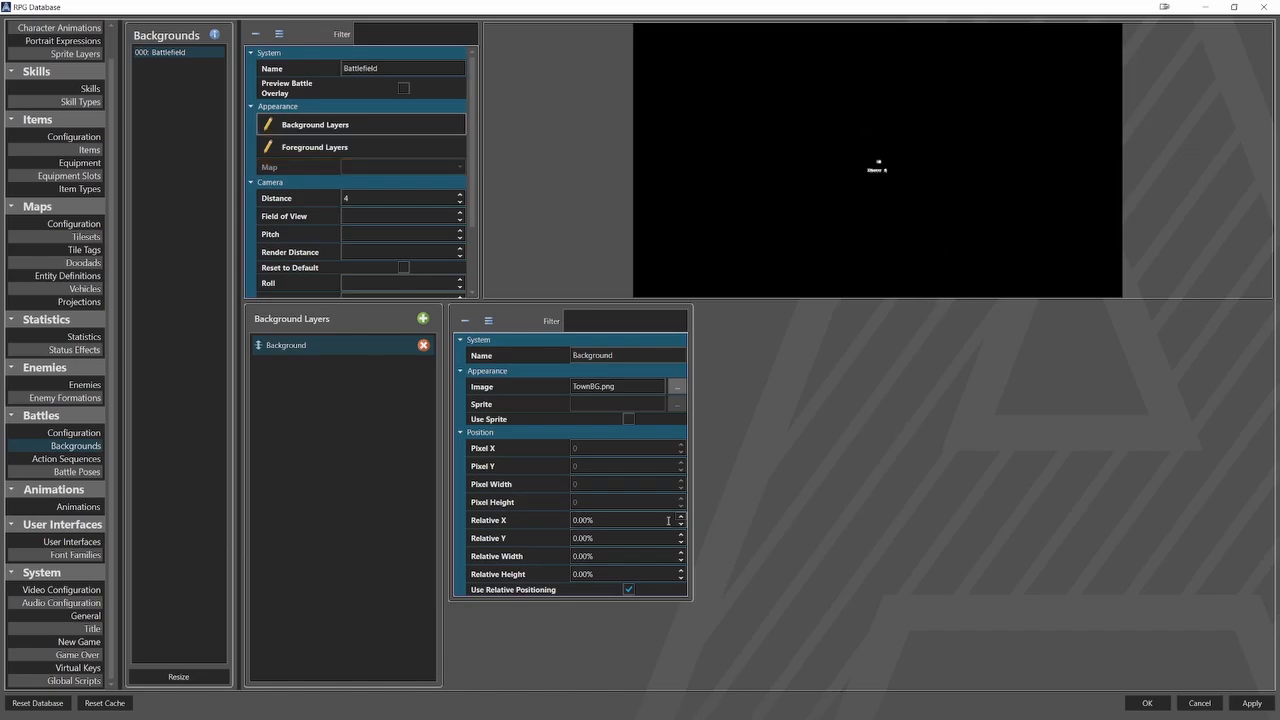
Set the Background layer's relative width and relative height to 100%.
left_click(631, 558)
type("1")
left_click(649, 570)
type("100")
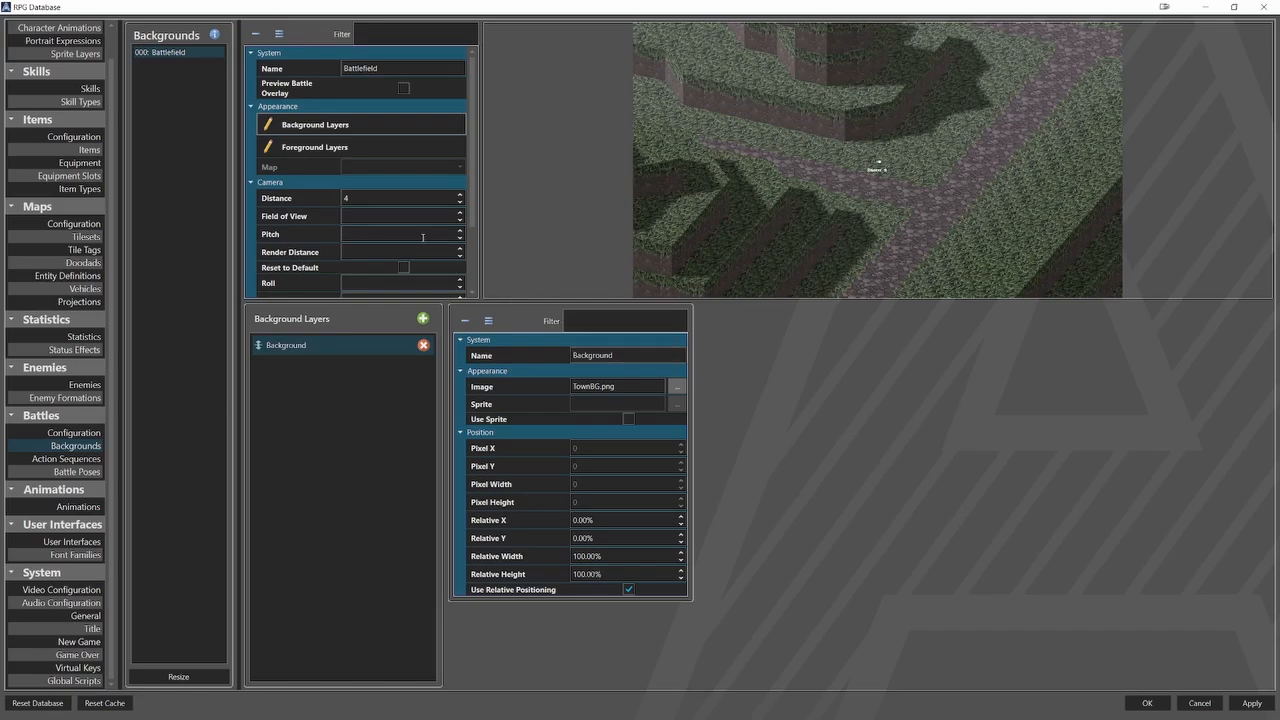
Set the X of the Battlefield background's first hero position to 250 and its Z to 200.
scroll(423, 237, "down", 2)
left_click(397, 263)
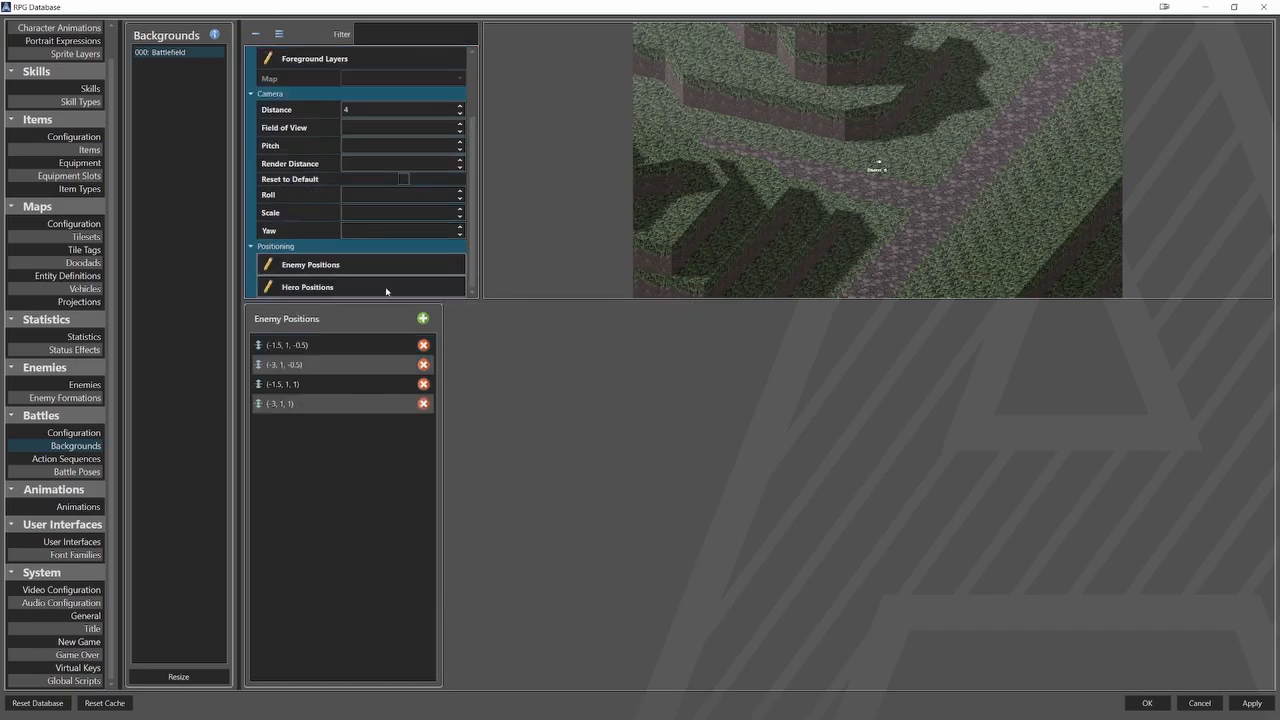
left_click(386, 289)
left_click(371, 342)
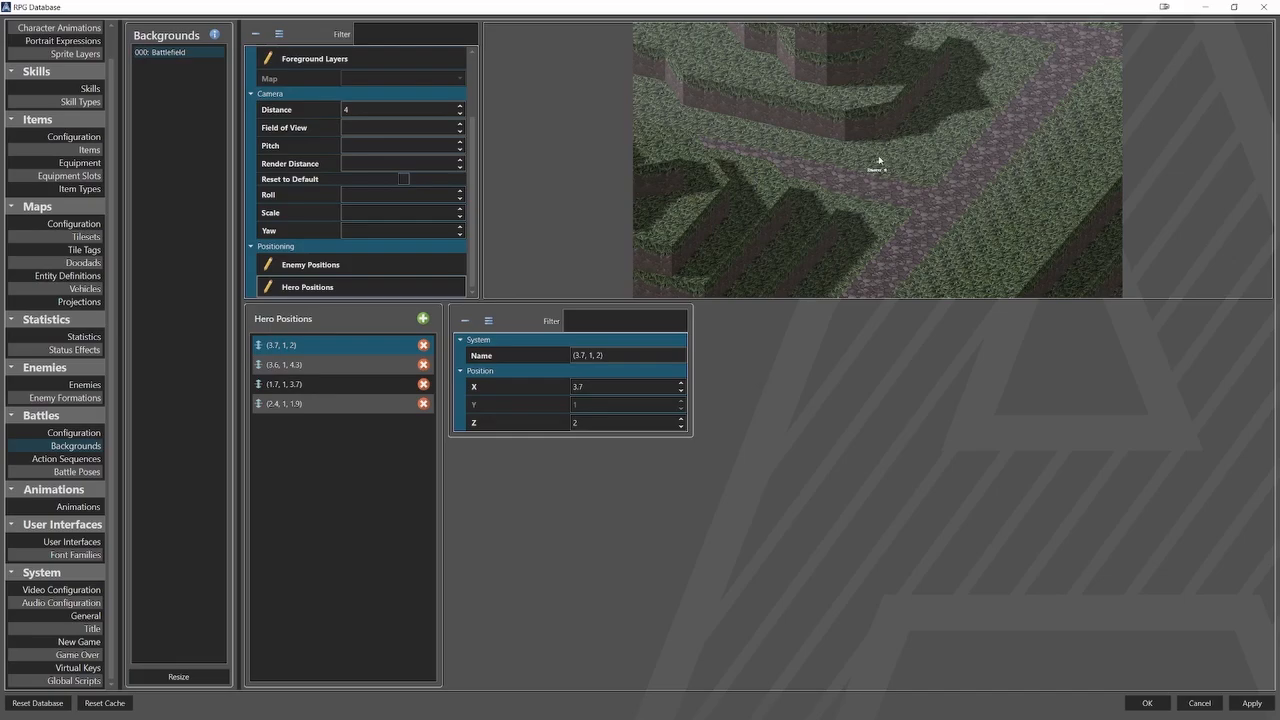
double_click(578, 386)
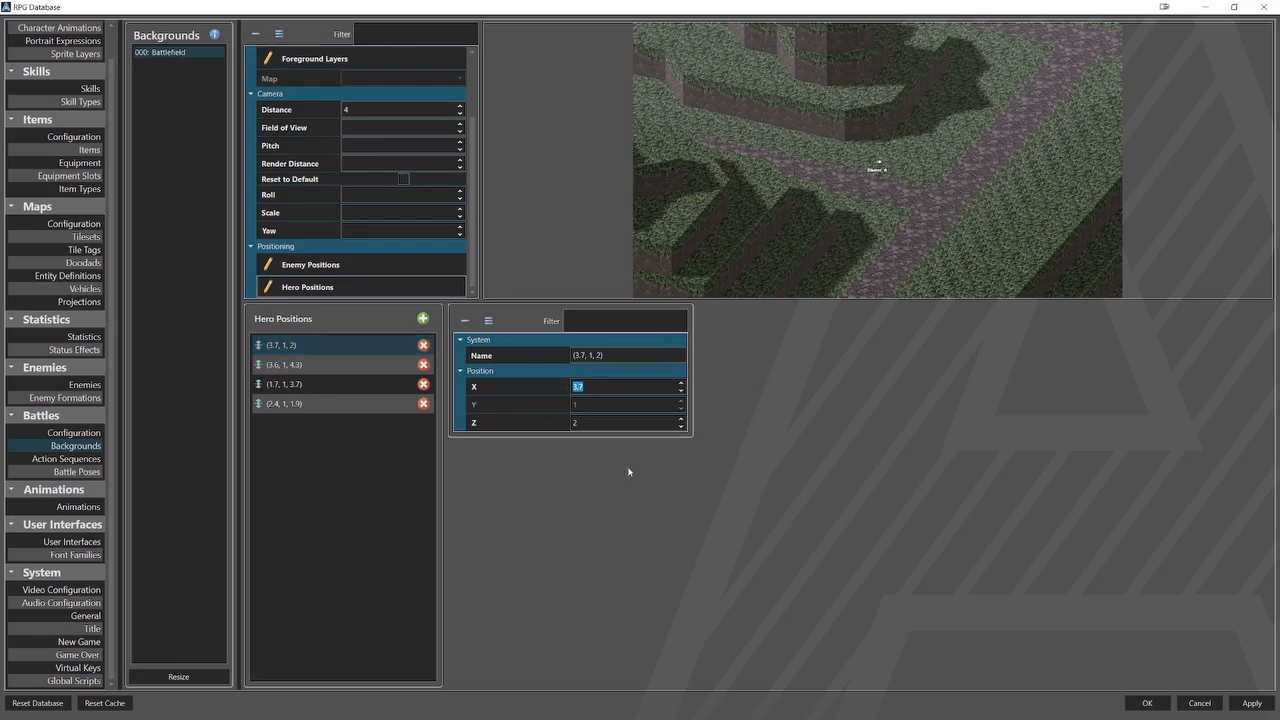
type("250, 1, 200")
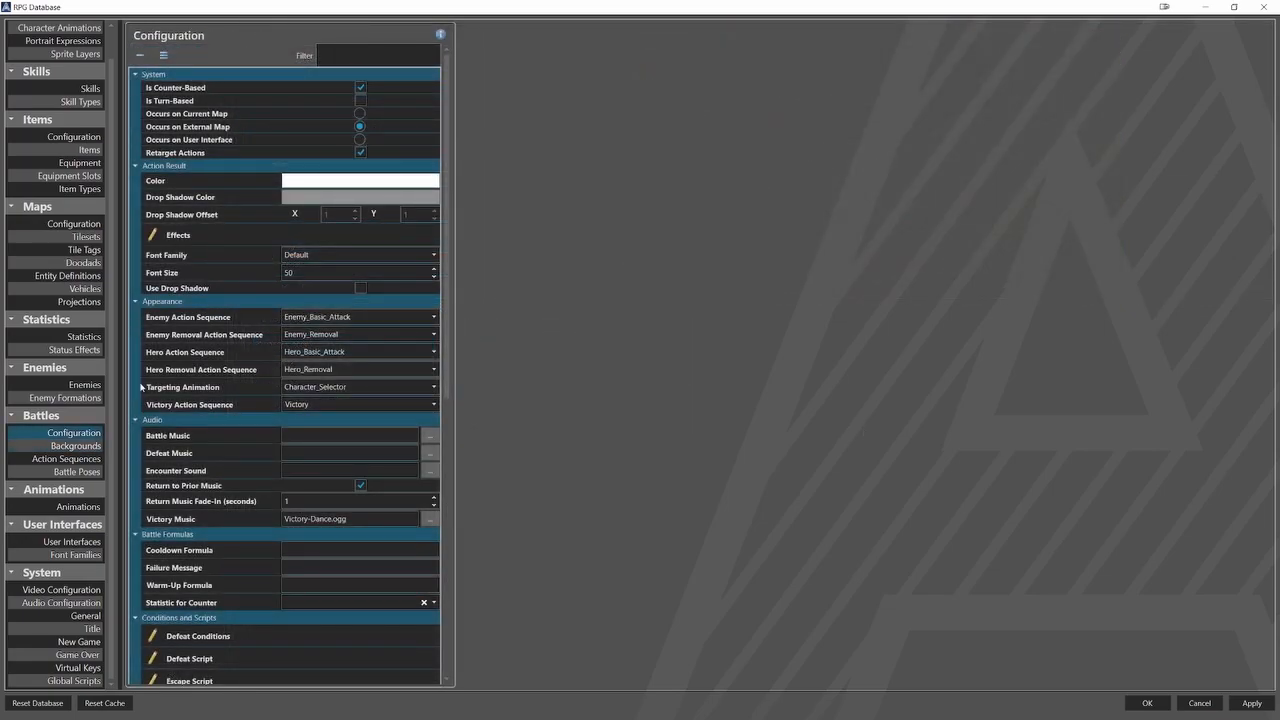
Review the Battlefield background's map setting and return to the battle configuration.
left_click(76, 445)
left_click(168, 52)
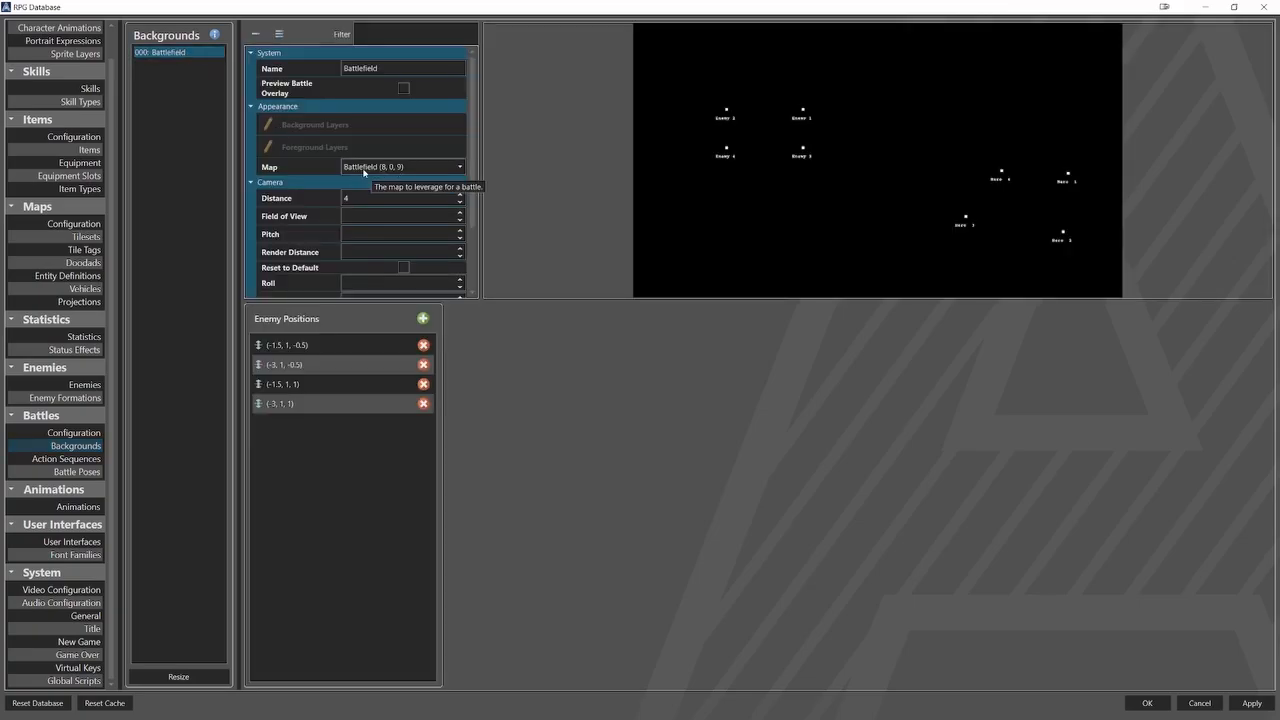
left_click(74, 432)
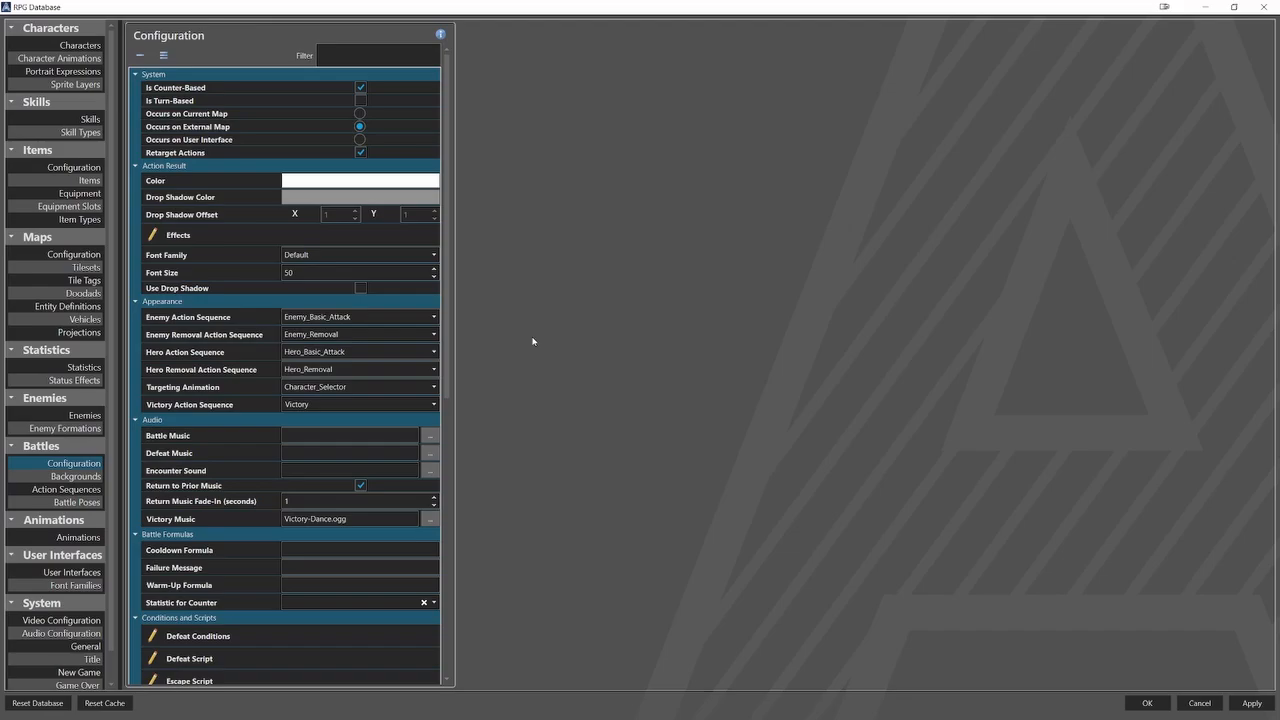
Open the GoblinMage enemy and set its battle programming to All Conditions Met with the Always condition.
left_click(88, 415)
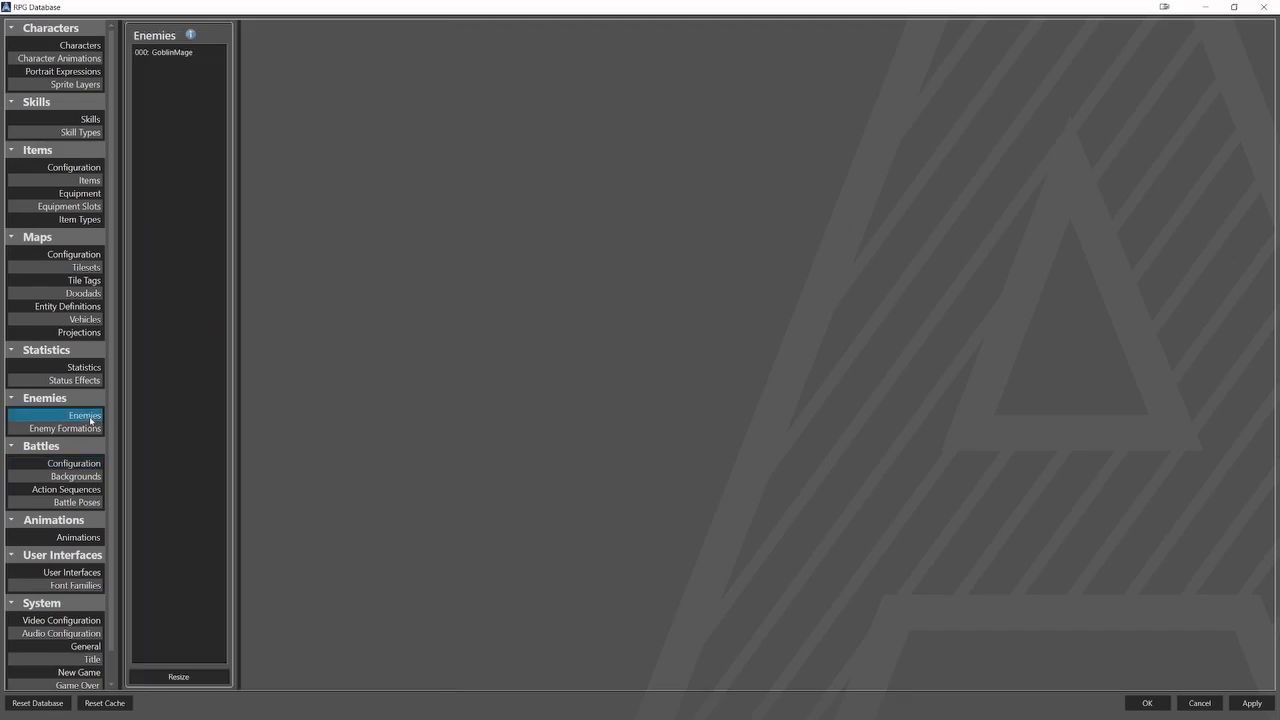
left_click(165, 52)
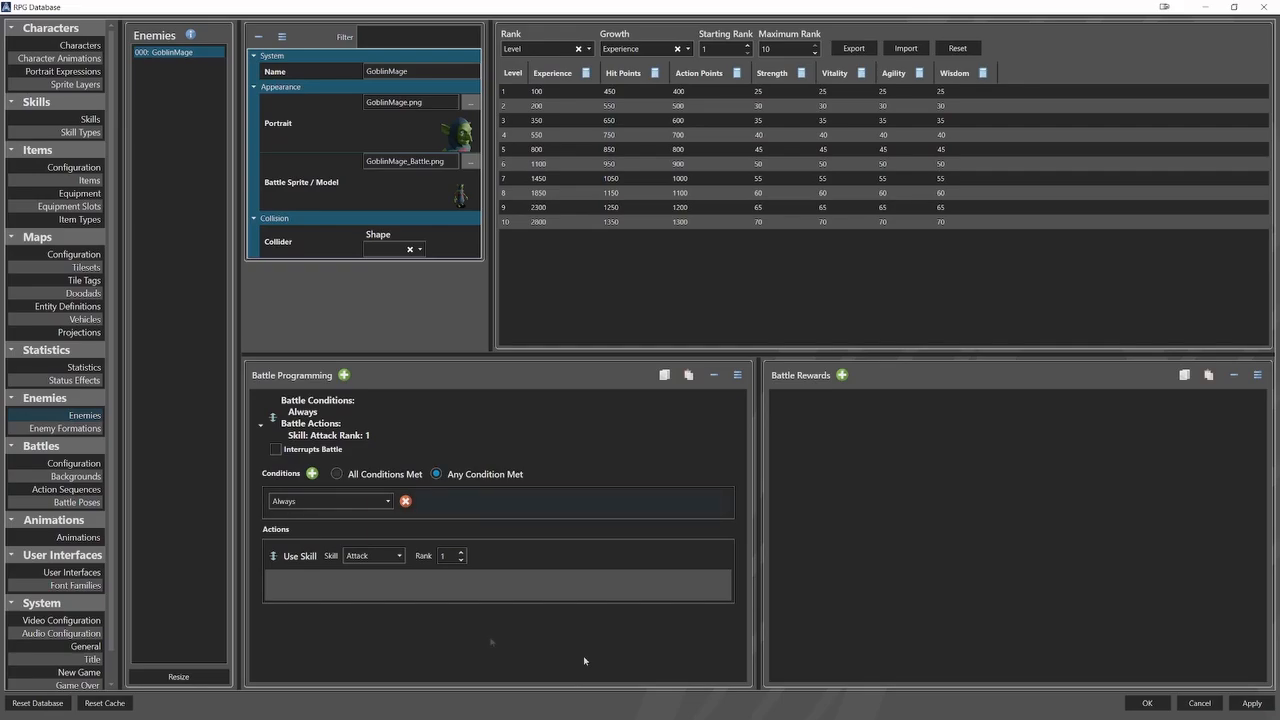
left_click(330, 501)
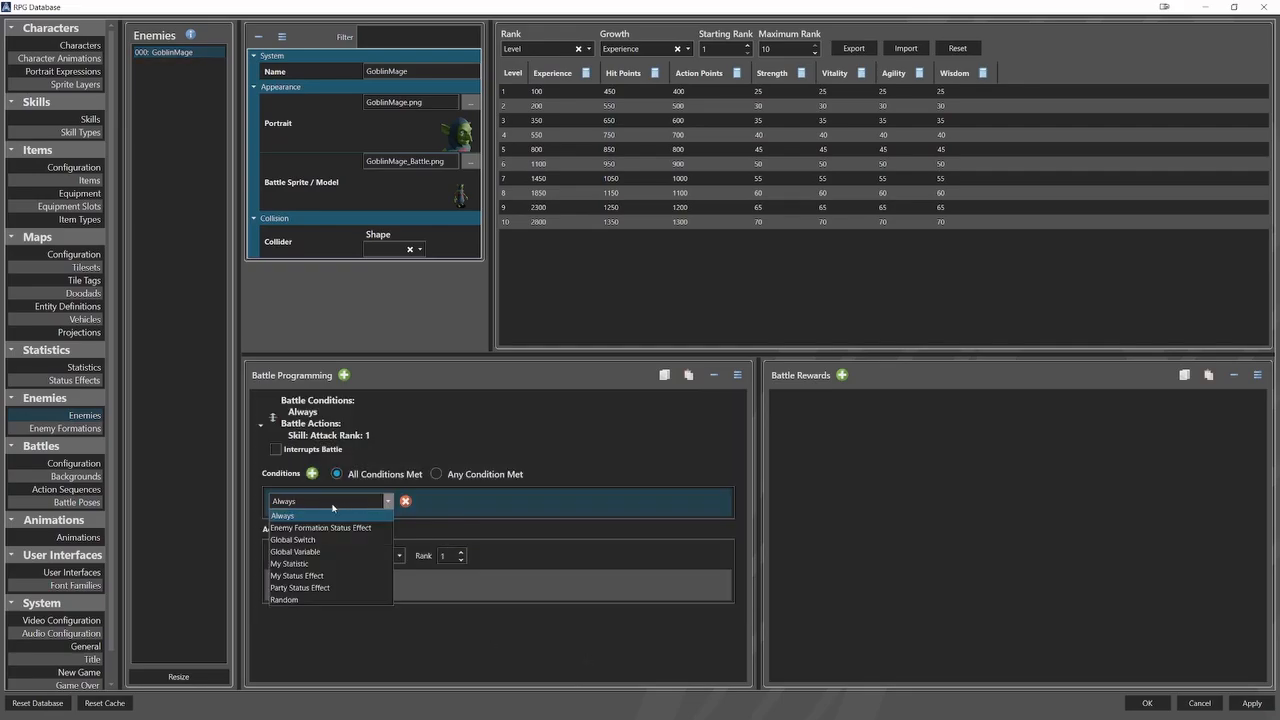
left_click(290, 516)
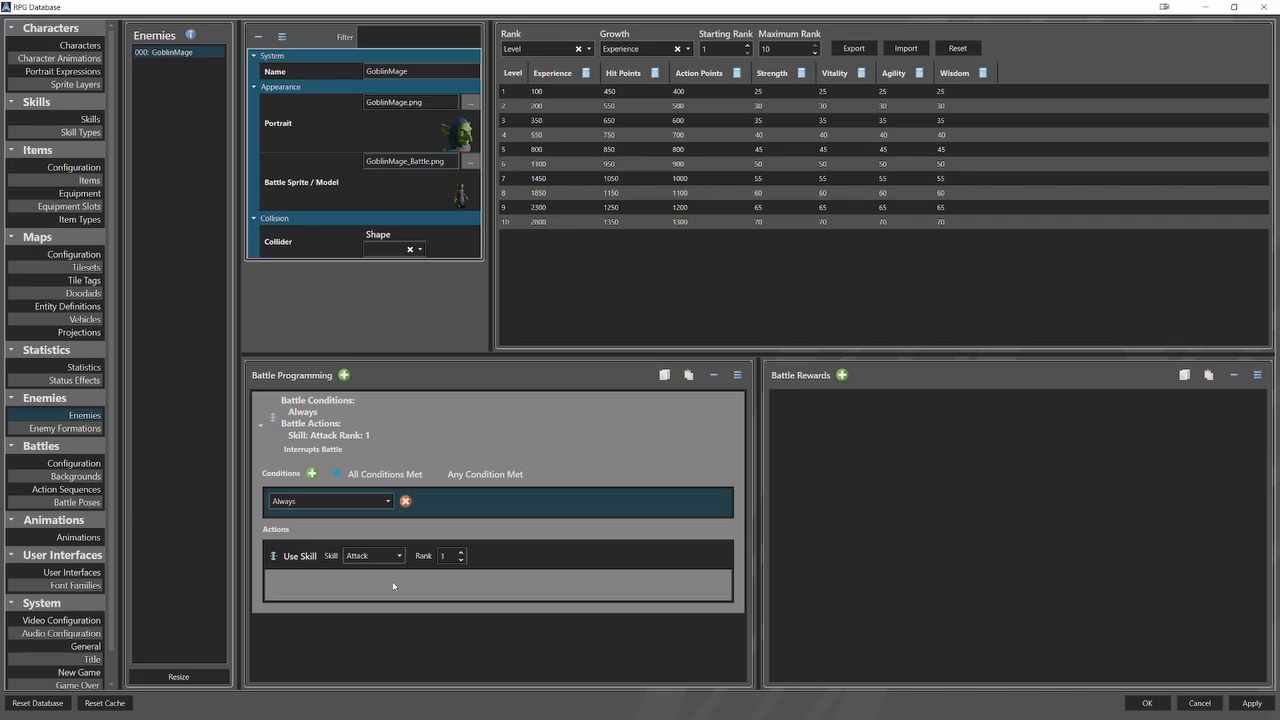
Change GoblinMage's battle condition to Enemy Formation Status Effect with Berserk_Buff and Offensive_Buff enabled.
left_click(375, 506)
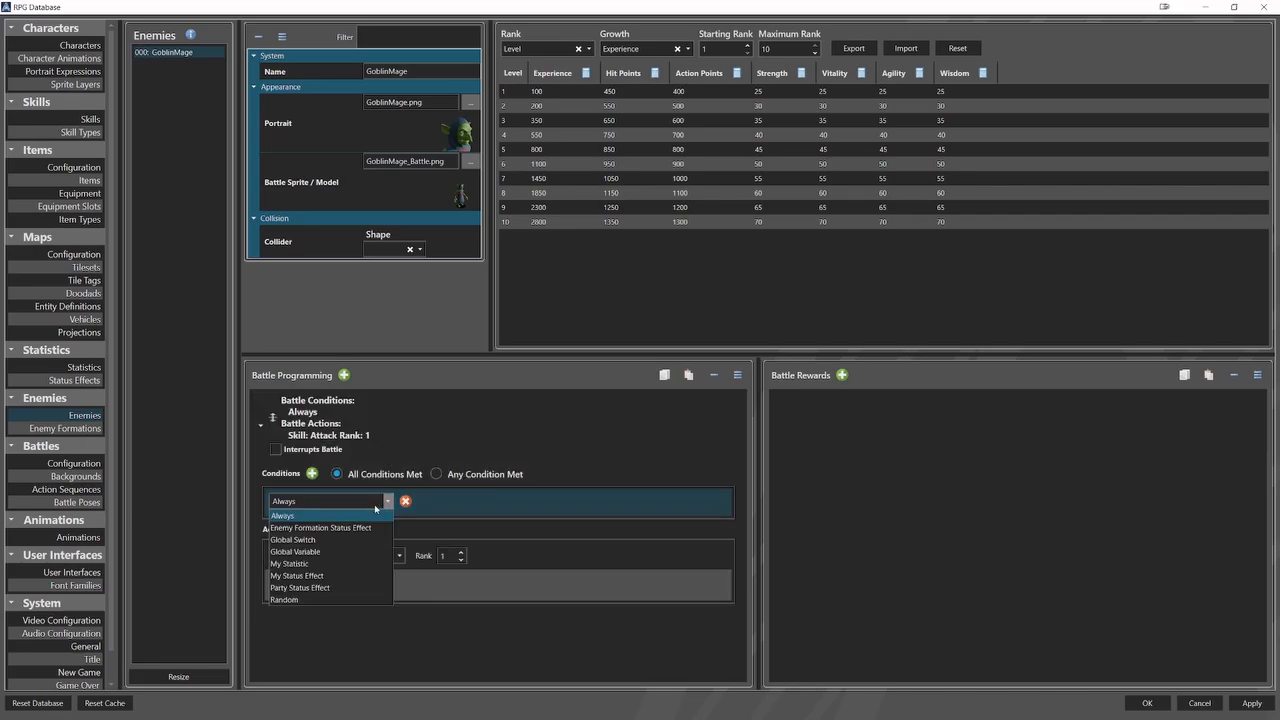
left_click(325, 527)
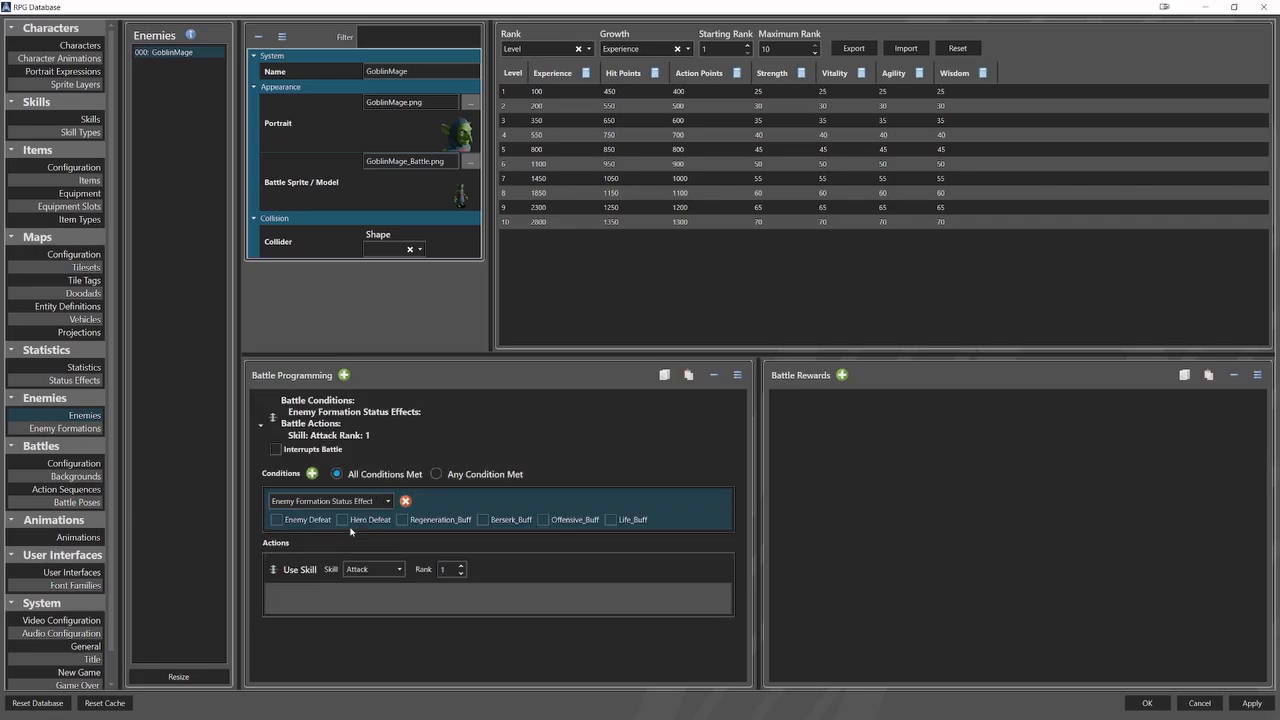
left_click(484, 520)
left_click(543, 520)
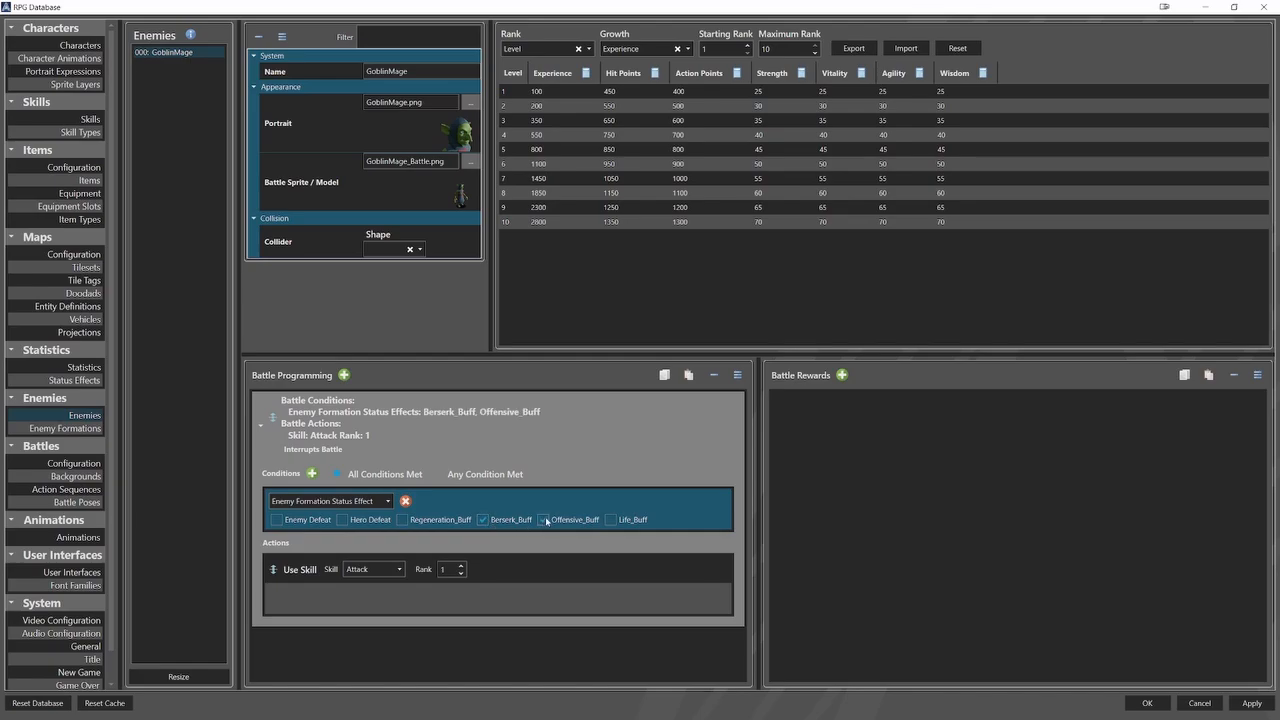
Change the battle condition to a Global Switch check on Enemy Defeated, trying its value on and then off.
left_click(381, 502)
left_click(328, 540)
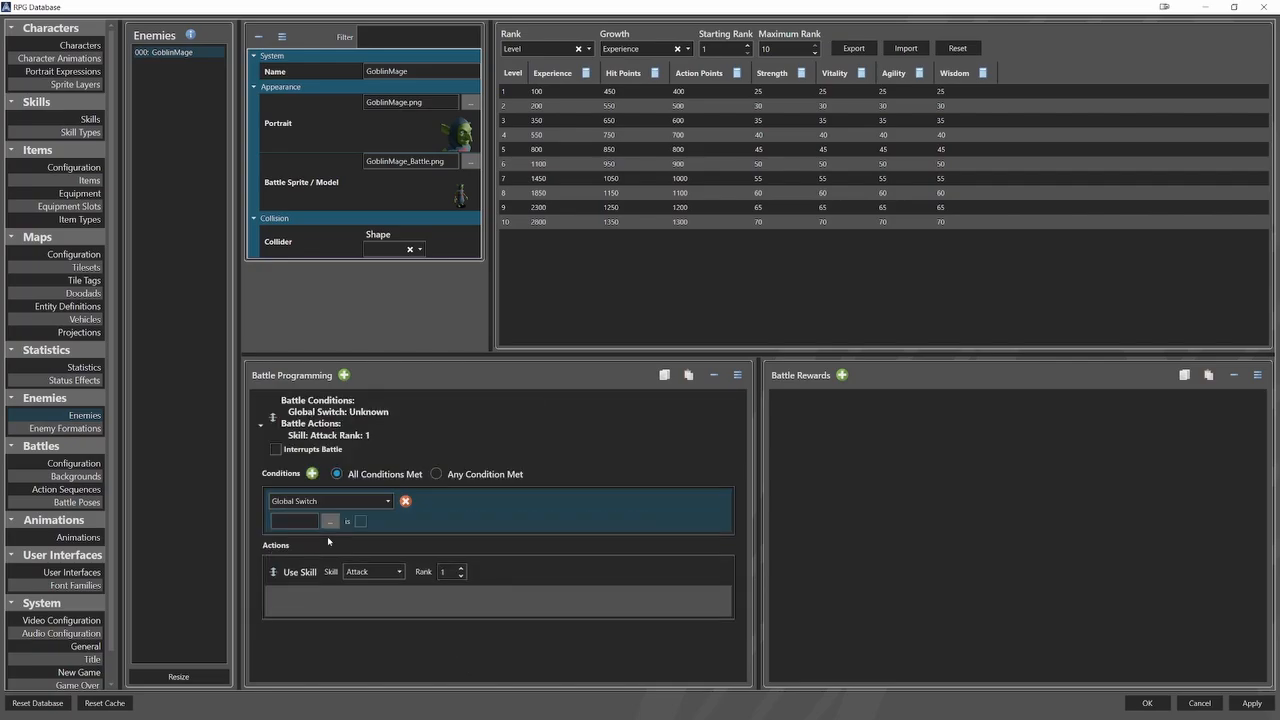
left_click(330, 521)
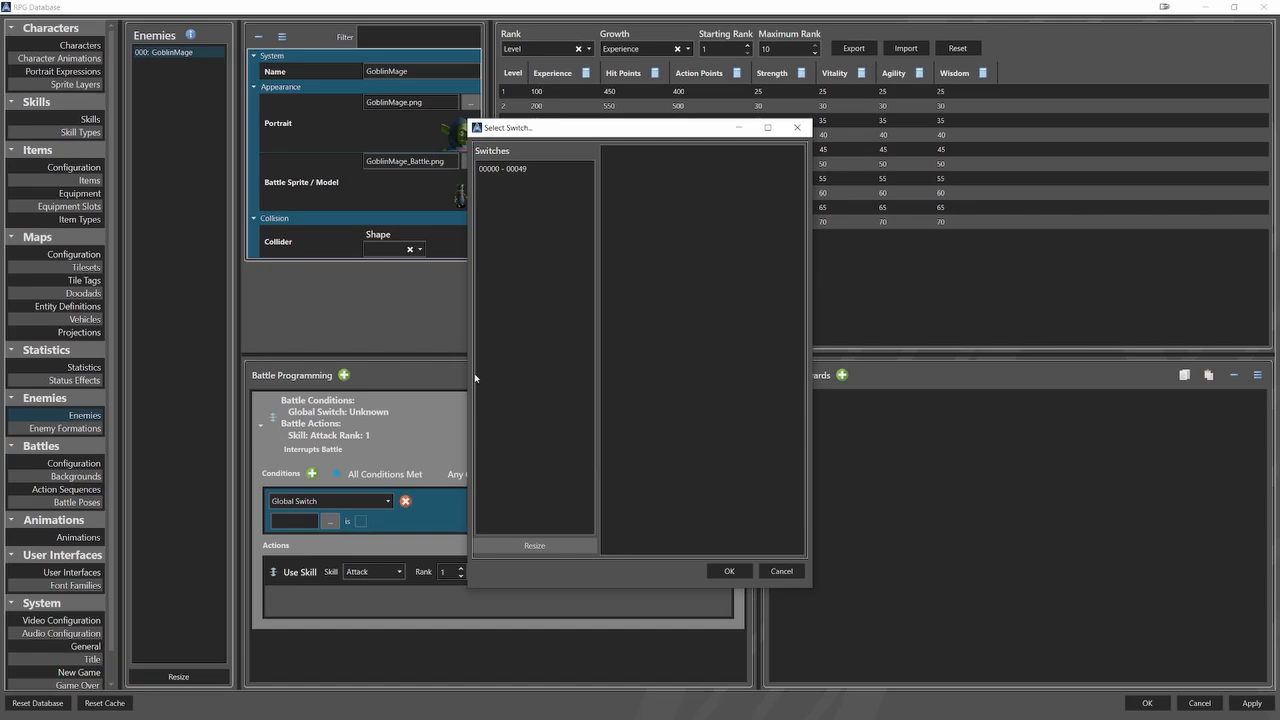
left_click(503, 168)
left_click(640, 153)
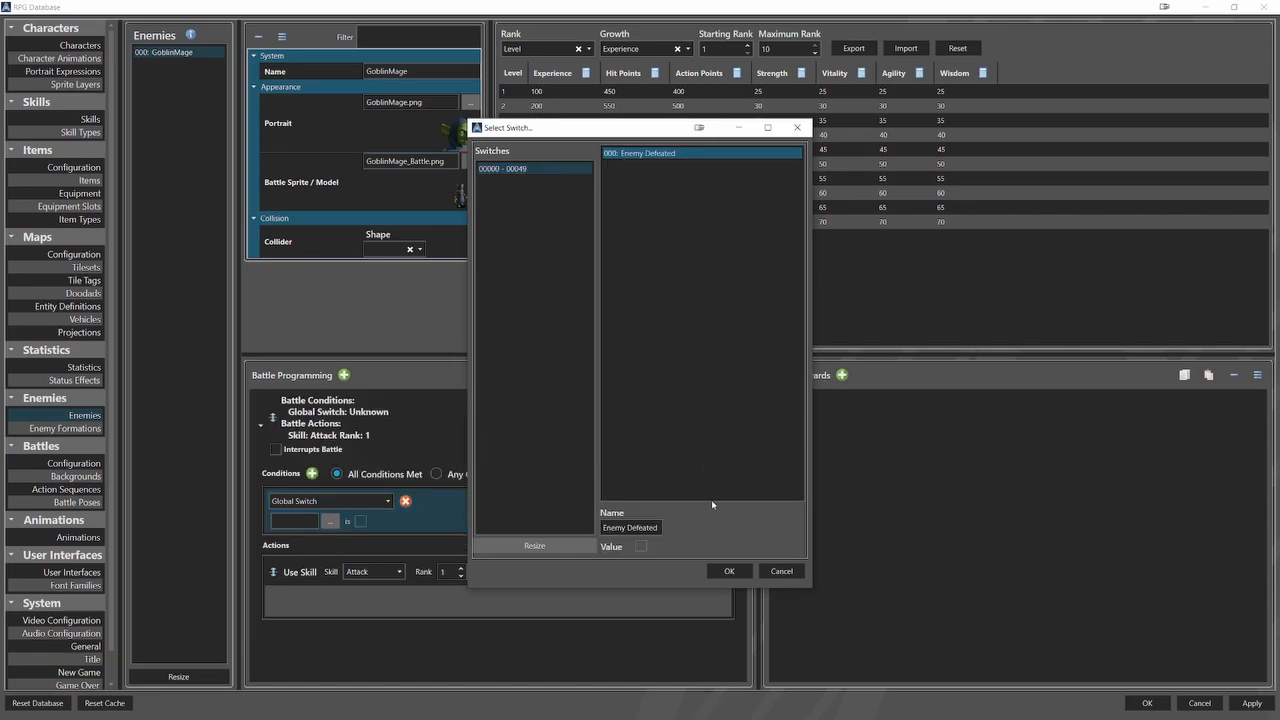
left_click(729, 571)
left_click(397, 521)
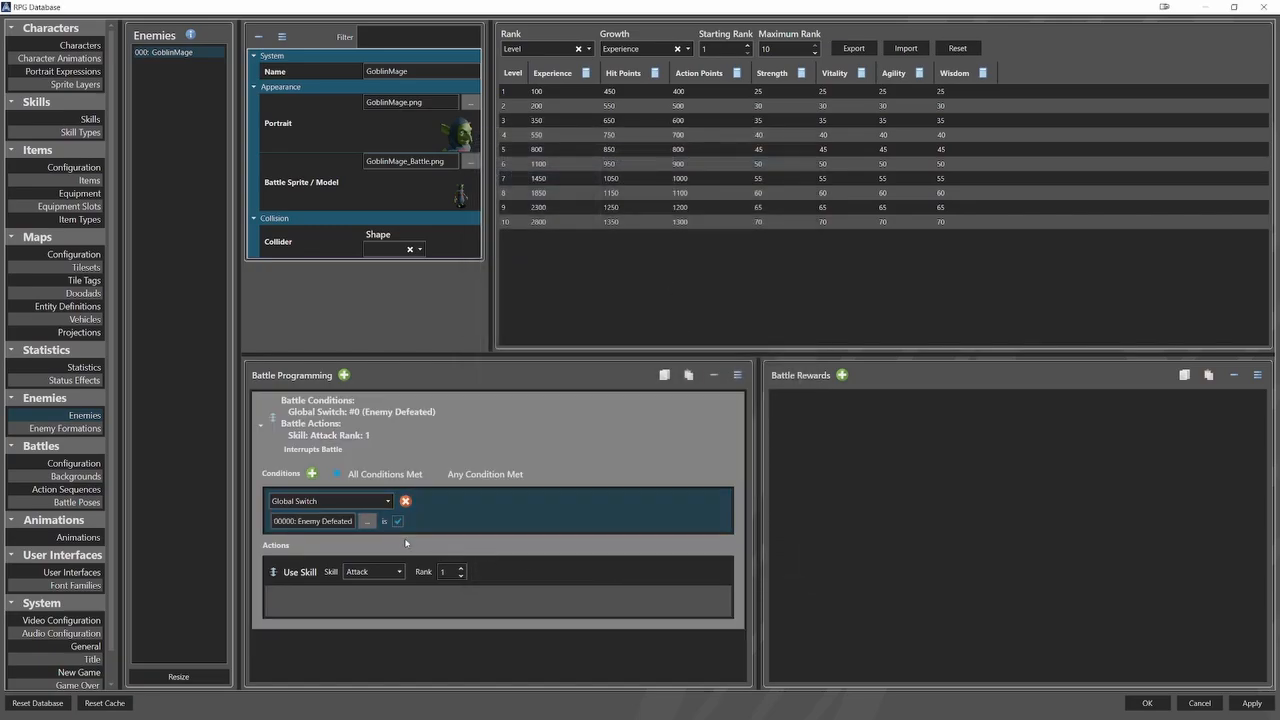
left_click(397, 521)
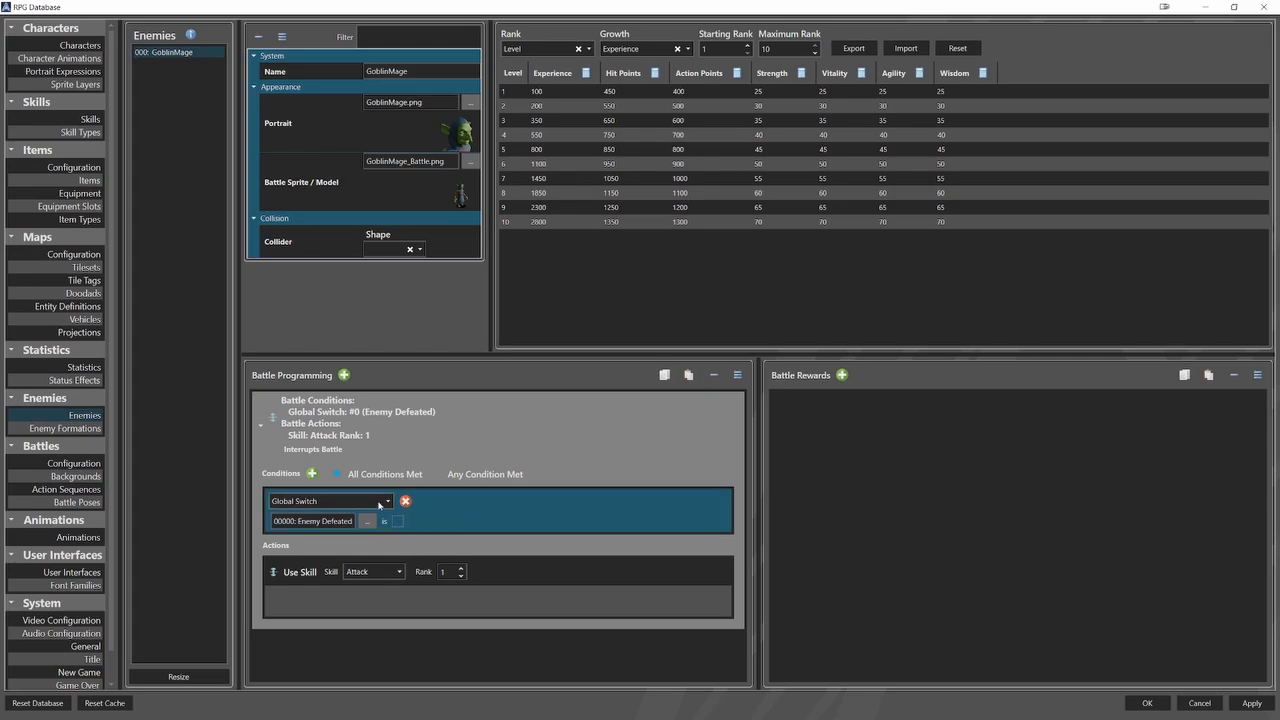
Change the battle condition to Global Variable, requiring VariableName to equal 100.
left_click(372, 501)
left_click(377, 543)
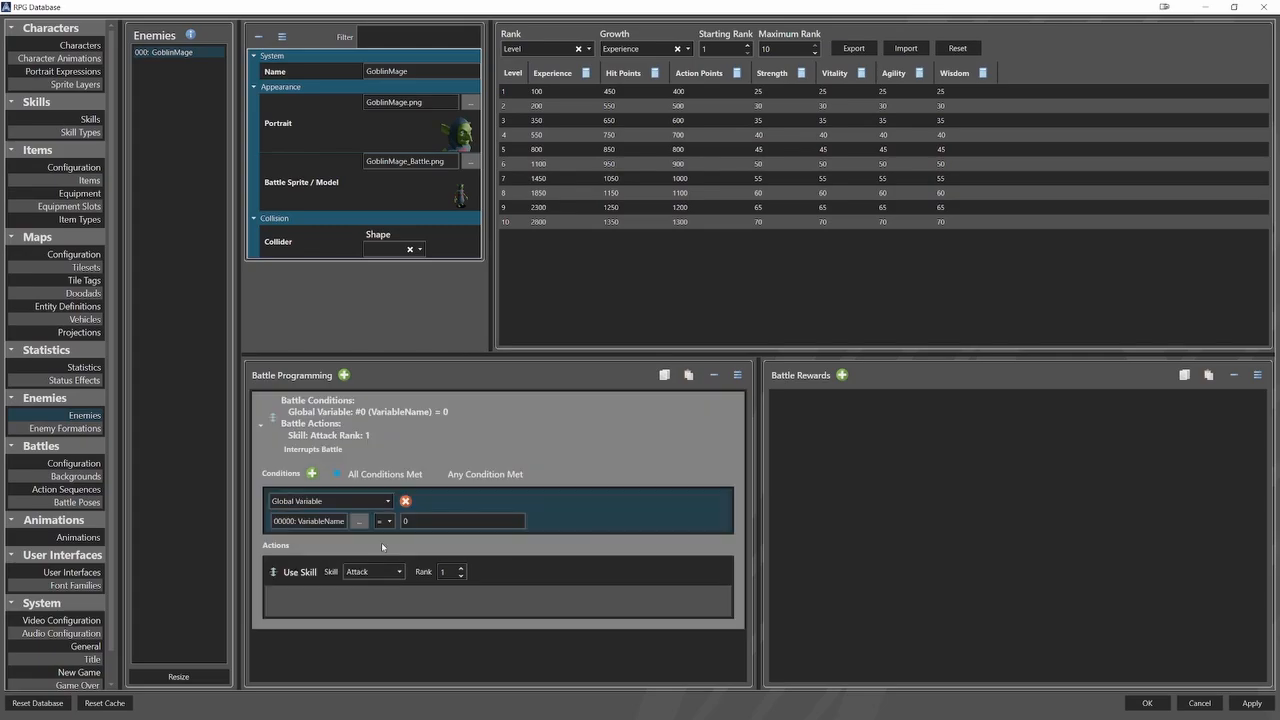
left_click(359, 521)
left_click(628, 154)
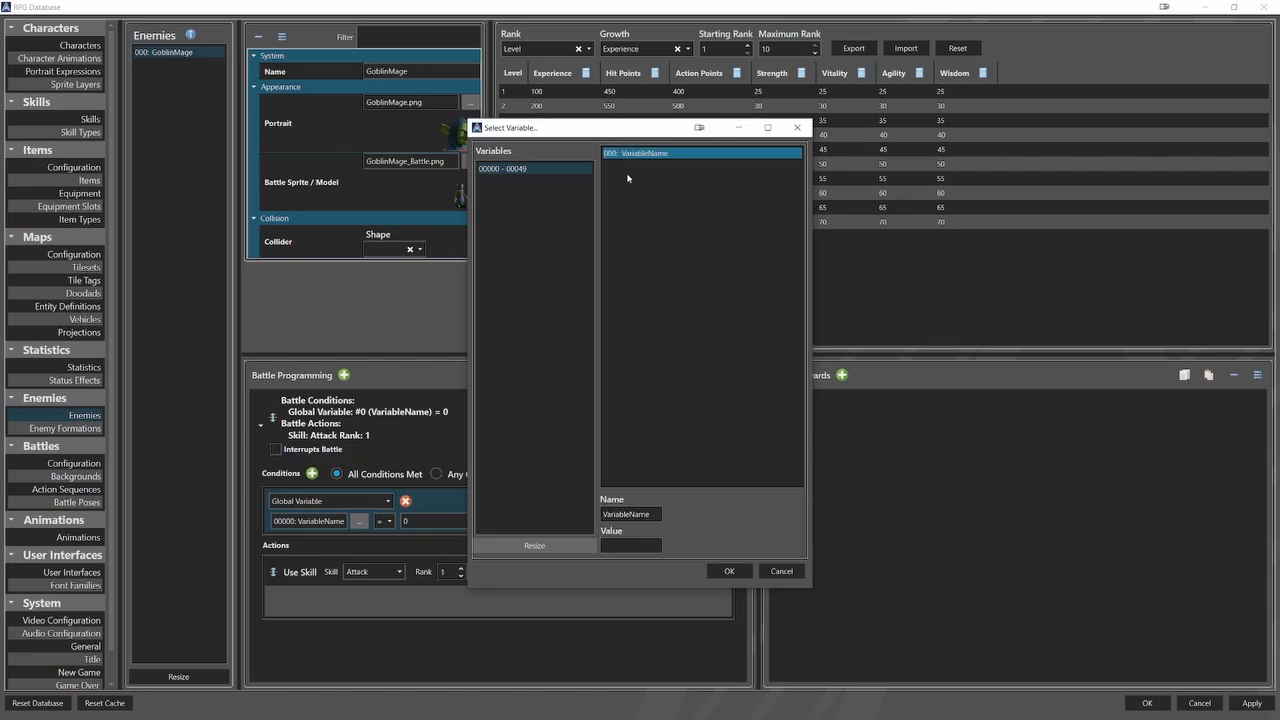
left_click(729, 571)
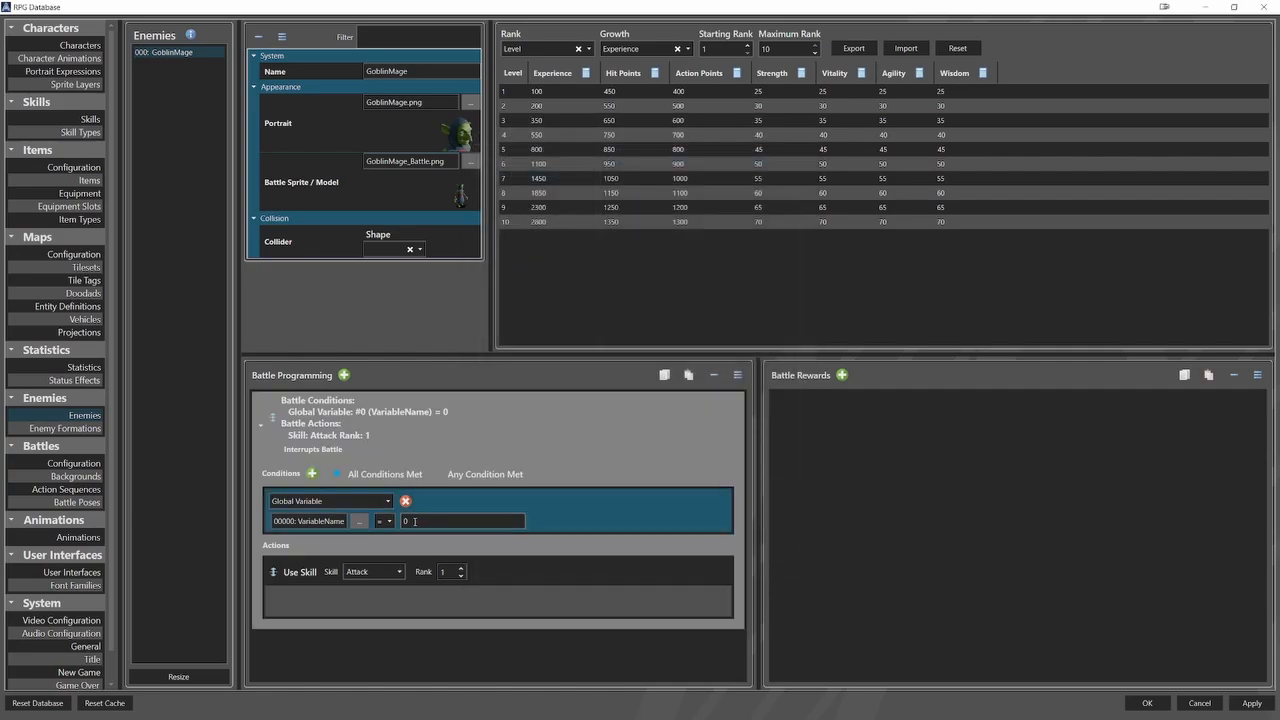
type("100")
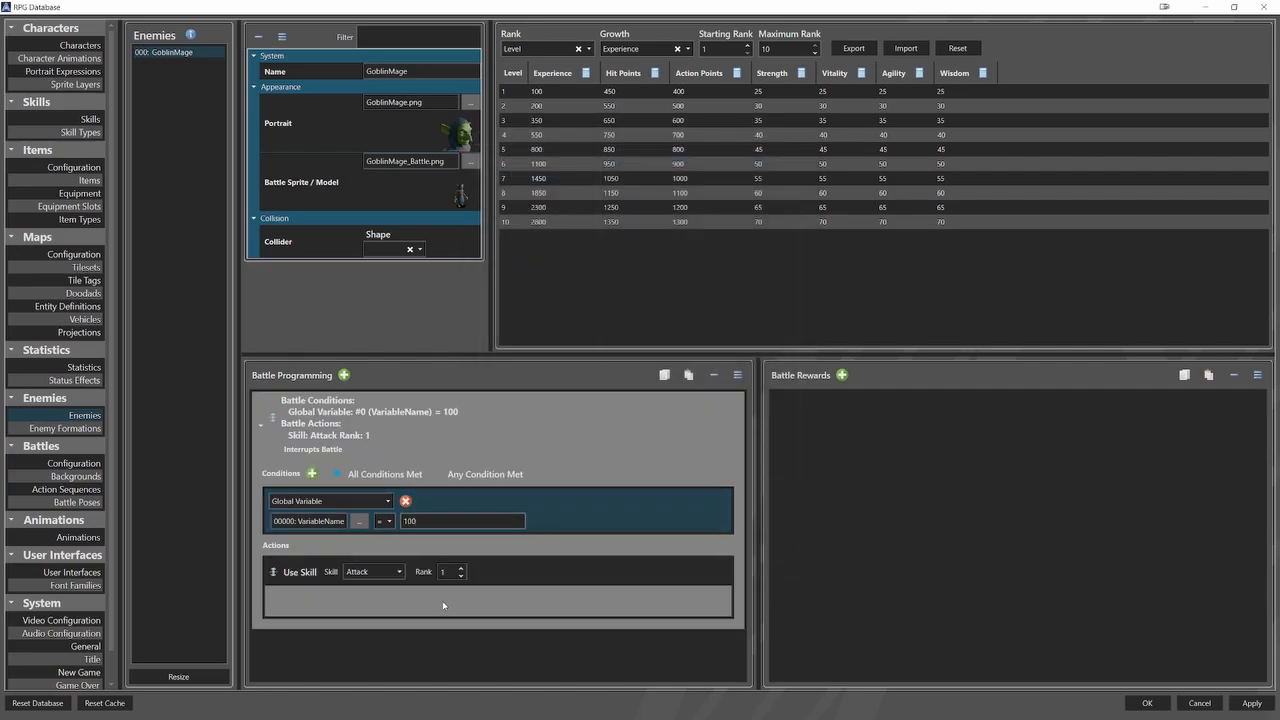
Change the battle condition to My Statistic, requiring Vitality greater than 200.
left_click(330, 501)
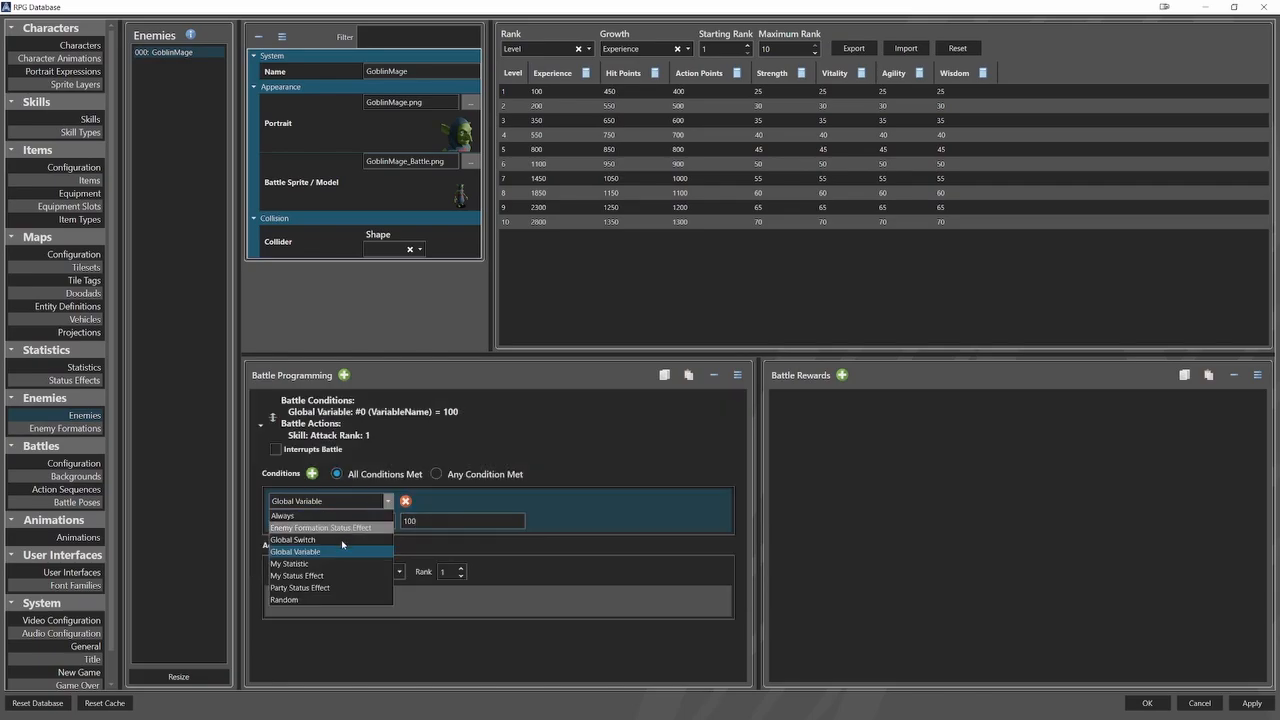
left_click(330, 566)
left_click(281, 521)
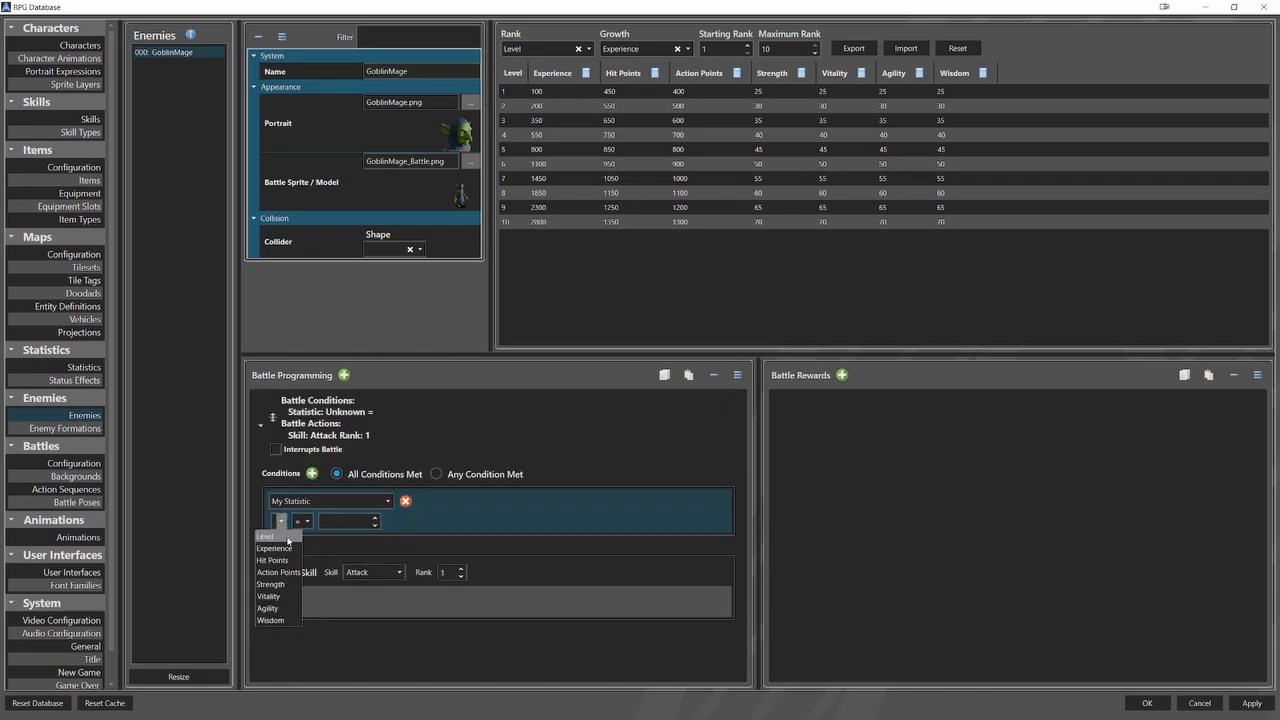
left_click(268, 596)
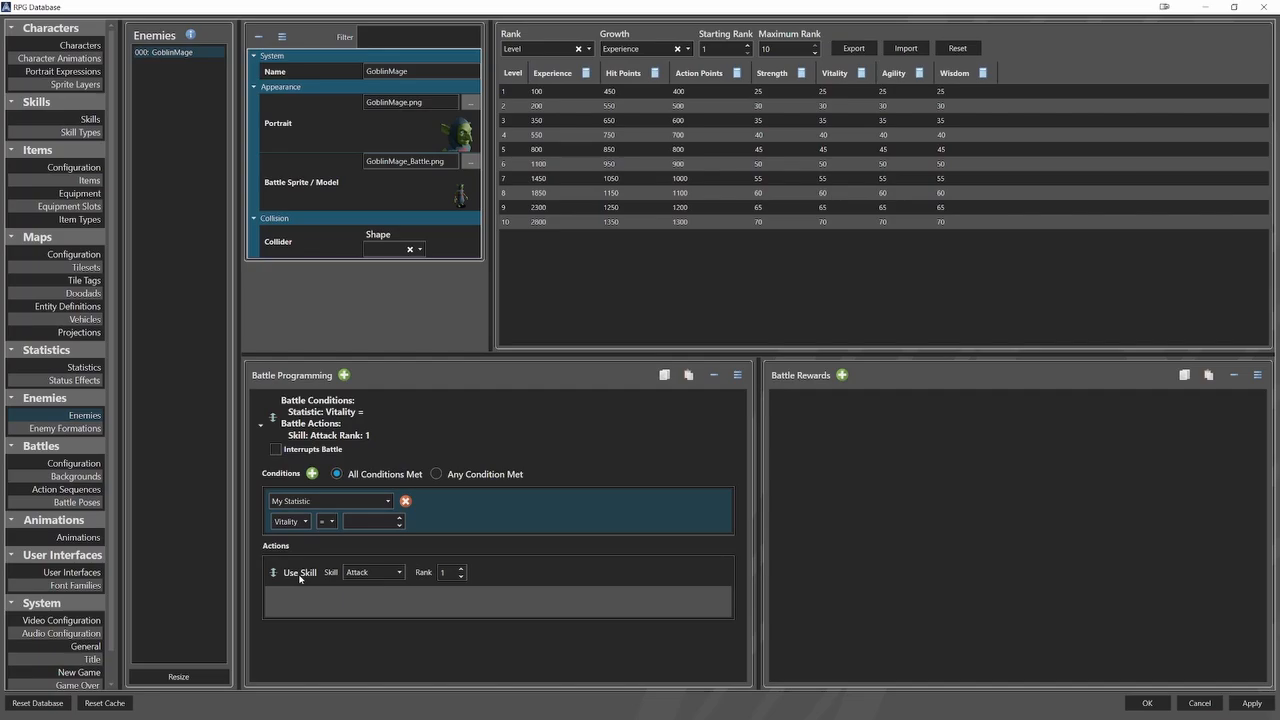
left_click(326, 521)
left_click(302, 584)
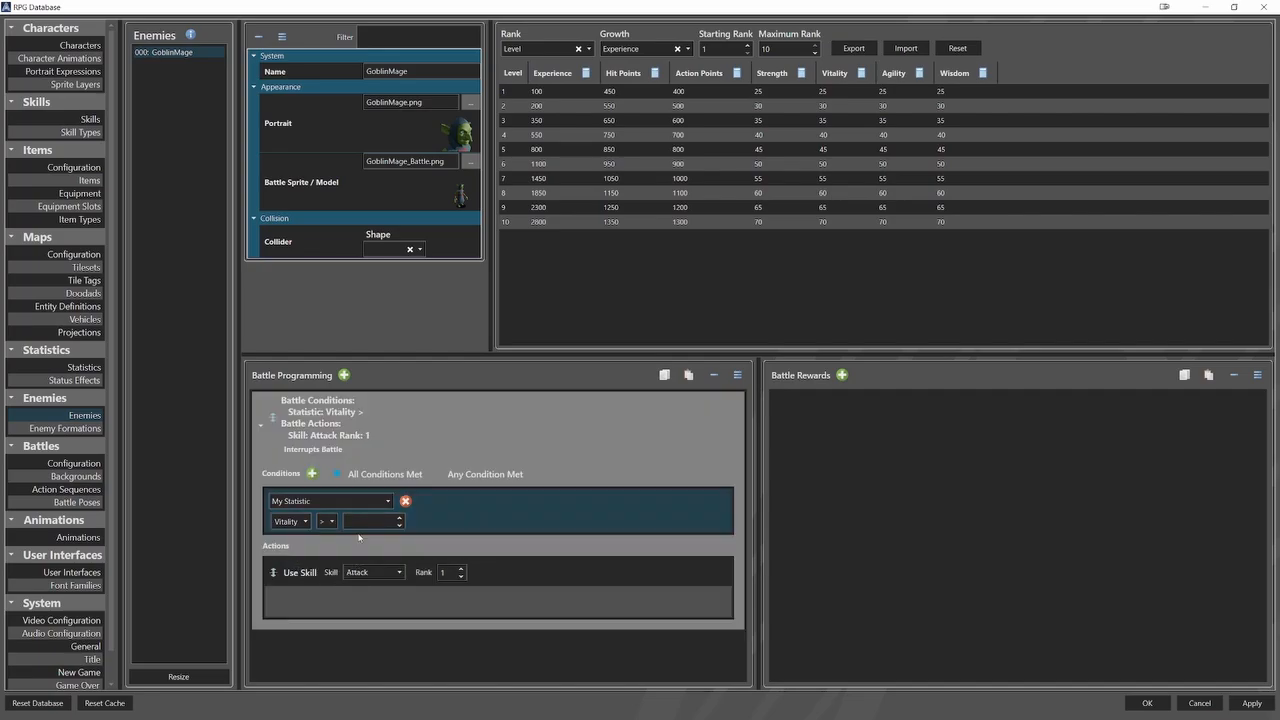
left_click(368, 524)
type("200")
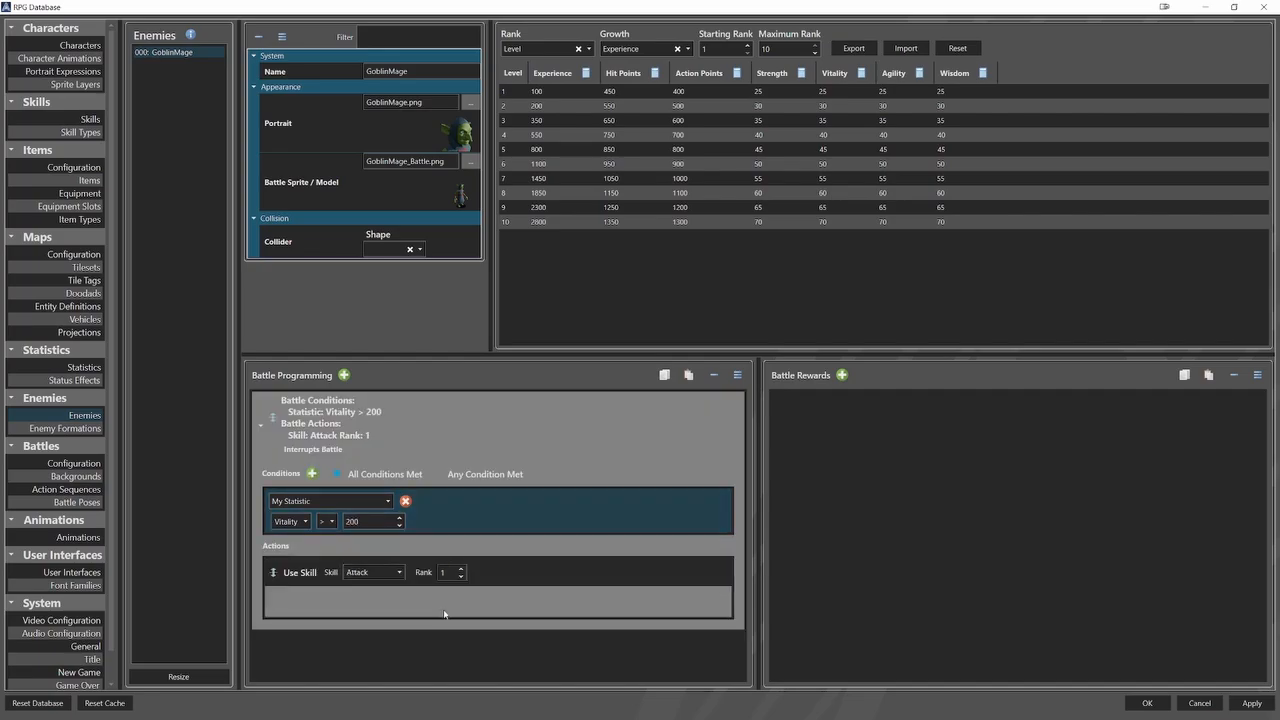
Change the battle condition to My Status Effect with Berserk_Buff and Life_Buff enabled.
left_click(382, 503)
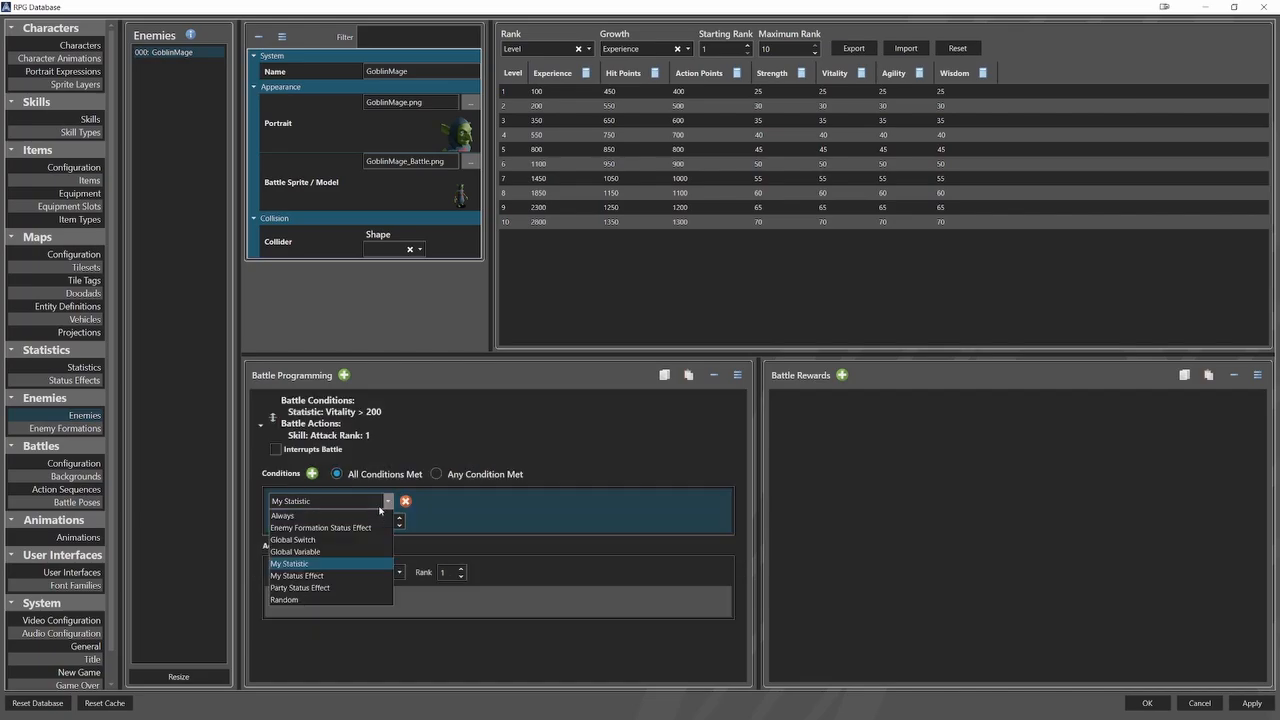
left_click(350, 577)
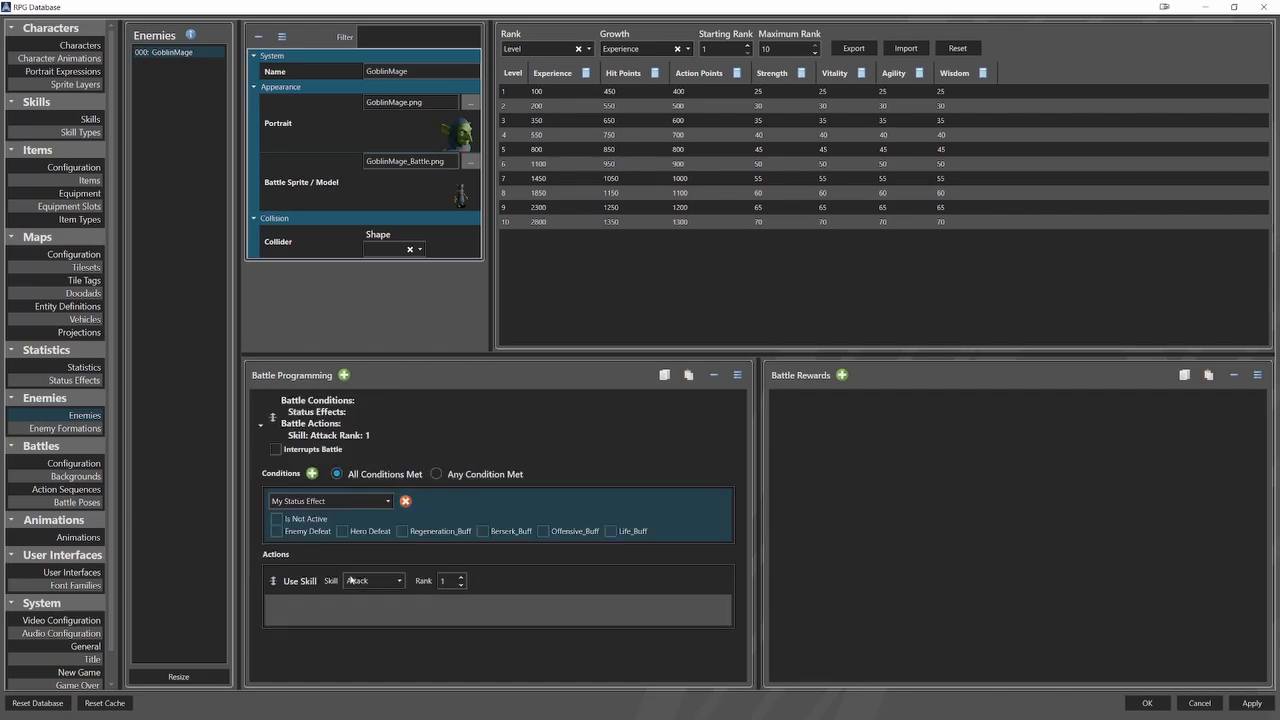
left_click(483, 531)
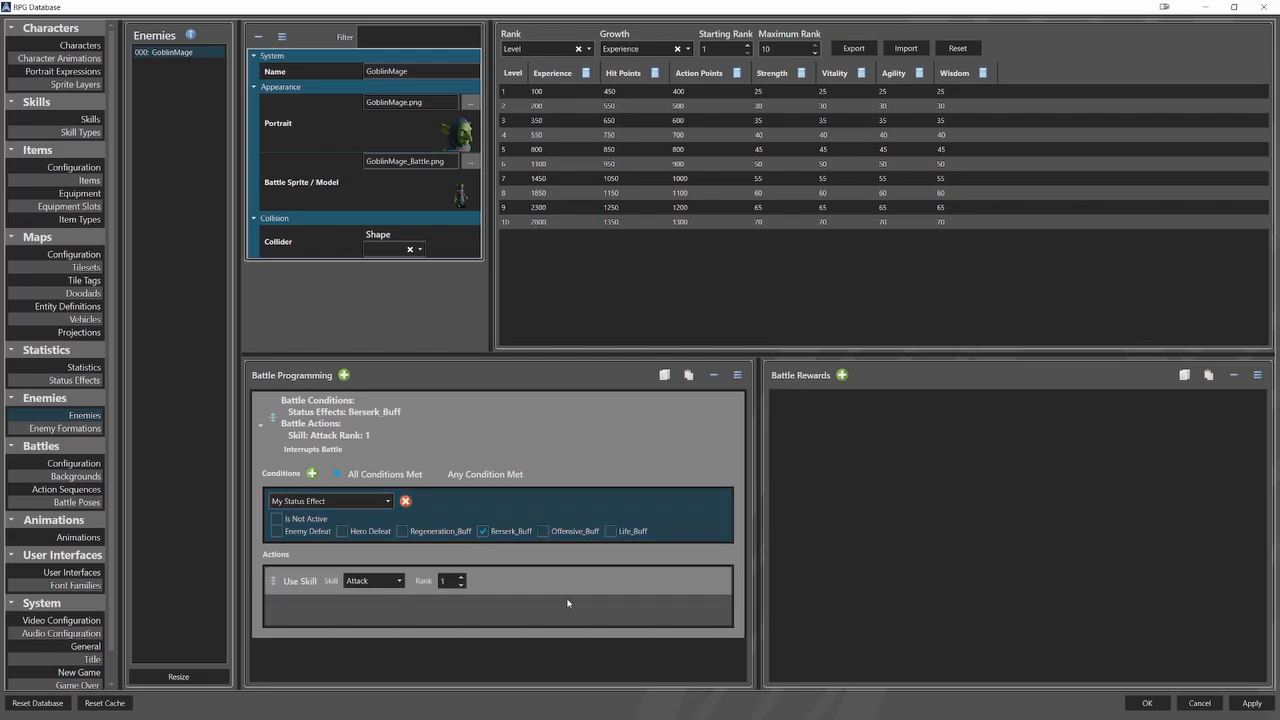
left_click(610, 532)
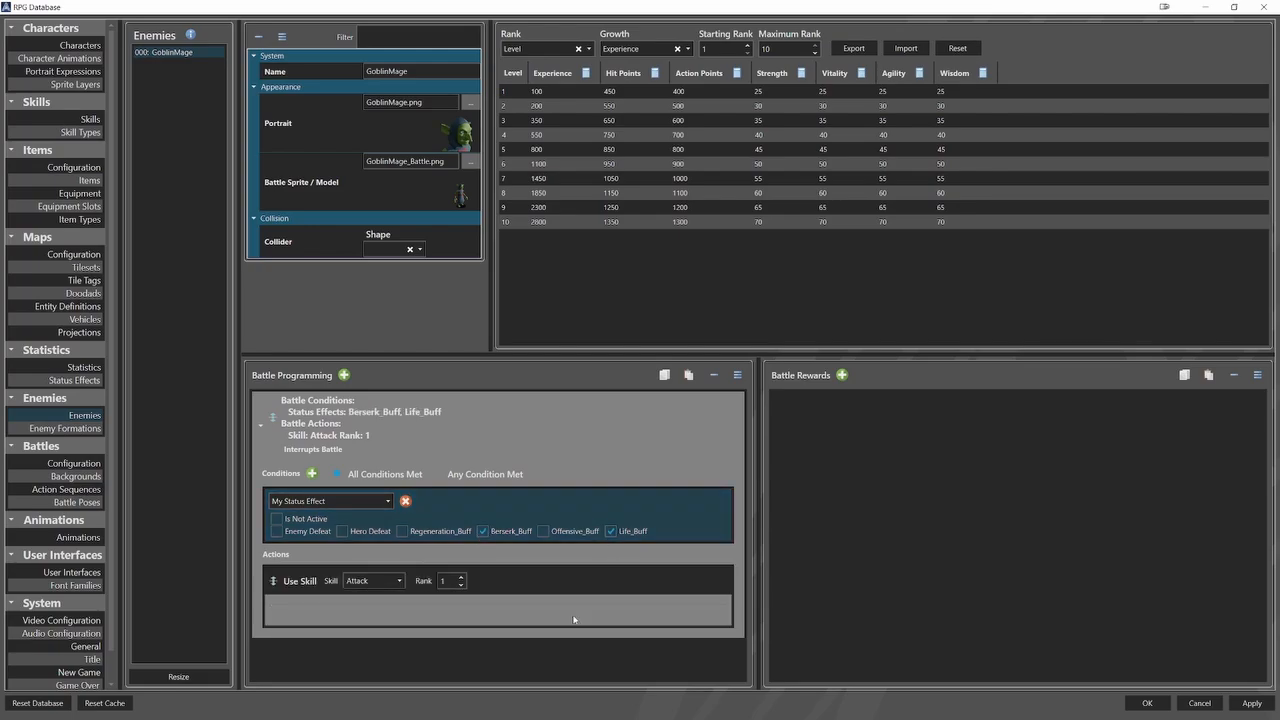
Change the battle condition to Party Status Effect with Hero Defeat enabled.
left_click(386, 501)
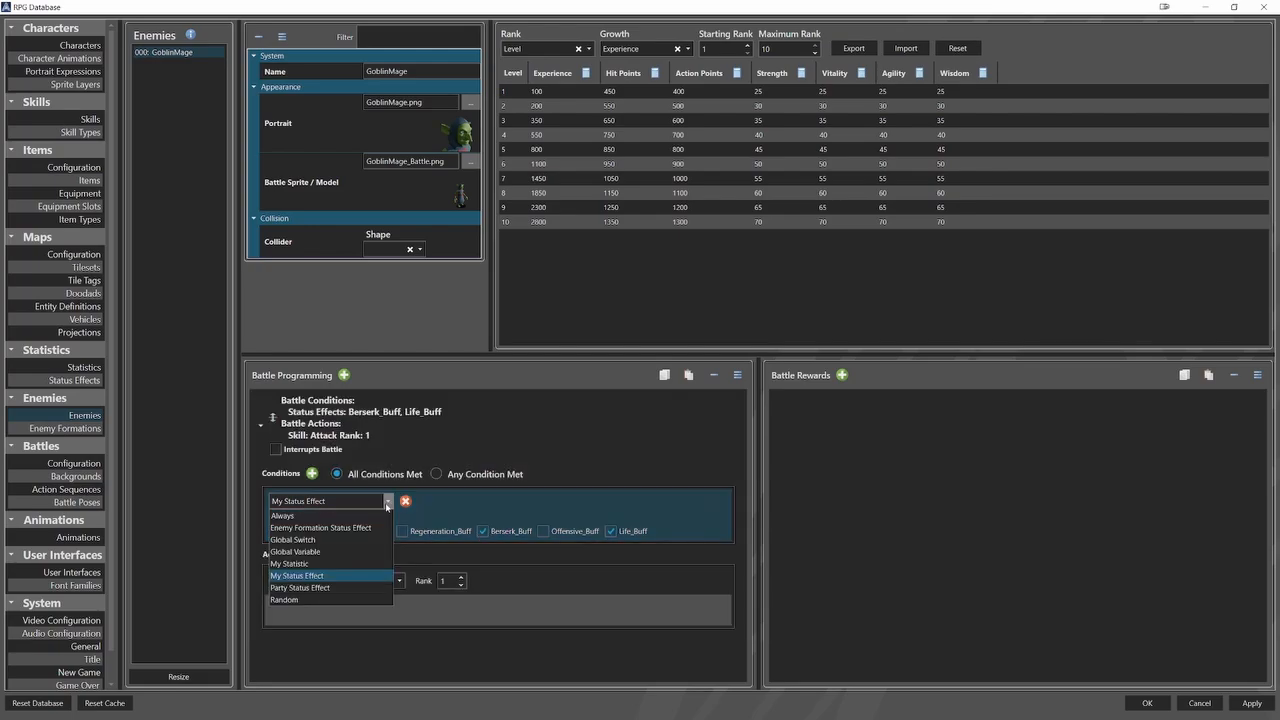
left_click(313, 588)
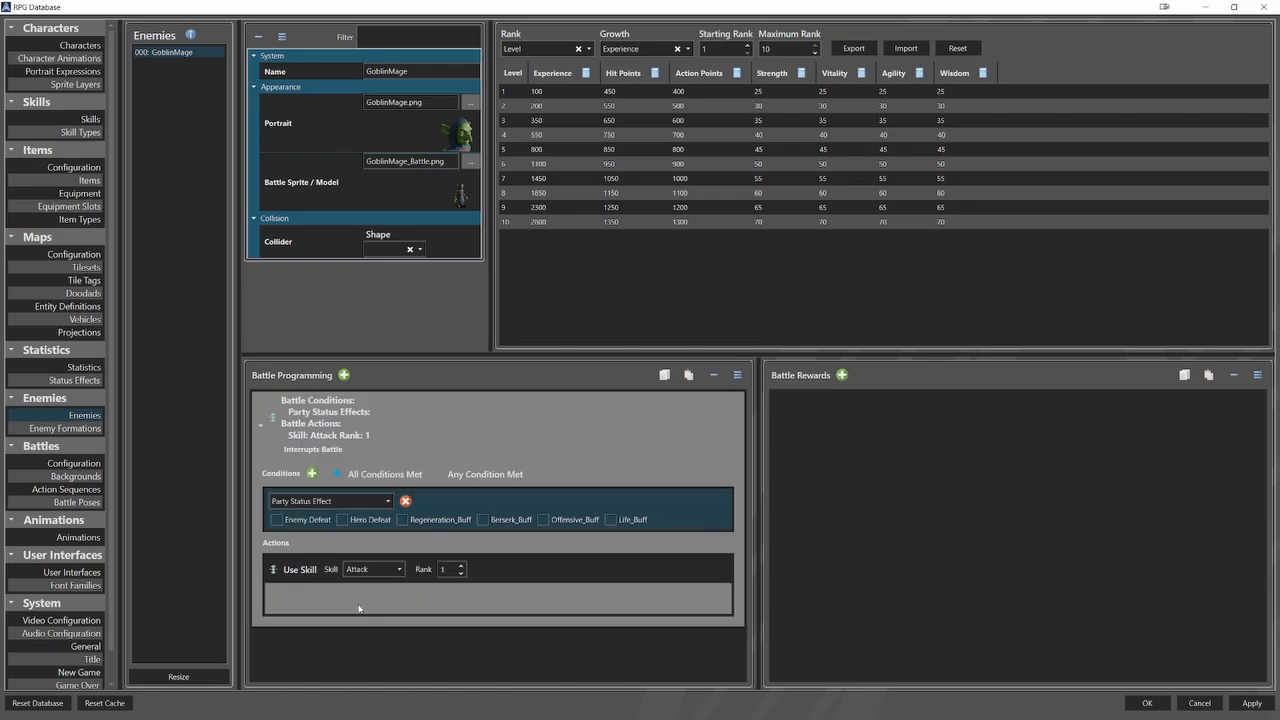
left_click(342, 520)
Try Random as the battle condition's type and set the condition back to Always.
left_click(386, 501)
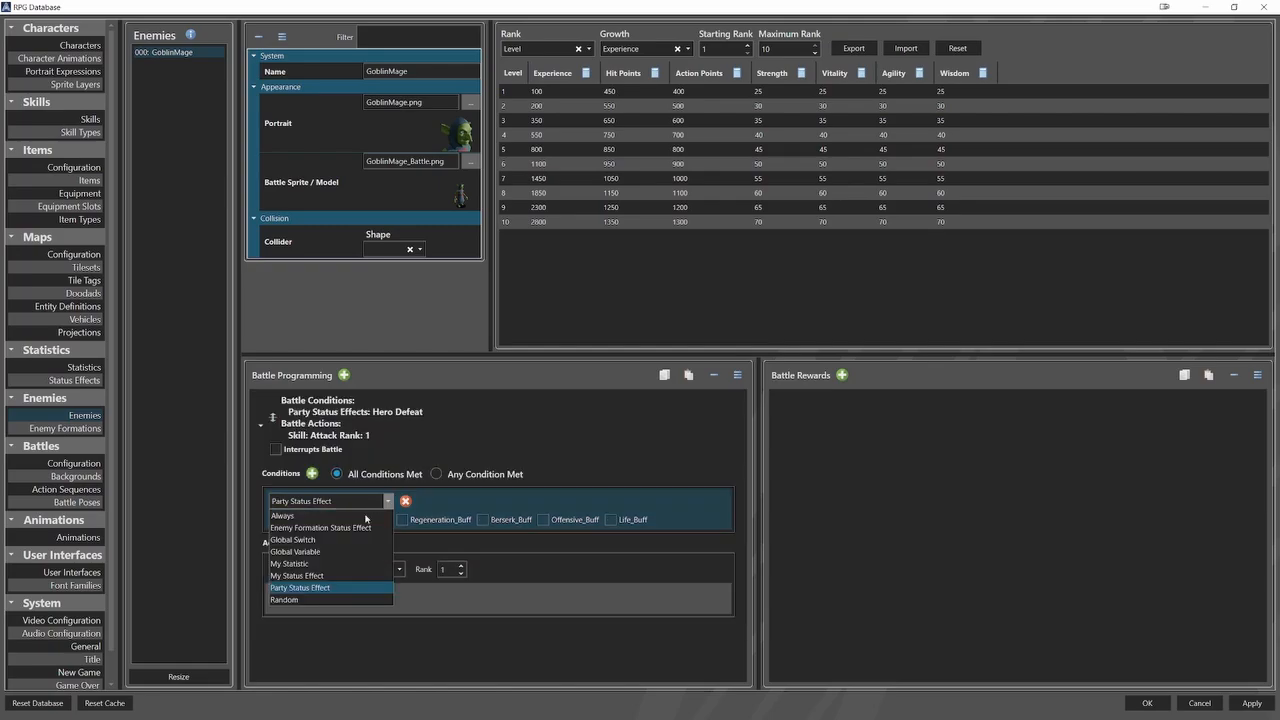
left_click(300, 599)
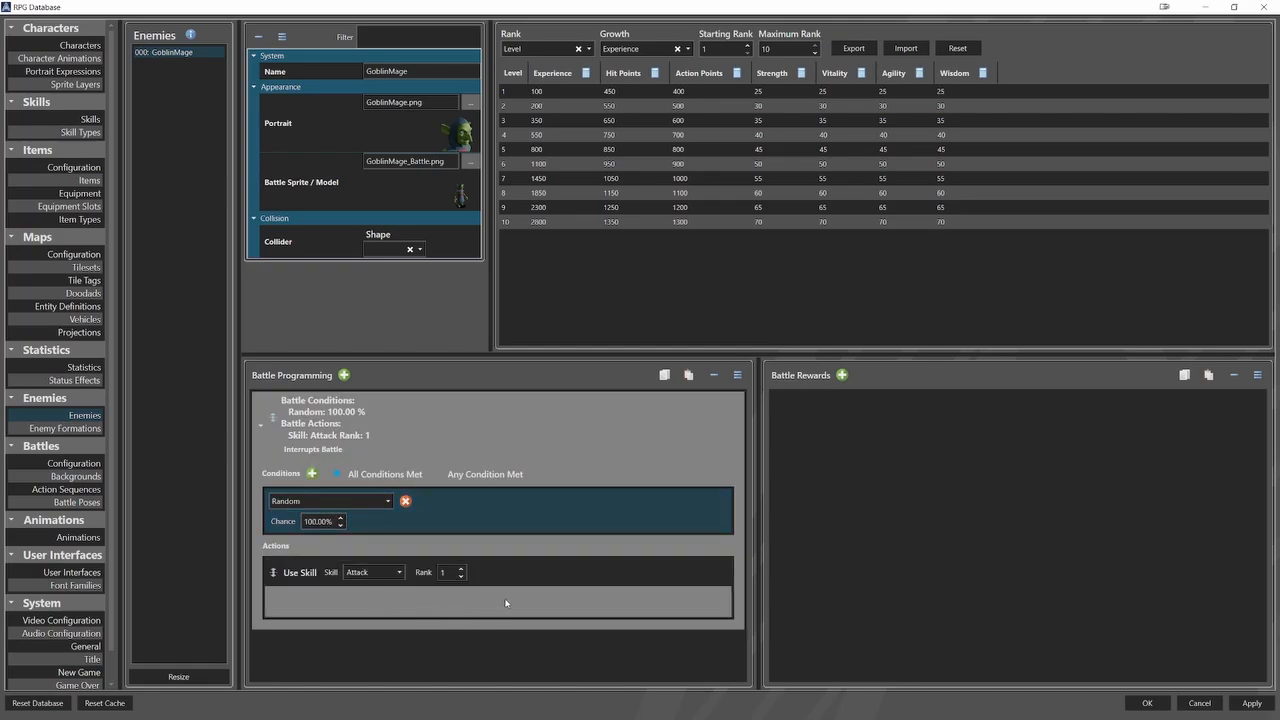
left_click(330, 501)
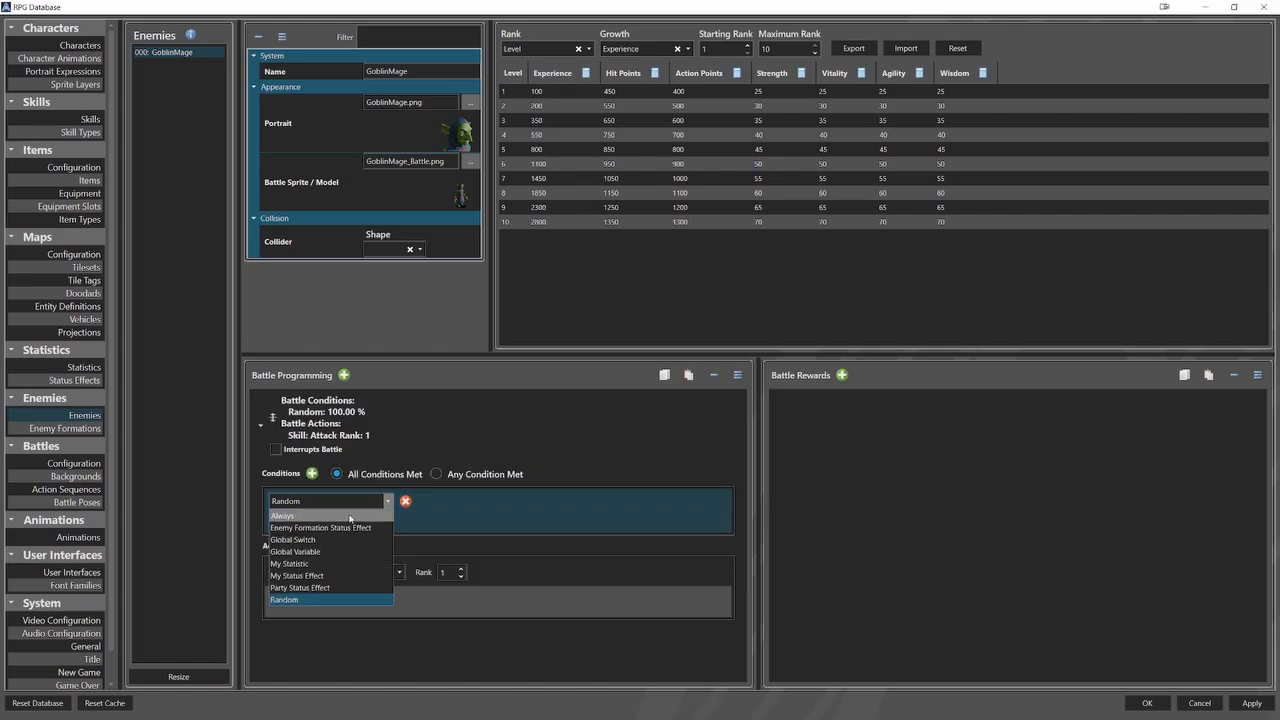
left_click(348, 517)
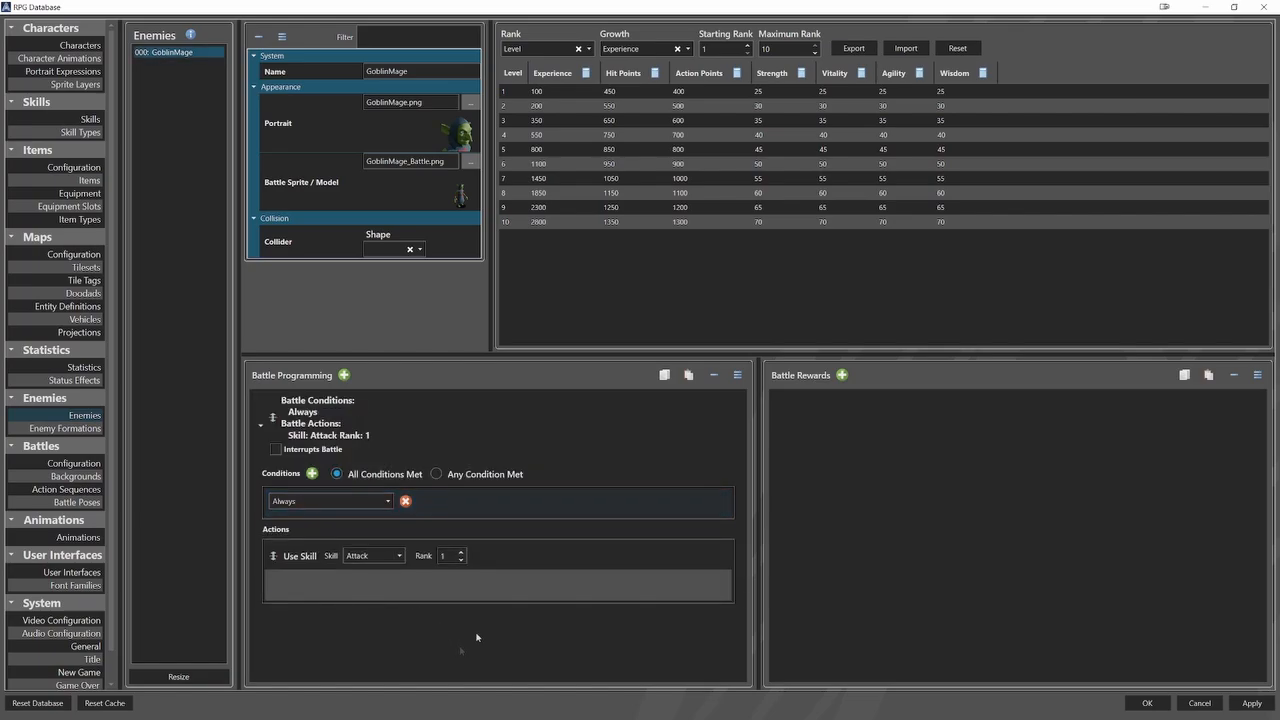
Add two more battle conditions and set the three conditions to Global Variable, Global Switch and My Statistic.
left_click(312, 474)
left_click(312, 474)
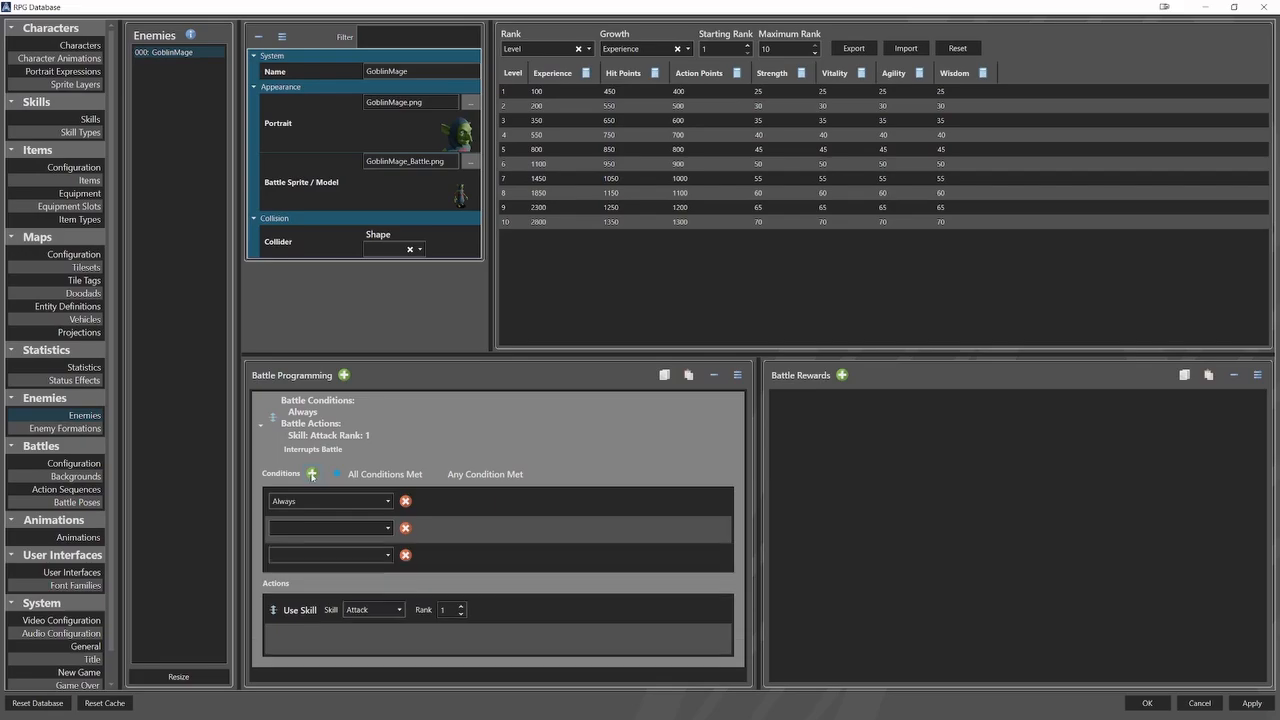
left_click(330, 501)
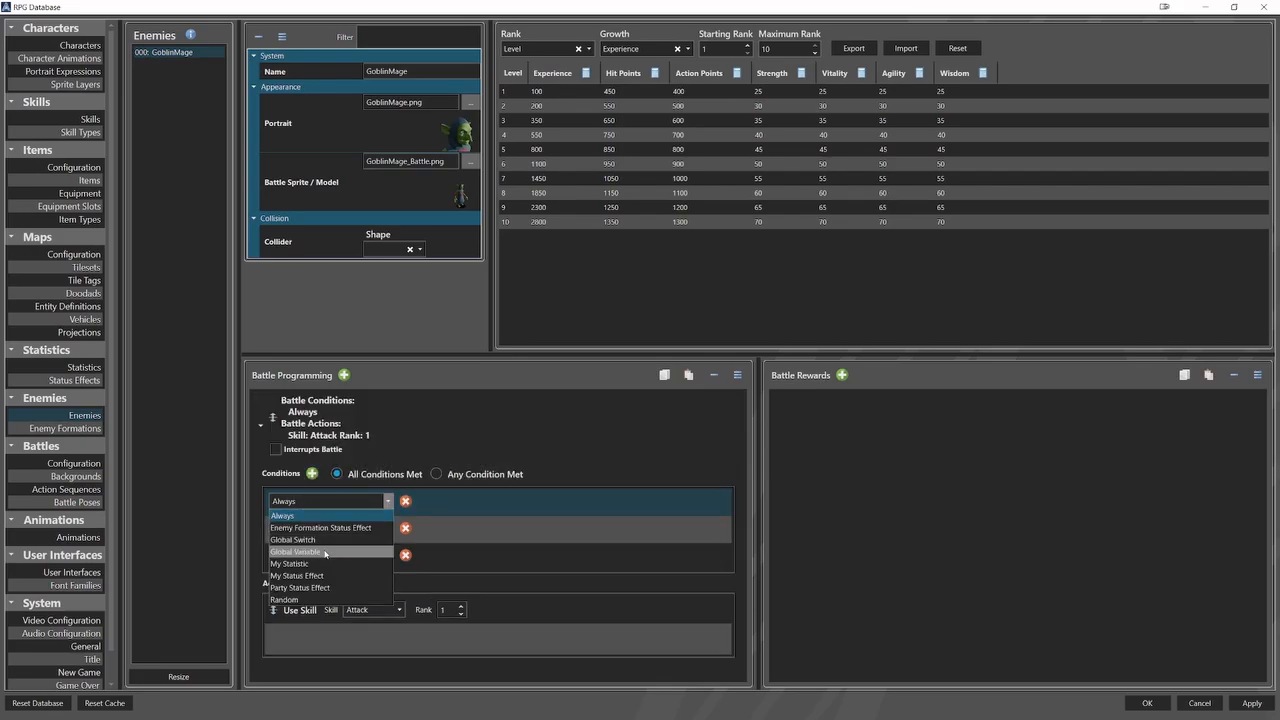
left_click(335, 551)
left_click(350, 546)
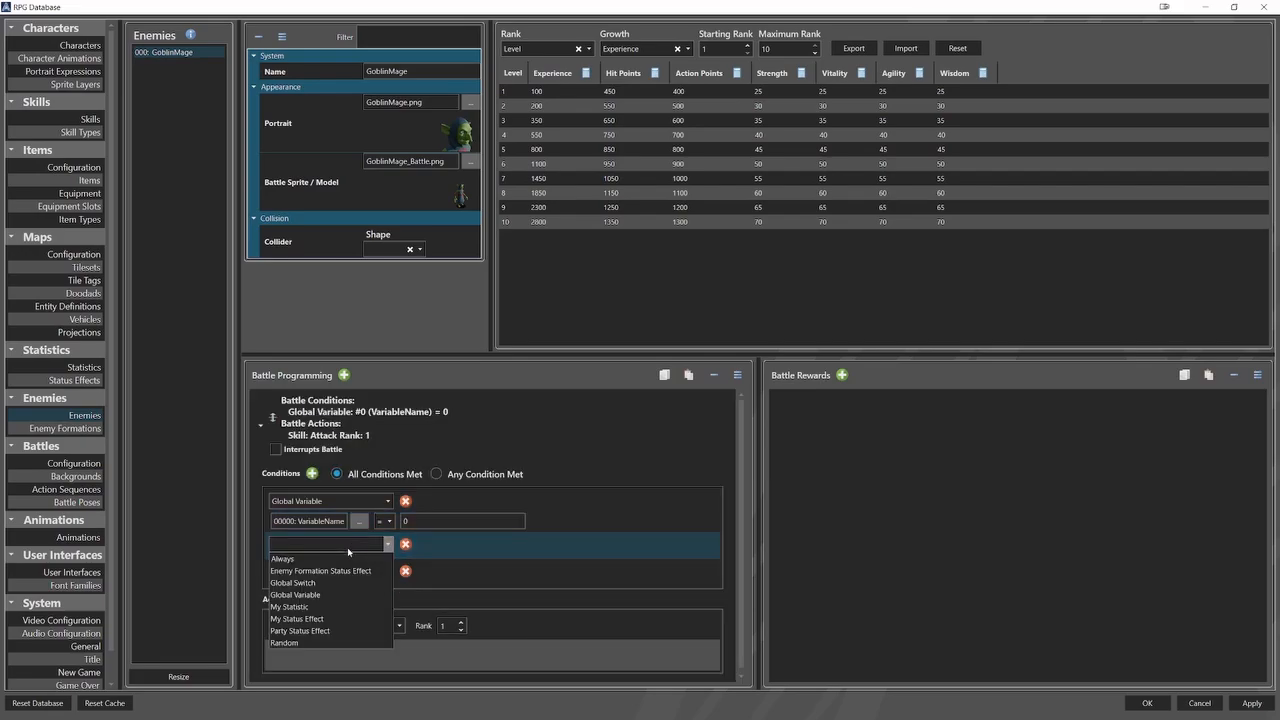
left_click(345, 588)
left_click(350, 597)
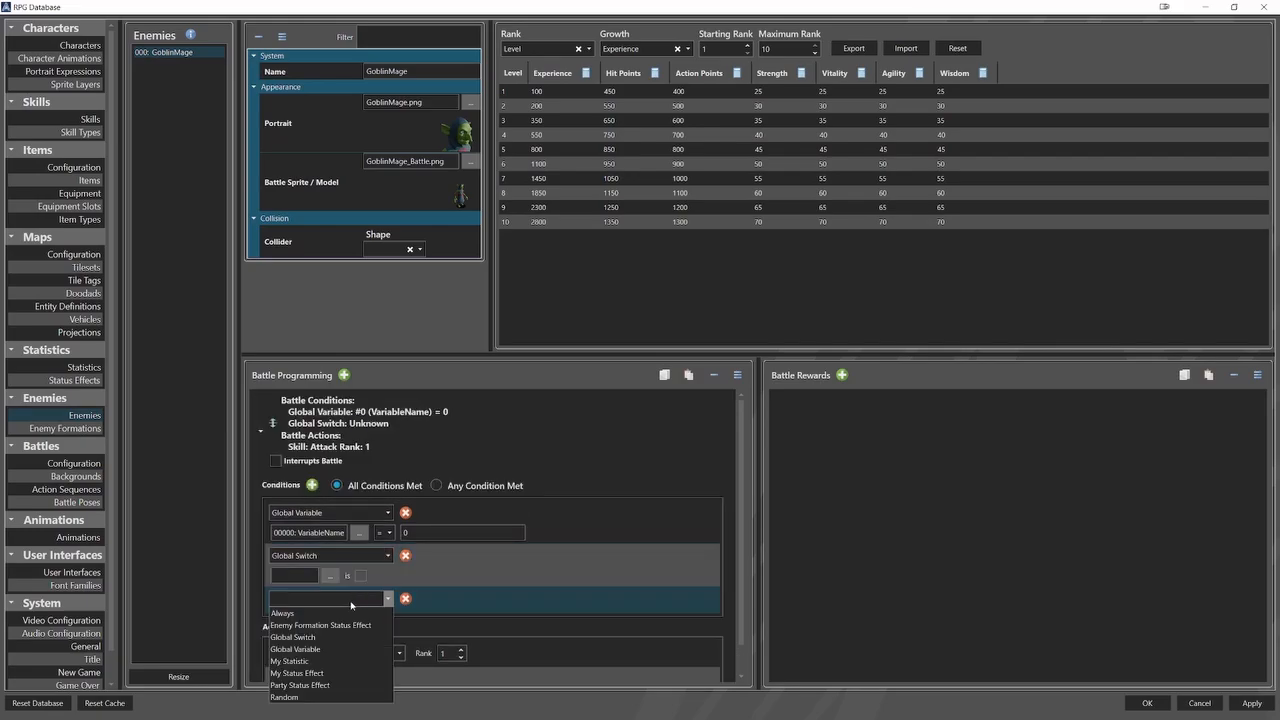
left_click(346, 653)
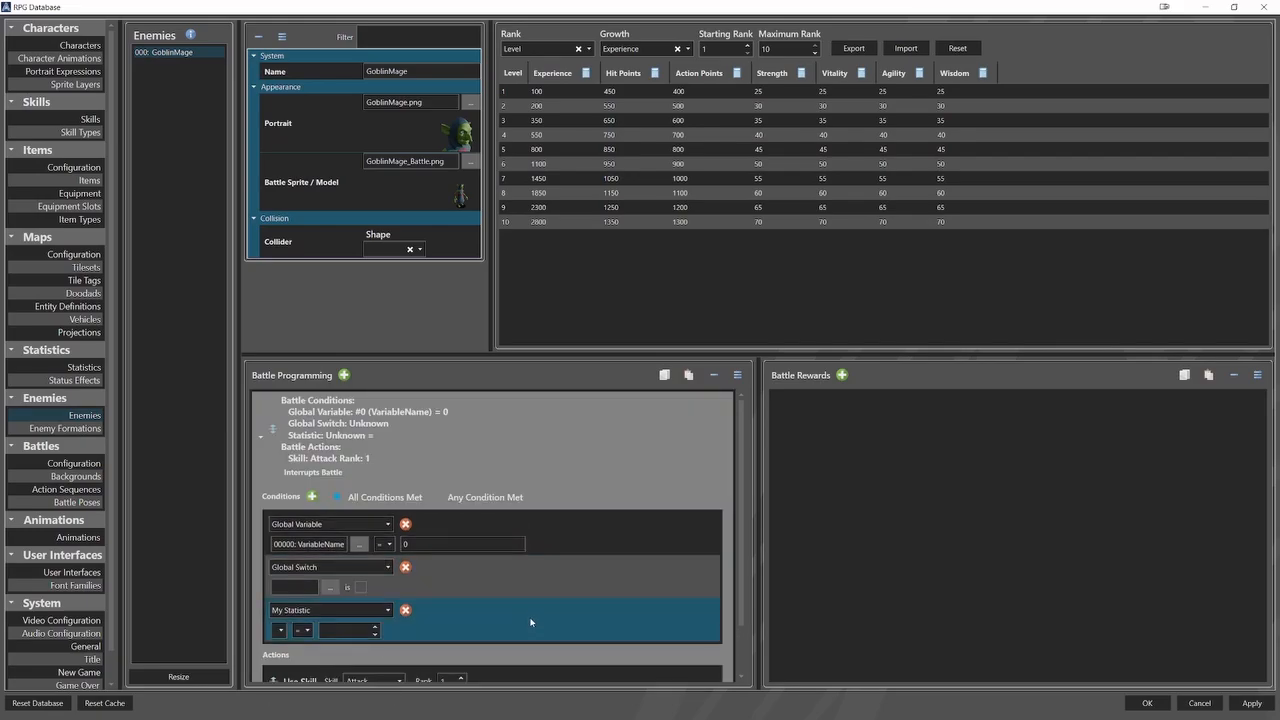
Switch the condition rule to Any Condition Met and reduce the conditions to a single Always condition.
scroll(350, 650, "down", 1)
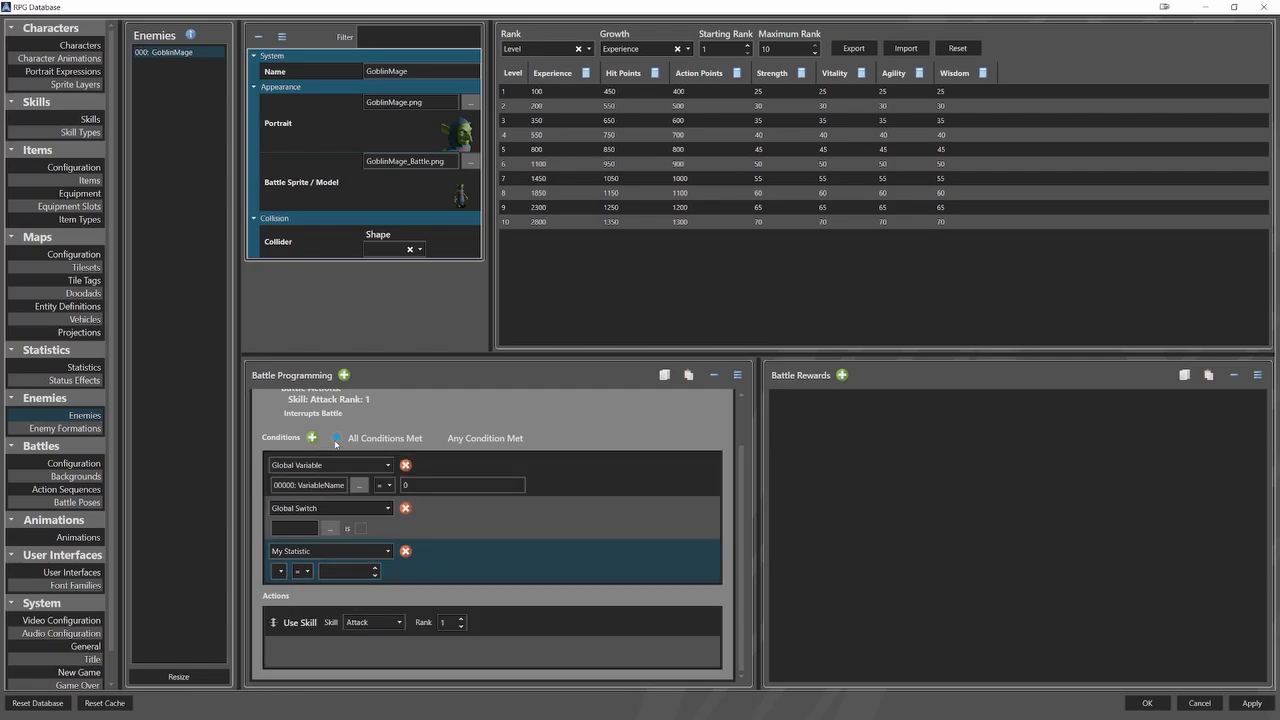
left_click(439, 440)
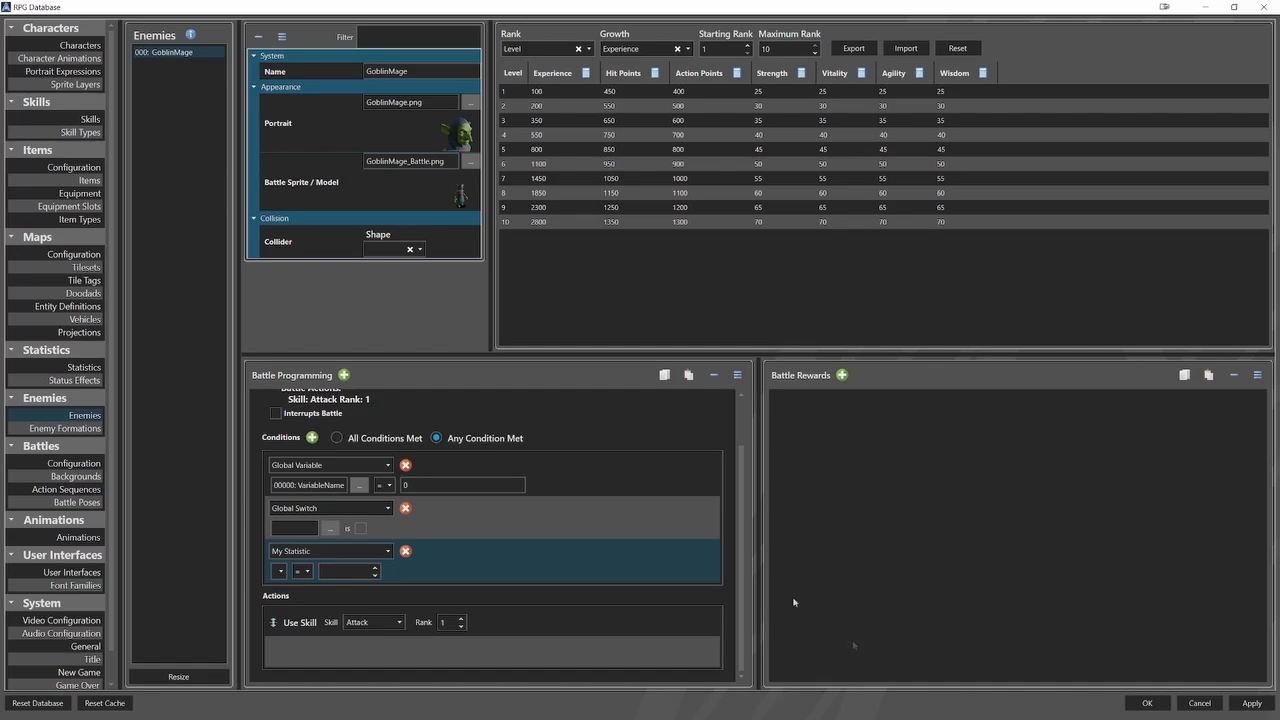
left_click(407, 465)
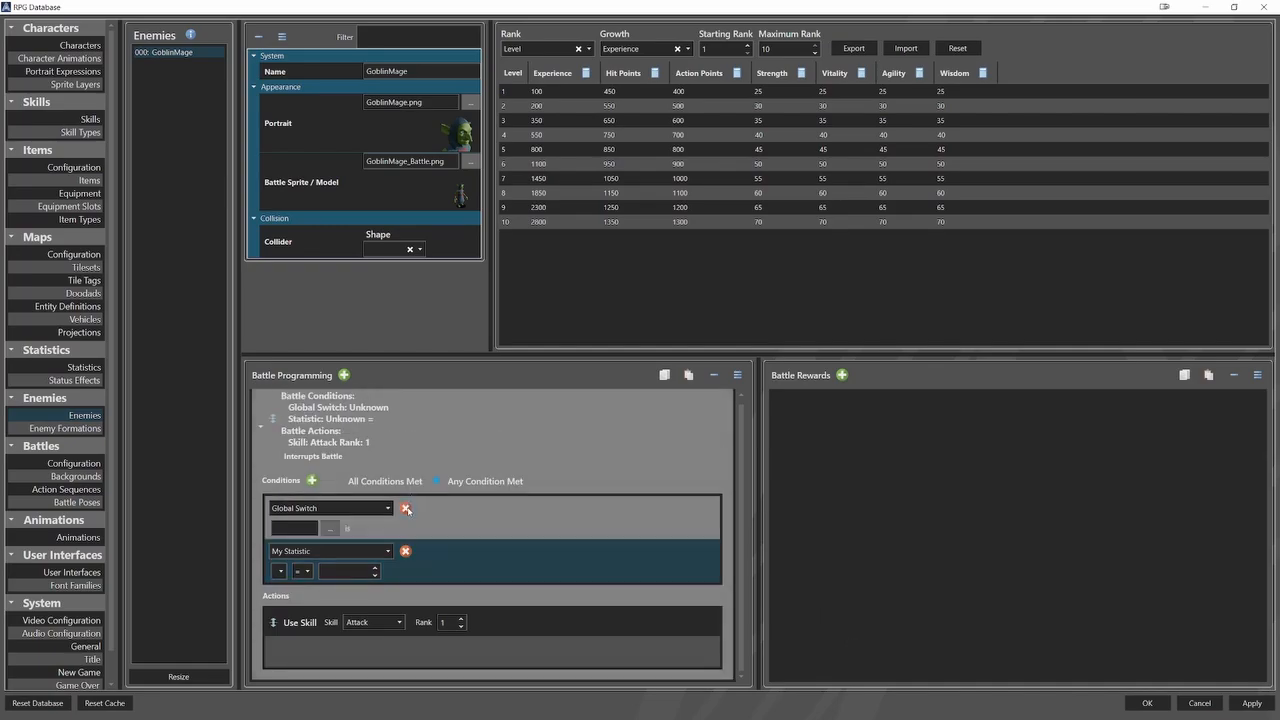
left_click(405, 504)
left_click(377, 503)
left_click(300, 515)
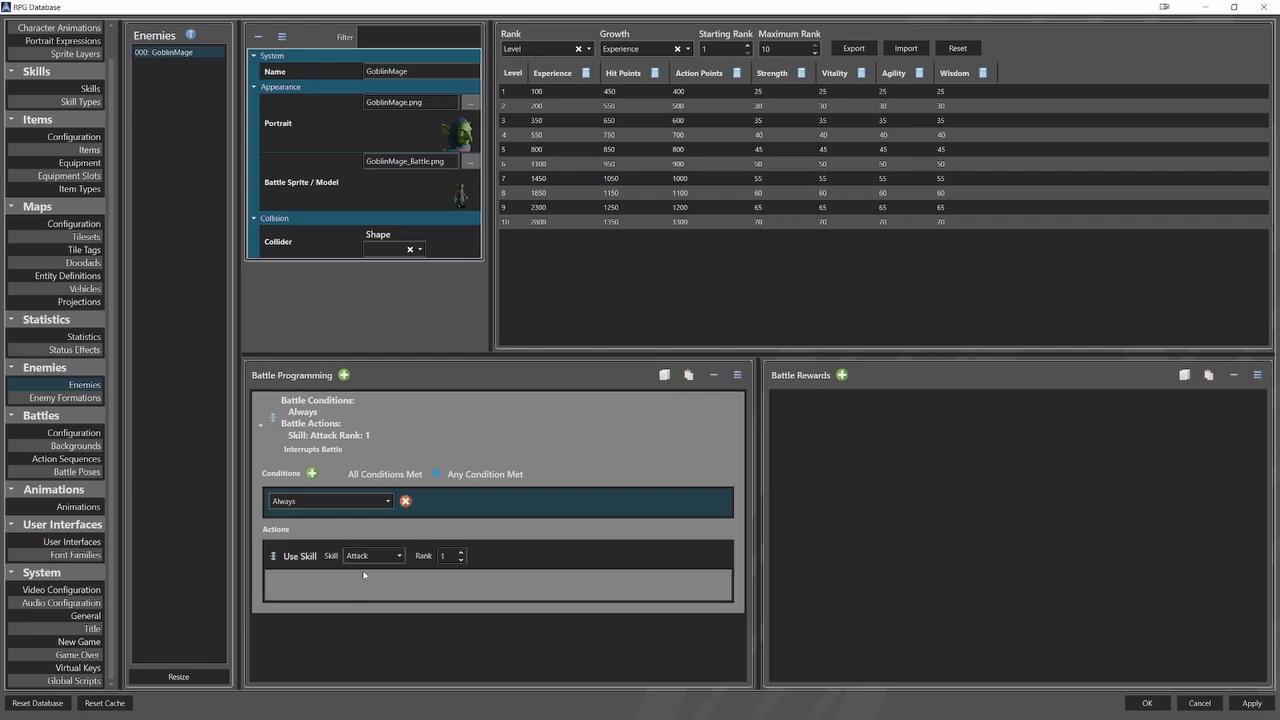
Add an Alter Statistic action that adds 1000 to Maximum Hit Points.
right_click(363, 577)
left_click(412, 449)
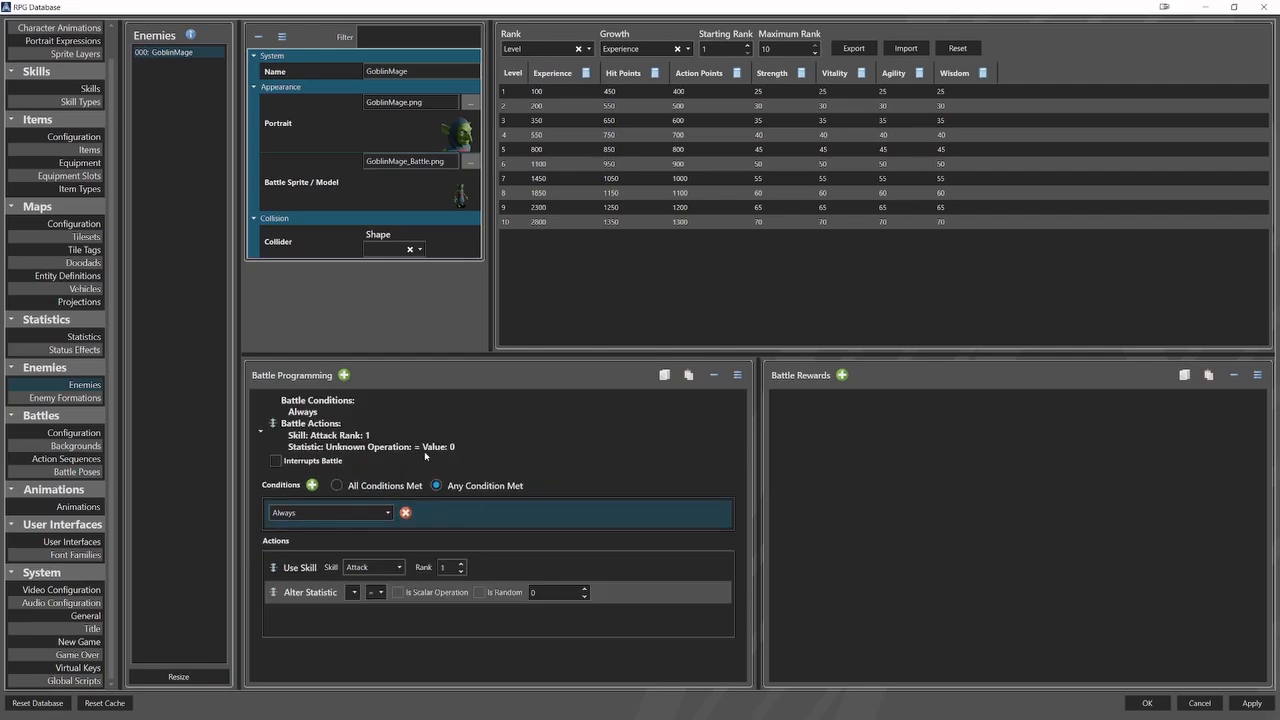
left_click(354, 592)
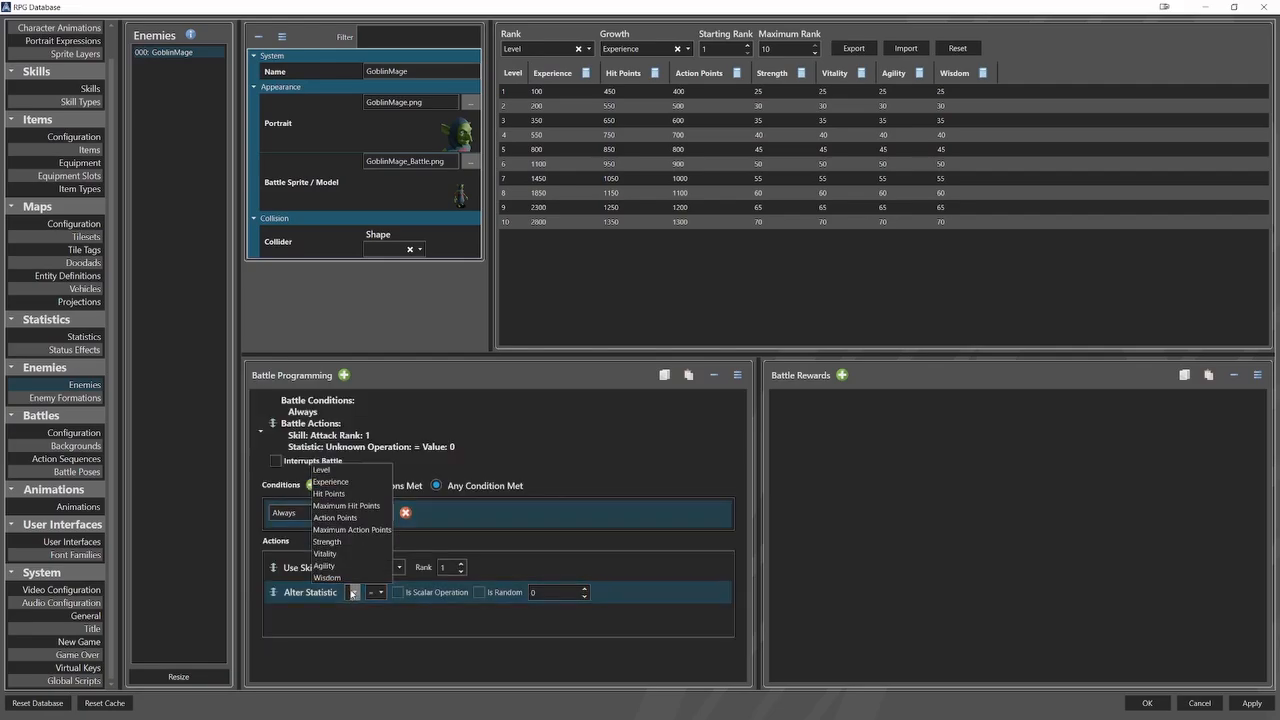
left_click(346, 505)
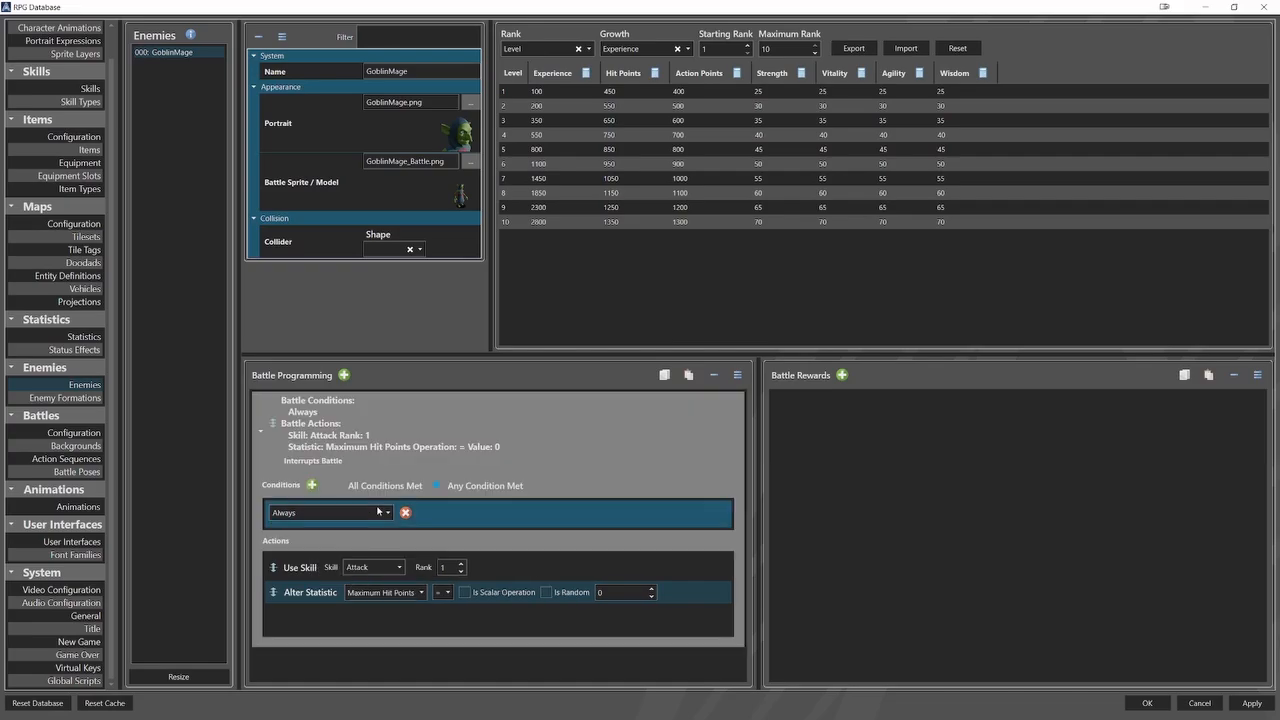
left_click(441, 592)
left_click(451, 621)
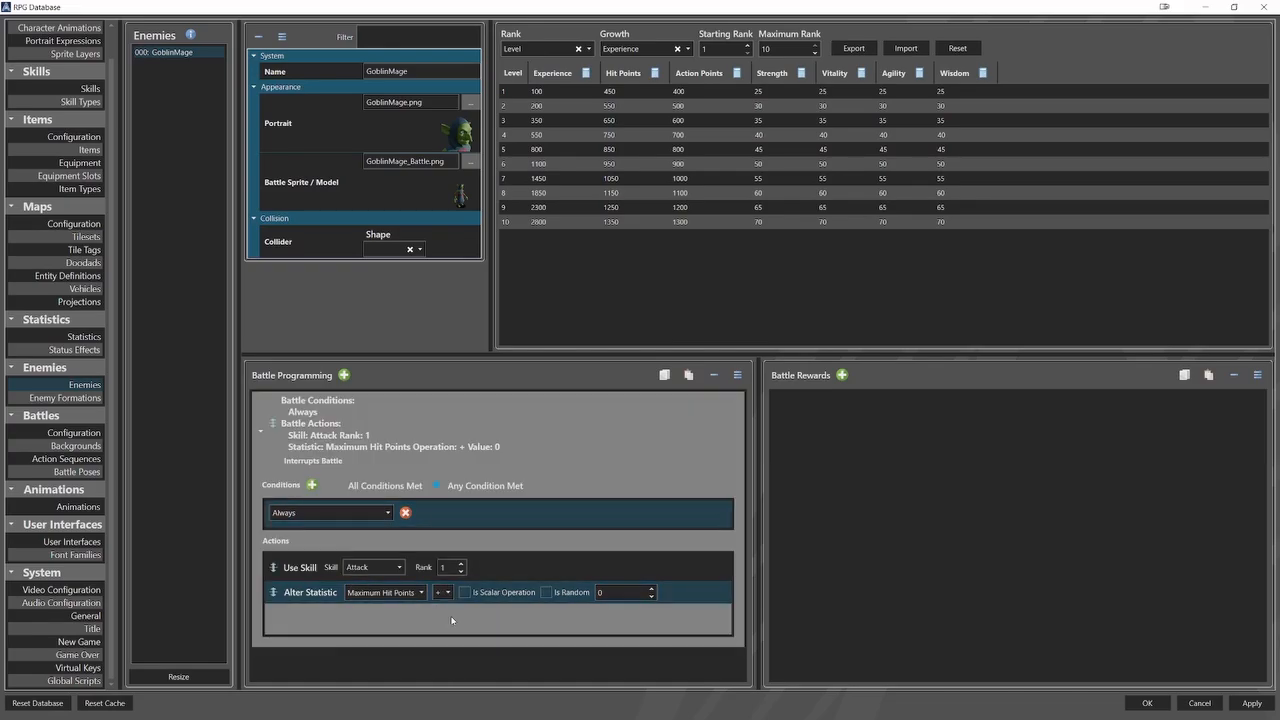
left_click_drag(611, 593, 596, 617)
type("1000")
Append Do Nothing, Global Switch and Global Variable actions to the enemy's battle actions.
right_click(400, 621)
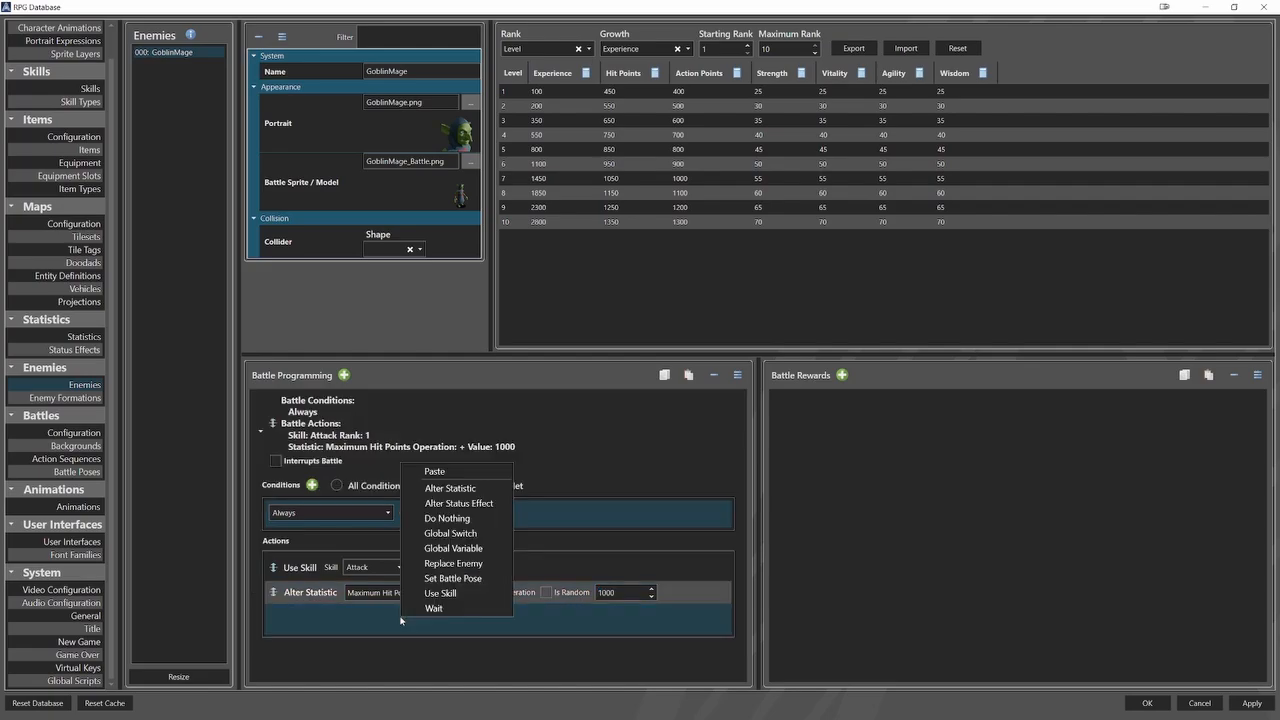
left_click(448, 519)
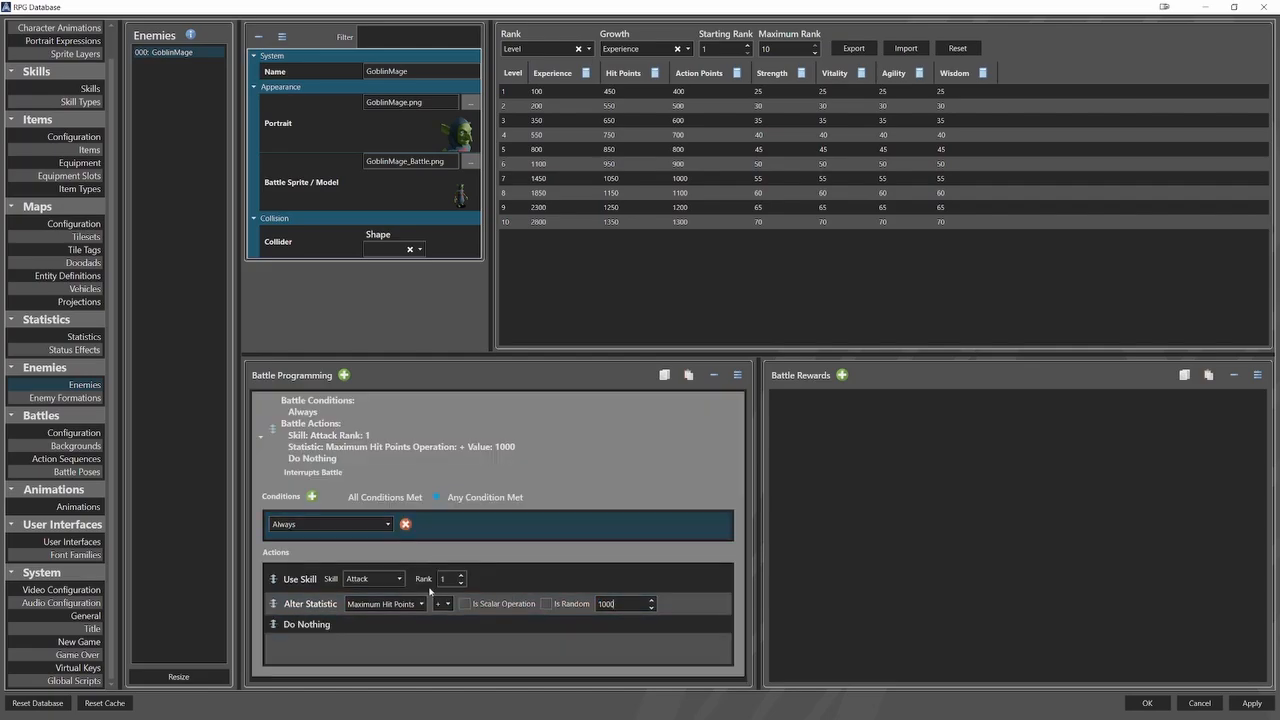
right_click(394, 648)
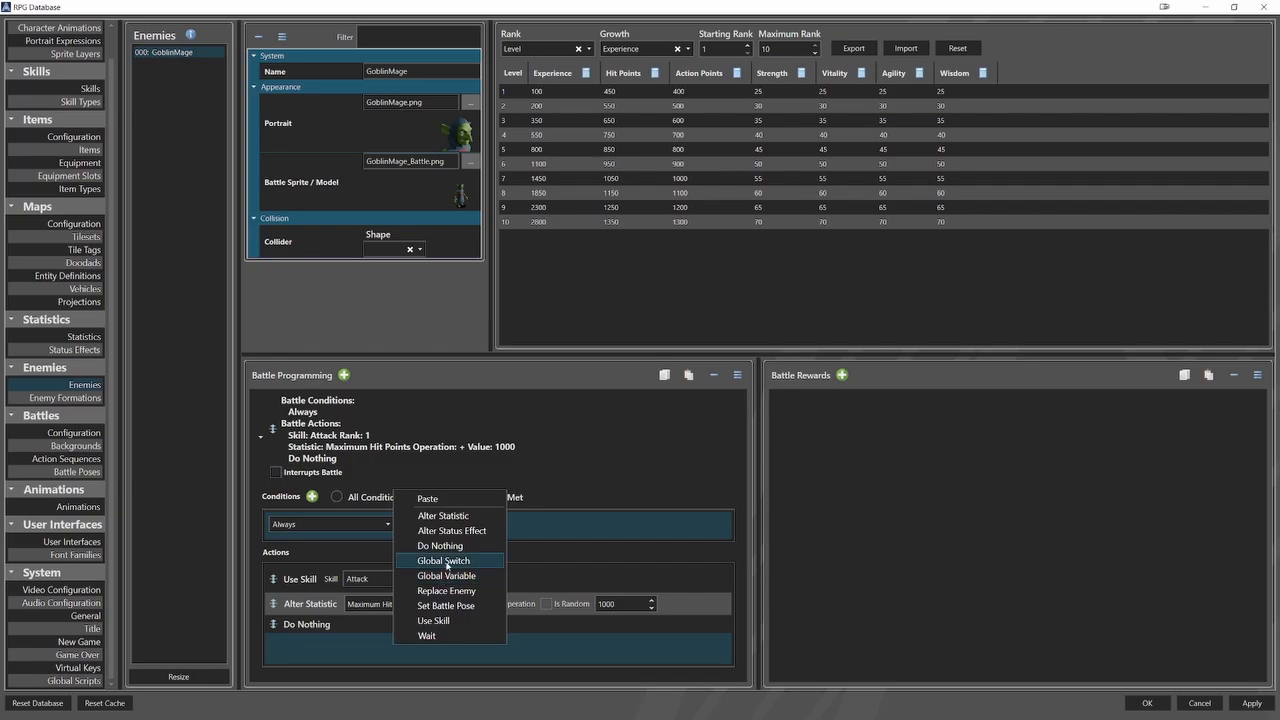
left_click(447, 562)
right_click(421, 642)
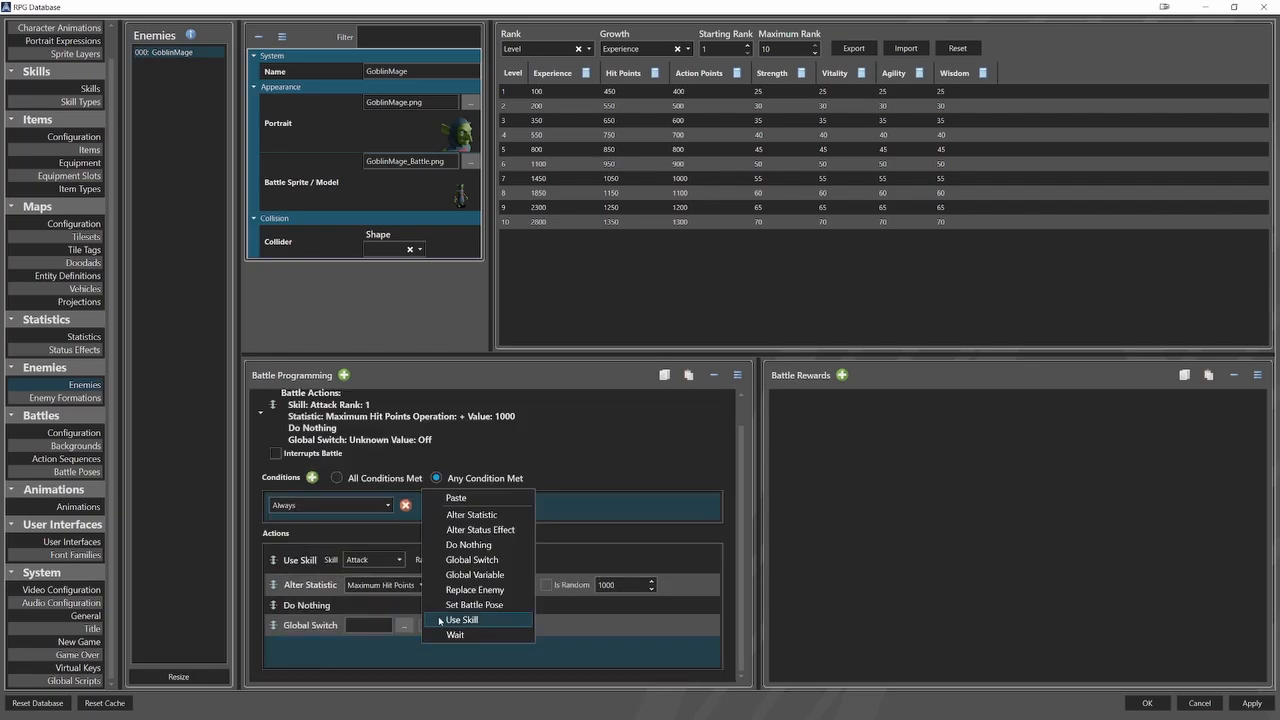
left_click(474, 575)
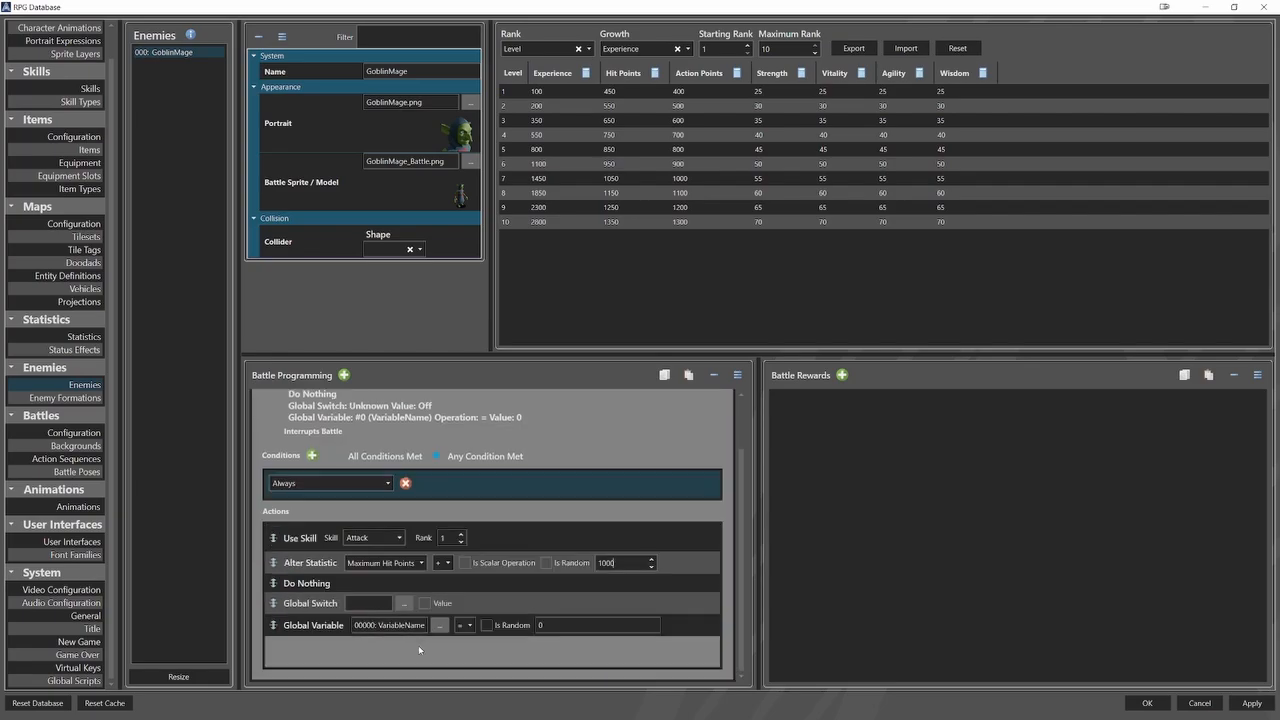
Add a Replace Enemy action with GoblinMage as the replacement enemy.
right_click(418, 645)
left_click(469, 597)
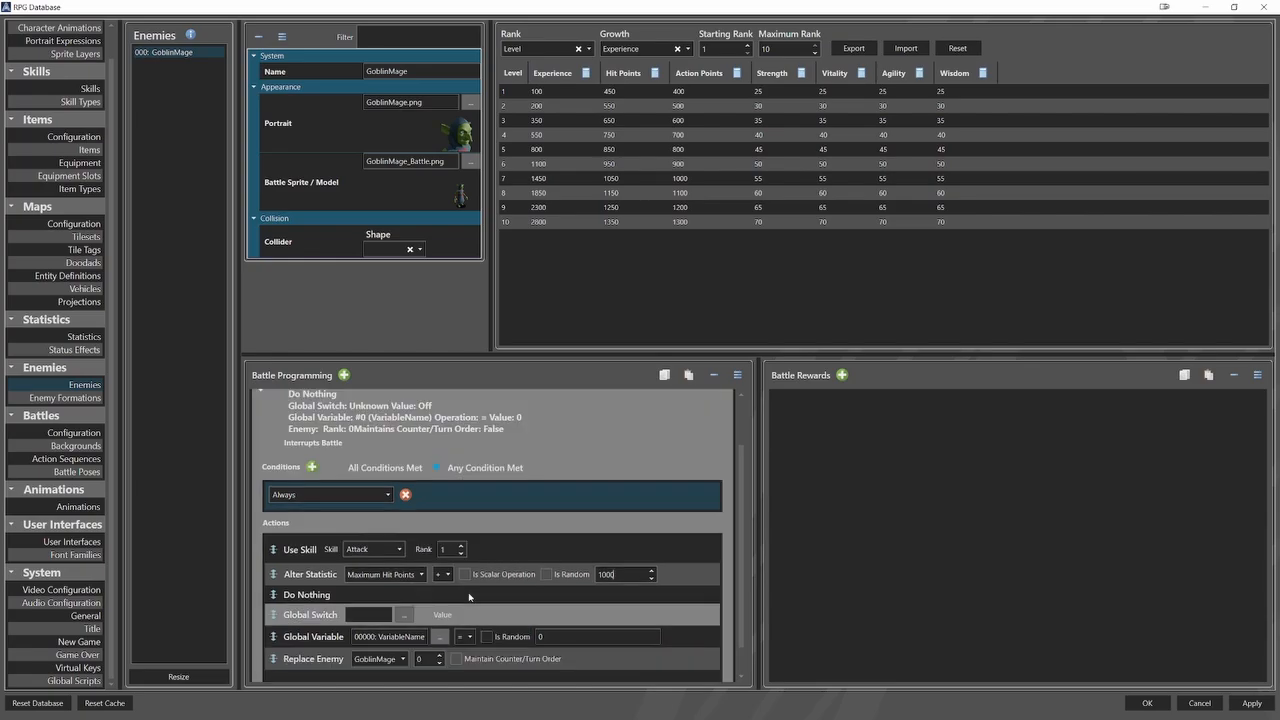
left_click(403, 626)
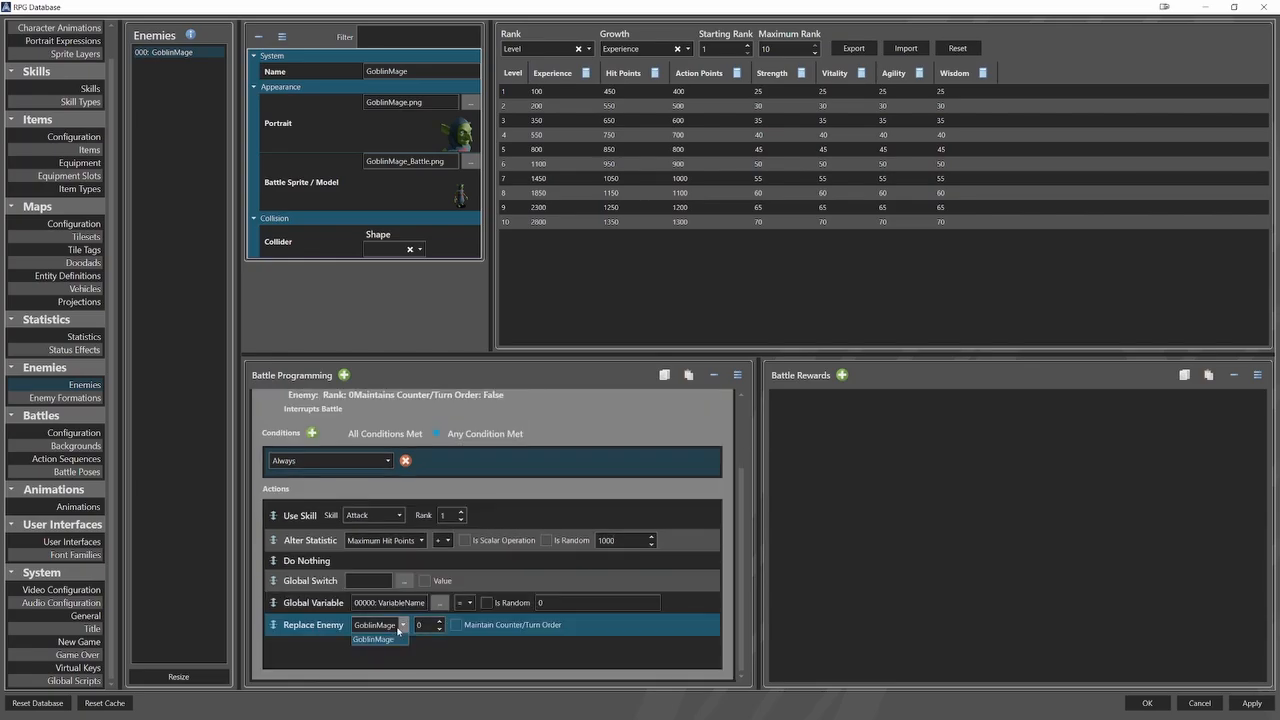
left_click(402, 642)
Add a Set Battle Pose action that uses the Enemy_Load pose.
right_click(431, 655)
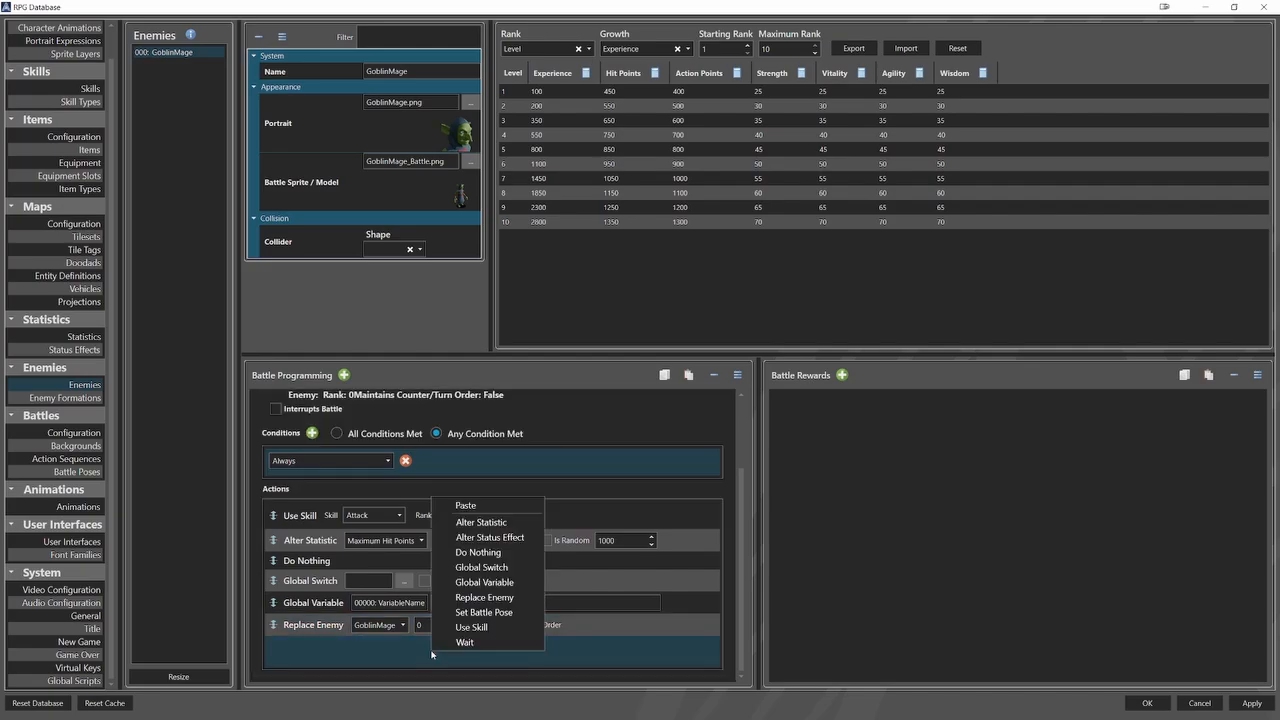
left_click(484, 612)
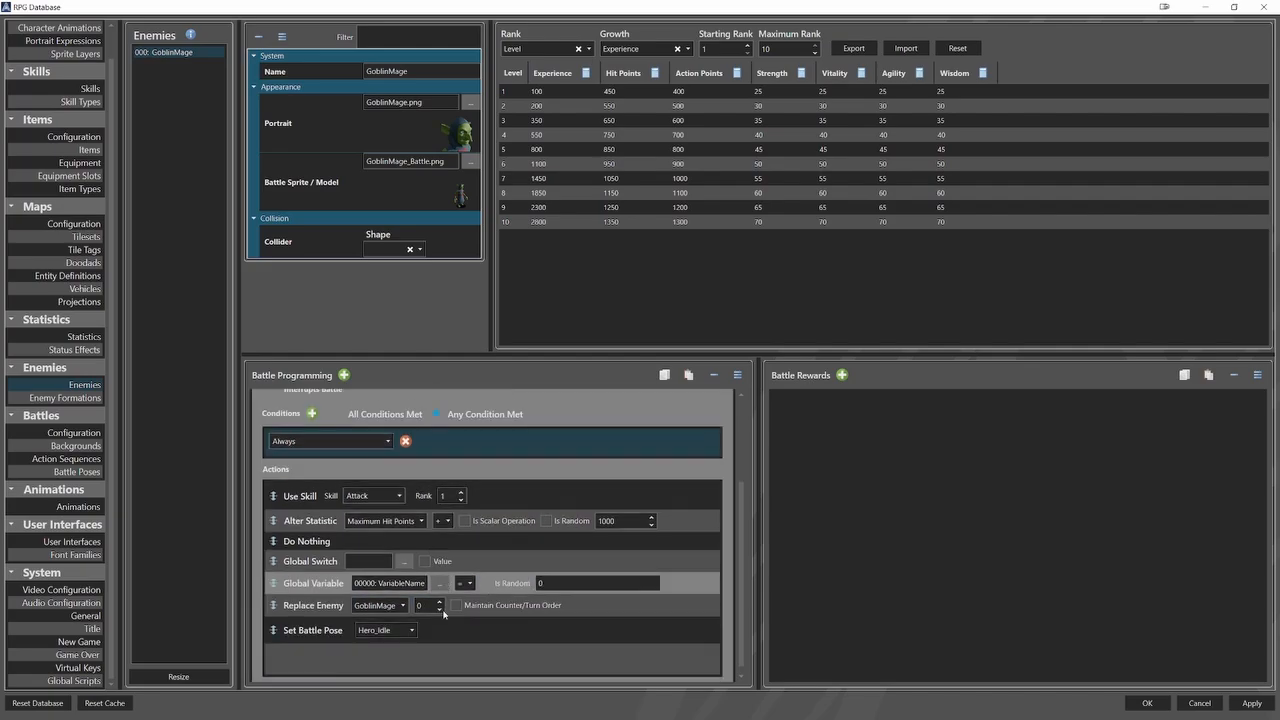
left_click(409, 623)
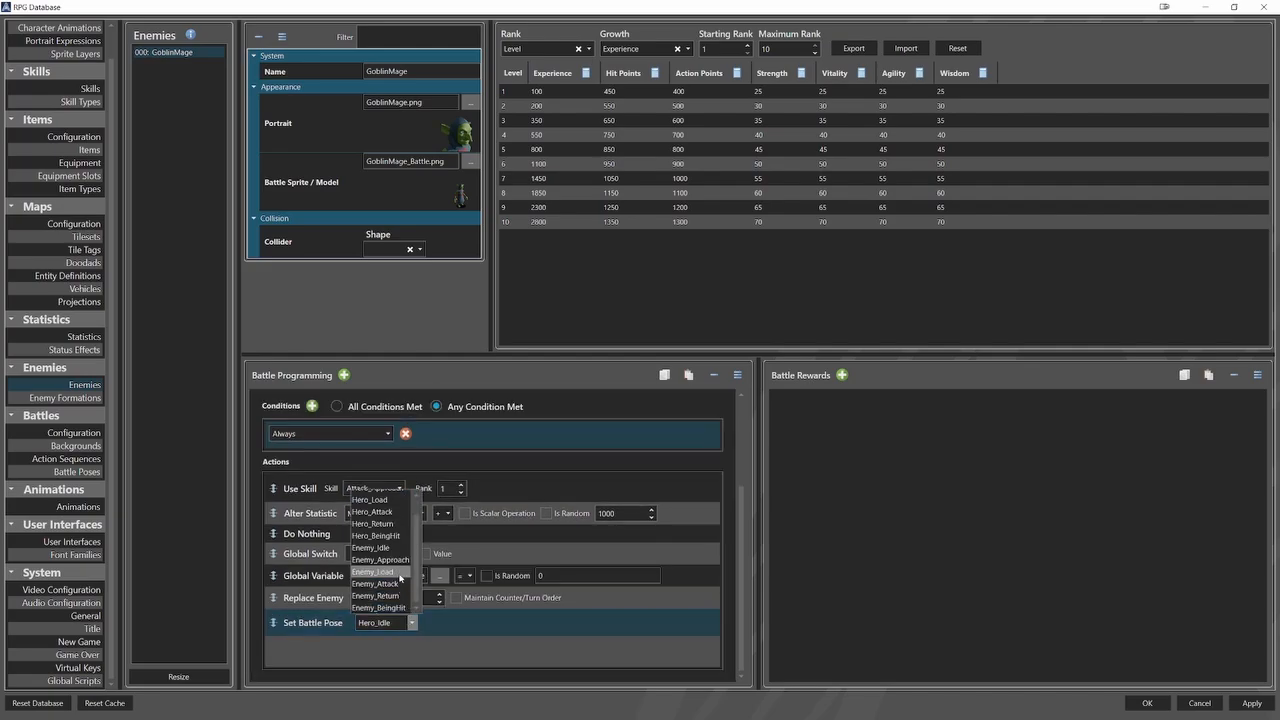
left_click(399, 573)
Add a second Use Skill action below the battle pose action and look through its available skills.
right_click(427, 647)
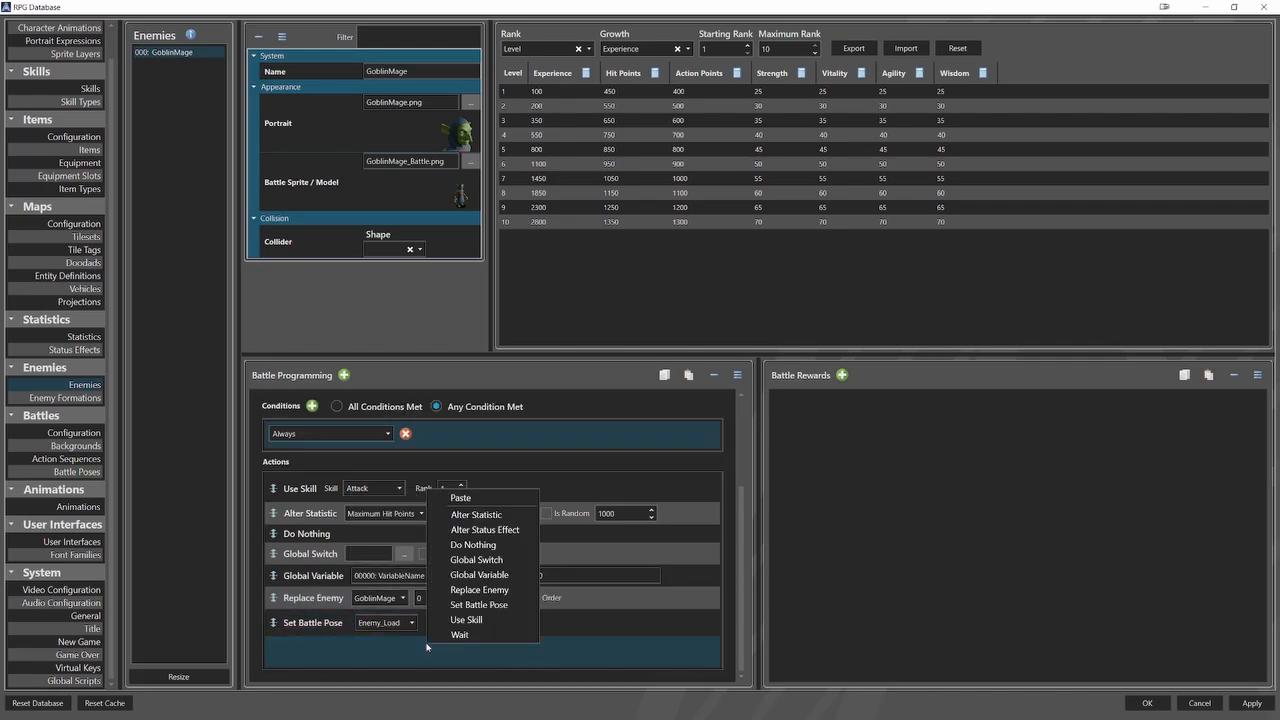
left_click(466, 619)
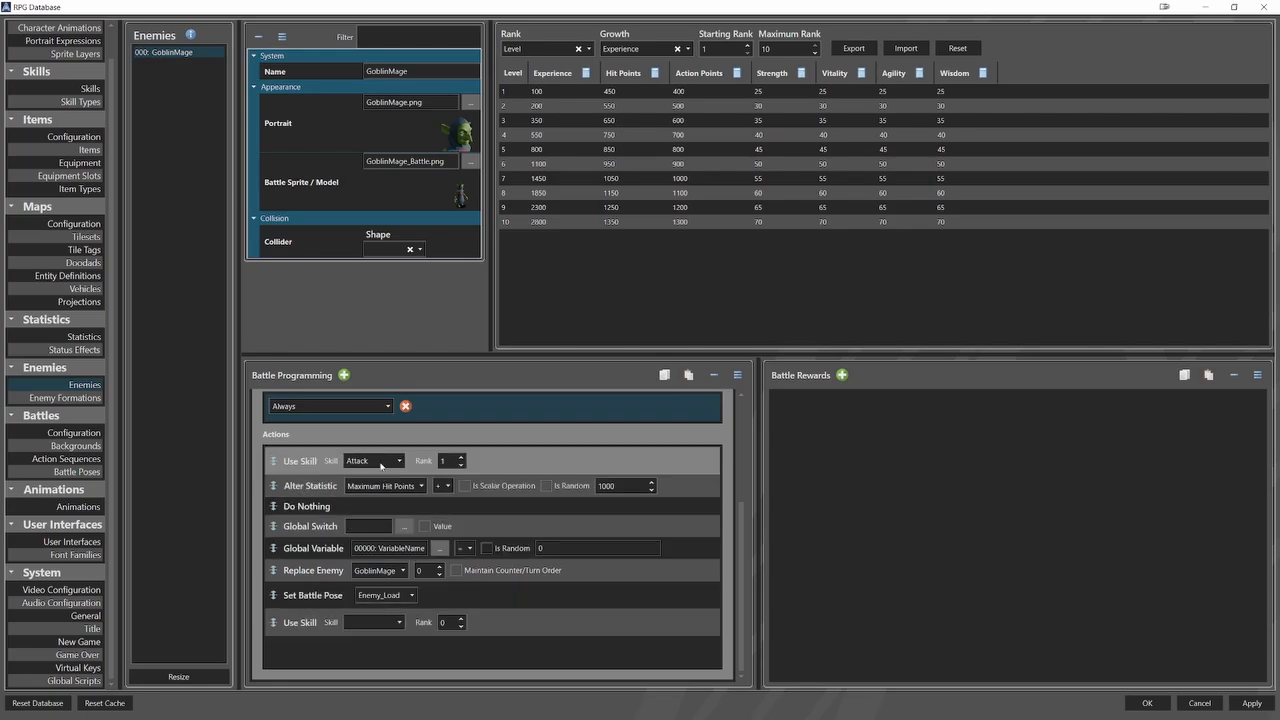
left_click(399, 622)
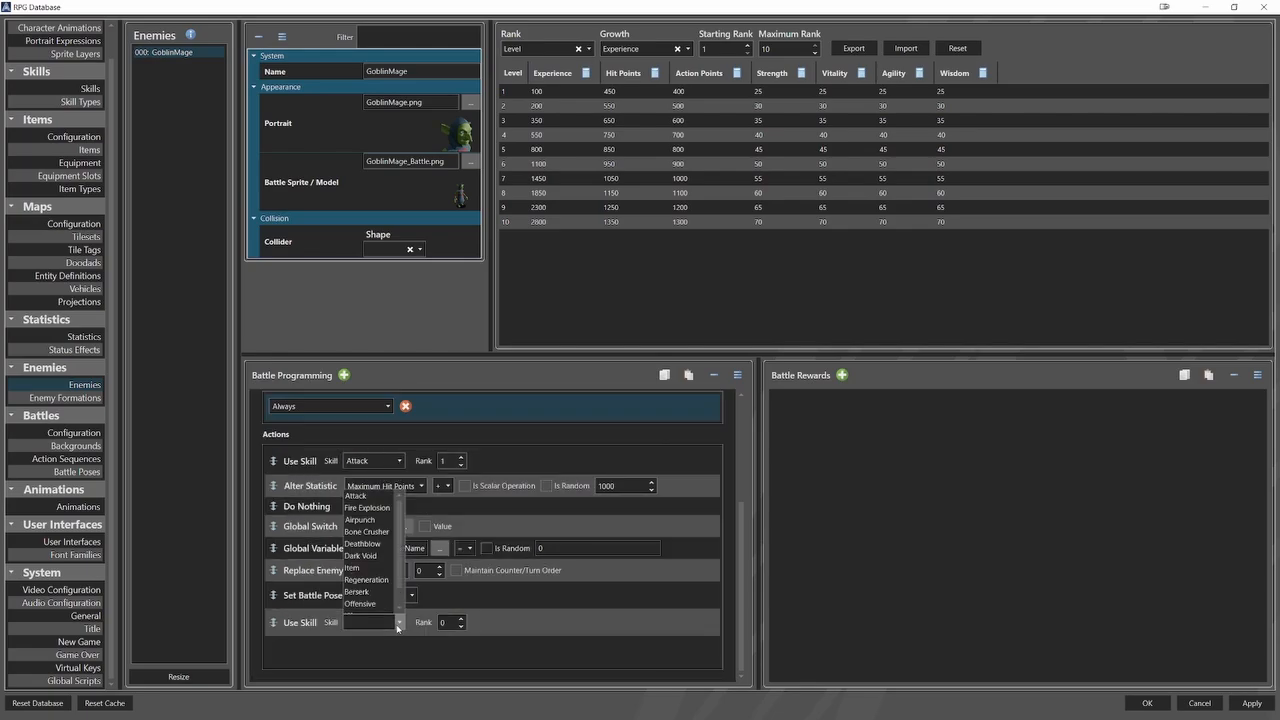
left_click(399, 624)
Add a Wait action of 2000 milliseconds at the end of the action list.
right_click(407, 642)
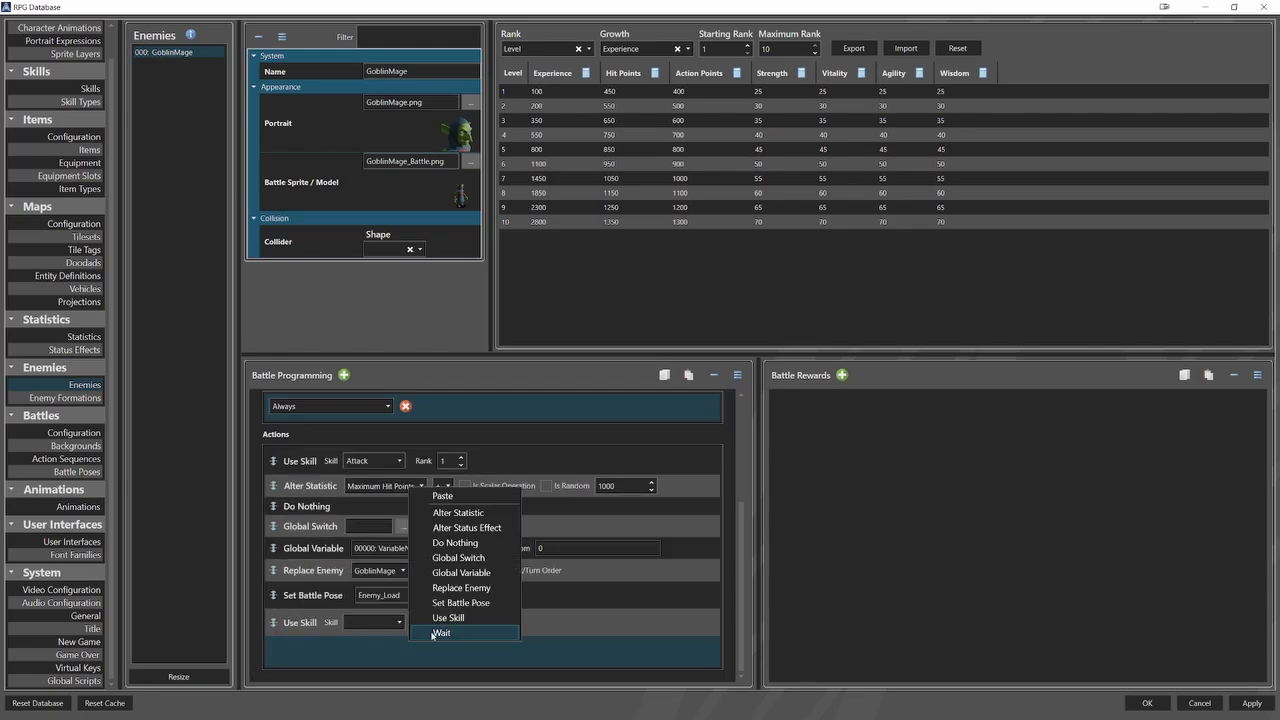
left_click(437, 634)
scroll(407, 641, "down", 1)
left_click(340, 623)
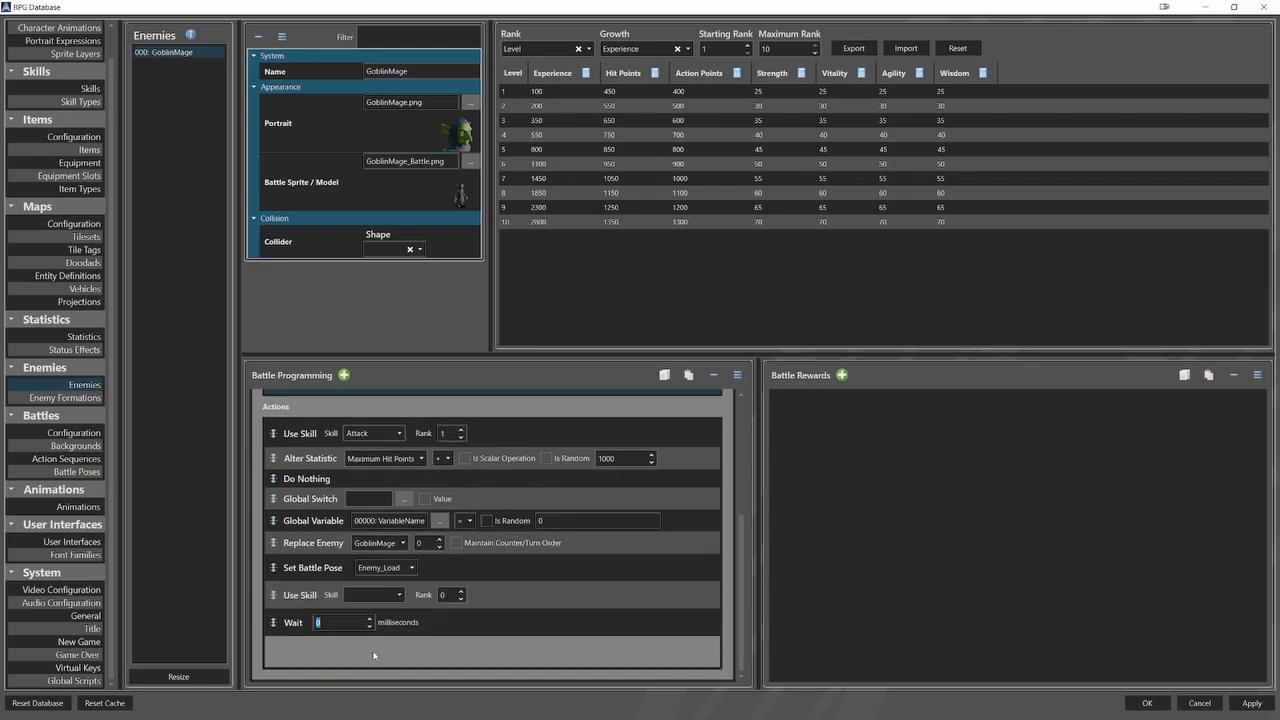
type("2000")
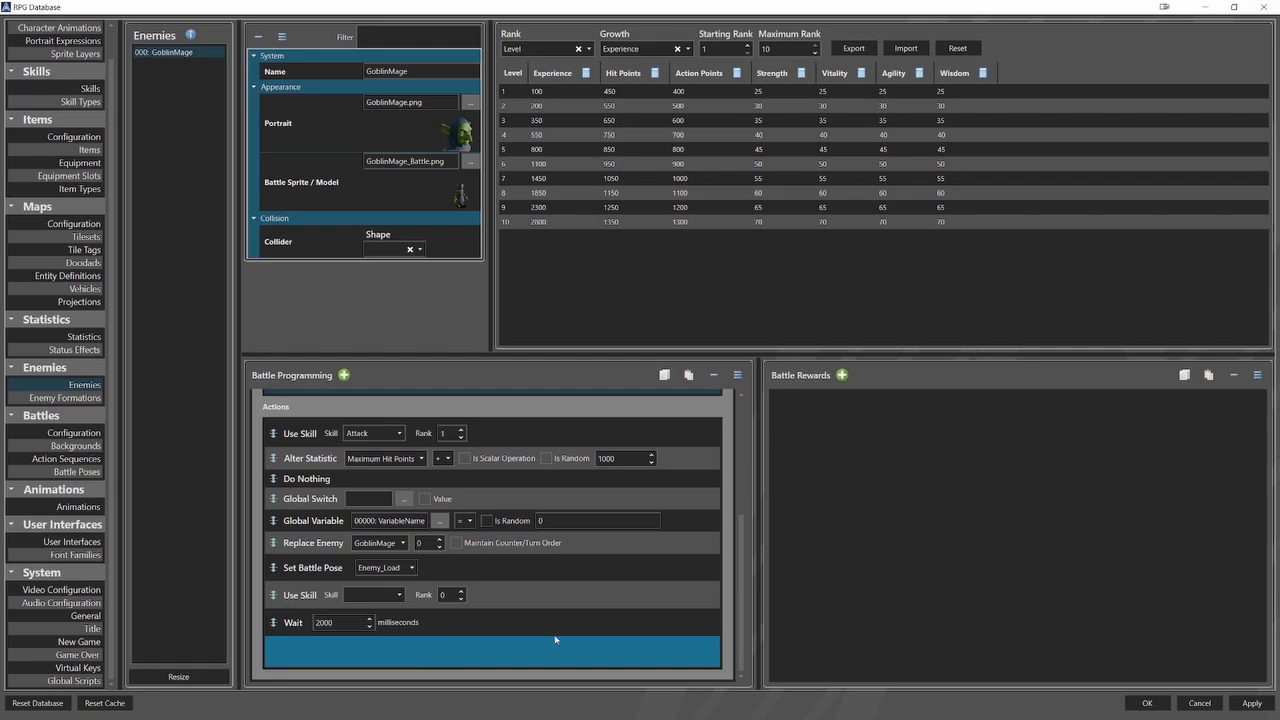
Delete the GoblinMage's existing battle programming entry with all its sample actions.
scroll(700, 570, "up", 3)
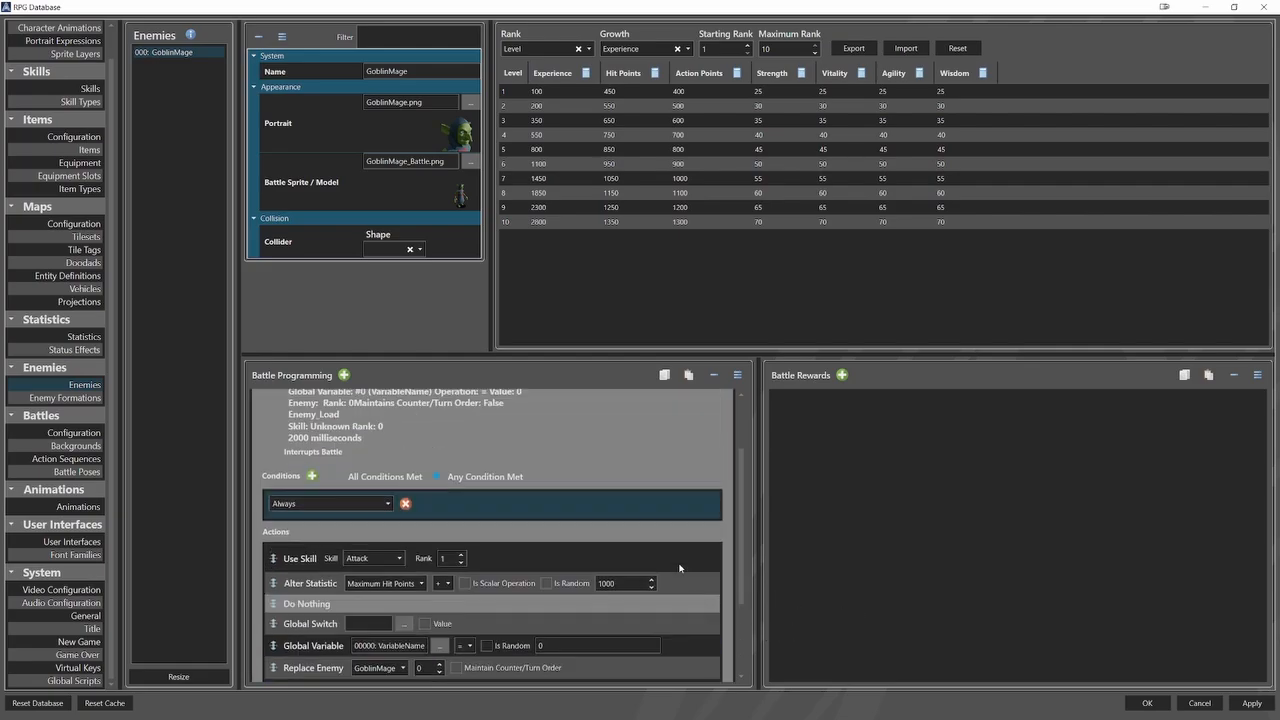
right_click(607, 432)
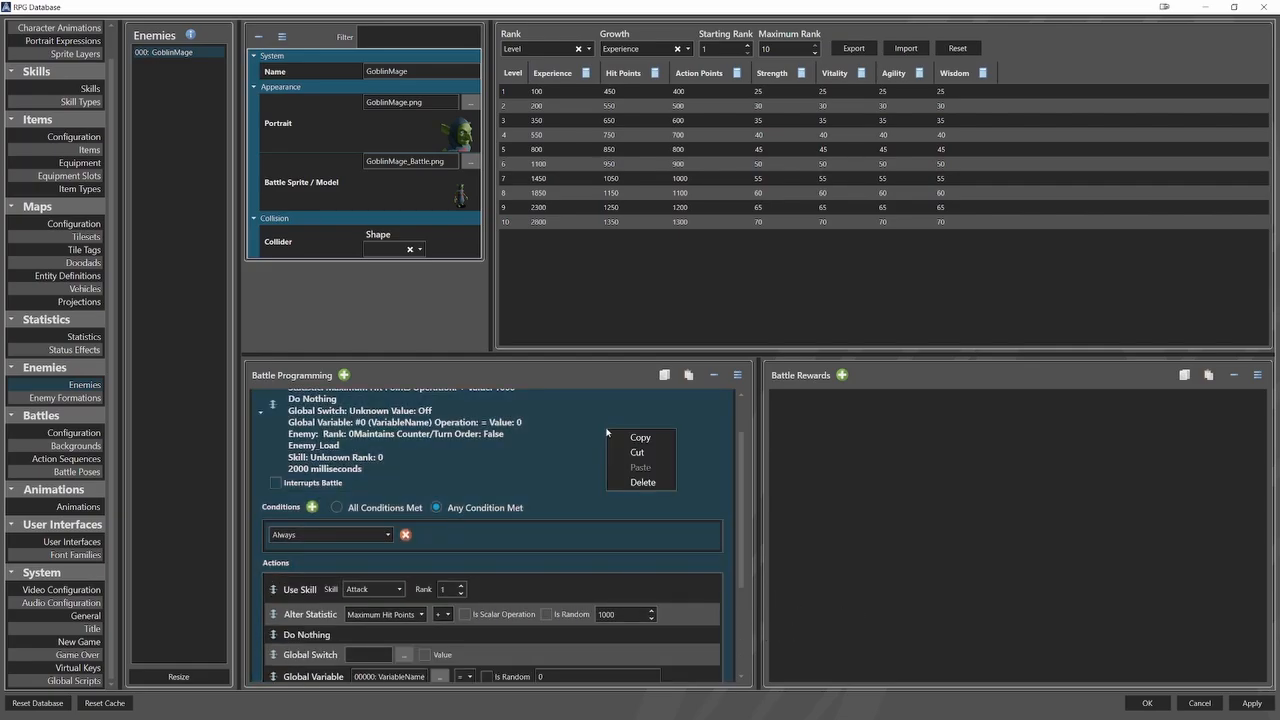
left_click(638, 484)
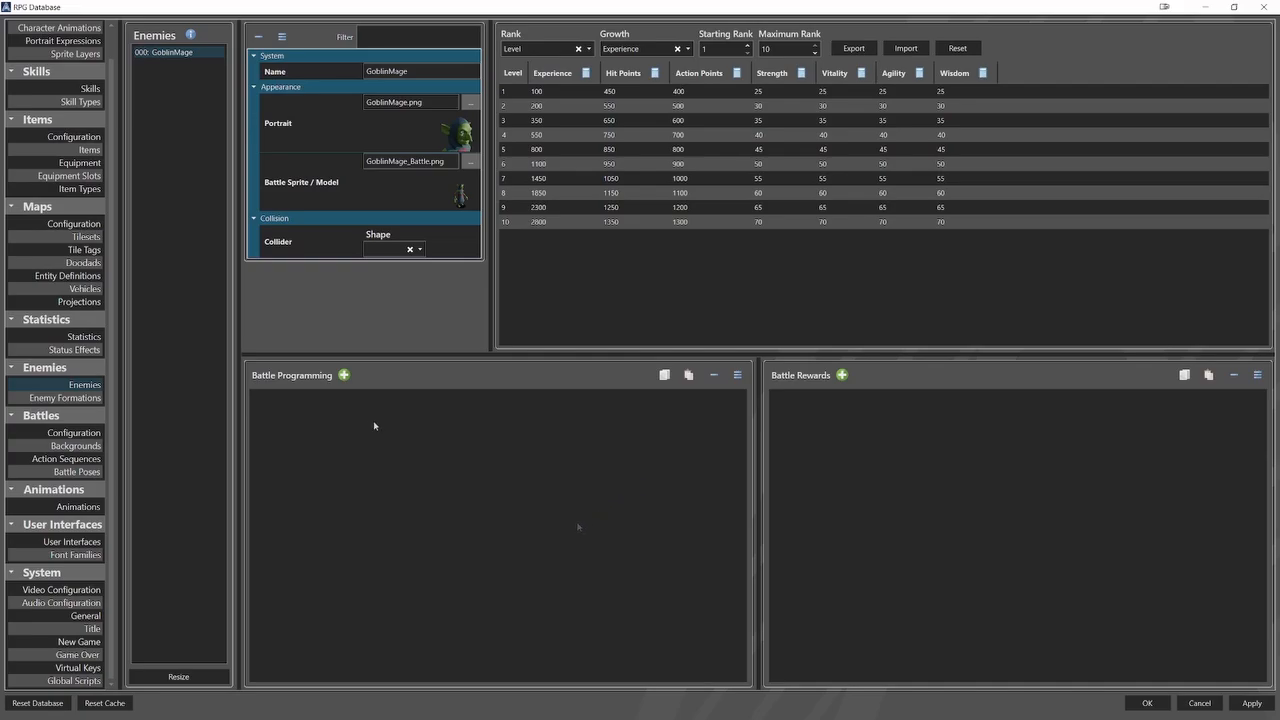
Add a battle programming entry with a My Statistic condition requiring Hit Points > 600.
left_click(344, 375)
left_click(311, 474)
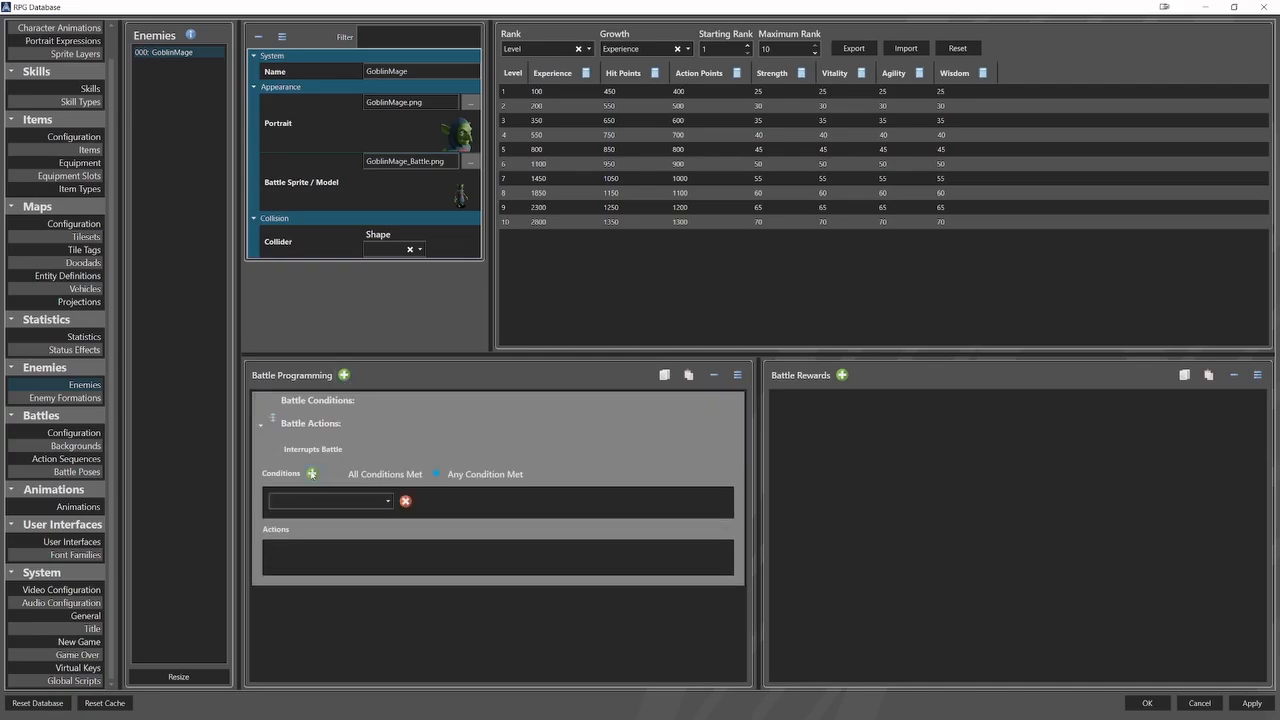
left_click(311, 501)
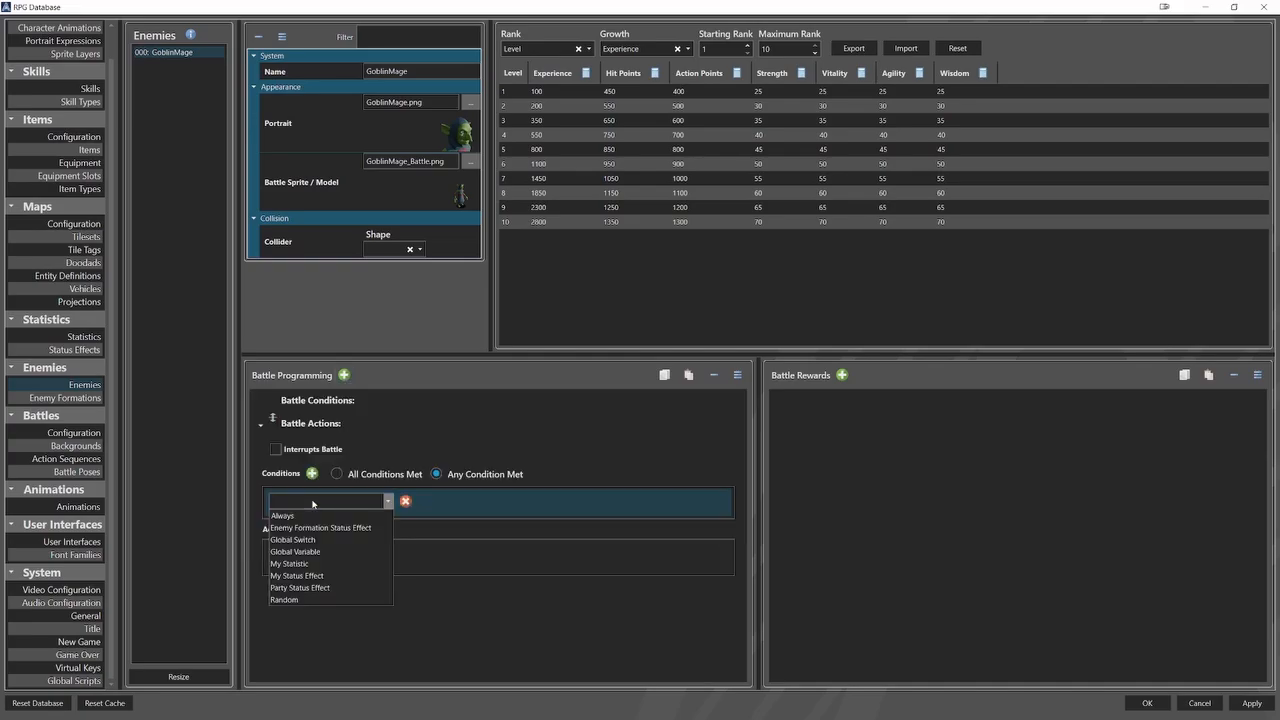
left_click(303, 564)
left_click(281, 521)
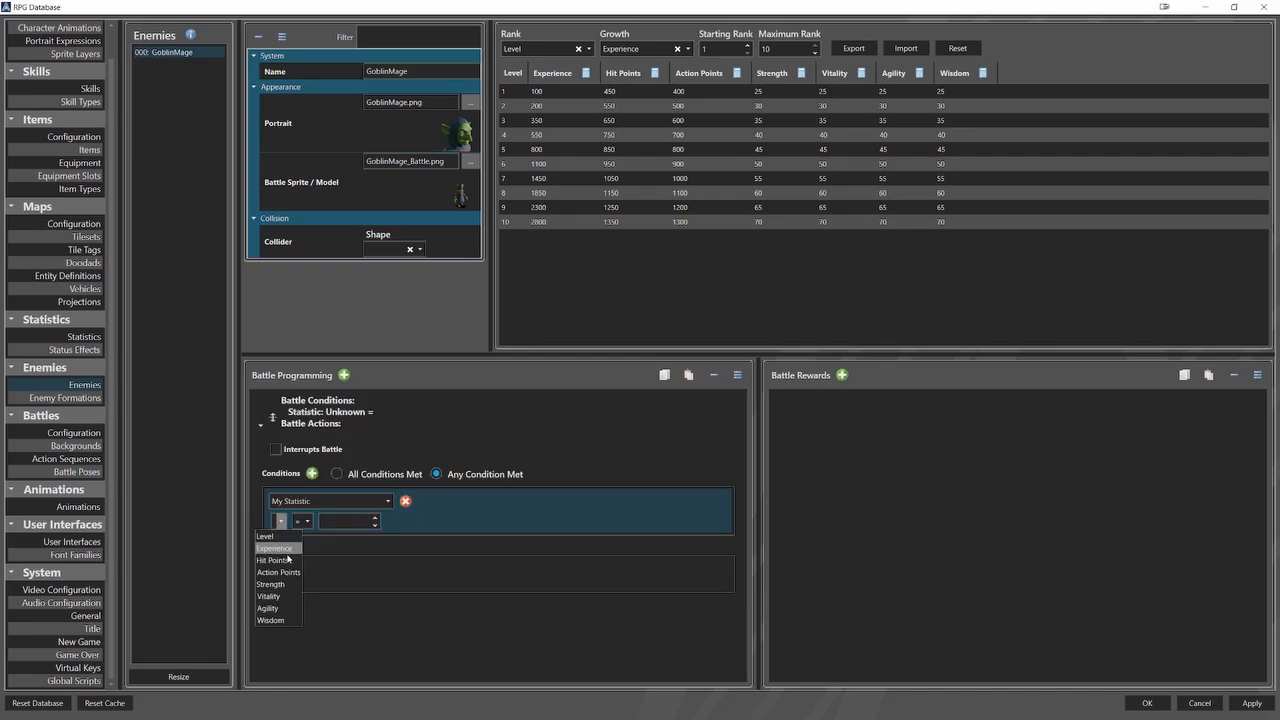
left_click(288, 560)
left_click(338, 521)
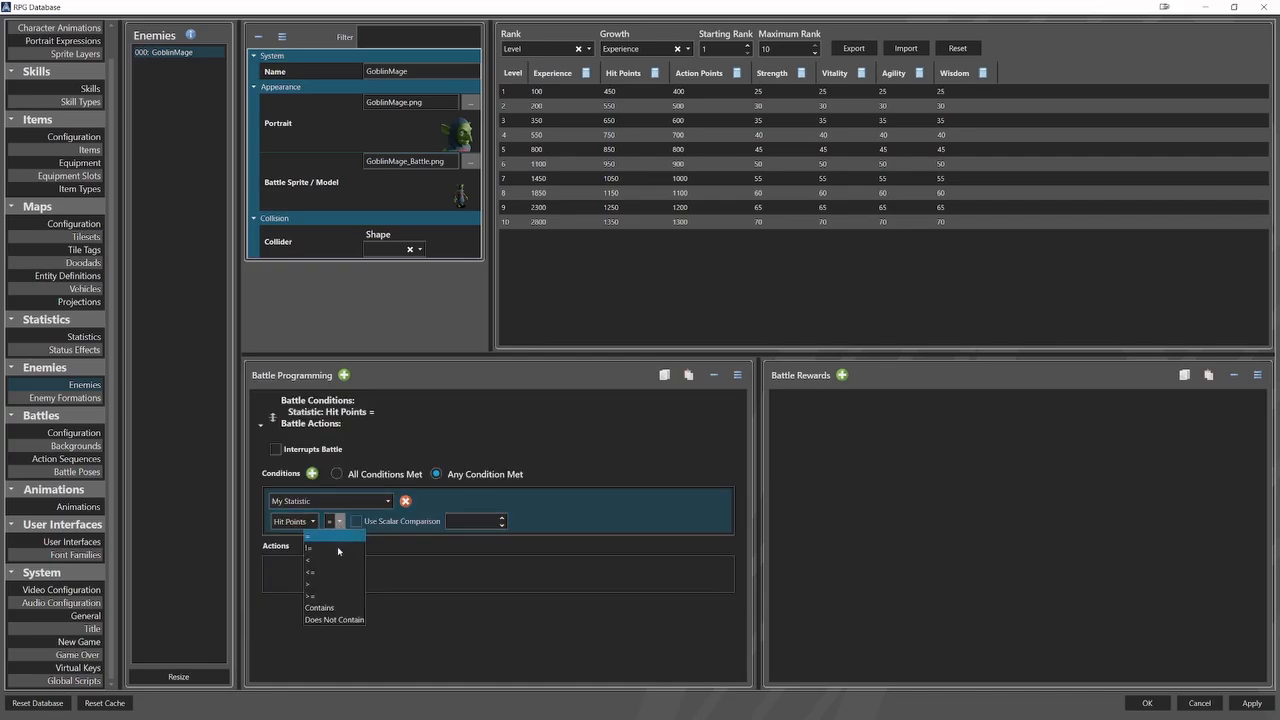
left_click(310, 584)
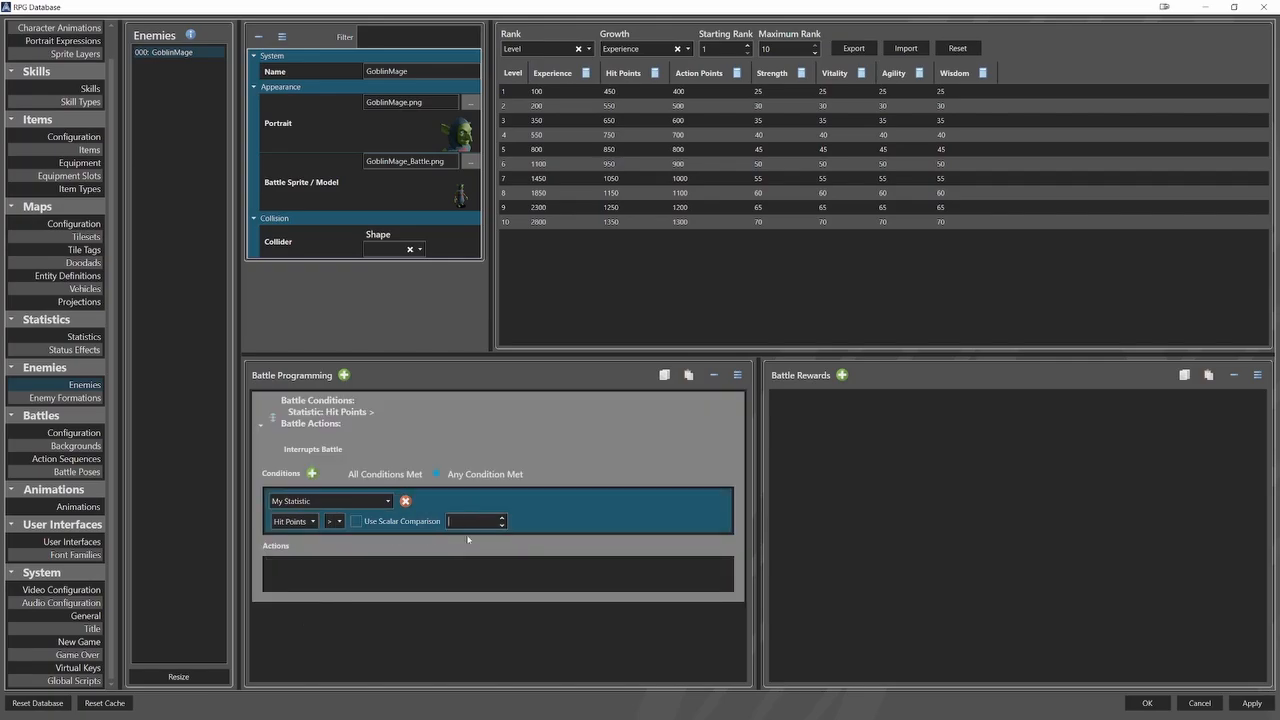
type("600")
Add a Use Skill action with Attack at rank 1, require all conditions to be met, and collapse the entry.
left_click(400, 579)
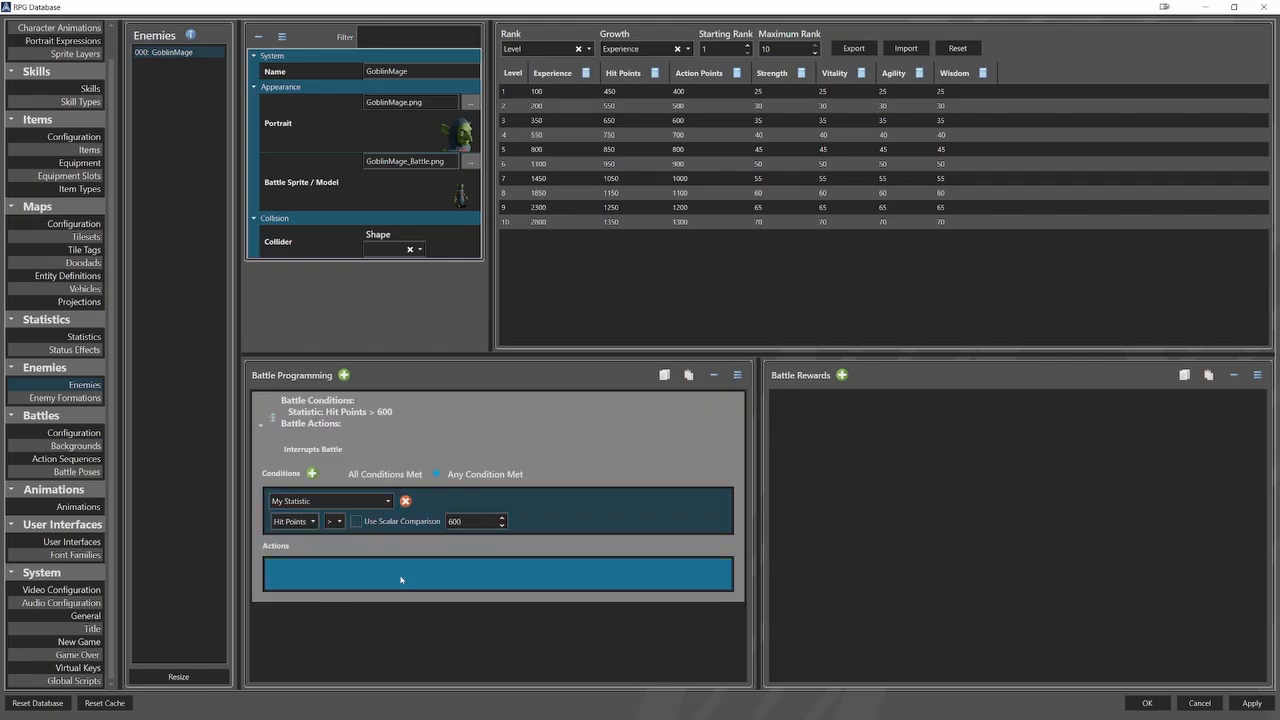
right_click(400, 577)
right_click(391, 573)
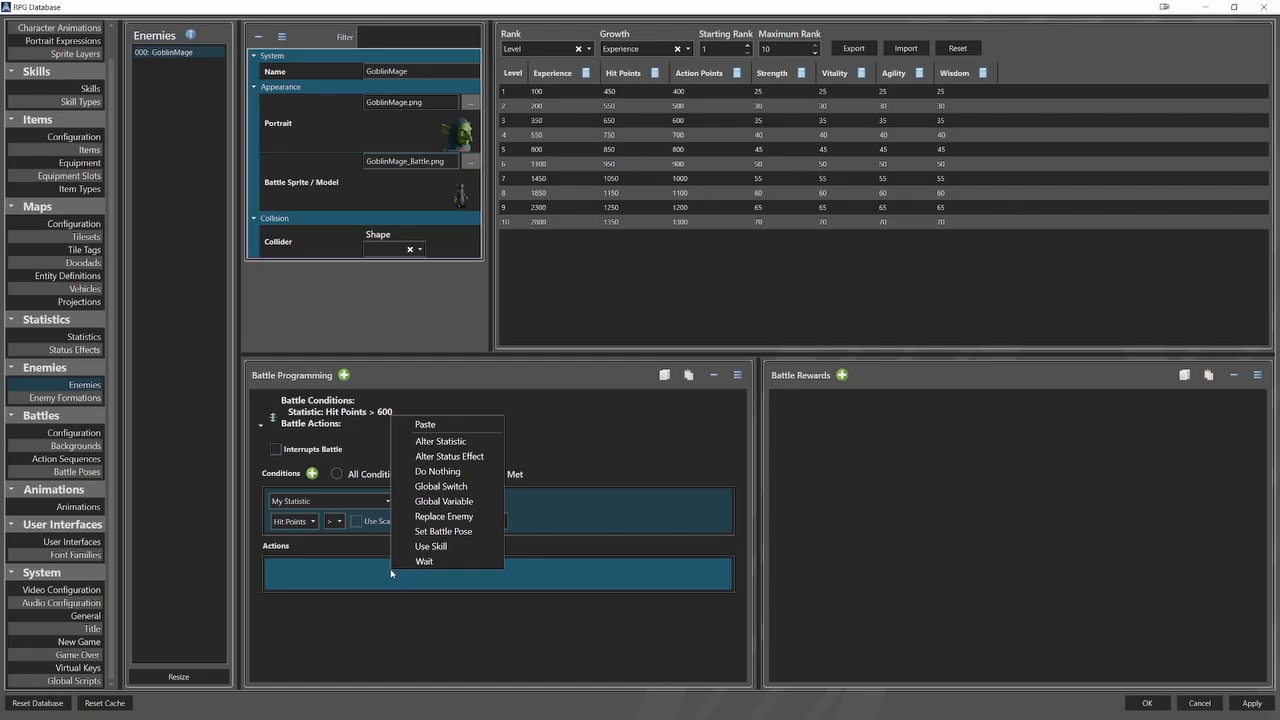
left_click(420, 546)
left_click(384, 573)
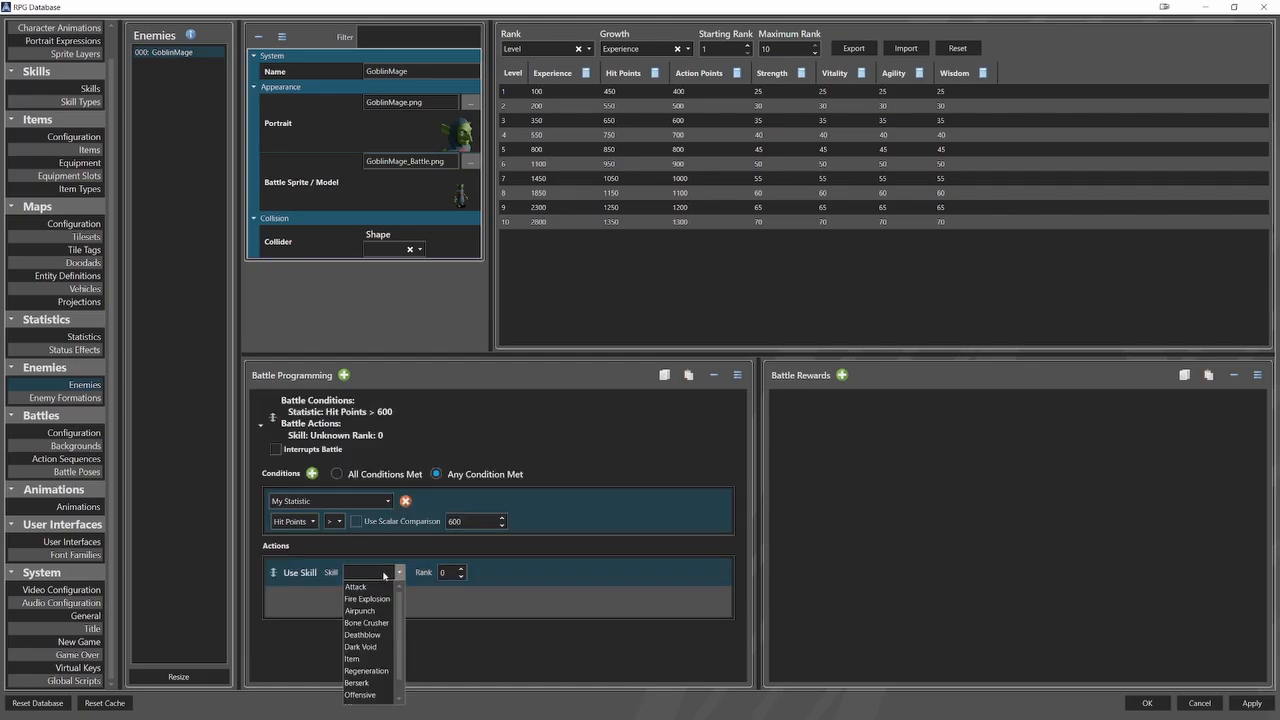
left_click(380, 587)
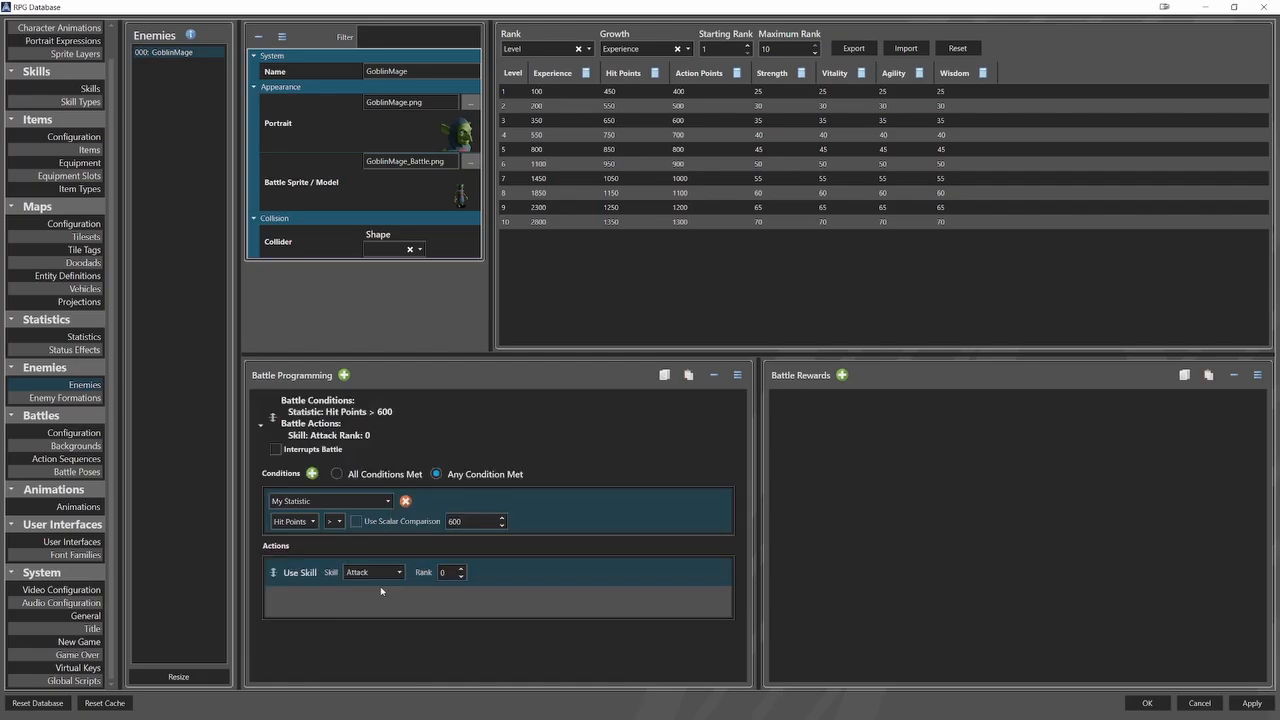
left_click(461, 569)
left_click(260, 425)
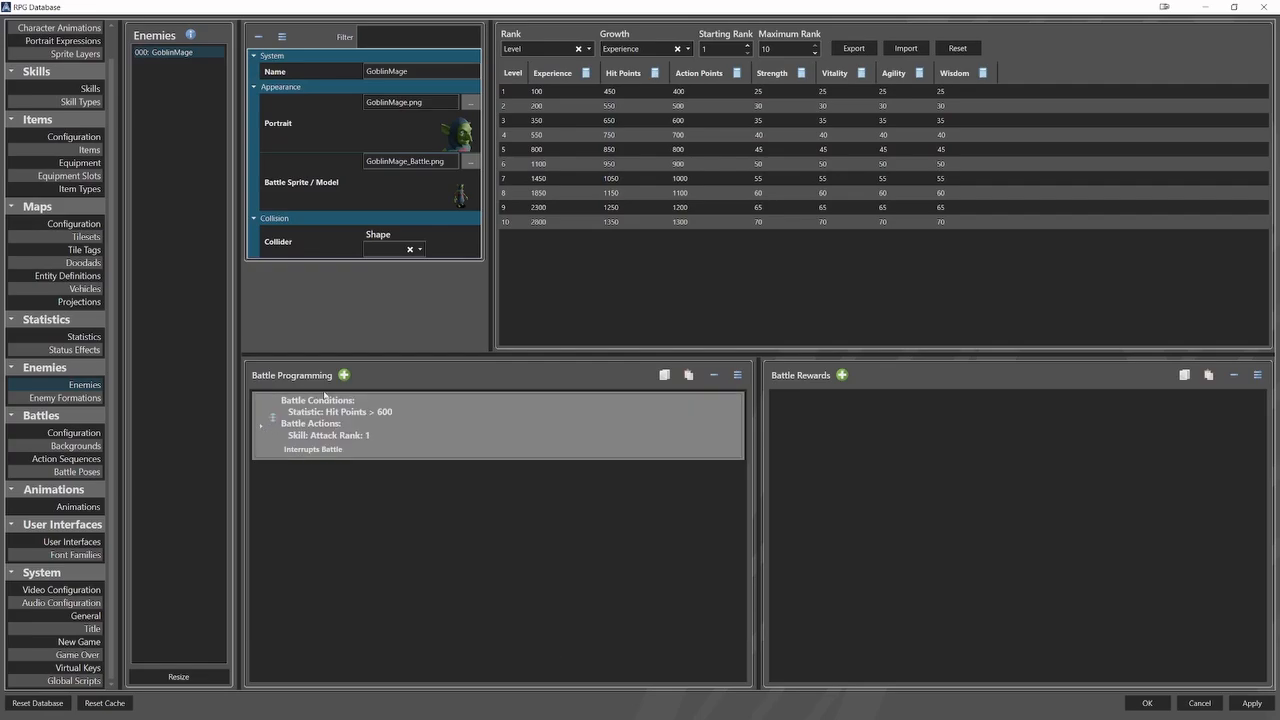
Add a second battle programming entry with a My Statistic condition requiring Hit Points <= 600.
left_click(344, 375)
left_click(312, 541)
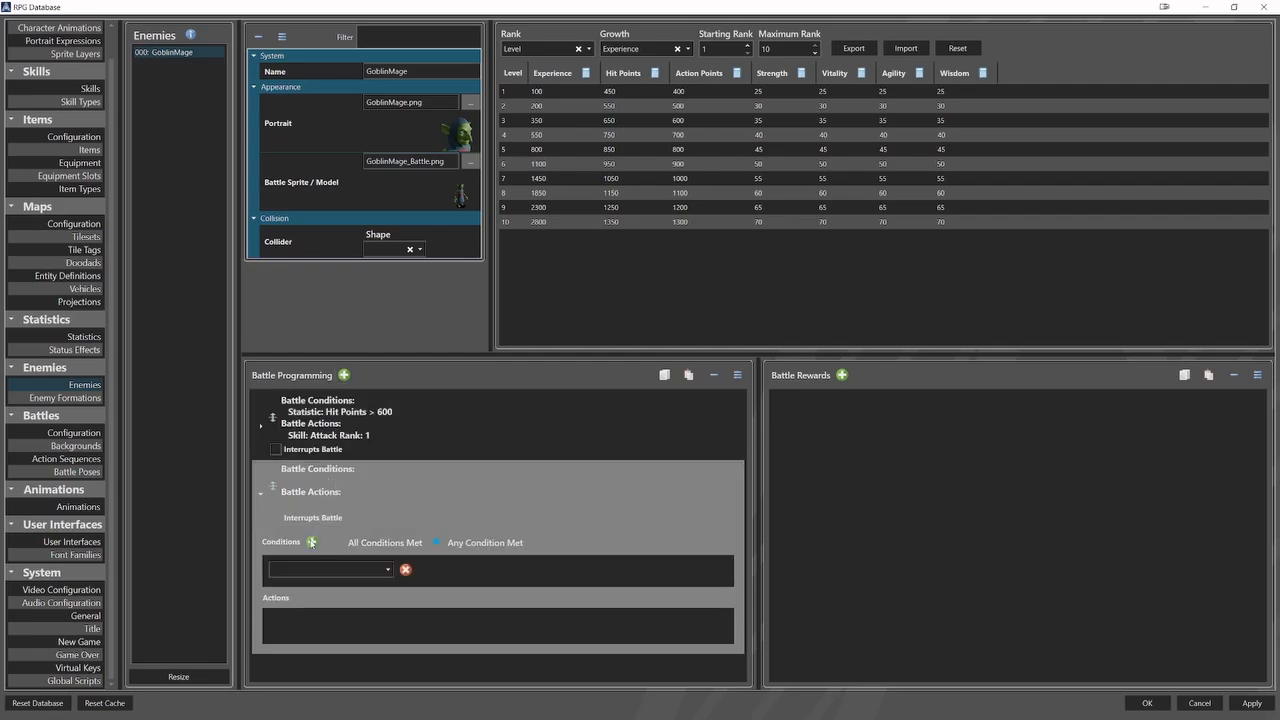
left_click(311, 570)
left_click(302, 634)
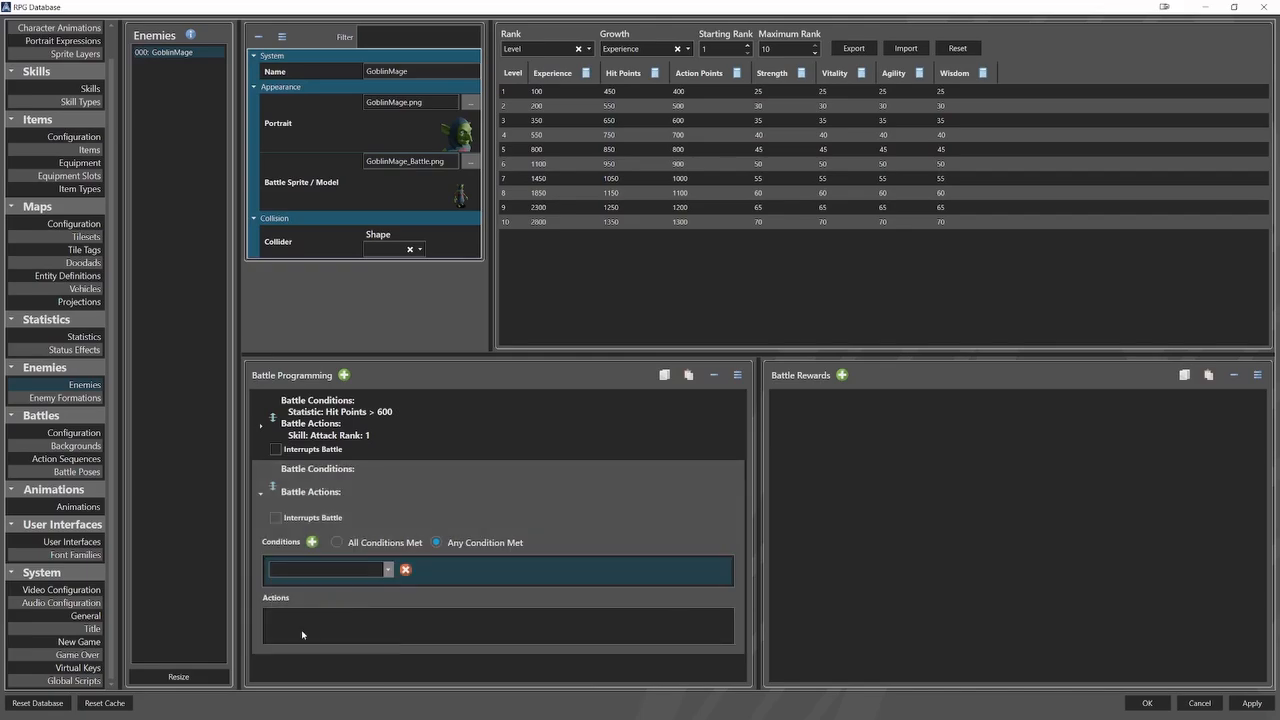
left_click(281, 590)
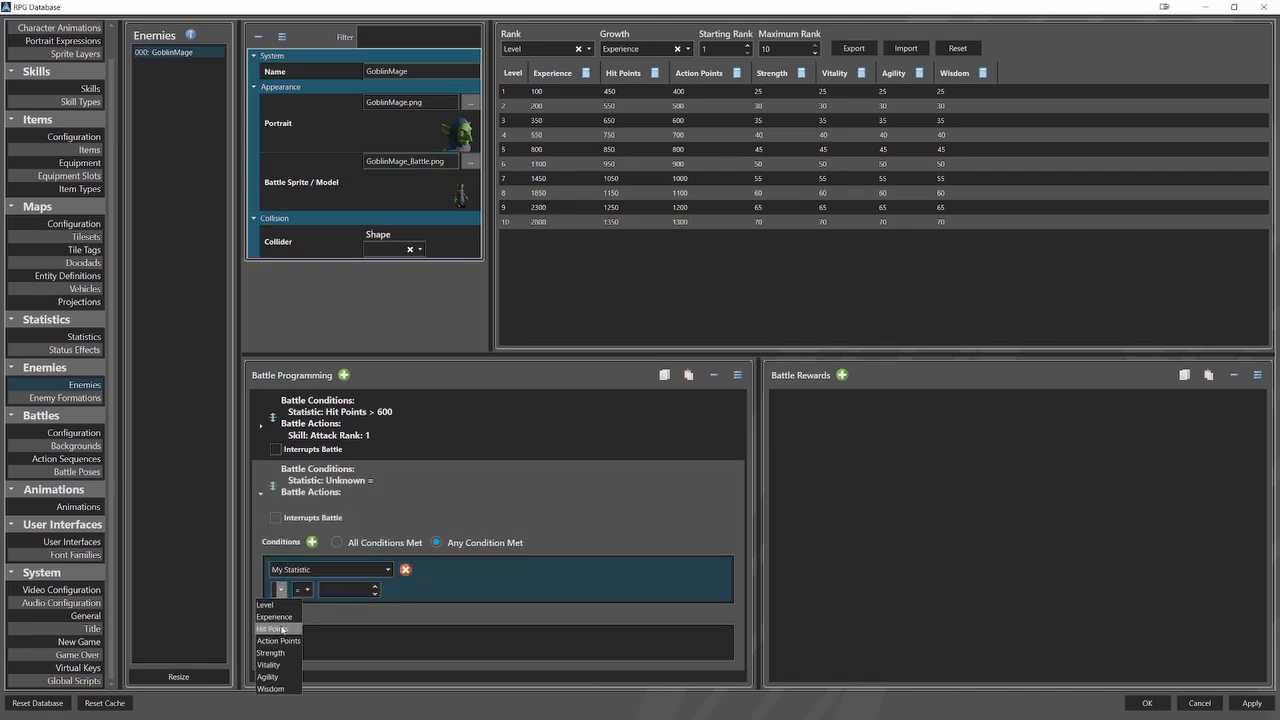
left_click(283, 629)
left_click(333, 590)
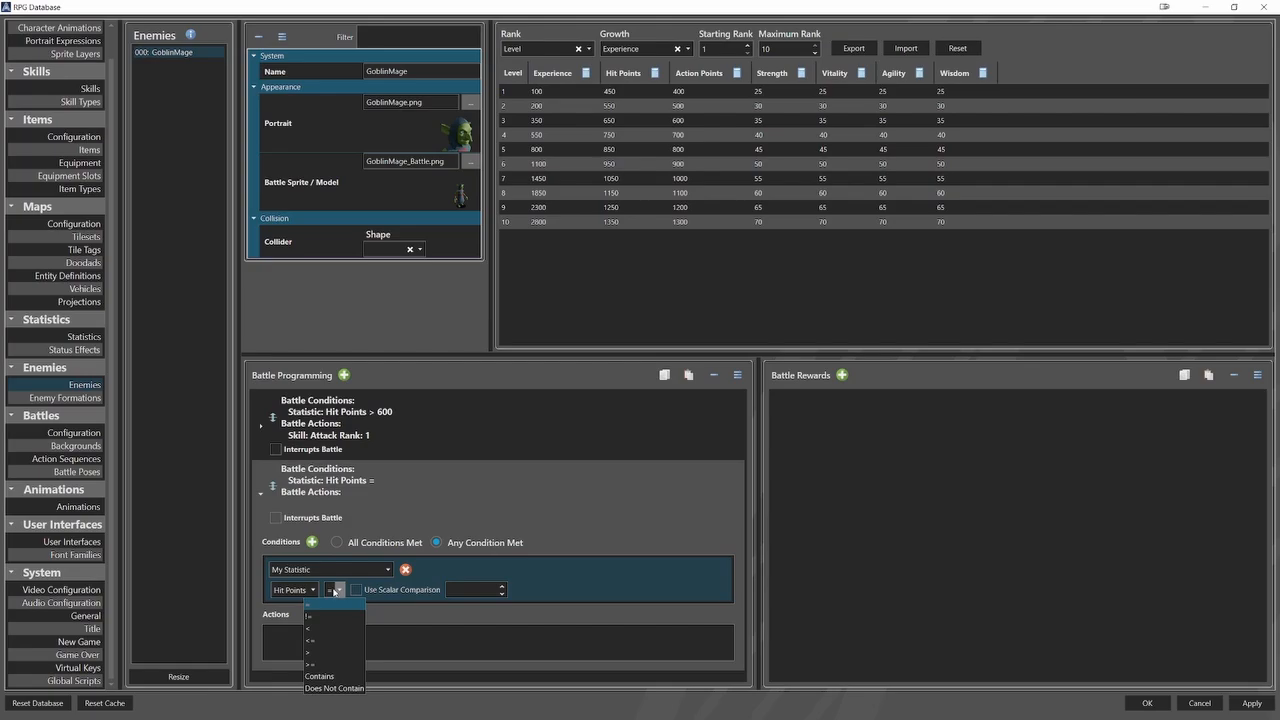
left_click(311, 640)
left_click(465, 590)
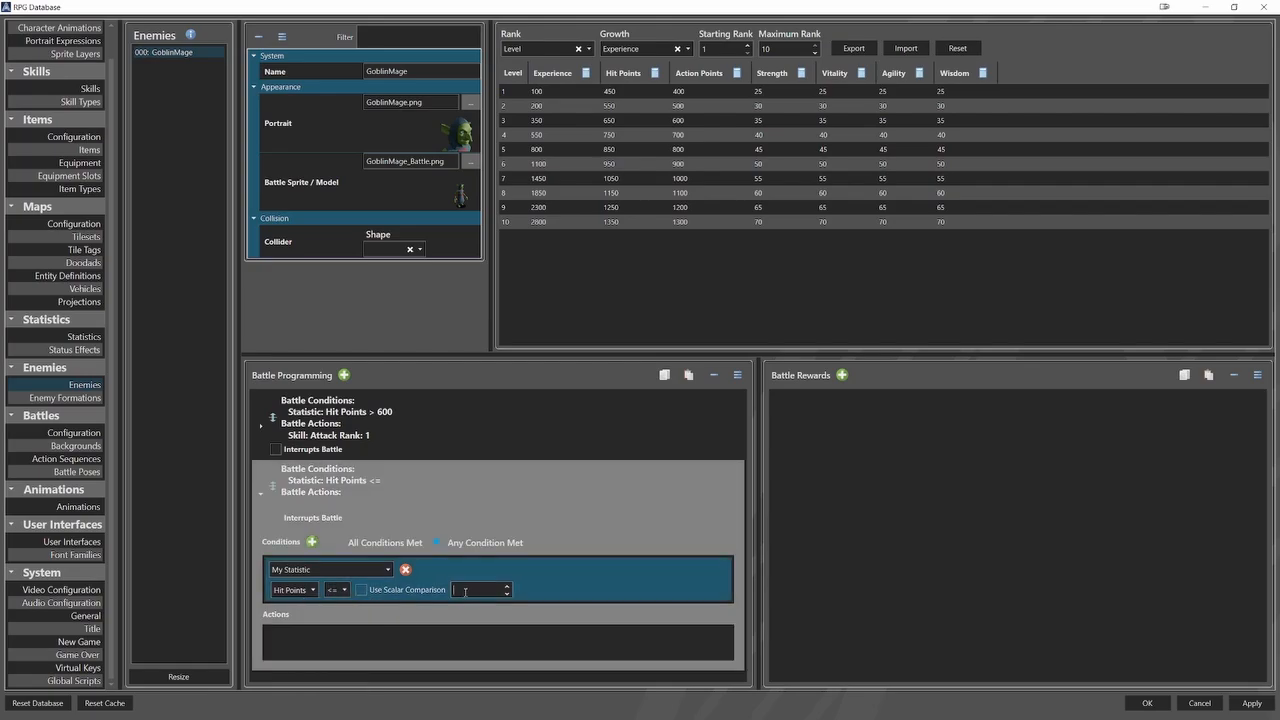
type("600")
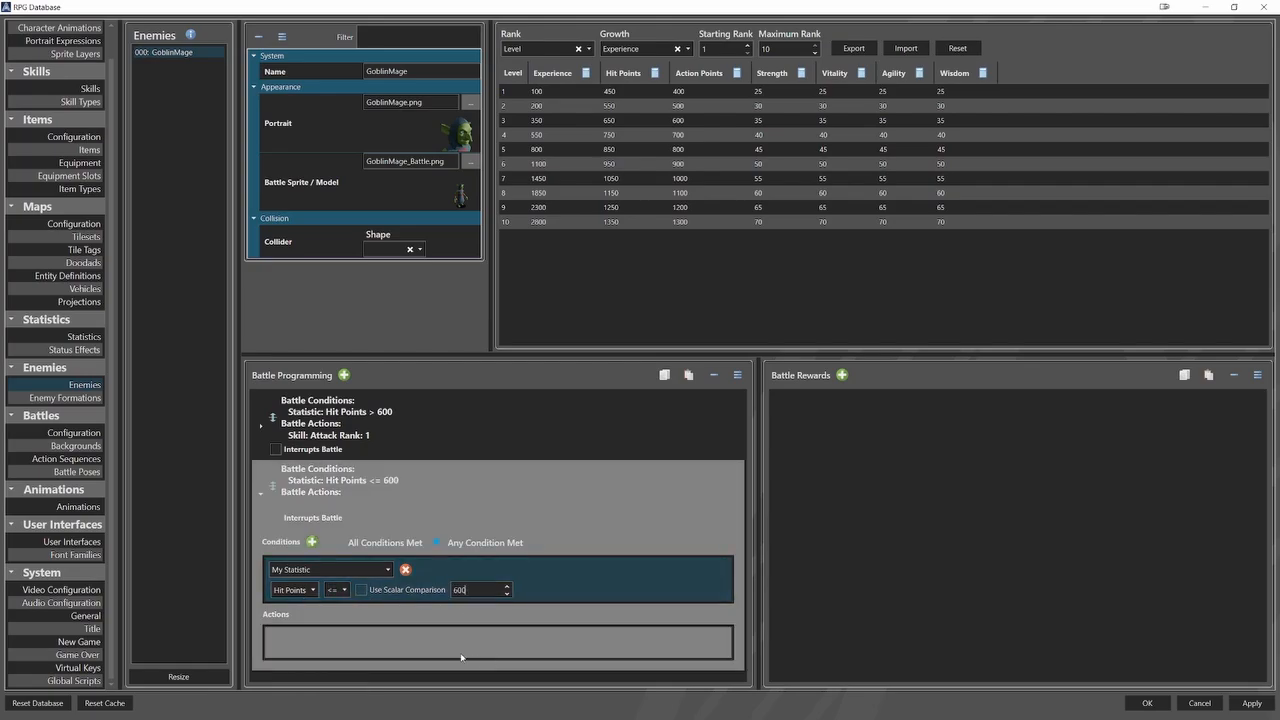
Add a Use Skill action with Dark Void at rank 1 to the second entry and collapse it.
right_click(424, 640)
left_click(407, 638)
double_click(407, 638)
left_click(433, 613)
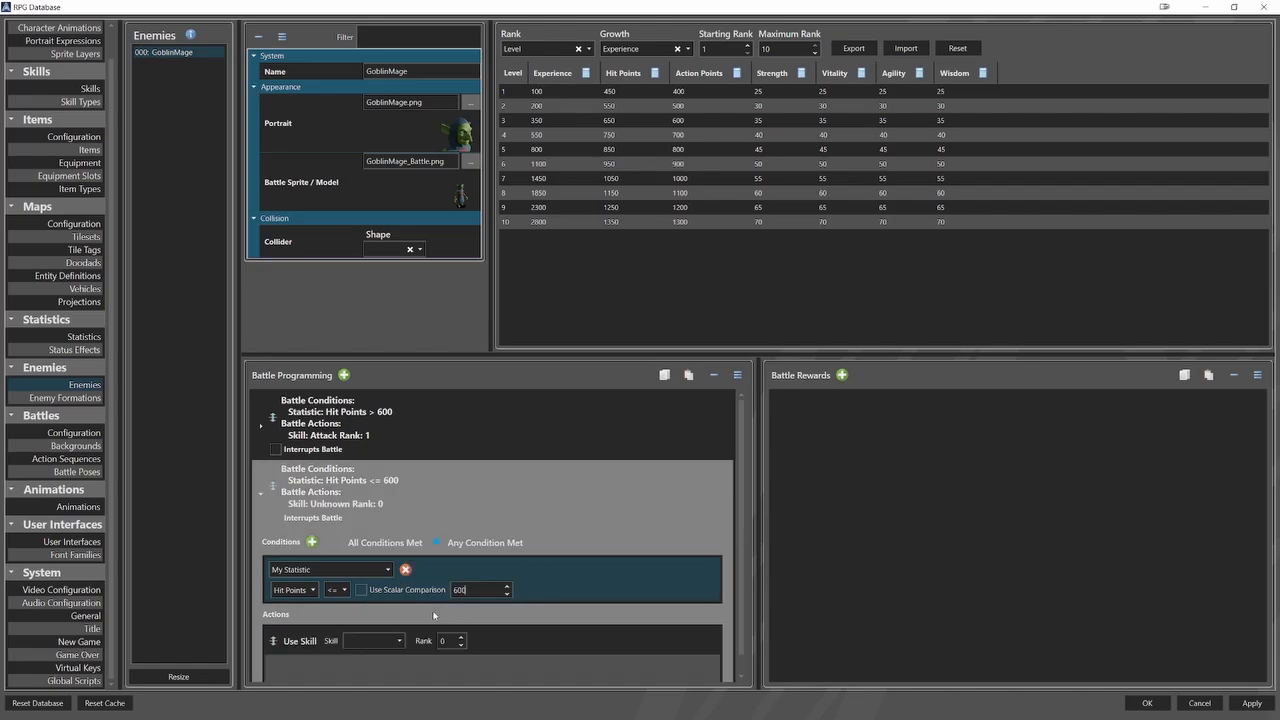
left_click(399, 641)
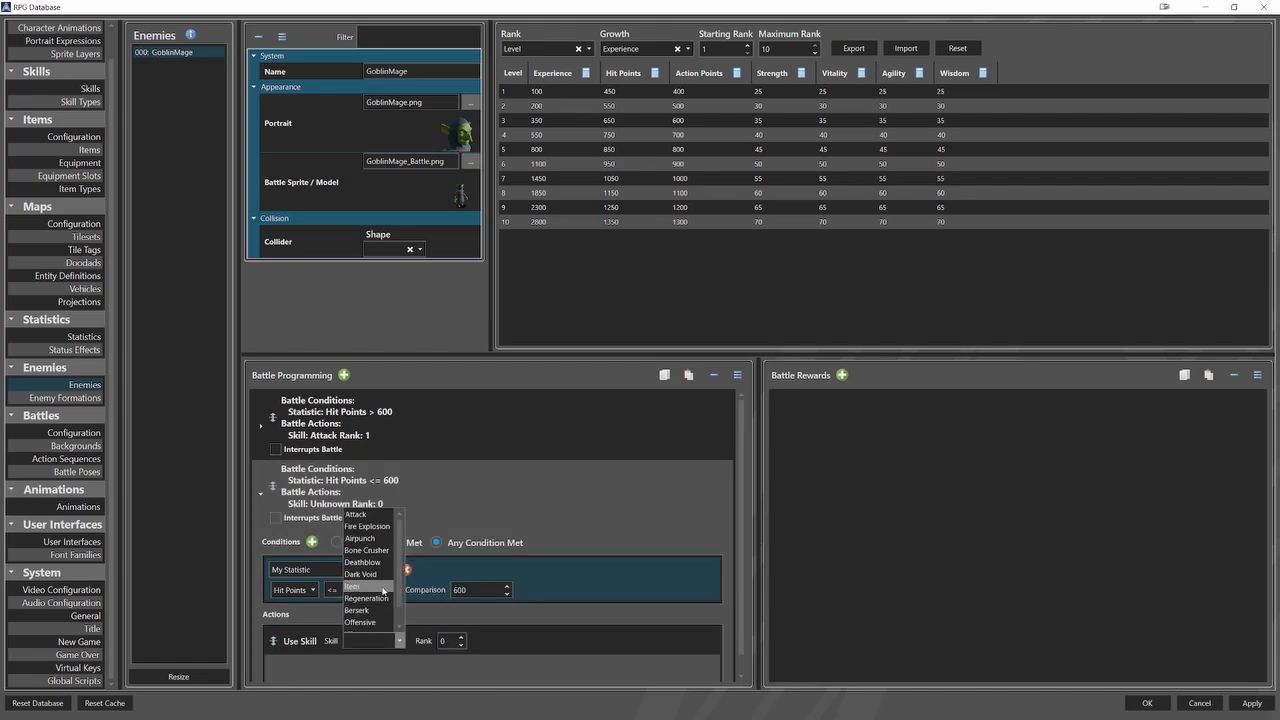
left_click(361, 574)
left_click(461, 638)
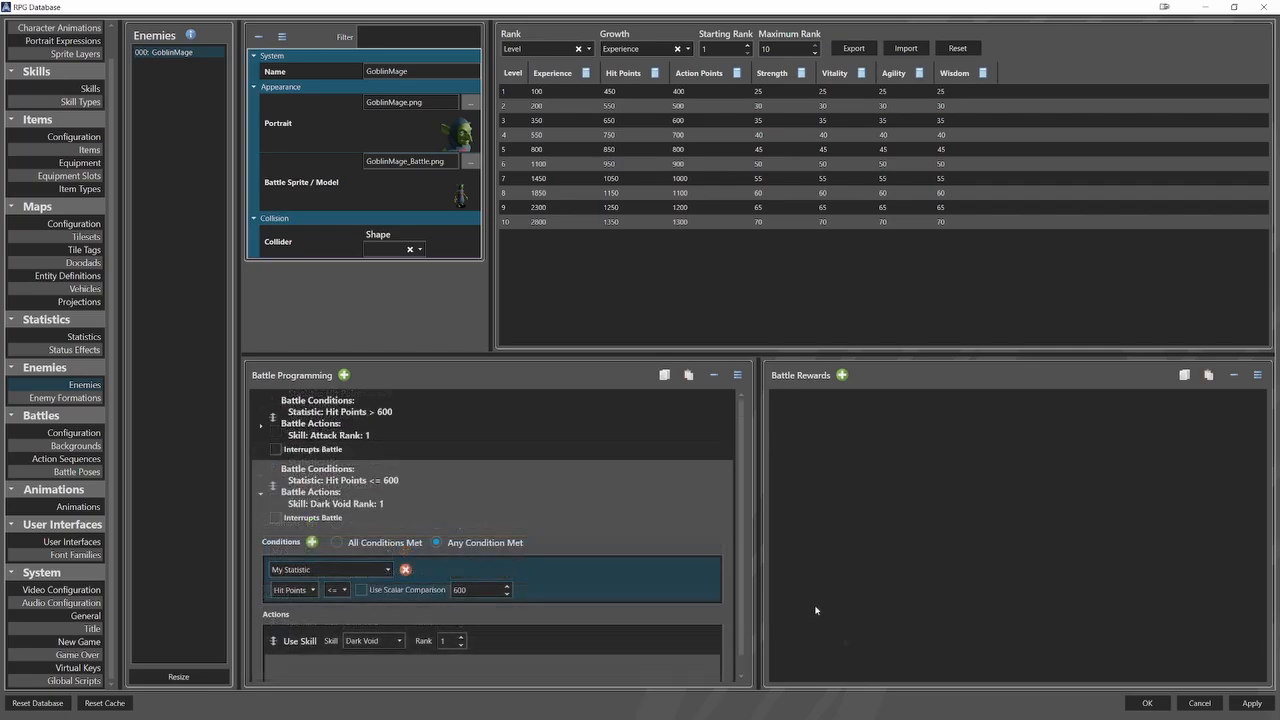
left_click(264, 497)
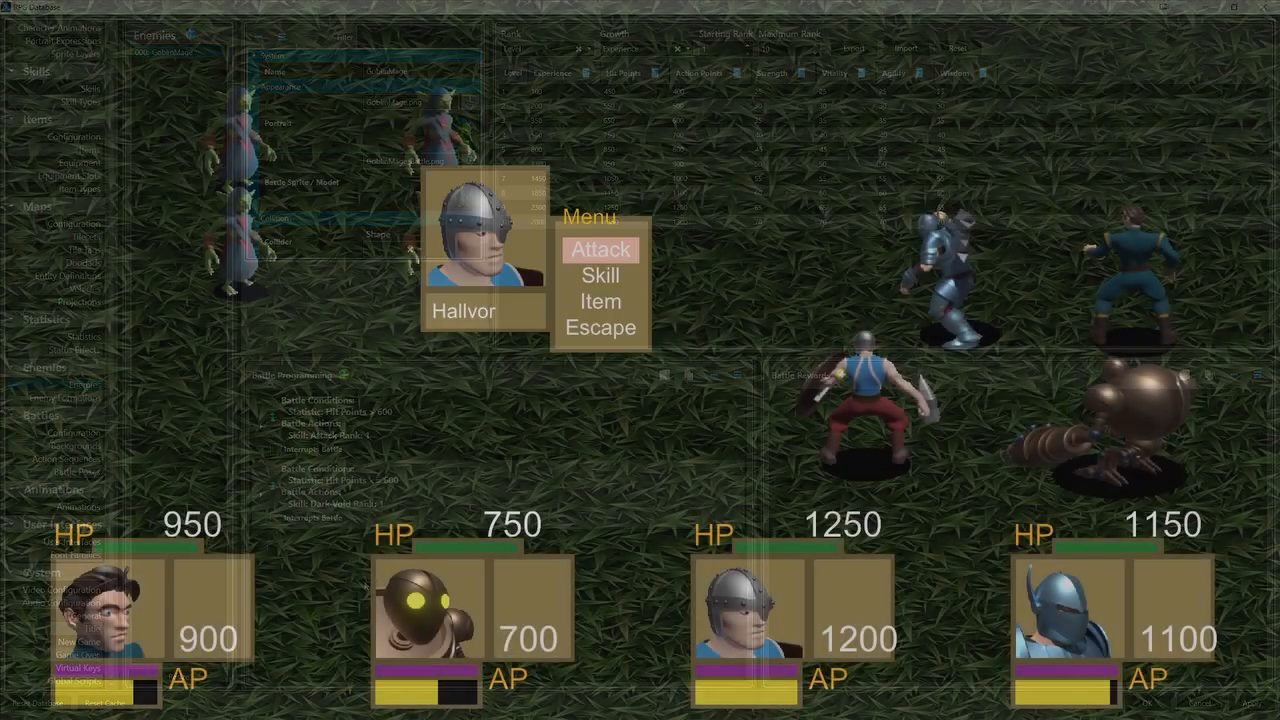
Playtest the battle by having Hallvor use his first skill and Godfreed use Deathblow on the preselected goblin.
key("Down")
key("Return")
key("Return")
key("Return")
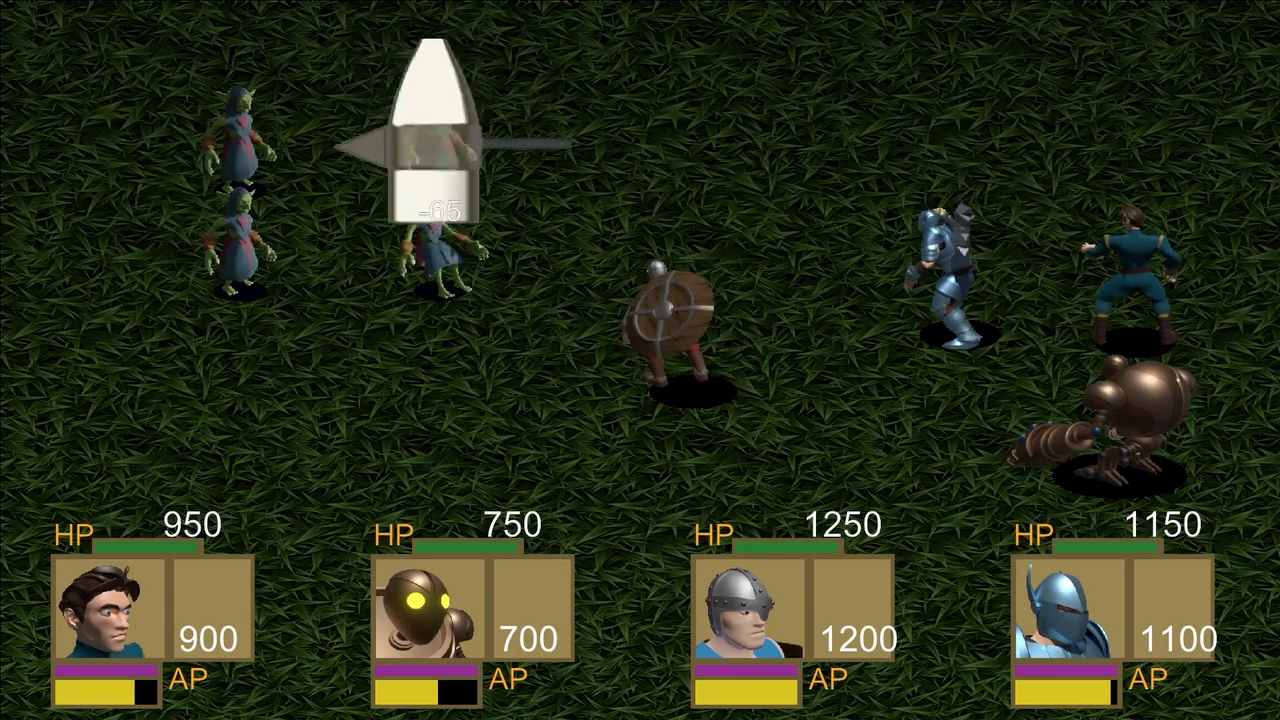
key("Down")
key("Return")
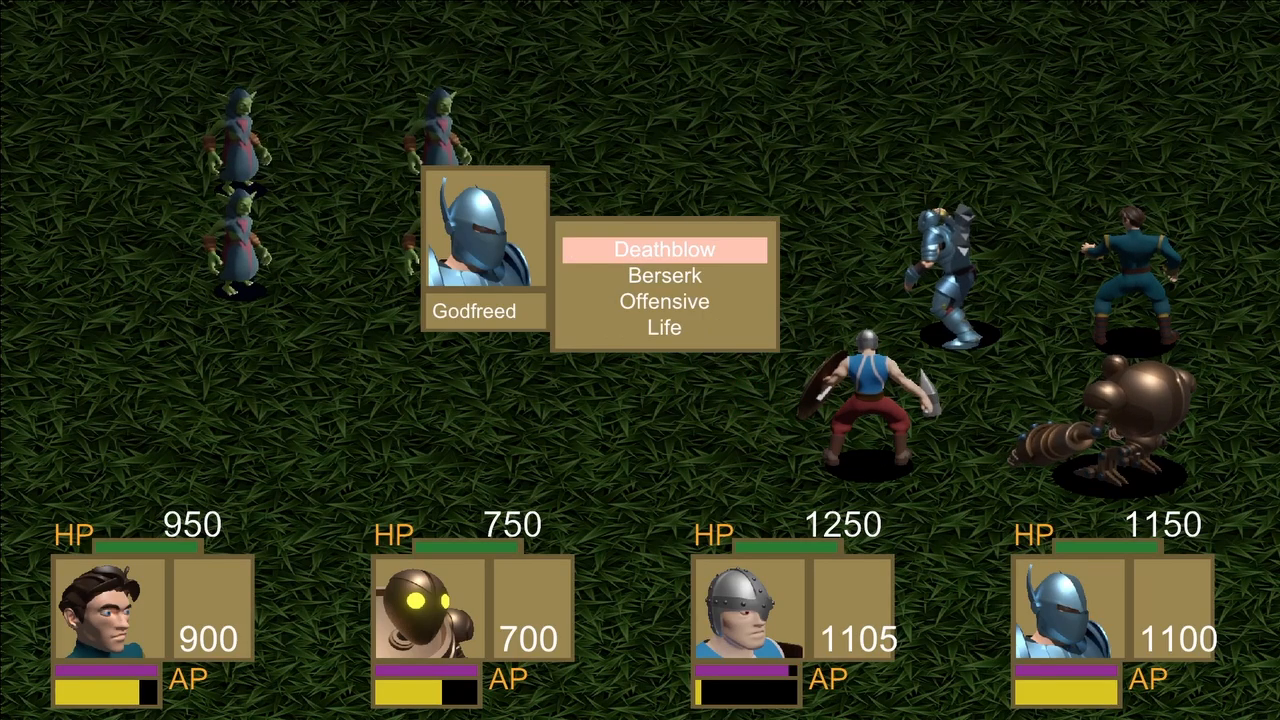
key("Return")
key("Return")
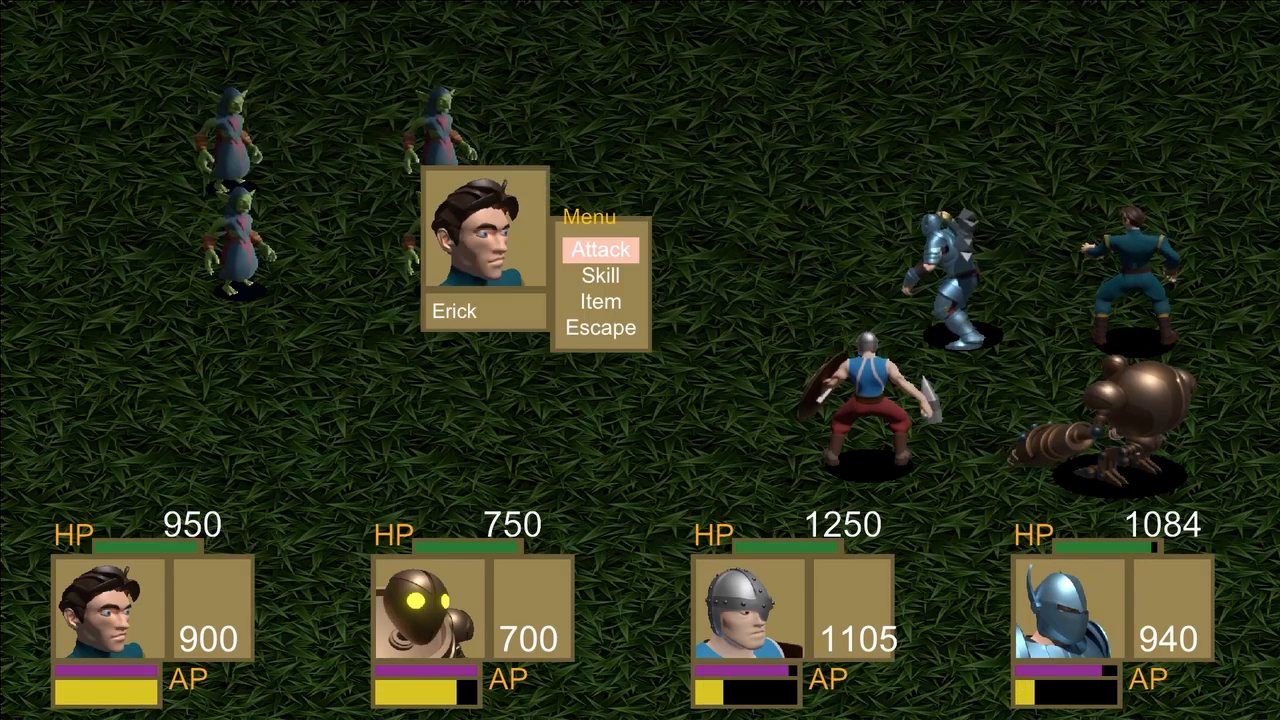
Continue the battle test with Erick's first skill and Drillbit's Airpunch on the default target.
key("Down")
key("Return")
key("Return")
key("Return")
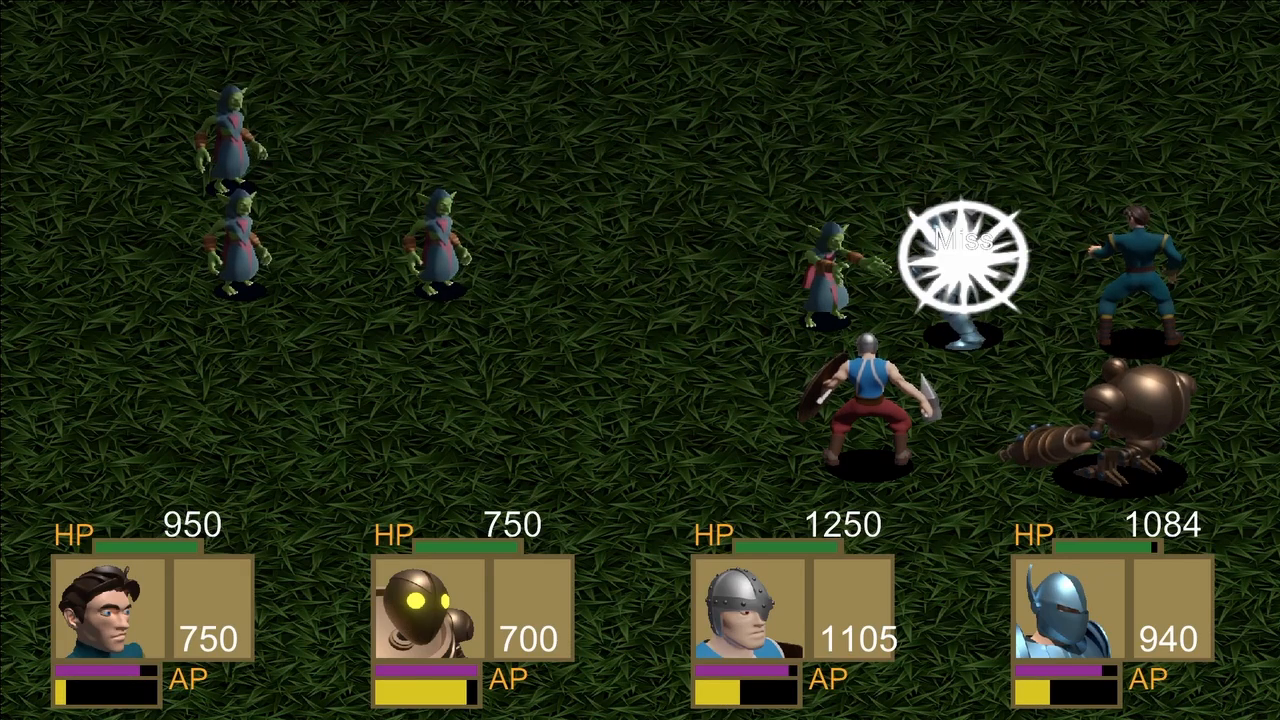
key("Down")
key("Return")
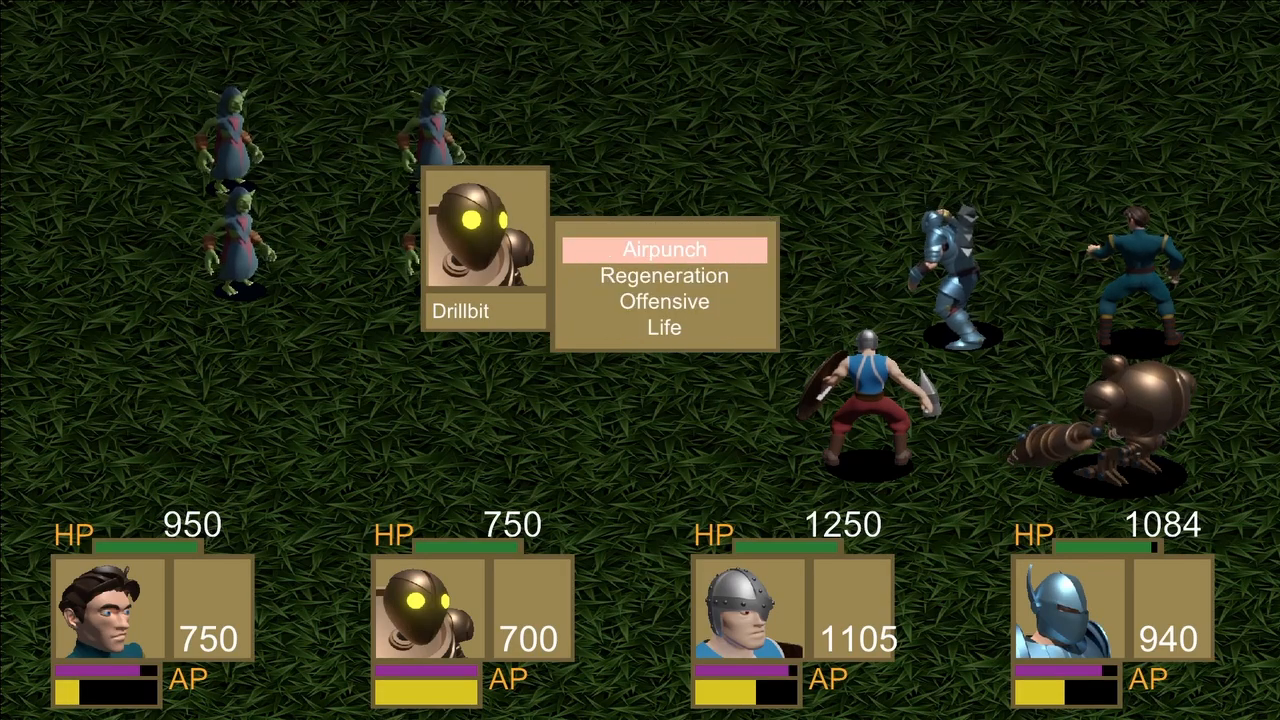
key("Return")
key("Return")
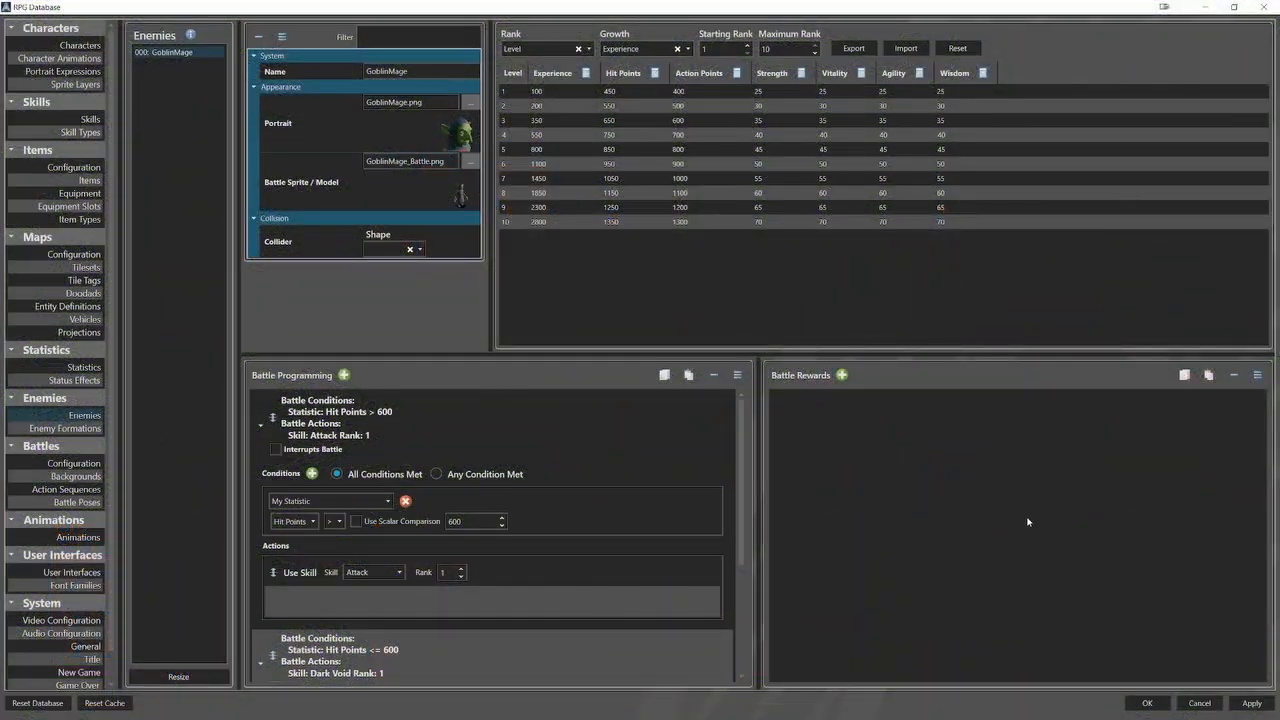
Add a battle reward entry with one blank condition and look through the available condition types.
left_click(842, 375)
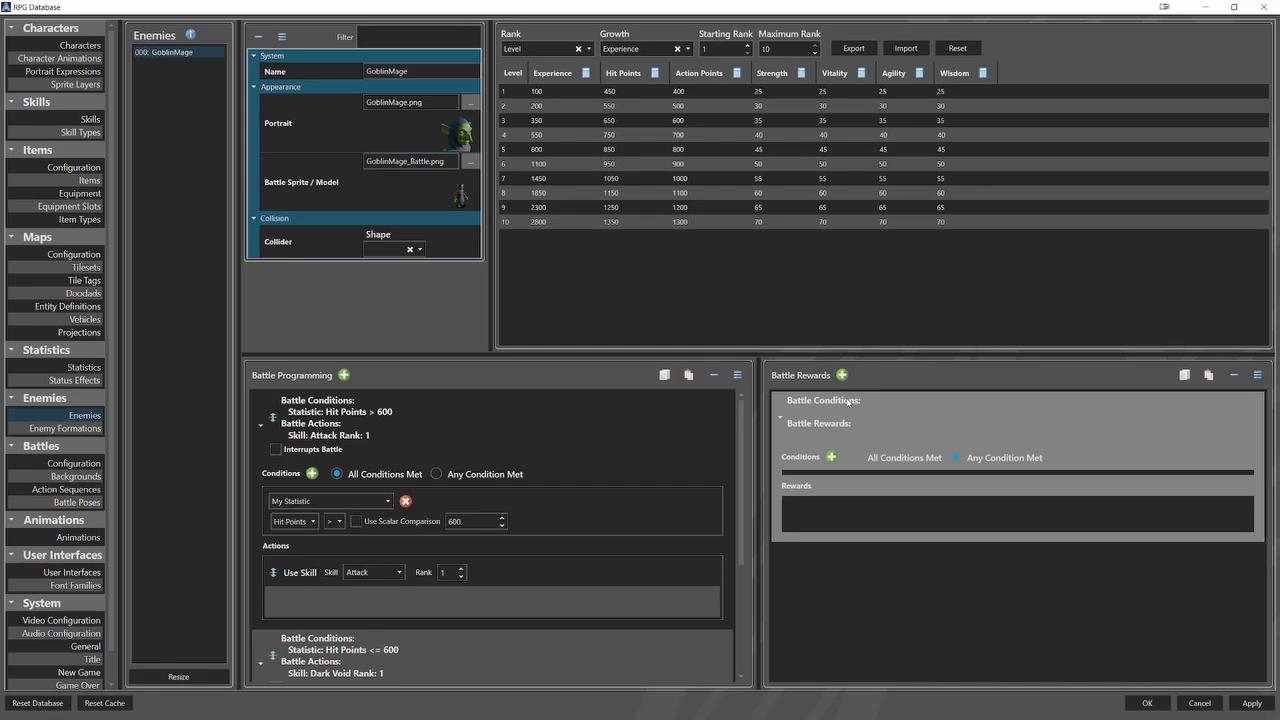
left_click(832, 456)
left_click(860, 484)
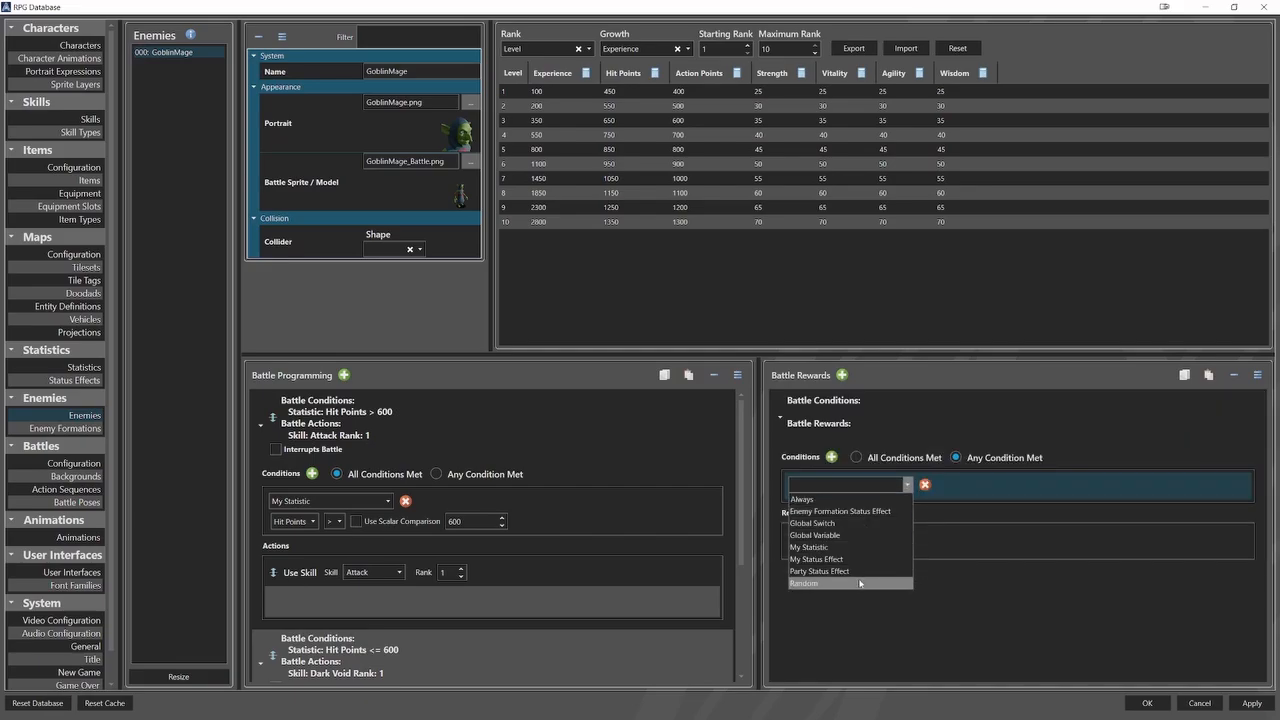
left_click(979, 607)
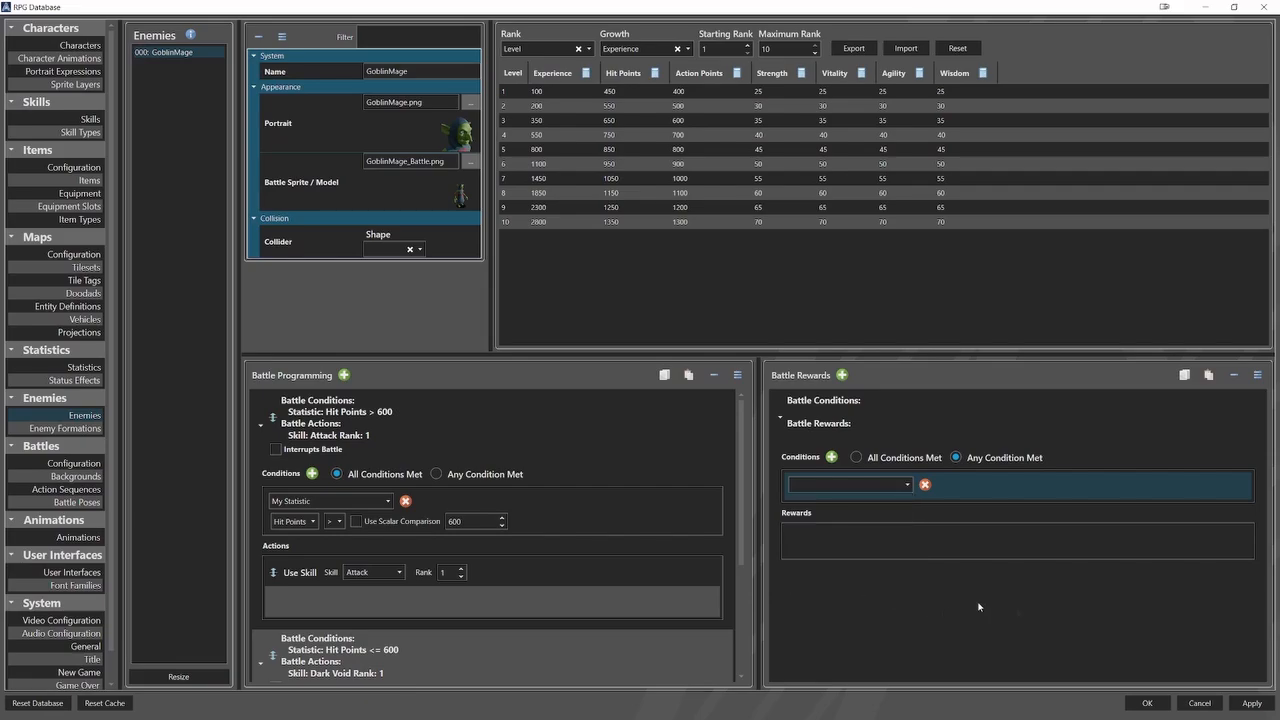
Add Equipment, Global Switch and Global Variable rewards with default settings to the battle reward entry.
right_click(984, 534)
left_click(1015, 561)
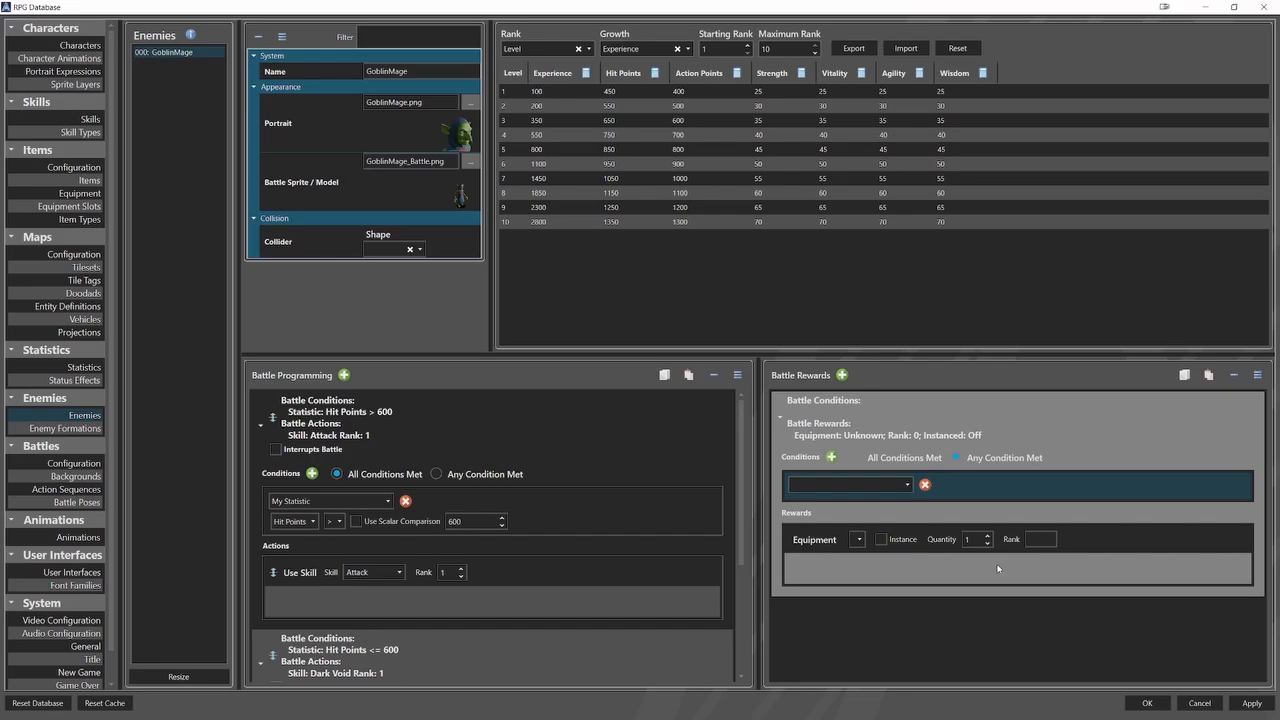
right_click(997, 568)
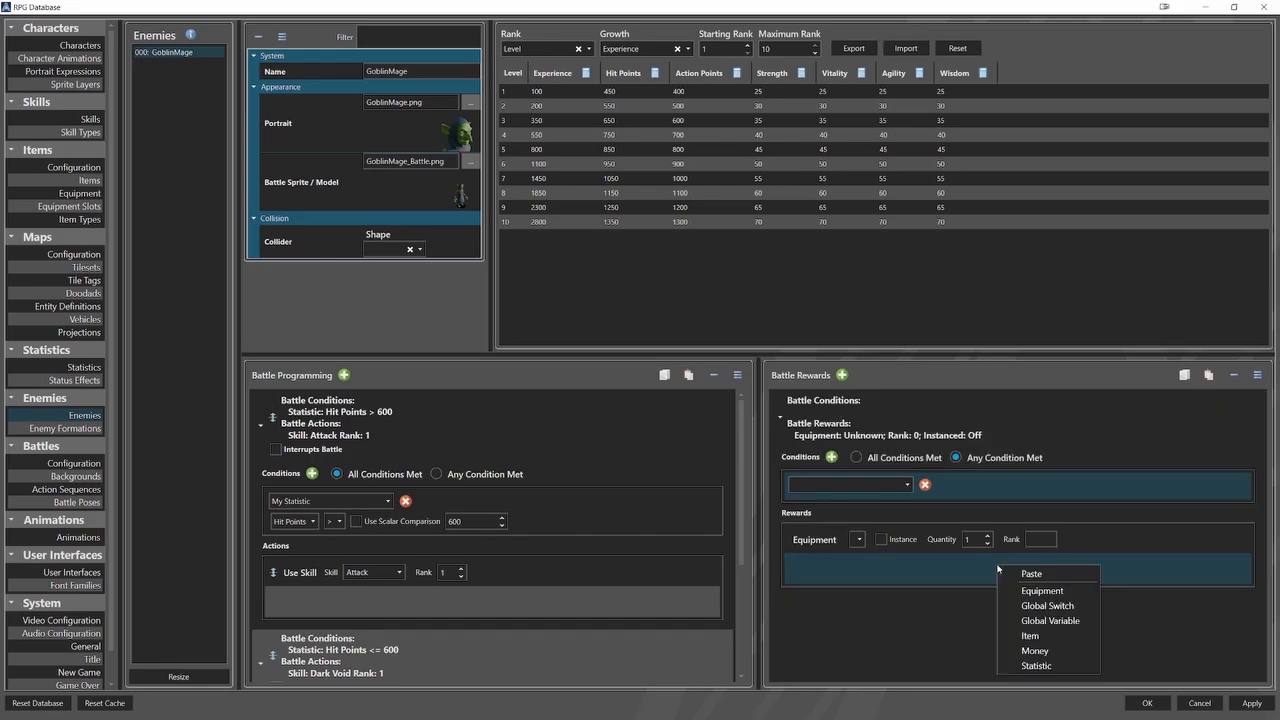
left_click(1031, 609)
right_click(997, 607)
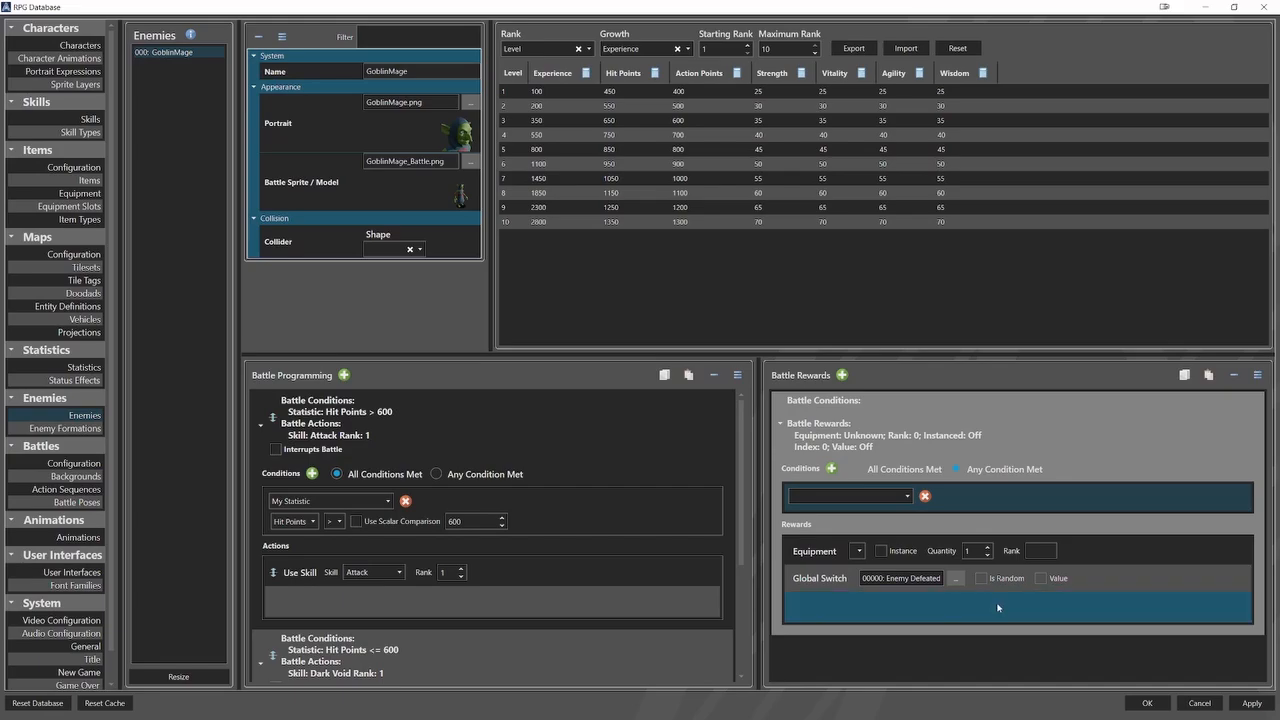
left_click(1033, 657)
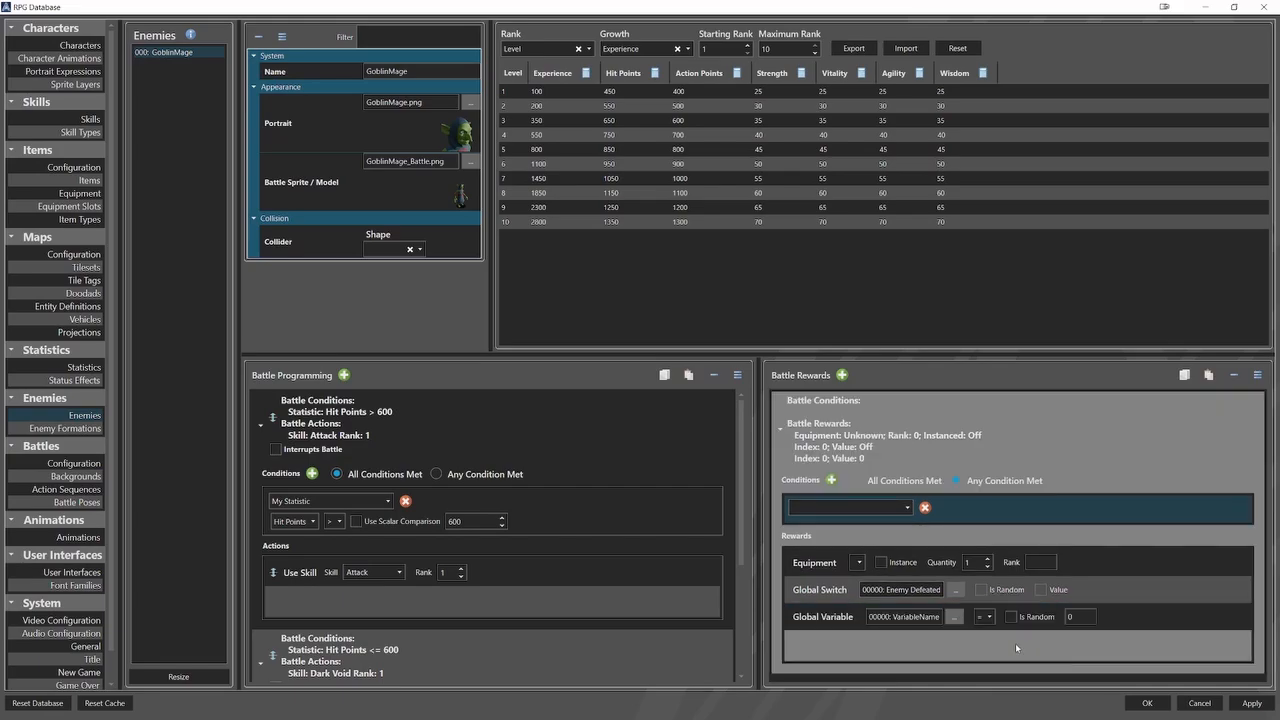
Add an Item reward for one Apple and a Money reward to the battle reward entry.
right_click(1015, 643)
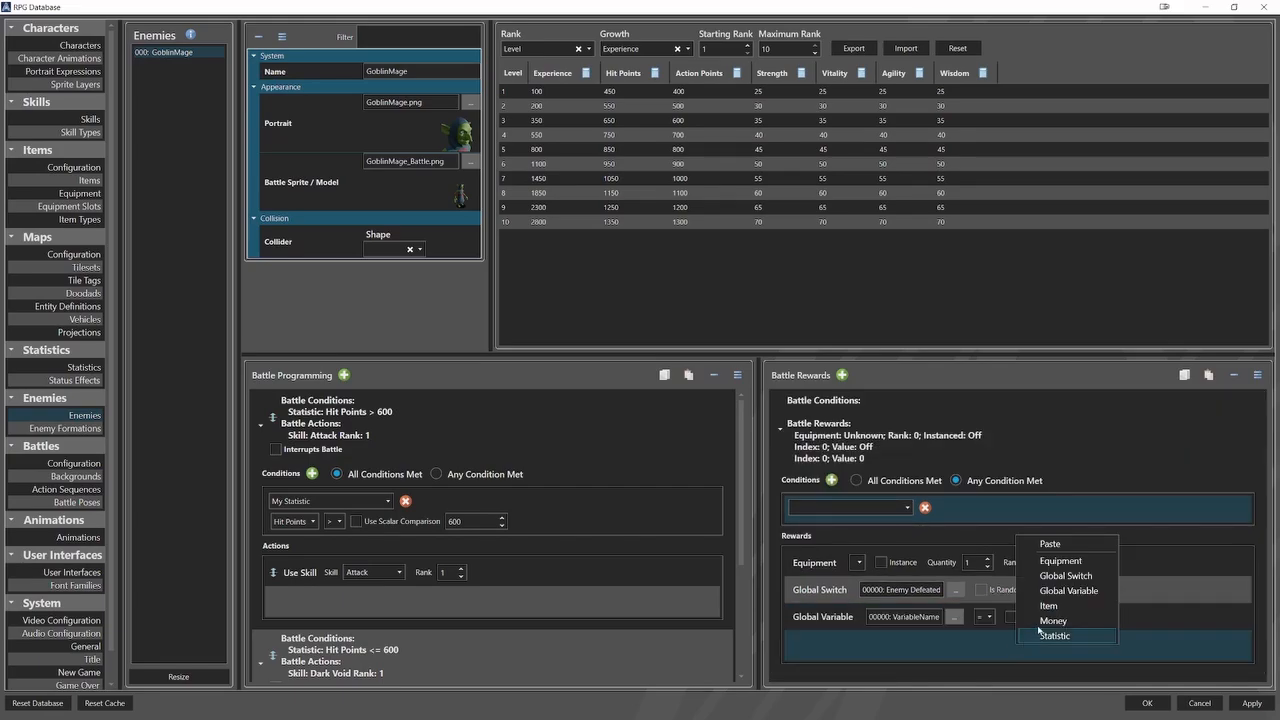
left_click(1051, 606)
scroll(1013, 641, "down", 1)
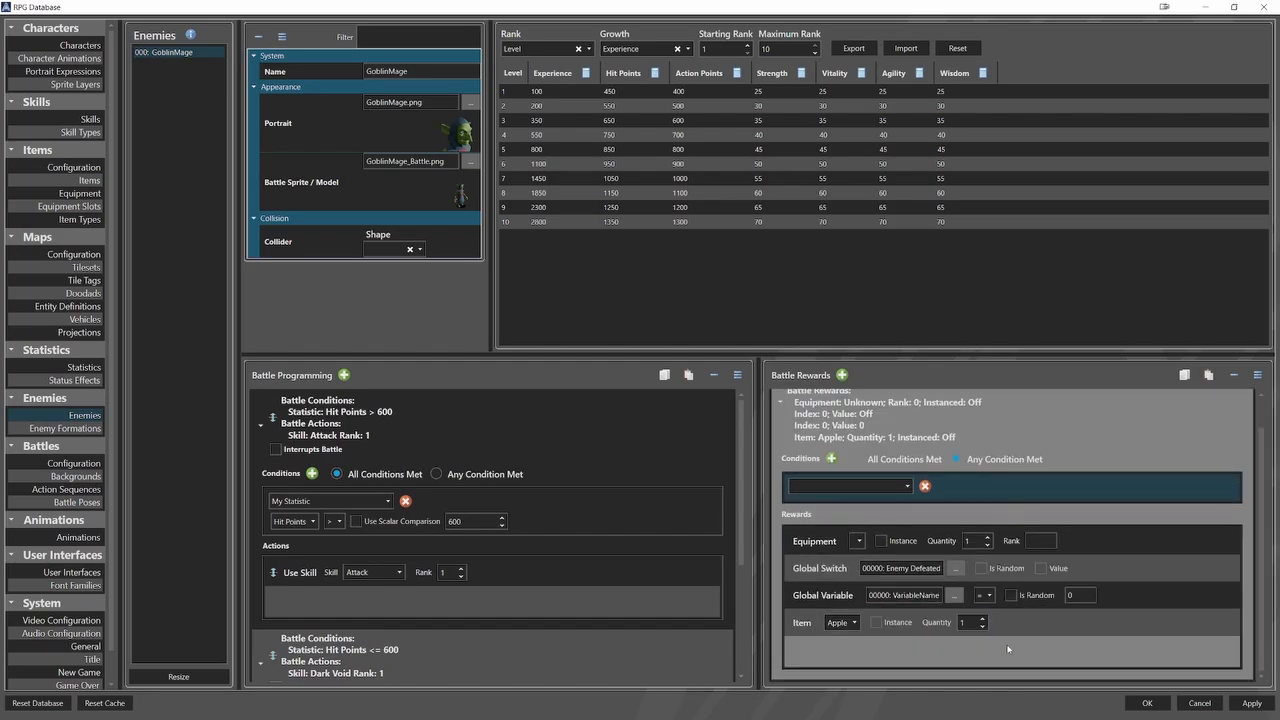
right_click(1008, 649)
left_click(1044, 629)
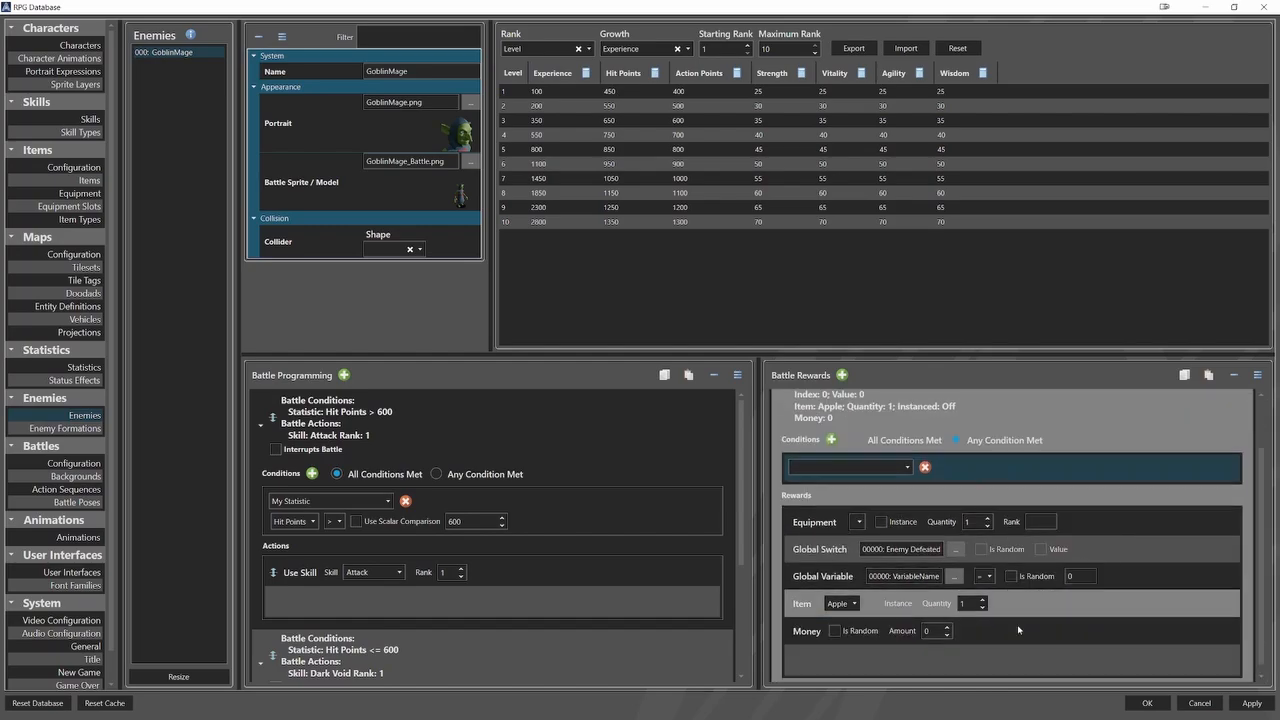
Make the Money reward random, with a minimum of 10 and a maximum of 200.
left_click(946, 618)
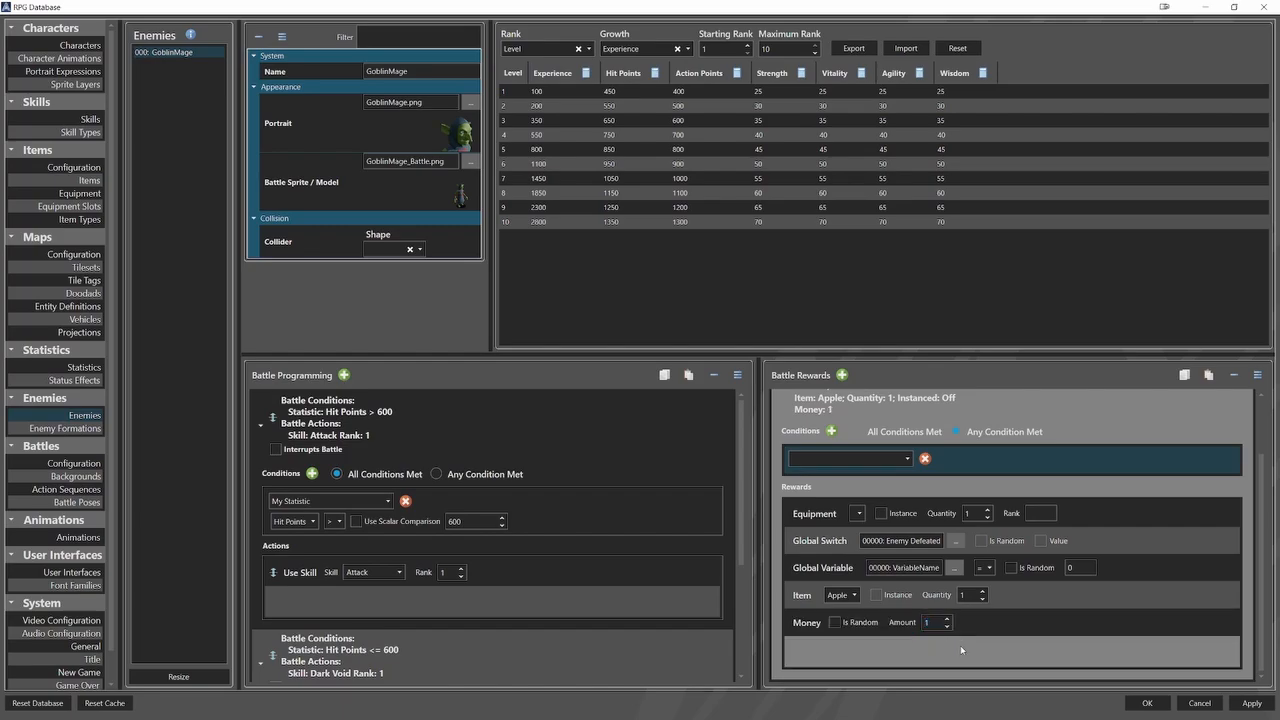
left_click(835, 622)
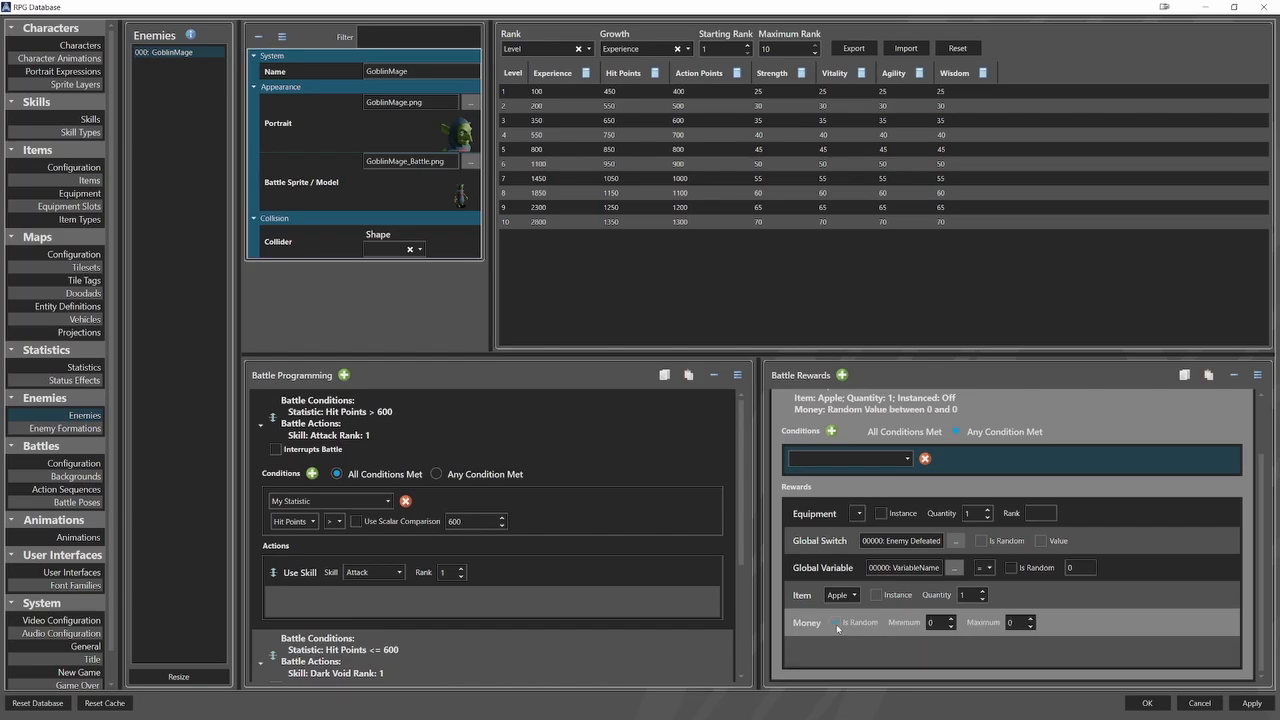
double_click(930, 624)
type("10")
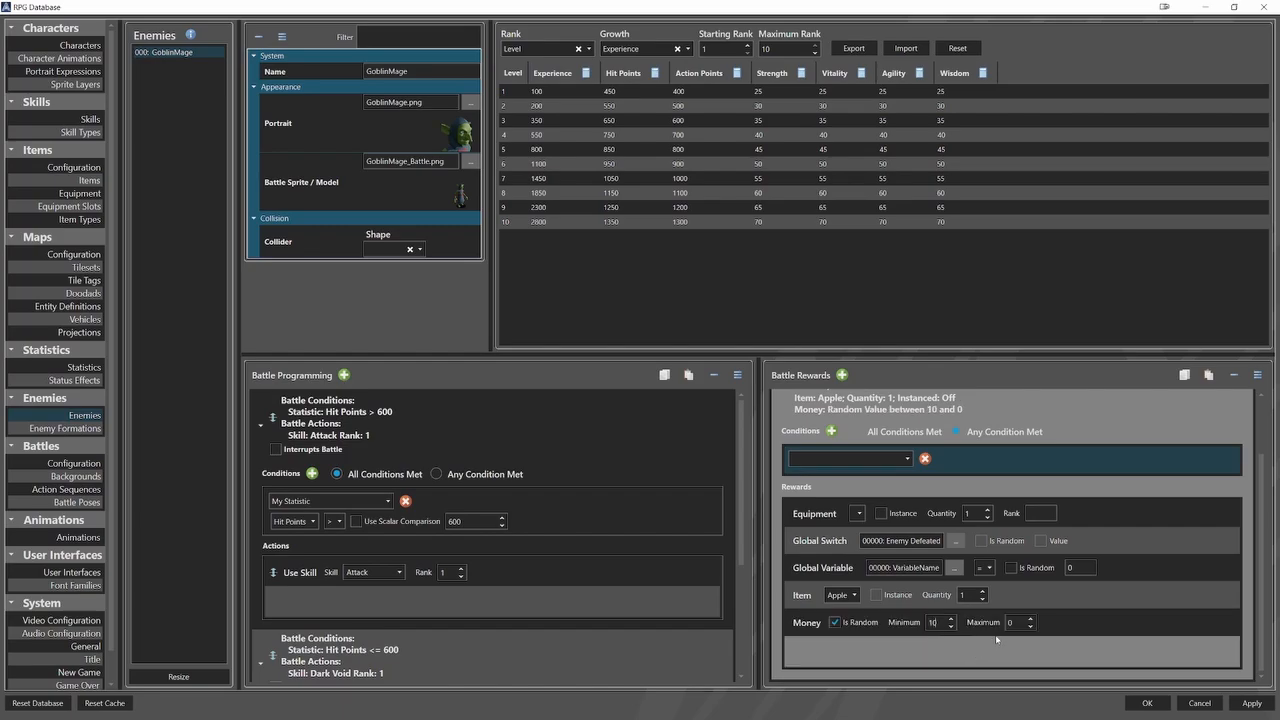
double_click(1012, 622)
type("200")
Add a Statistic reward for Strength with a random amount between 10 and 20.
right_click(1035, 648)
left_click(1043, 640)
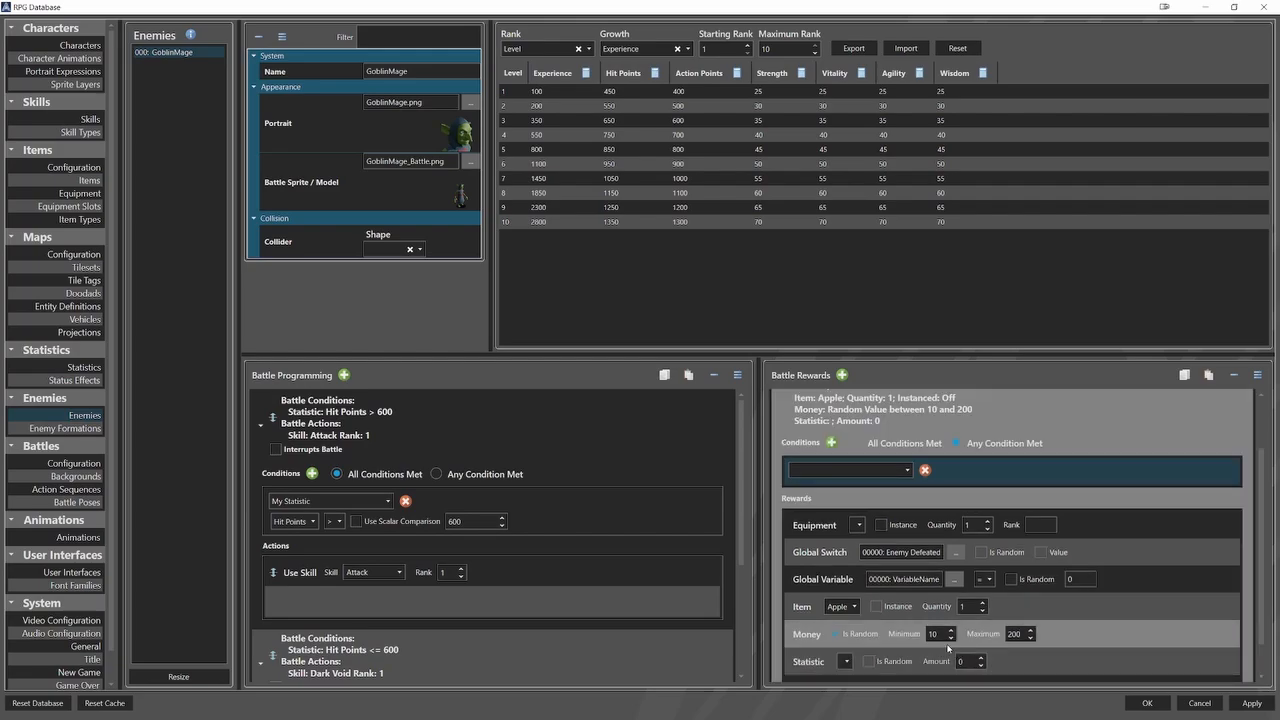
scroll(948, 648, "down", 1)
left_click(848, 624)
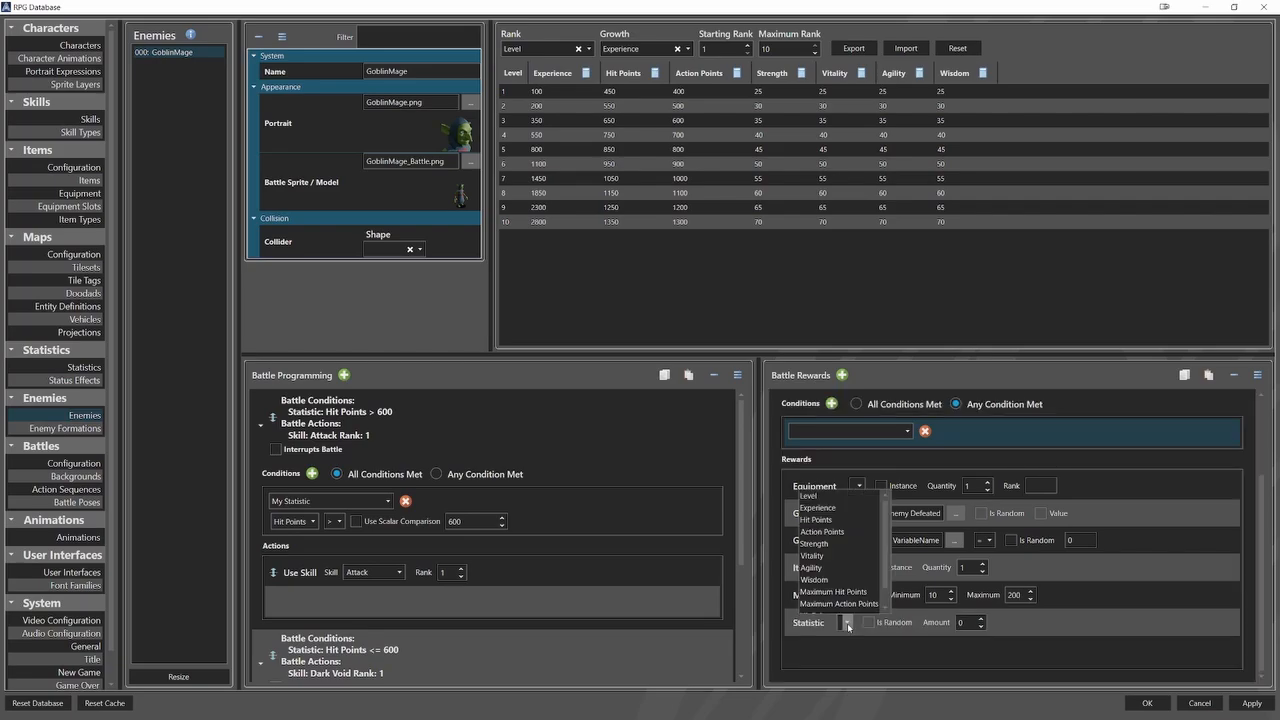
left_click(857, 573)
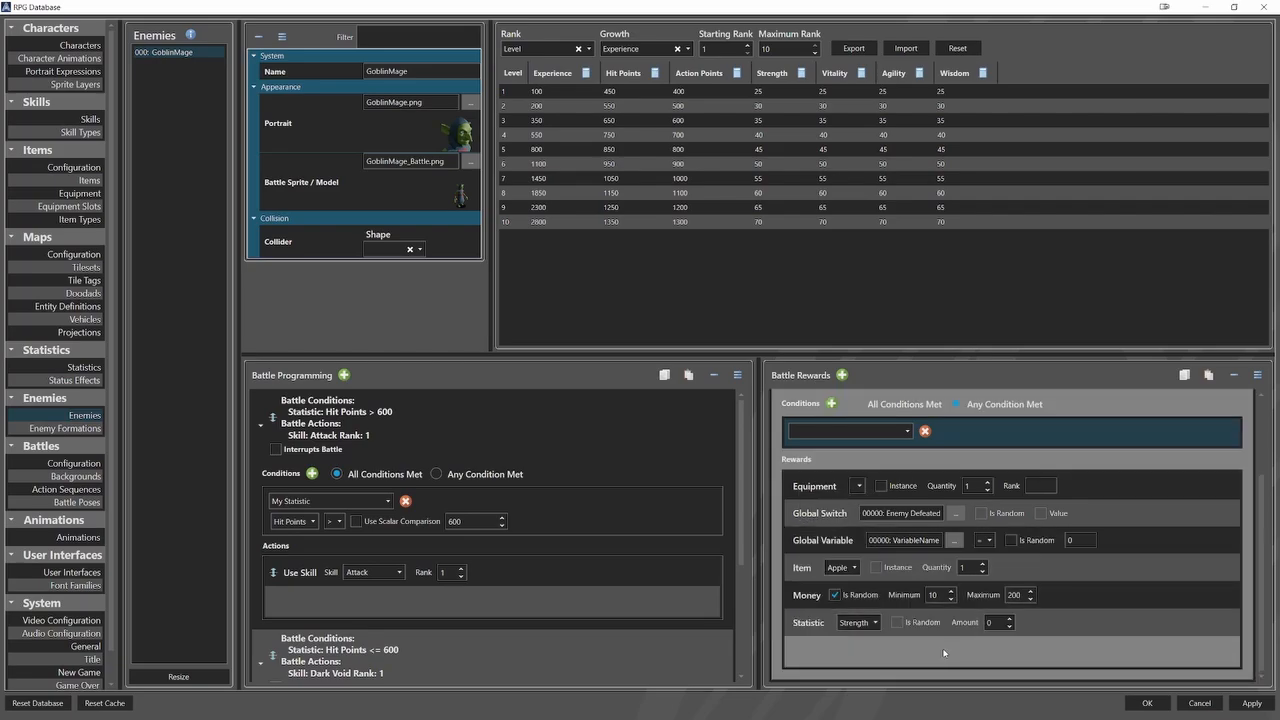
left_click_drag(995, 623, 980, 642)
type("10")
left_click(898, 622)
left_click(995, 622)
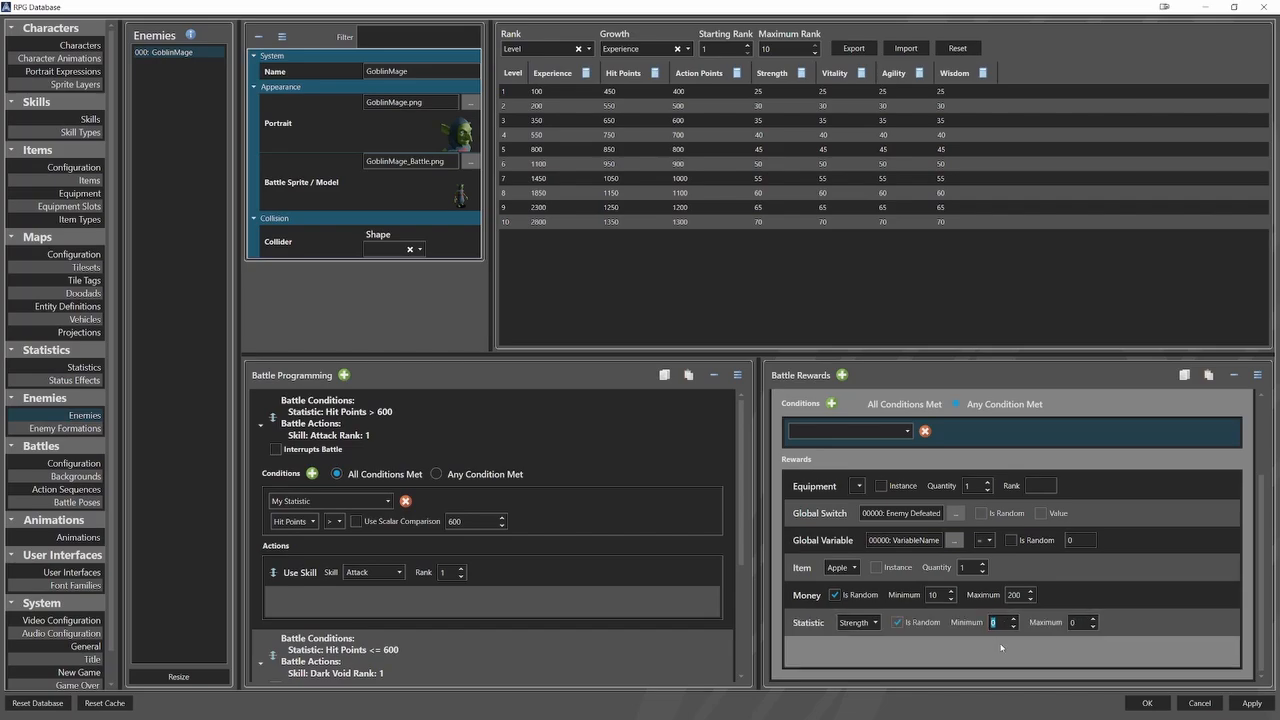
type("10")
type("2")
left_click(1106, 650)
Delete the whole battle reward entry from GoblinMage.
right_click(1145, 440)
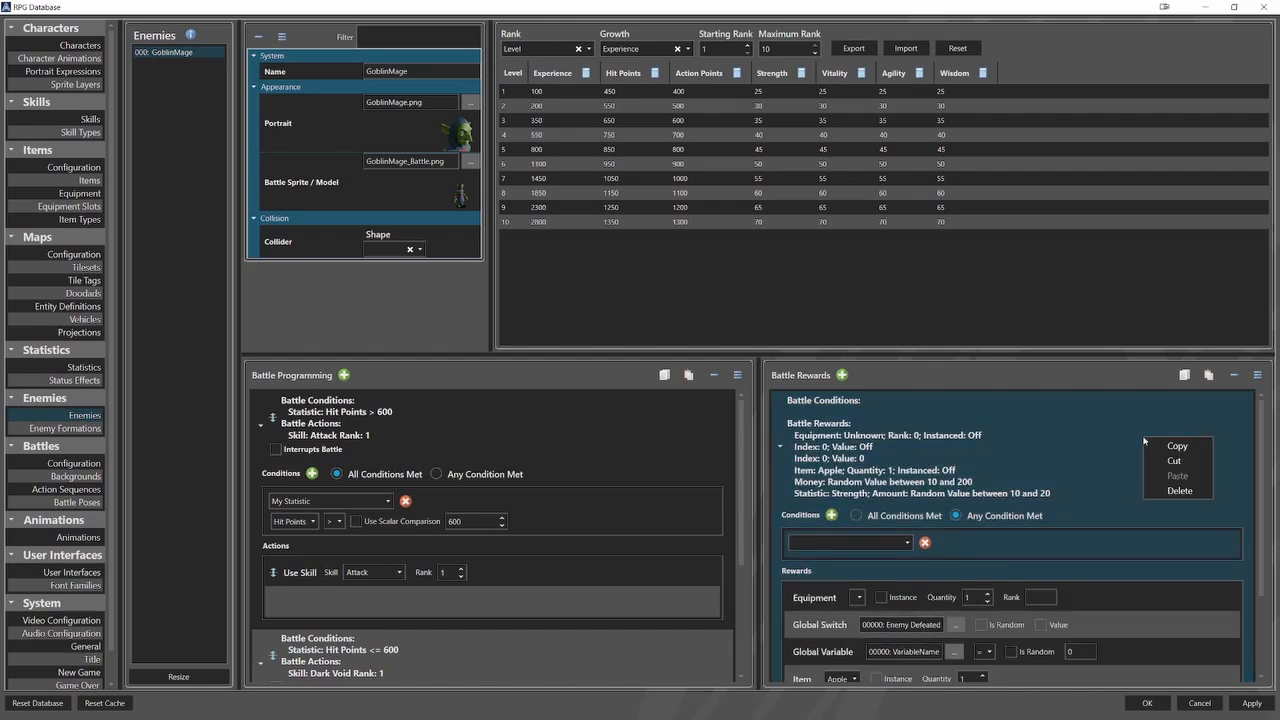
left_click(1200, 490)
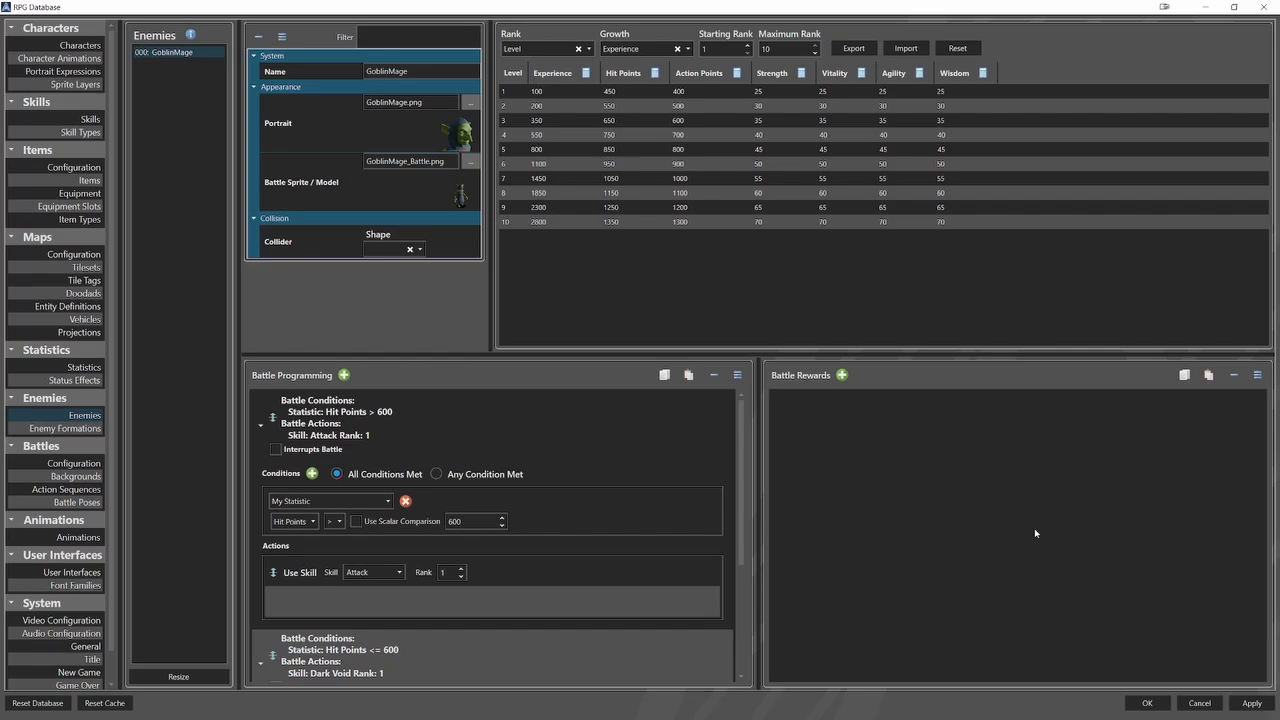
Open the Battle Command Menu user interface and examine the skill_name_bg element's background, context and position properties.
scroll(60, 480, "down", 1)
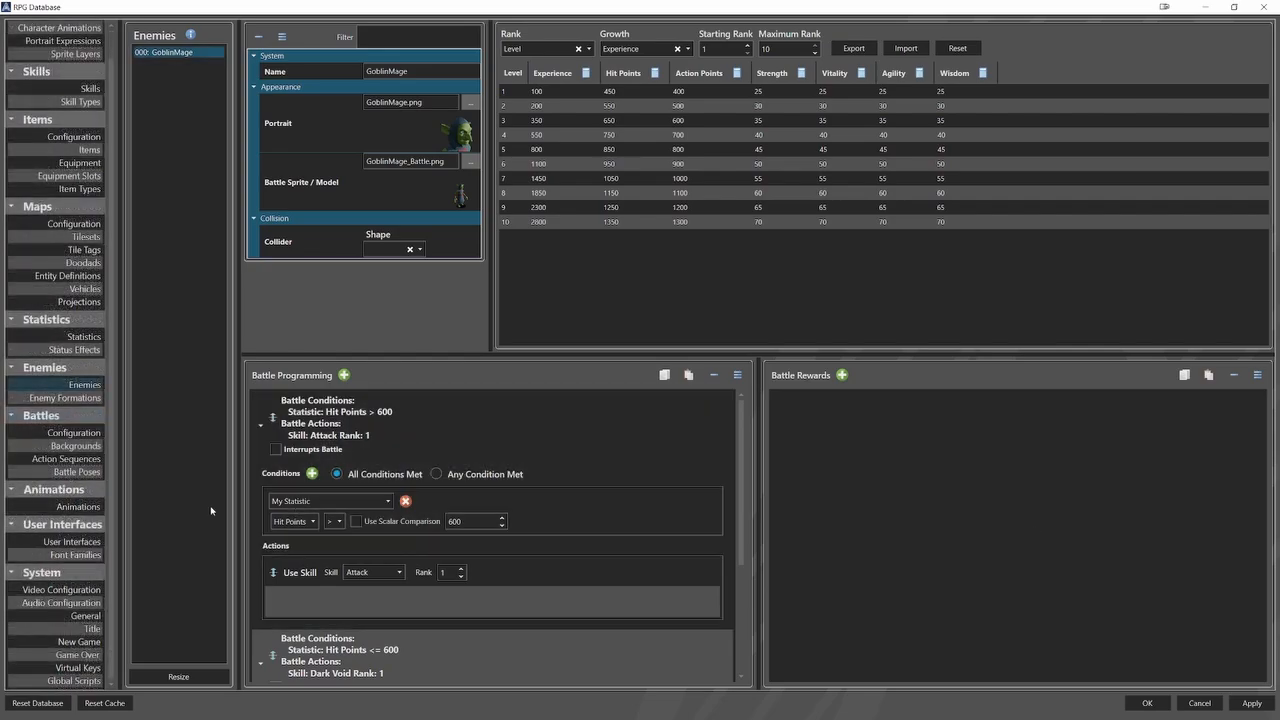
left_click(65, 543)
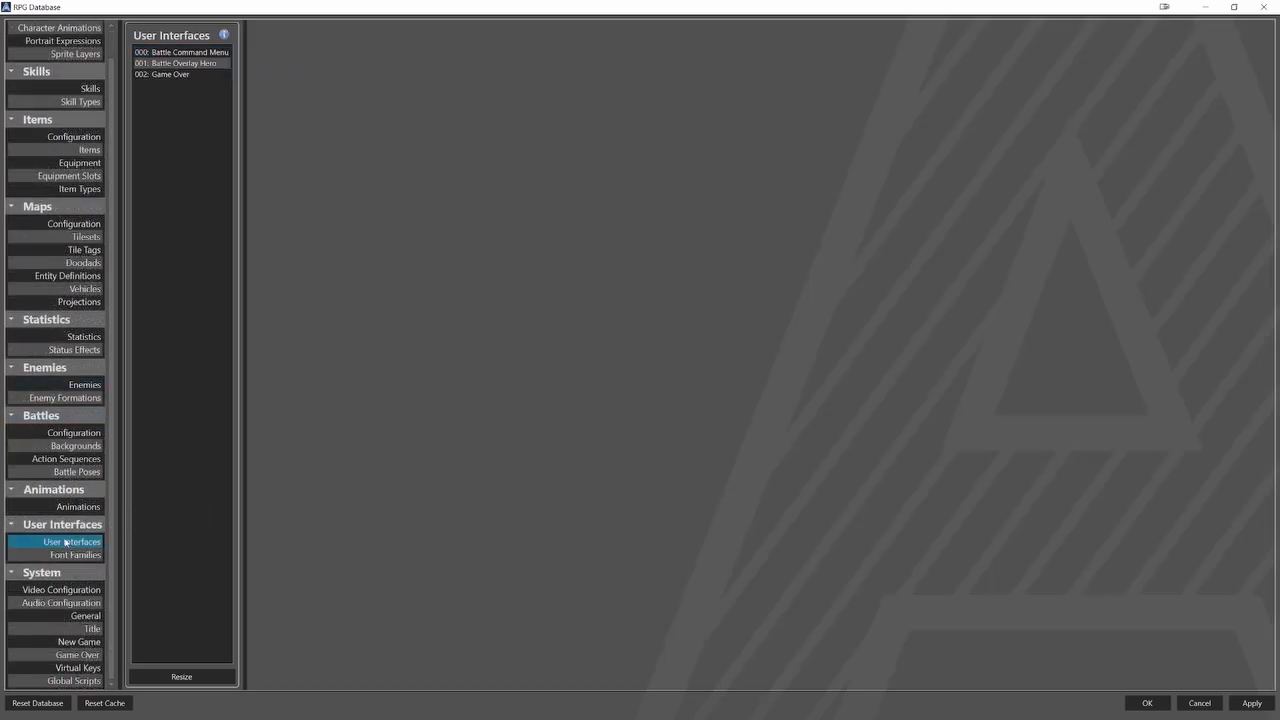
left_click(193, 55)
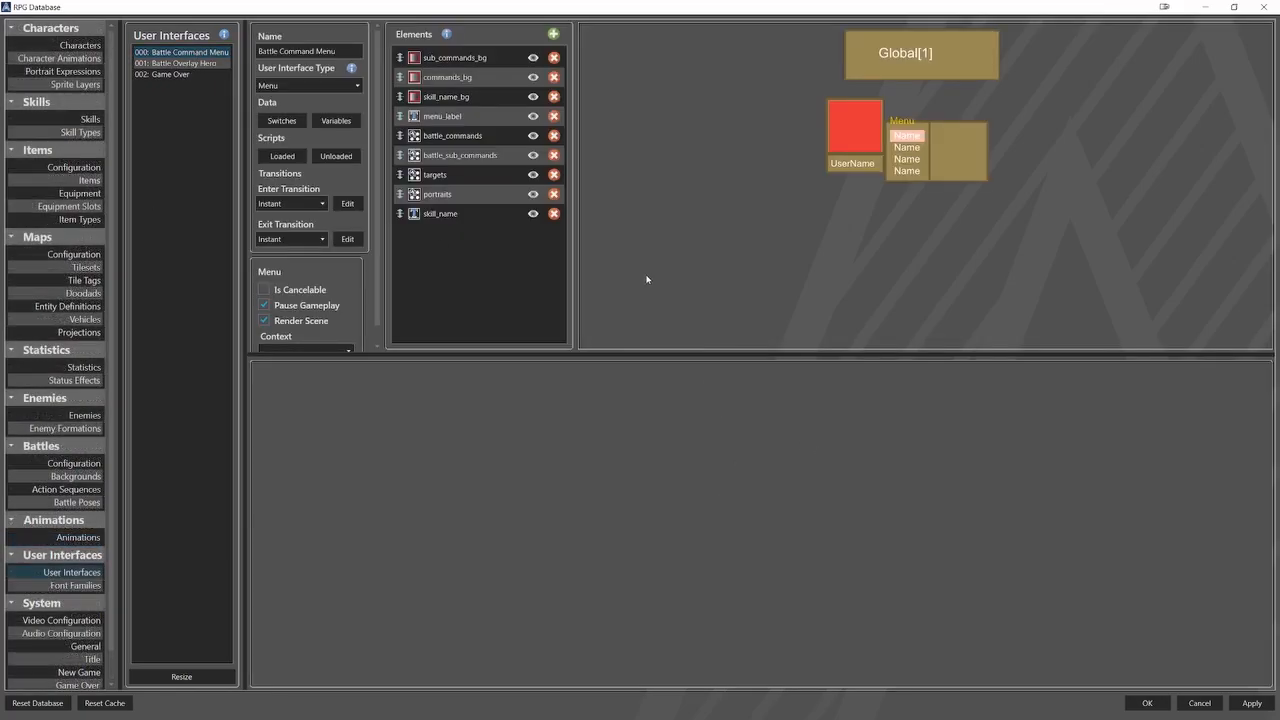
left_click(503, 97)
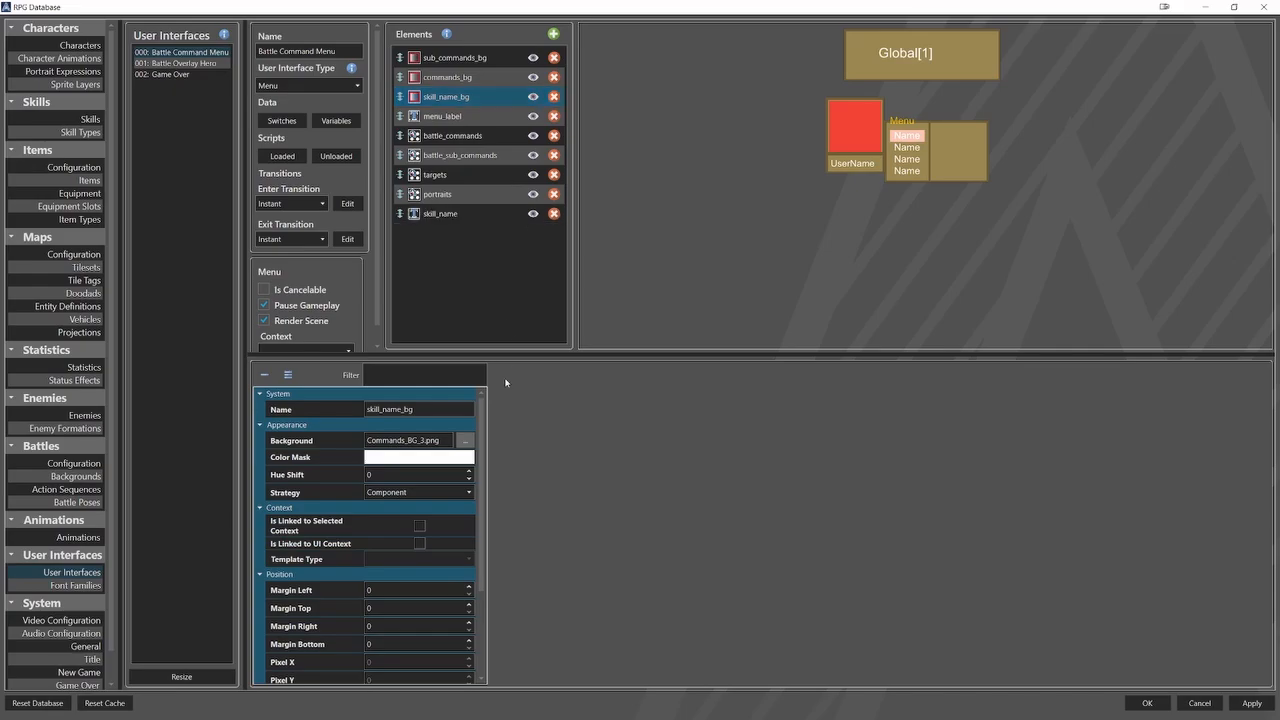
scroll(487, 480, "down", 3)
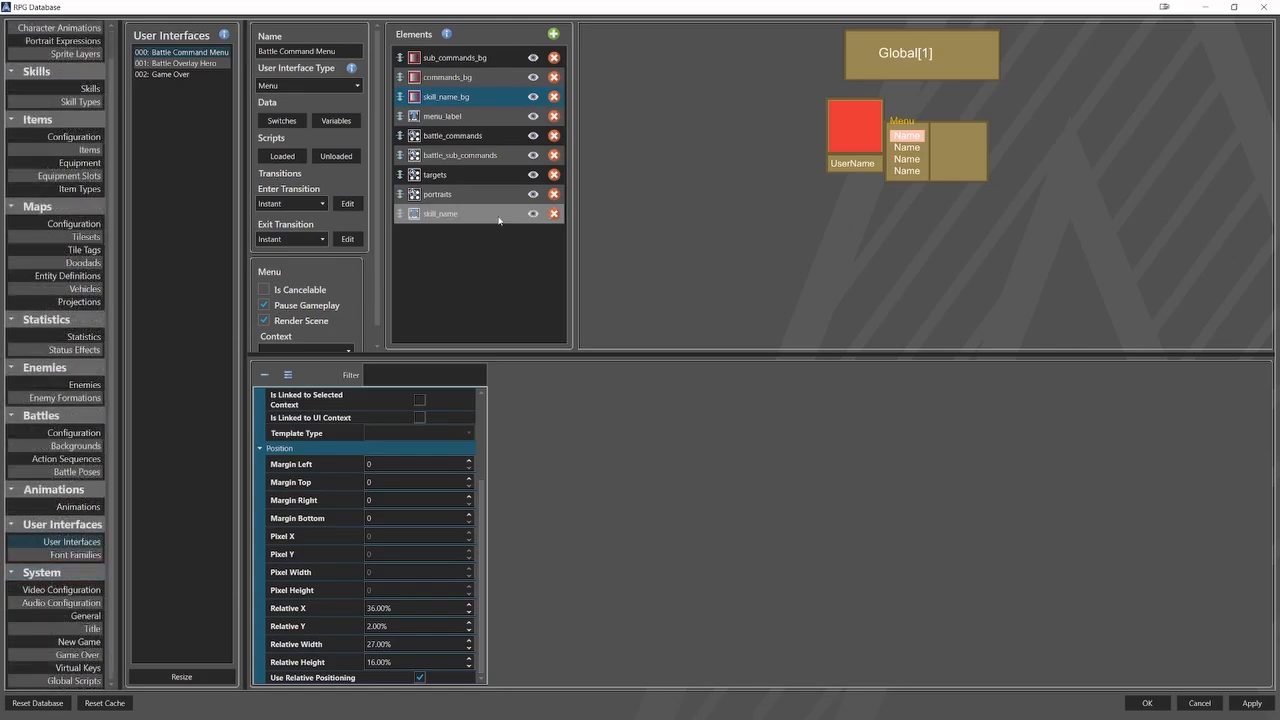
Examine the skill_name label's text template, UI context link and position, and close the database.
left_click(499, 216)
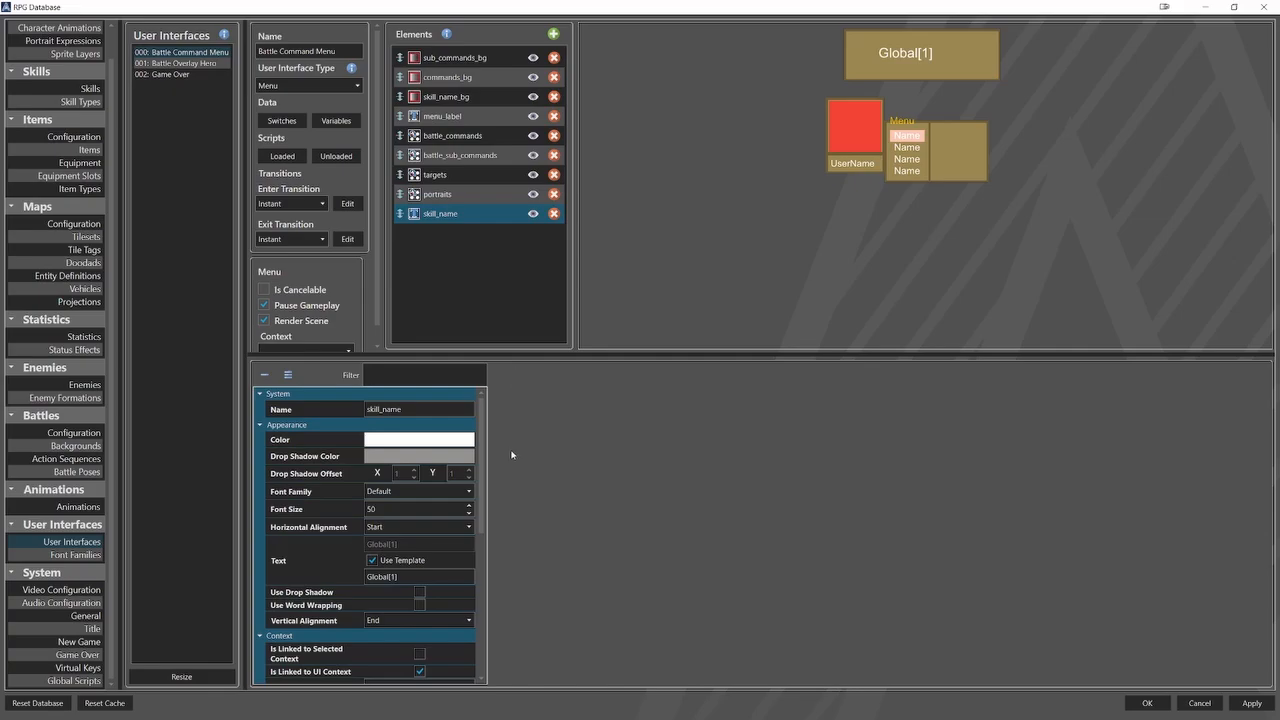
scroll(381, 468, "down", 2)
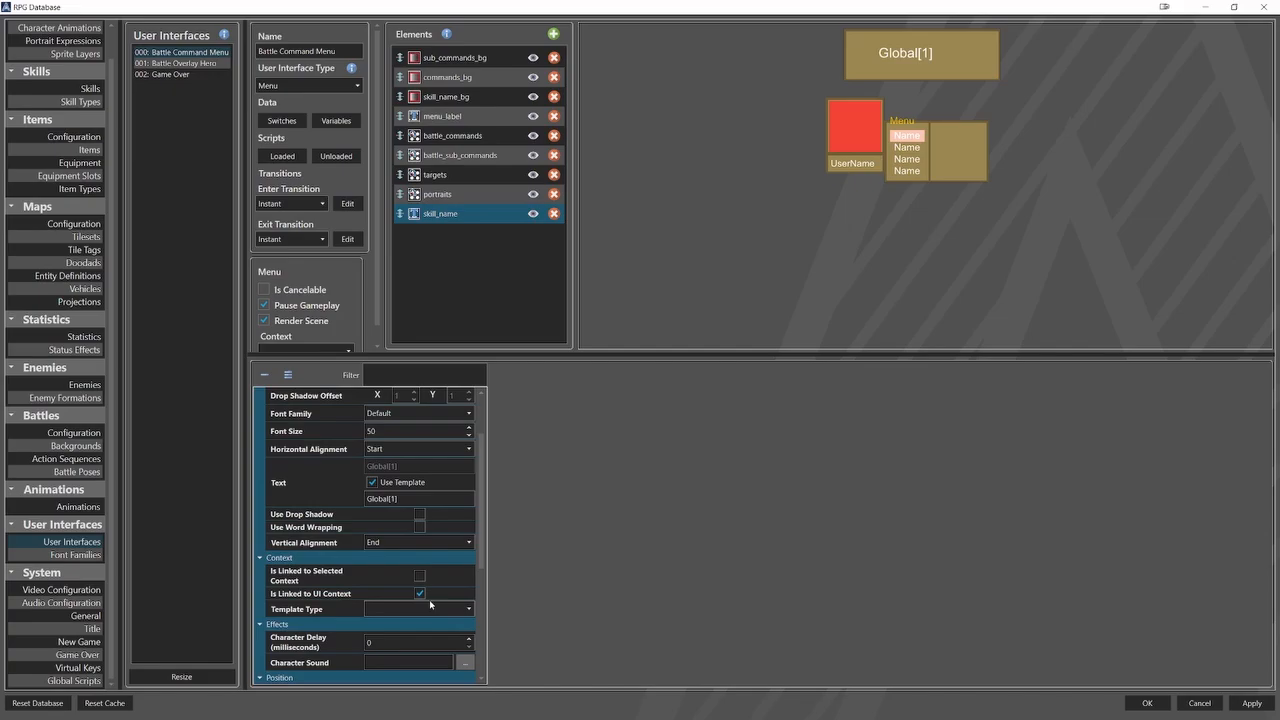
scroll(430, 604, "down", 5)
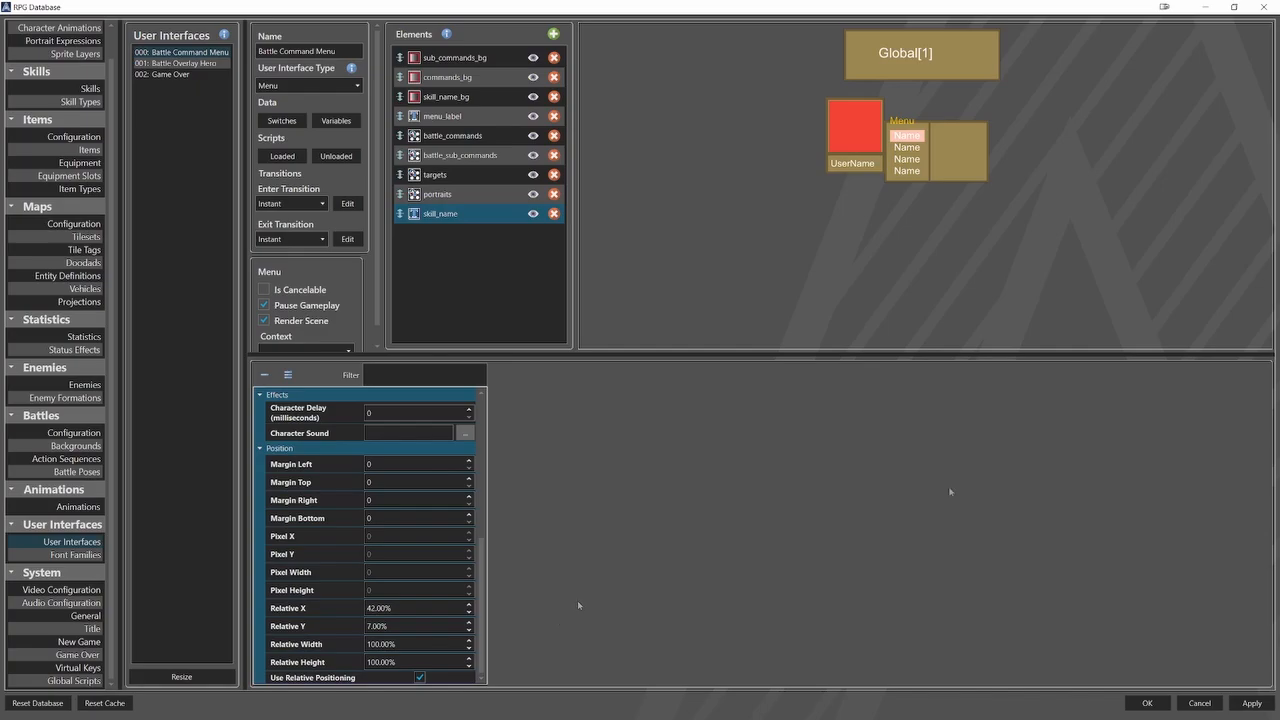
left_click(1147, 703)
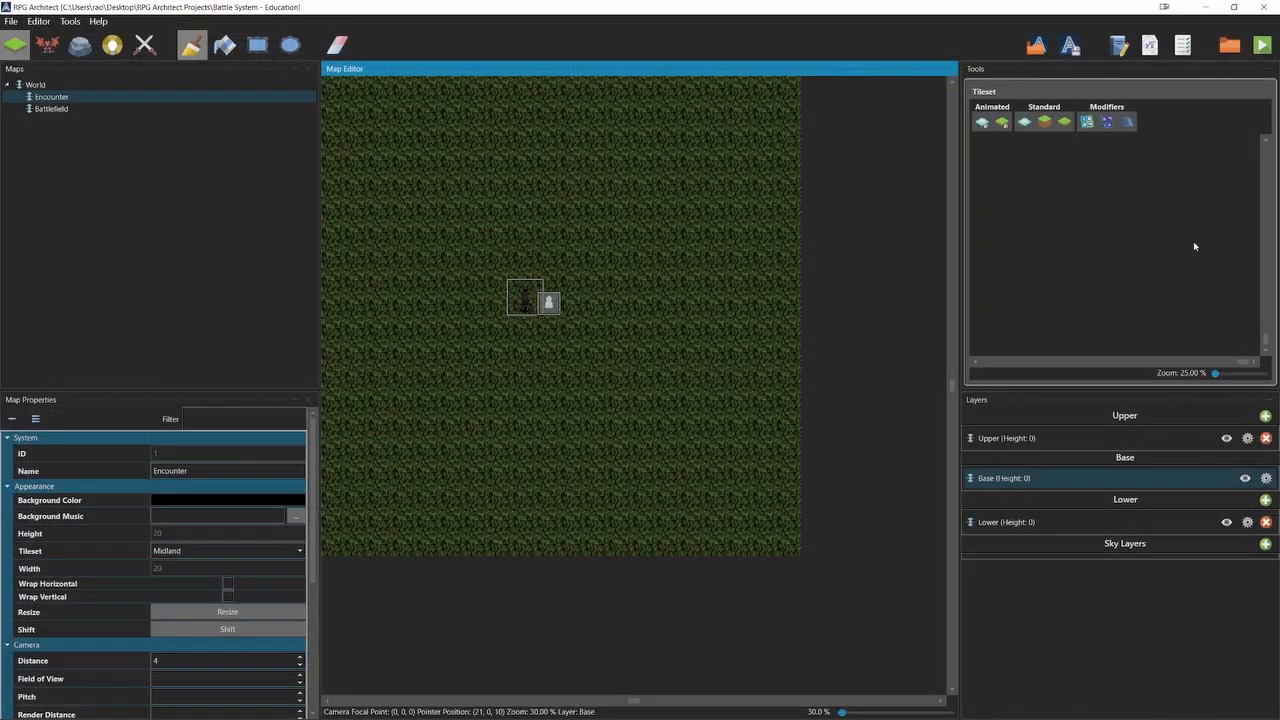
Look up the SkillName global variable in the project's variable list and close the list.
left_click(1150, 45)
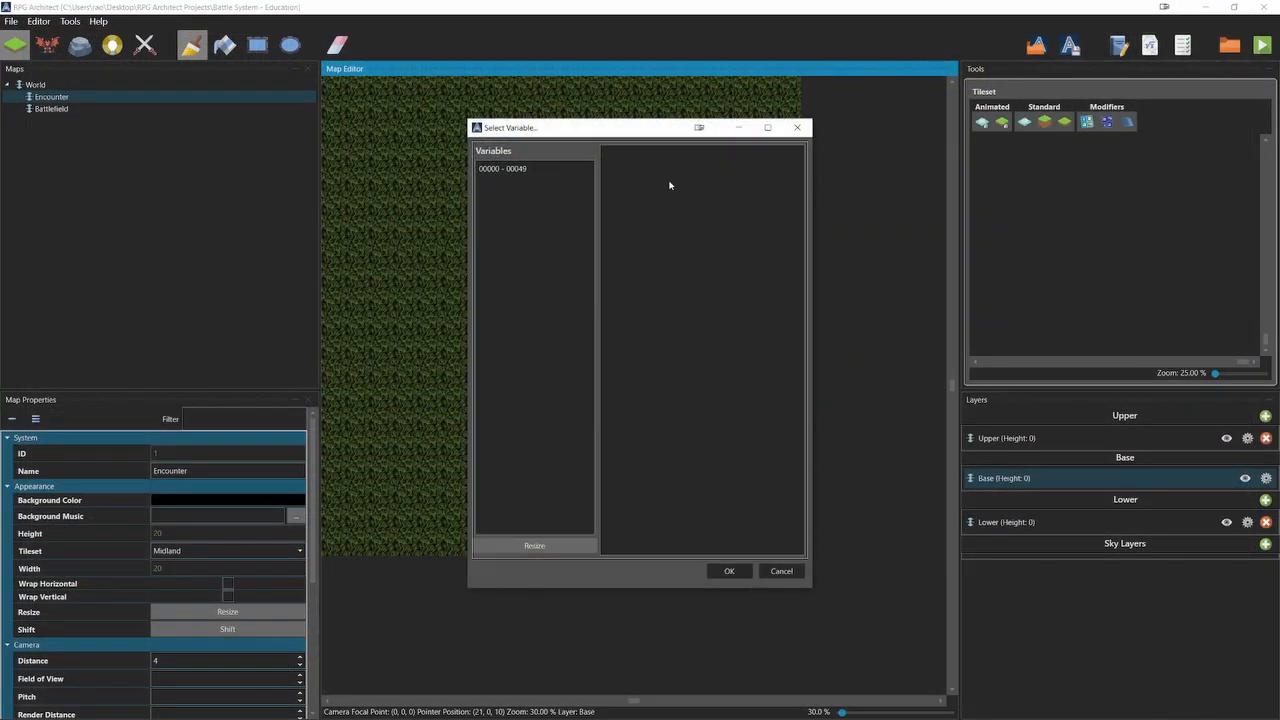
left_click(580, 170)
left_click(650, 164)
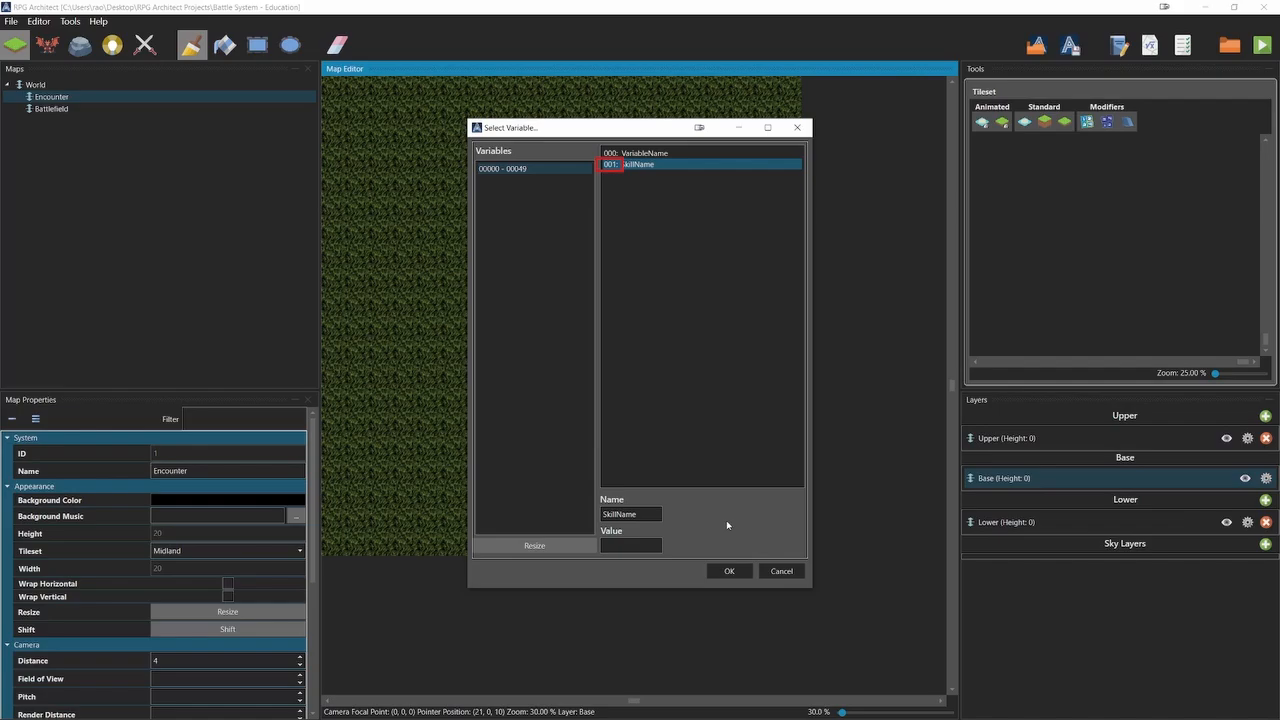
left_click(729, 571)
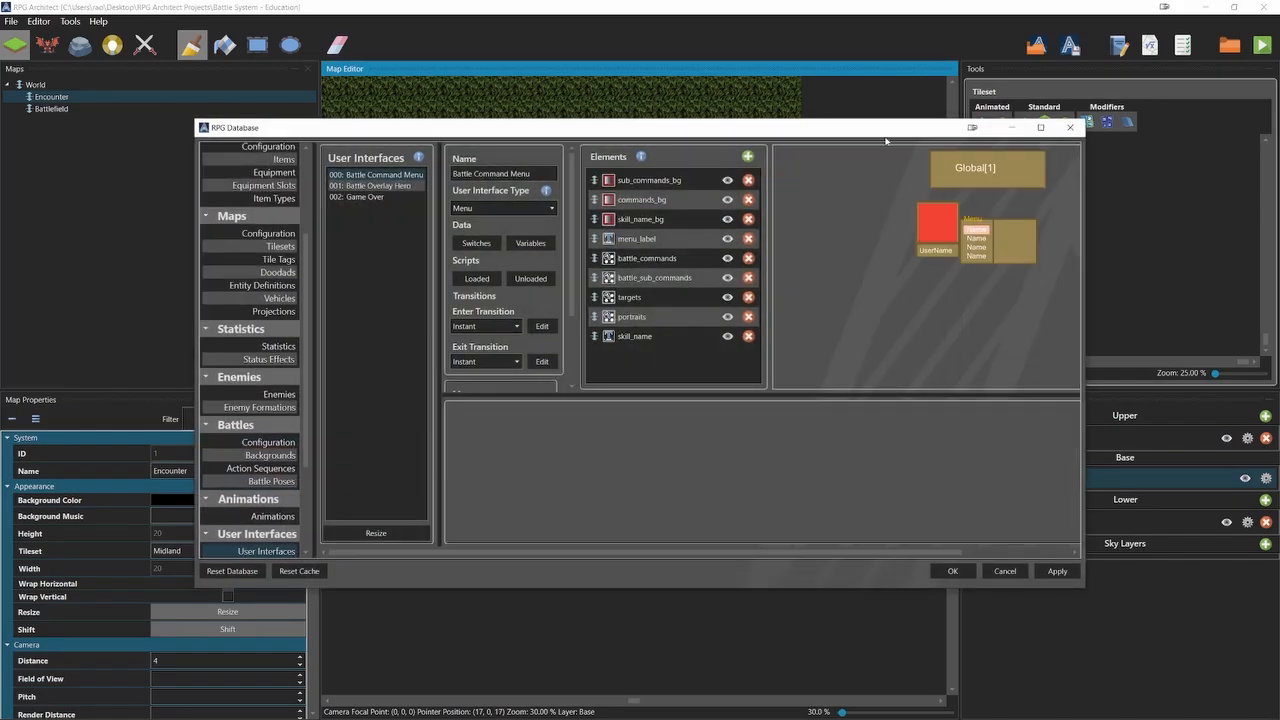
Reopen the database maximized and display the Execute script of the battle_sub_commands element.
double_click(885, 132)
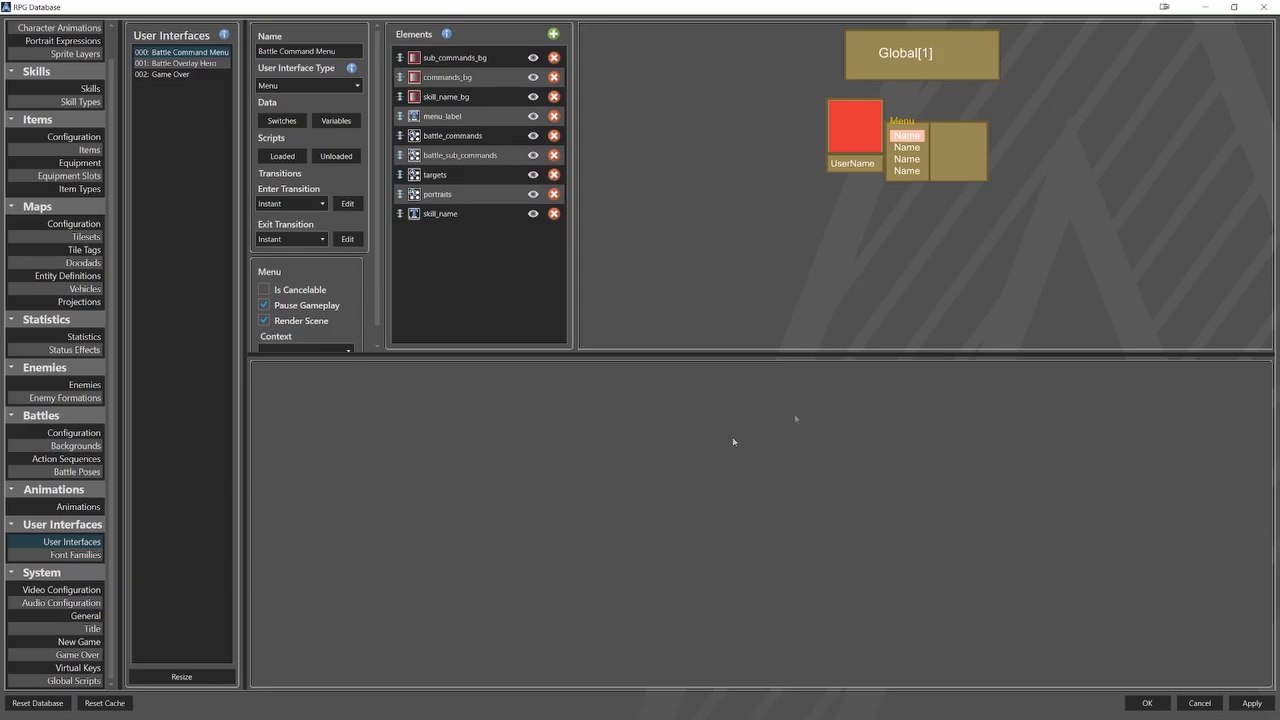
left_click(470, 155)
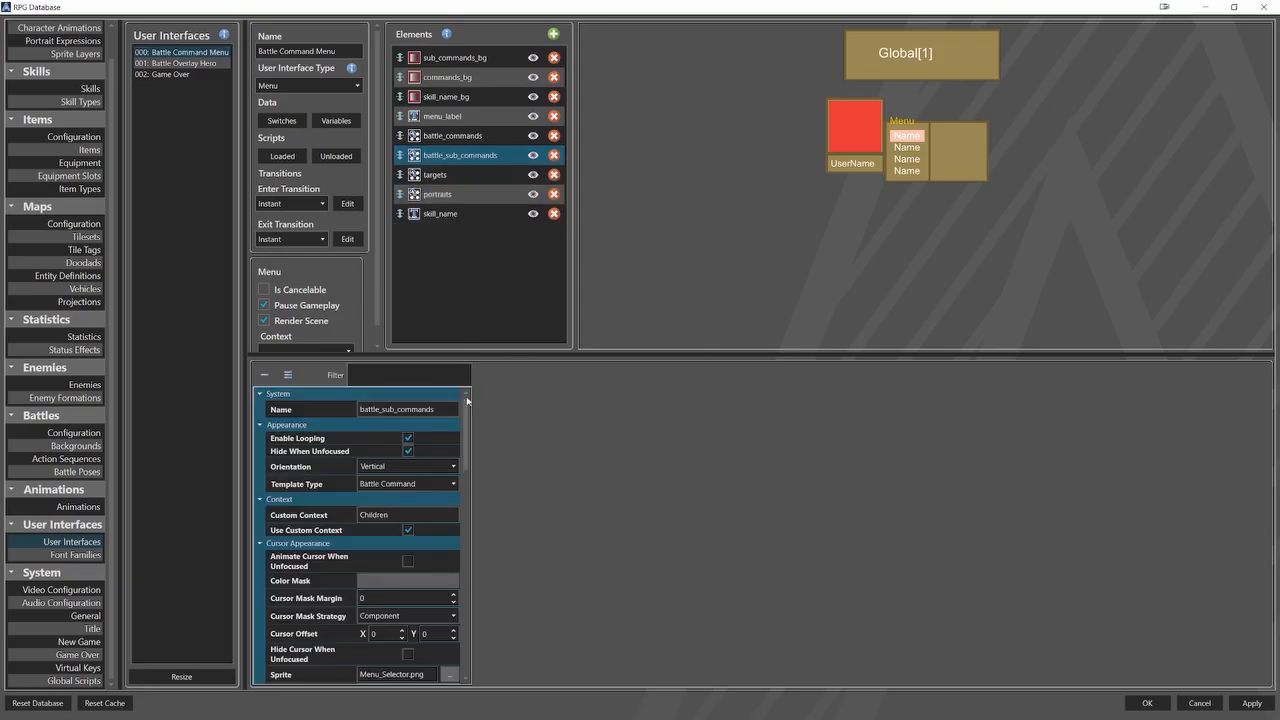
left_click_drag(467, 400, 467, 602)
left_click(430, 583)
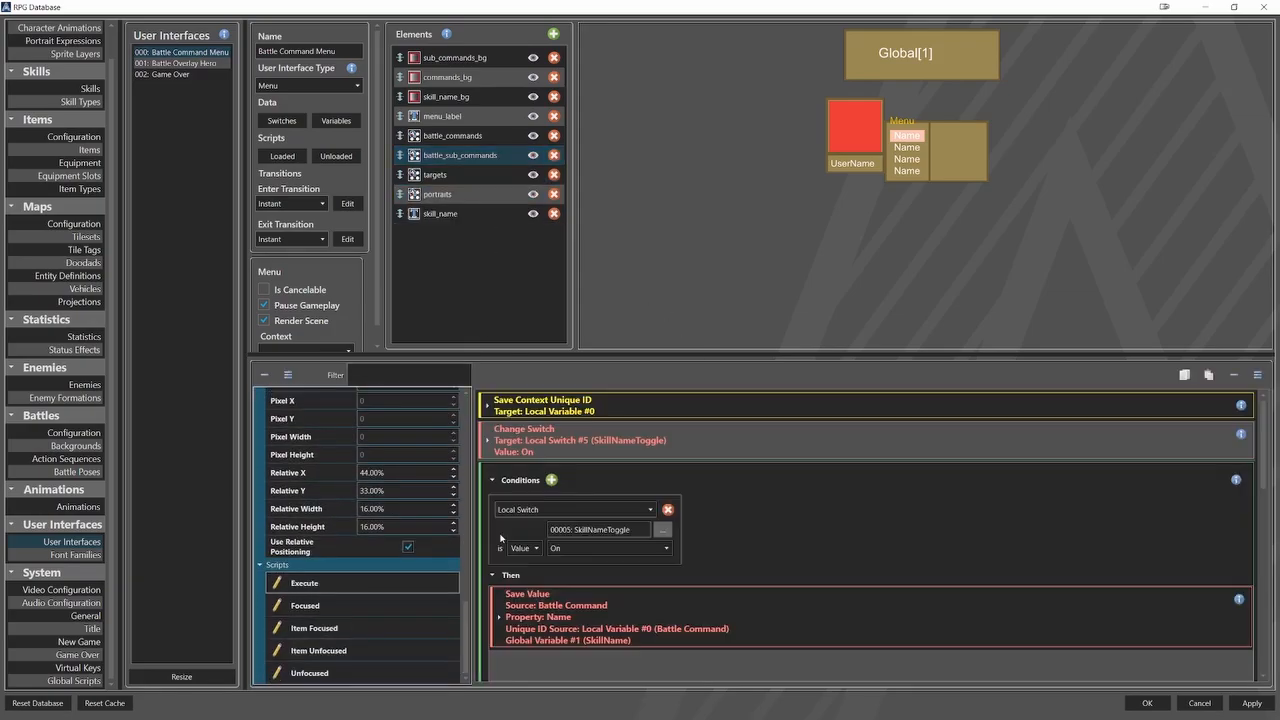
Enlarge the script area and inspect the Change Switch action's SkillNameToggle local switch and the conditional block after it.
left_click_drag(642, 354, 642, 270)
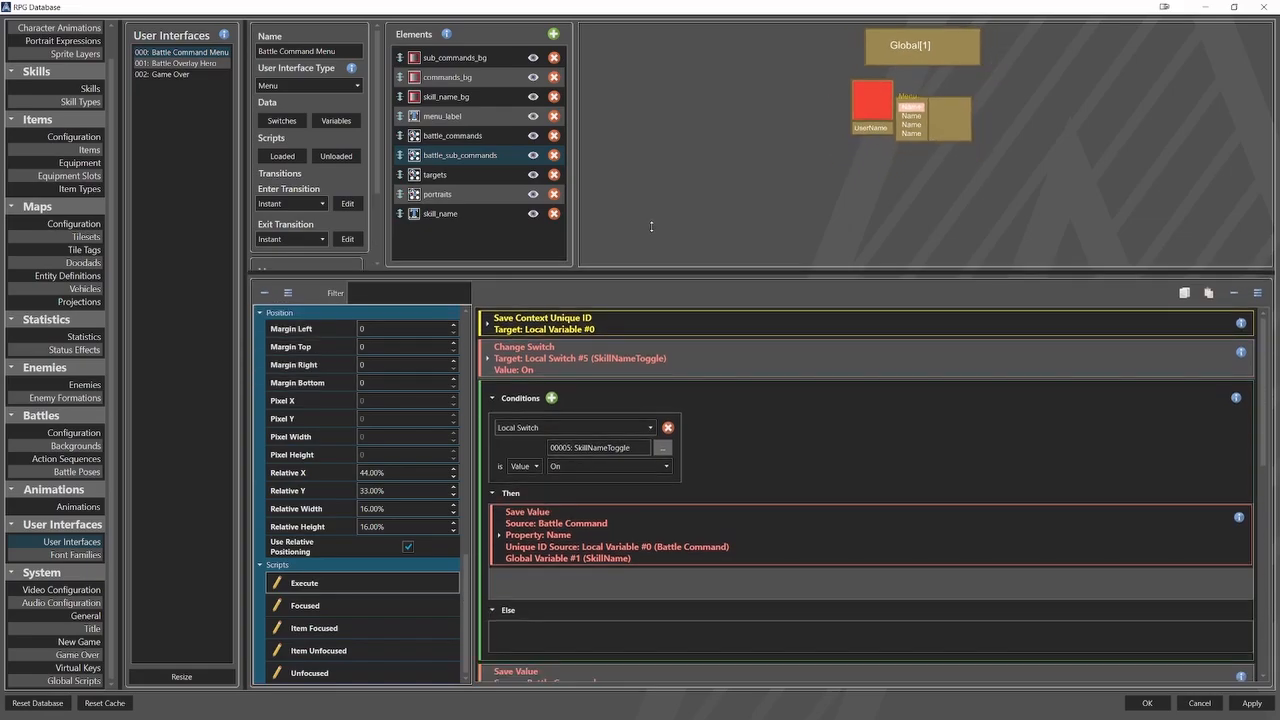
left_click(701, 352)
left_click(627, 392)
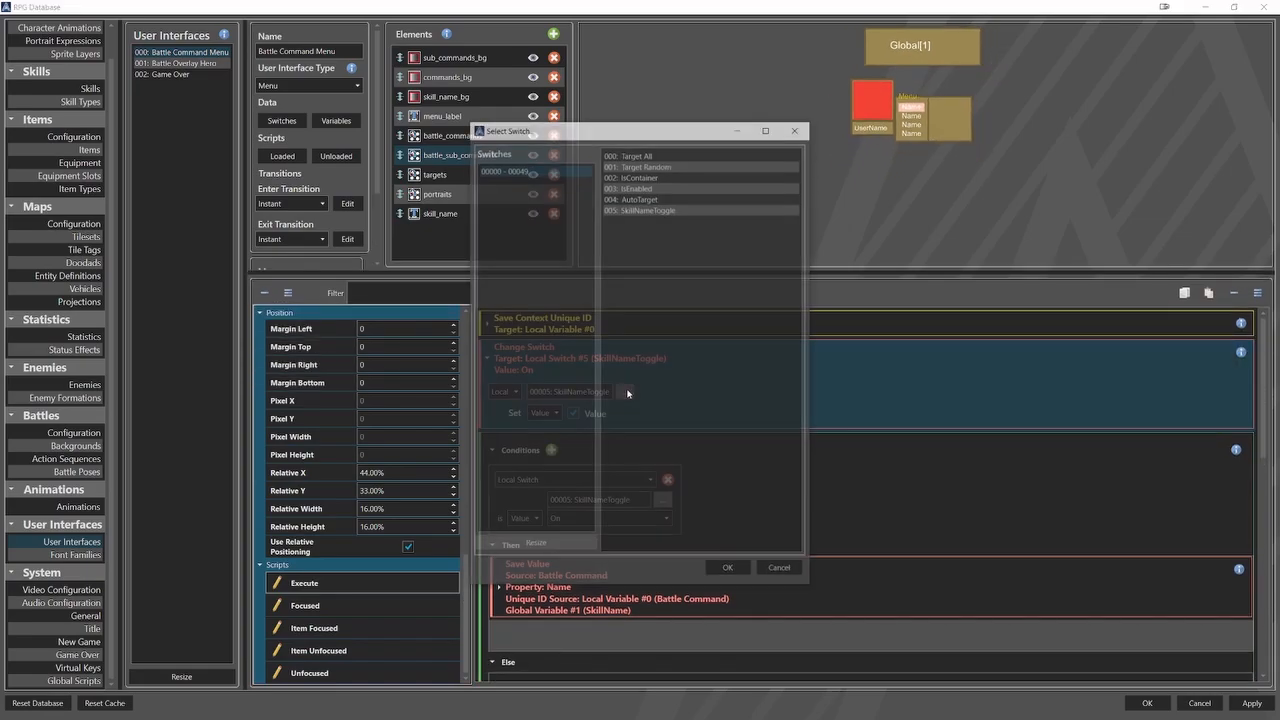
left_click(671, 209)
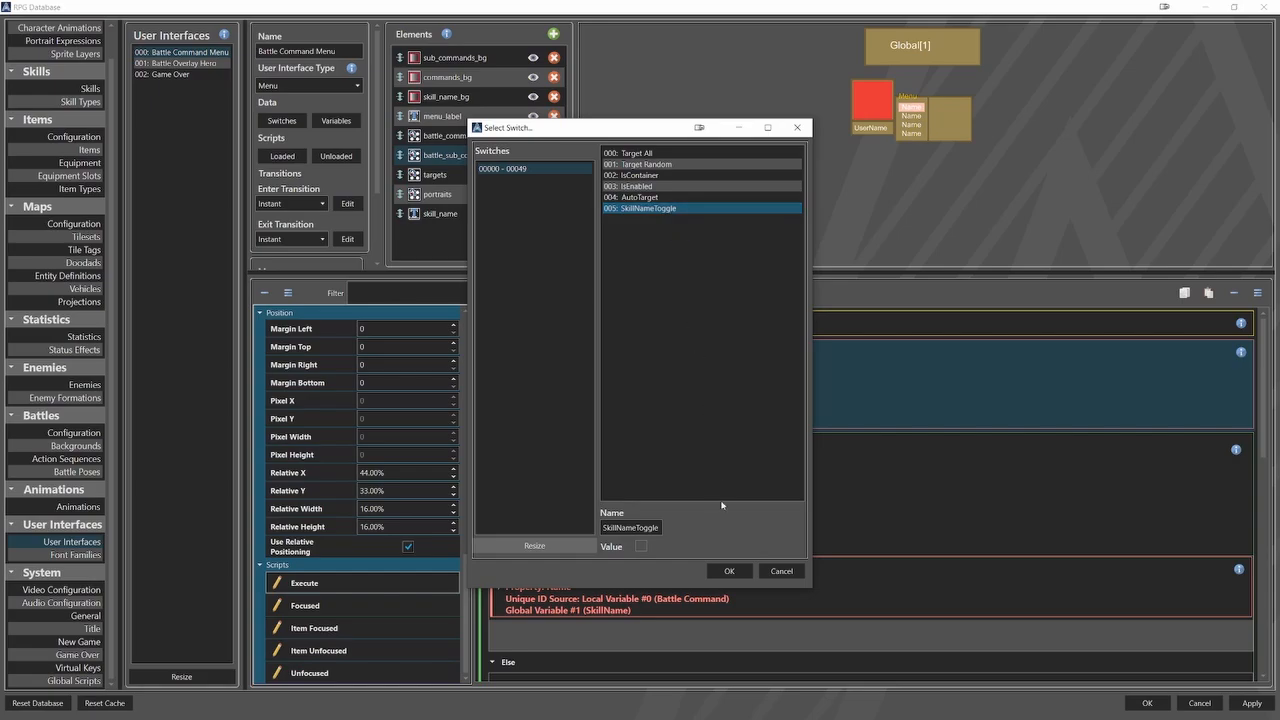
left_click(728, 571)
scroll(730, 573, "down", 2)
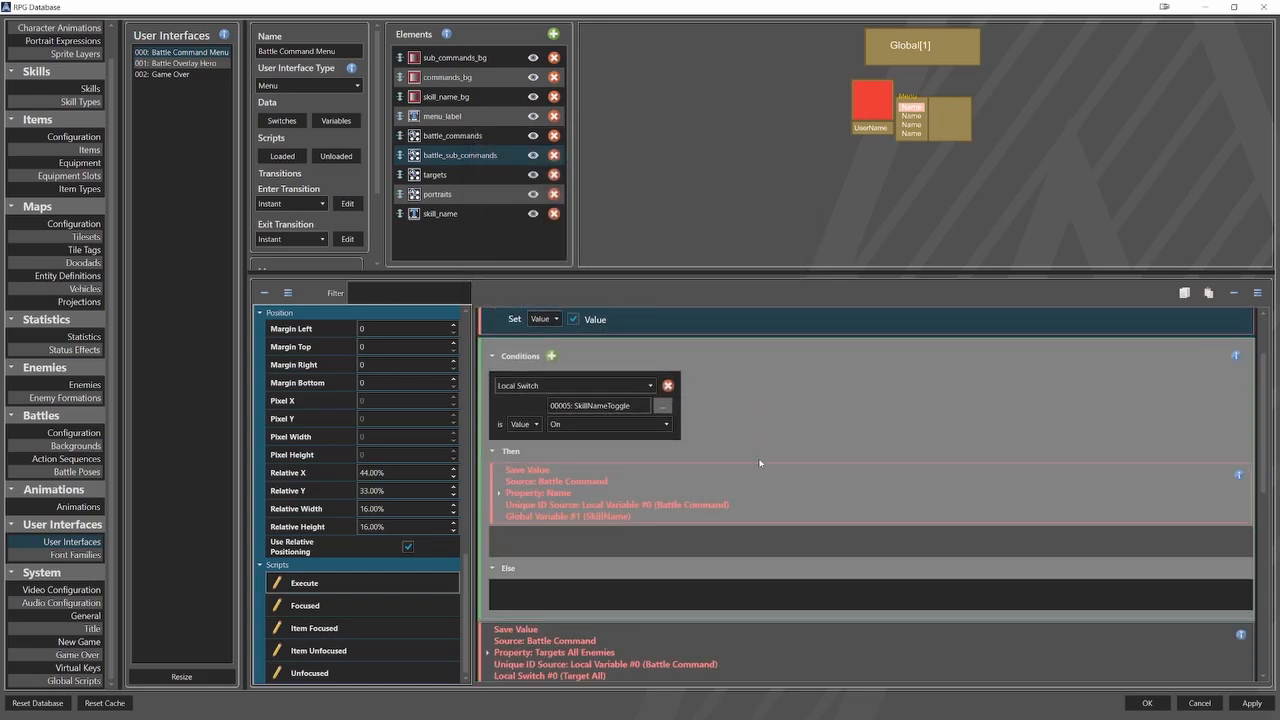
Check the SkillNameToggle local switch in the conditional block of the battle_sub_commands Execute script, keeping it selected.
left_click(663, 403)
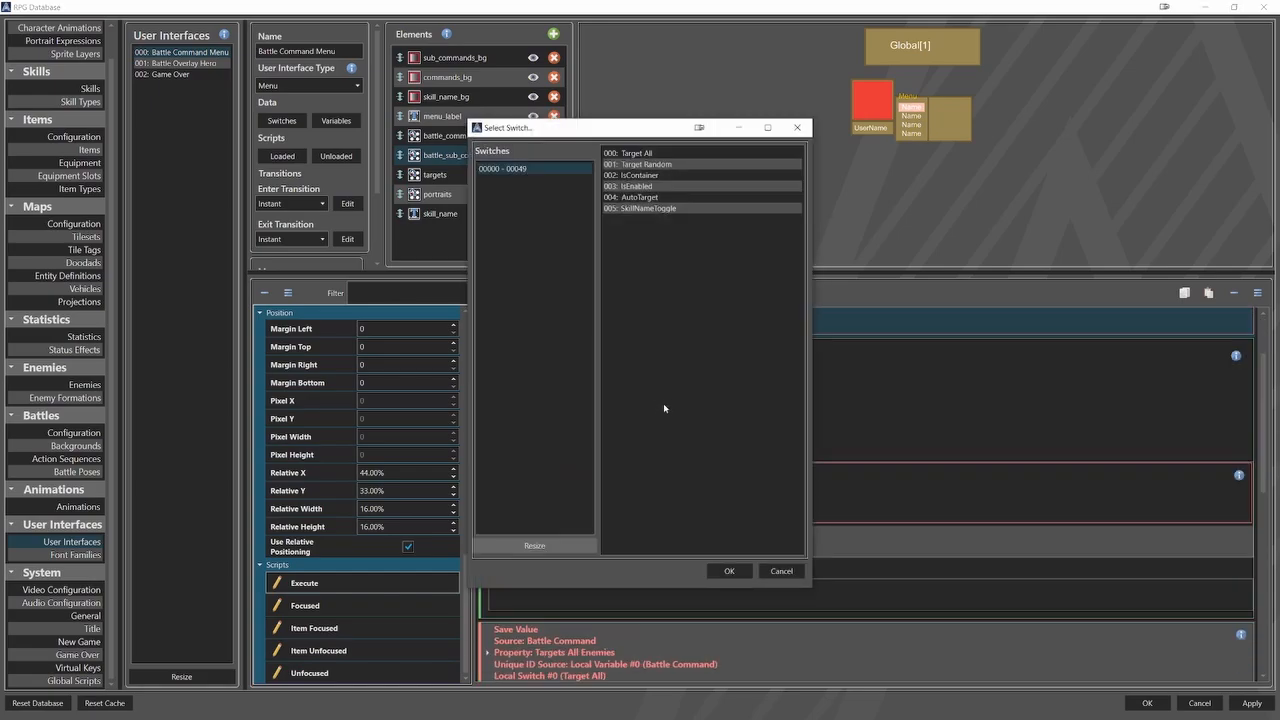
left_click(672, 209)
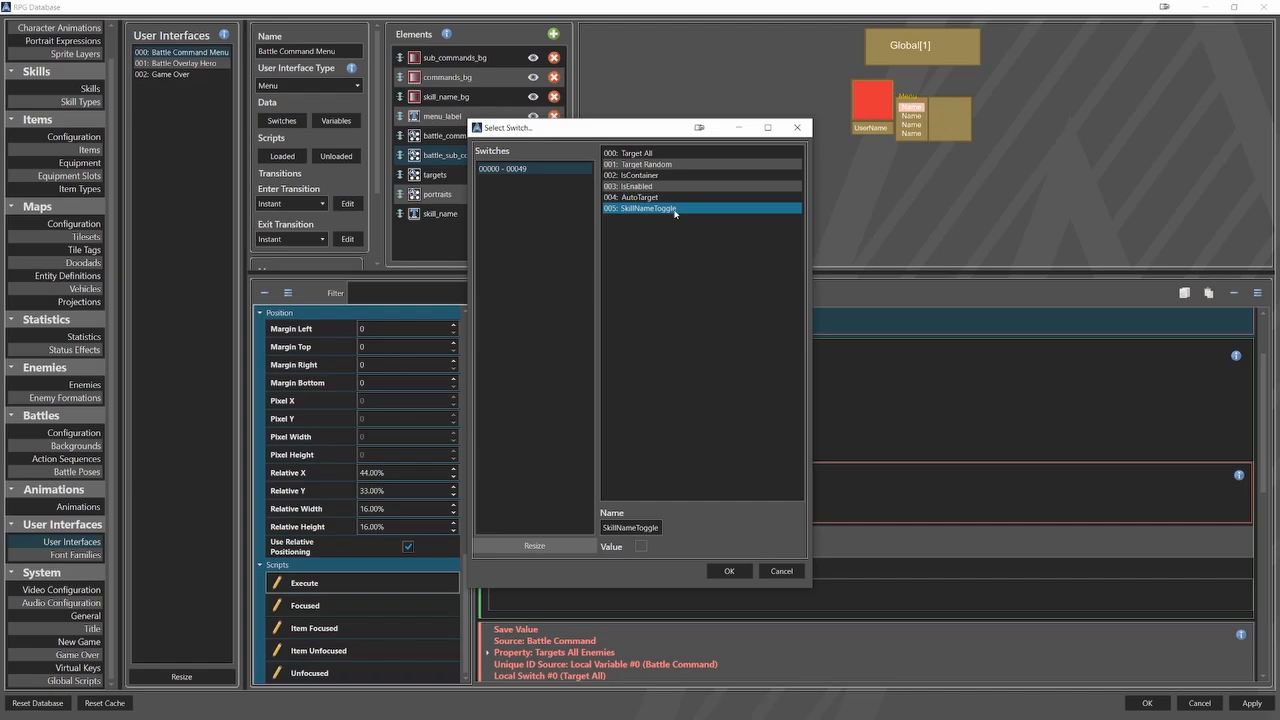
left_click(728, 571)
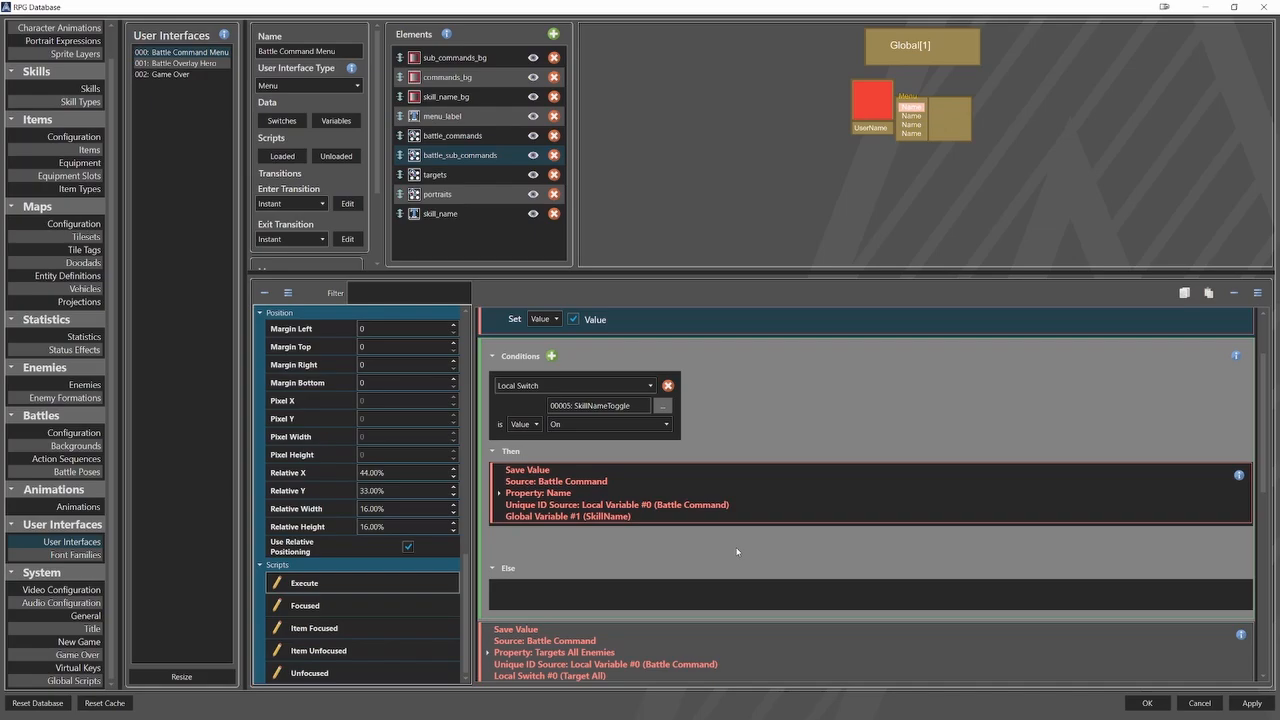
Inspect the Then branch's Save Value action, checking its Battle Command local source variable and its SkillName global target variable.
scroll(742, 509, "down", 1)
left_click(755, 465)
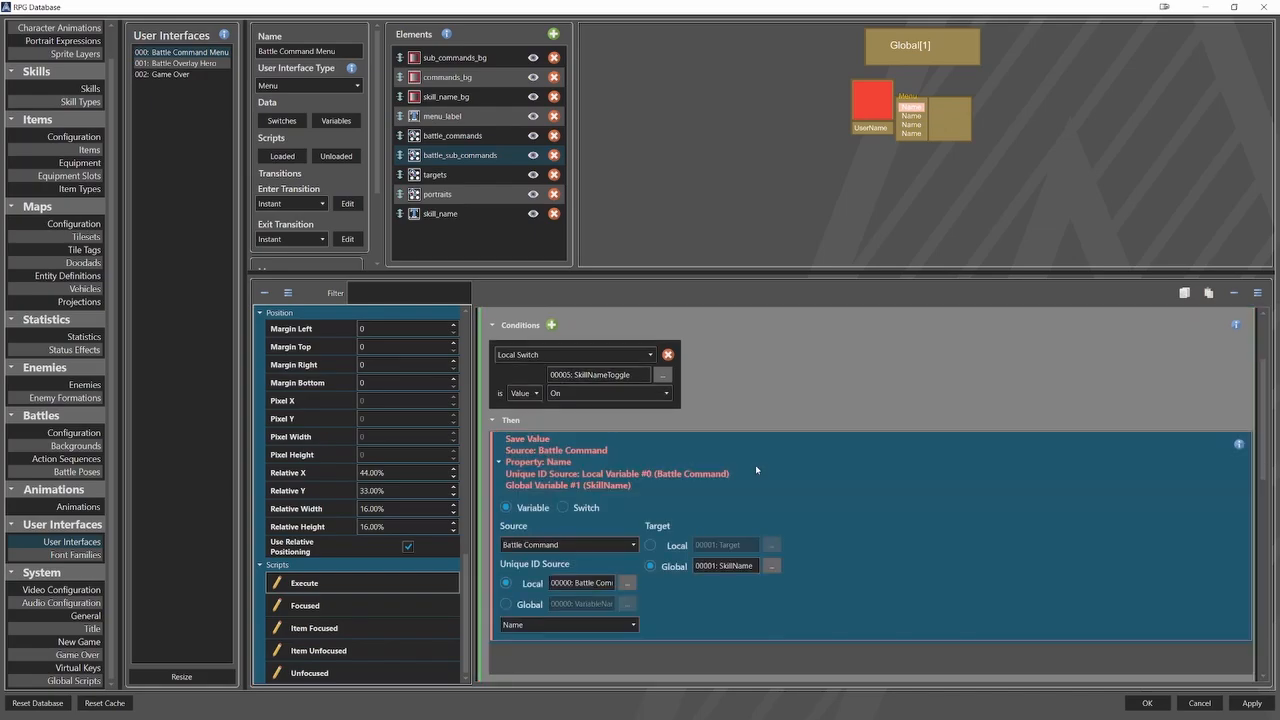
scroll(745, 470, "down", 1)
left_click(627, 551)
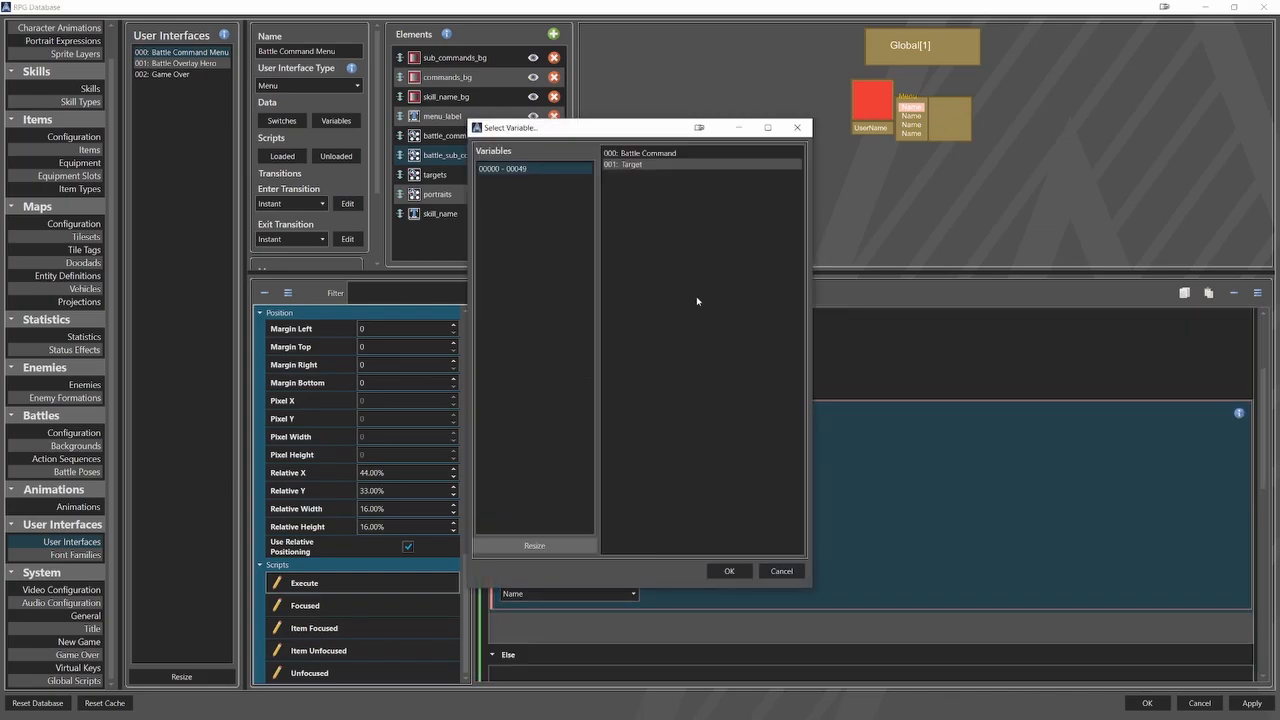
left_click(674, 155)
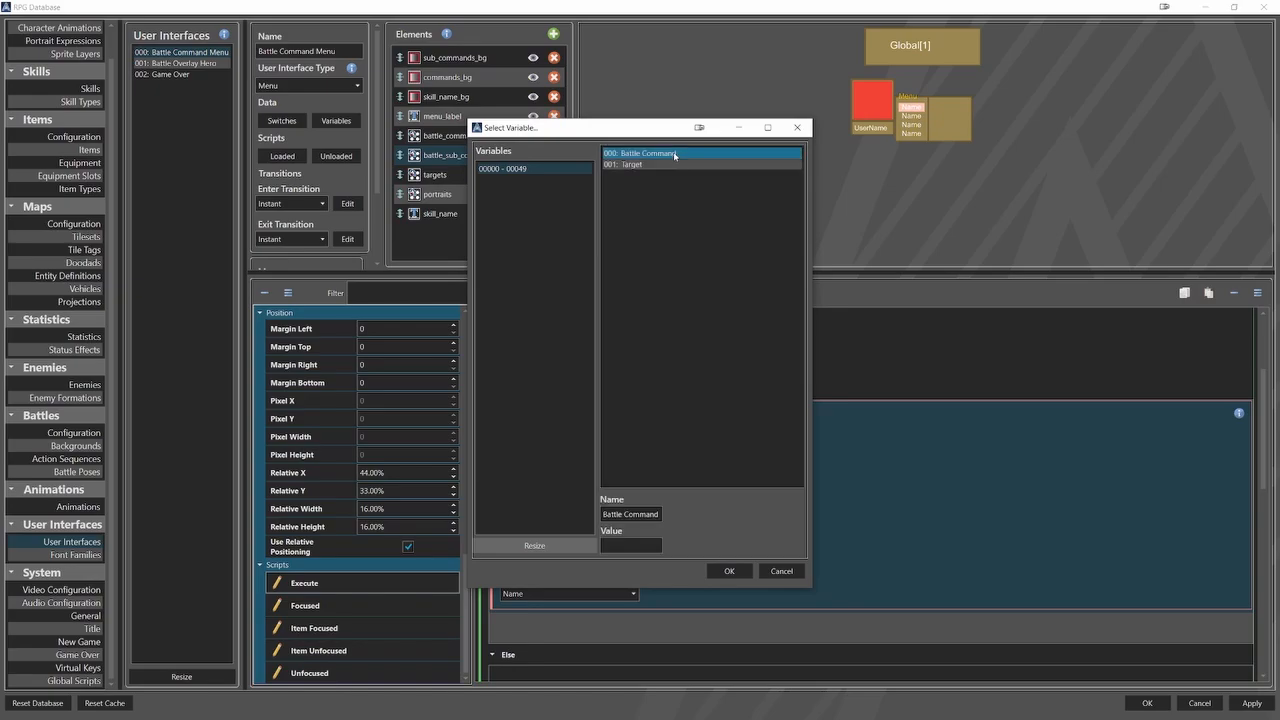
left_click(726, 572)
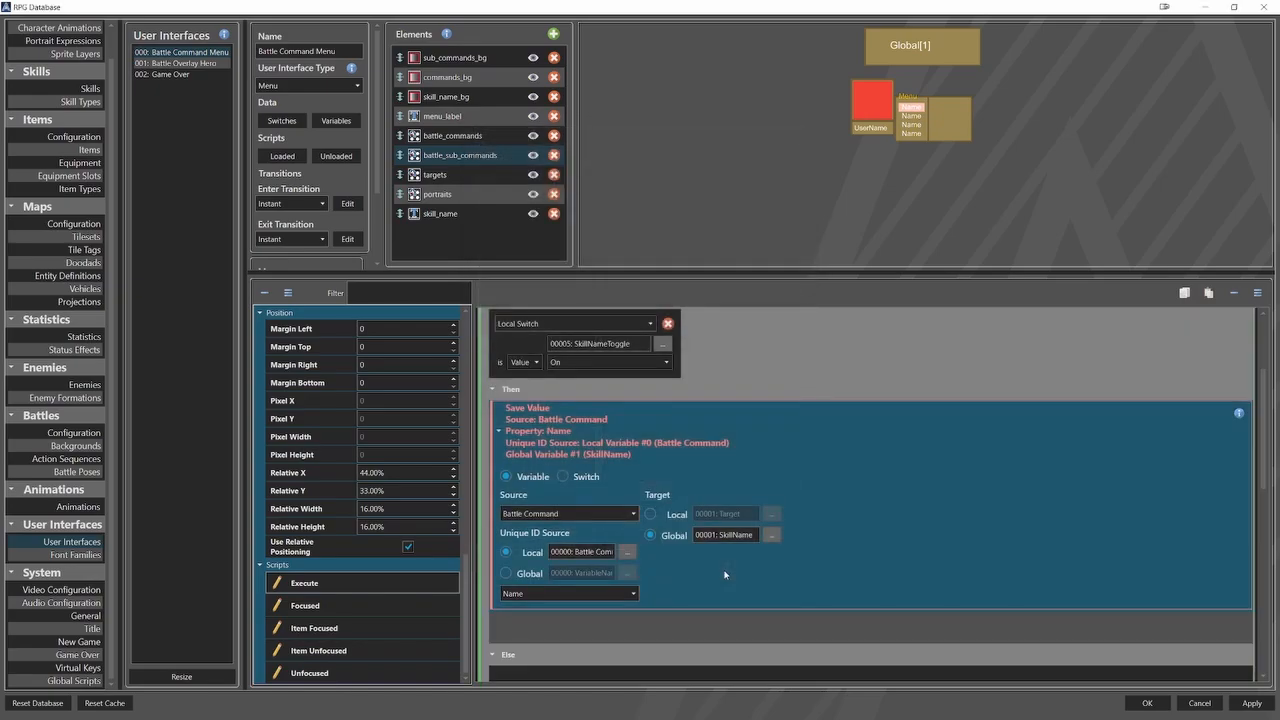
left_click(771, 535)
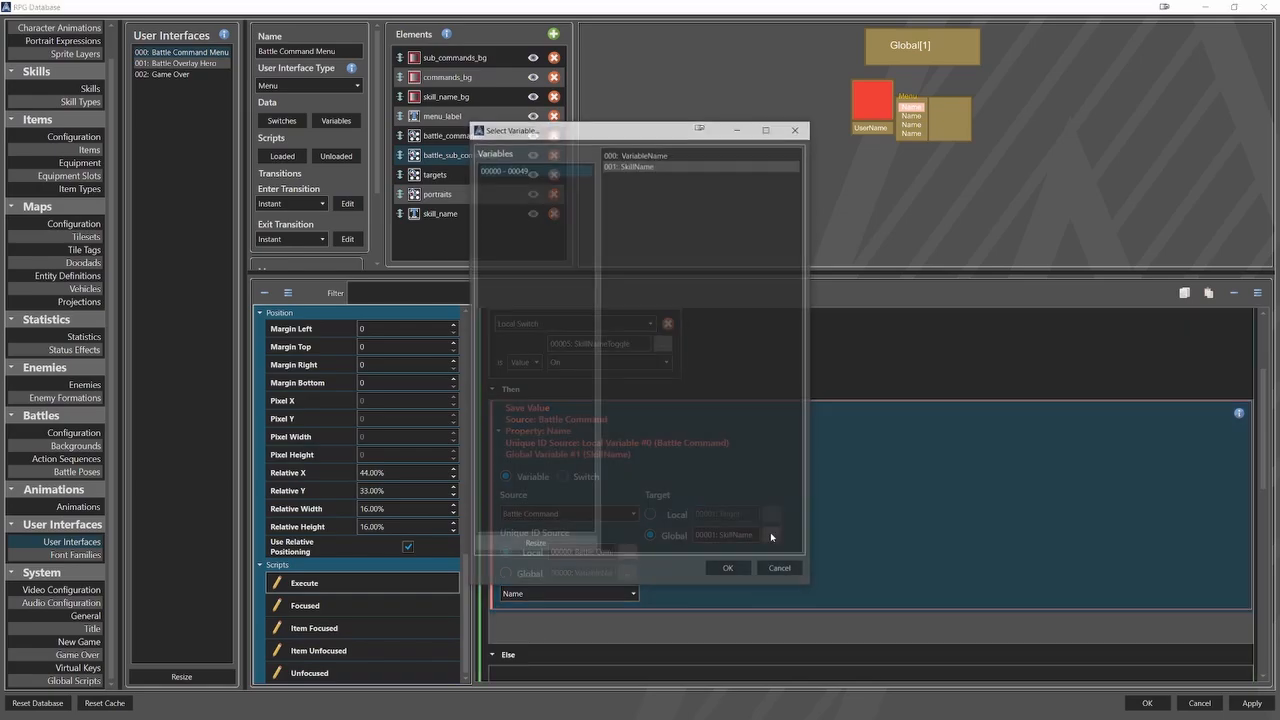
left_click(640, 164)
left_click(729, 570)
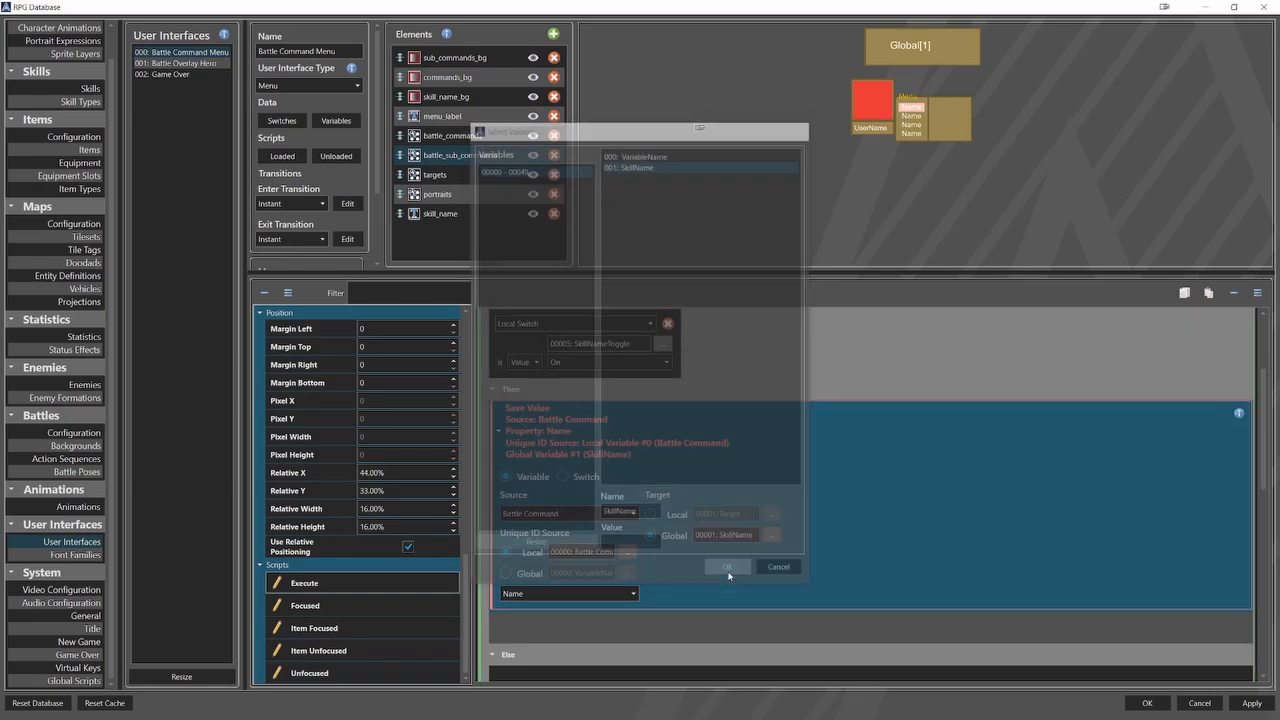
scroll(850, 532, "down", 1)
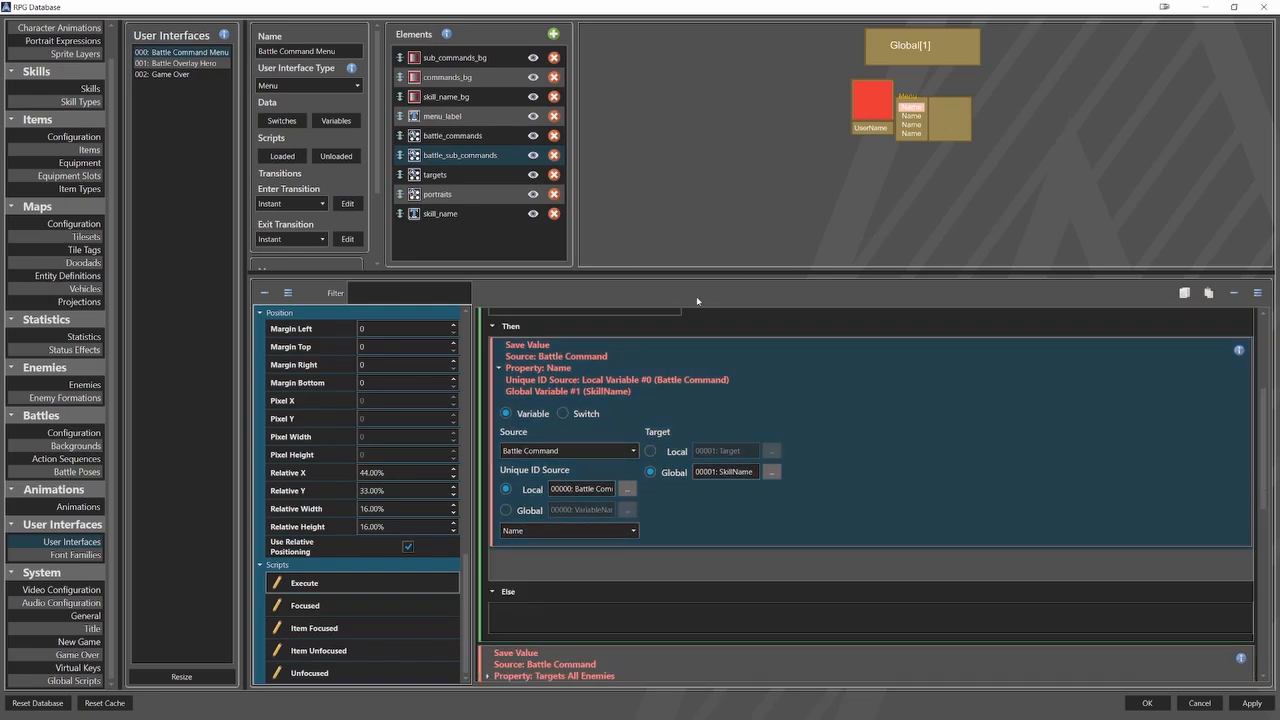
Display the targets element's Execute script and check the SkillNameToggle local switch used in its condition.
left_click(497, 179)
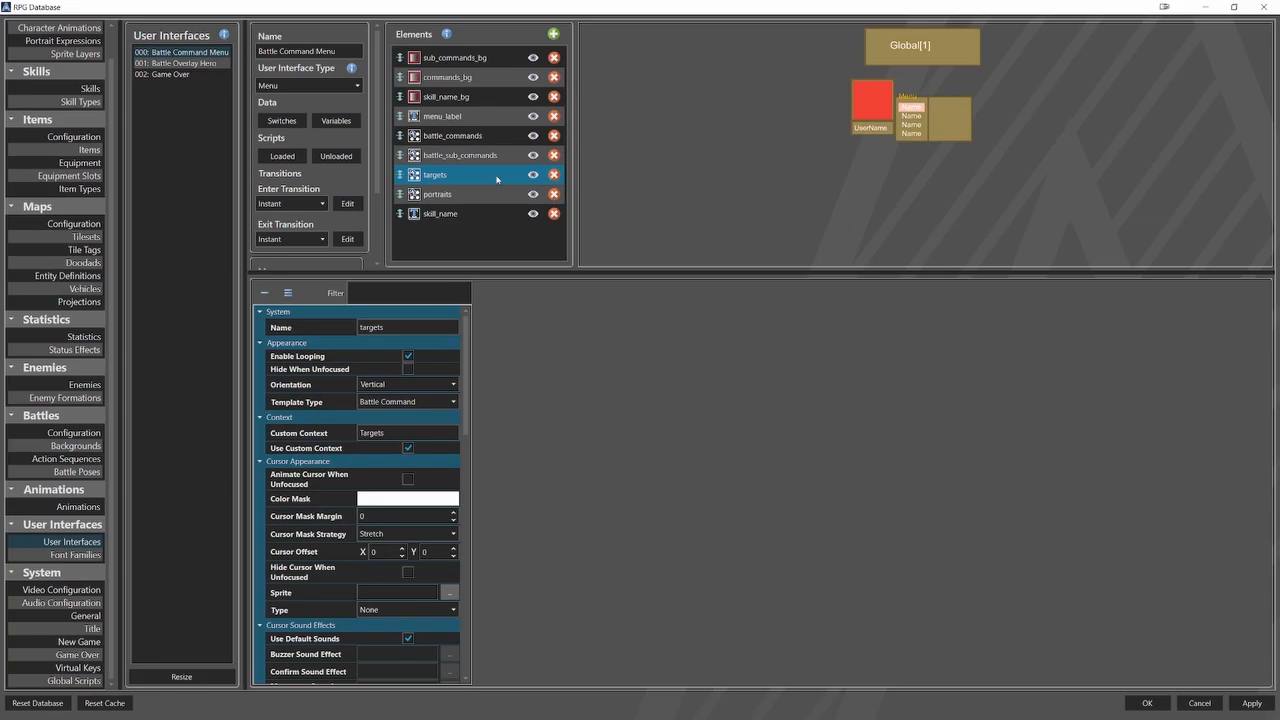
left_click_drag(469, 325, 472, 574)
left_click(422, 585)
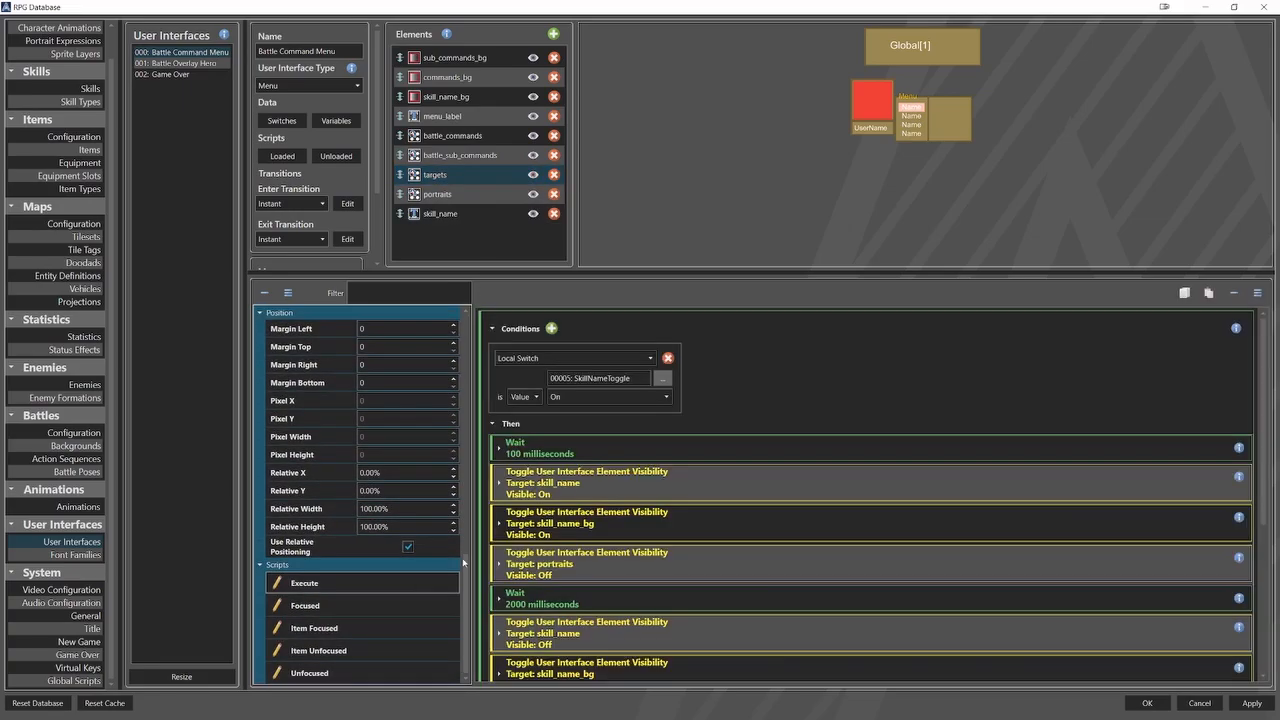
left_click(662, 378)
left_click(667, 210)
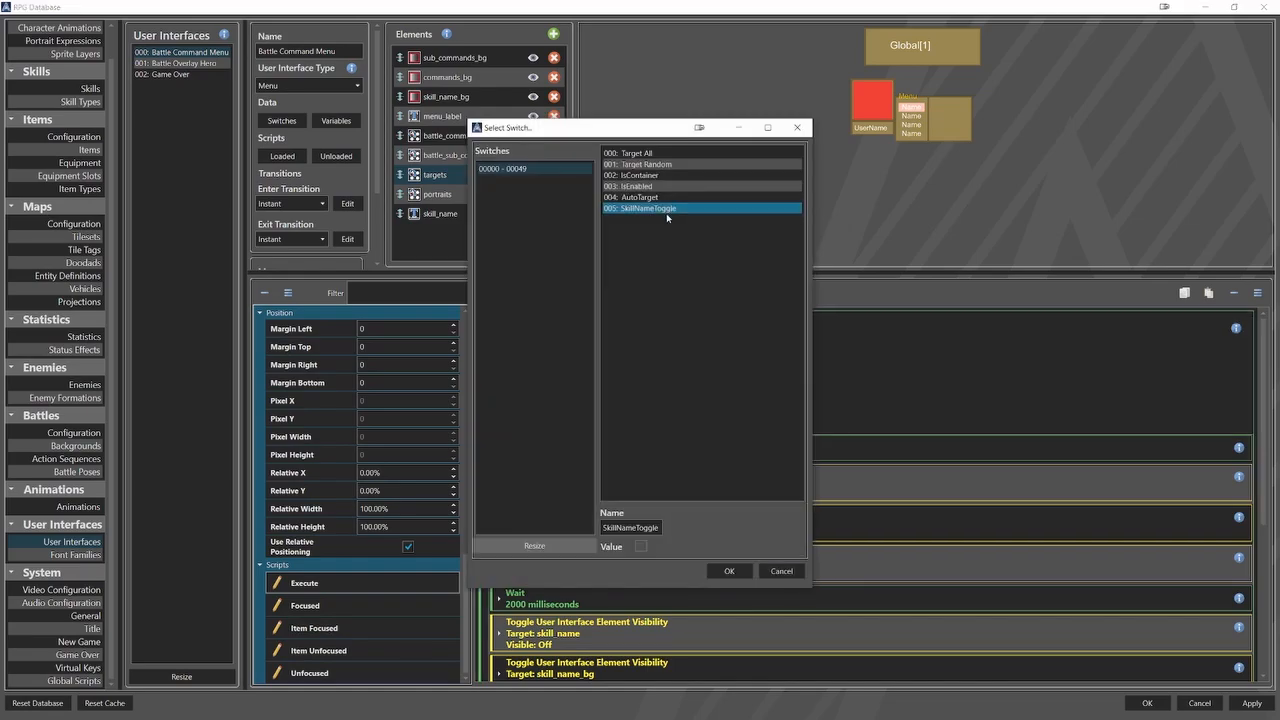
left_click(729, 571)
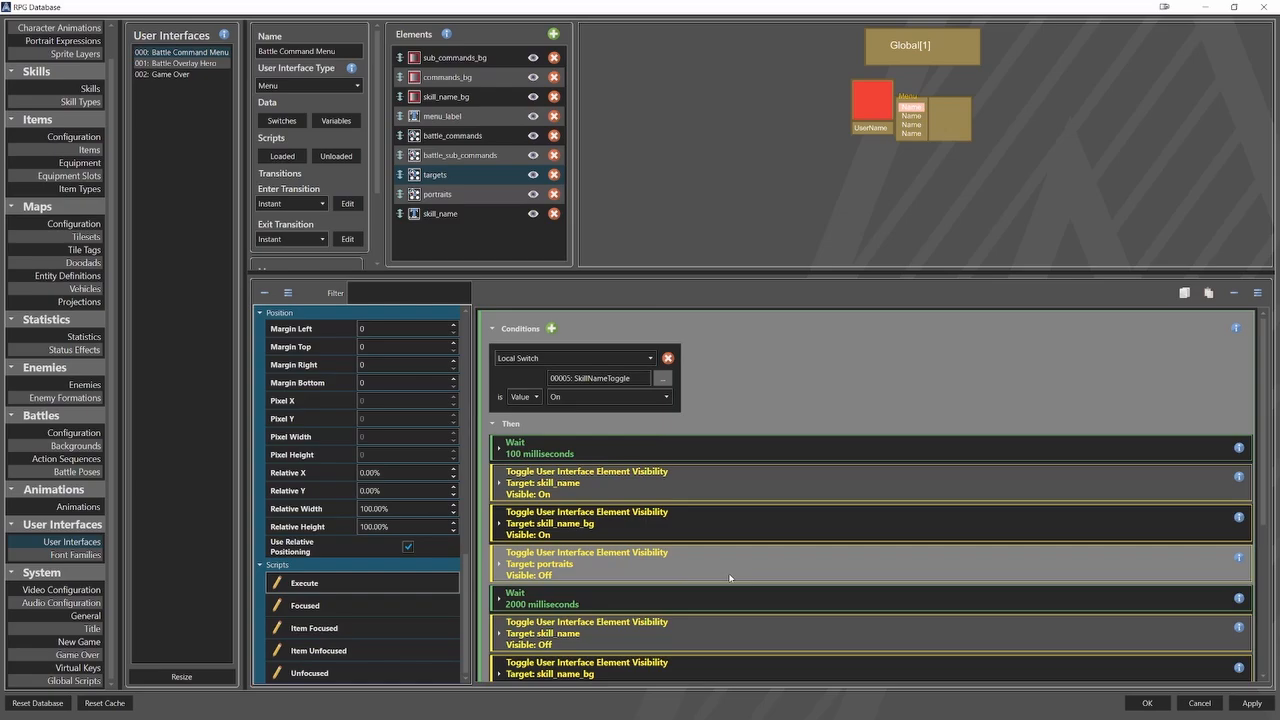
Examine the first Wait action and the following visibility toggles for skill_name, skill_name_bg and portraits in the Then branch.
scroll(791, 453, "down", 1)
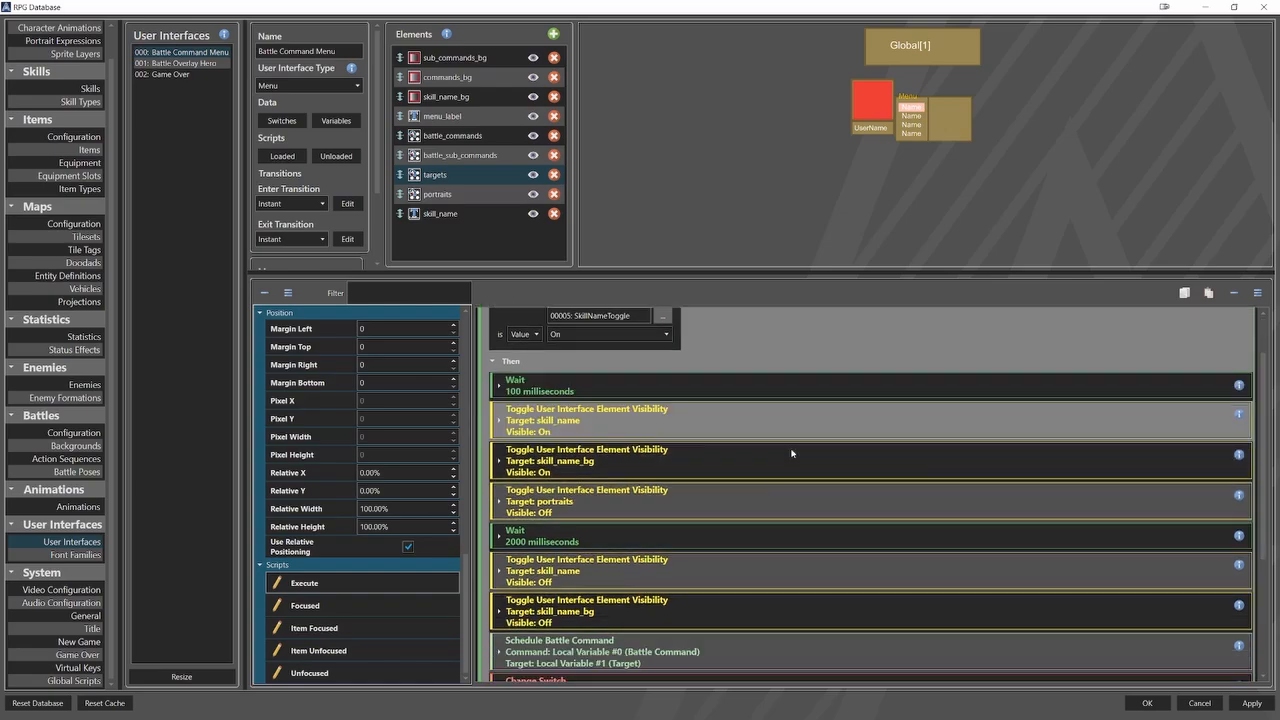
left_click(787, 388)
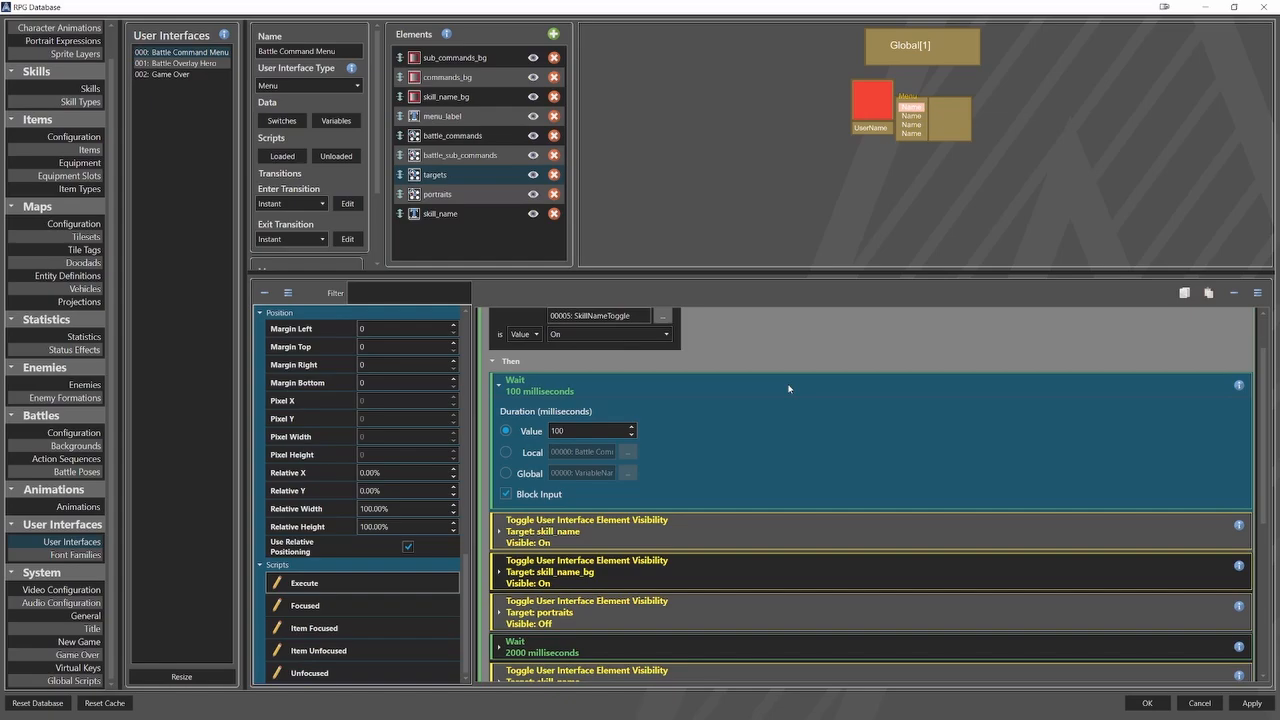
left_click(788, 388)
left_click(786, 410)
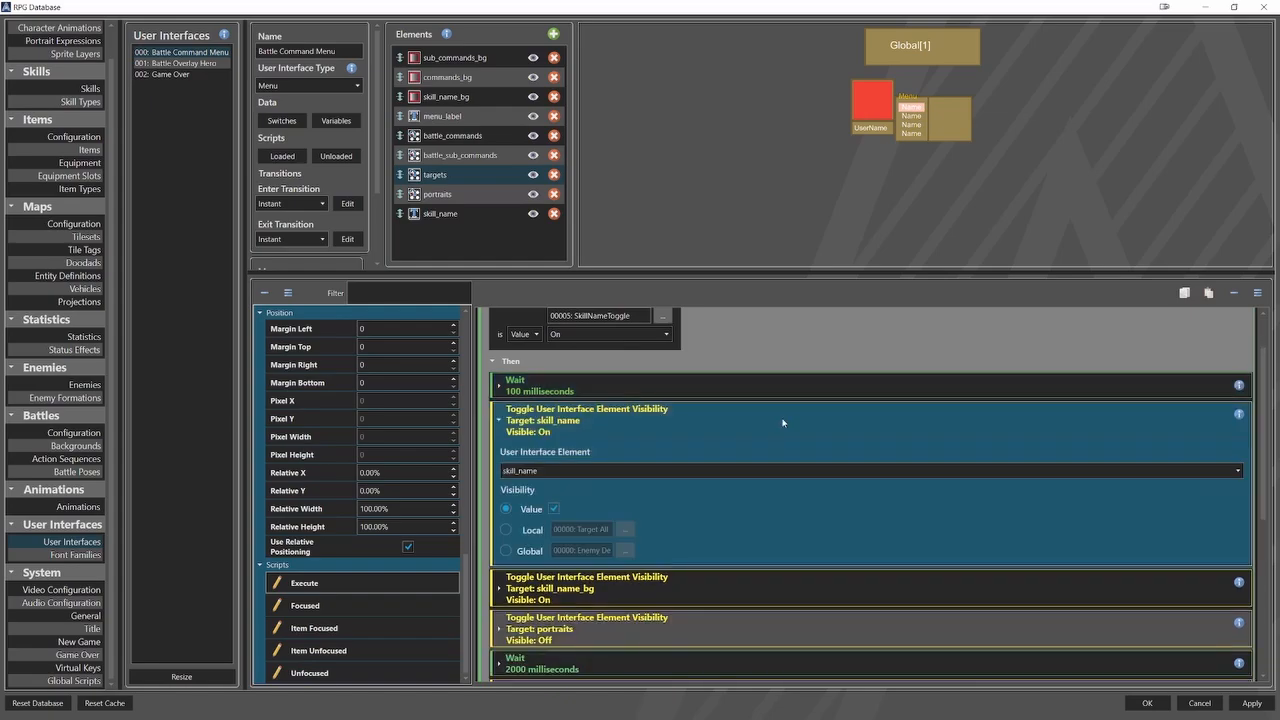
left_click(783, 423)
left_click(771, 455)
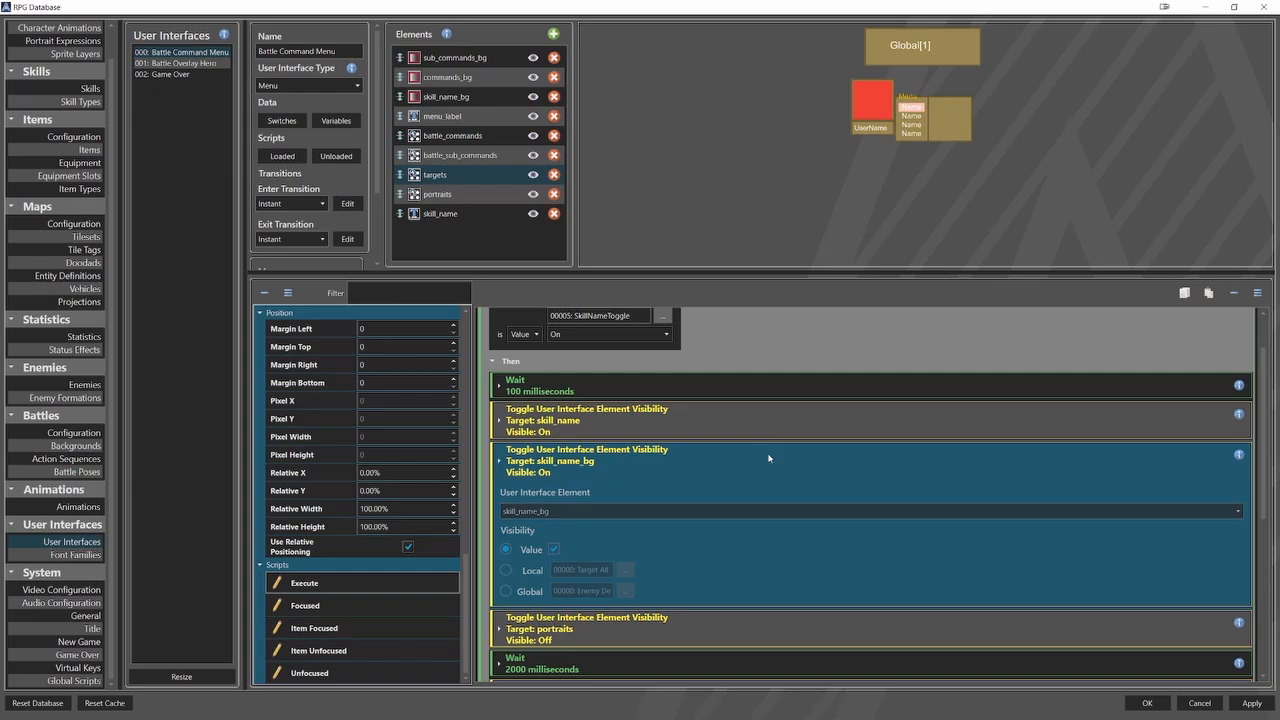
left_click(770, 458)
left_click(759, 493)
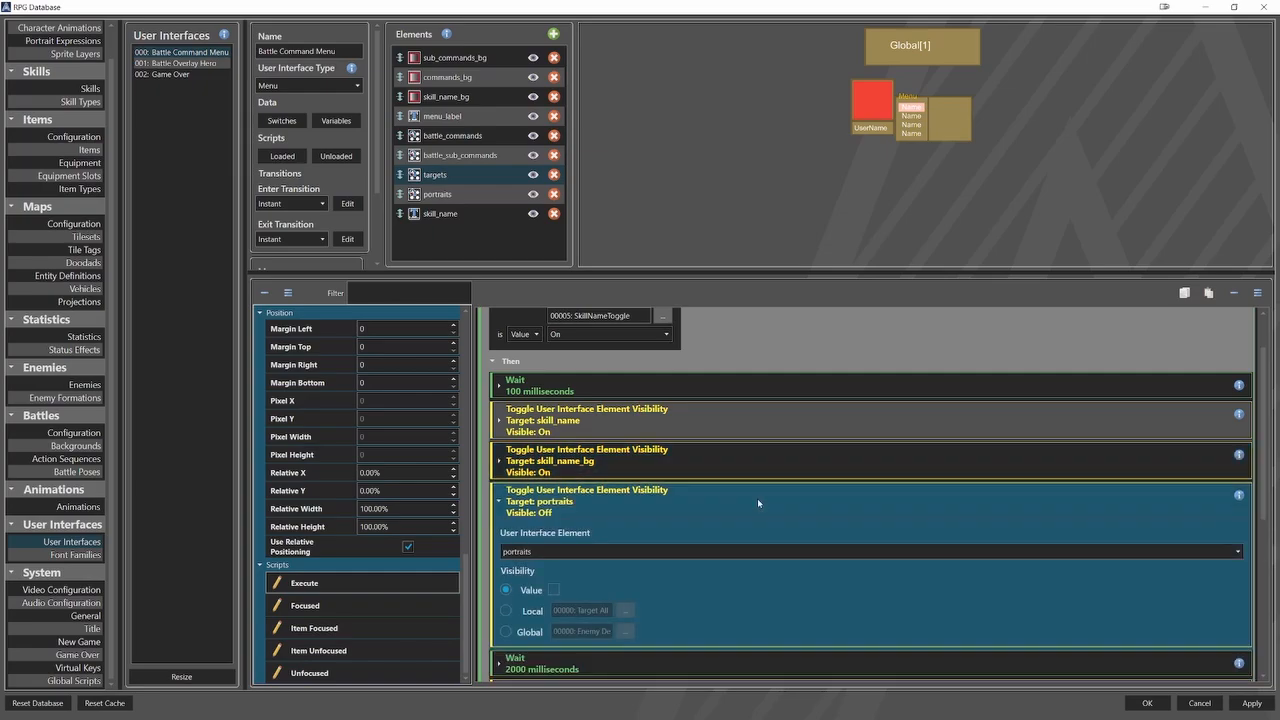
left_click(757, 498)
Examine the second Wait action and the visibility toggles after it for skill_name and skill_name_bg.
scroll(754, 496, "down", 2)
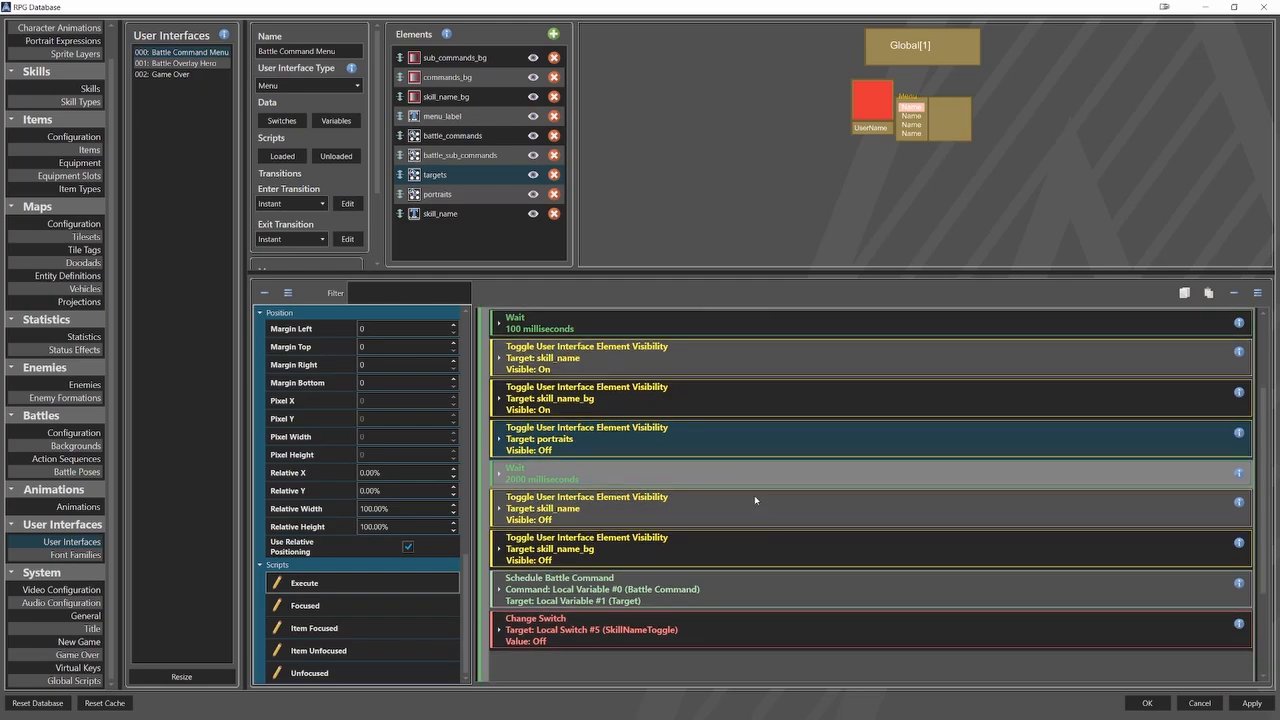
left_click(779, 475)
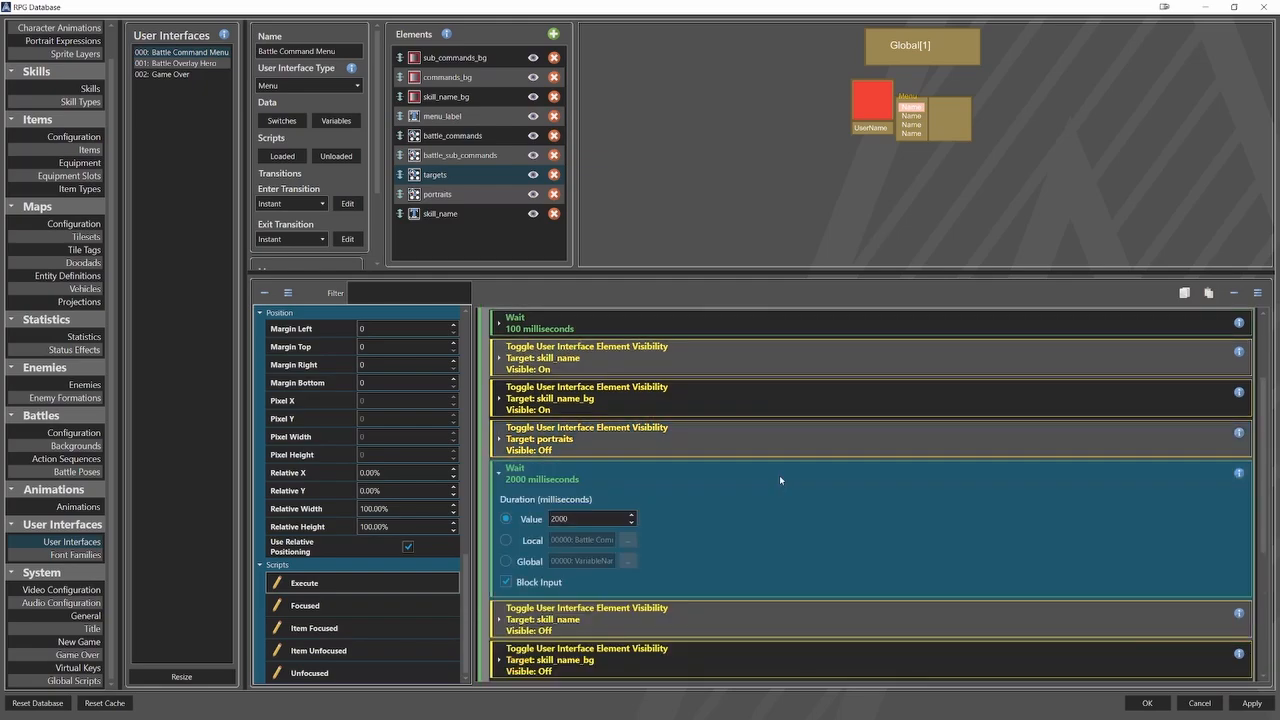
left_click(779, 475)
left_click(771, 501)
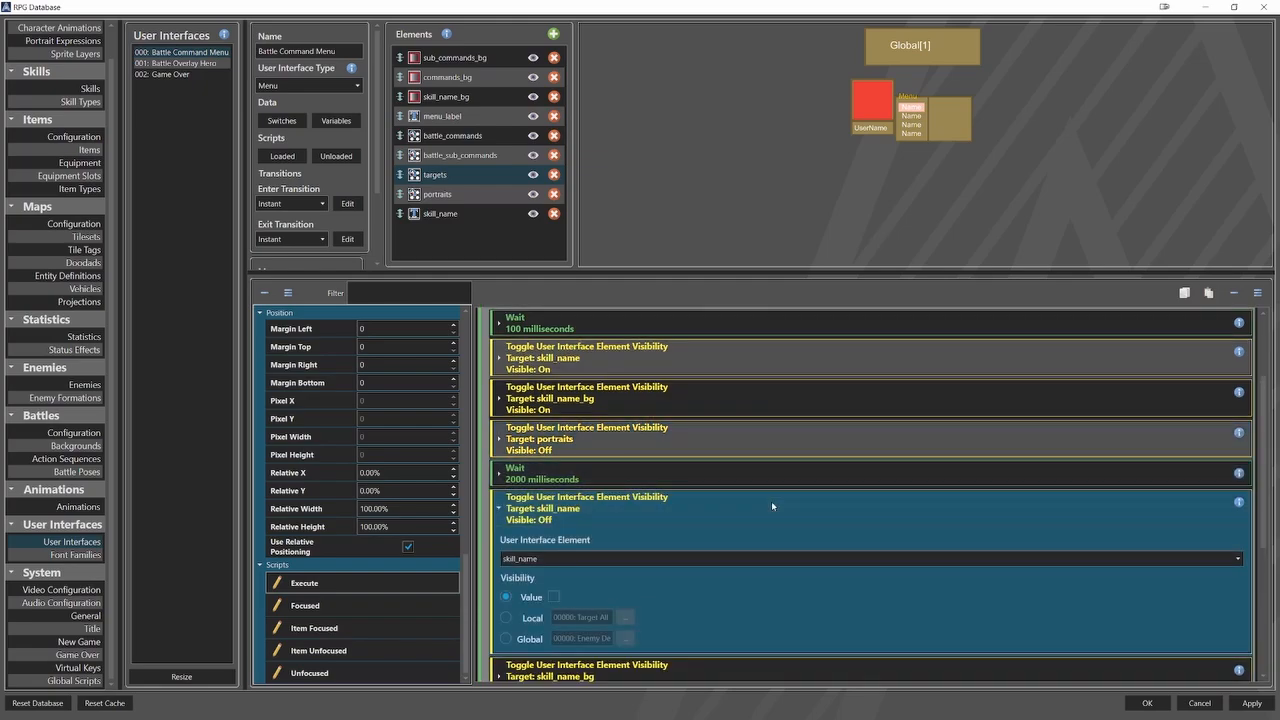
left_click(771, 501)
scroll(770, 503, "down", 1)
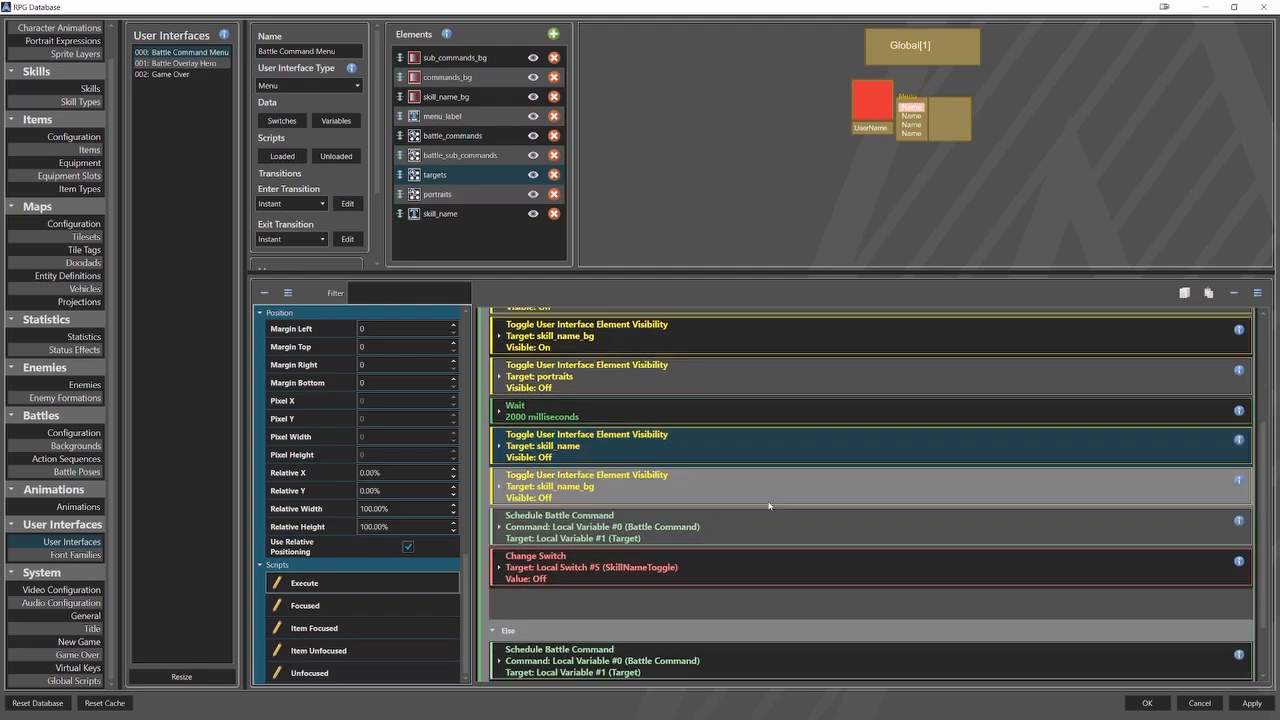
left_click(777, 490)
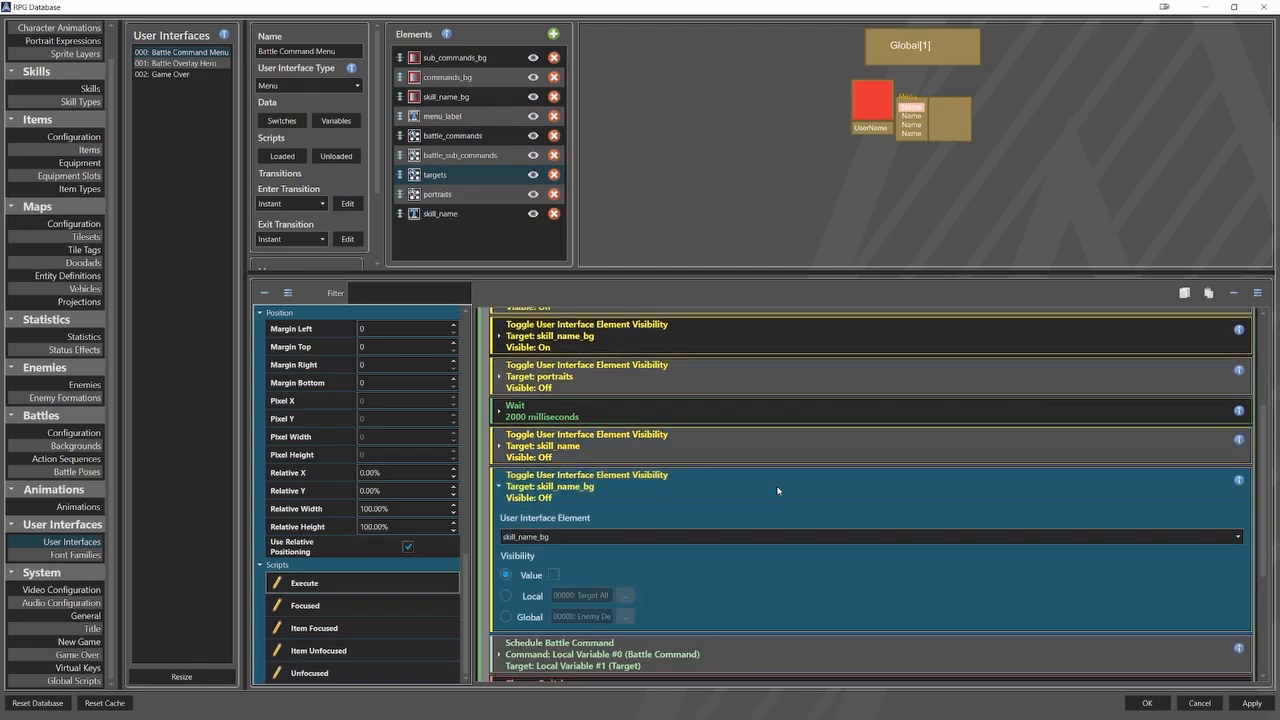
left_click(778, 490)
Inspect the Then branch's Schedule Battle Command settings and the Change Switch action's SkillNameToggle local switch.
scroll(778, 494, "down", 1)
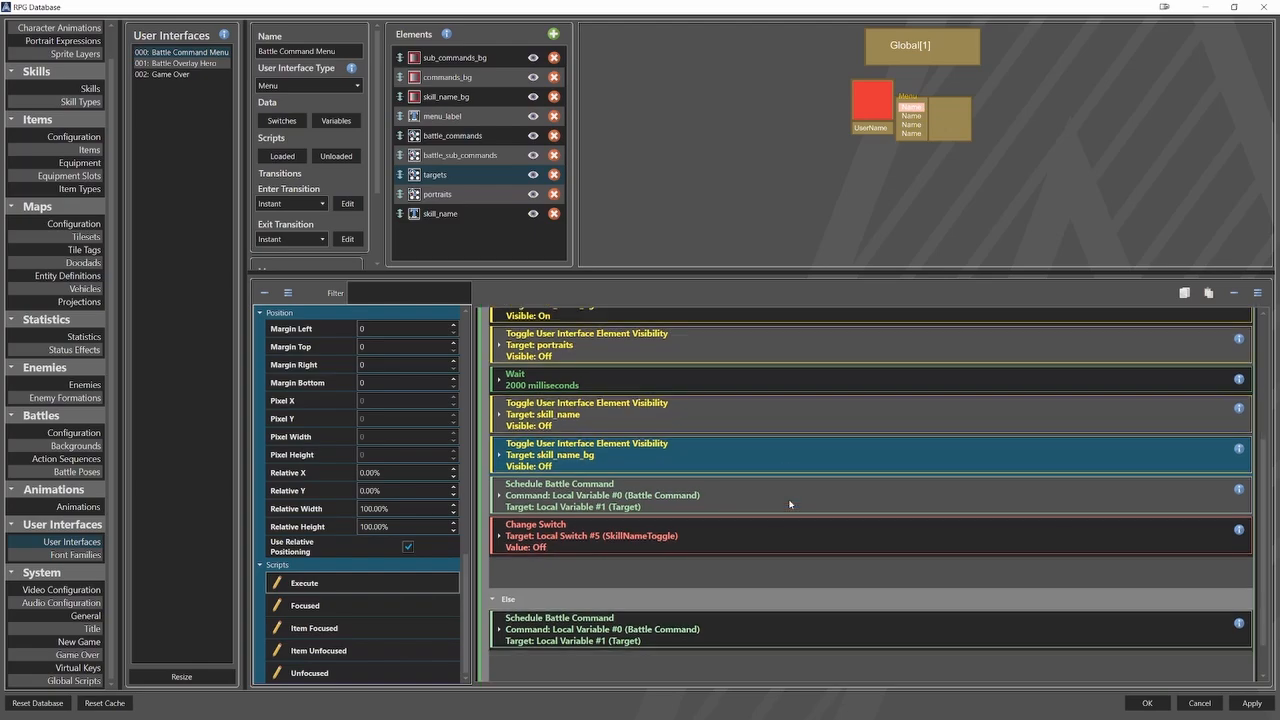
left_click(829, 492)
scroll(829, 494, "down", 1)
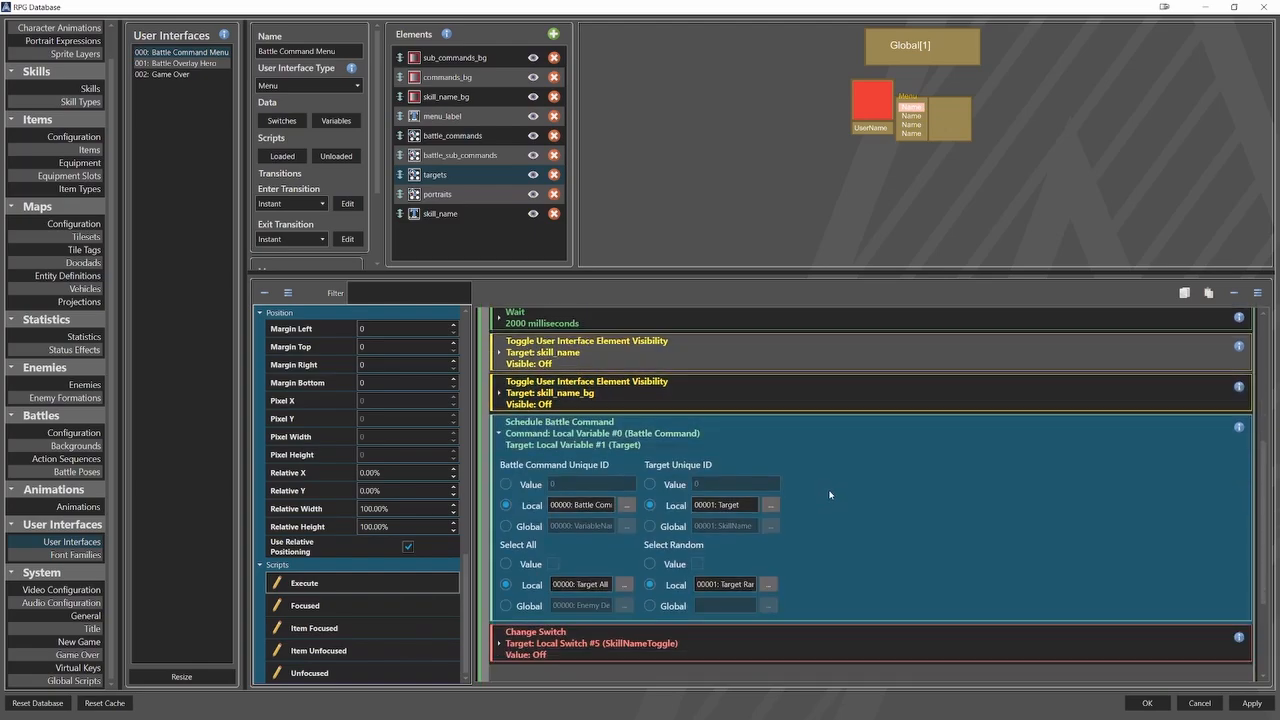
left_click(885, 426)
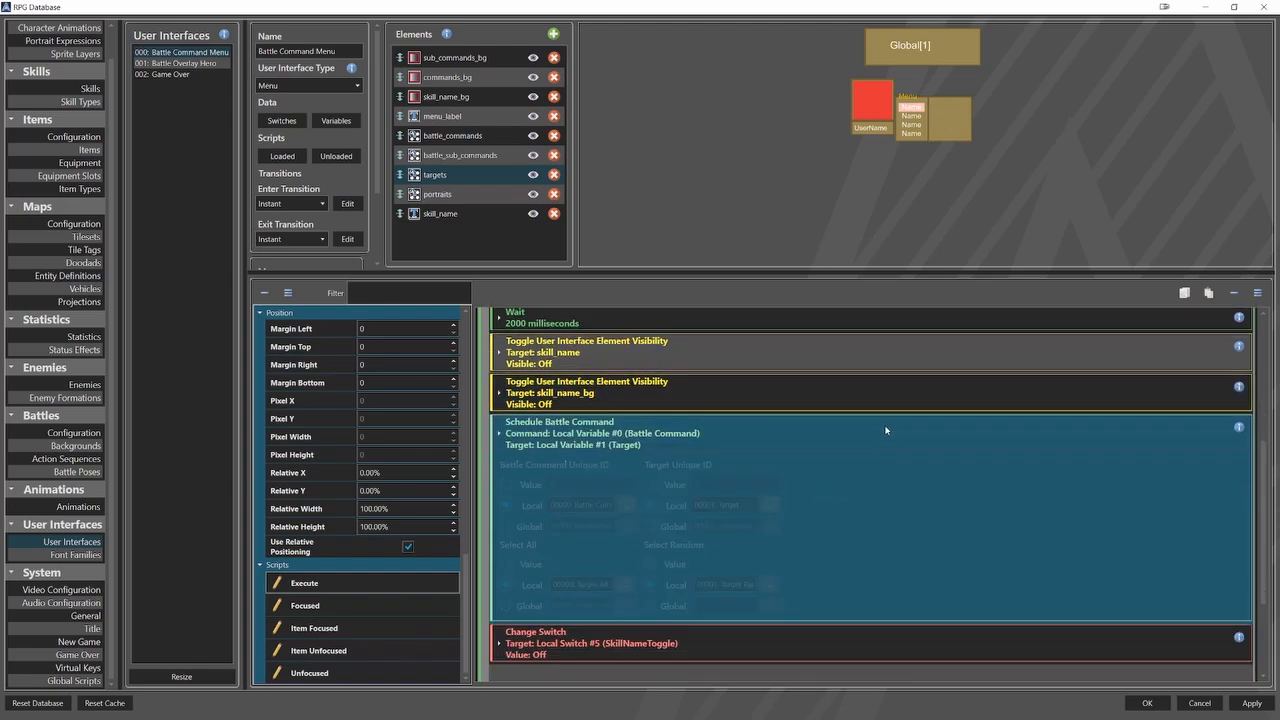
left_click(859, 482)
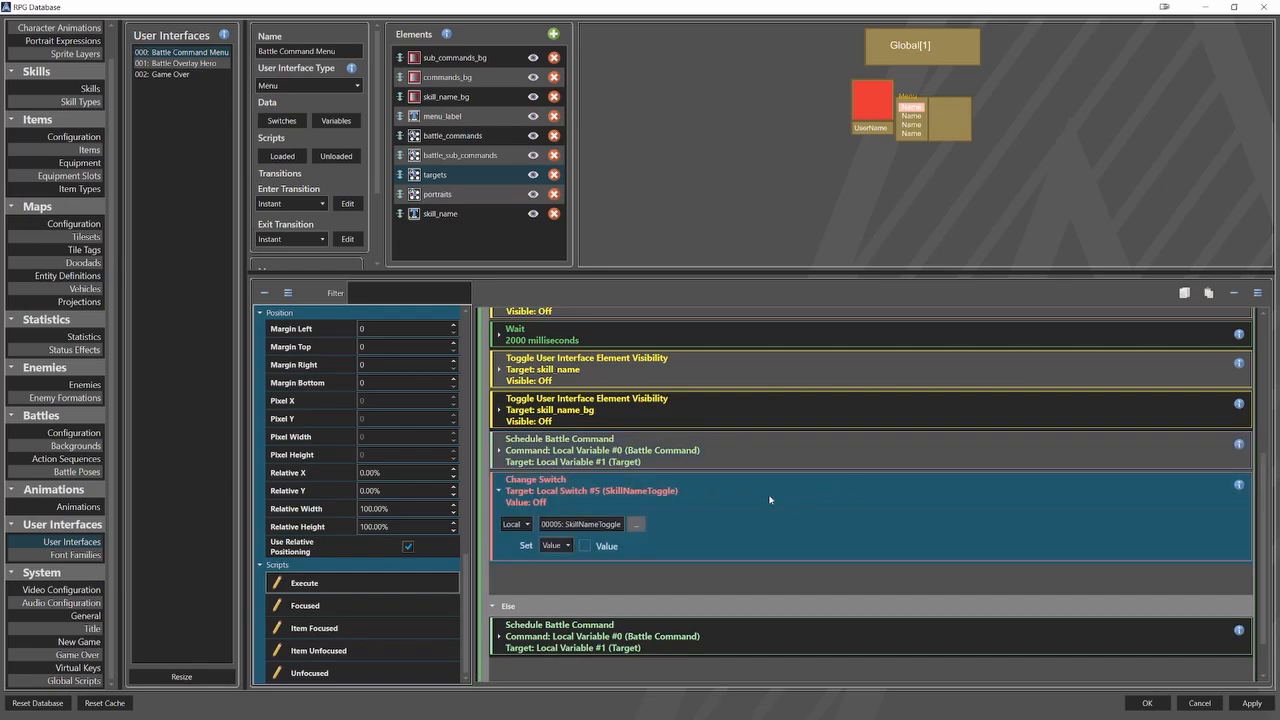
left_click(643, 524)
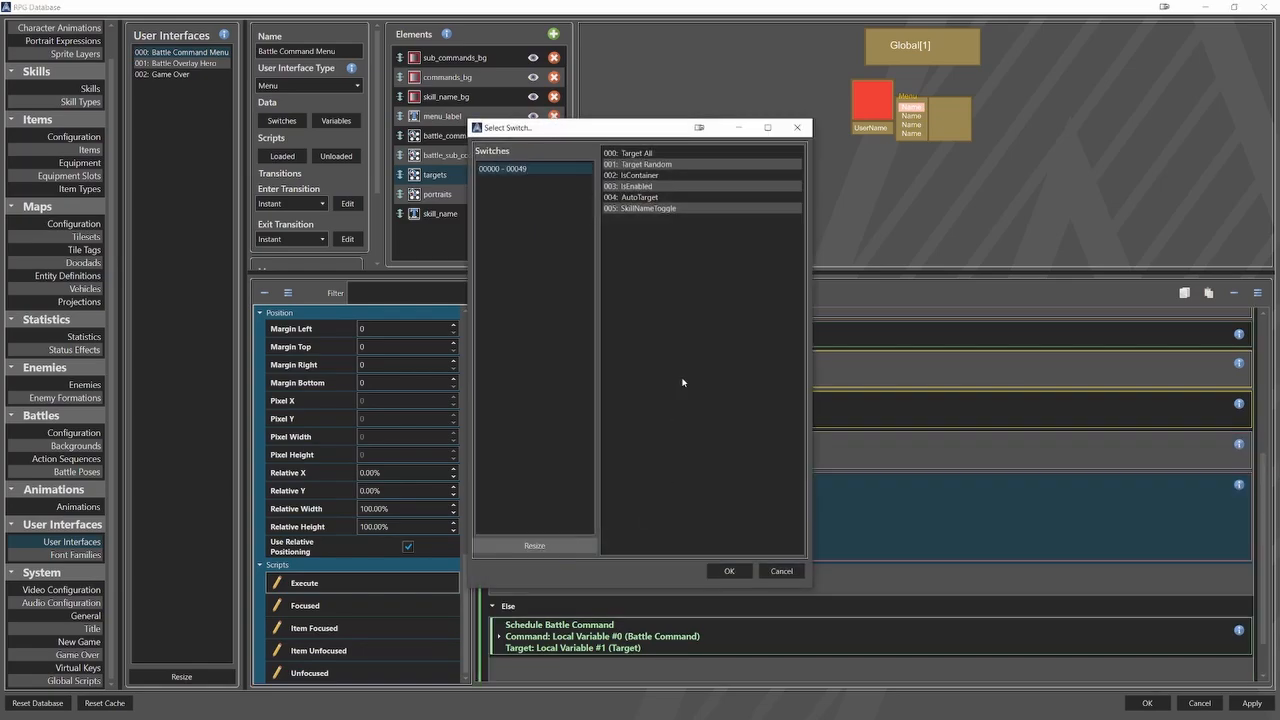
left_click(679, 207)
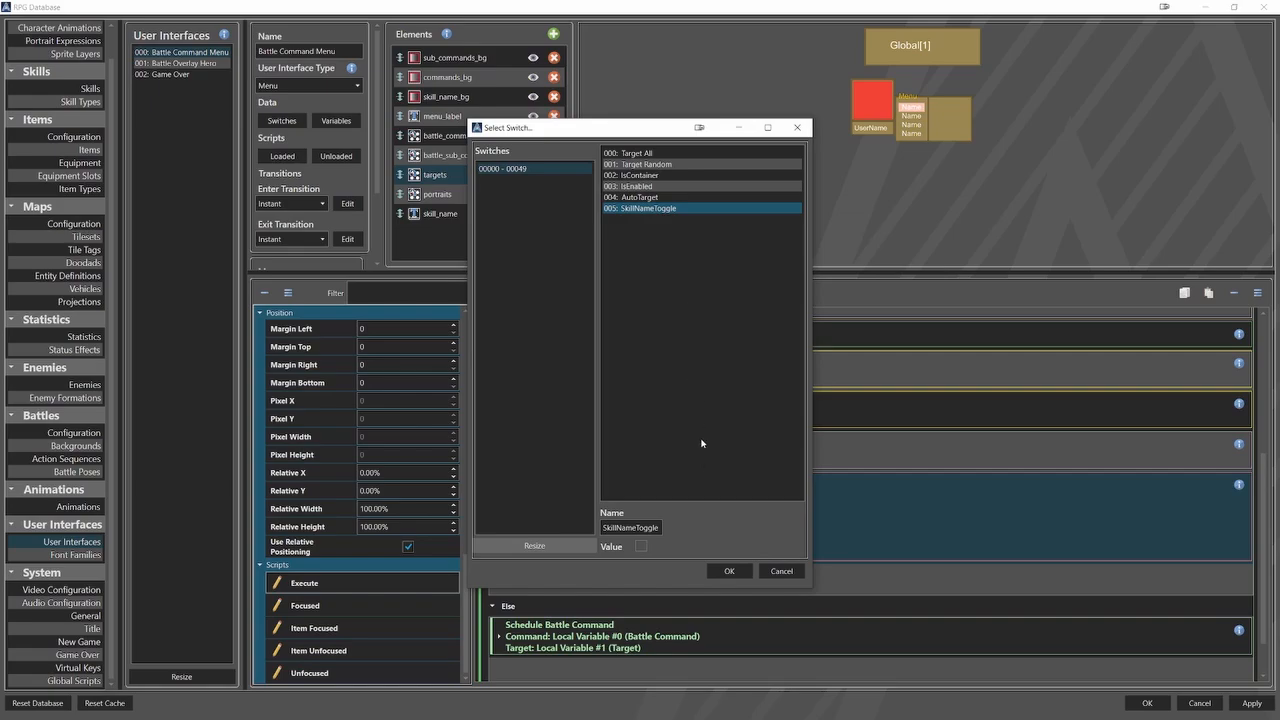
left_click(728, 571)
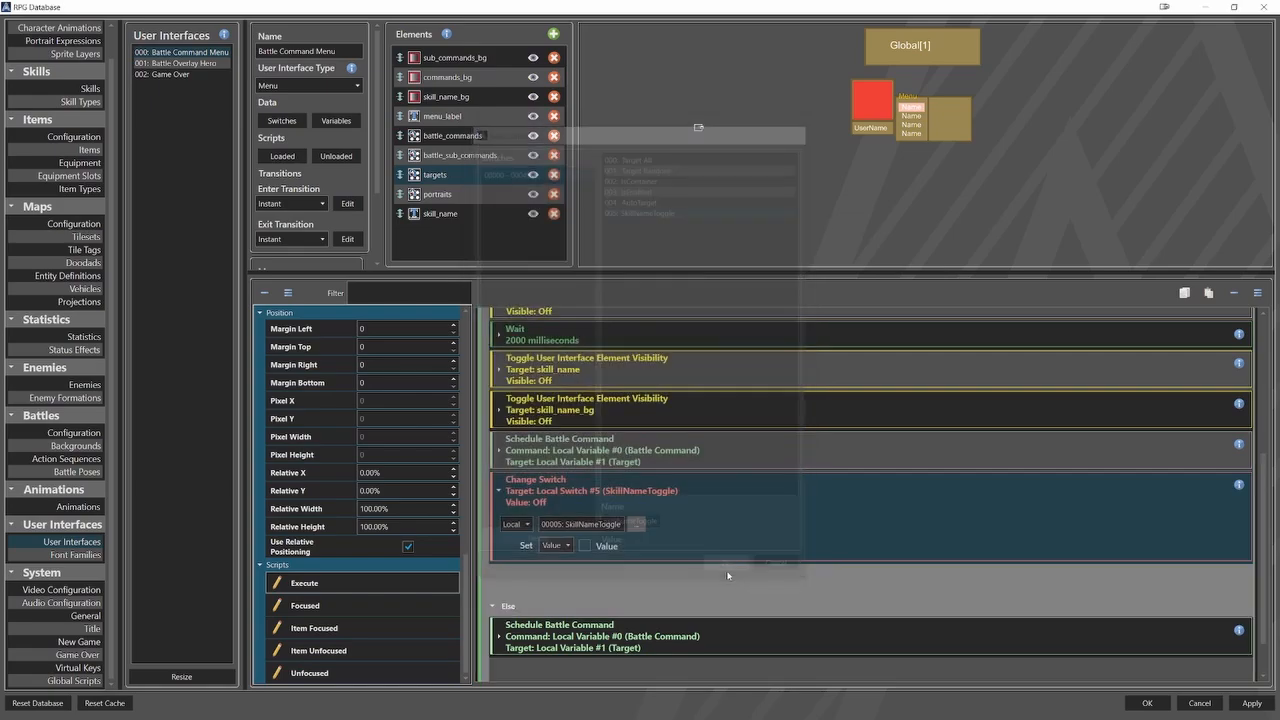
Inspect the Schedule Battle Command action's settings in the Else branch, and collapse it again.
scroll(826, 510, "down", 1)
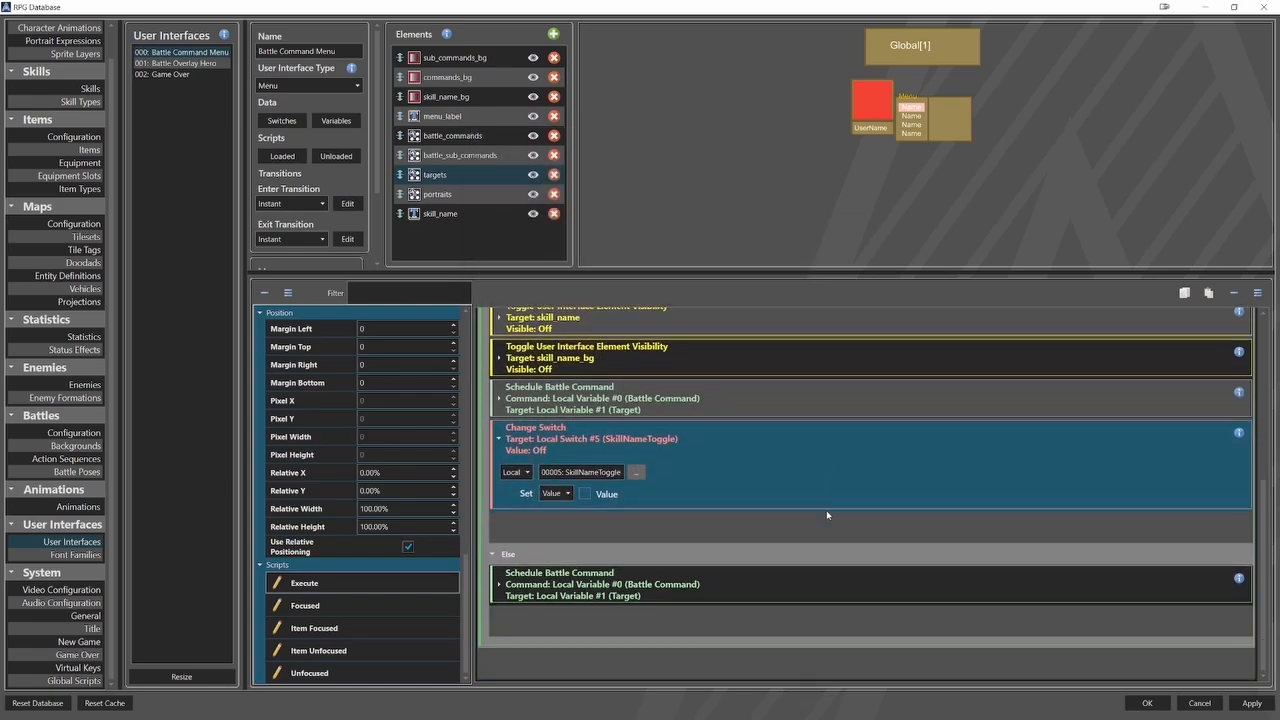
left_click(785, 574)
scroll(821, 516, "down", 4)
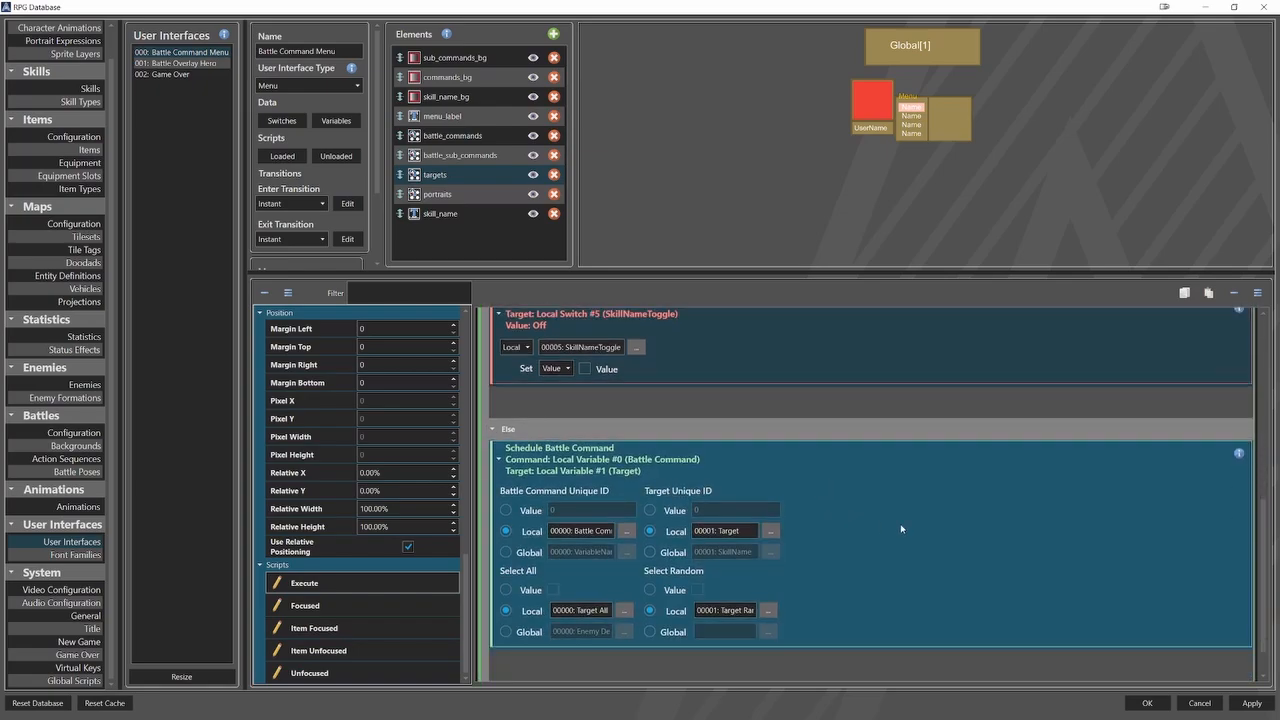
left_click(775, 460)
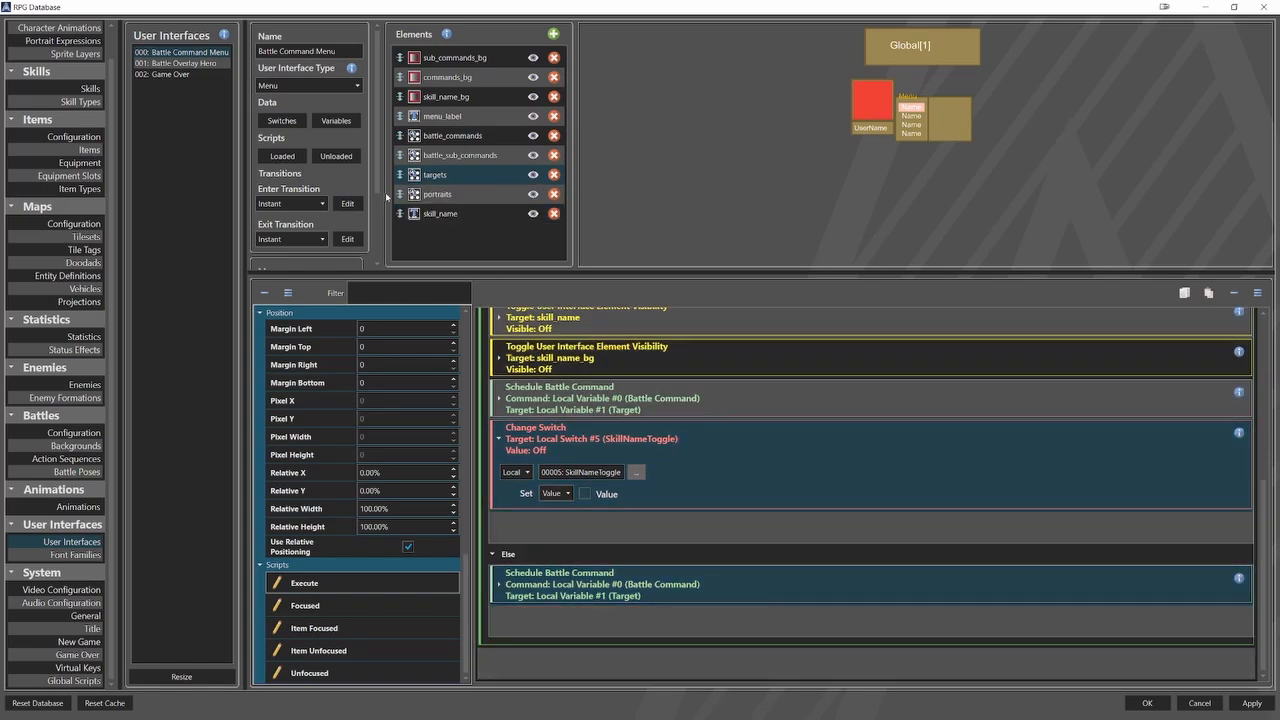
Review the Battle Command Menu's Loaded script, examining the visibility toggles for skill_name and skill_name_bg, and close the script window.
left_click(295, 159)
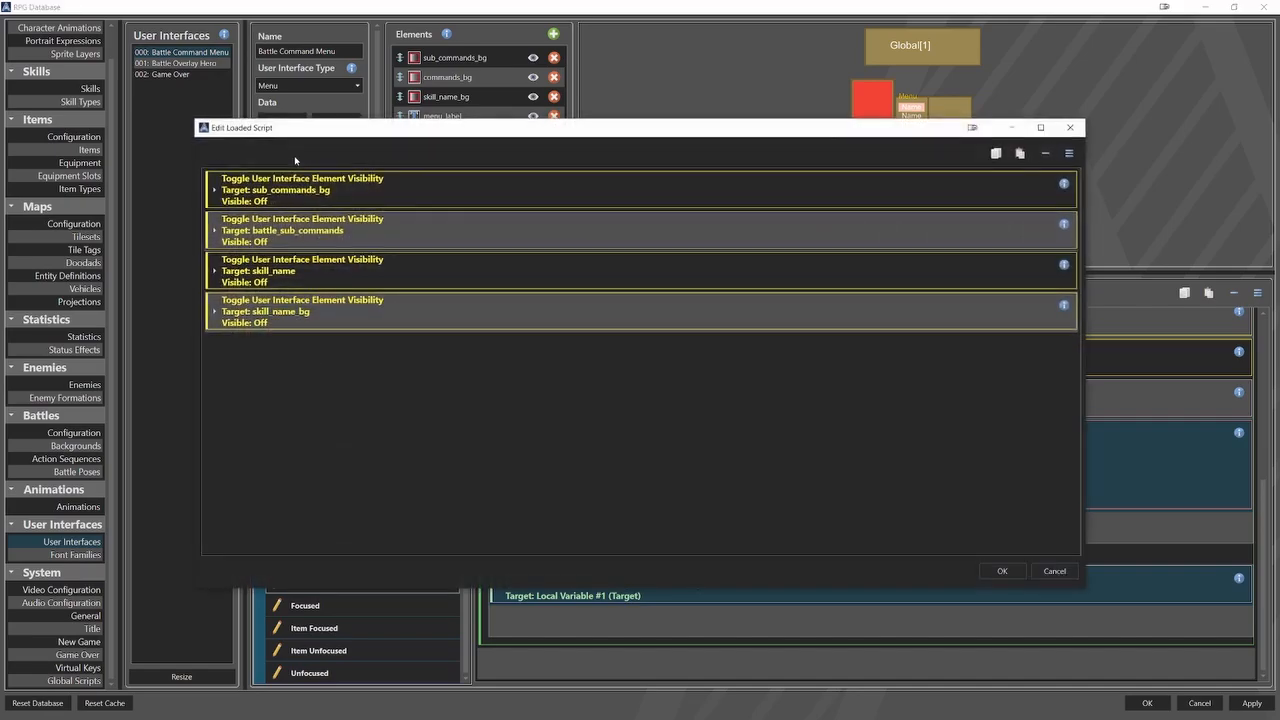
left_click(422, 275)
left_click(471, 440)
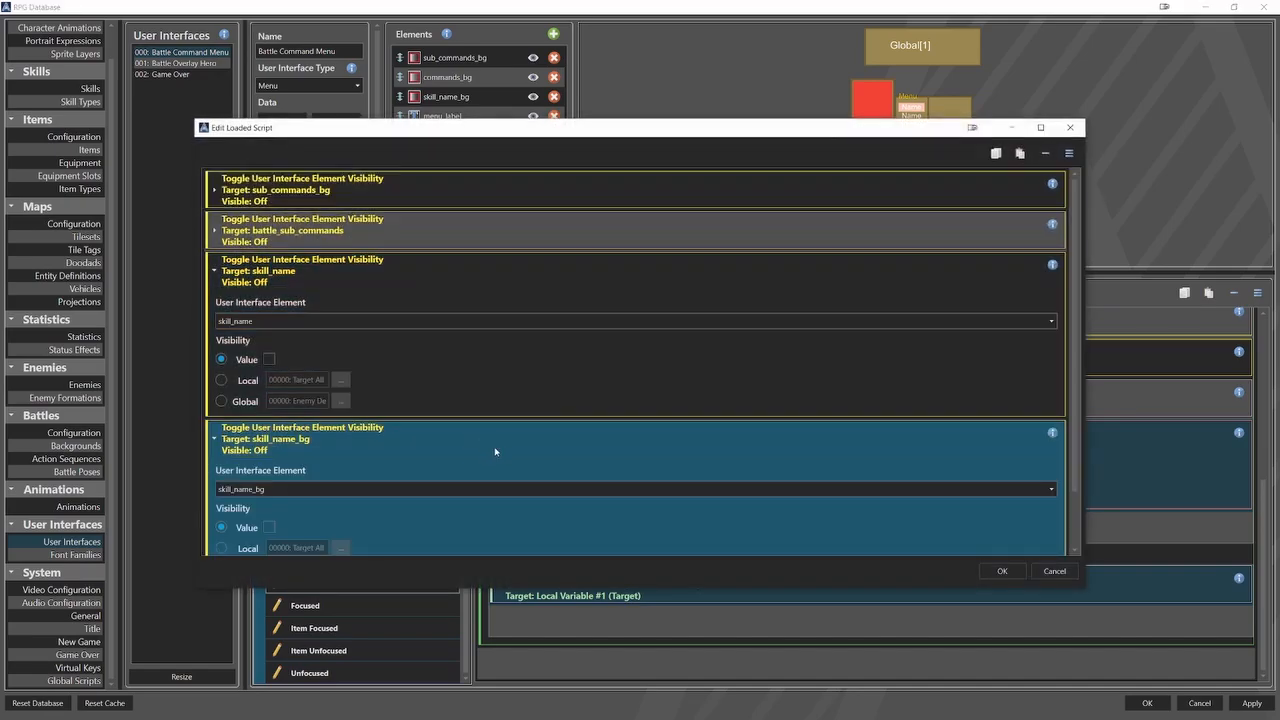
scroll(560, 465, "down", 1)
scroll(626, 478, "down", 1)
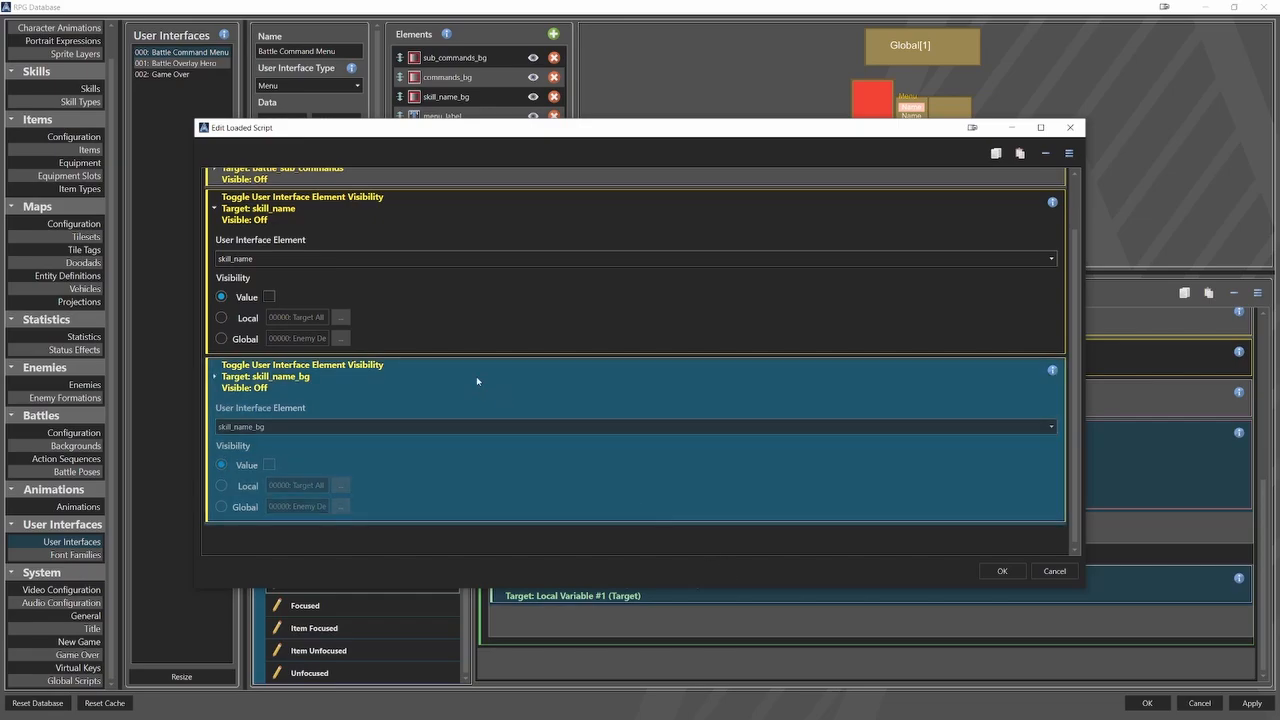
left_click(476, 376)
left_click(387, 270)
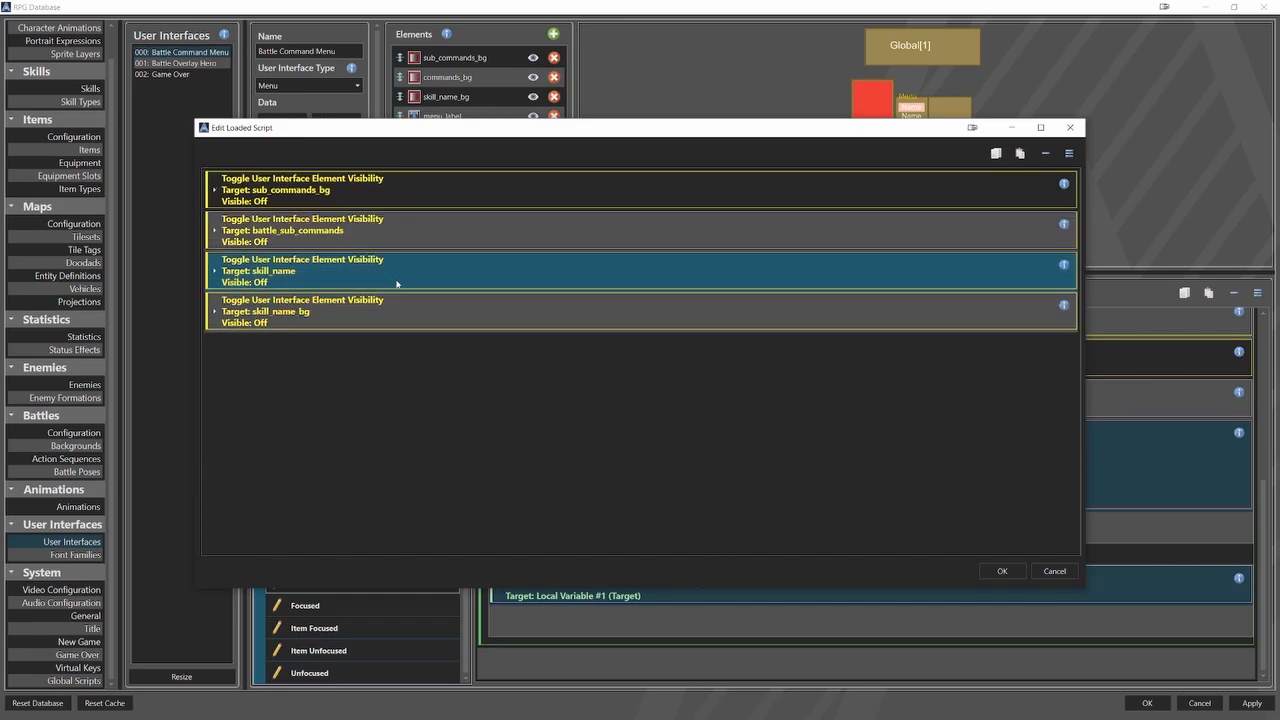
left_click(998, 571)
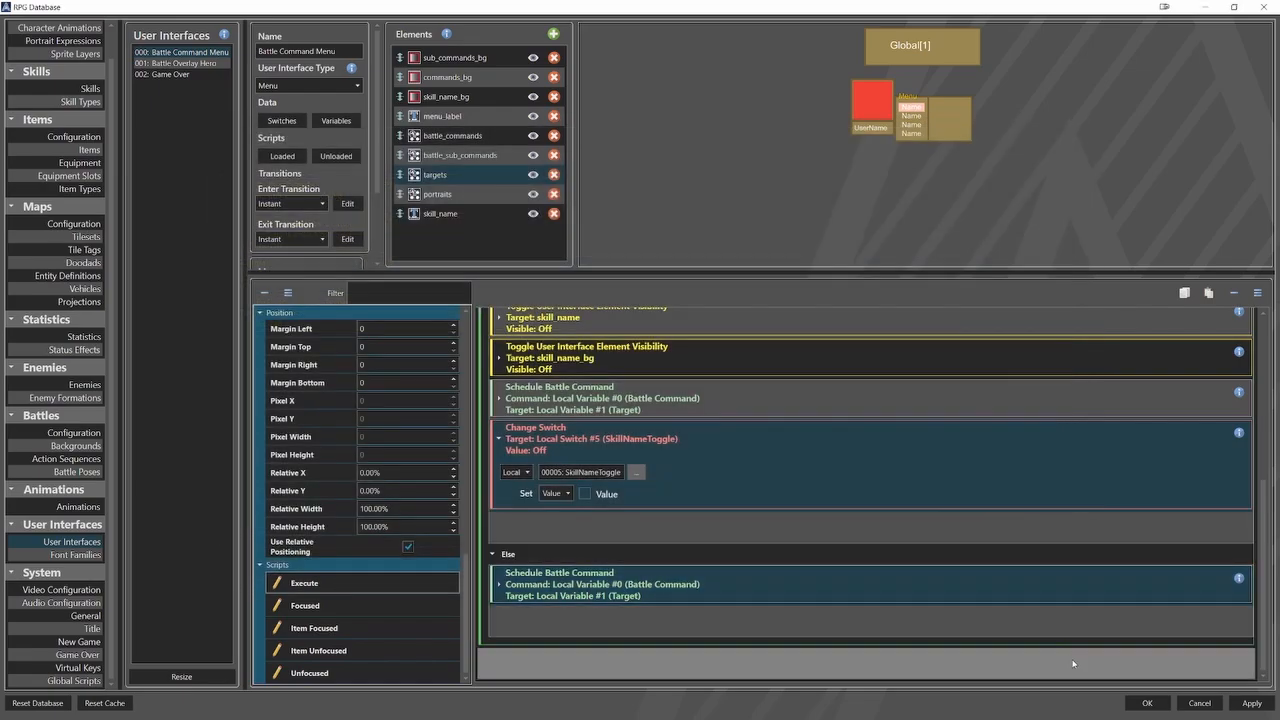
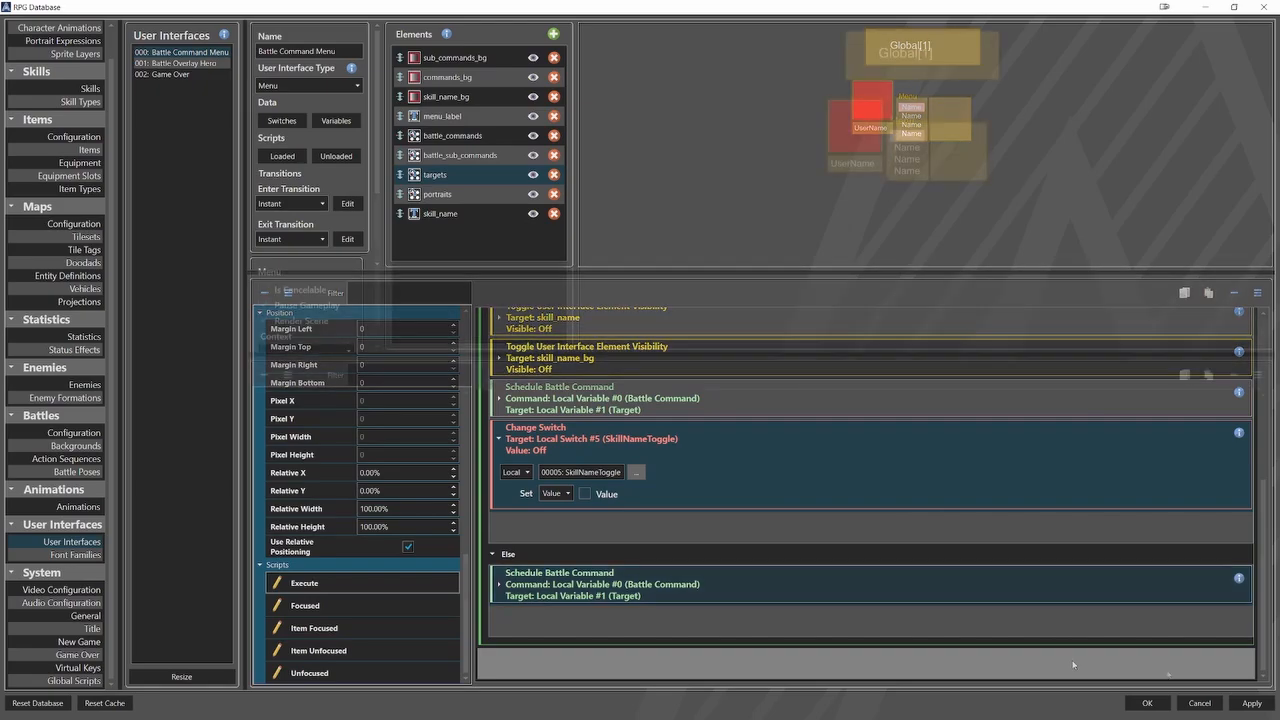
Set the battle music in the Battles configuration to "If It's a Fight You Want.ogg" from the Music\16-Bit\Battle folder.
left_click(96, 433)
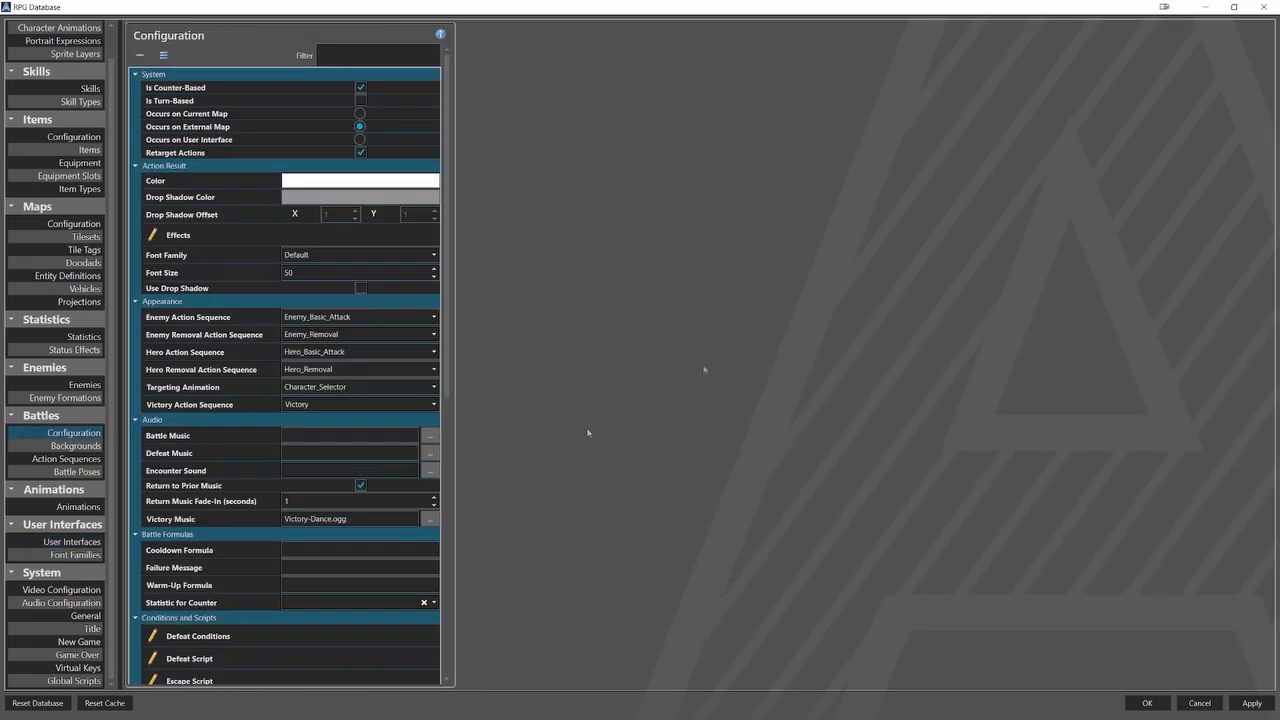
left_click(430, 437)
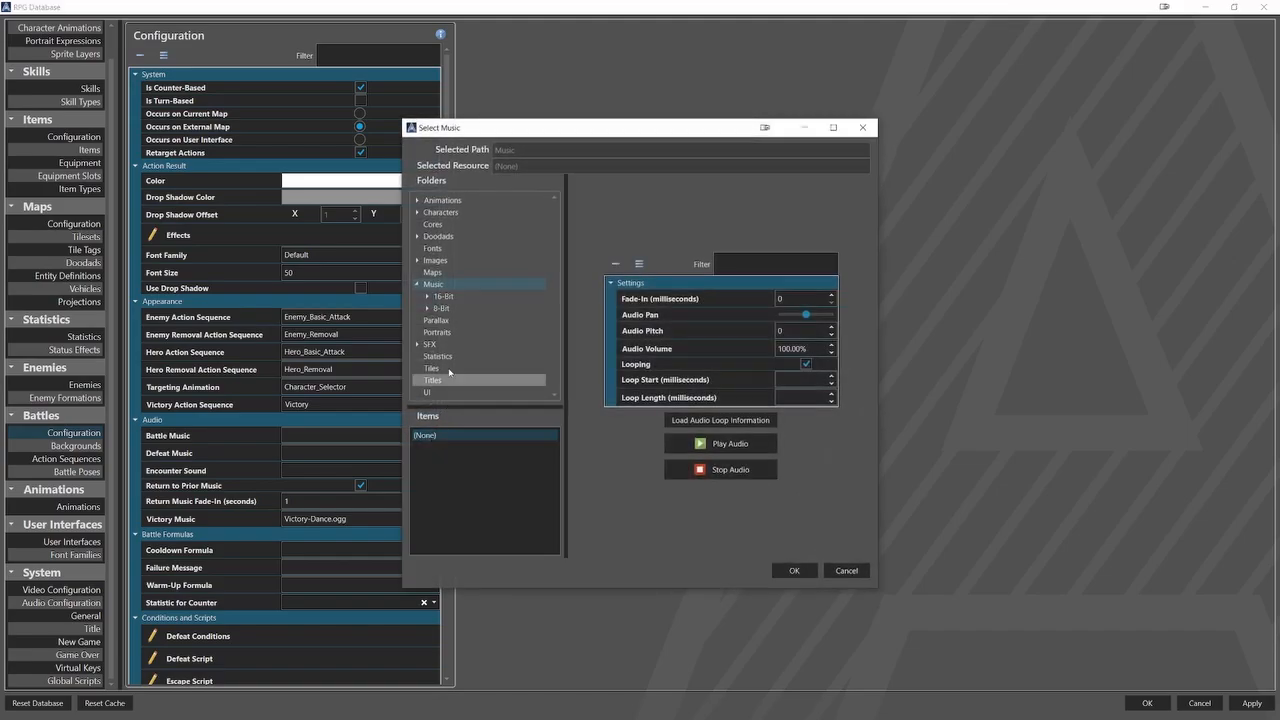
left_click(453, 309)
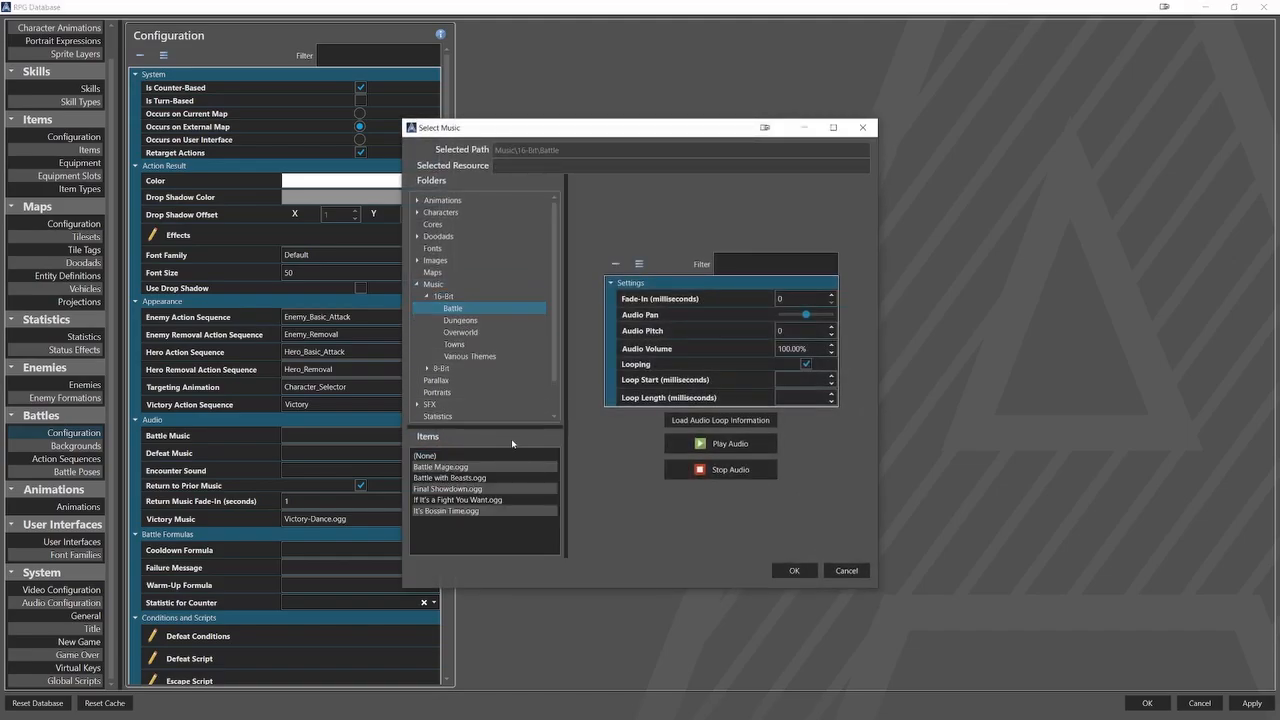
left_click(527, 500)
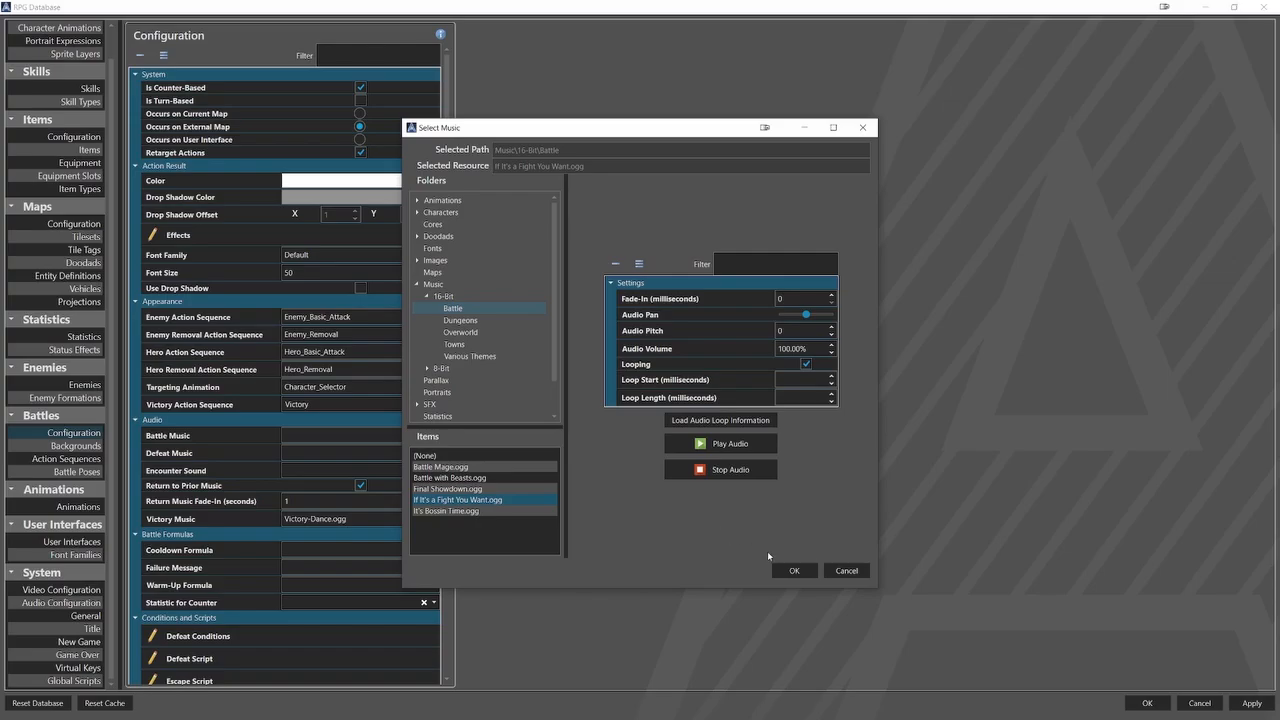
left_click(793, 570)
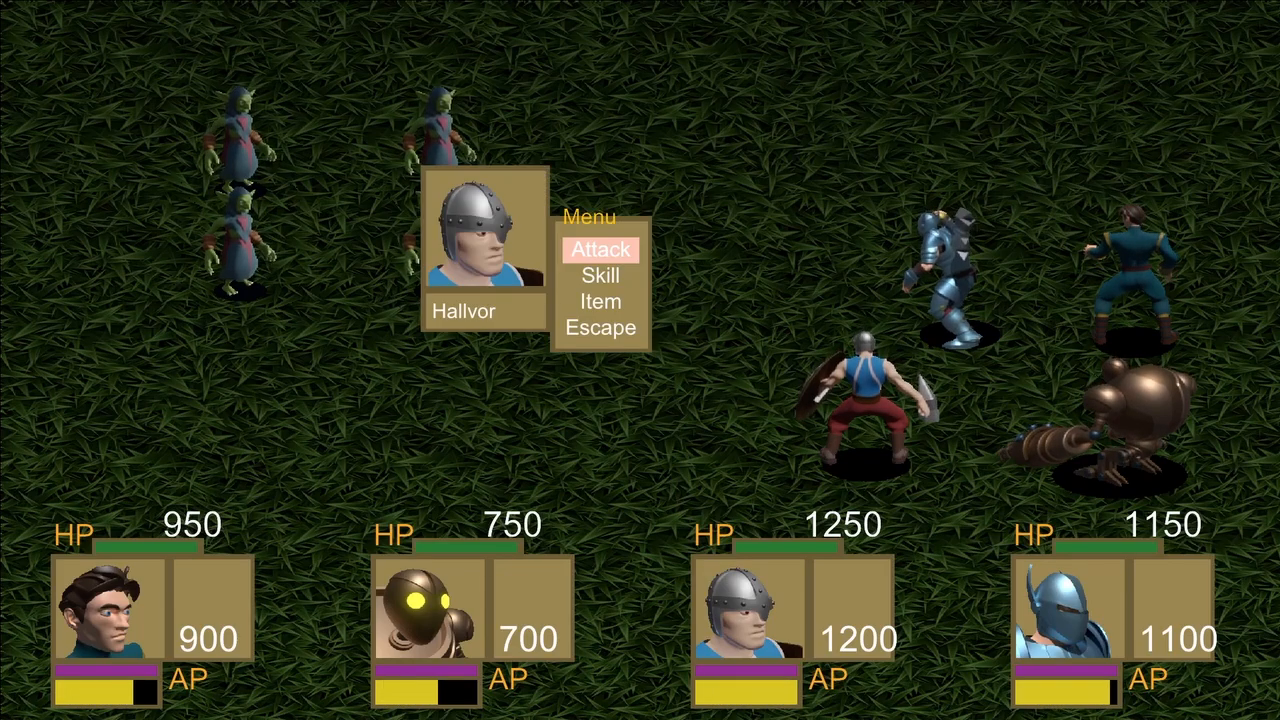
In the playtest battle, have Hallvor use the Berserk skill on himself.
key("Down")
key("Return")
key("Return")
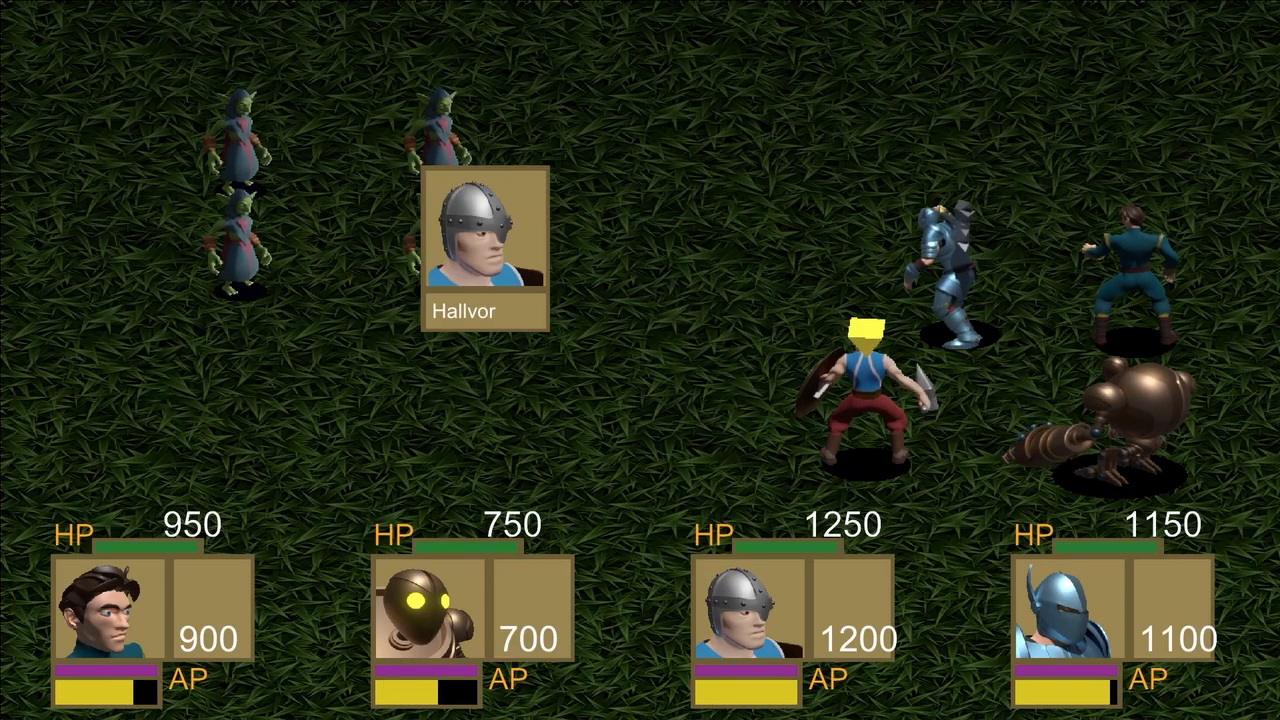
key("Return")
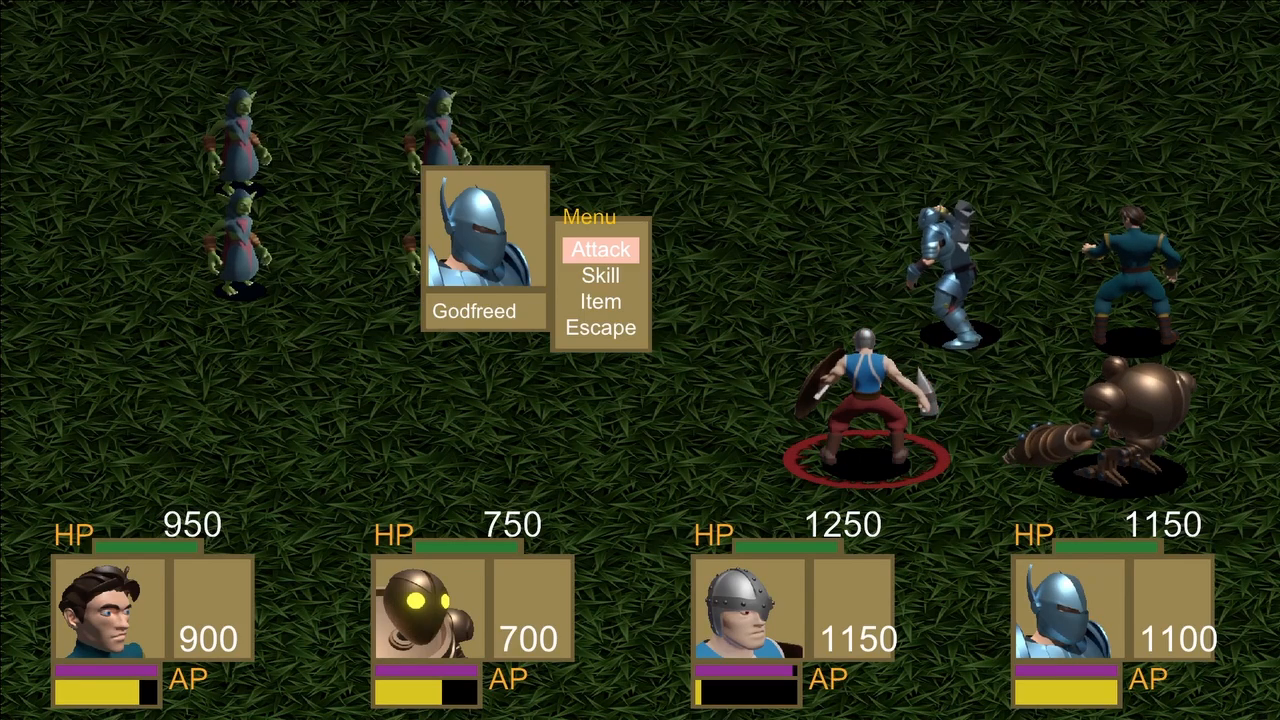
Have Godfreed use the Offensive skill on himself.
key("Down")
key("Return")
key("Down")
key("Down")
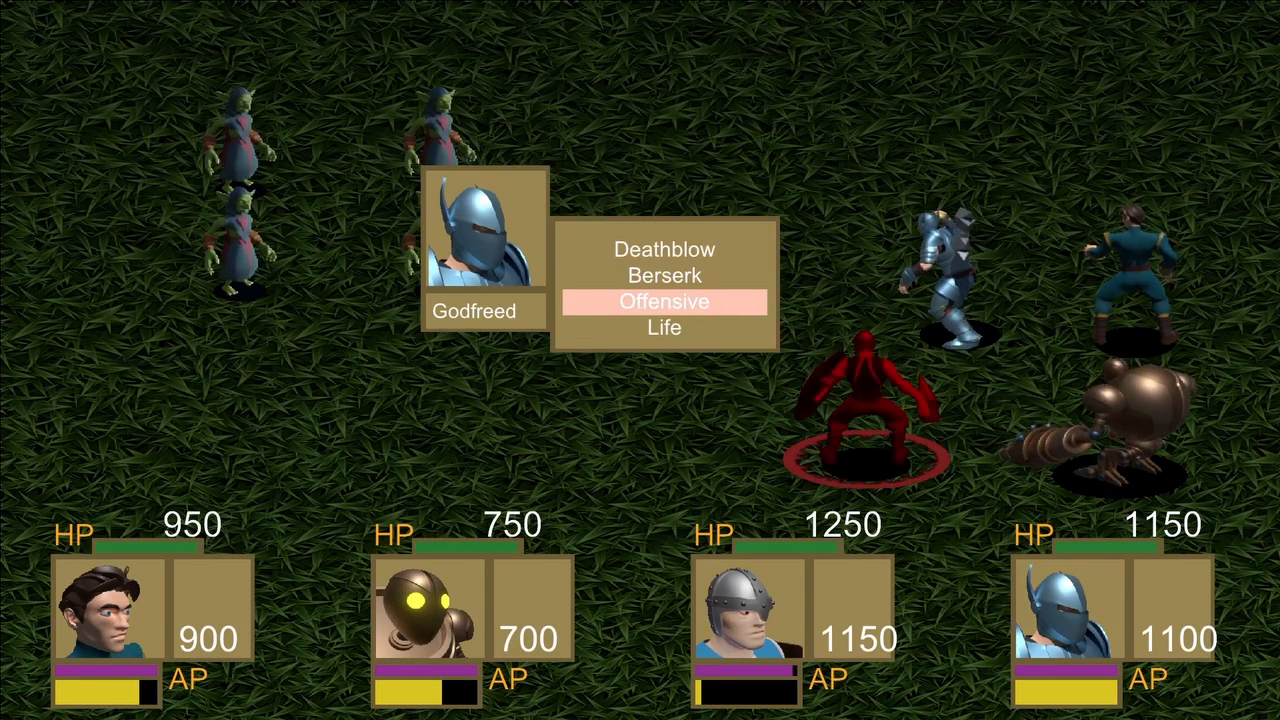
key("Return")
key("Return")
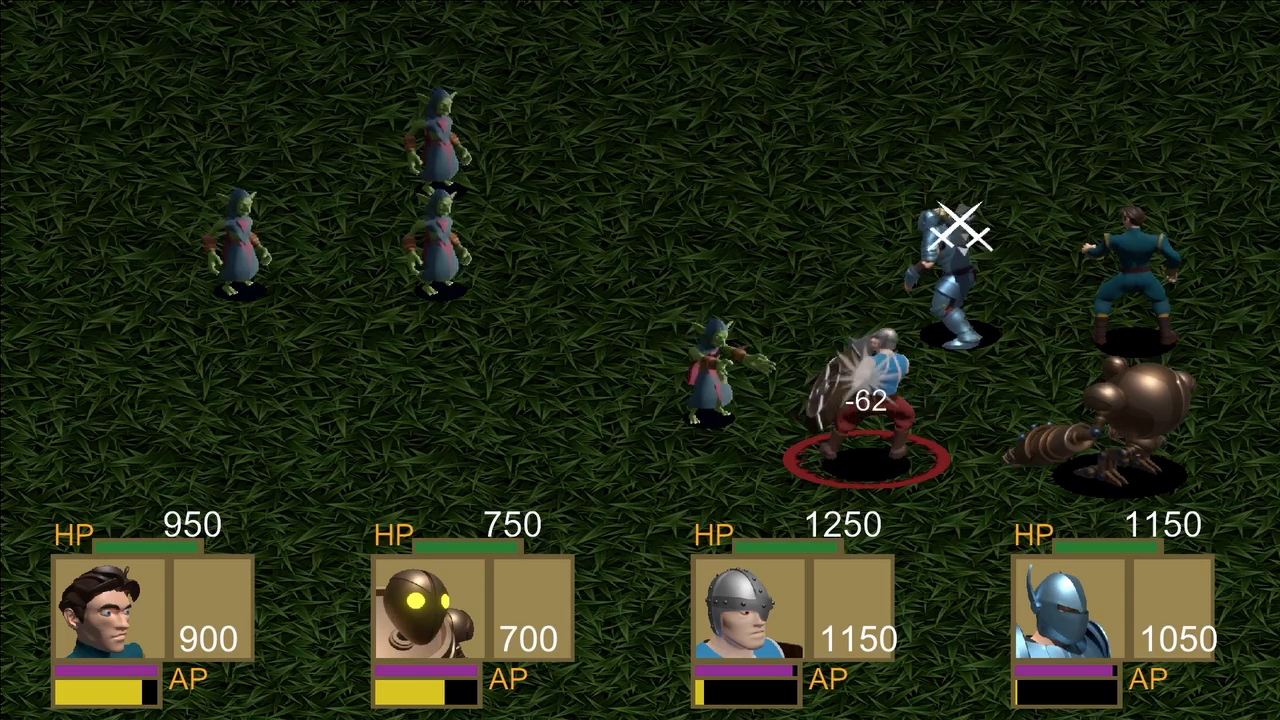
Have Erick use the Life skill on himself.
key("Down")
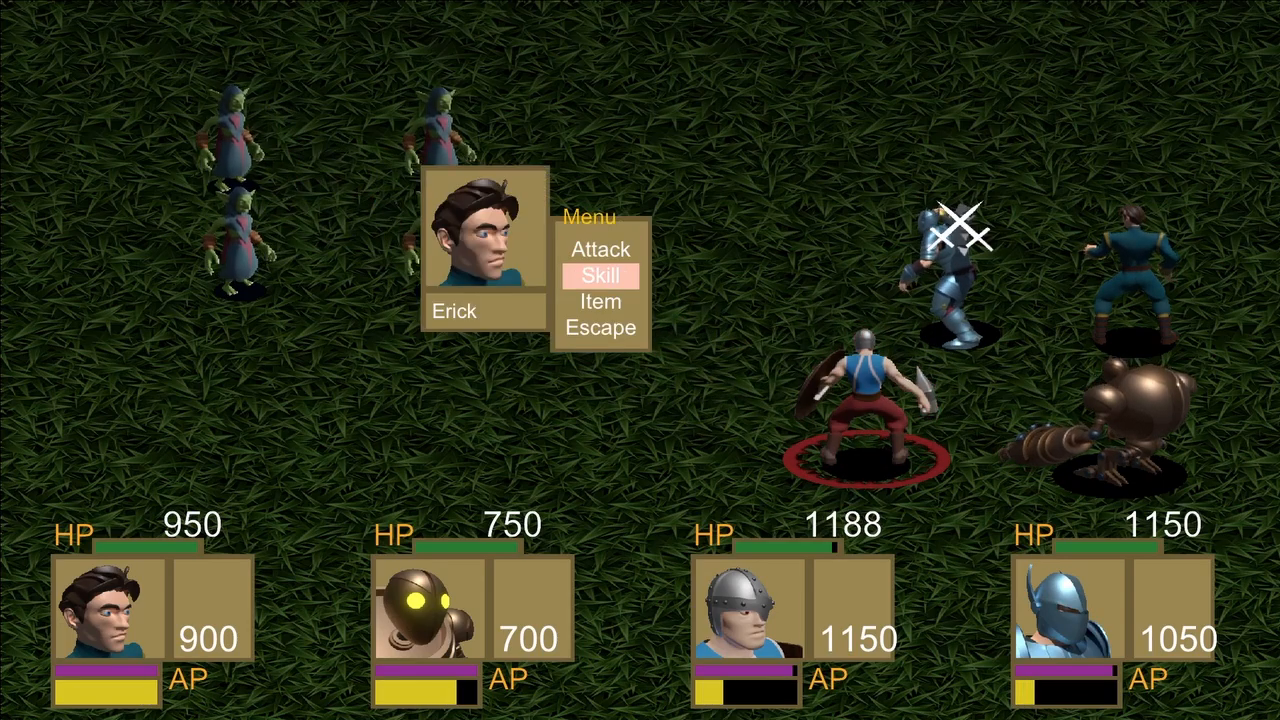
key("Return")
key("Down")
key("Down")
key("Down")
key("Return")
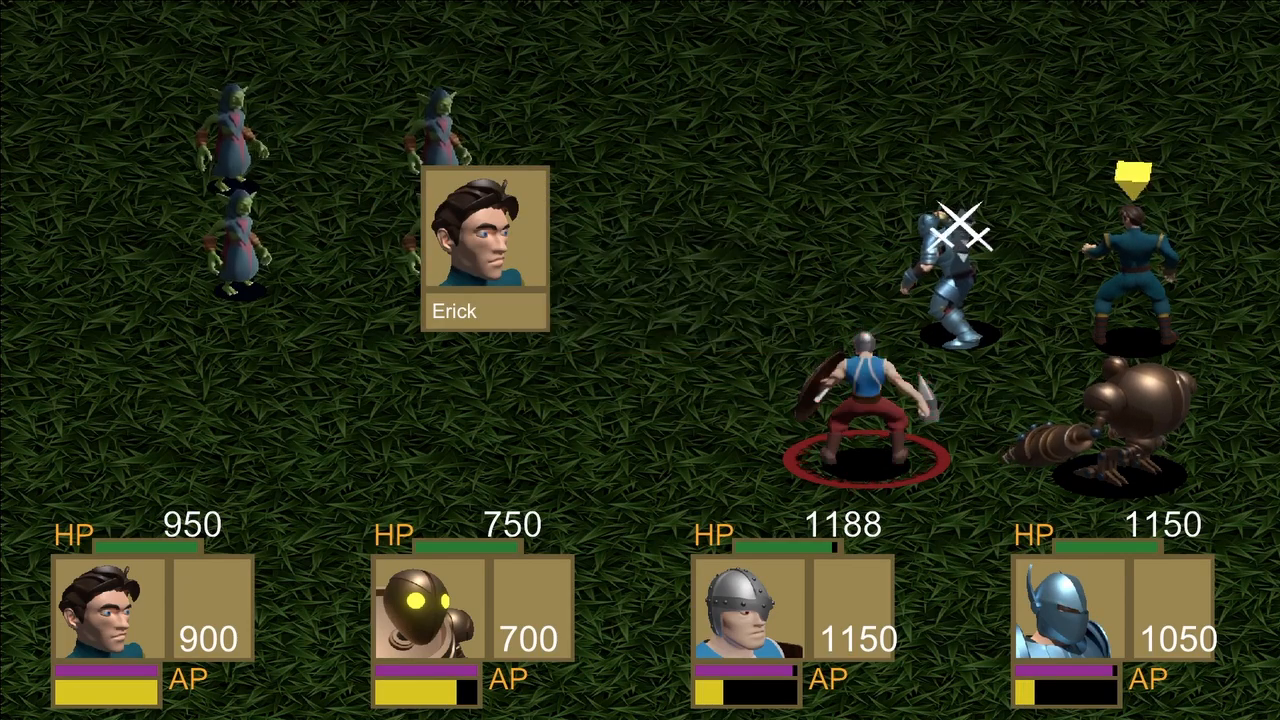
key("Return")
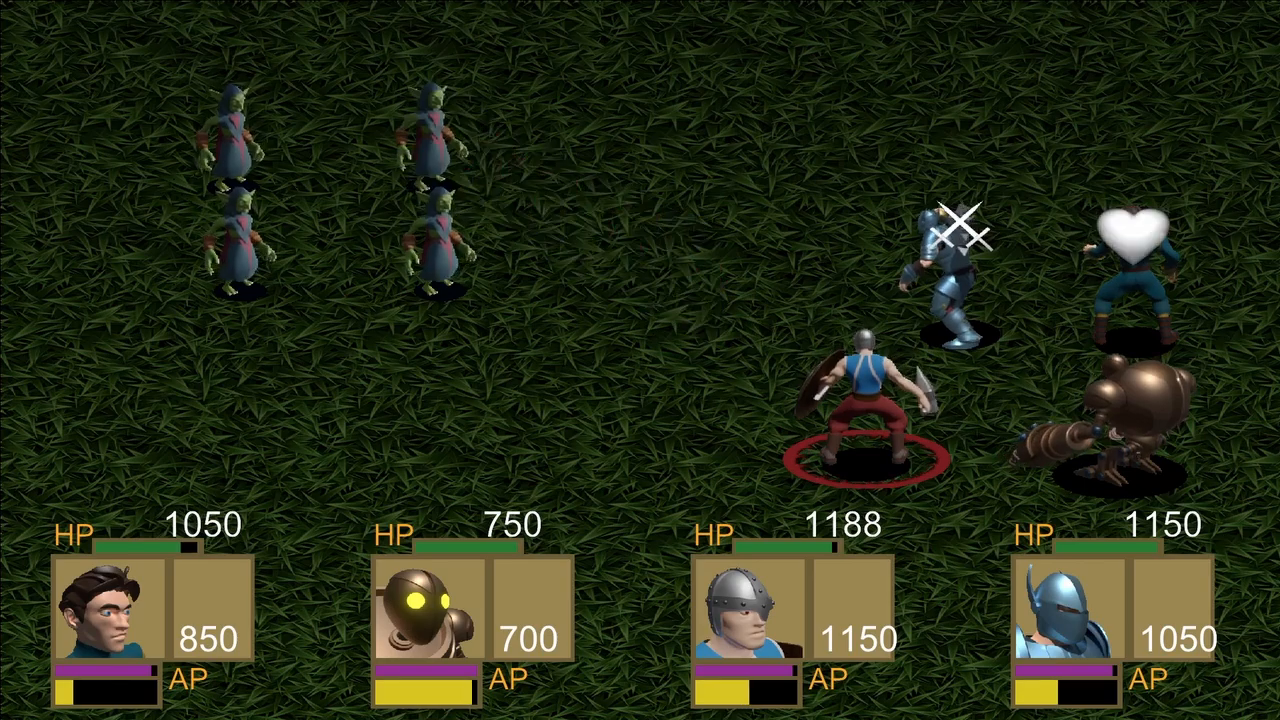
Have Drillbit attack an enemy, and use Hallvor's Bone Crusher skill on the upper goblin of the front row.
key("Return")
key("Return")
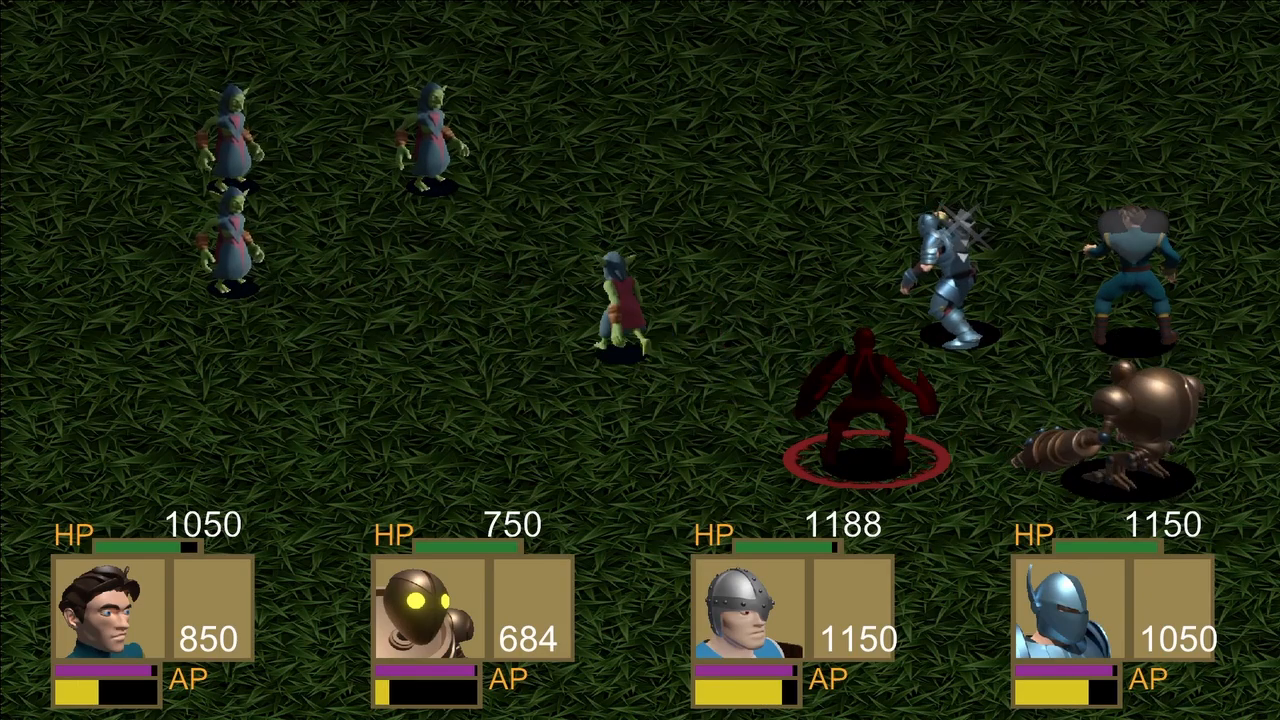
key("Down")
key("Return")
key("Return")
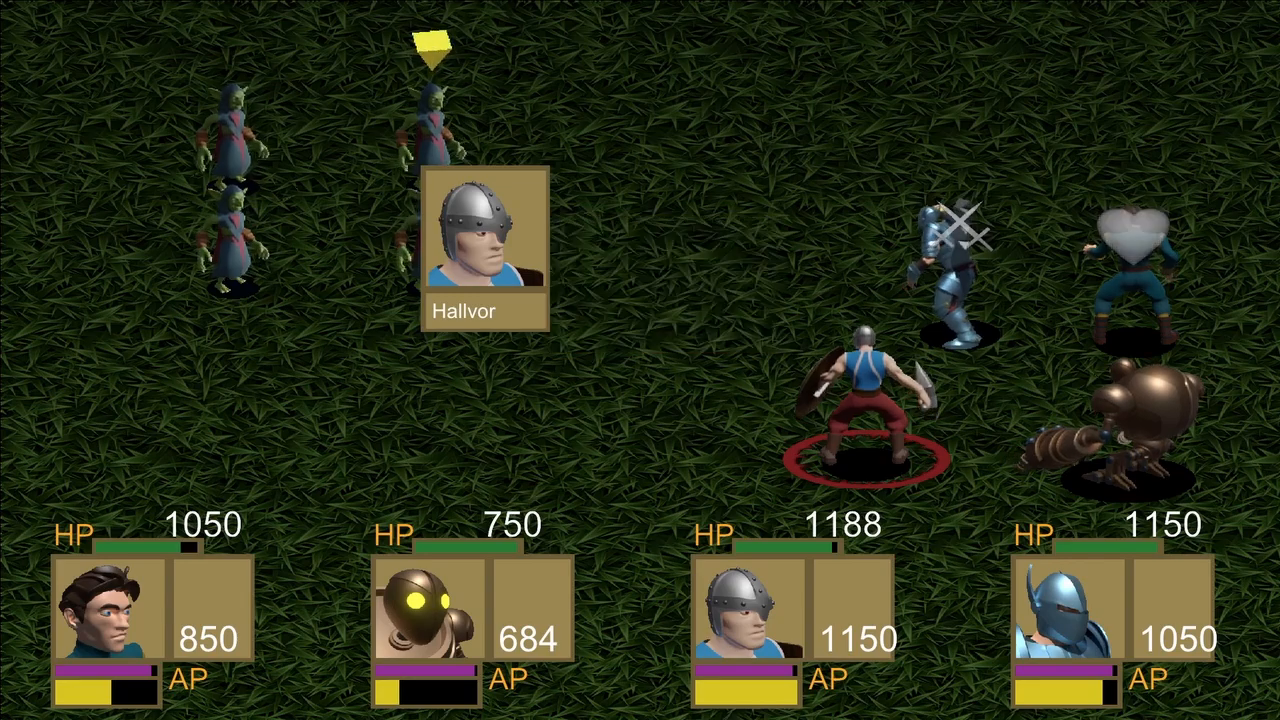
key("Return")
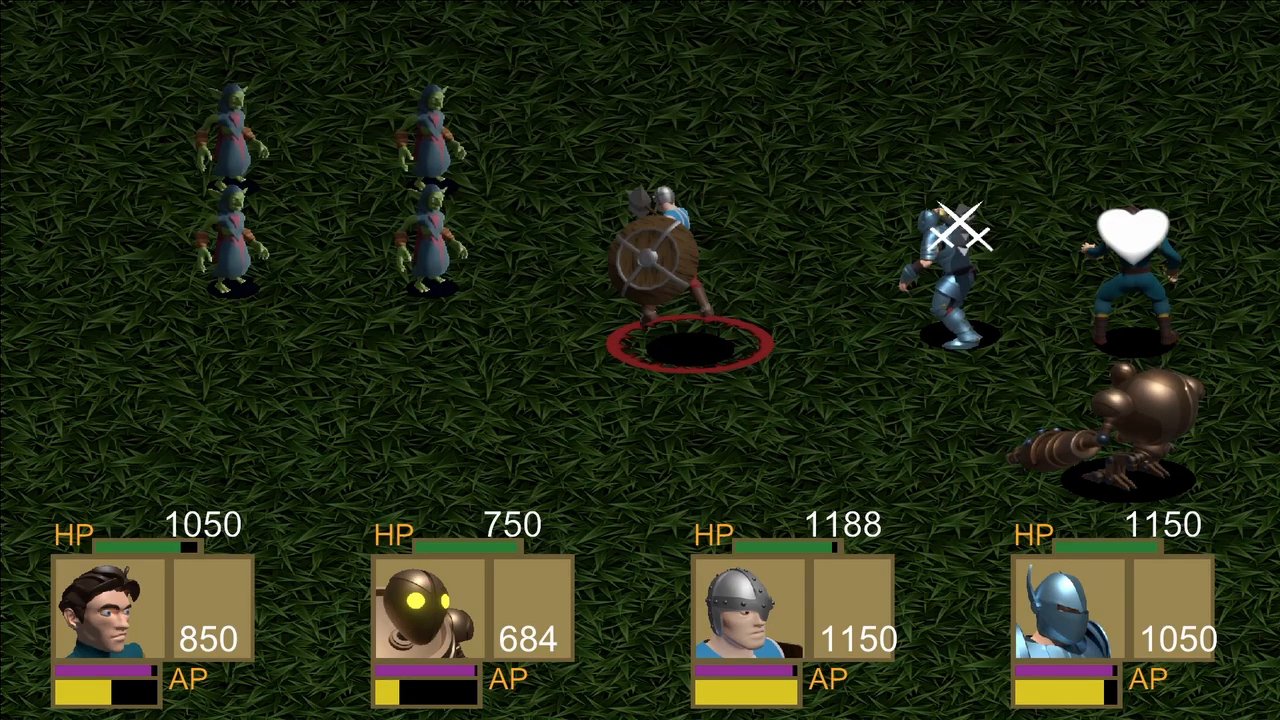
Have Godfreed use the Berserk skill on himself.
key("Down")
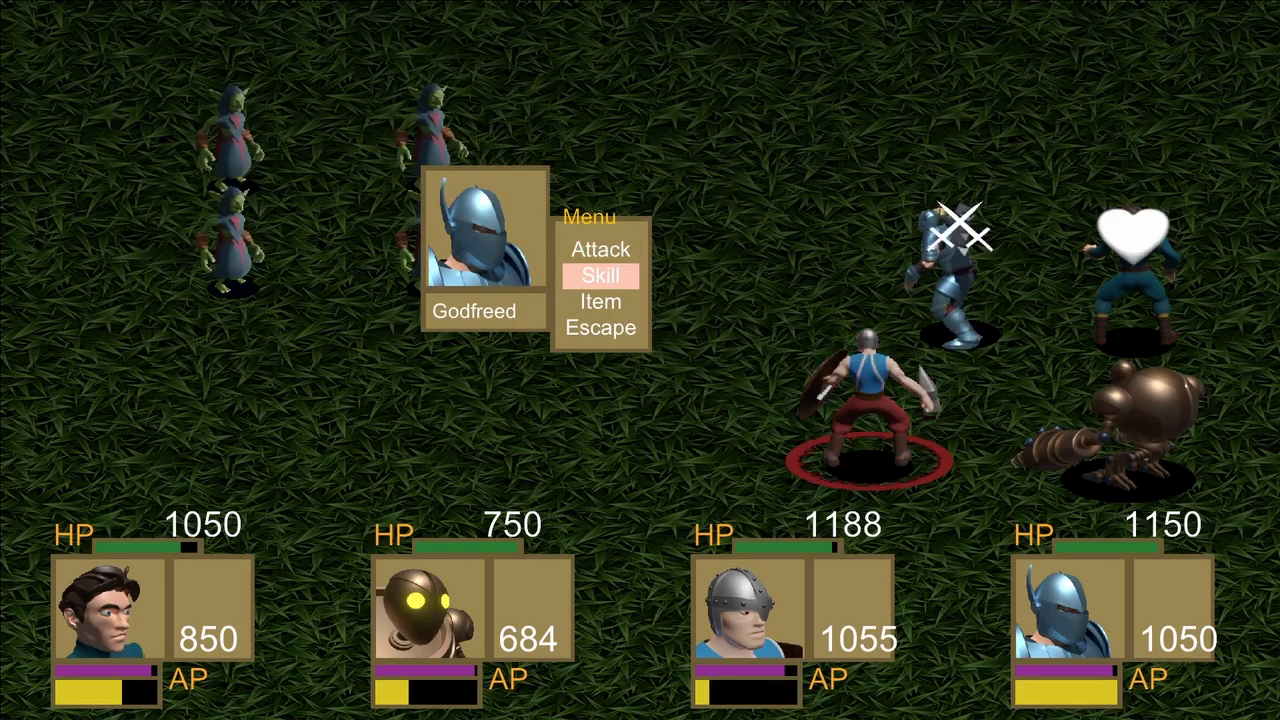
key("Return")
key("Down")
key("Return")
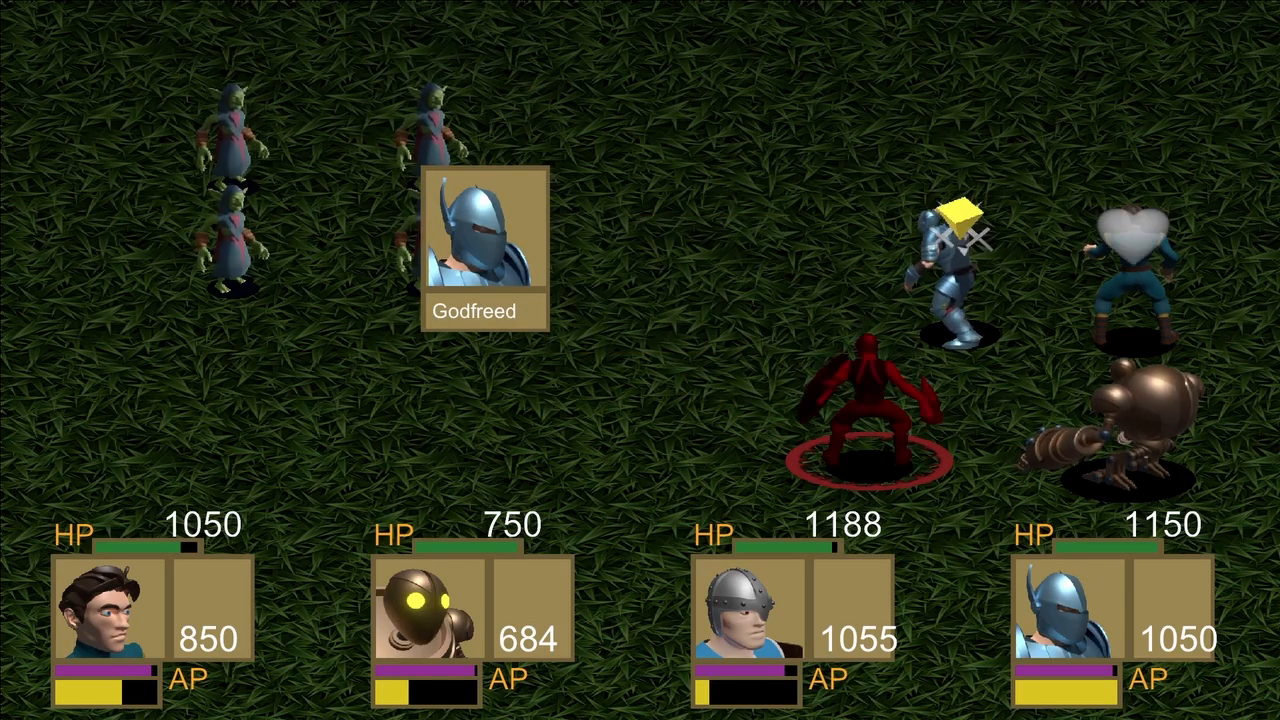
key("Return")
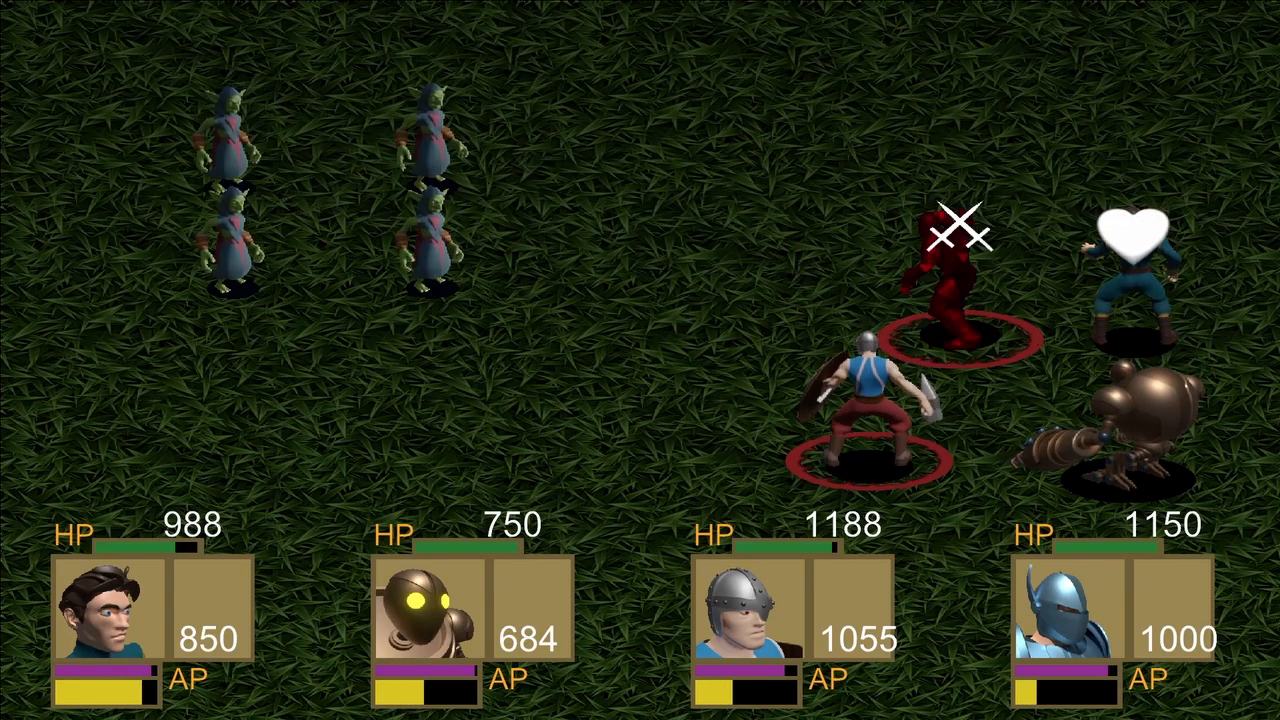
Have Erick use the Regeneration skill on Godfreed.
key("Down")
key("Return")
key("Down")
key("Return")
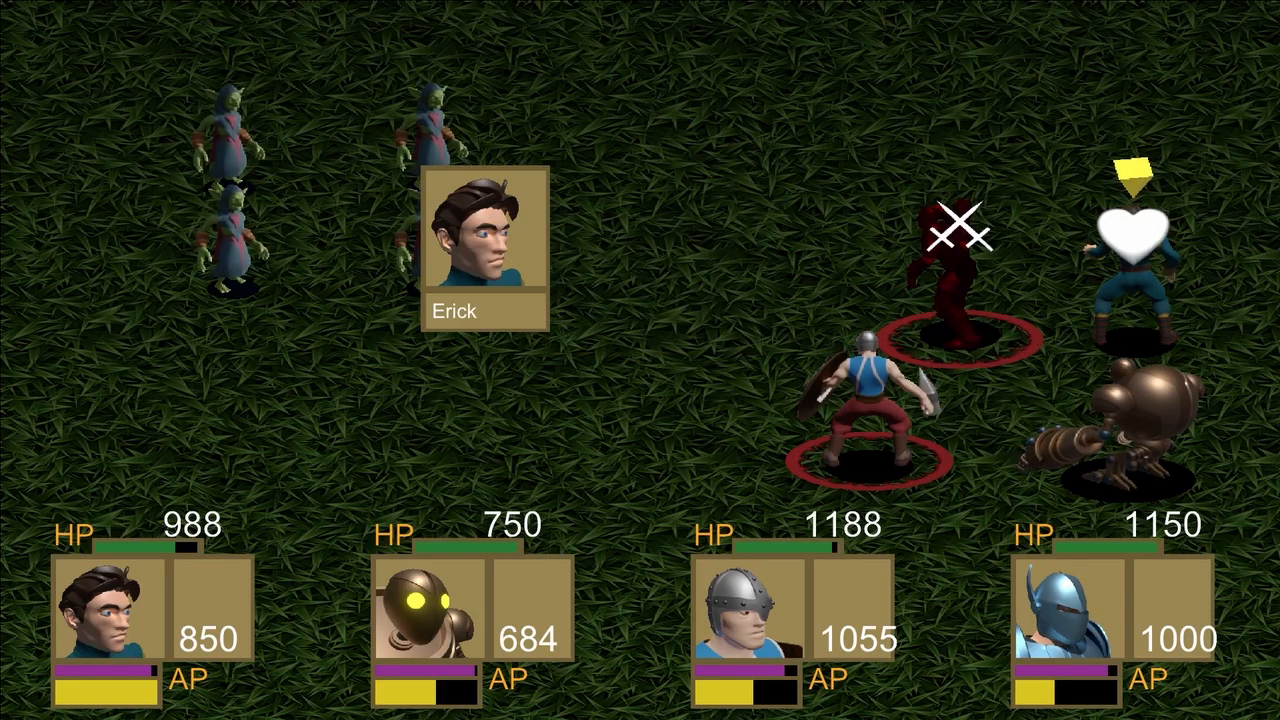
key("Return")
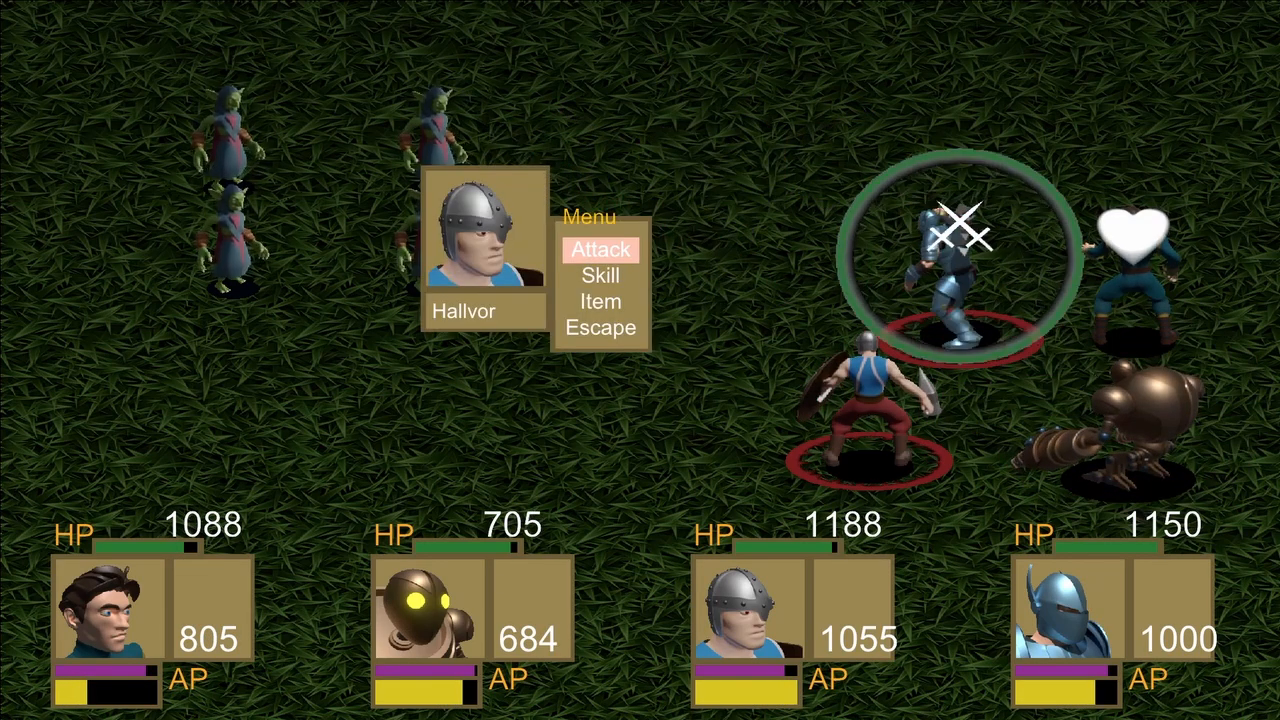
Have Hallvor use the Offensive skill on himself.
key("Down")
key("Return")
key("Down")
key("Down")
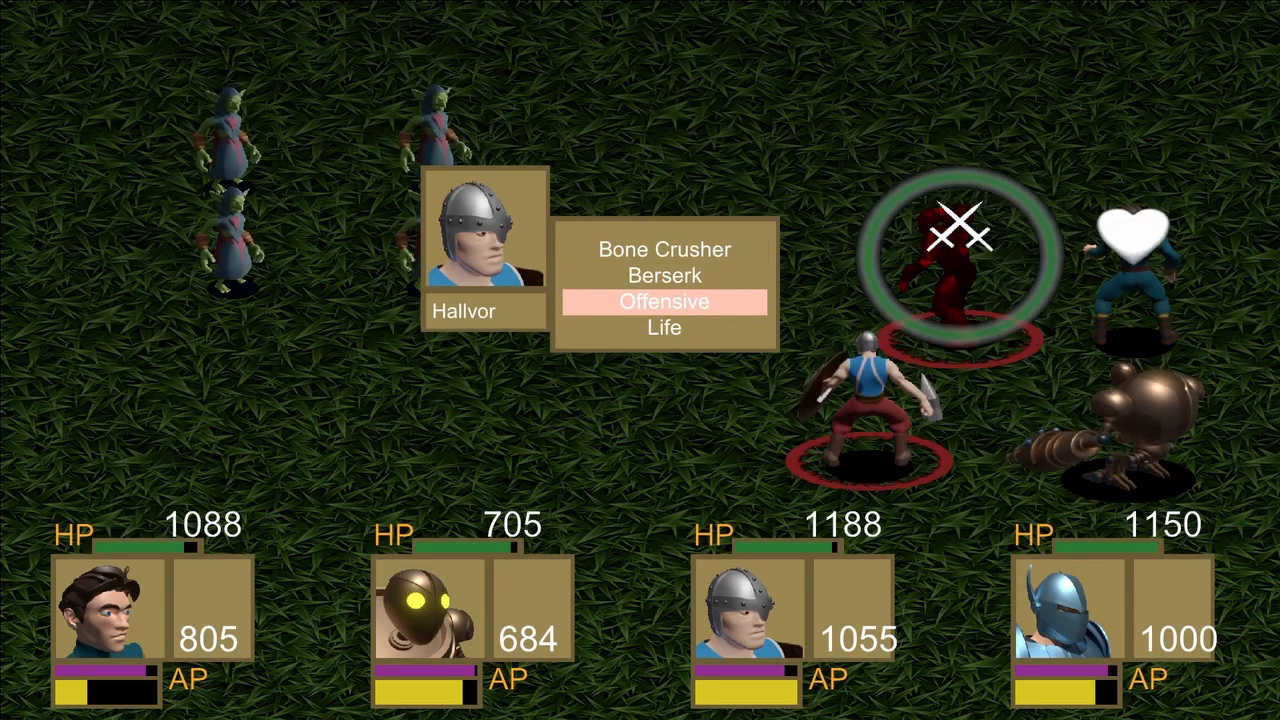
key("Return")
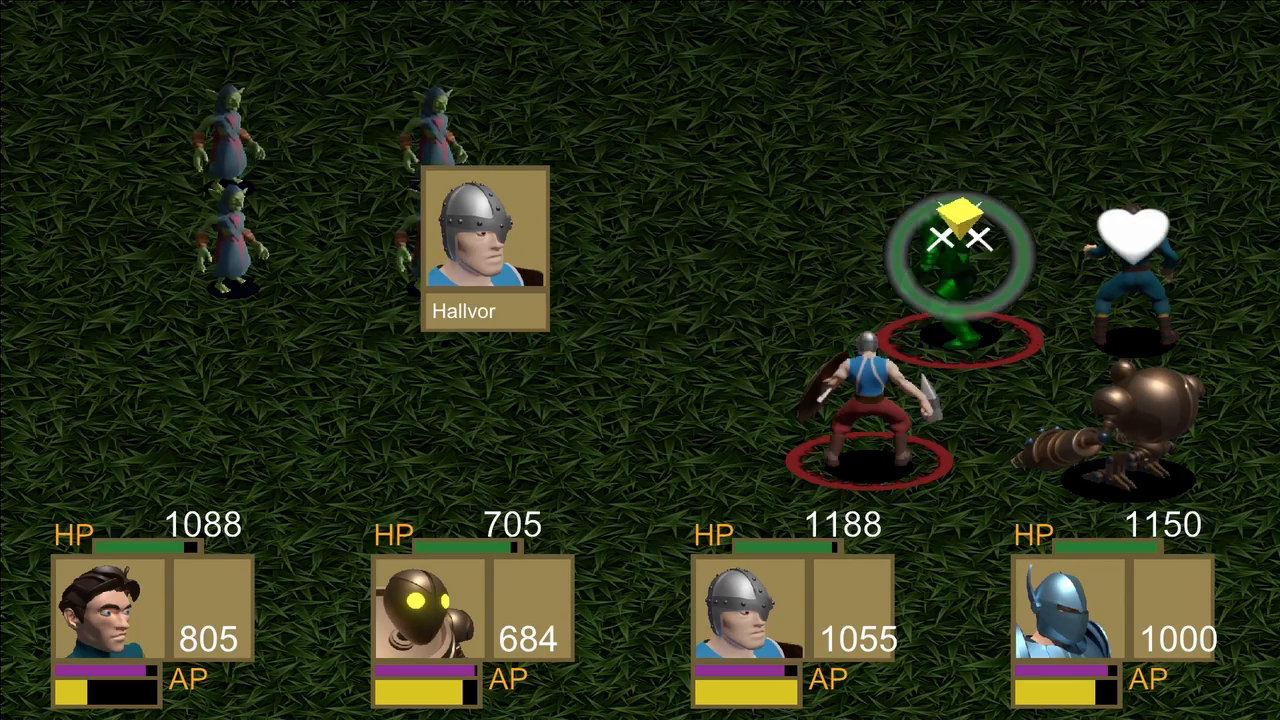
key("Return")
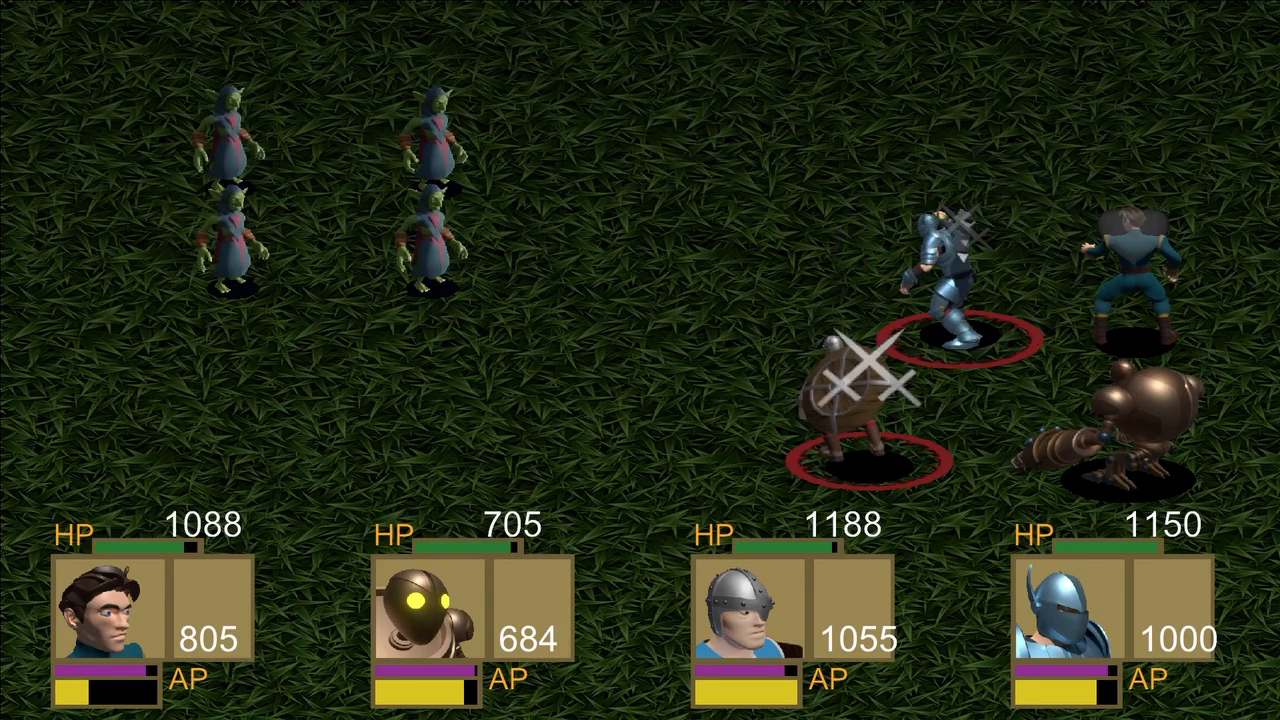
Have Drillbit use the Offensive skill on Erick.
key("Down")
key("Return")
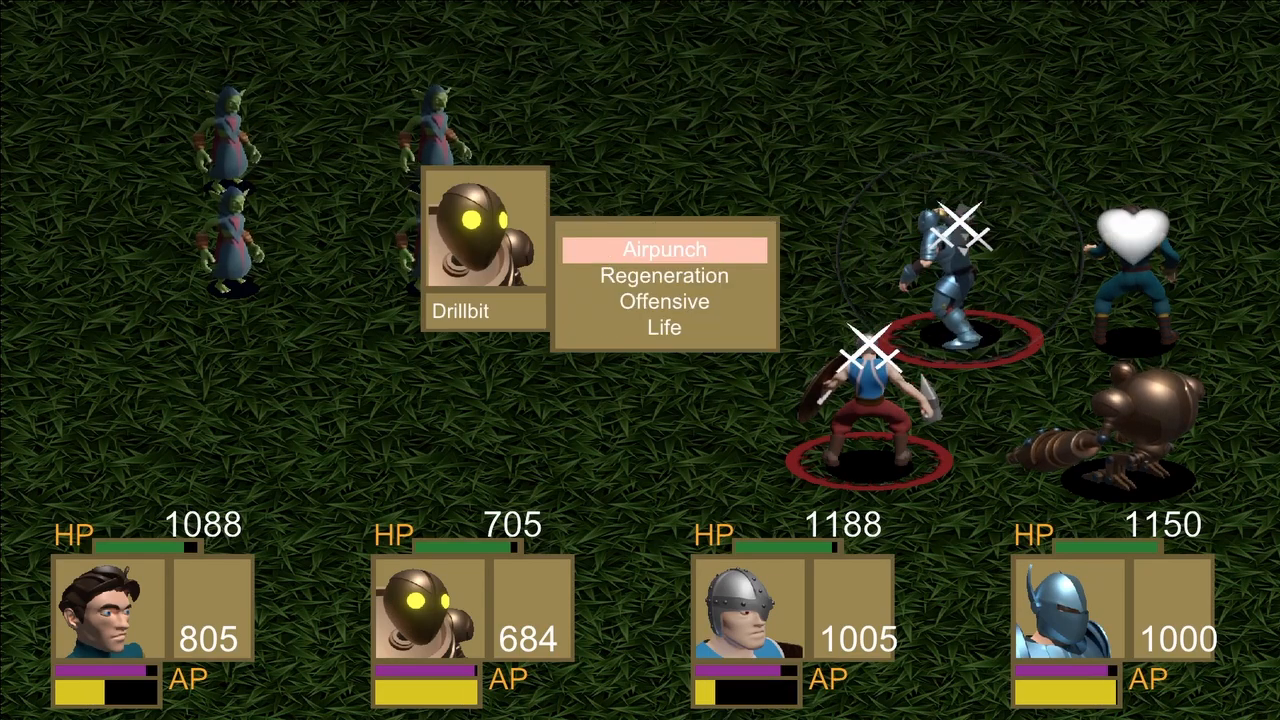
key("Down")
key("Return")
key("Return")
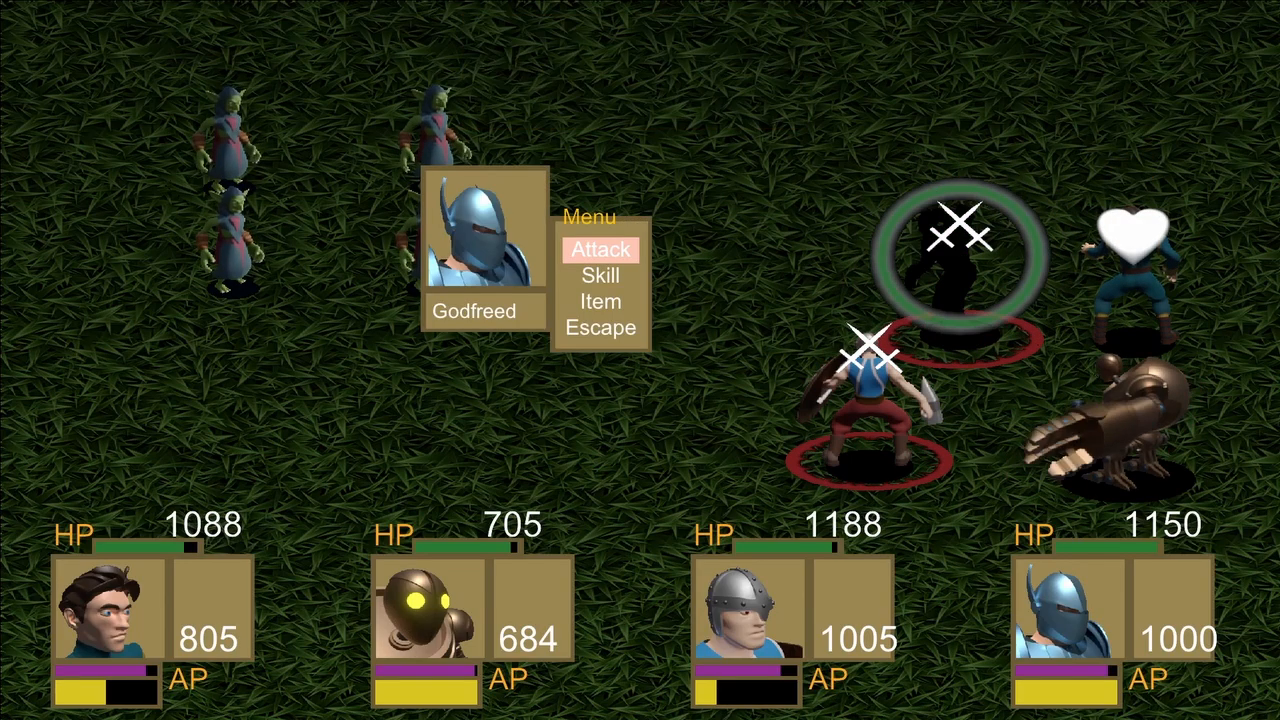
Have Godfreed use the Offensive skill on Drillbit.
key("Down")
key("Return")
key("Down")
key("Return")
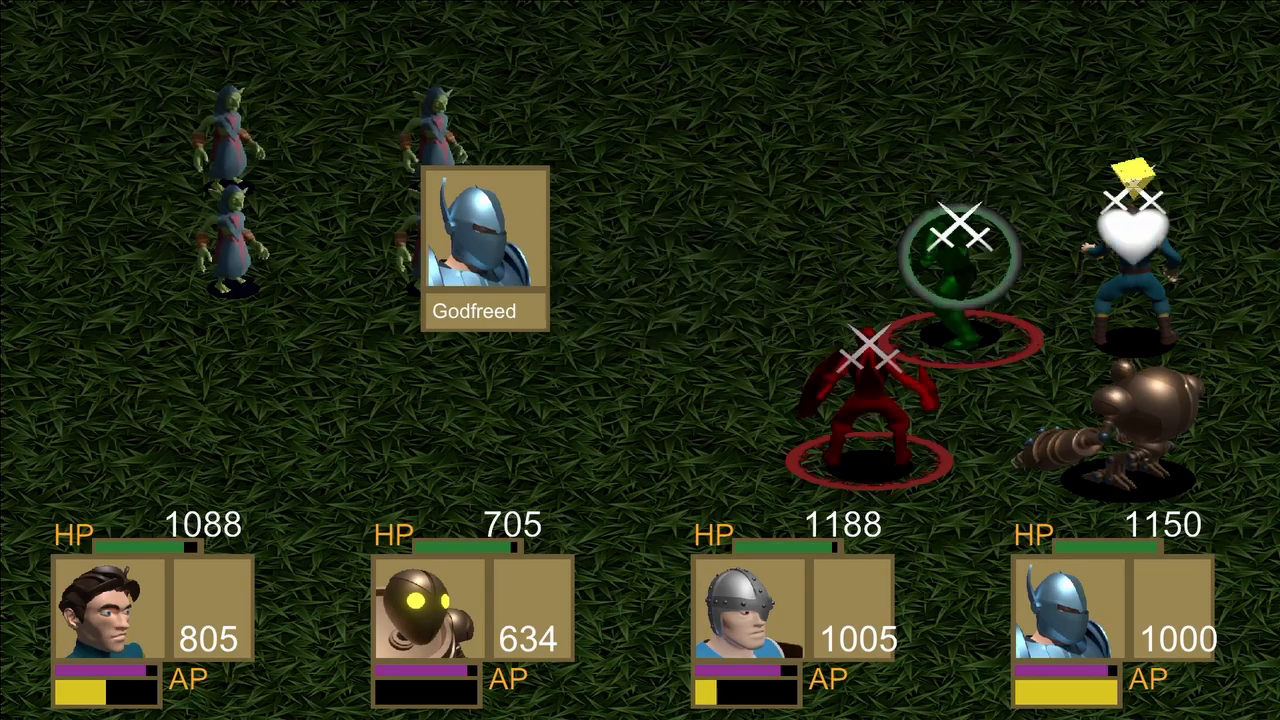
key("Return")
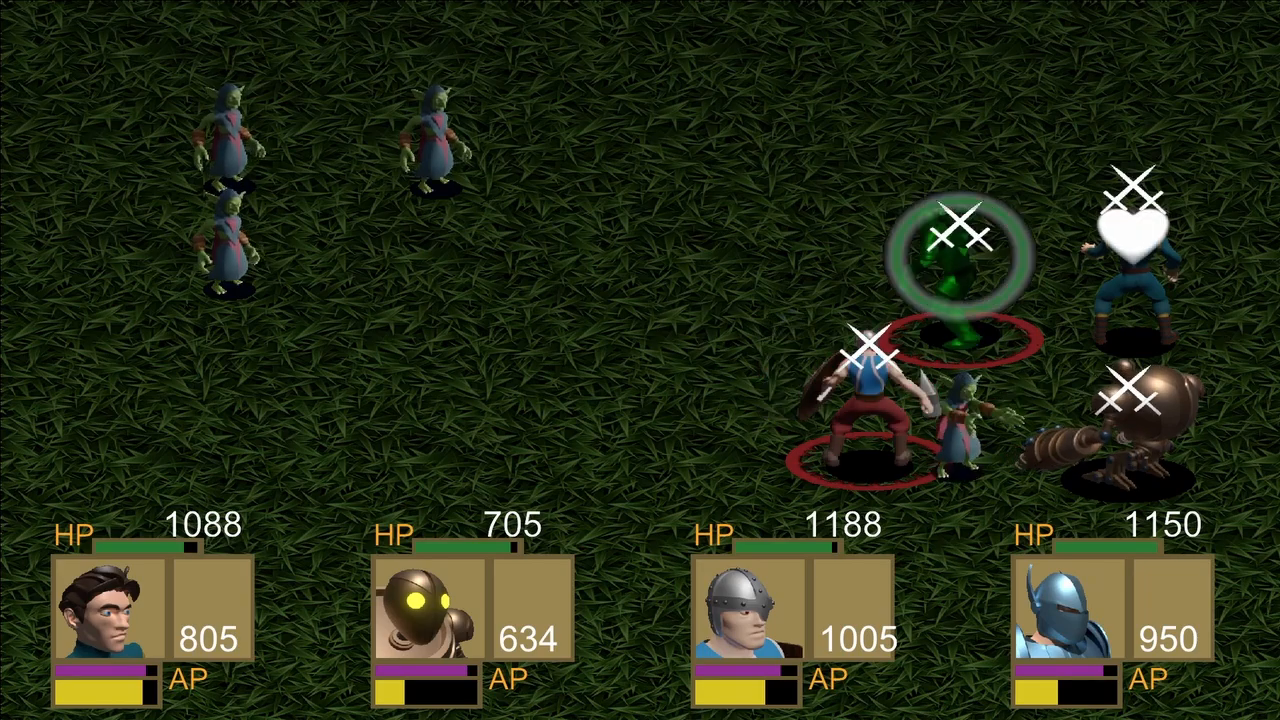
Have Erick use the Regeneration skill on Hallvor.
key("Down")
key("Return")
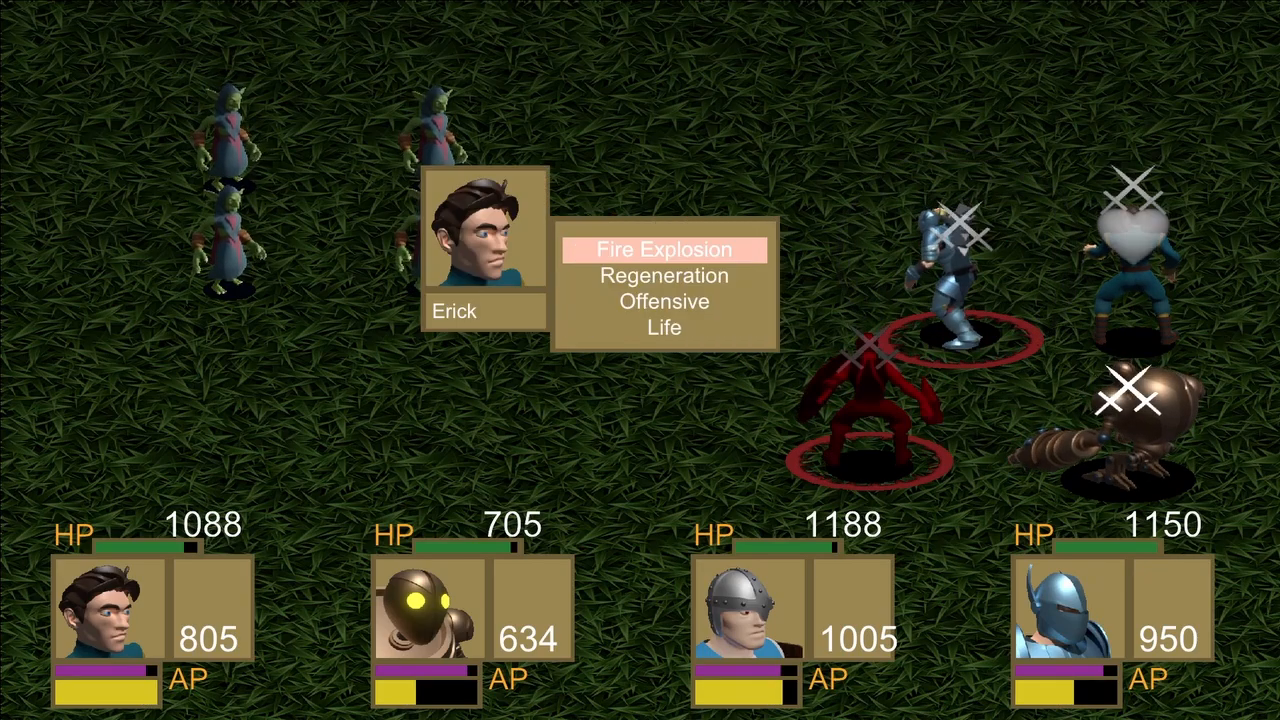
key("Down")
key("Return")
key("Return")
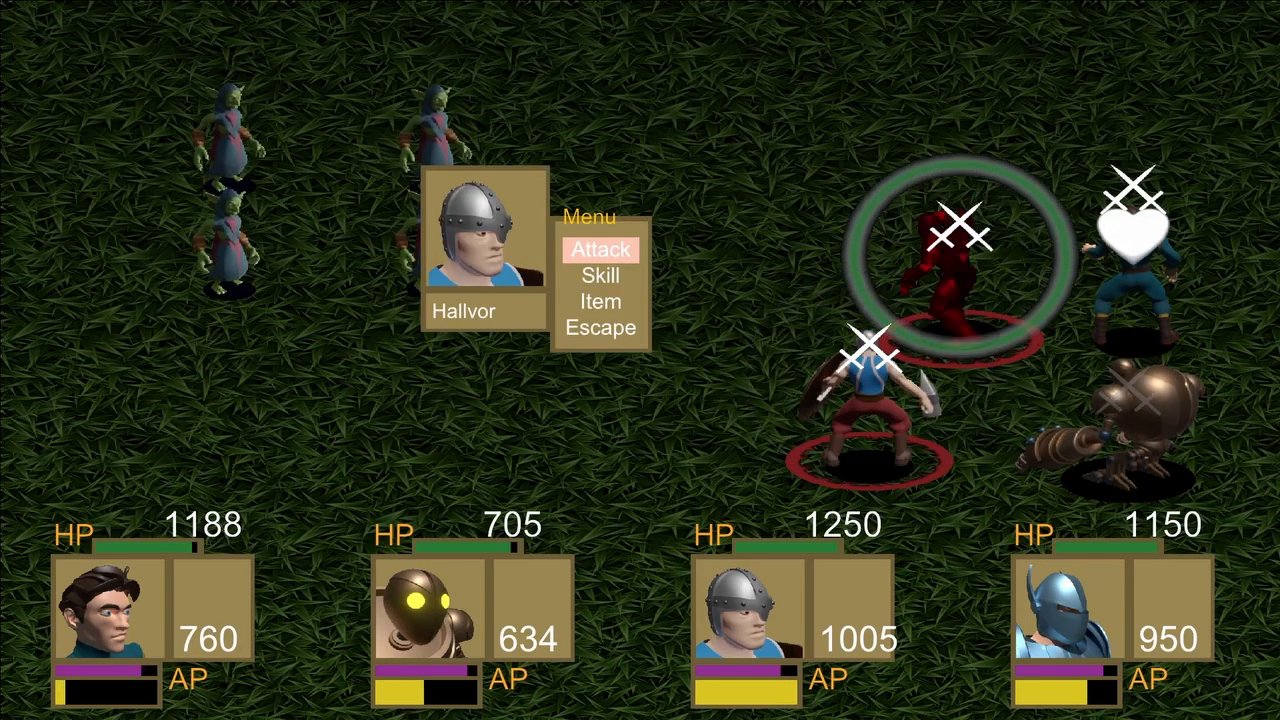
Have Hallvor strike the upper goblin of the front row with Bone Crusher.
key("Down")
key("Return")
key("Return")
key("Return")
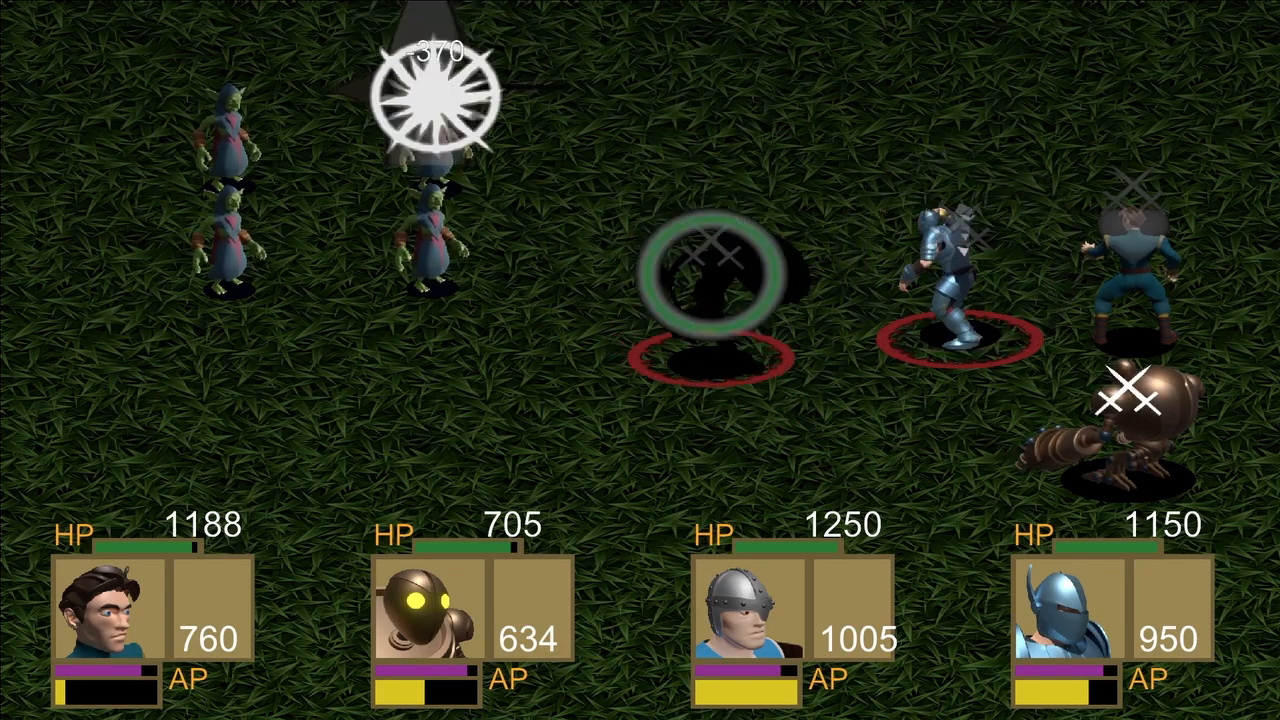
Have Godfreed use the Deathblow skill on the upper goblin of the front row.
key("Down")
key("Return")
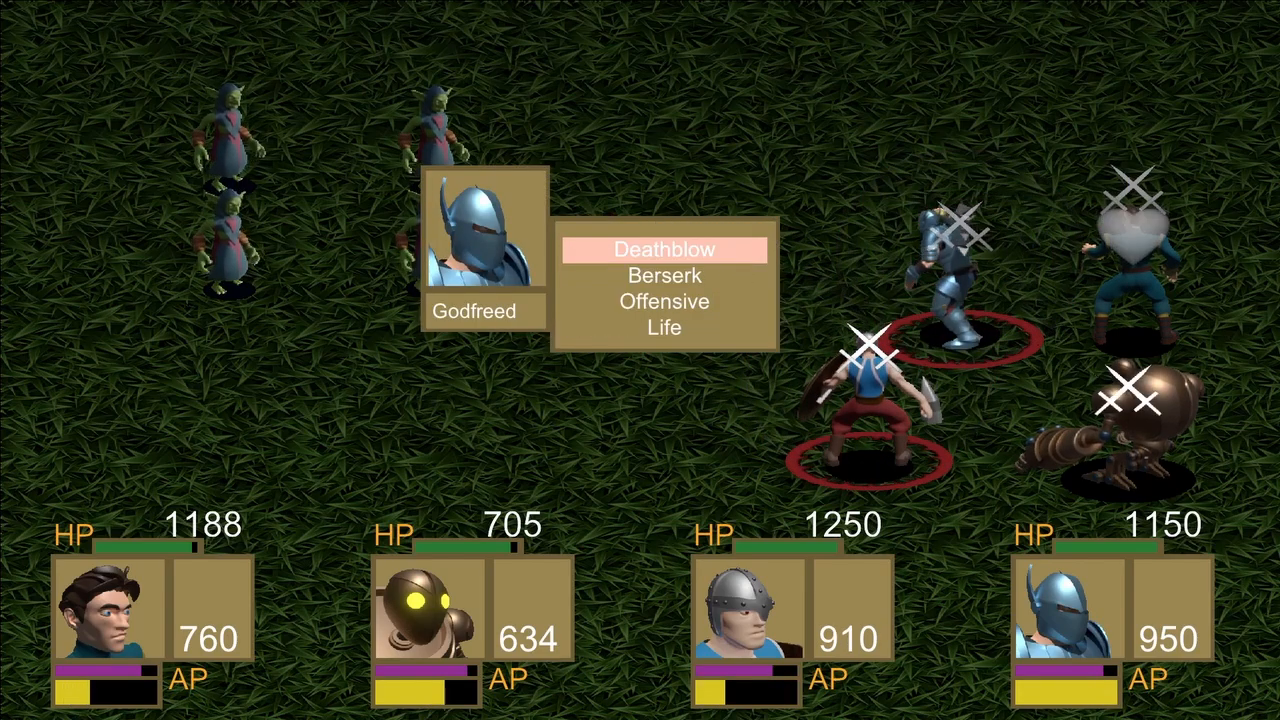
key("Return")
key("Return")
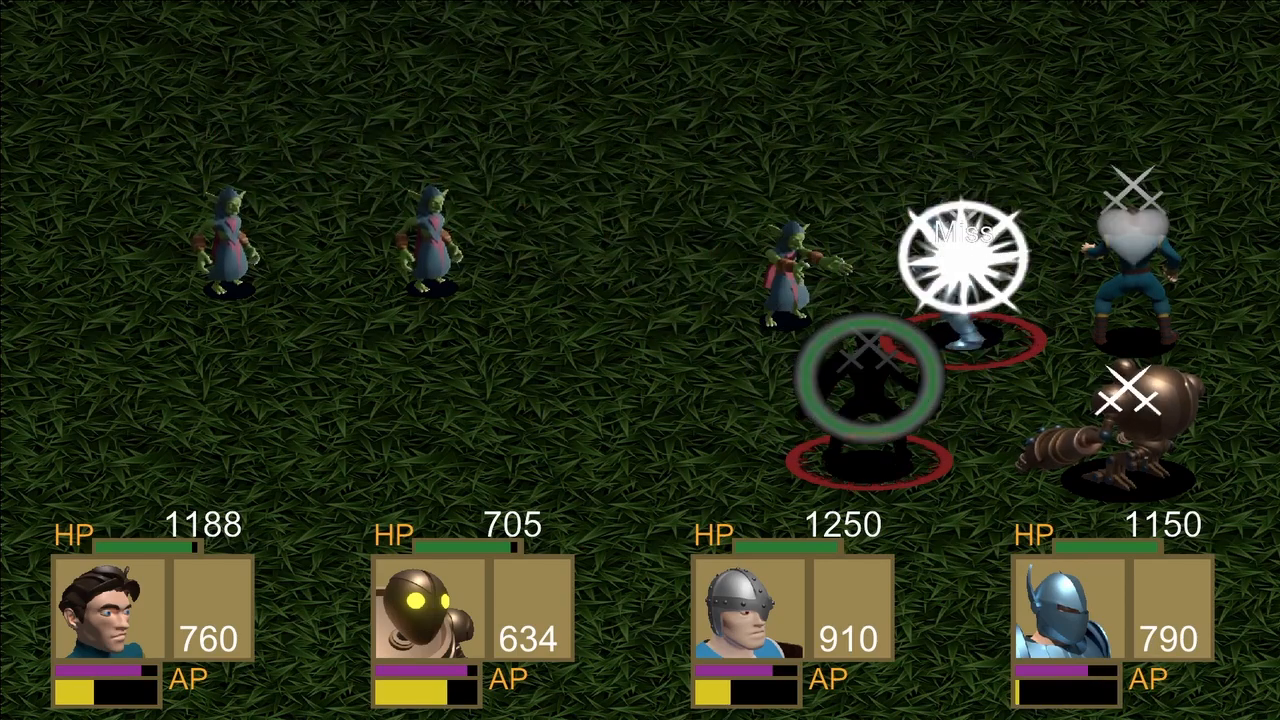
Have Drillbit use the Life skill on Hallvor.
key("Down")
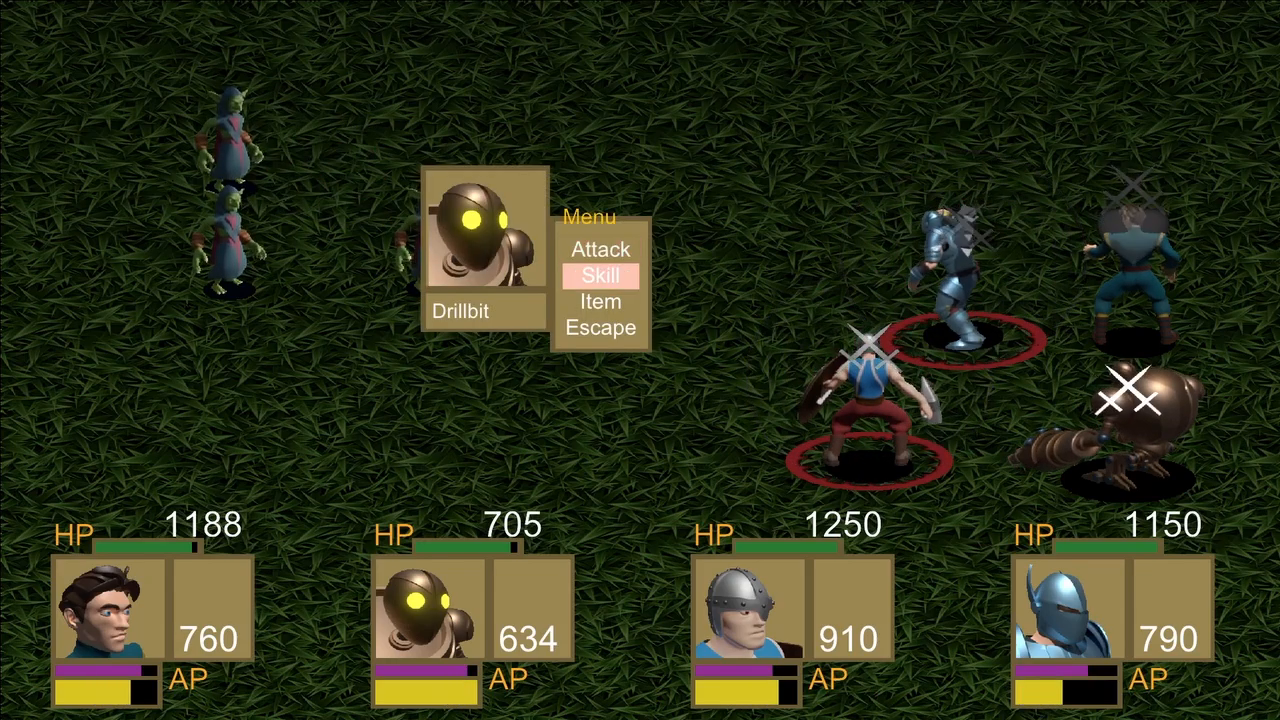
key("Return")
key("Down")
key("Down")
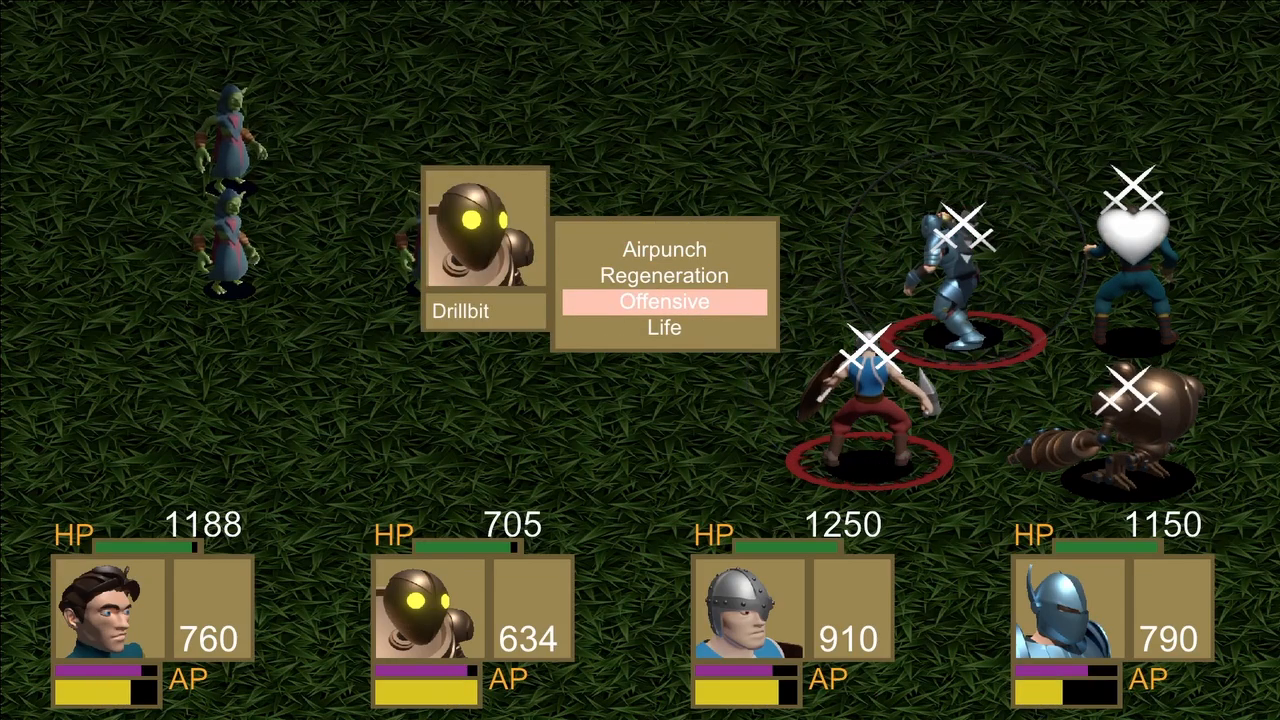
key("Down")
key("Return")
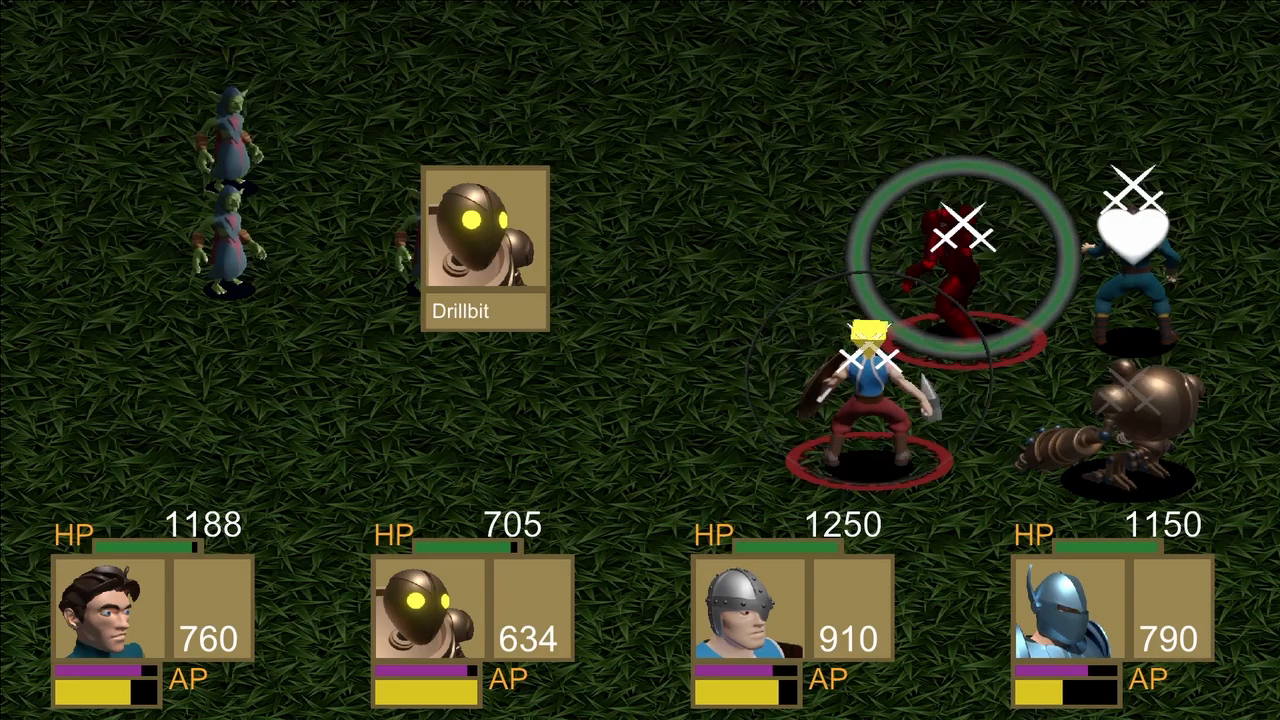
key("Return")
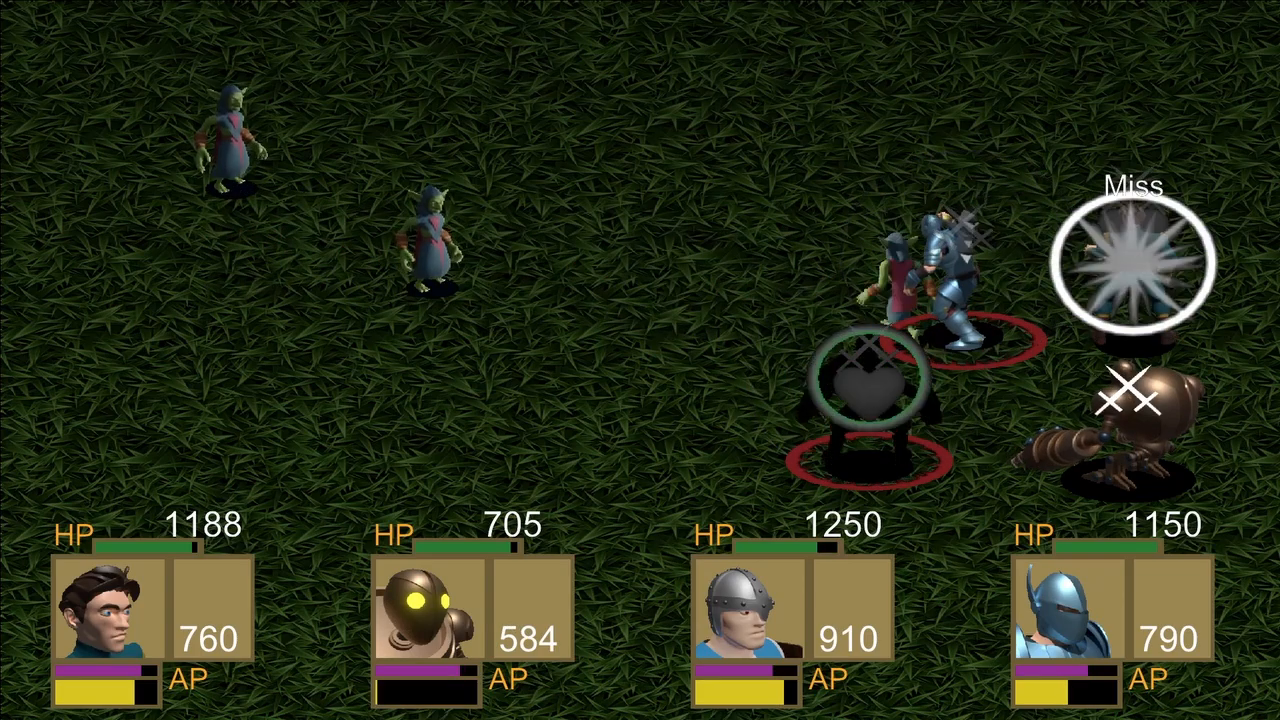
Have Hallvor strike a goblin with the Bone Crusher skill.
key("Down")
key("Return")
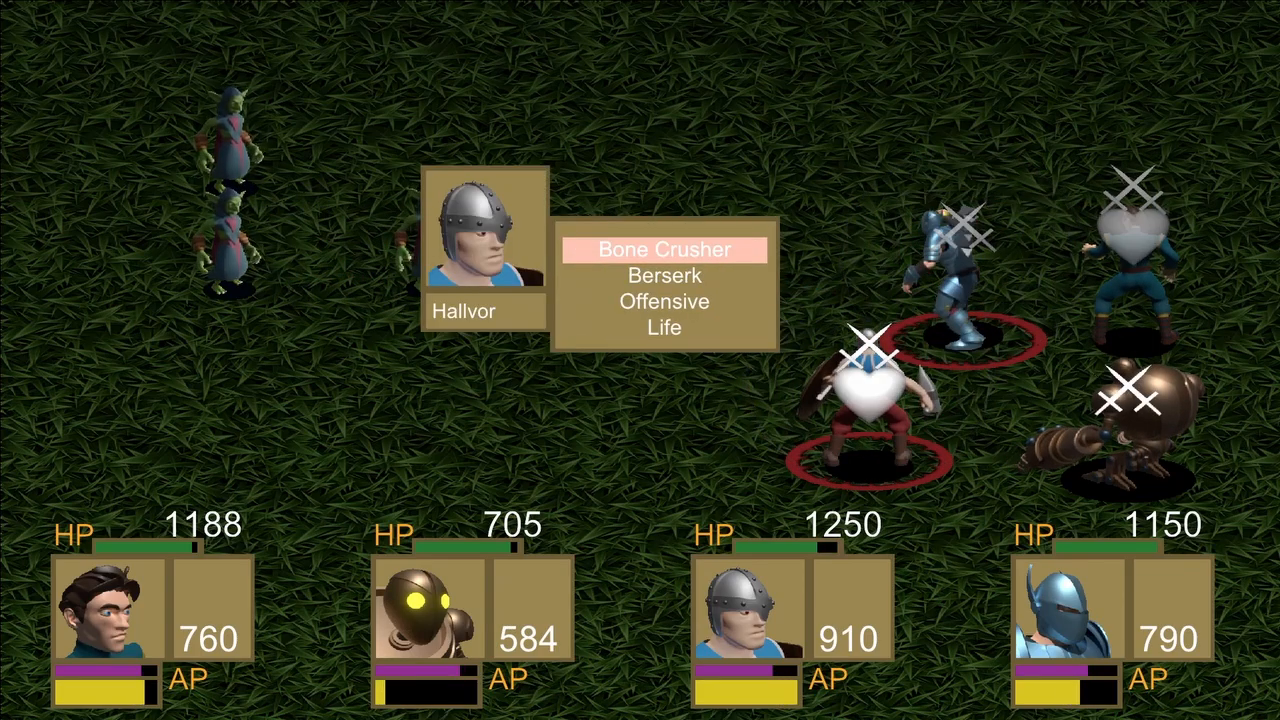
key("Return")
key("Return")
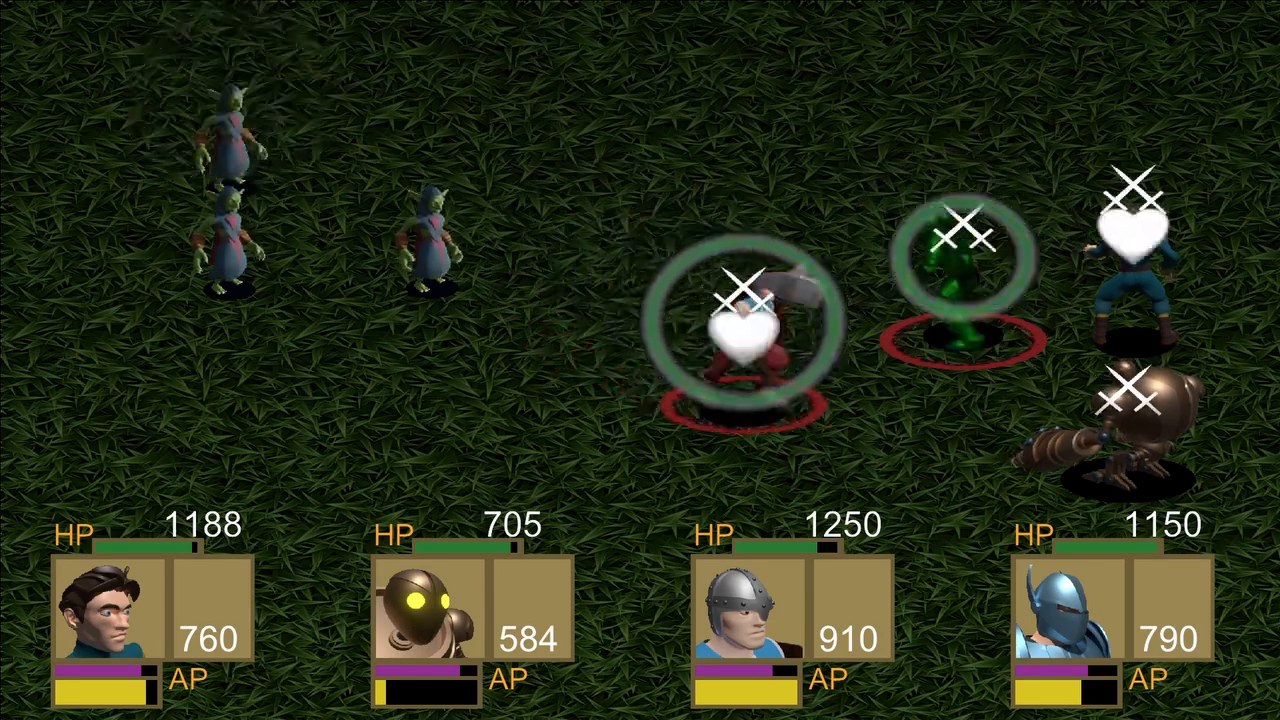
Have Erick use the Regeneration skill on Drillbit.
key("Down")
key("Return")
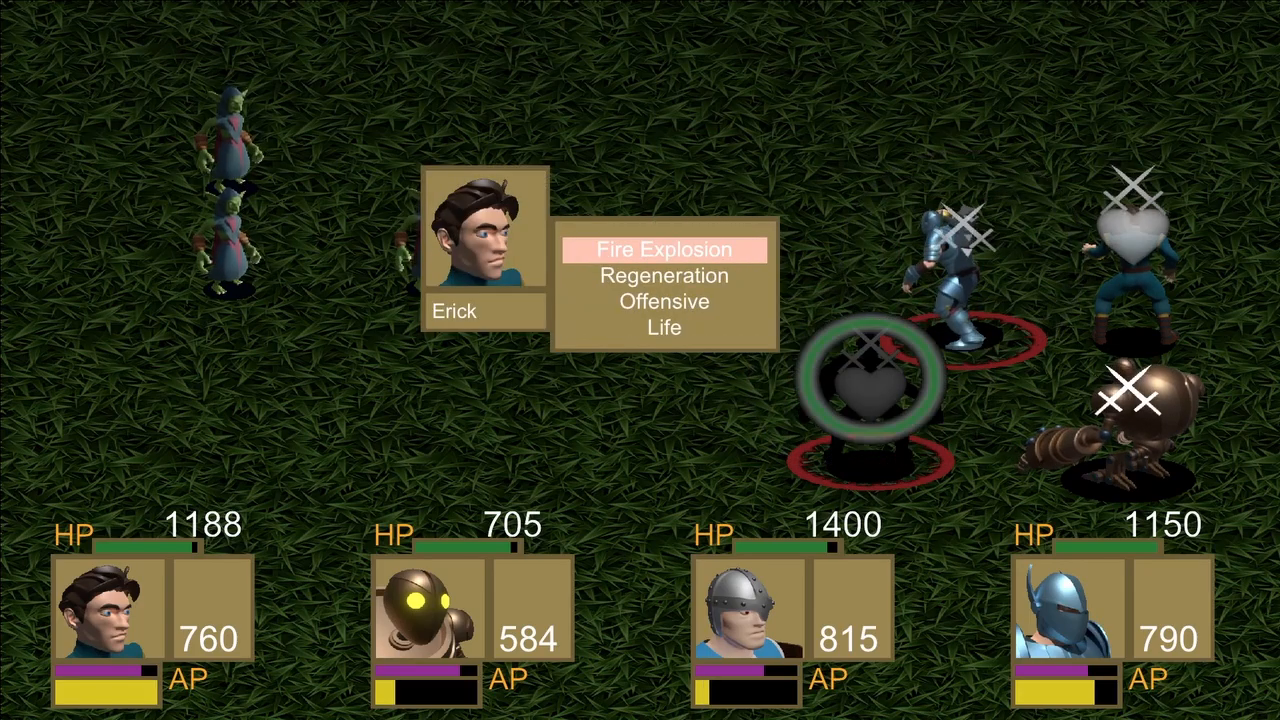
key("Return")
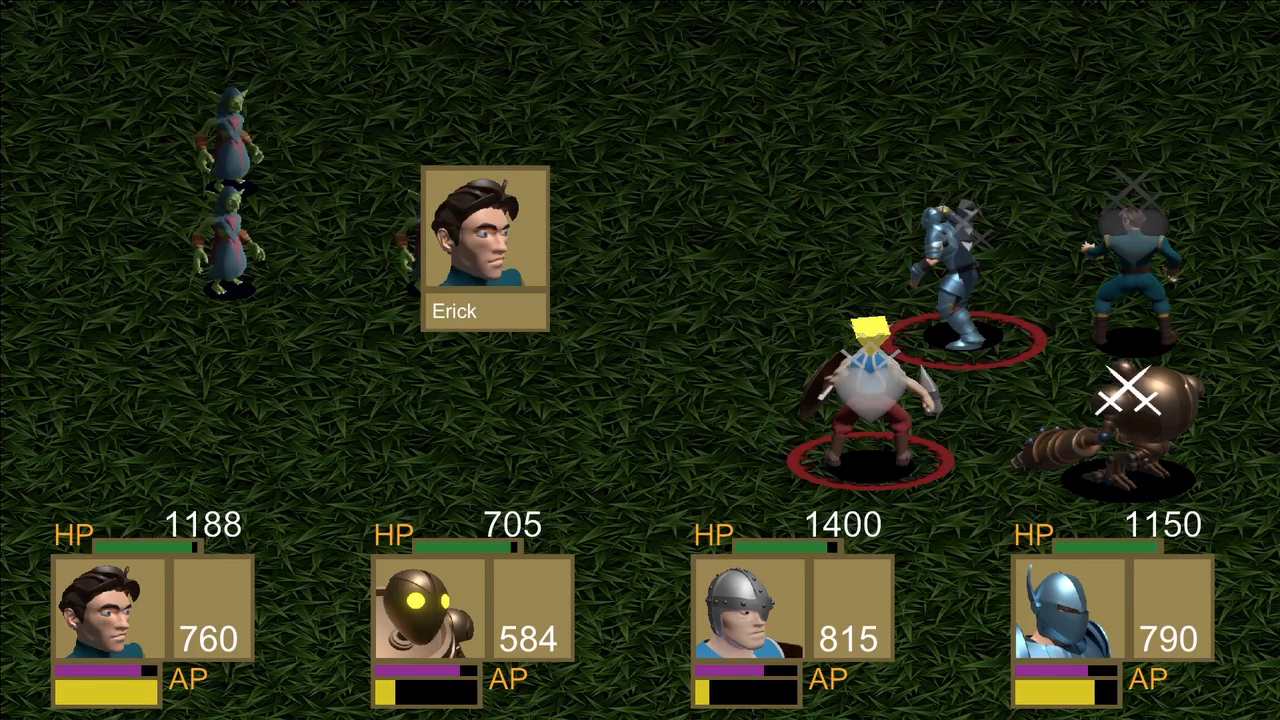
key("Return")
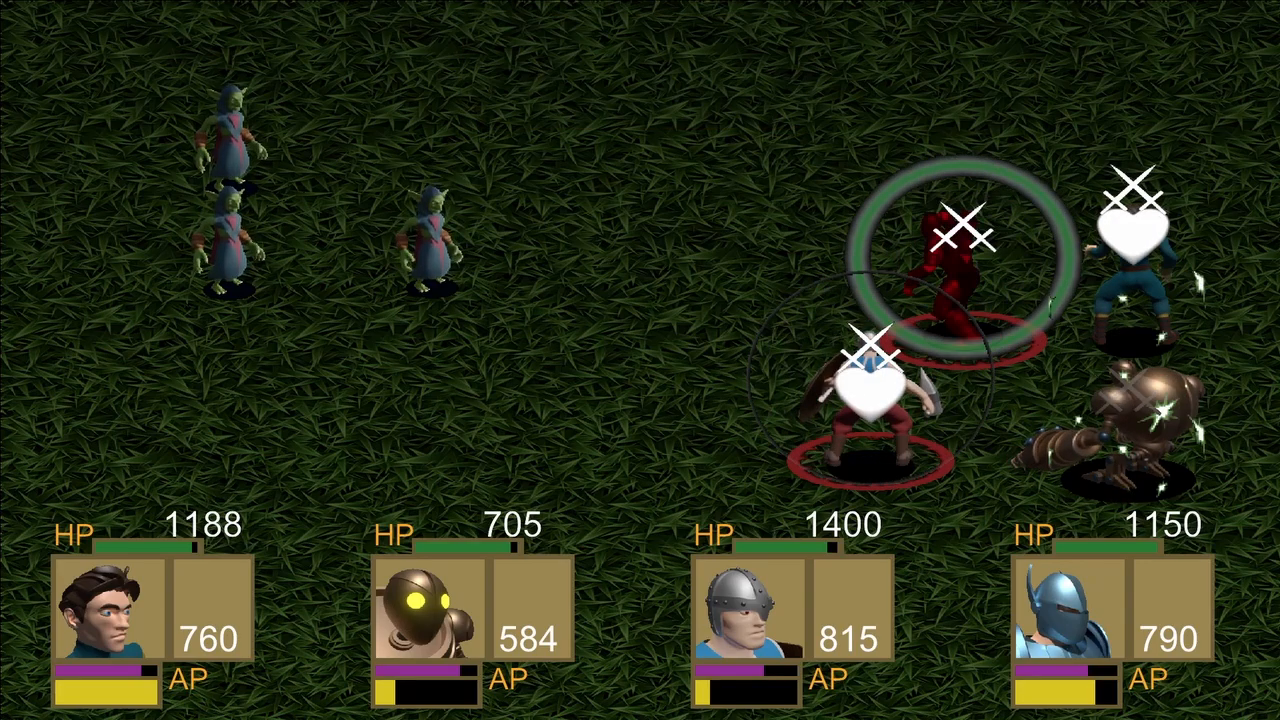
Have Godfreed use the Deathblow skill on a goblin.
key("Down")
key("Return")
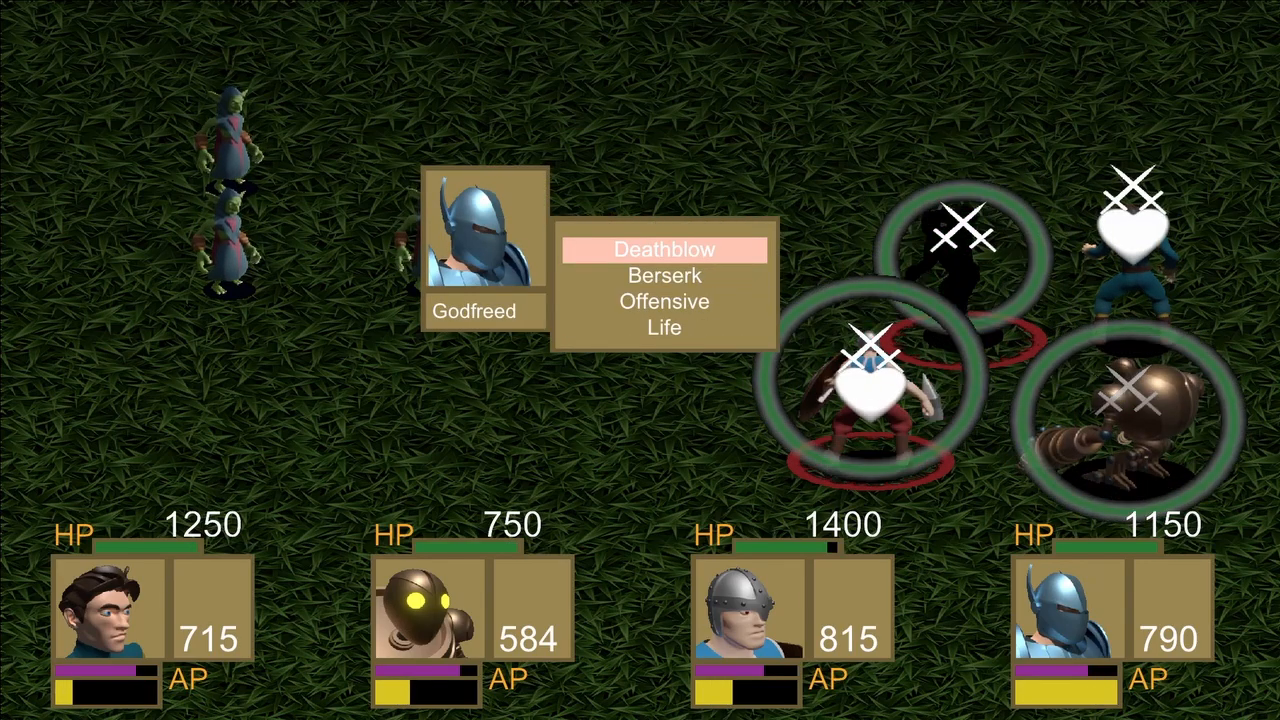
key("Return")
key("Return")
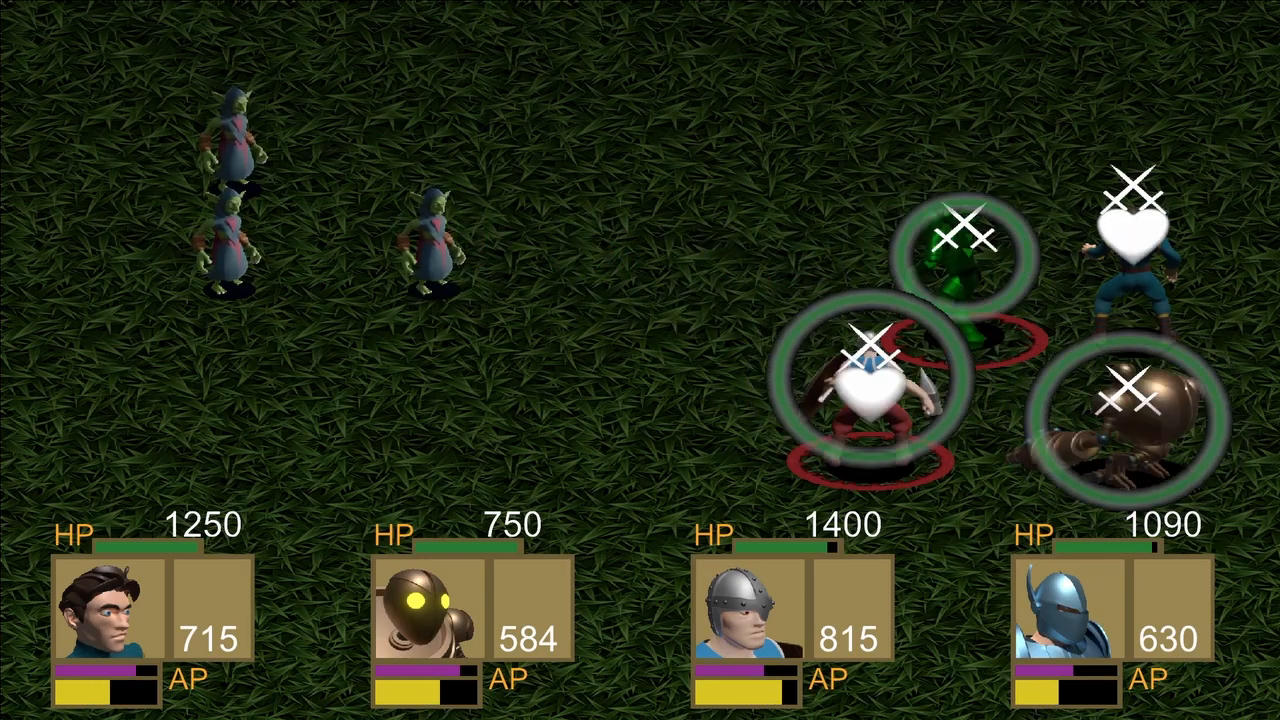
Have Hallvor strike the upper goblin of the back row with Bone Crusher.
key("Down")
key("Return")
key("Return")
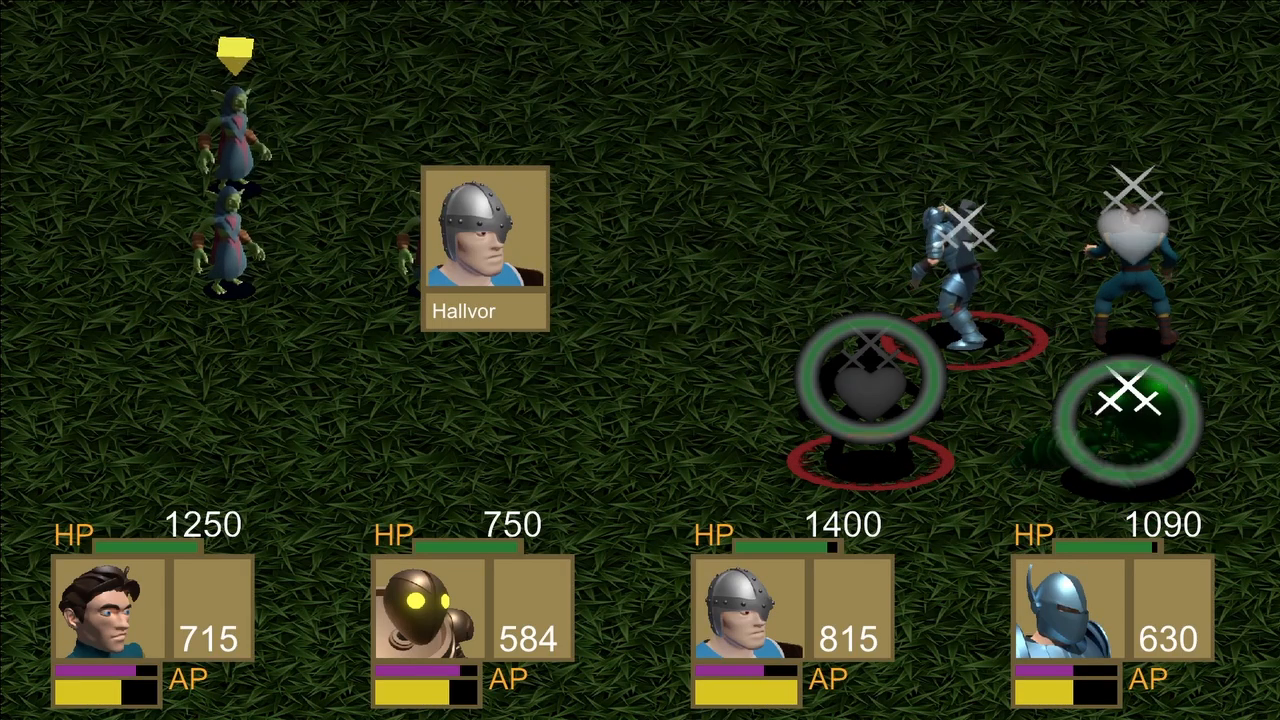
key("Return")
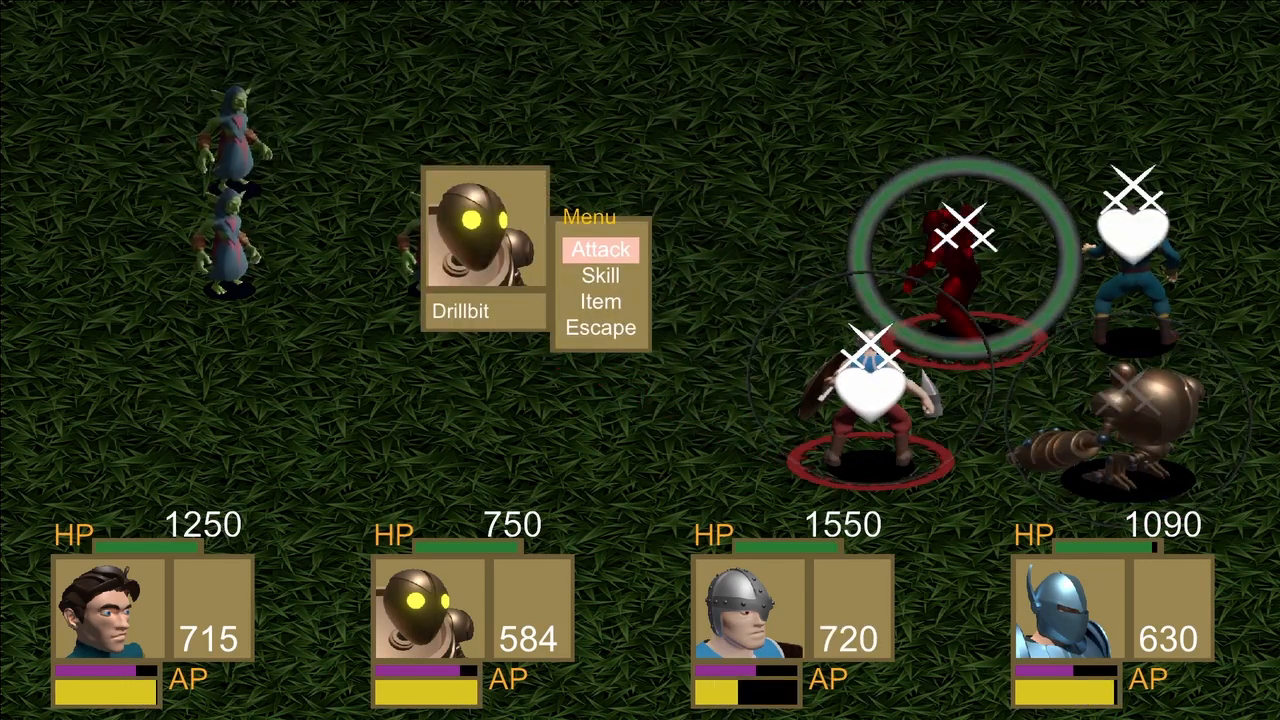
Have Drillbit use the Airpunch skill on the upper goblin of the back row.
key("Down")
key("Return")
key("Return")
key("Return")
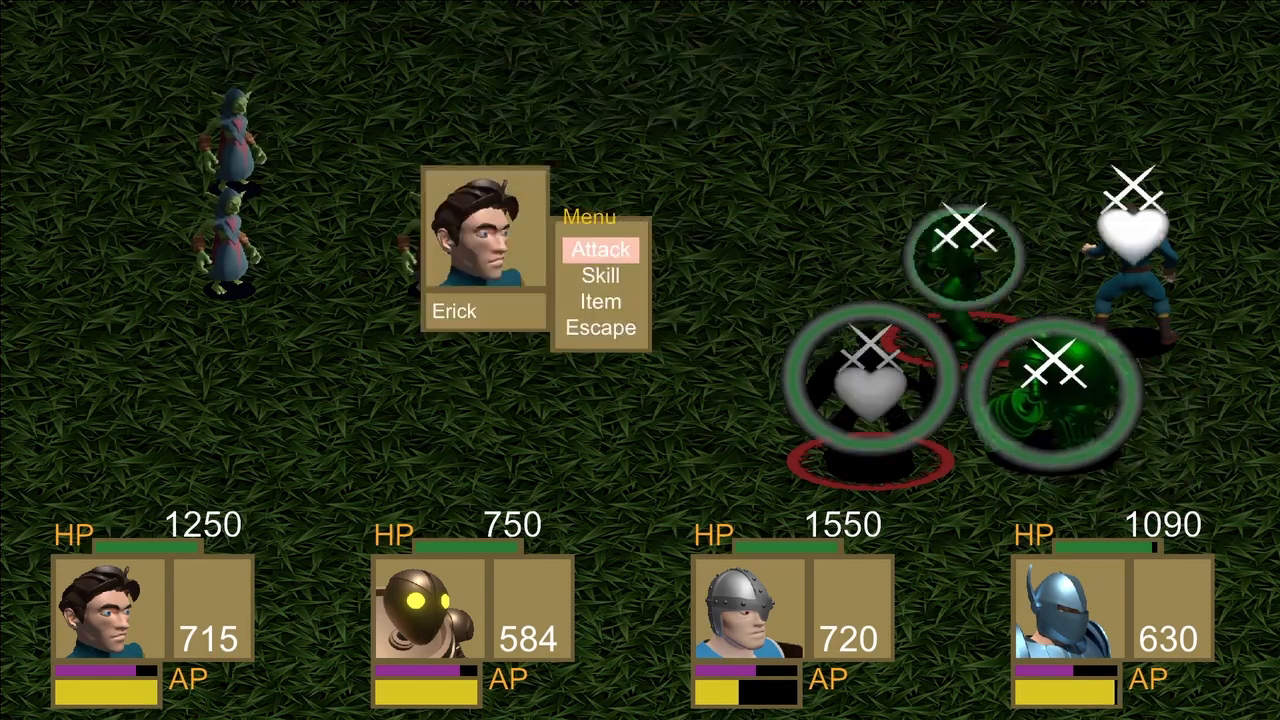
Try to have Erick cast Fire Explosion on the upper goblin of the back row.
key("Down")
key("Return")
key("Return")
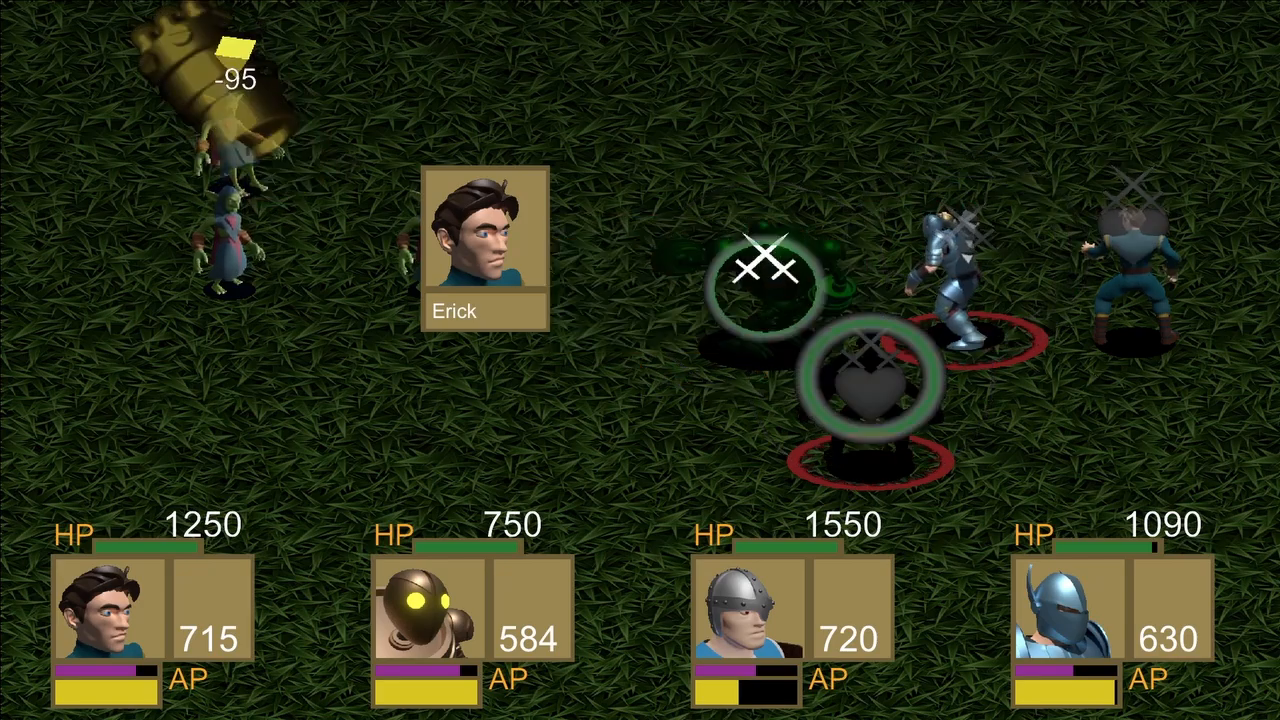
Have Erick cast the Fire Explosion skill on the remaining goblins.
key("Return")
key("Down")
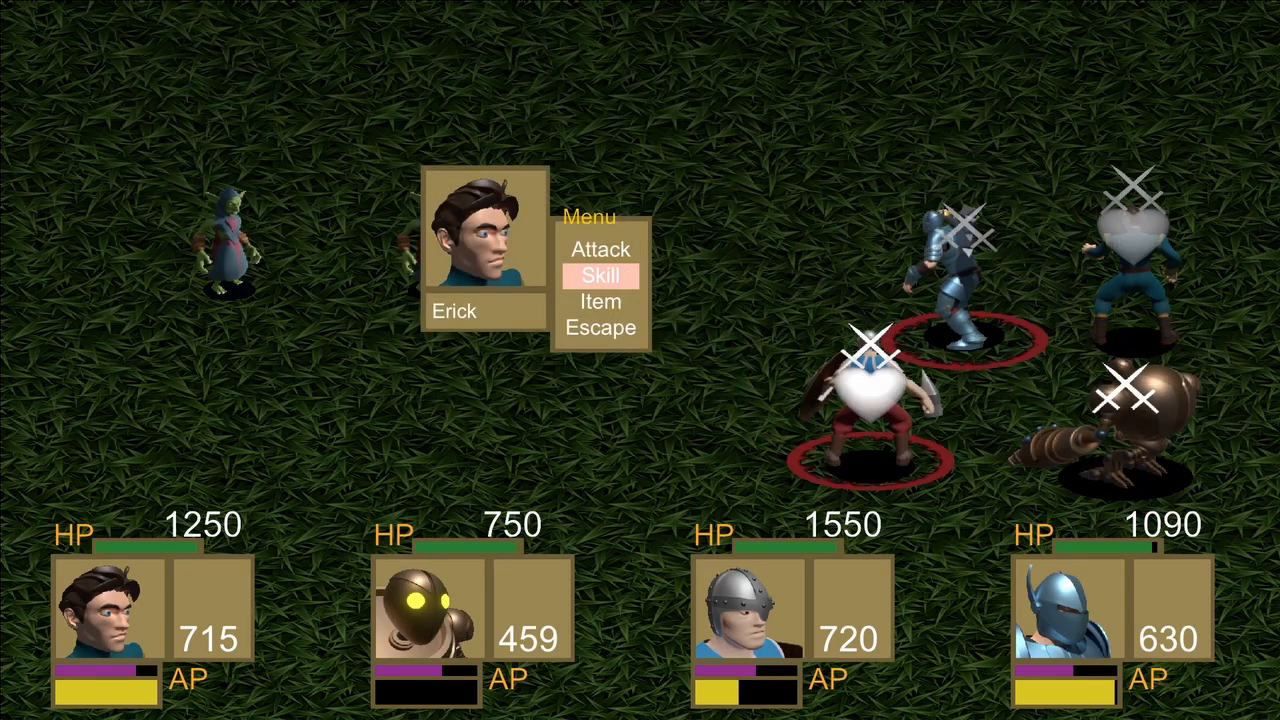
key("Return")
key("Return")
key("Return")
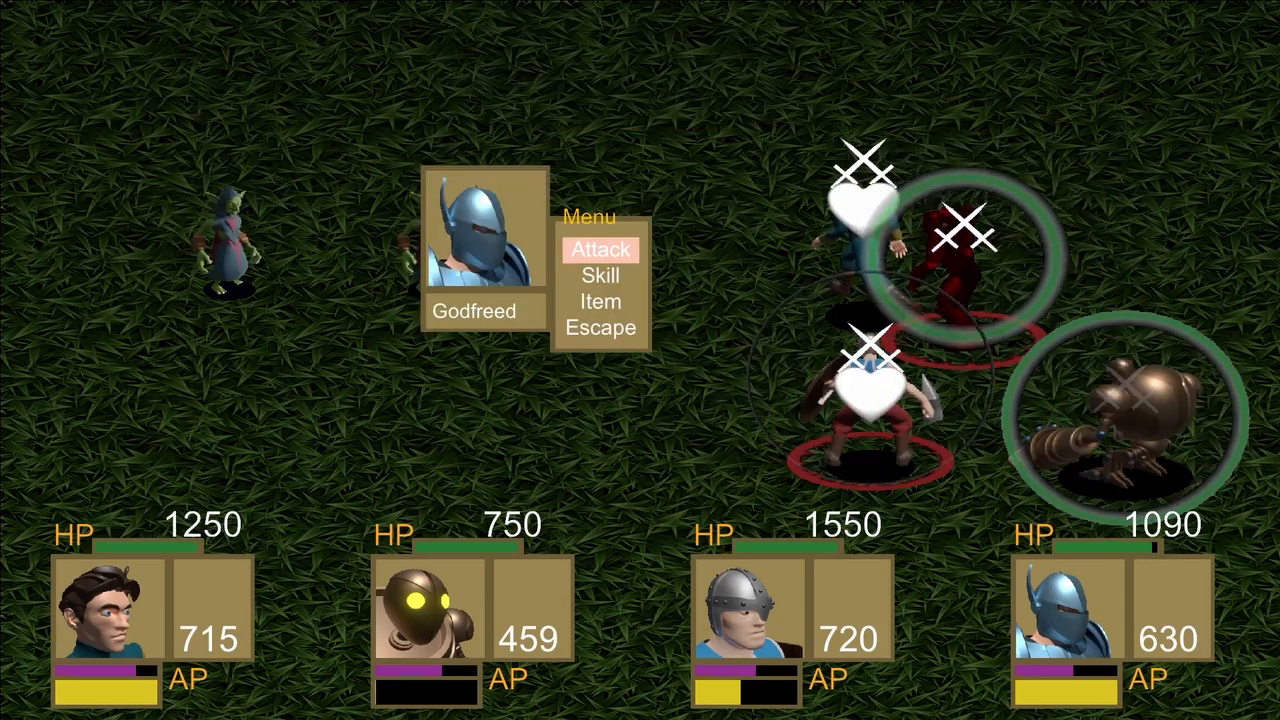
Have Godfreed use Deathblow on a remaining goblin and Hallvor use Bone Crusher on the front goblin.
key("Down")
key("Return")
key("Return")
key("Return")
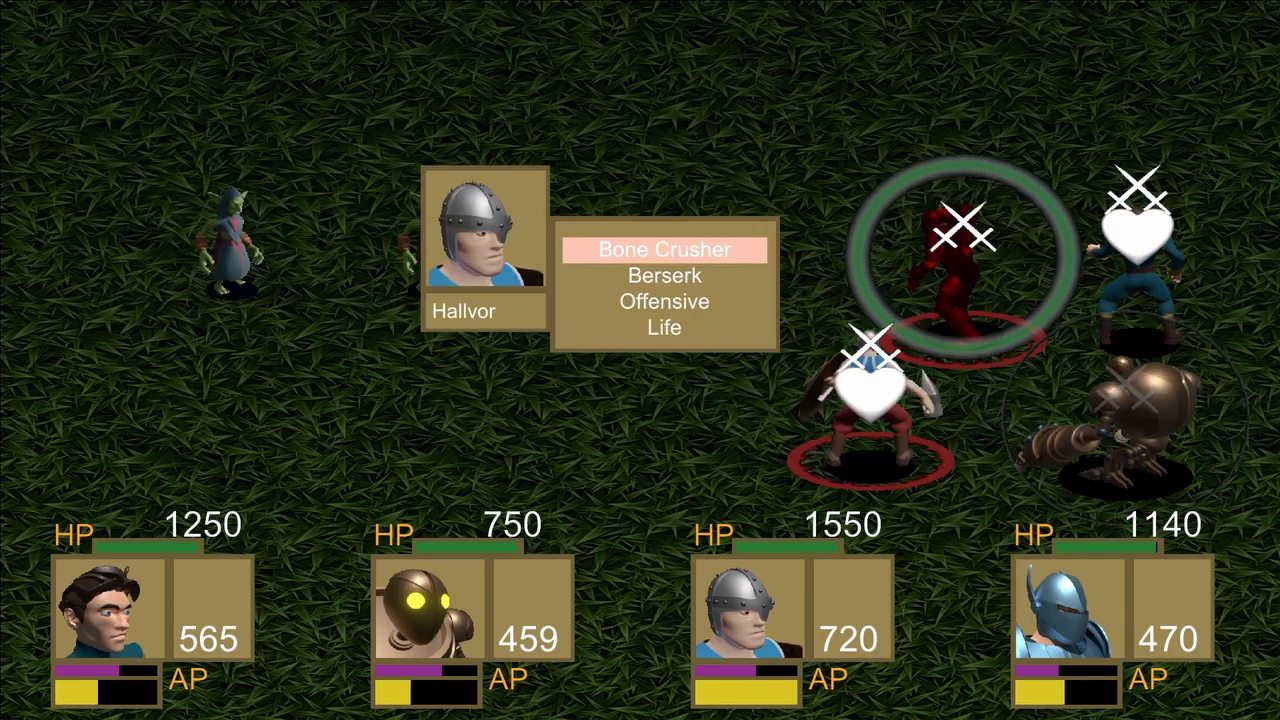
key("Return")
key("Return")
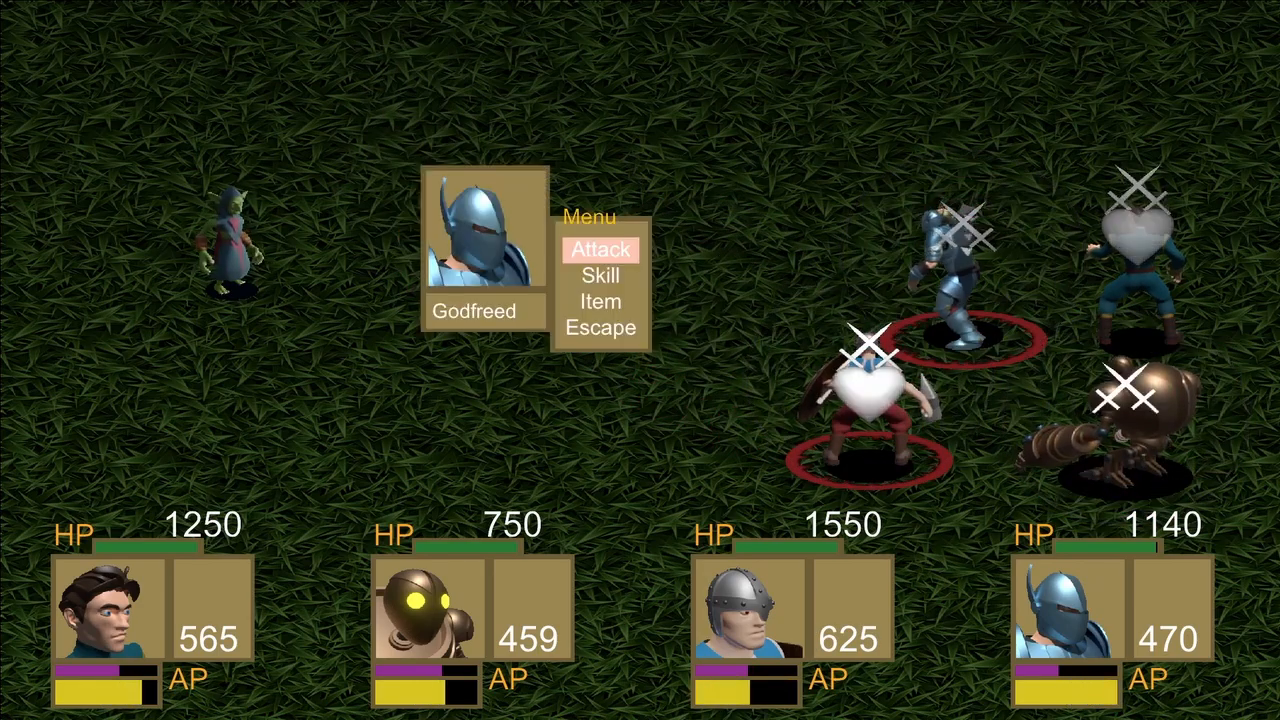
Have Godfreed use the Deathblow skill on the last goblin.
key("Down")
key("Return")
key("Return")
key("Return")
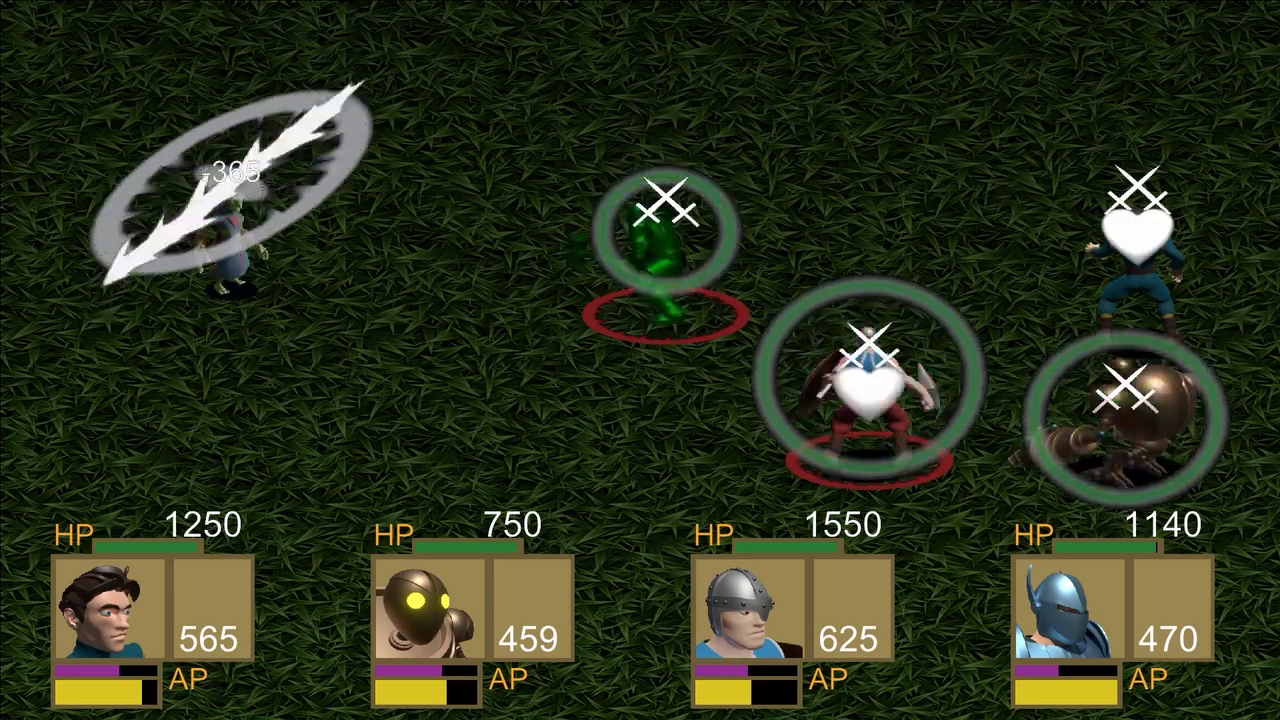
Have Erick cast the Fire Explosion skill on the last goblin.
key("Down")
key("Return")
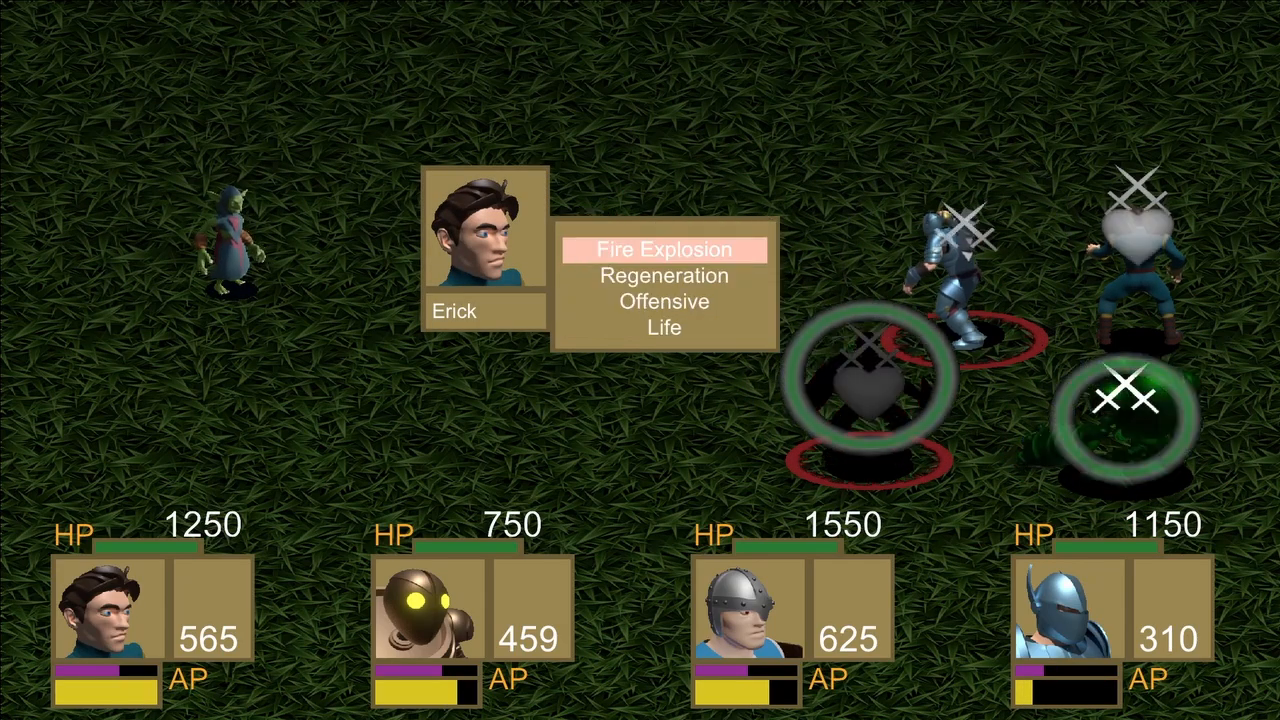
key("Return")
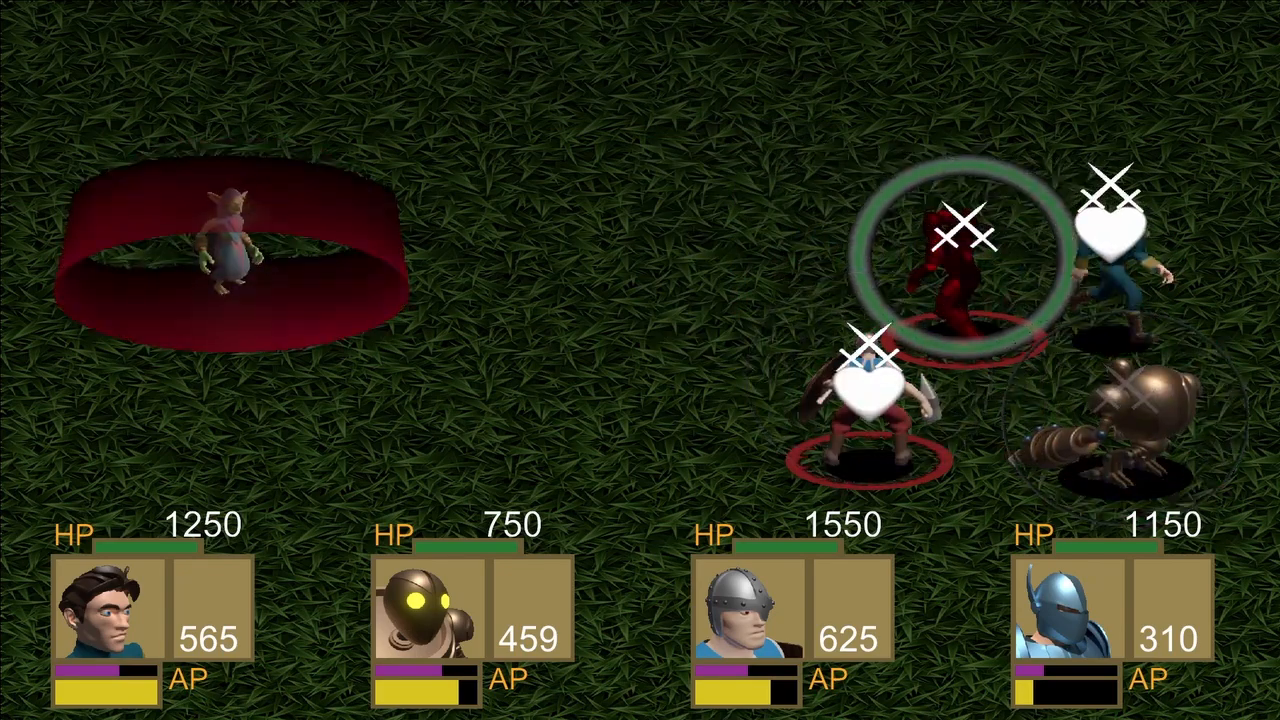
Have Hallvor strike the last goblin with the Bone Crusher skill.
key("Down")
key("Return")
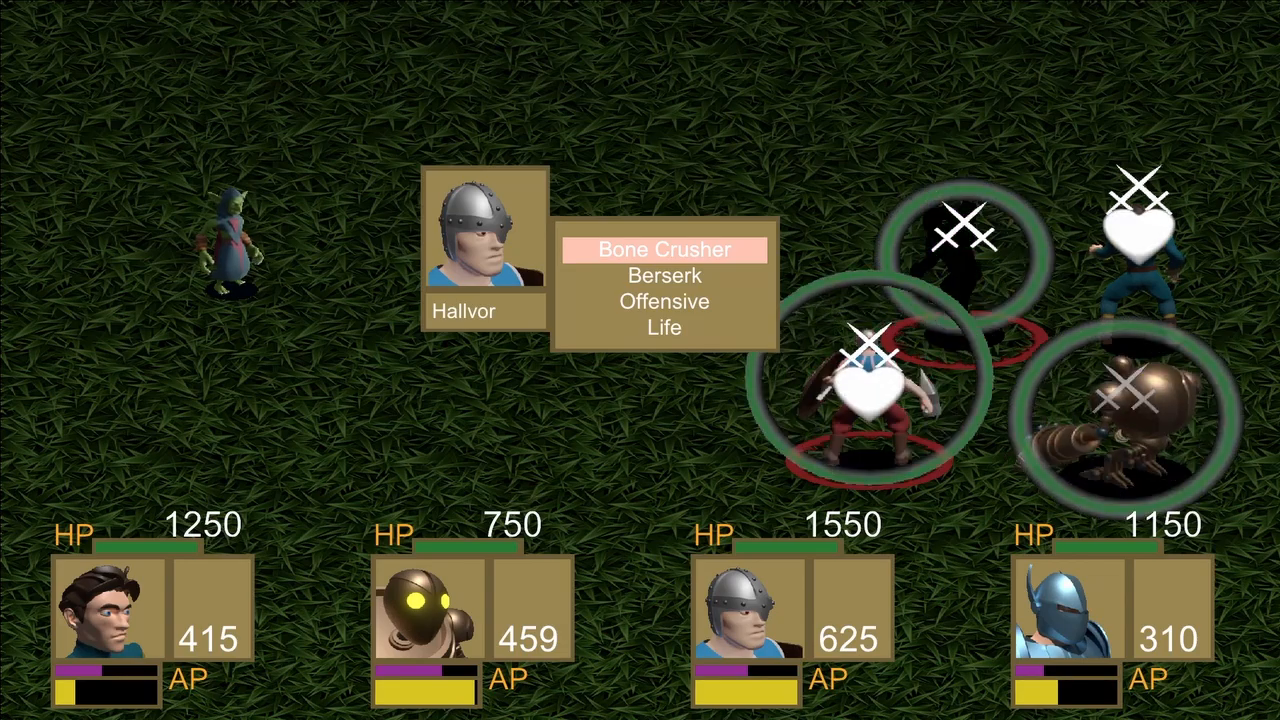
key("Return")
key("Return")
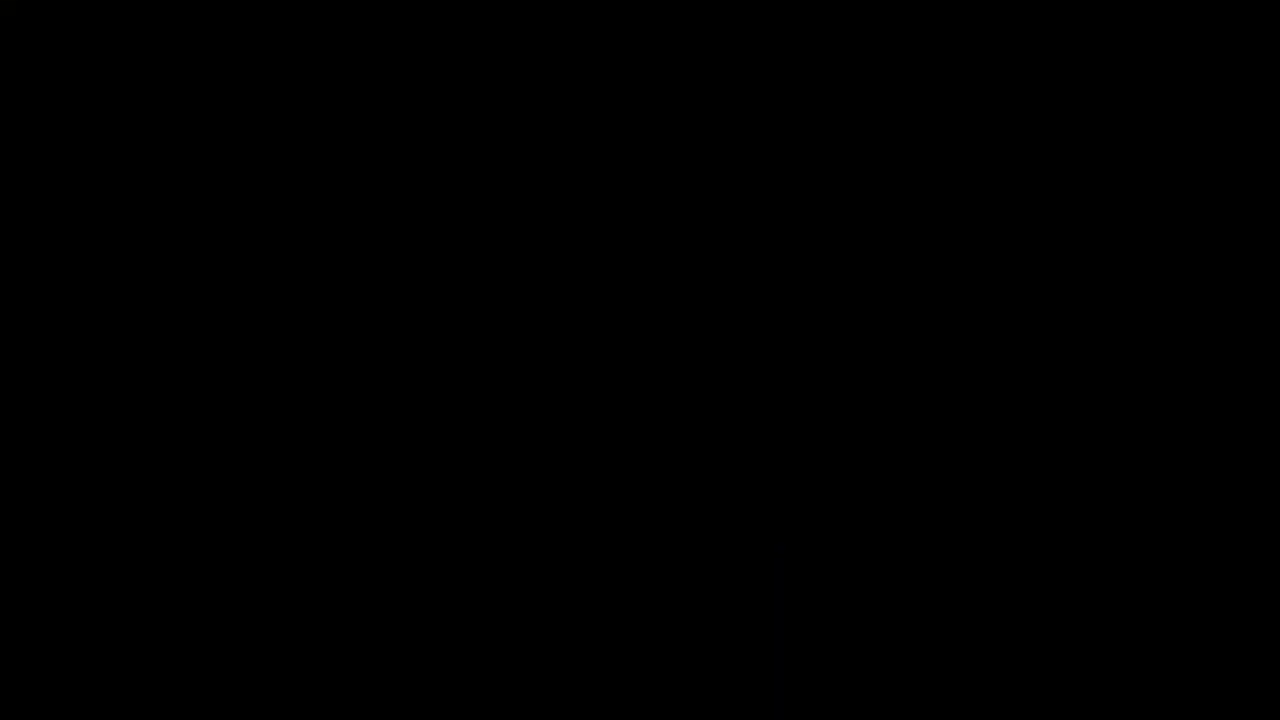
Walk the hero across the grass map after the battle.
key("Down")
key("Right")
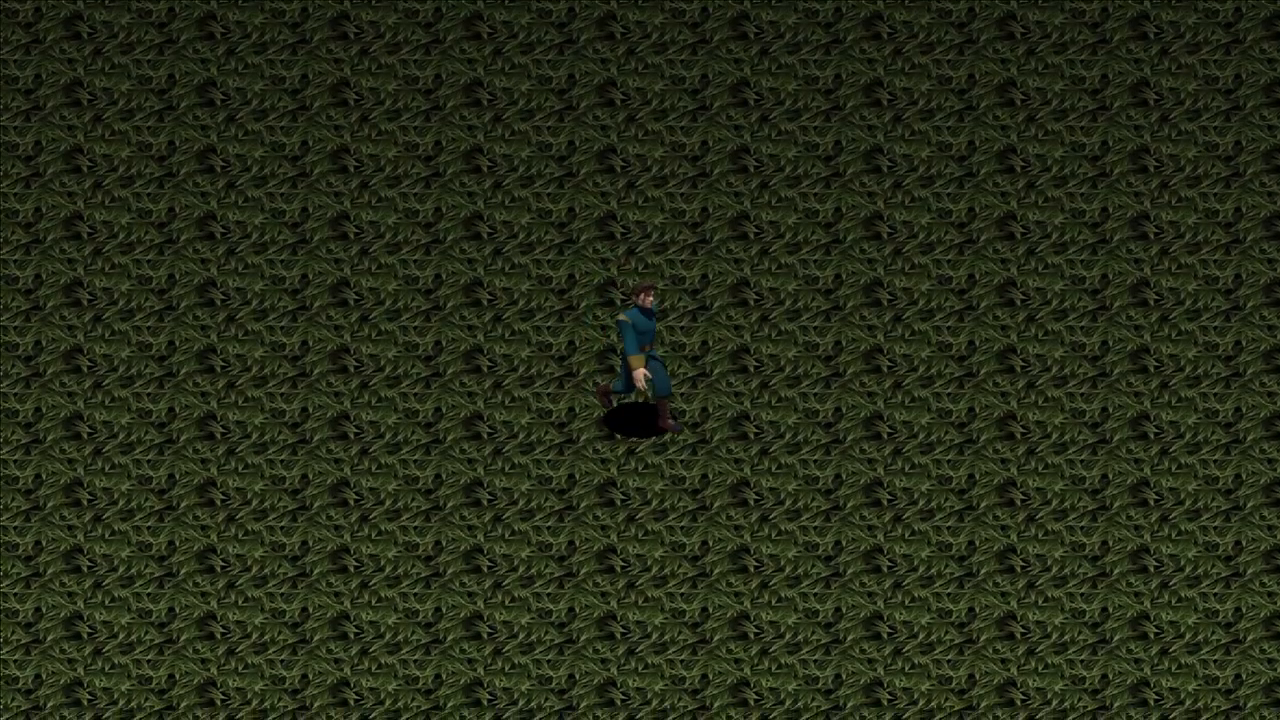
key("Down")
key("Down")
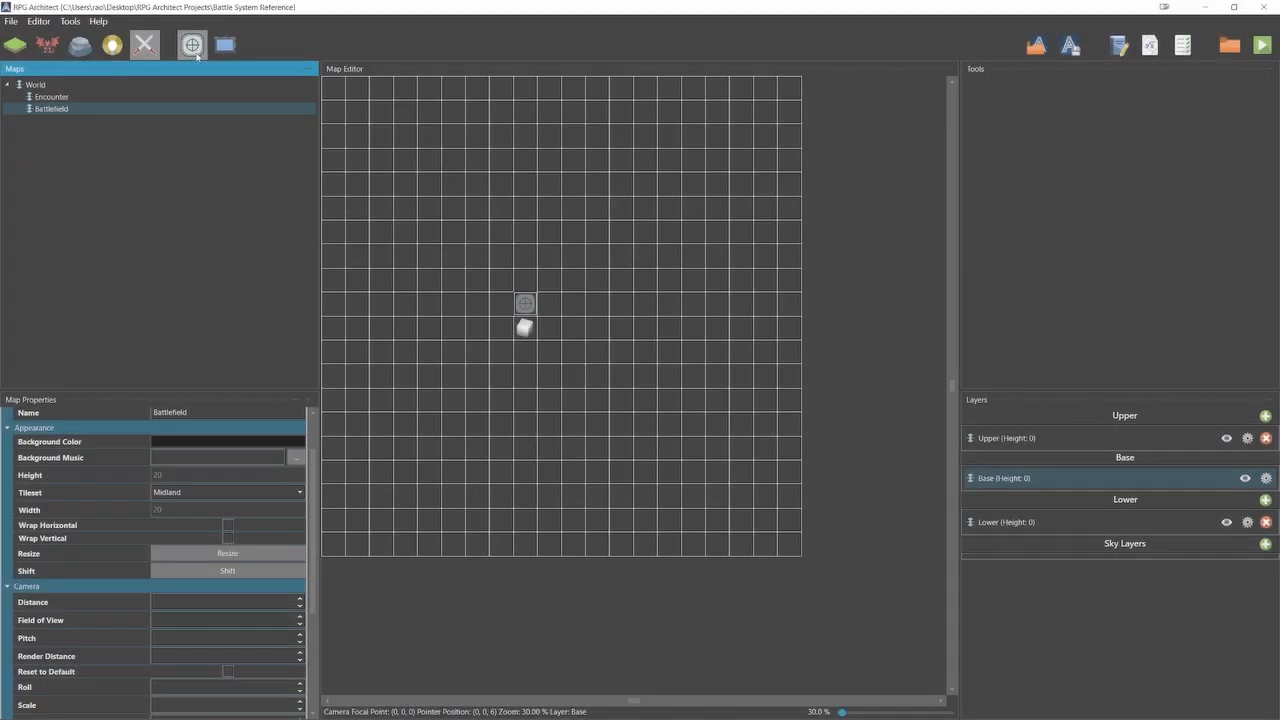
right_click(524, 300)
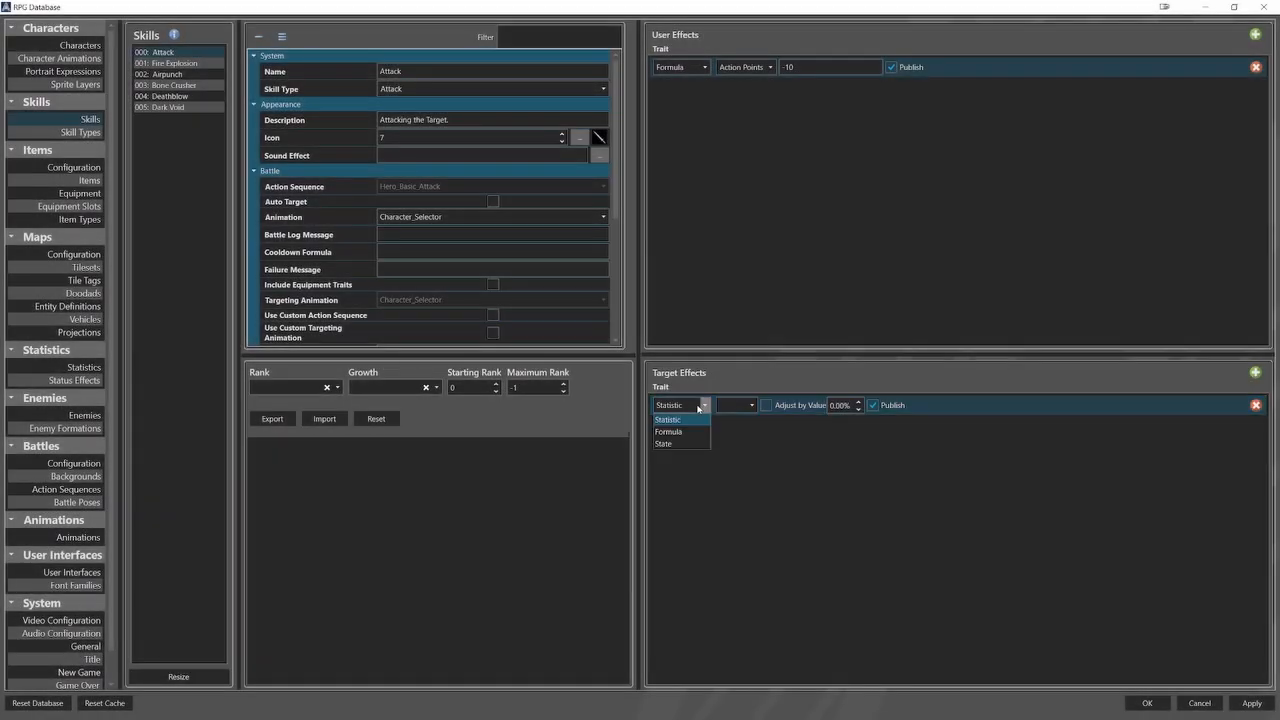
left_click(751, 405)
left_click(740, 425)
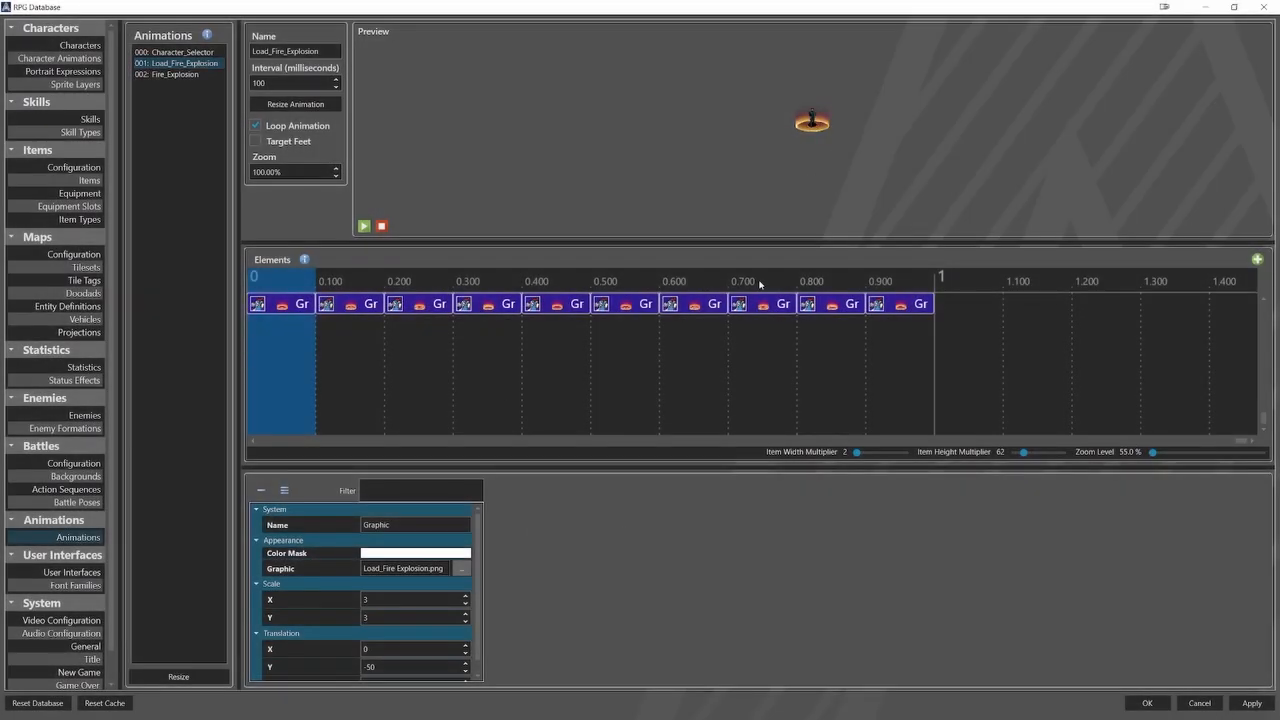
Pick the Load_Fire Explosion.png graphic for the first element of the Load_Fire_Explosion animation.
left_click(461, 568)
scroll(671, 350, "down", 5)
left_click(1051, 571)
scroll(391, 676, "down", 1)
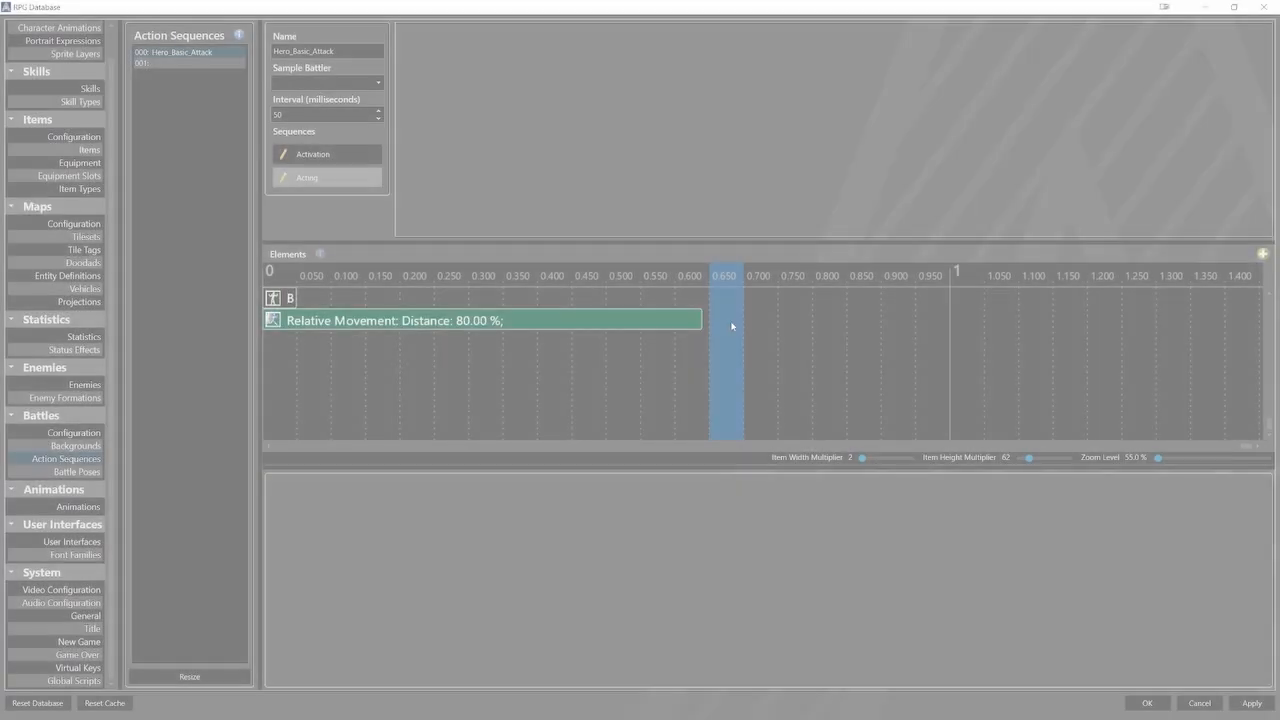
Add a Battle Pose element at 650 ms to the acting sequence of Hero_Basic_Attack and choose its pose.
right_click(730, 313)
mouse_move(757, 340)
left_click(826, 355)
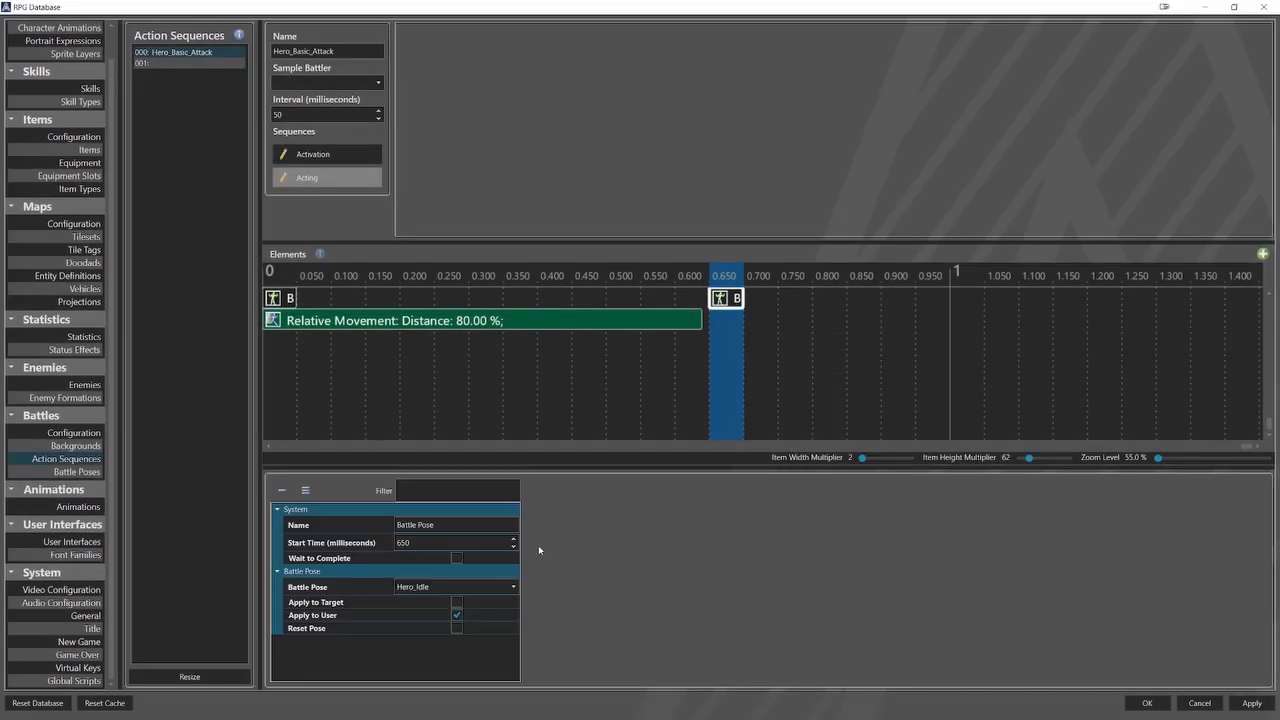
left_click(486, 587)
left_click(480, 637)
Add a Wait element at 650 ms to the Hero_Basic_Attack sequence and set its duration to 400 ms.
right_click(733, 317)
left_click(826, 464)
left_click(728, 324)
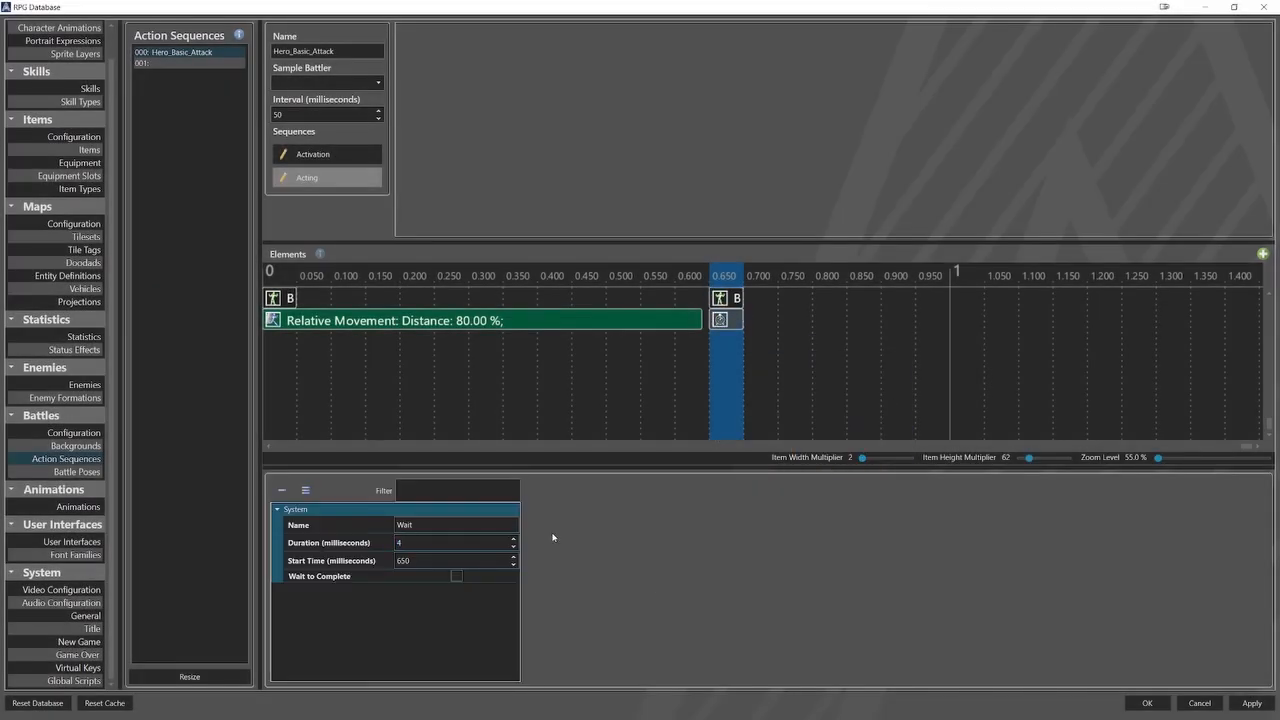
type("00")
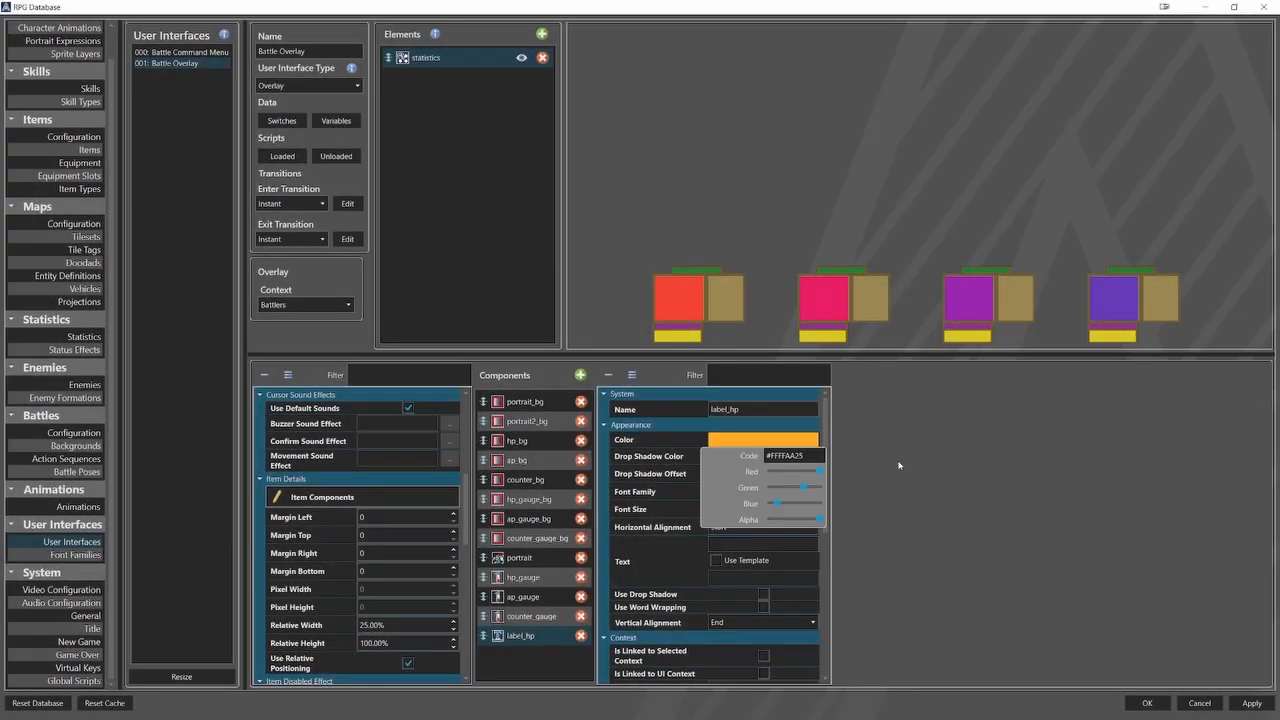
Apply the color #FFFFAA25 to the label_hp component of the Battle Overlay and select its font size value.
left_click(898, 465)
left_click_drag(711, 509, 888, 509)
scroll(713, 530, "down", 5)
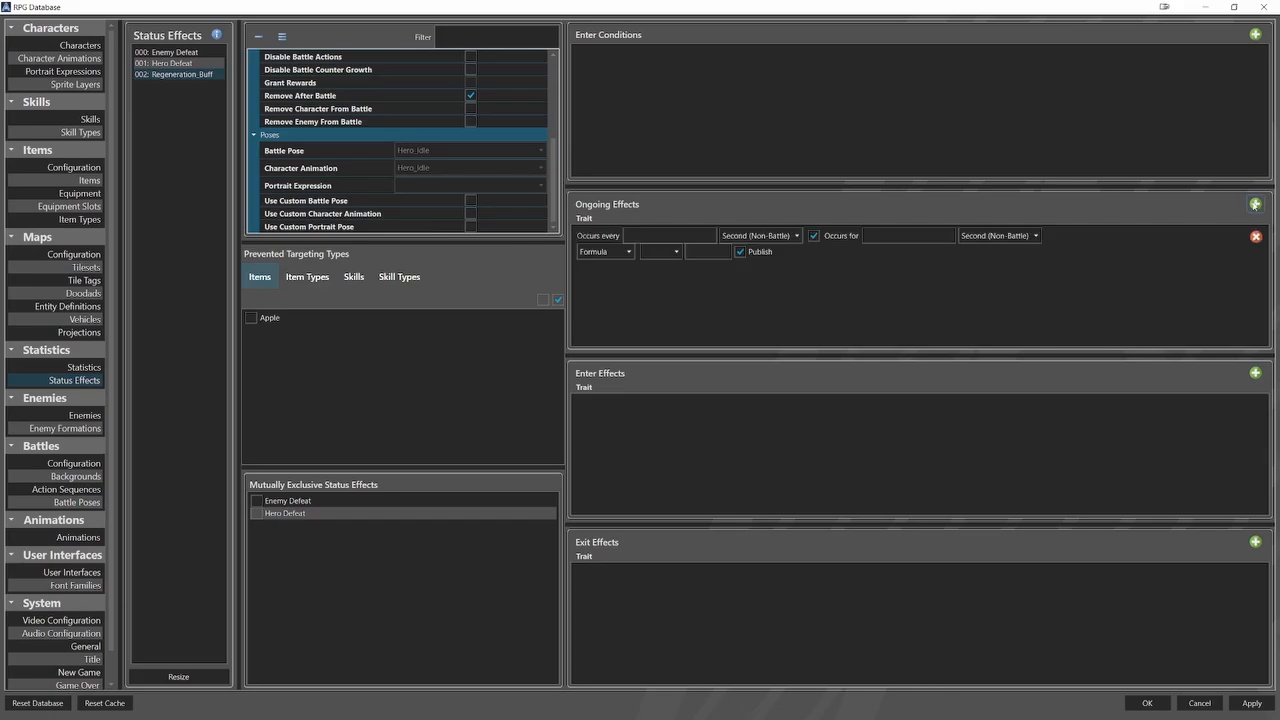
Set the Regeneration_Buff ongoing effect to occur every 1 Turn or Action (After) for 5 Turn or Action (After).
left_click(797, 236)
left_click(786, 298)
left_click(1039, 236)
left_click(998, 299)
left_click(668, 236)
type("1")
left_click(900, 236)
type("5")
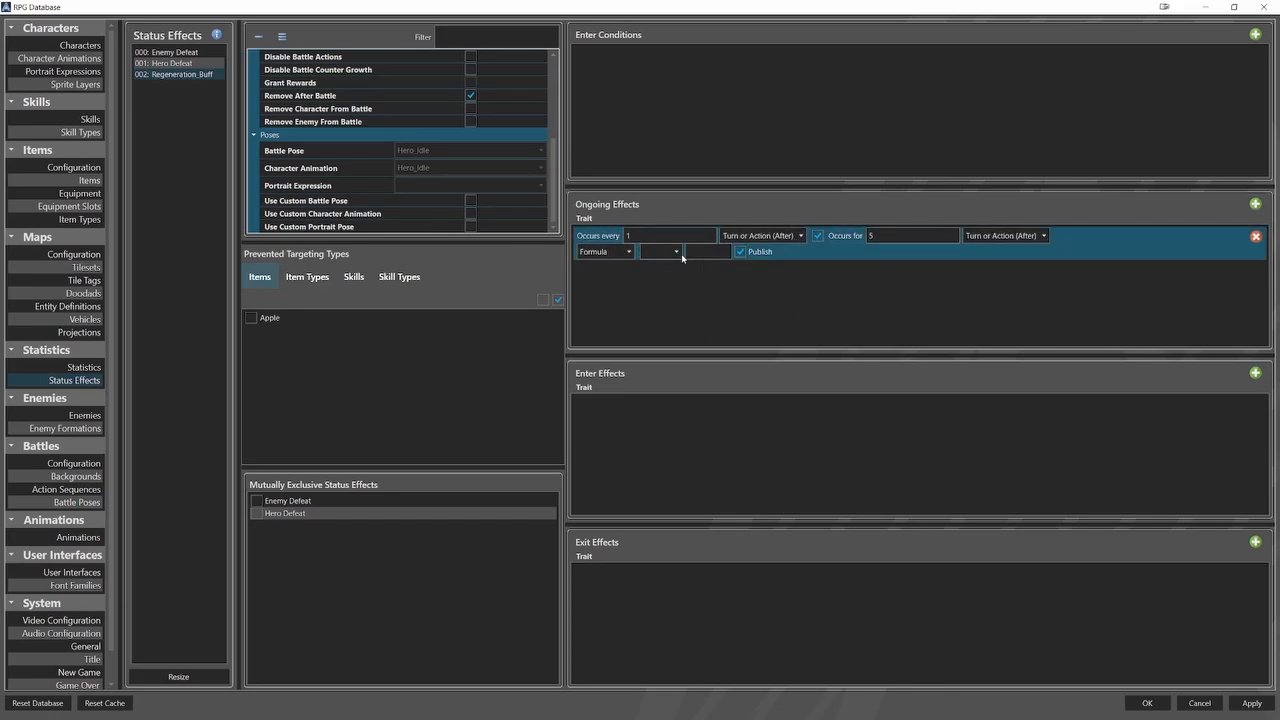
Choose the statistic affected by the Regeneration_Buff ongoing effect and set its formula to 50.
left_click(676, 252)
left_click(664, 266)
left_click(712, 252)
type("50")
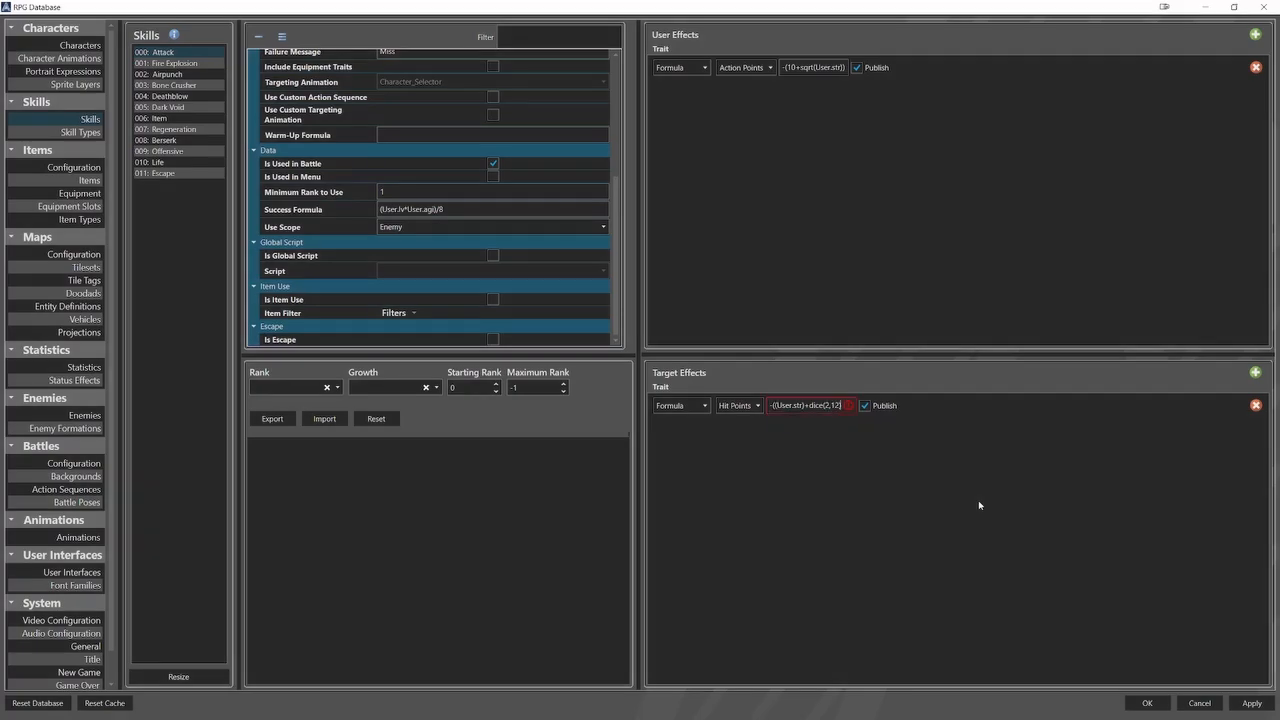
Add User.lv to the Hit Points target effect formula of the Attack skill.
type("User.lv")
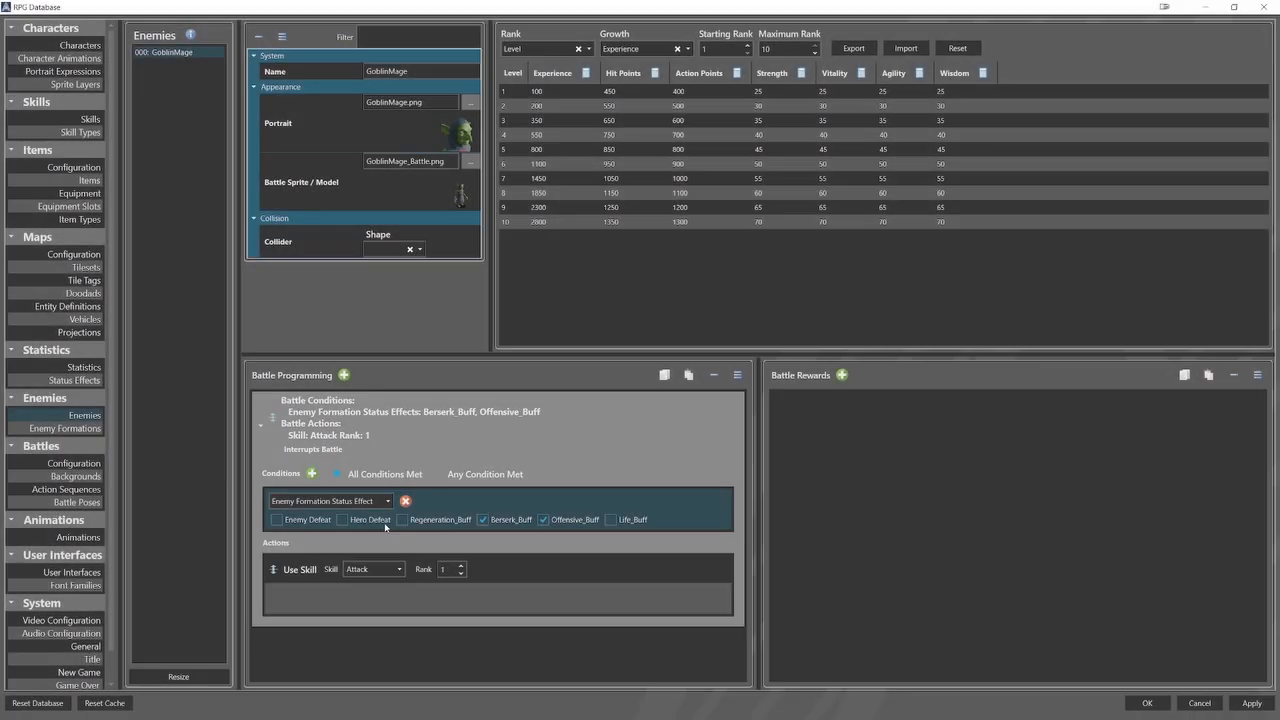
Set the GoblinMage's battle programming condition to the Global Switch 00000: Enemy Defeated.
left_click(386, 523)
left_click(330, 521)
left_click(640, 153)
left_click(725, 574)
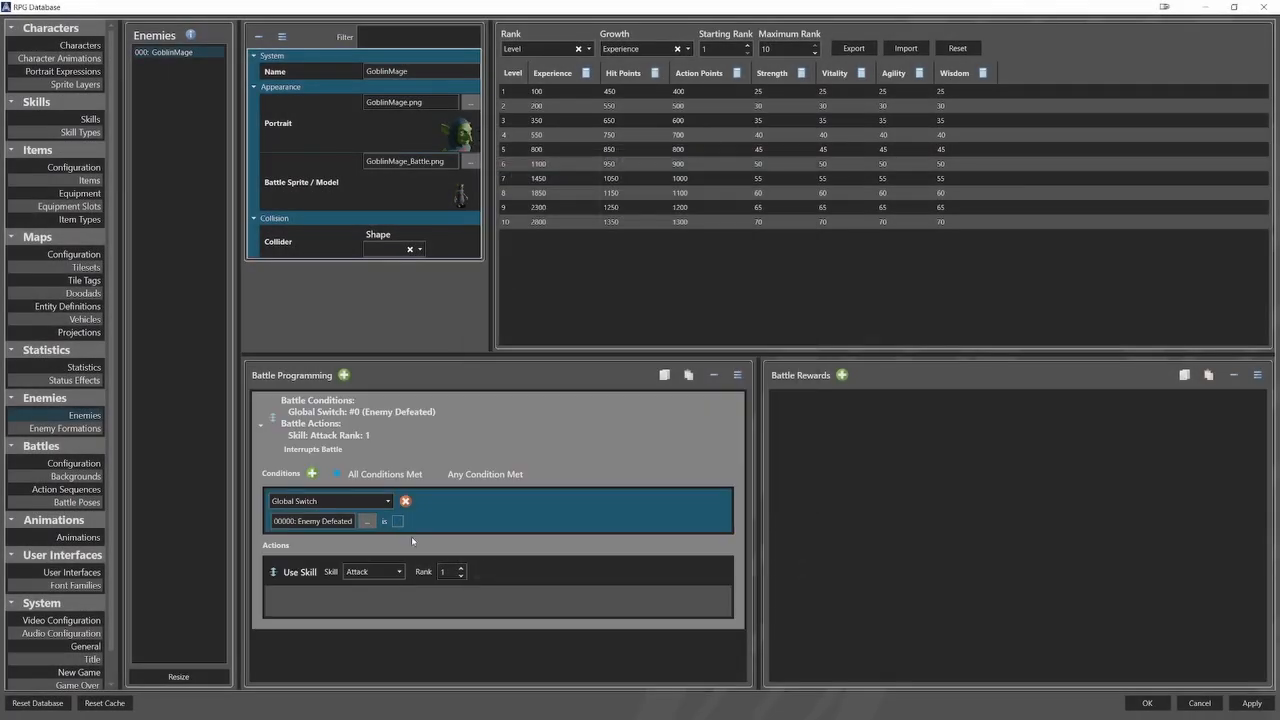
Try a different condition type in the GoblinMage's battle programming, picking its source entry and setting the comparison value to 100.
left_click(386, 502)
left_click(381, 542)
left_click(359, 521)
left_click(640, 153)
left_click(722, 575)
double_click(430, 521)
type("100")
Change the GoblinMage's battle condition to My Statistic and open the choice of statistic.
left_click(330, 501)
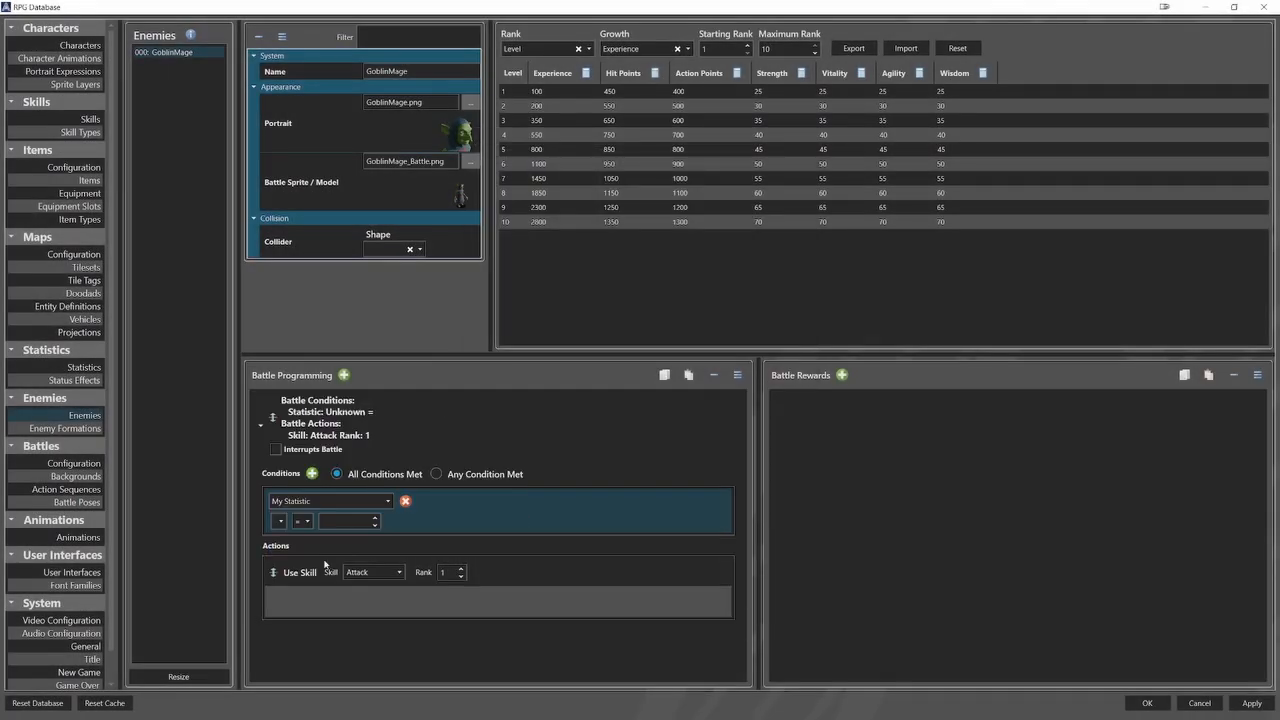
left_click(290, 521)
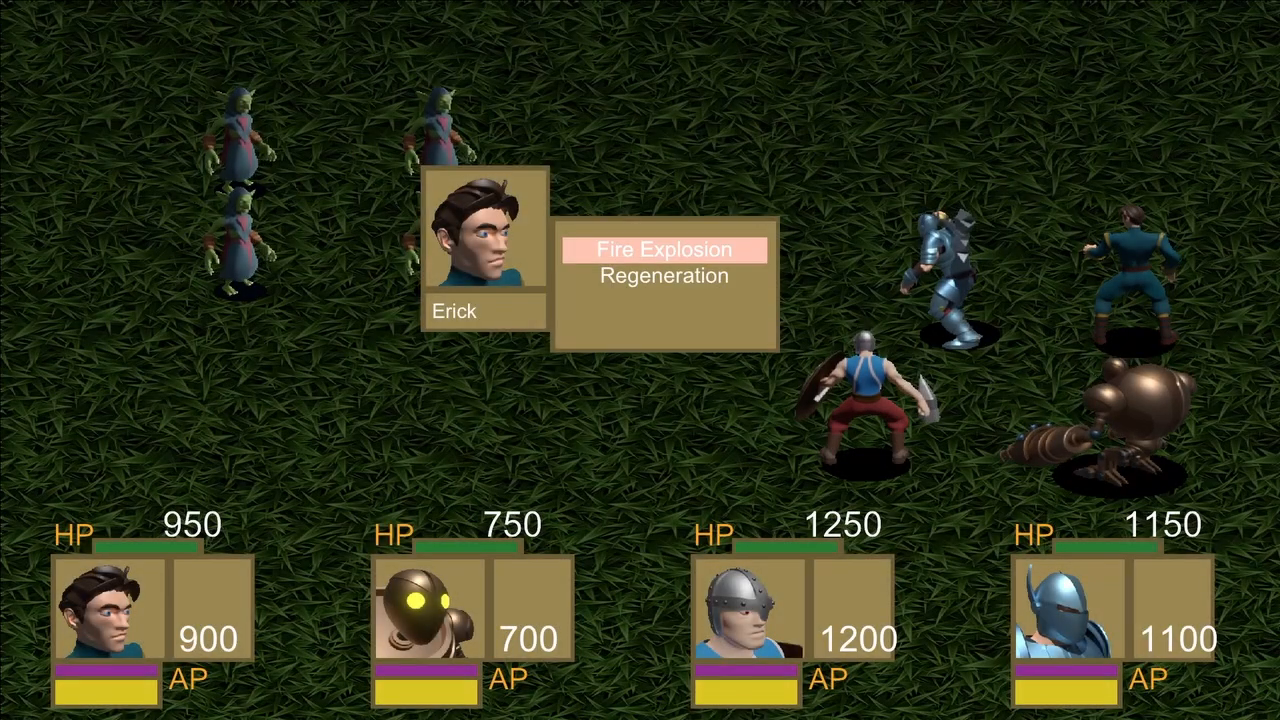
In the battle playtest, have Erick cast Regeneration on Drillbit and Drillbit cast Regeneration on Erick.
key("Return")
key("Down")
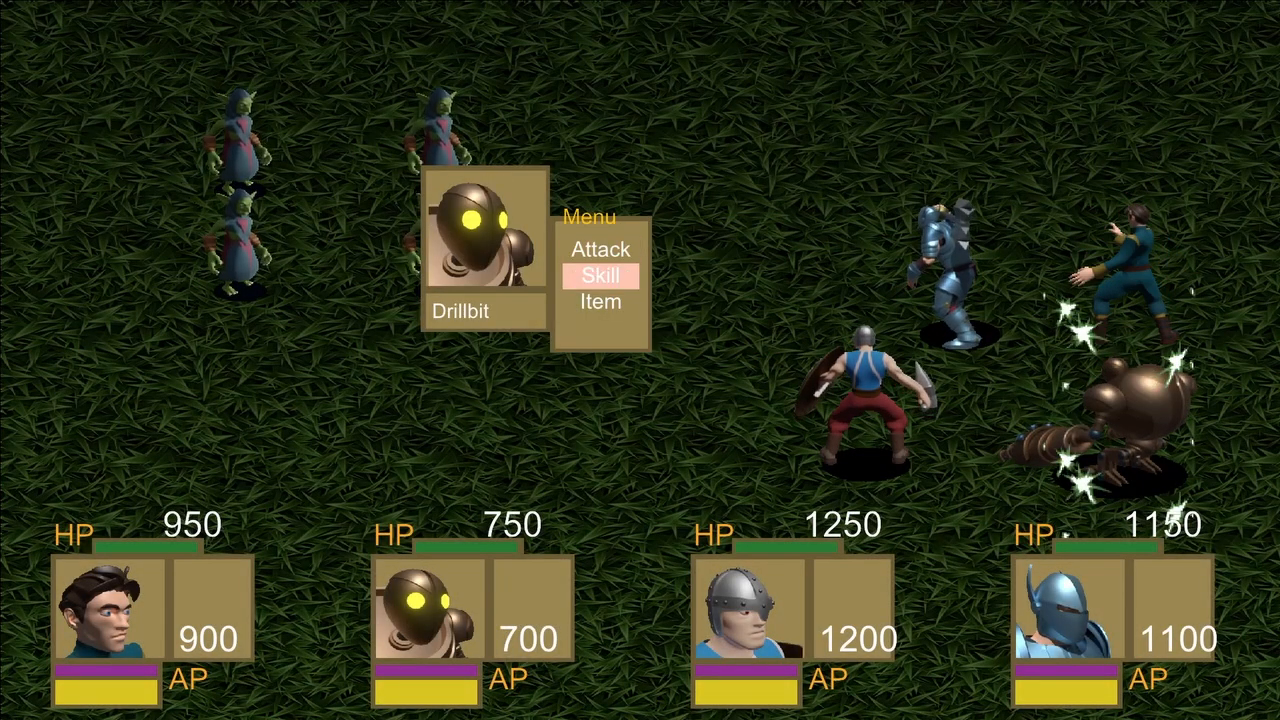
key("Return")
key("Down")
key("Return")
Have Hallvor and Godfreed each cast Berserk on themselves.
key("Return")
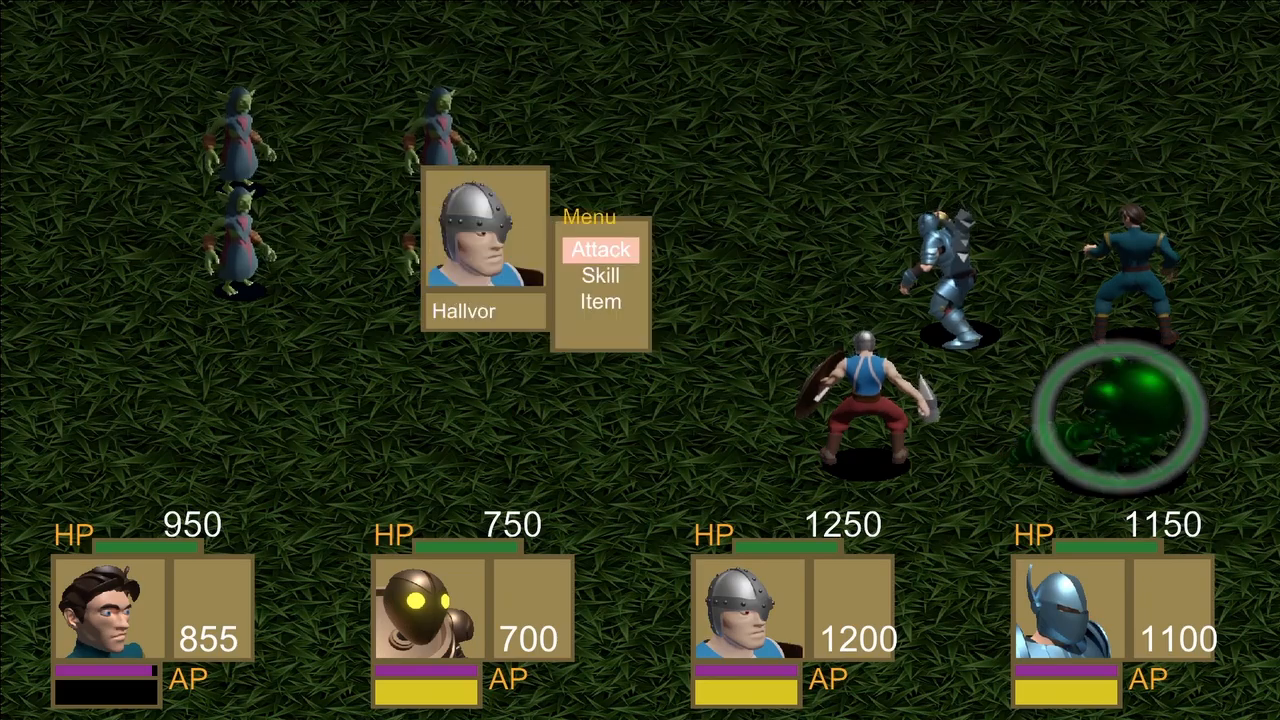
key("Down")
key("Return")
key("Return")
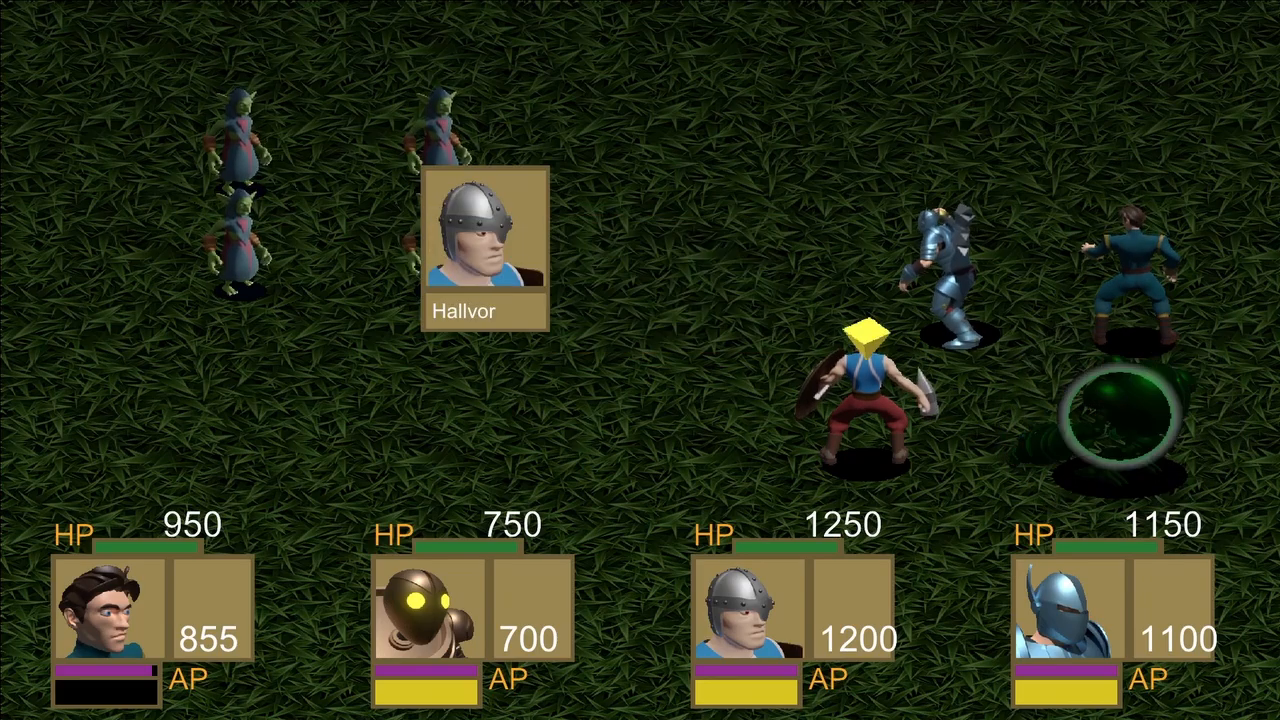
key("Return")
key("Down")
key("Return")
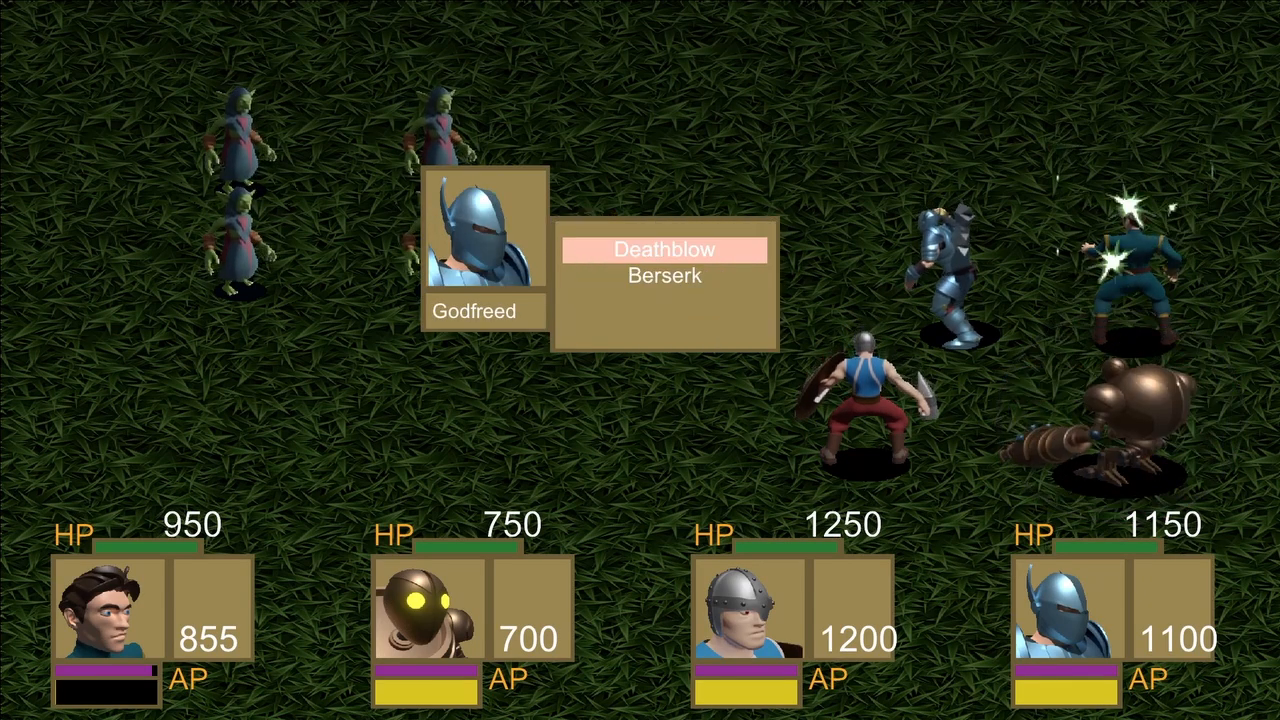
key("Down")
key("Return")
key("Return")
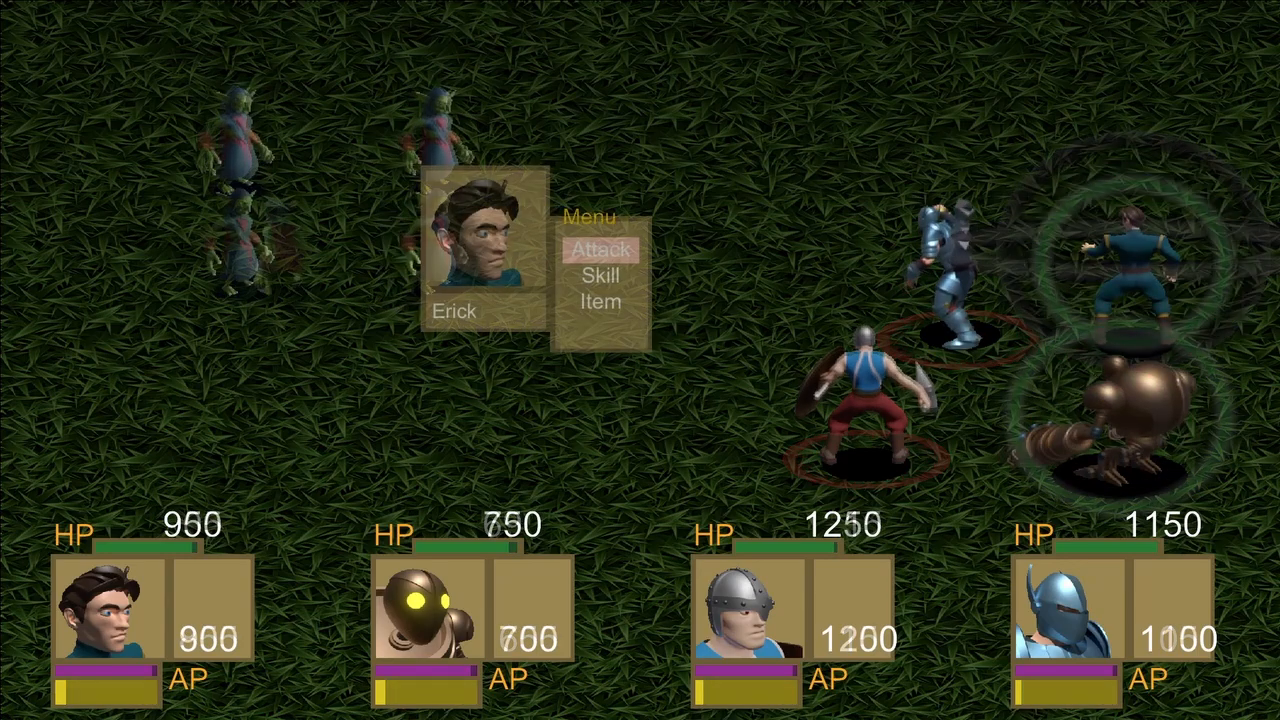
Have Erick cast Regeneration on Drillbit.
key("Down")
key("Return")
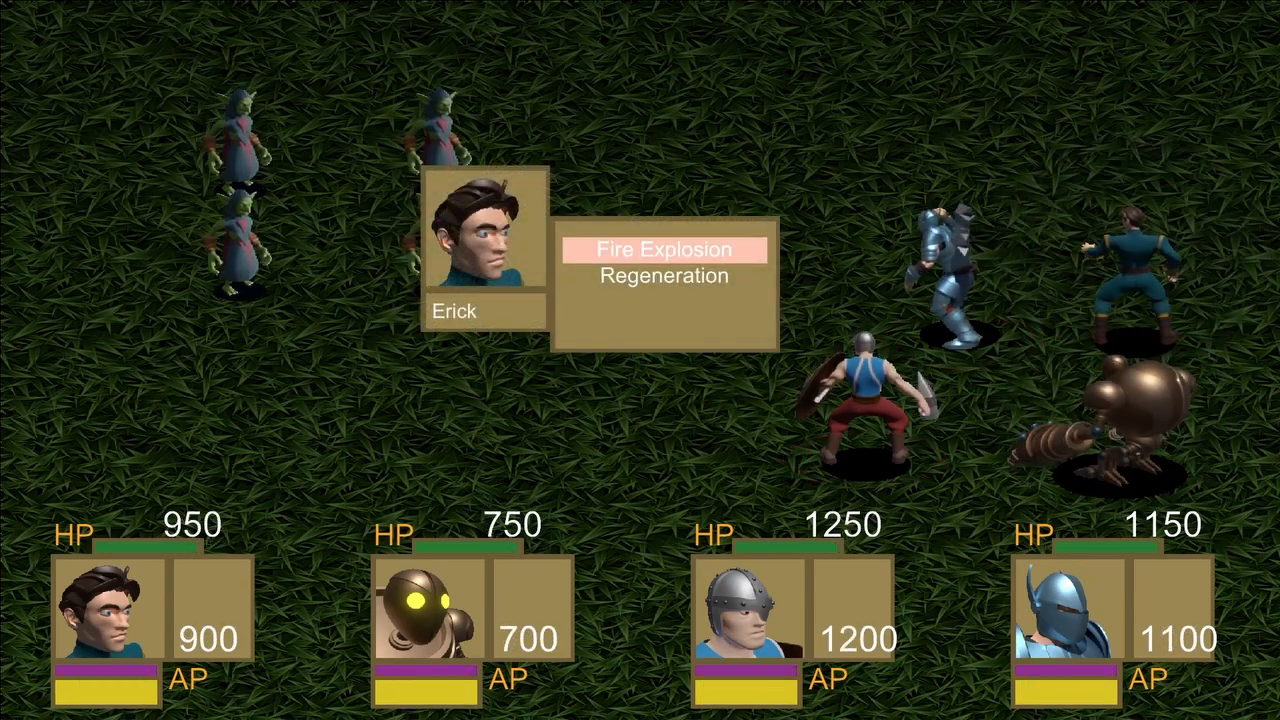
key("Down")
key("Return")
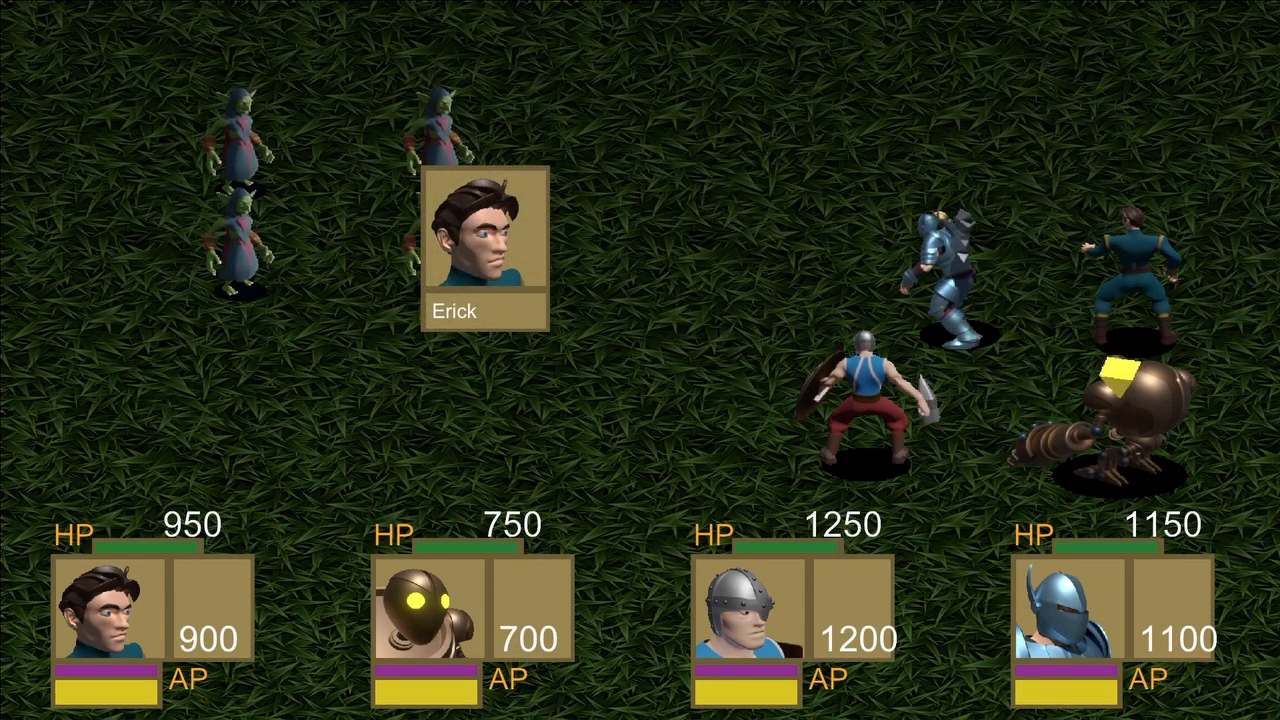
key("Return")
Have Drillbit cast Regeneration on Erick.
key("Down")
key("Return")
key("Down")
key("Return")
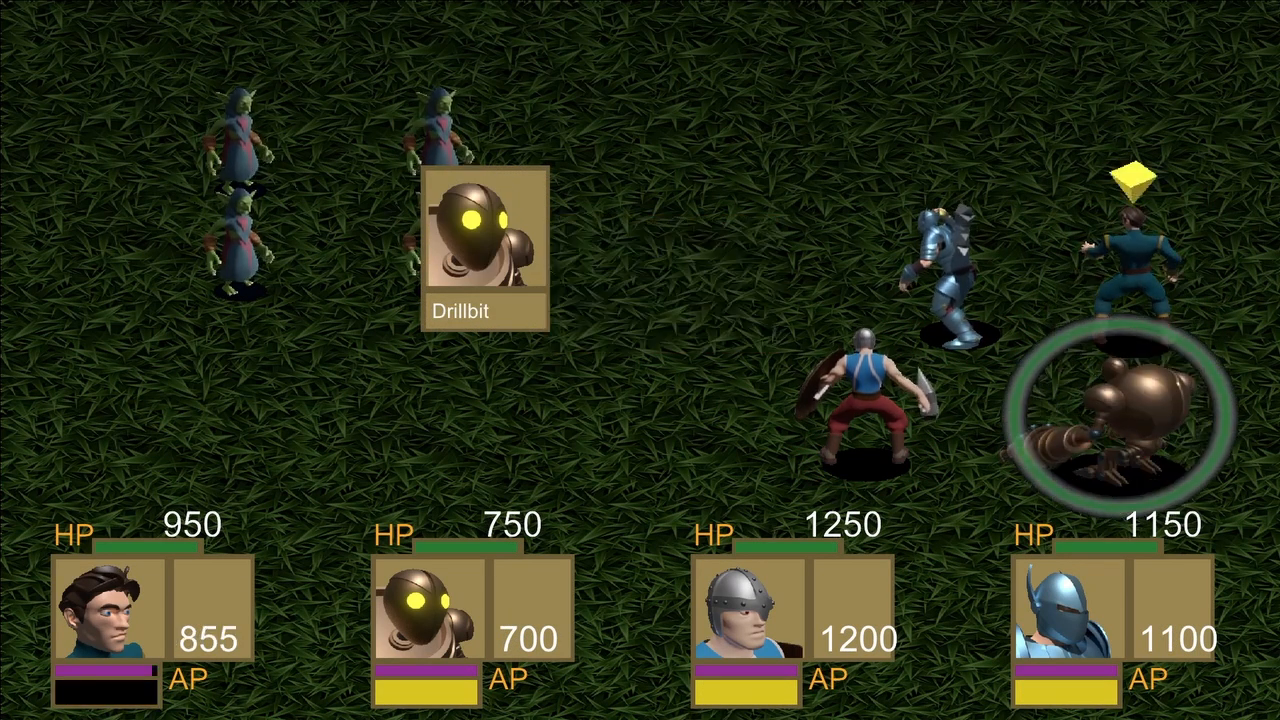
key("Return")
Use the Berserk skill with Hallvor on himself and with Godfreed on himself.
key("Down")
key("Return")
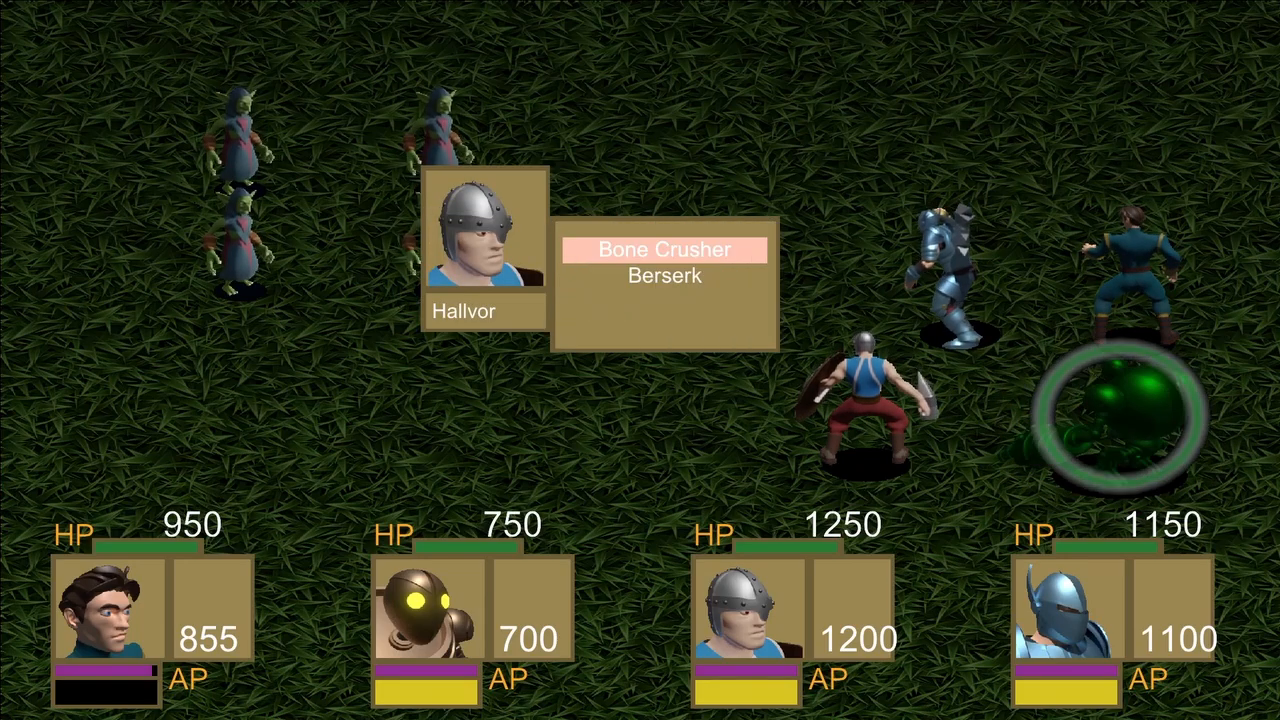
key("Return")
key("Return")
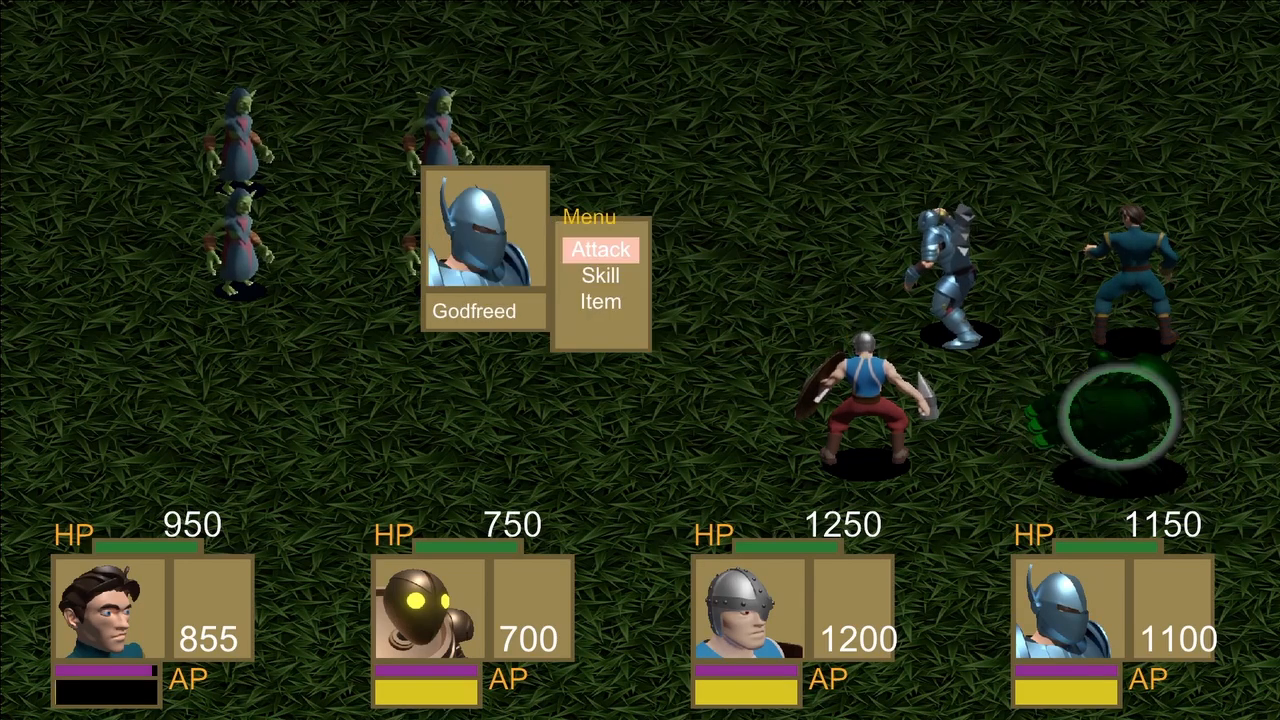
key("Down")
key("Return")
key("Return")
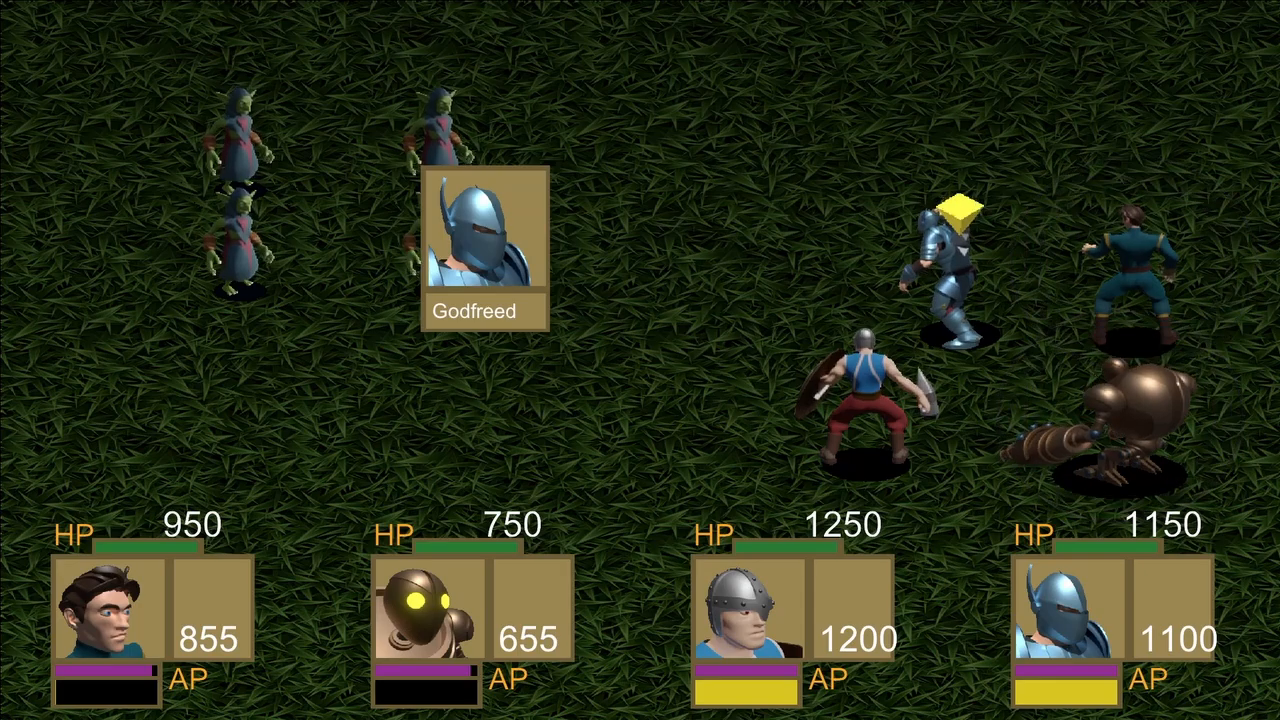
key("Return")
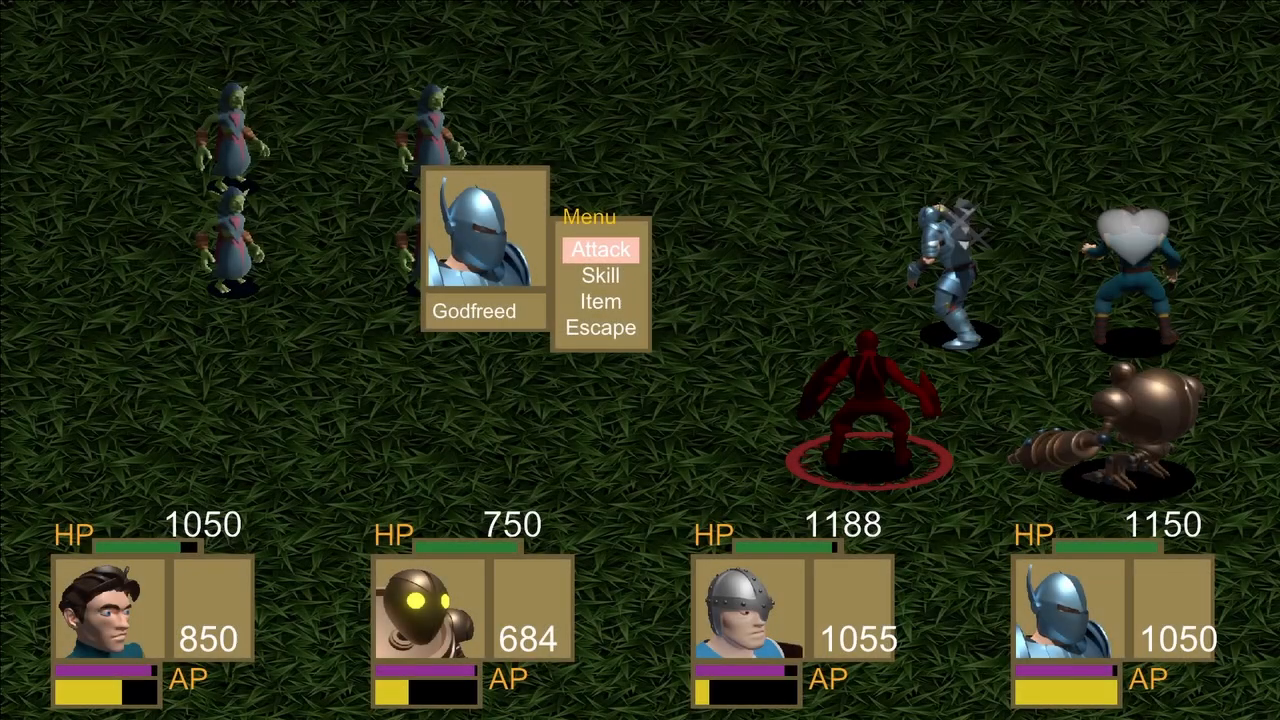
Support Godfreed with his own Offensive skill and with Regeneration cast by Erick.
key("Return")
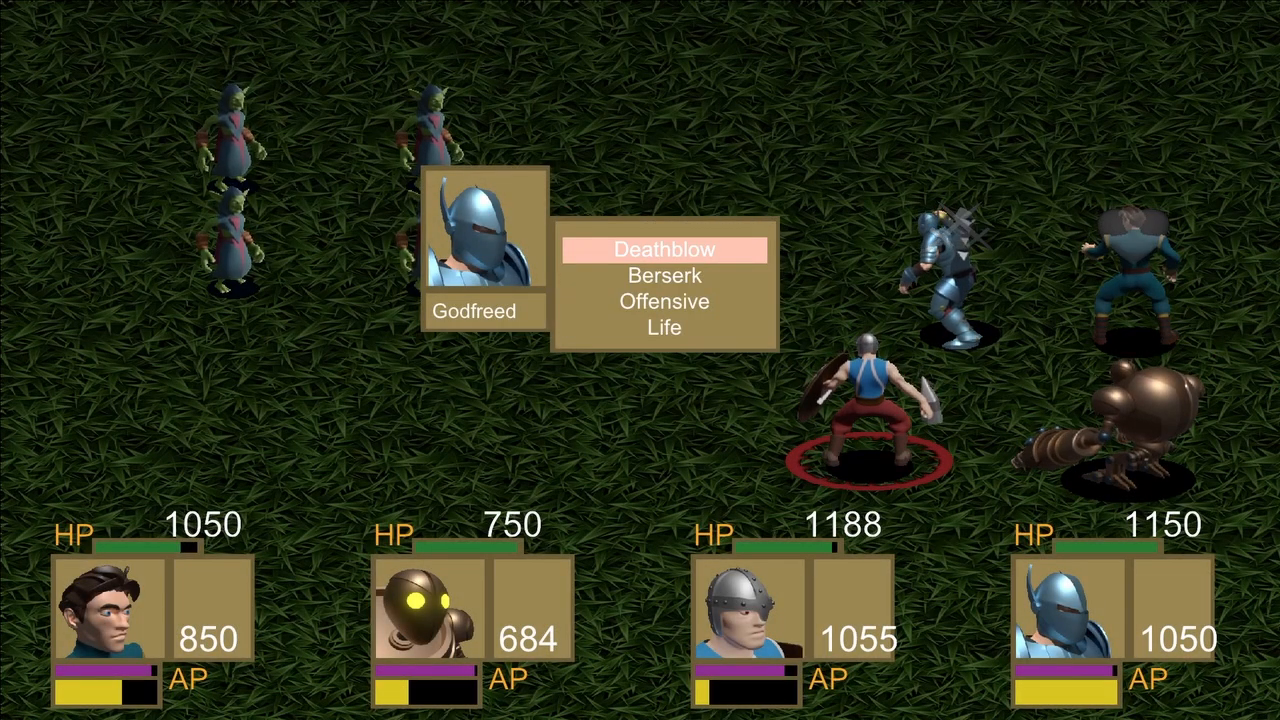
key("Return")
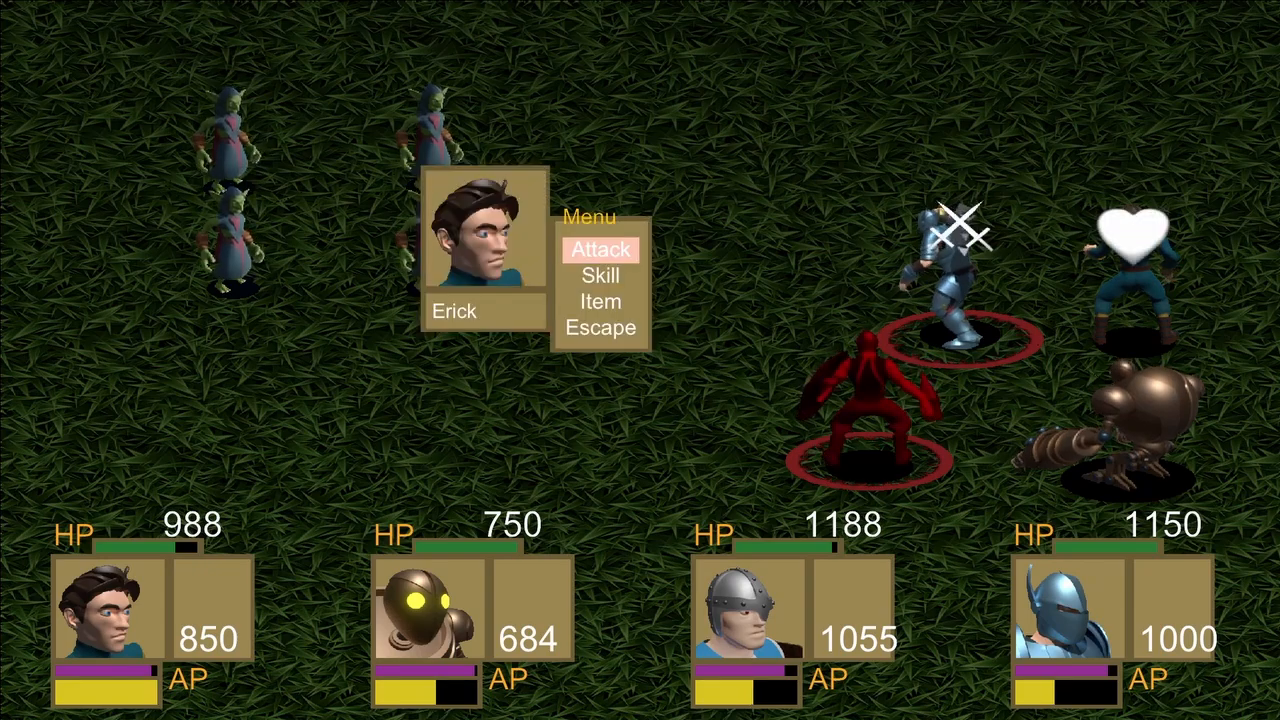
key("Down")
key("Return")
key("Down")
key("Return")
key("Return")
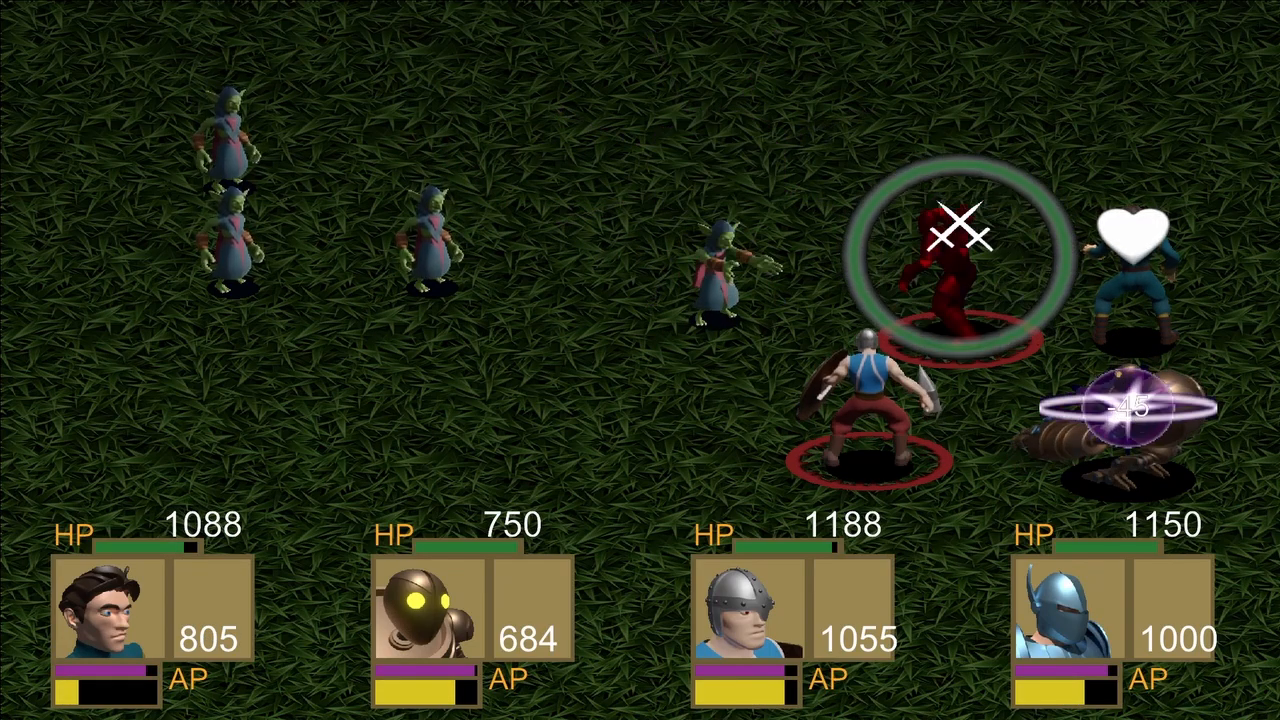
Have Hallvor cast Offensive on himself.
key("Down")
key("Return")
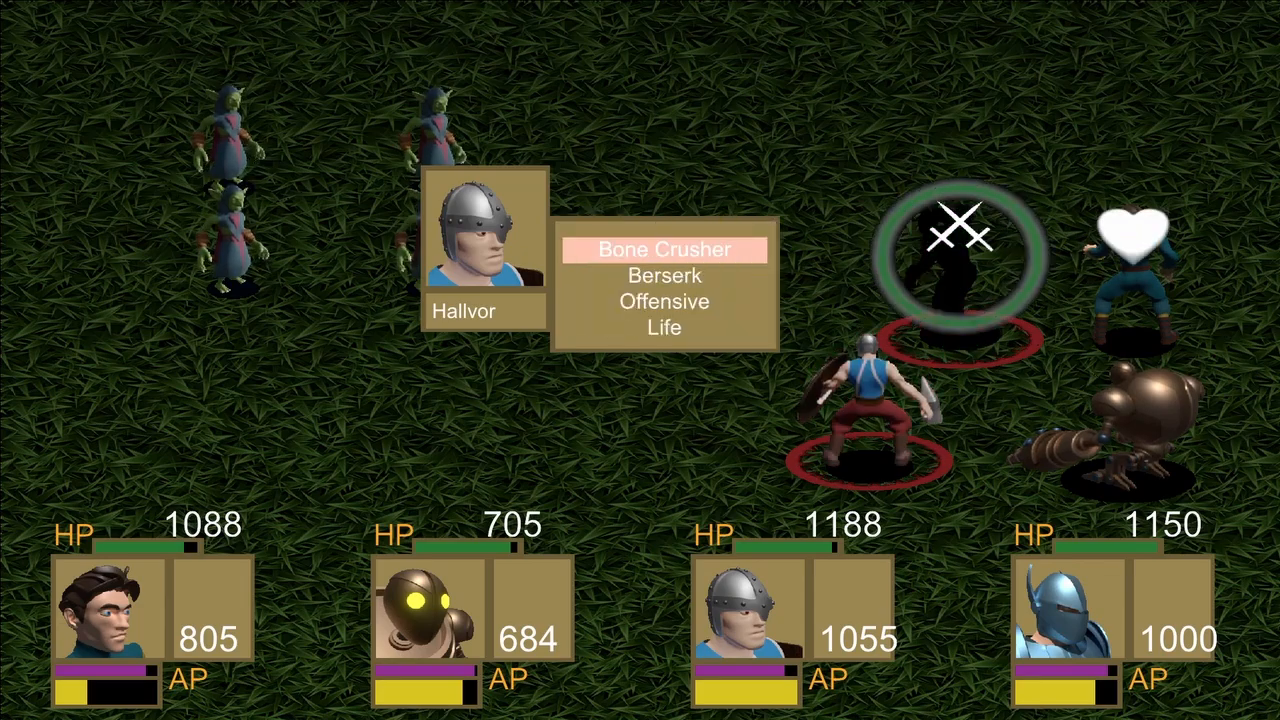
key("Down")
key("Down")
key("Return")
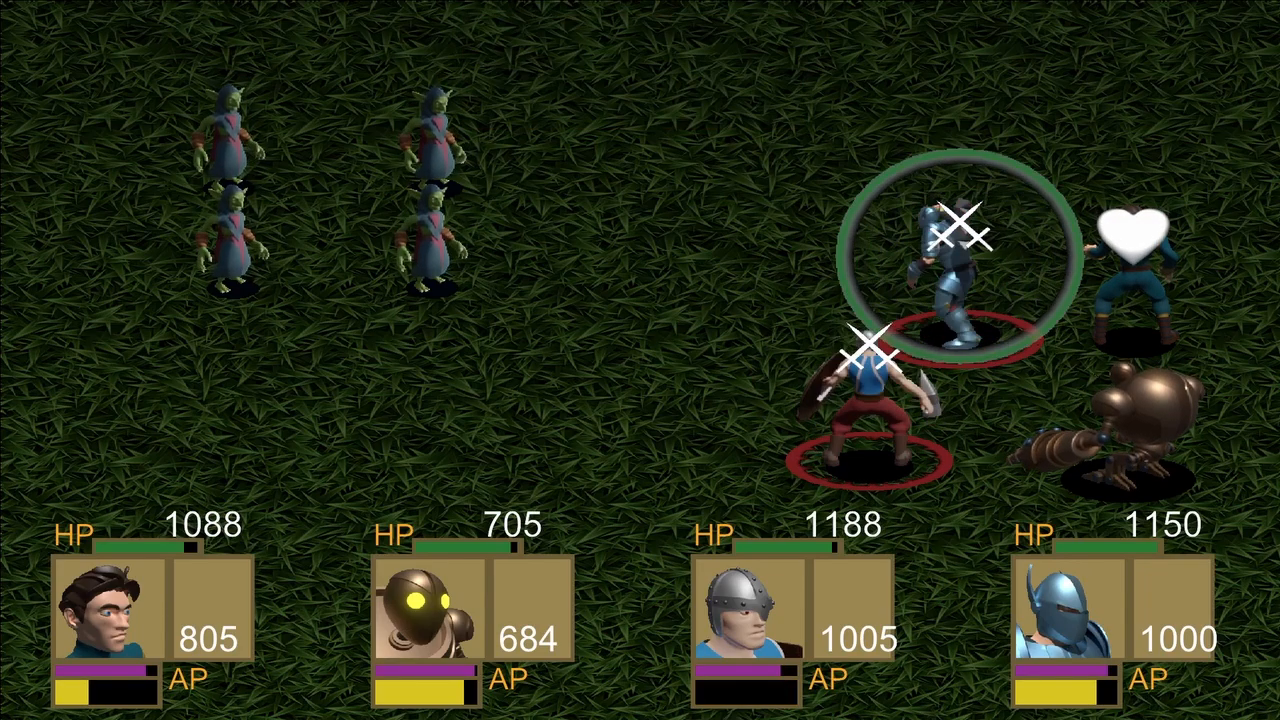
Have Drillbit cast Offensive on Erick.
key("Down")
key("Return")
key("Down")
key("Down")
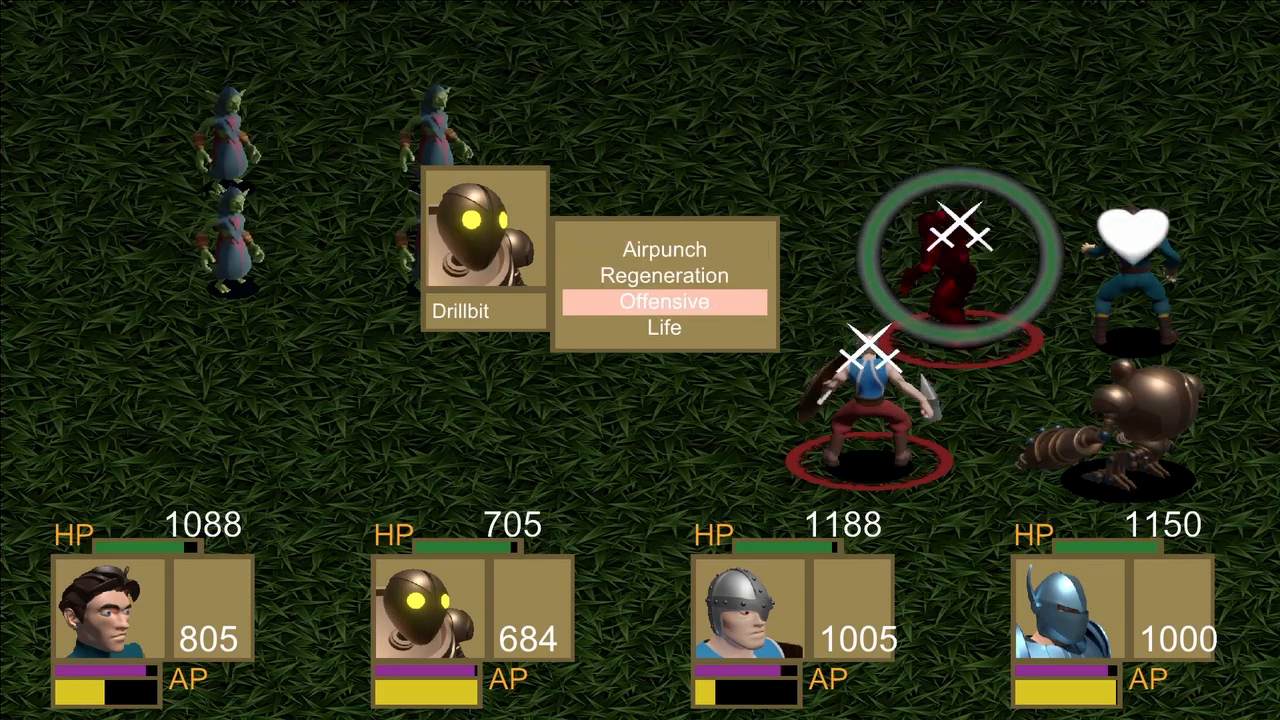
key("Return")
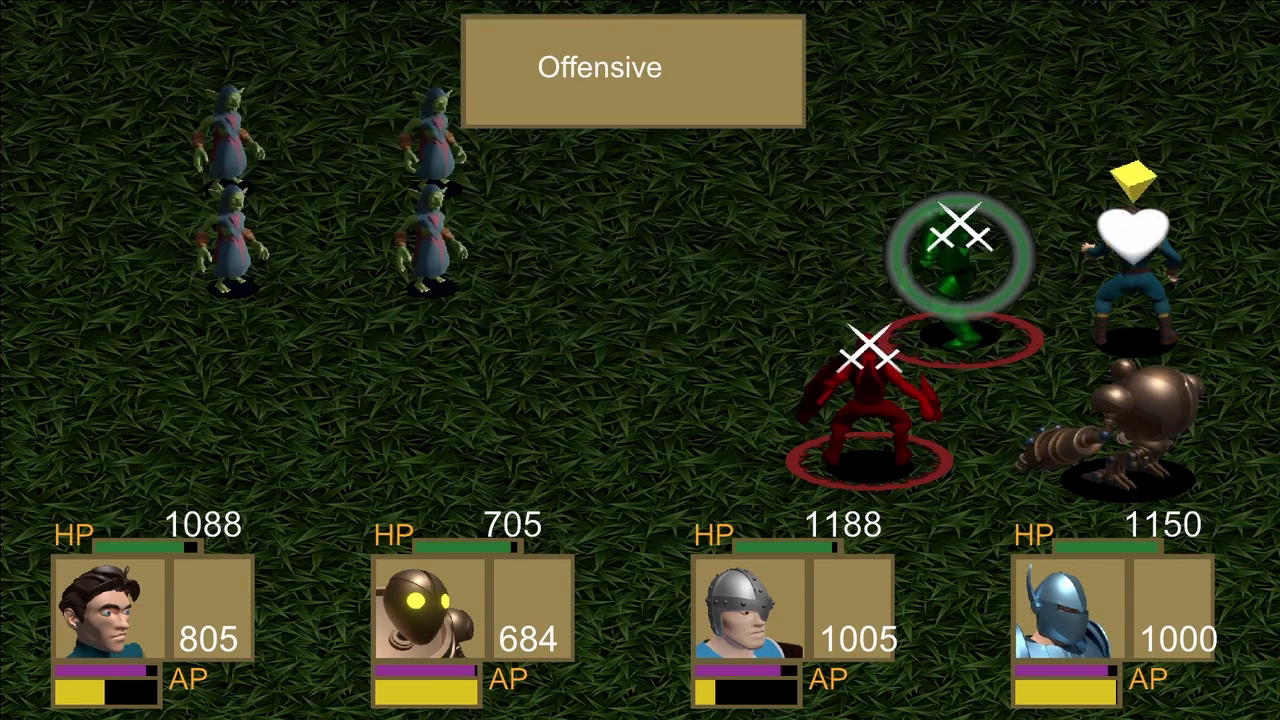
Have Godfreed cast Offensive on Drillbit.
key("Down")
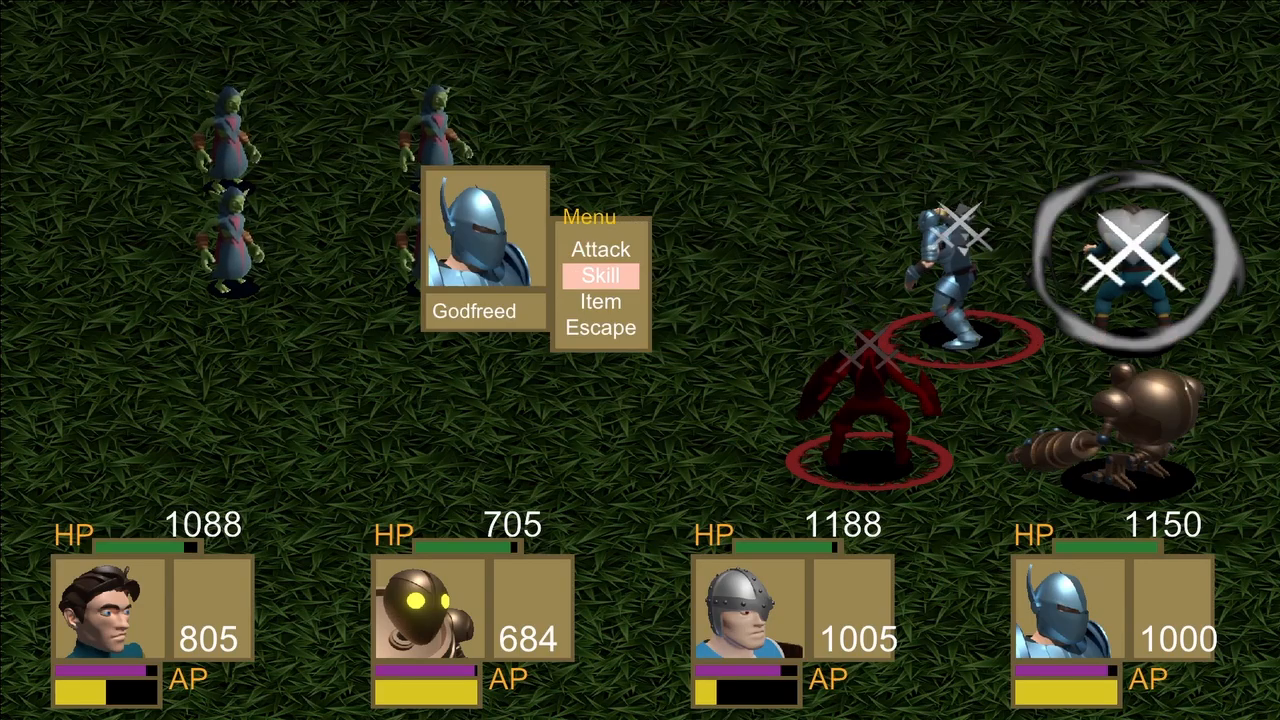
key("Return")
key("Down")
key("Down")
key("Return")
key("Return")
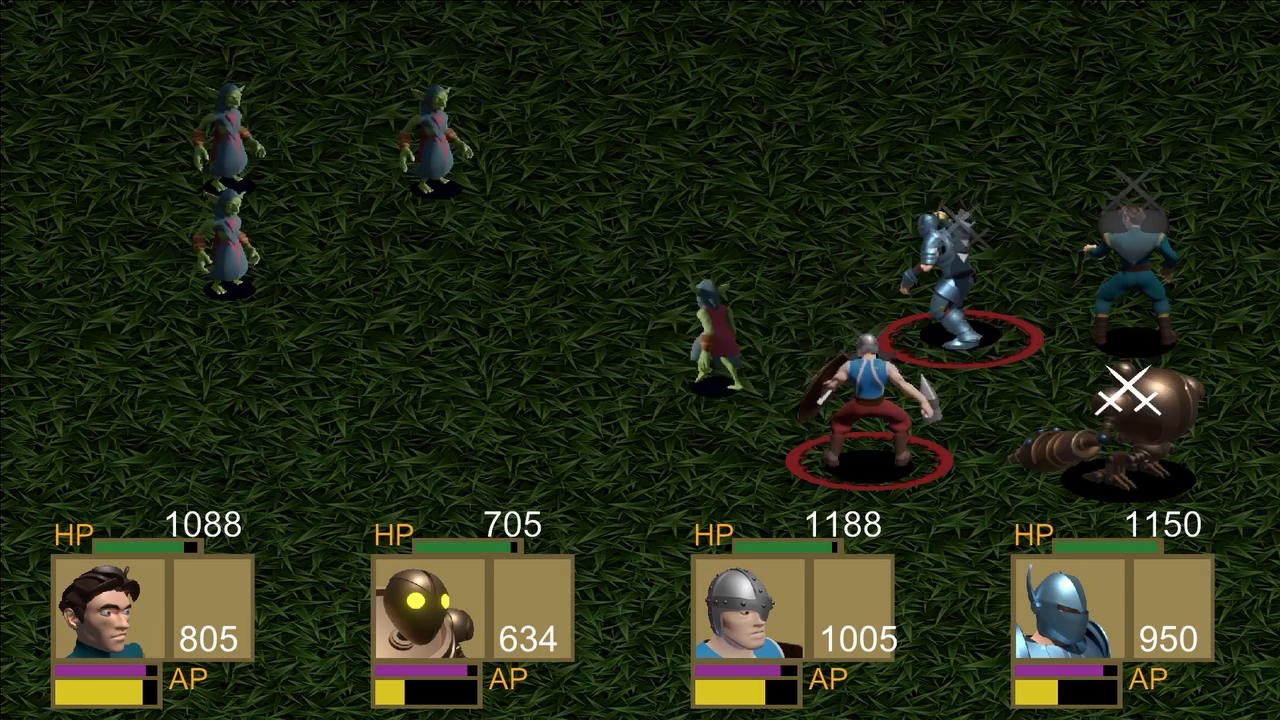
Have Erick cast Regeneration on Hallvor.
key("Down")
key("Return")
key("Return")
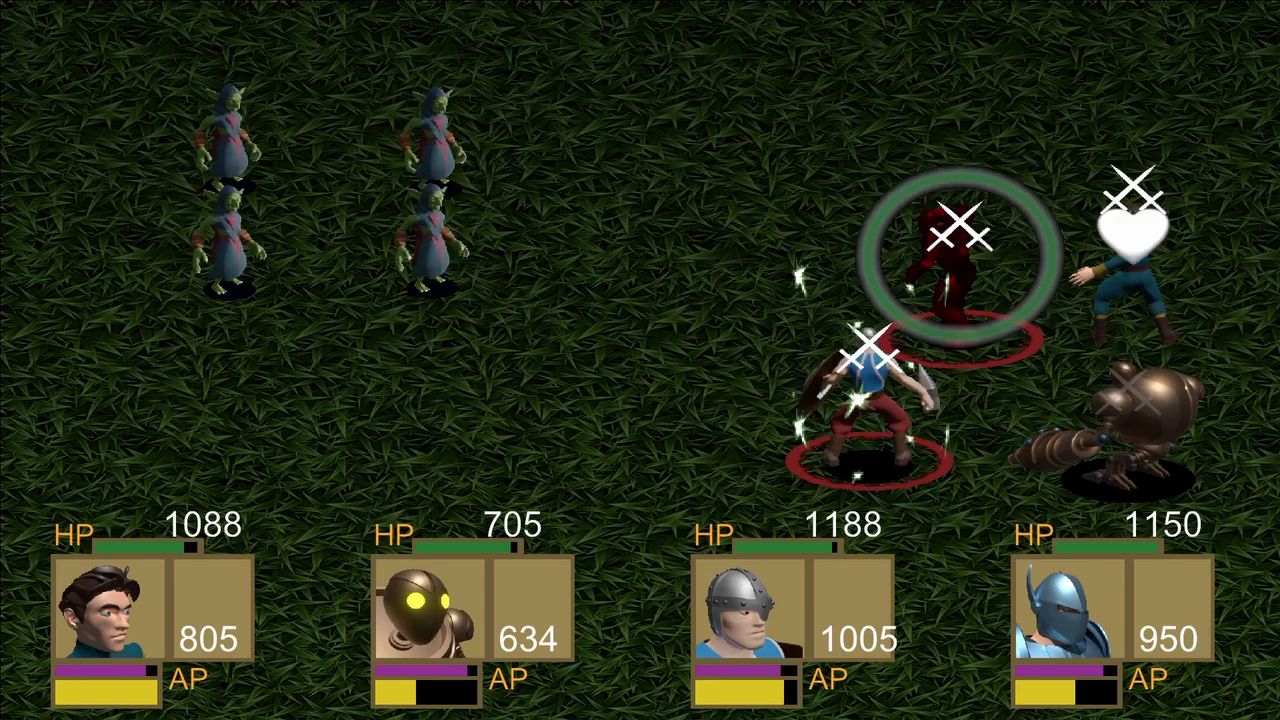
Have Hallvor use Bone Crusher on a goblin mage.
key("Down")
key("Return")
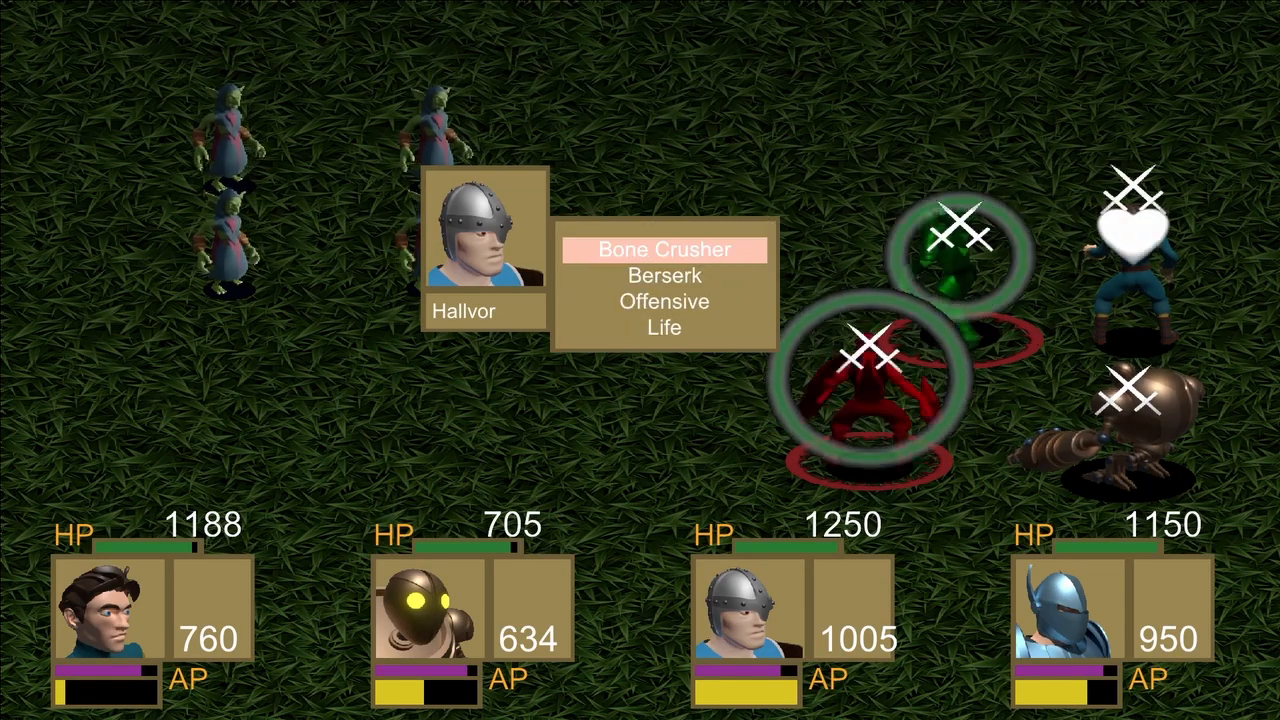
key("Return")
key("Return")
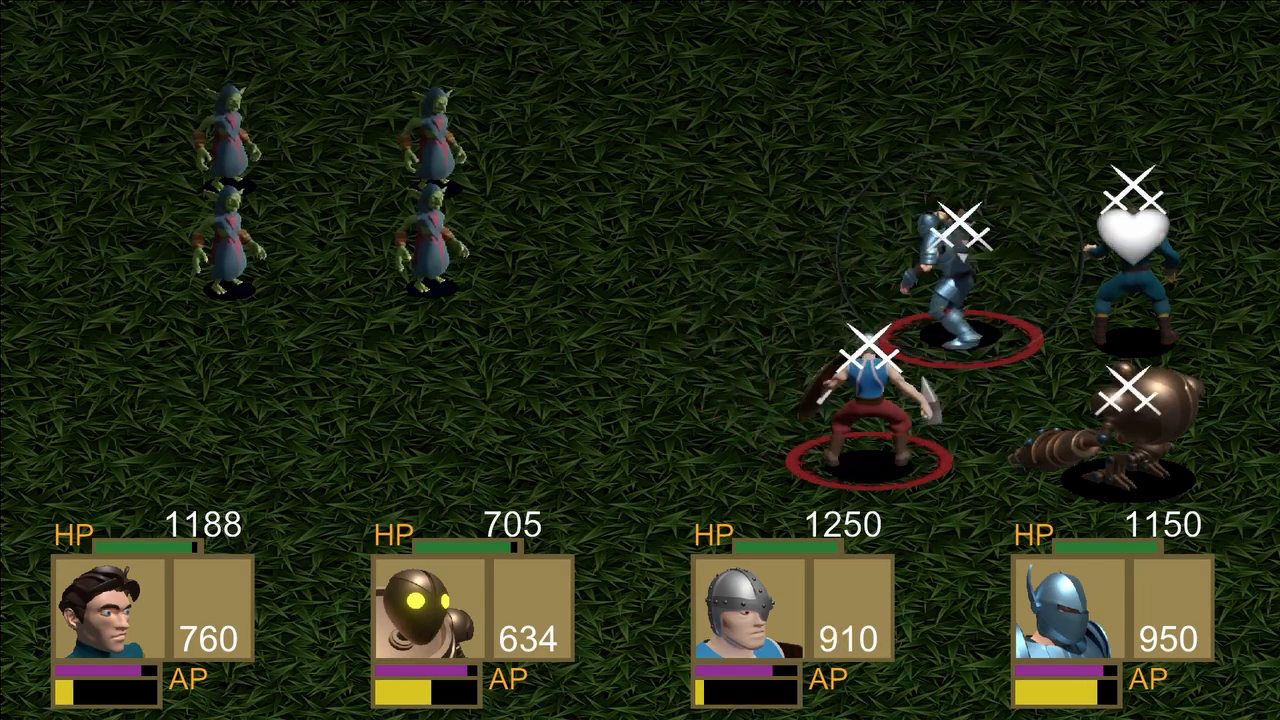
Have Godfreed use Deathblow on the upper goblin mage in the front column.
key("Down")
key("Return")
key("Return")
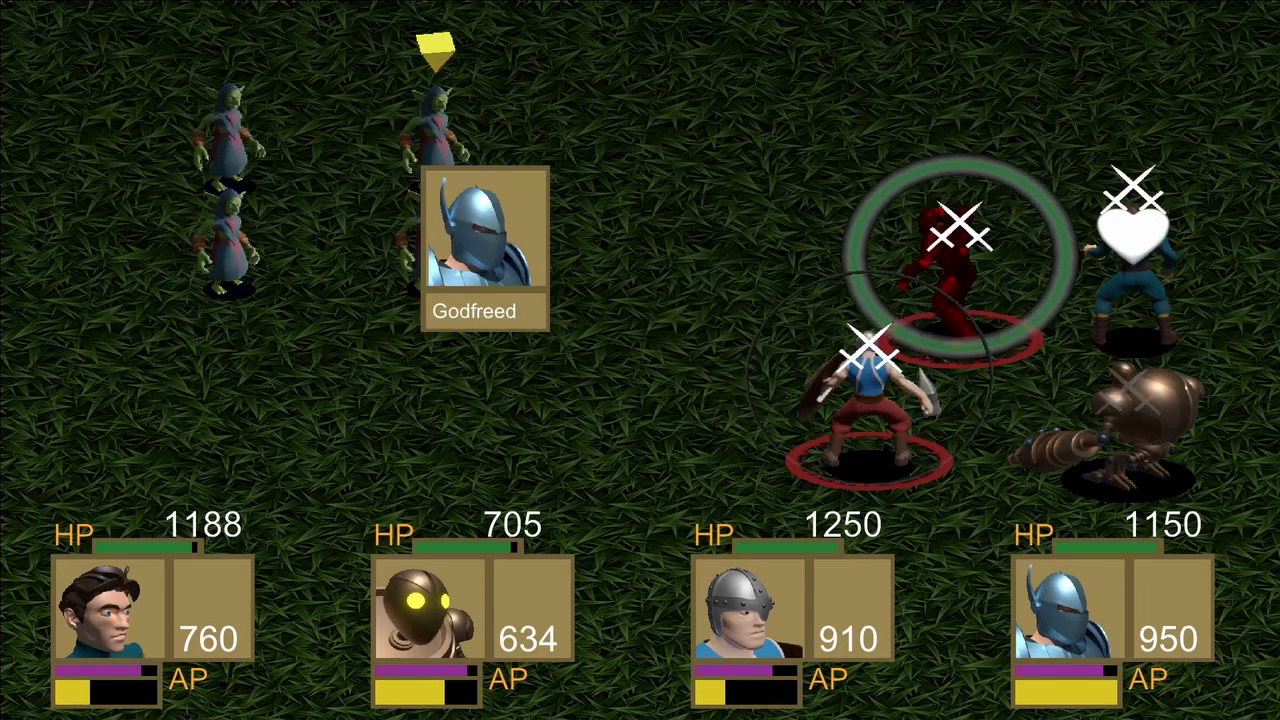
key("Return")
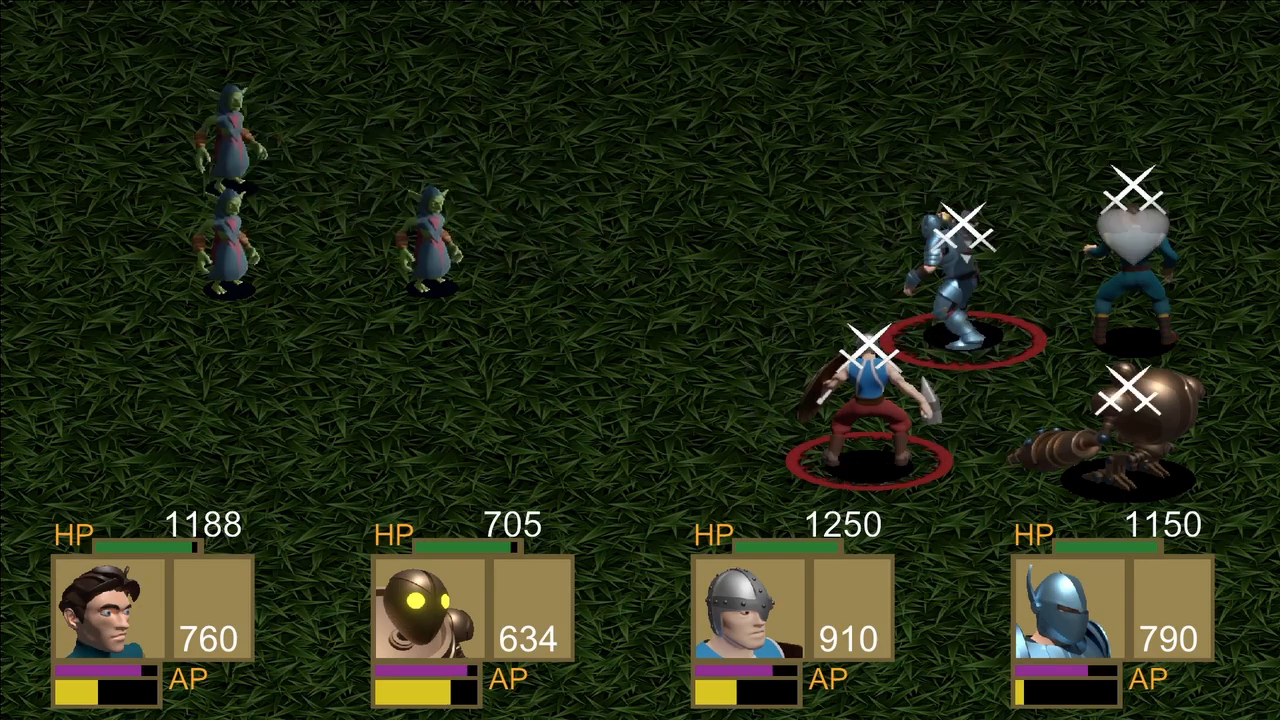
Have Drillbit cast Life on Hallvor.
key("Down")
key("Return")
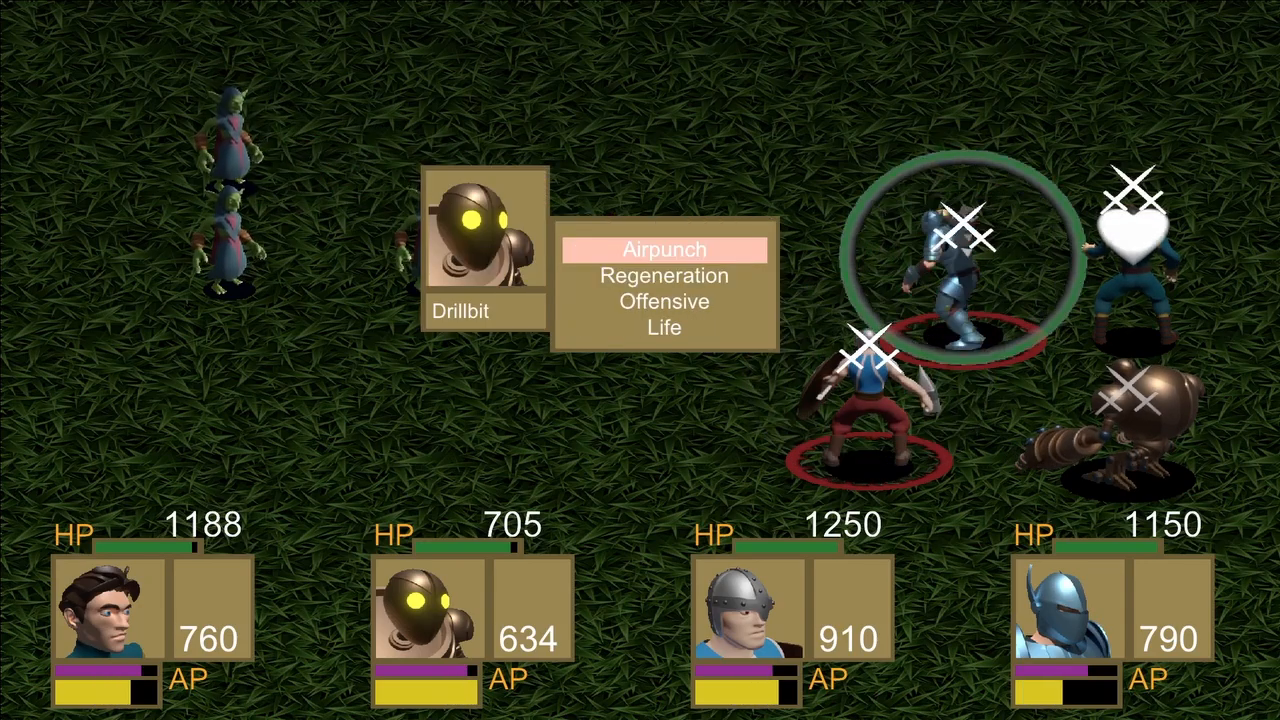
key("Down")
key("Down")
key("Down")
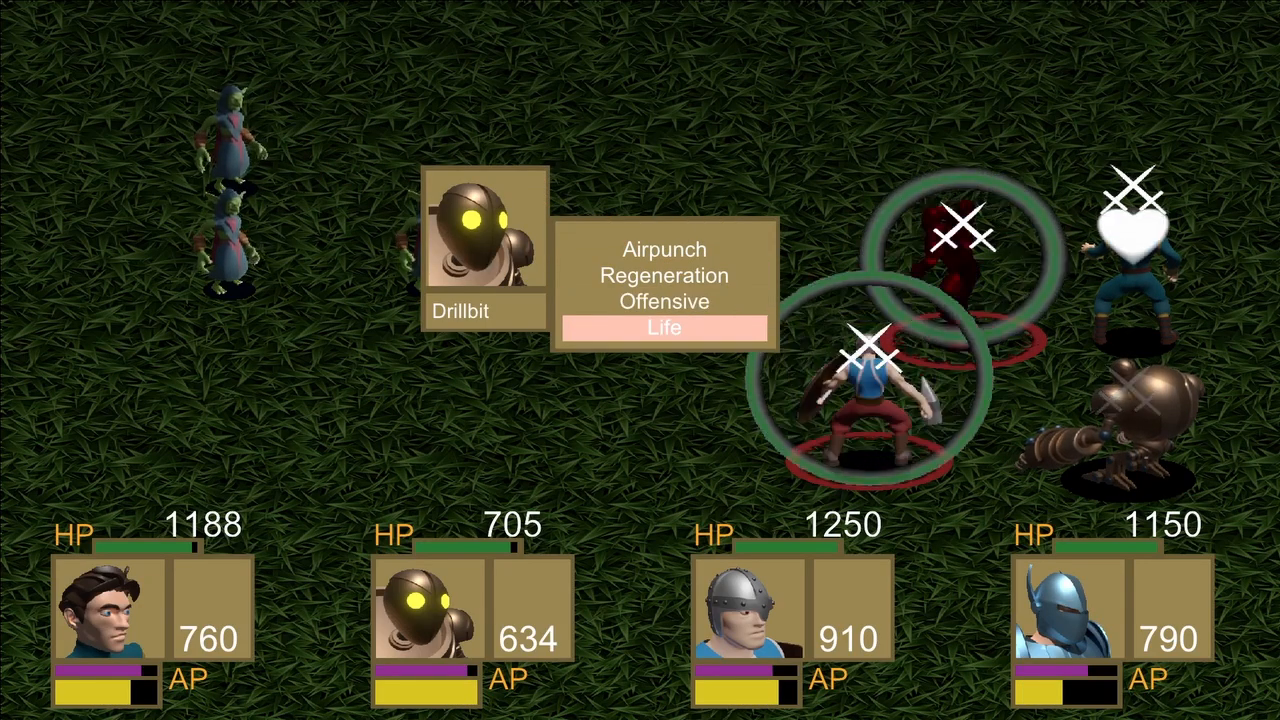
key("Return")
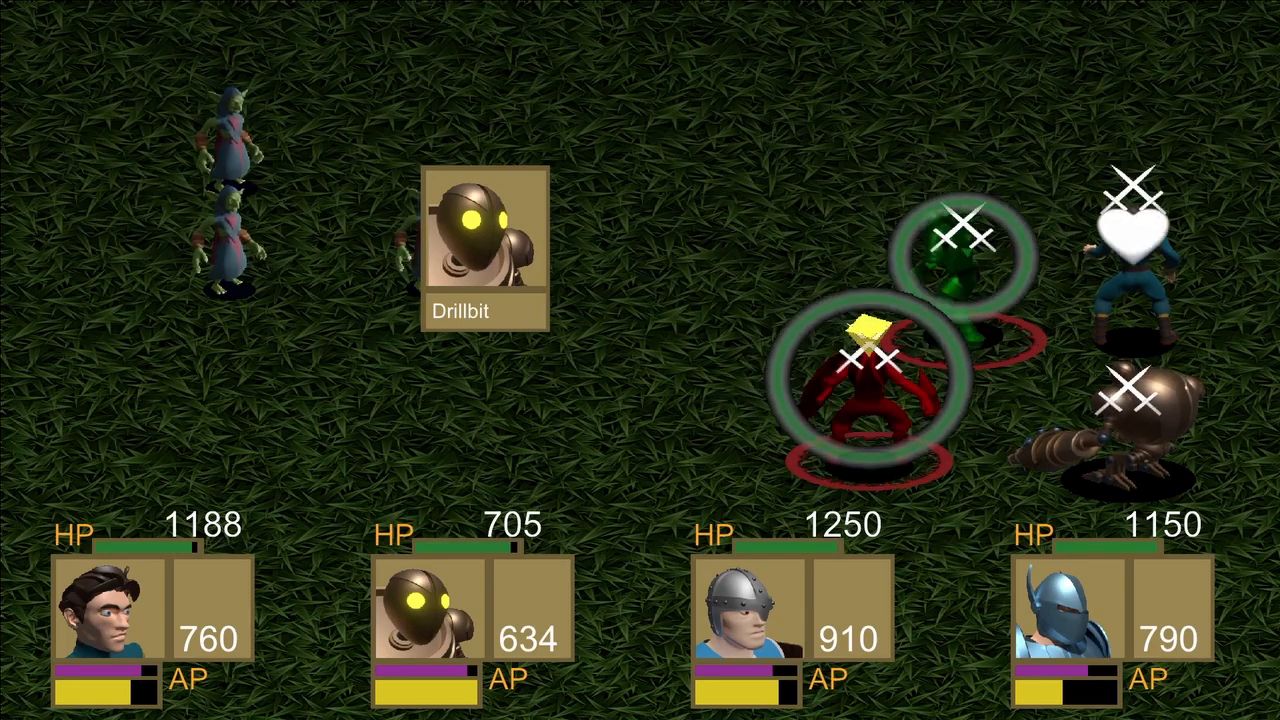
key("Return")
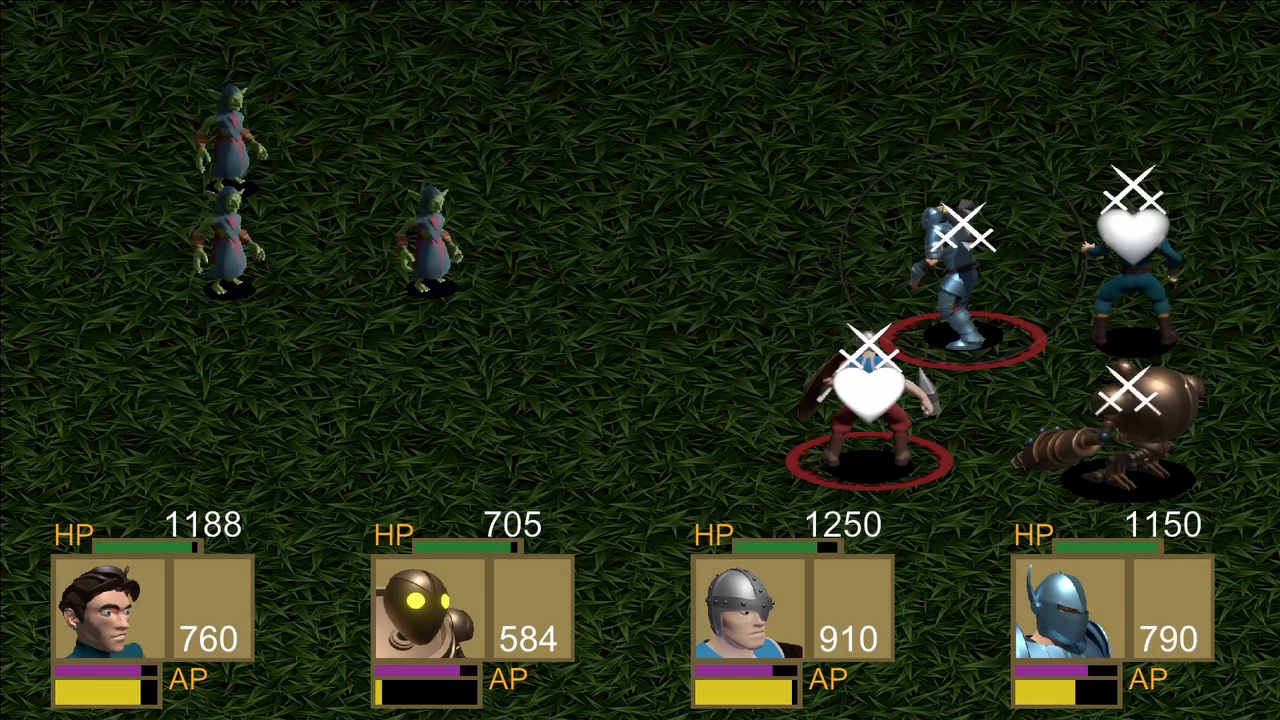
Have Hallvor use Bone Crusher on the upper goblin mage in the back column.
key("Down")
key("Return")
key("Return")
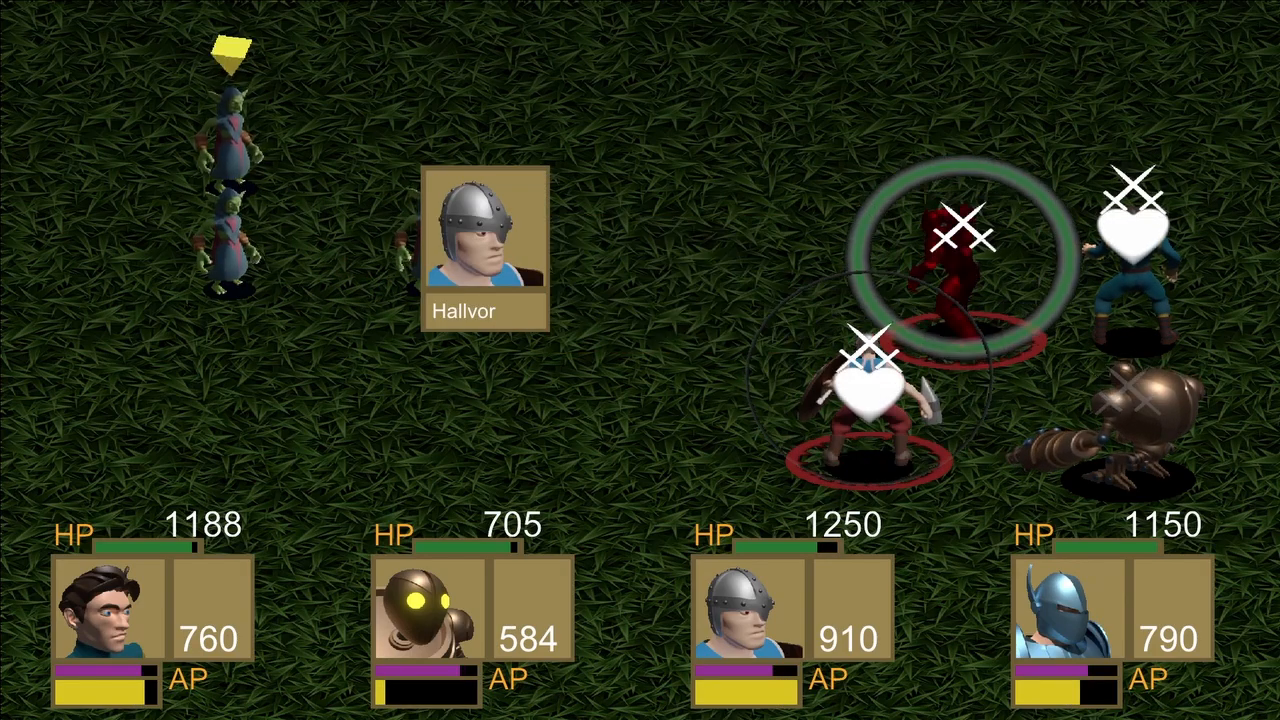
key("Return")
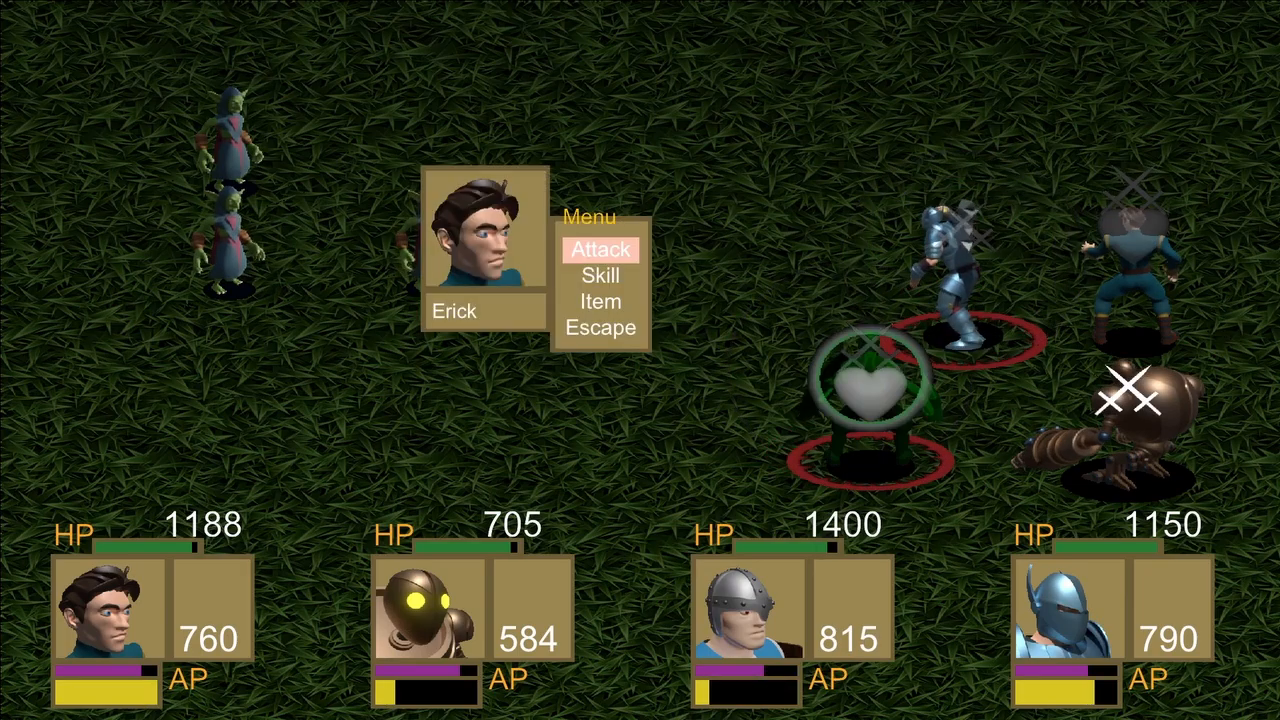
Have Erick use the second skill in his skill list on Drillbit.
key("Down")
key("Return")
key("Down")
key("Return")
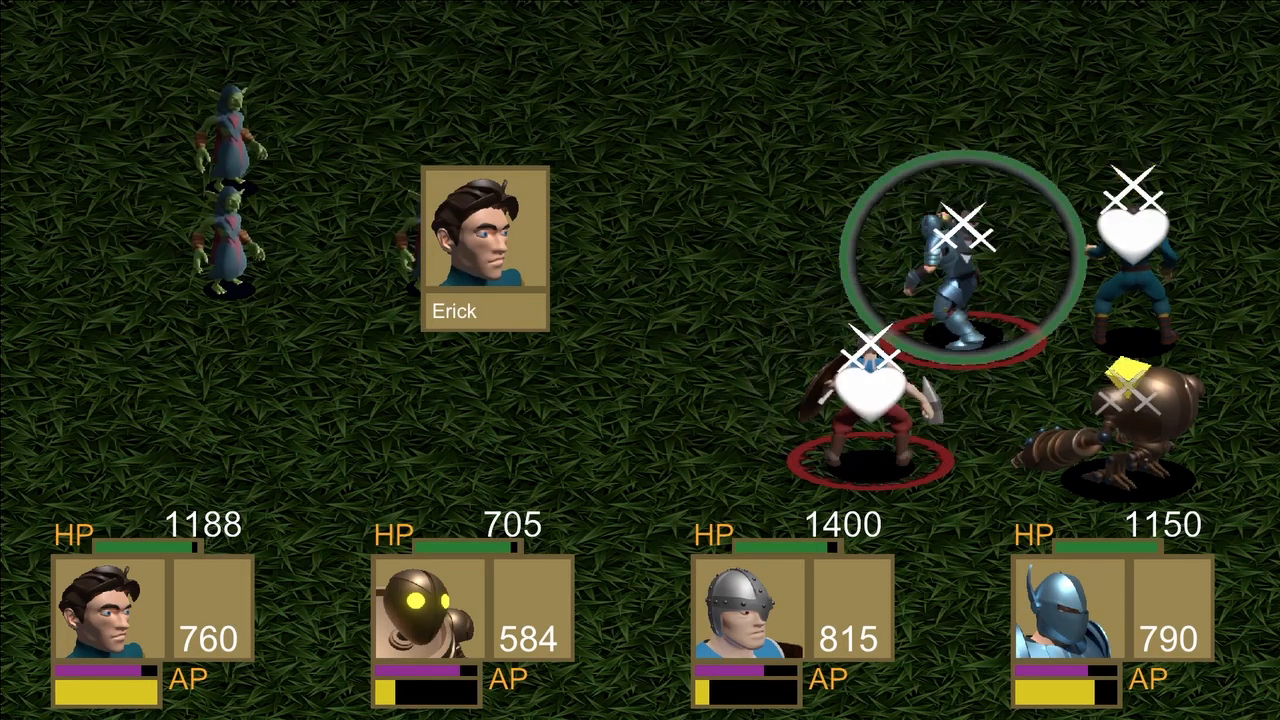
key("Return")
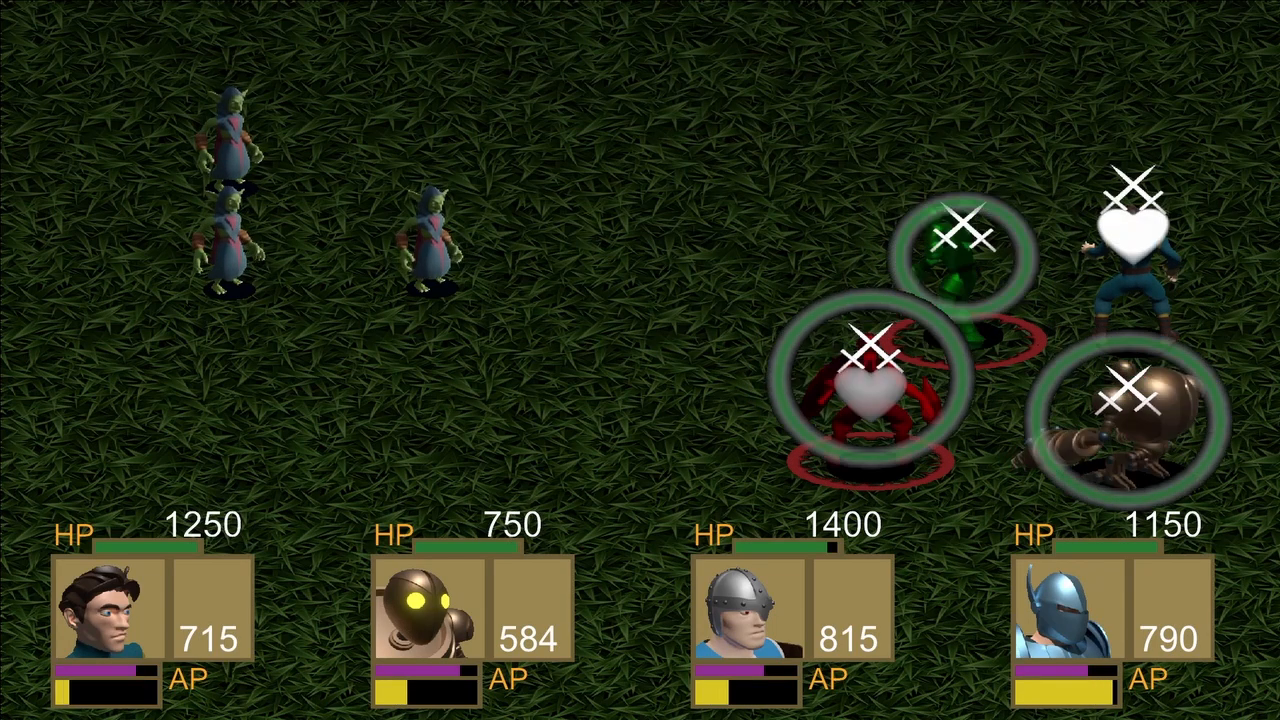
Have Godfreed use the first skill in his list on the upper goblin mage in the back column.
key("Down")
key("Return")
key("Return")
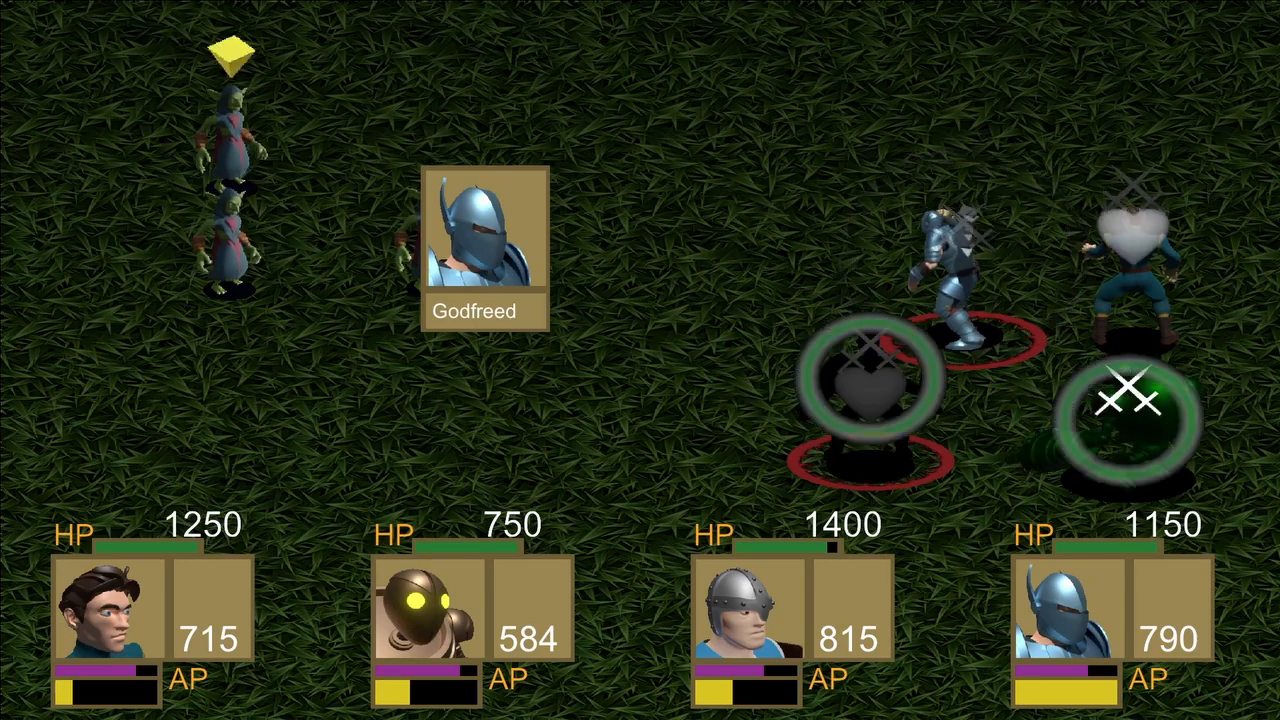
key("Return")
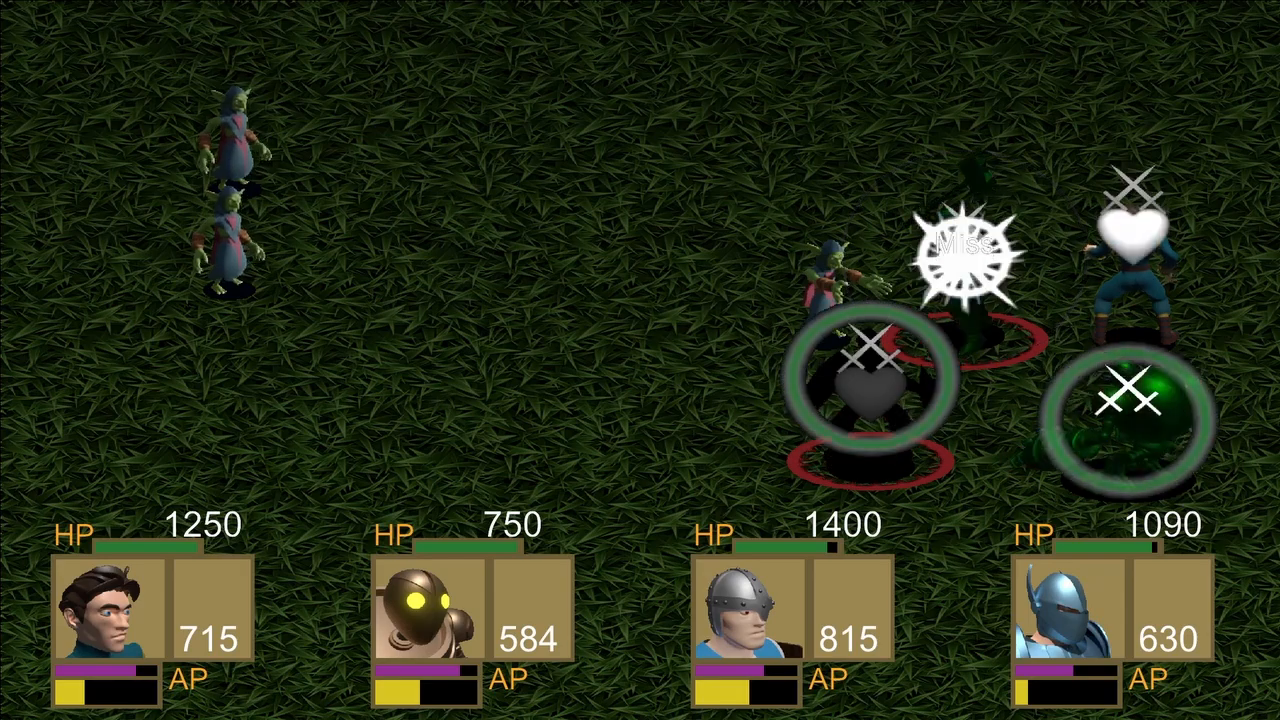
Have Hallvor use the first skill in his skill list on a goblin mage.
key("Down")
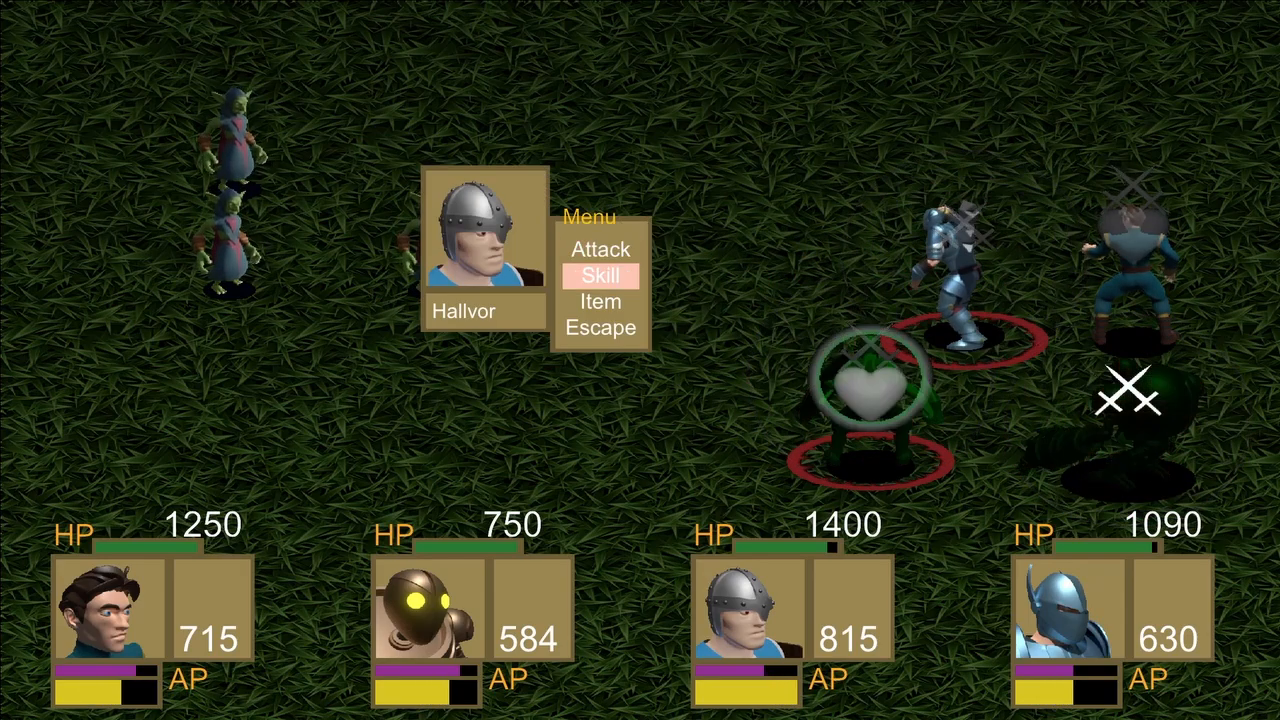
key("Return")
key("Return")
key("Return")
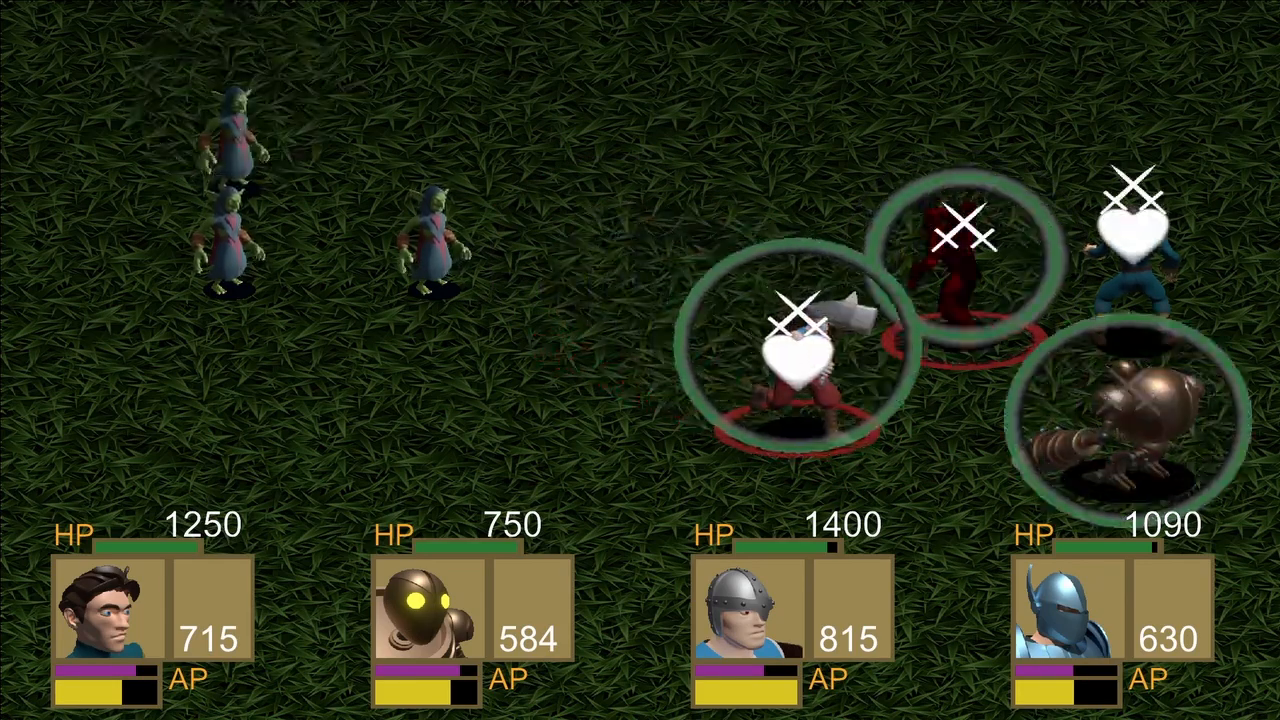
Have Drillbit use Airpunch on a goblin mage.
key("Down")
key("Return")
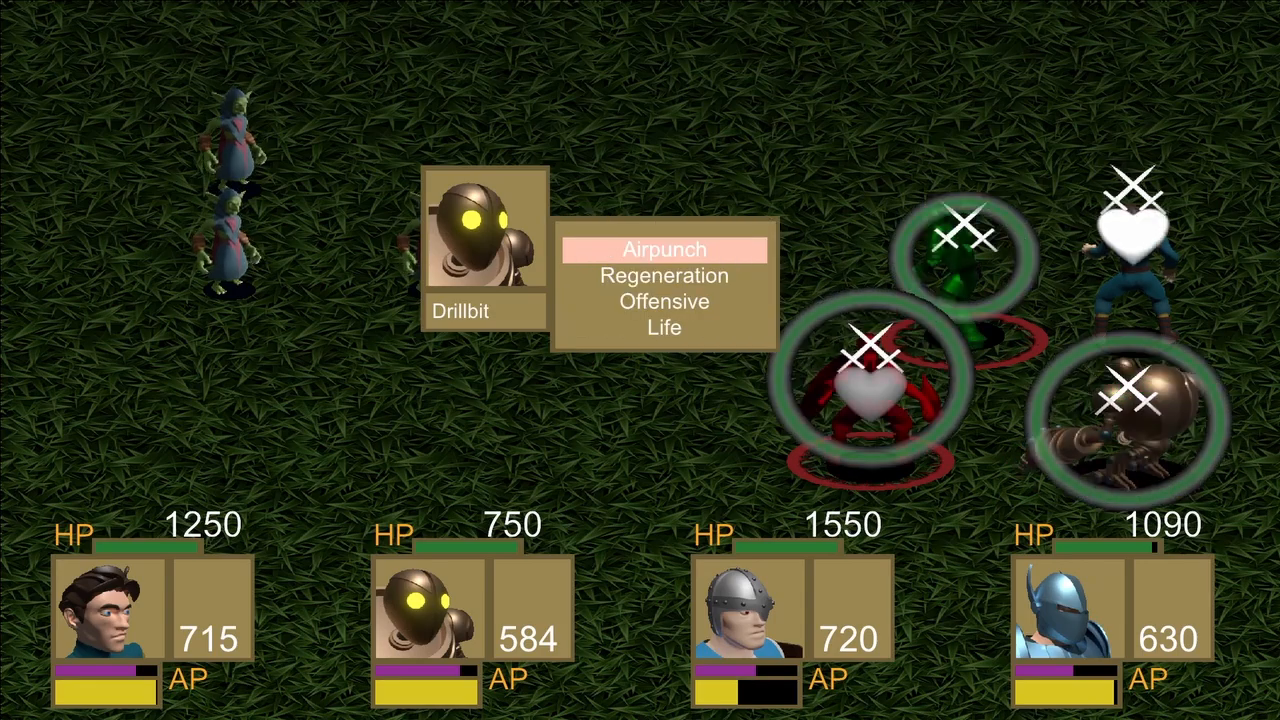
key("Return")
key("Return")
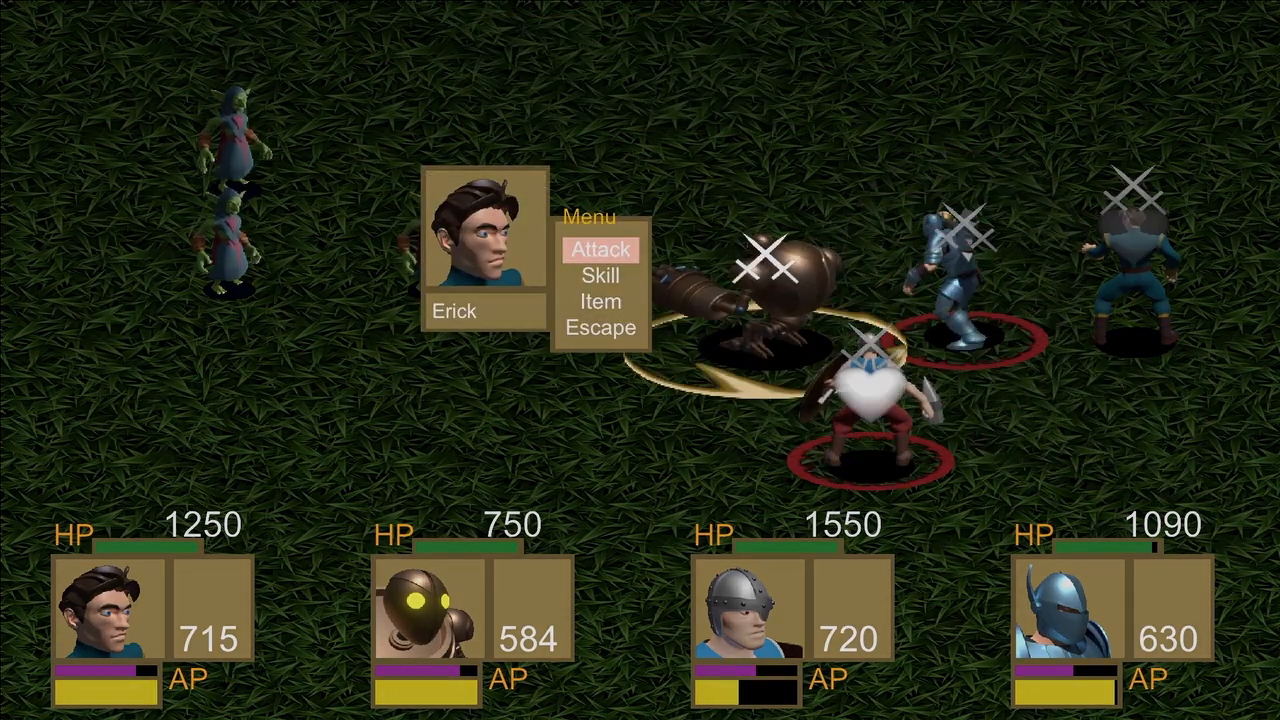
Choose Fire Explosion for Erick and target the goblin mage in the front column.
key("Down")
key("Return")
key("Return")
key("Return")
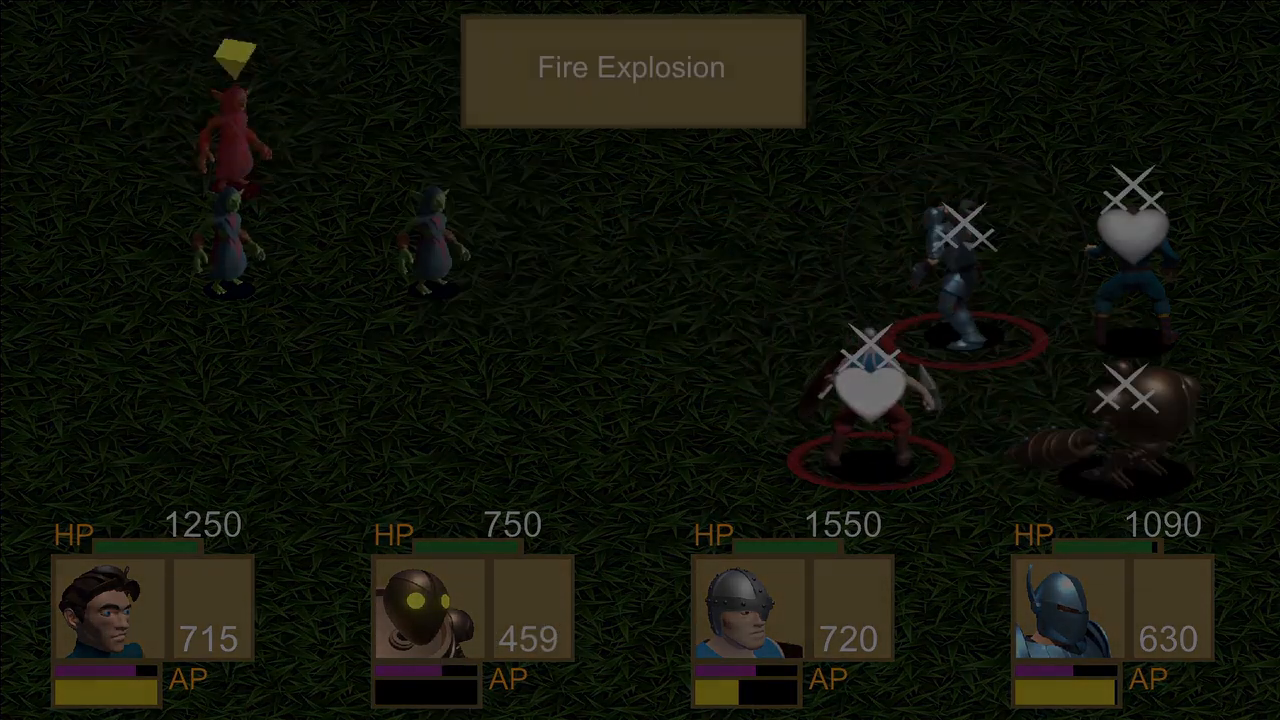
key("Down")
key("Return")
key("Return")
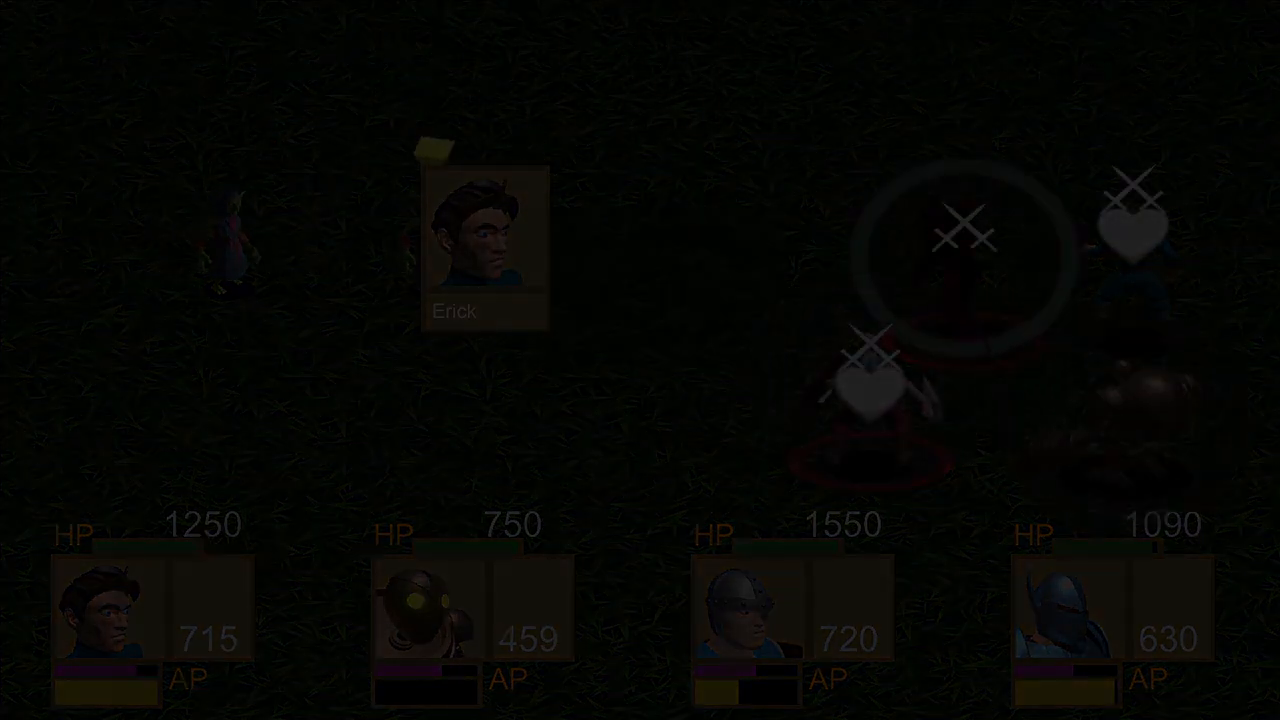